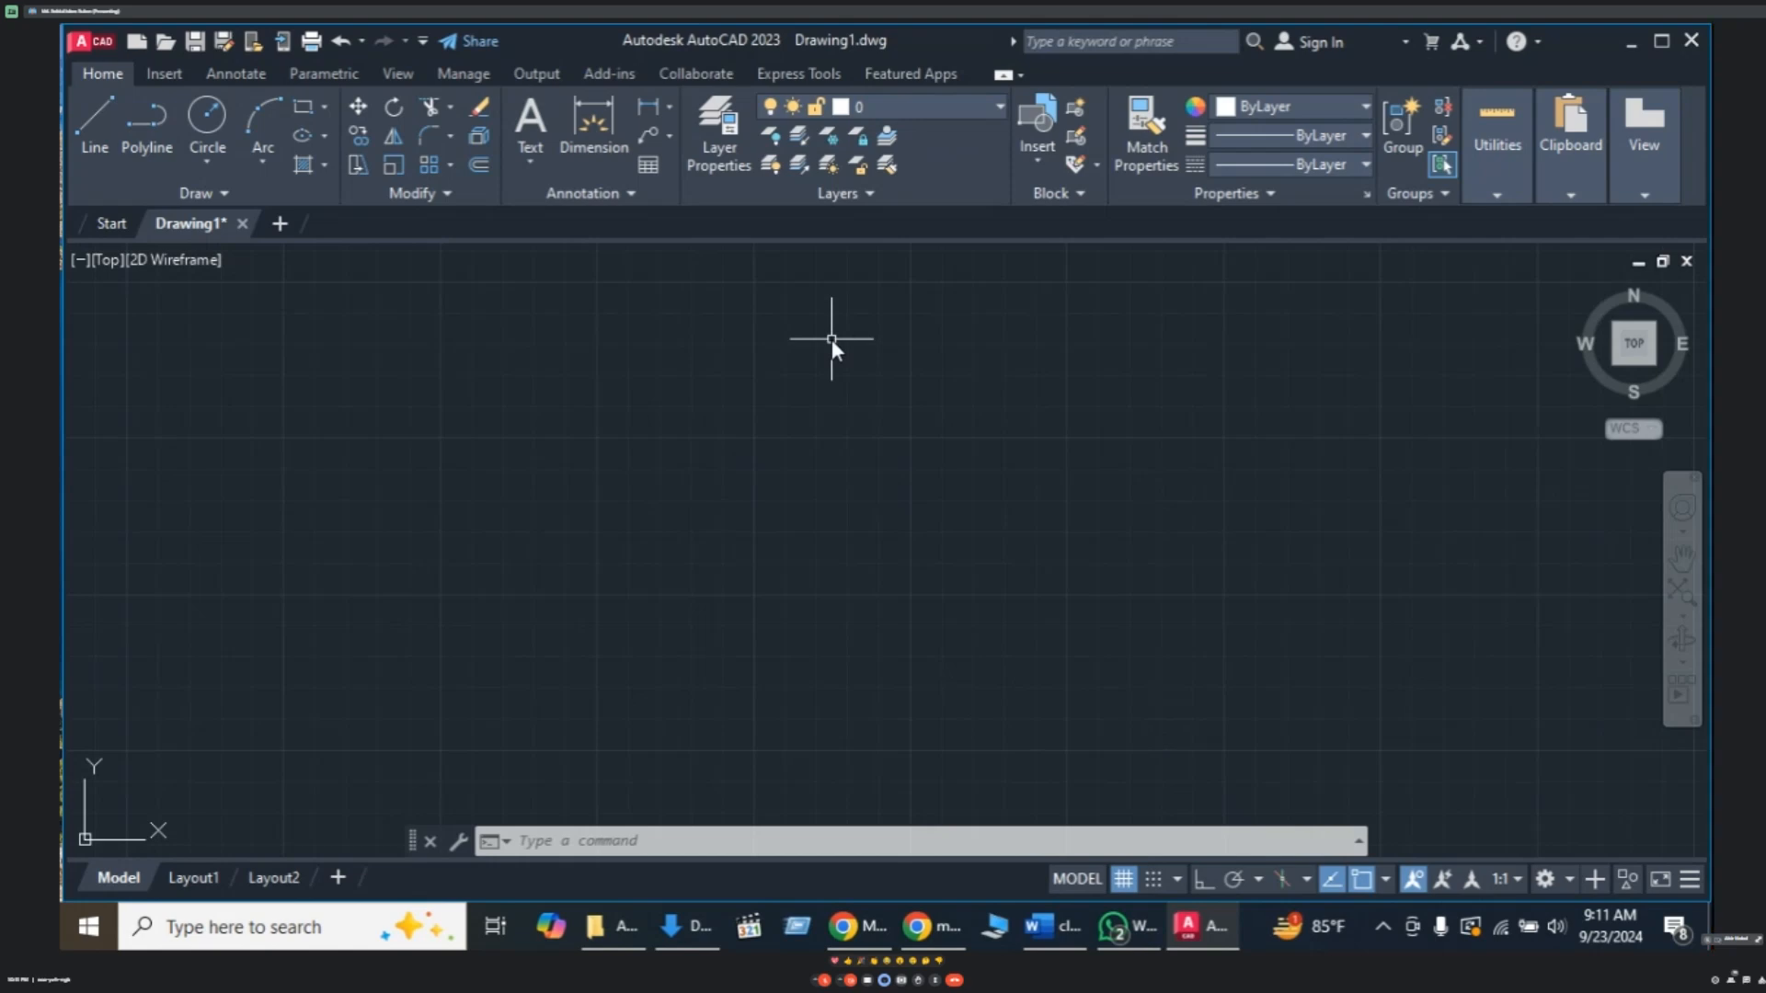
- Using UN, keep Architectural length units and change the precision to 0'-0 1/4"
text(UN)
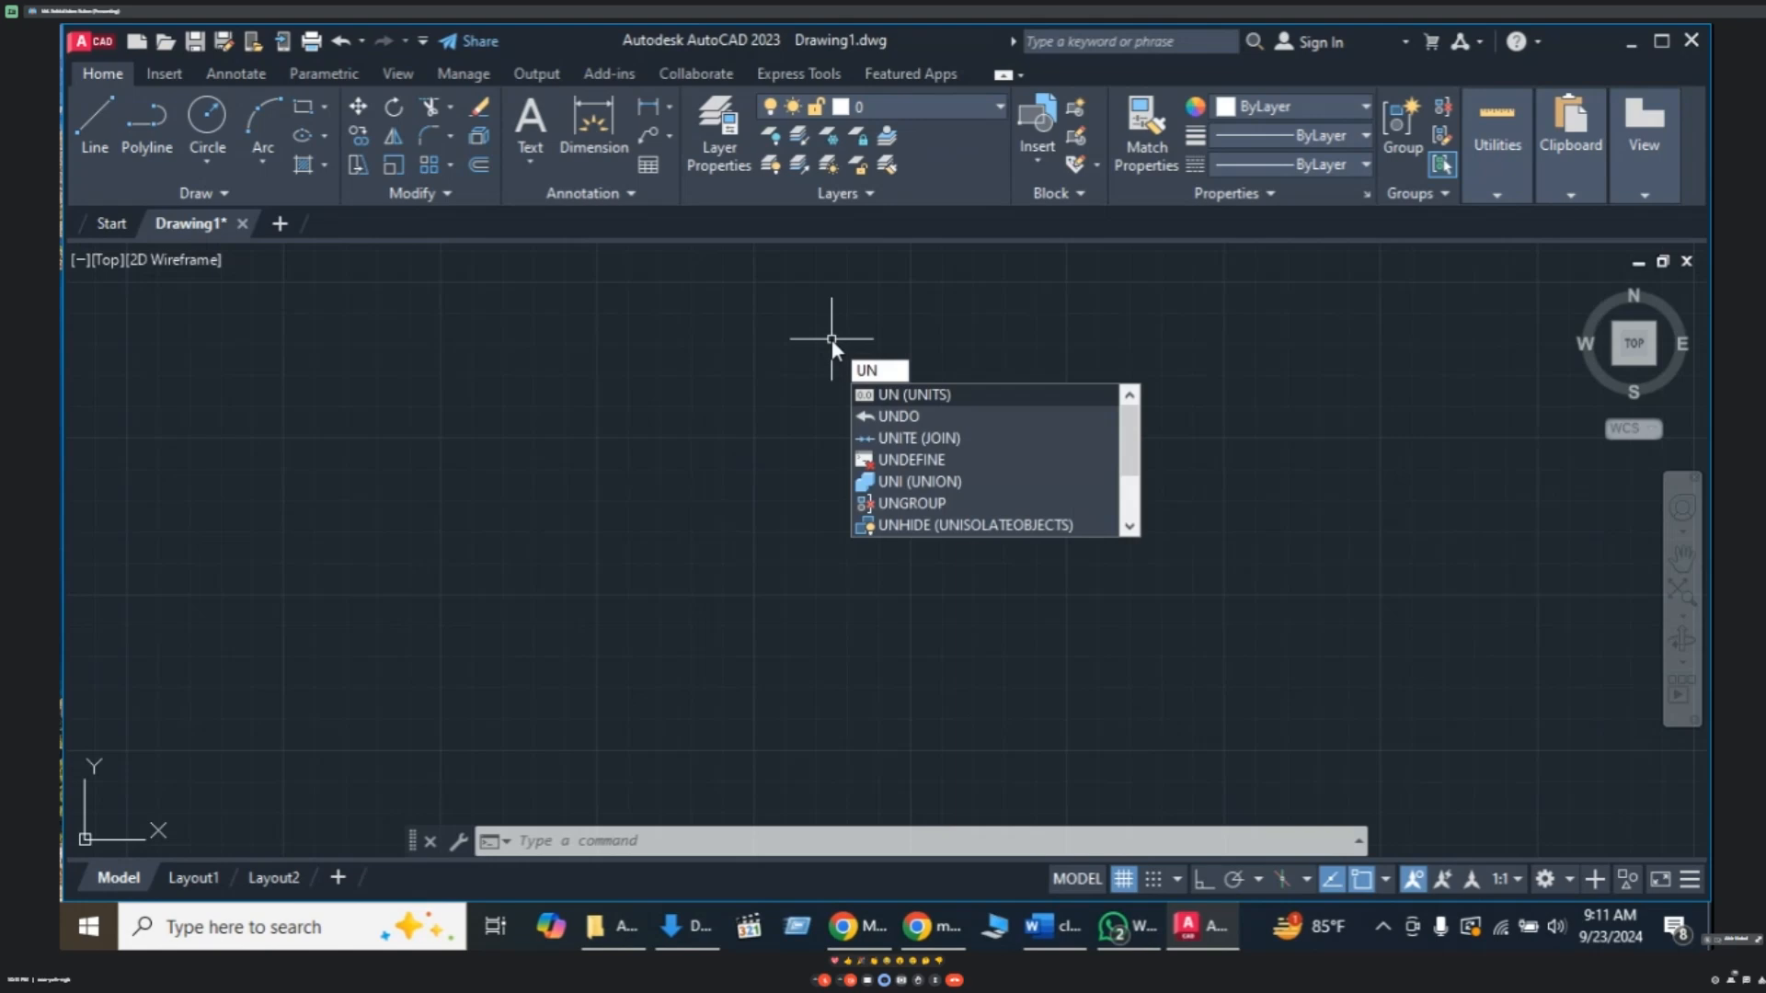
key(Return)
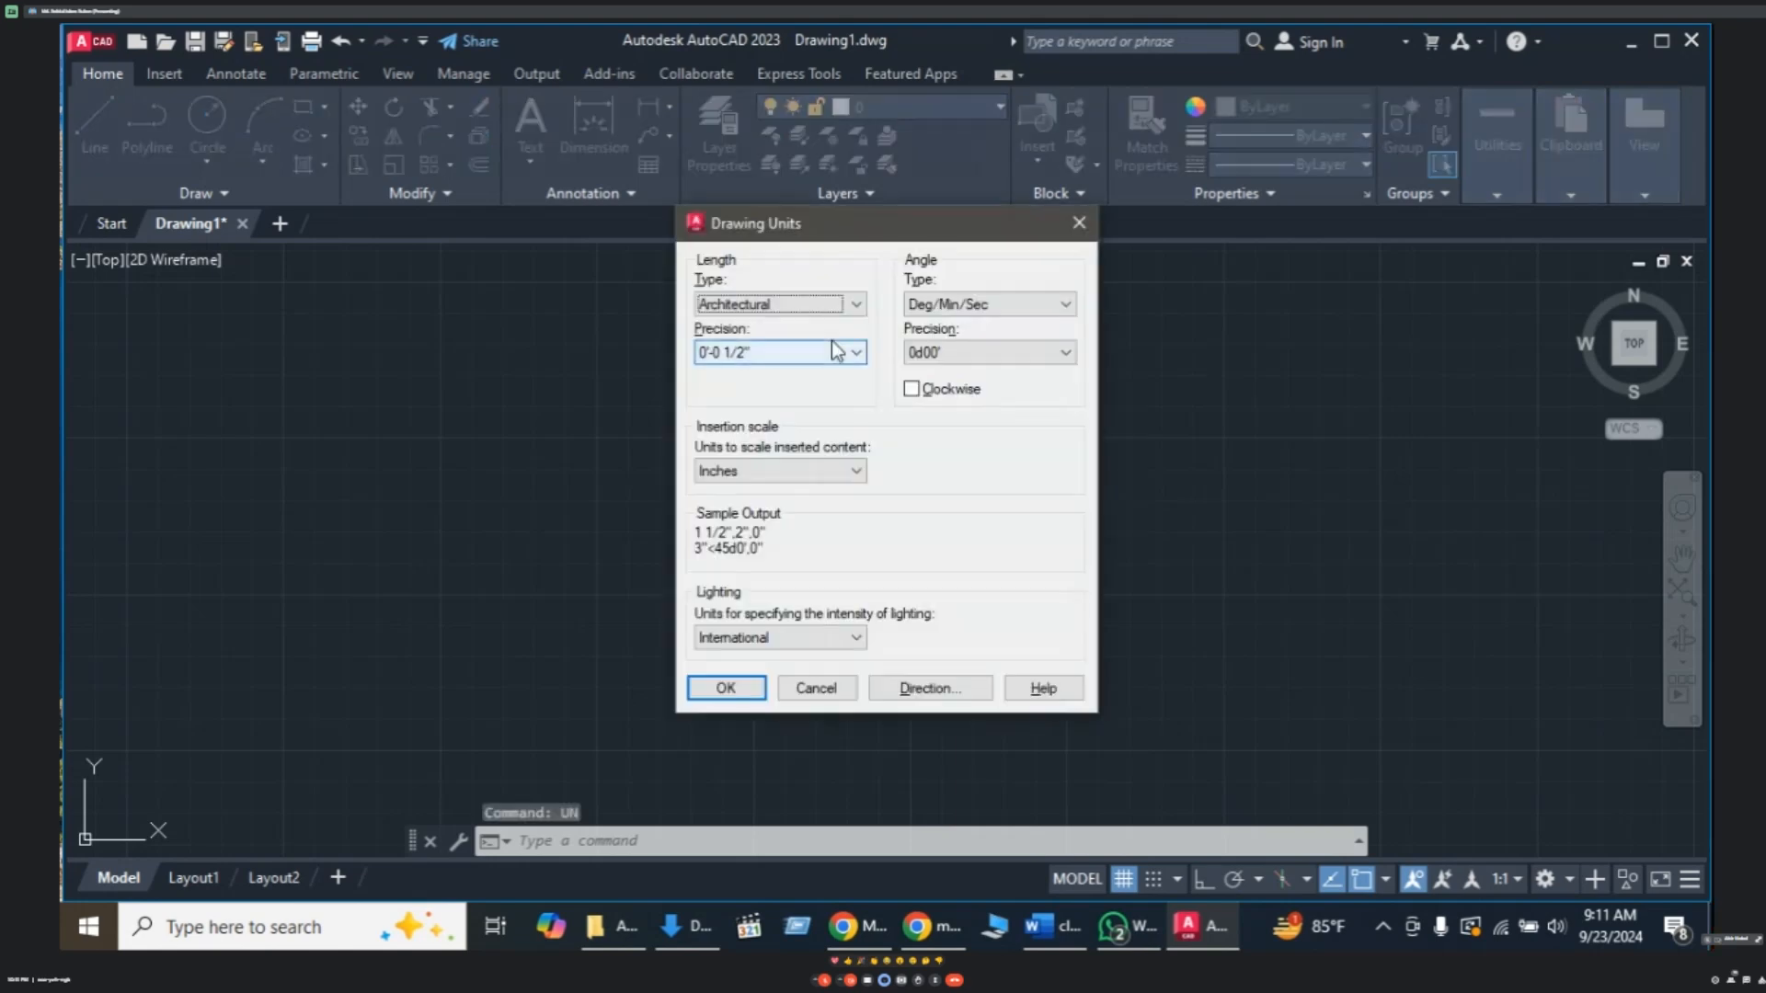
click(842, 304)
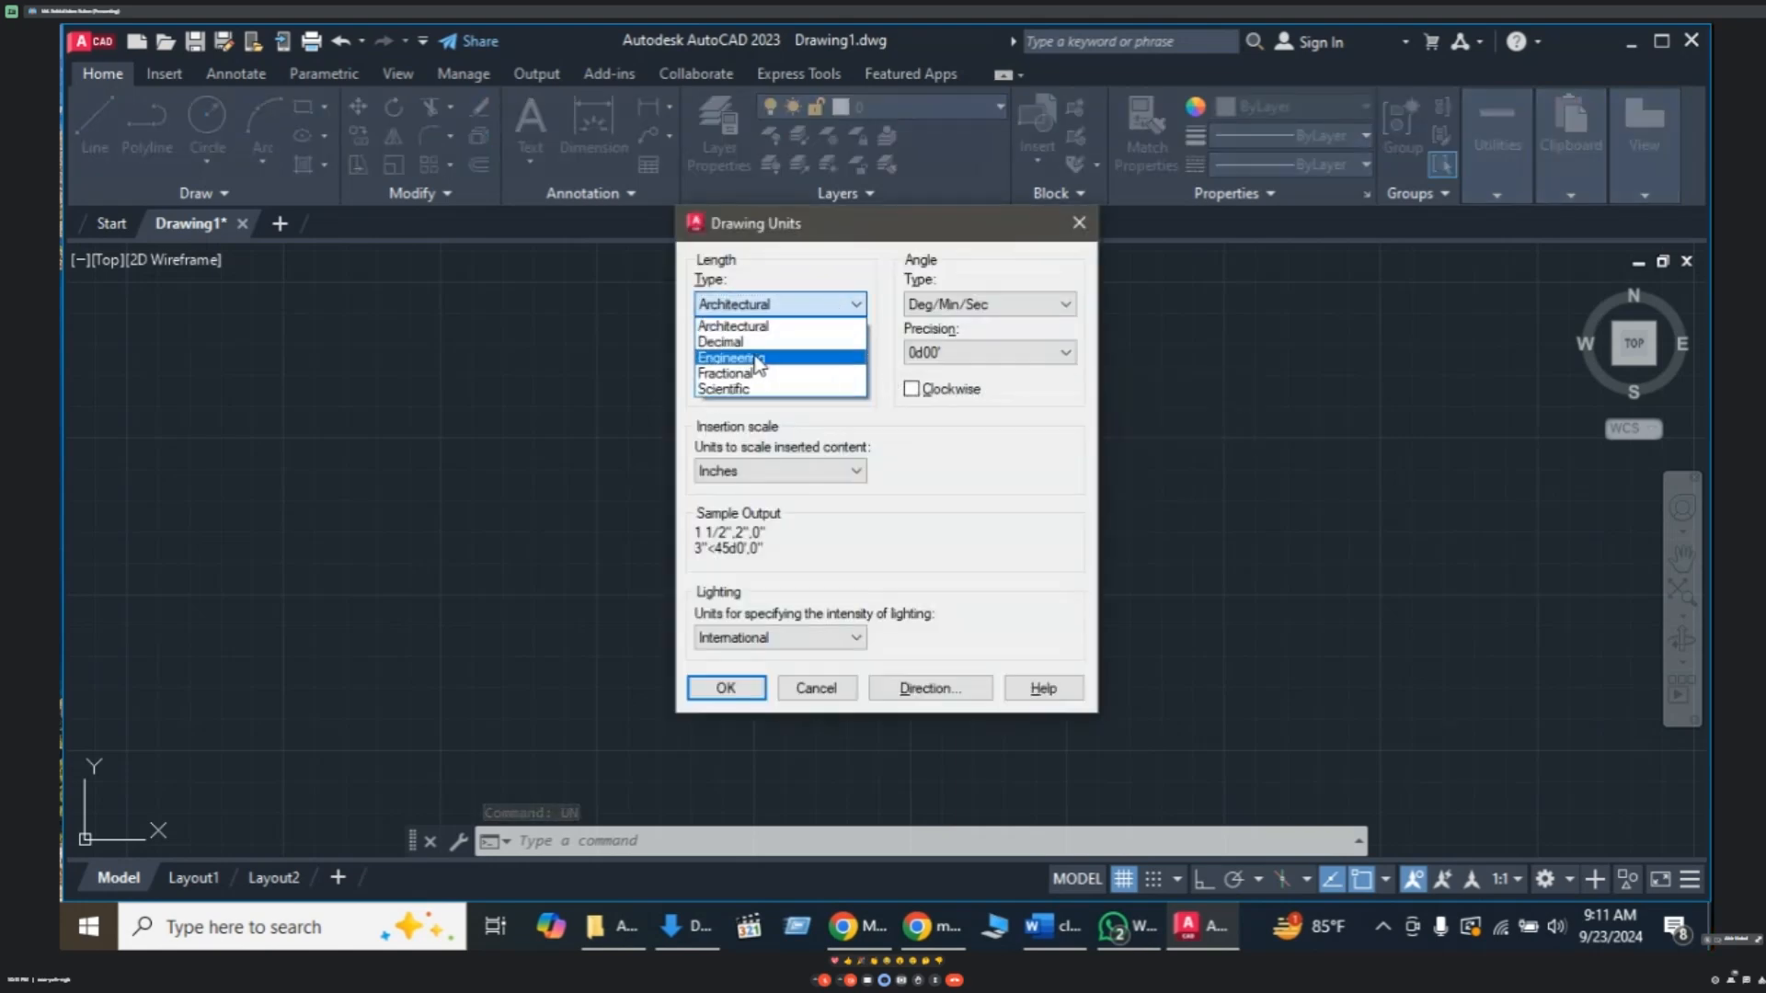
click(753, 327)
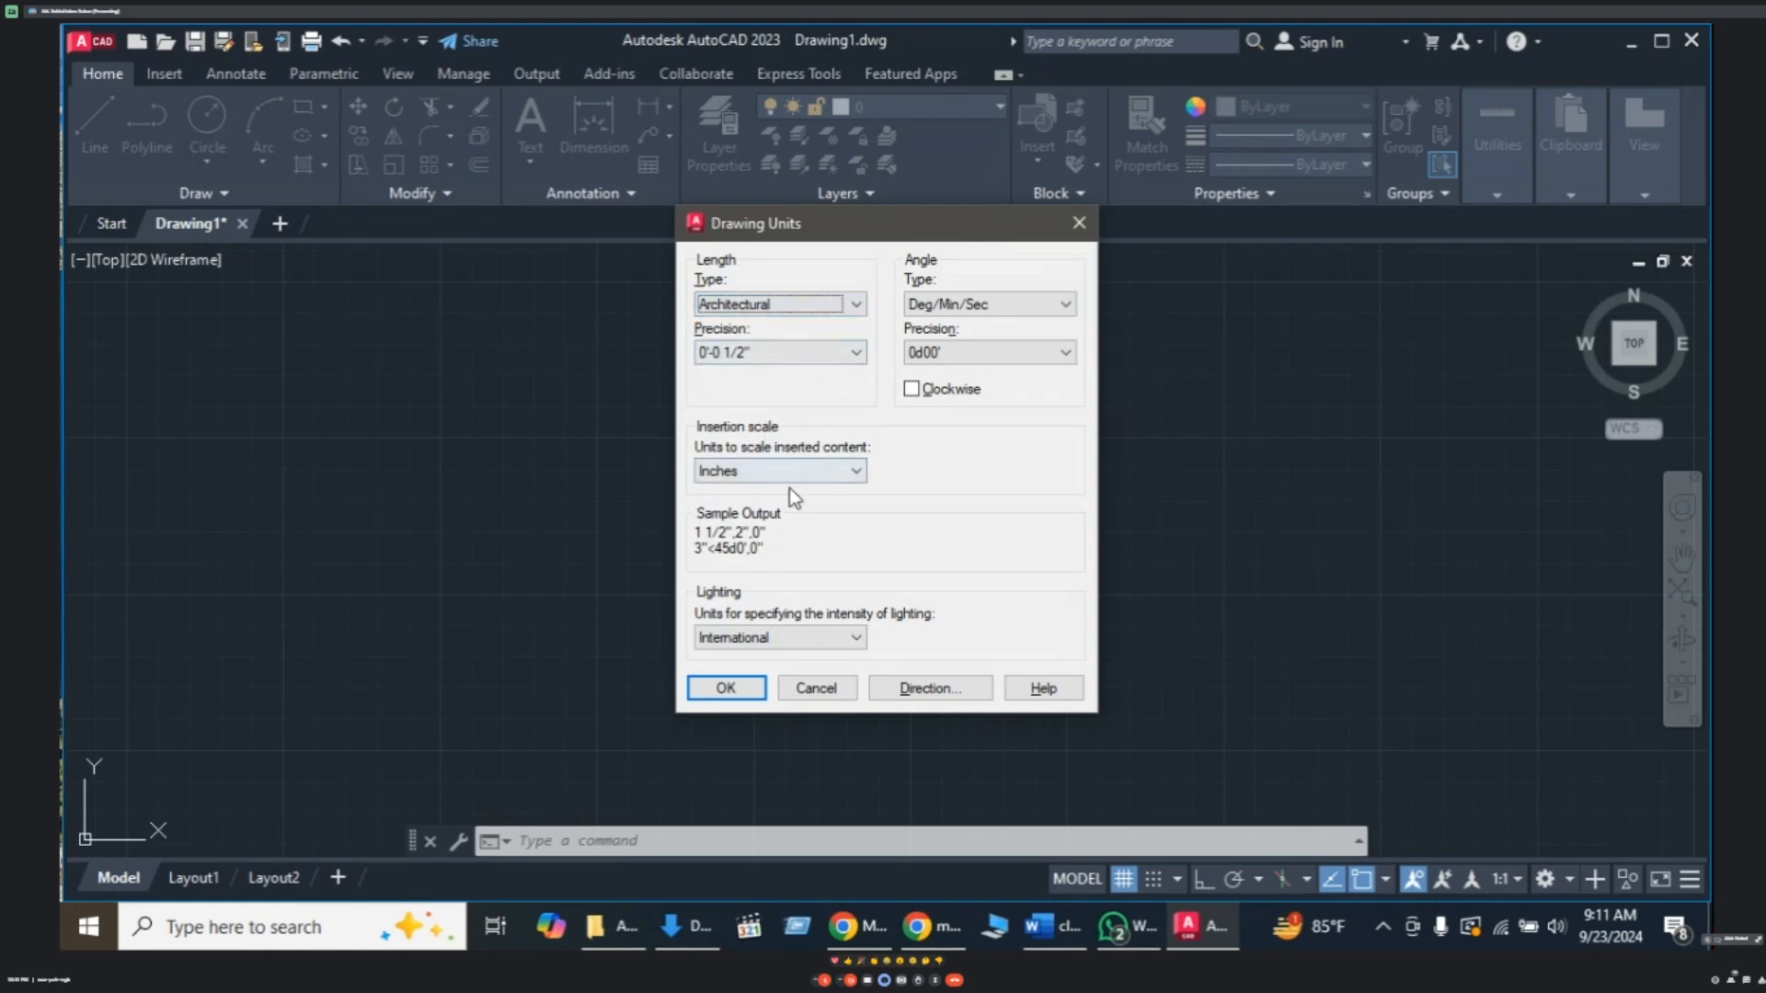
click(853, 354)
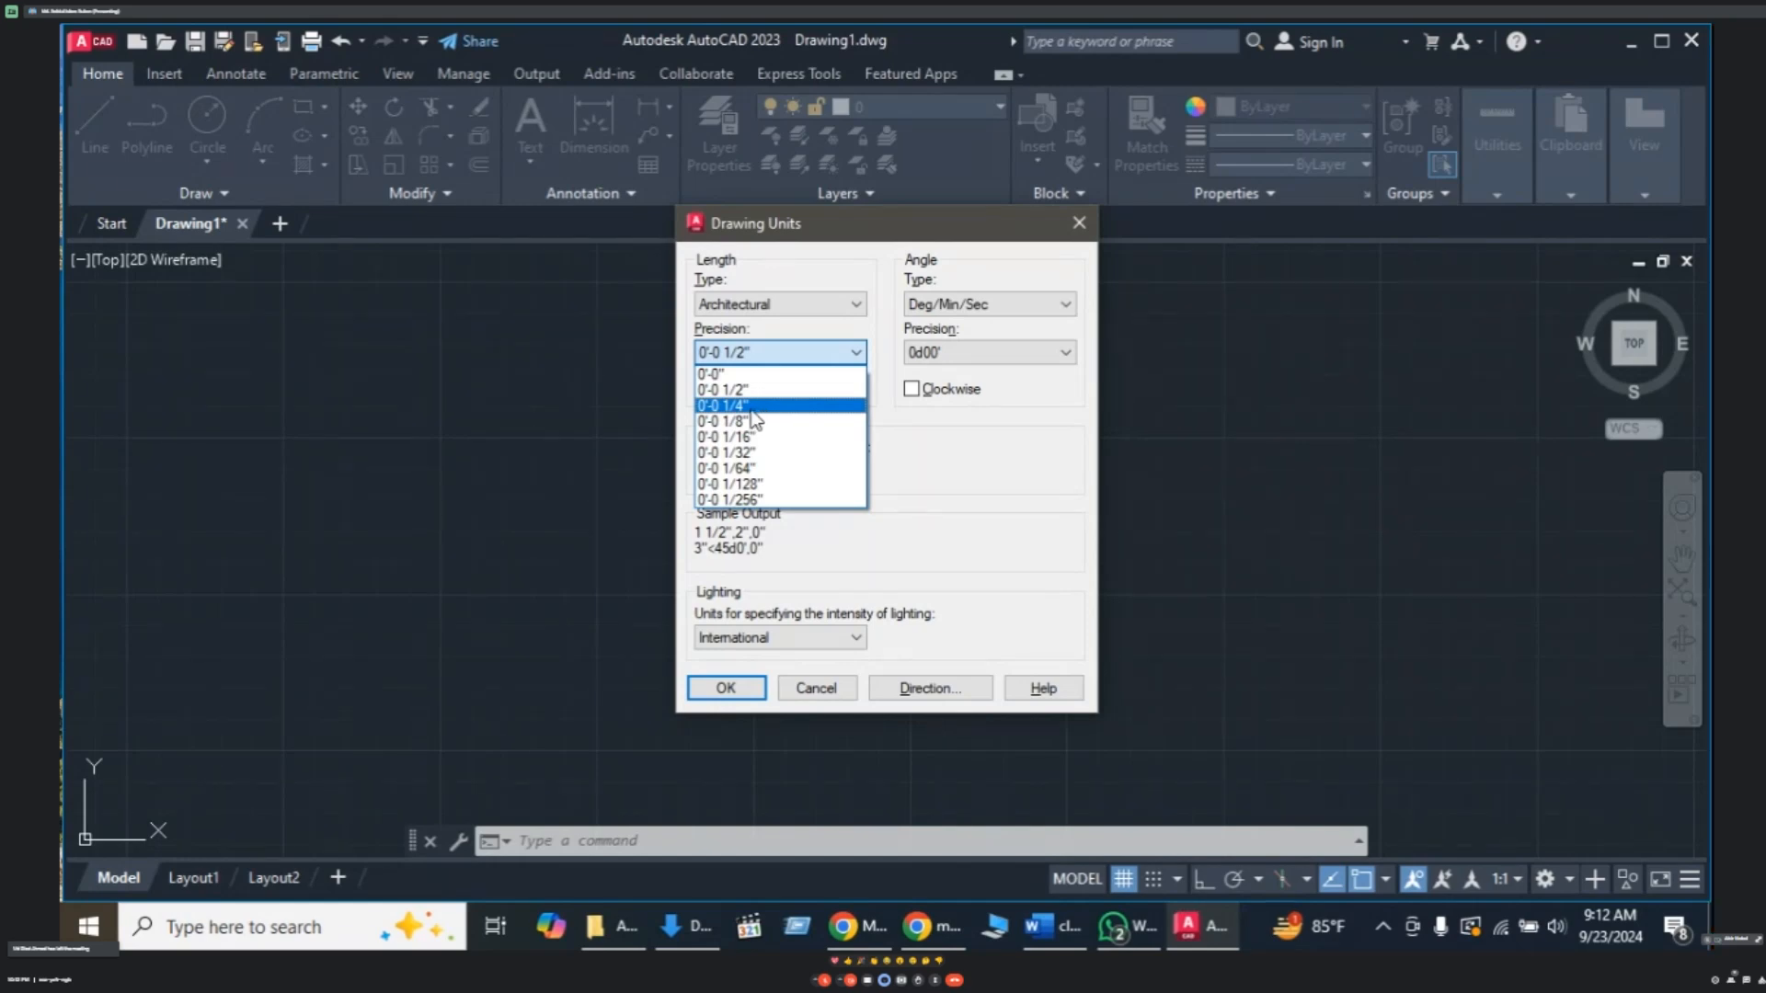
click(754, 405)
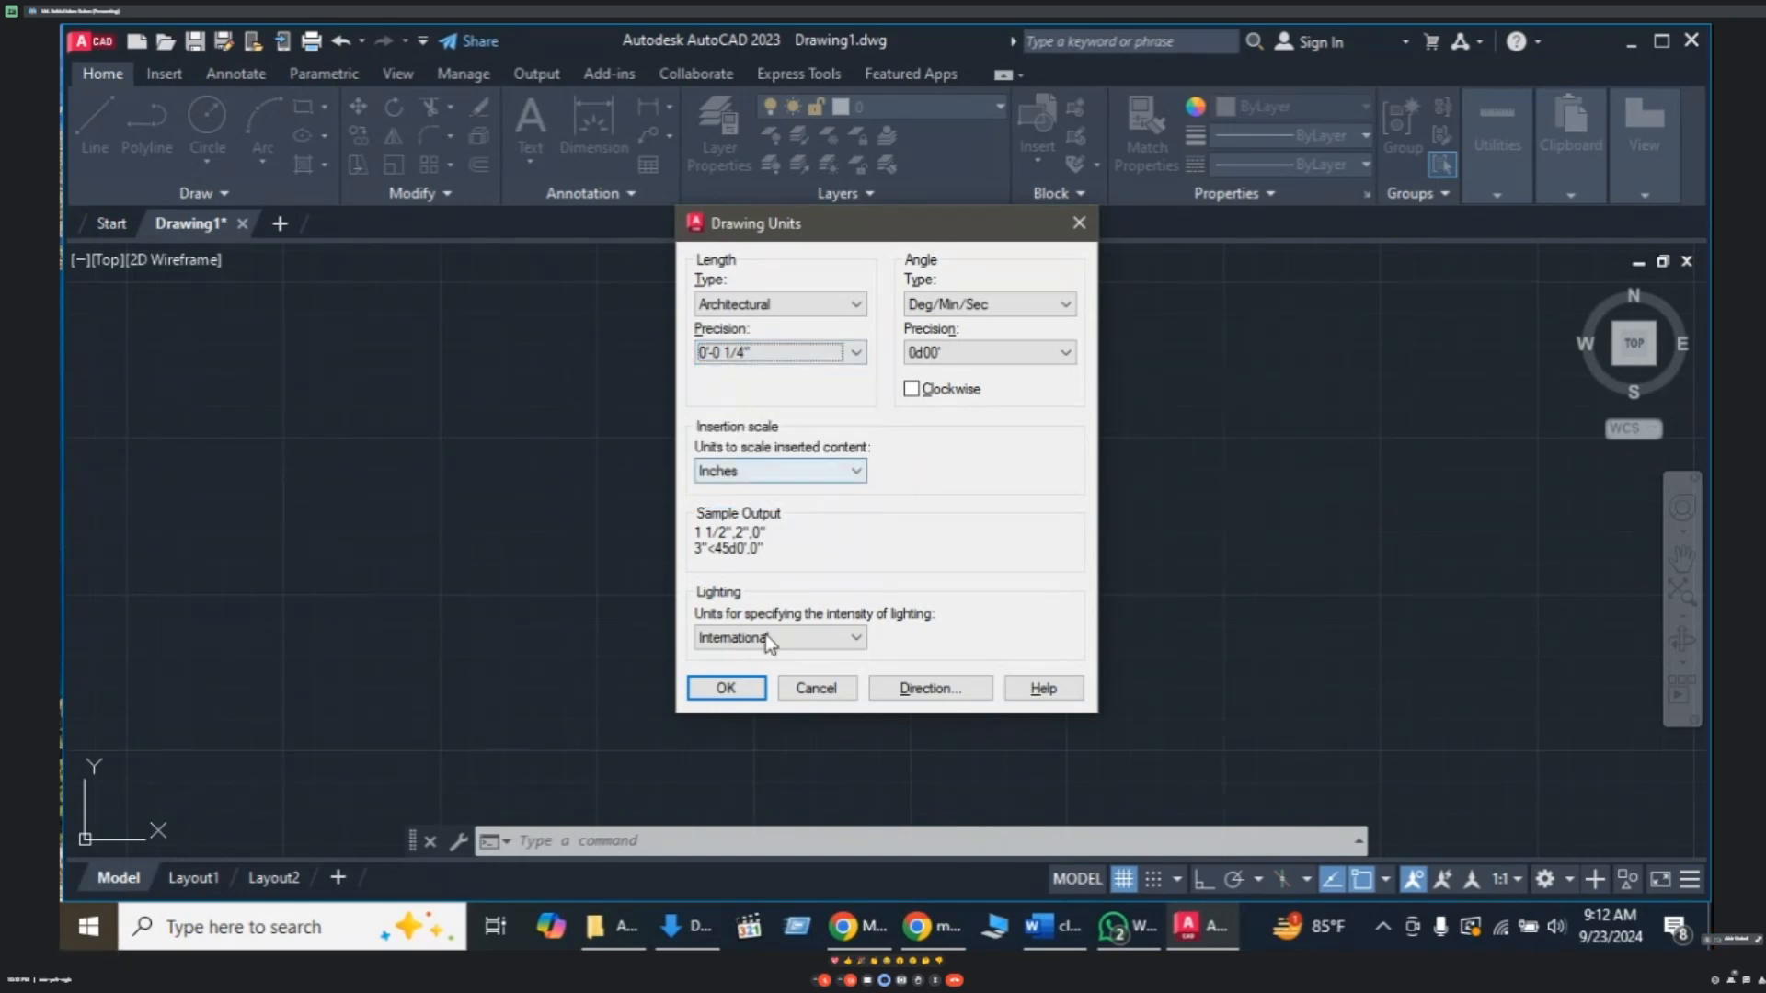
click(726, 688)
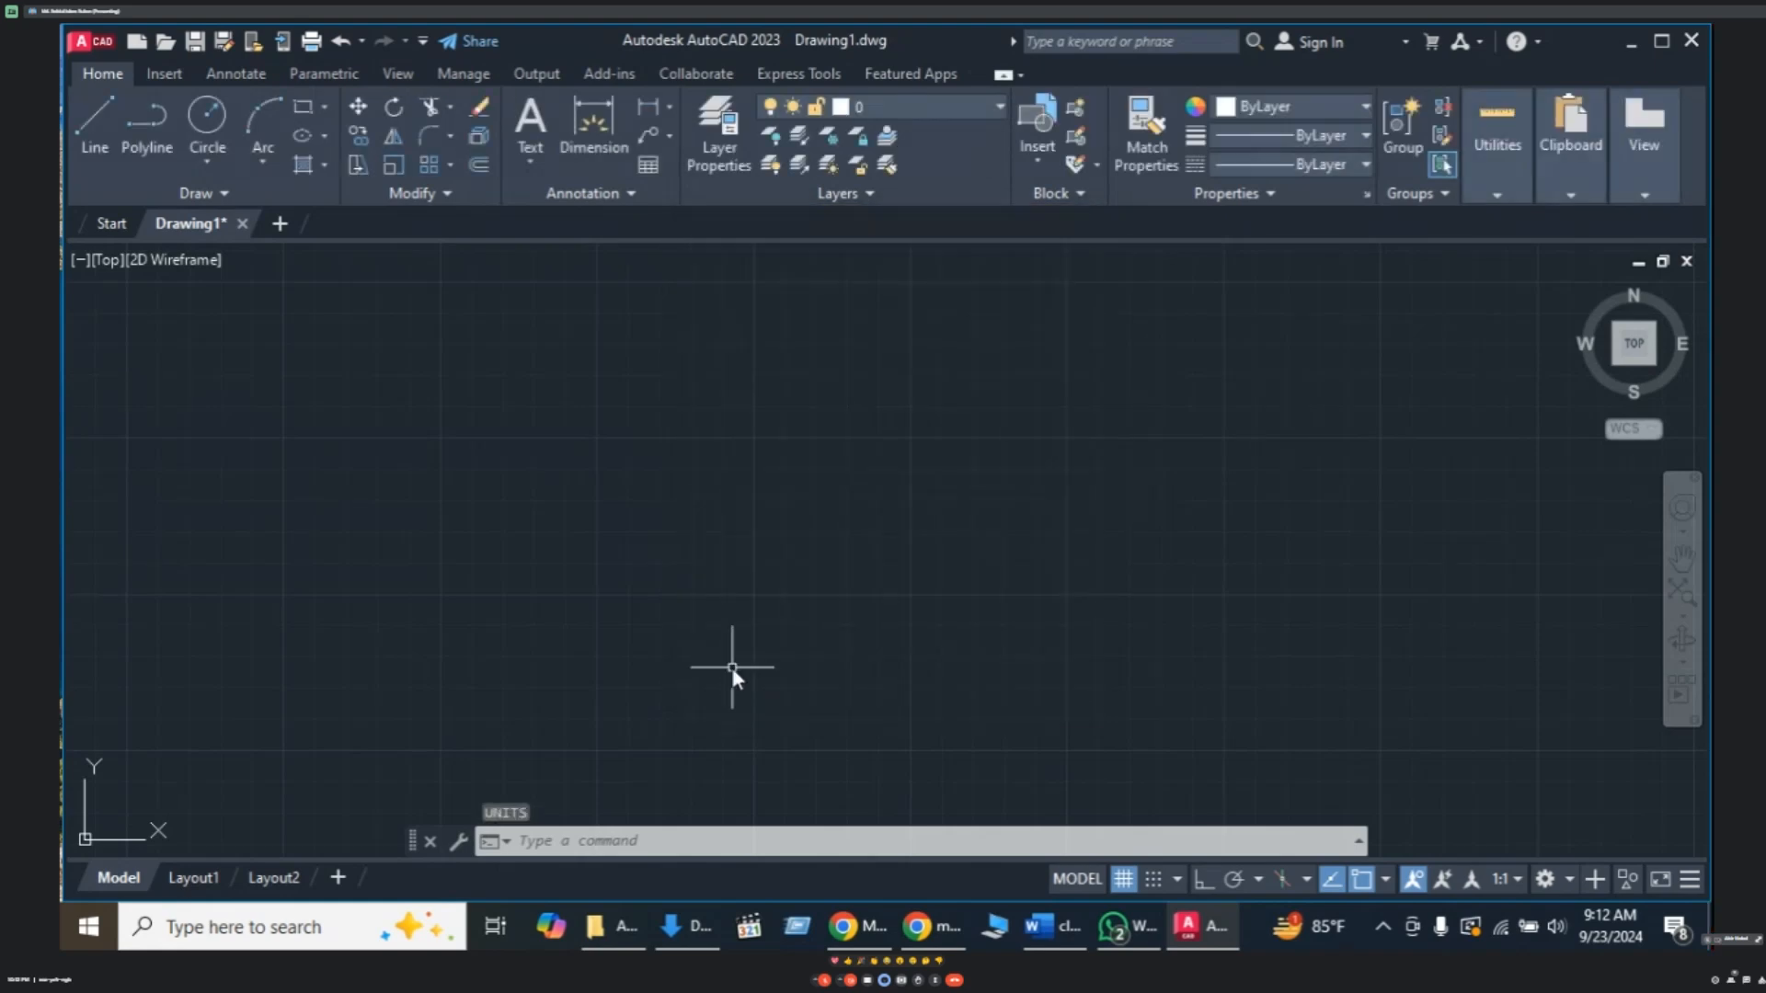
- Draw a 10-unit line from a picked start point and zoom in to center it
key(Escape)
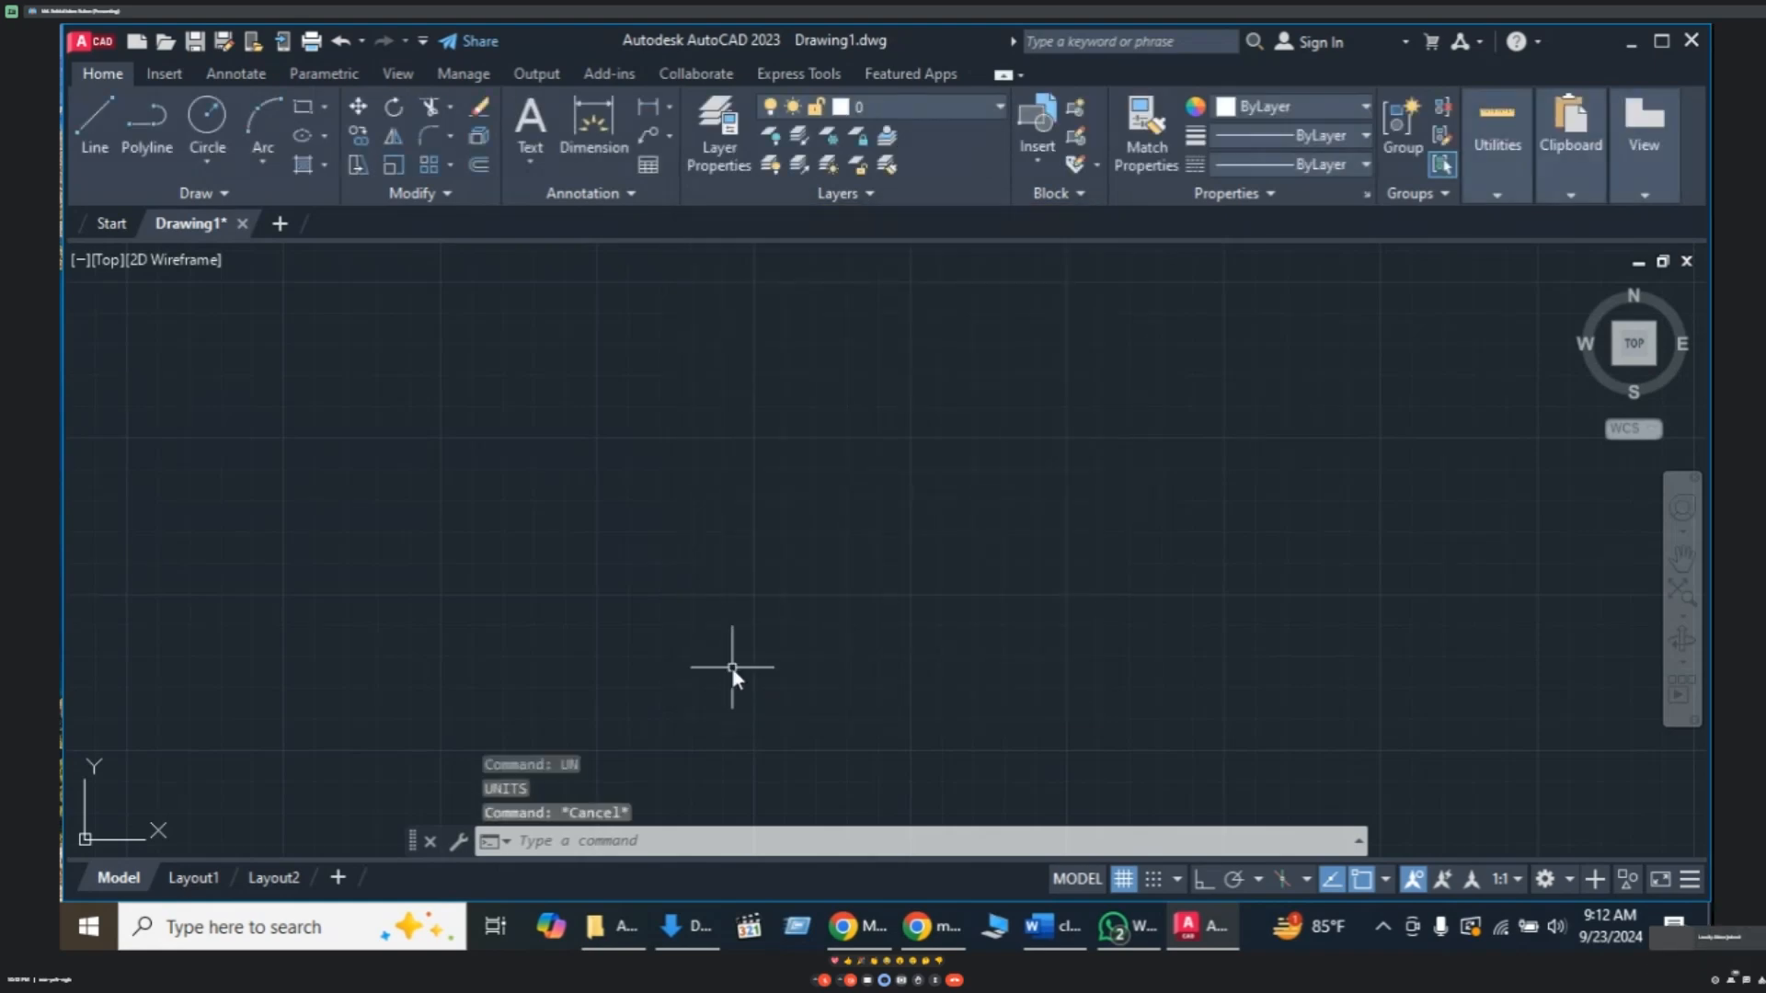
key(Escape)
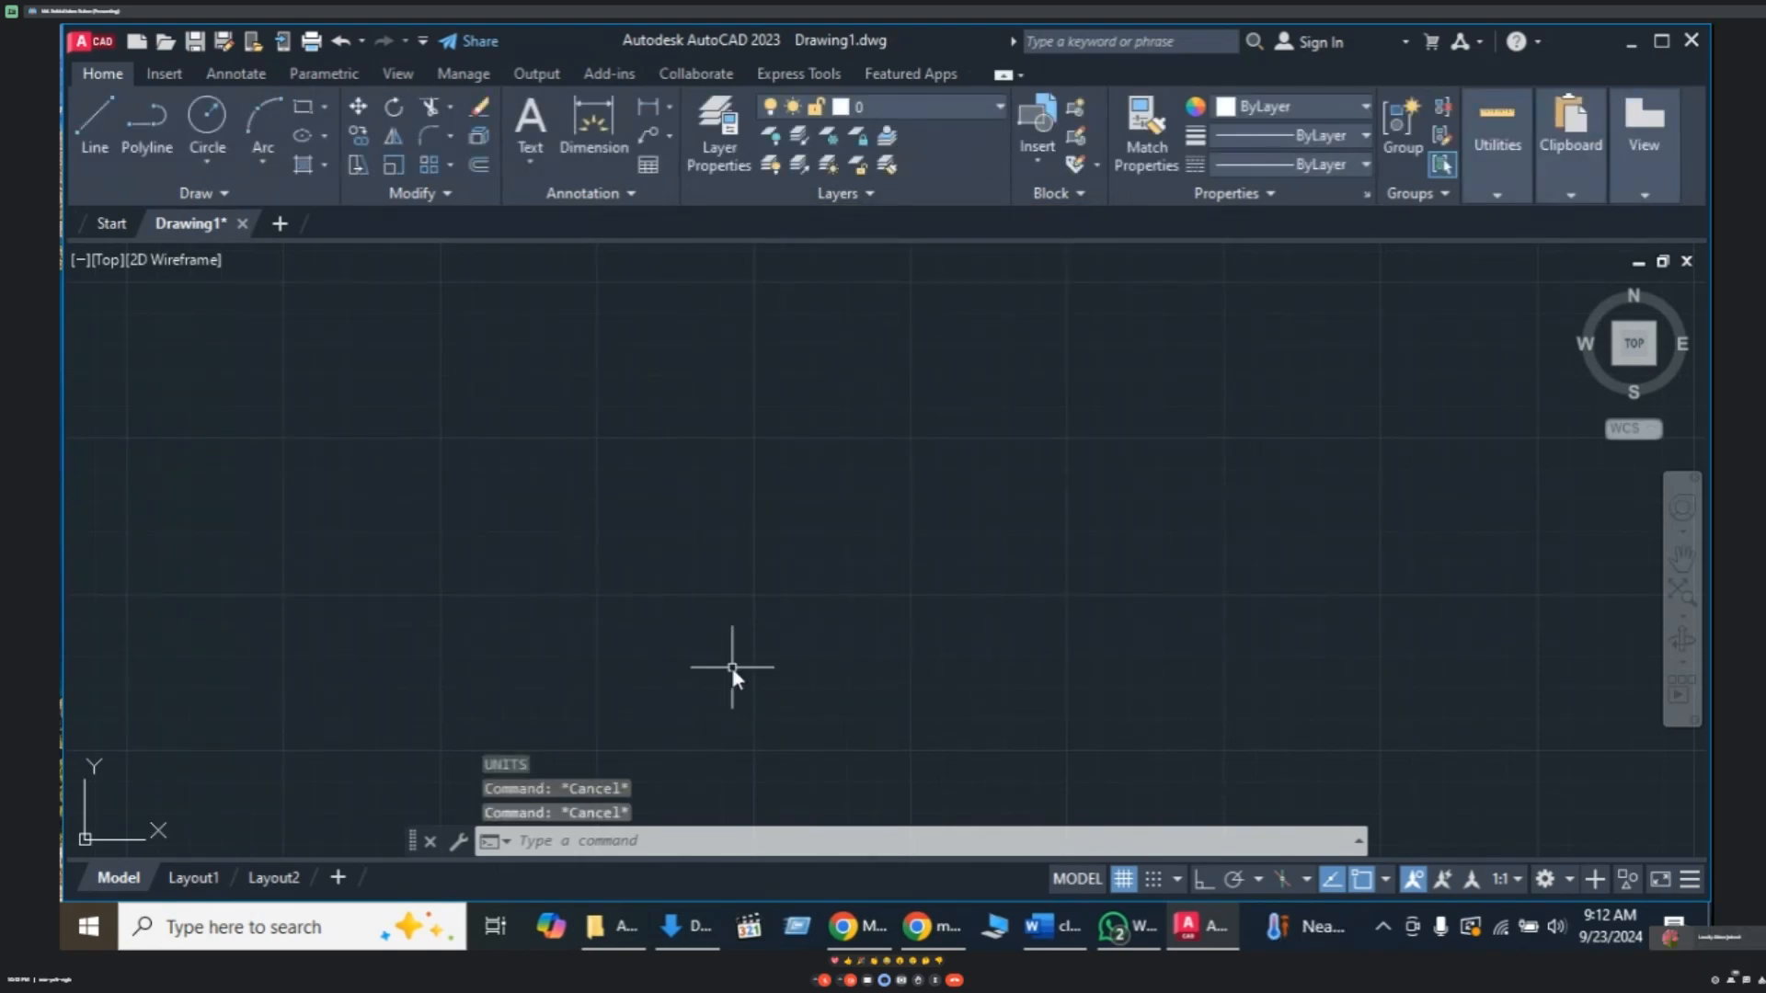
text(L)
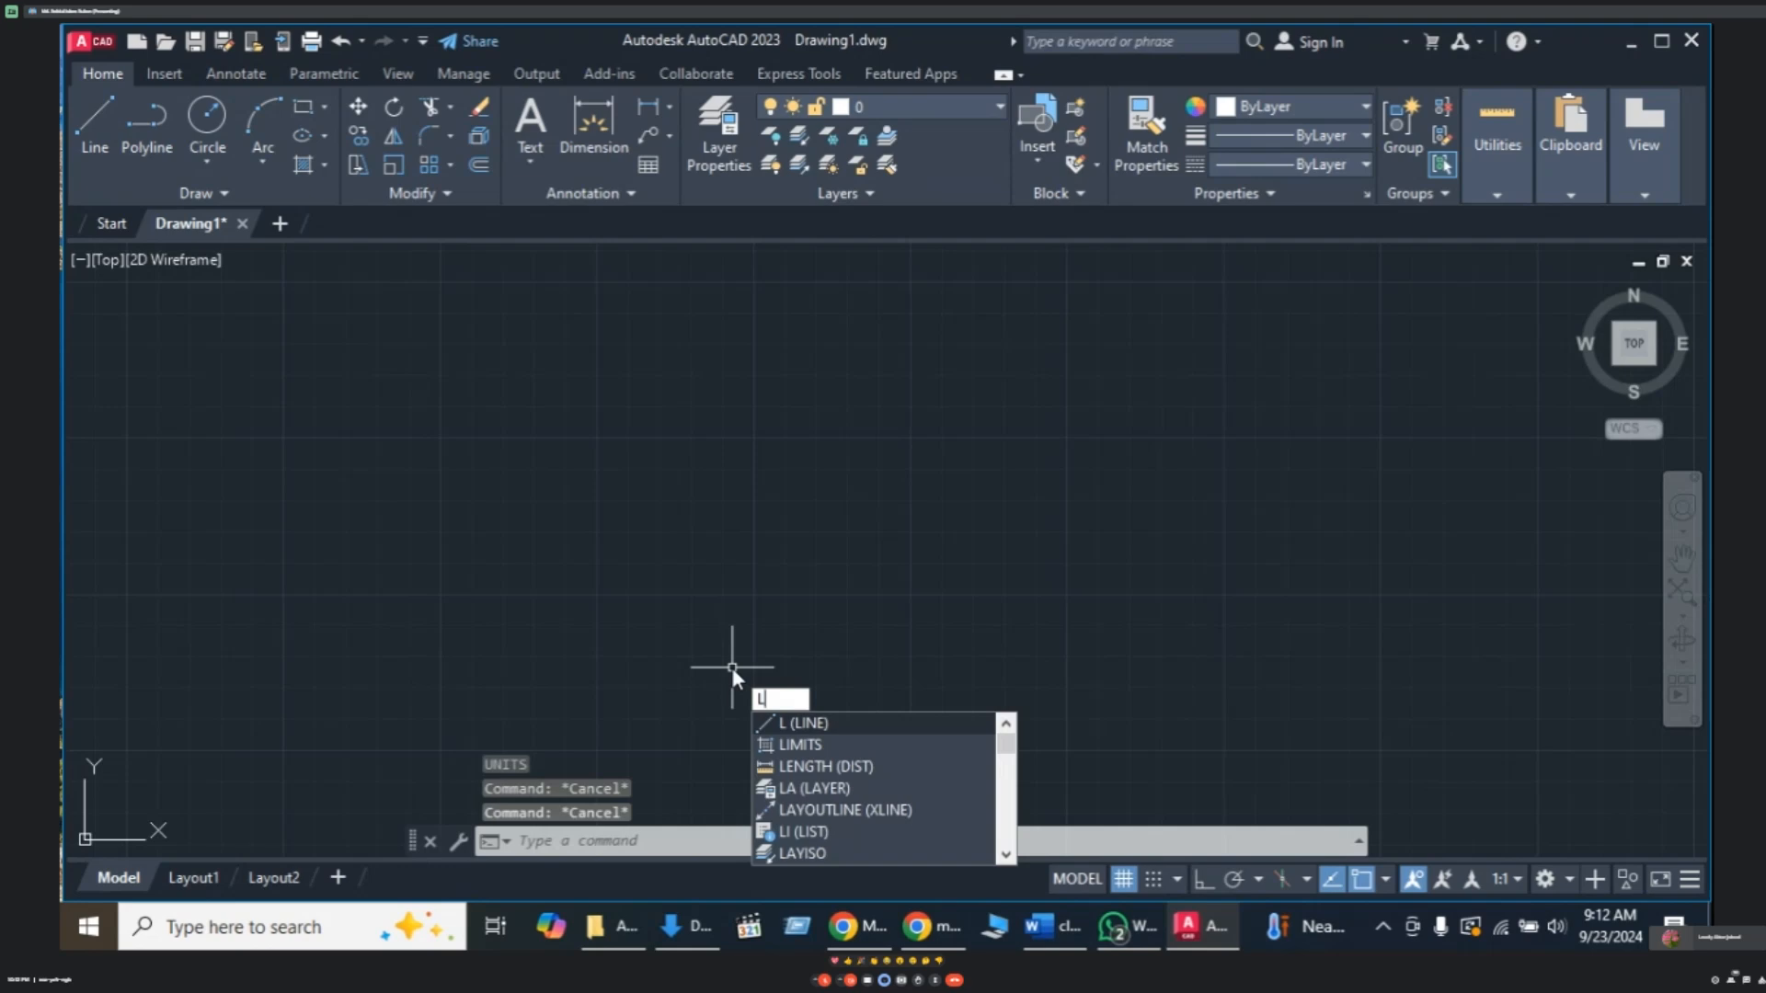
key(Return)
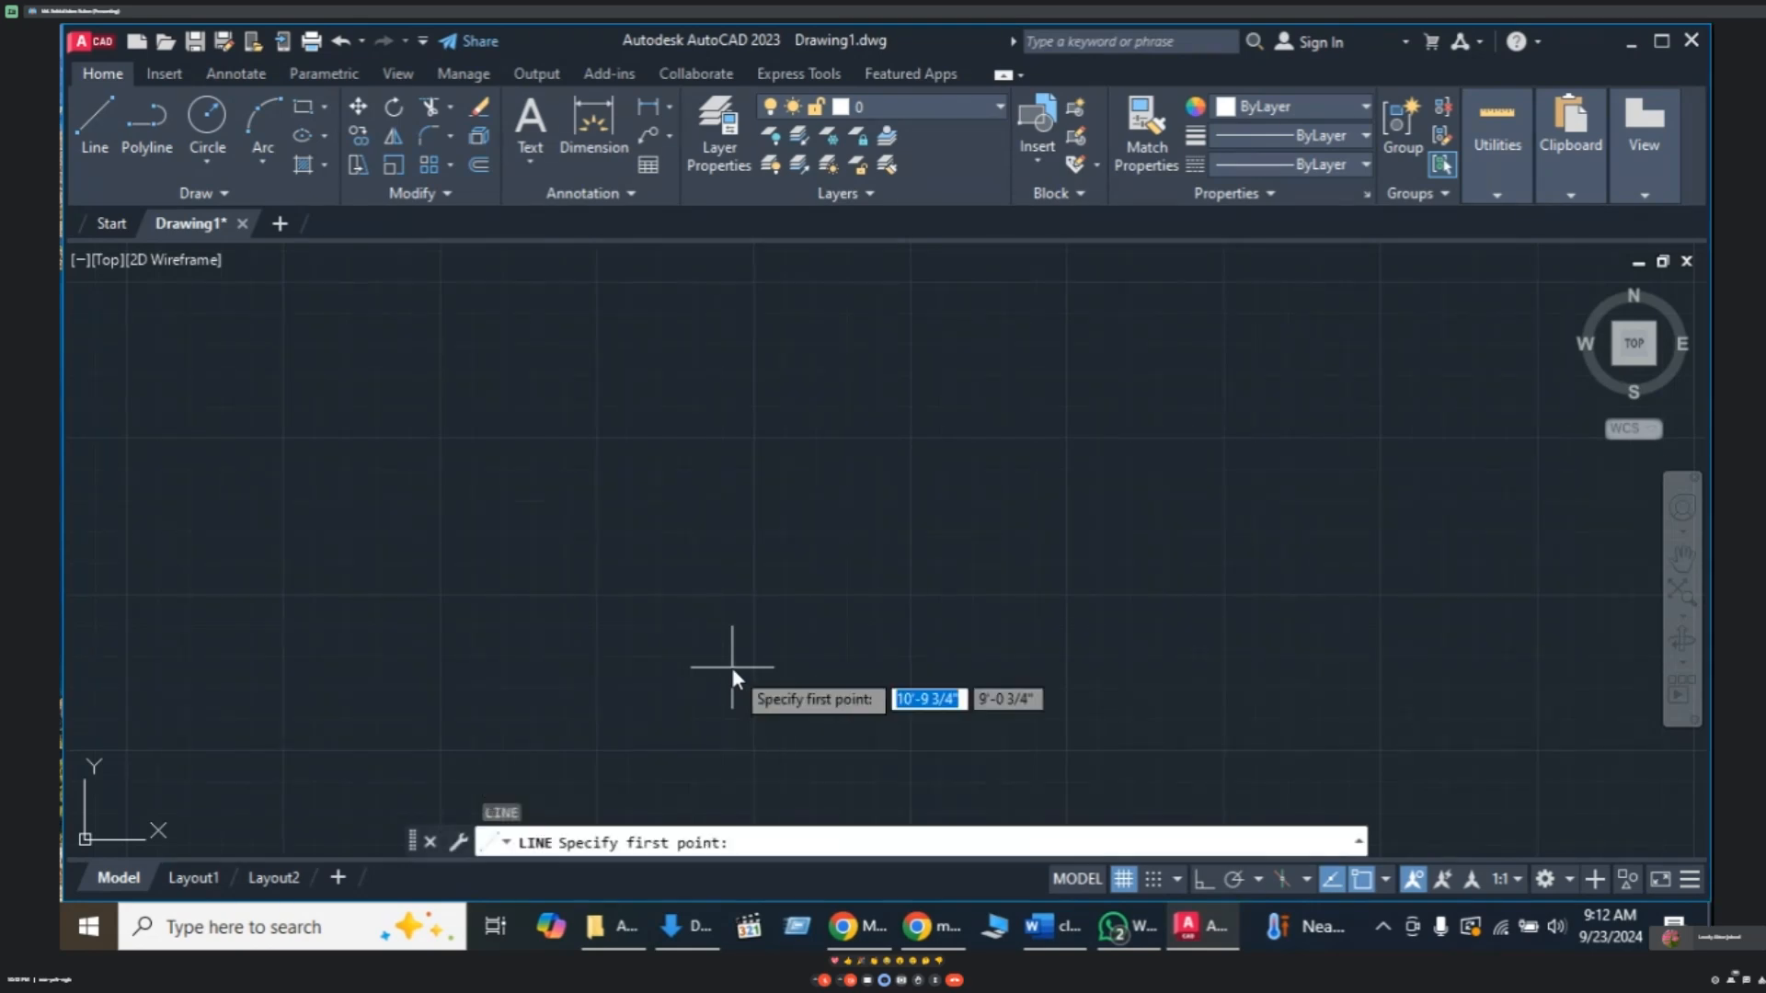
click(405, 474)
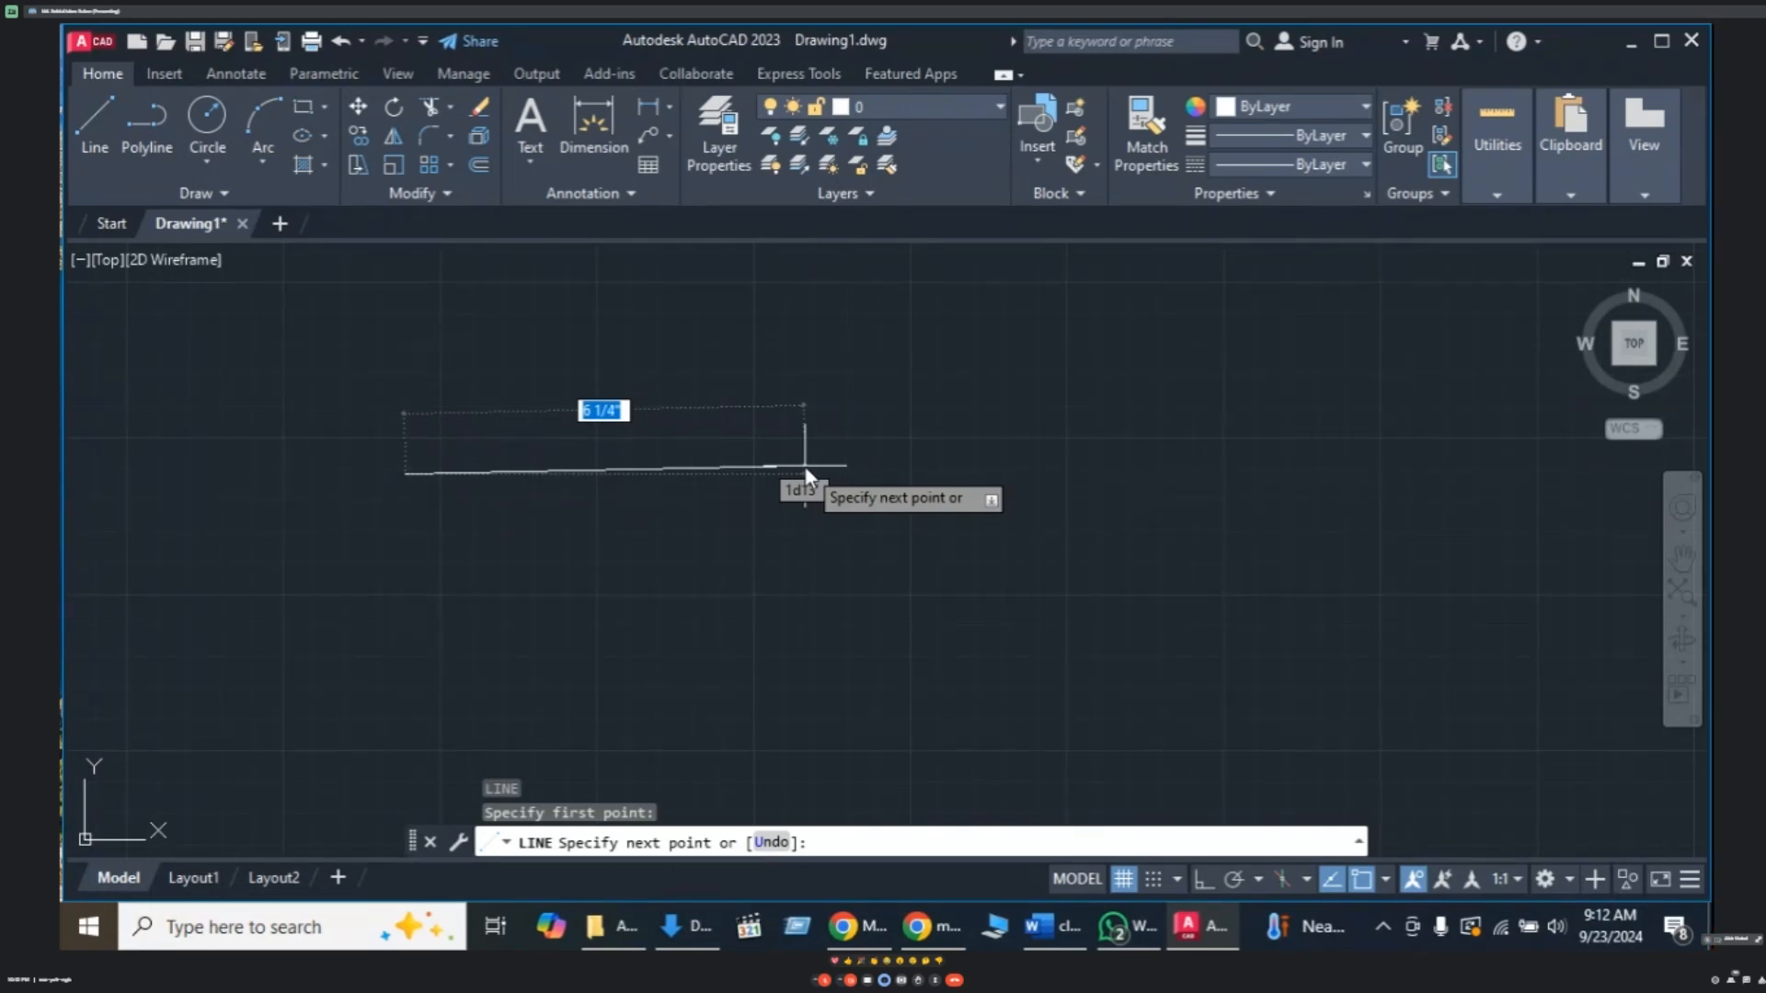
text(10)
key(Return)
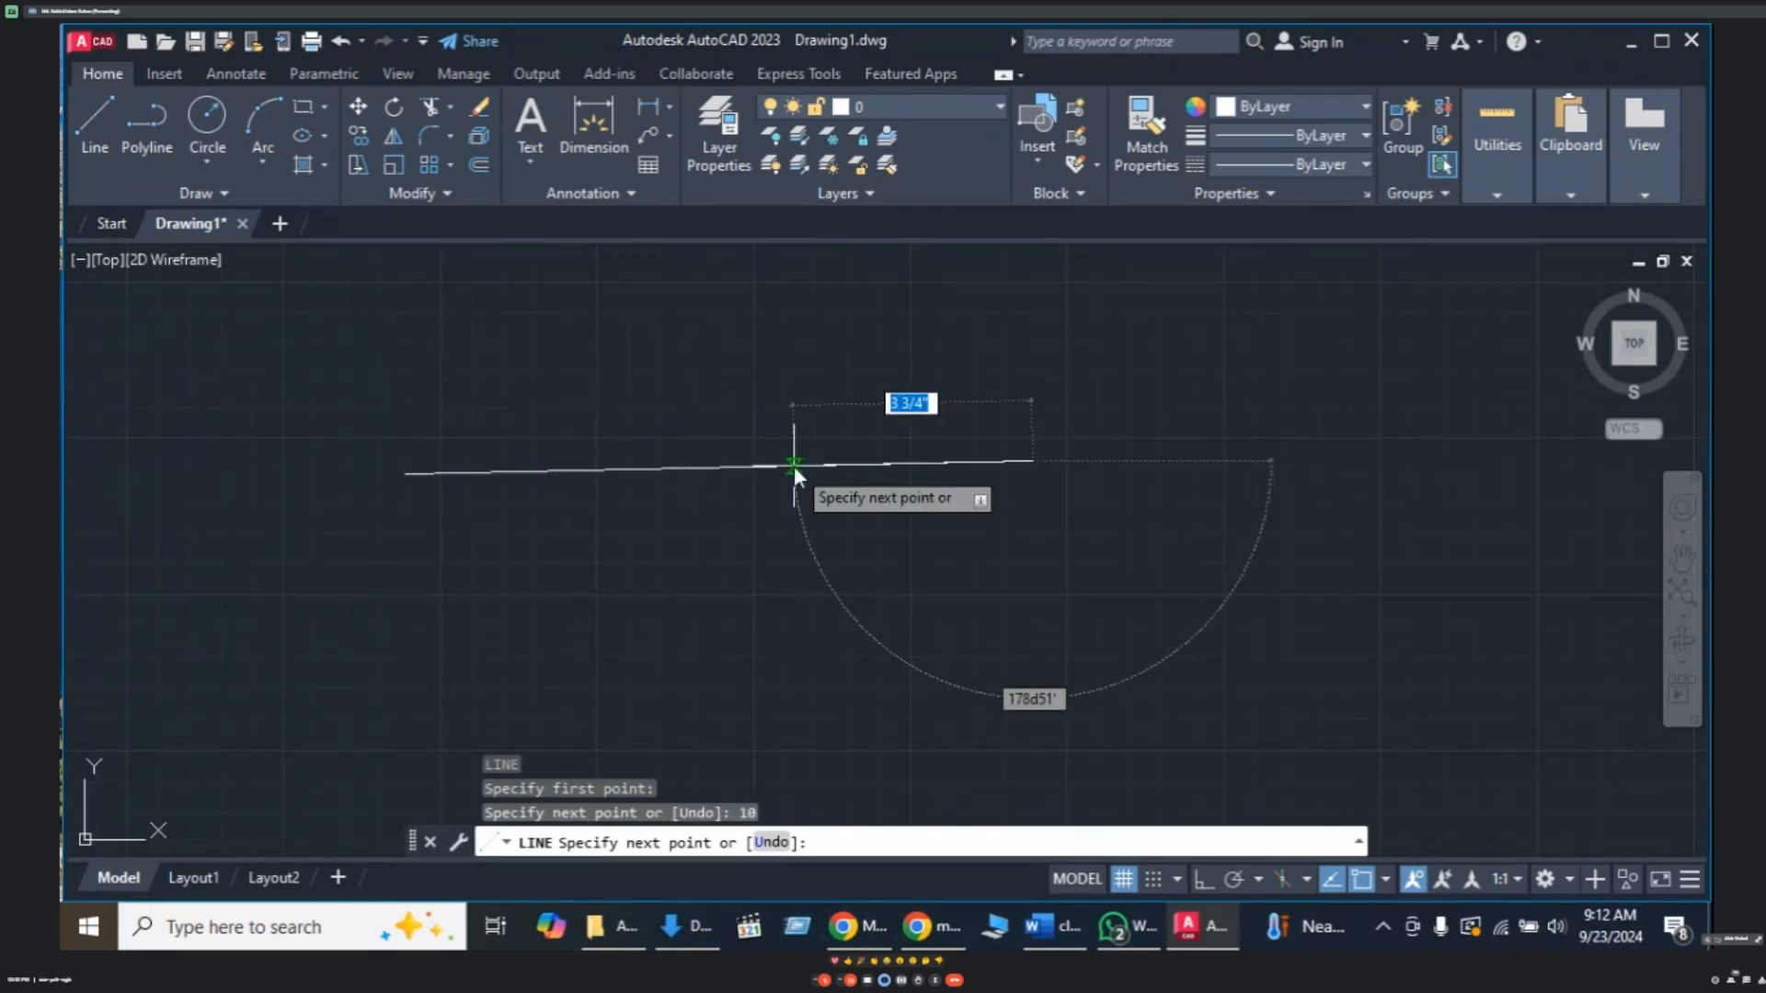
key(Return)
scroll(810, 484, up, 2)
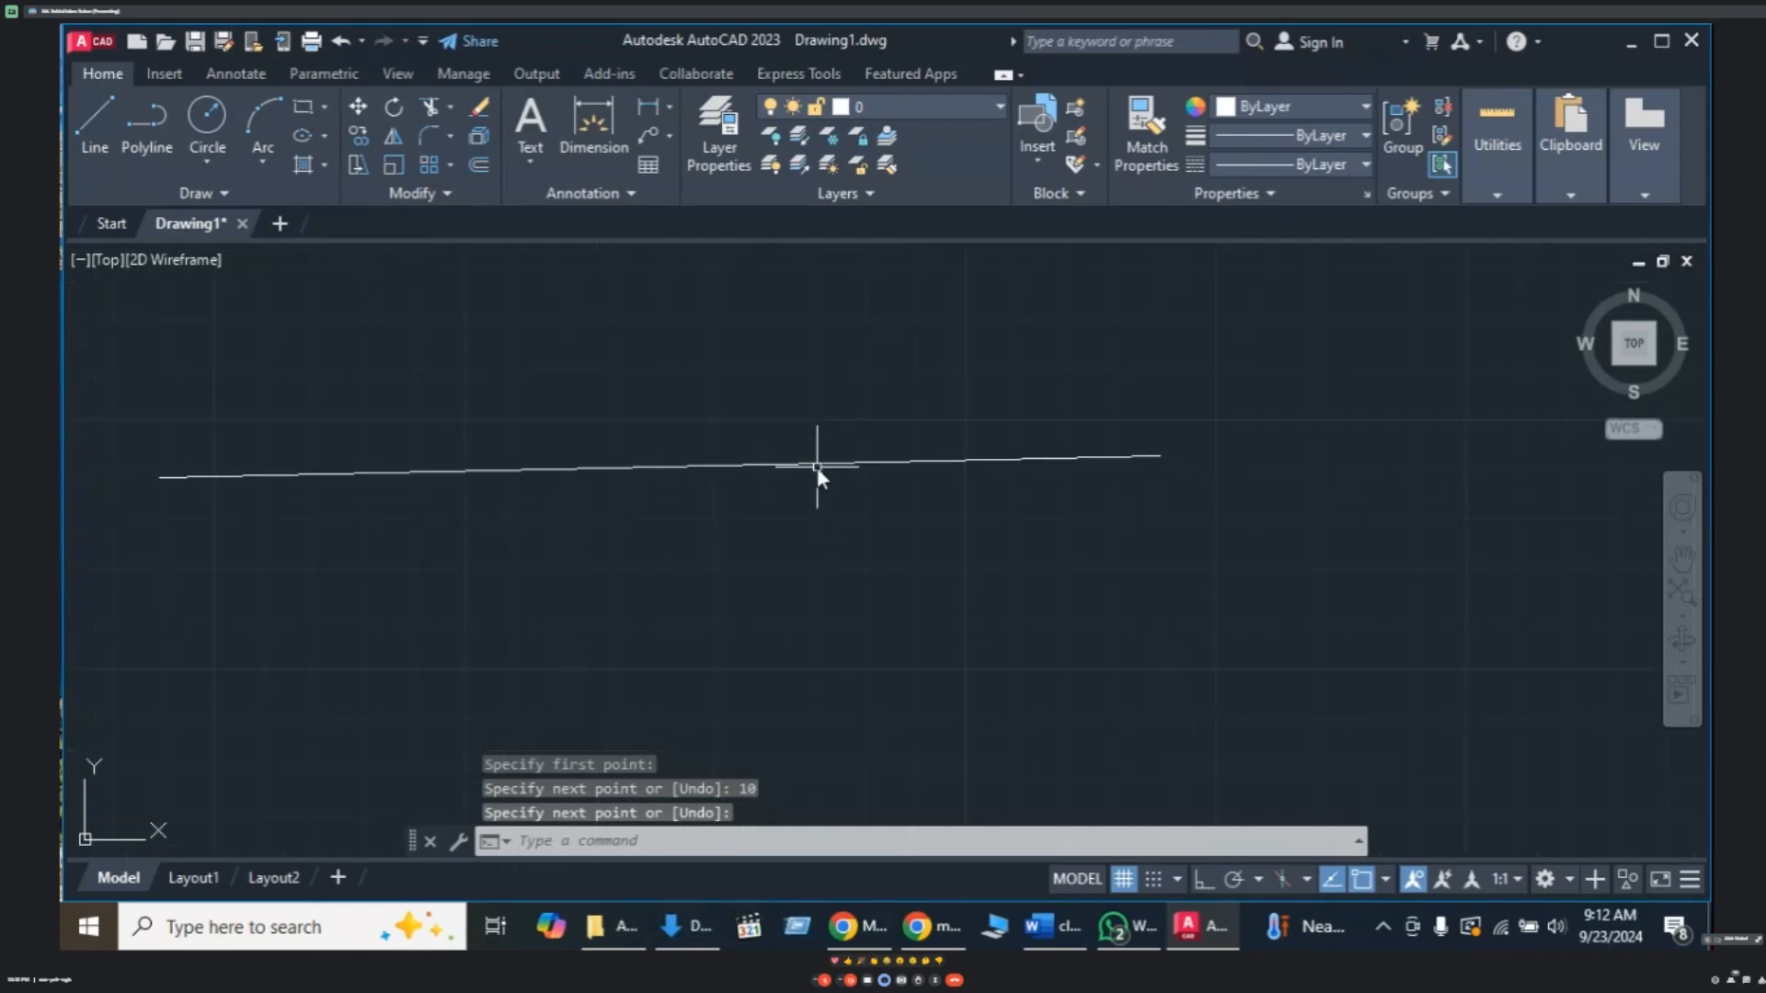
mouse_move(808, 477)
middle_down()
mouse_move(977, 576)
mouse_move(971, 523)
middle_up()
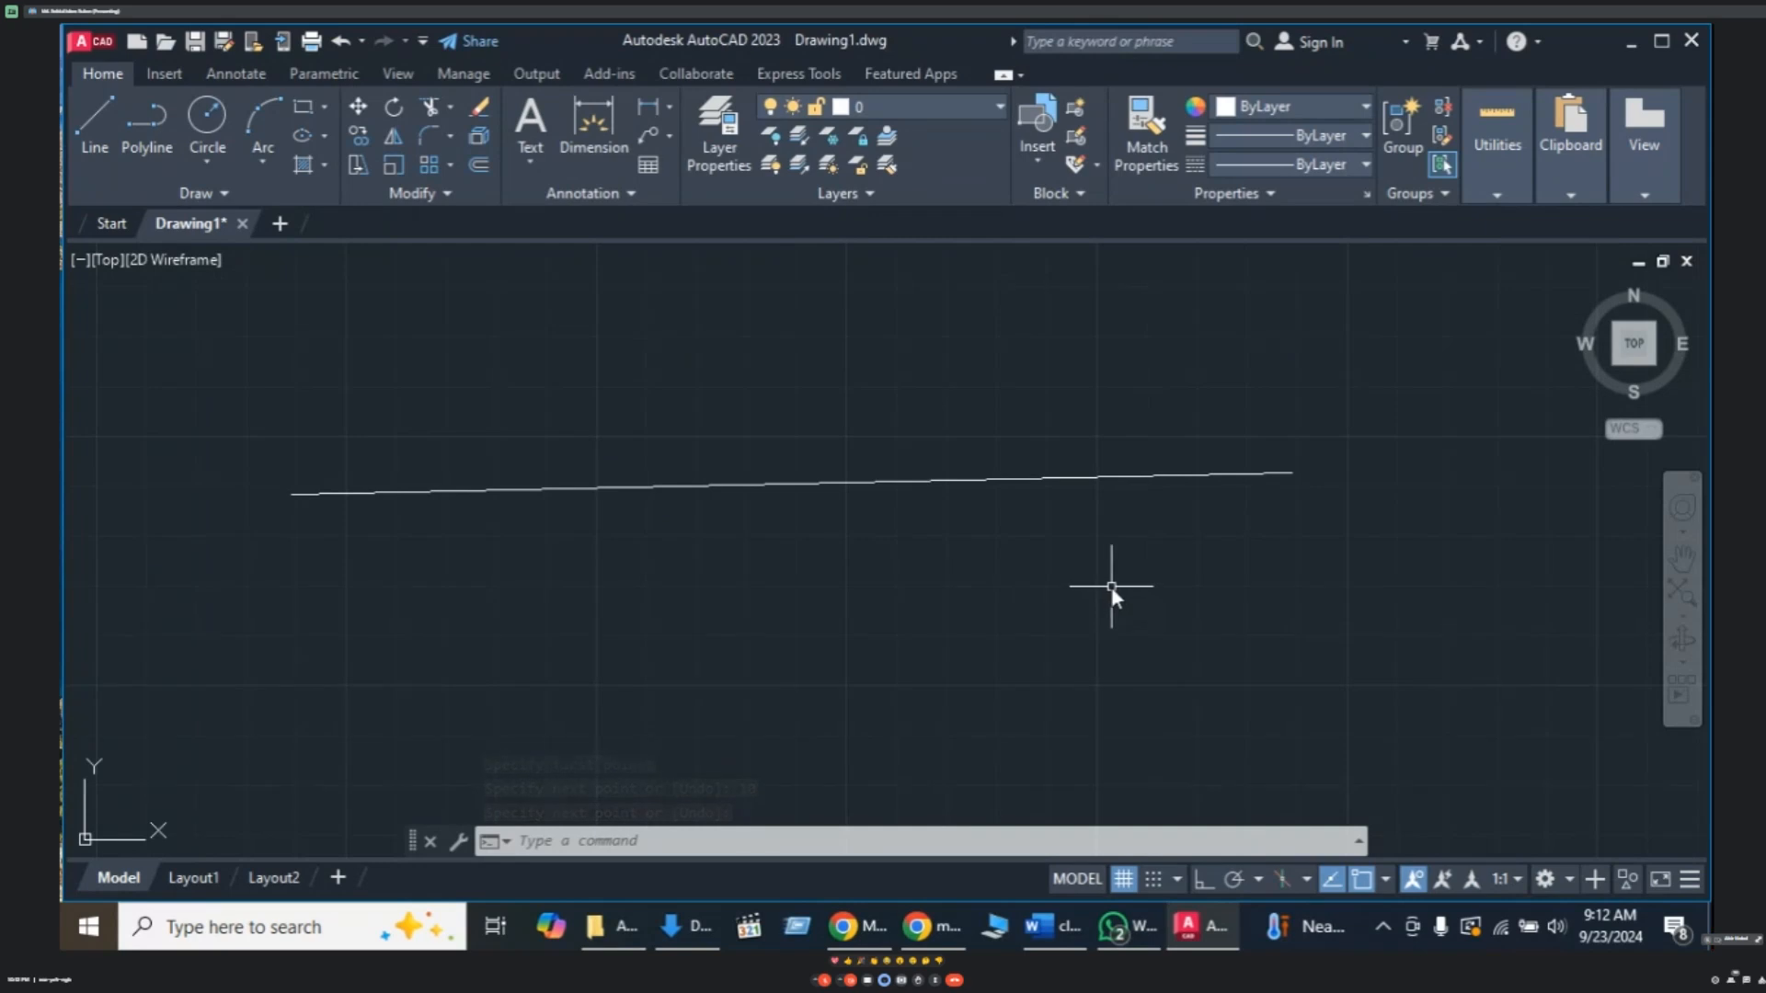
text(DL)
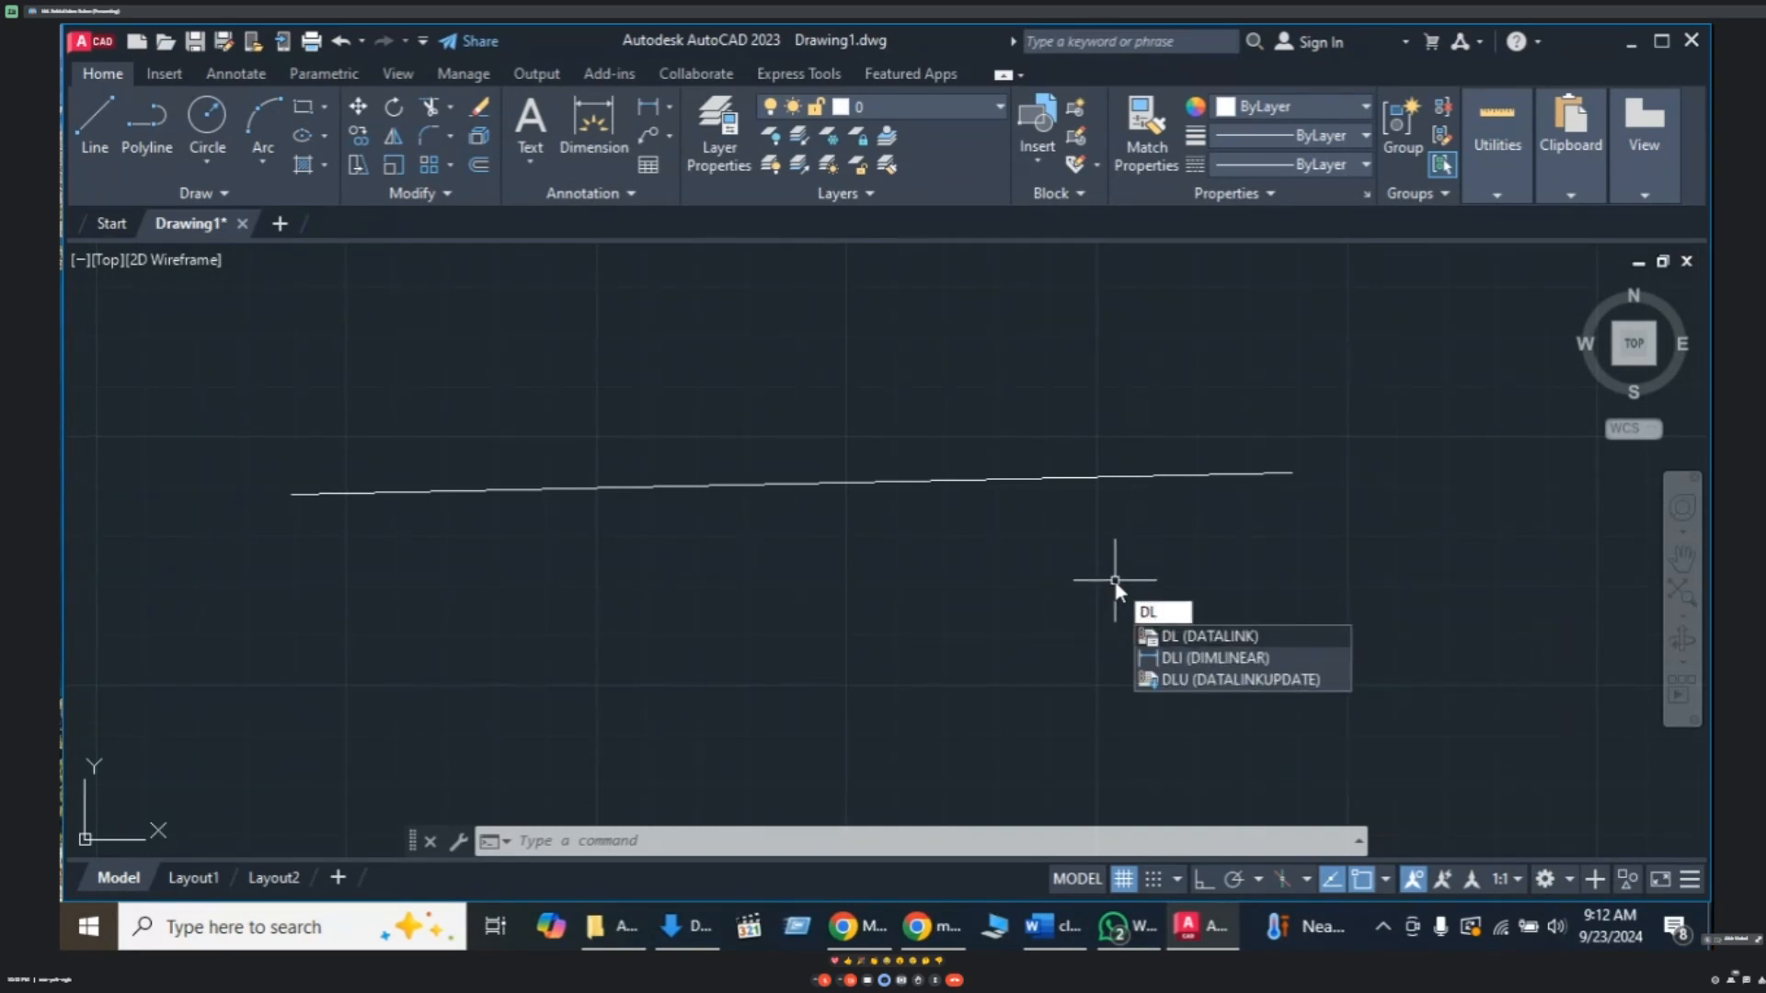
text(I)
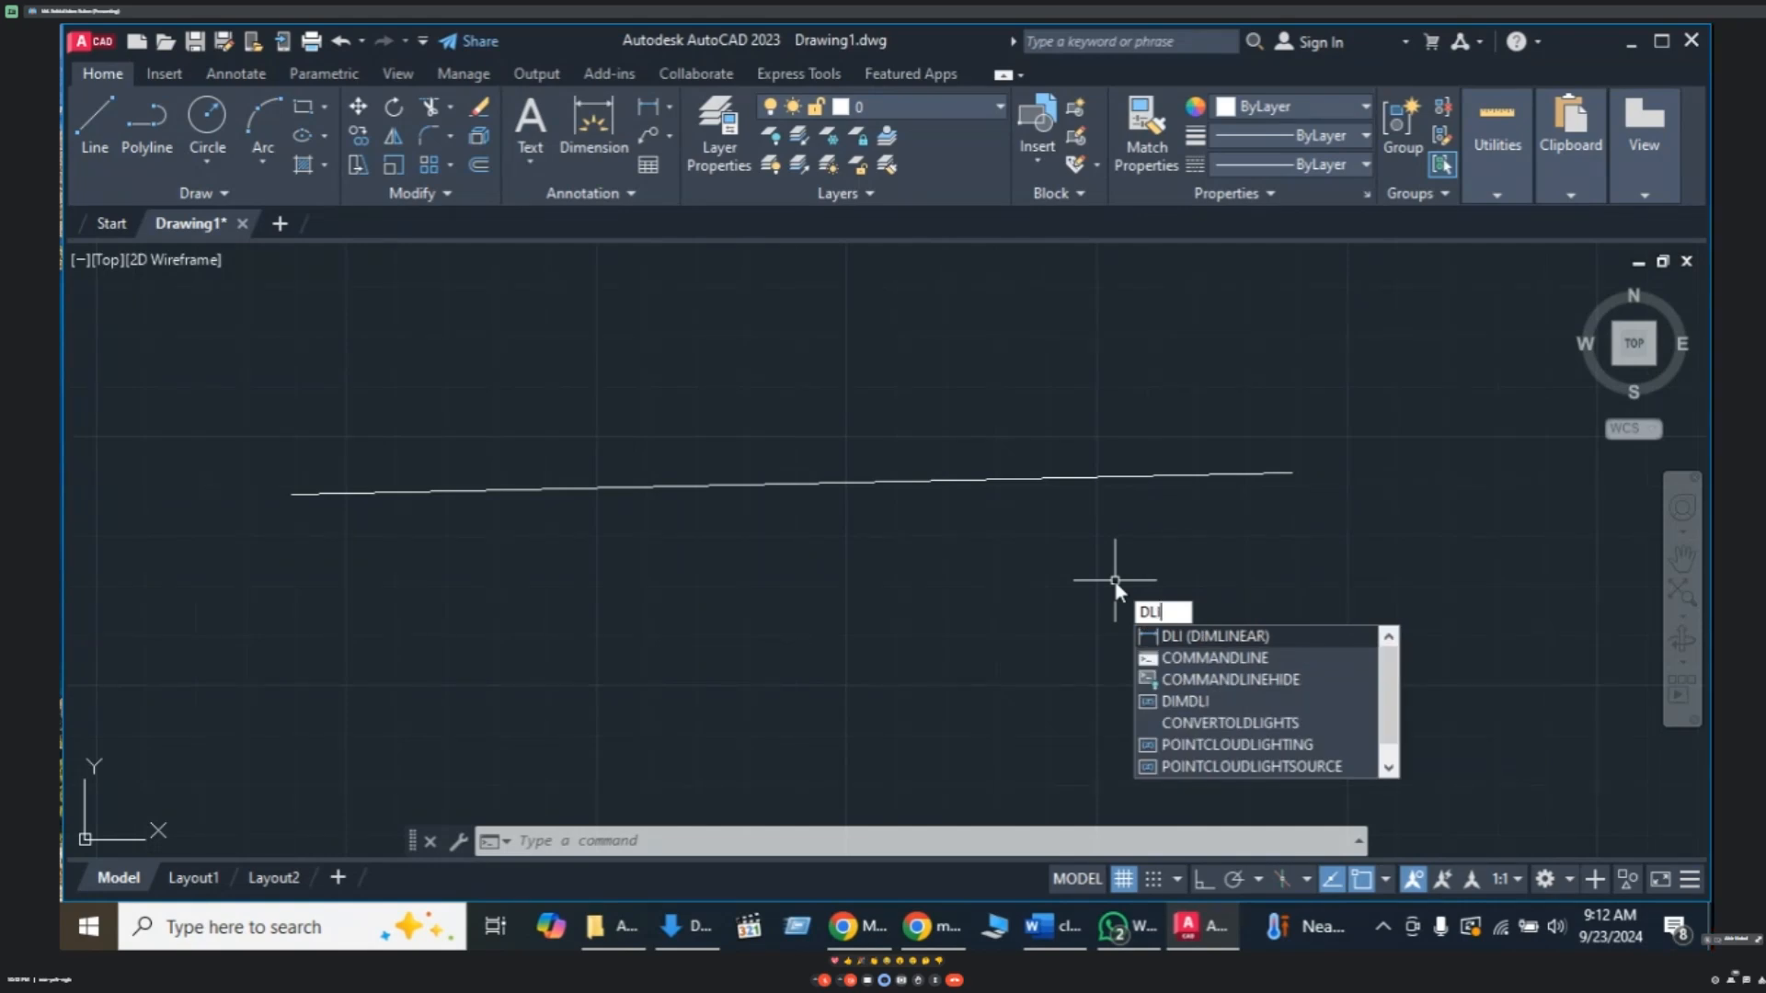
key(Return)
click(291, 495)
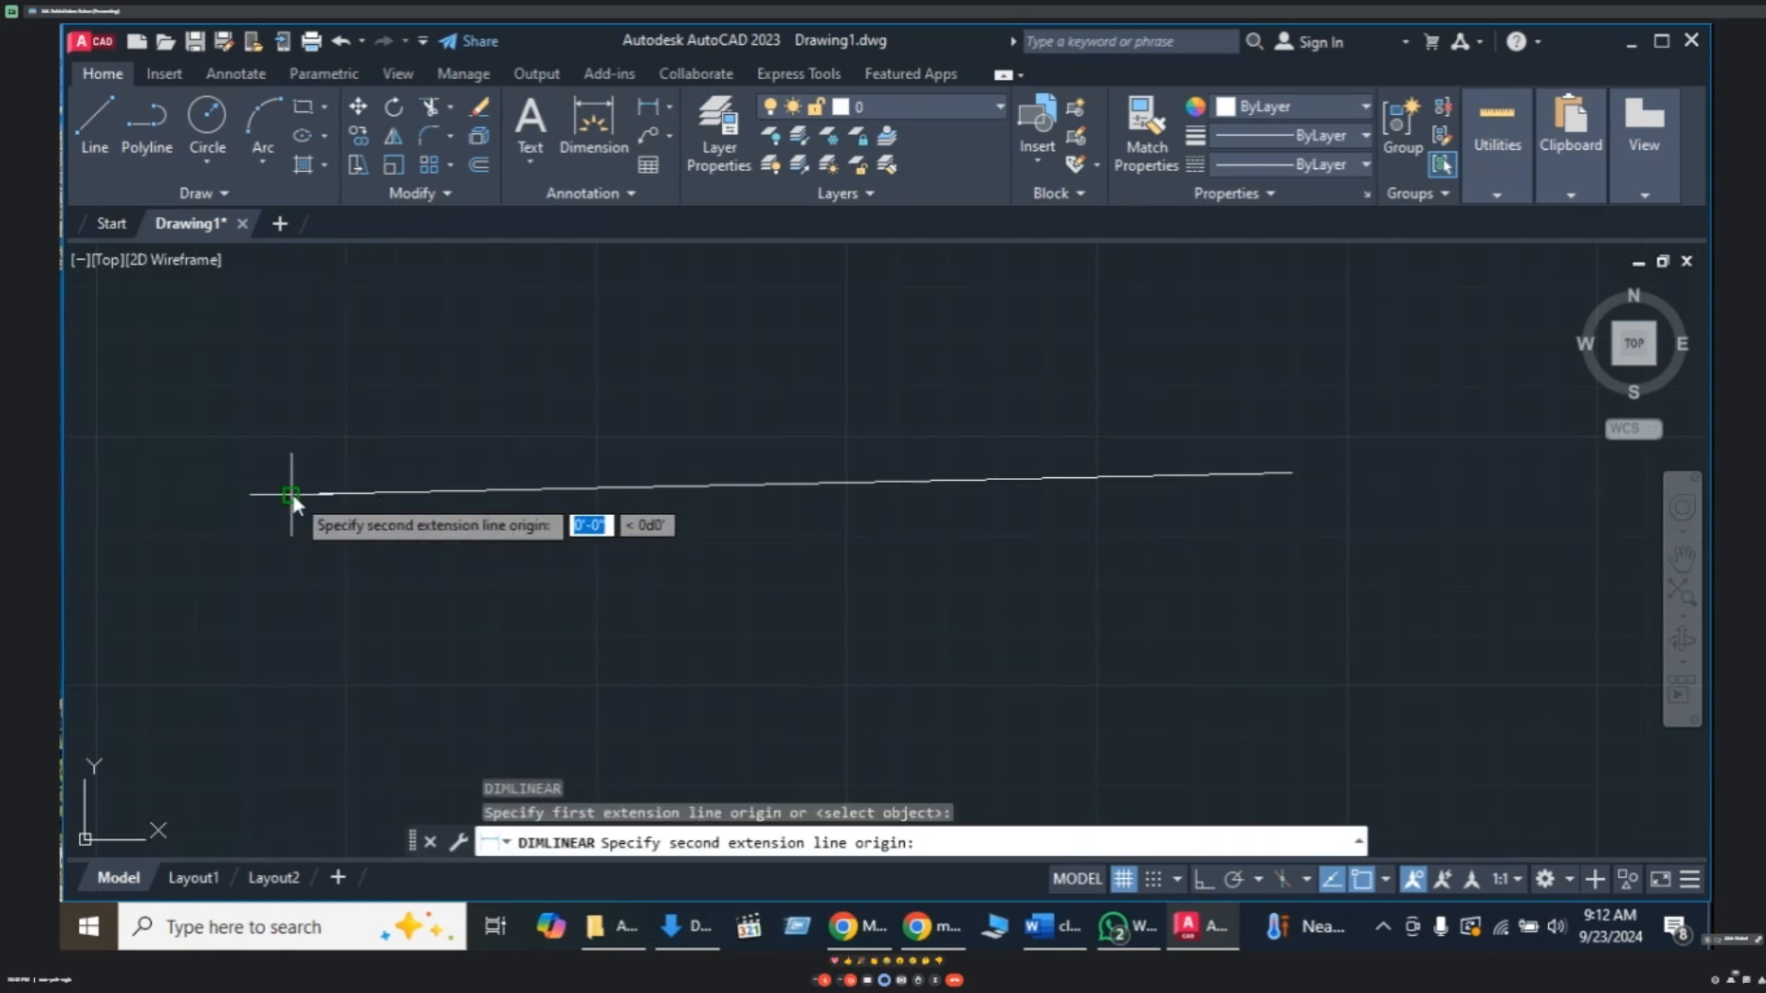
click(1291, 474)
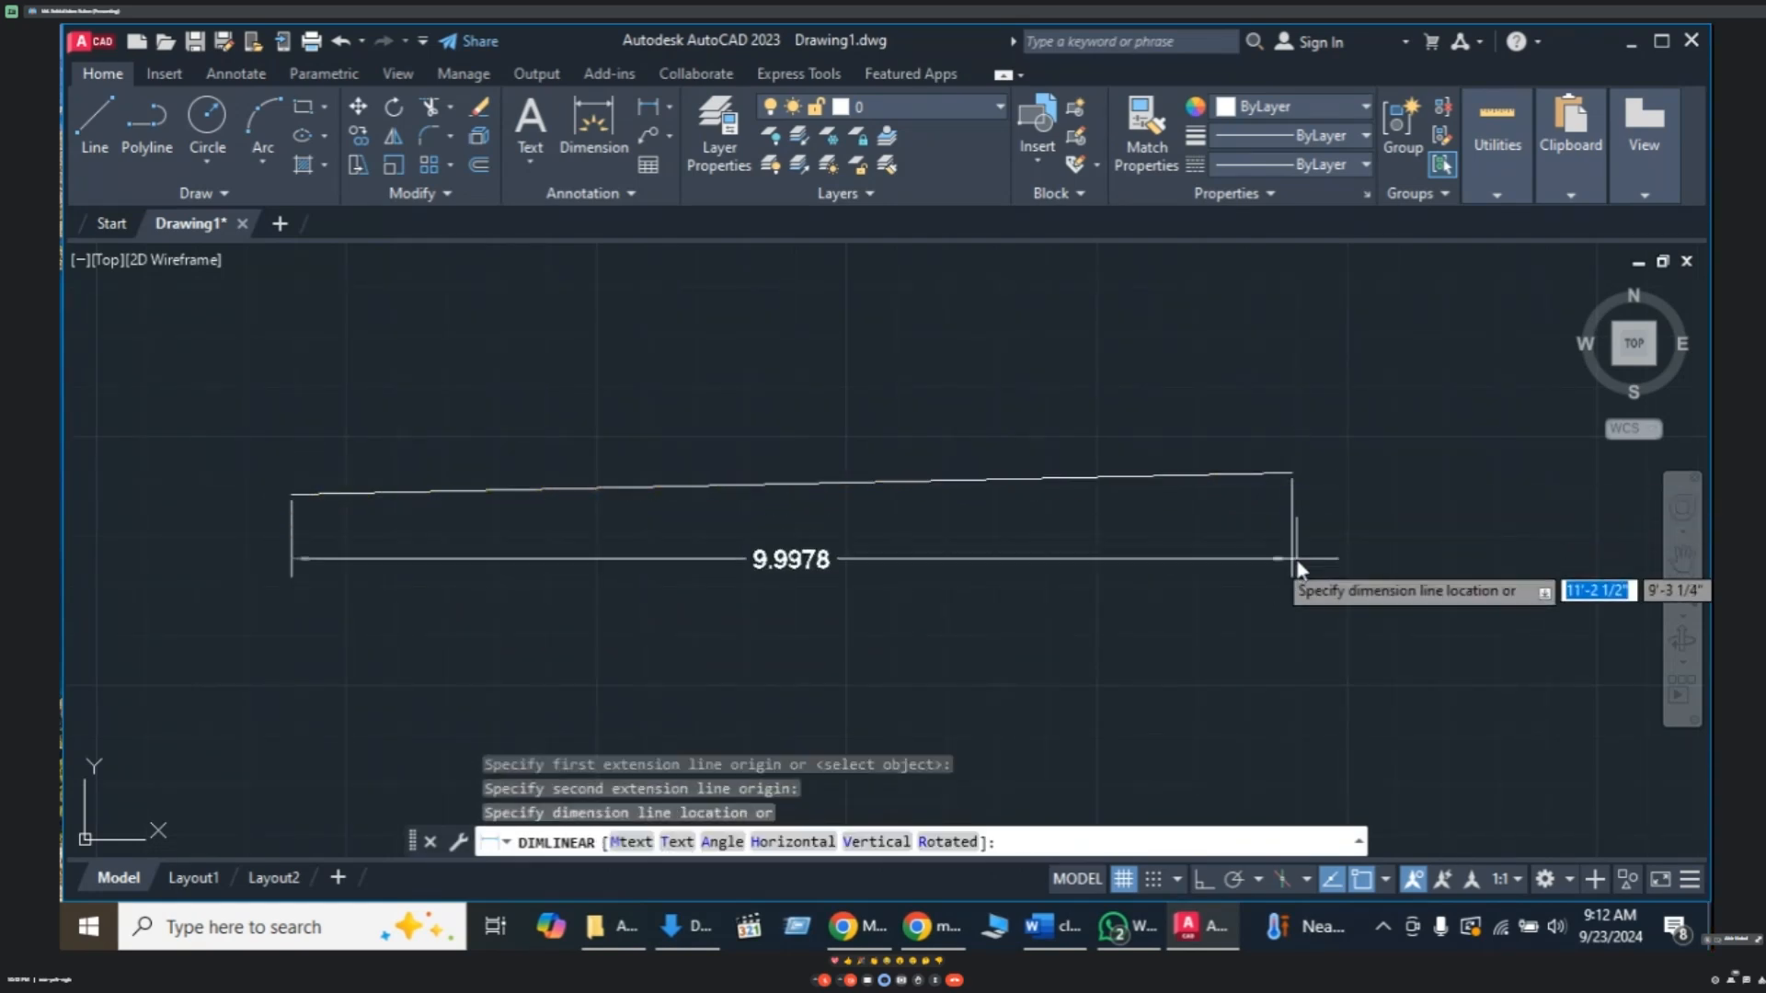
click(1296, 558)
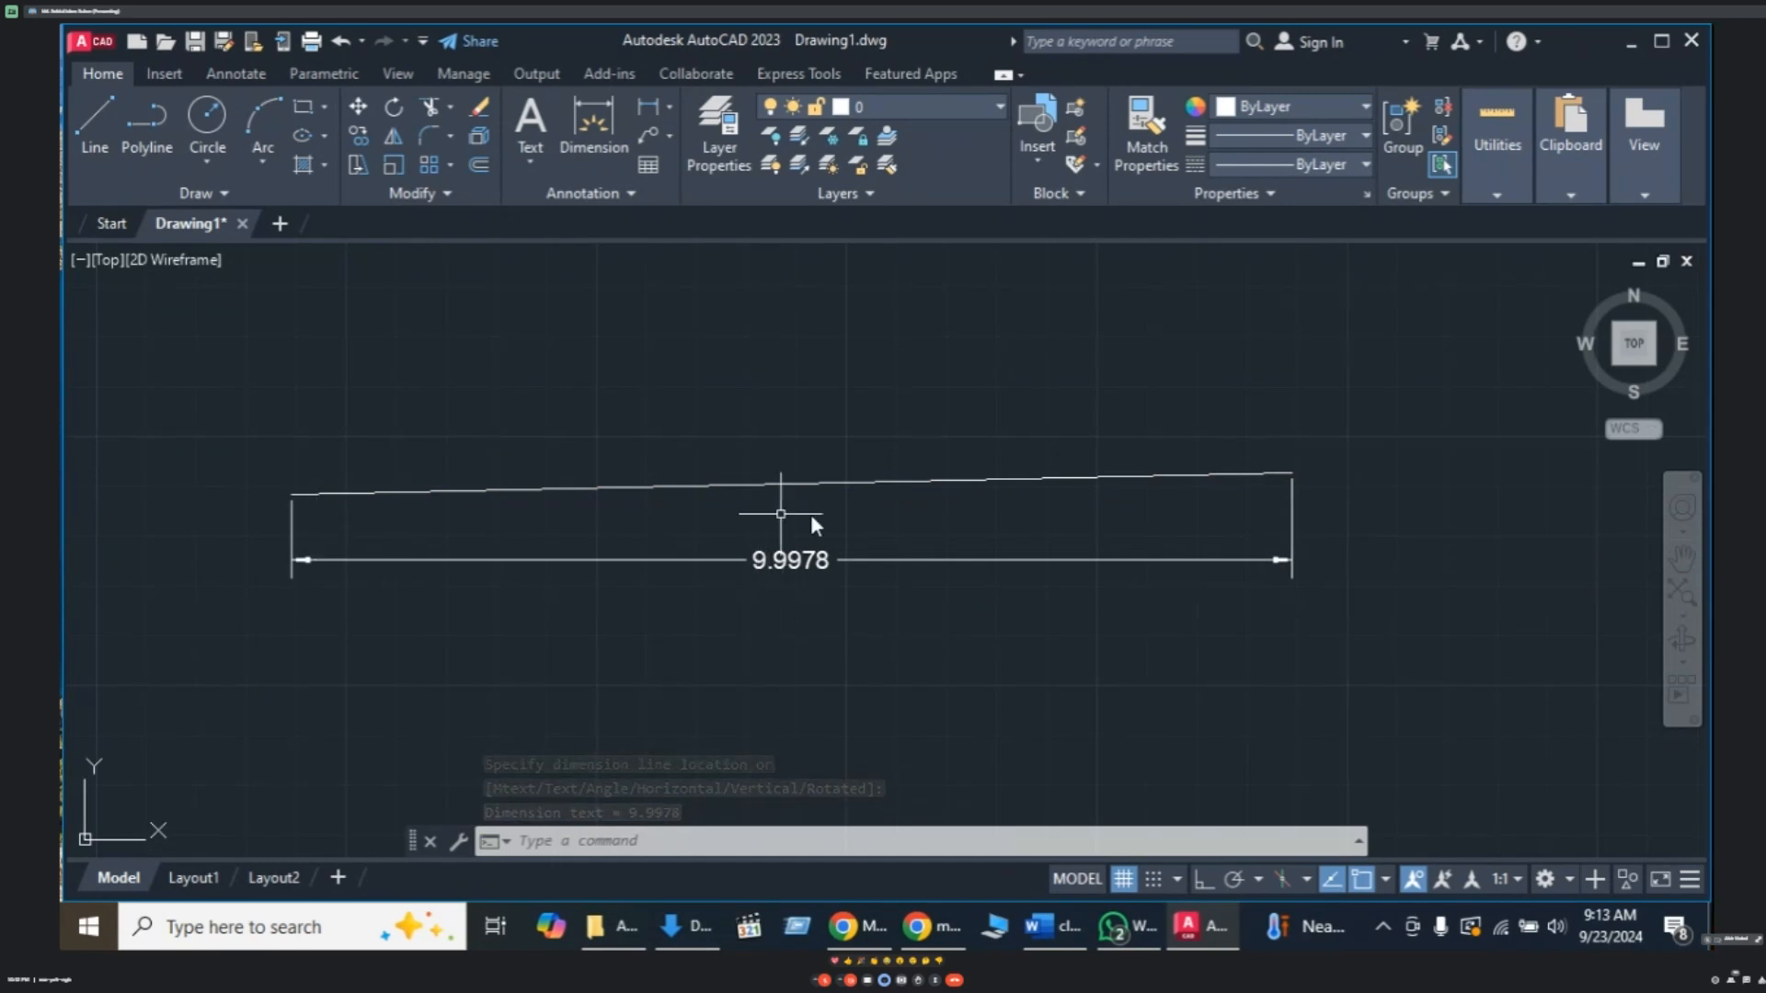
click(1115, 513)
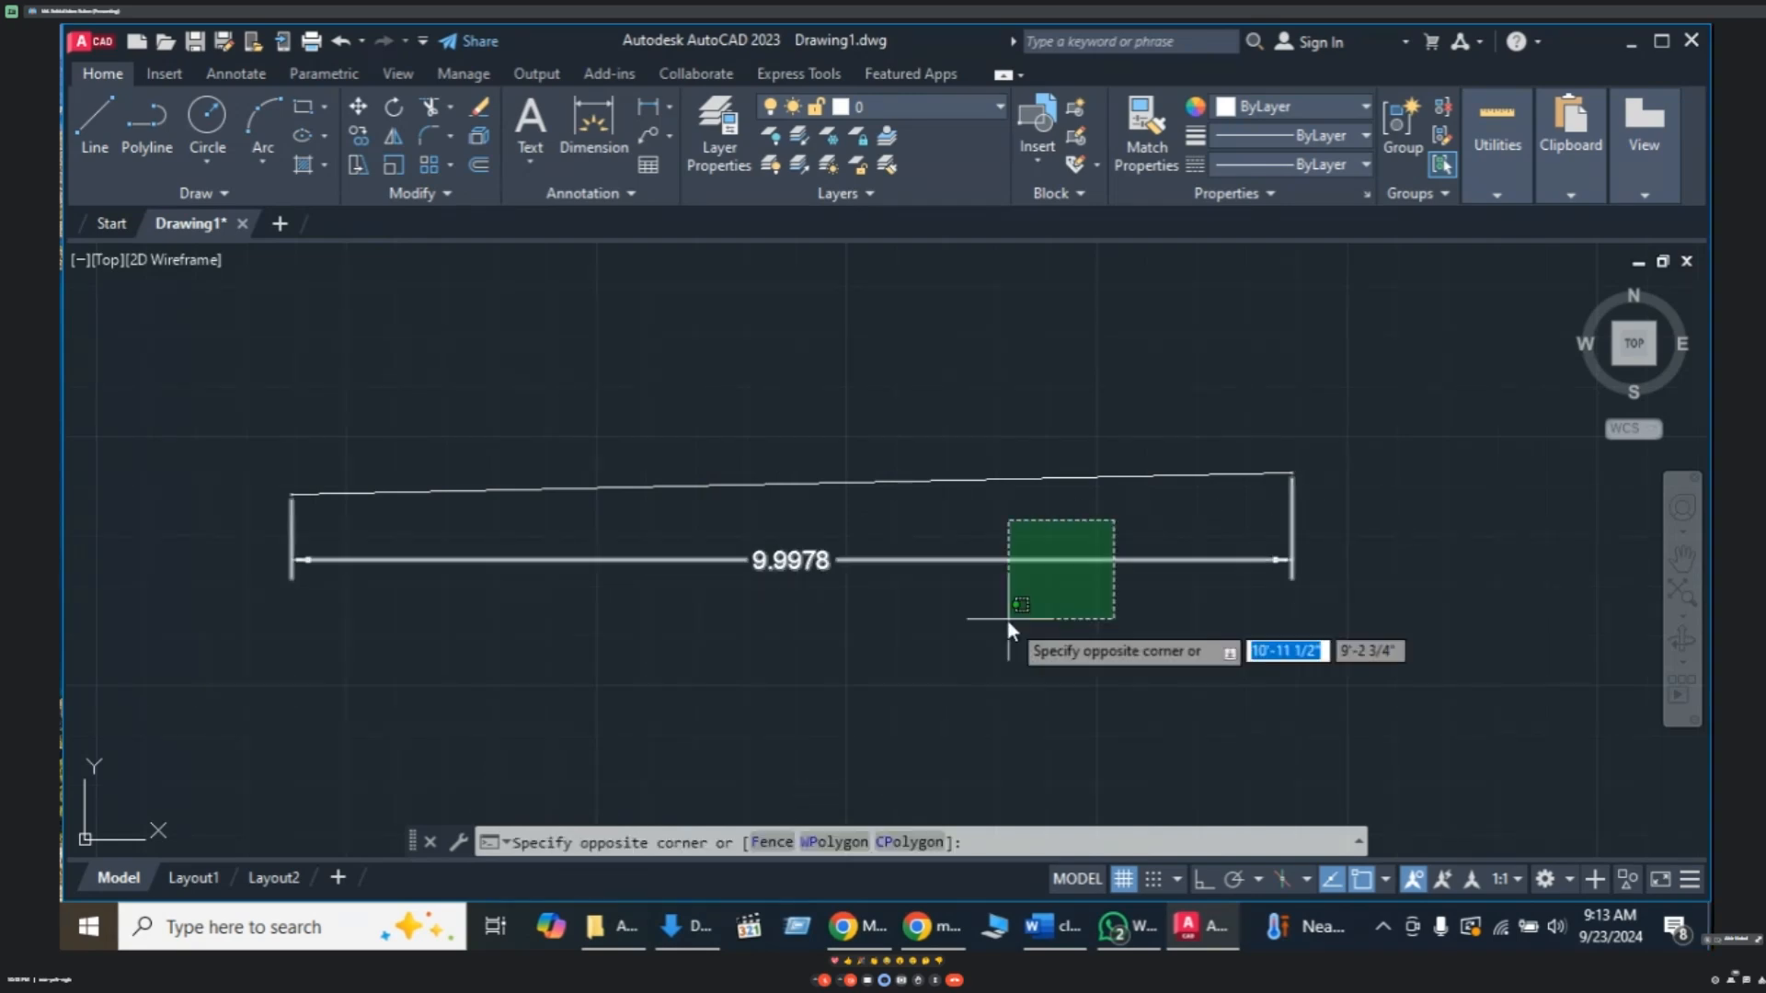
click(1007, 620)
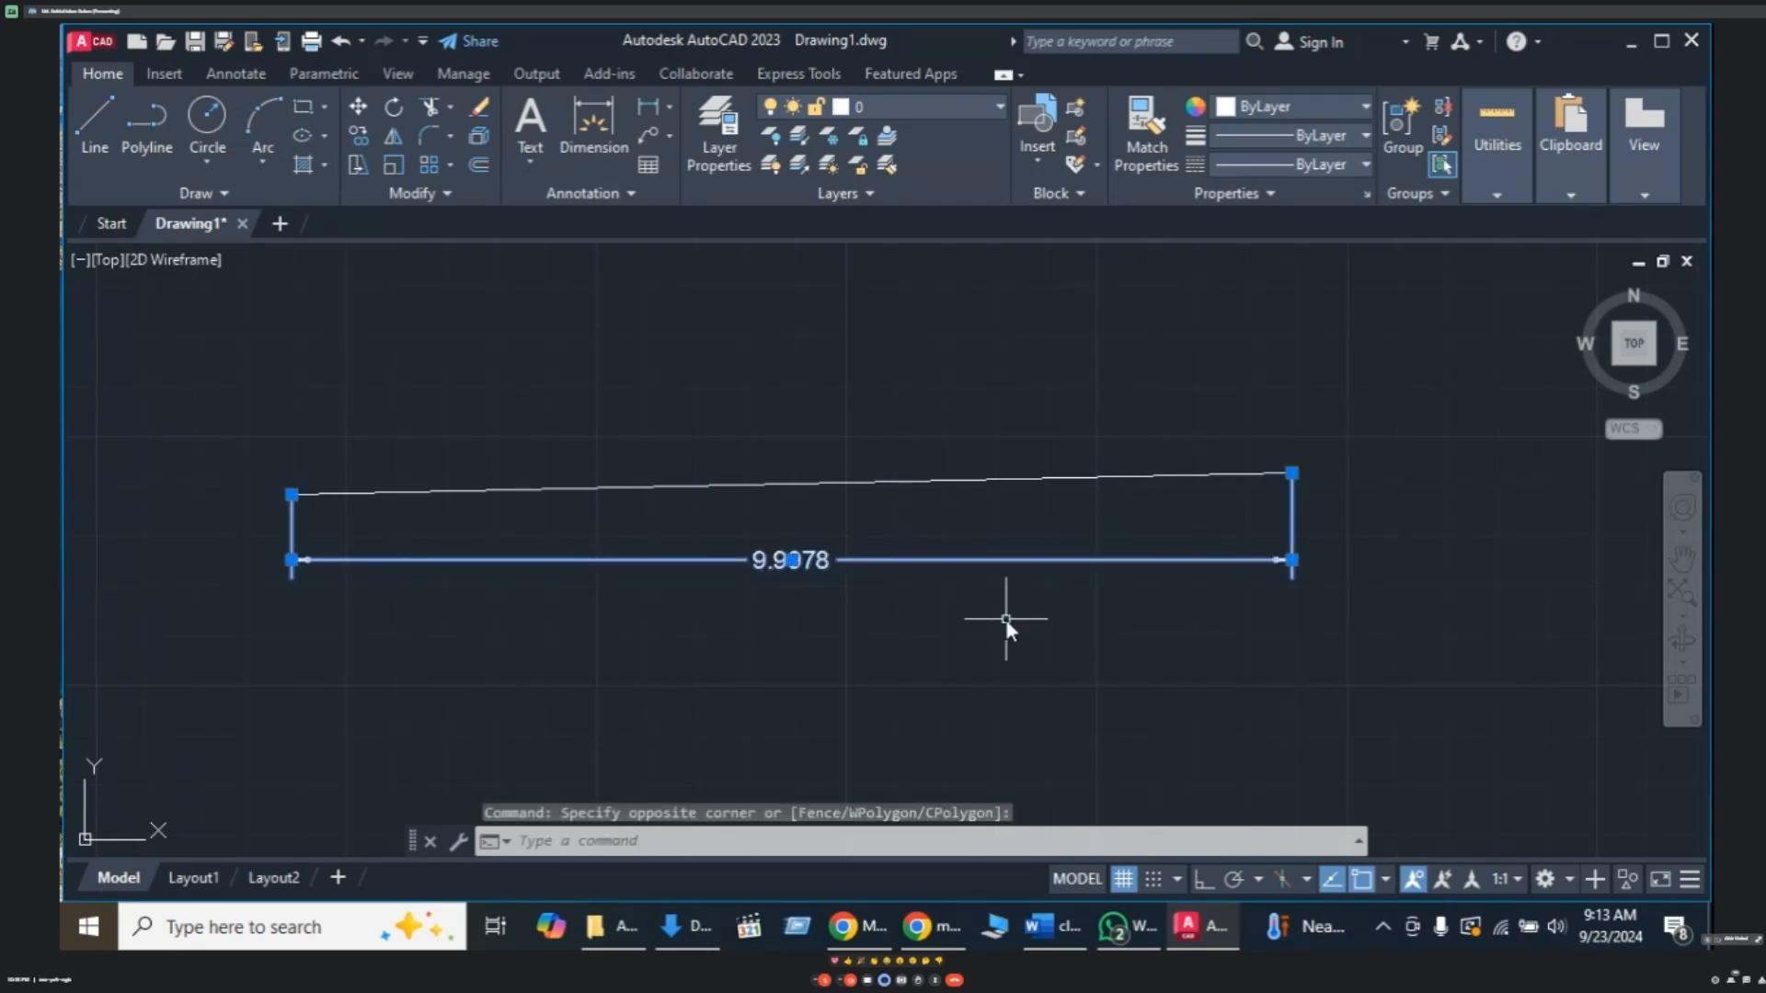
key(Delete)
text(l)
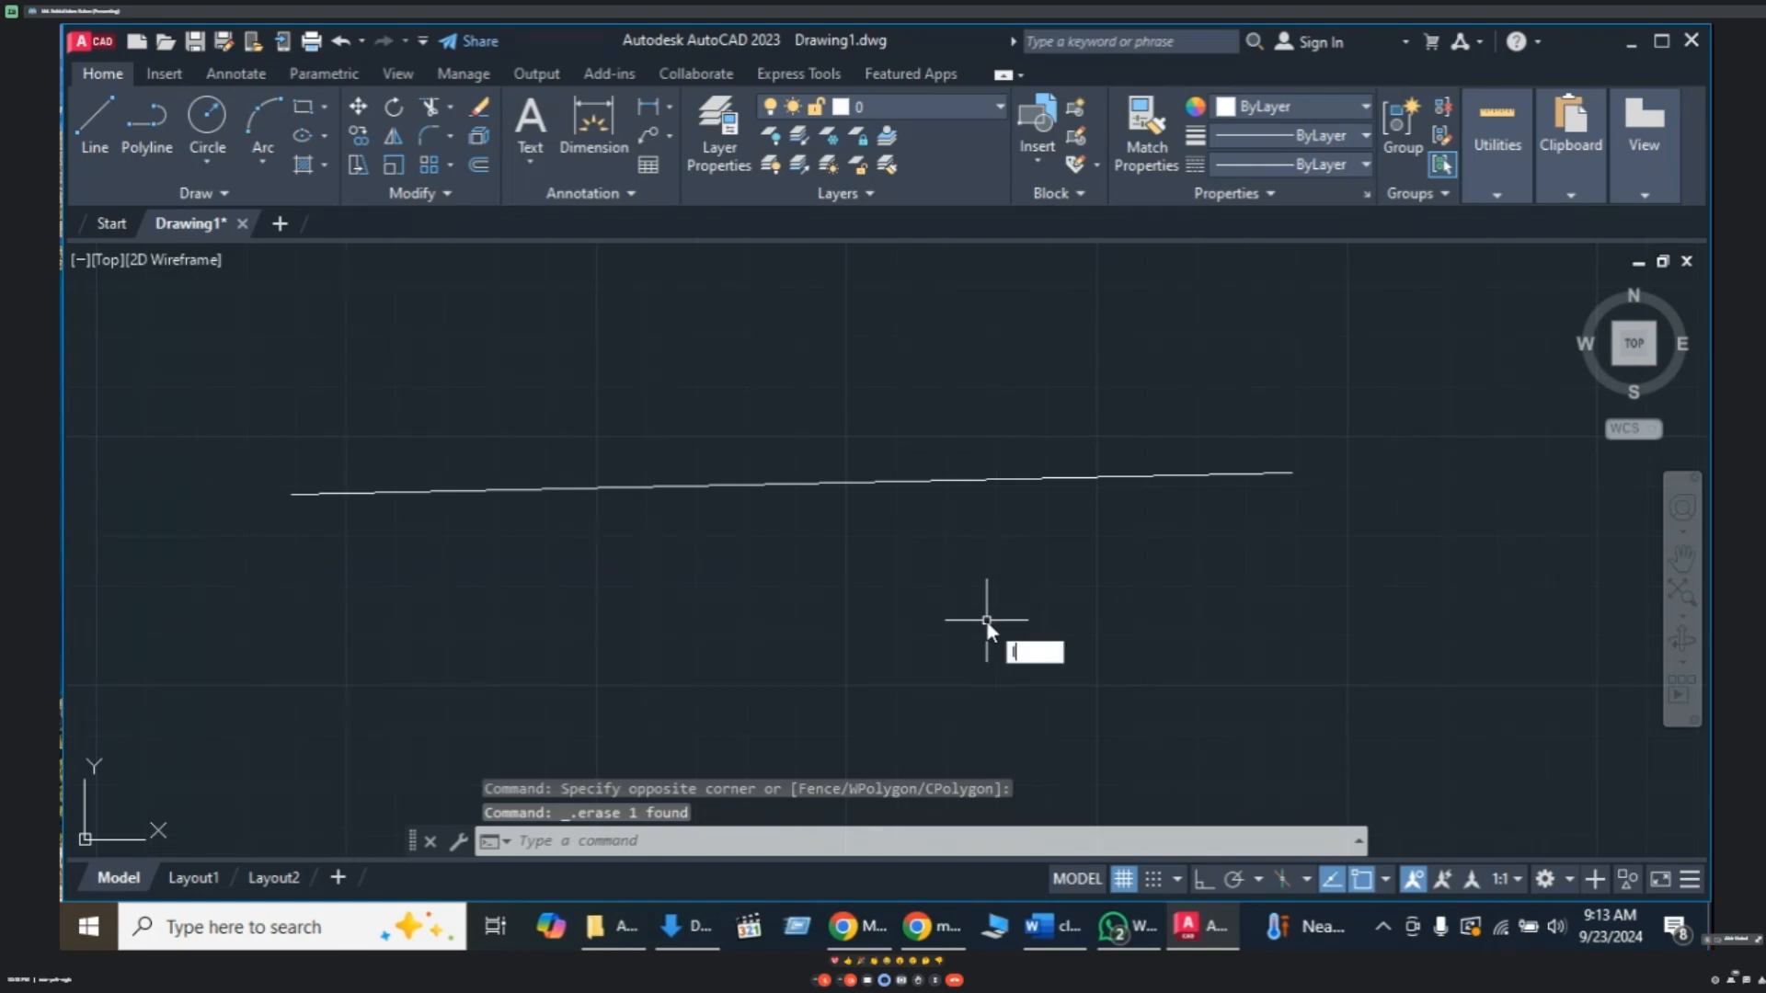
- Start a second horizontal line below the first with Ortho, then cancel it
key(Return)
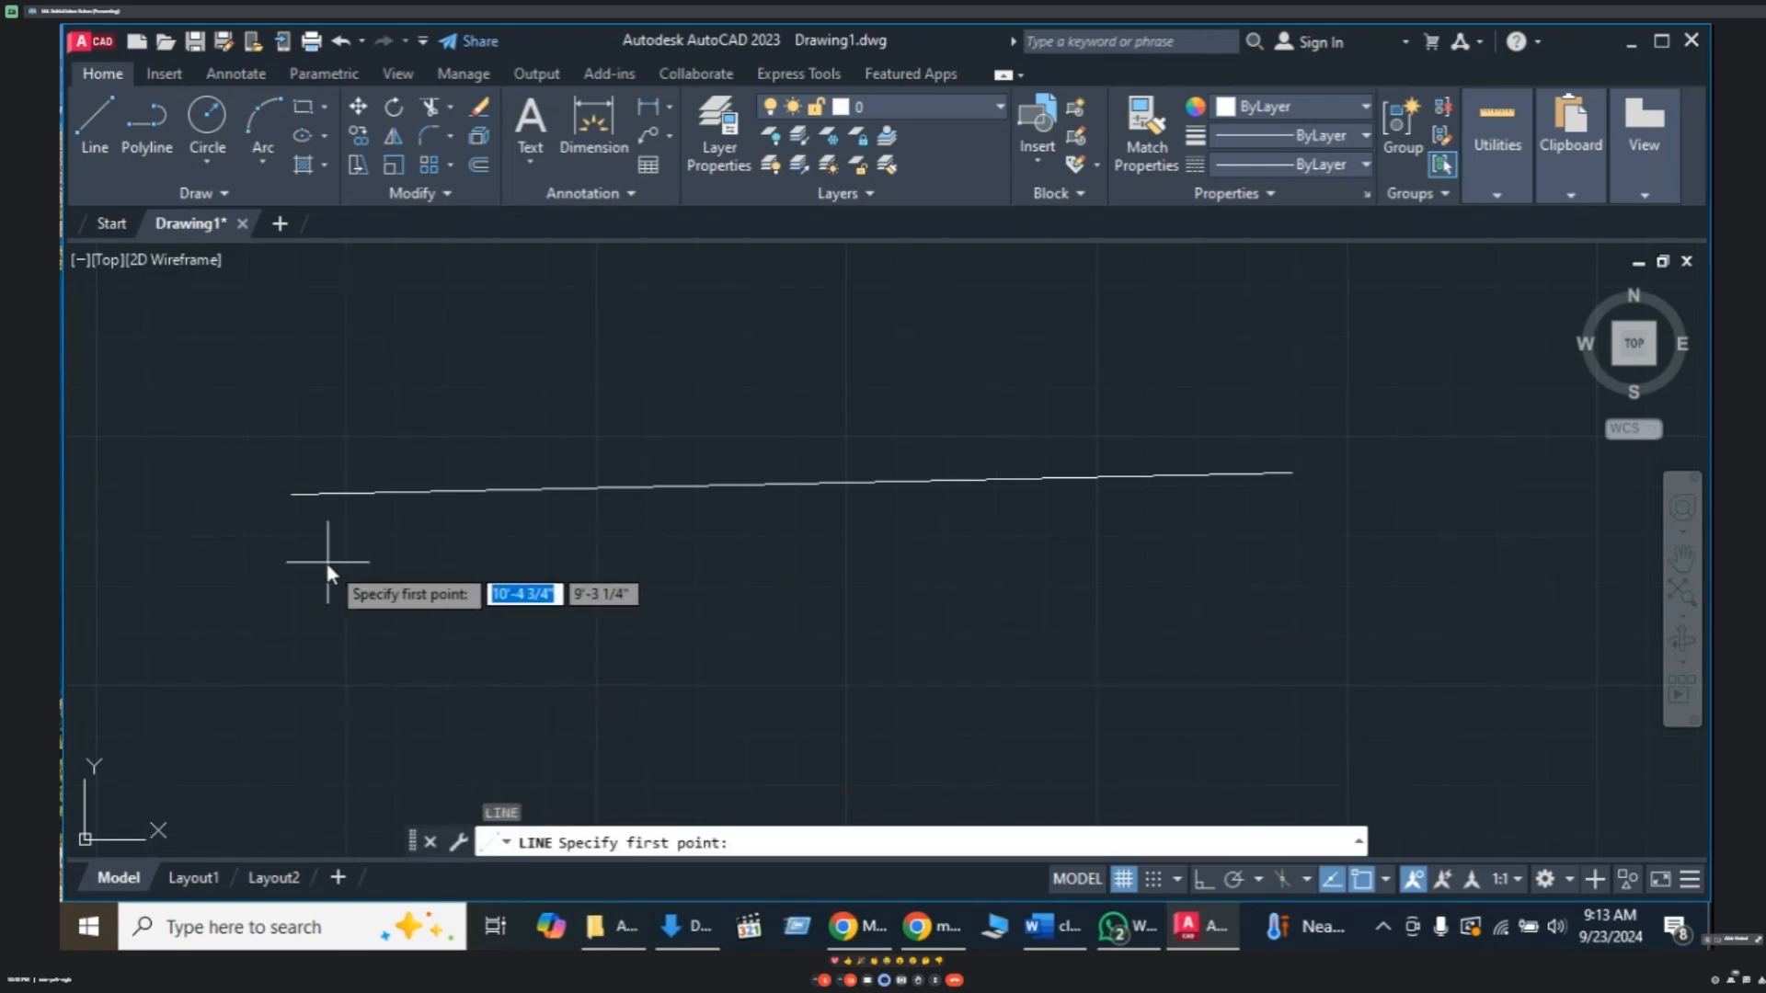
click(296, 556)
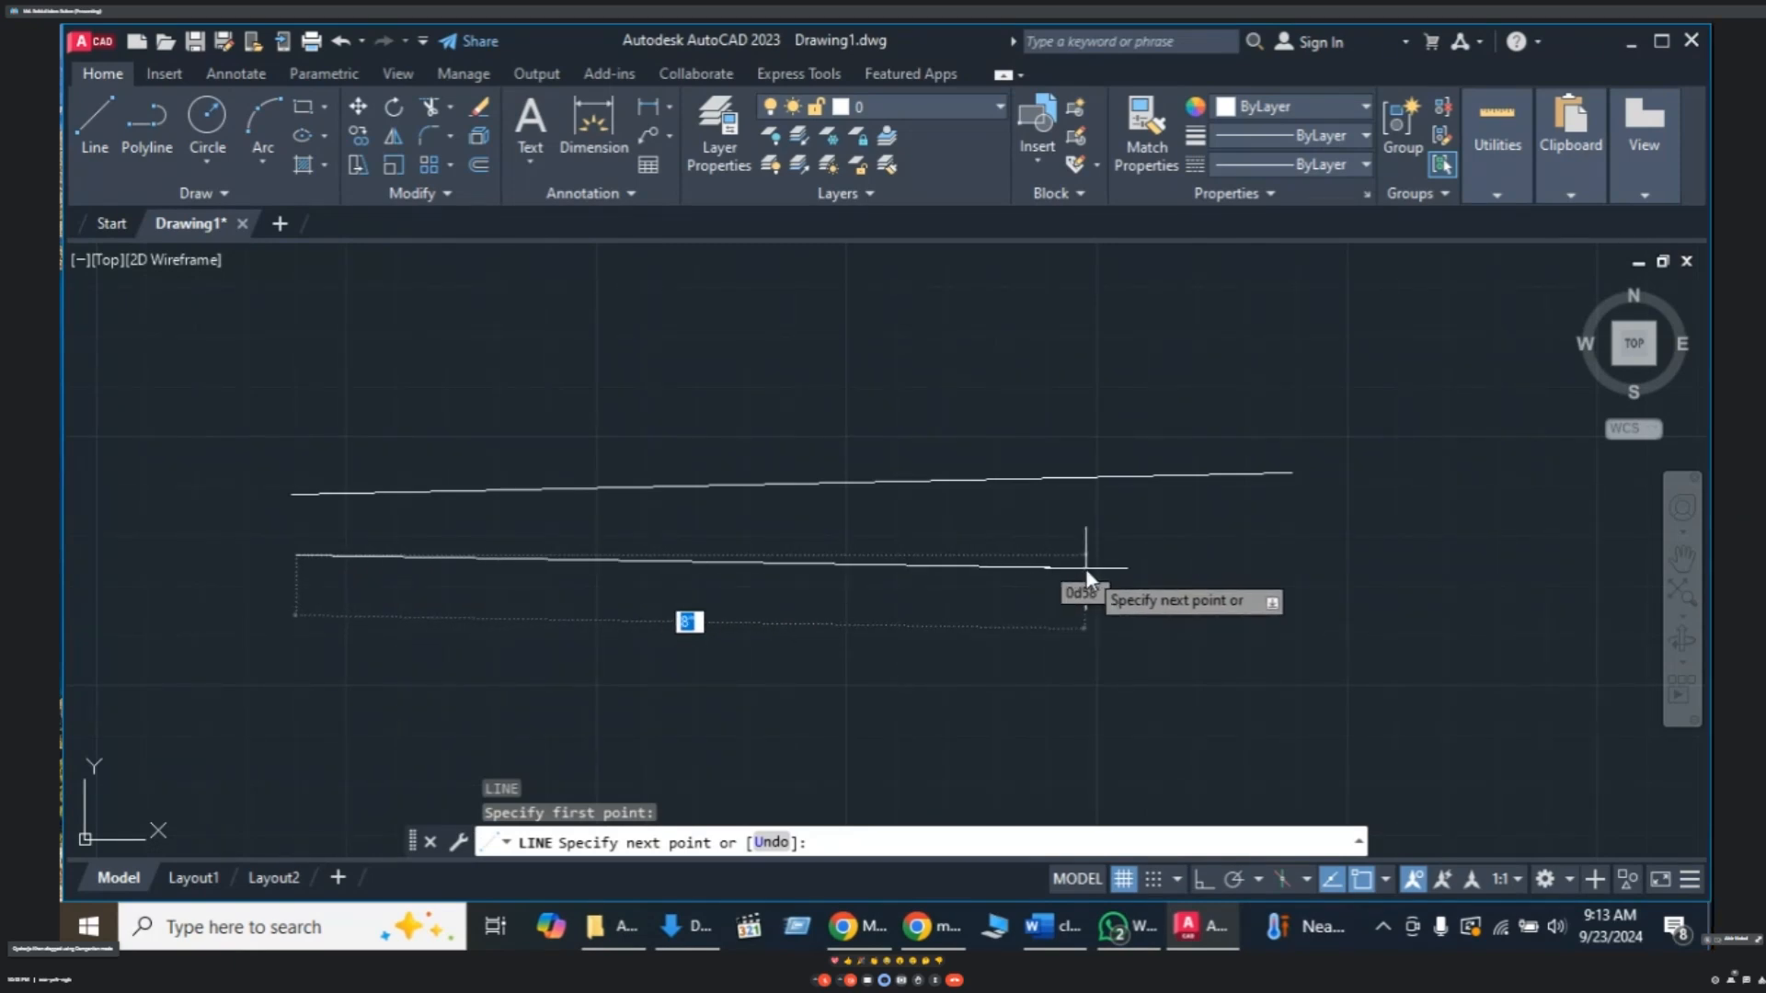
key(F8)
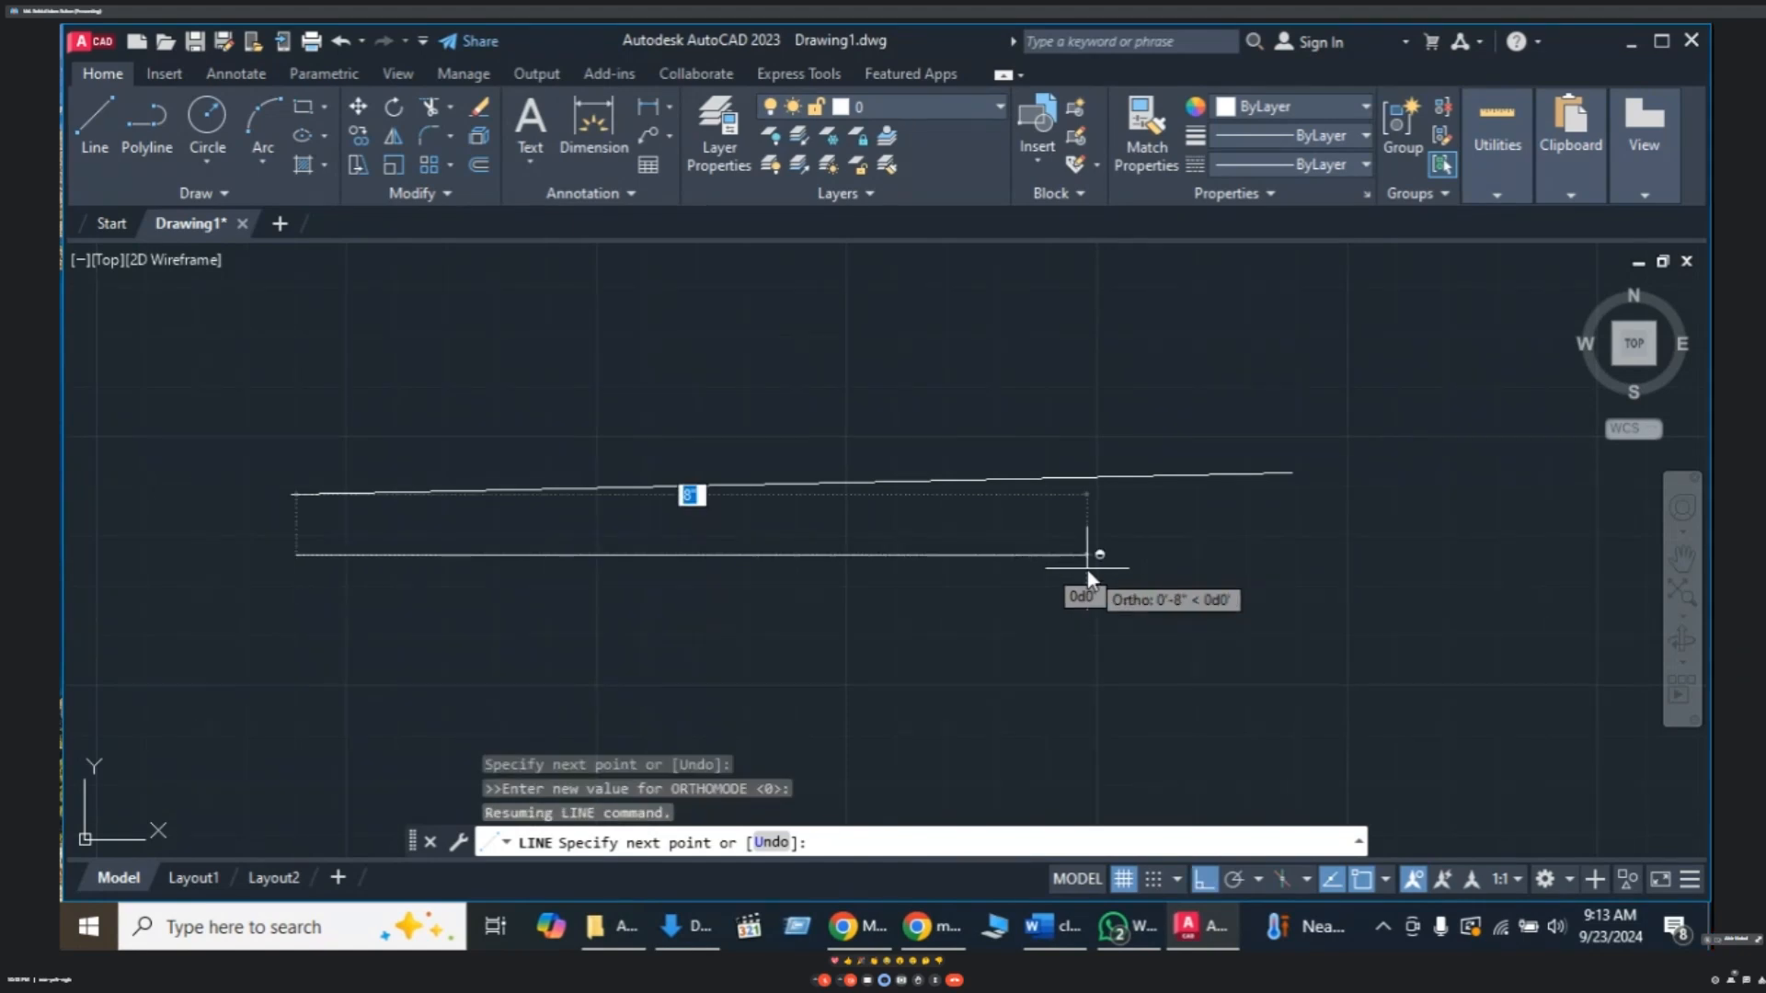
key(F8)
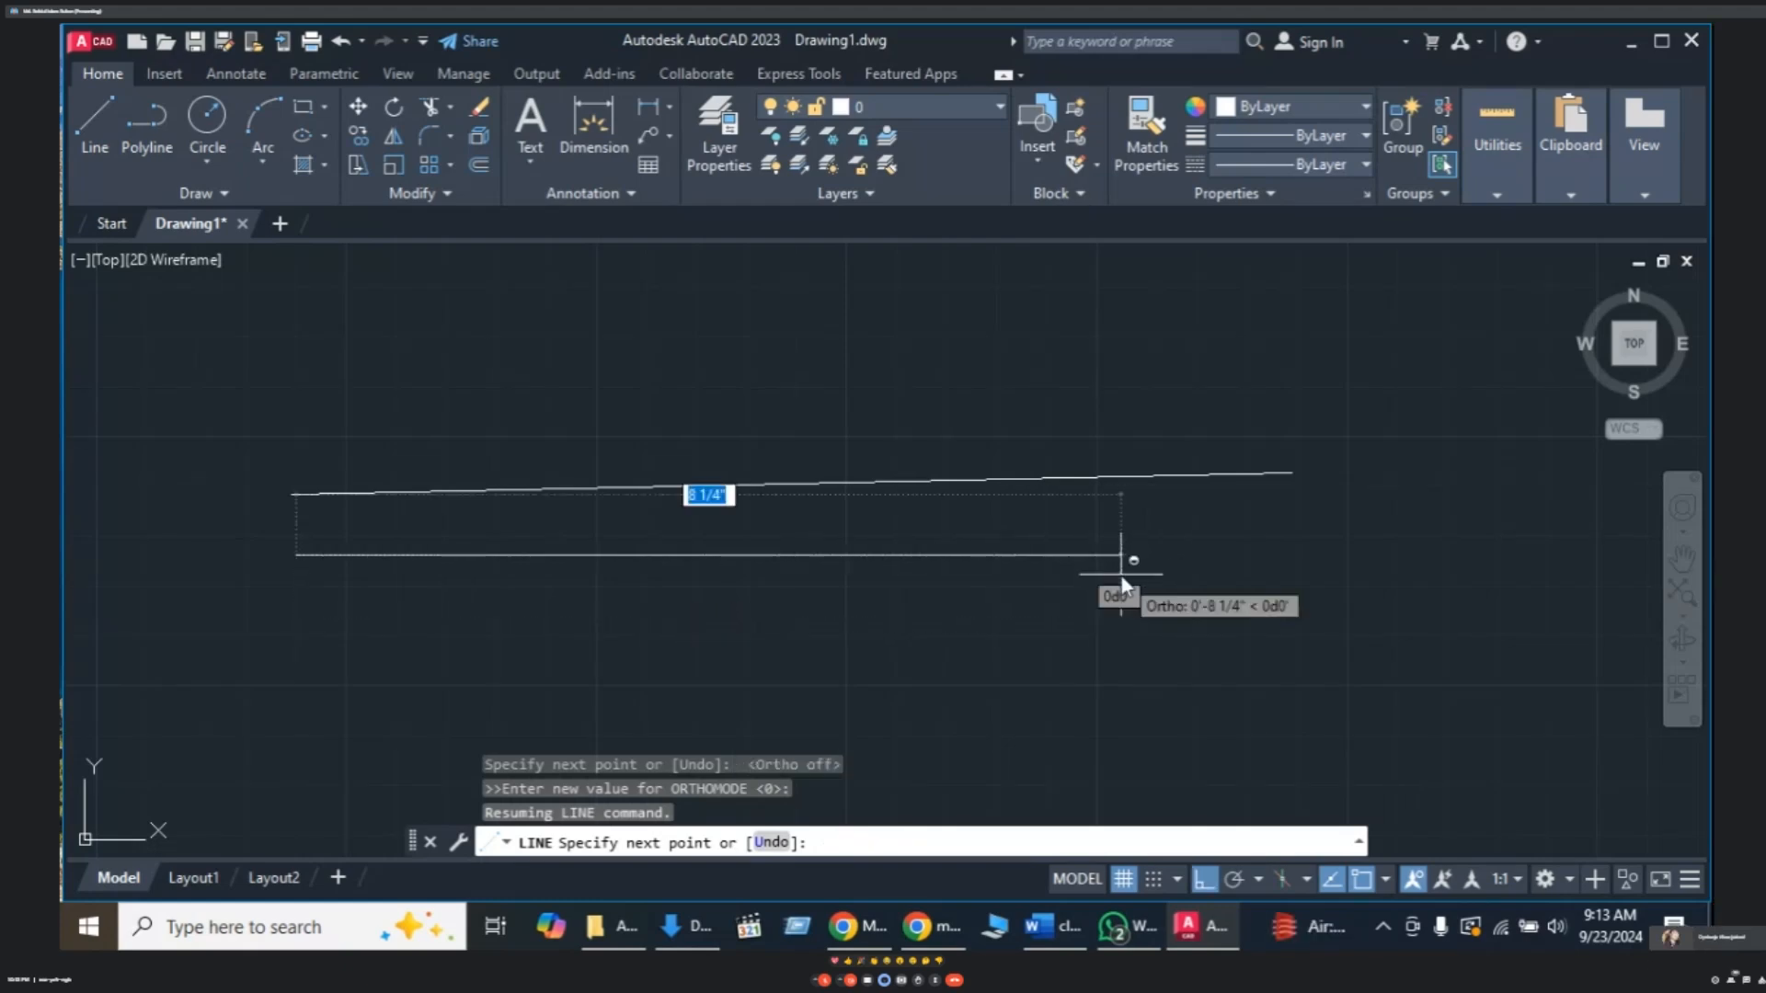
key(F8)
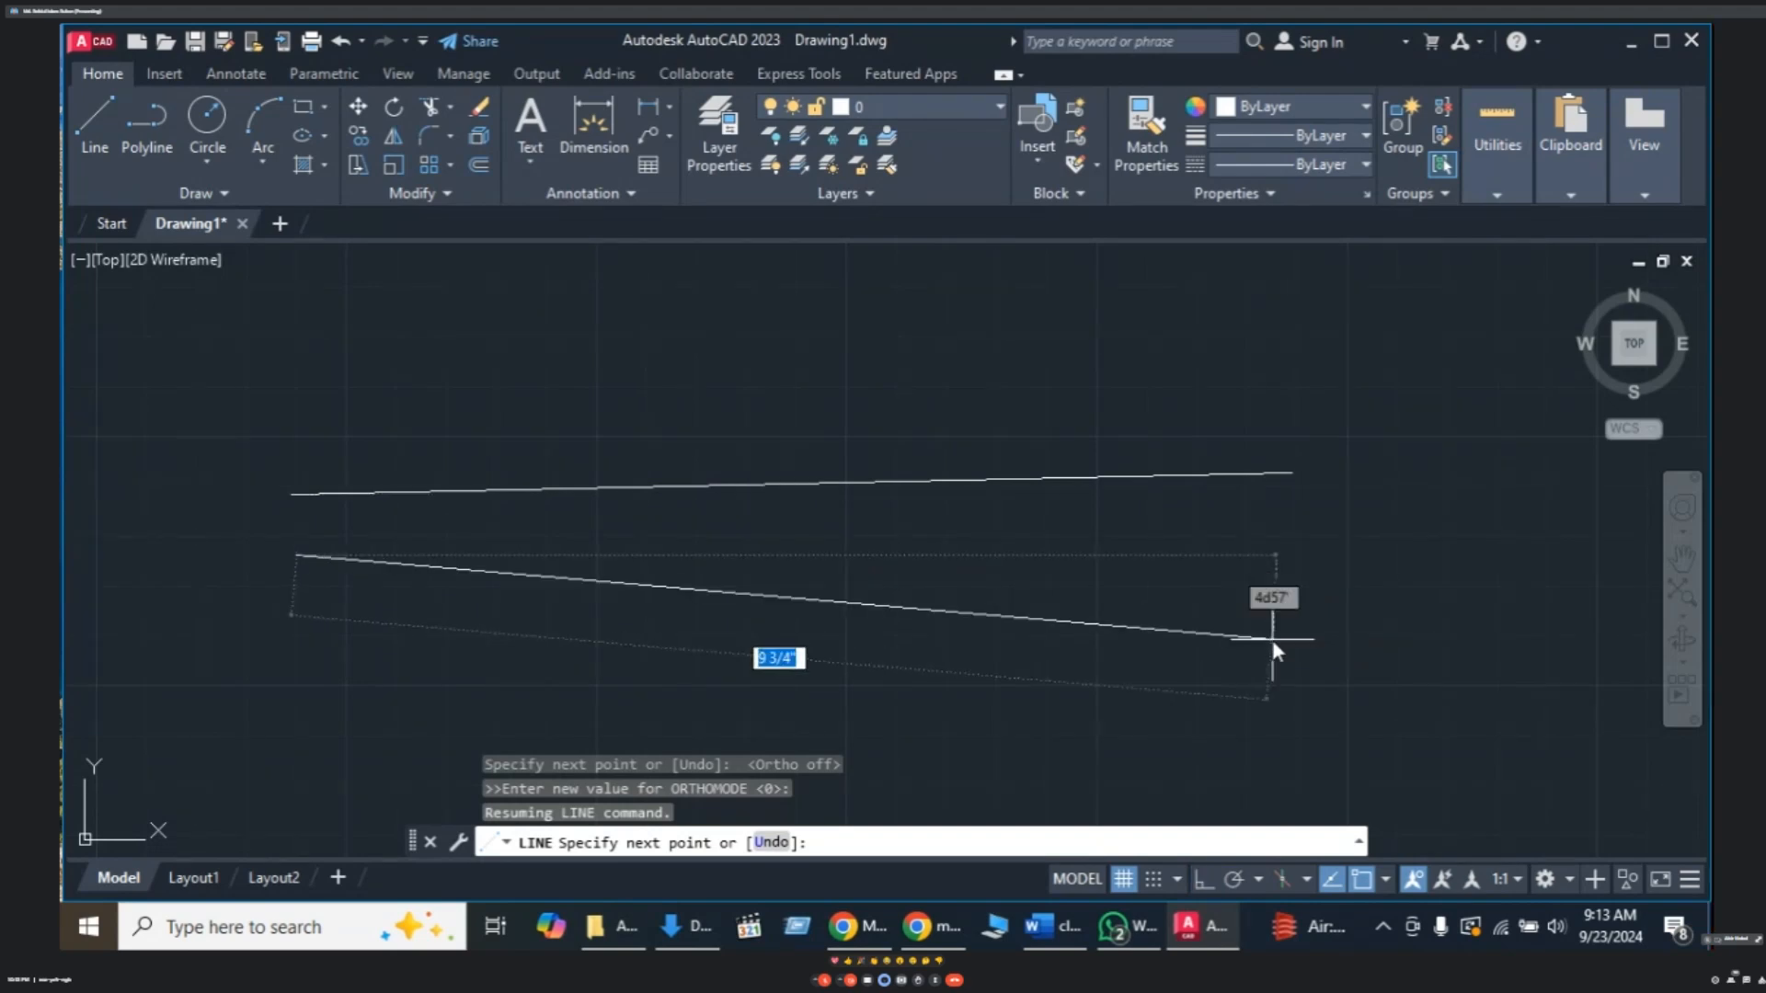
key(Escape)
key(Escape)
key(Escape)
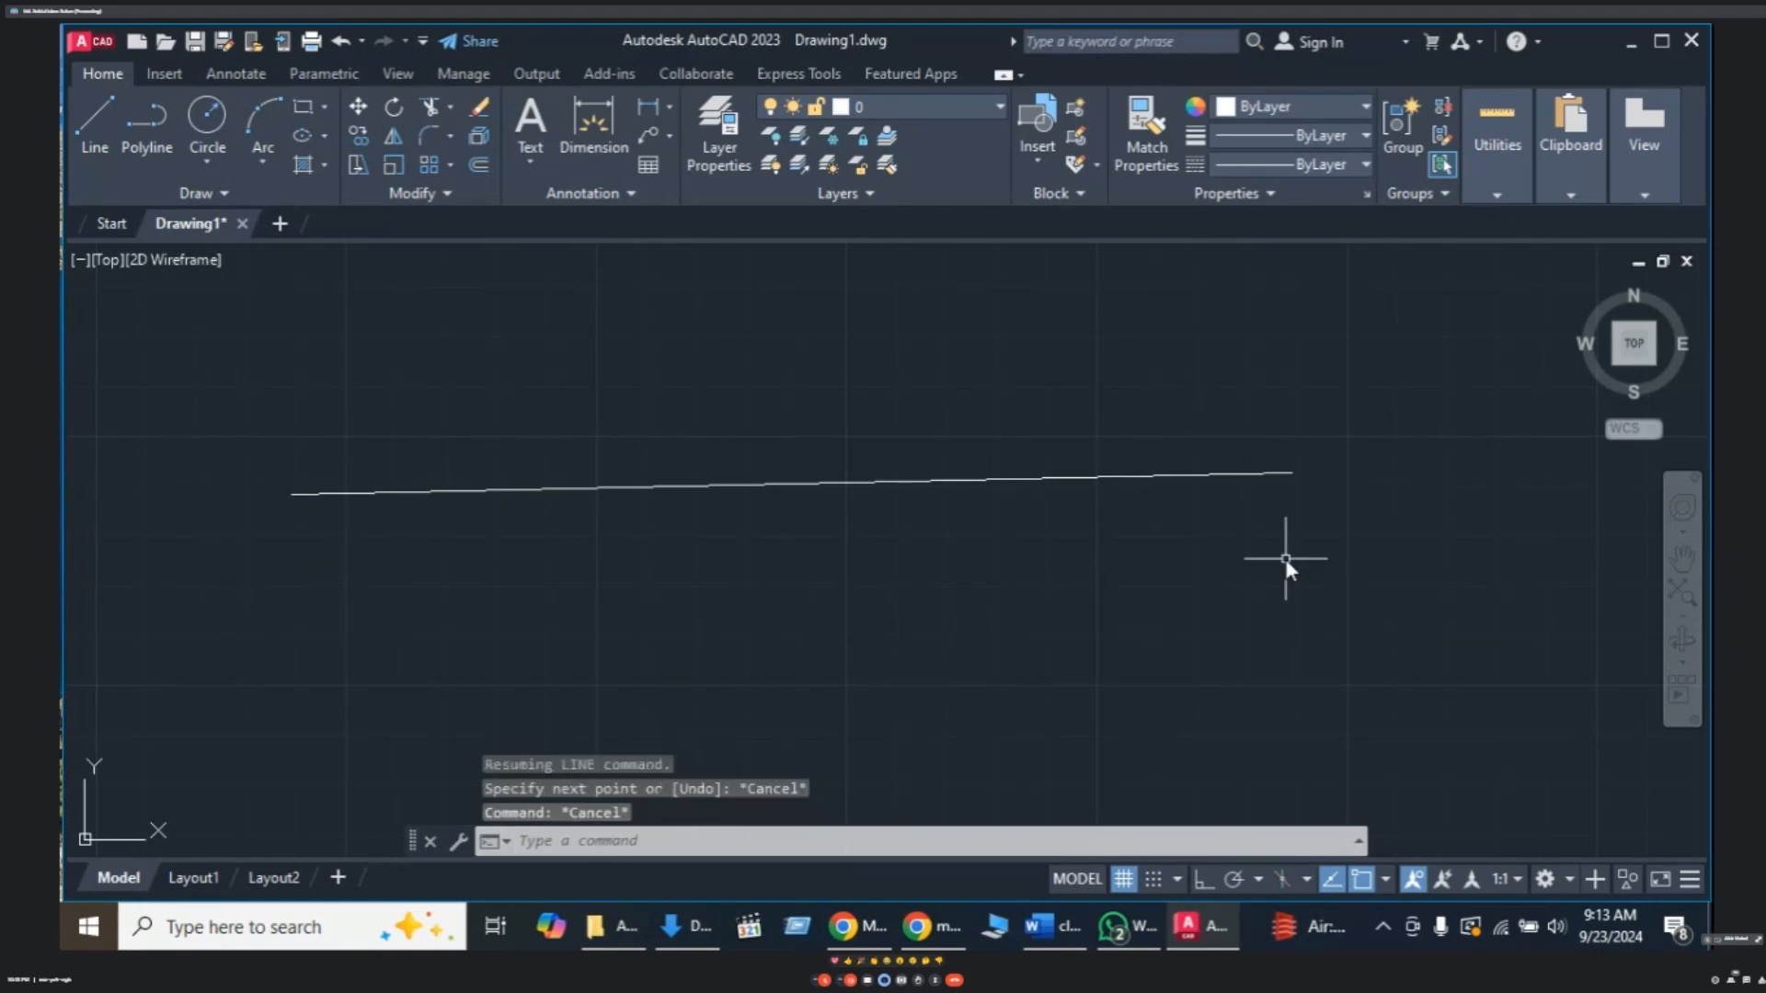
- Erase the long slanted line with a crossing selection
click(1317, 390)
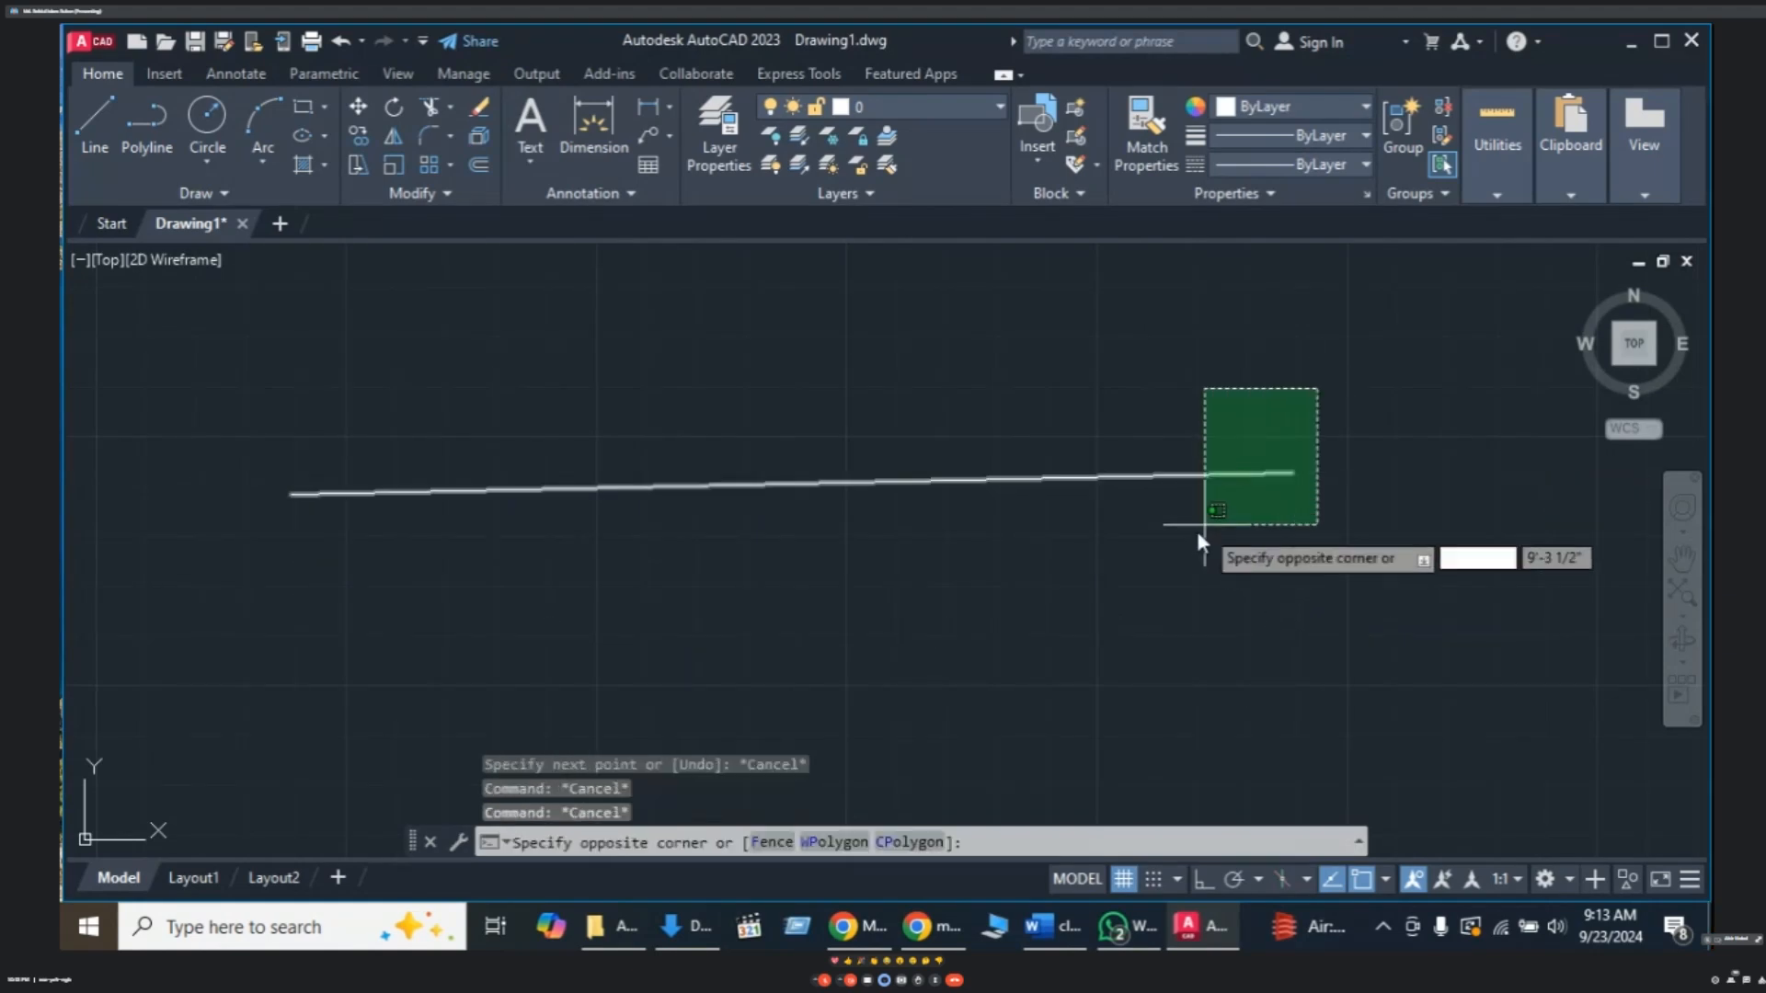
click(1189, 538)
key(Delete)
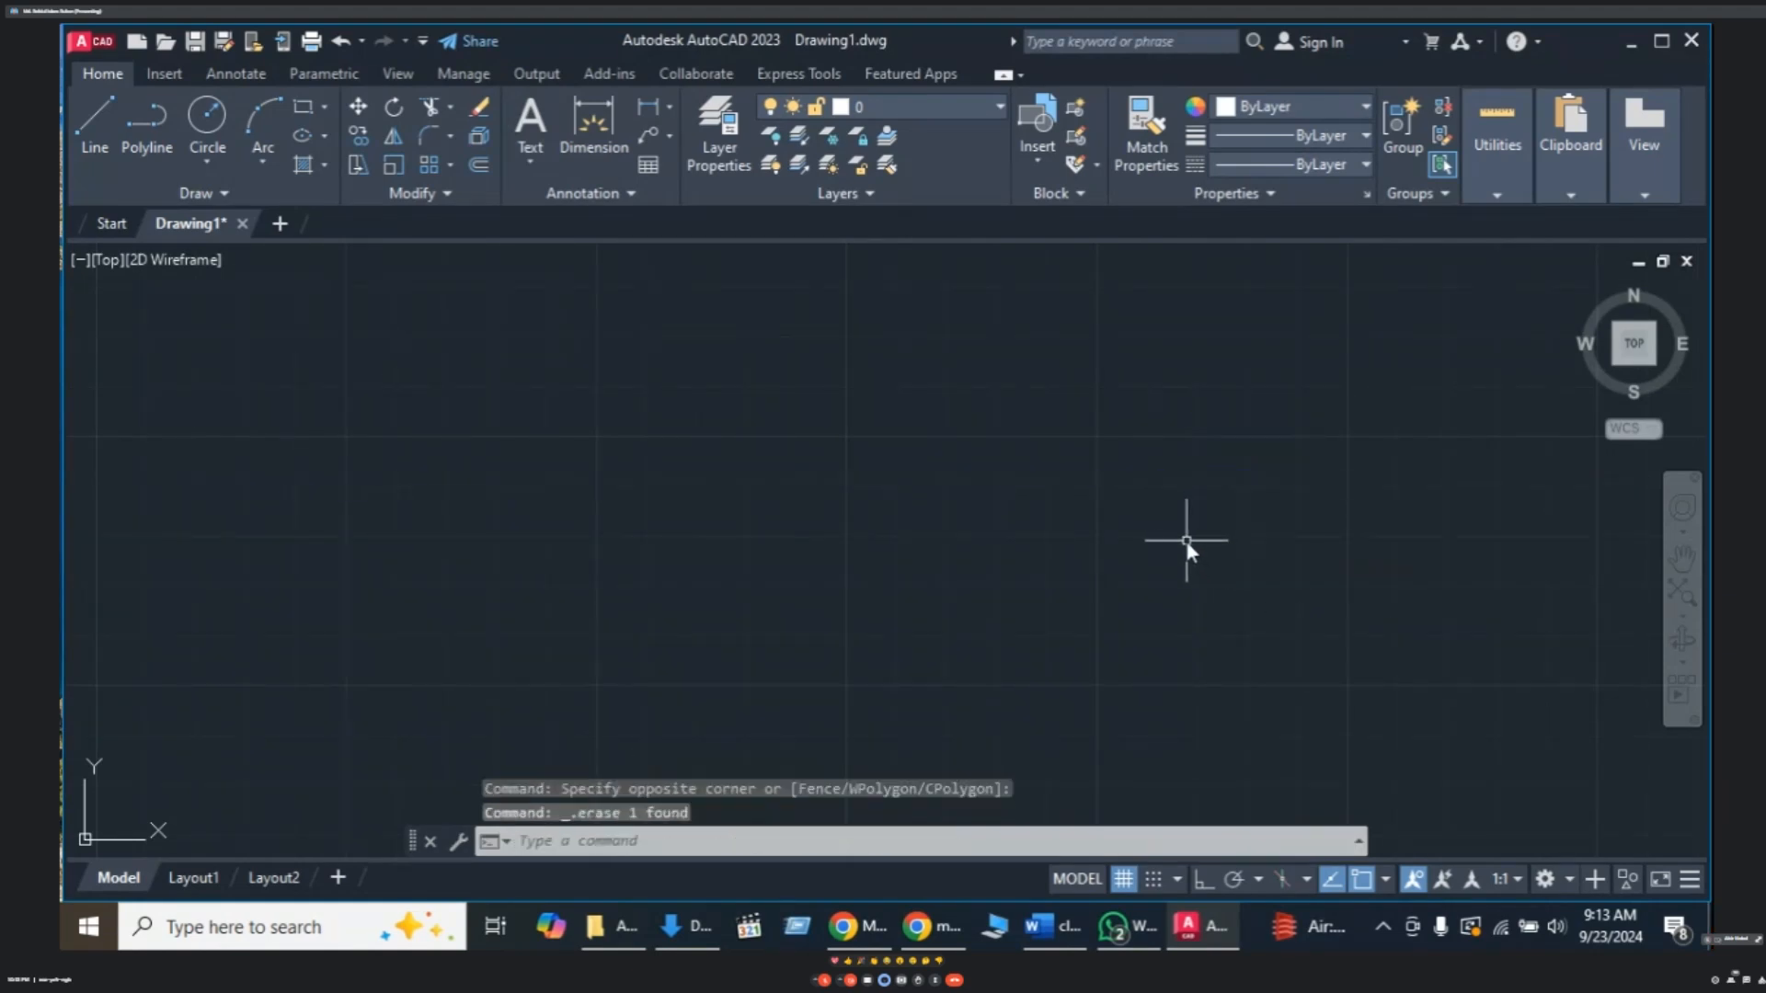
- Zoom to the drawing extents with Z, E
text(z)
key(Return)
text(e)
key(Return)
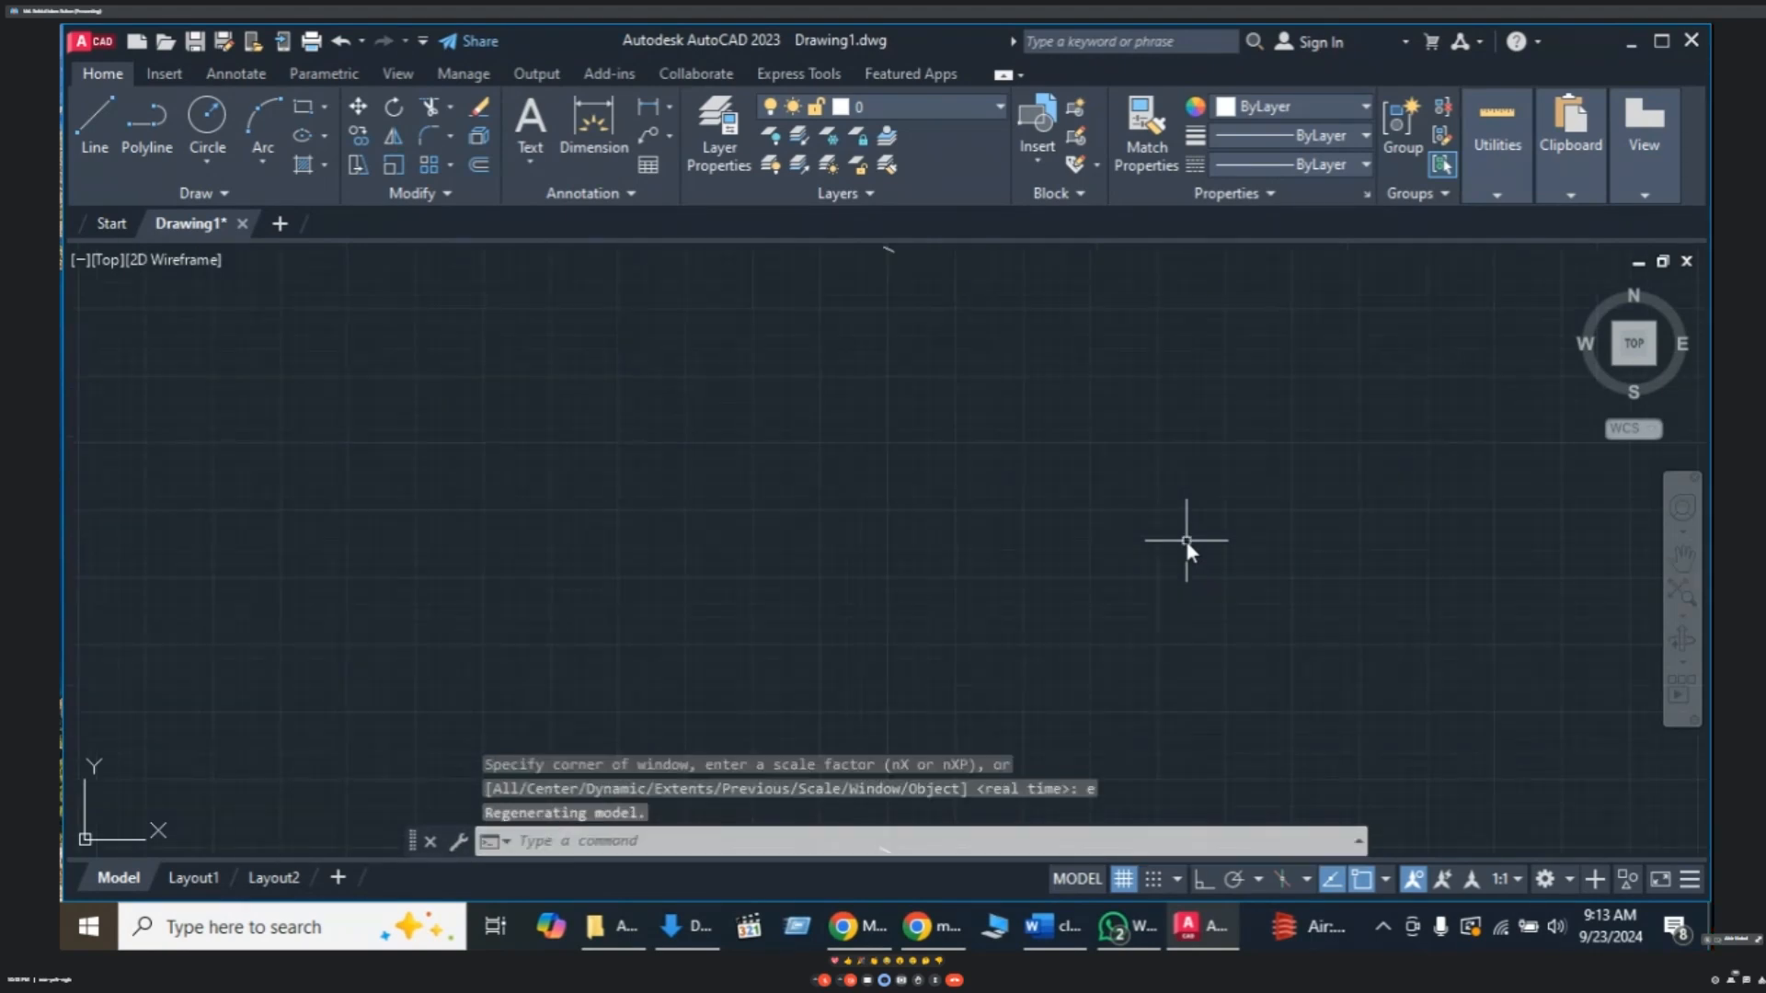
- Draw a horizontal line exactly 10 units long with Ortho on
text(l)
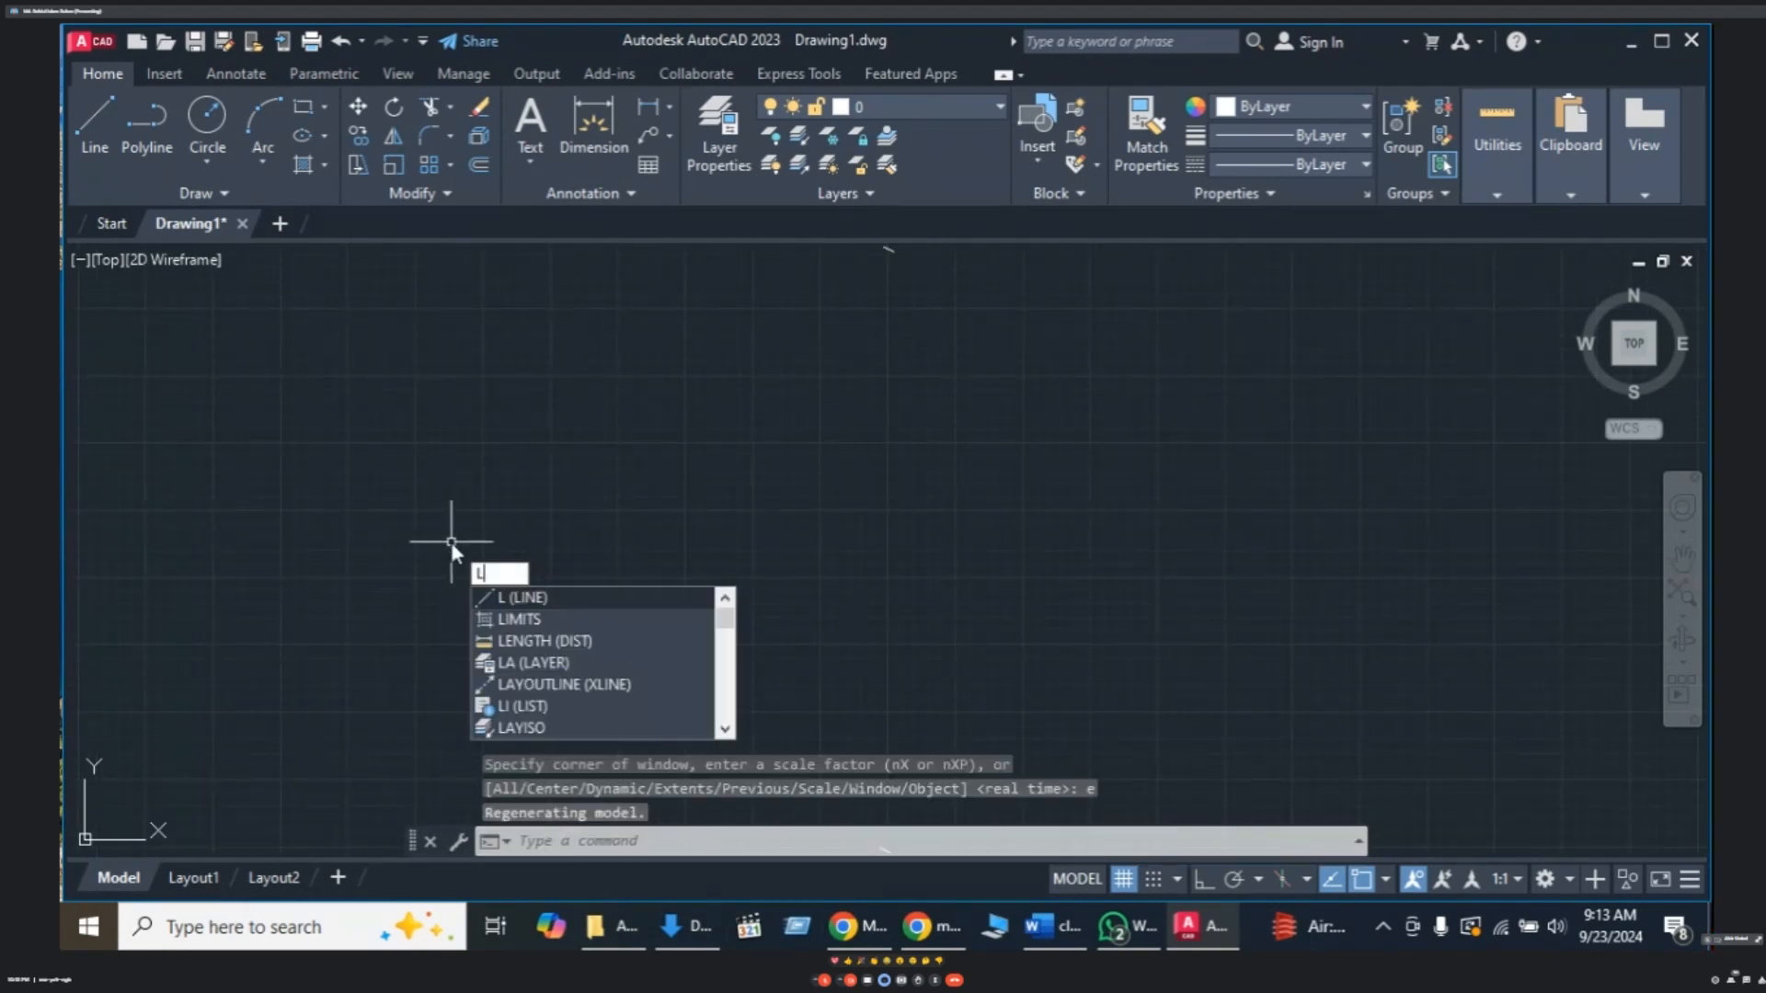
key(Return)
click(436, 531)
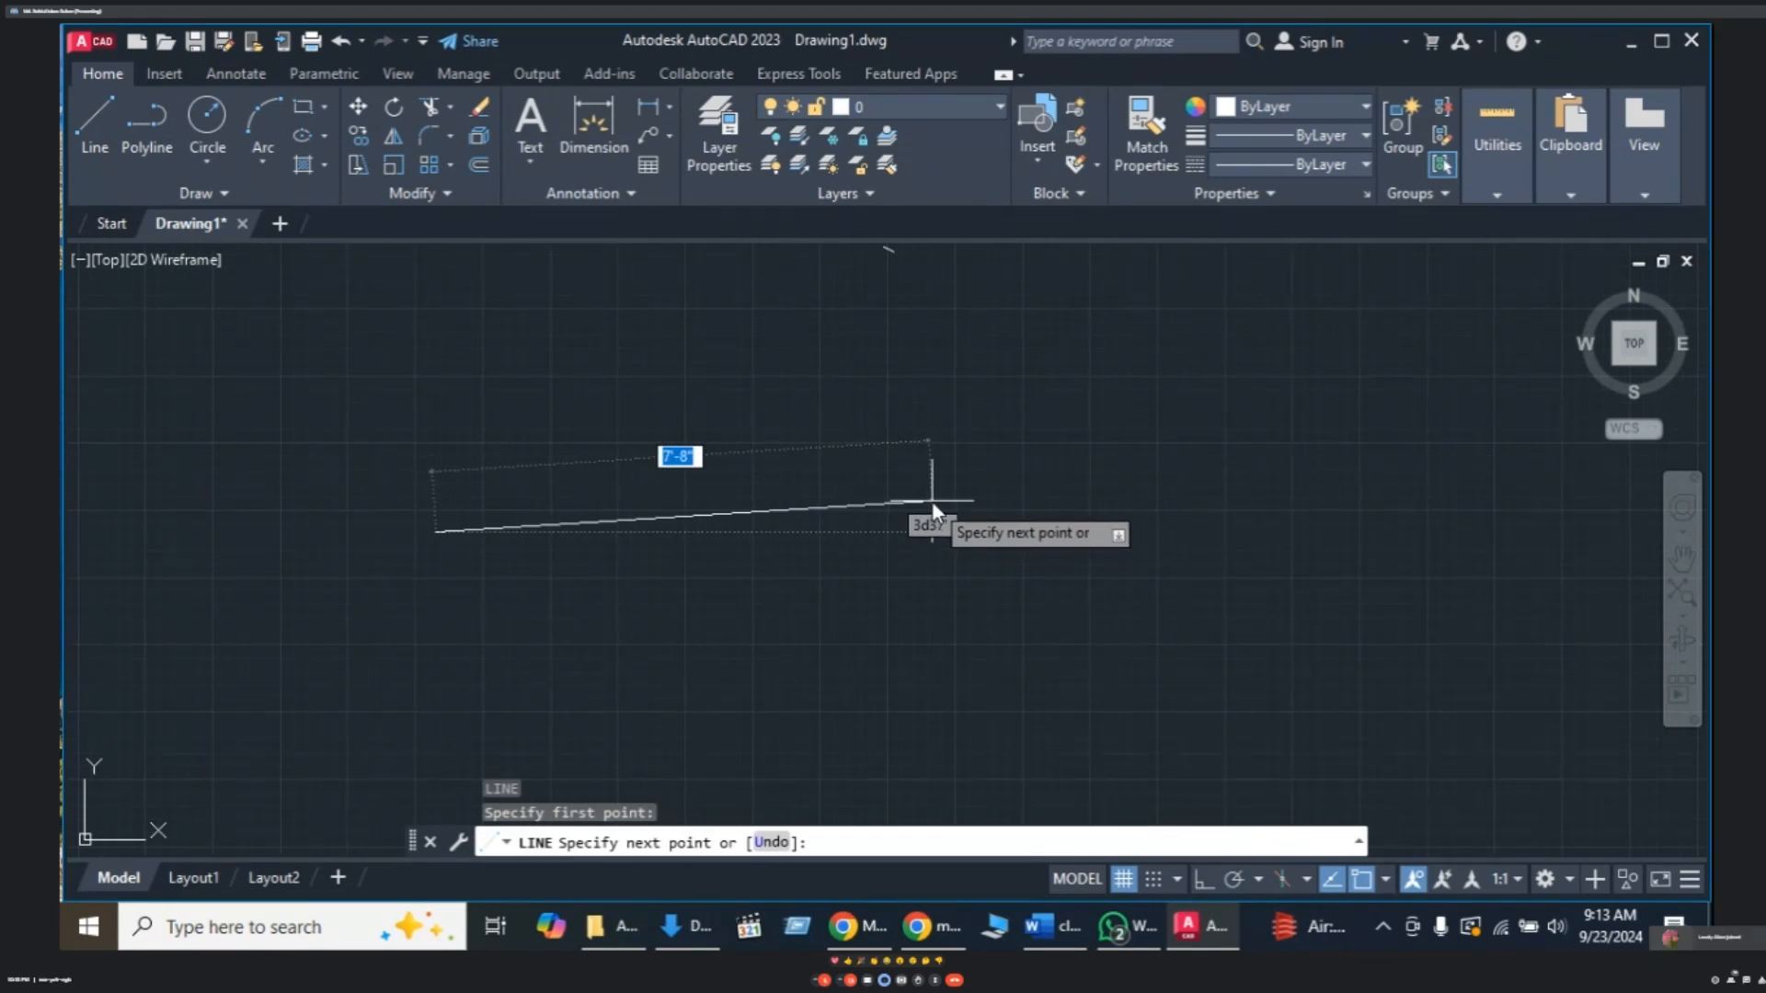
key(XF86AudioRaiseVolume)
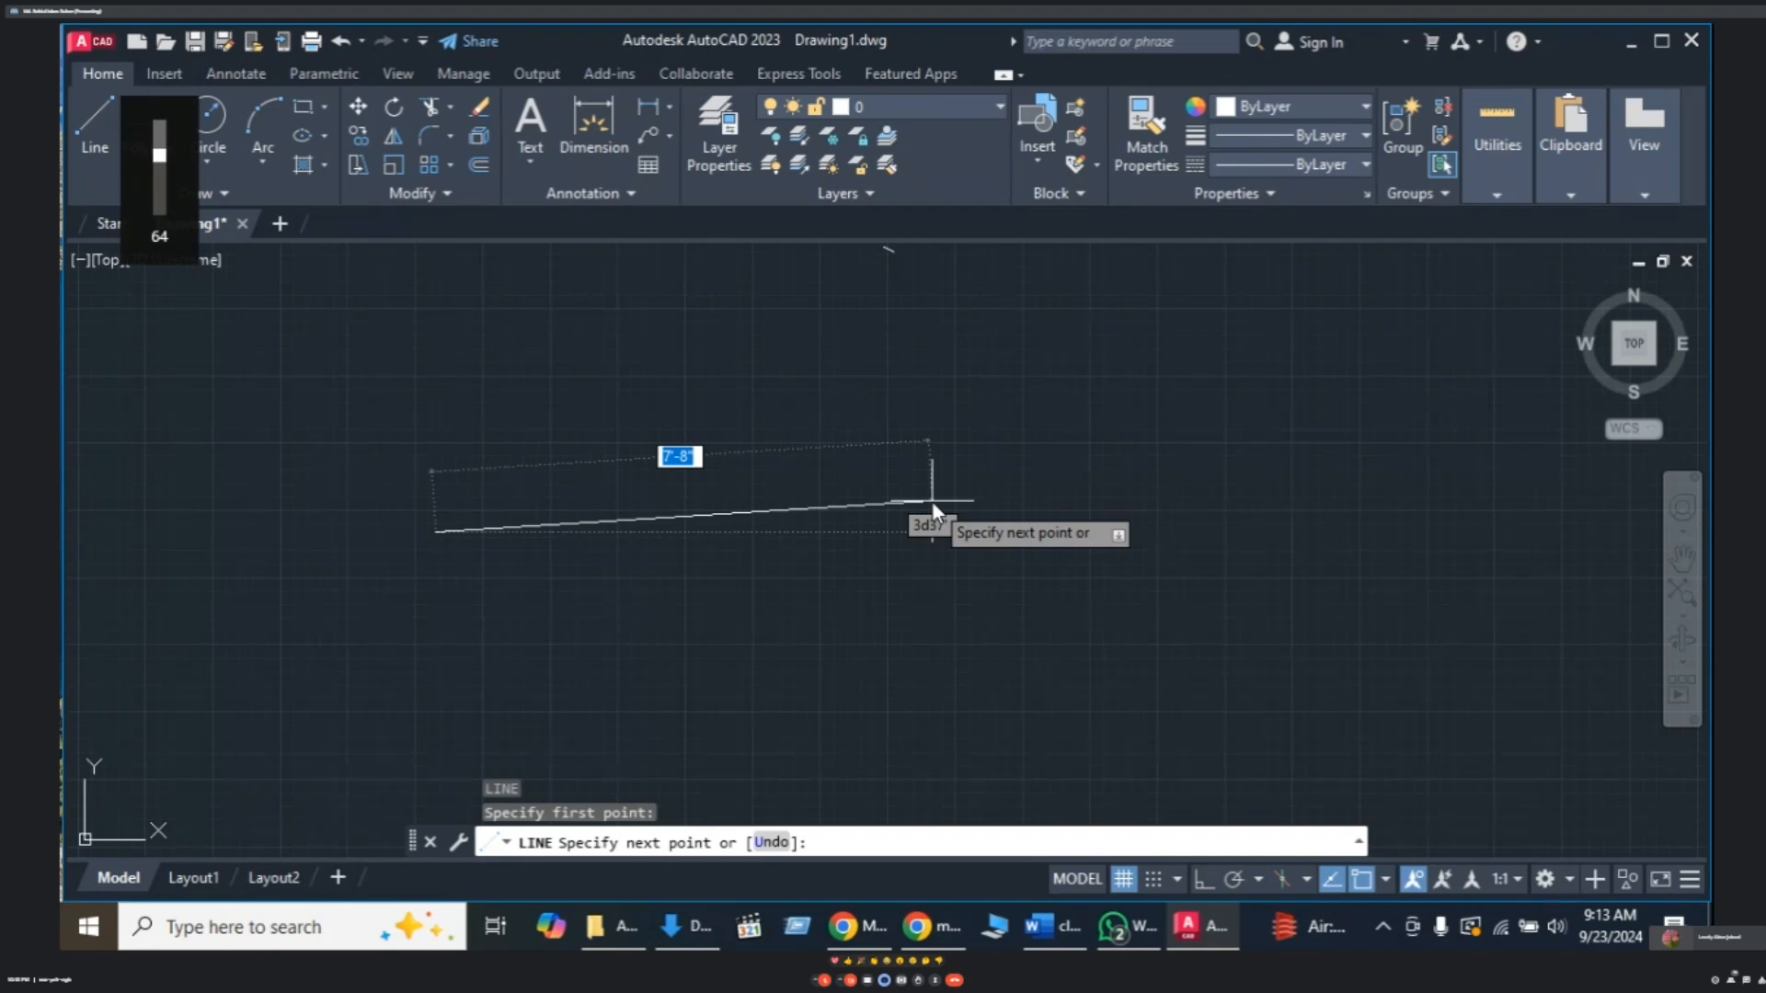
key(F8)
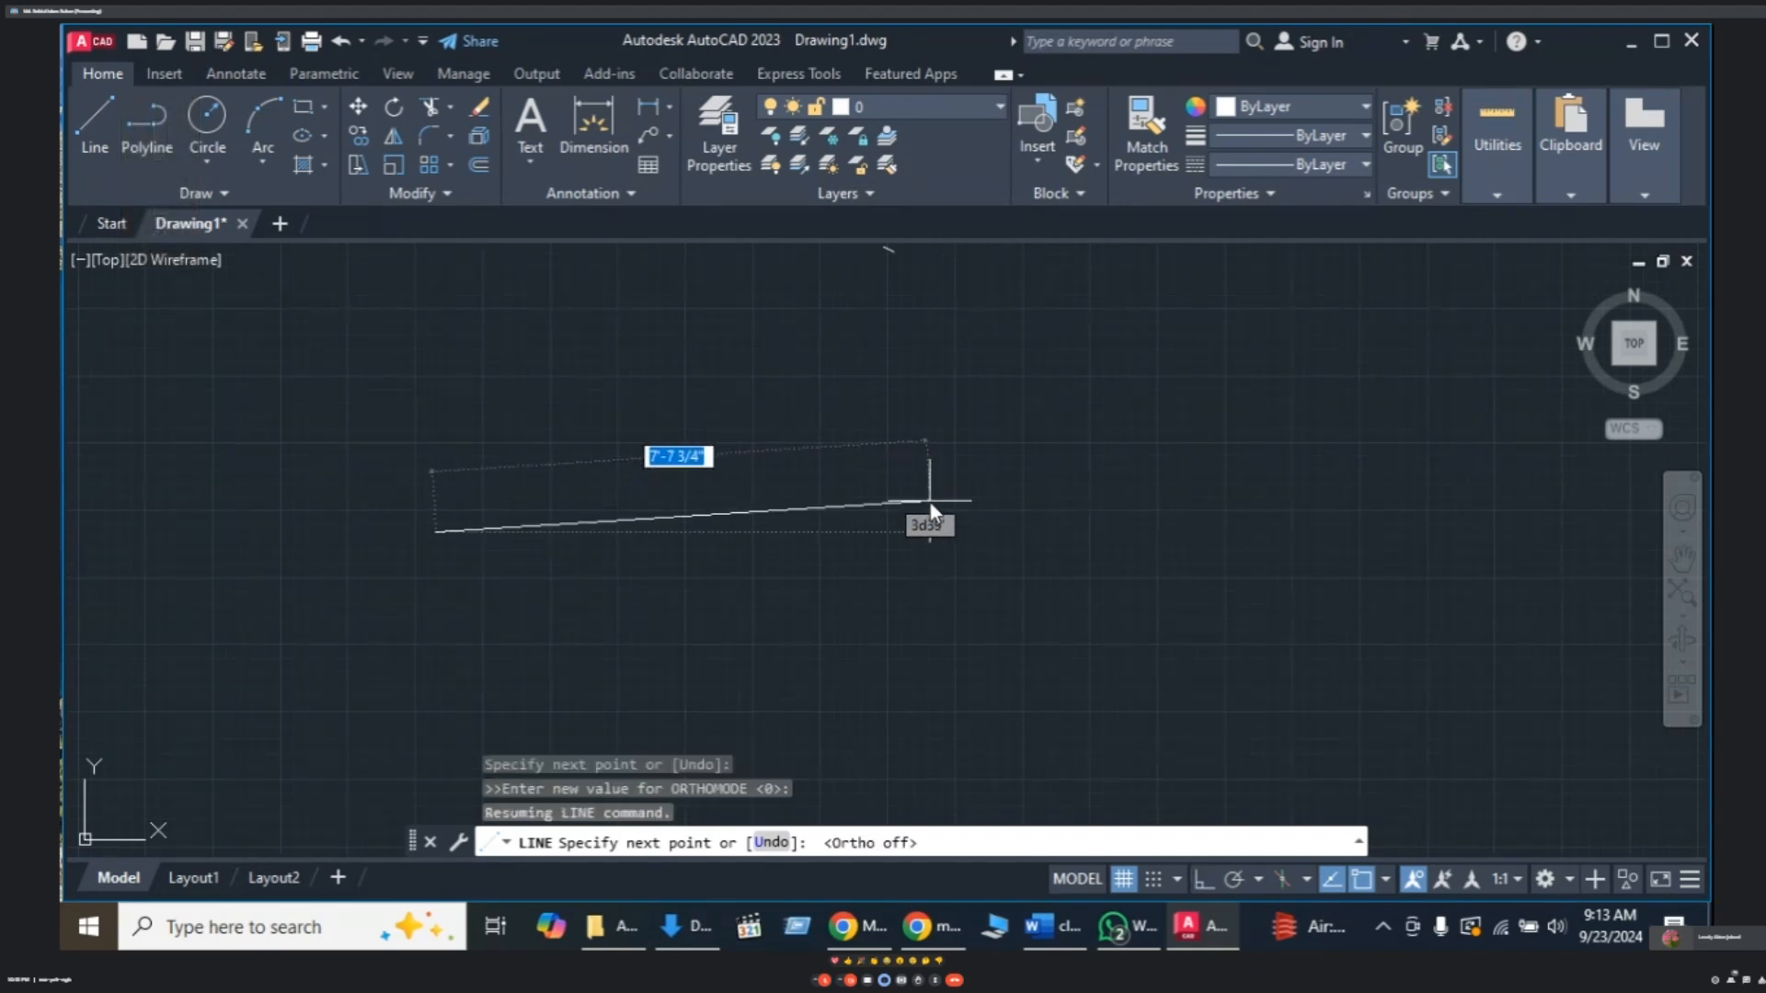
key(F8)
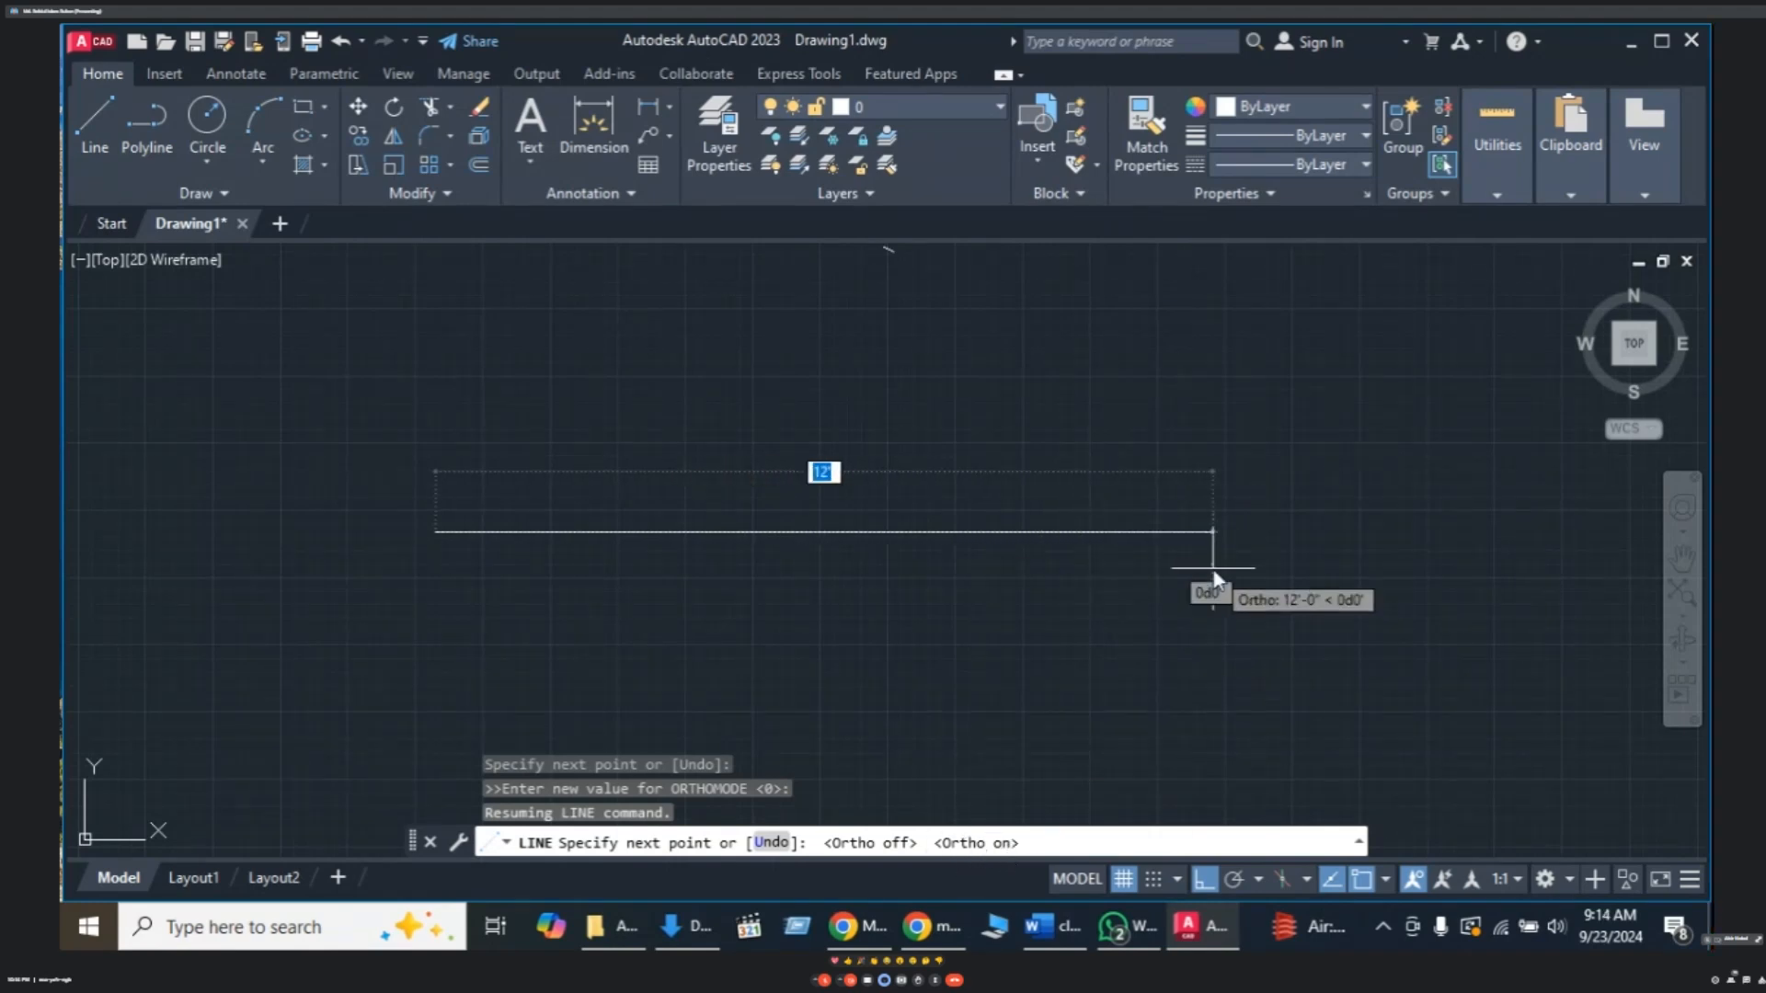
text(10)
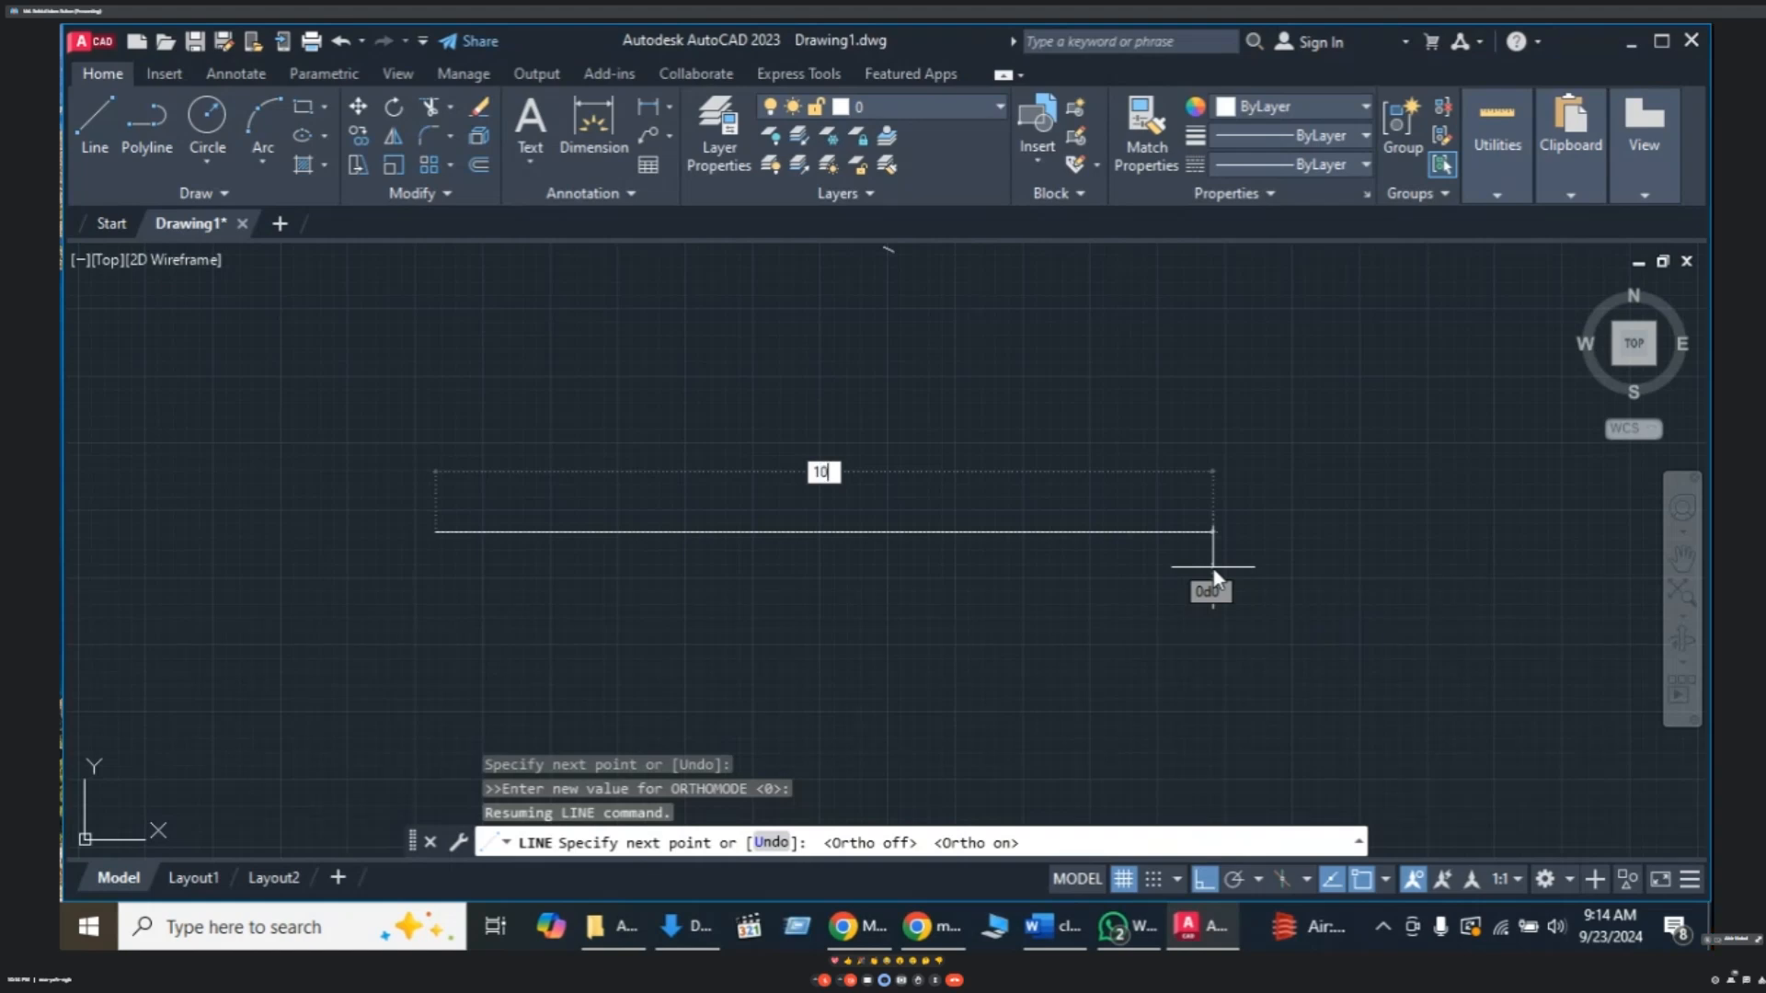
key(Return)
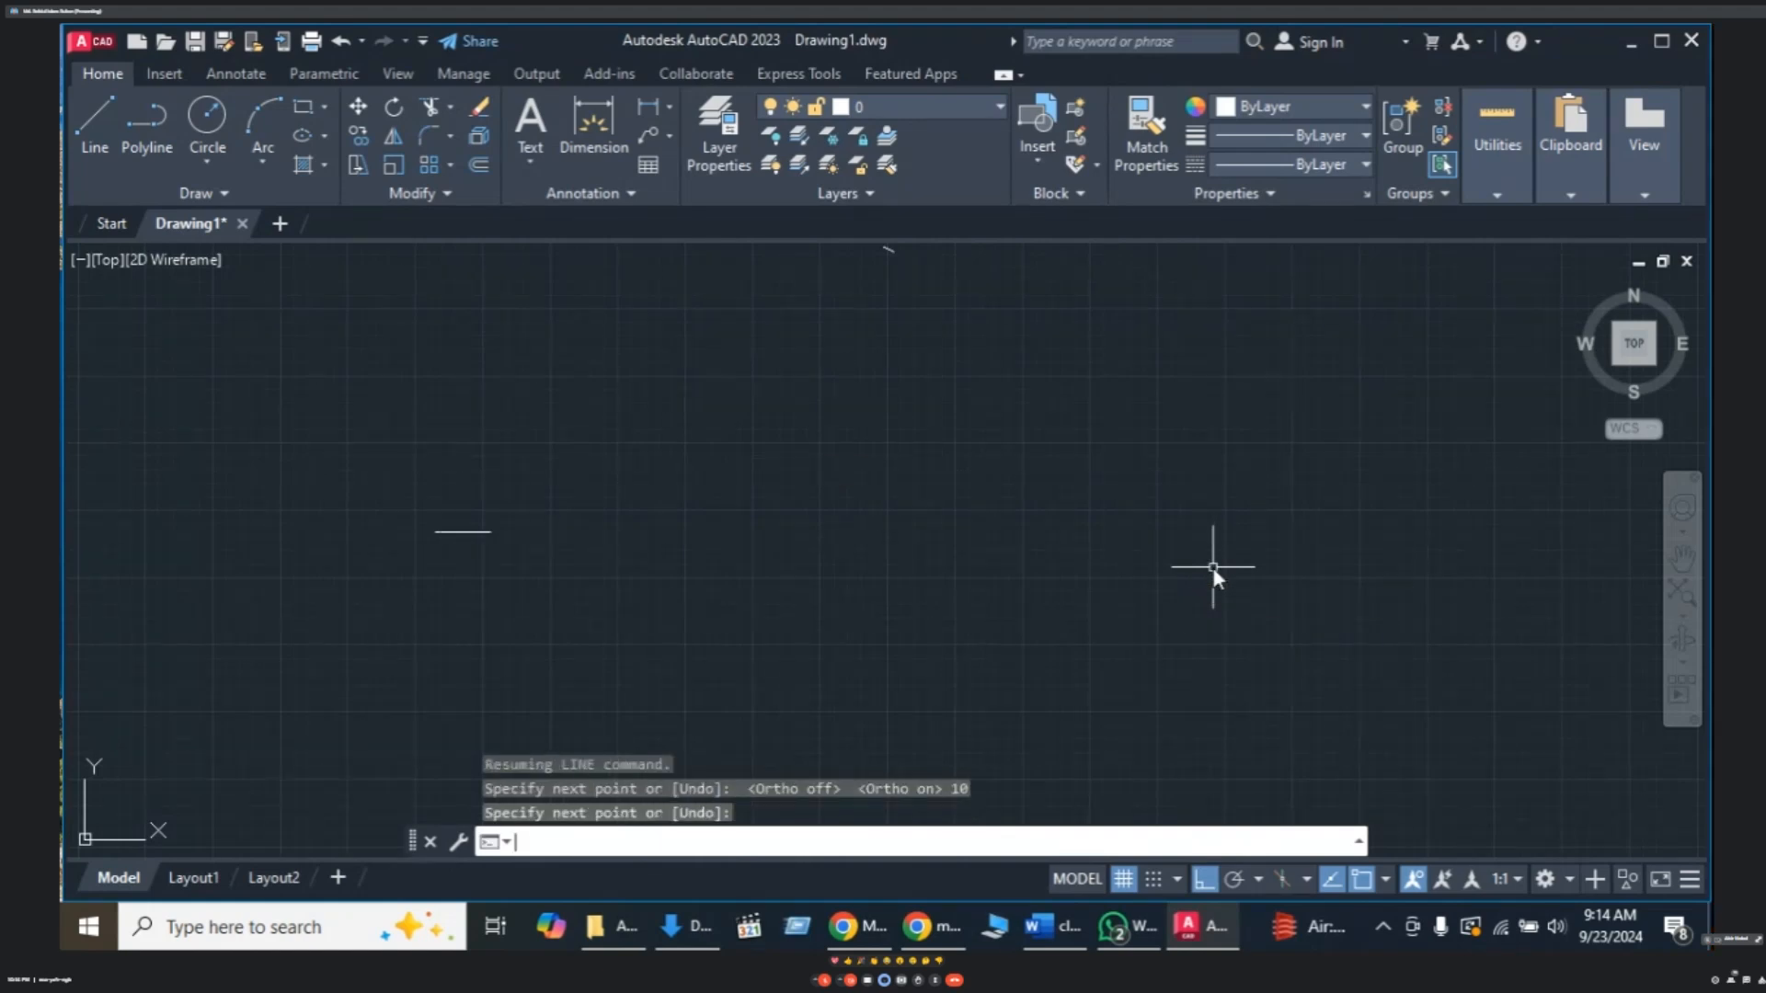
key(Return)
scroll(458, 534, up, 2)
scroll(438, 526, down, 2)
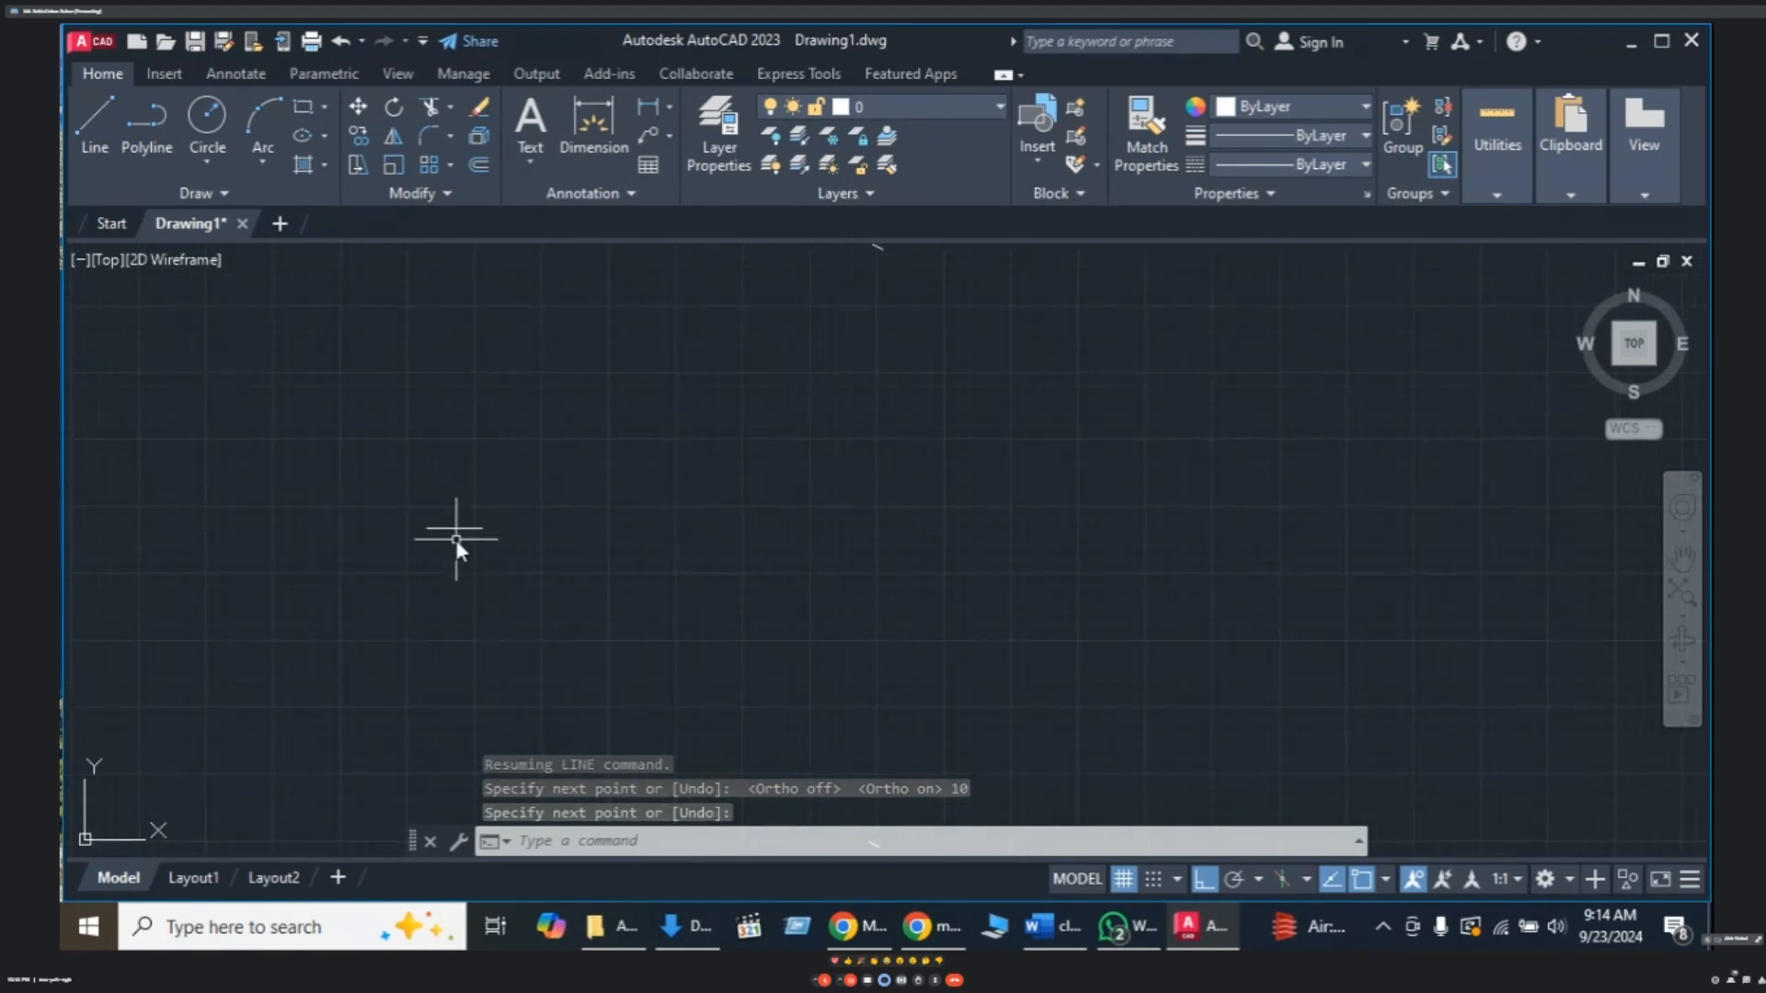
scroll(448, 531, down, 2)
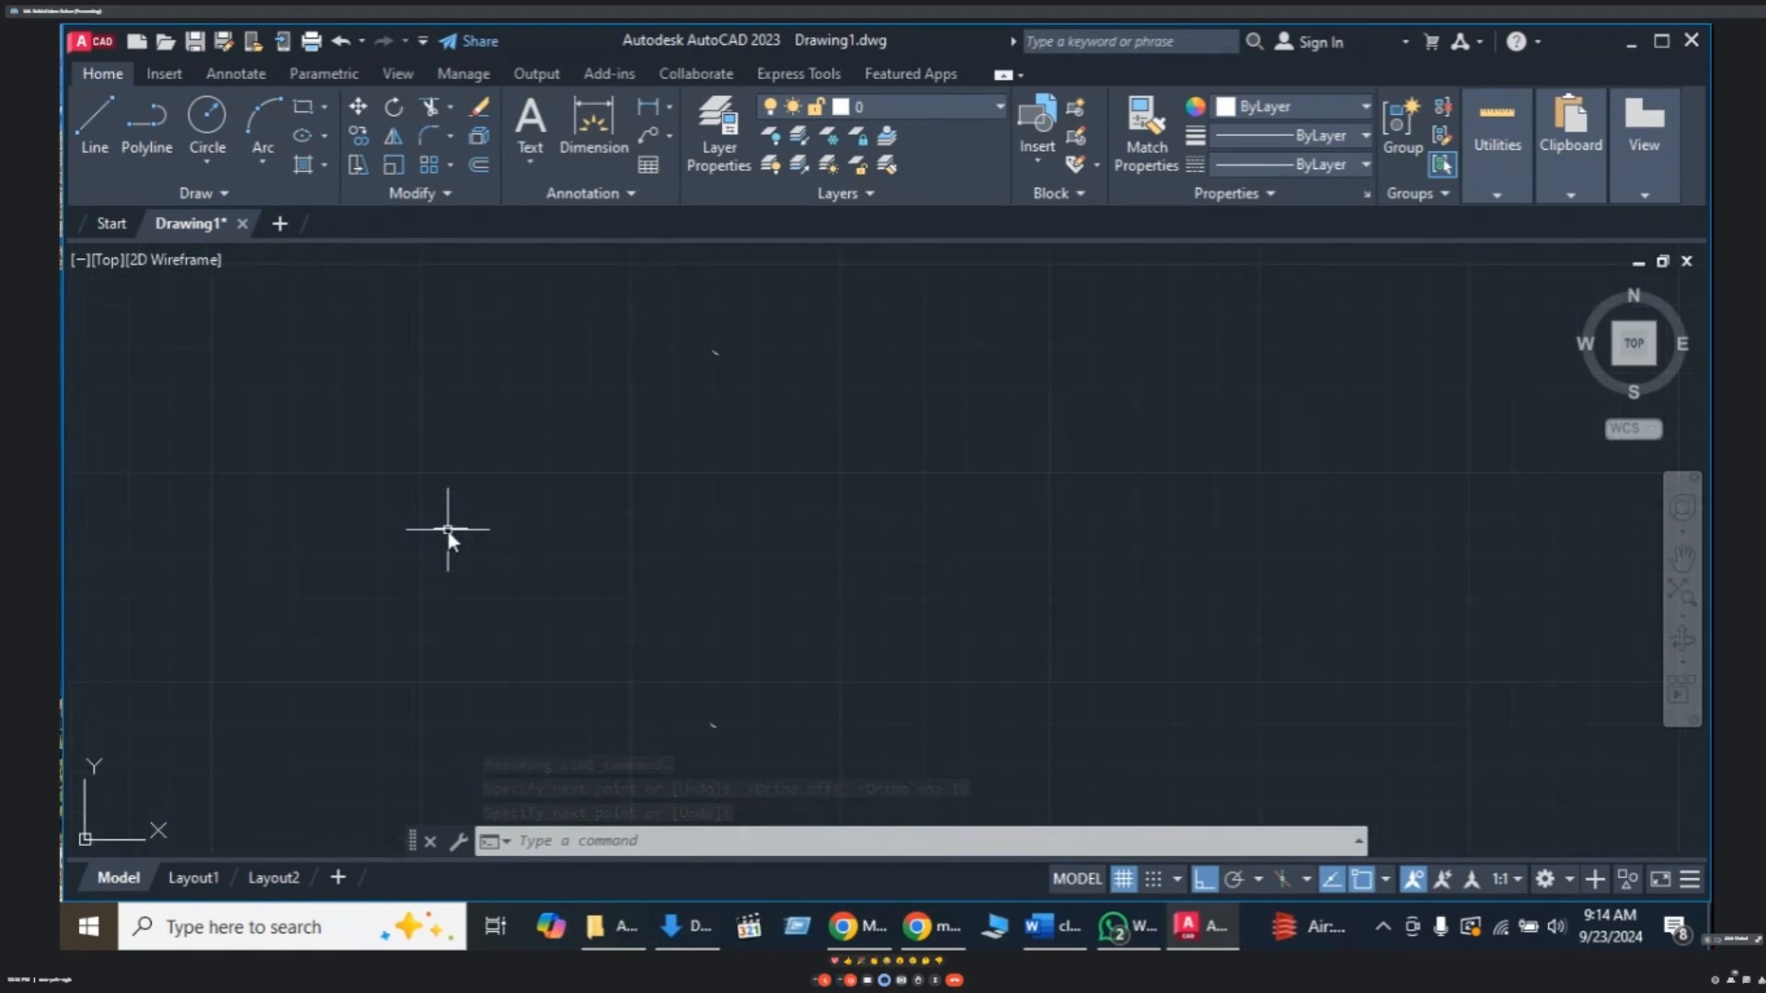
- Dimension the horizontal line with DIMLINEAR, placing the 10.0000 label just below it
text(D)
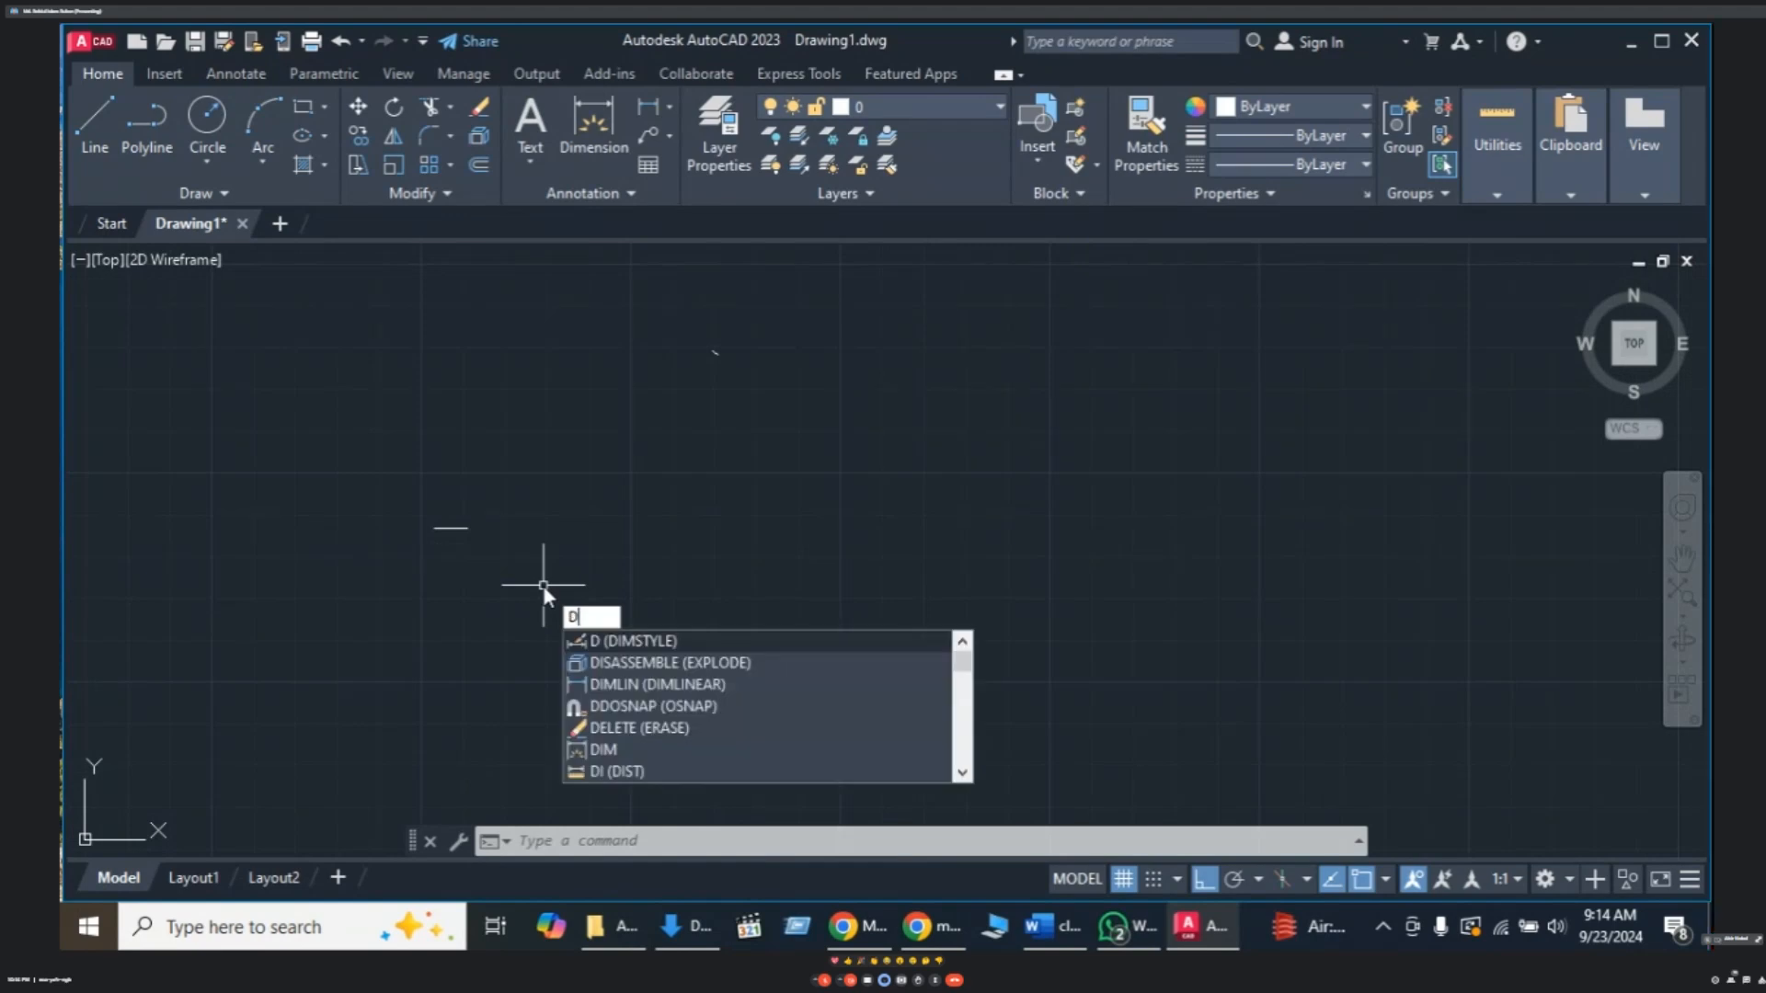
text(IMLI)
key(Return)
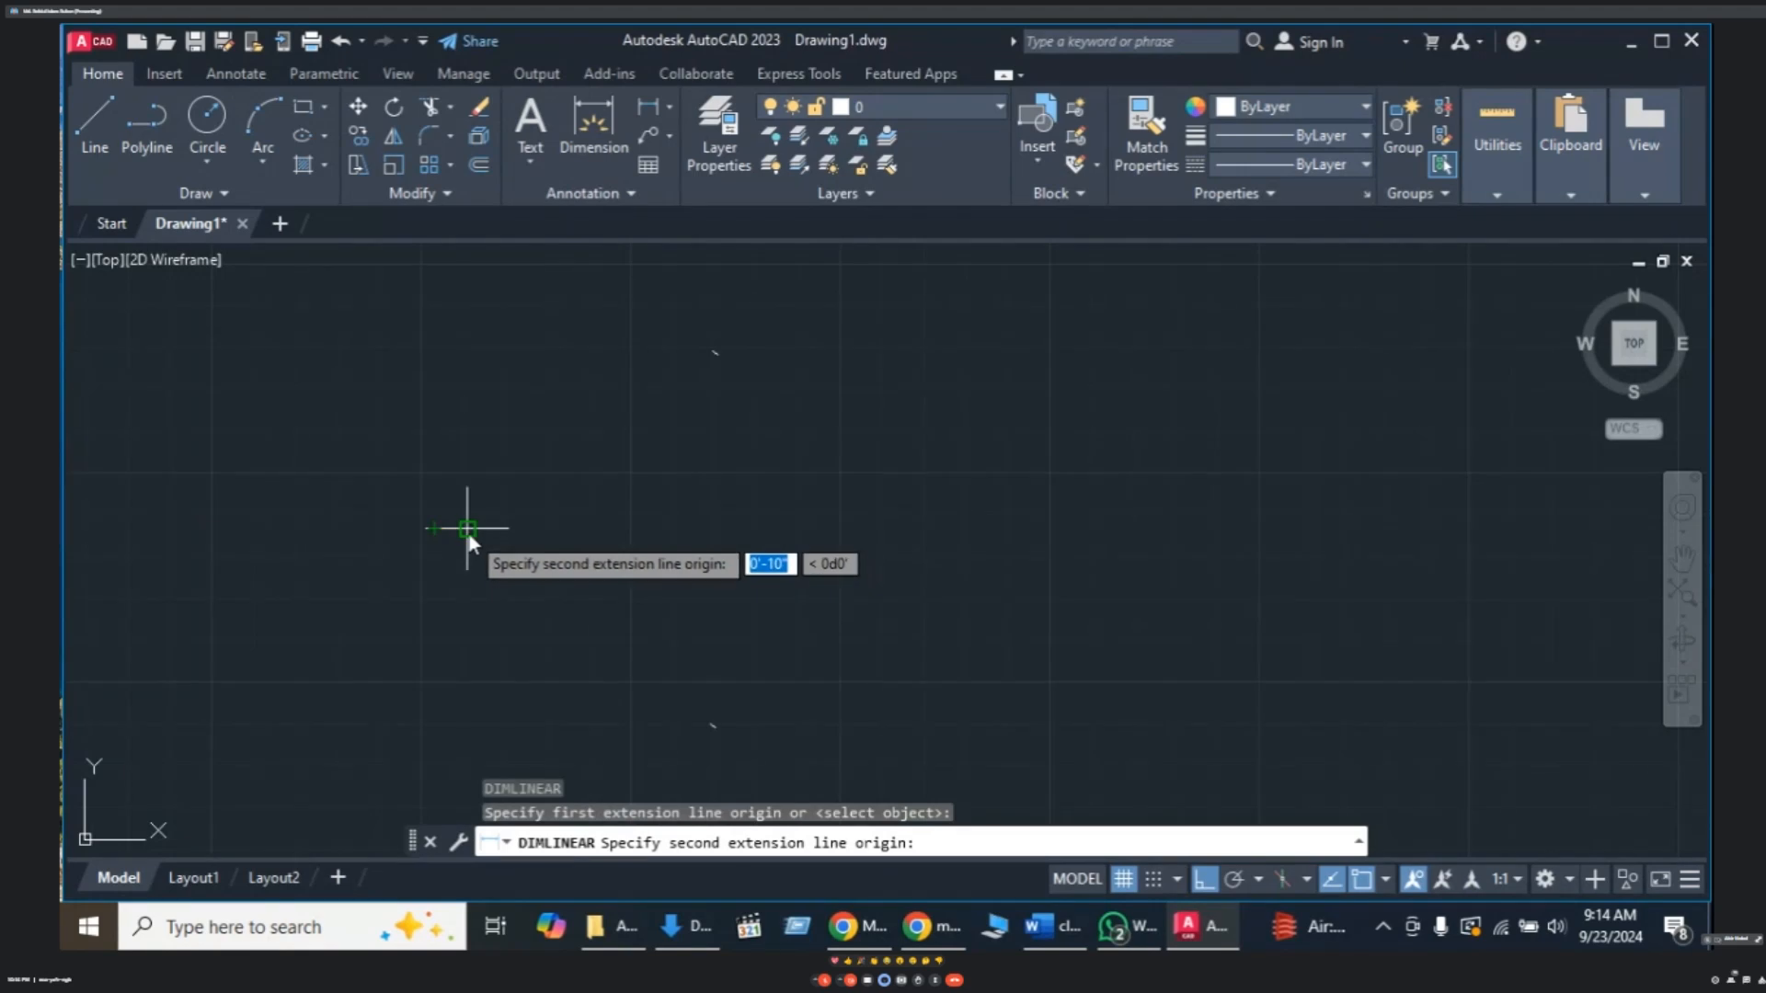
click(468, 532)
click(468, 571)
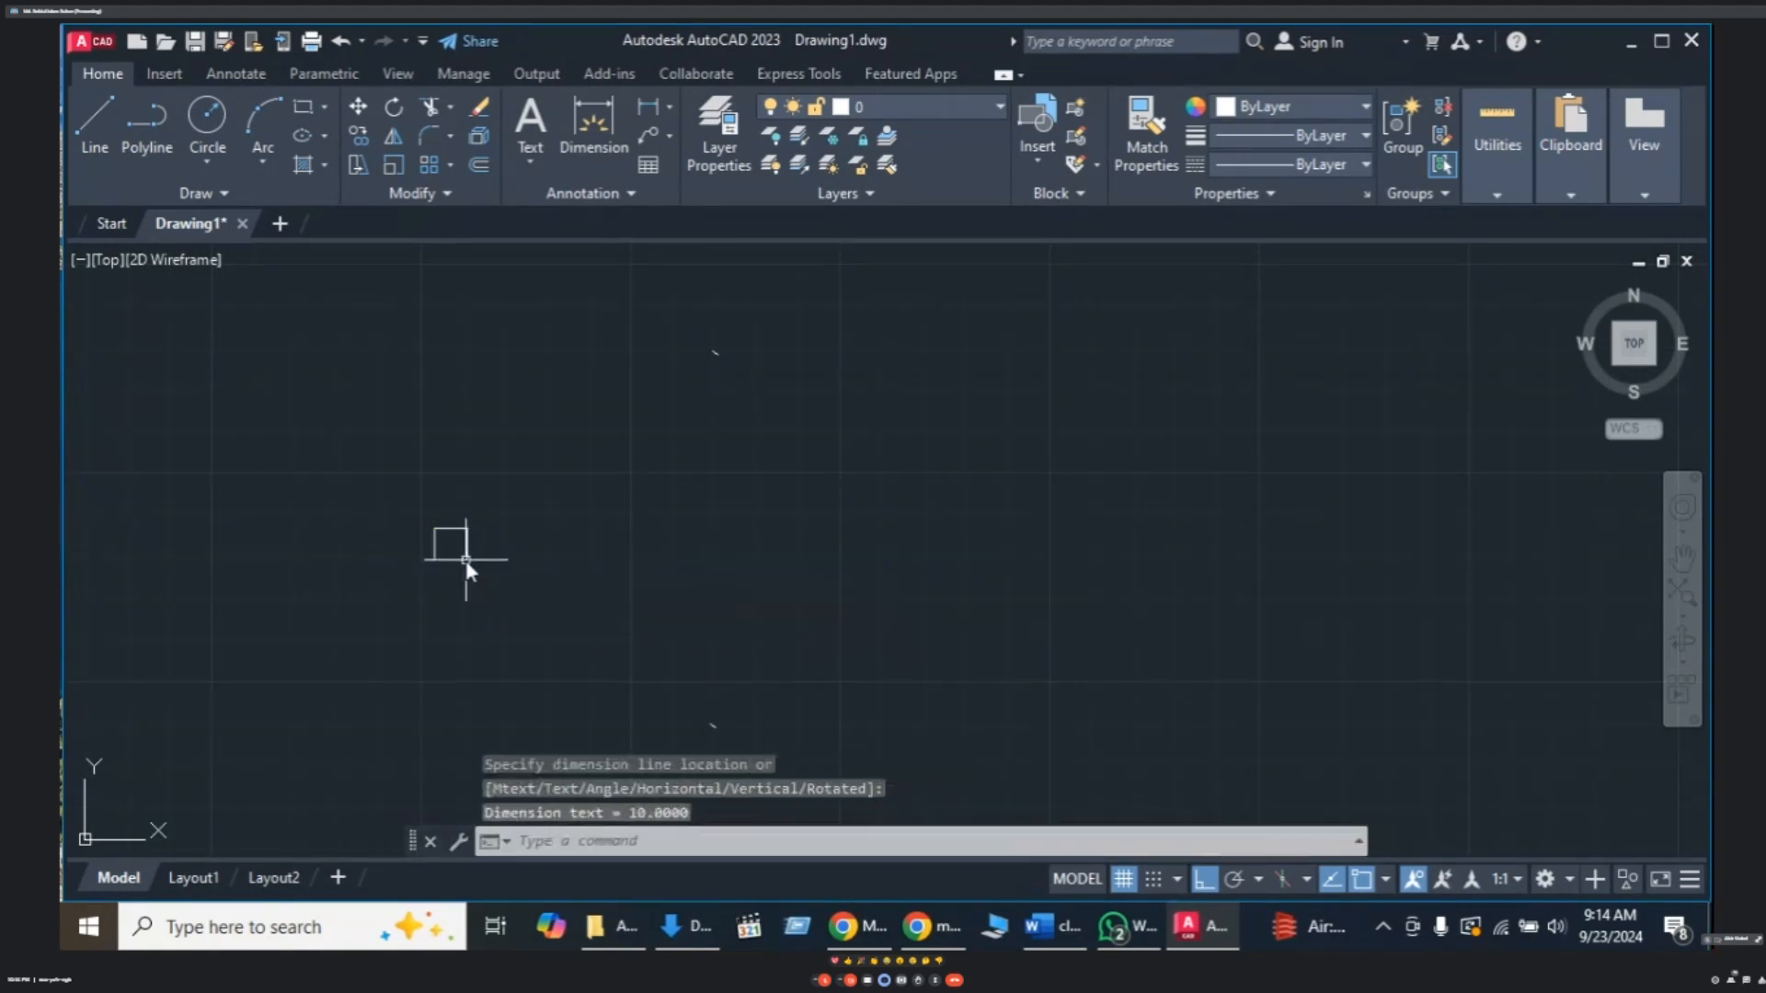
scroll(448, 569, up, 10)
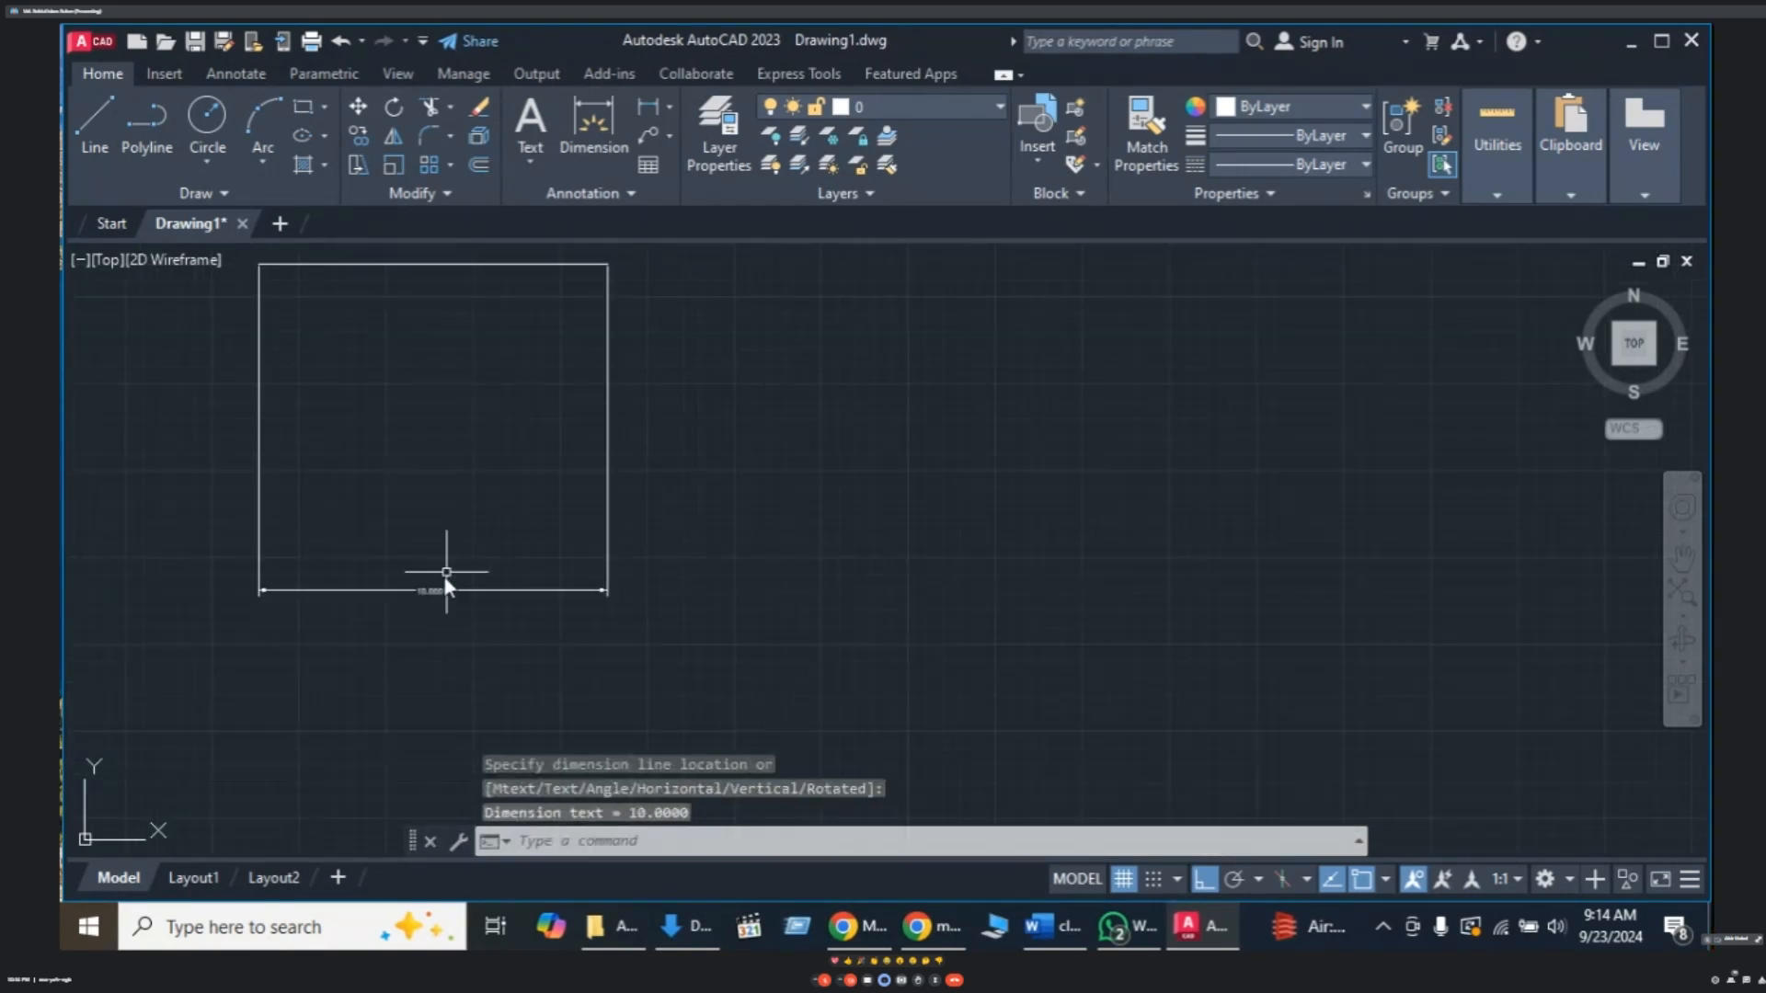
scroll(433, 606, down, 3)
scroll(432, 604, up, 5)
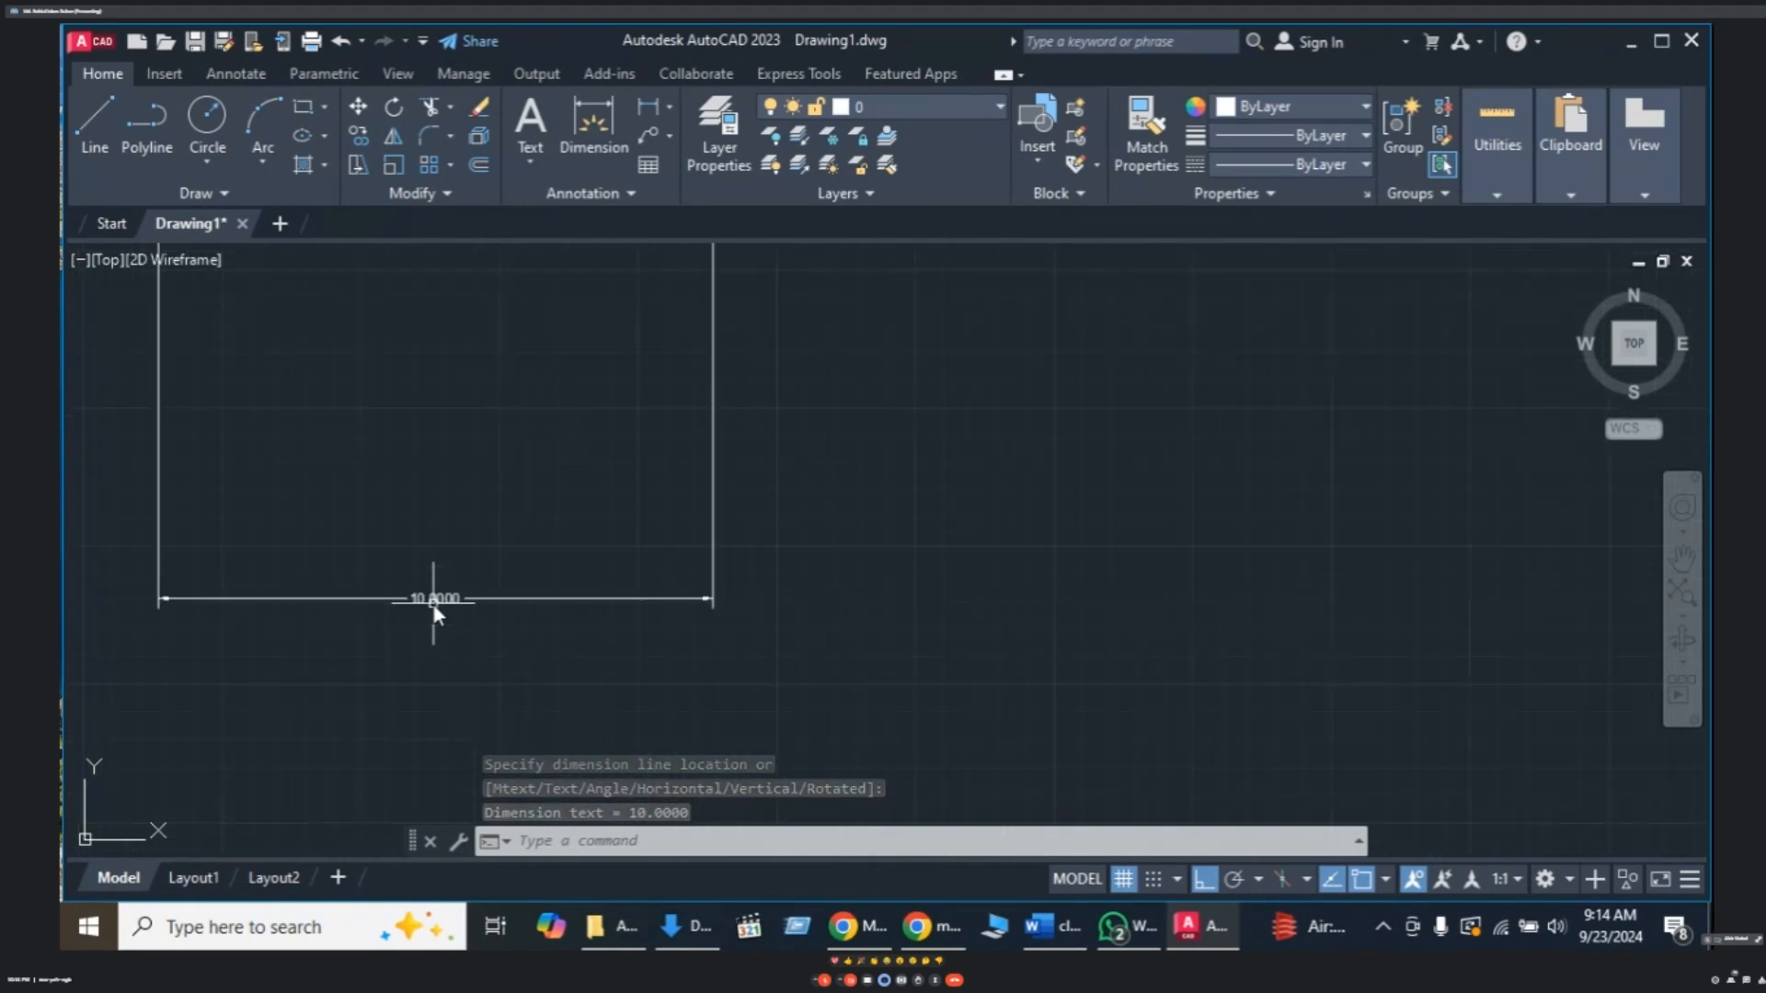
middle_drag(544, 543, 609, 627)
scroll(611, 592, down, 4)
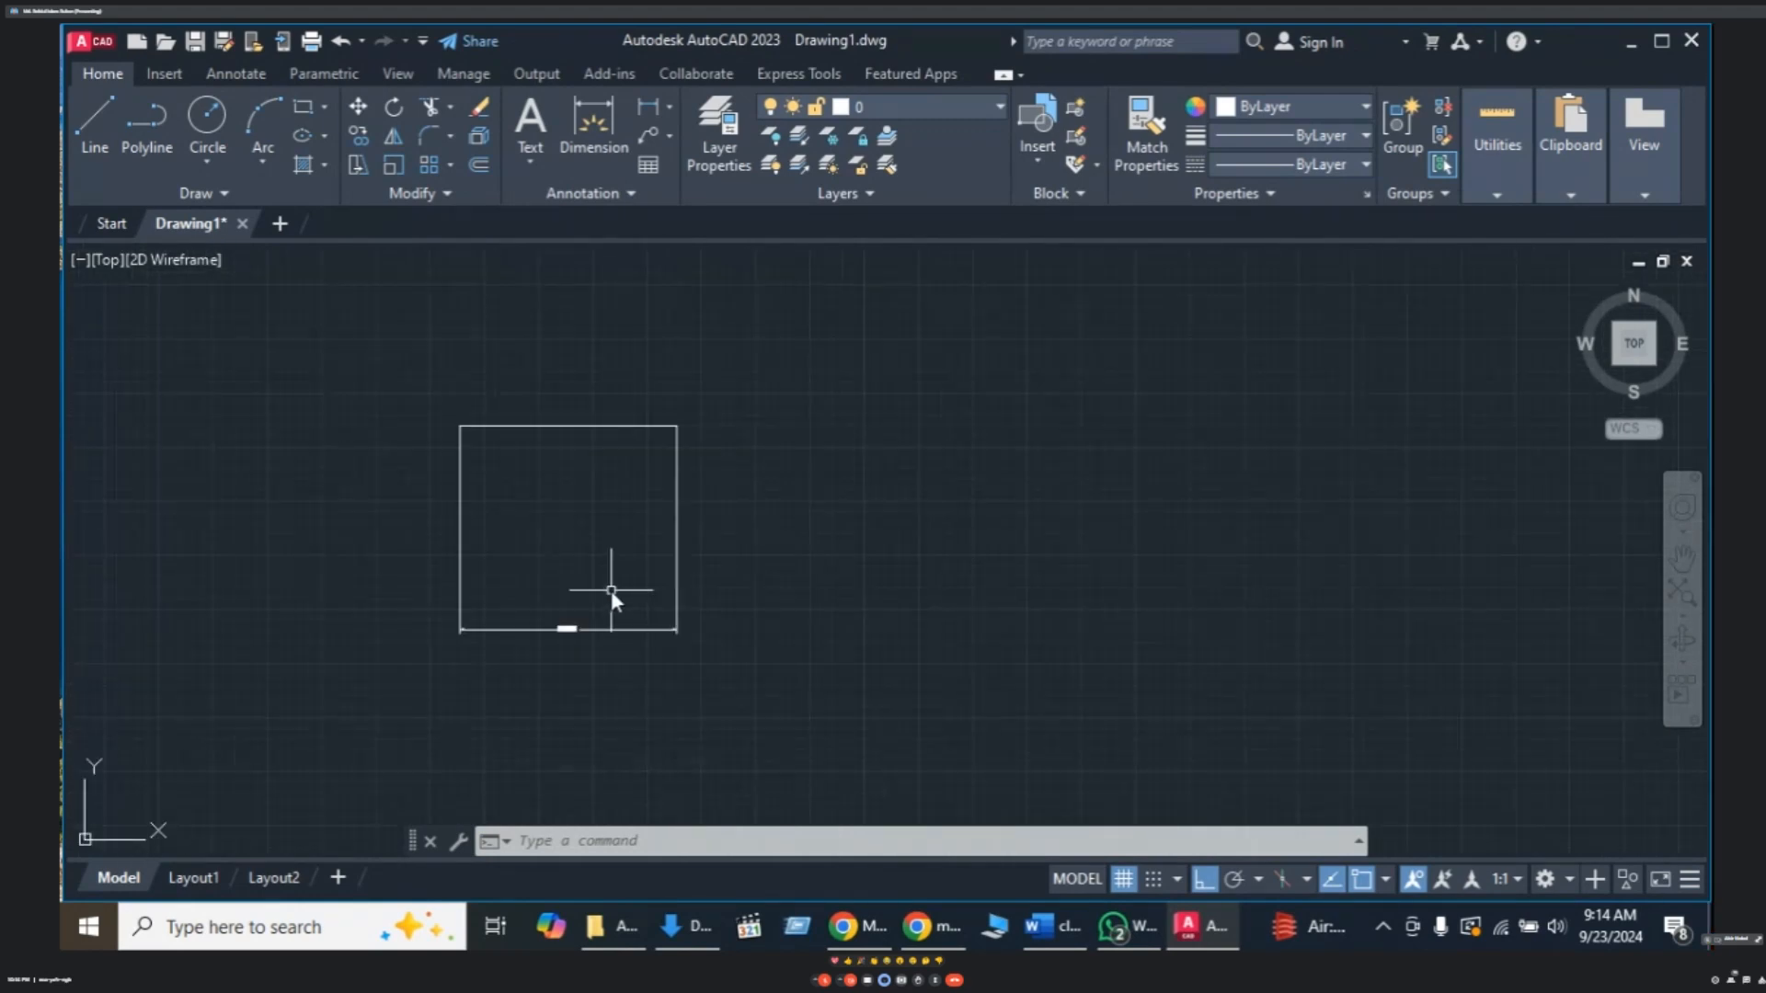
scroll(562, 626, up, 2)
scroll(611, 598, up, 3)
scroll(623, 591, up, 1)
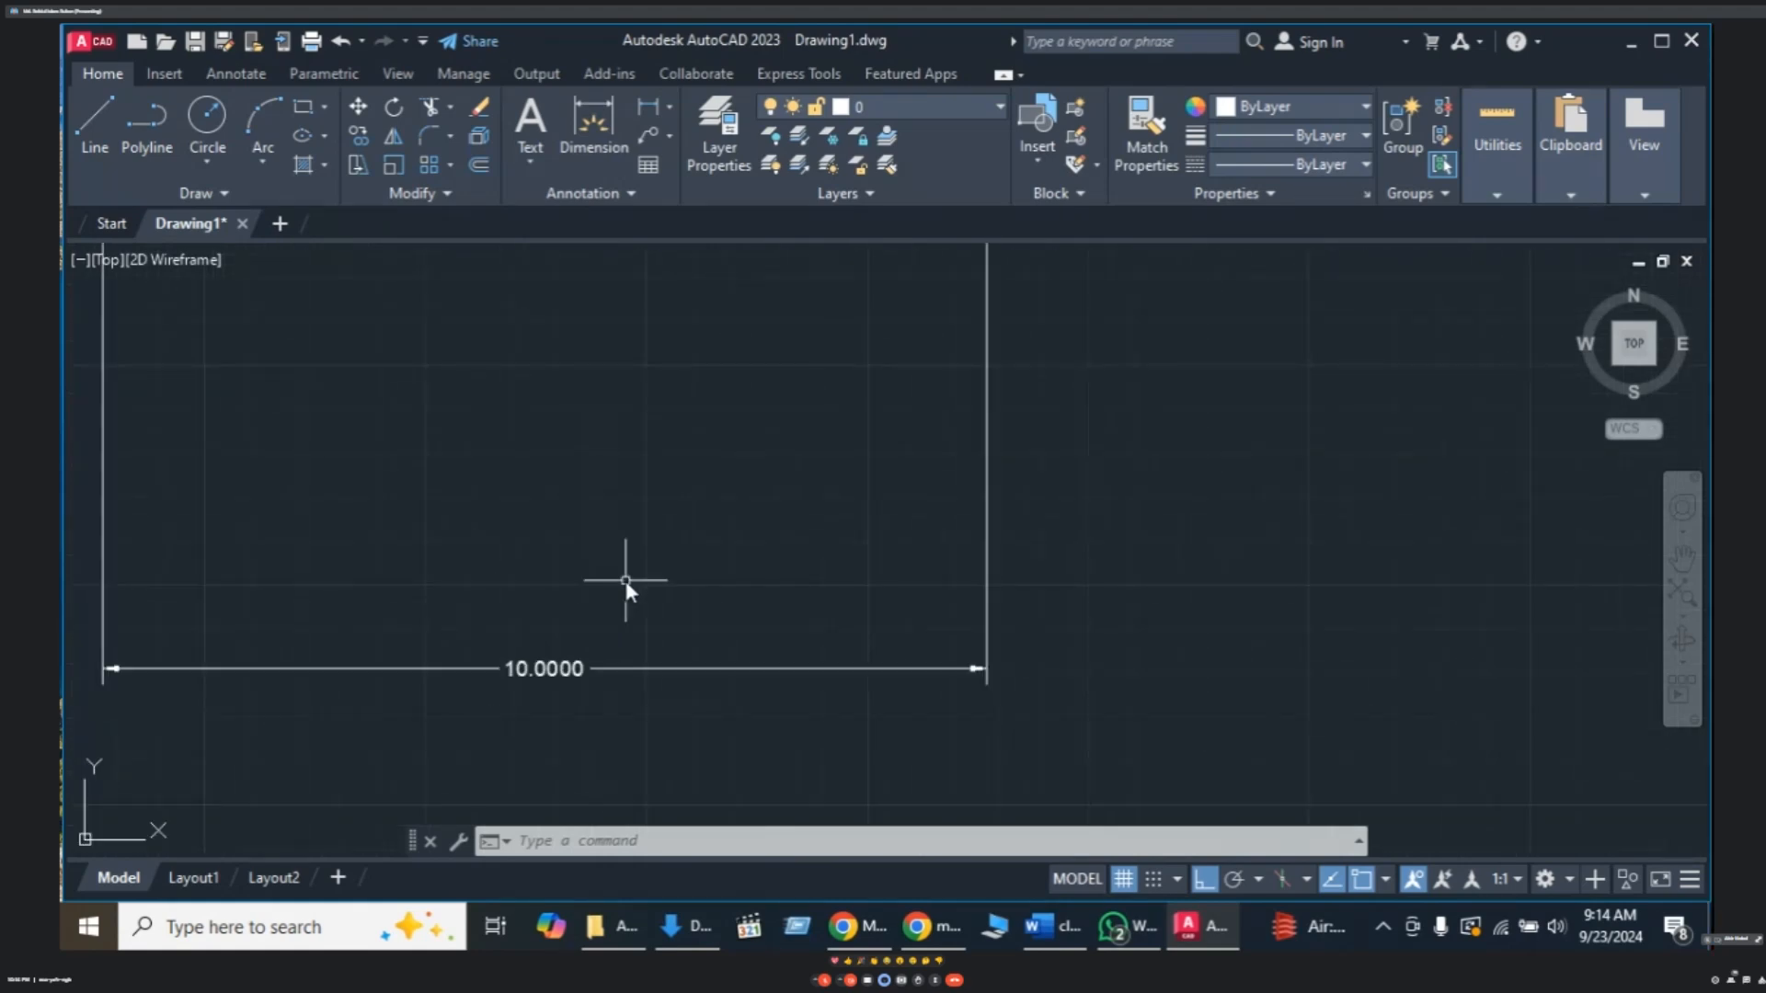
scroll(638, 570, down, 2)
scroll(637, 569, down, 2)
middle_drag(671, 539, 693, 574)
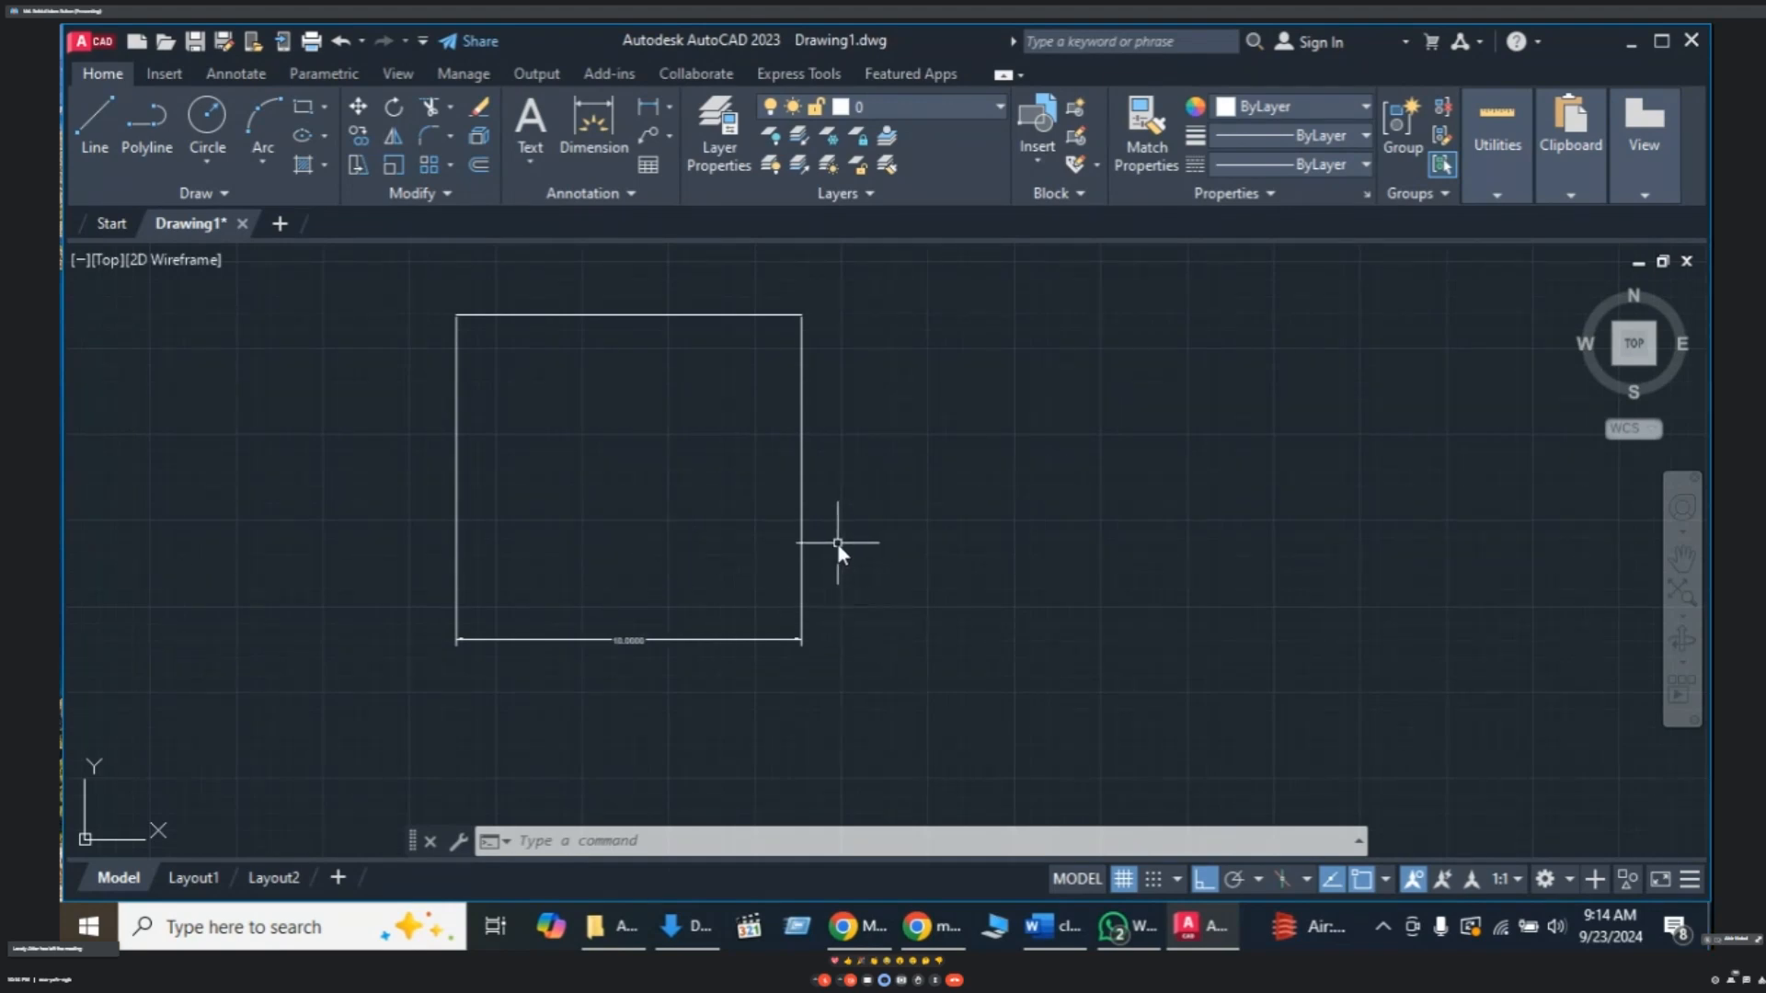
- Delete the 10.0000 linear dimension
click(838, 548)
click(684, 607)
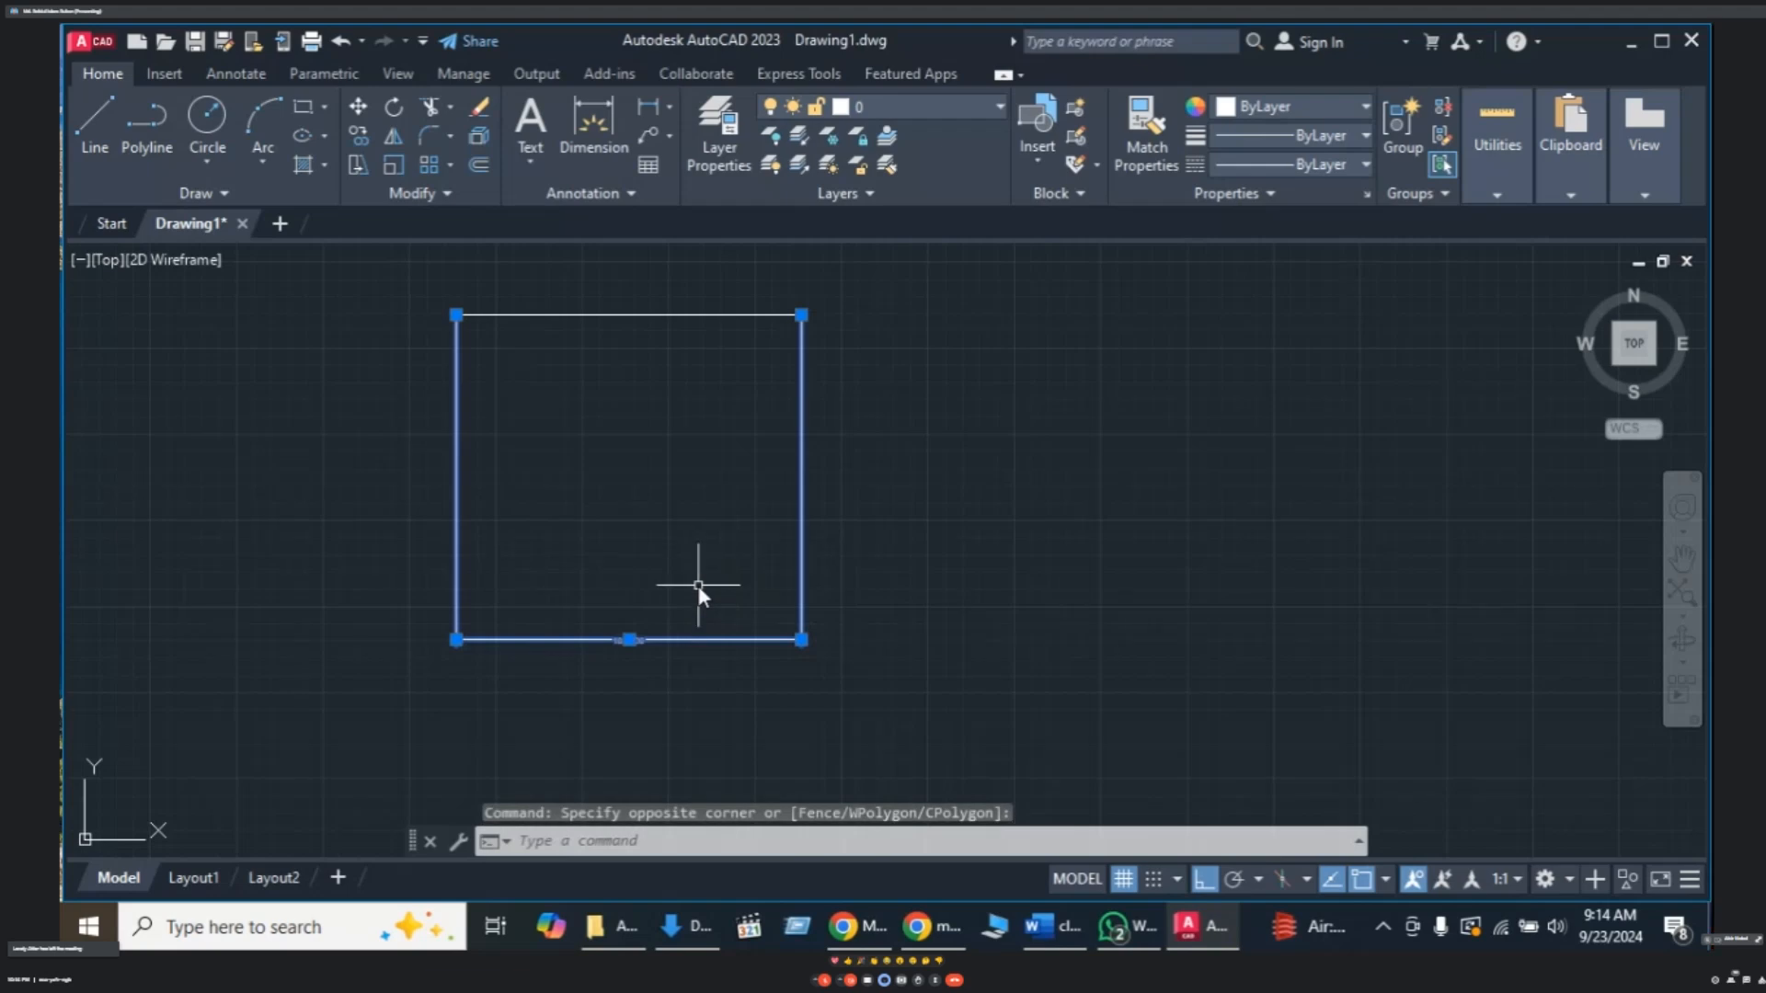
key(Delete)
middle_drag(703, 339, 677, 506)
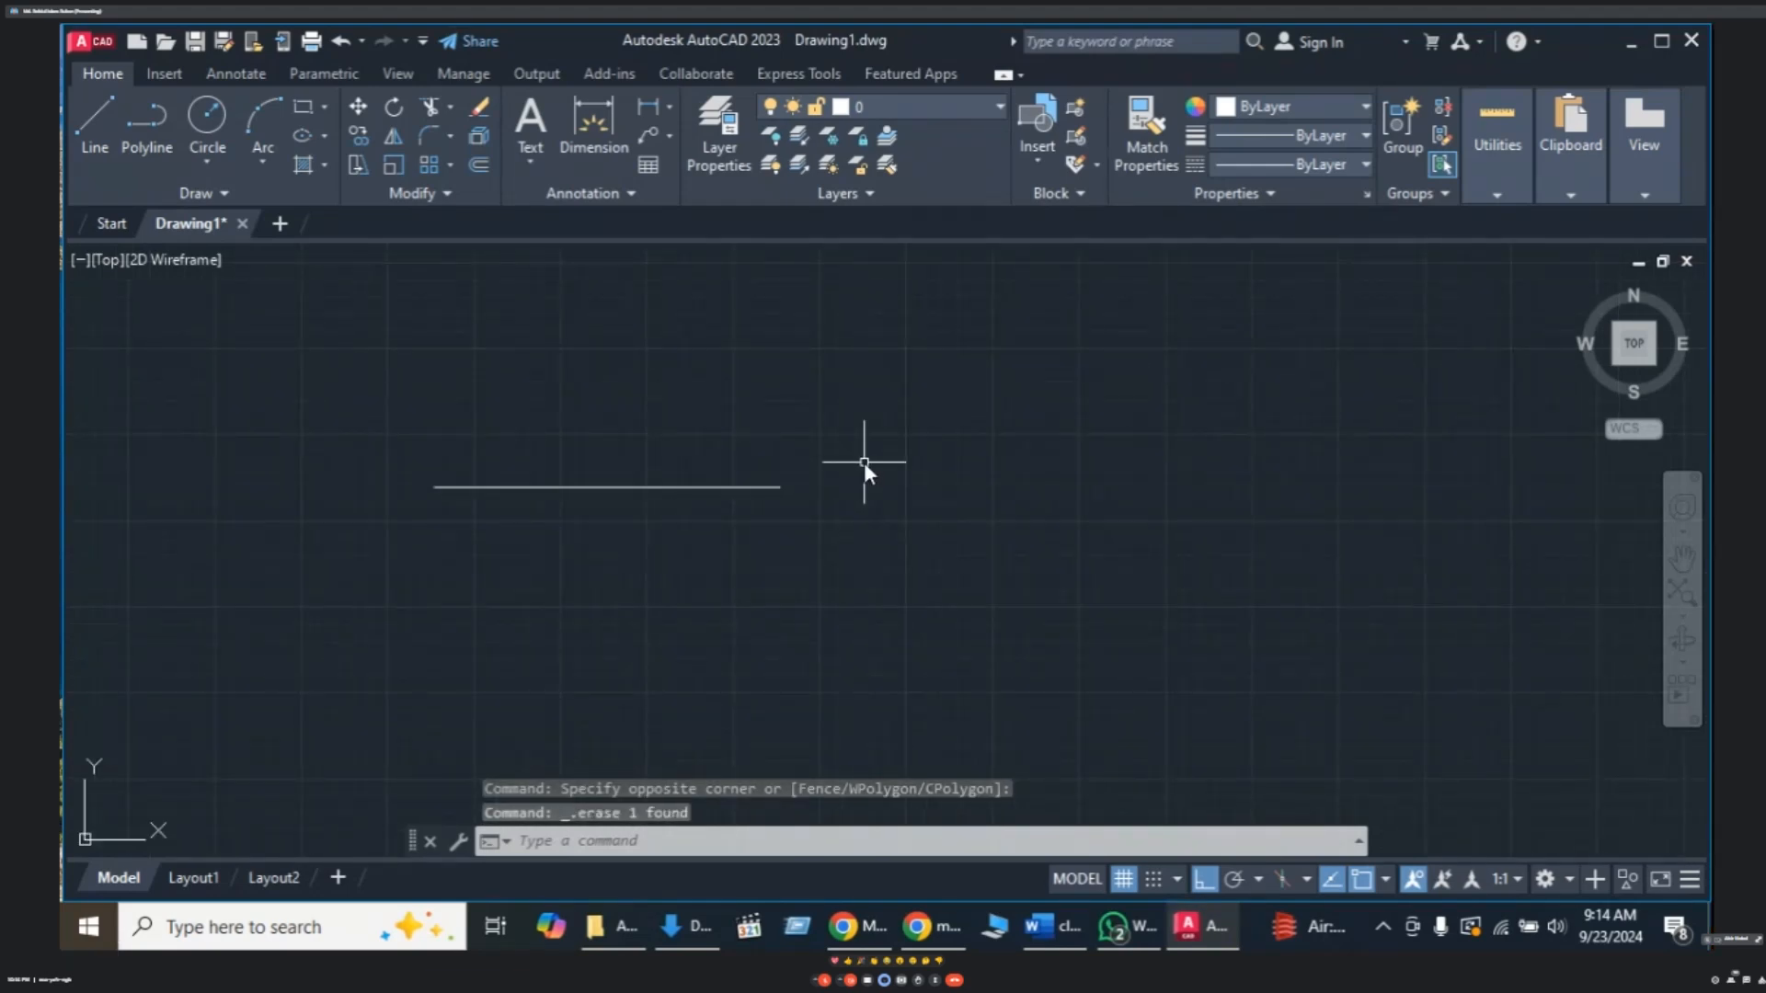
key(Escape)
key(Escape)
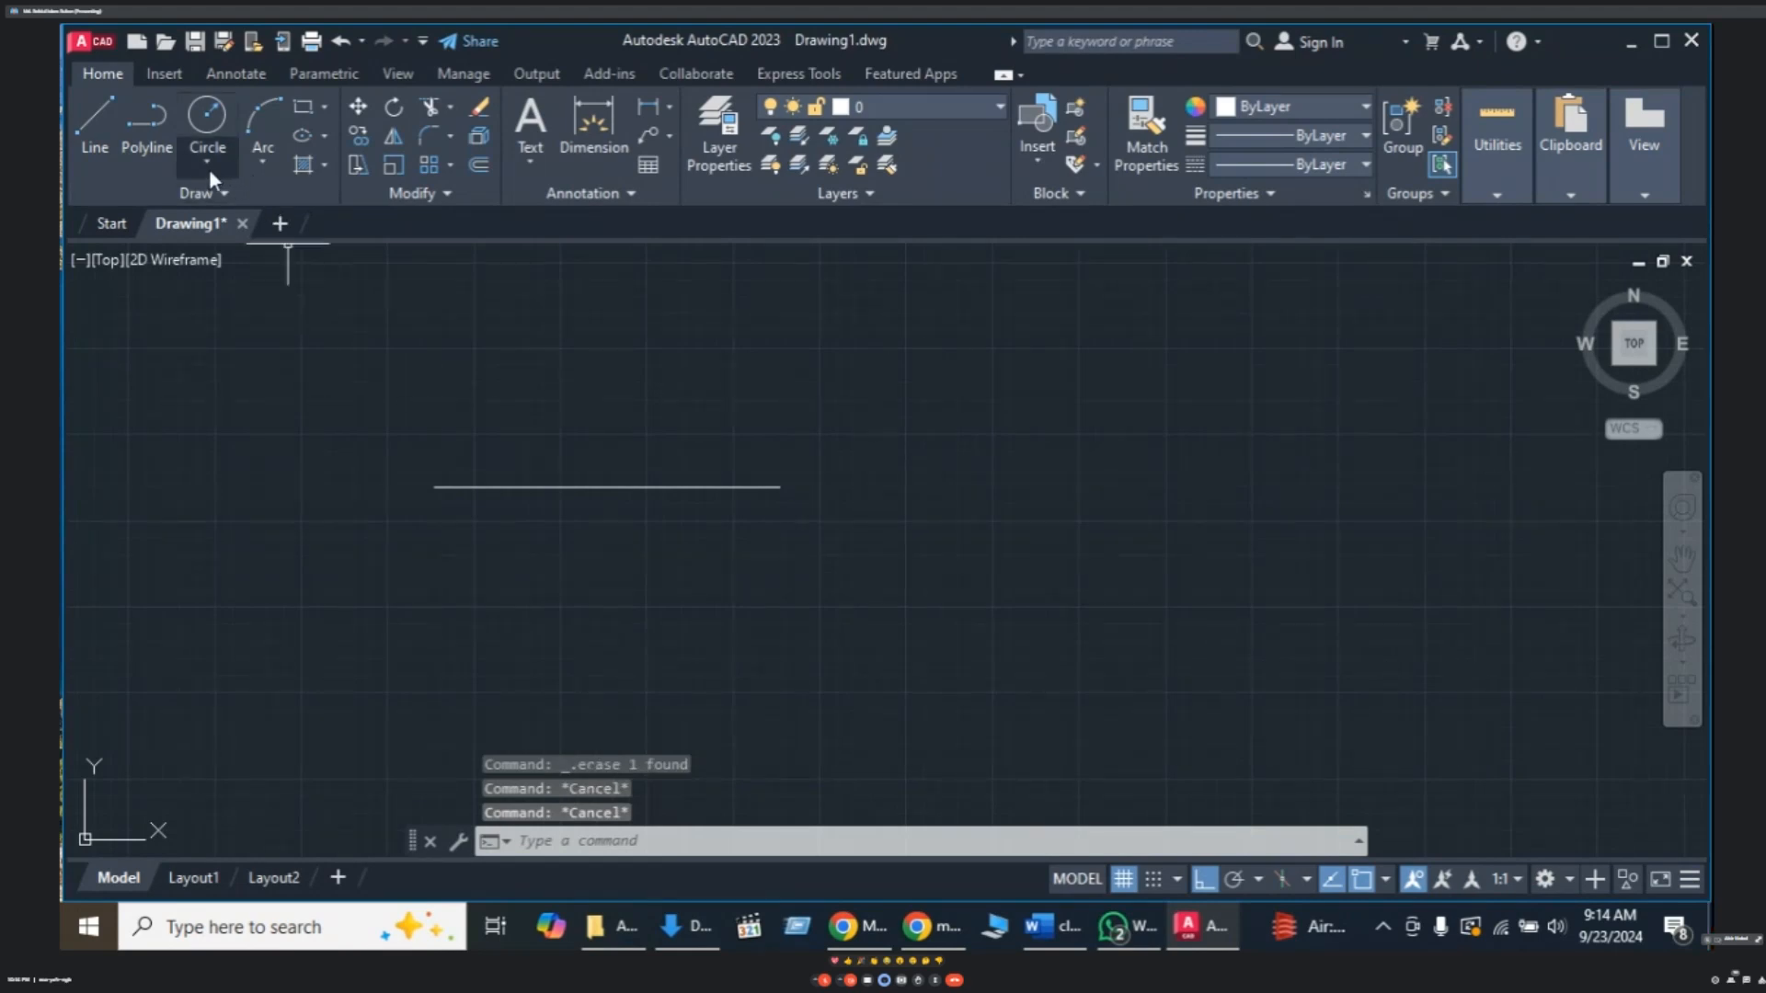
- Draw a circle of radius 2 centered just right of the horizontal line
click(207, 168)
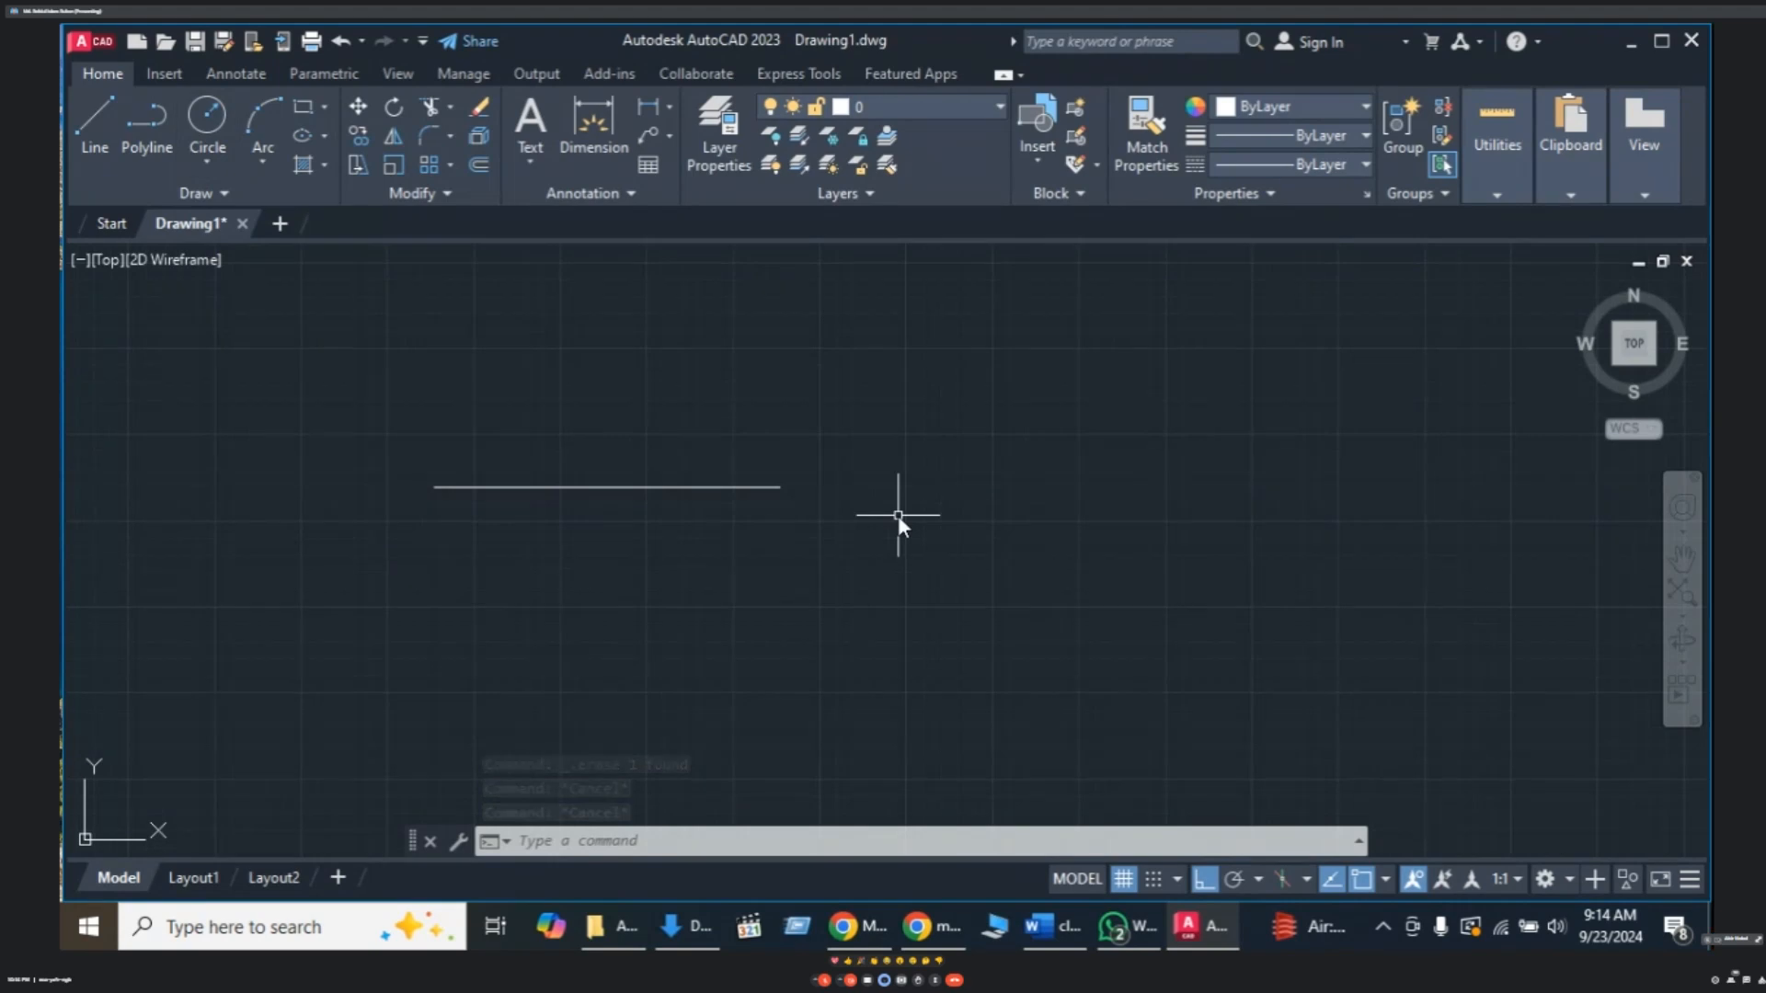
text(c)
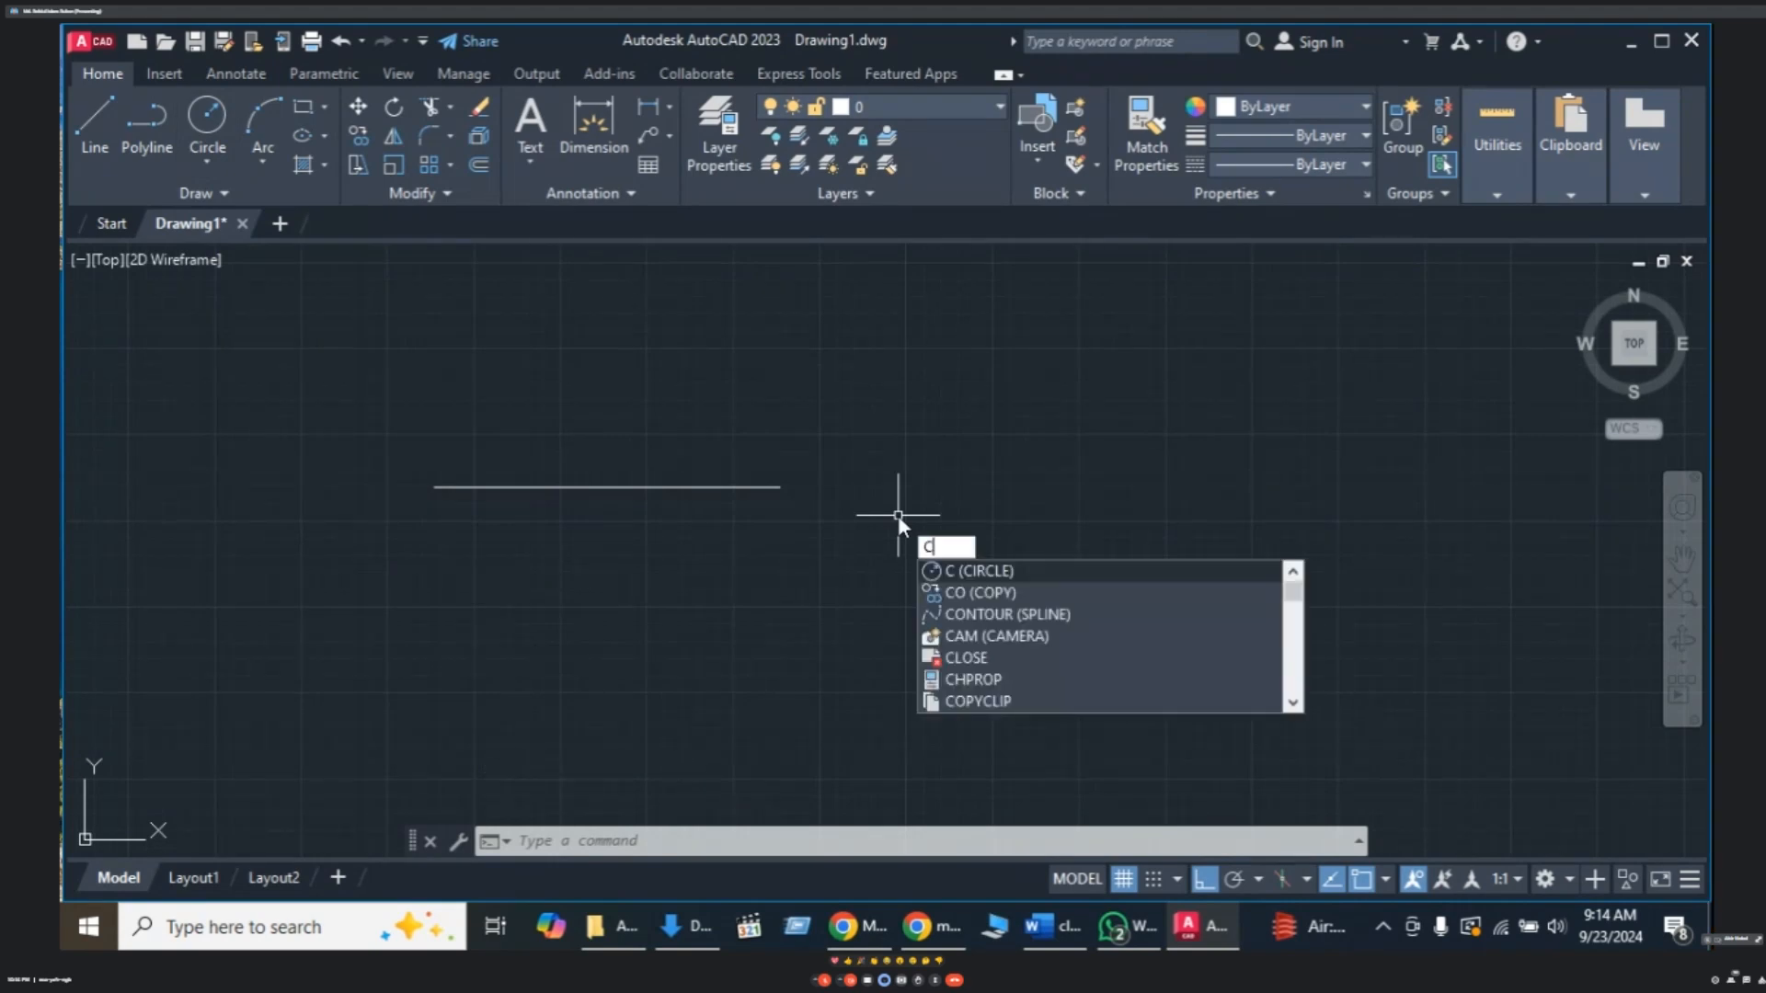
key(Return)
click(869, 449)
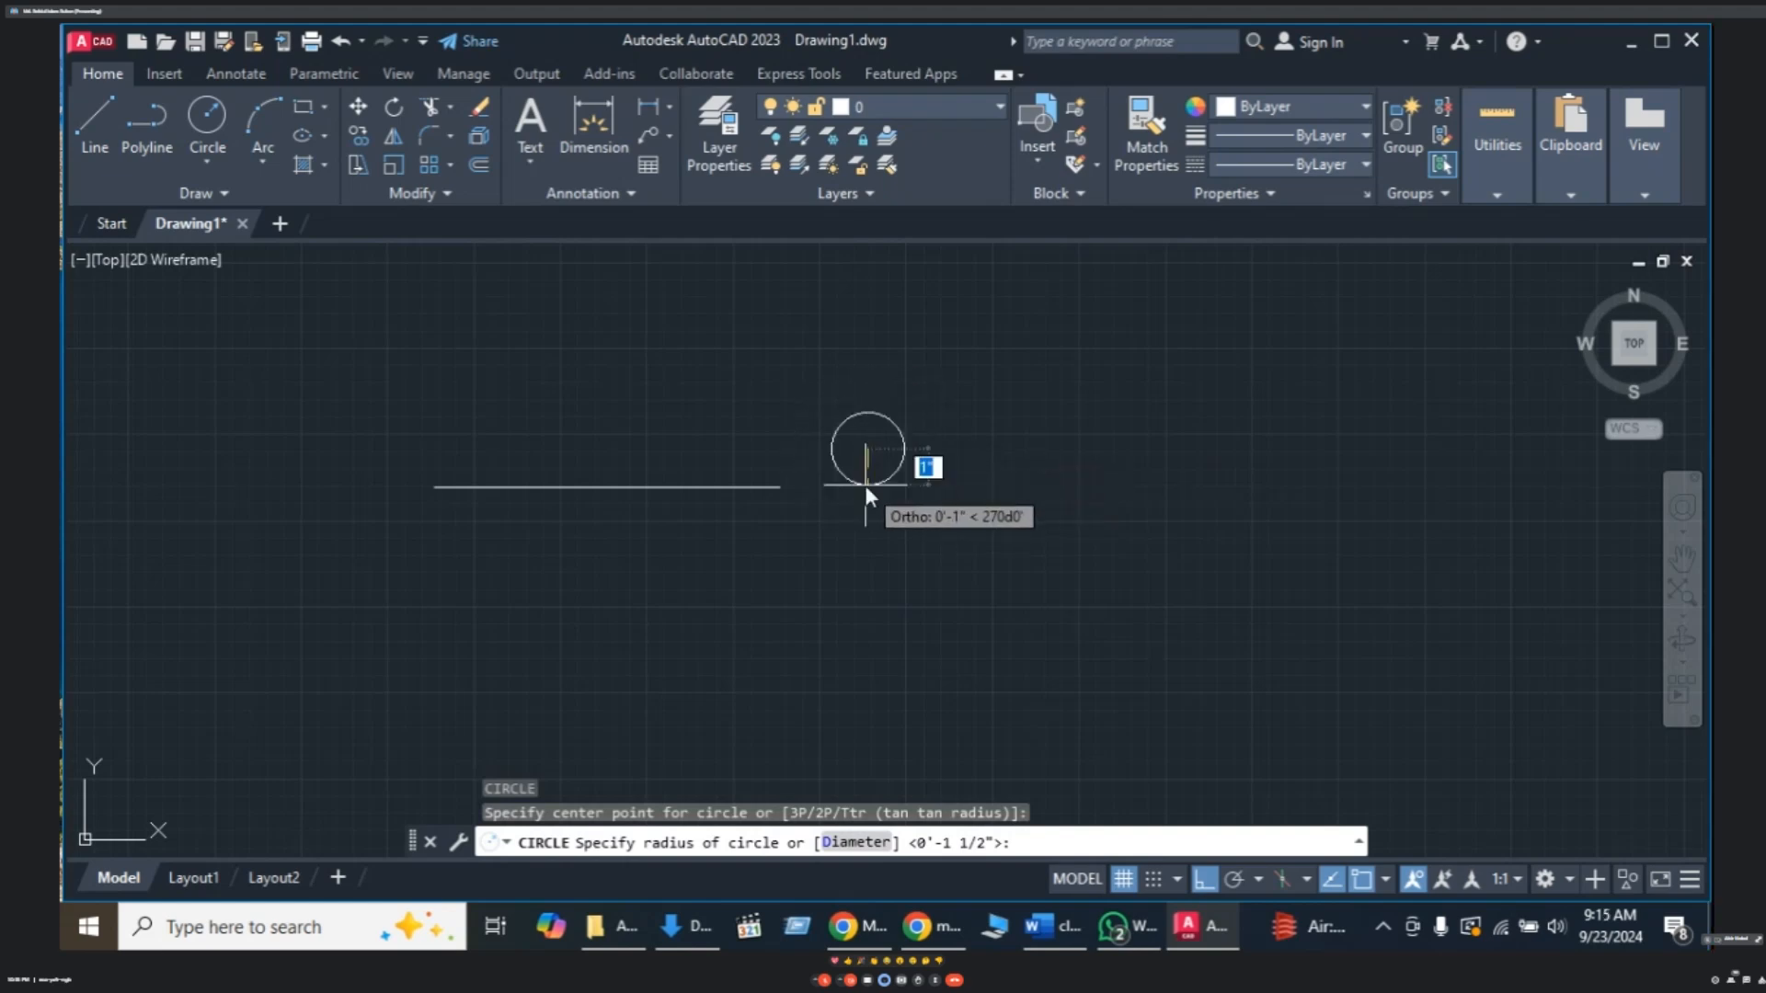
text(2)
key(Return)
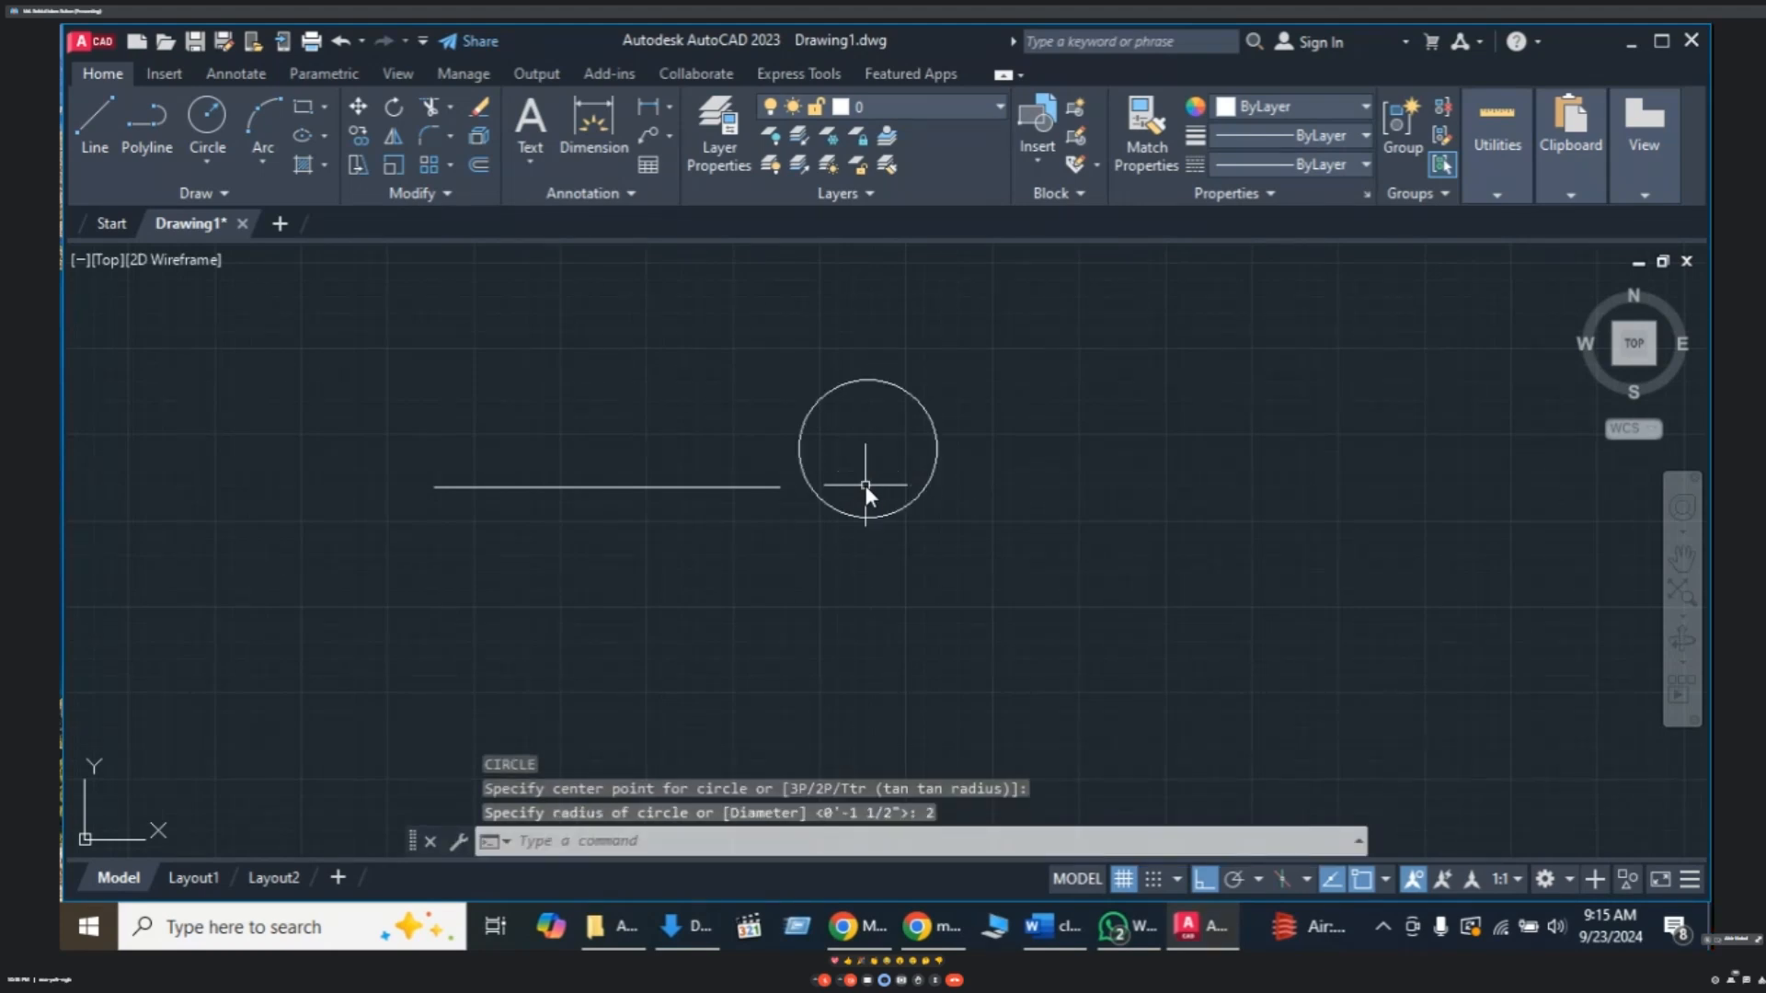
key(Escape)
key(Escape)
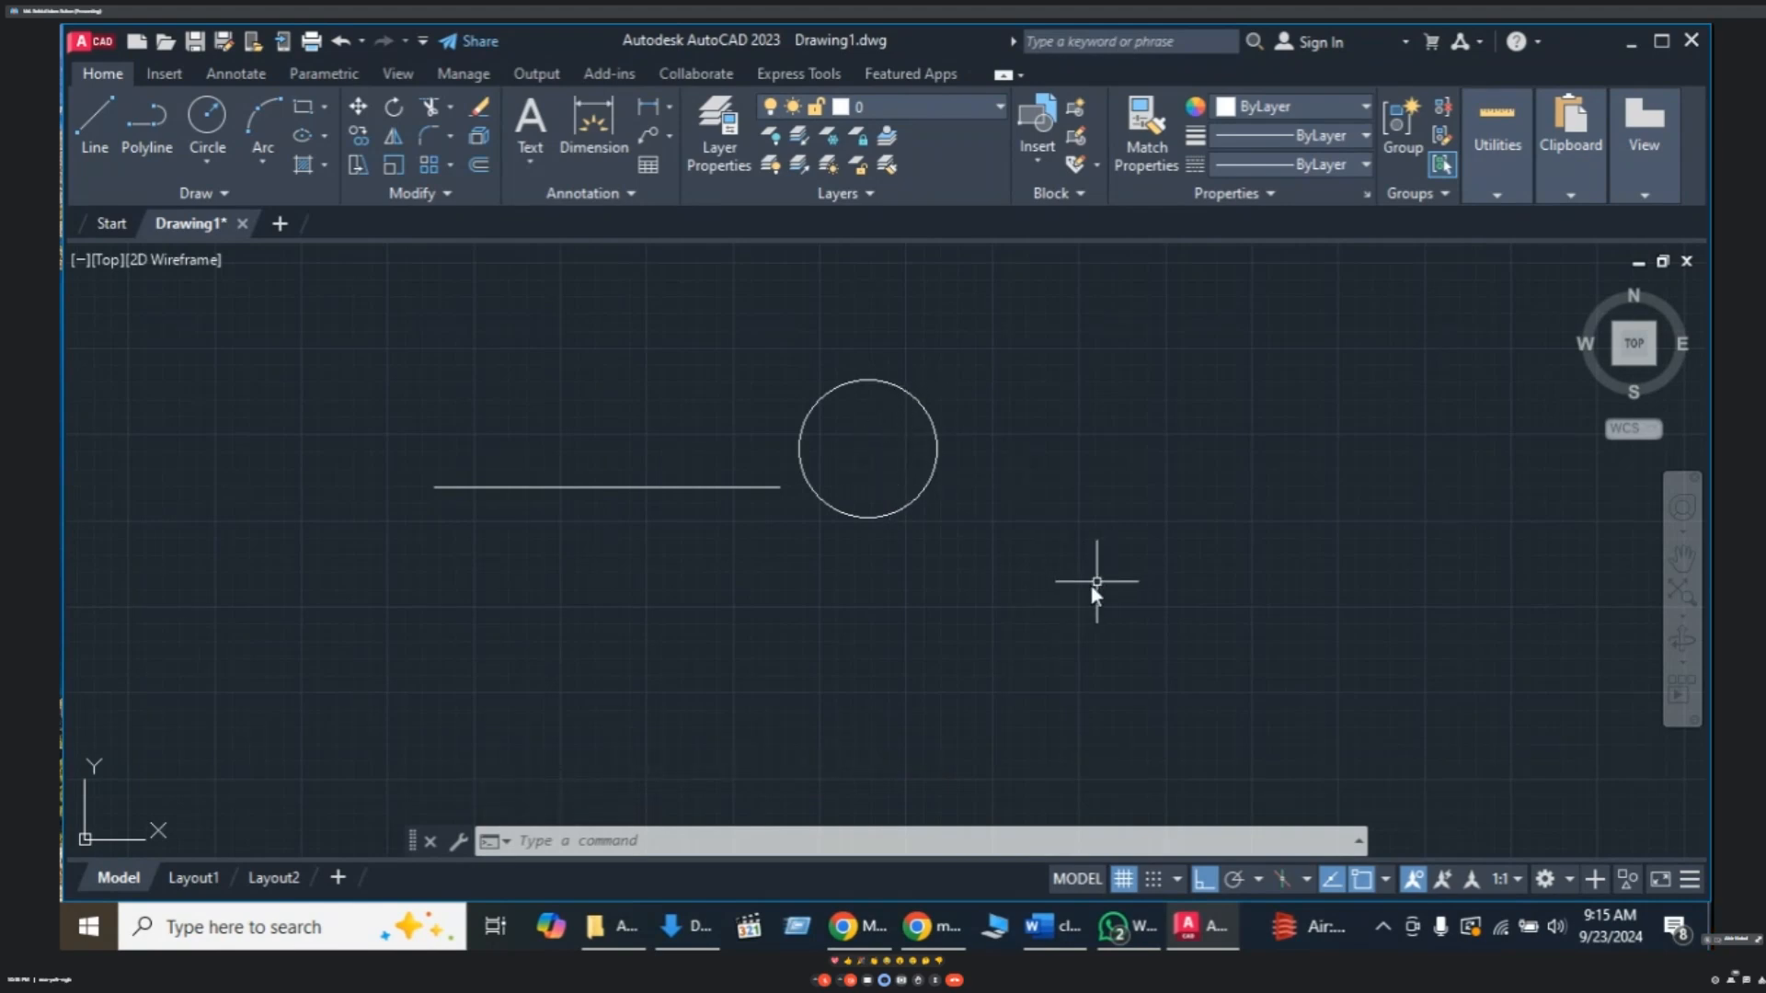
- Dimension the circle's radius with DRA, placing R2.0000 up and to the right
text(dr)
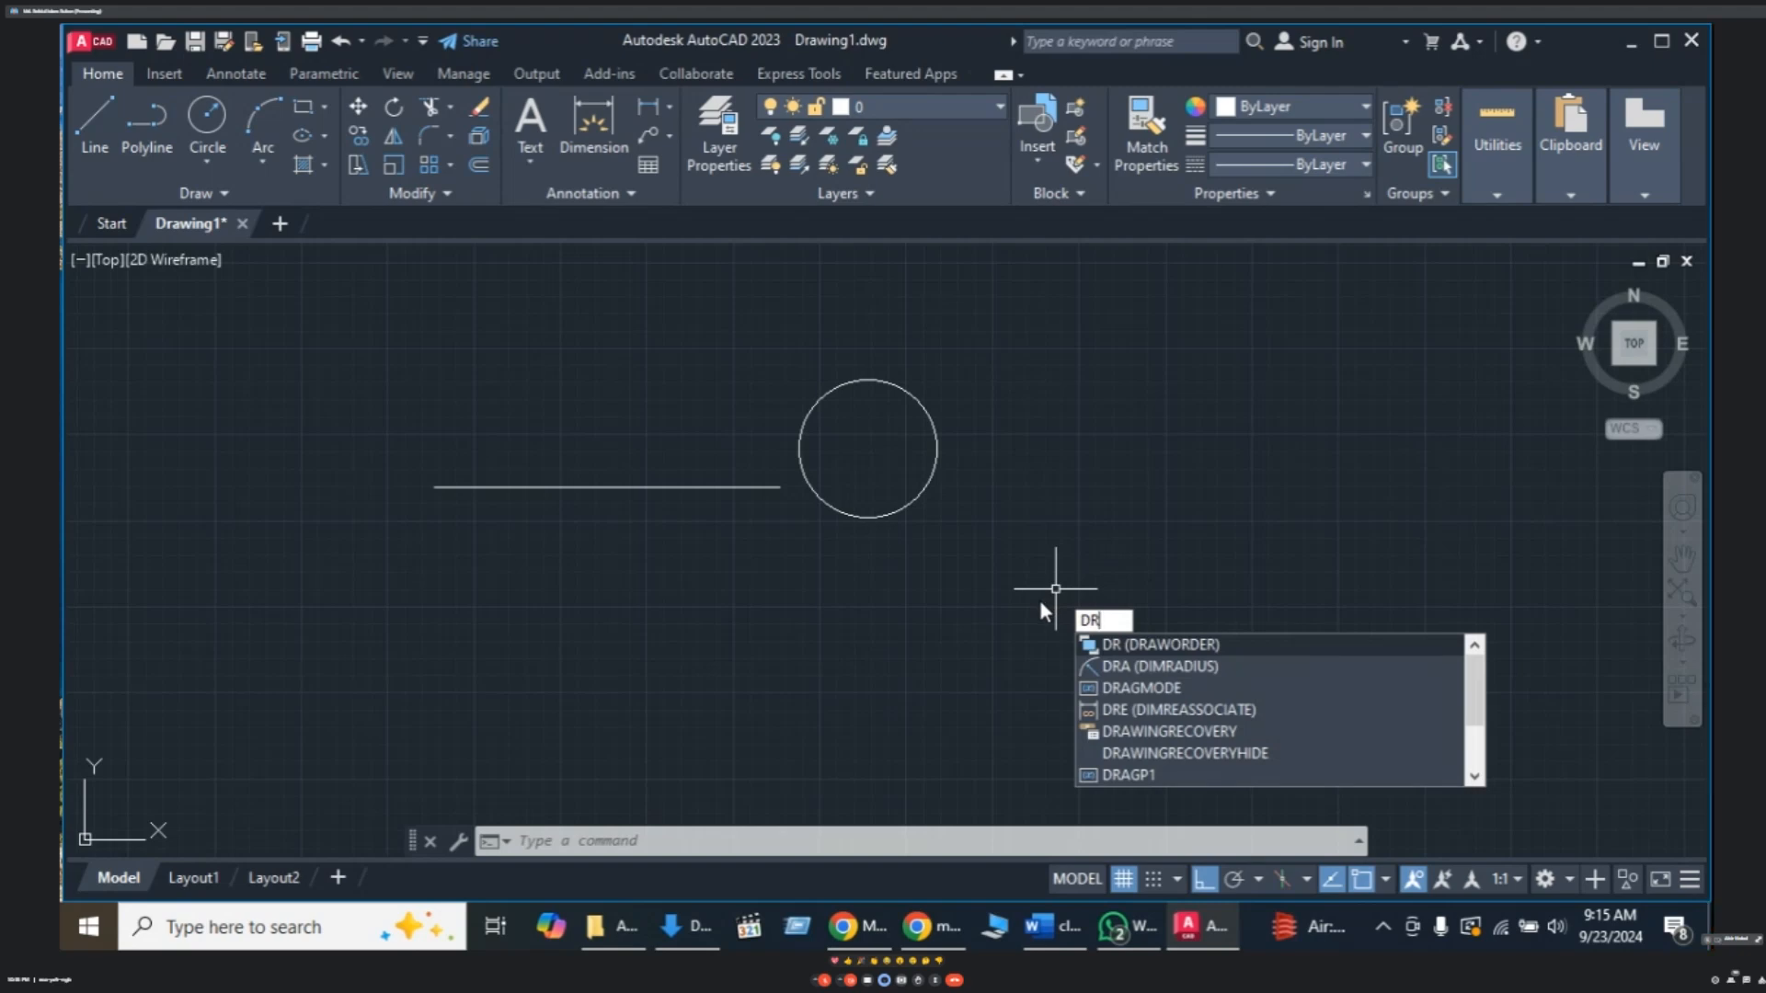
text(a)
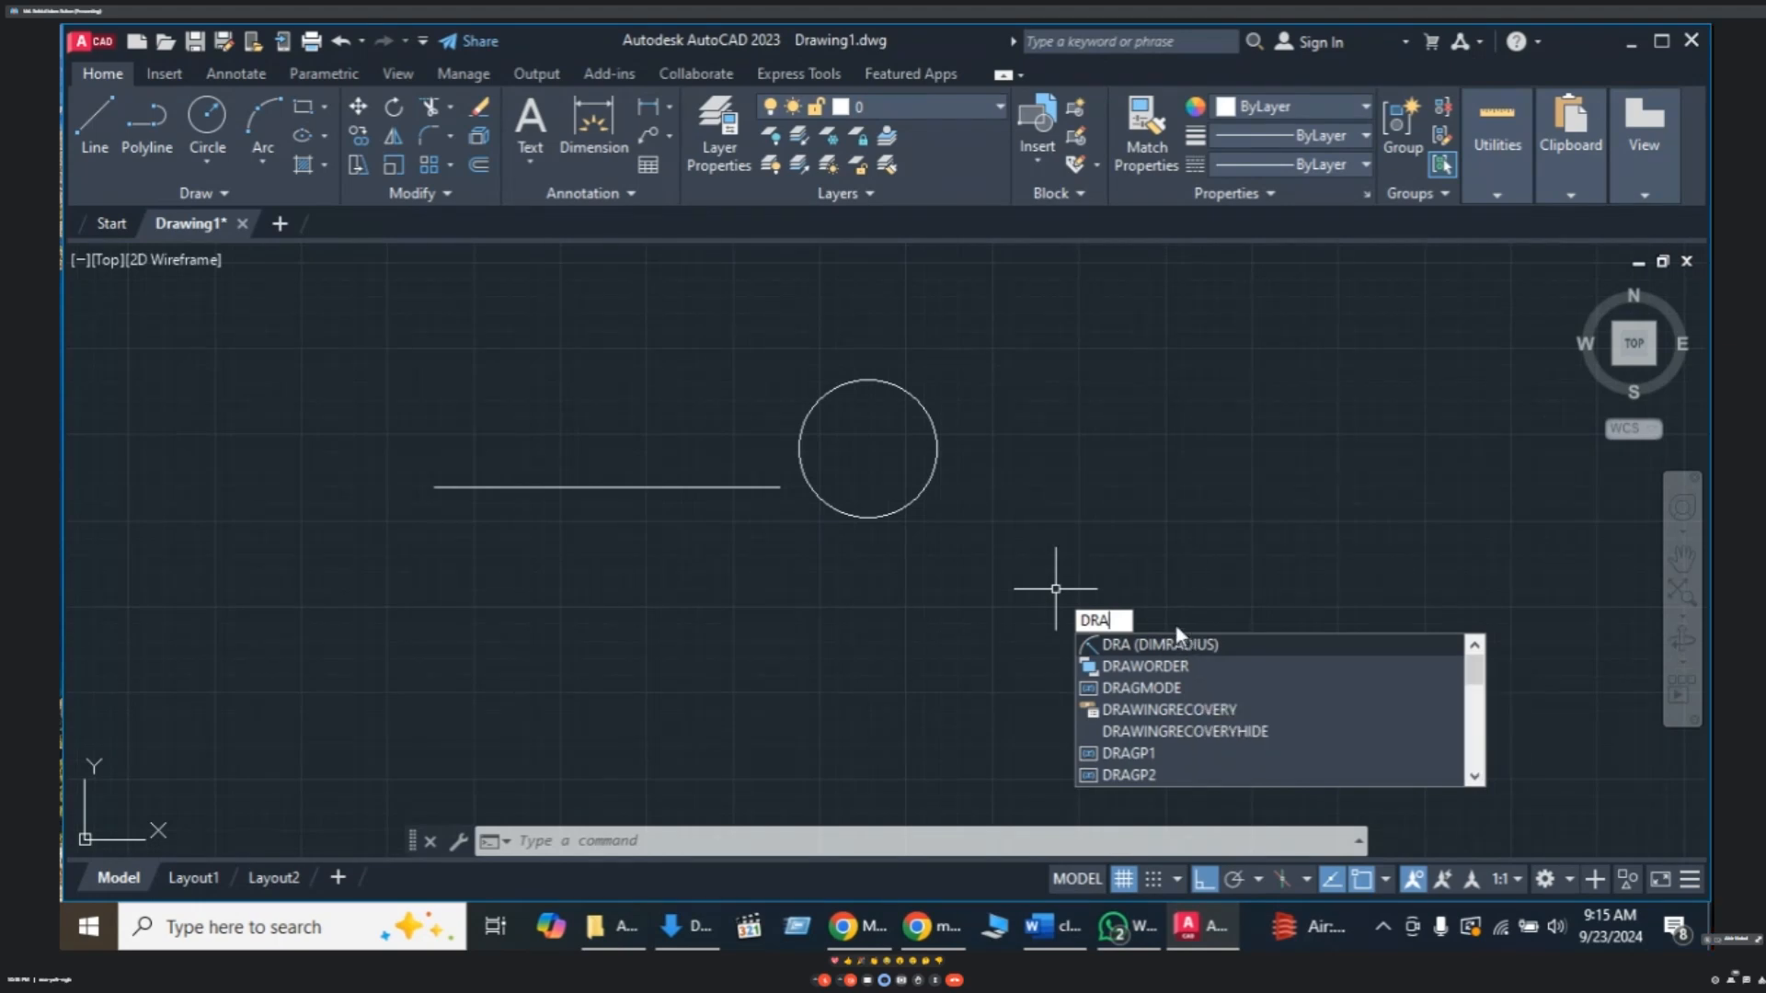
key(Return)
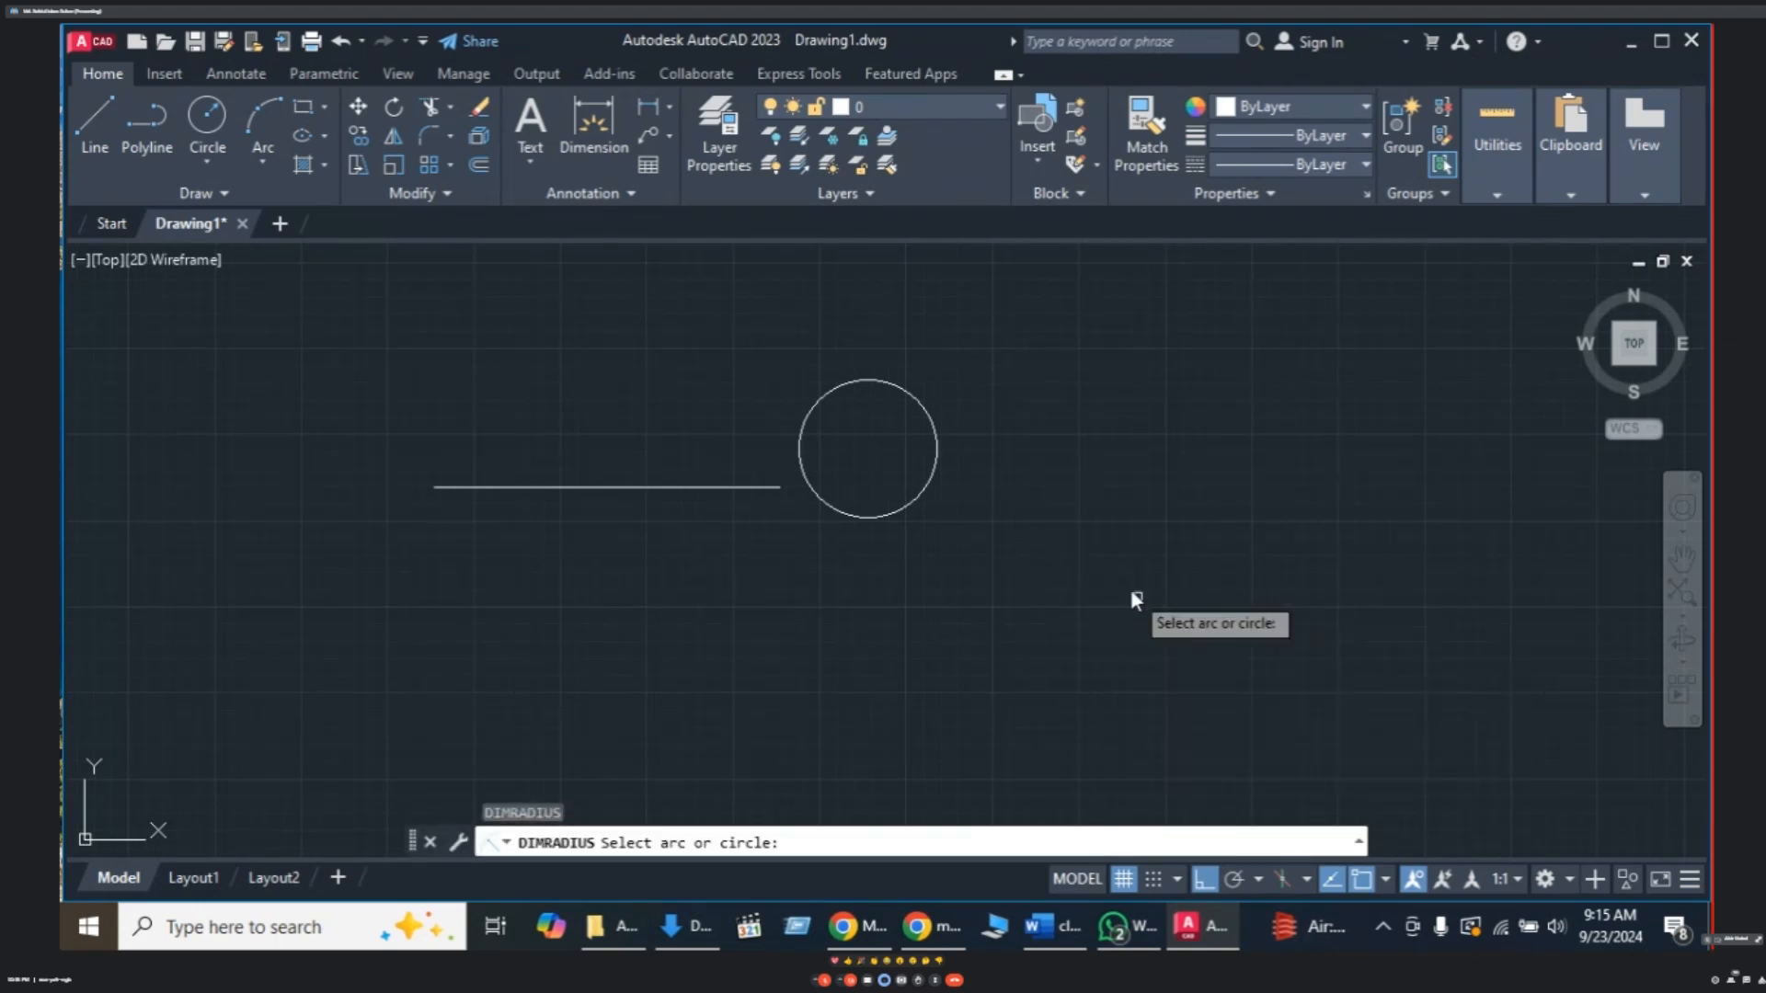
click(935, 452)
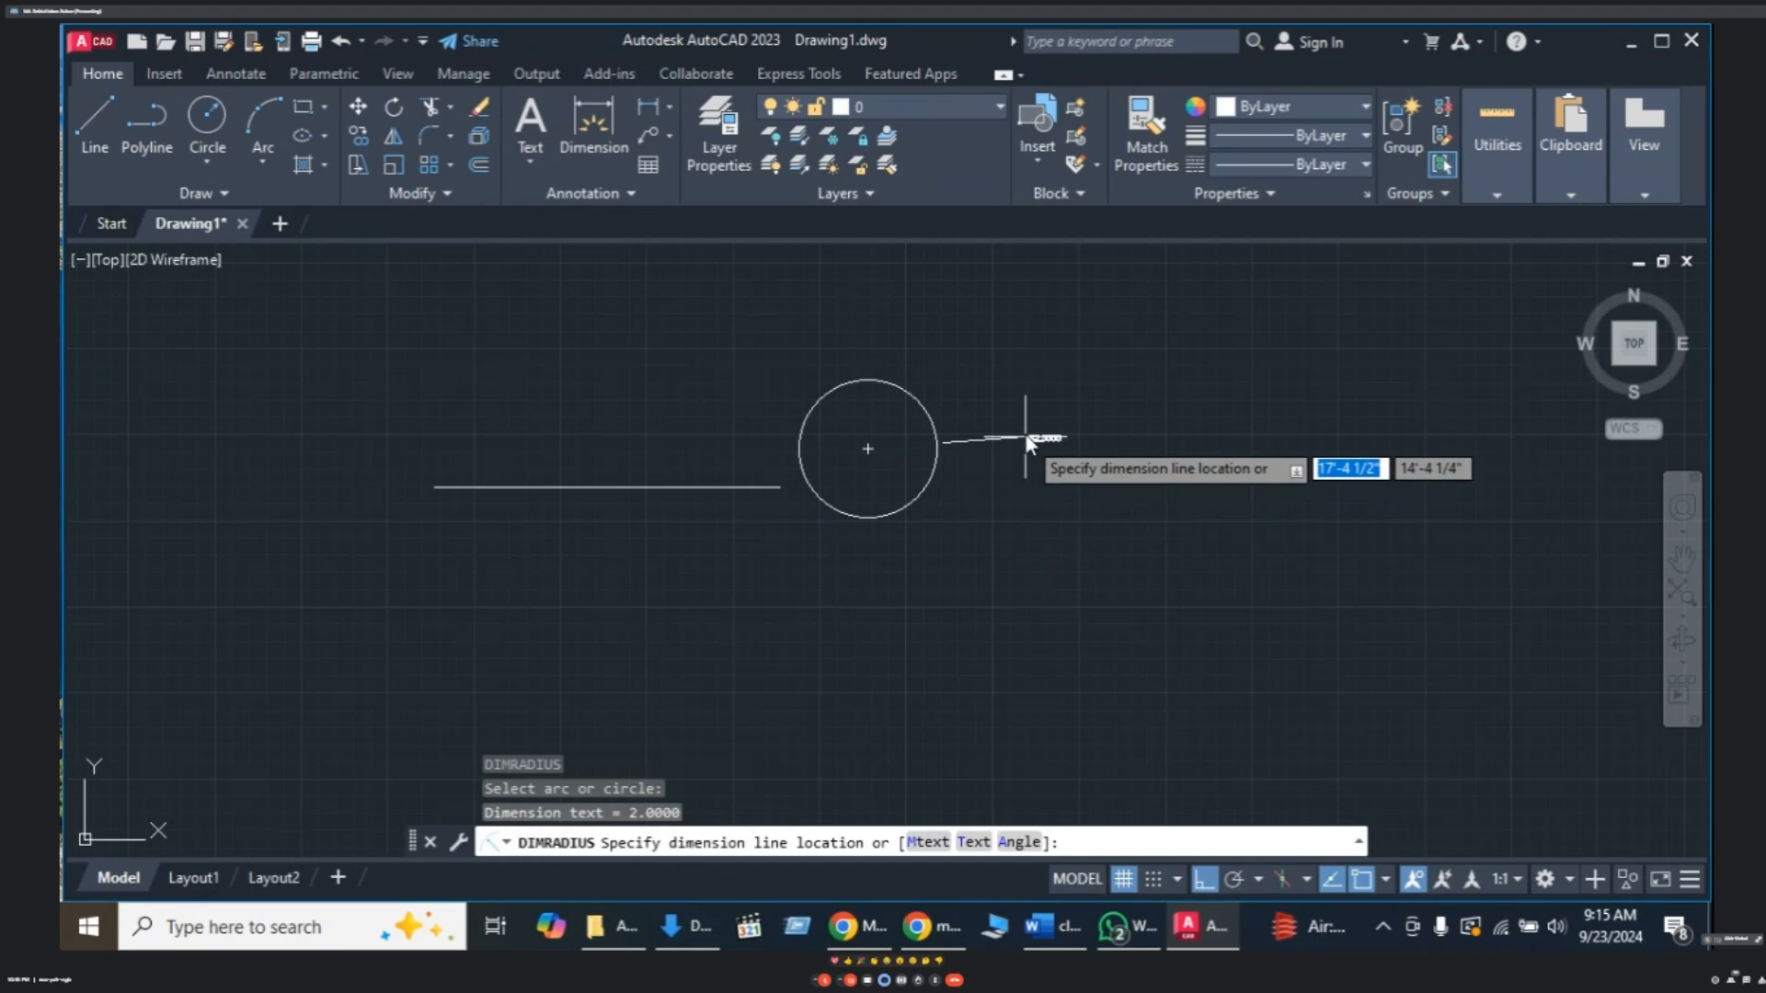
click(1008, 350)
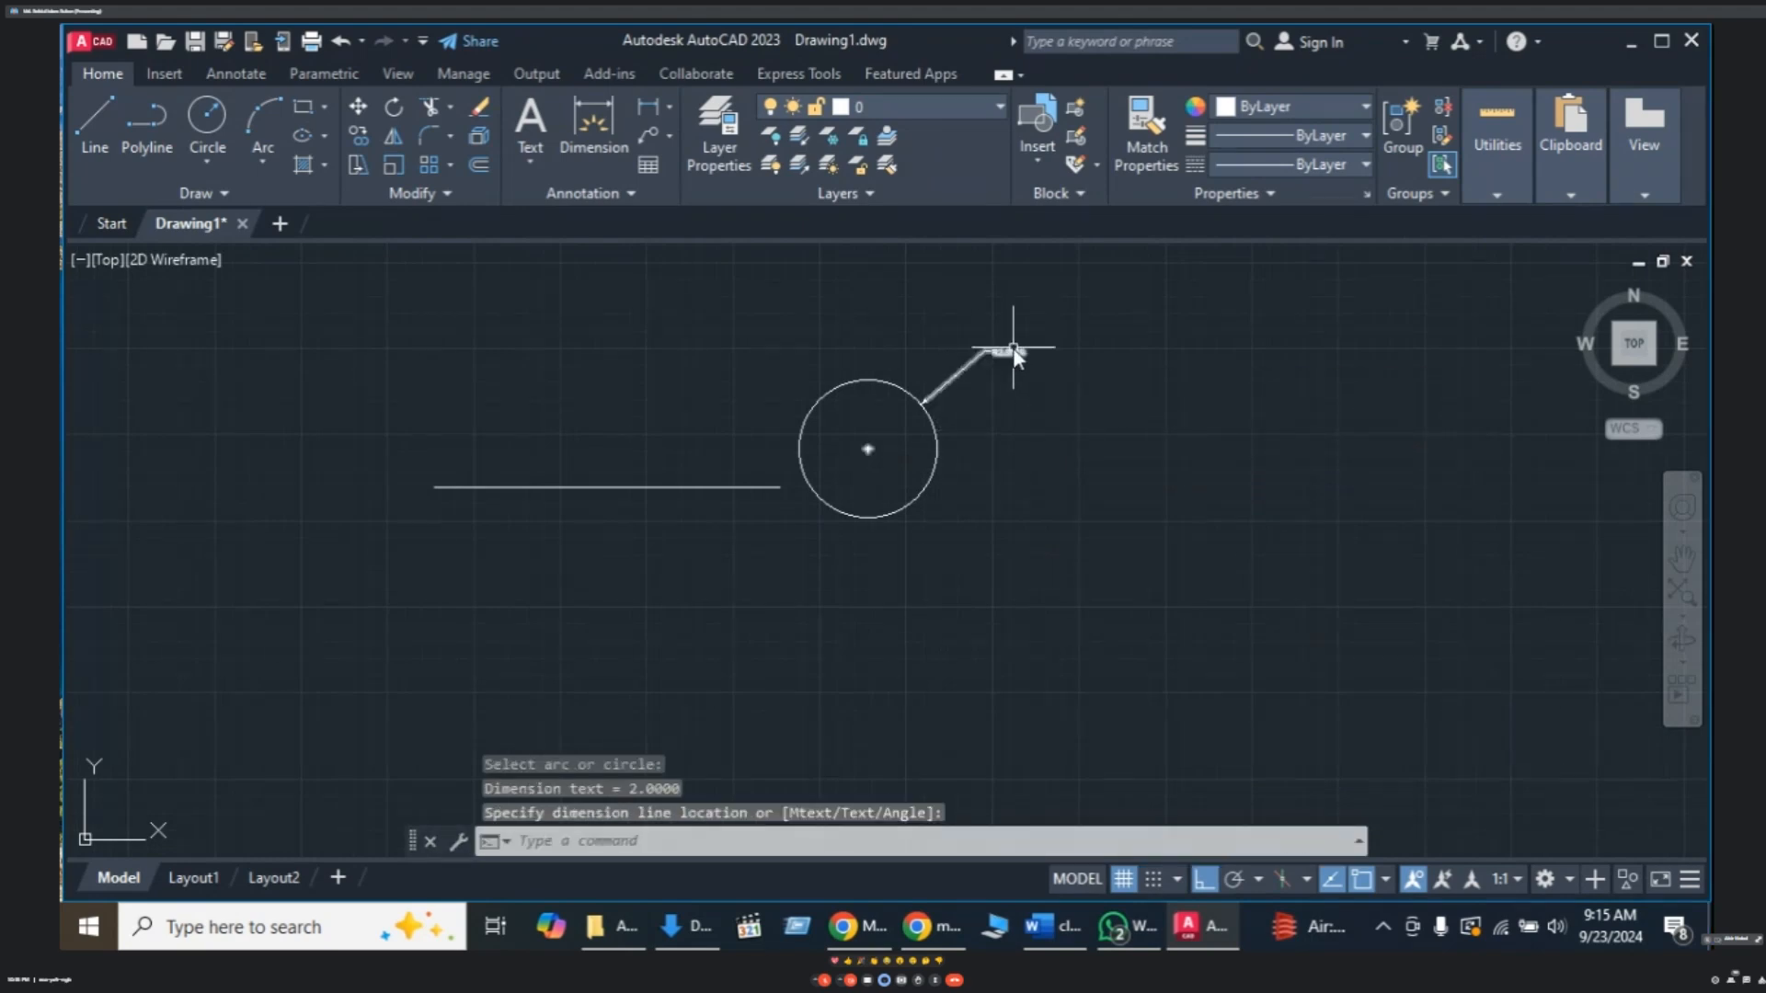
scroll(1013, 349, up, 4)
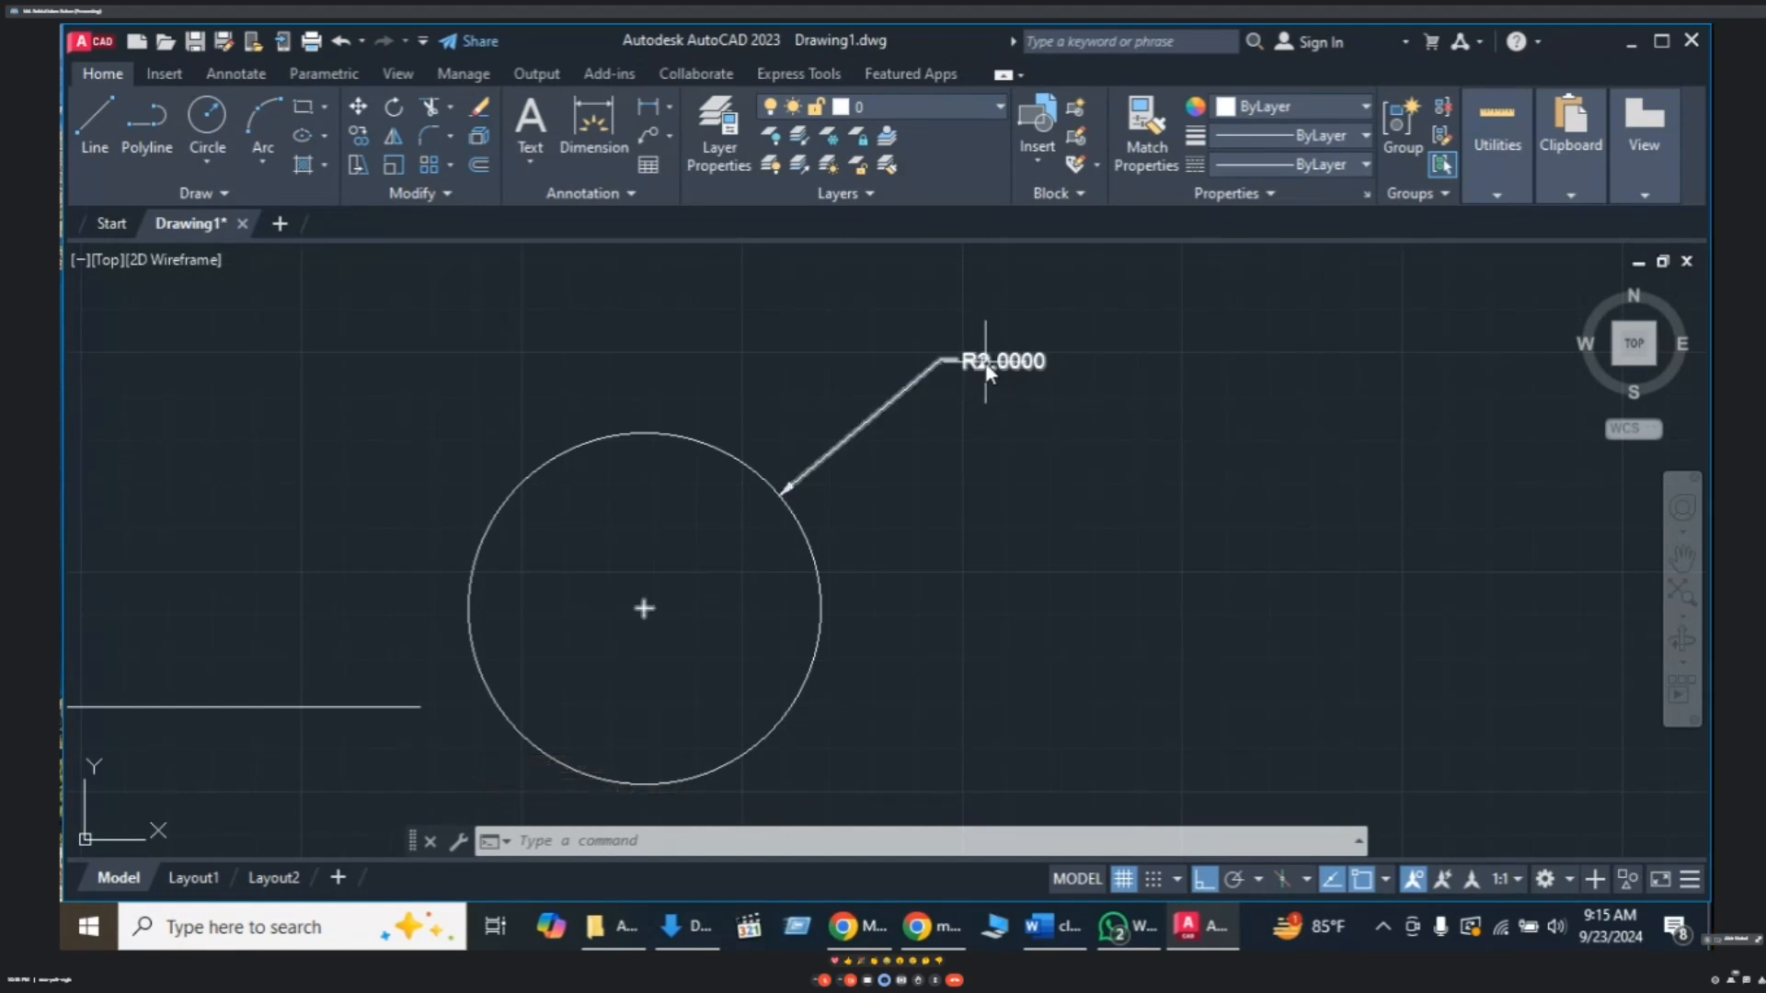
mouse_move(986, 369)
scroll(975, 418, down, 2)
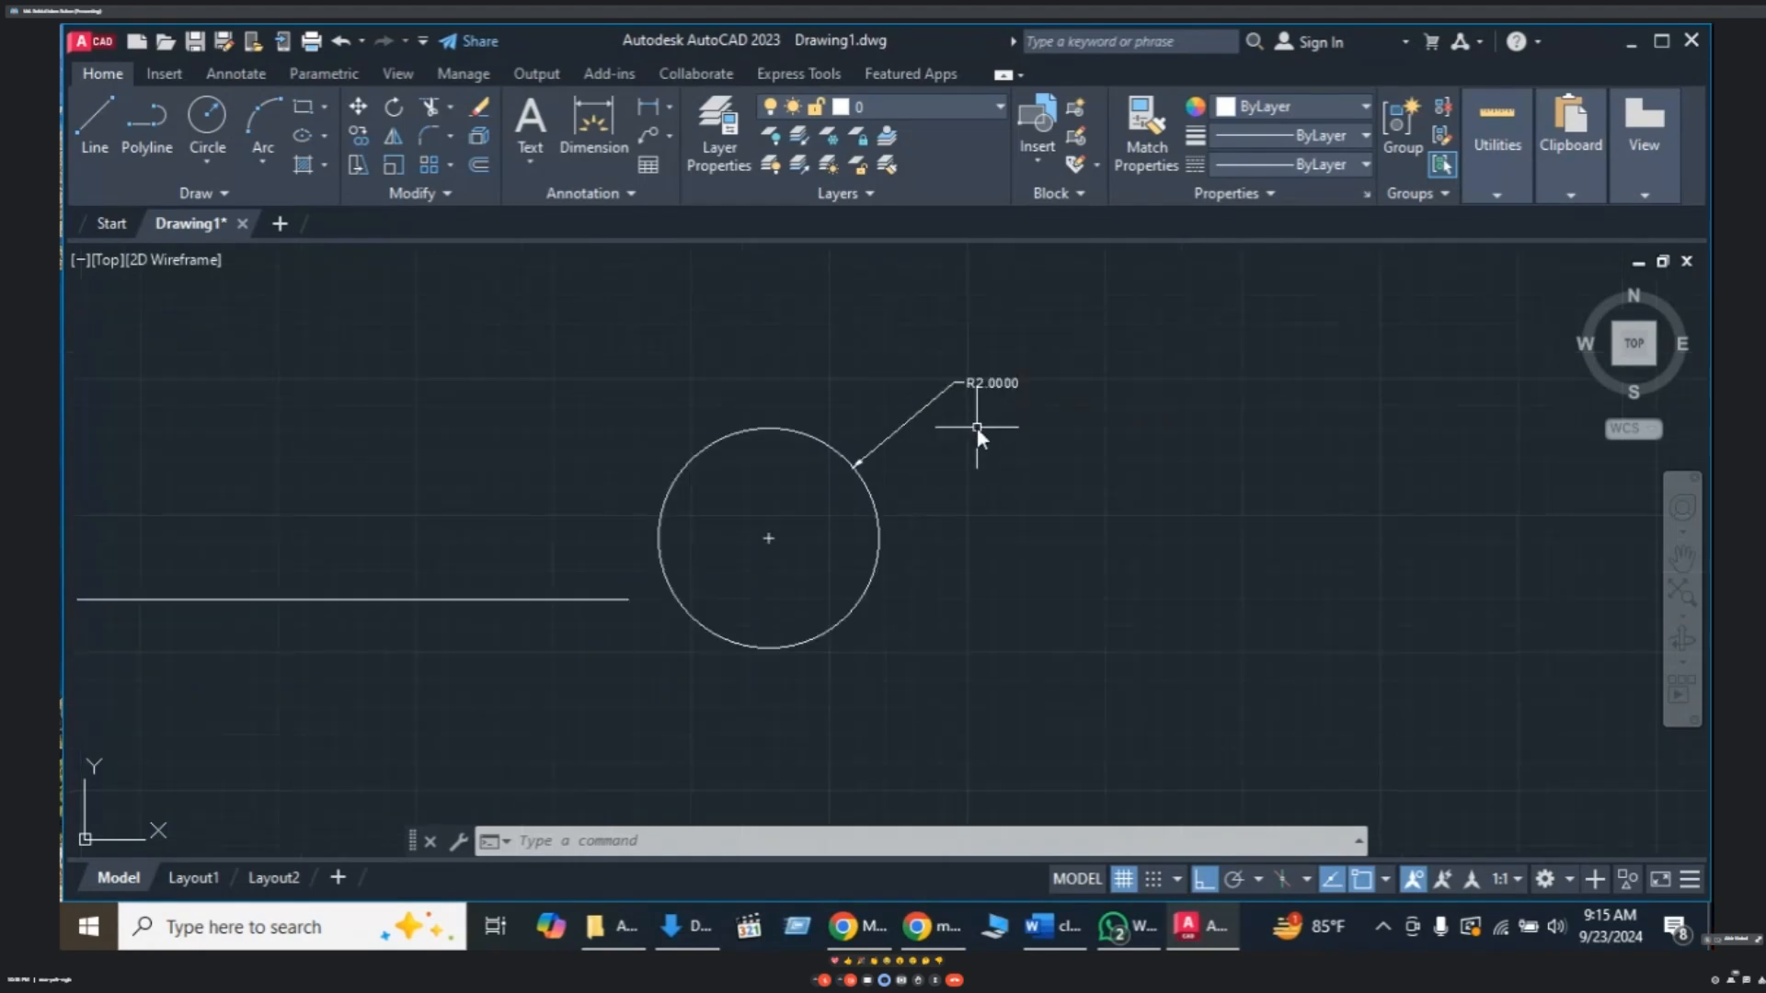
mouse_move(977, 427)
middle_down()
mouse_move(971, 451)
mouse_move(971, 430)
middle_up()
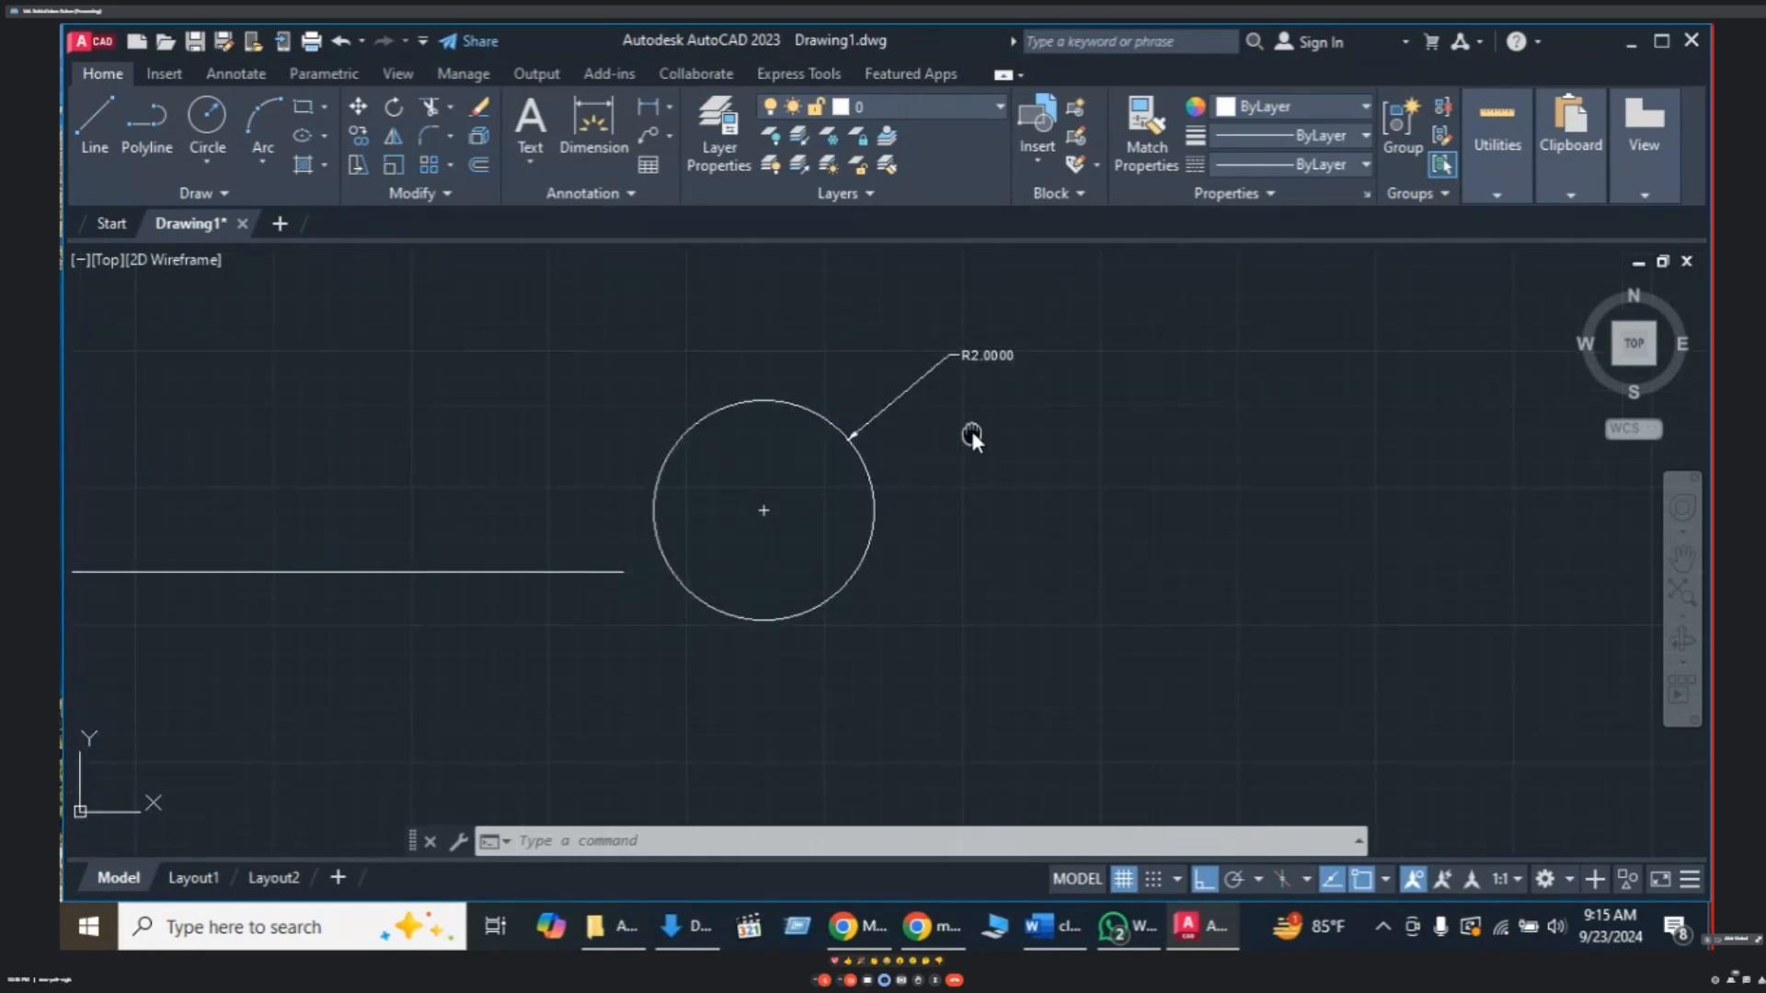
click(208, 163)
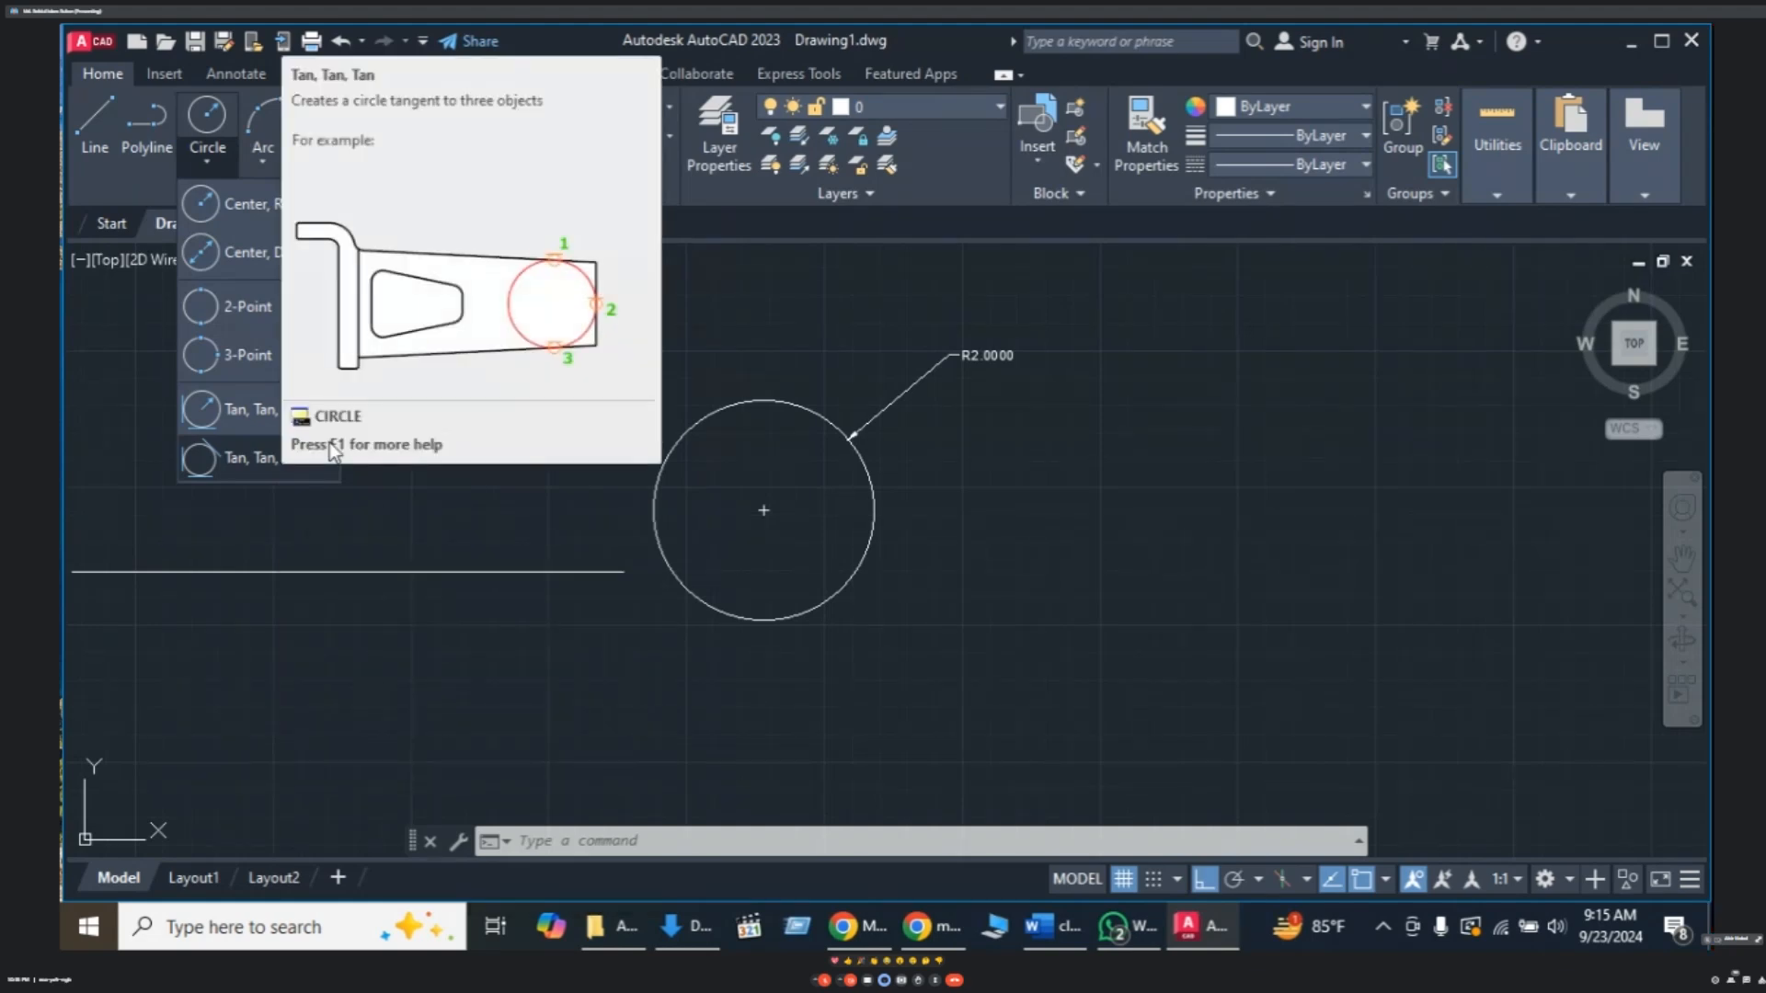
click(607, 422)
key(Escape)
- Start a two-point circle near the large circle, then cancel it
text(c)
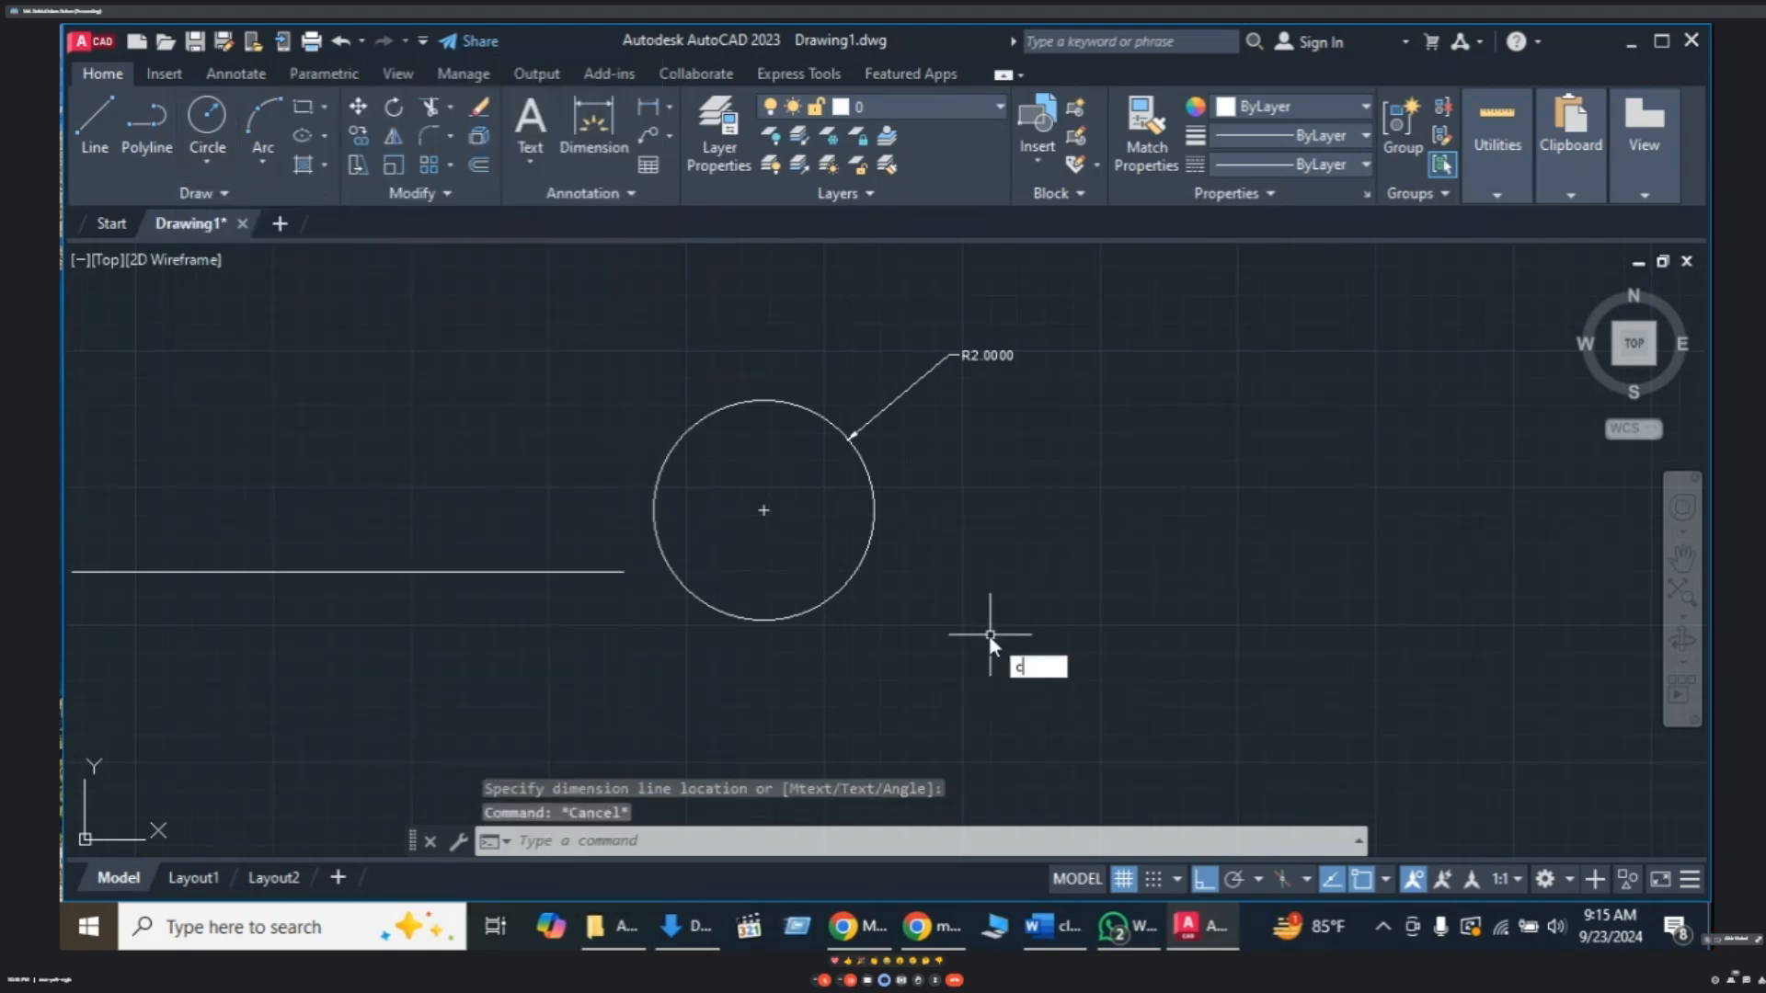
key(Return)
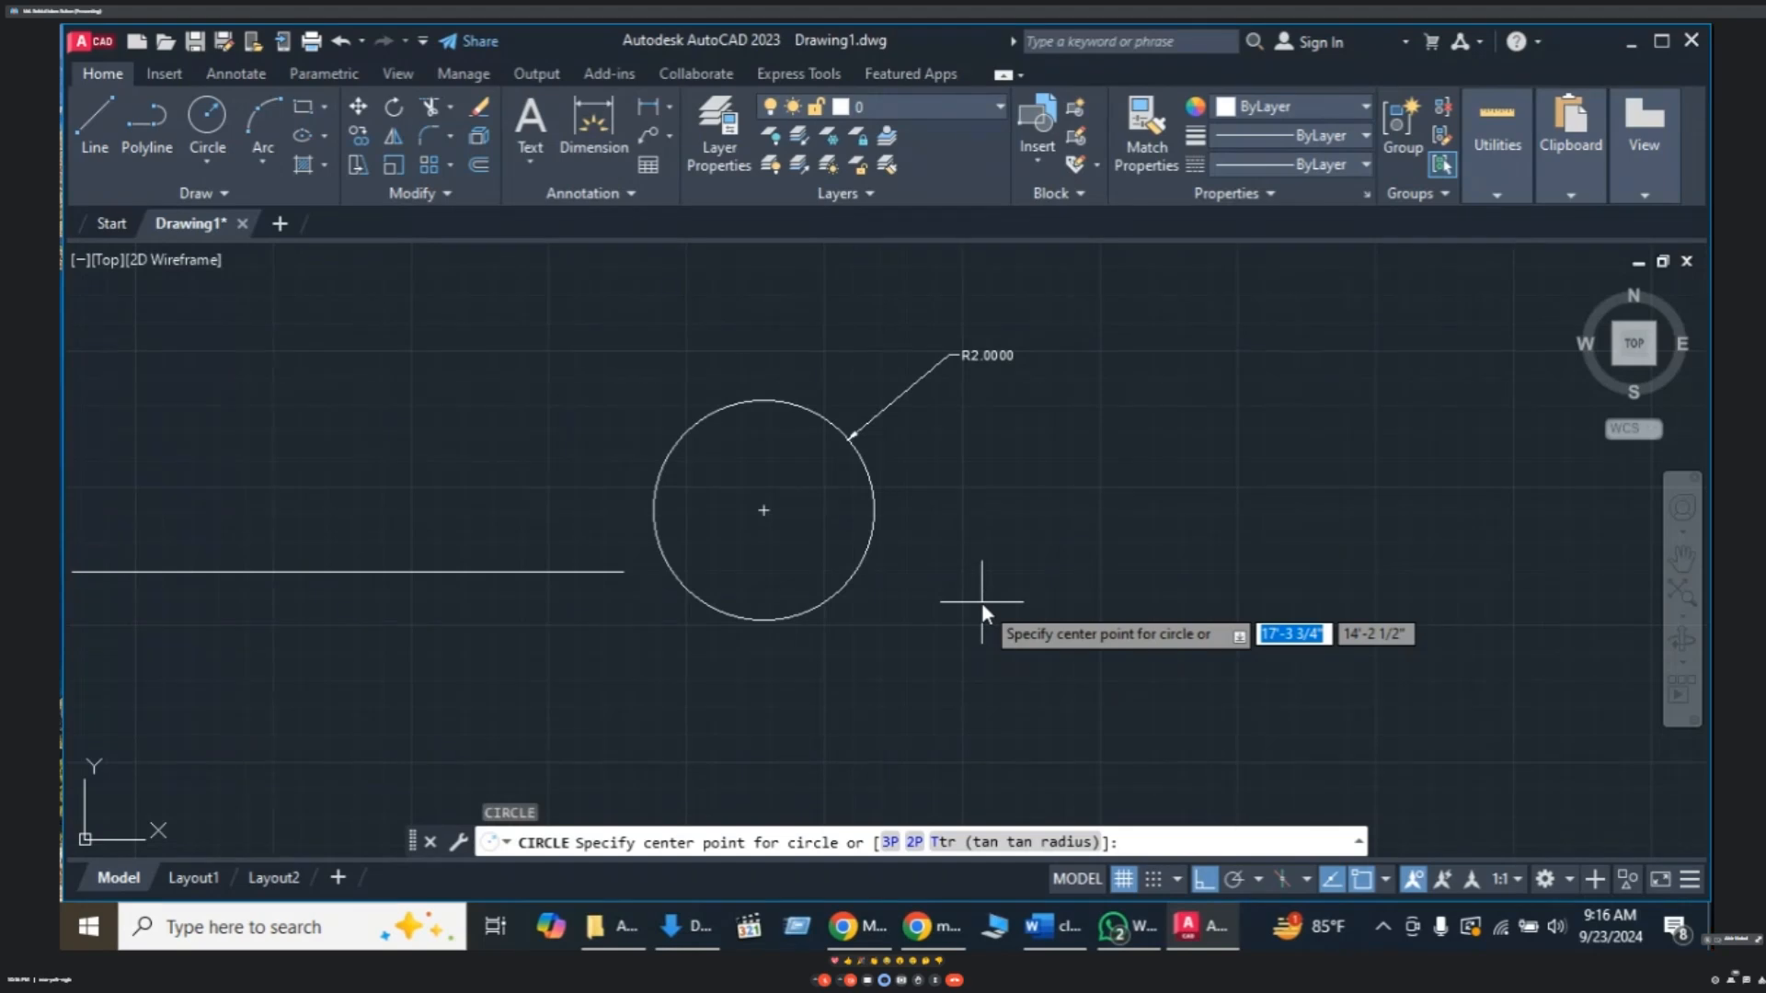
text(2)
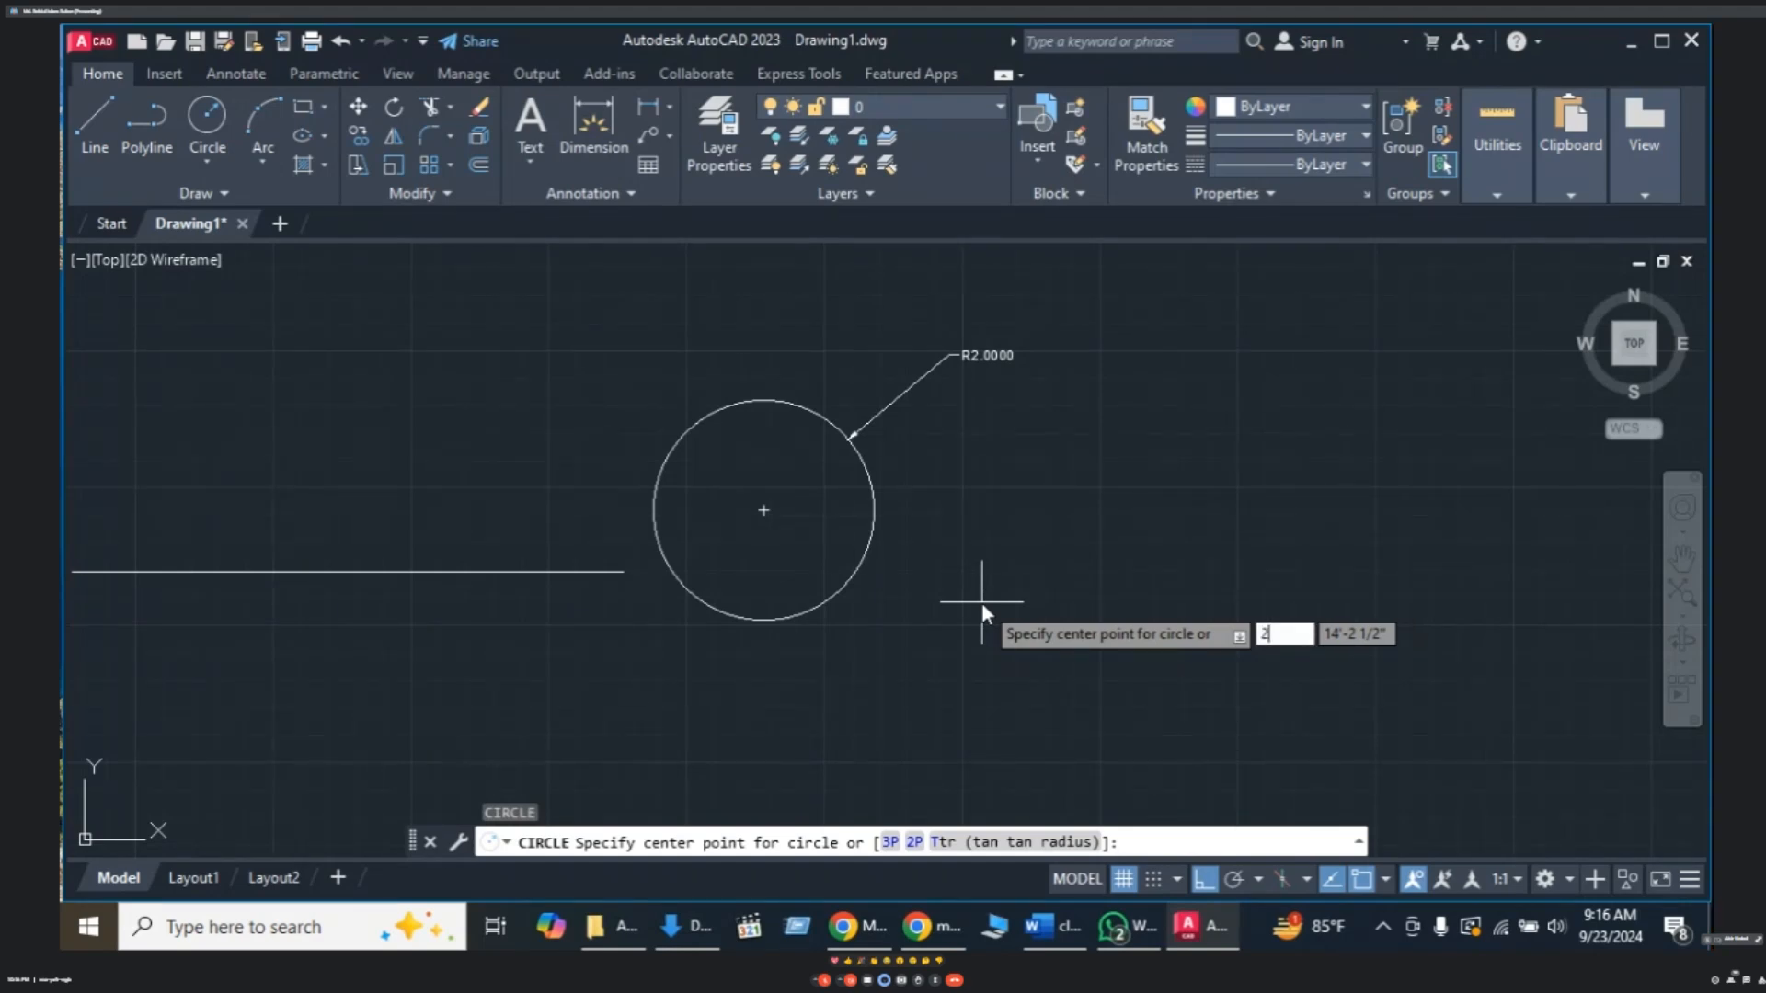
text(p)
key(Return)
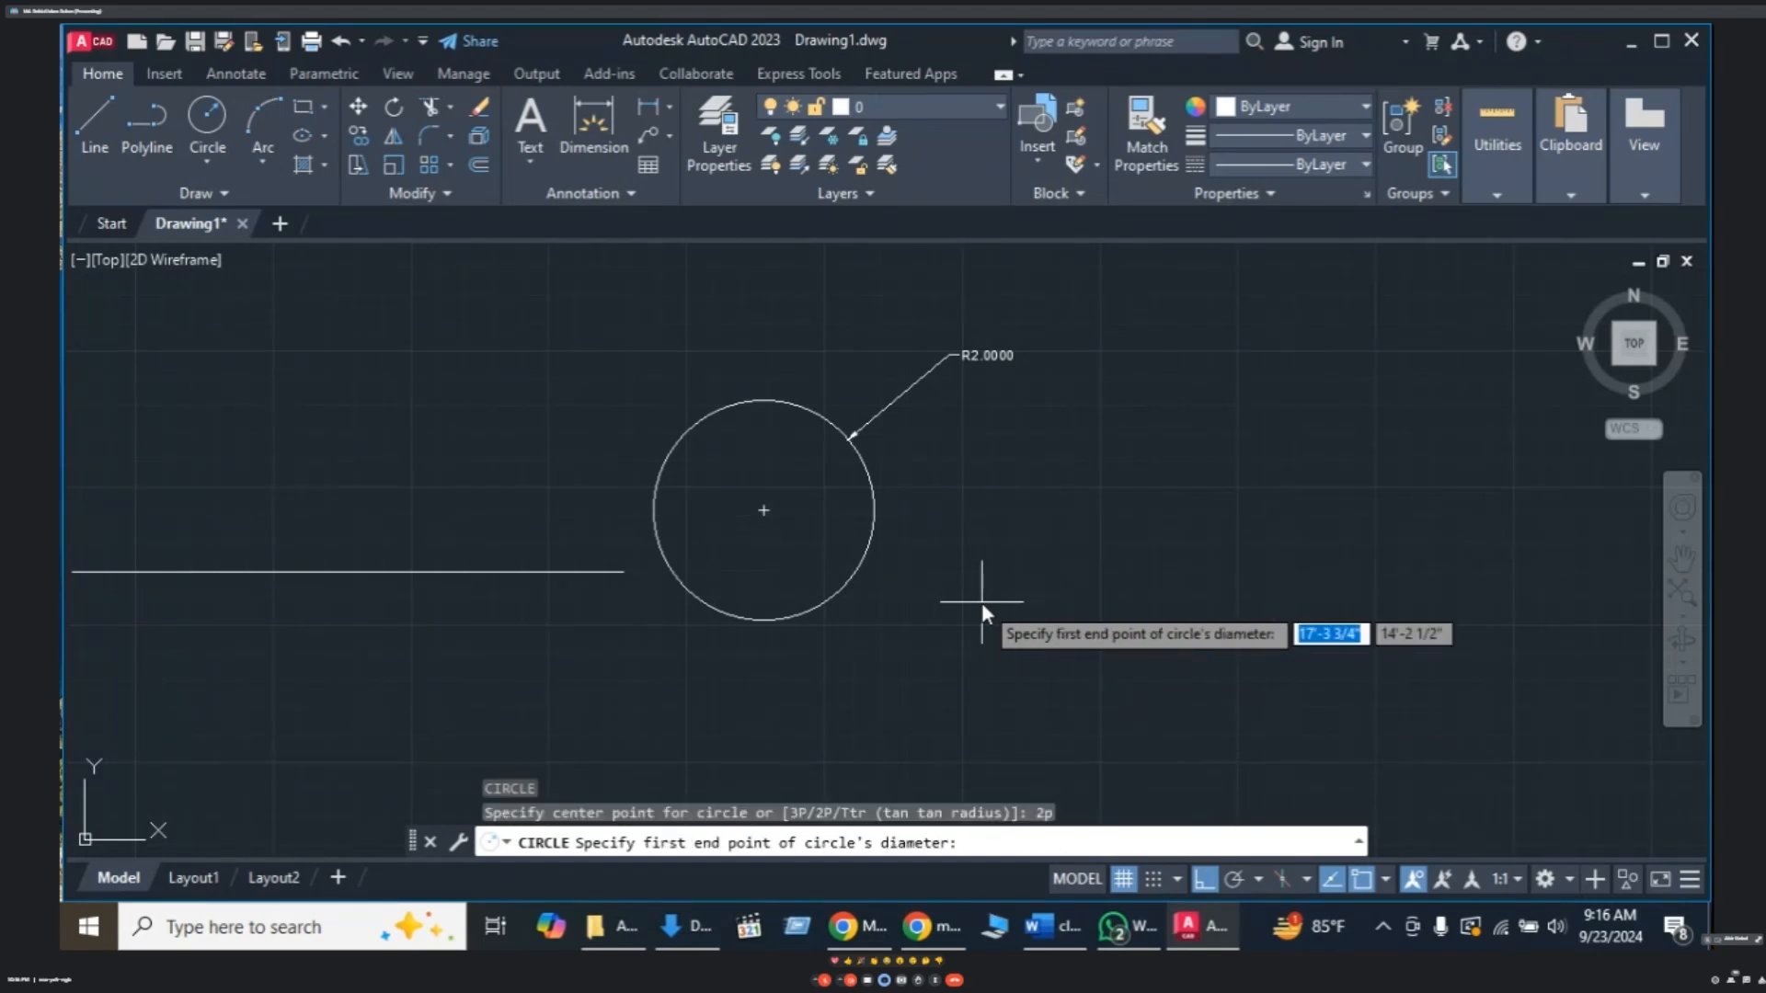
click(997, 461)
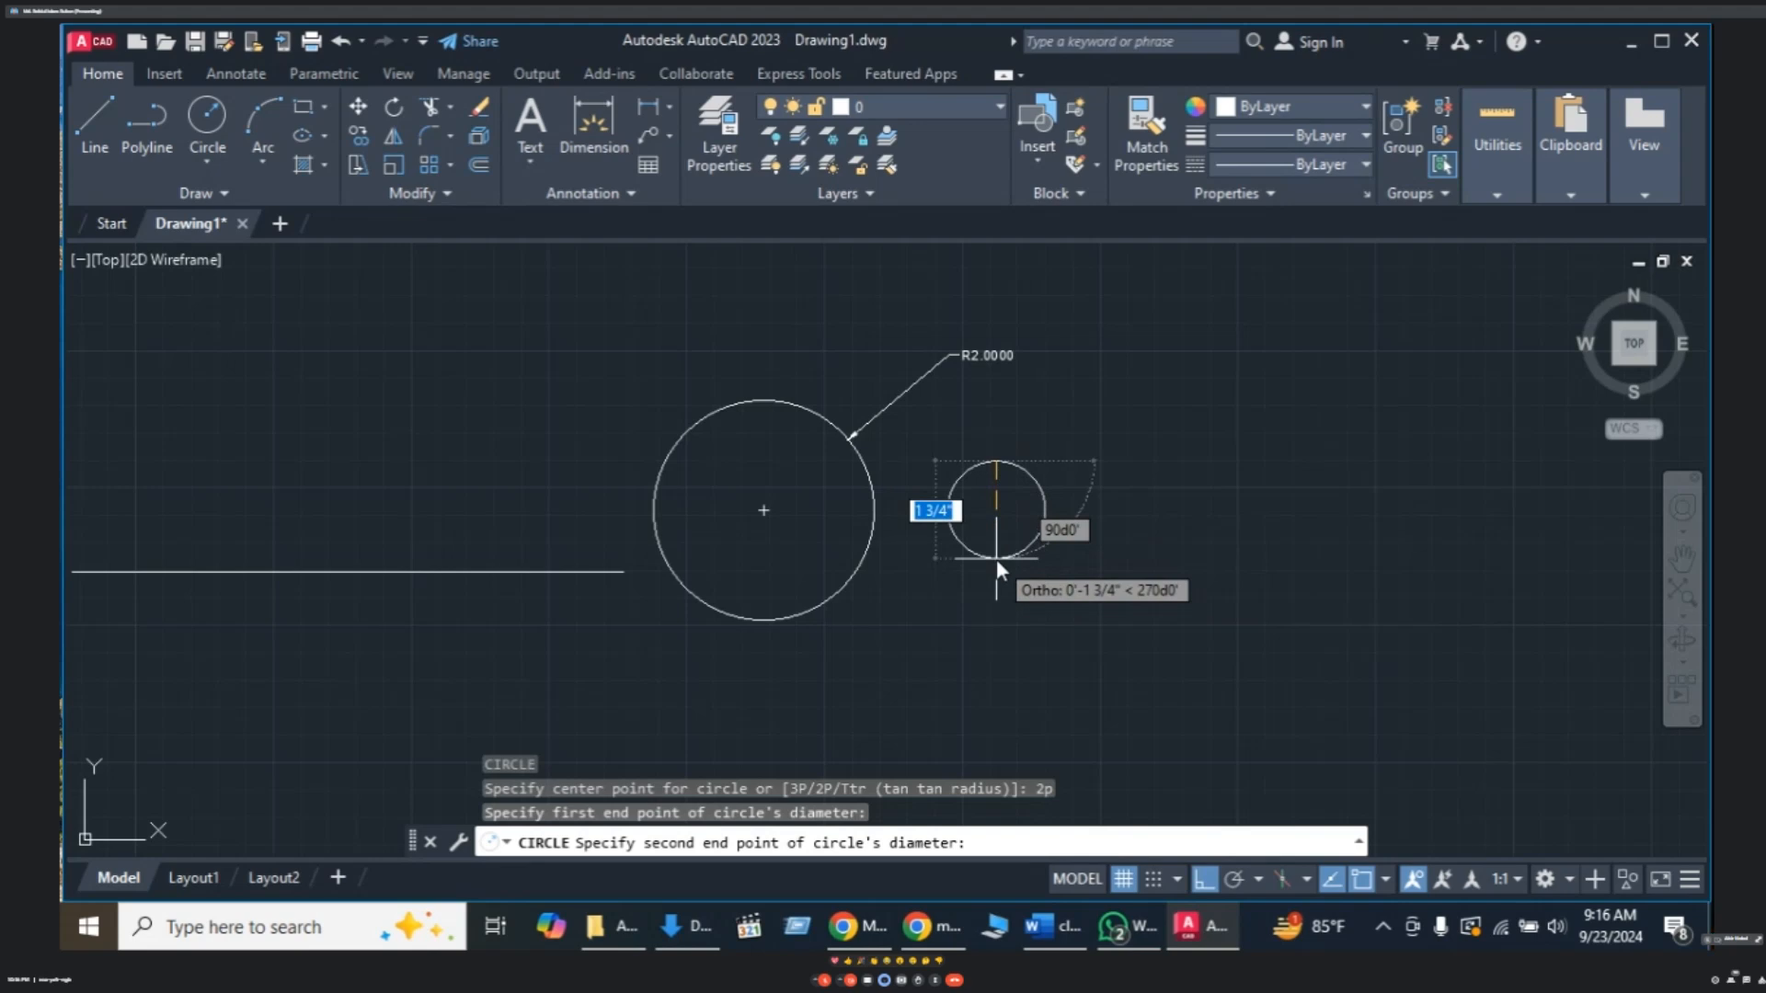
key(Escape)
key(Escape)
key(Escape)
key(Escape)
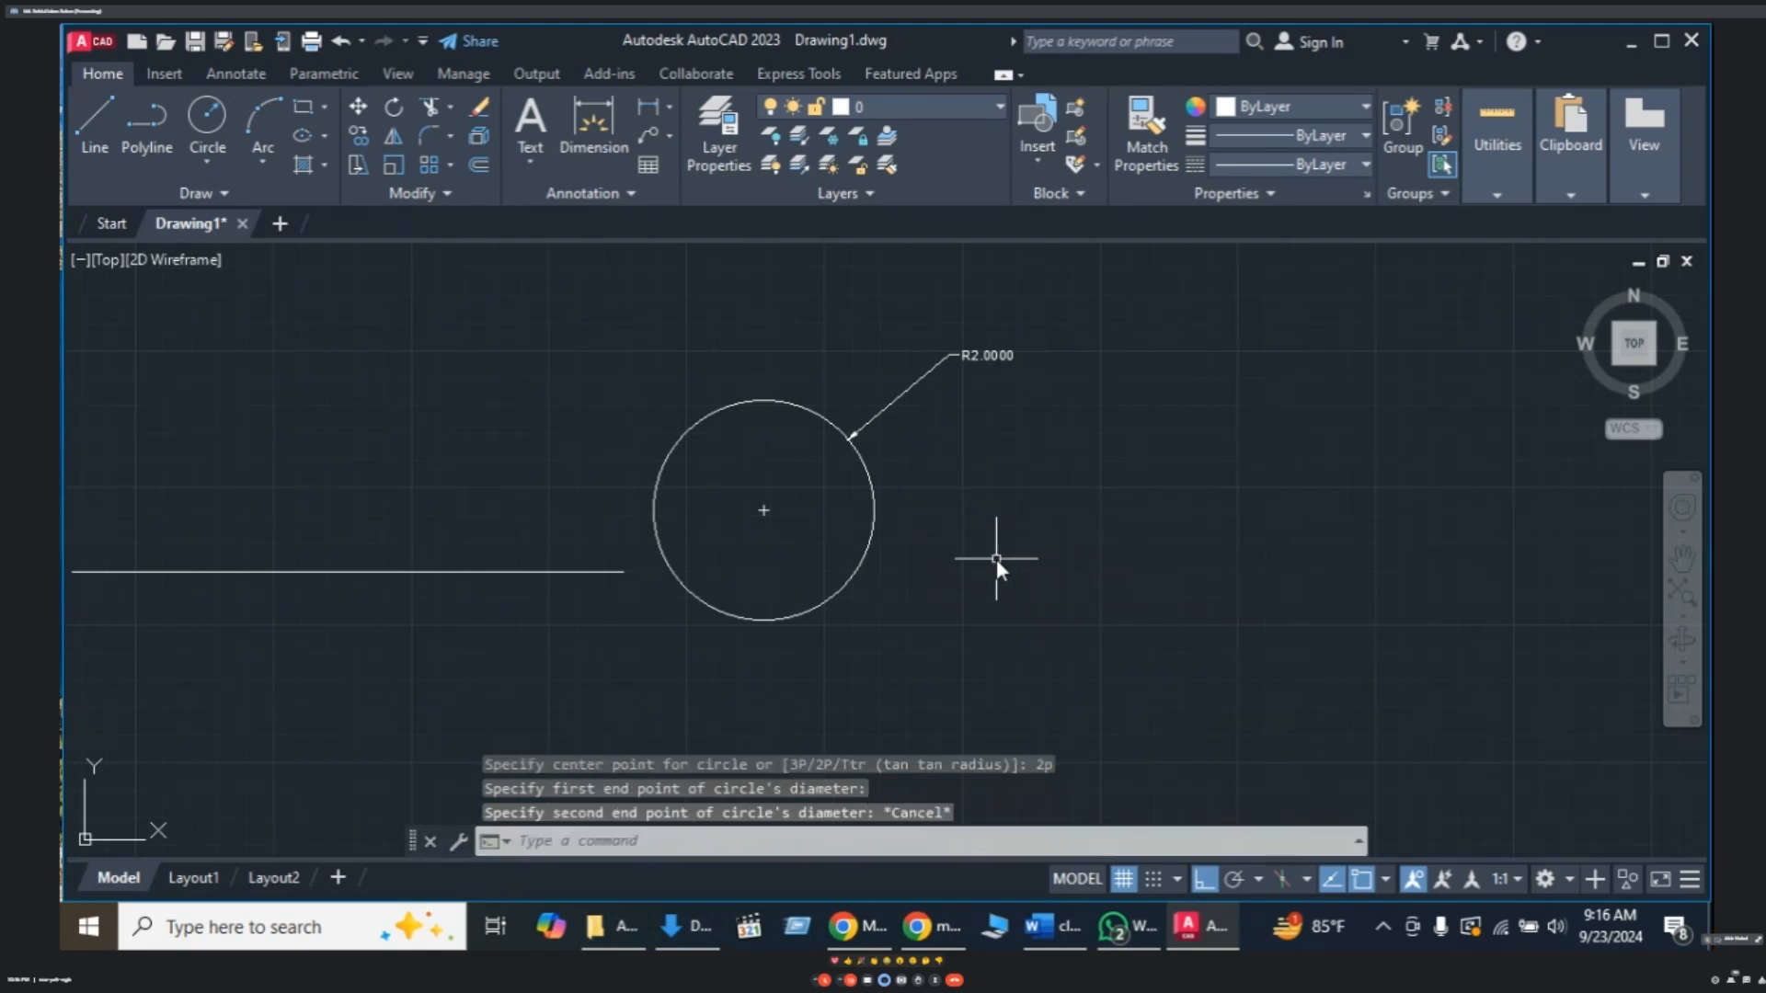
- Draw a 2P circle of diameter 1 up-right of the R2.0000 circle
text(c)
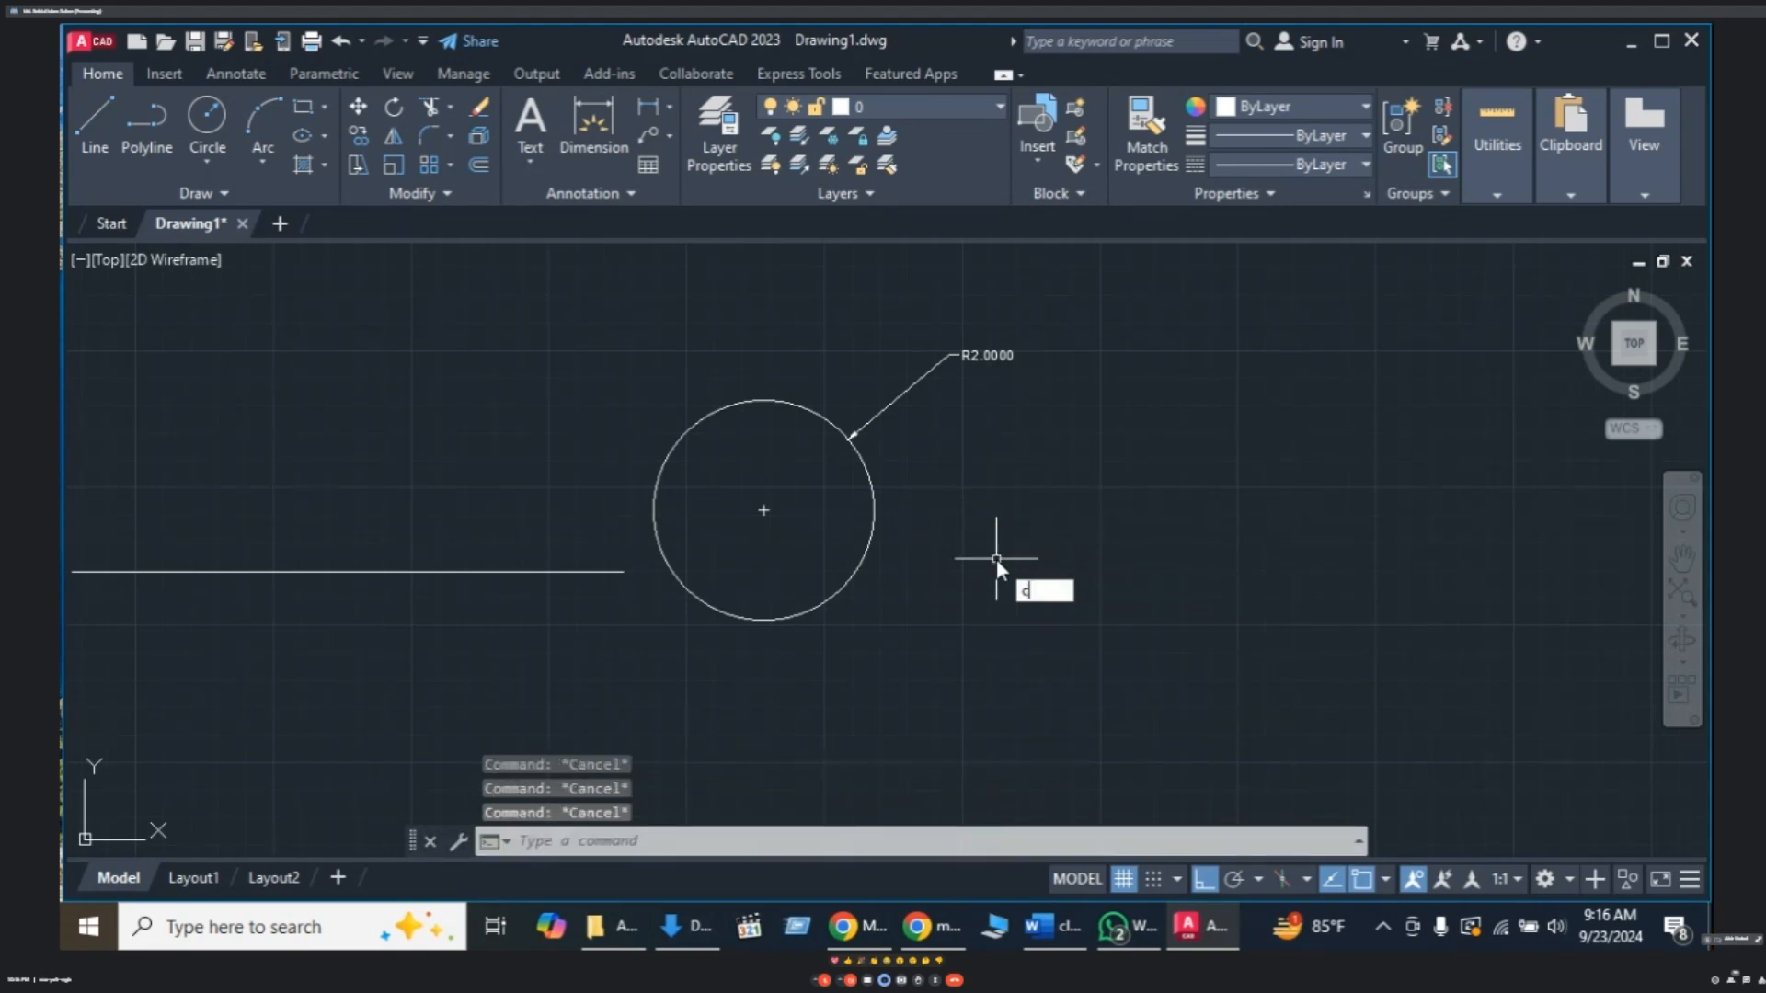
key(Return)
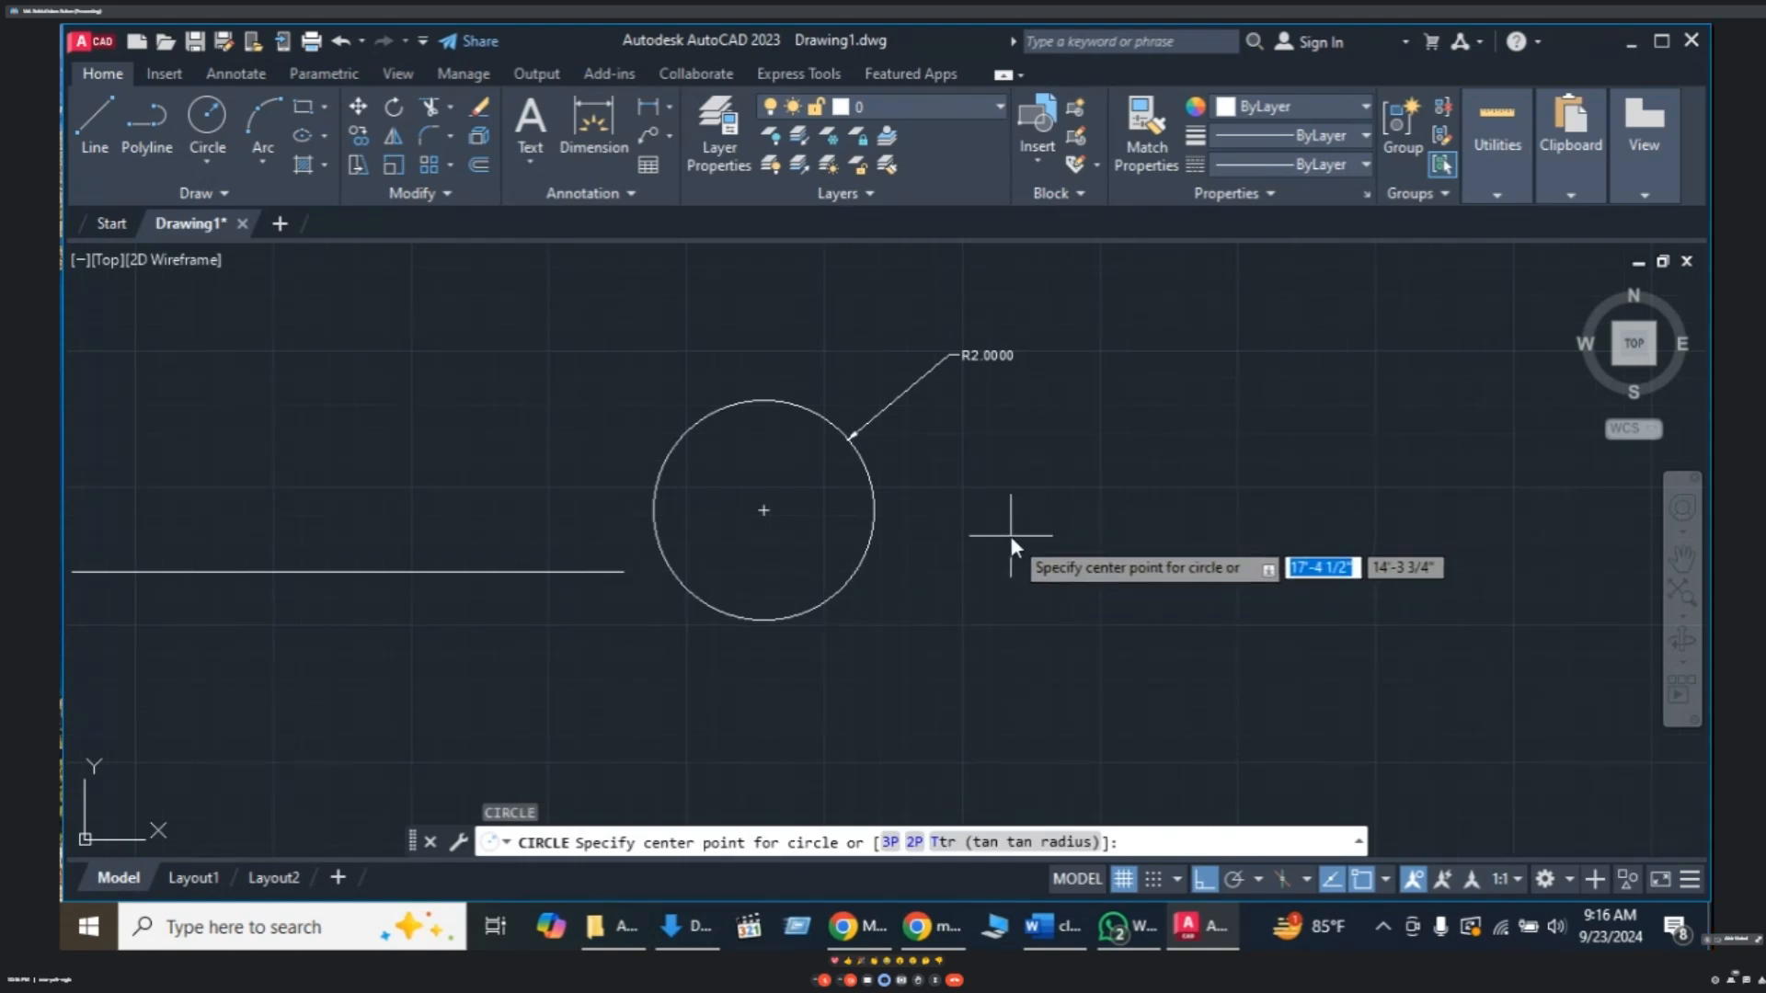
text(2p)
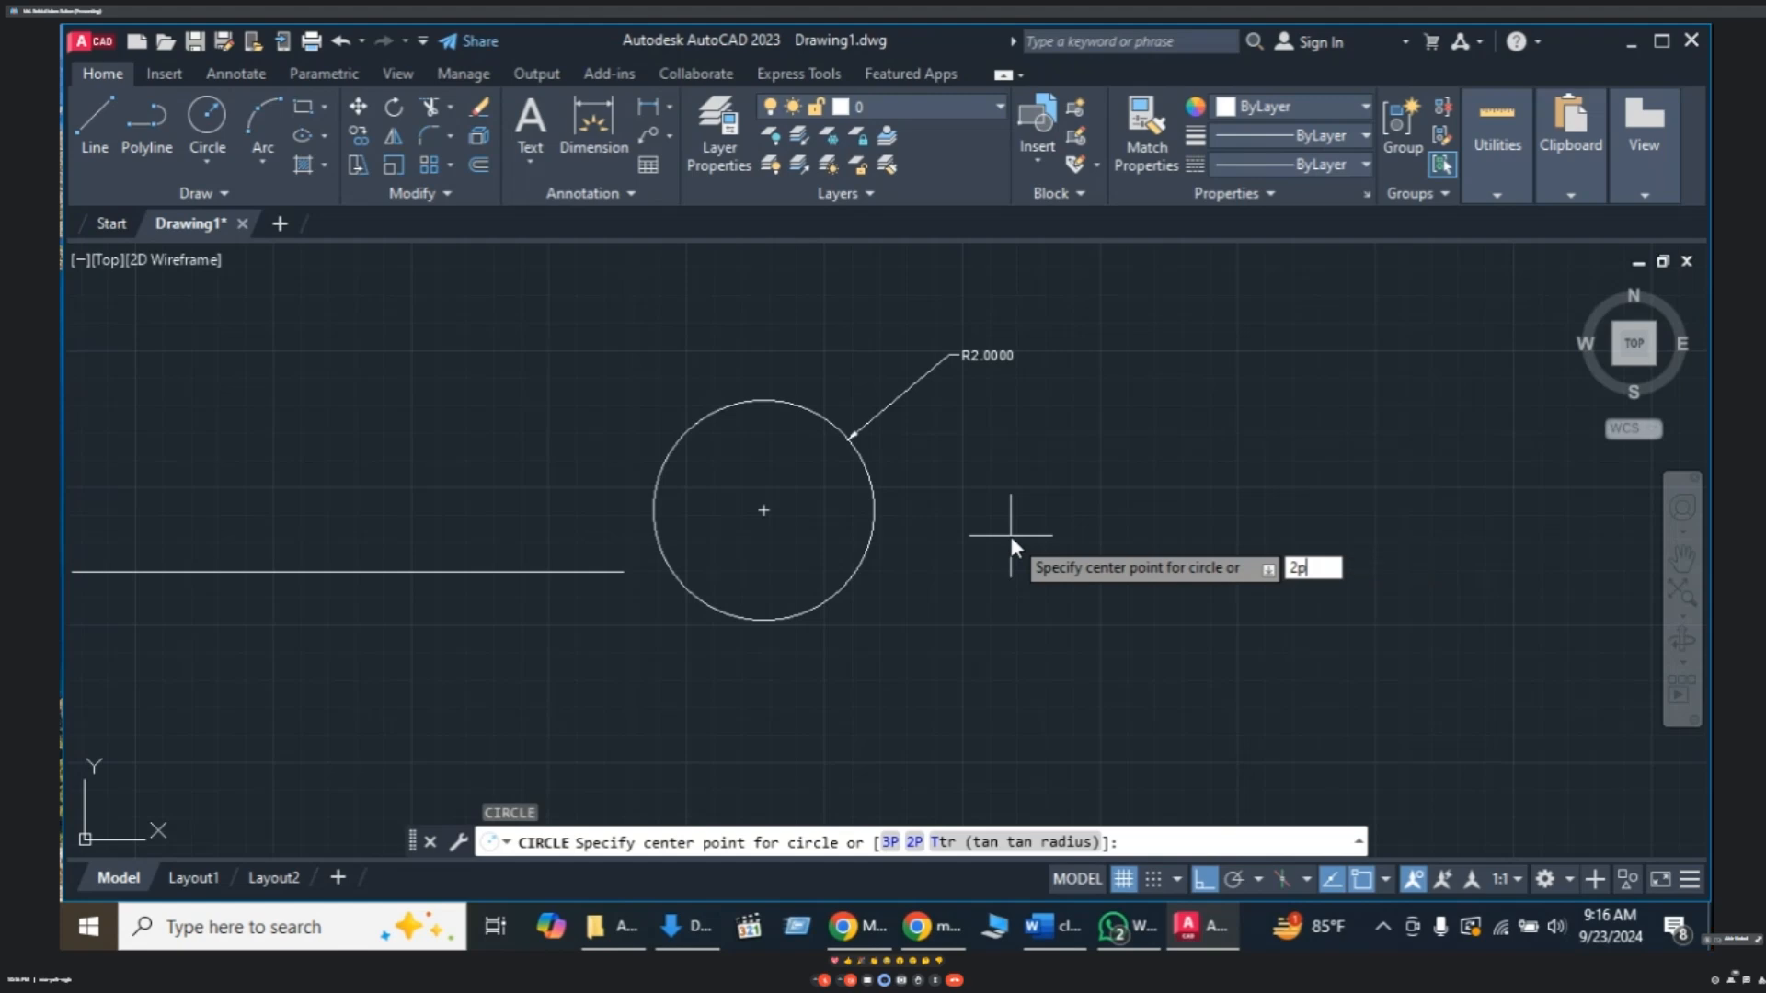
key(Return)
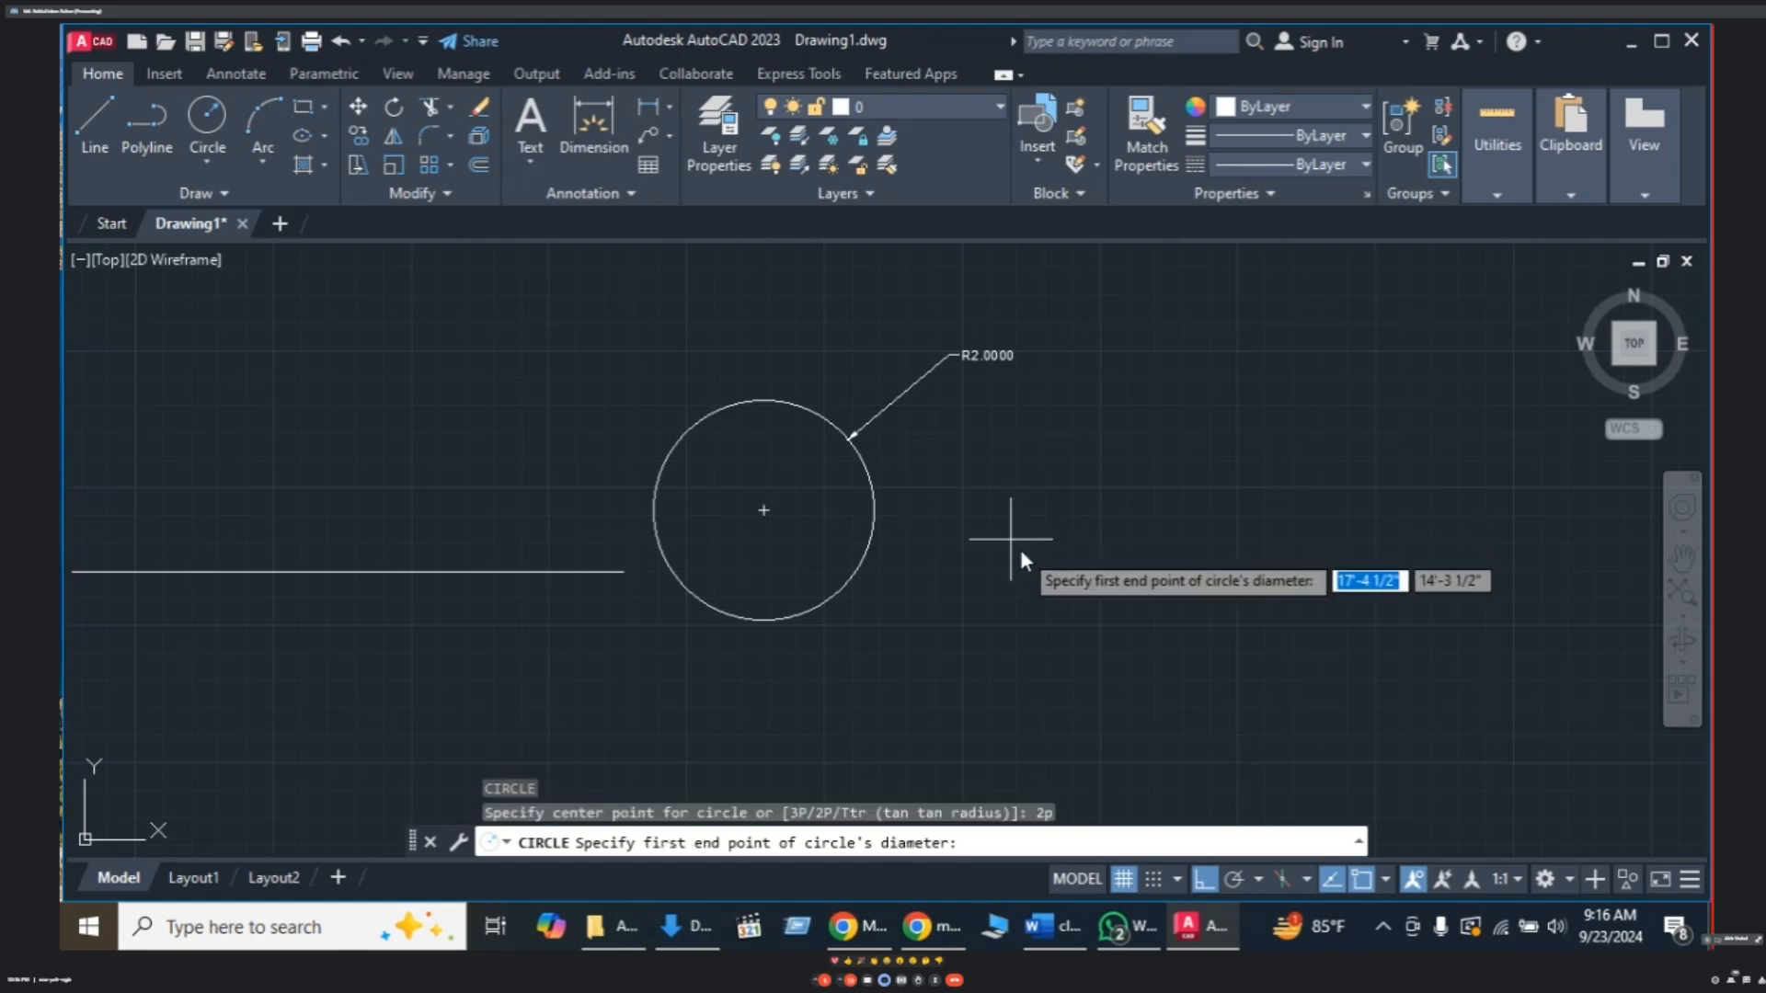
click(1044, 438)
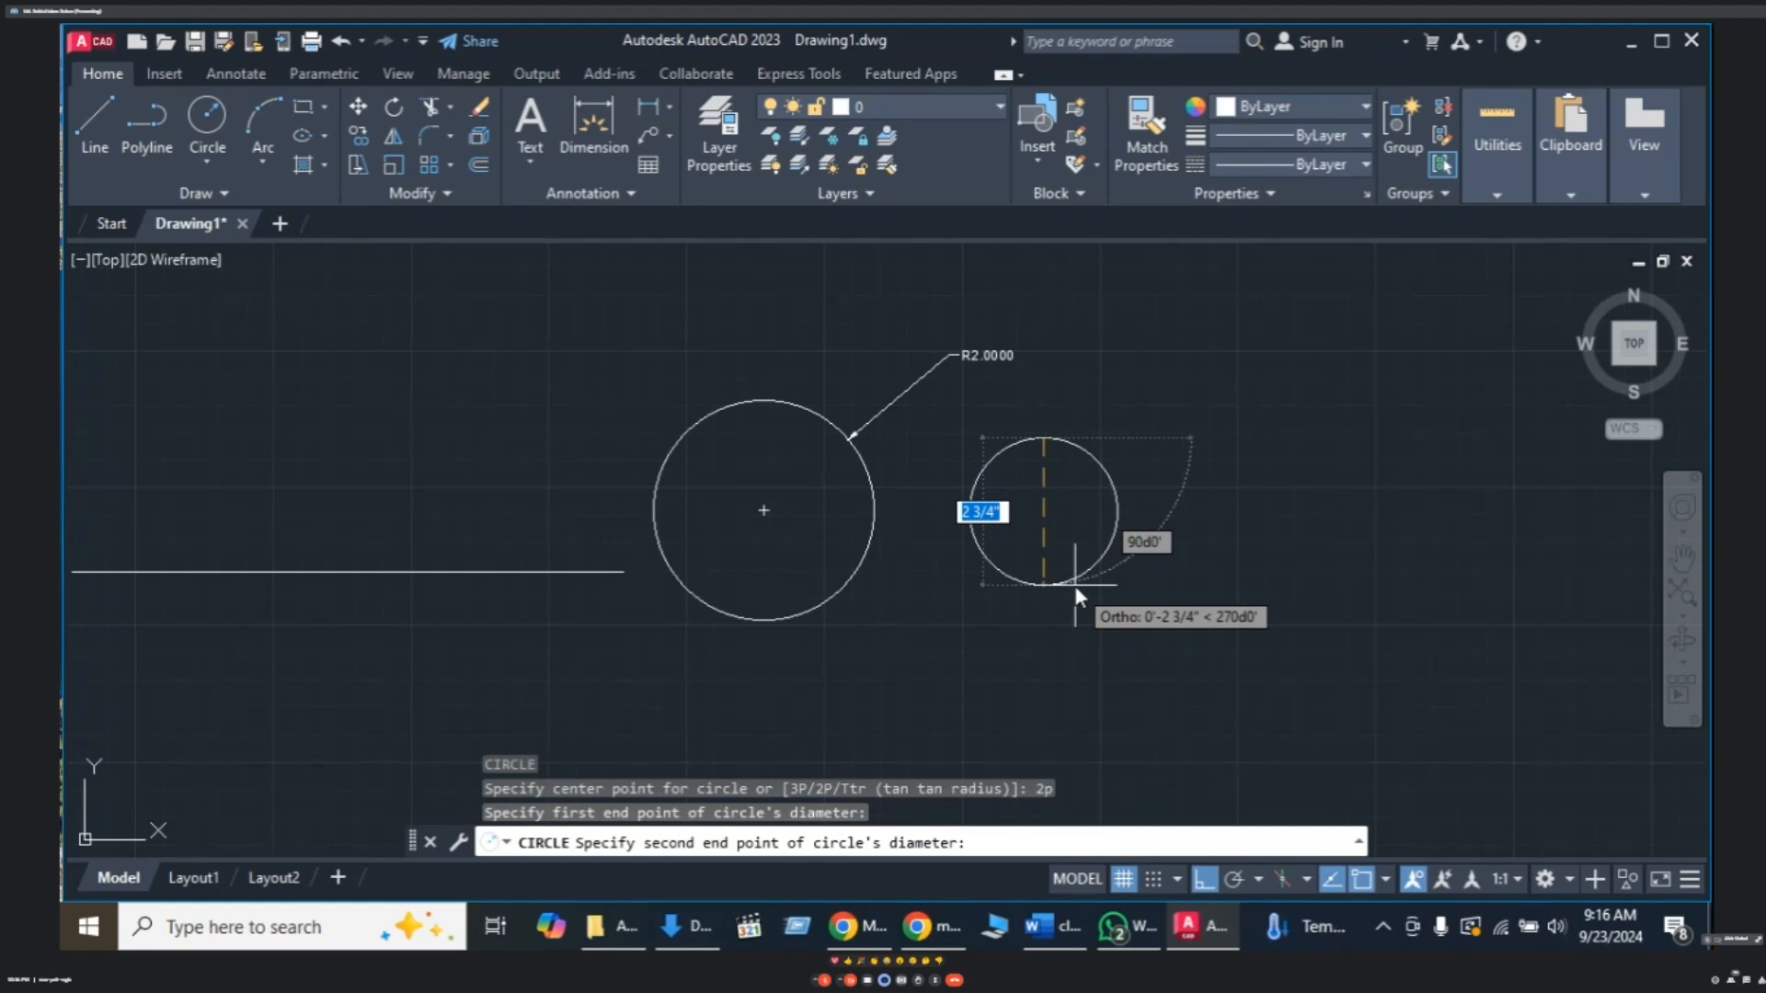
text(1)
key(Return)
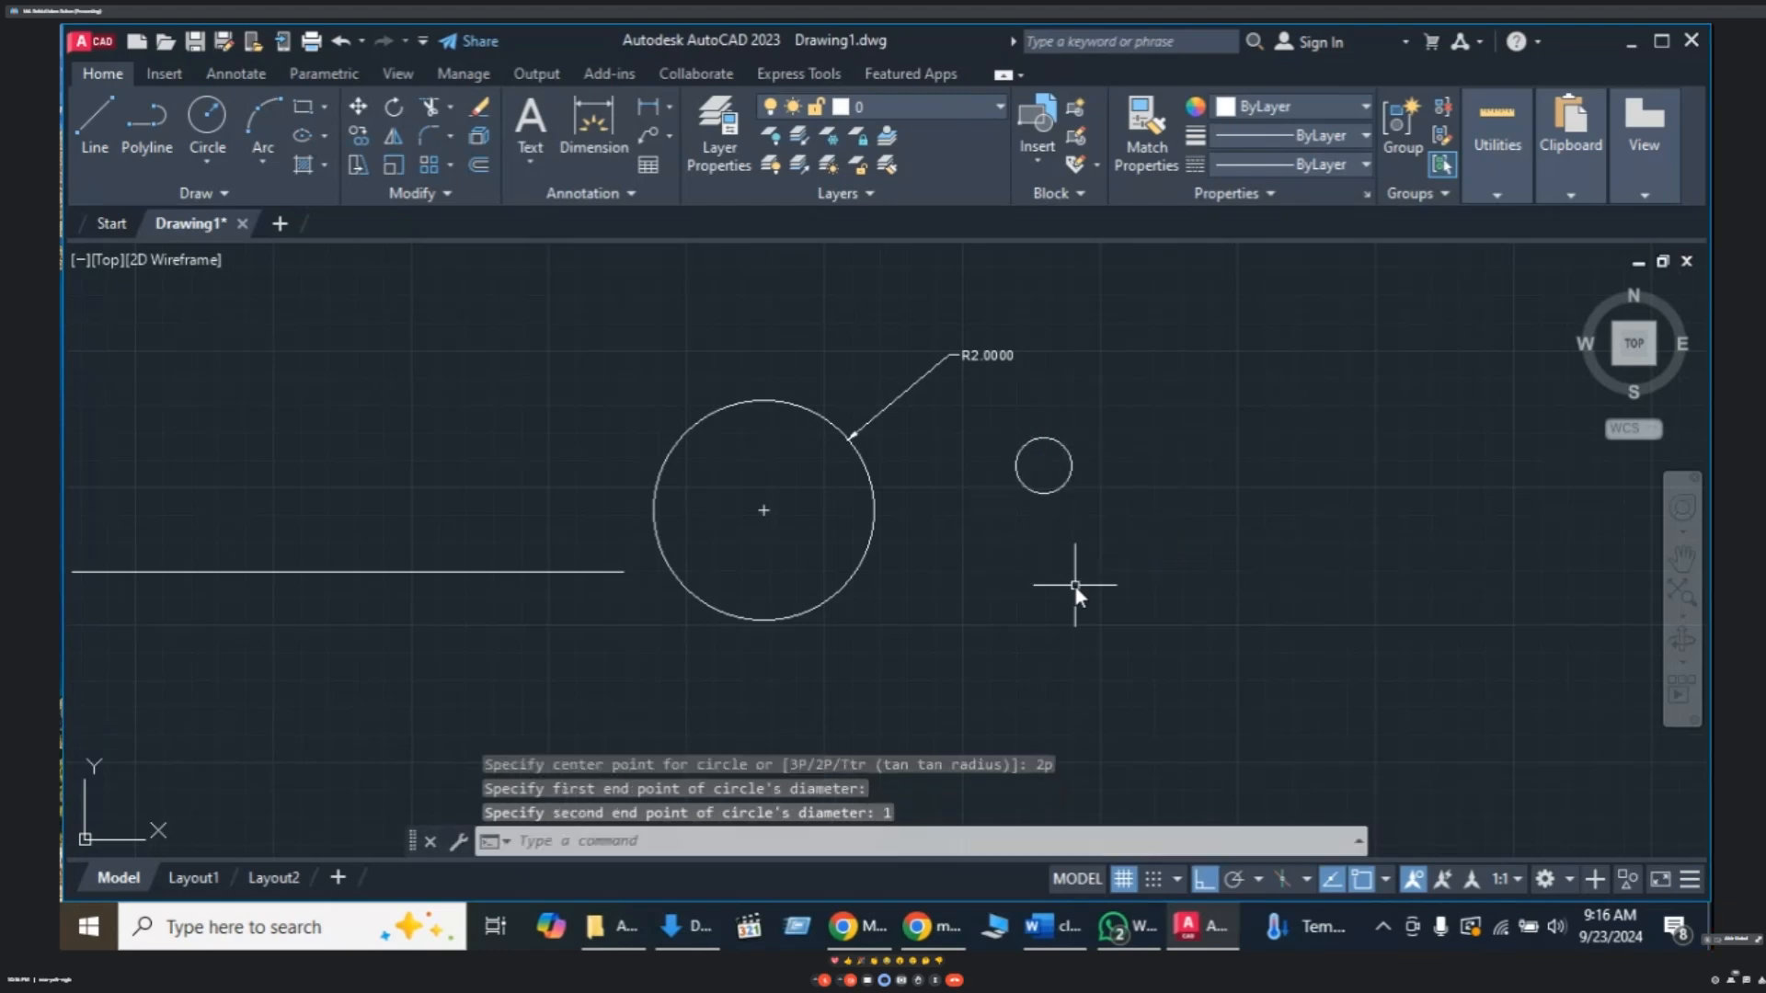
- Dimension the small circle's radius with DRA, placing R0.5000 up and to its right
scroll(1034, 449, up, 2)
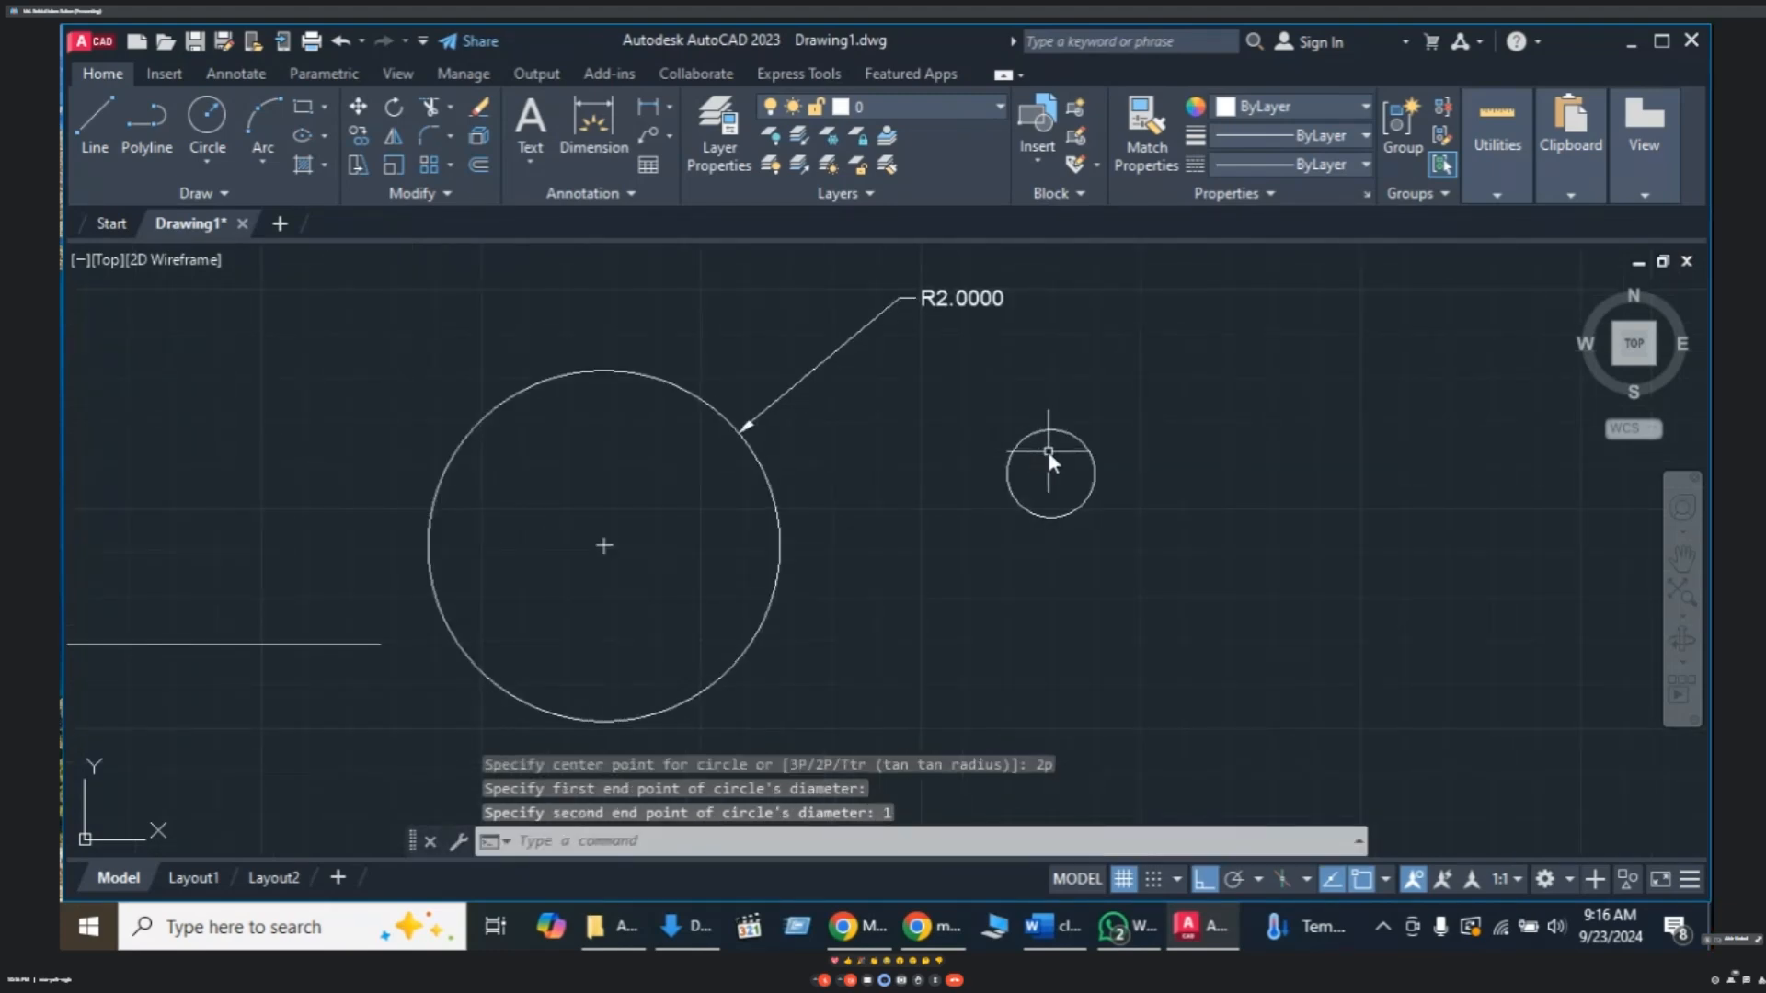
mouse_move(1063, 465)
middle_down()
mouse_move(1067, 500)
mouse_move(1139, 461)
middle_up()
scroll(1067, 501, up, 2)
scroll(466, 543, down, 2)
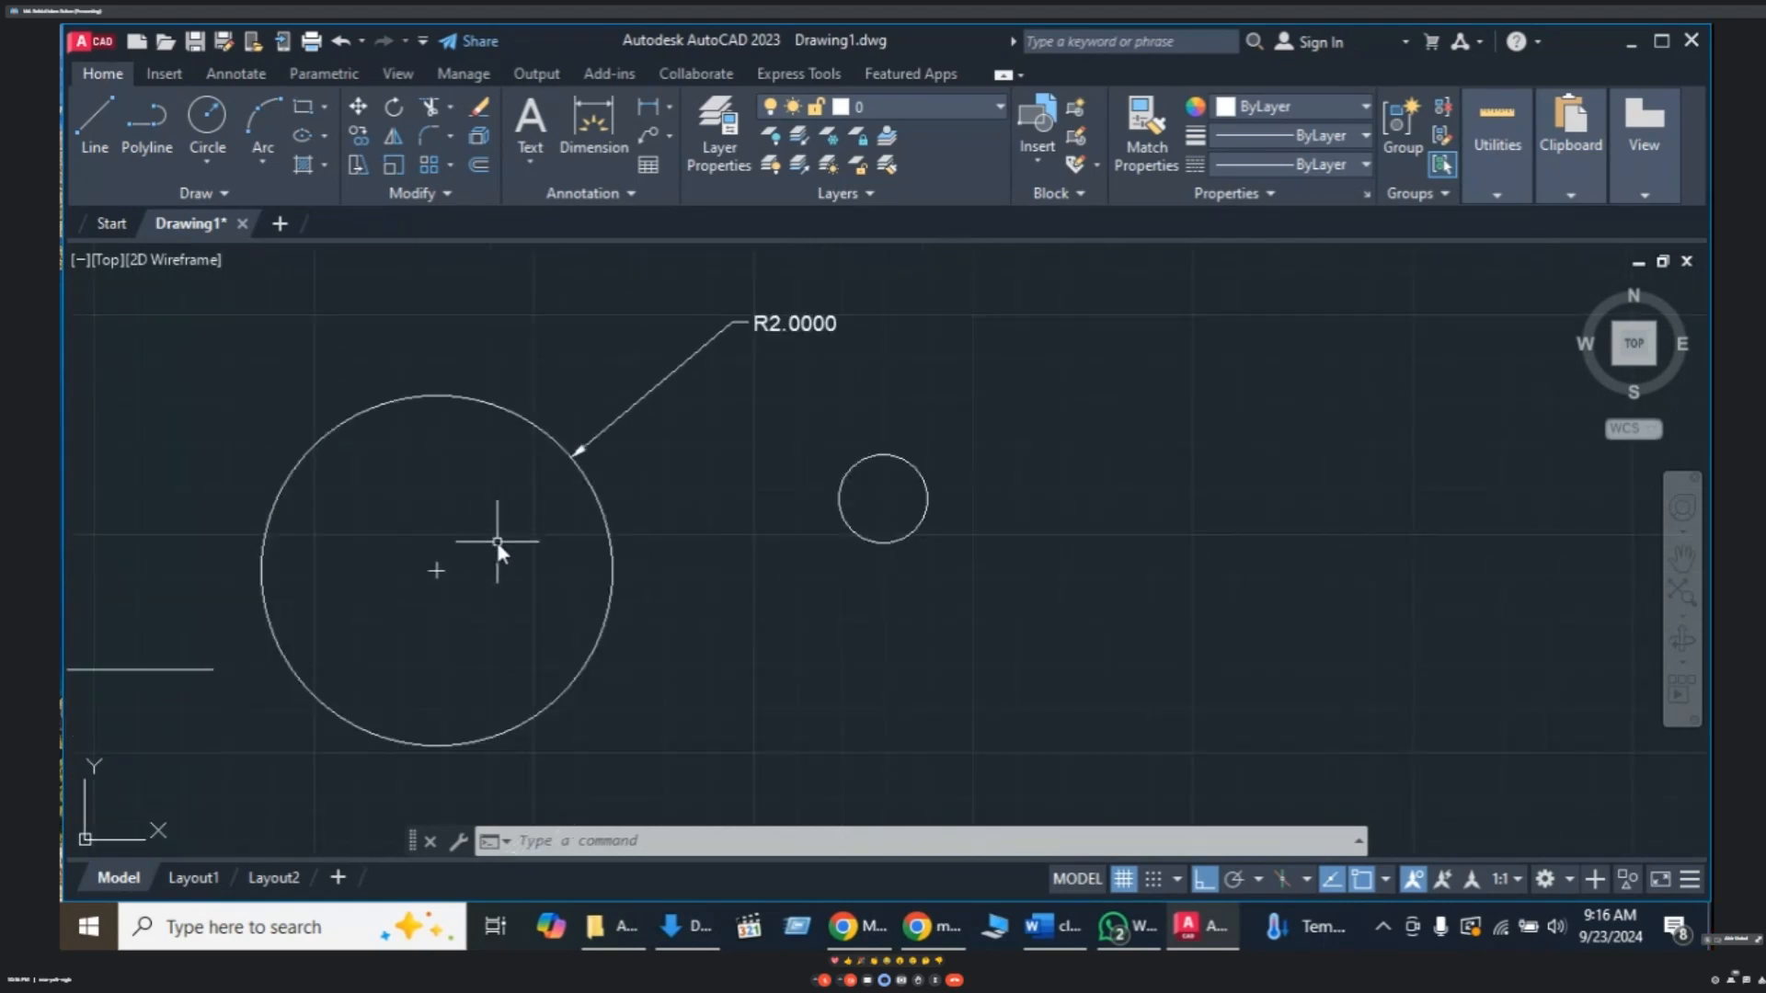
middle_drag(496, 542, 572, 538)
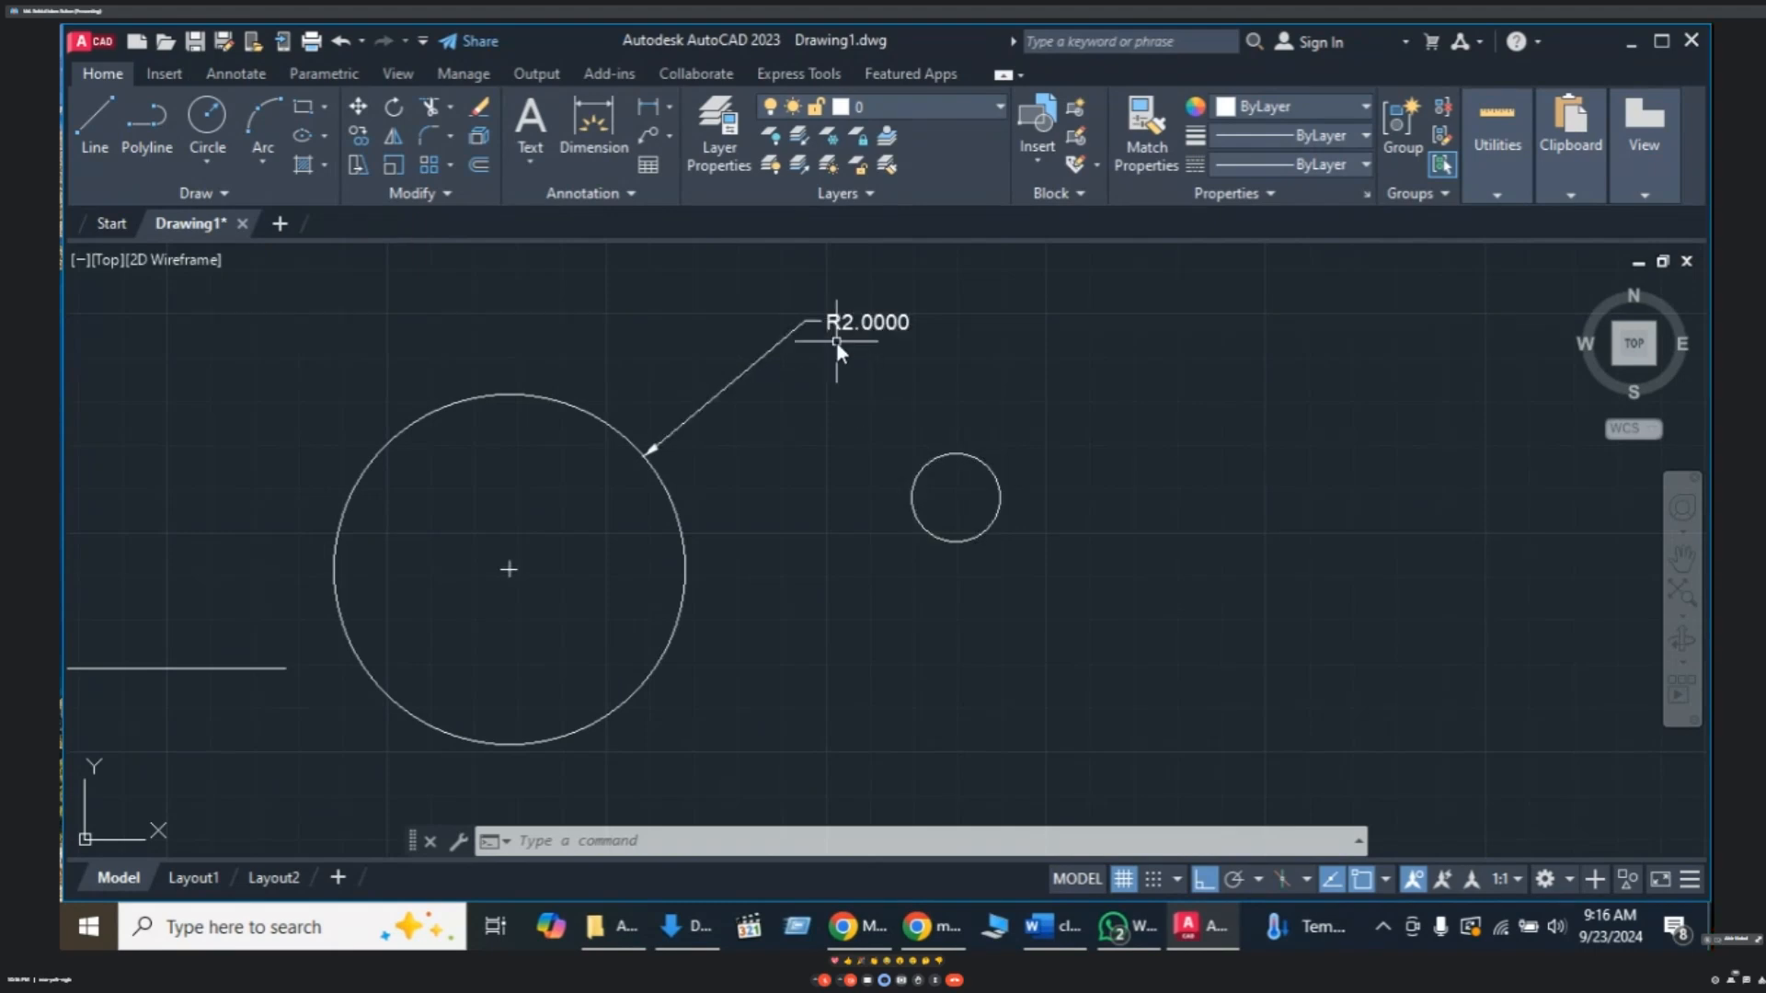
mouse_move(999, 494)
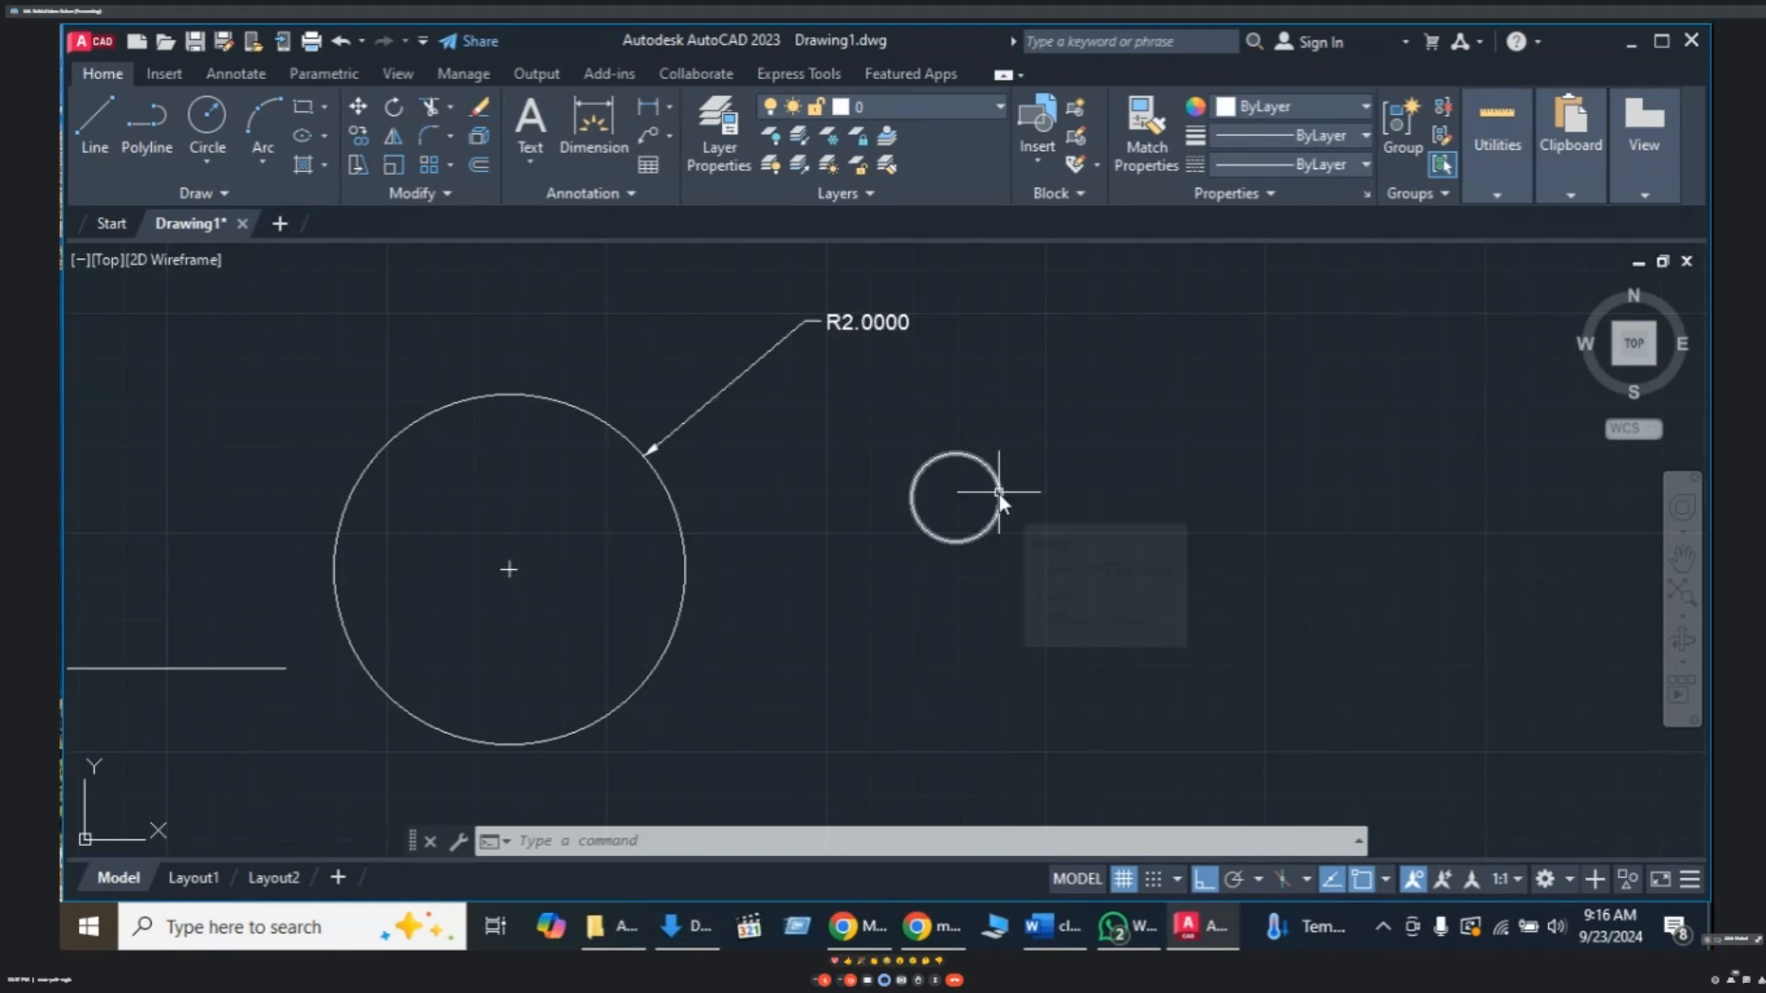
text(DRa)
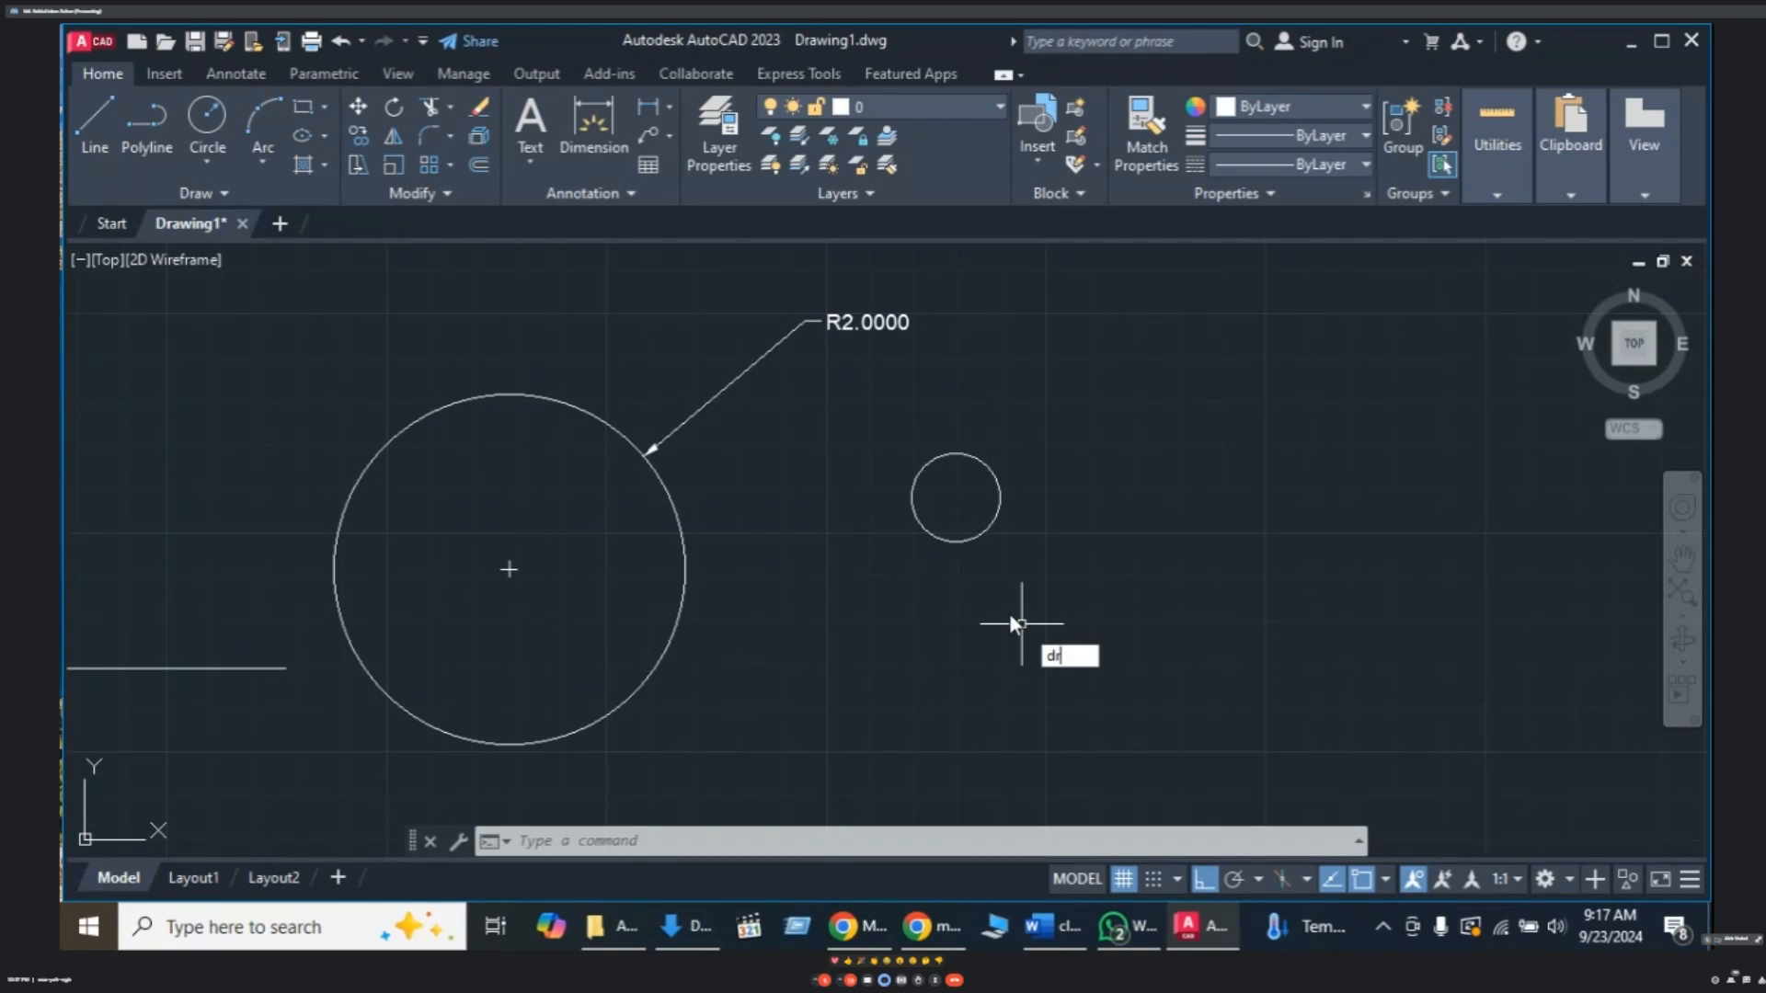
key(Return)
click(996, 475)
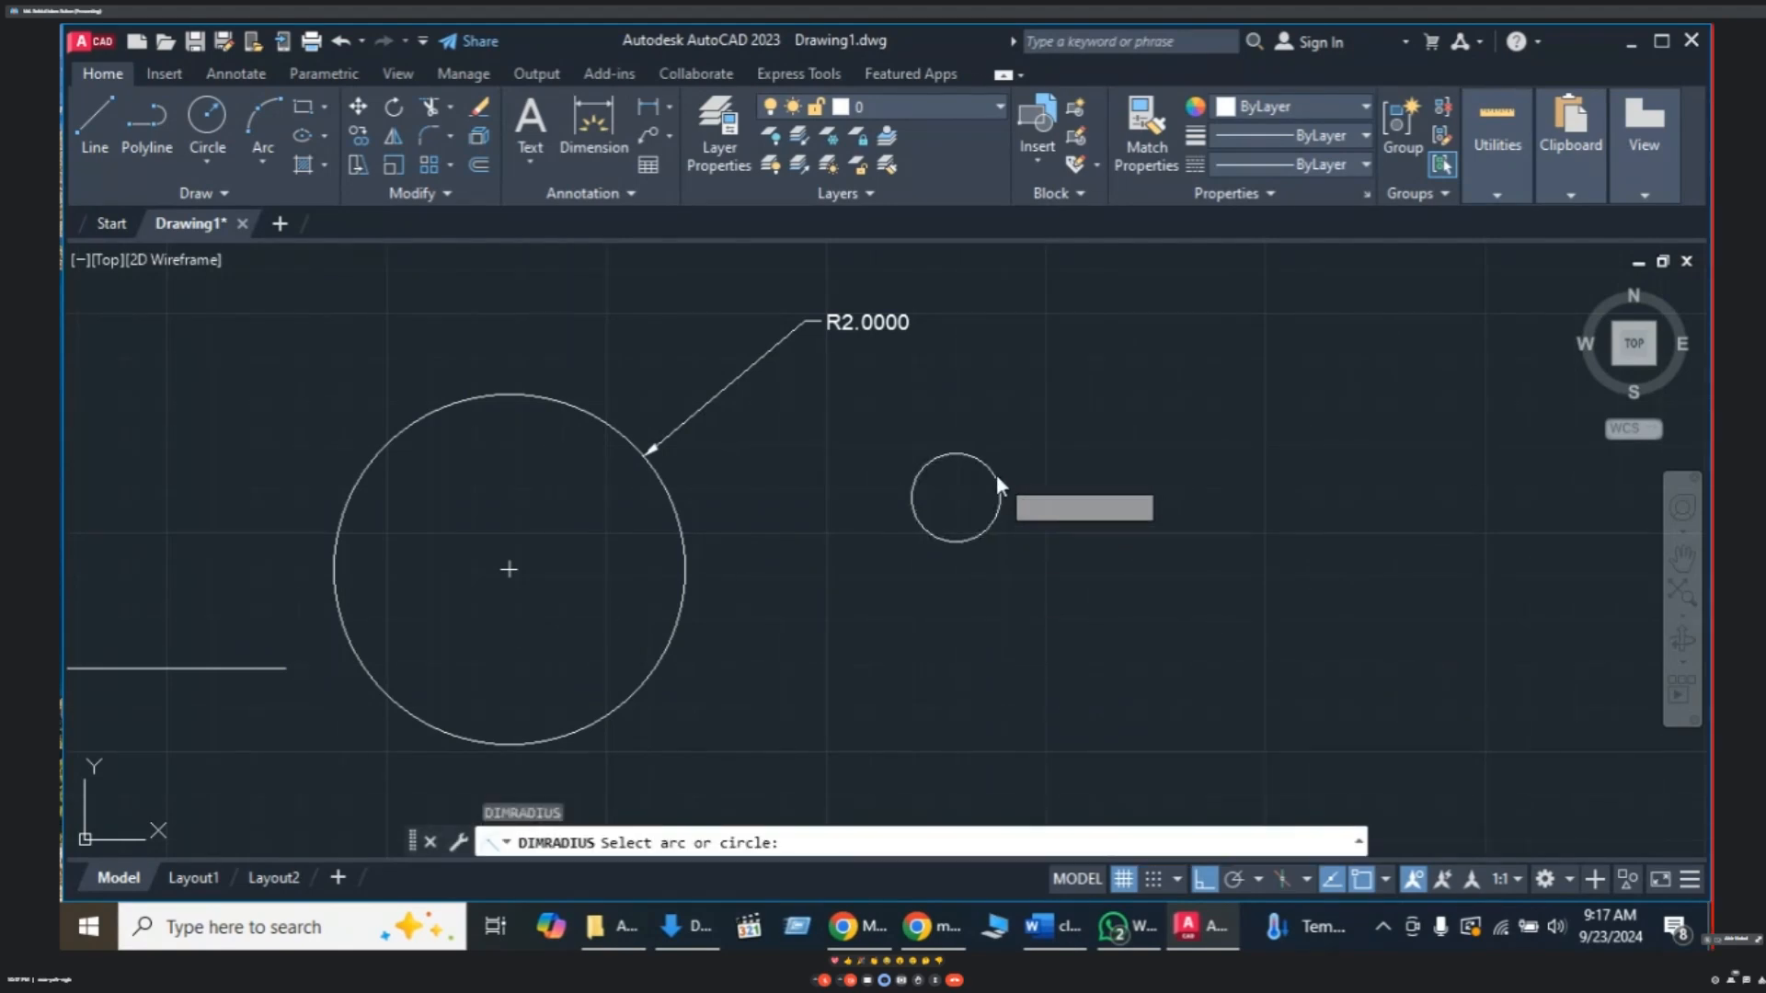
click(1047, 403)
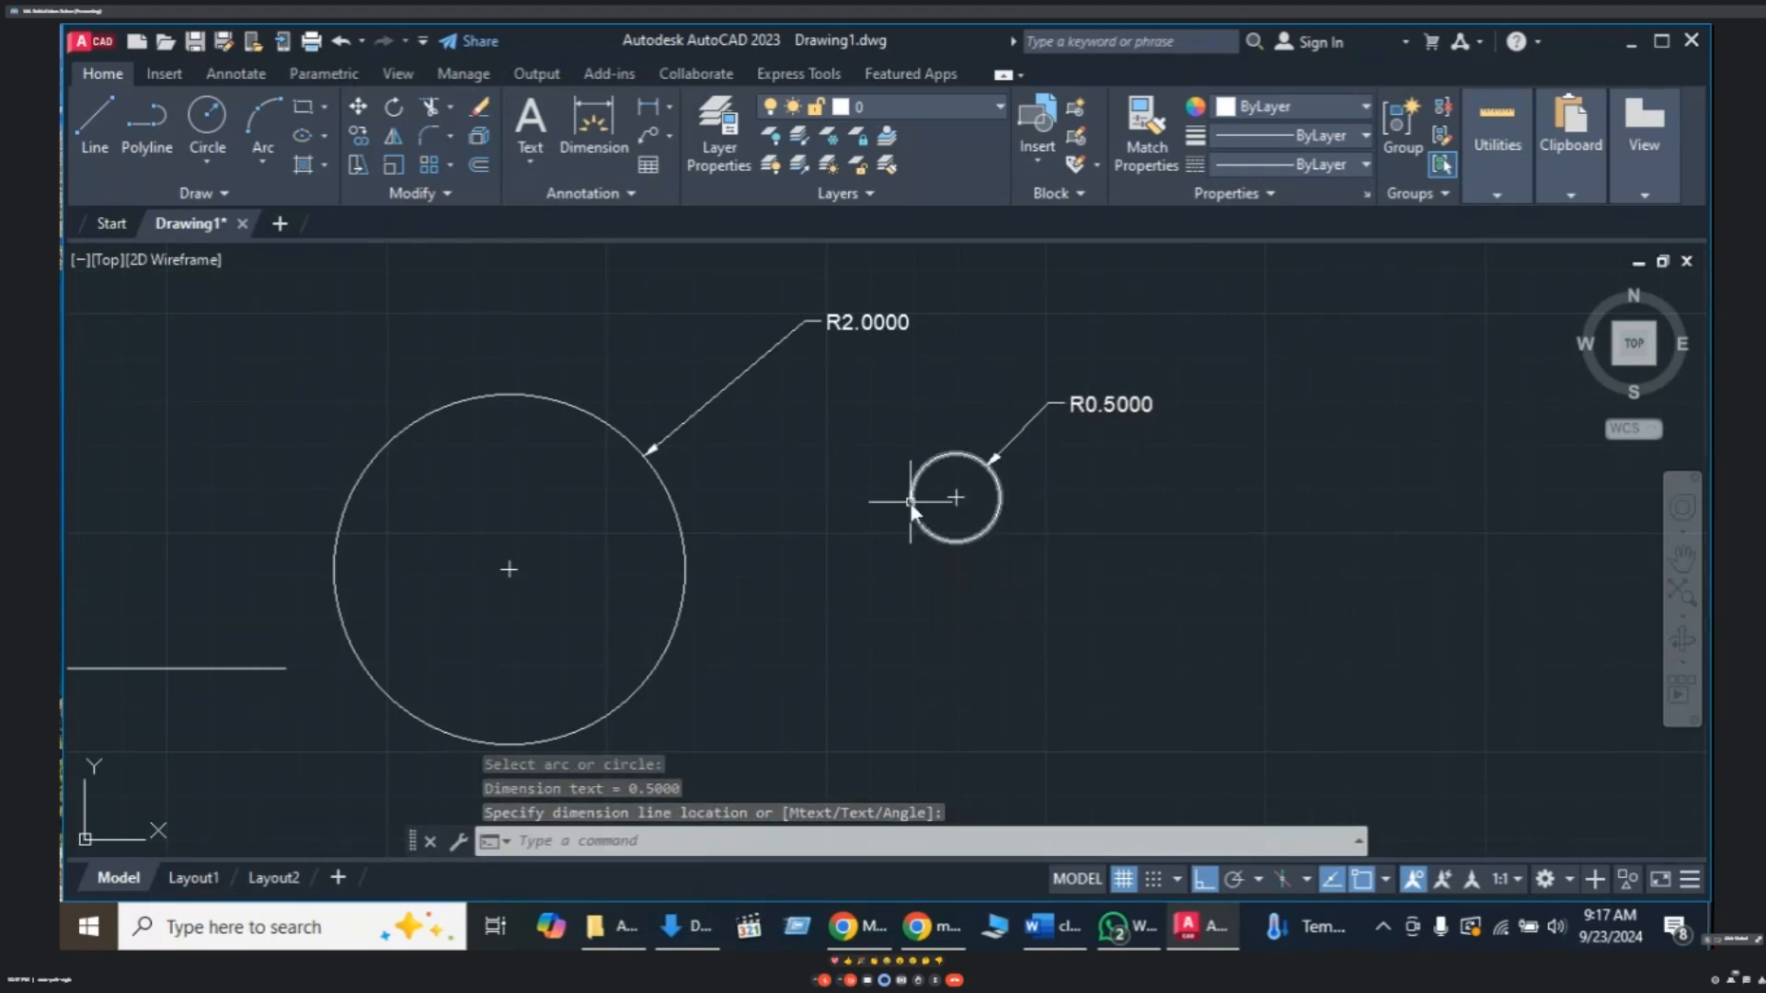
key(Escape)
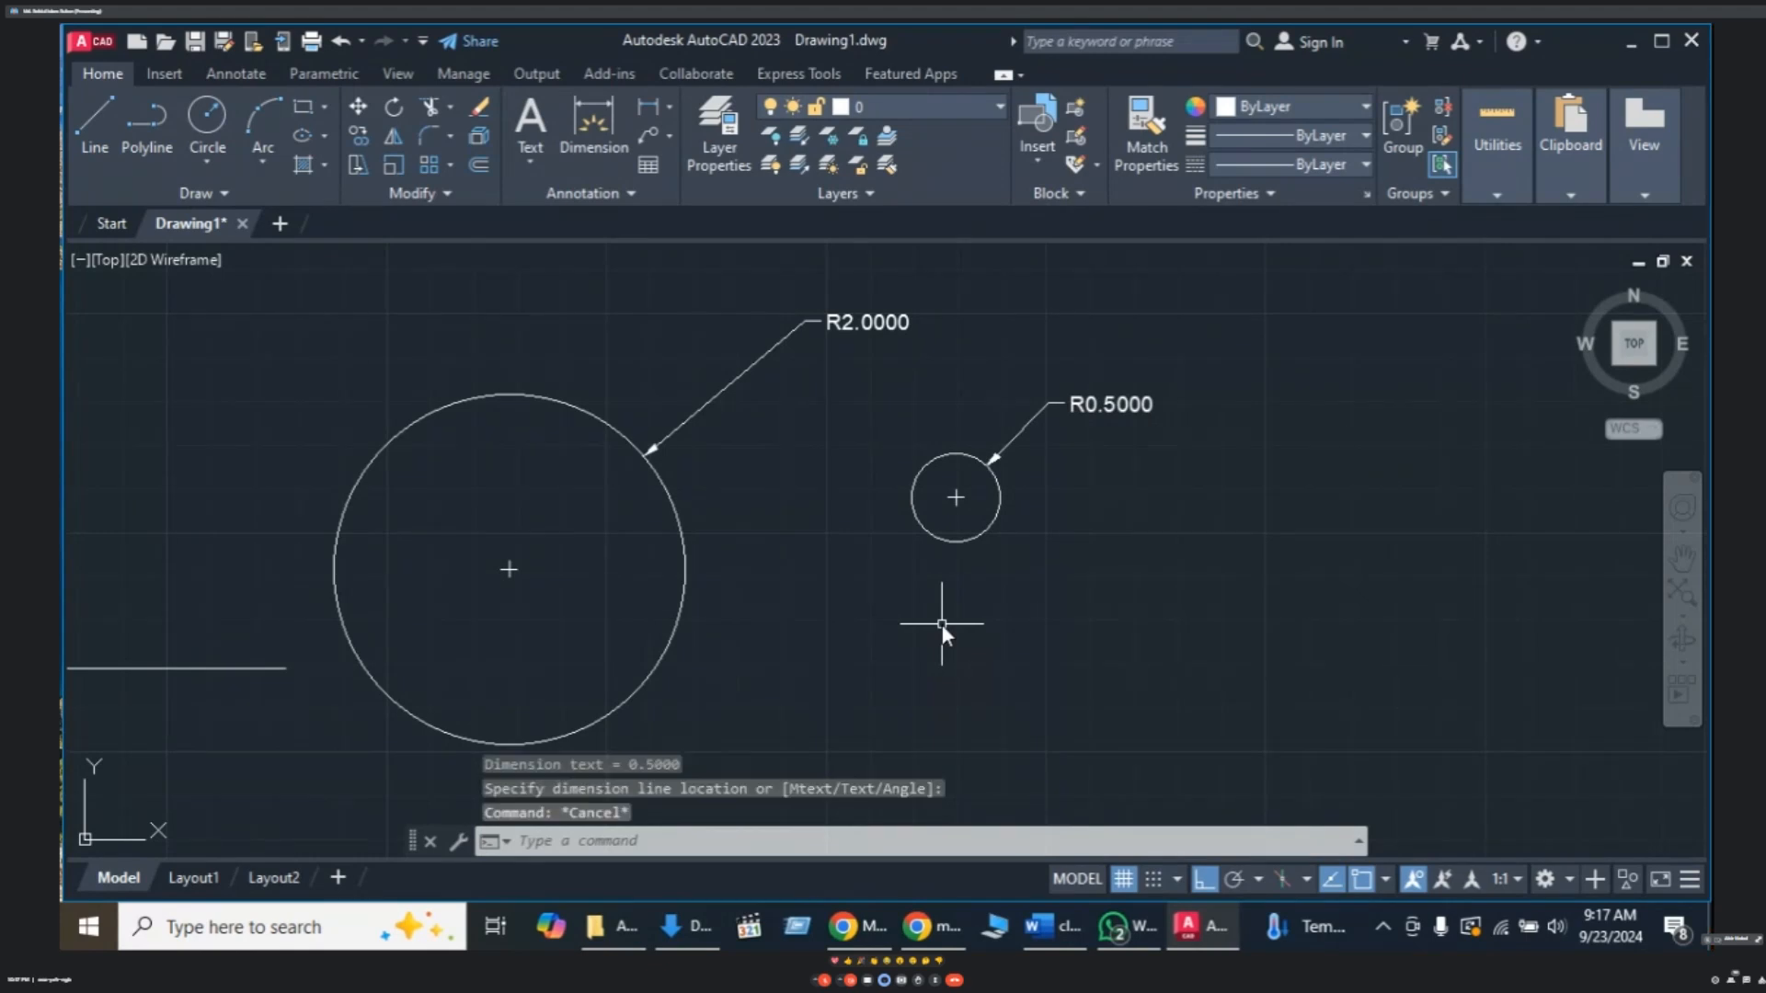
text(DR)
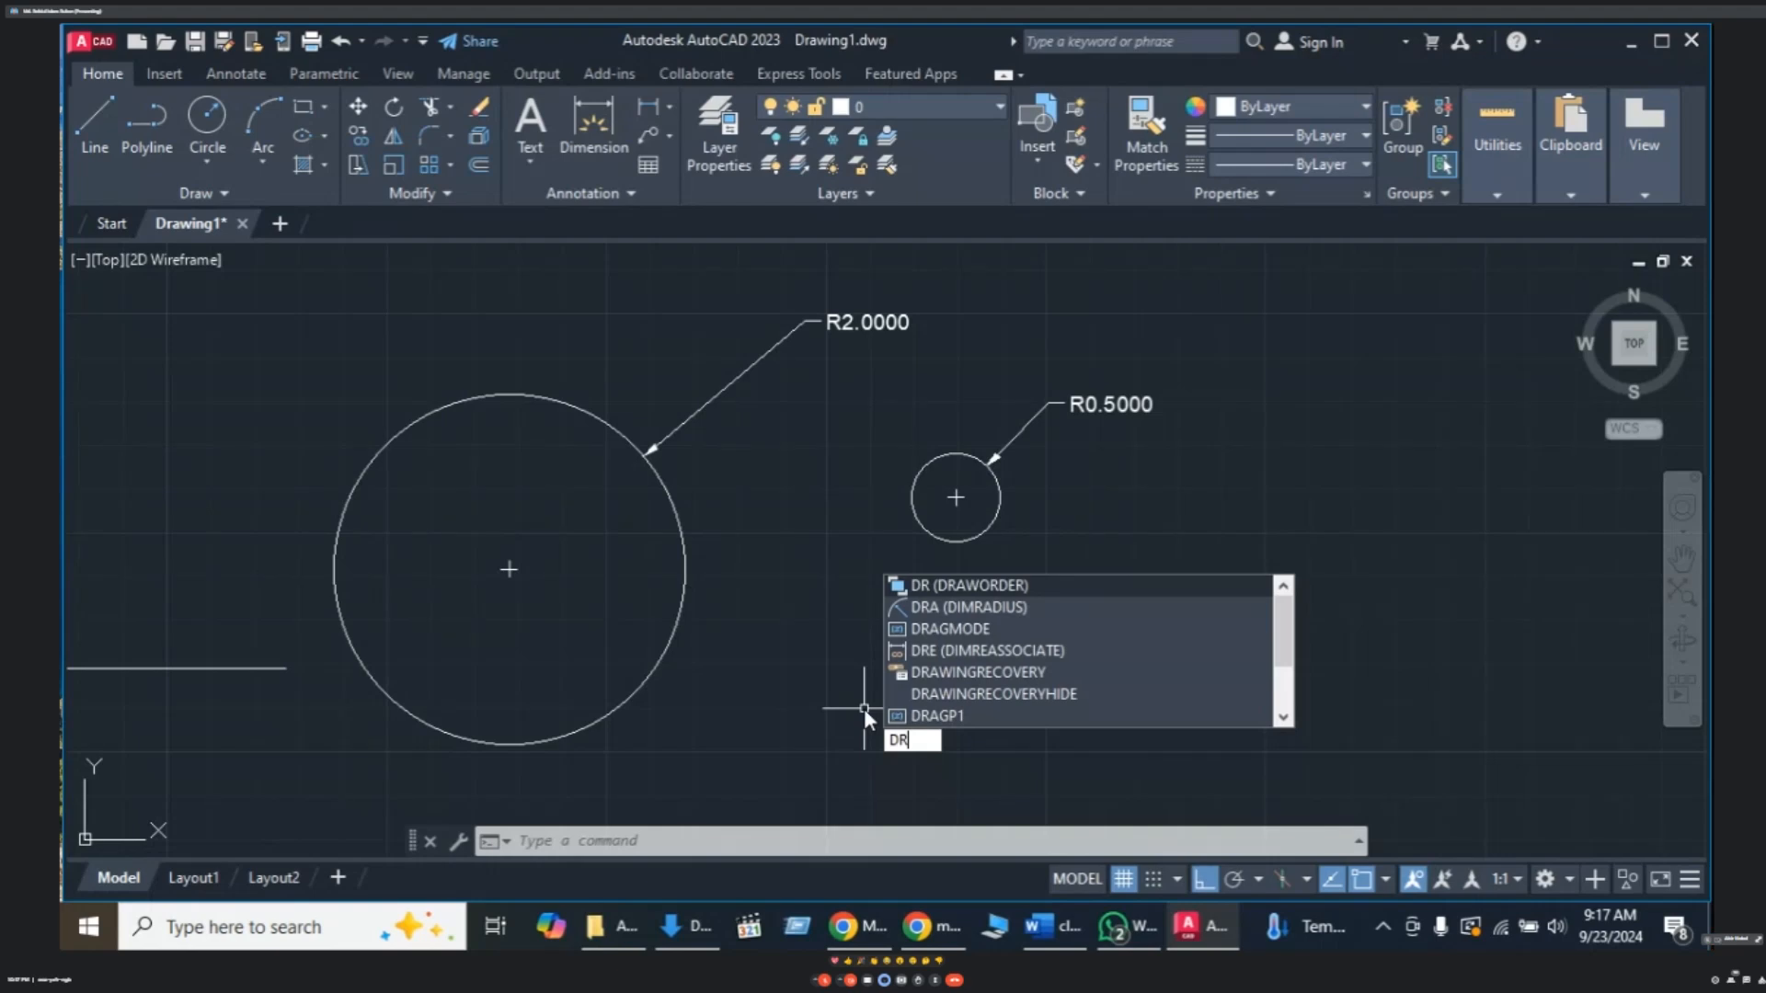
- Switch to the Google Meet call and admit the waiting participant with Admit all
key(Escape)
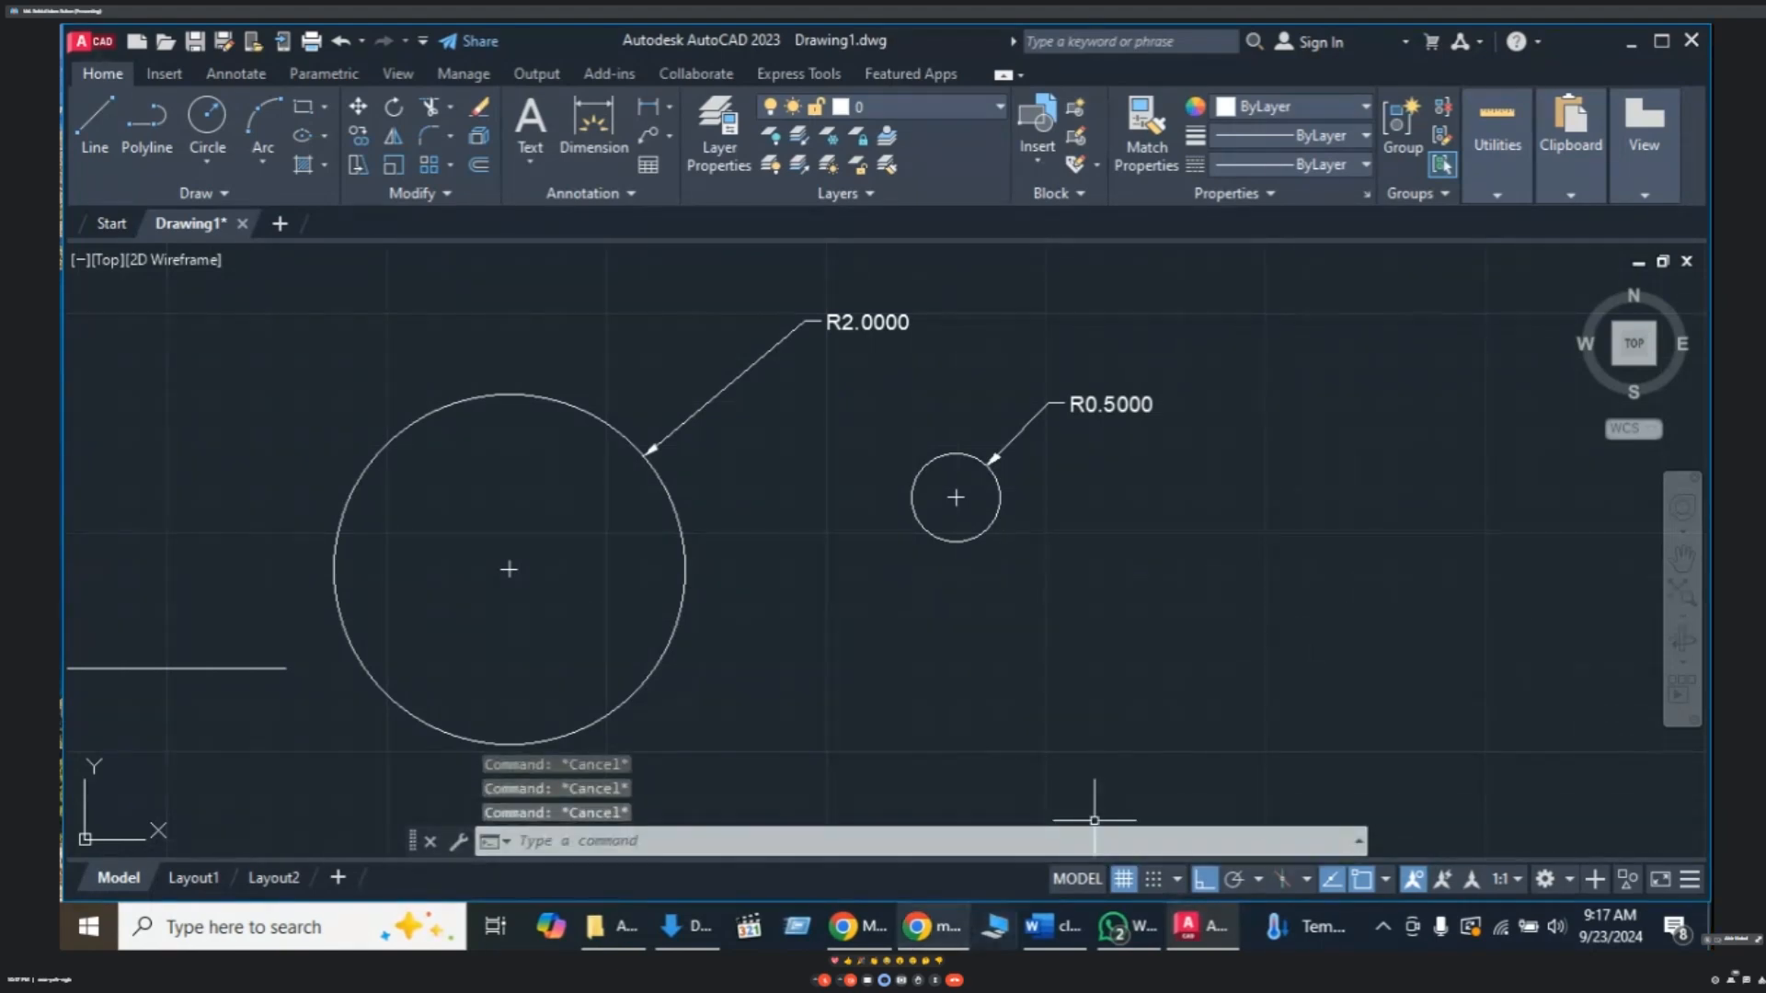
mouse_move(908, 936)
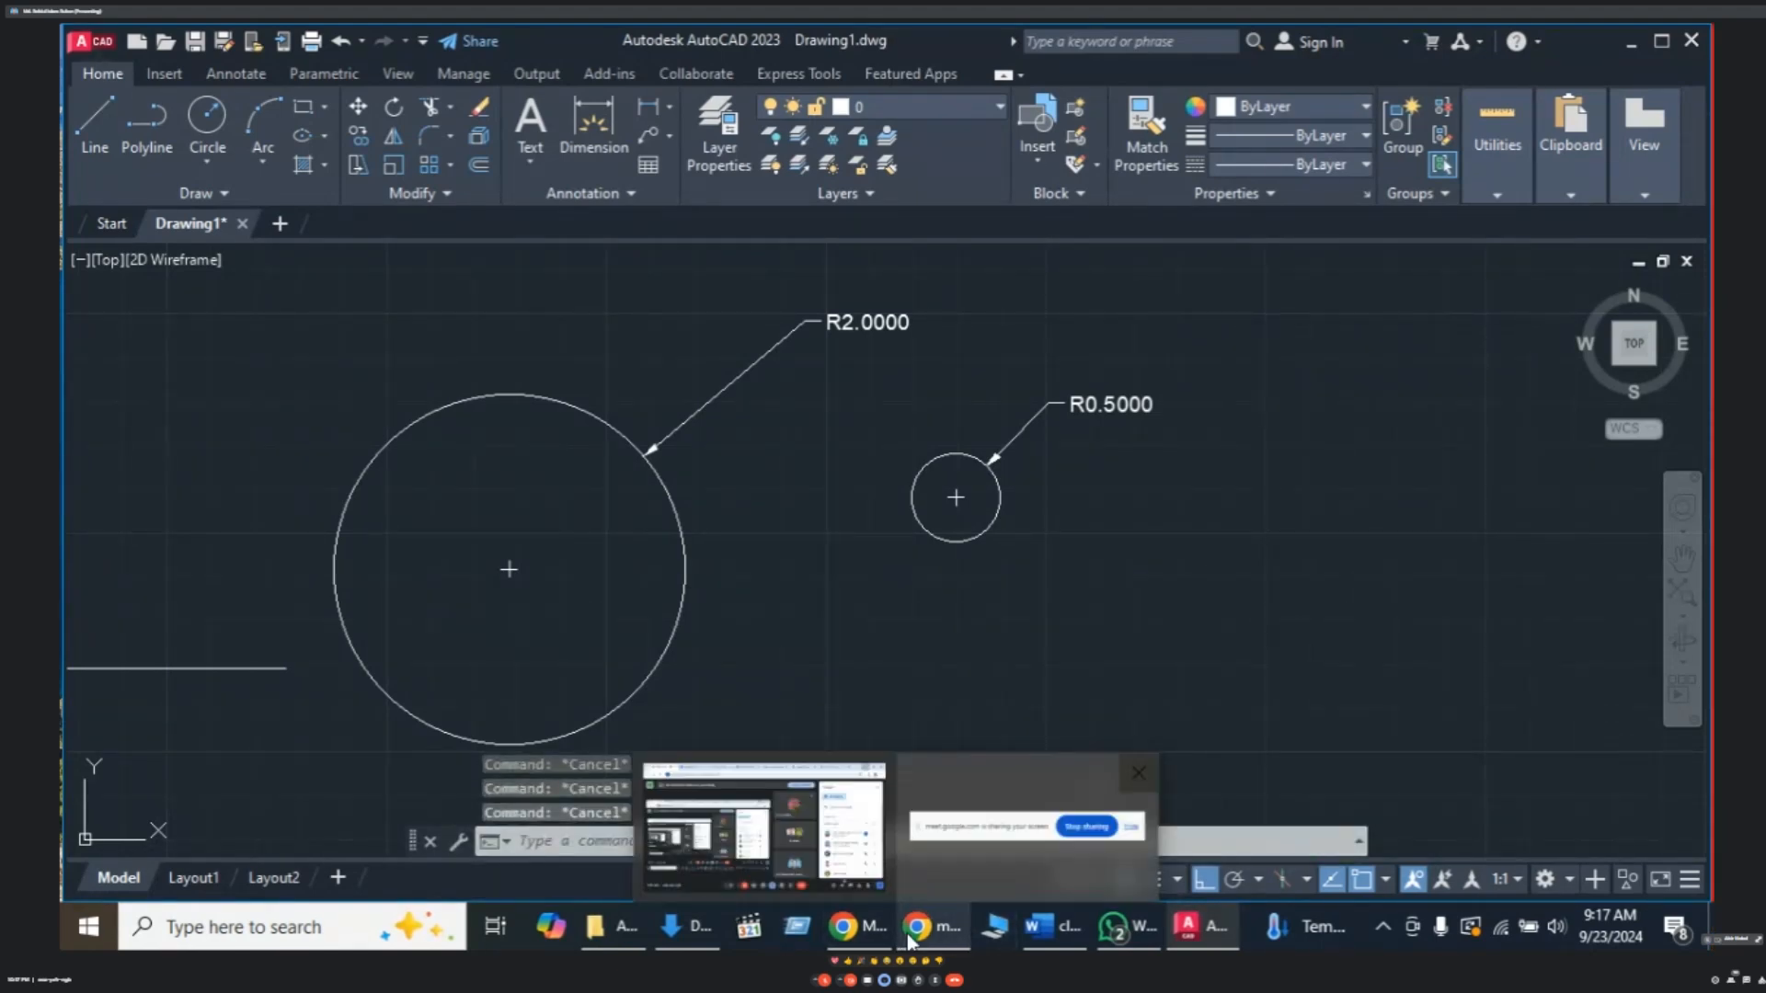
click(765, 851)
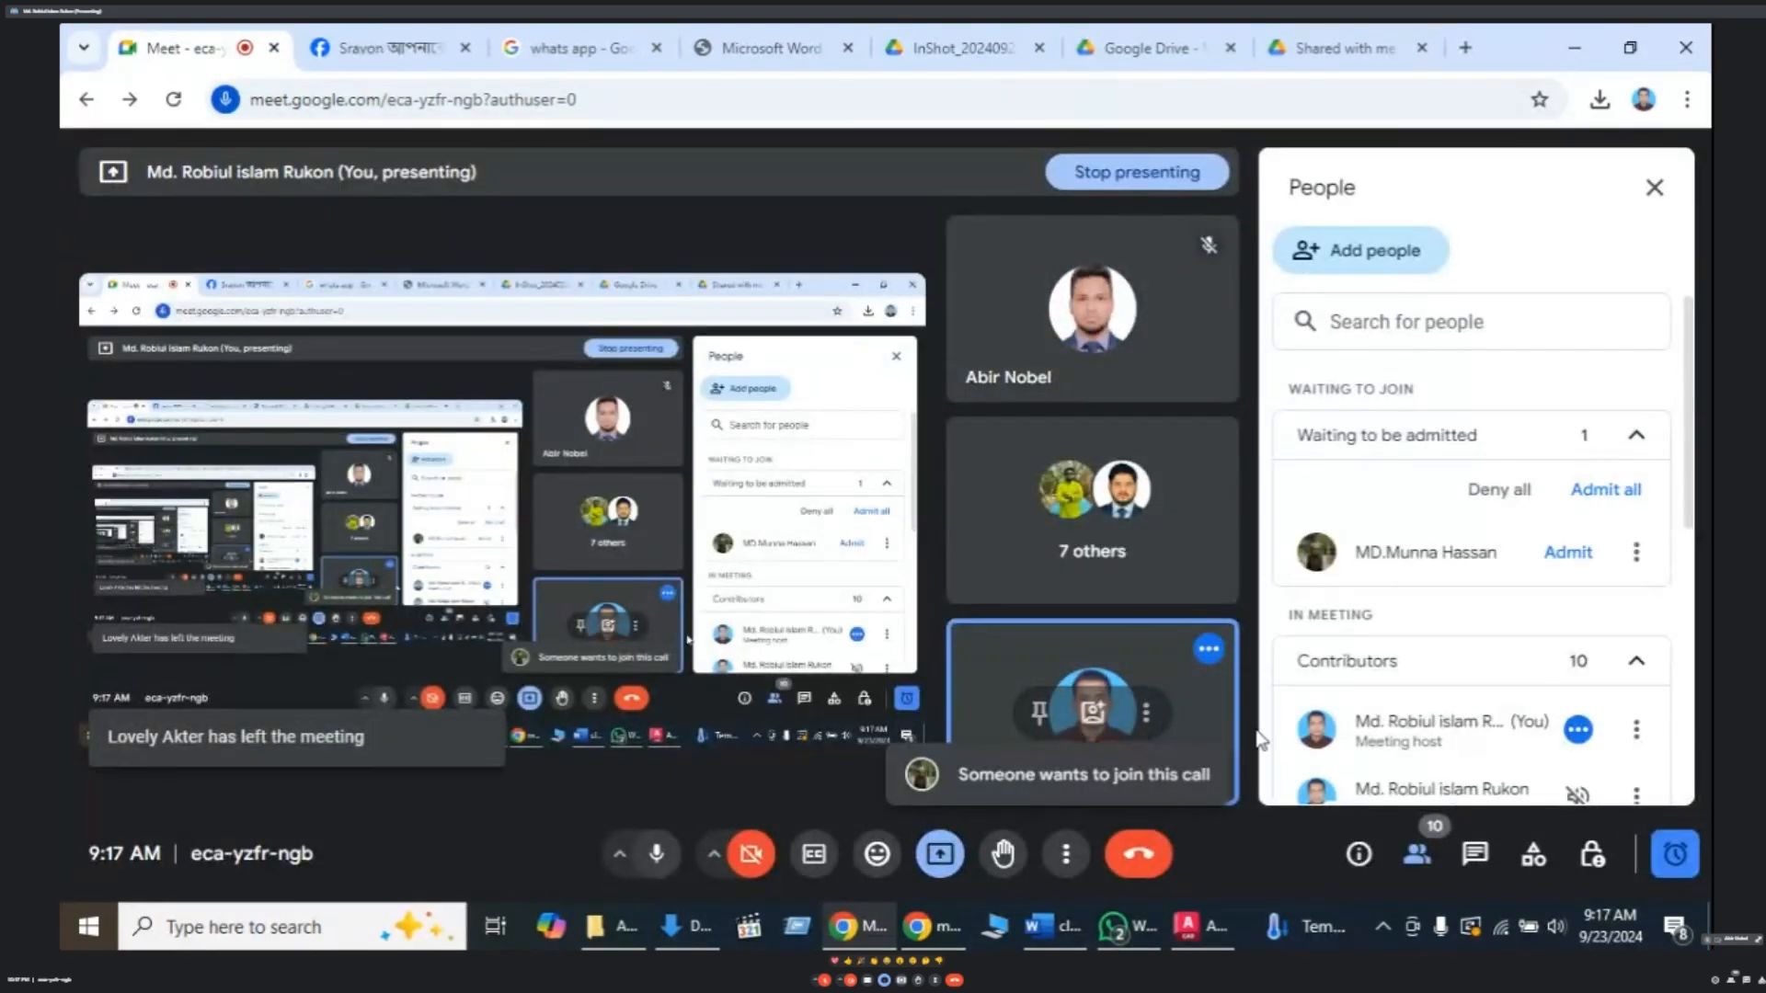
click(1606, 490)
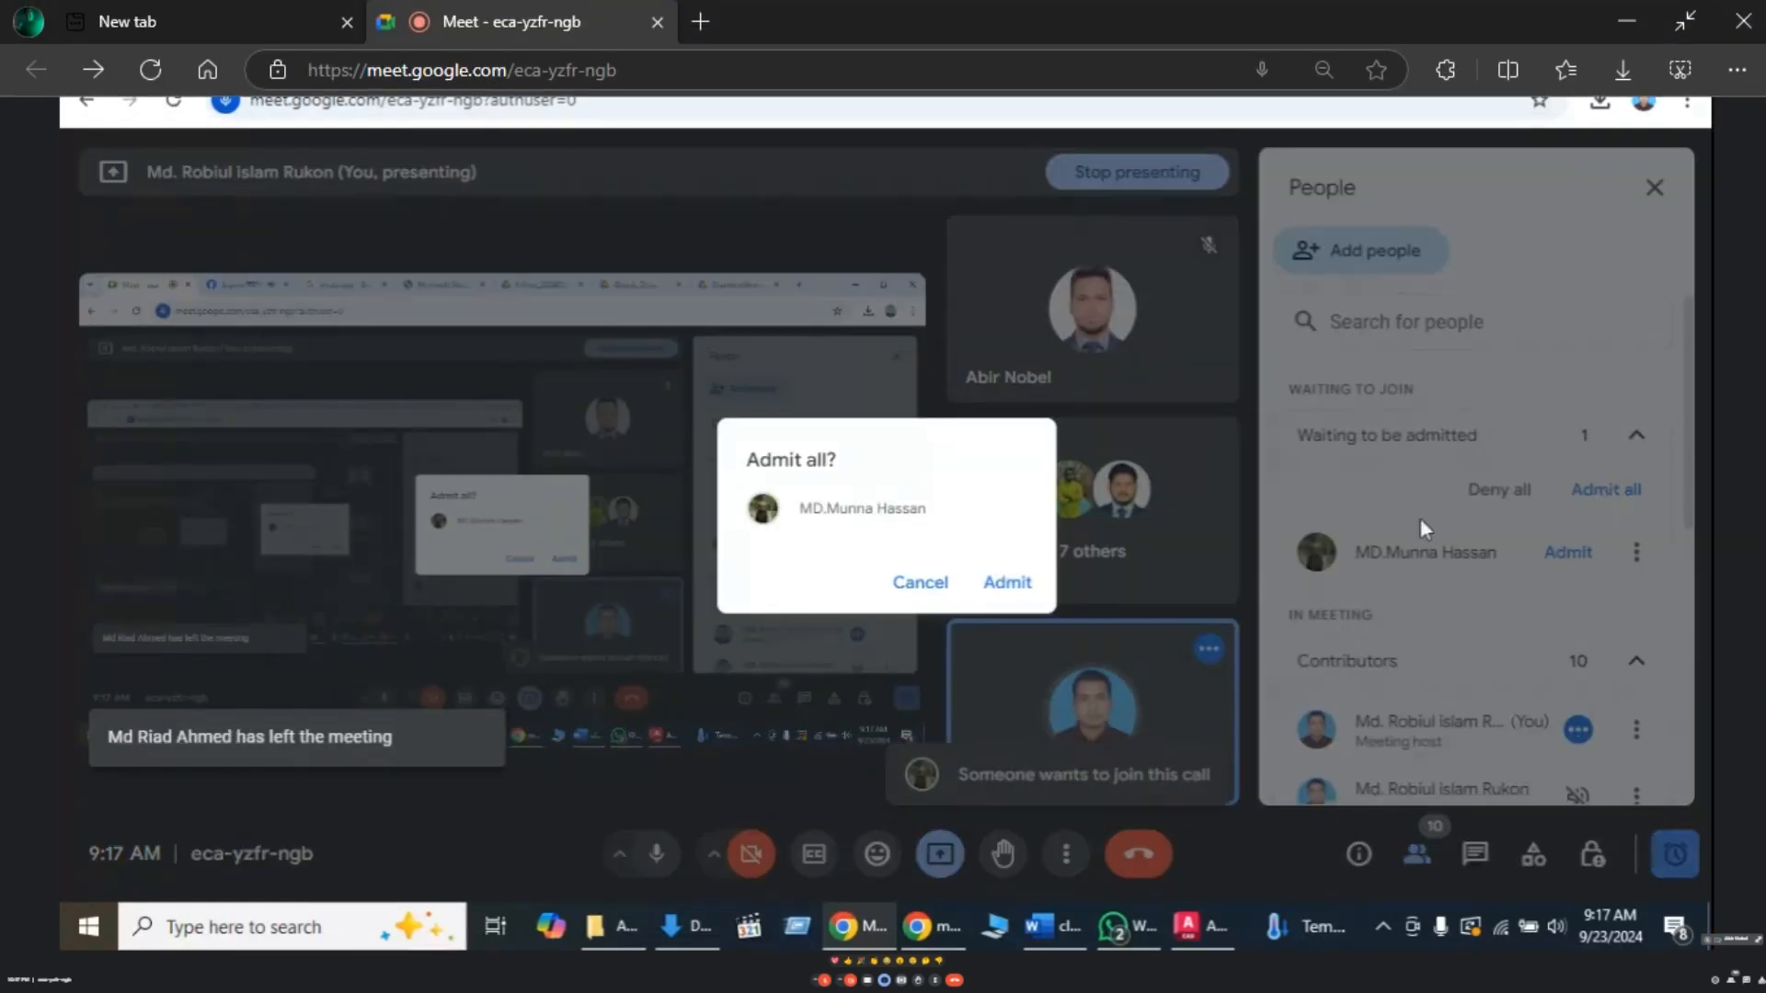
click(1007, 583)
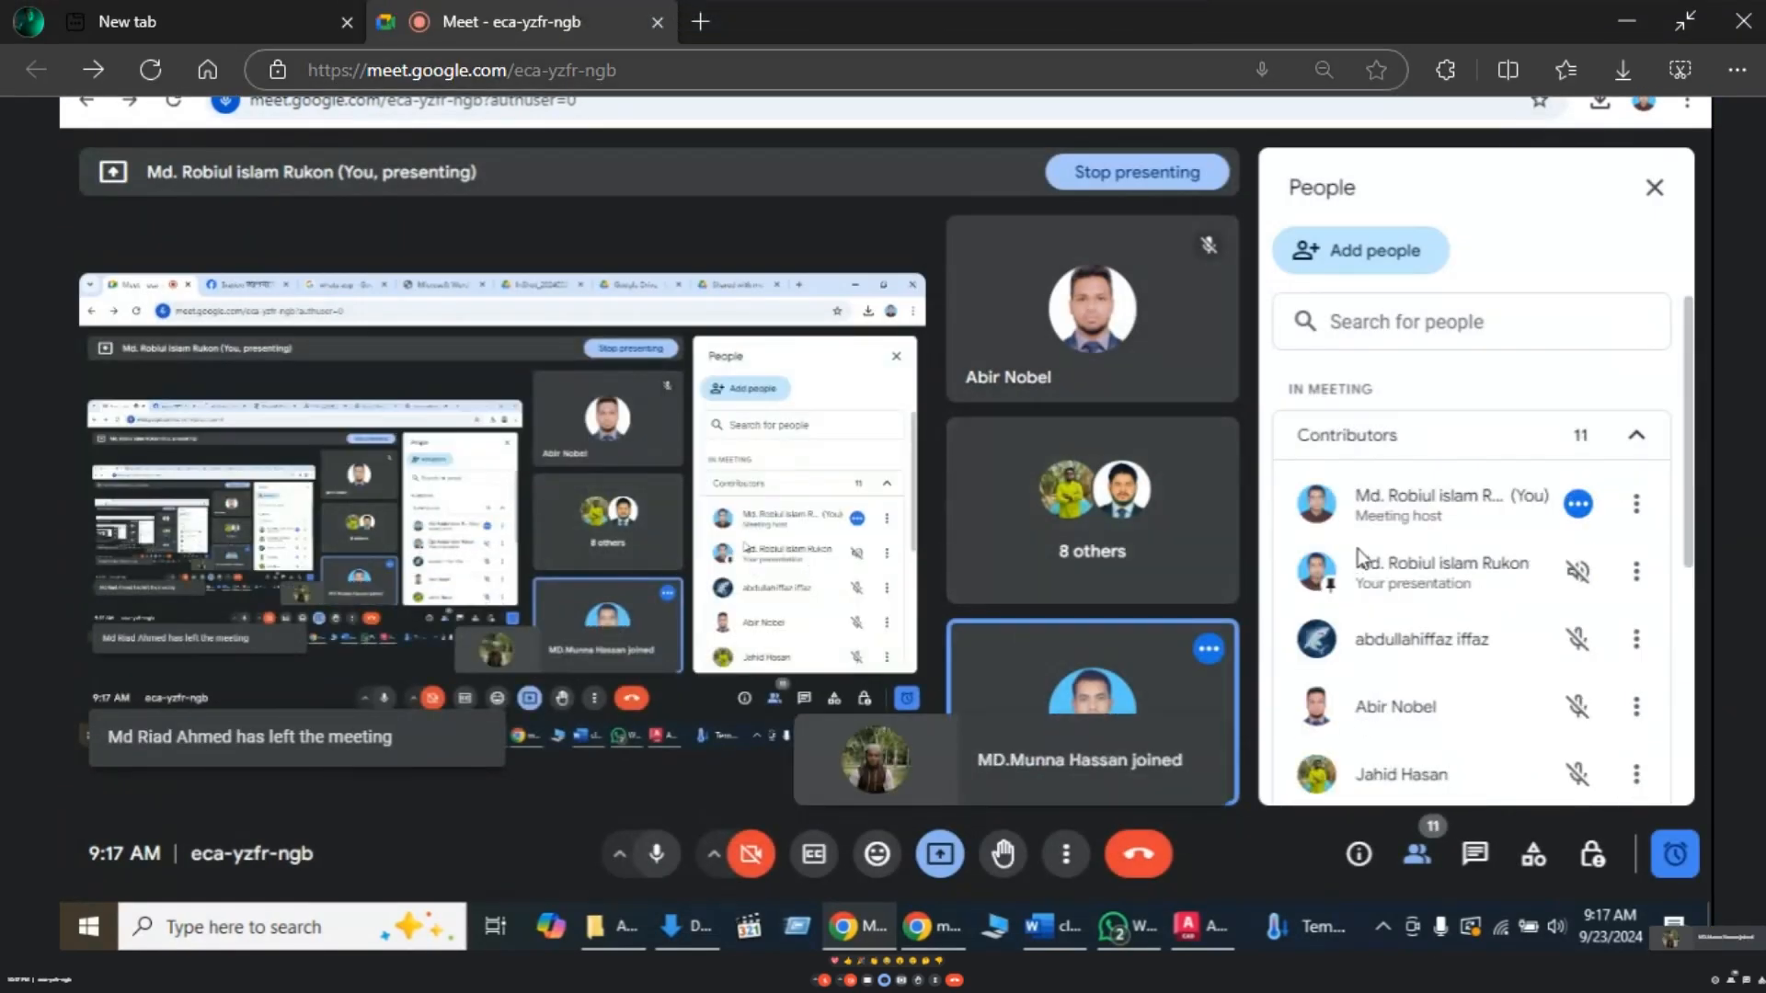
- Hide the meeting window and clear any running command, leaving the circle methods list unused
click(1575, 55)
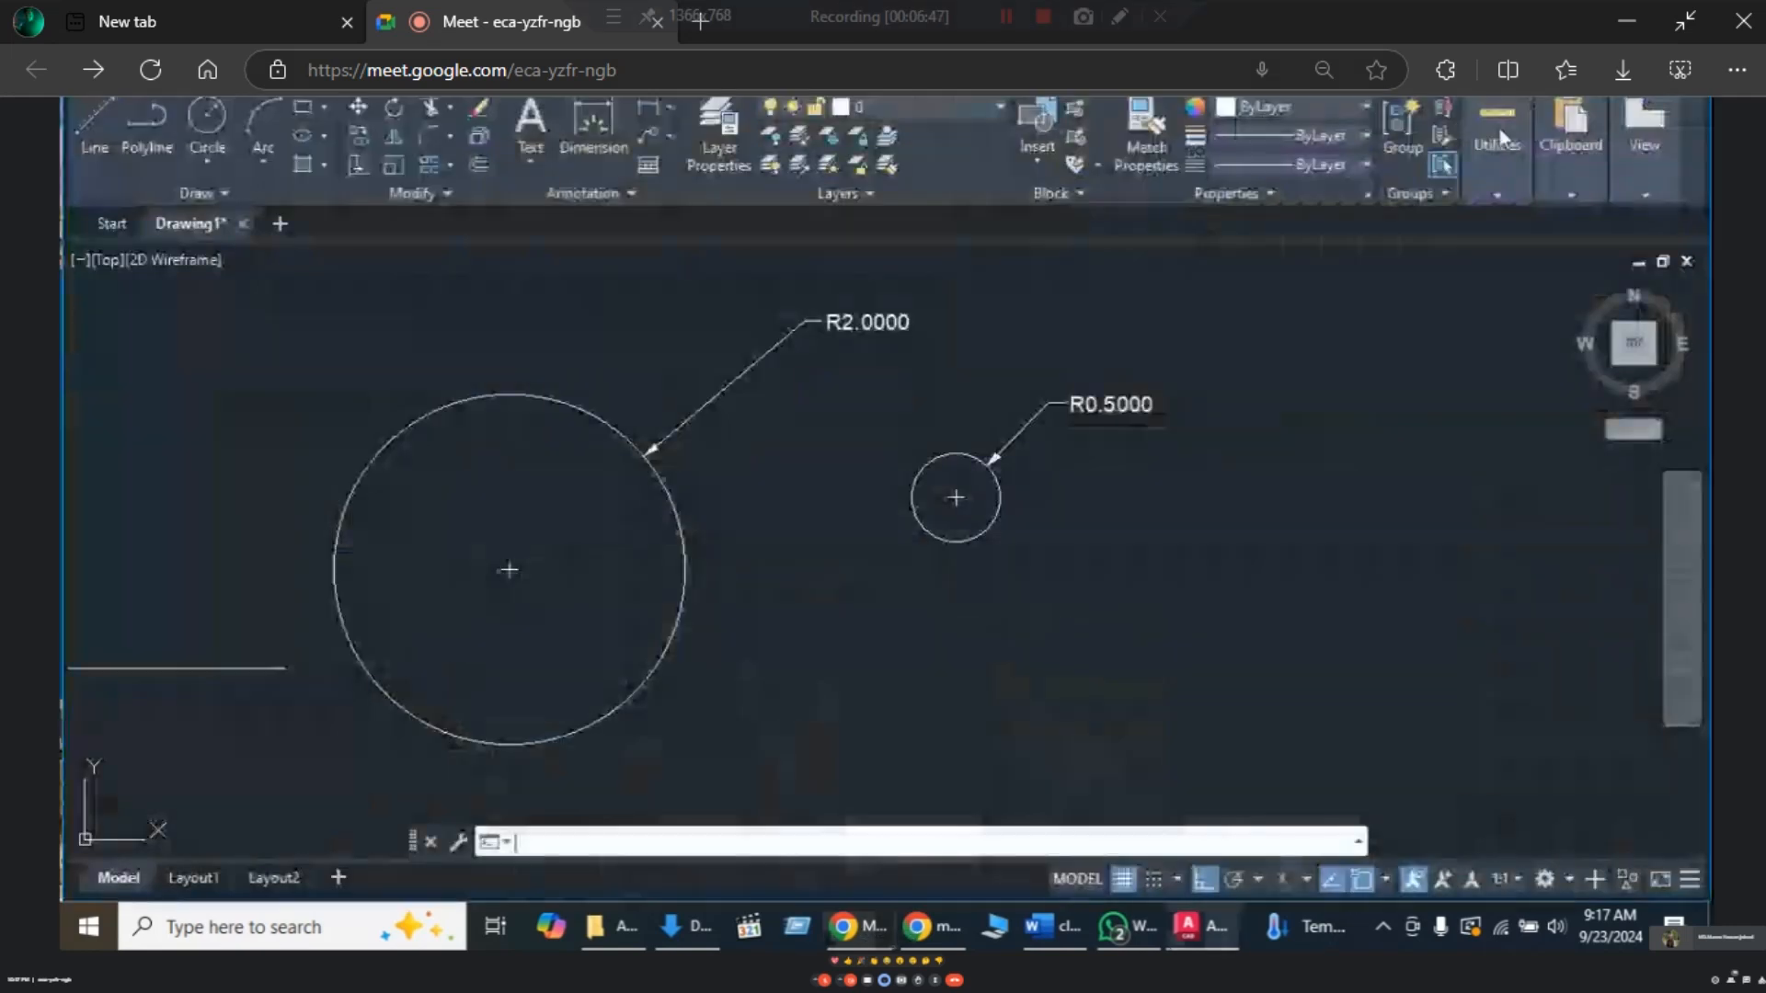
key(Escape)
key(Escape)
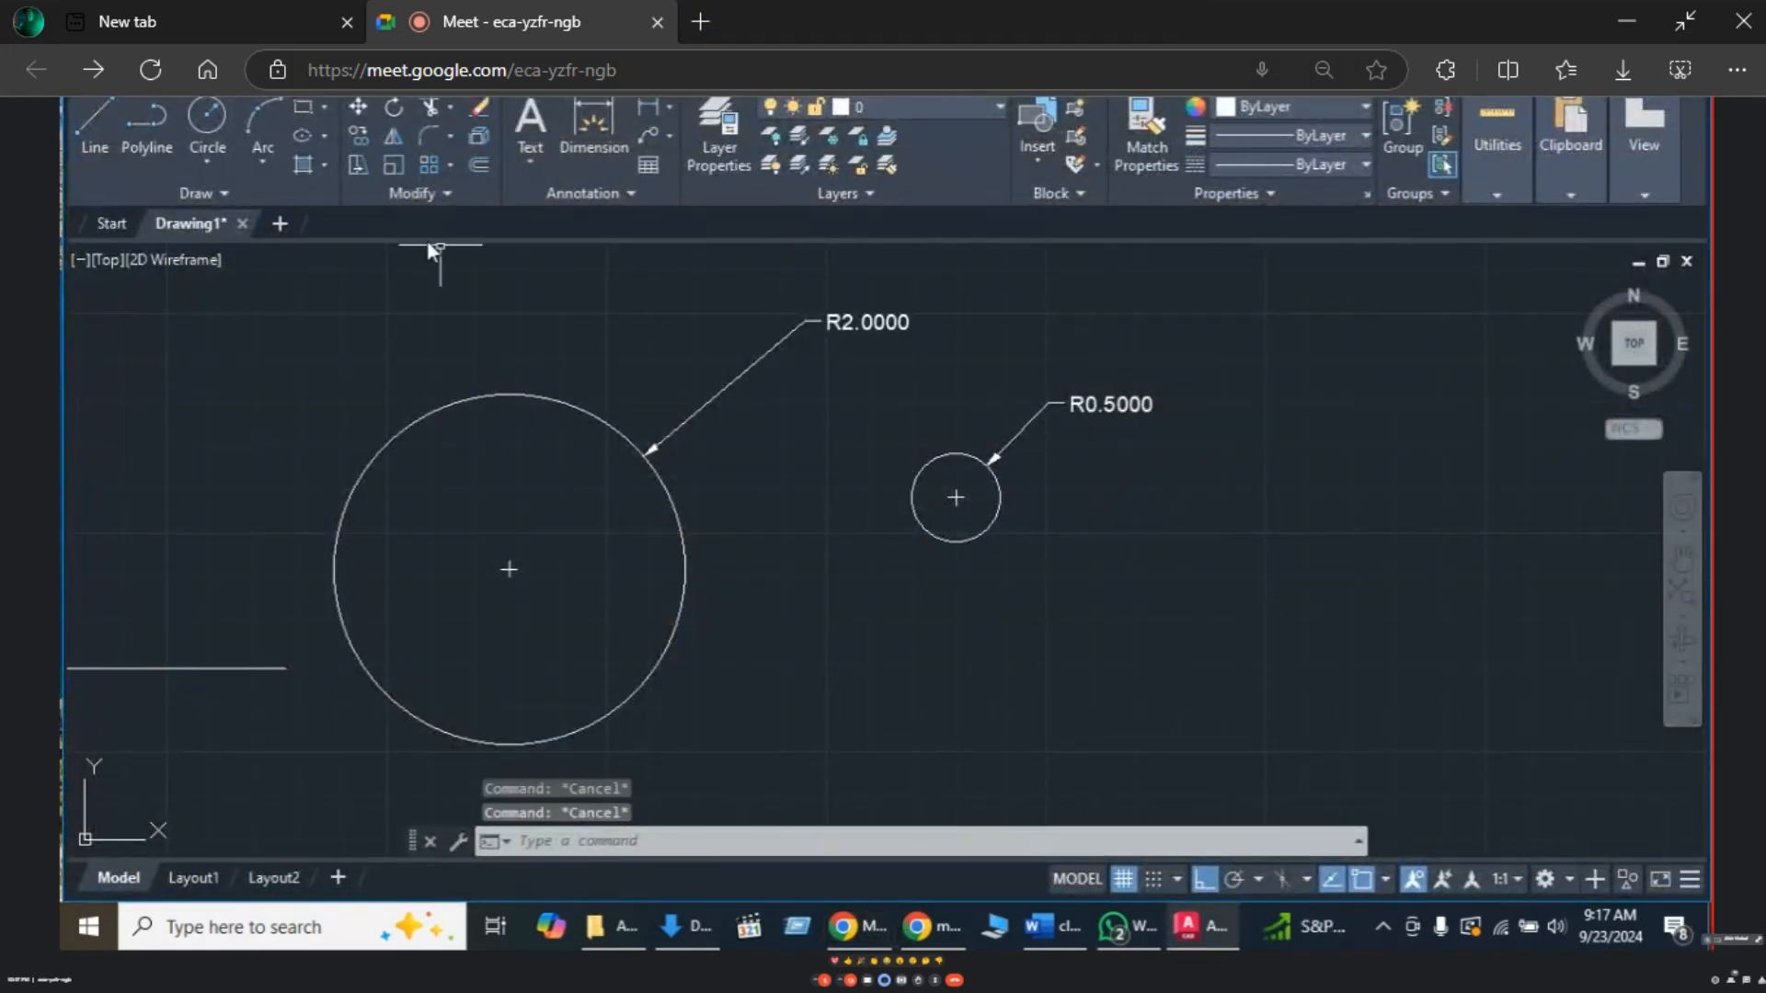
click(217, 158)
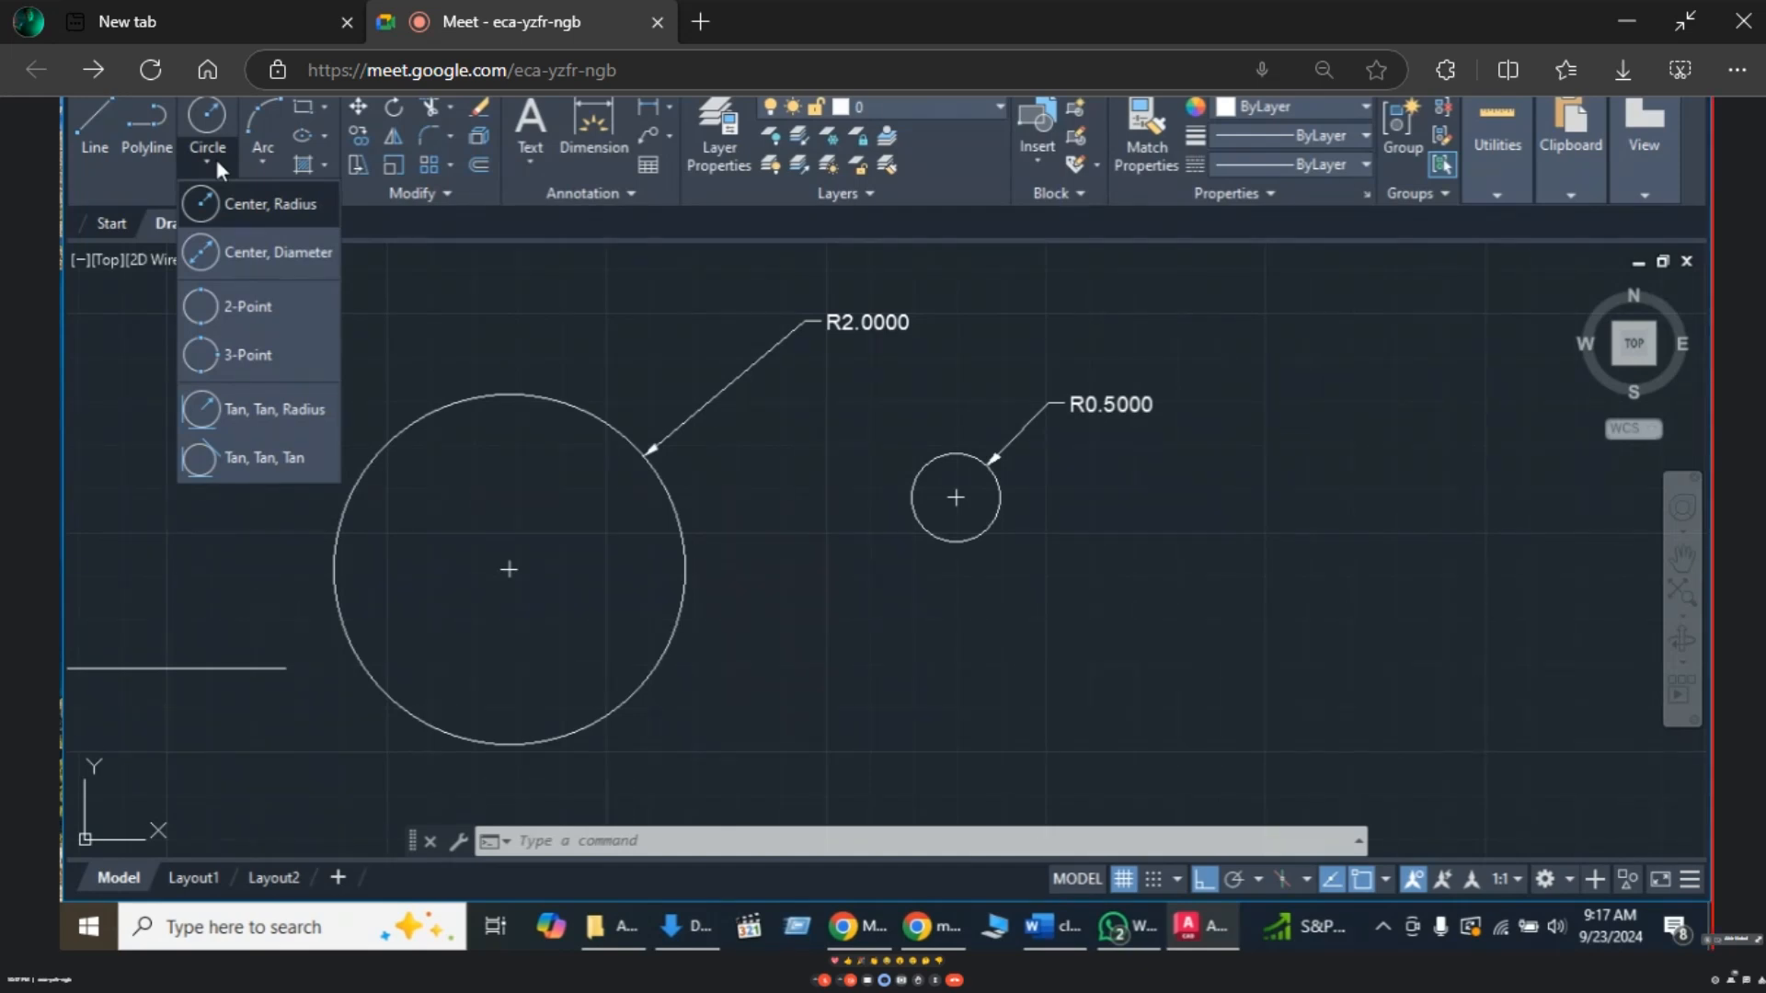
click(457, 348)
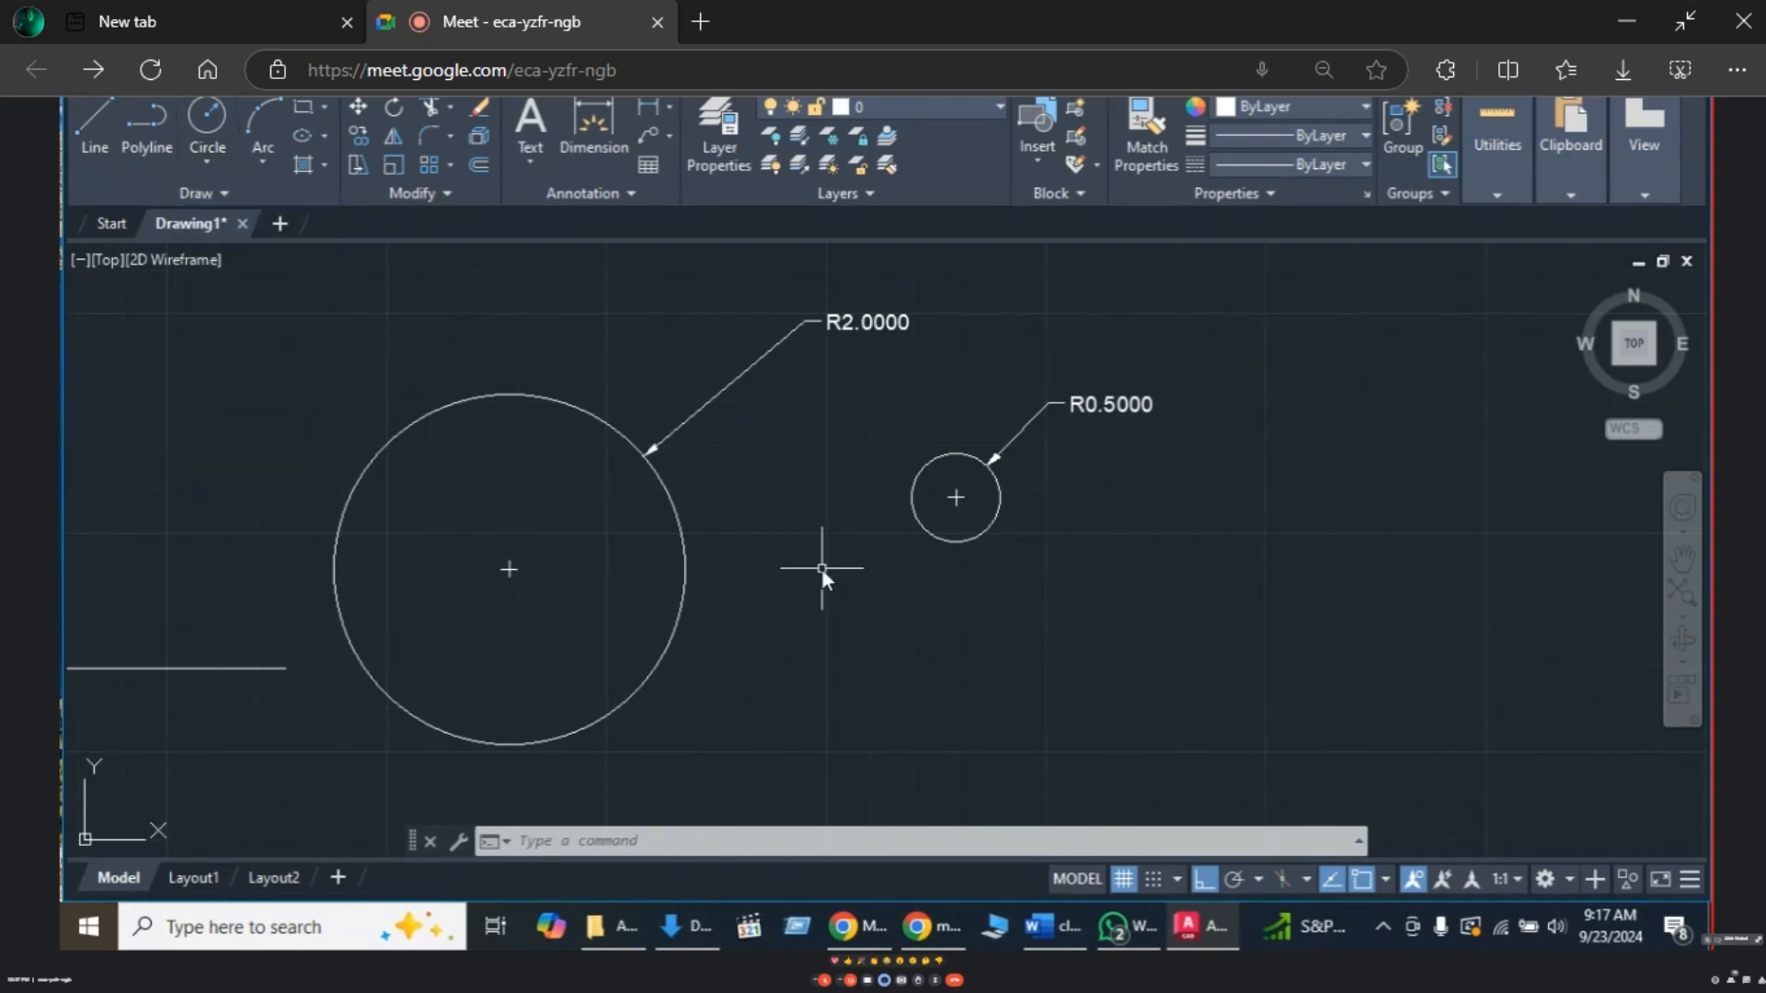
- Draw a circle through three picked points to the right of the R0.5000 circle
text(c)
key(Return)
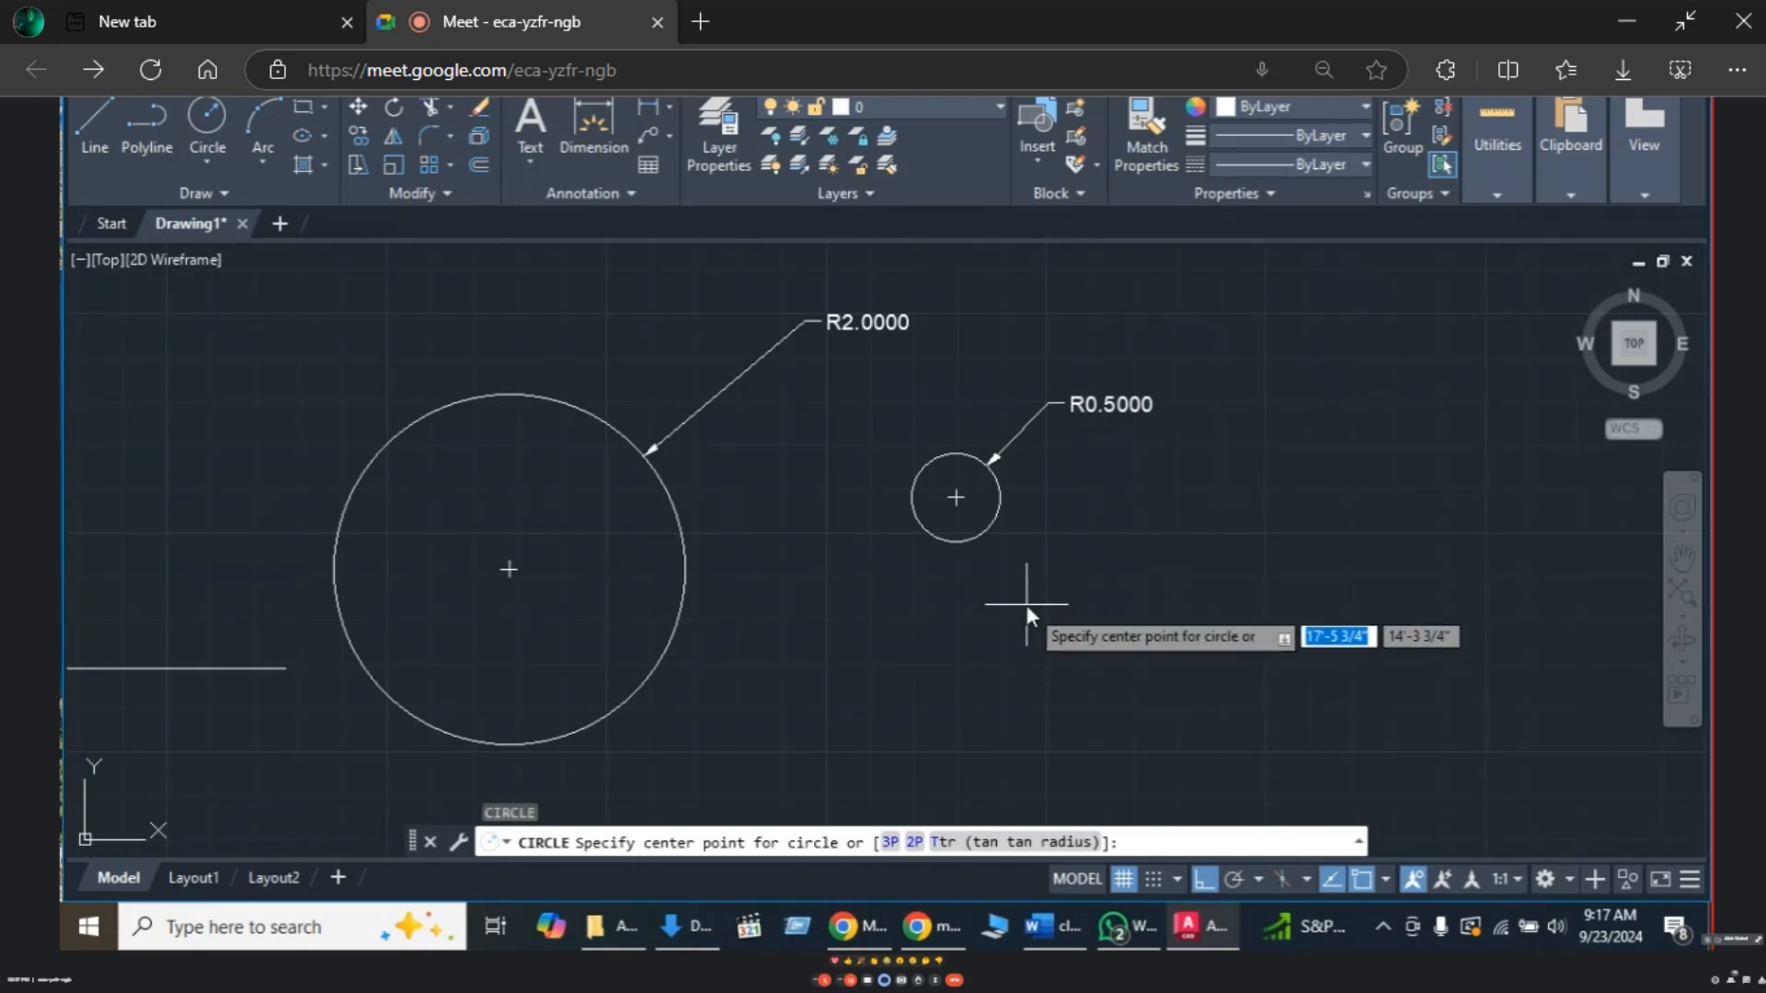
text(3)
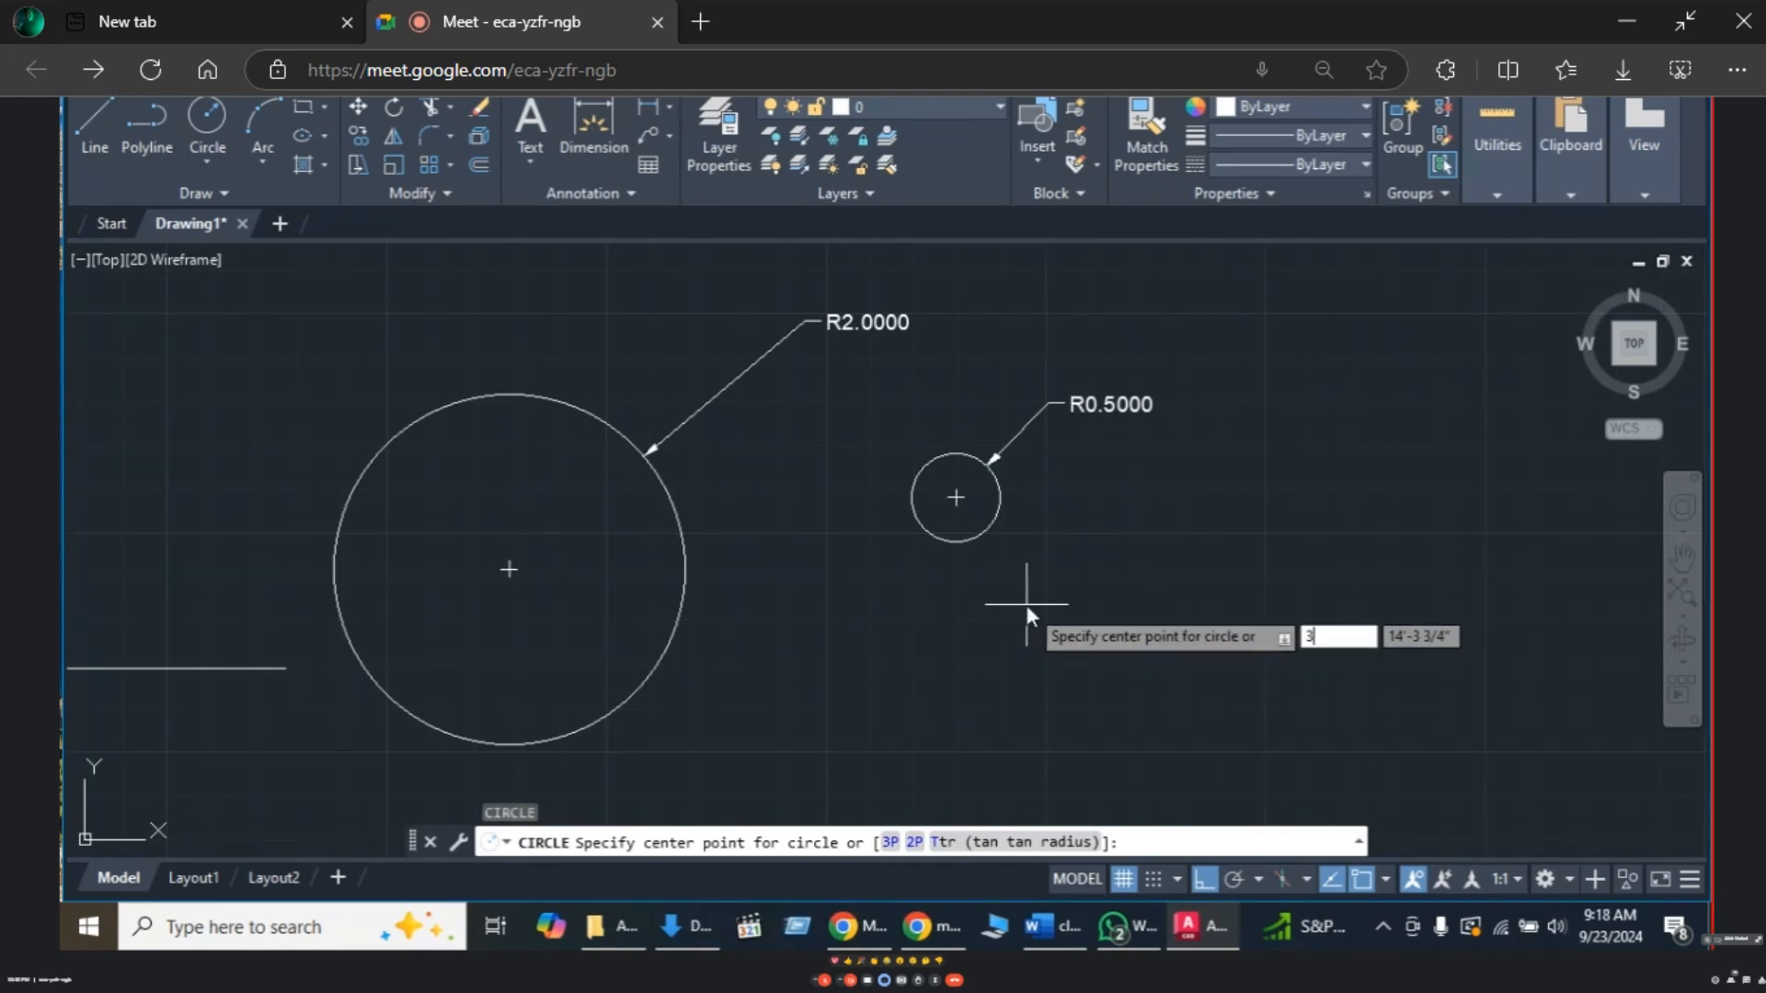
text(p)
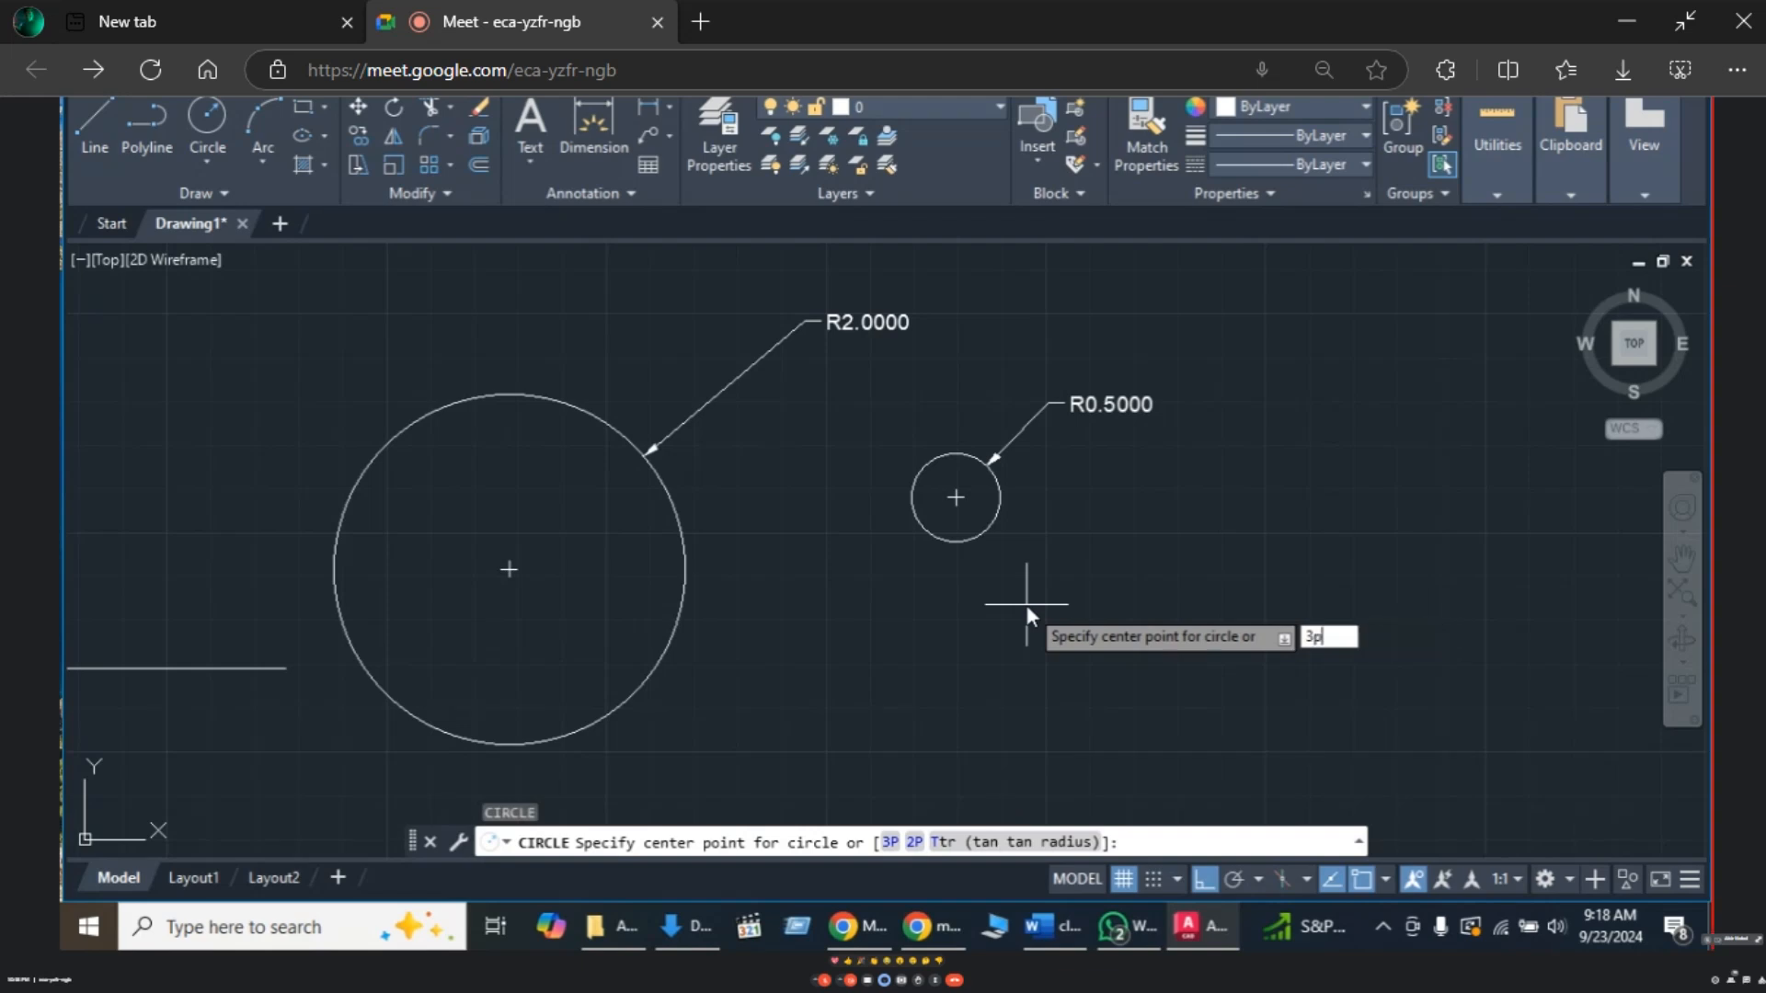
key(Return)
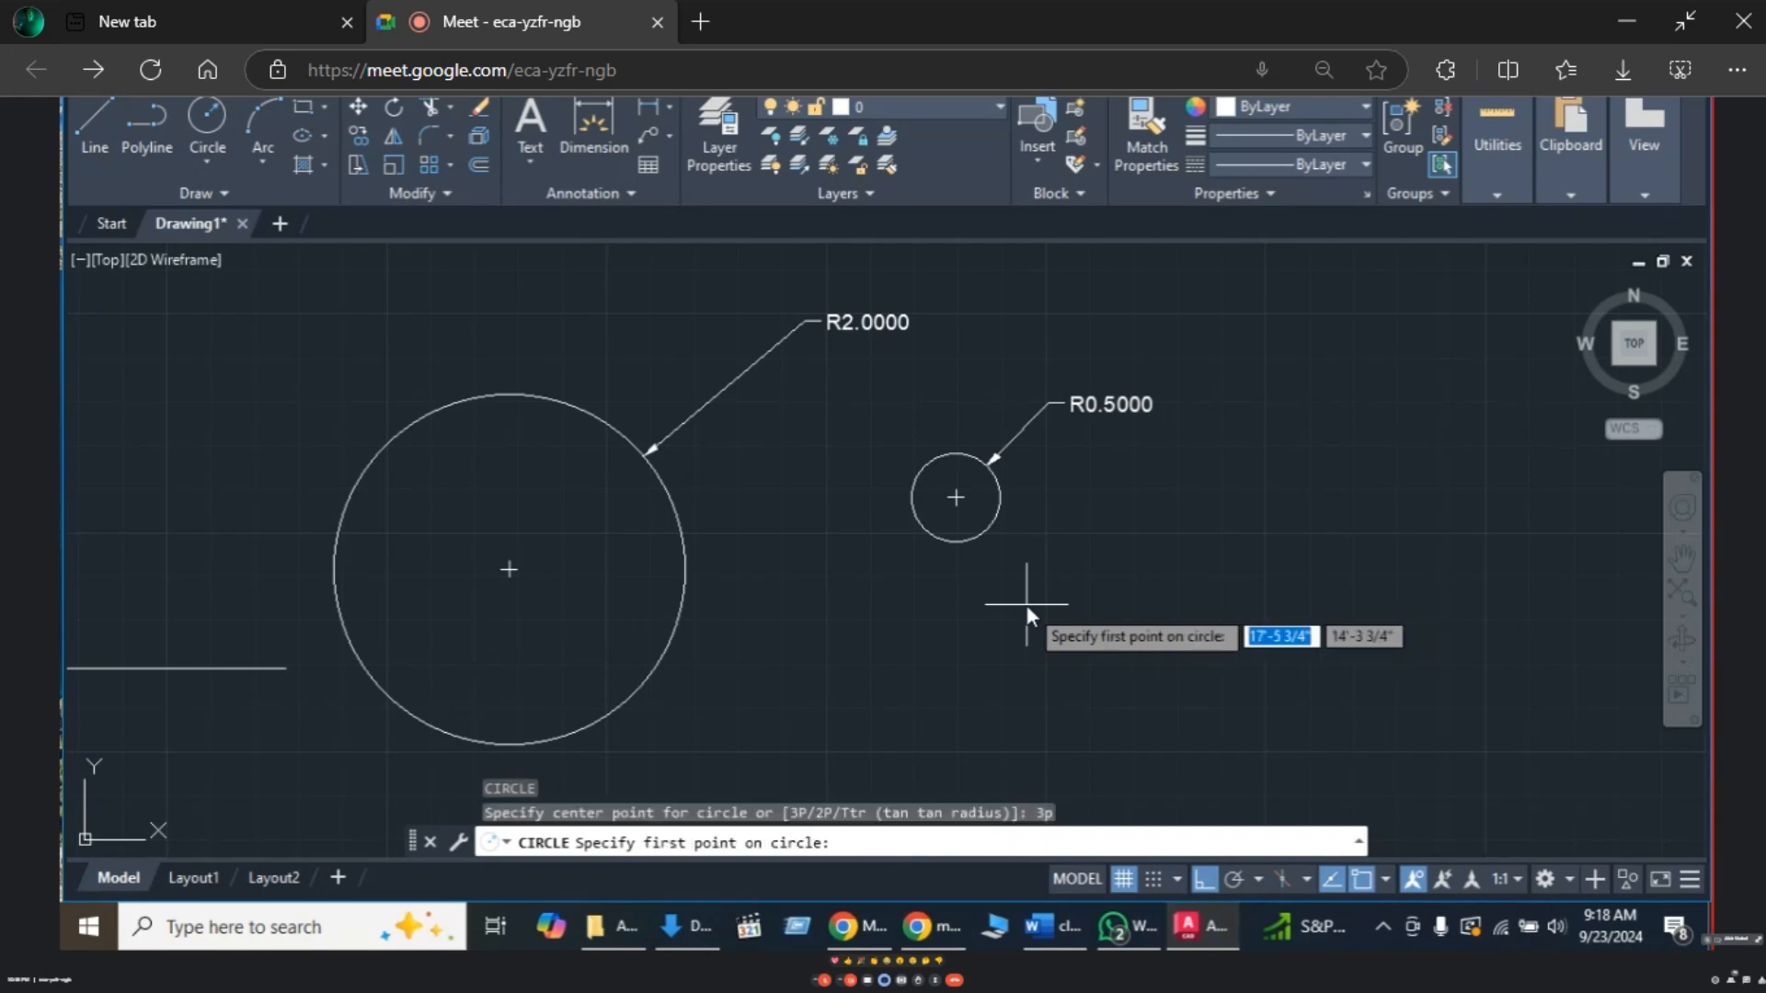
click(1133, 513)
click(1143, 661)
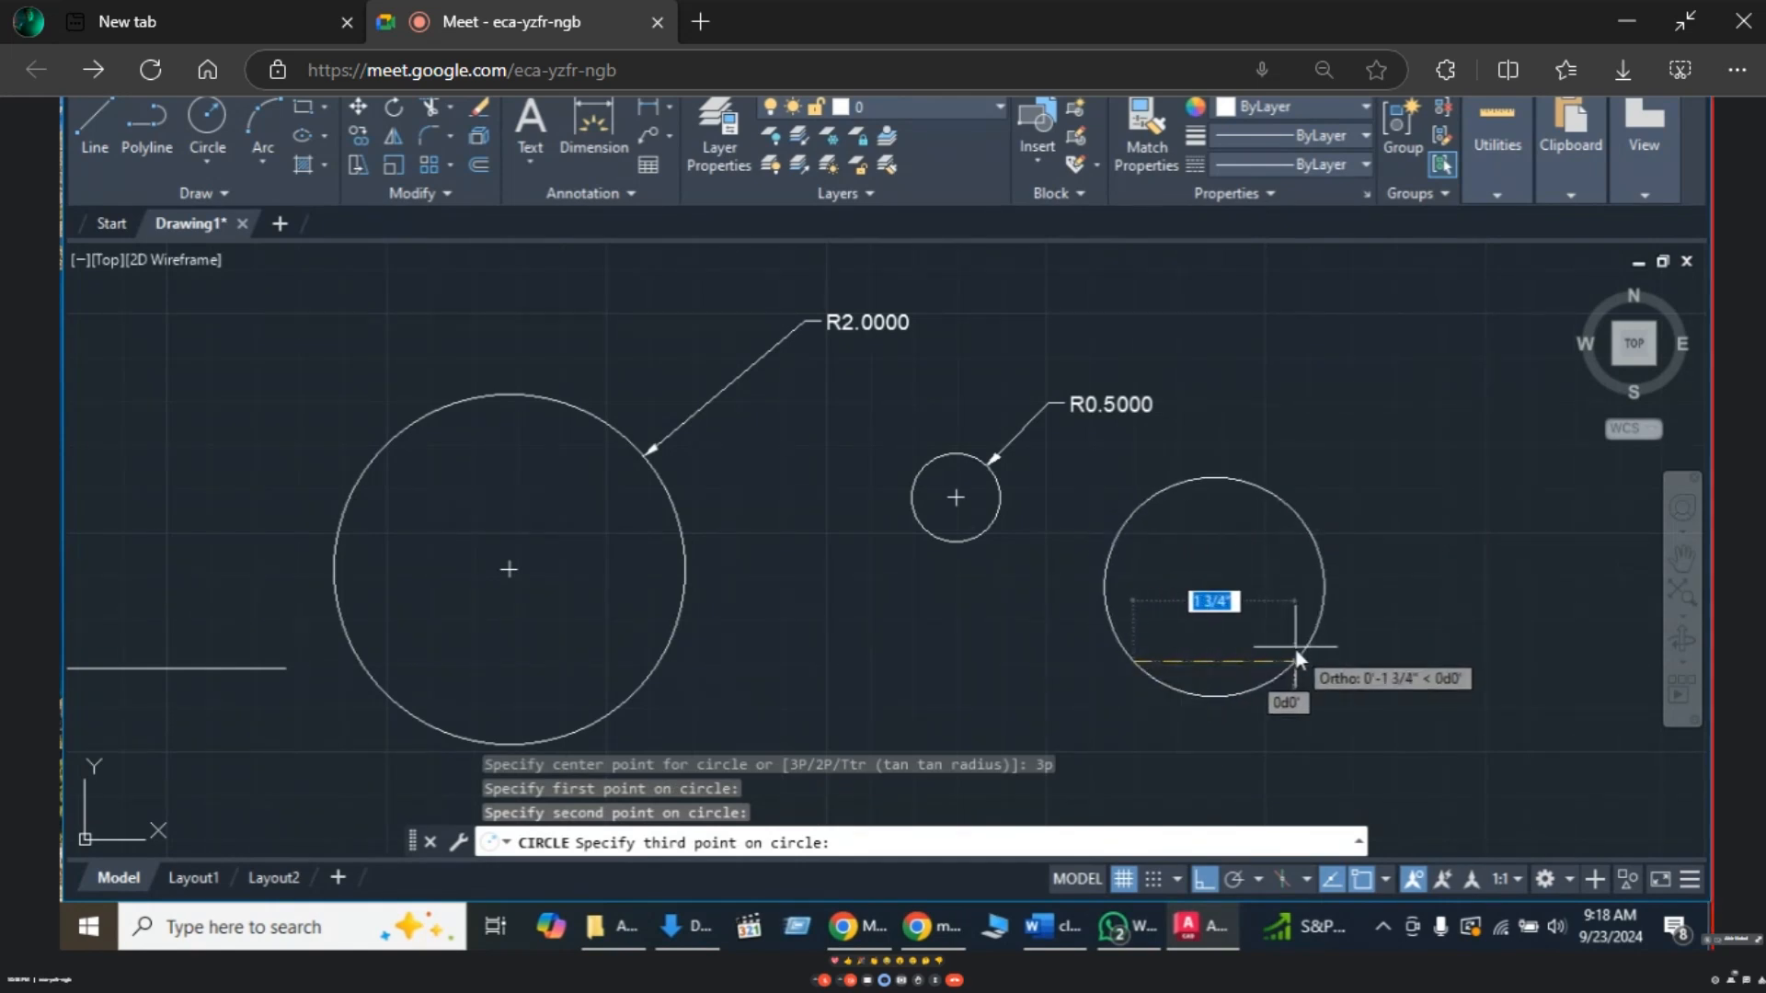
click(1328, 662)
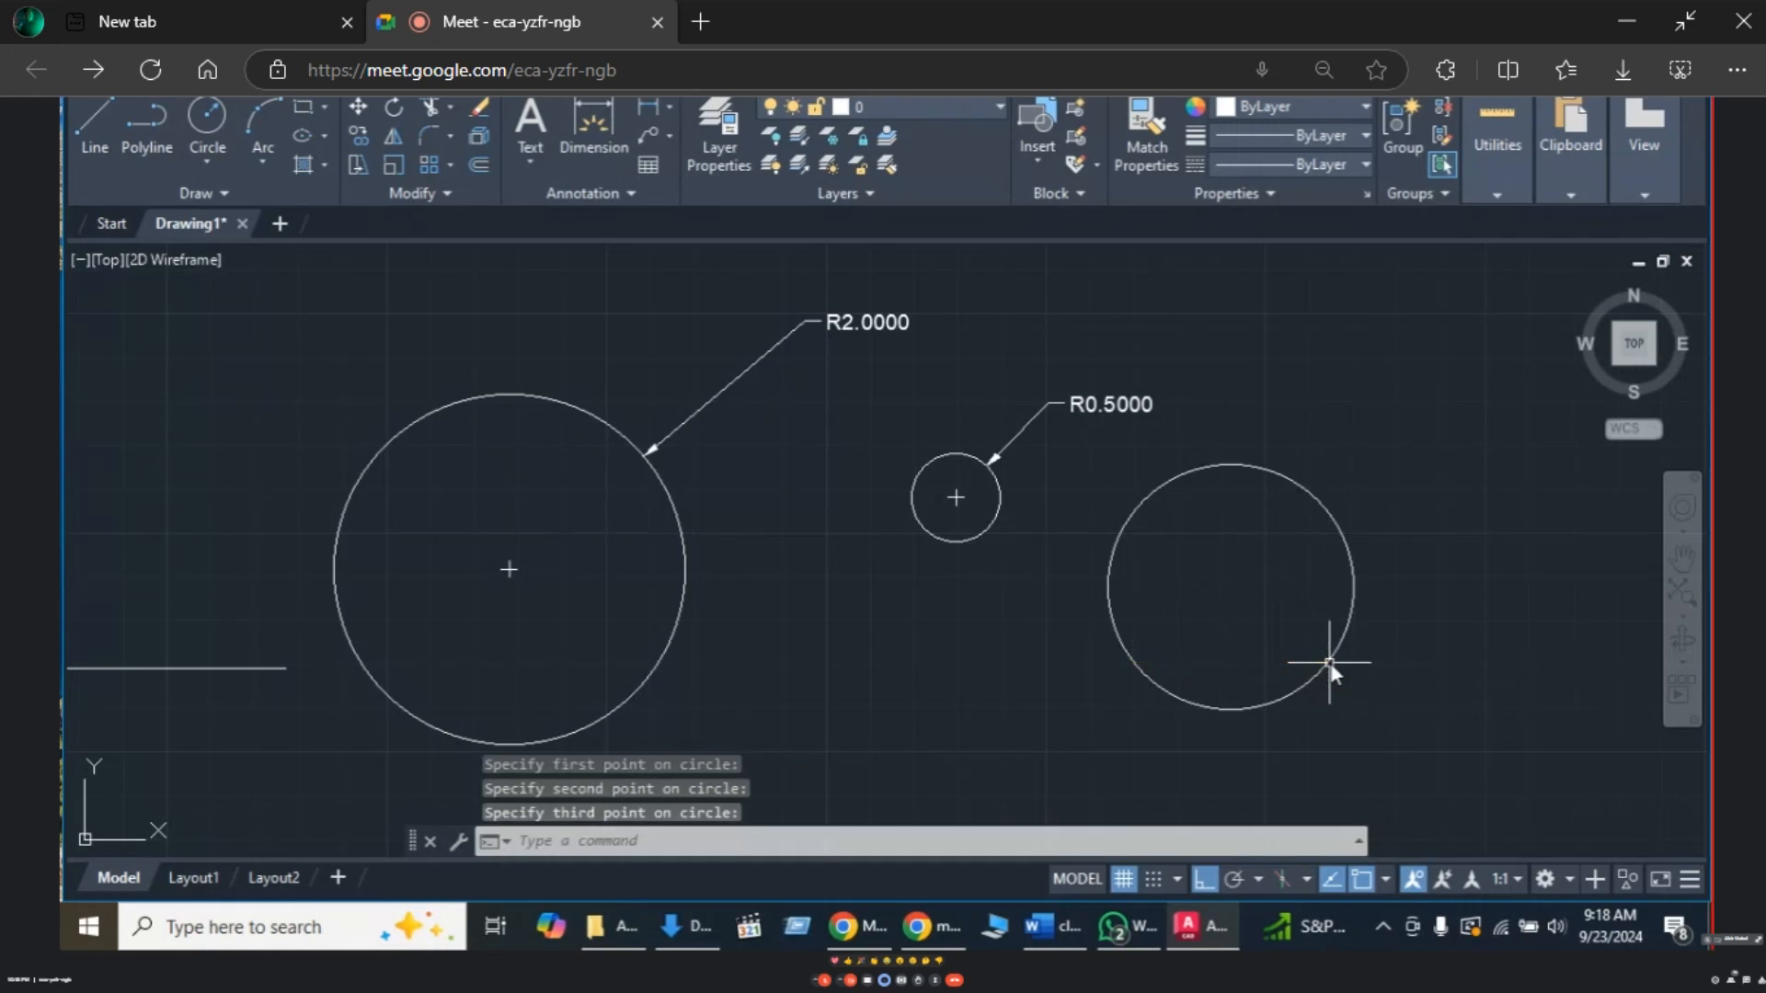
mouse_move(1365, 556)
middle_down()
mouse_move(1277, 593)
mouse_move(1250, 527)
middle_up()
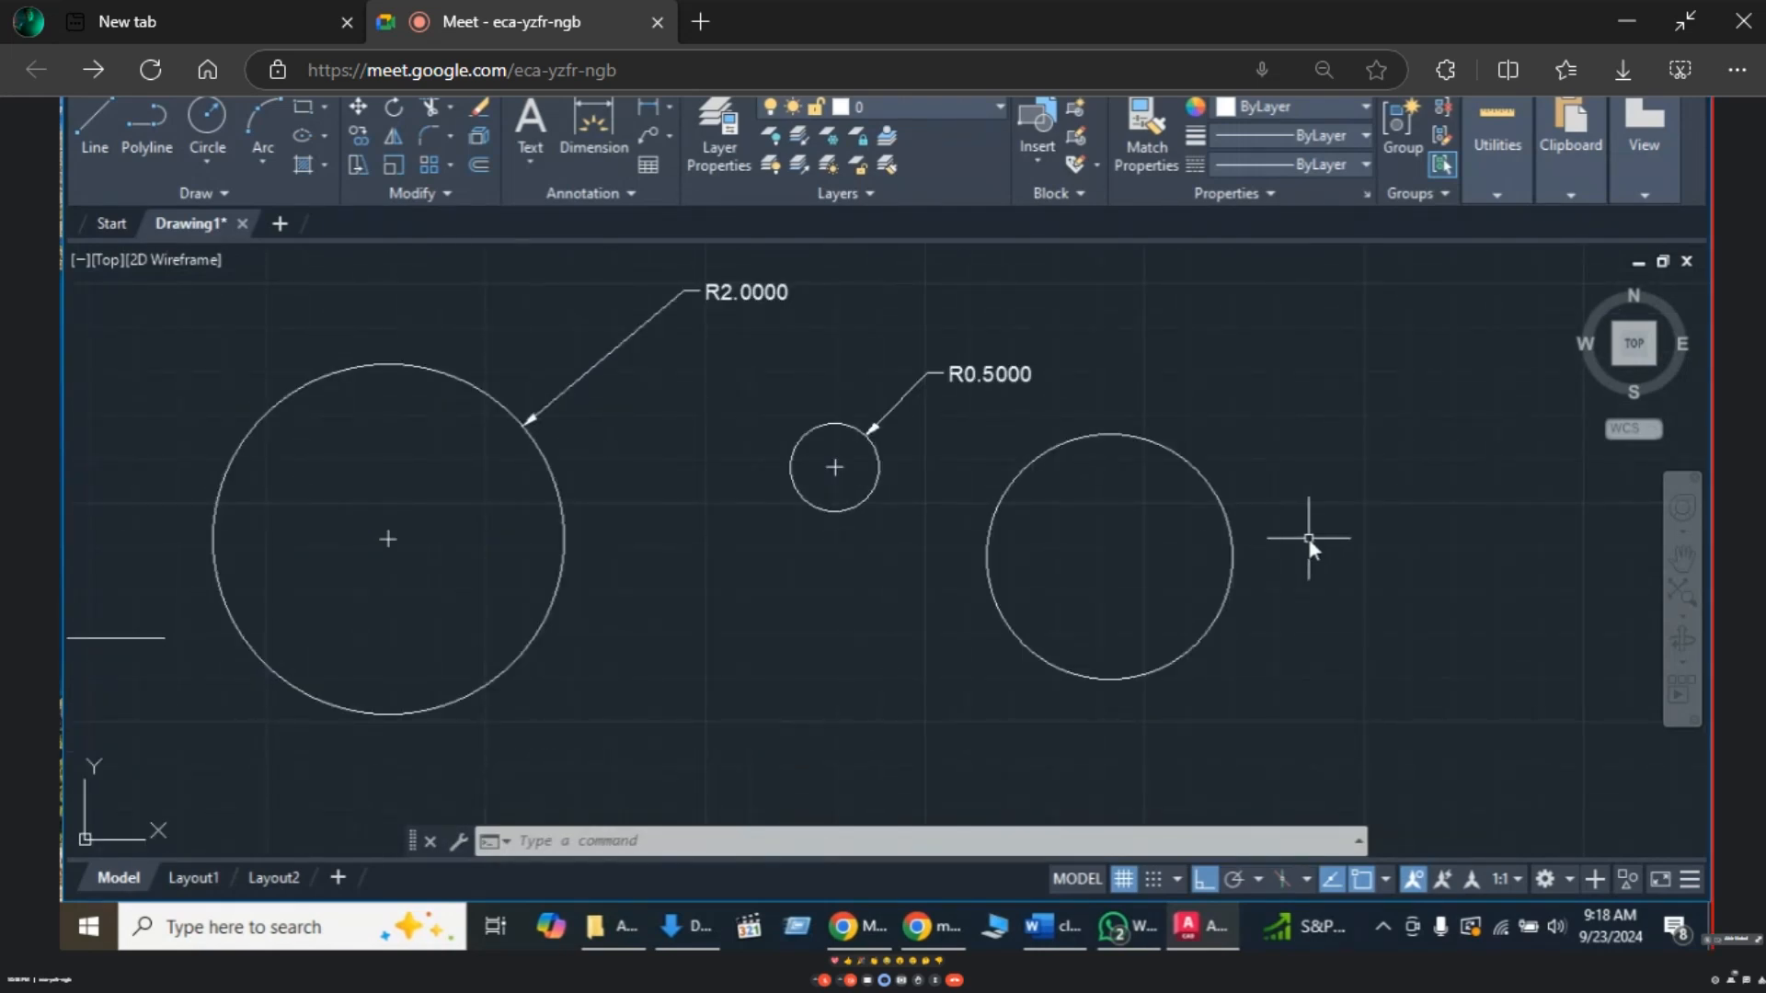
- Draw a small three-point circle whose second and third points are each entered as 1
text(c)
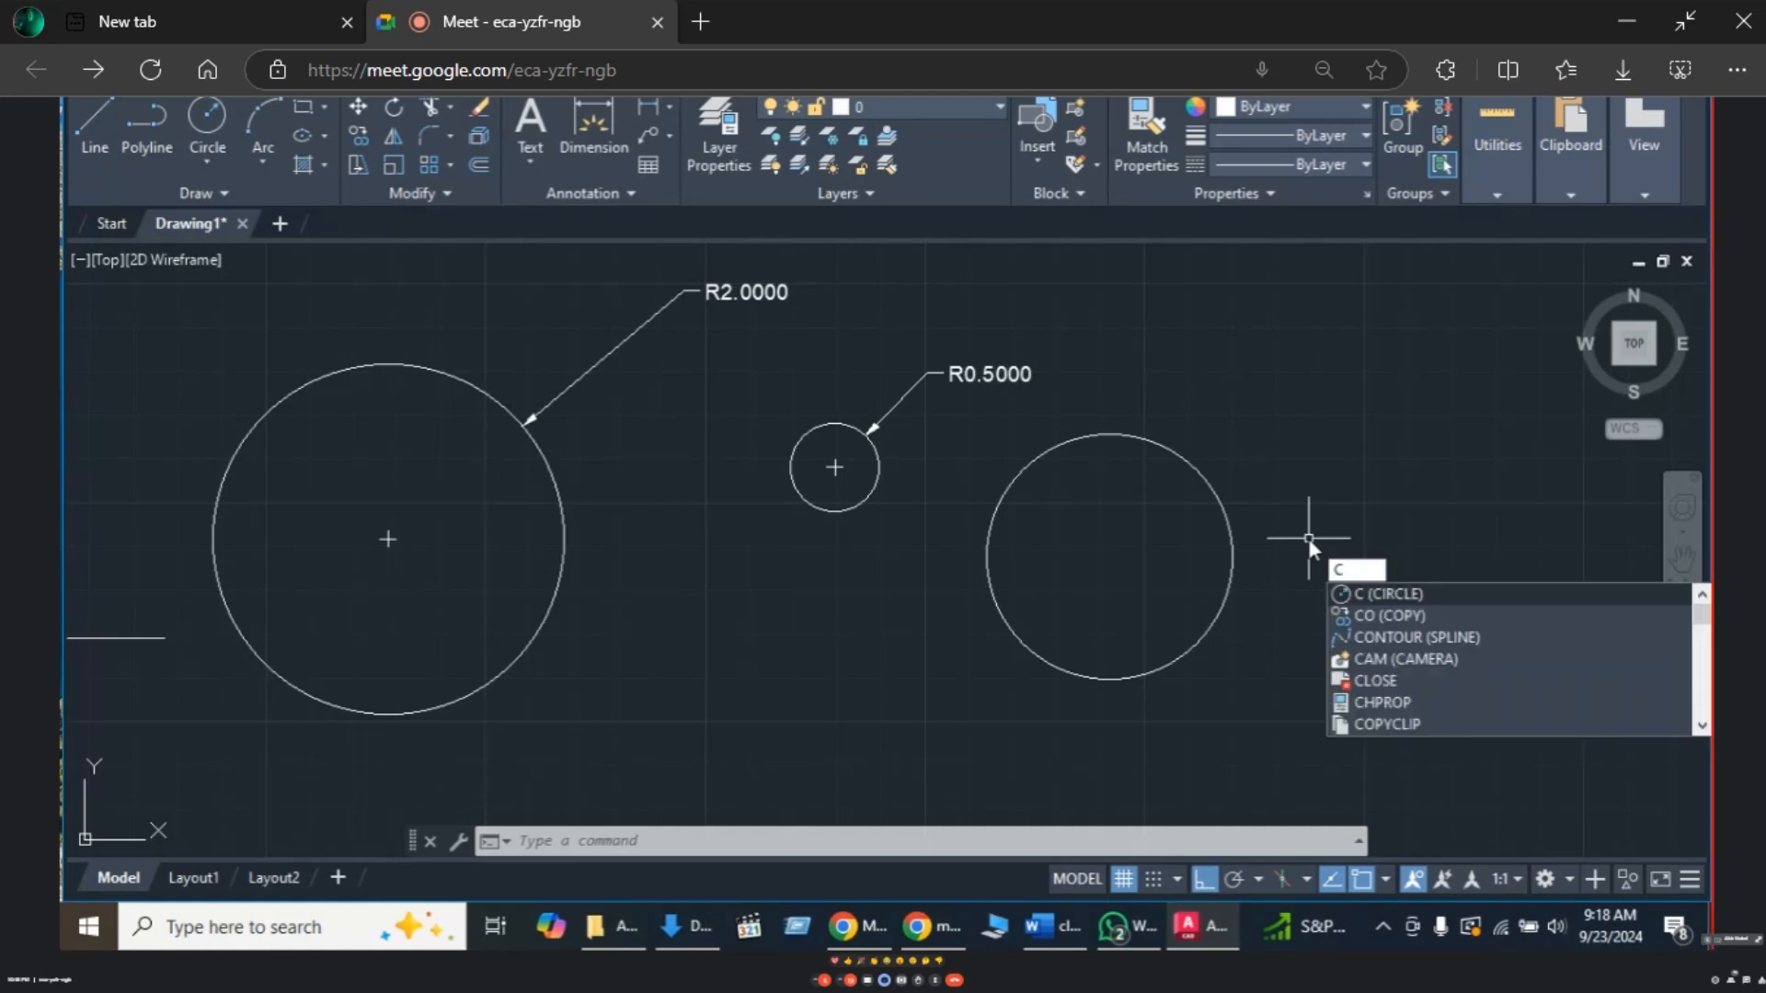
key(Return)
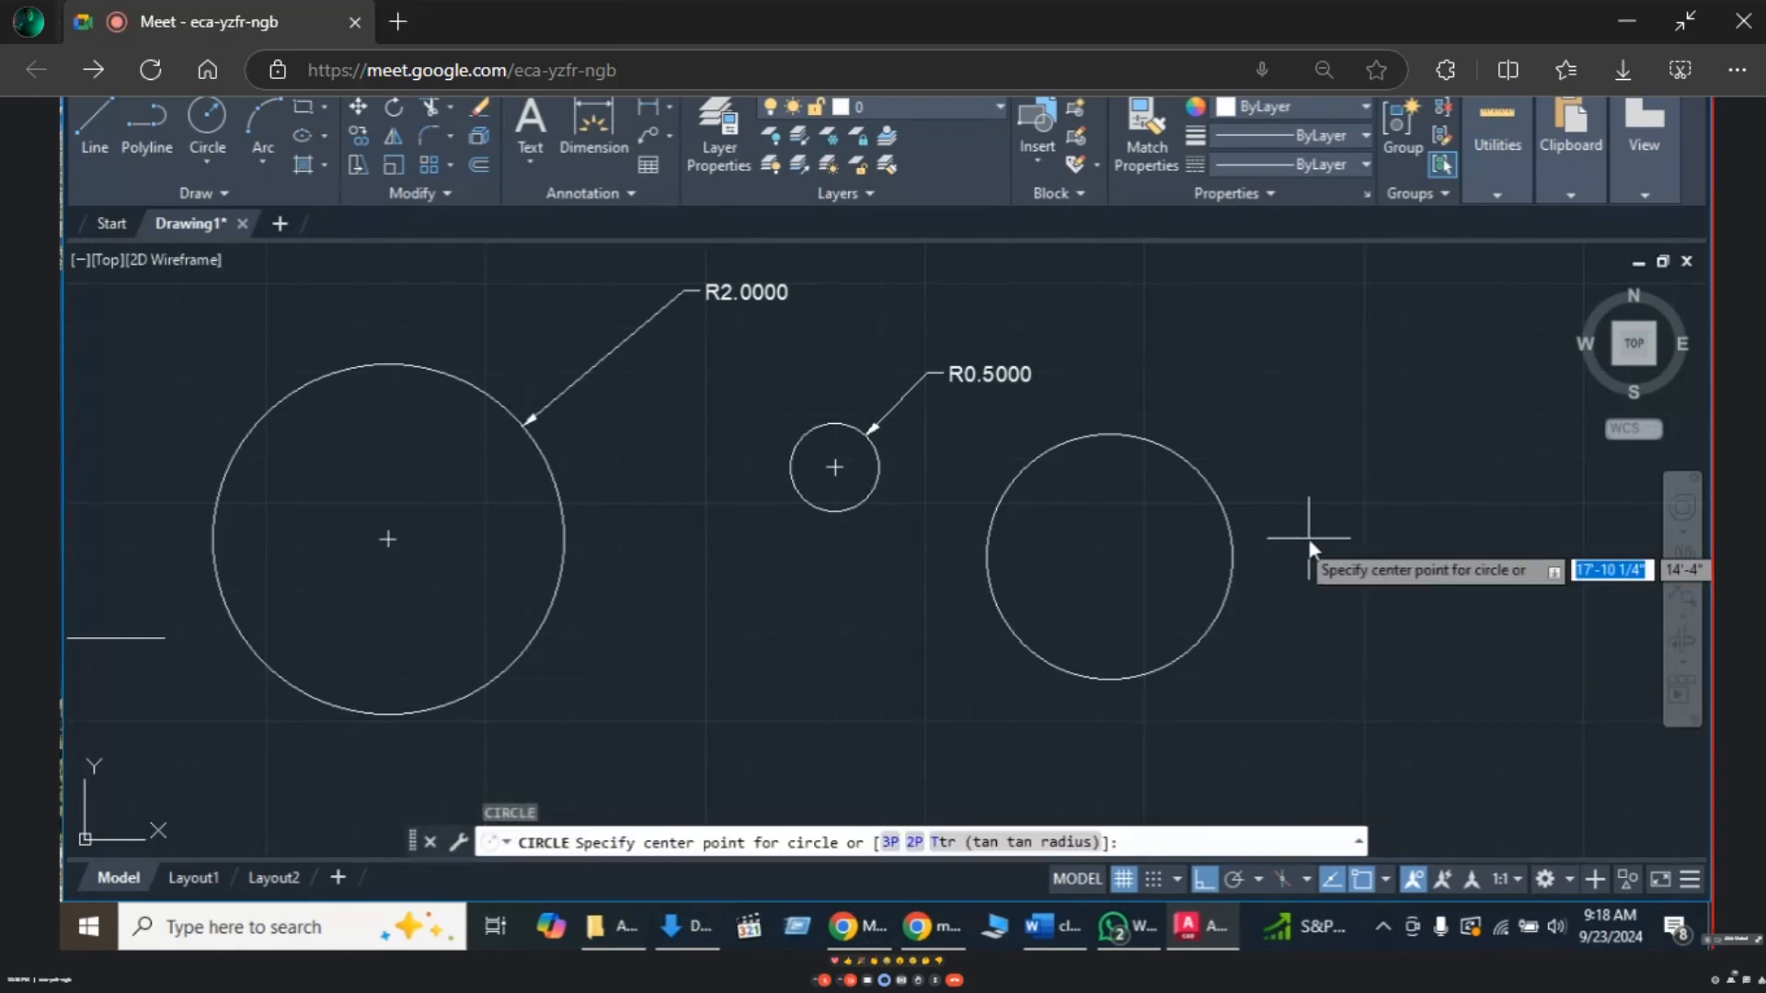
text(3)
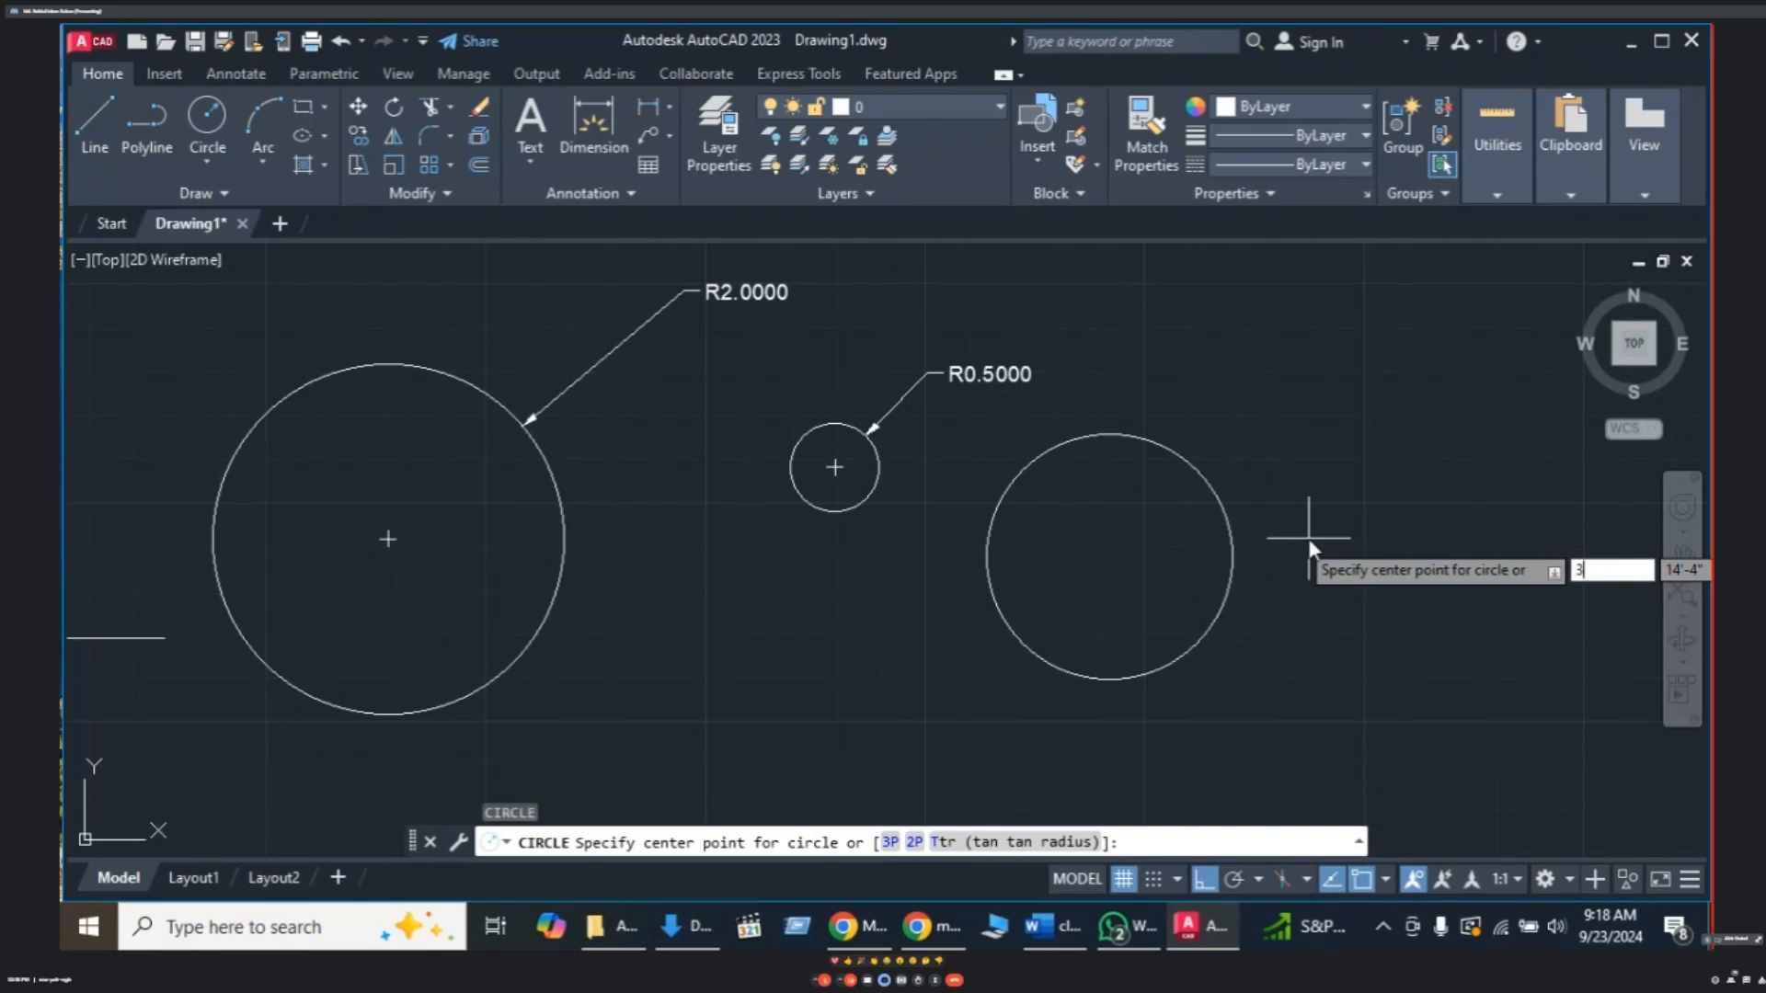
text(p)
key(Return)
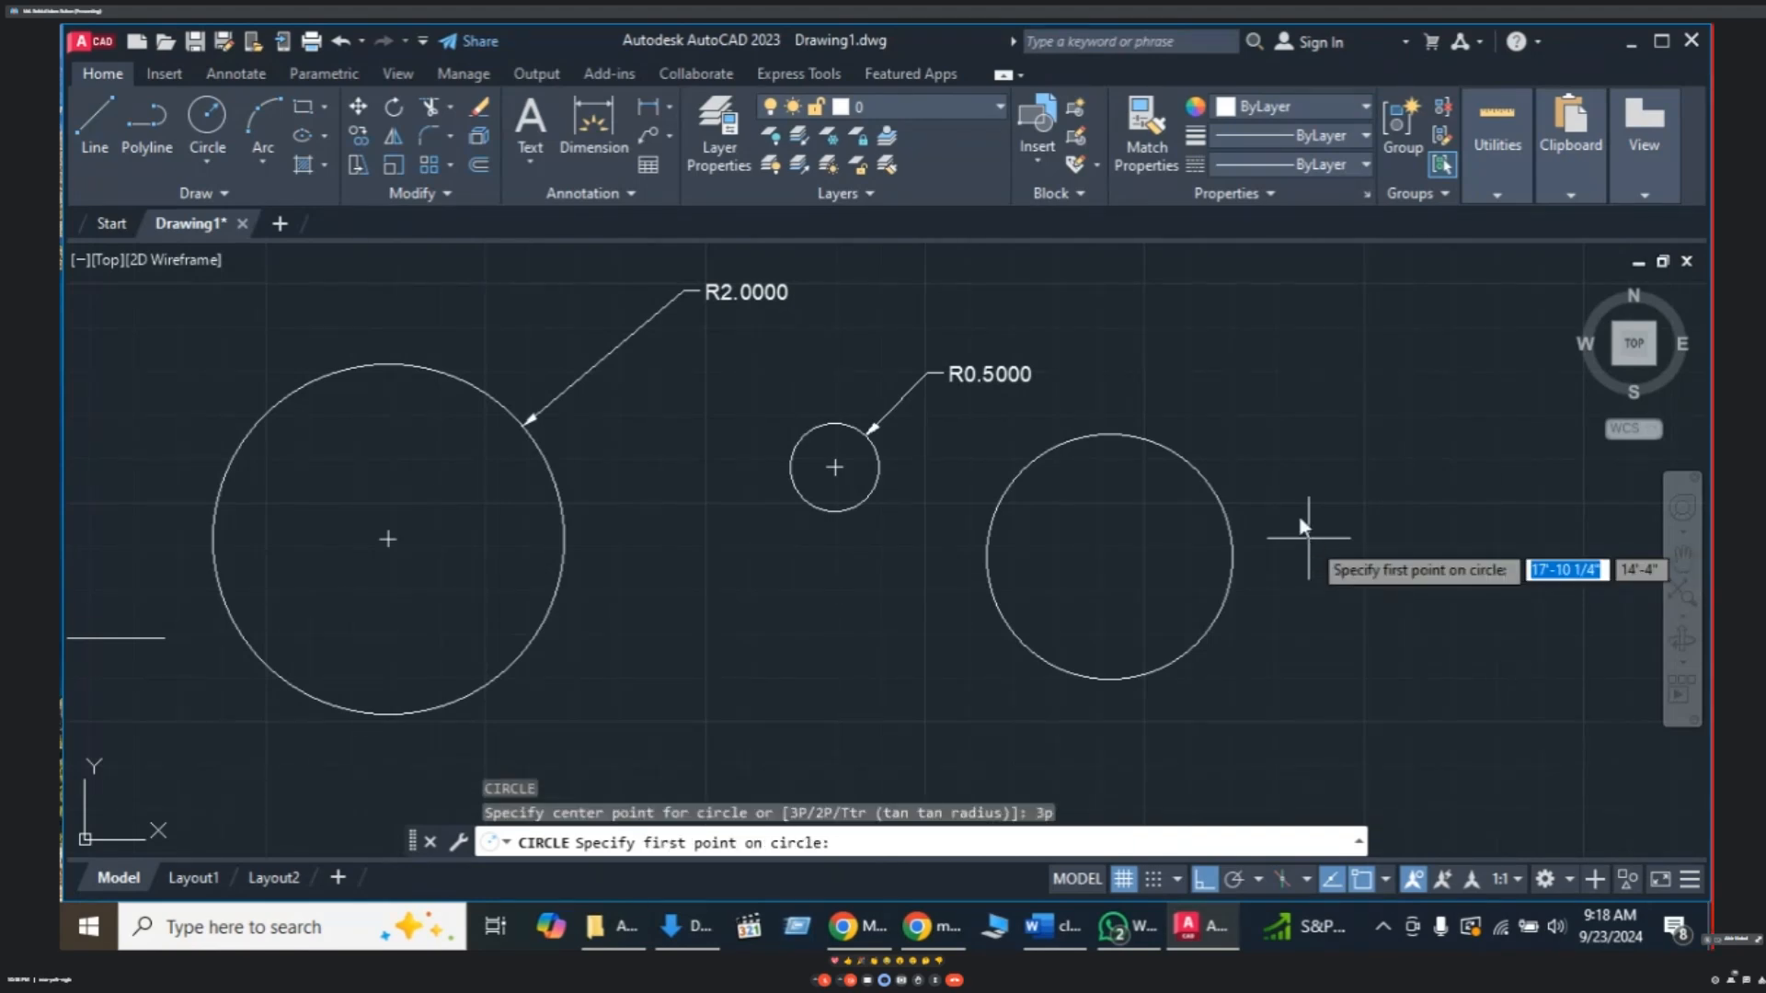
middle_drag(1267, 420, 1067, 493)
click(1115, 397)
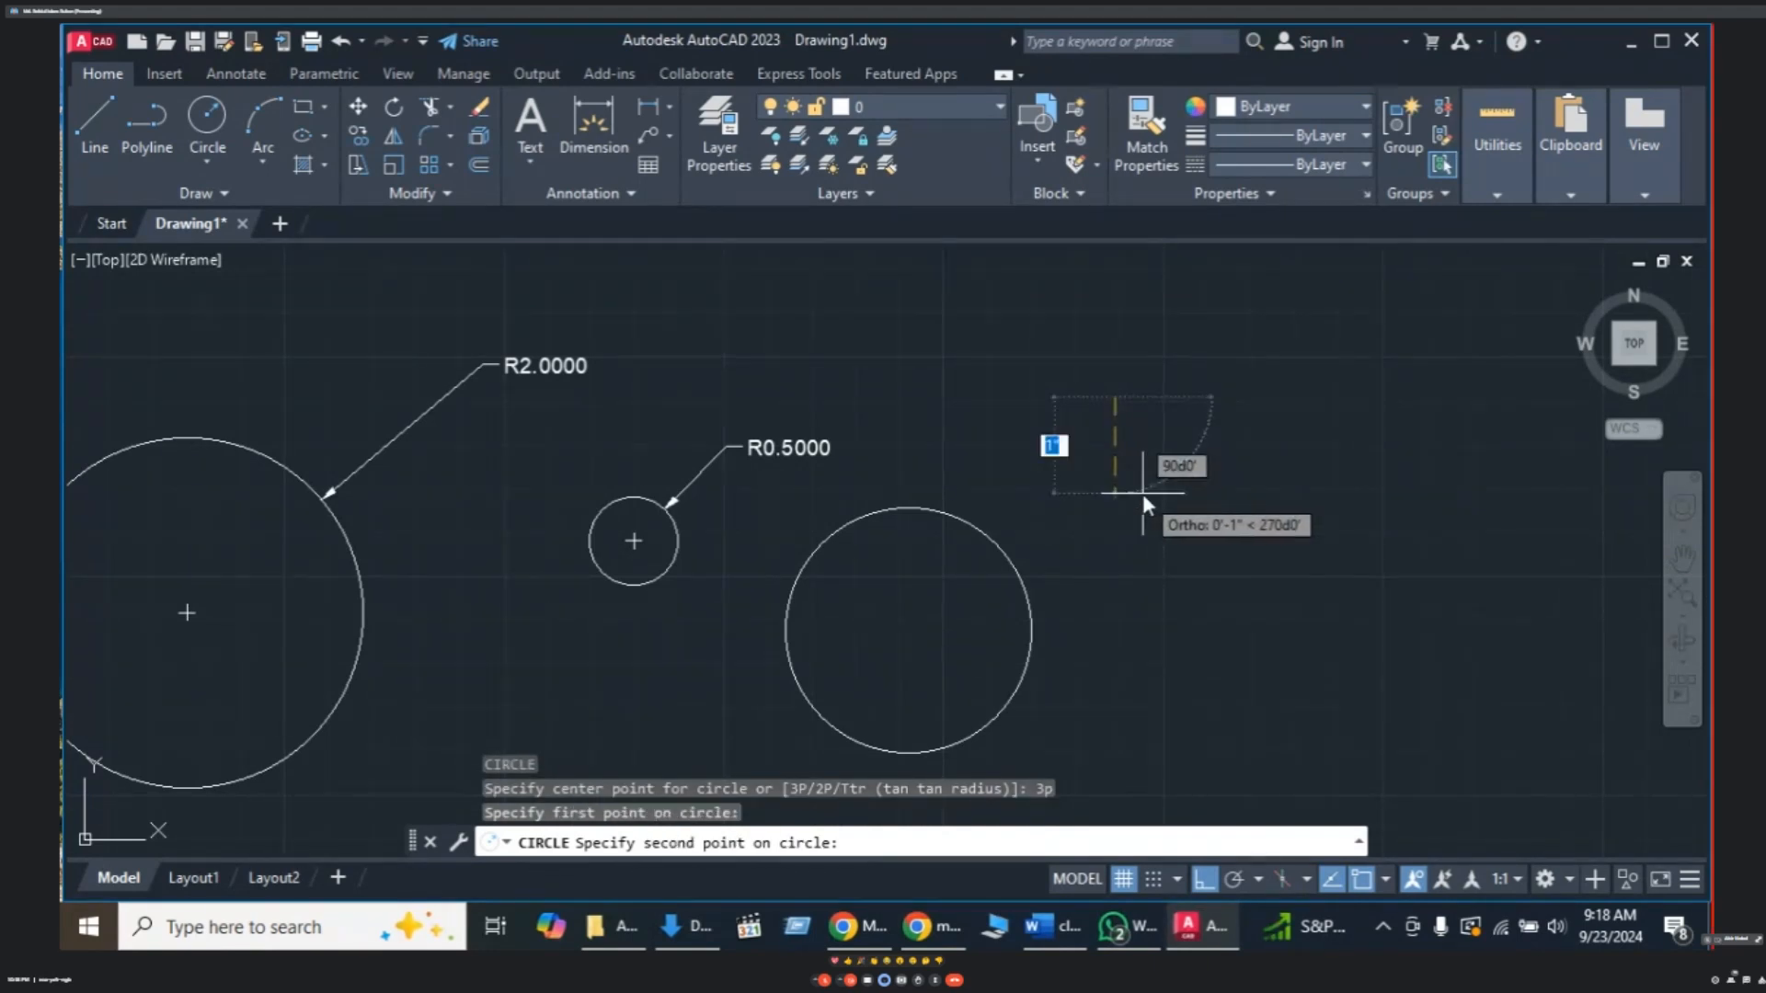
text(1)
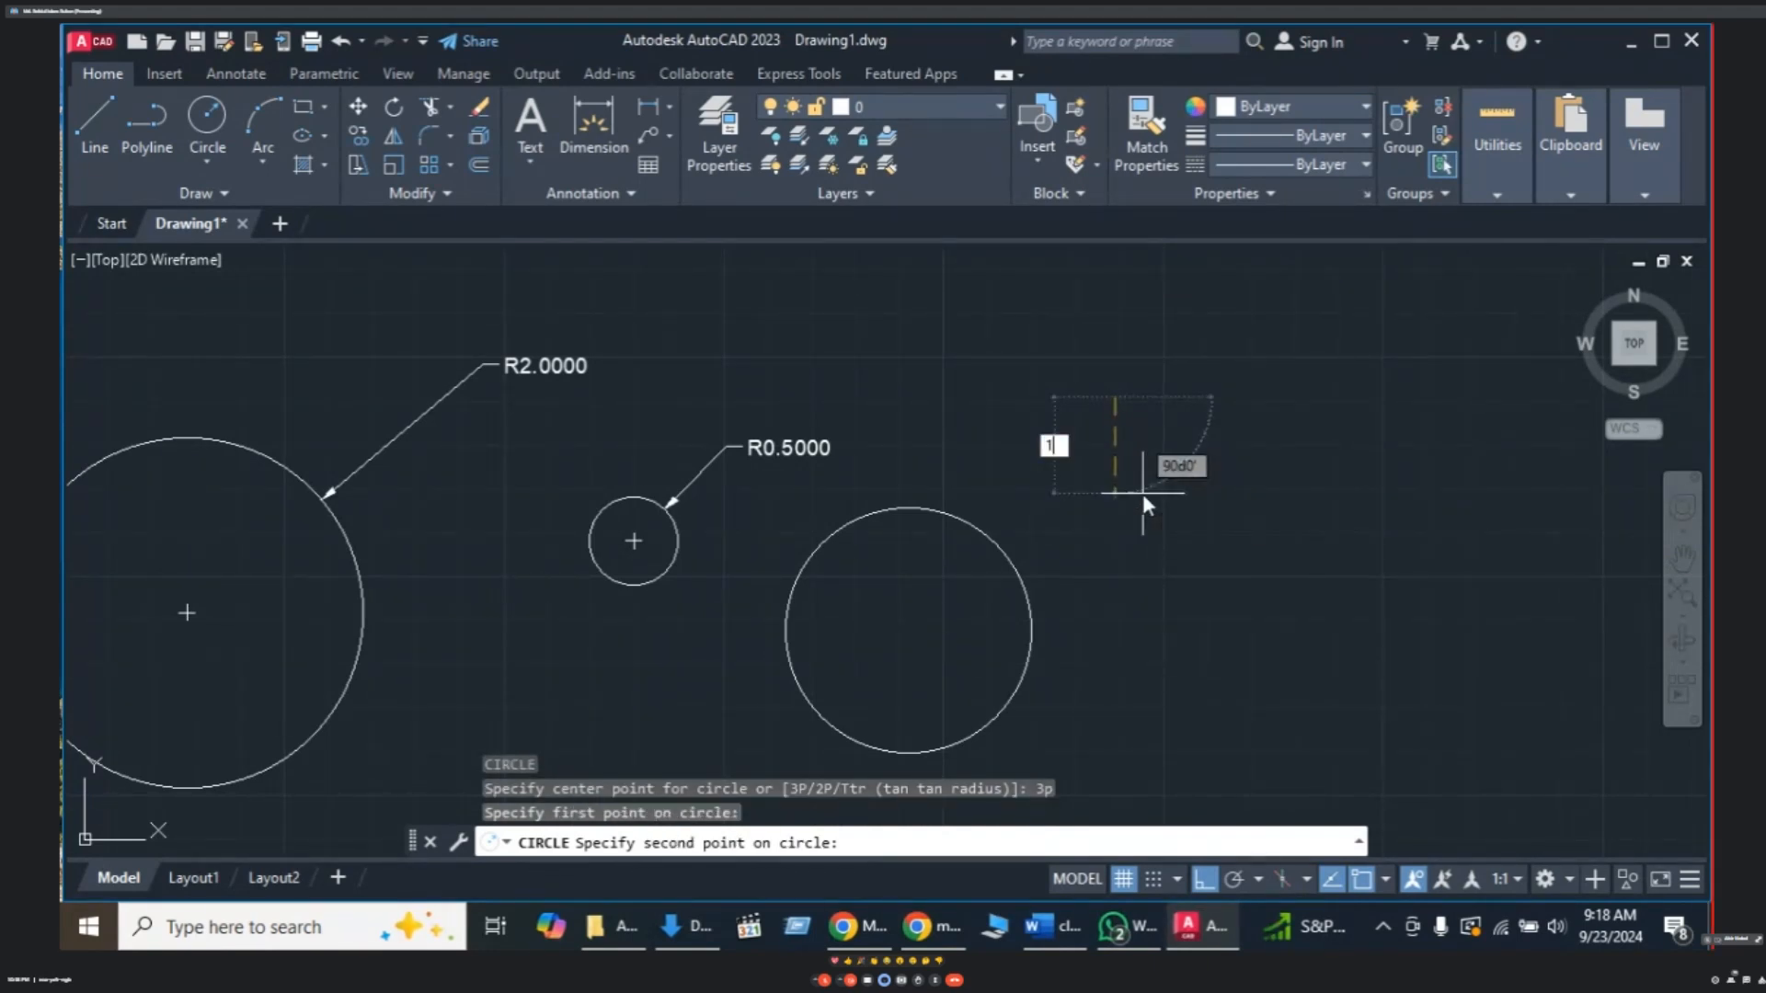
key(Return)
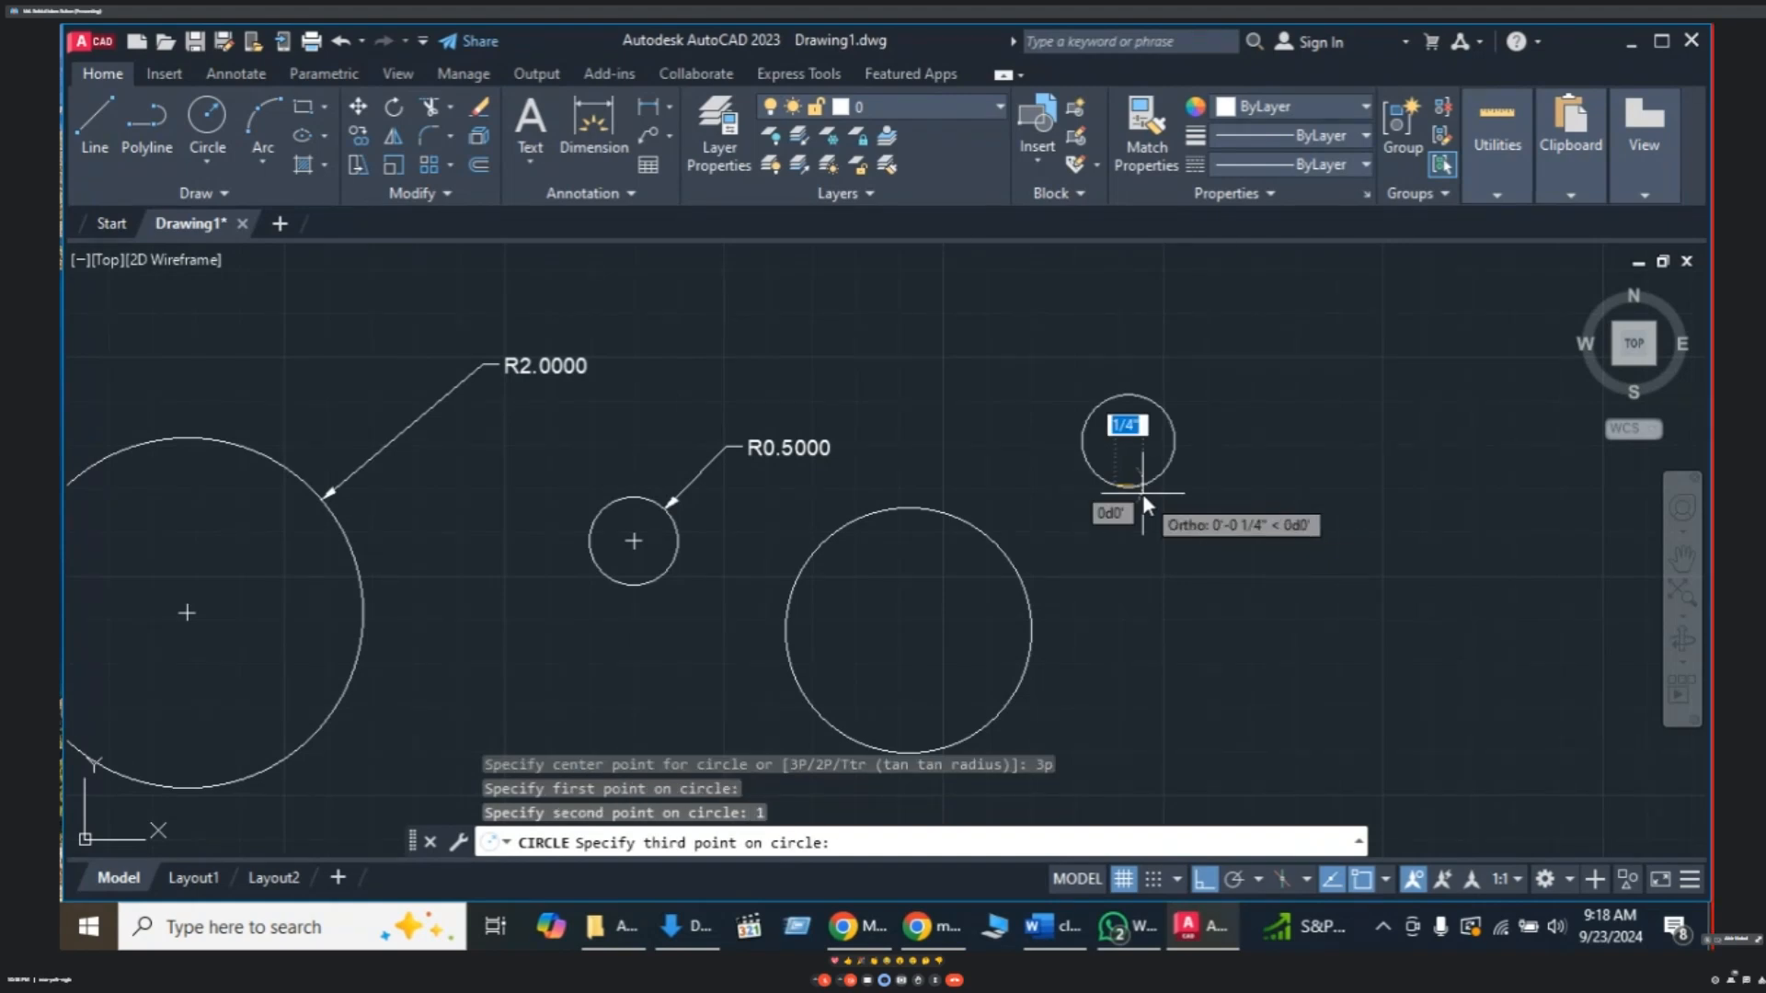
text(1)
key(Return)
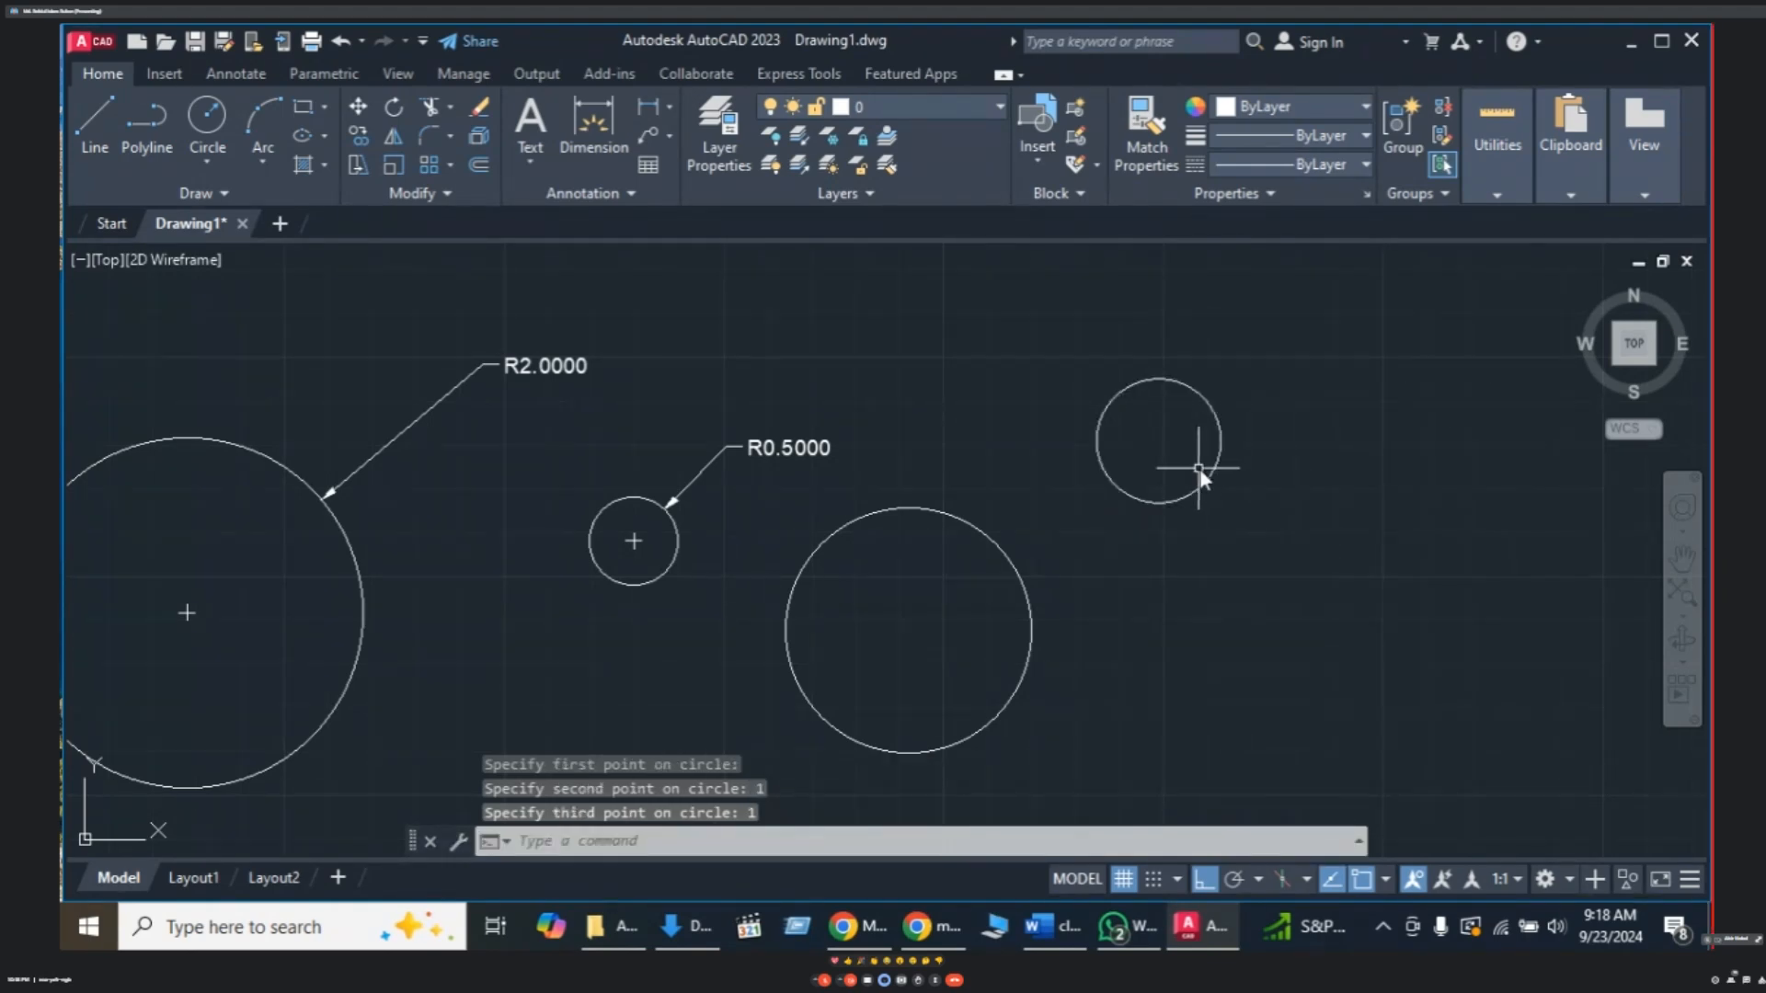
- Clear the leftover command and pan and zoom the view toward open space
middle_drag(1201, 474, 1188, 467)
key(Escape)
key(Escape)
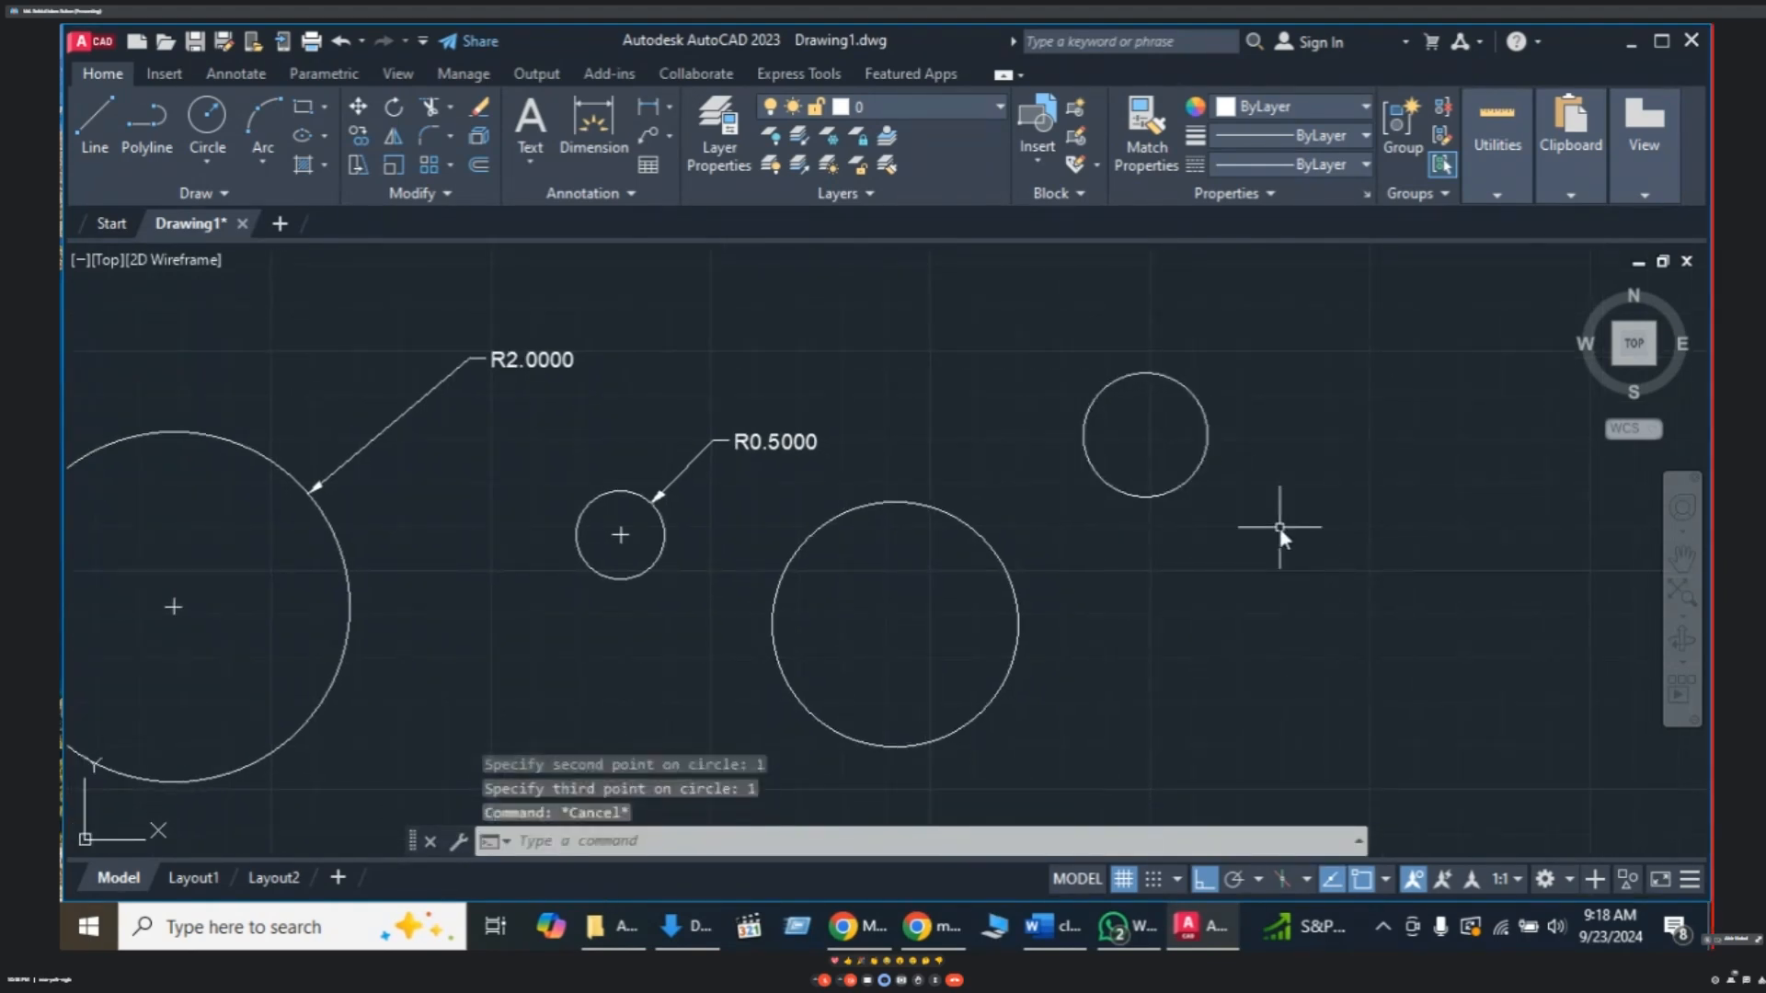
mouse_move(1030, 526)
middle_down()
mouse_move(1100, 499)
mouse_move(1062, 476)
middle_up()
scroll(1168, 522, down, 2)
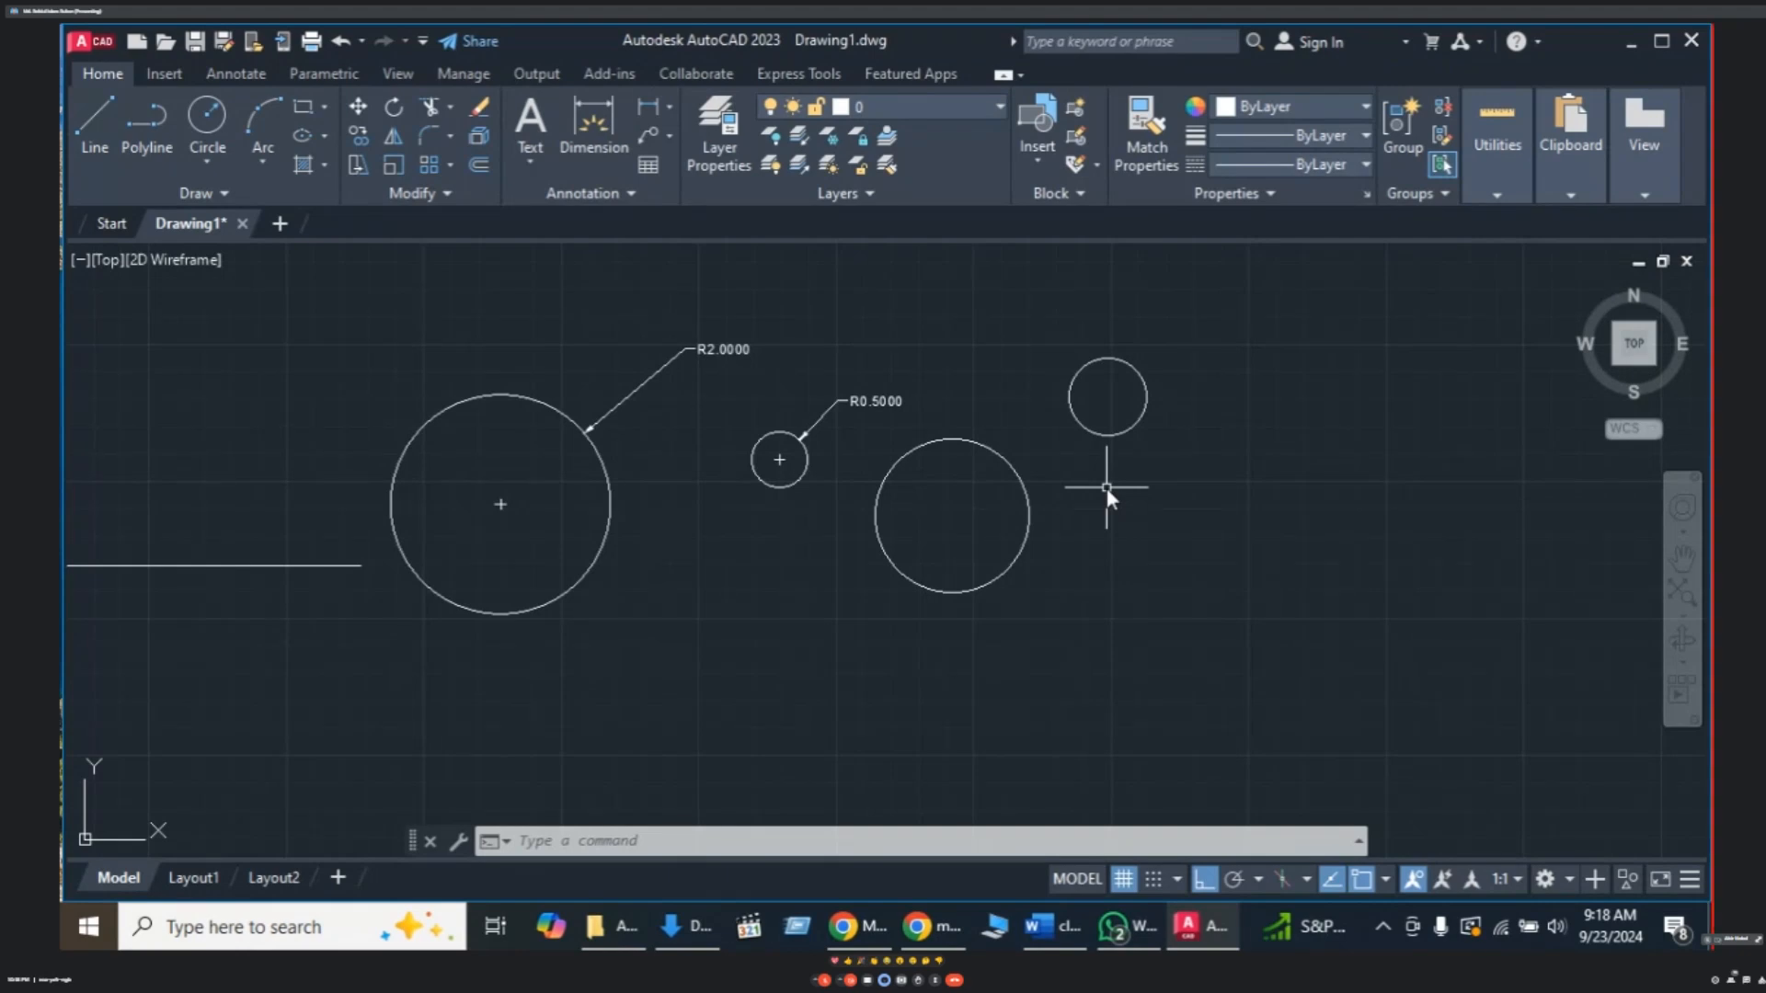
middle_drag(1021, 506, 852, 515)
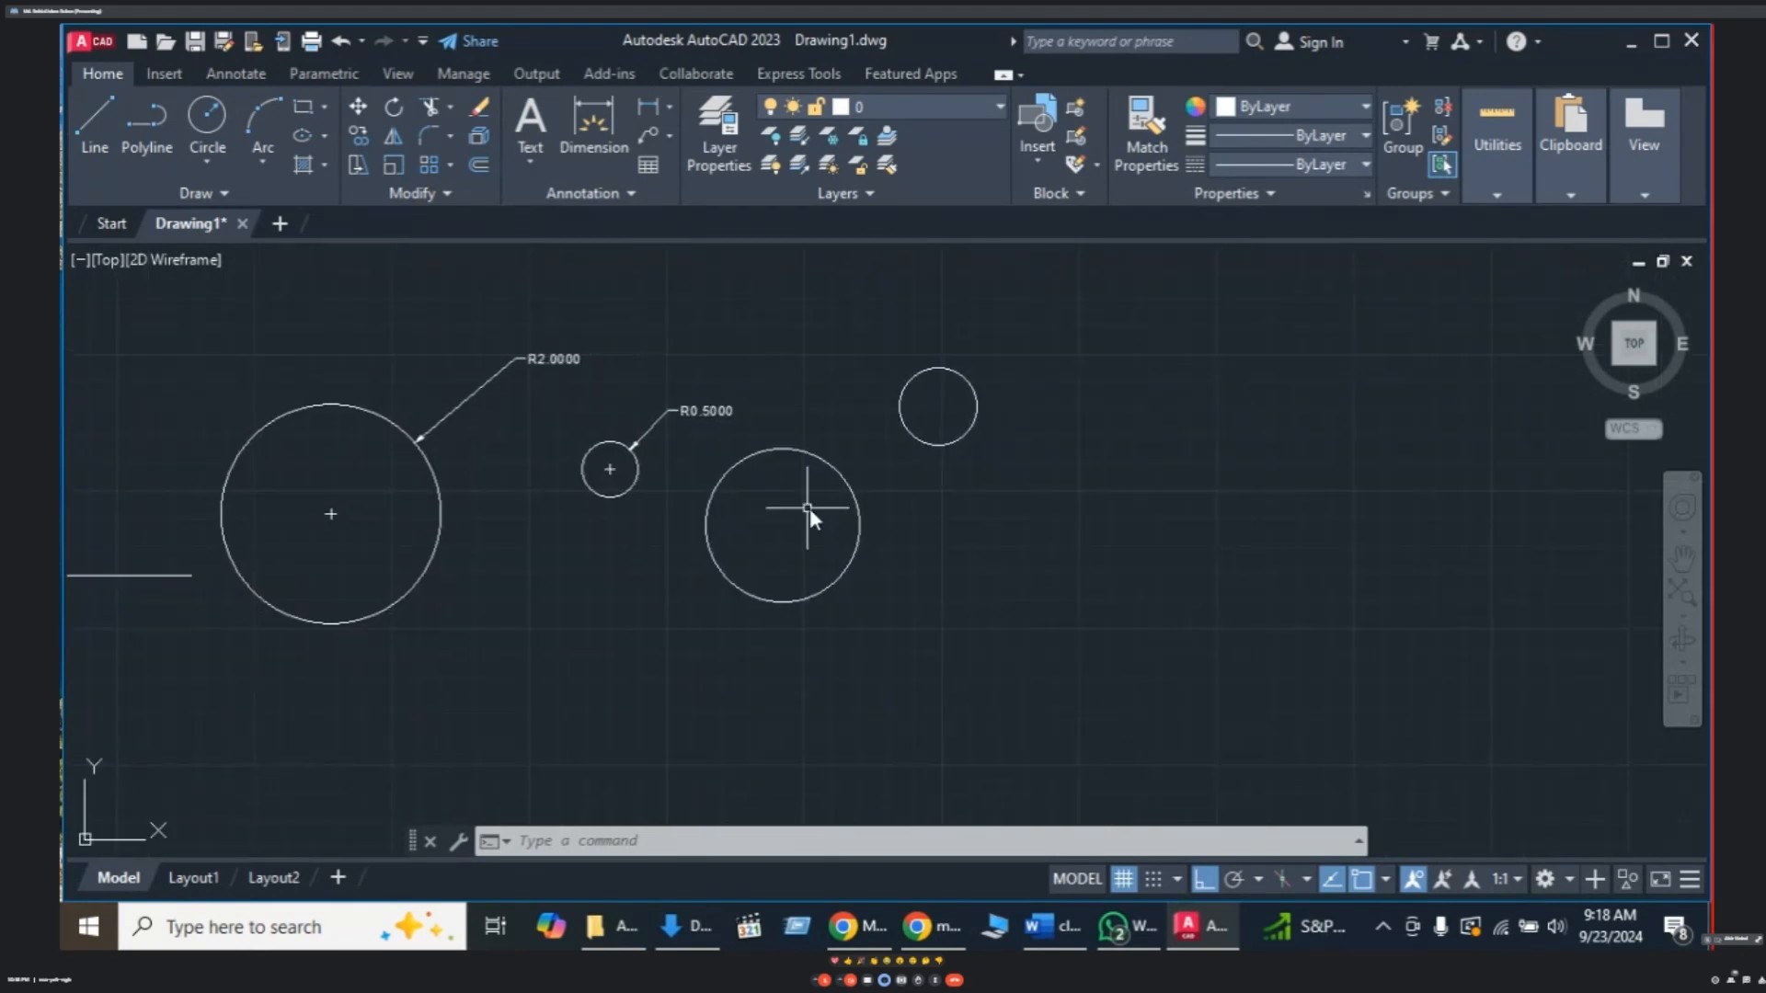
click(265, 161)
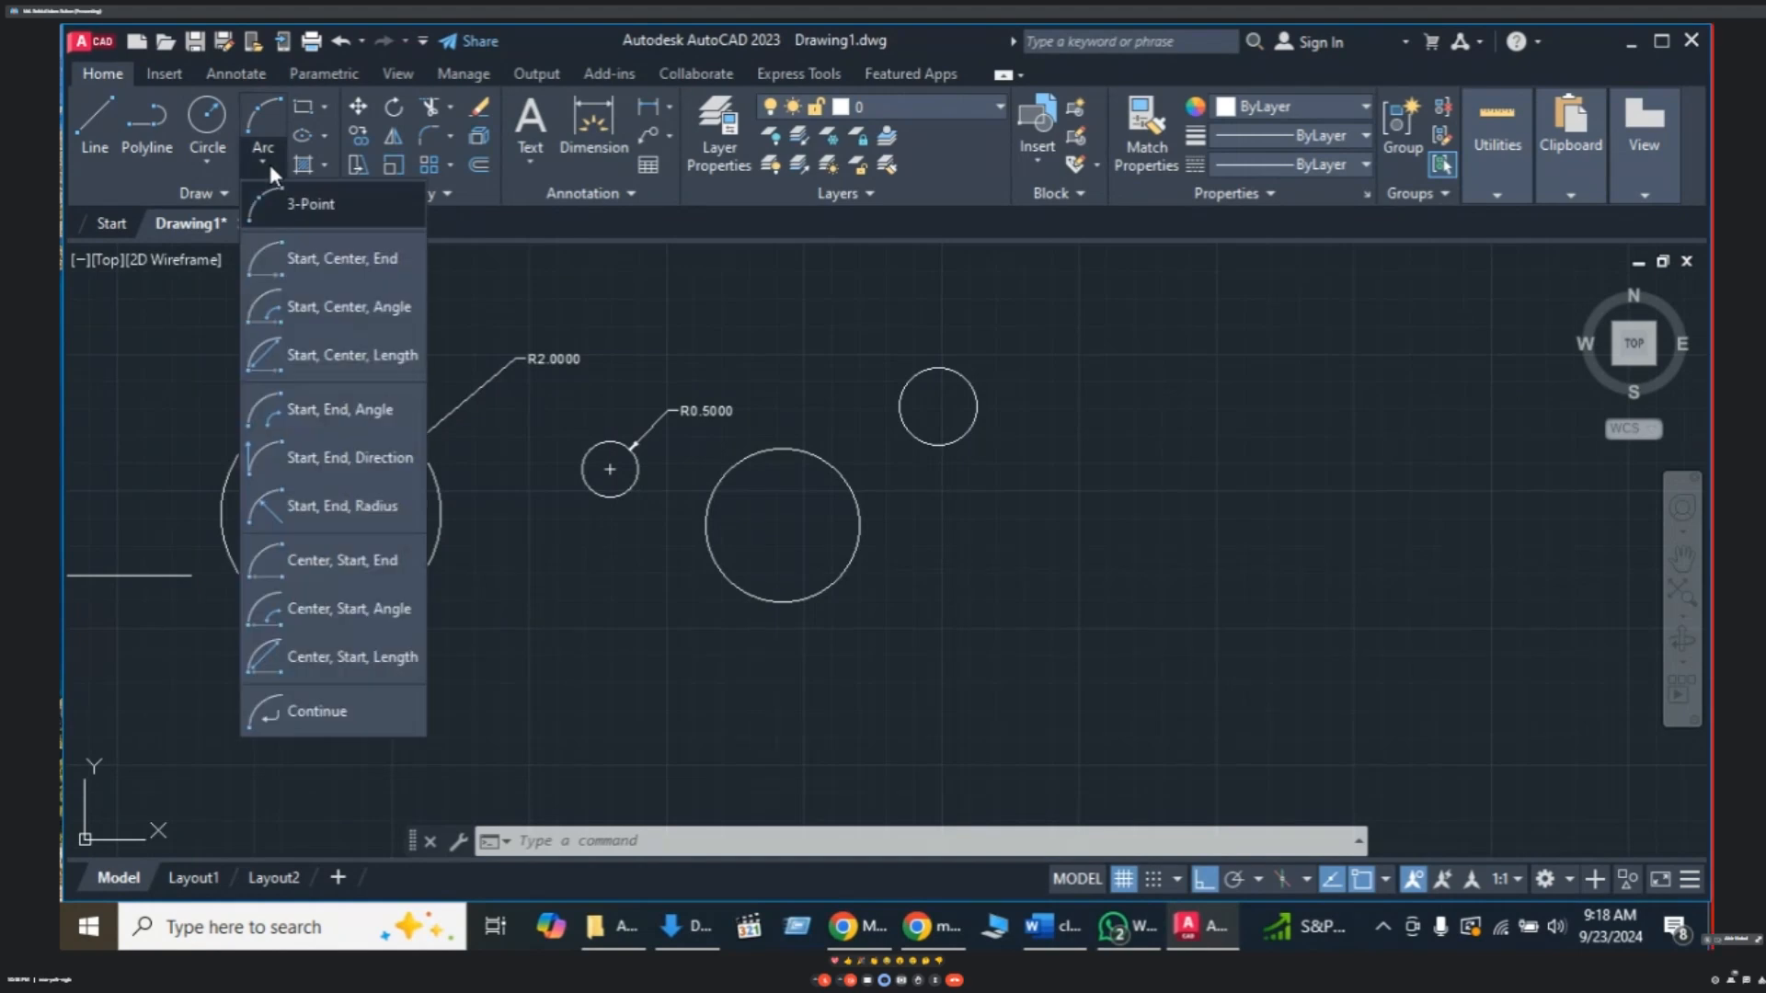
click(1069, 549)
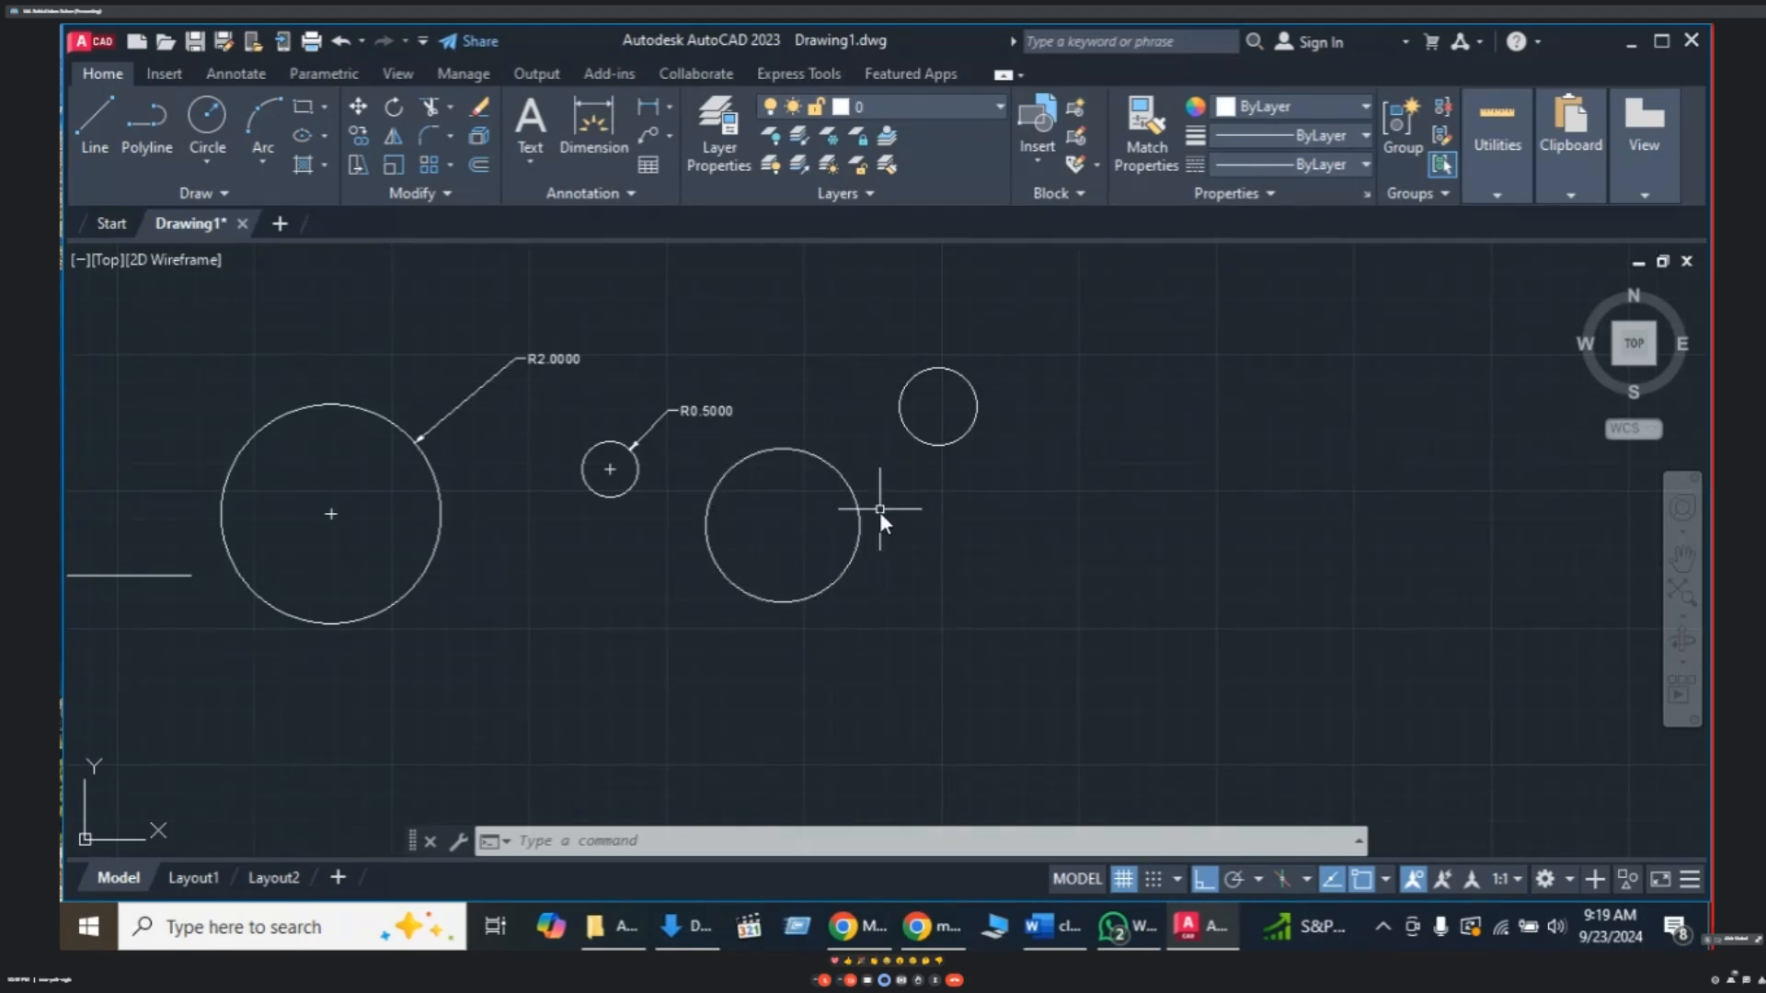
middle_drag(878, 511, 852, 541)
scroll(905, 468, down, 2)
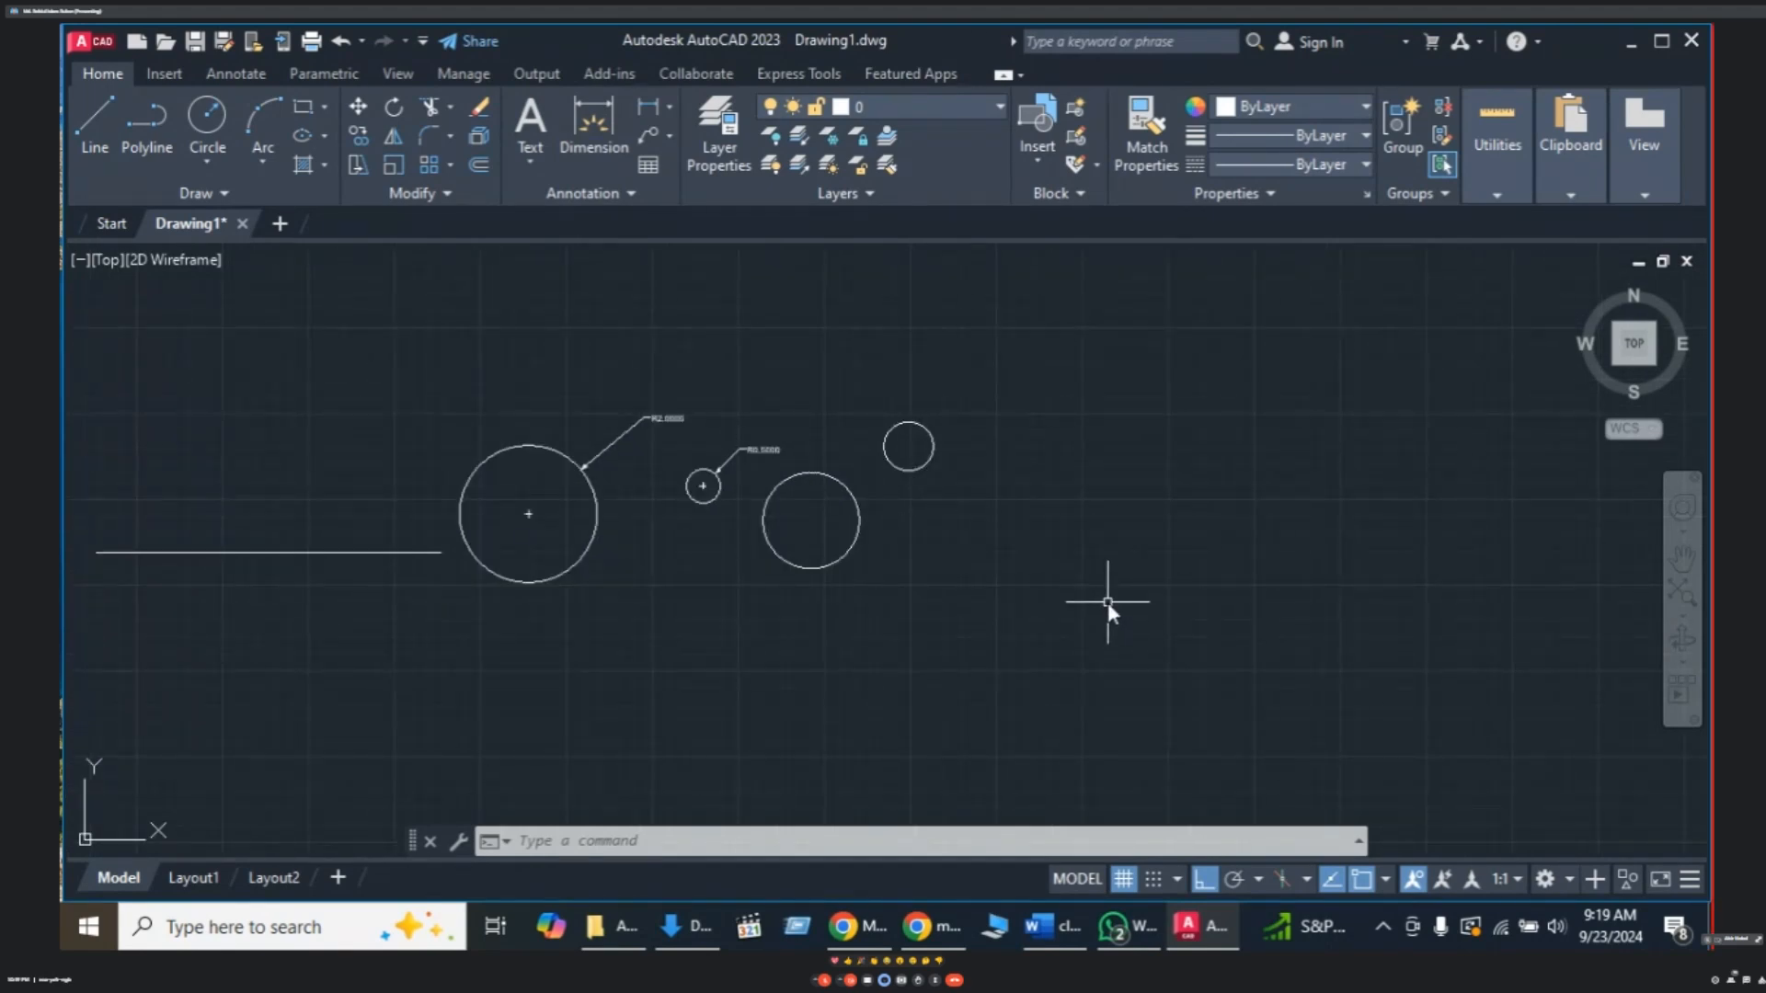
- Draw an upward-curving three-point arc right of the circles, with Ortho off while picking points
text(A)
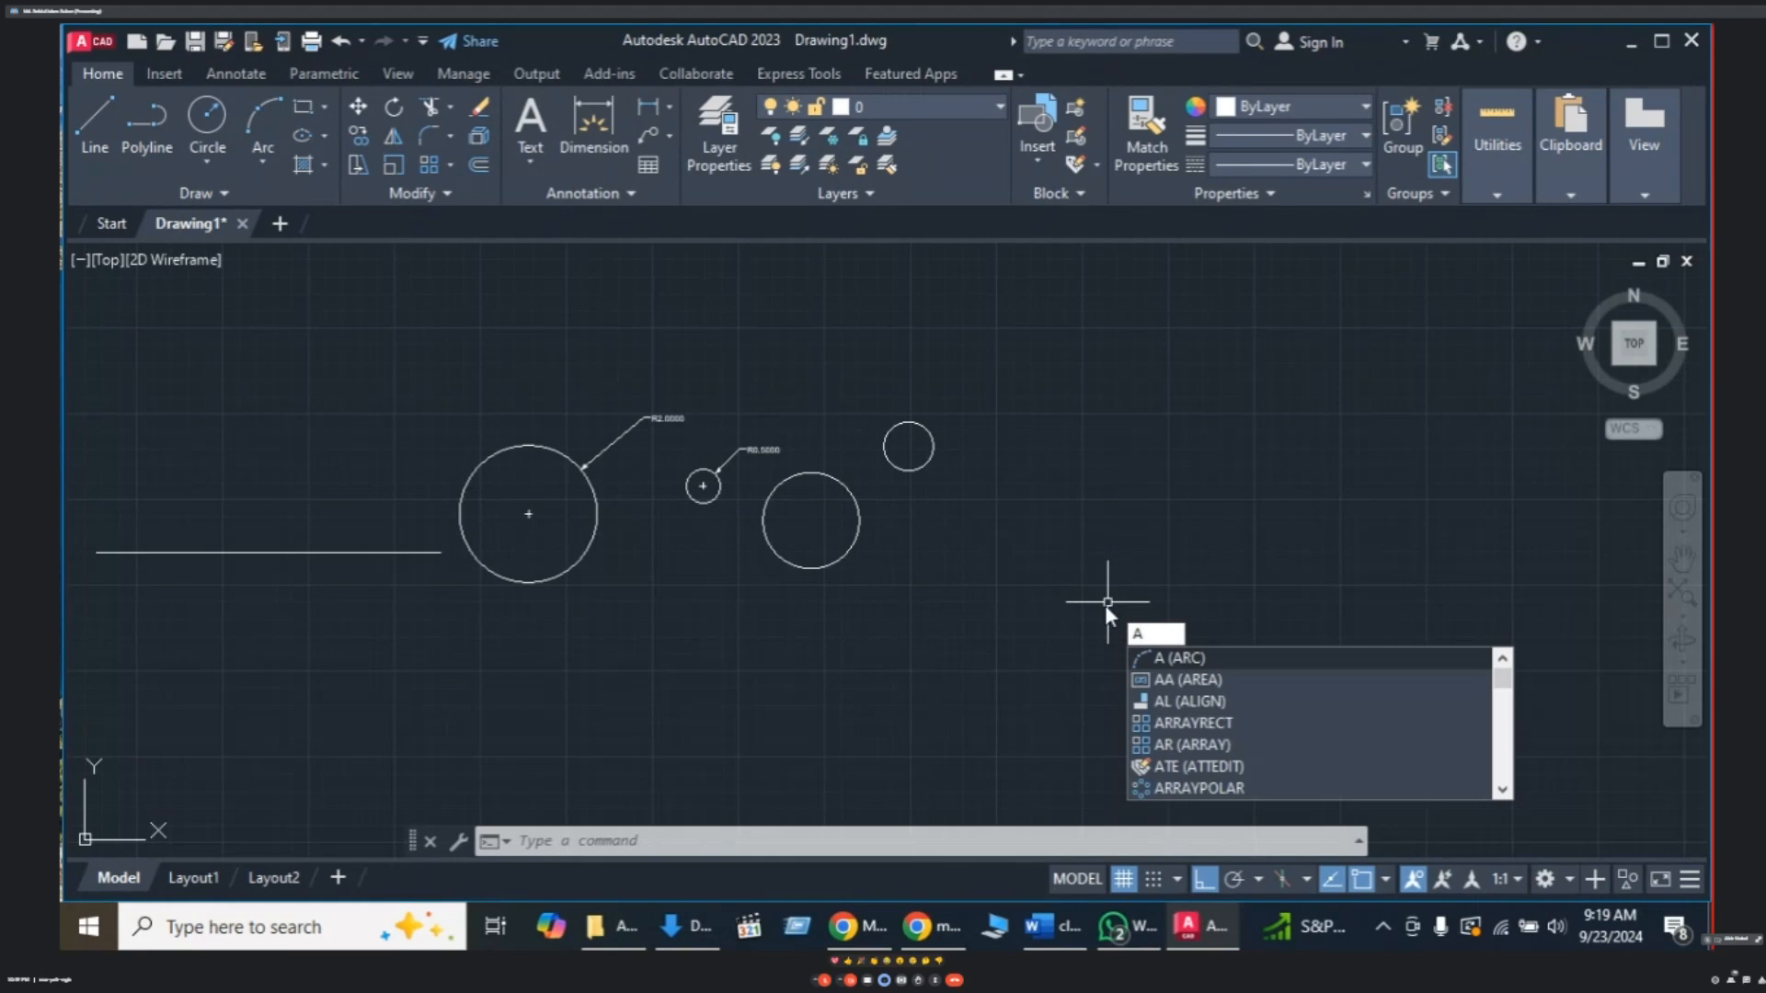
key(Return)
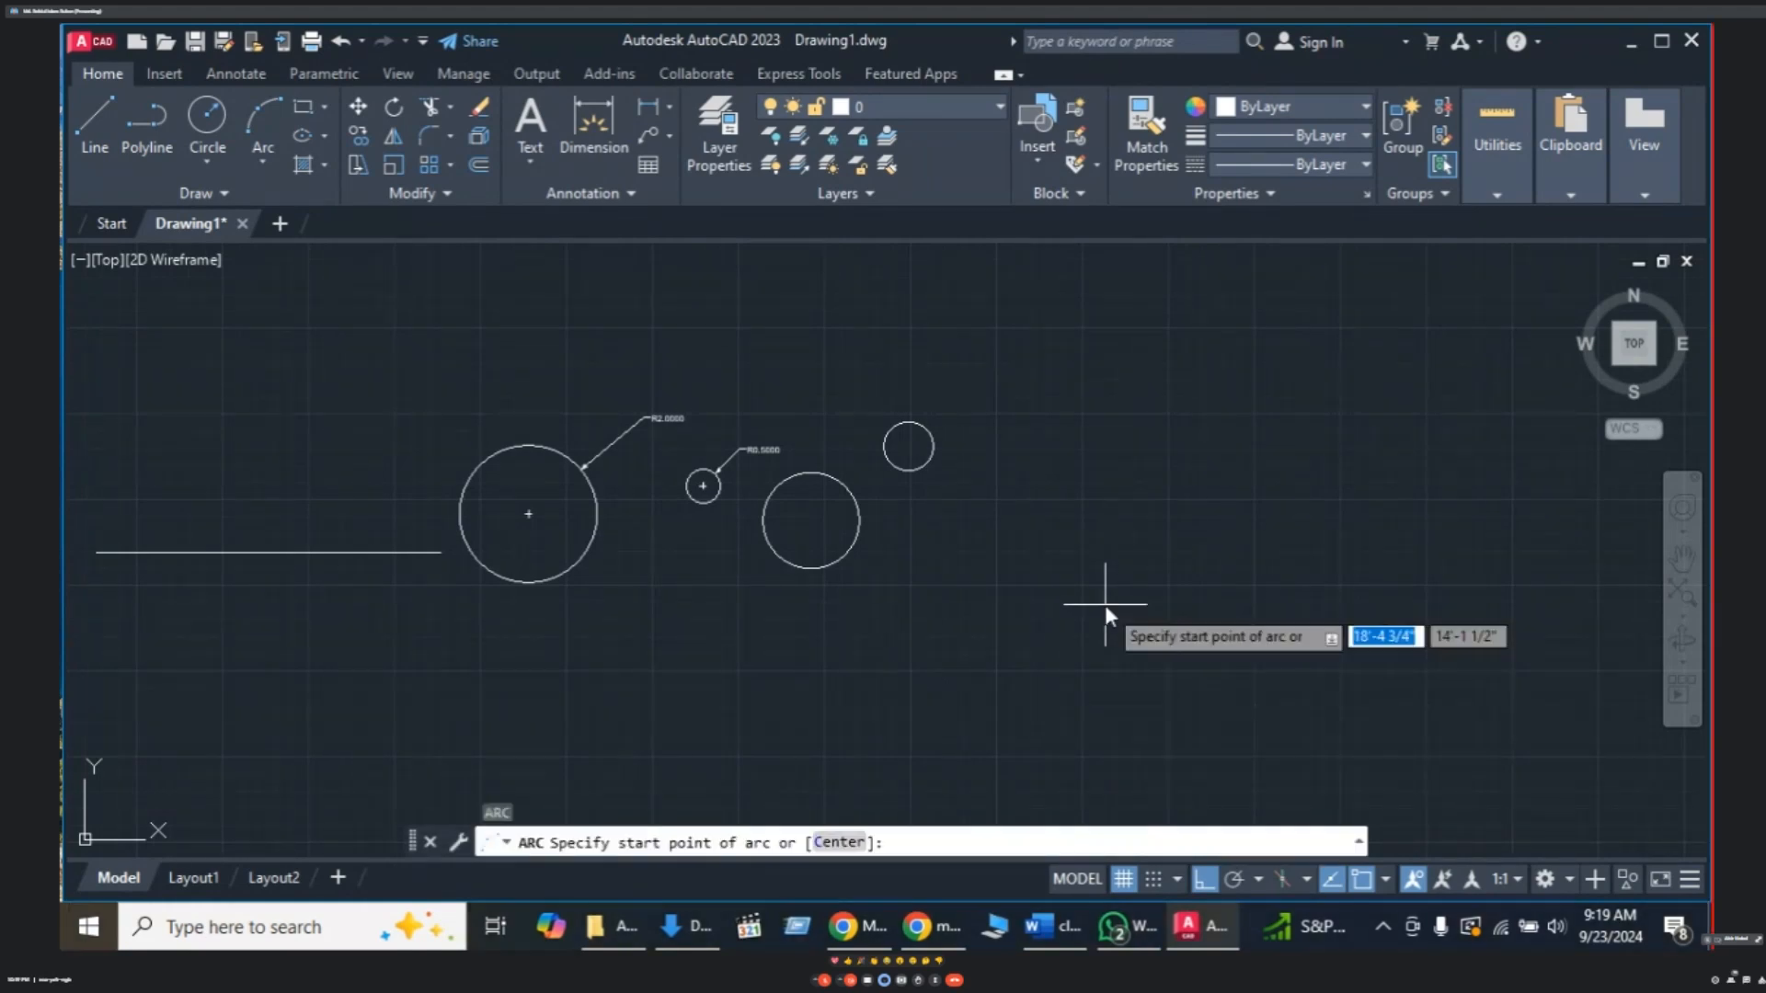
click(1019, 490)
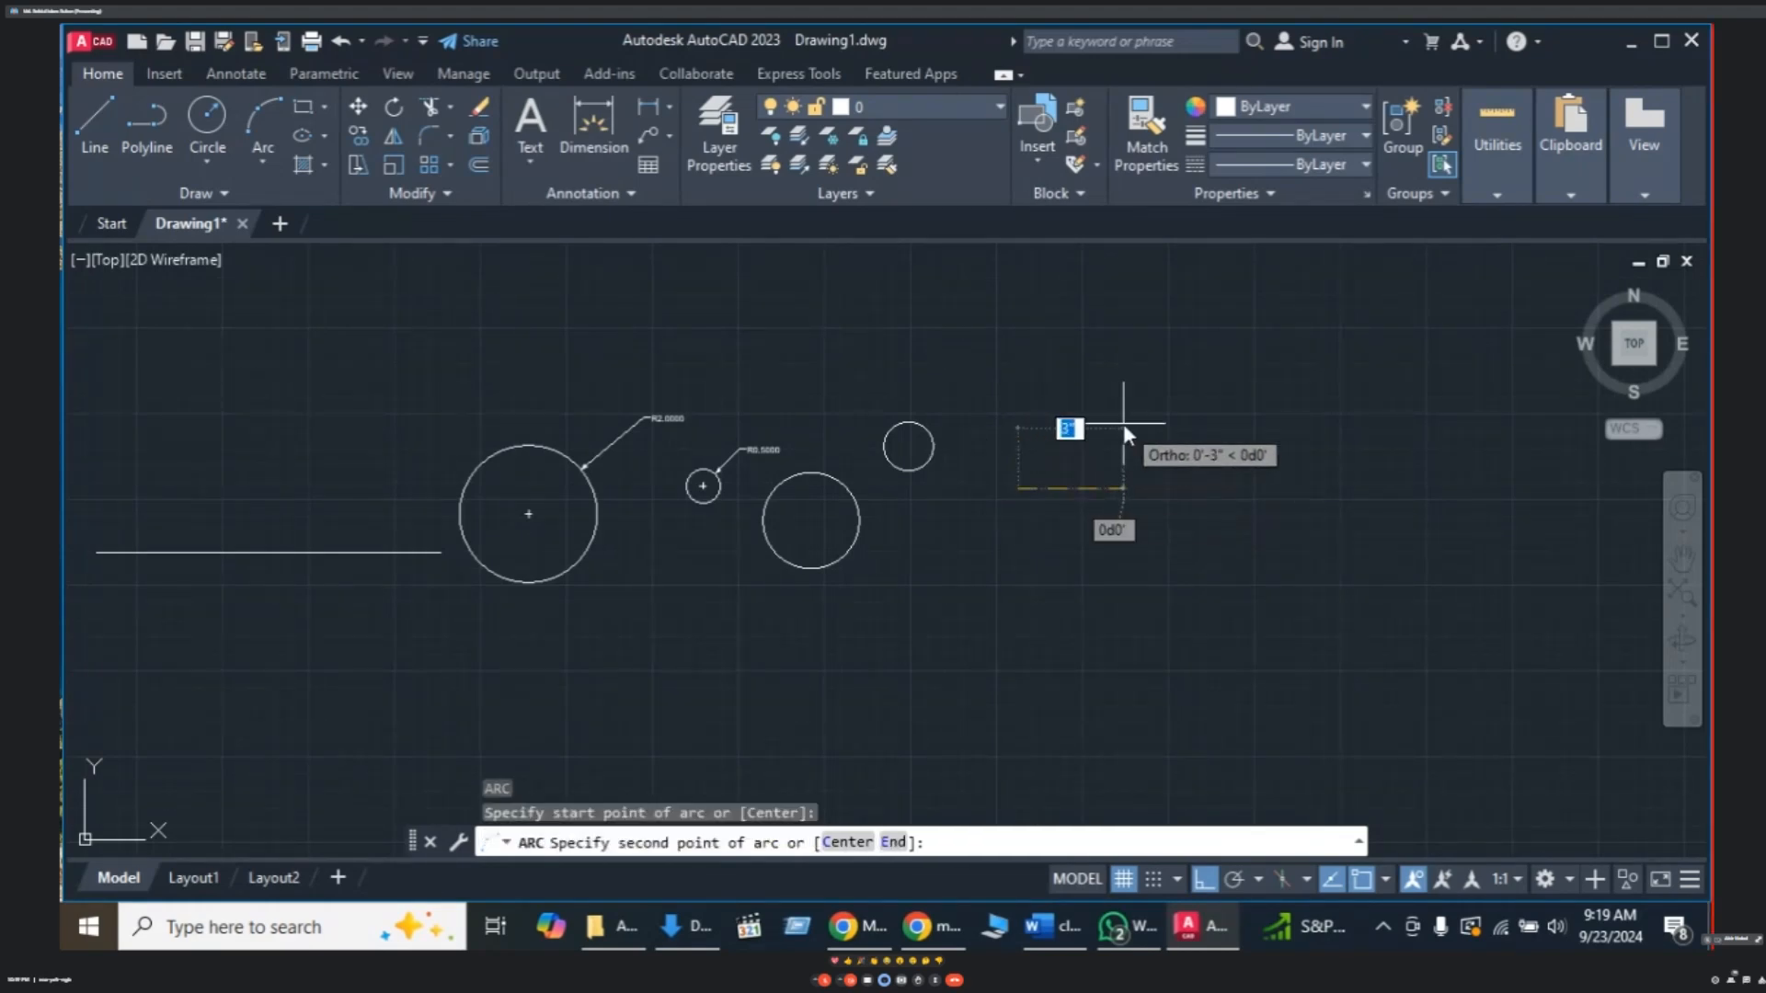
key(F8)
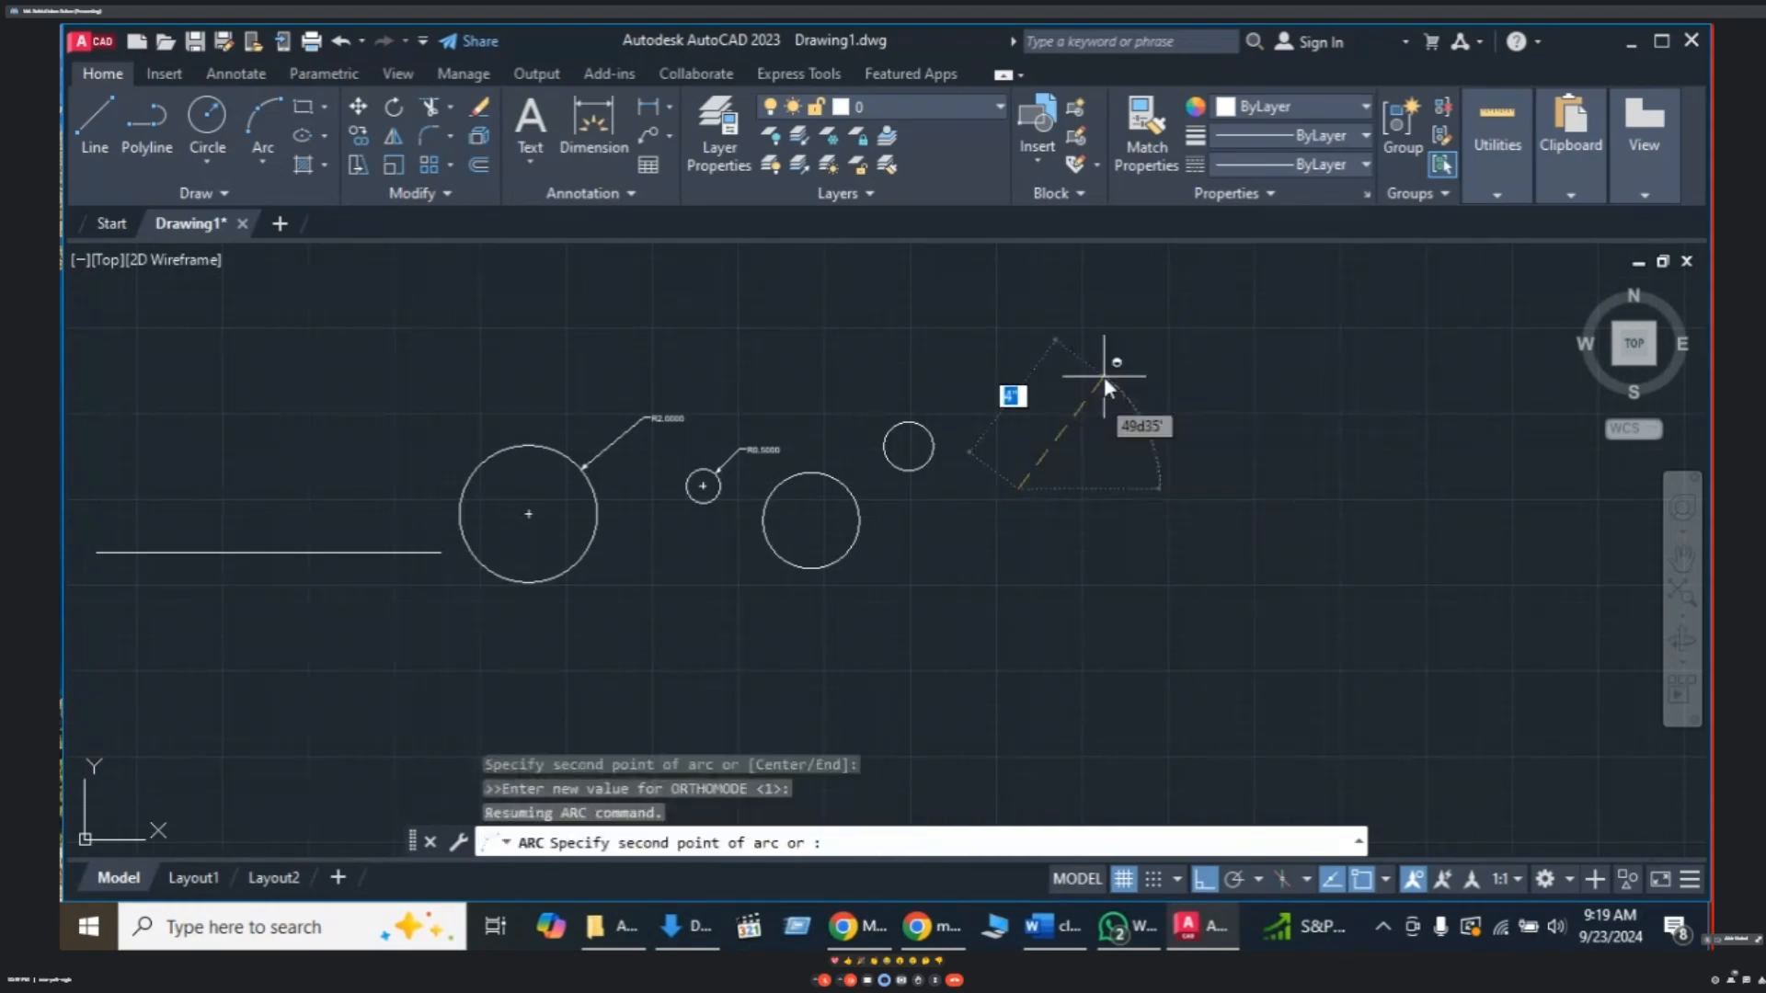
click(1128, 424)
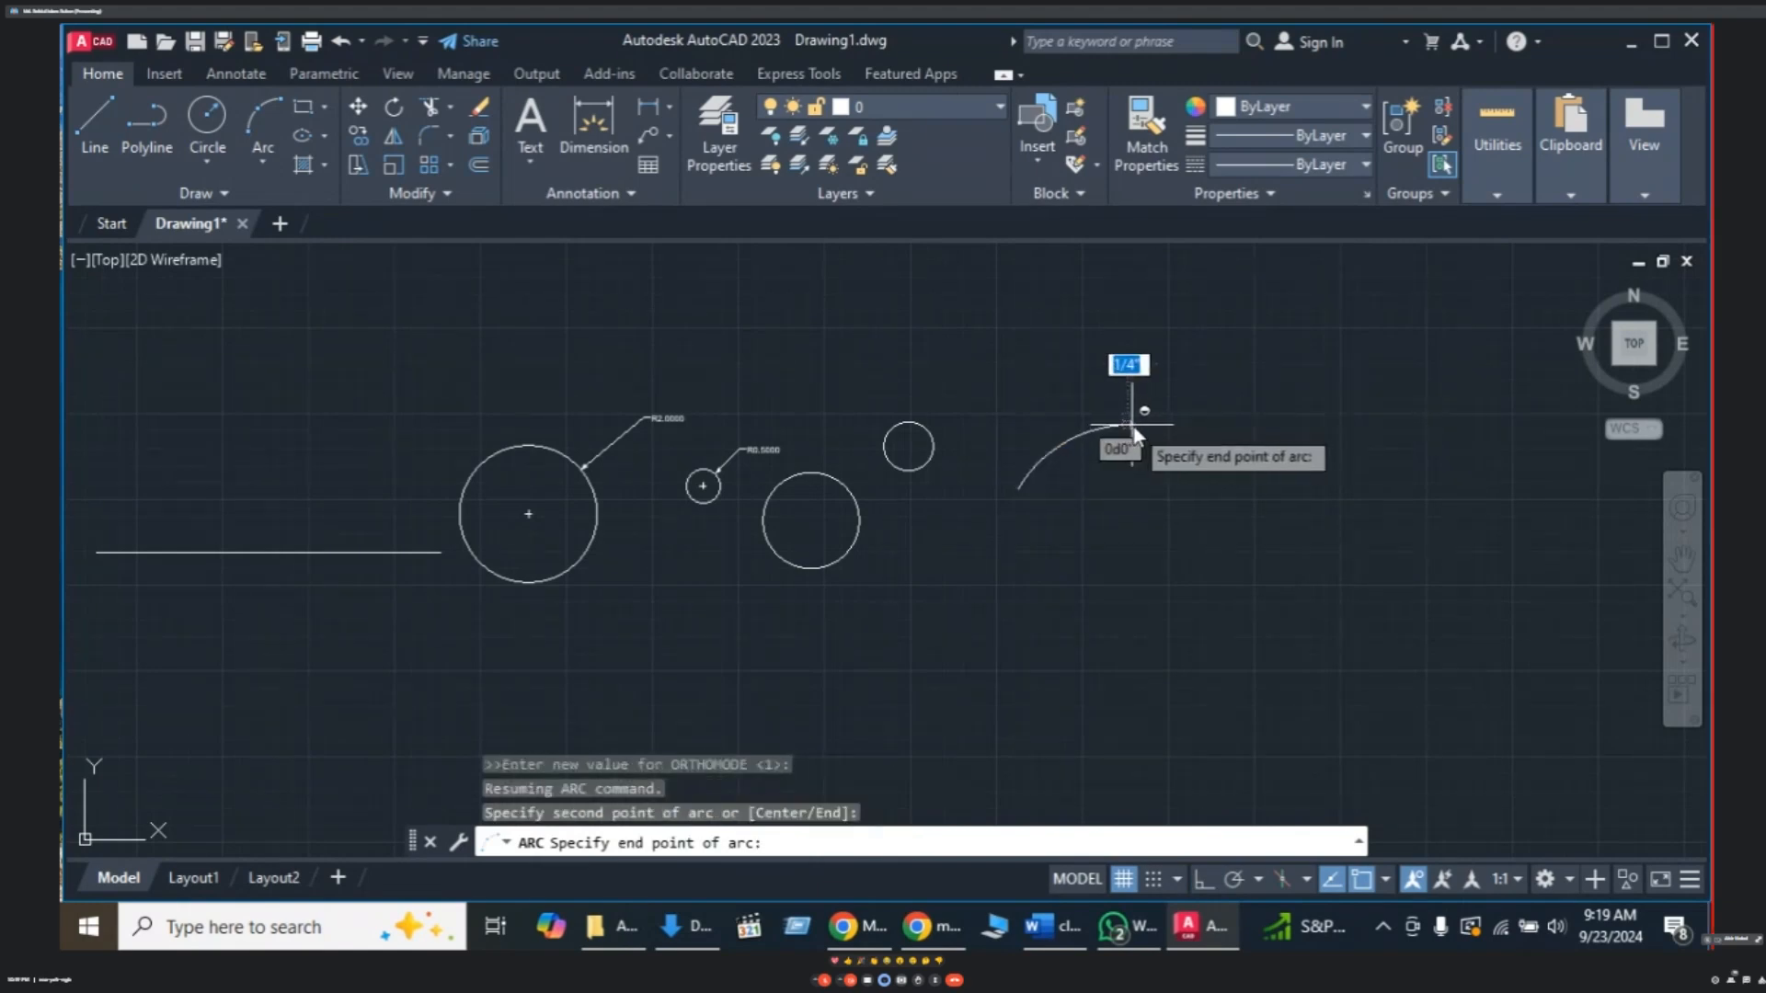
click(1226, 493)
key(F8)
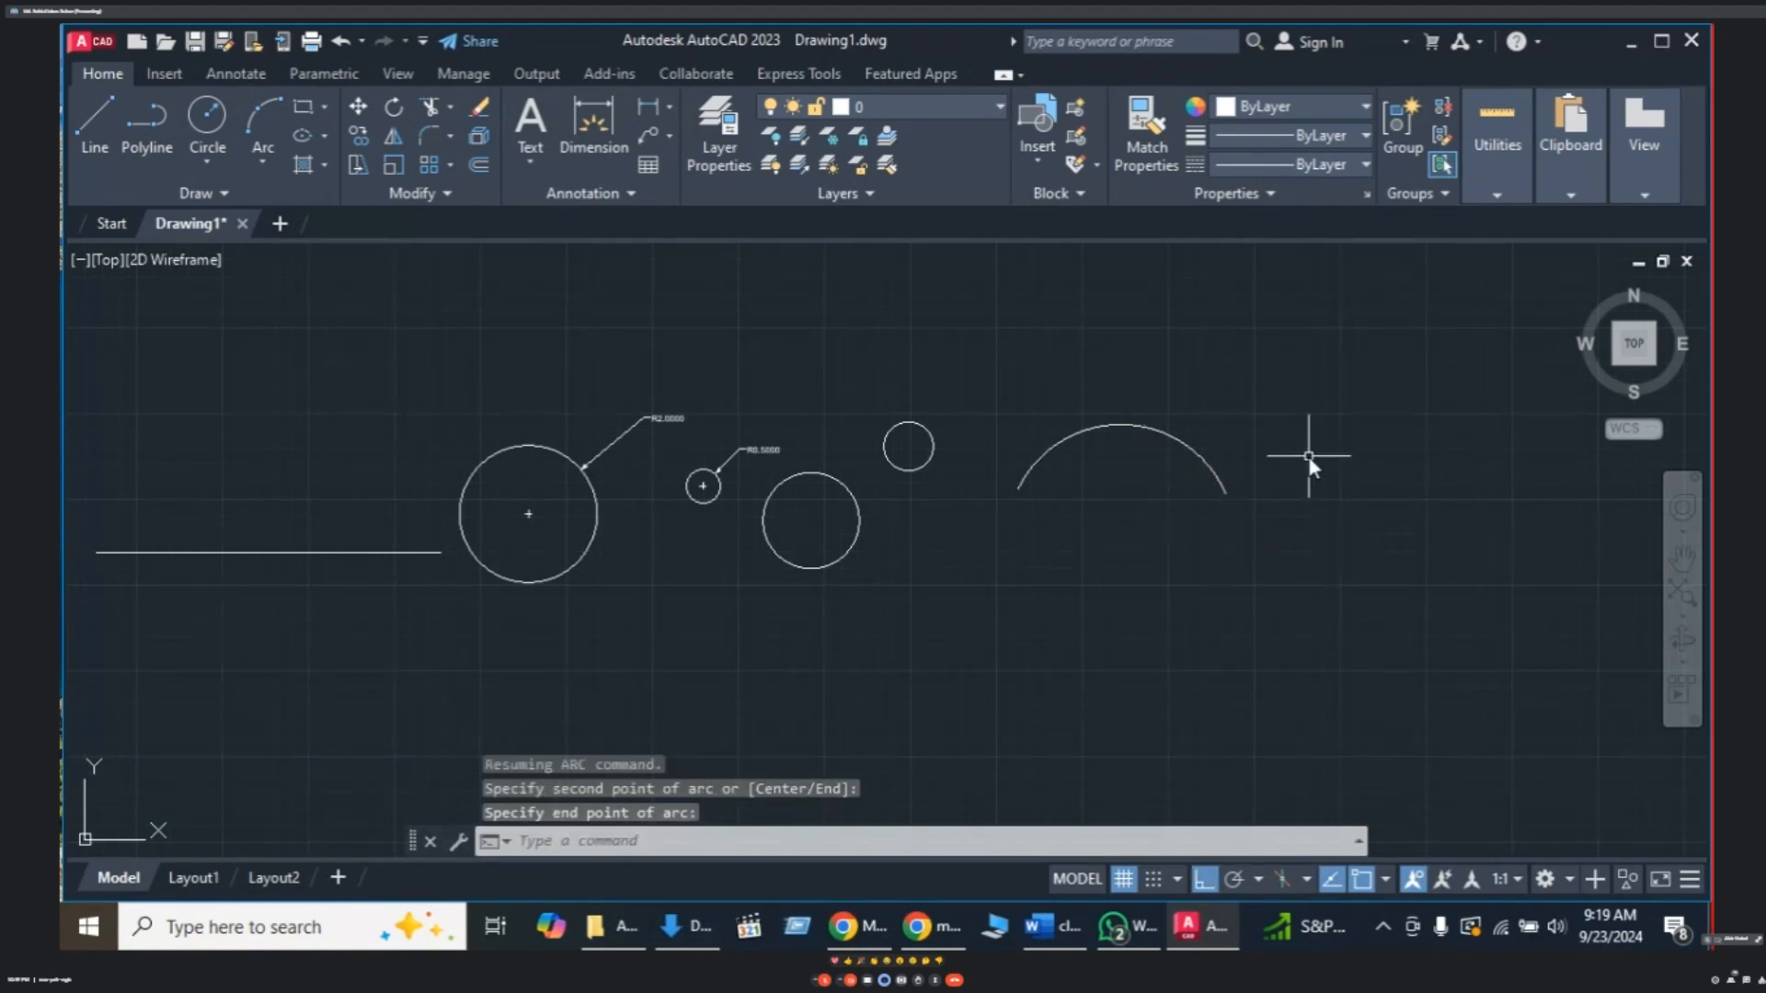
middle_drag(1308, 456, 1236, 476)
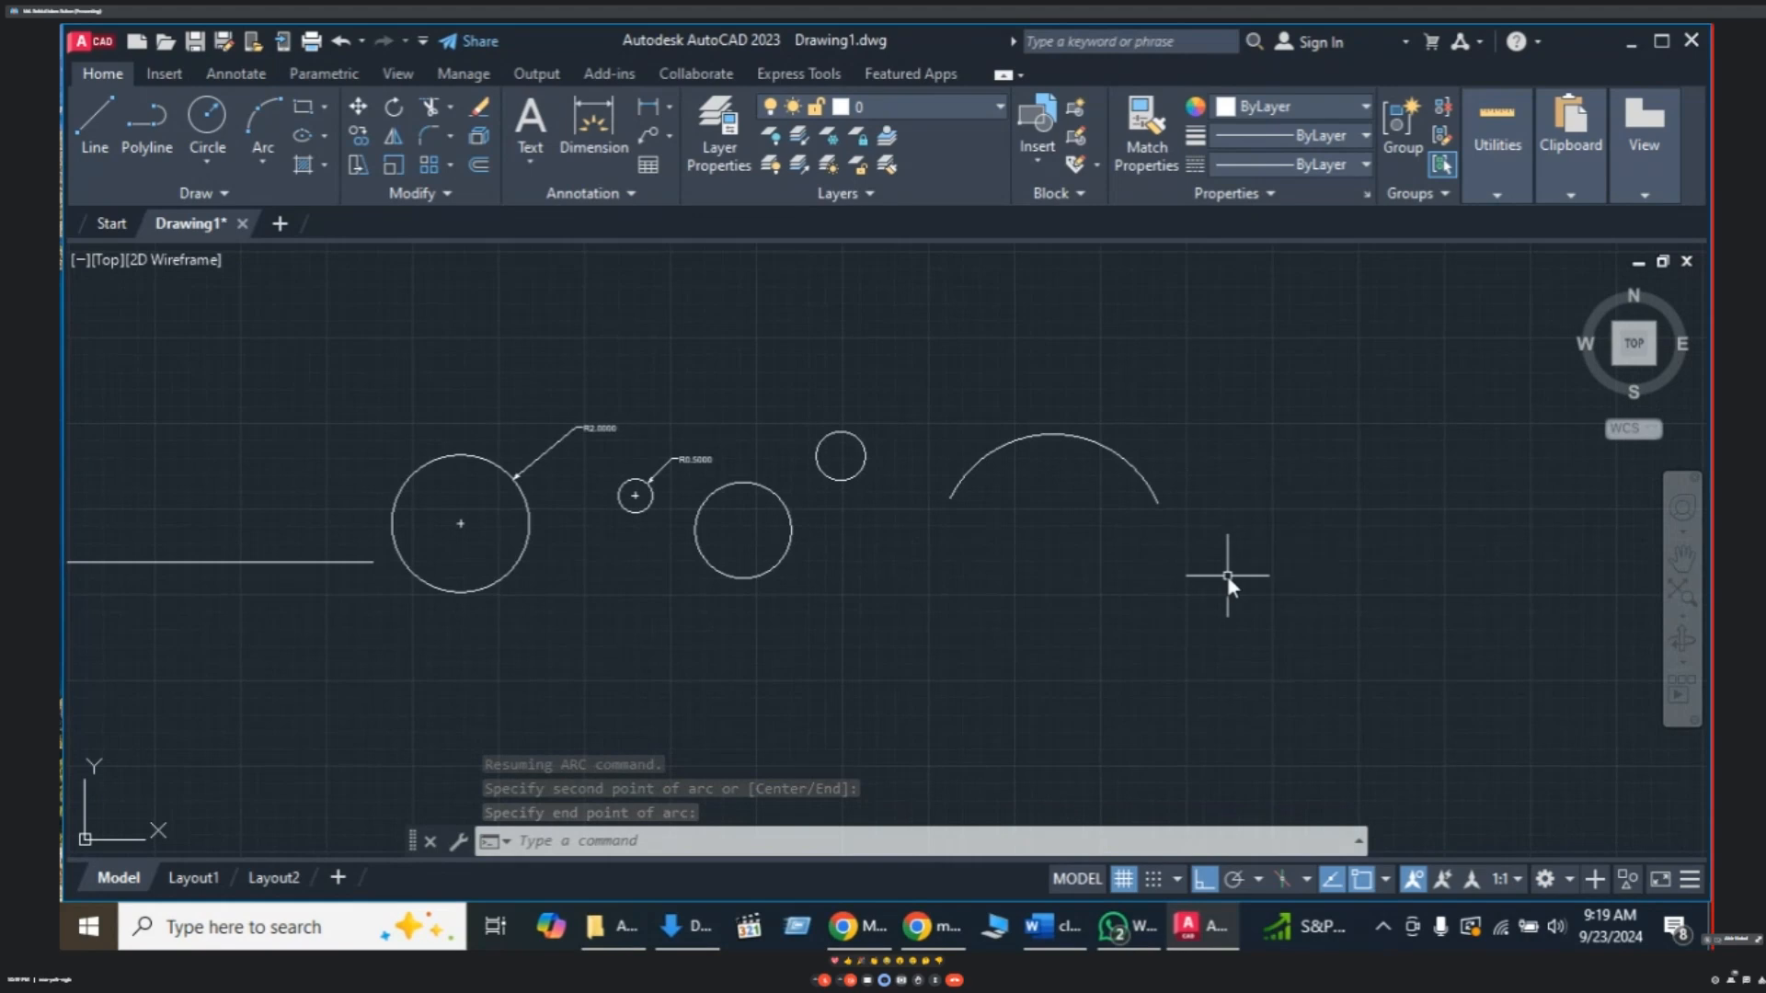
key(Escape)
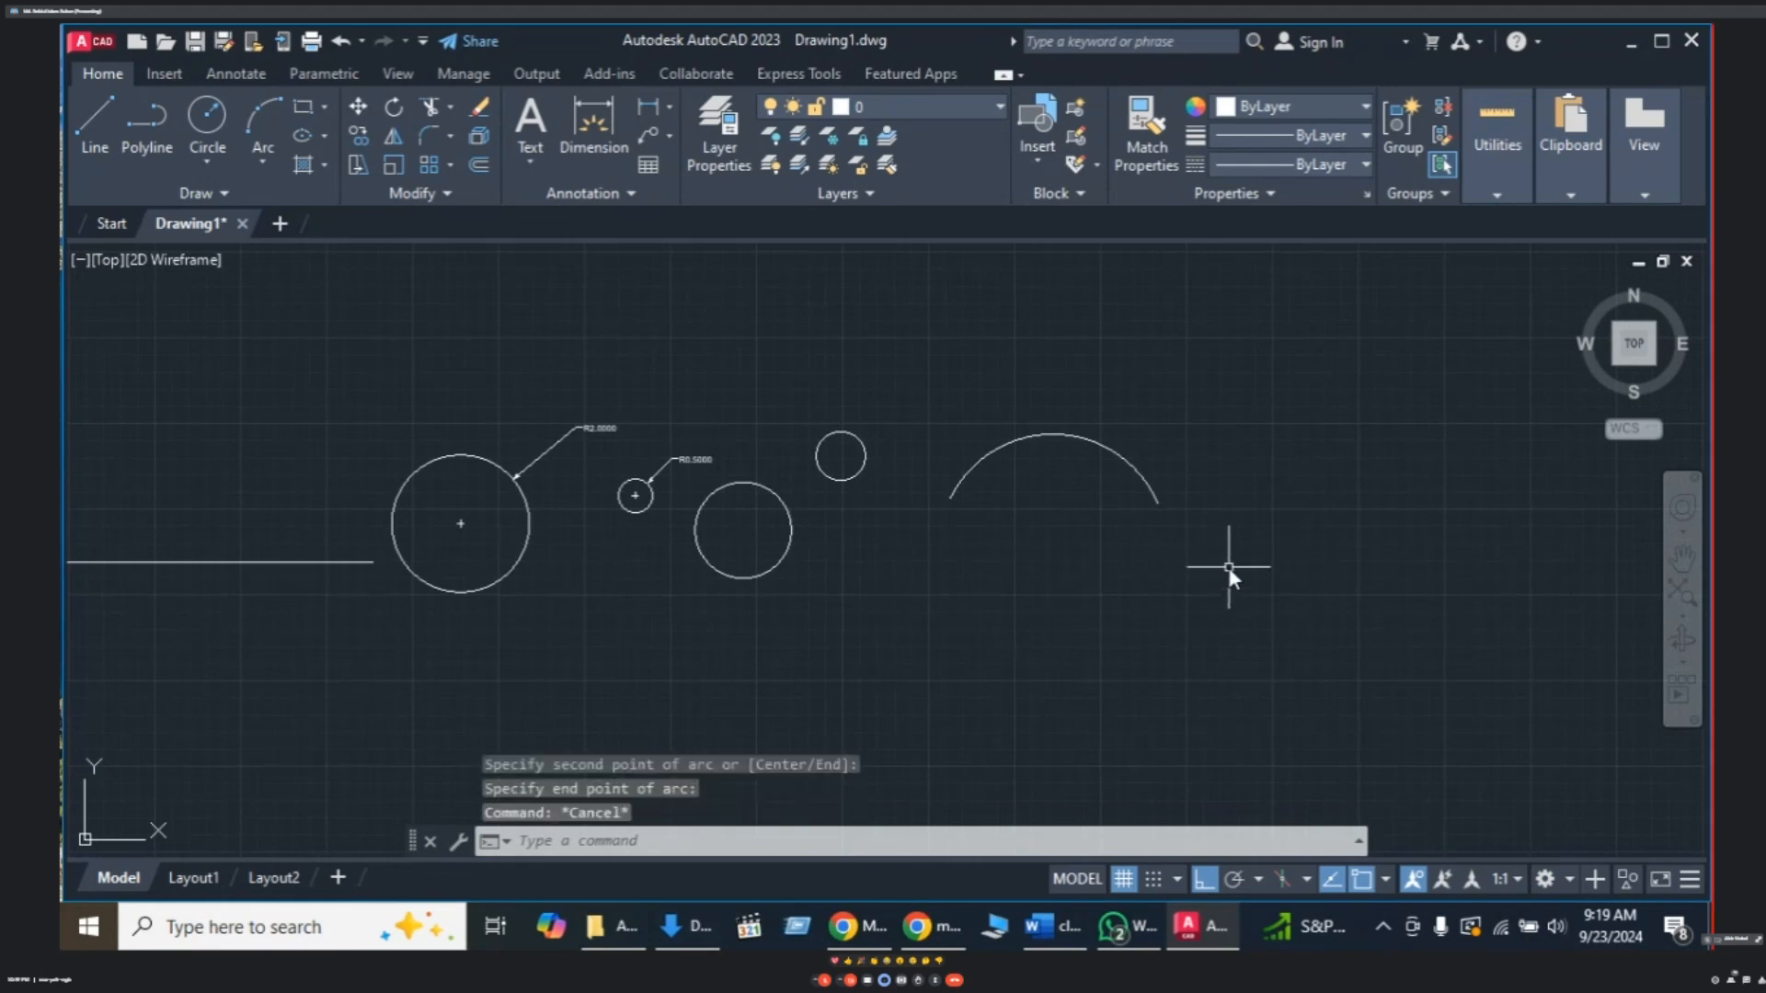
- Draw a downward-bowing three-point arc below and right of the first arc, with Ortho off
text(A)
key(Return)
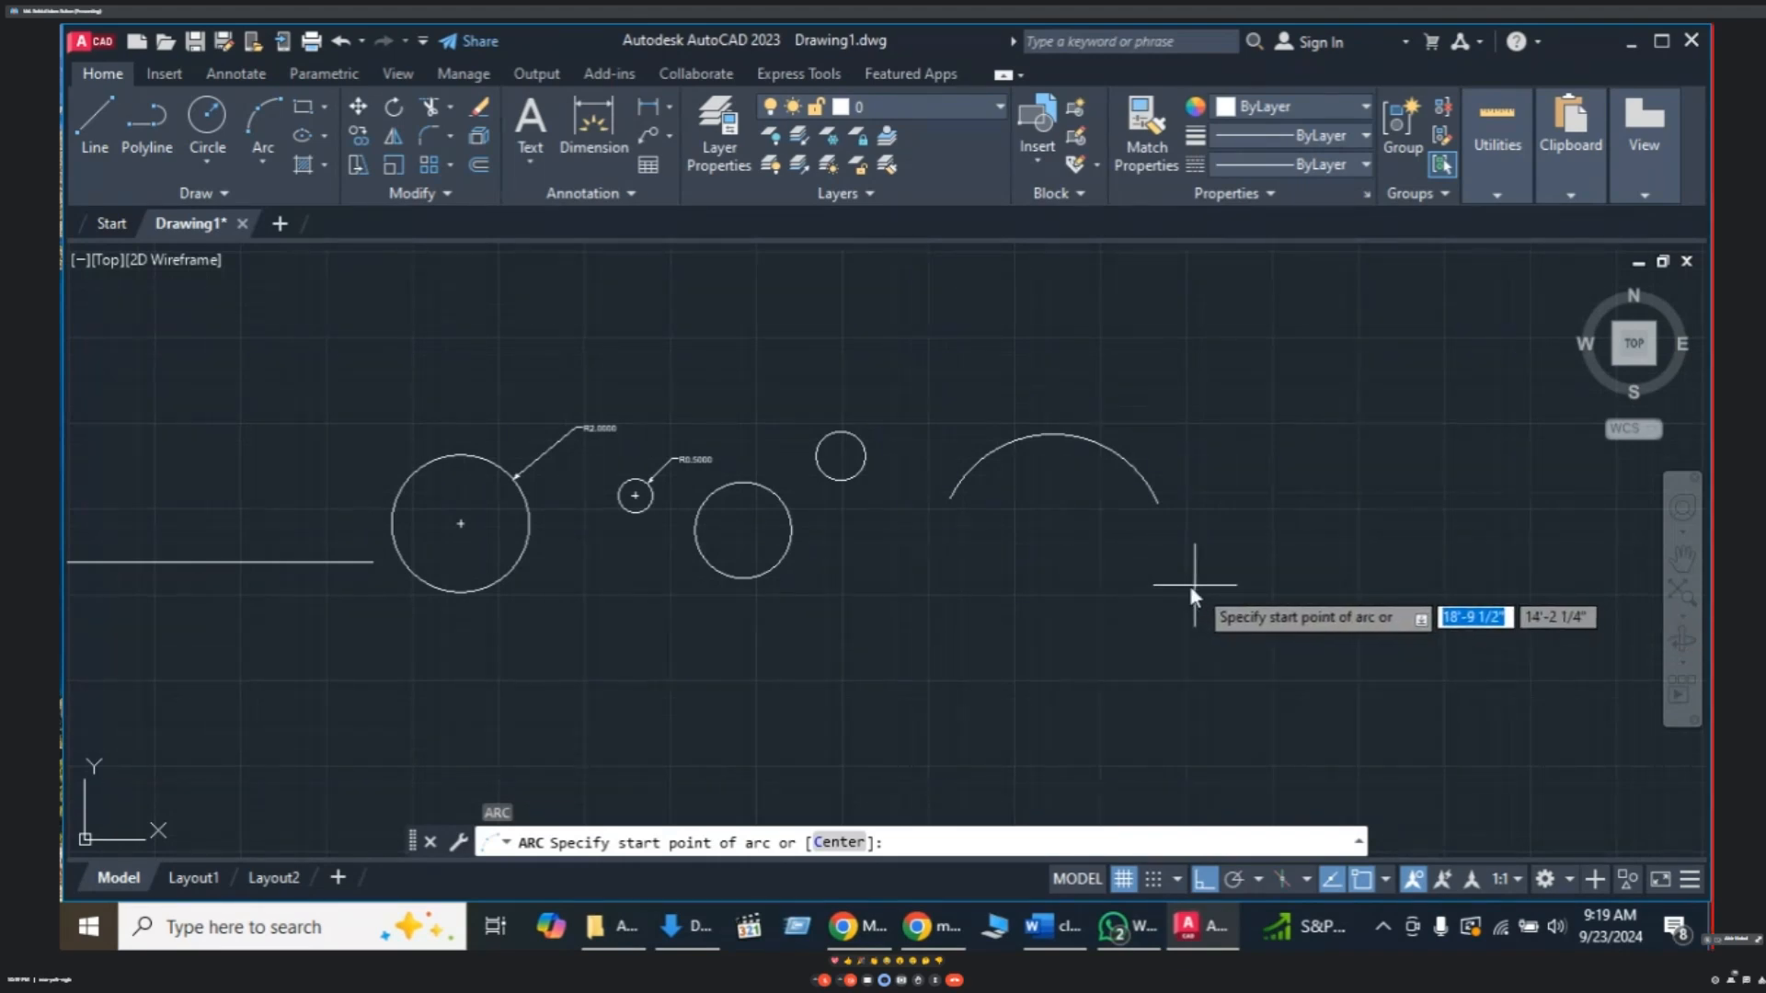
click(1133, 571)
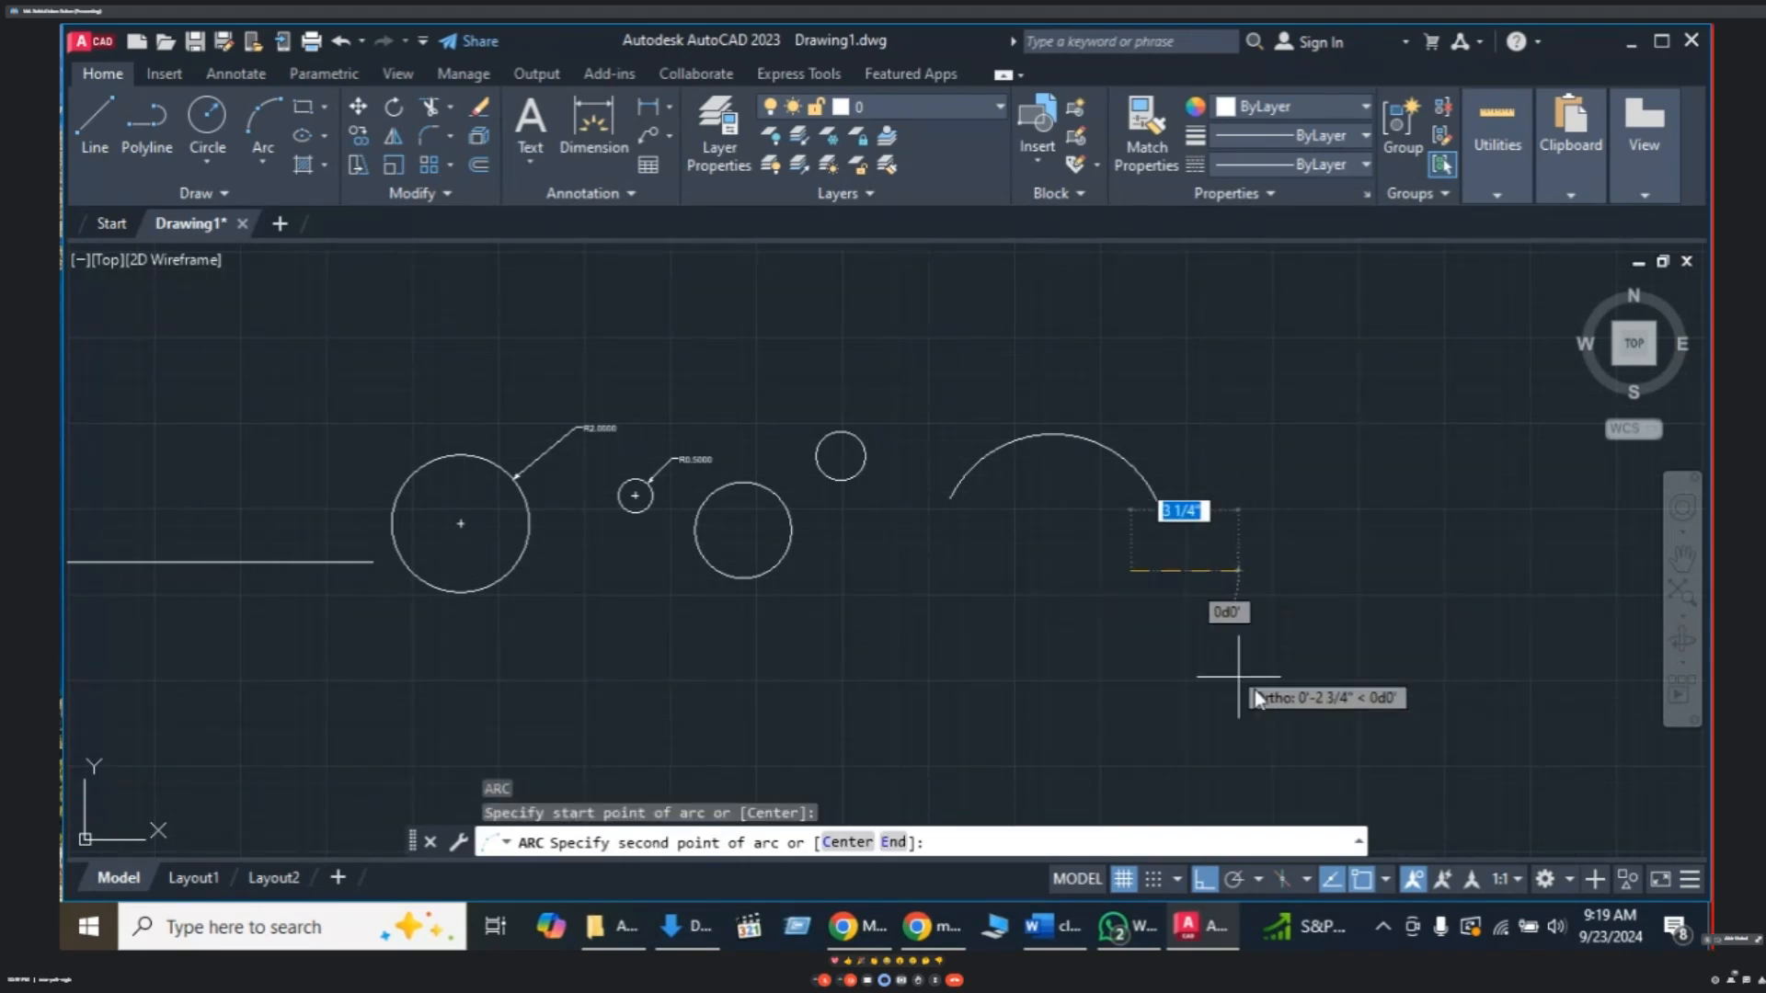
key(F8)
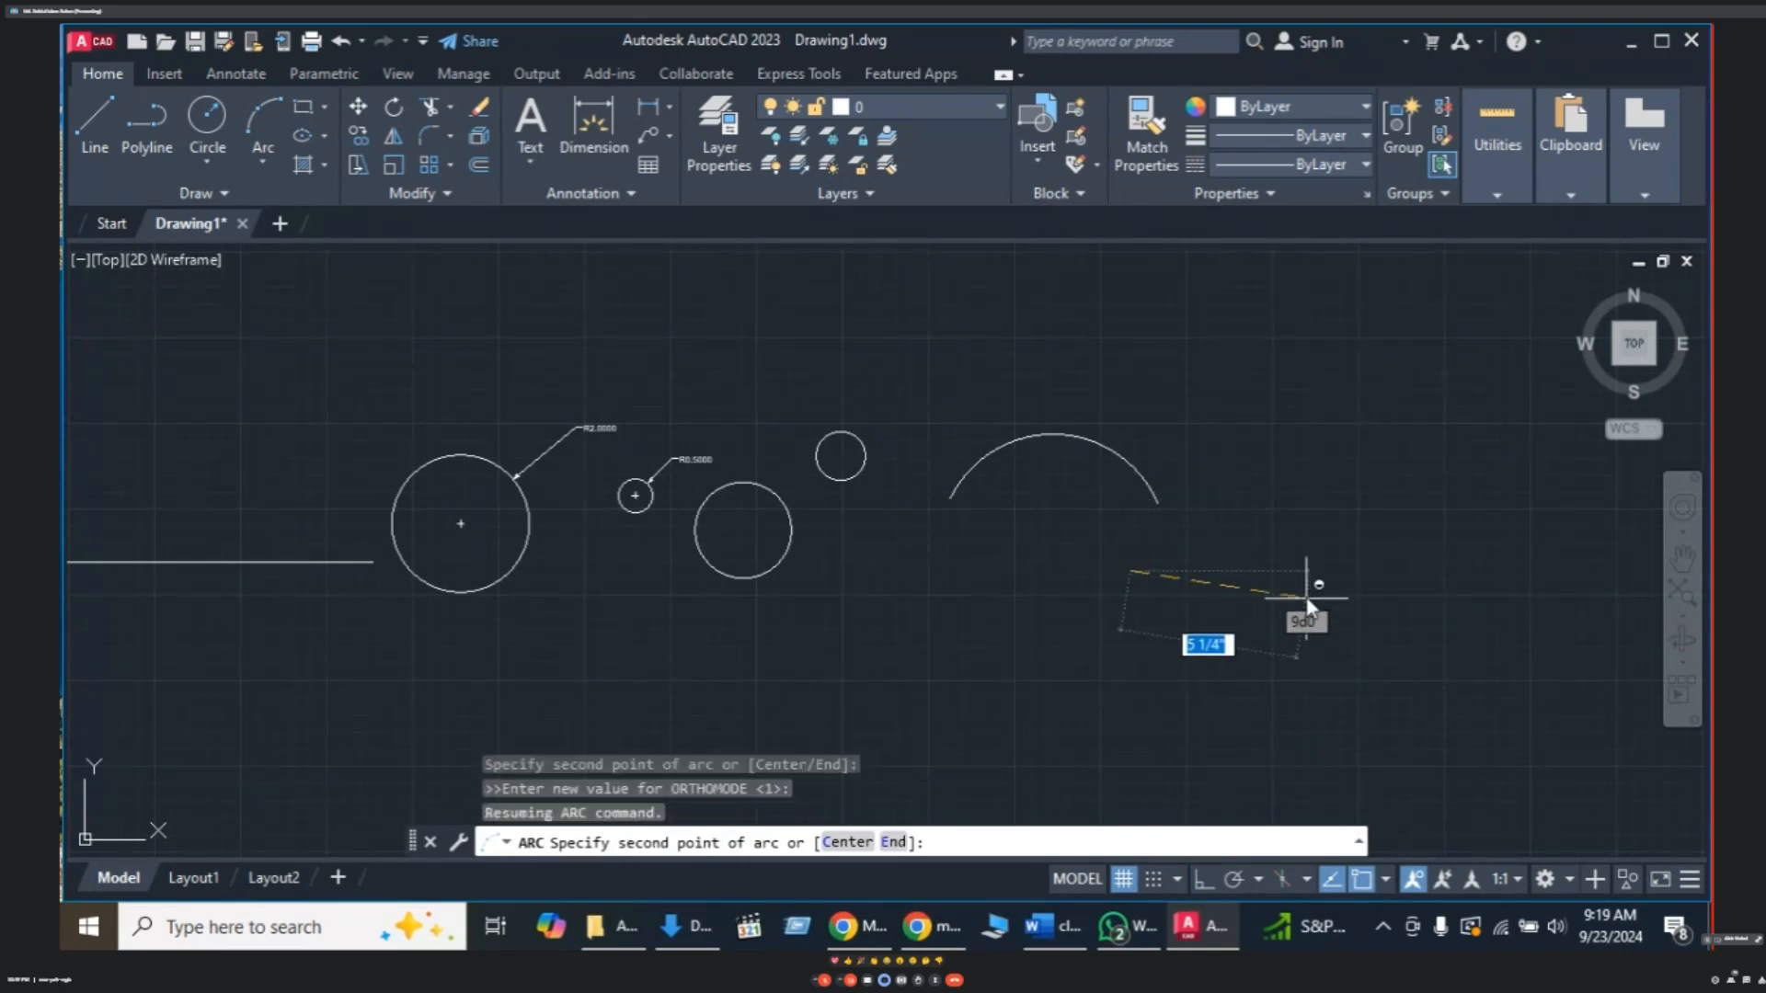
click(1297, 648)
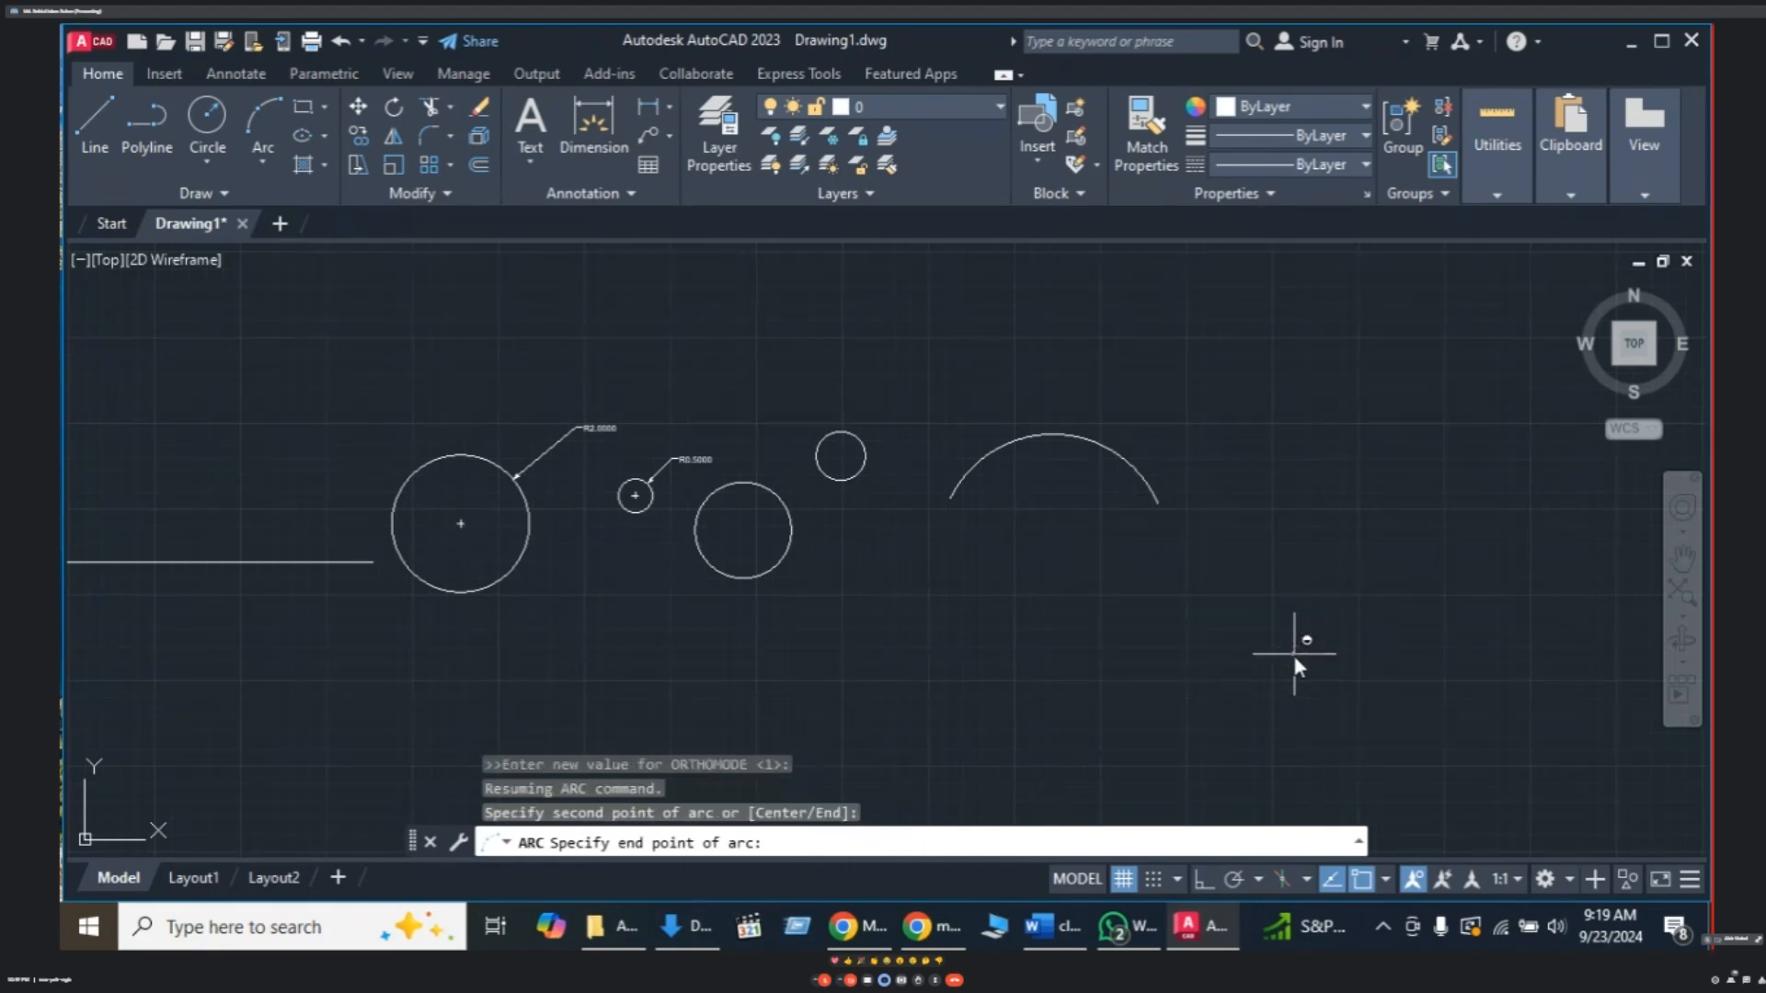
click(1398, 576)
key(F8)
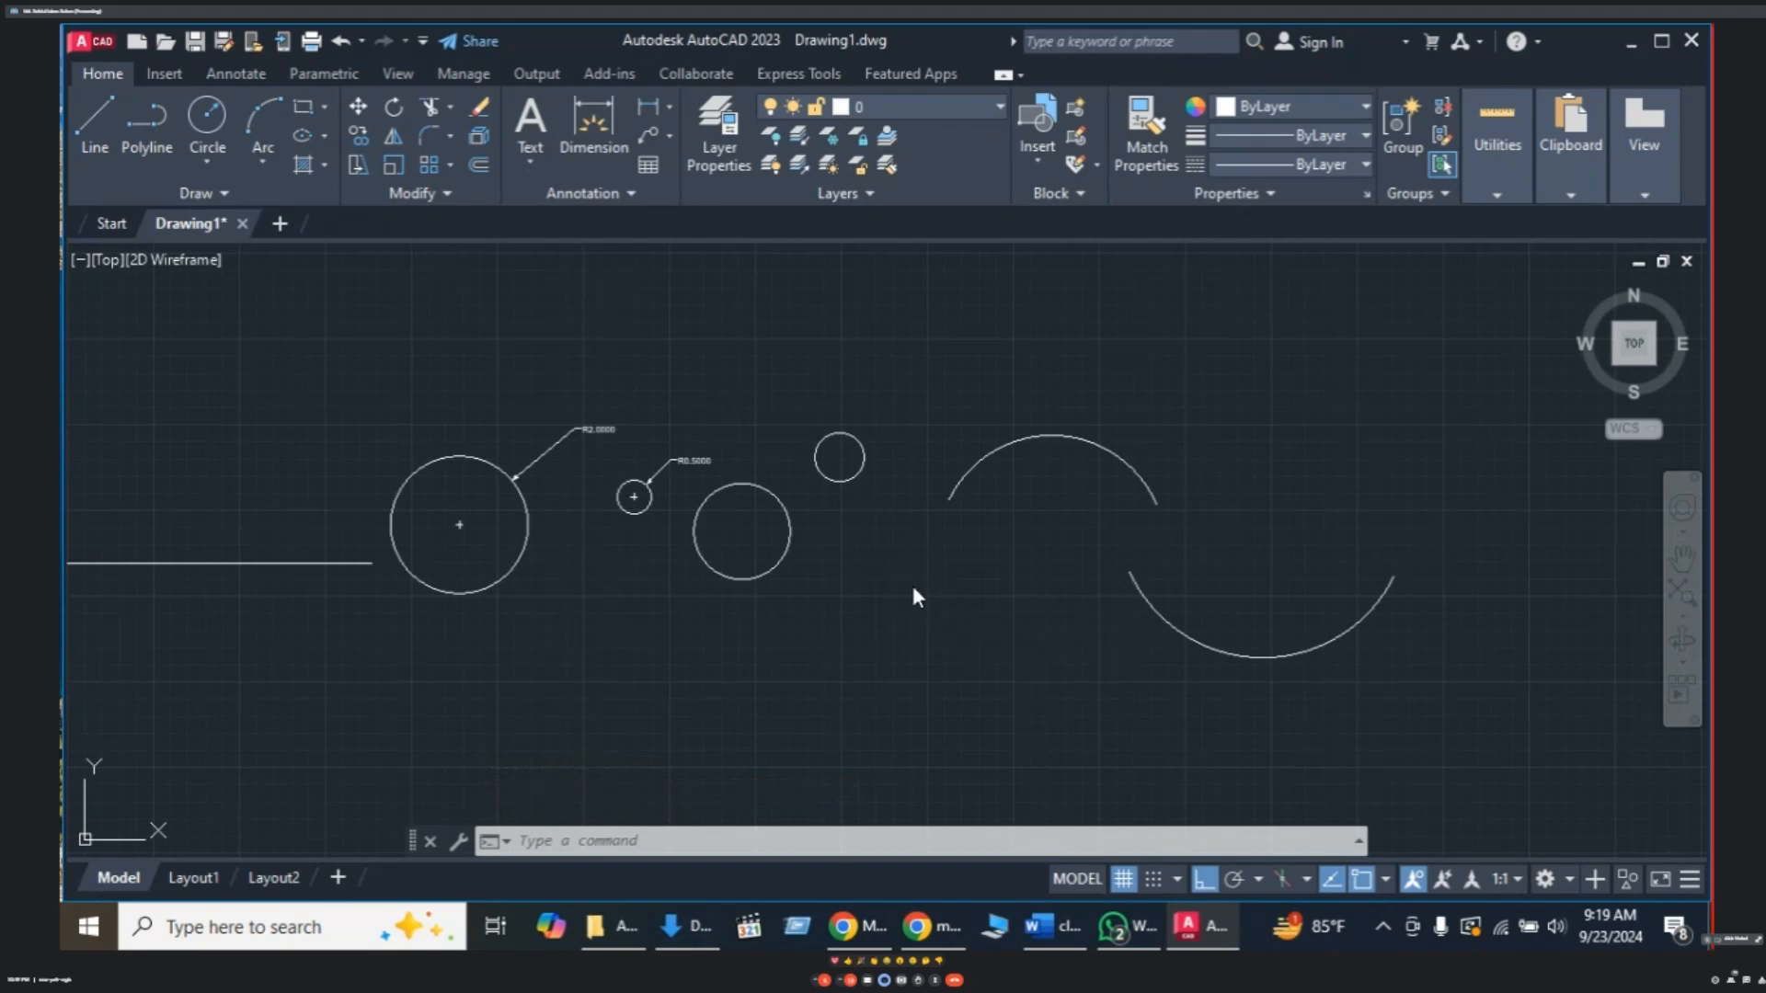
- Pan and zoom the view around the two arcs
middle_drag(911, 581, 963, 515)
middle_drag(511, 446, 563, 439)
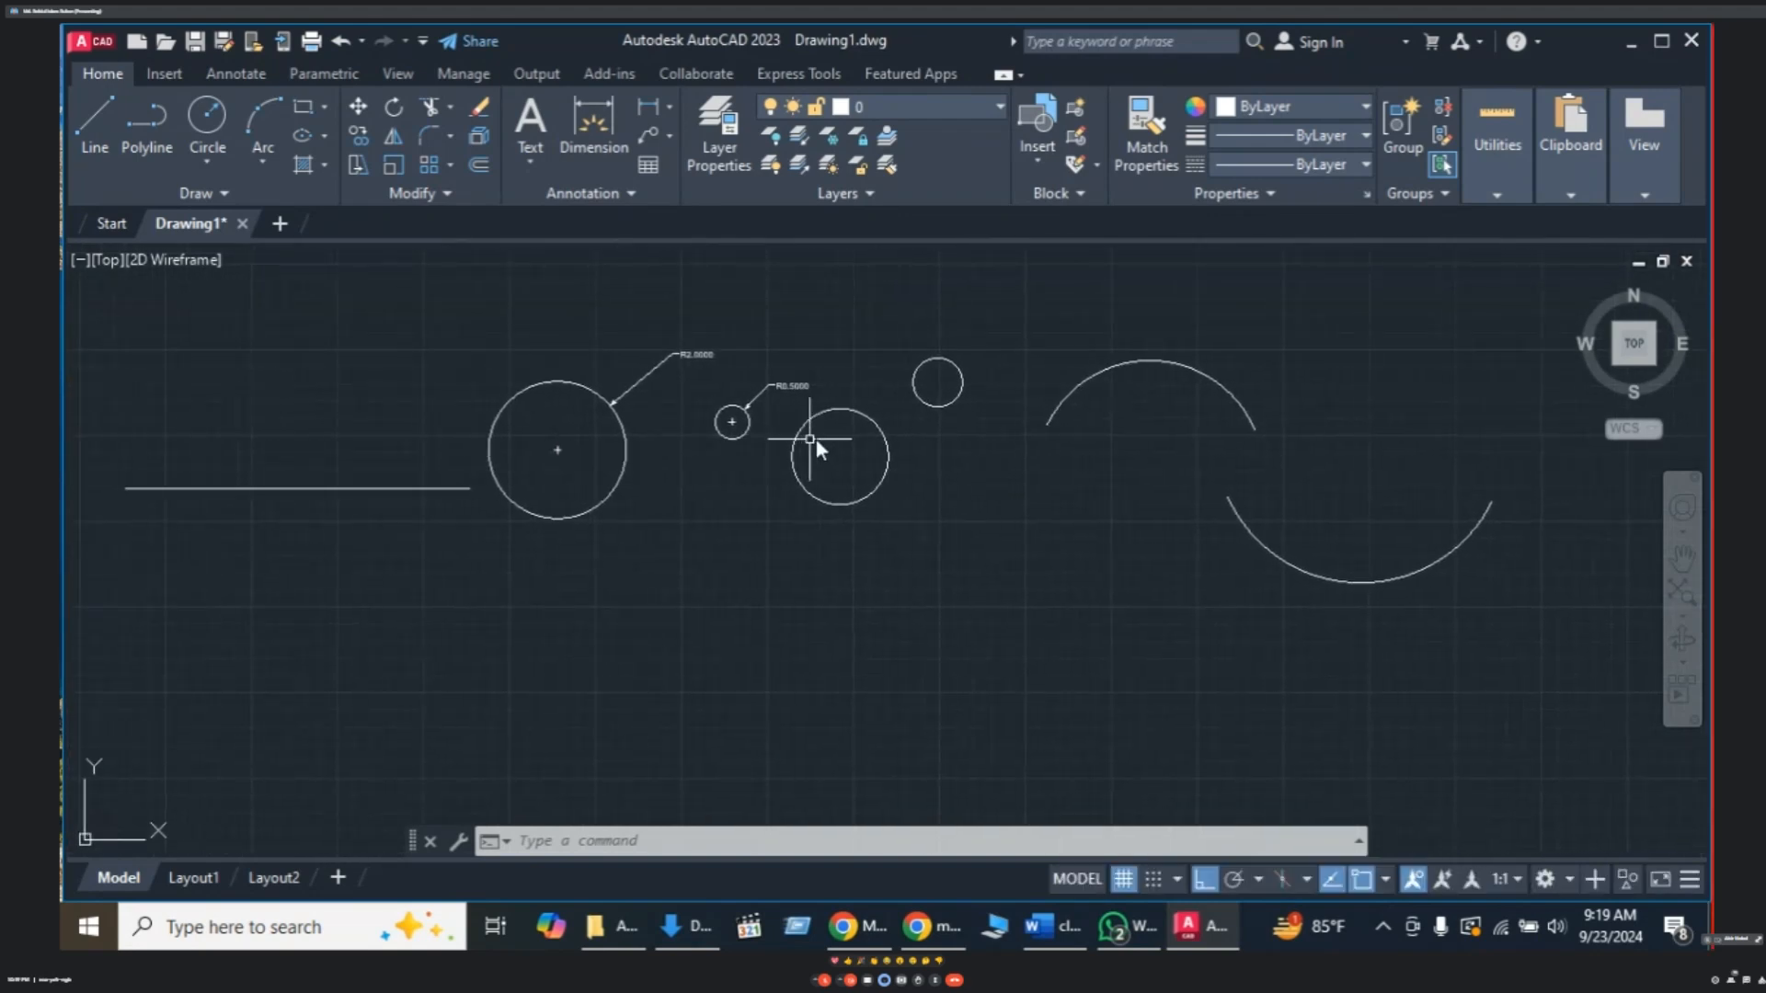
scroll(953, 390, down, 2)
scroll(937, 361, up, 2)
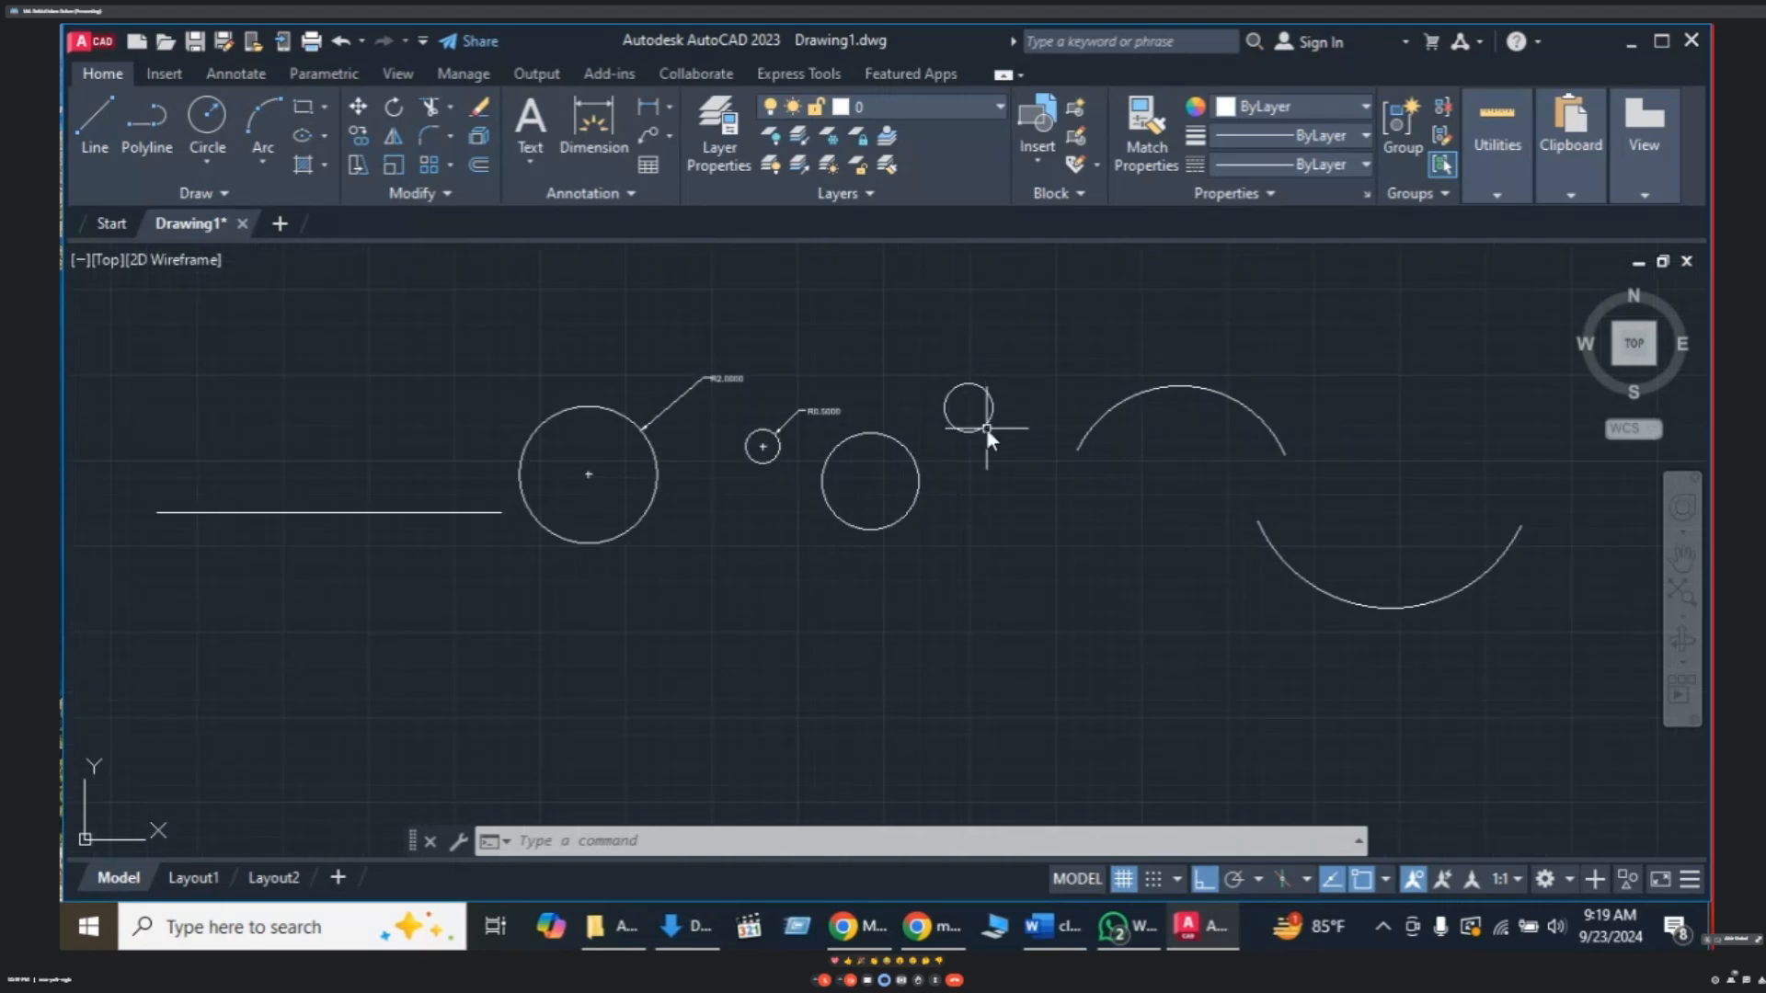
mouse_move(998, 408)
middle_down()
mouse_move(898, 417)
mouse_move(869, 378)
mouse_move(824, 368)
middle_up()
scroll(975, 404, down, 1)
scroll(966, 403, up, 4)
scroll(885, 388, down, 2)
- Draw a slanted line from the small circle's top down-left, crossing the circle
key(Escape)
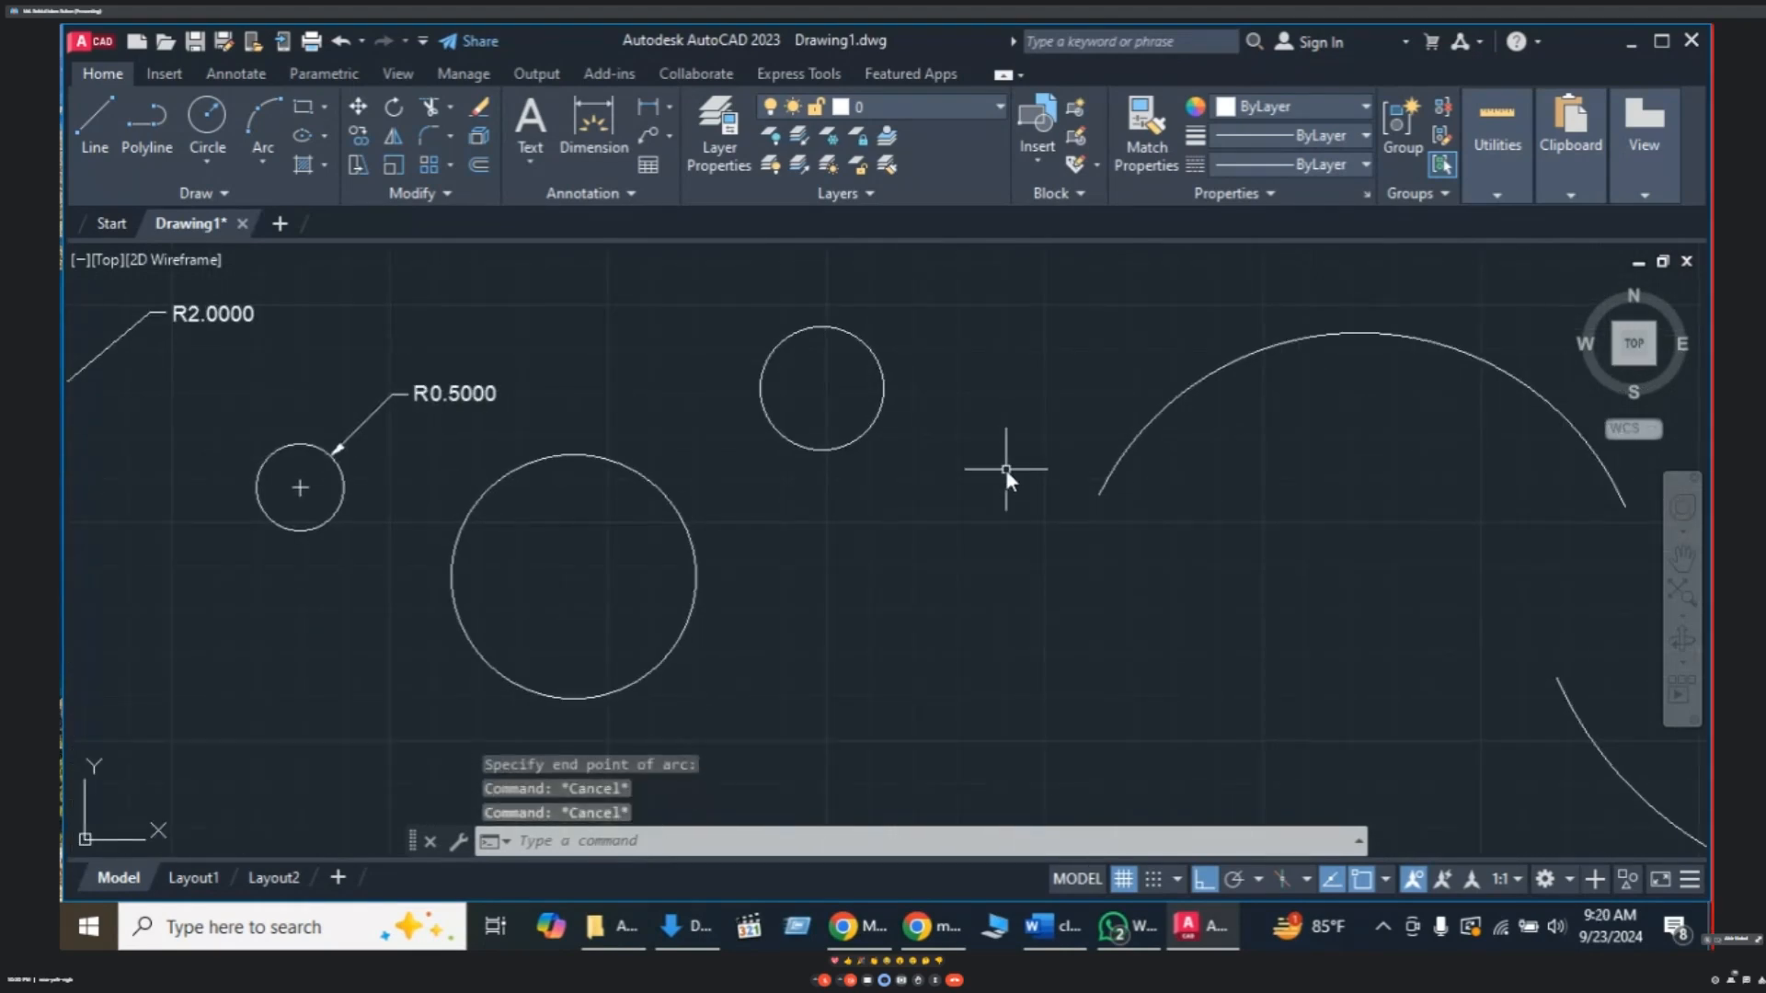
text(L)
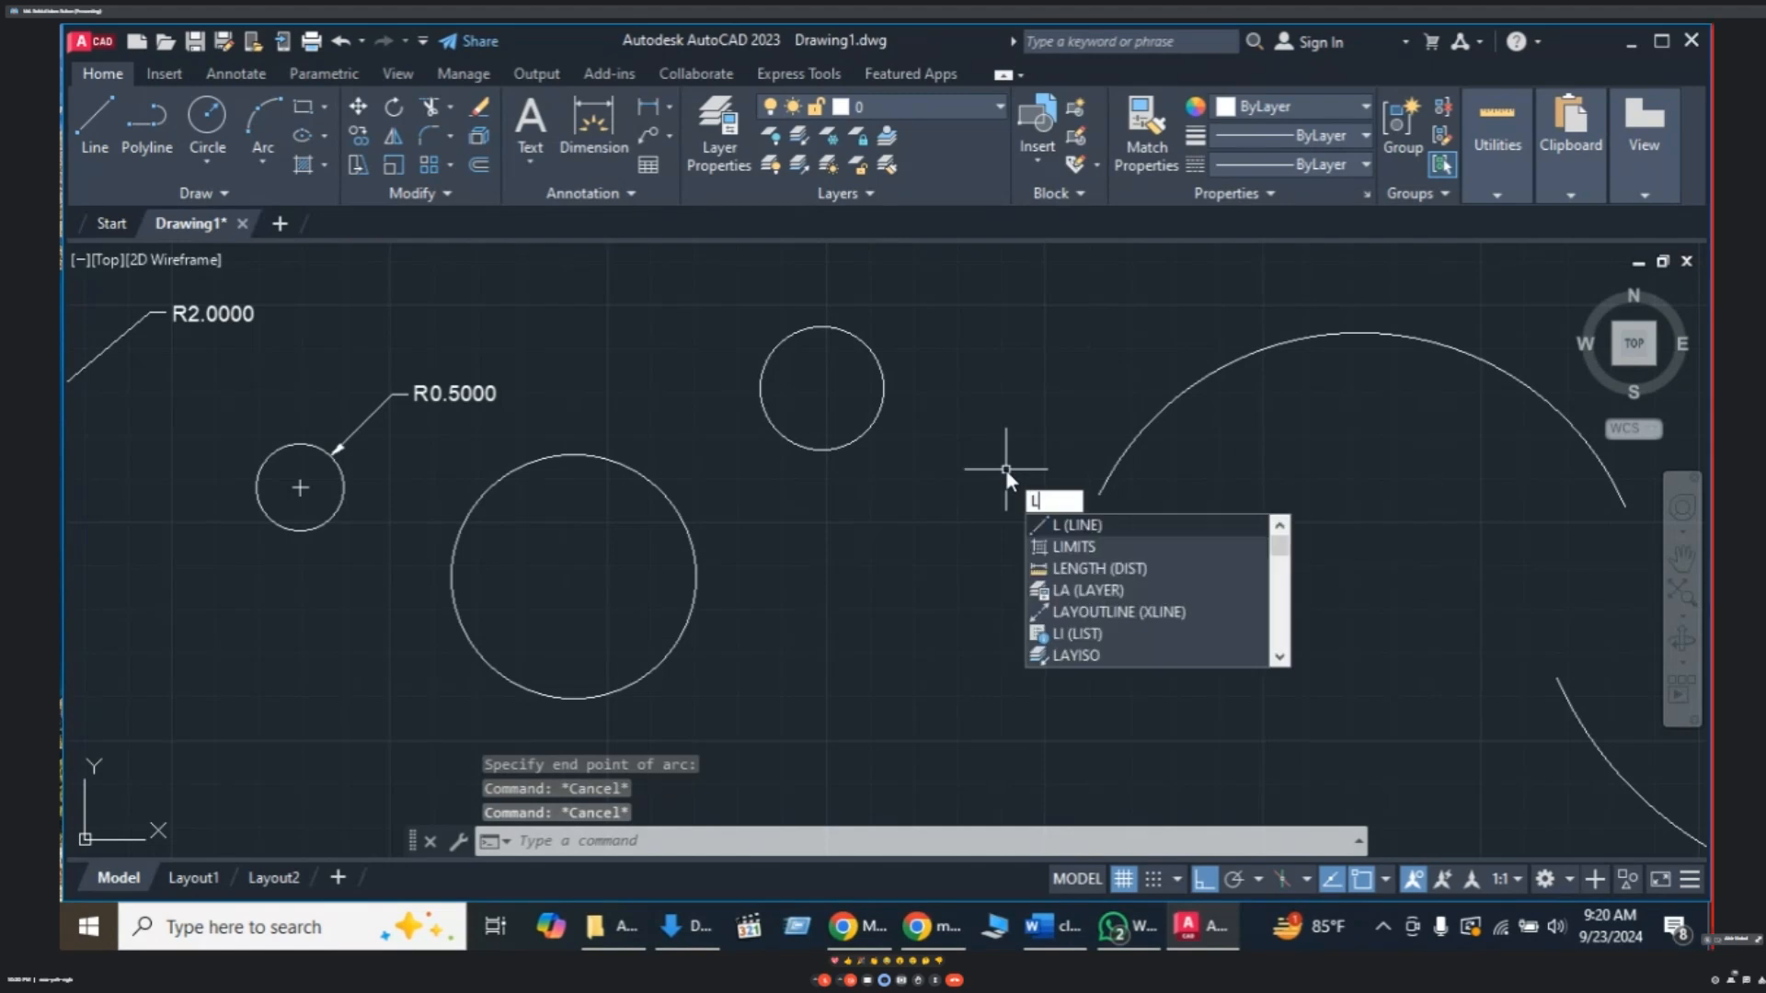
key(Return)
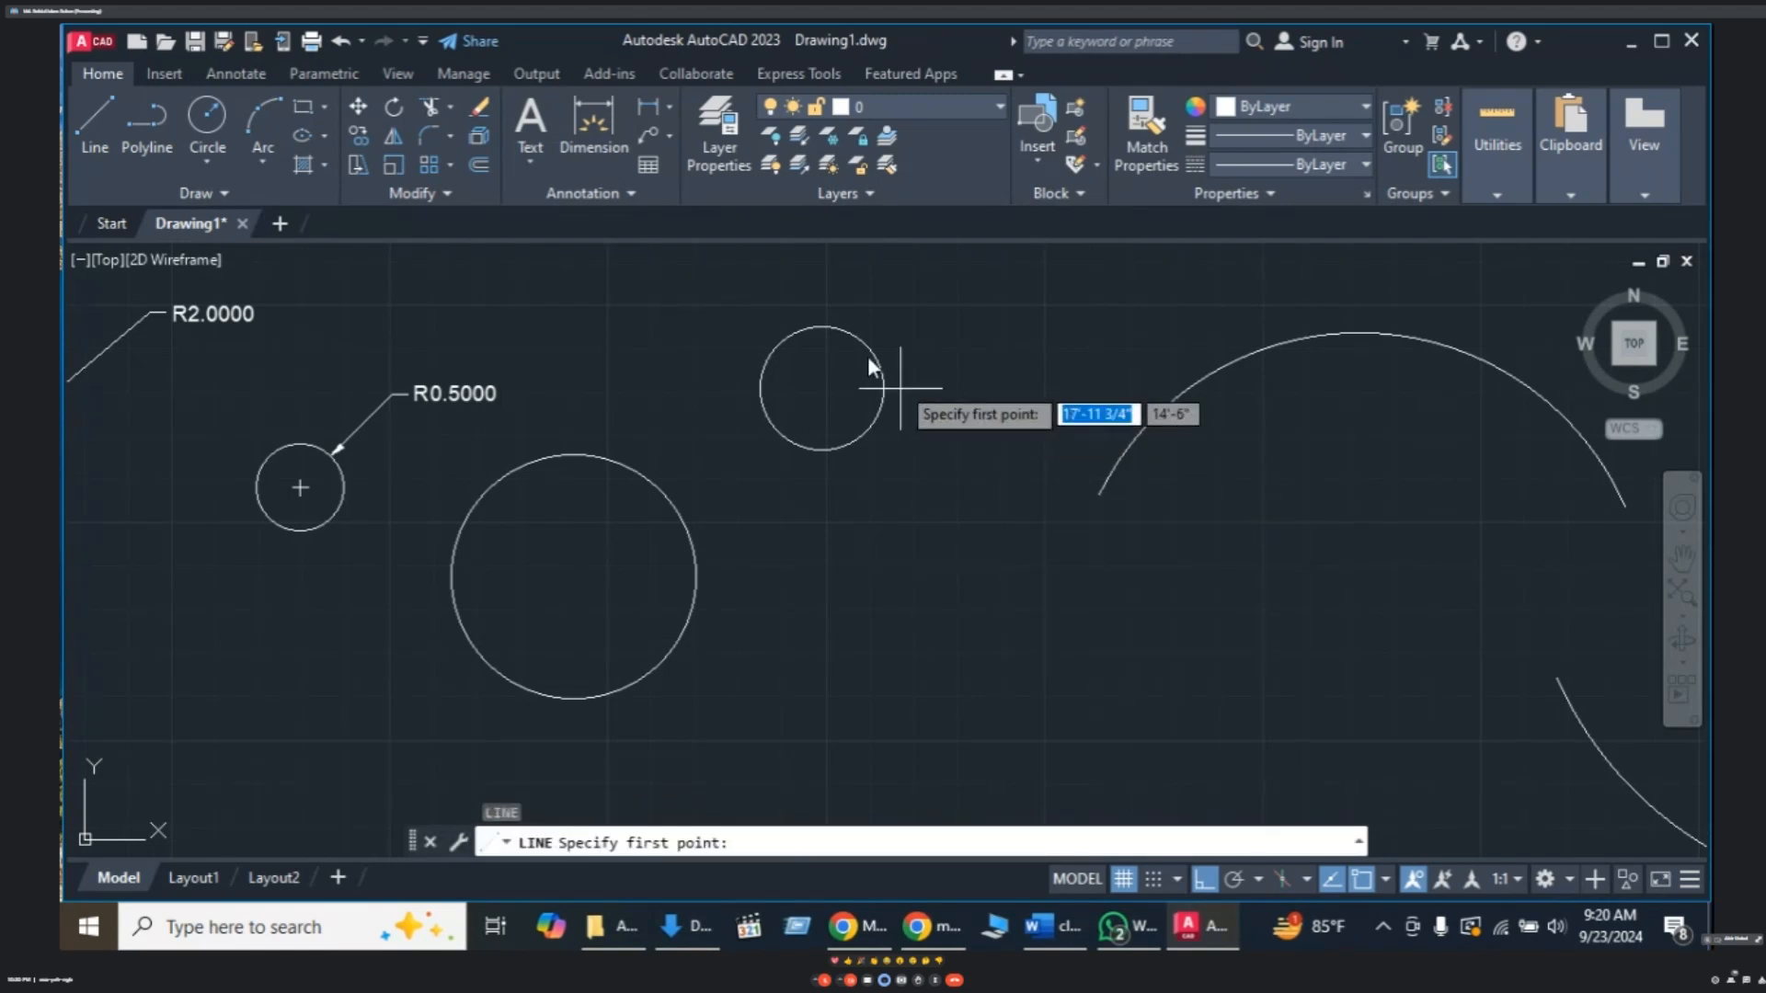
click(825, 311)
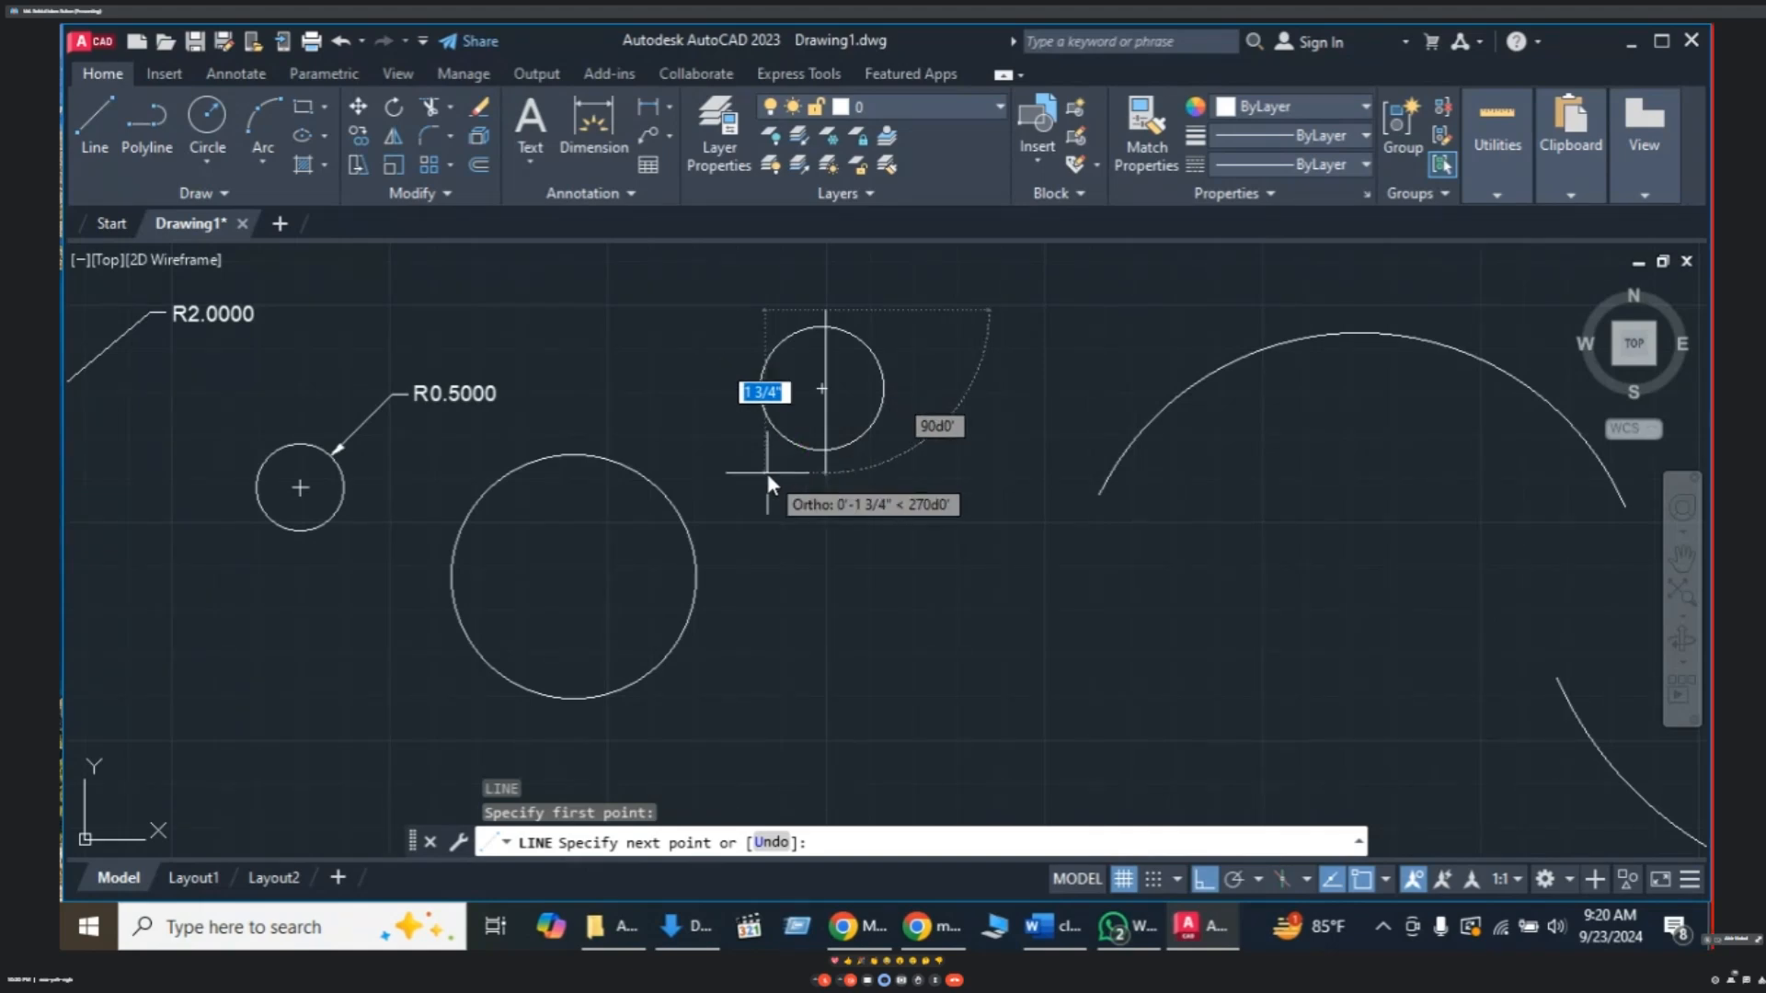
key(F8)
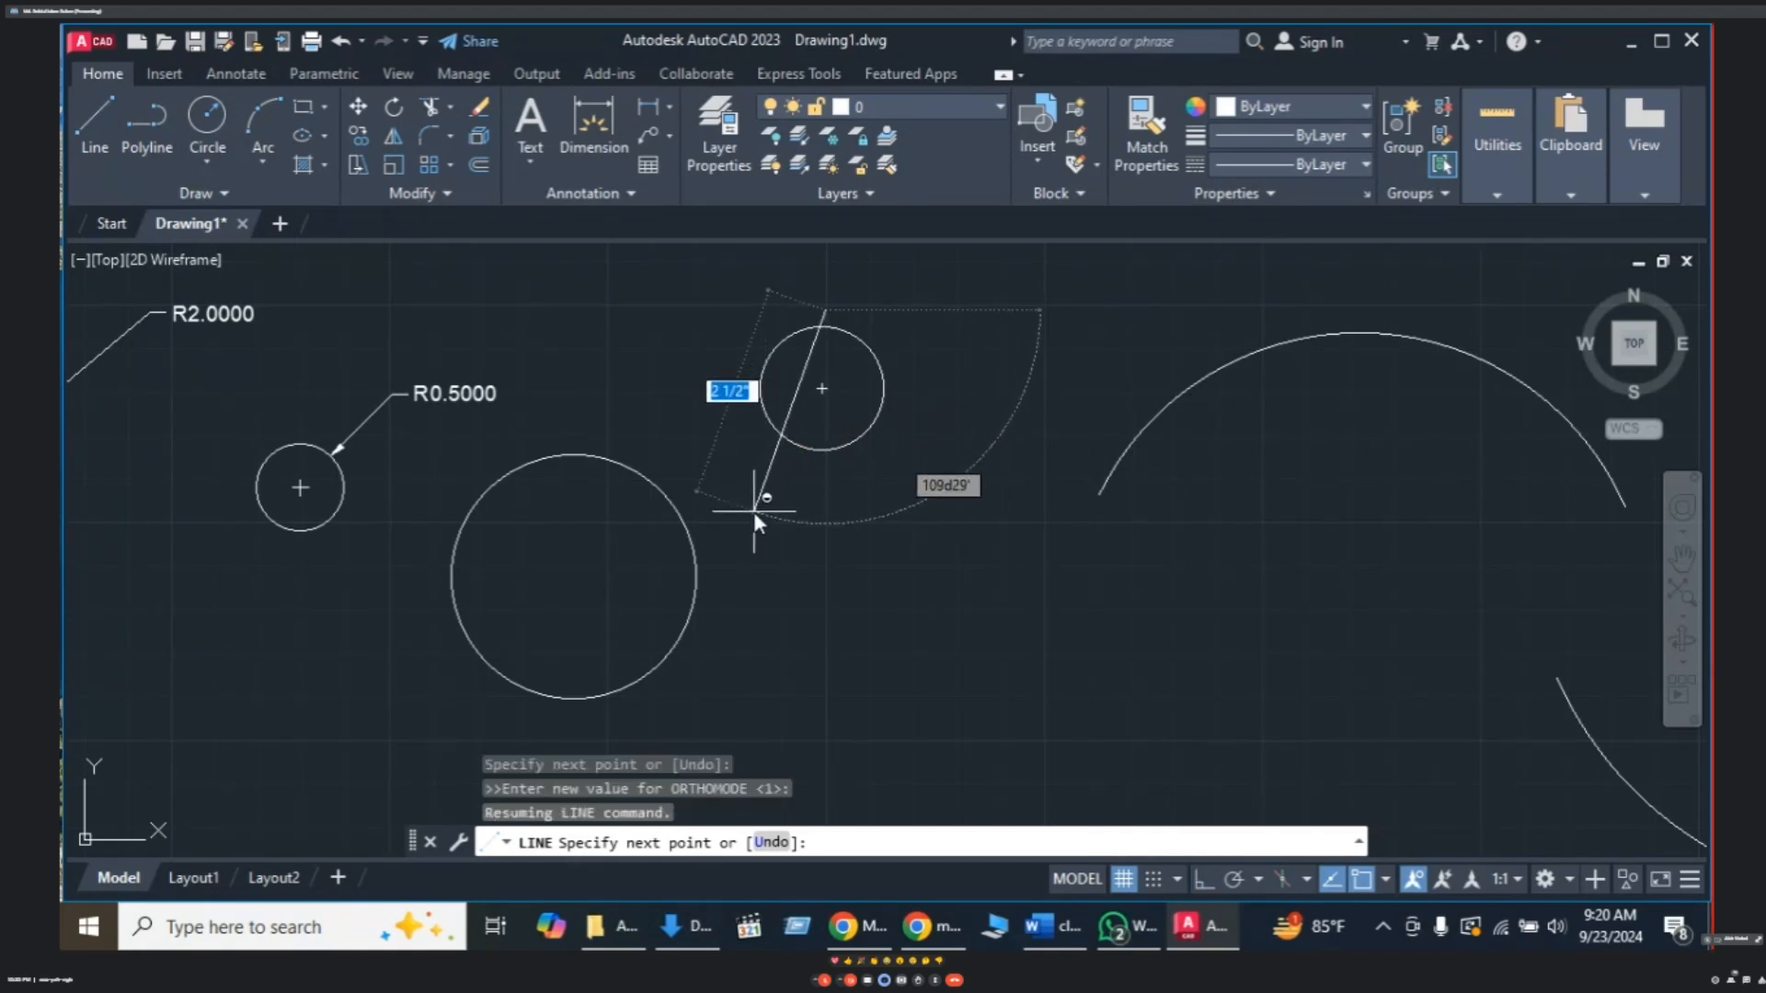
click(753, 511)
key(Escape)
key(Escape)
key(Escape)
key(Escape)
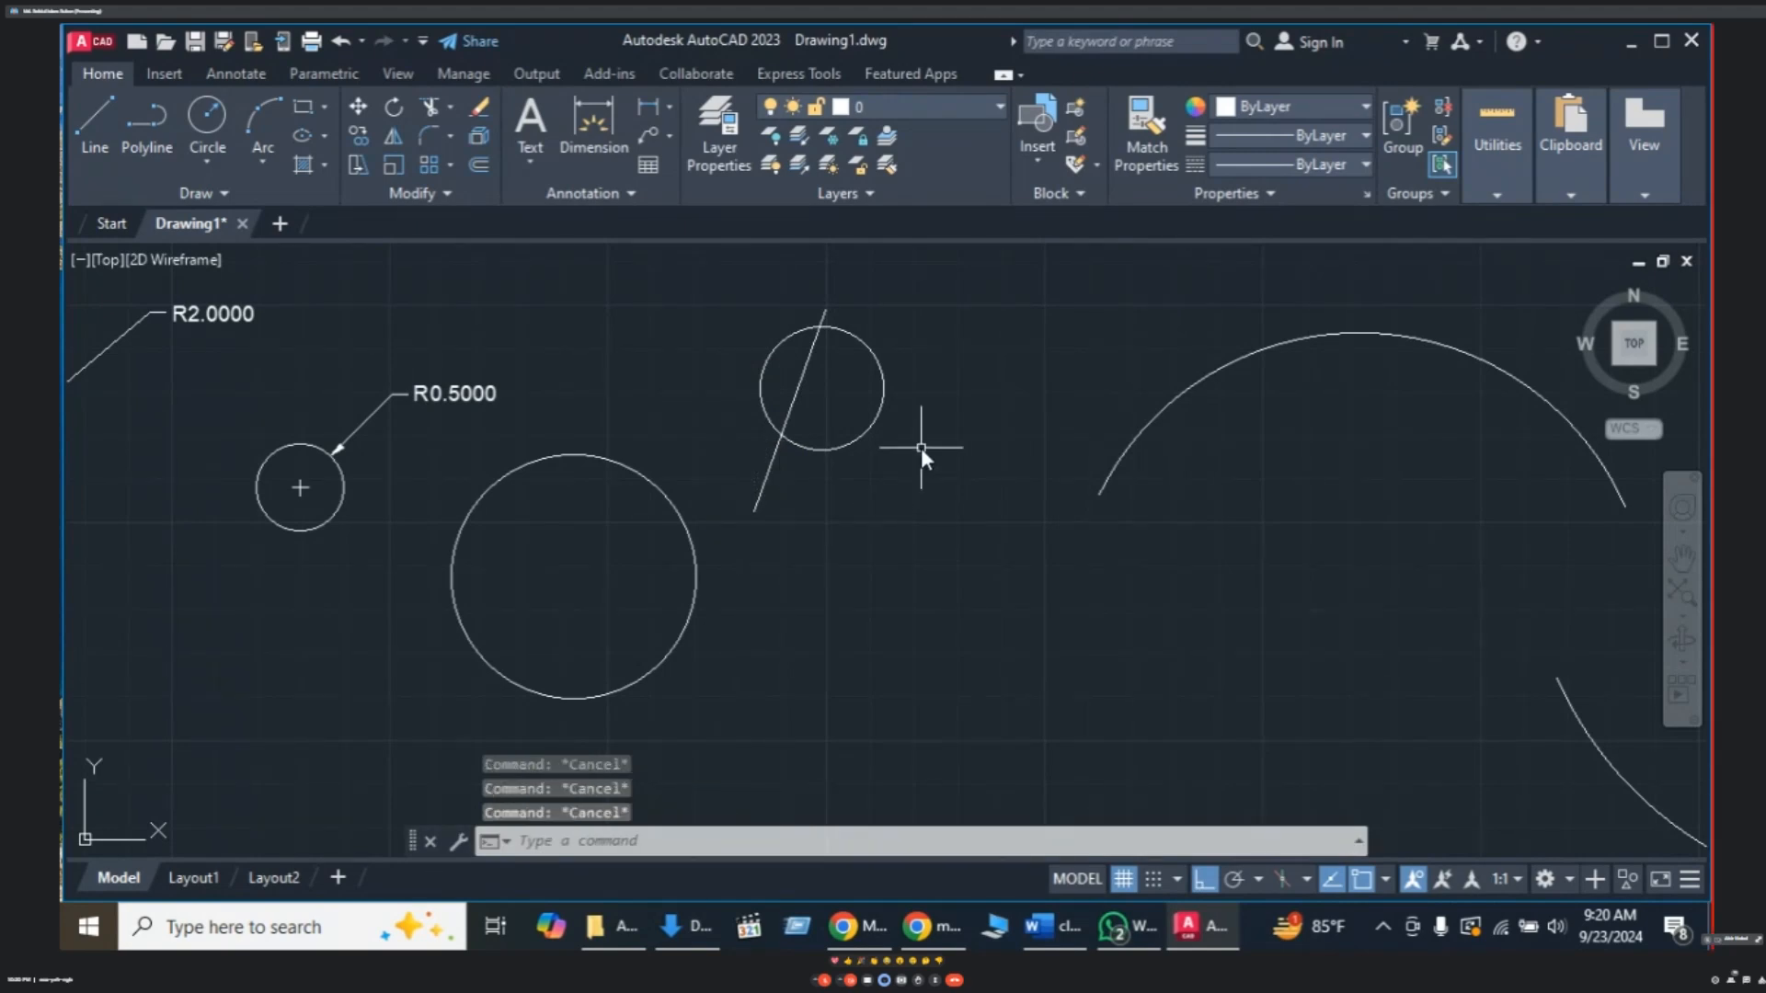
- Trim away the circle's right side and delete the slanted cutting line
text(Trr)
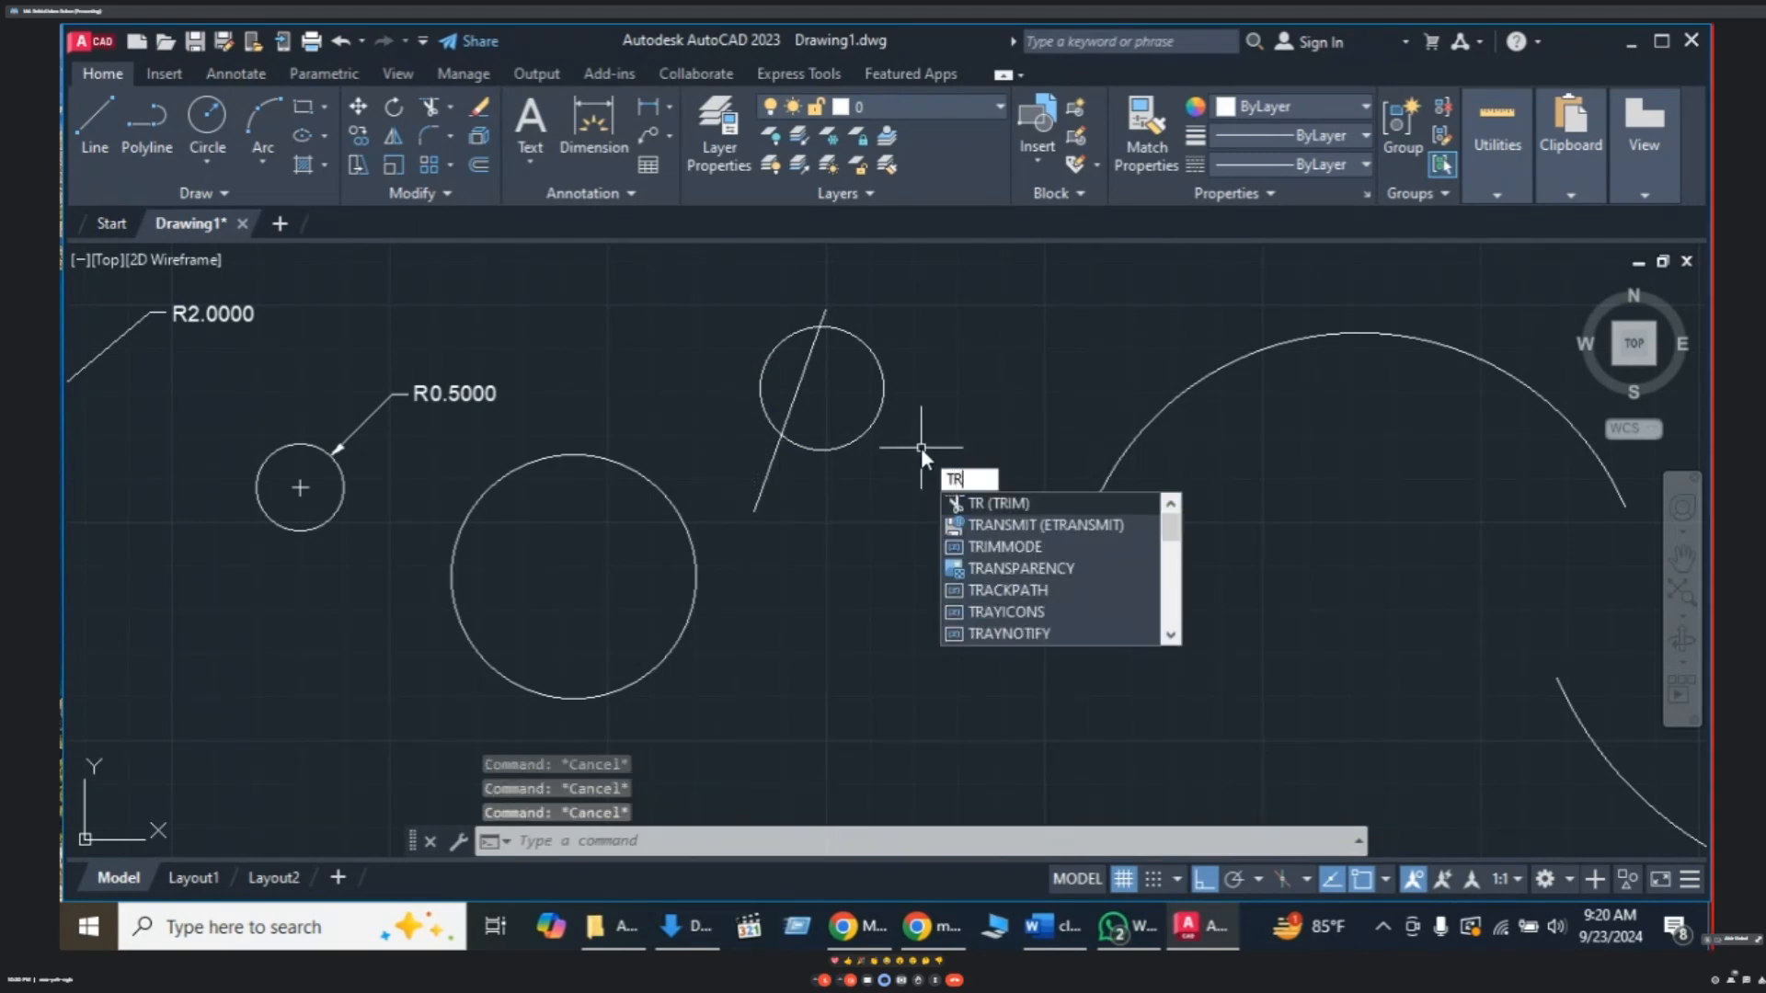
key(Return)
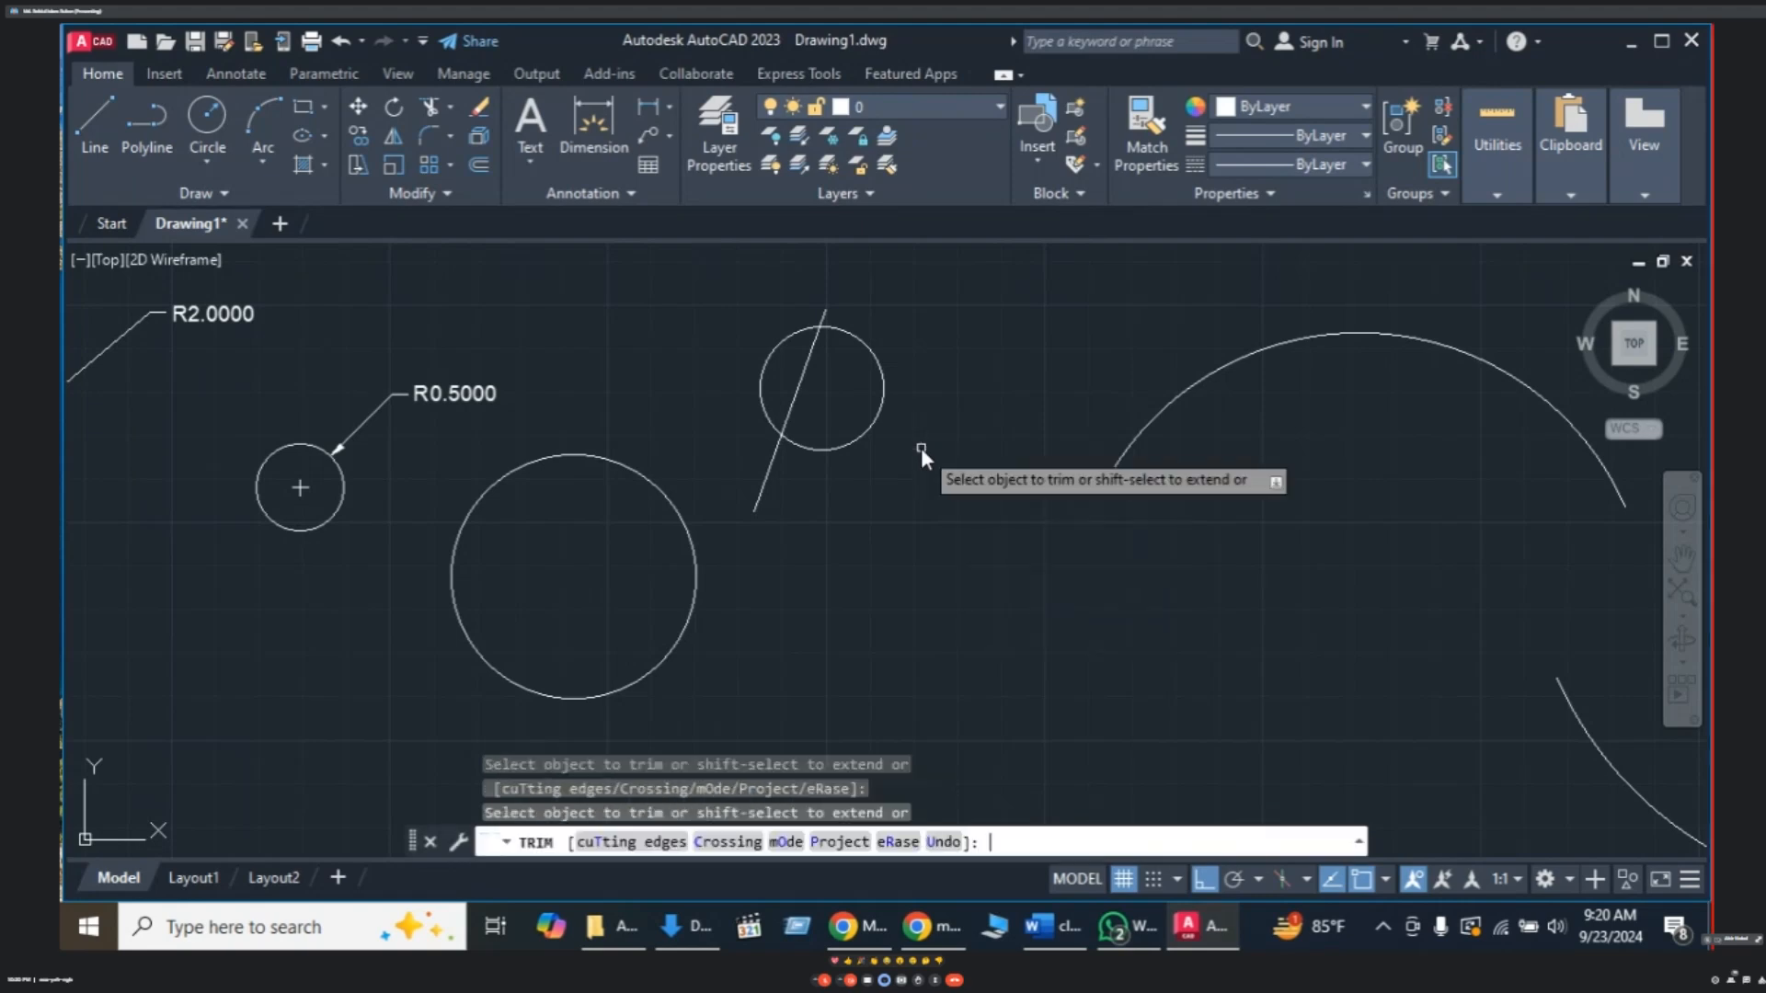
click(875, 423)
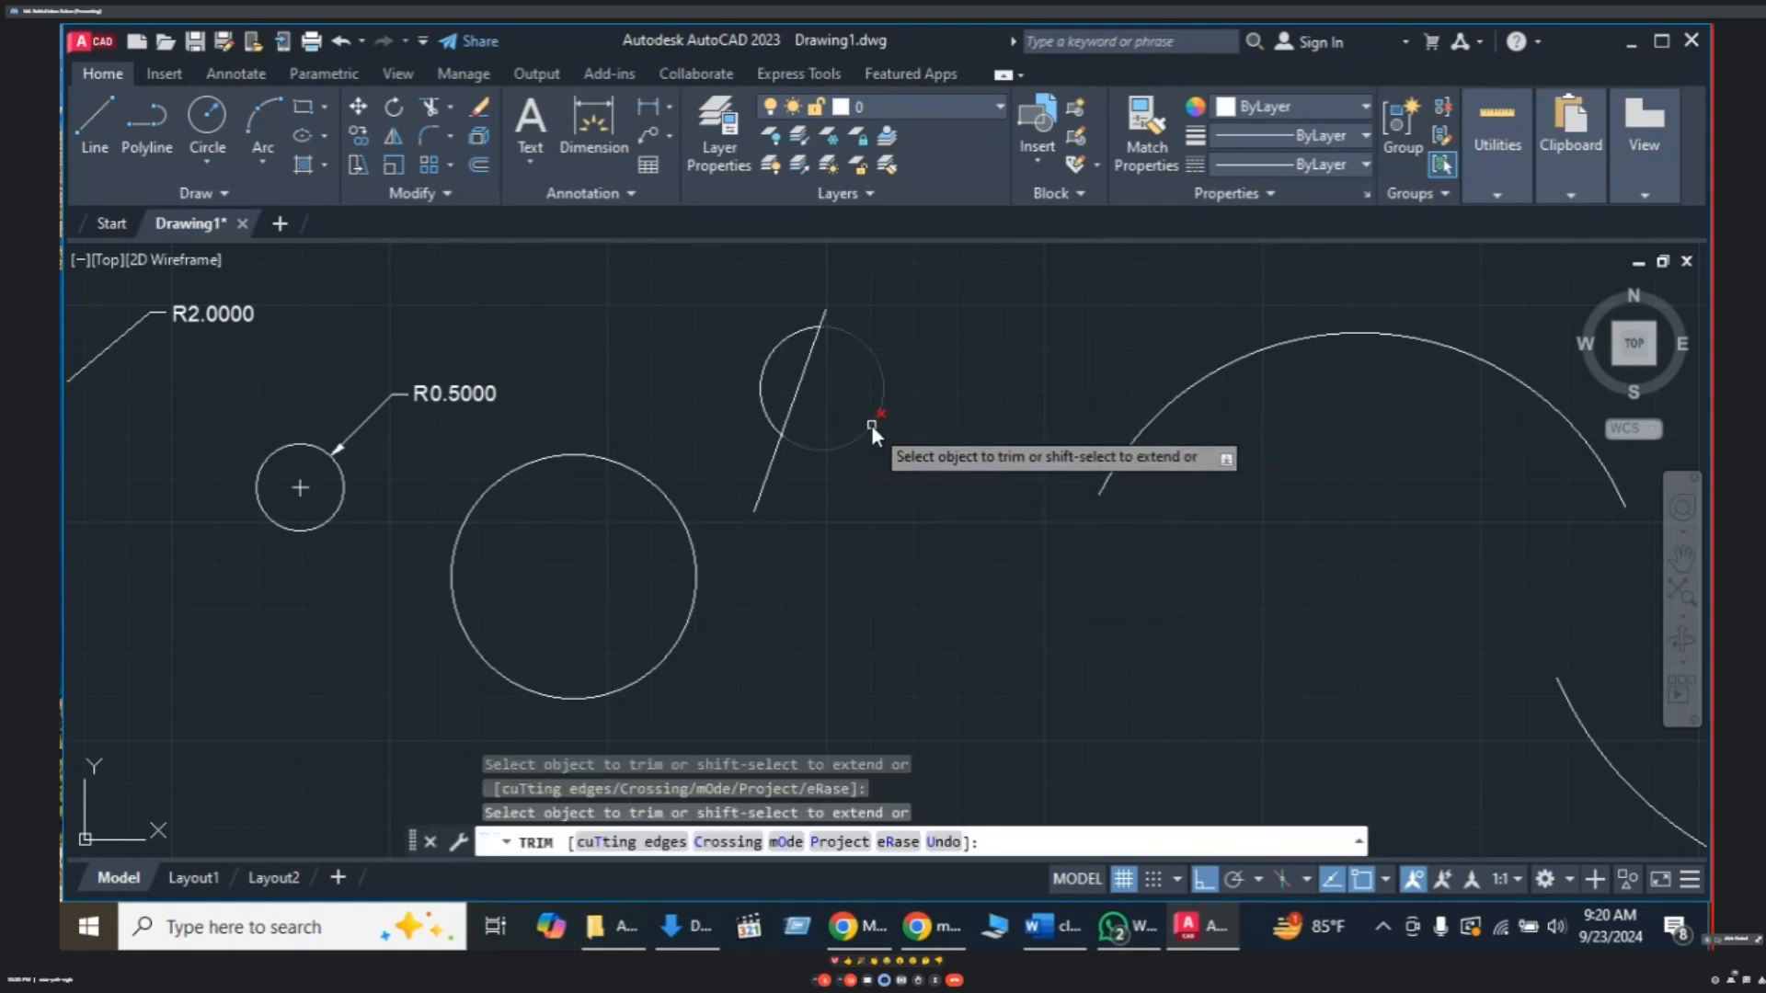
key(Escape)
click(799, 393)
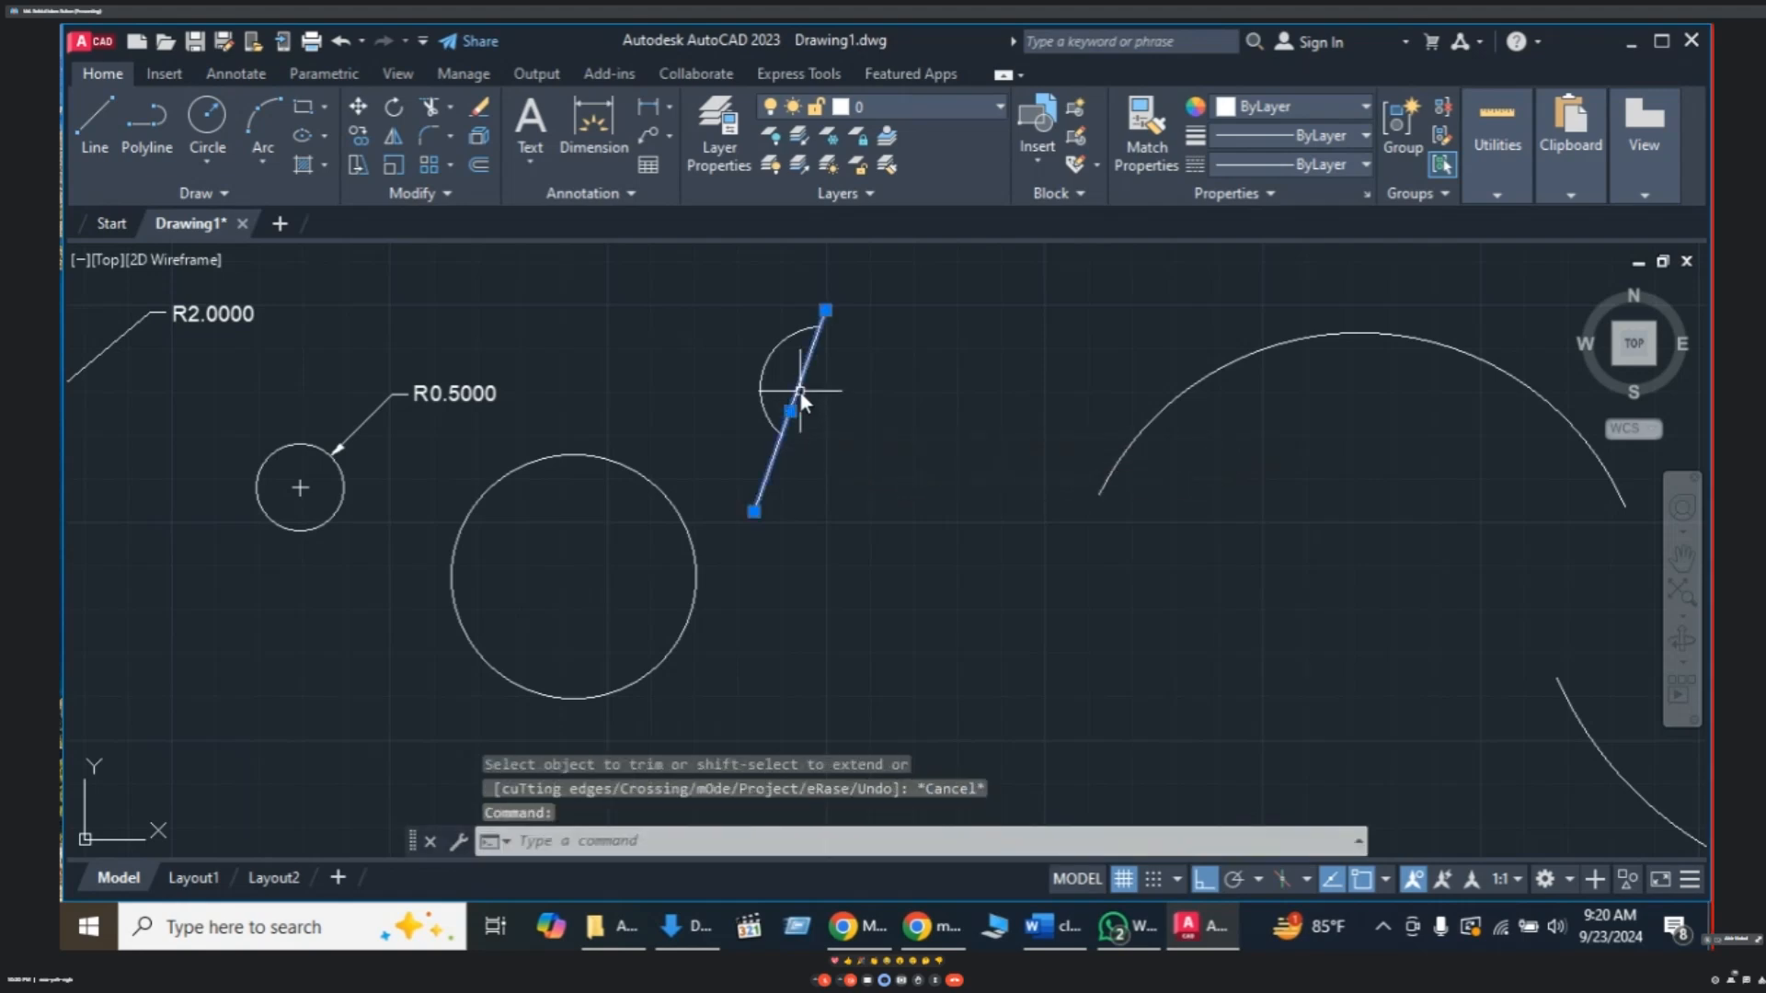
key(Delete)
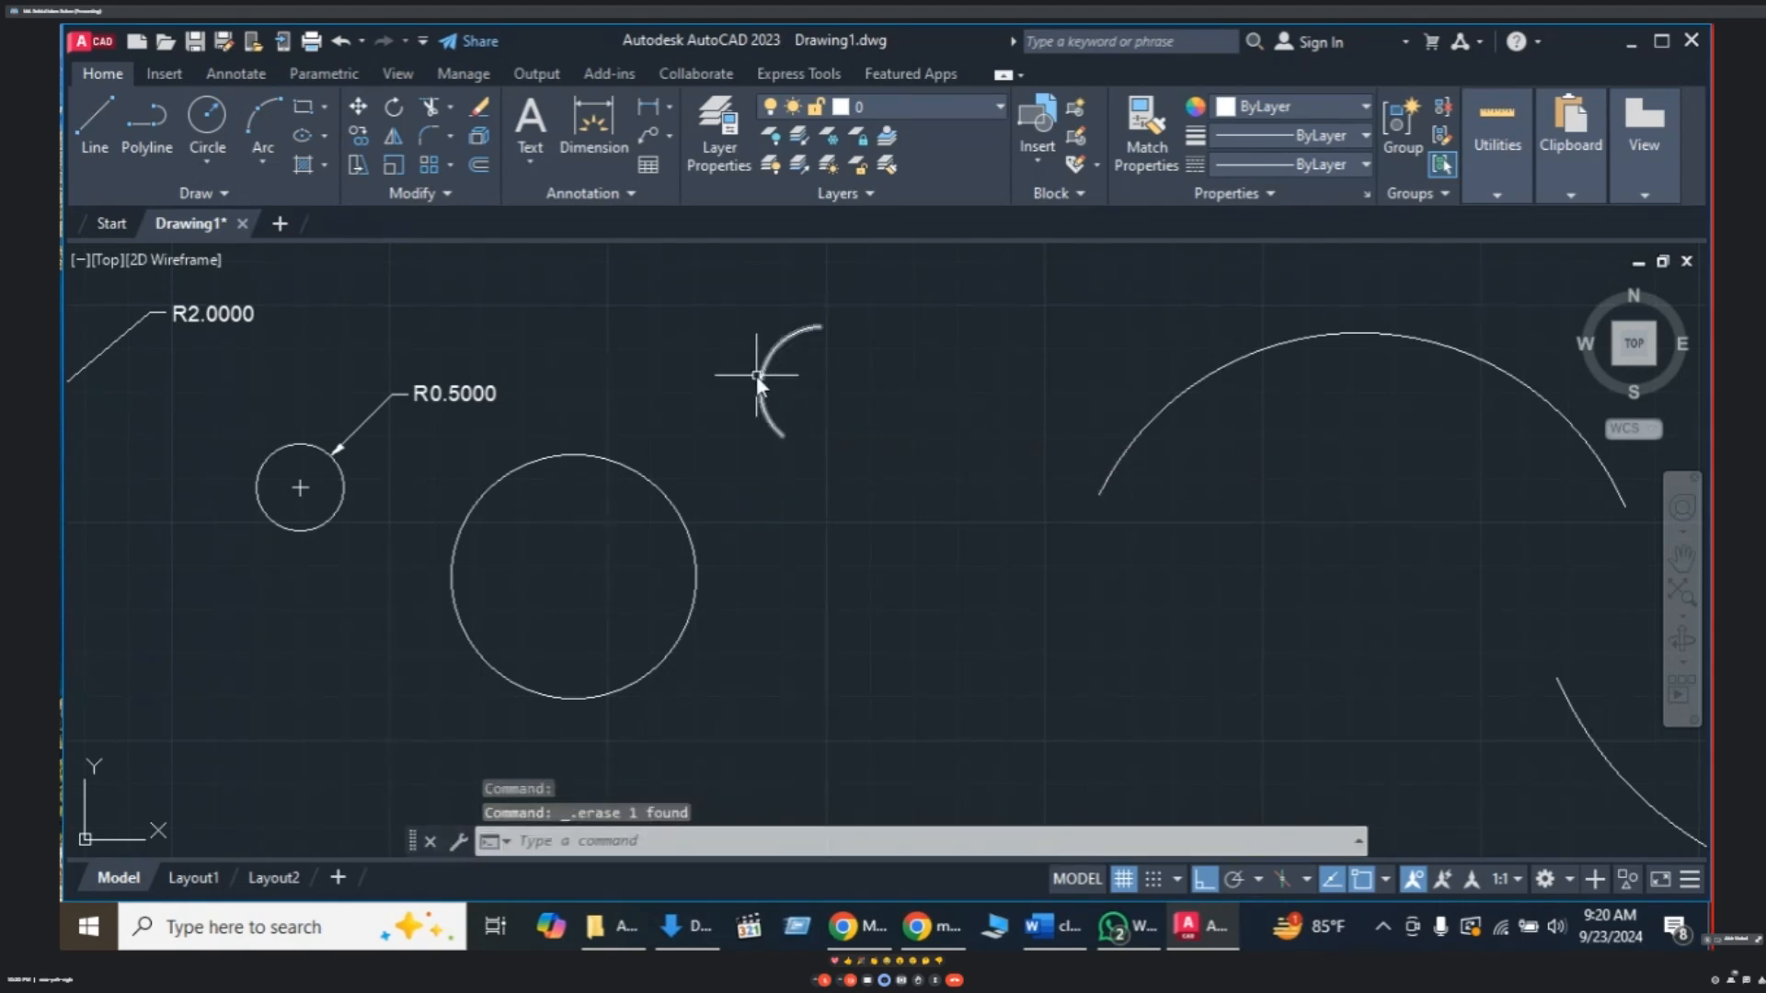
click(763, 375)
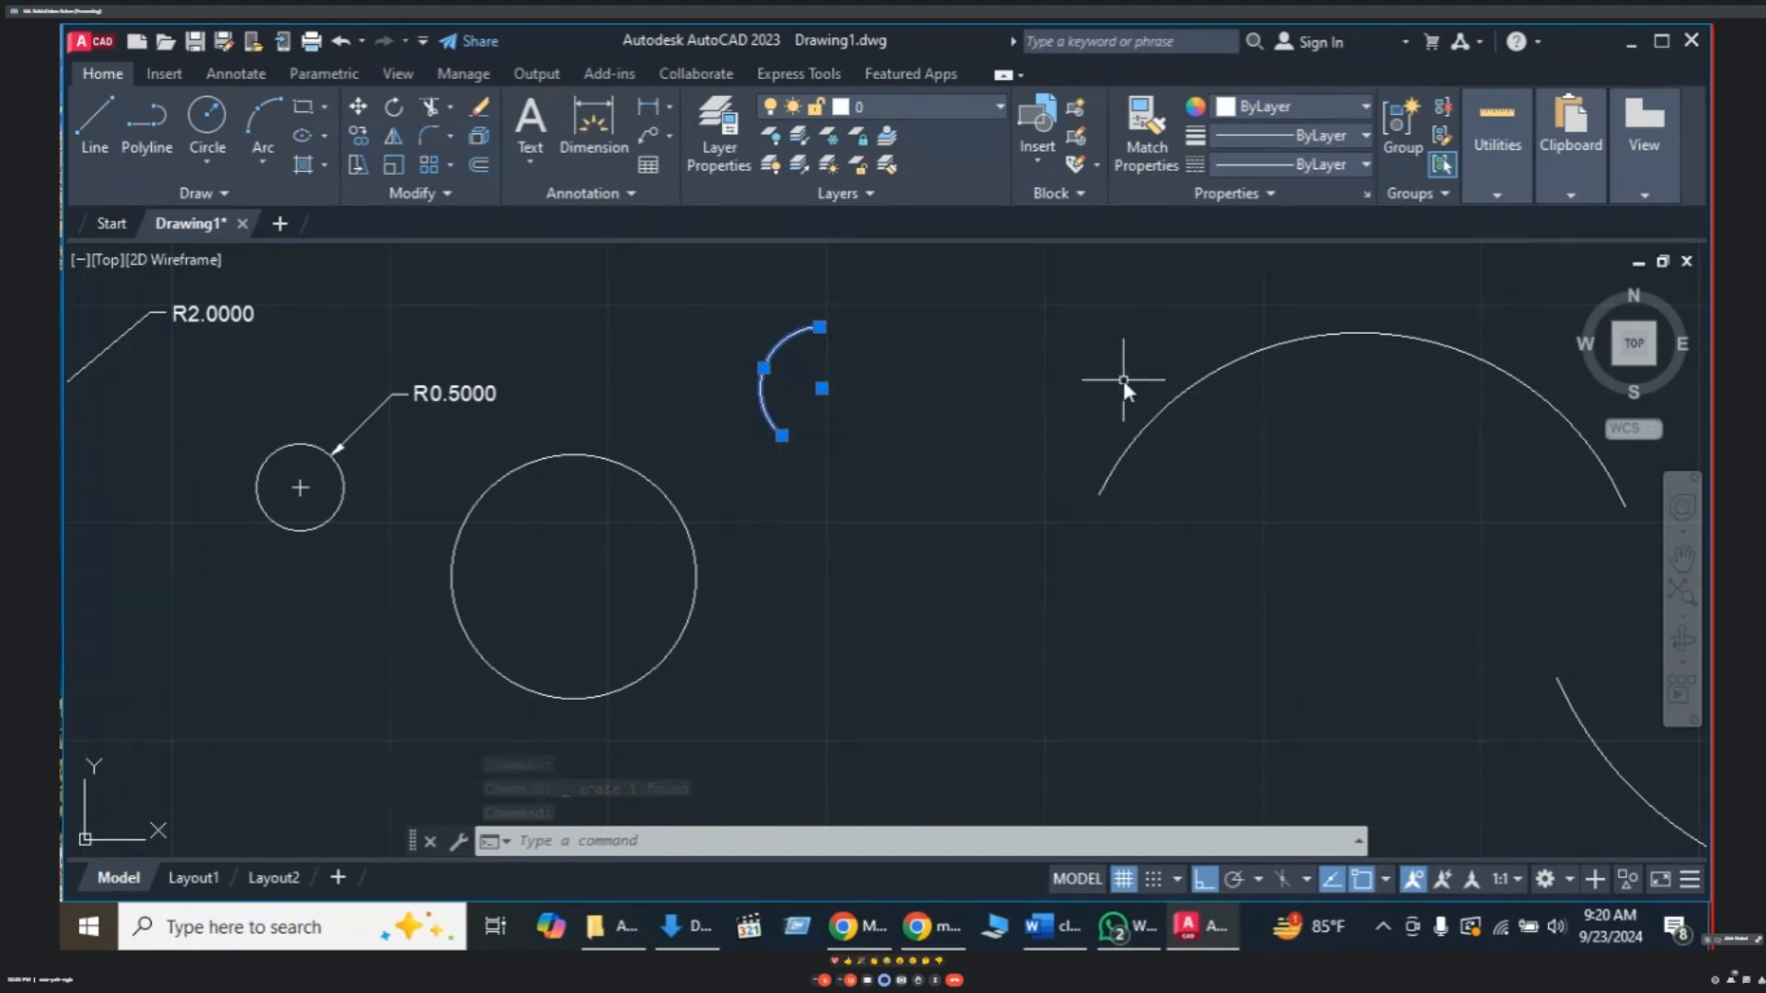
- Pan the view so the circles and arcs sit at the far left, with open space on the right
click(1189, 385)
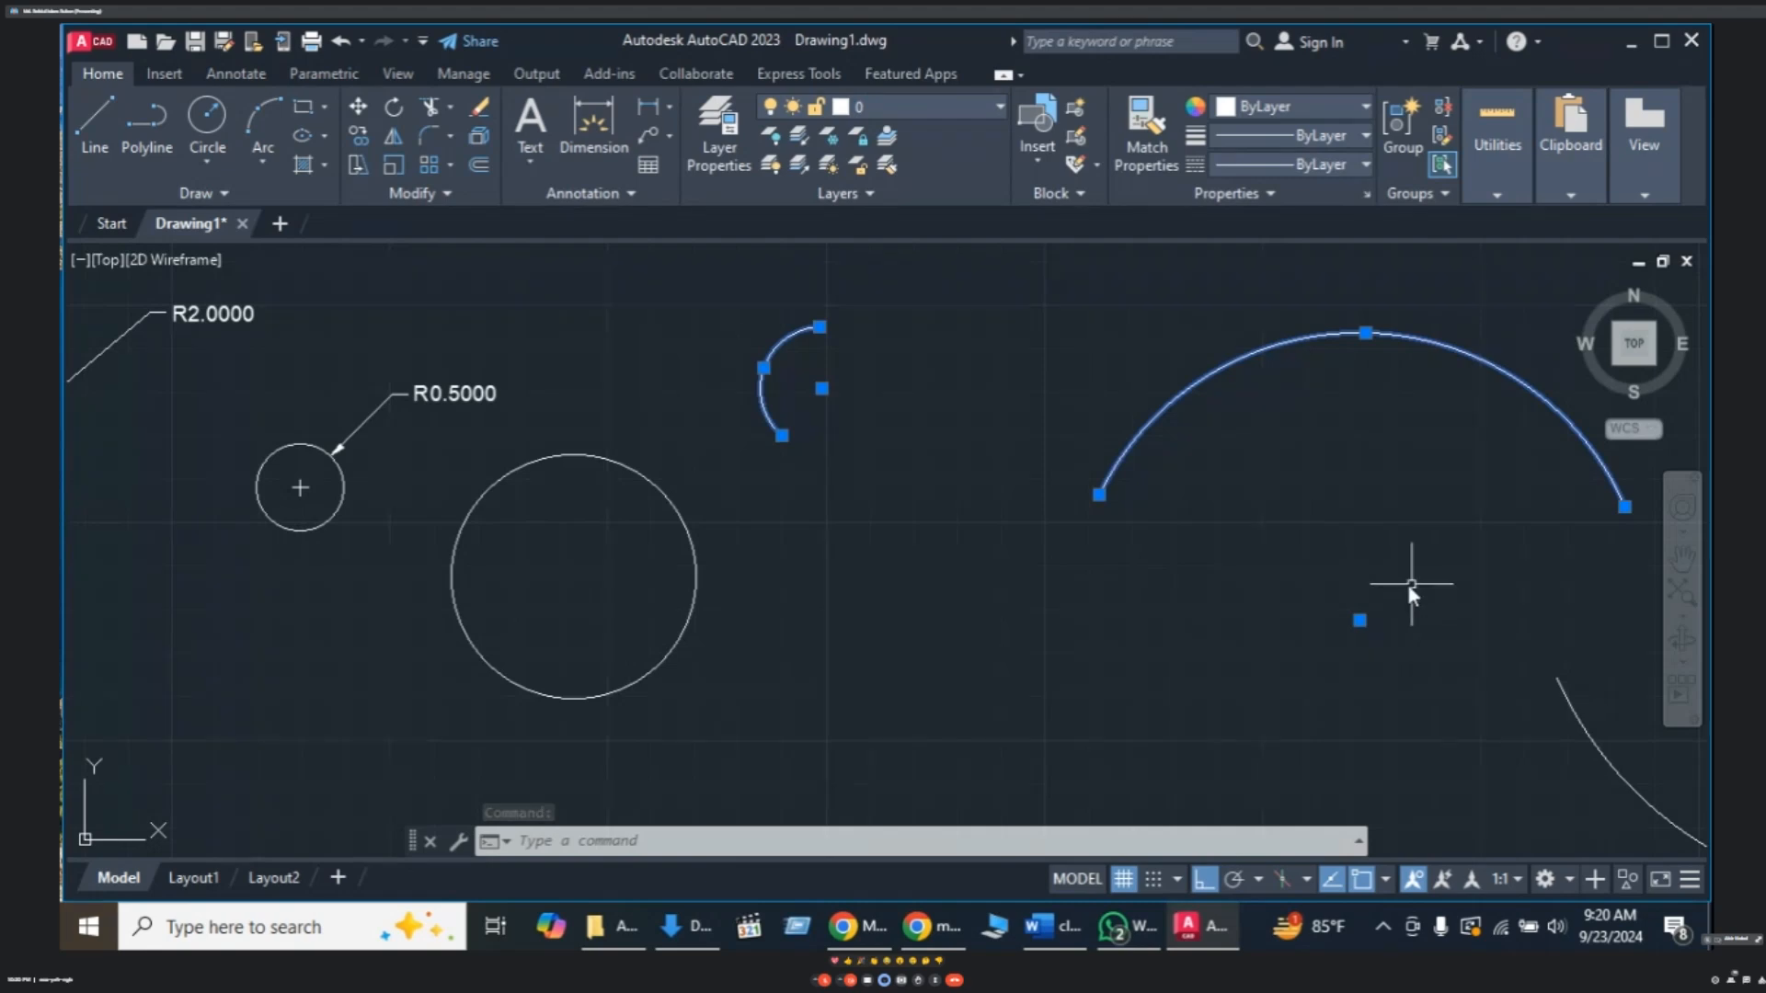
scroll(1315, 554, down, 3)
middle_drag(1315, 549, 1257, 520)
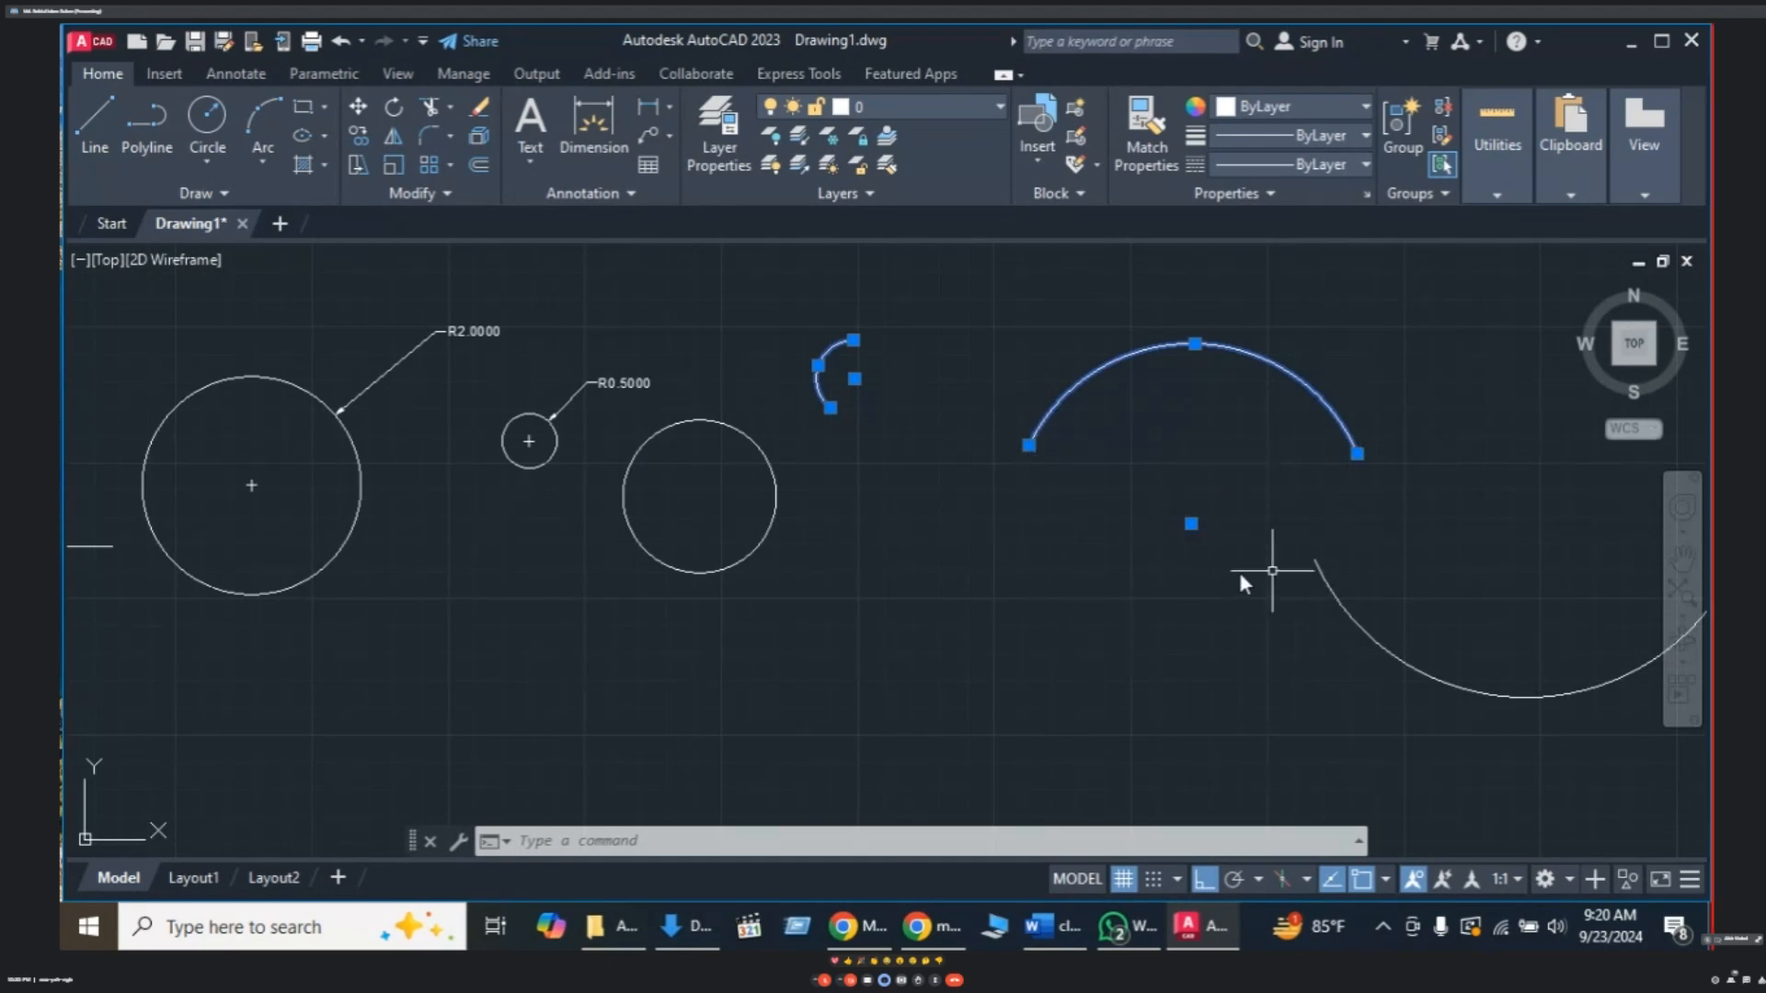
middle_drag(1271, 550, 1233, 550)
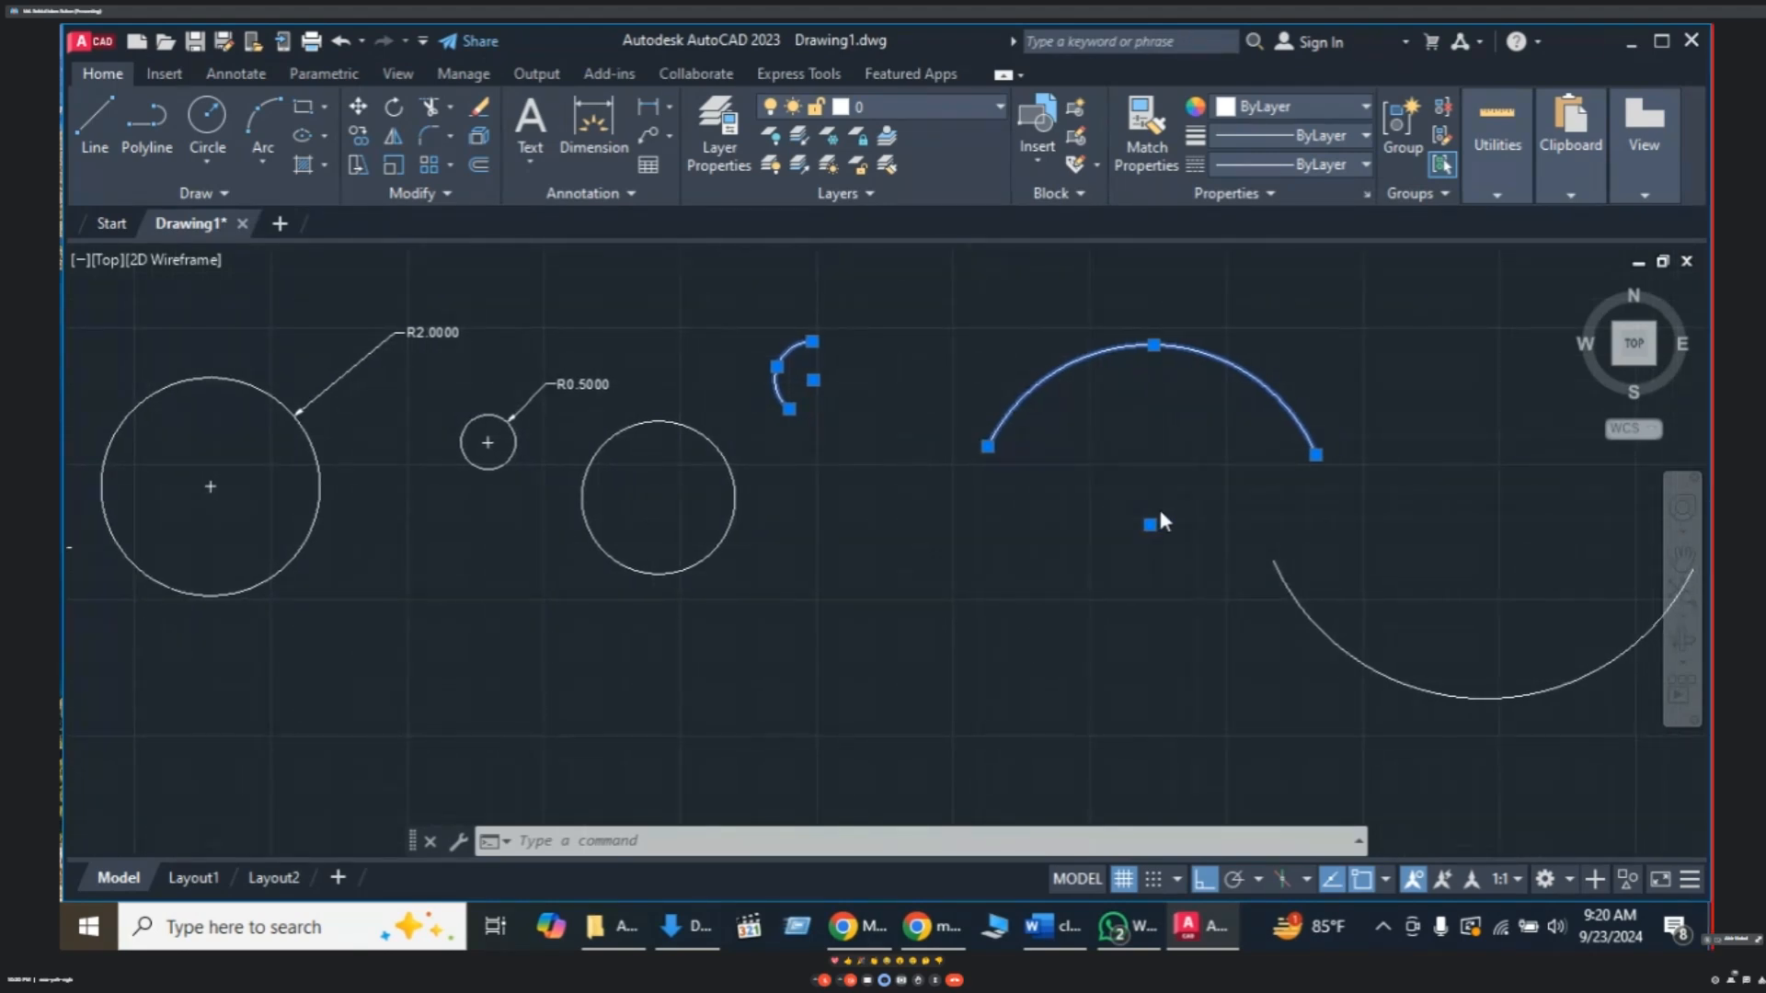
scroll(1156, 508, down, 2)
scroll(1154, 509, down, 2)
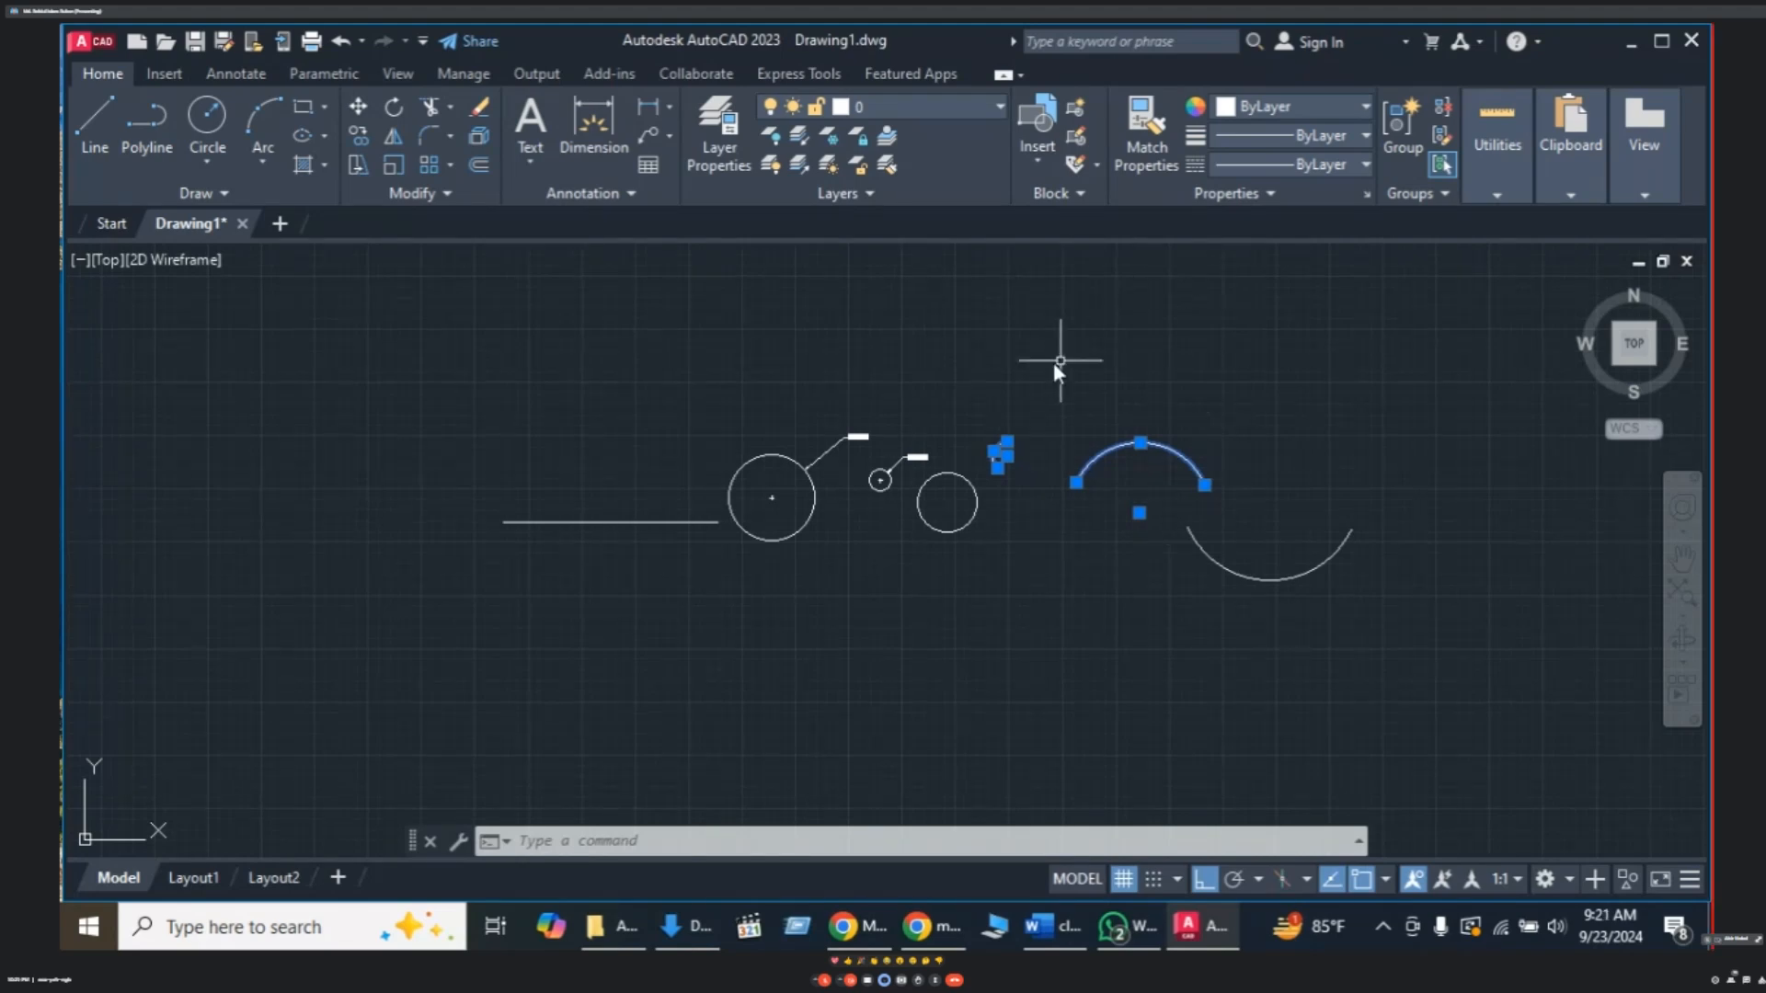
mouse_move(895, 481)
middle_down()
mouse_move(801, 506)
mouse_move(721, 477)
middle_up()
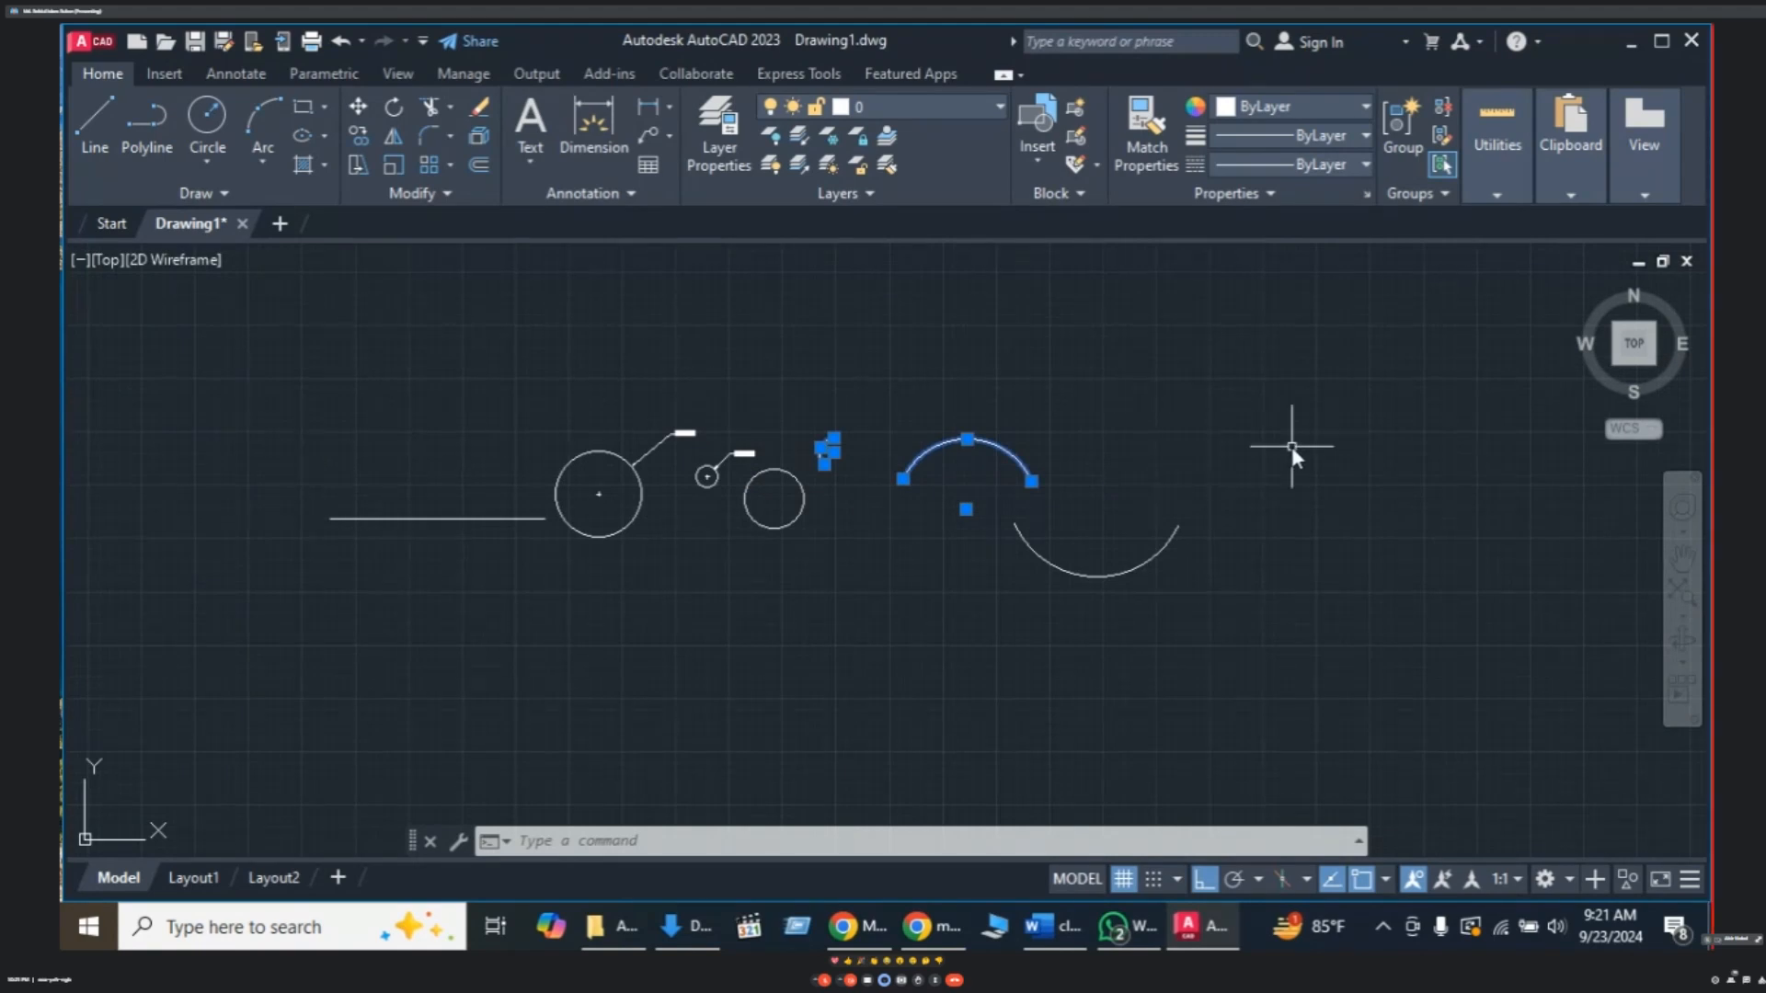
middle_drag(1266, 459, 822, 458)
middle_drag(1269, 489, 990, 515)
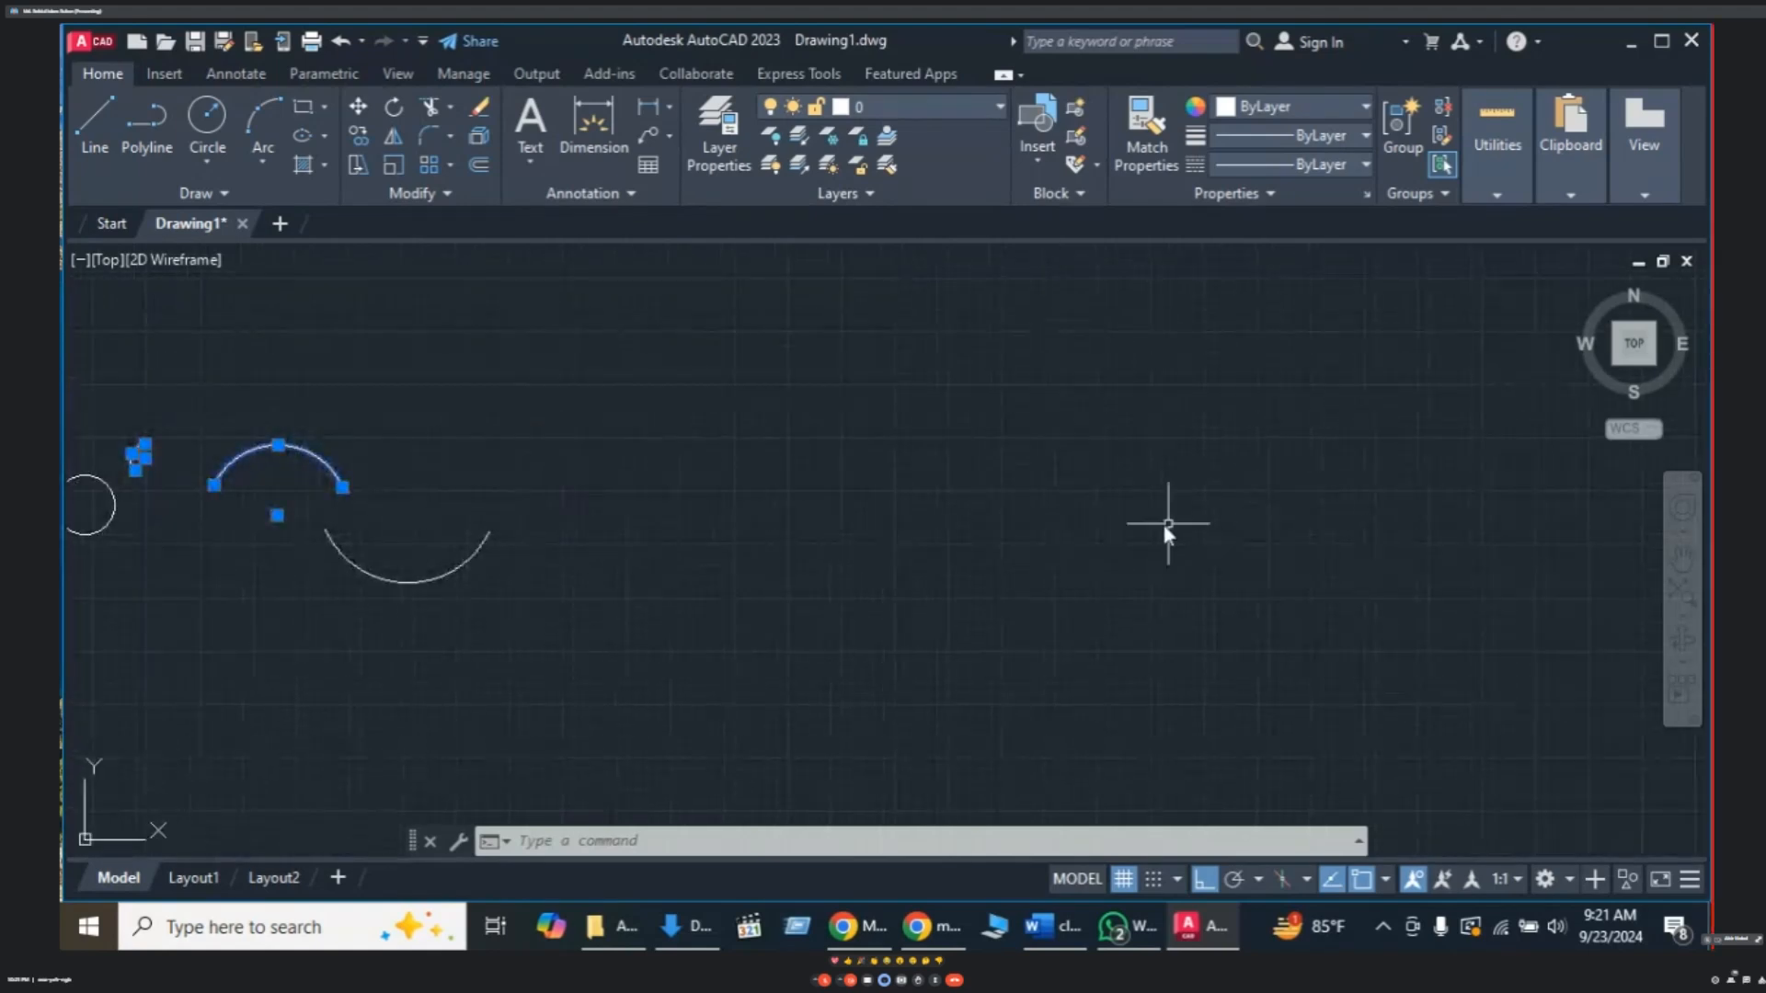
middle_drag(1166, 516, 1085, 526)
- Cancel an accidental selection window and briefly check the meeting window before returning to AutoCAD
text(L)
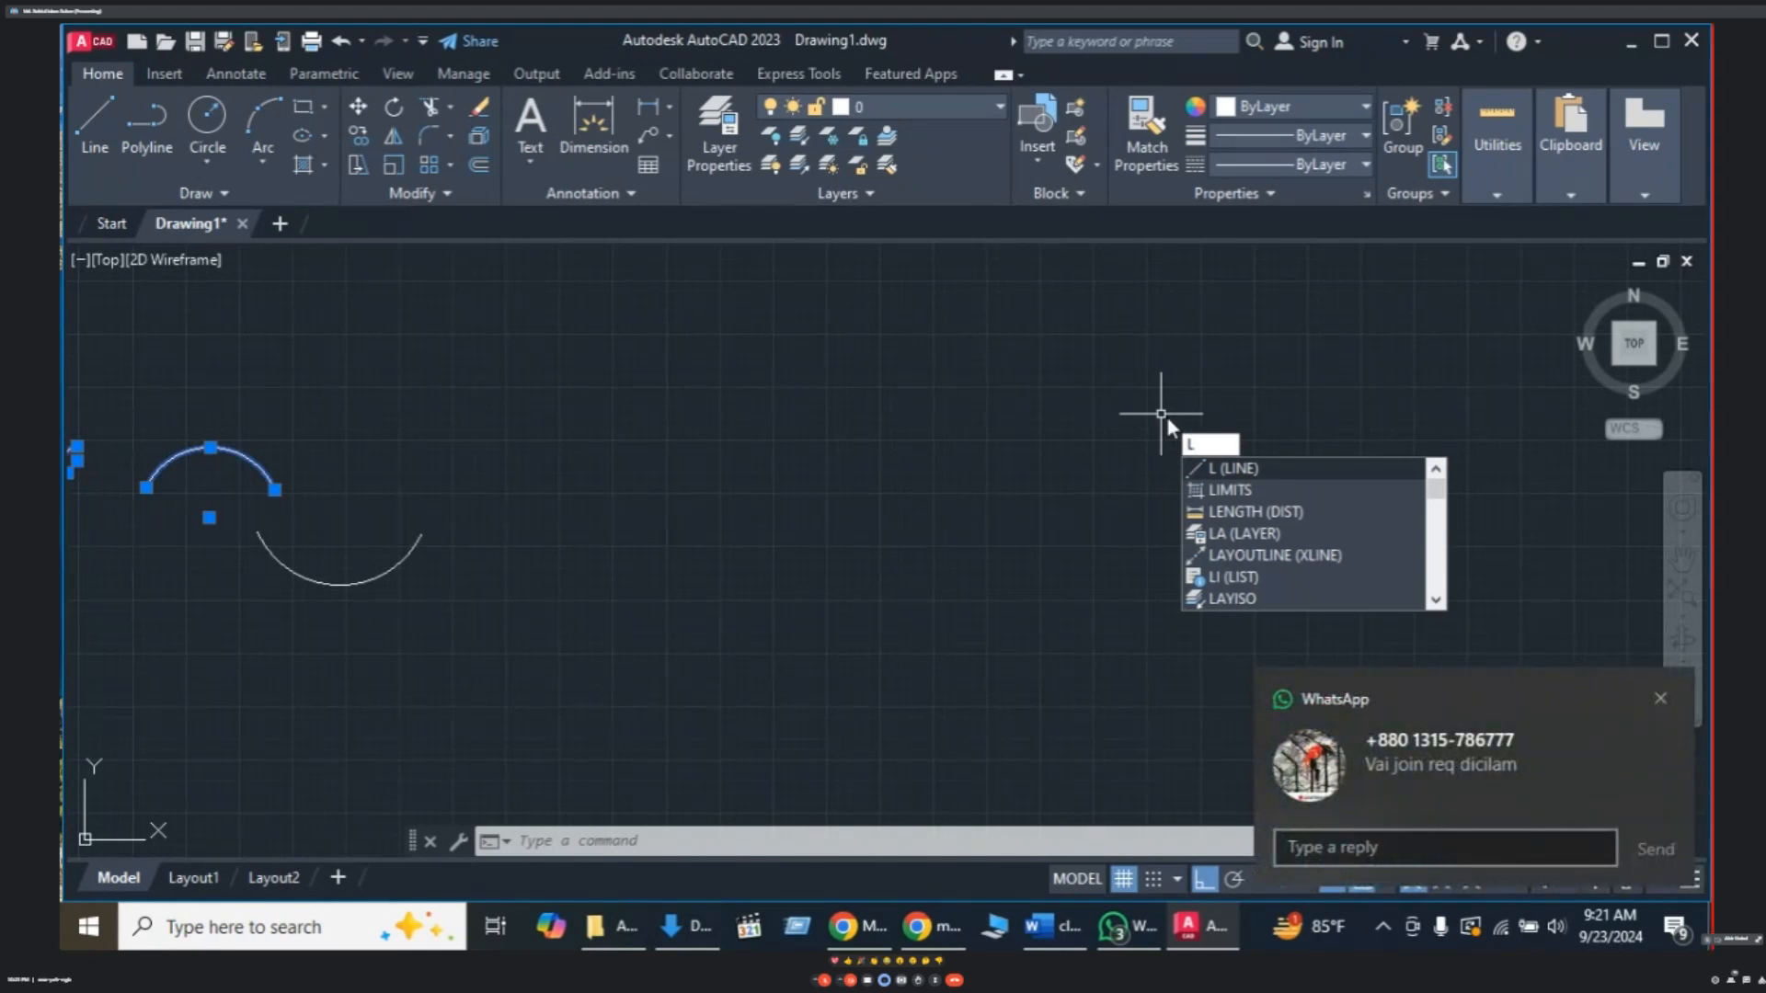
click(1165, 416)
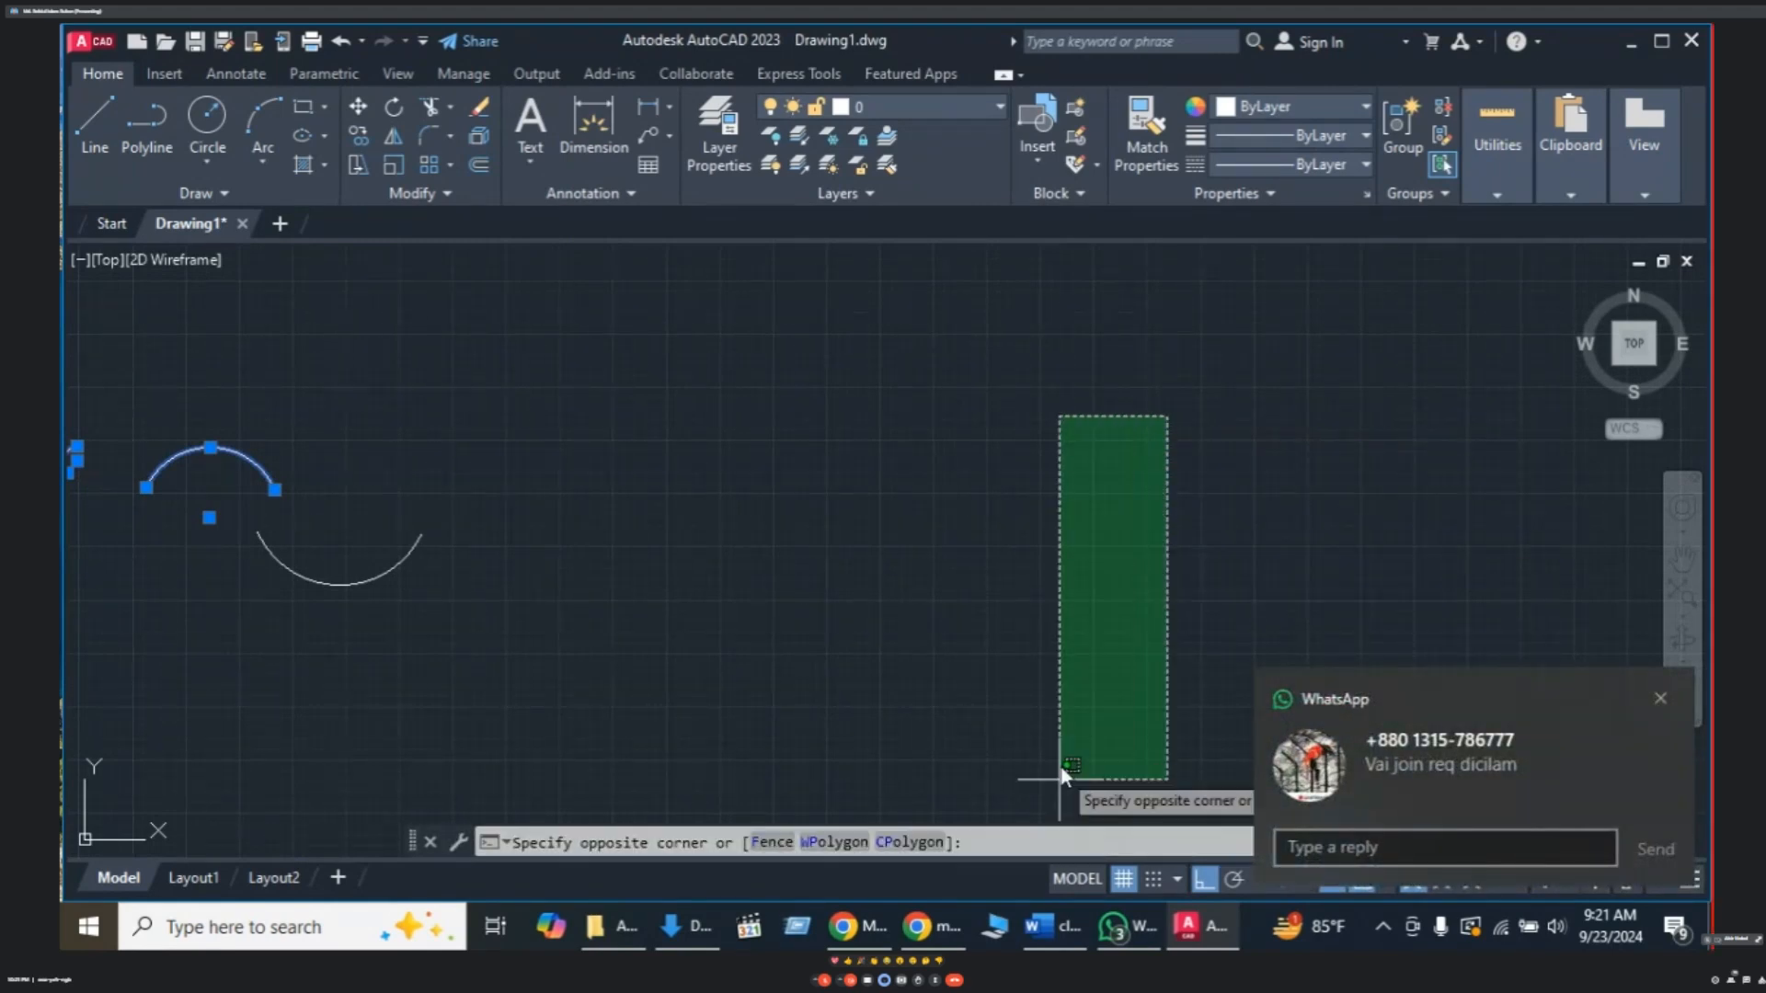
key(Escape)
mouse_move(954, 936)
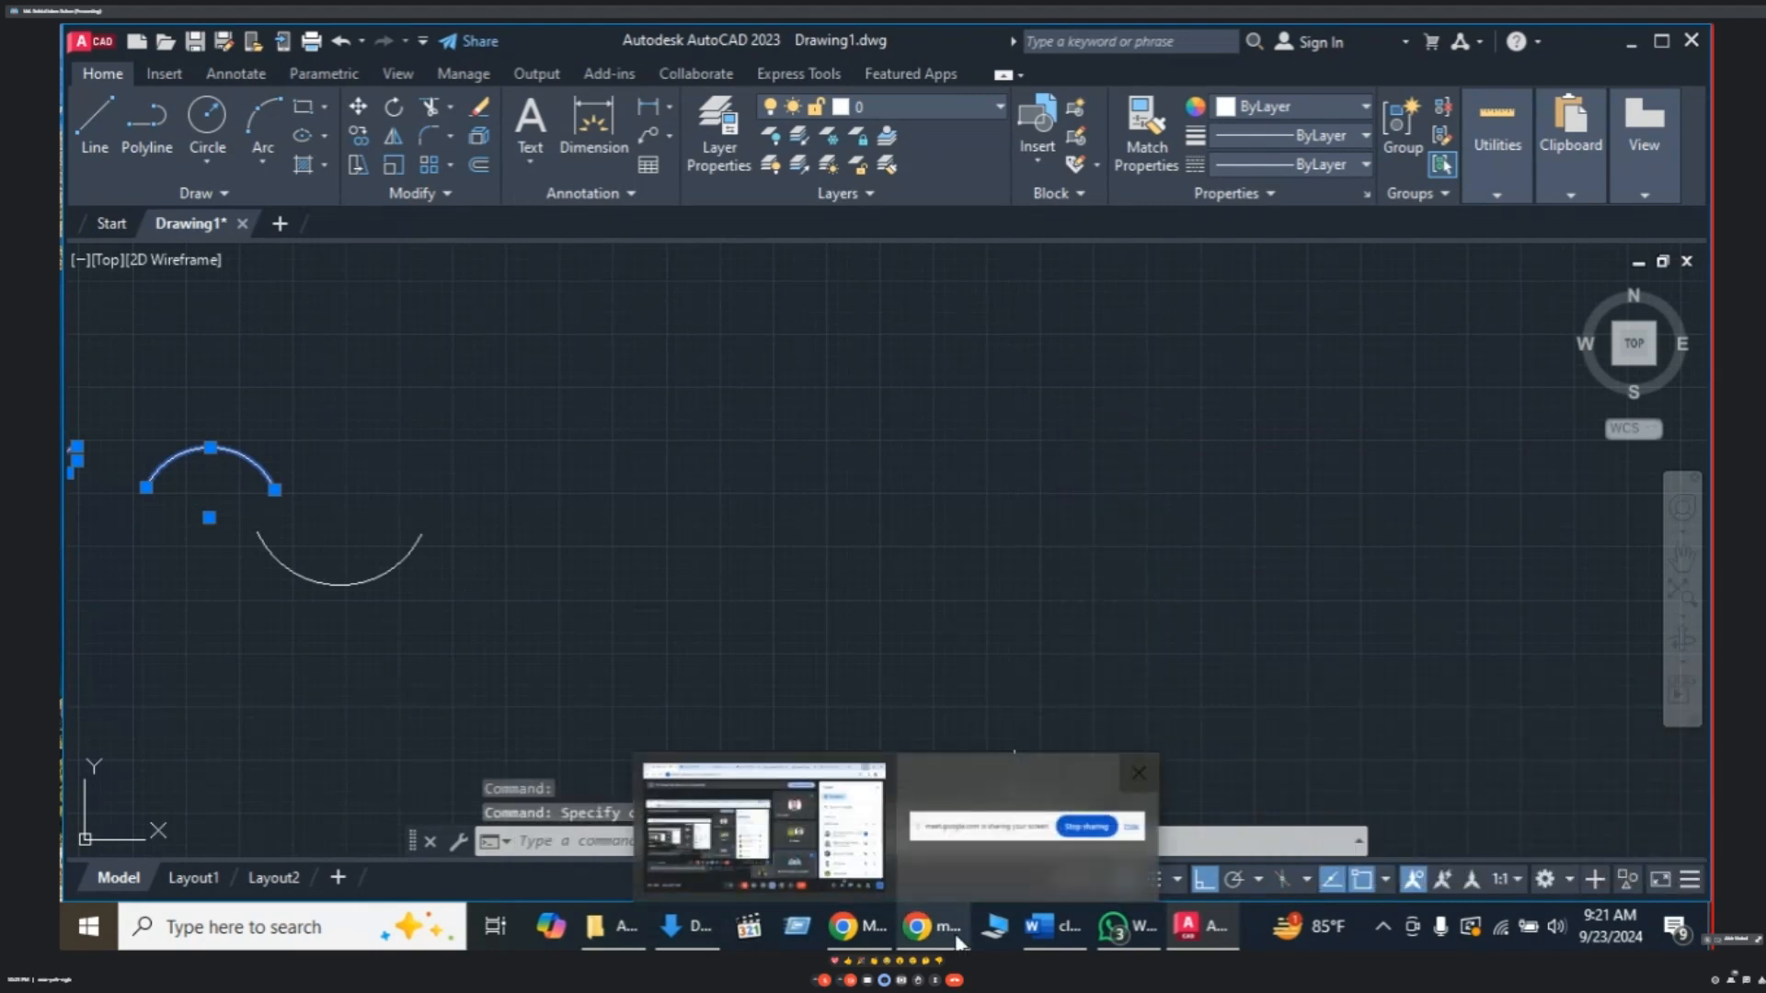
click(804, 840)
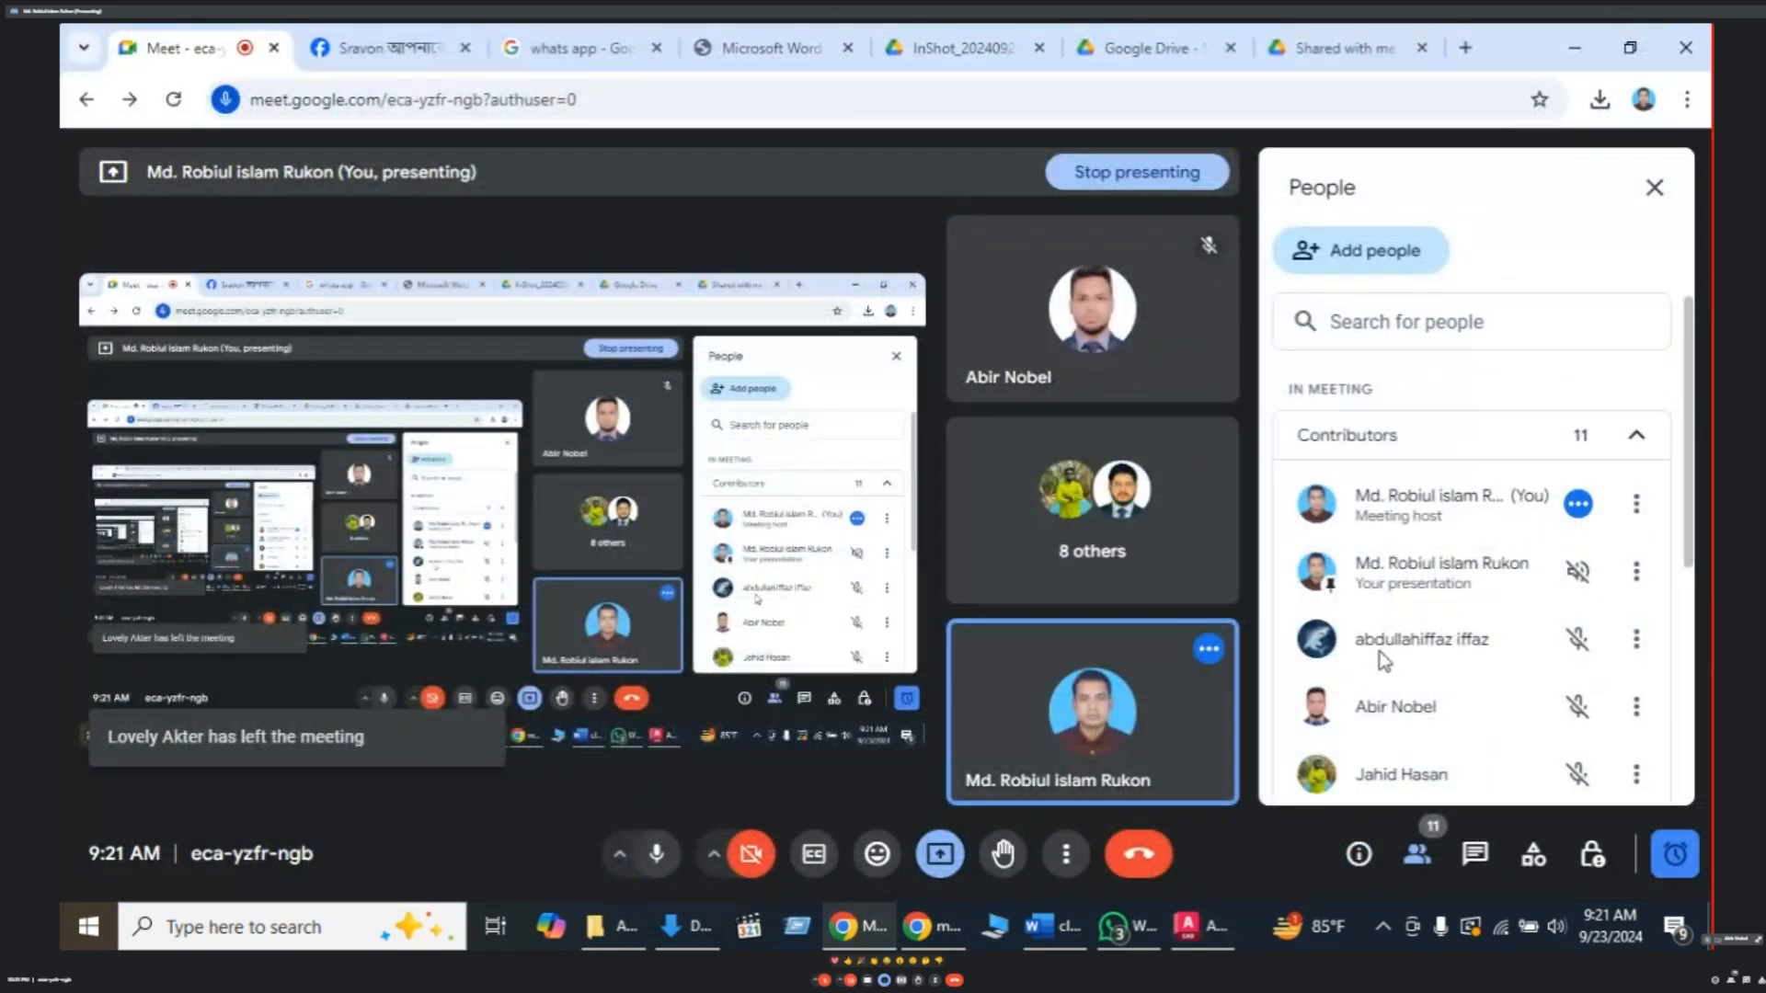
key(alt+Tab)
- Draw a 10-unit test line, then select and delete it
text(L)
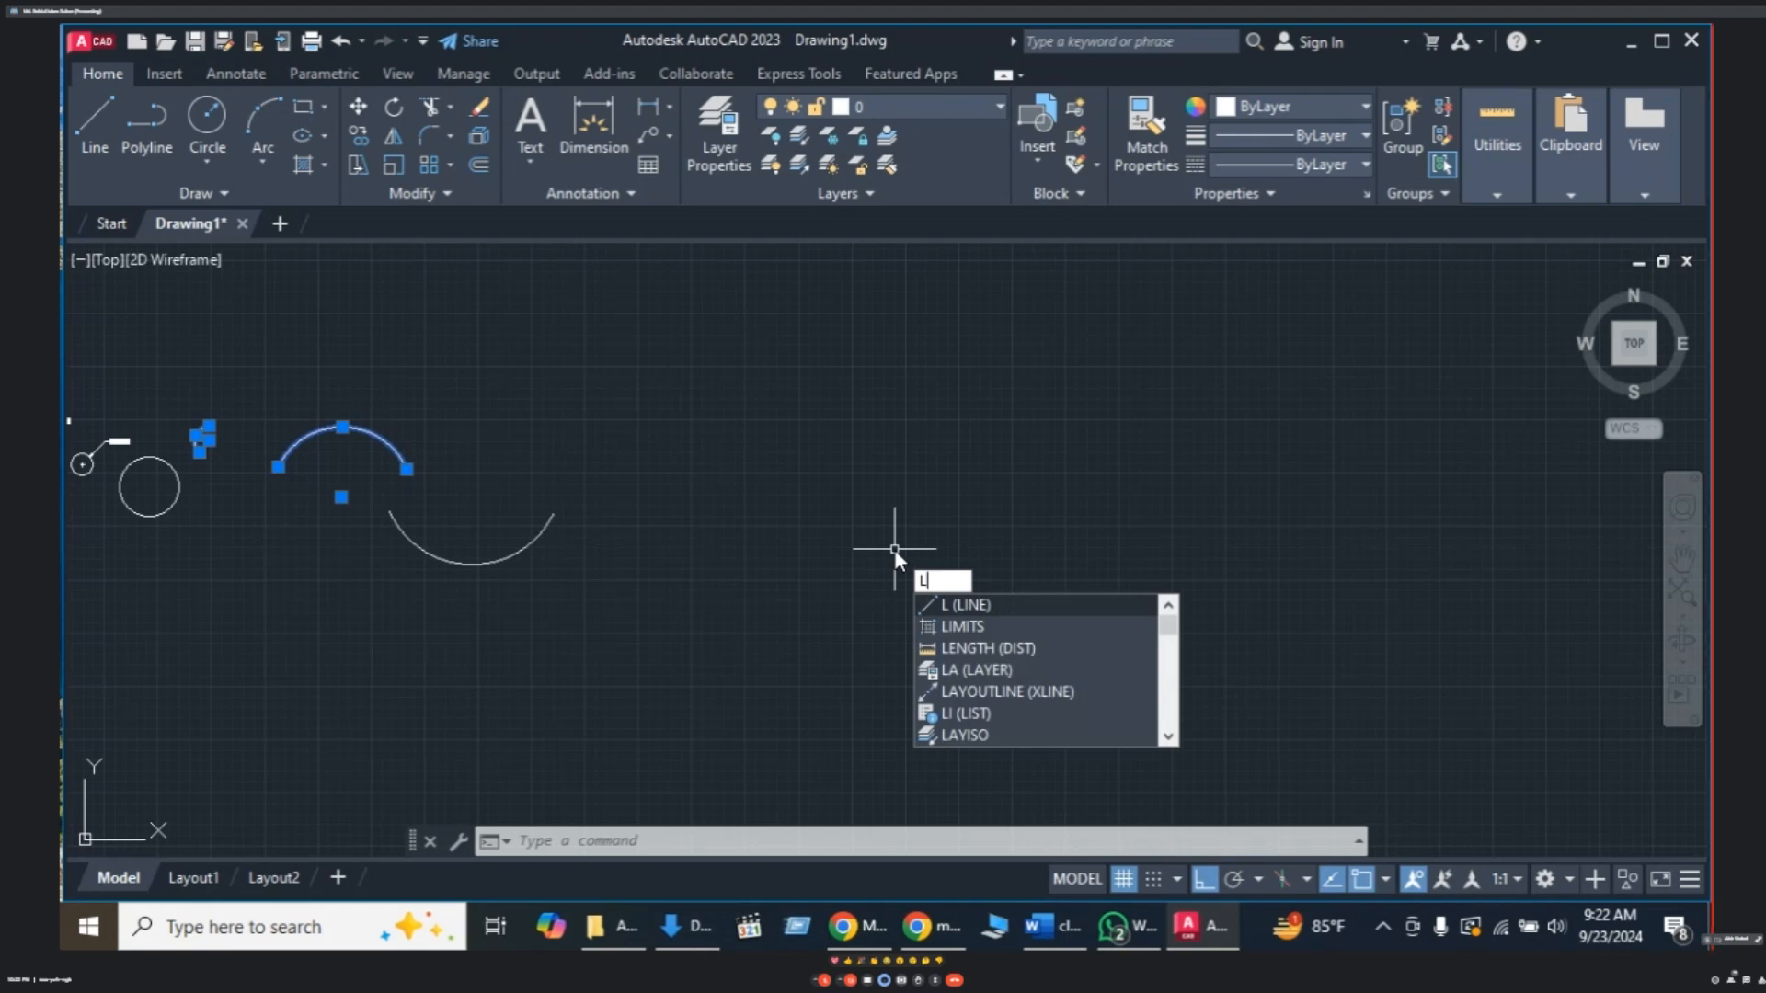
key(Return)
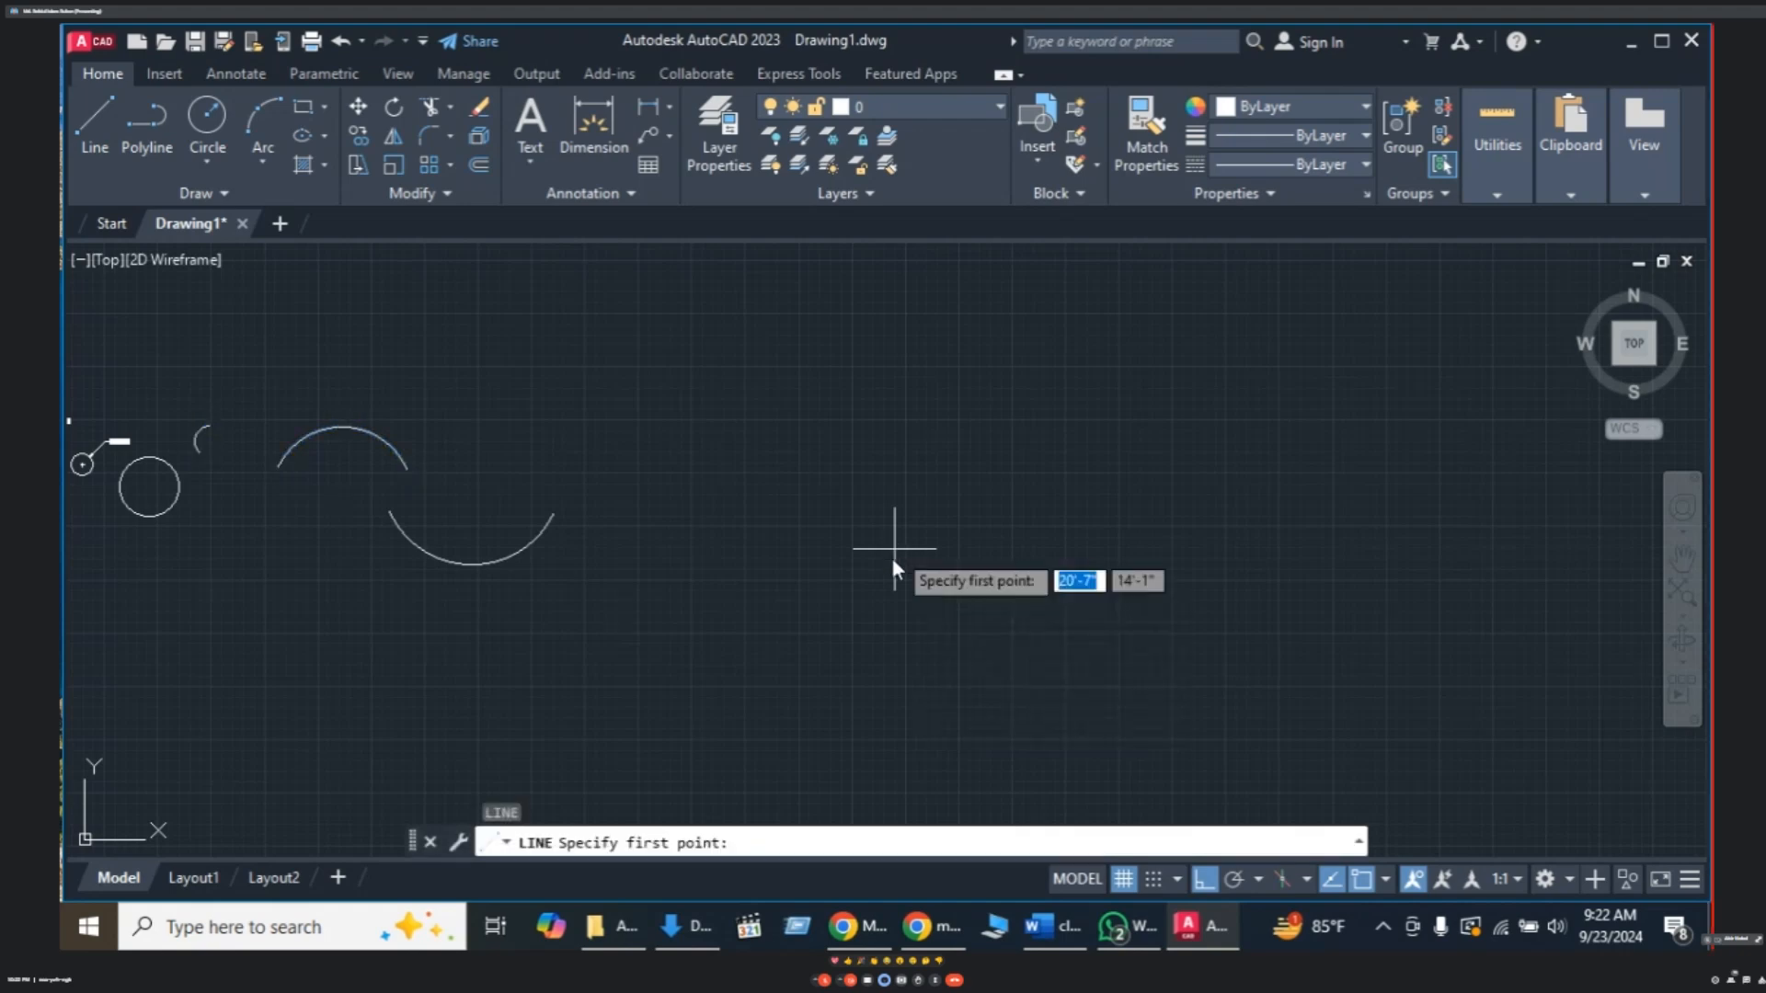
click(754, 551)
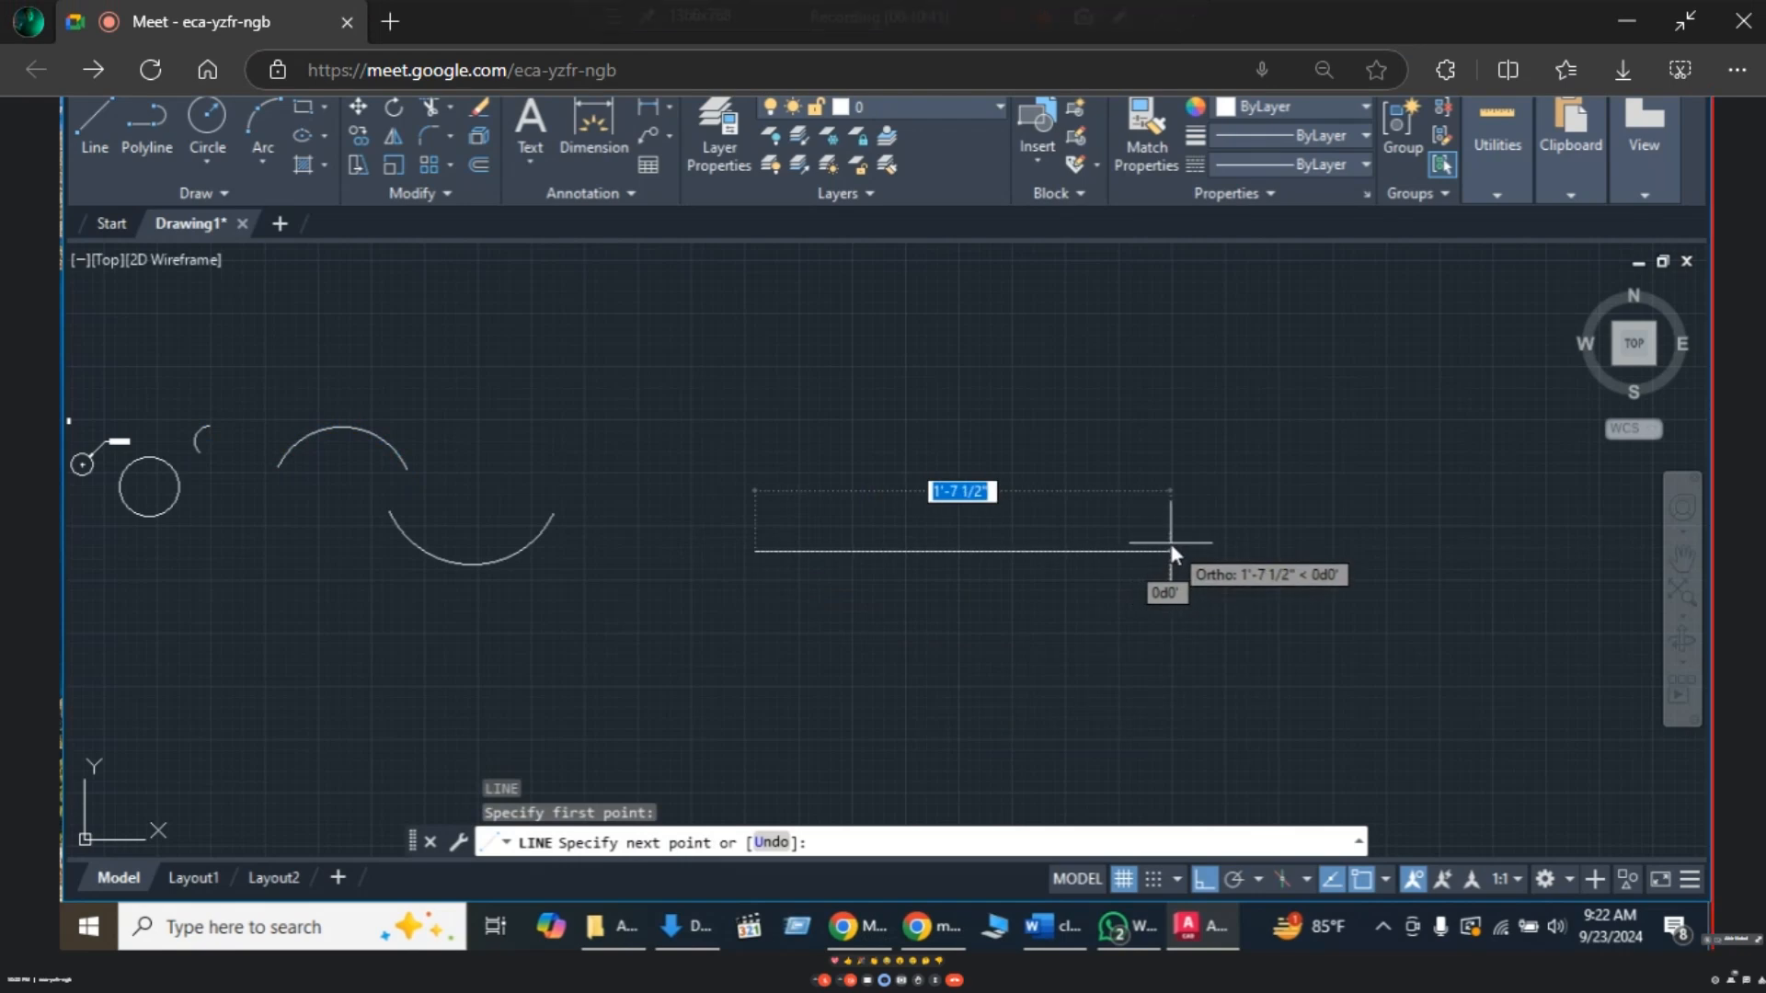
text(10)
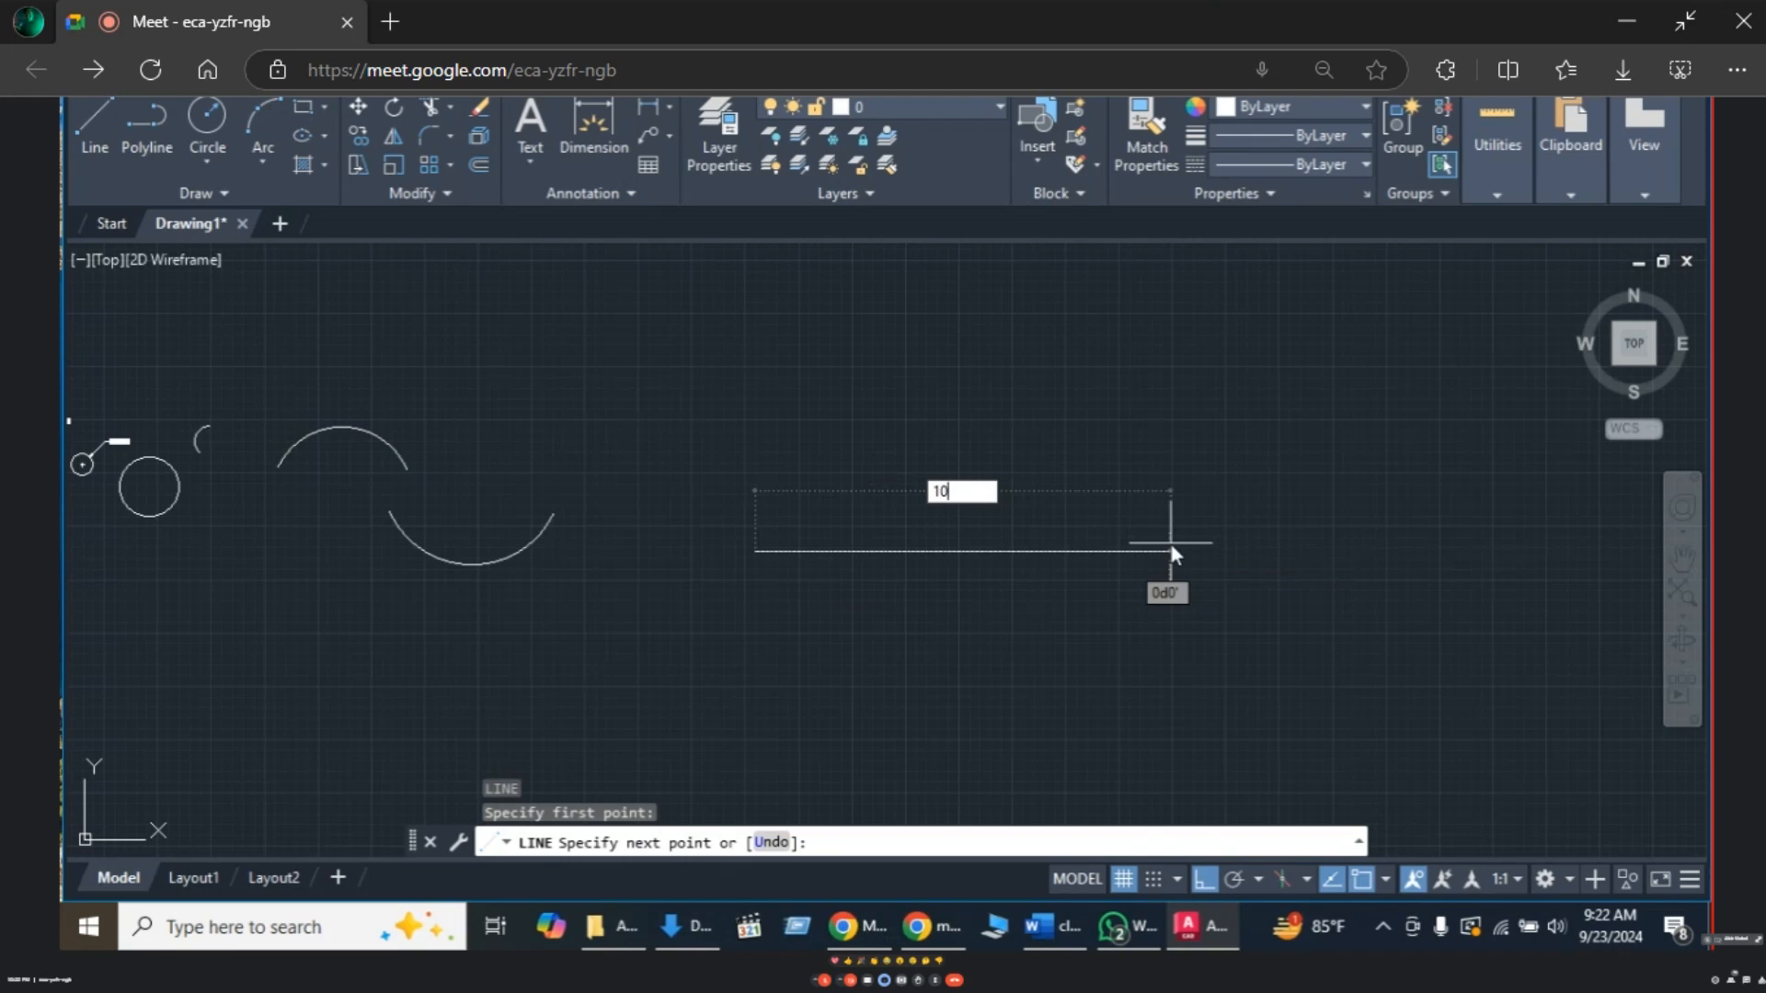
key(Return)
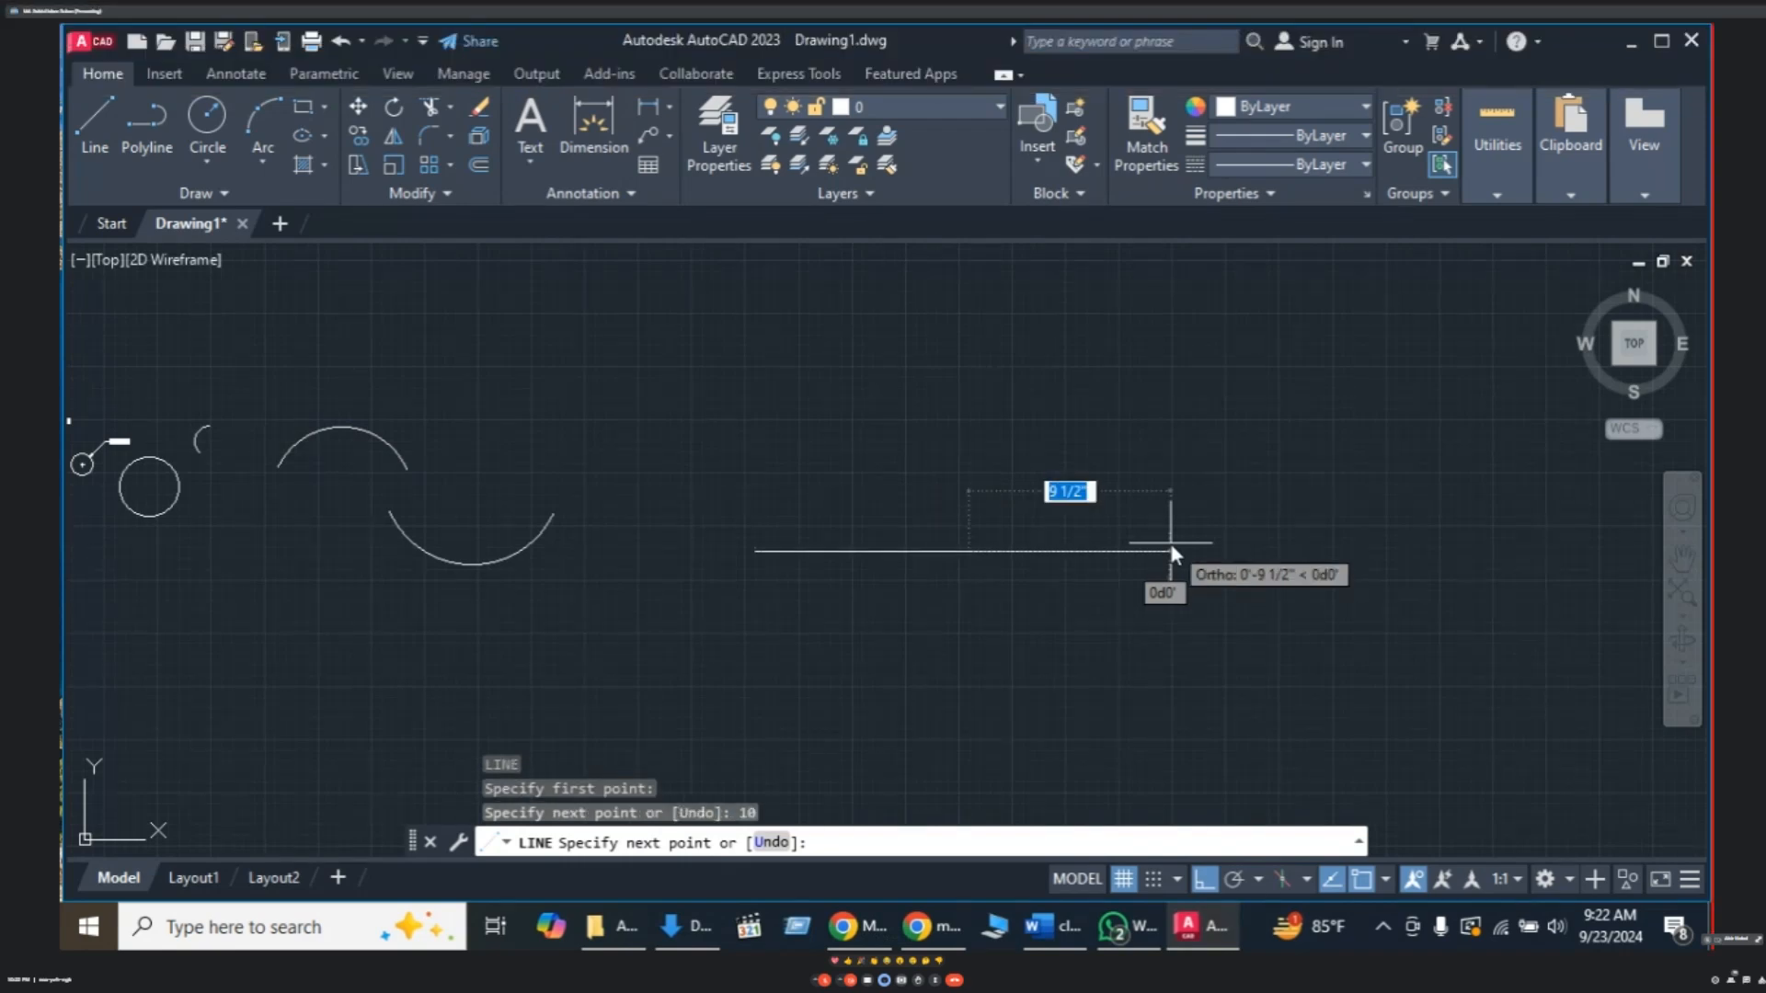
key(Escape)
click(1040, 477)
click(836, 620)
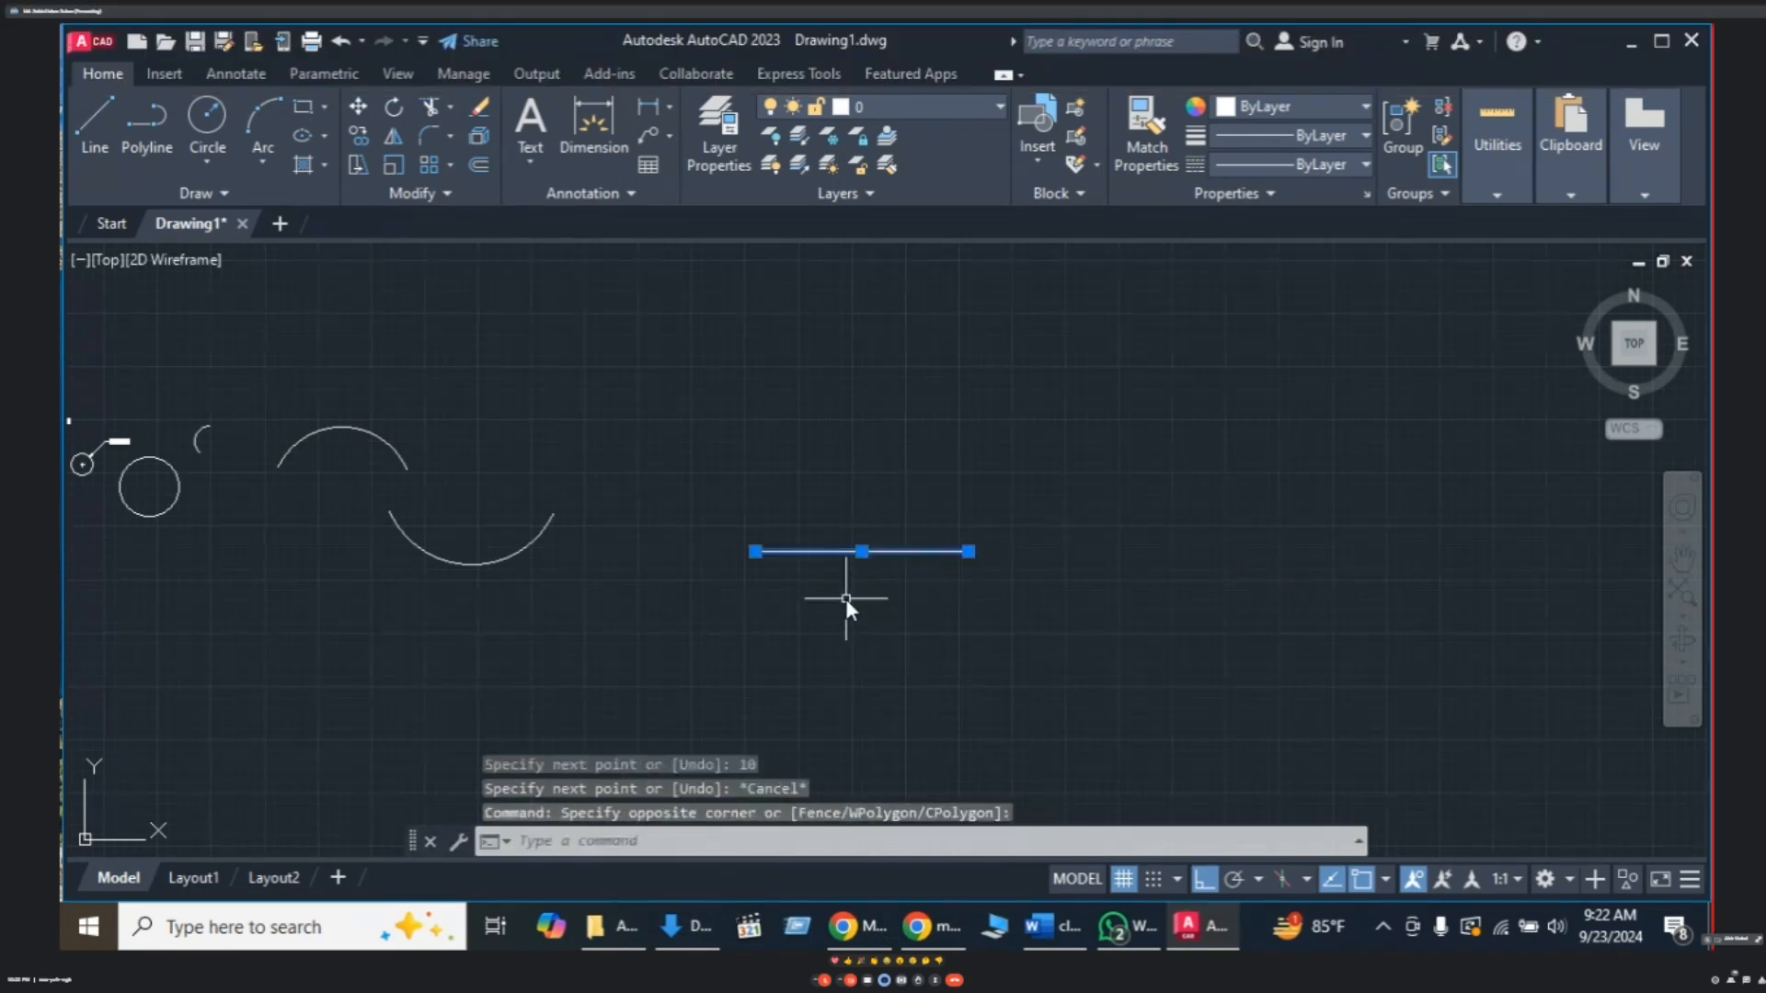
key(Delete)
- Draw a 100-unit horizontal line in open space and fit it in the view
text(l)
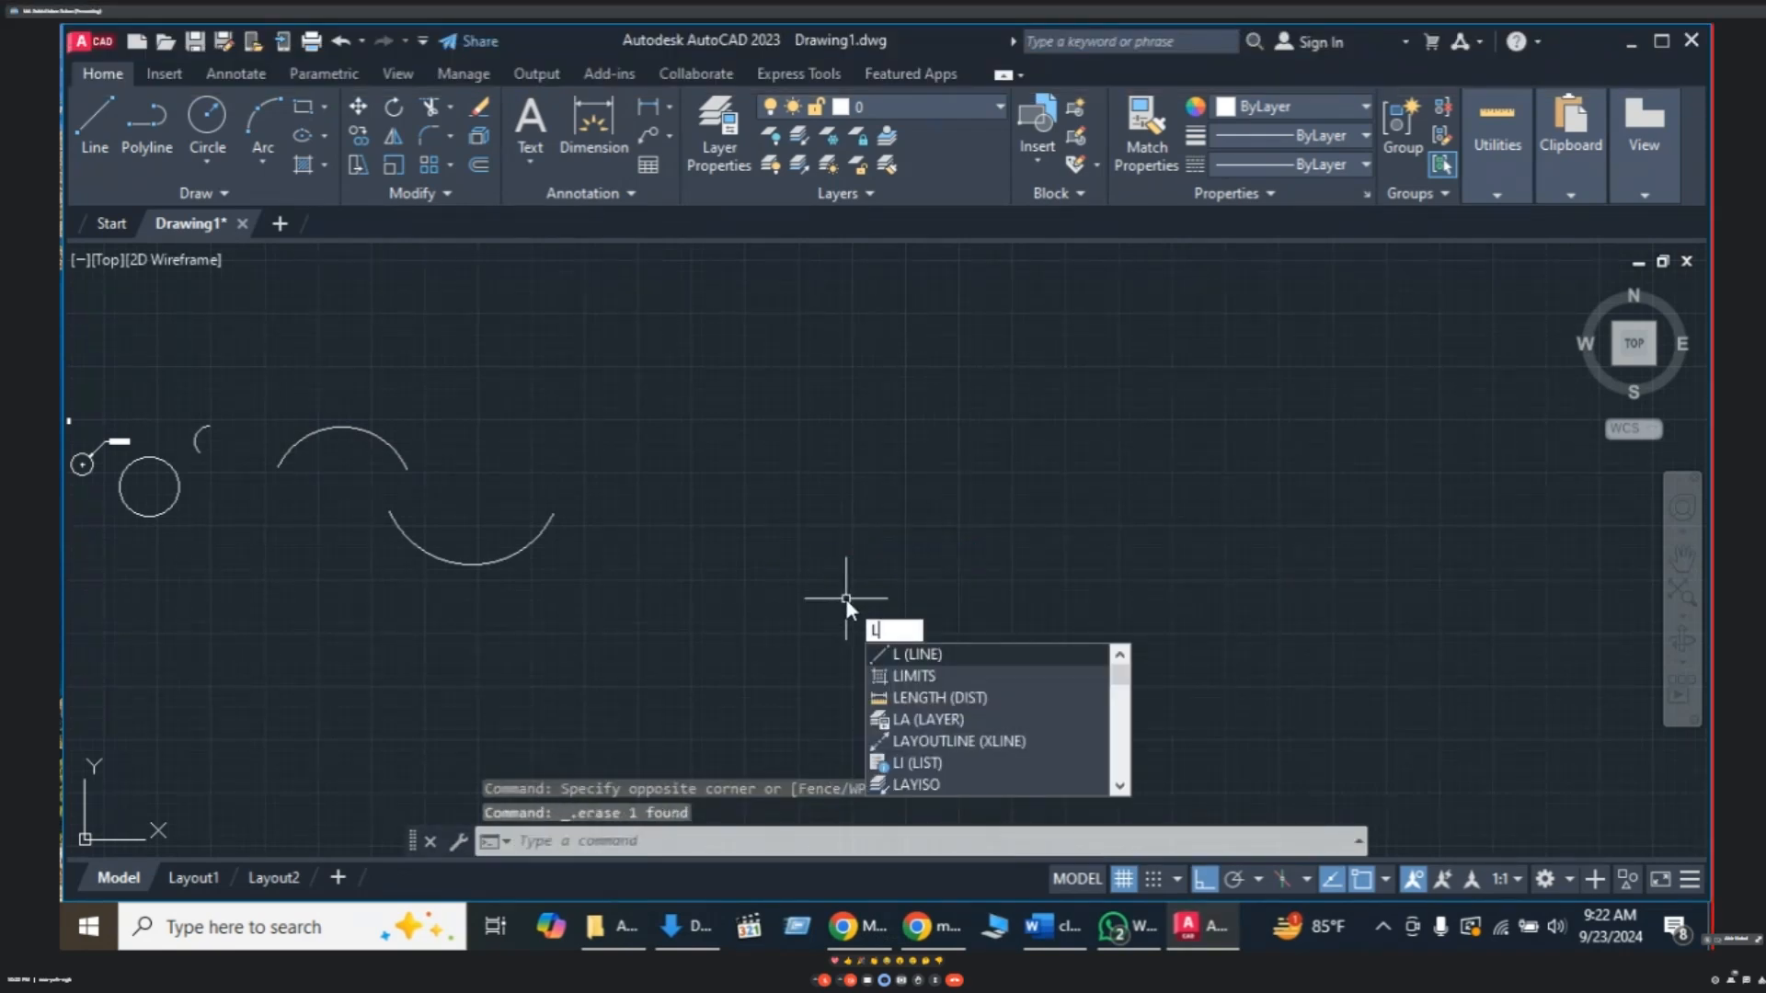
key(Return)
click(745, 561)
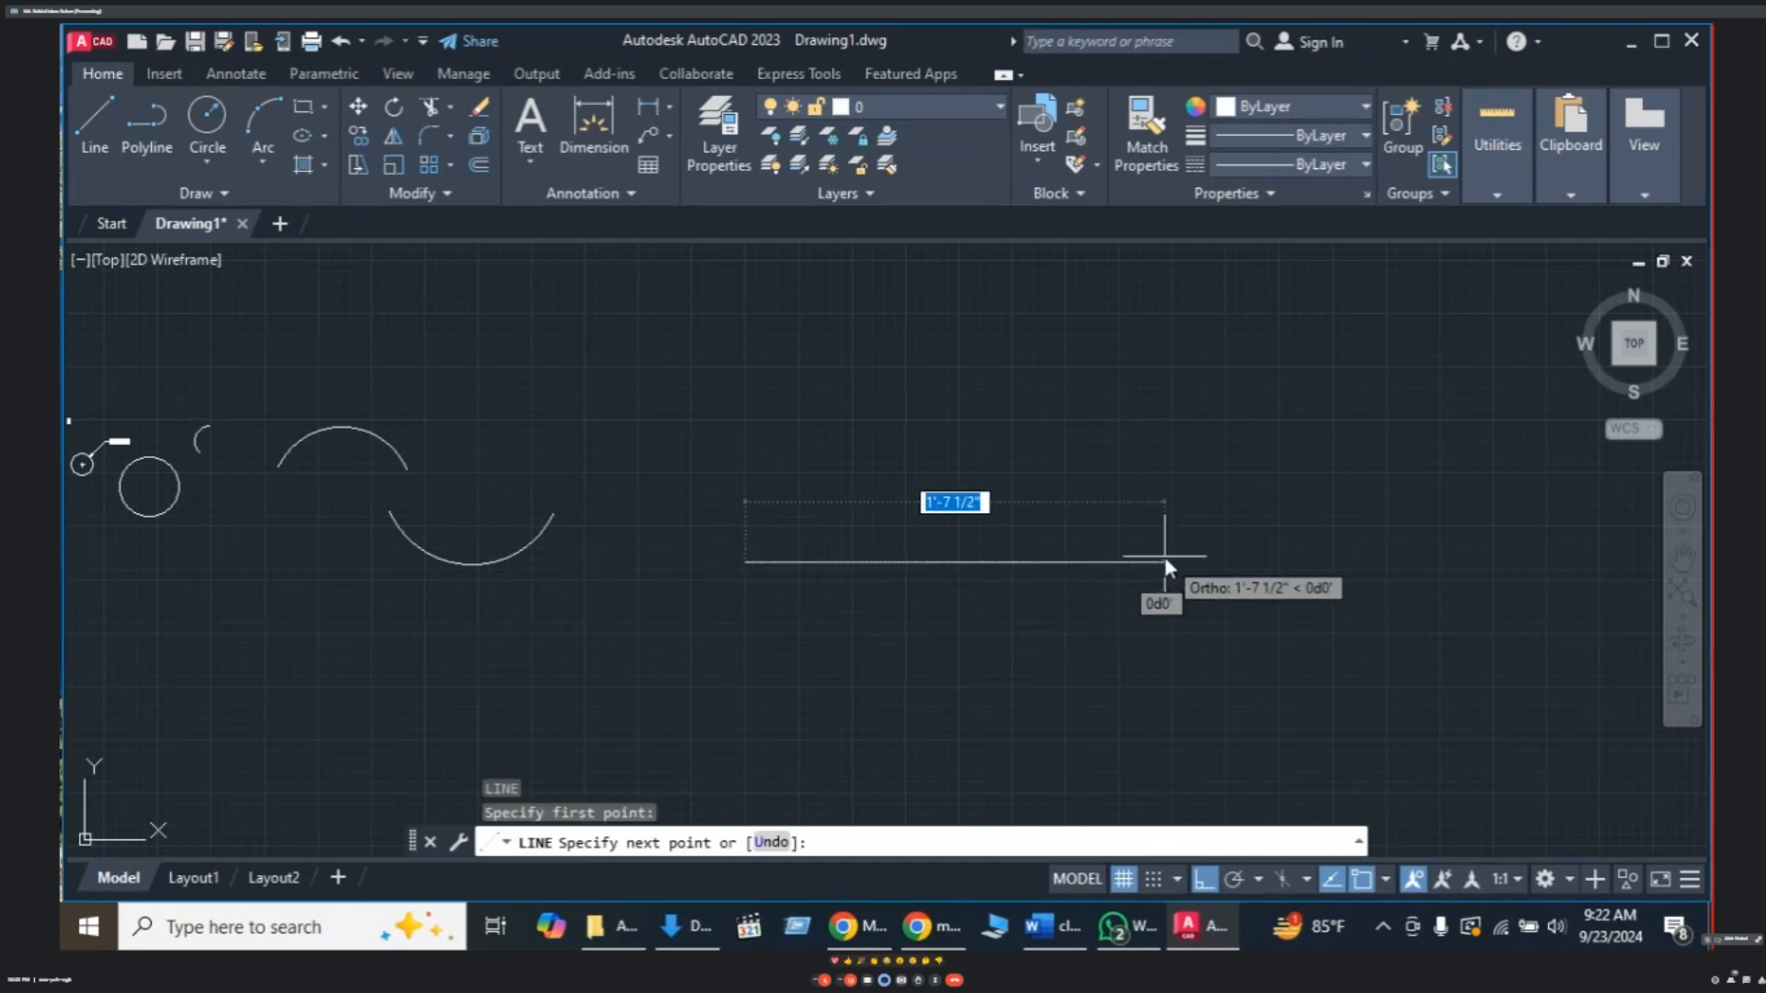
text(100)
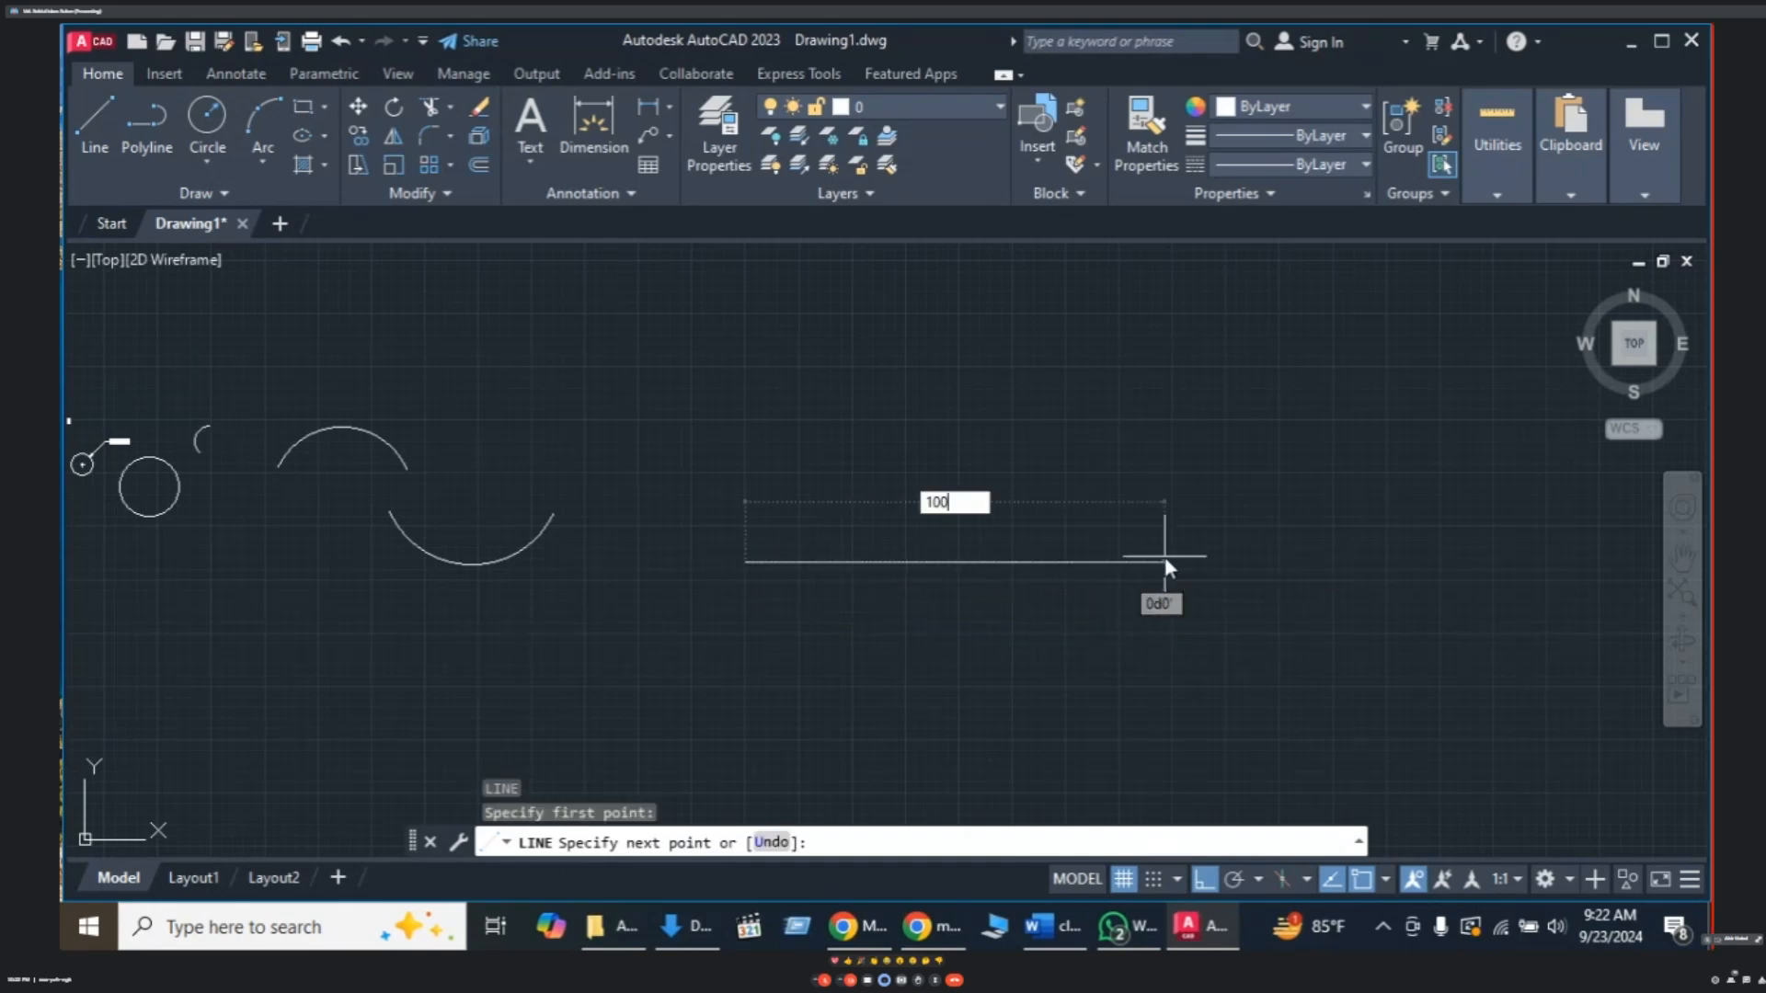
key(Return)
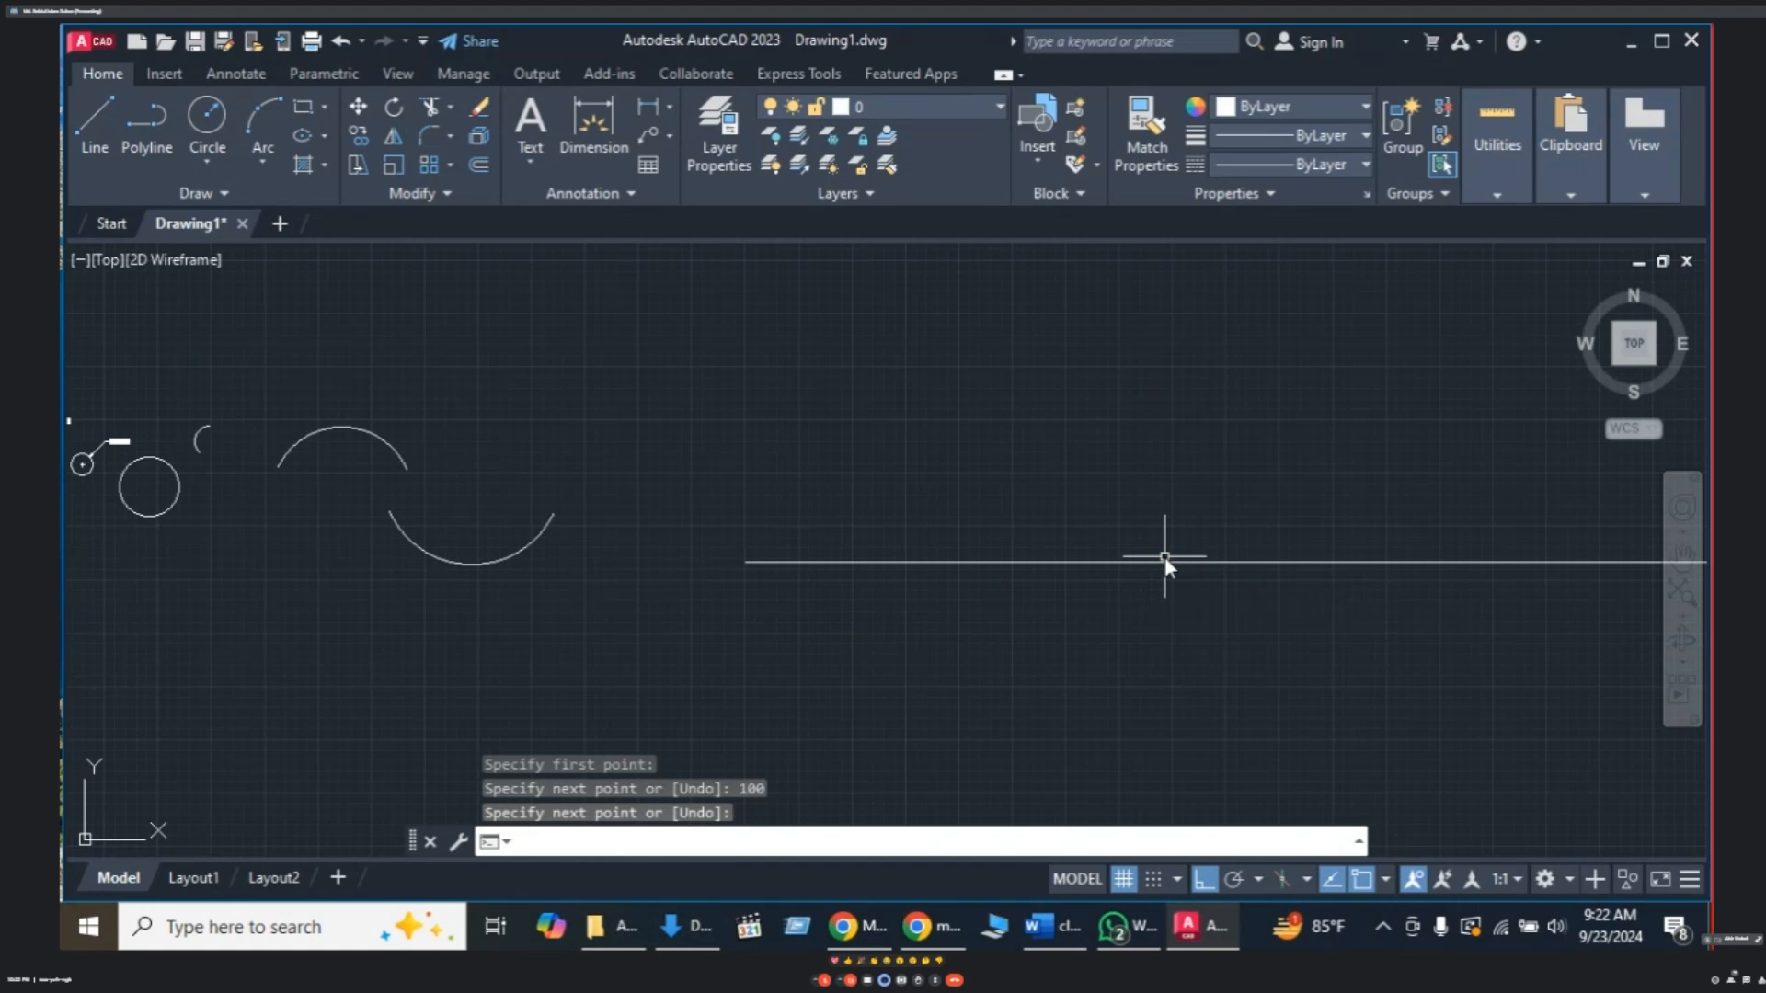
key(Return)
middle_drag(1164, 556, 1105, 537)
scroll(1335, 475, down, 2)
mouse_move(1320, 534)
middle_down()
mouse_move(1285, 552)
mouse_move(840, 525)
middle_up()
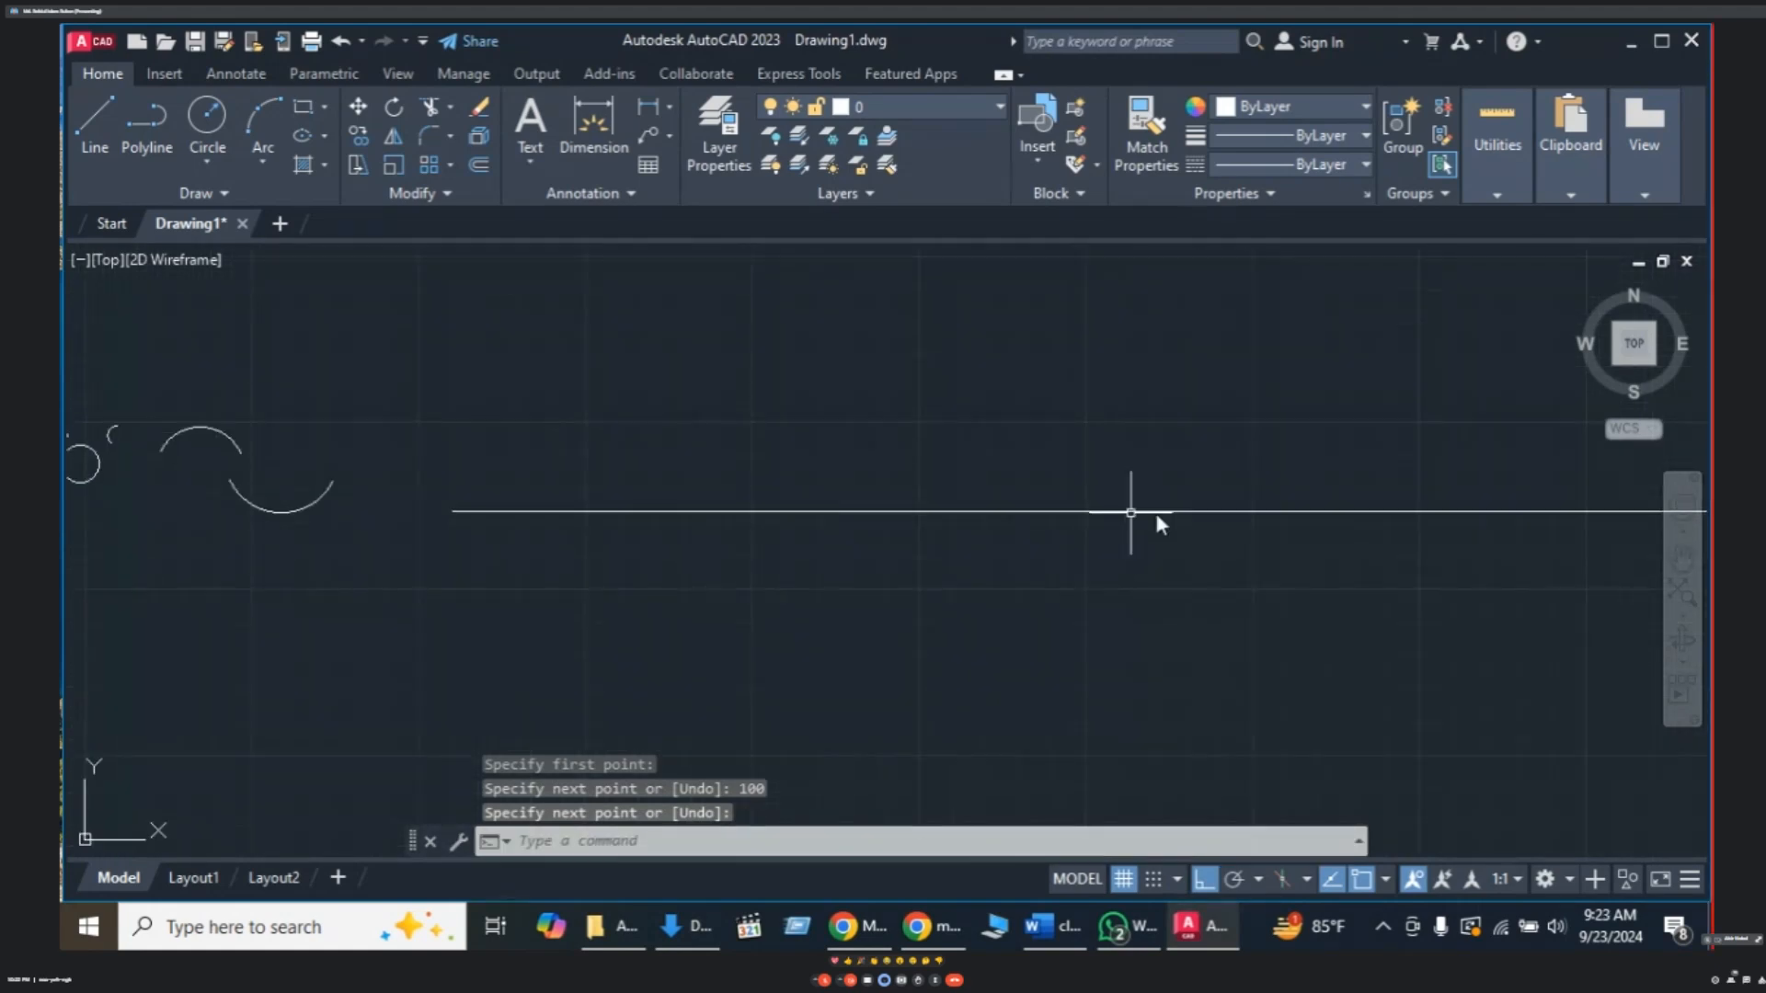
scroll(1204, 519, down, 4)
middle_drag(1231, 562, 1072, 576)
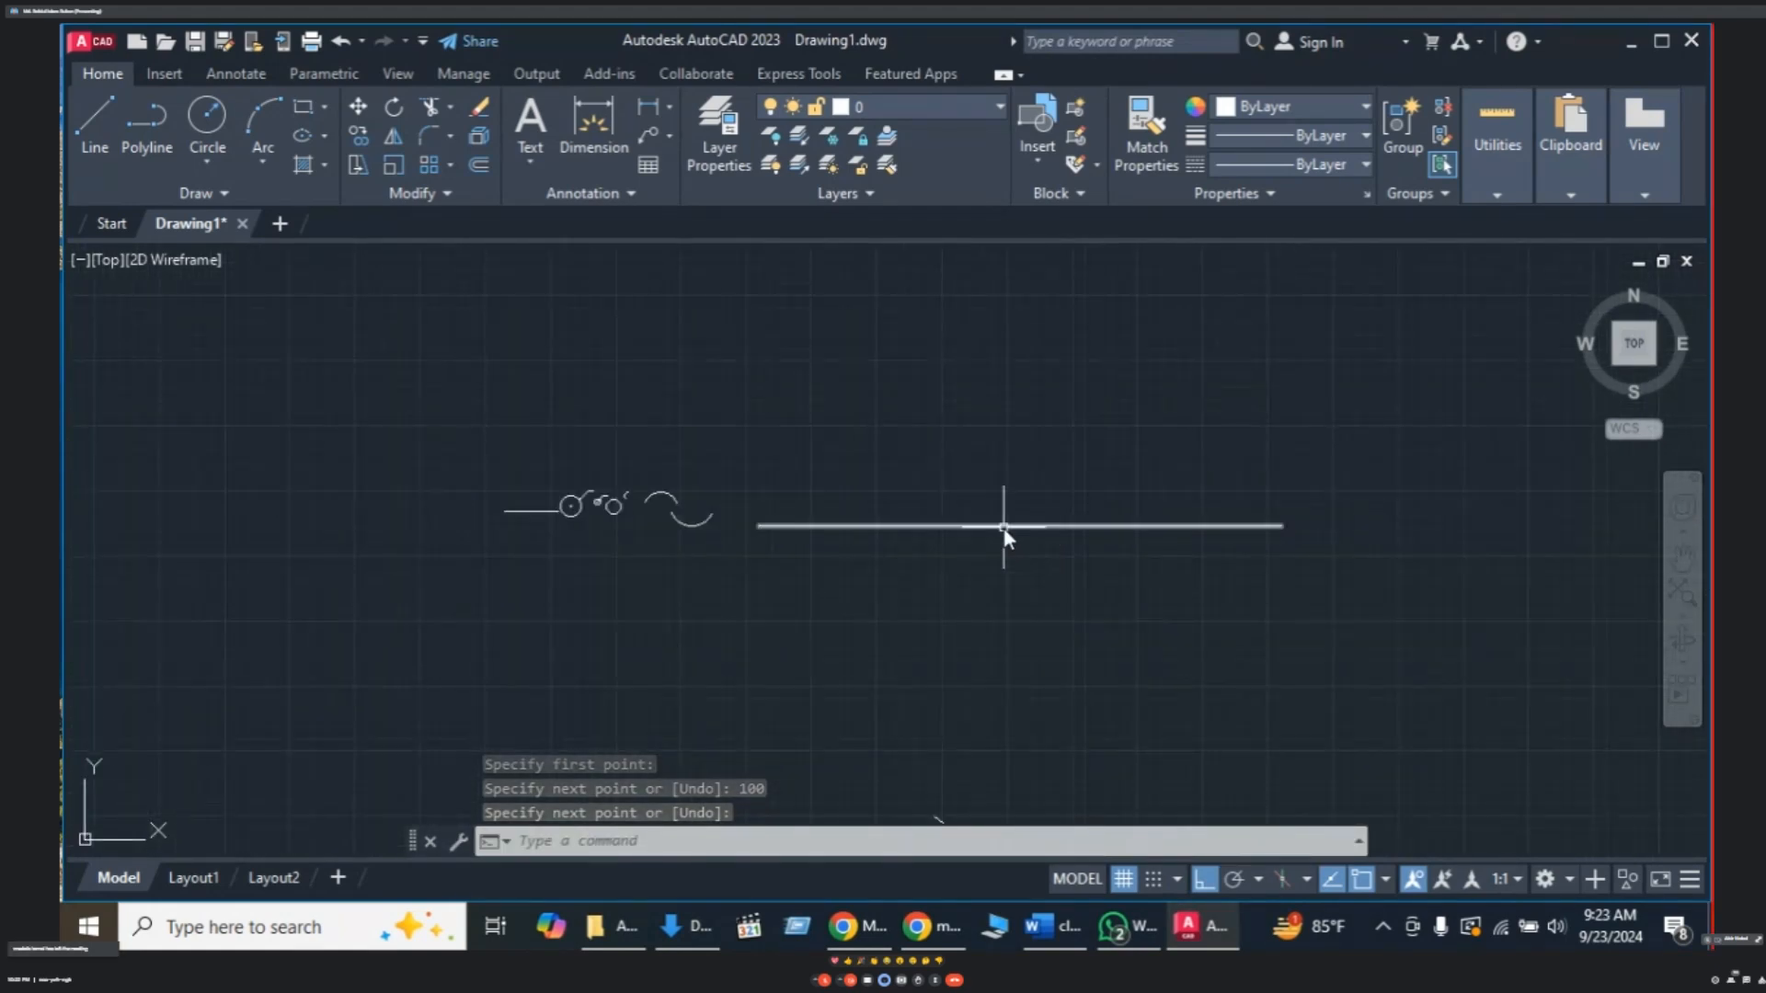
scroll(1004, 531, up, 2)
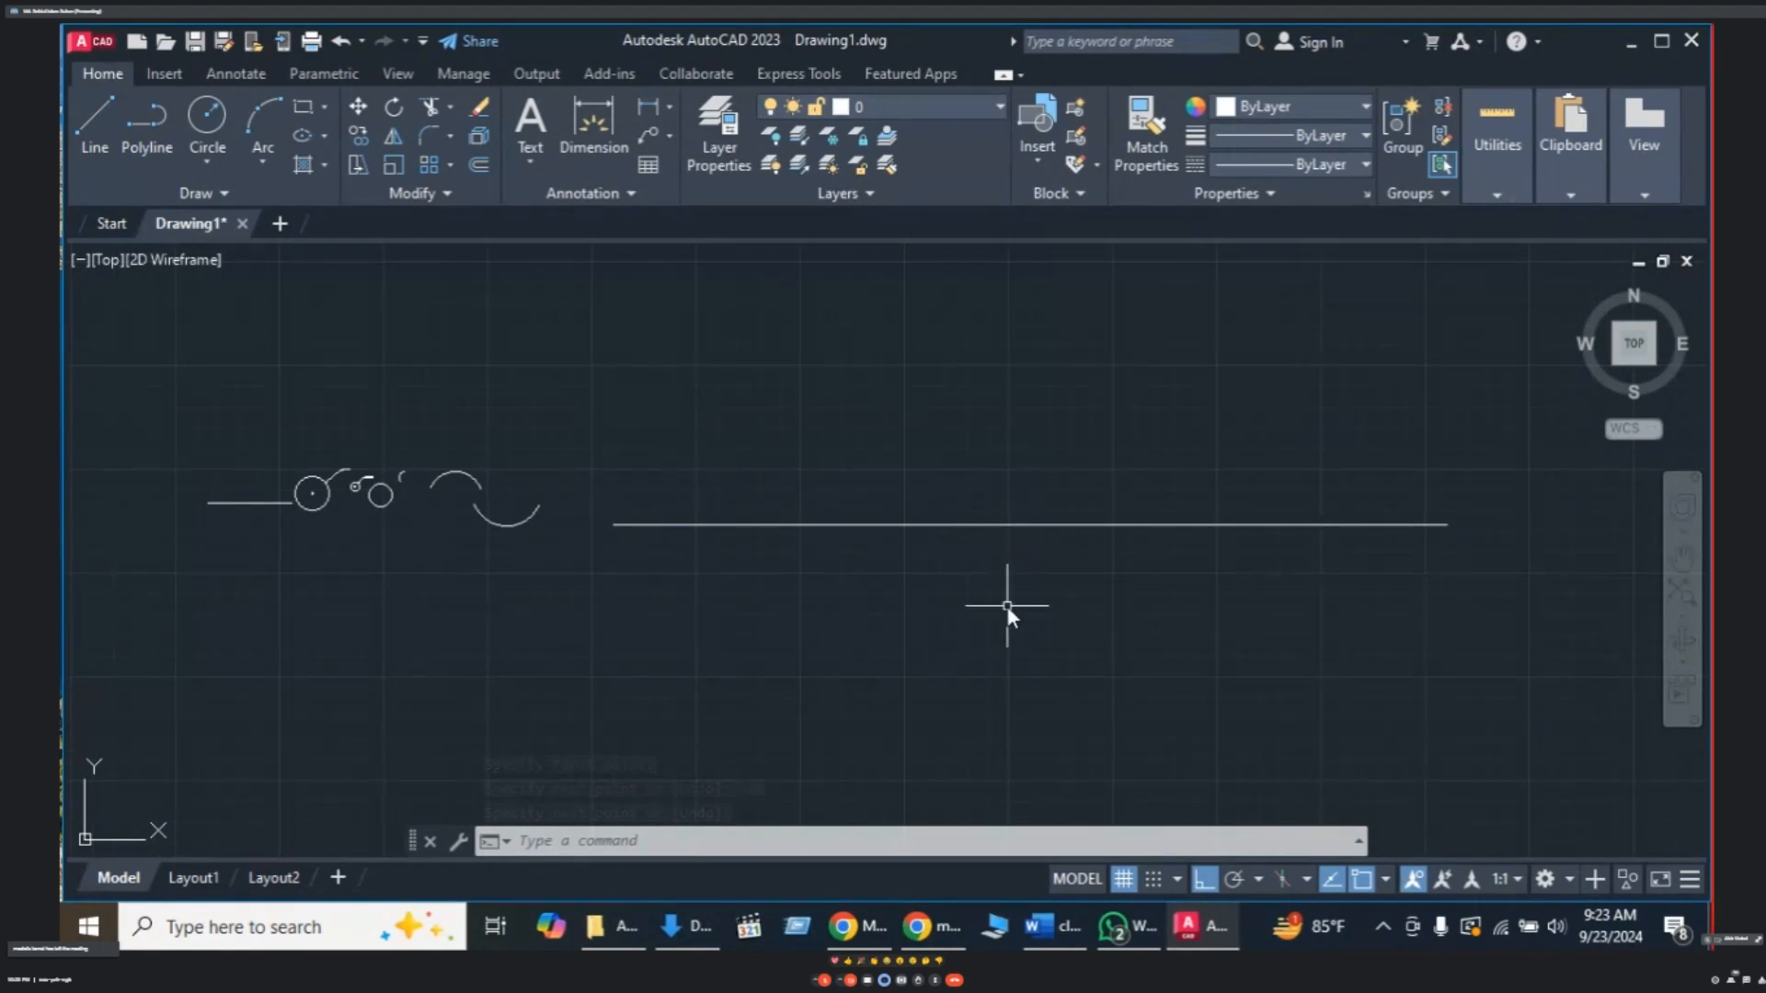
text(CO)
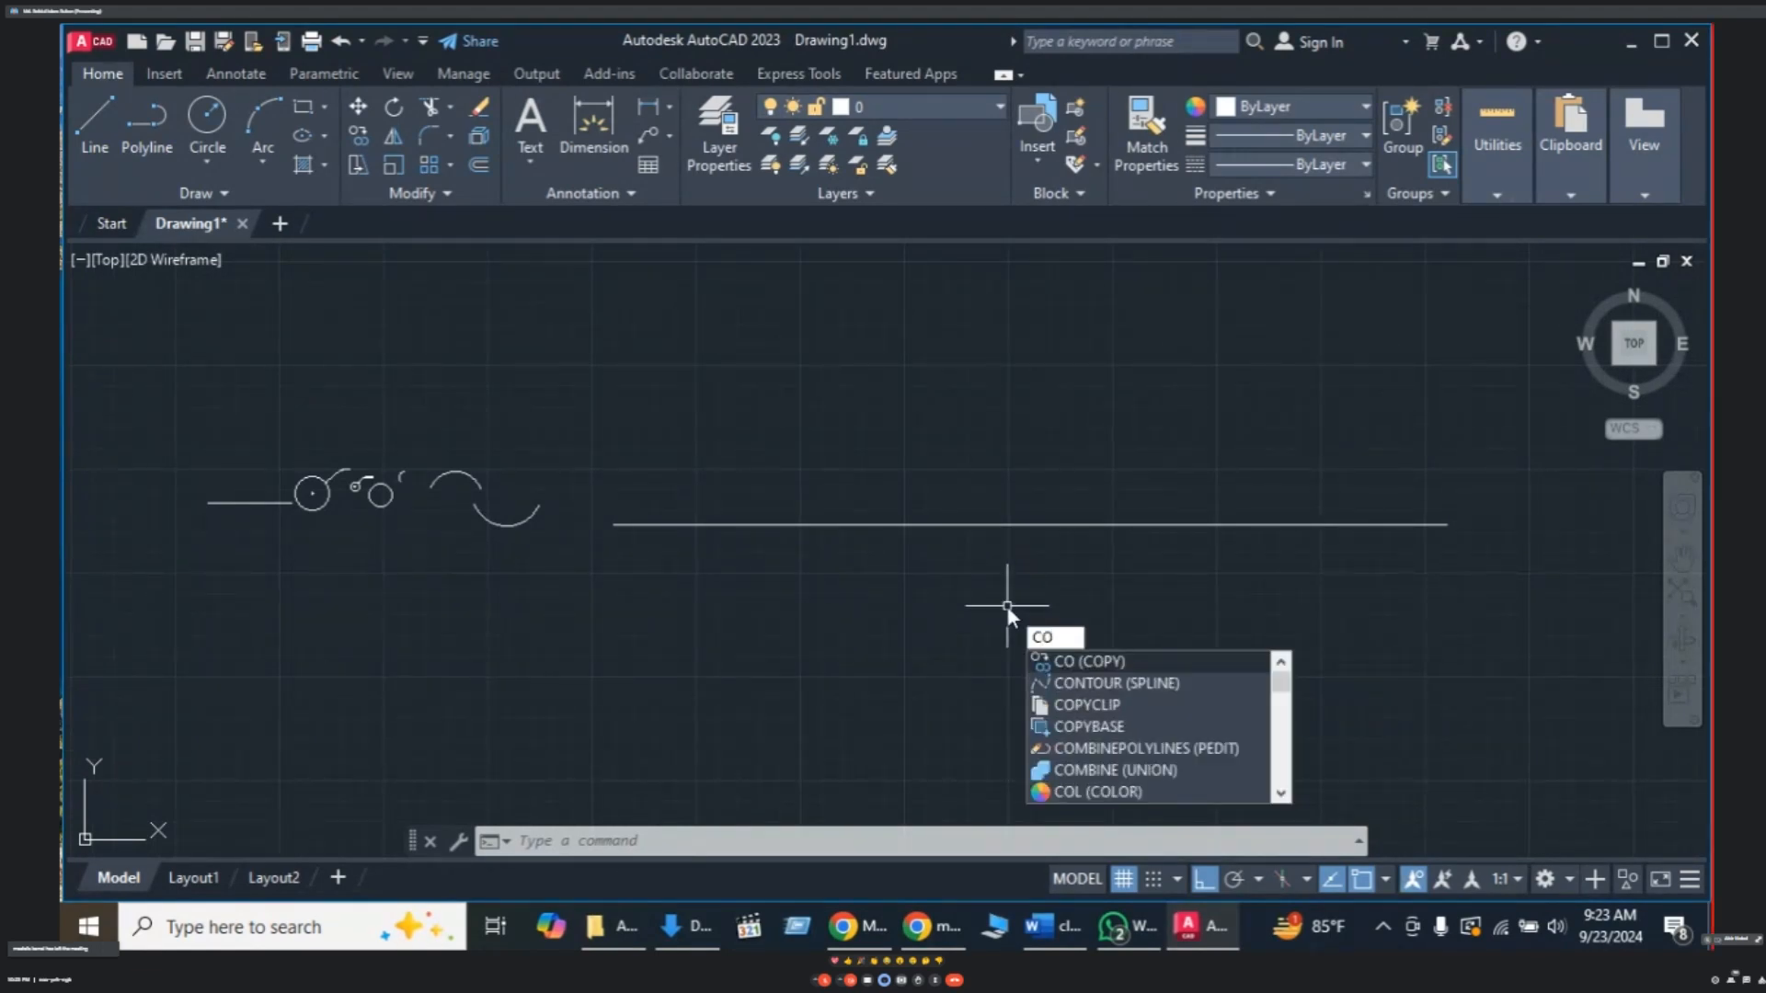
key(Return)
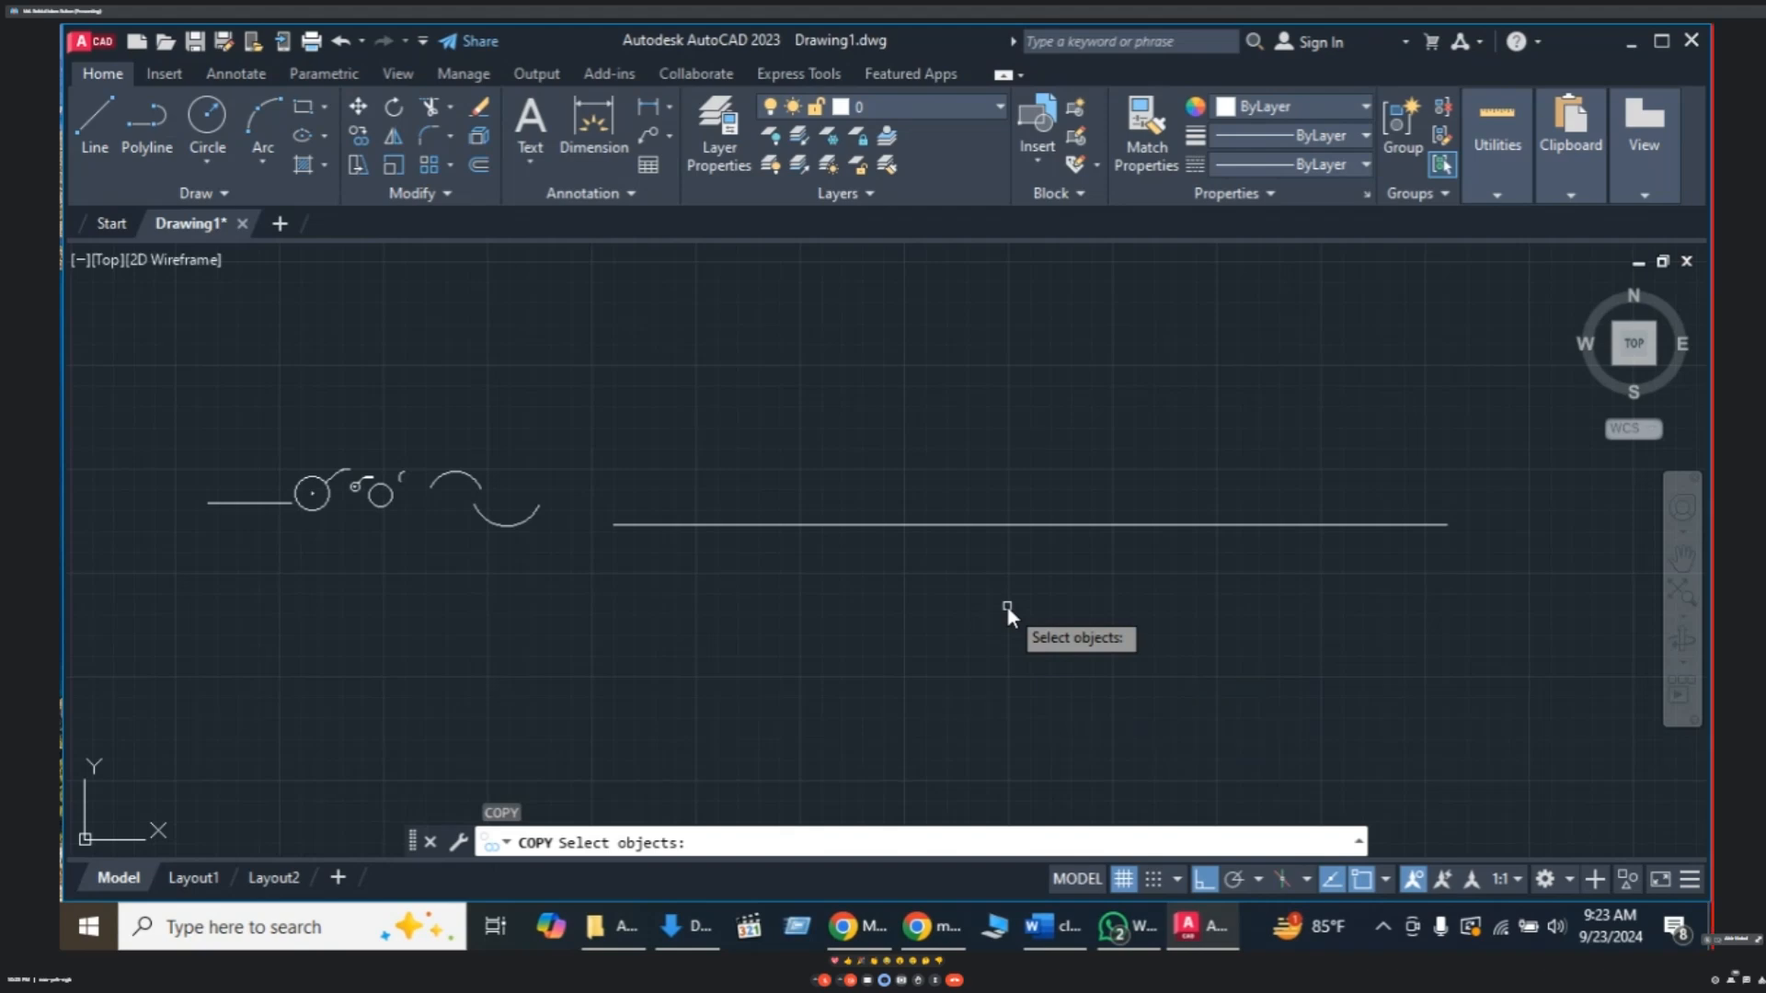
click(896, 526)
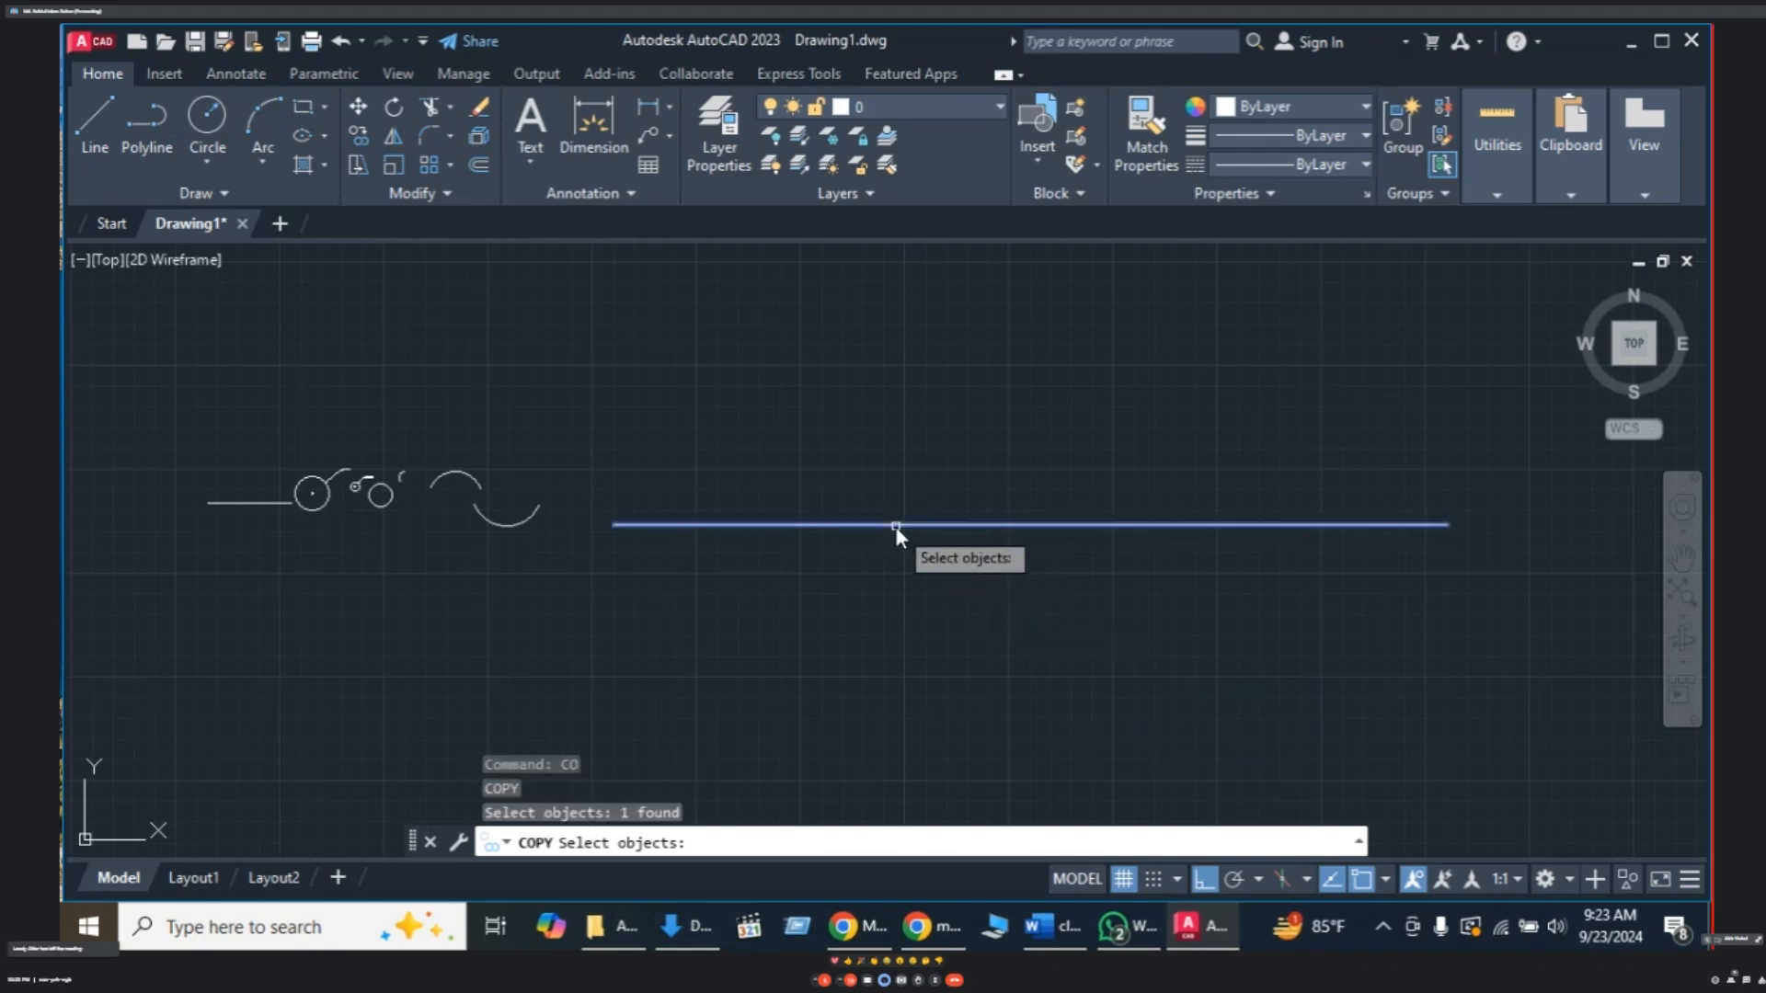
key(Return)
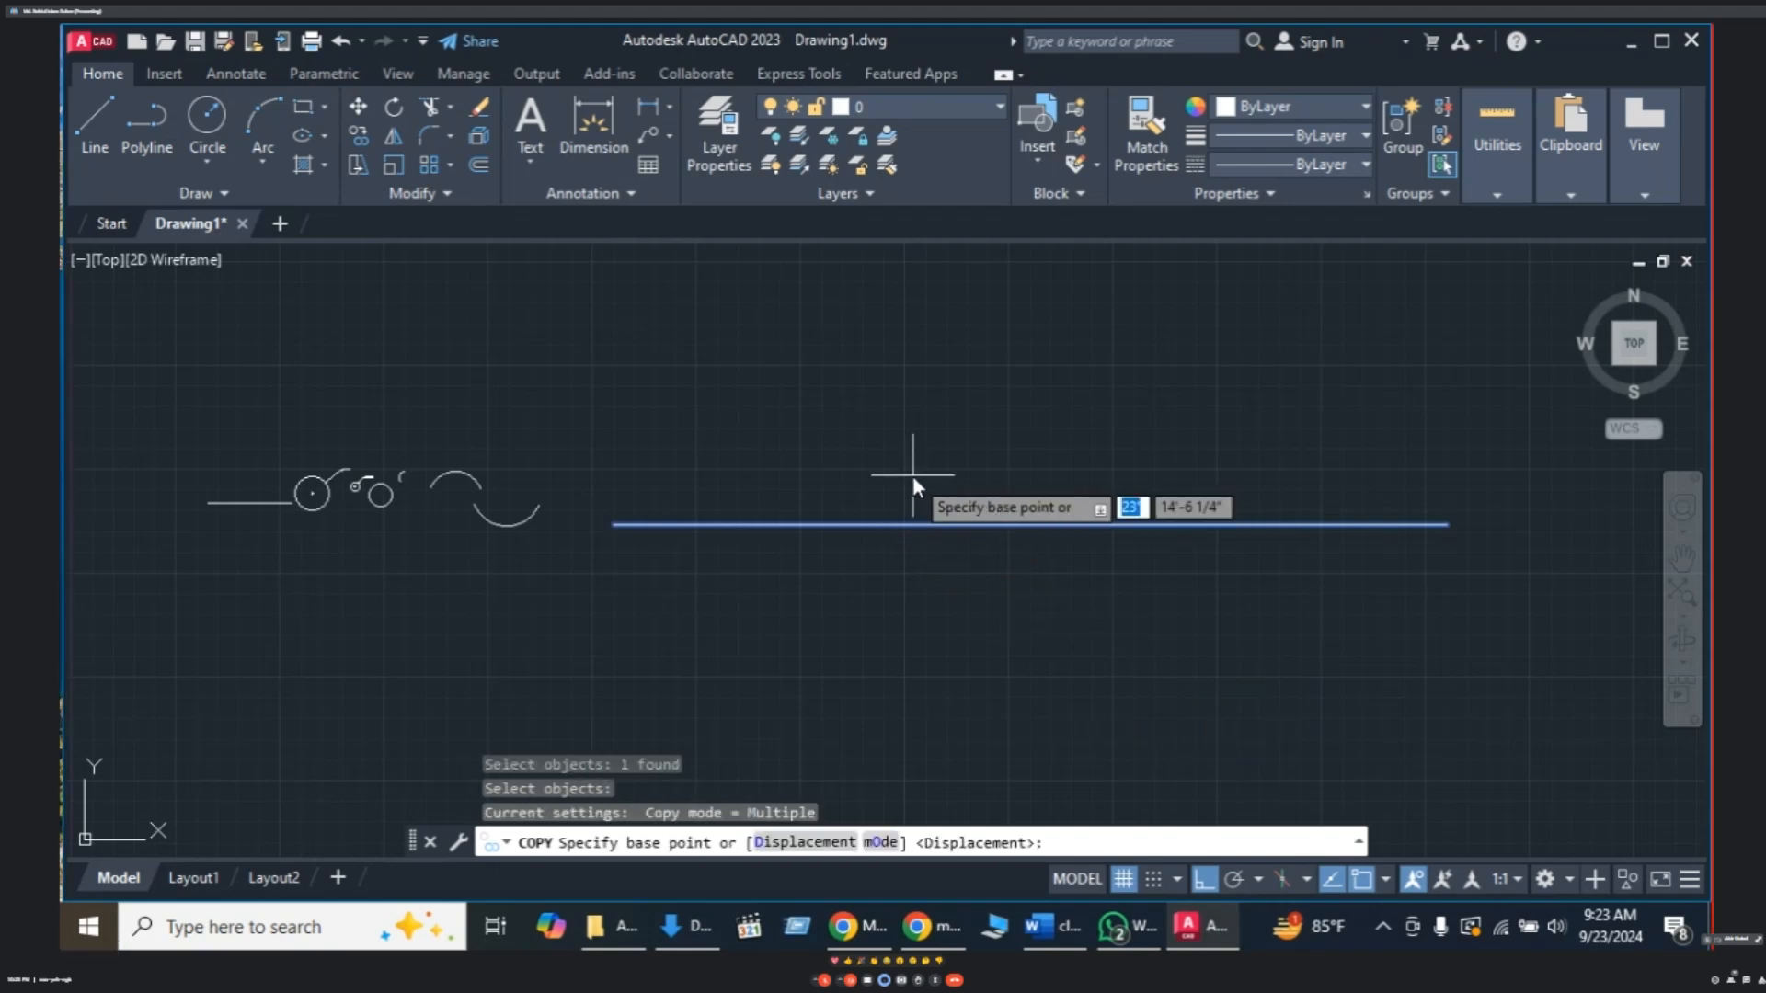
text(10)
key(Return)
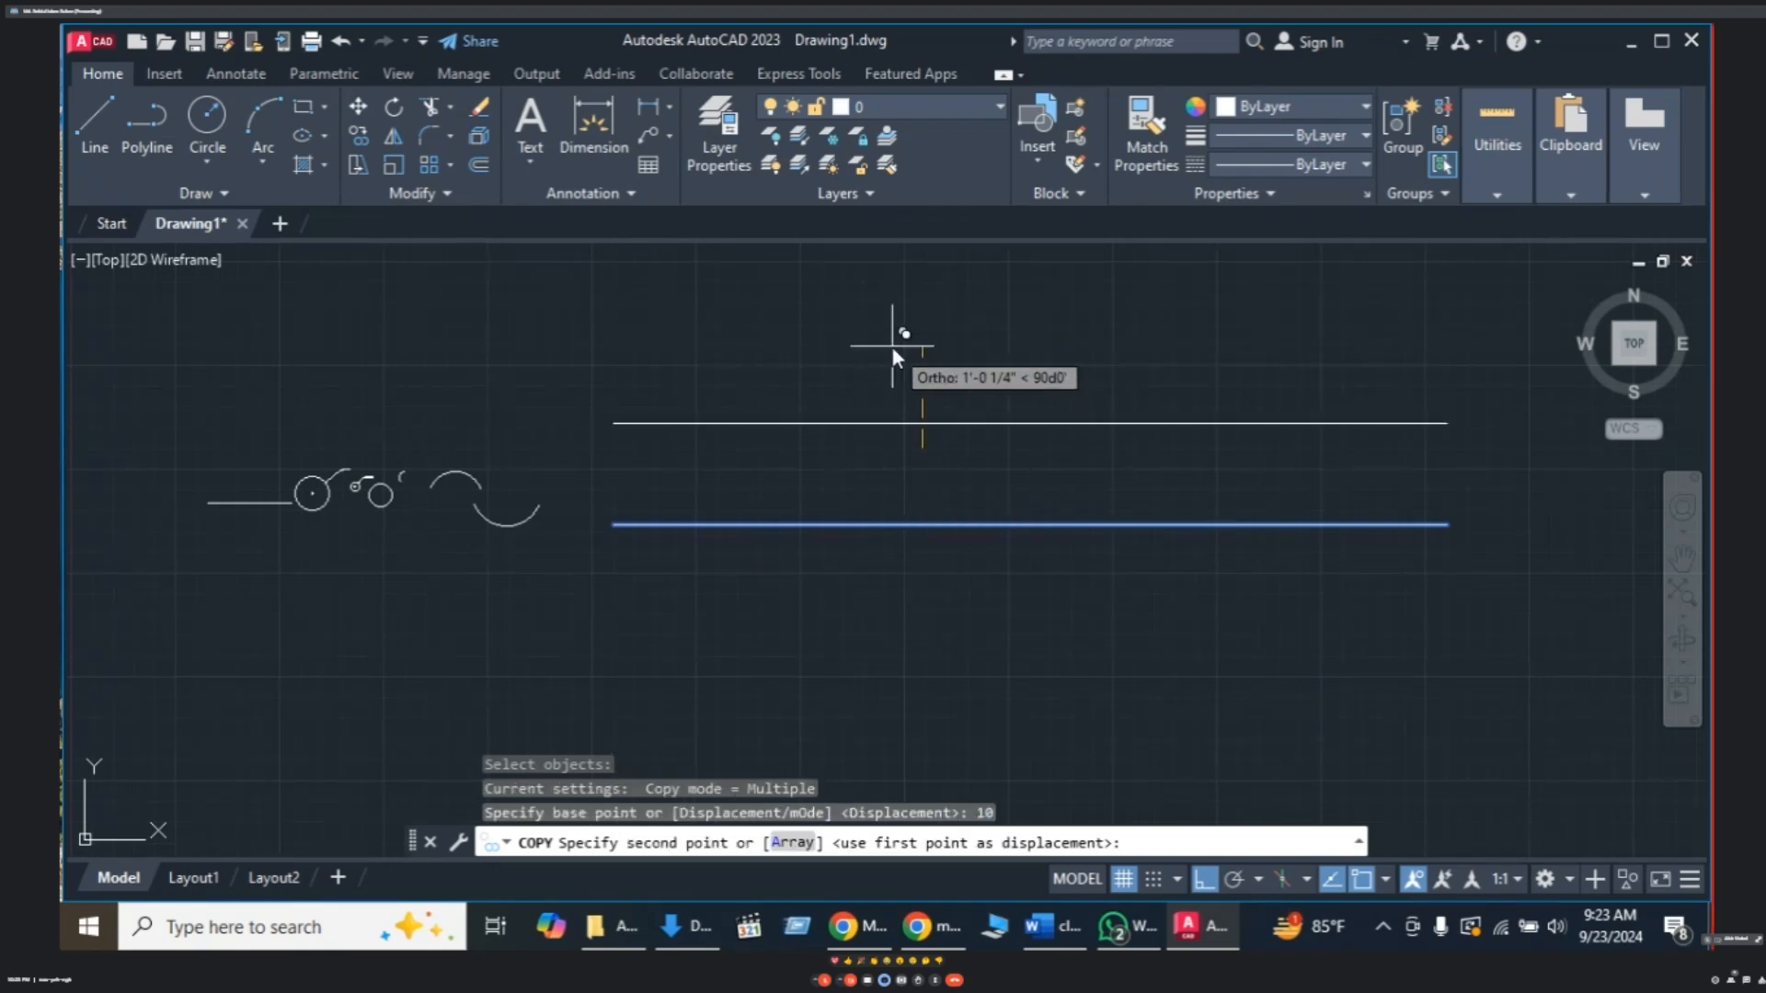
key(Escape)
text(co)
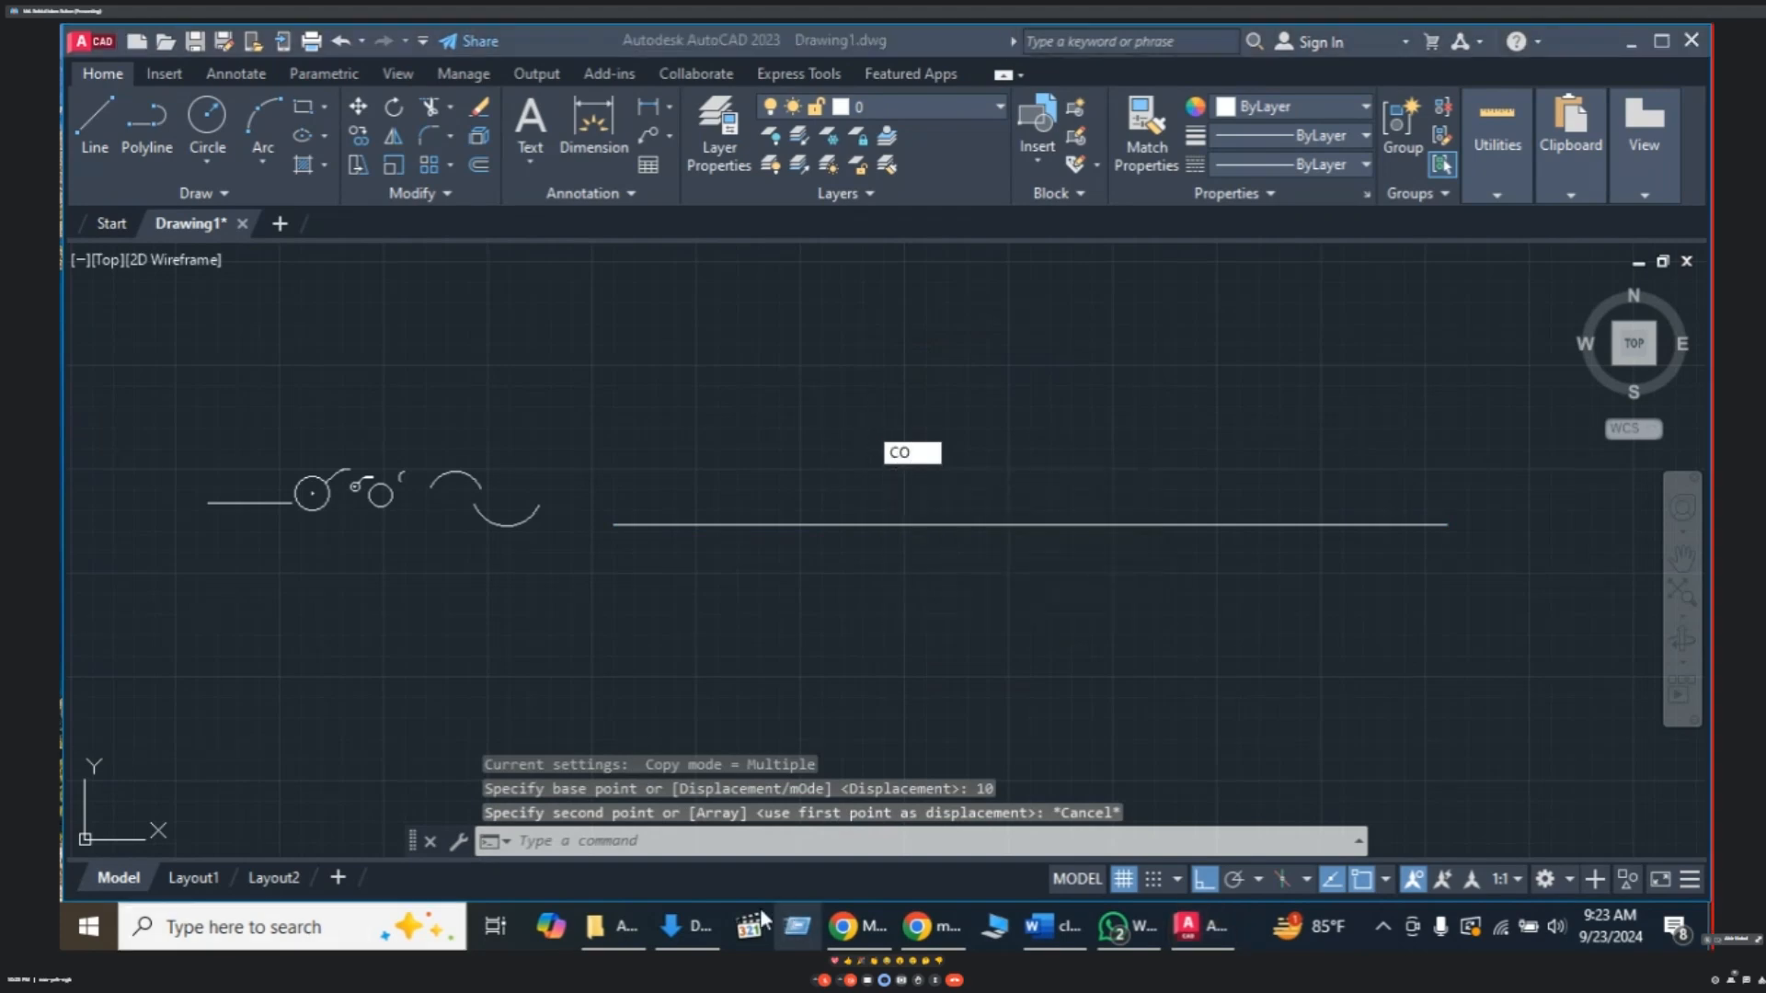
mouse_move(951, 932)
click(803, 809)
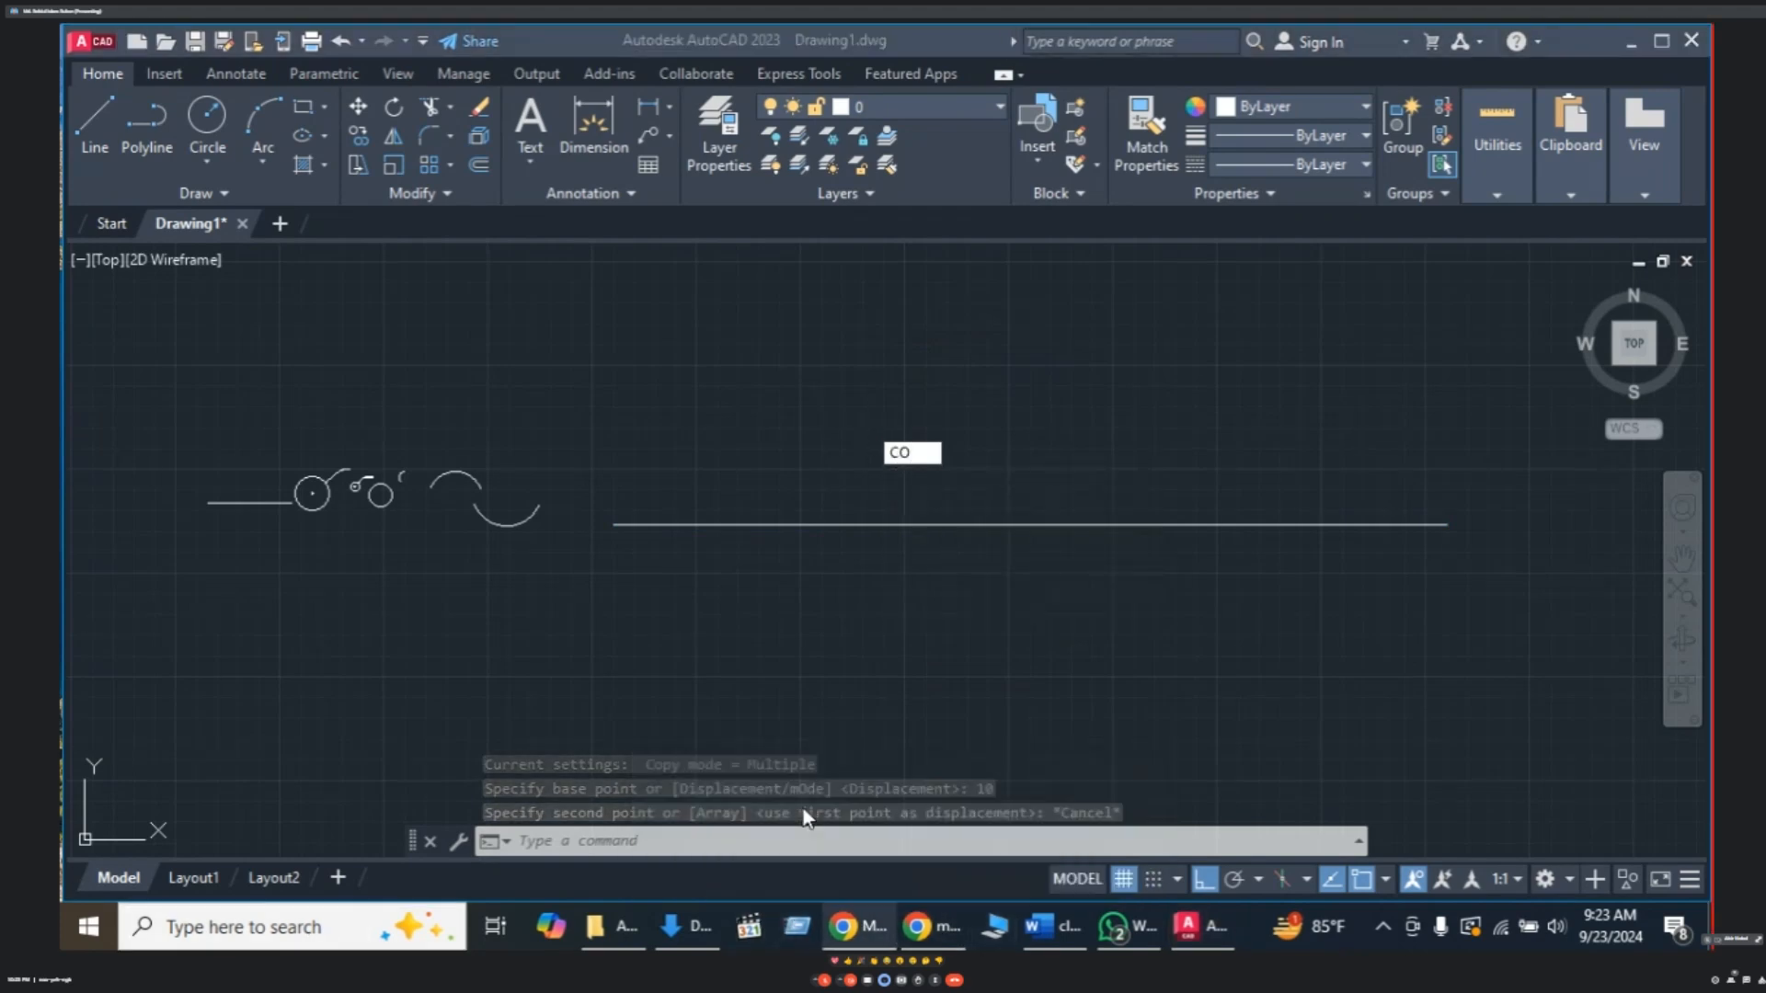
scroll(1676, 714, down, 5)
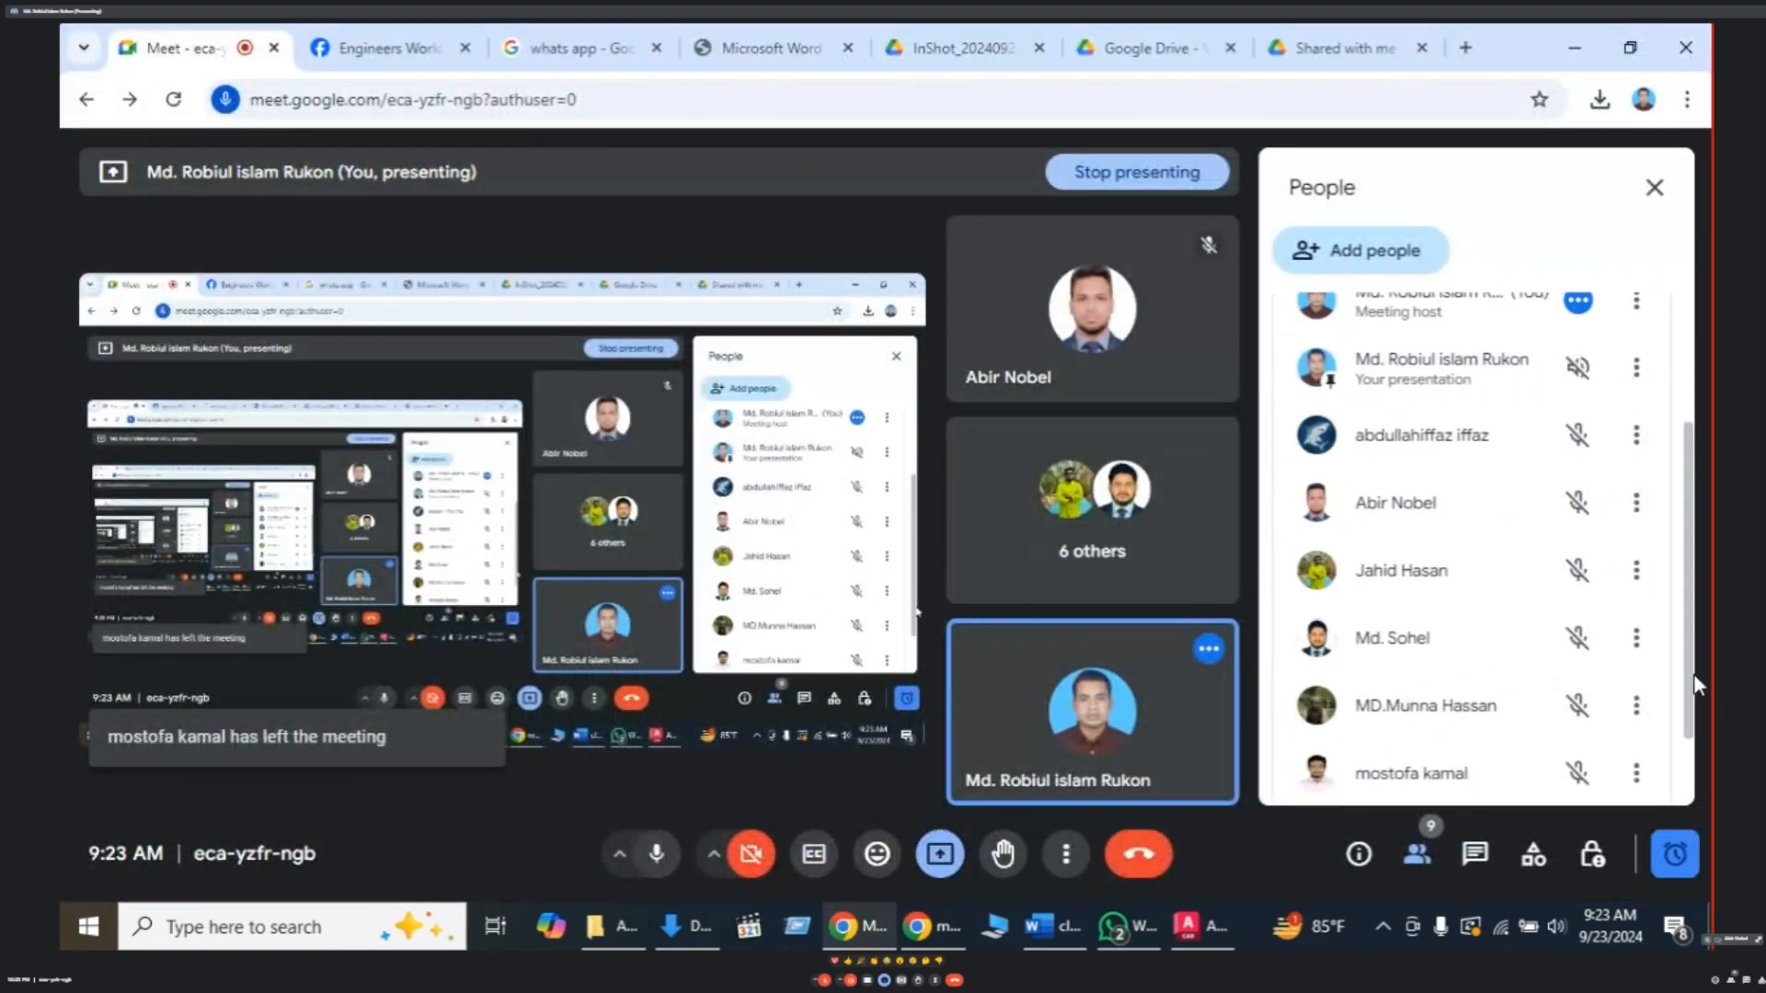
scroll(1696, 672, up, 5)
scroll(1697, 680, down, 2)
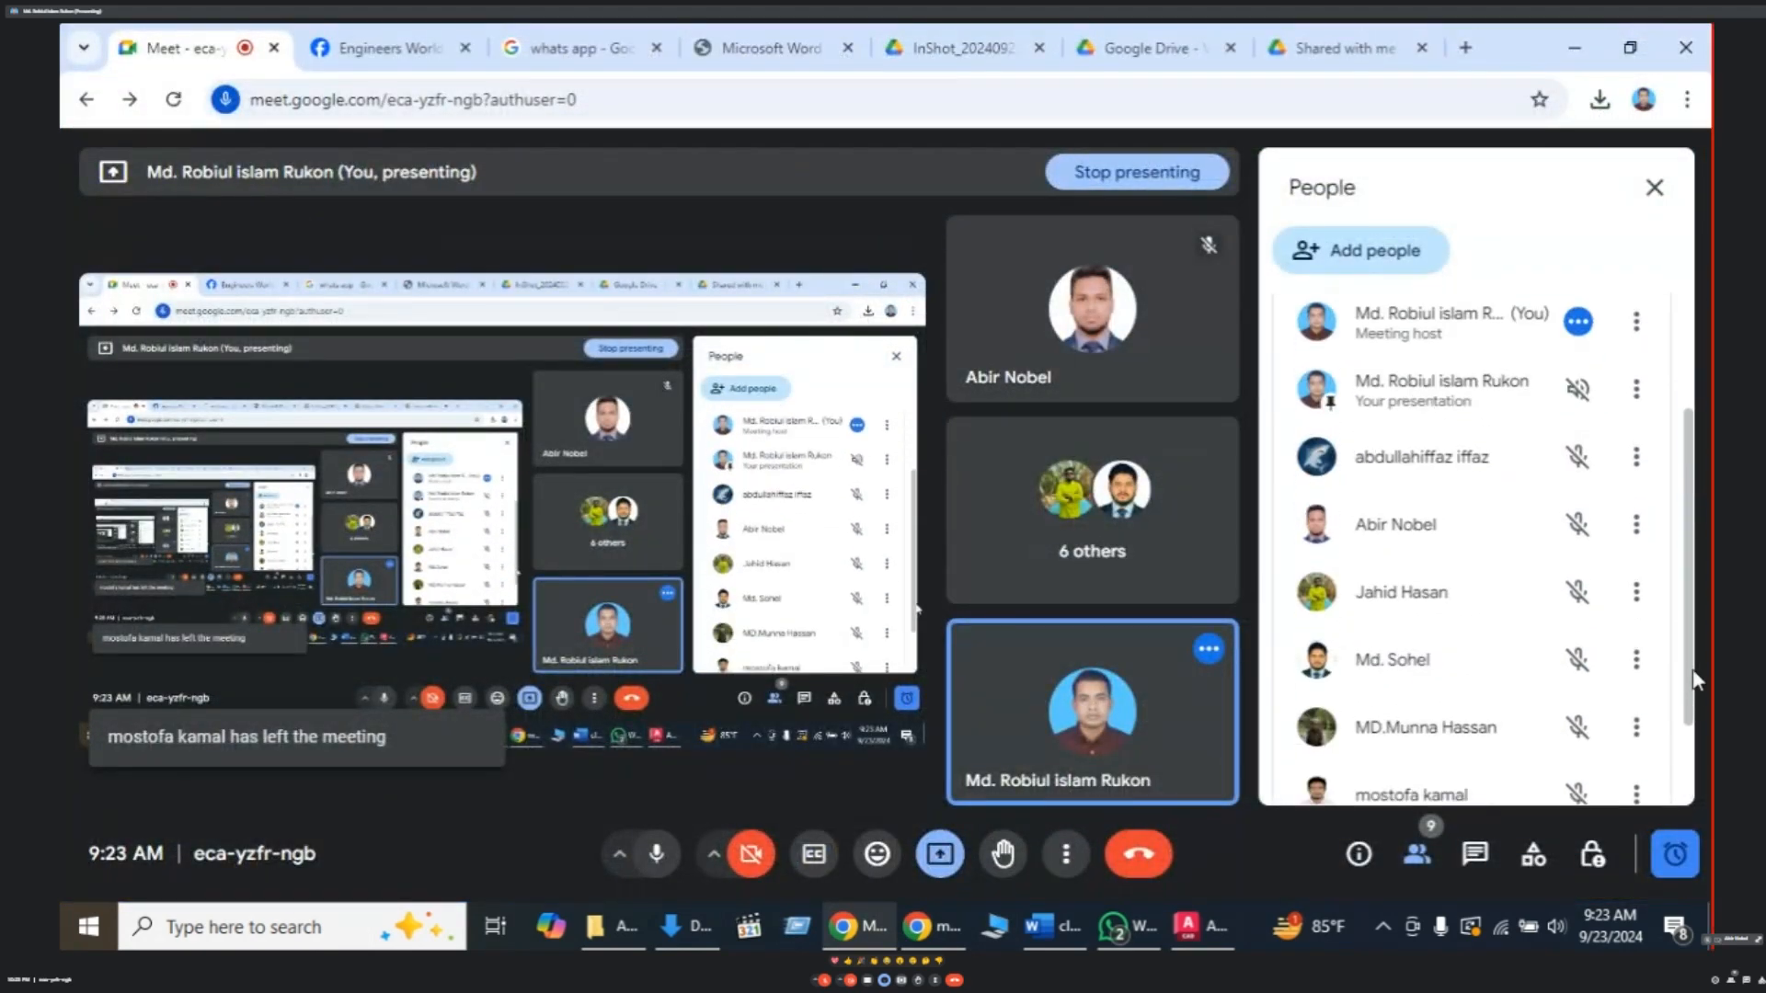
scroll(1698, 625, up, 2)
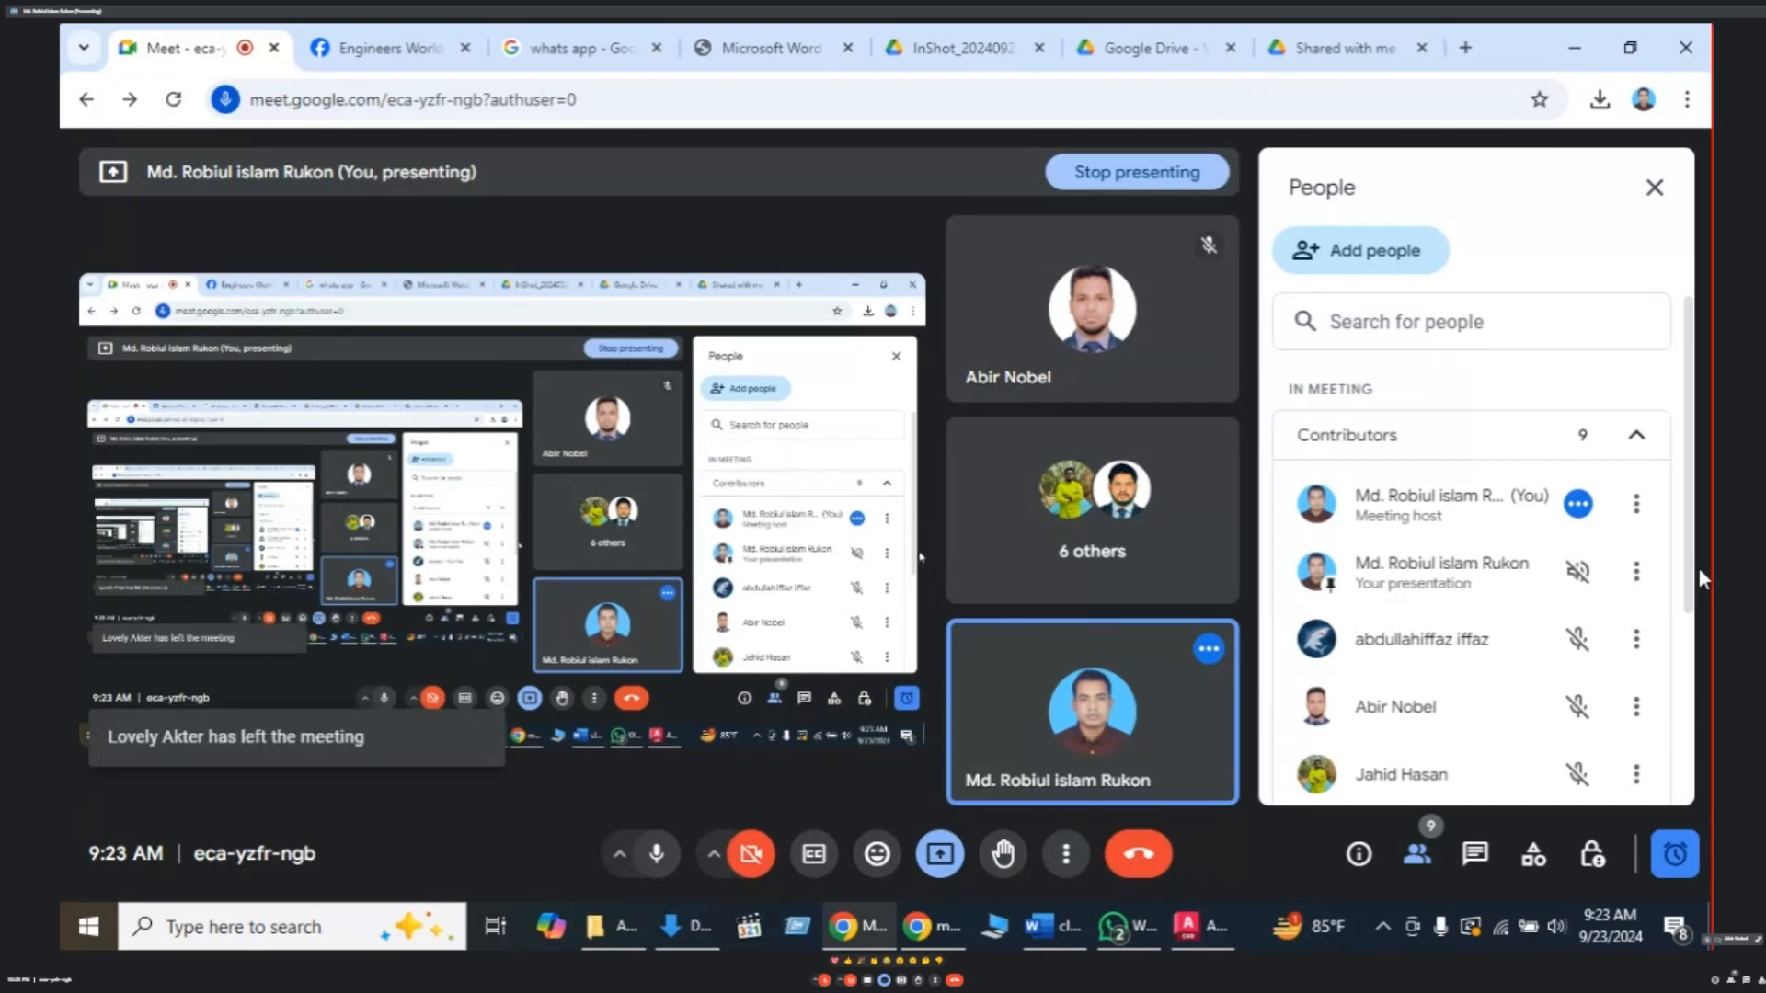
click(1416, 854)
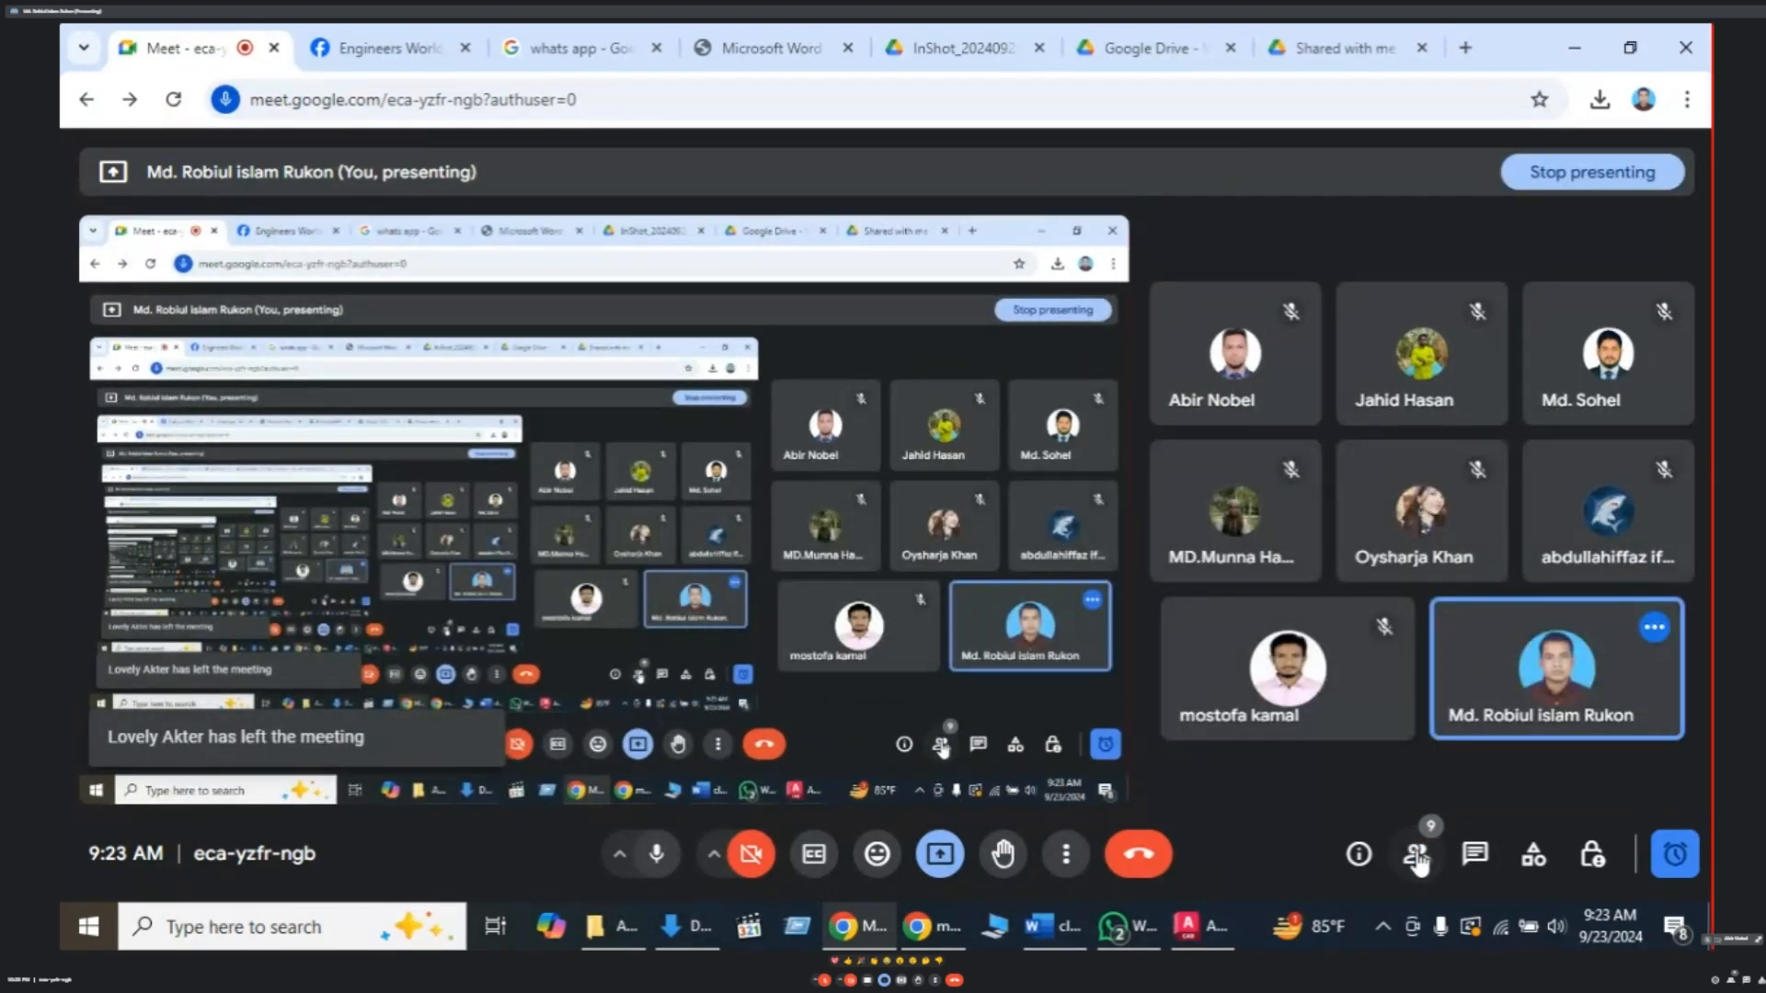
click(1416, 855)
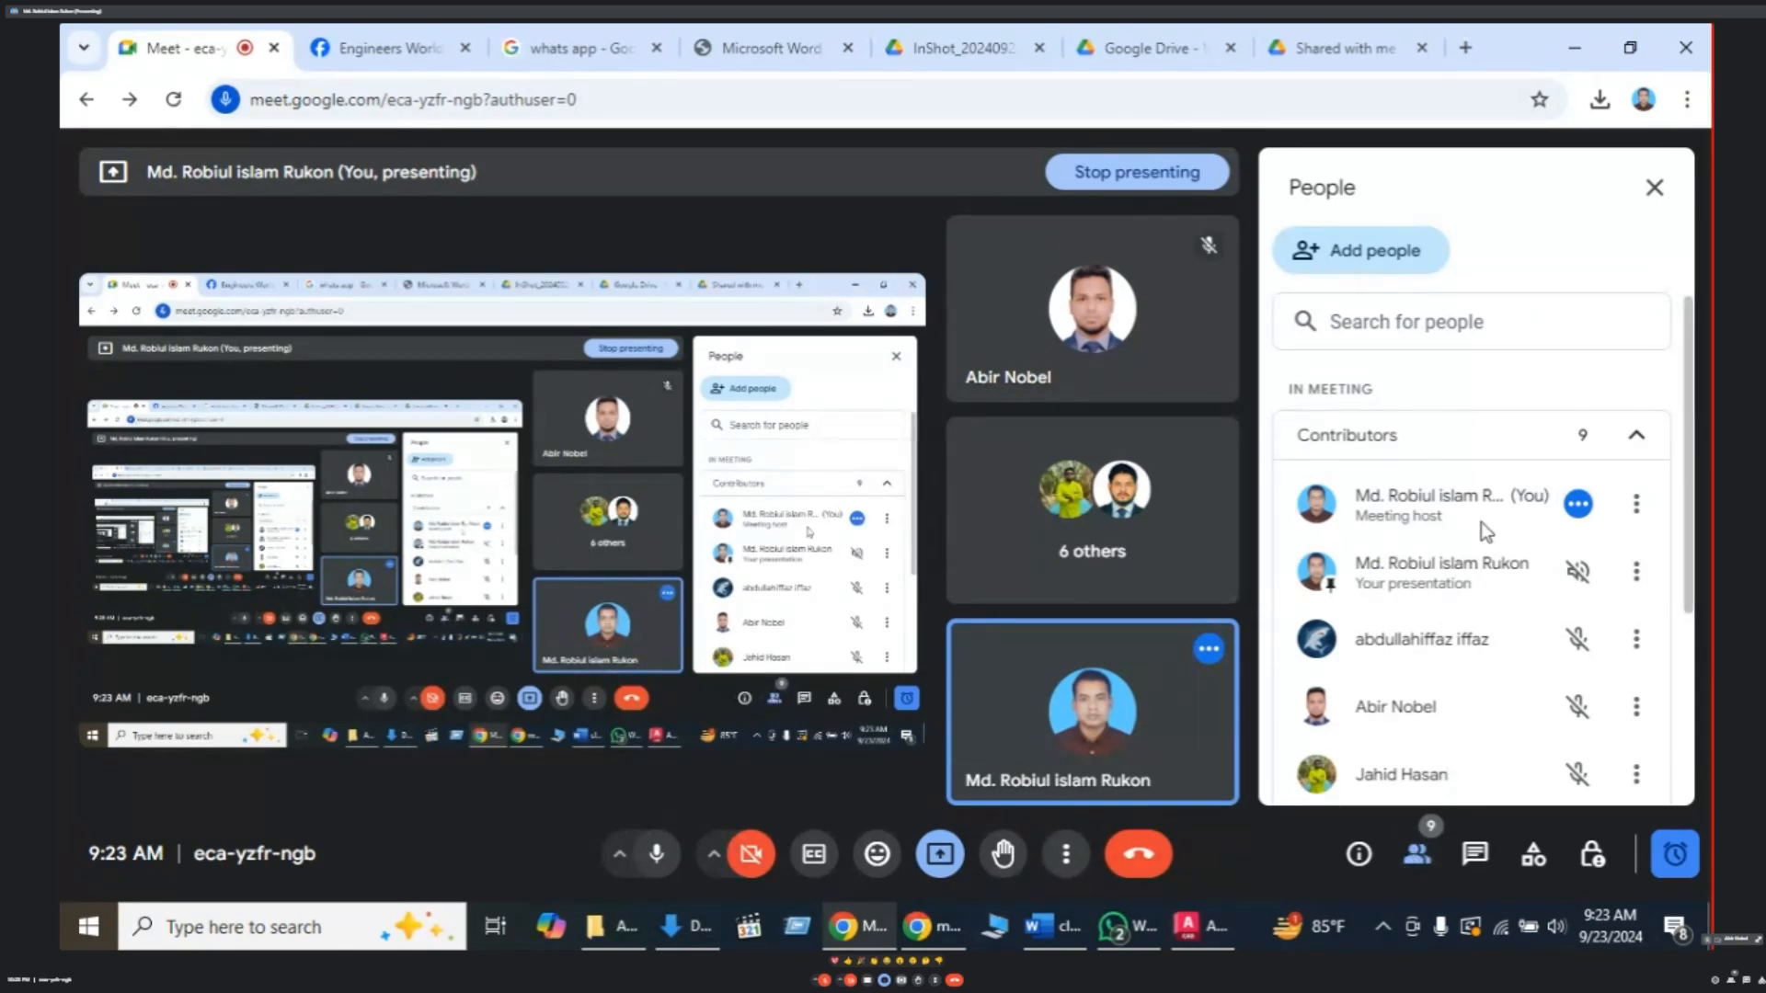
scroll(1480, 536, down, 3)
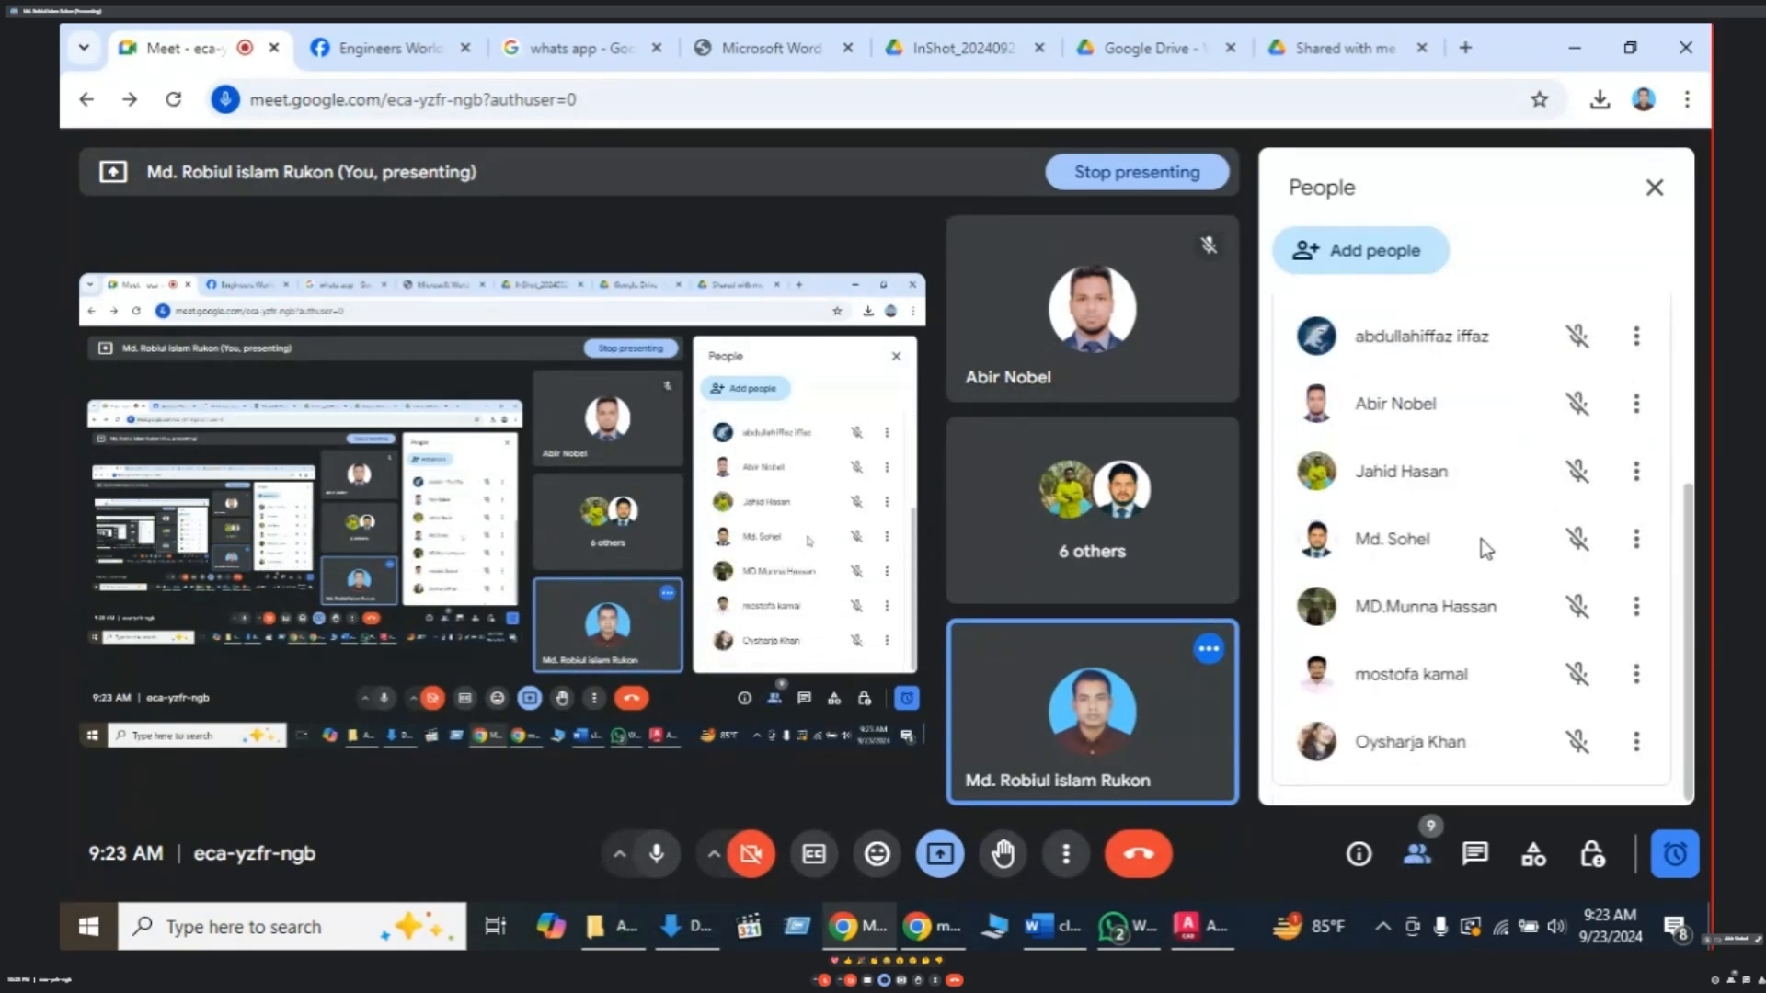
scroll(1481, 539, up, 2)
scroll(1481, 539, up, 2)
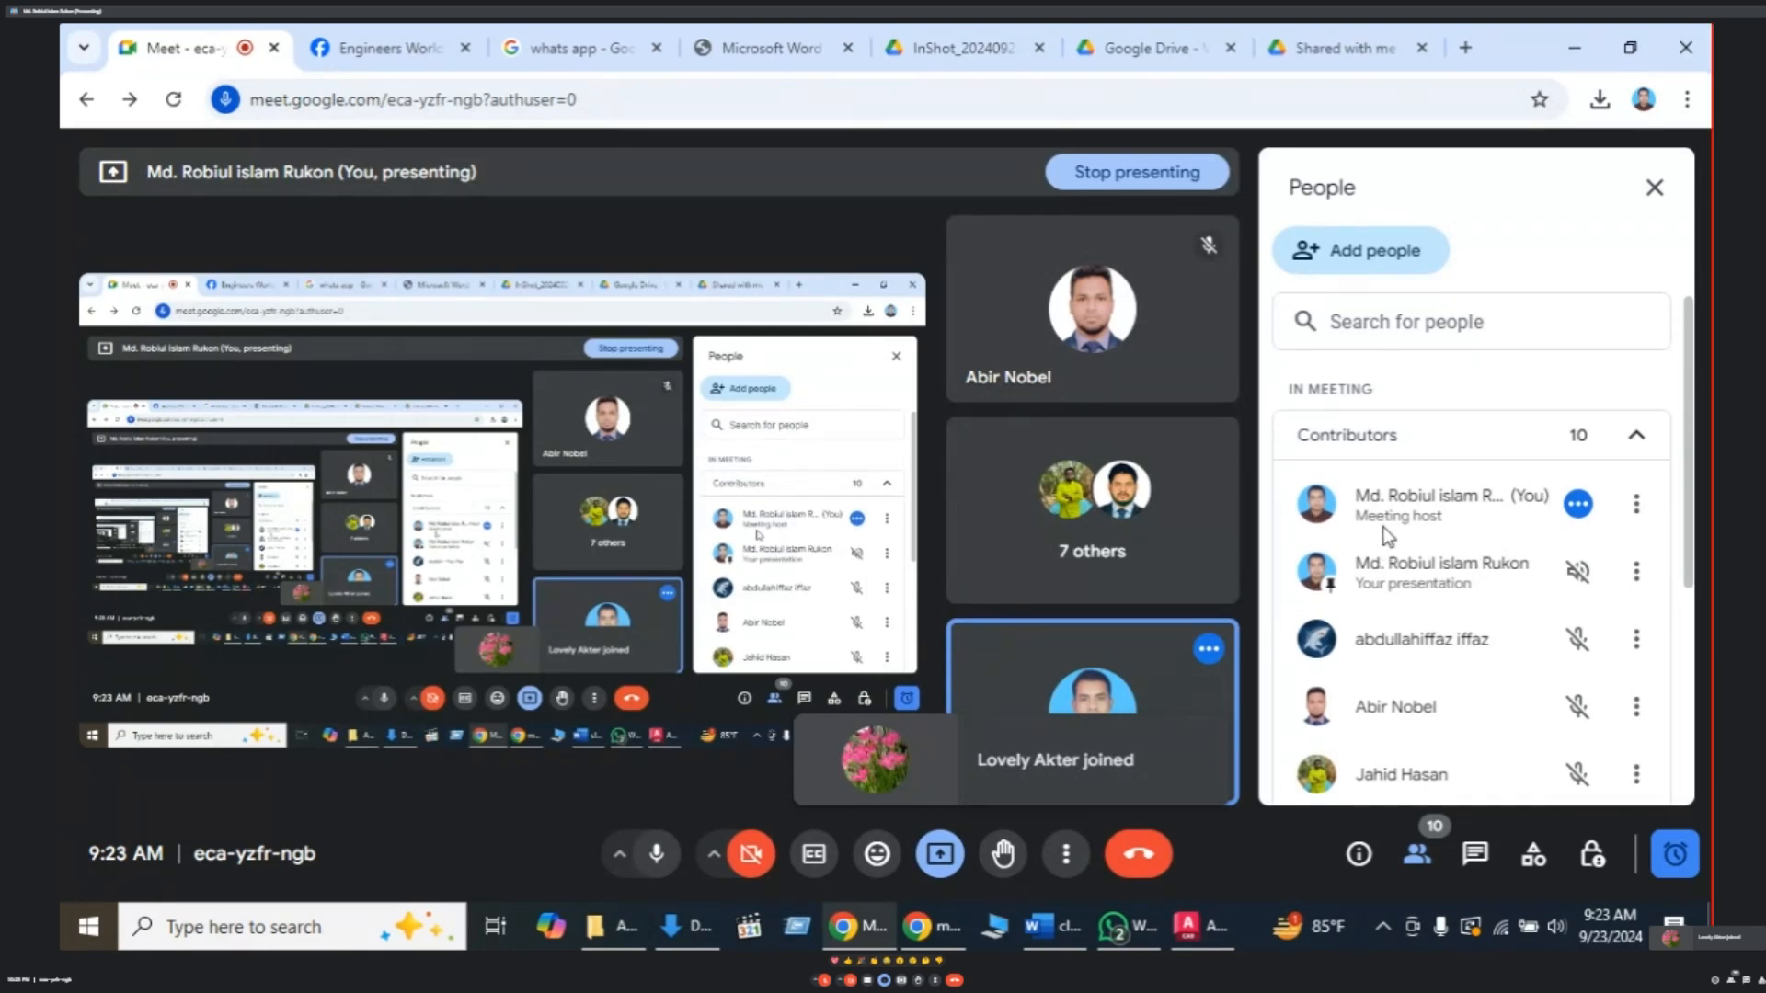
scroll(1387, 535, down, 2)
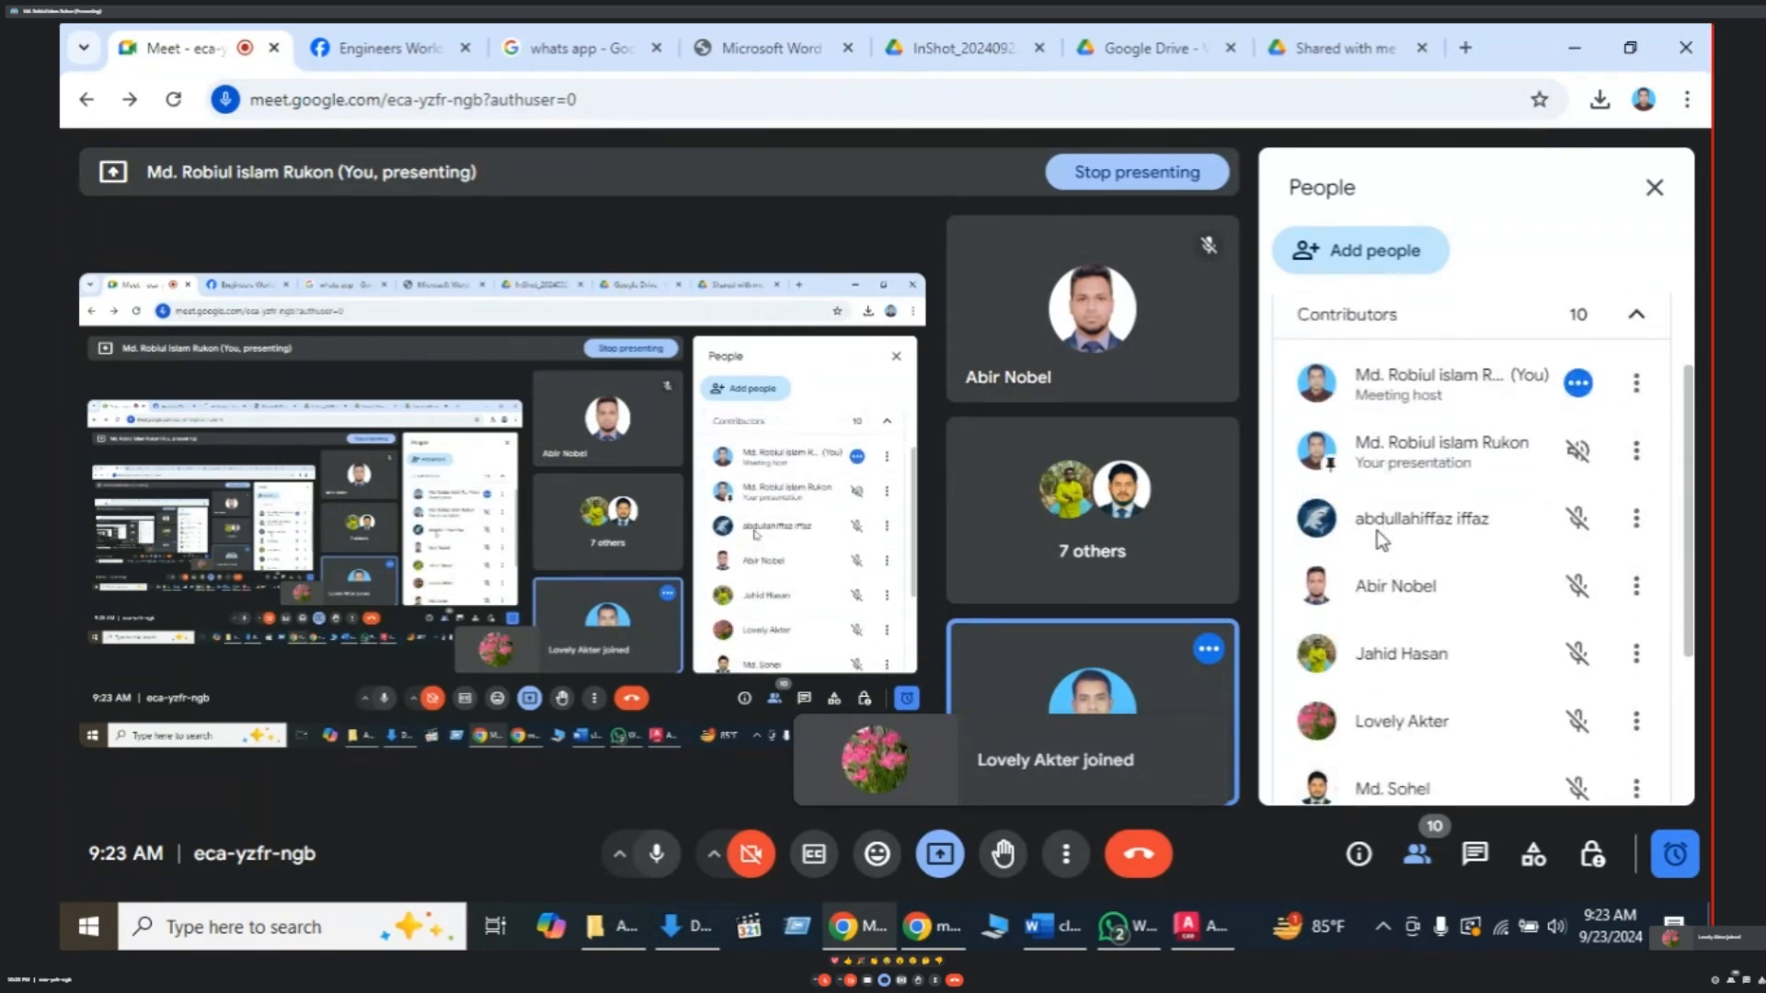
click(1418, 856)
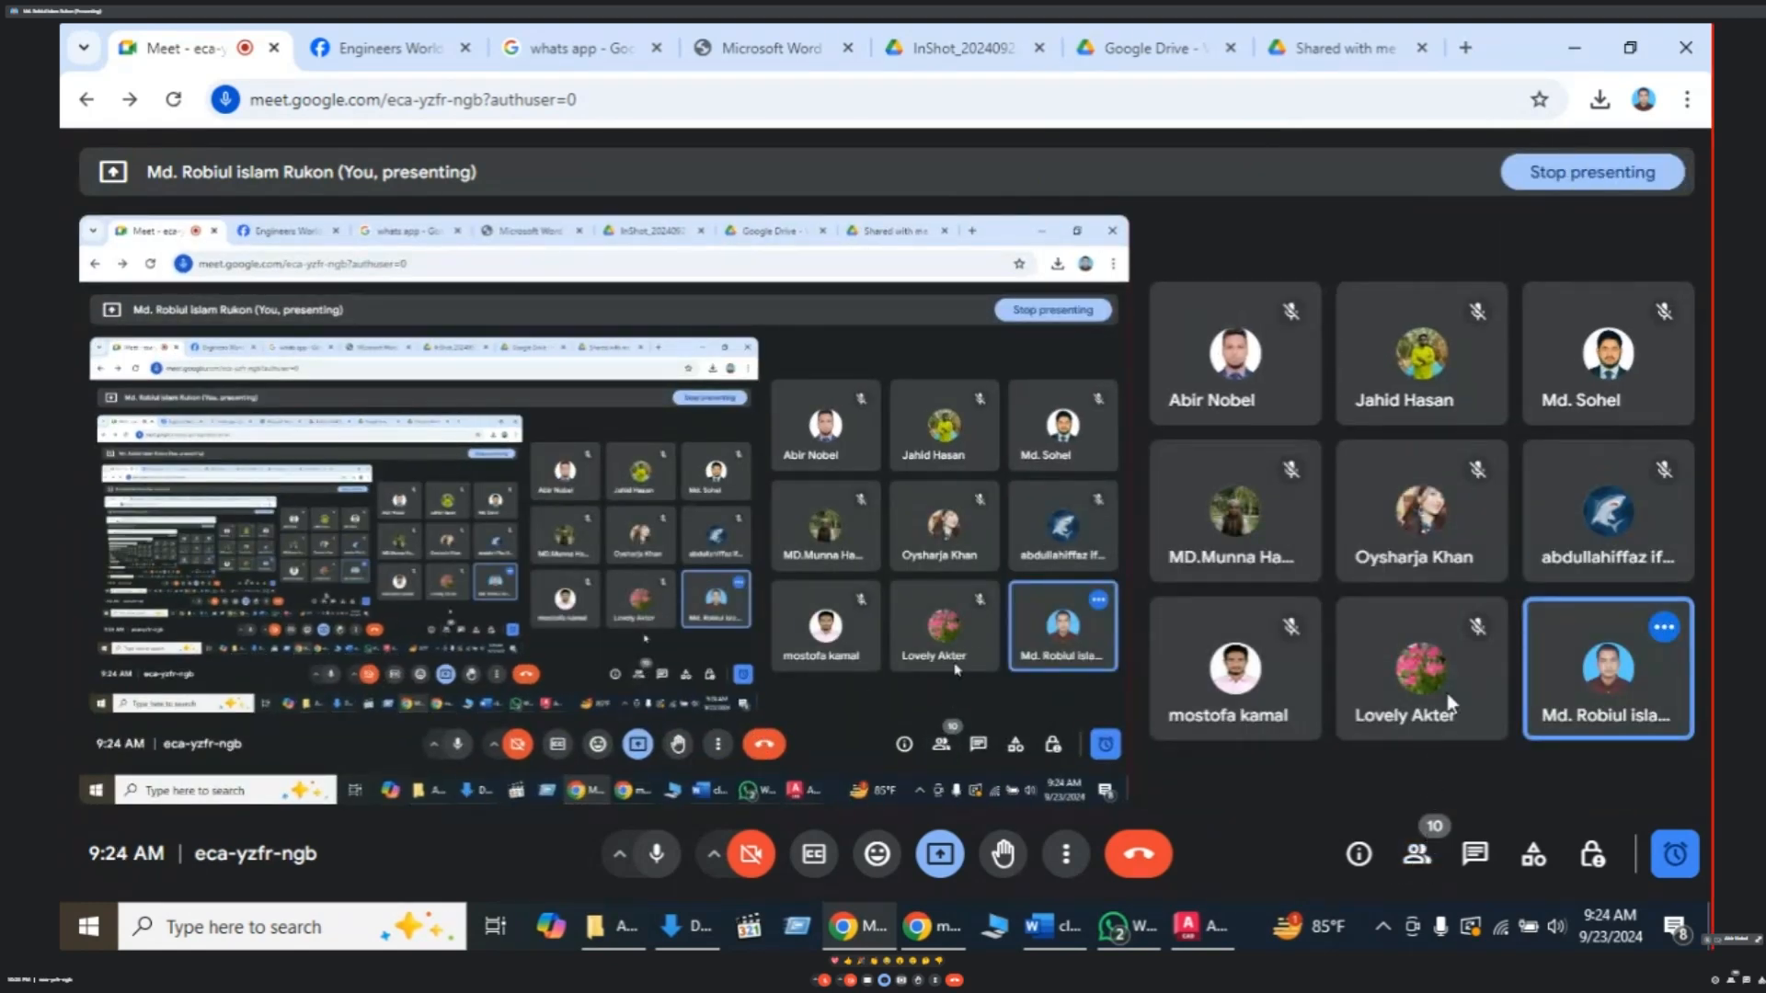
mouse_move(1463, 676)
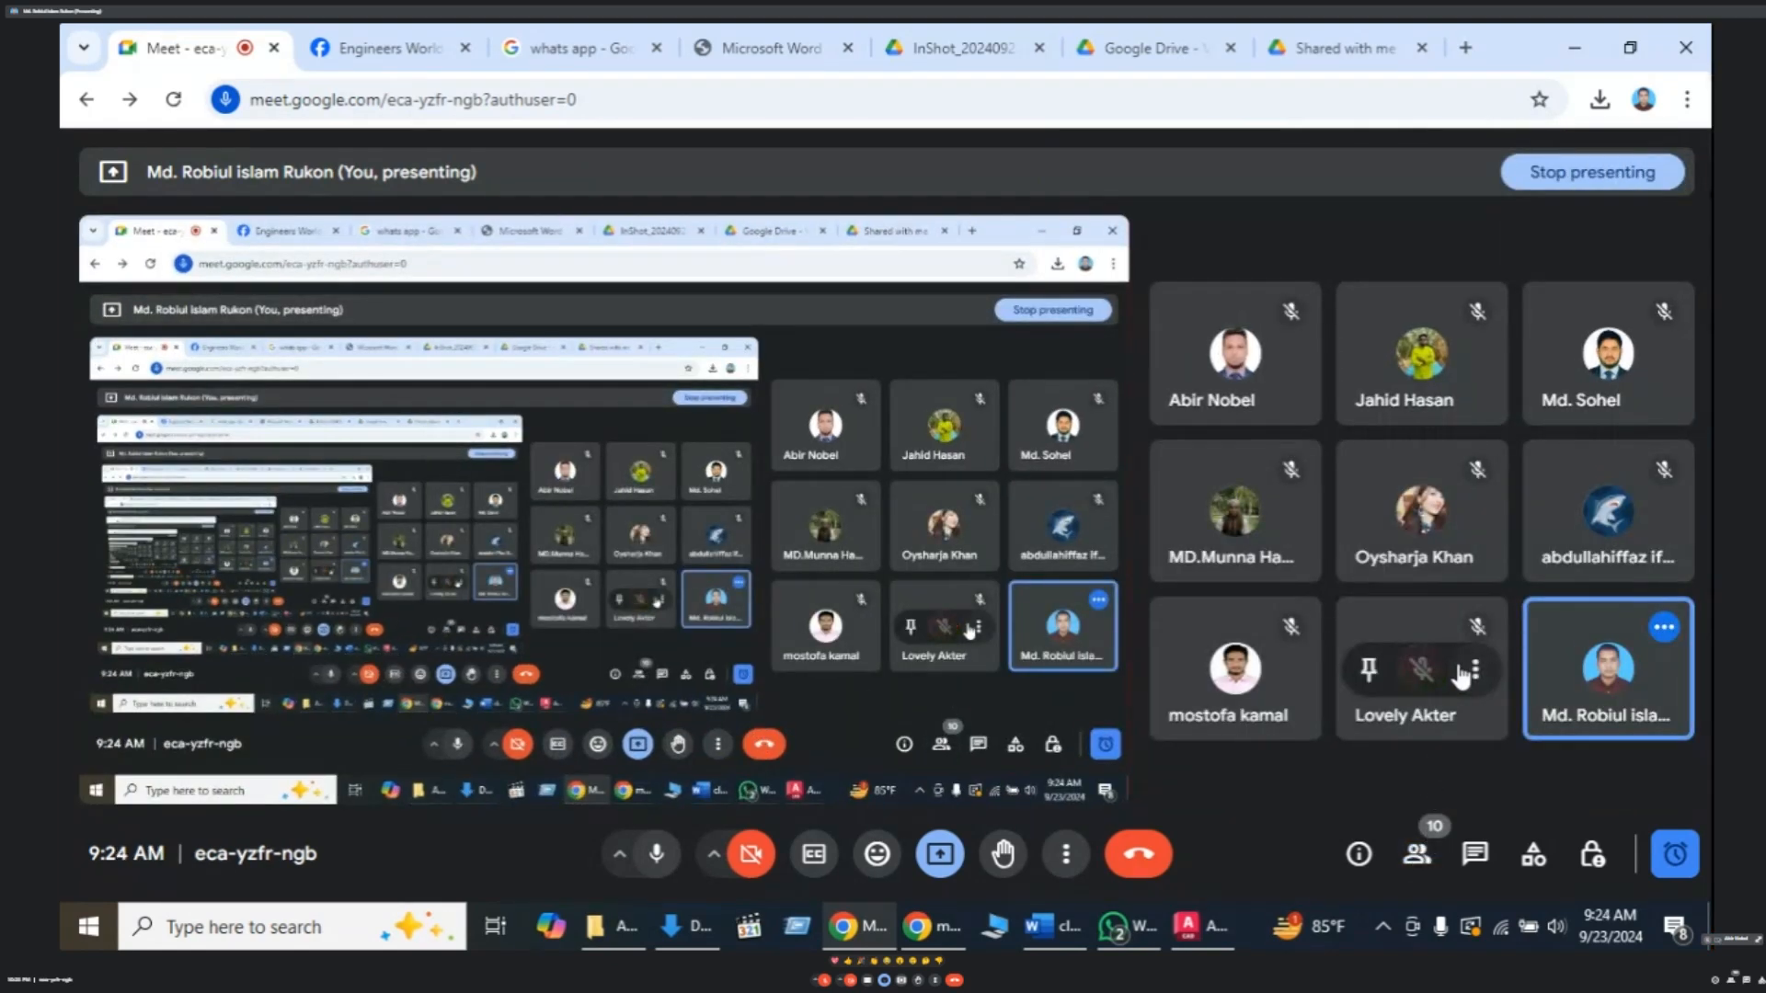
click(1417, 856)
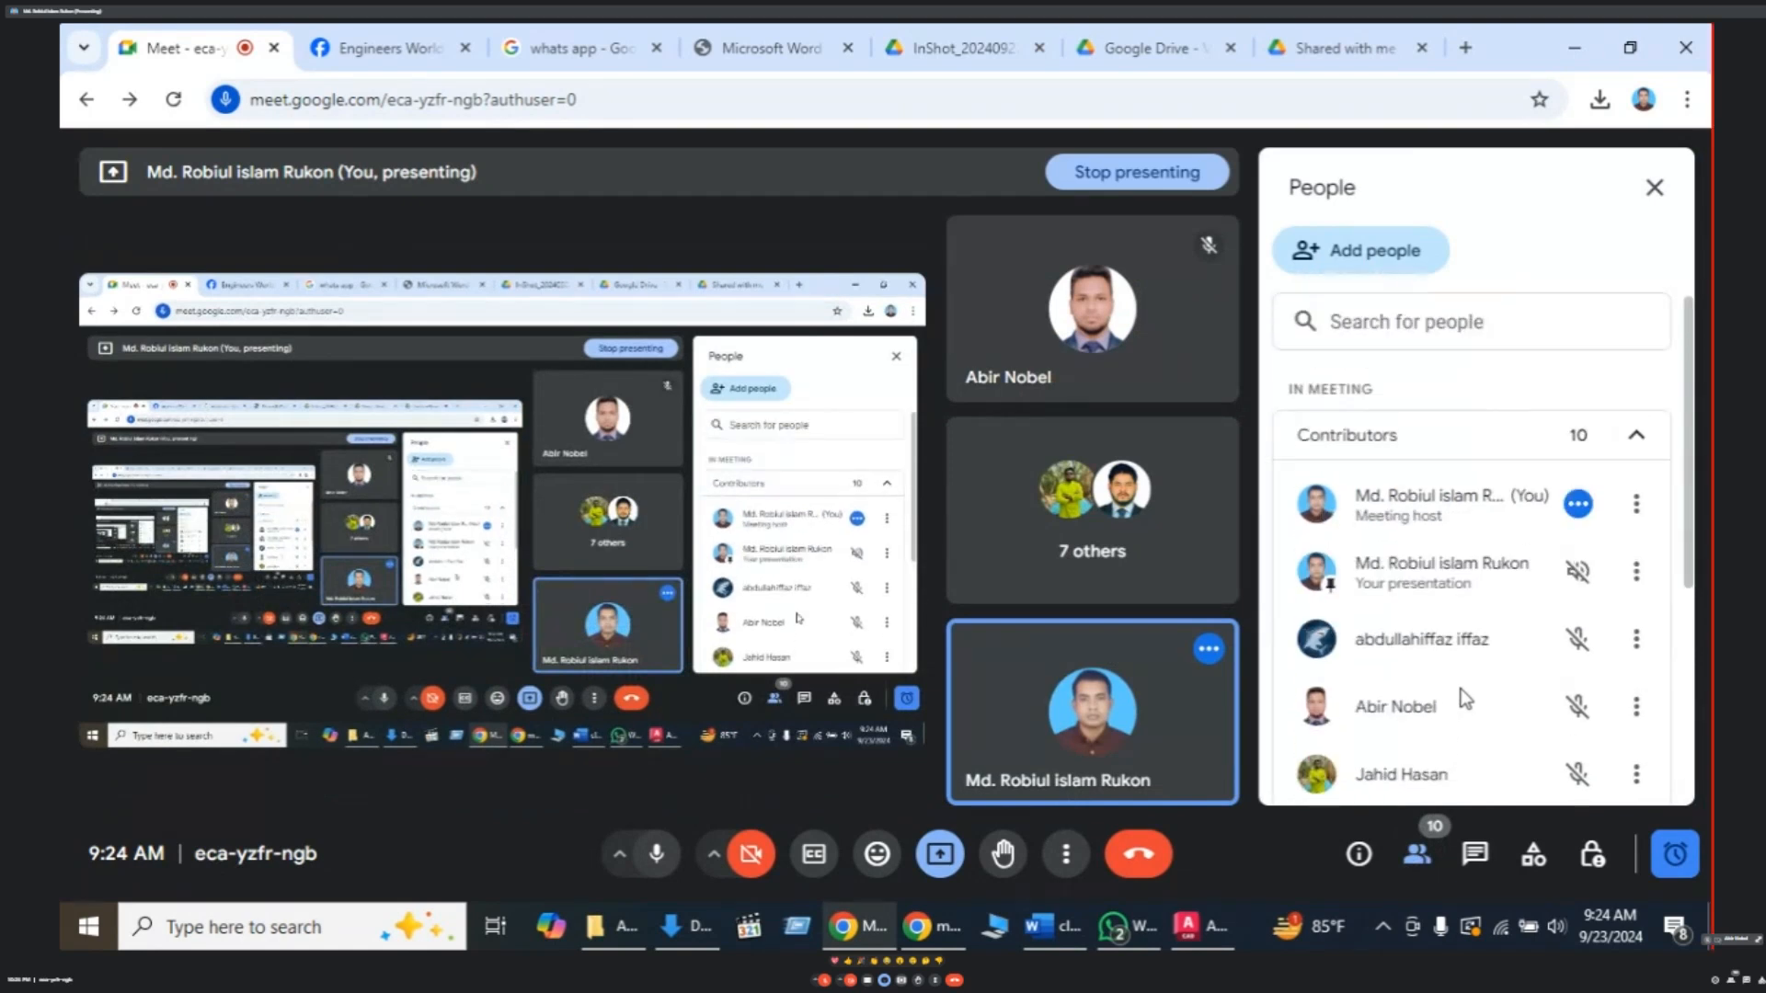
- Copy the long line from its midpoint 10 units straight up as the second rail
key(alt+Tab)
text(c)
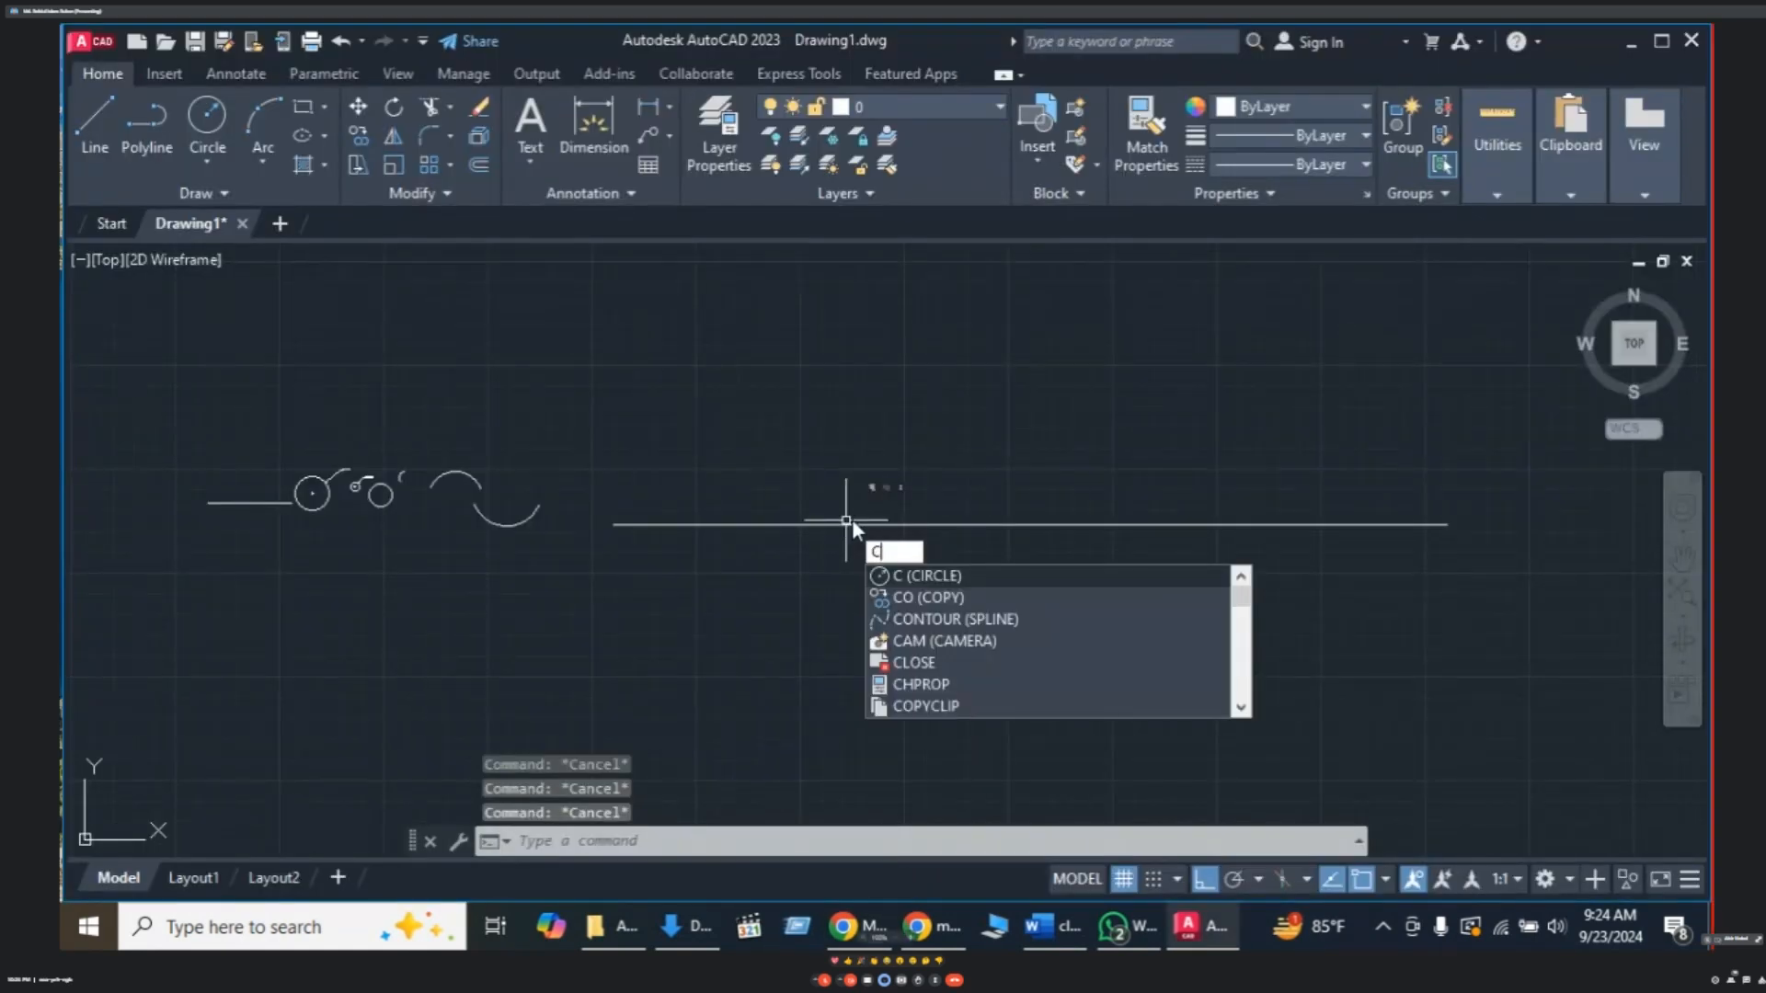
text(o)
key(Return)
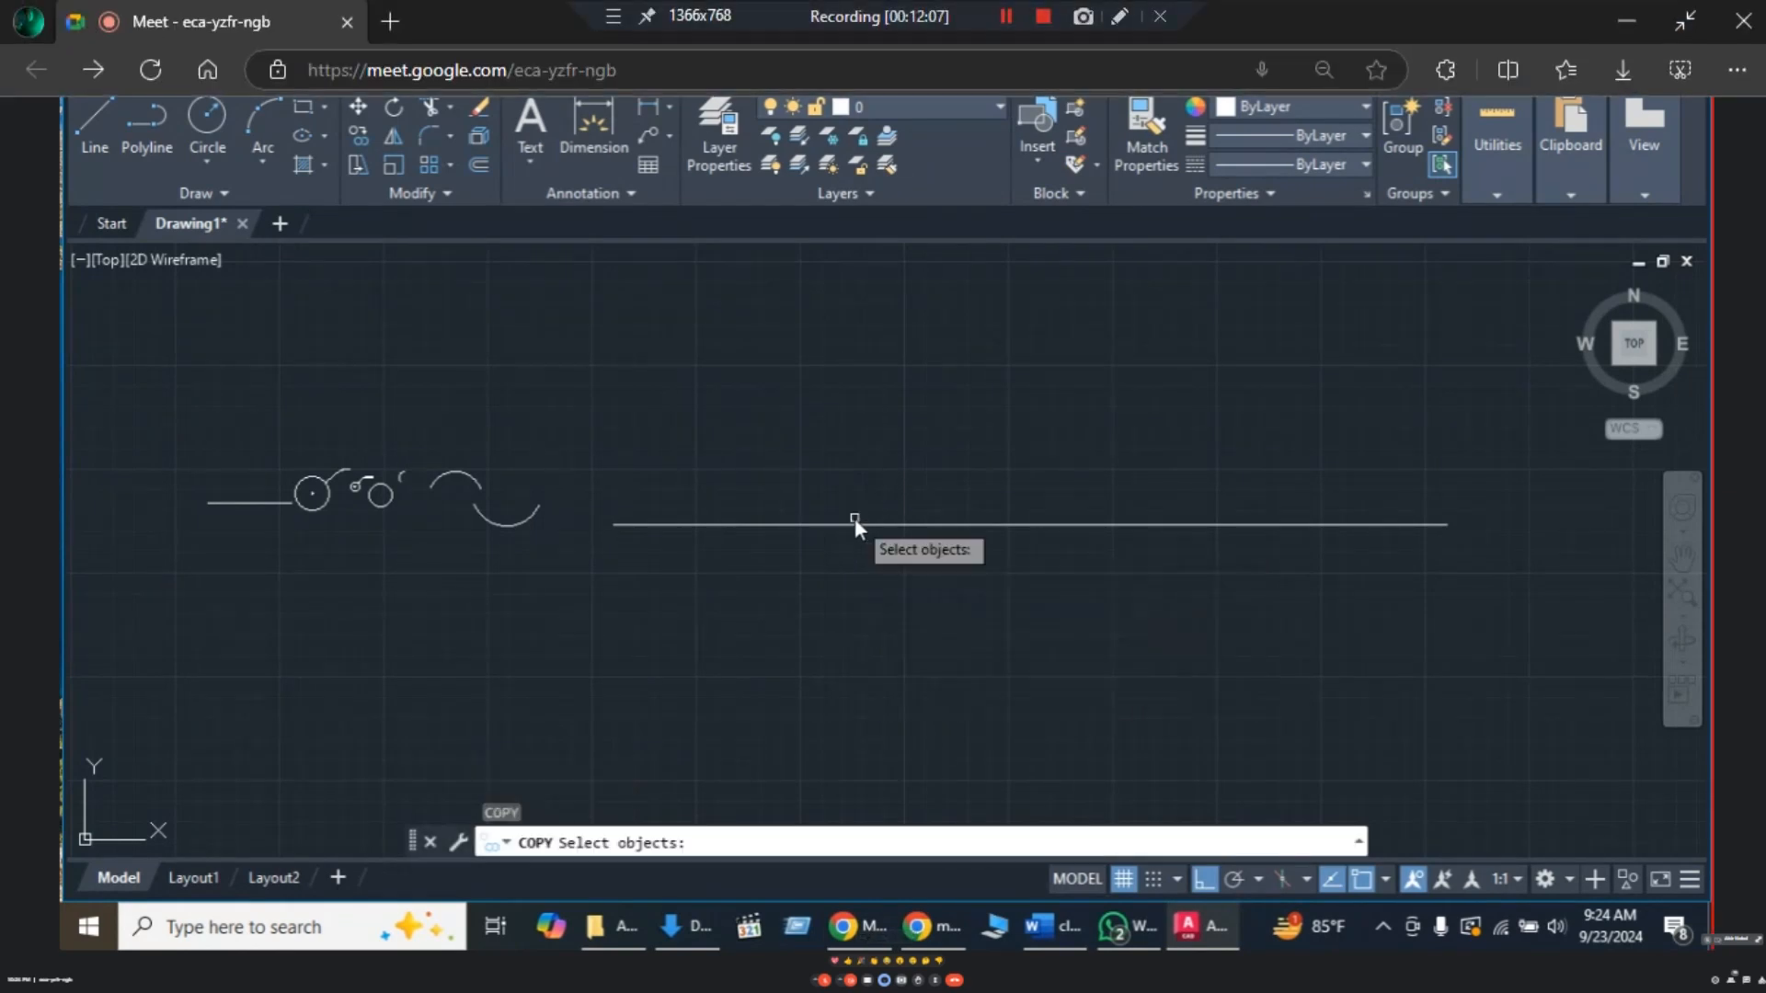
click(1001, 509)
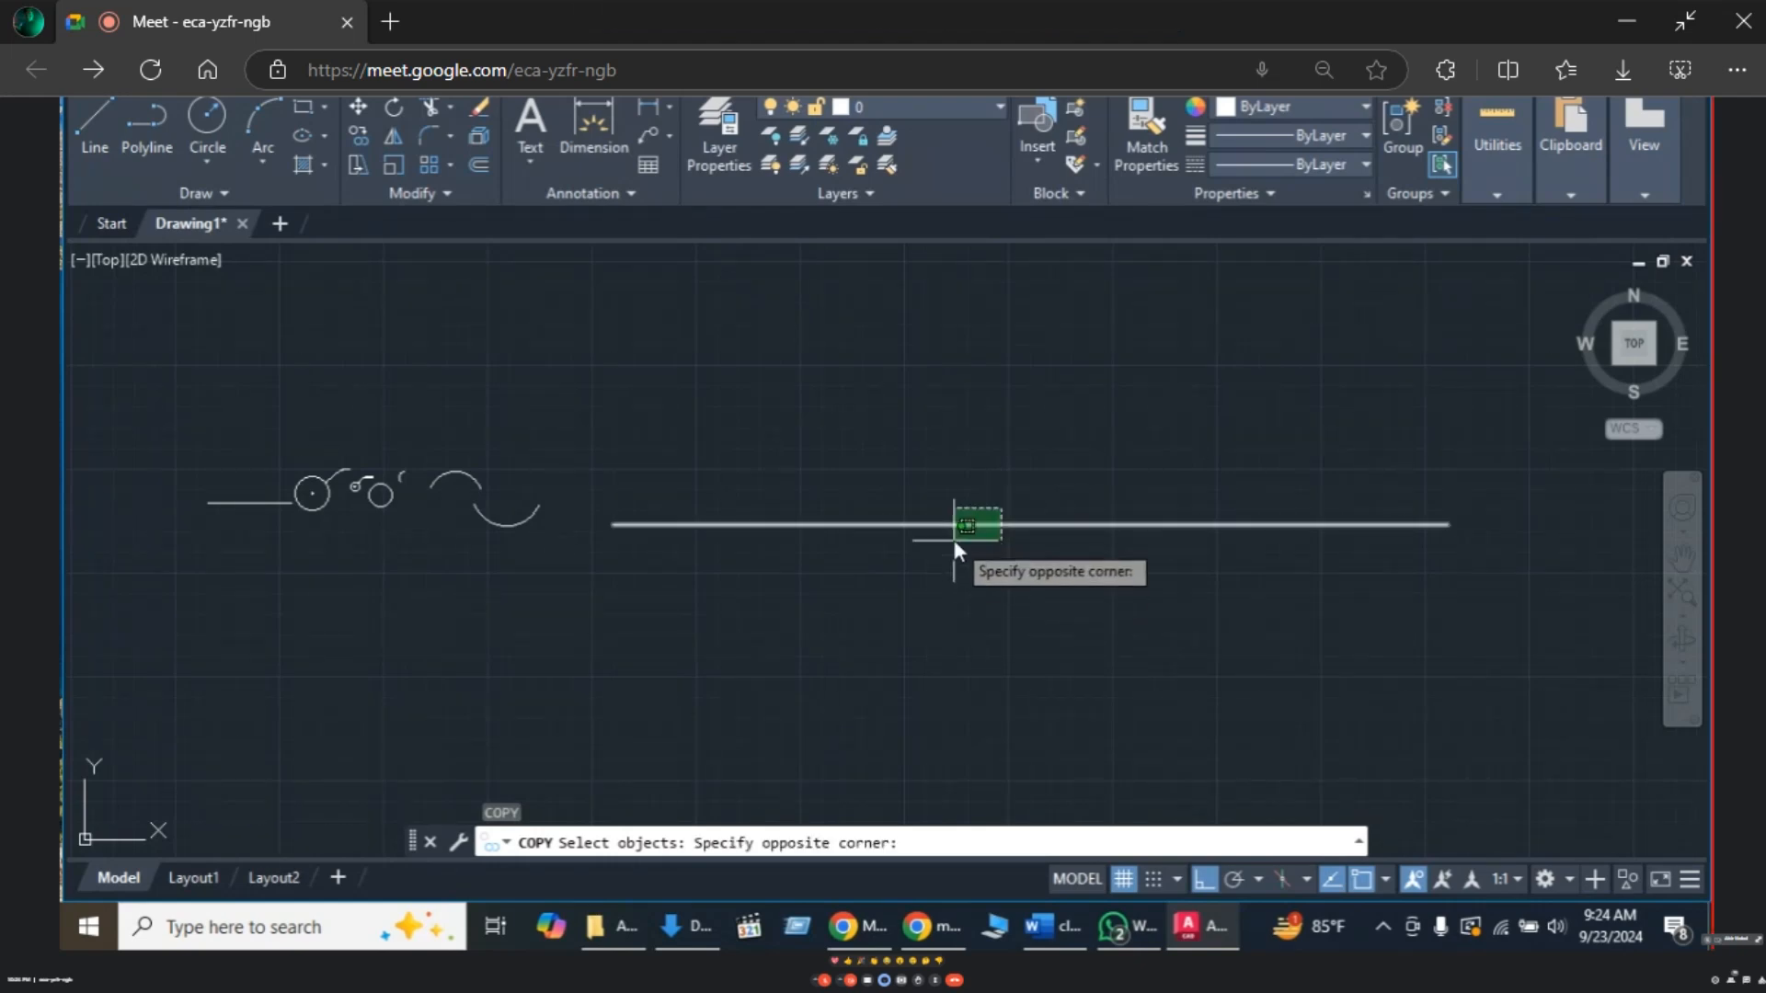
click(968, 489)
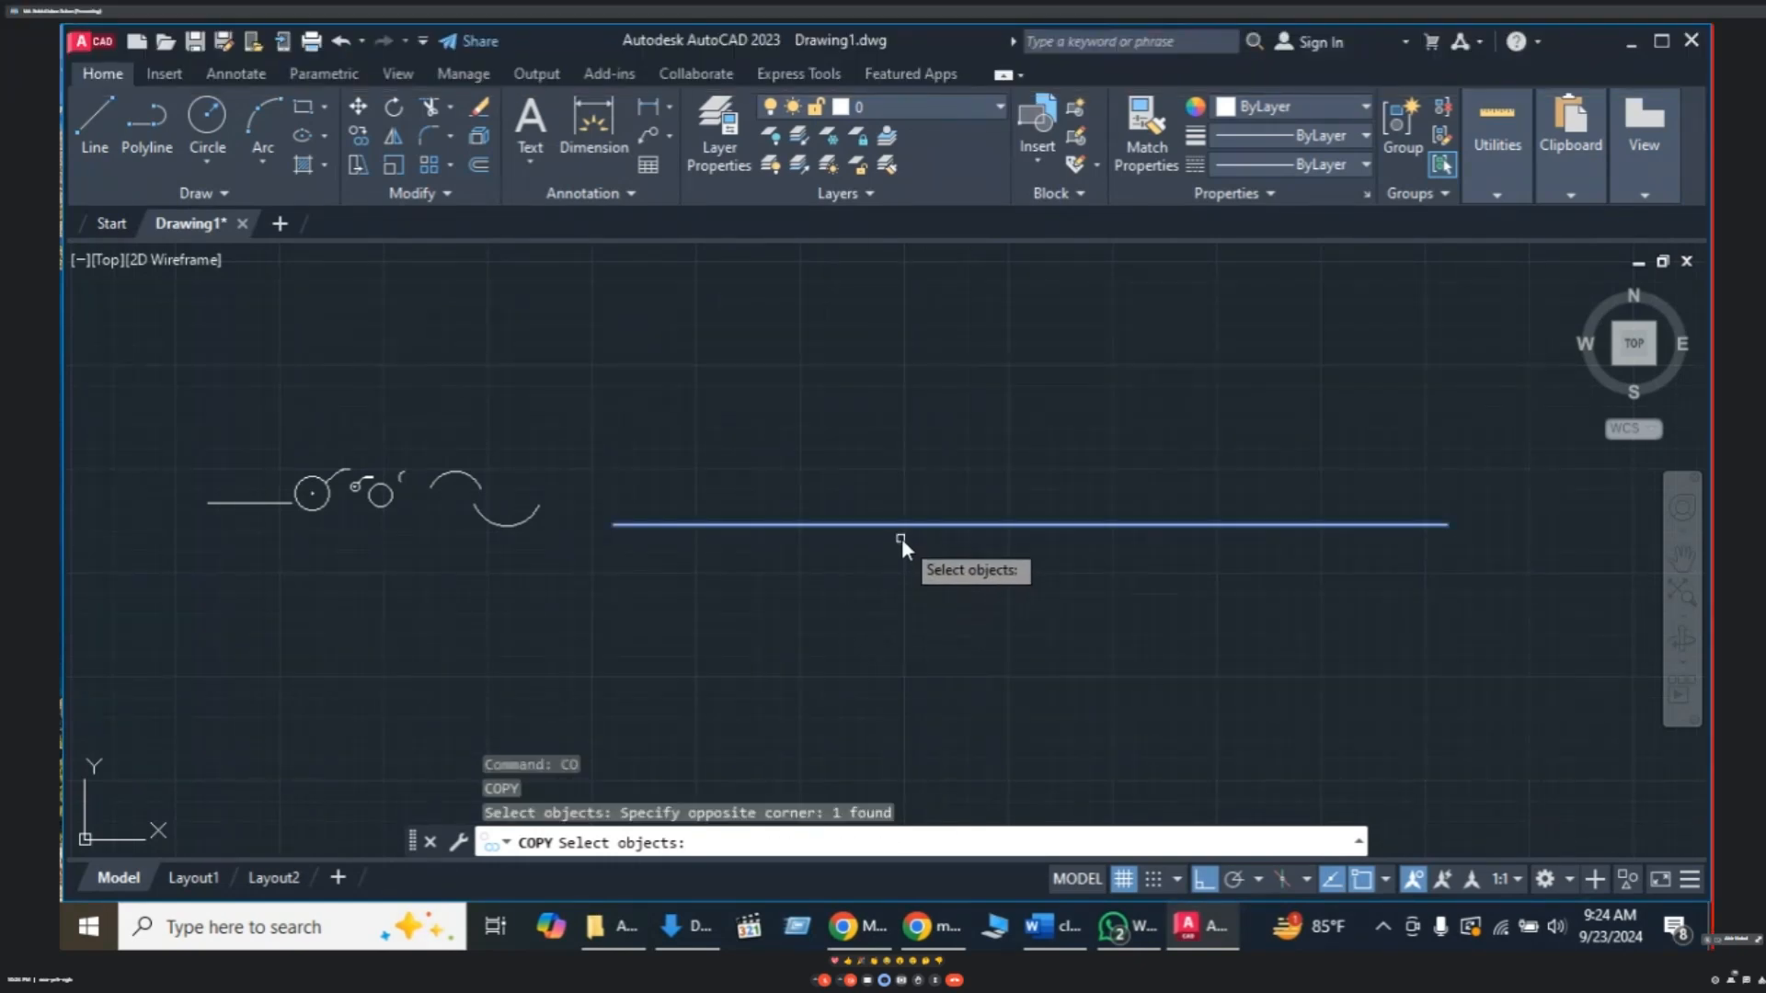
key(Return)
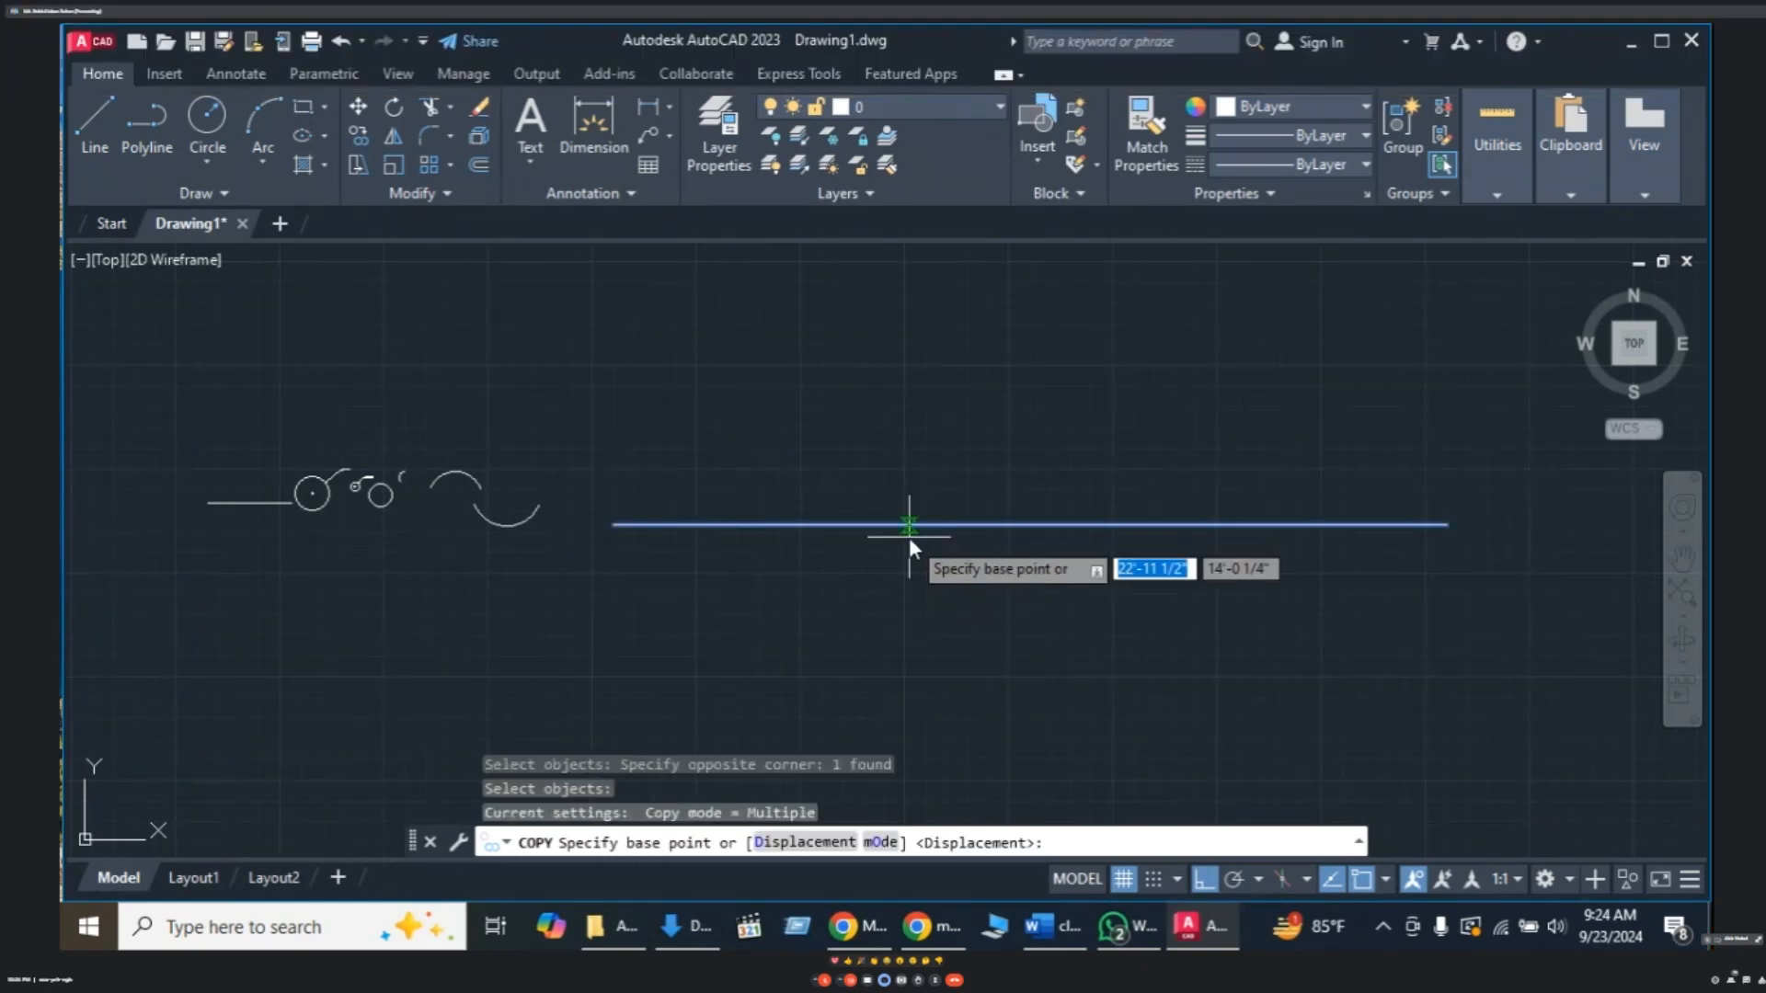
click(1030, 525)
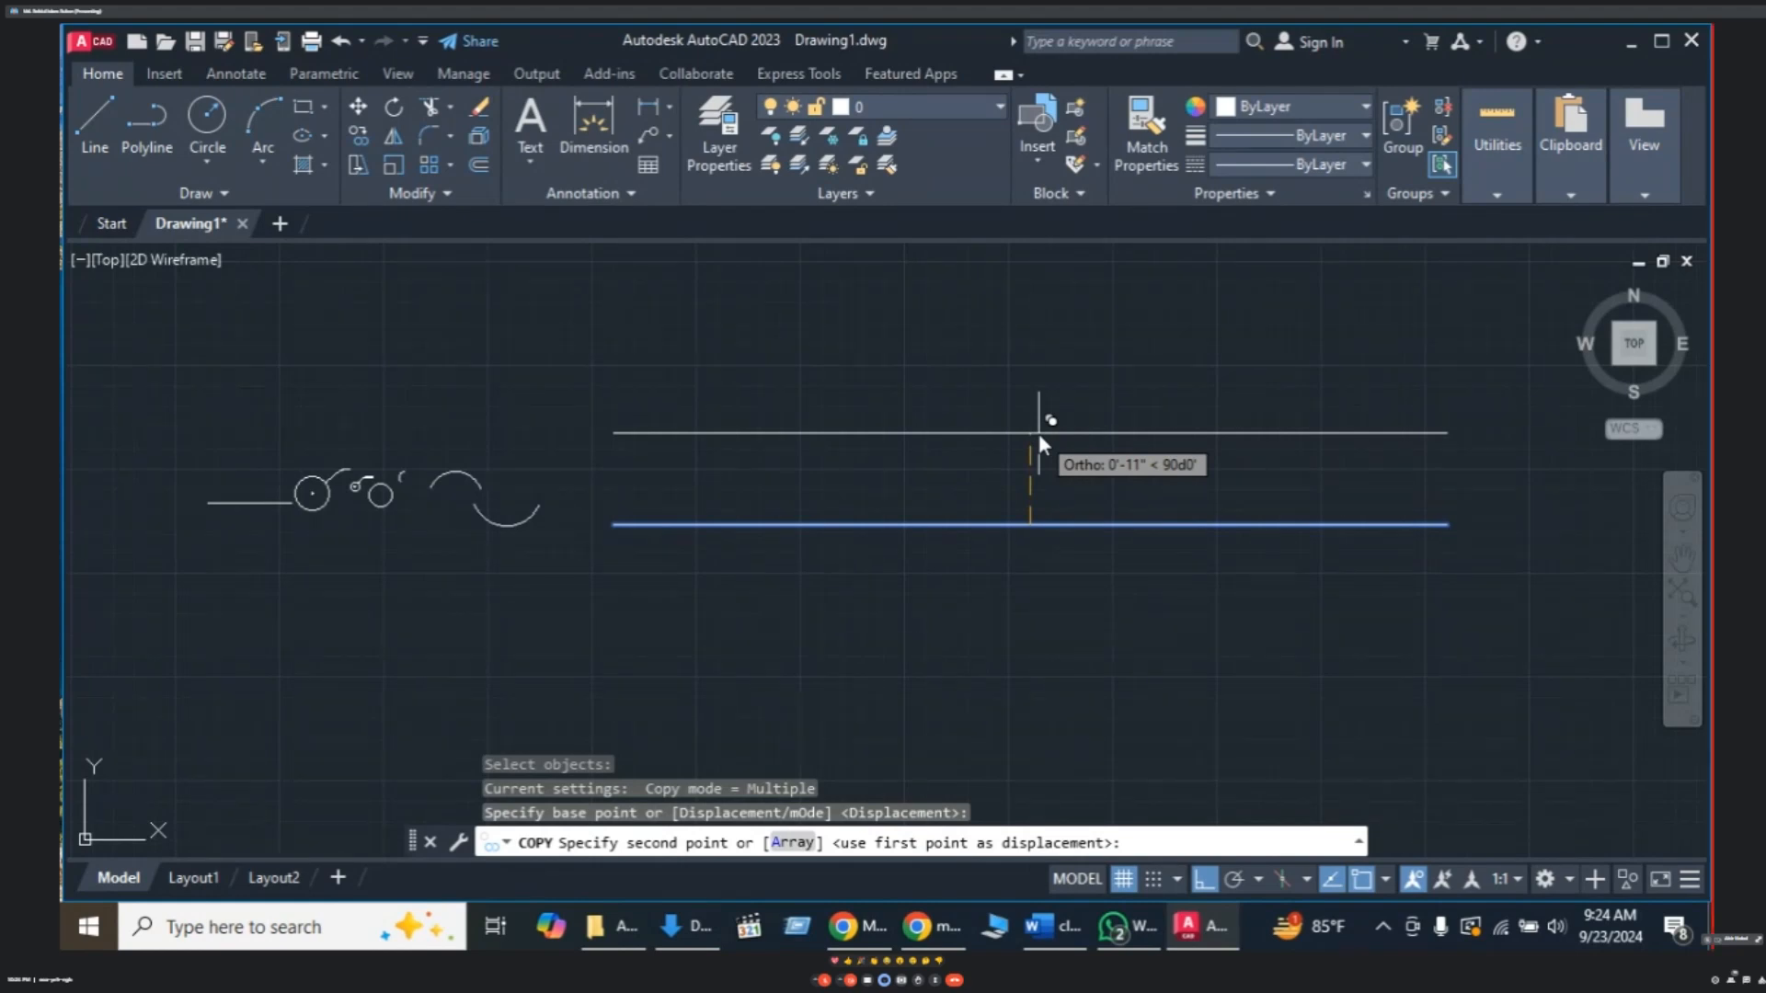
text(10)
key(Return)
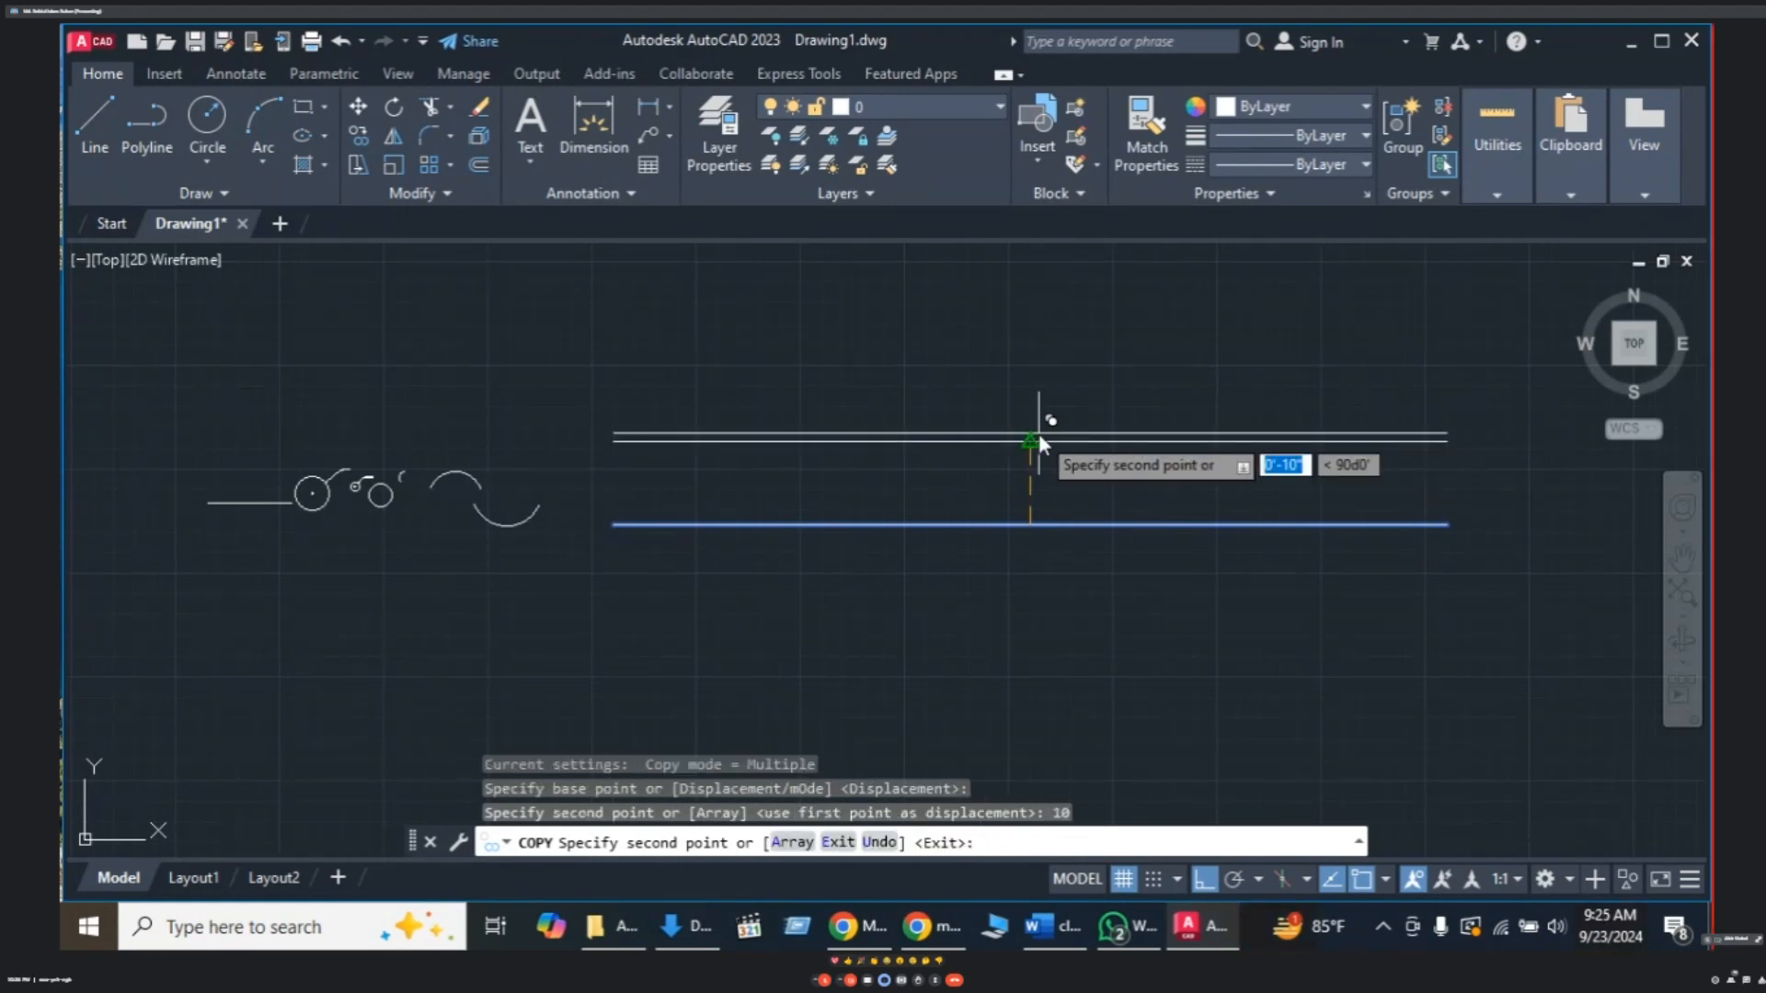
key(Return)
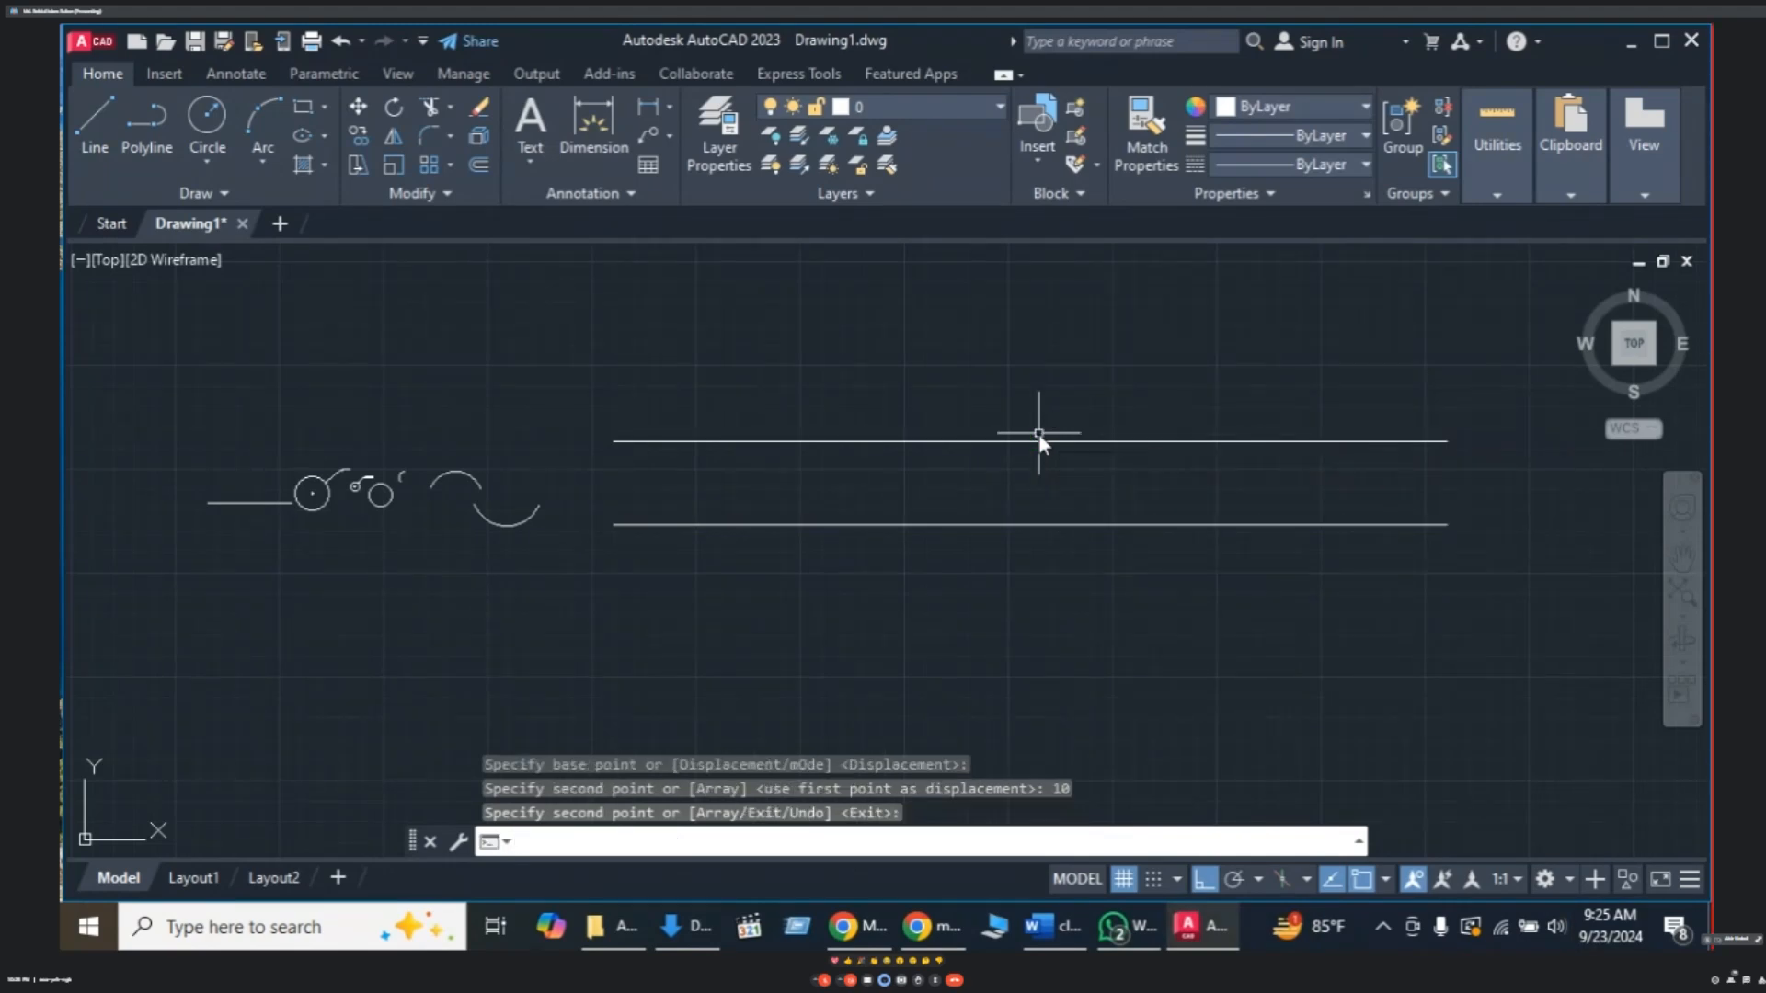
middle_drag(788, 458, 738, 489)
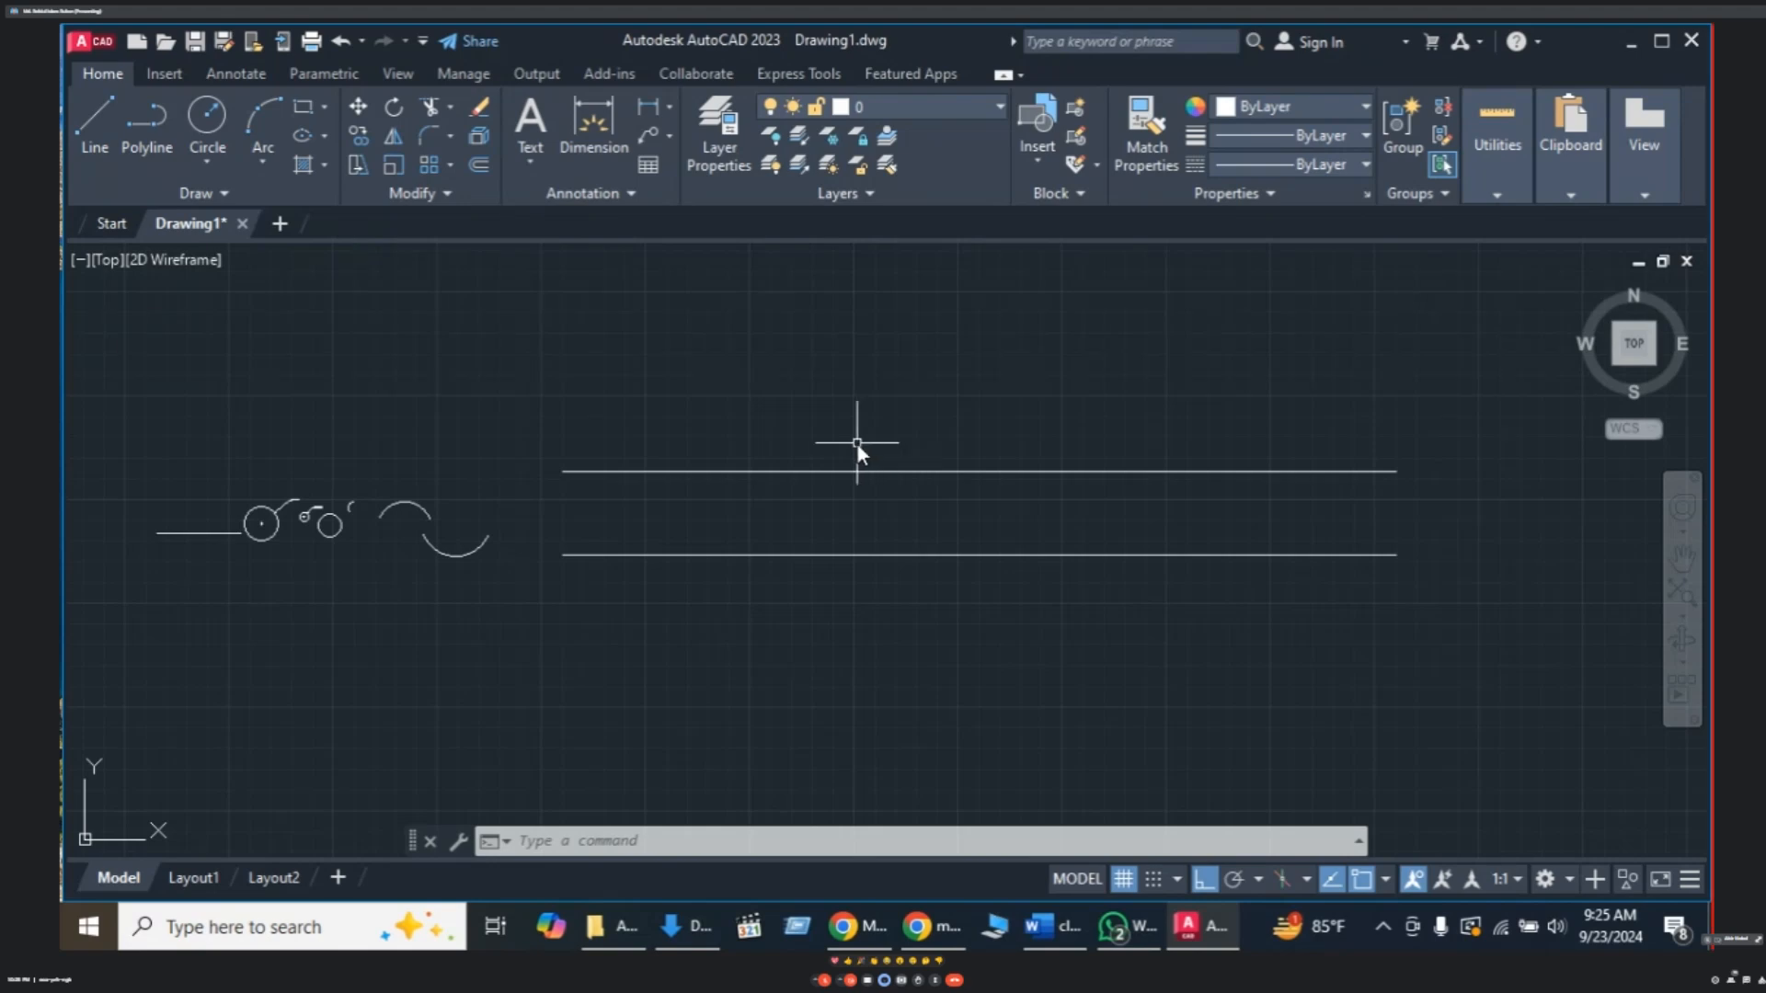
click(854, 473)
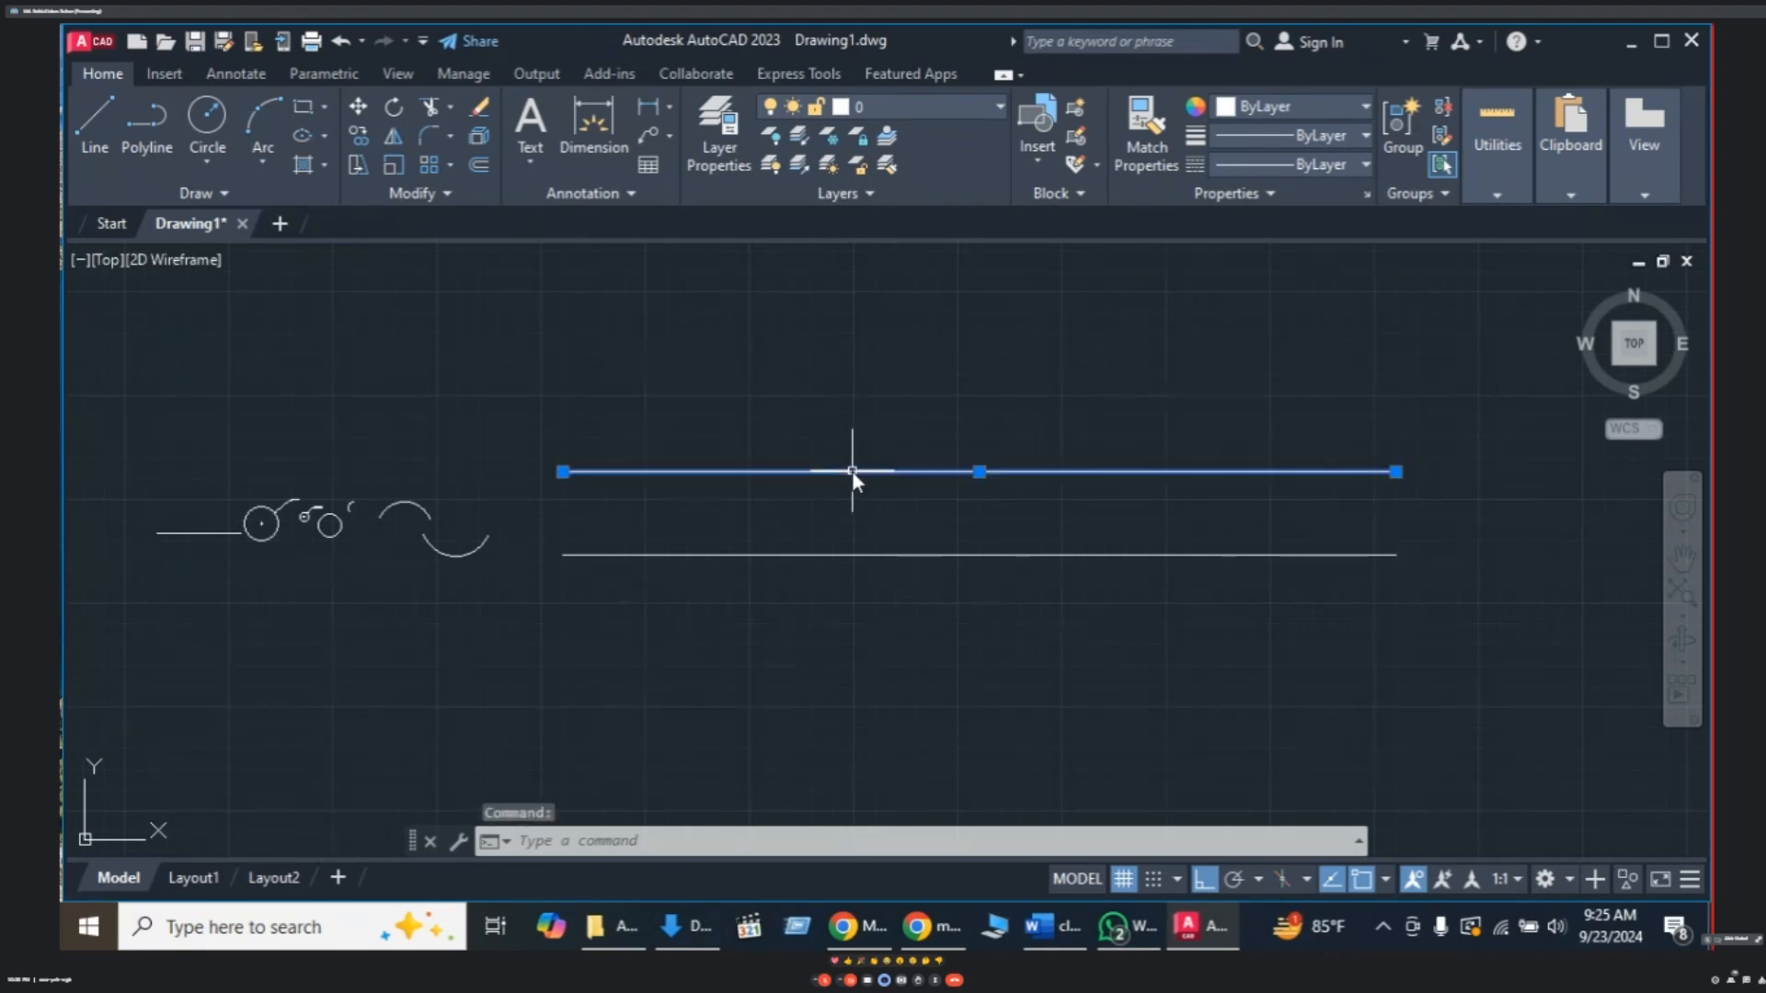
key(Escape)
key(Escape)
key(Escape)
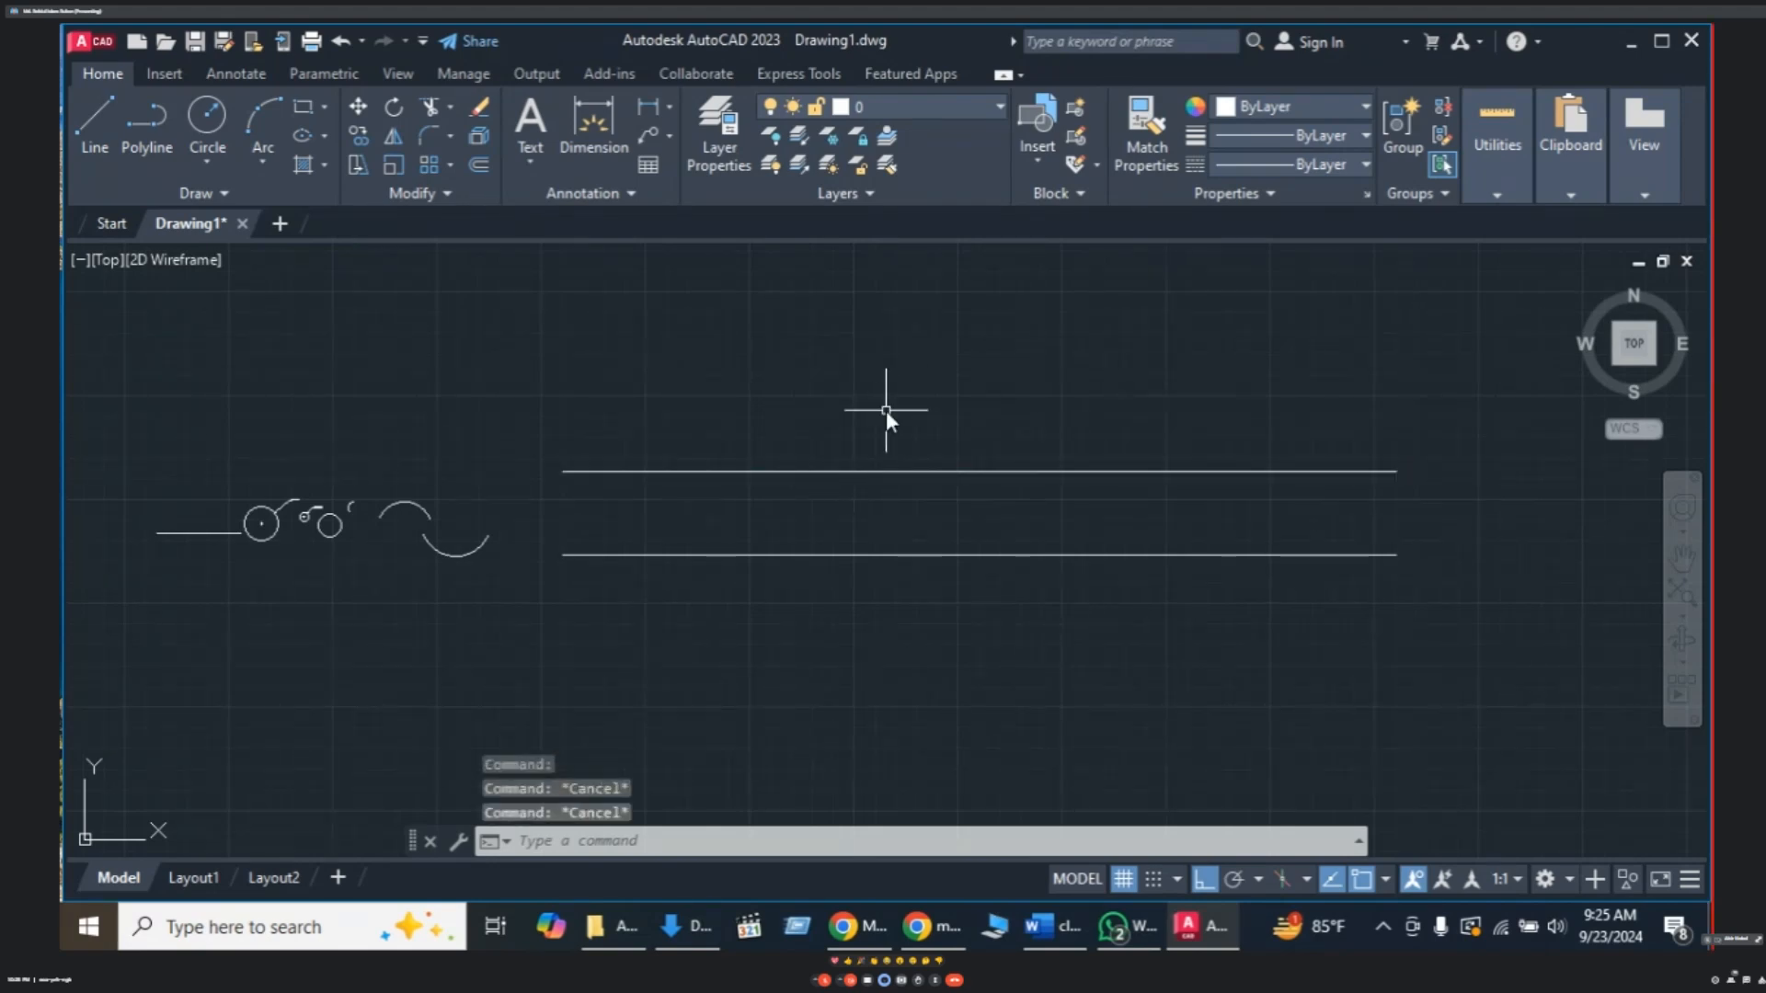
- Start Offset at distance 10 and add two parallel lines below the lower rail
text(o)
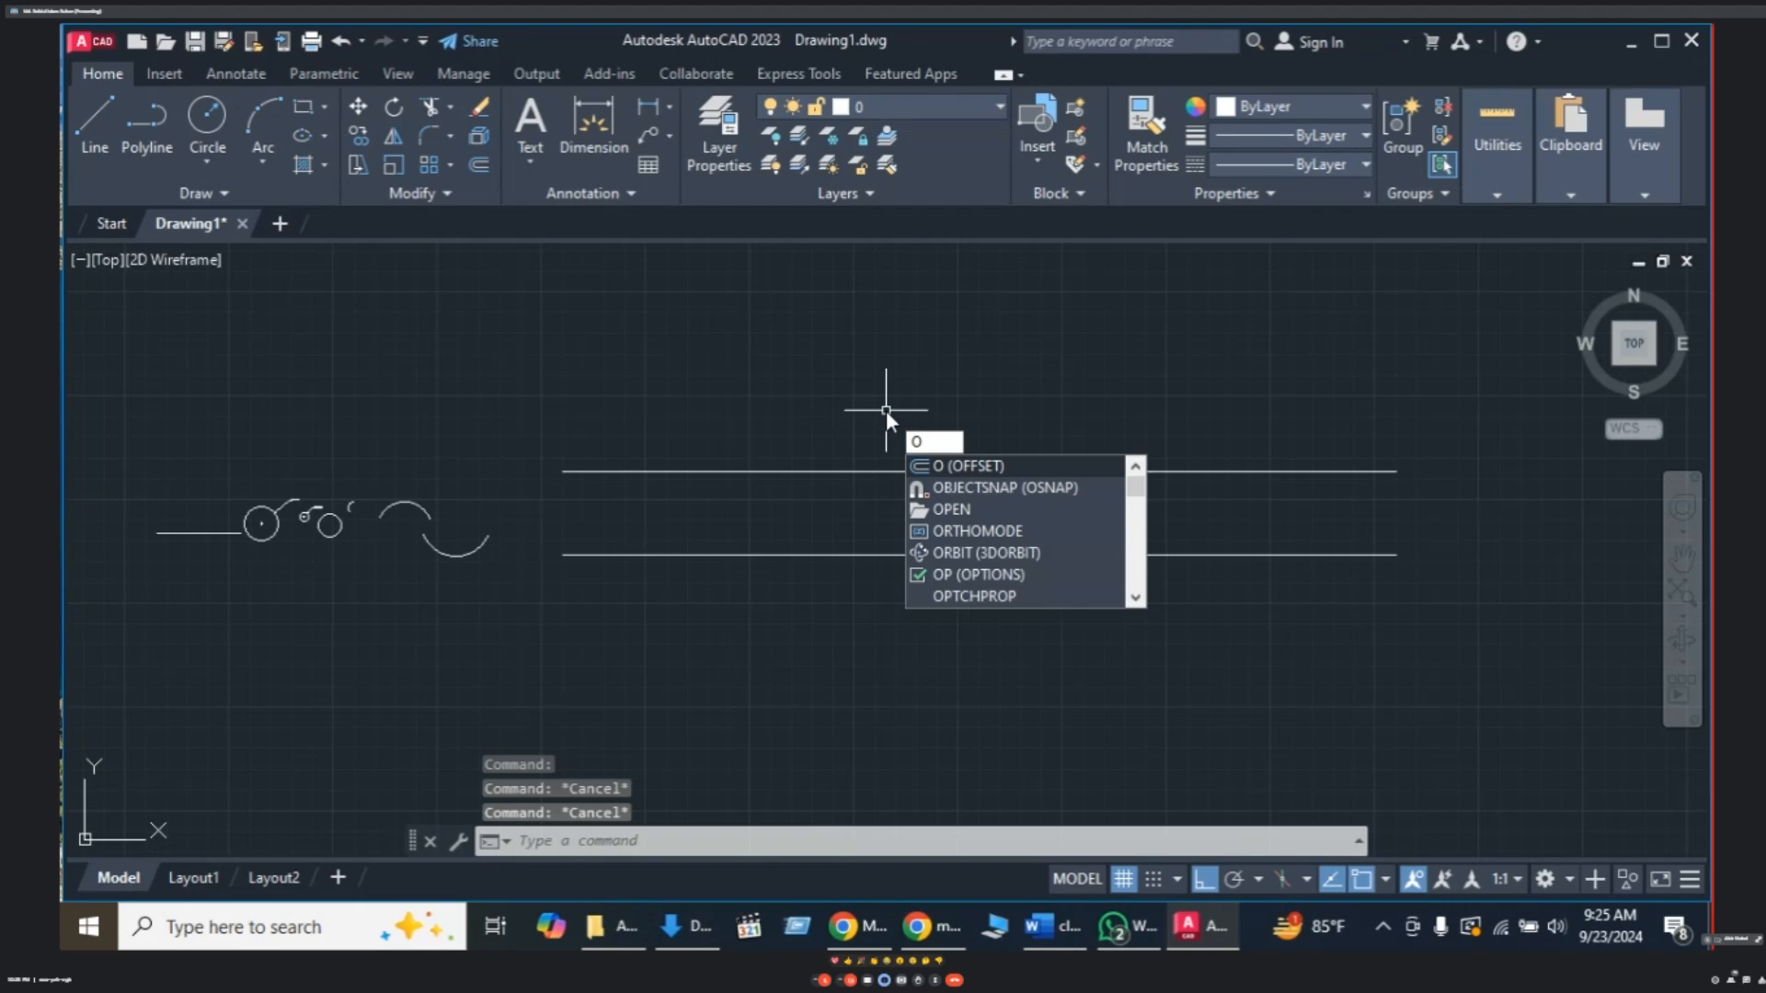
key(Return)
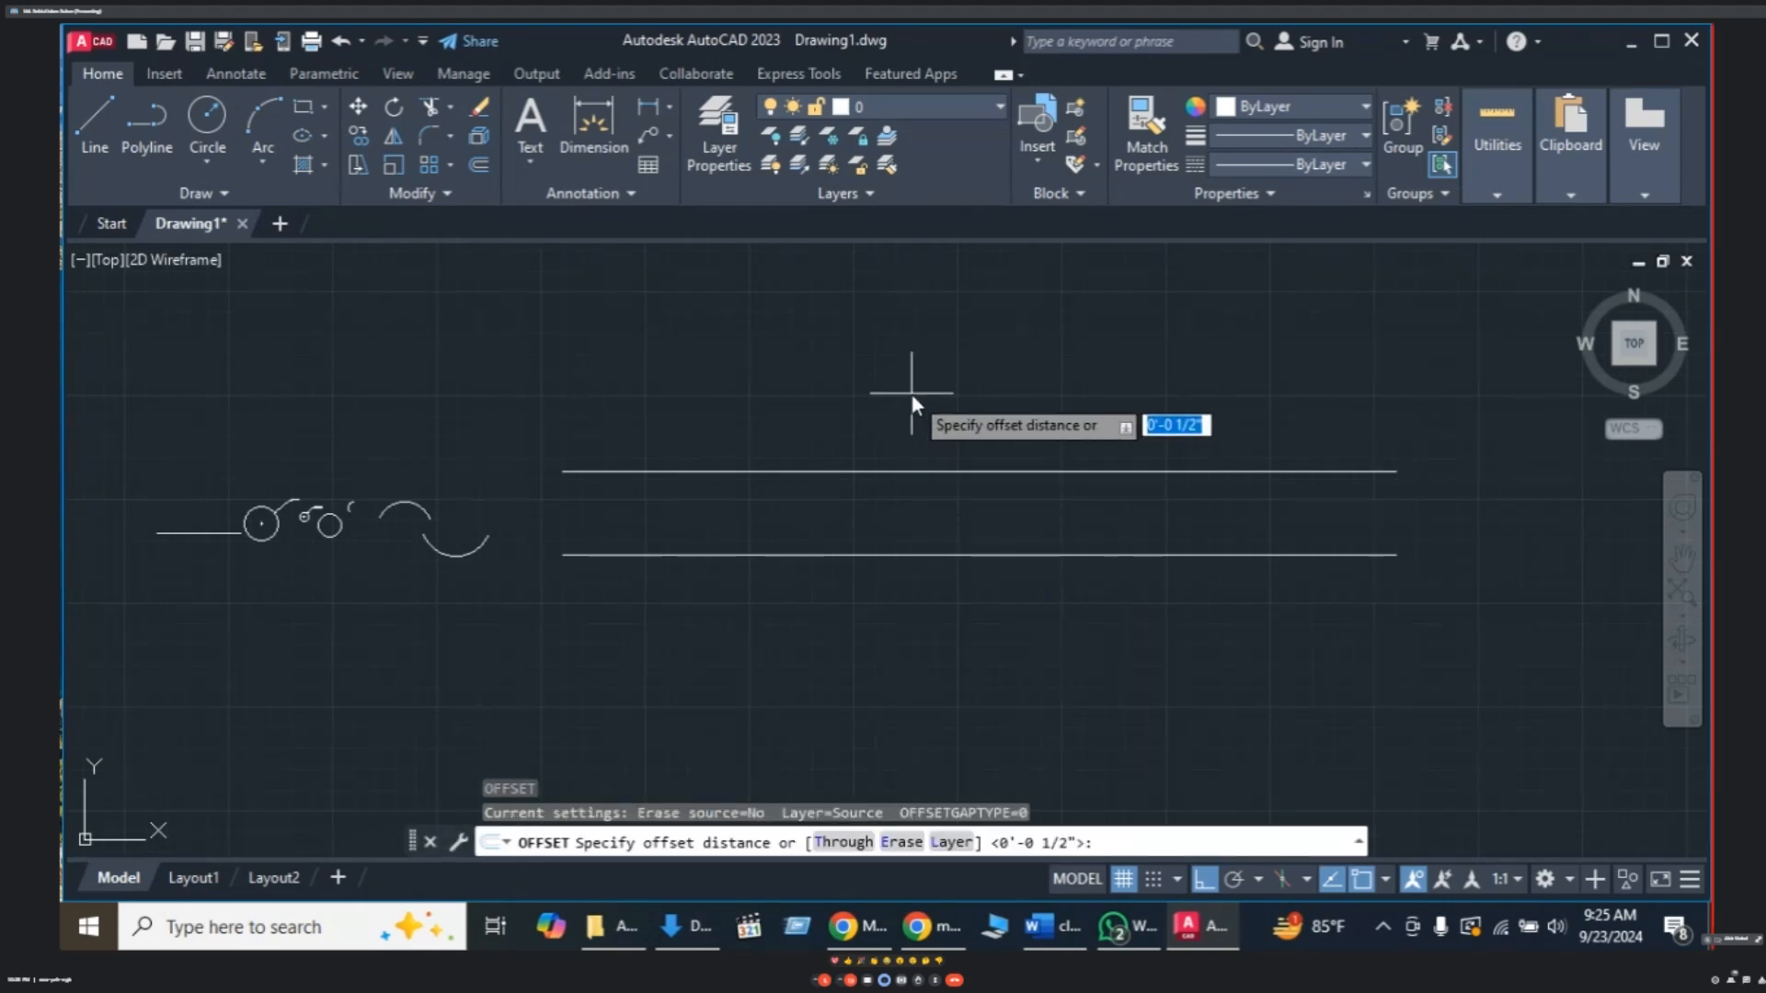
text(10)
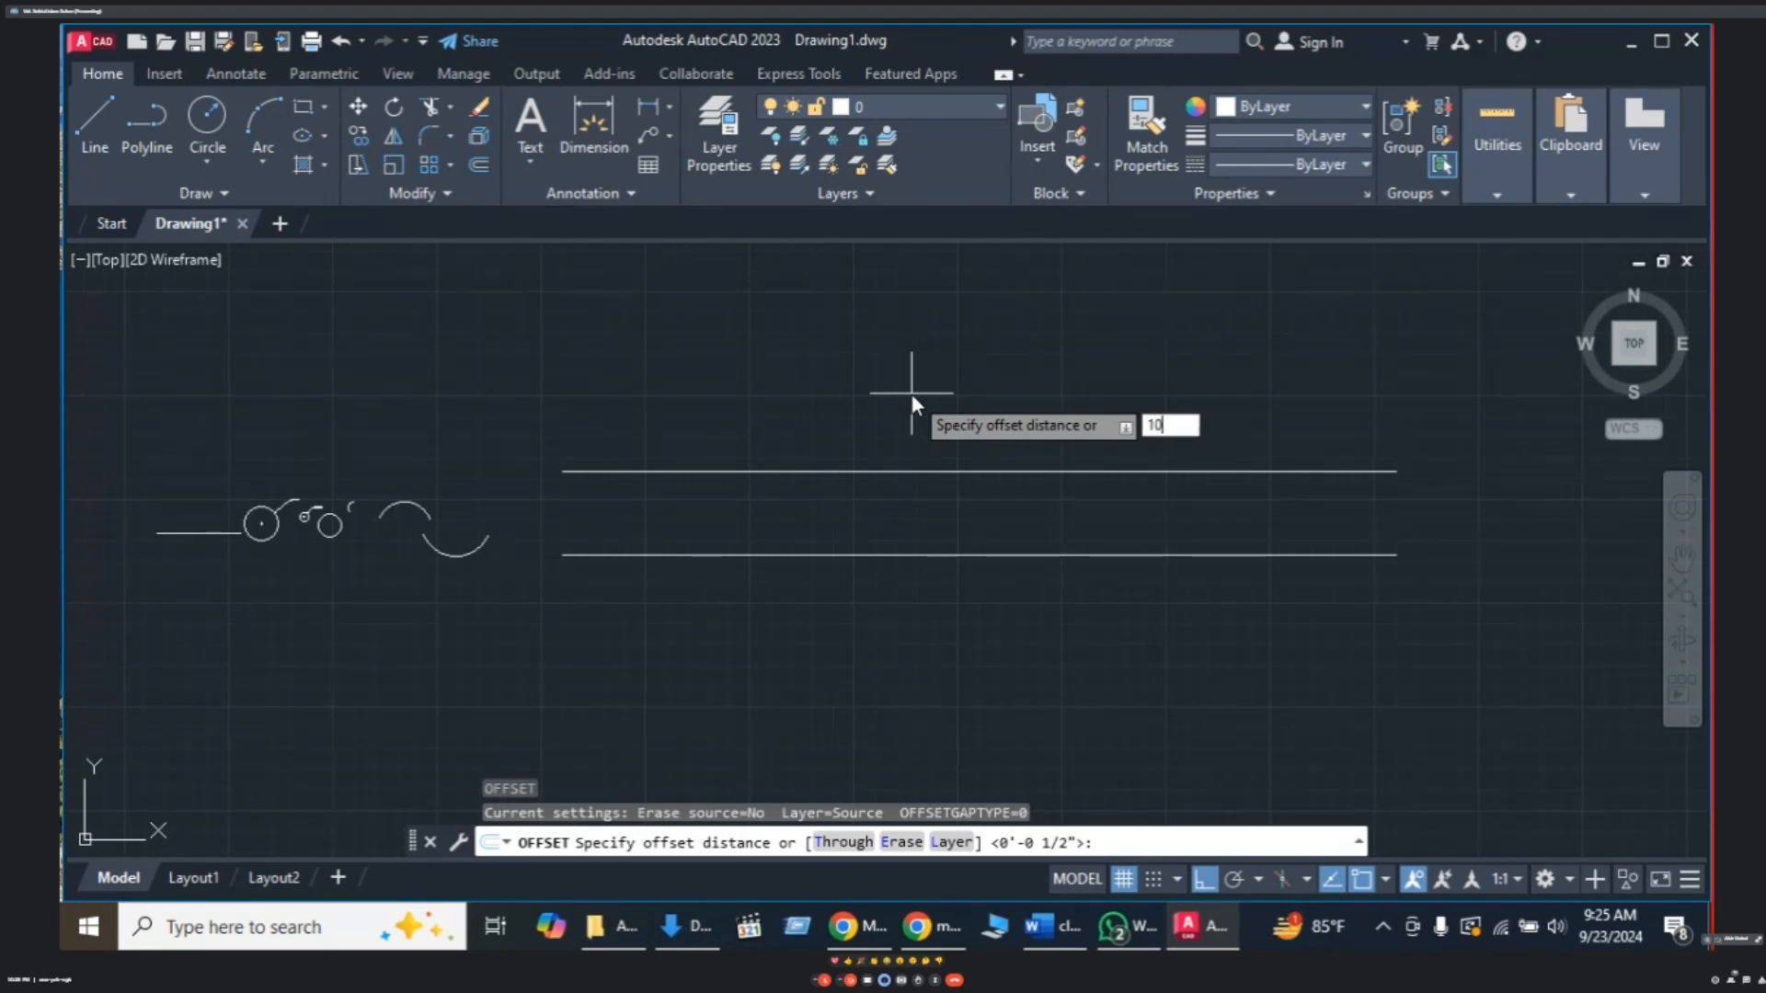
key(Return)
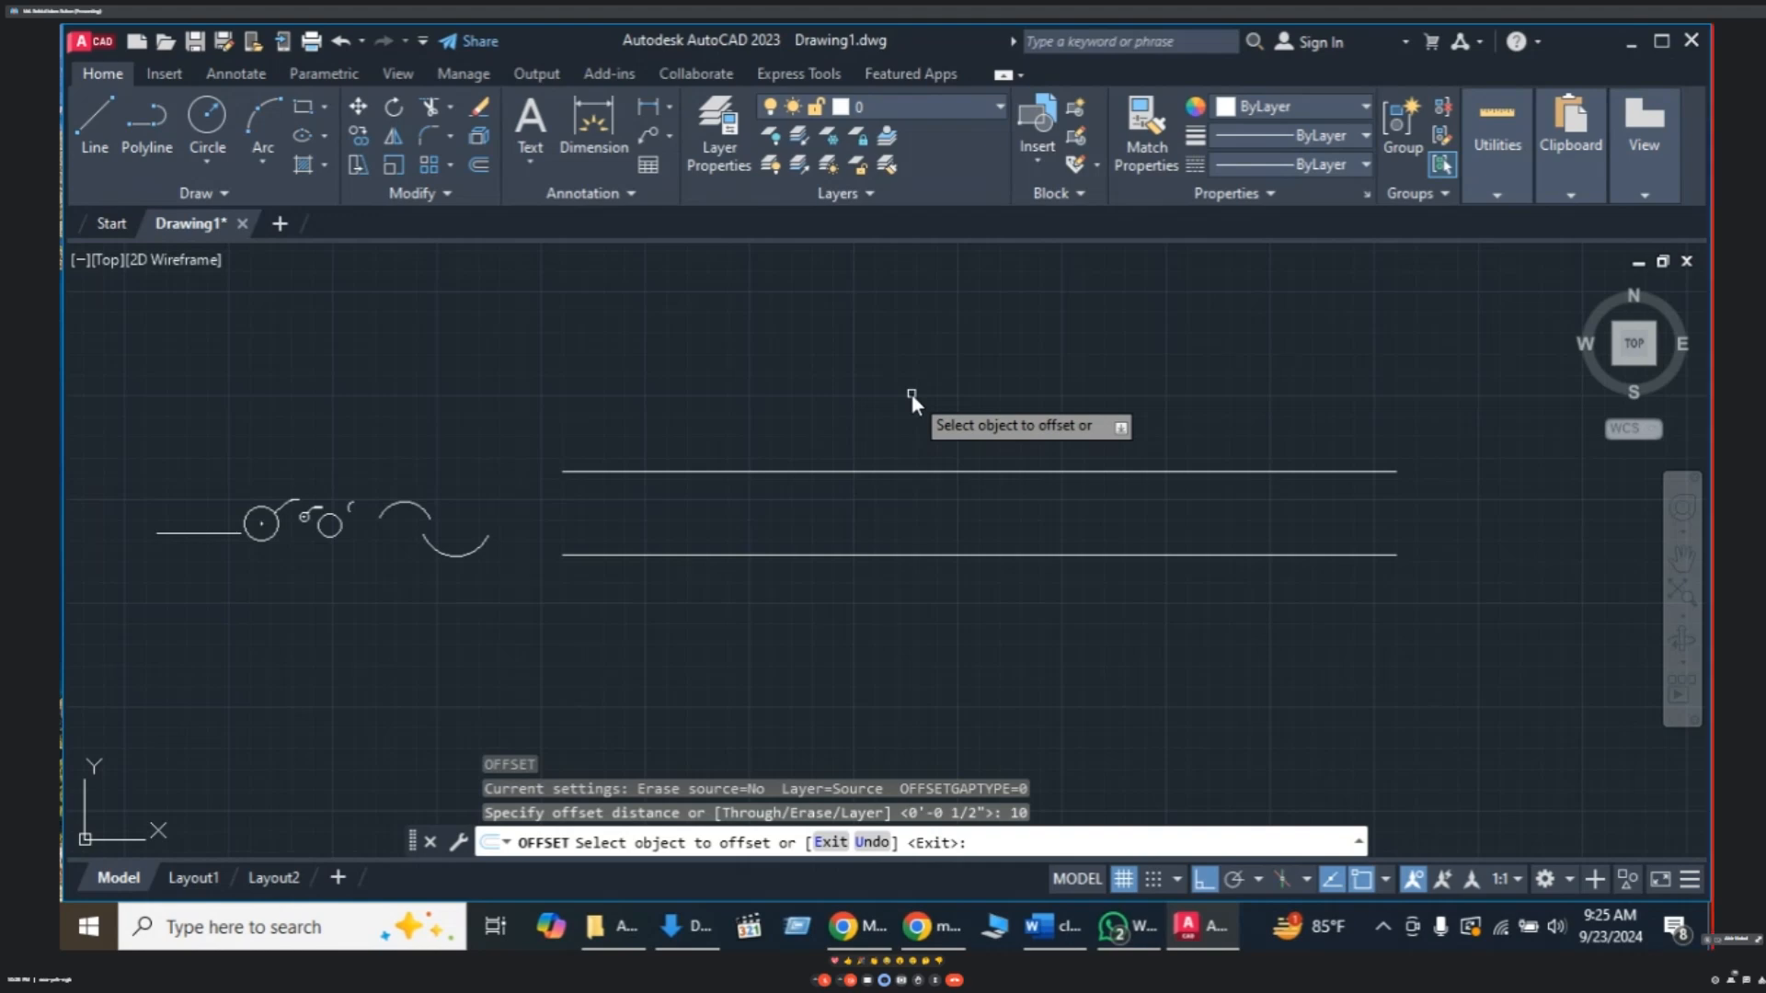
click(893, 556)
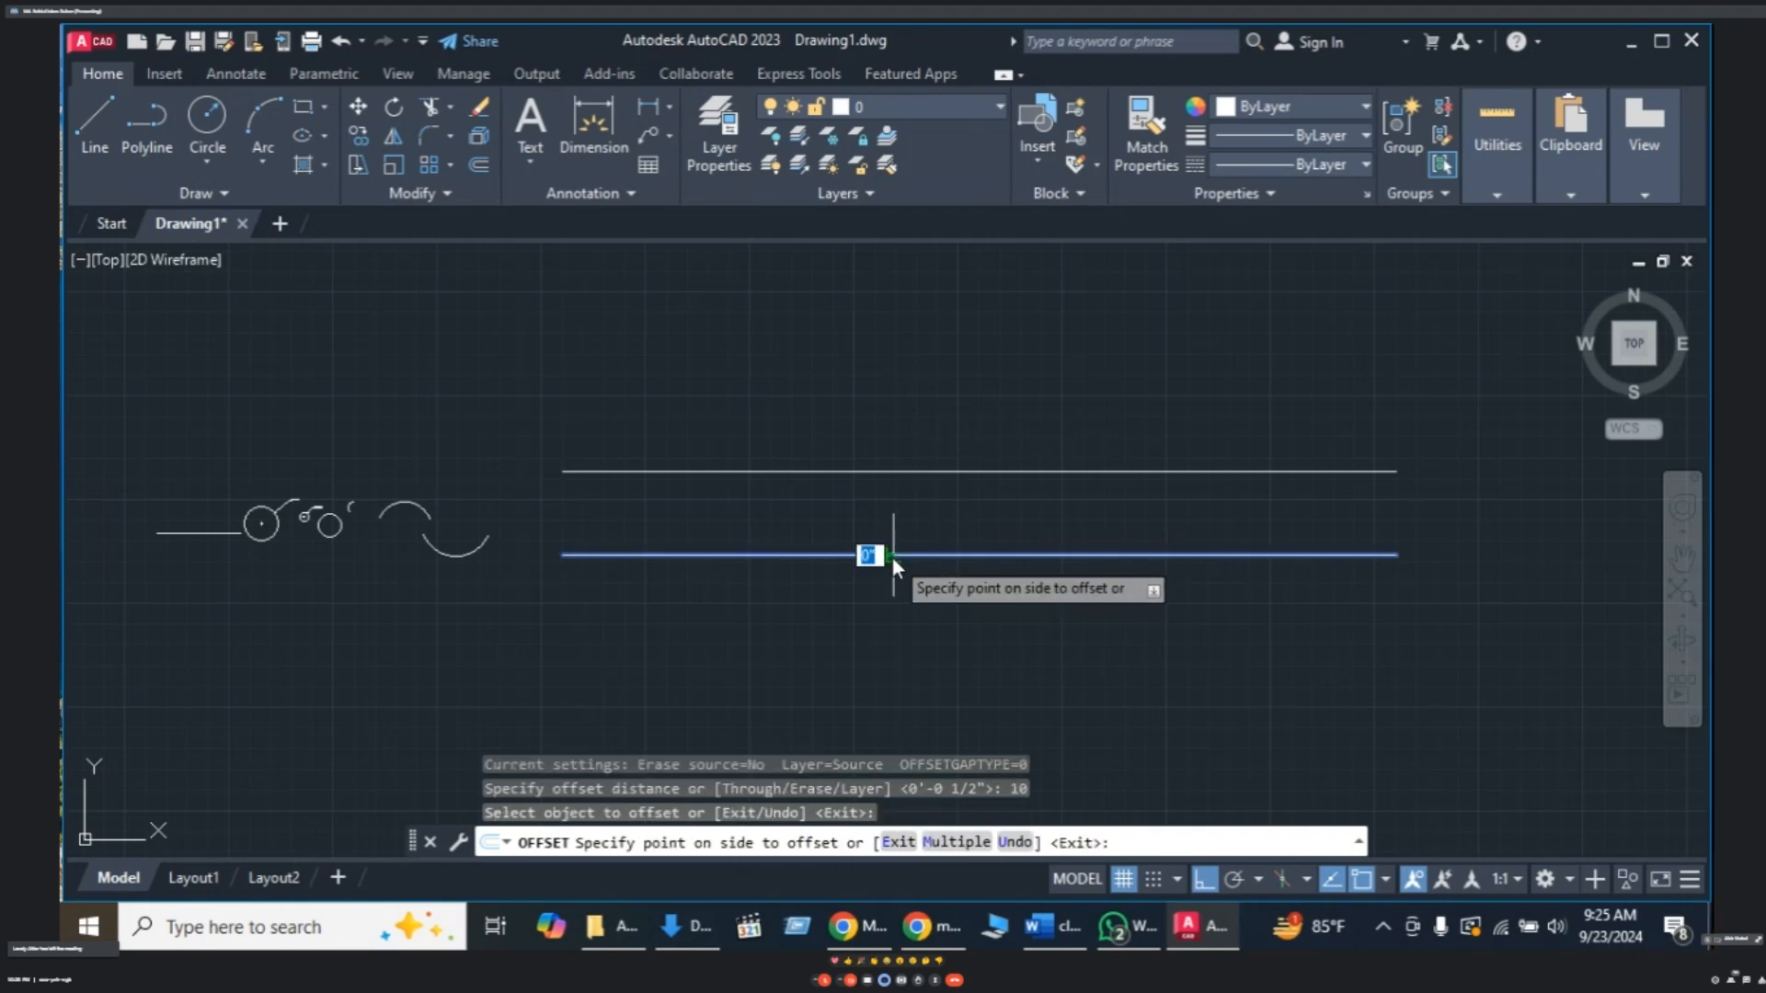
click(902, 655)
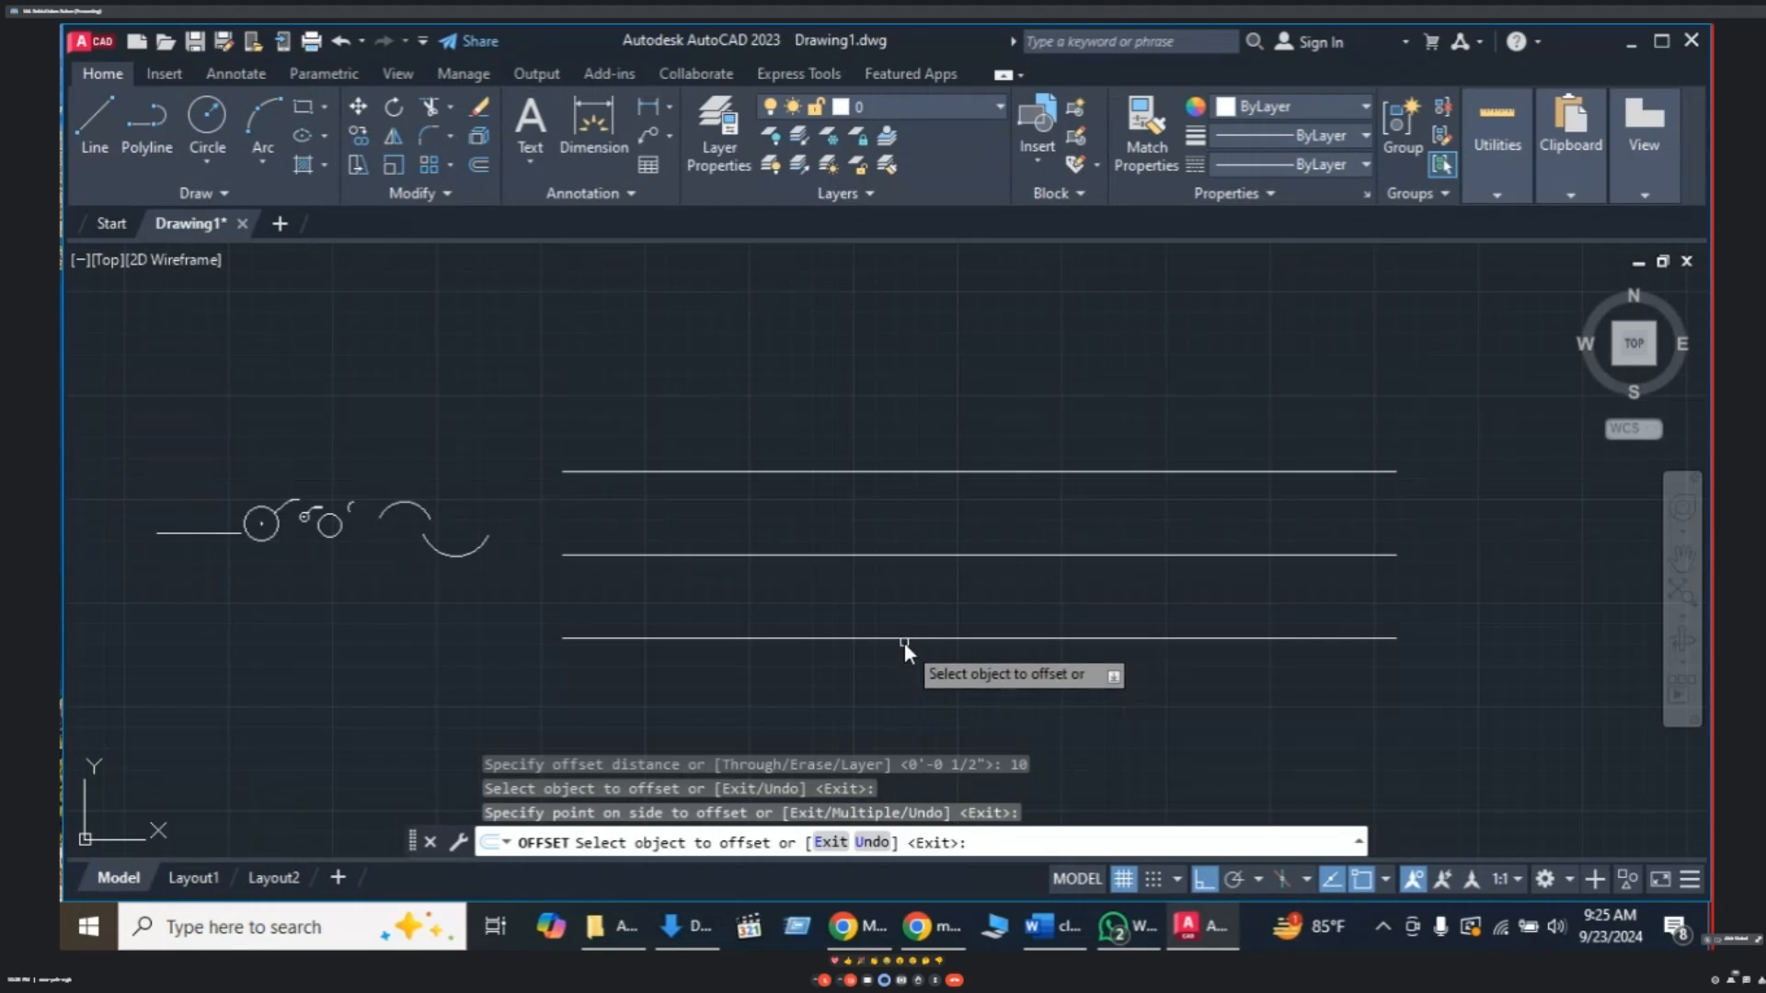
click(903, 638)
click(953, 672)
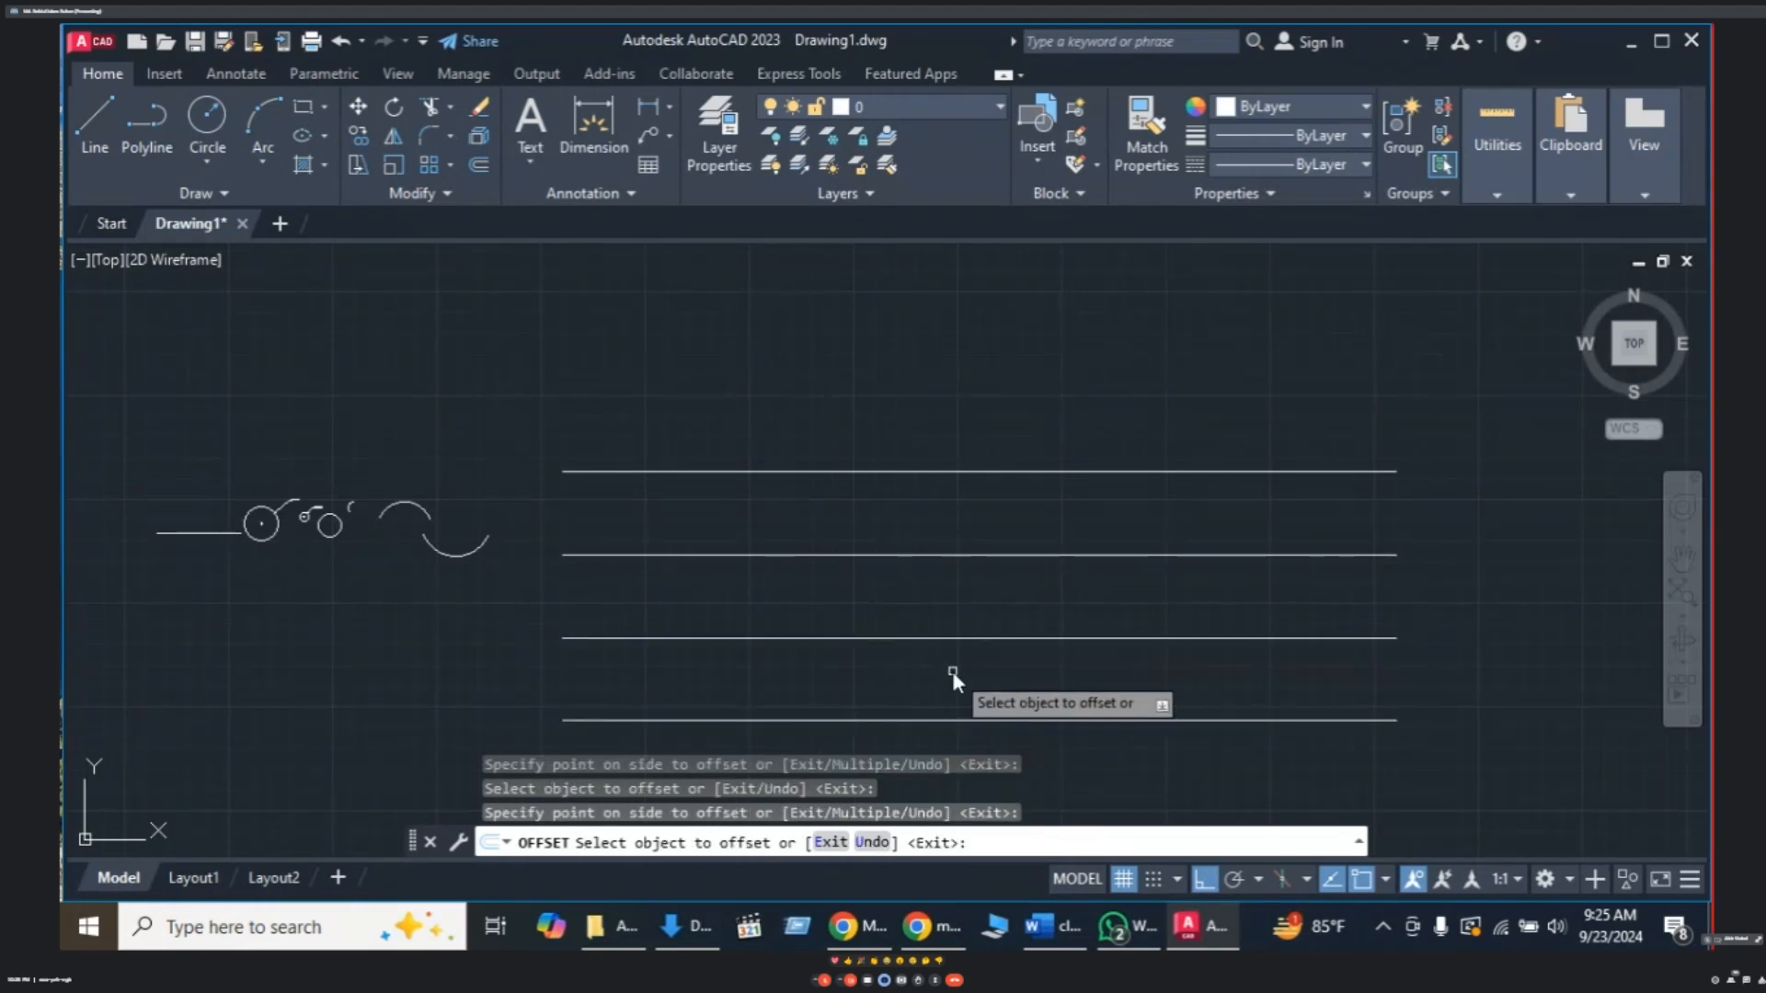
- Keep offsetting each newest bottom line 10 units down to extend the stack
middle_drag(953, 672, 984, 502)
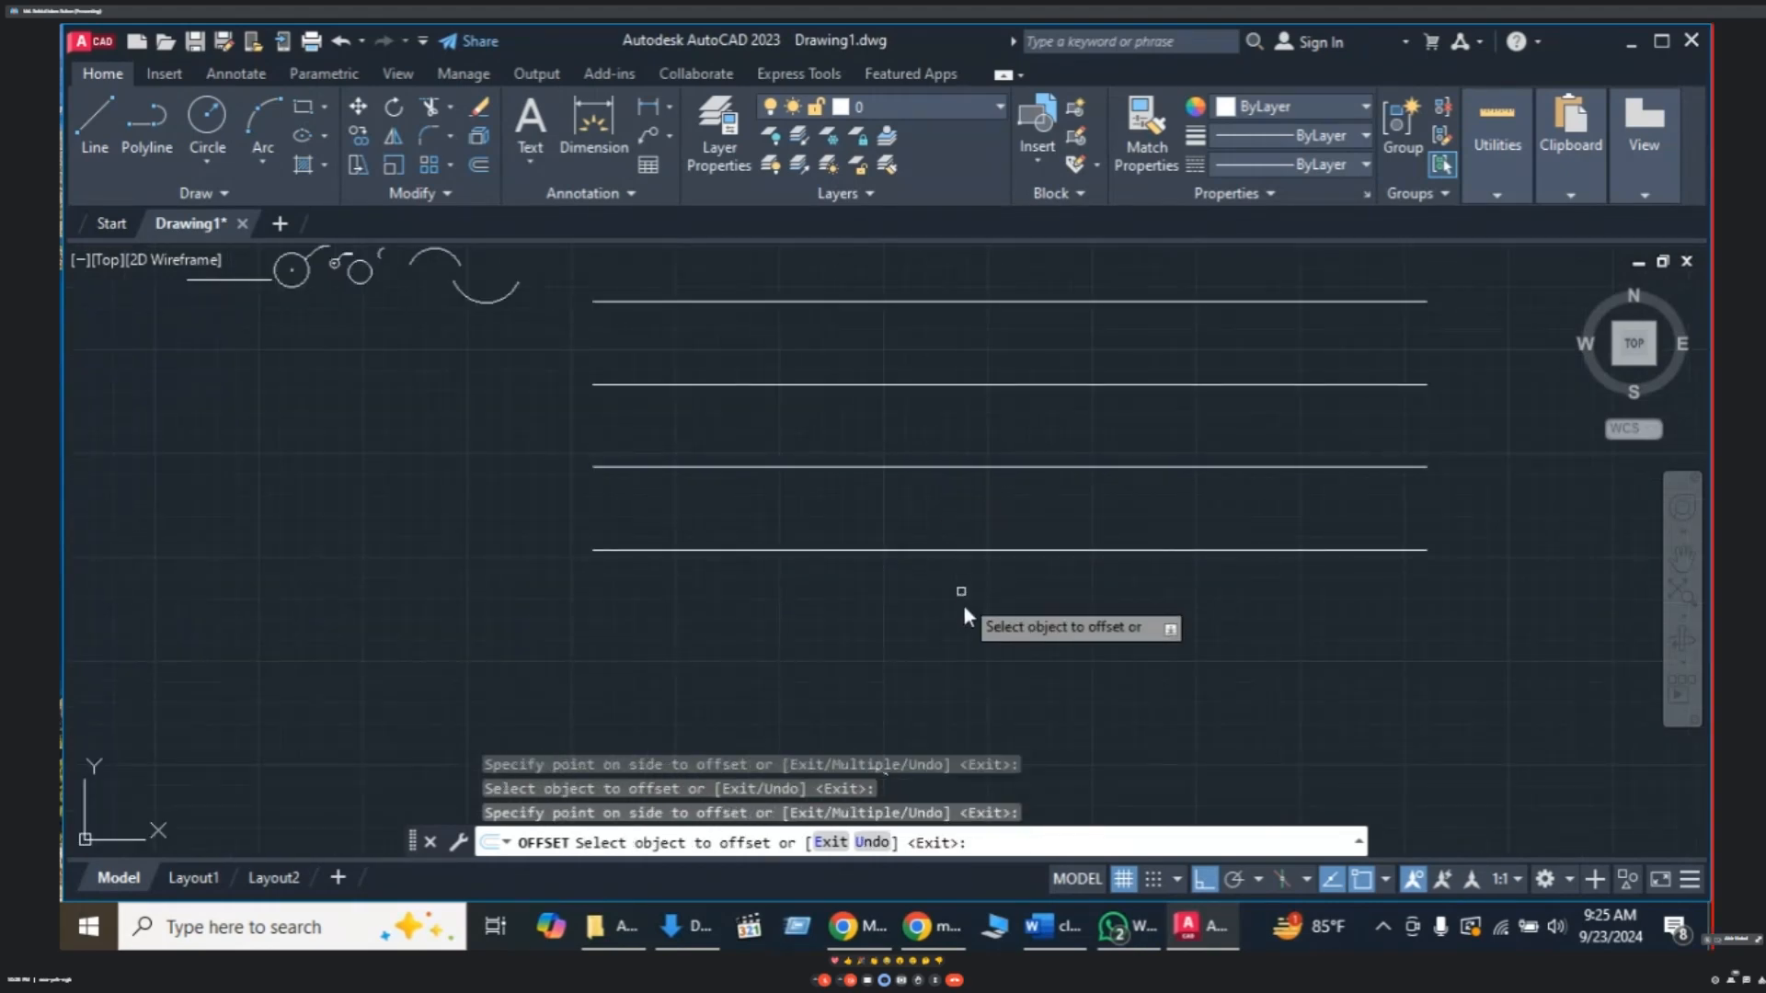
click(974, 551)
click(977, 669)
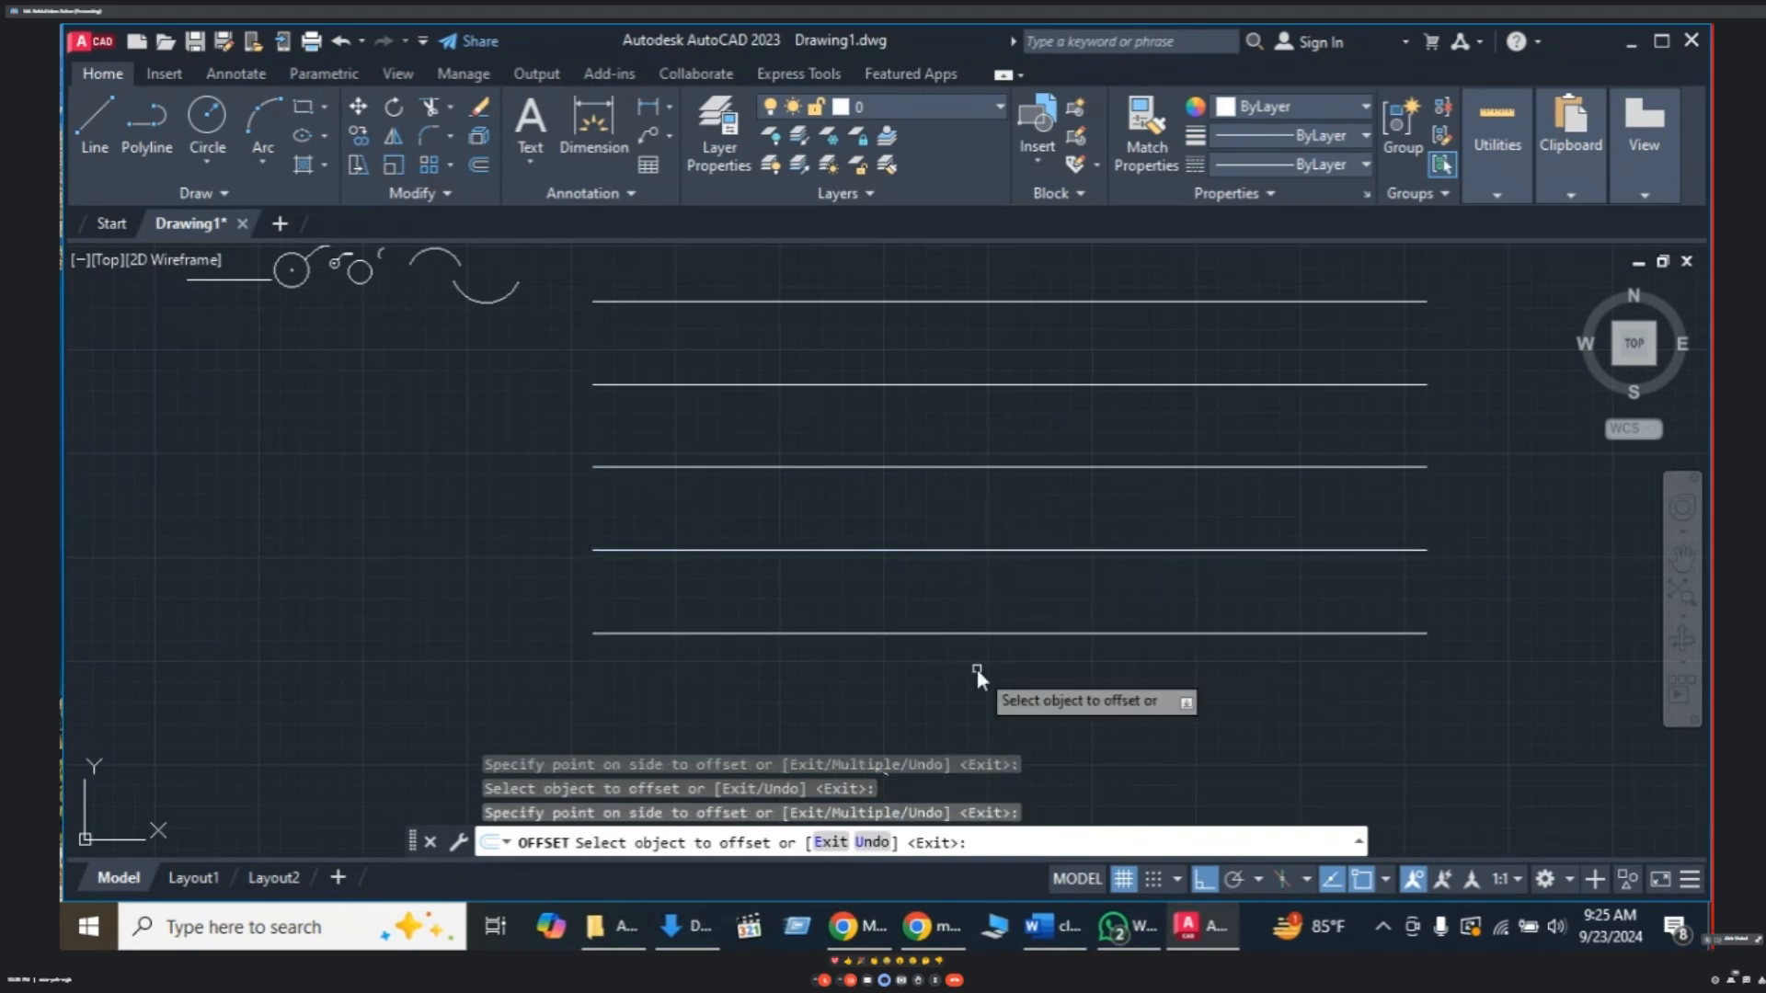
click(977, 631)
click(973, 666)
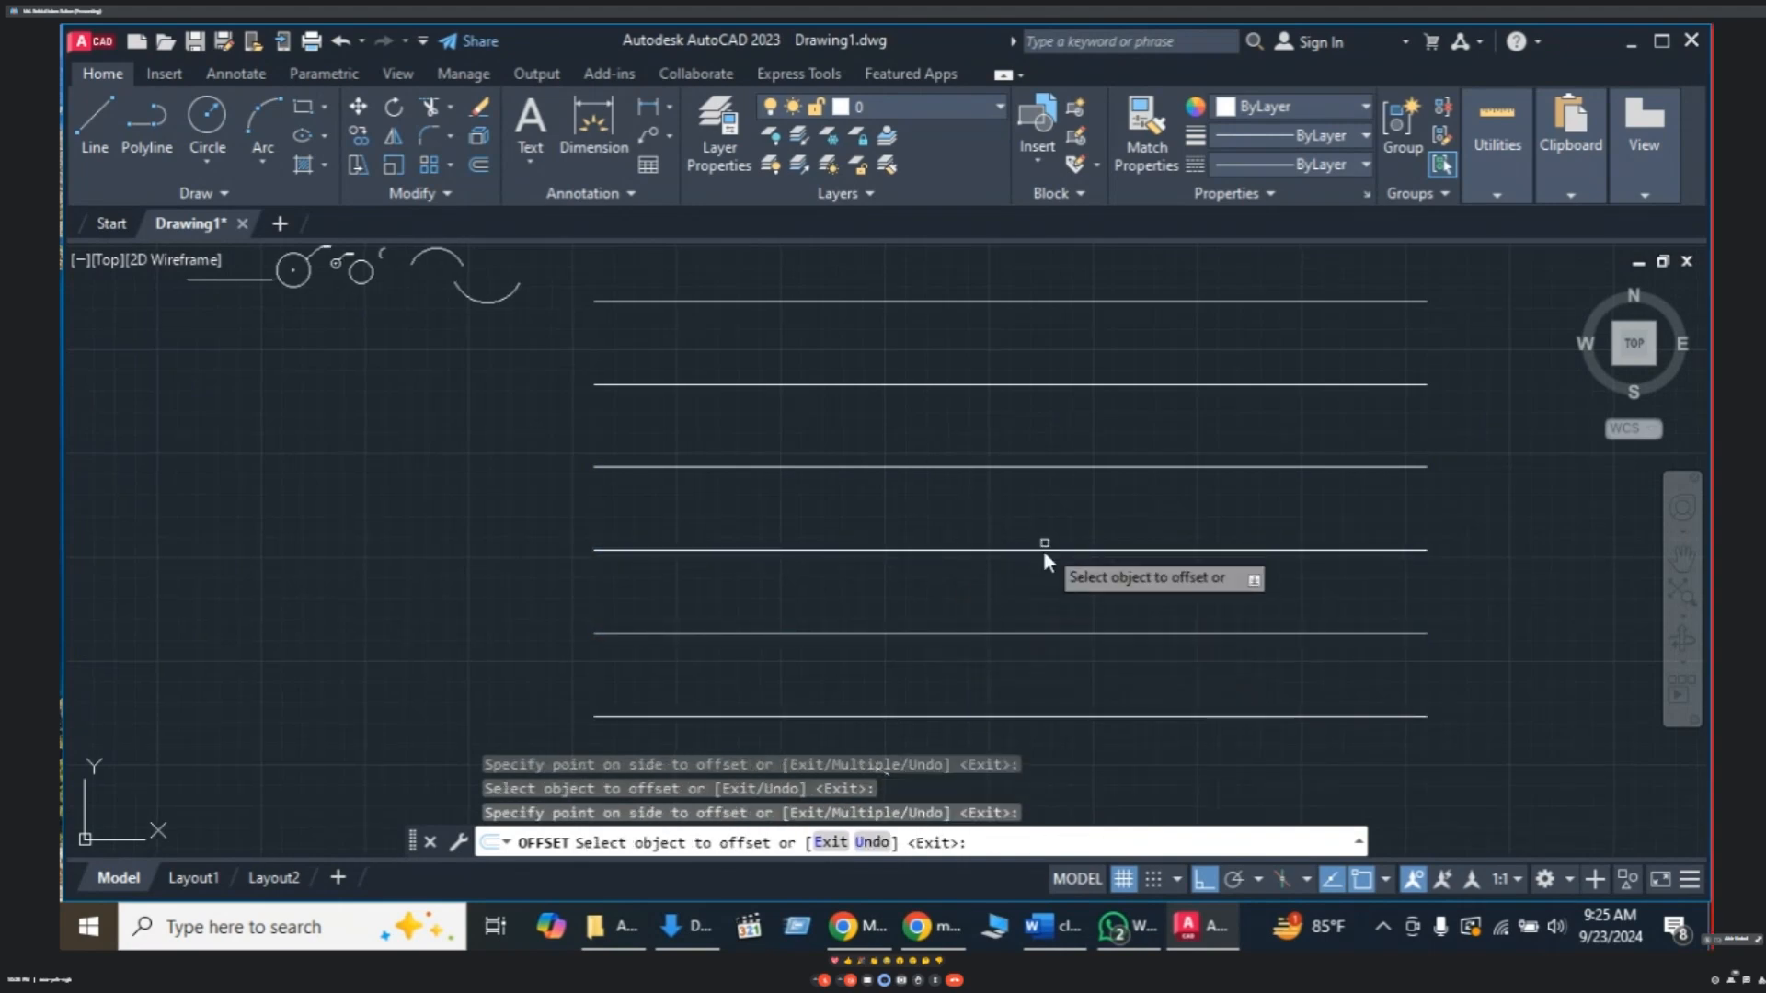
middle_drag(984, 591, 864, 546)
scroll(916, 517, up, 2)
scroll(916, 517, down, 2)
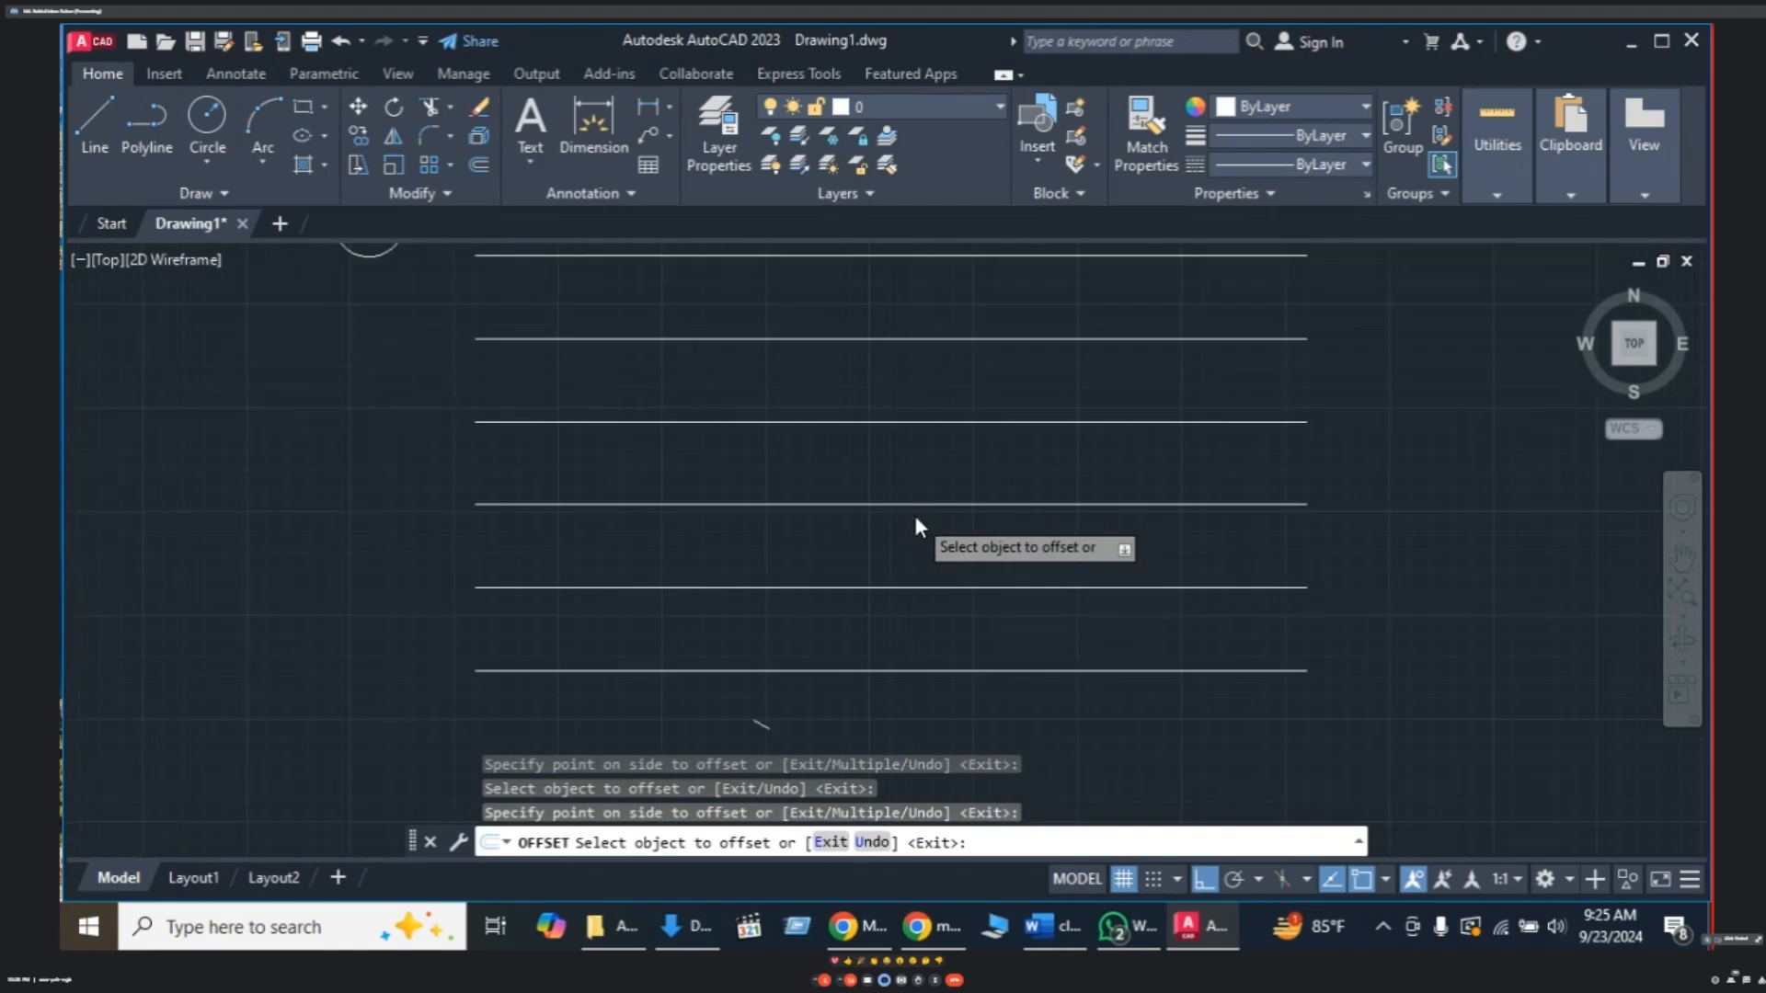
scroll(914, 515, down, 2)
- Erase the five offset lines with a crossing window, leaving the two 100-unit rails
key(Escape)
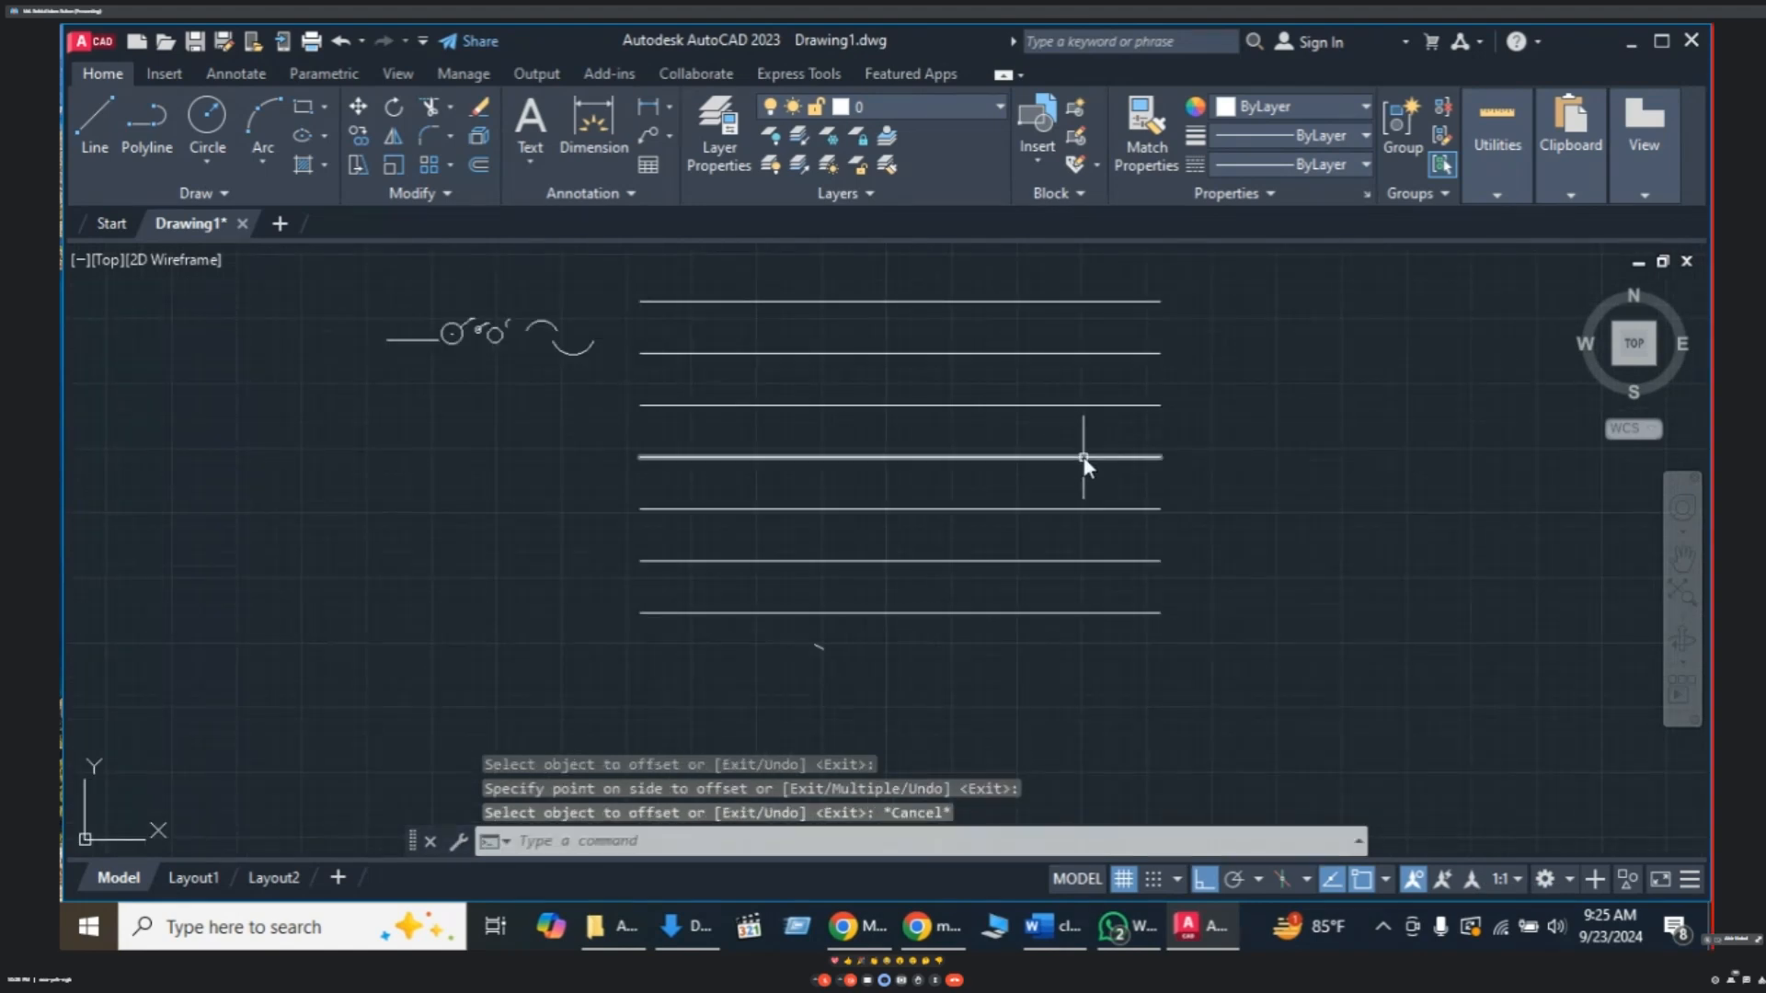
click(1089, 387)
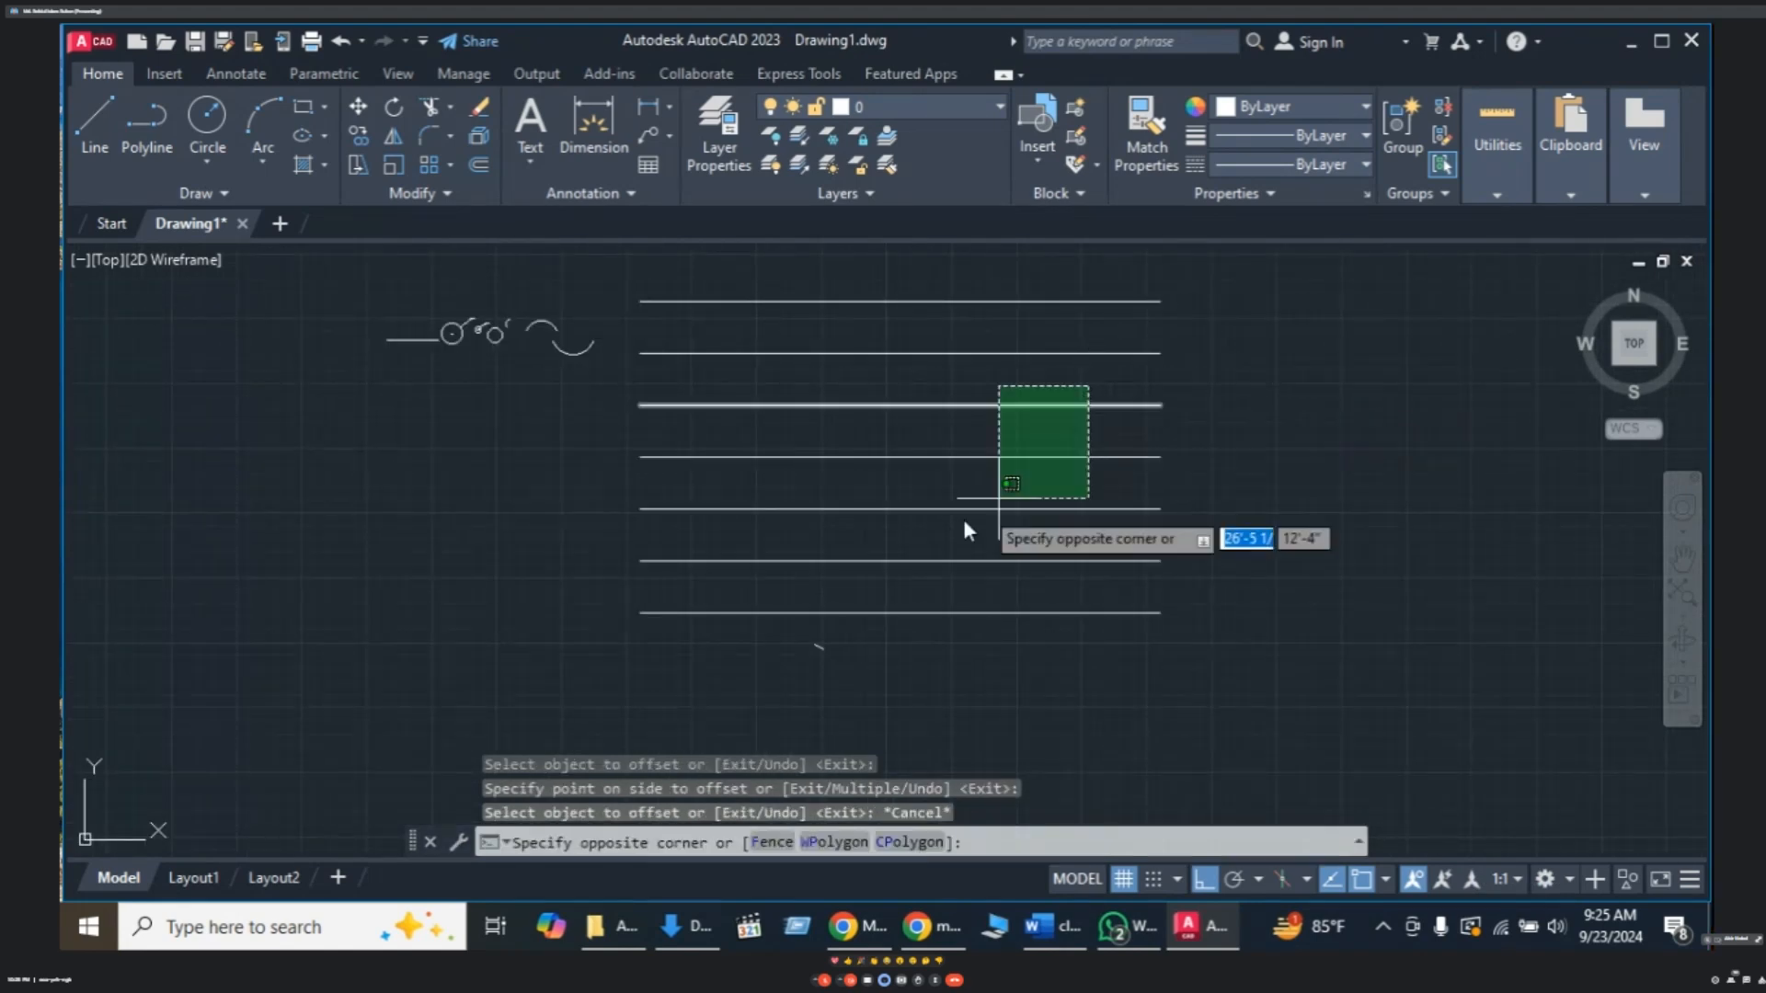
click(874, 626)
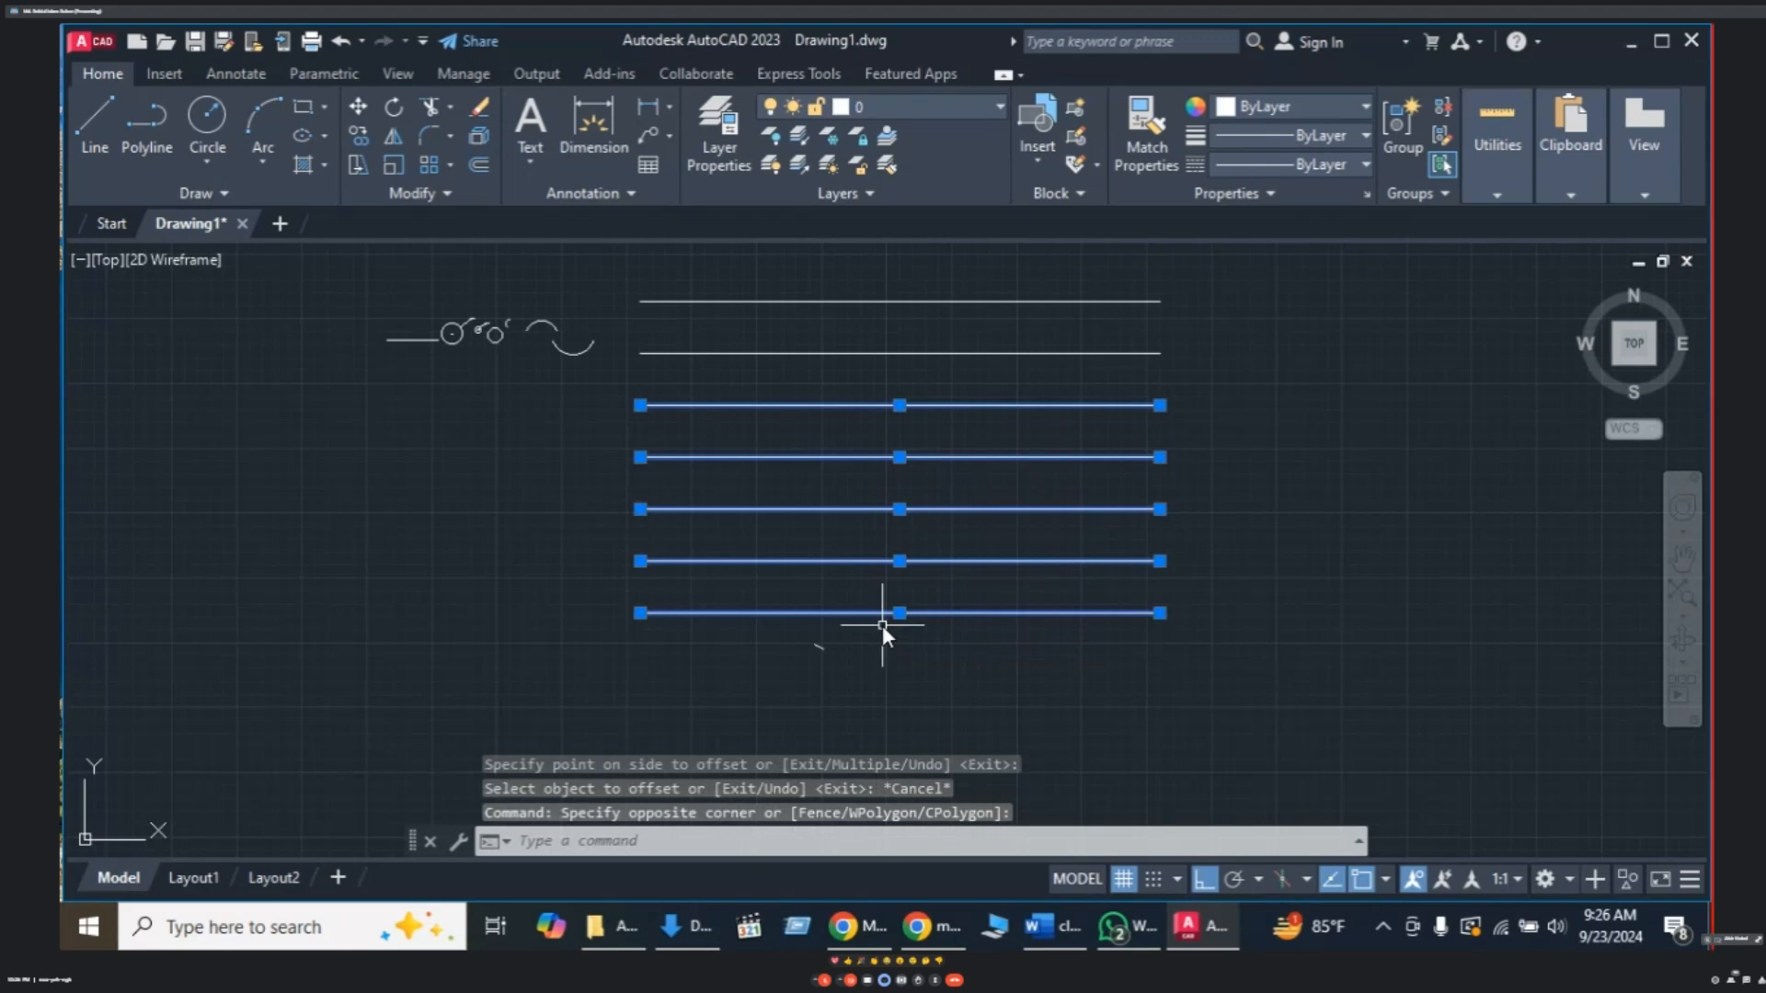
key(Delete)
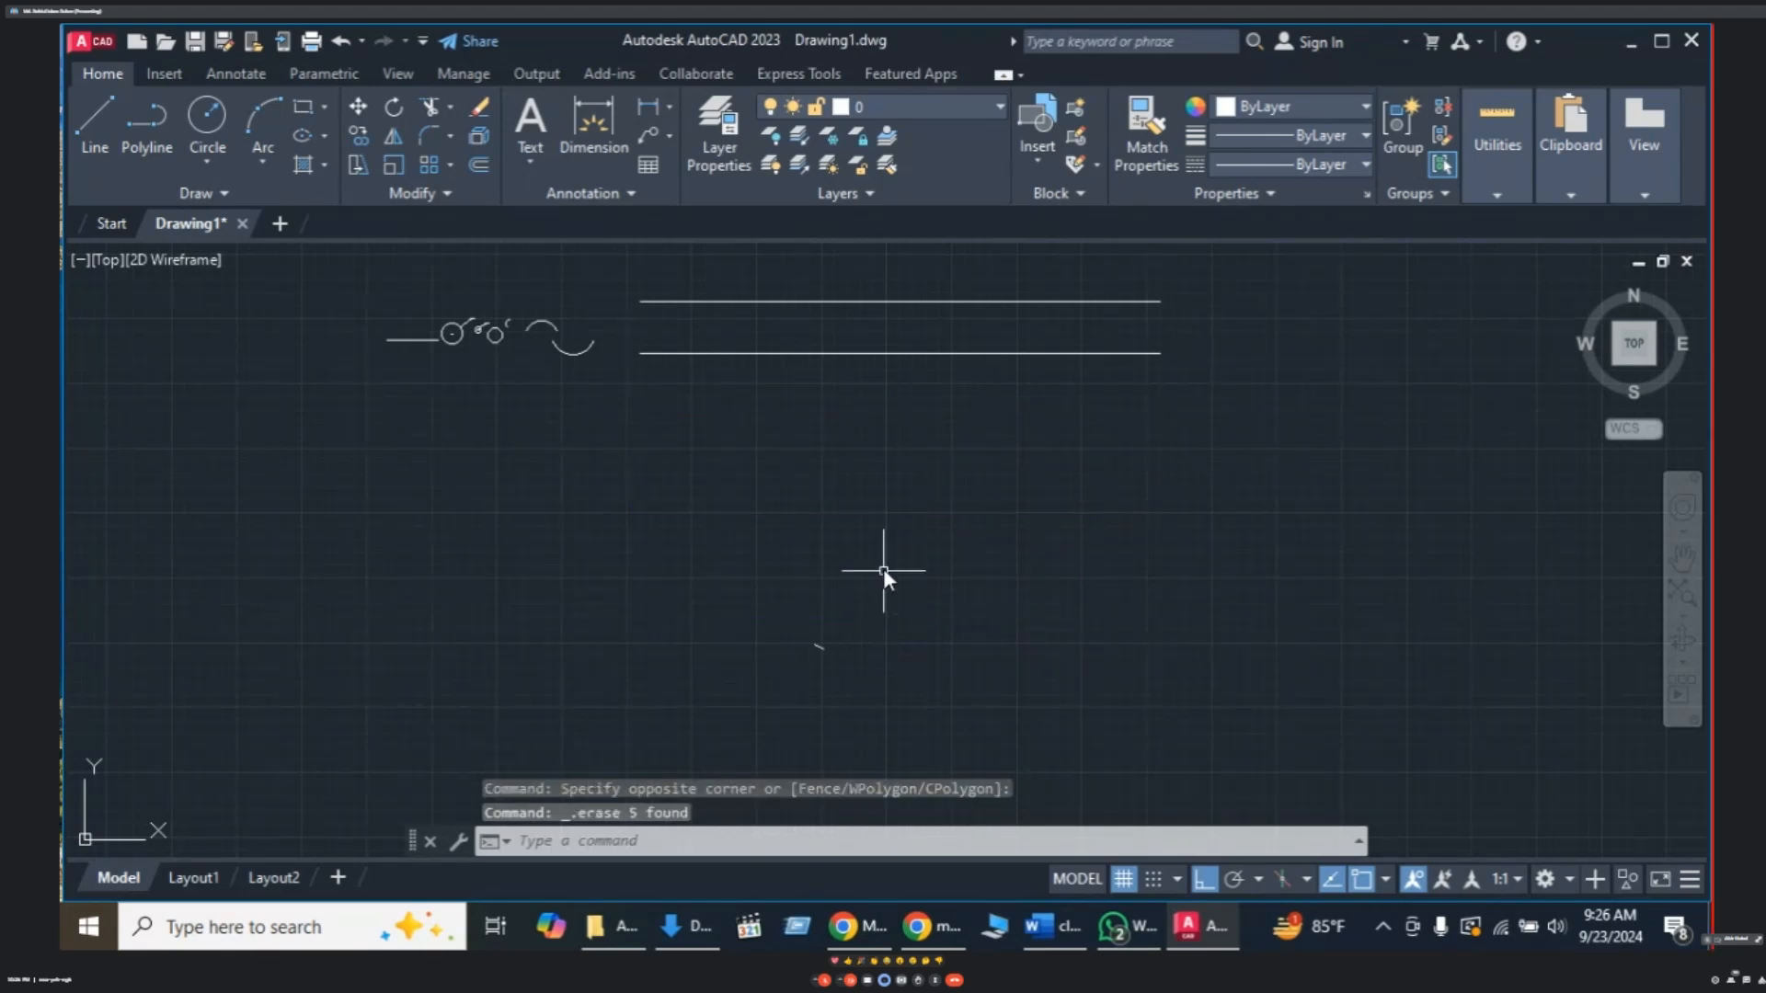
middle_drag(887, 473, 901, 595)
- Draw a vertical 10-unit line from the top rail's left endpoint to the bottom rail's left endpoint
scroll(782, 484, up, 2)
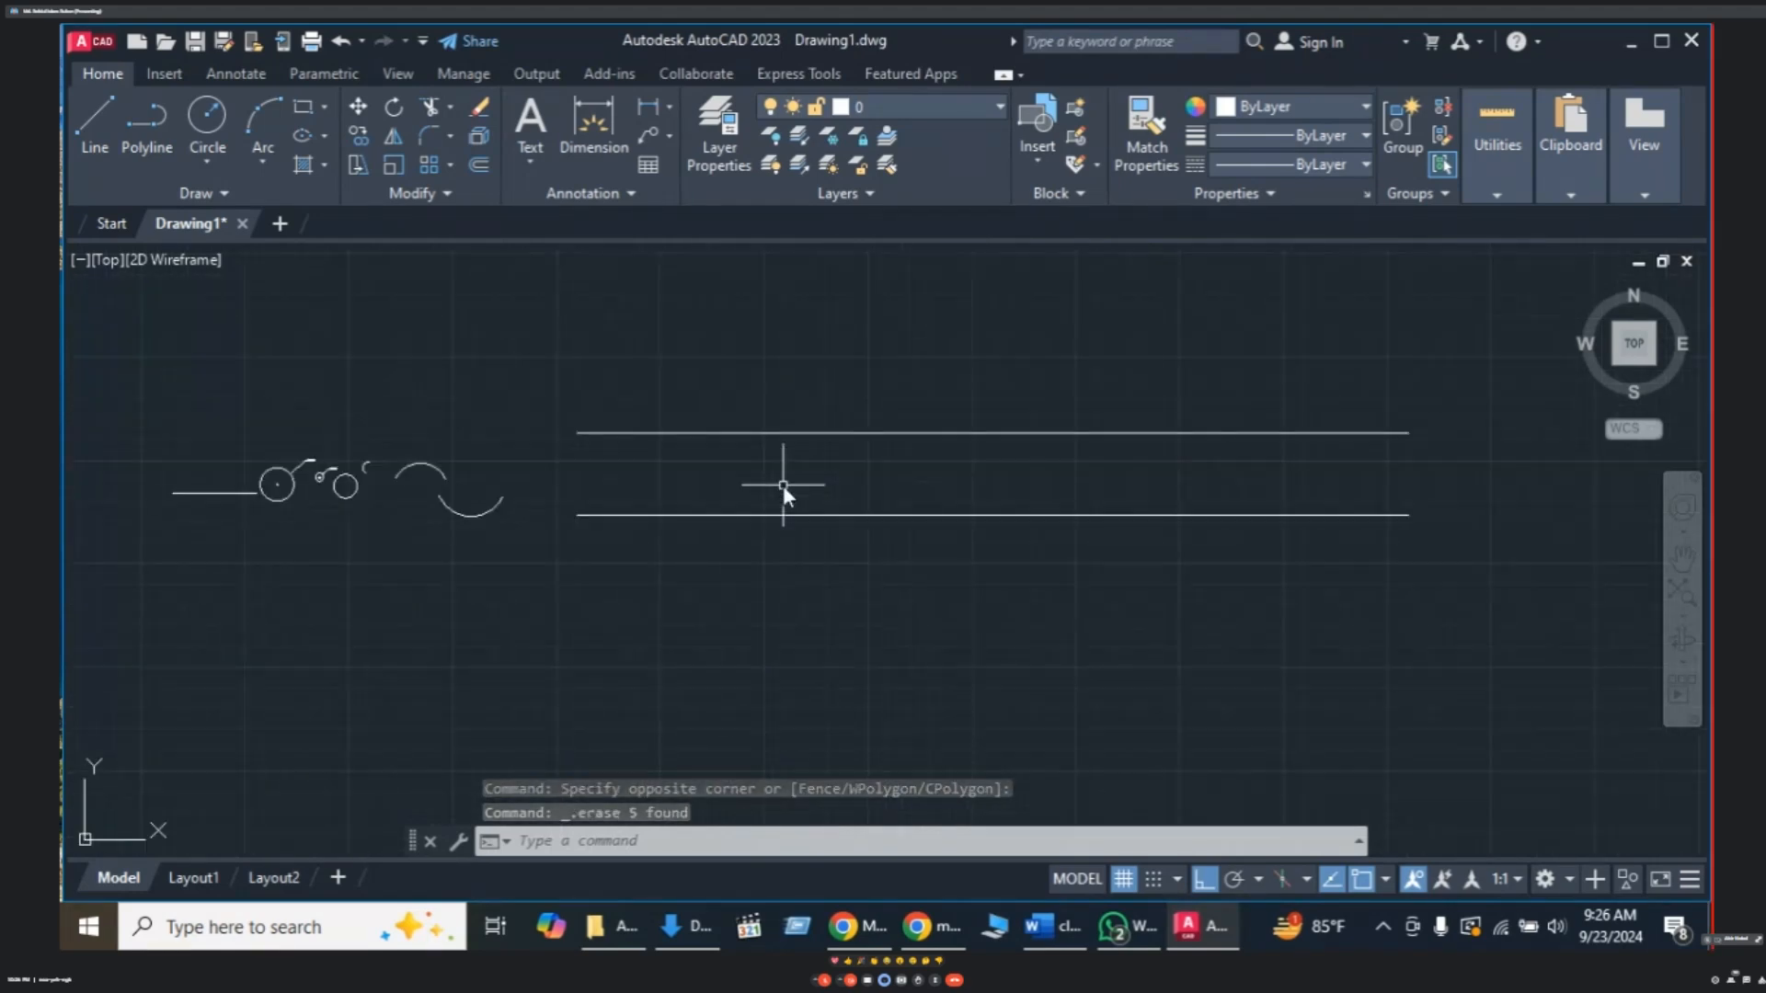
text(L)
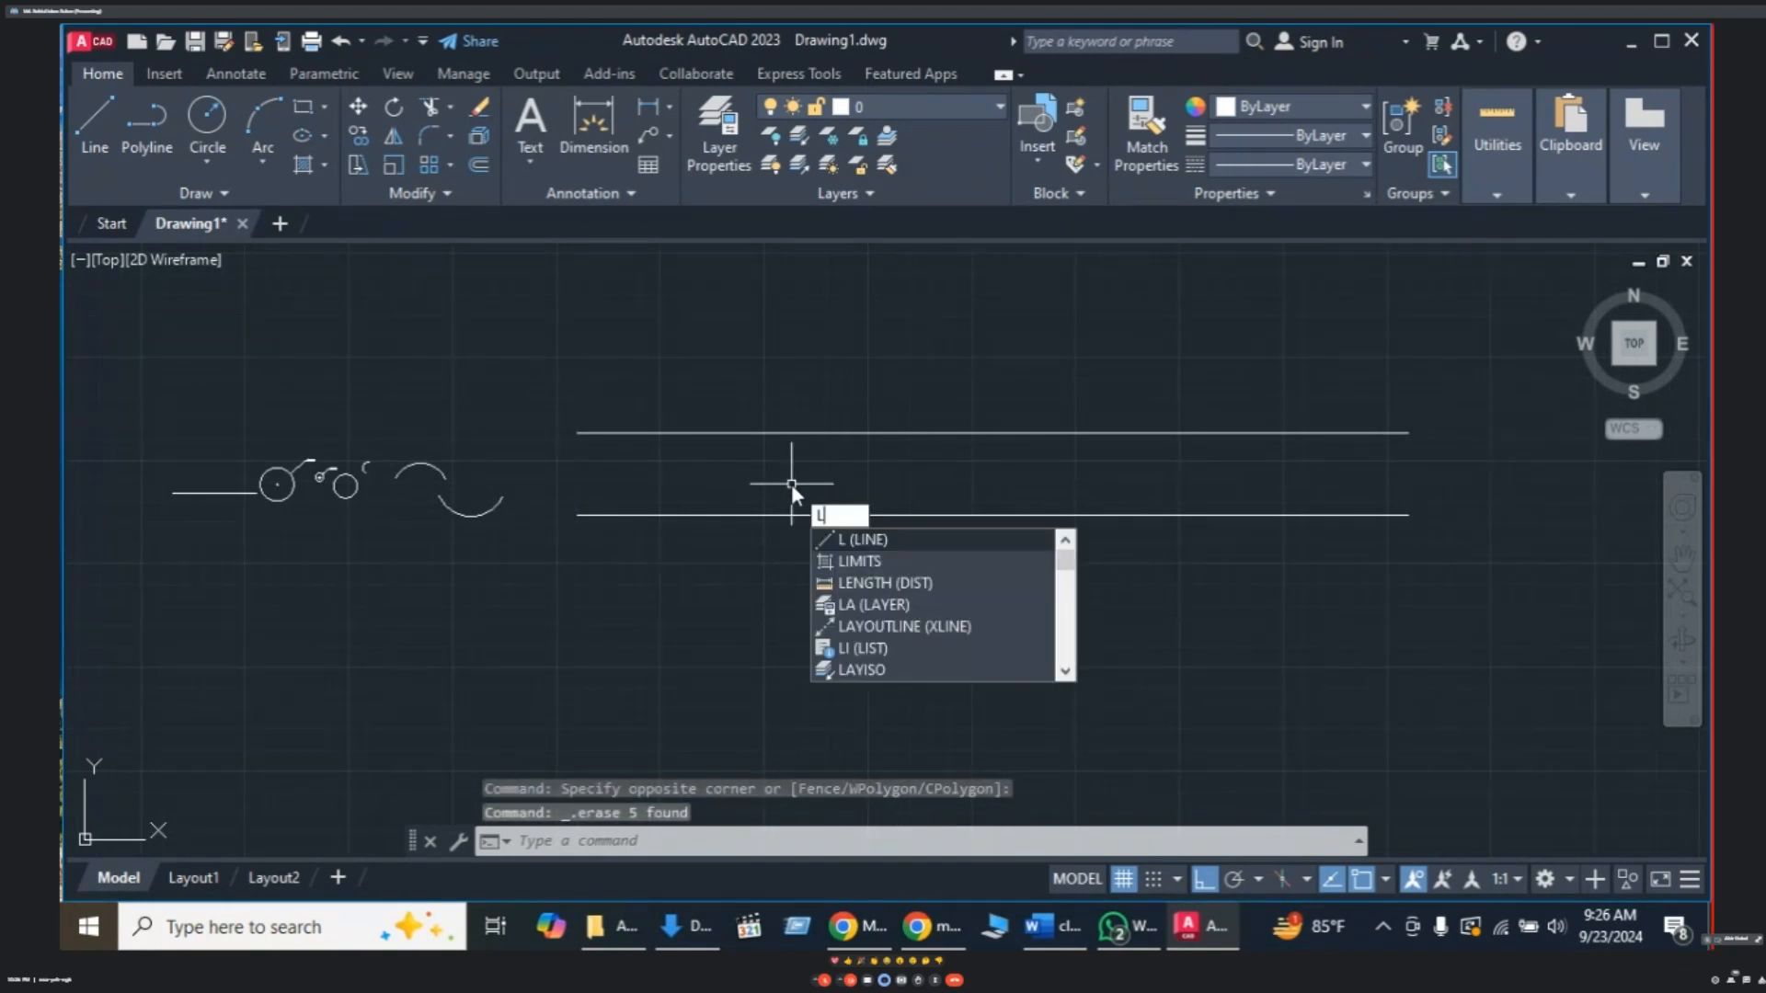
key(Return)
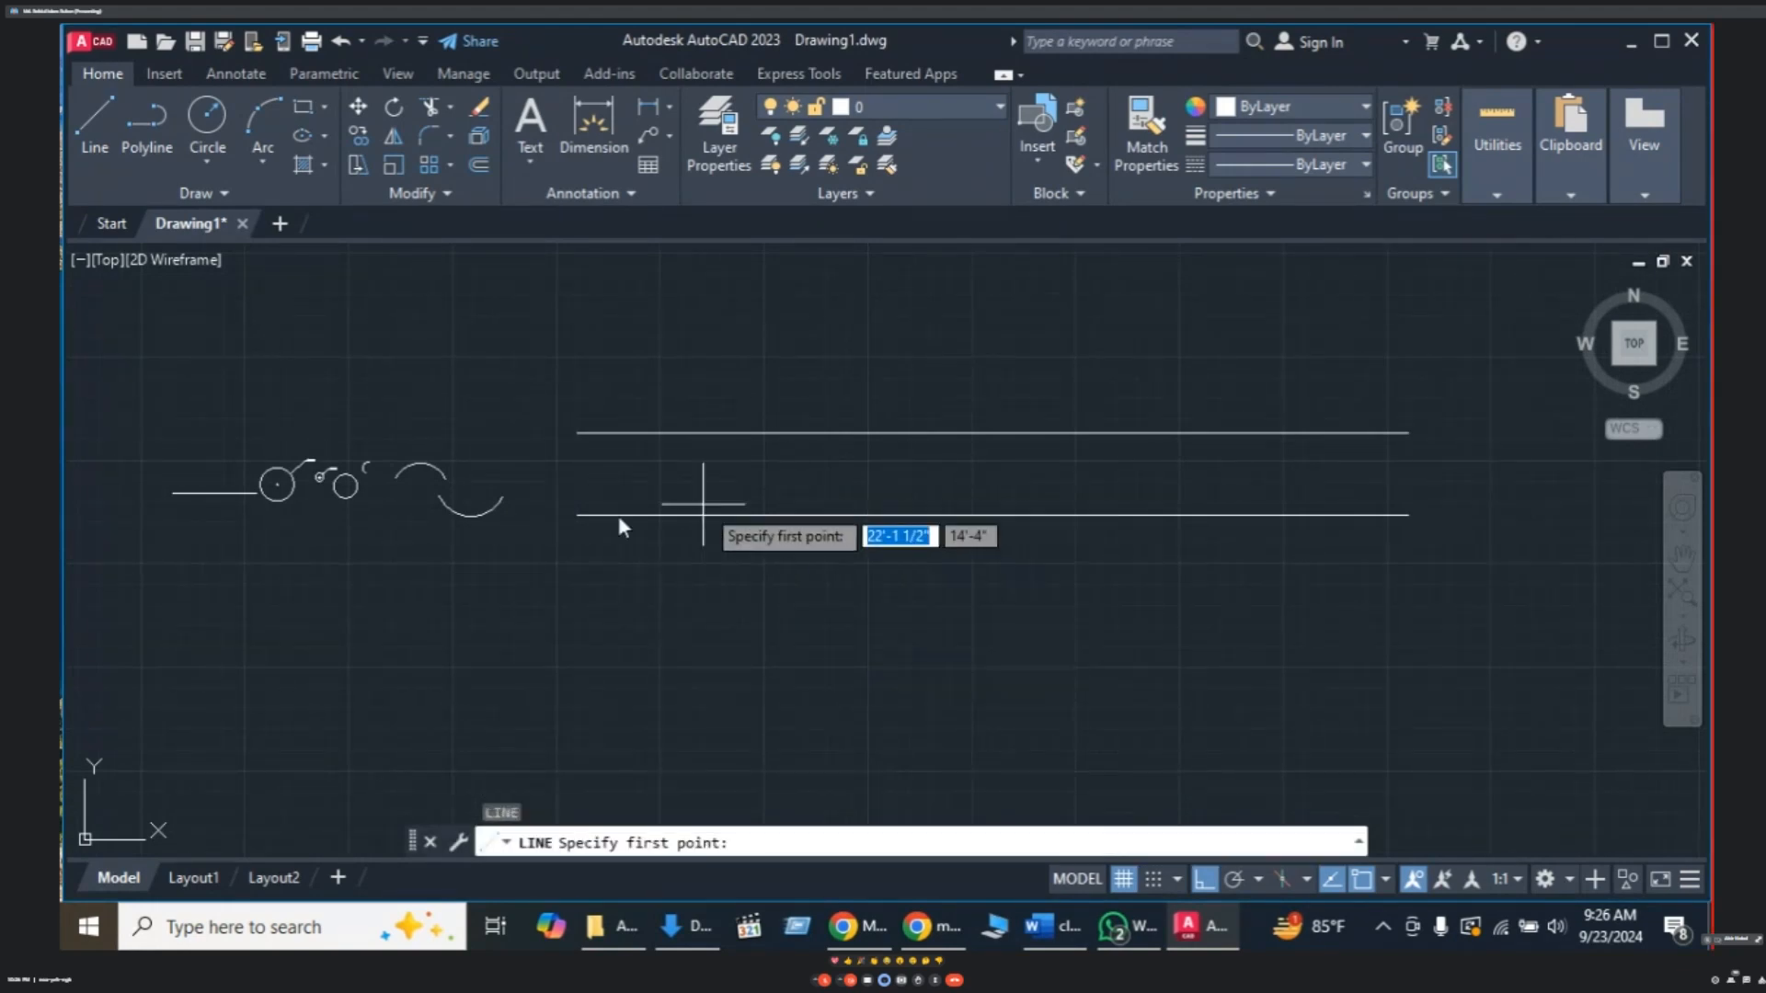
click(578, 432)
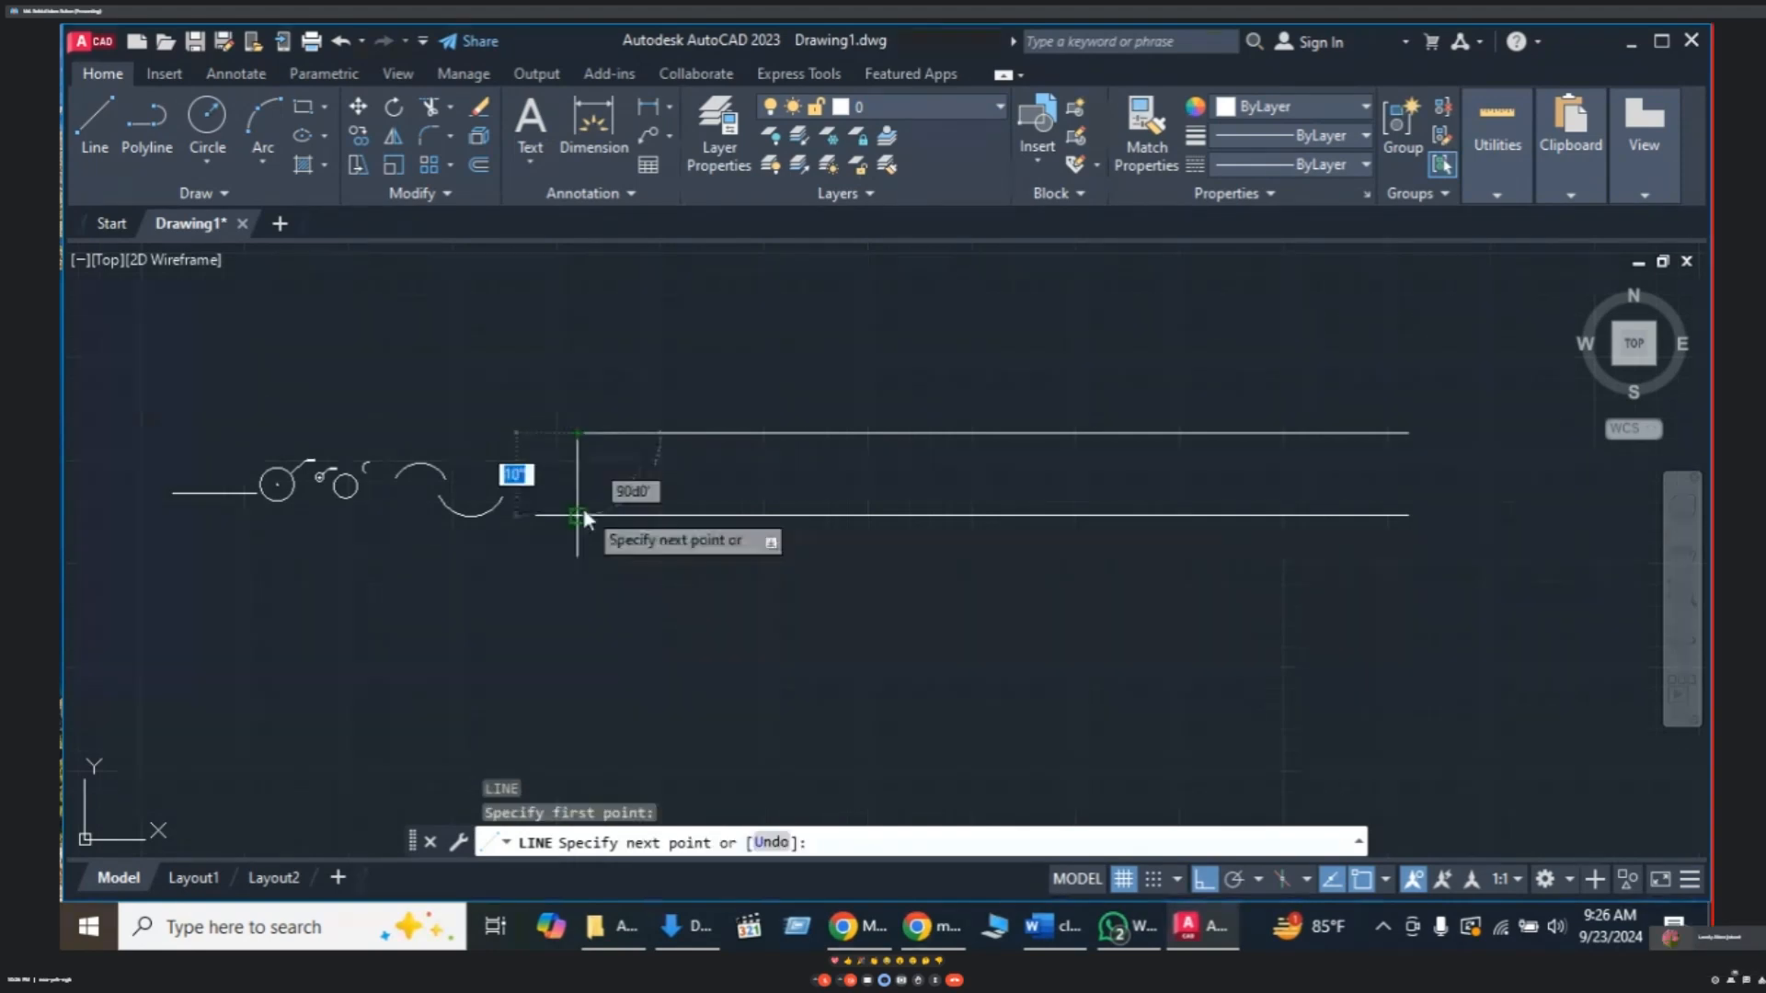
click(579, 514)
key(Escape)
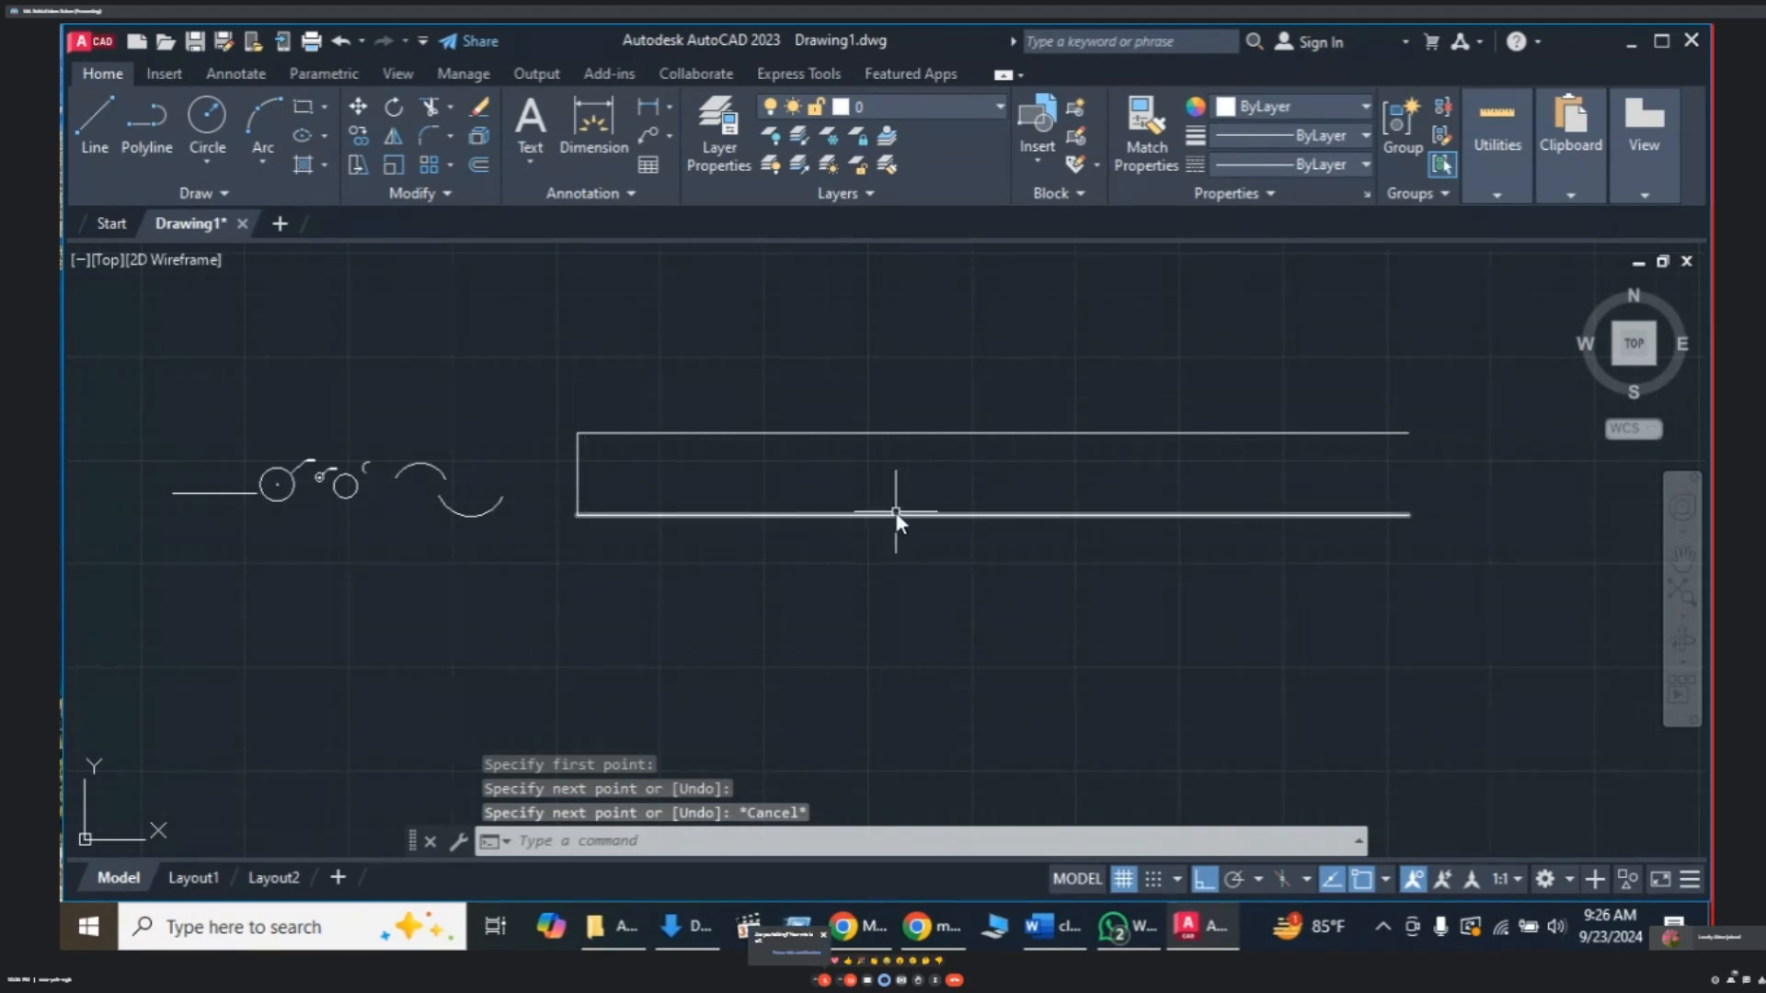
key(Escape)
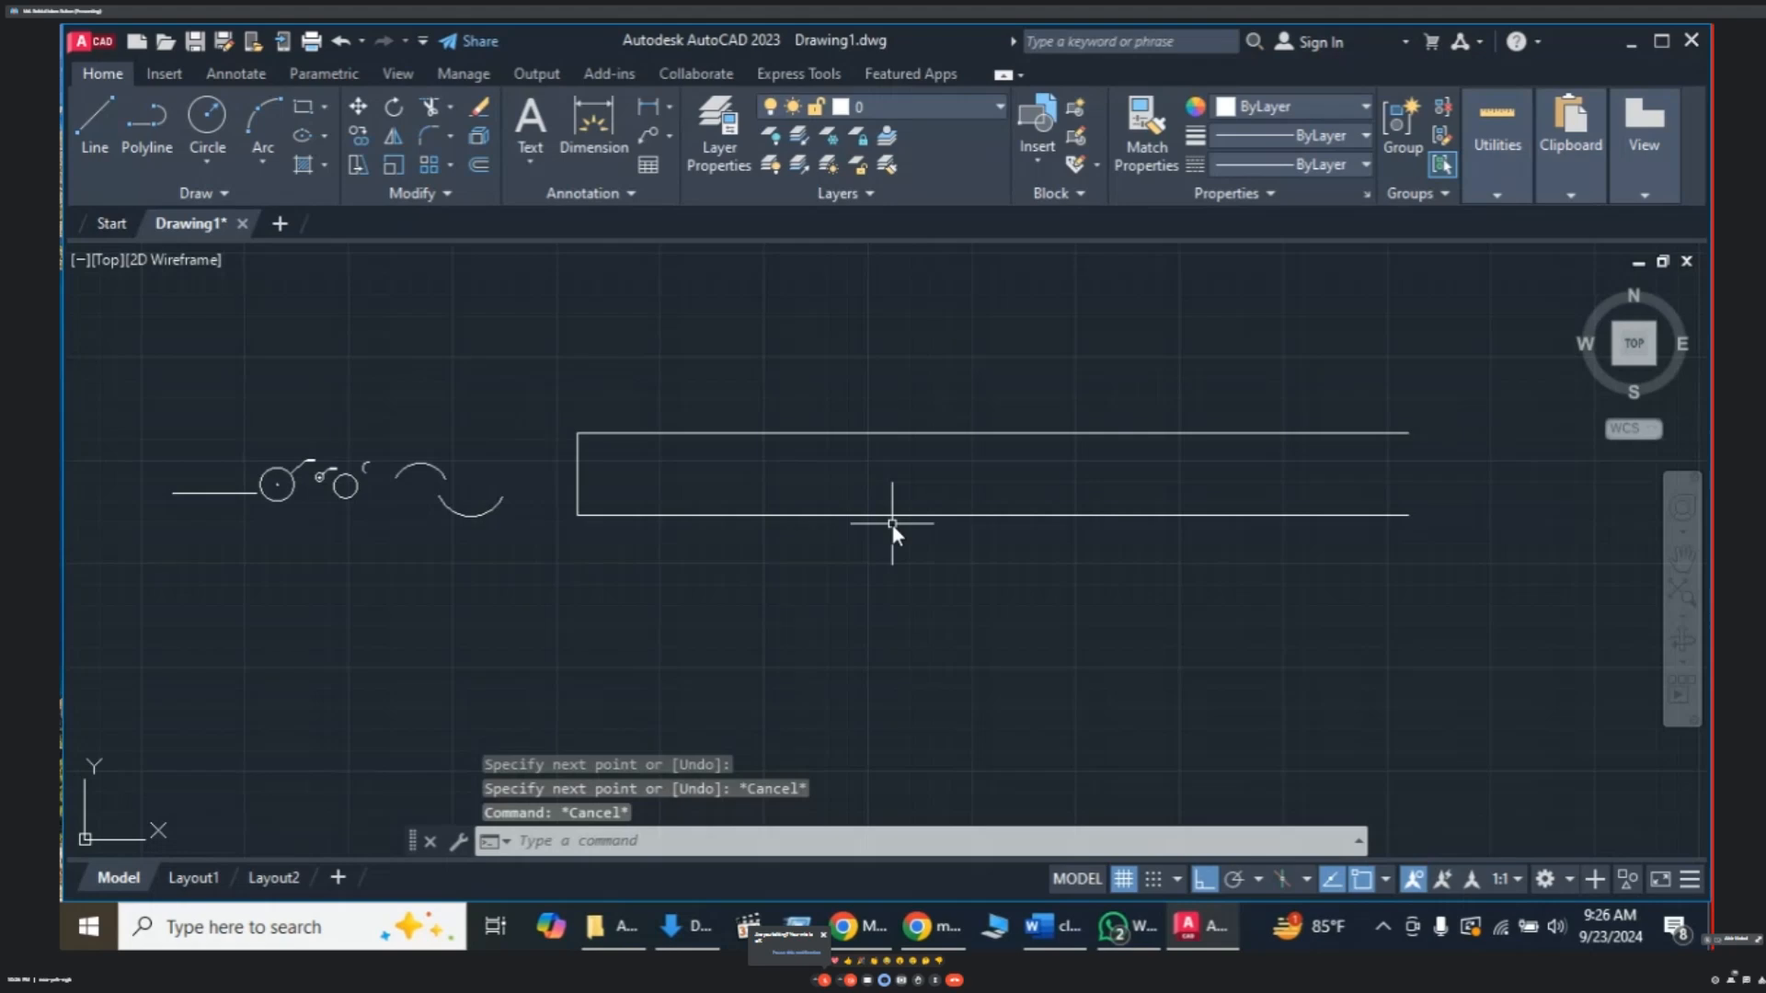
- Set the offset distance to 5 and pick the left end line, then cancel the unfinished offset
text(O)
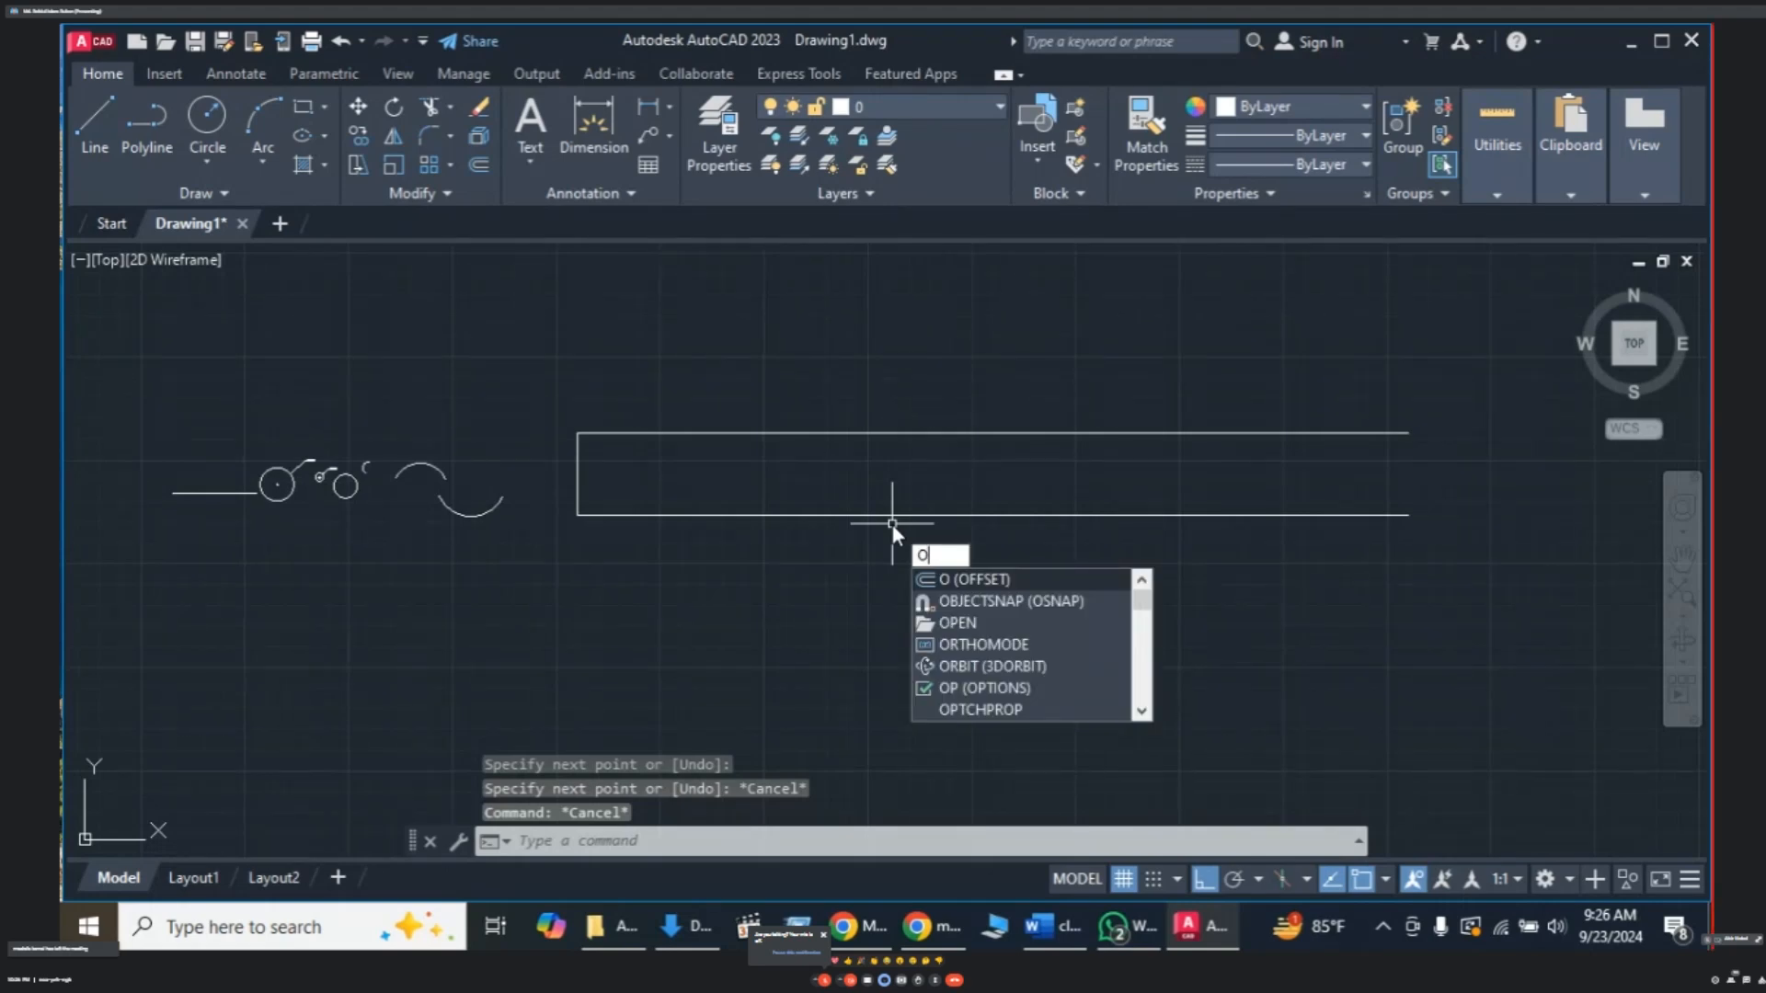
key(Return)
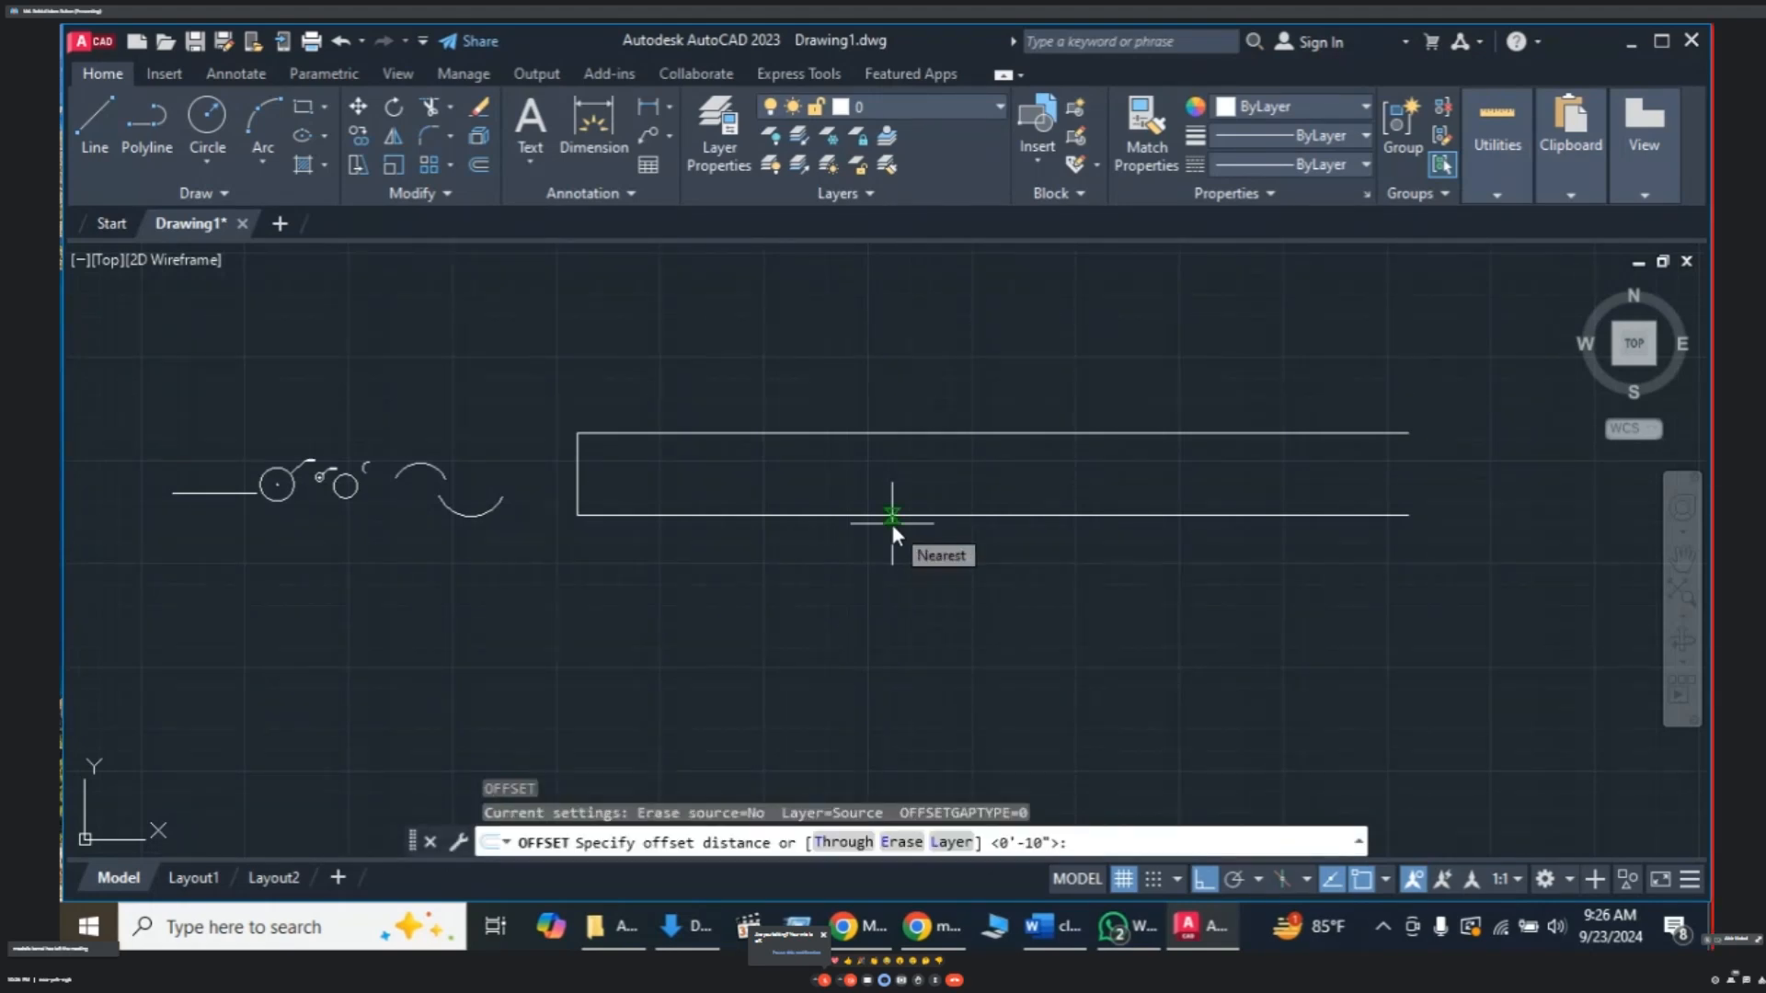
text(5)
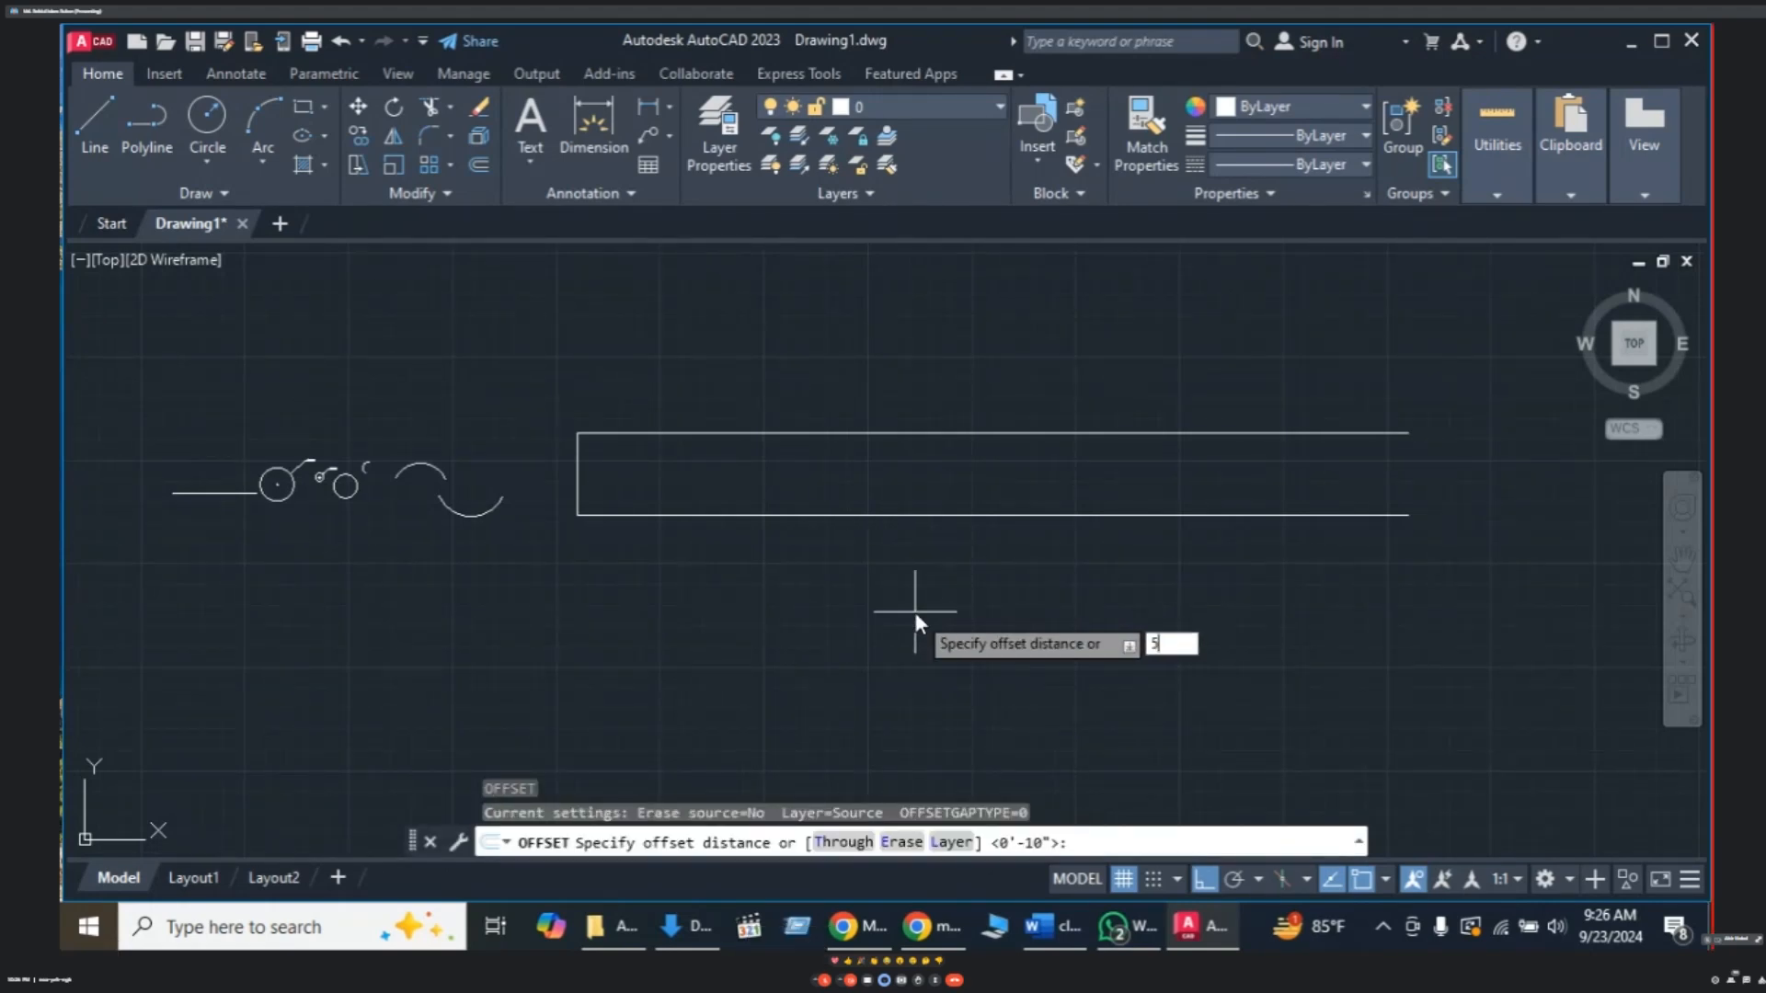
key(Return)
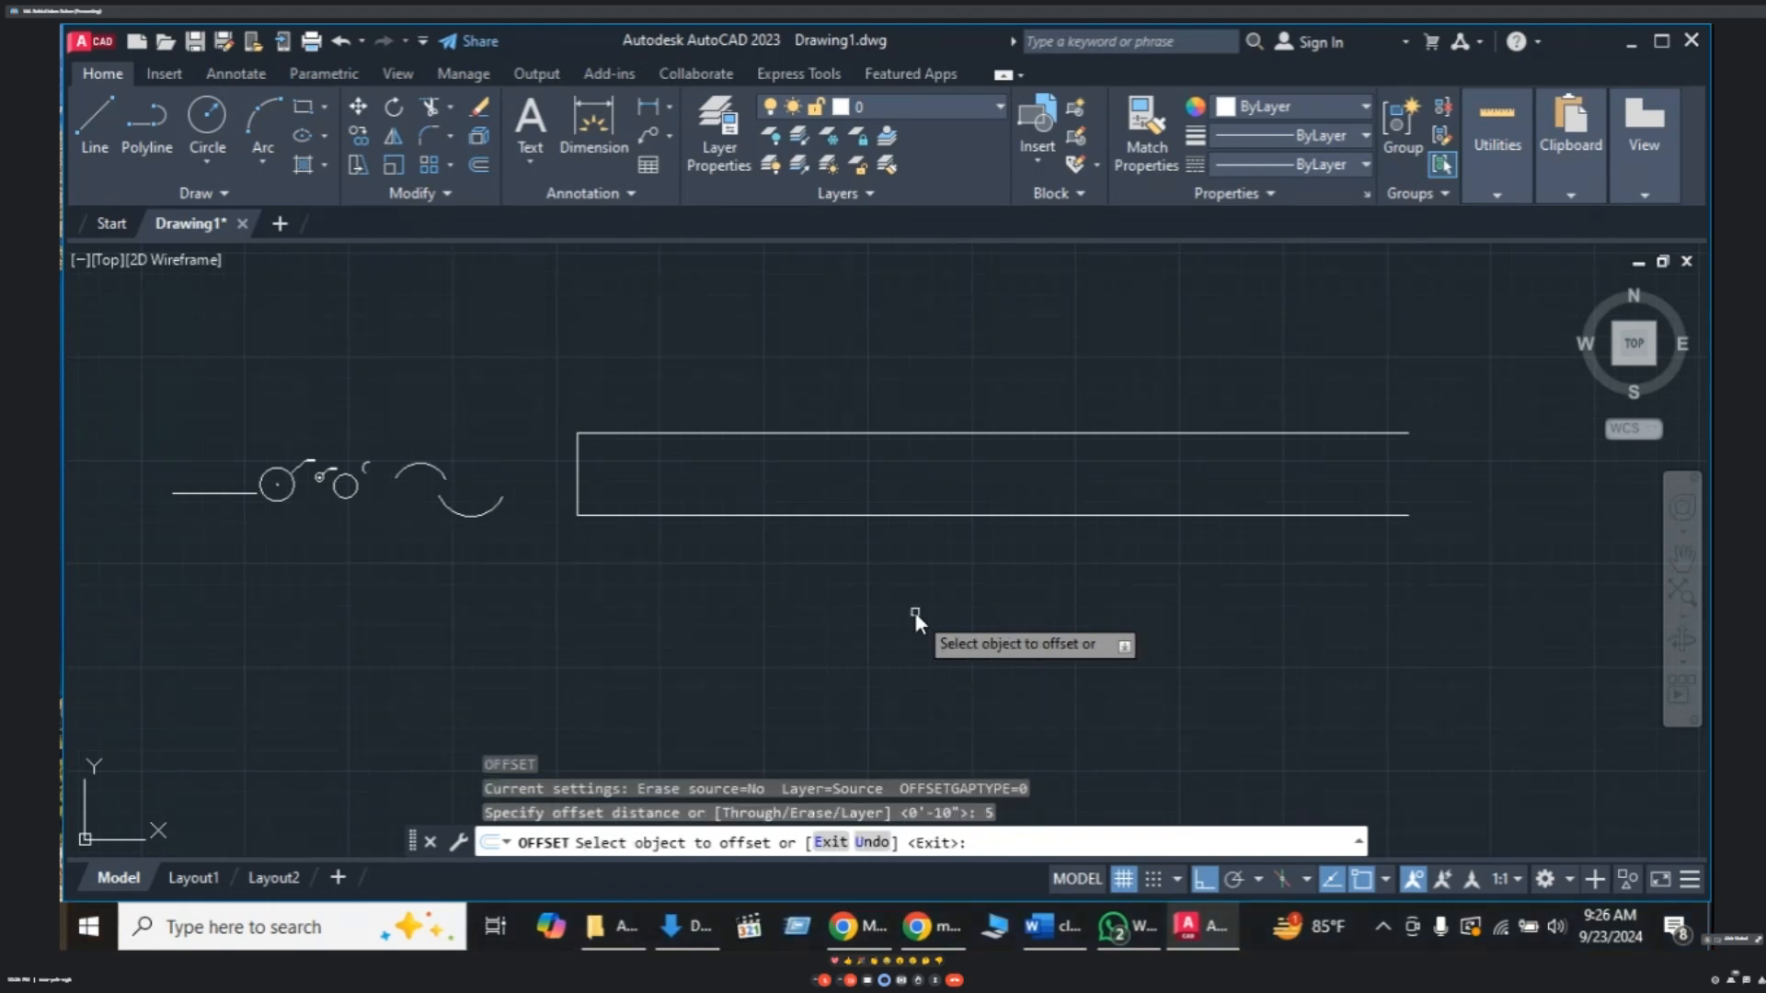
click(577, 488)
key(Return)
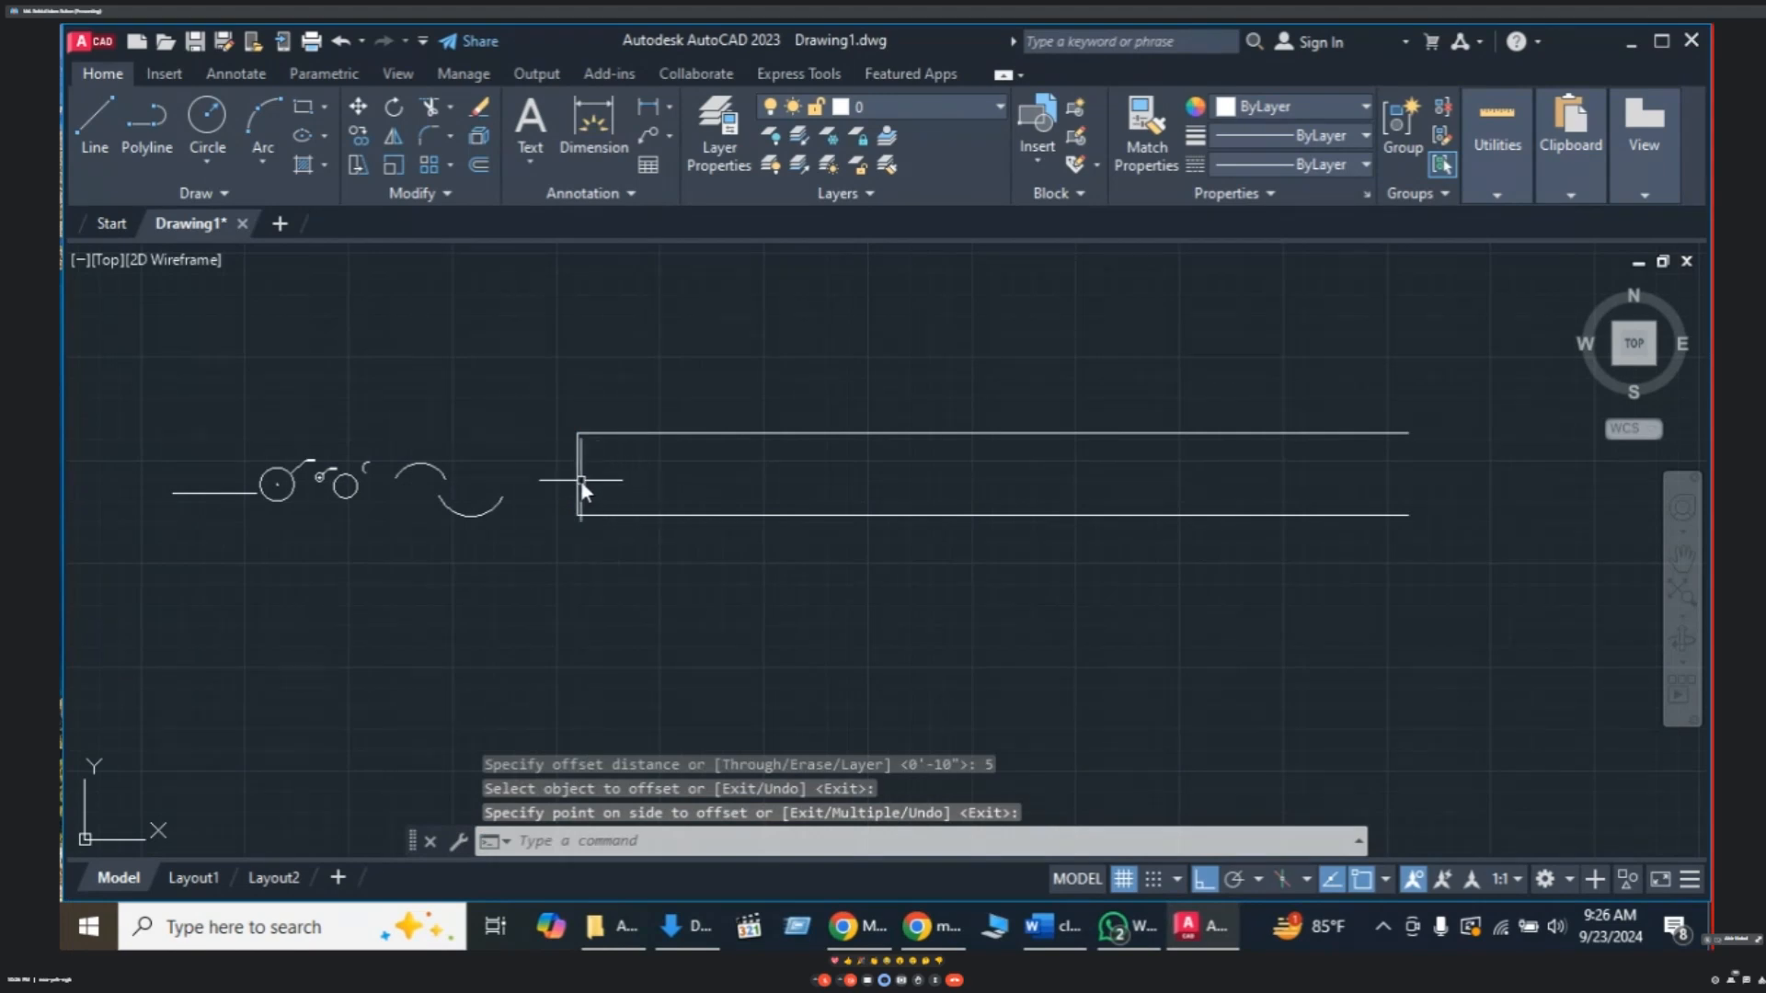
key(Escape)
- Offset the left end line 5 units inward as a rung and erase the original end line
text(o)
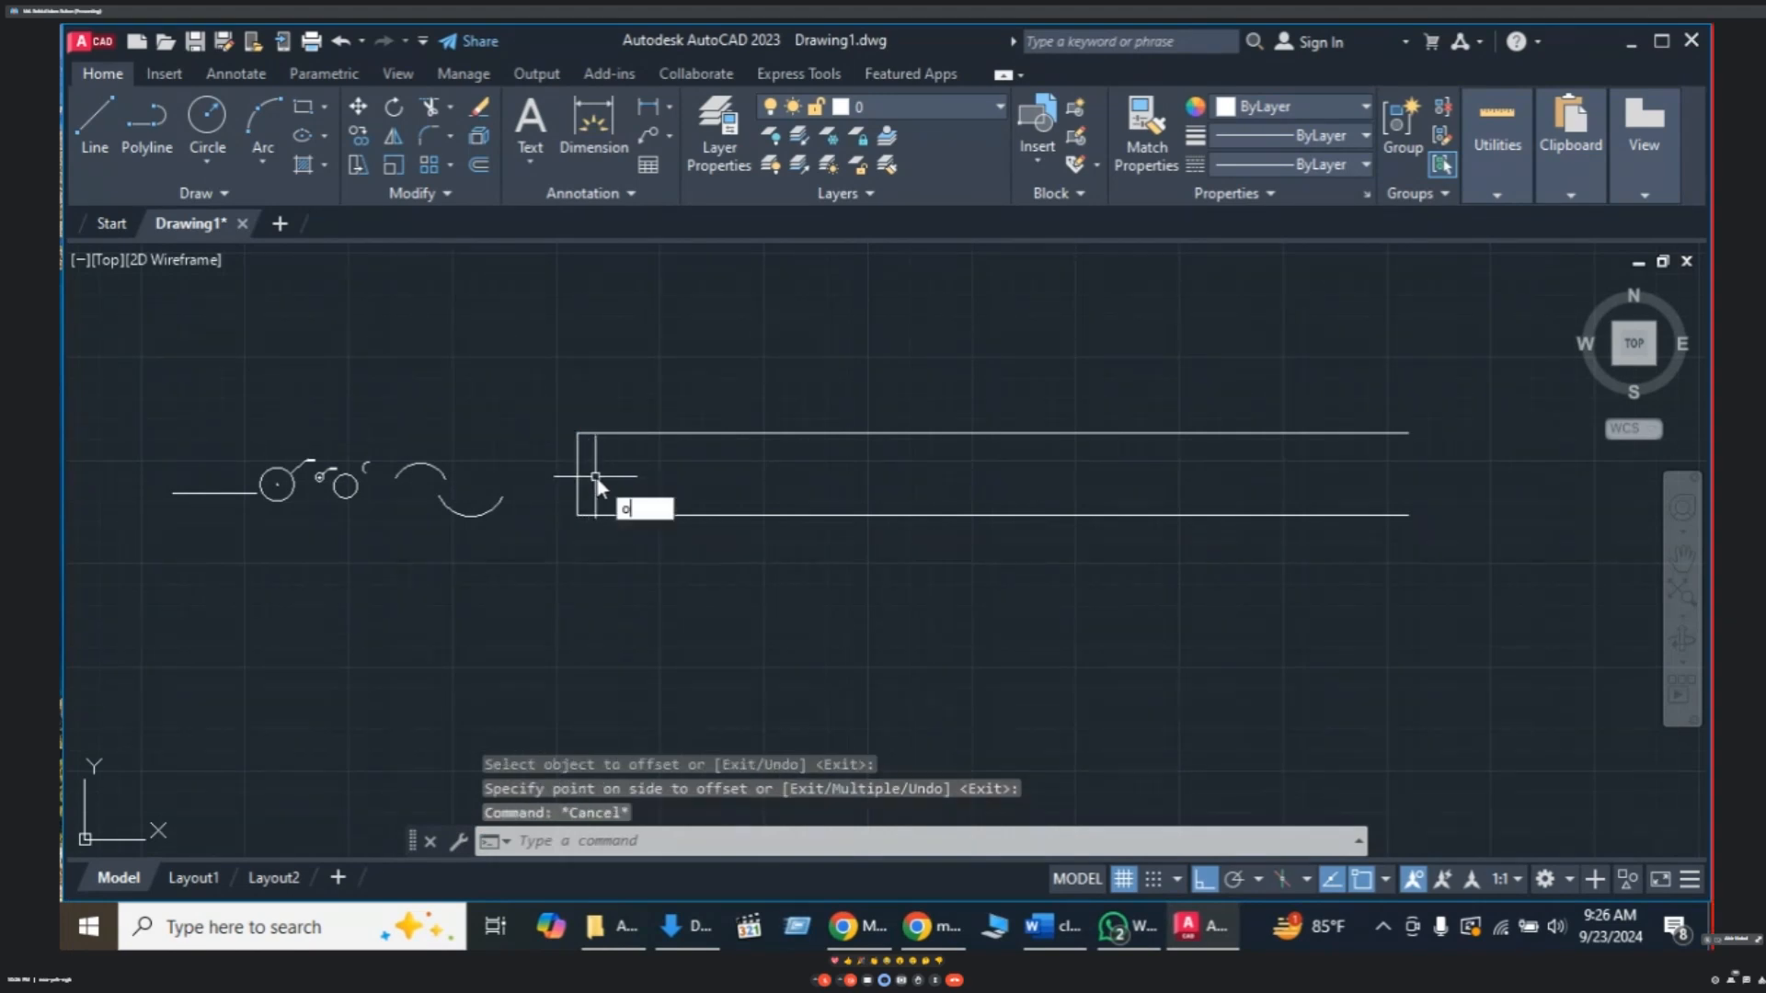
key(Return)
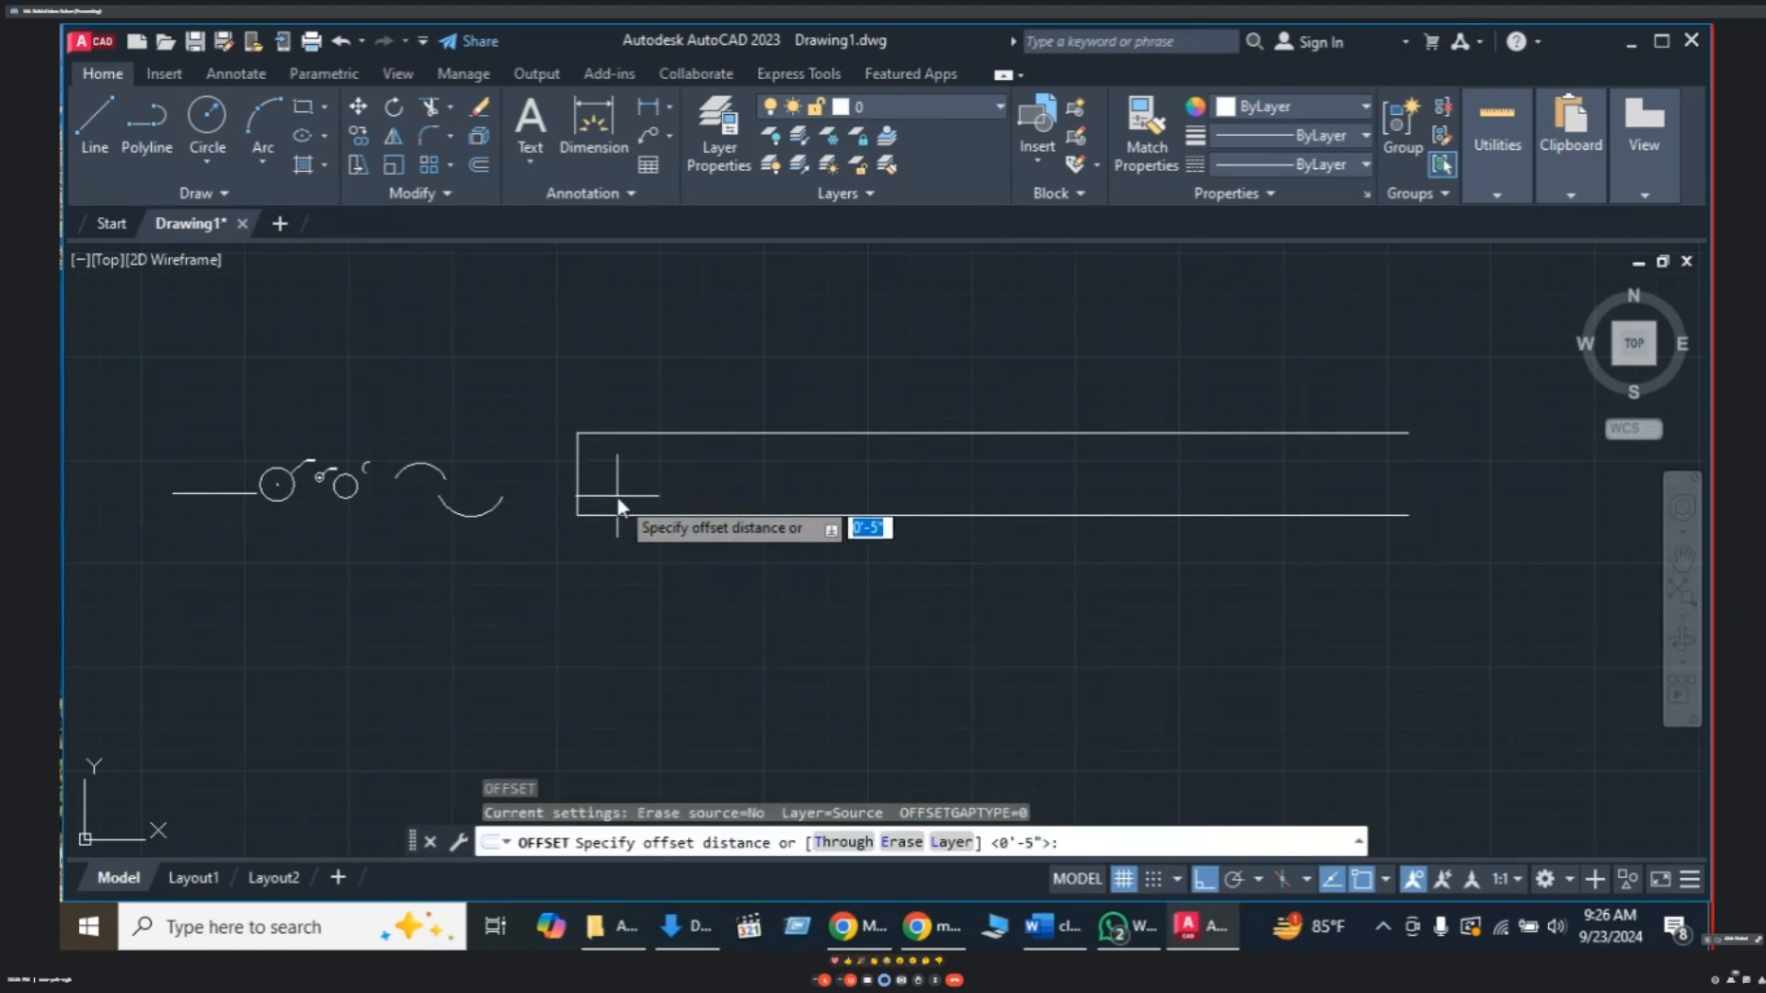
key(Return)
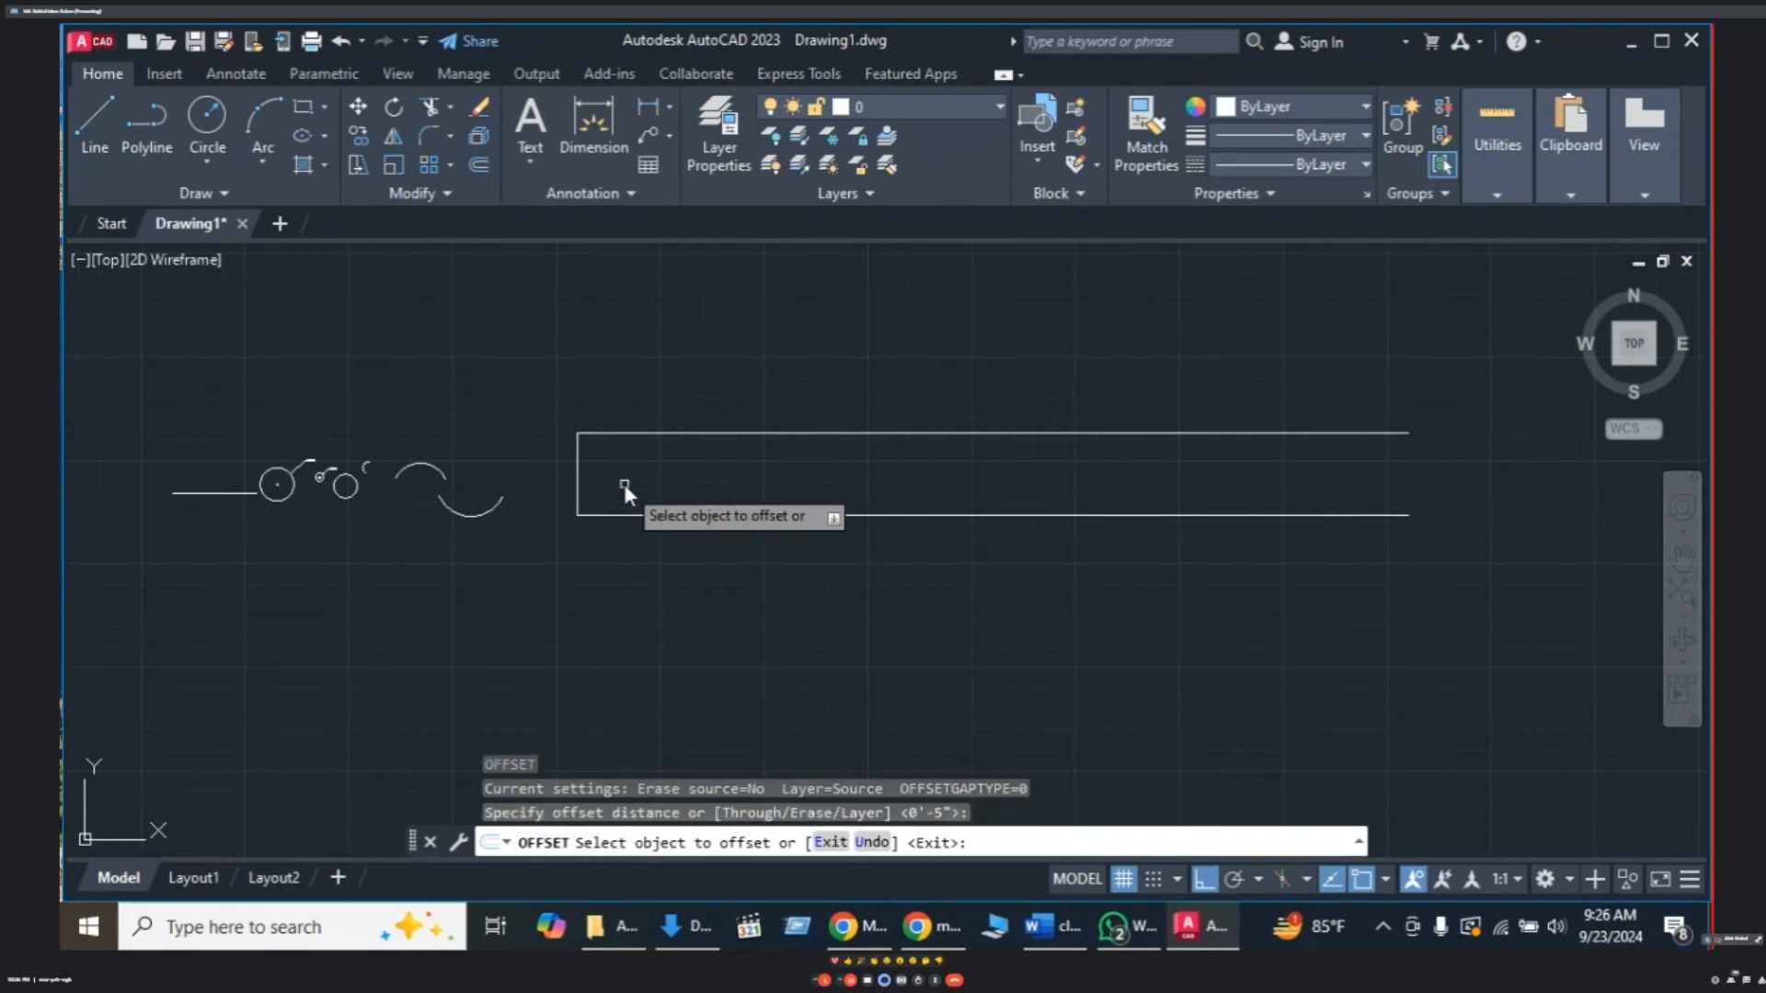
click(579, 474)
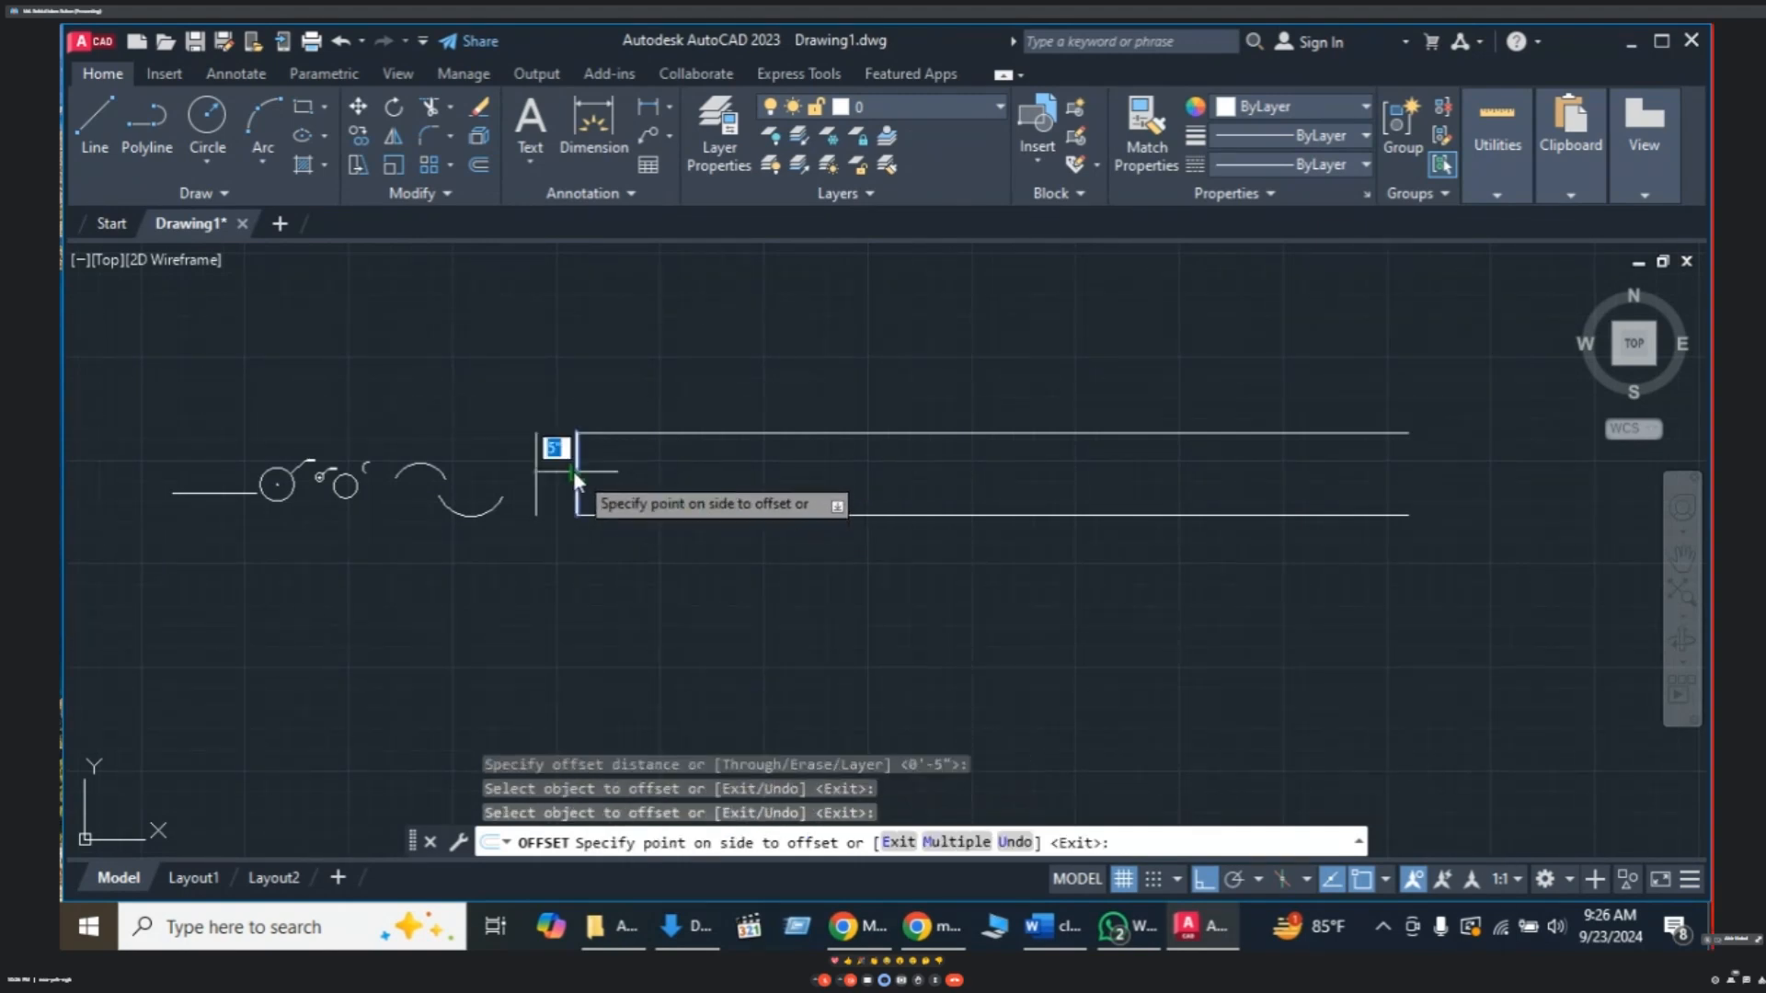
click(611, 482)
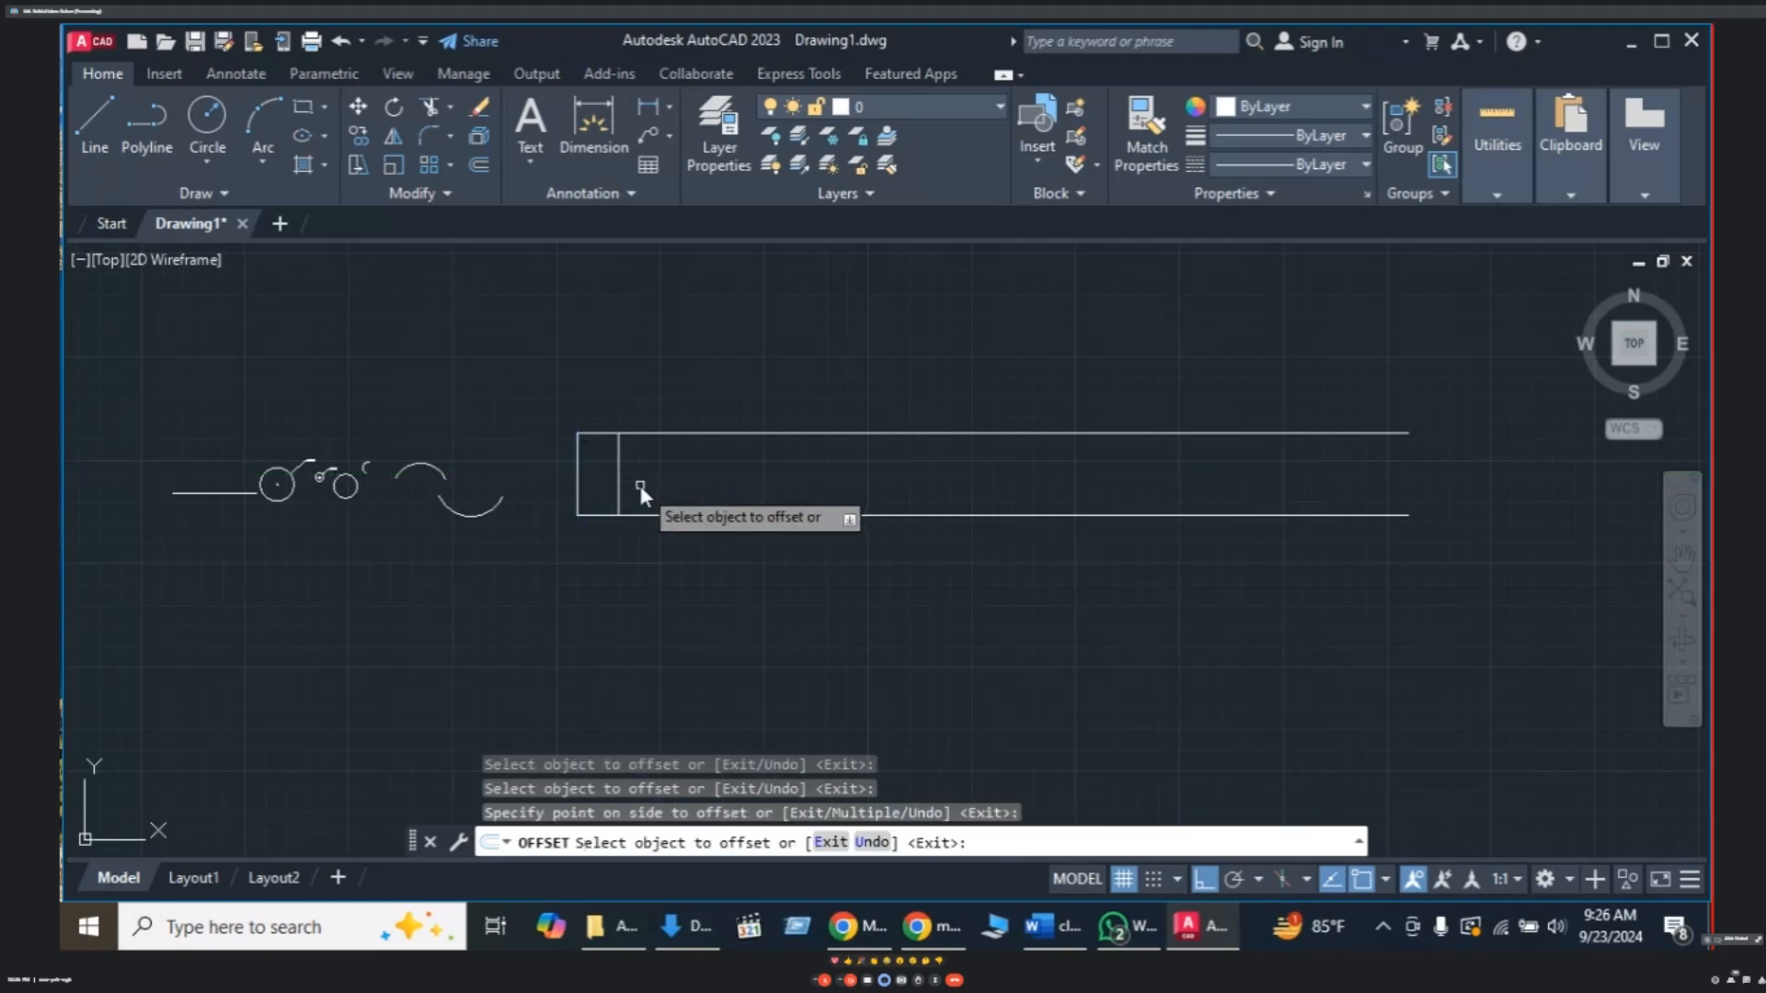
key(Escape)
click(579, 489)
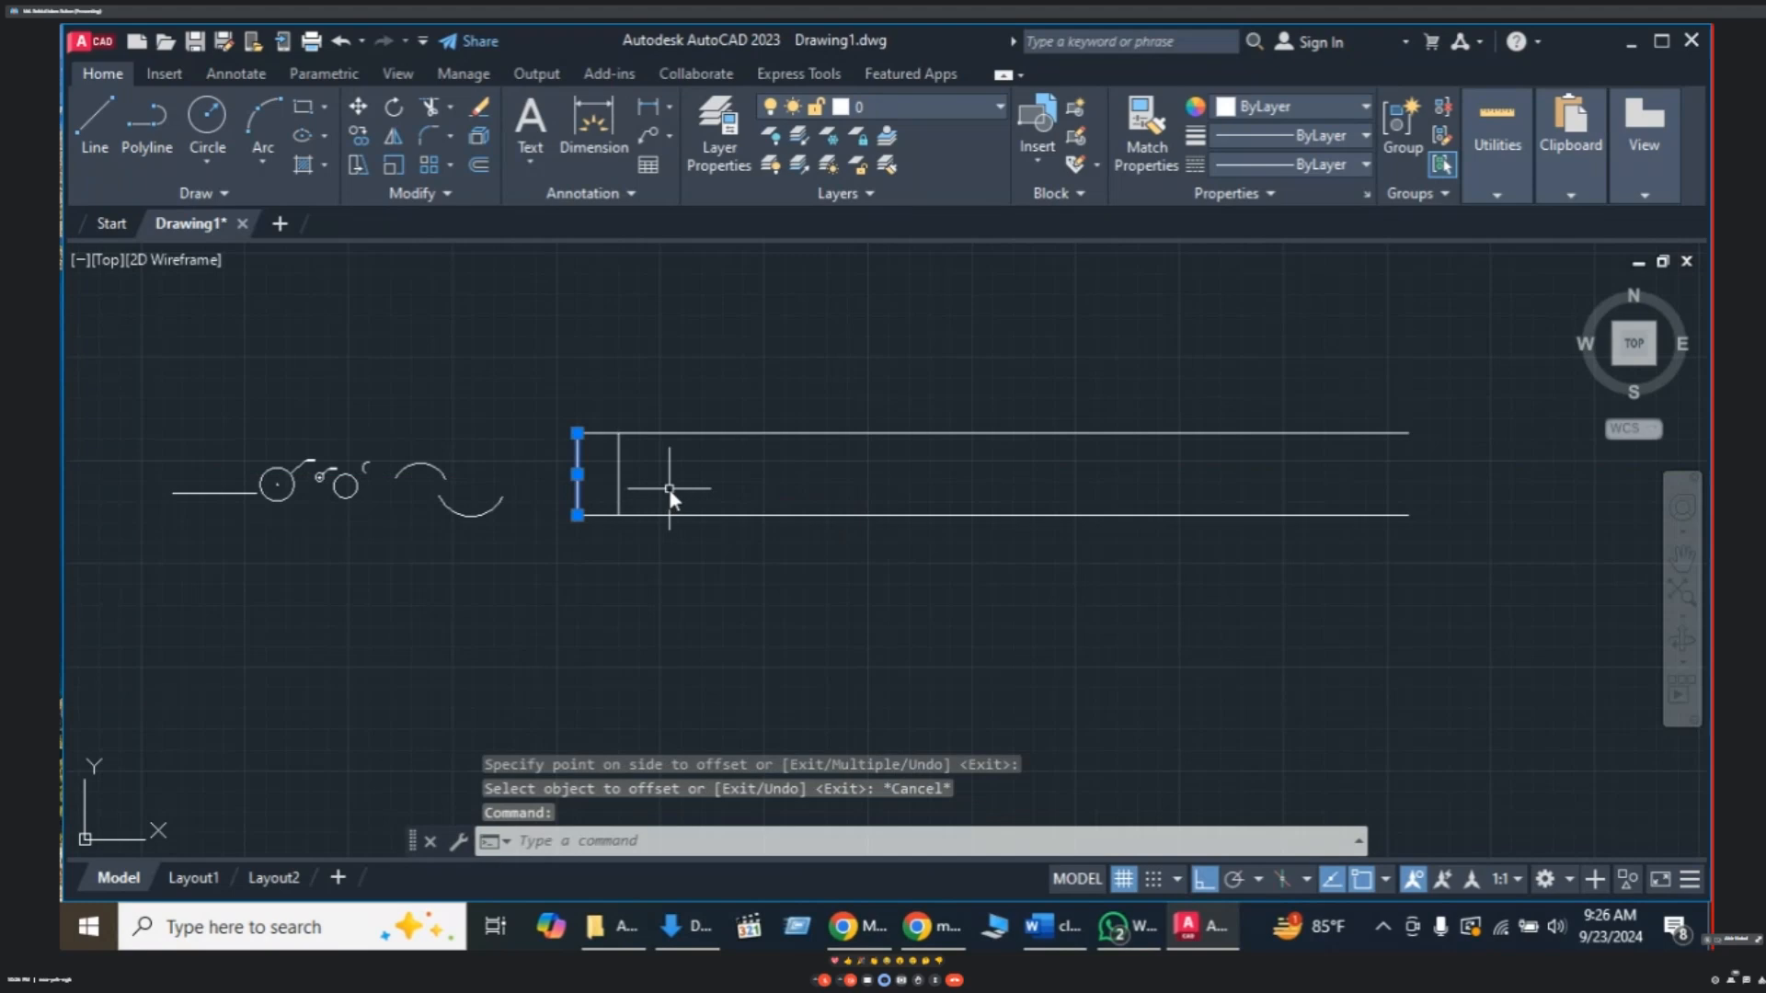
key(Delete)
middle_drag(633, 505, 600, 495)
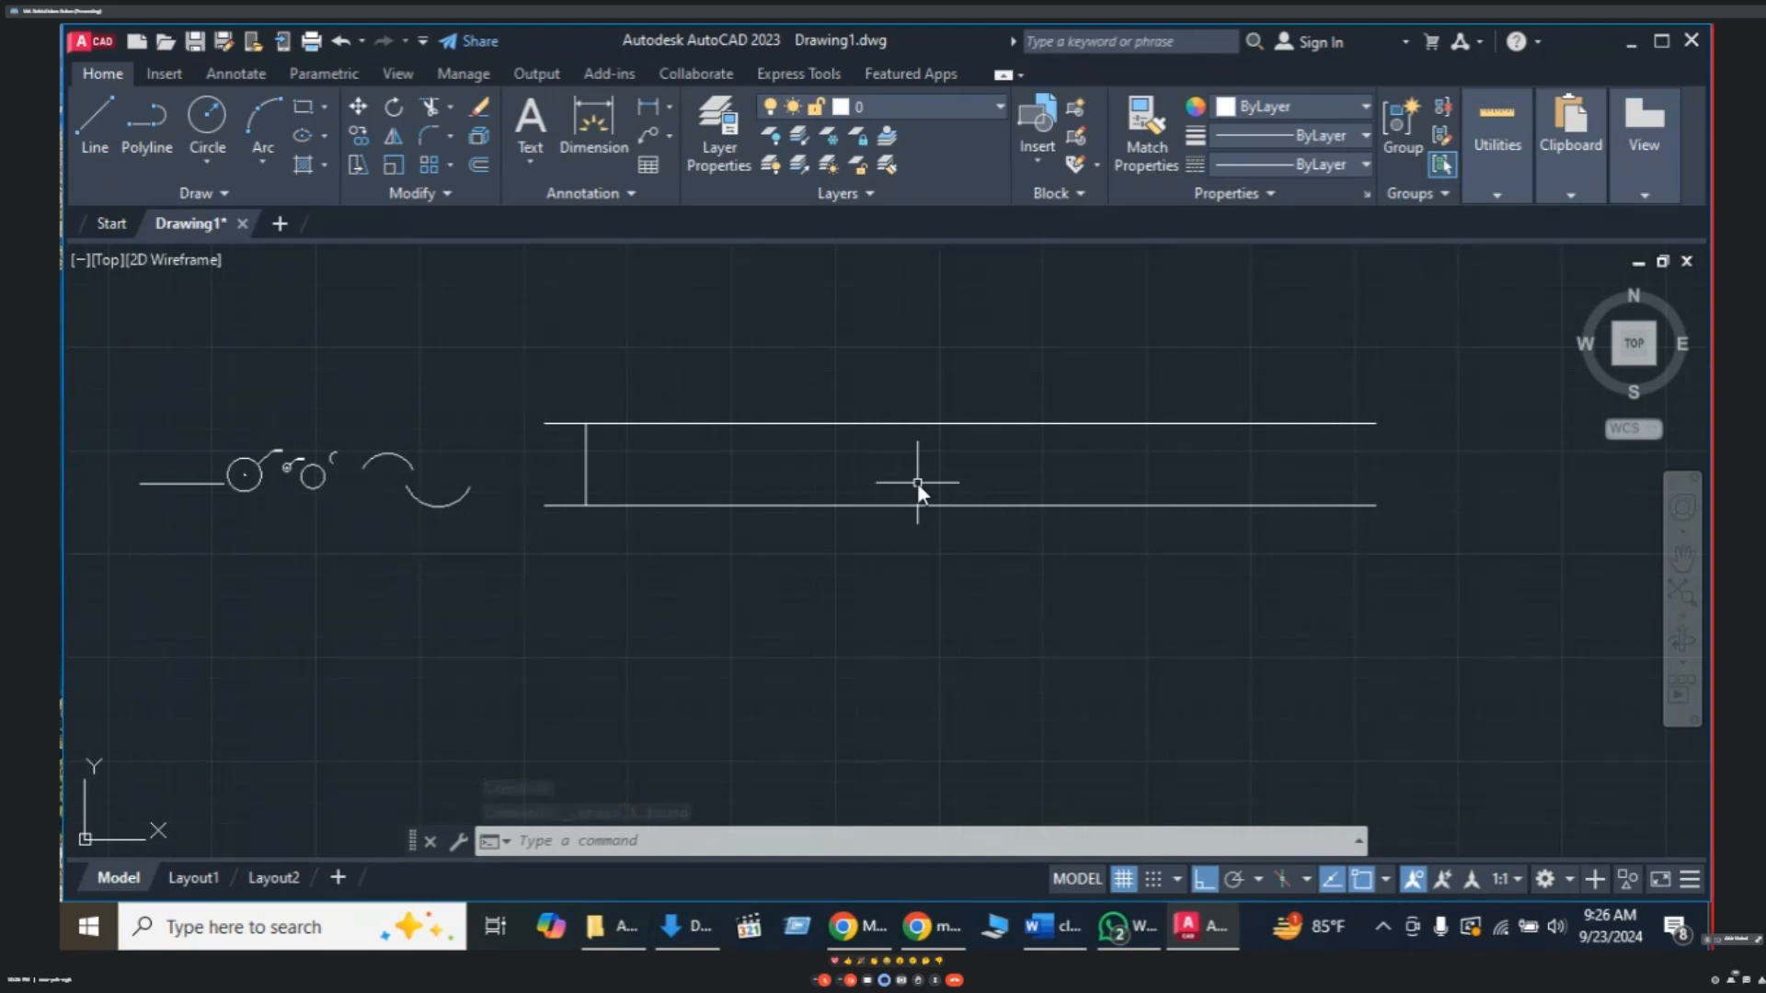
- Offset the first rung rightward at 10-unit spacing, adding four new rungs
text(o)
key(Return)
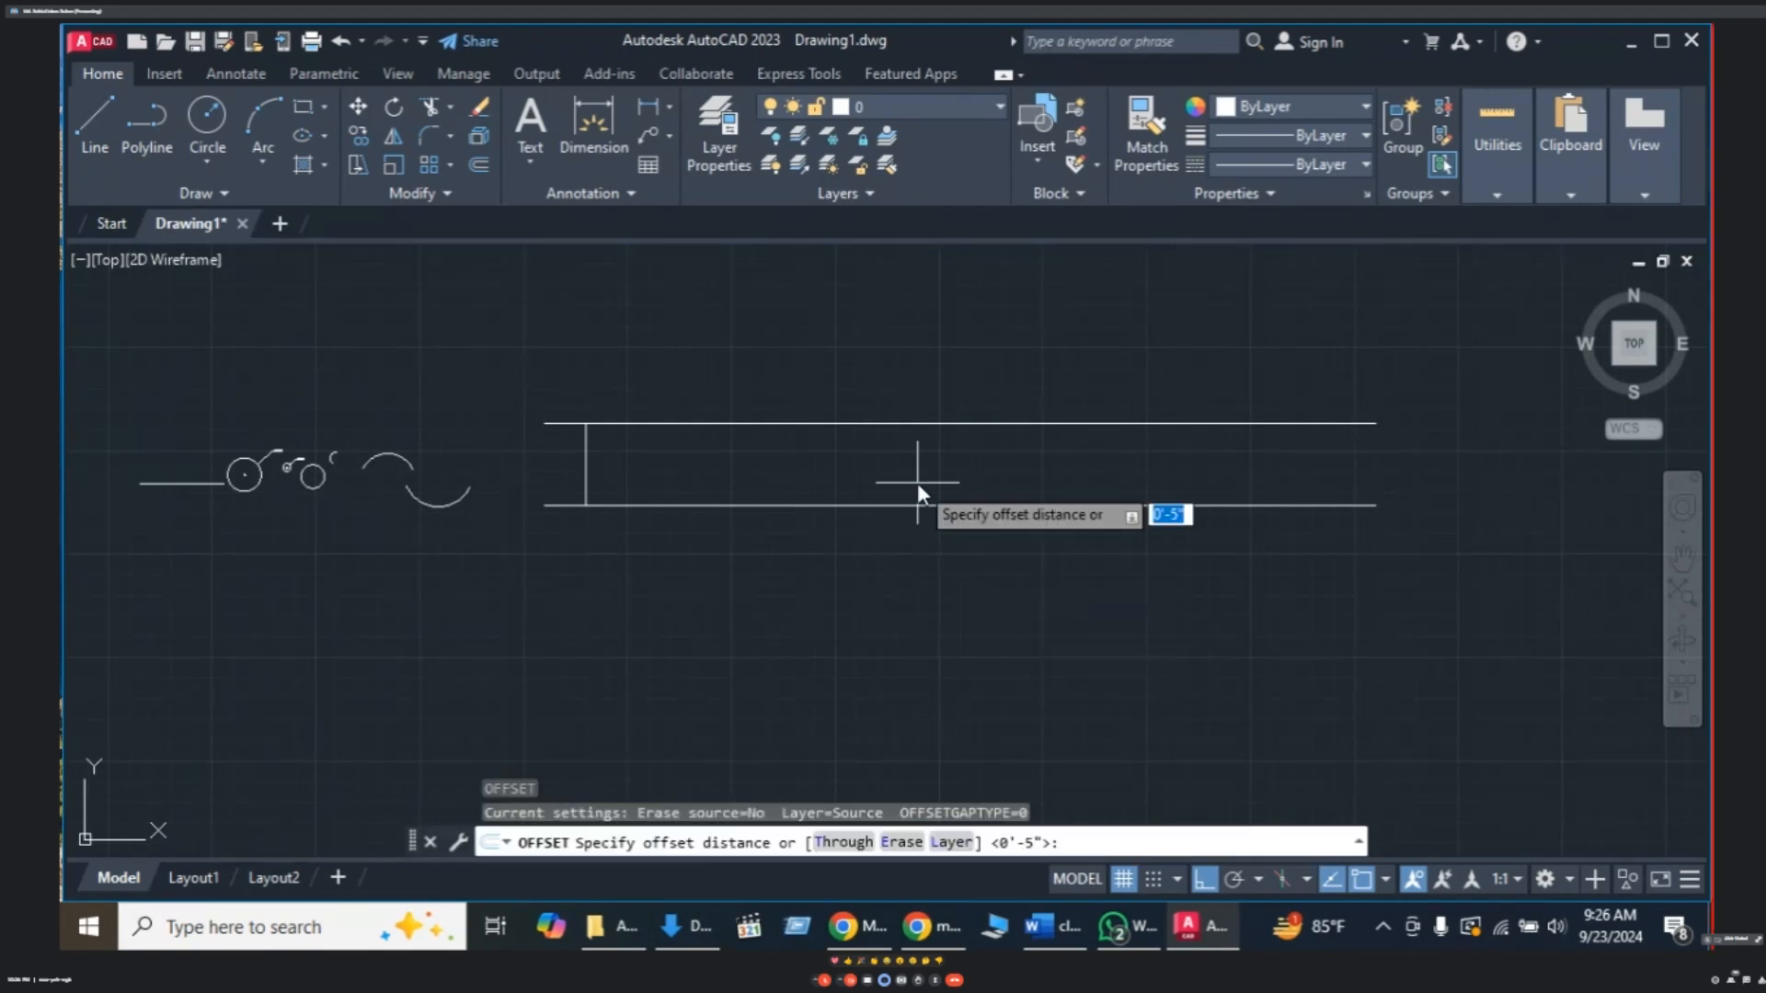
text(10)
key(Return)
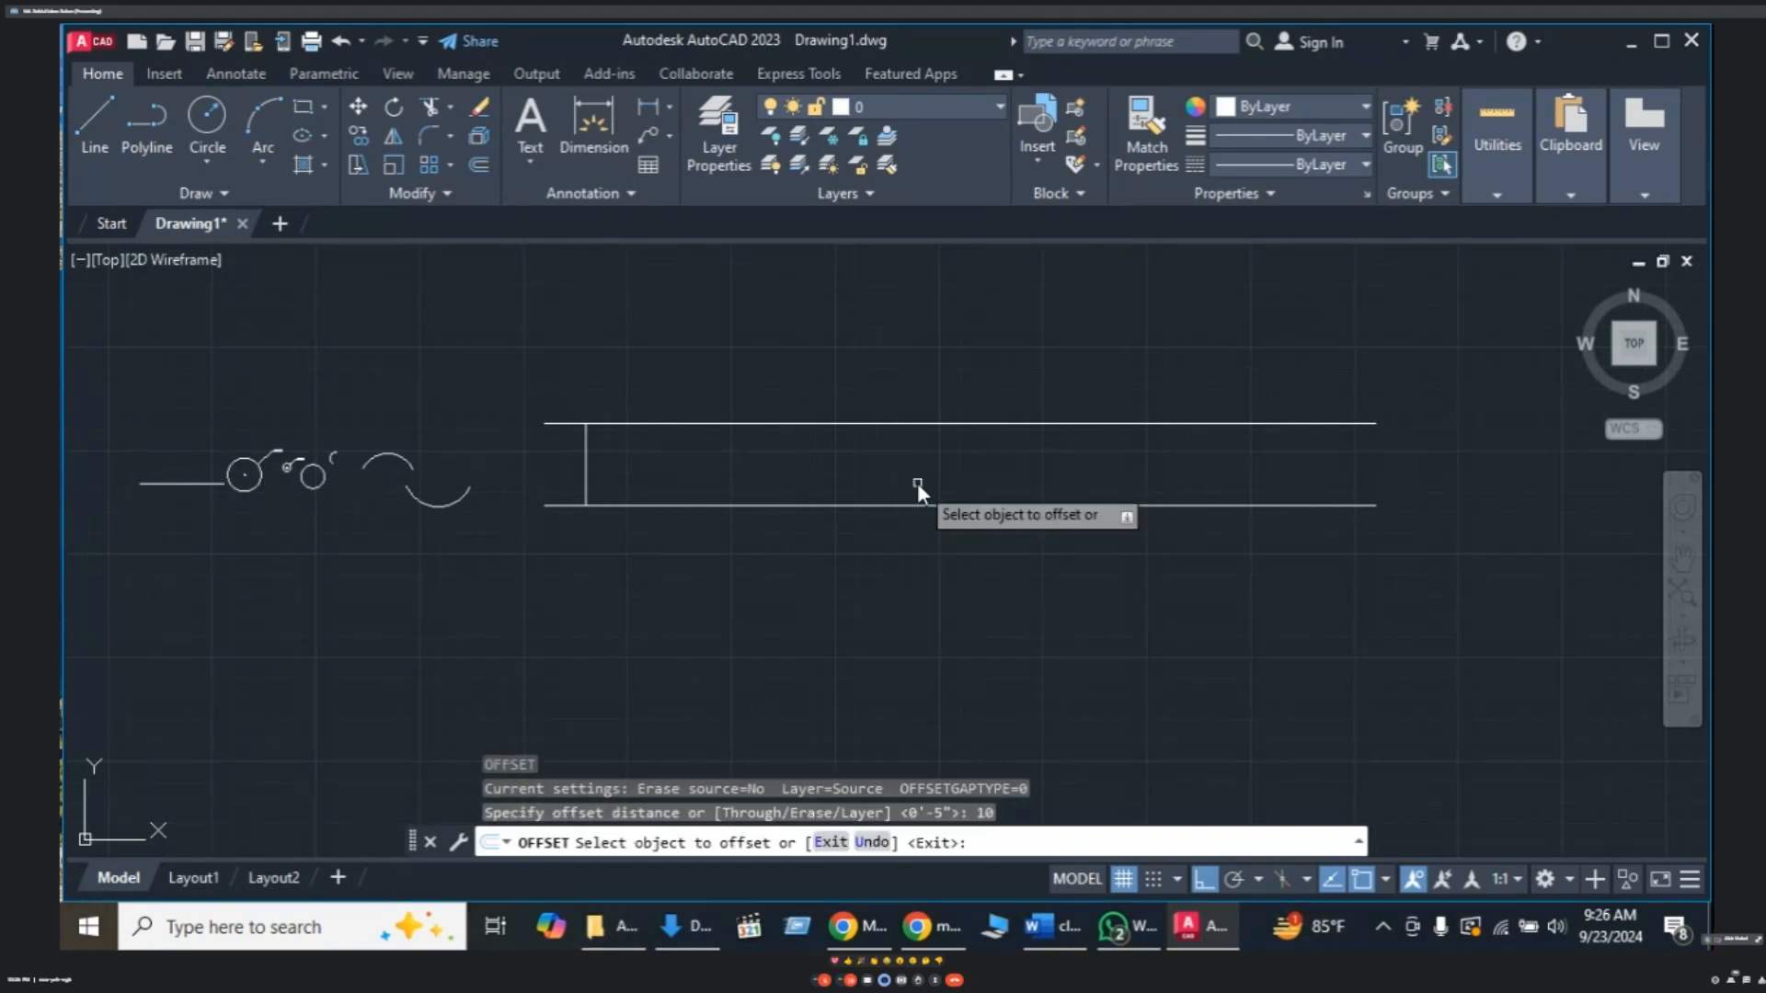
click(589, 464)
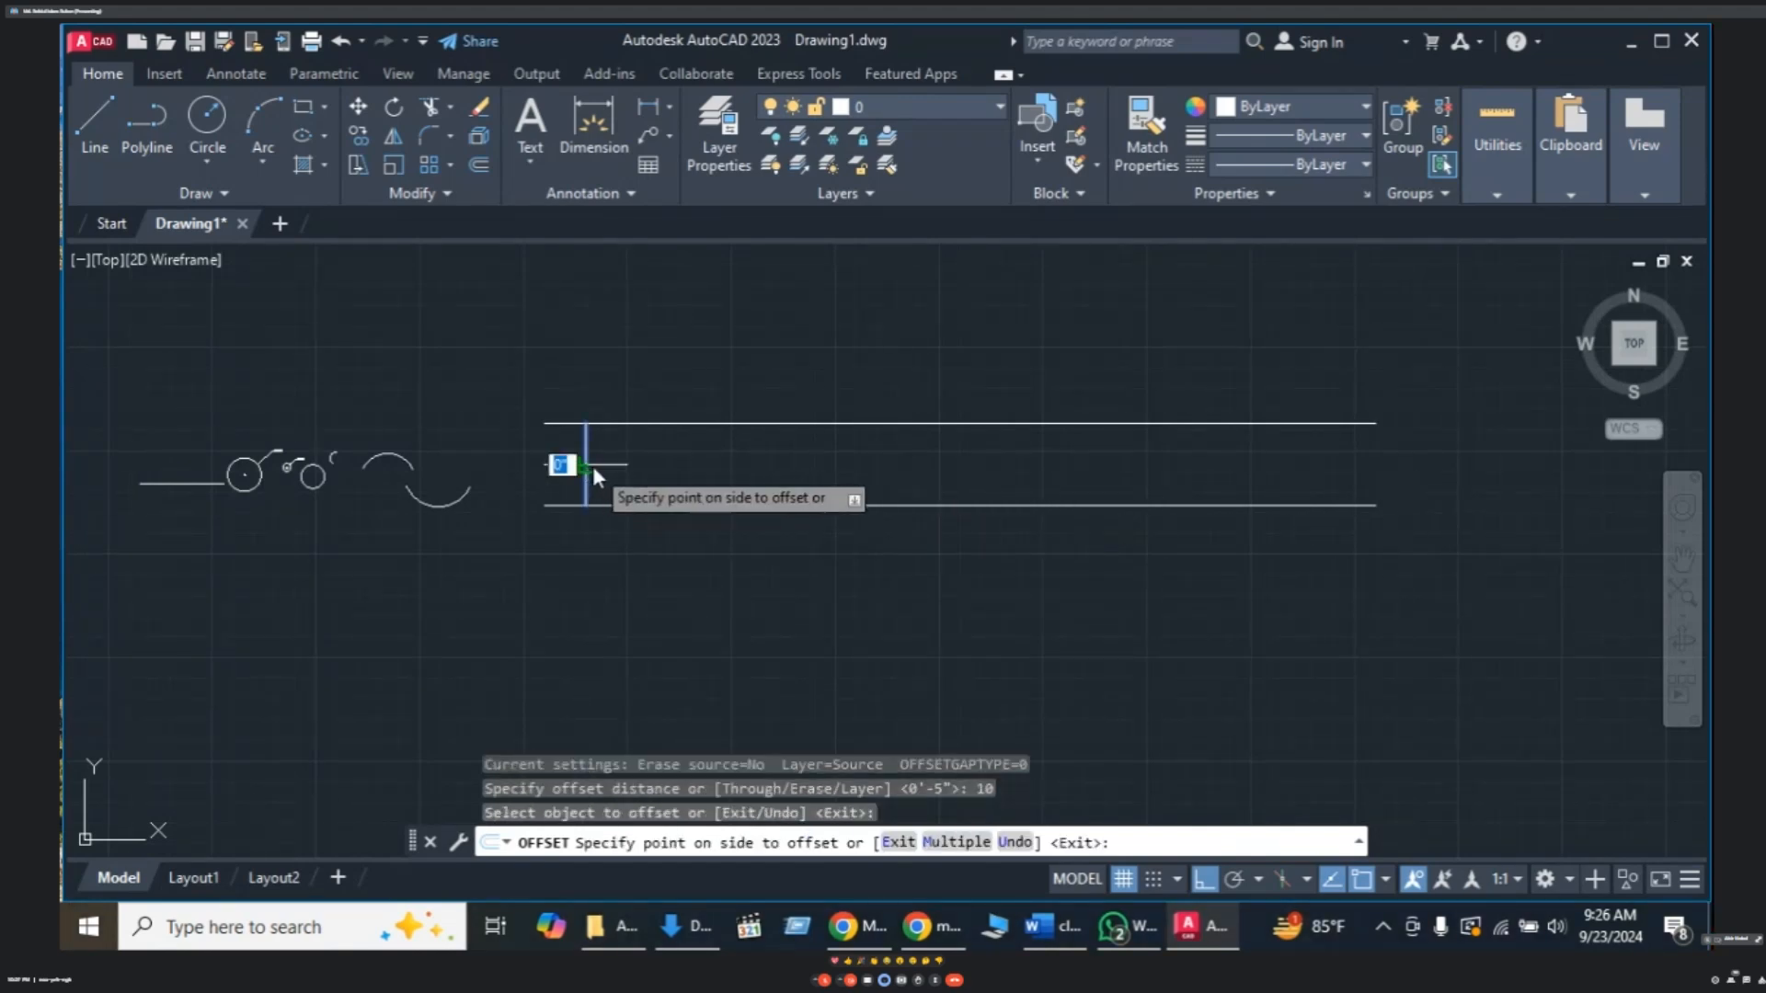
click(672, 475)
click(671, 466)
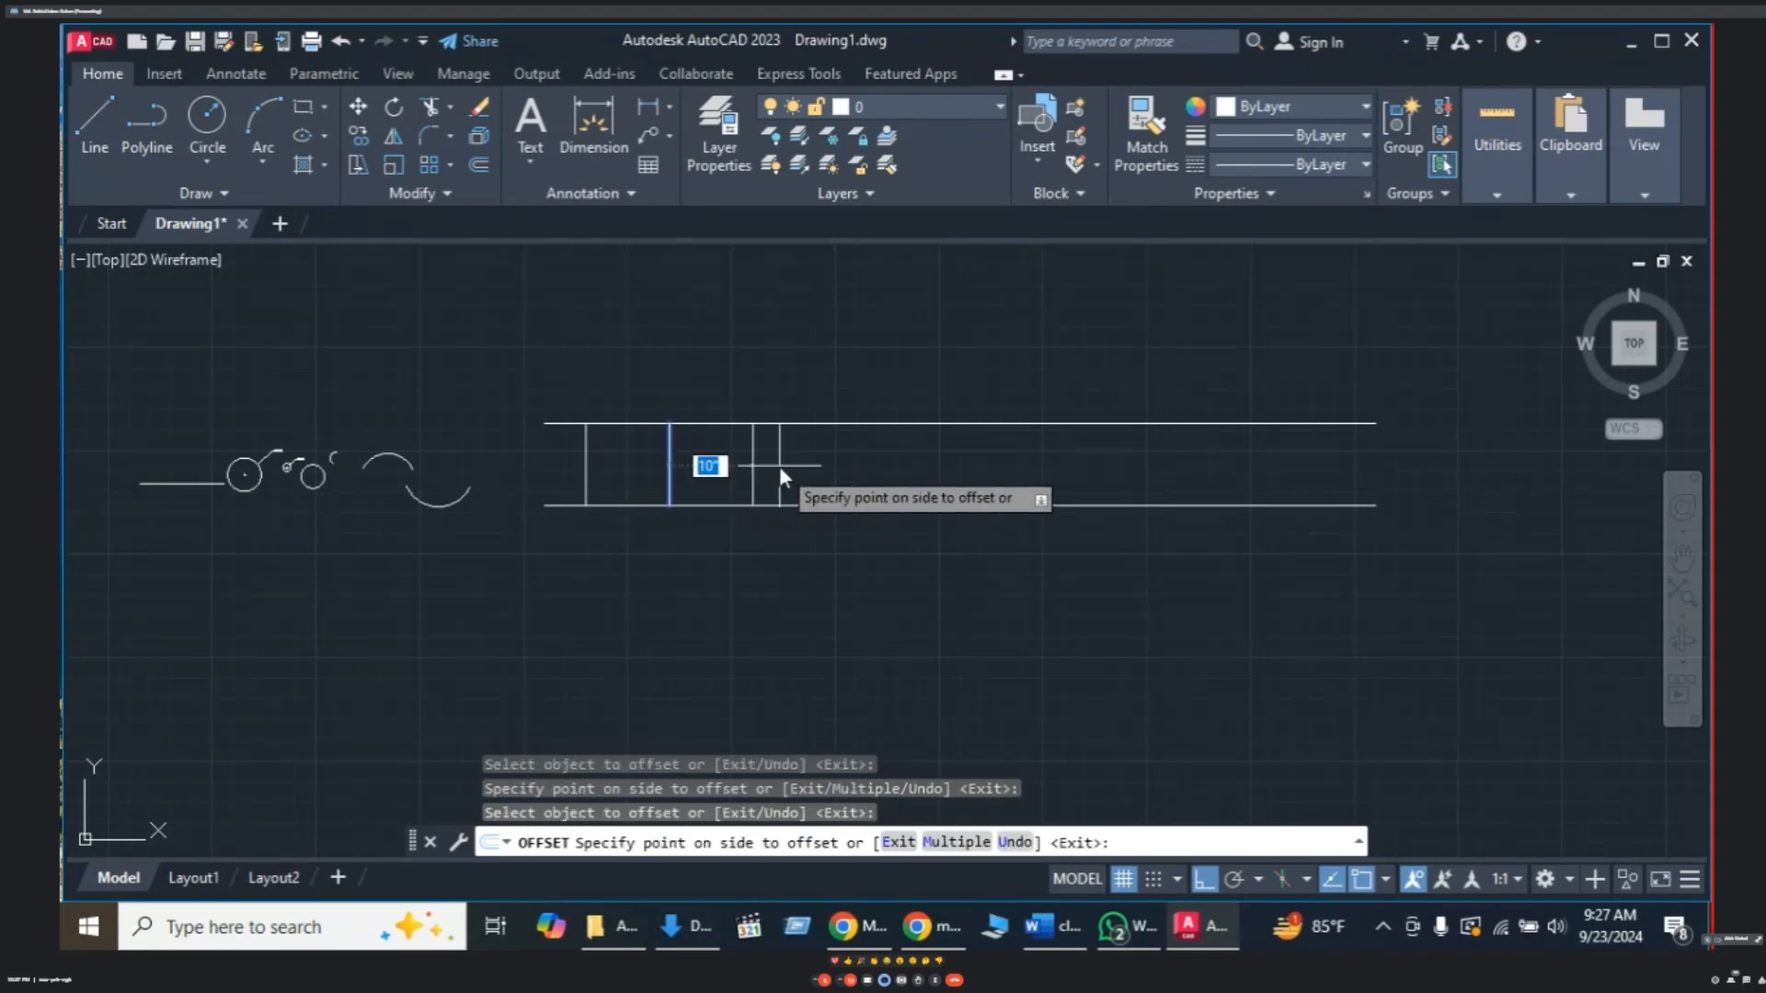
click(780, 466)
click(753, 467)
click(809, 458)
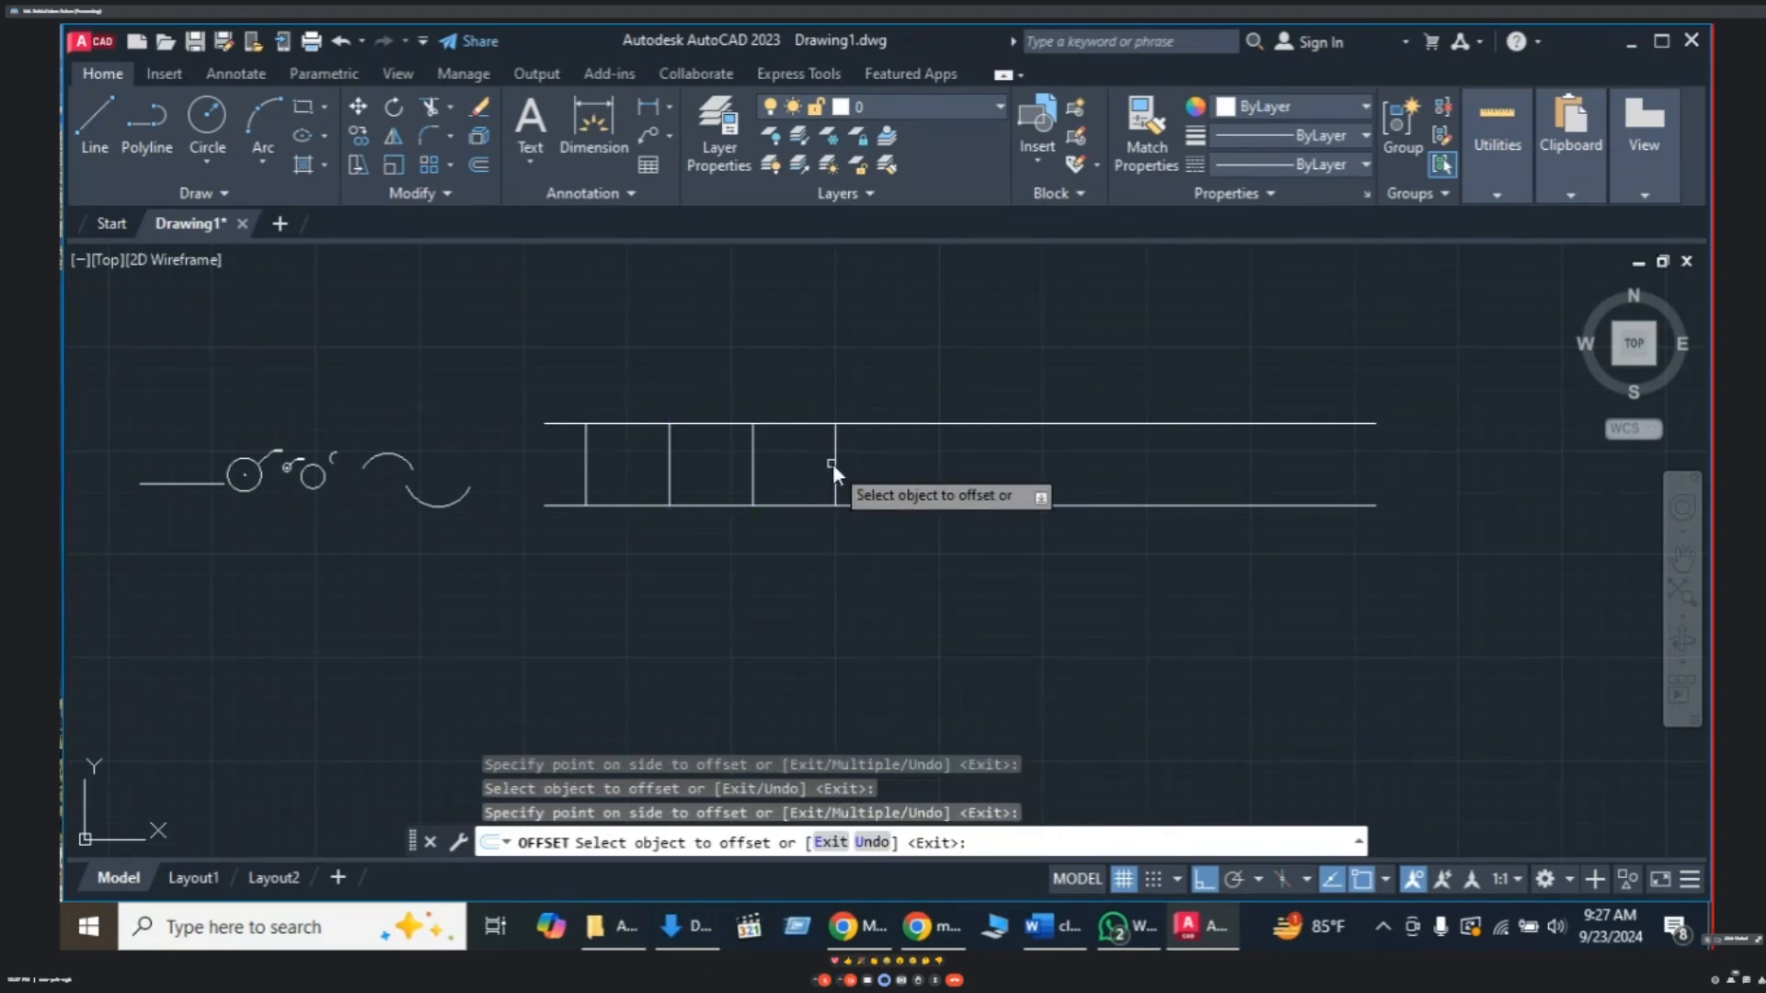
click(834, 465)
click(874, 467)
- Add the remaining five rungs at 10-unit spacing up to the rails' right end
click(918, 469)
click(957, 464)
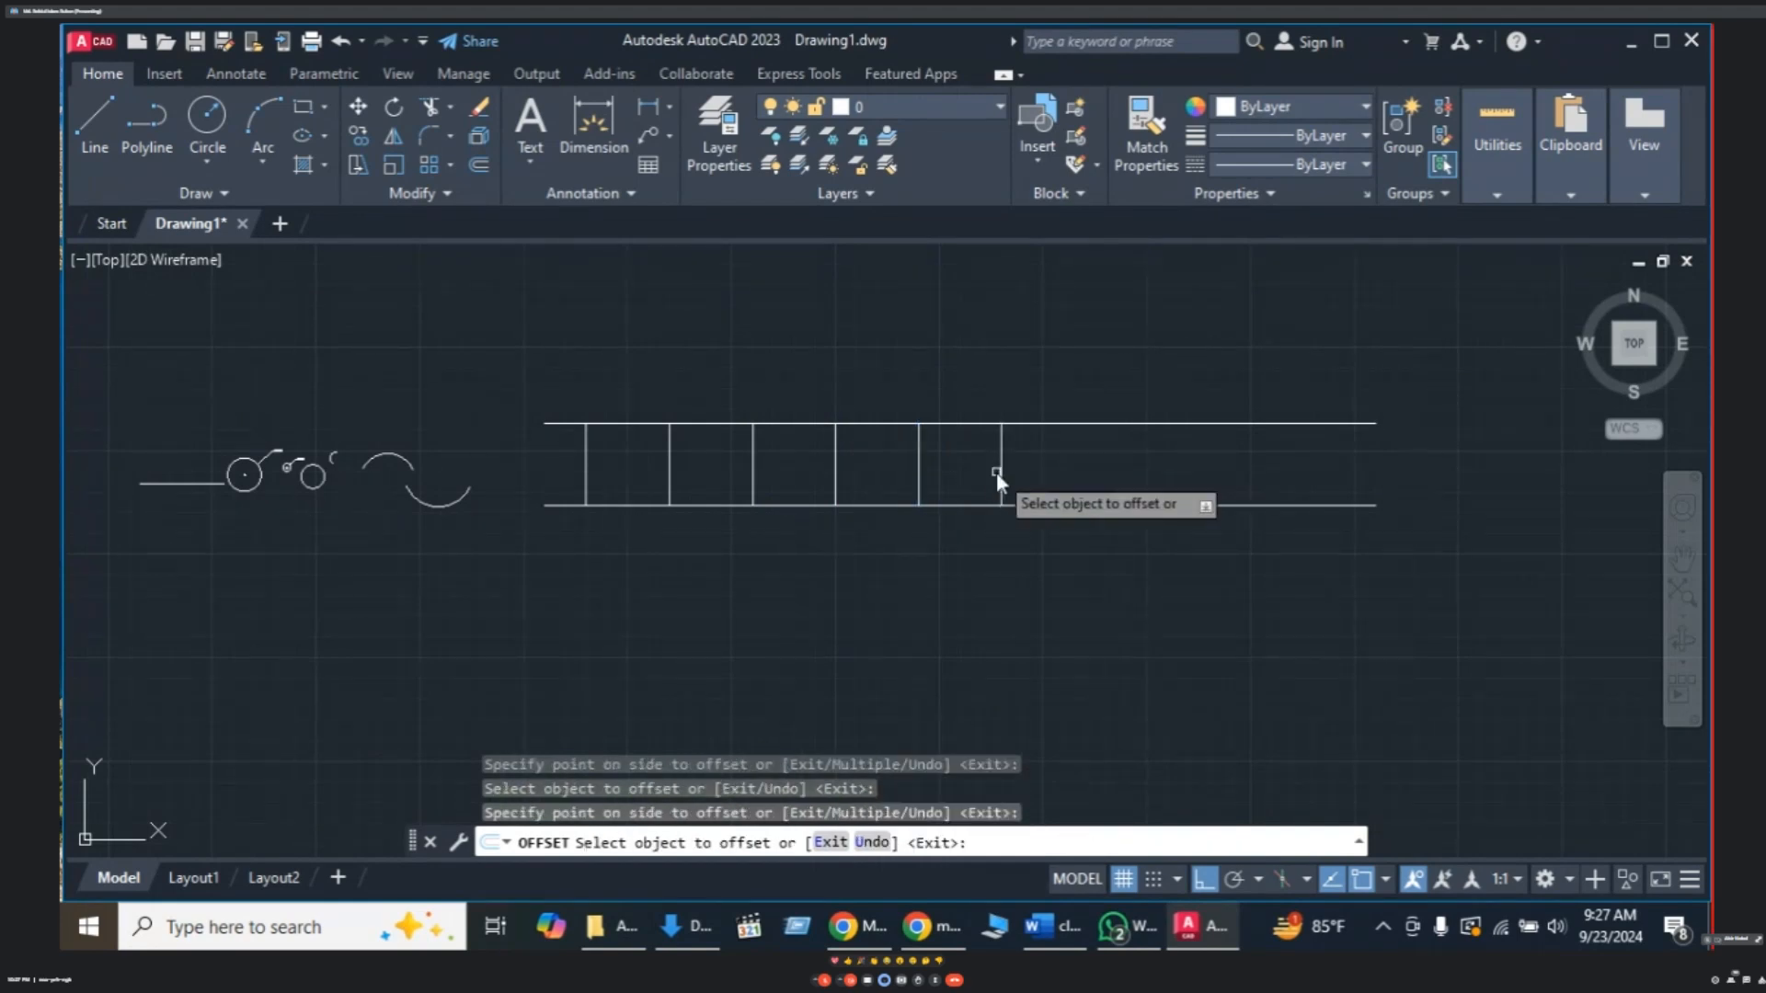
click(999, 471)
click(1088, 472)
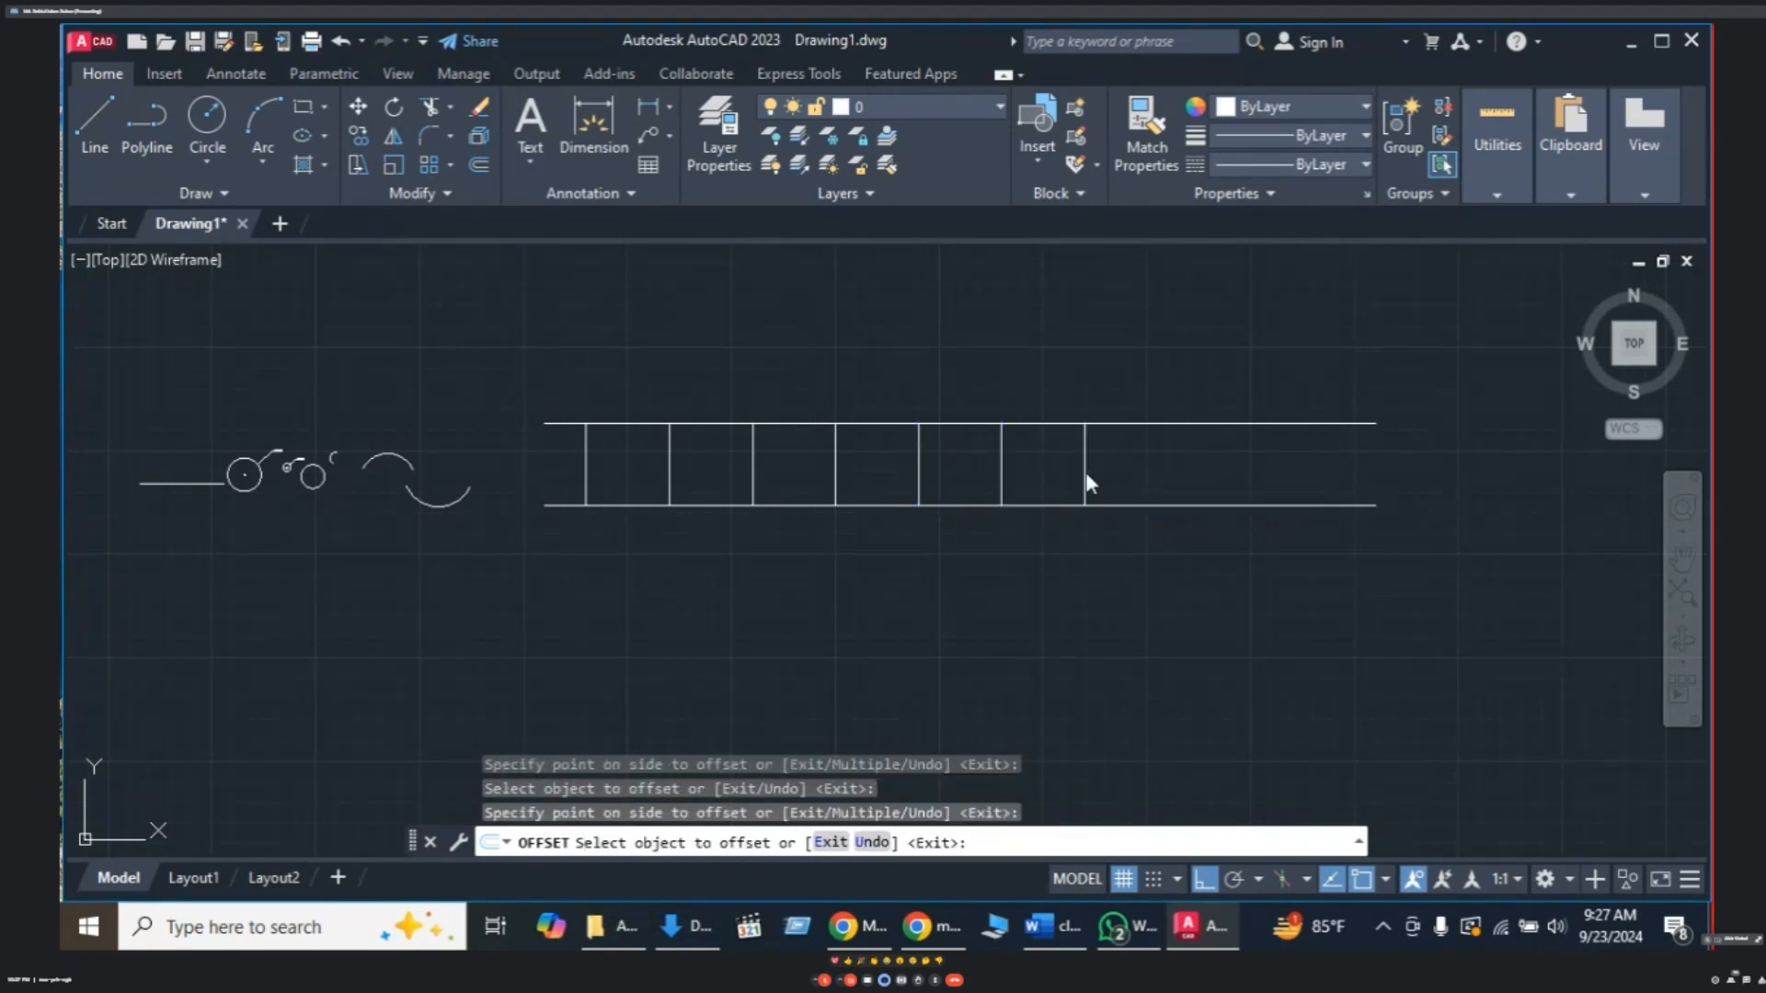
click(1087, 472)
click(1181, 476)
click(1171, 471)
click(1219, 465)
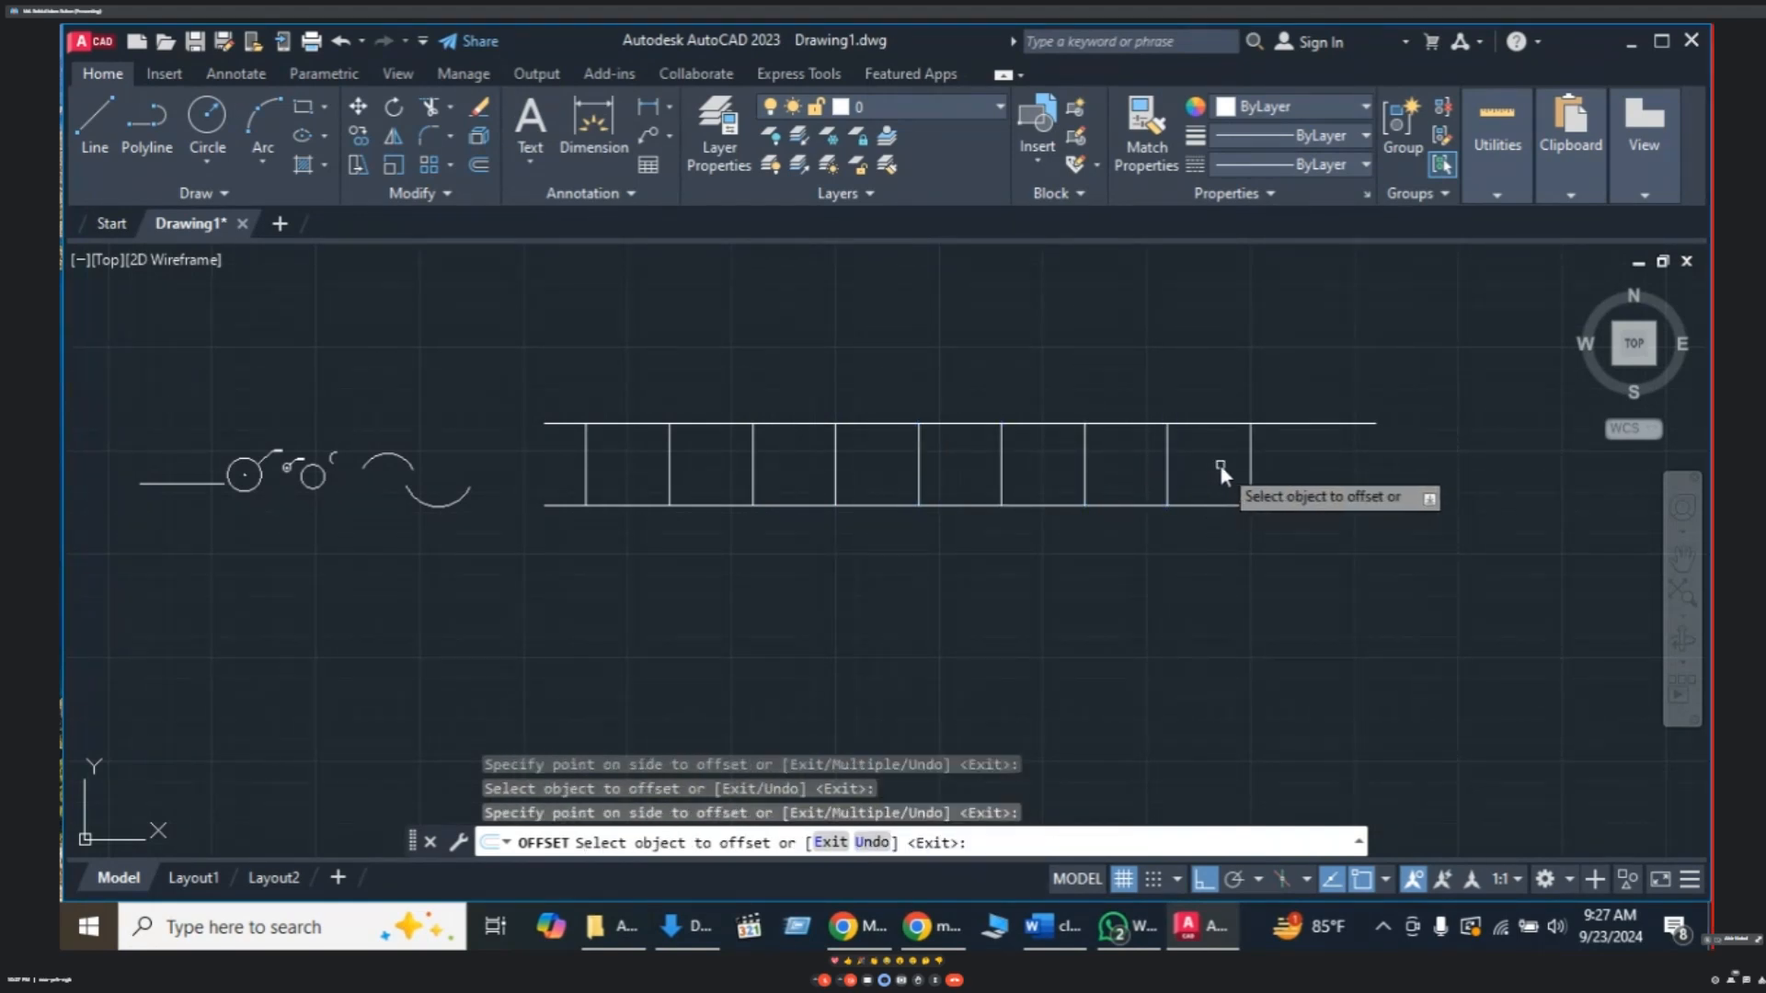
click(1251, 465)
click(1333, 465)
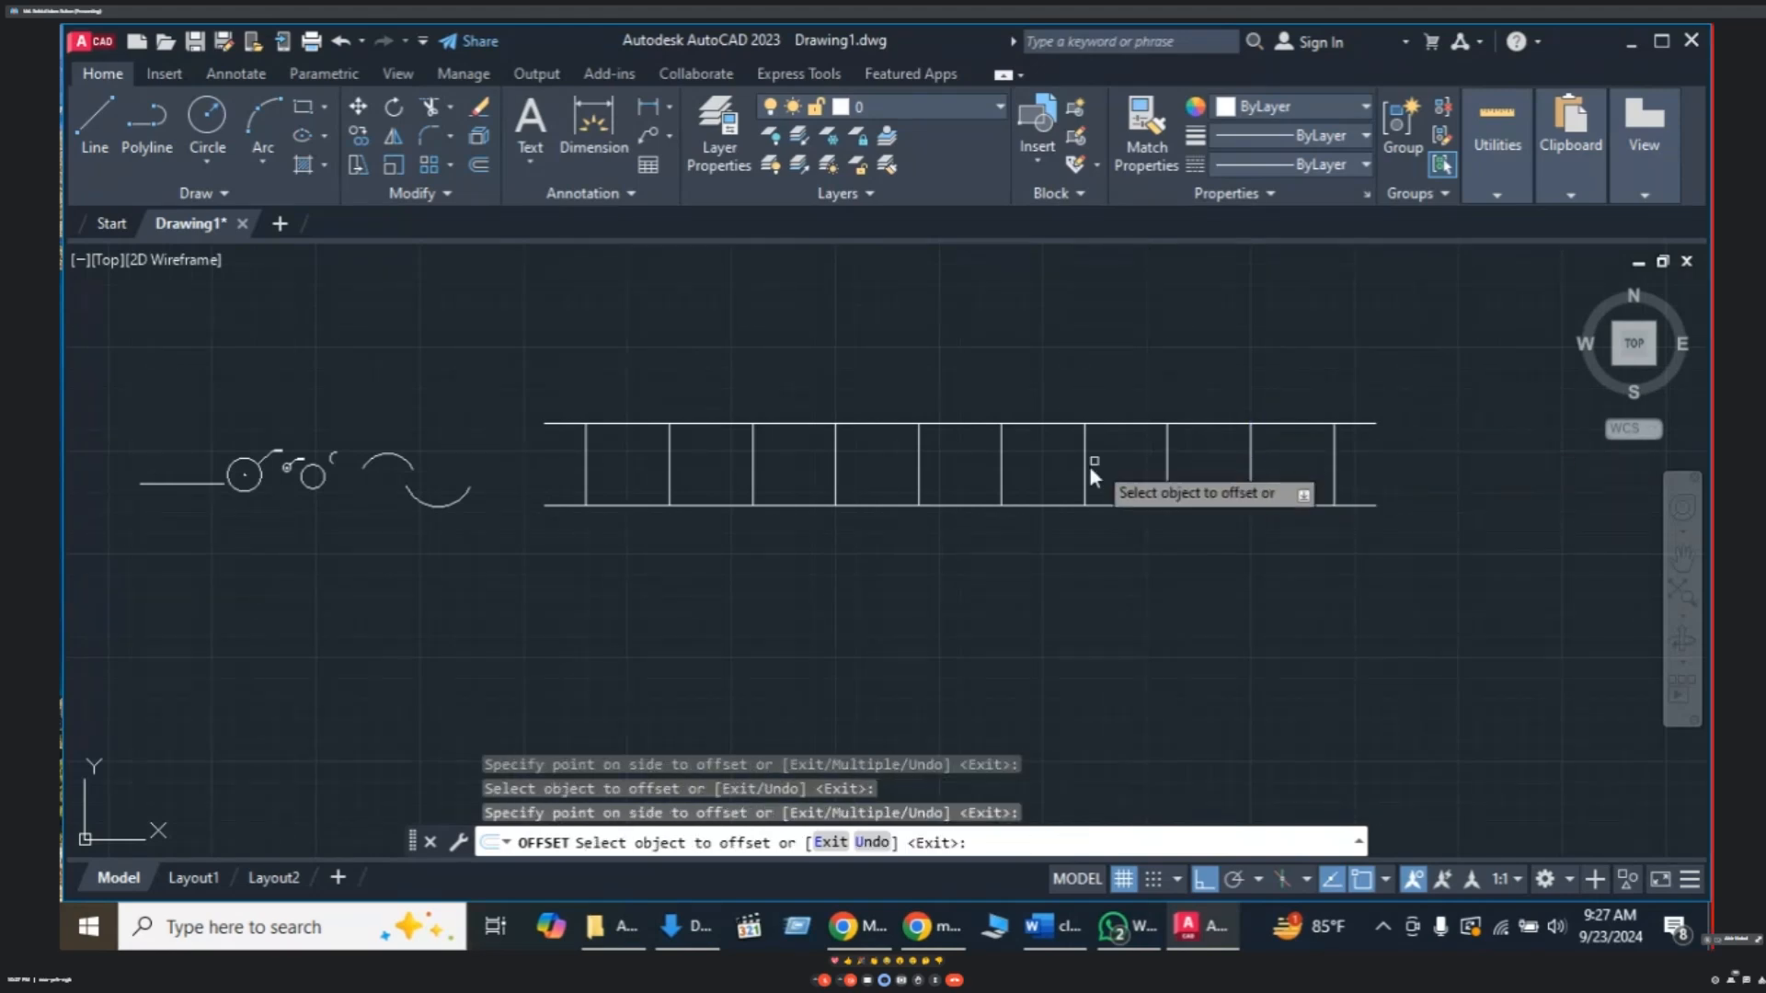
mouse_move(985, 517)
middle_down()
mouse_move(947, 483)
mouse_move(1057, 501)
mouse_move(924, 467)
mouse_move(914, 483)
middle_up()
key(Escape)
key(Escape)
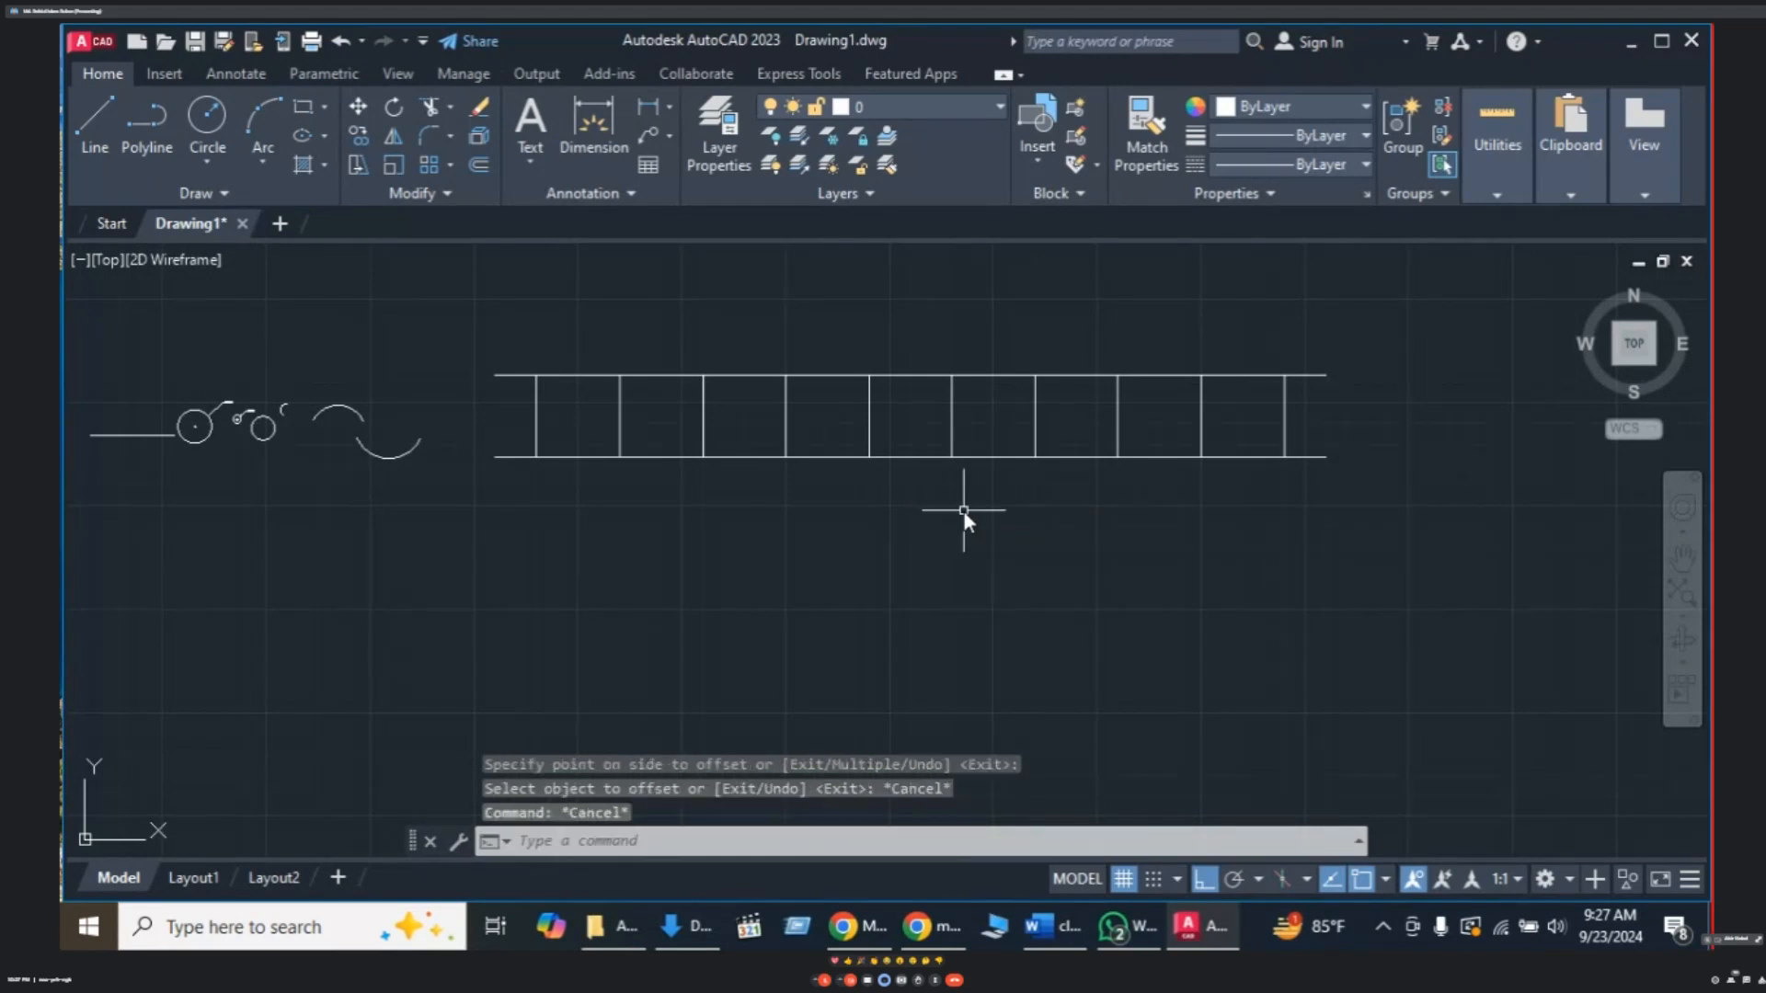
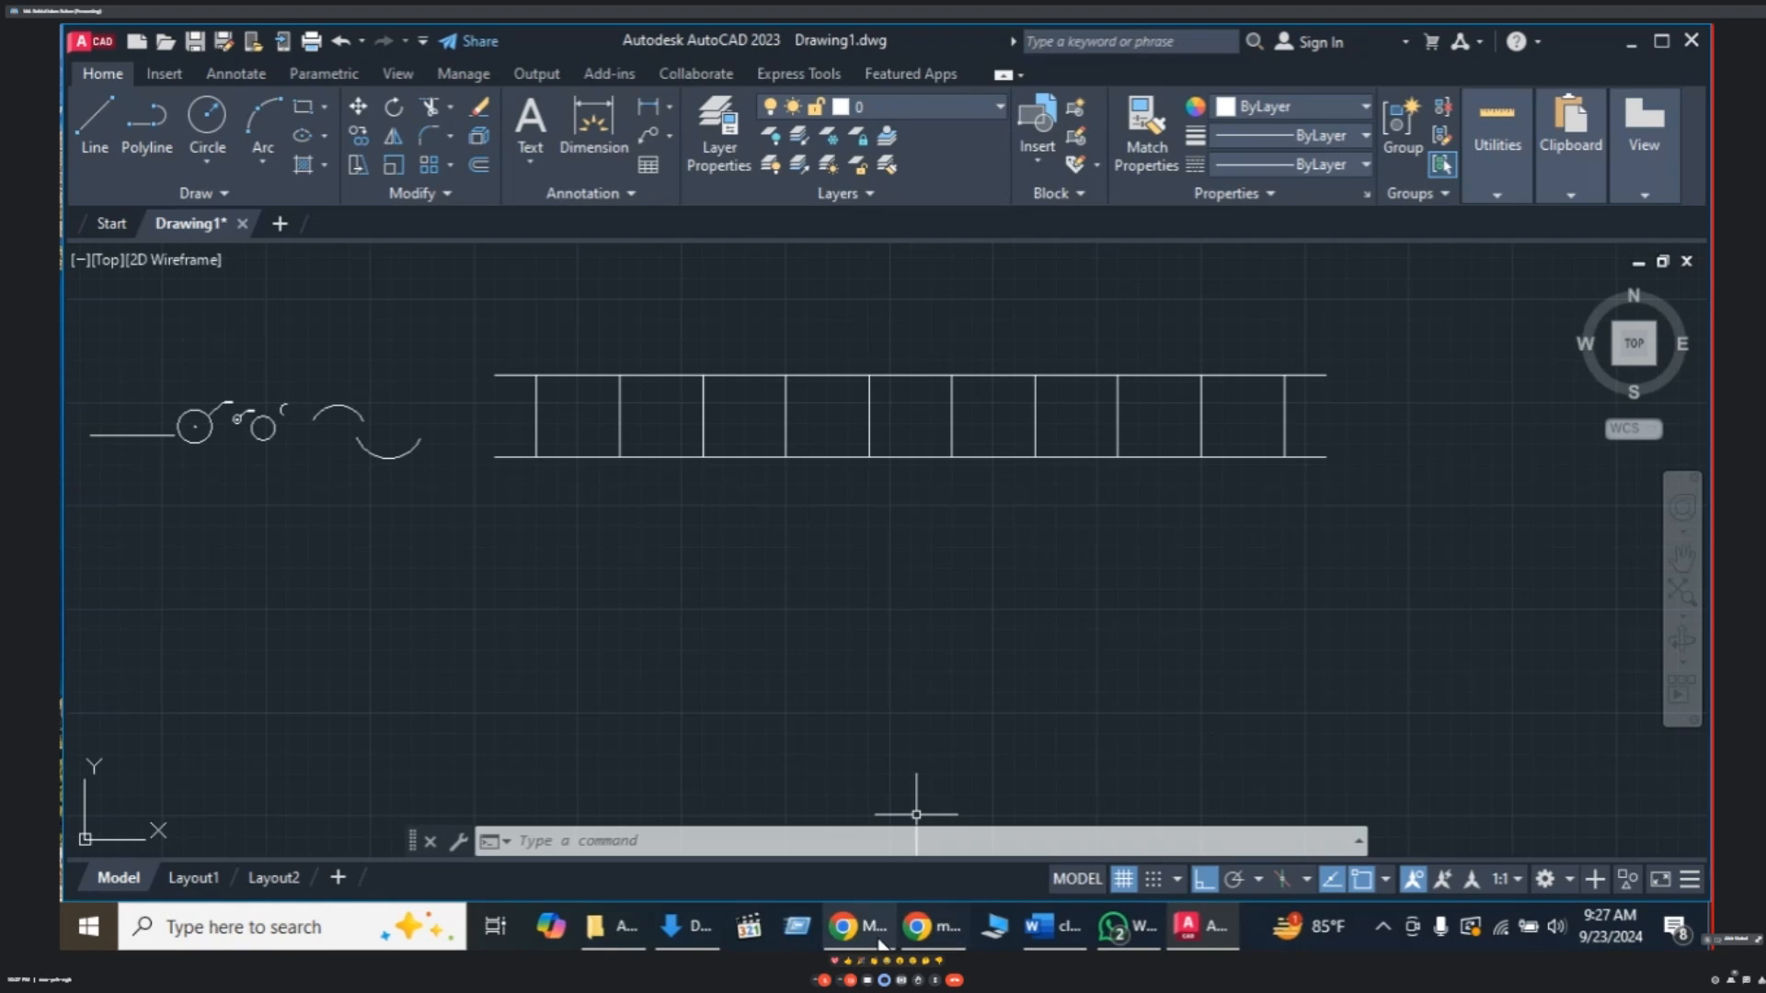
- Pan and zoom out to push the ladder frame and old sketches to the bottom-left
mouse_move(880, 938)
click(847, 856)
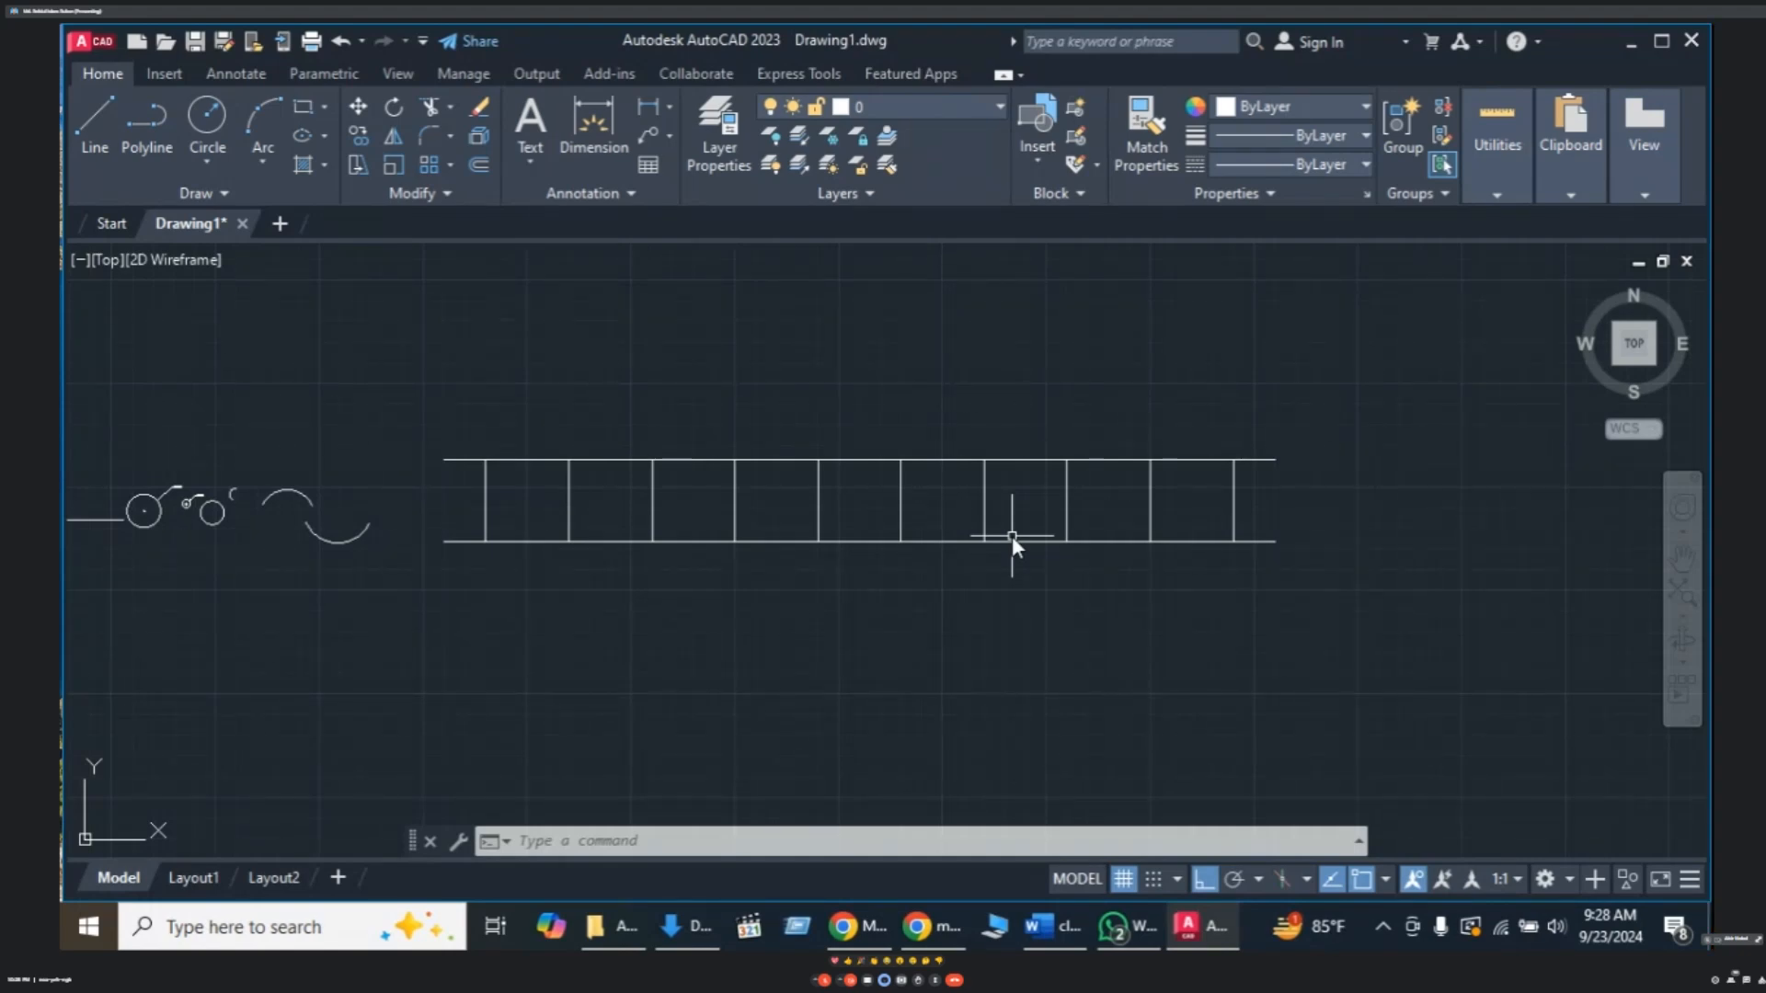
mouse_move(1012, 535)
middle_down()
mouse_move(1019, 600)
mouse_move(909, 552)
middle_up()
scroll(975, 552, down, 2)
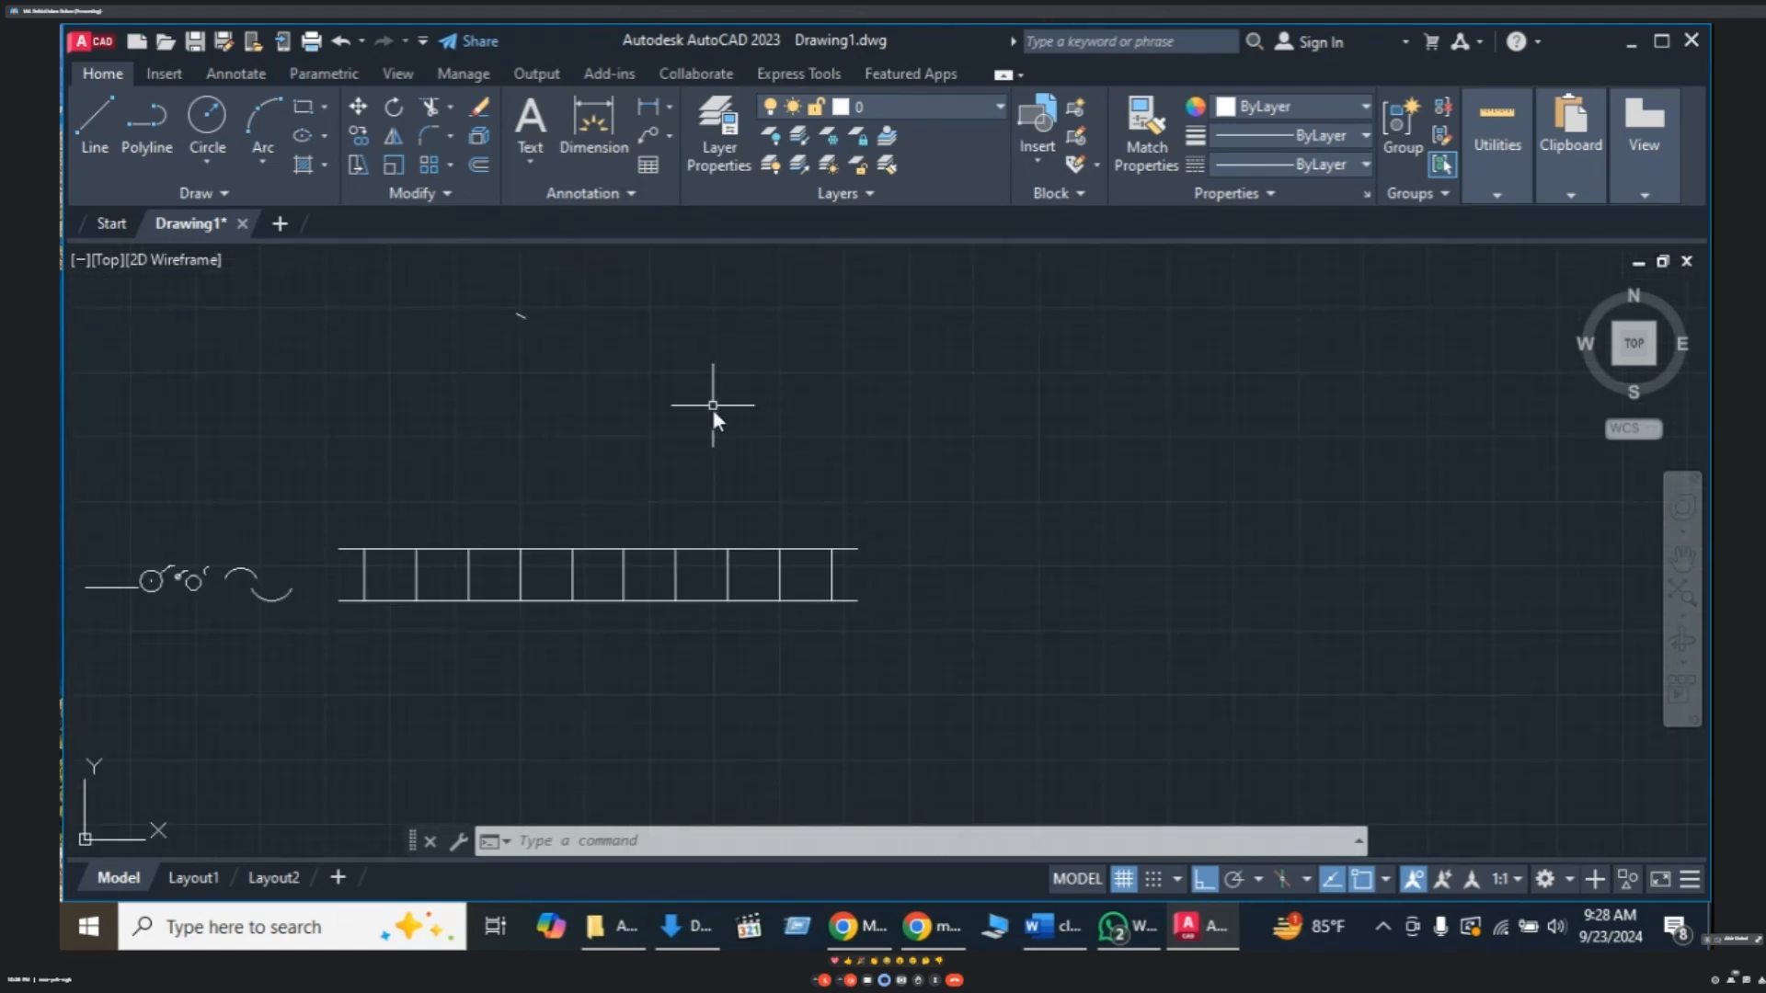
middle_drag(714, 398, 708, 577)
mouse_move(913, 526)
middle_down()
mouse_move(866, 572)
mouse_move(889, 574)
middle_up()
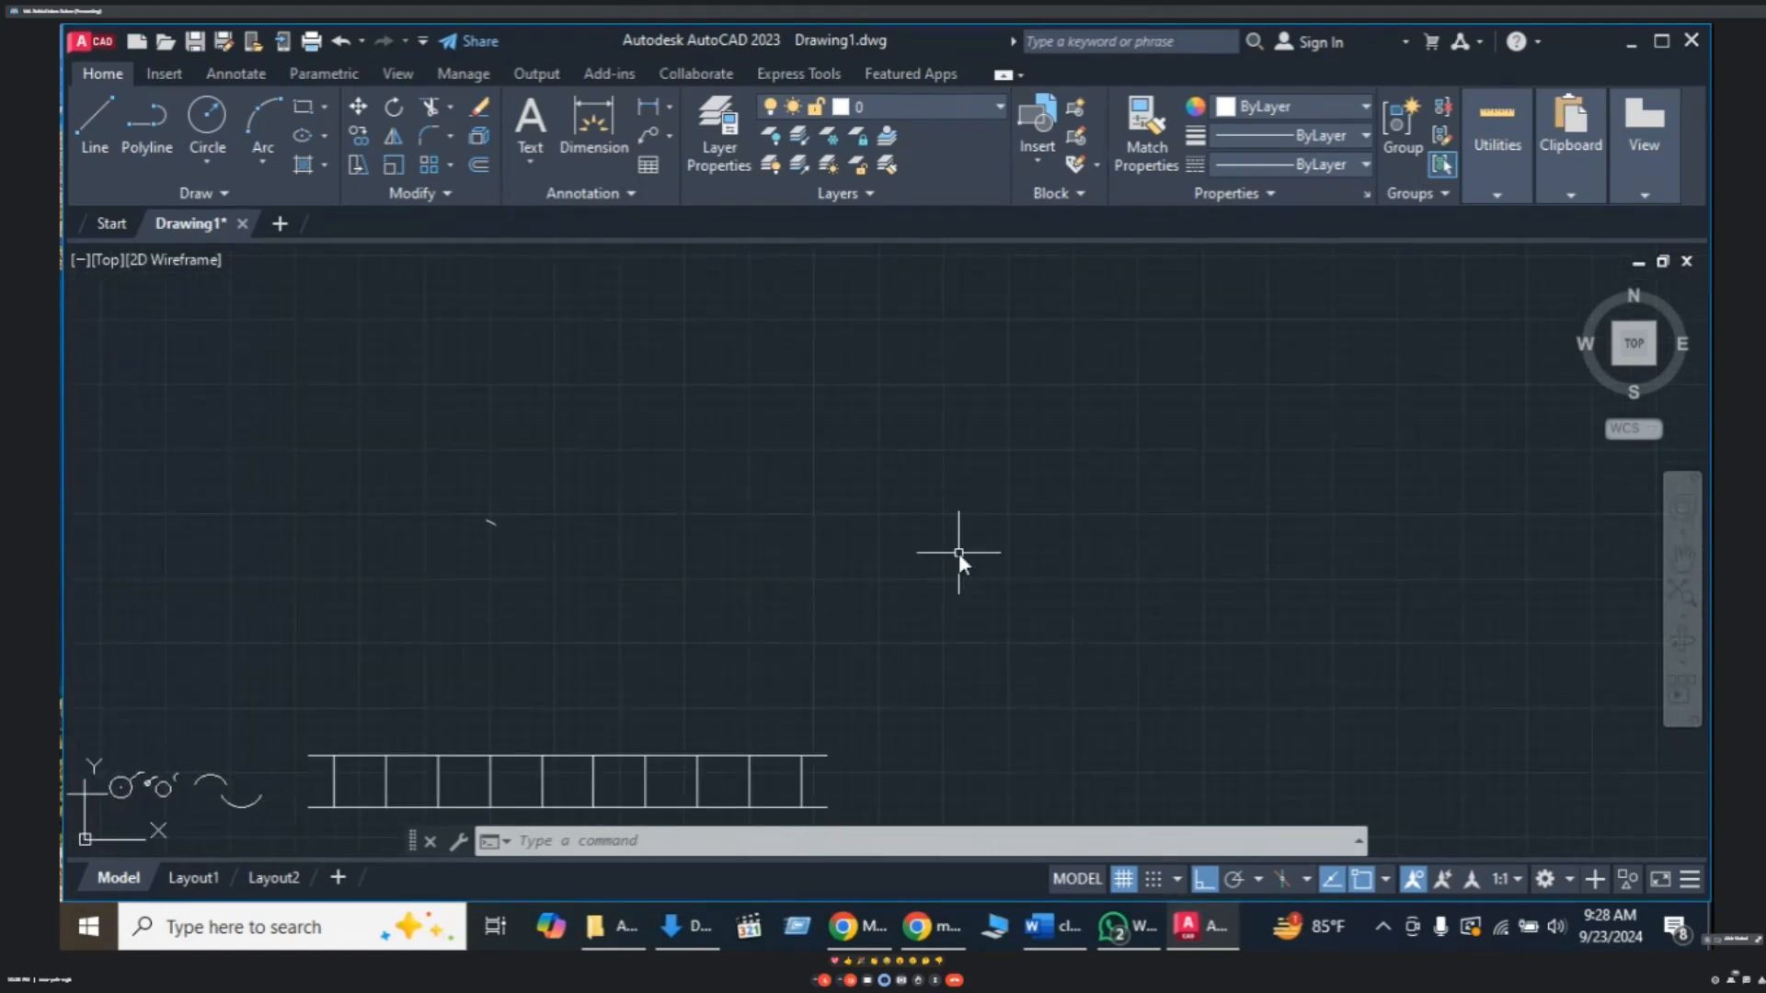
key(Escape)
key(Escape)
key(Escape)
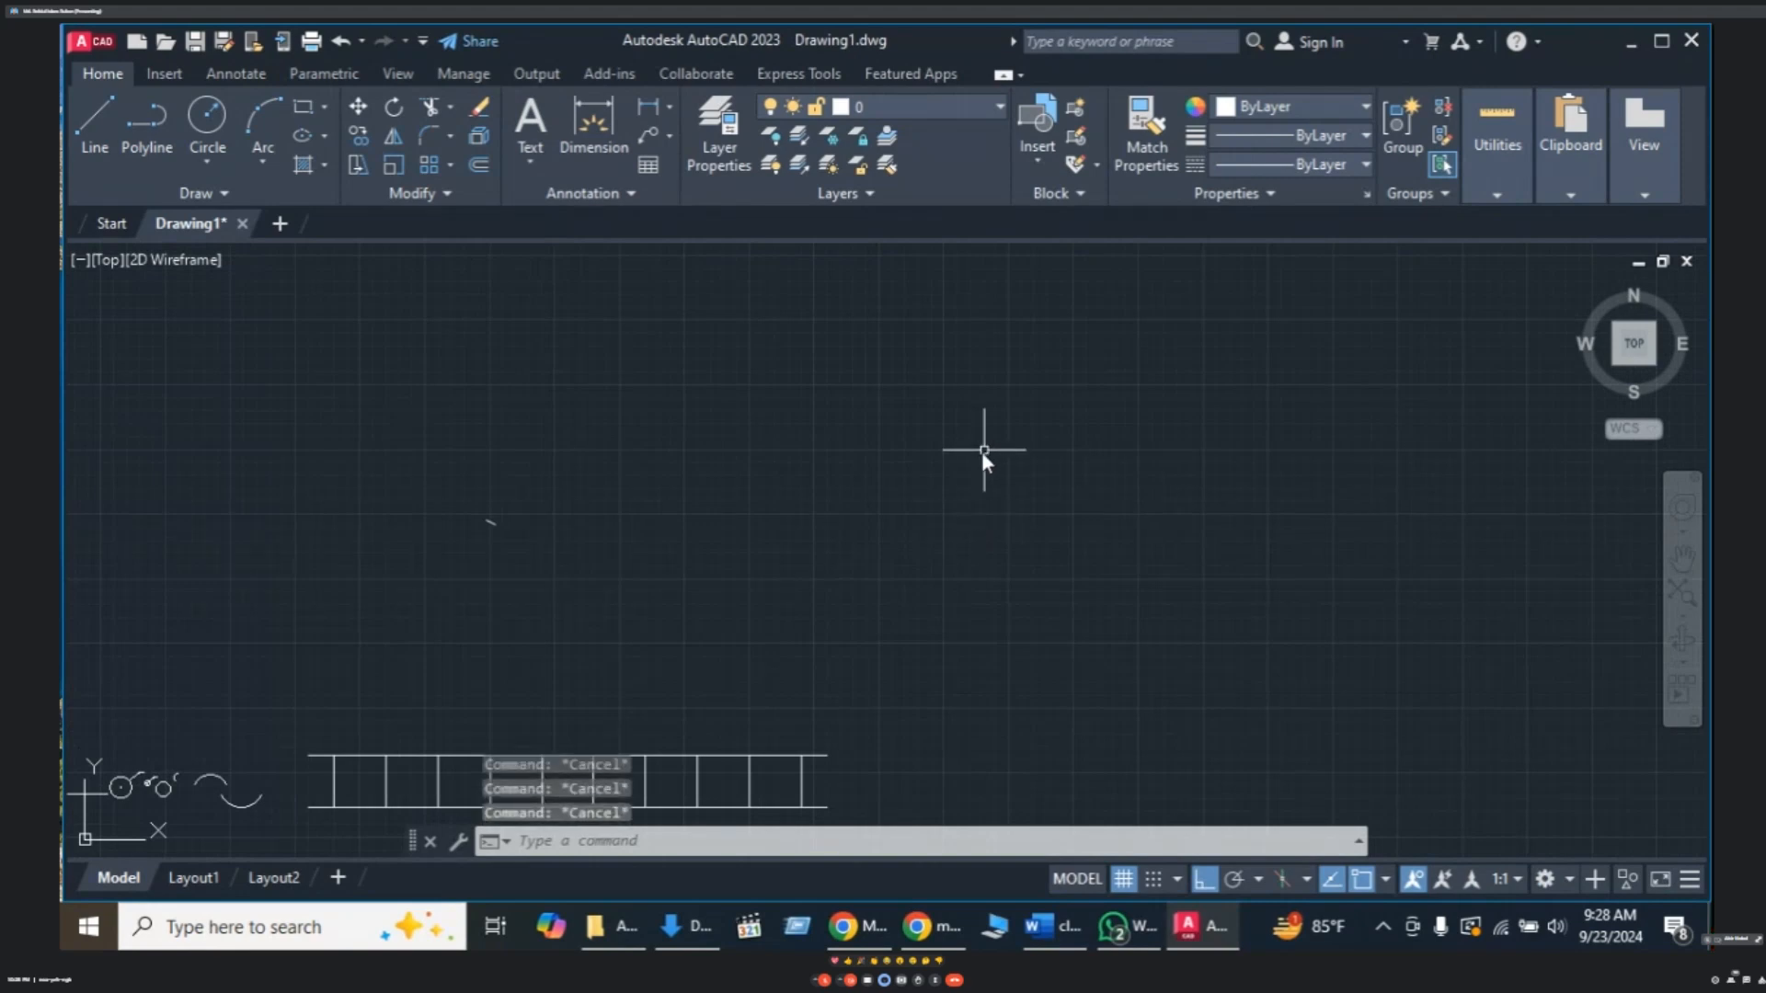
mouse_move(880, 493)
middle_down()
mouse_move(816, 505)
mouse_move(791, 538)
middle_up()
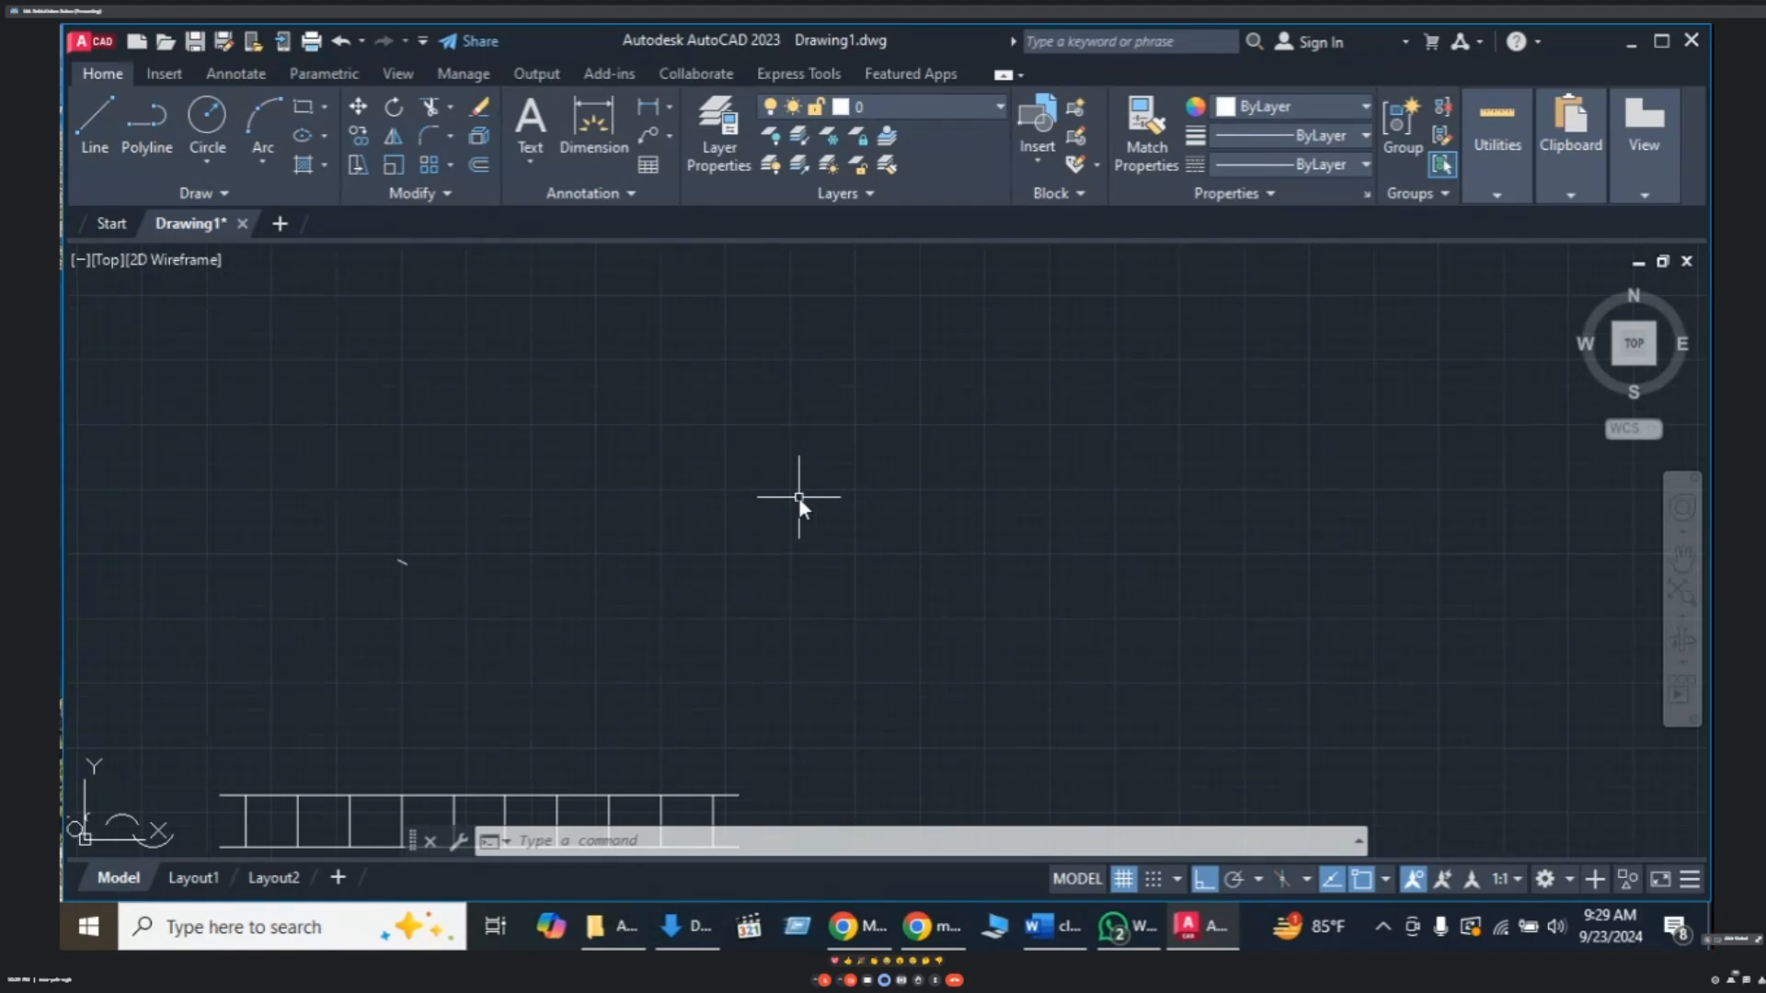
middle_drag(722, 490, 722, 490)
key(Escape)
key(Escape)
key(Escape)
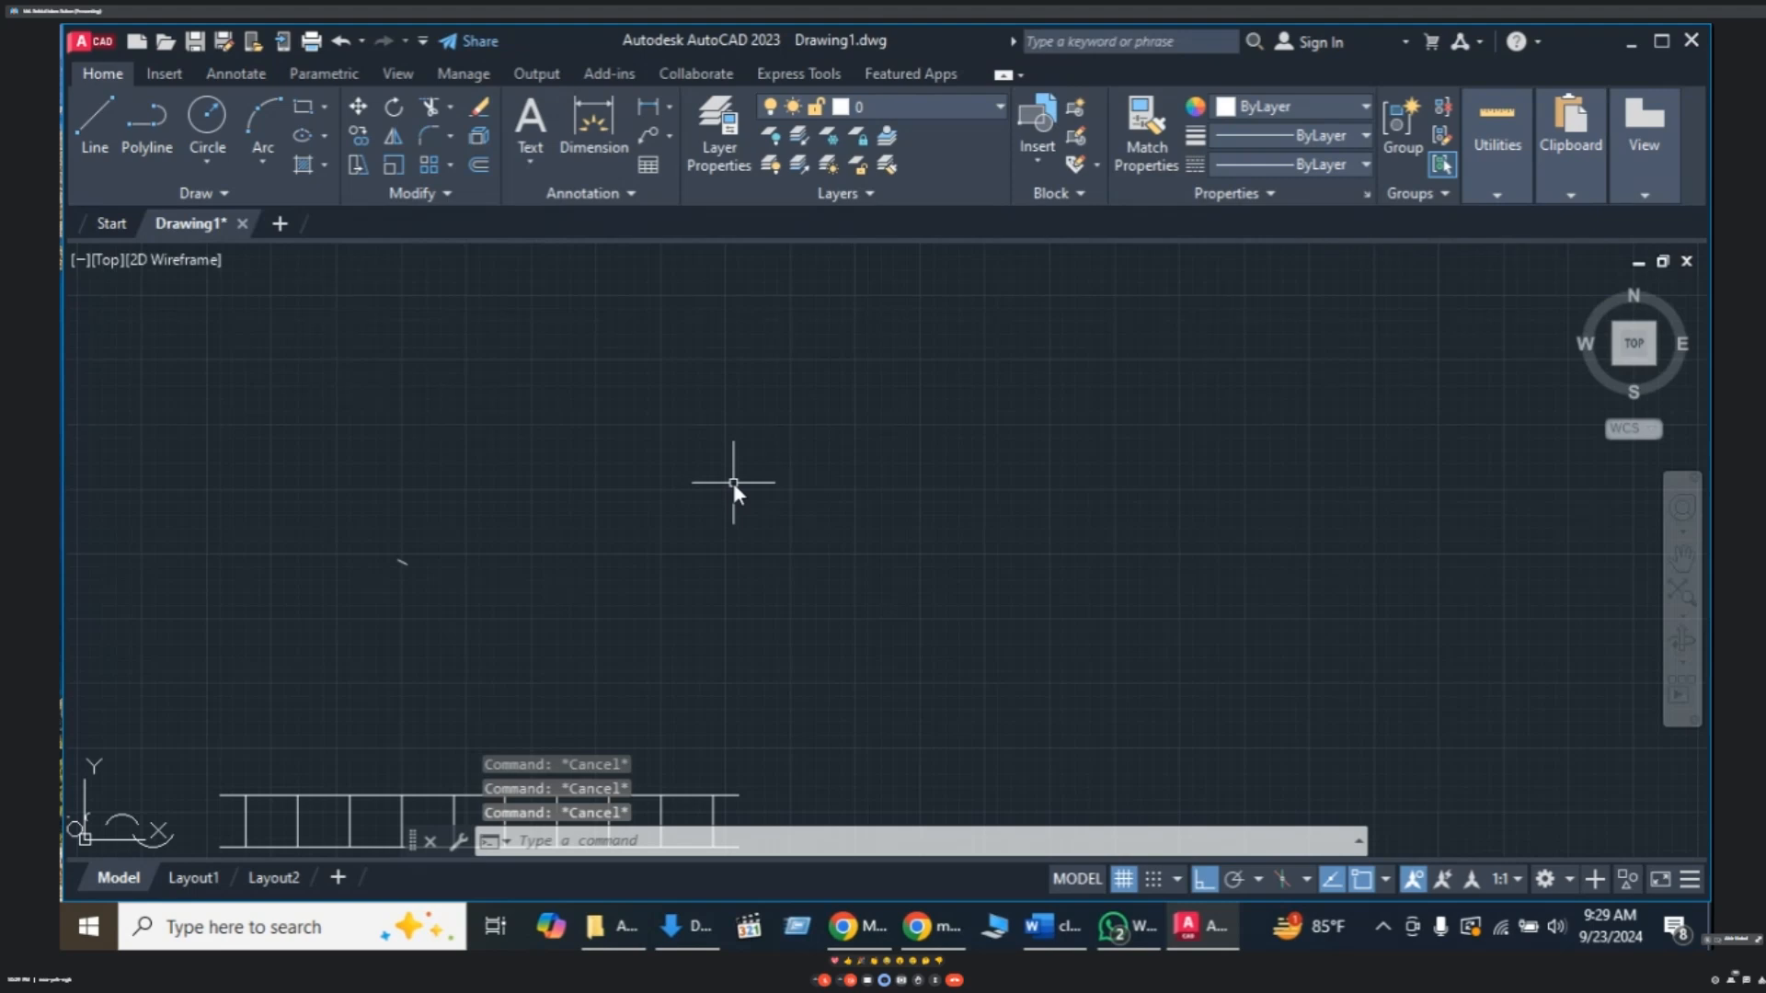
- Draw a radius-2 circle in the empty area as the voltage source and zoom in on it
text(C)
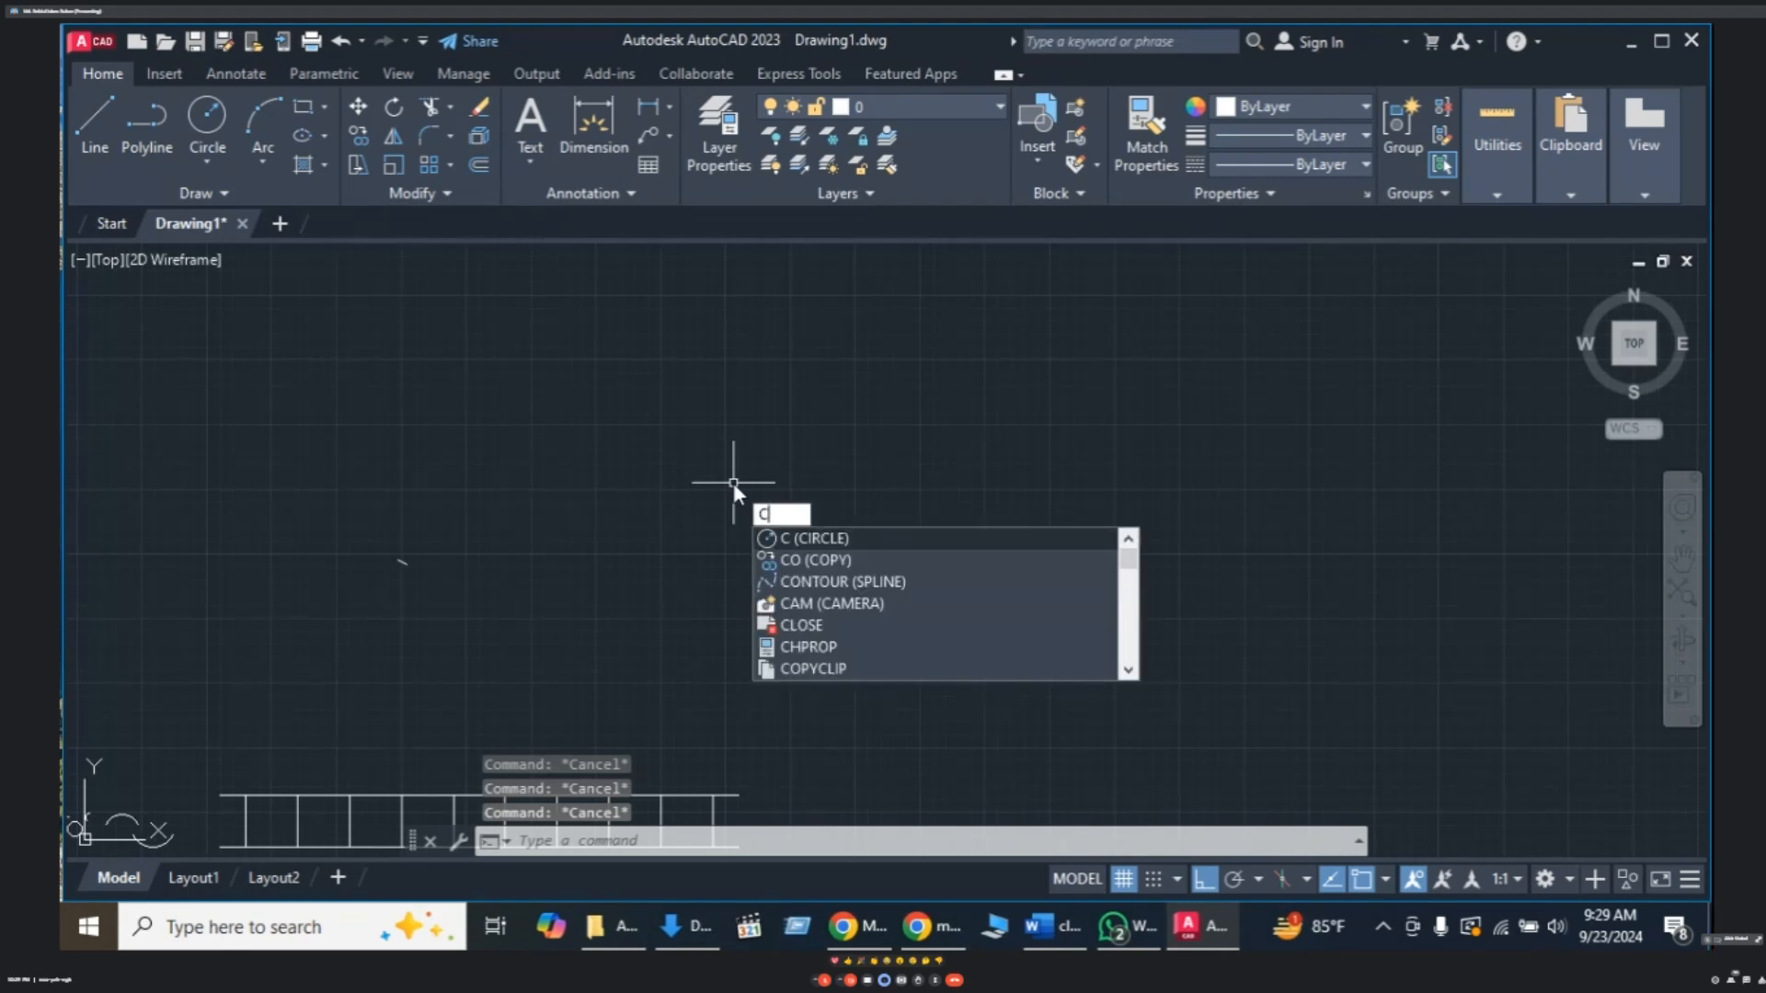
key(Return)
click(681, 488)
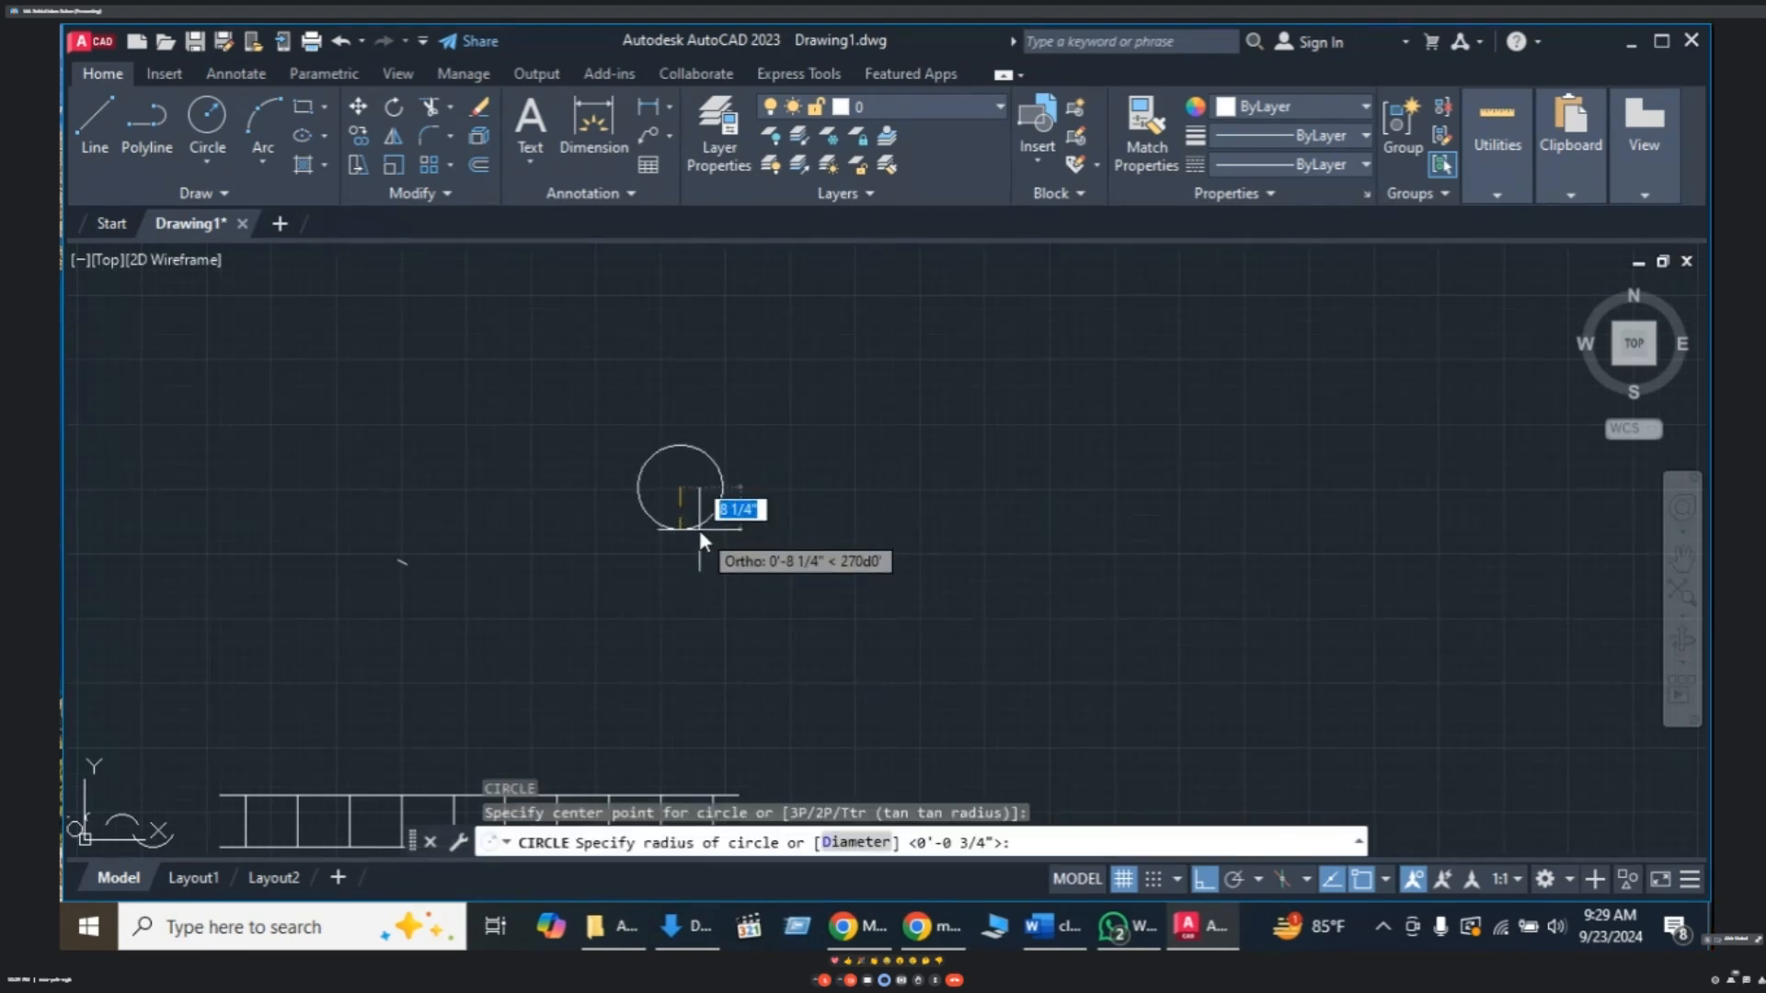
text(2)
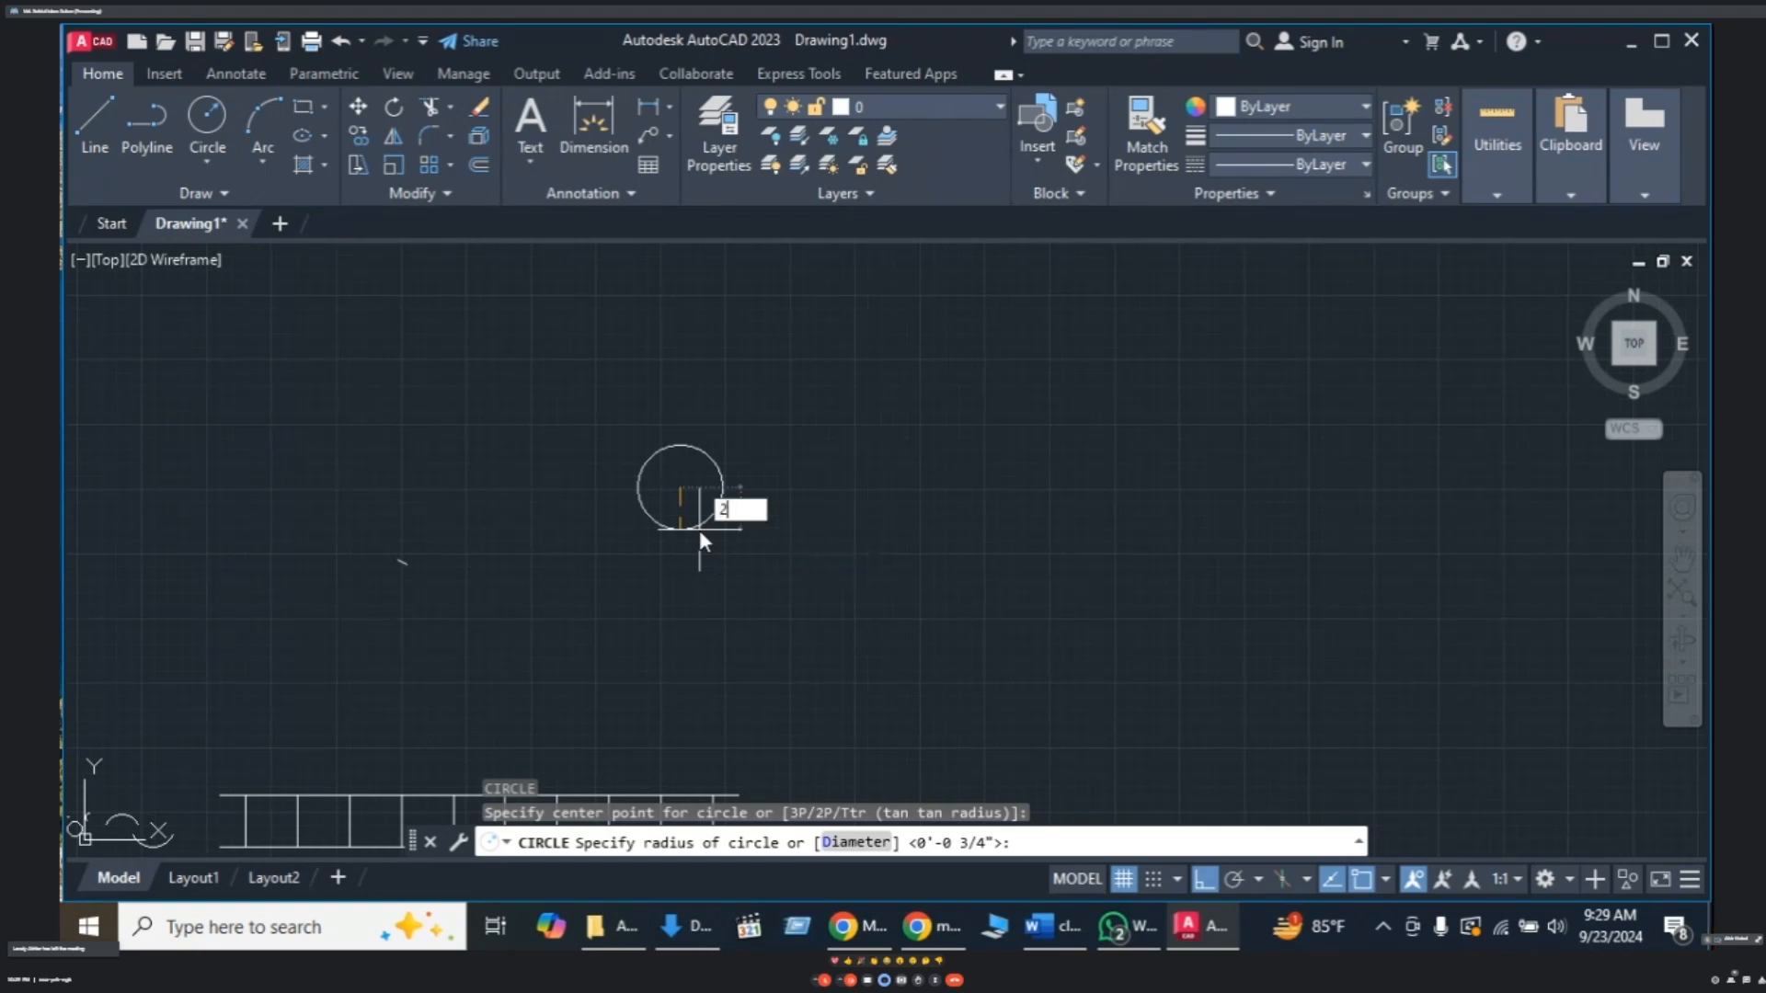
key(Return)
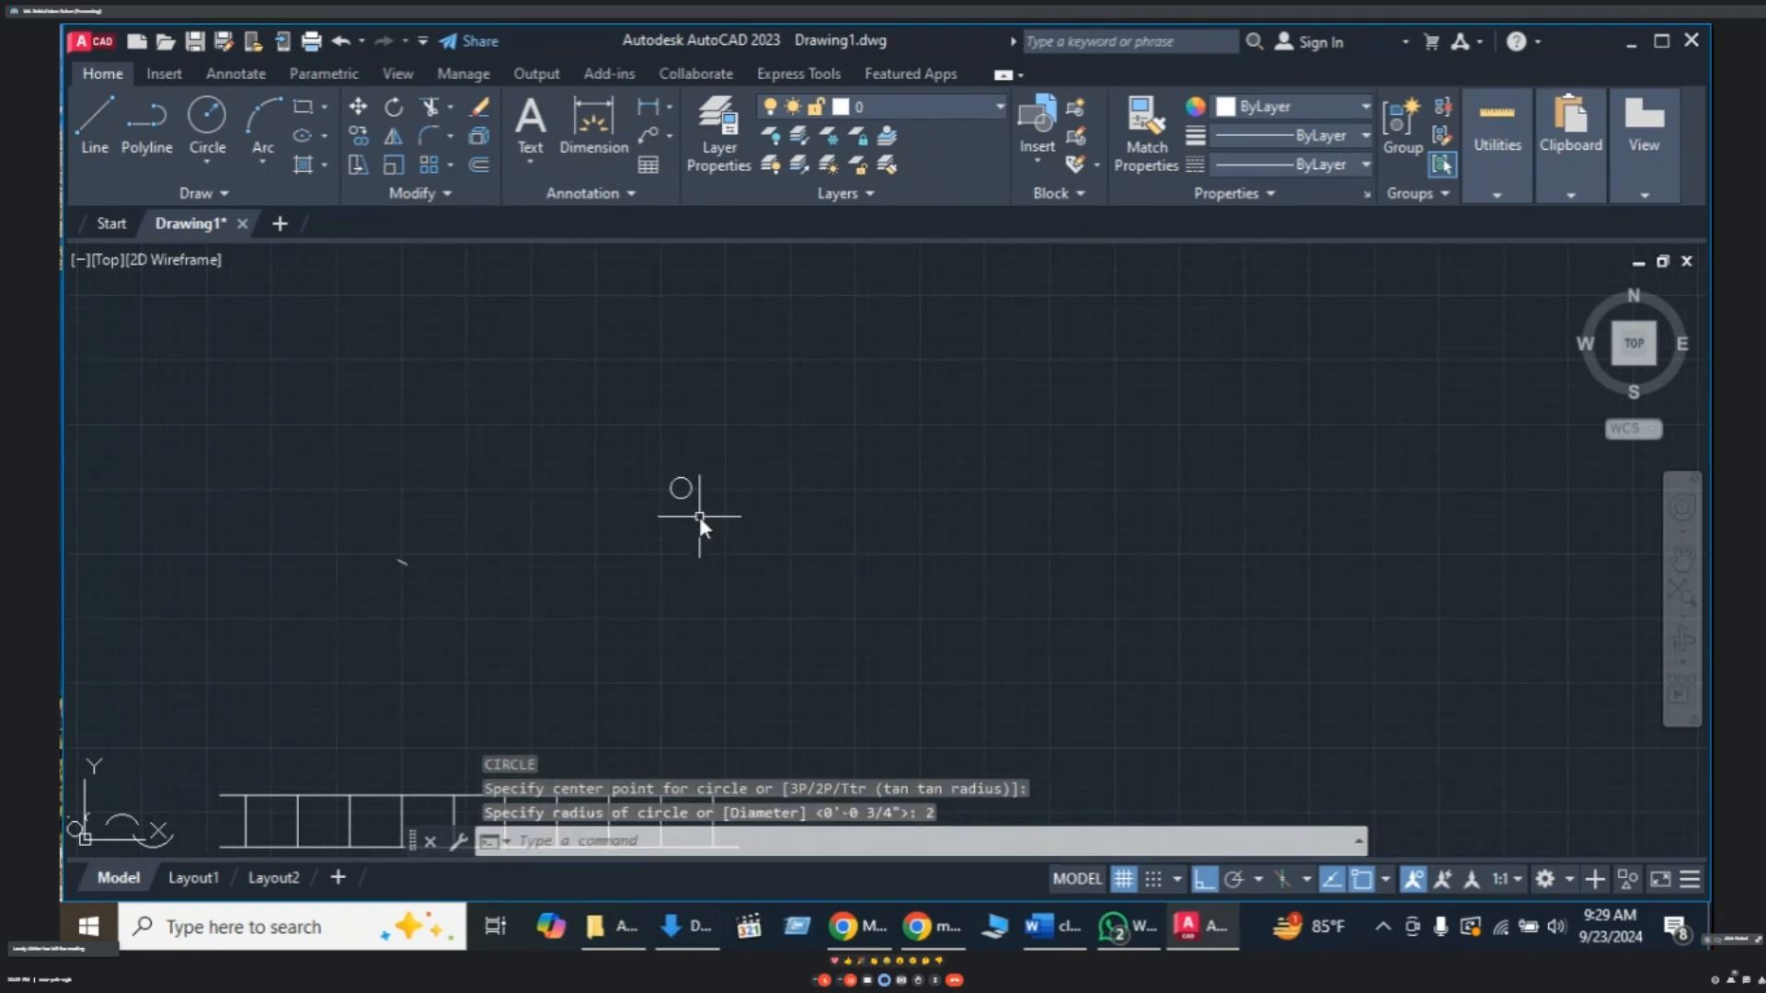
mouse_move(699, 516)
middle_down()
mouse_move(676, 572)
mouse_move(679, 554)
middle_up()
scroll(670, 524, up, 2)
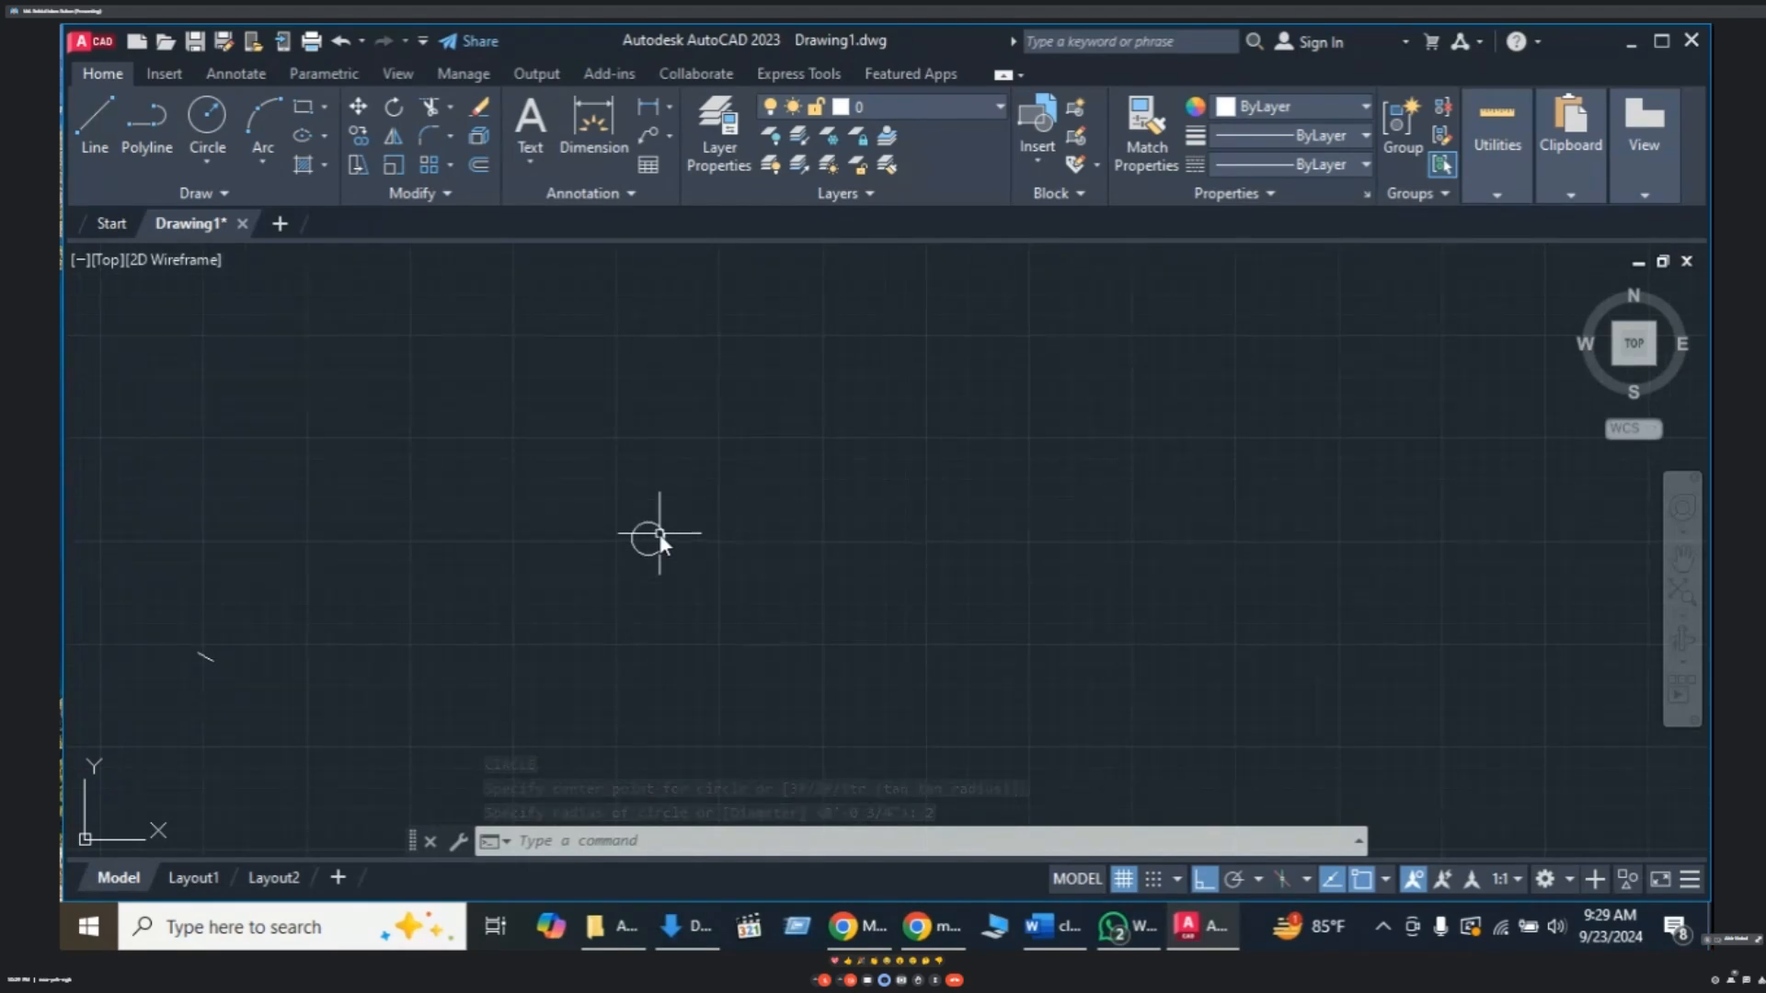
scroll(660, 533, up, 3)
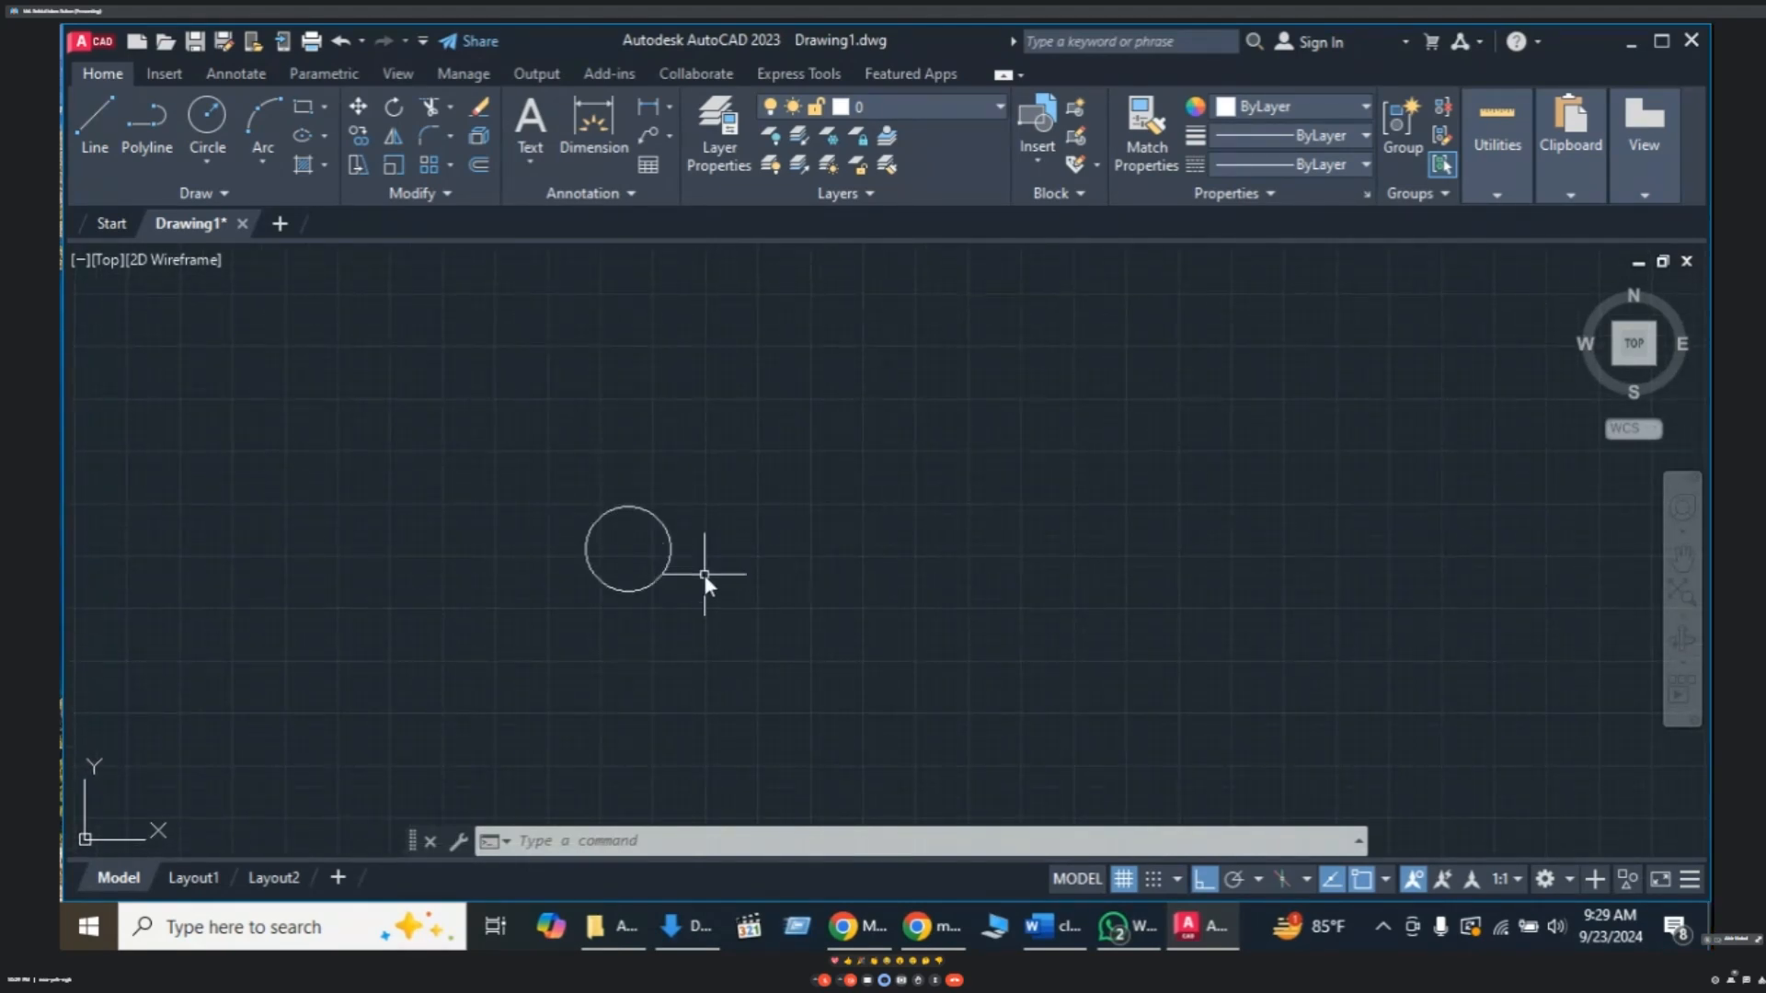
text(l)
key(Return)
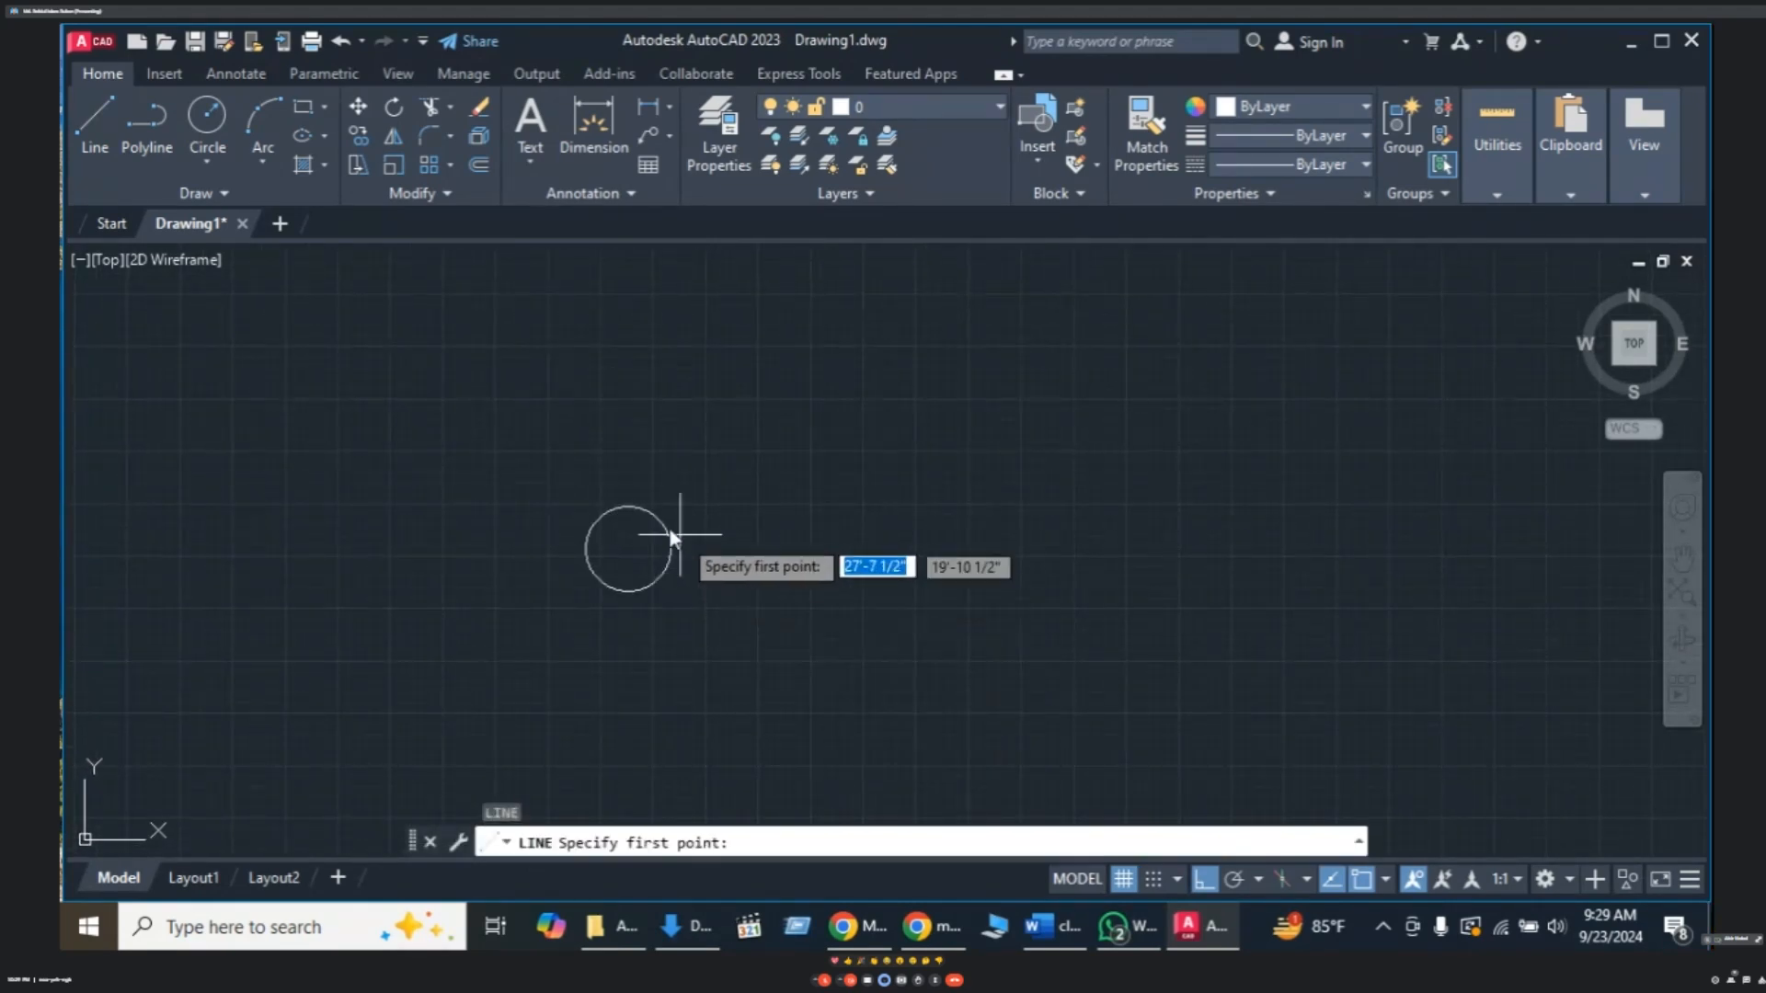
- Draw the wire up from the circle's top and along the top side, leaving a gap midway
click(627, 506)
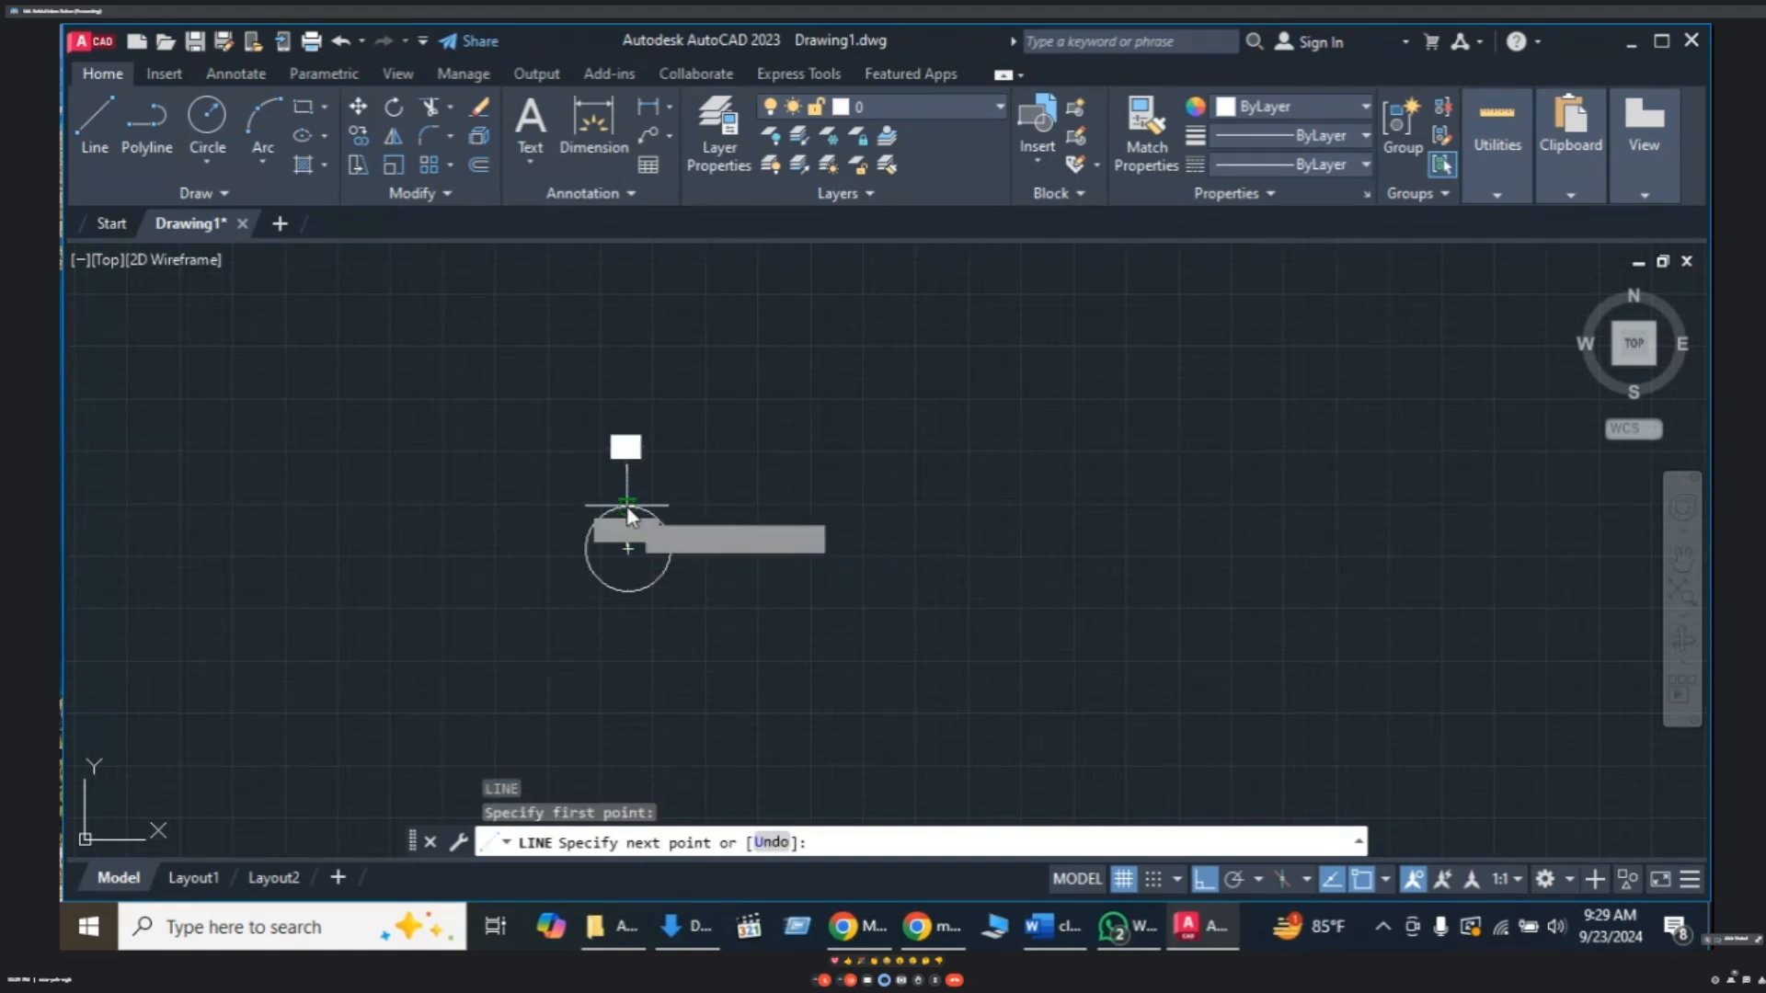
click(630, 452)
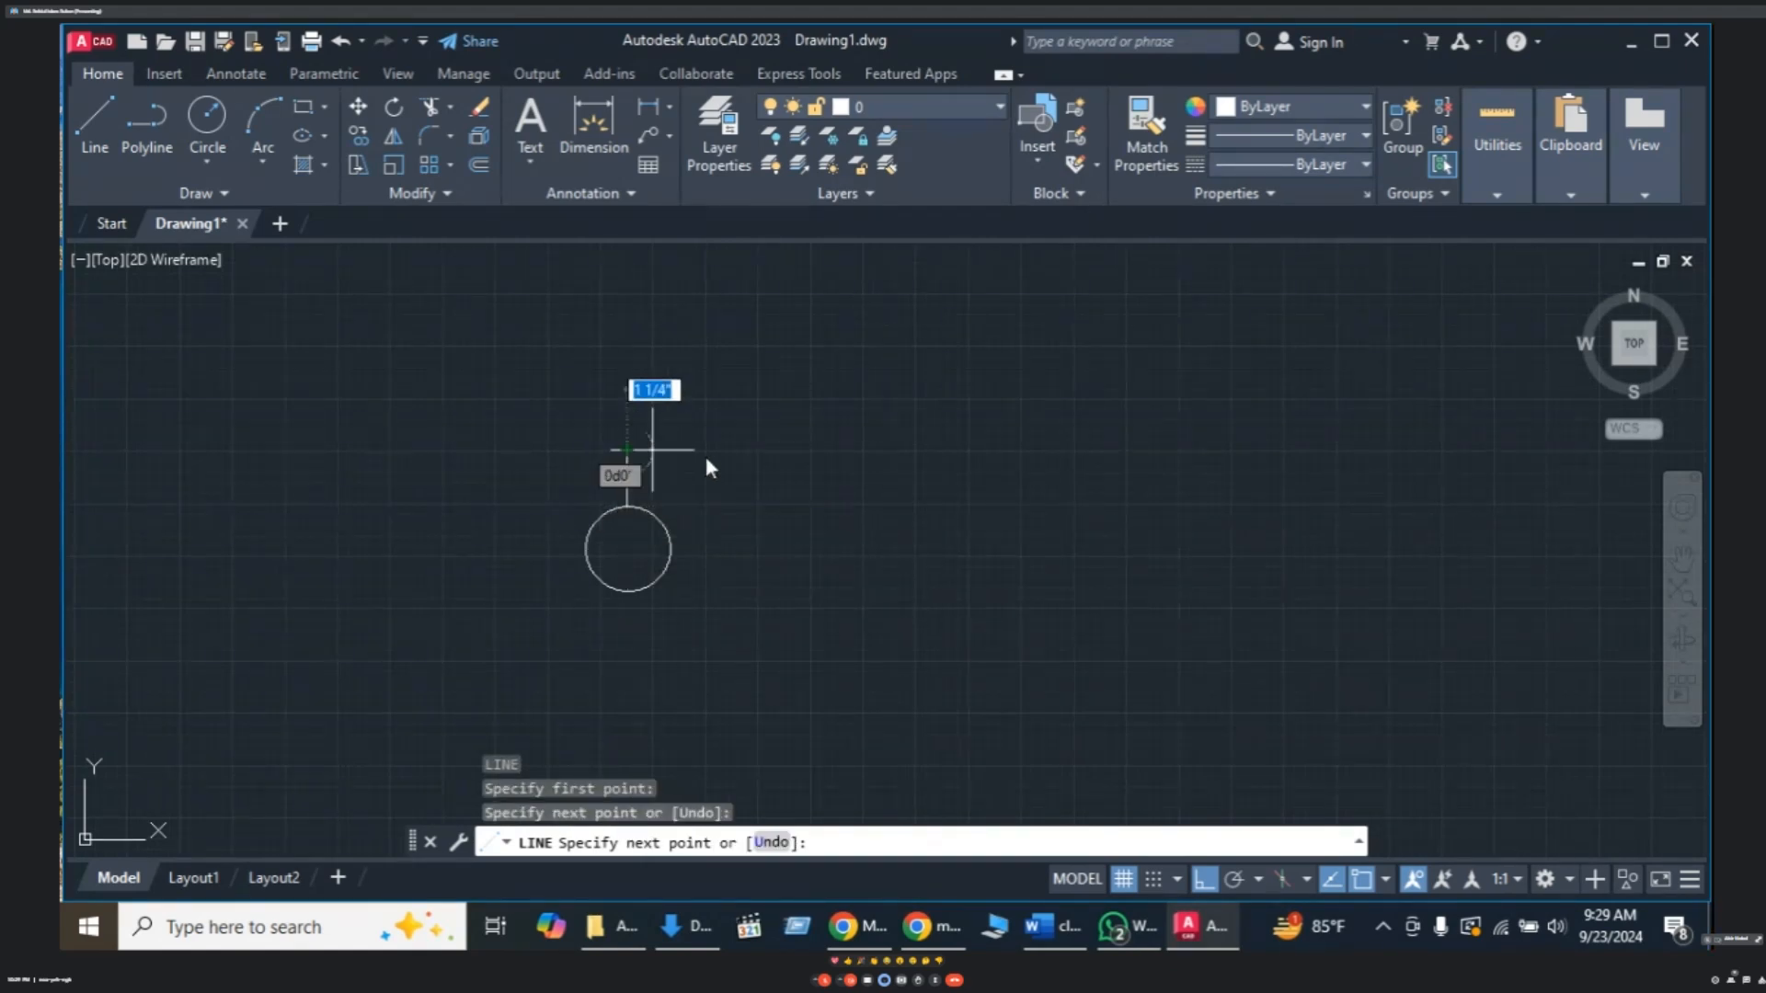
click(853, 450)
key(Return)
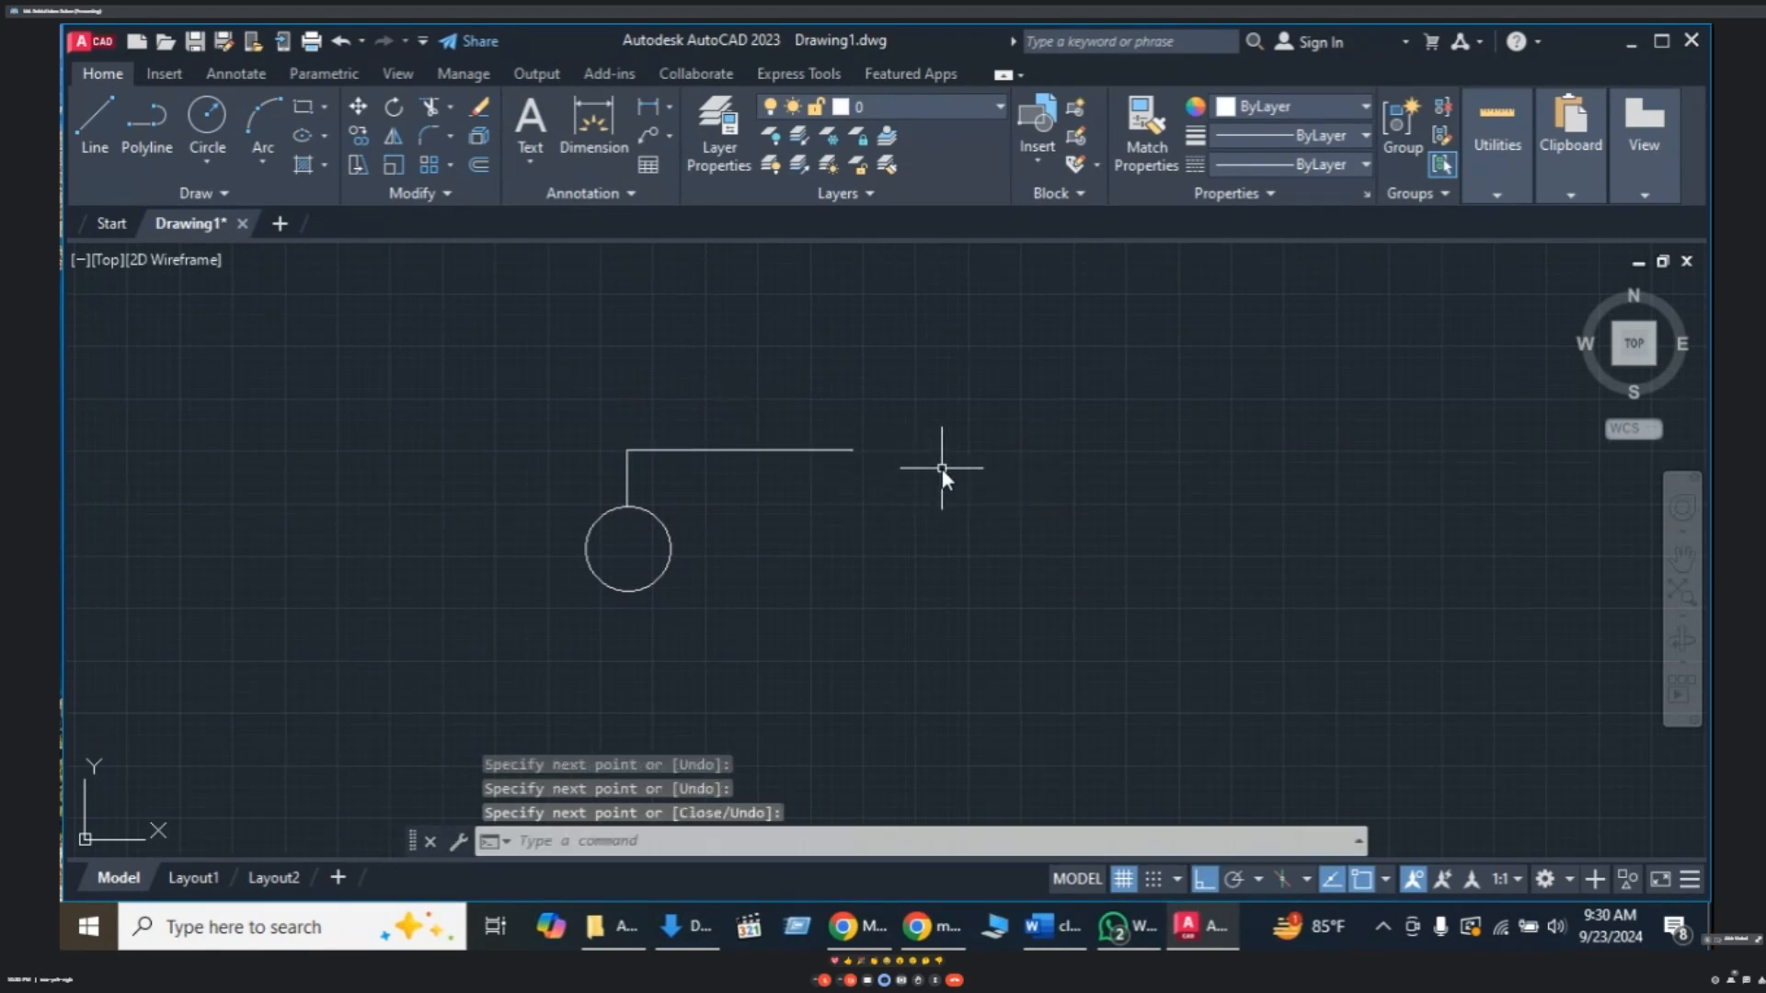
text(L)
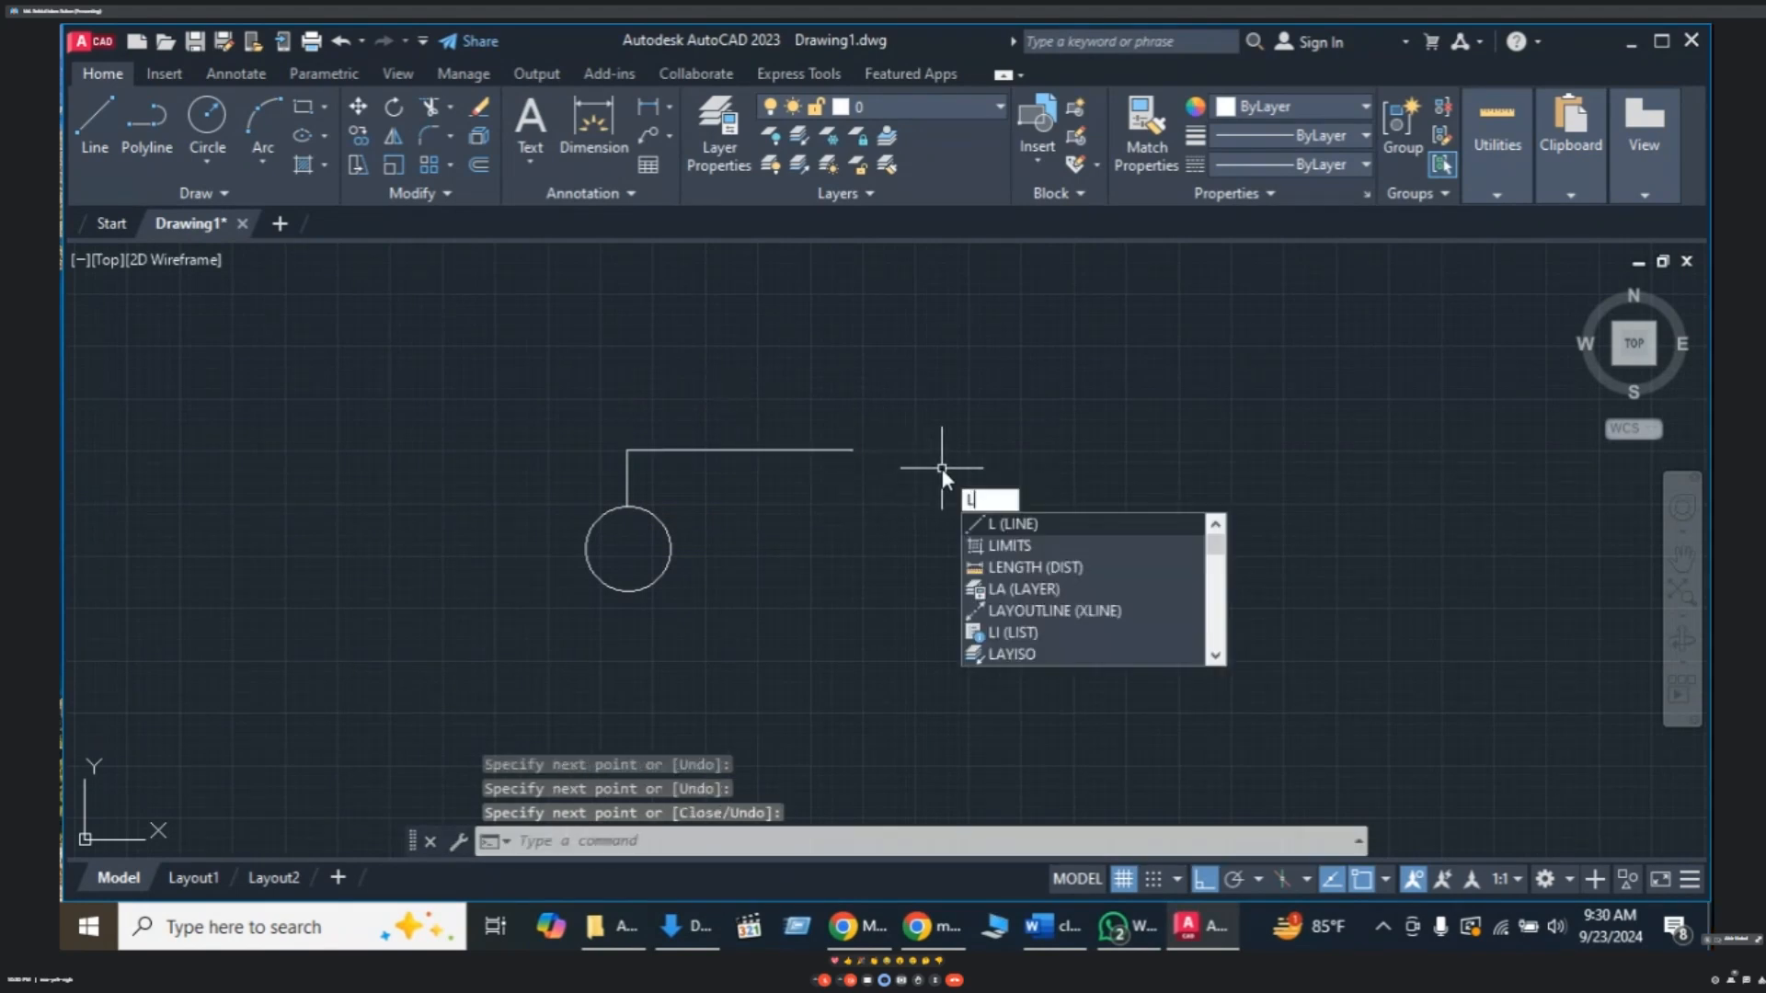
key(Return)
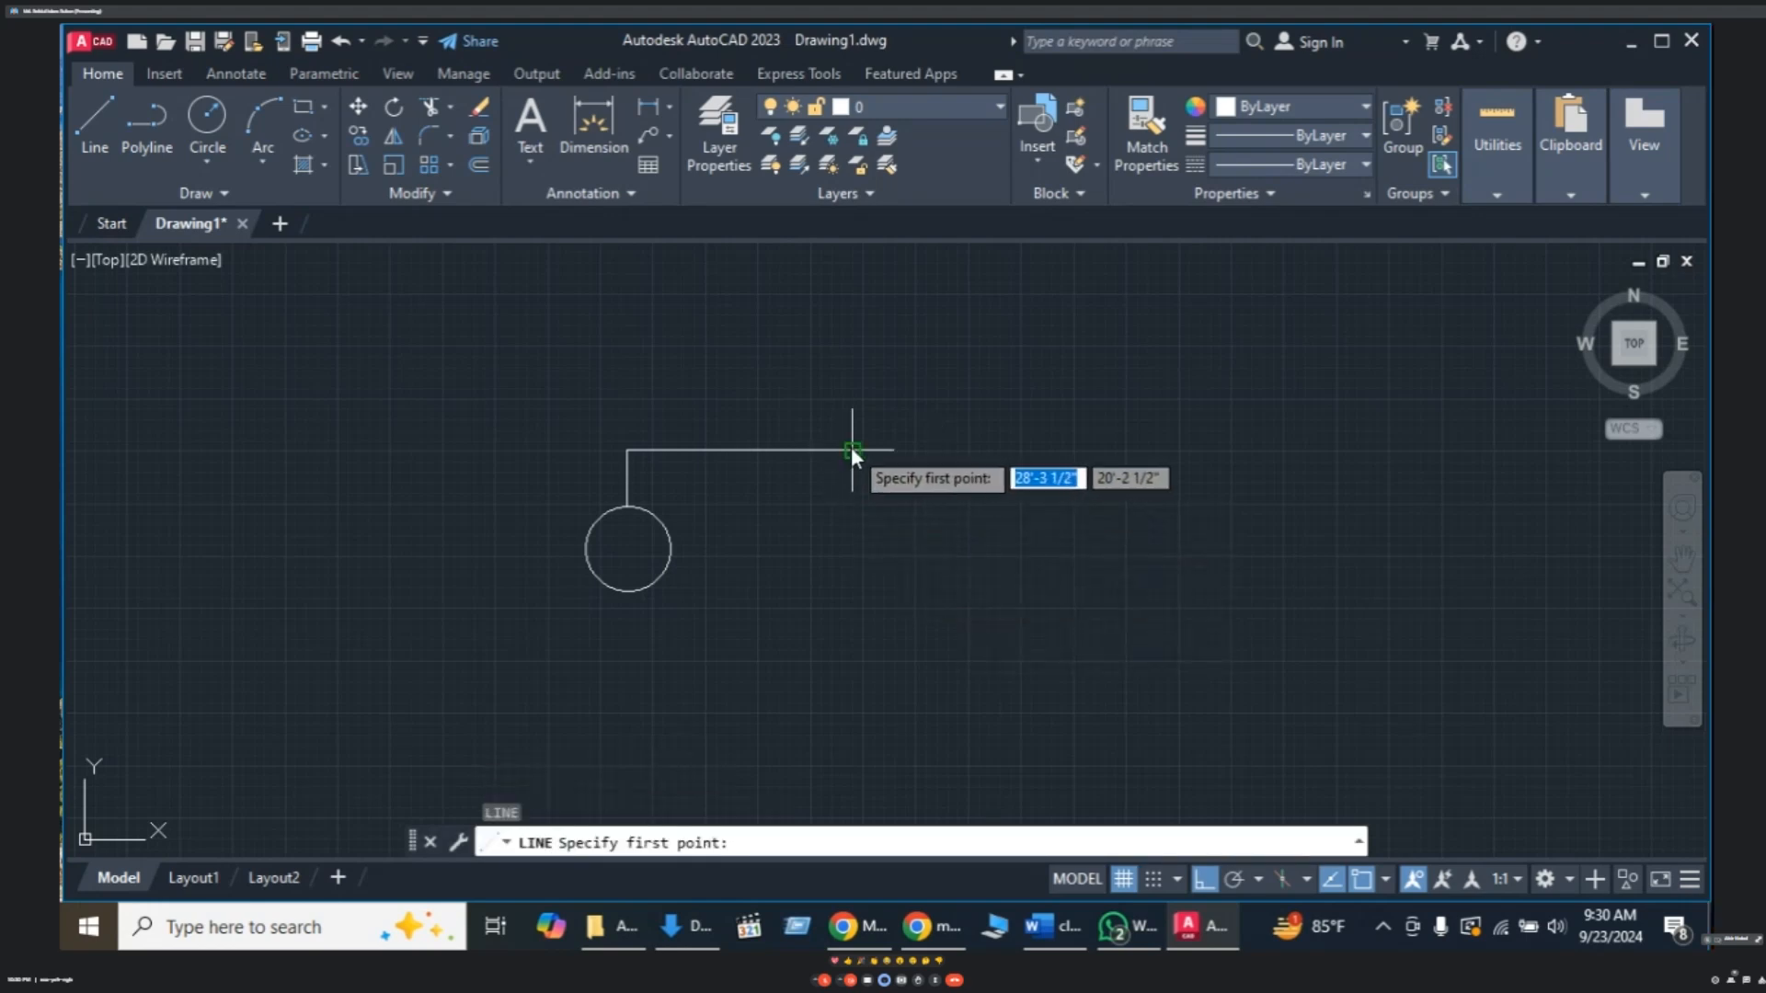
click(964, 450)
click(1149, 455)
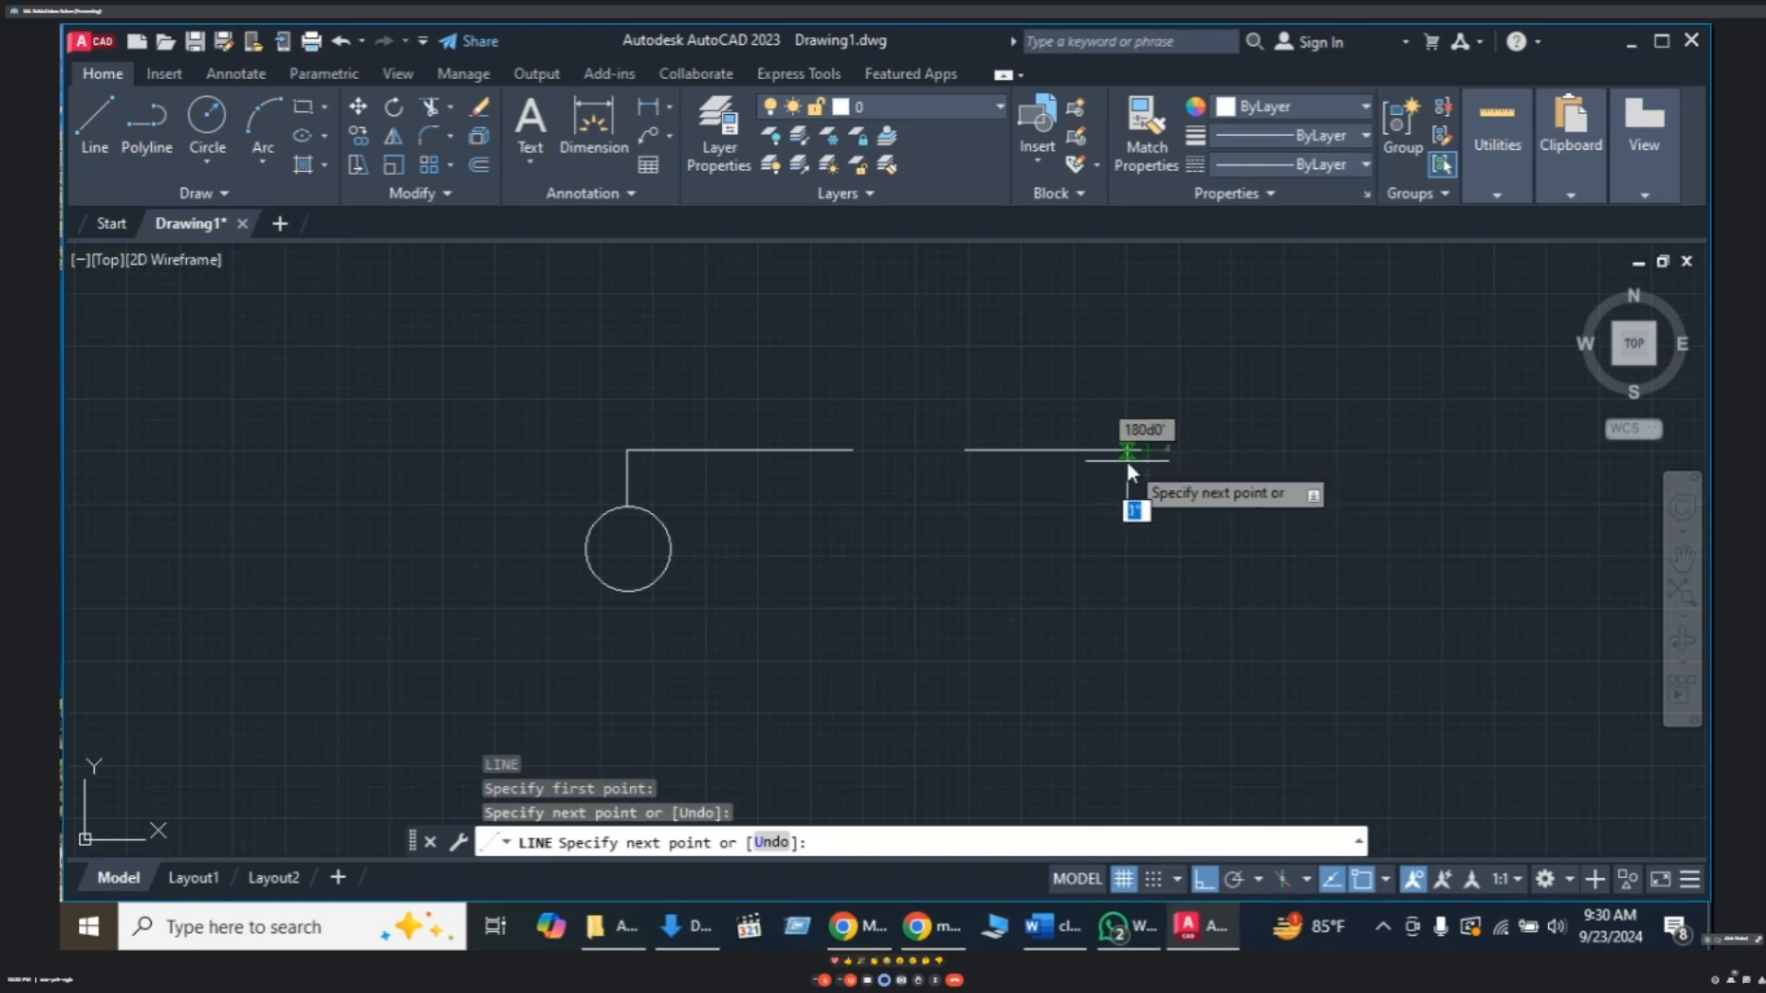
key(Return)
key(Return)
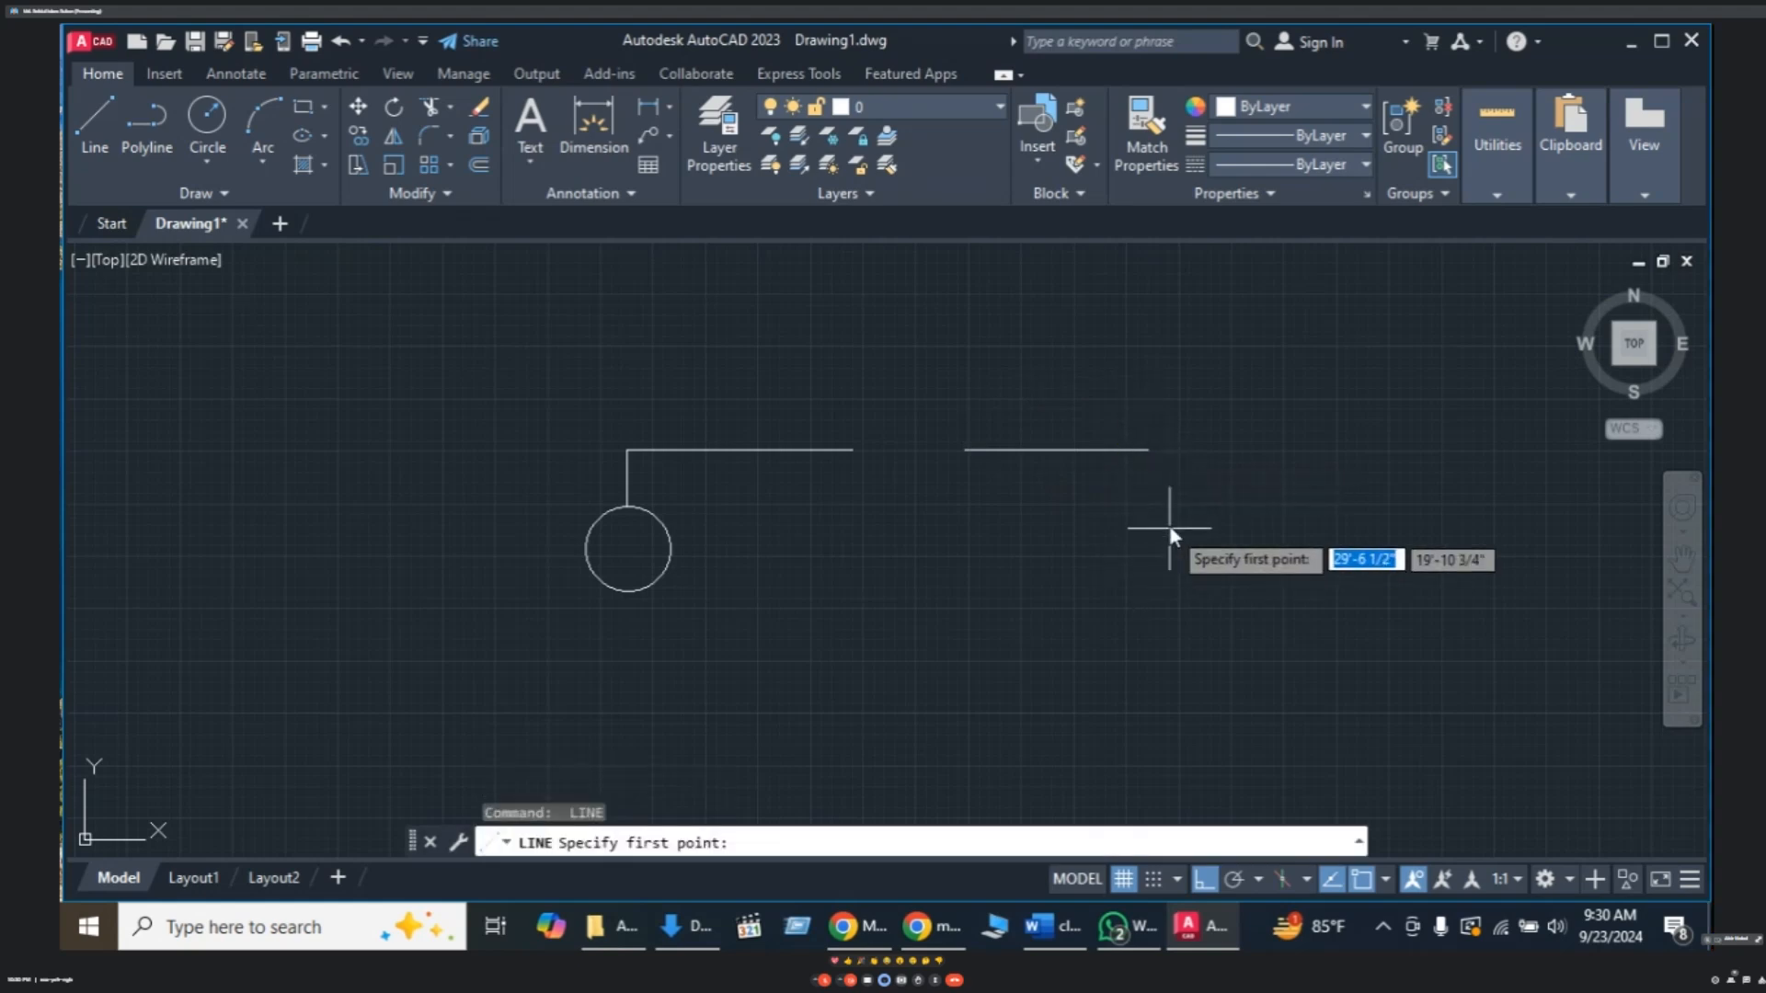
- Run the right side with a gap, then the bottom wire back to the circle's bottom
click(1150, 451)
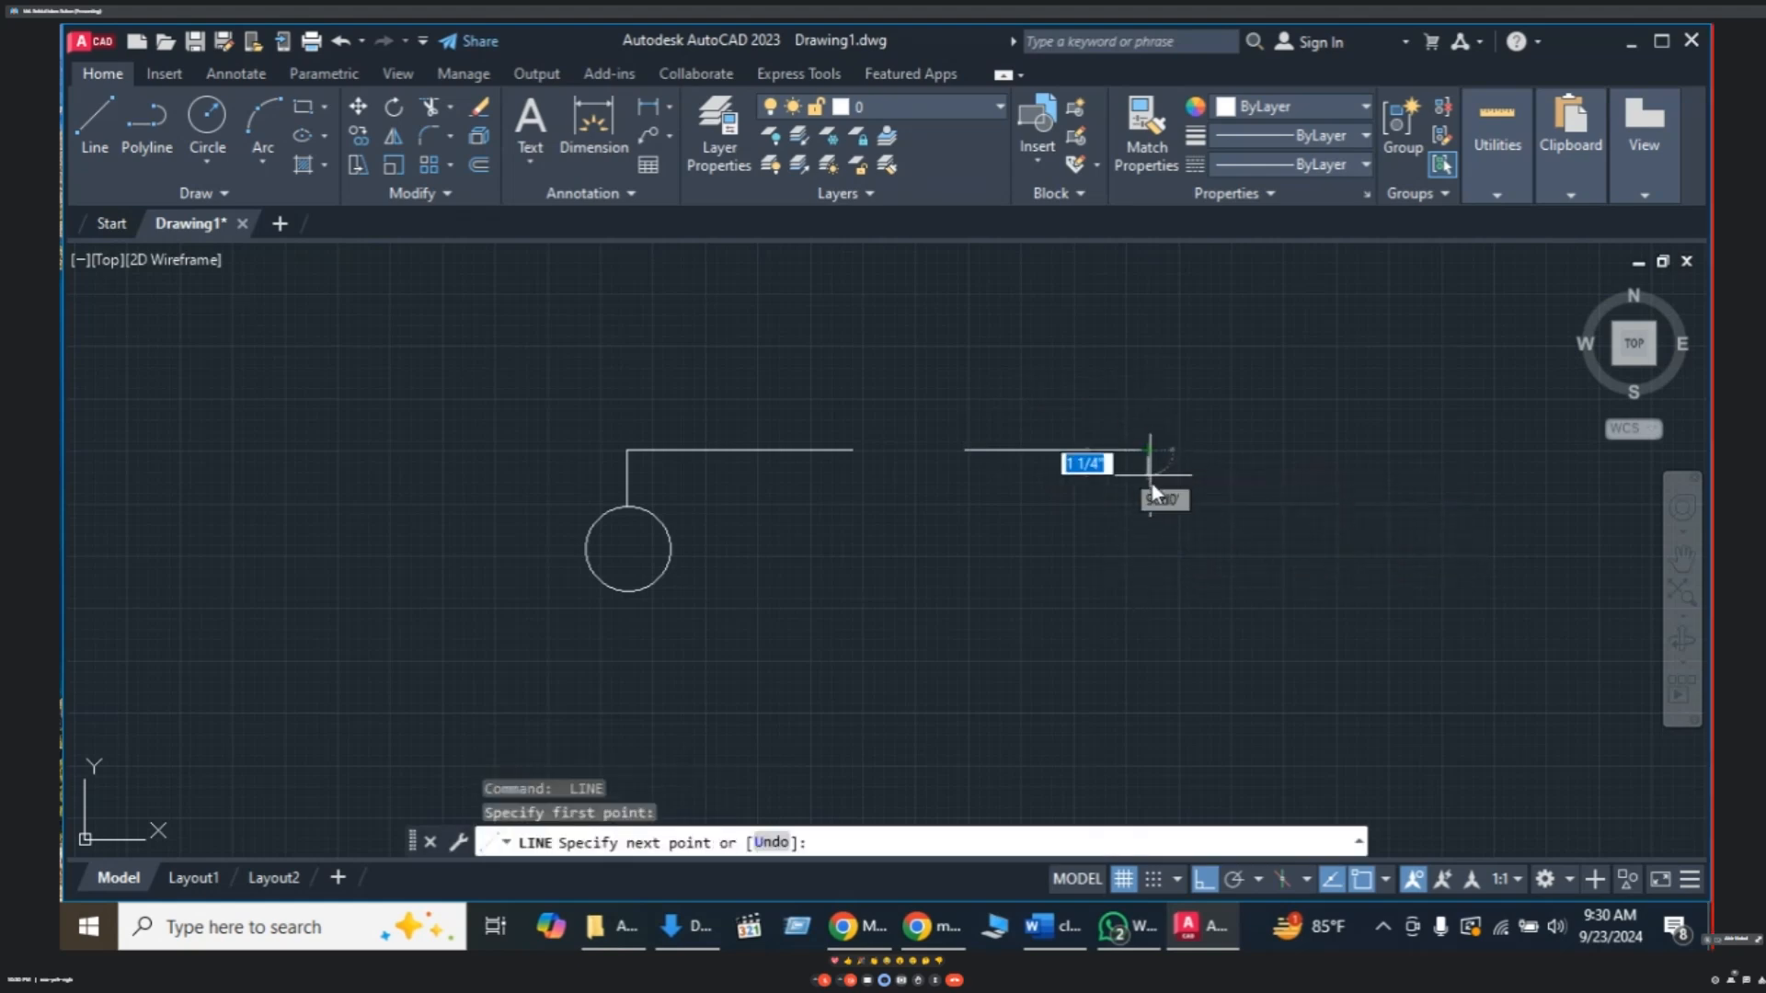
click(1150, 553)
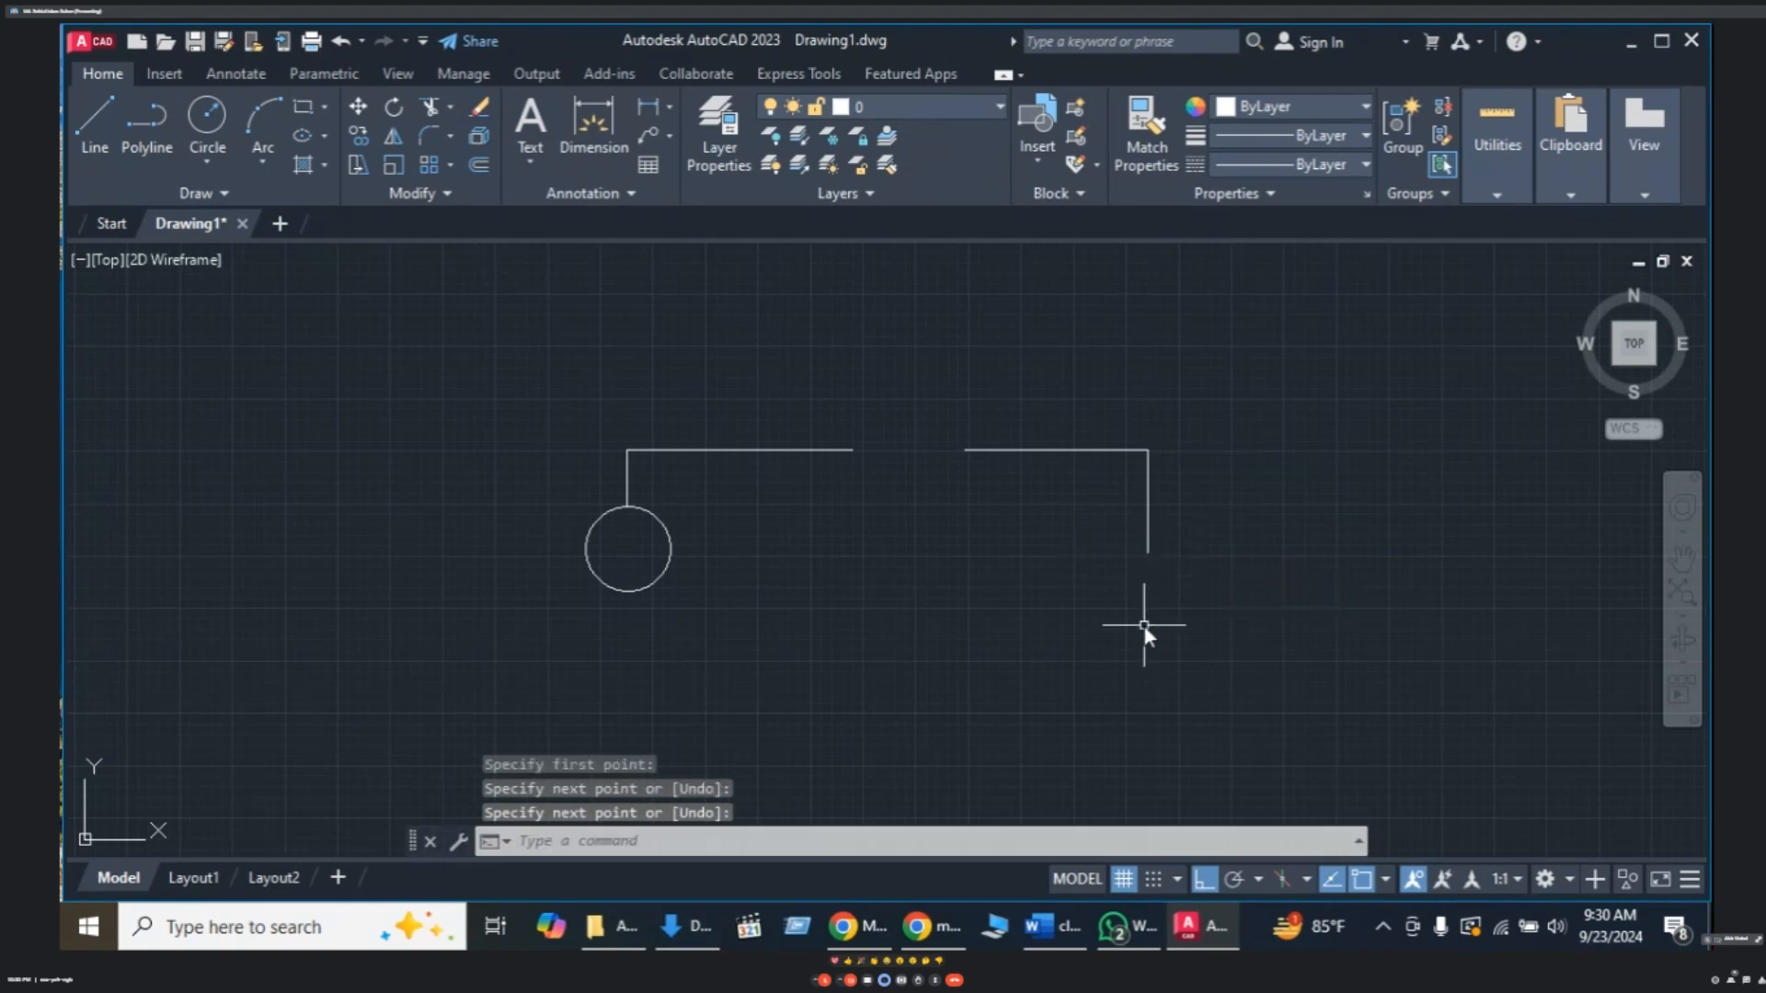
key(Return)
key(Return)
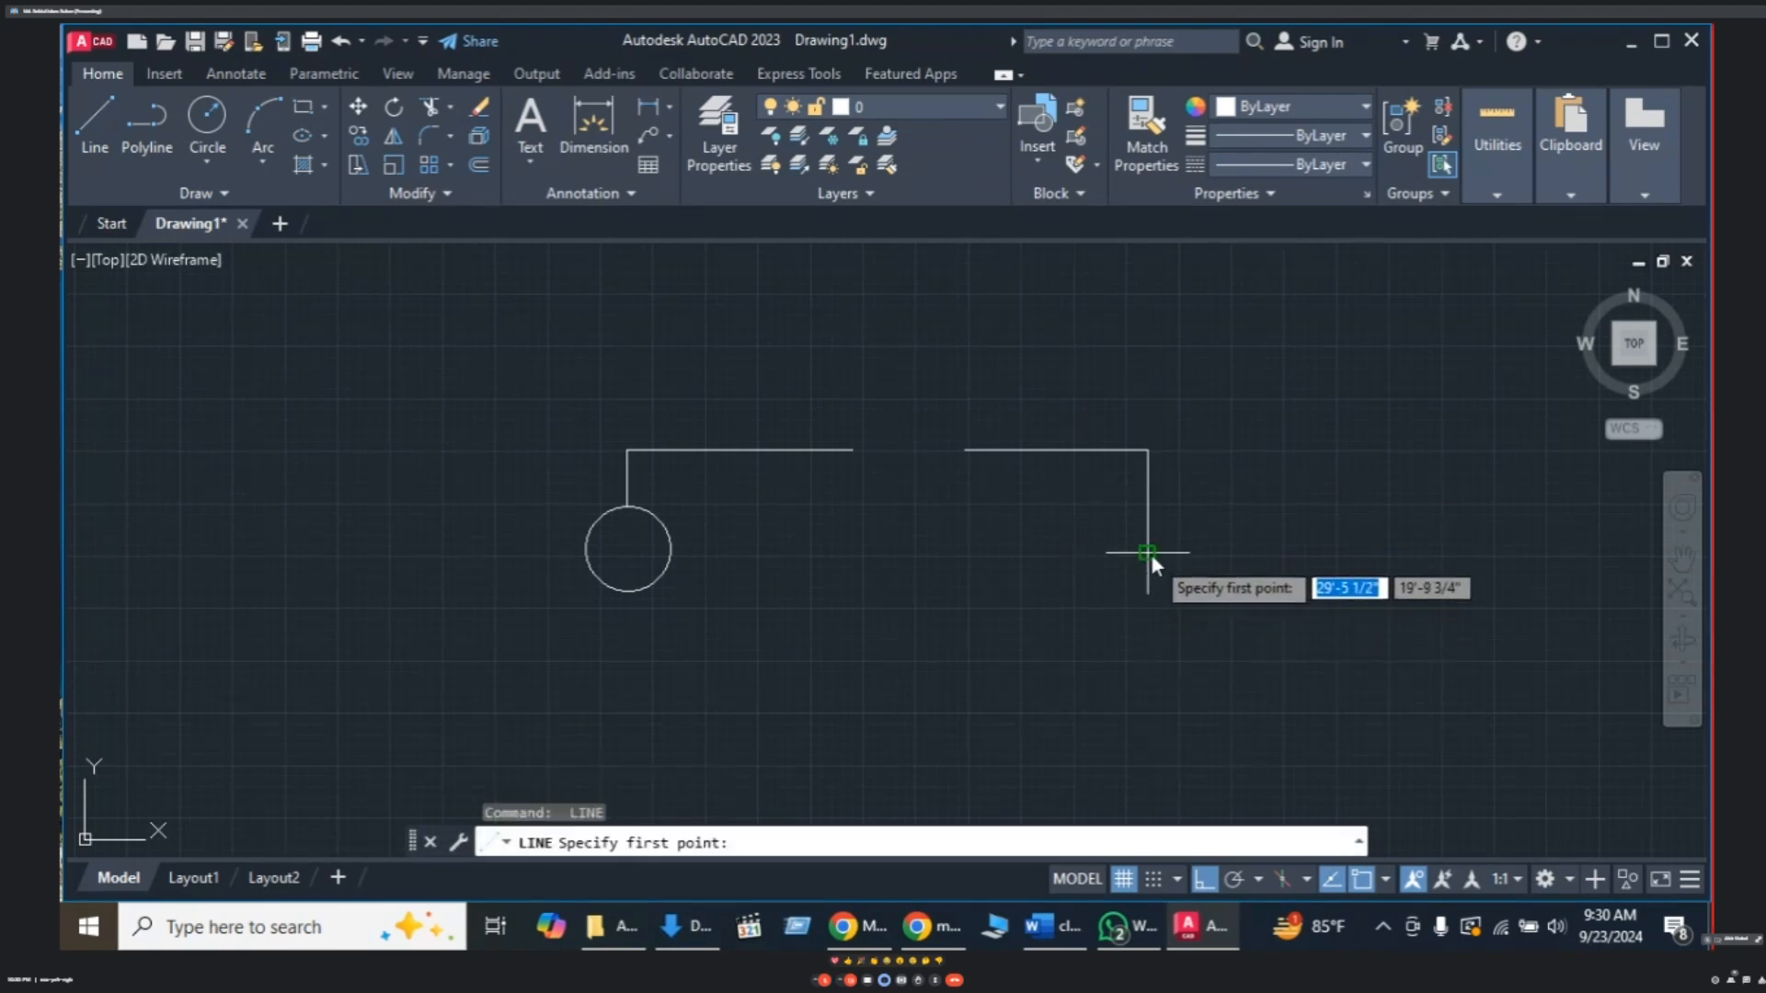
click(1146, 620)
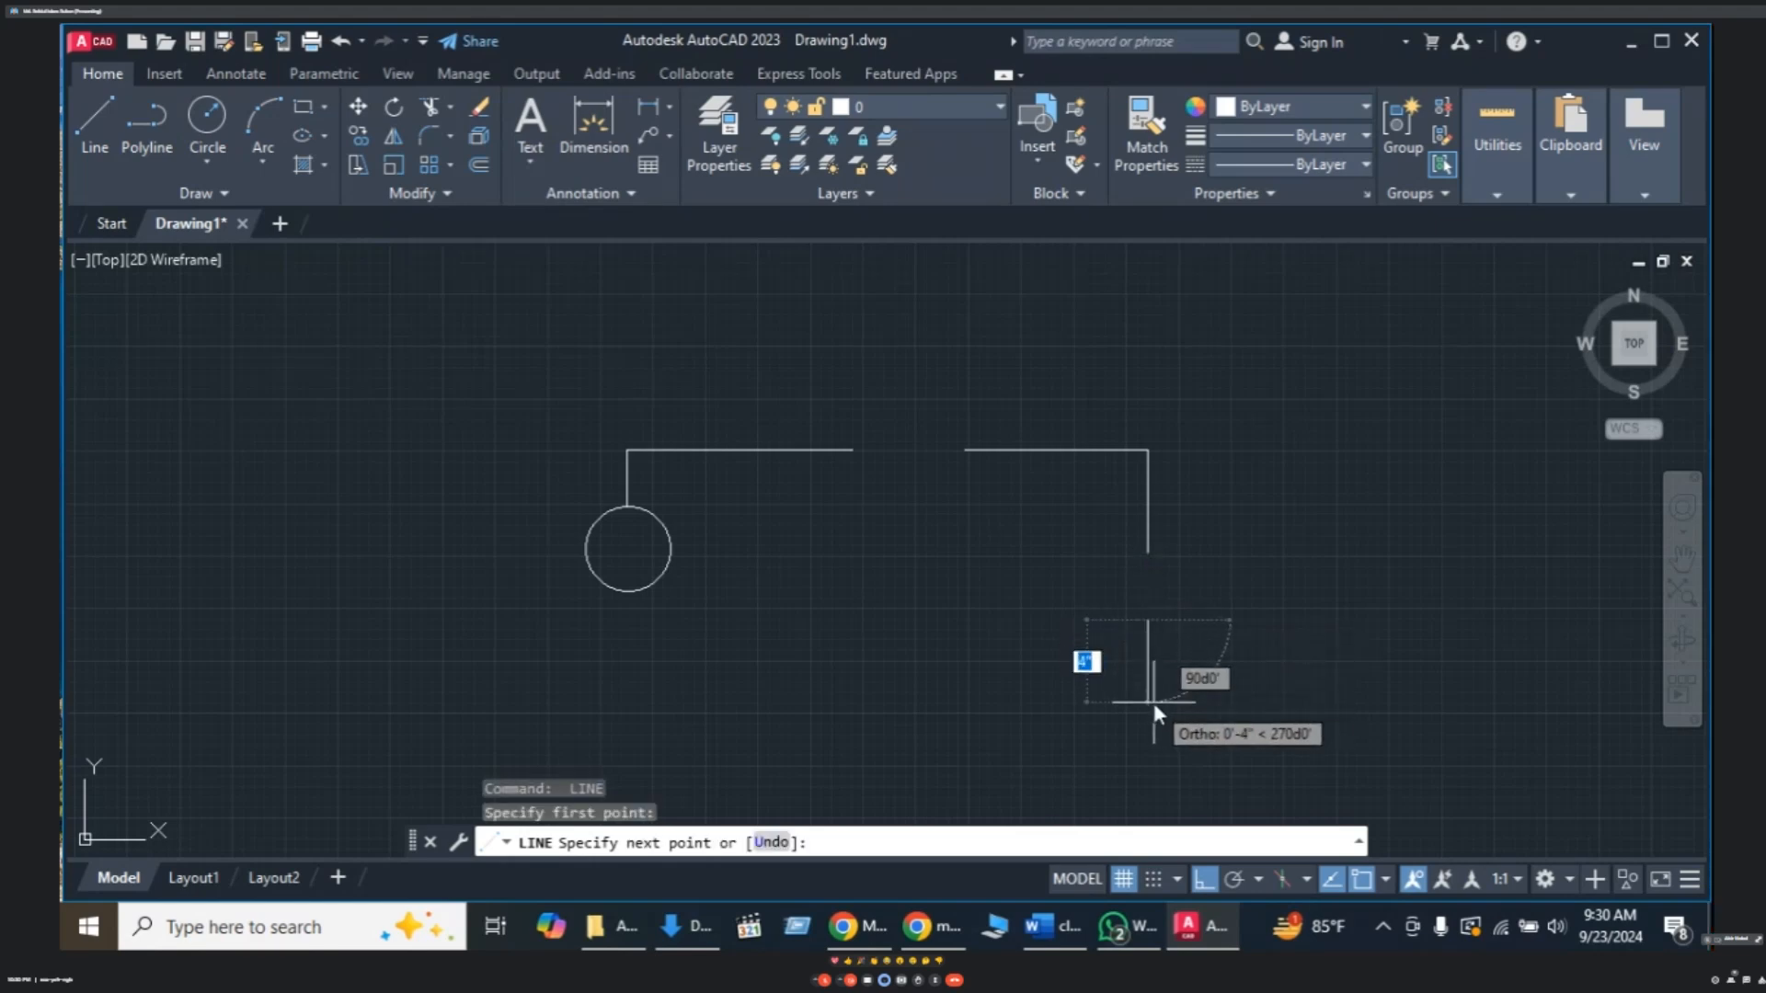
click(1152, 706)
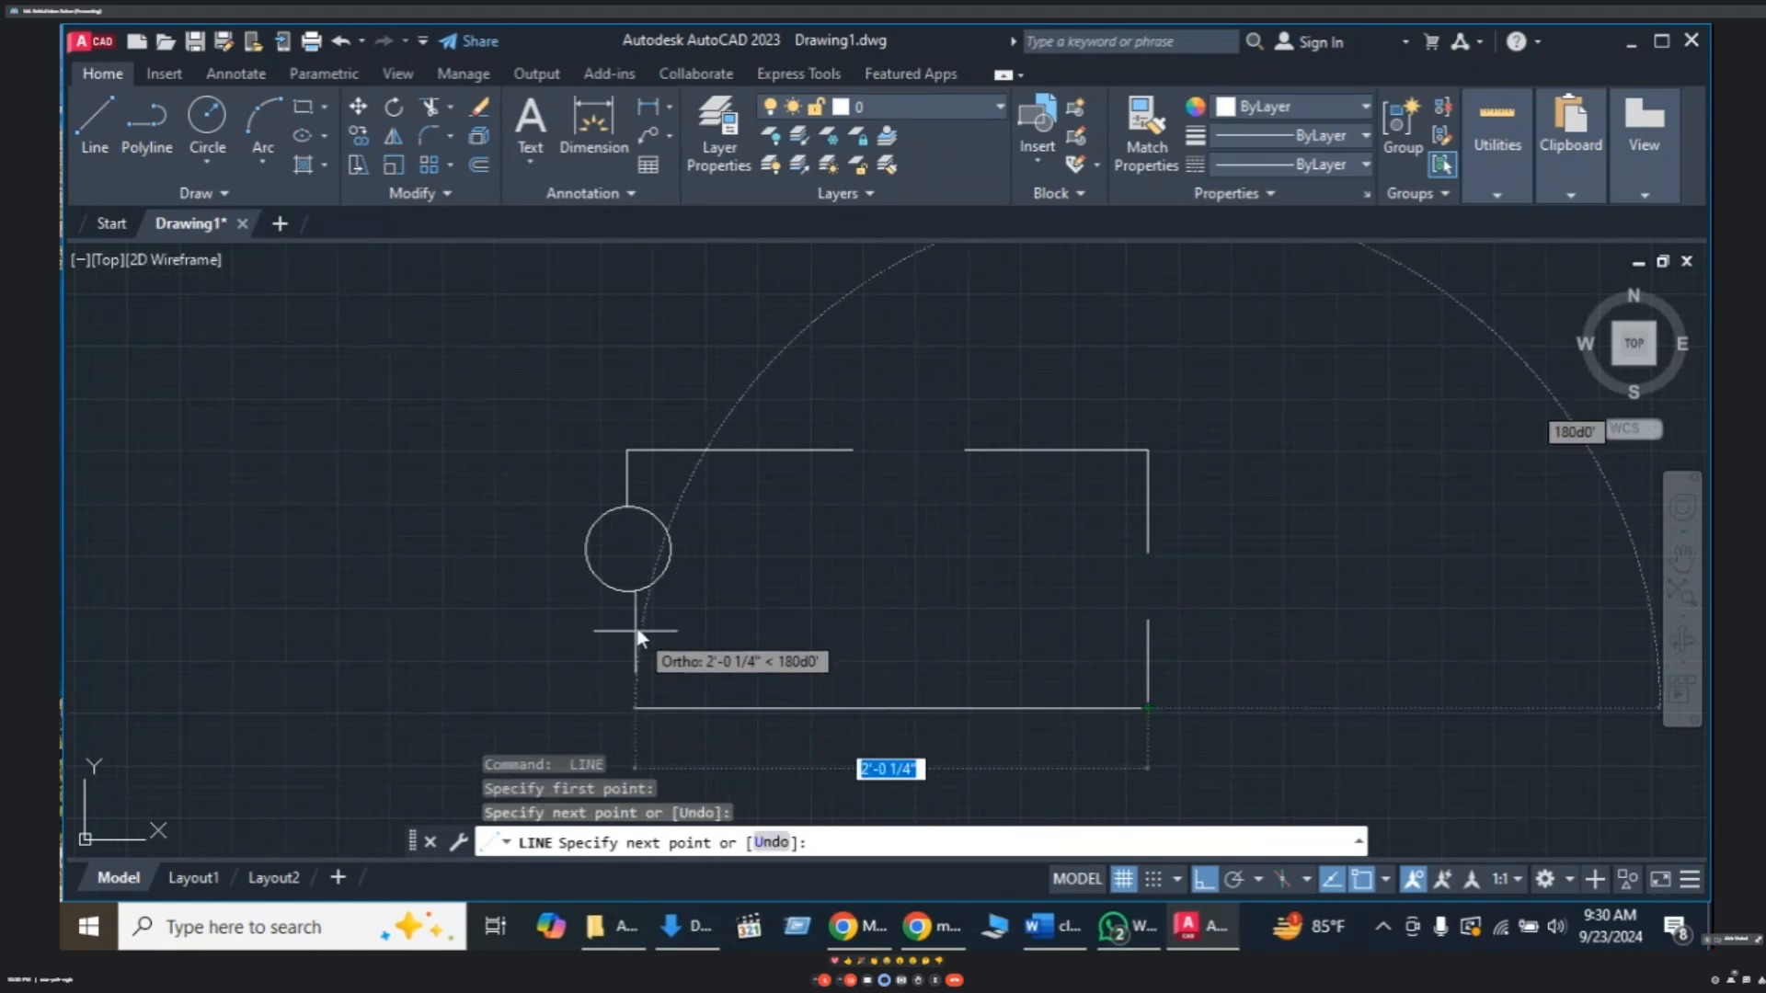
click(628, 708)
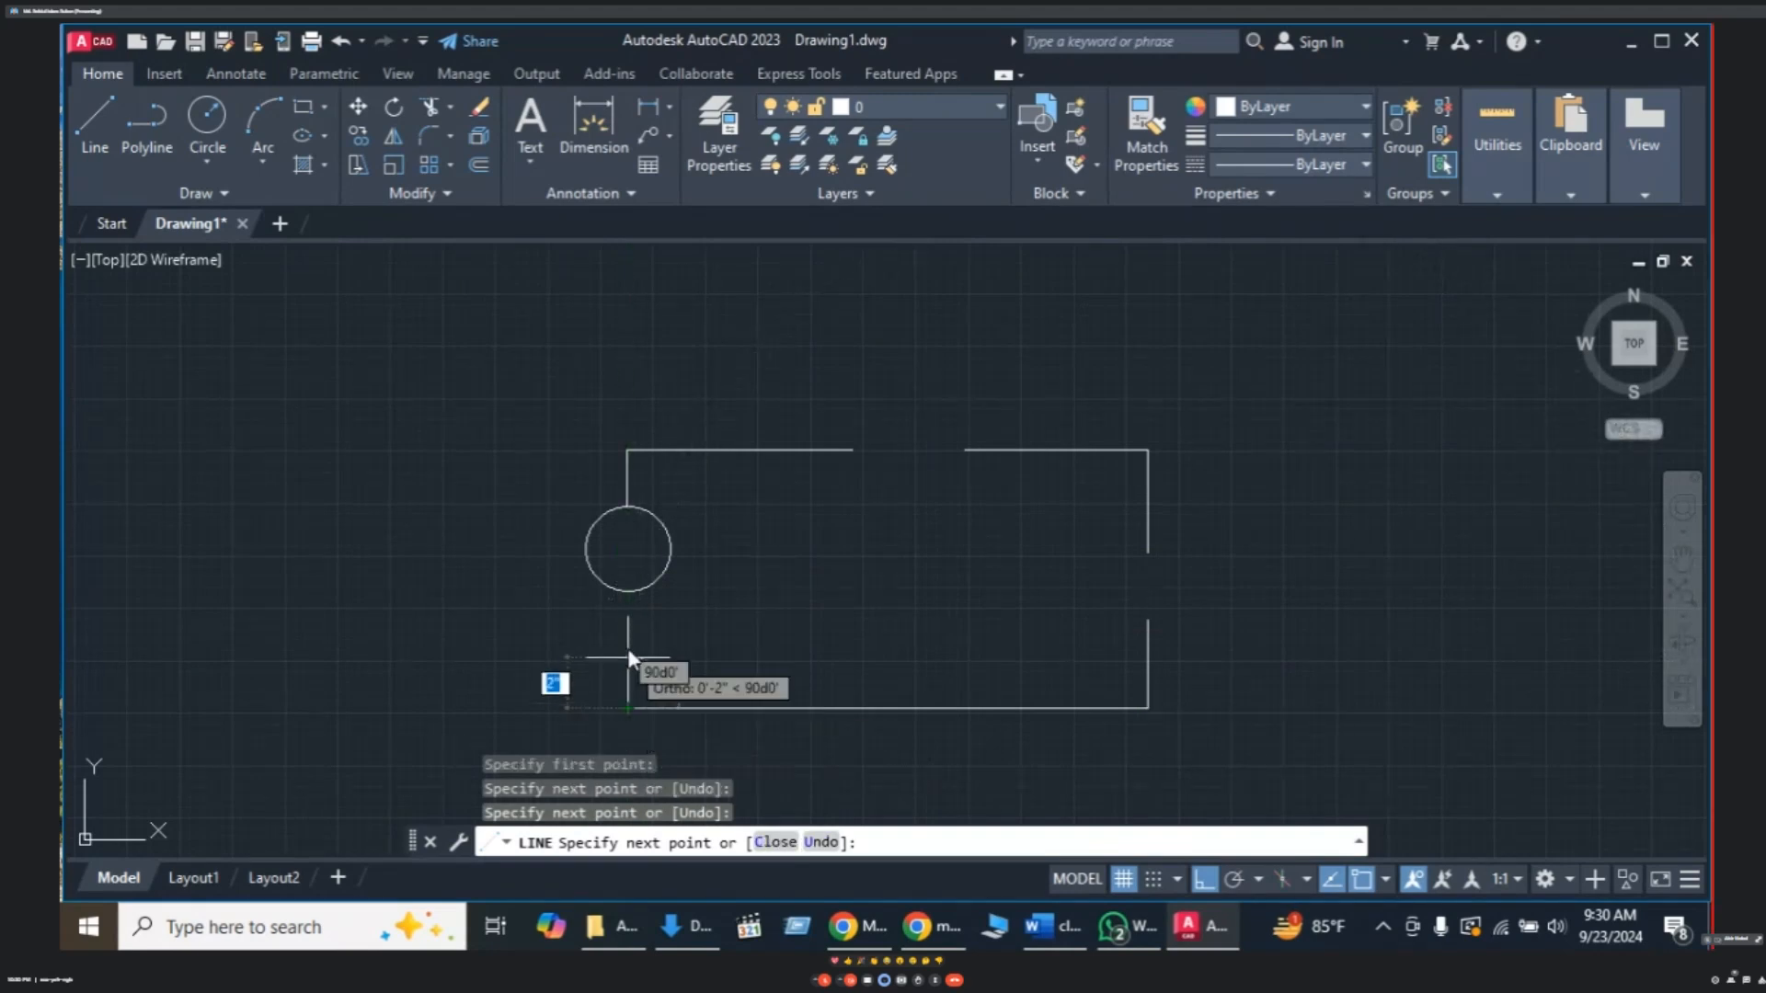
click(628, 591)
key(Escape)
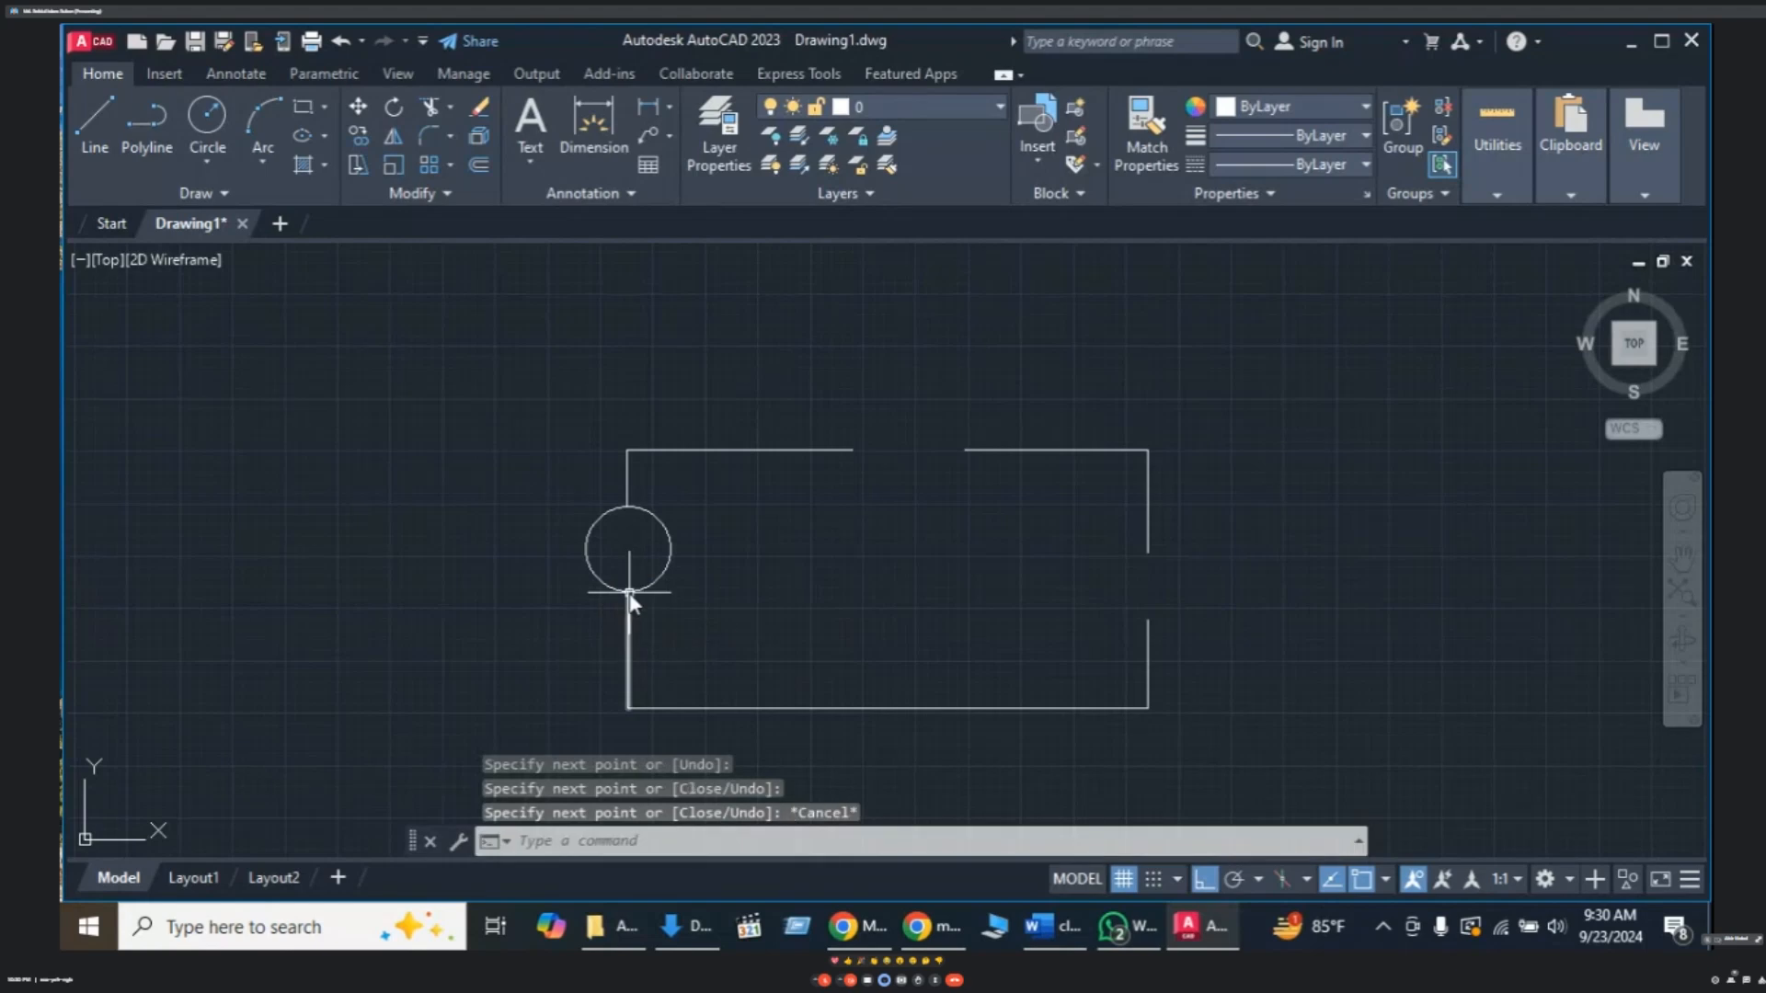
key(Escape)
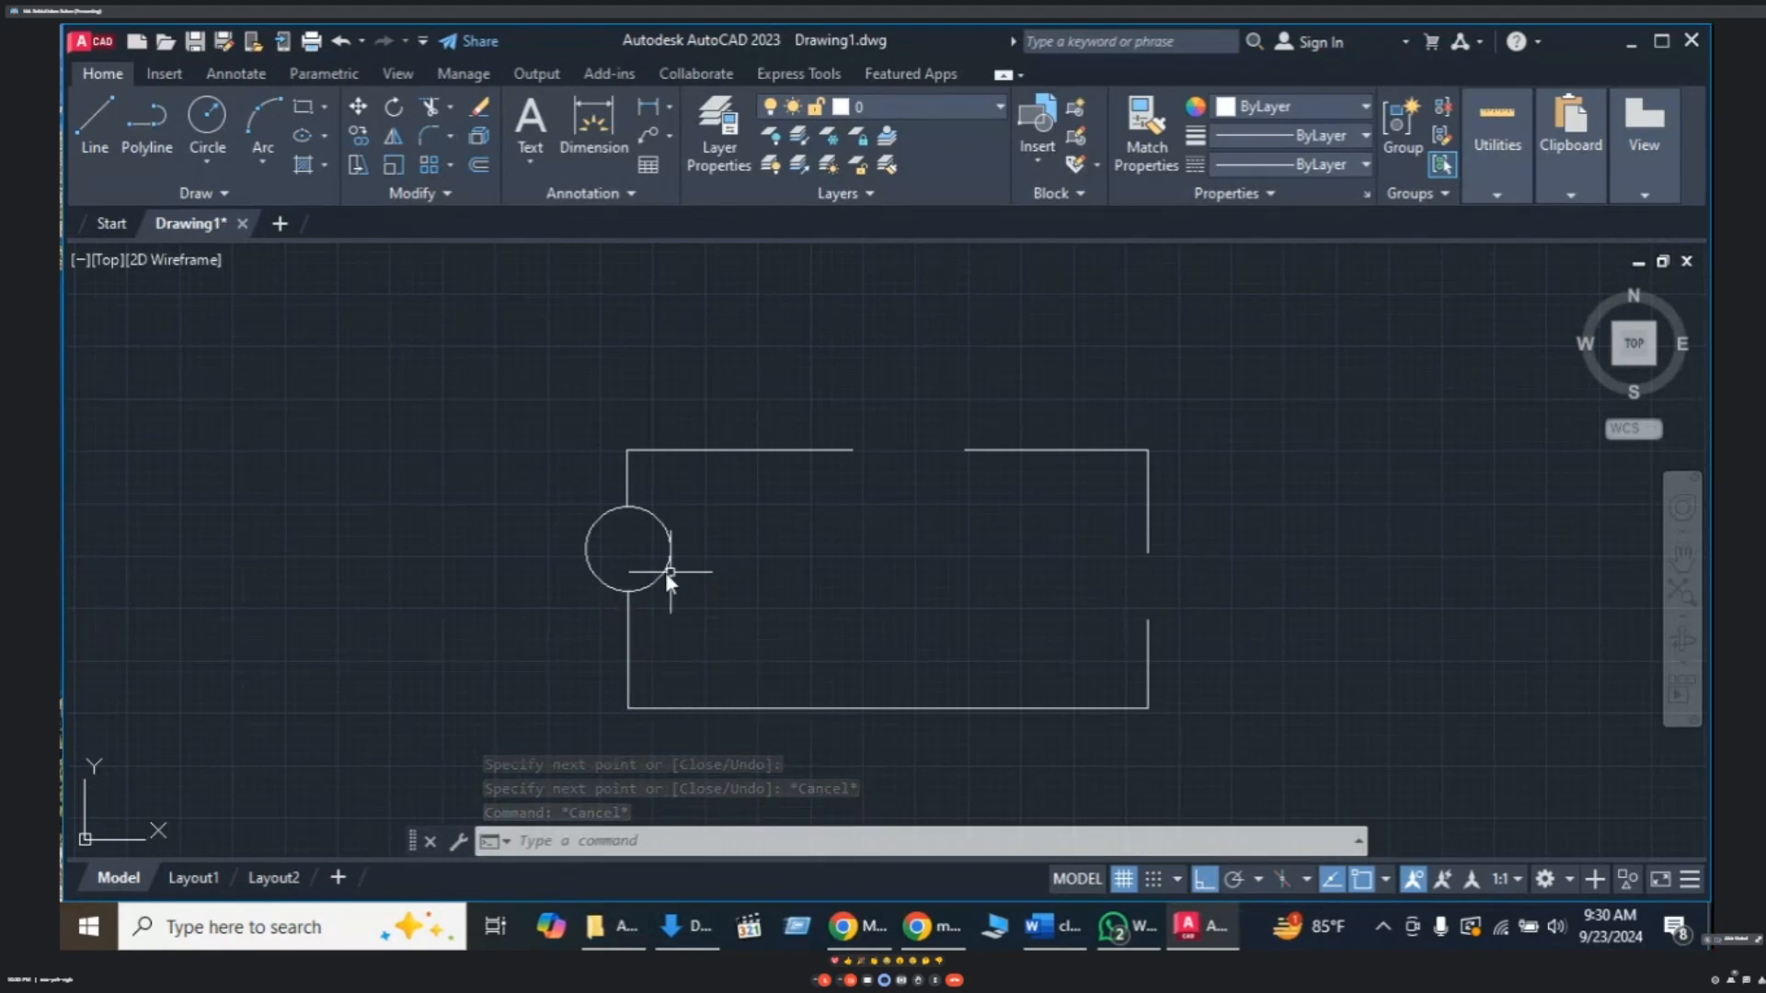
- Draw a short horizontal dash inside the source circle
text(l)
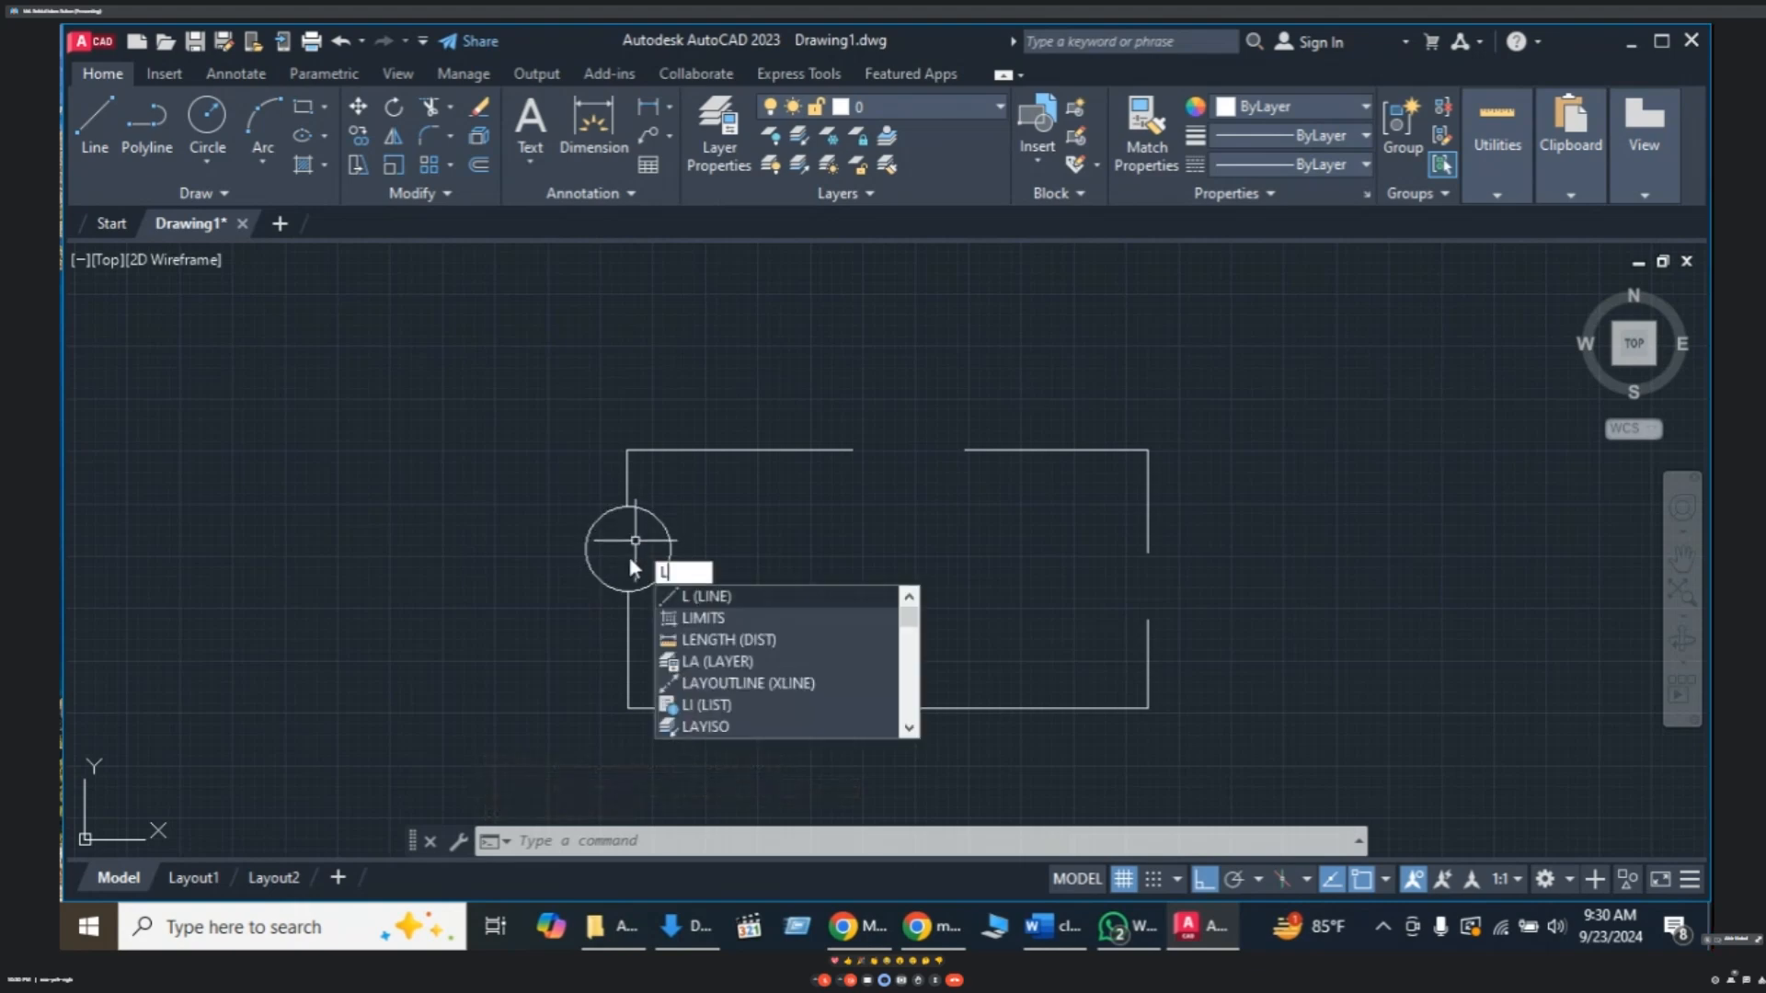
key(Return)
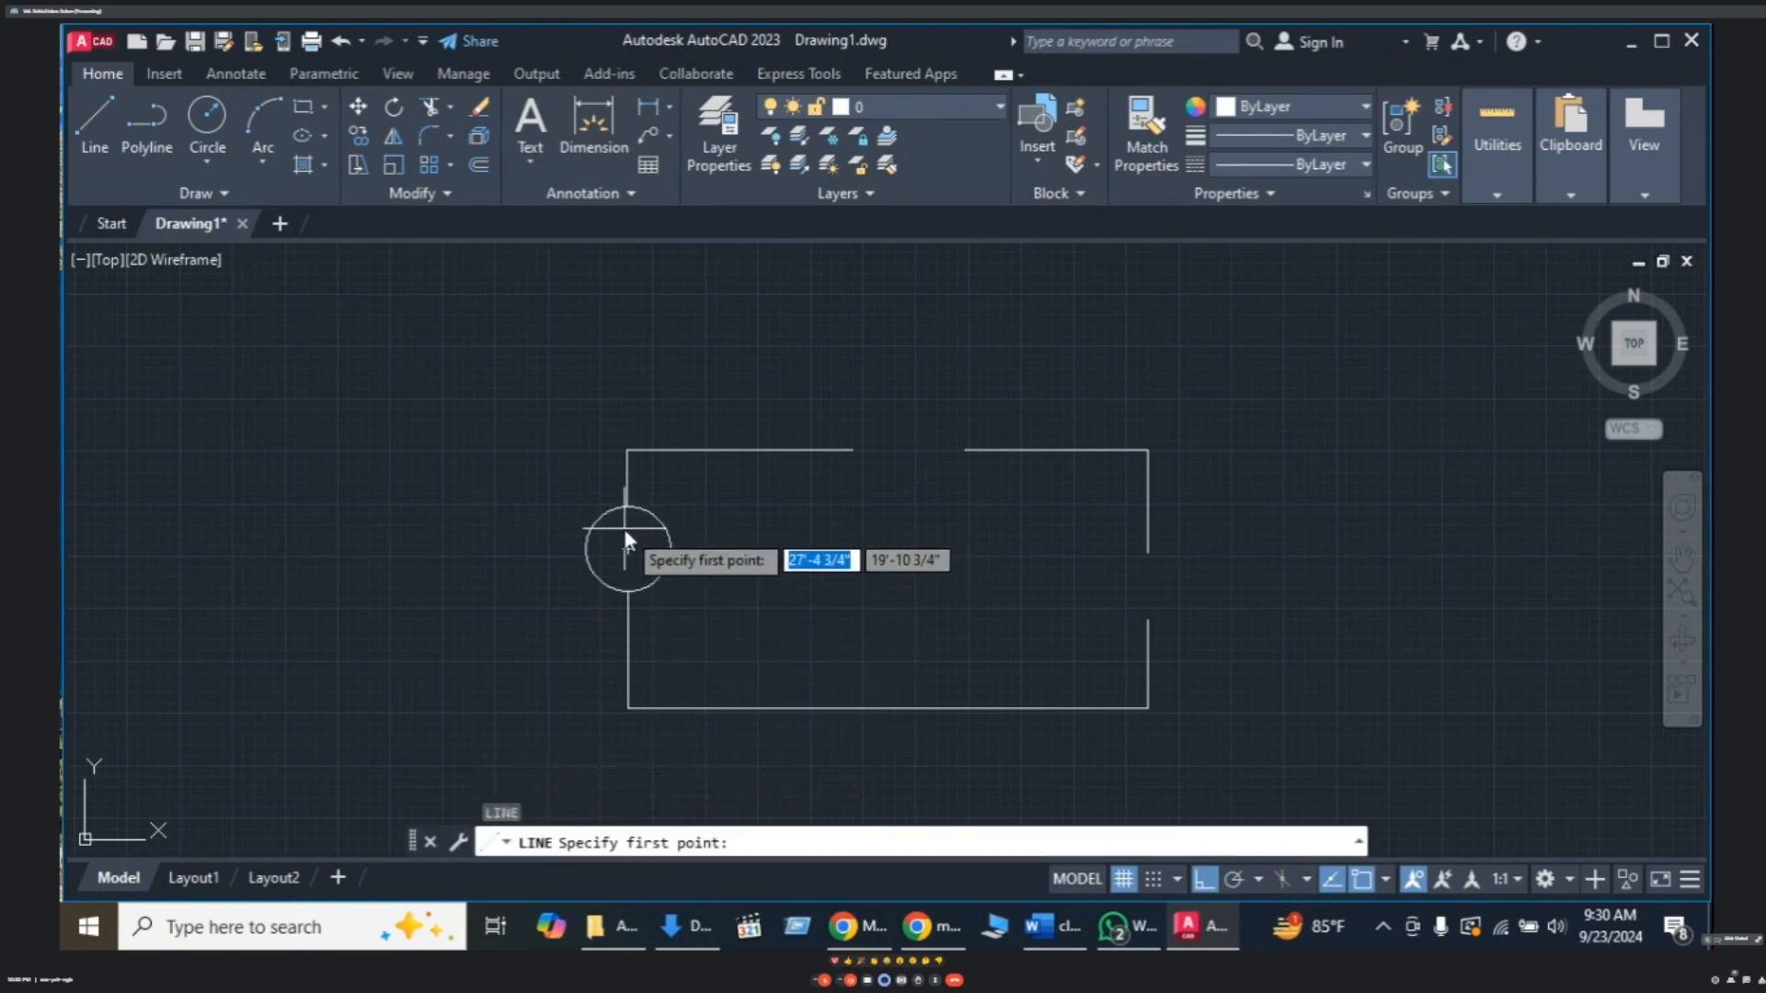
click(624, 532)
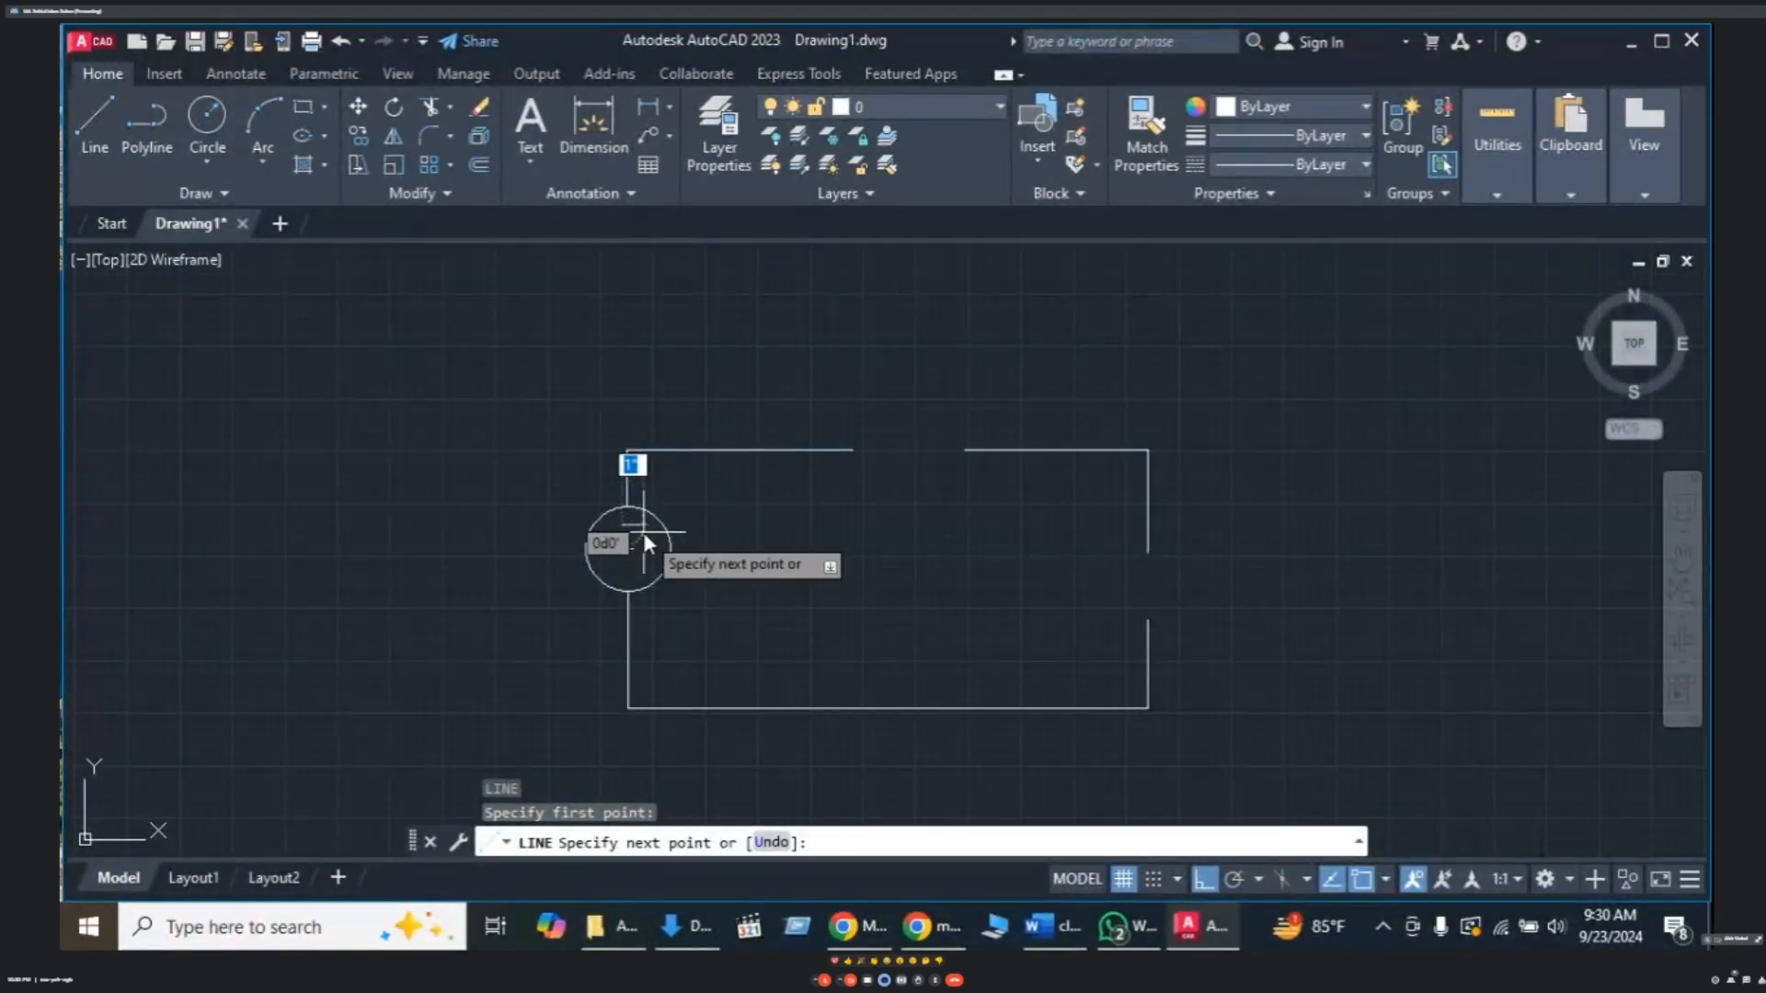
click(644, 529)
key(Escape)
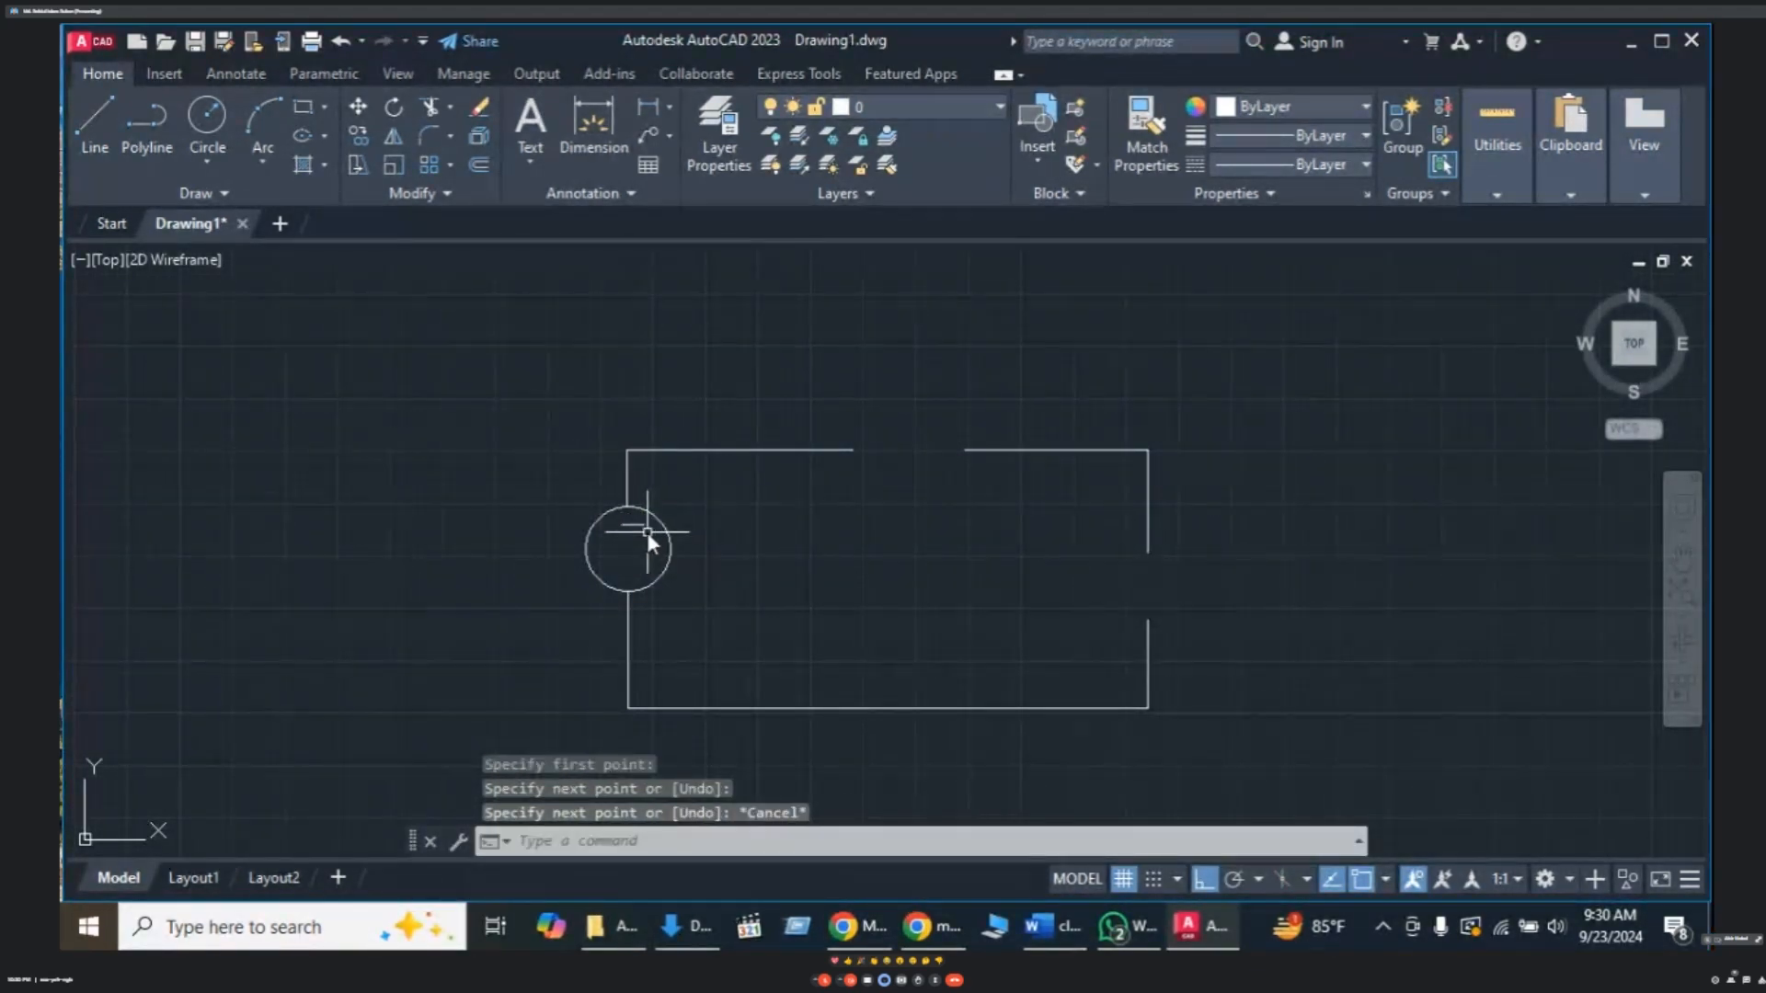
scroll(647, 532, down, 2)
scroll(647, 565, up, 2)
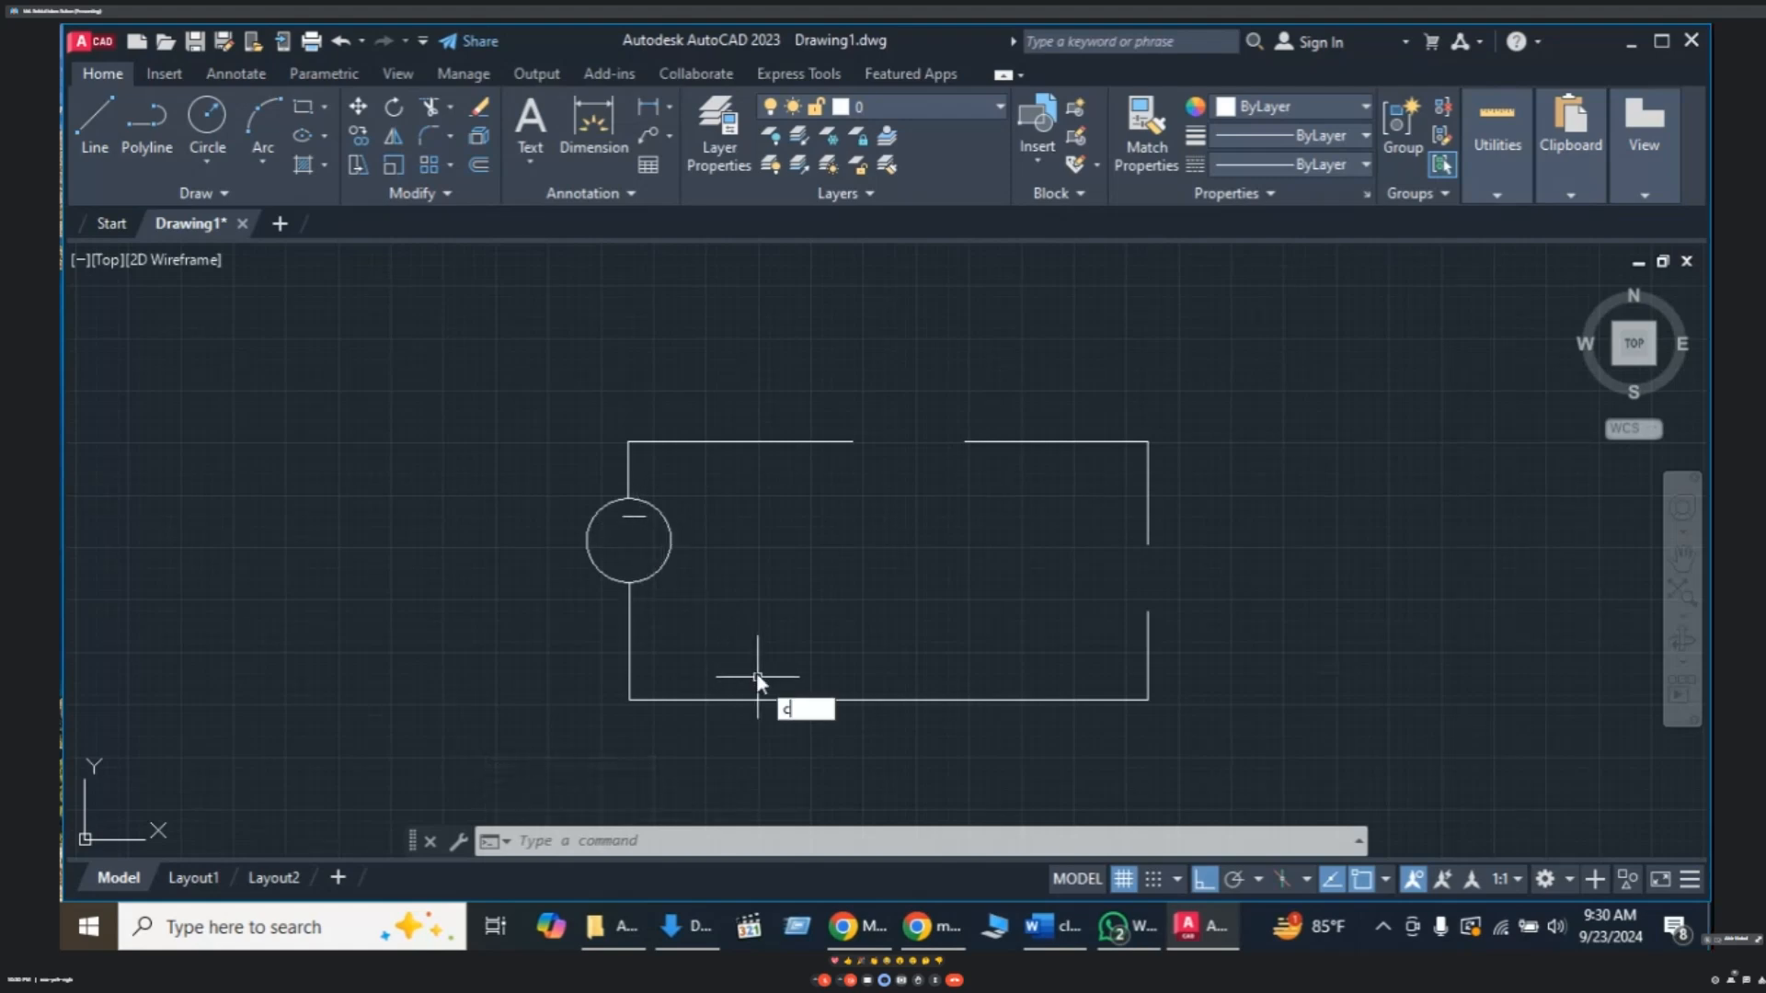
- Copy the dash into the lower half of the circle with ortho off
text(o)
key(Return)
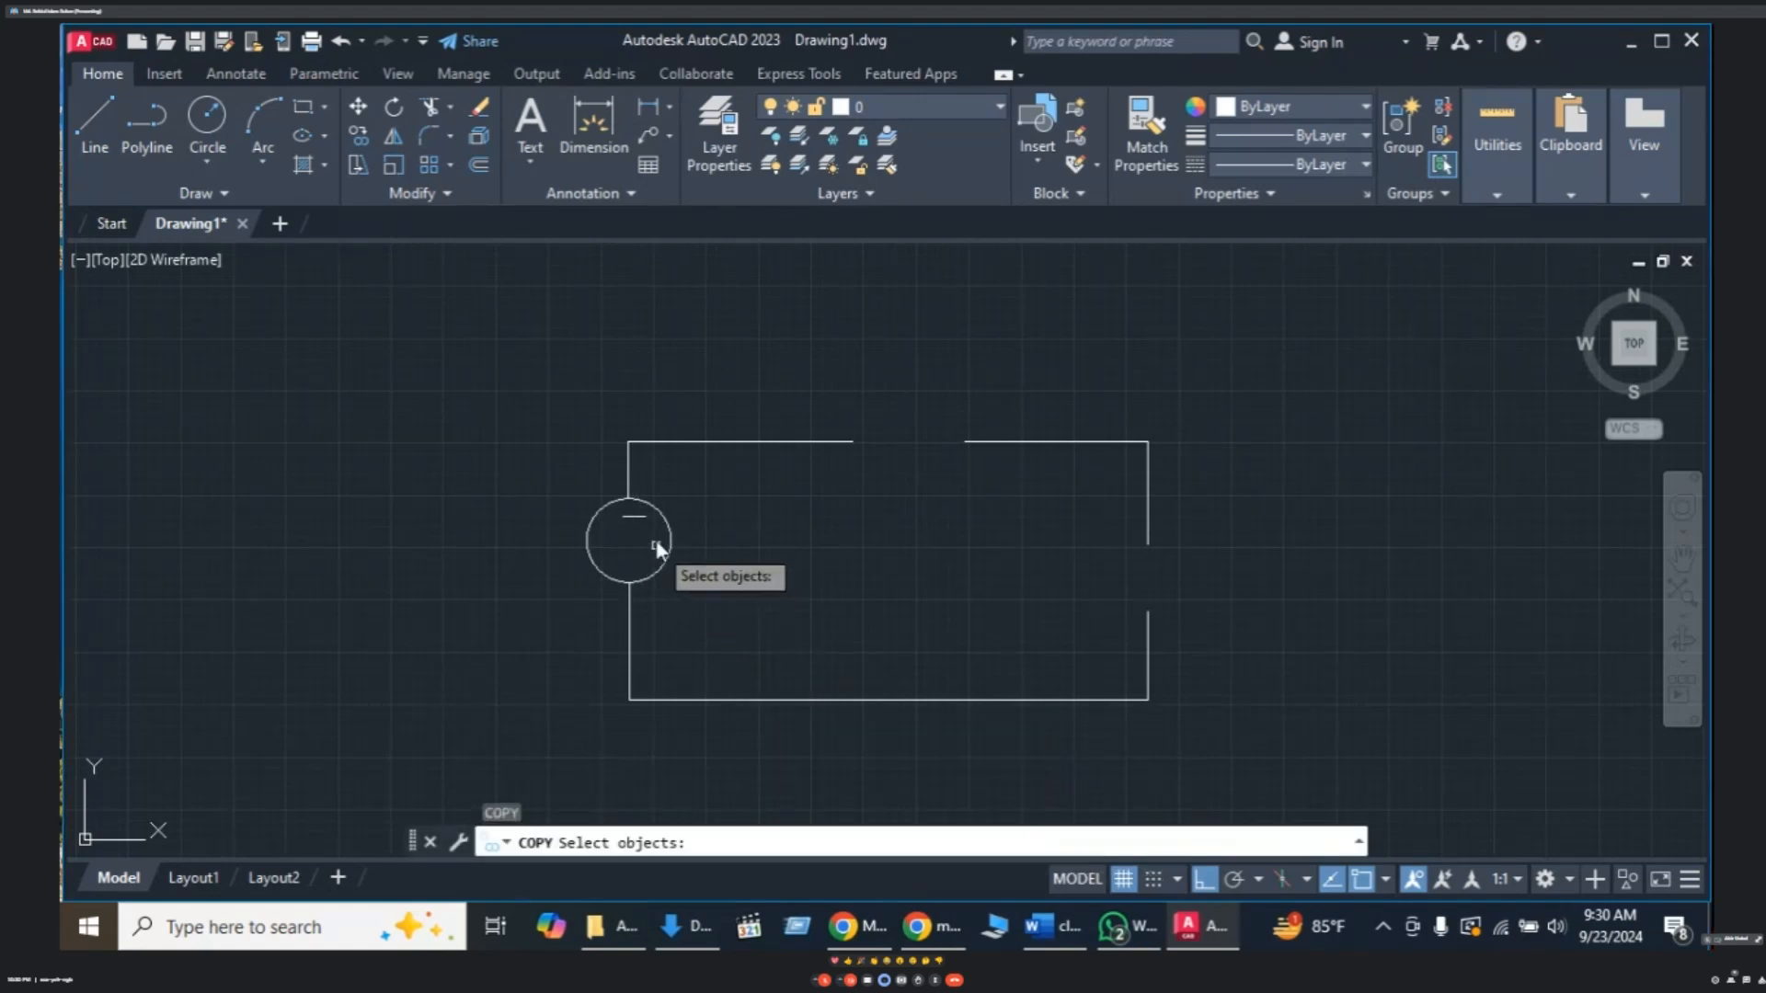
click(634, 516)
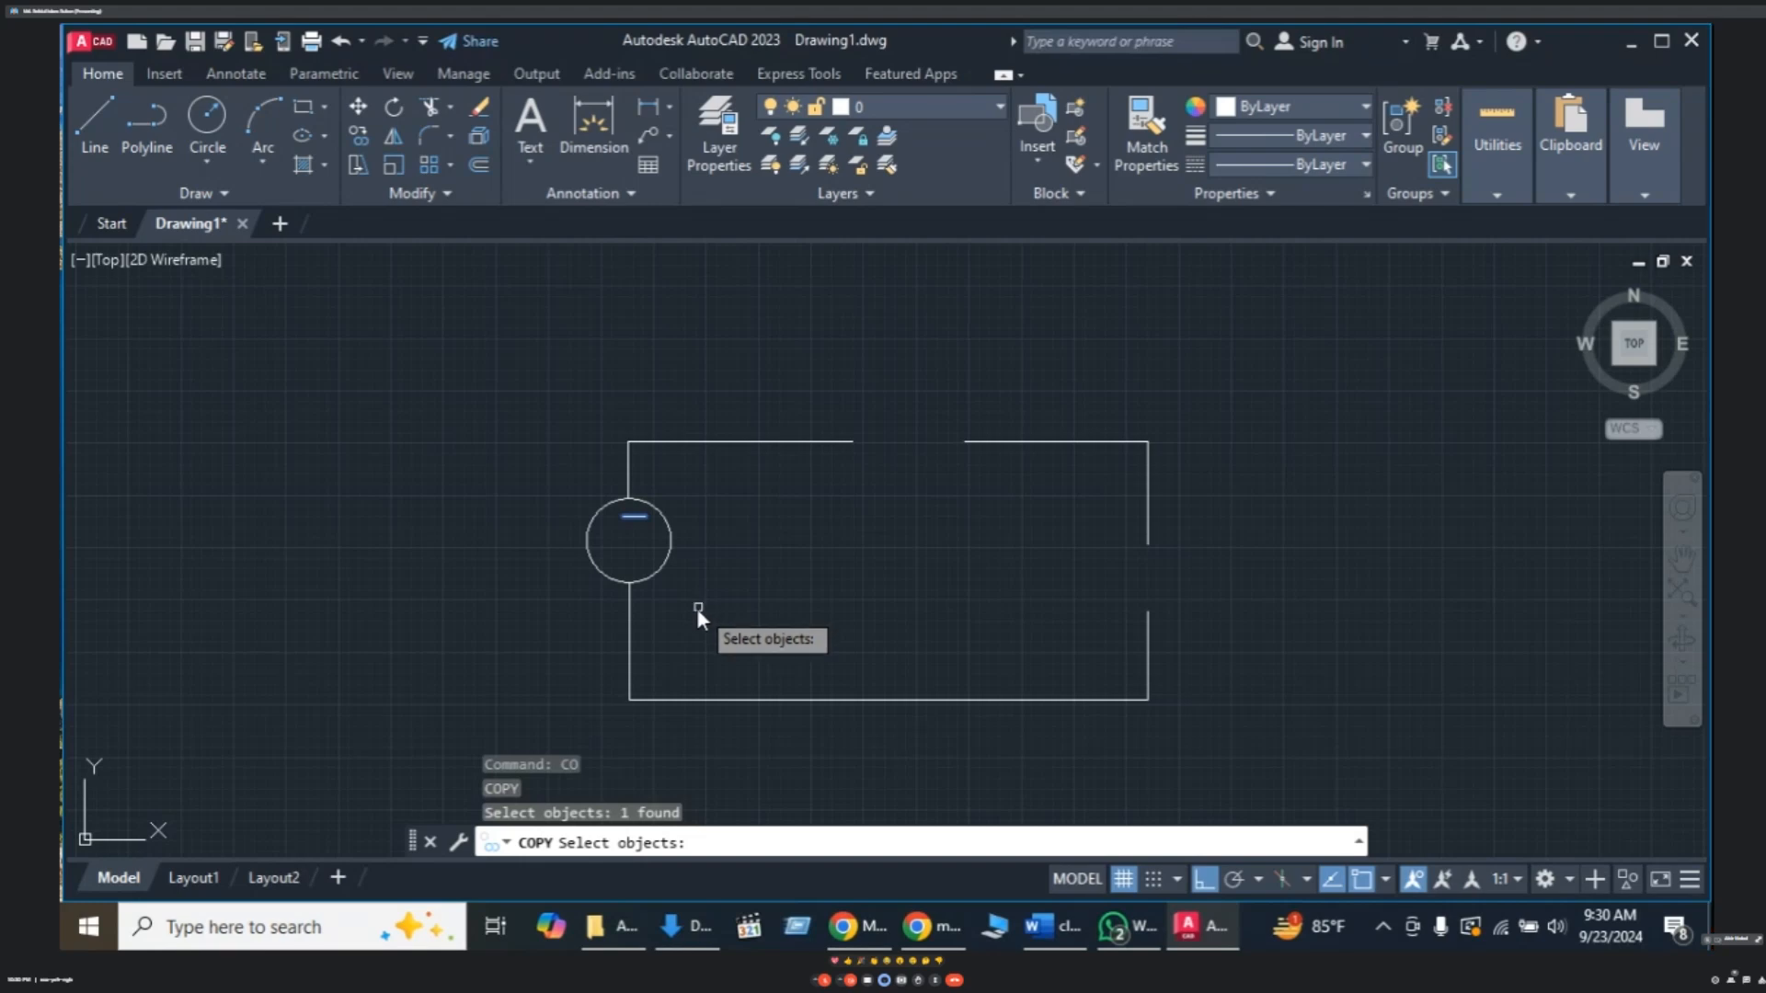
key(Return)
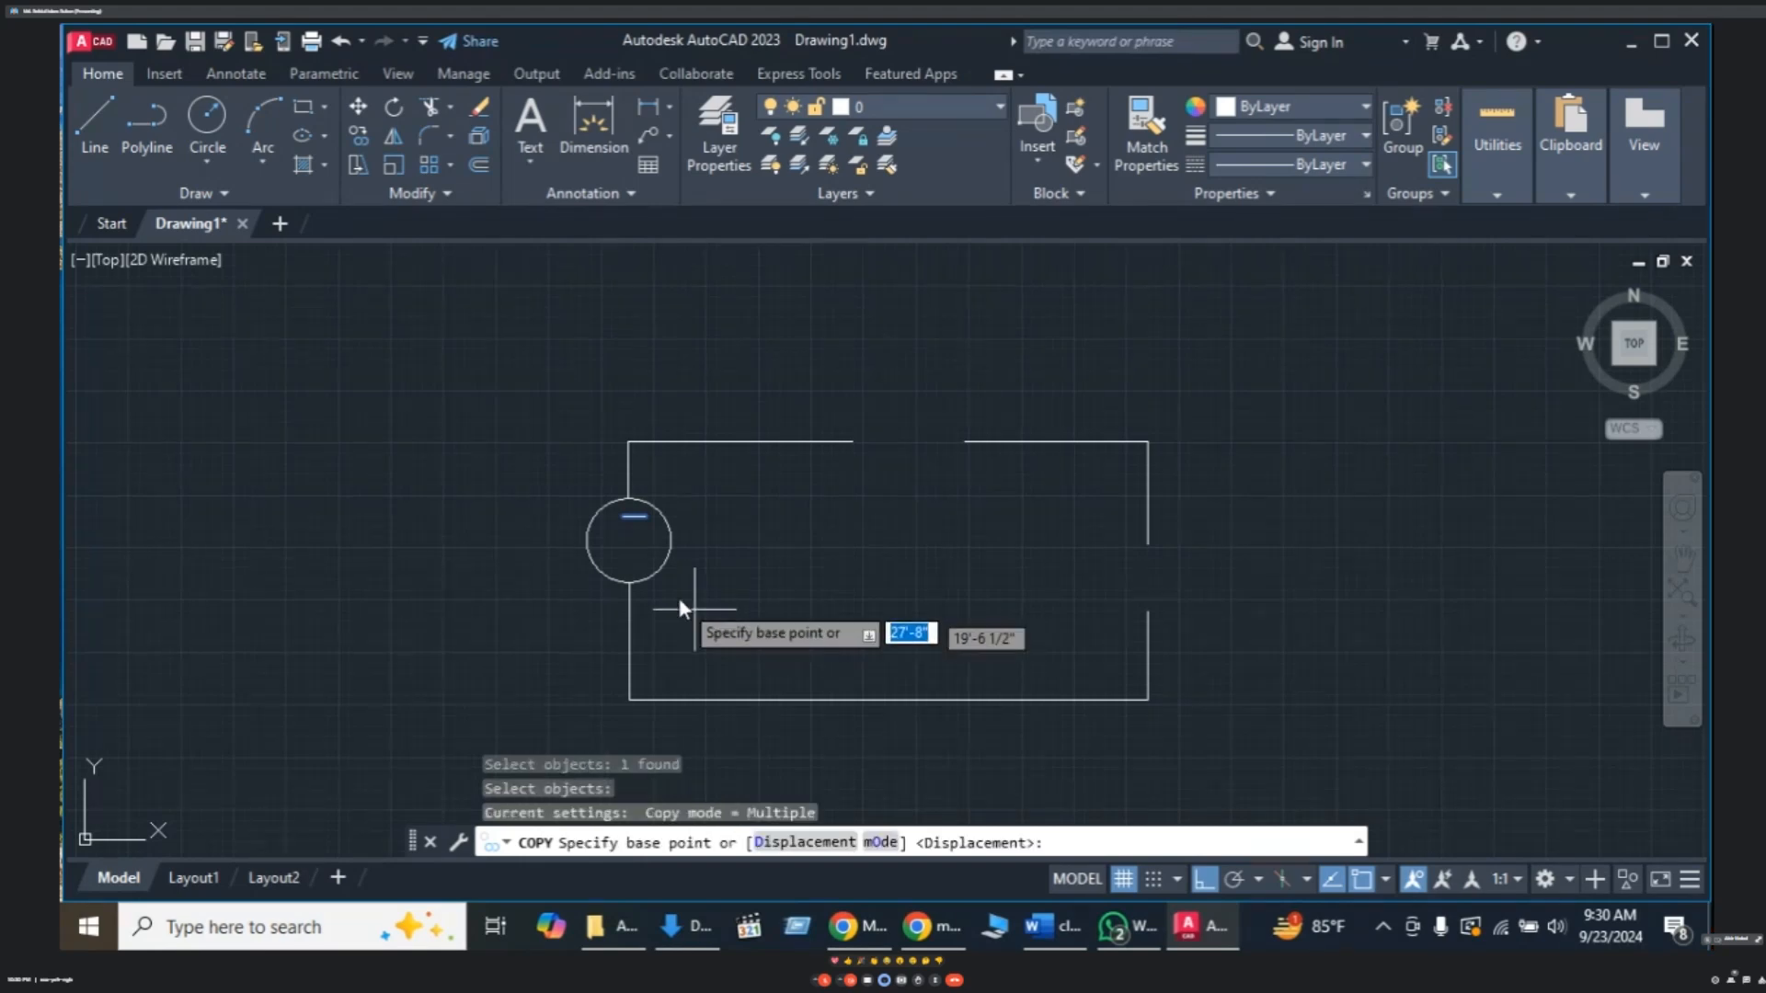
click(631, 520)
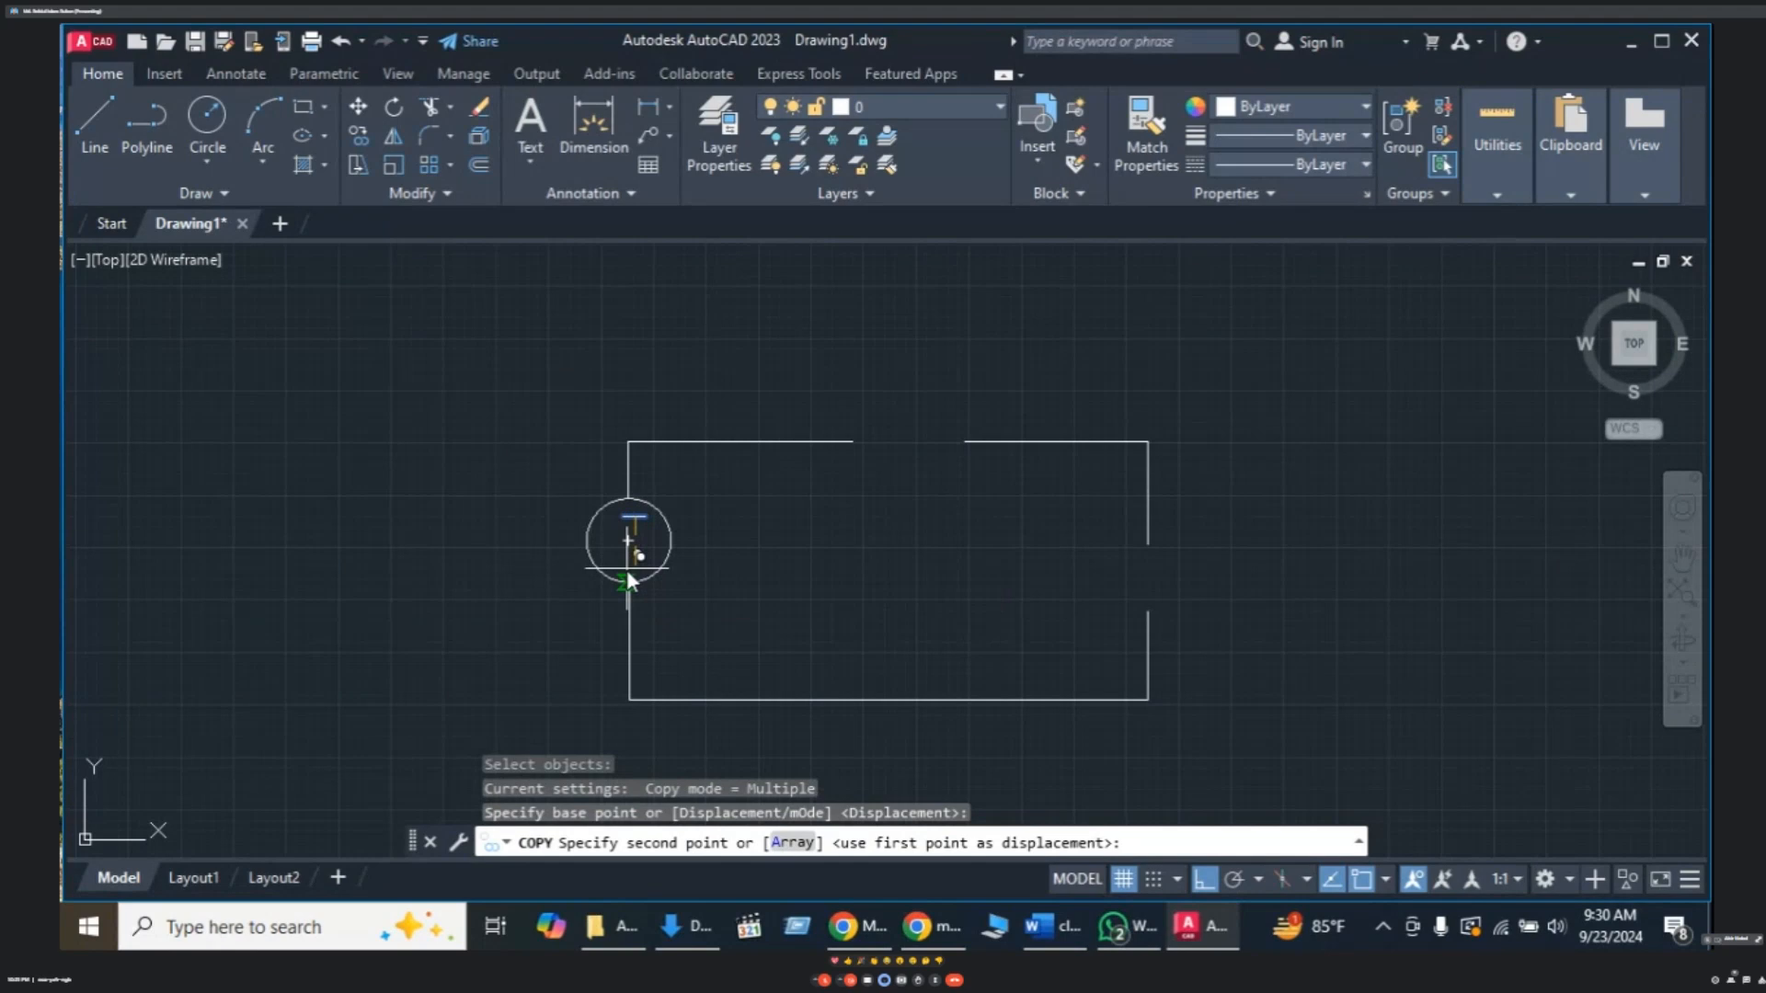
key(F8)
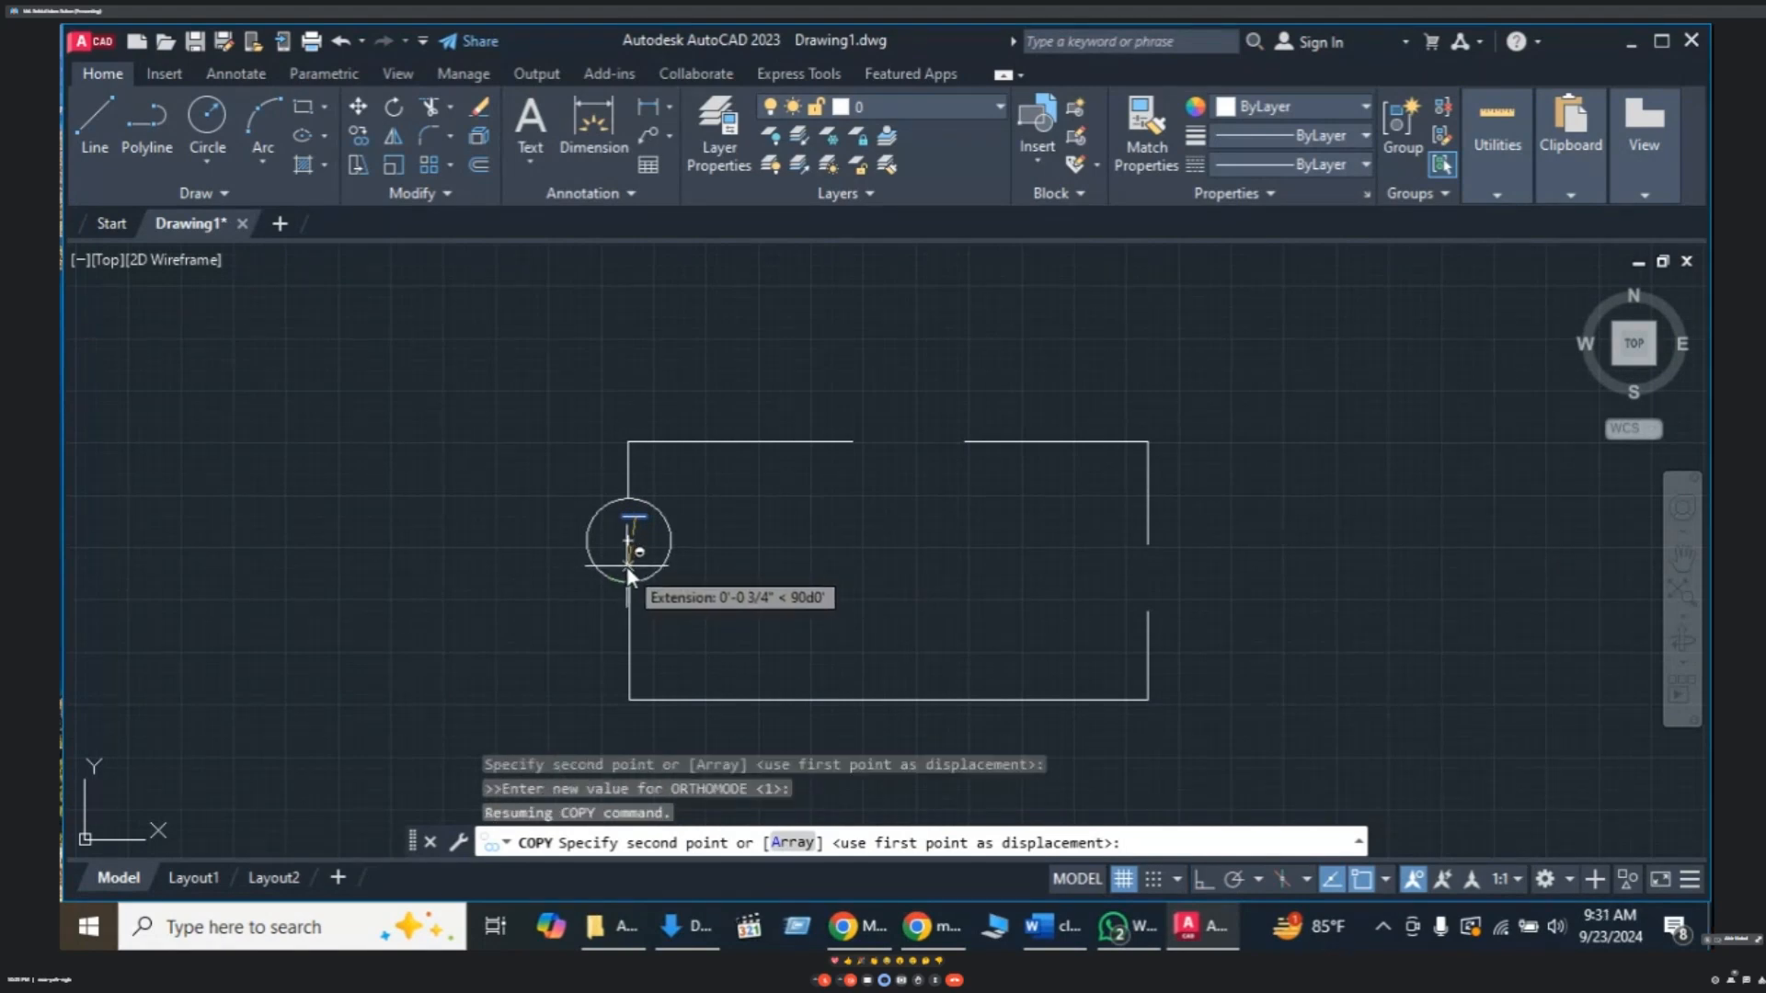
click(629, 572)
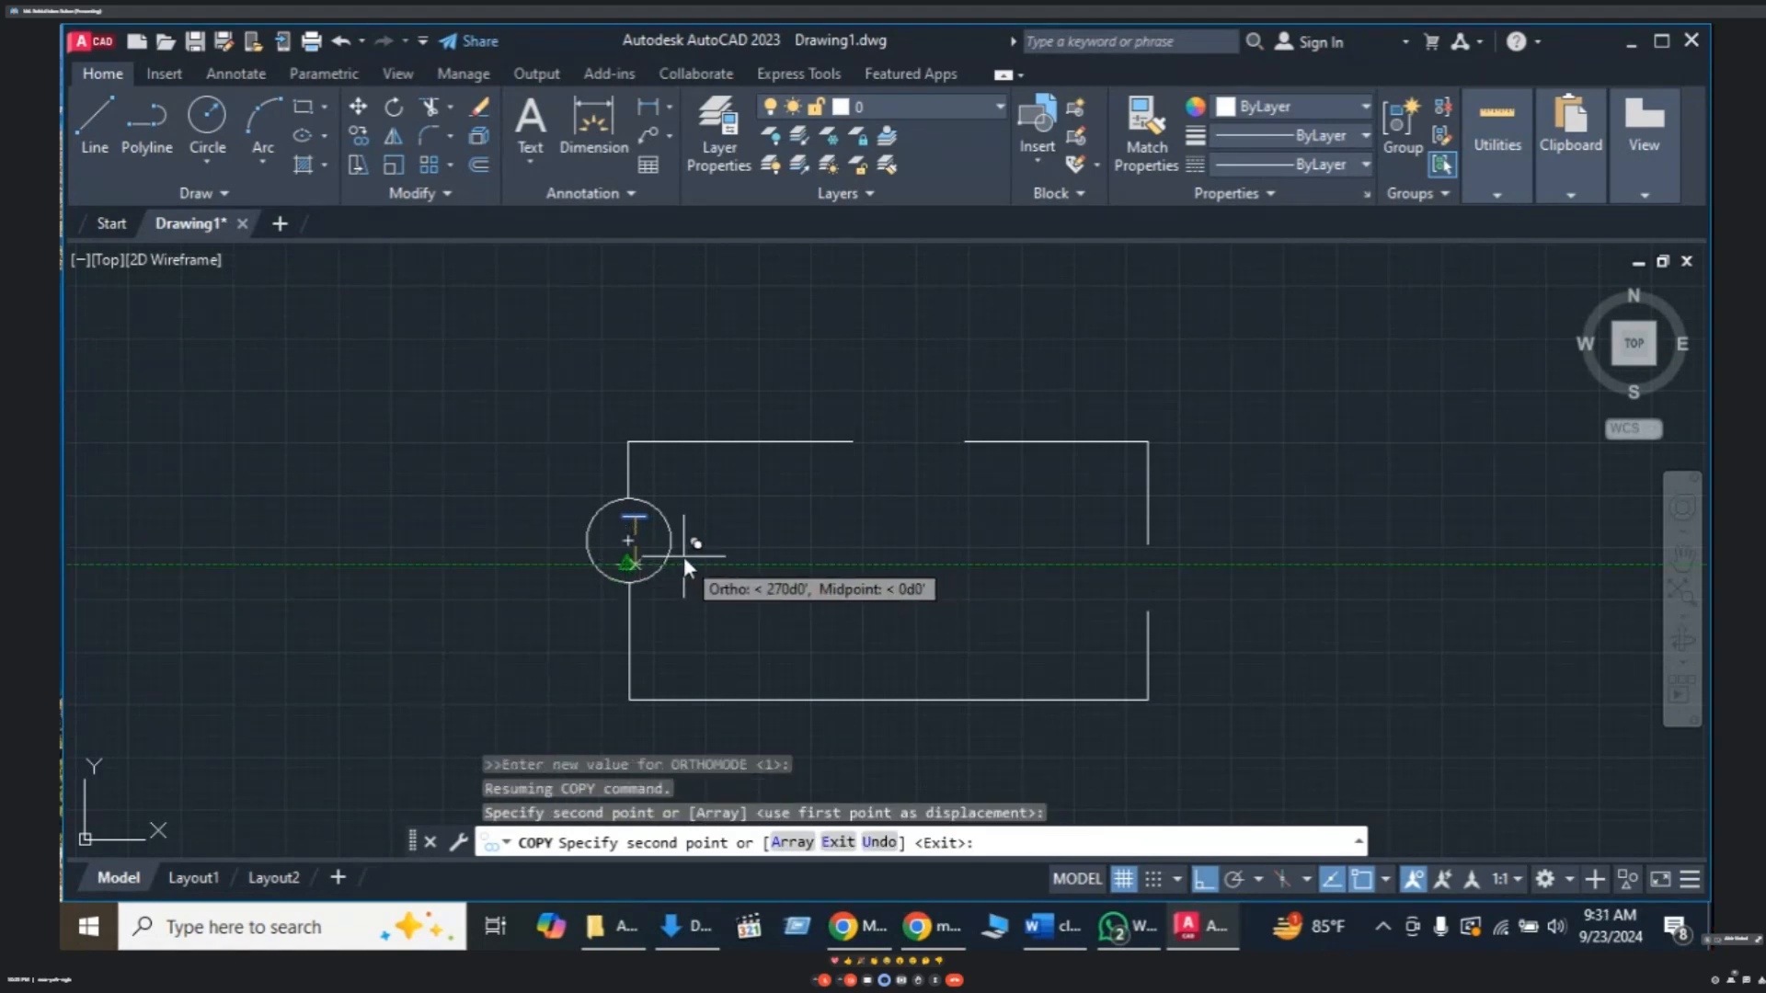
key(Escape)
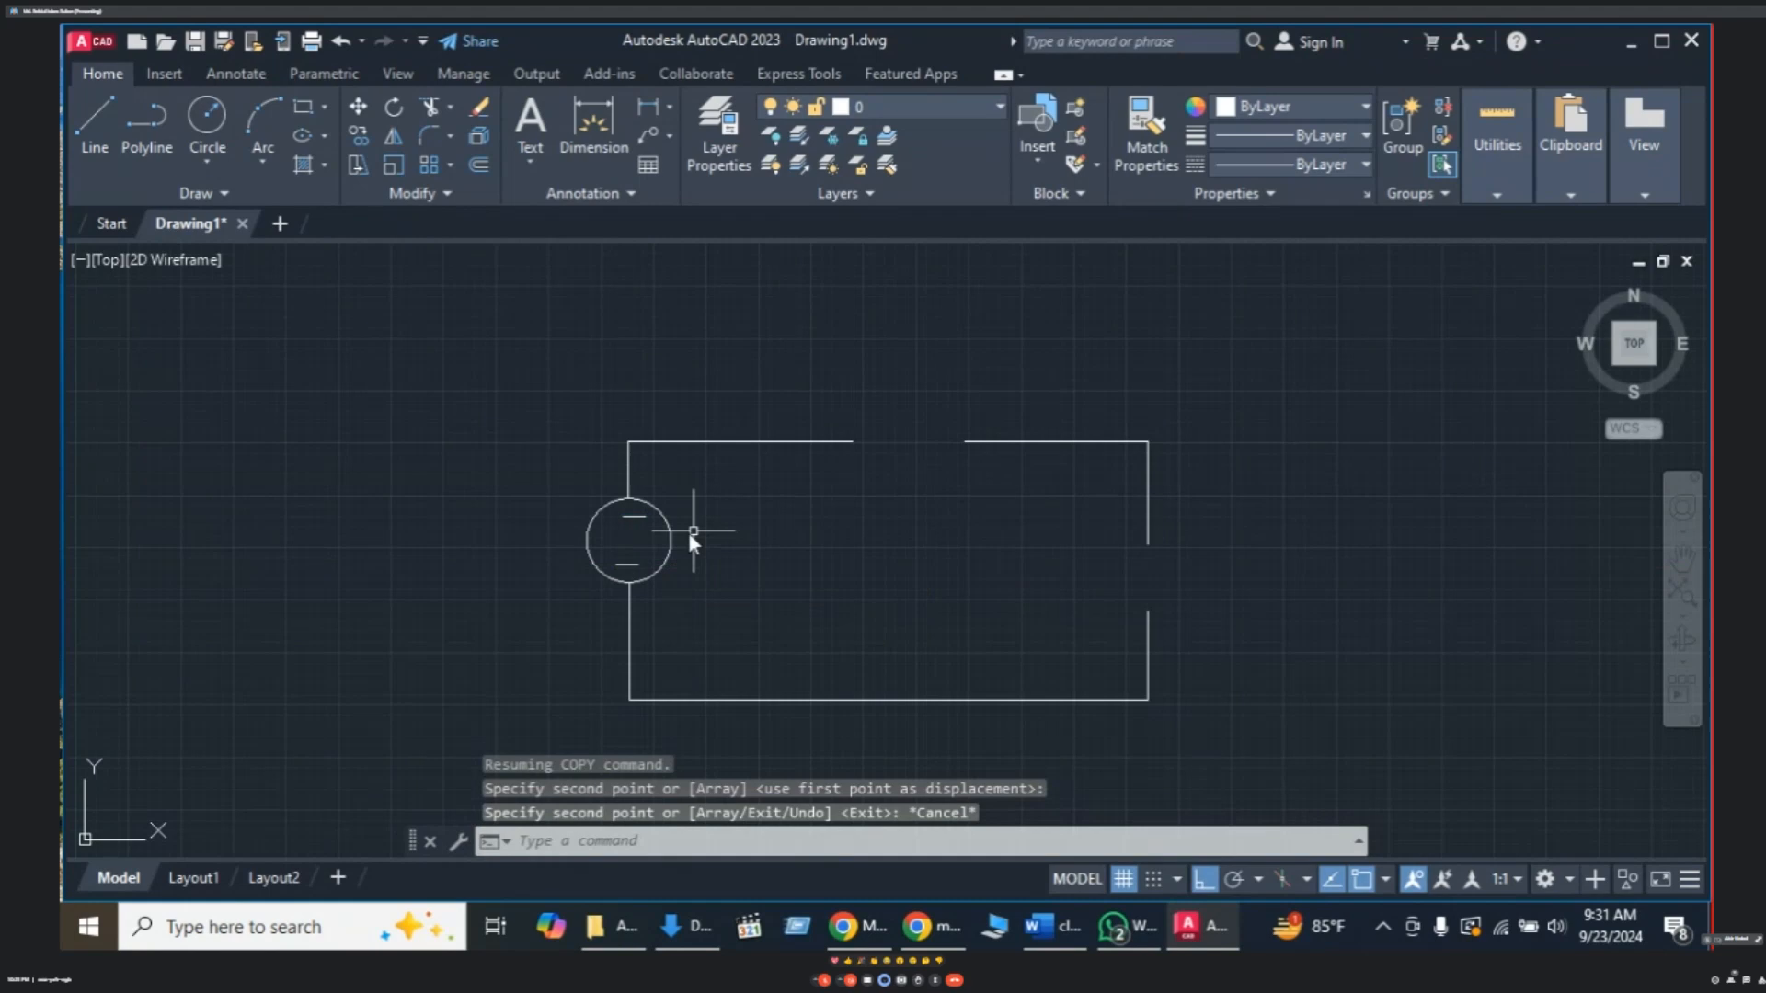
- Move the upper dash slightly to reposition it near the circle's top
click(633, 516)
text(m)
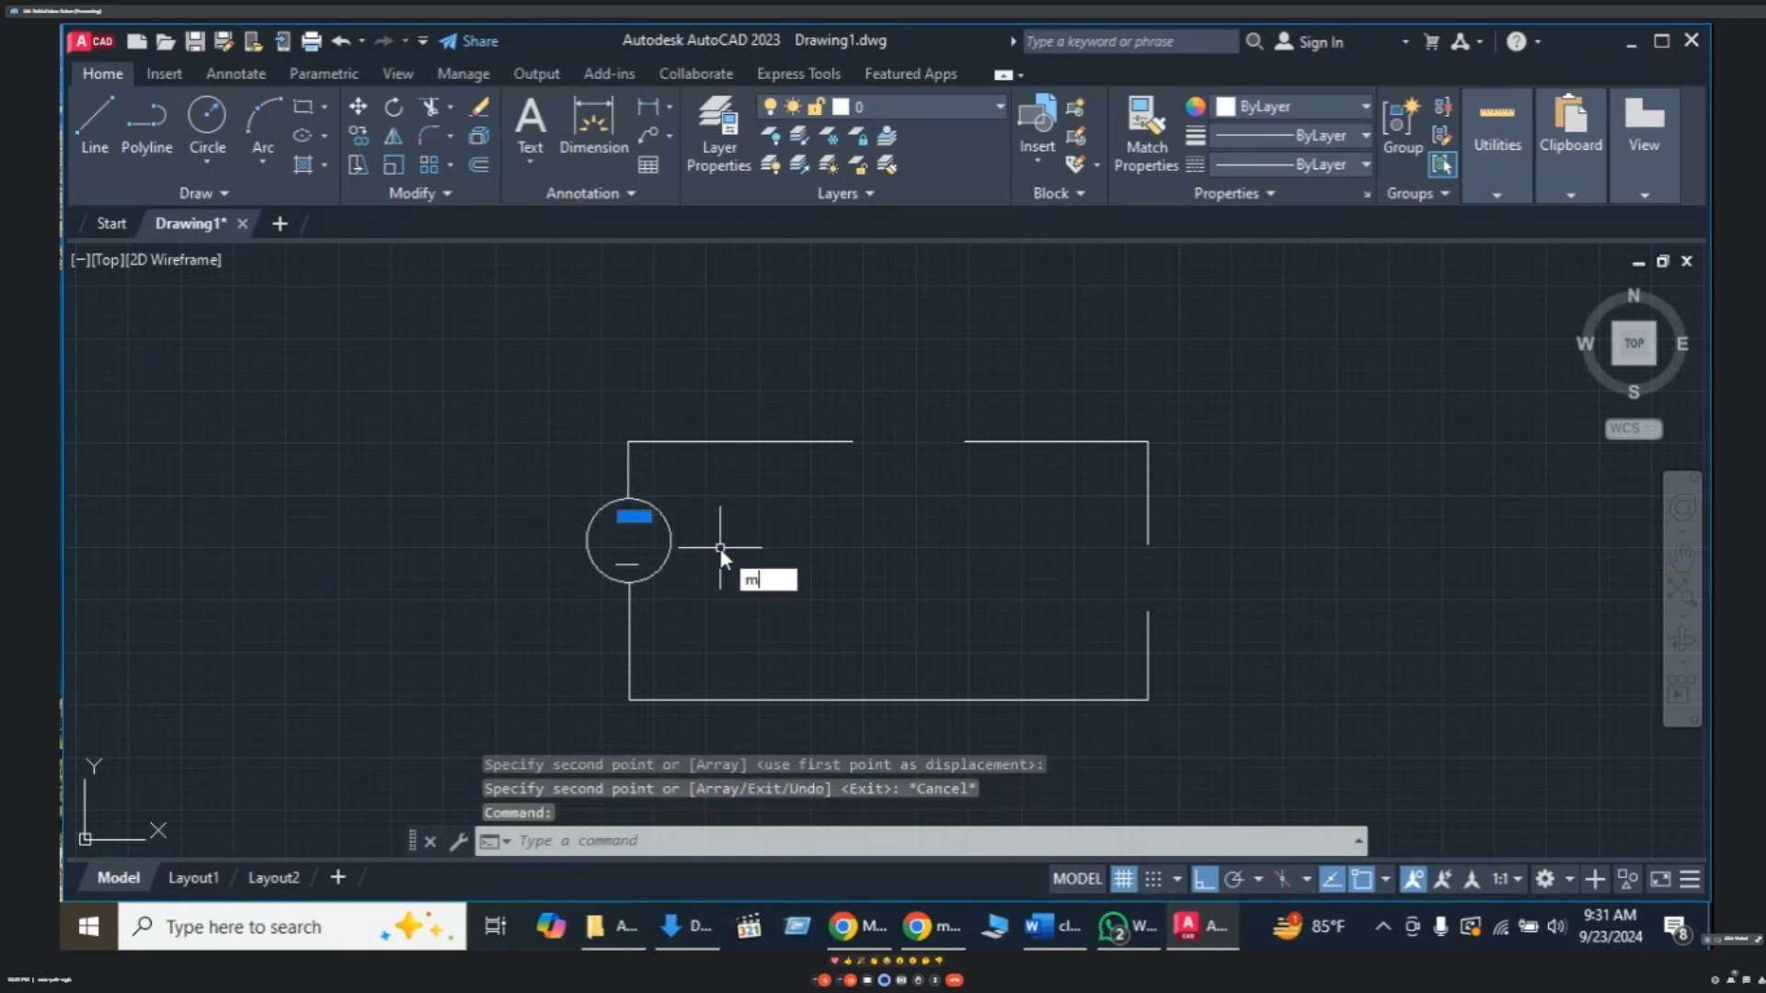
key(Return)
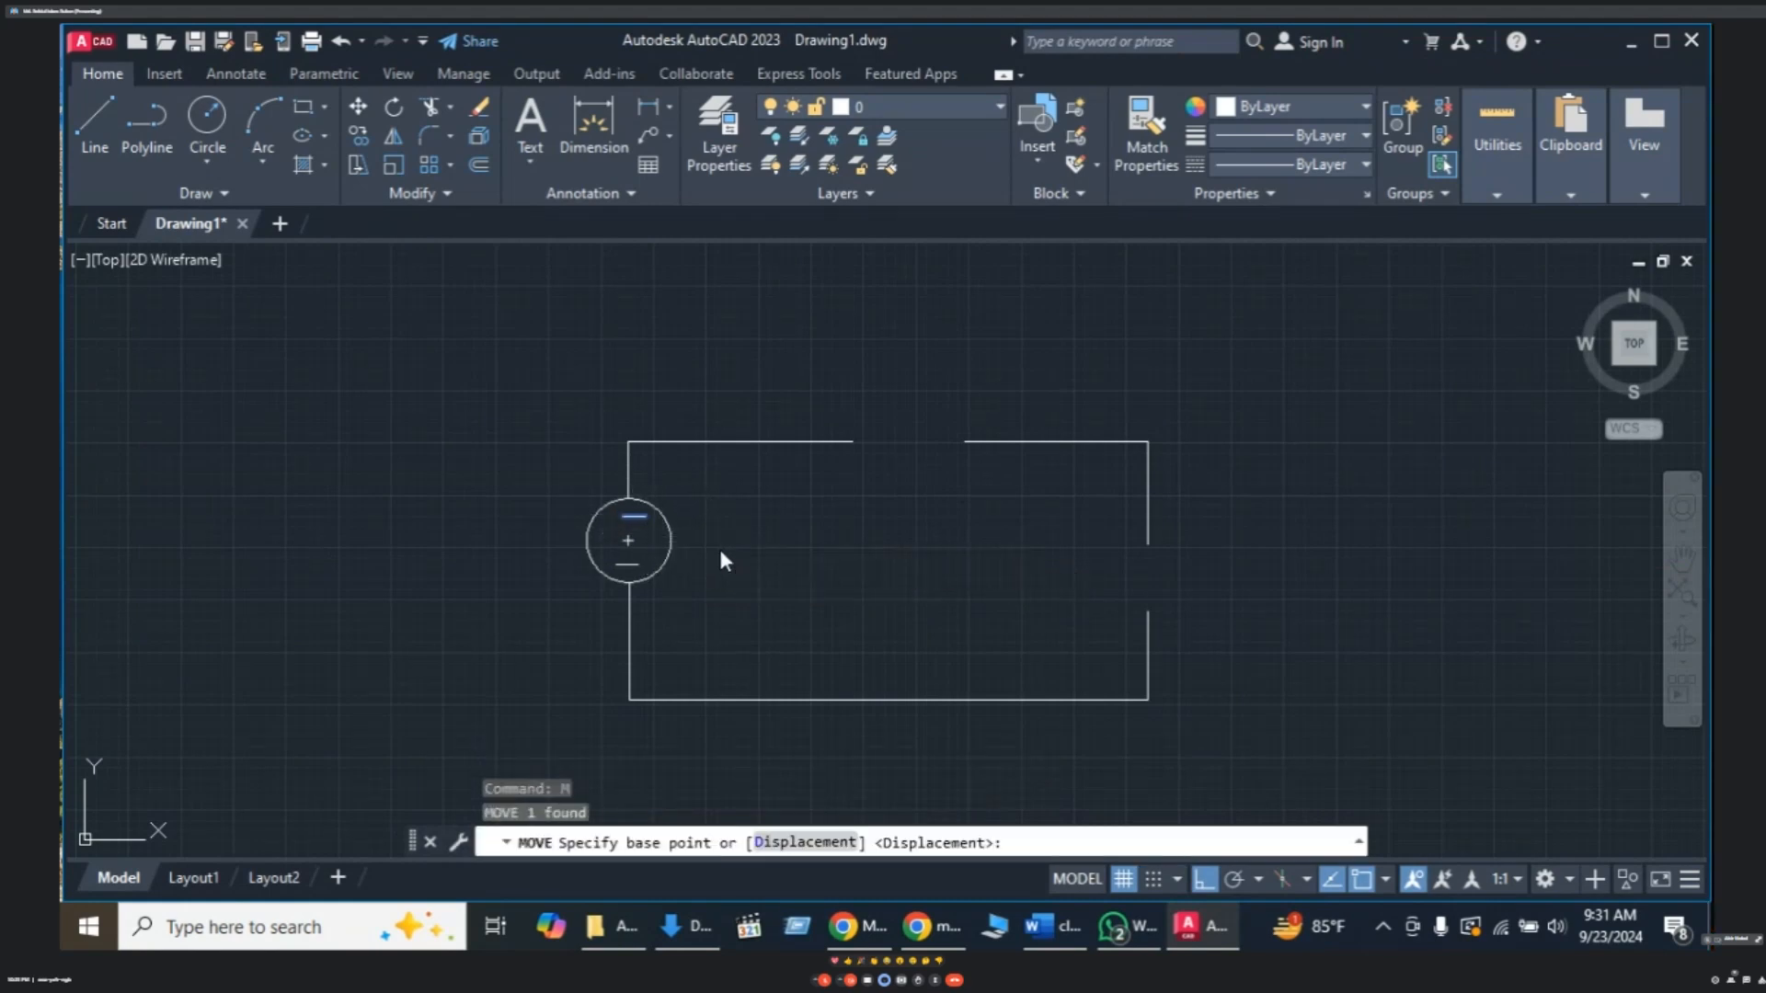
key(Escape)
text(m)
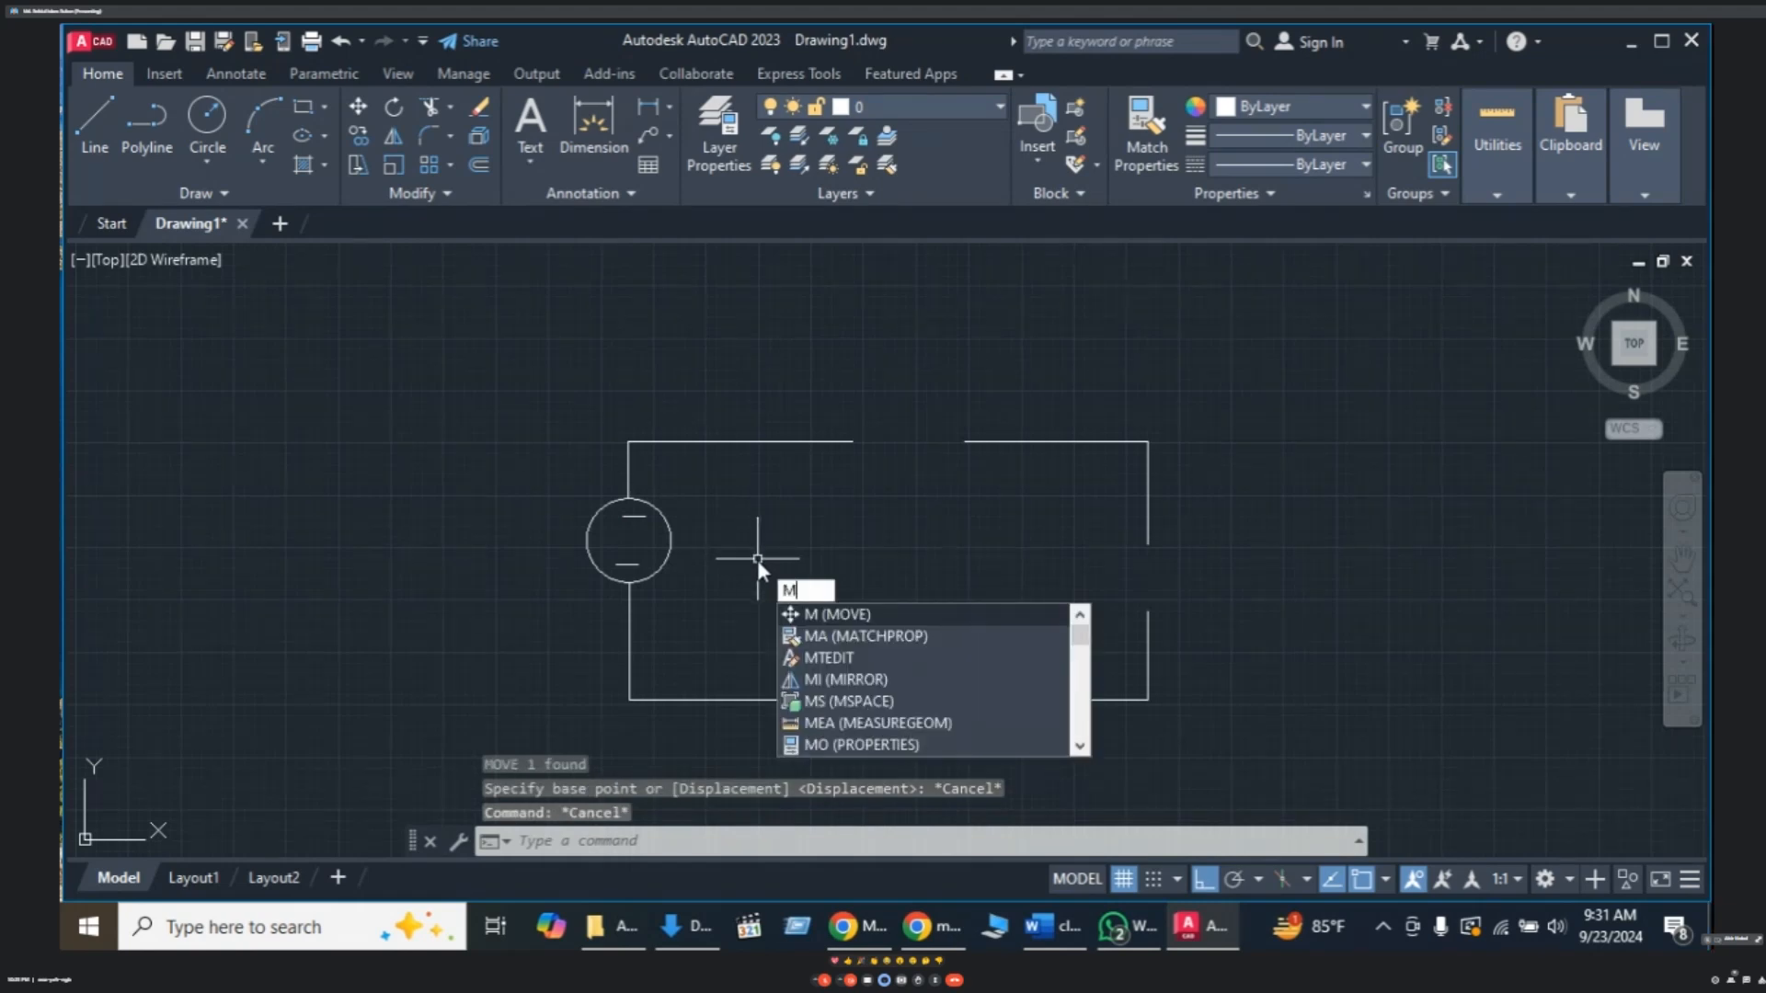
key(Return)
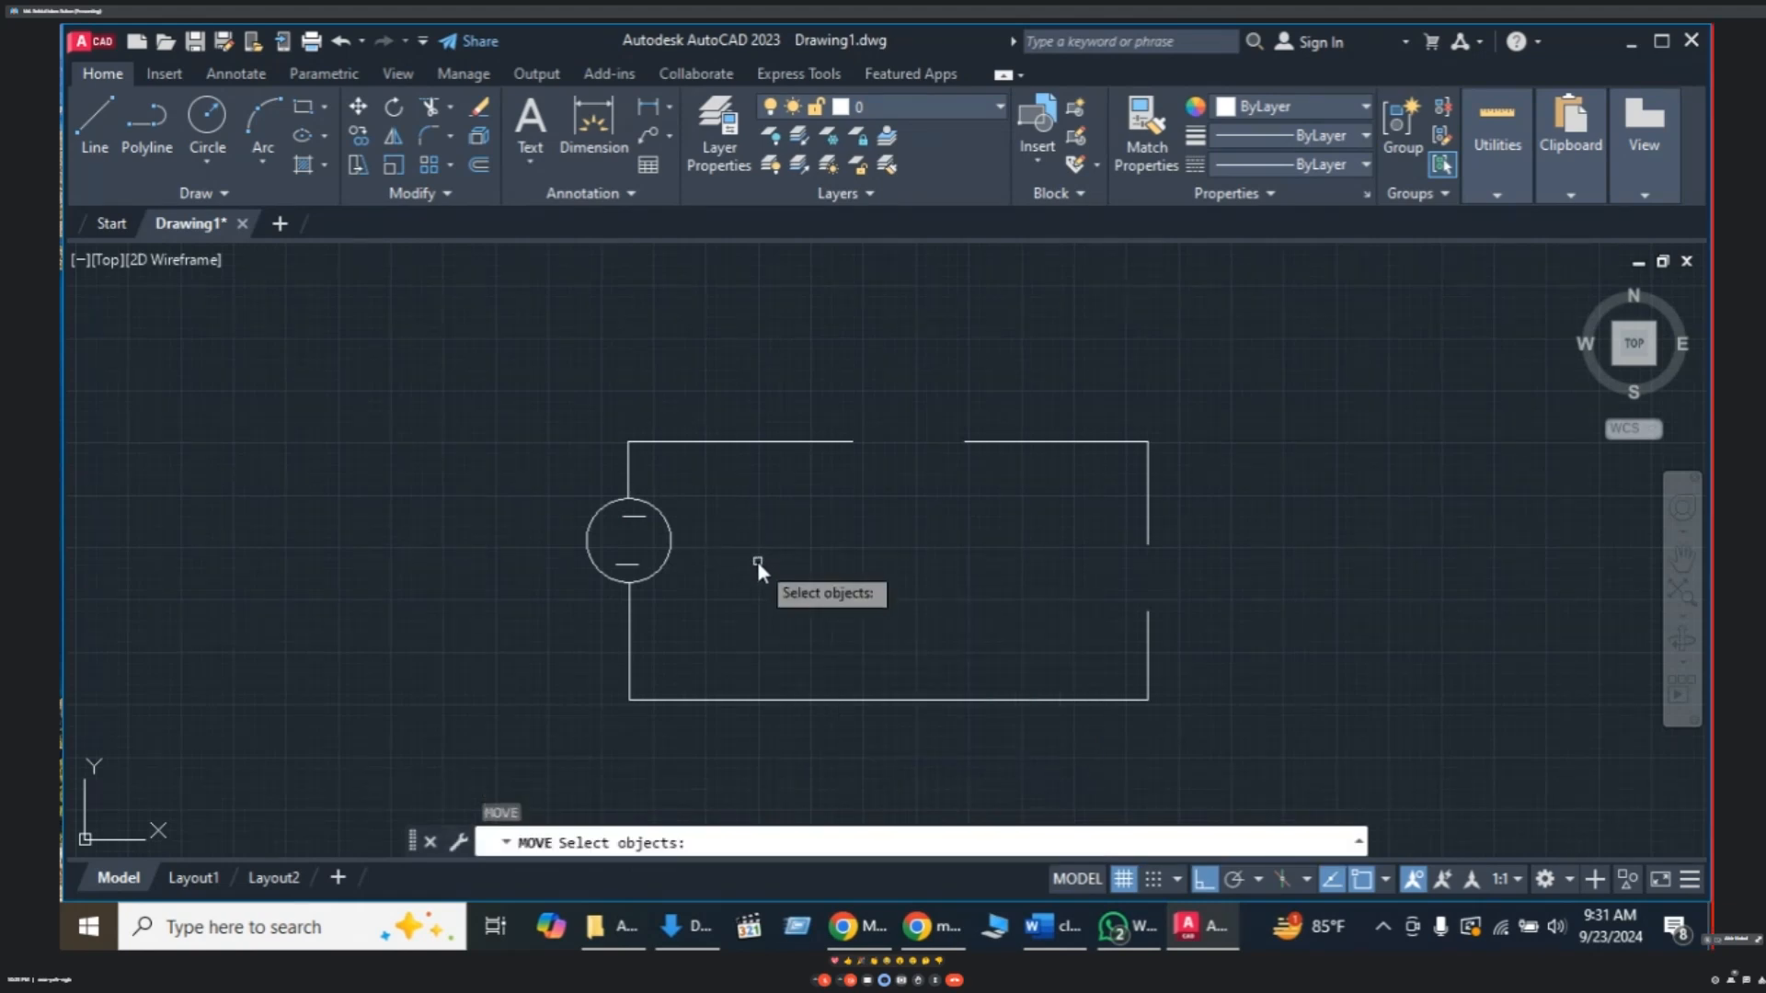
click(633, 517)
key(Return)
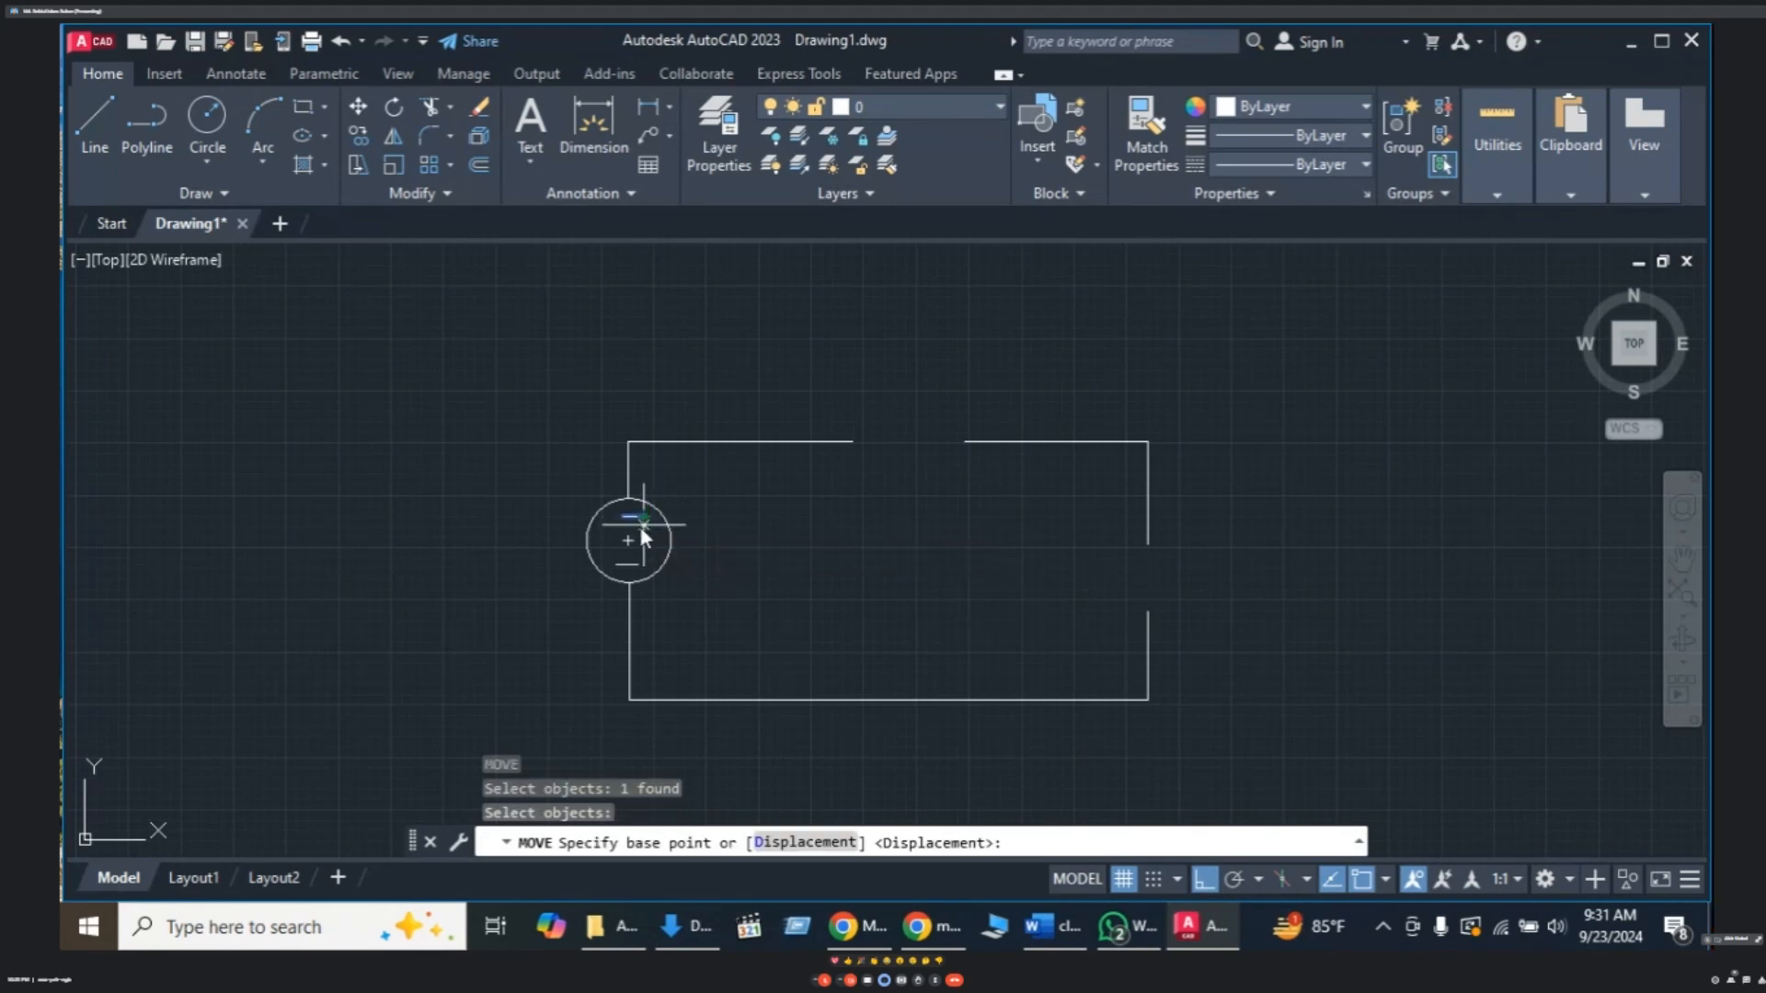
click(632, 517)
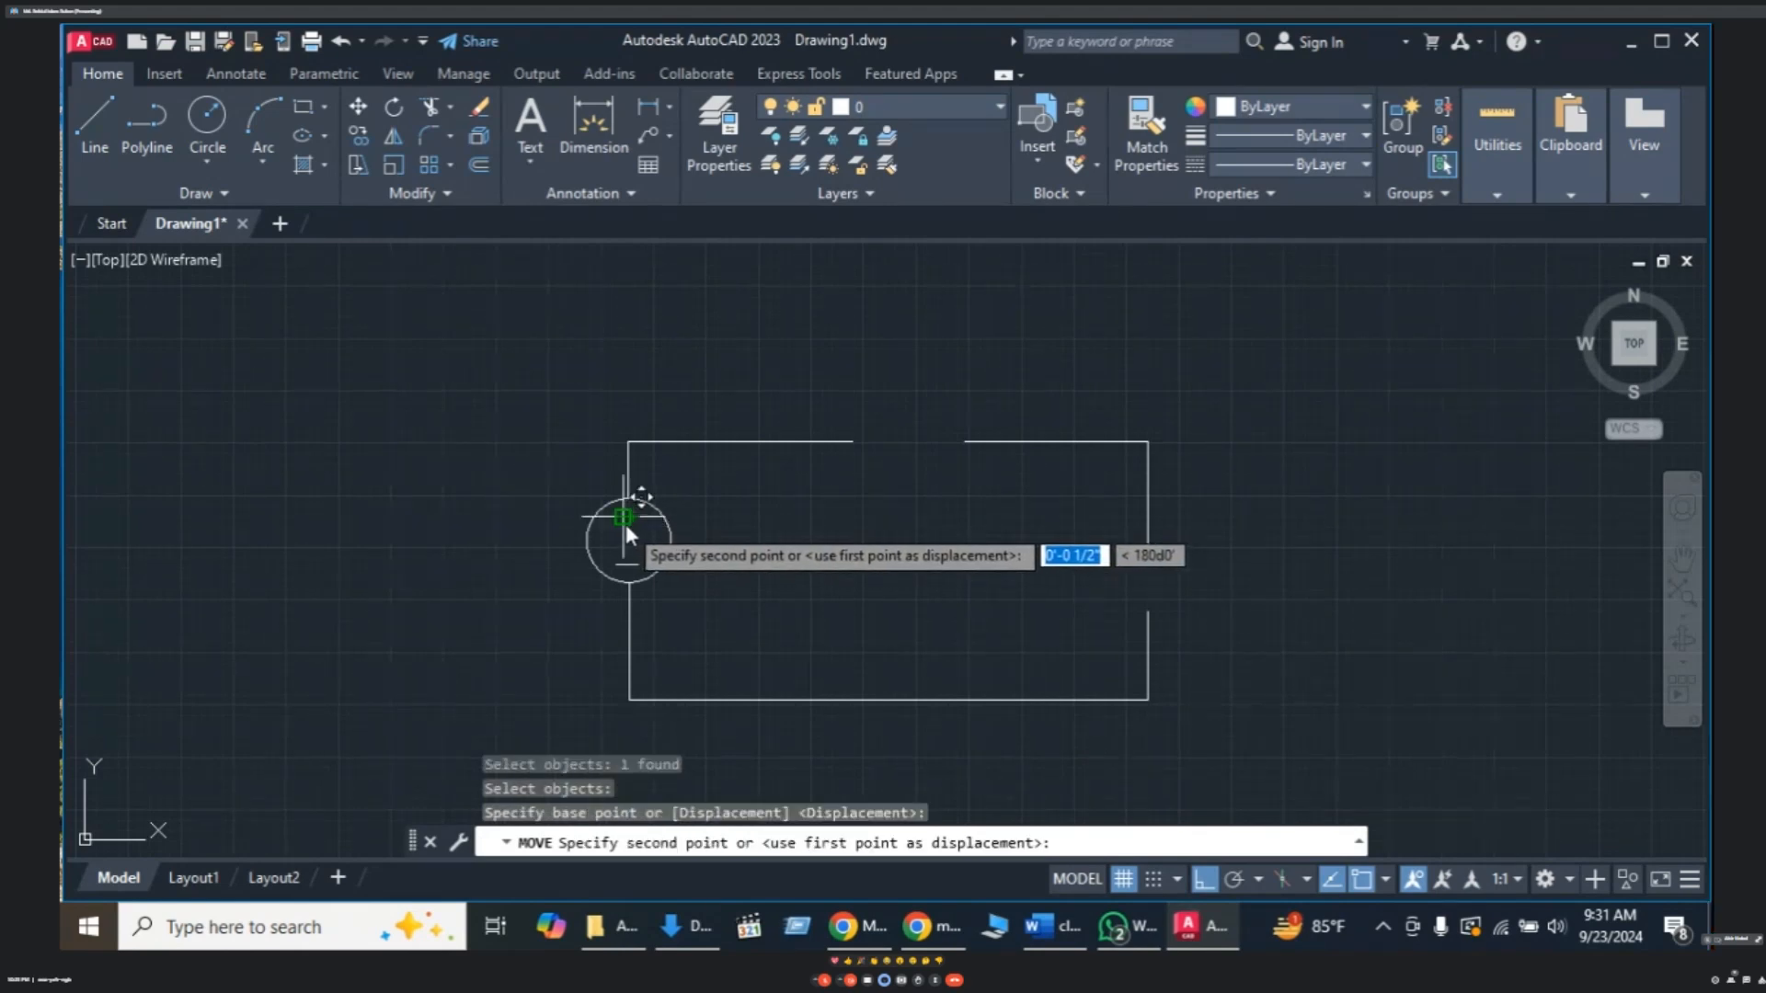
key(F8)
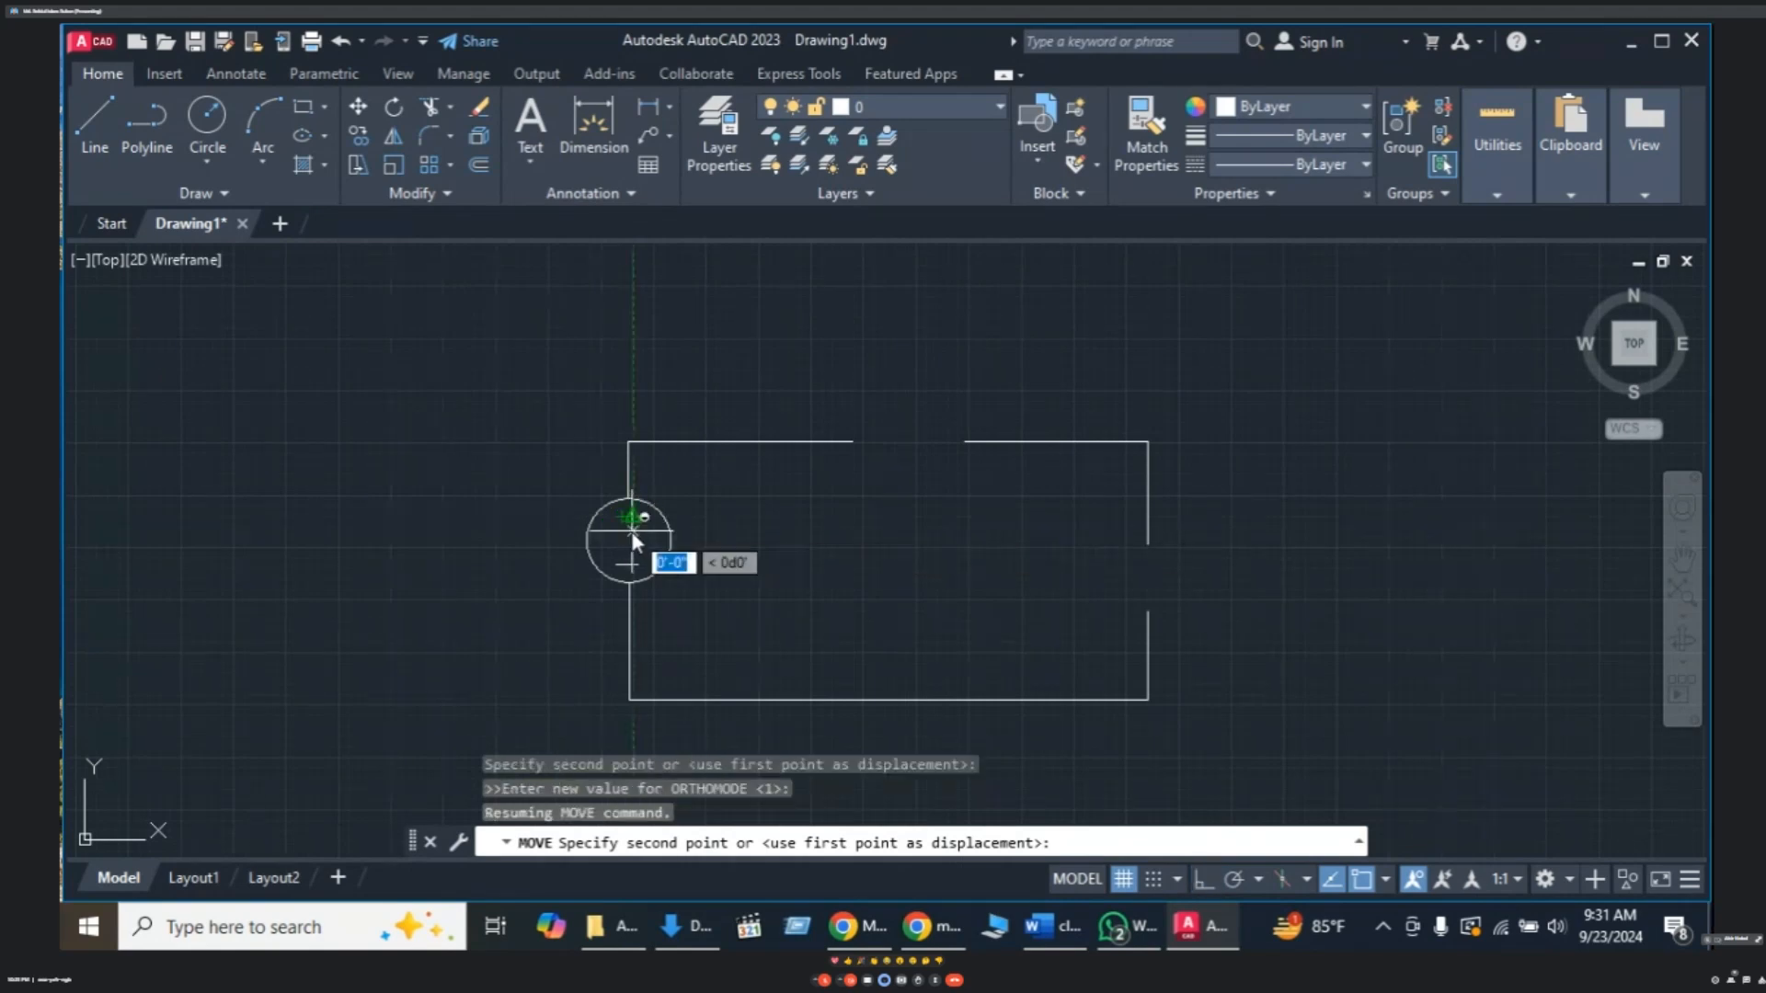
click(626, 523)
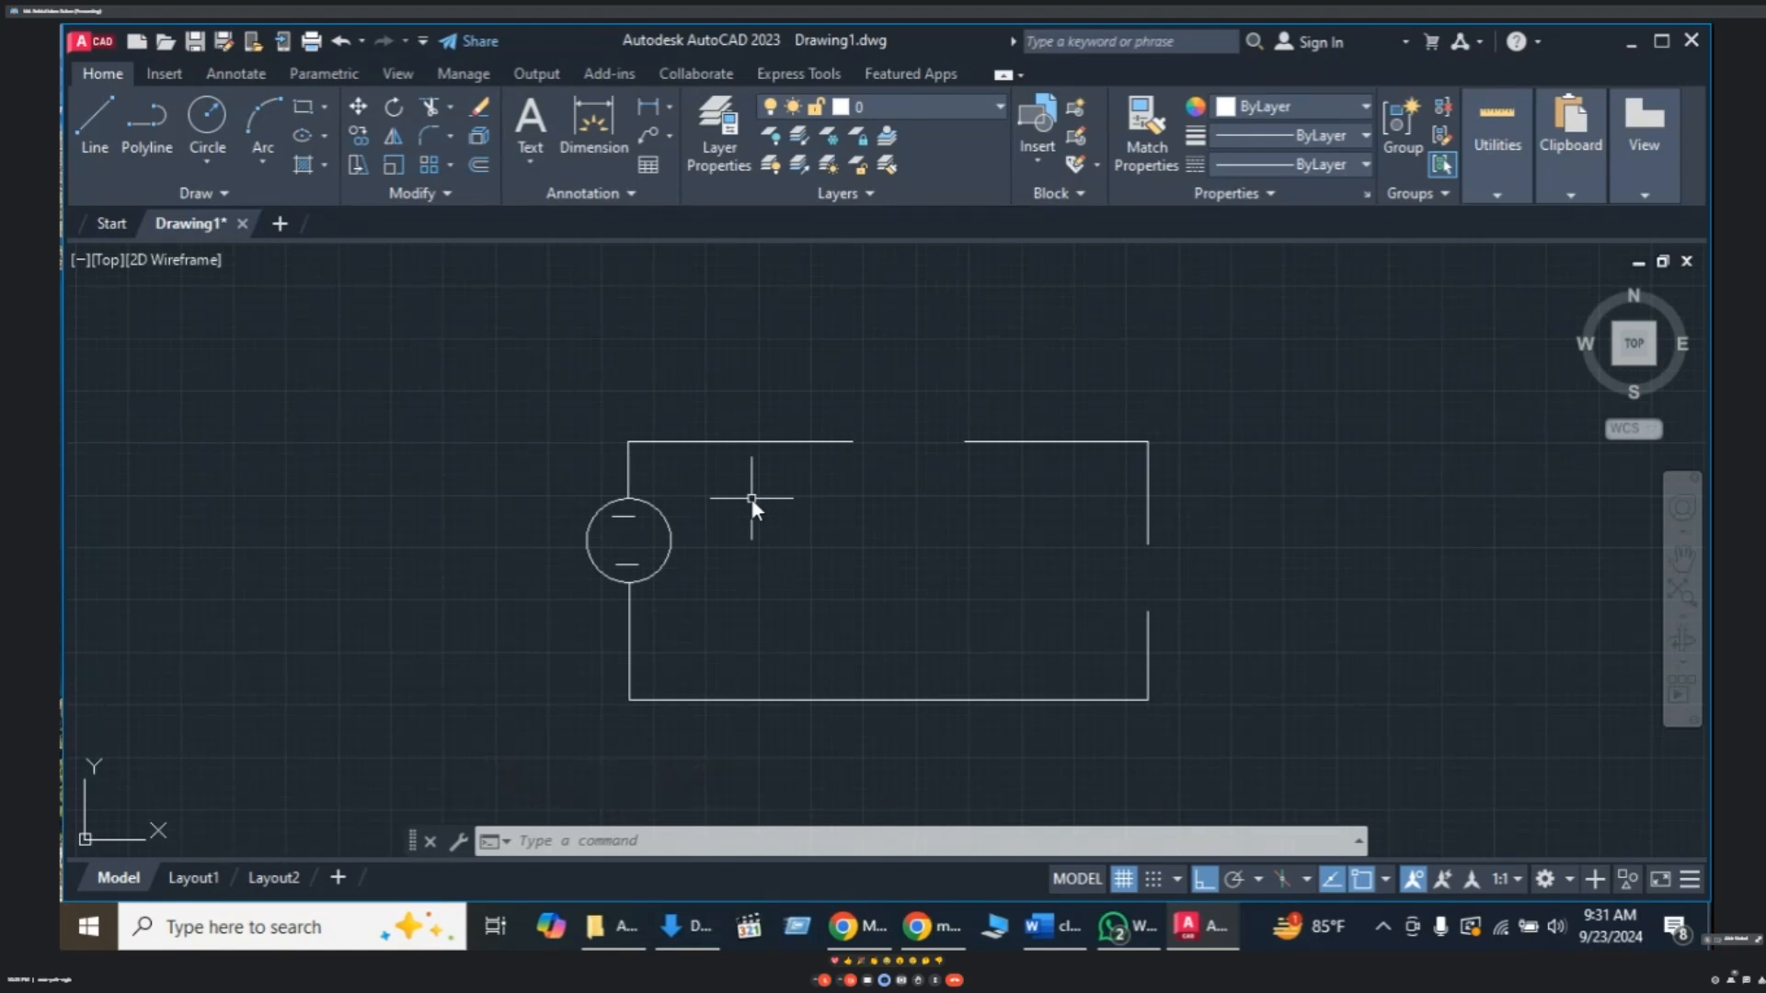
click(1253, 377)
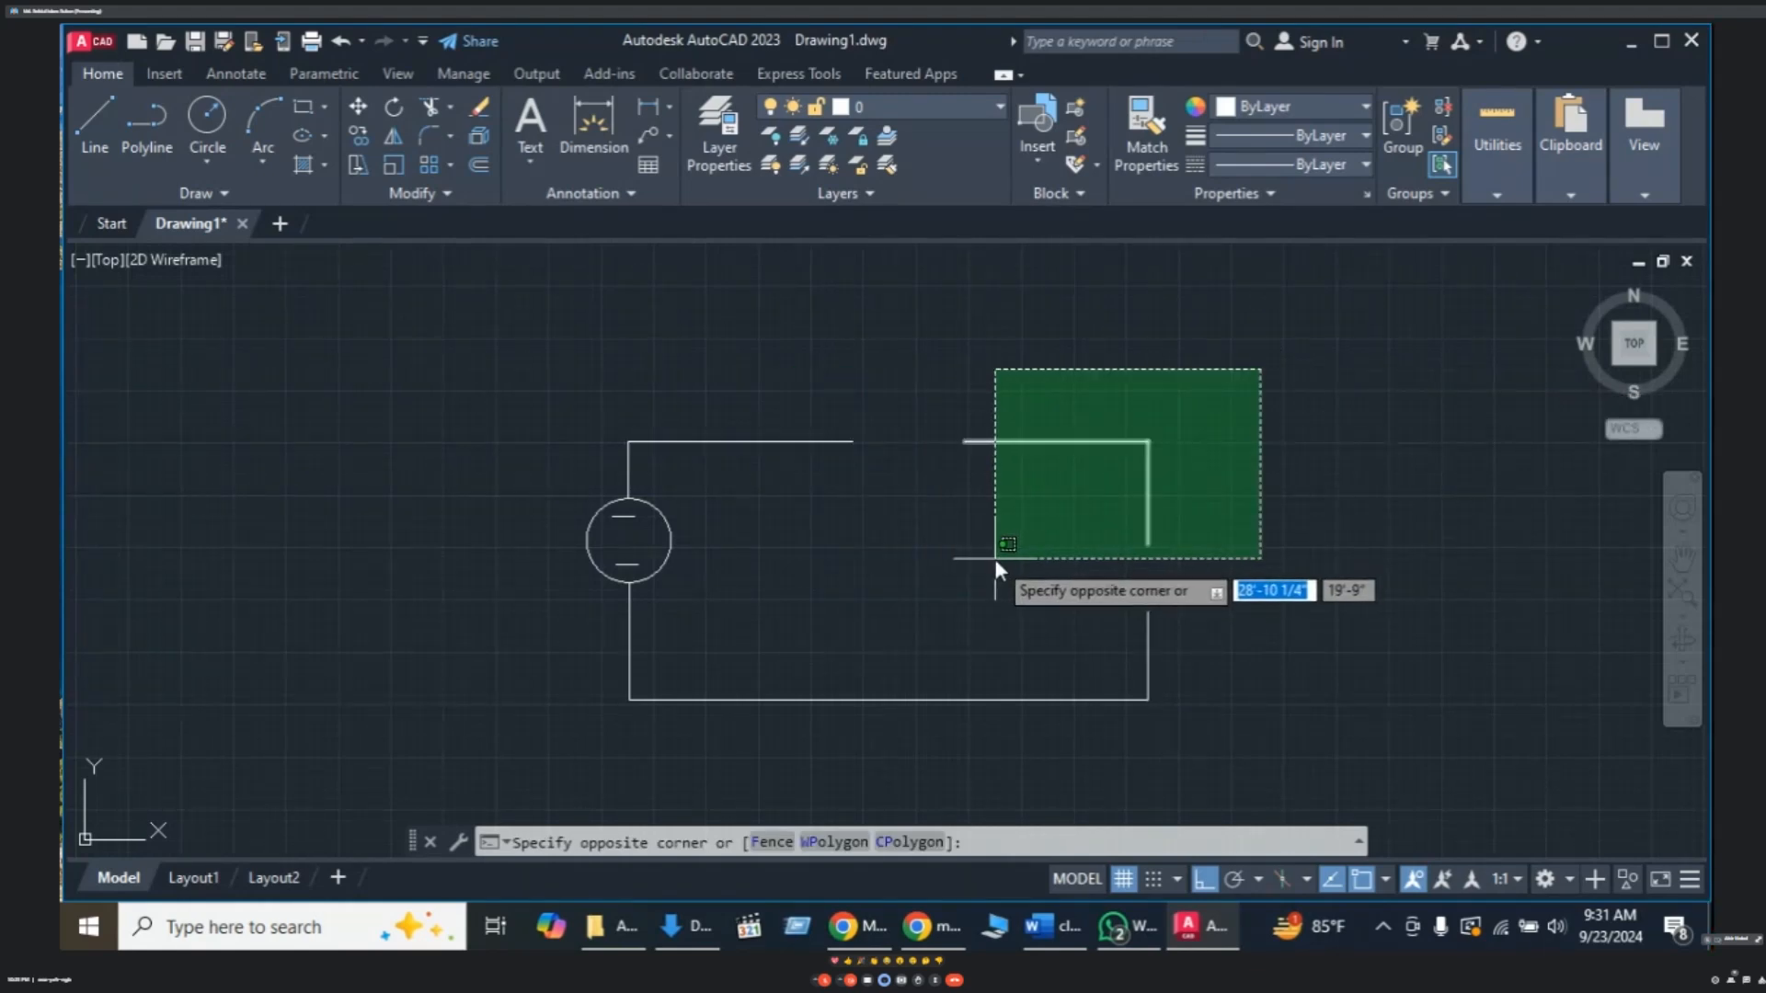
key(Escape)
click(1235, 370)
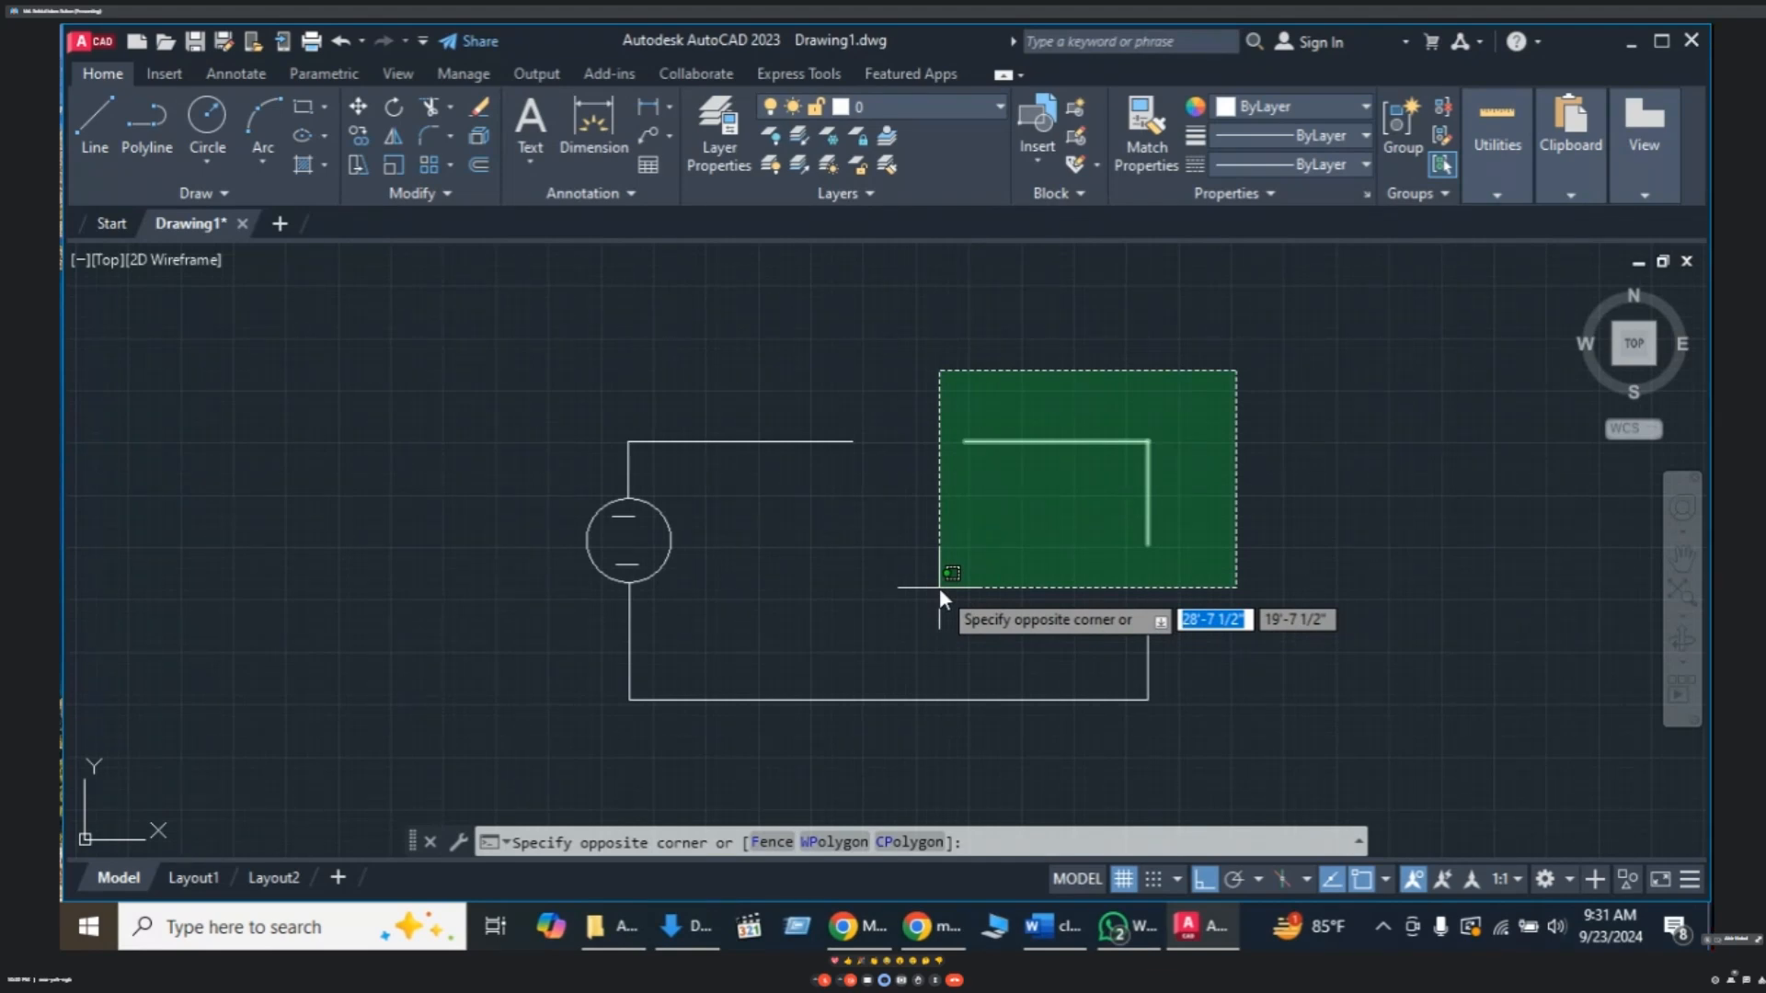
key(Escape)
key(Escape)
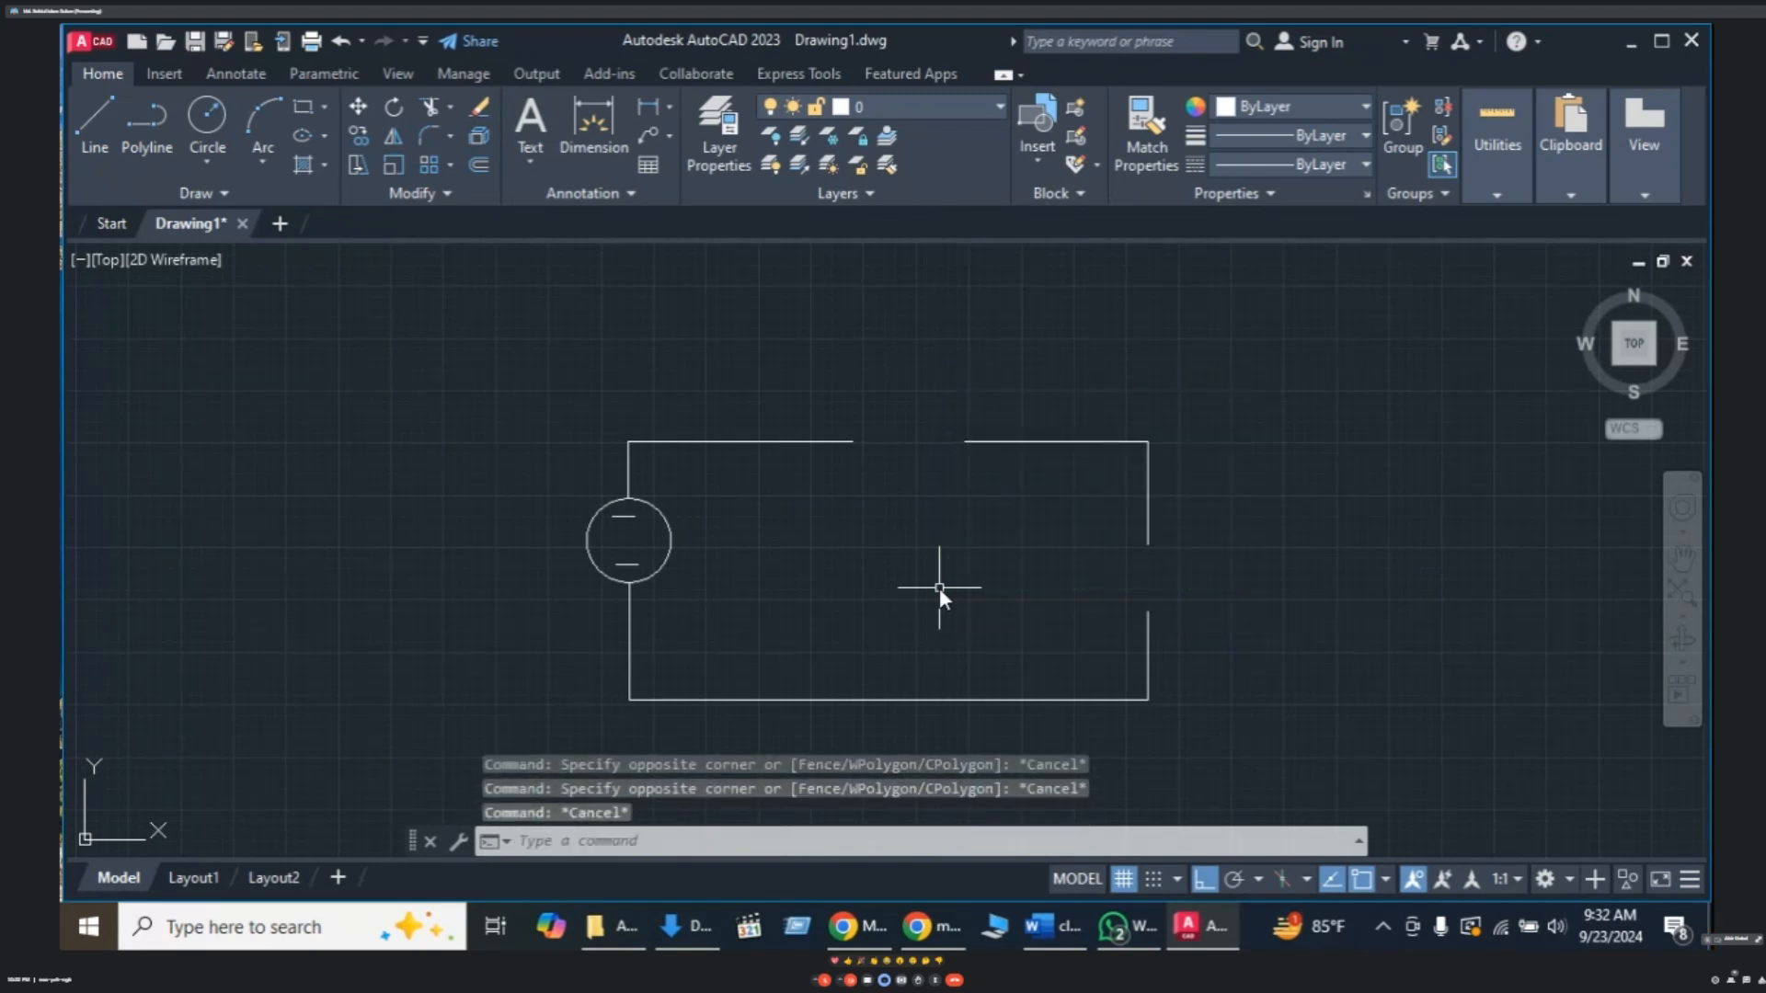
text(l)
key(Return)
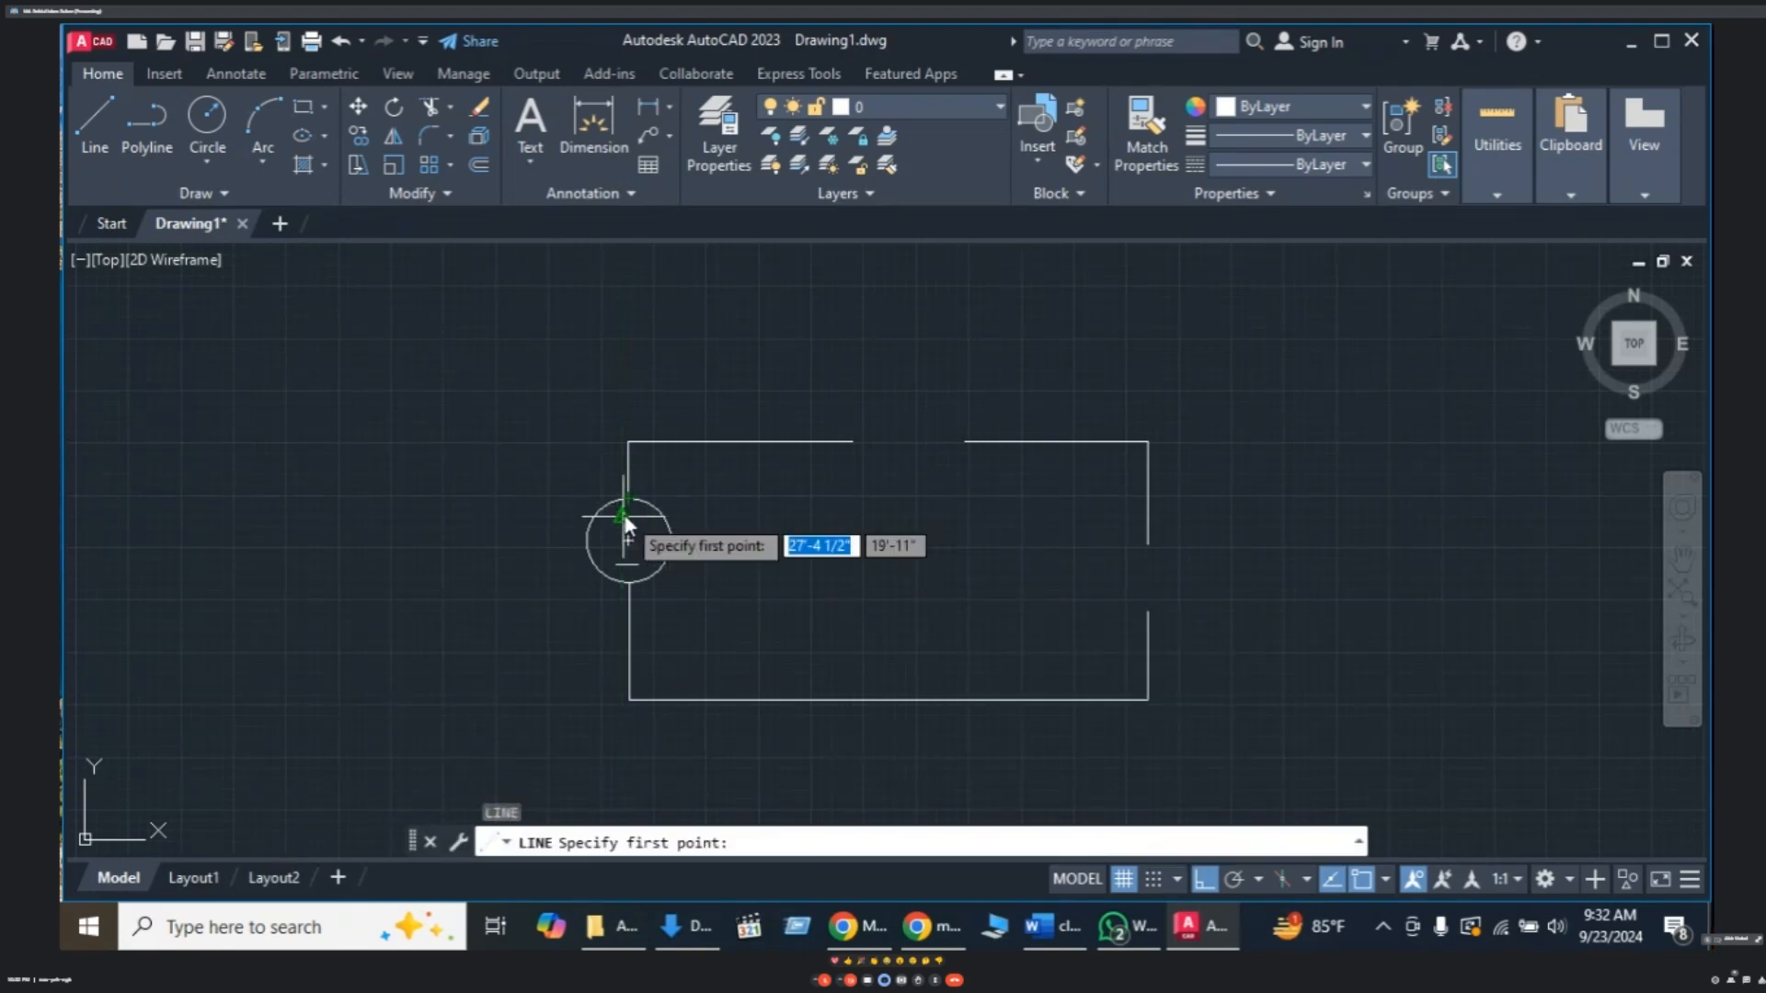
- Add a short vertical stroke through the upper dash, forming a plus sign above the minus
scroll(624, 517, down, 2)
scroll(626, 517, up, 3)
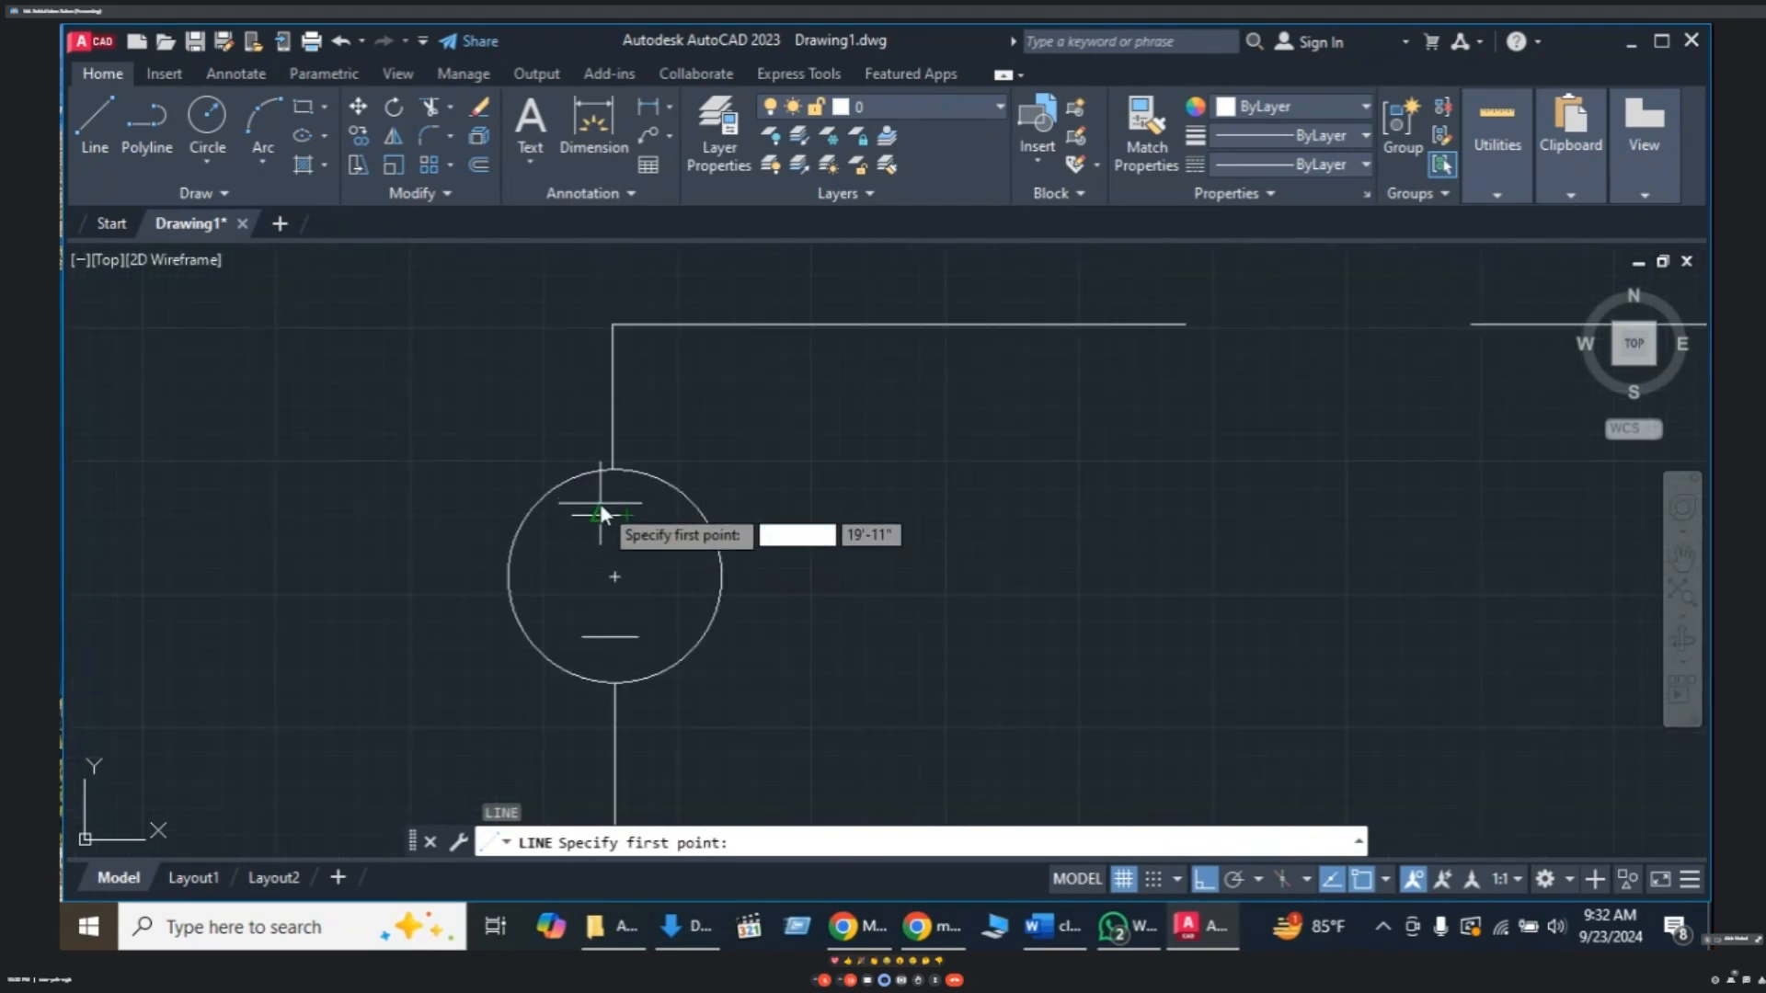
click(599, 498)
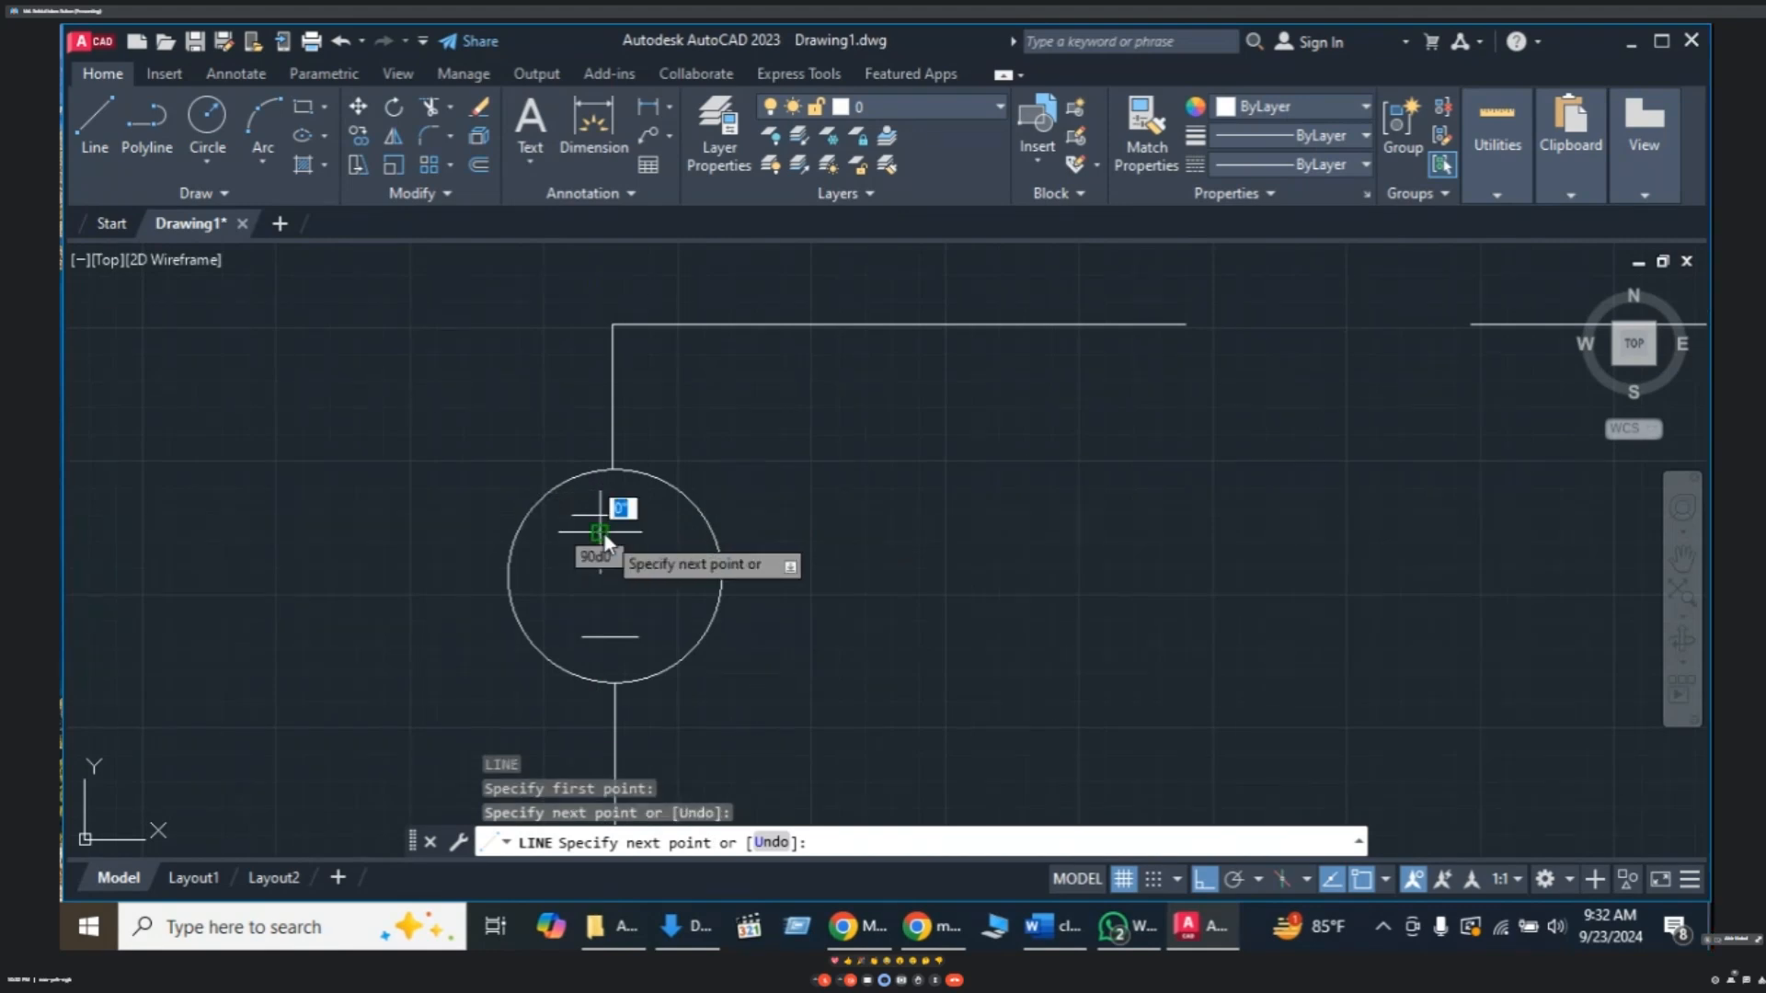
key(Escape)
scroll(865, 522, down, 2)
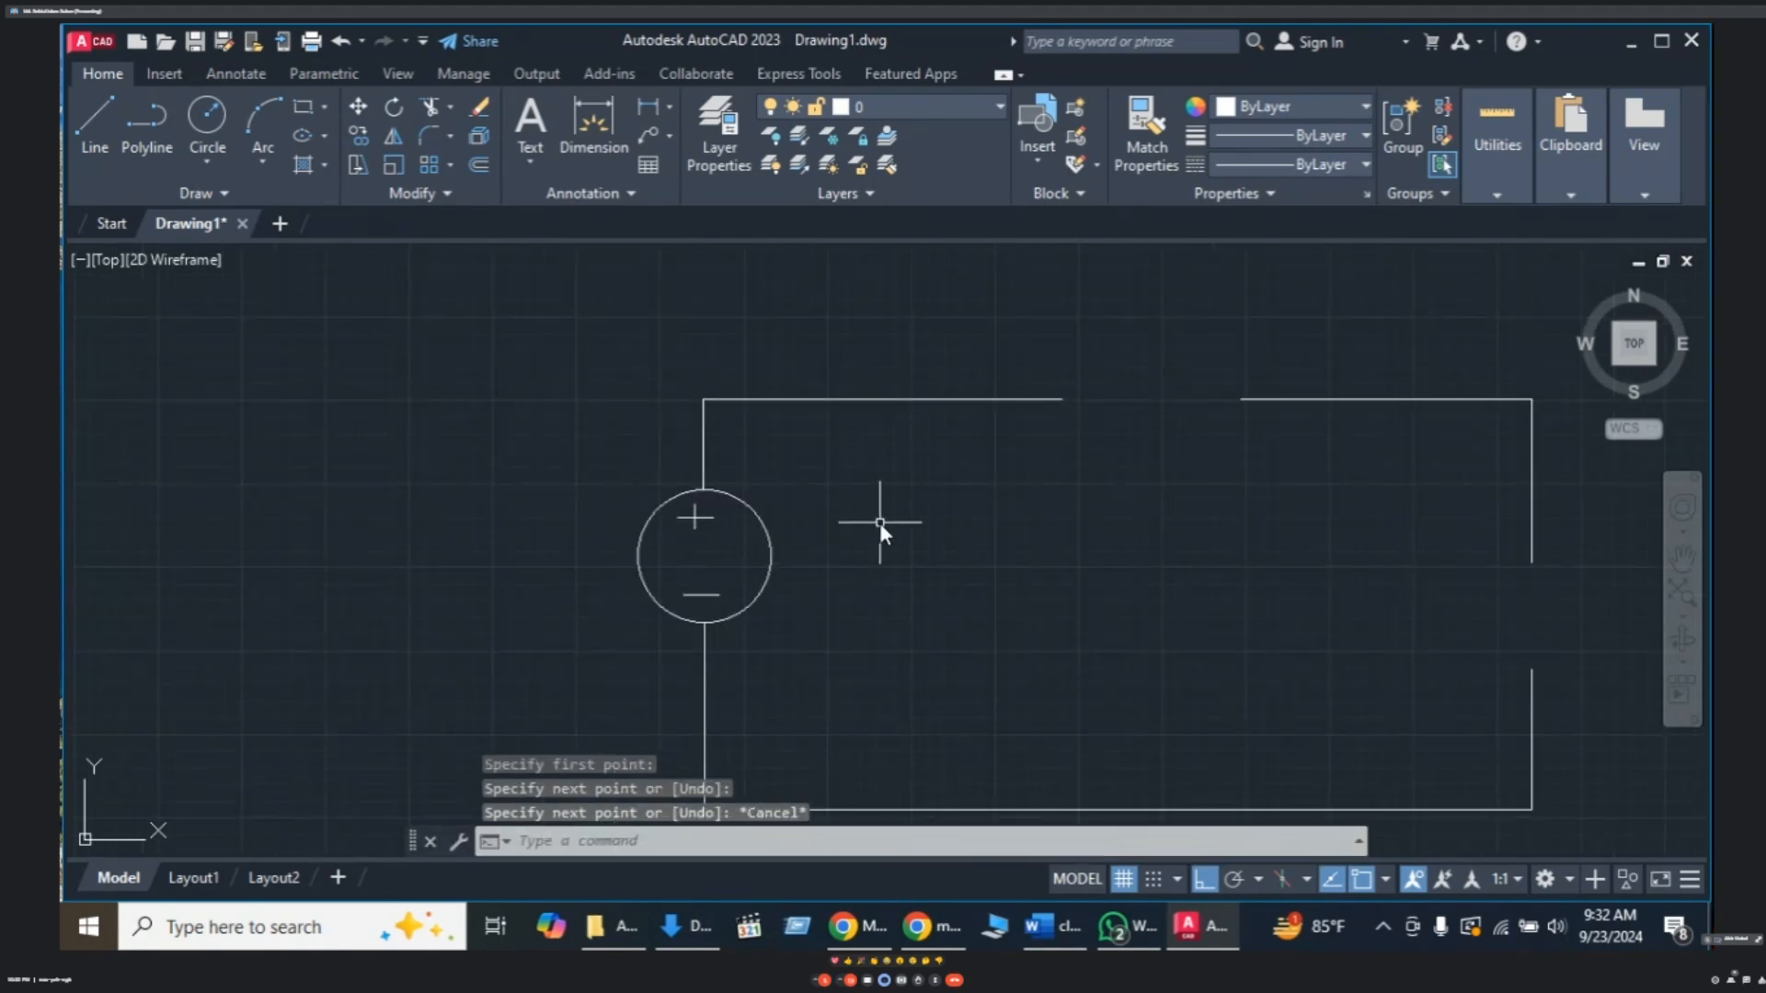
scroll(880, 523, down, 2)
scroll(1095, 565, down, 4)
mouse_move(1096, 567)
middle_down()
mouse_move(939, 582)
mouse_move(854, 515)
middle_up()
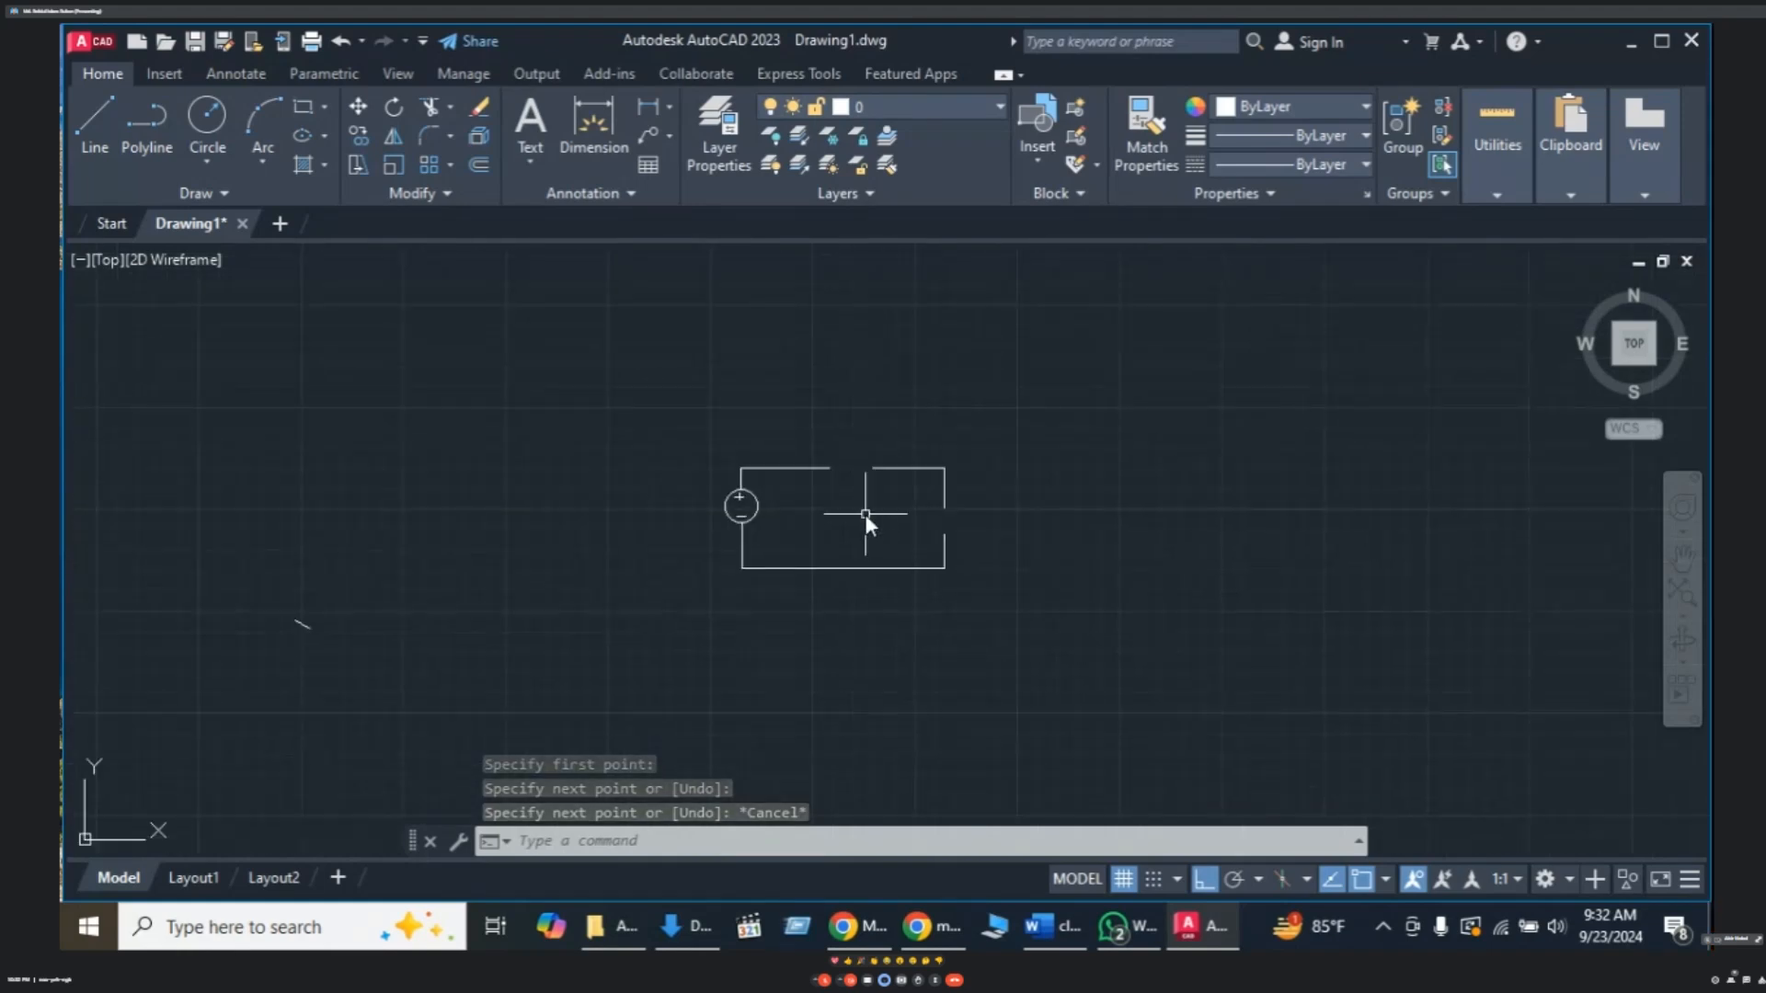
scroll(841, 521, down, 1)
scroll(840, 520, up, 1)
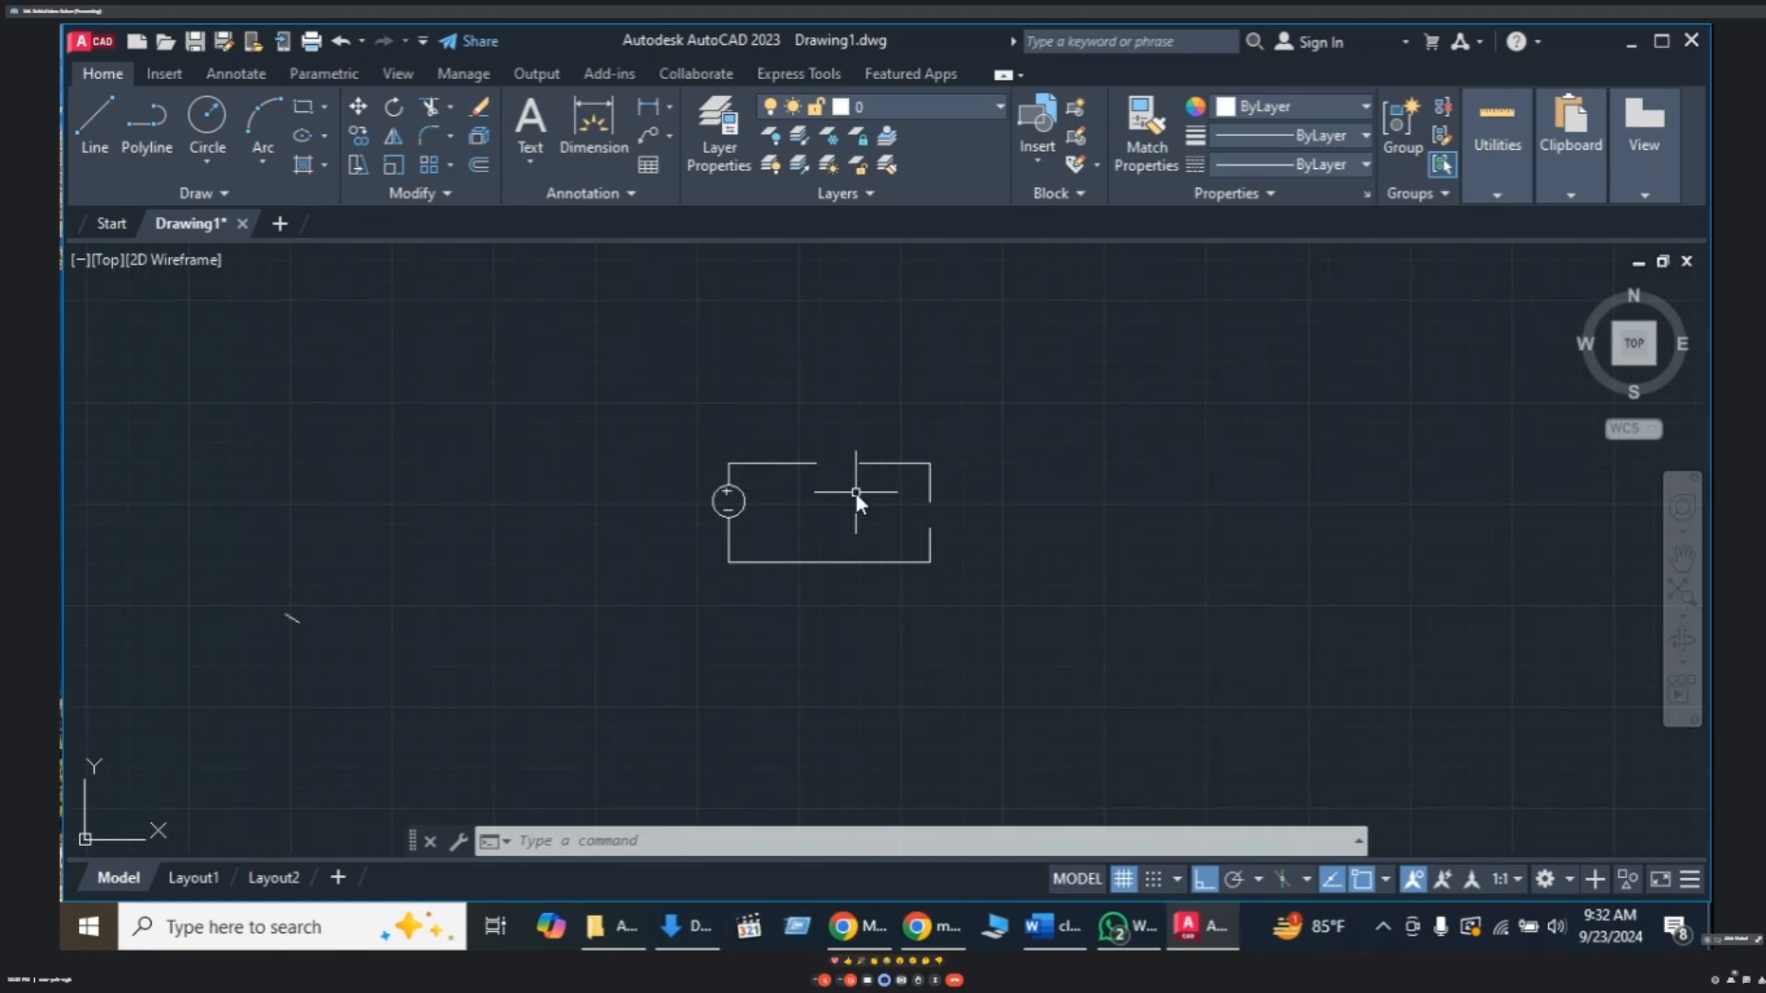
scroll(938, 515, up, 2)
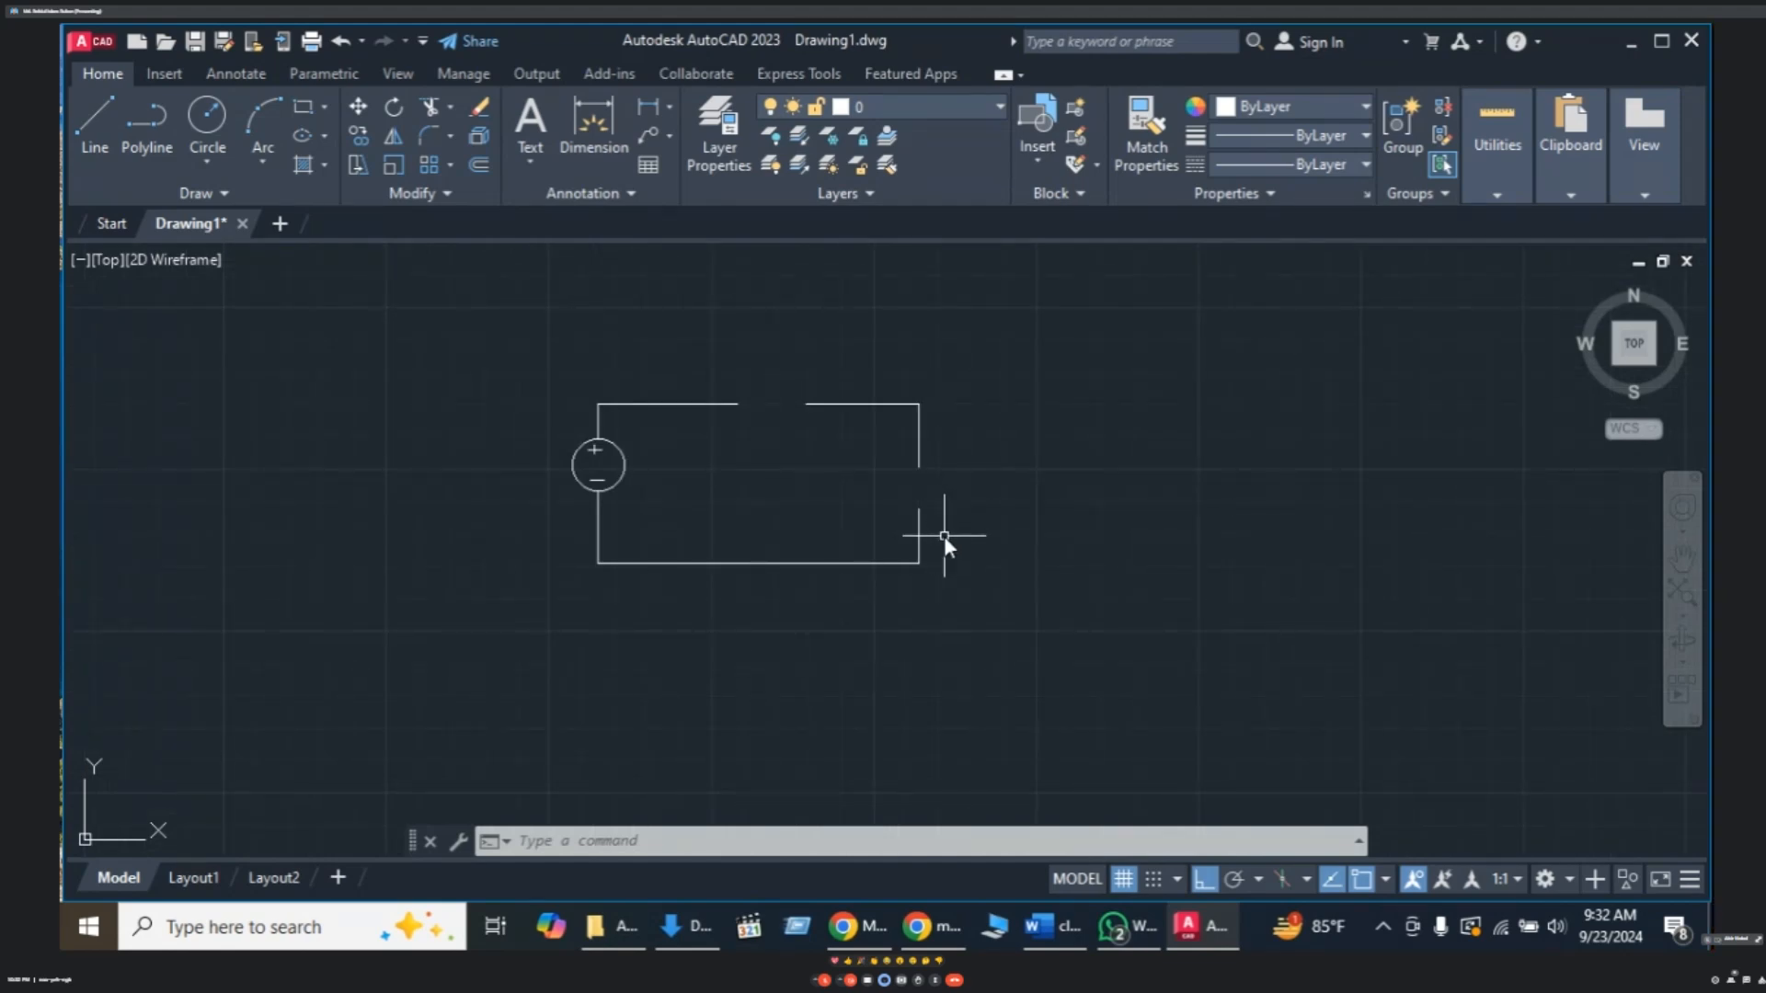
text(c)
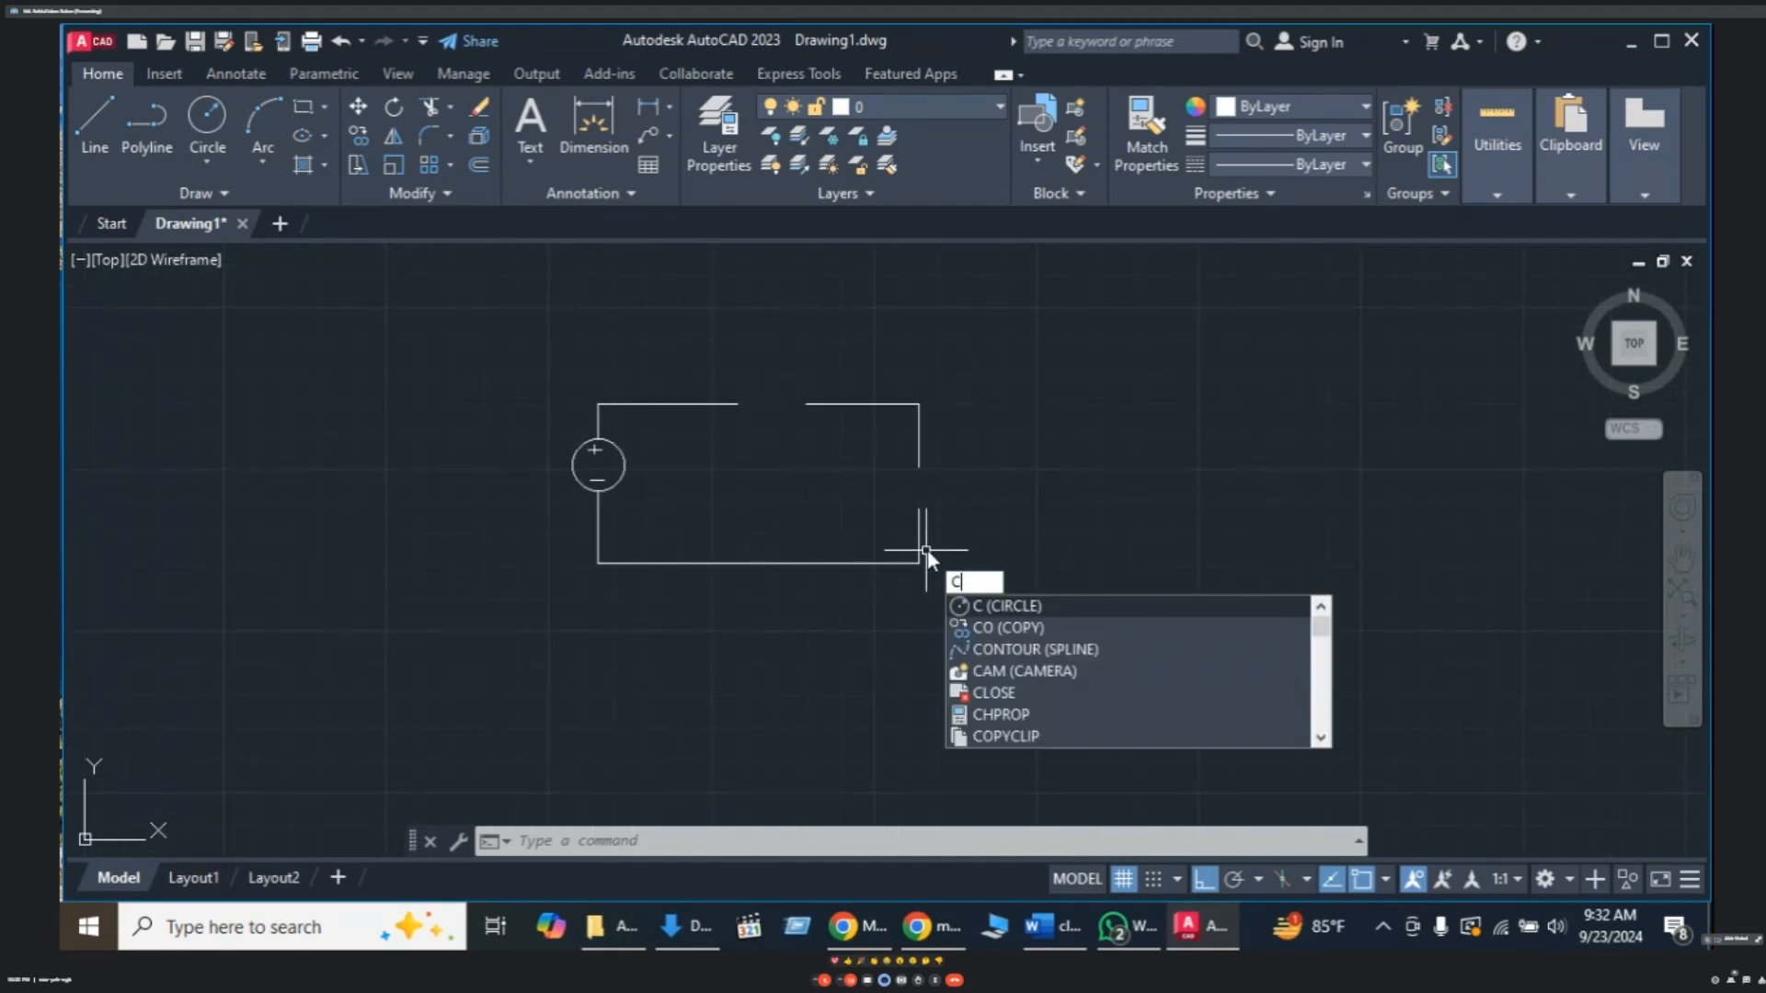
key(Escape)
text(l)
key(Return)
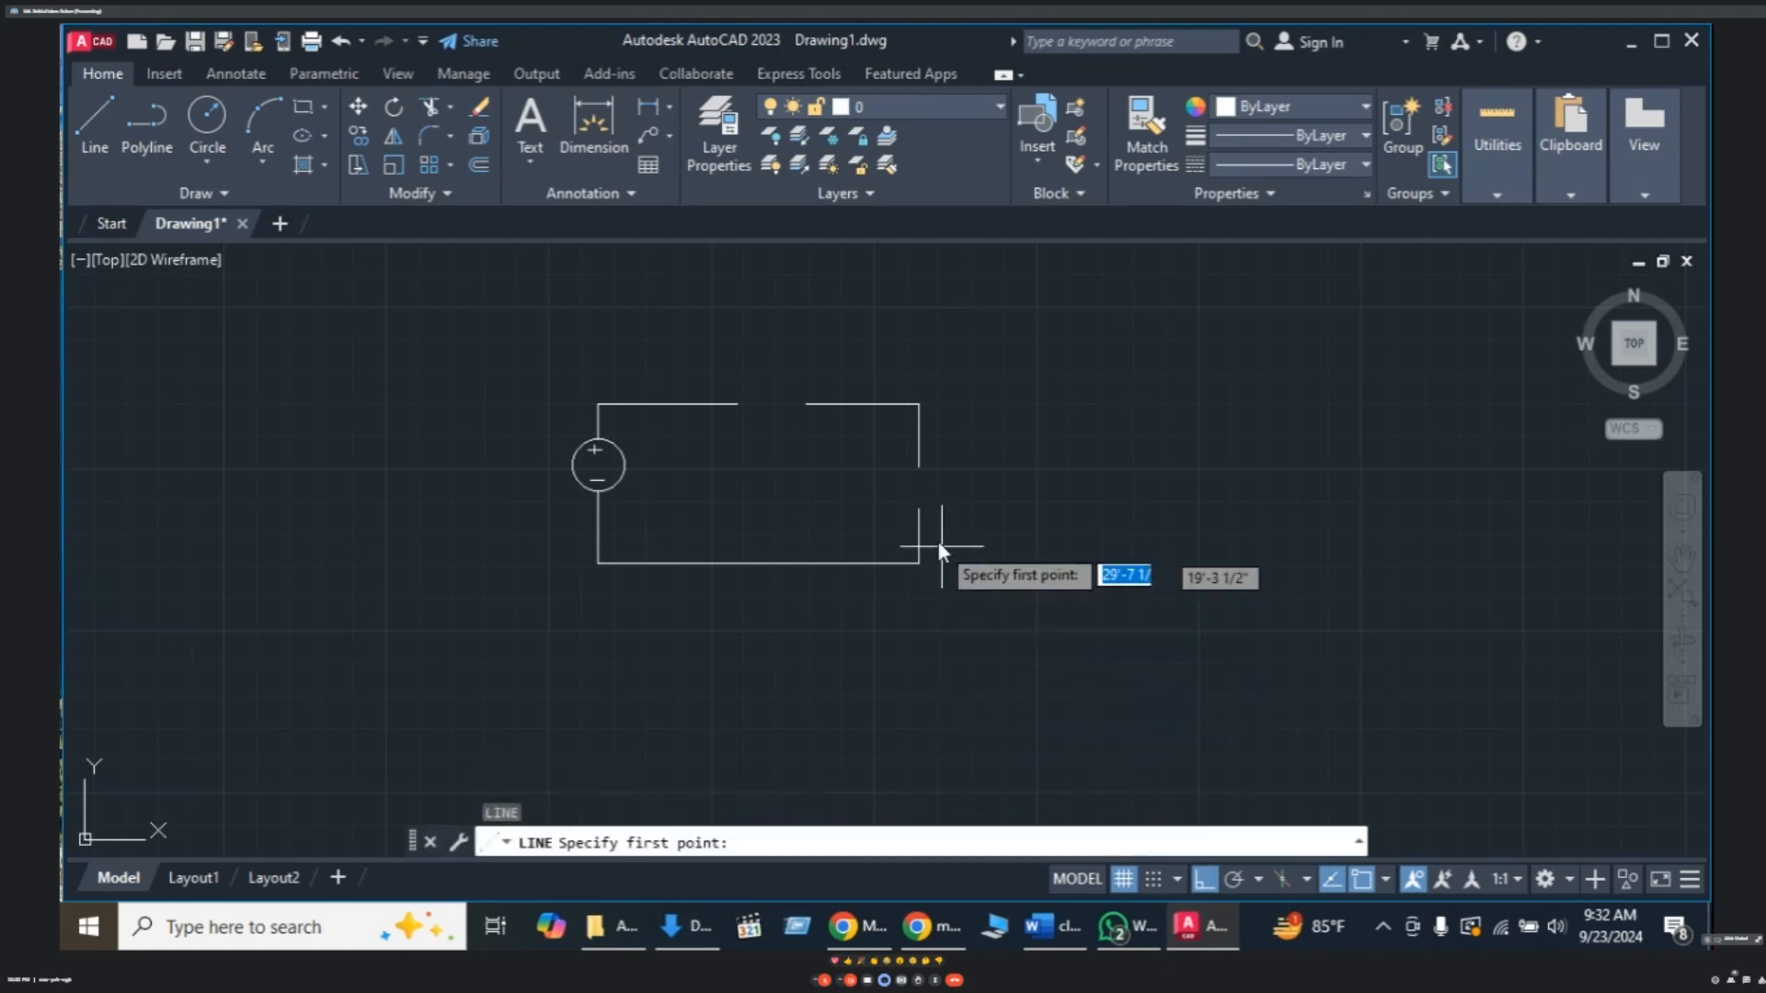
click(894, 511)
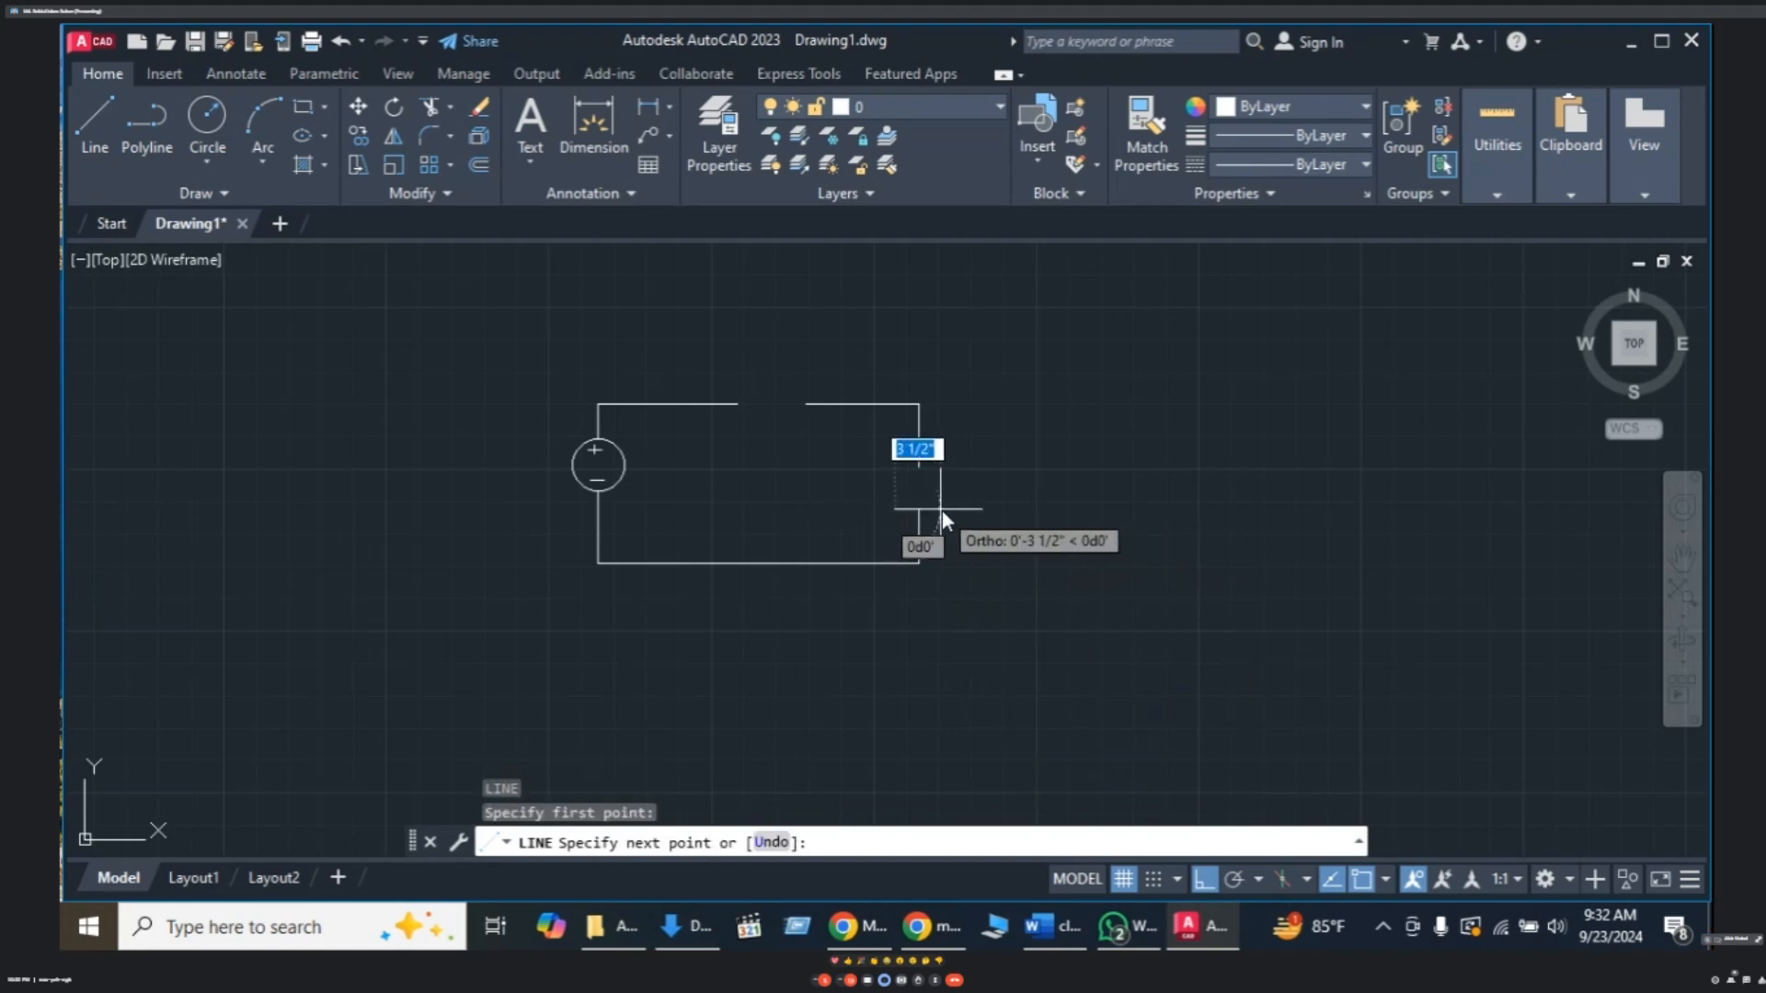
click(942, 510)
key(Escape)
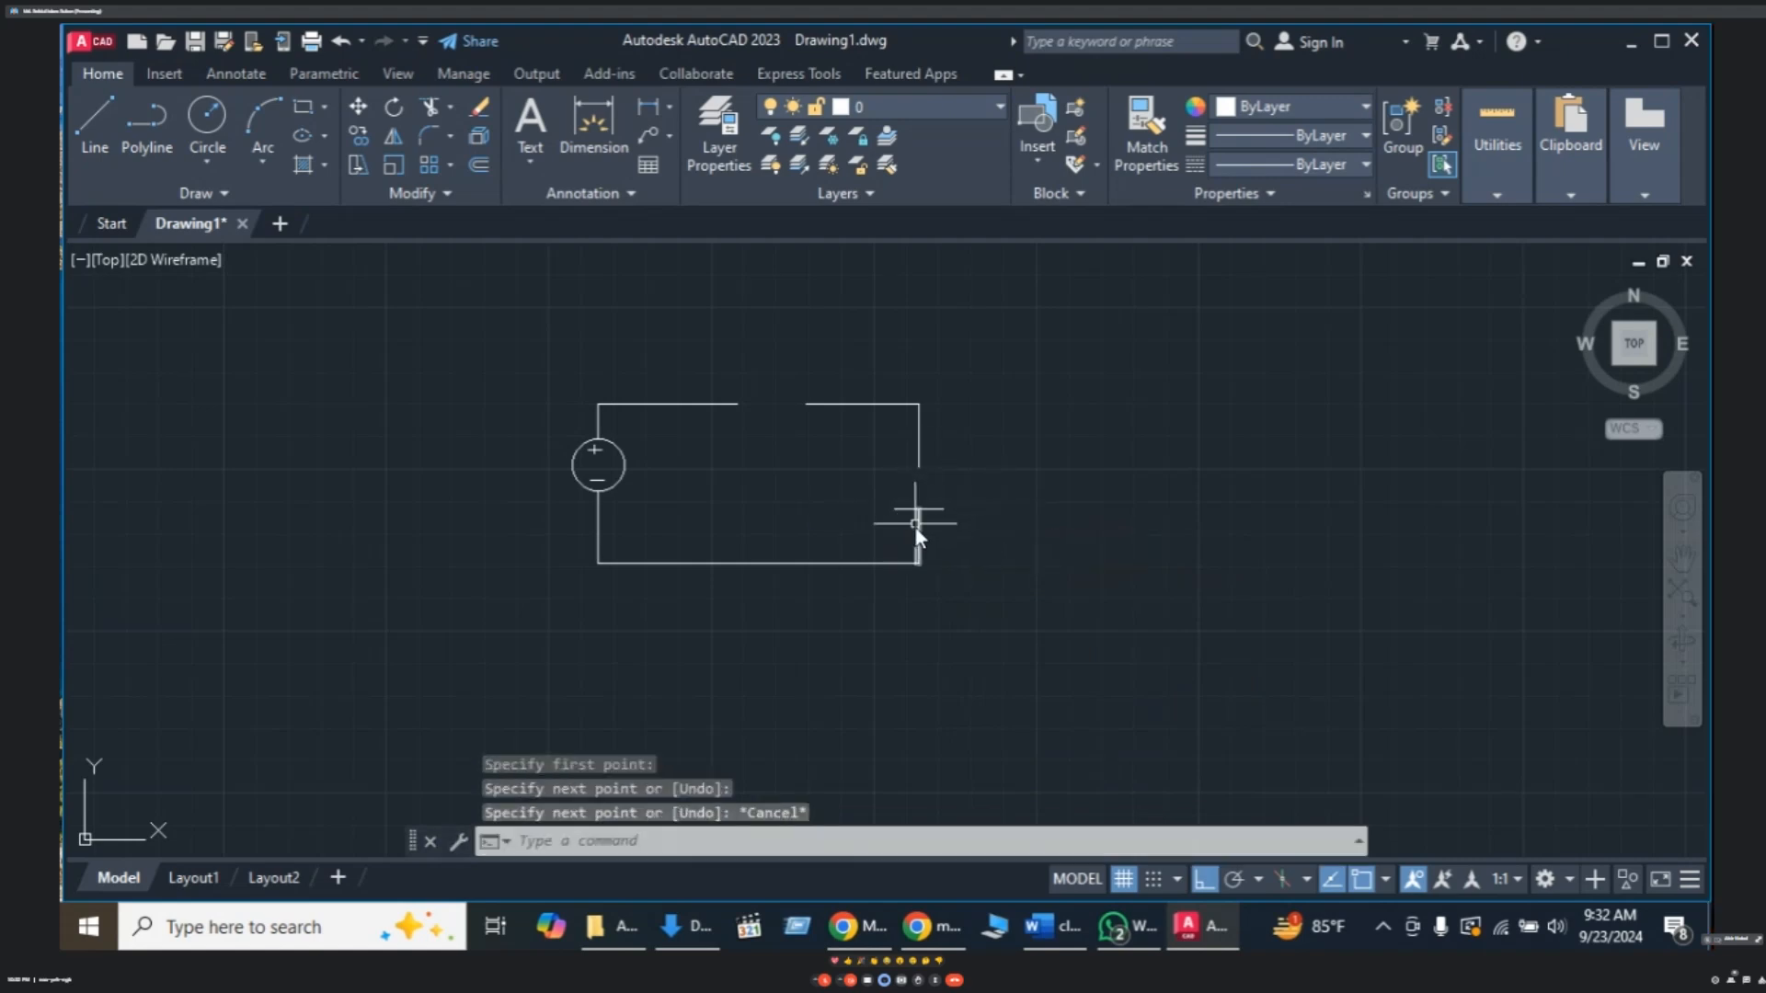
click(920, 460)
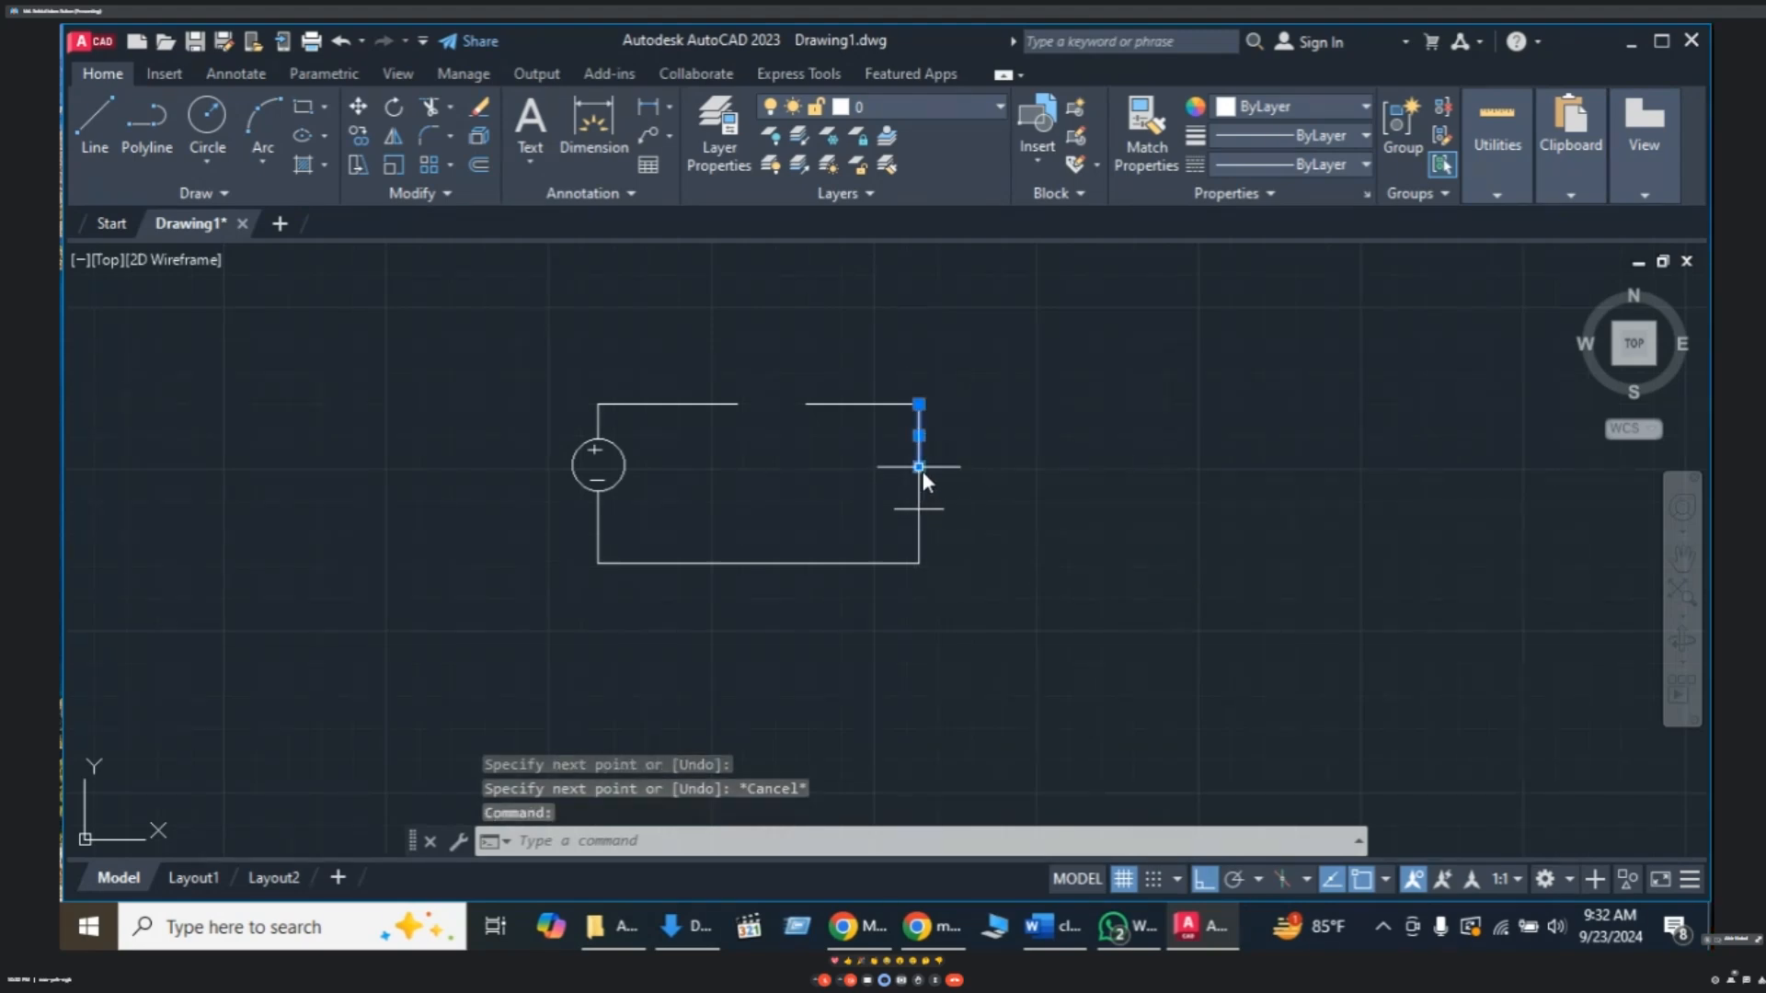
click(920, 468)
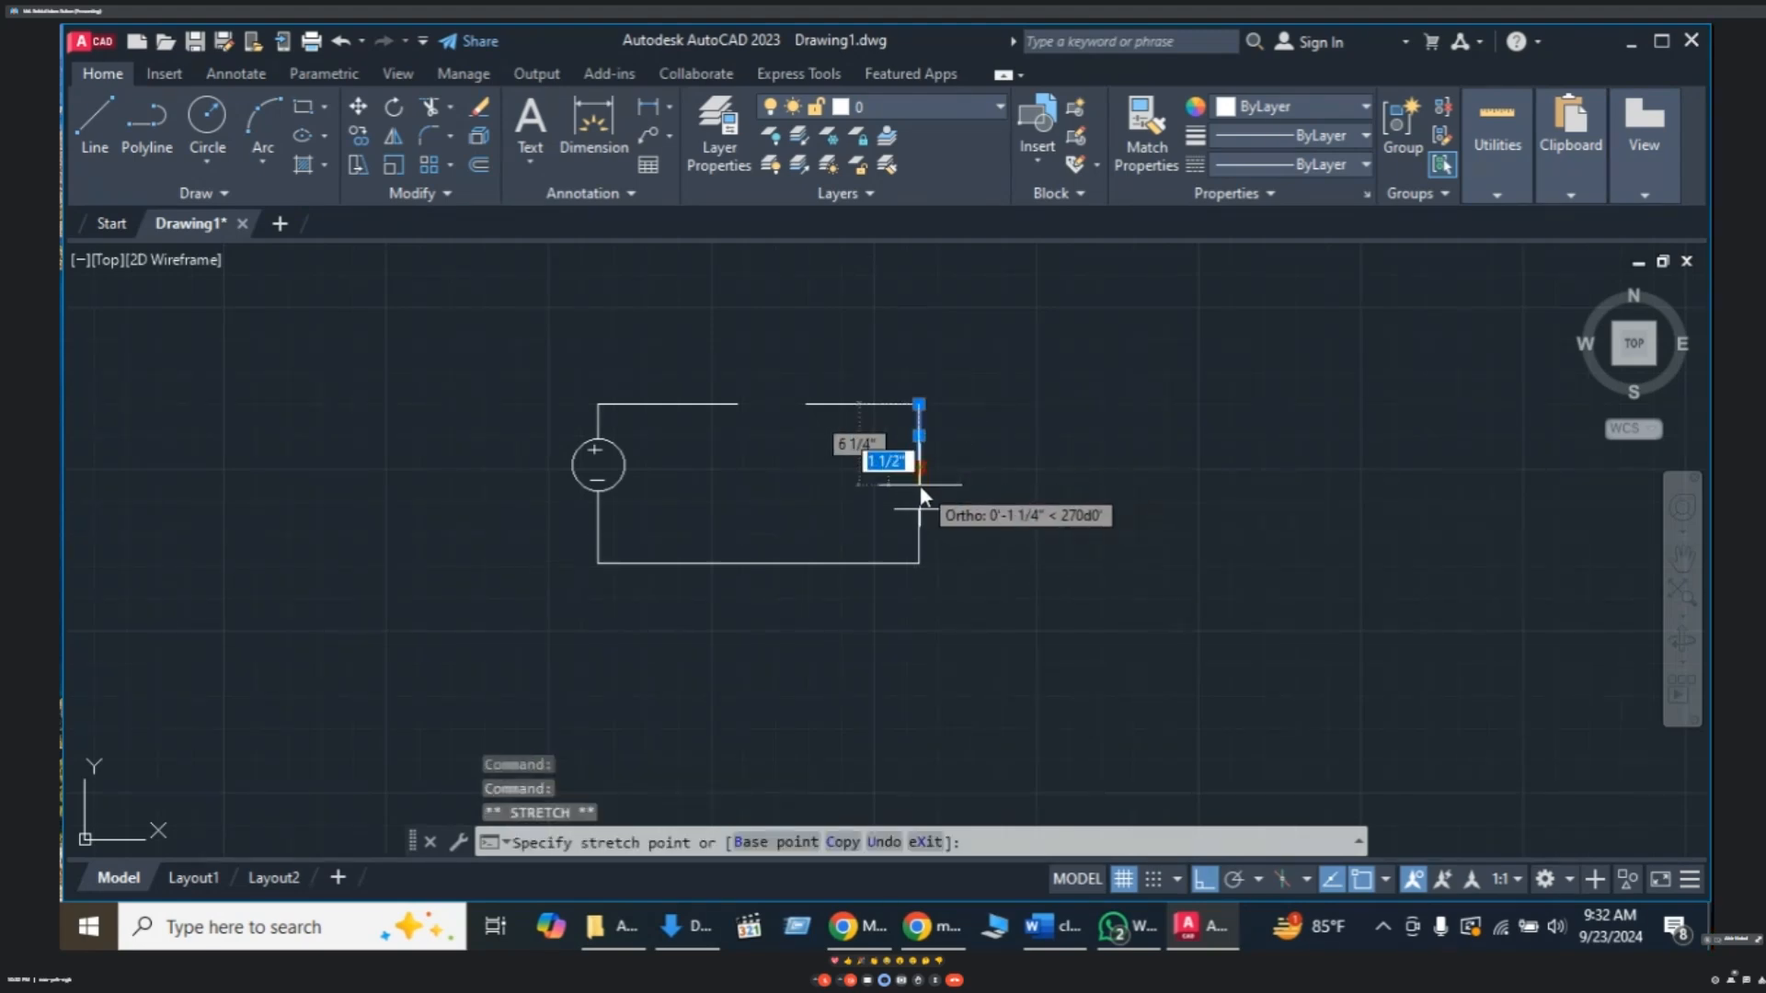
key(Escape)
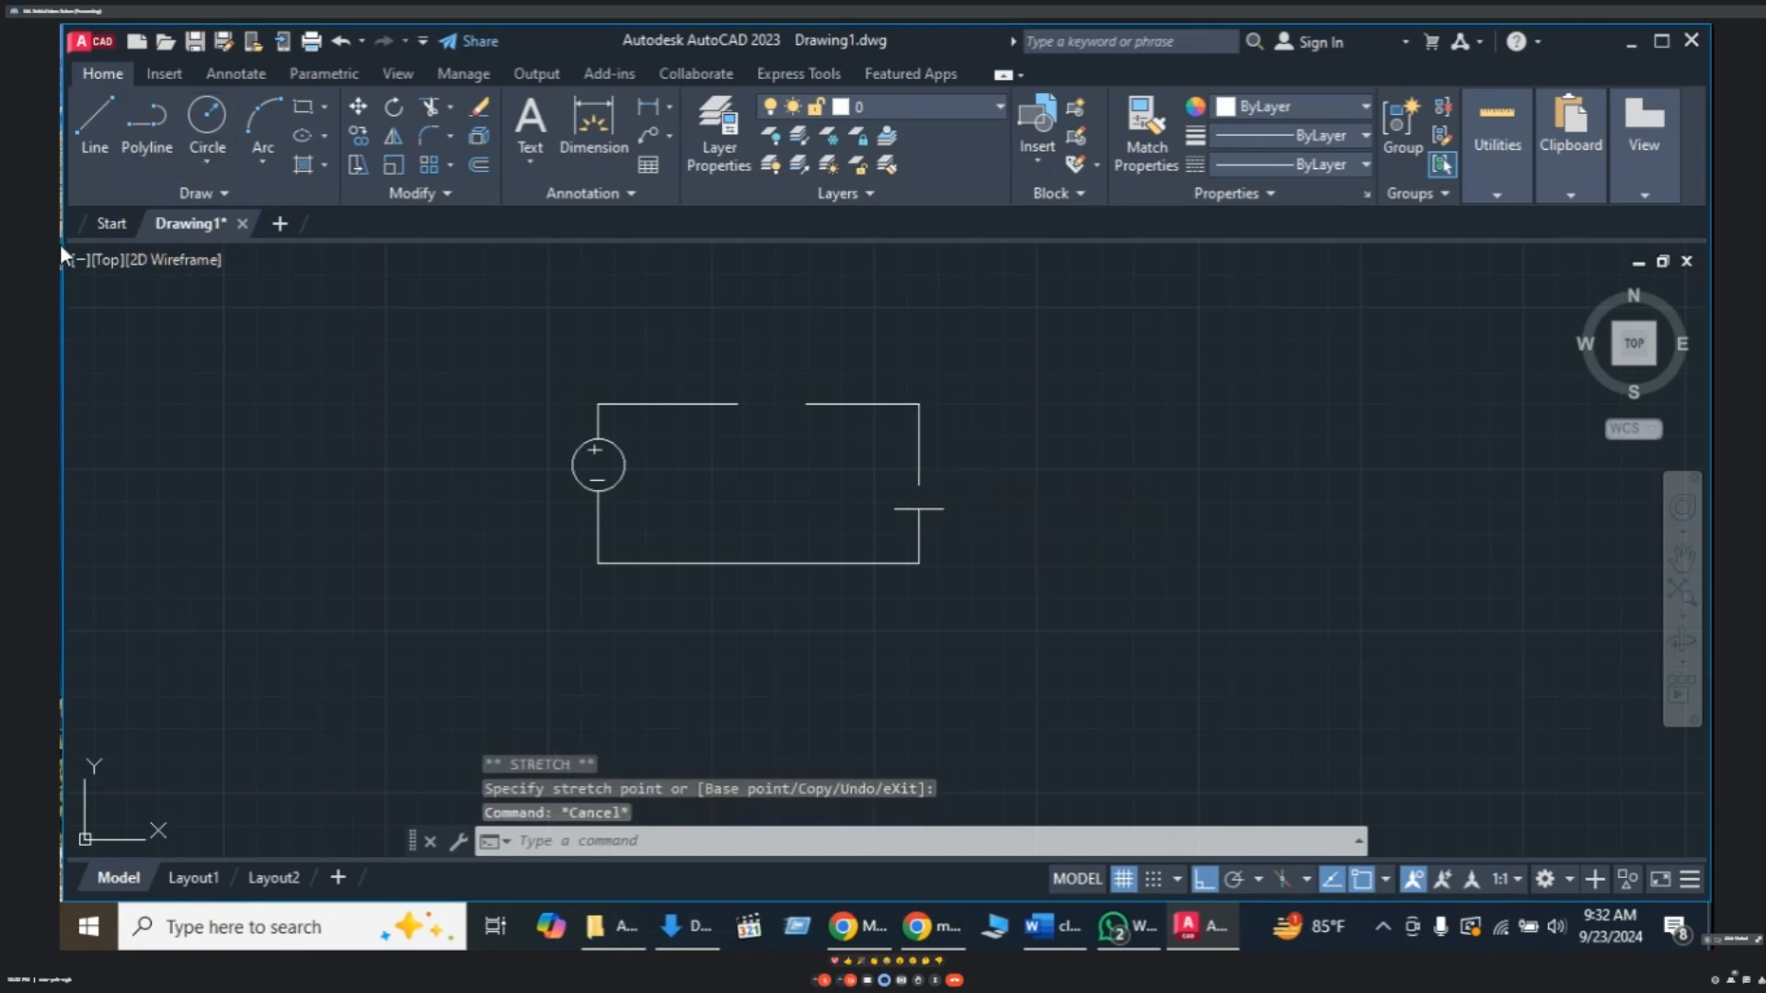
click(264, 163)
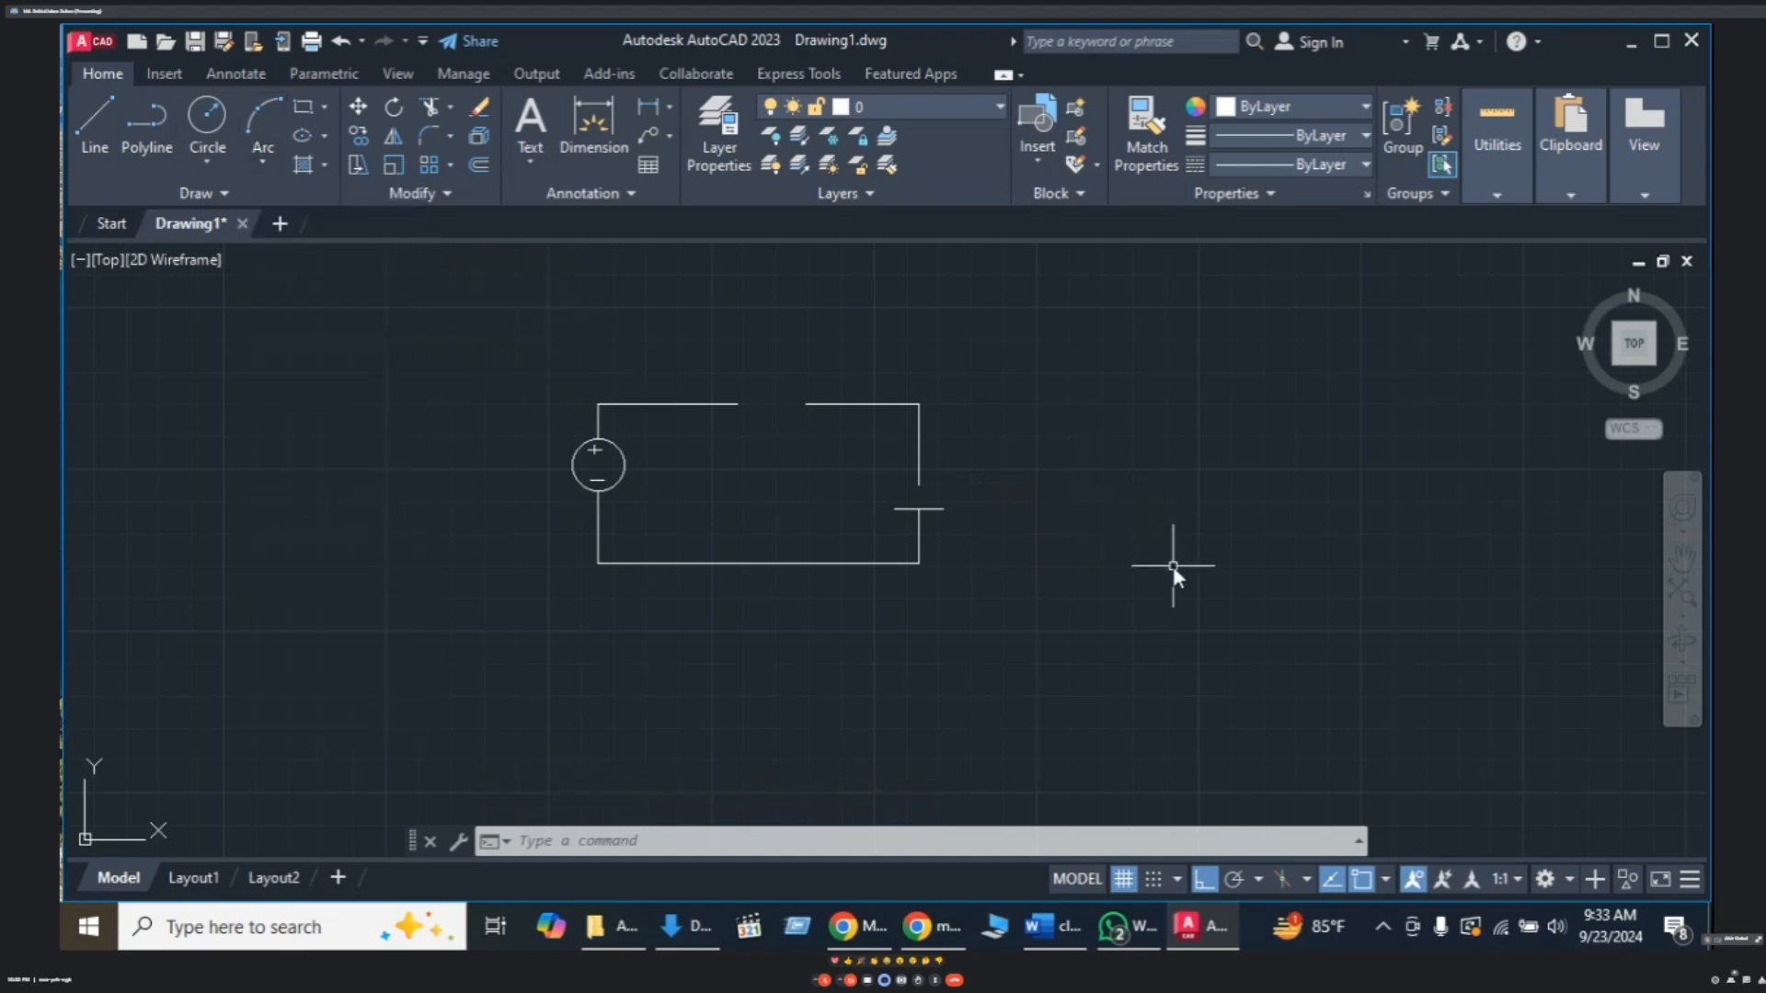
- Draw a three-point arc in the right wire's gap as the capacitor's curved plate
text(a)
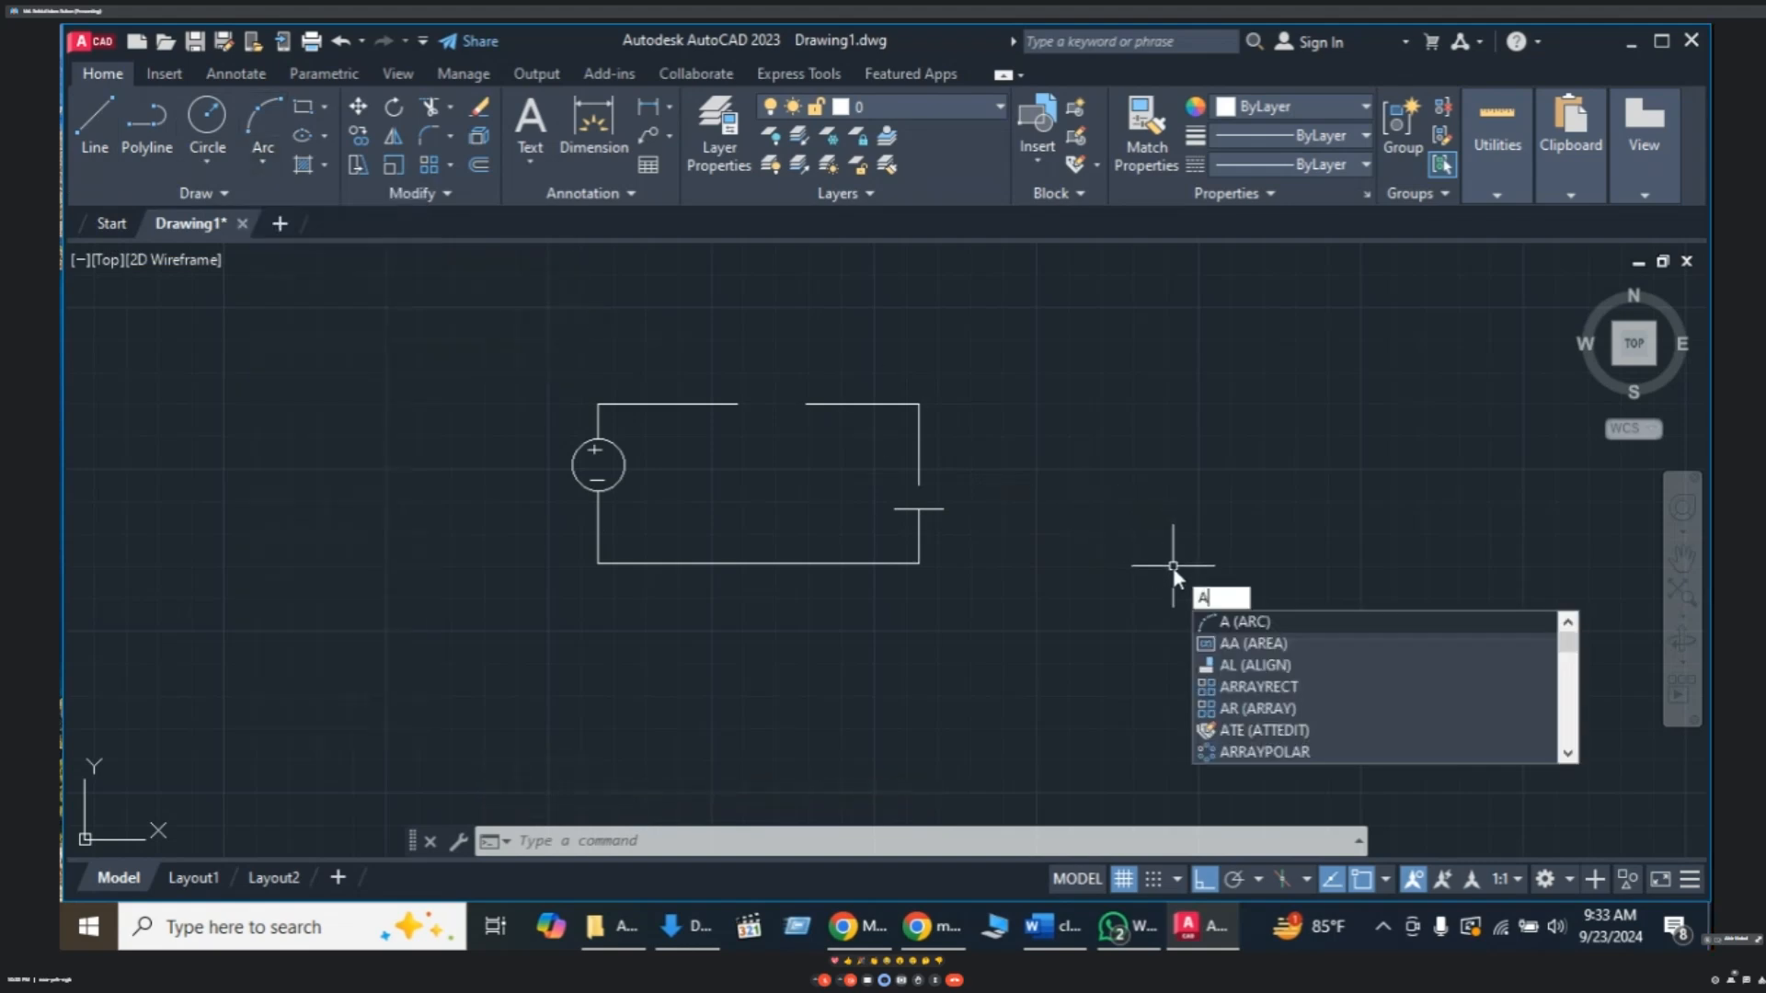
key(Return)
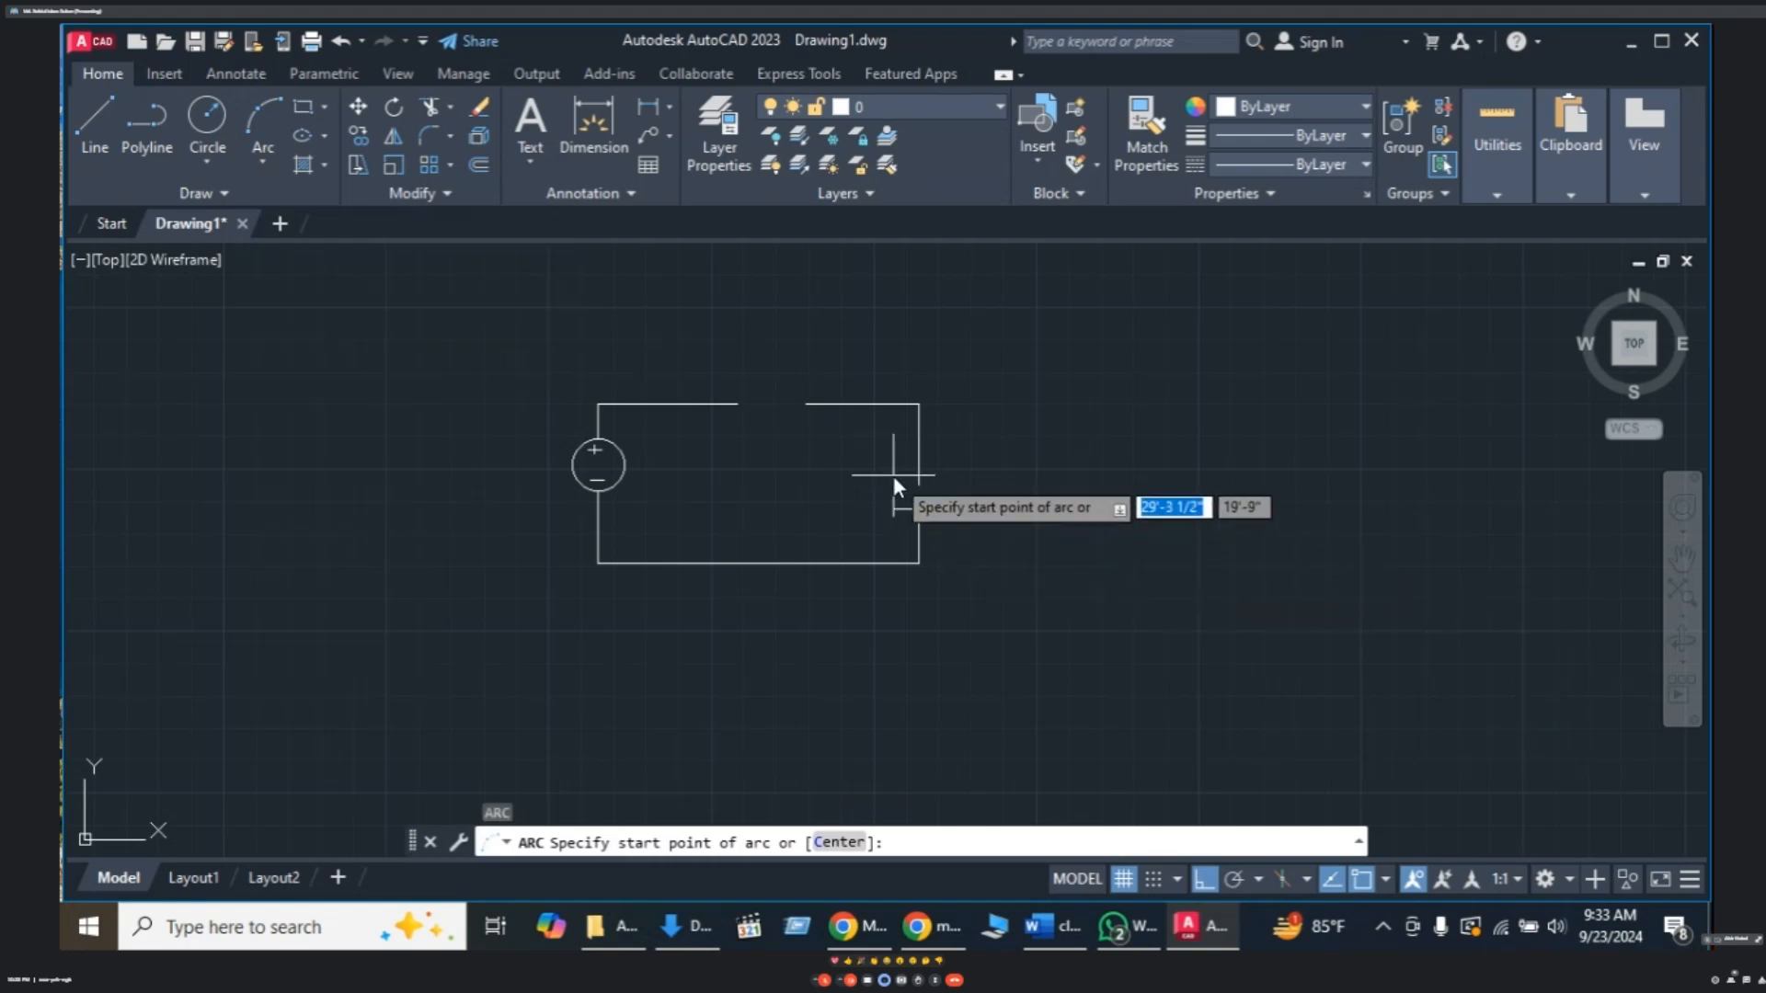
click(893, 483)
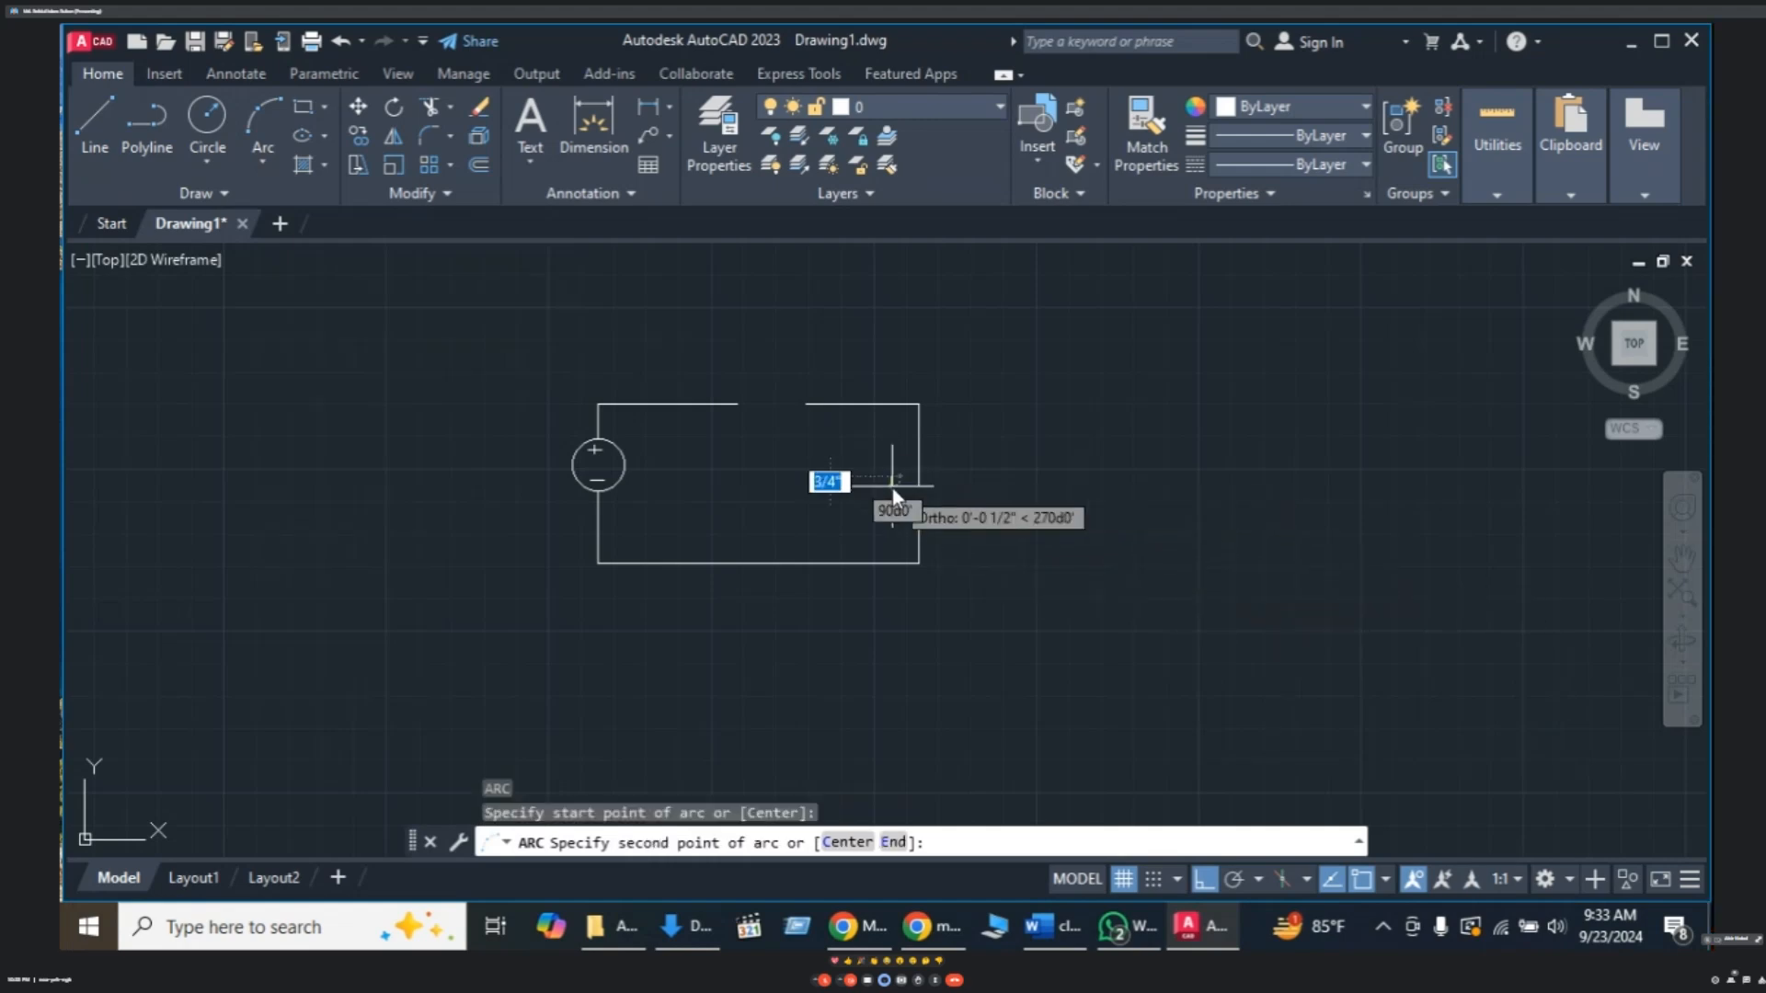
click(918, 487)
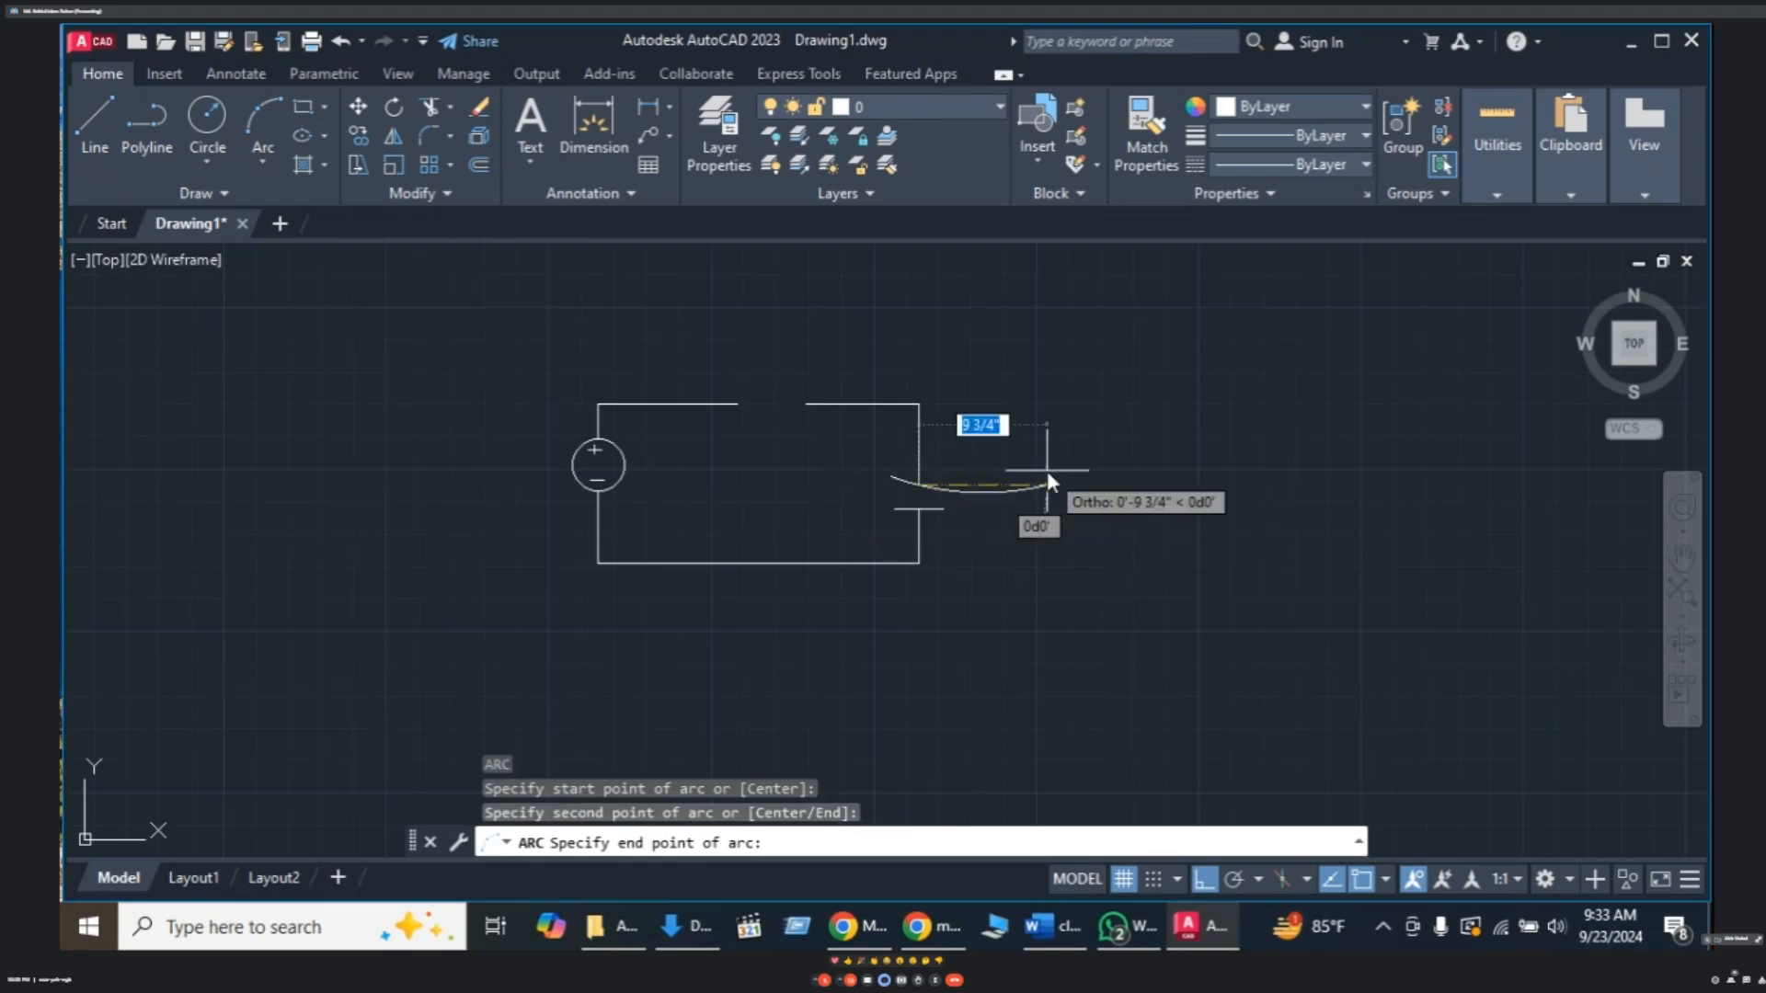
scroll(1033, 473, down, 1)
scroll(1023, 488, up, 5)
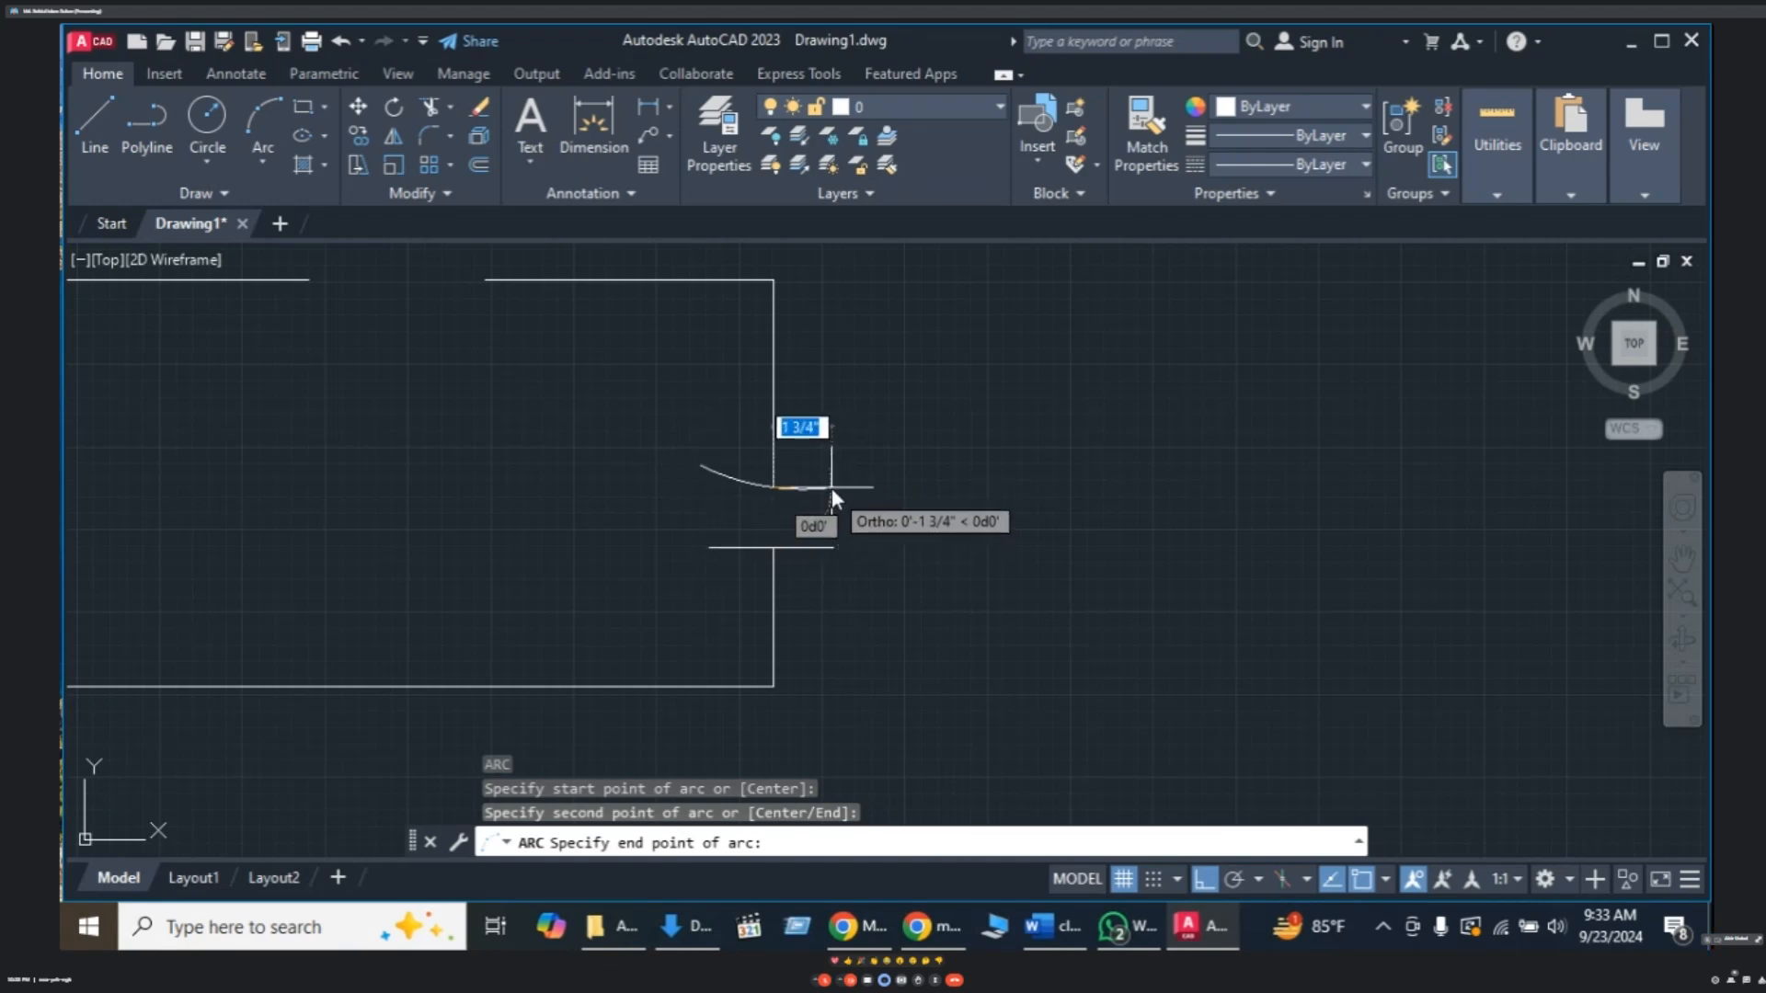
key(Escape)
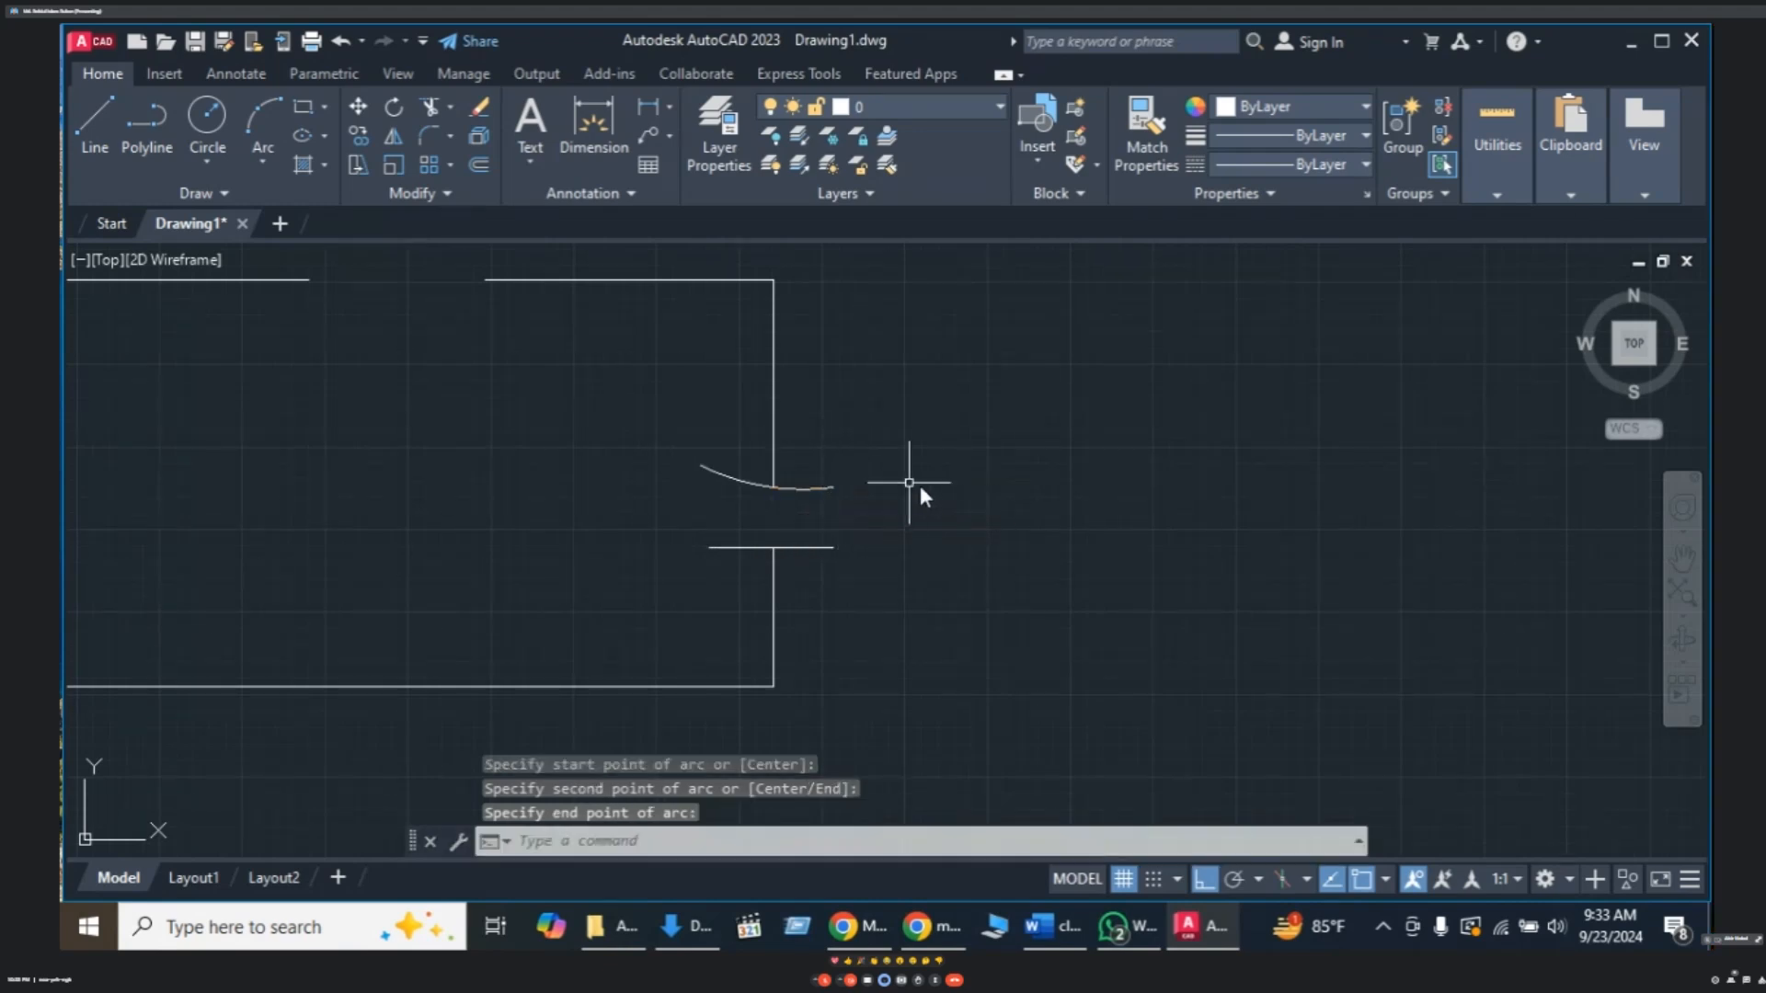
- Try adjusting the arc's end grip, then zoom out and re-centre the circuit
click(816, 489)
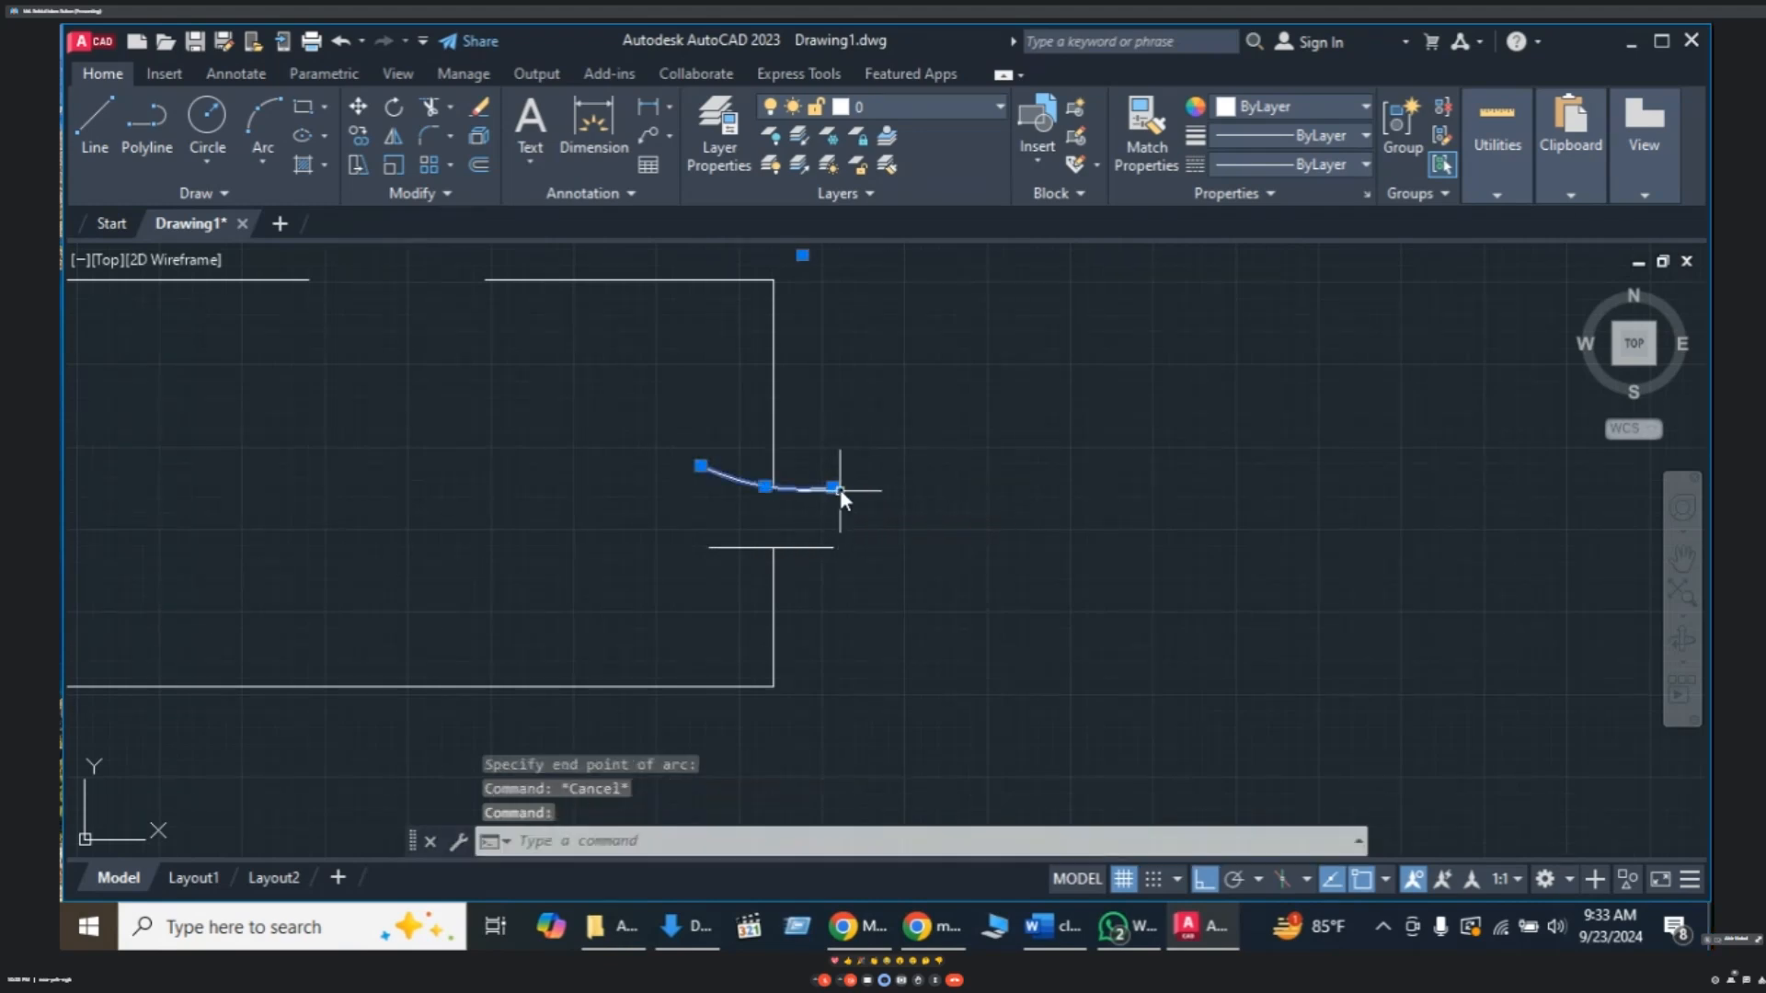
click(835, 488)
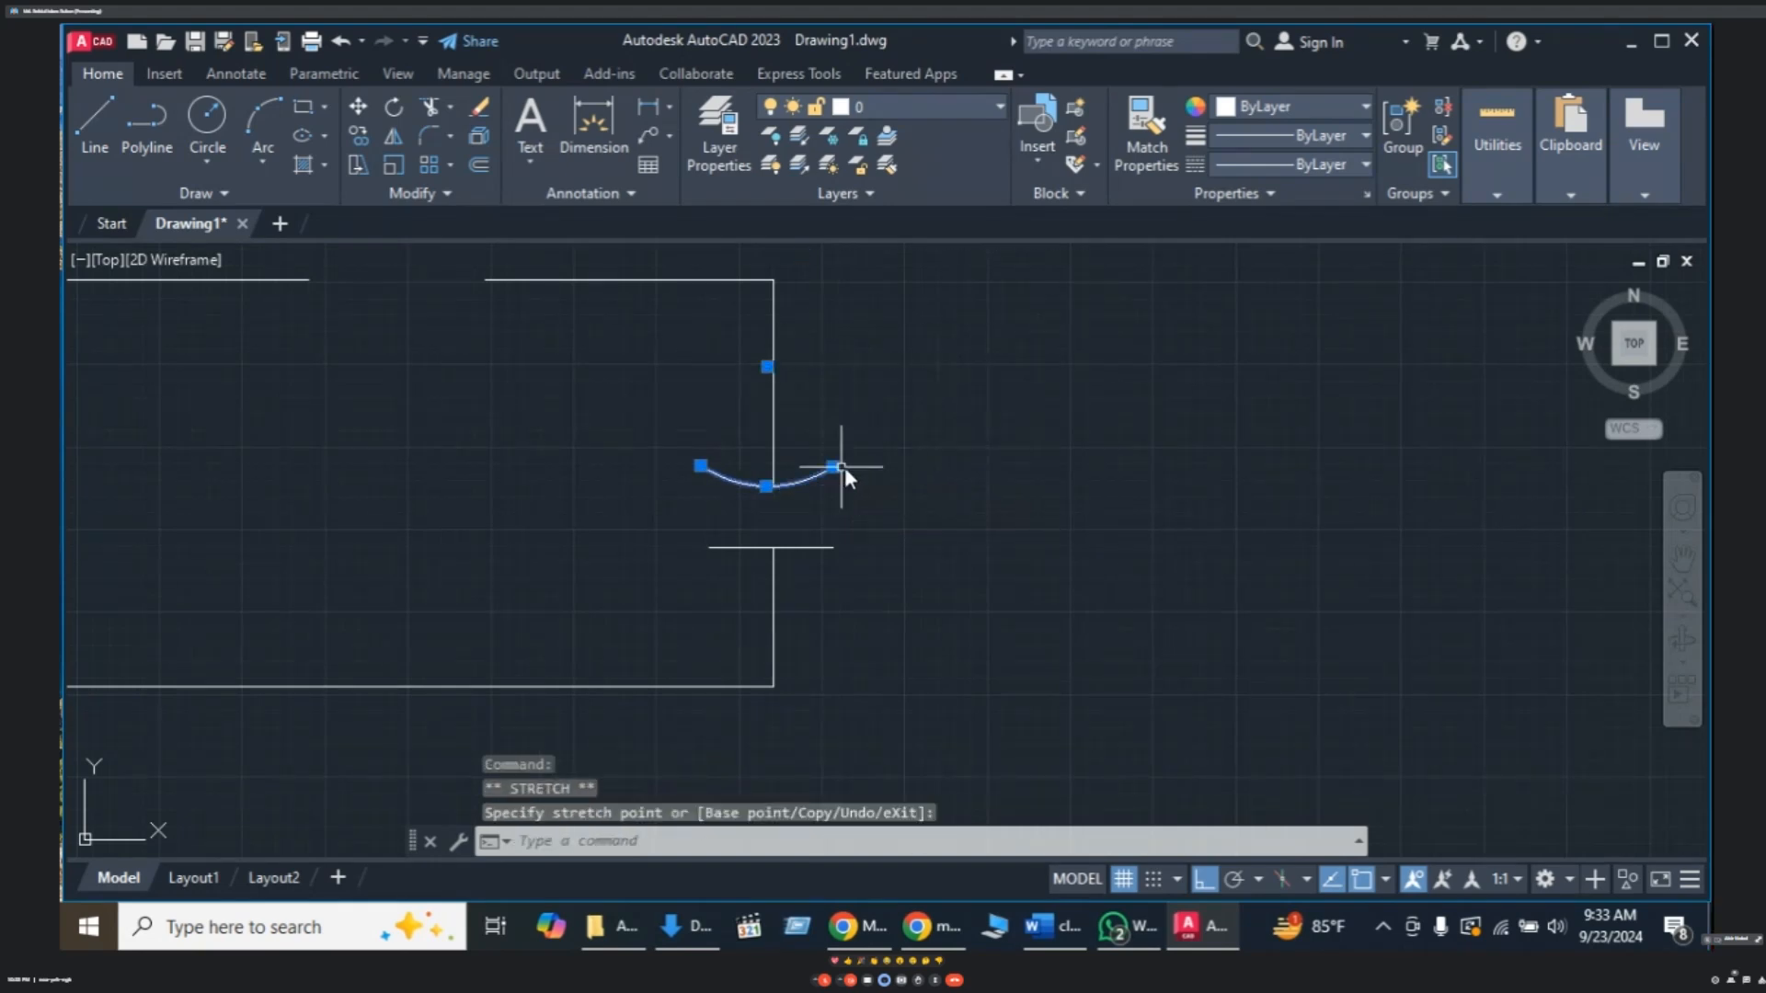
key(Escape)
scroll(888, 528, down, 3)
scroll(892, 528, down, 2)
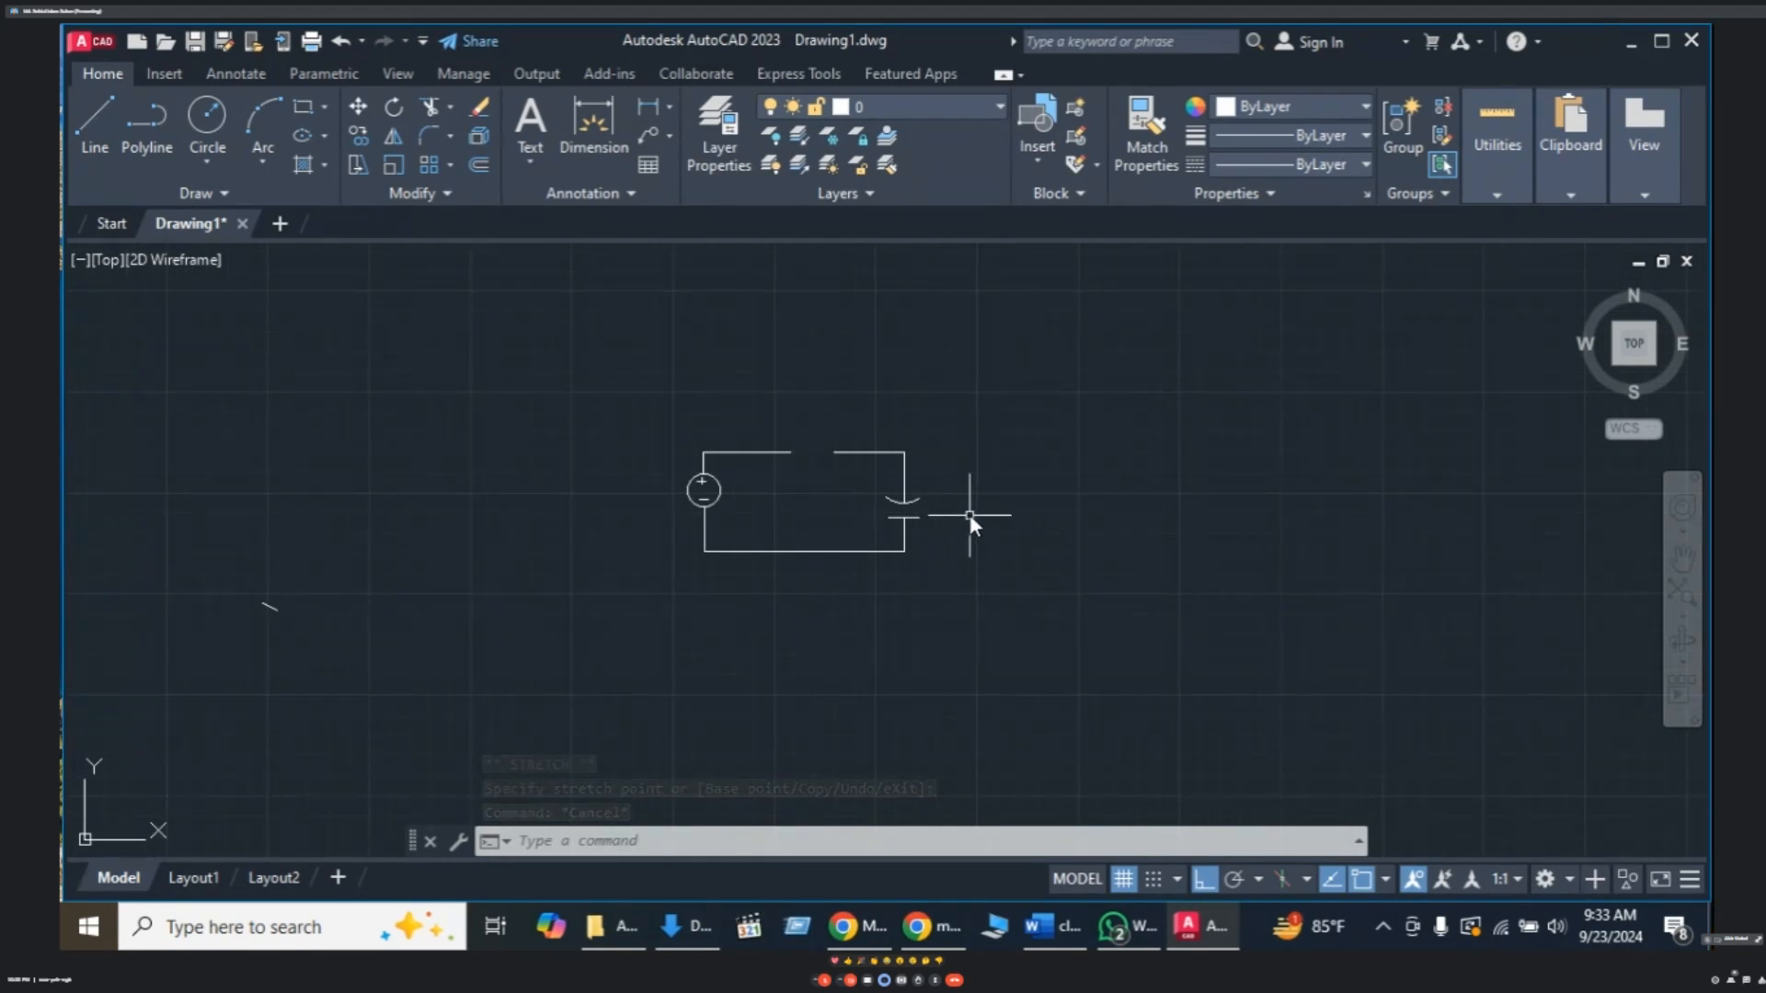
middle_drag(972, 511, 1093, 518)
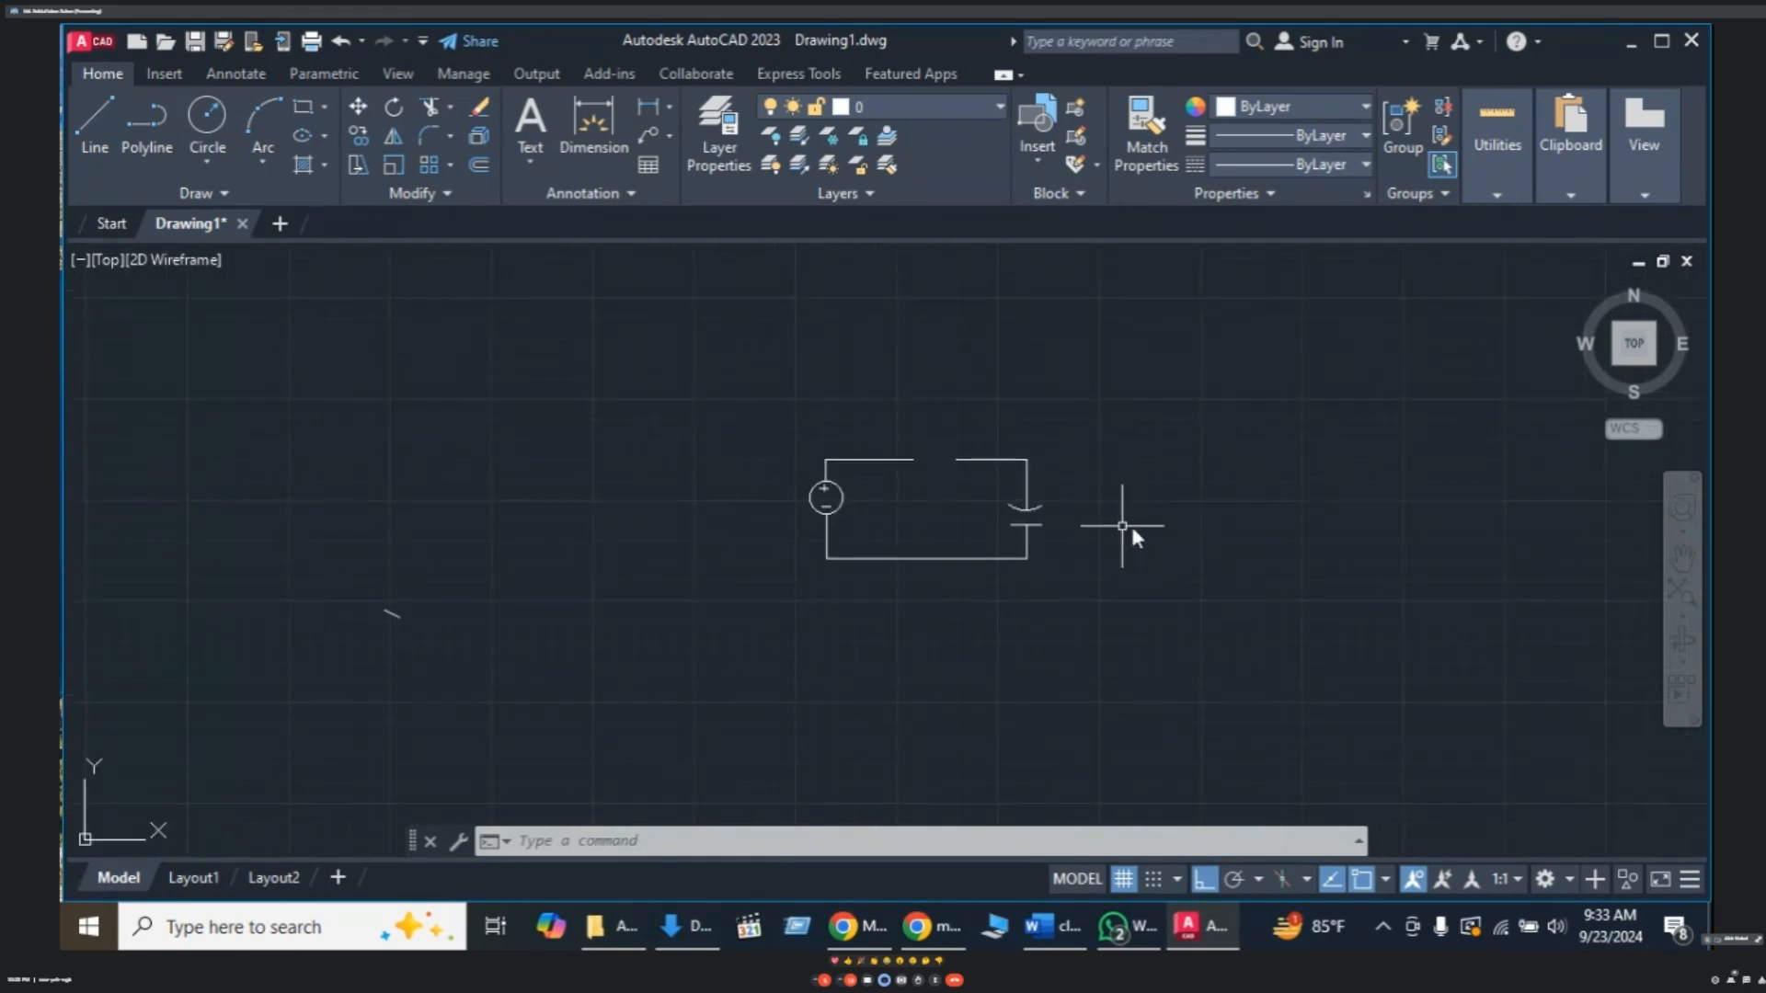
- Create a multiline text box right of the capacitor containing 10 and open the Symbol list
key(Escape)
key(Escape)
key(Escape)
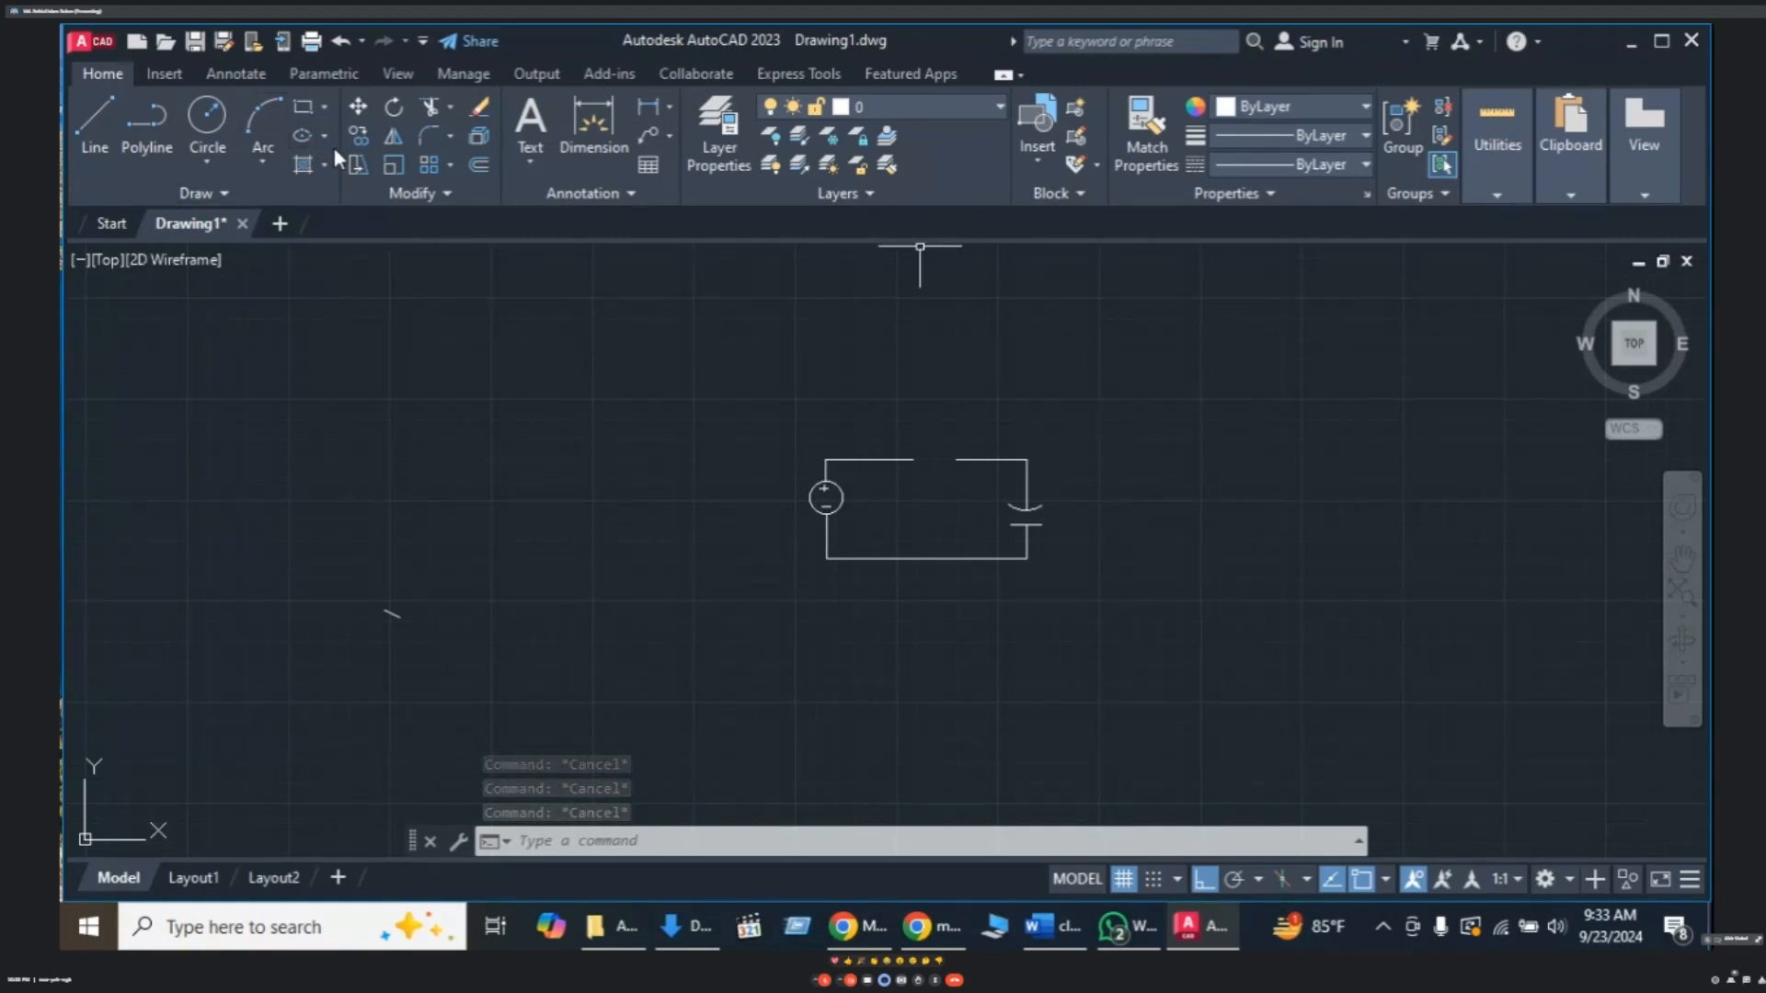
click(531, 162)
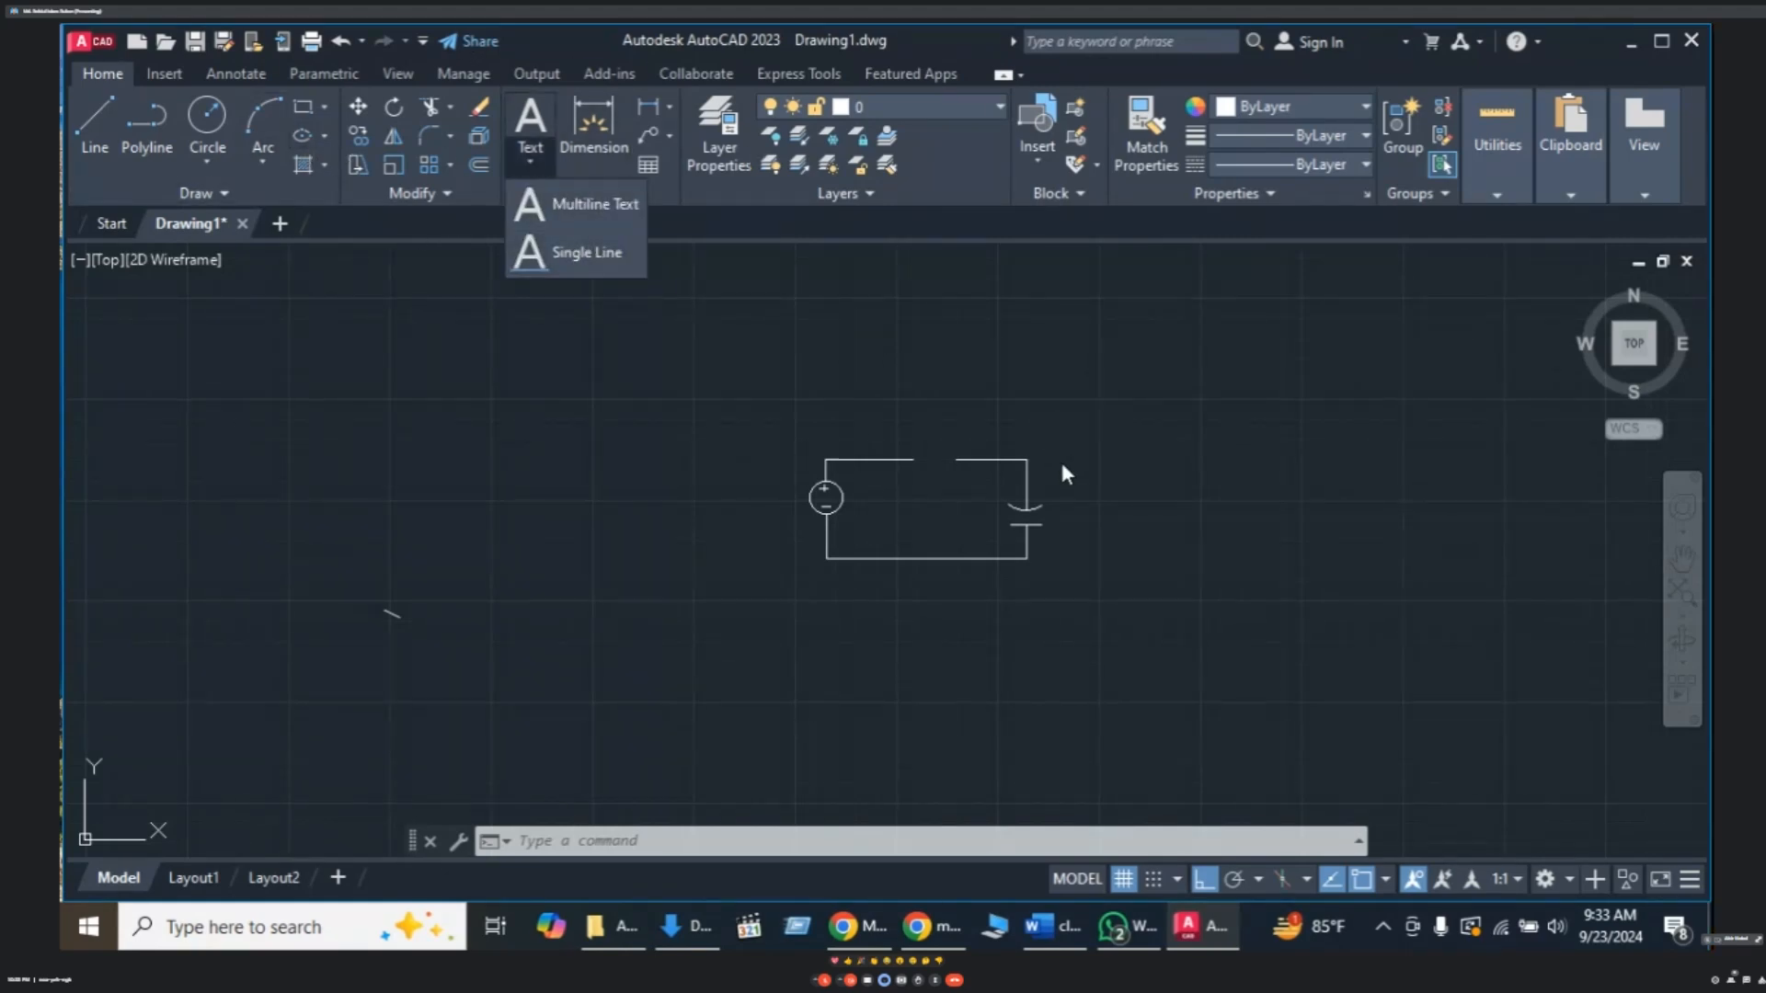
text(T)
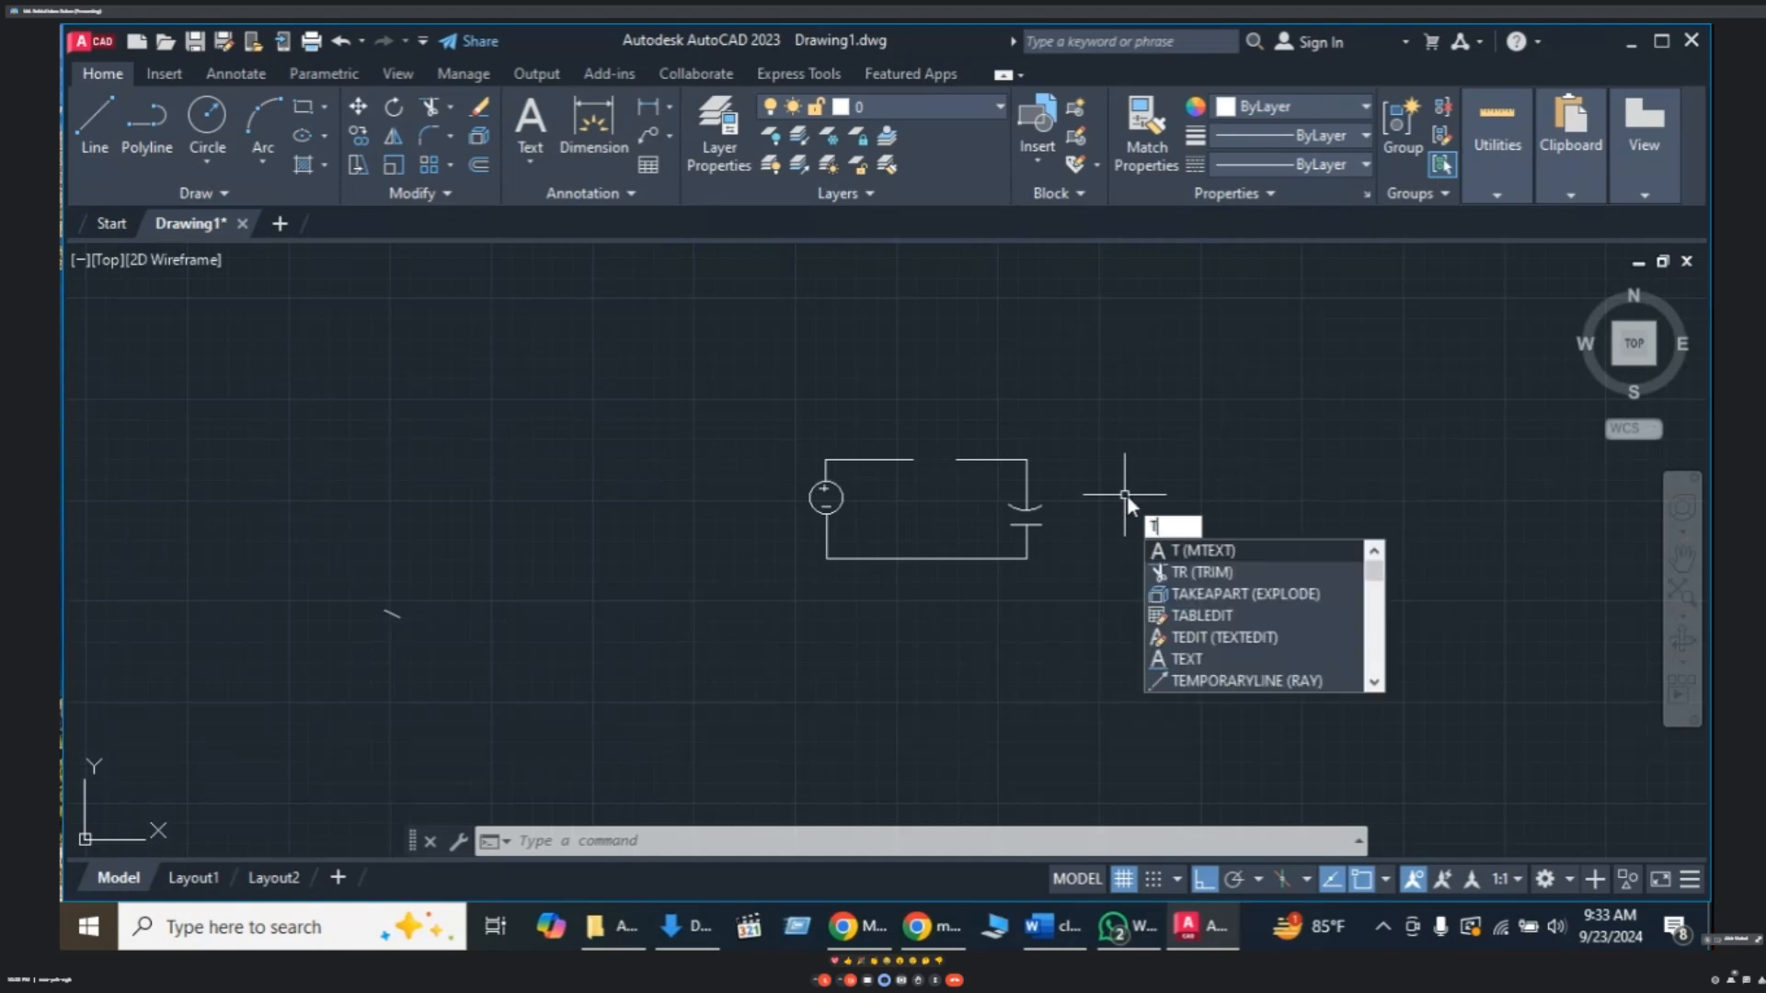
key(Escape)
text(t)
key(Return)
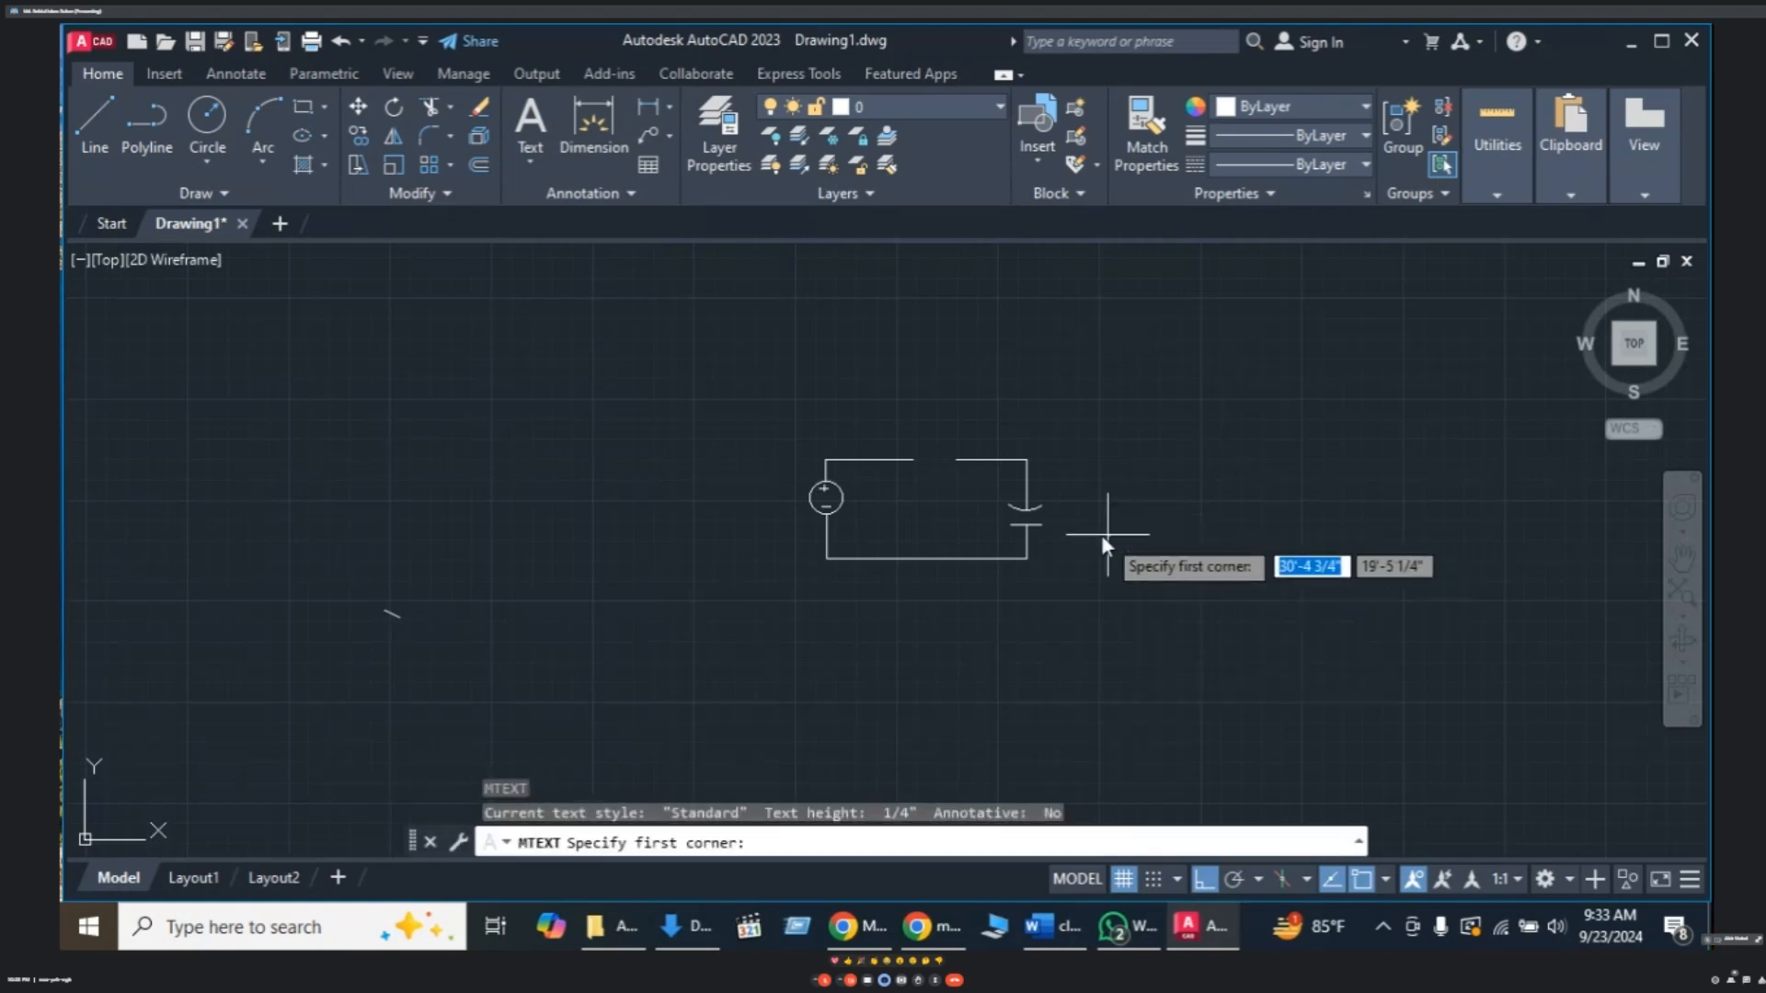
click(1070, 493)
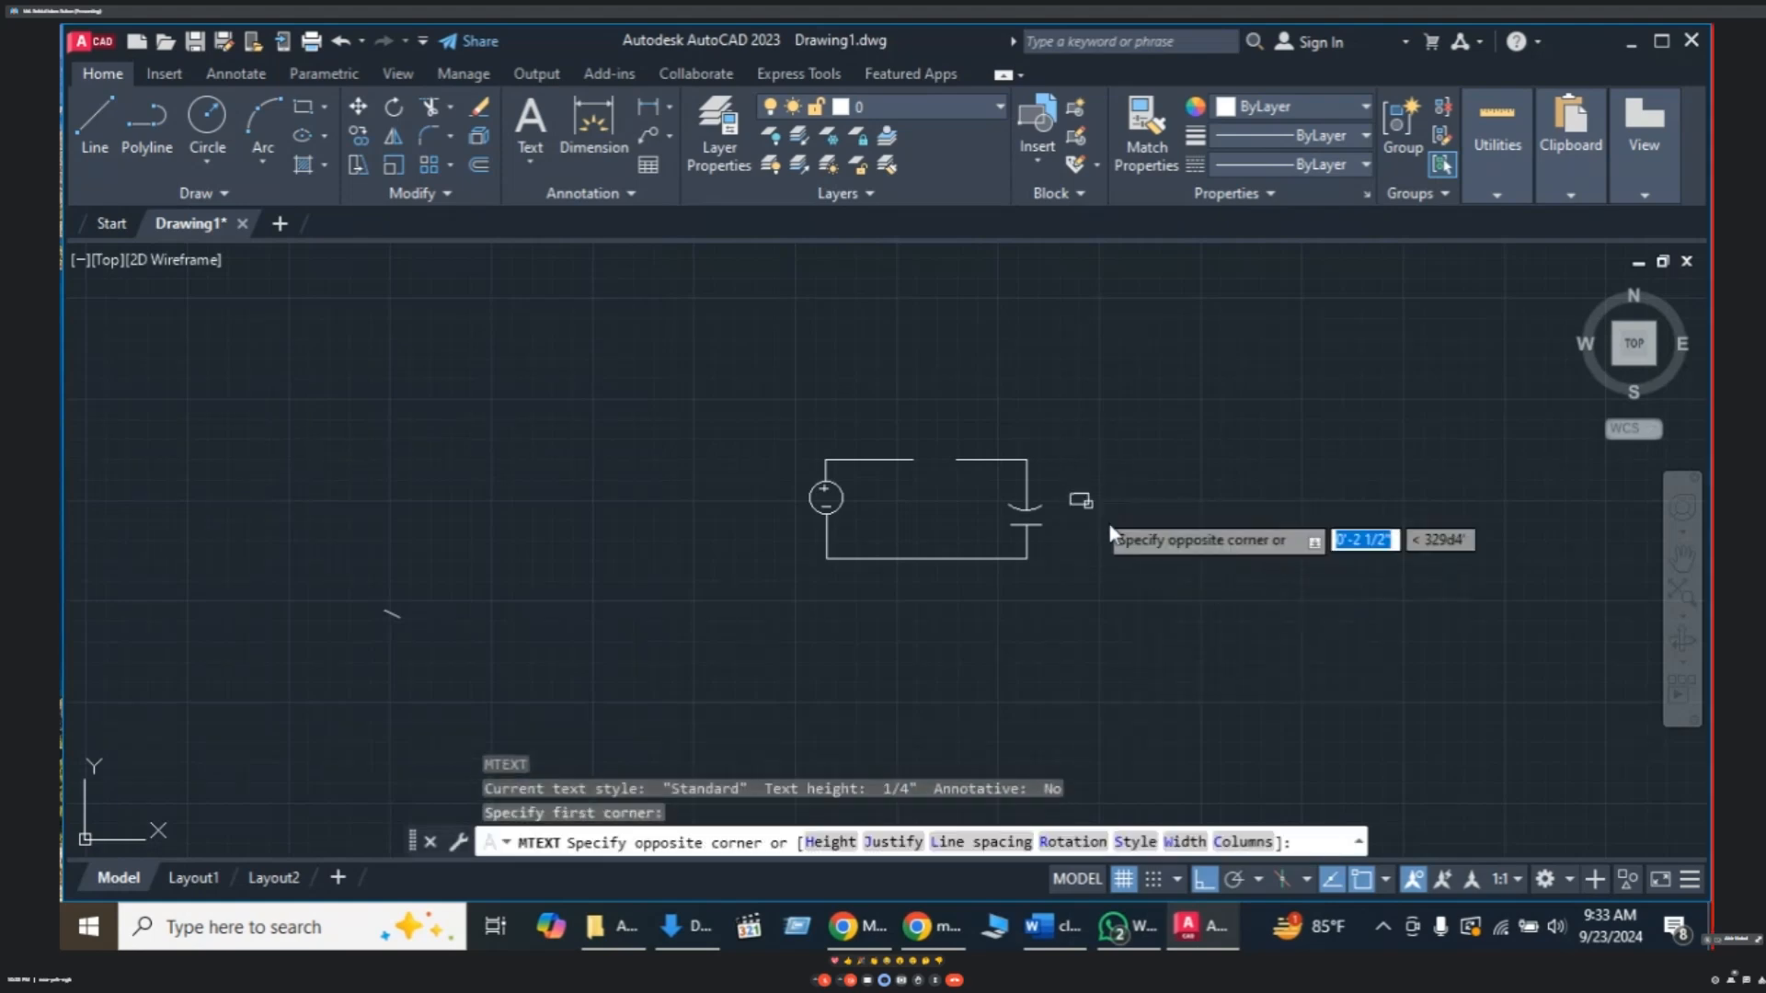
click(1184, 558)
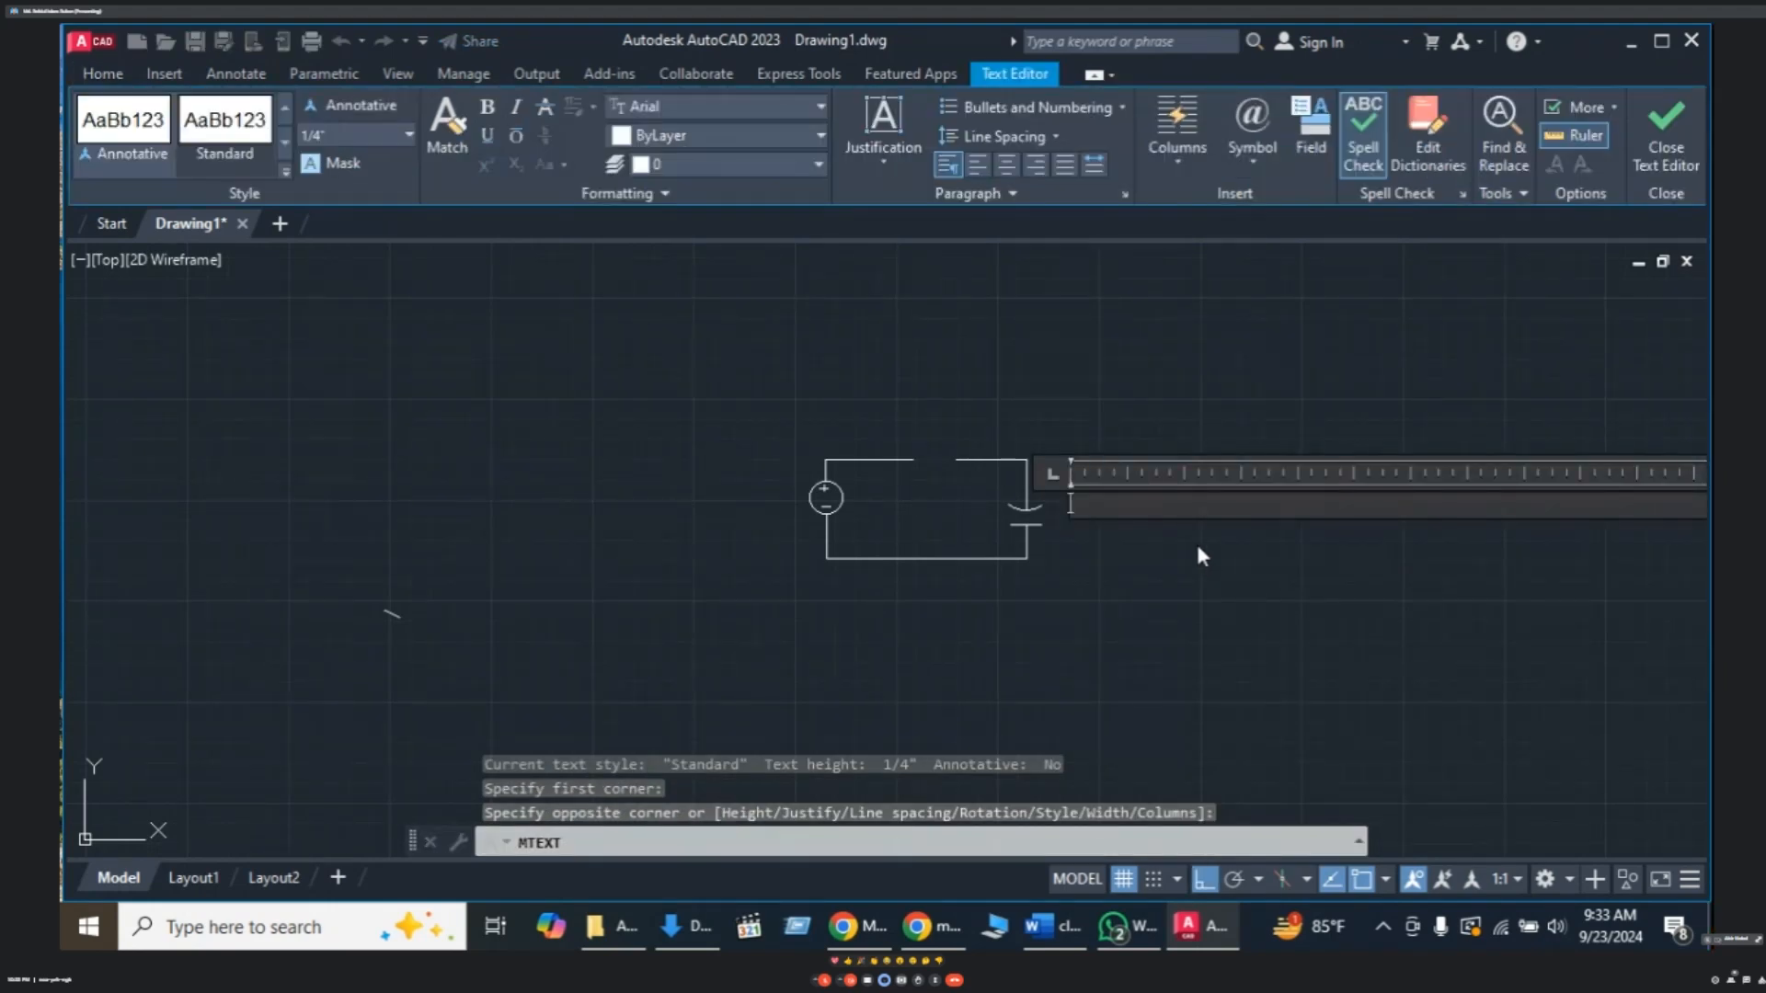
text(10)
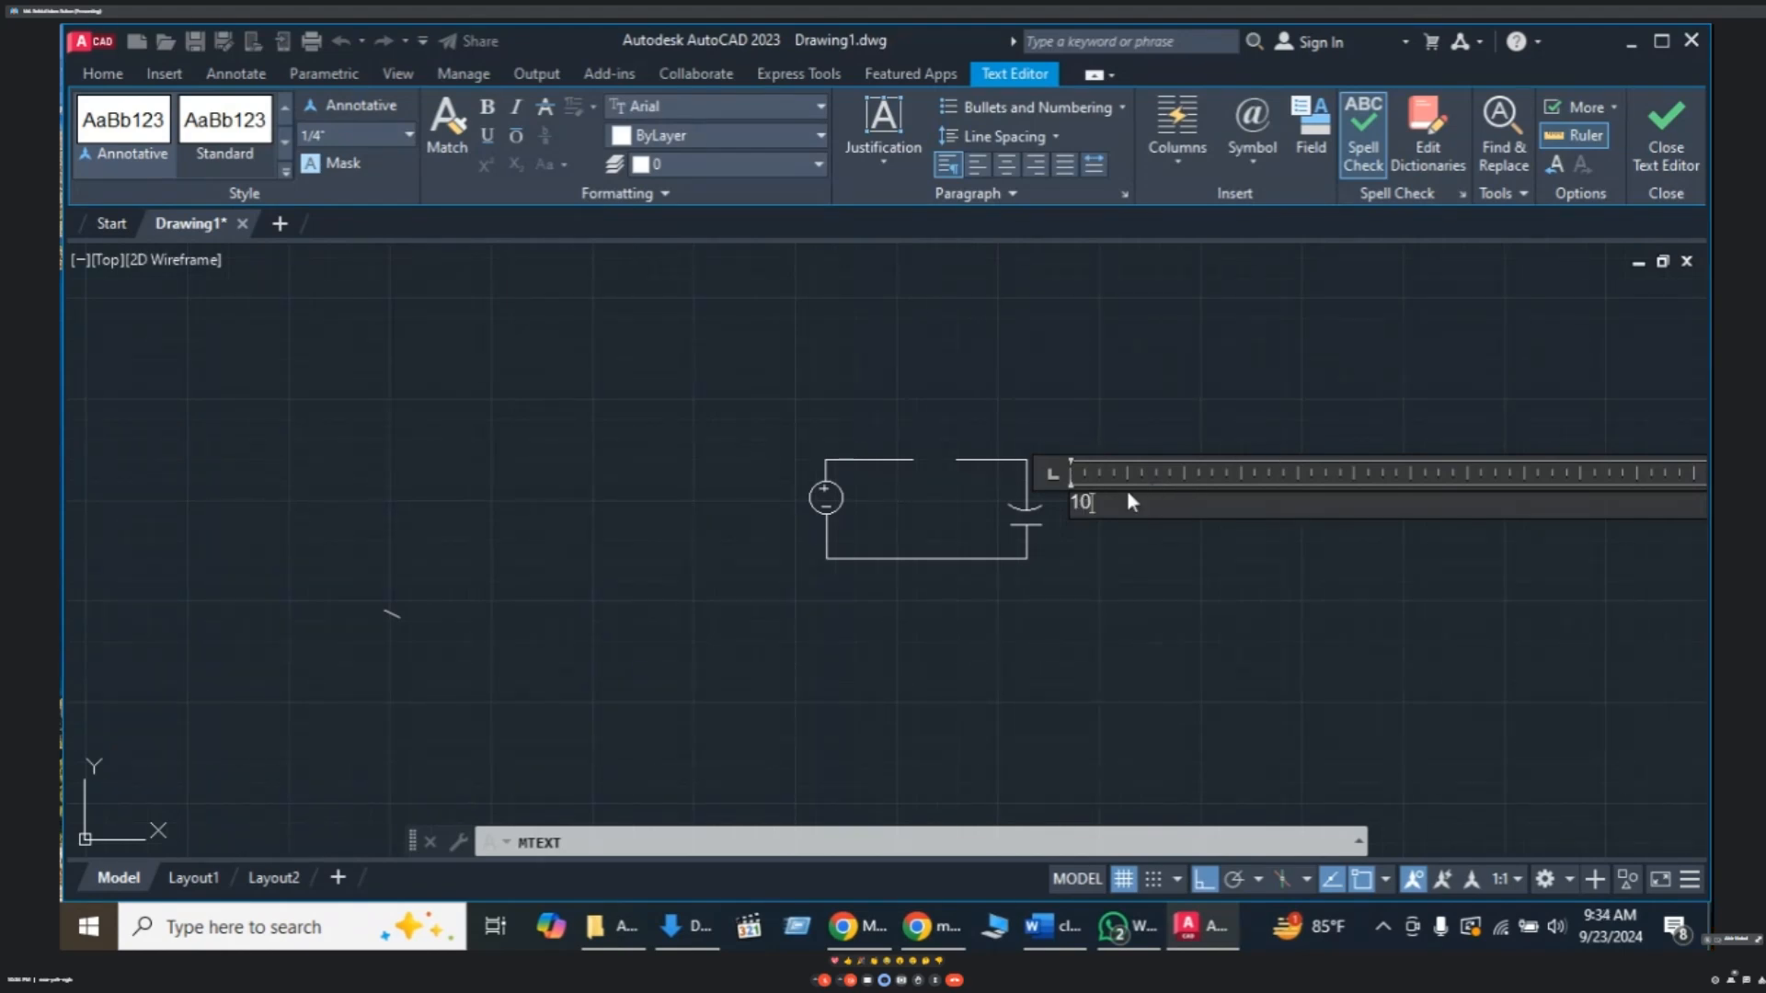
click(1249, 167)
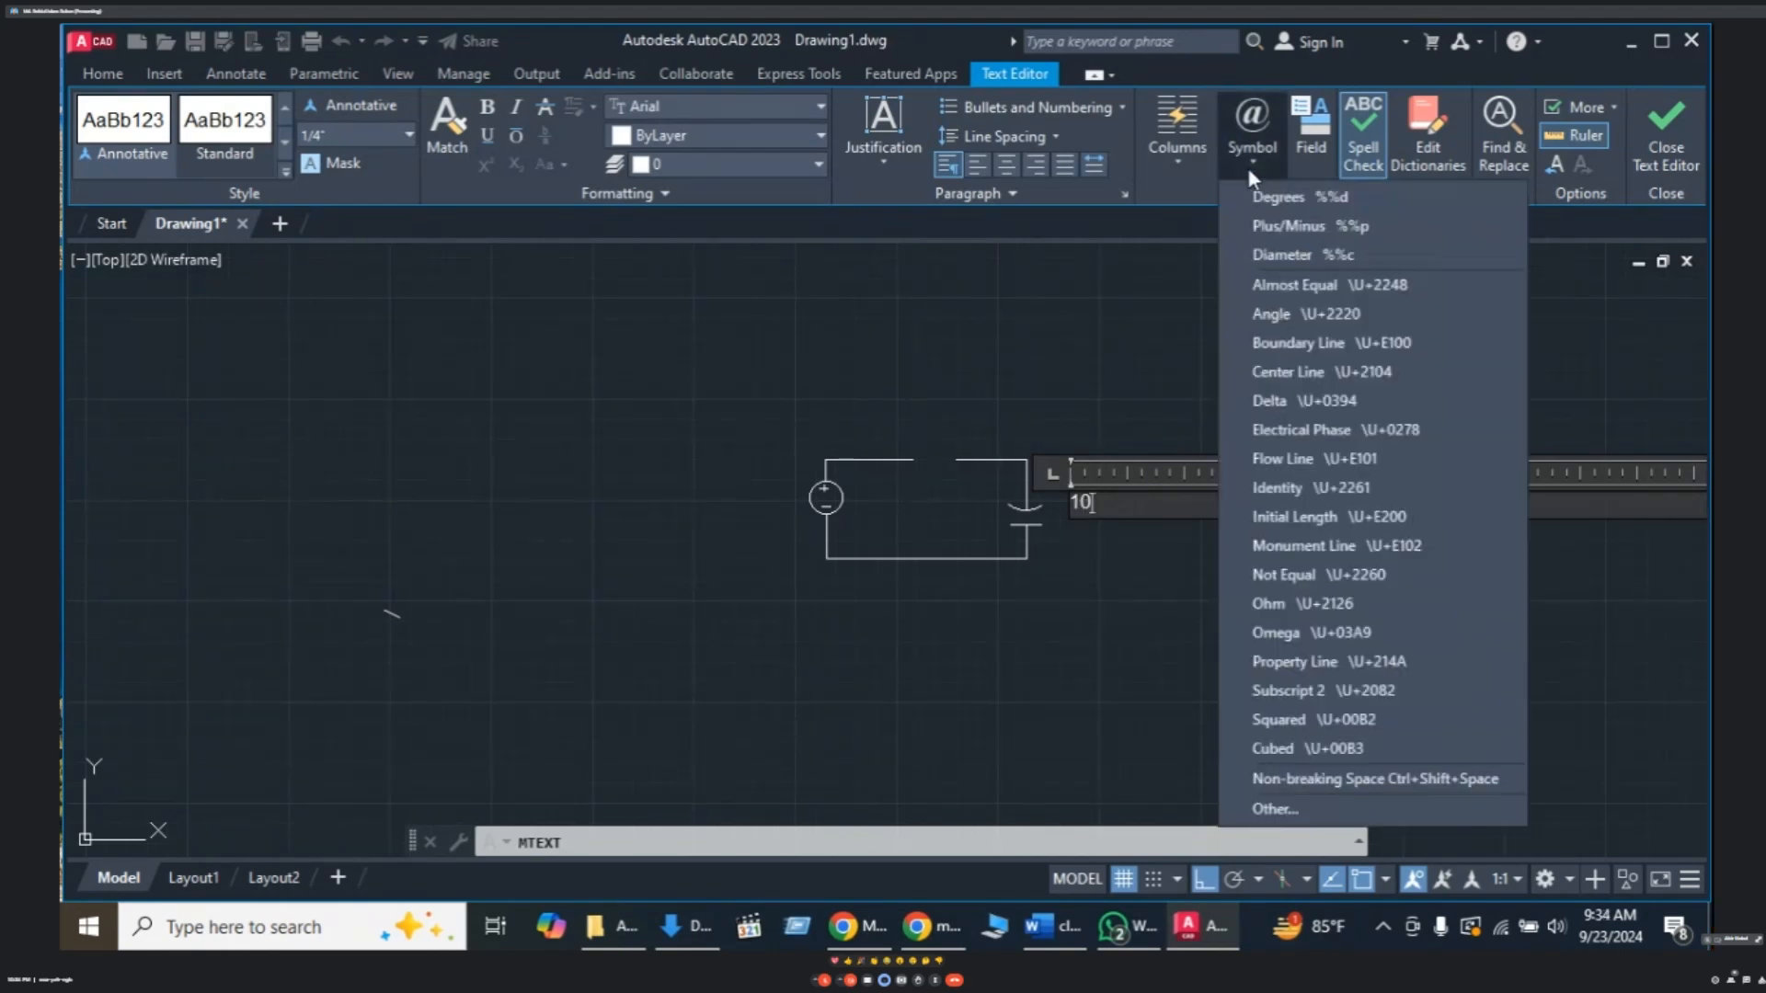
- Open Windows Character Map and browse through its character grid
click(1274, 809)
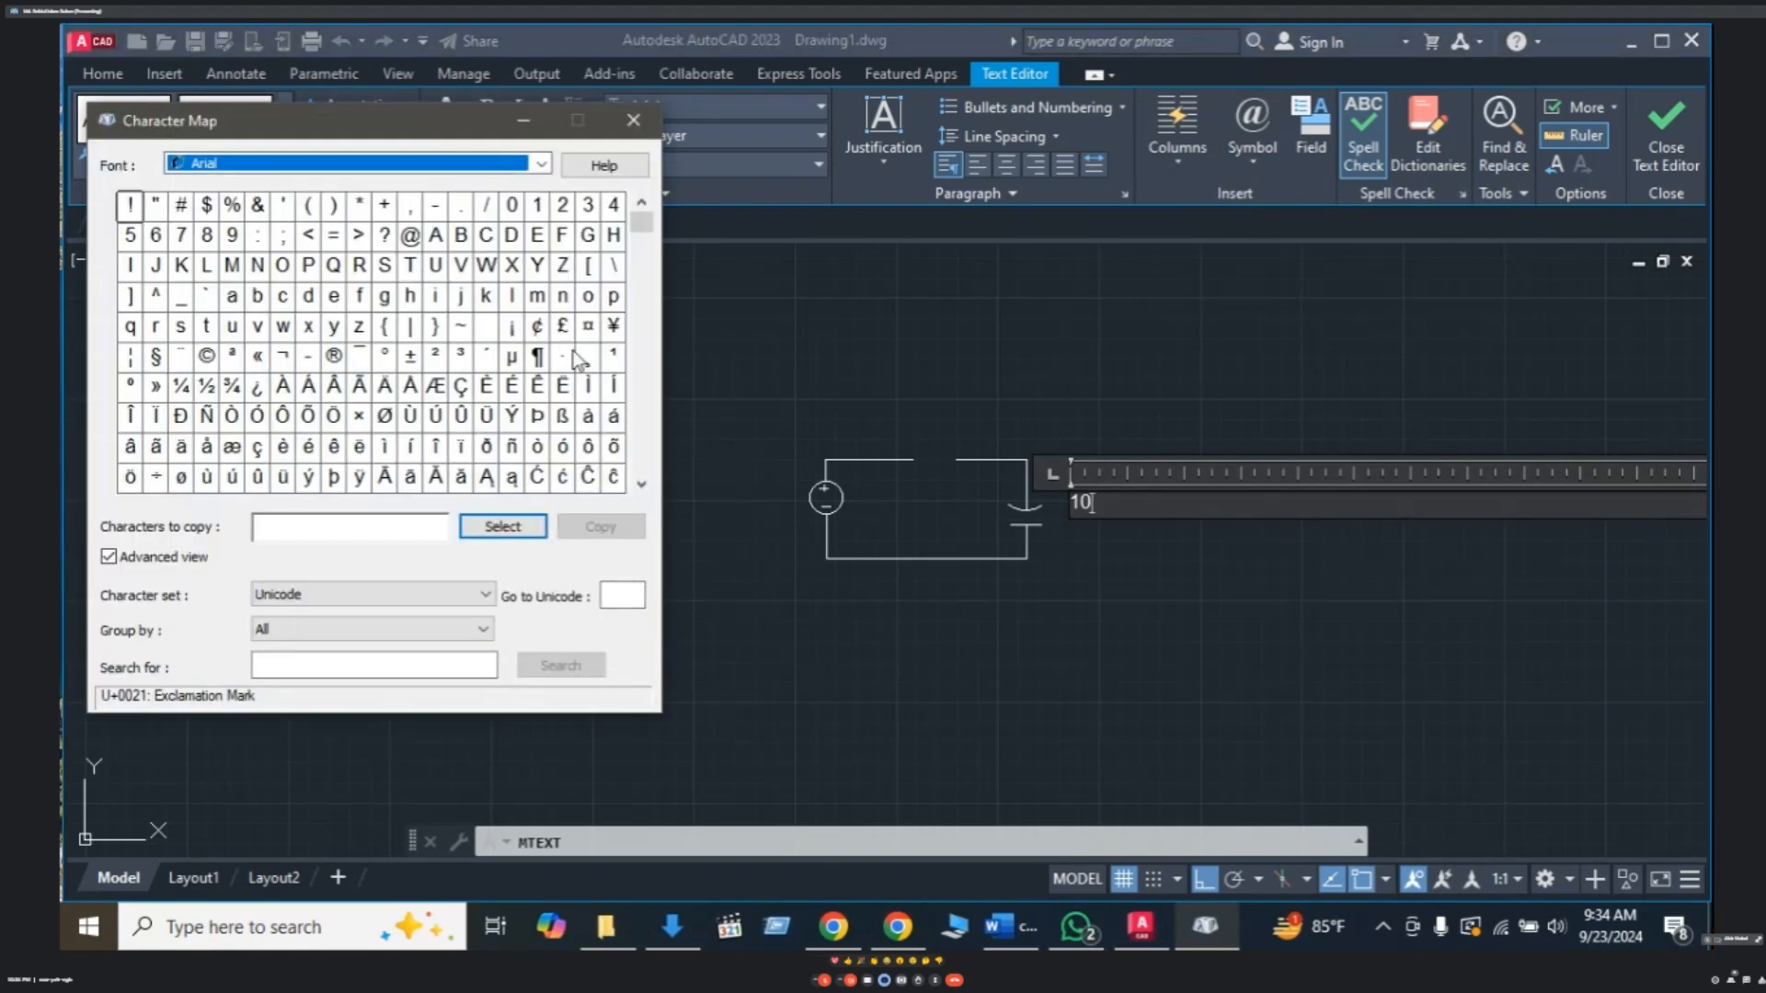
click(643, 492)
click(643, 493)
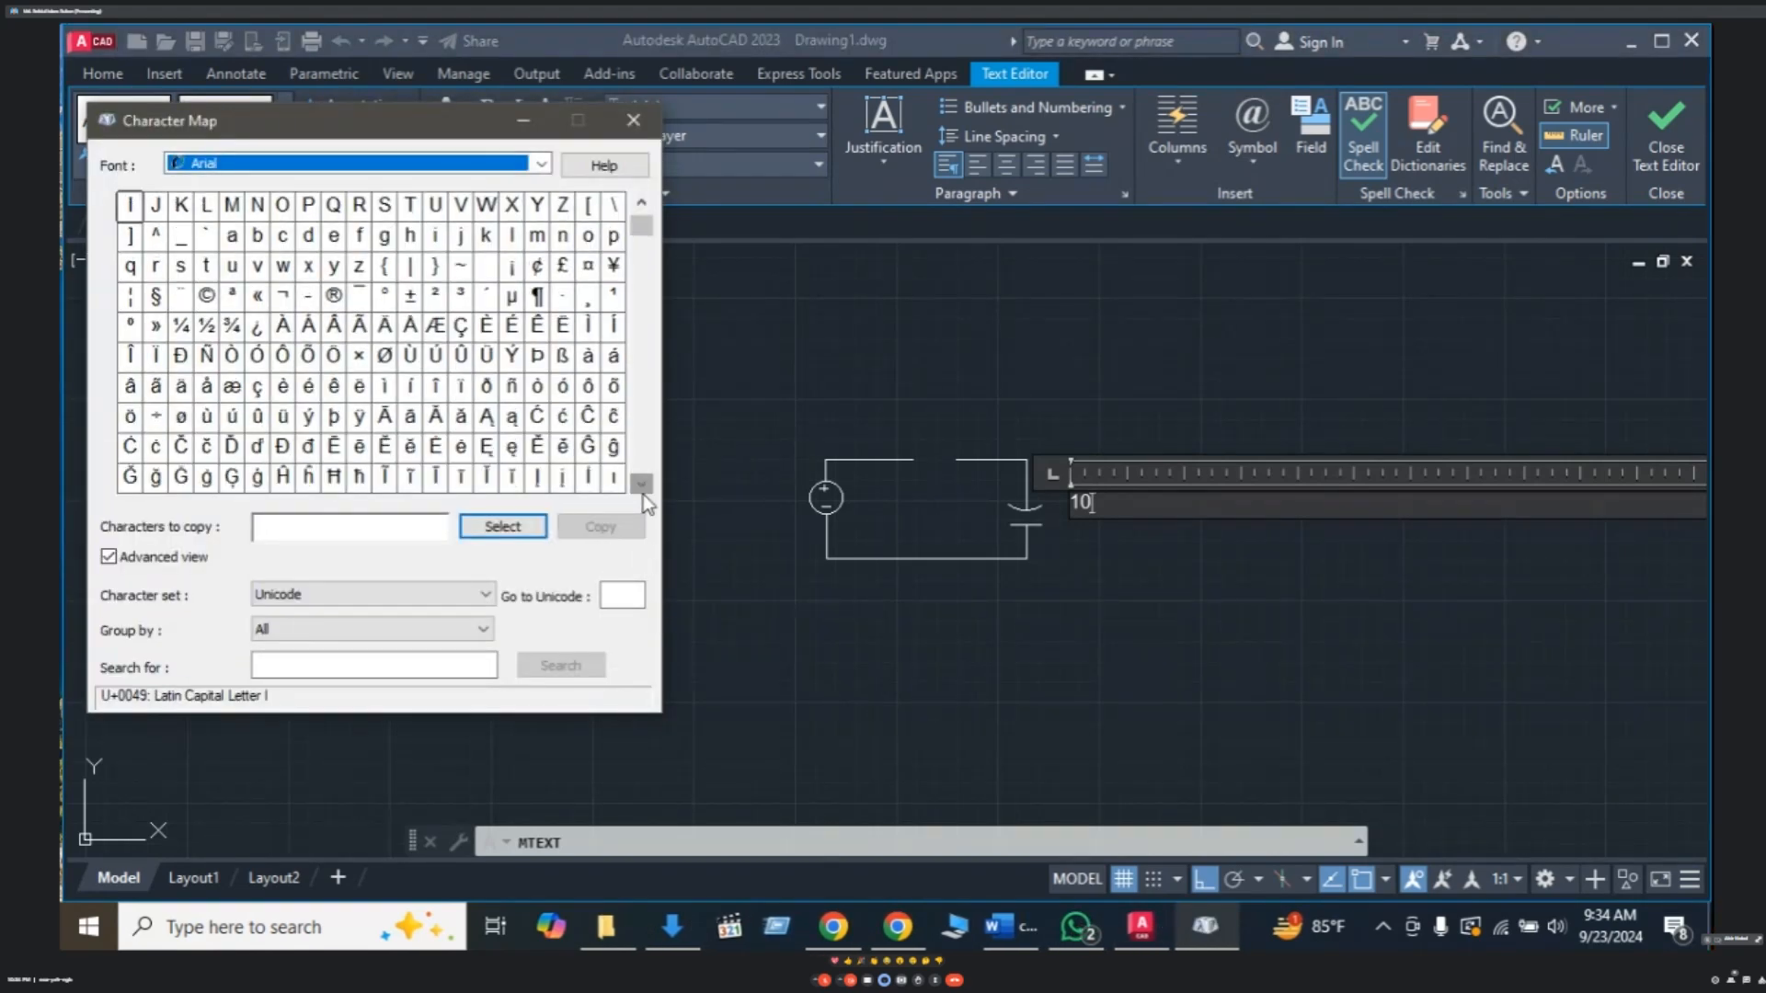
click(643, 492)
click(643, 493)
click(643, 492)
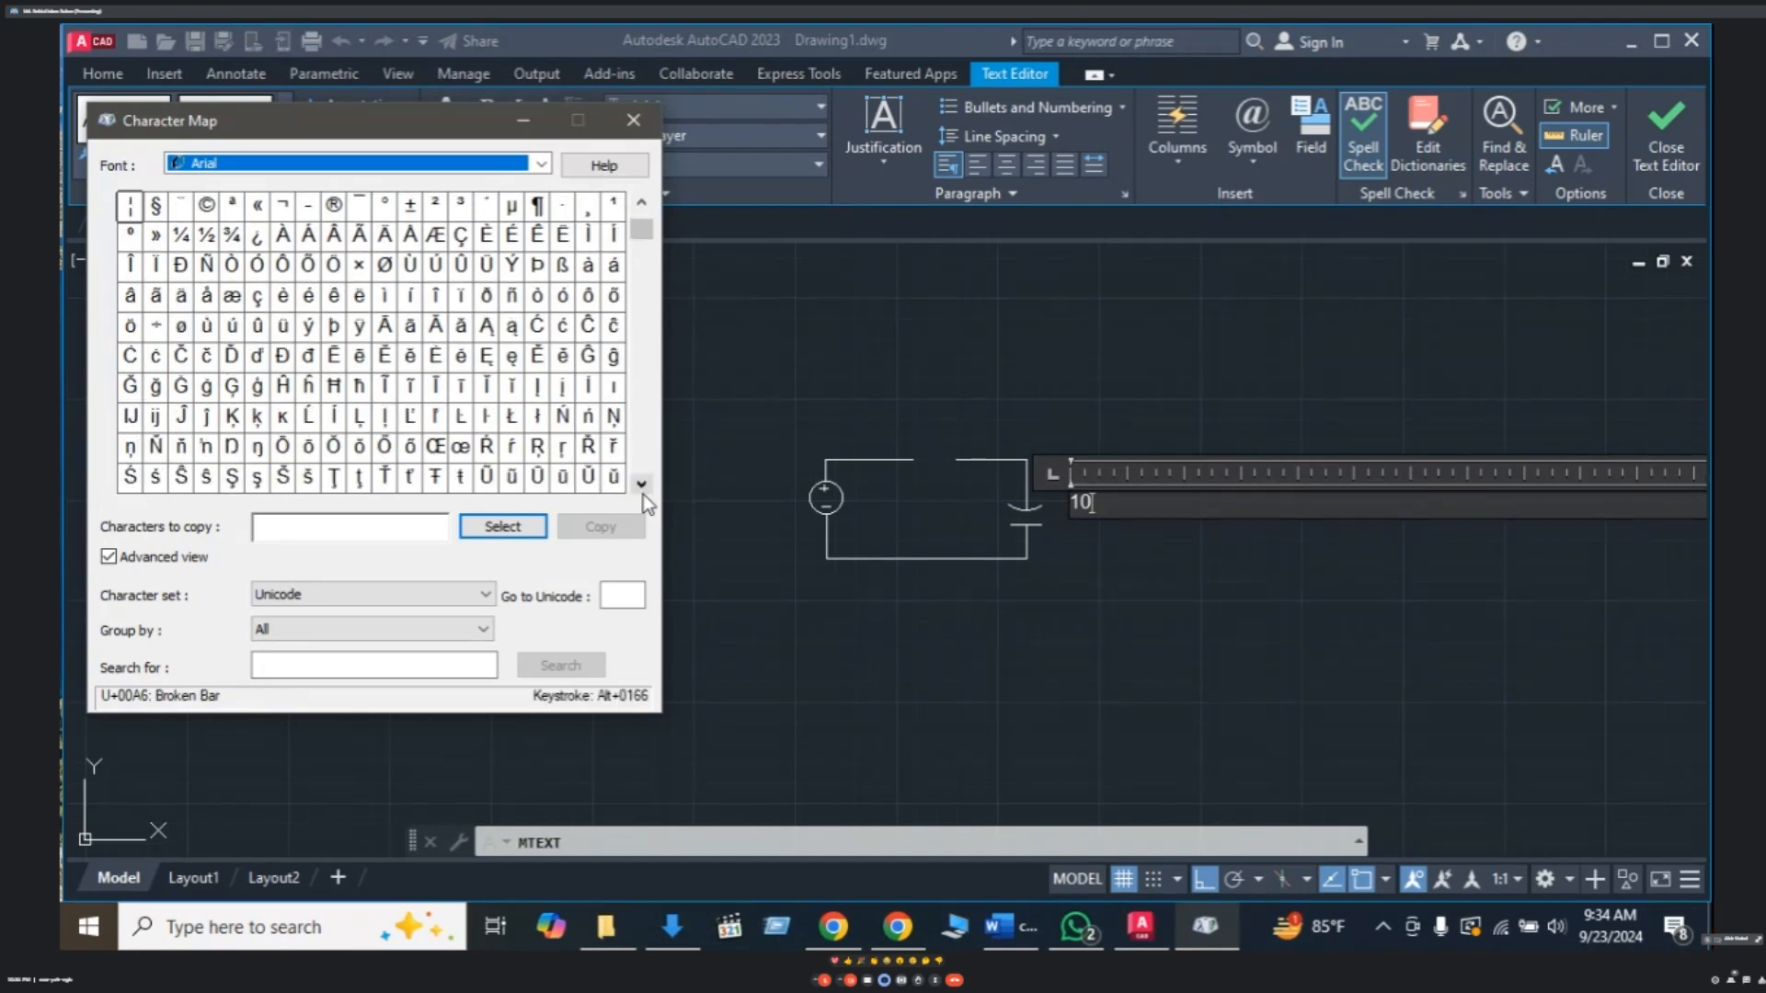
click(643, 494)
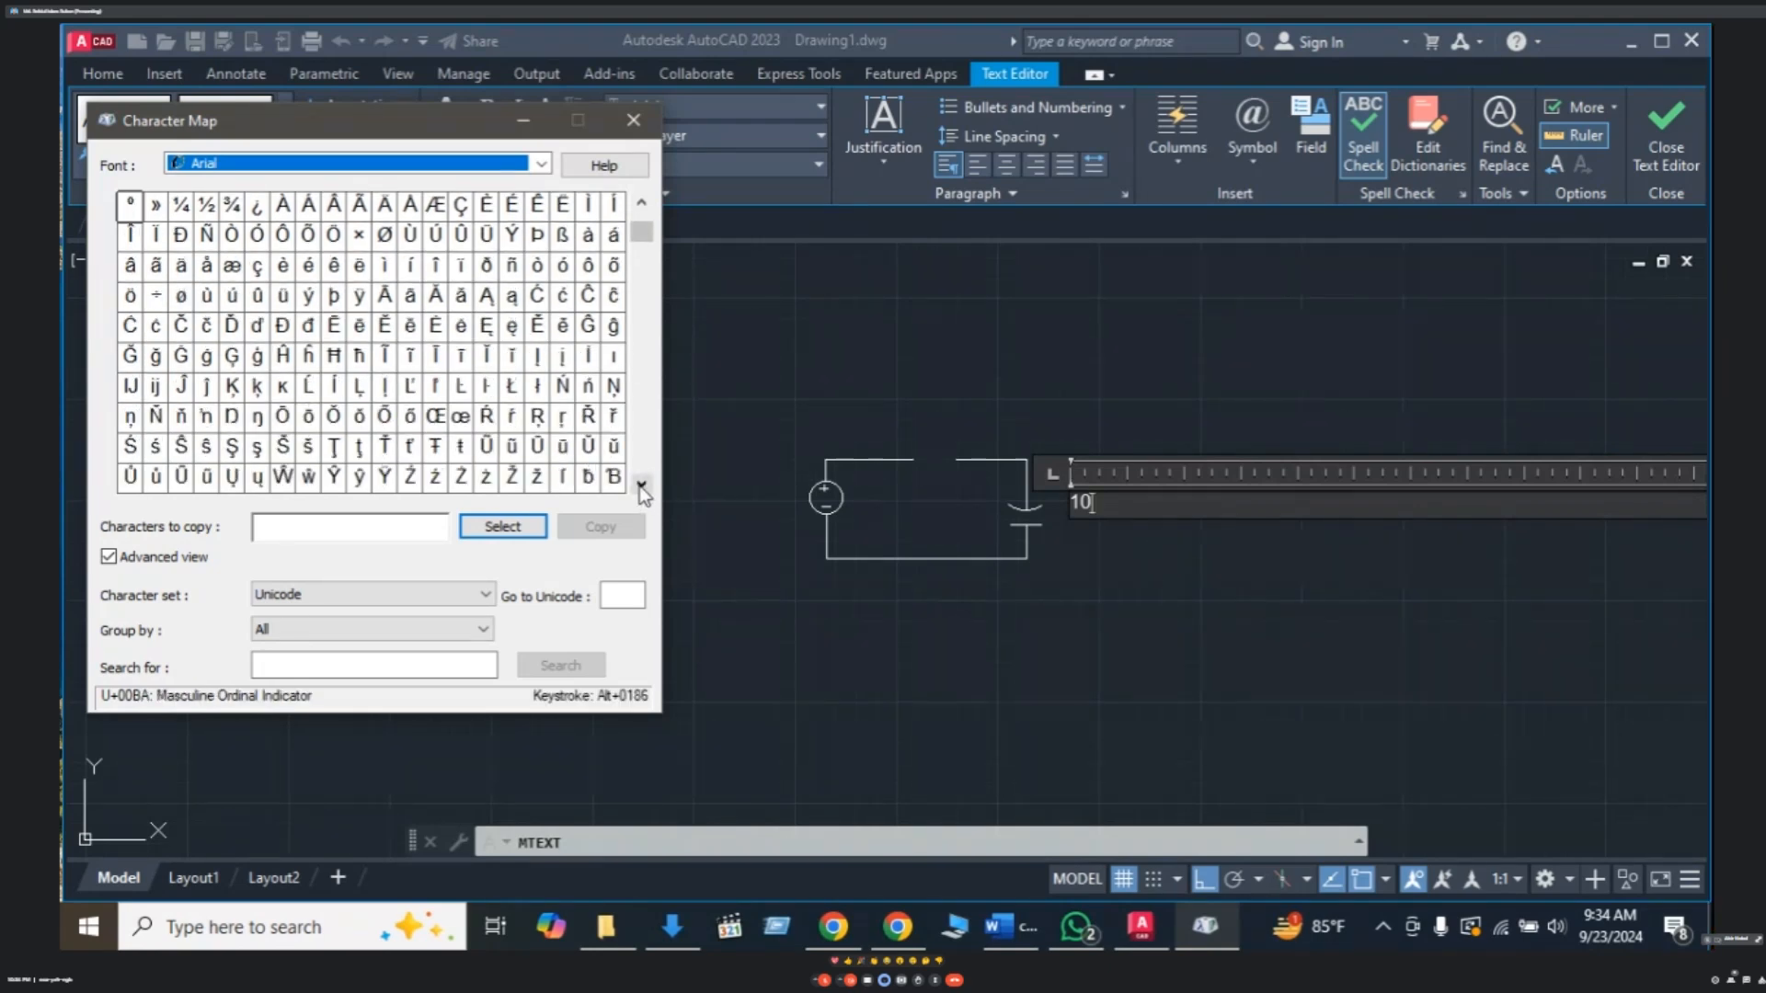
click(639, 486)
click(639, 485)
click(640, 485)
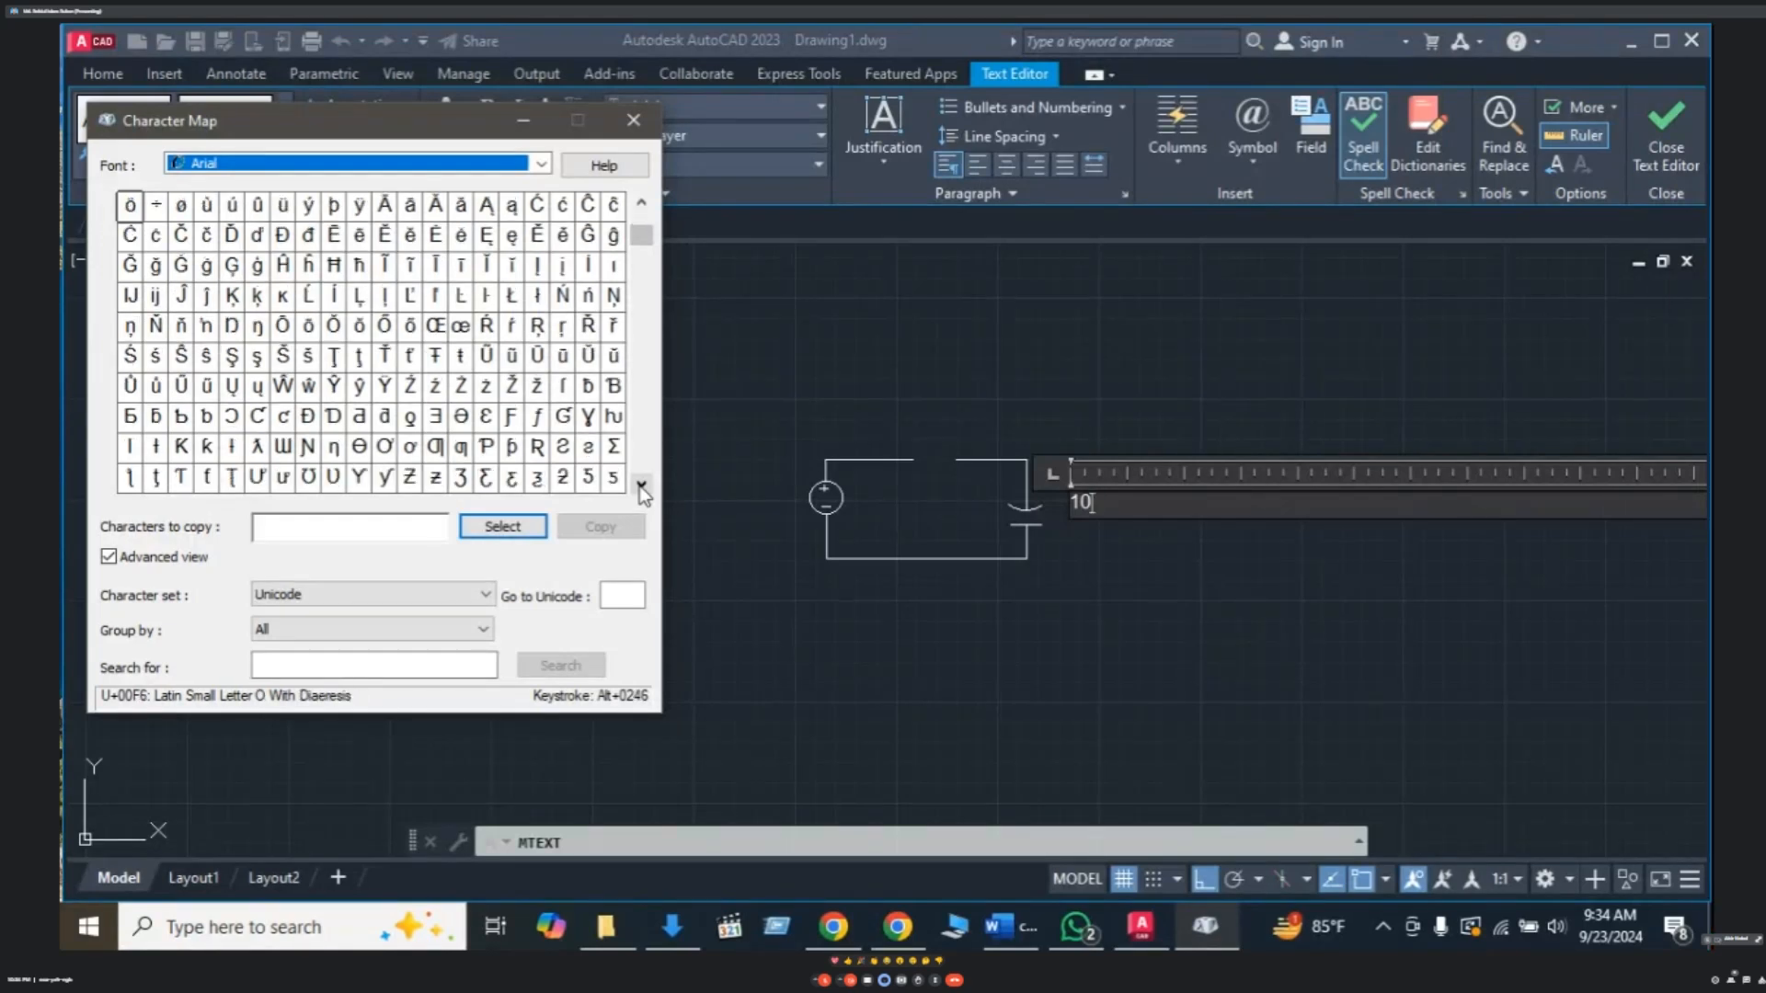
click(639, 486)
click(640, 485)
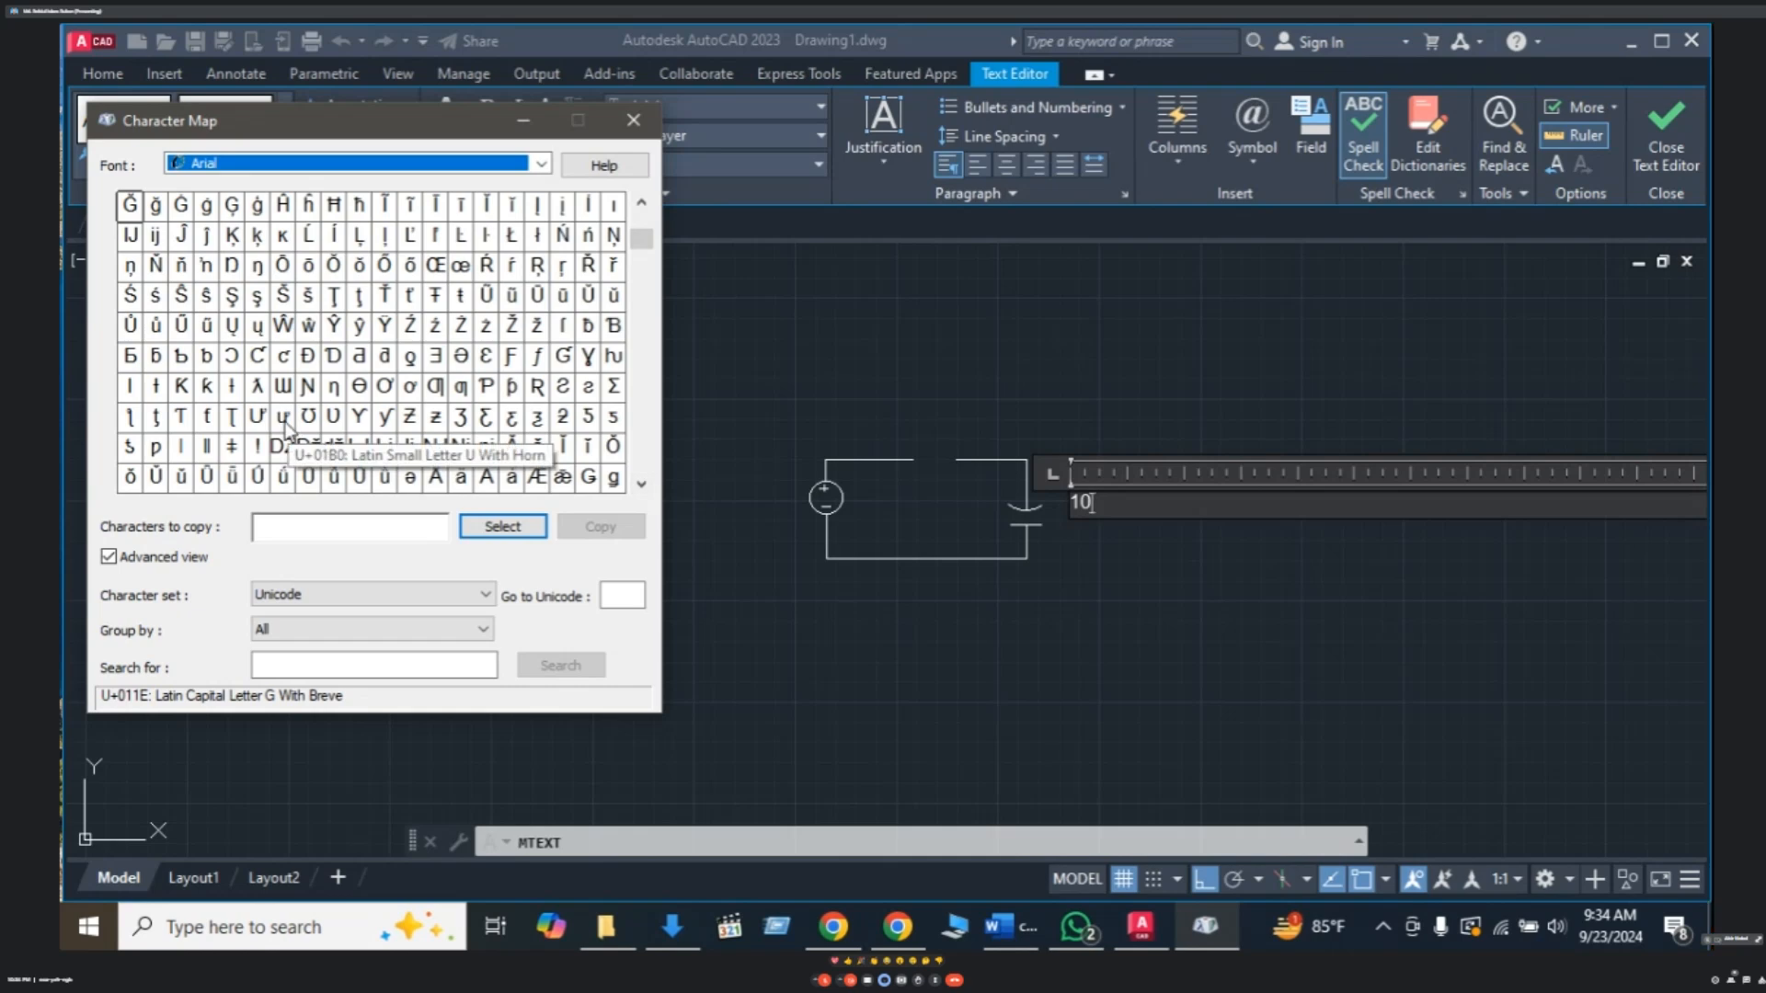
click(640, 486)
click(640, 486)
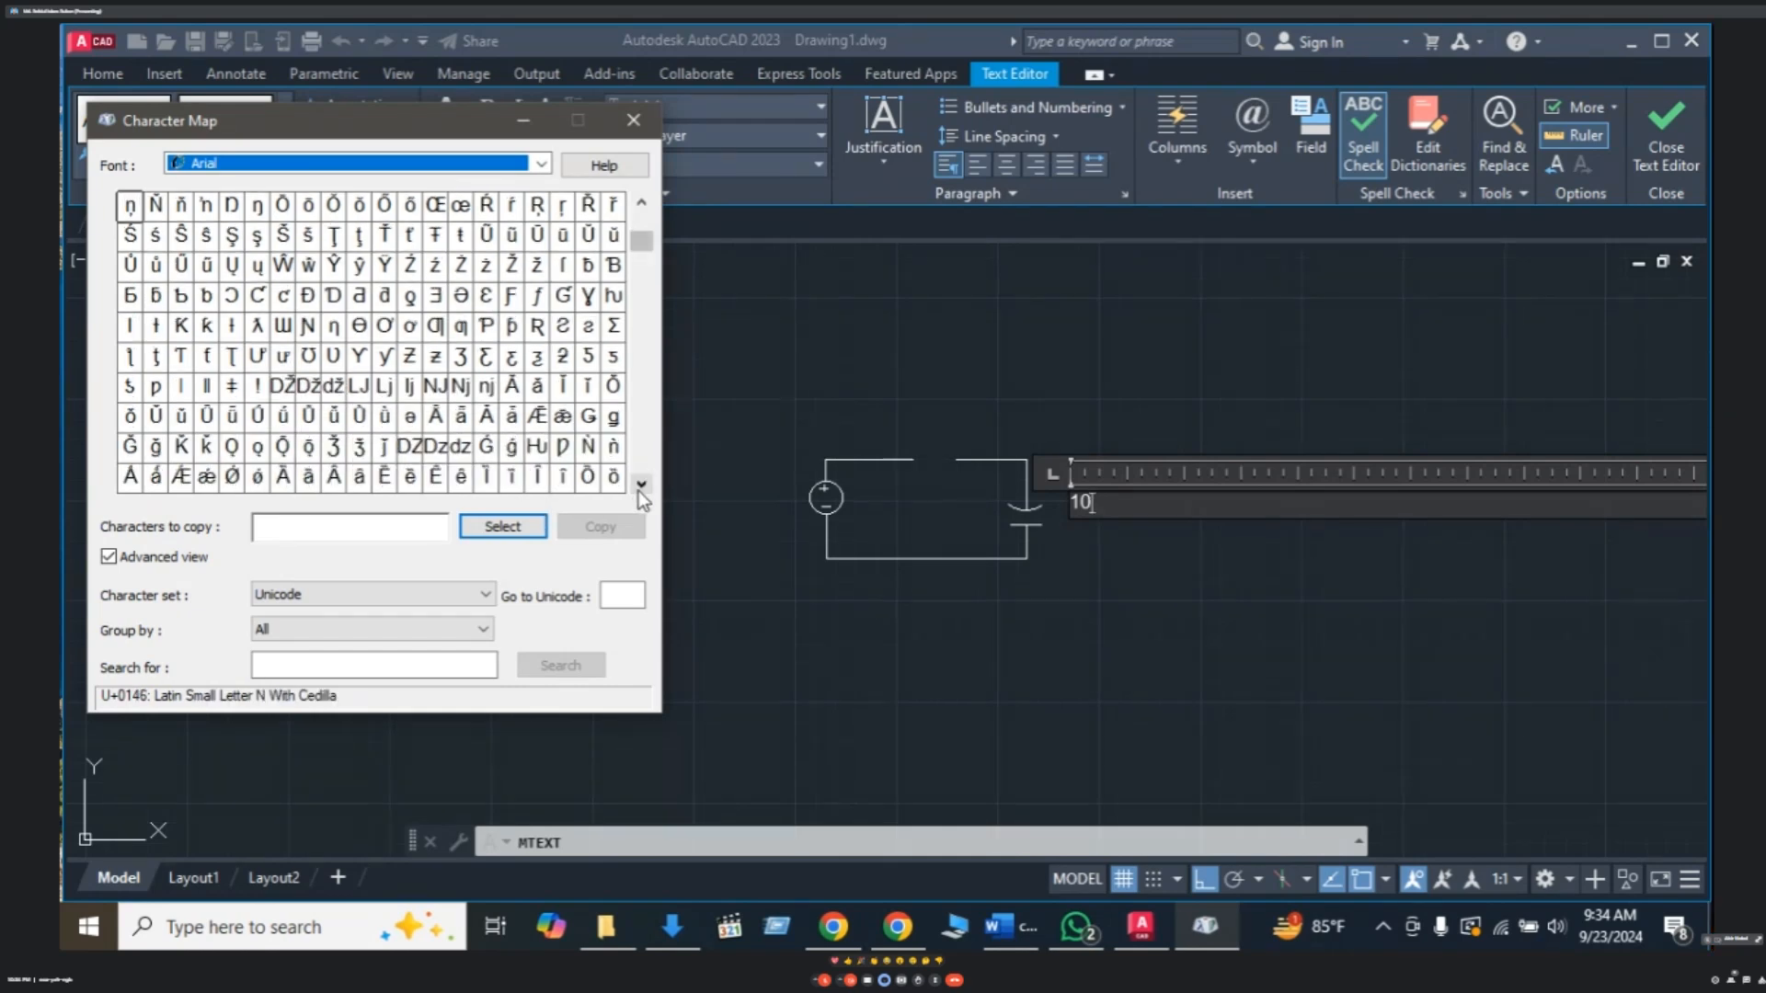
click(640, 486)
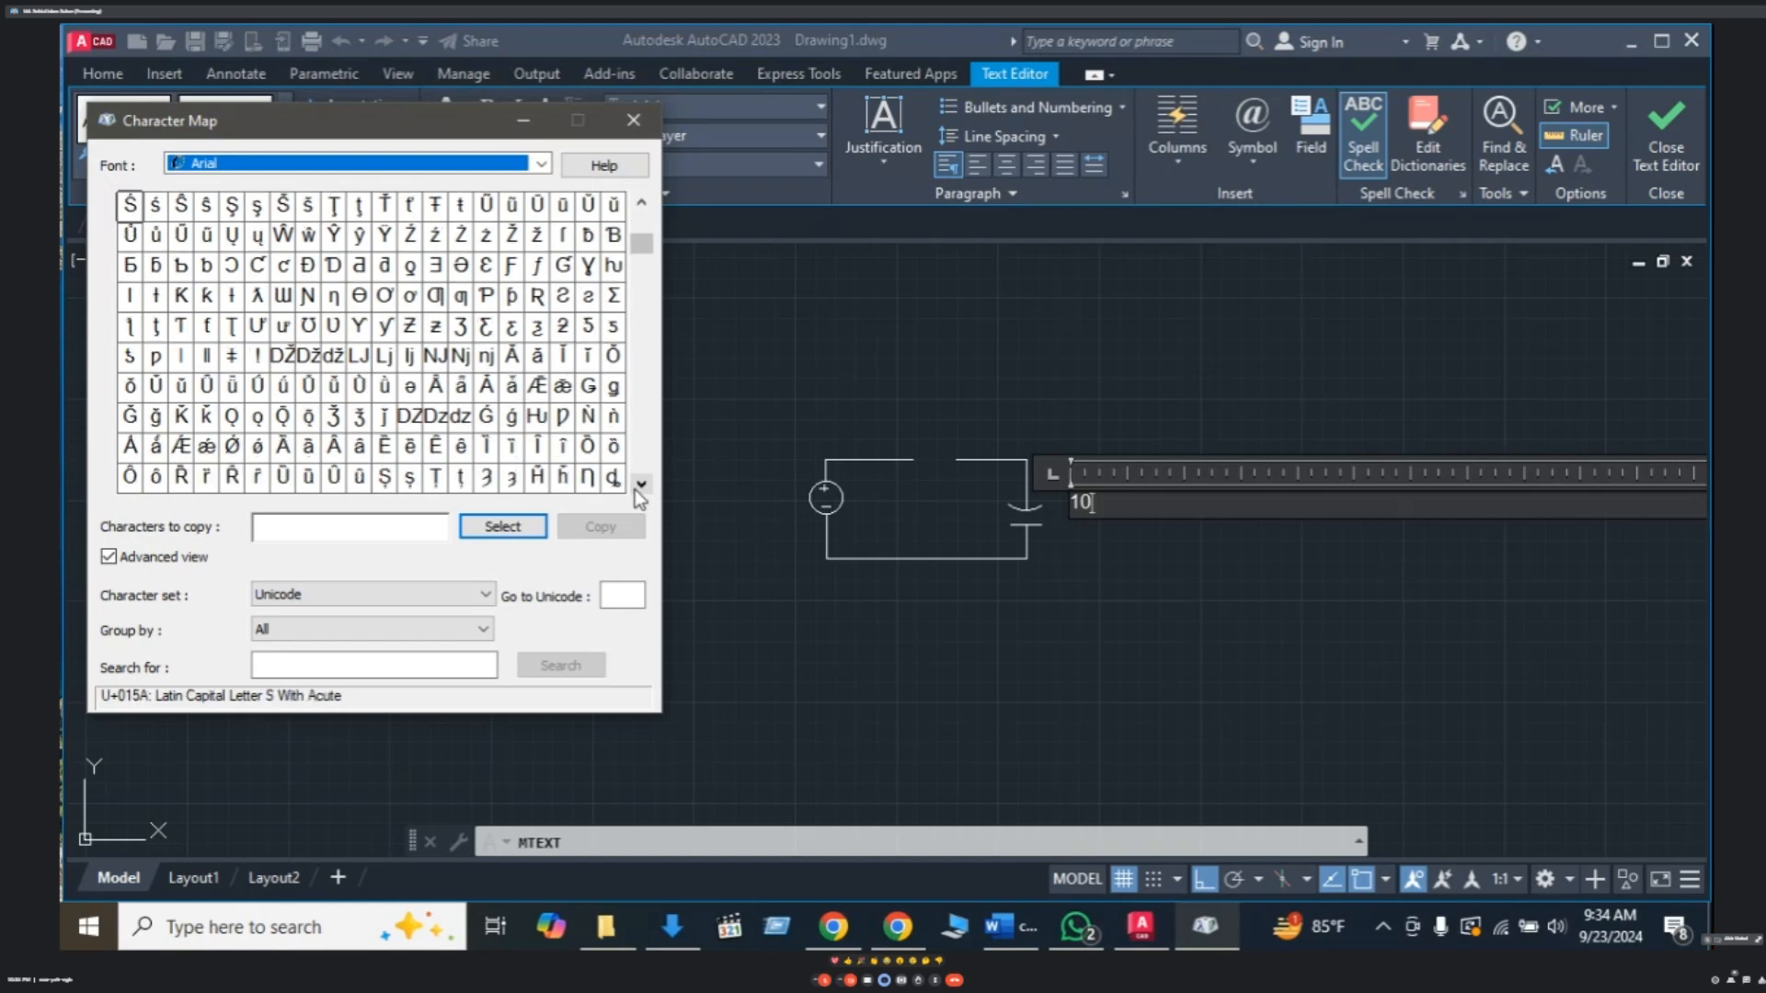
click(640, 486)
click(640, 486)
click(636, 489)
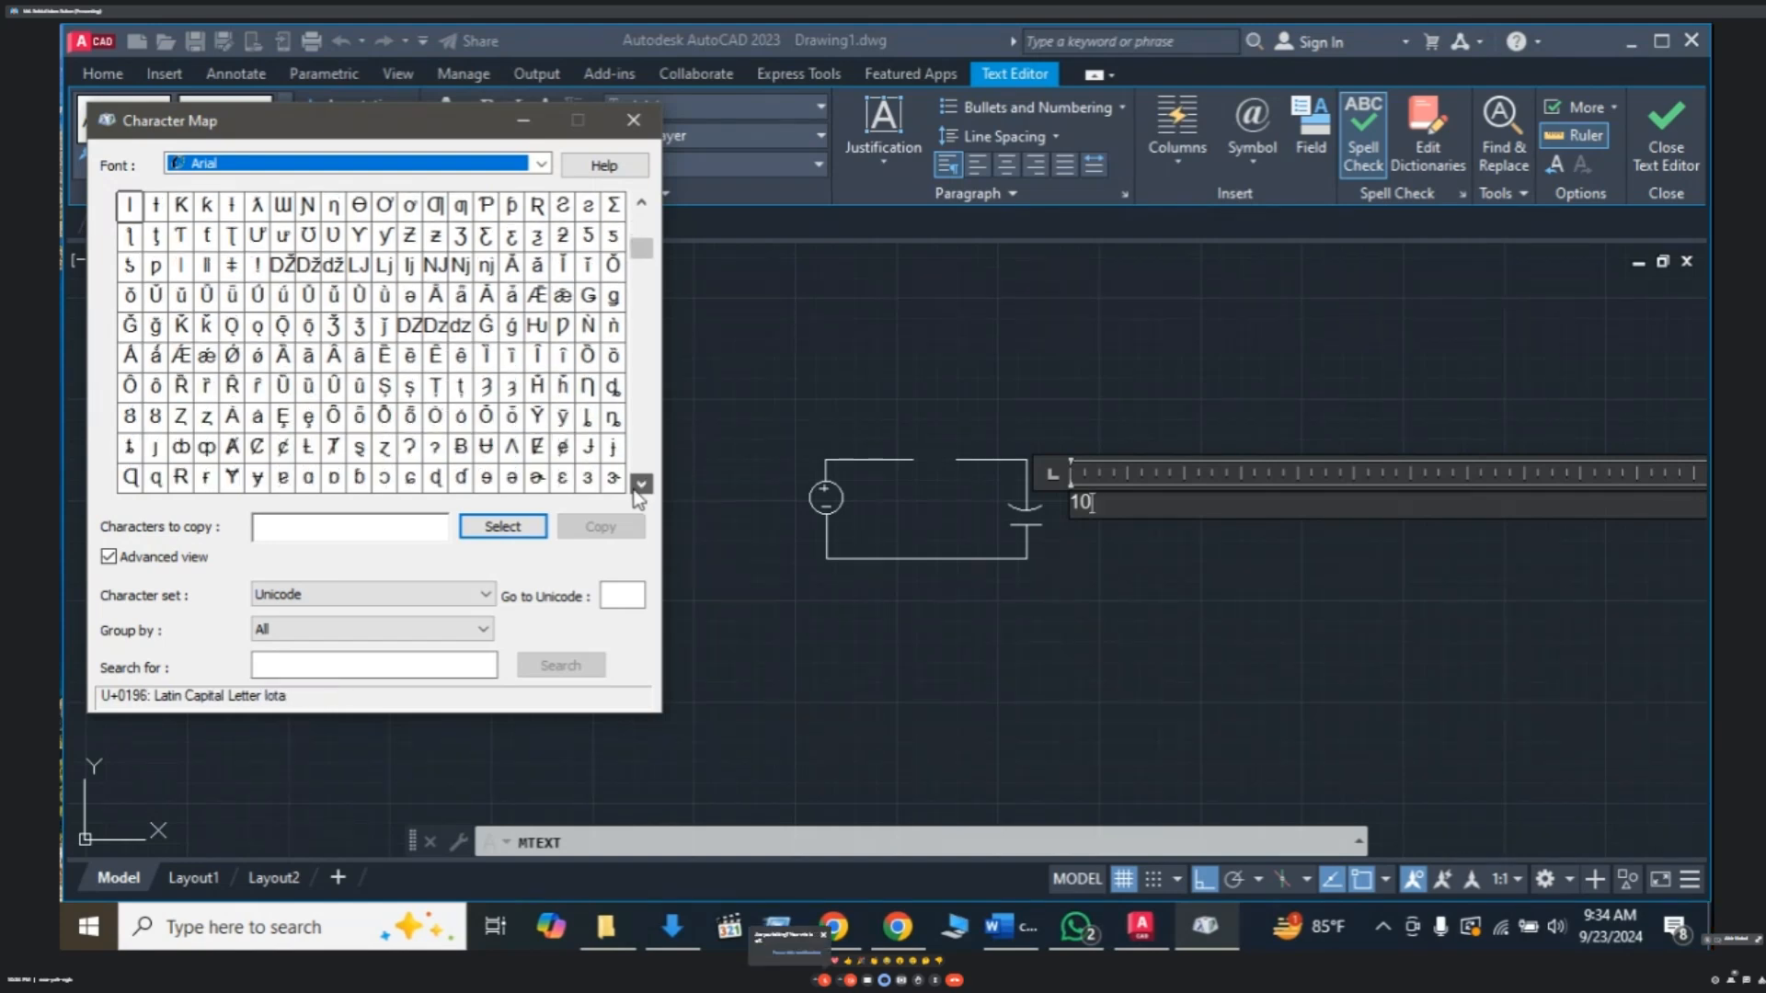
click(639, 487)
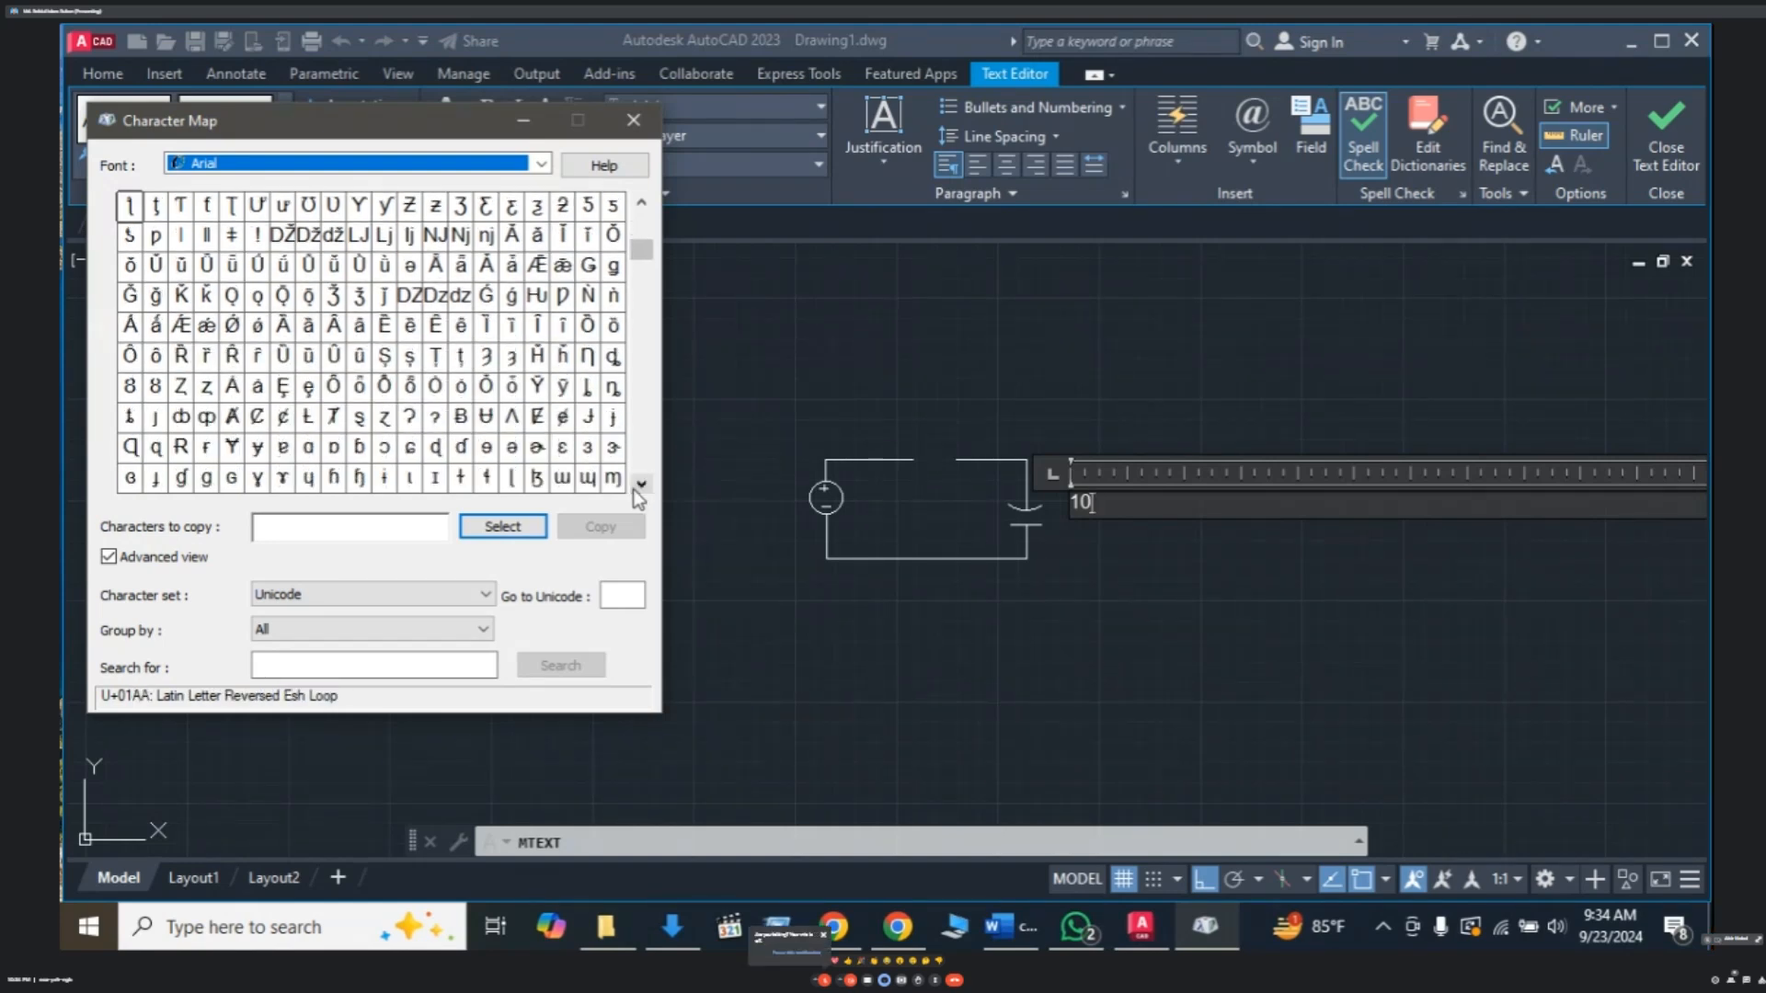
click(640, 486)
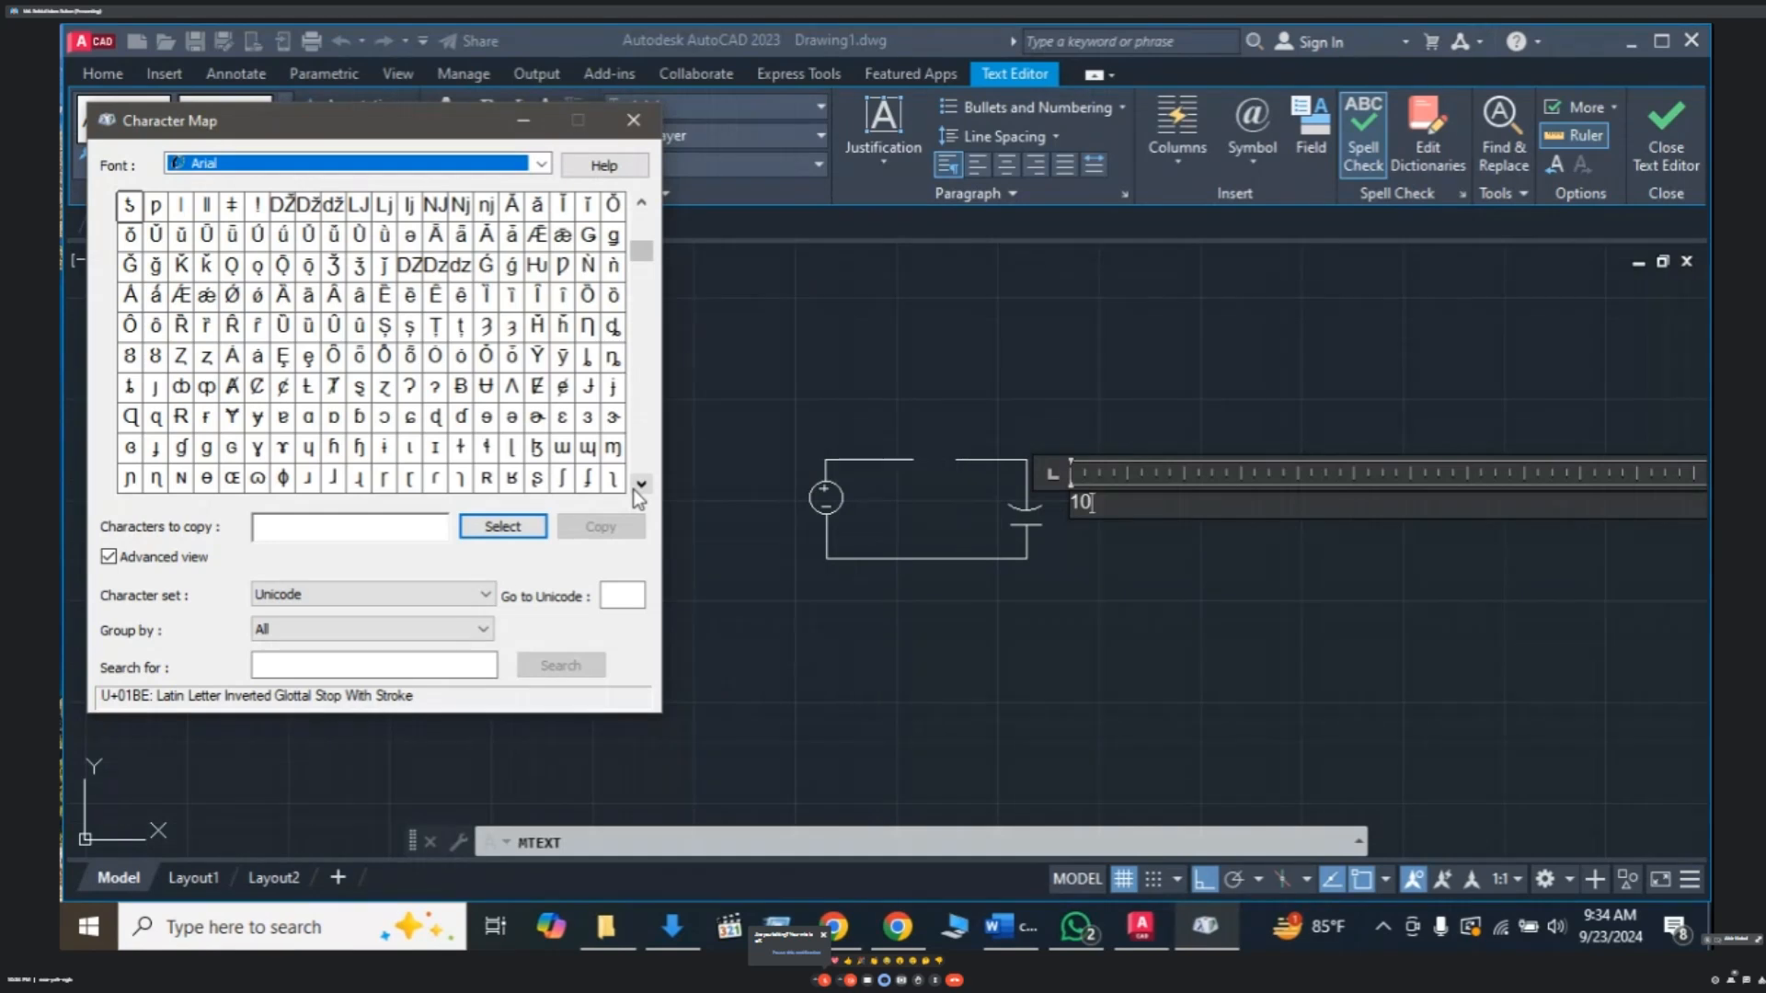
- Select ɥ (U+0265) into Characters to copy and highlight it for copying
click(308, 453)
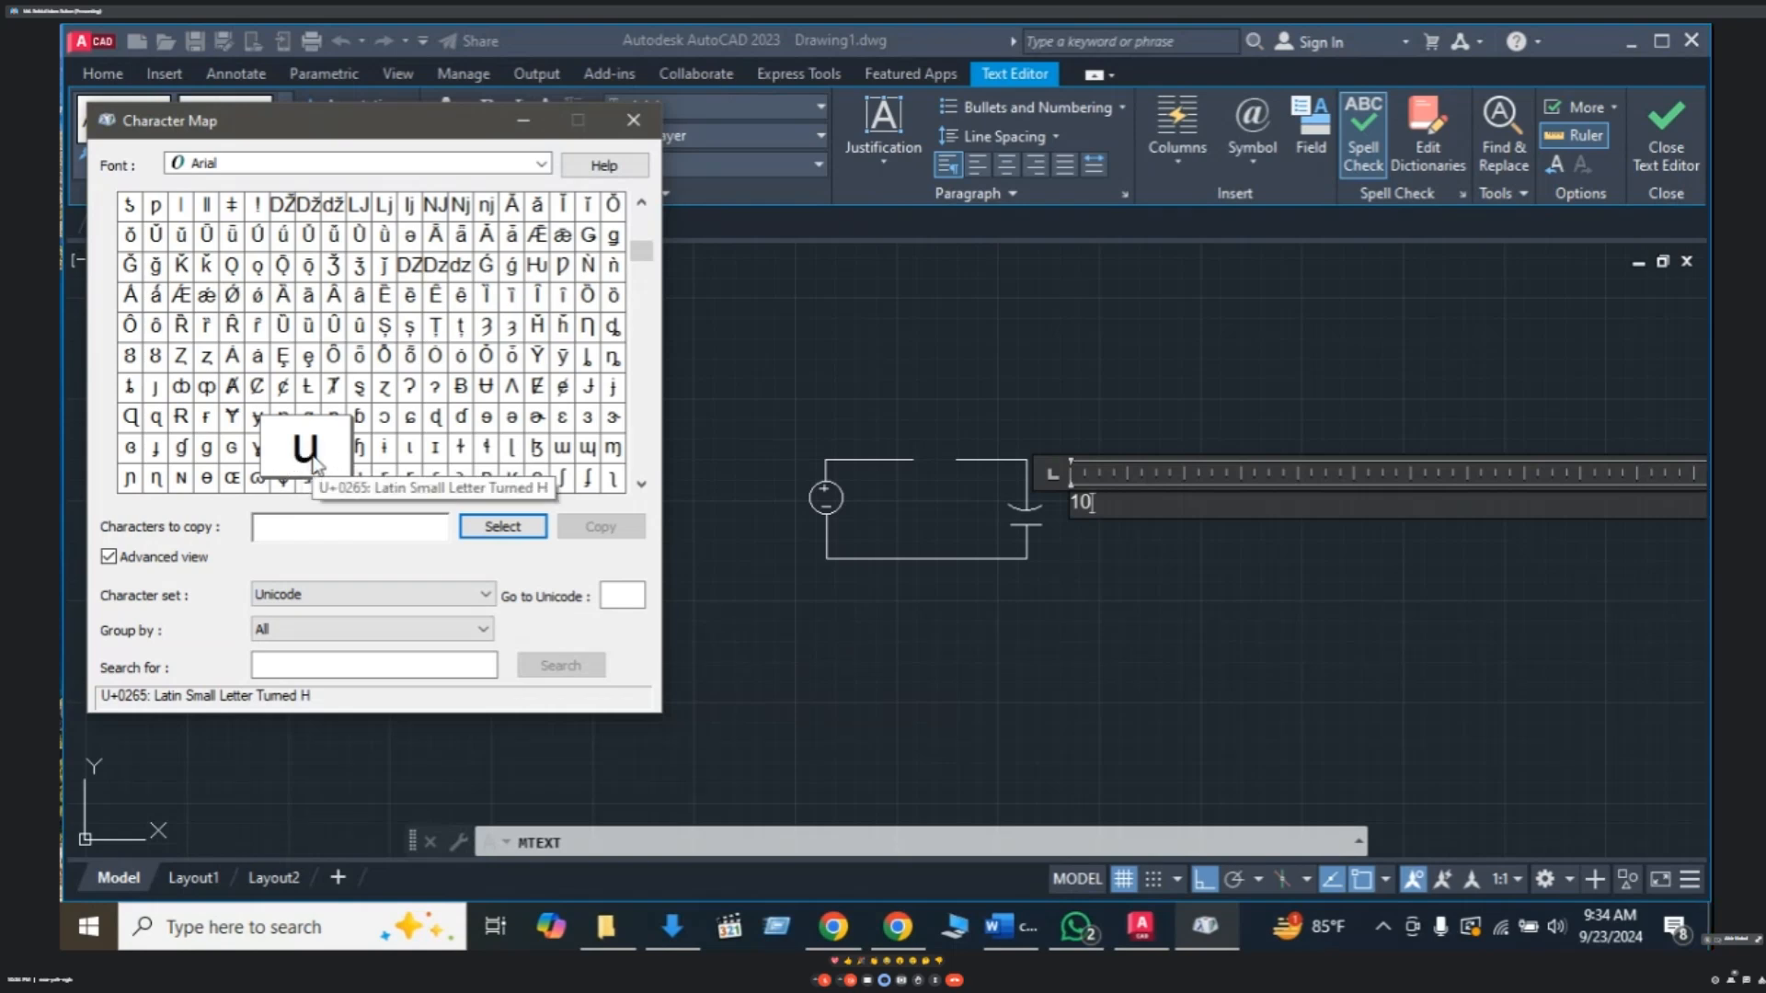
click(430, 448)
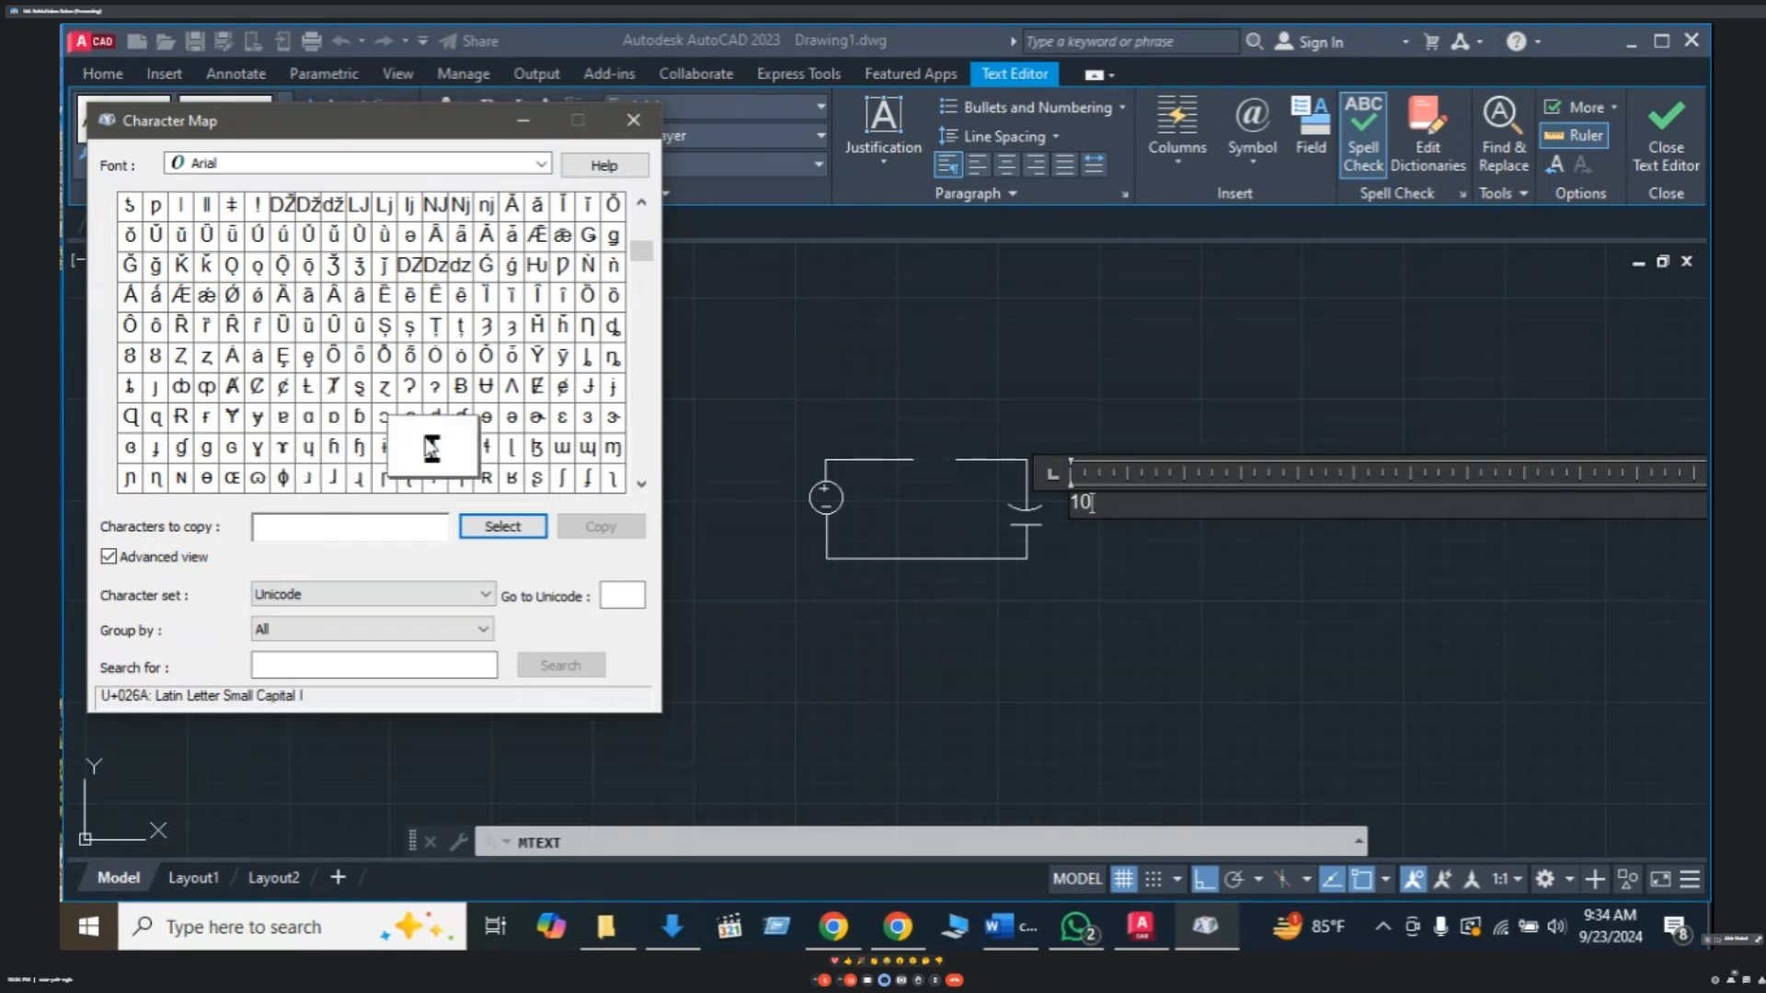
click(311, 450)
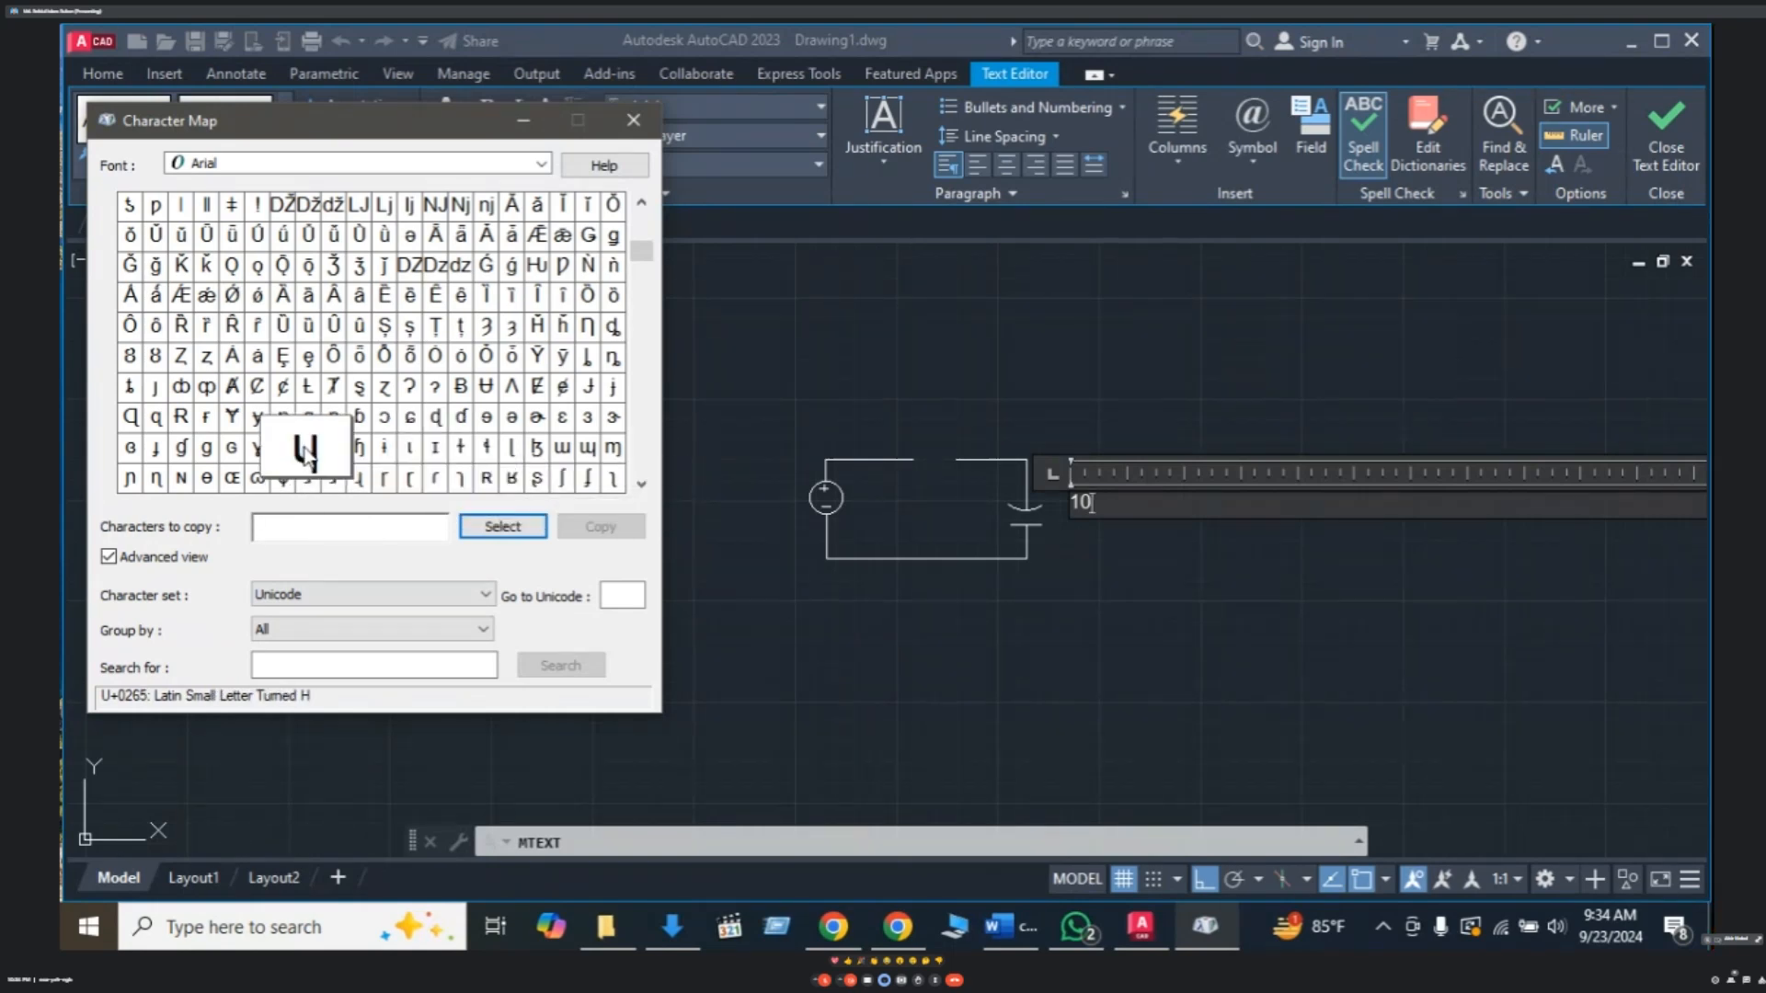
click(509, 529)
drag(302, 529, 253, 542)
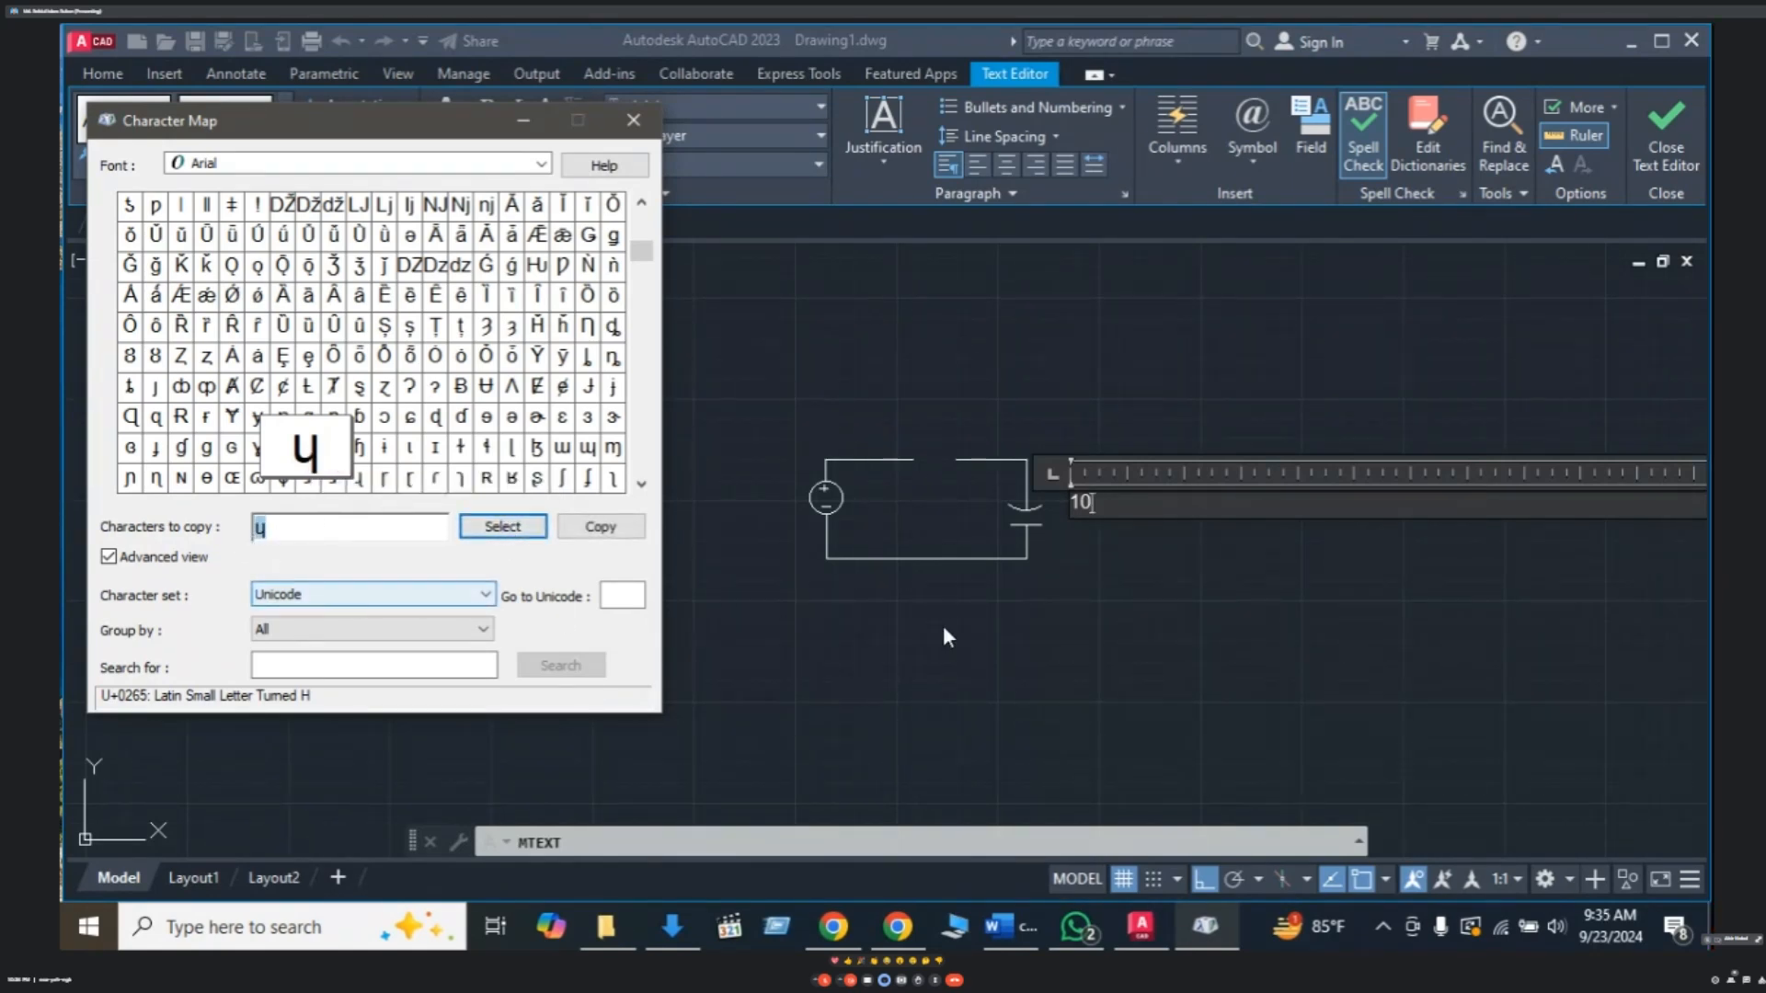
click(1100, 496)
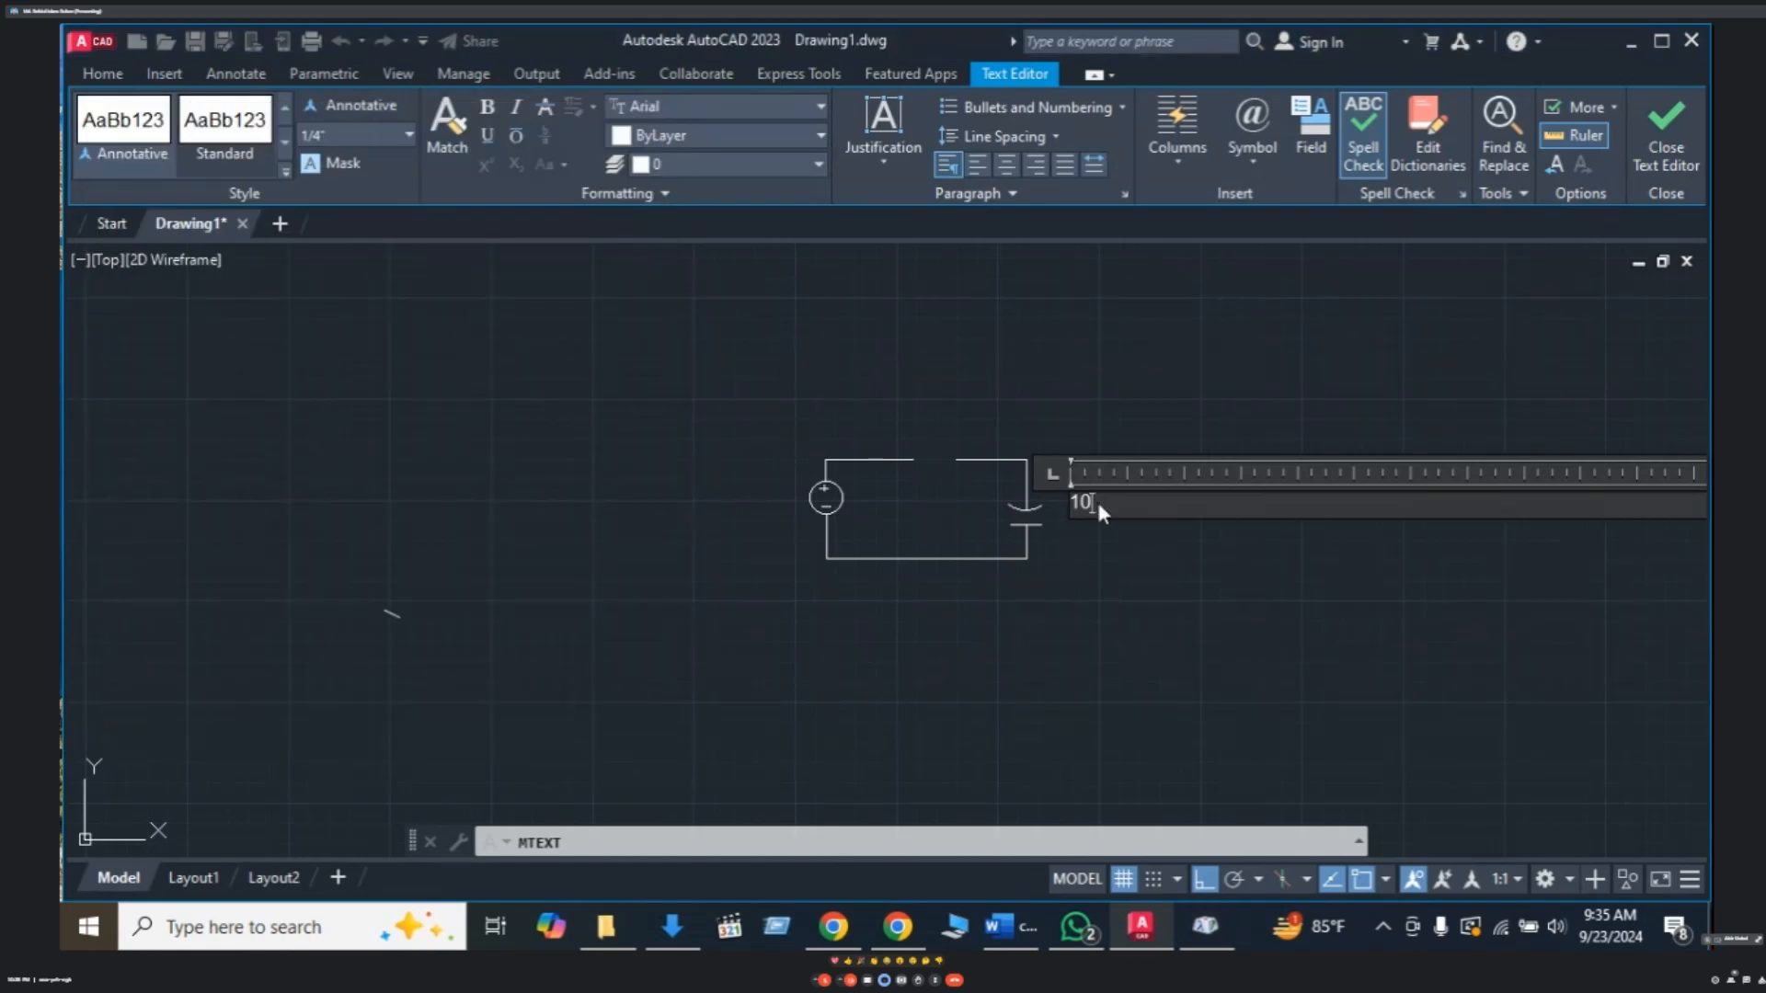
- Paste ɥ after the 10 with a space so the label reads 10 ɥF
right_click(1101, 510)
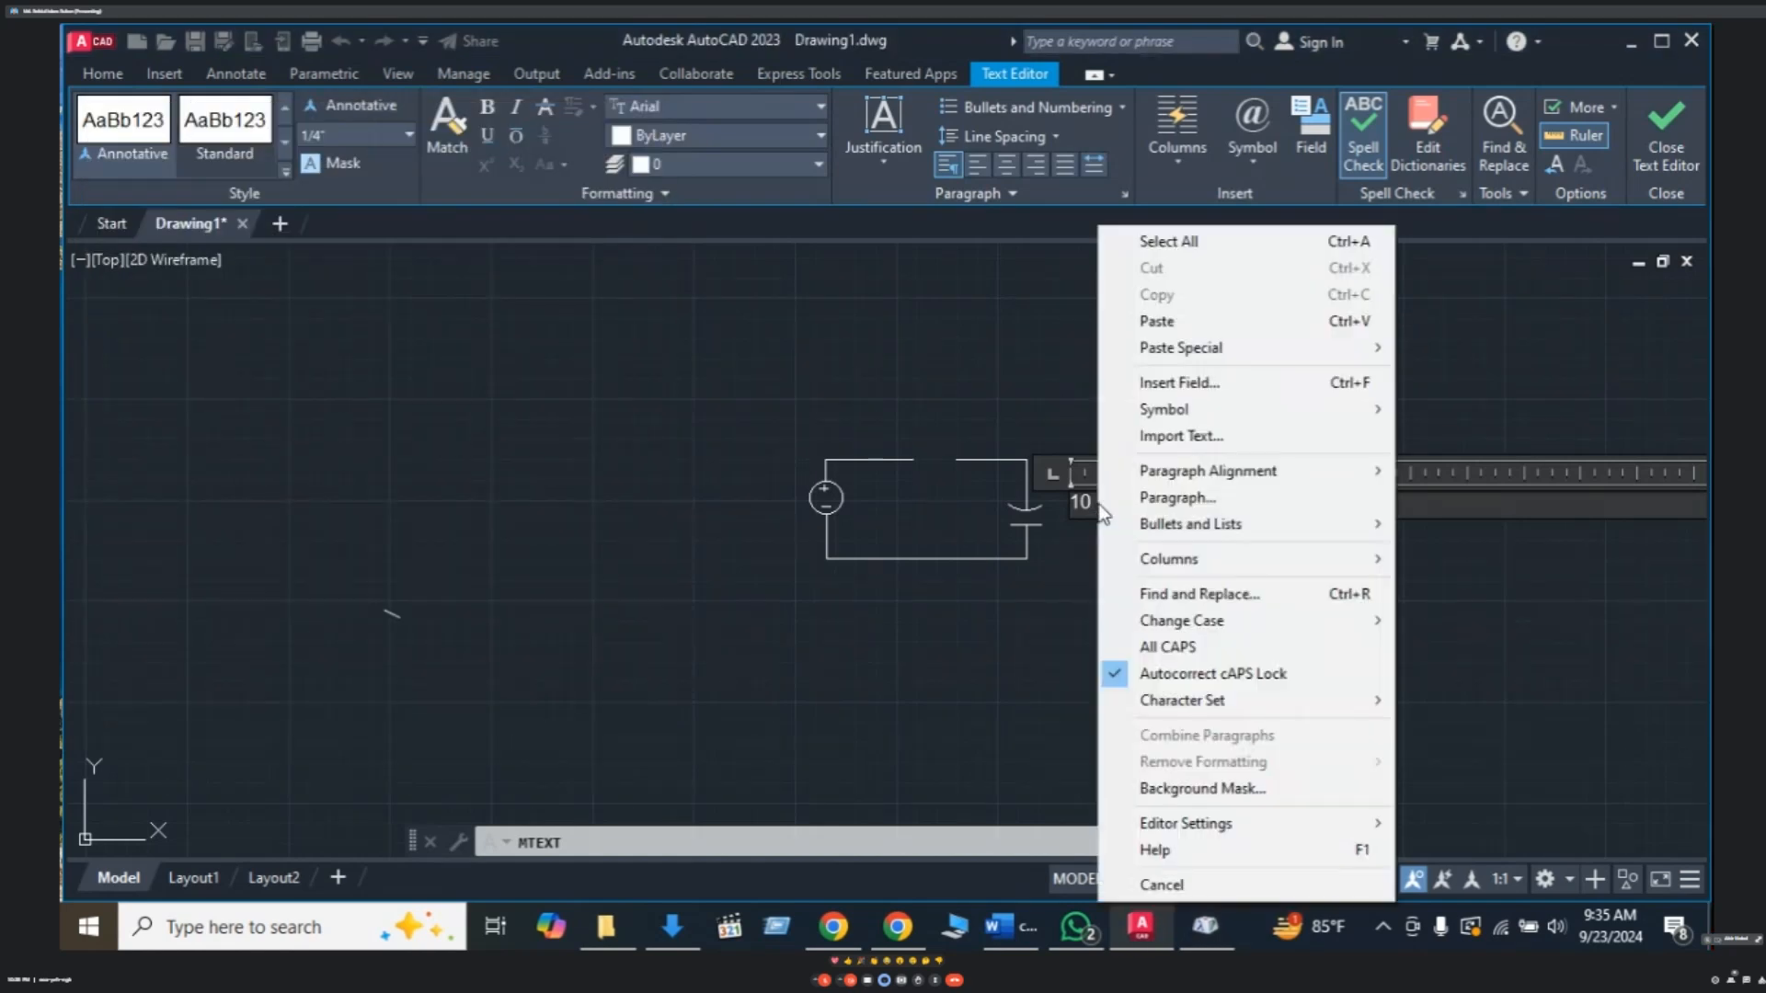
click(1161, 321)
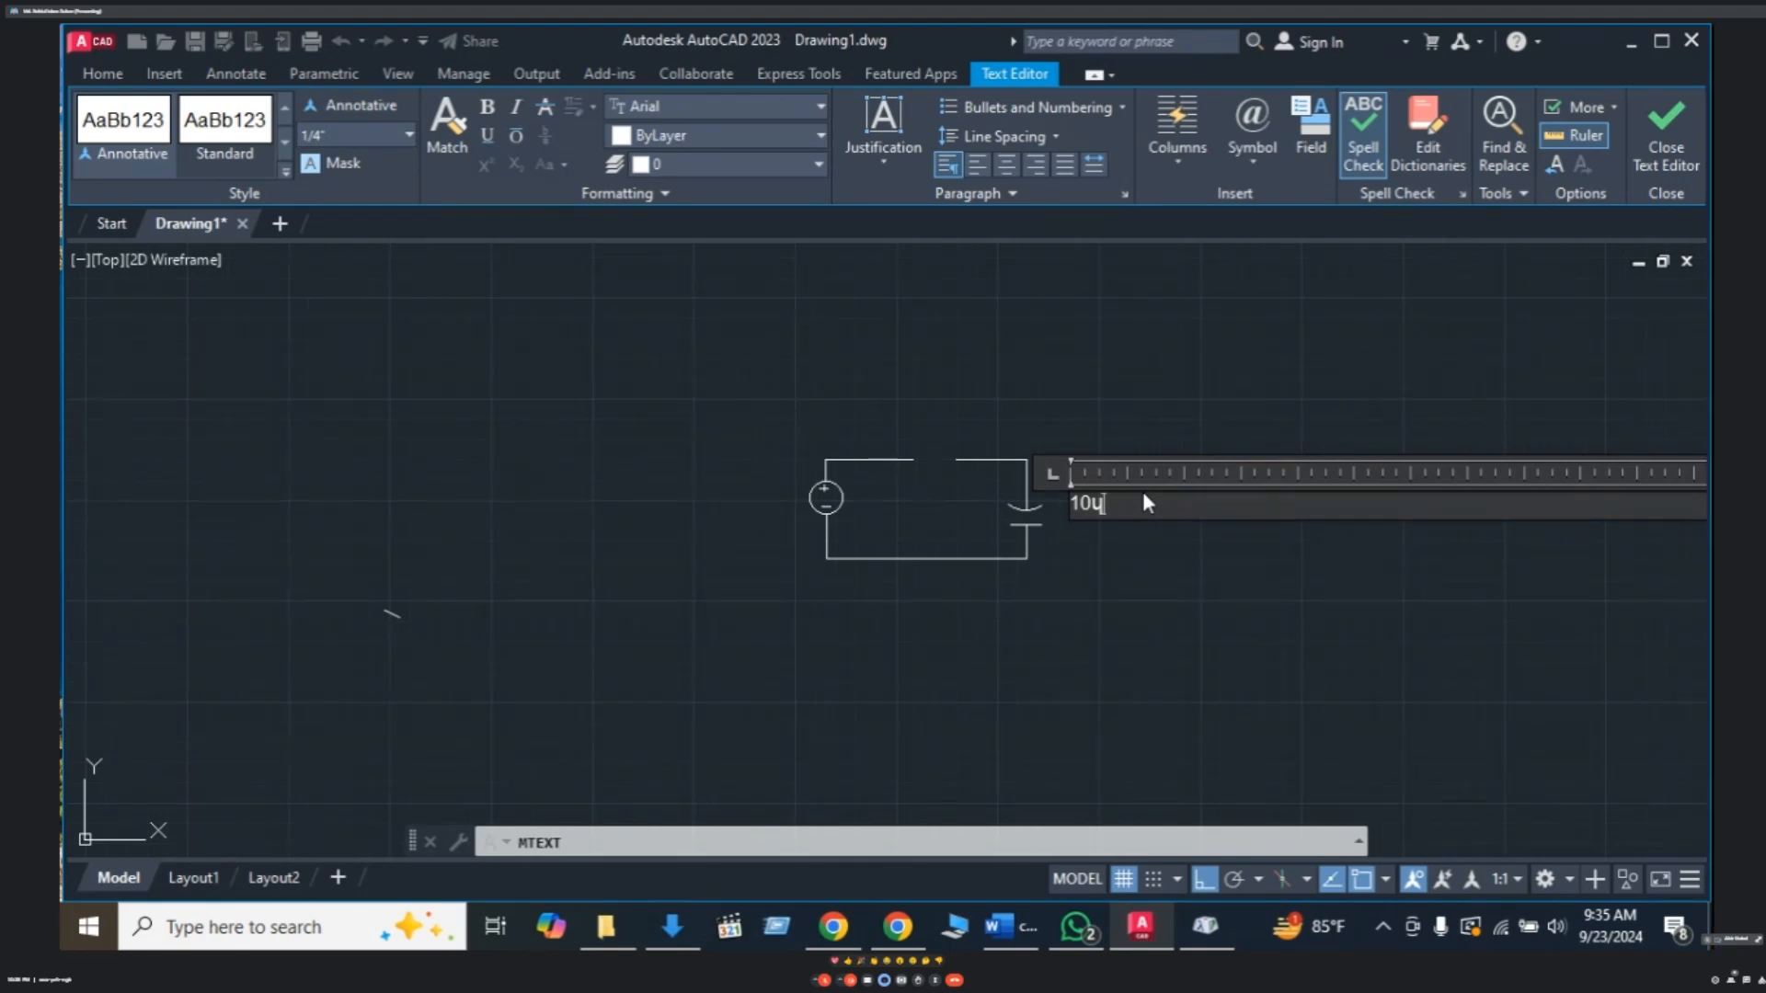
key(Left)
key(Left)
click(1174, 621)
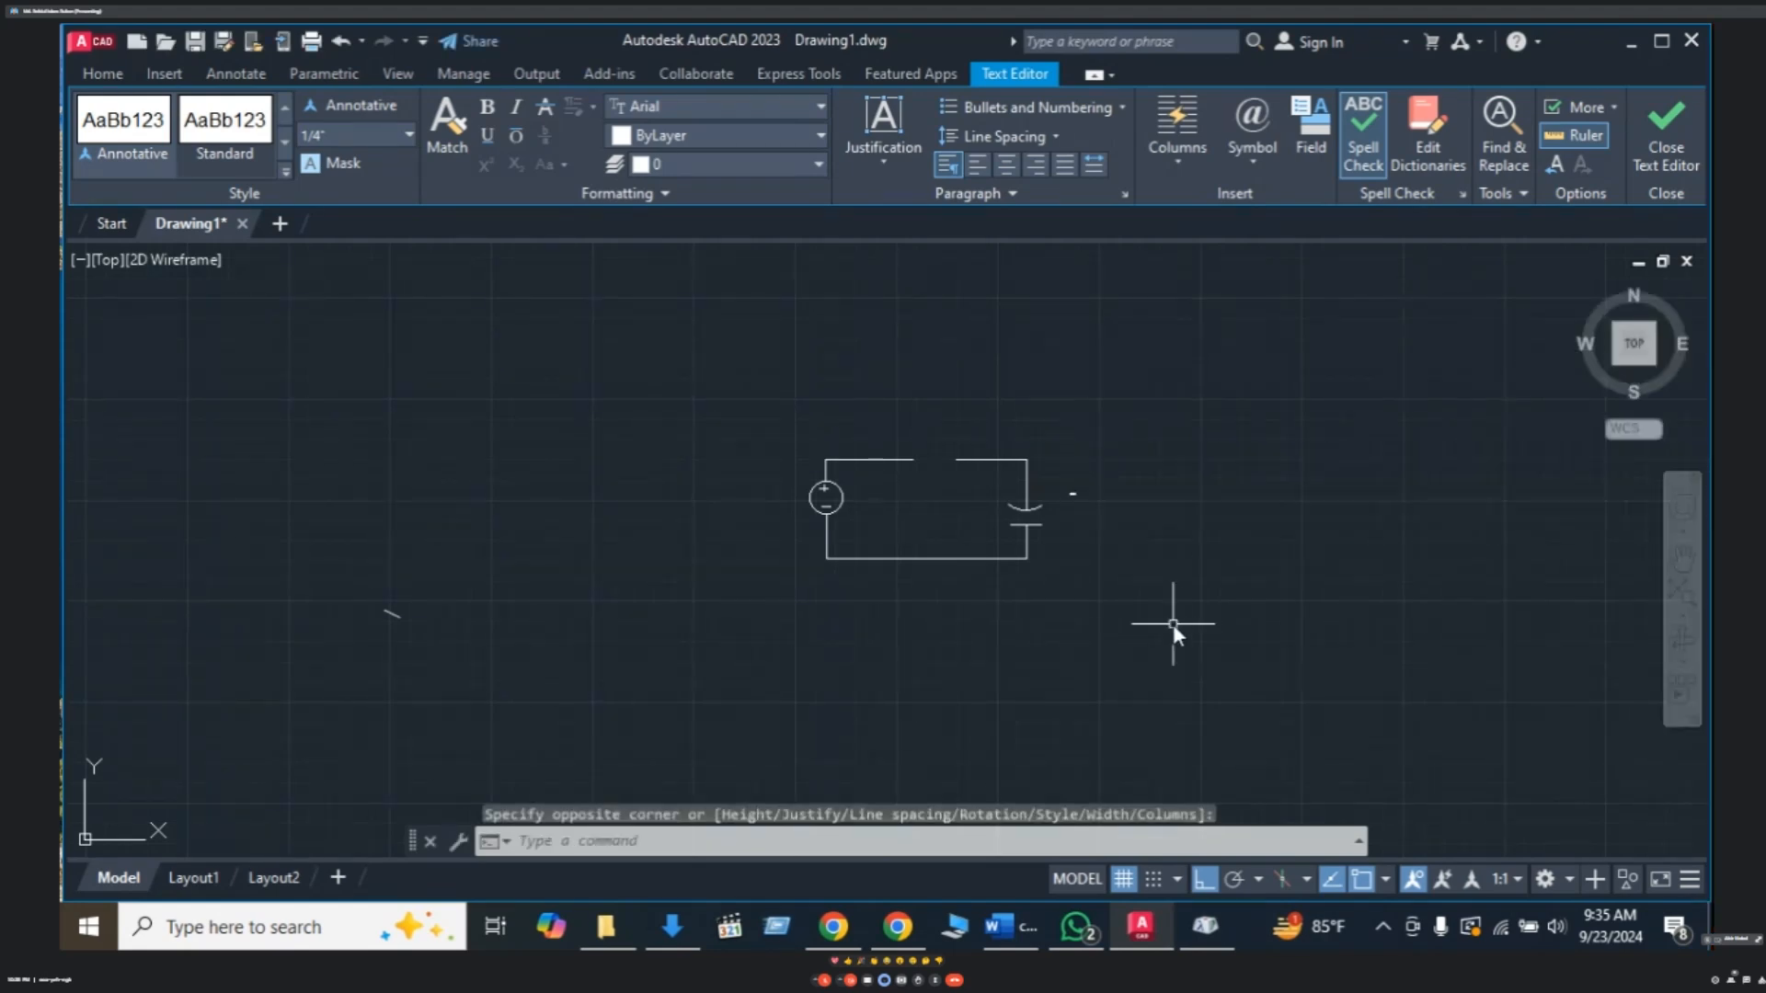
click(1070, 494)
- Set the whole 10 ɥF label's text height to 2 in the Text Editor ribbon
double_click(1070, 494)
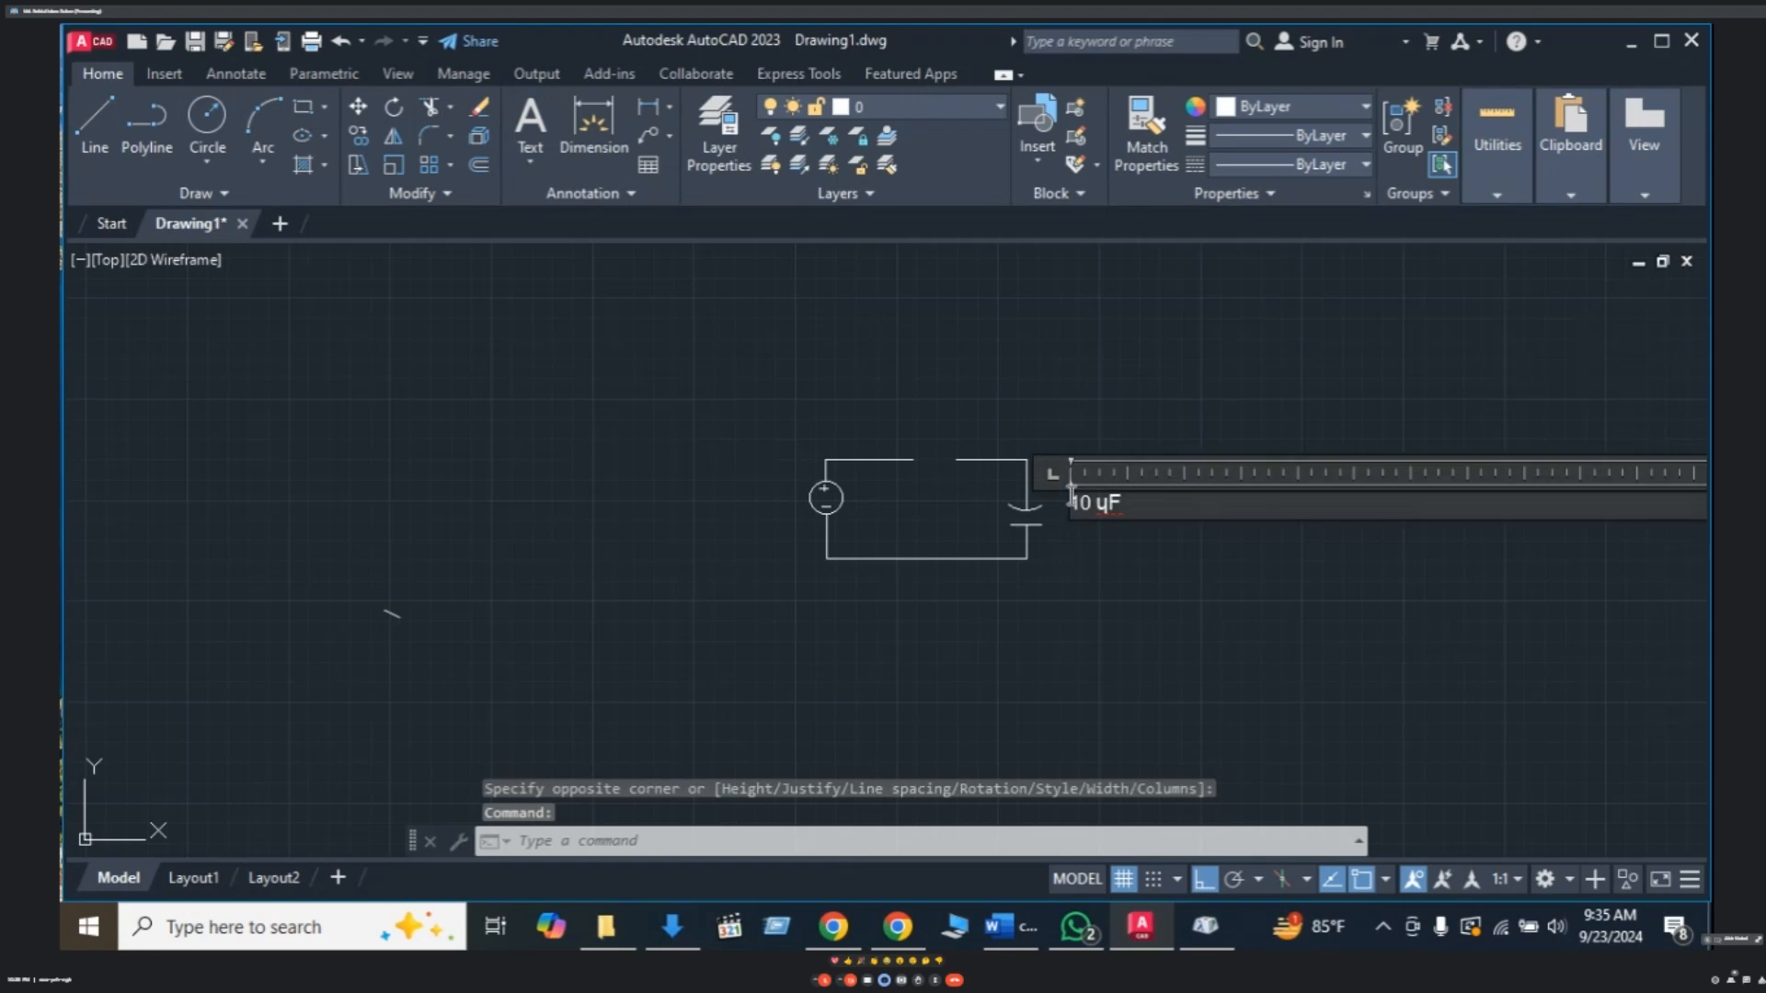
drag(1127, 503, 1058, 513)
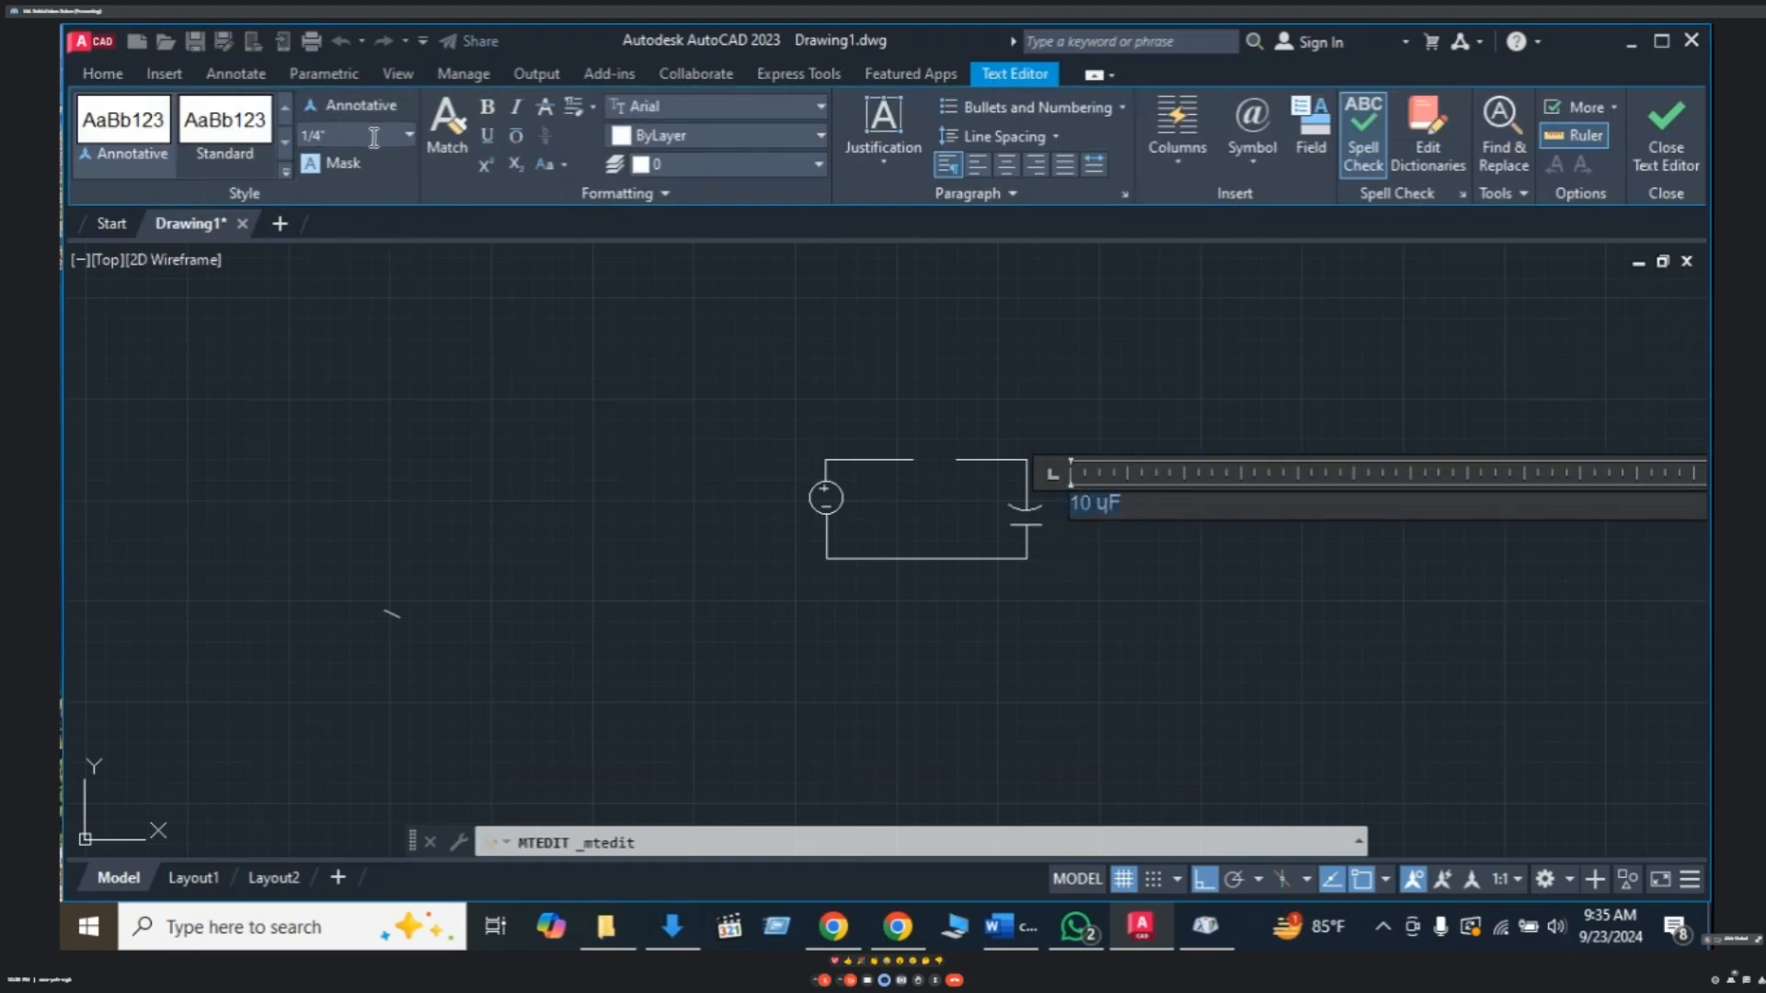
click(407, 135)
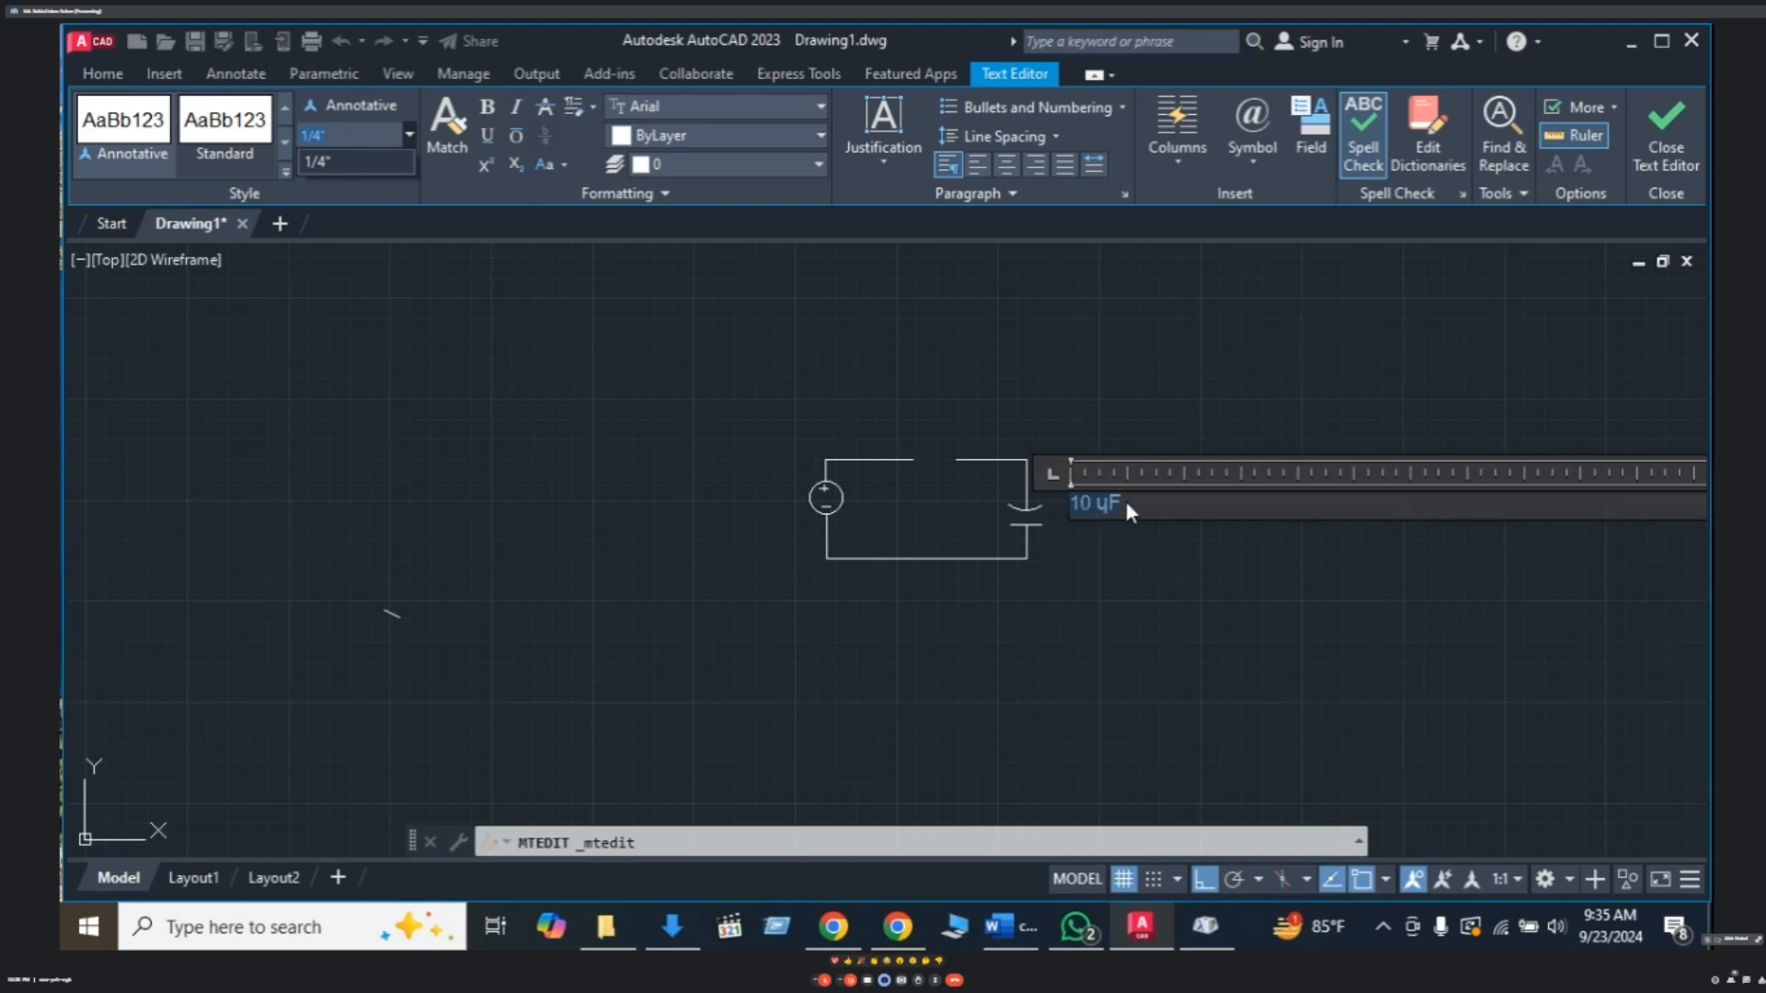
click(1150, 539)
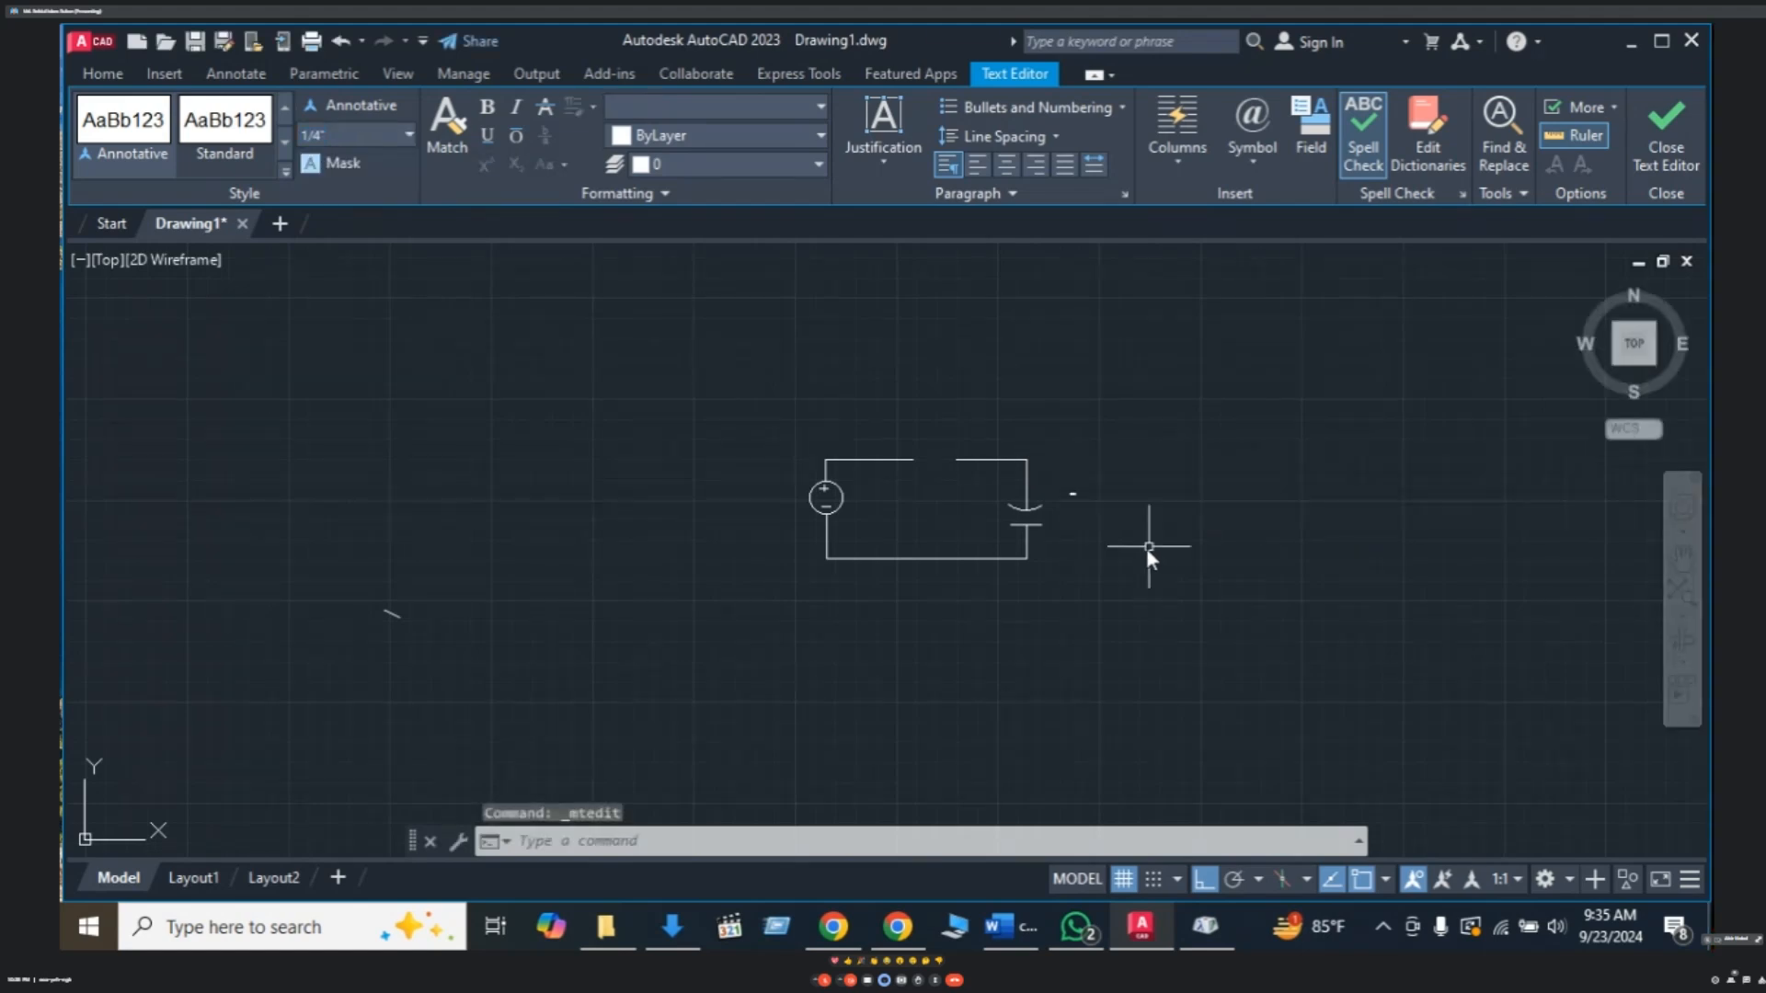
double_click(1072, 491)
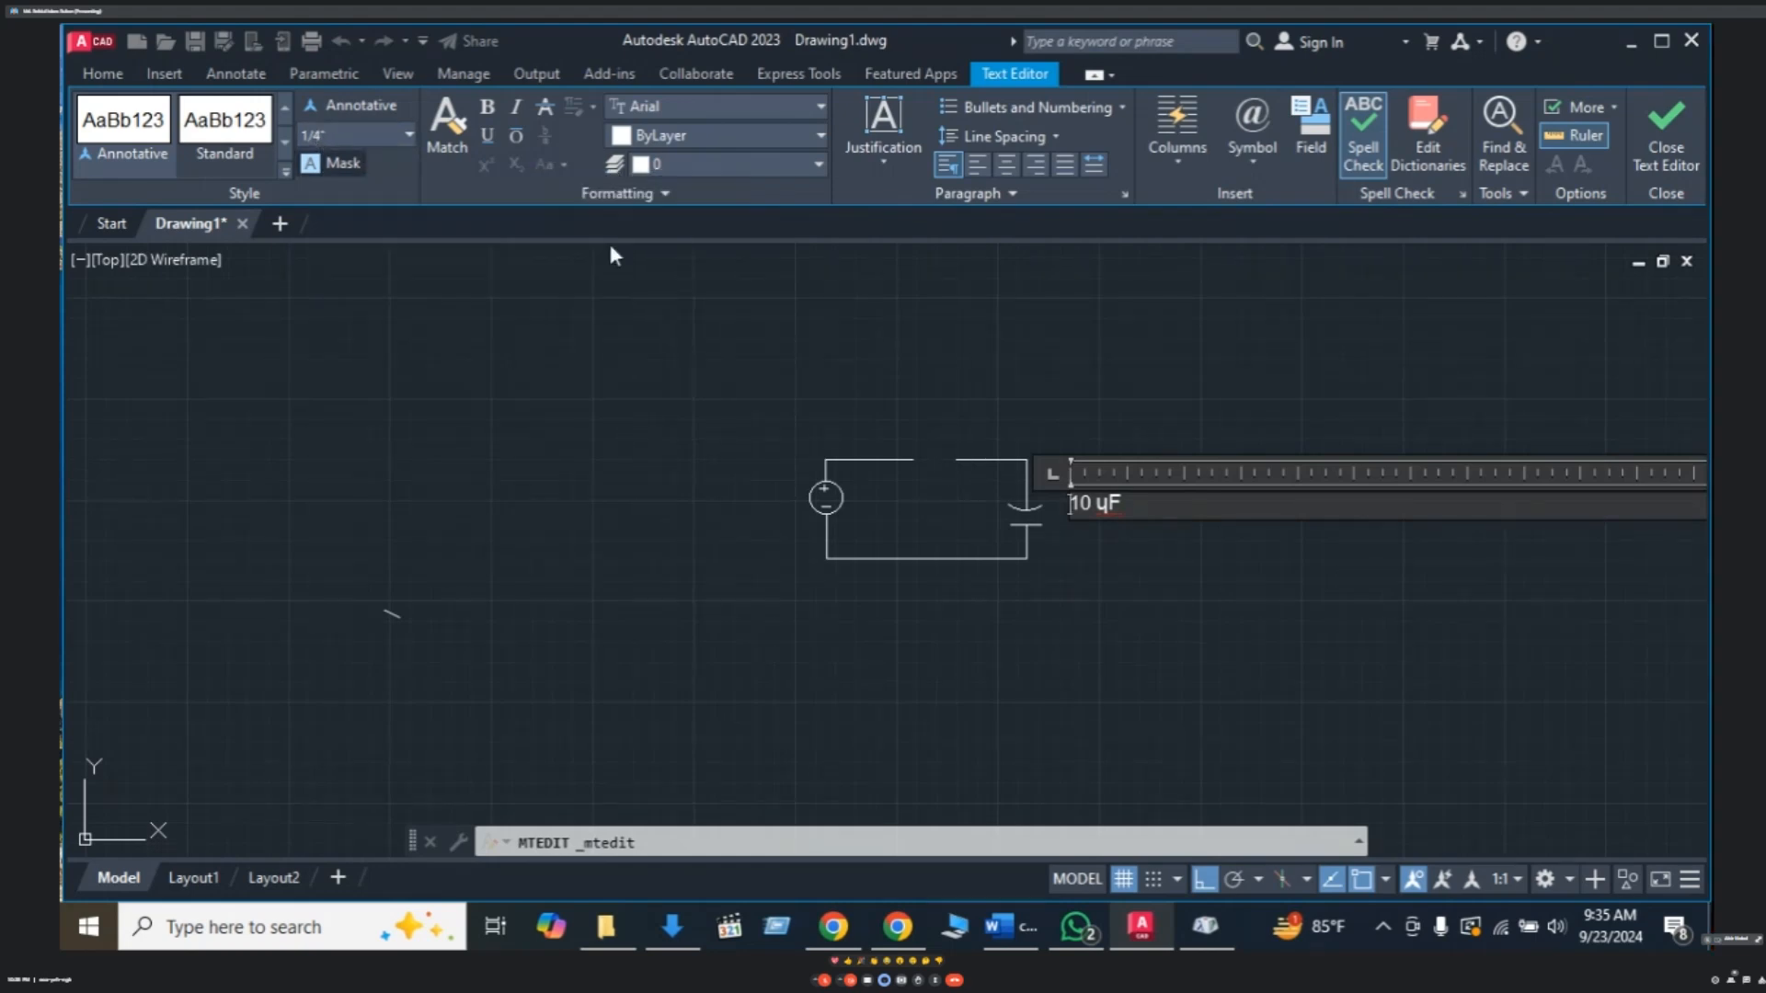
drag(1149, 501, 1046, 503)
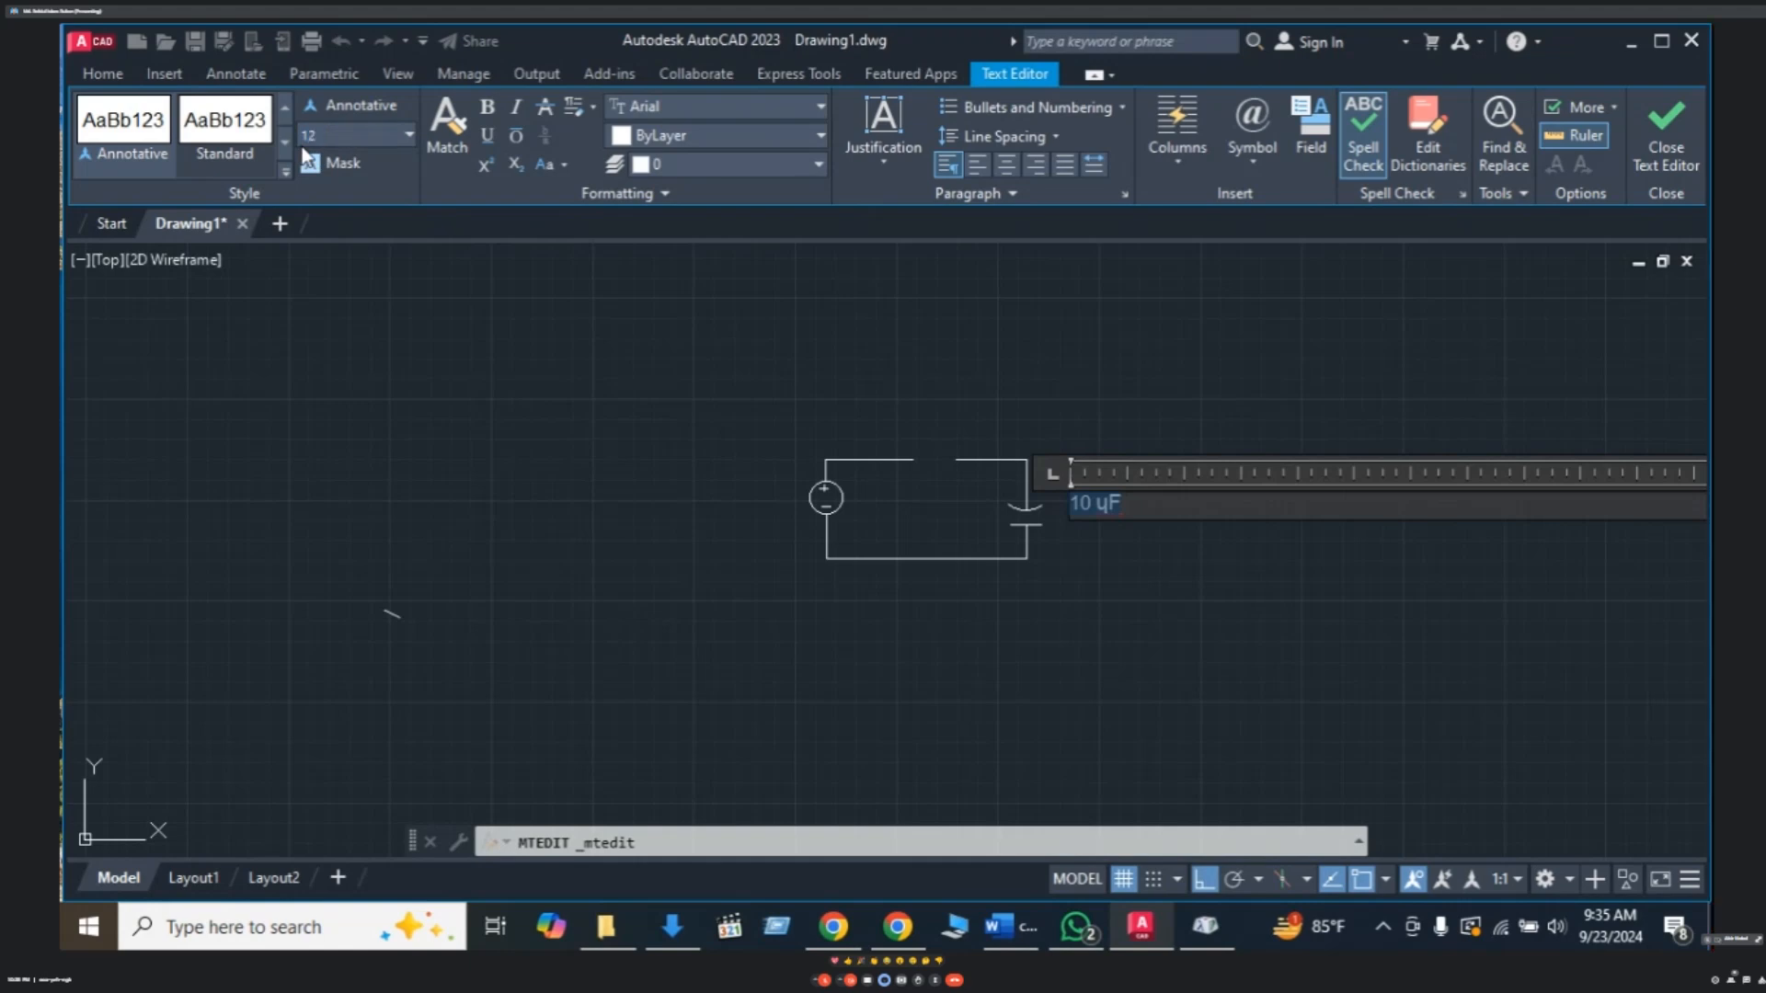
click(316, 135)
text(2)
key(Return)
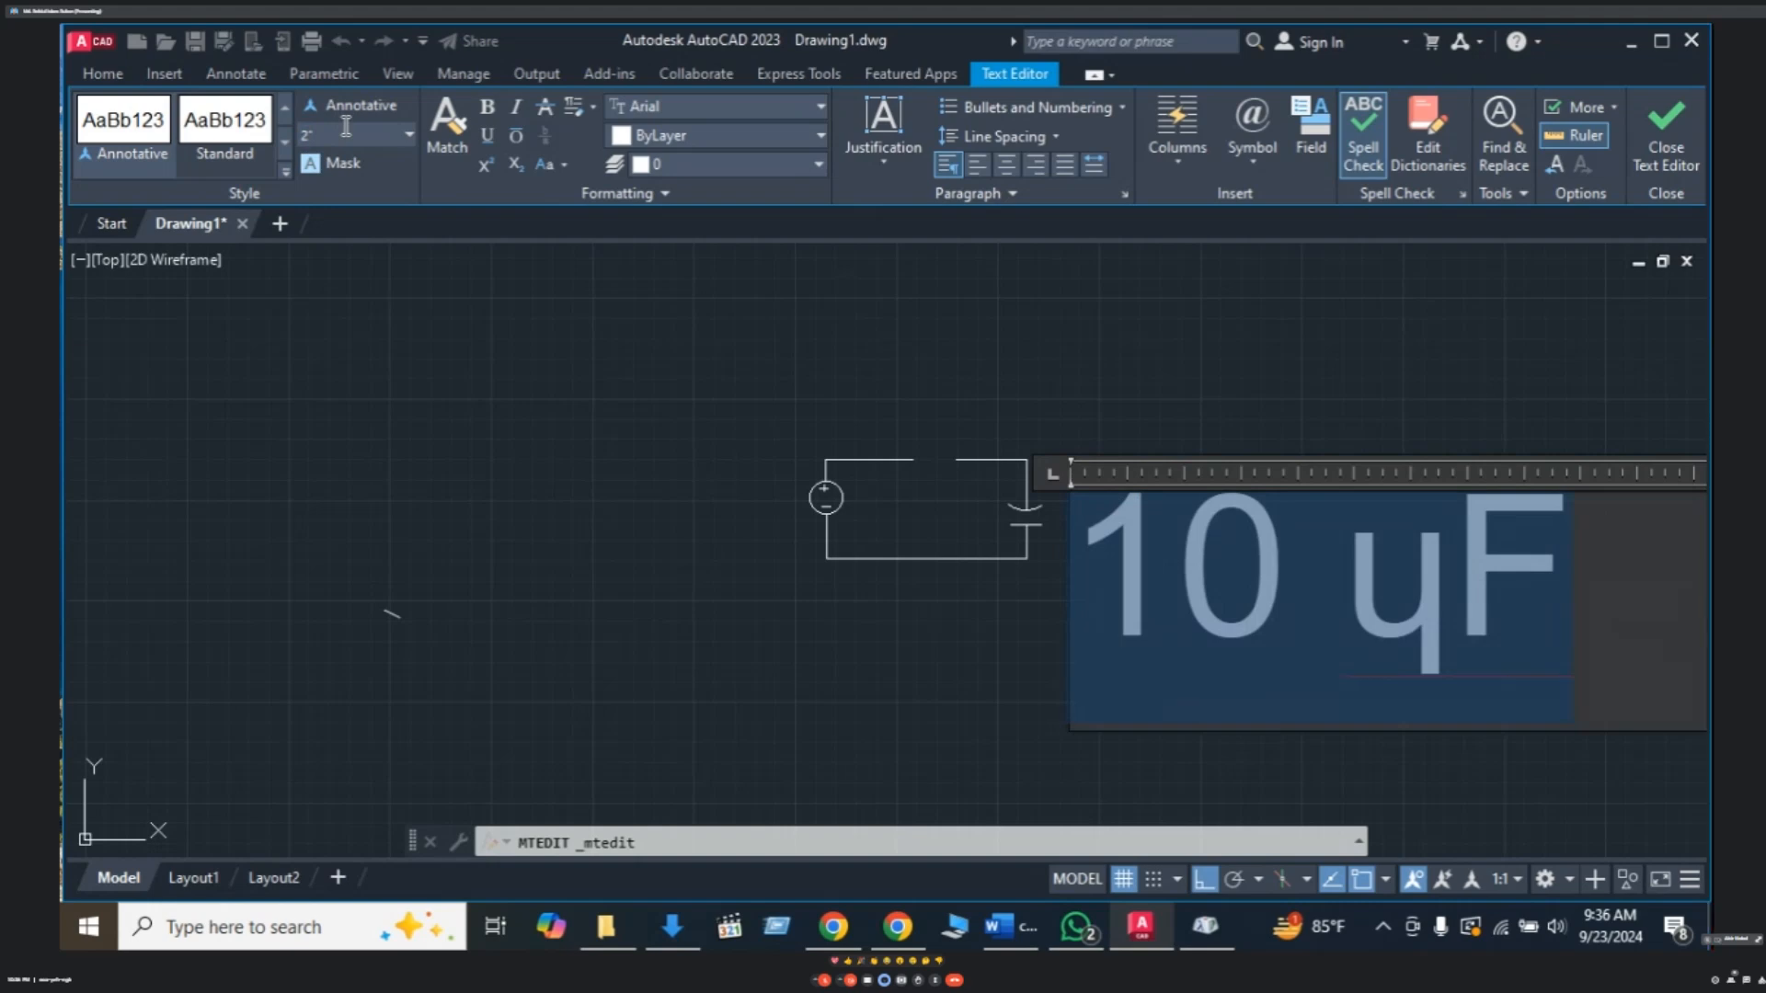
click(1371, 384)
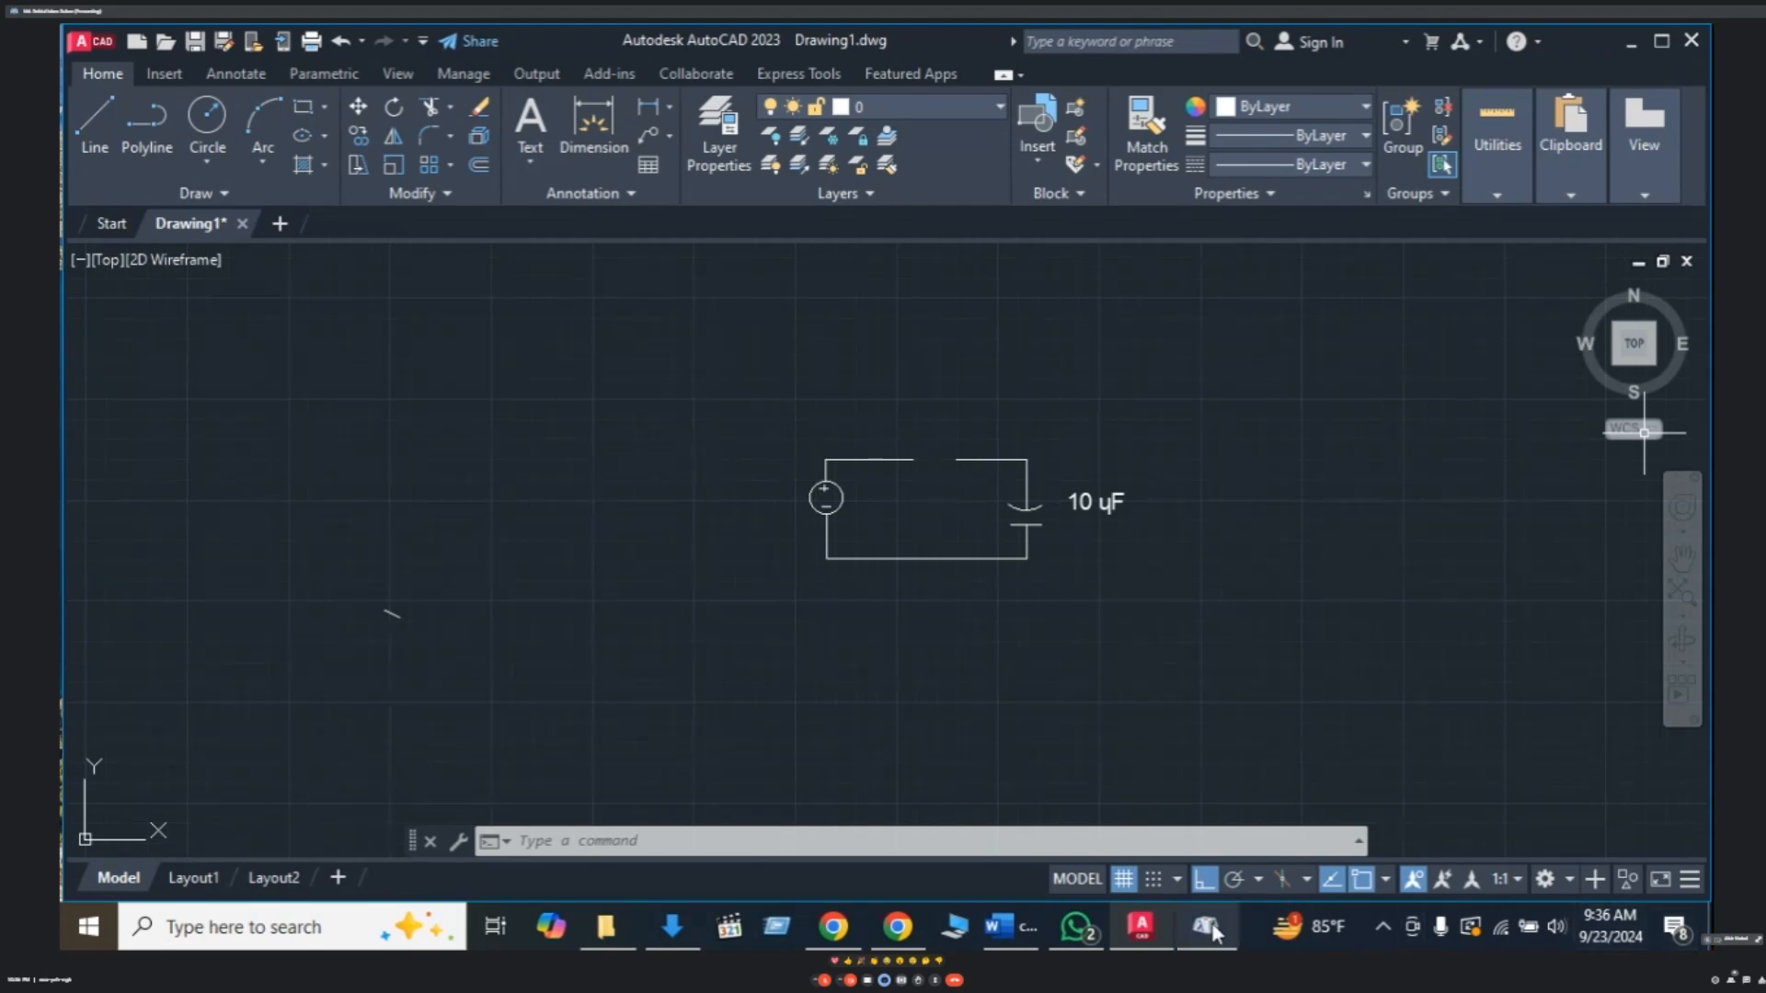
scroll(1097, 565, up, 3)
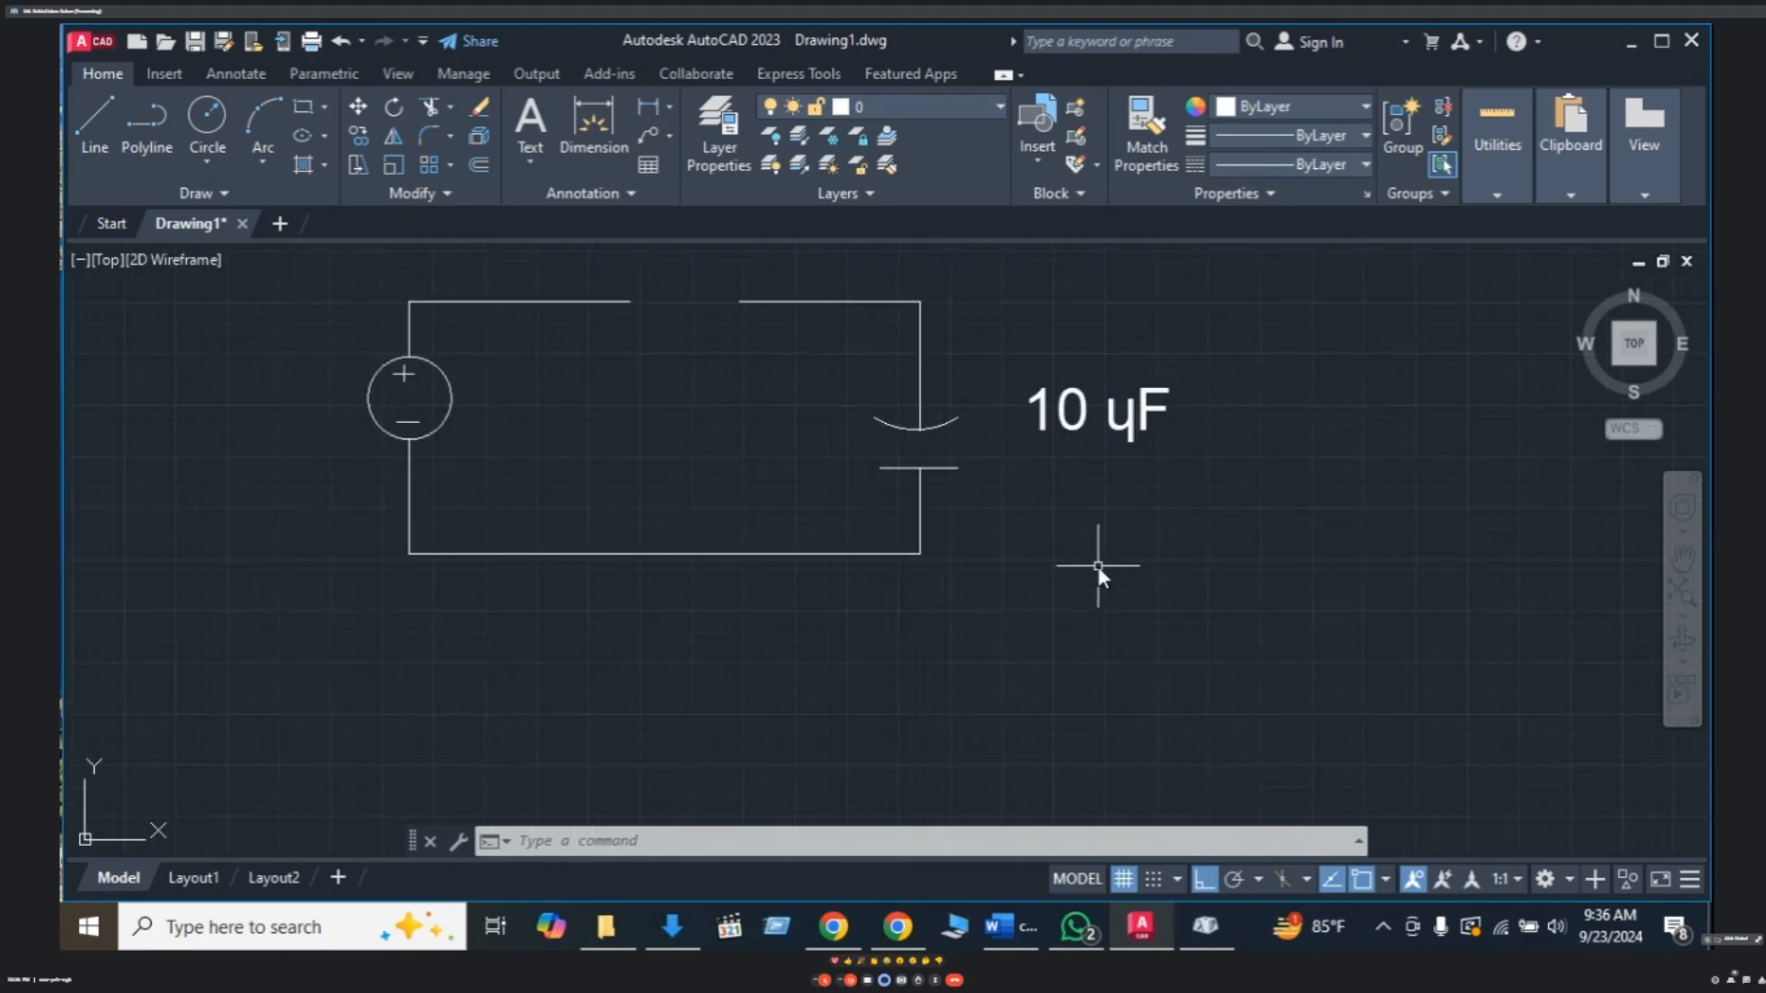
middle_drag(997, 522, 1051, 603)
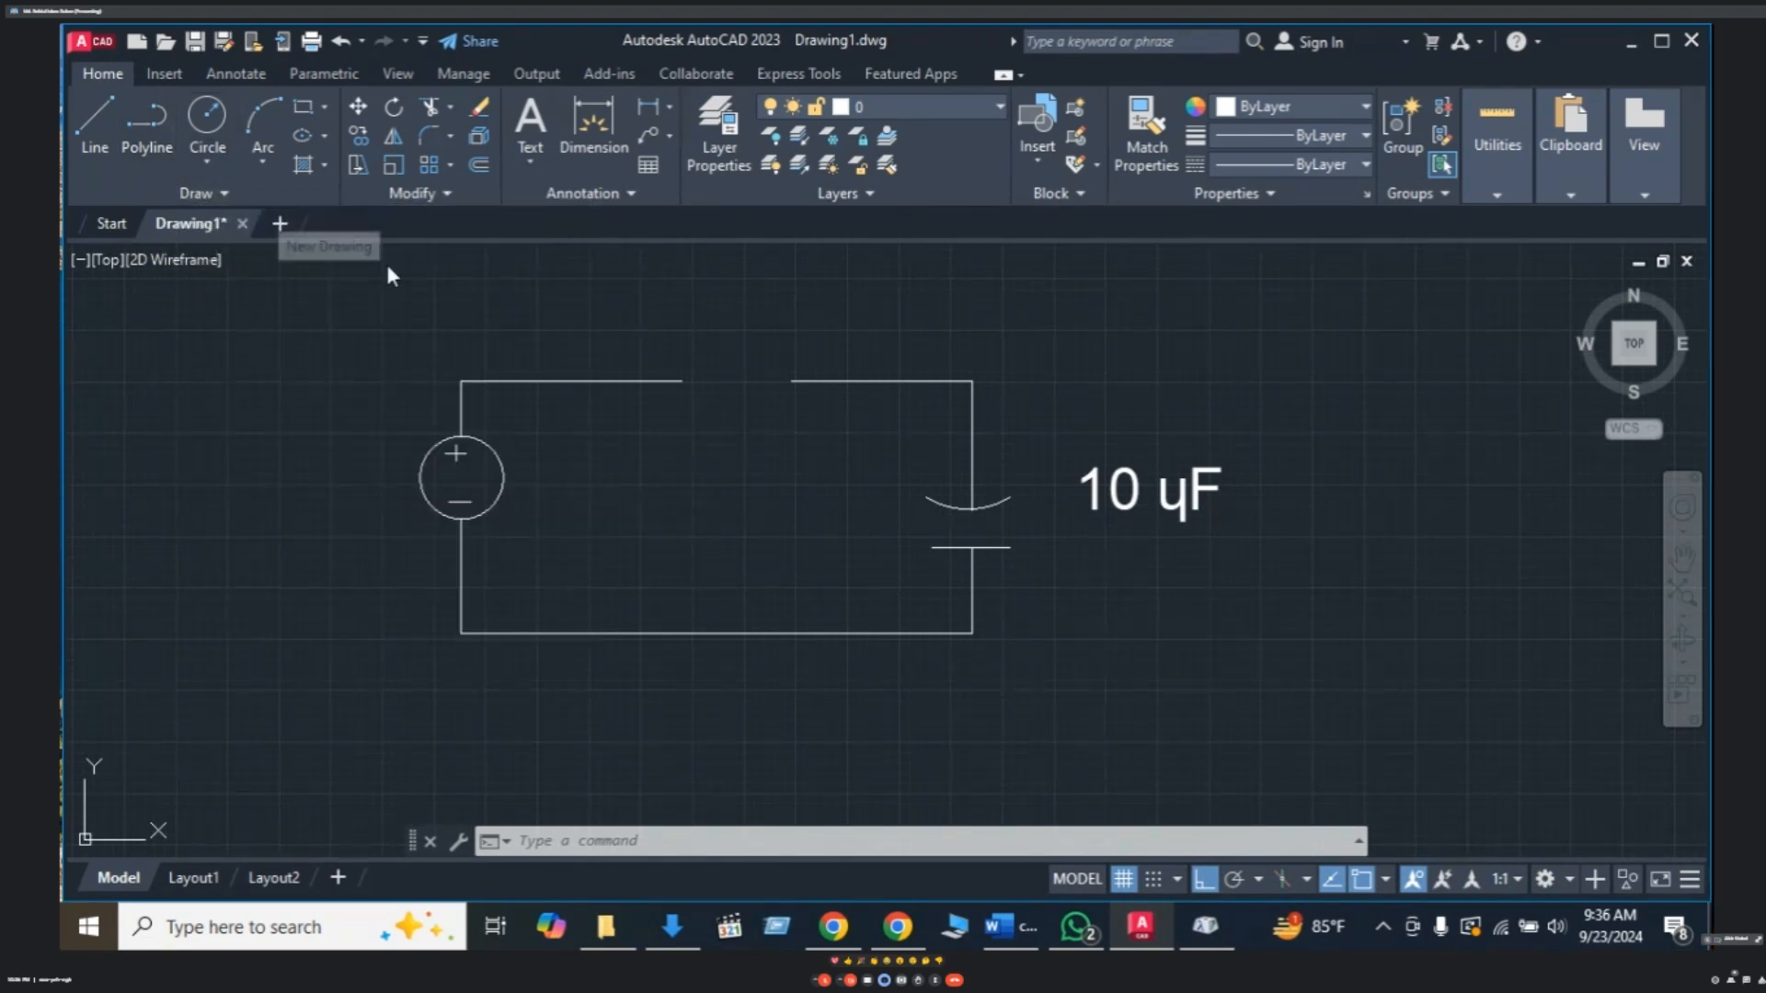
key(Escape)
key(Escape)
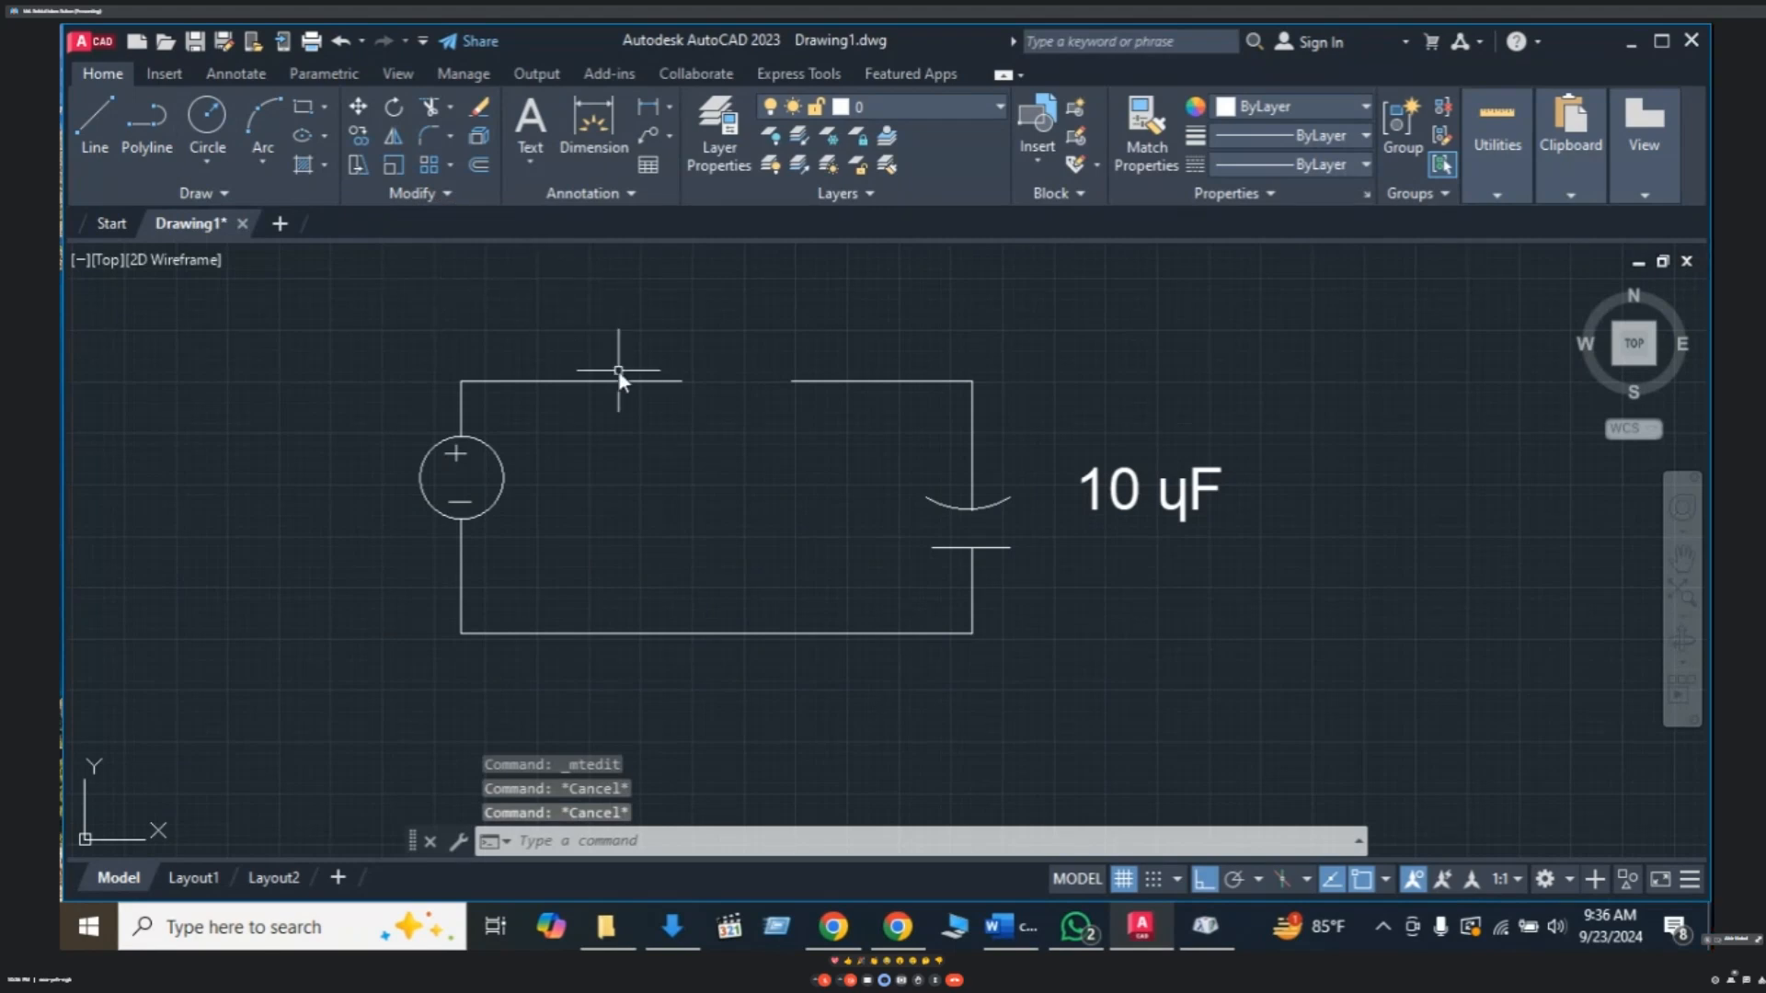
text(s)
text(PL)
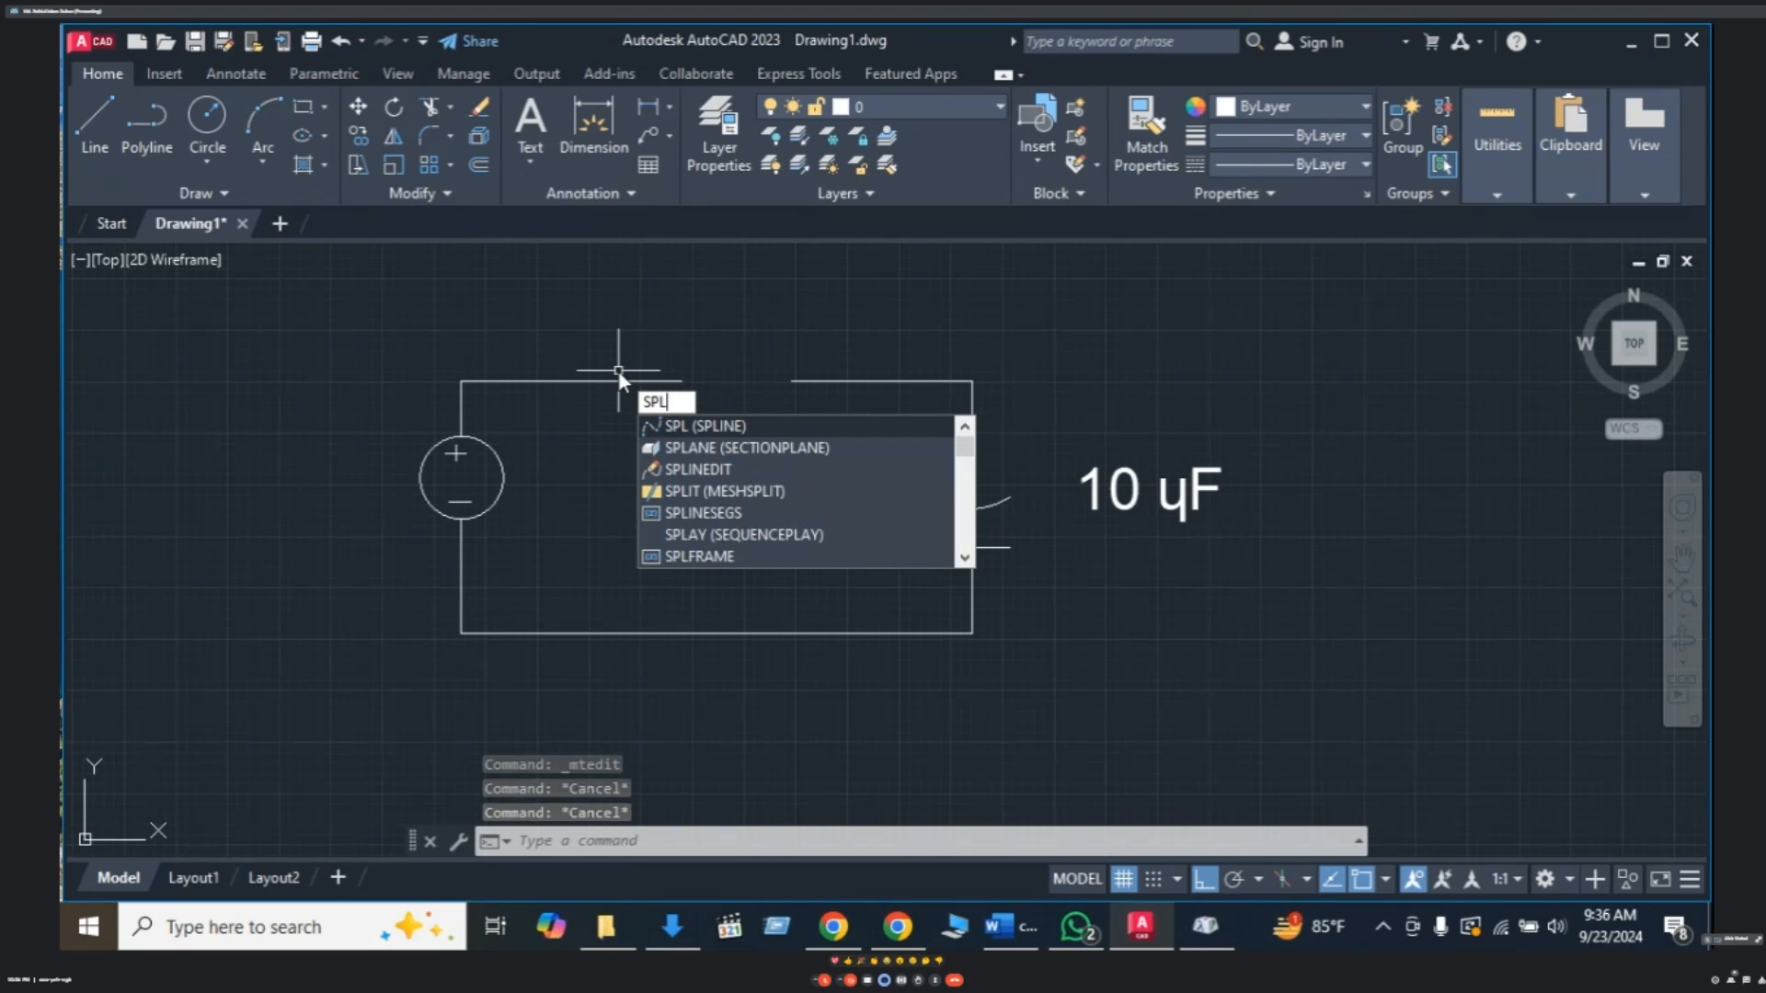
click(710, 427)
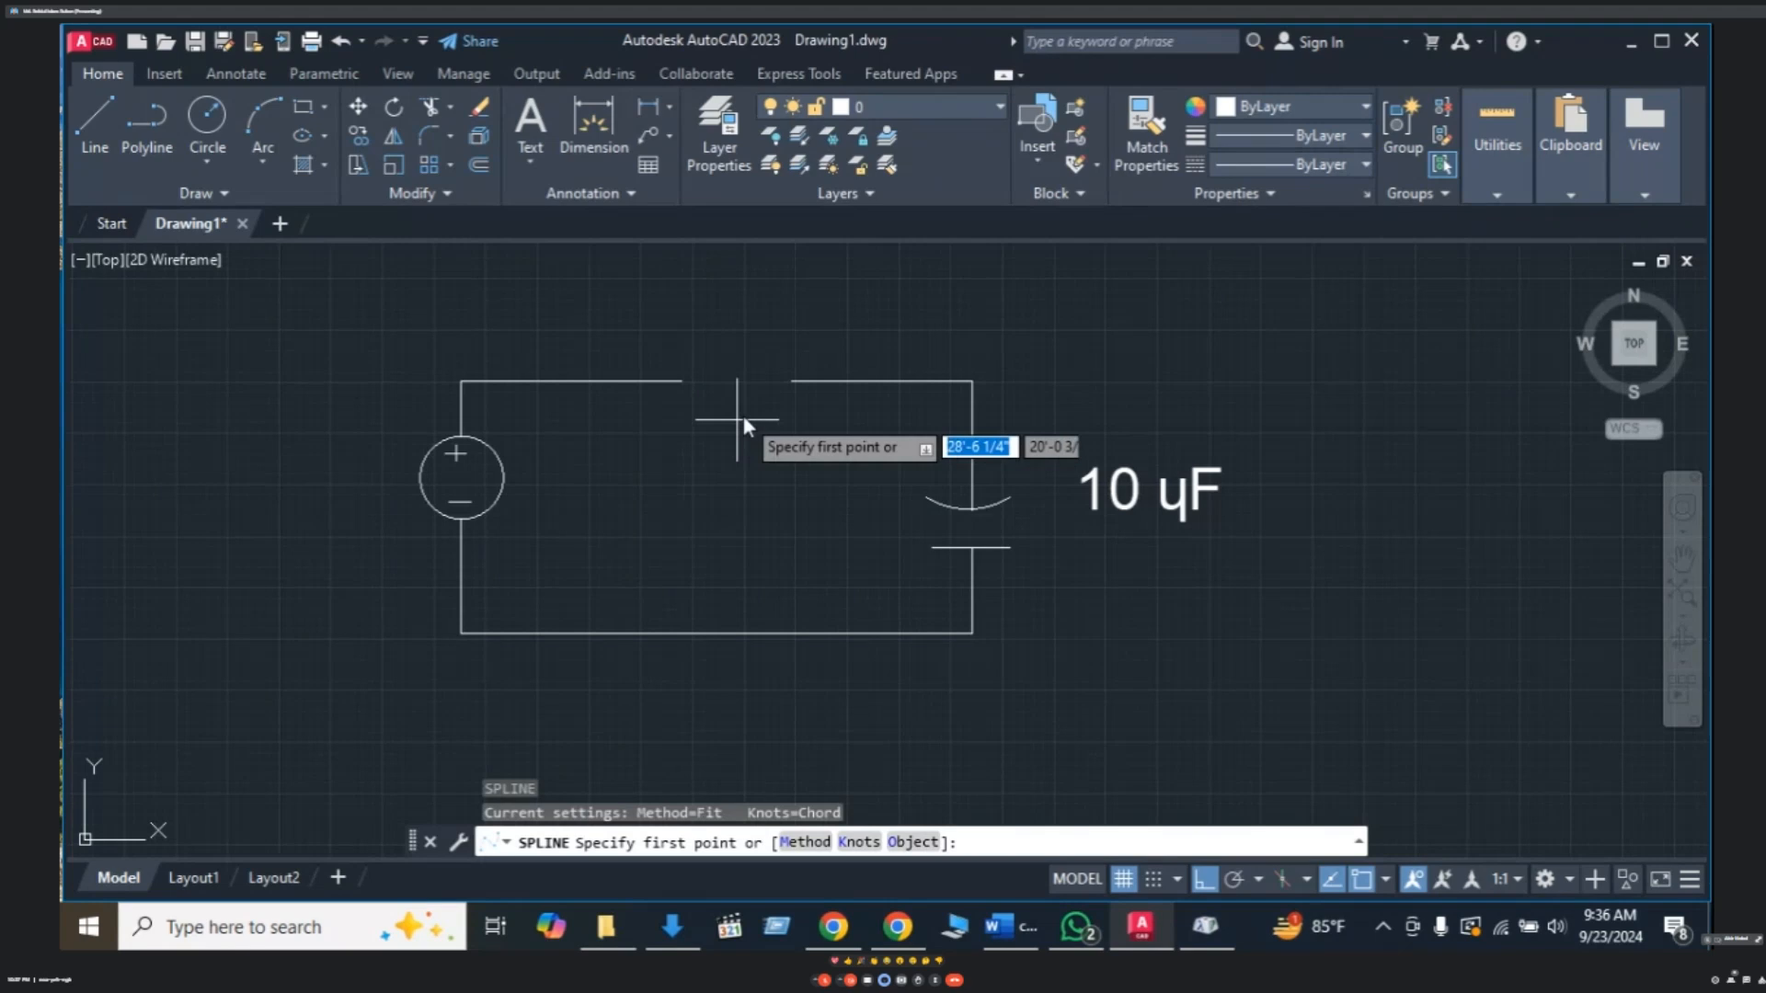
scroll(704, 394, down, 2)
scroll(703, 395, up, 5)
mouse_move(705, 401)
middle_down()
mouse_move(734, 429)
mouse_move(761, 407)
middle_up()
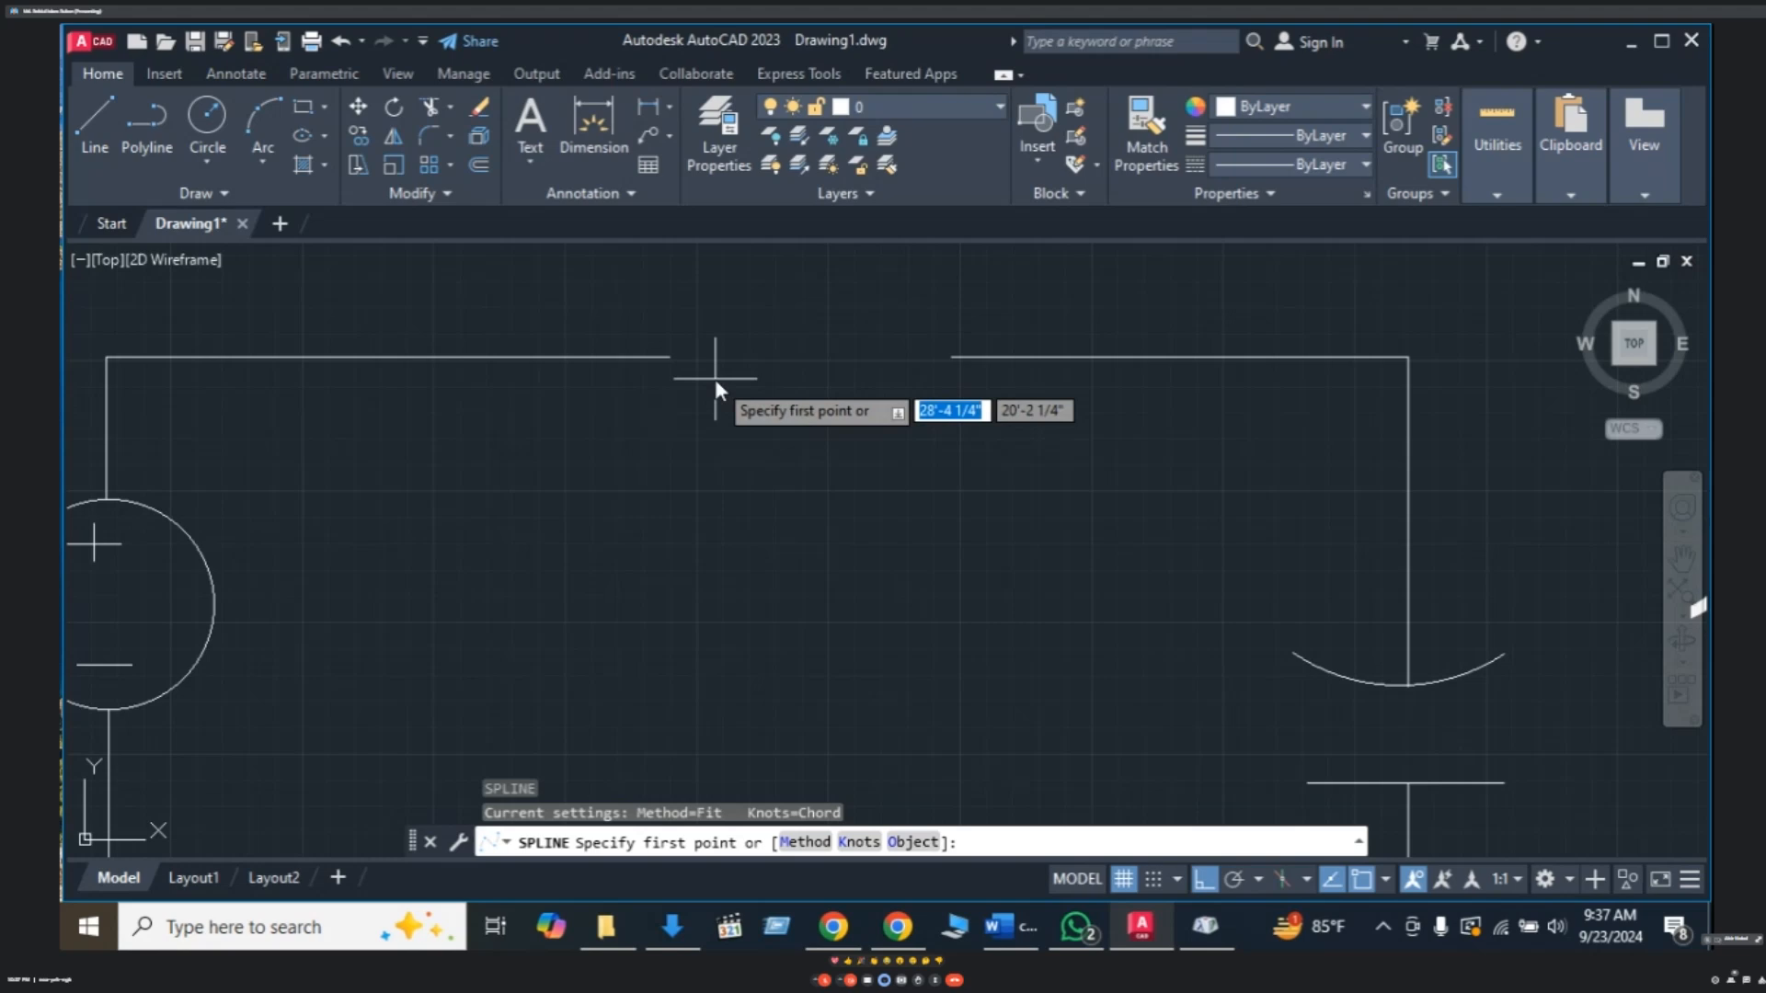
click(669, 357)
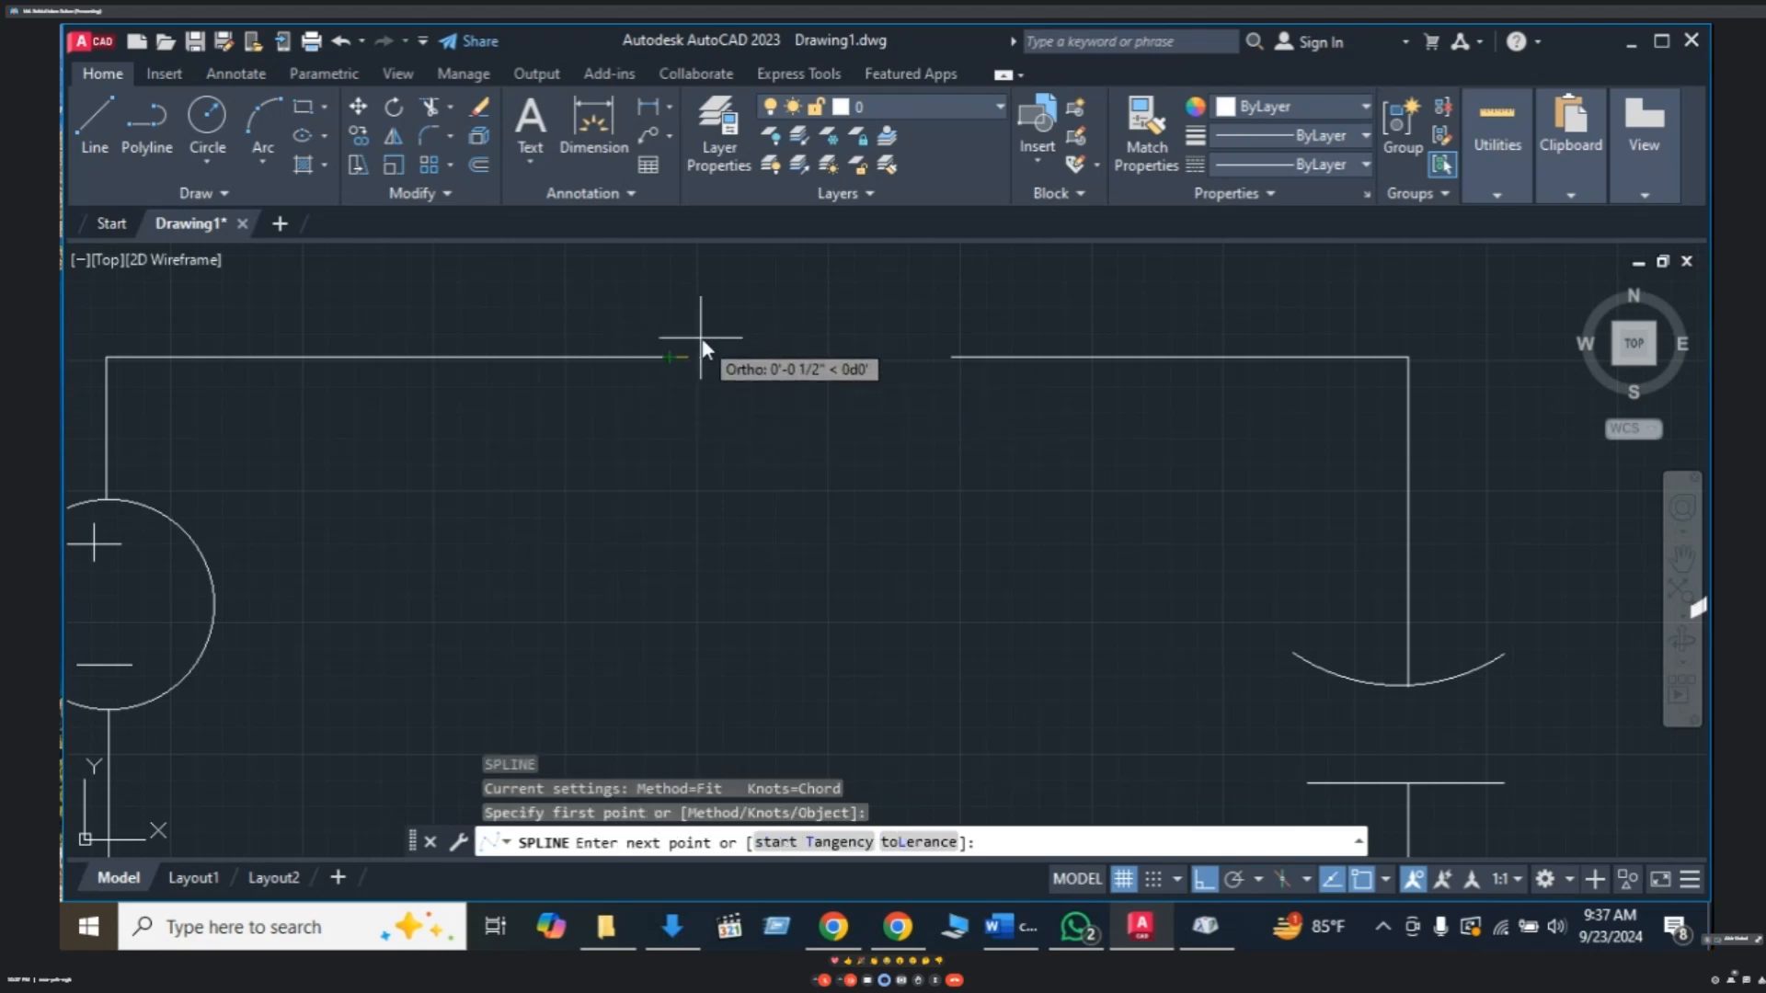
key(F8)
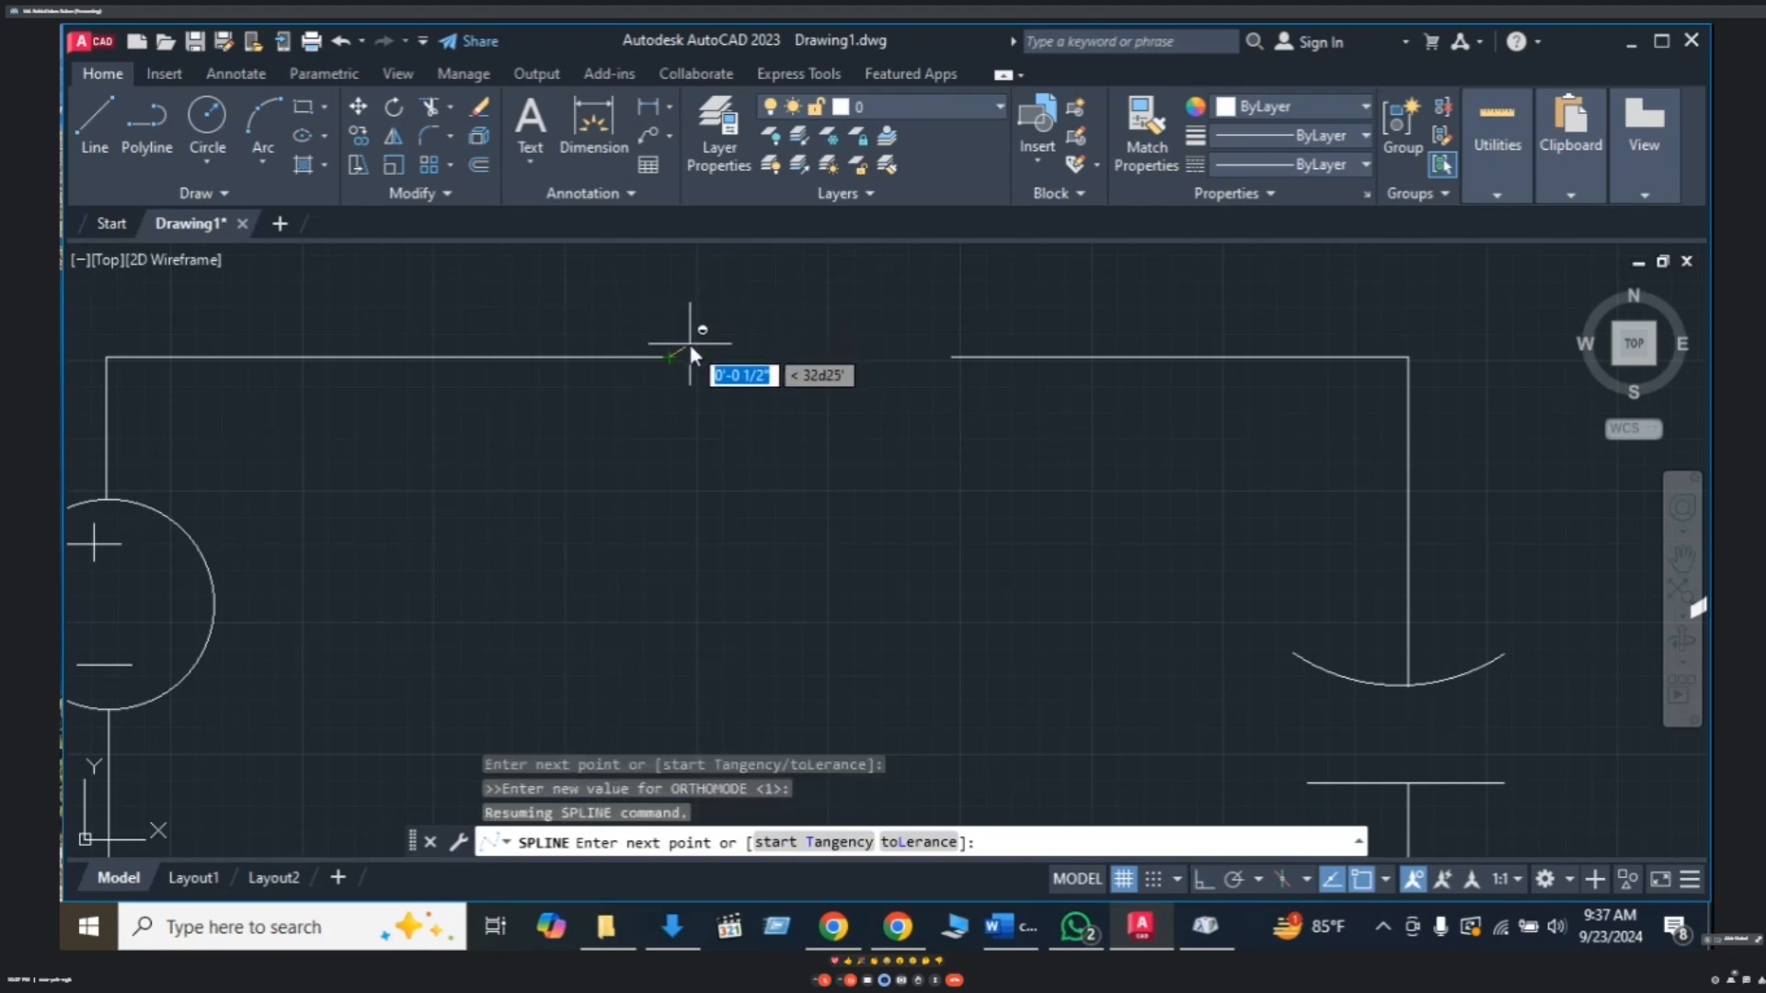
click(690, 347)
click(731, 348)
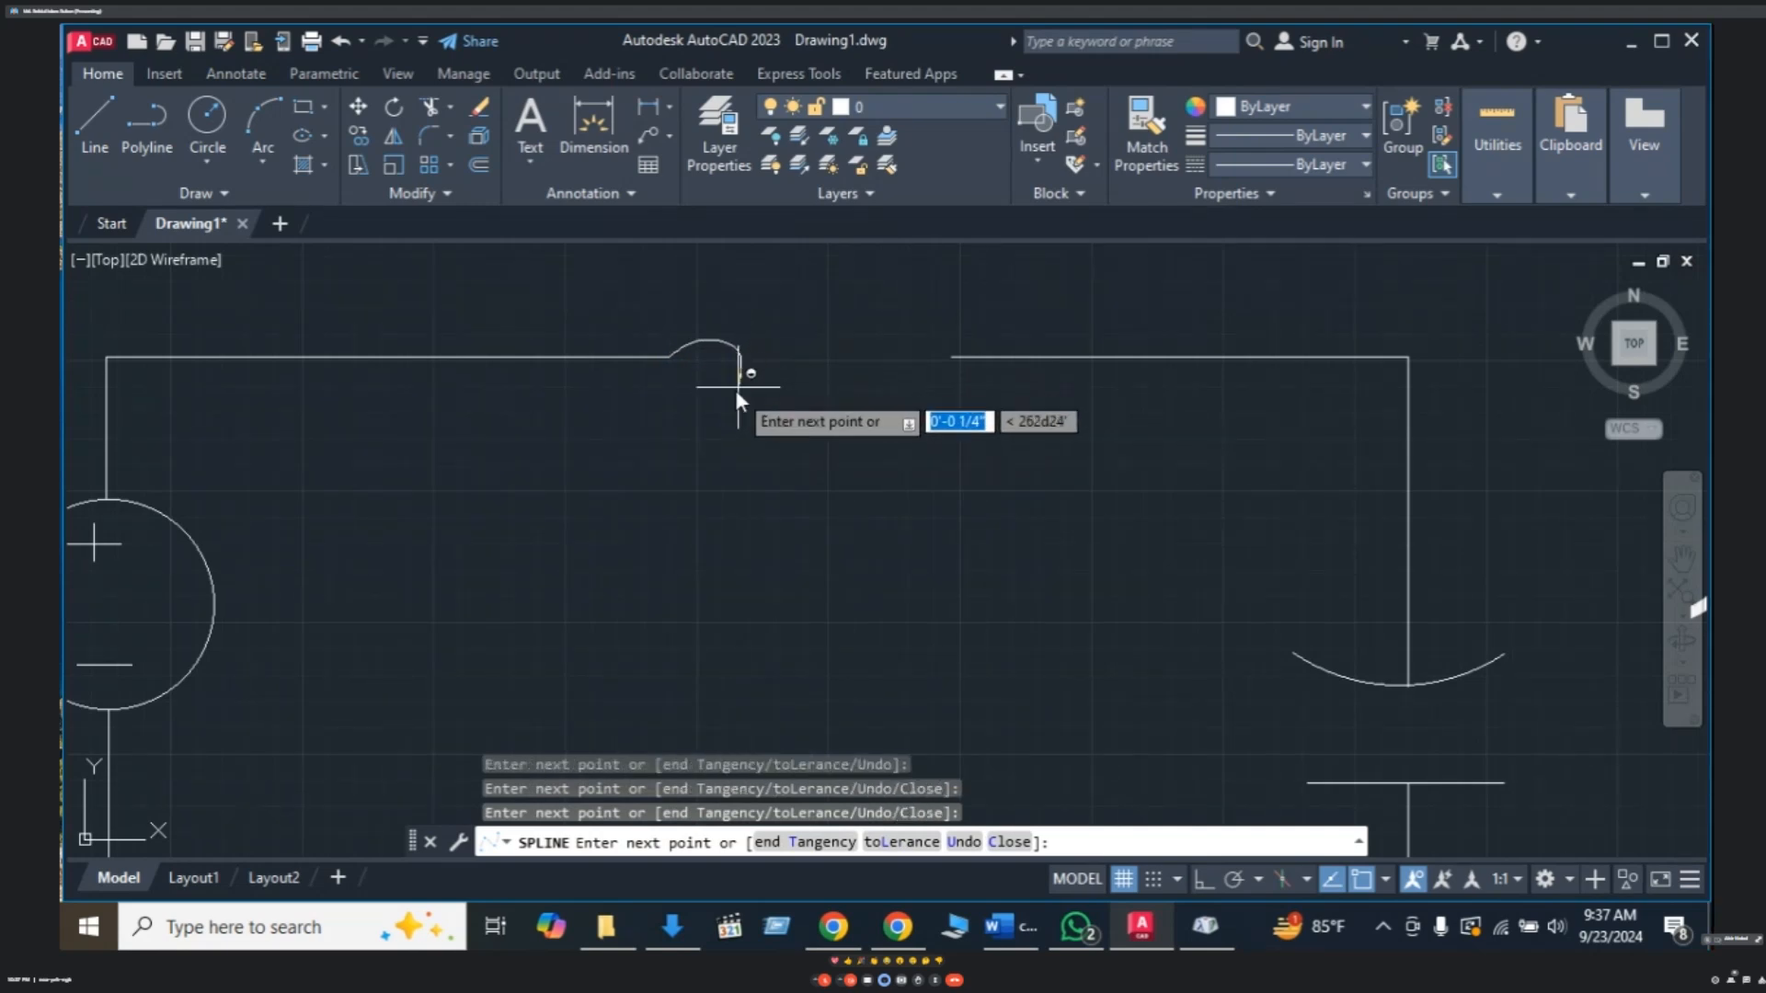
click(734, 390)
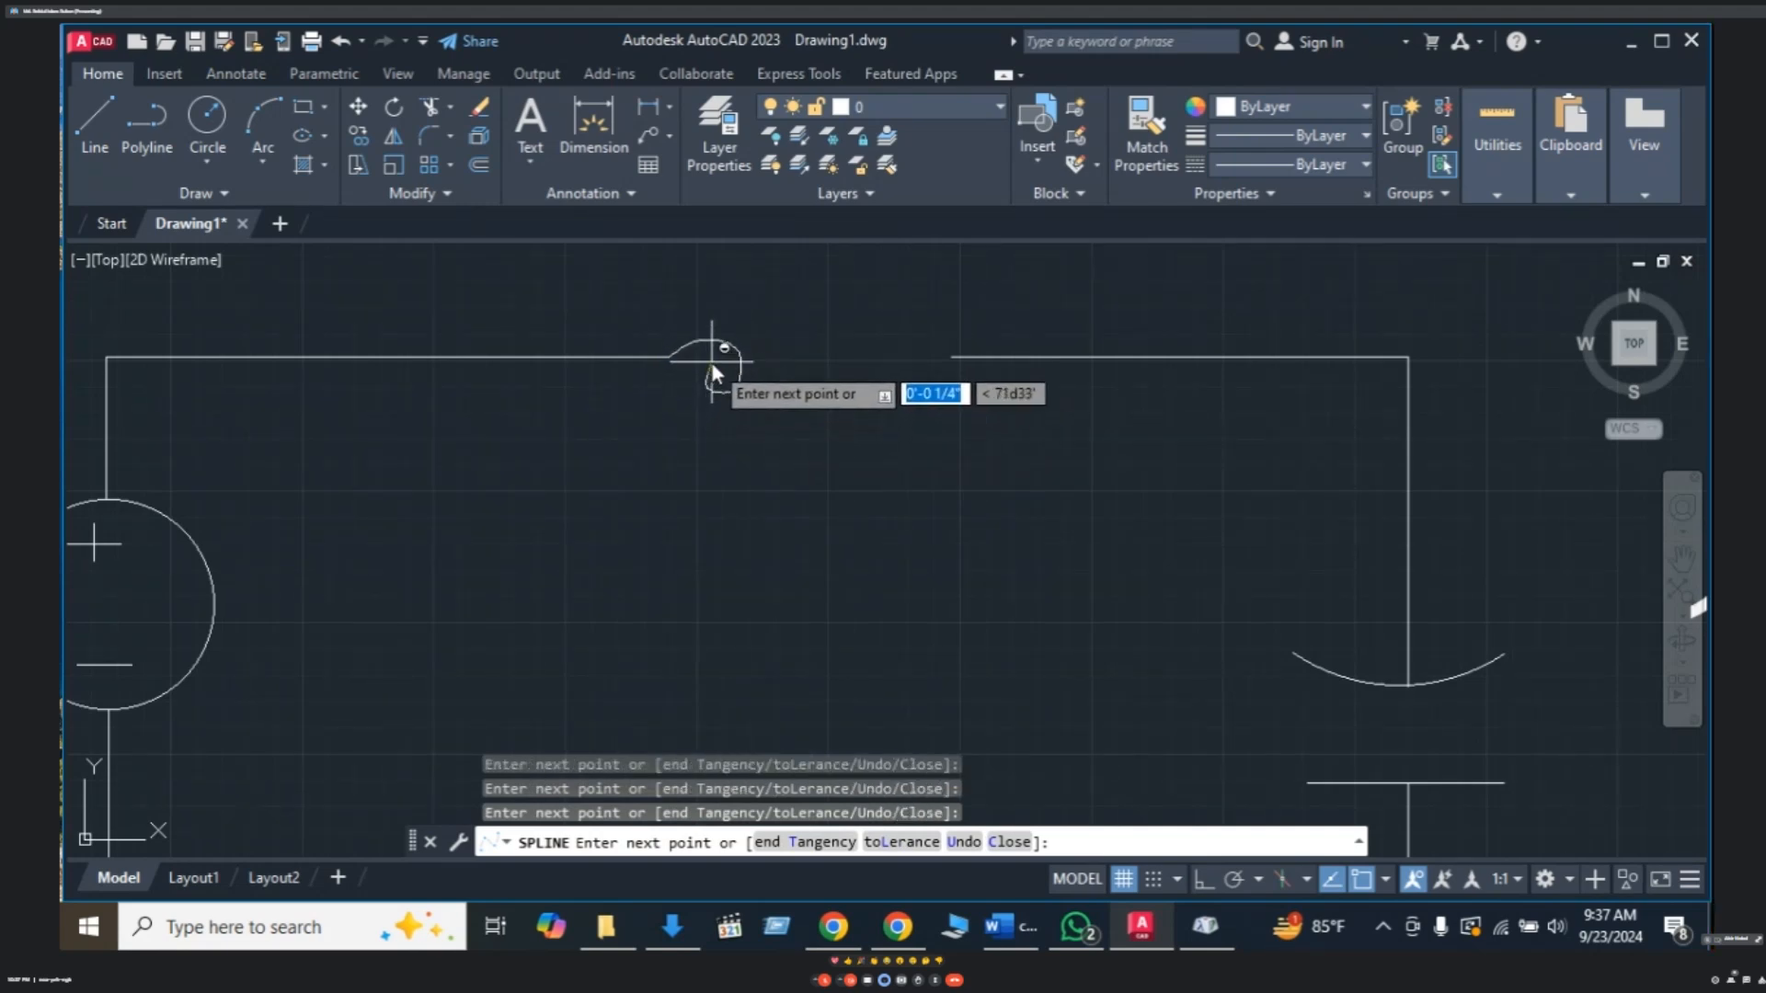
click(763, 351)
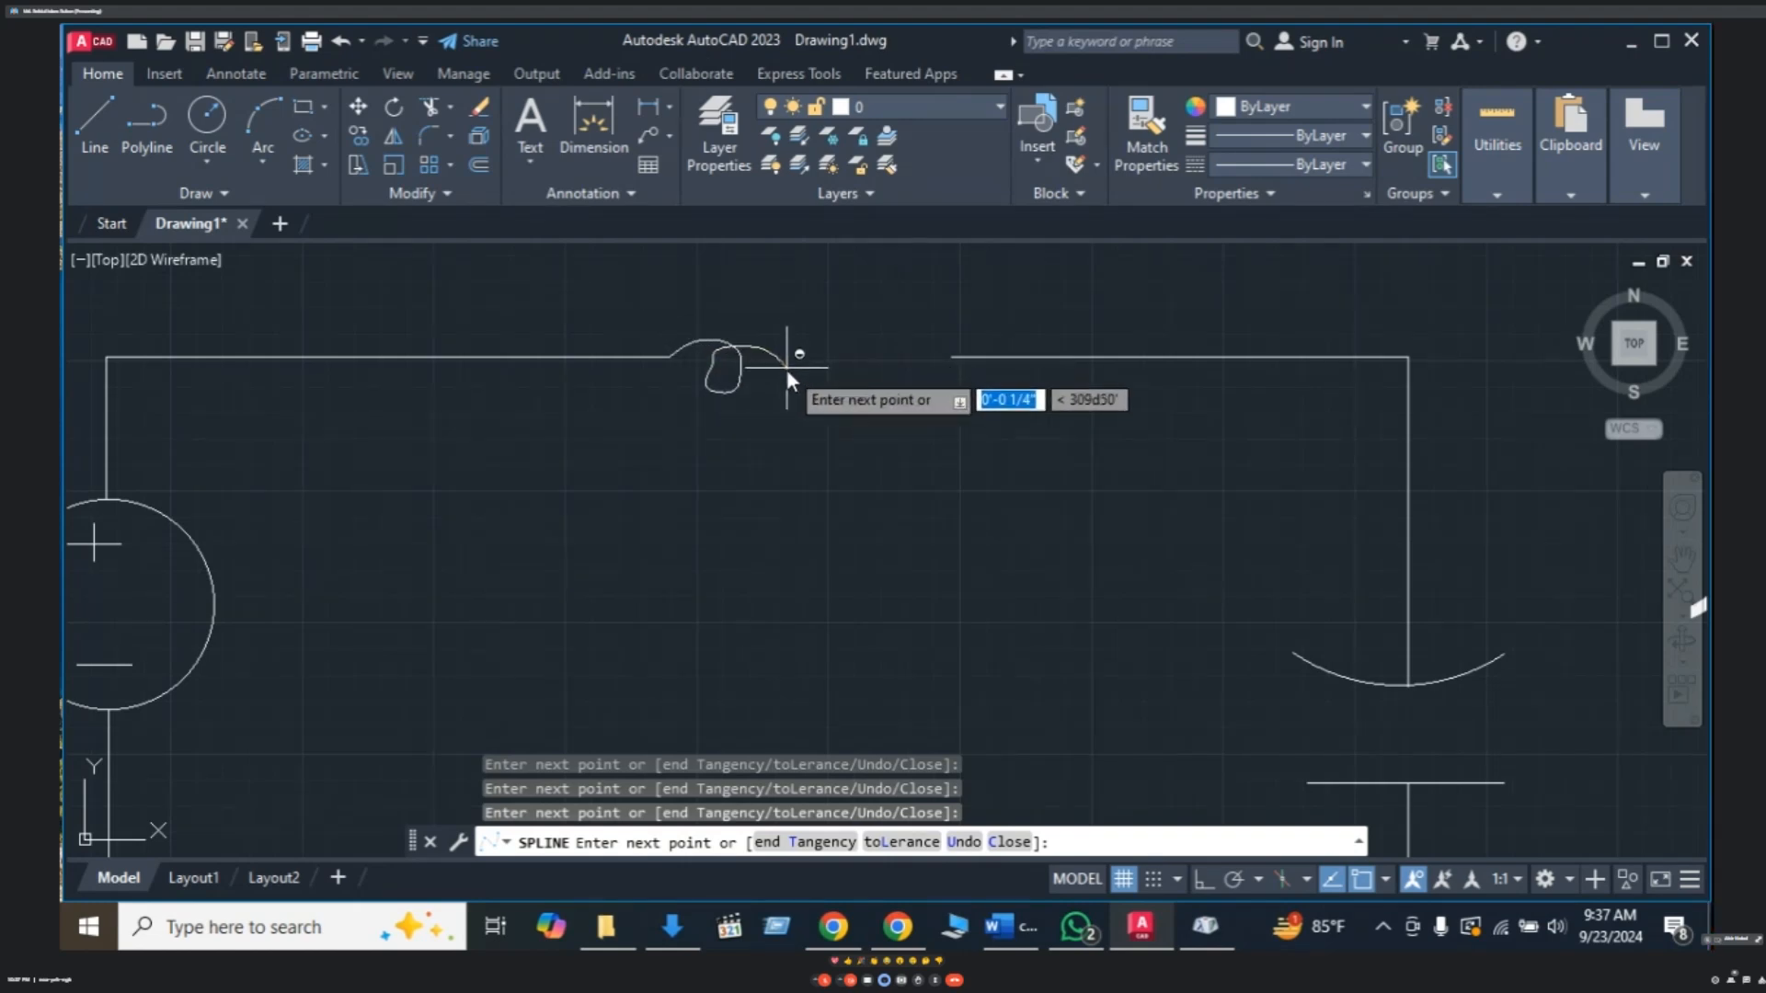
click(786, 371)
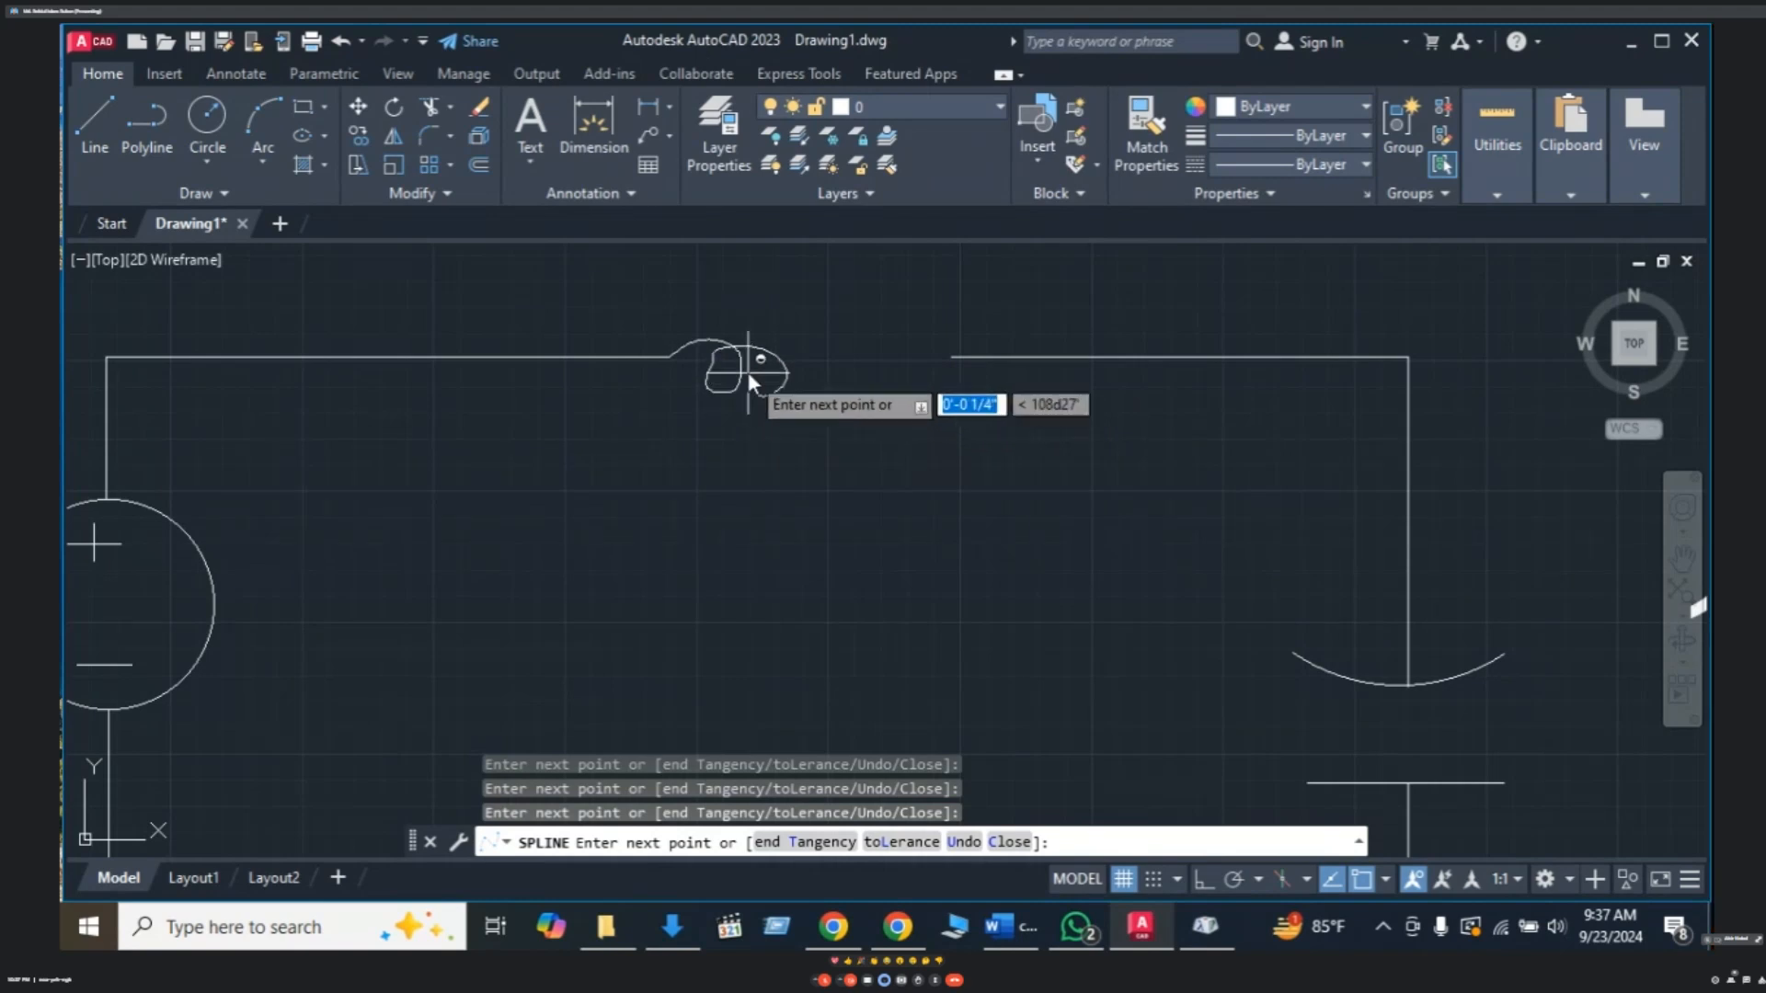
click(747, 372)
click(785, 346)
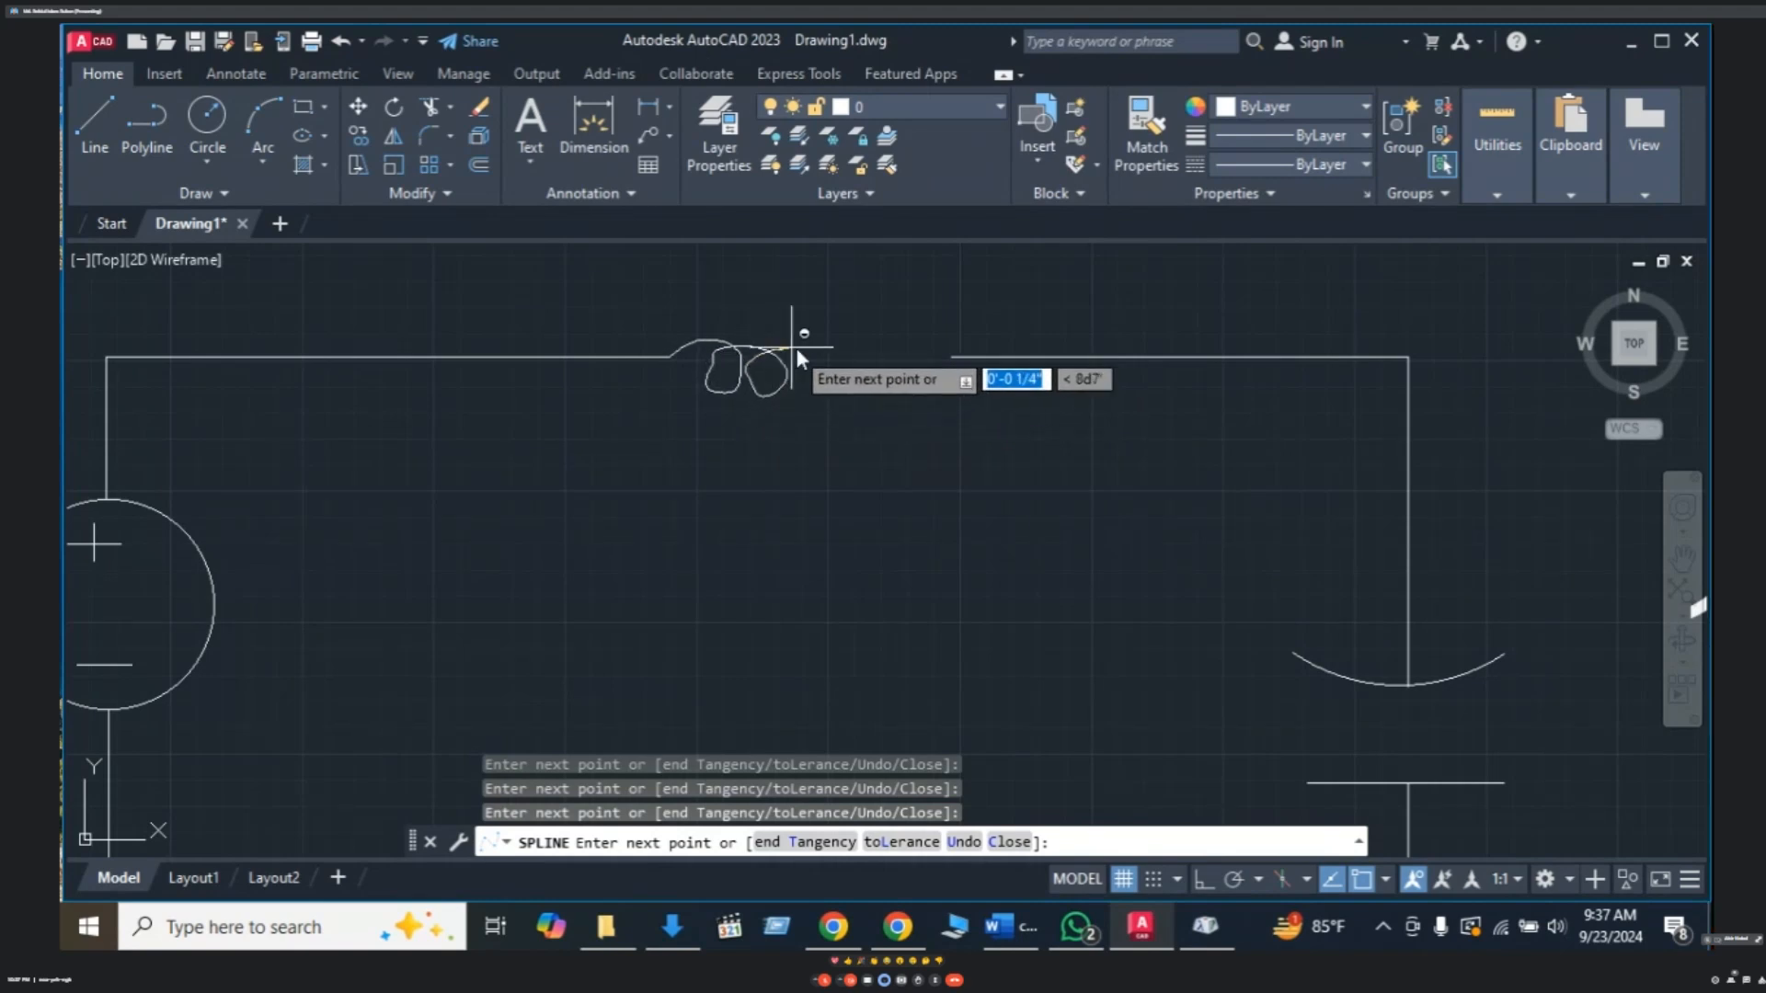
click(835, 388)
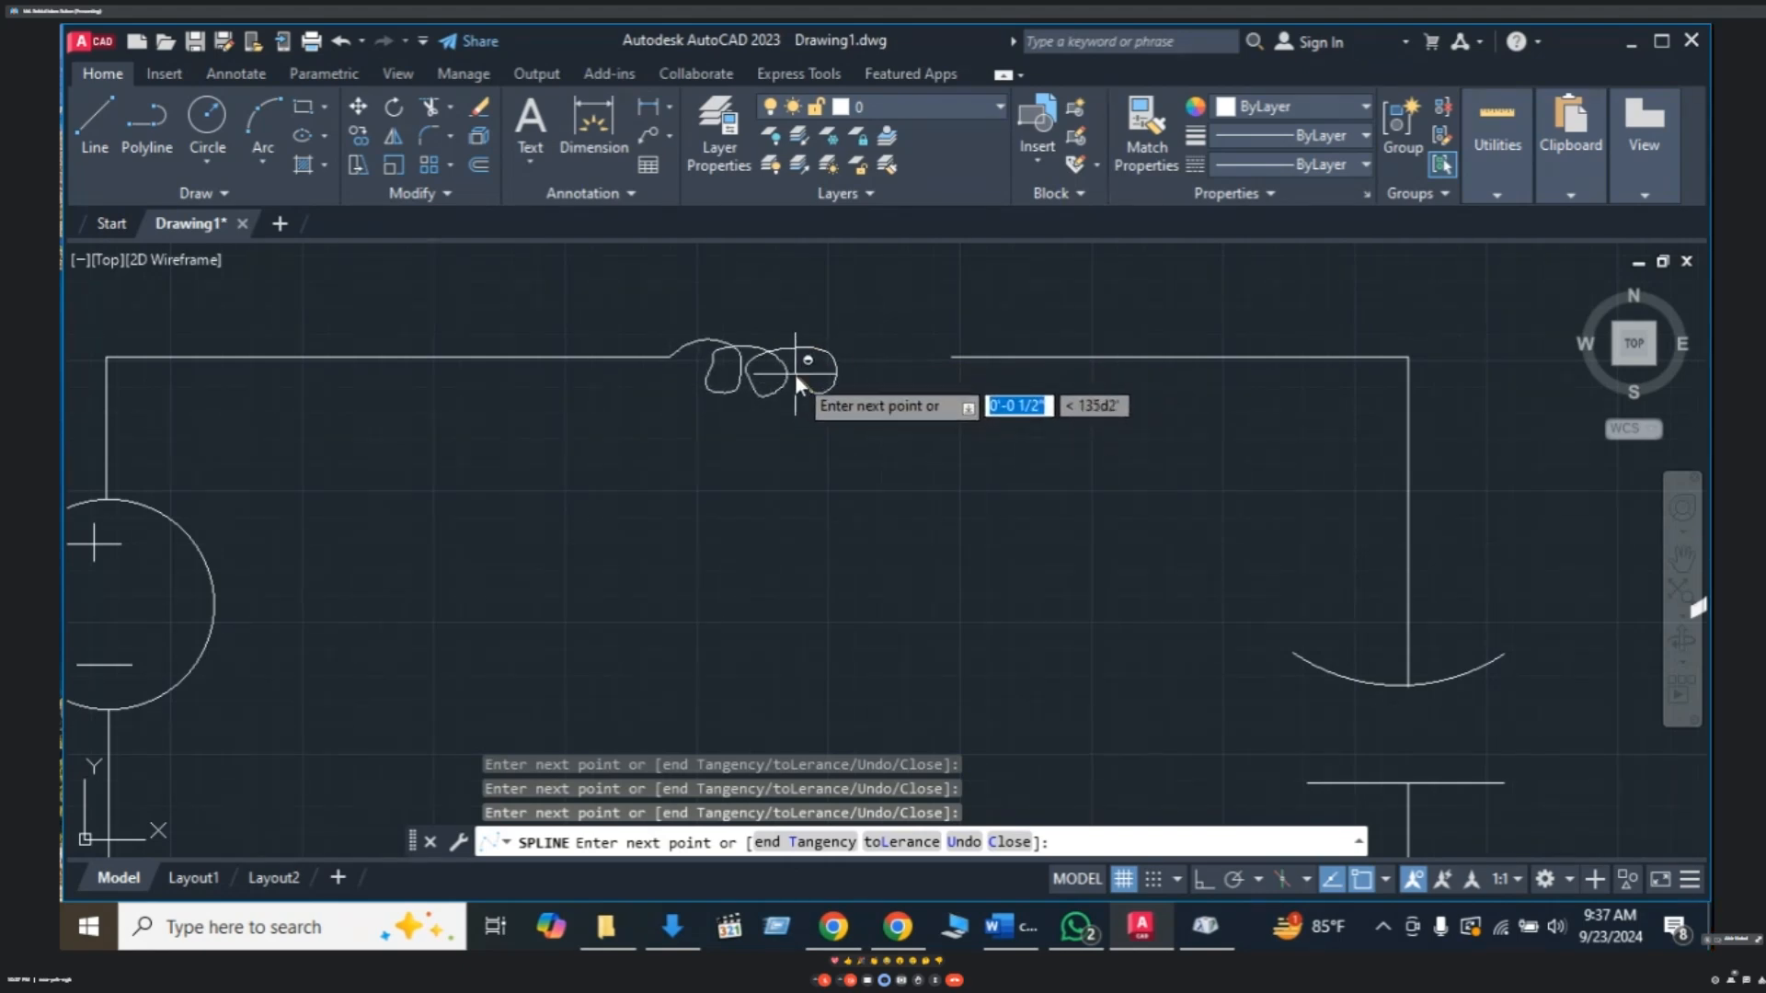
click(796, 373)
click(813, 348)
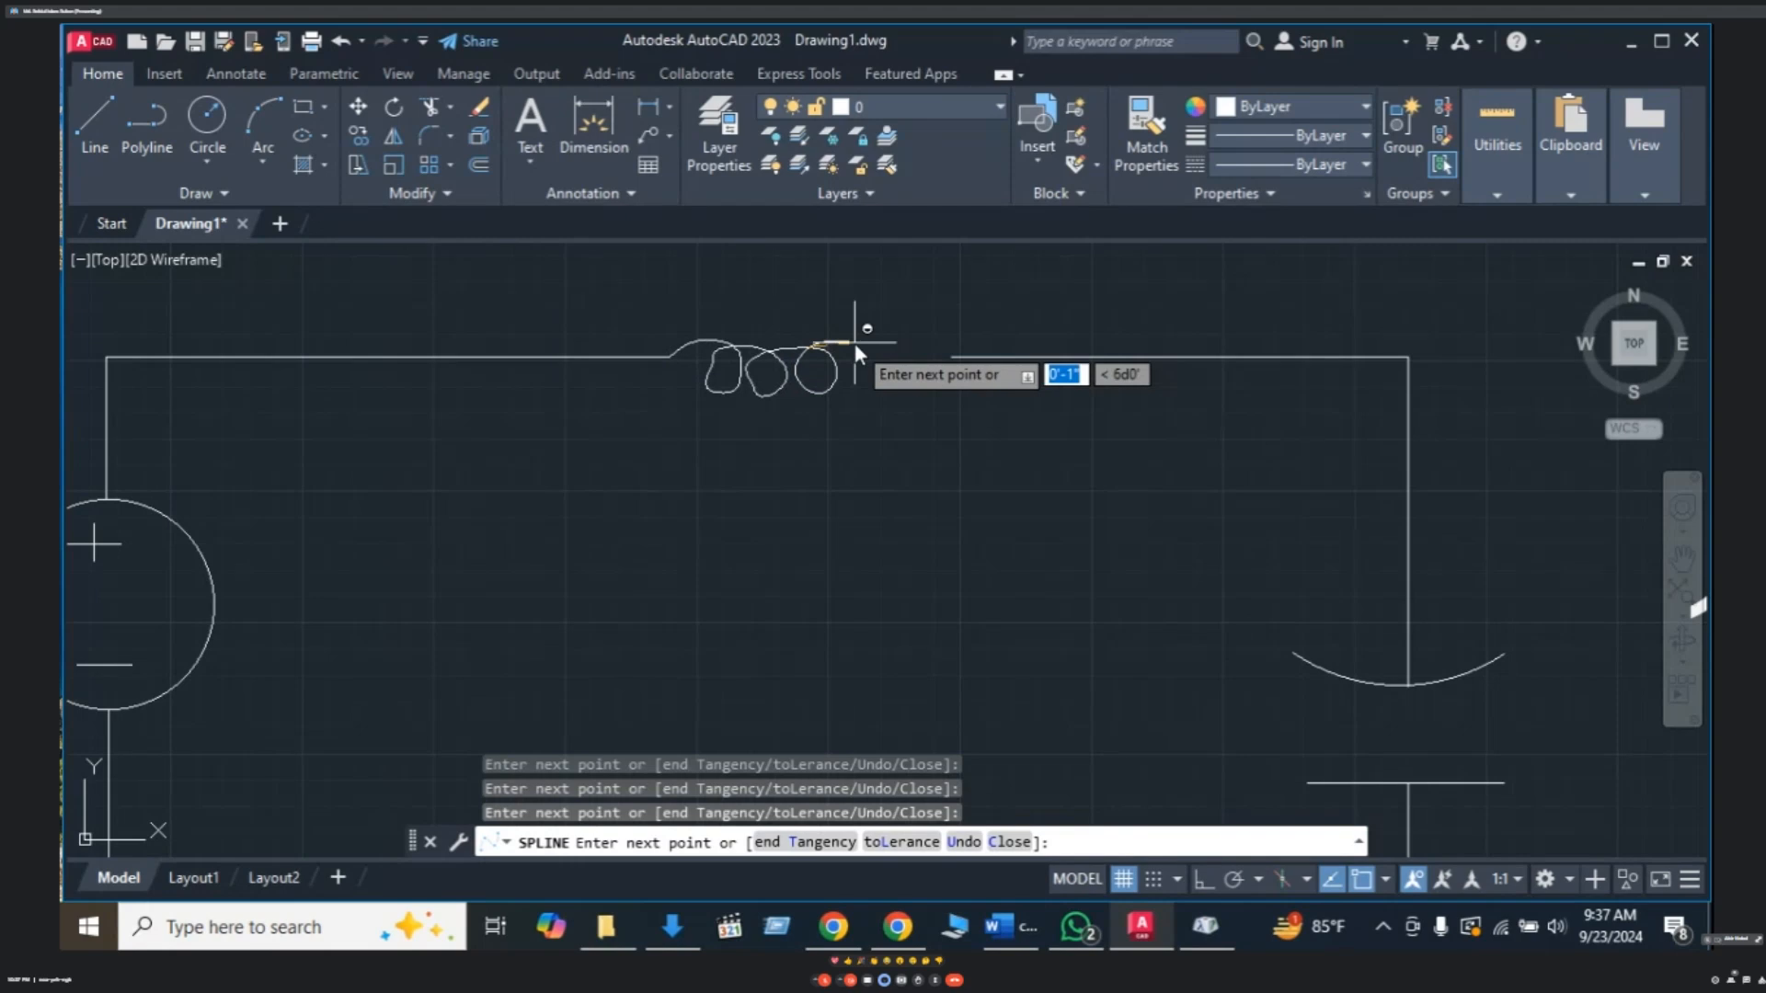
click(870, 351)
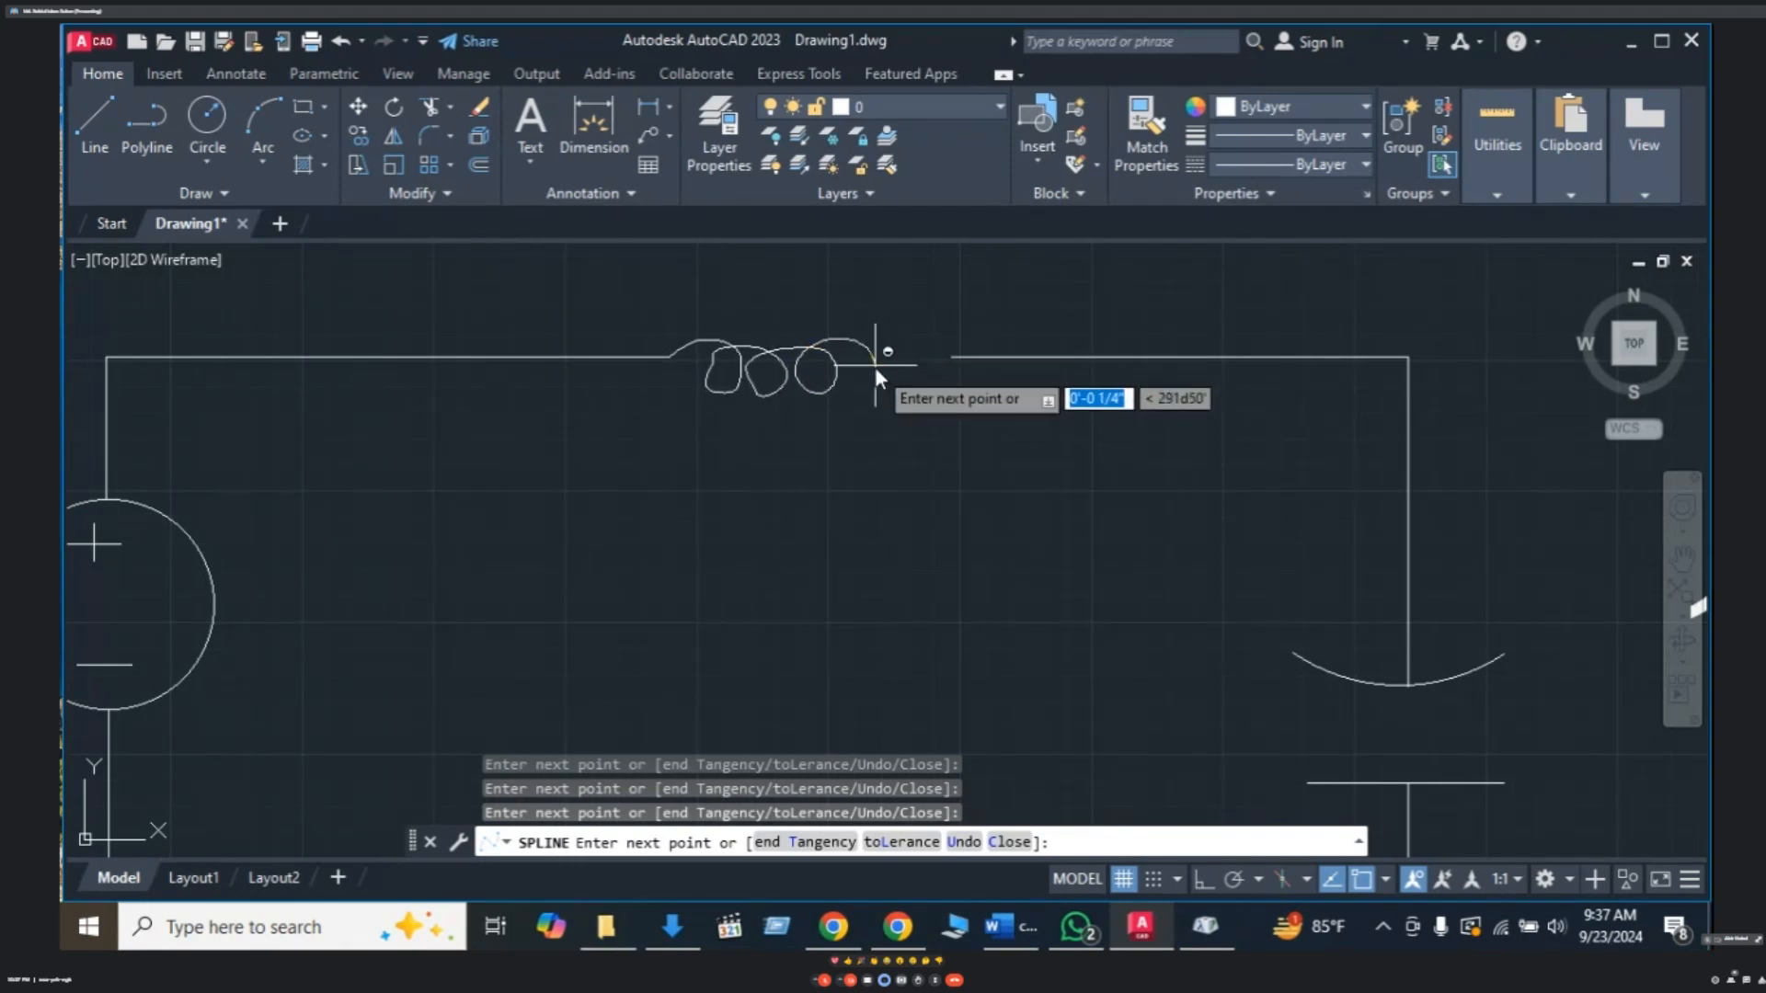
click(880, 379)
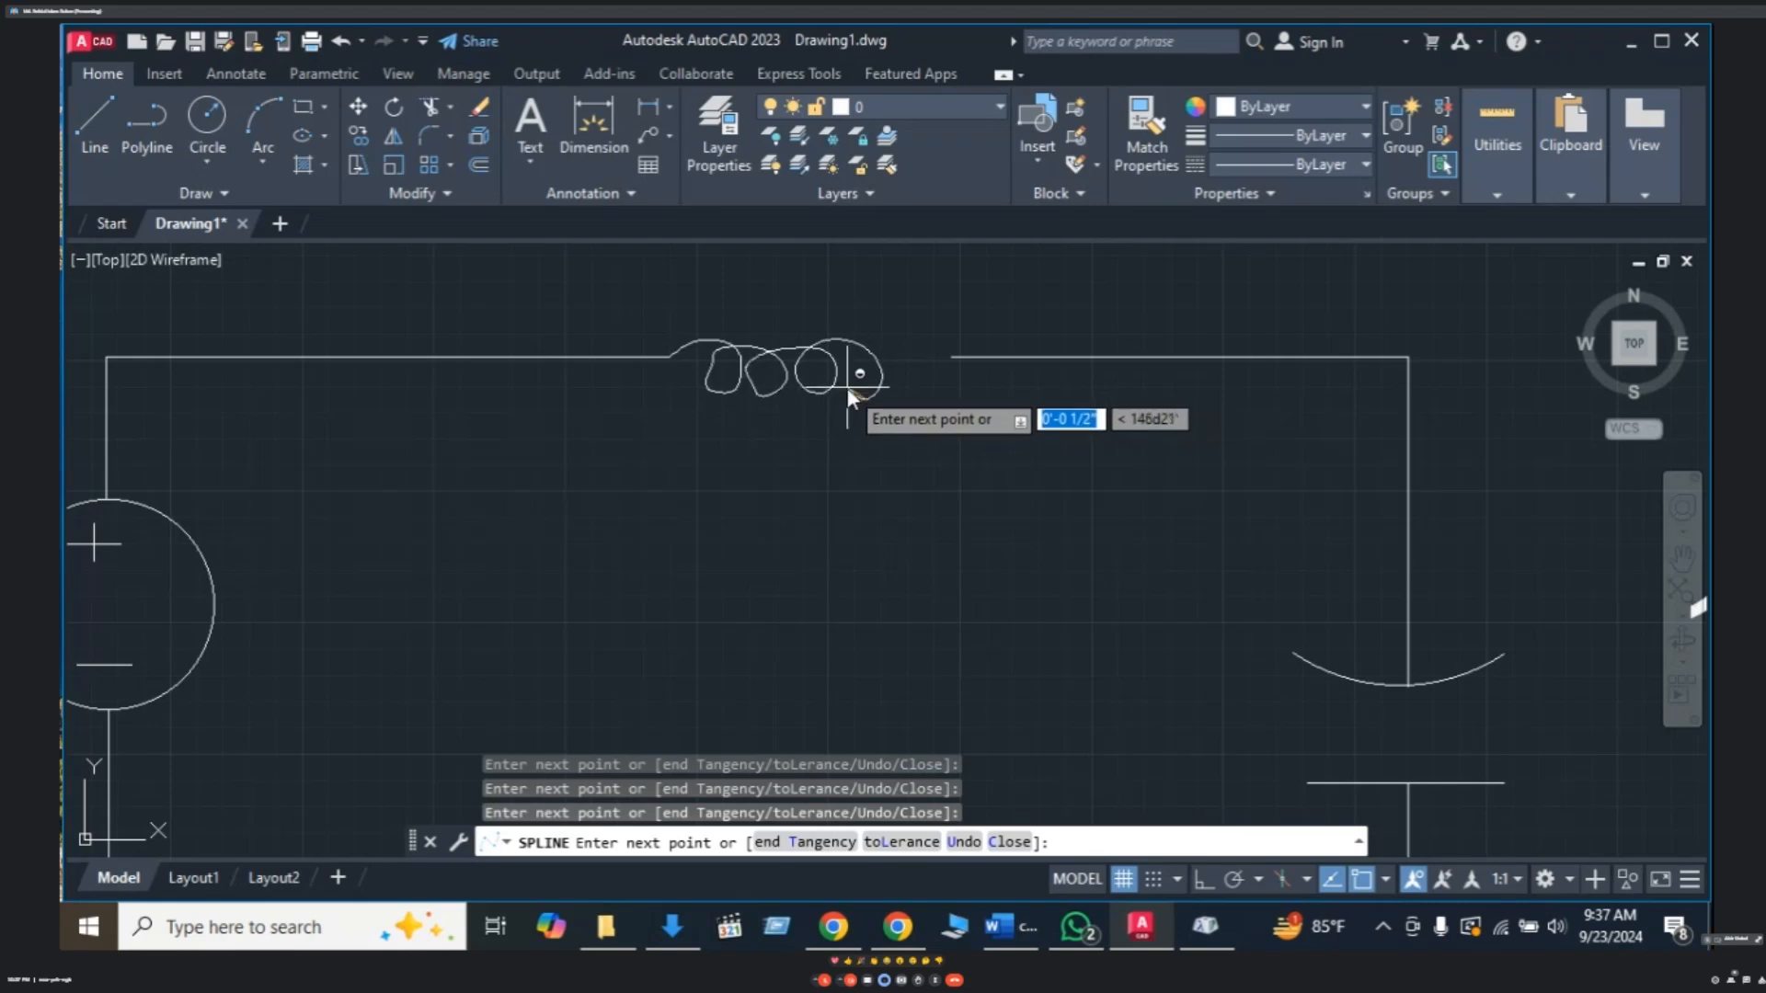
click(843, 374)
click(864, 348)
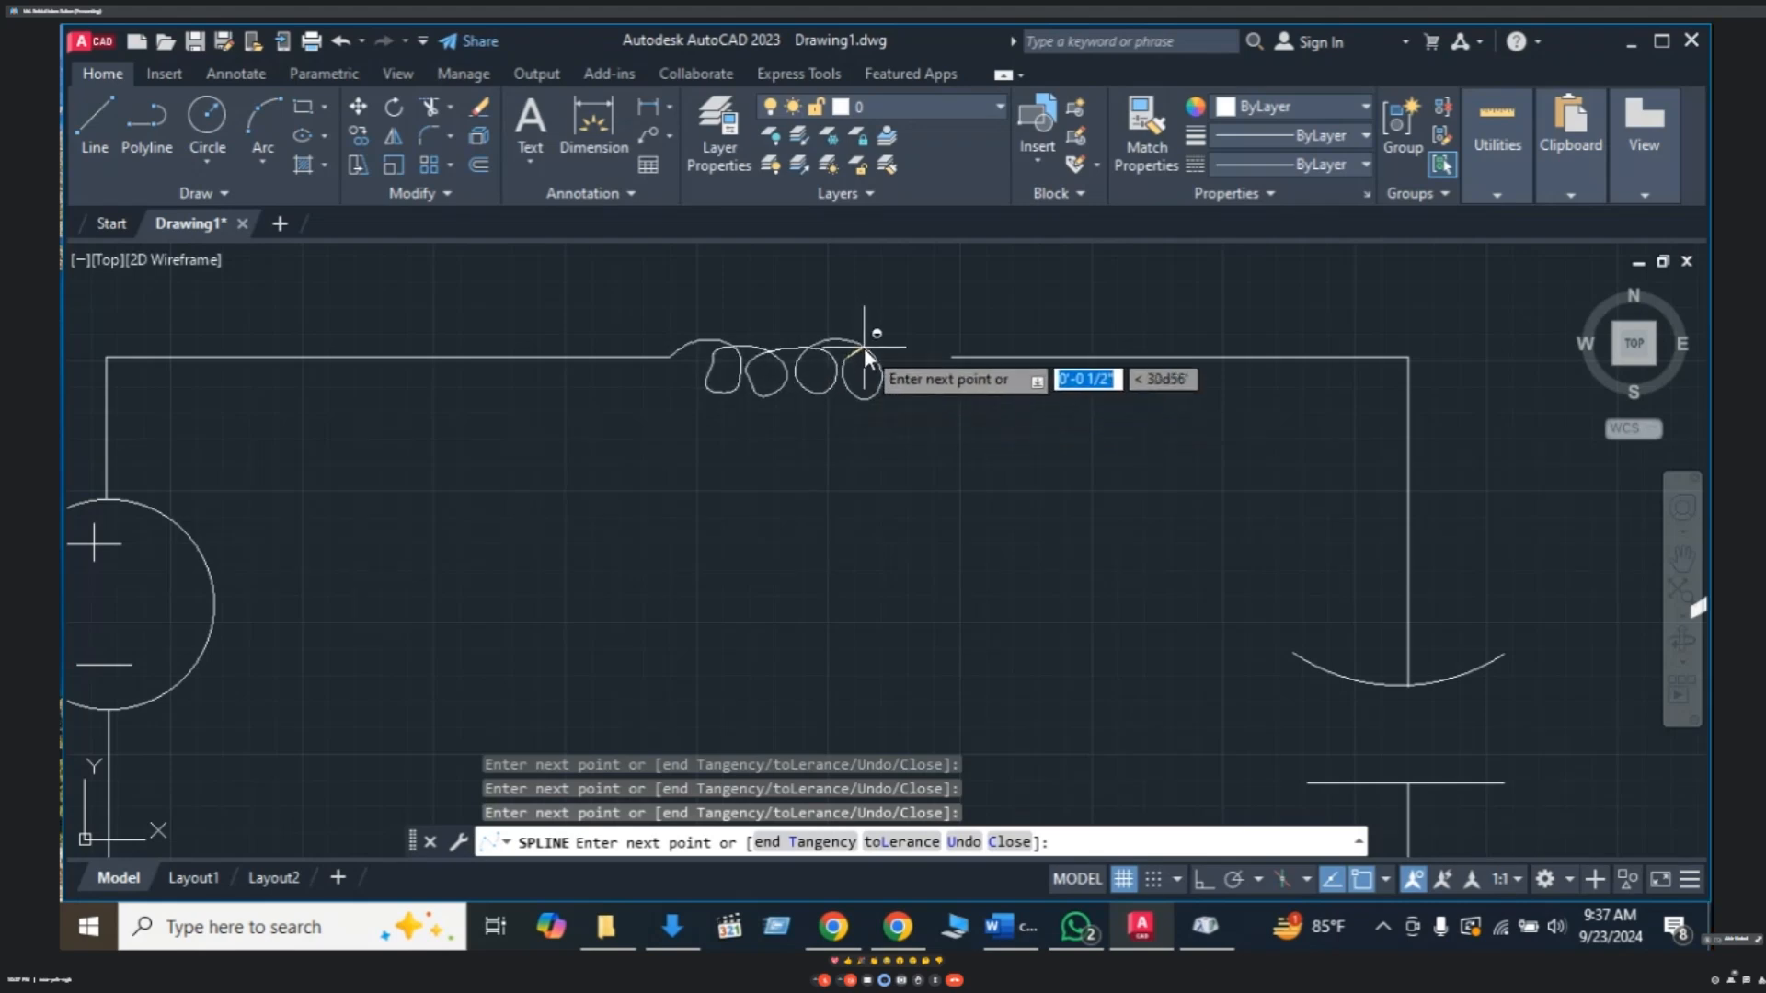
click(920, 366)
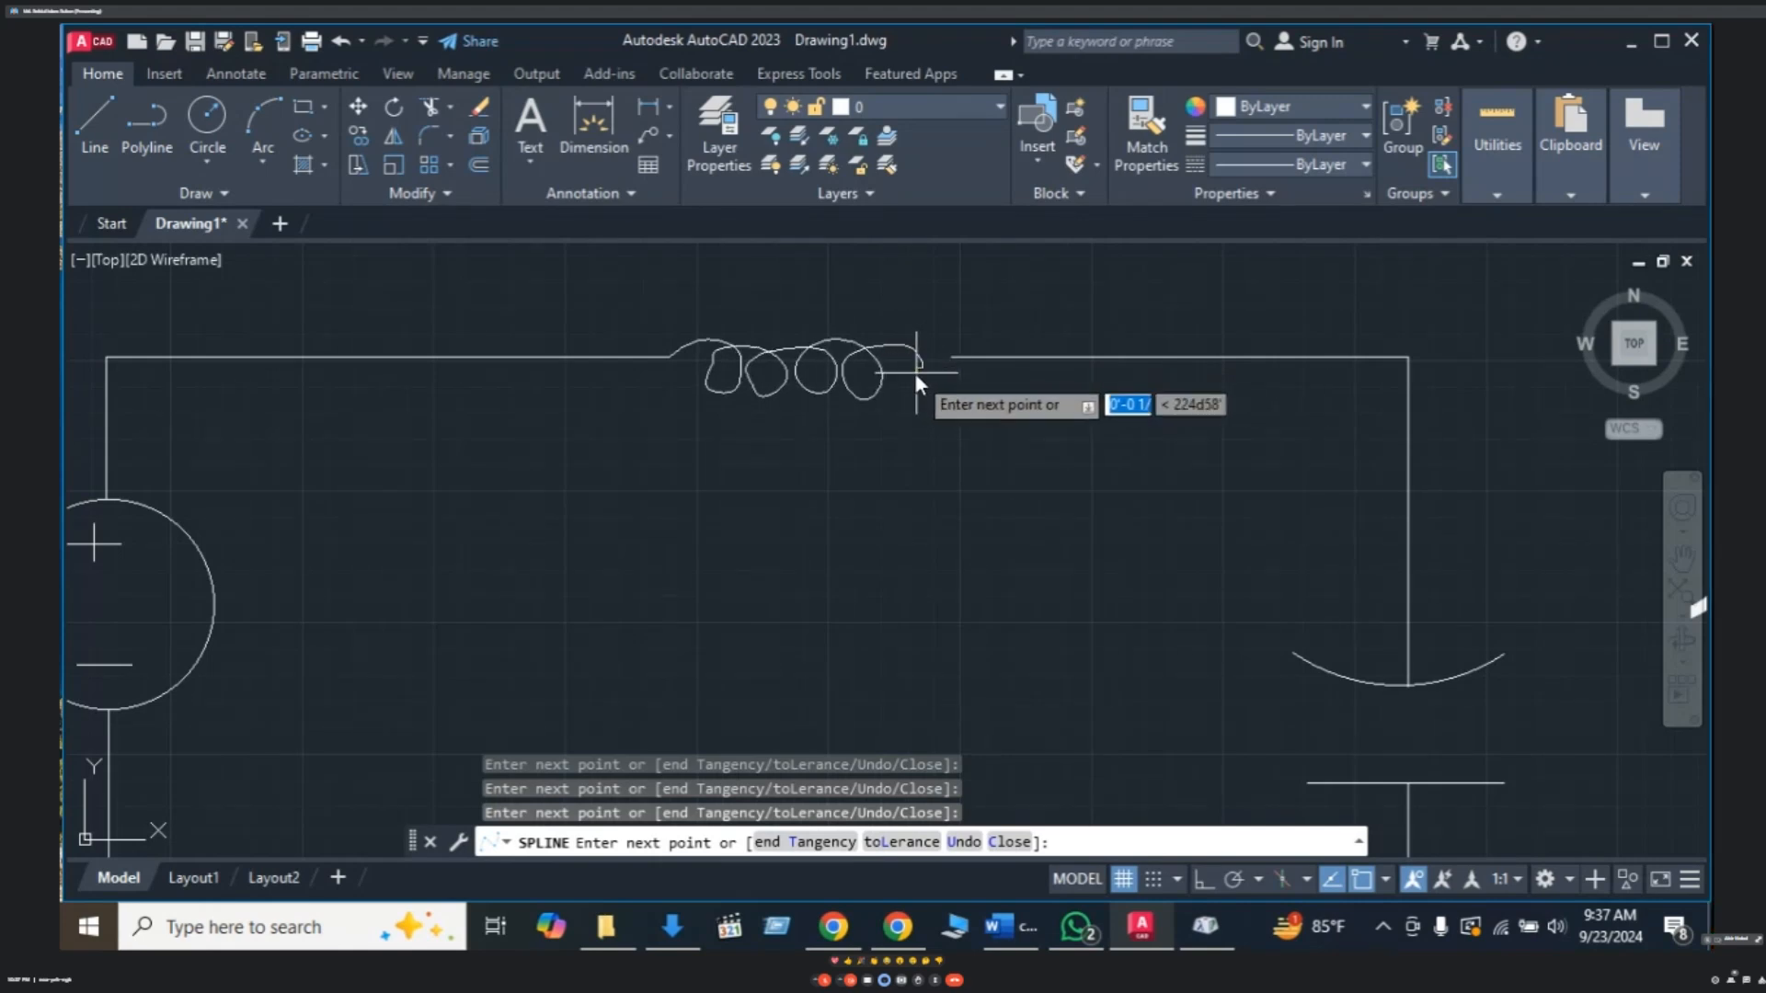
key(F8)
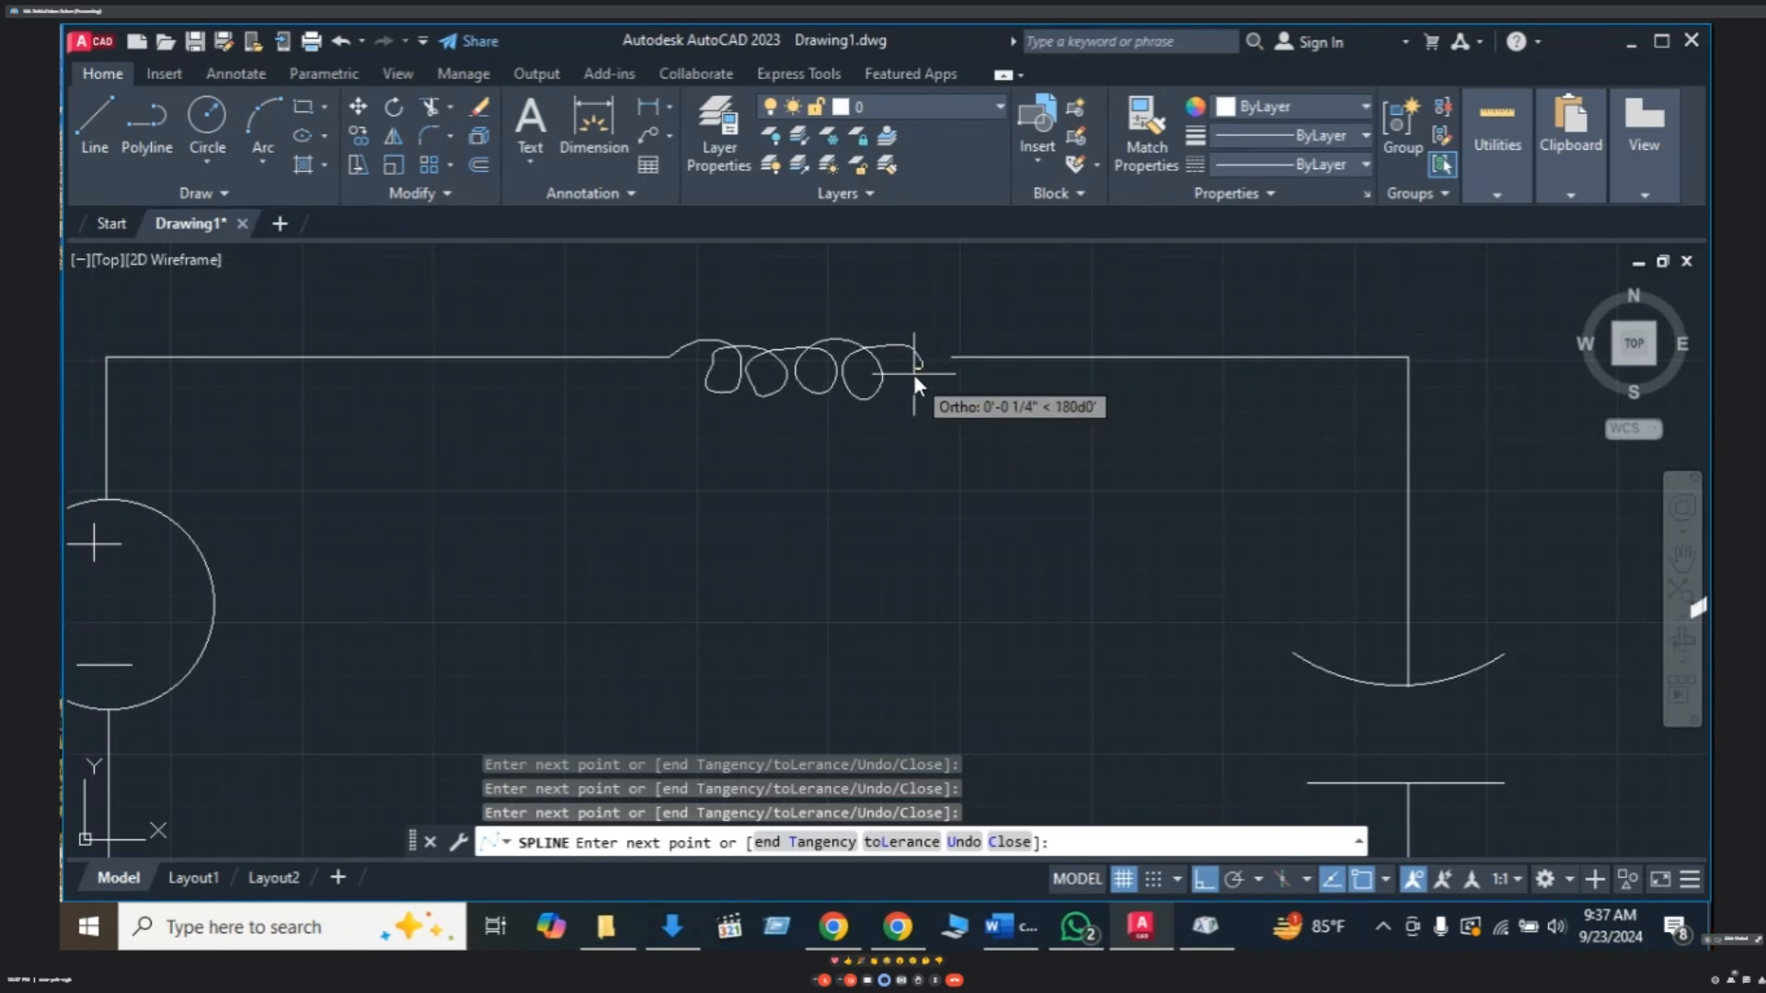
key(Escape)
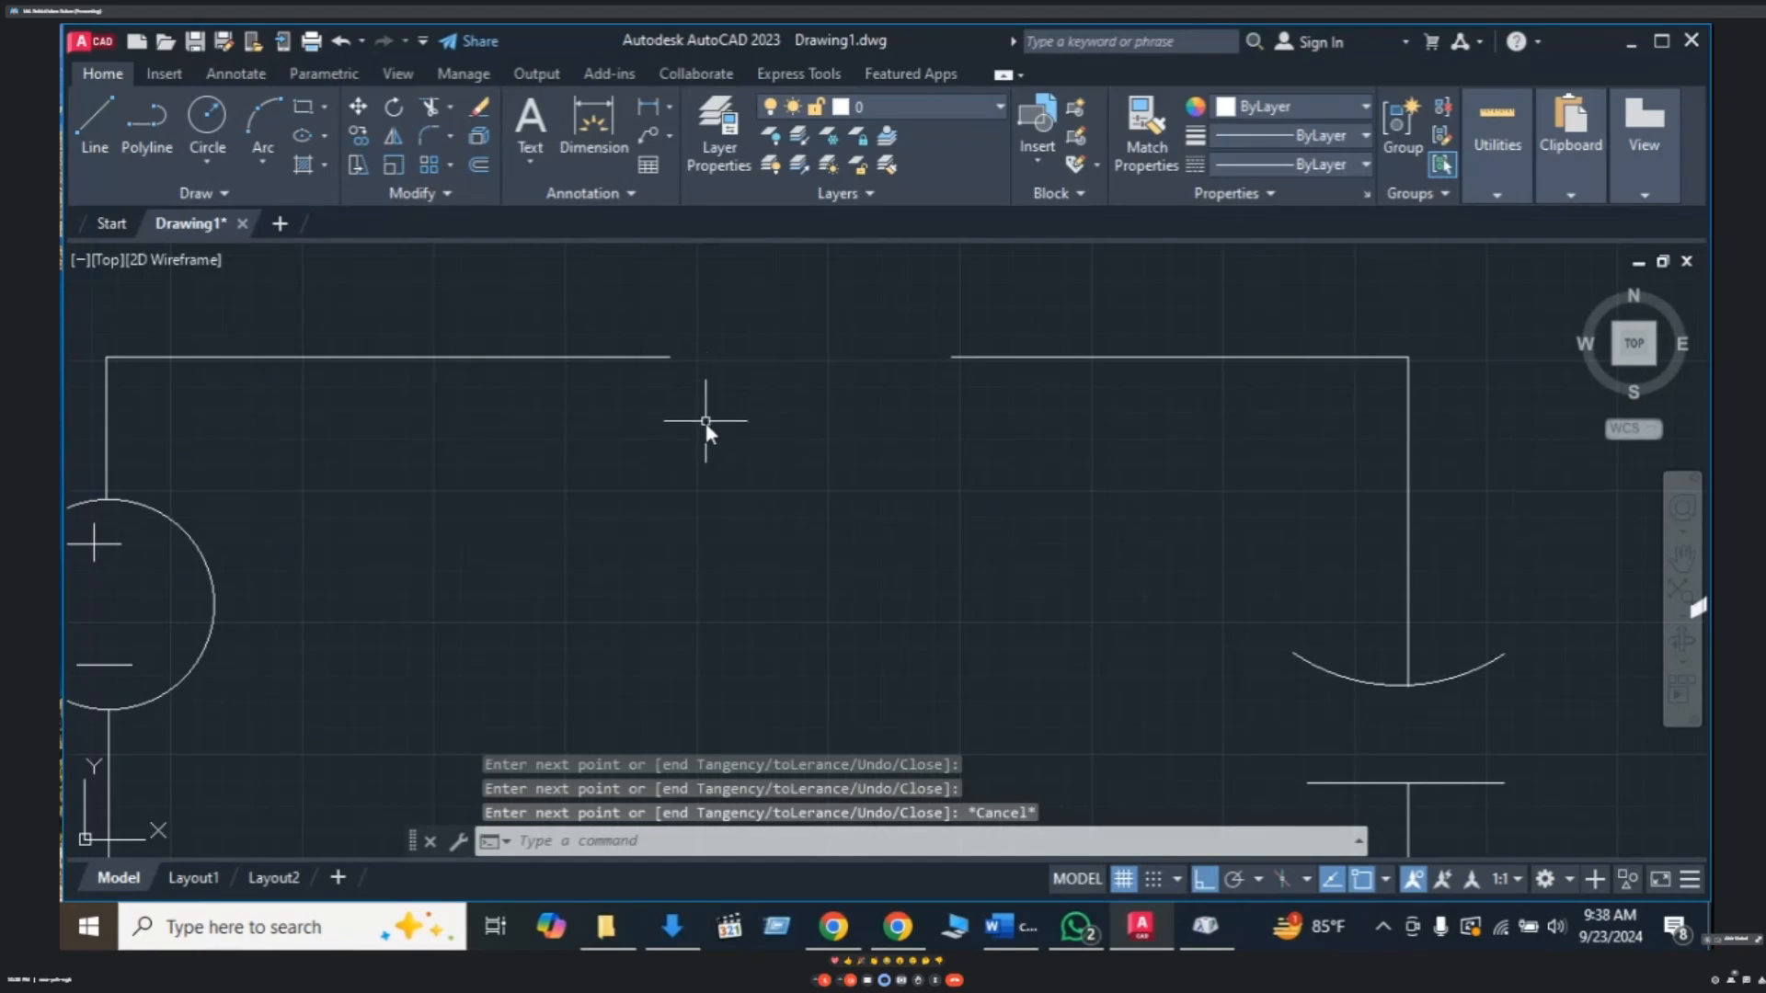
text(SPL)
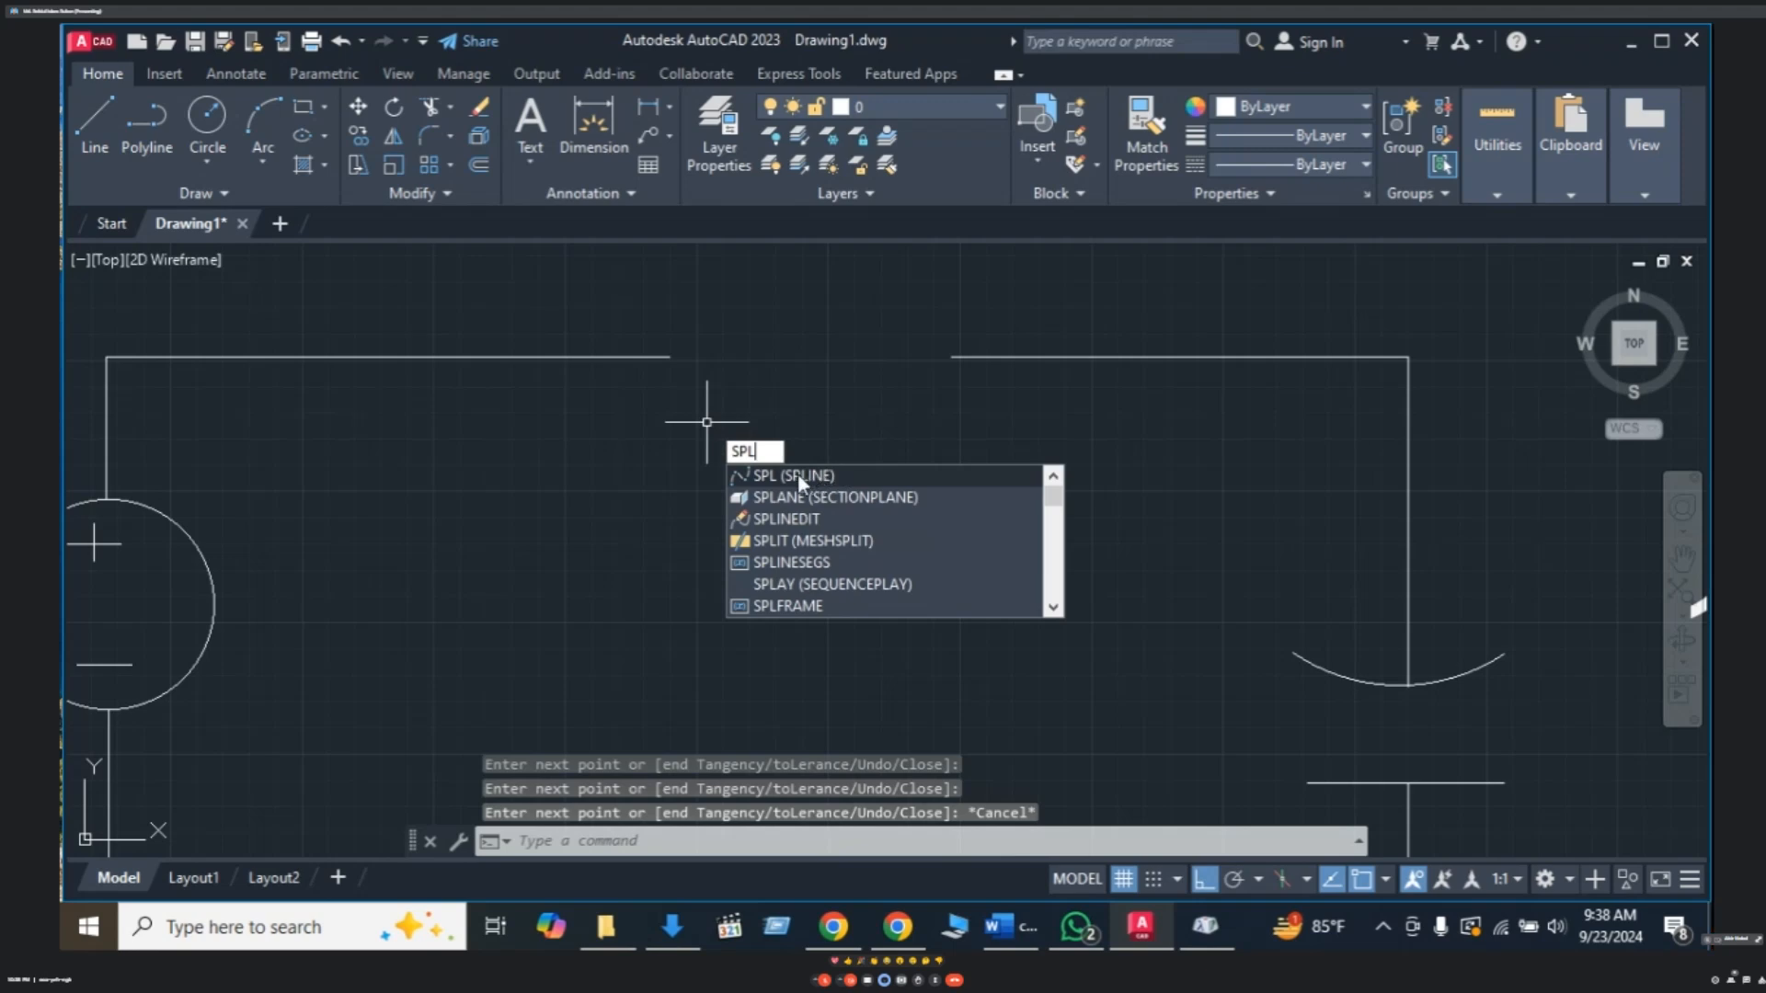
click(795, 476)
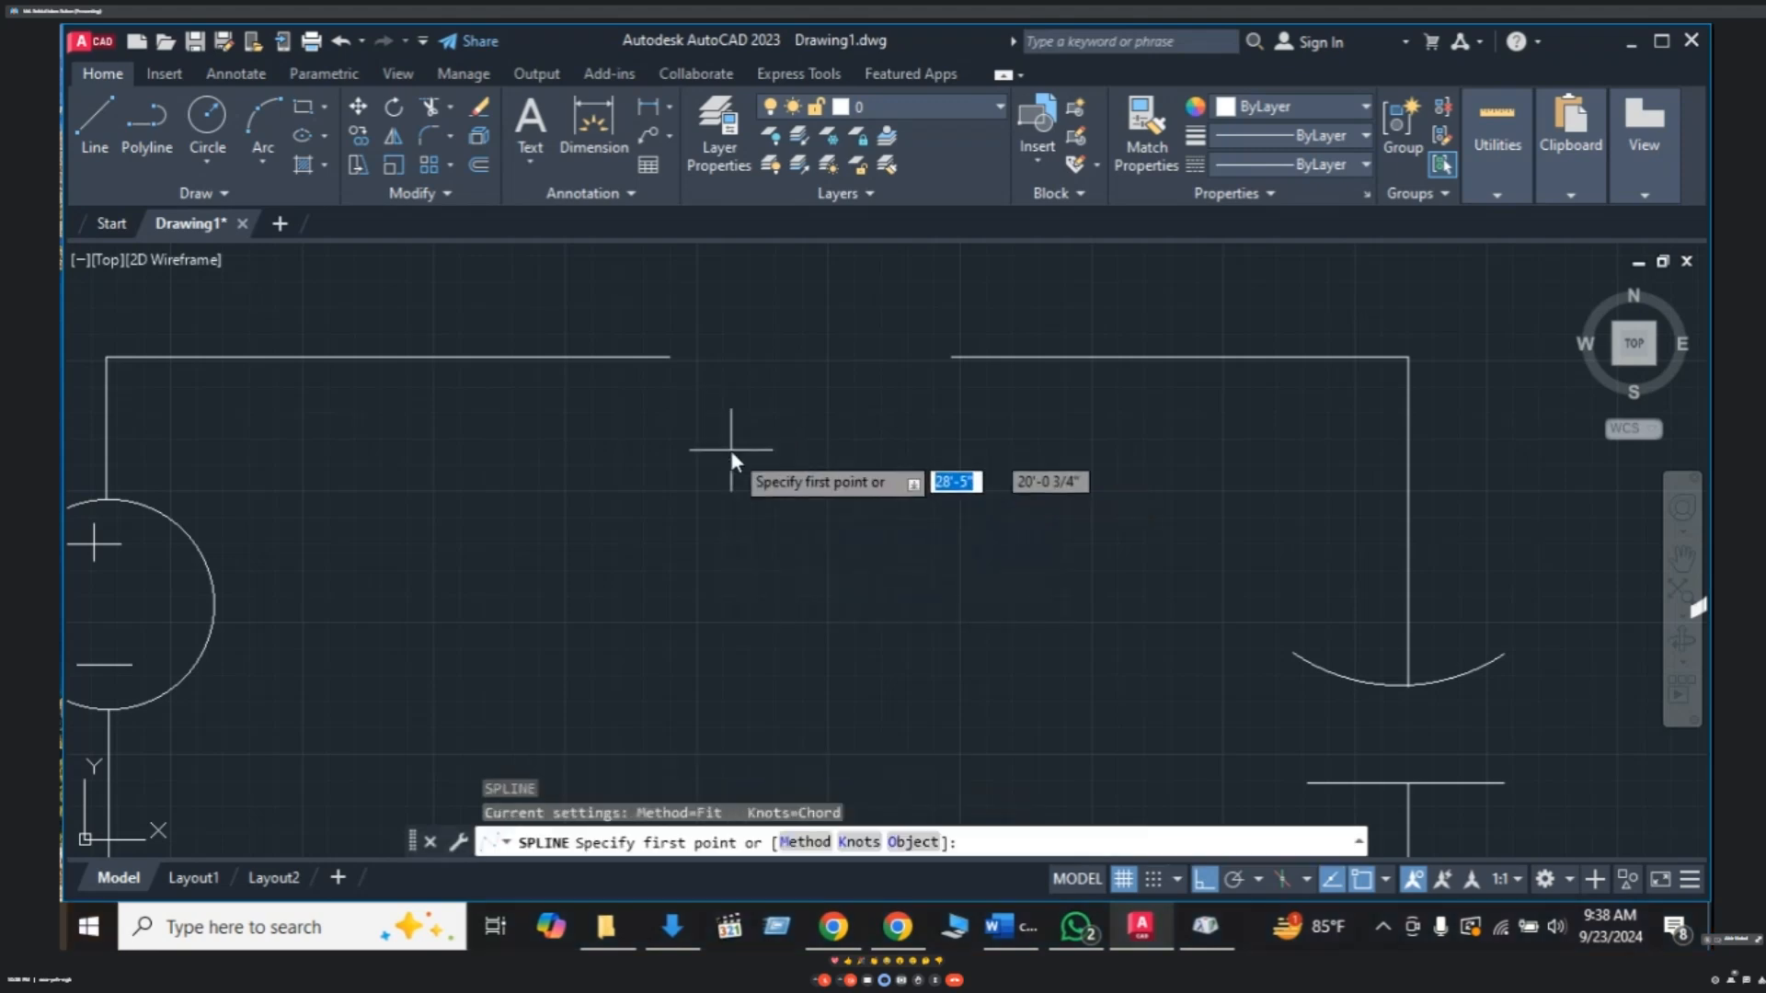
click(672, 357)
key(F8)
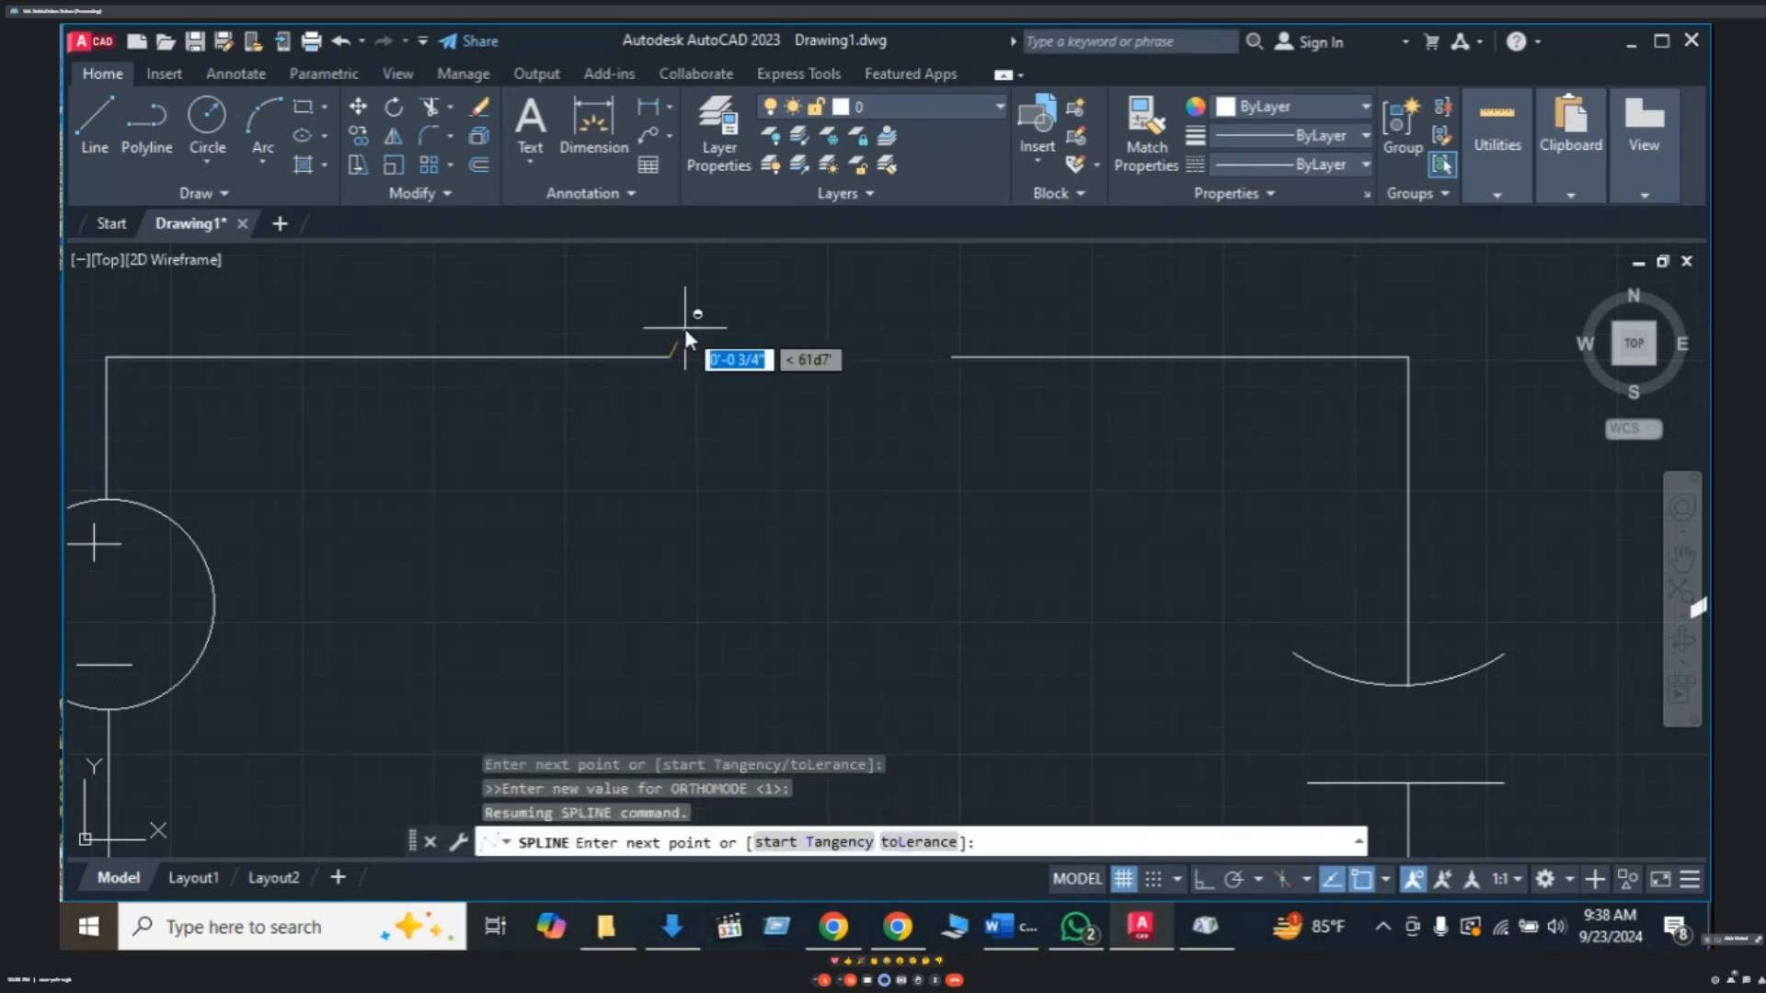
click(692, 330)
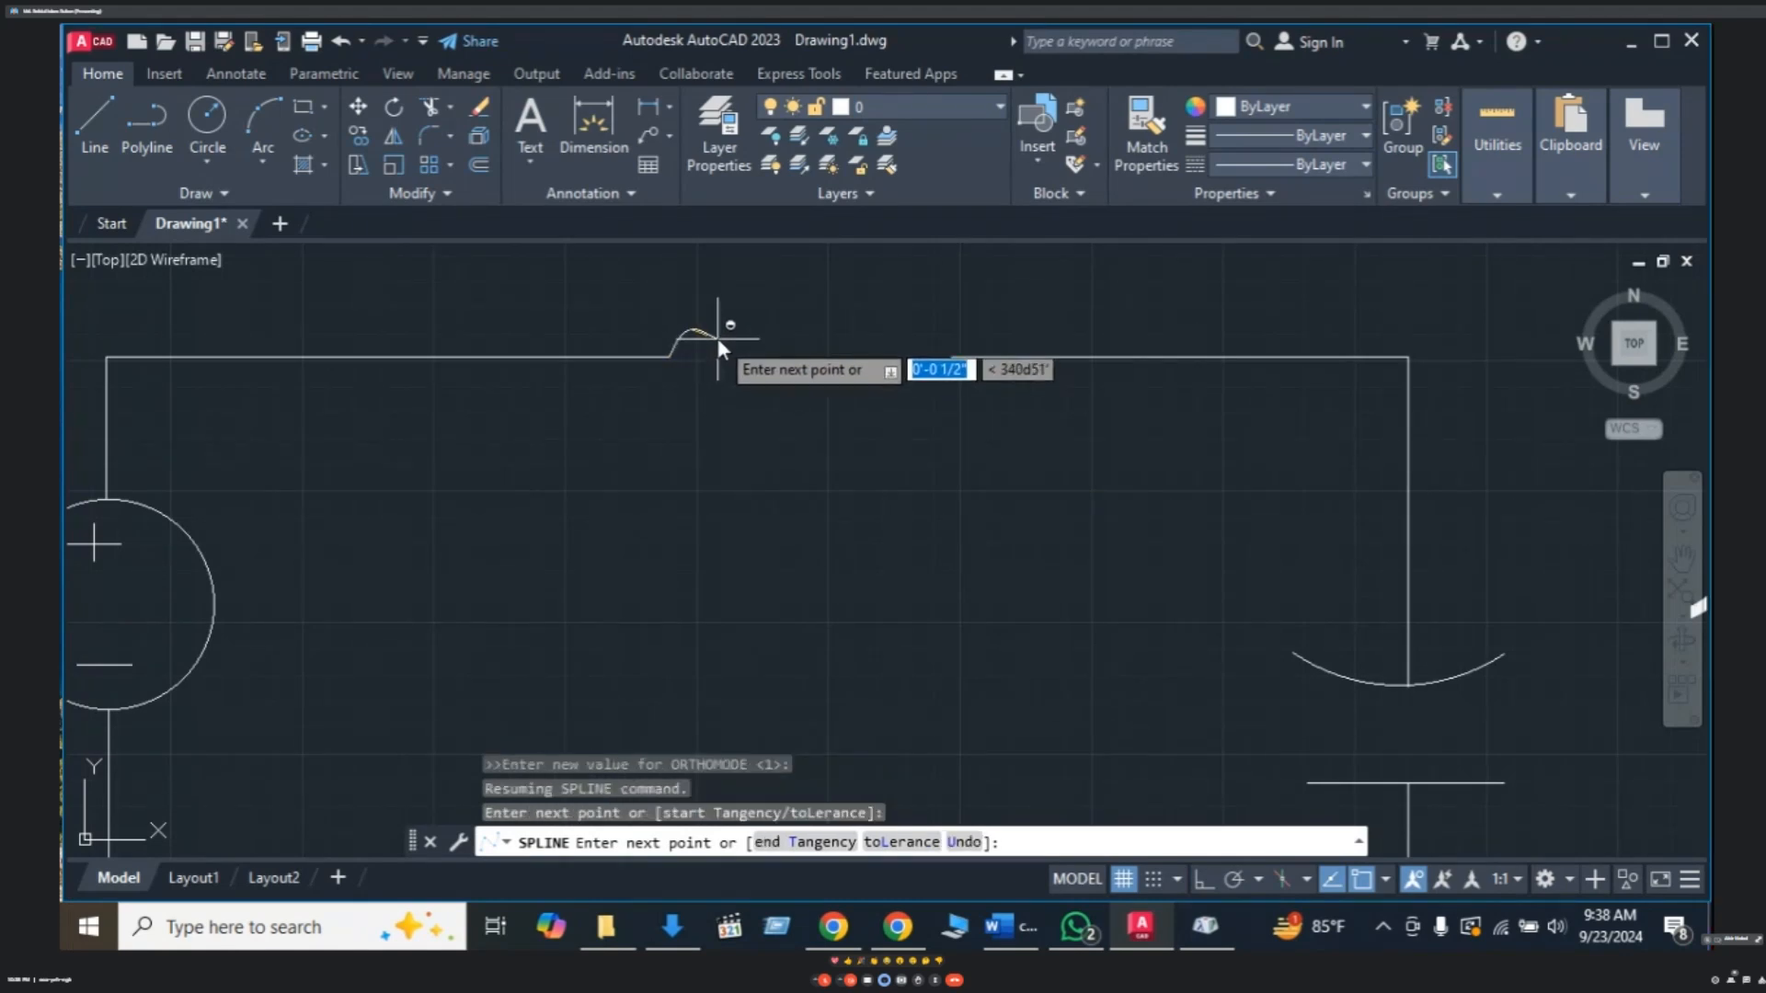
click(718, 338)
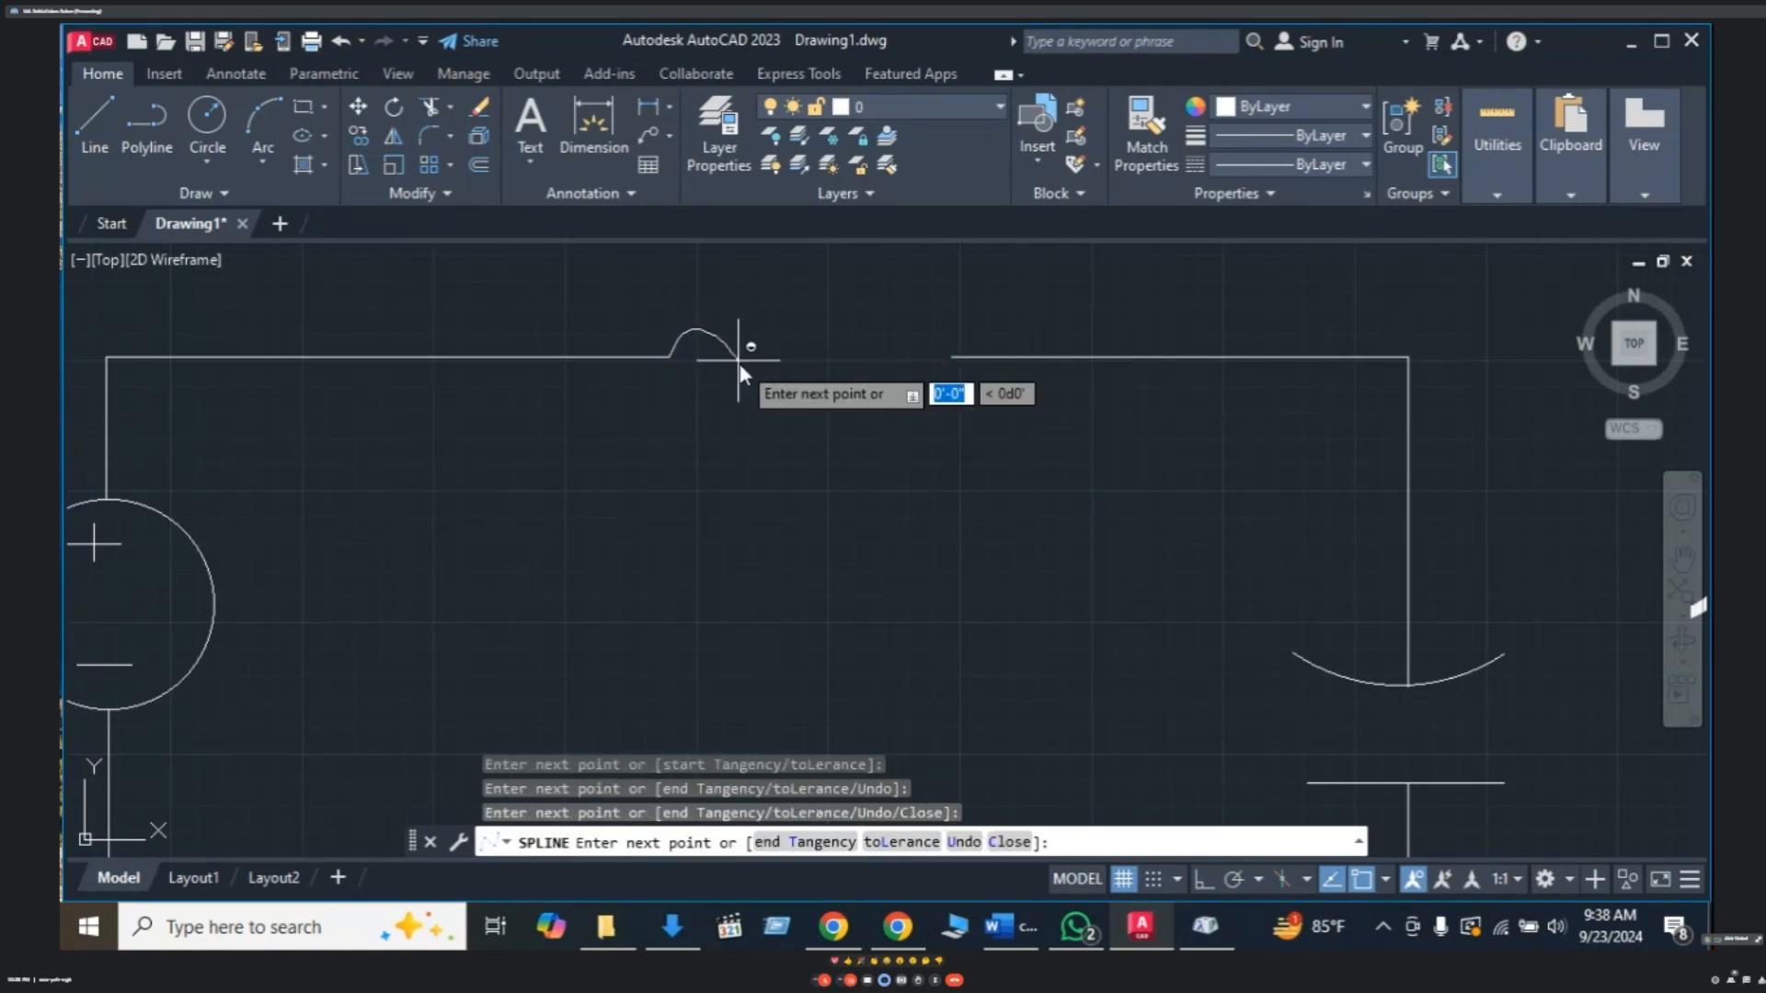
click(730, 392)
click(722, 399)
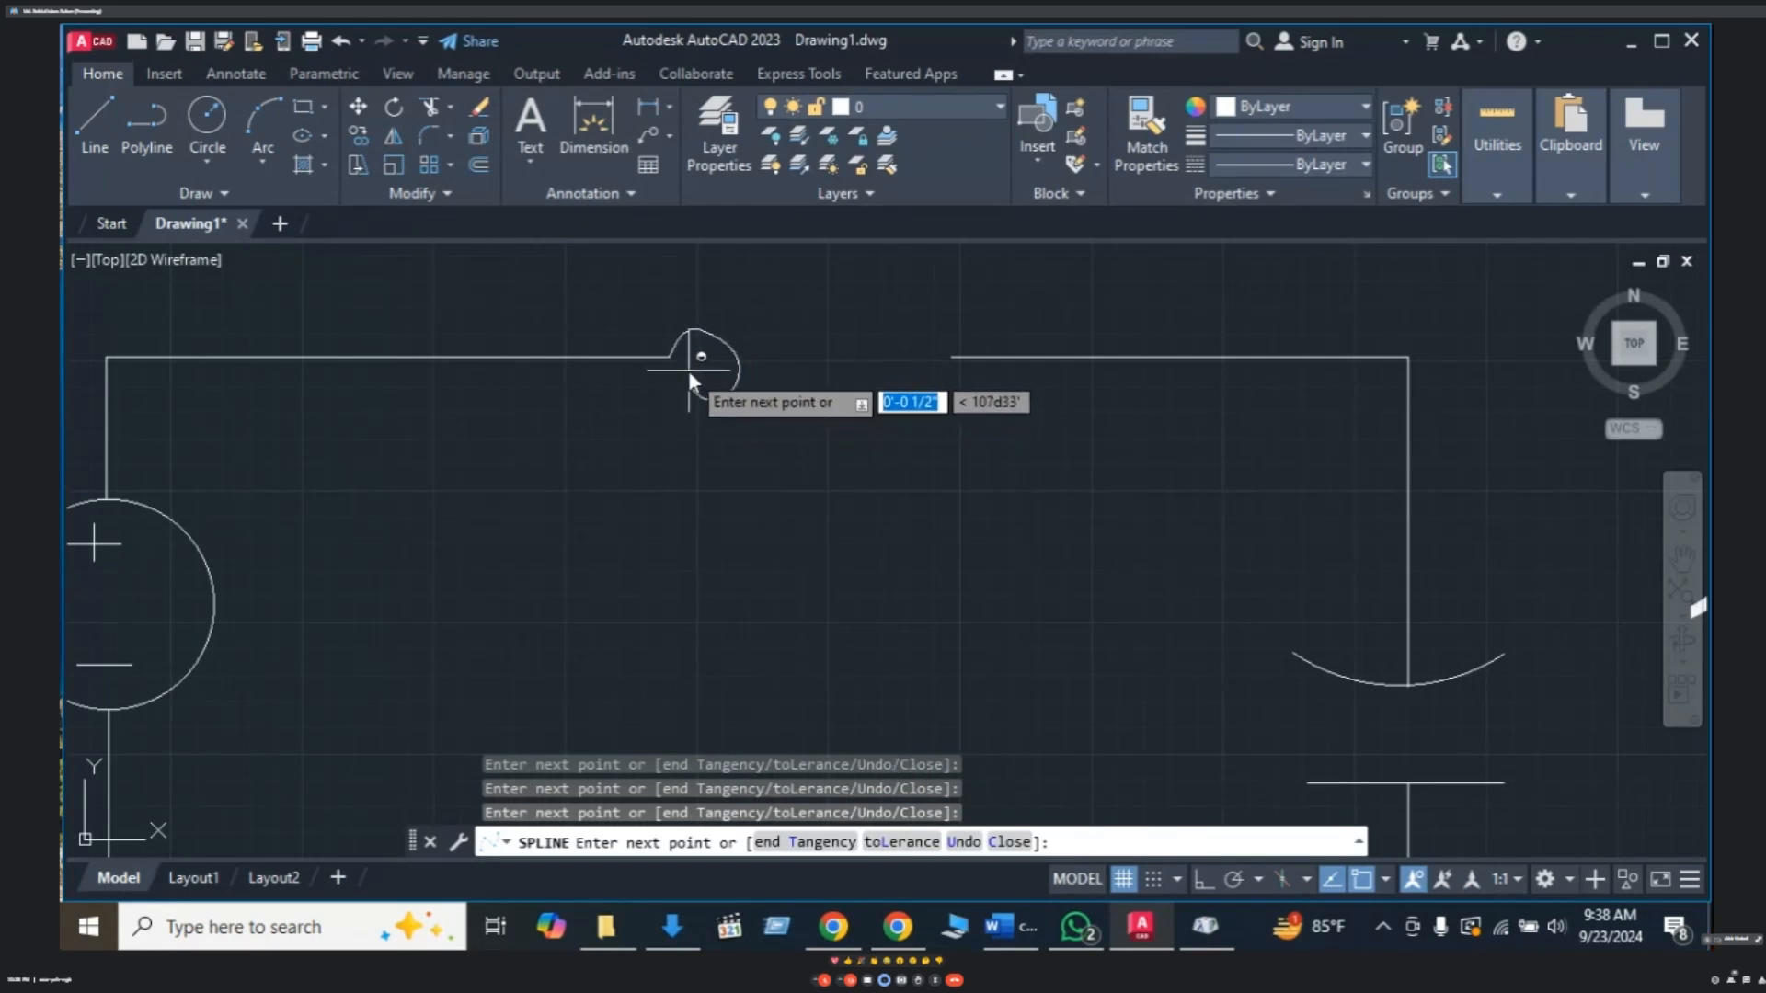
click(688, 360)
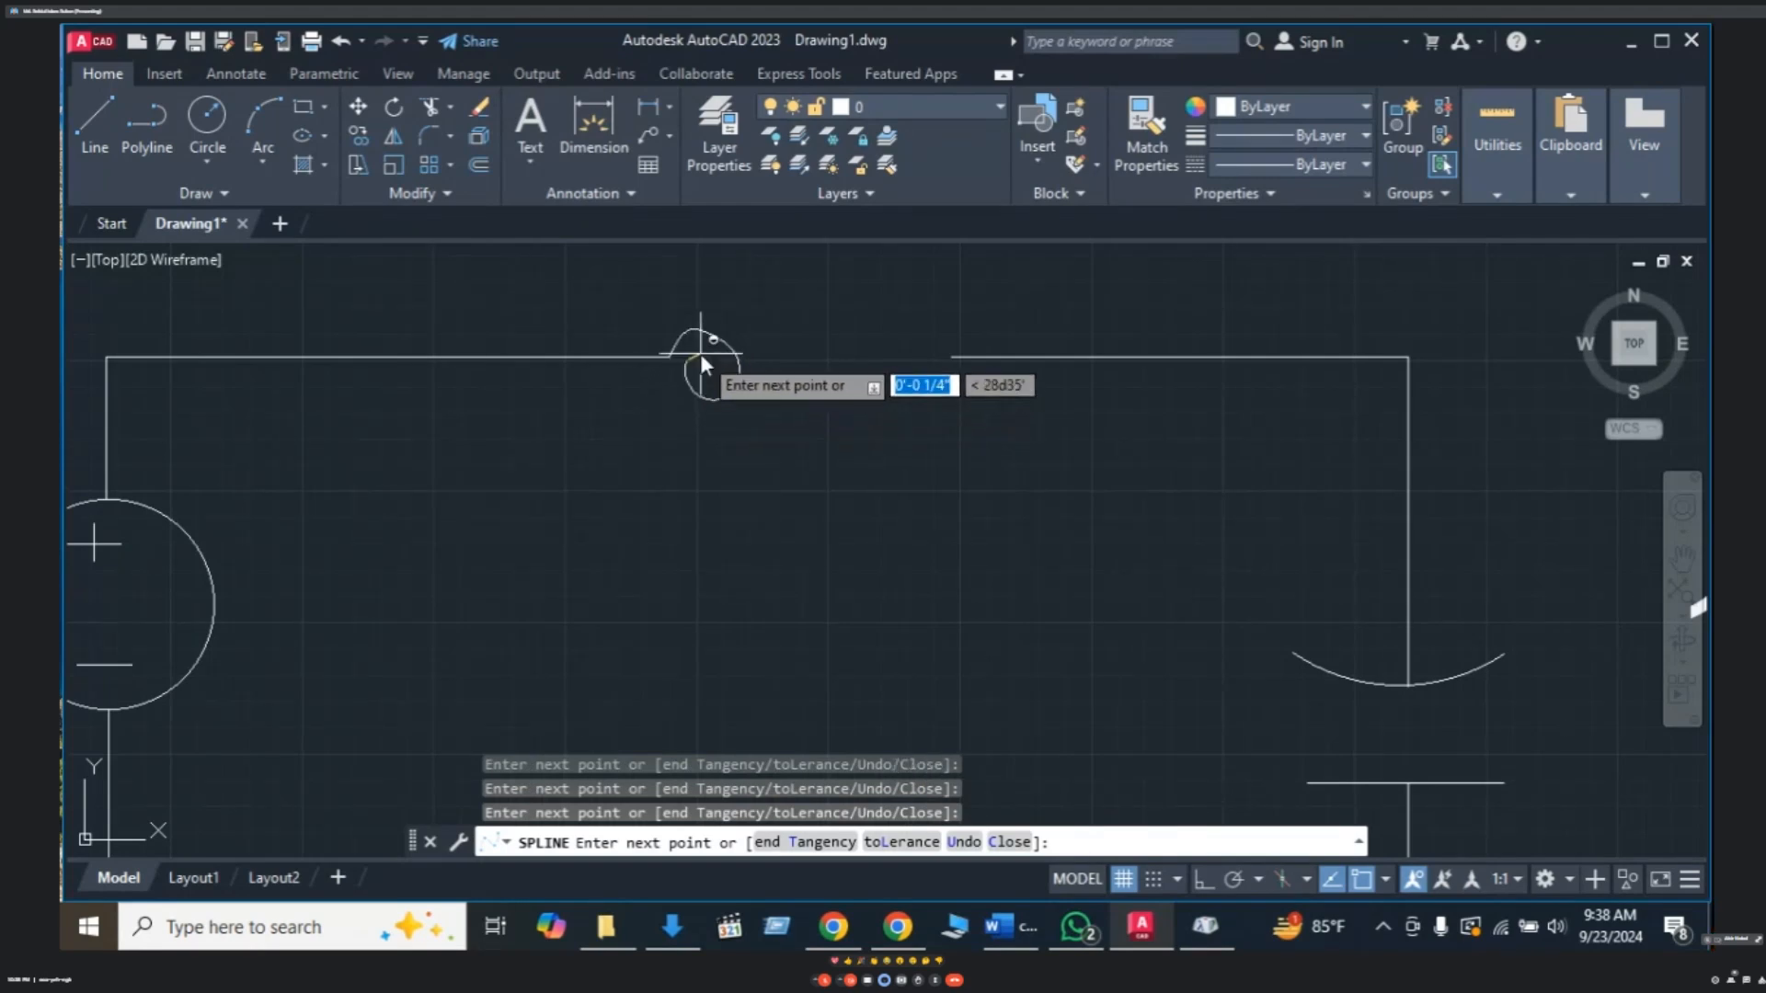
click(703, 340)
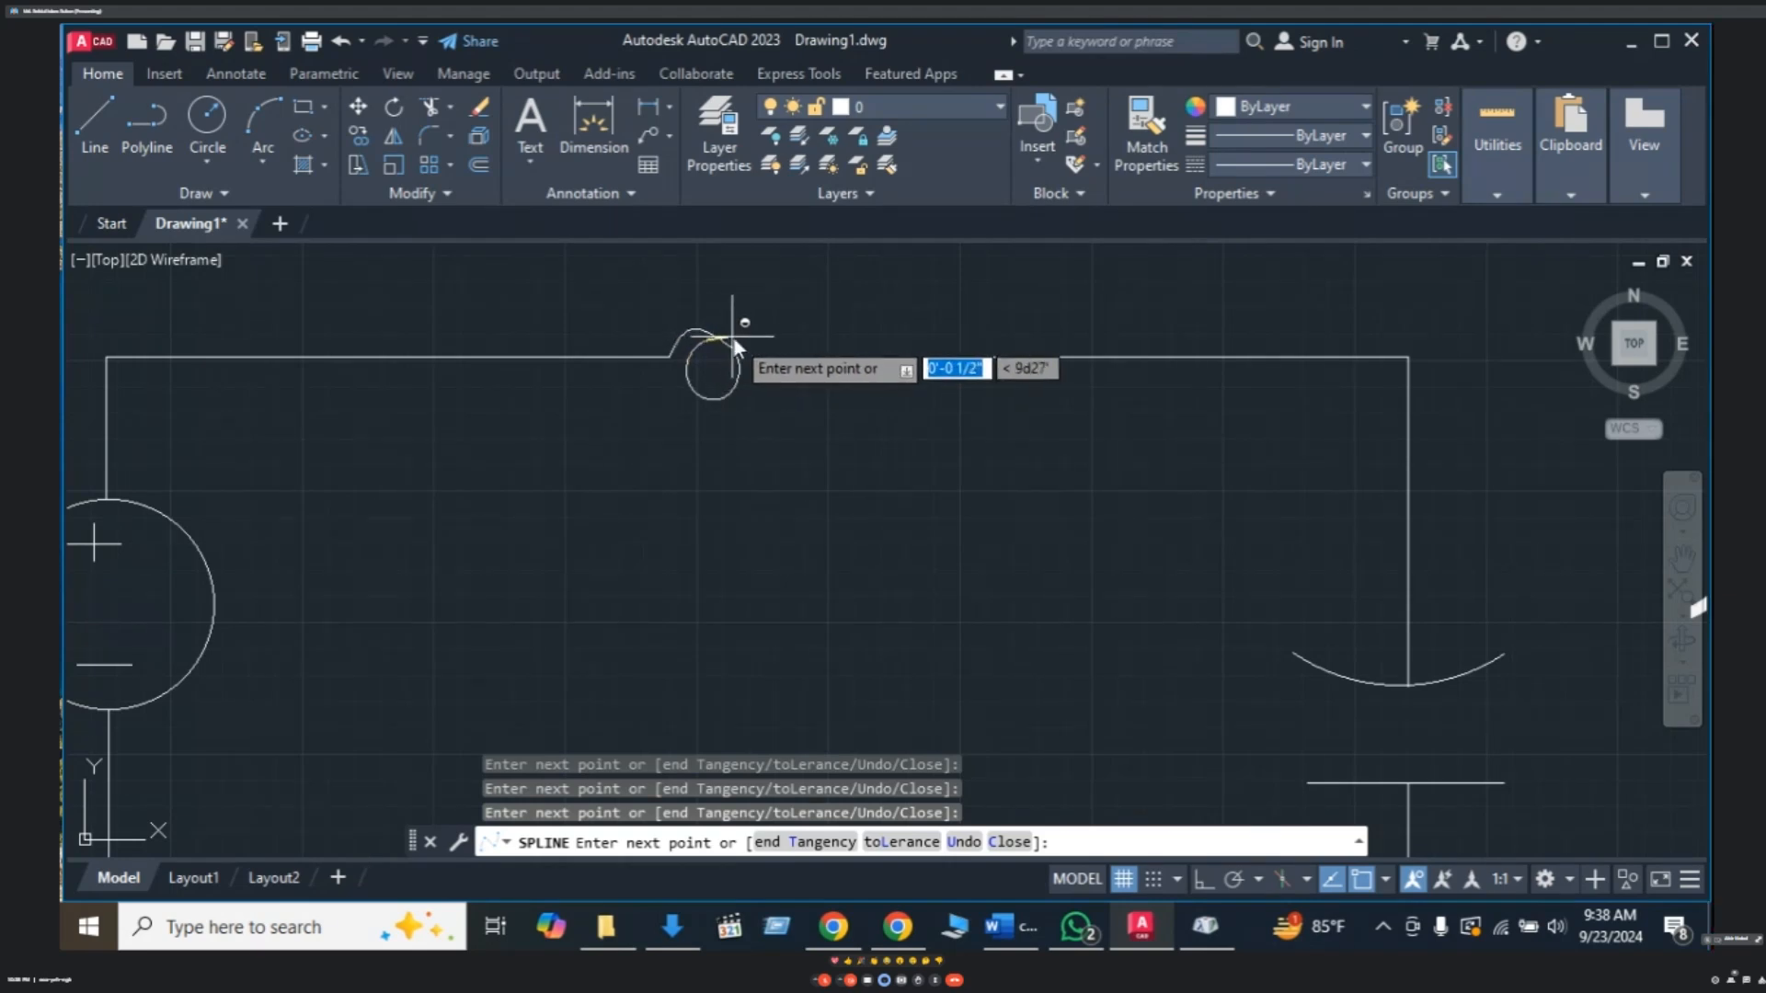
click(738, 341)
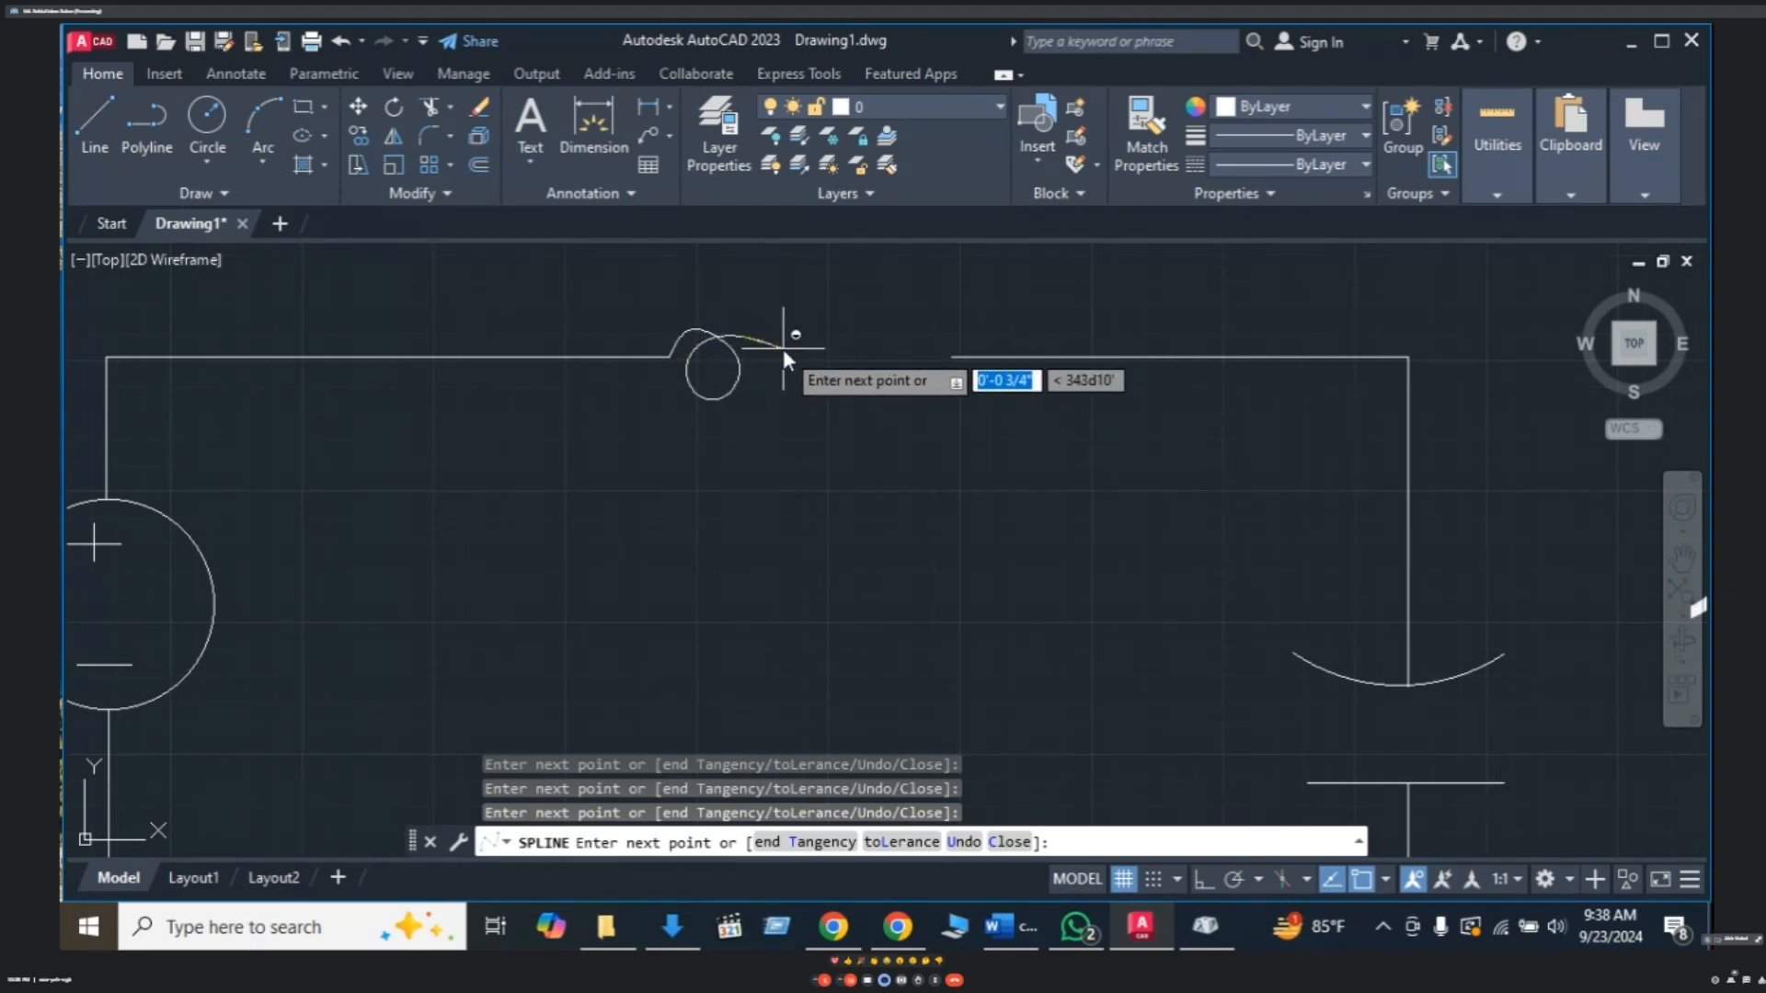
click(782, 346)
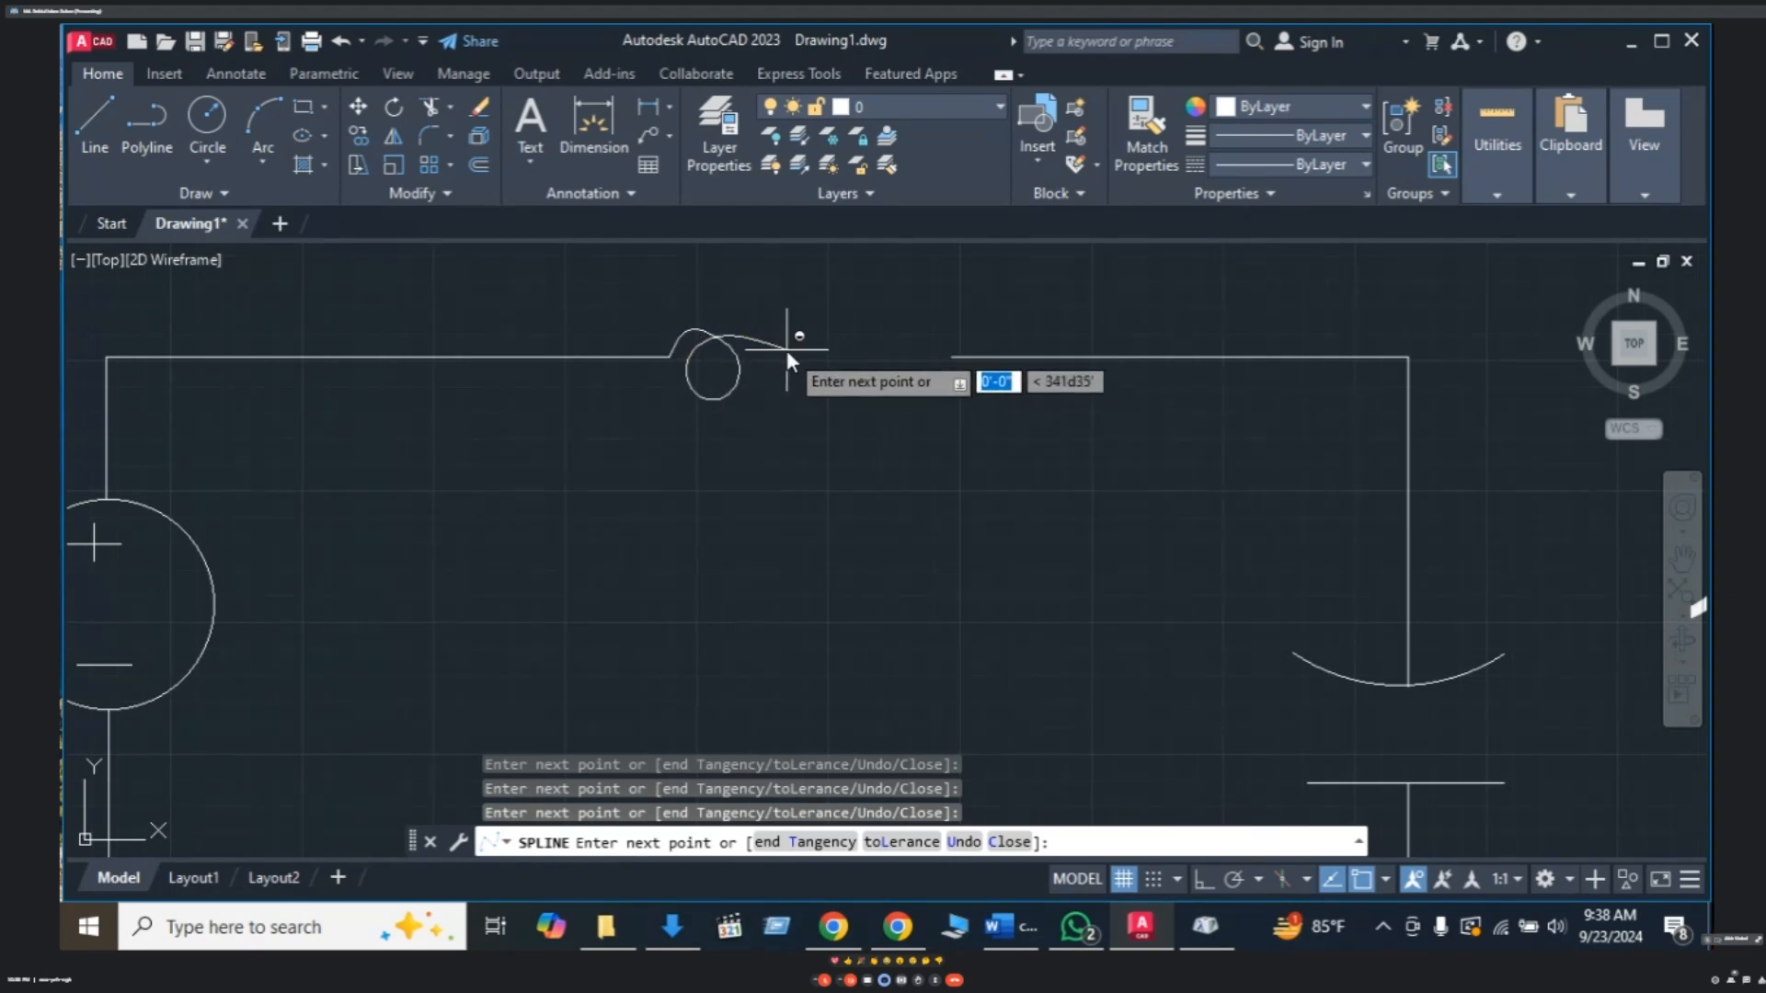
click(779, 396)
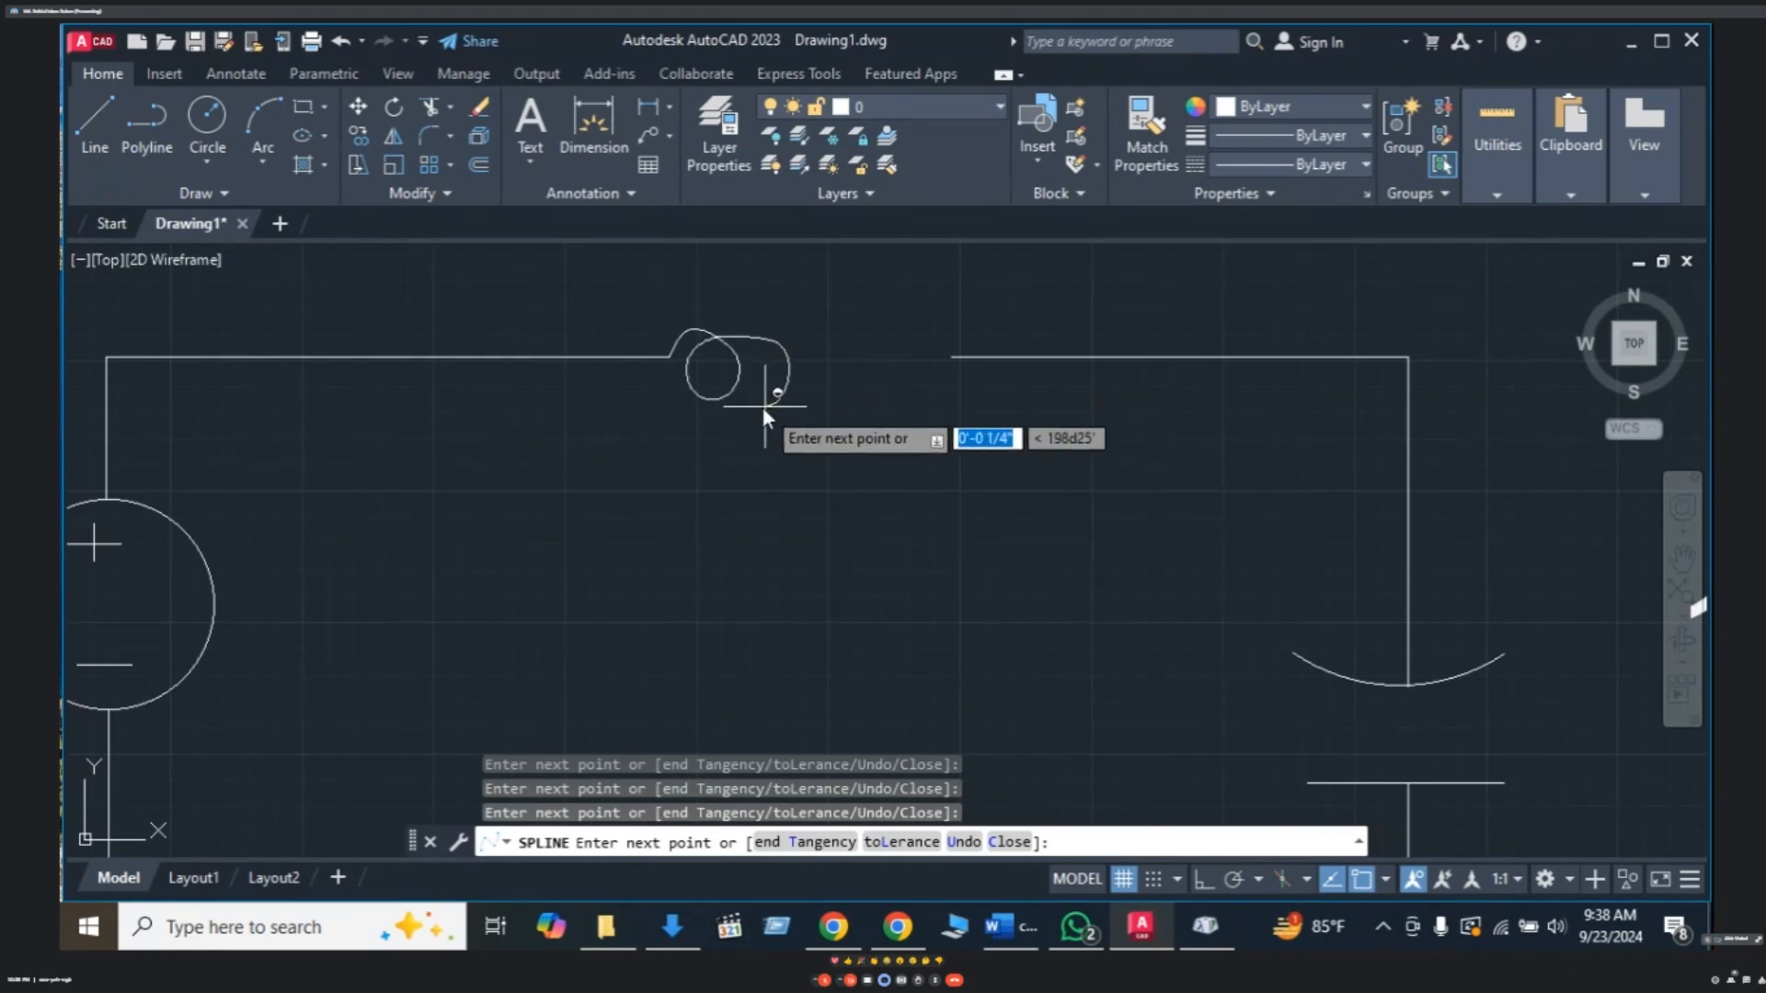
click(746, 405)
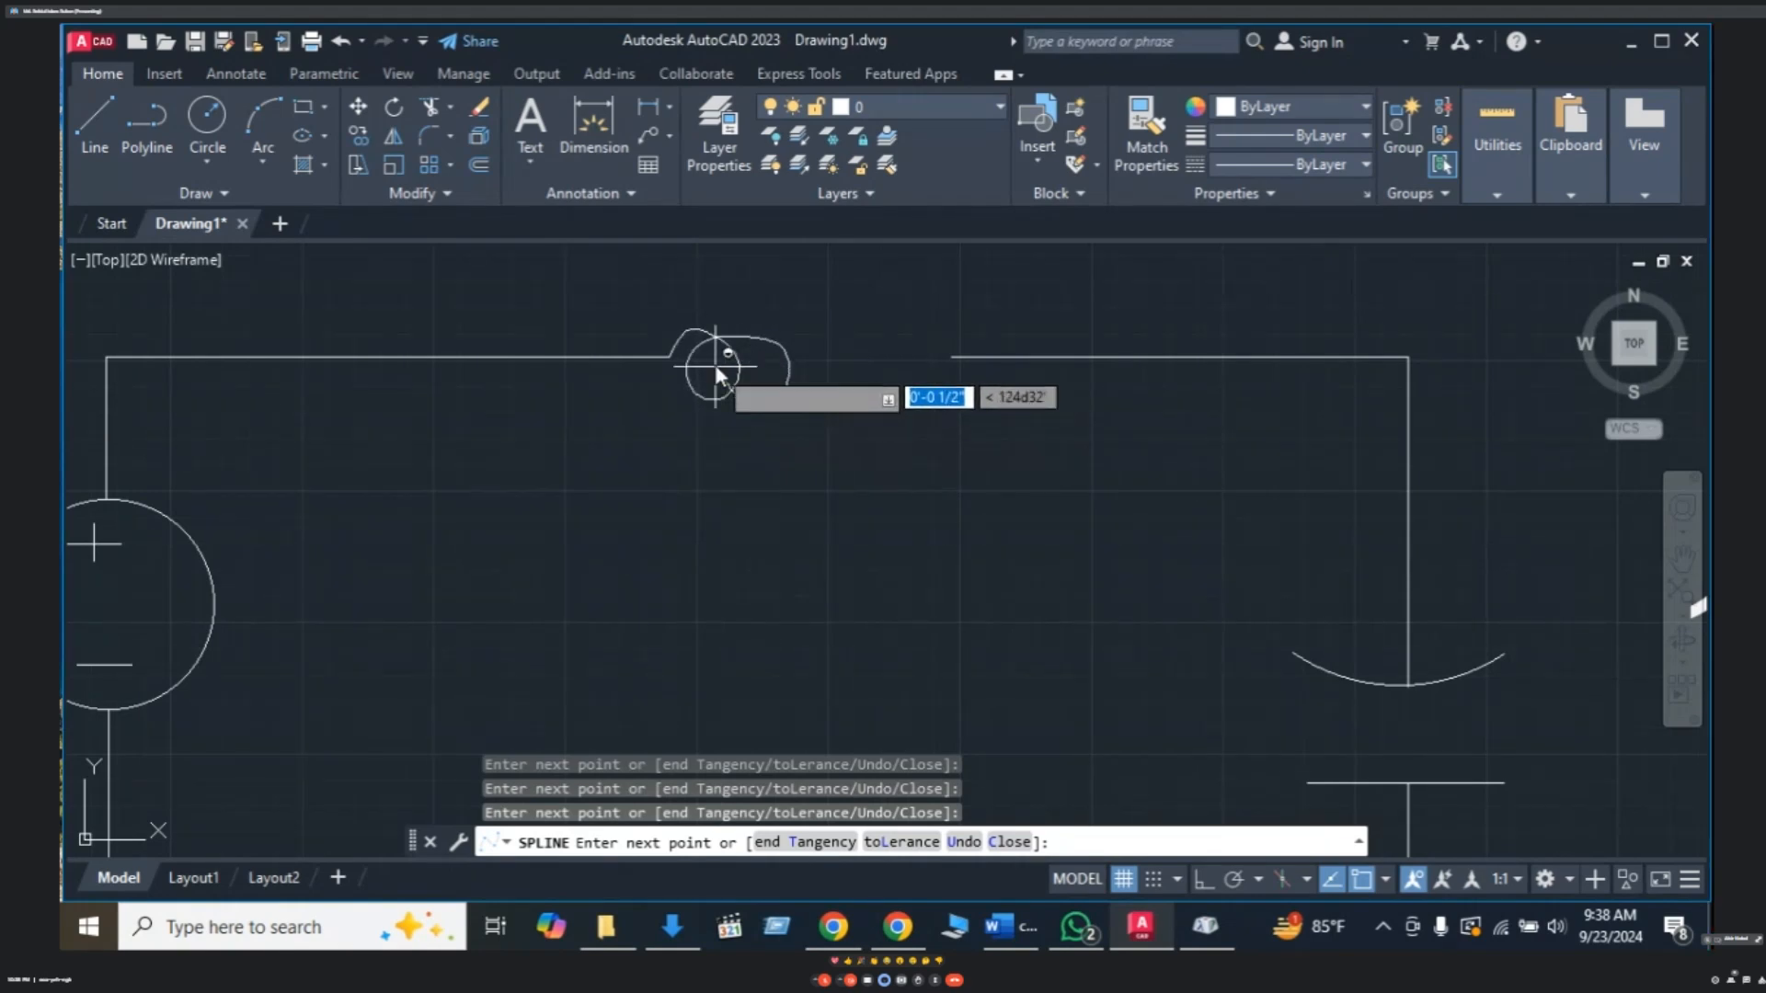
click(727, 370)
click(763, 334)
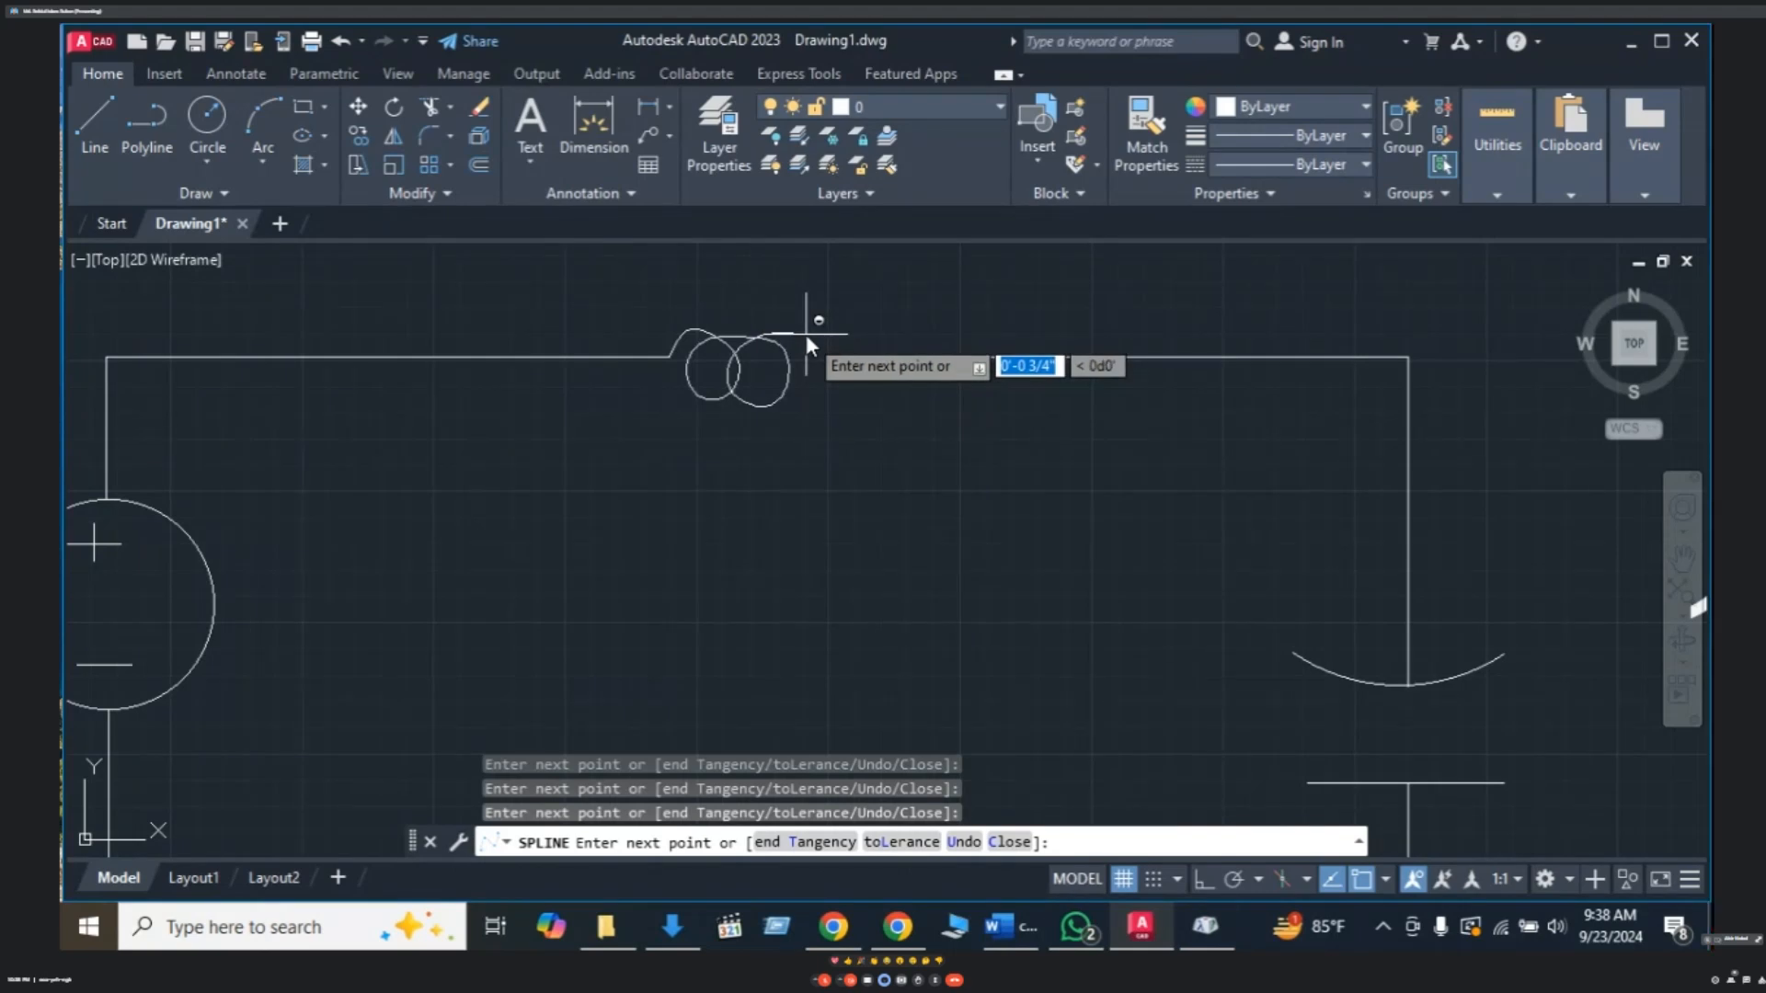
key(Escape)
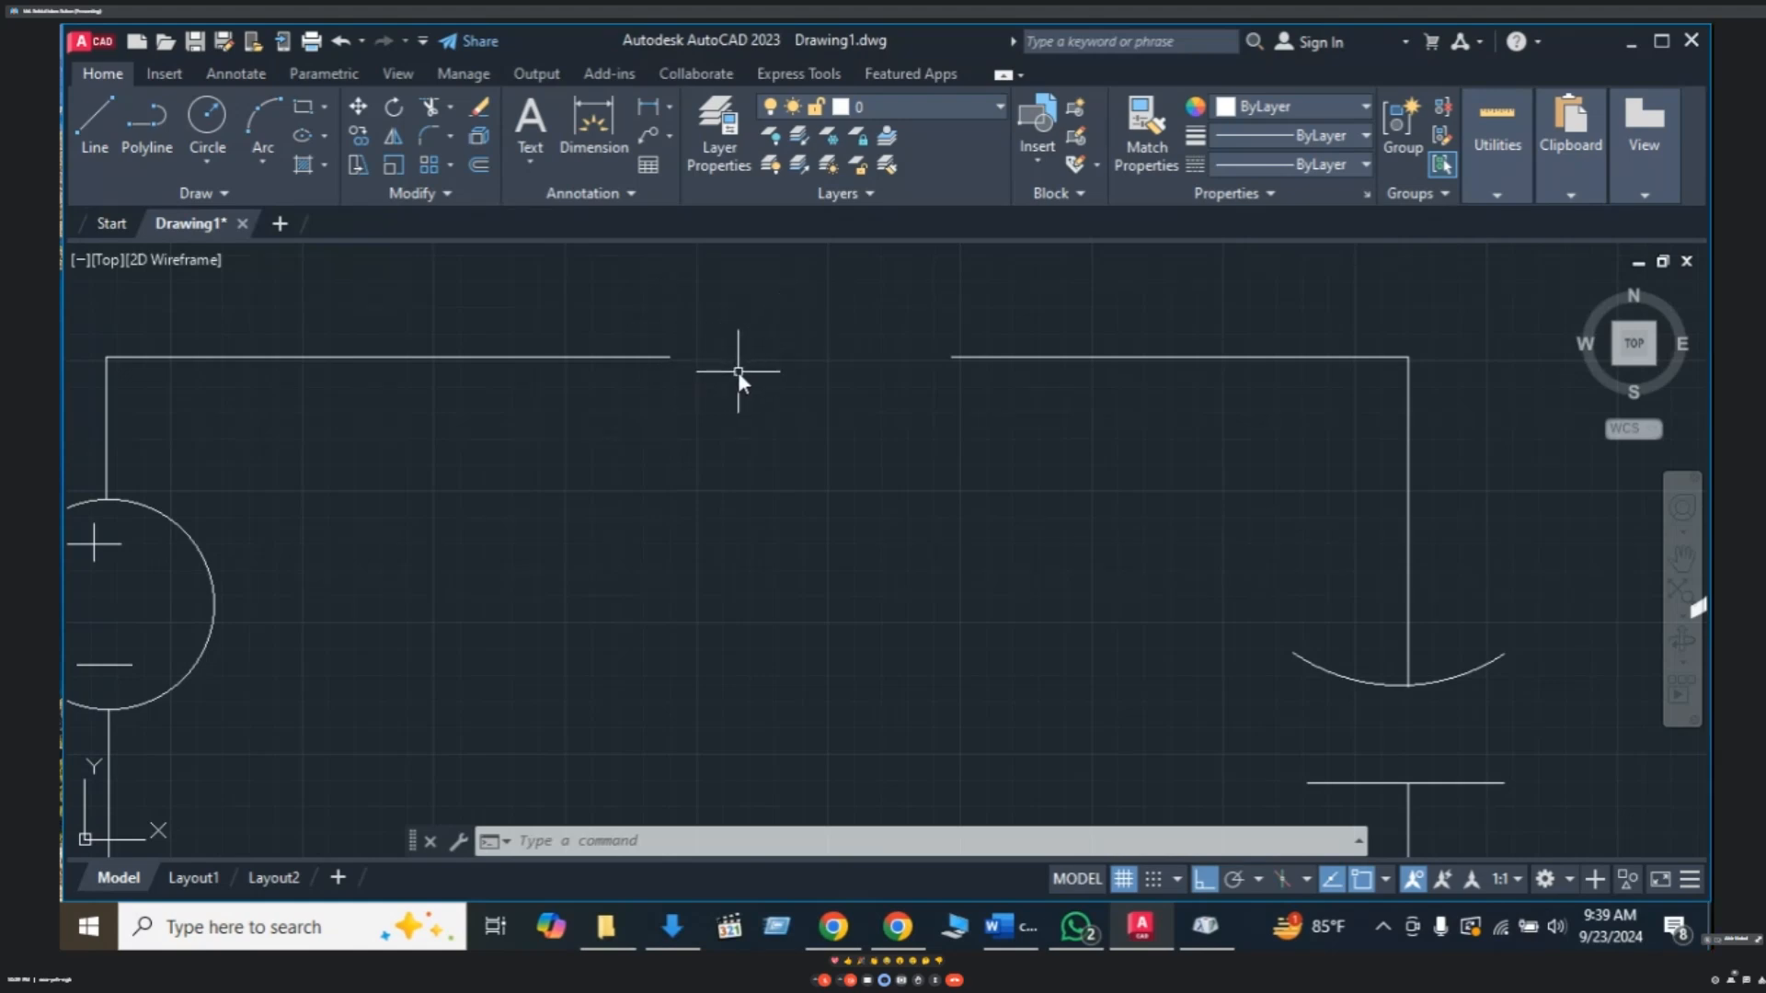
click(153, 140)
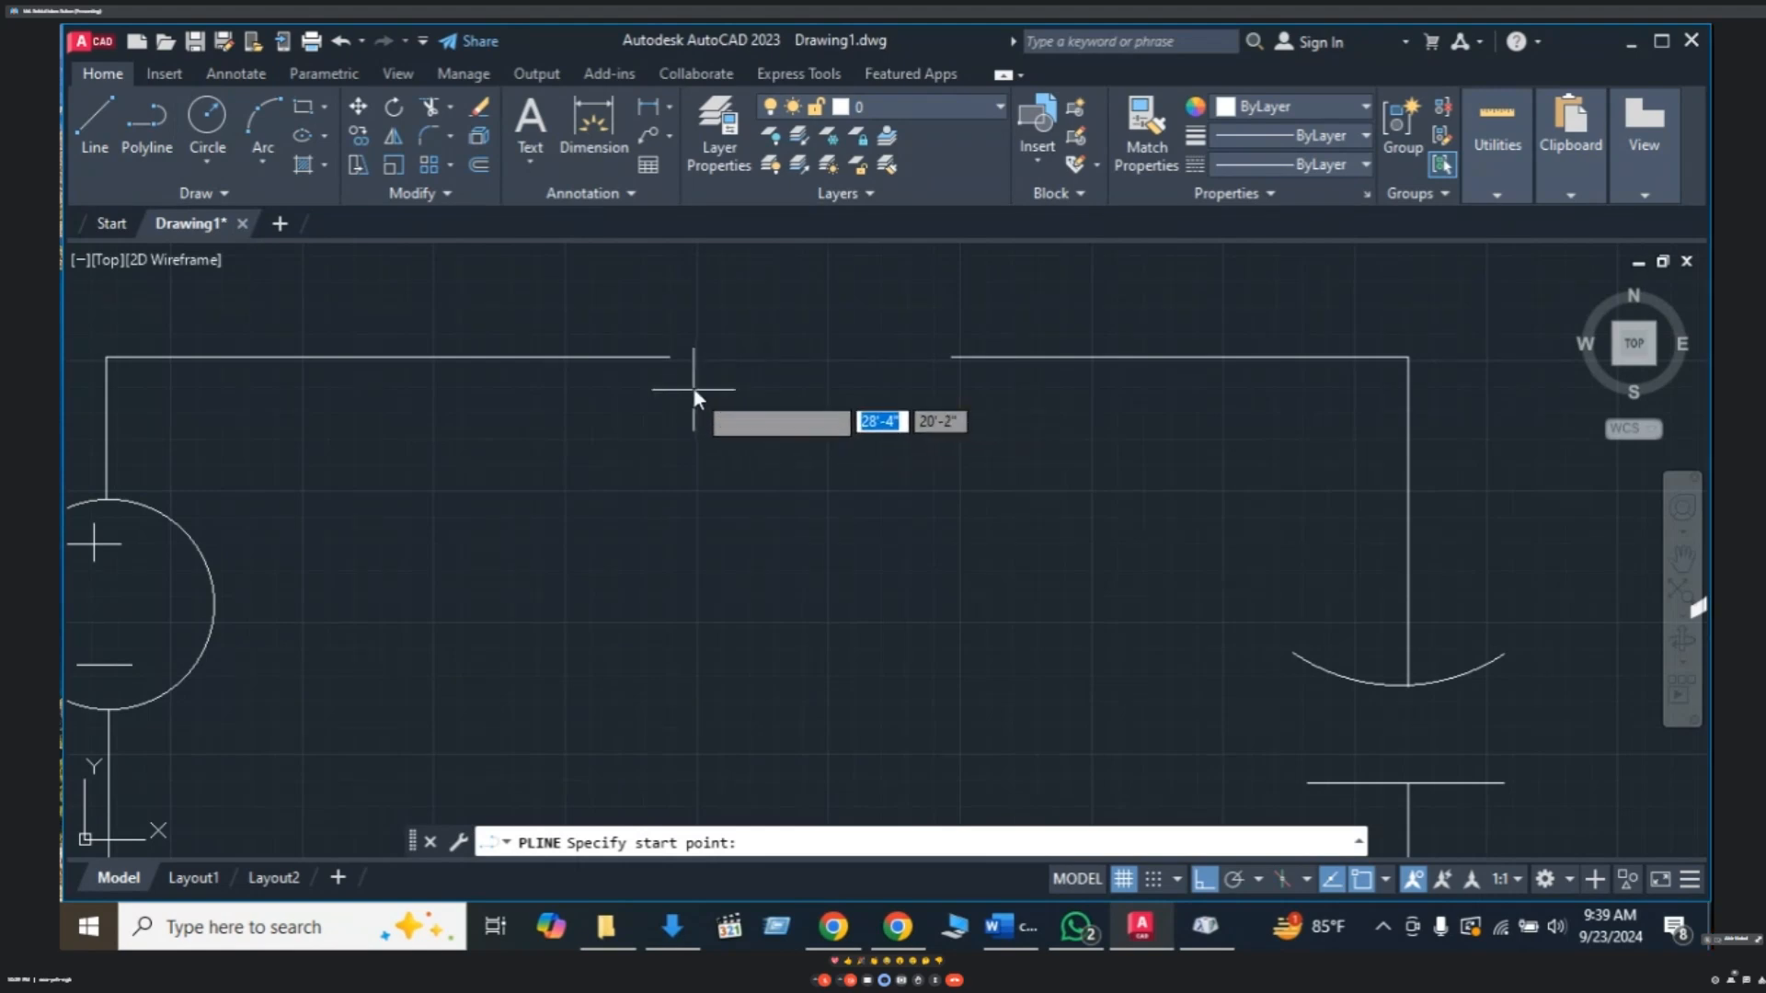
key(F8)
key(F8)
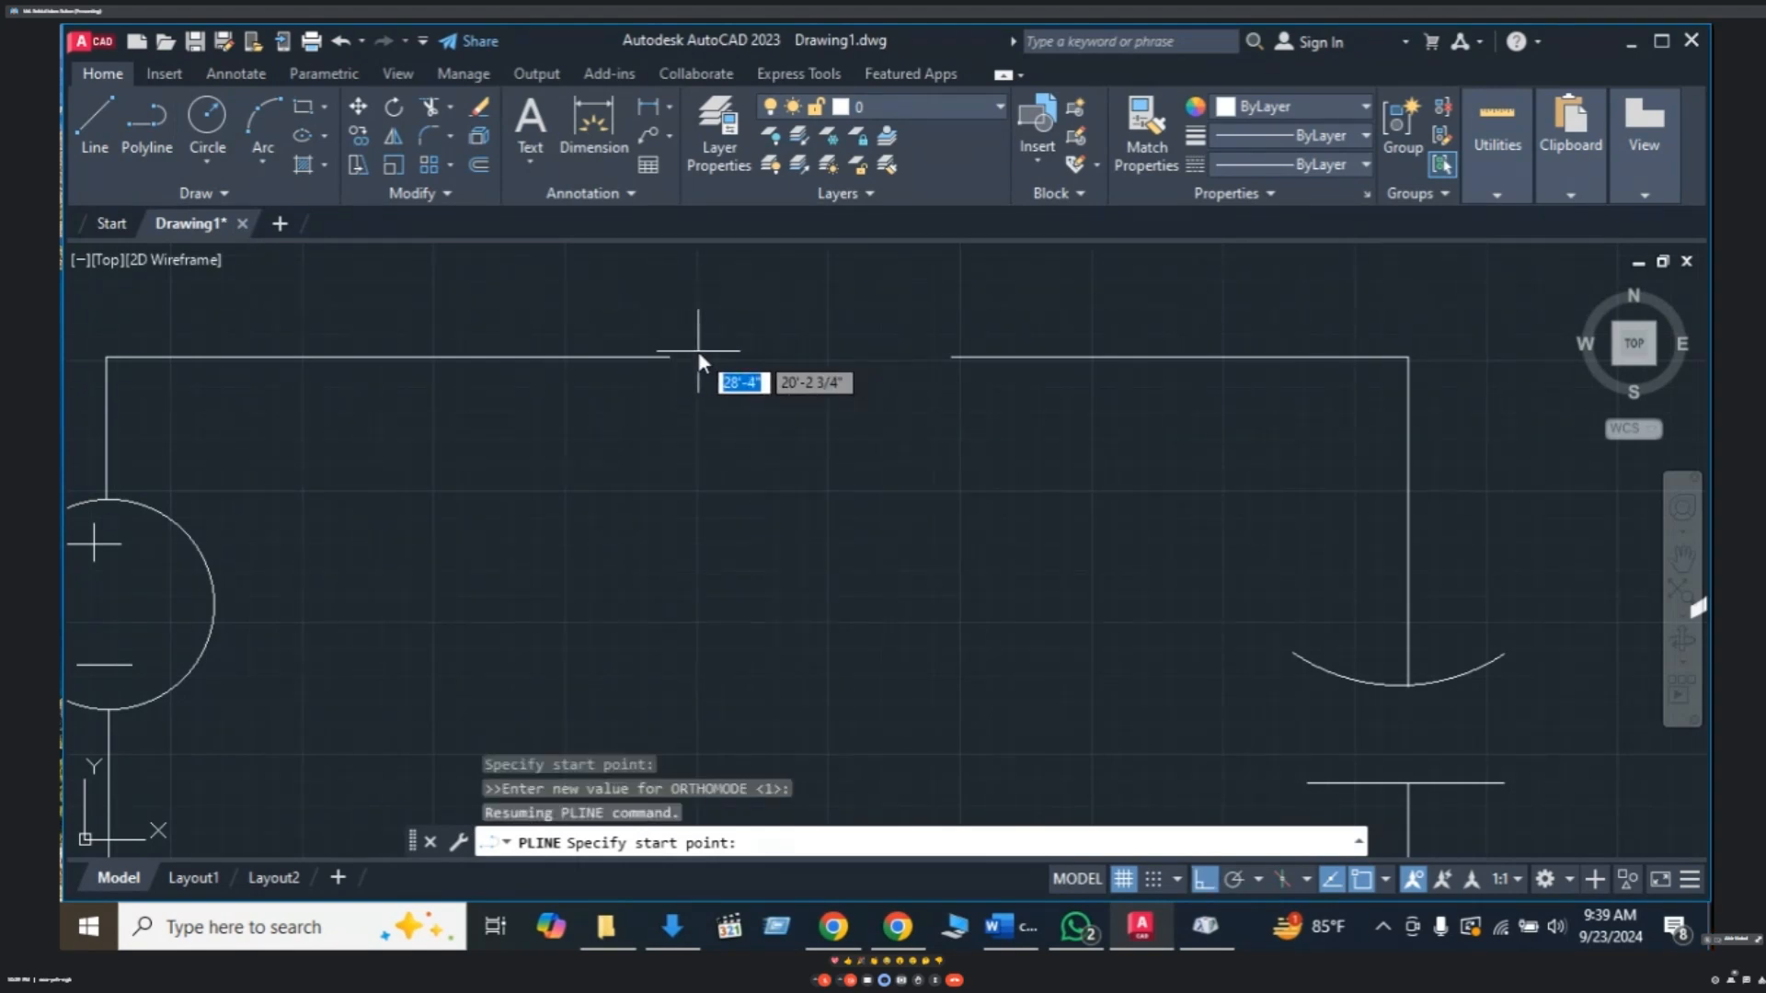
click(672, 337)
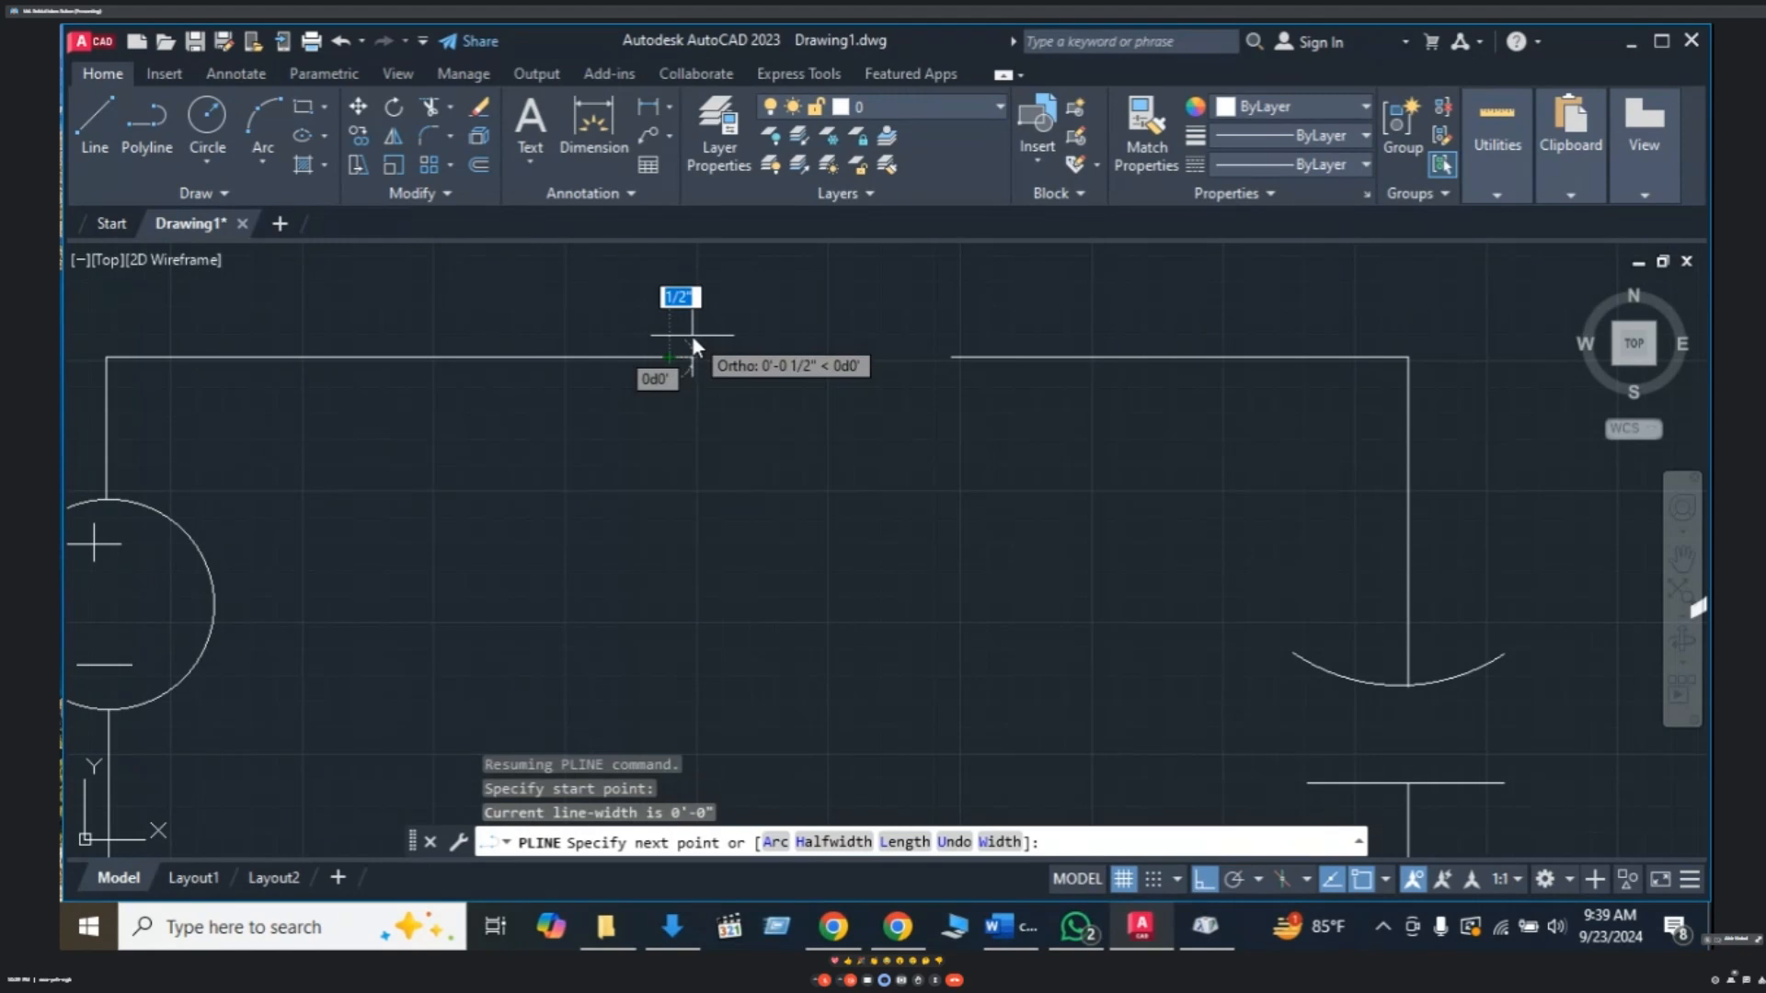
key(F8)
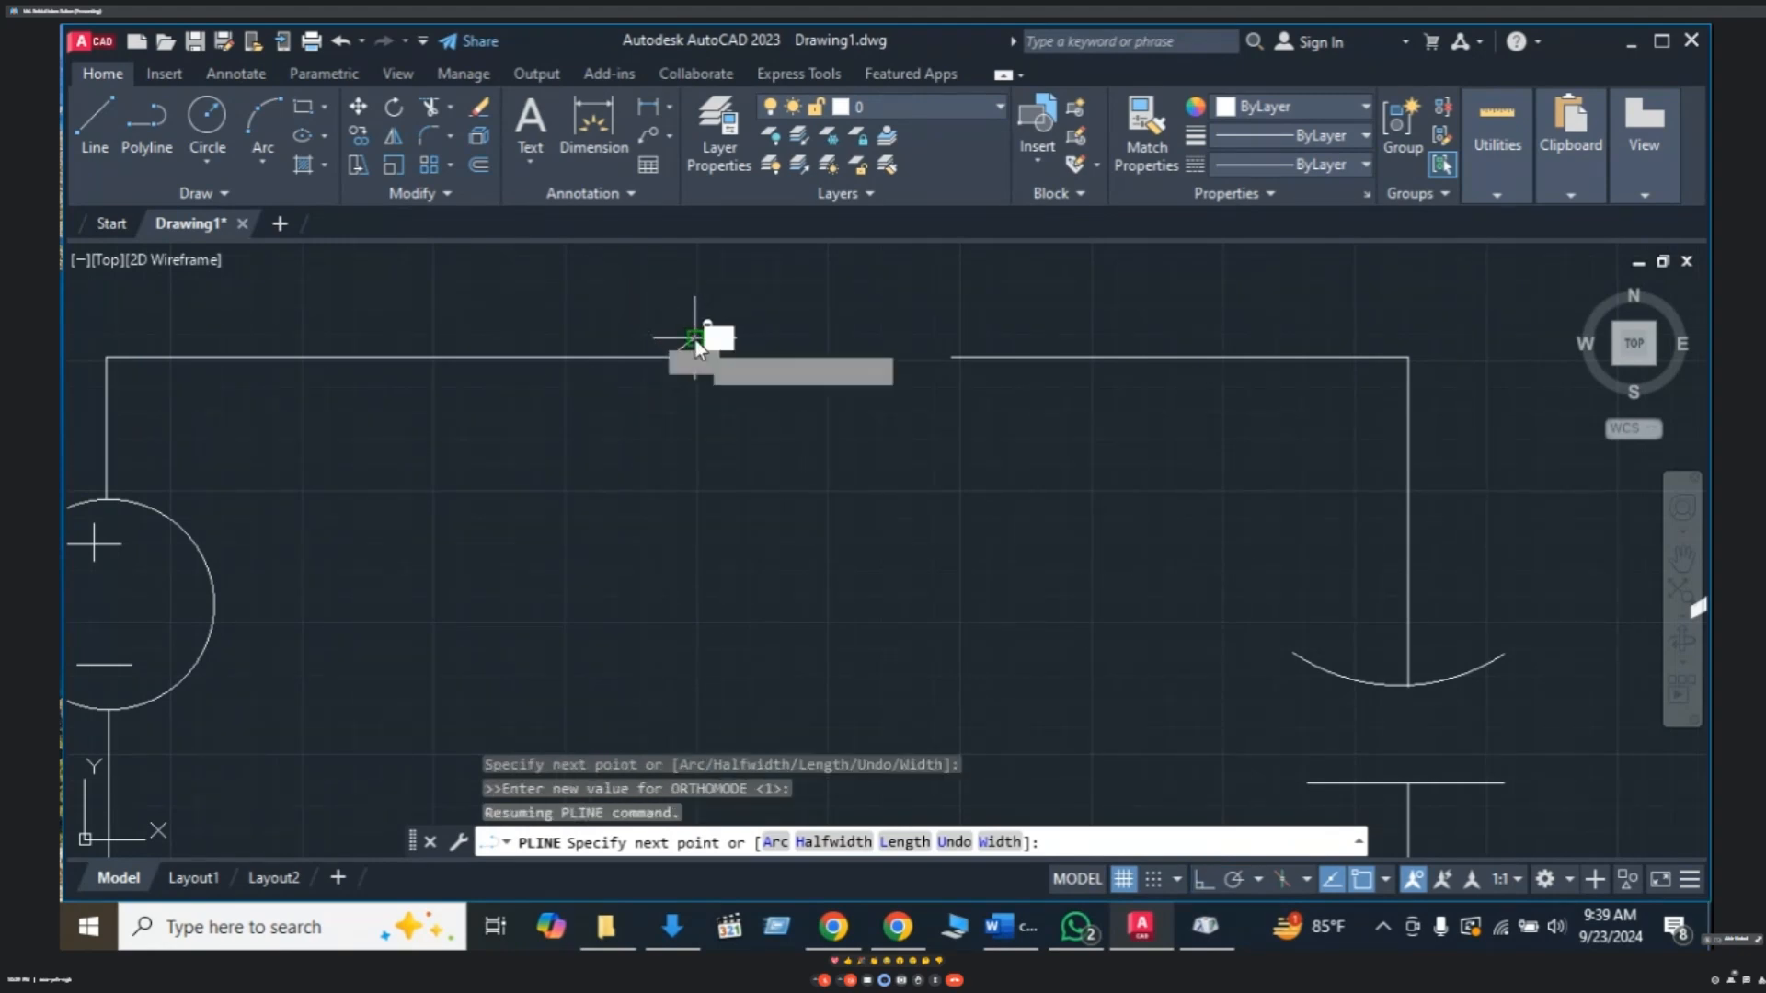
click(695, 340)
key(F8)
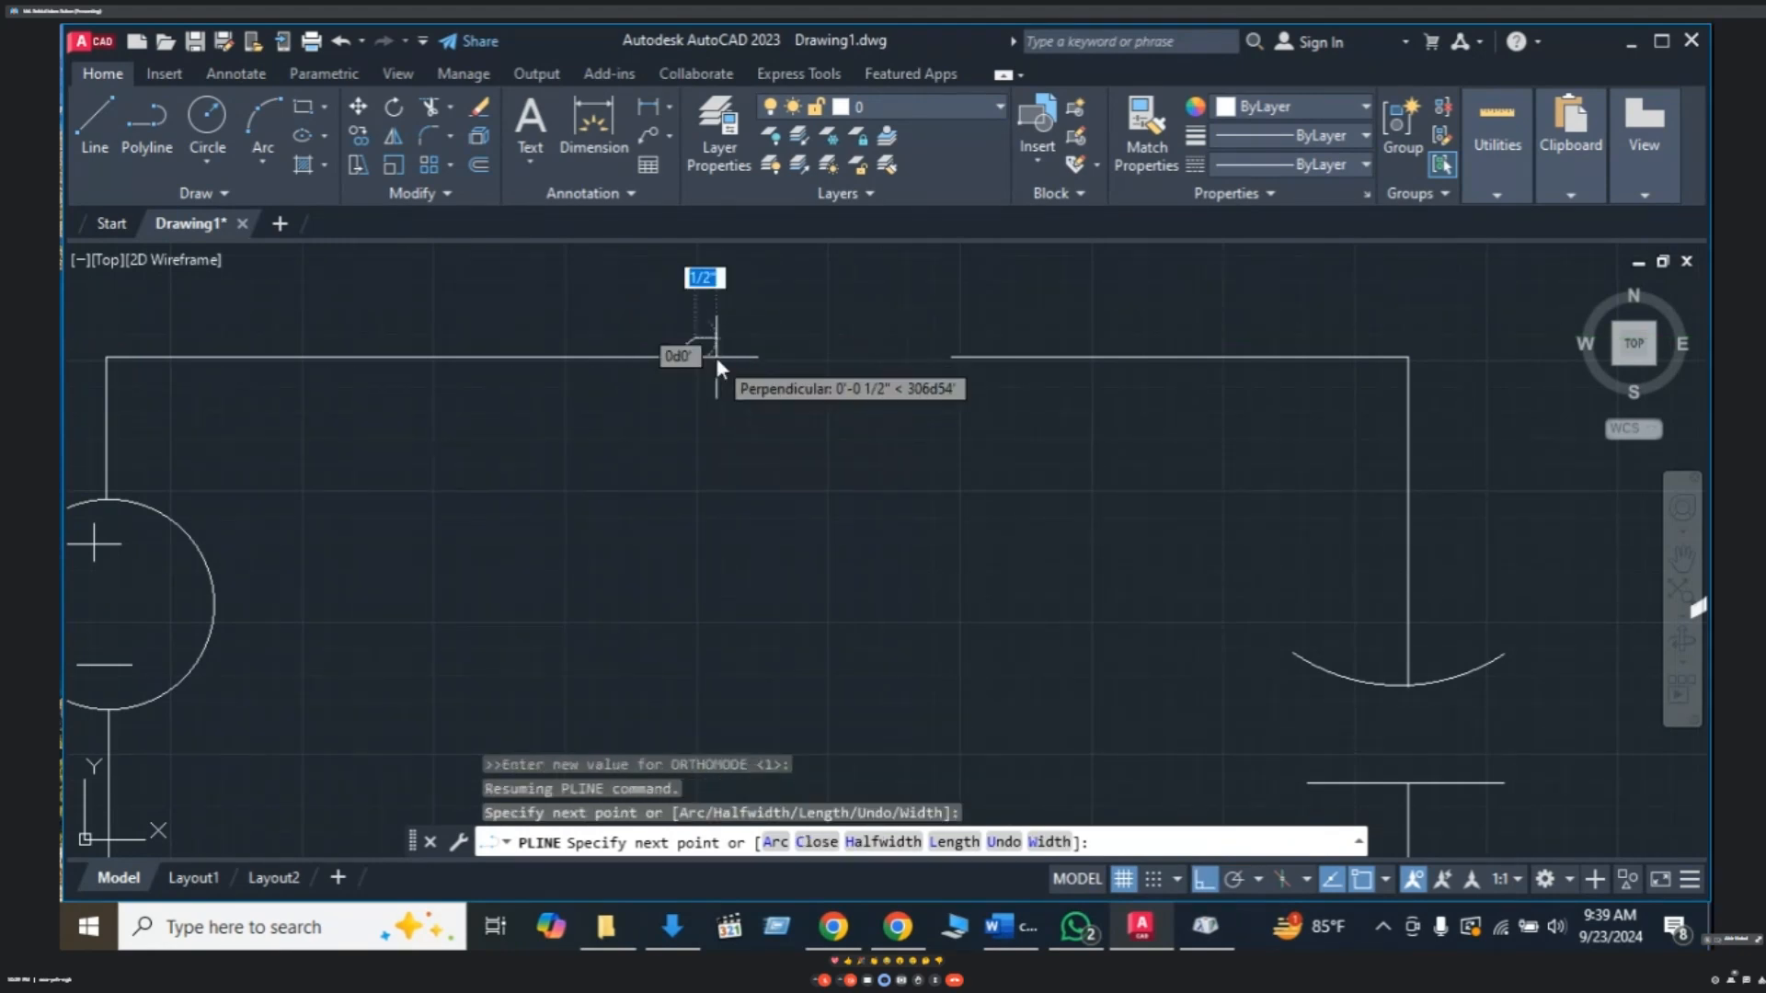
key(Escape)
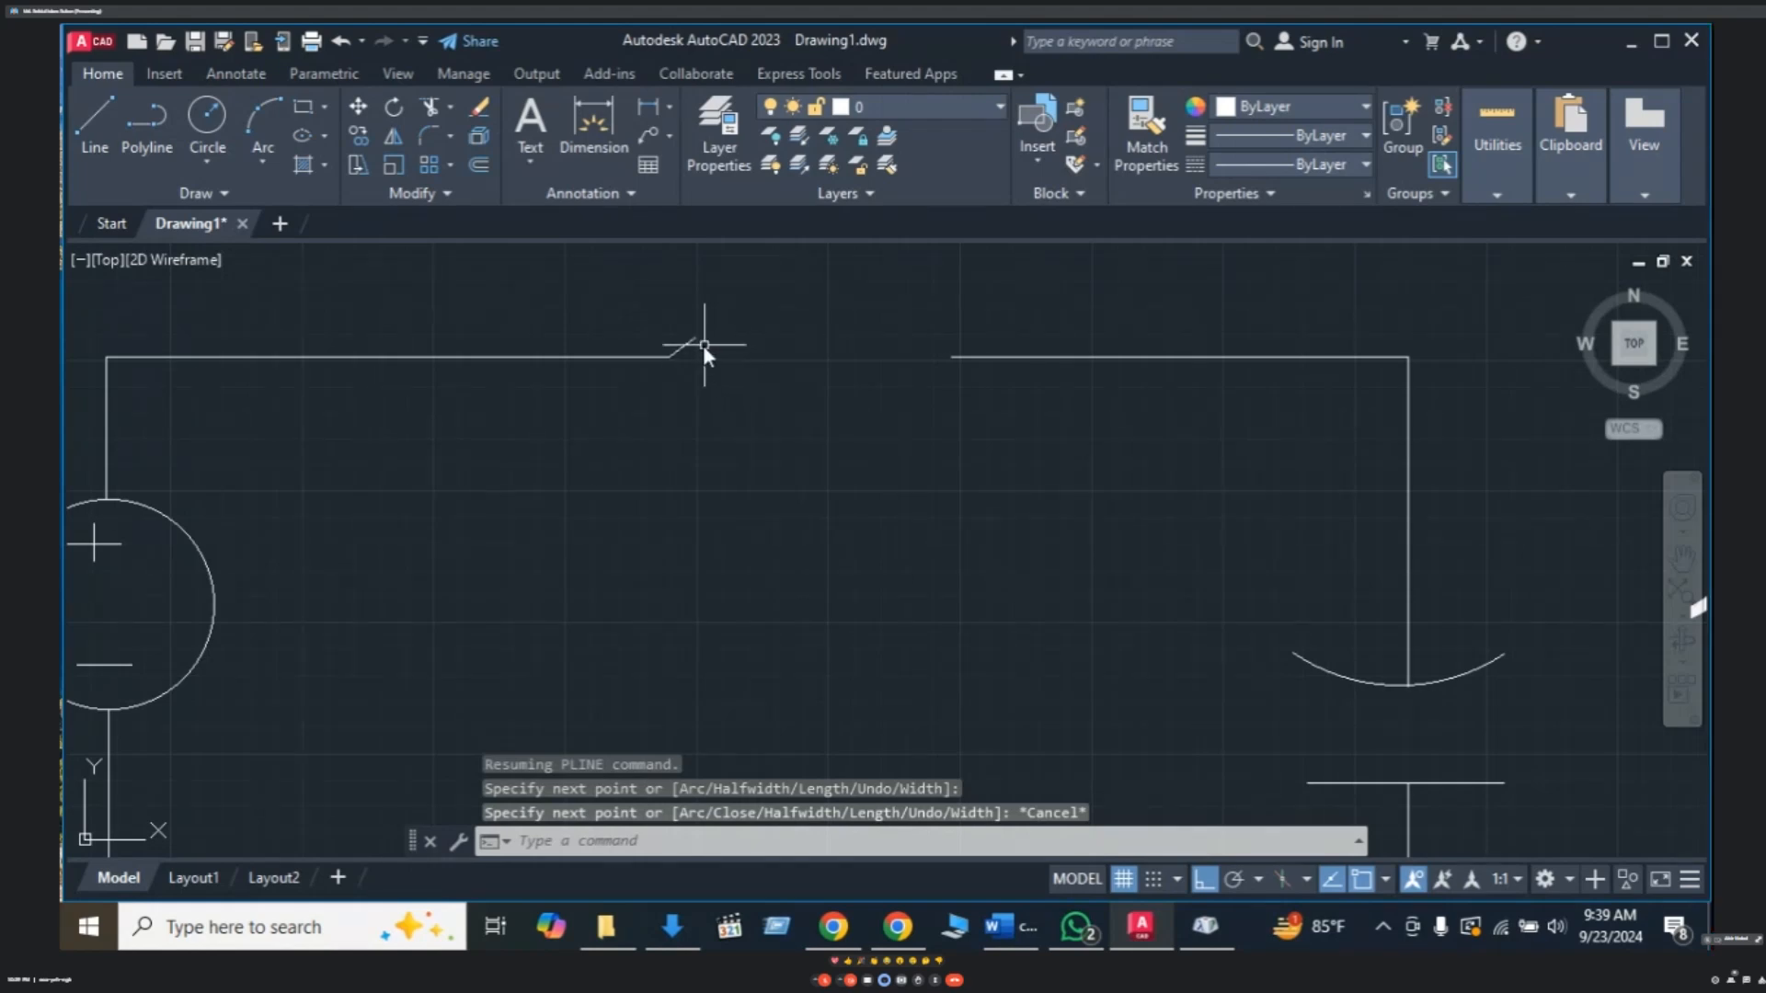
click(690, 347)
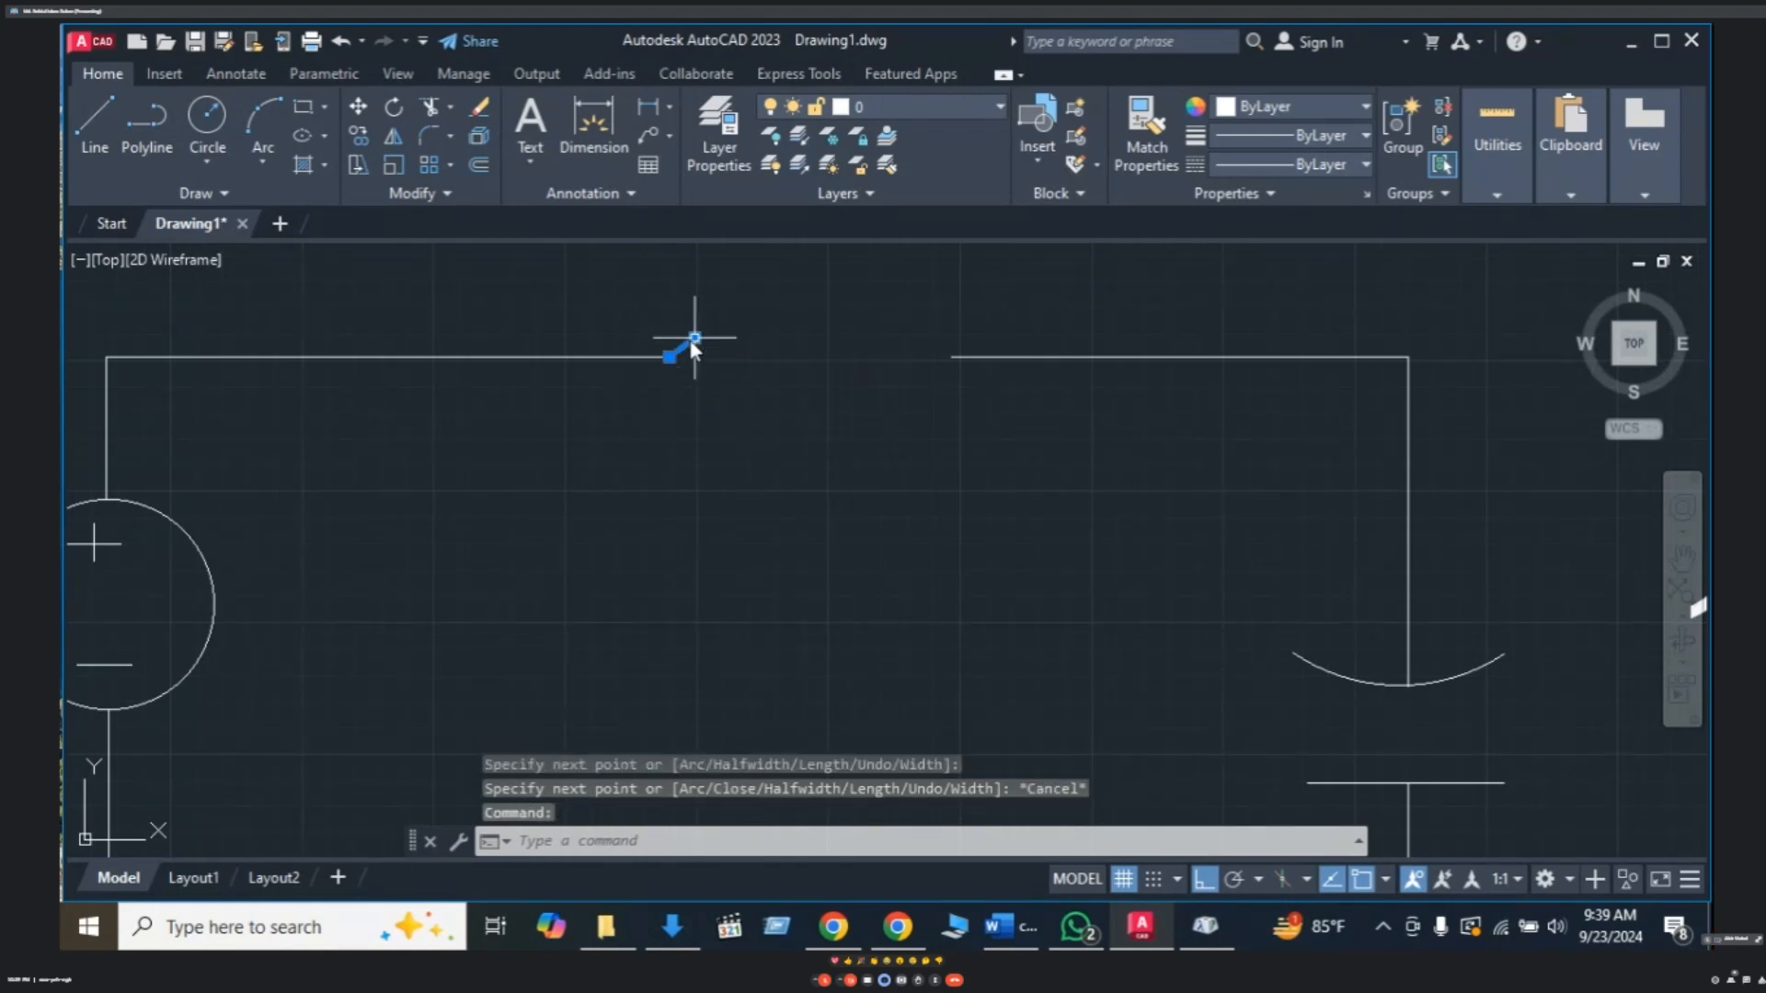
mouse_move(692, 340)
key(Delete)
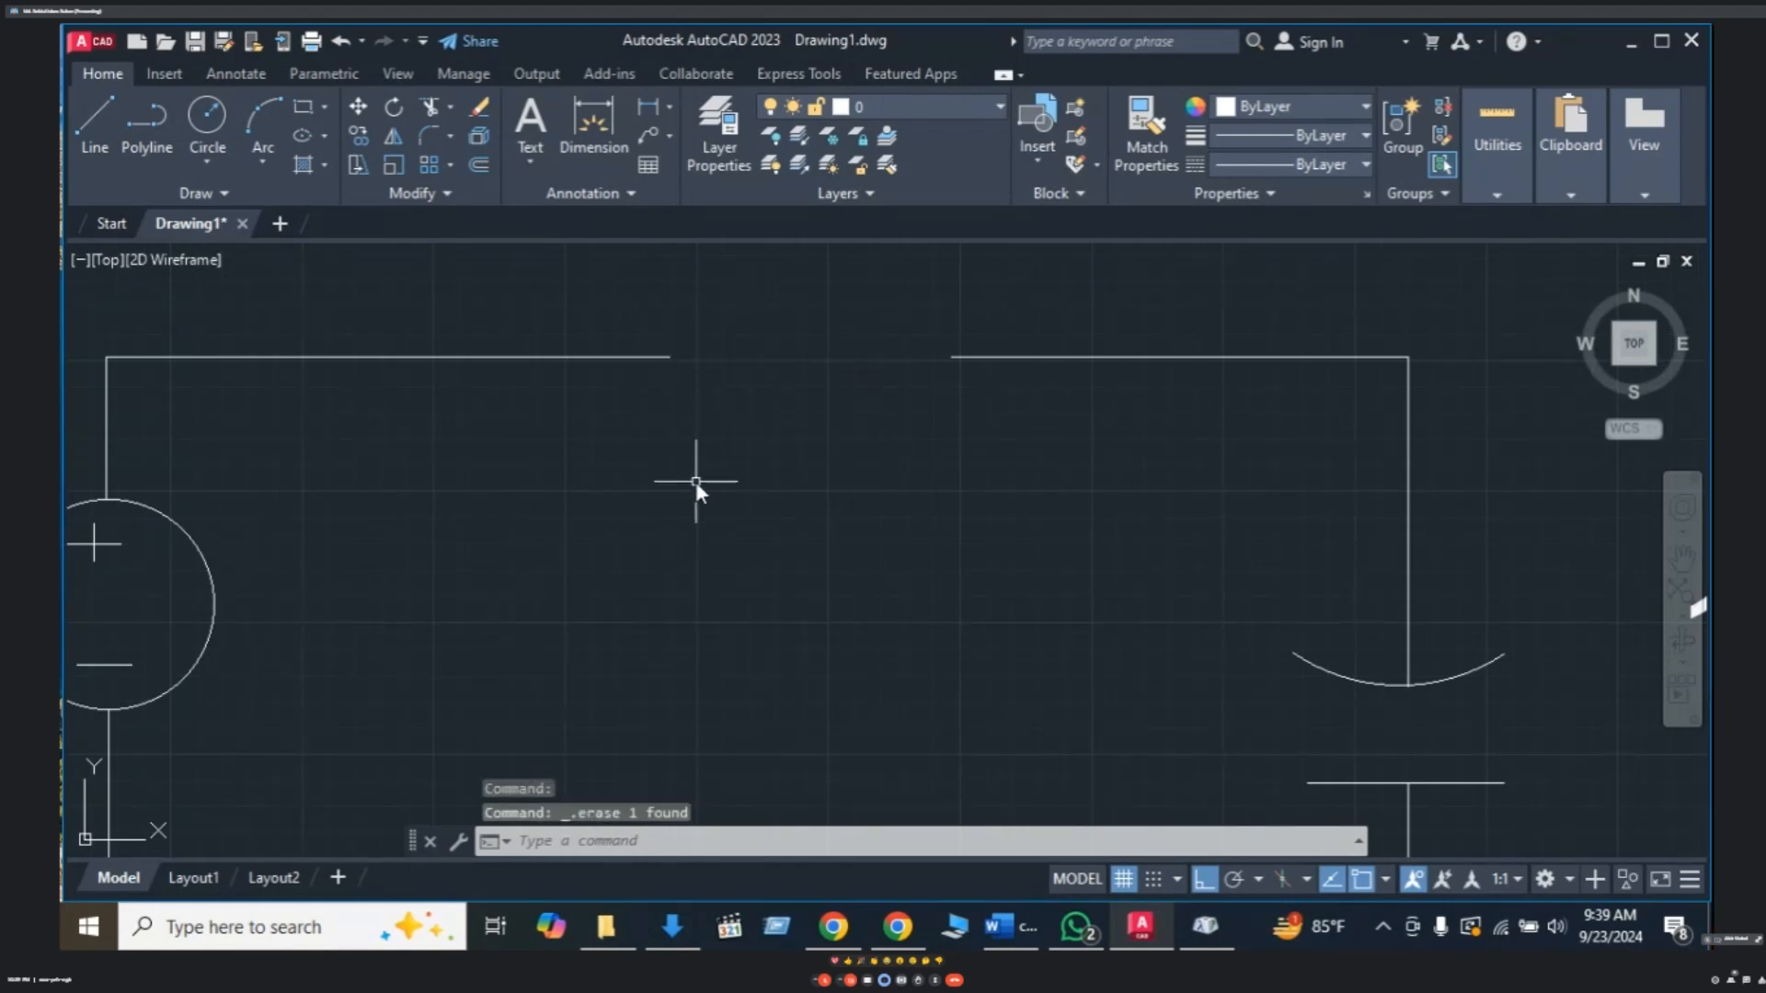
- Start a spline at the left end of the top-wire gap and curl its first loop
text(SP)
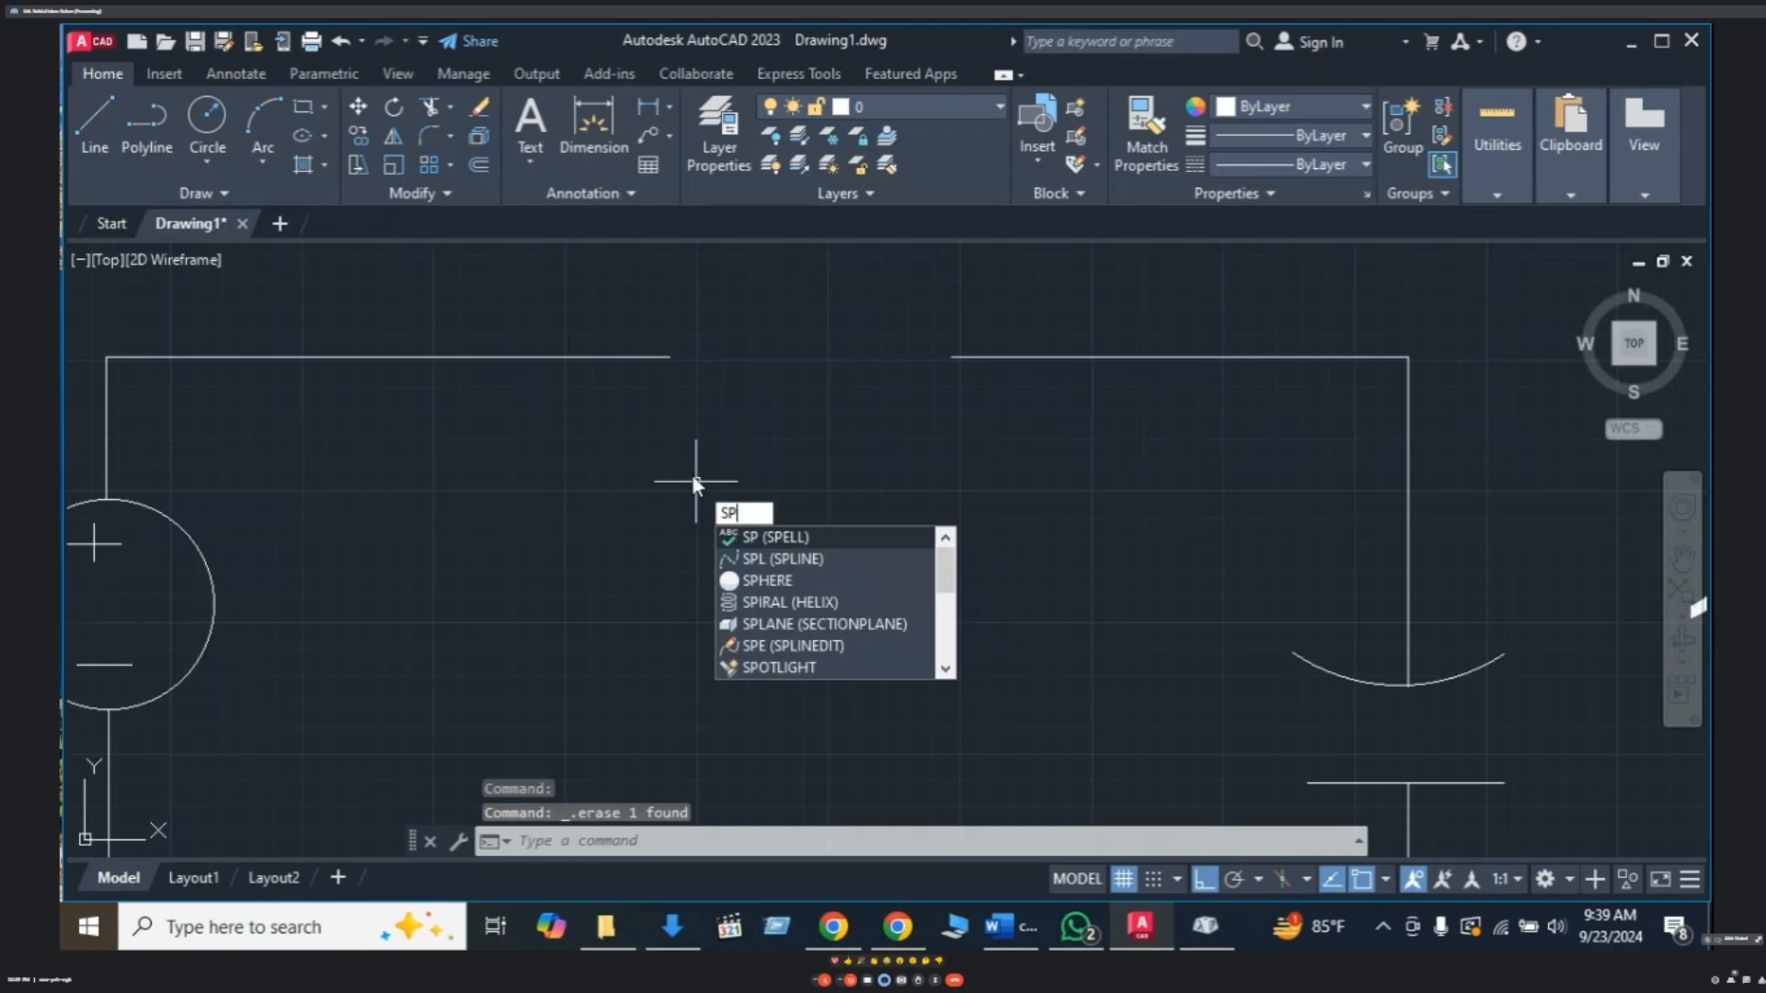
text(L)
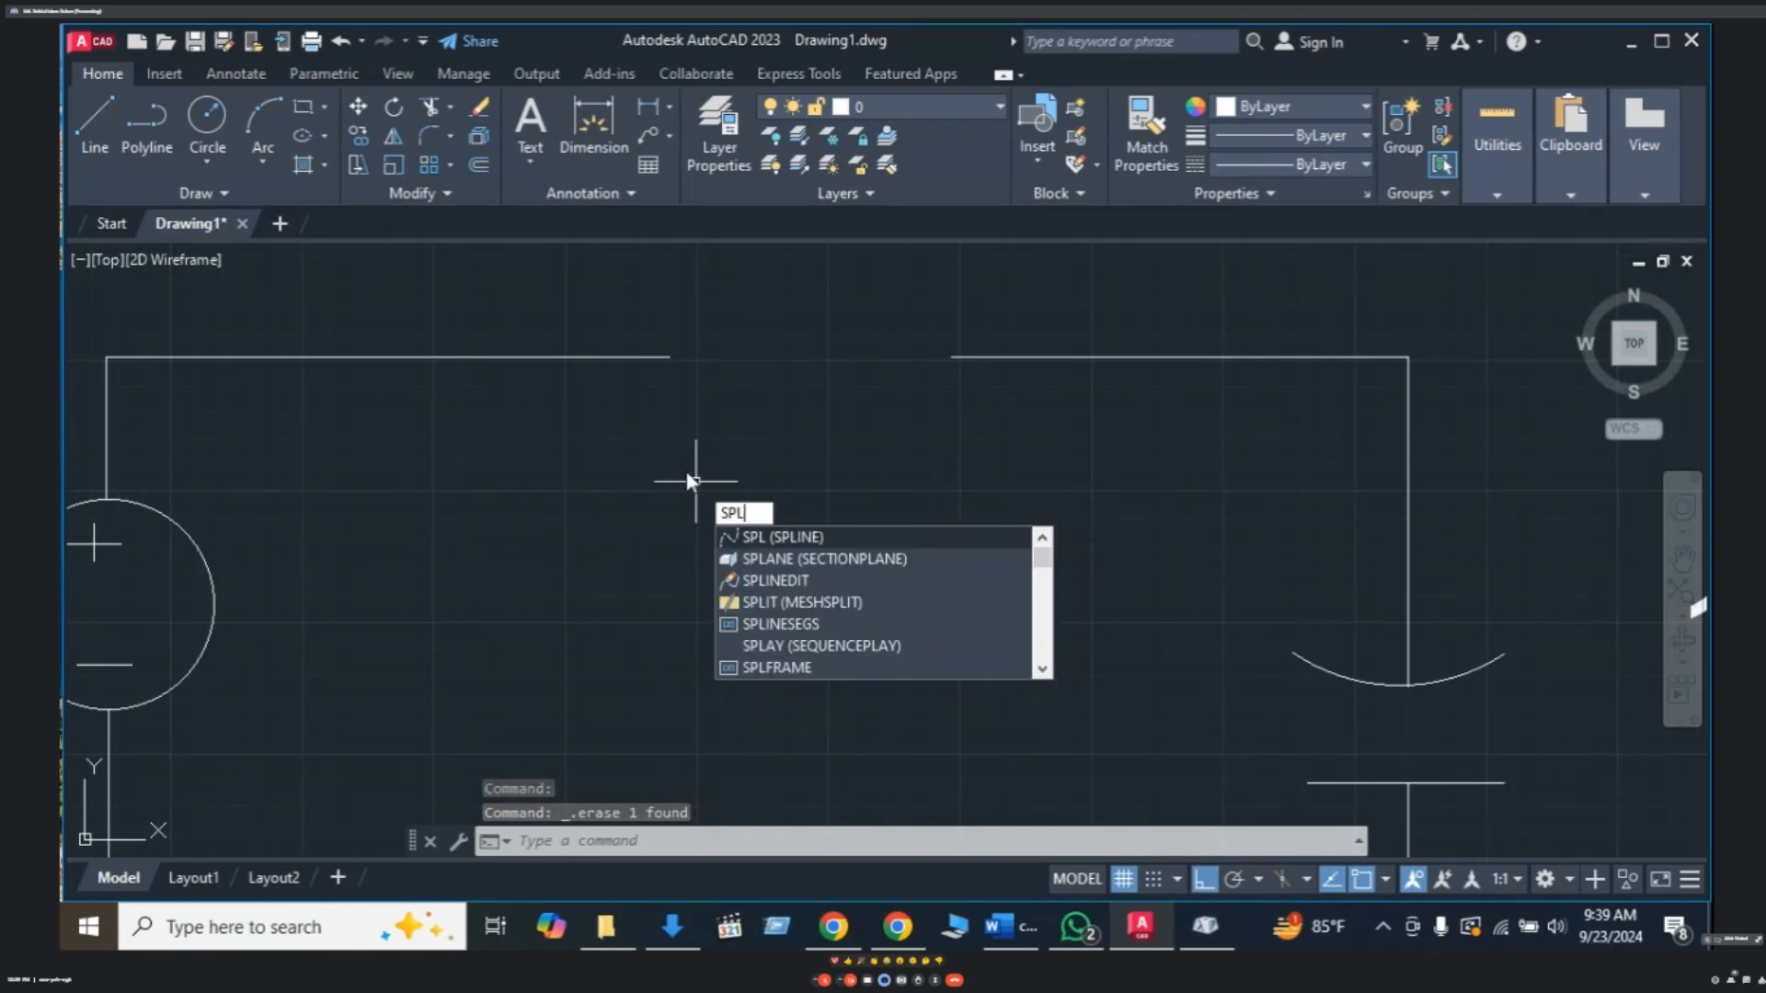
click(798, 537)
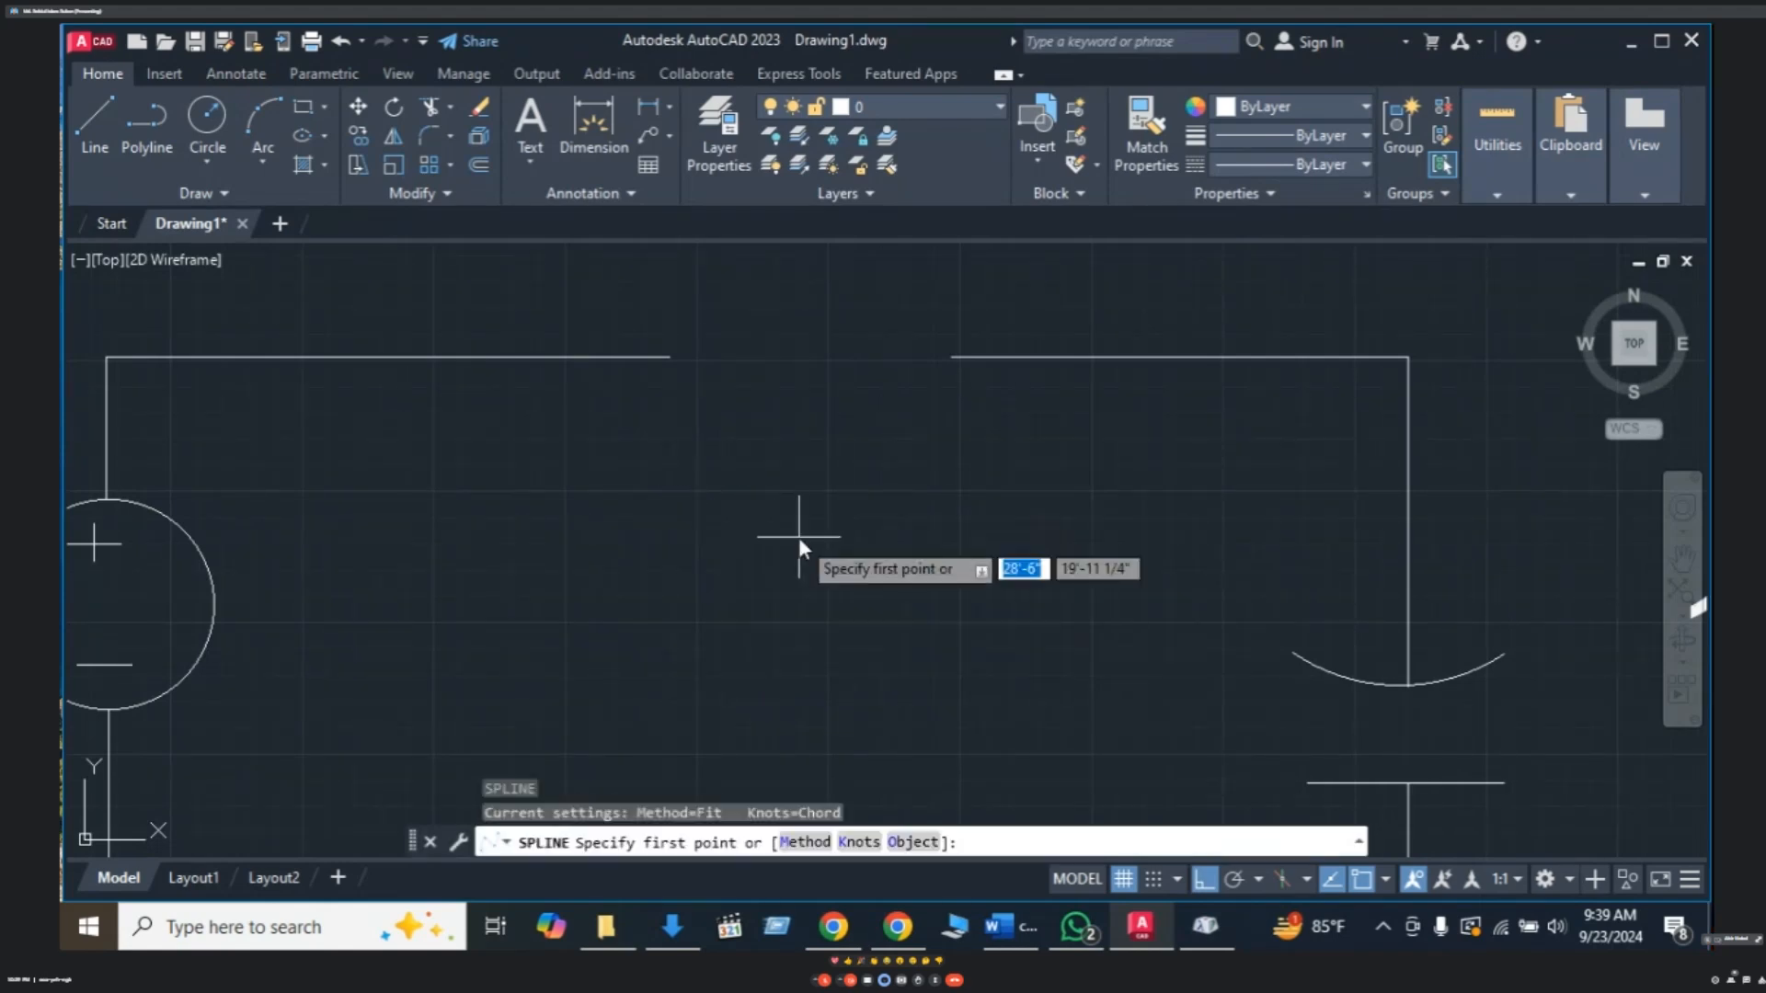
click(668, 358)
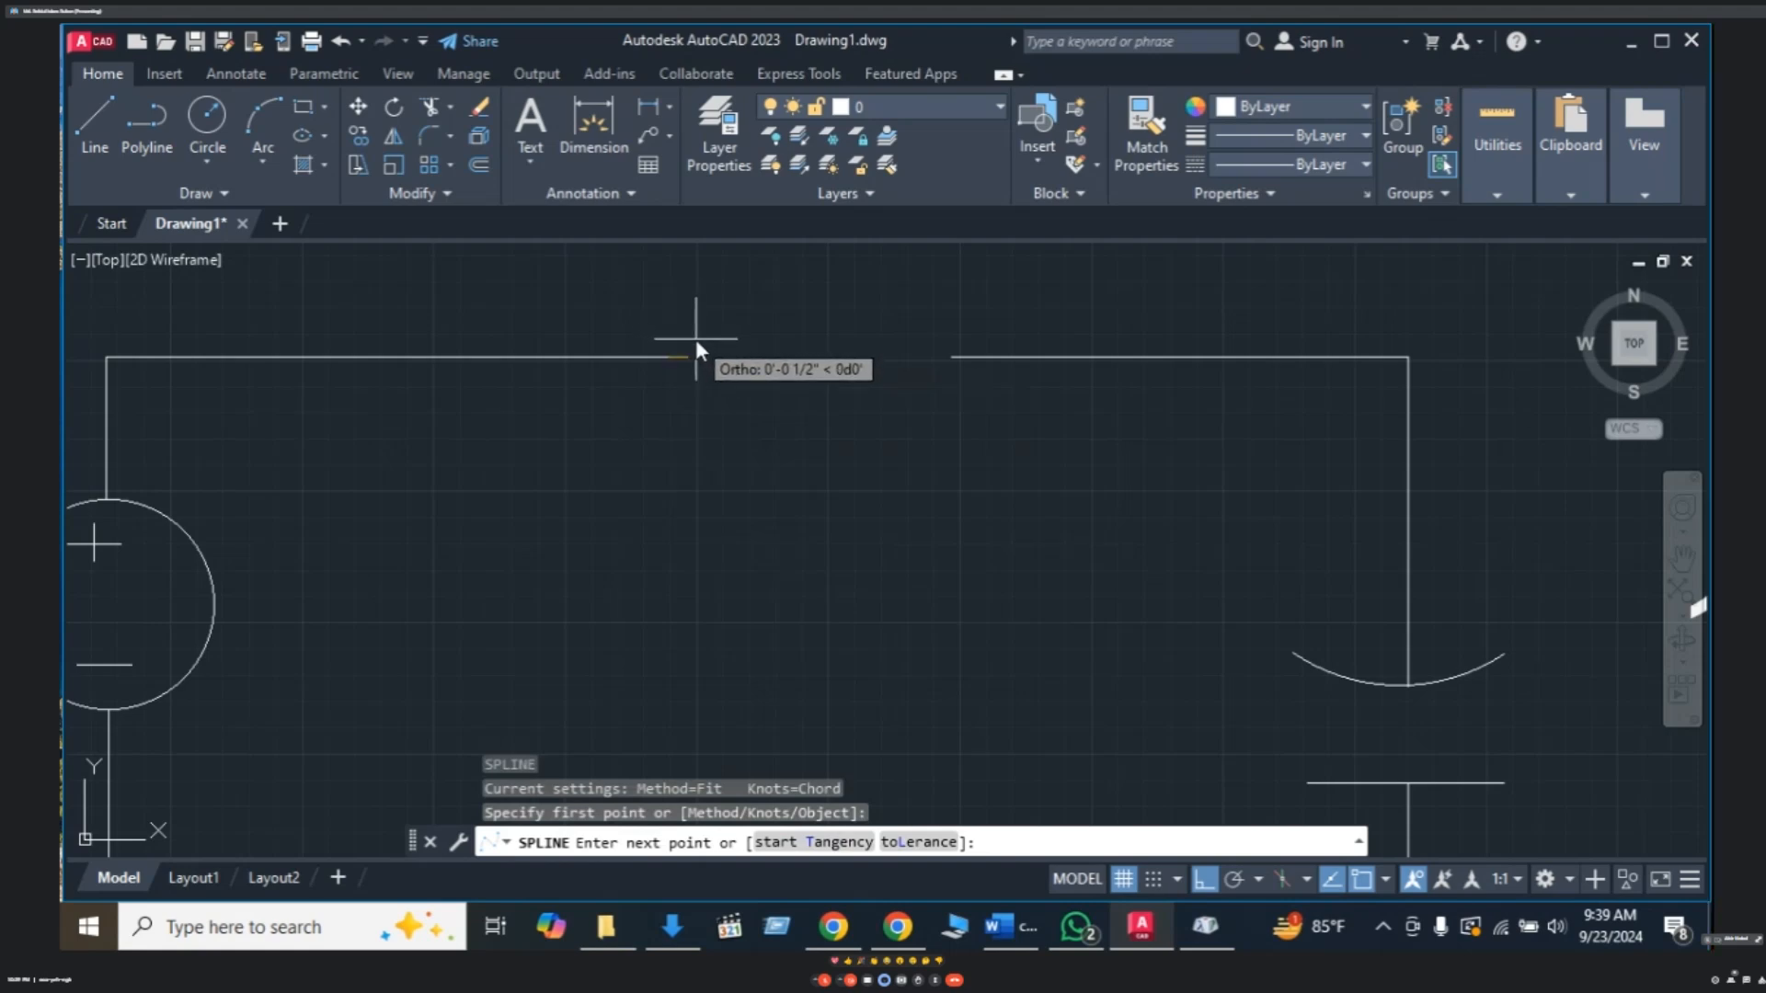
key(F8)
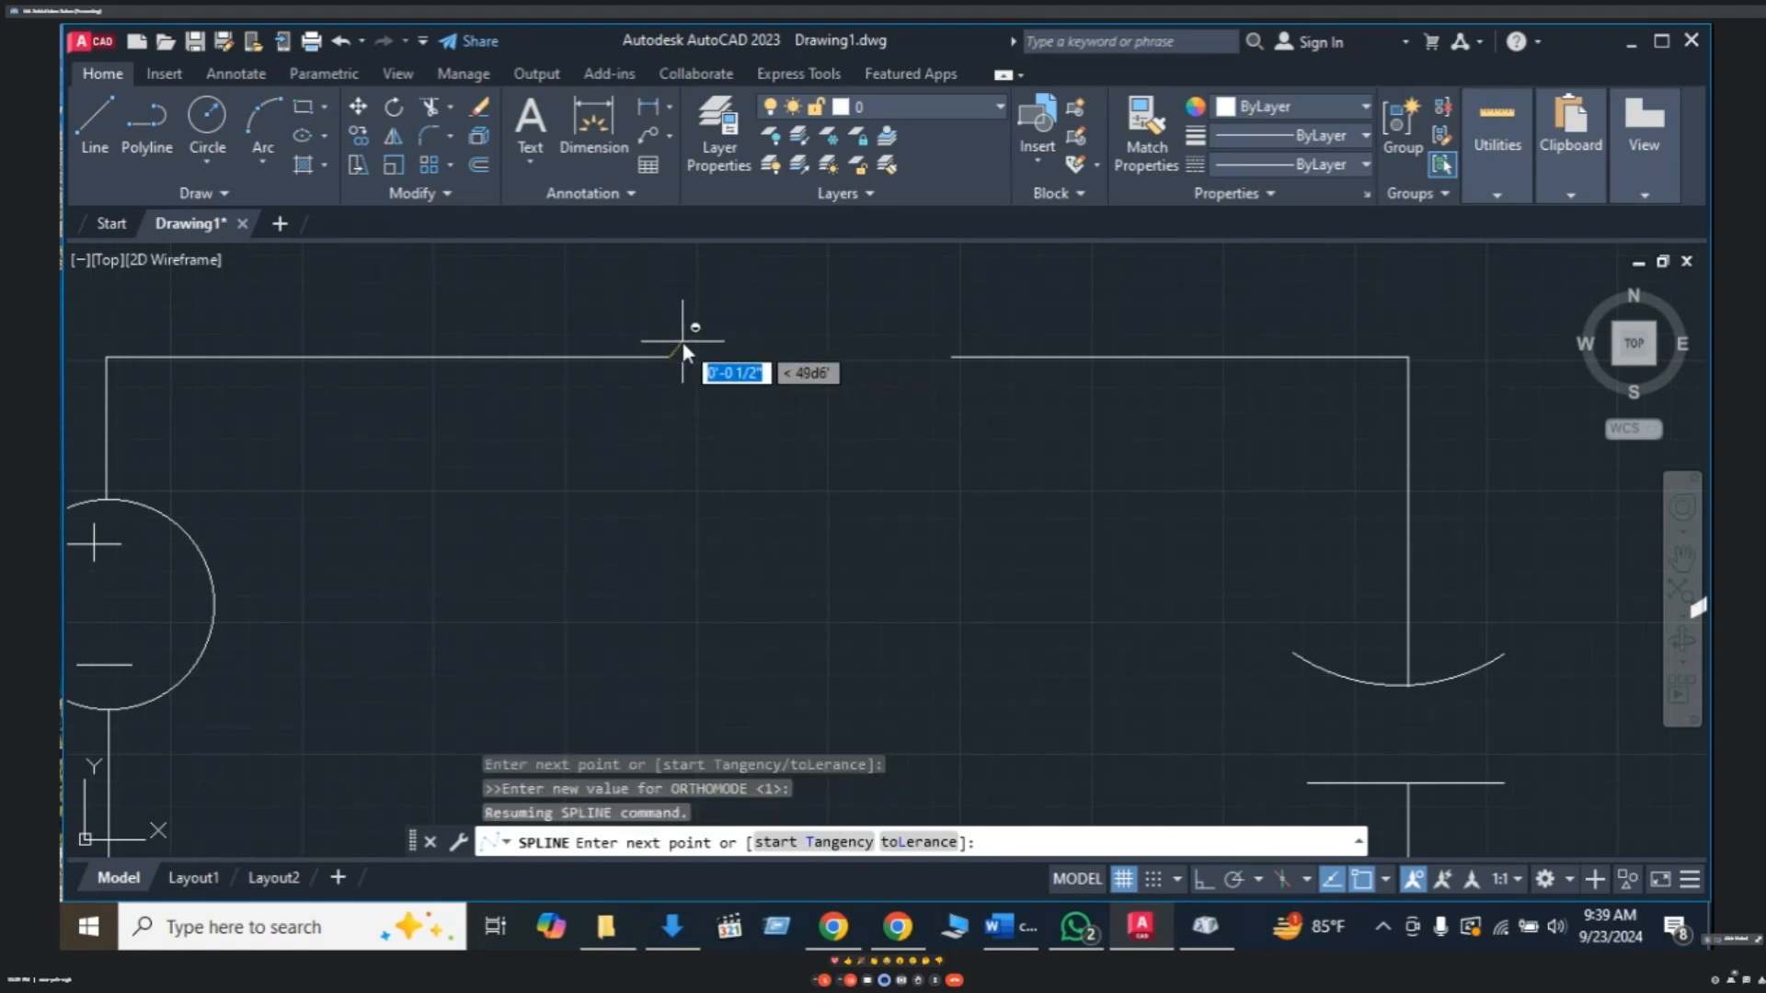
click(699, 340)
click(723, 348)
click(725, 364)
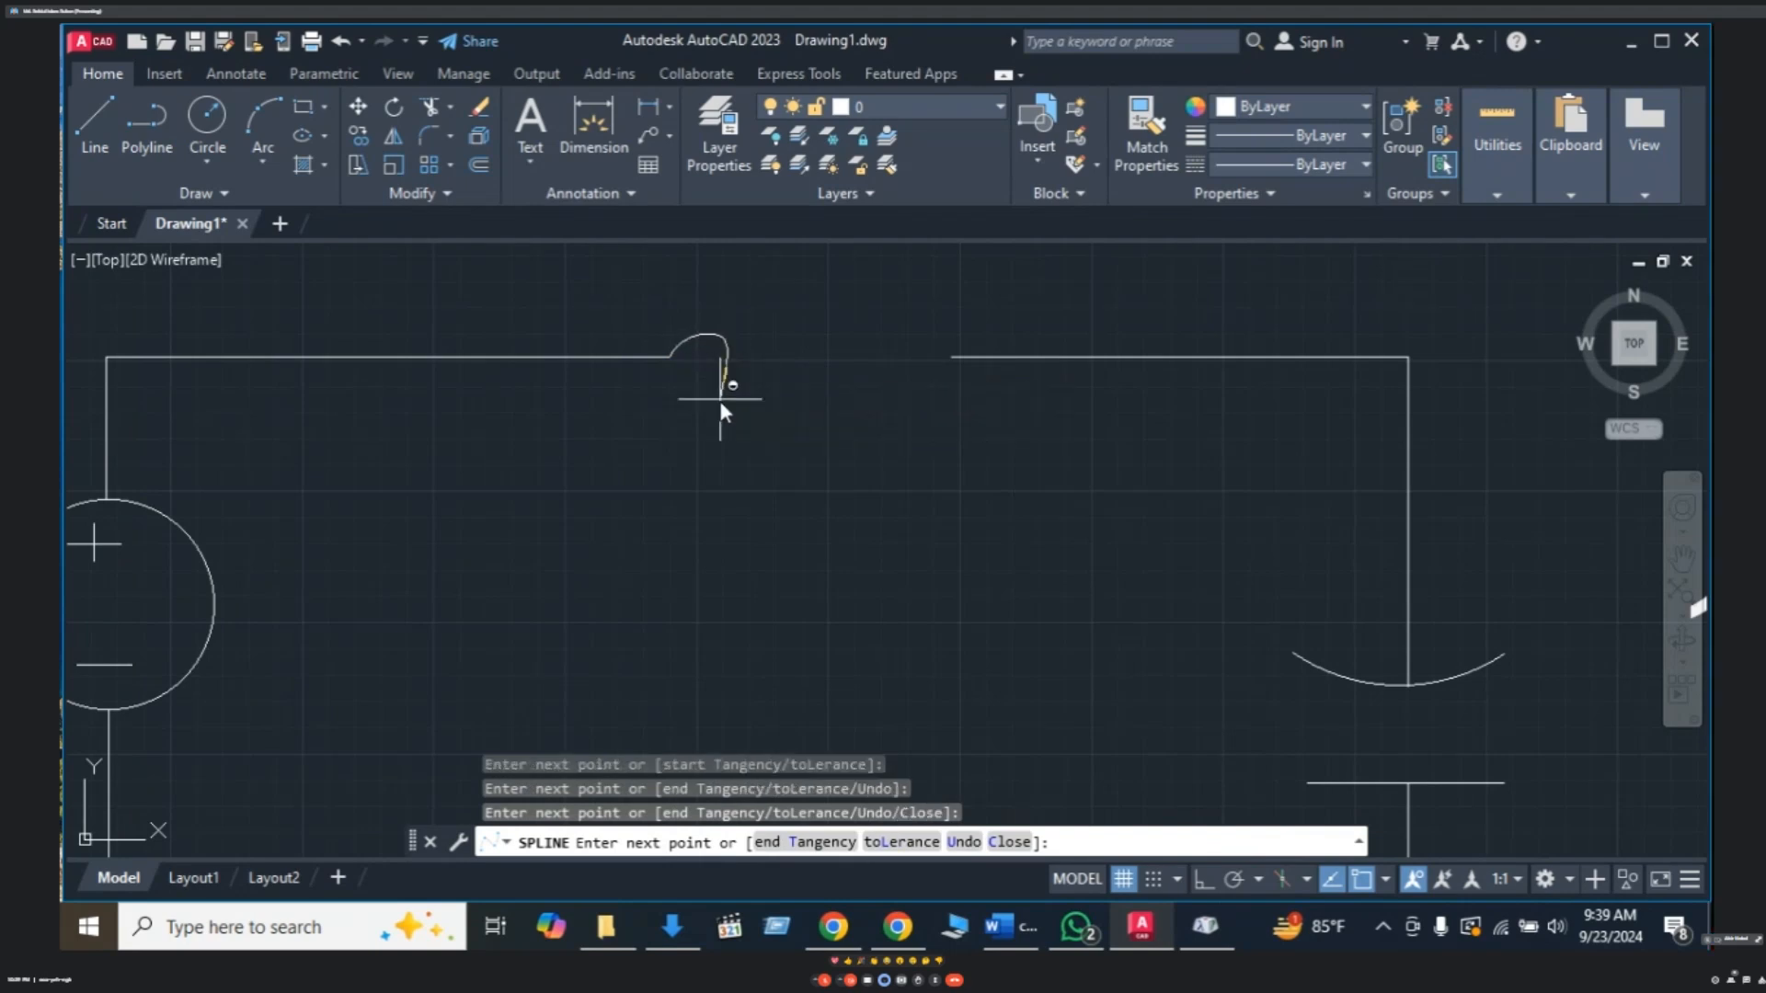
click(719, 400)
click(697, 377)
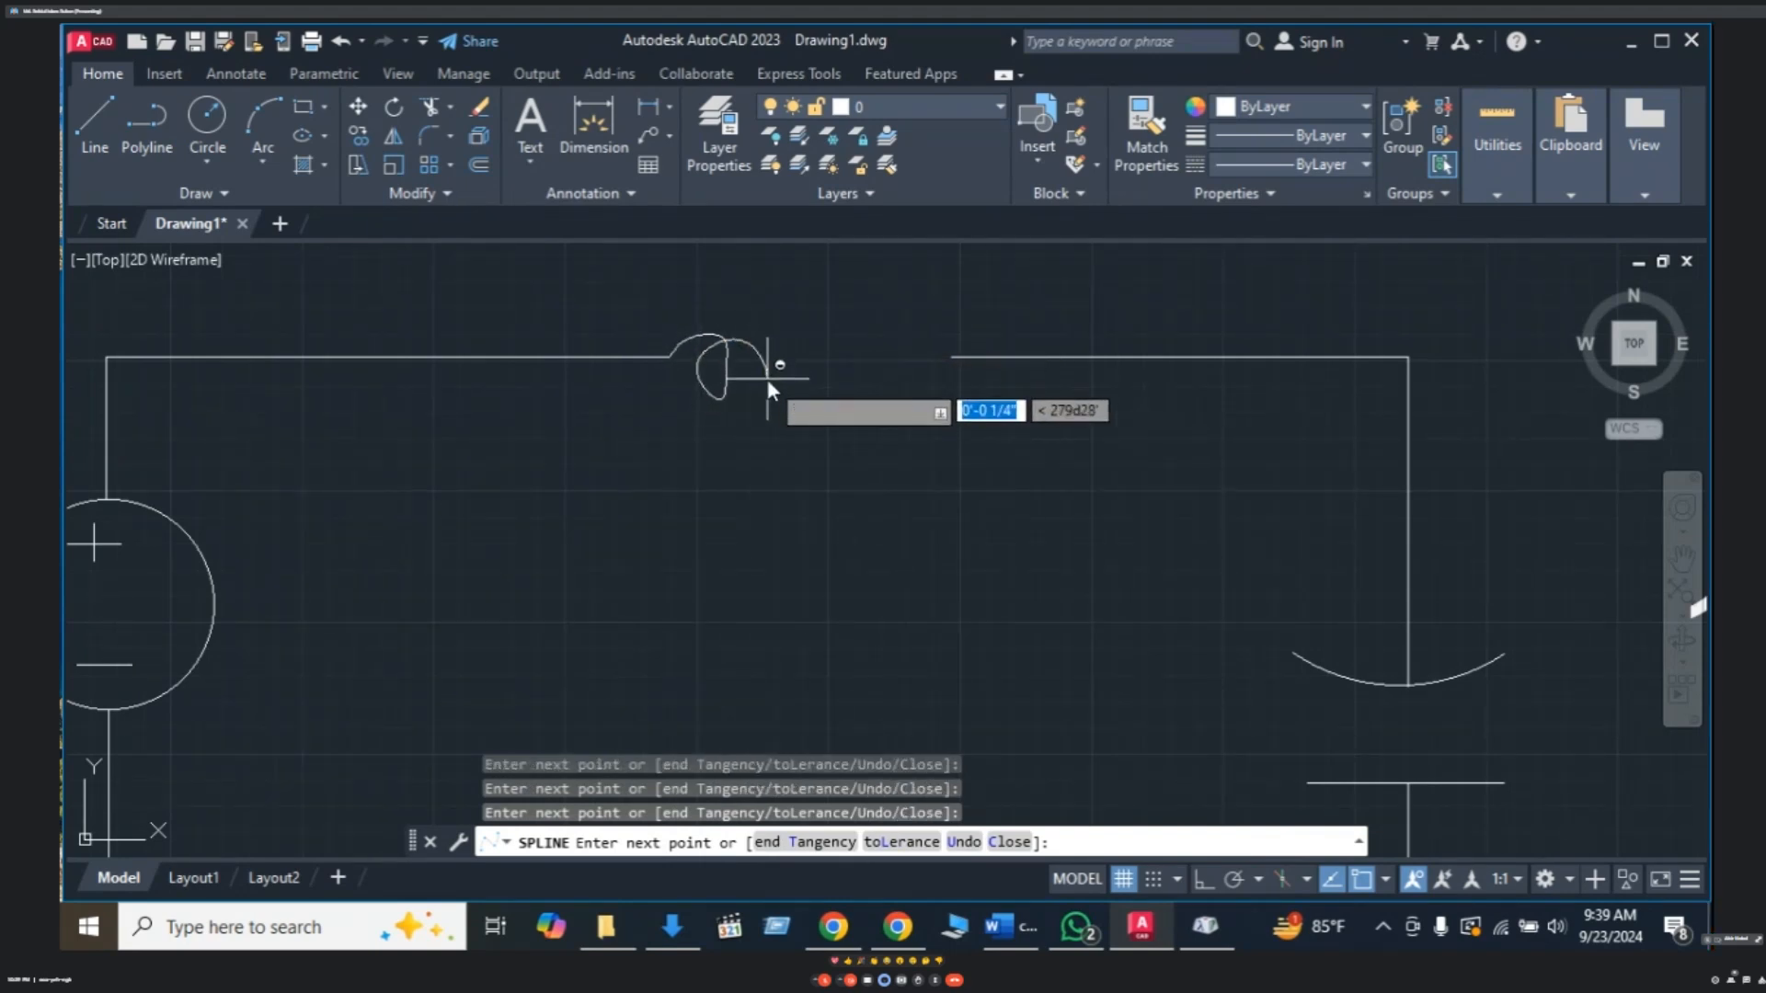
- Continue the spline through the second and third coil loops
click(767, 377)
click(765, 398)
click(751, 400)
click(740, 379)
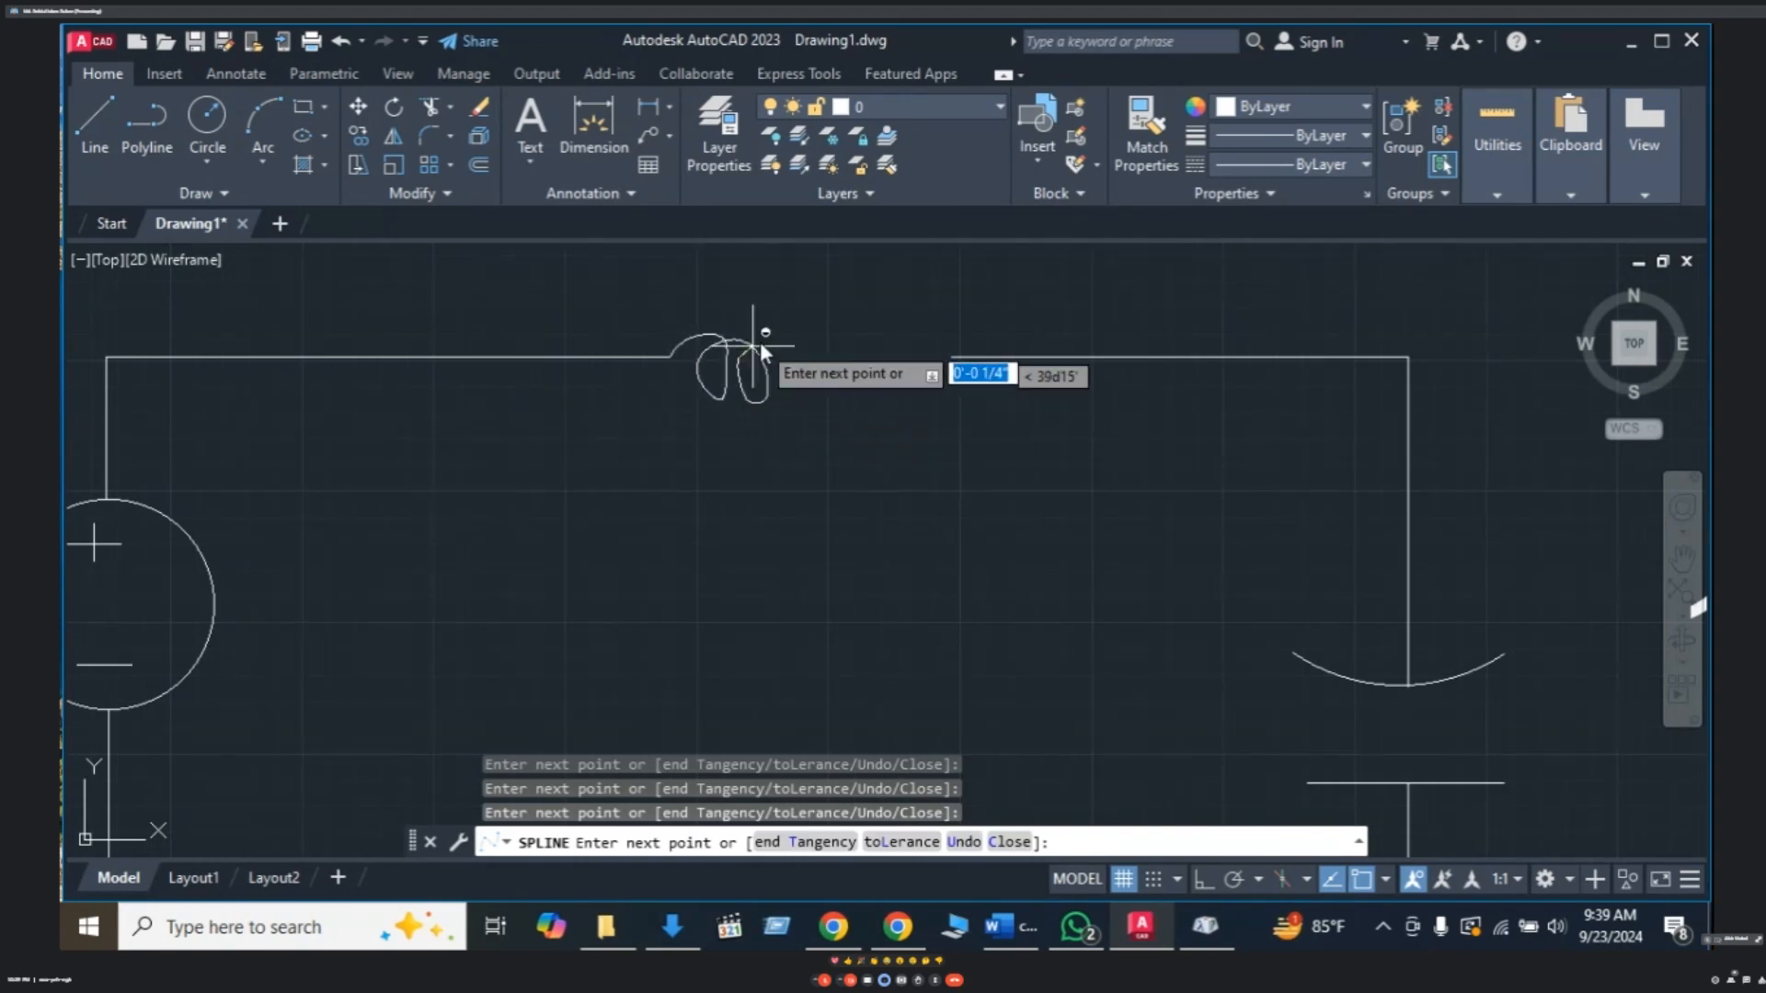
click(763, 341)
click(807, 350)
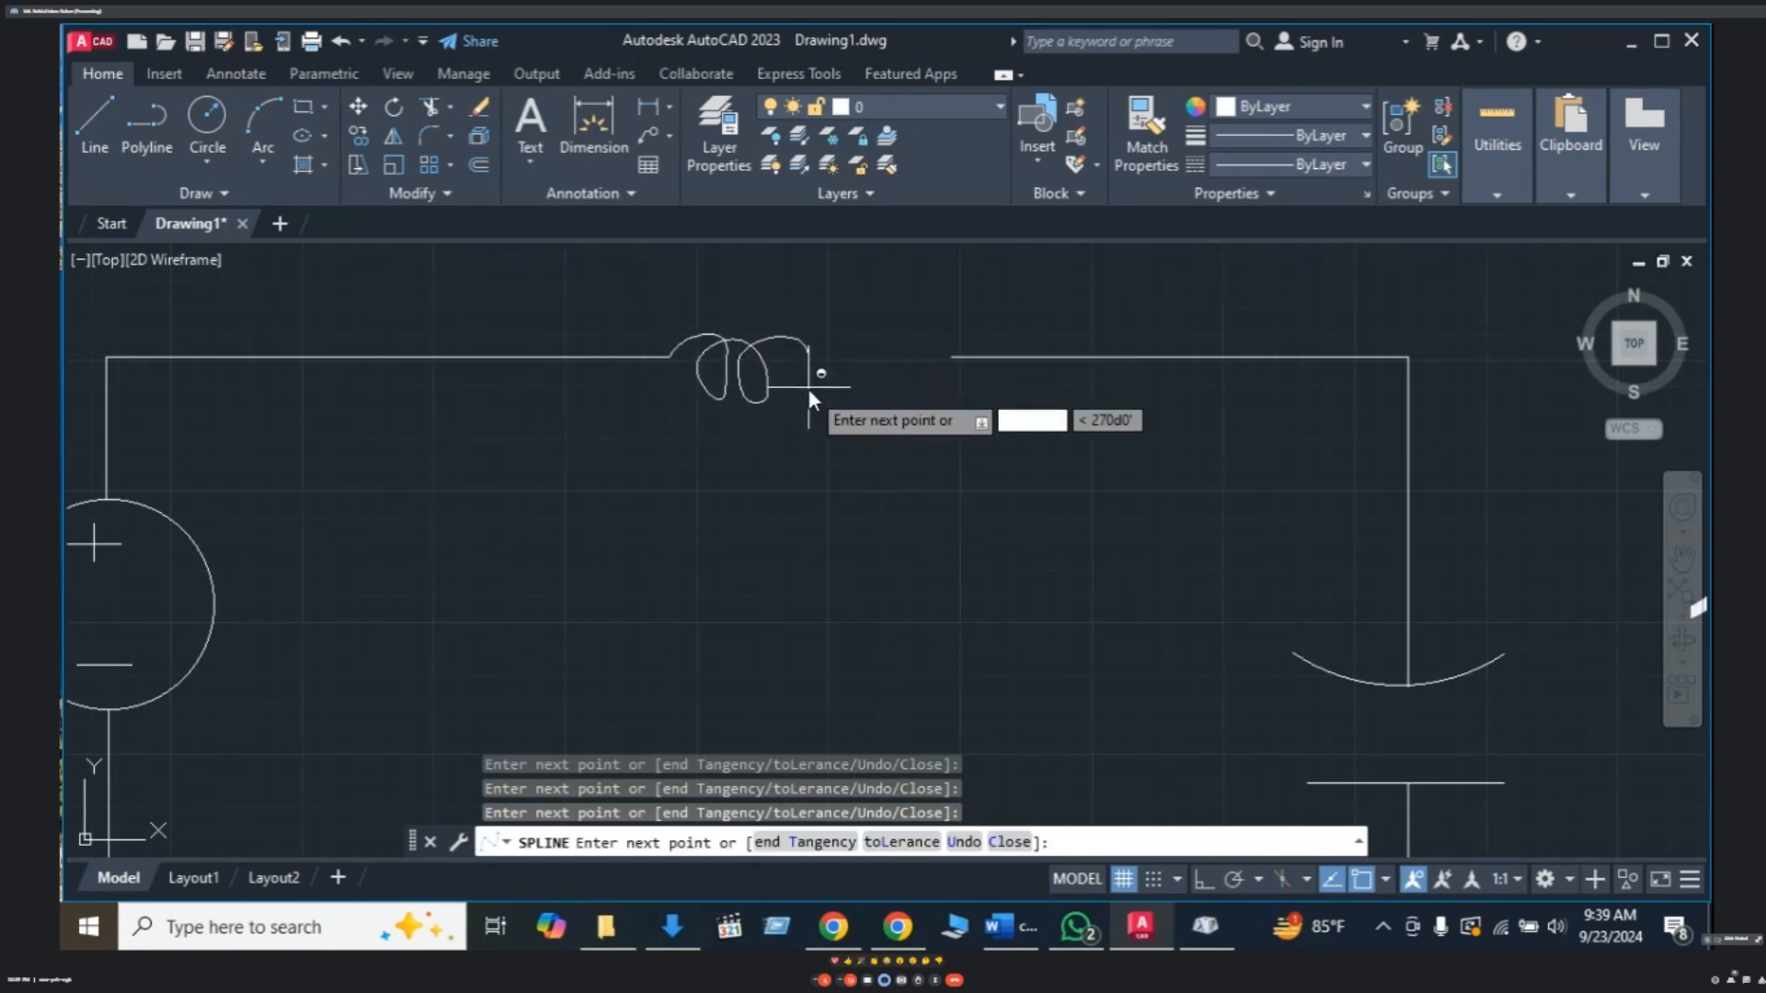
click(808, 385)
click(793, 398)
click(783, 389)
click(797, 346)
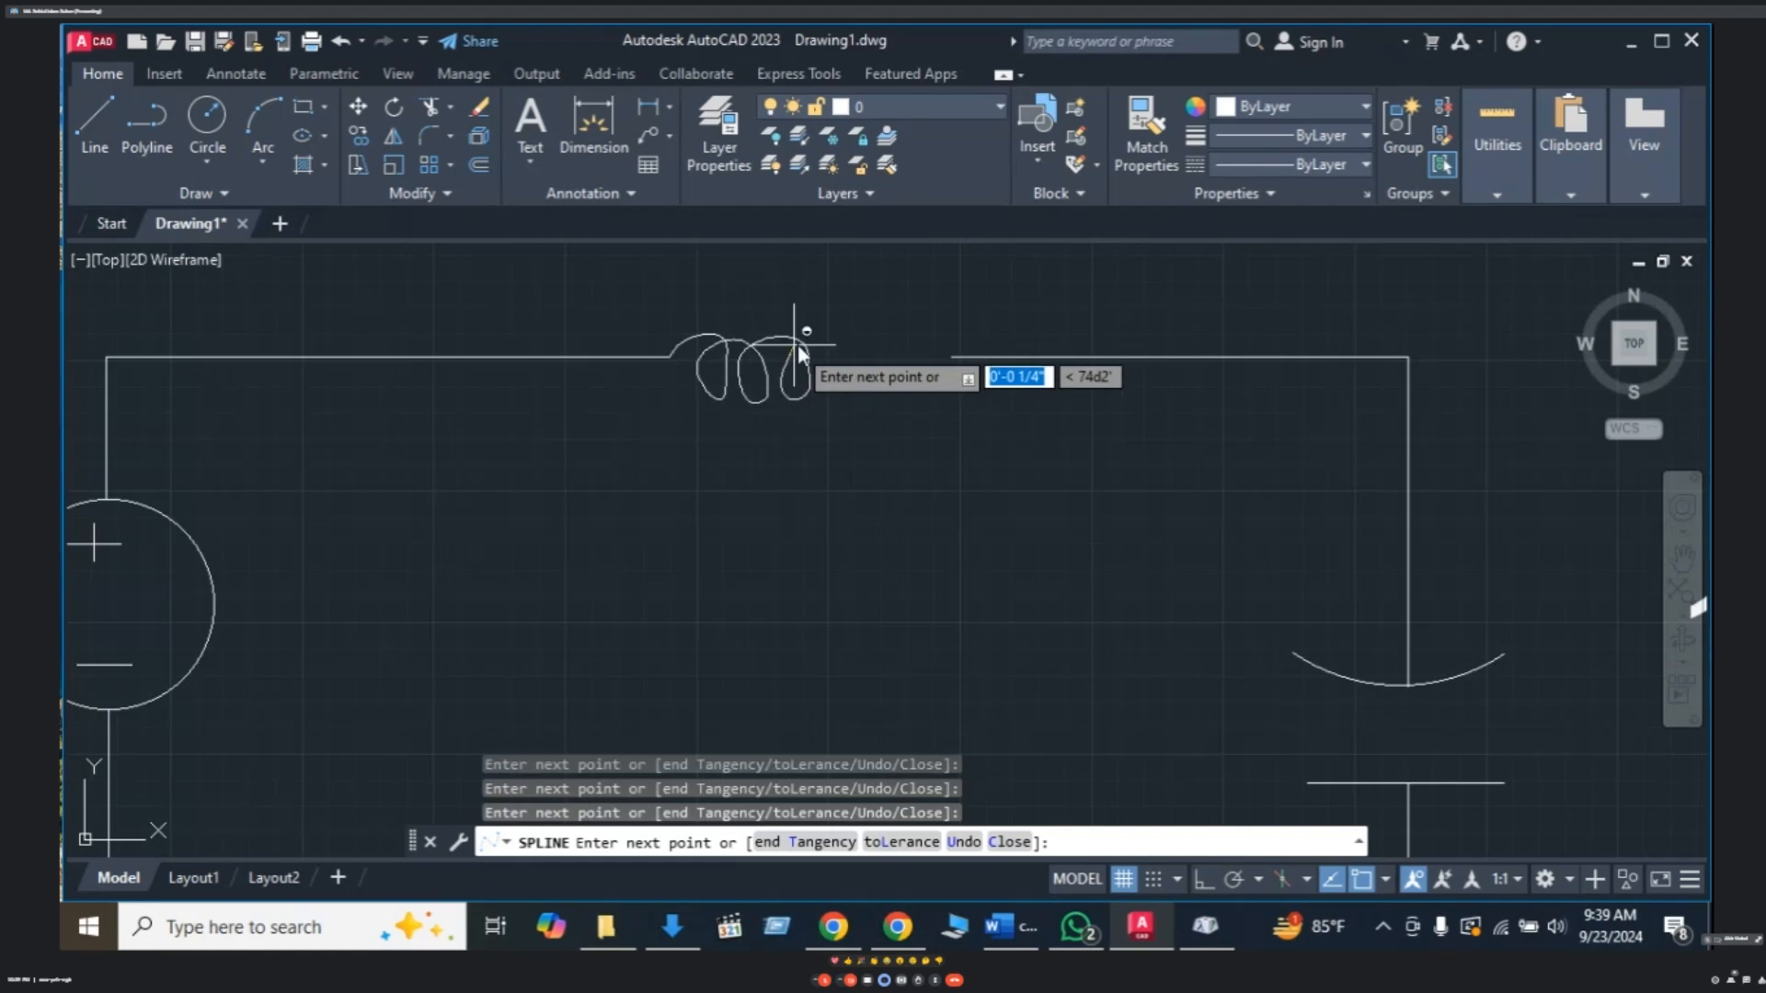
- Shape the fourth and fifth loops and end the spline at the wire right of the gap
click(822, 349)
click(853, 355)
click(859, 378)
click(843, 397)
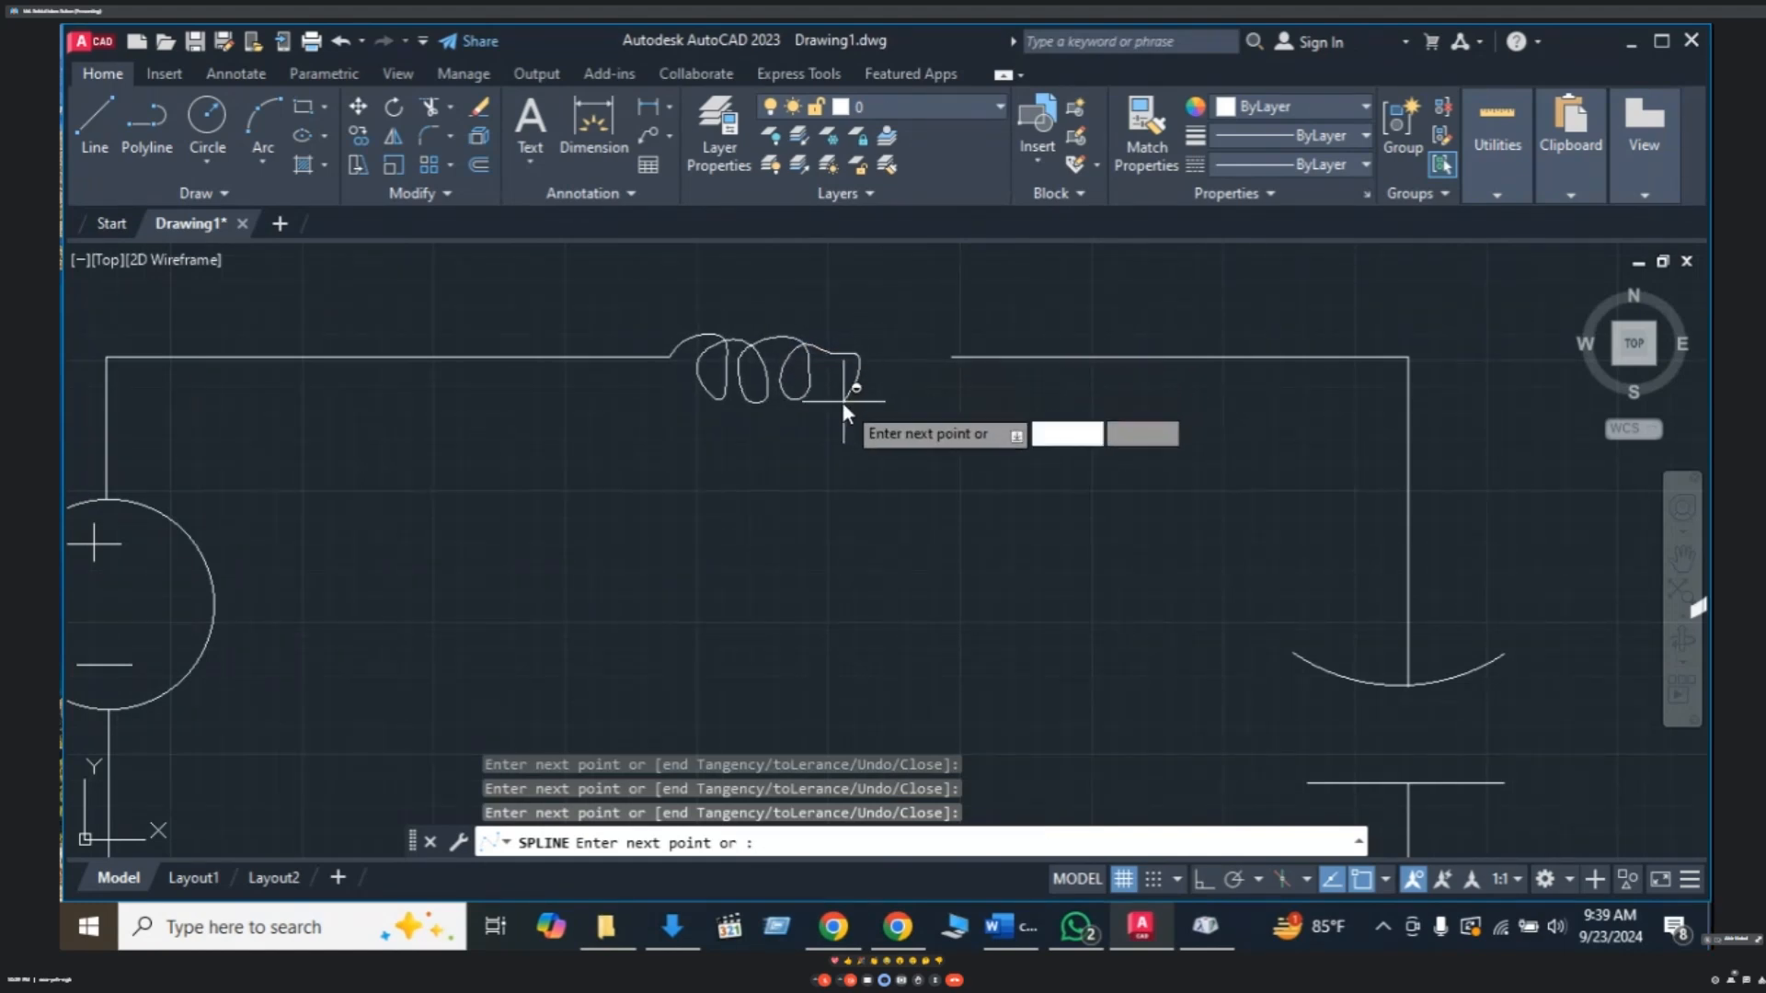
click(823, 380)
click(833, 337)
click(865, 337)
click(903, 356)
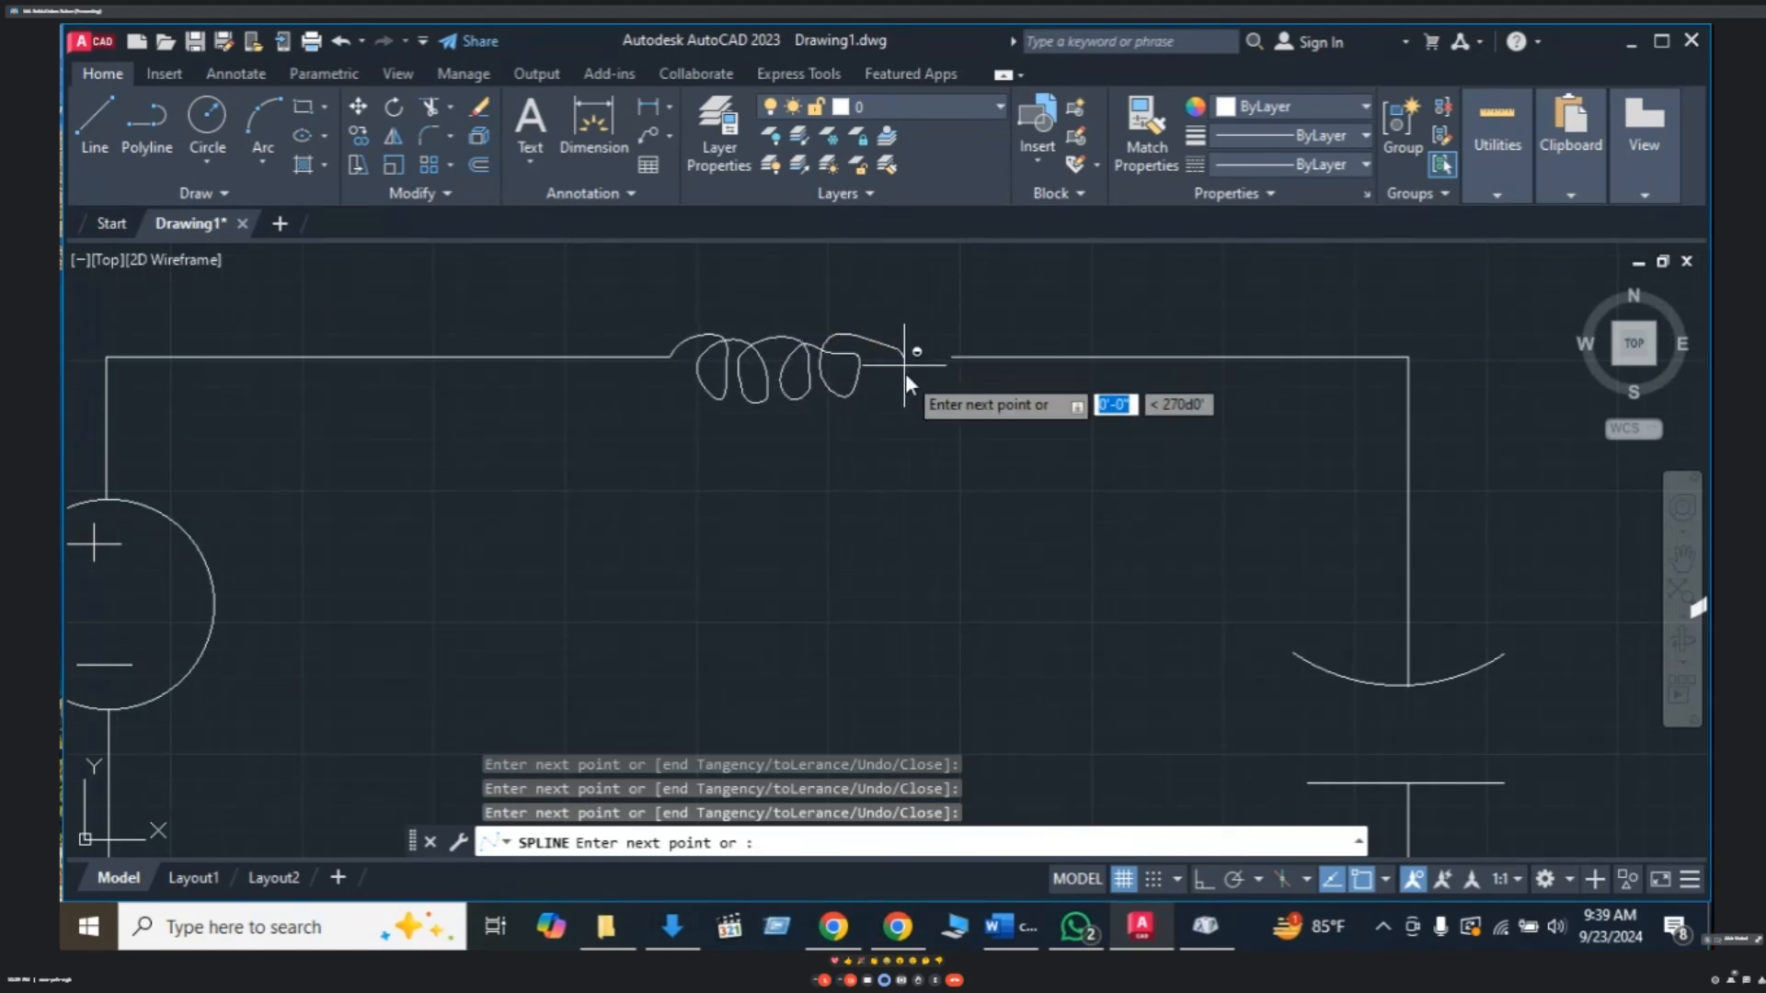
click(904, 385)
click(890, 396)
click(871, 376)
click(877, 340)
click(909, 340)
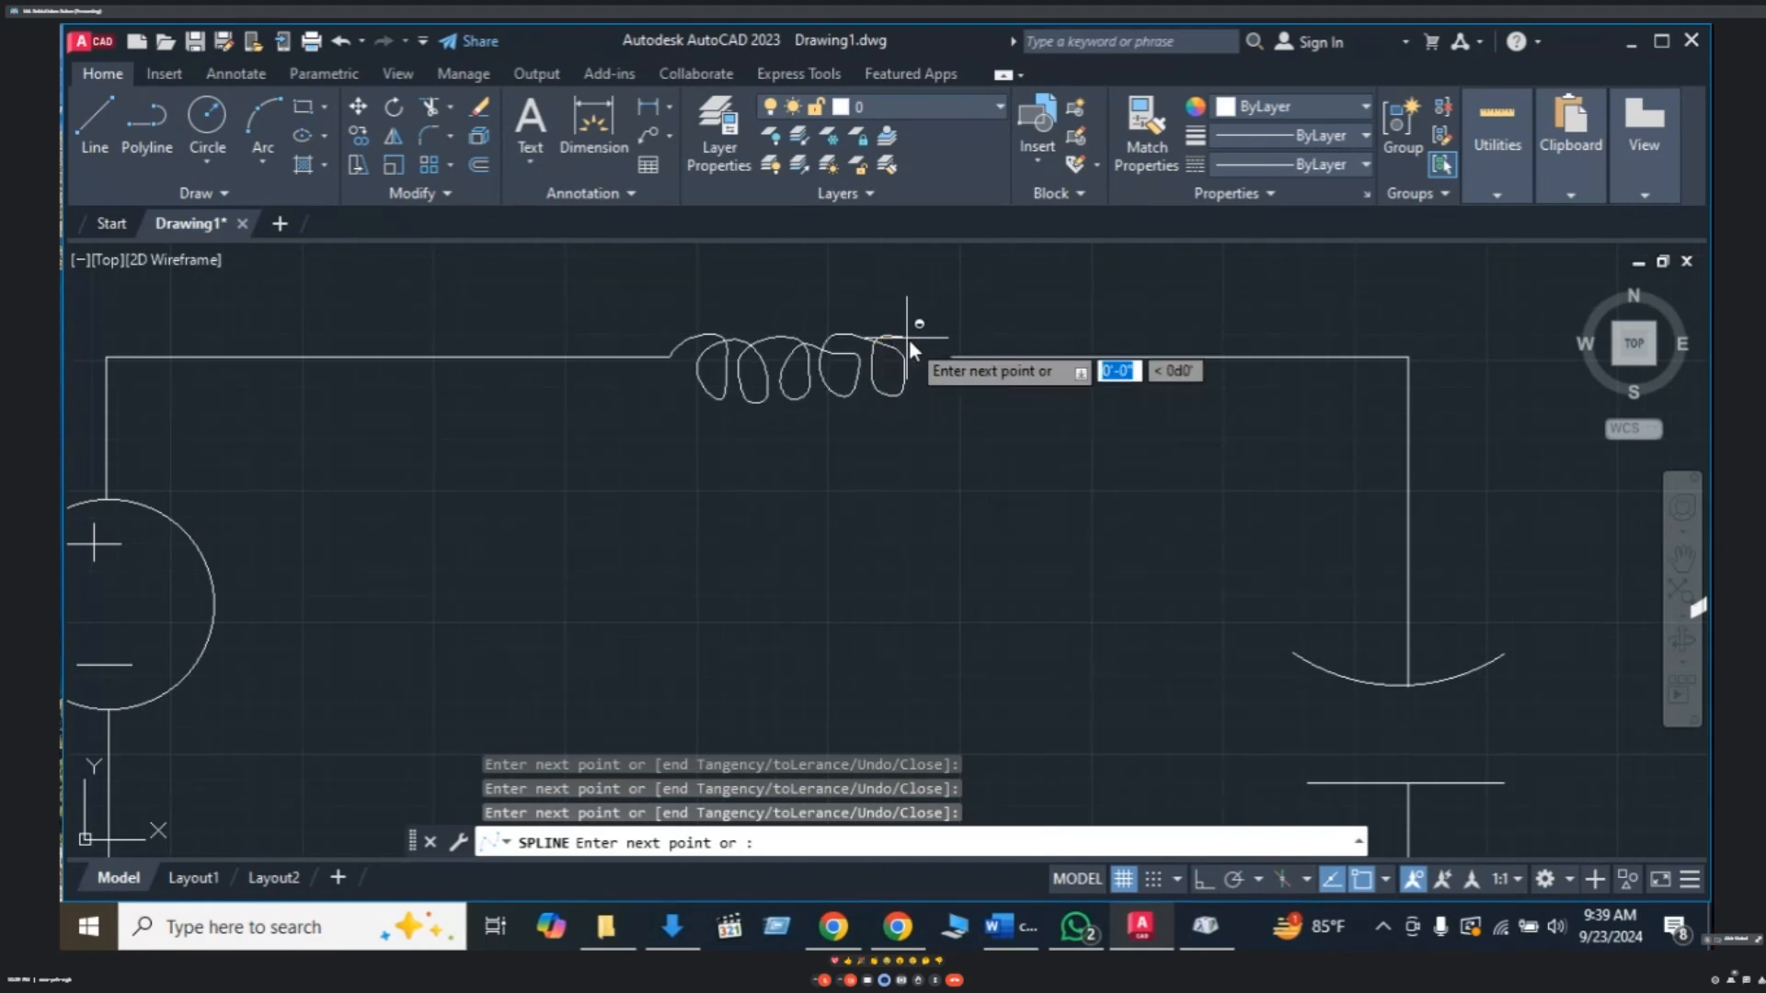
click(930, 392)
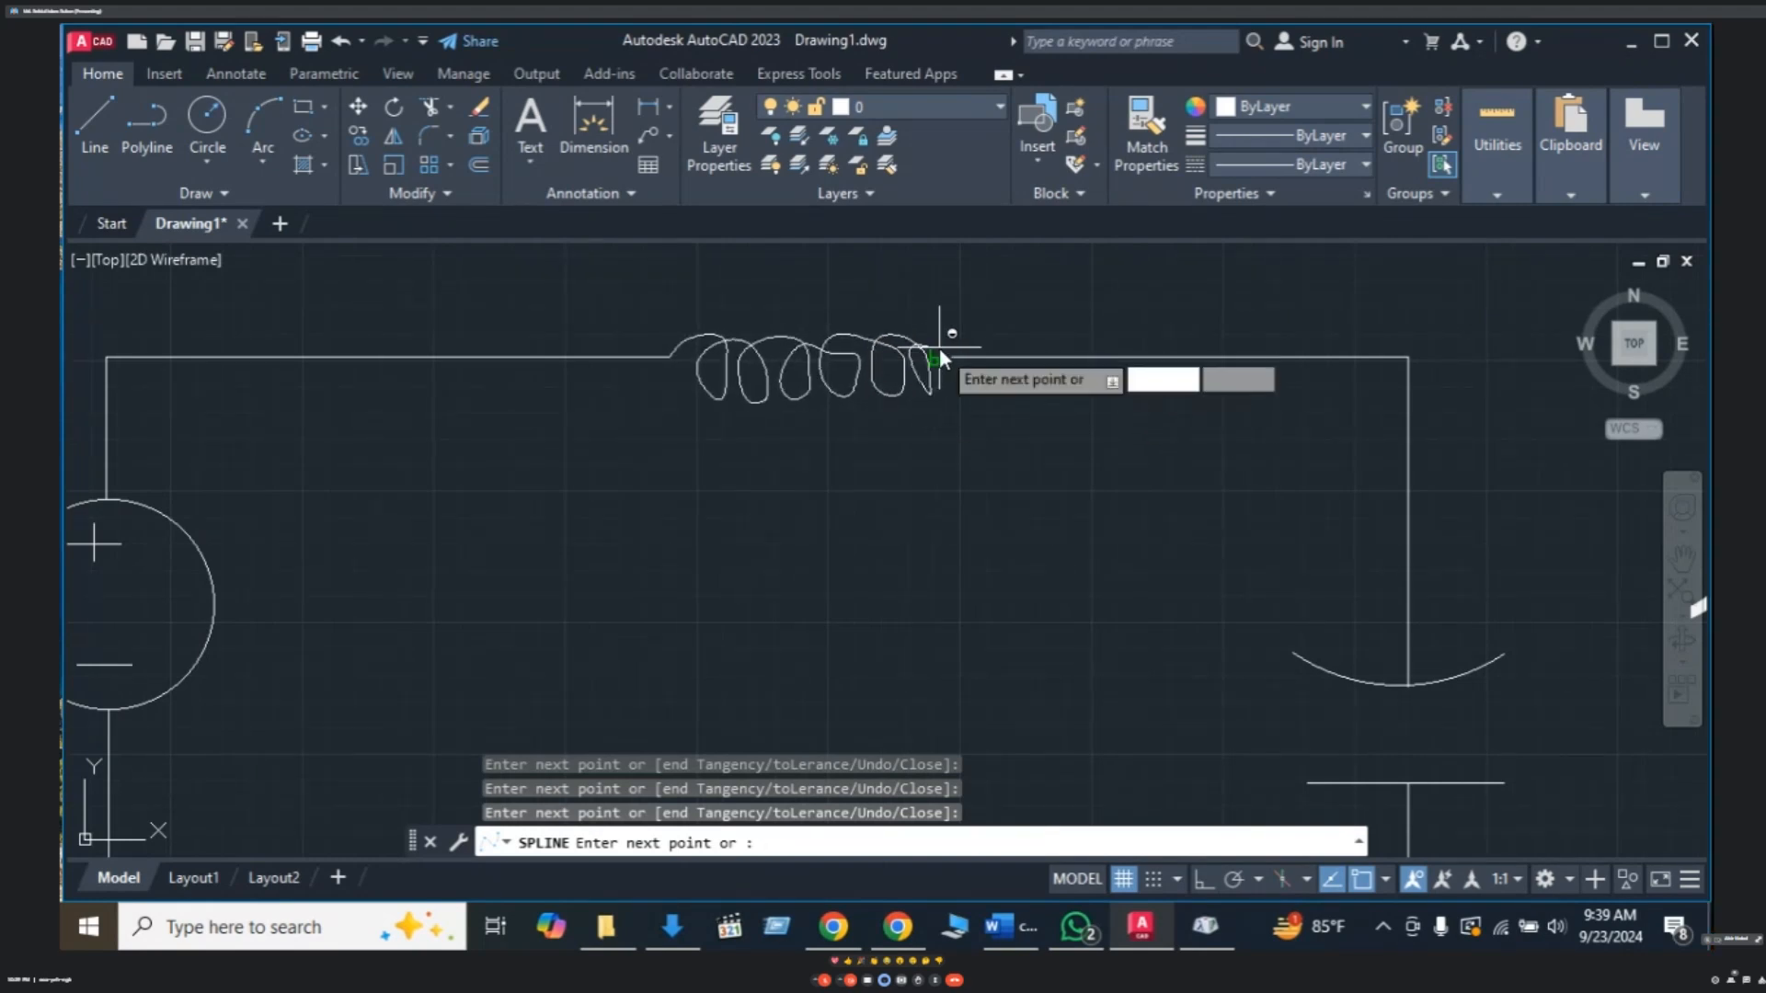
click(953, 354)
key(F8)
- Discard the first coil and start a new SPL curve, forming its first loop from the gap's left end
key(Escape)
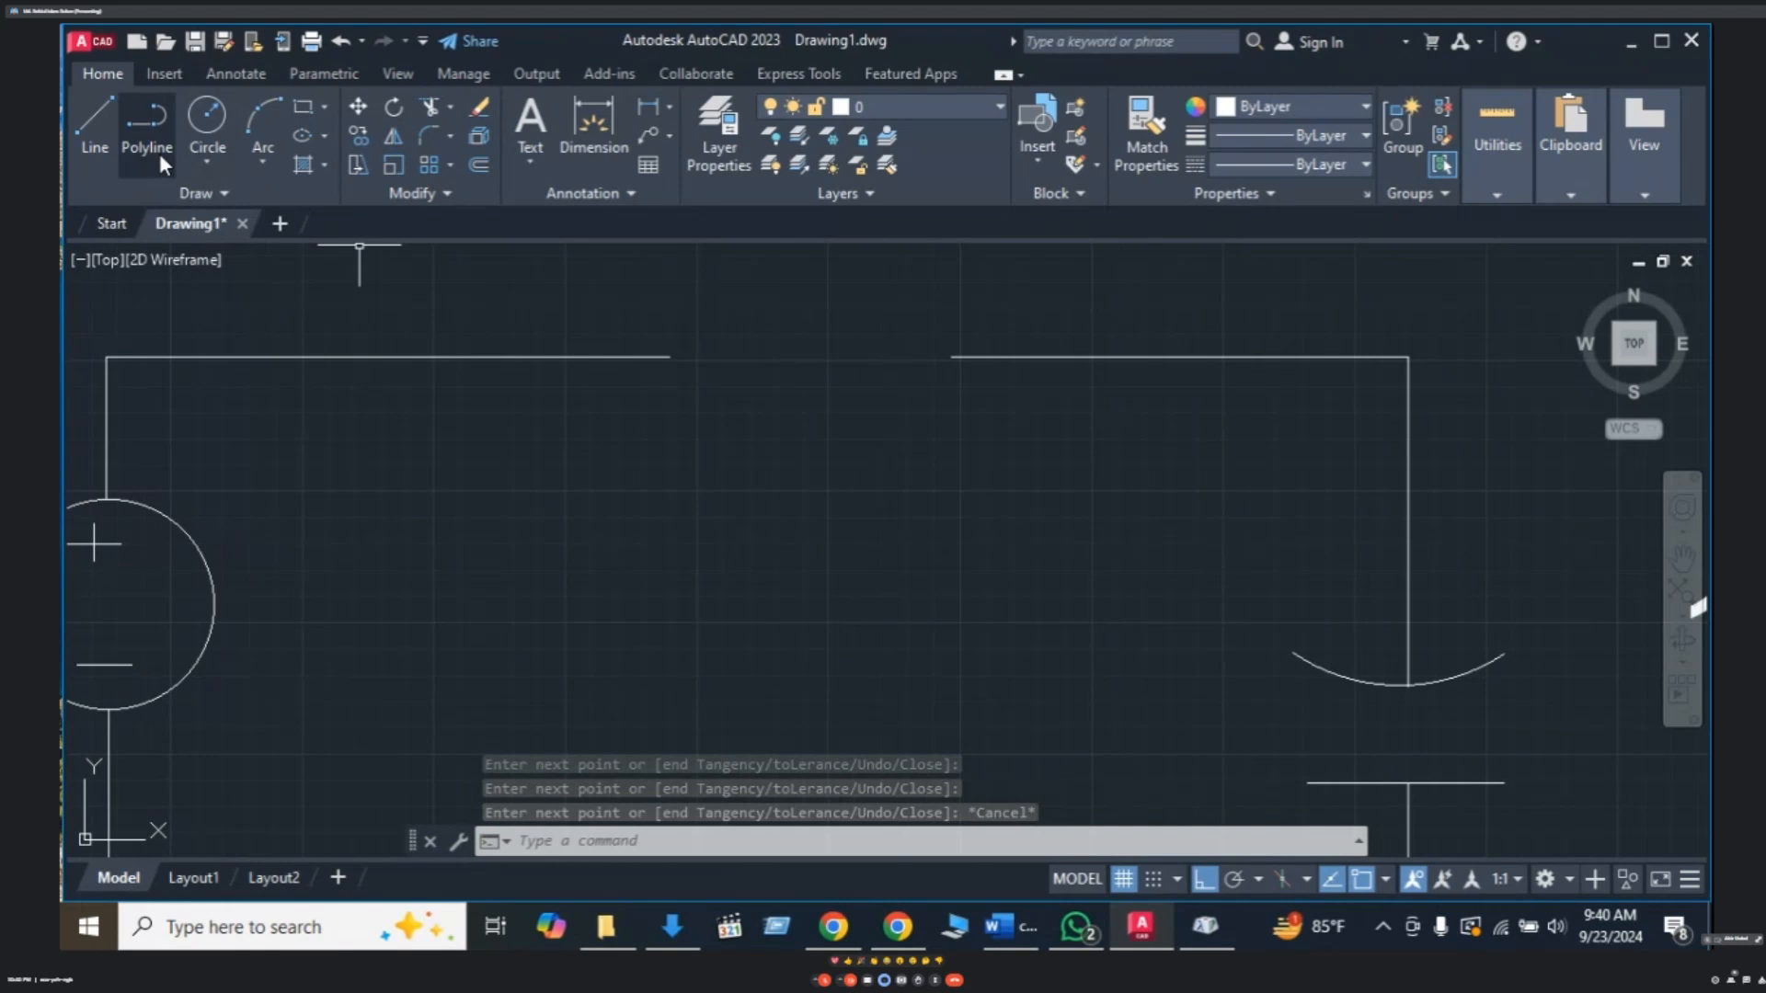
text(SPL)
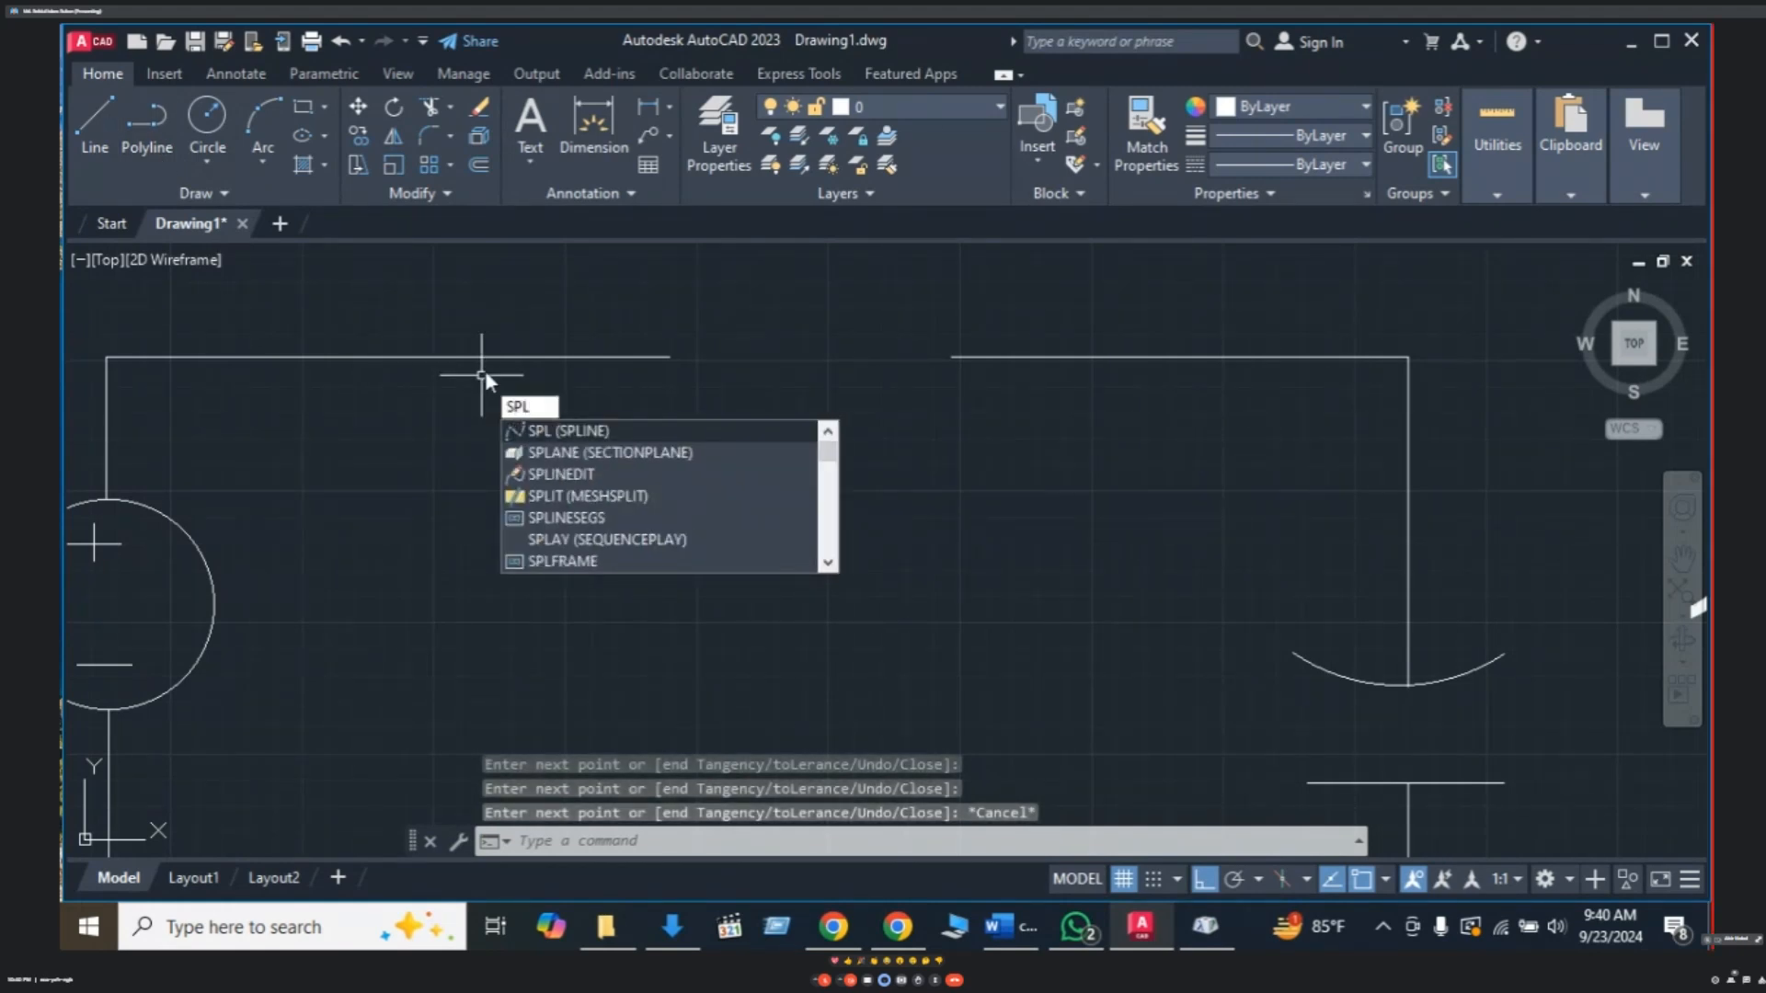
key(Return)
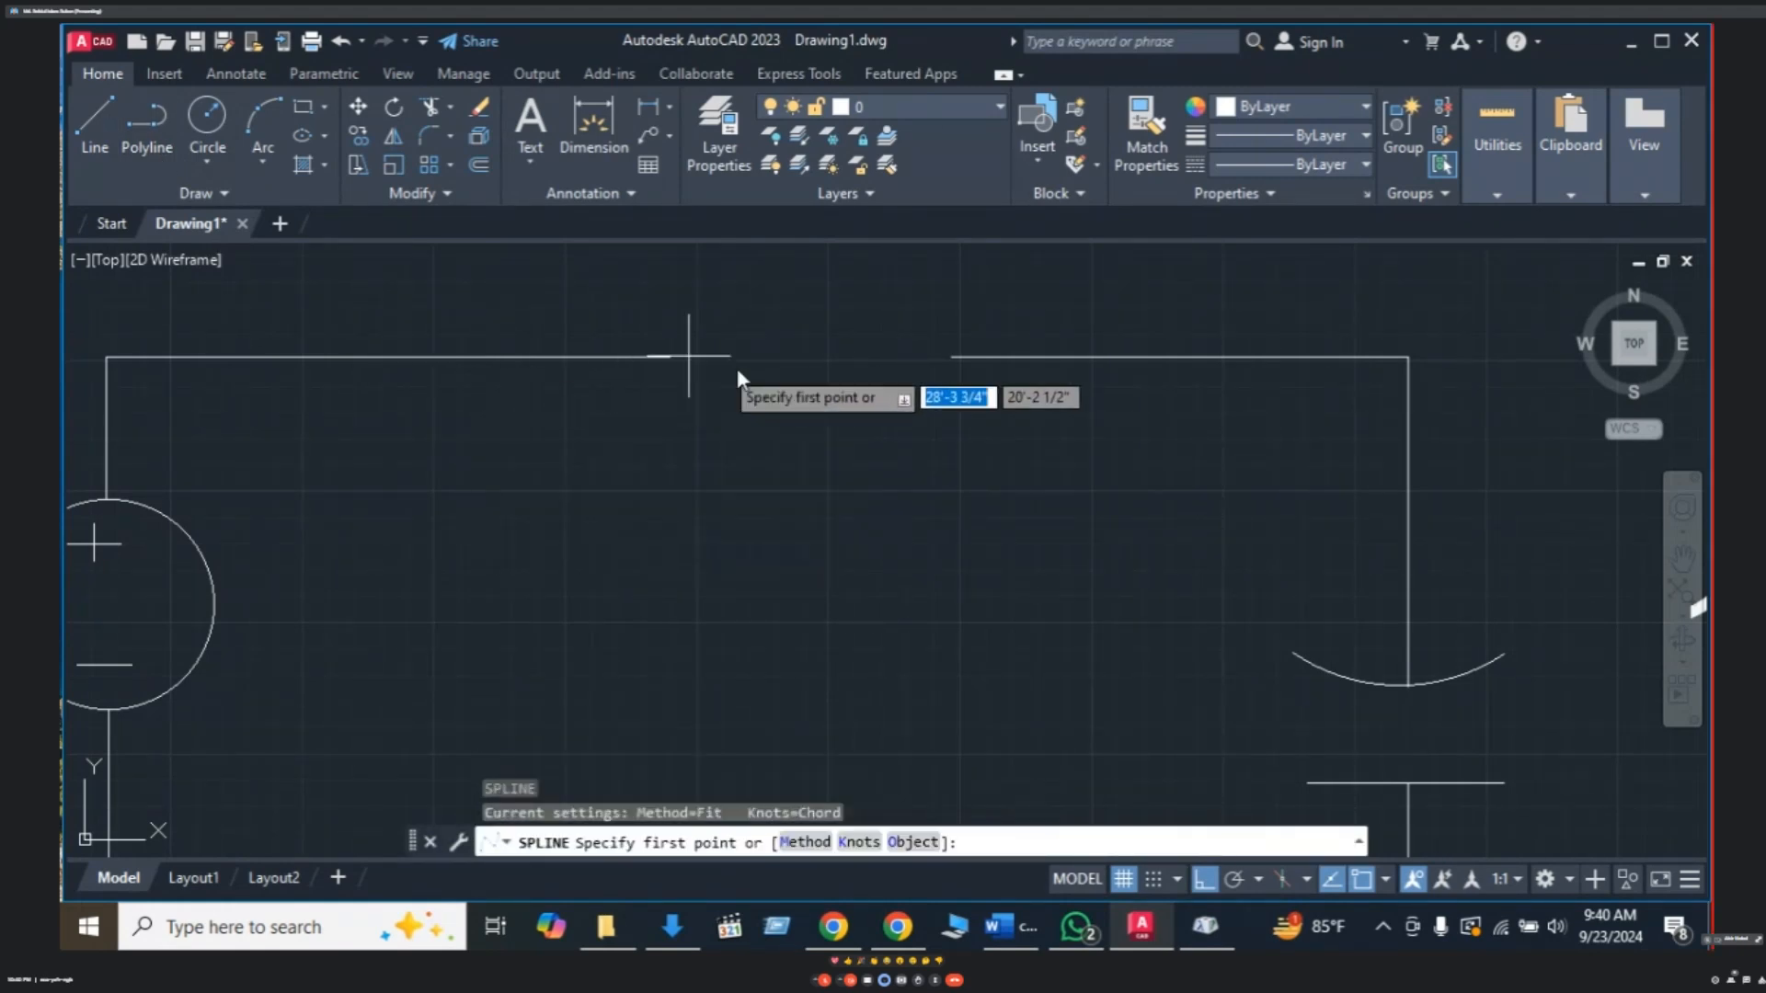
key(F8)
click(670, 358)
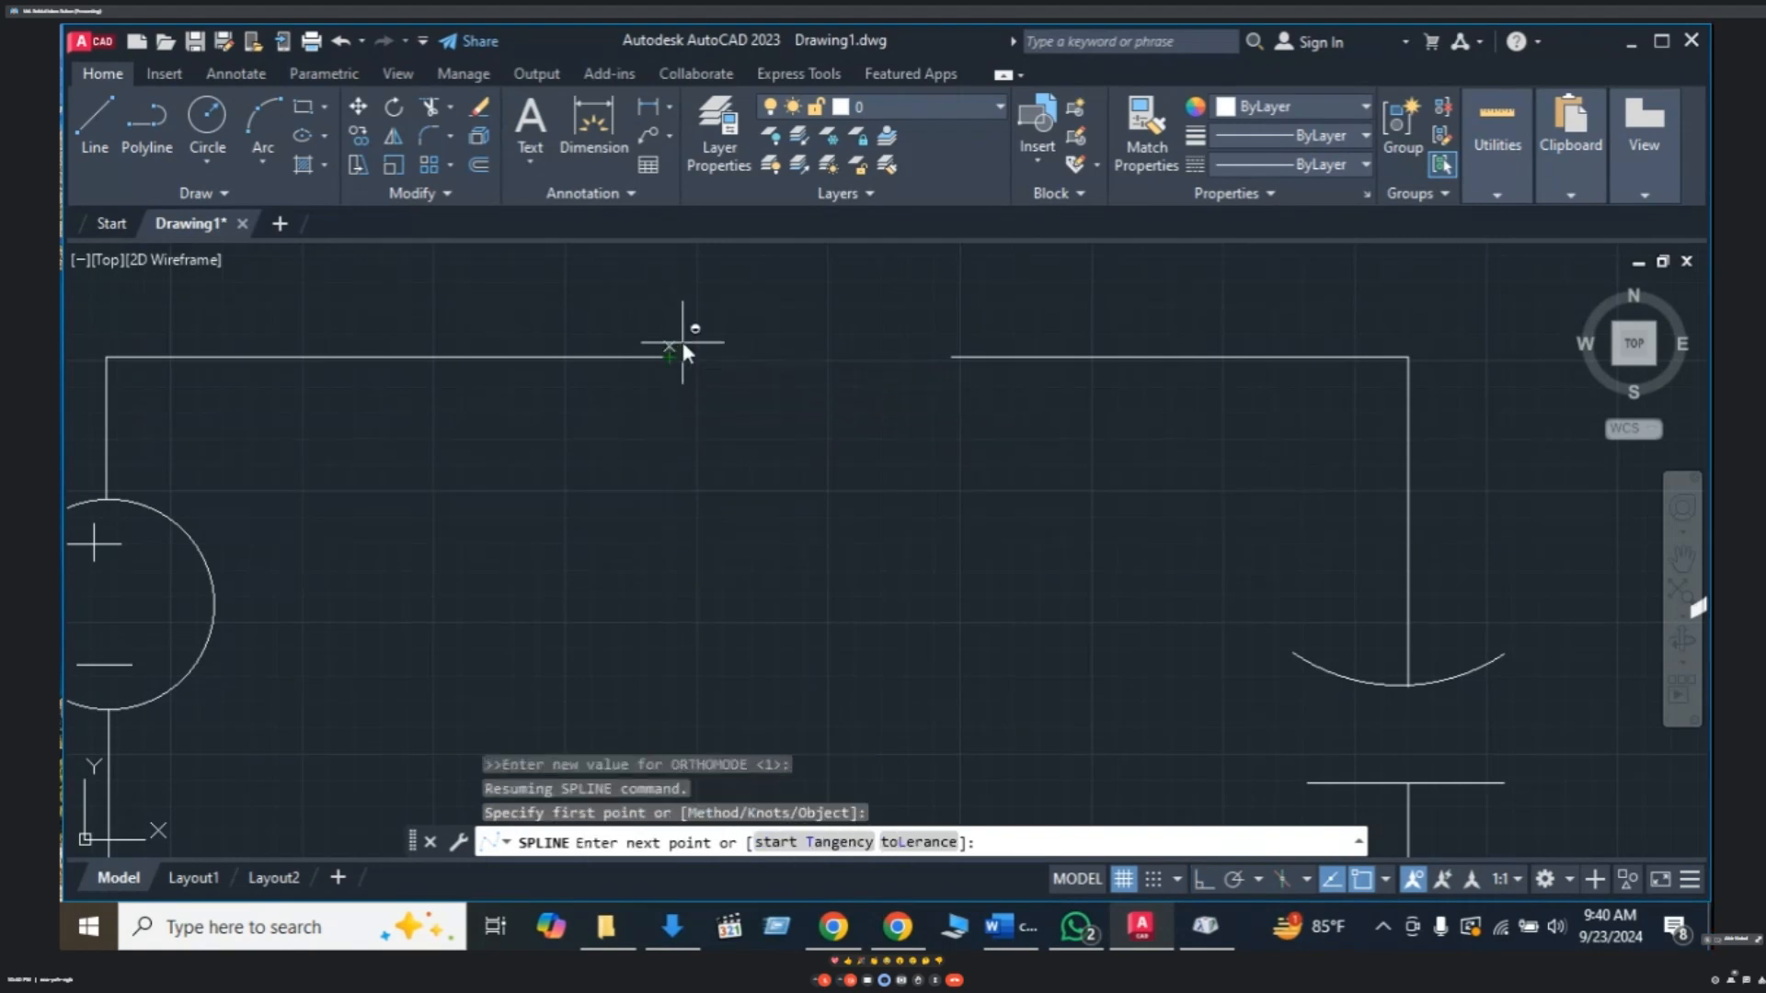
click(701, 335)
click(724, 344)
click(736, 360)
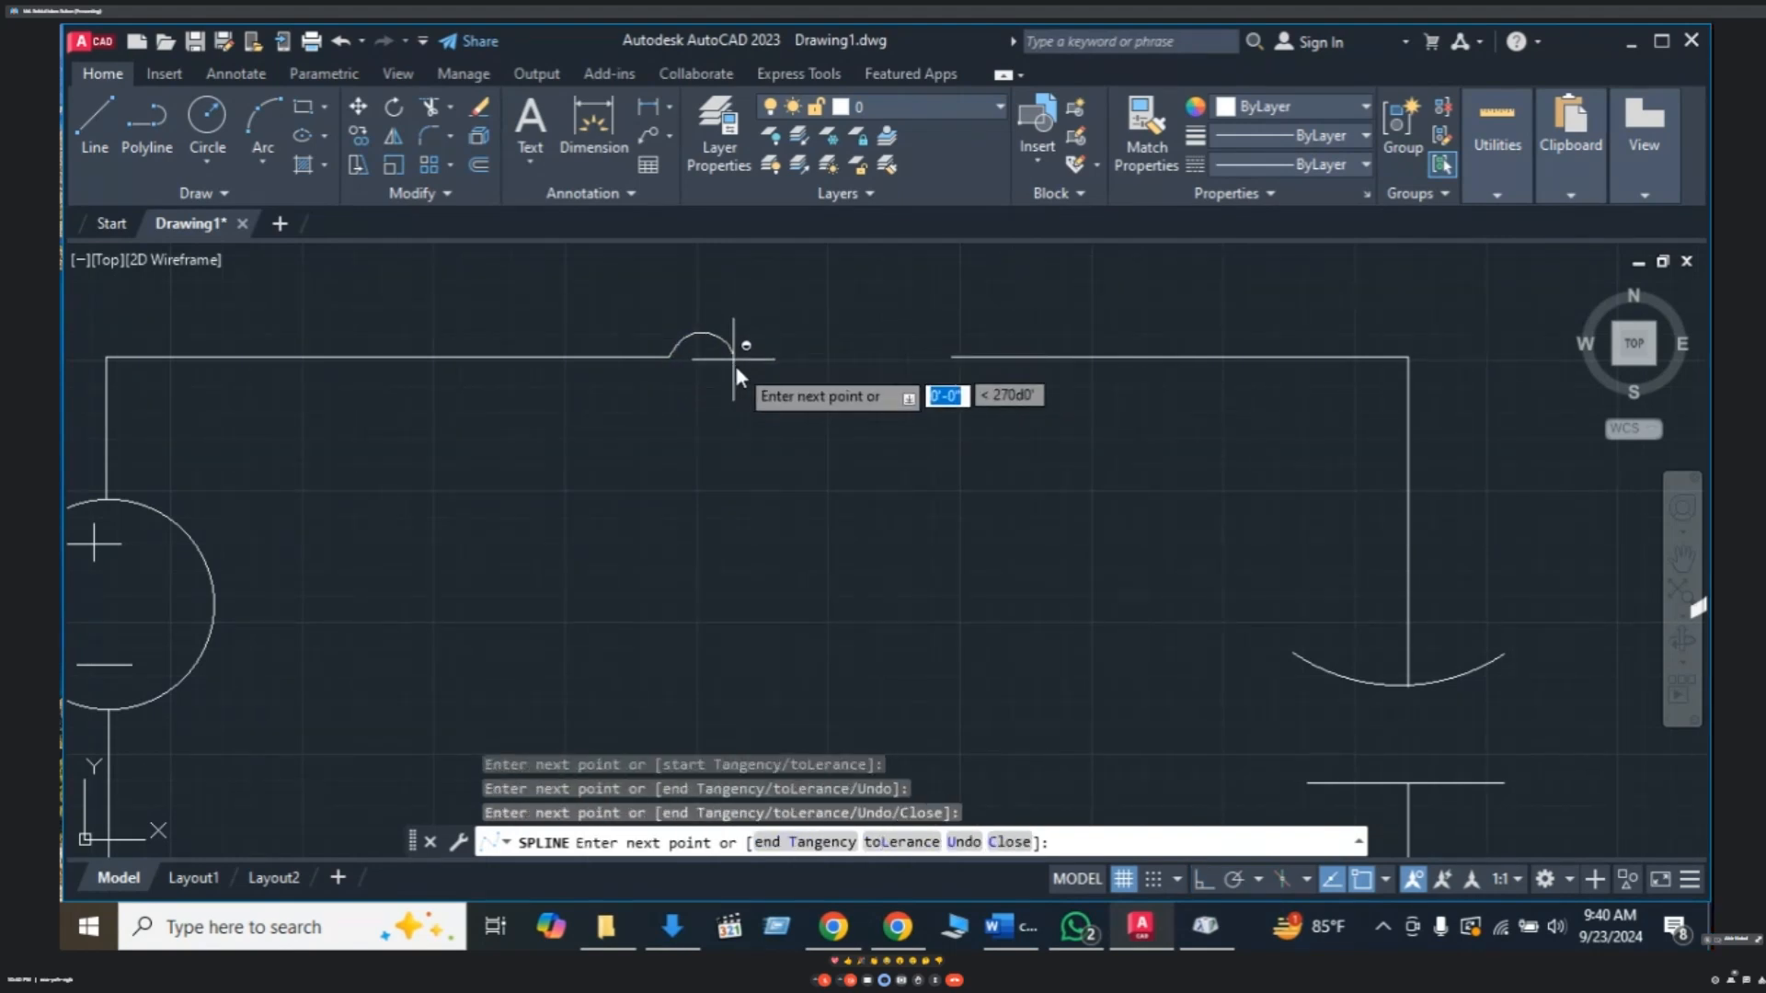
click(735, 370)
click(733, 398)
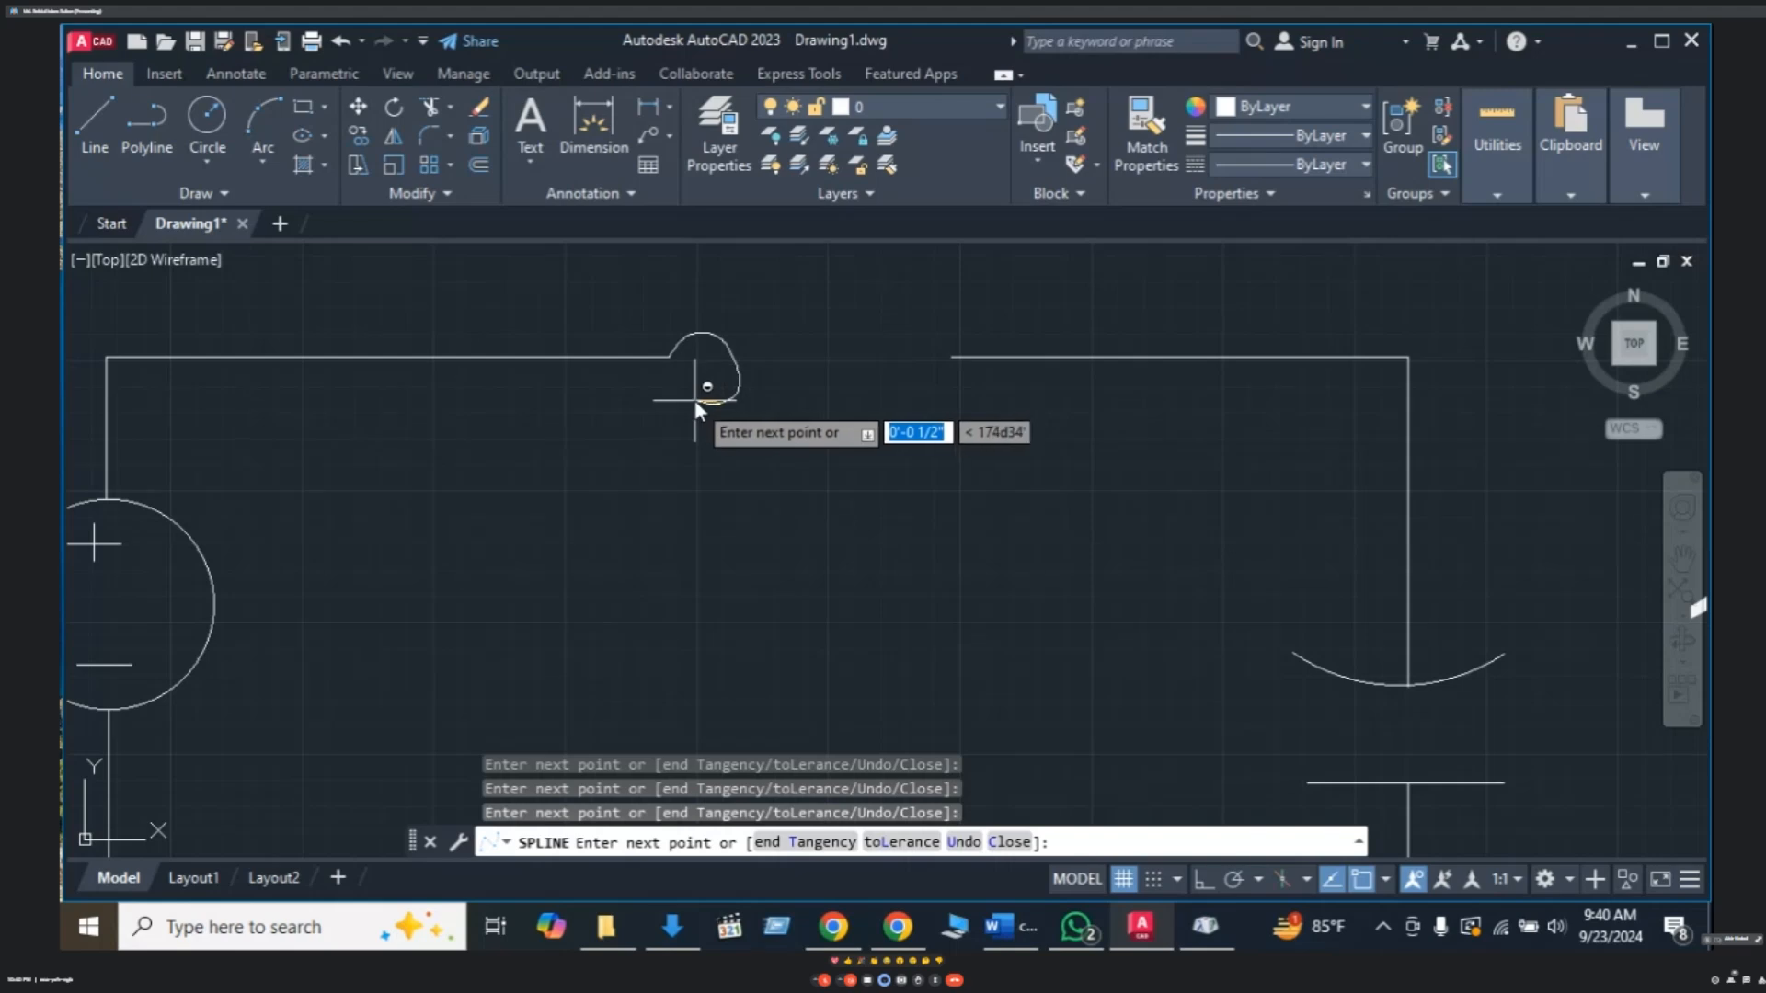
click(693, 396)
click(692, 368)
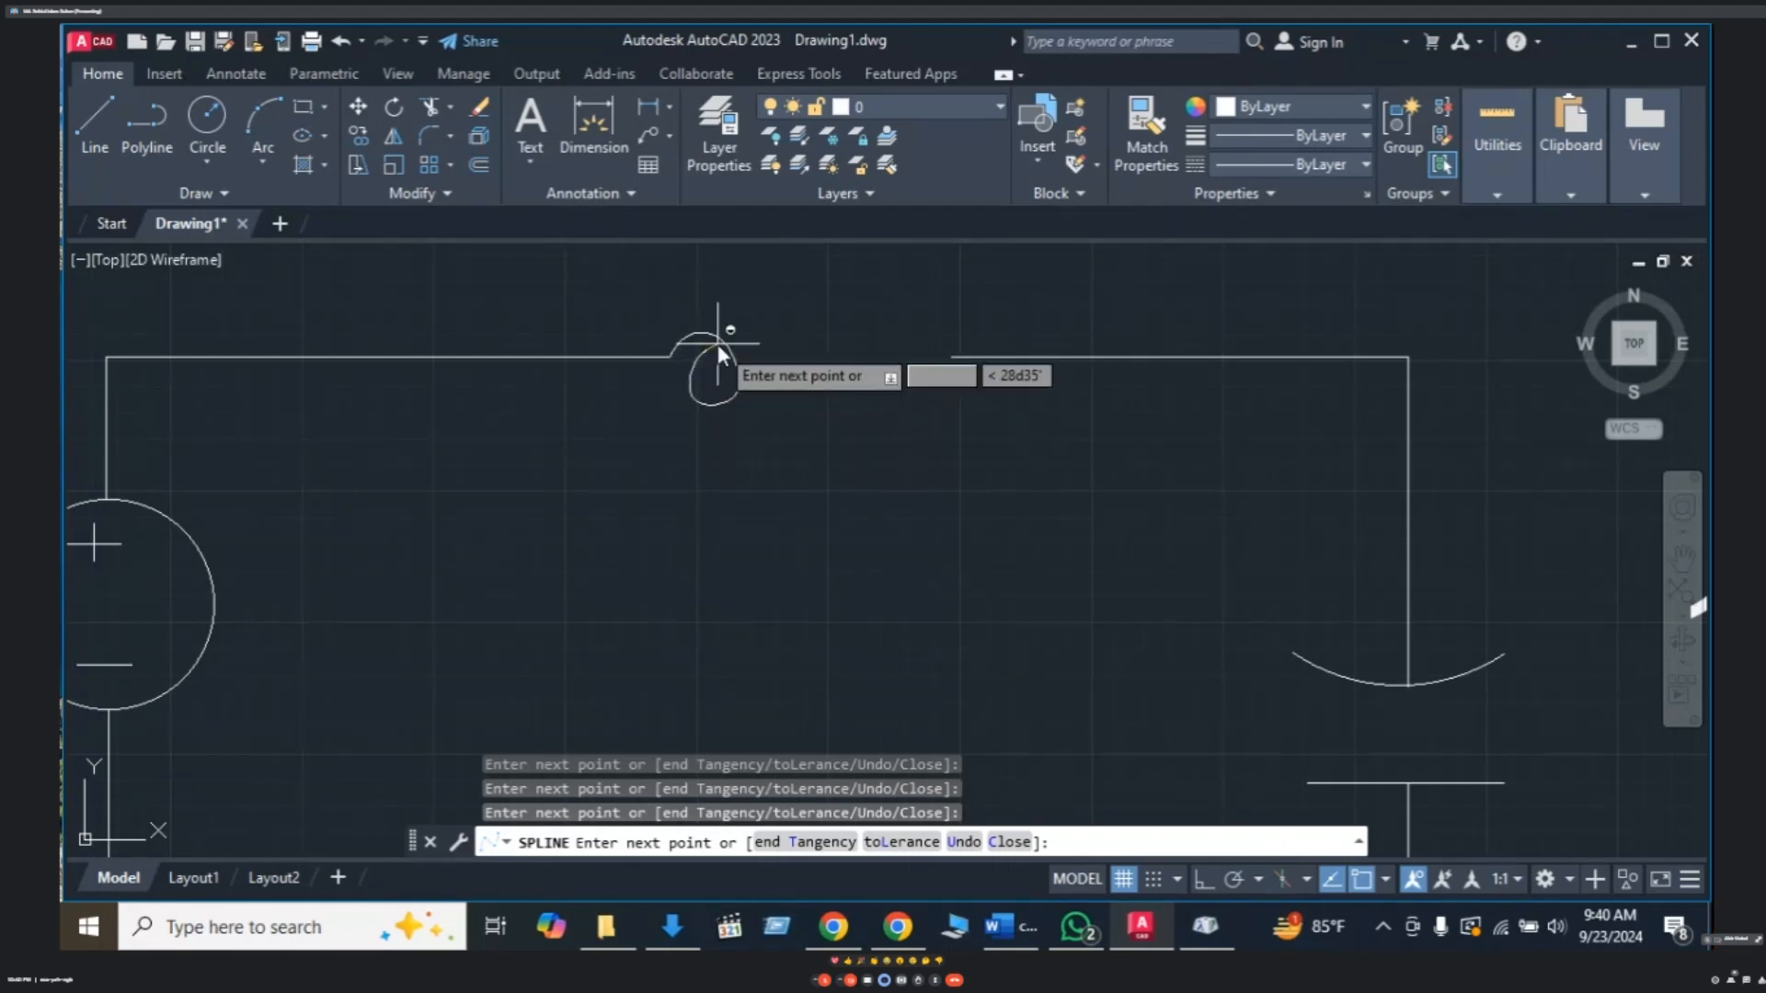
- Form the remaining four loops and finish the spline at the wire right of the gap
click(786, 352)
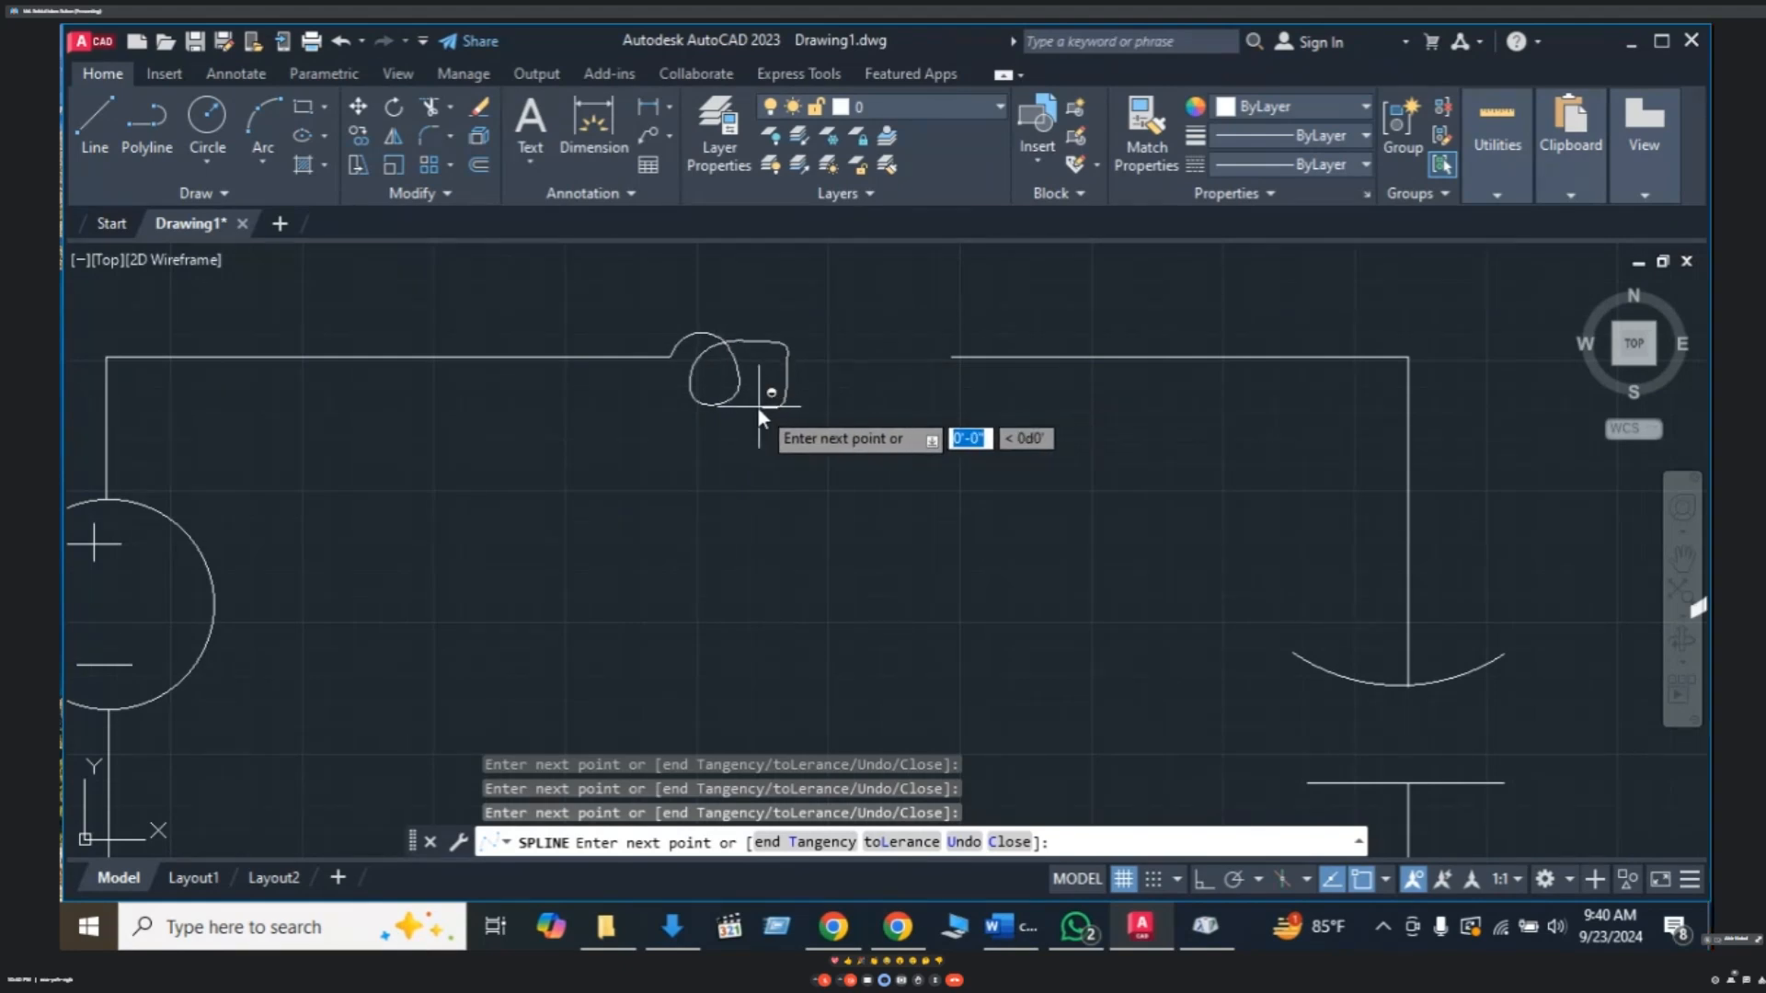
click(758, 406)
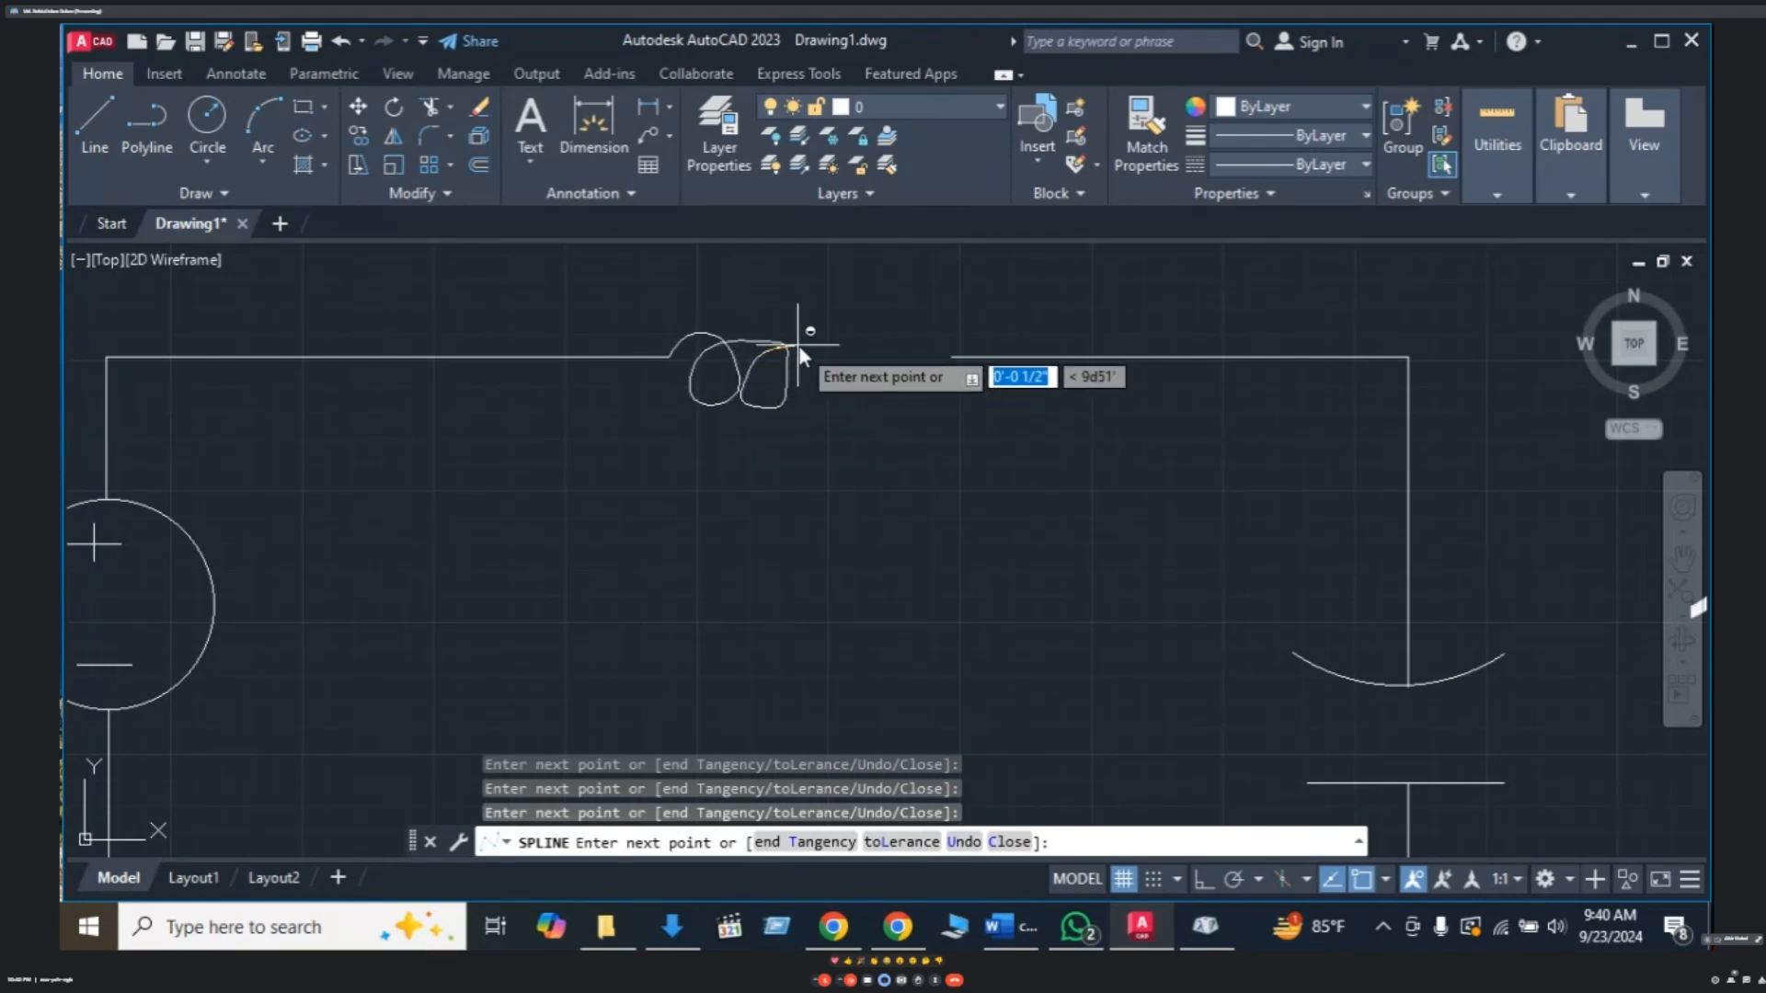
click(823, 342)
click(833, 403)
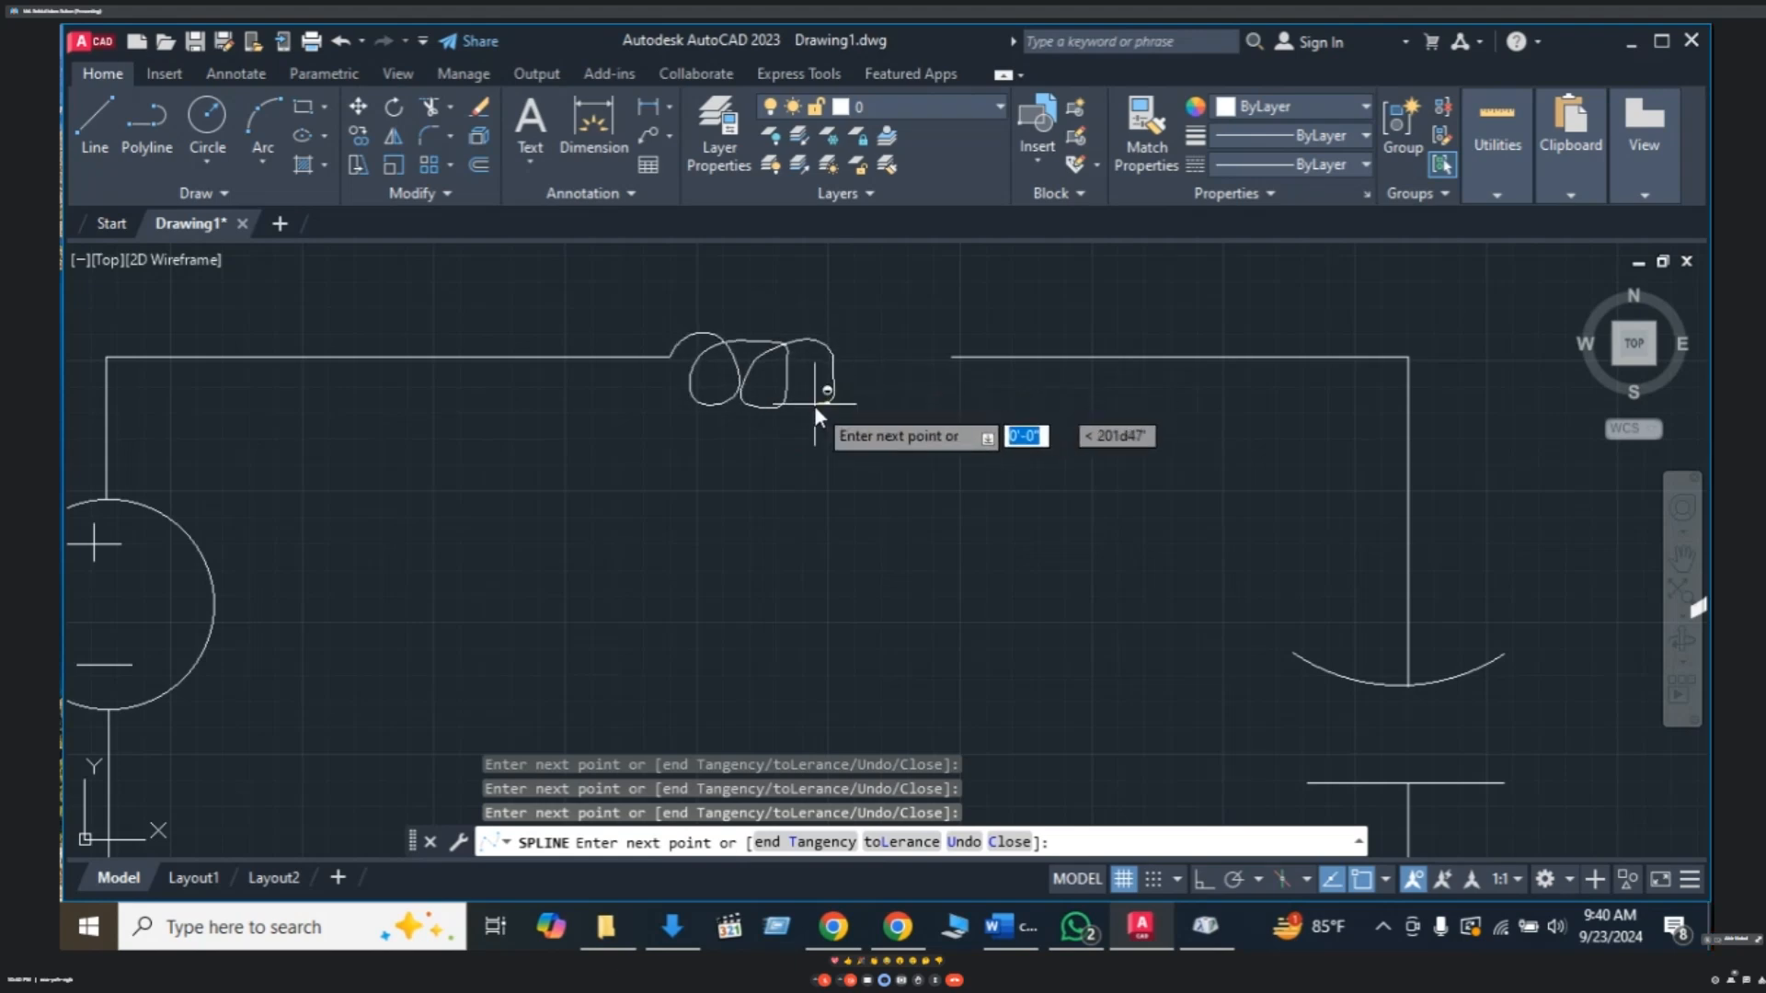
click(789, 375)
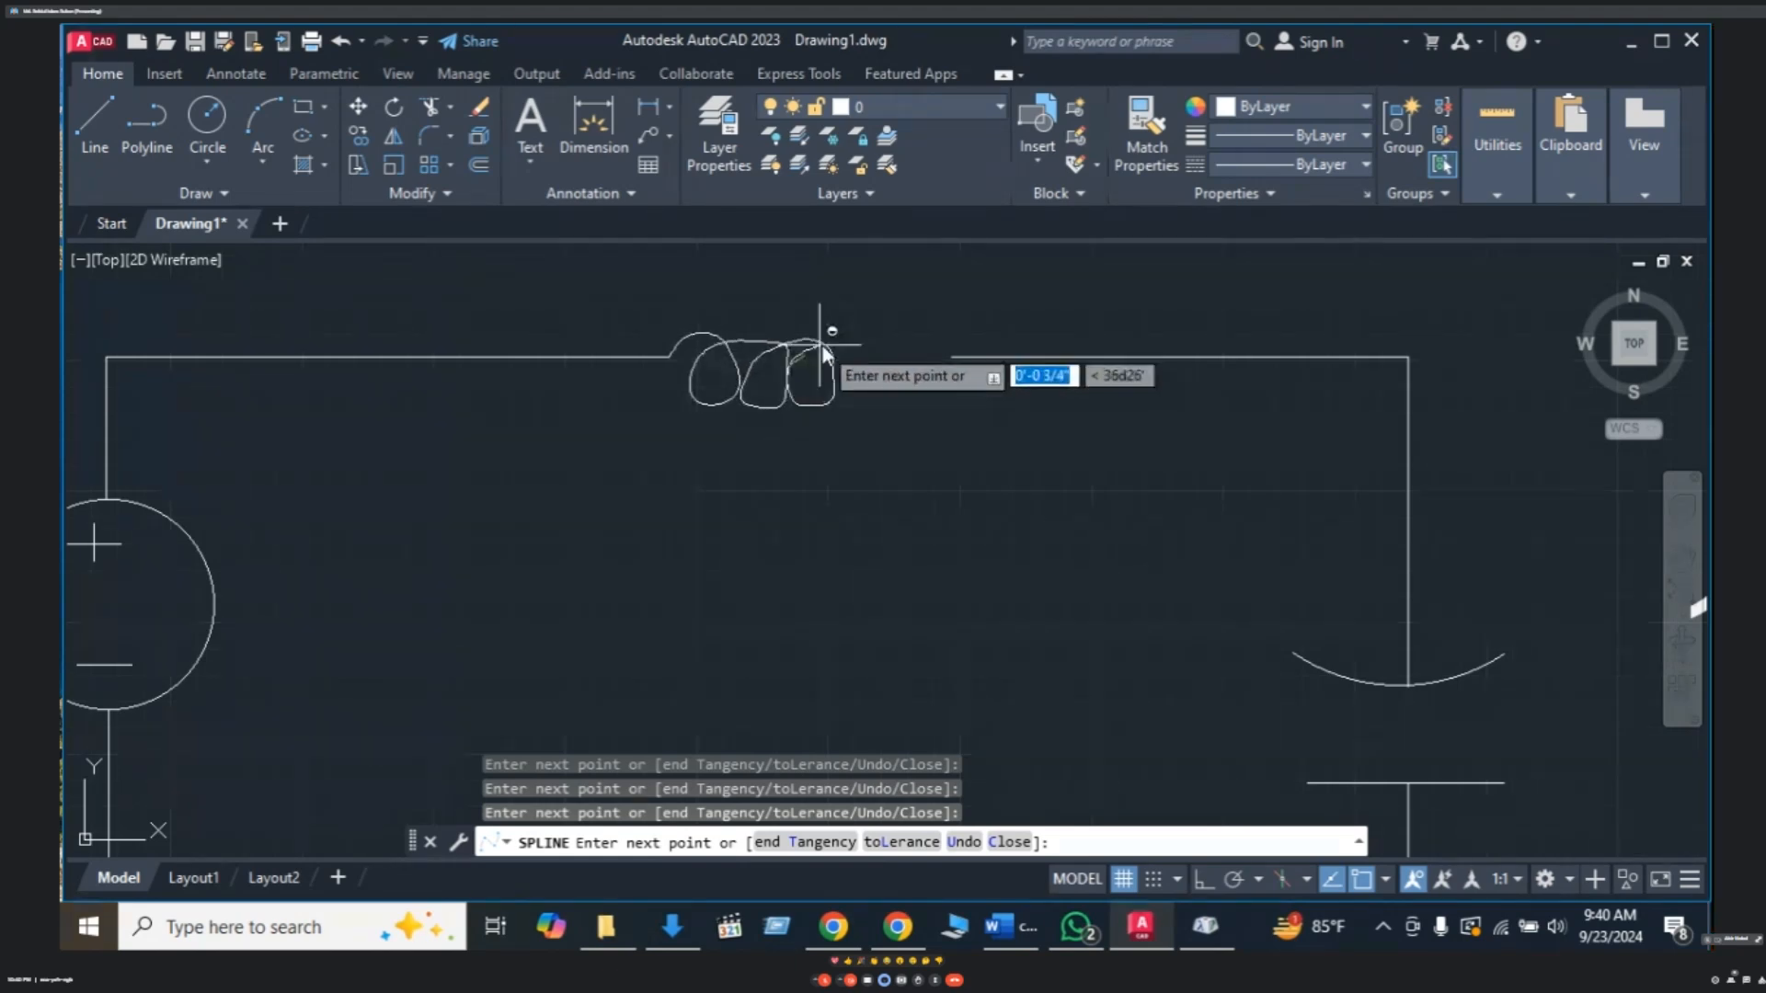
click(863, 406)
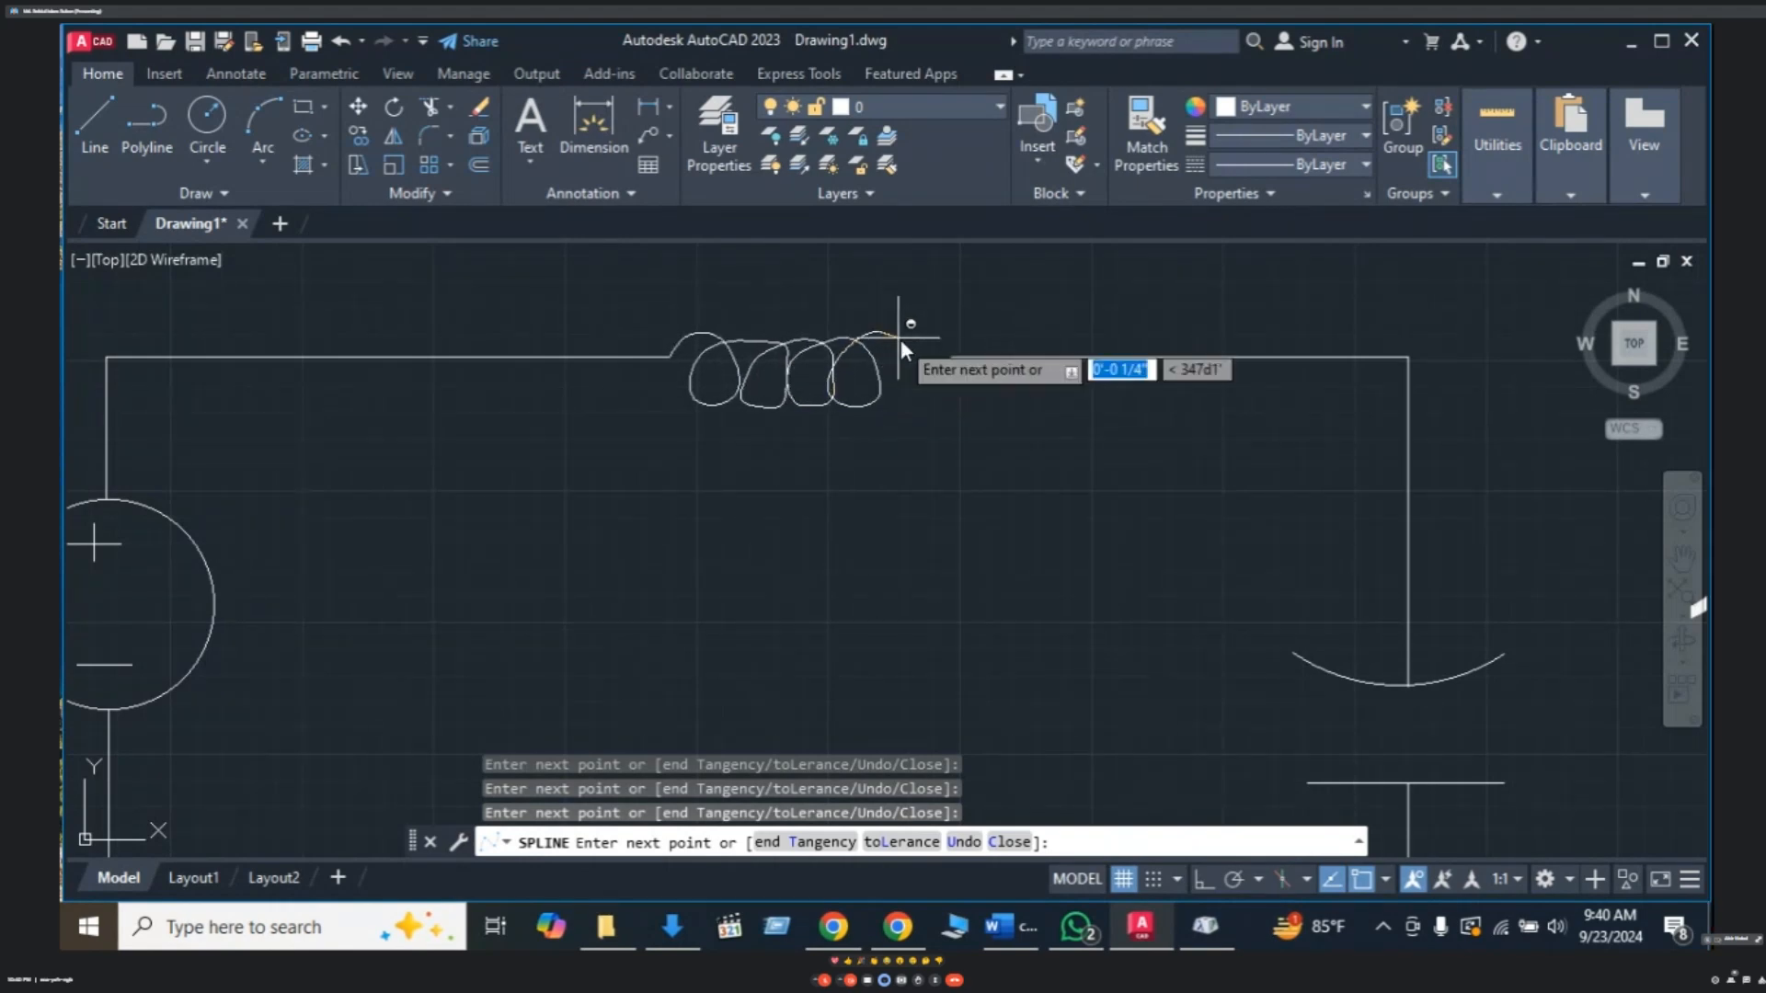
click(917, 401)
click(875, 407)
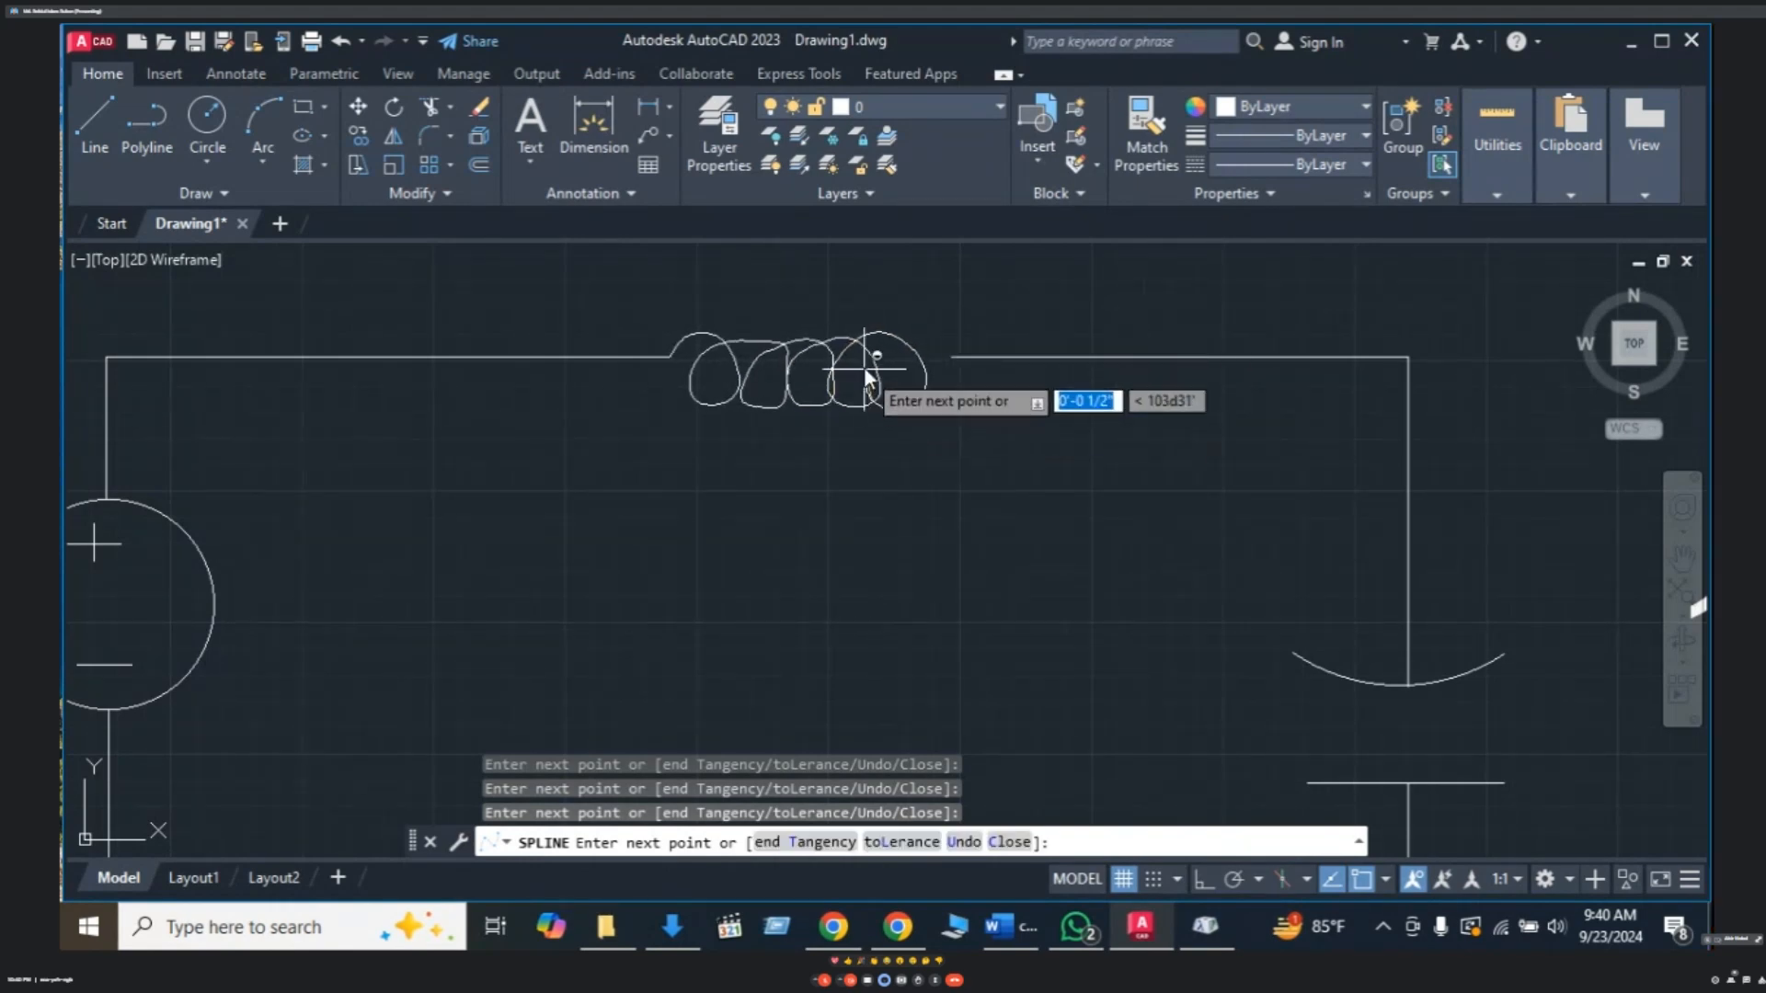
click(952, 356)
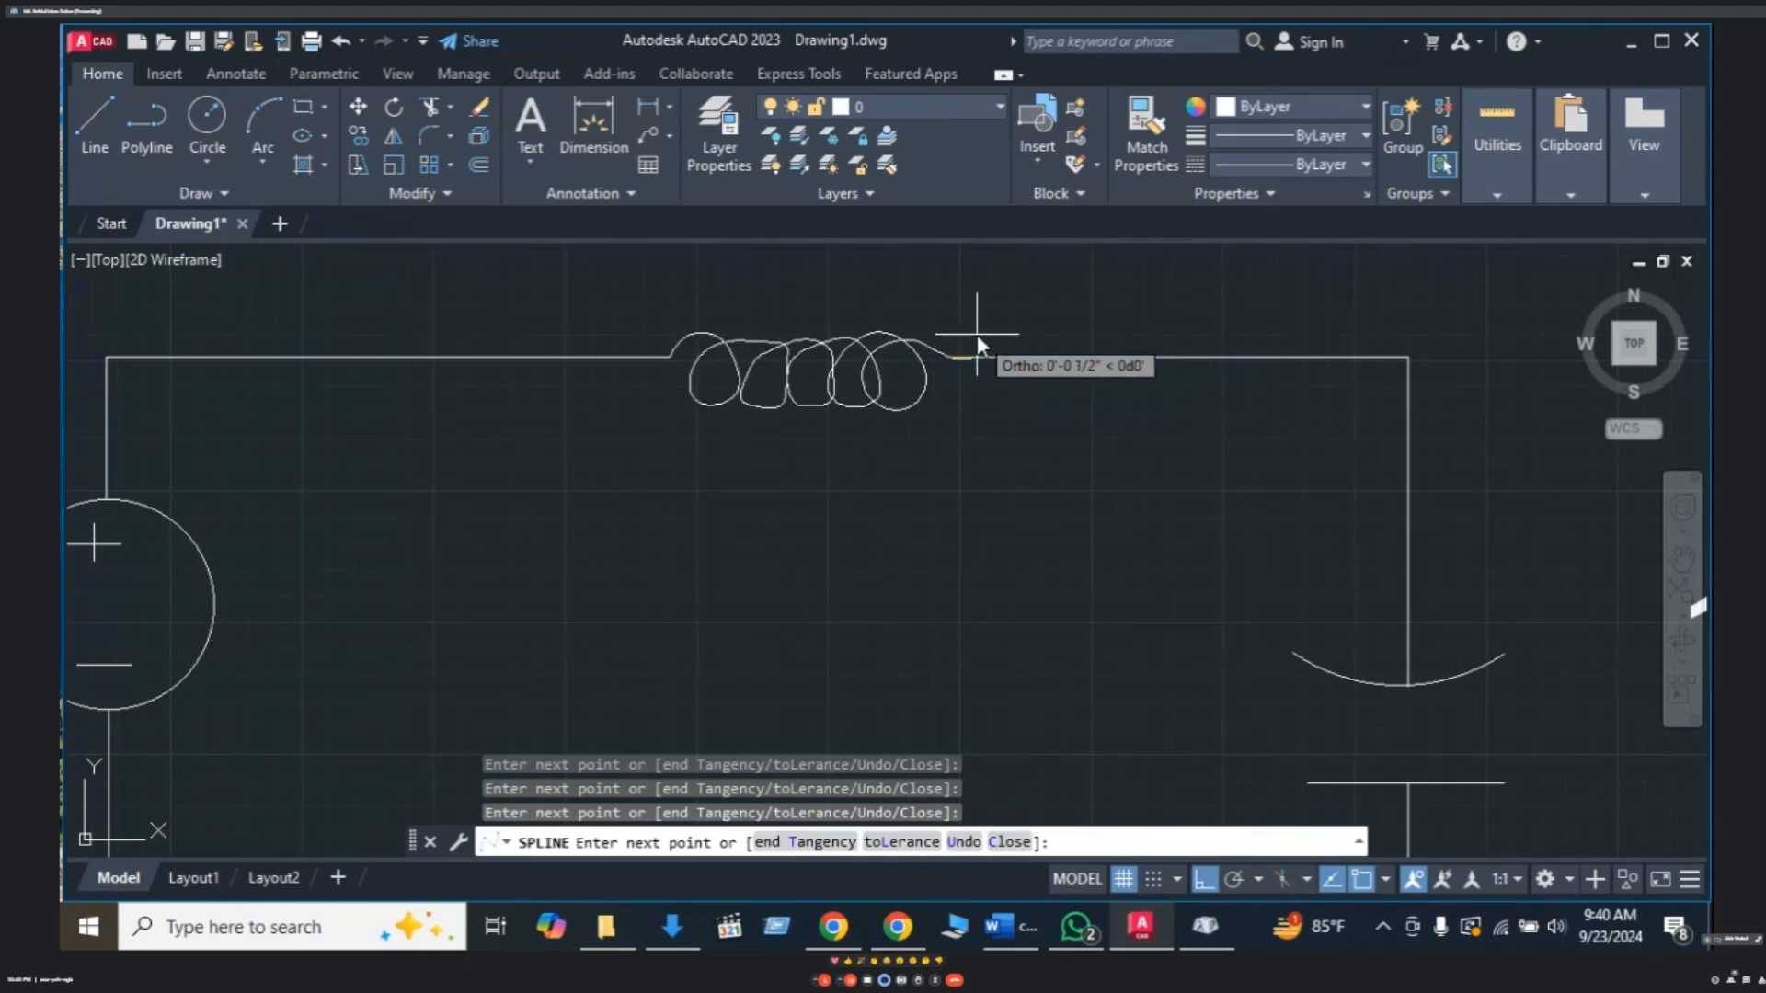
key(Return)
- Zoom and pan to check the completed circuit, then begin a multiline text label
scroll(1007, 285, up, 4)
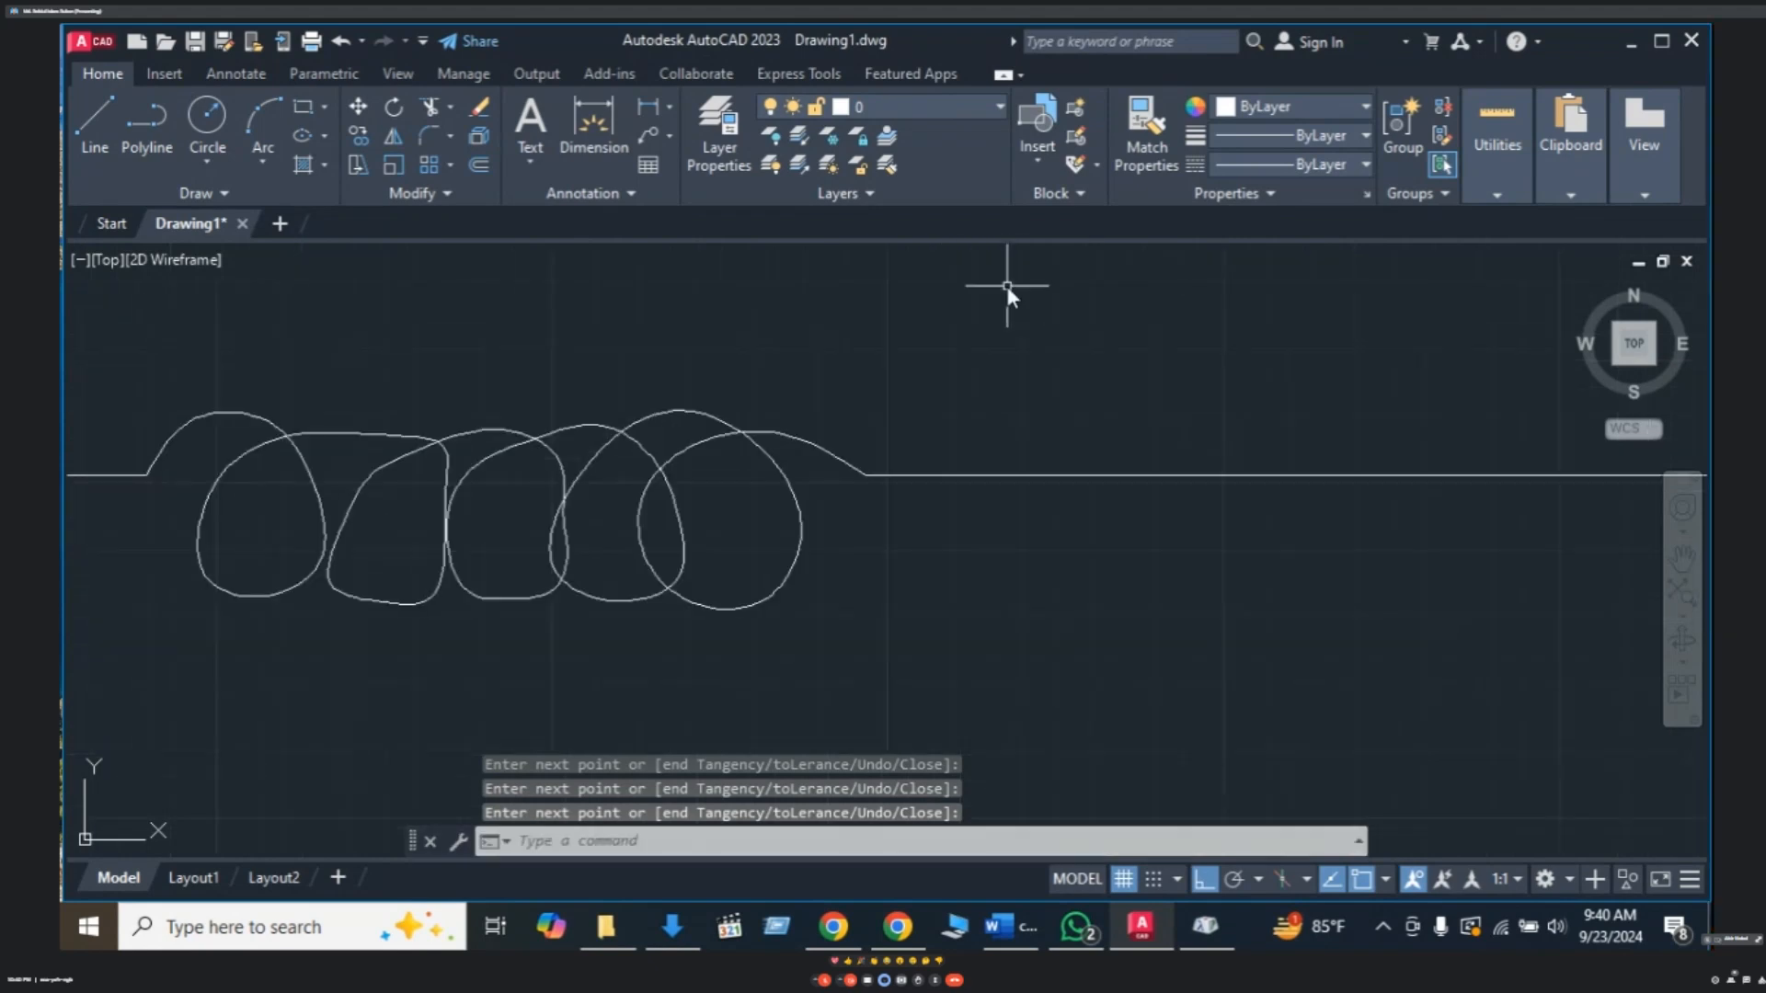
scroll(1062, 316, down, 6)
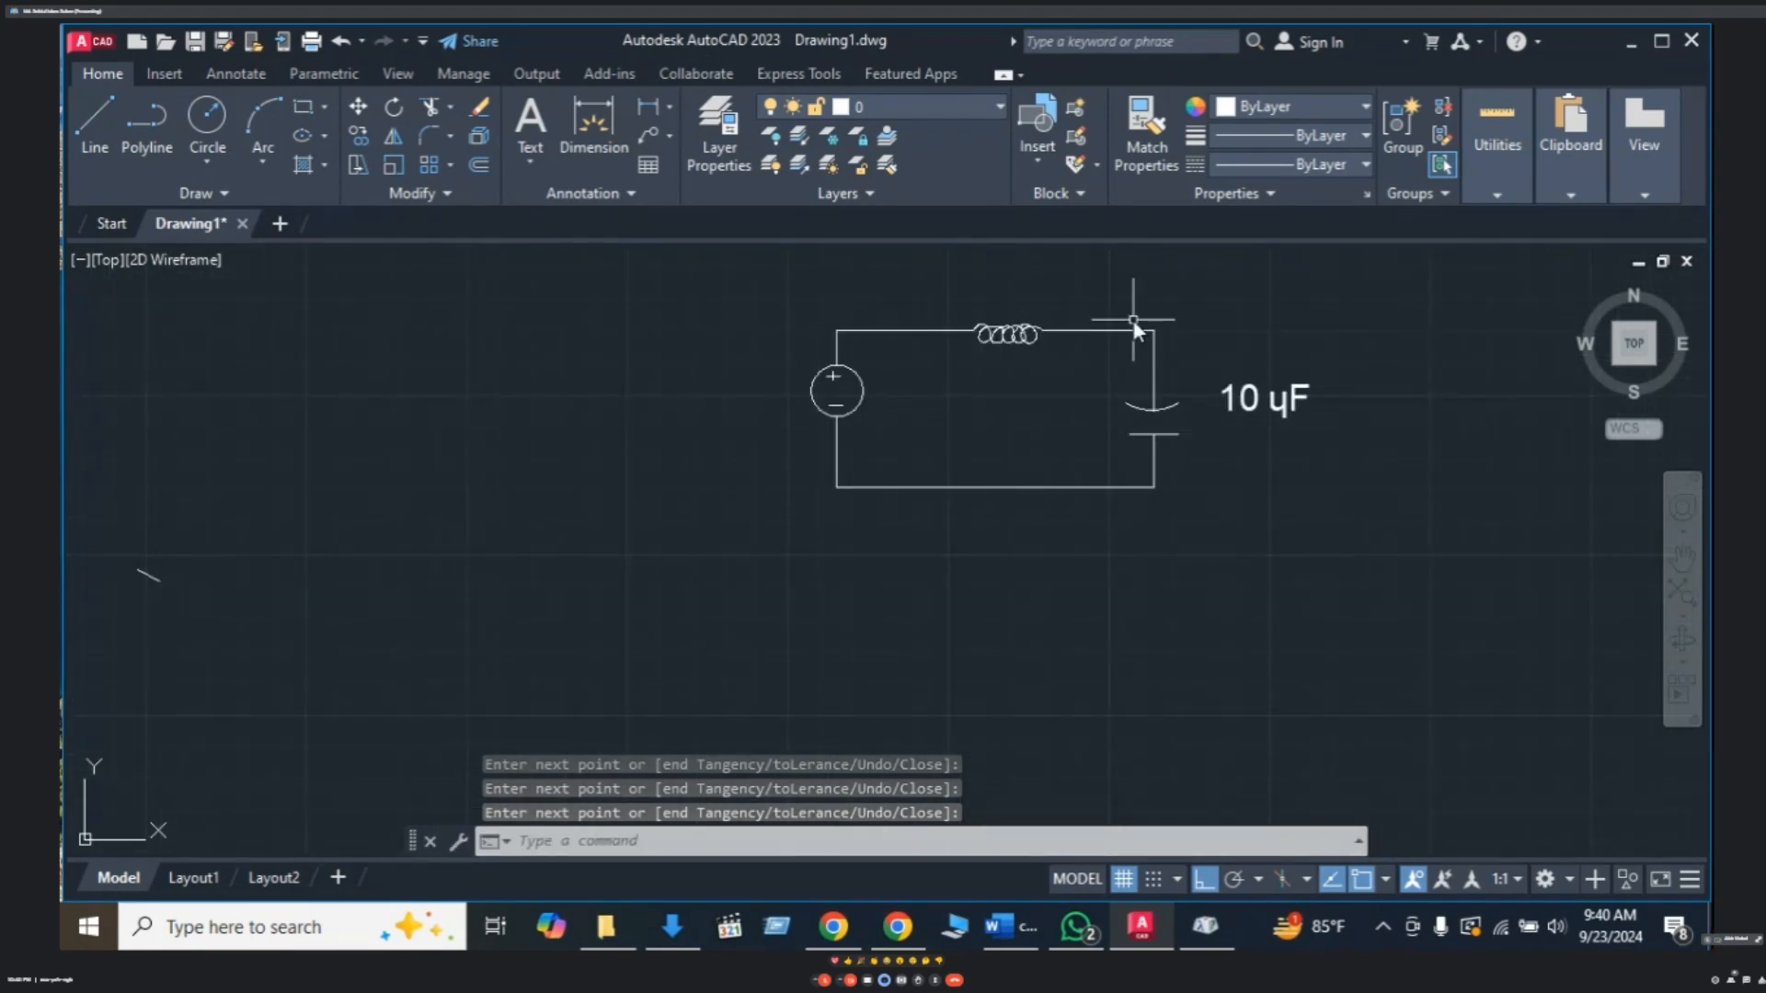
middle_drag(1133, 318, 1006, 355)
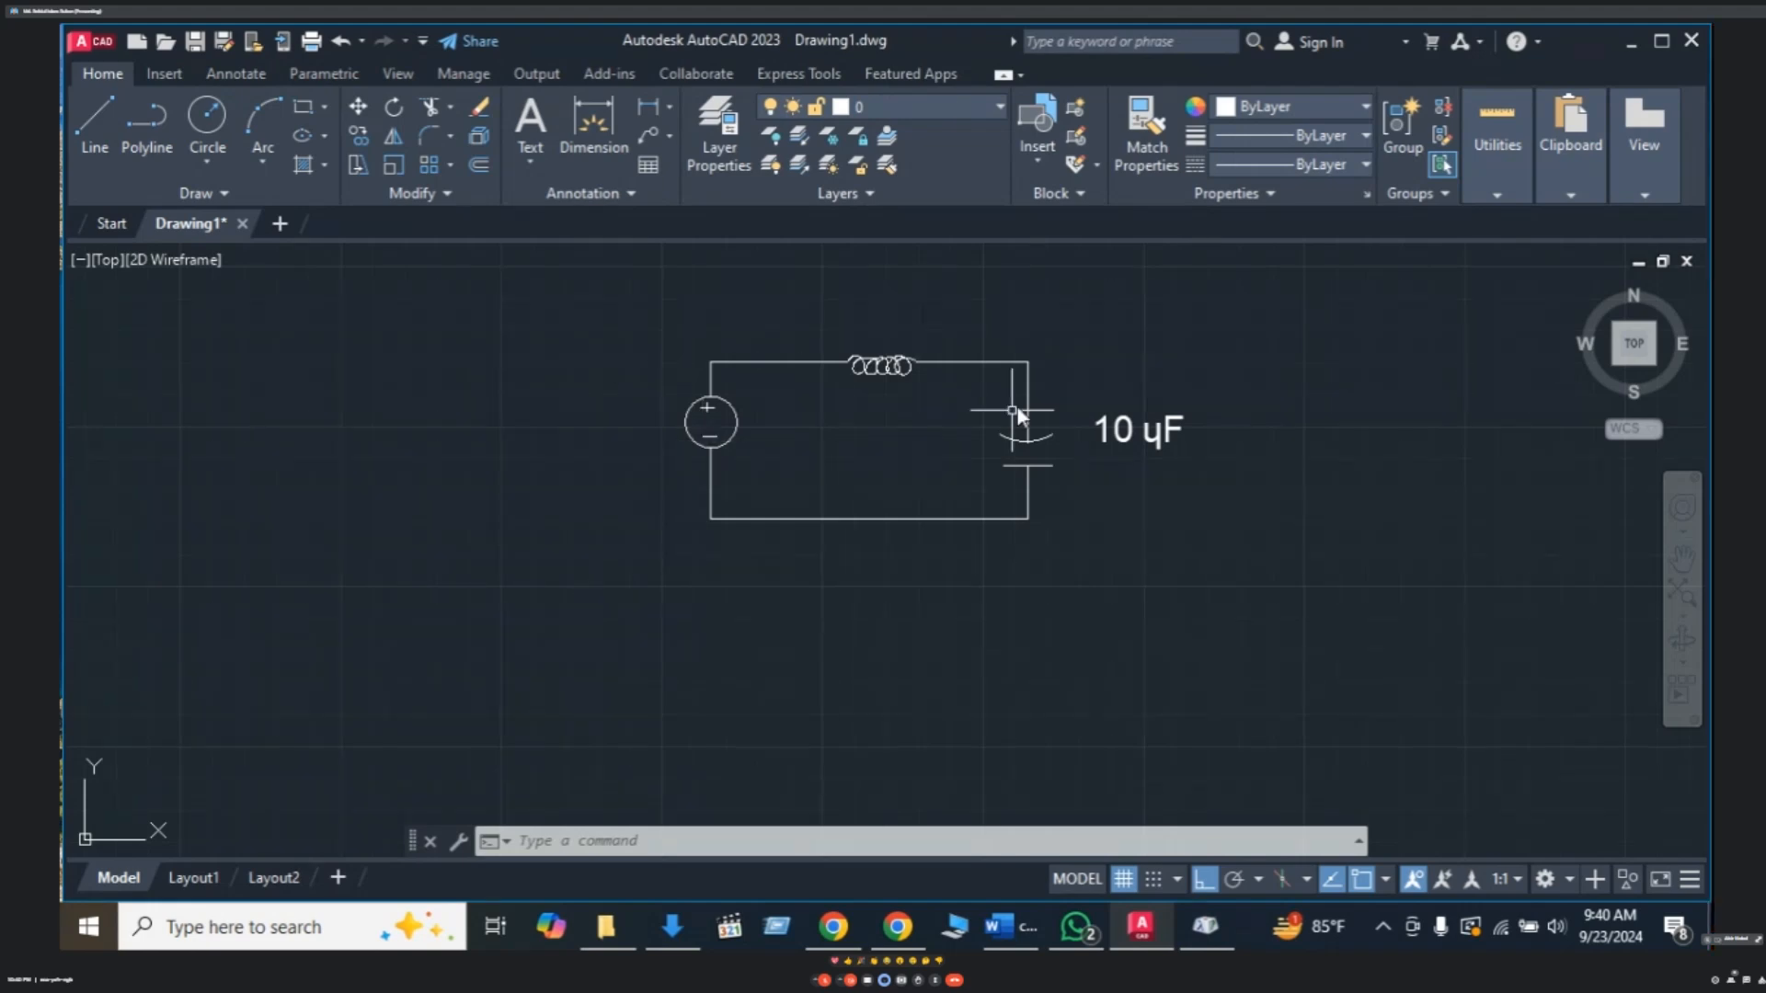
scroll(952, 394, down, 2)
scroll(902, 370, up, 4)
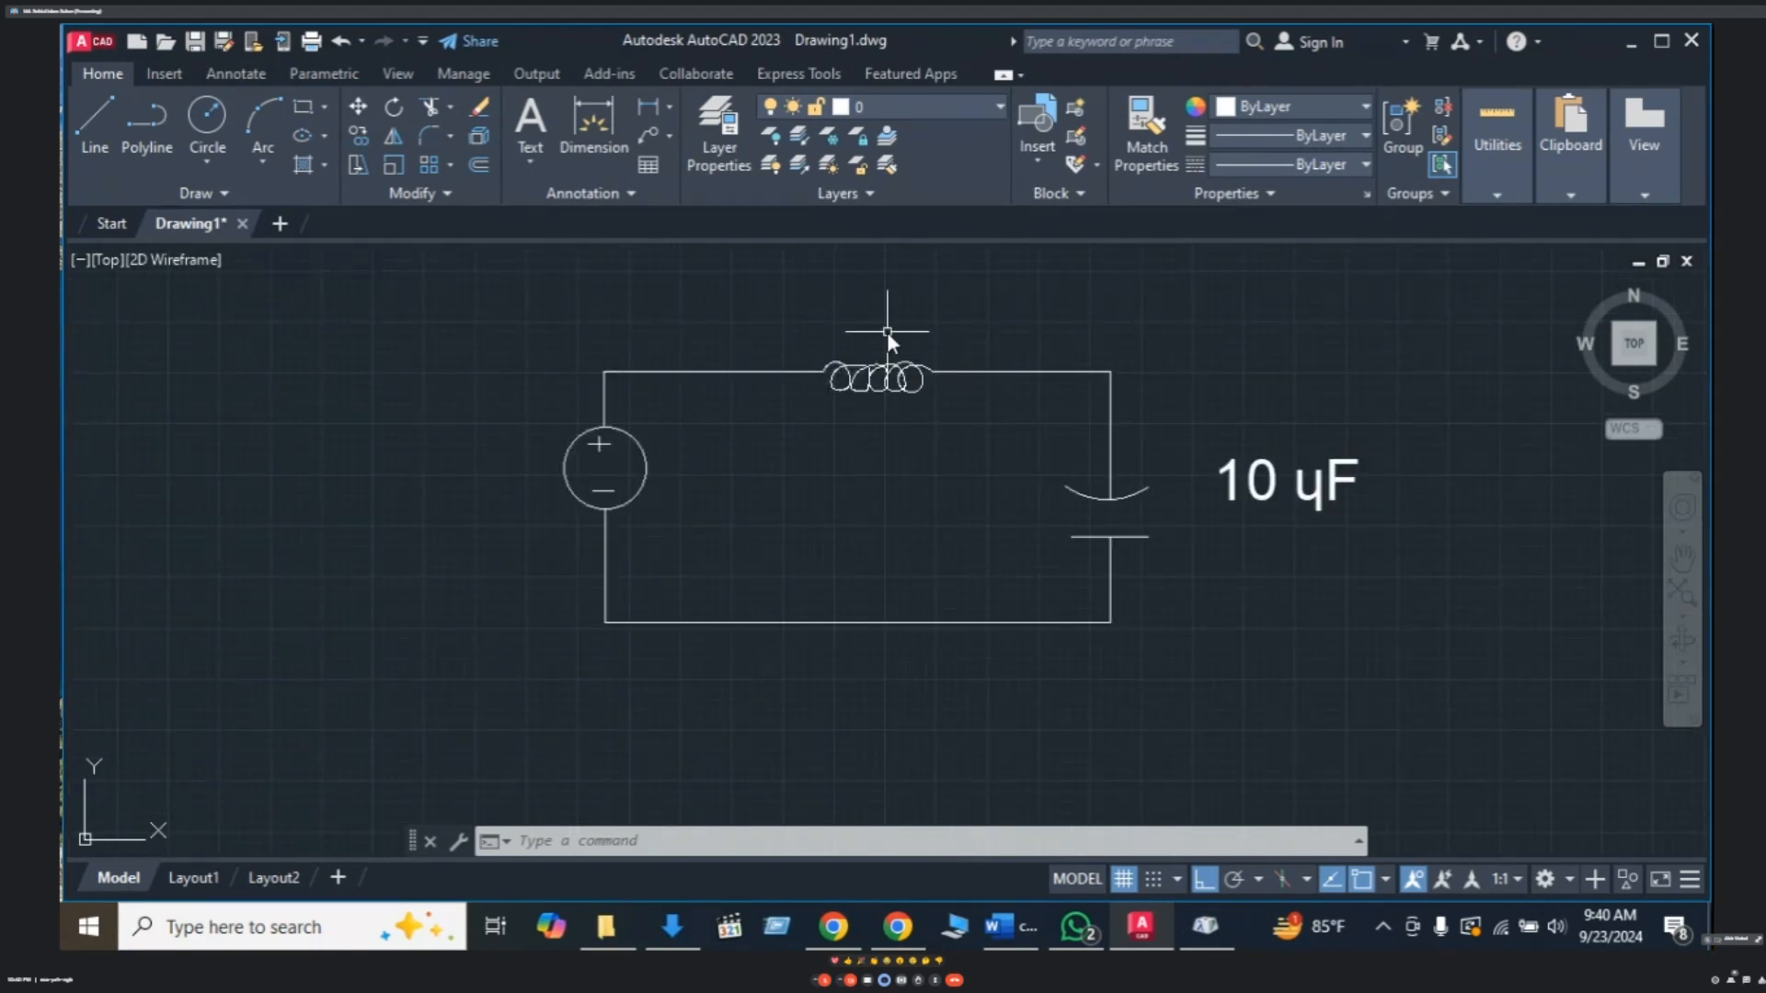
key(Escape)
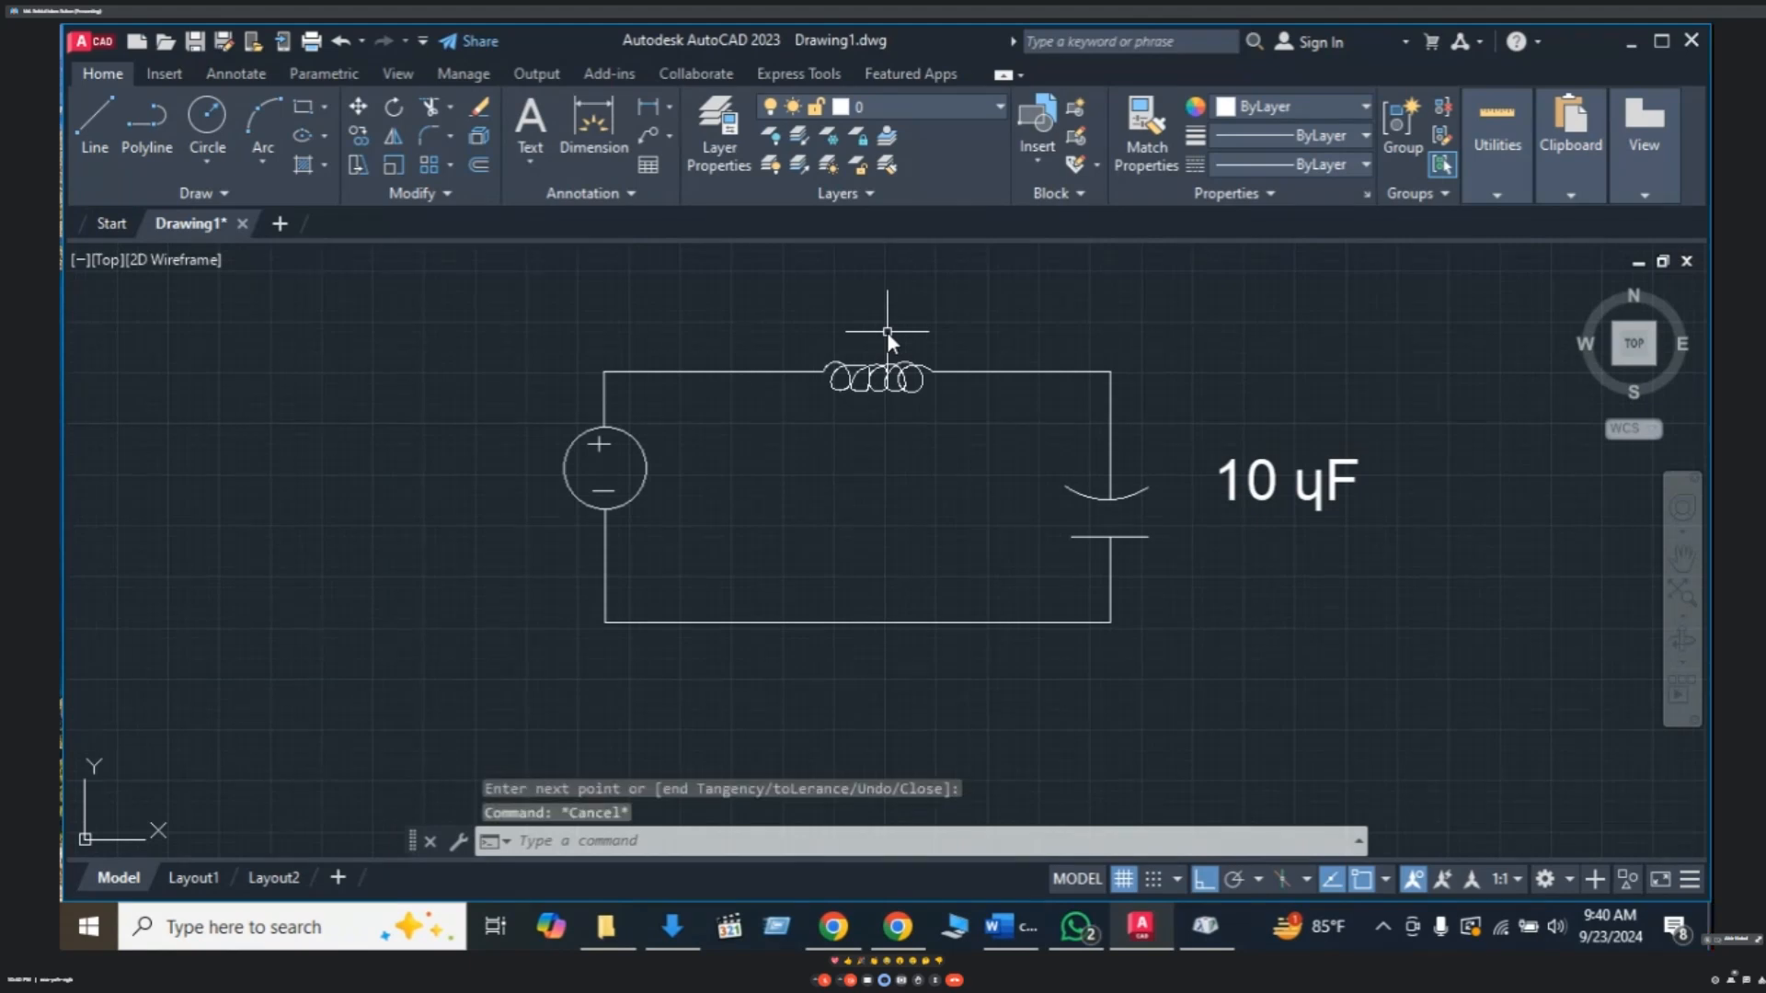
text(T)
key(Return)
- Place a '5 H' text label above the inductor coil
click(836, 316)
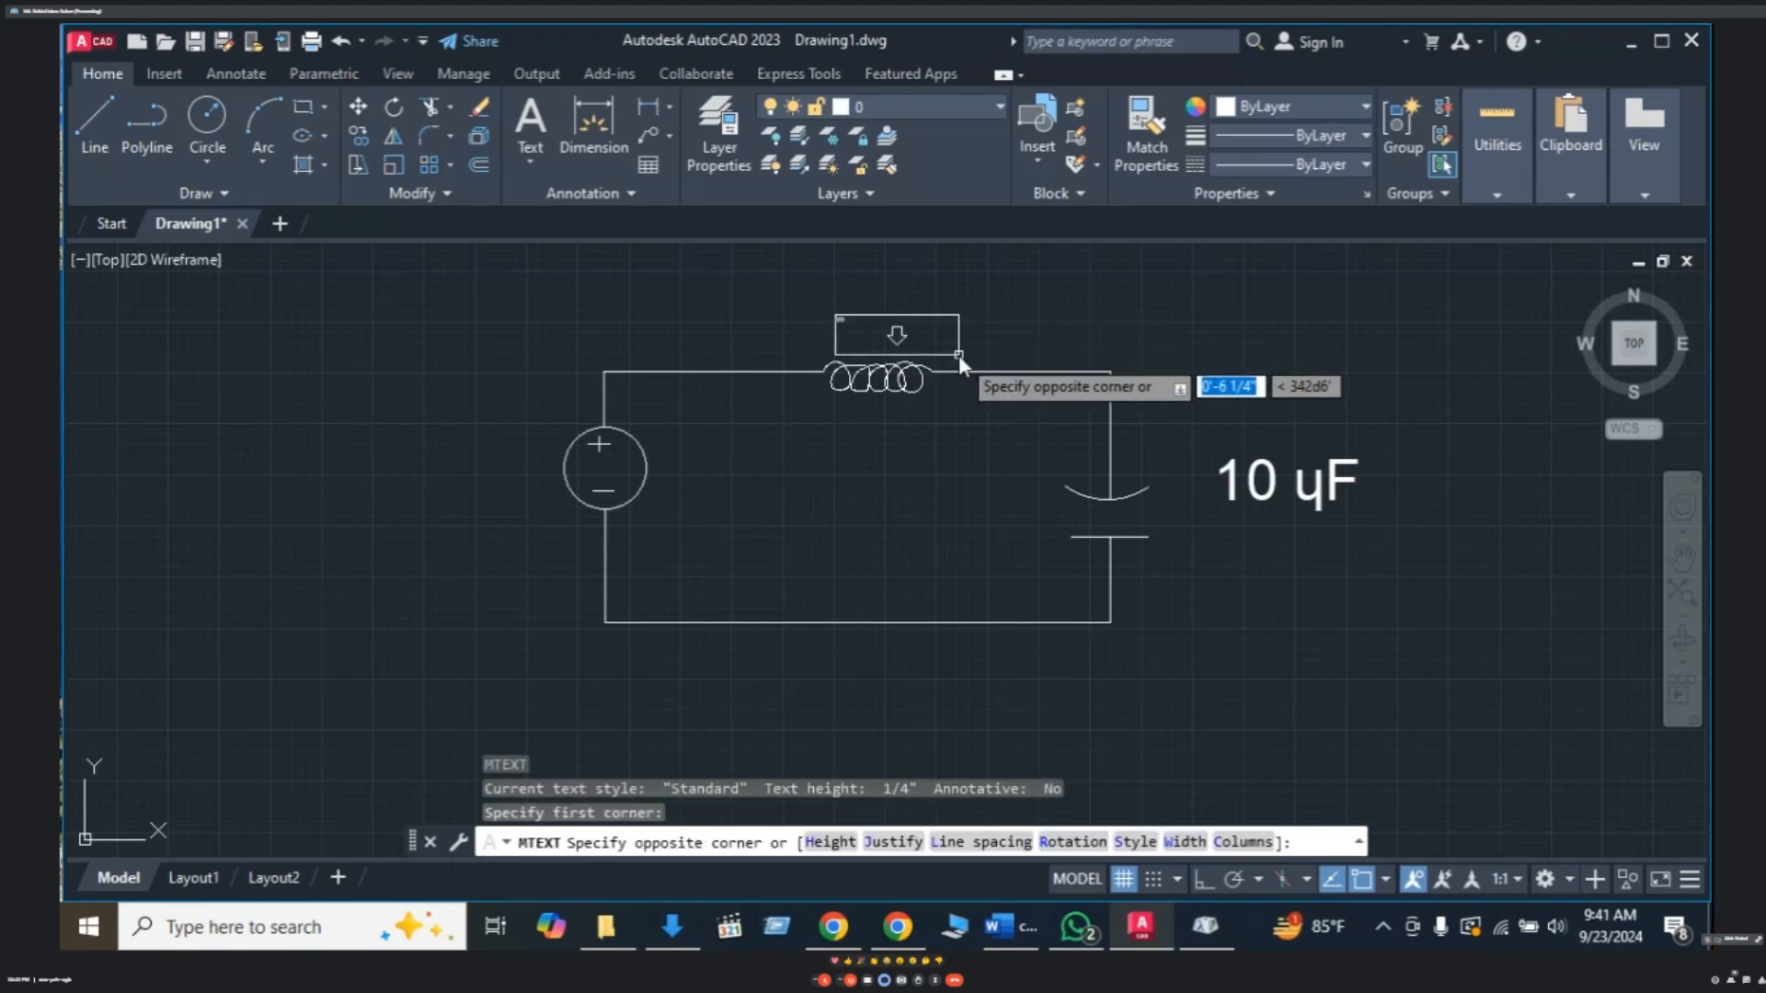
click(950, 355)
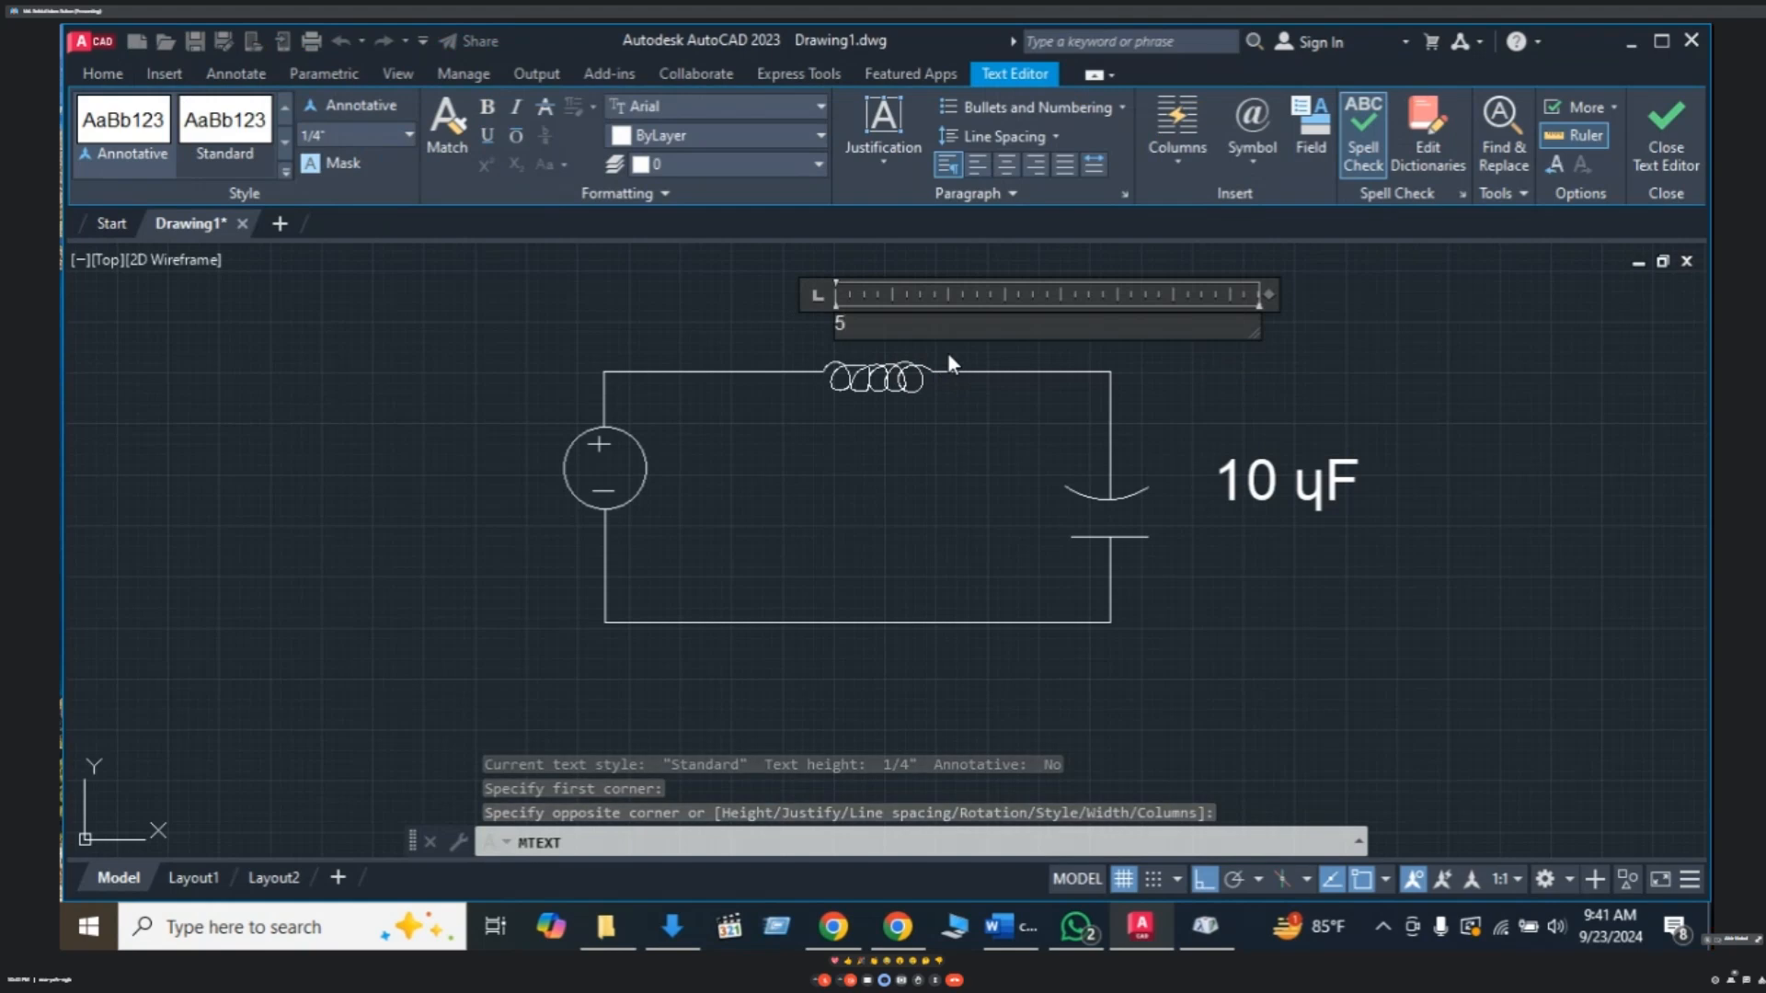
text(5)
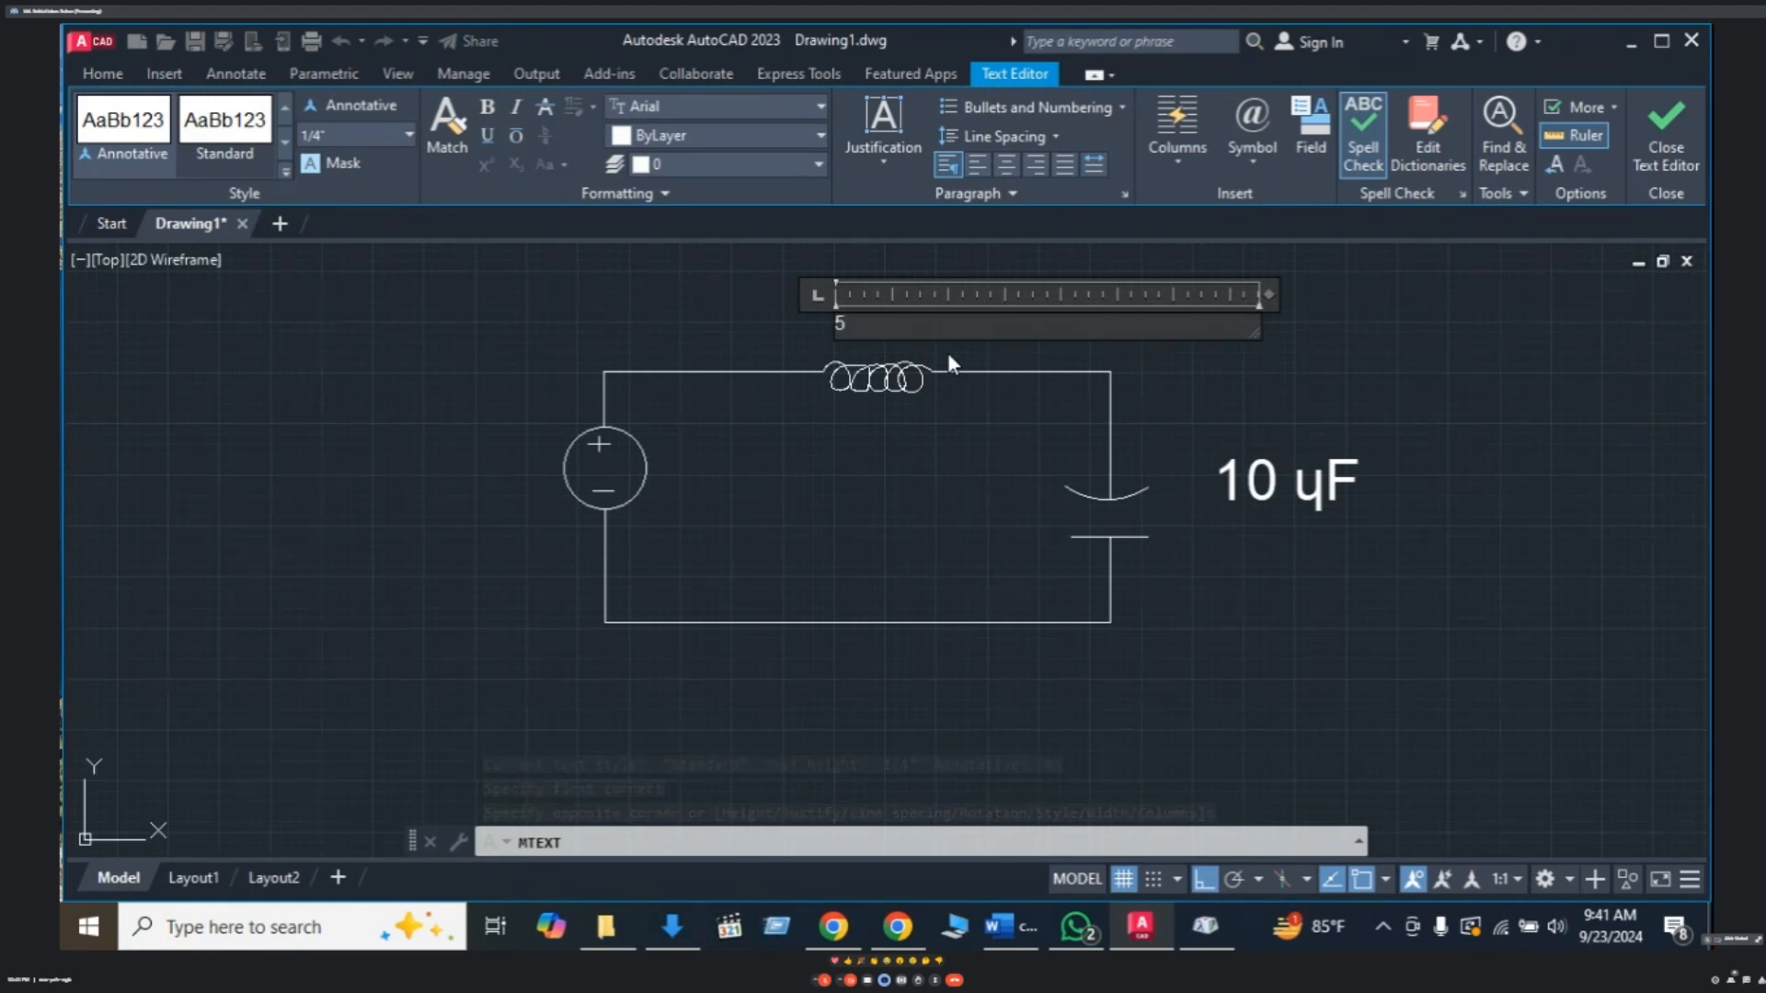
text( H)
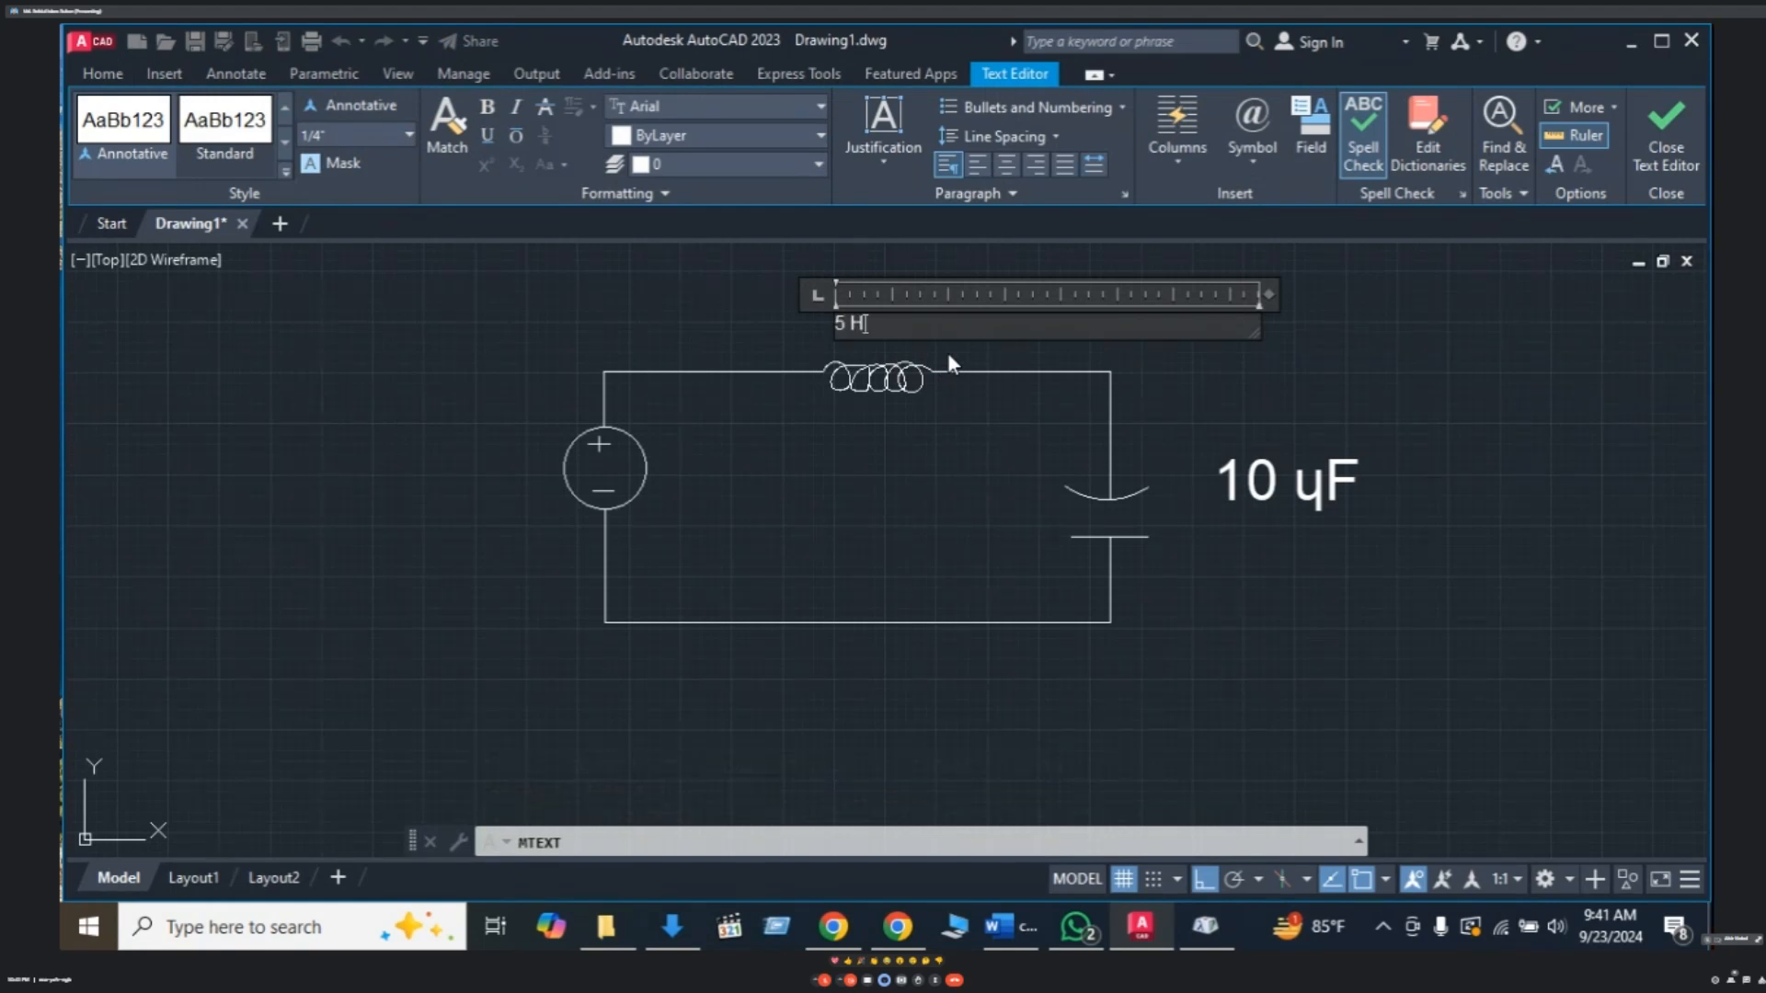
click(1139, 354)
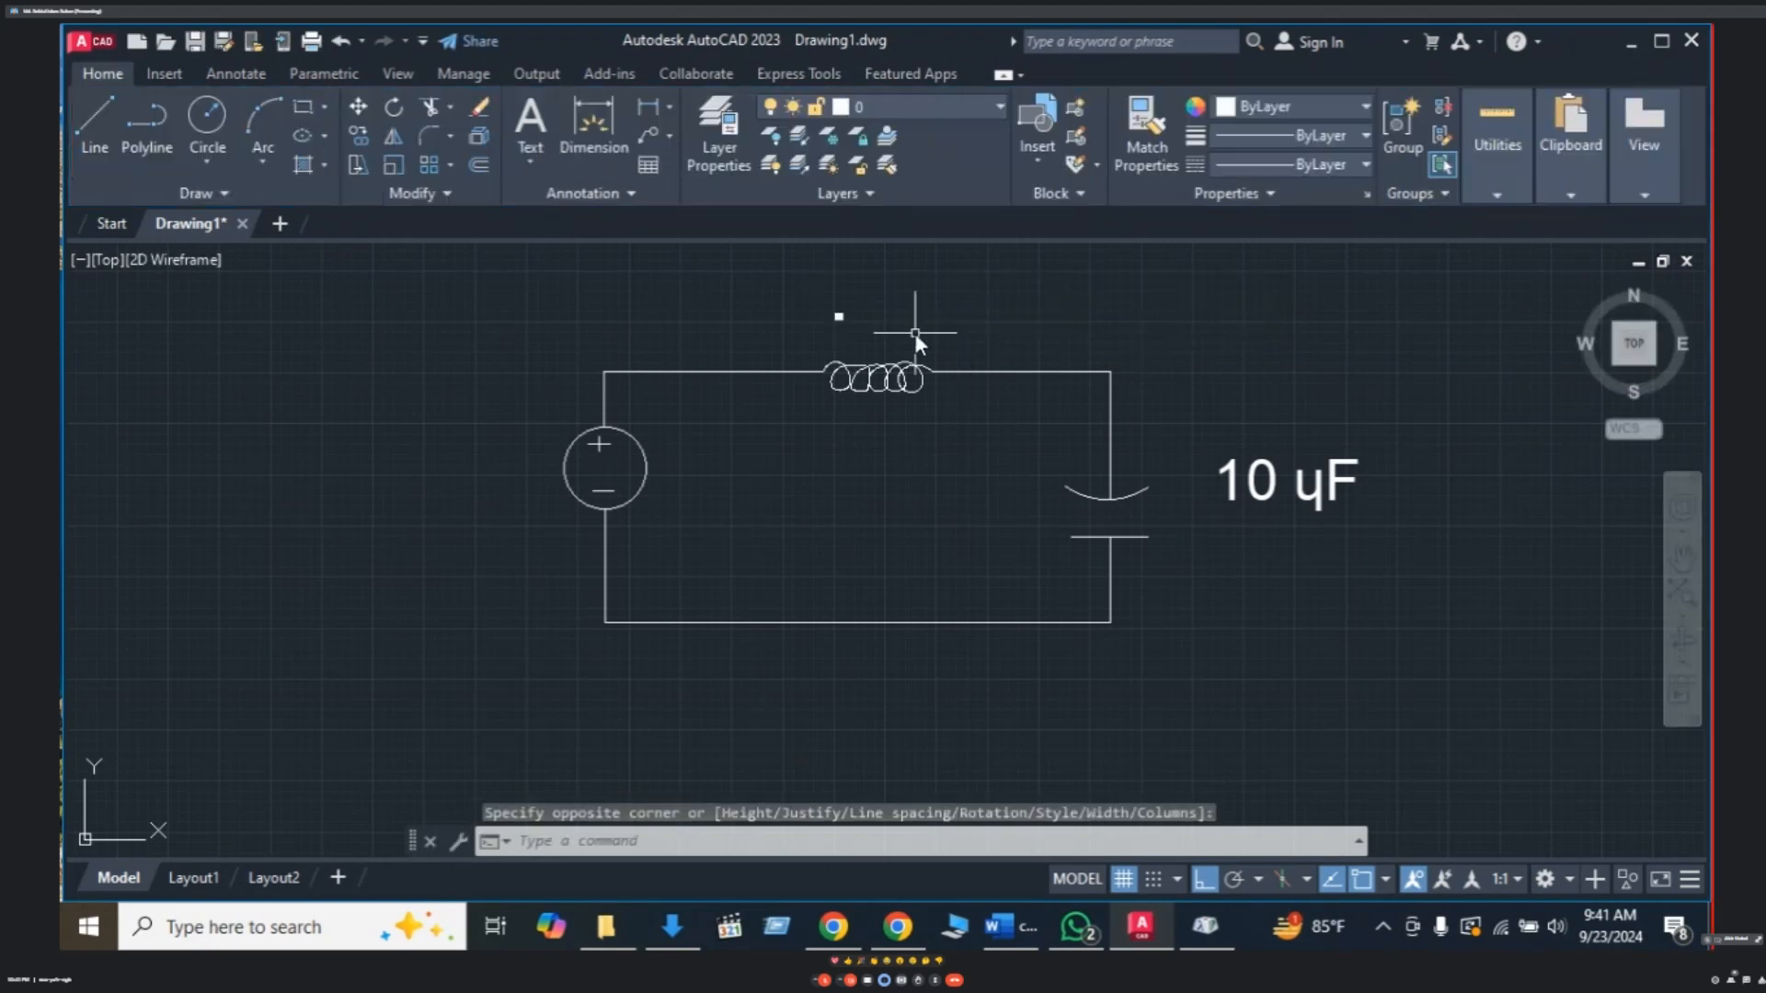
- Change the '5 H' label's text height to 2
double_click(837, 317)
drag(904, 323, 791, 326)
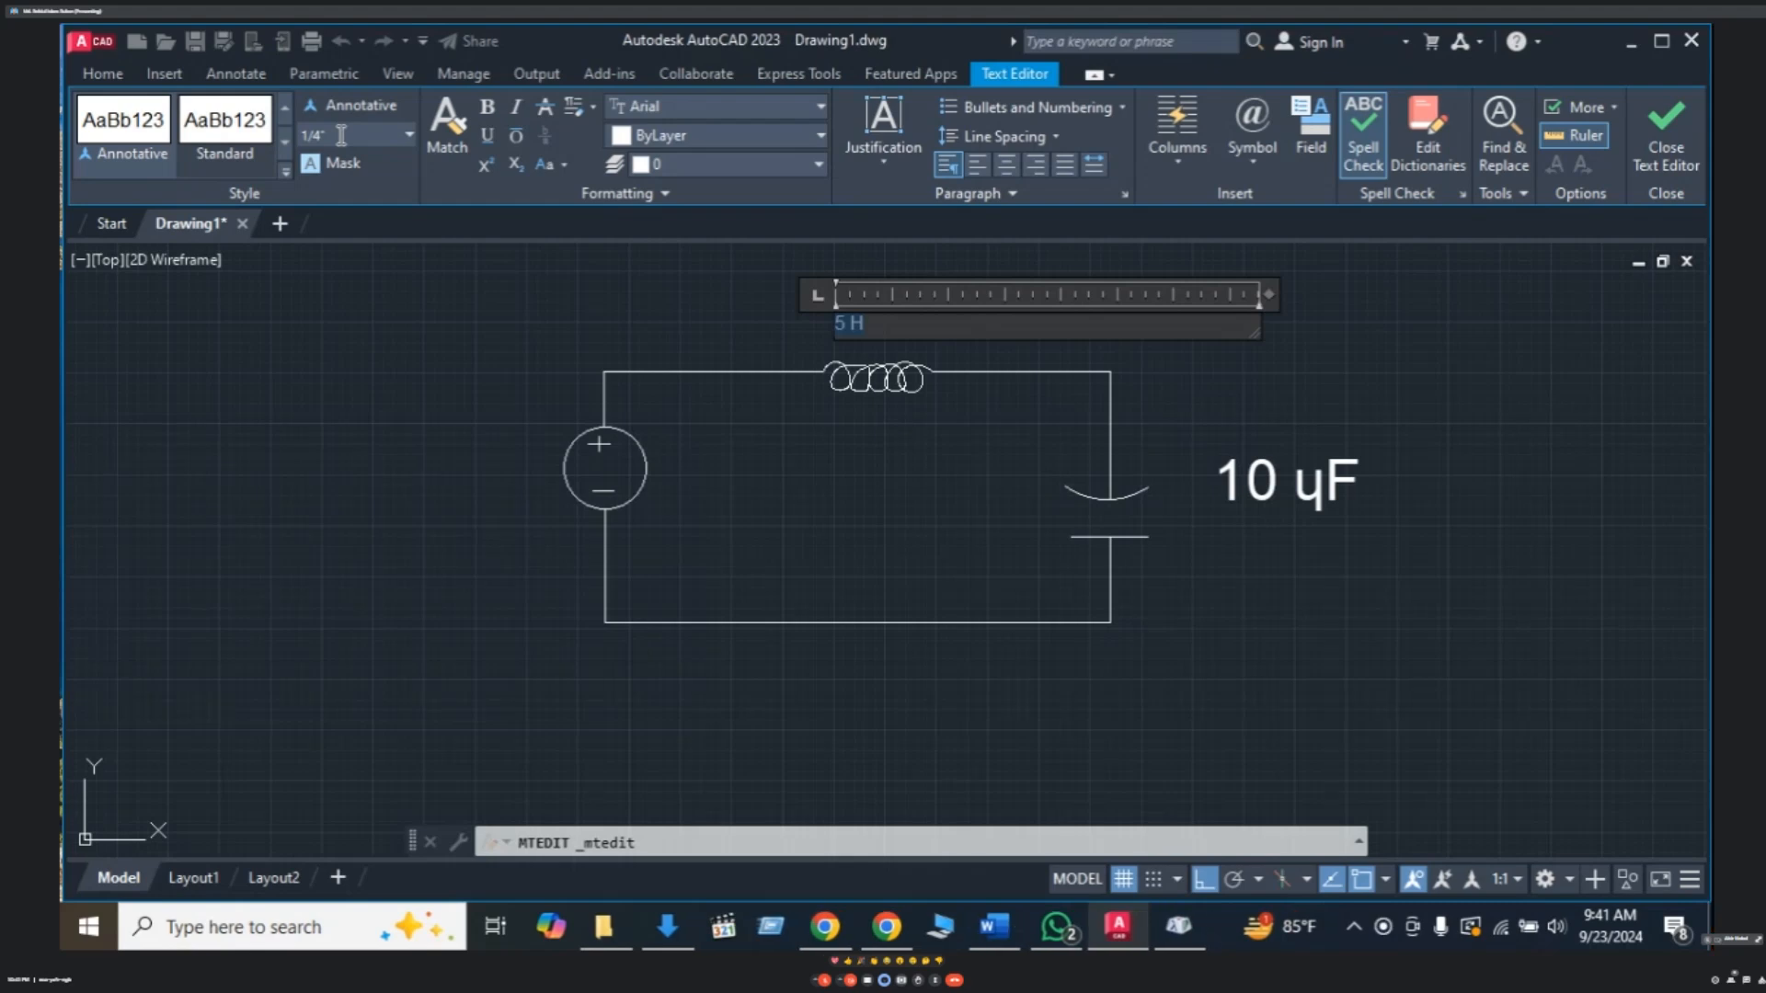
click(658, 320)
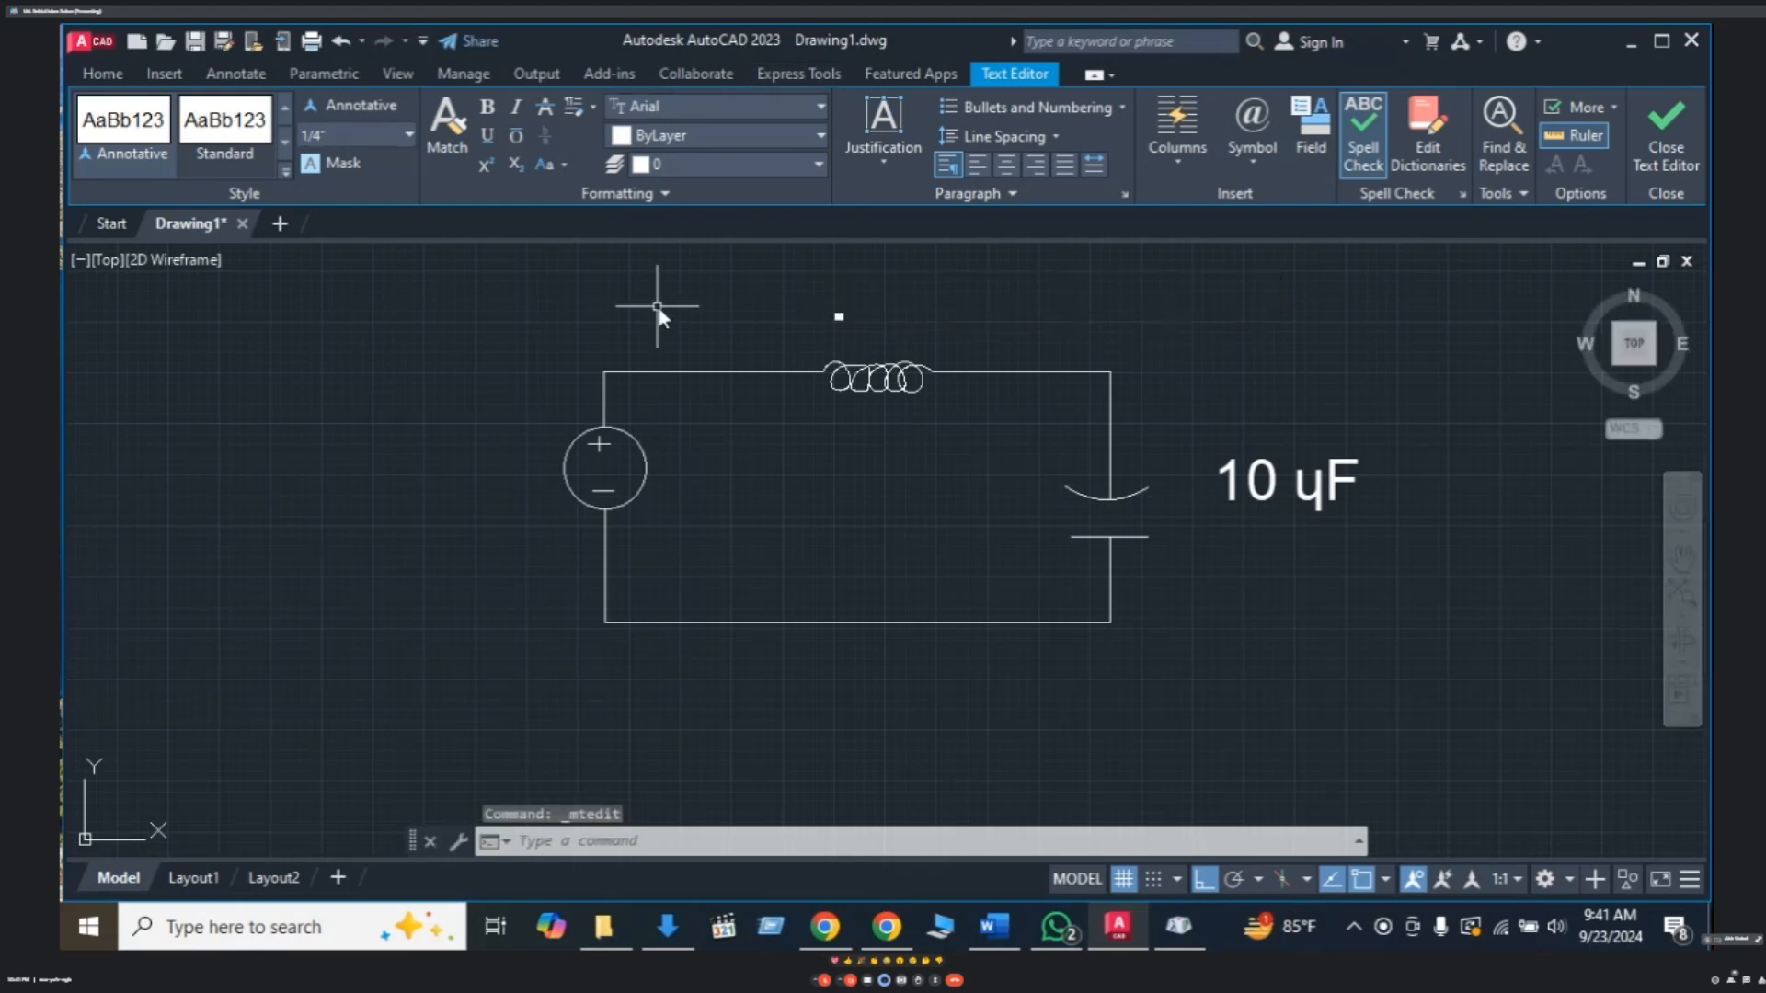
click(843, 318)
double_click(851, 320)
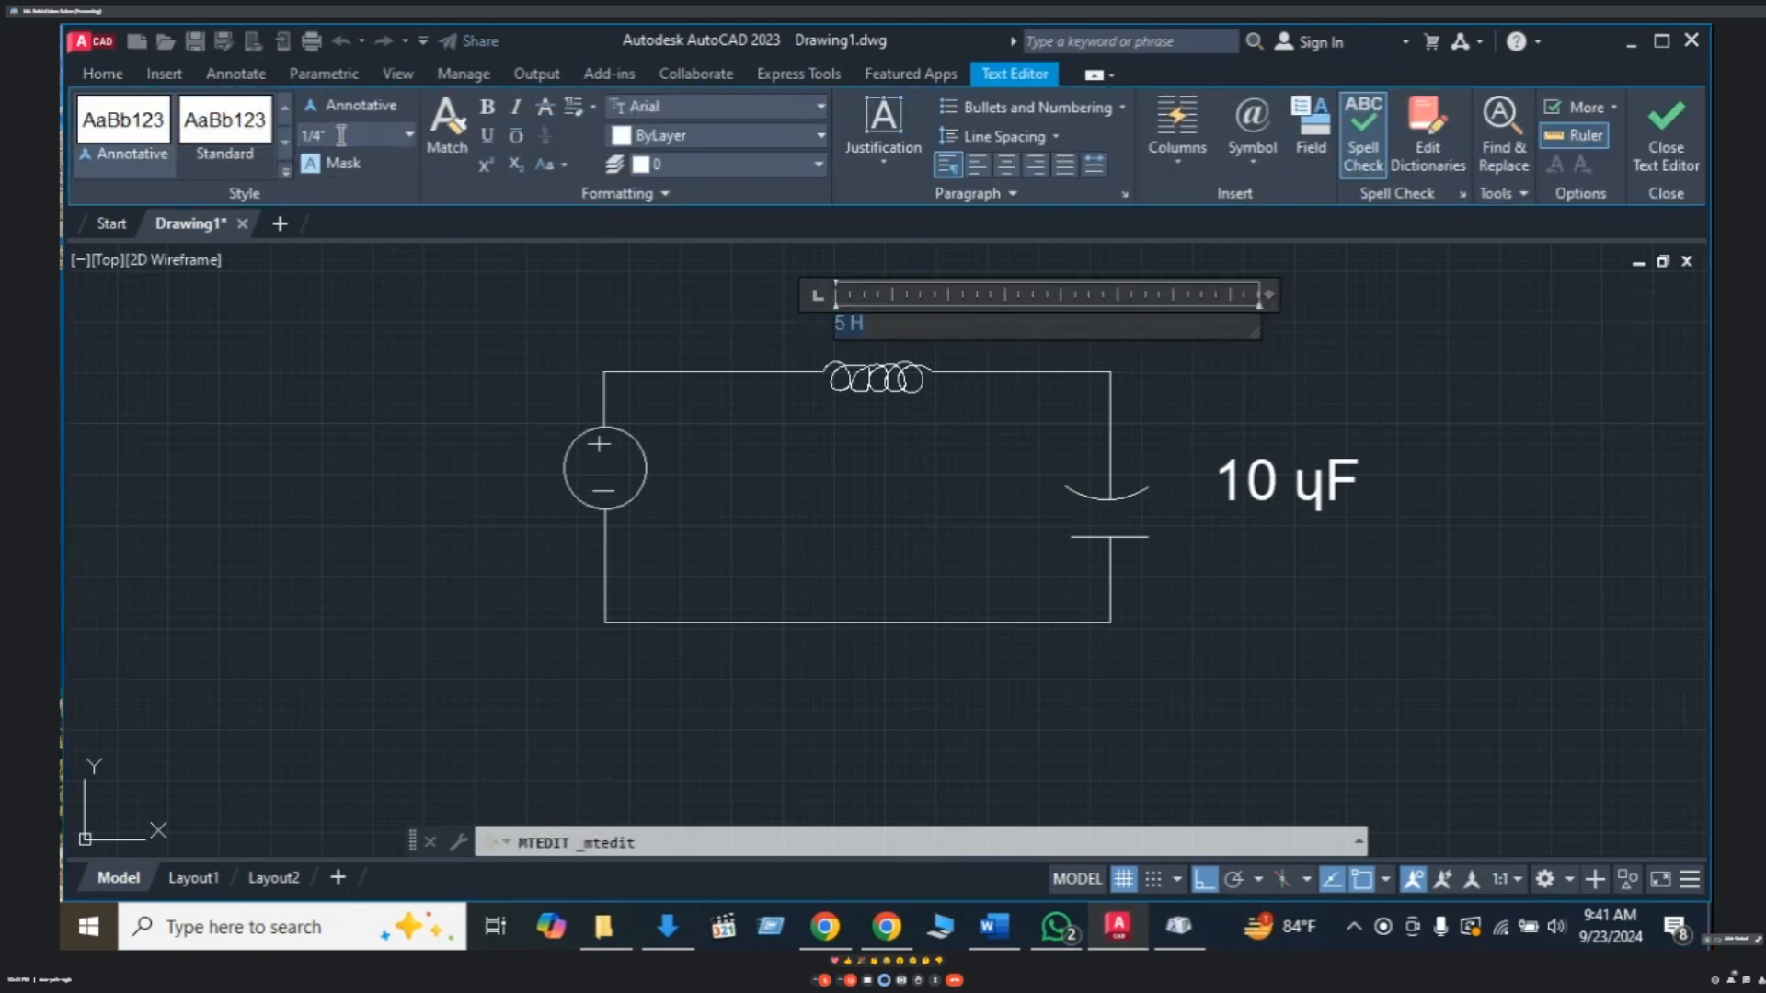
text(2)
key(Return)
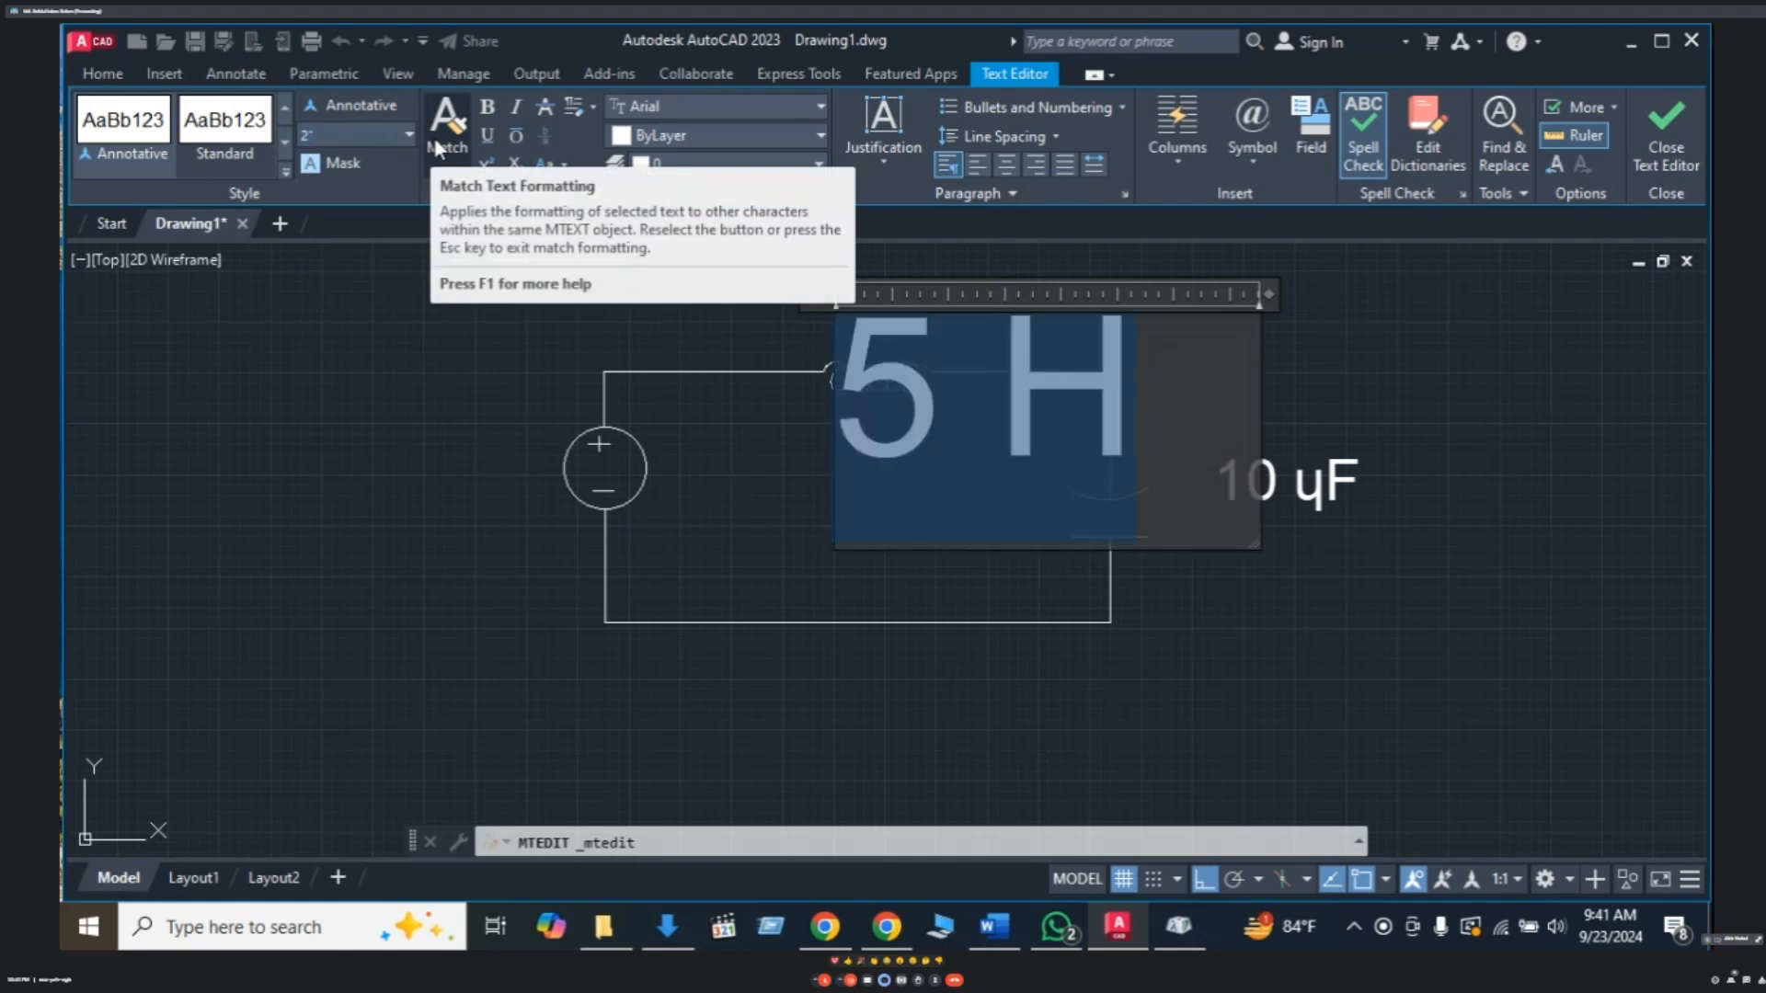
click(739, 556)
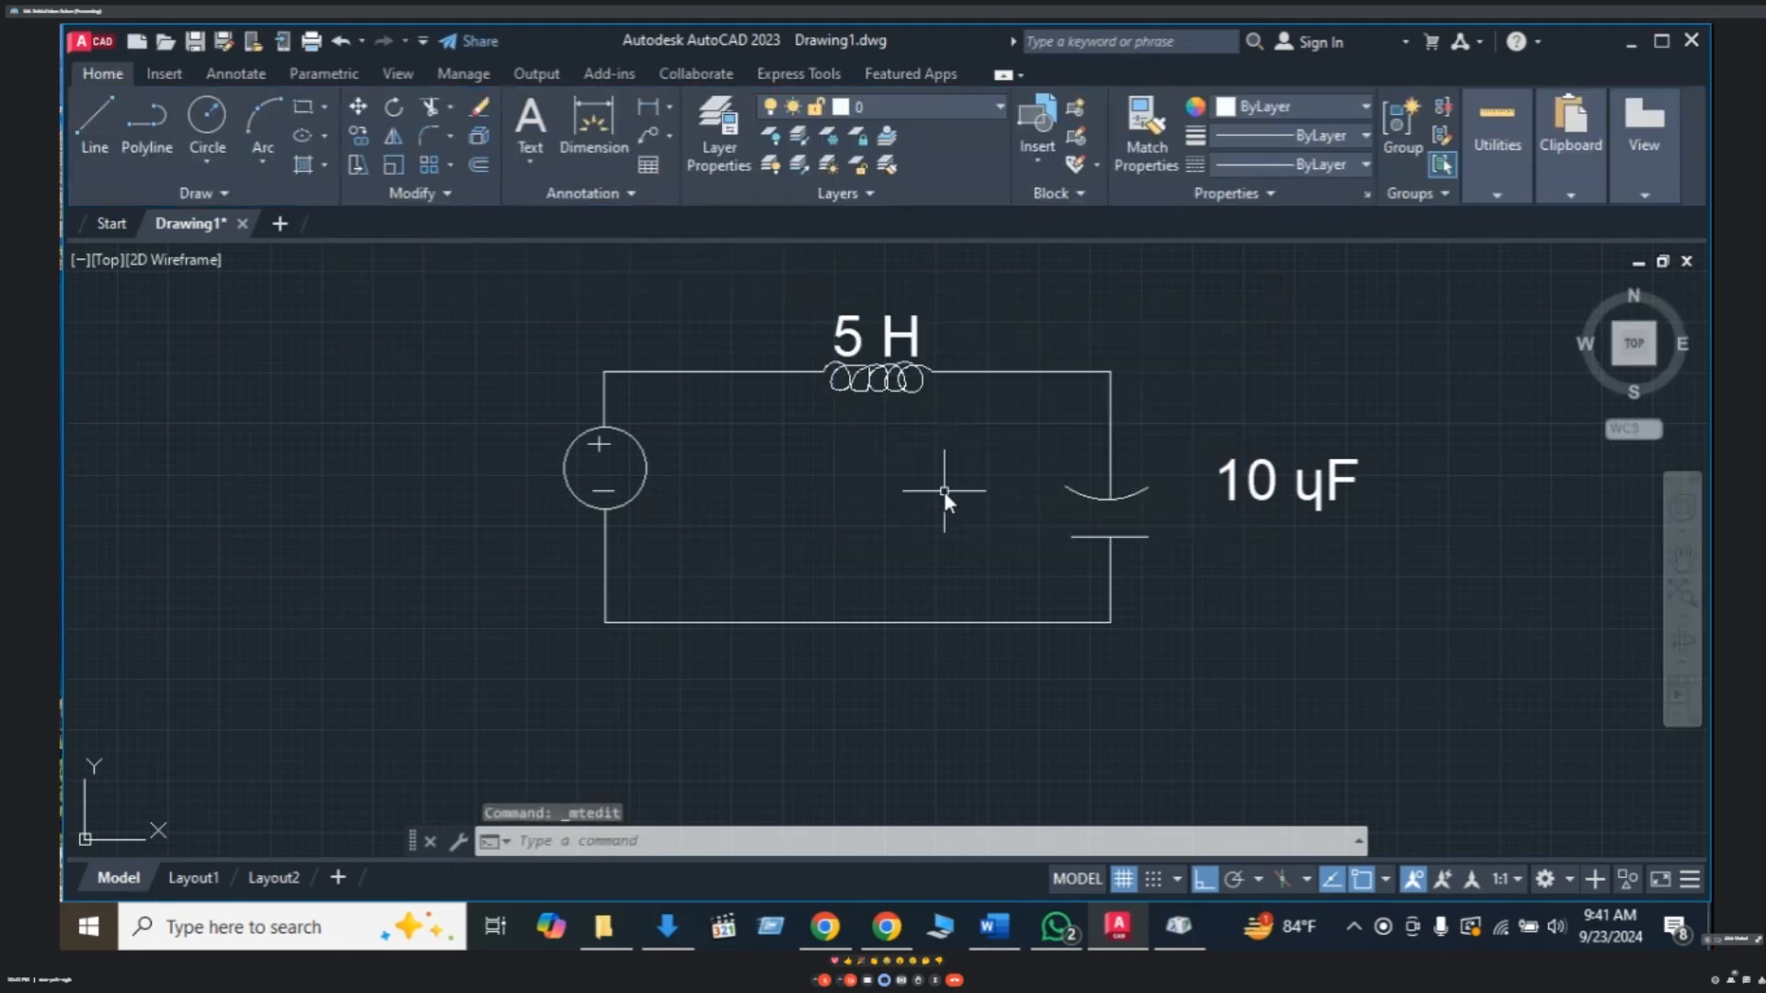
mouse_move(1028, 504)
middle_down()
mouse_move(936, 478)
mouse_move(916, 445)
middle_up()
- Zoom out so the source, 5 H coil and 10 µF capacitor circuit appears smaller
scroll(969, 476, down, 2)
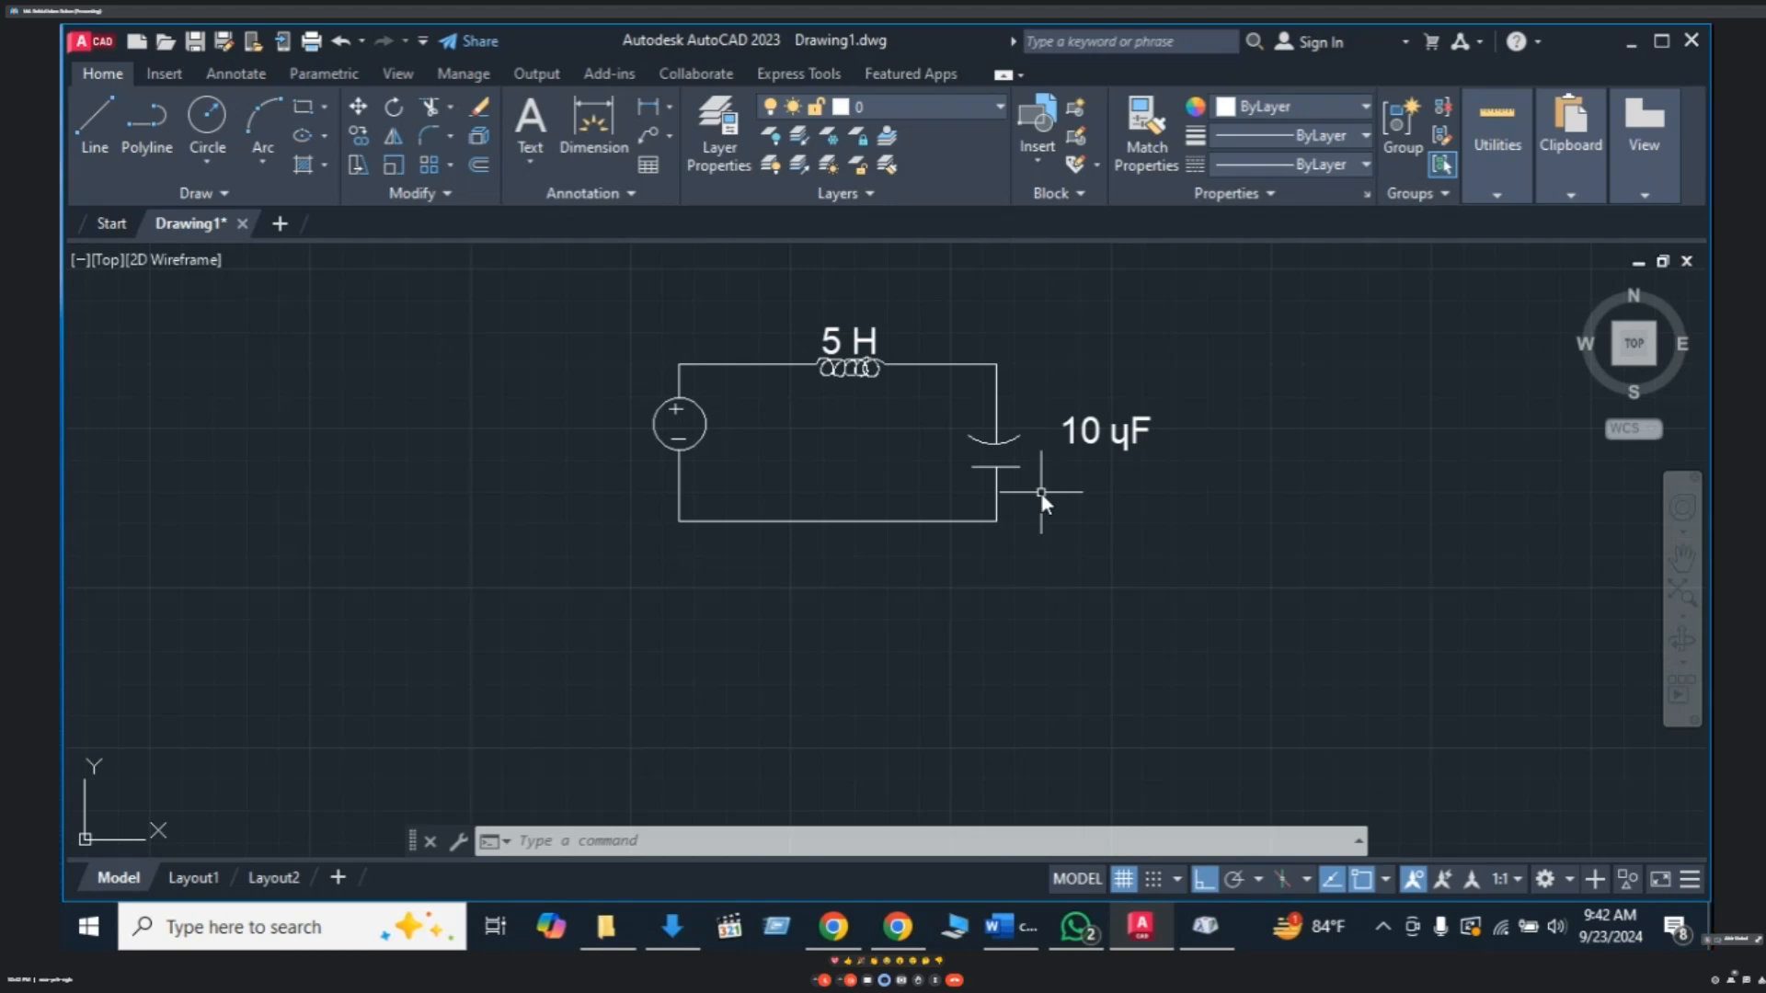
- Pan the circuit toward the left to make room on its right
key(Escape)
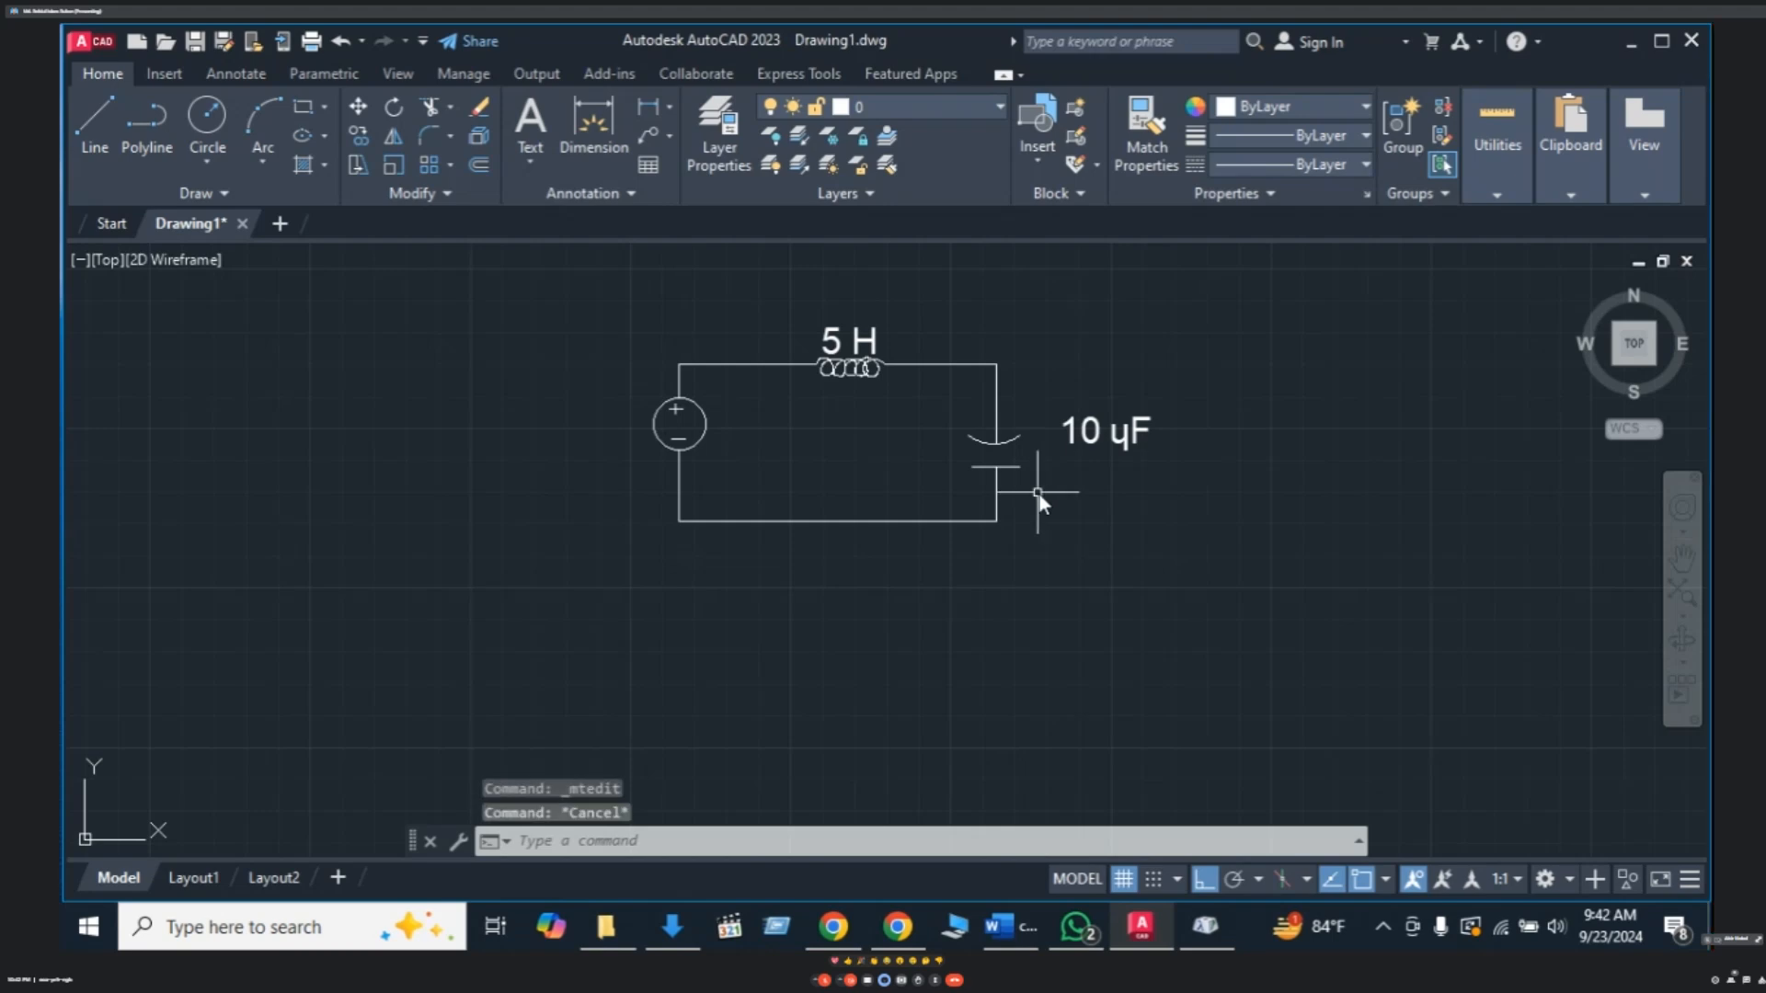
scroll(1110, 505, down, 3)
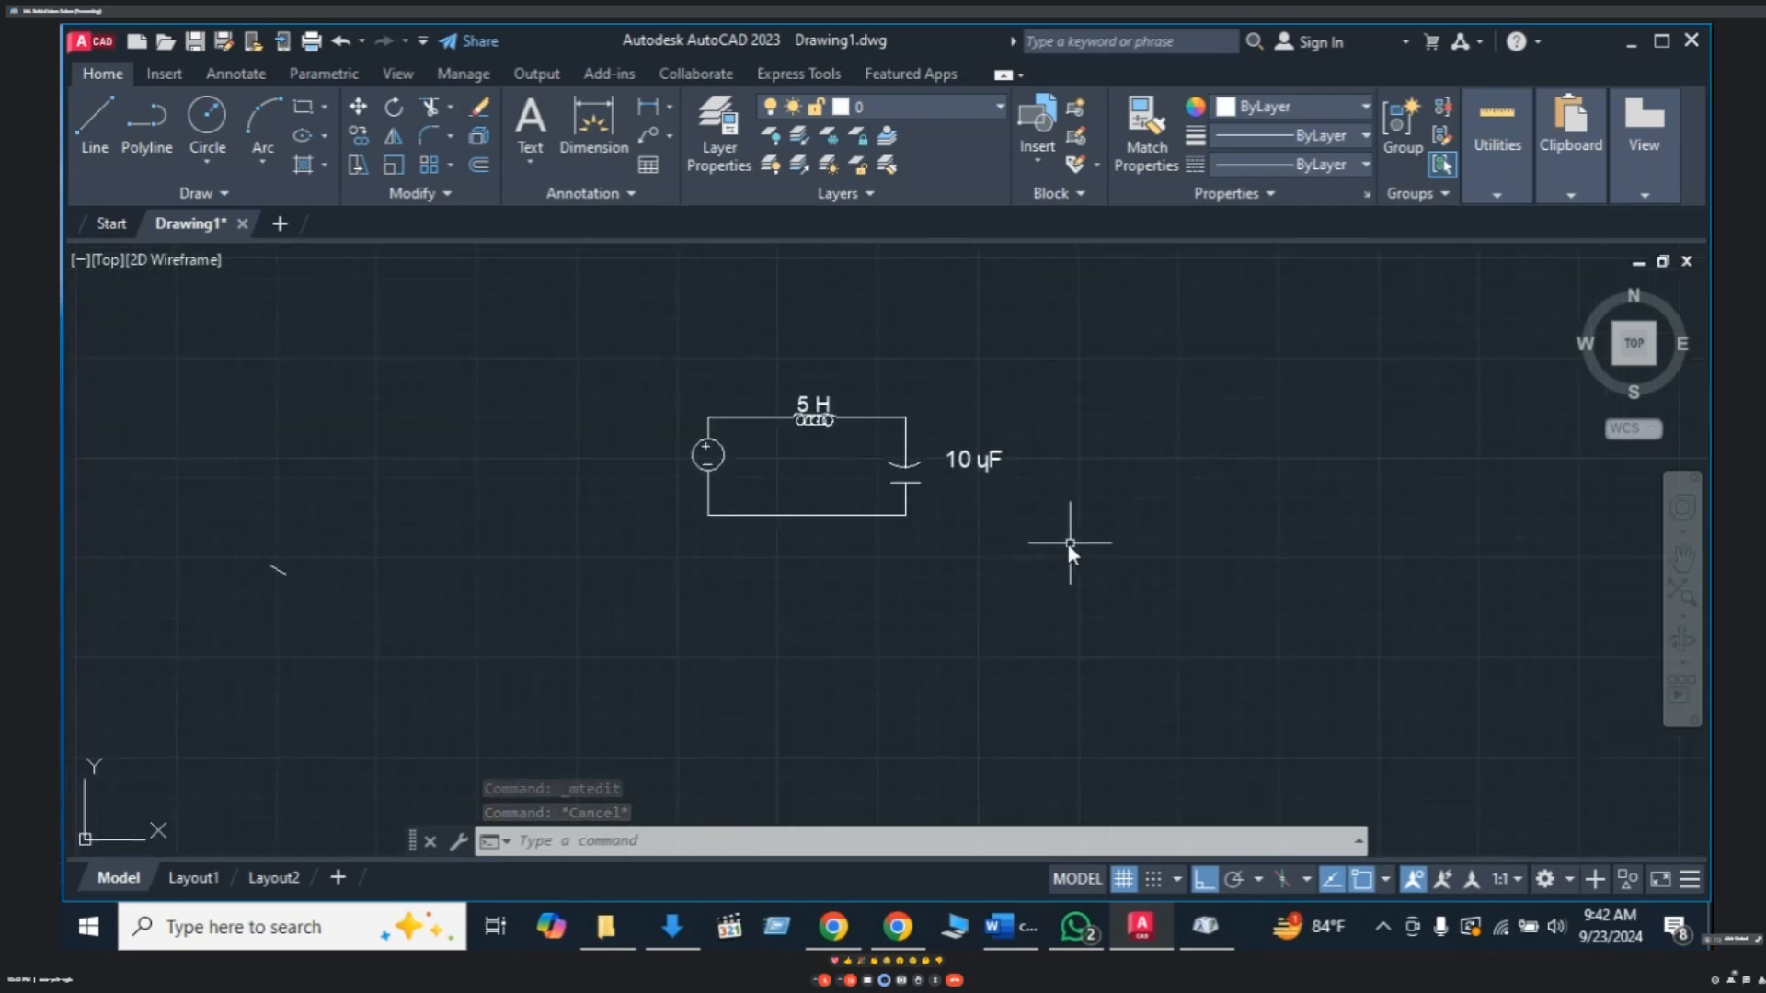
middle_drag(948, 516, 841, 542)
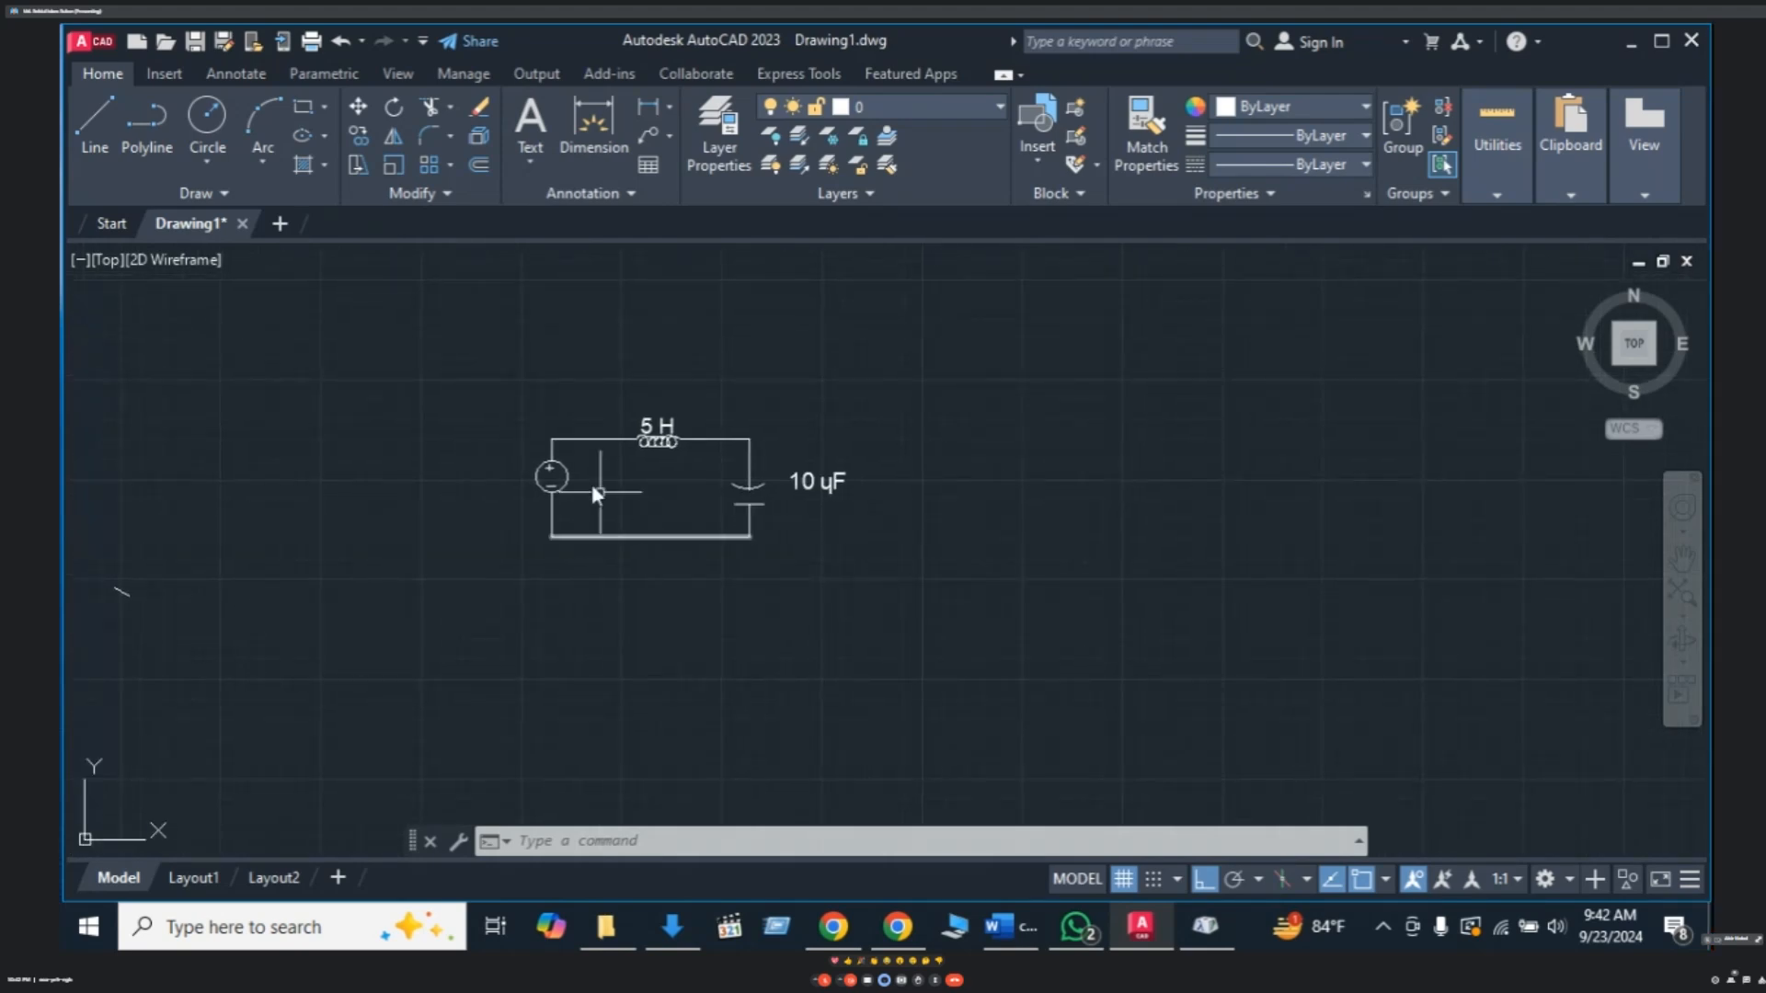
click(325, 107)
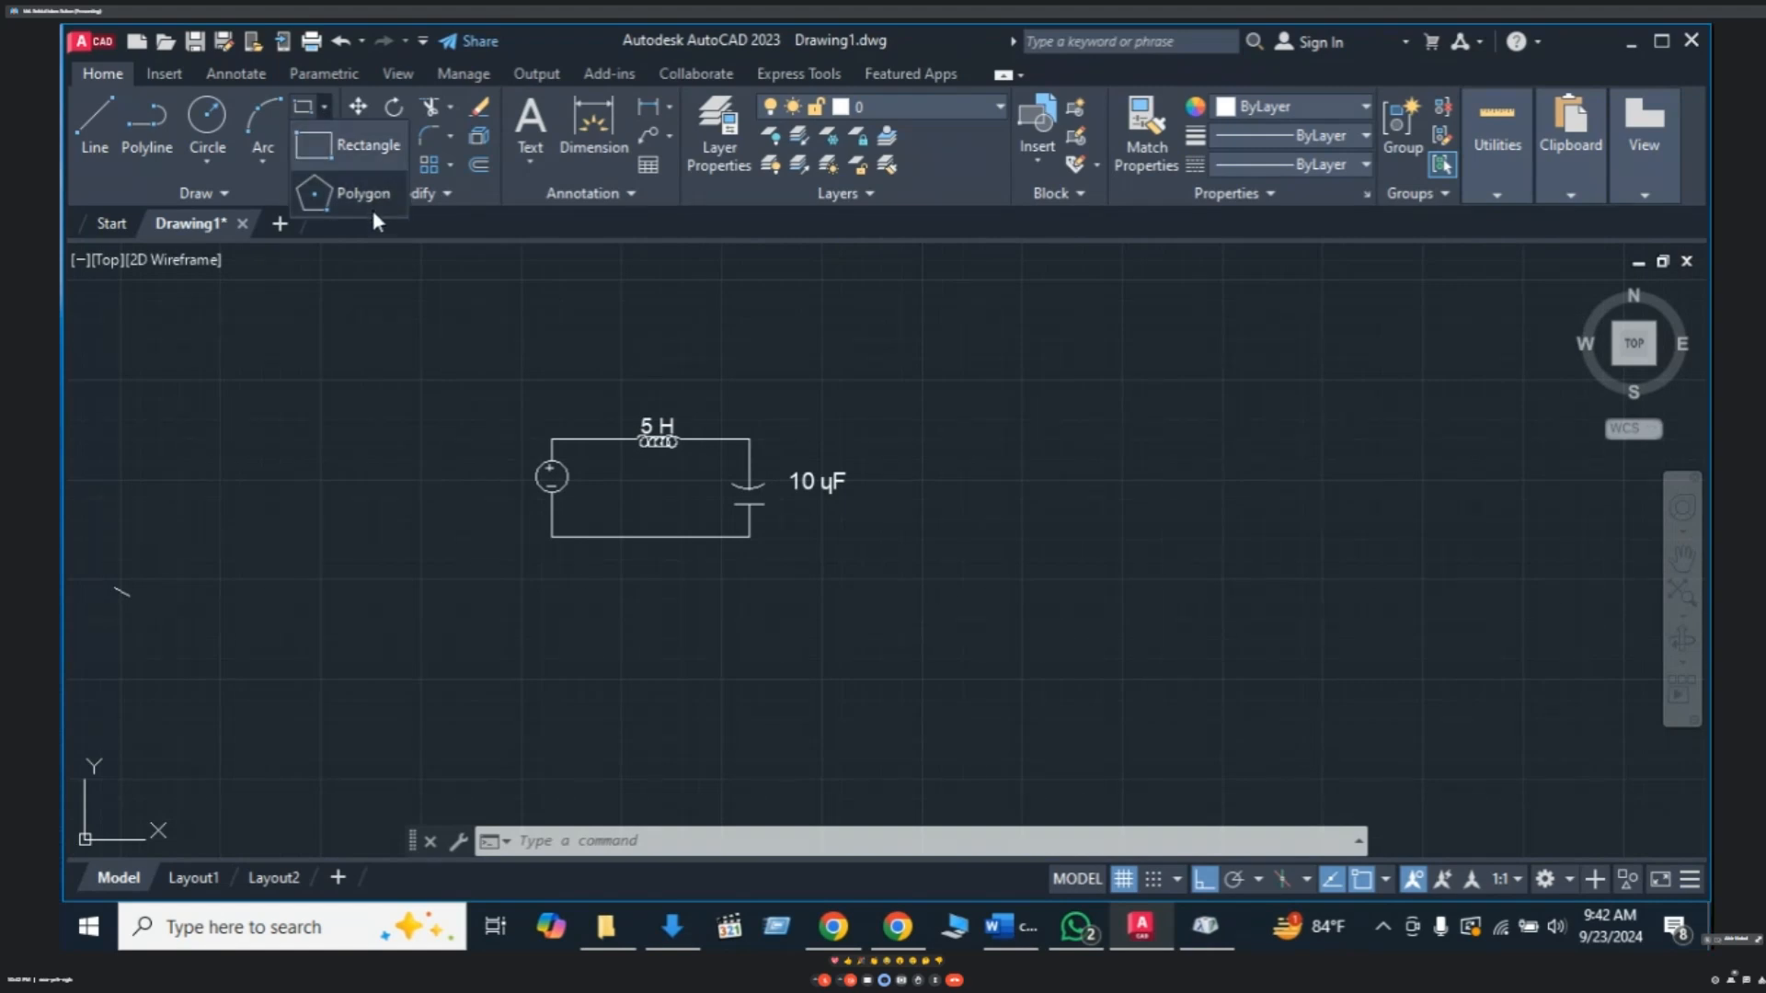
click(329, 105)
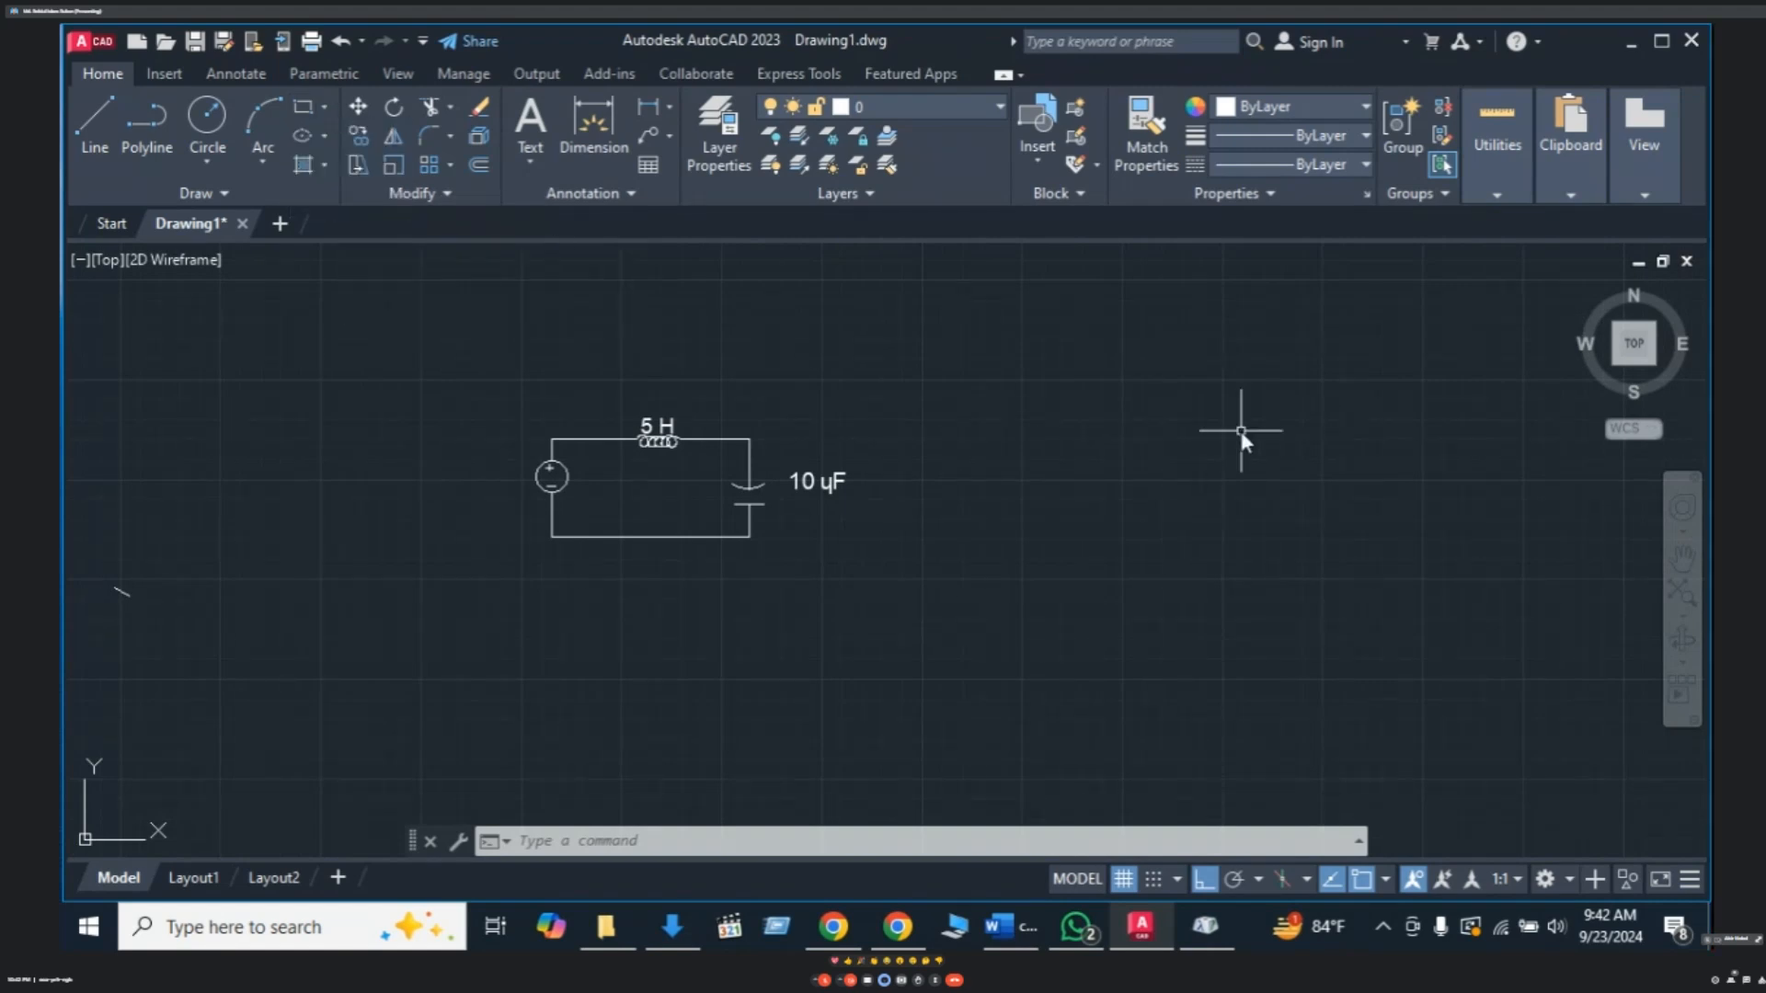
key(Escape)
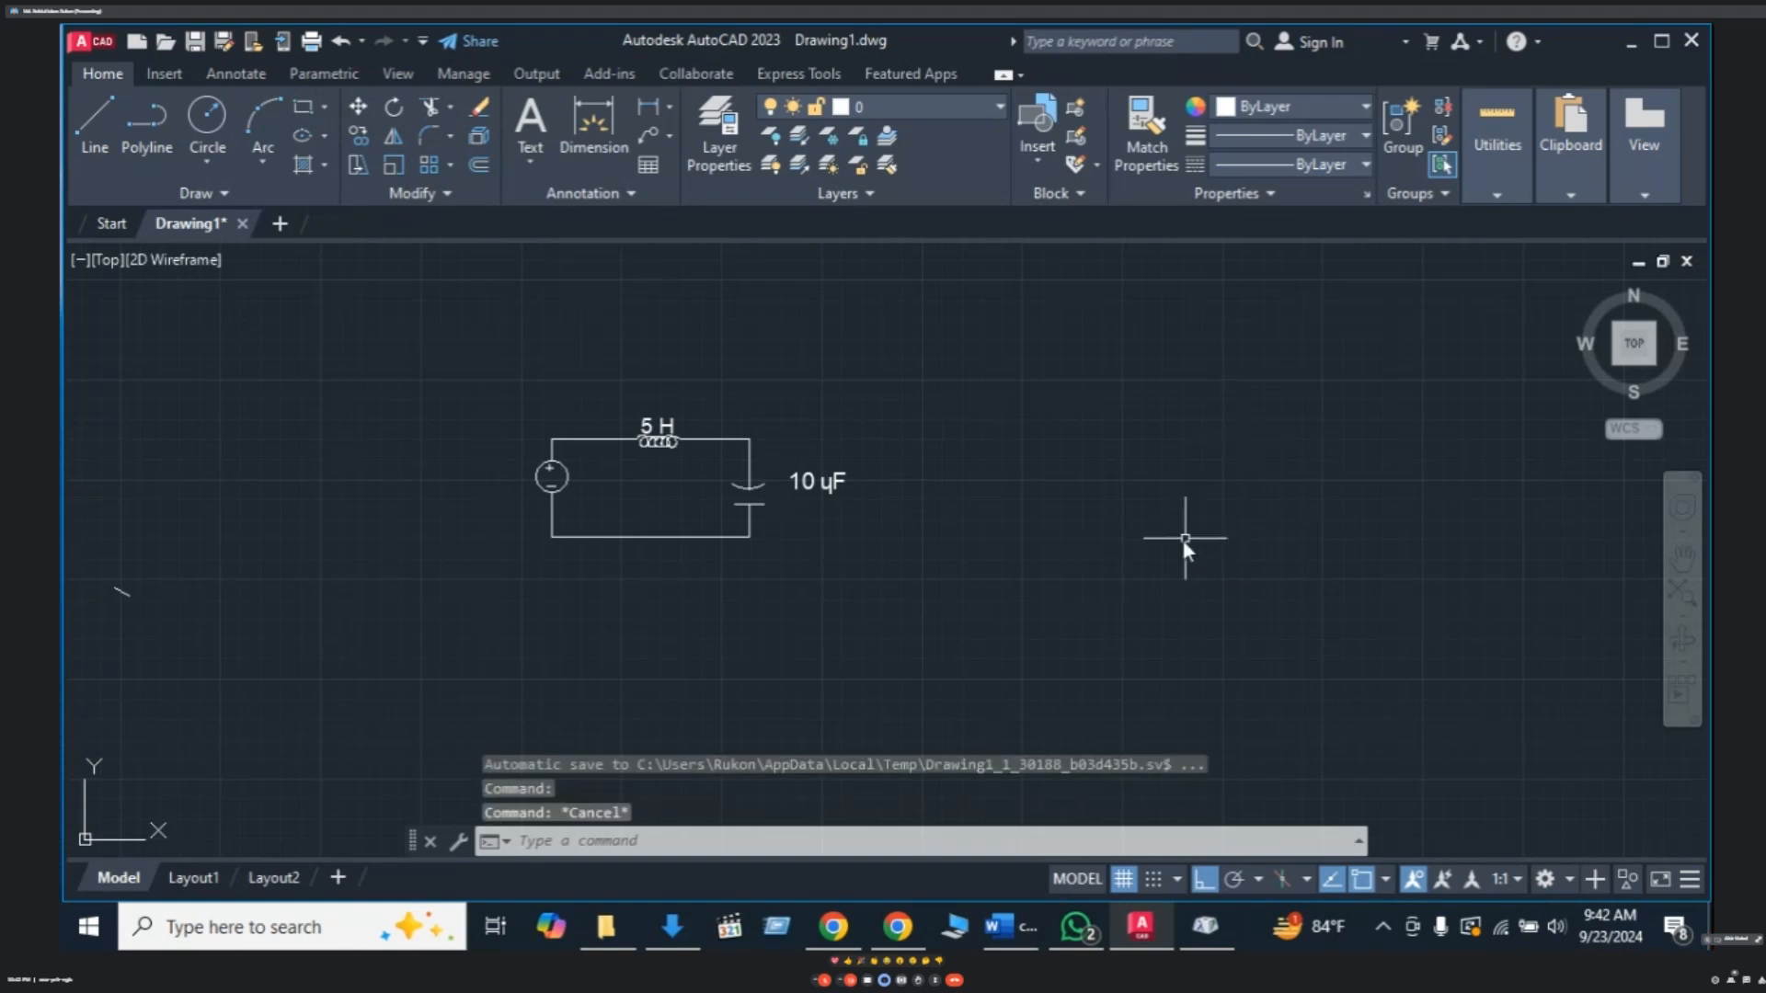
- Draw lines 10 up, 20 right, 10 down and 20 left to form a rectangle
text(L)
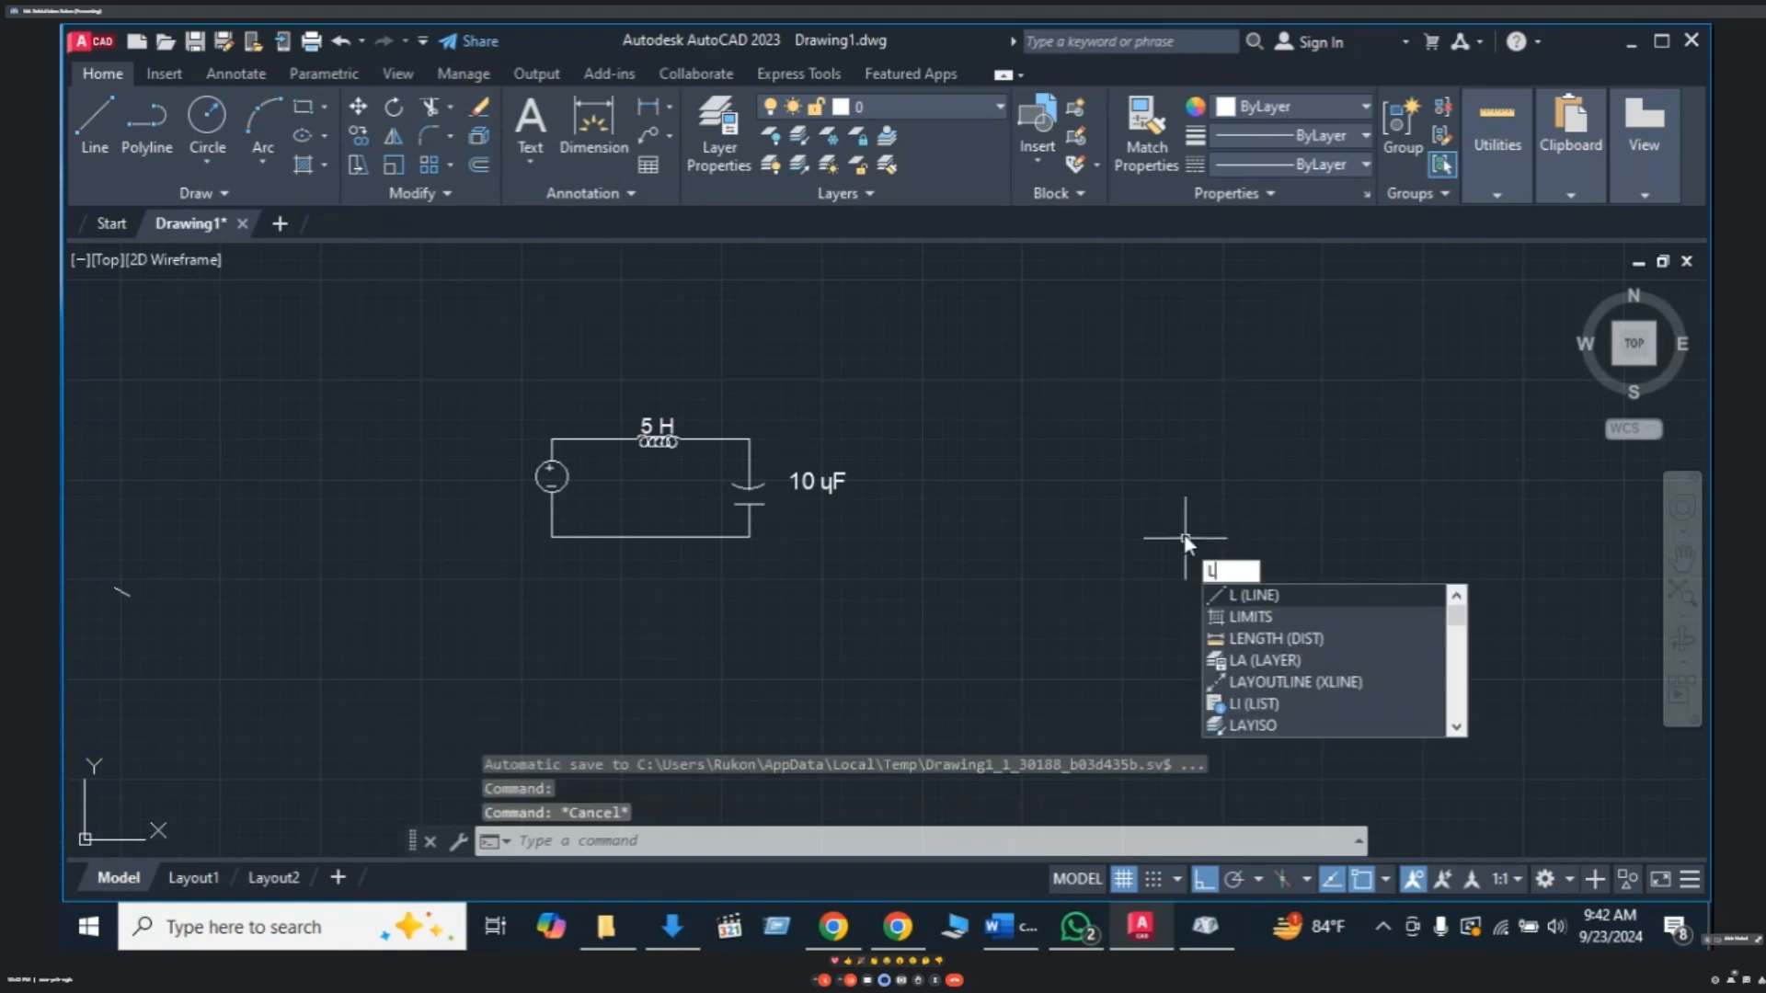
key(Return)
click(886, 527)
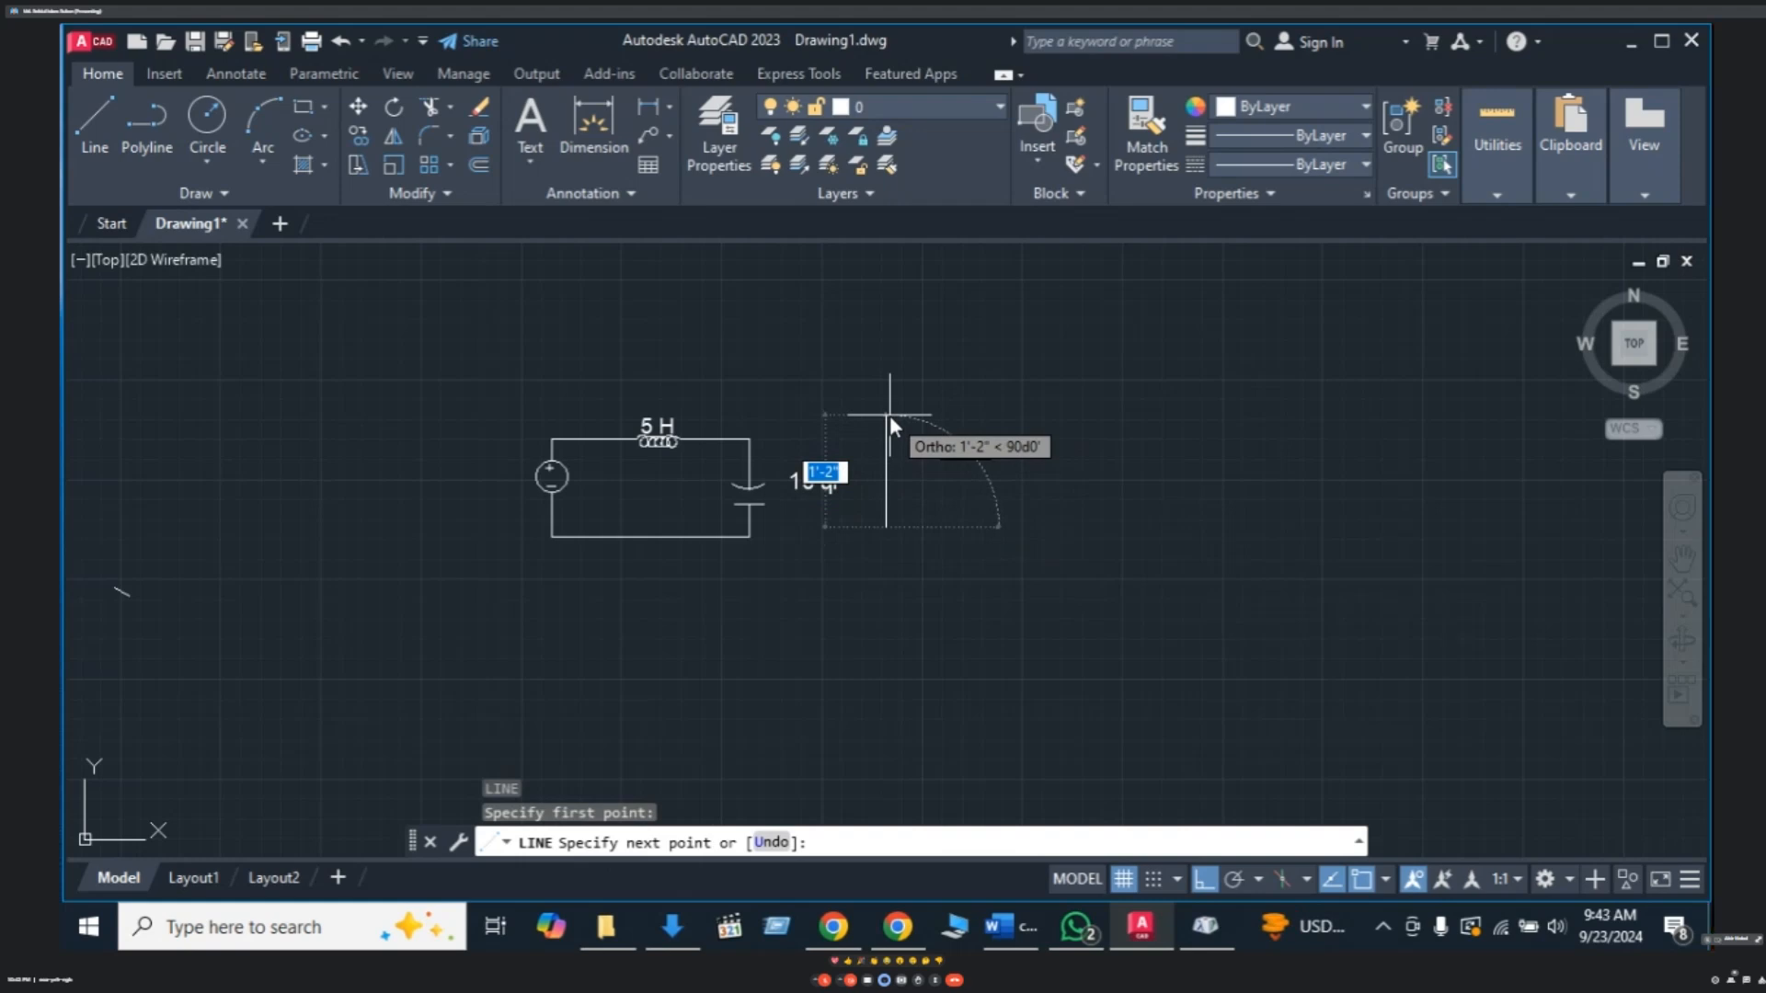
text(10)
key(Return)
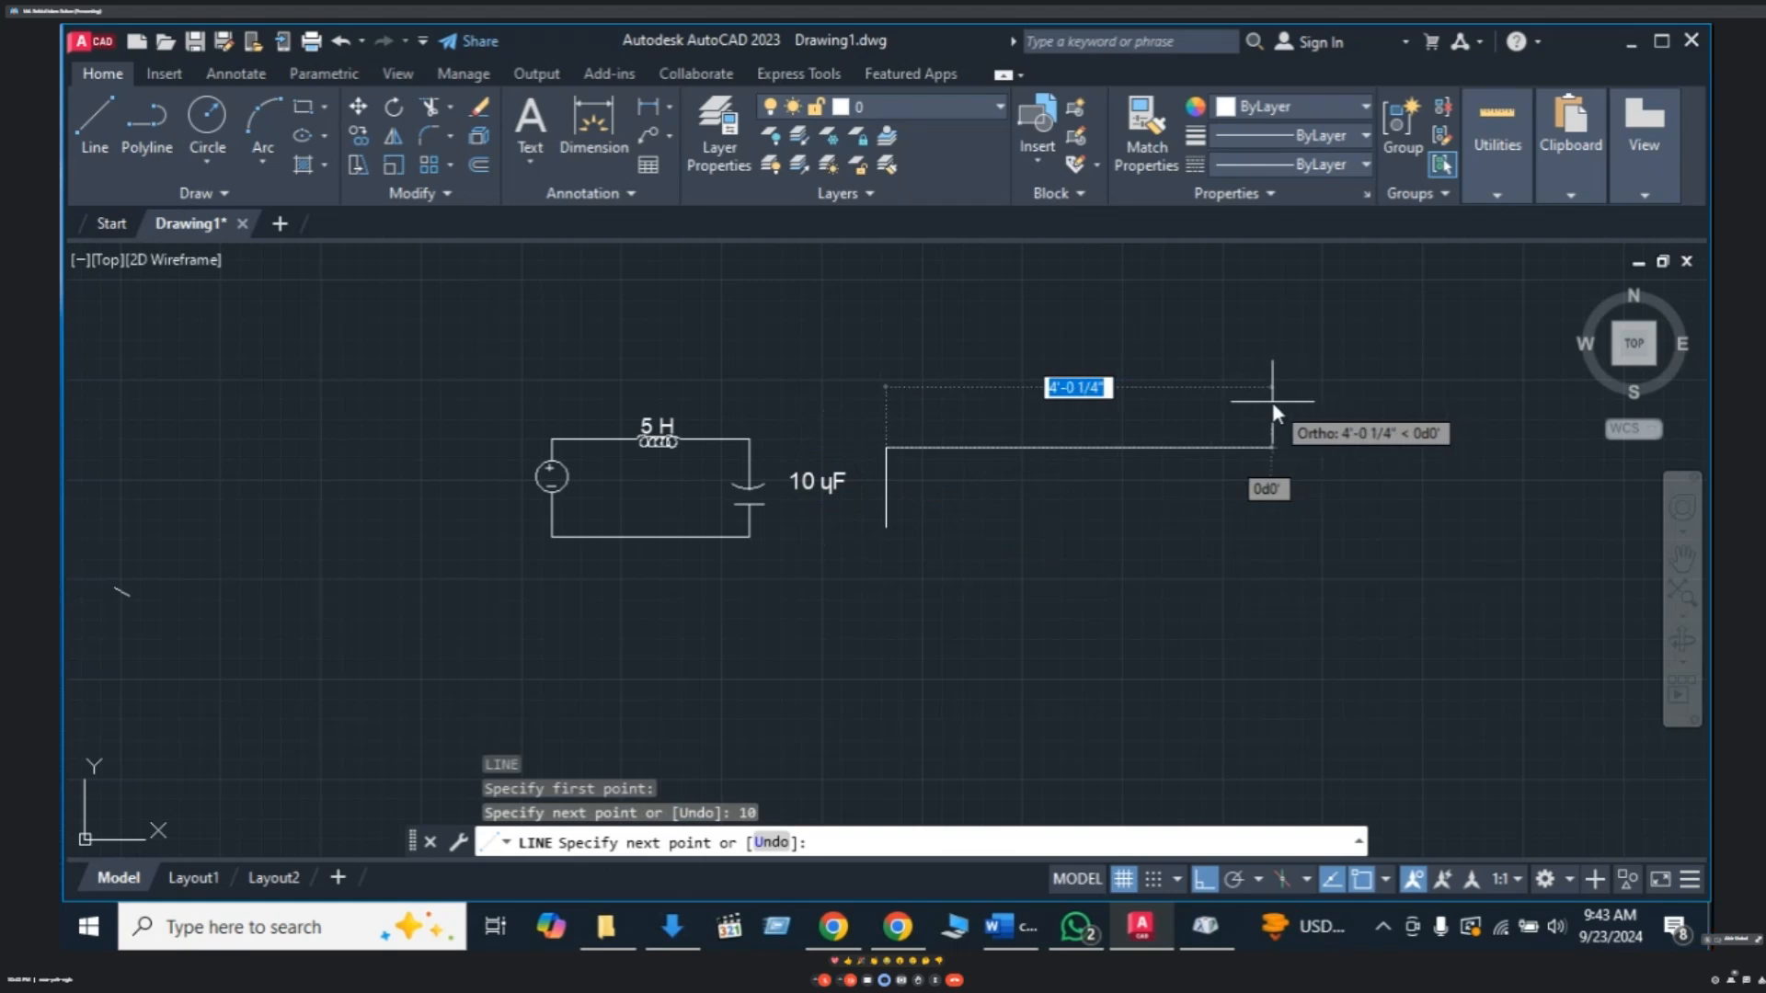
text(20)
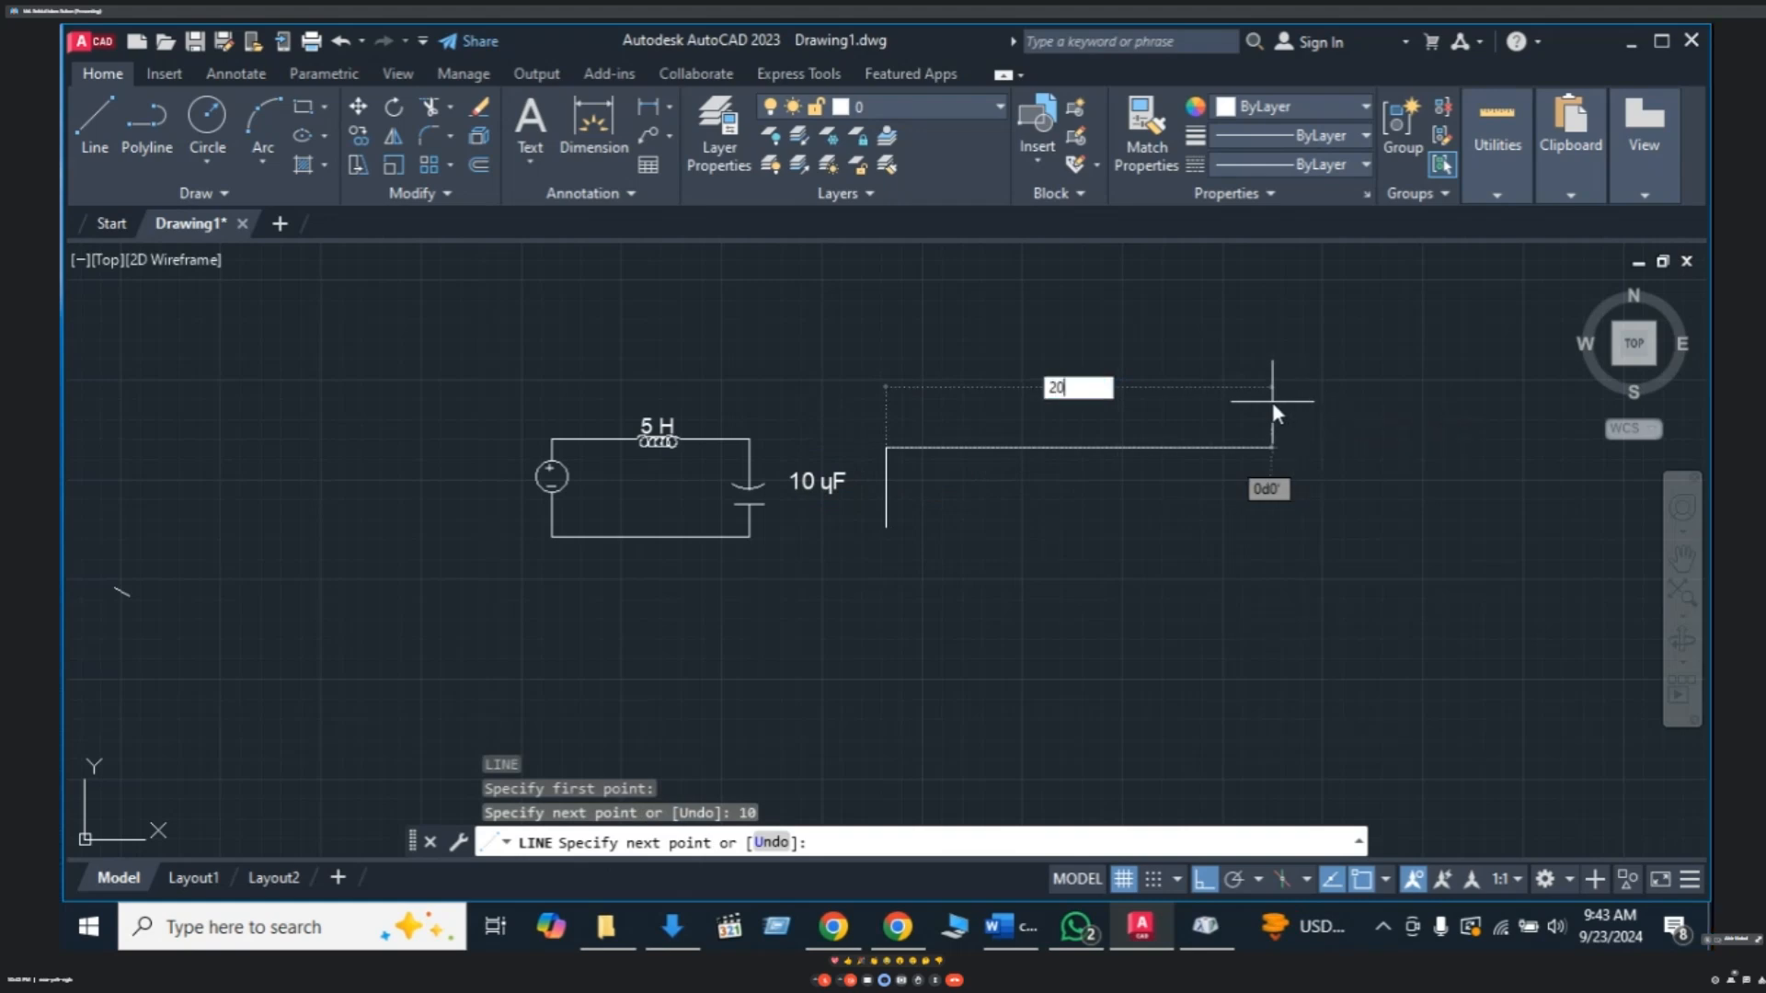
key(Return)
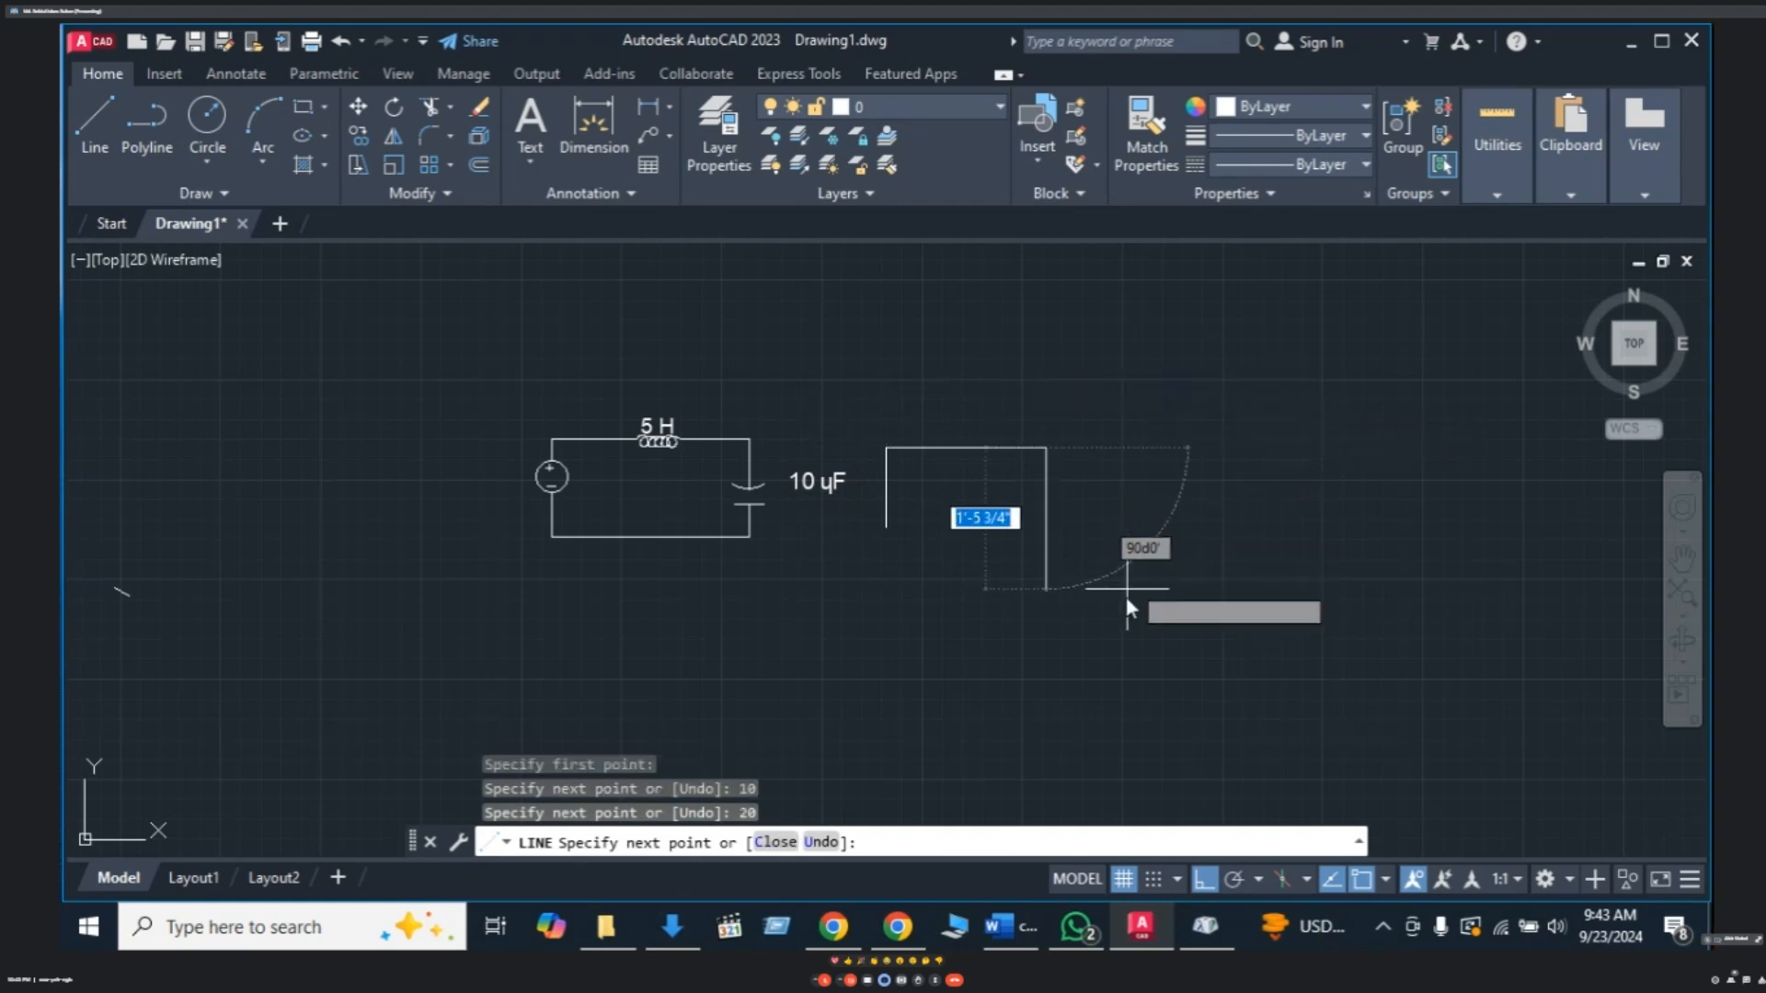
text(10)
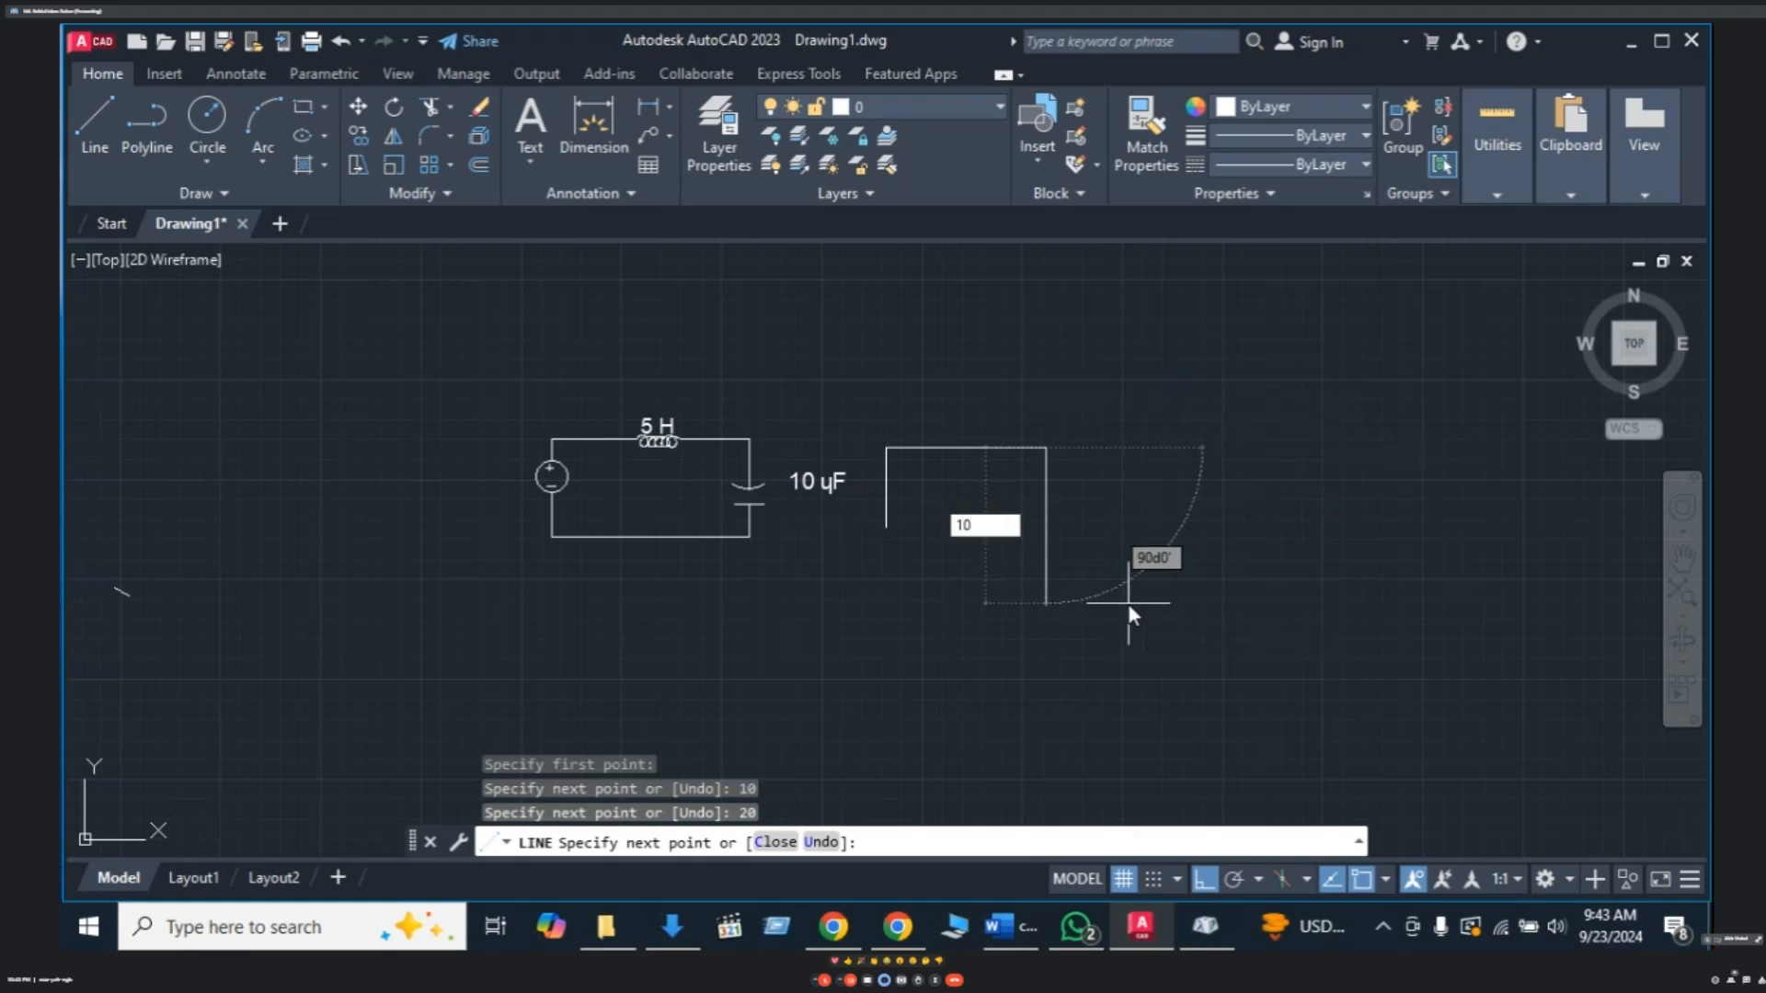
key(Return)
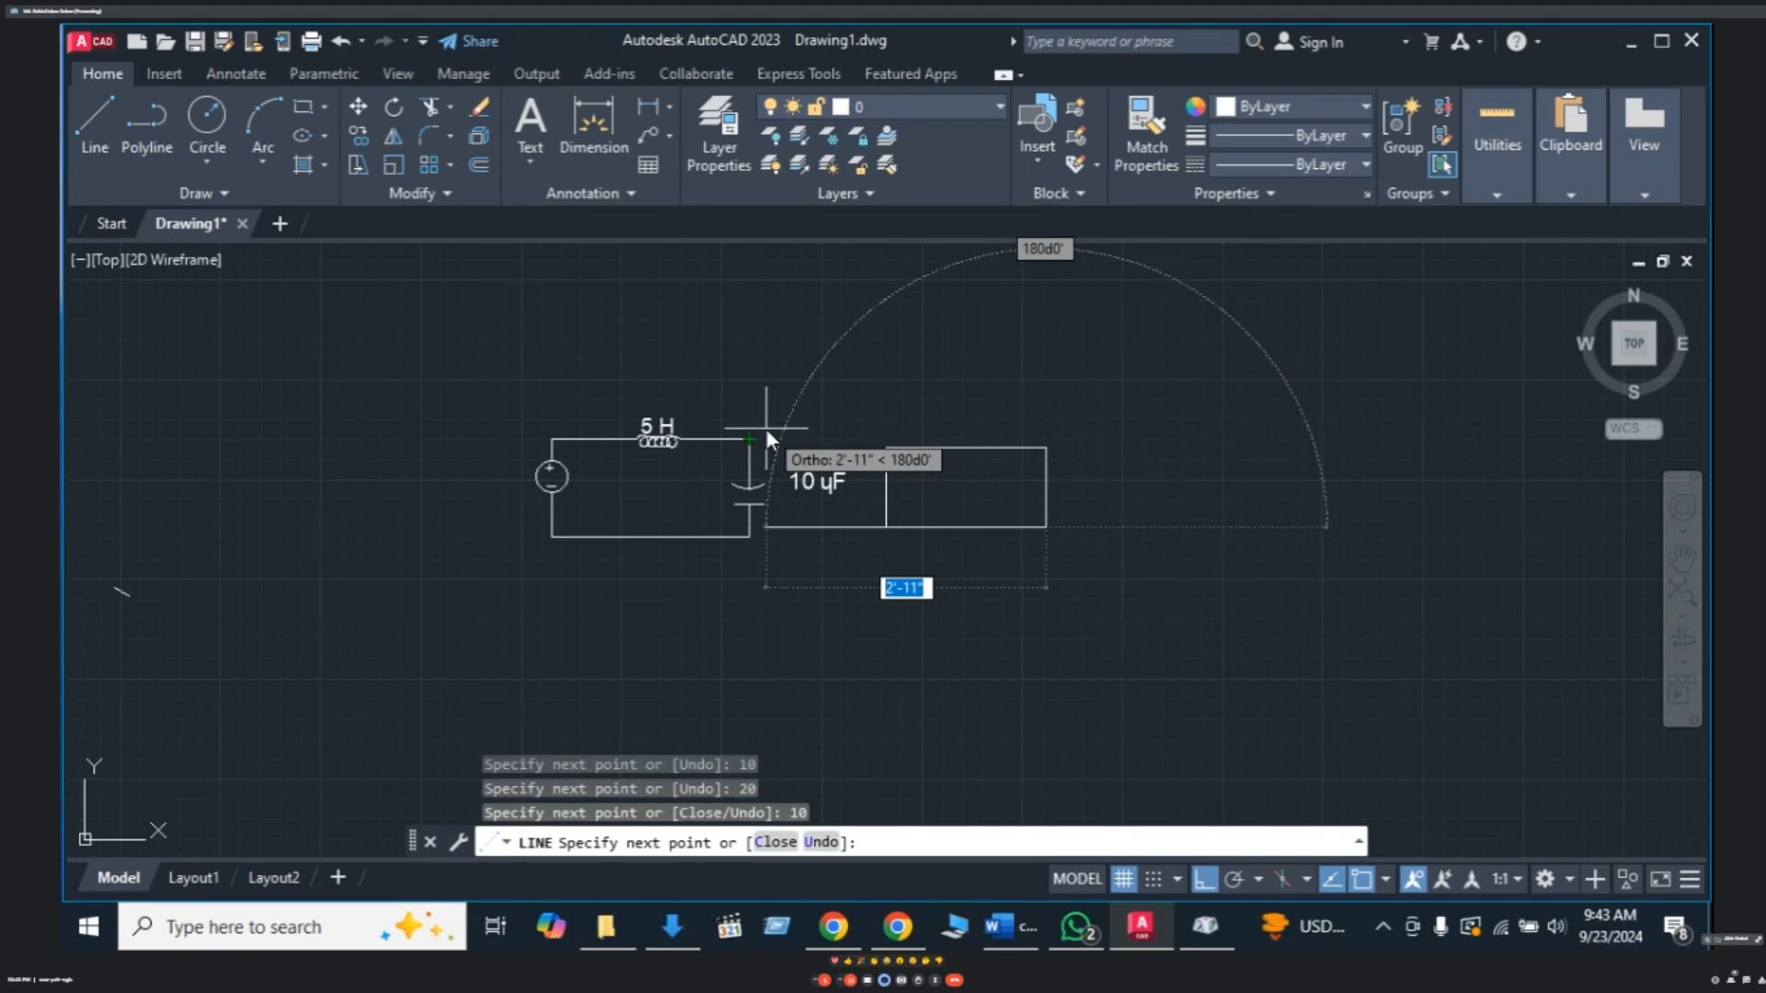
text(20)
key(Return)
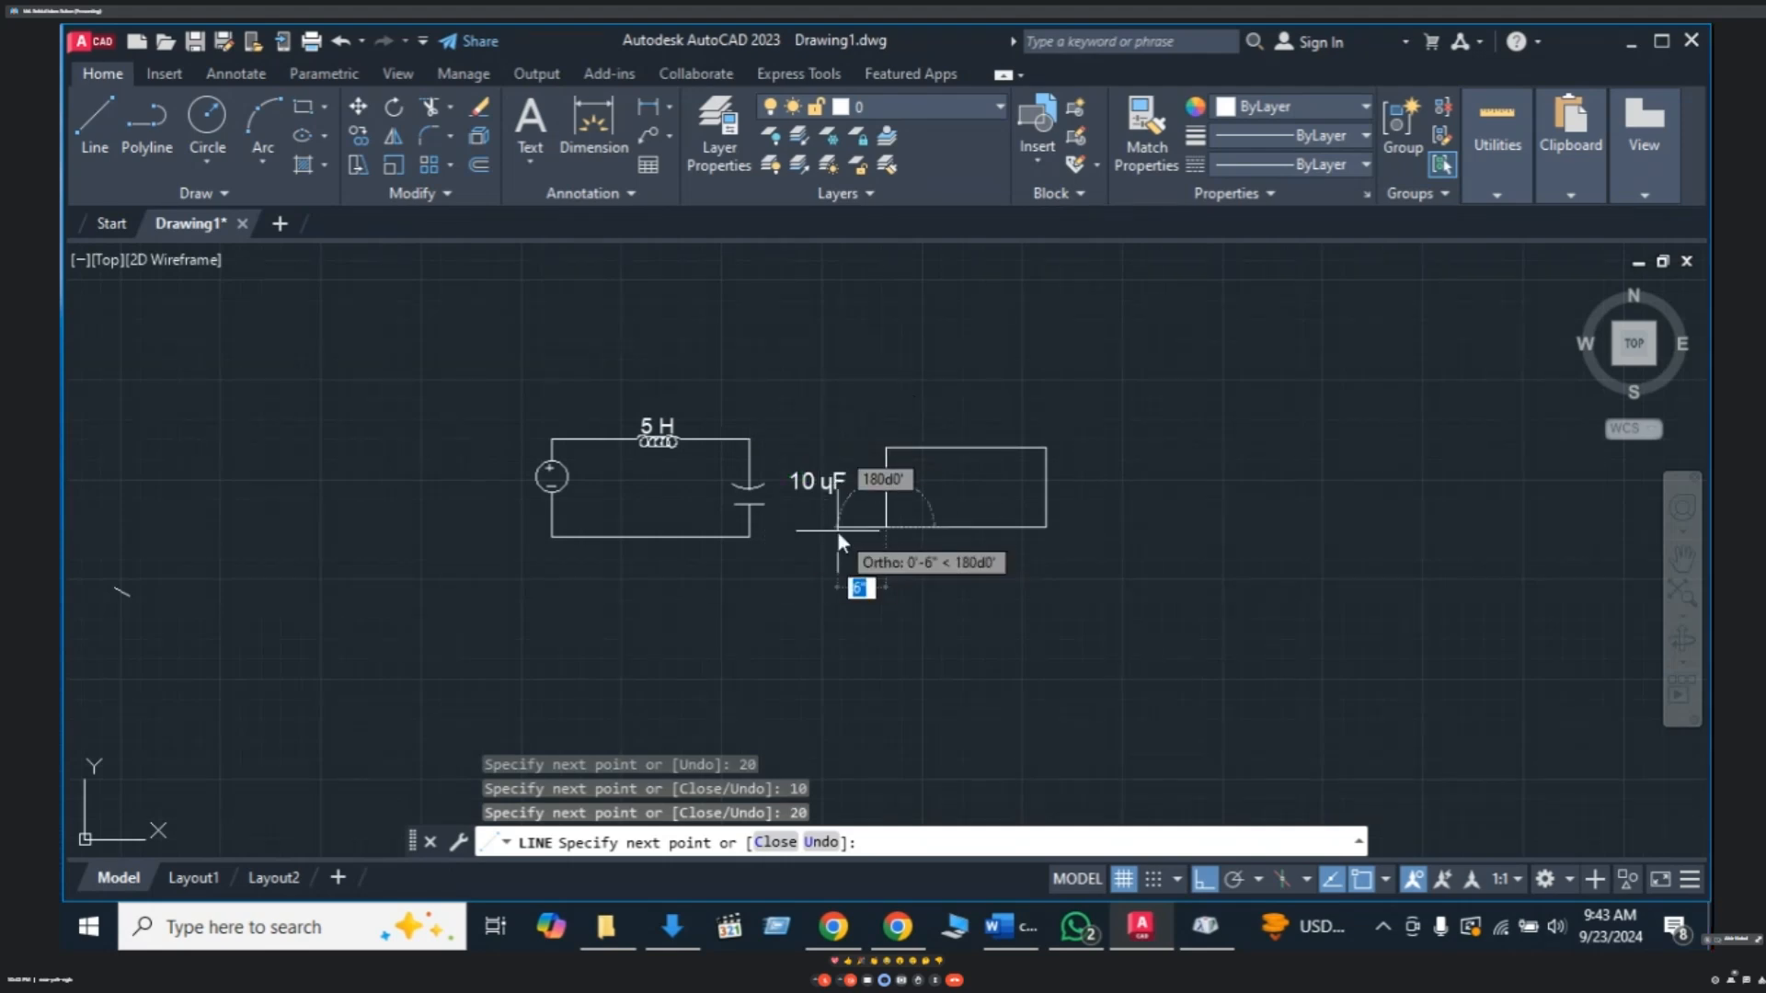
key(Return)
middle_drag(990, 560, 956, 562)
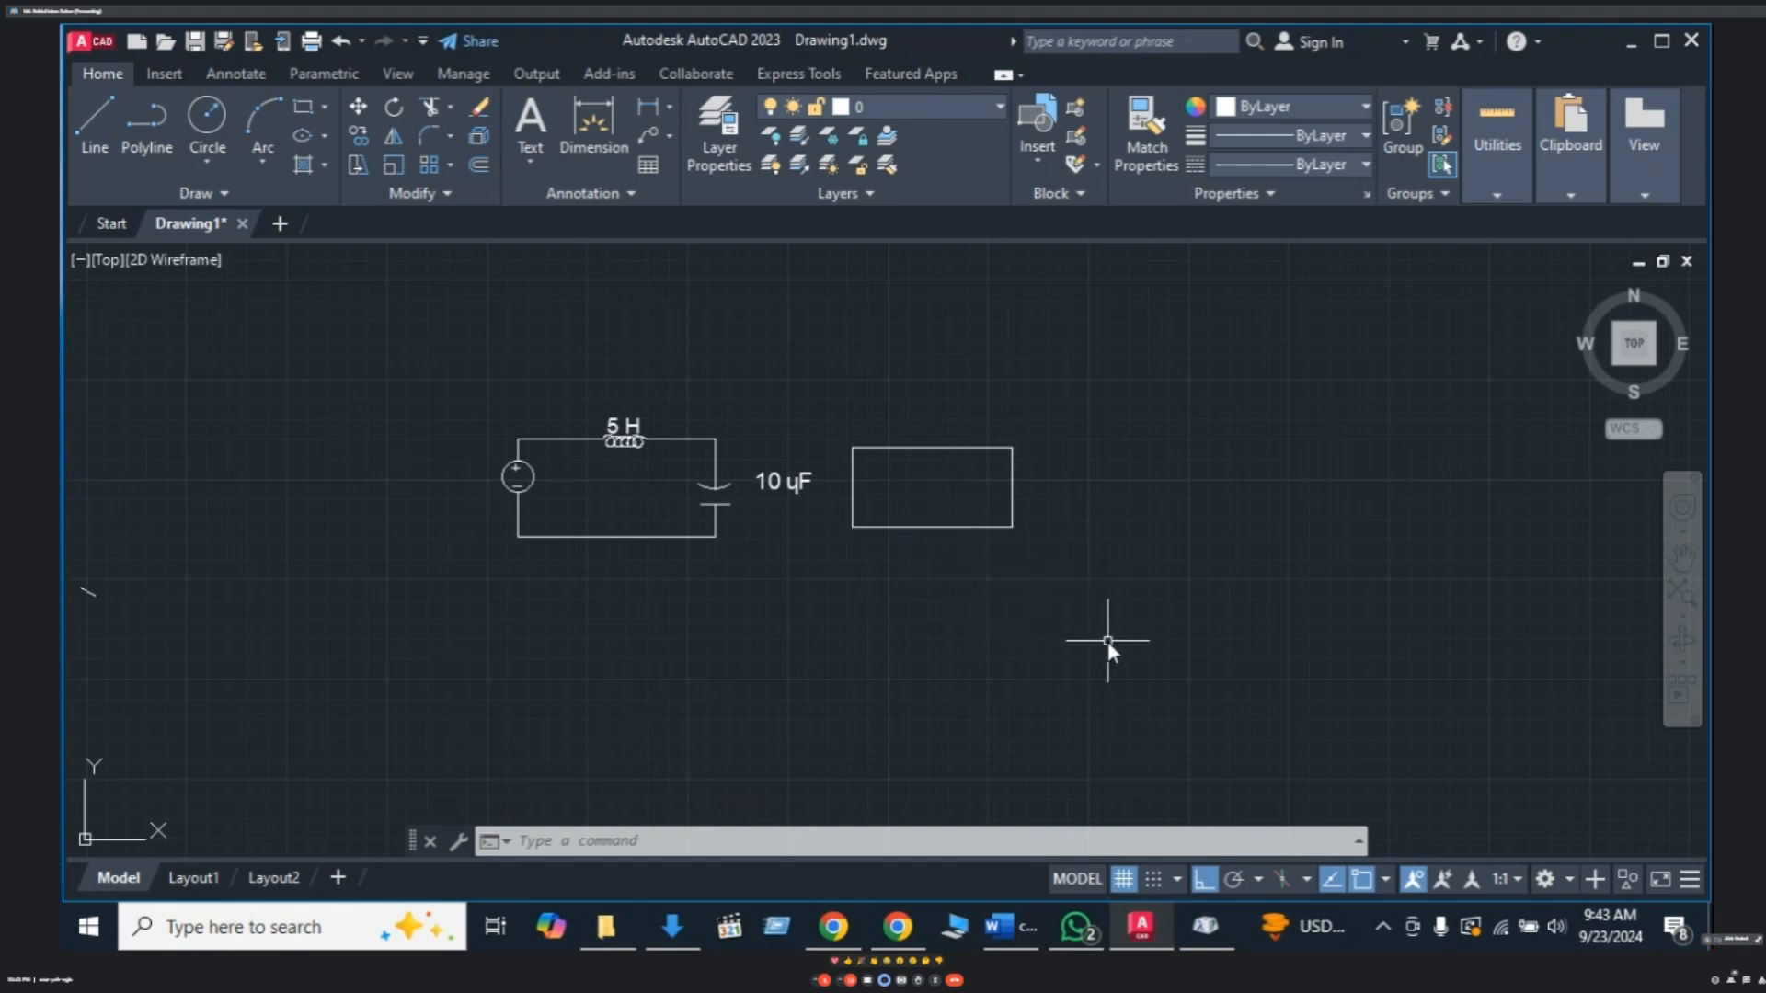
- Draw a 10-wide by 20-tall rectangle up and right of the line rectangle
key(Escape)
text(re)
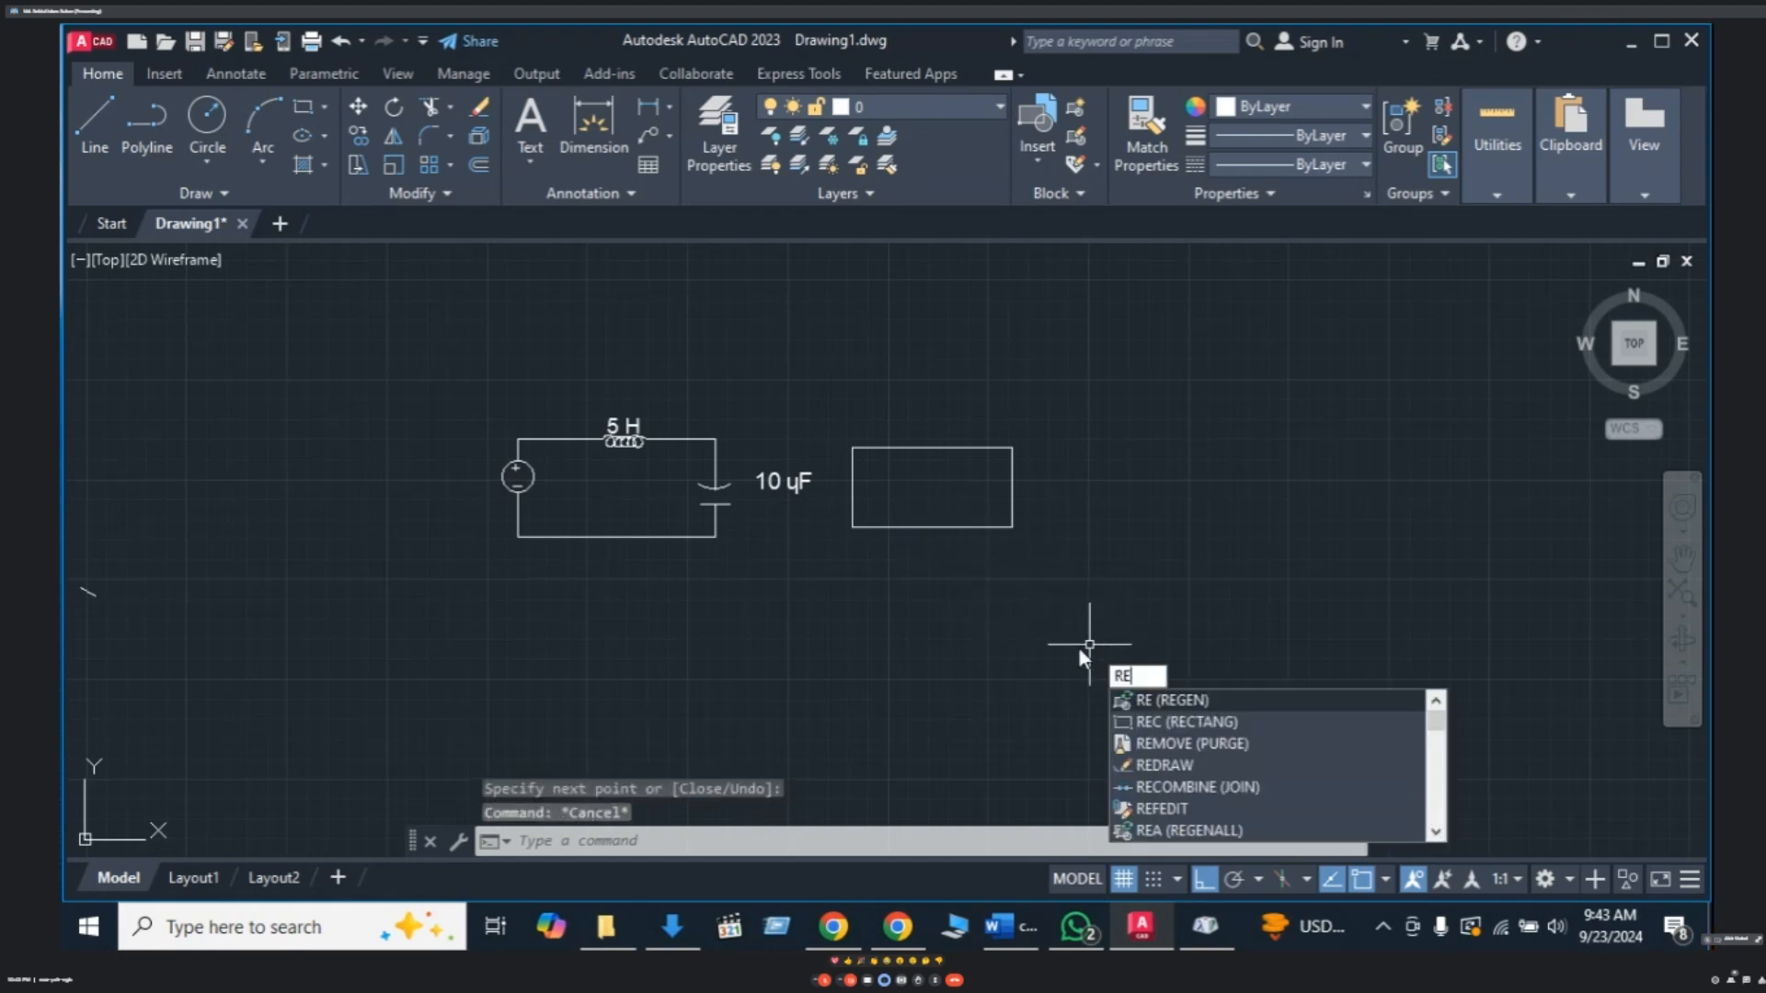
text(c)
key(Return)
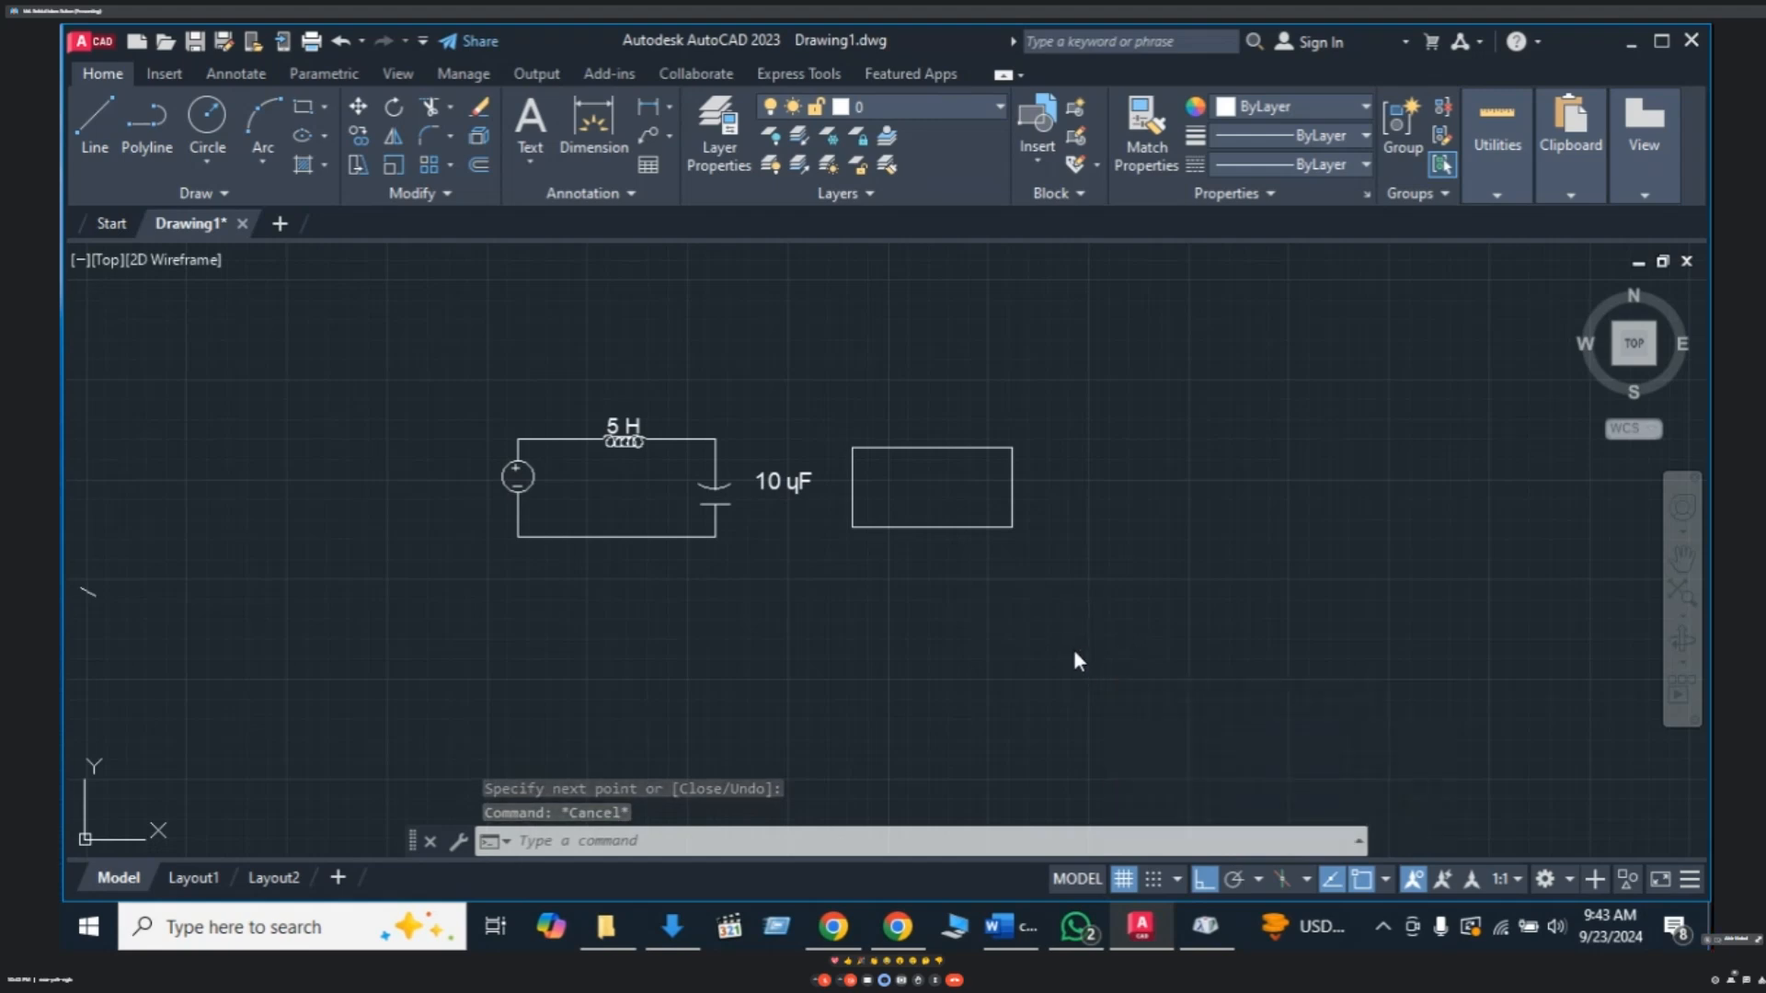
click(1102, 411)
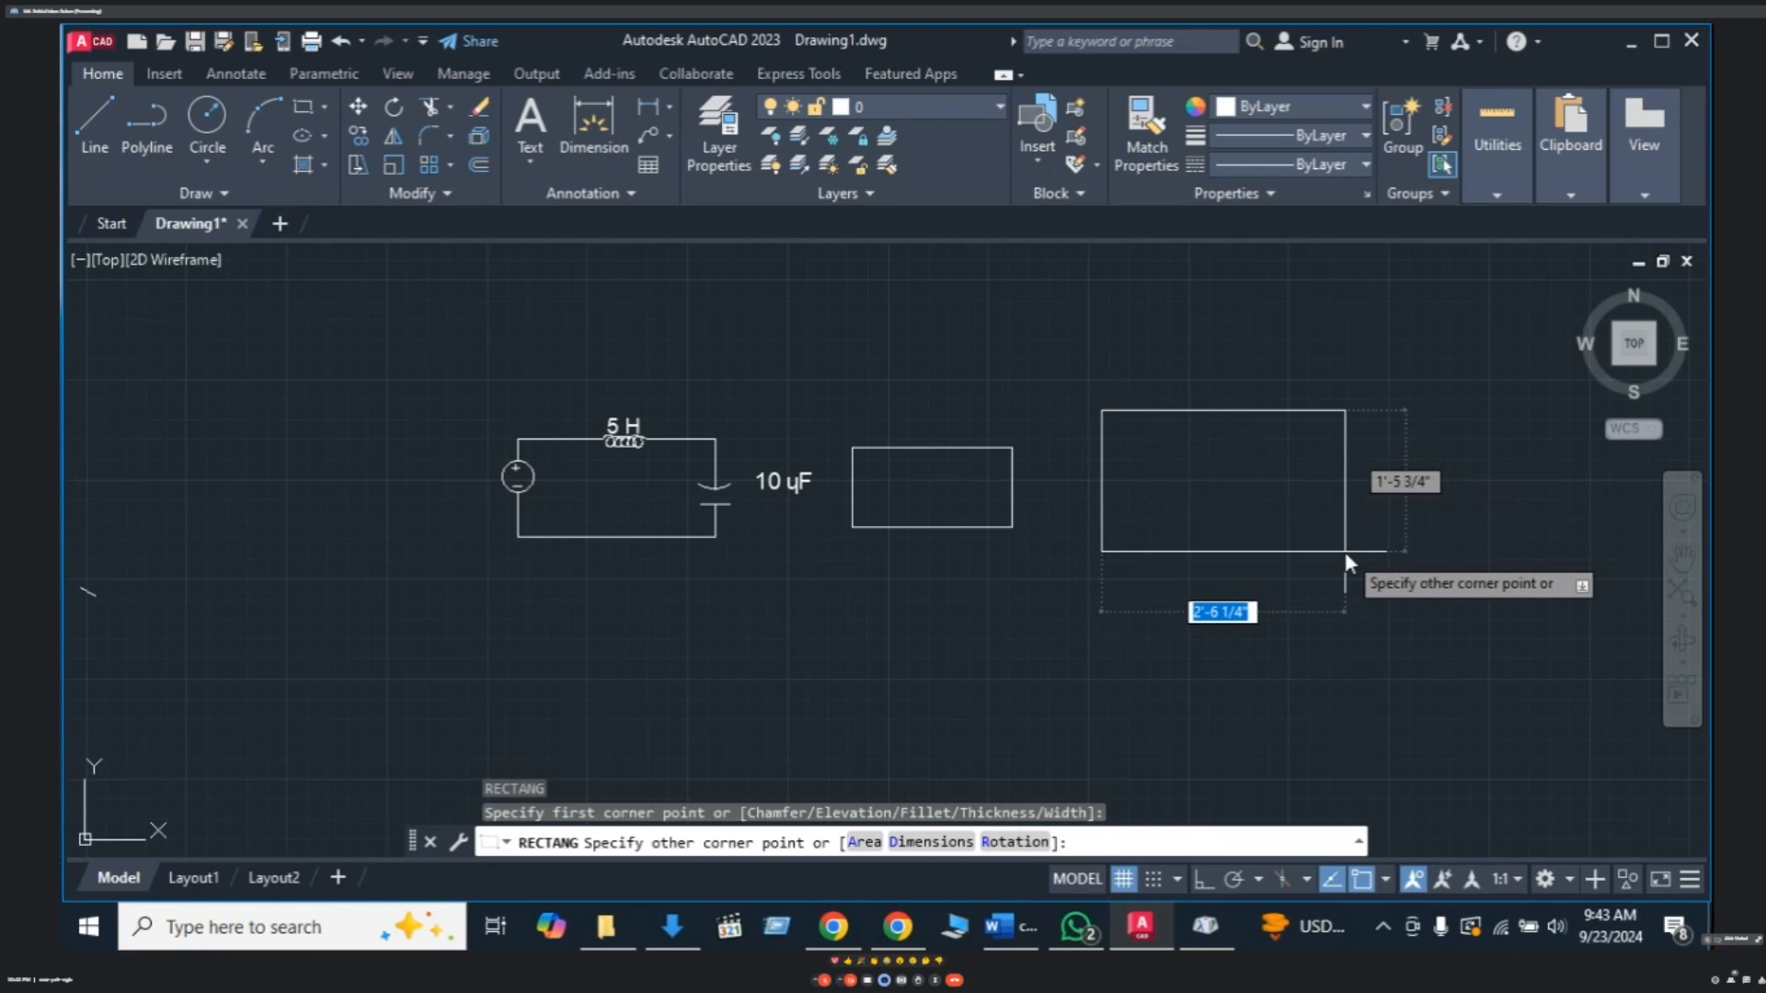
text(10)
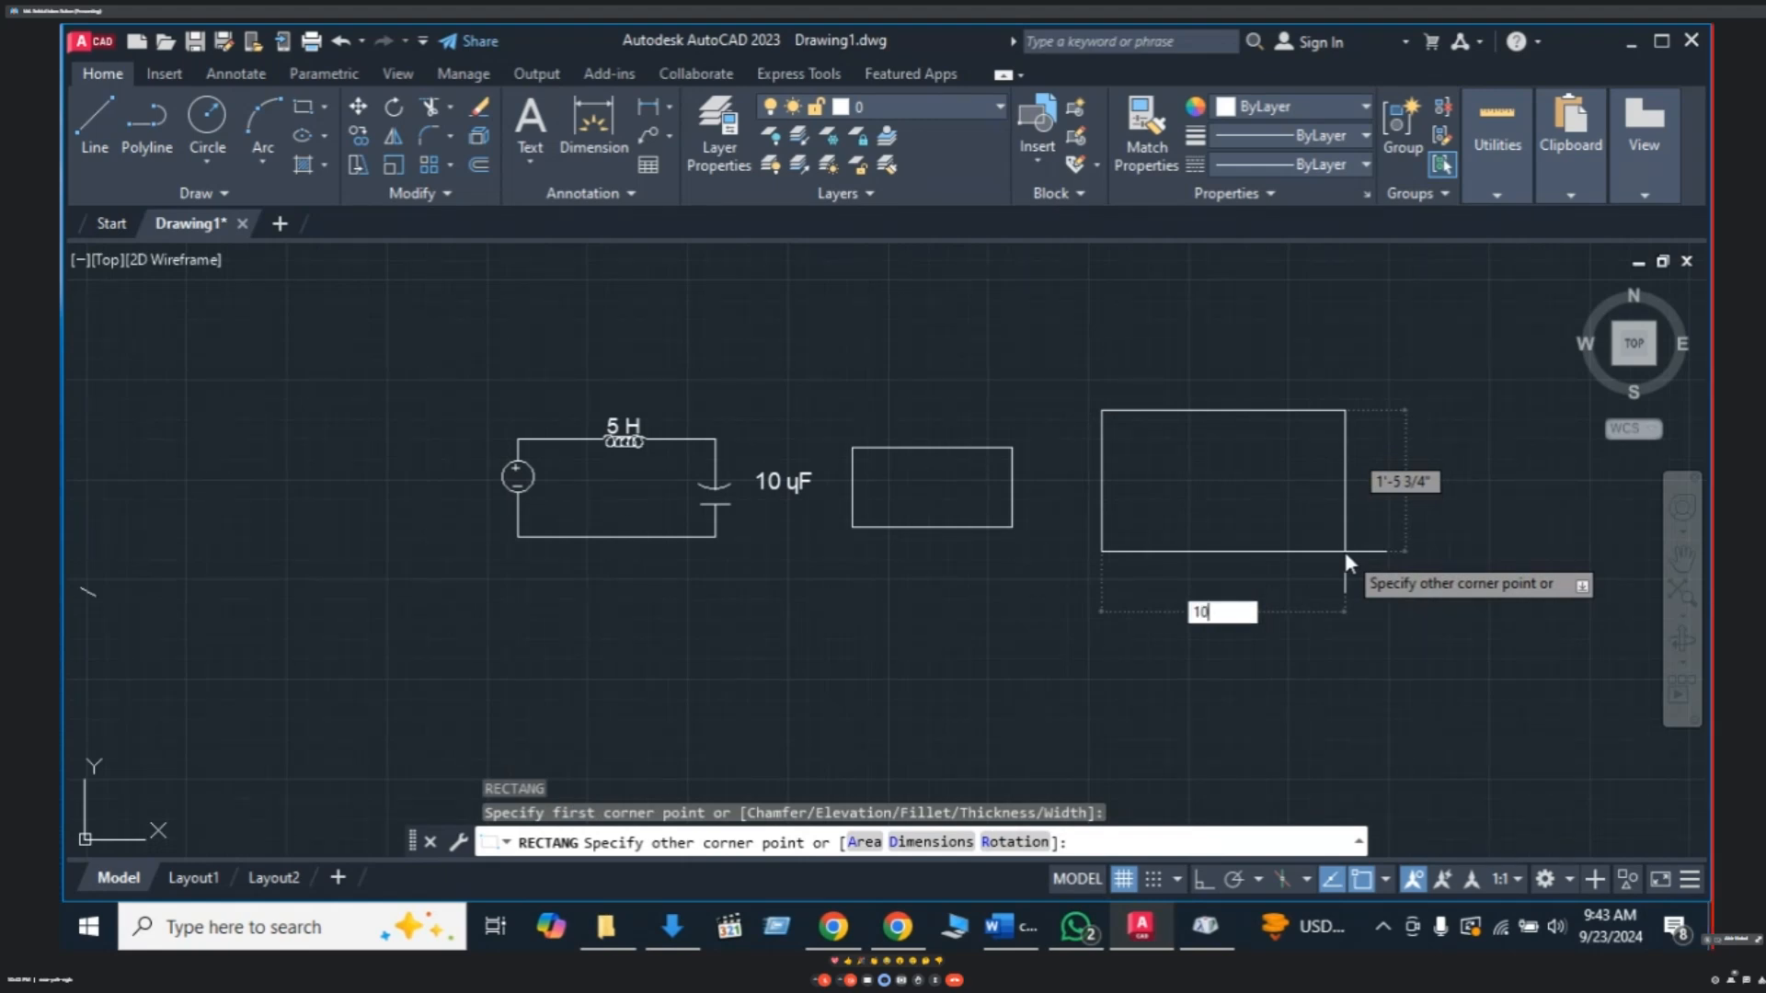
key(Tab)
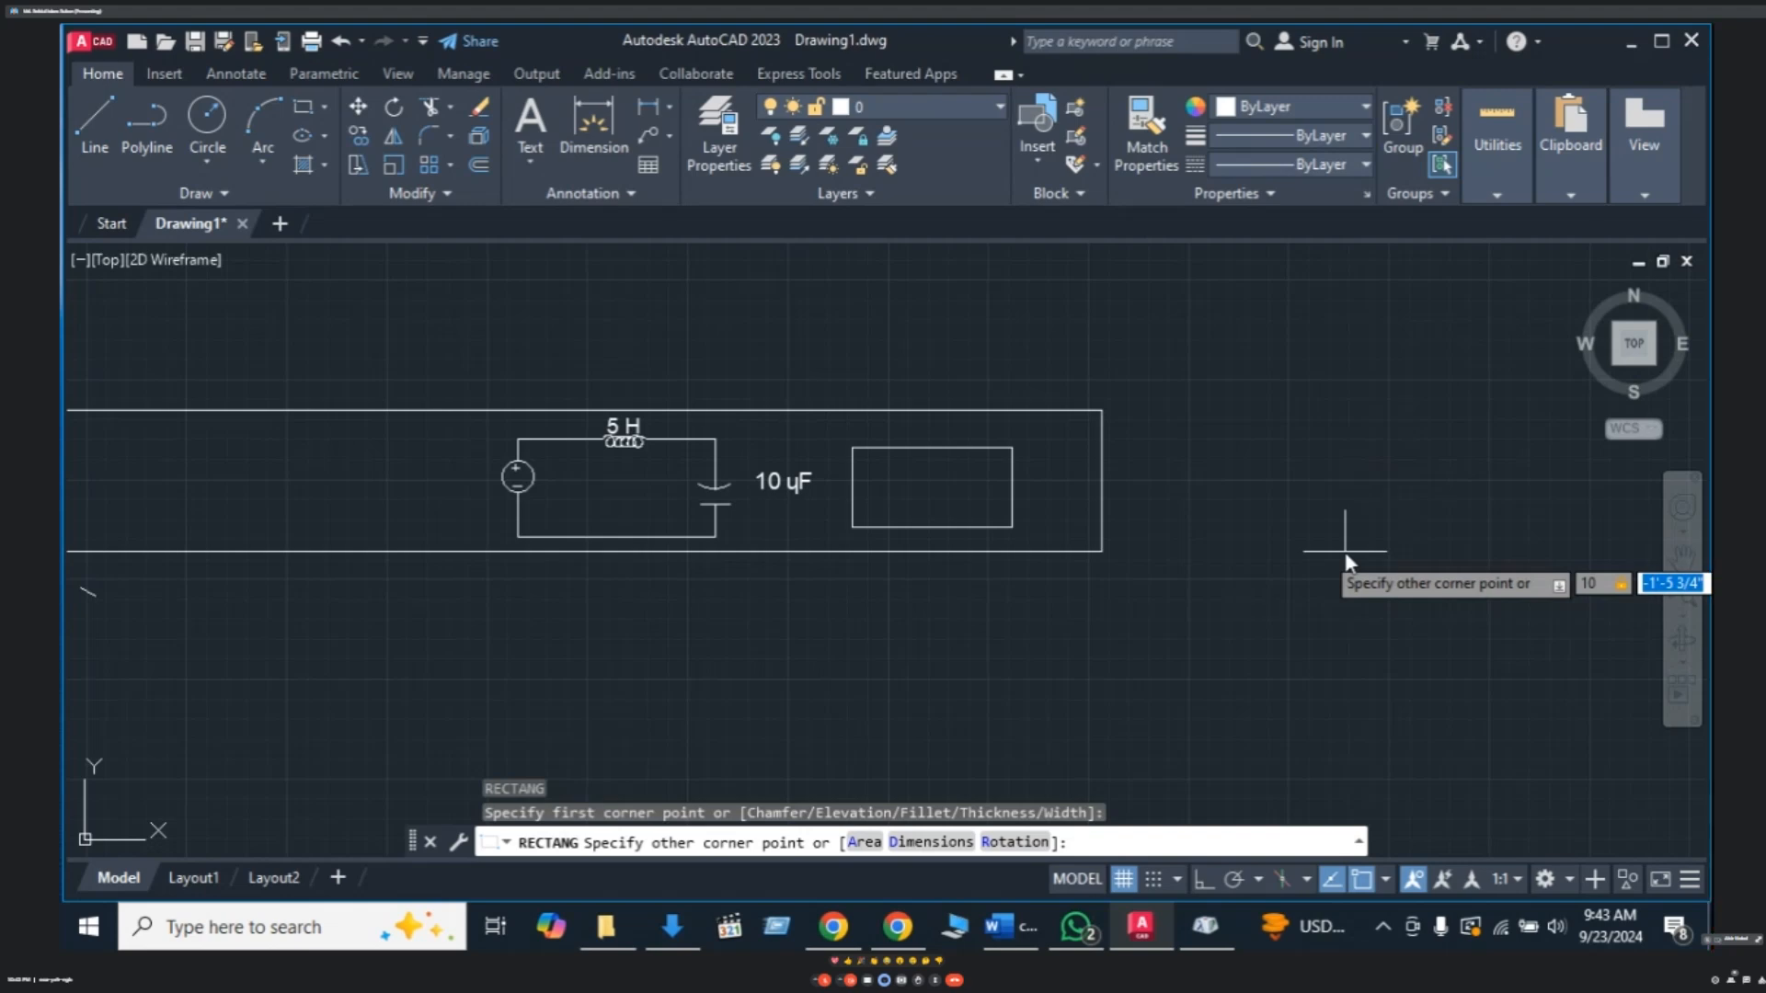
text(20)
key(Return)
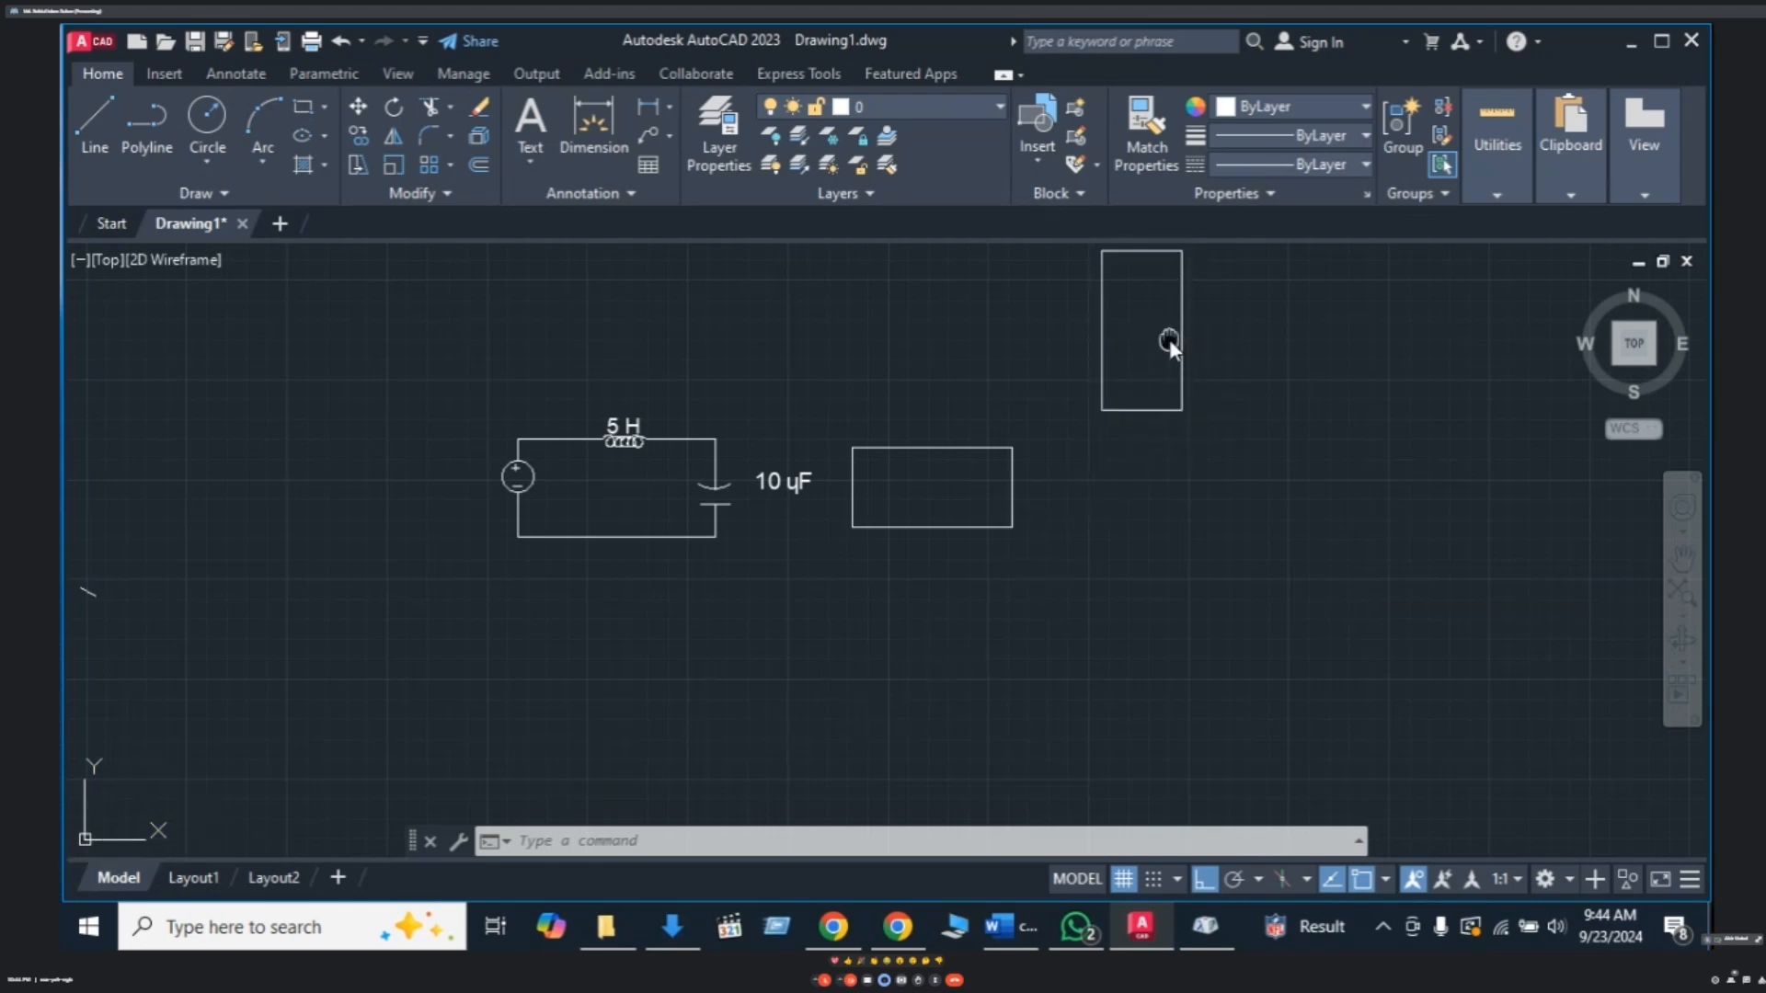
- Start another rectangle by placing its first corner below the tall one
middle_drag(1168, 340, 1153, 346)
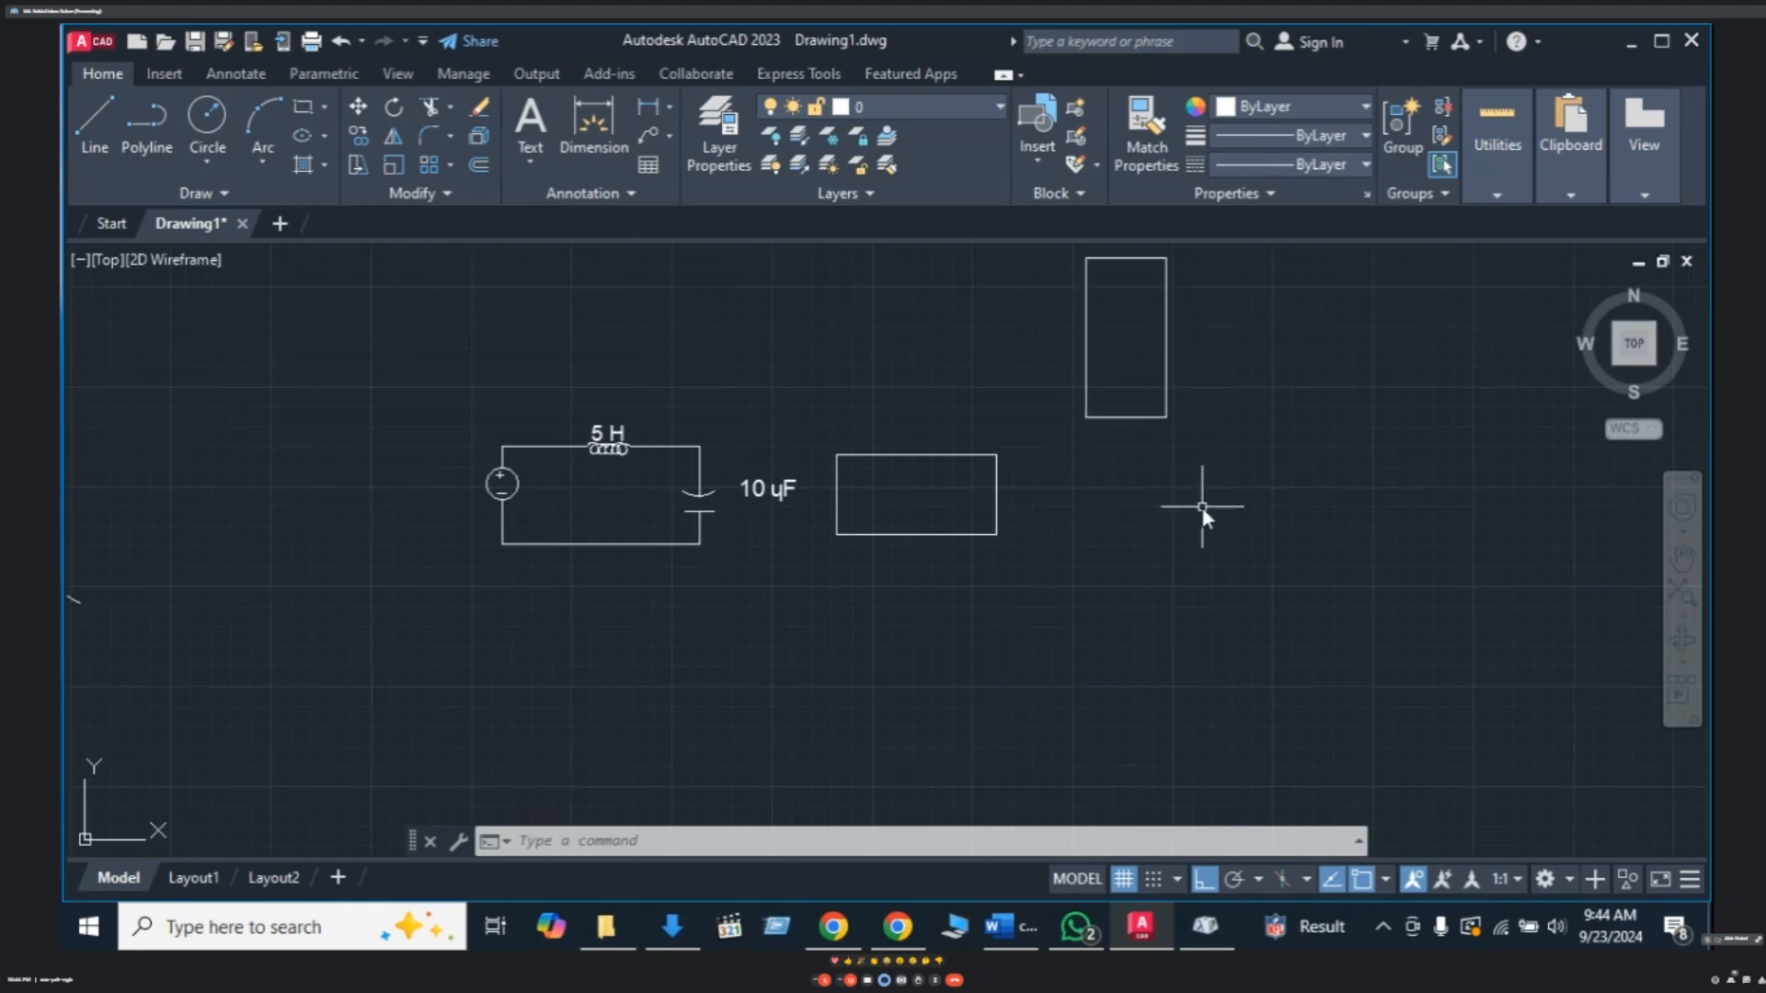
text(rec)
key(Return)
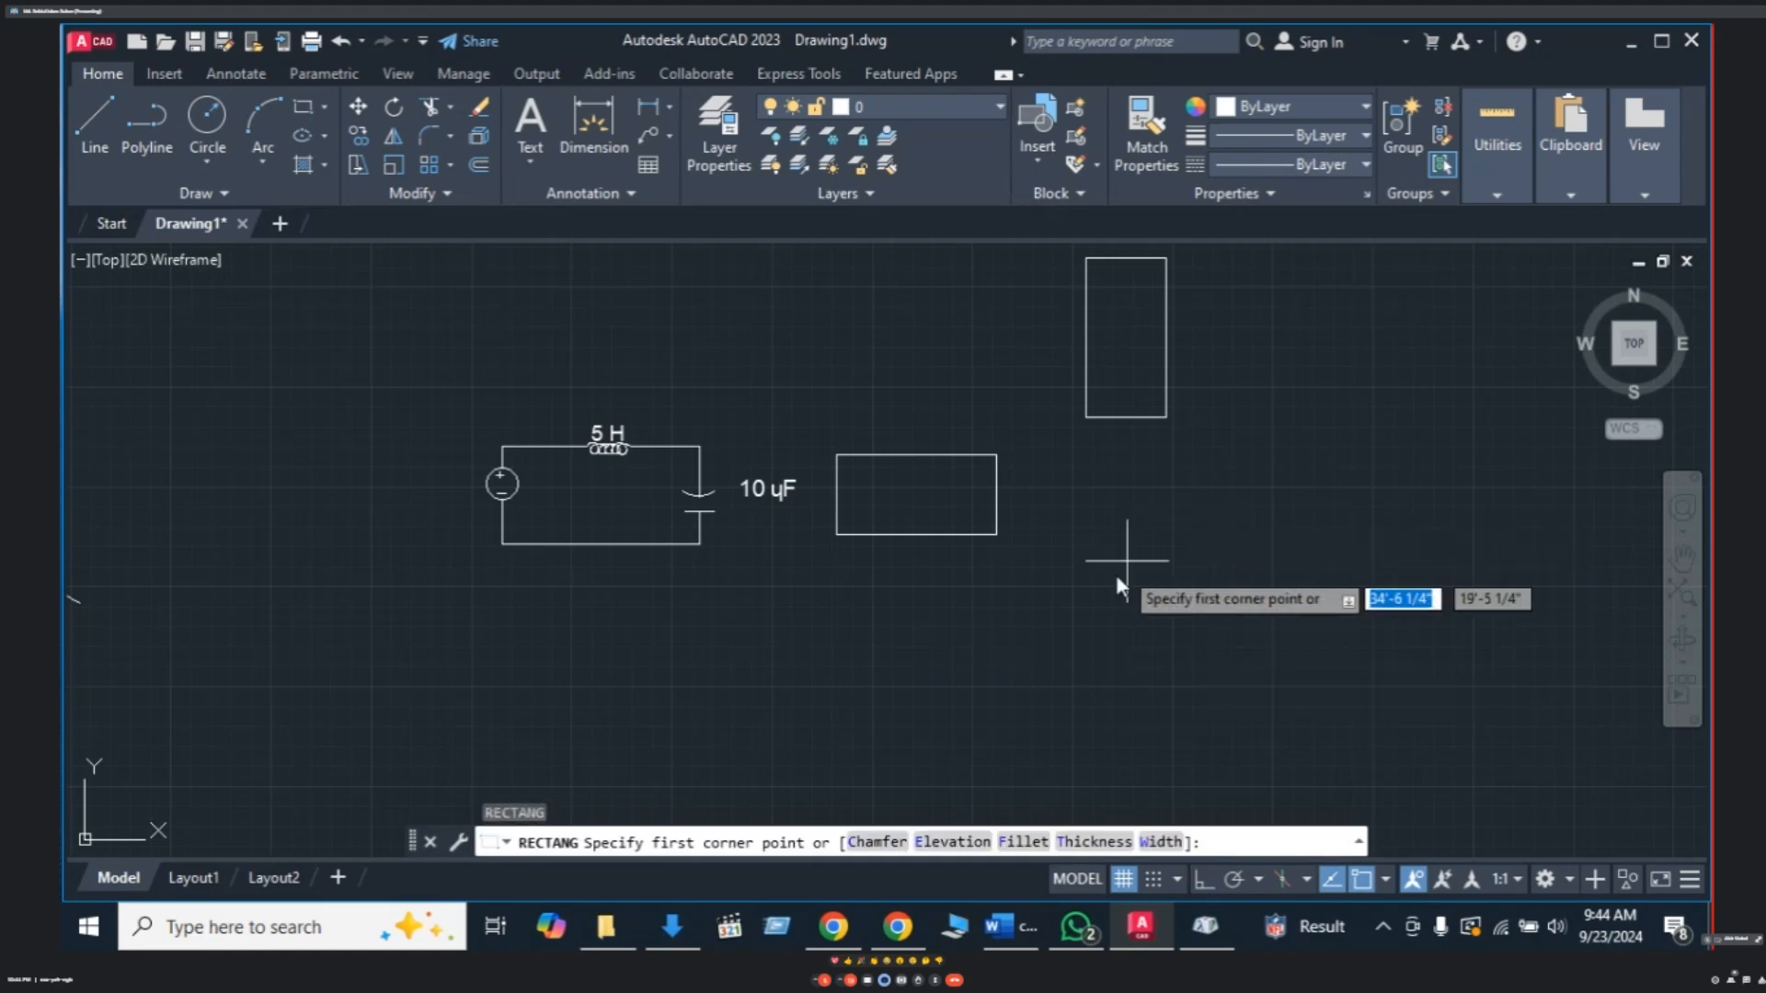
click(1121, 516)
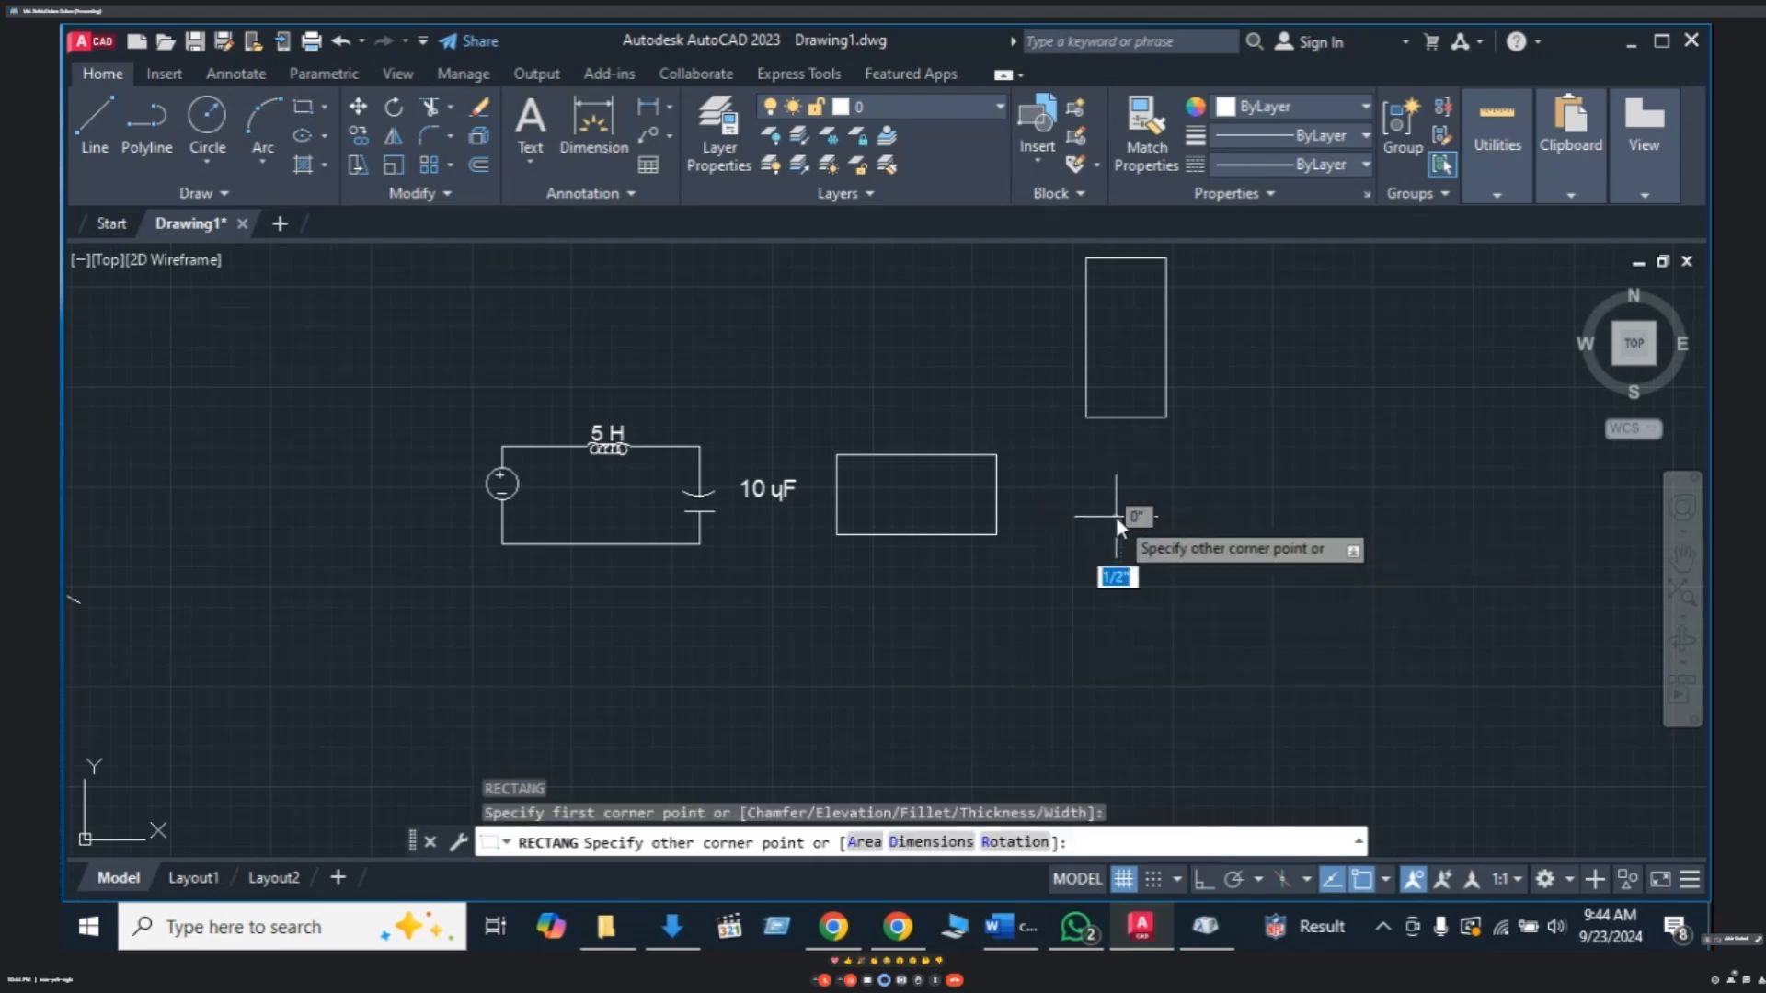
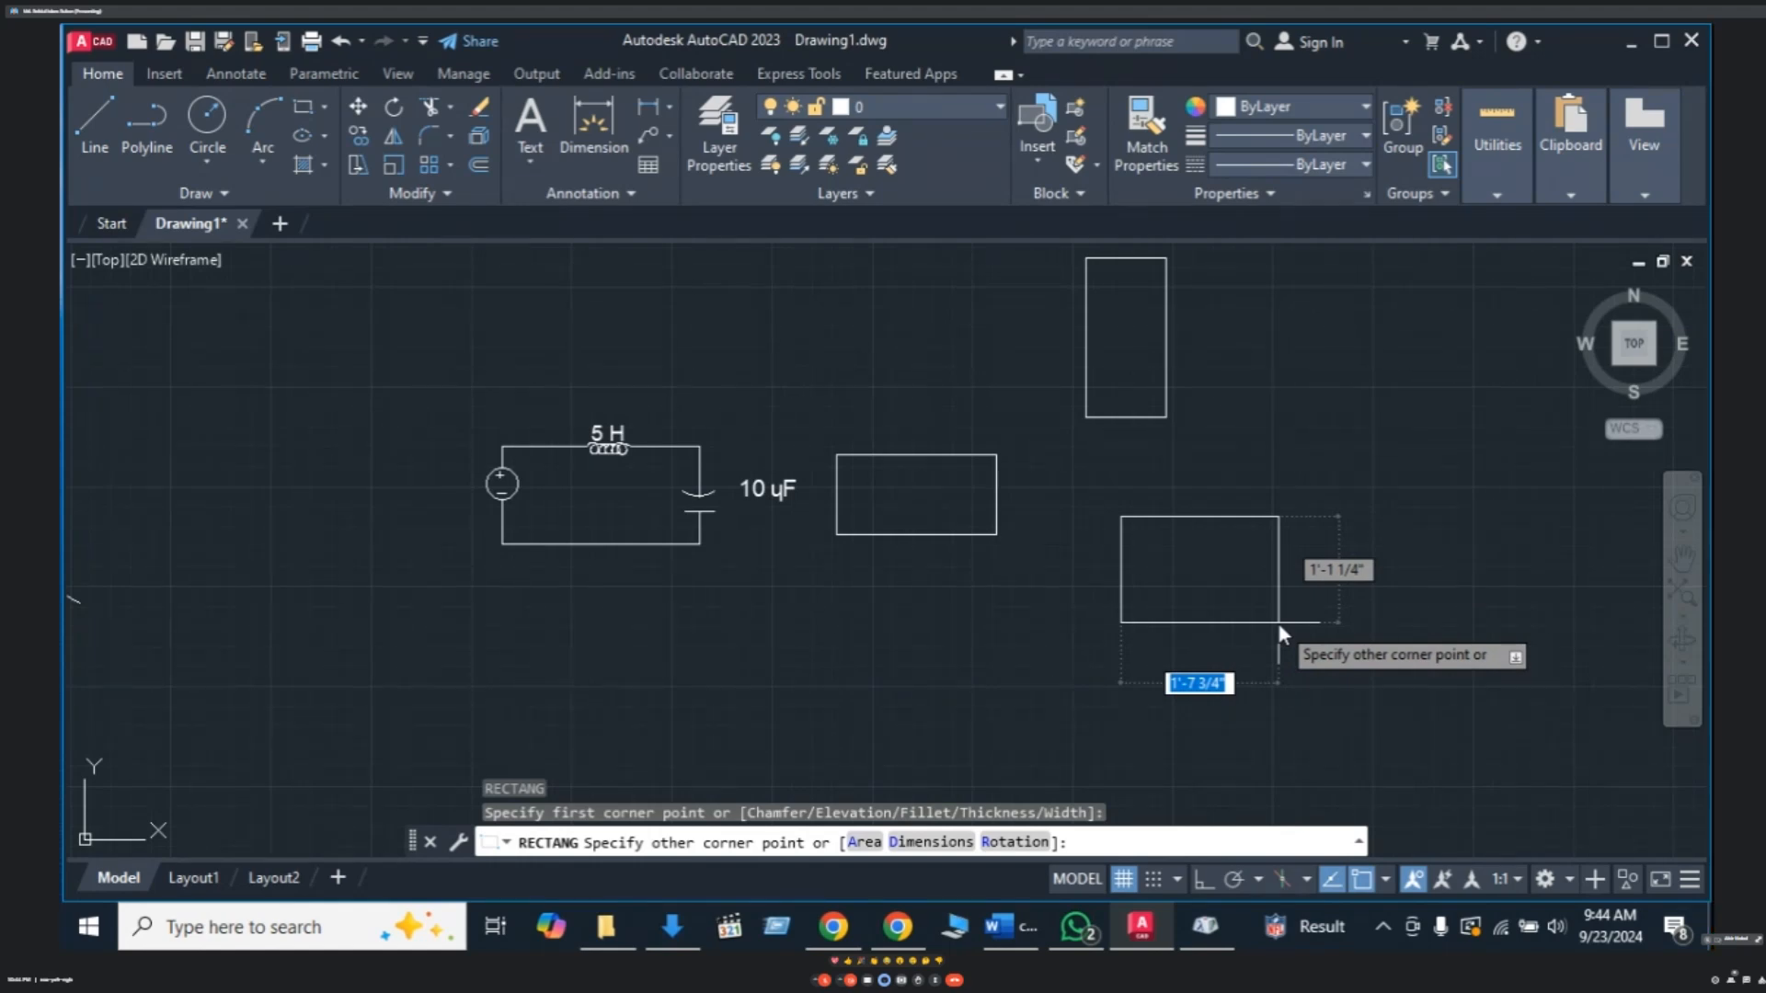
- Finish the new rectangle at 20 by 10 using dynamic input
text(20)
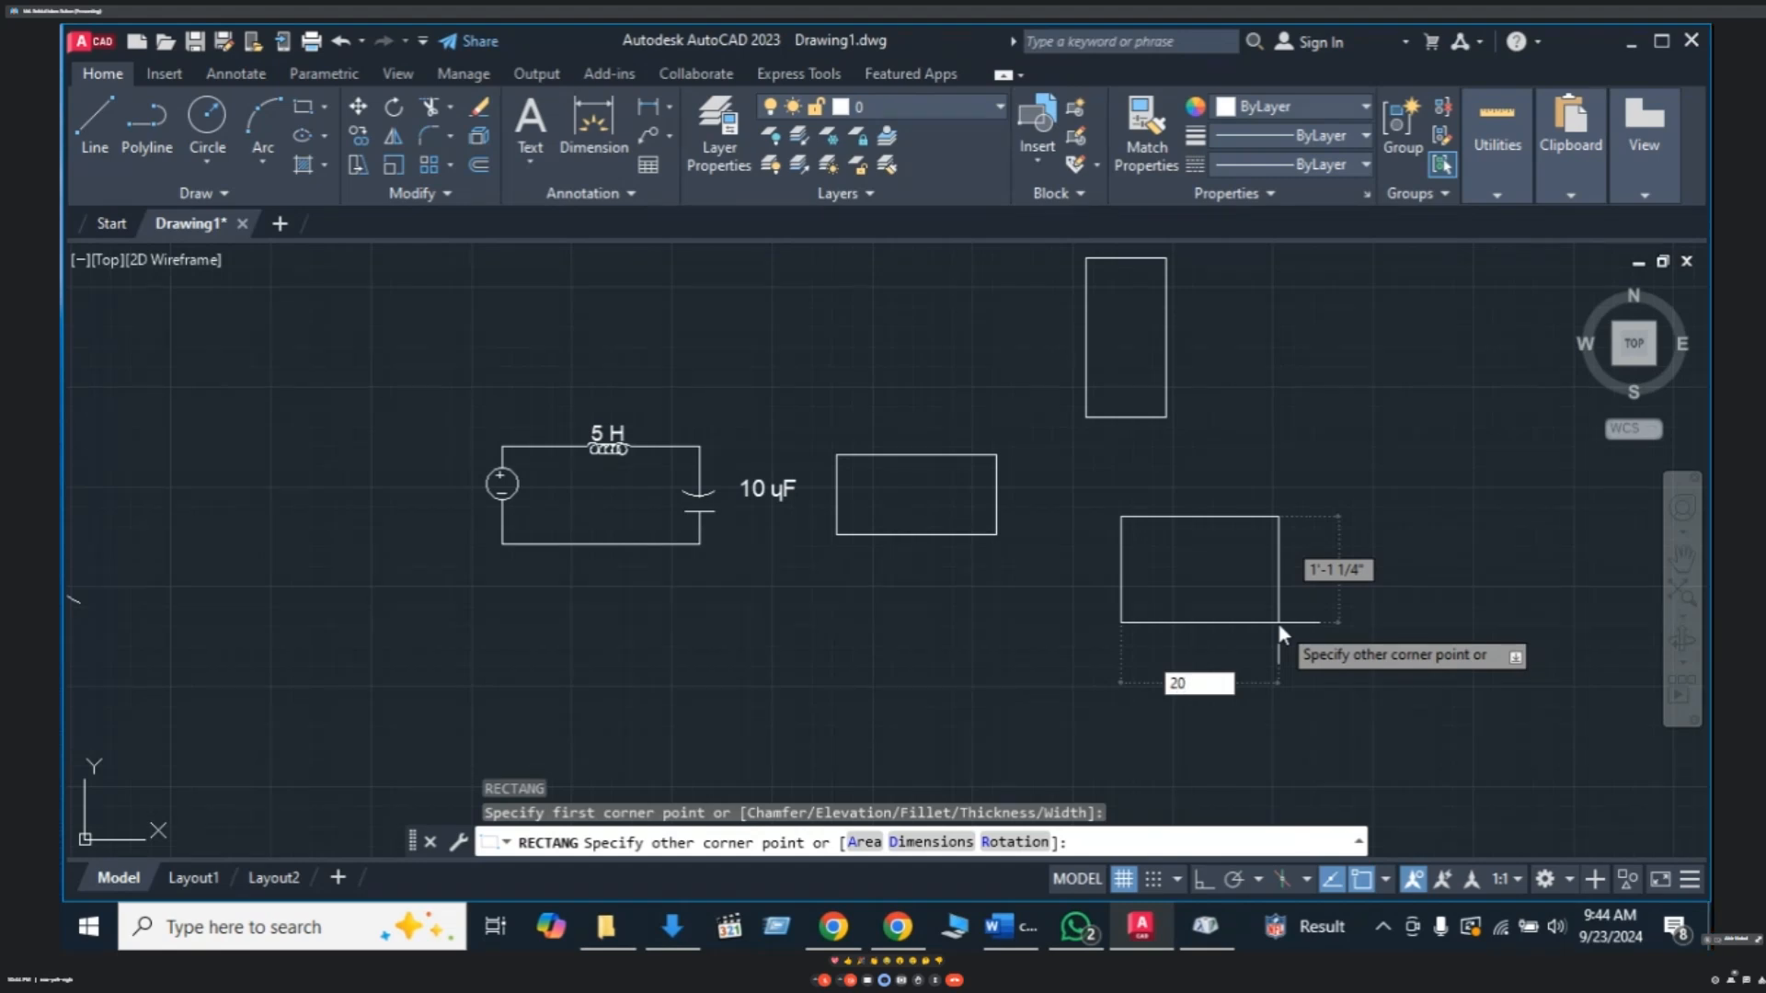
key(Tab)
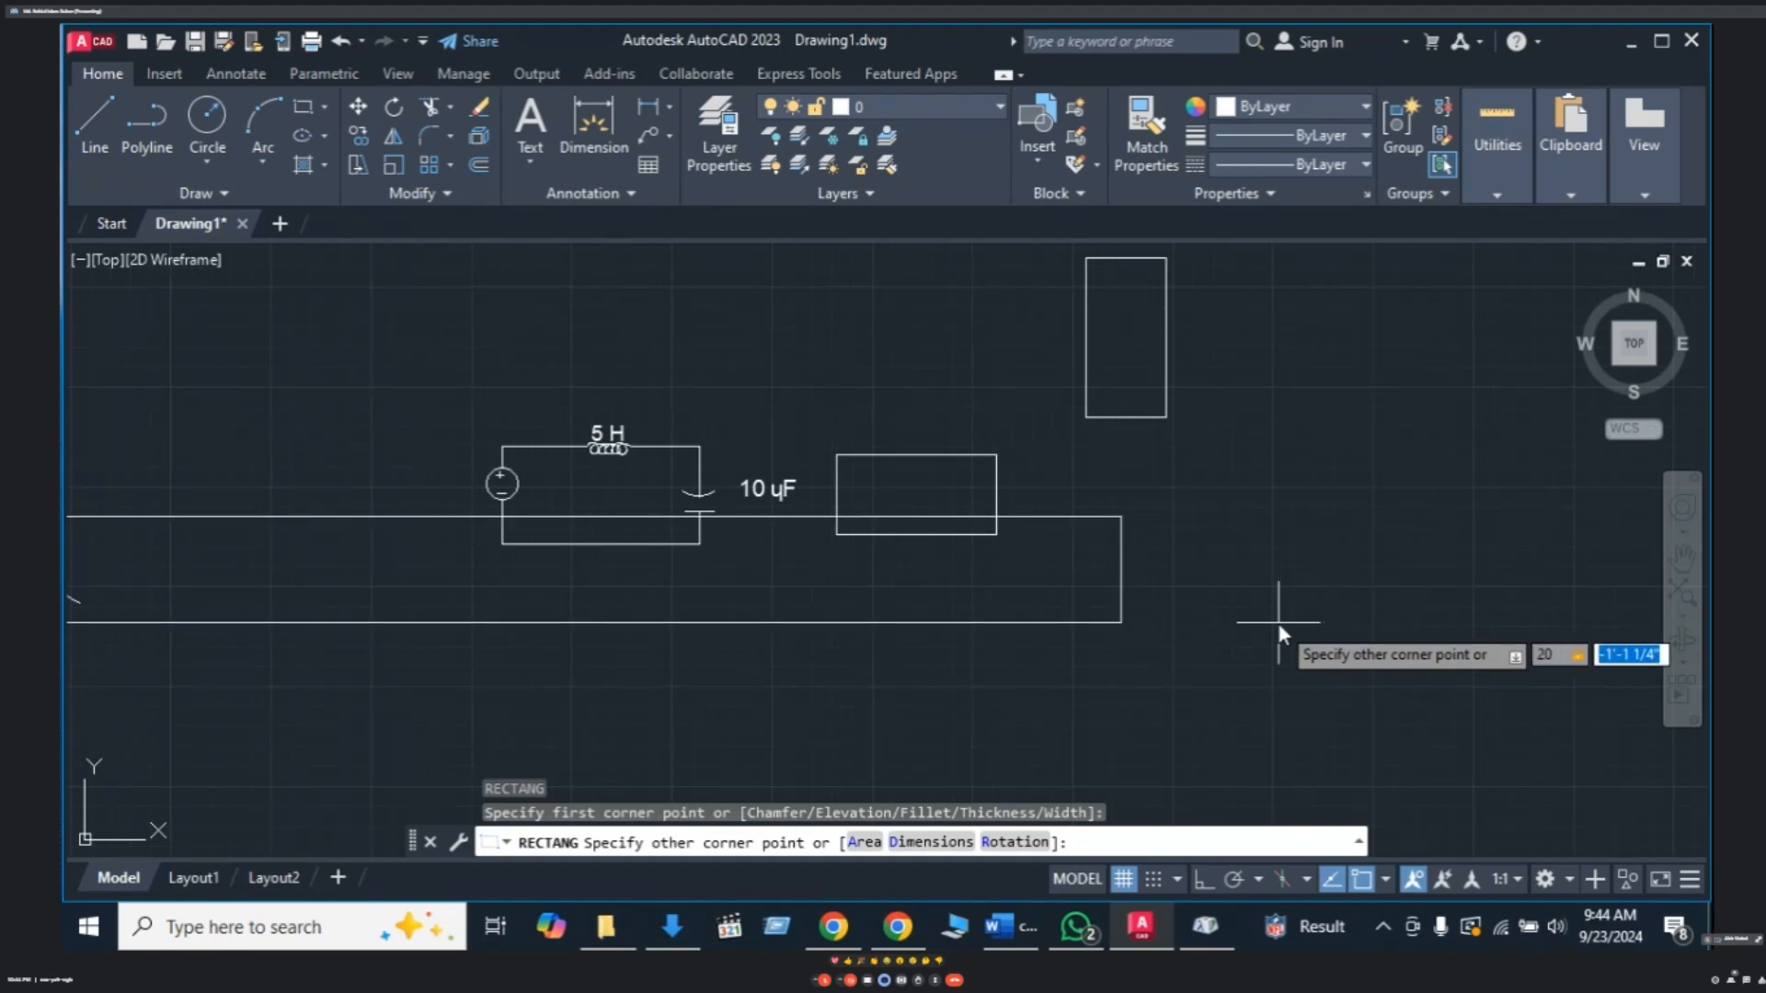
text(10)
key(Return)
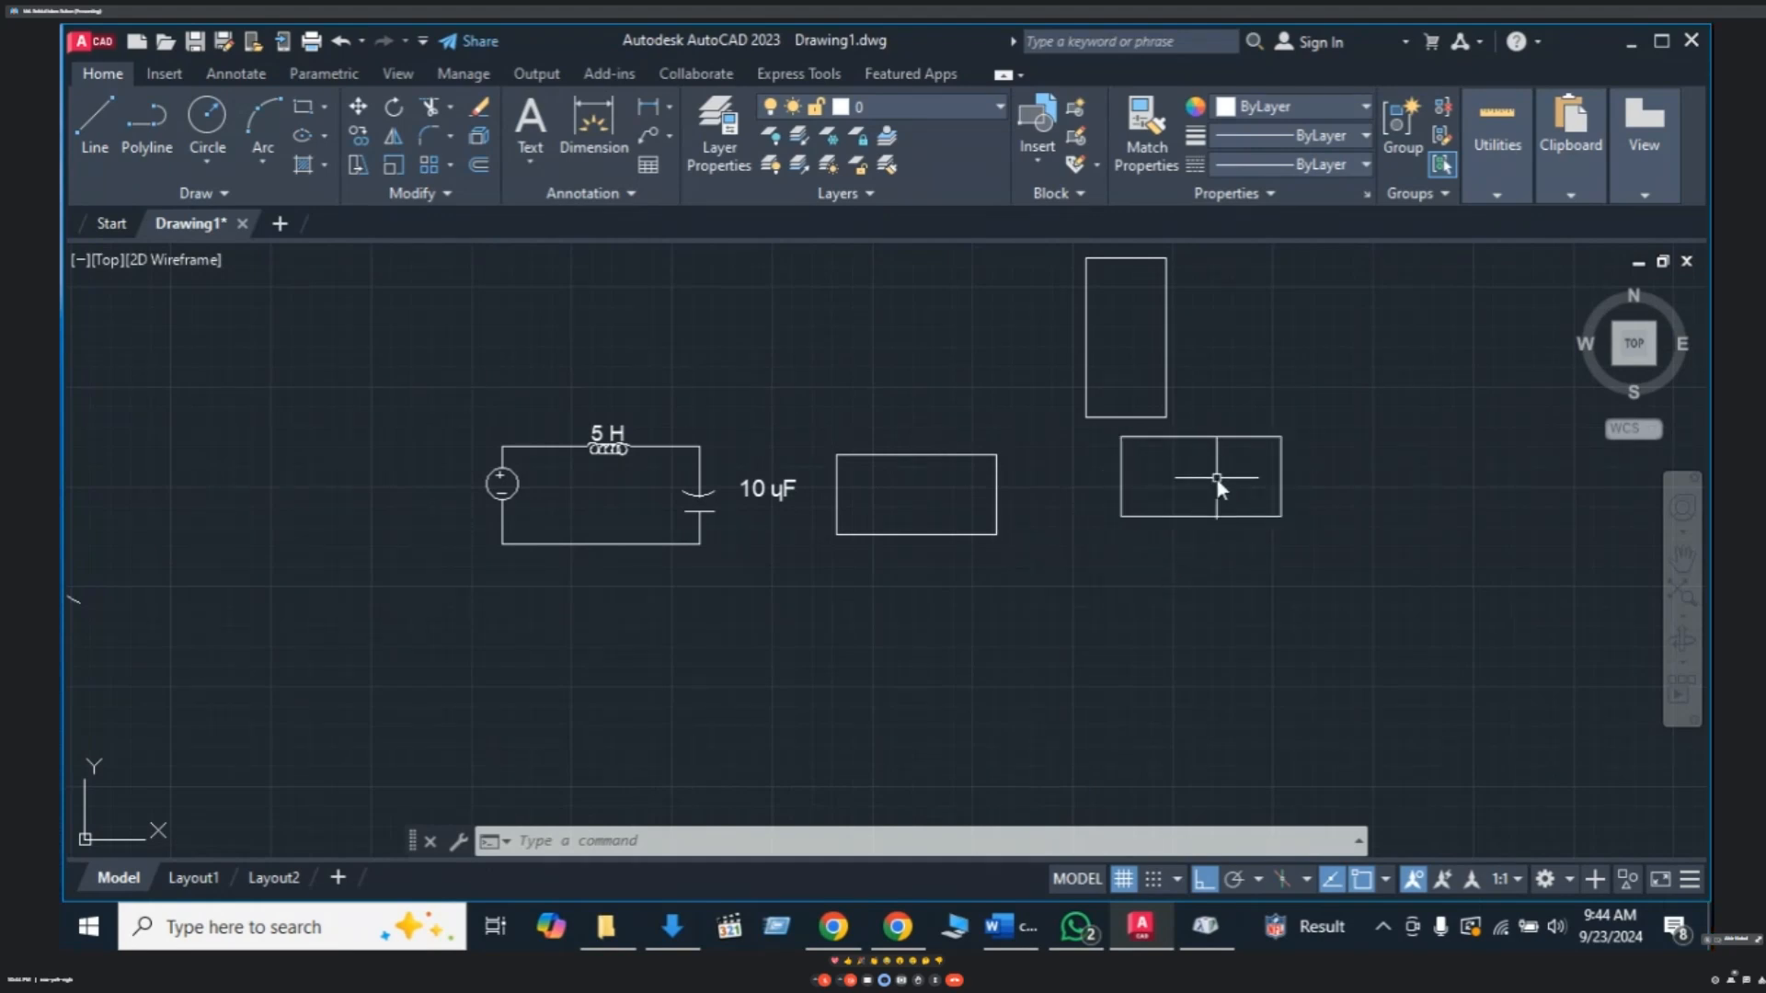
key(Escape)
key(Escape)
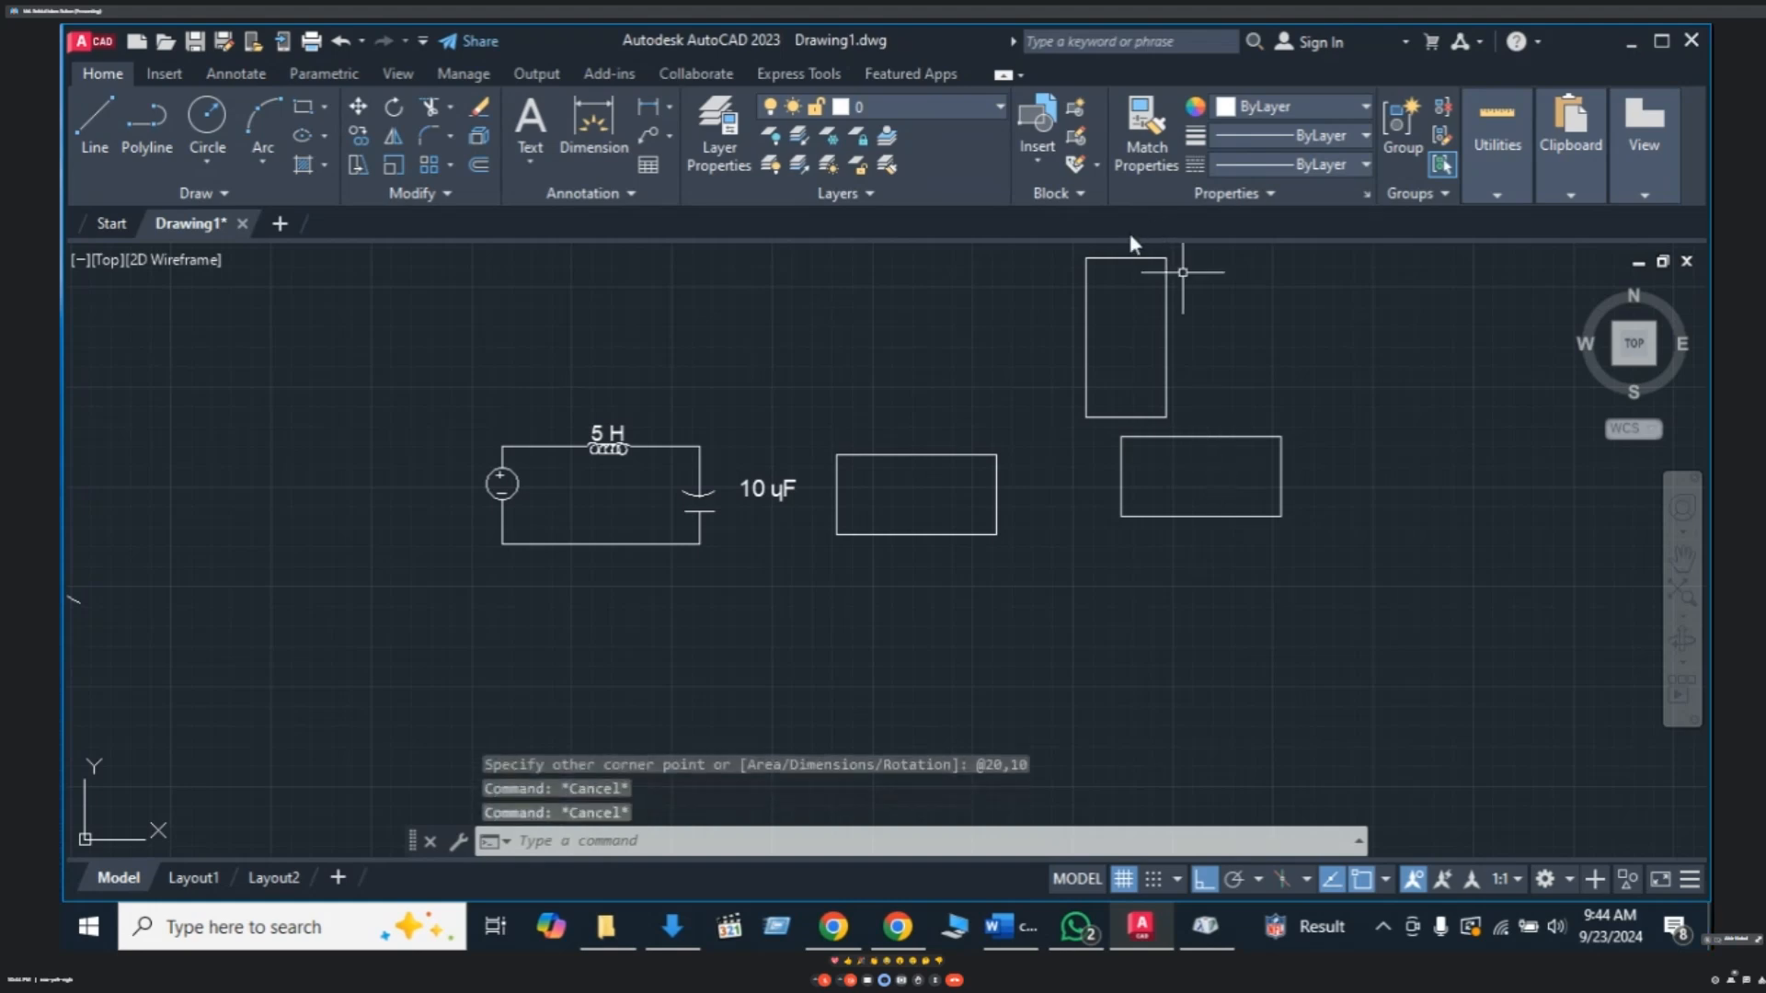
click(323, 105)
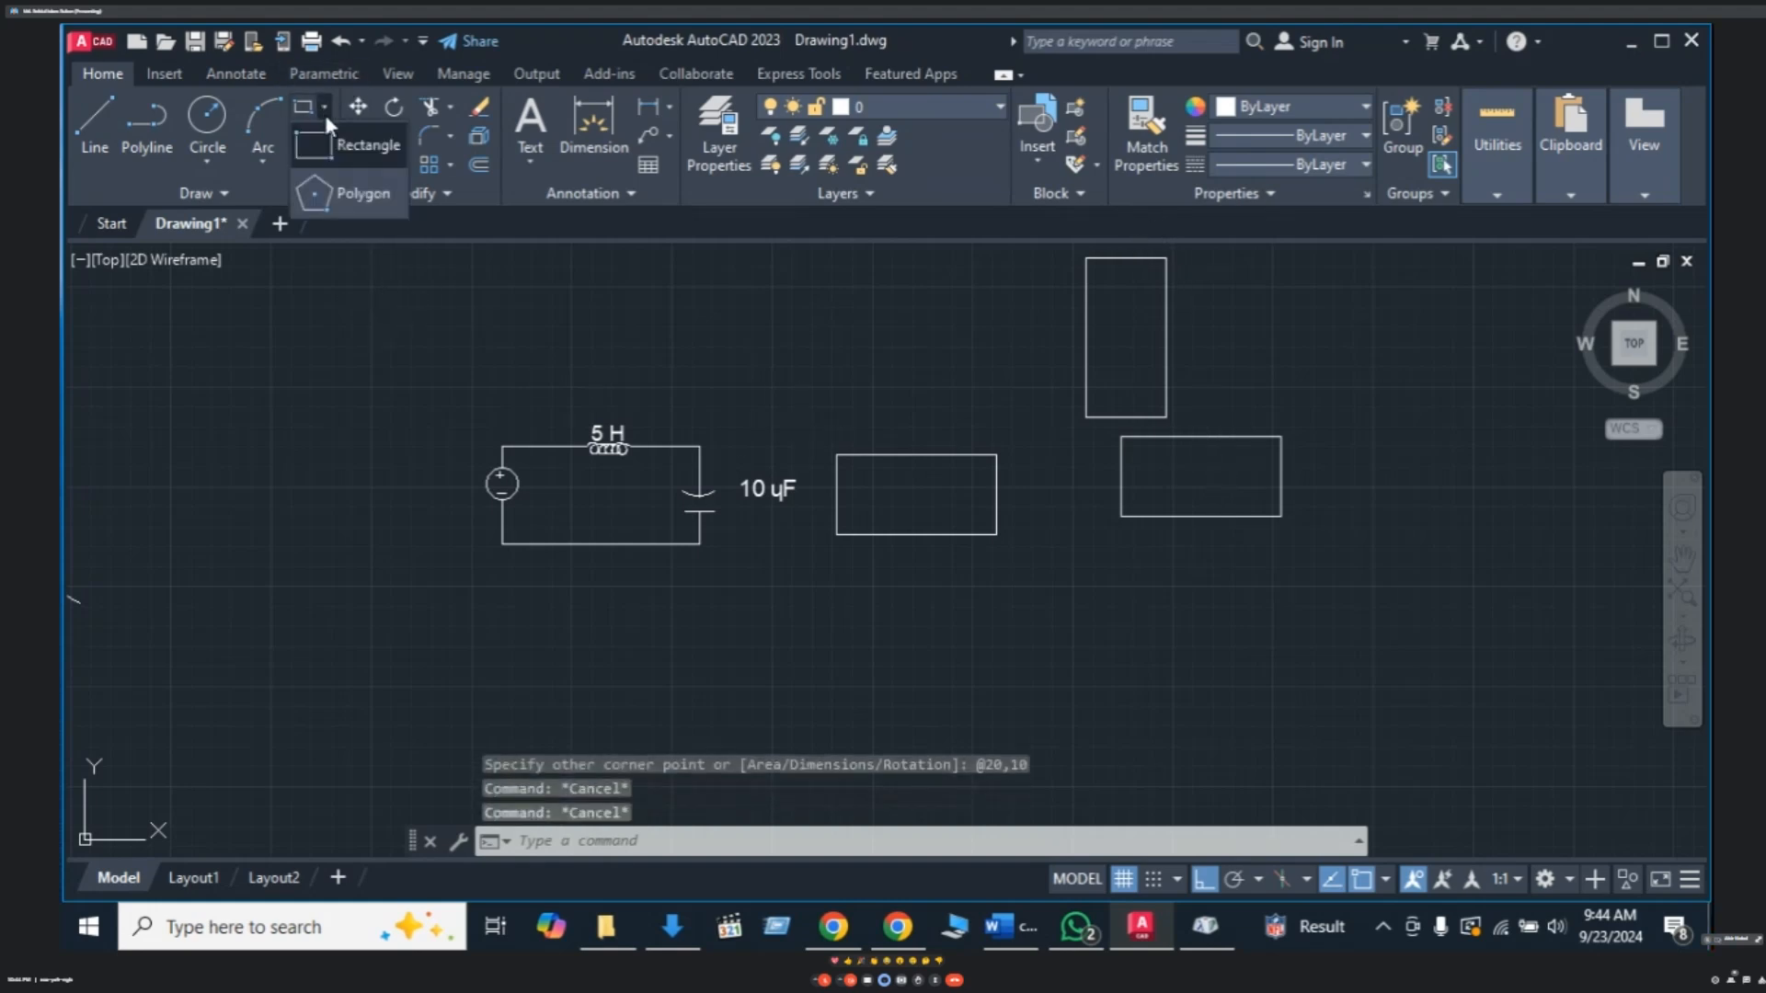
click(358, 195)
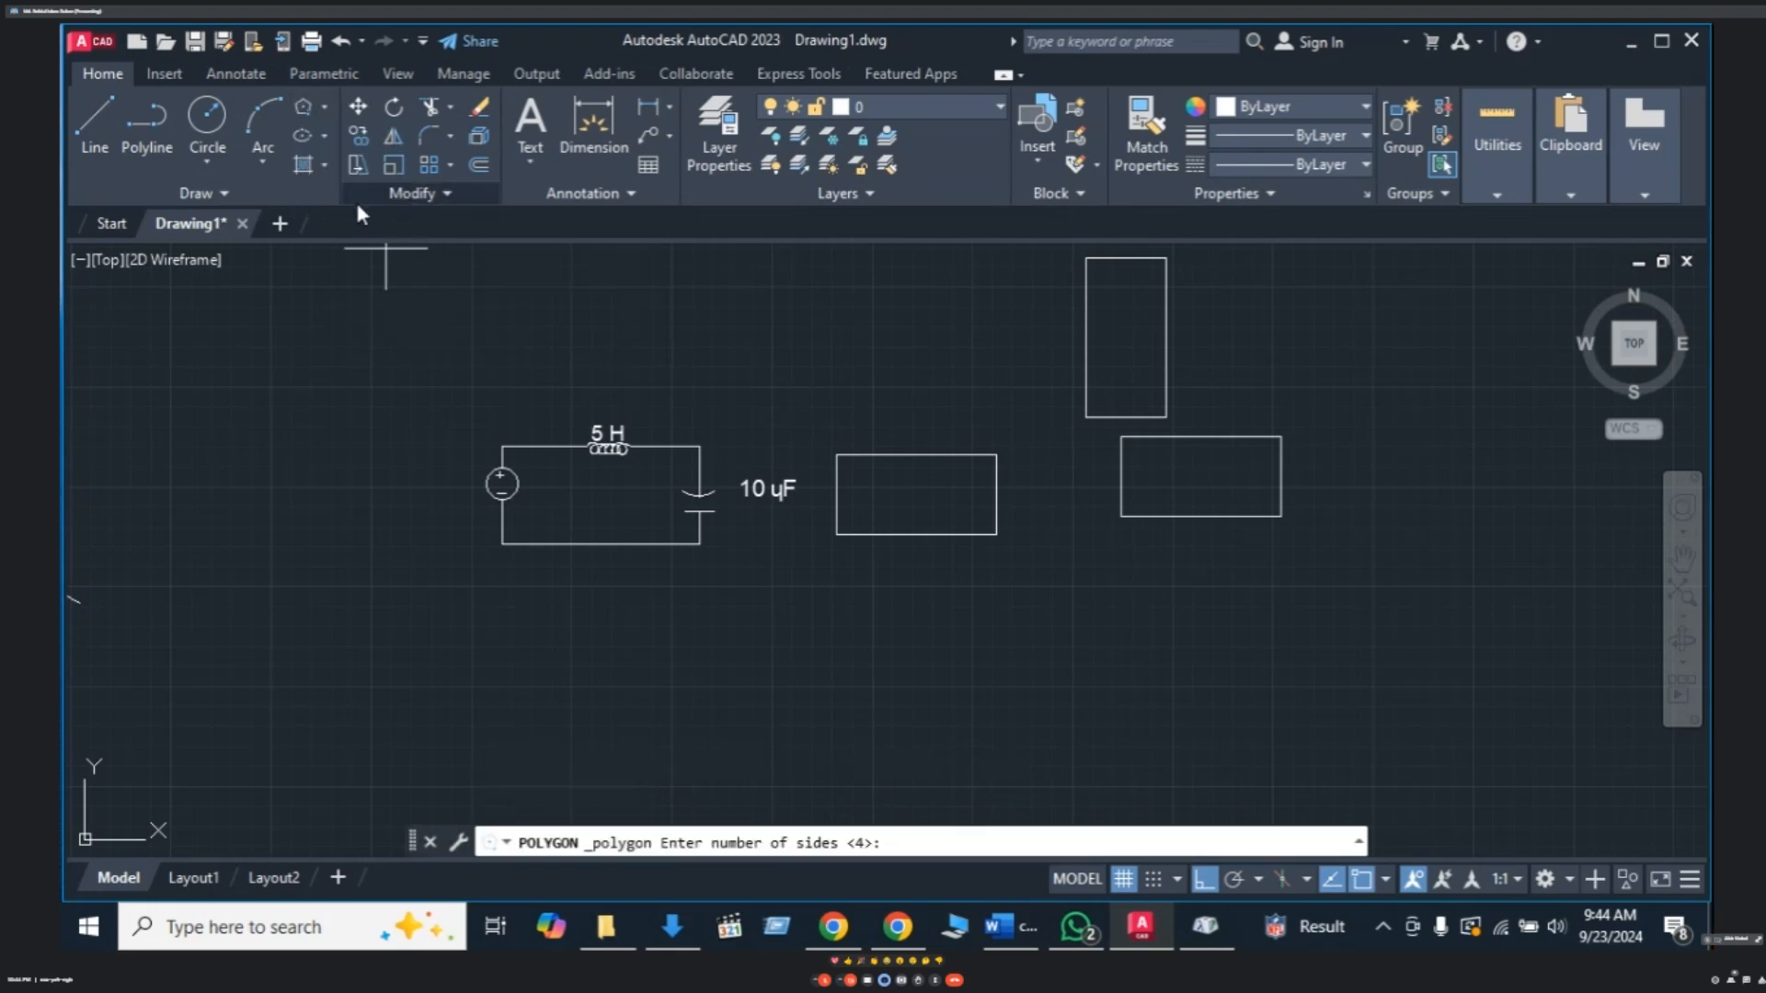
middle_drag(760, 384, 640, 401)
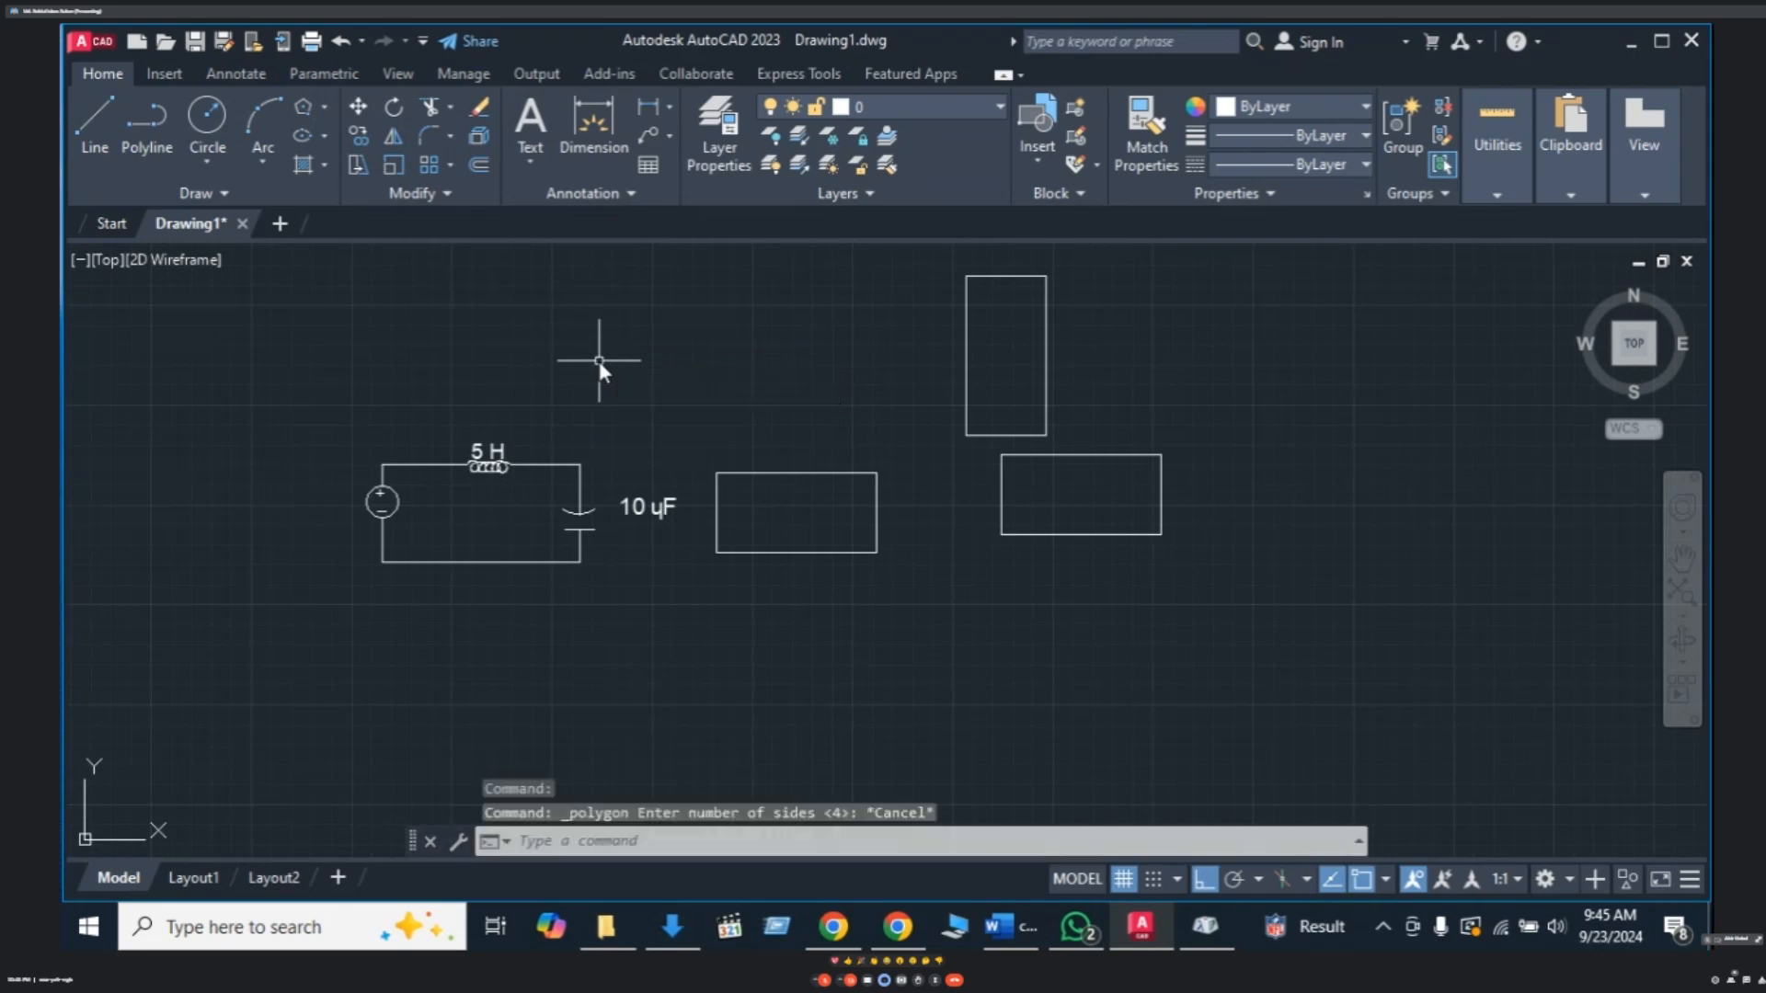
key(Escape)
key(Escape)
key(Escape)
key(Escape)
scroll(1032, 540, up, 2)
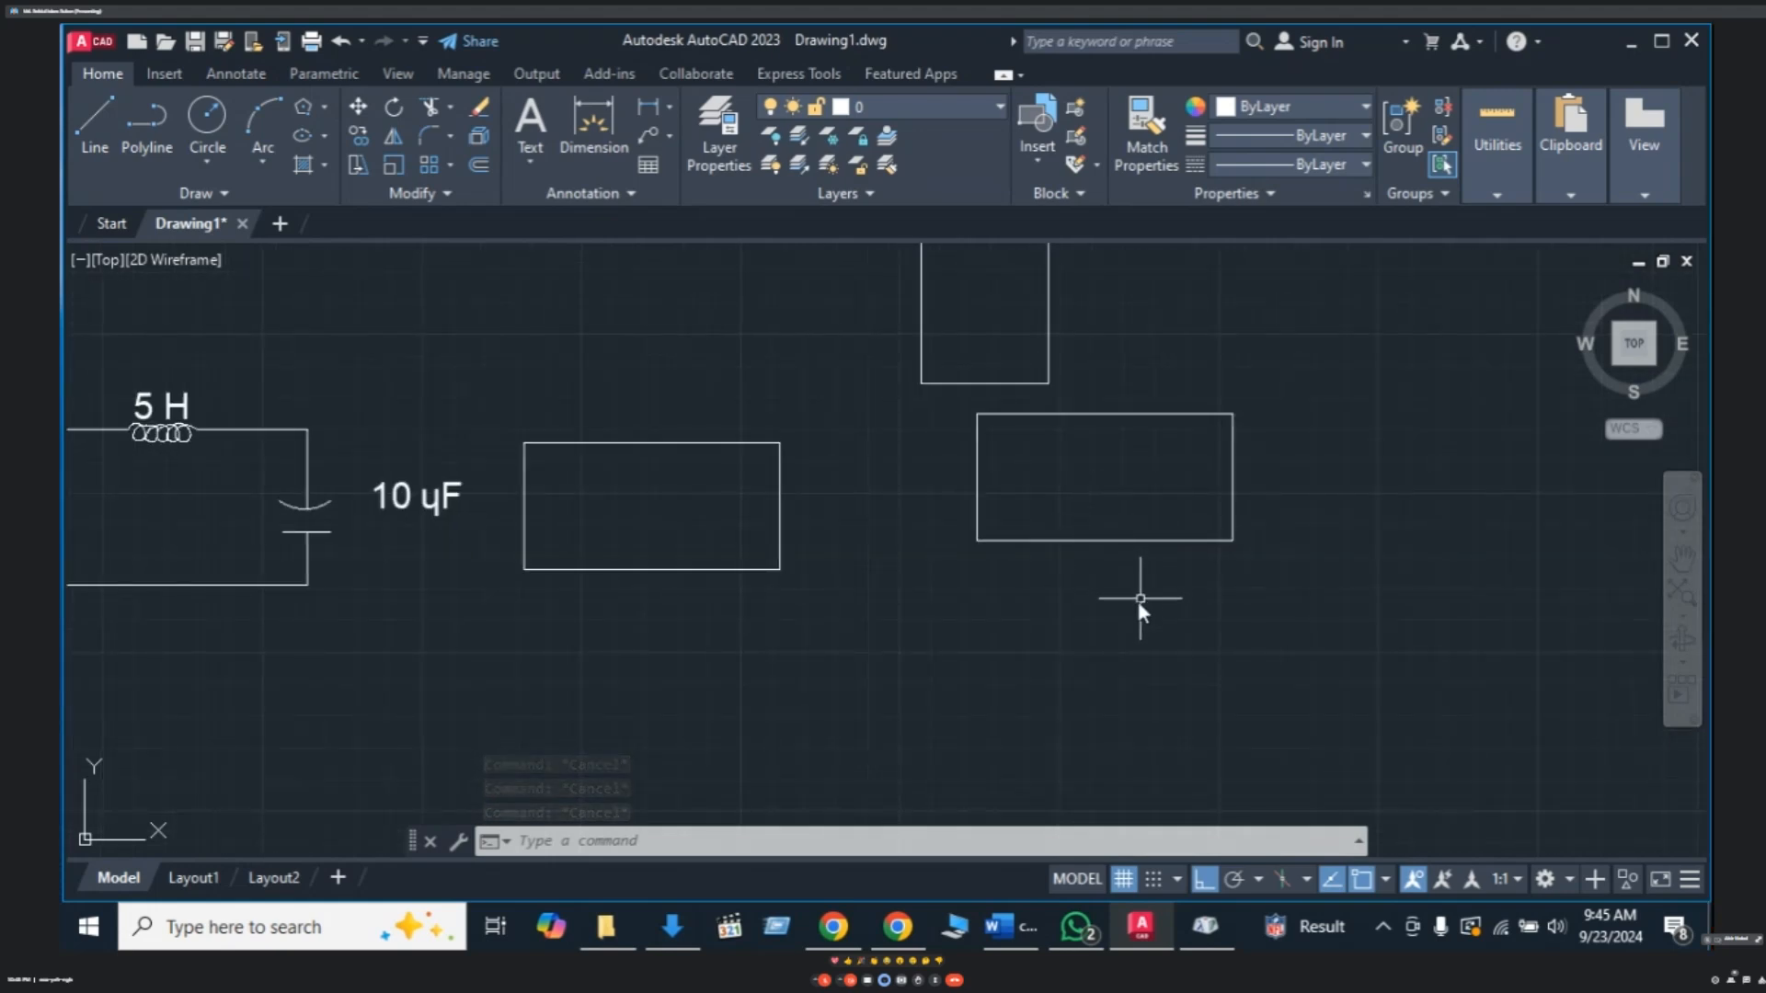
scroll(1141, 600, up, 5)
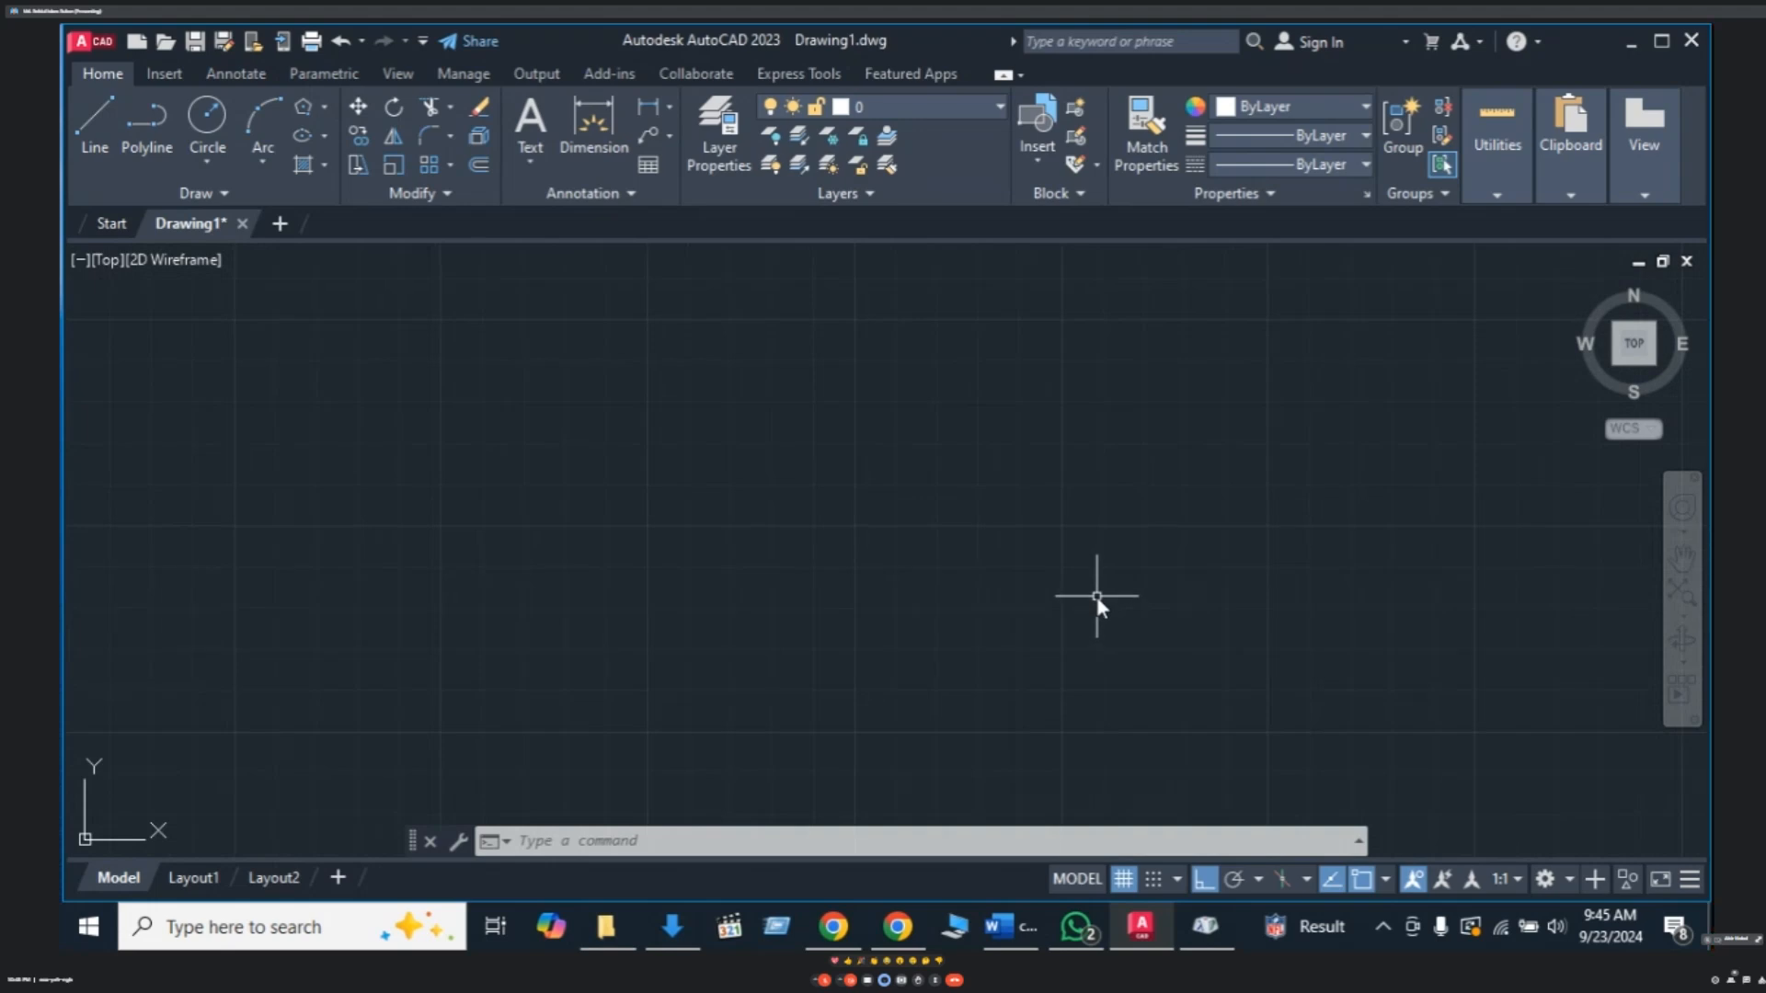
scroll(1058, 554, up, 2)
text(z)
key(Return)
text(e)
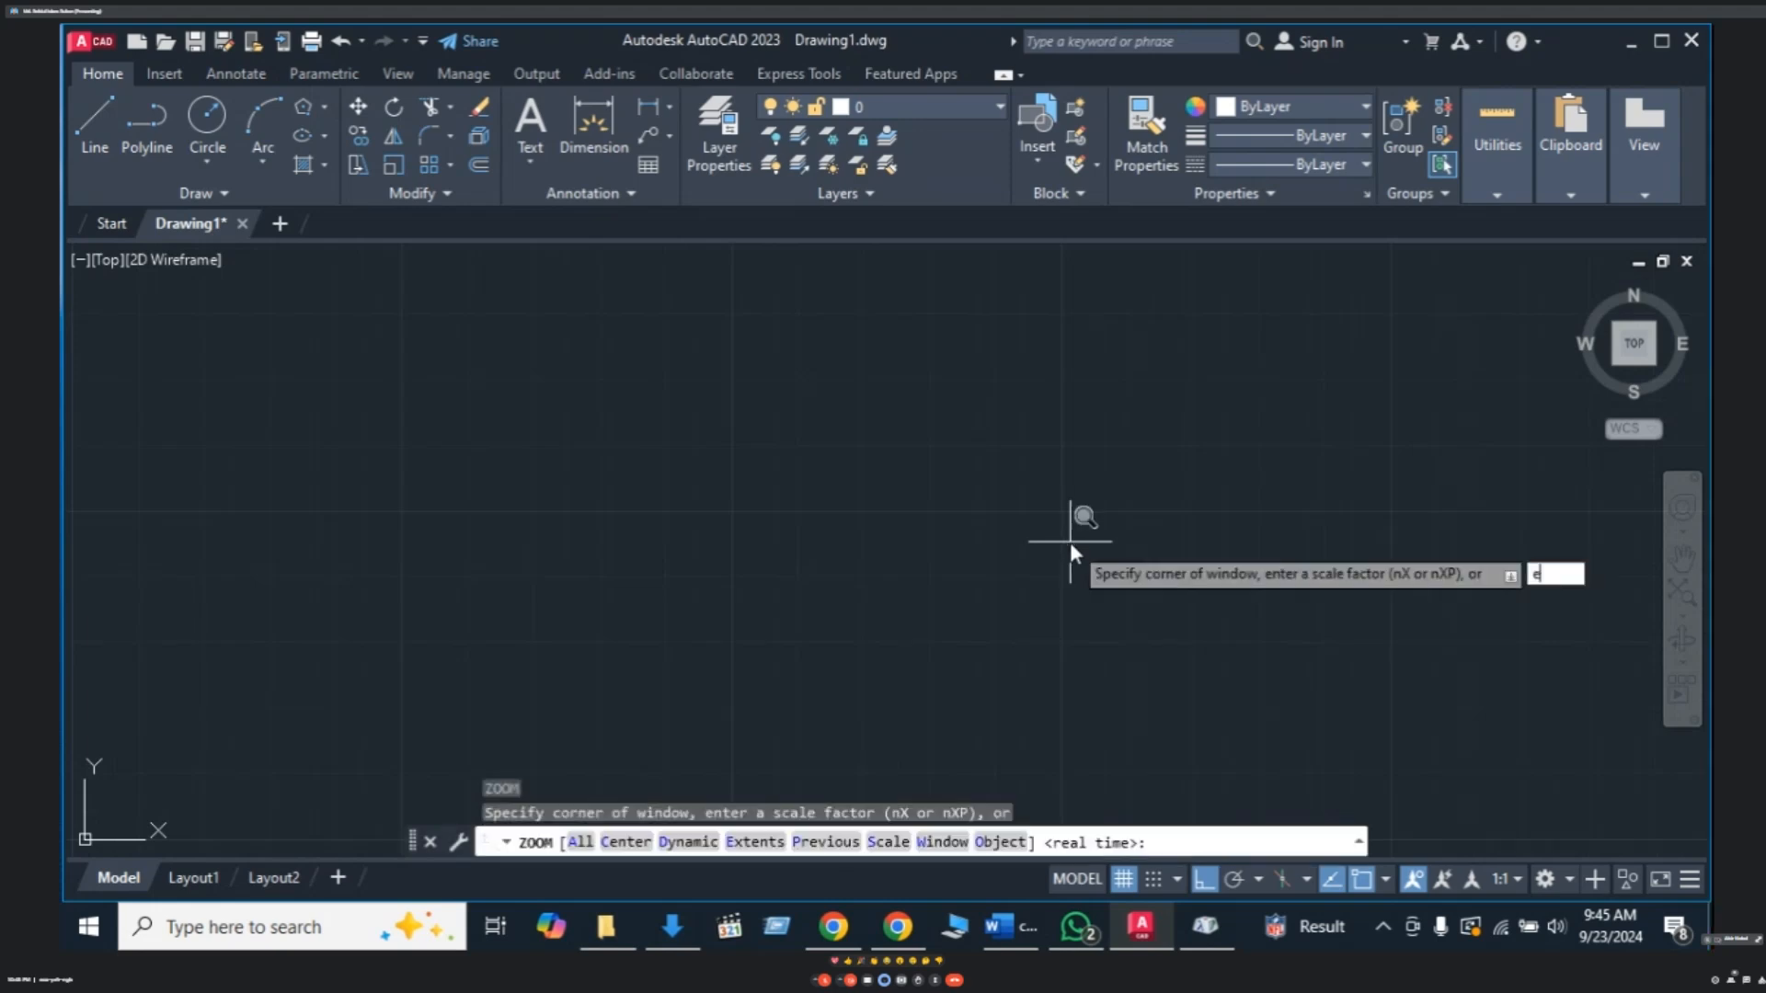
key(Return)
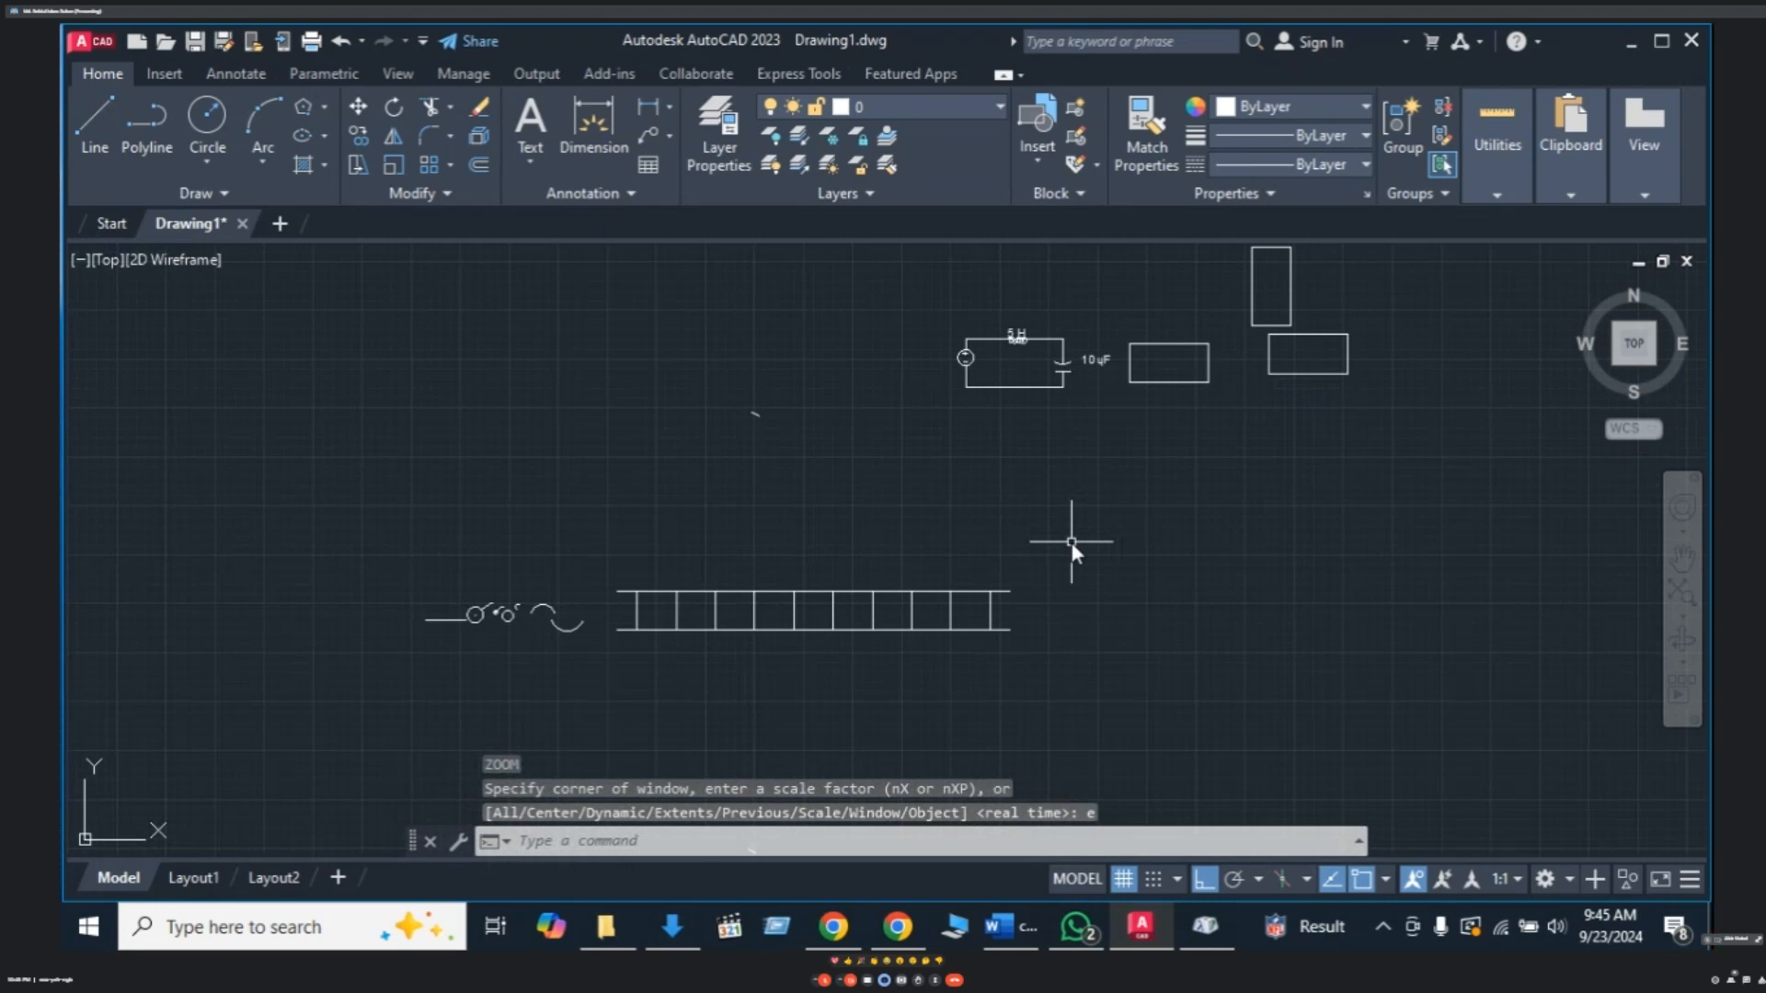
text(z)
key(Return)
text(e)
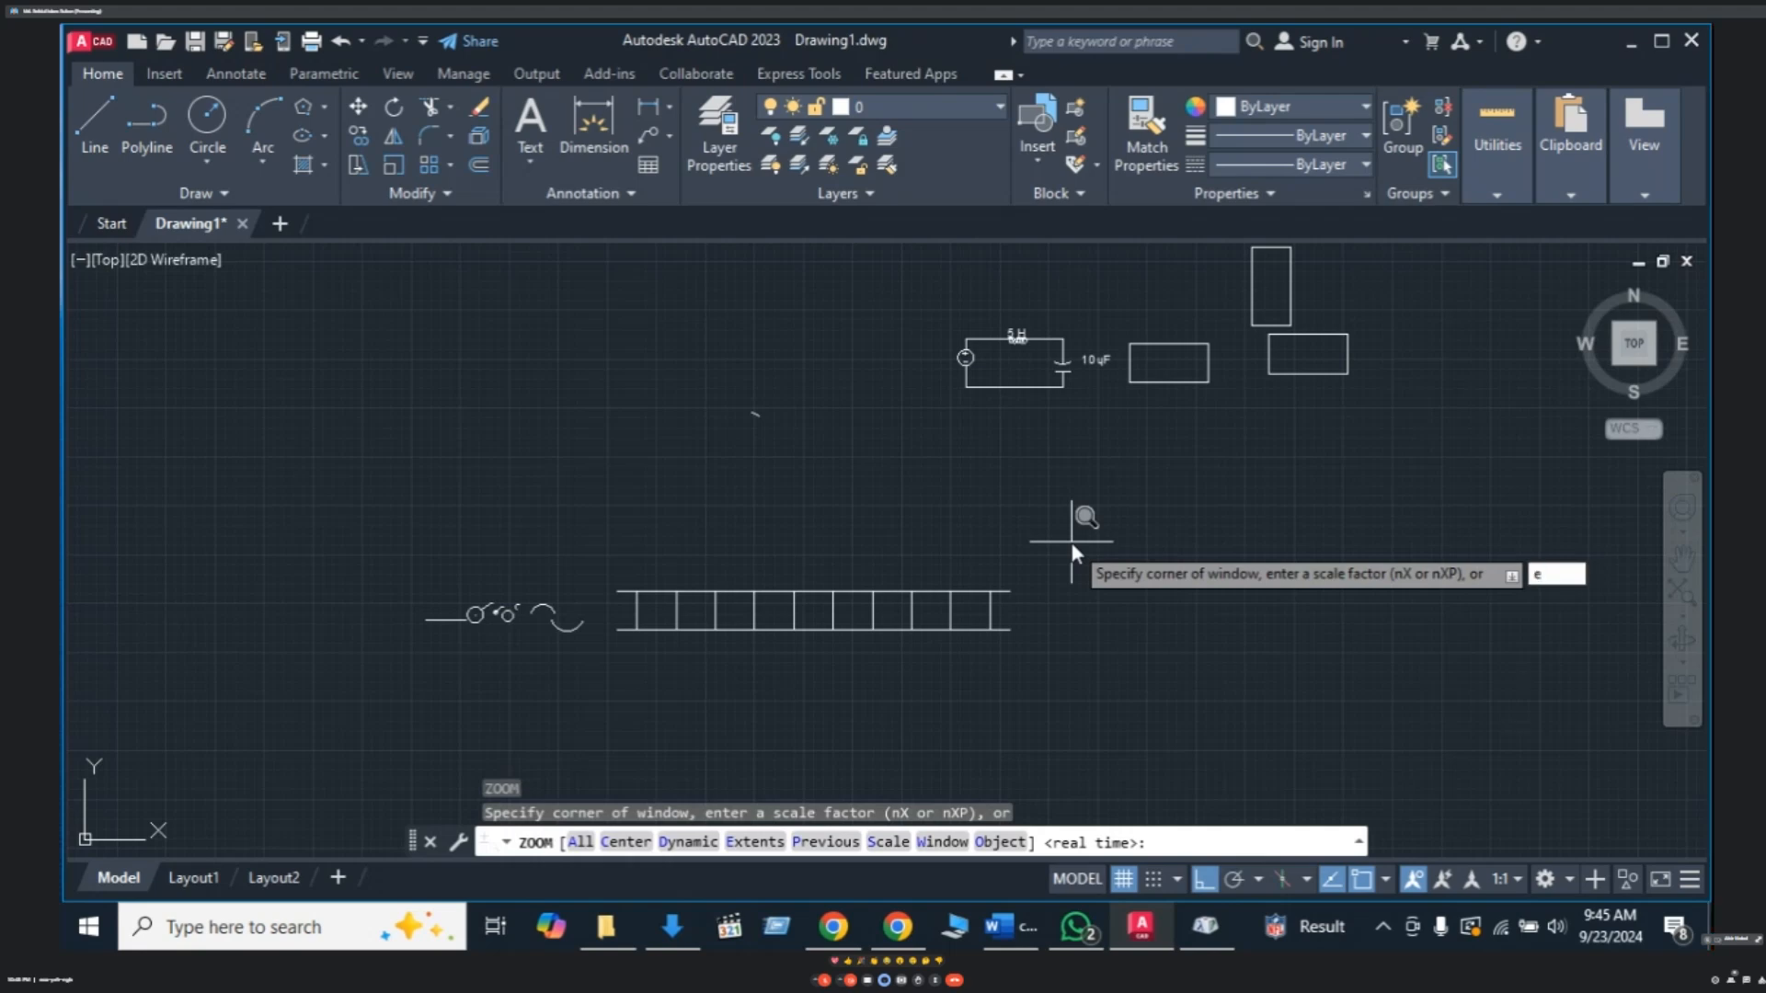
key(Return)
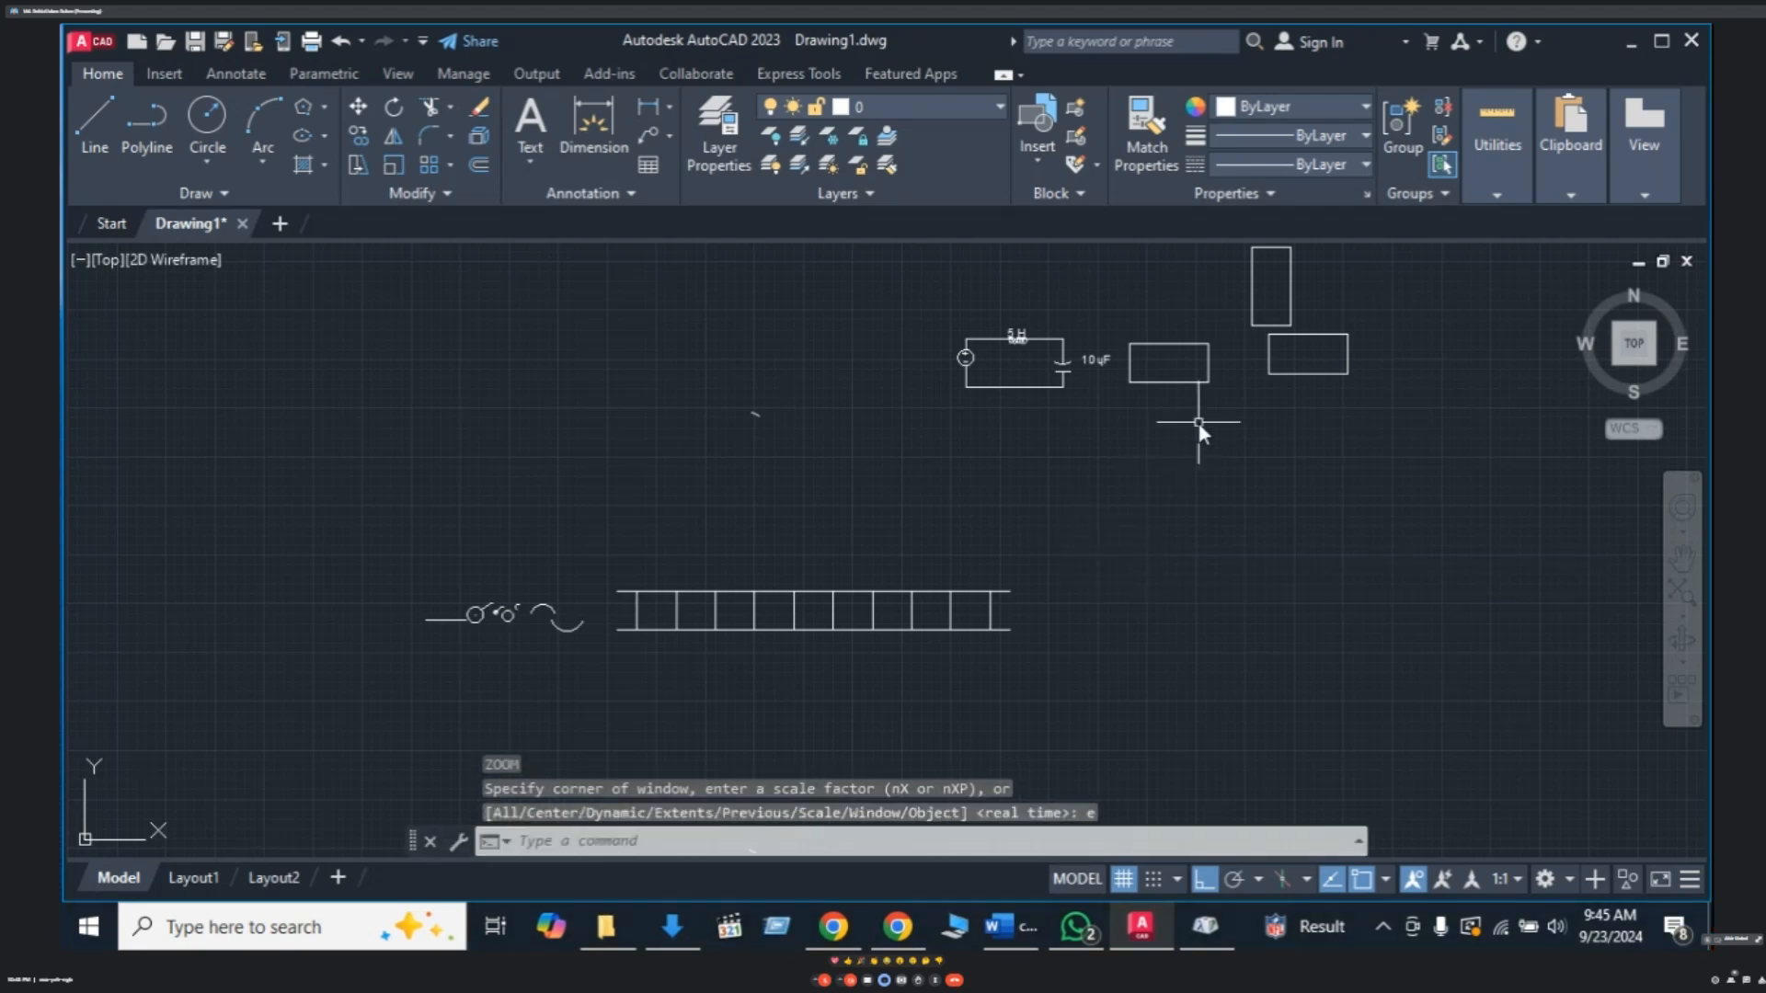
scroll(1200, 422, down, 2)
scroll(1249, 395, up, 6)
scroll(1104, 499, down, 5)
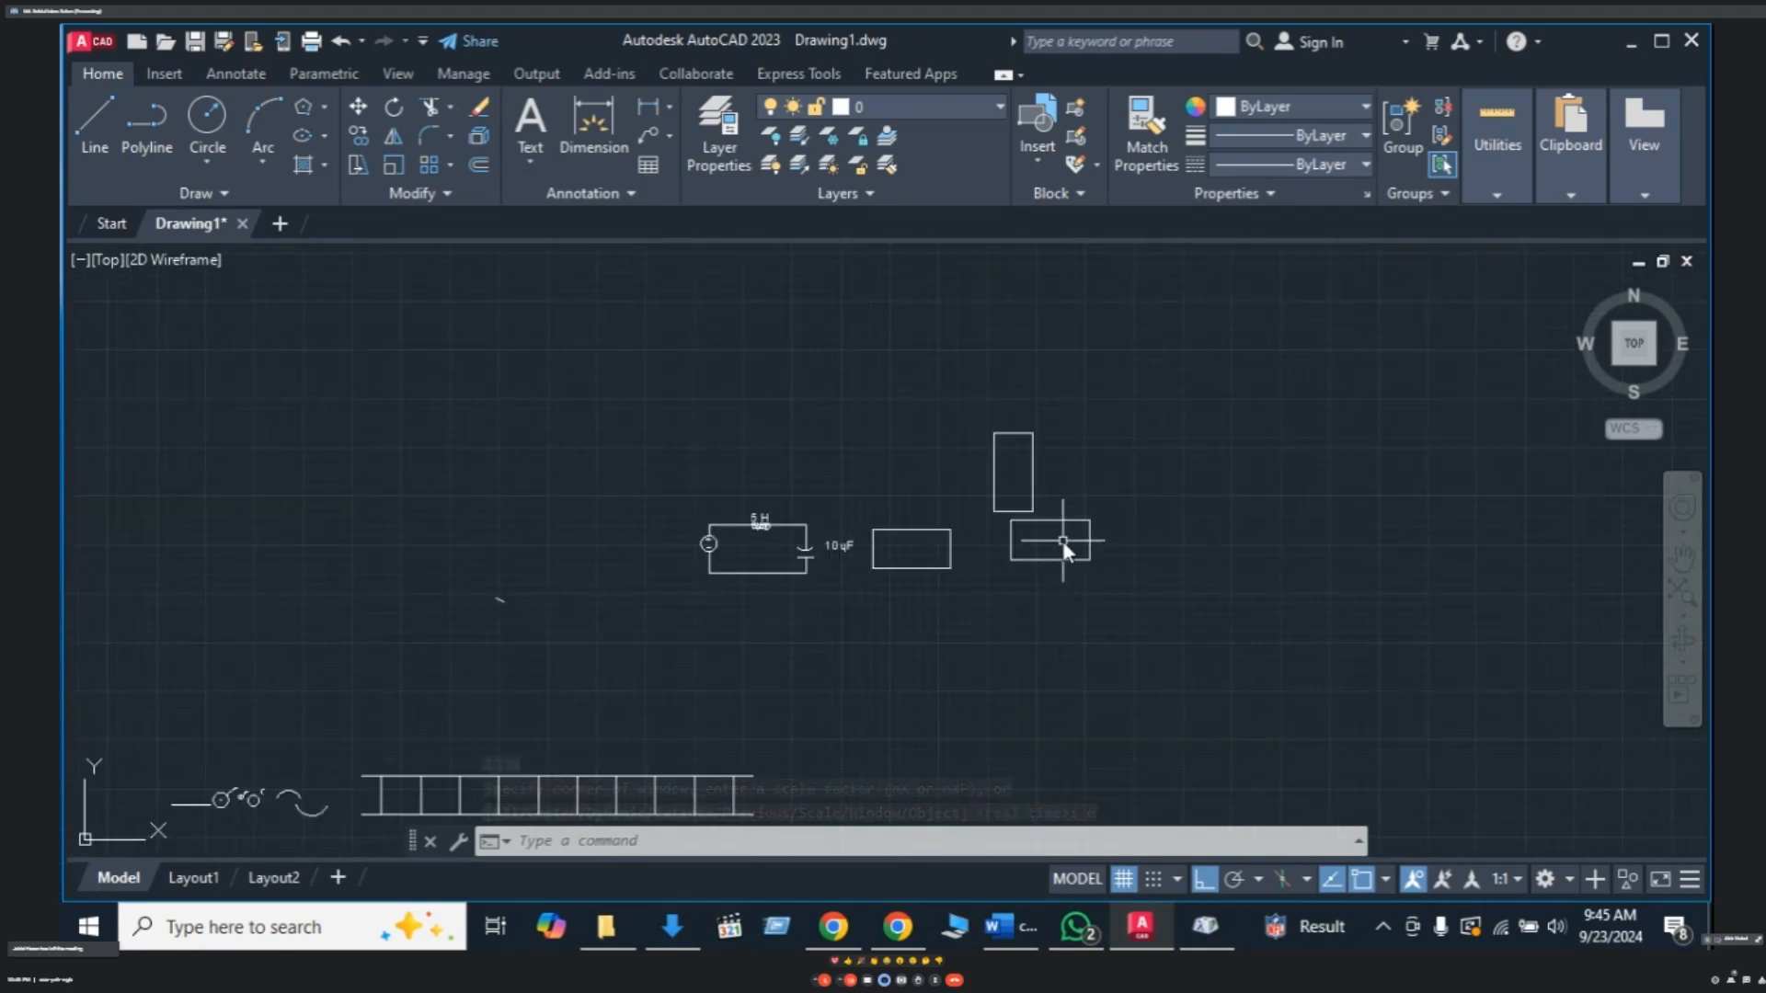
middle_drag(1062, 541, 1013, 487)
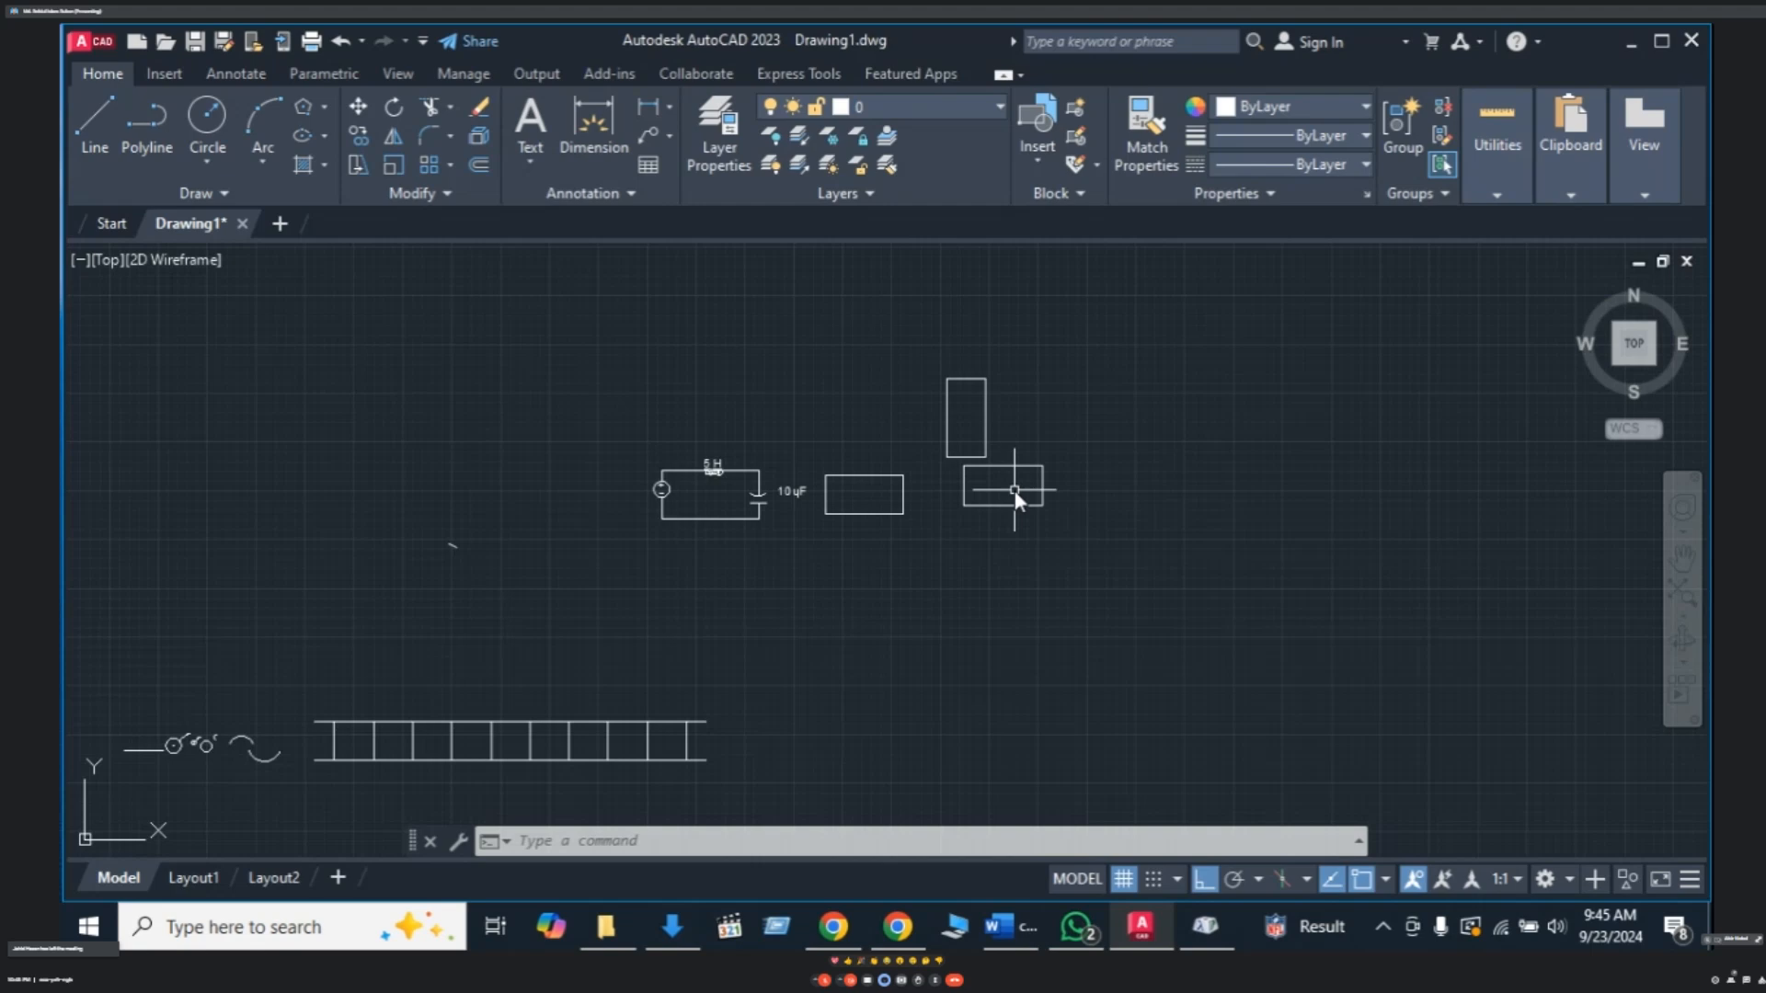
scroll(1007, 488, up, 4)
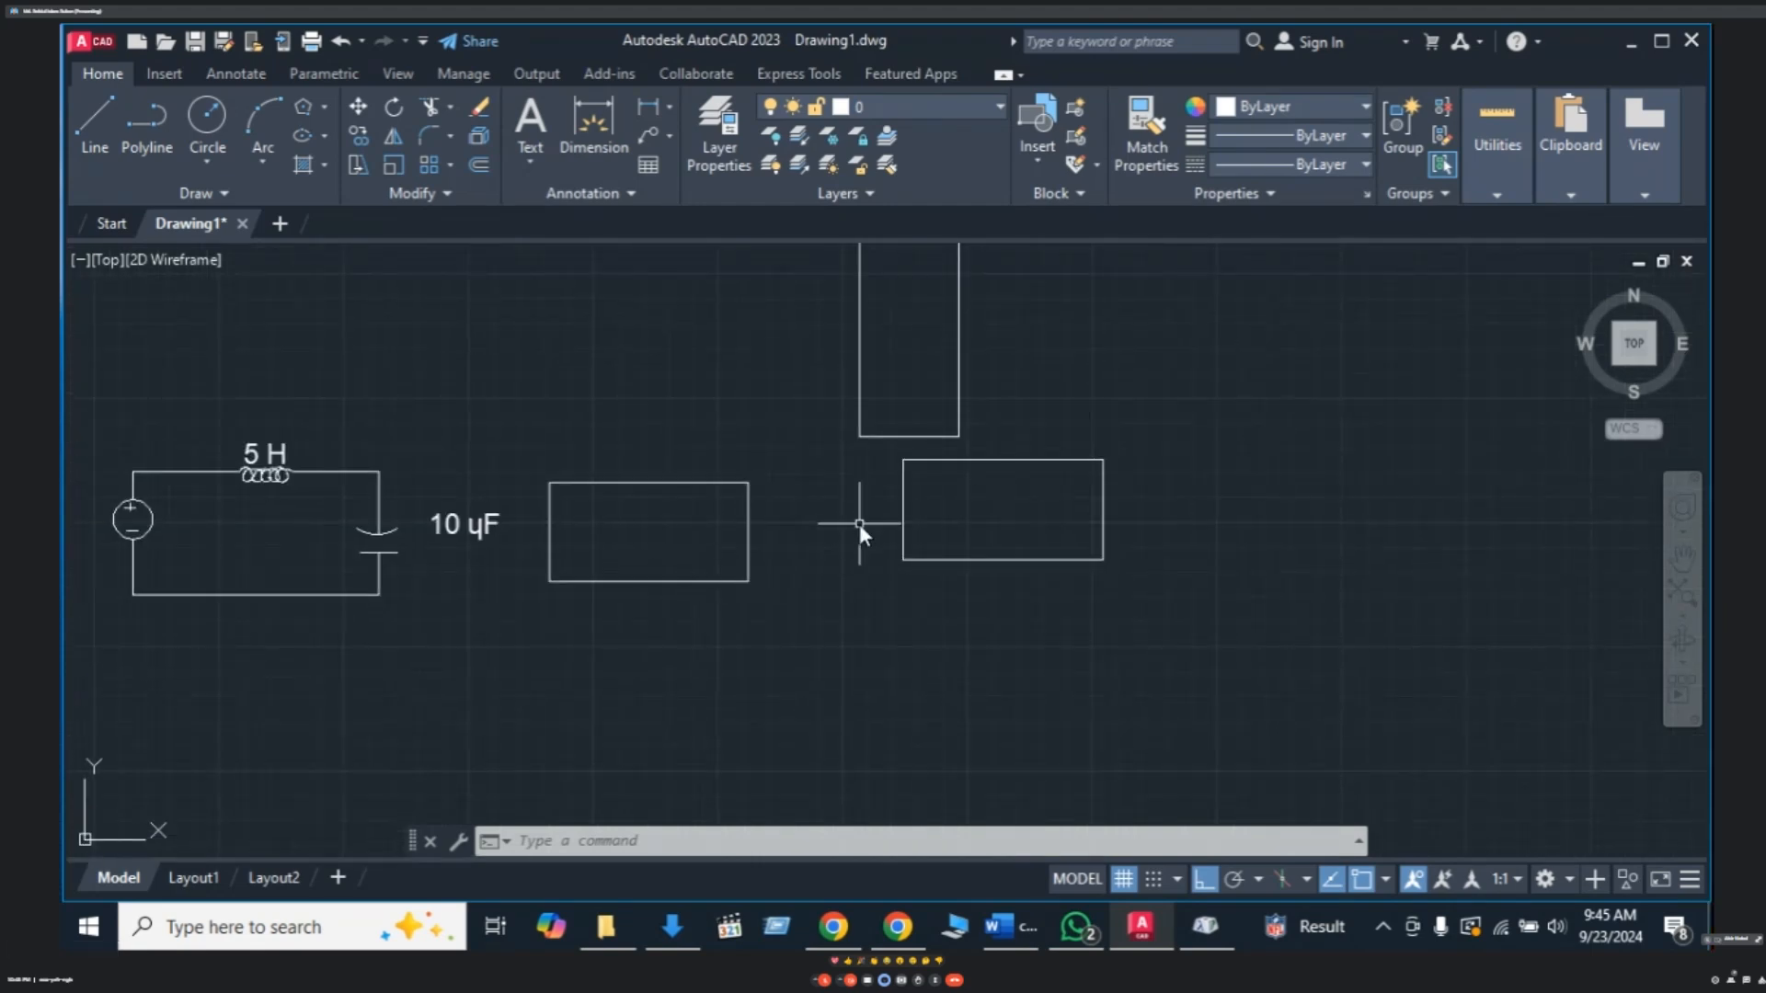
mouse_move(859, 539)
middle_down()
mouse_move(858, 603)
mouse_move(879, 577)
middle_up()
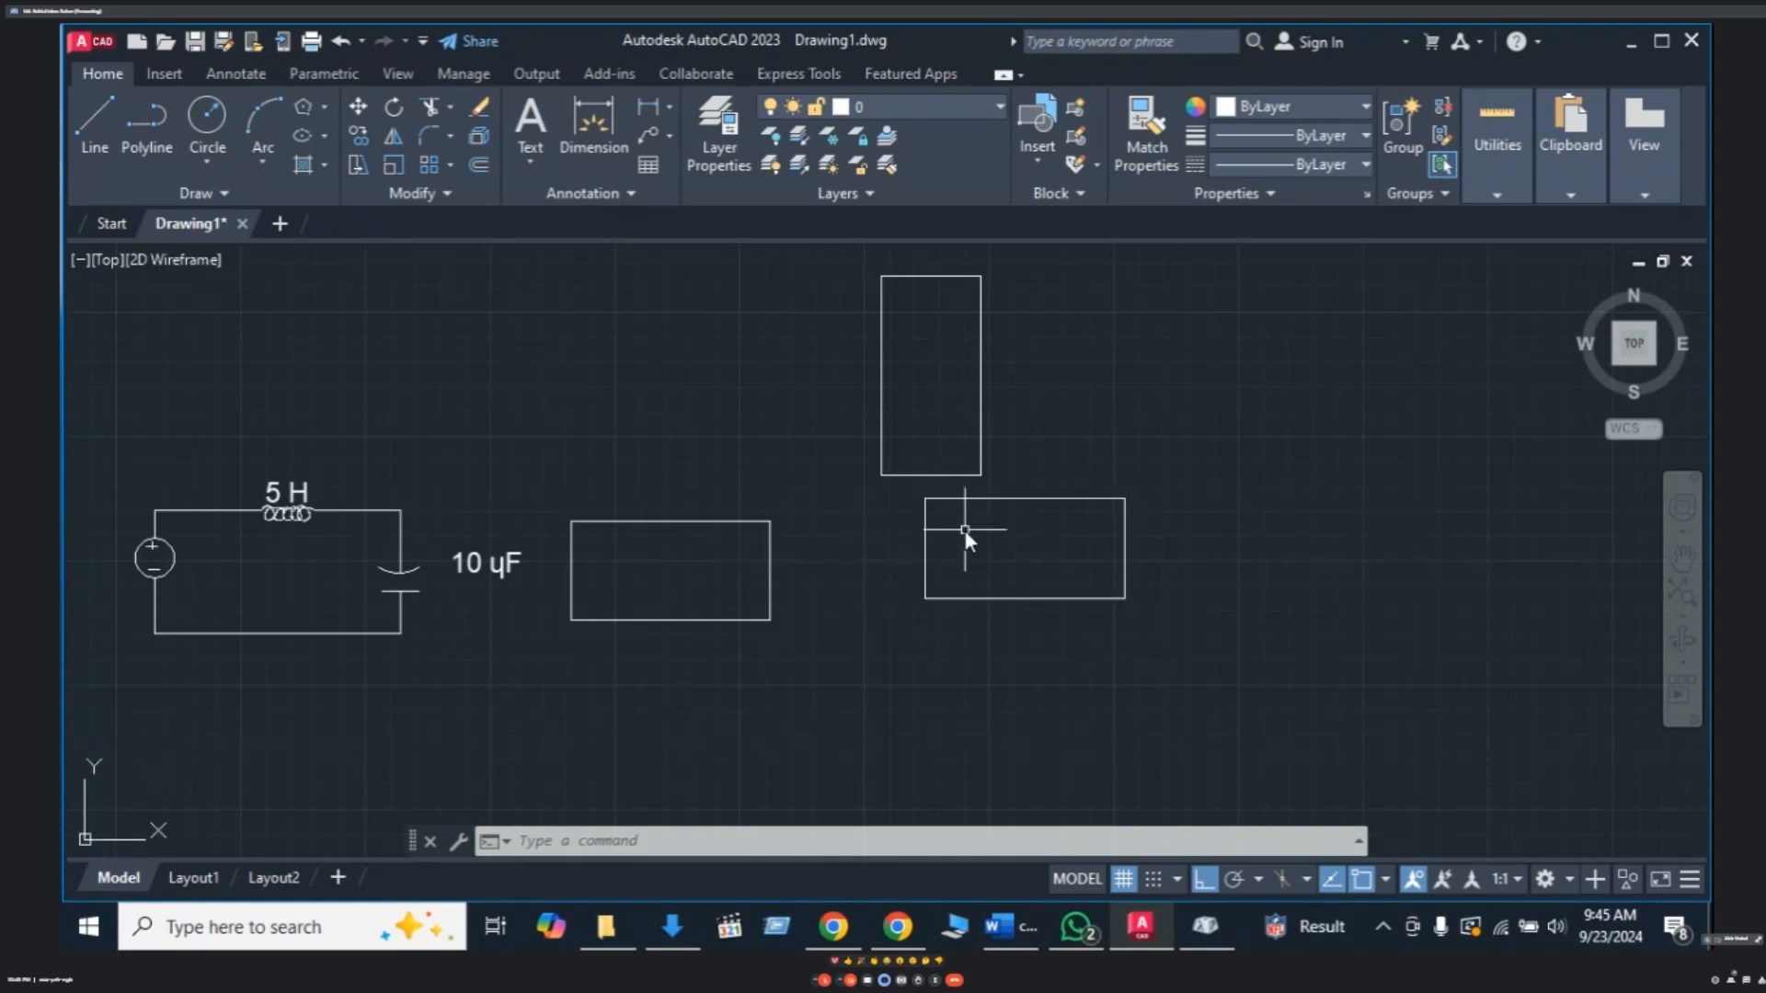
- Erase the right edge of the middle rectangle beside the 10 µF label
click(769, 587)
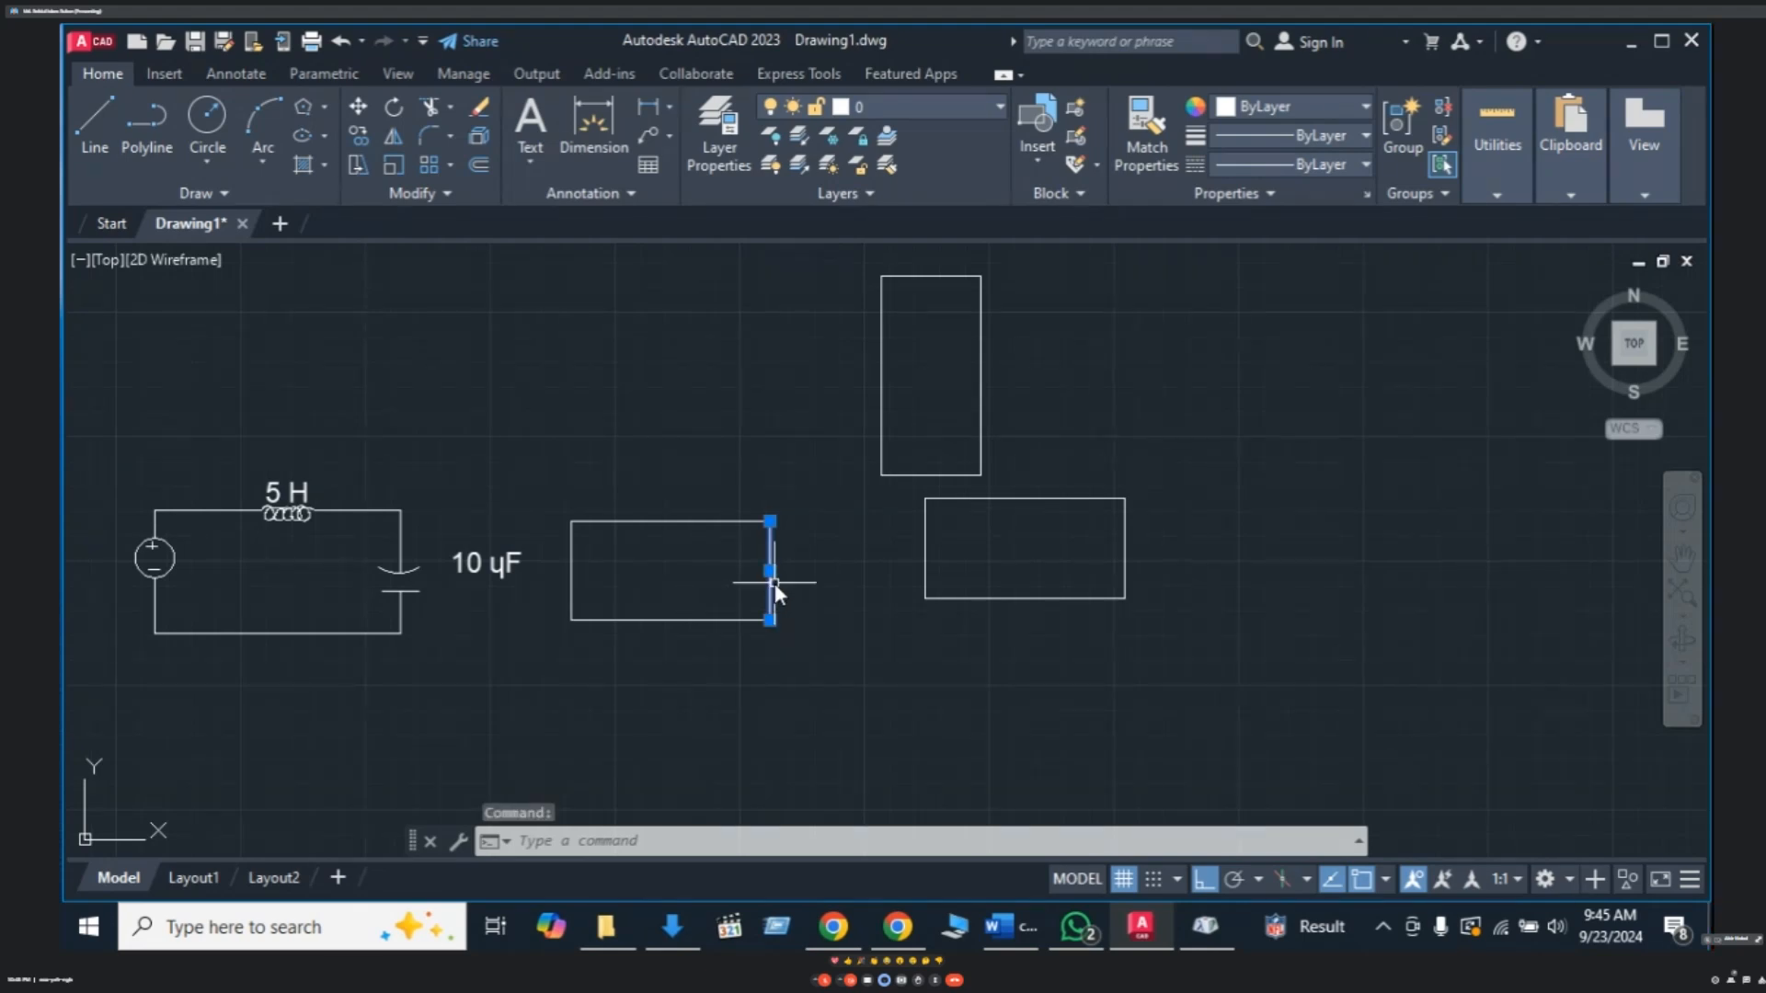
key(Delete)
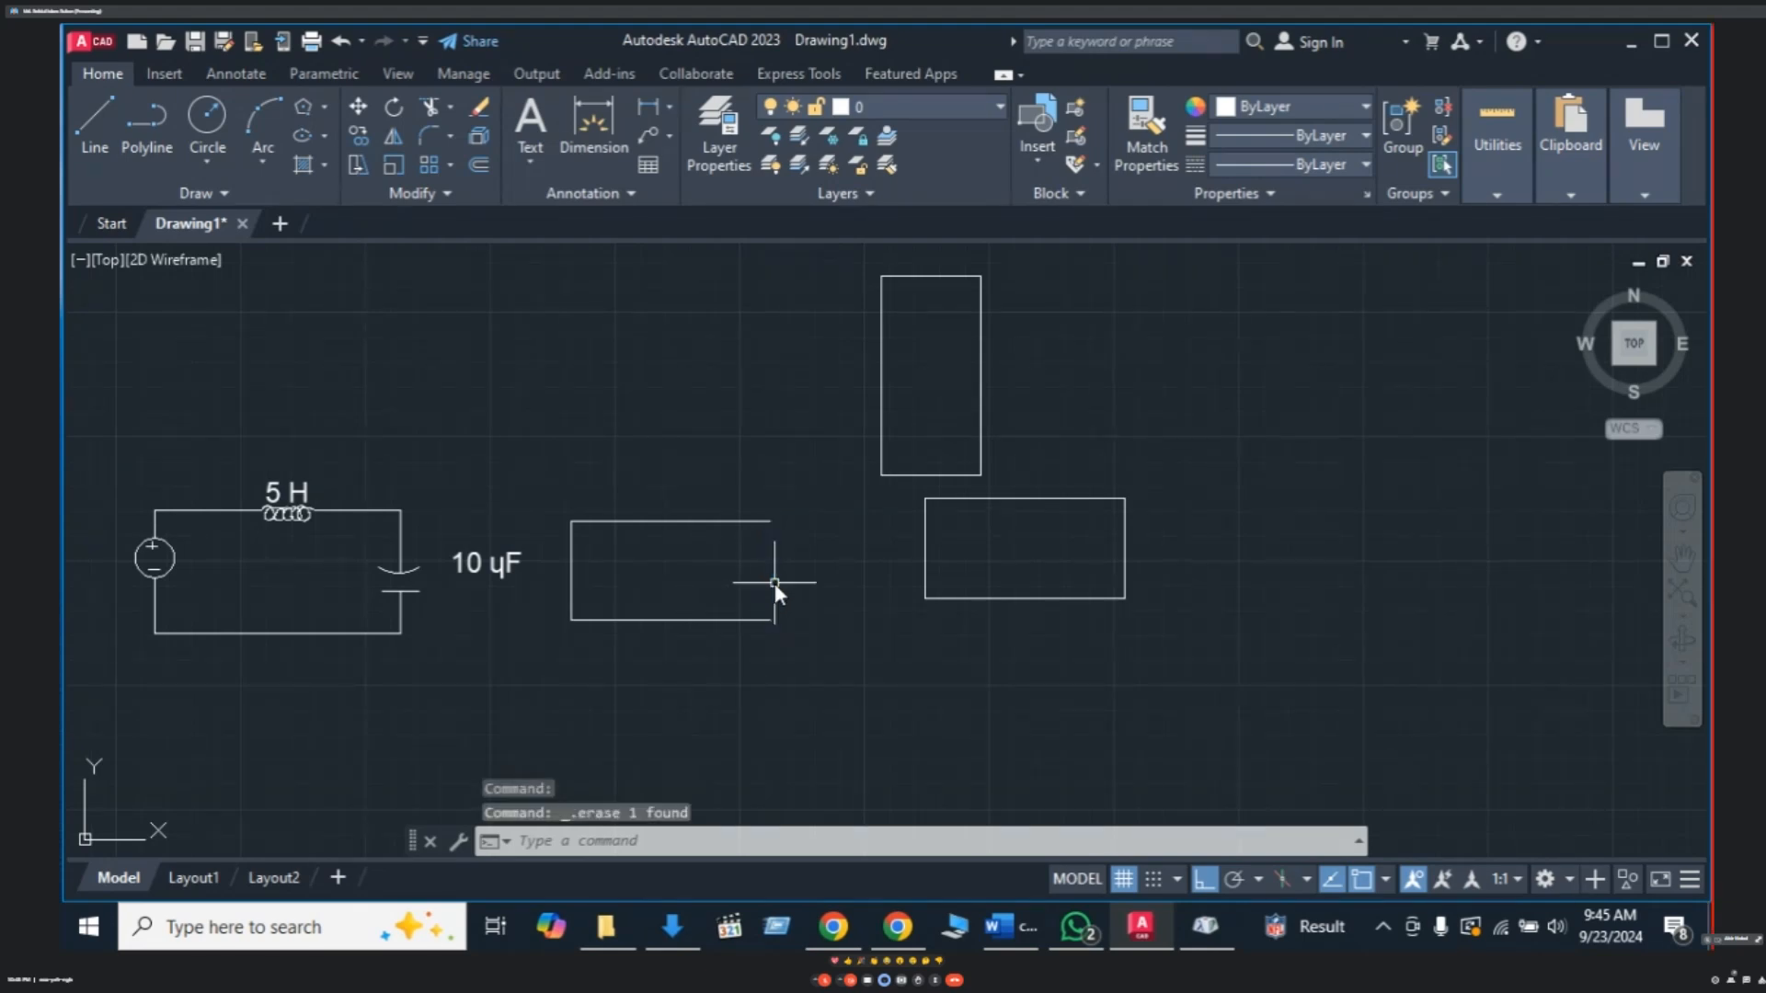
click(925, 557)
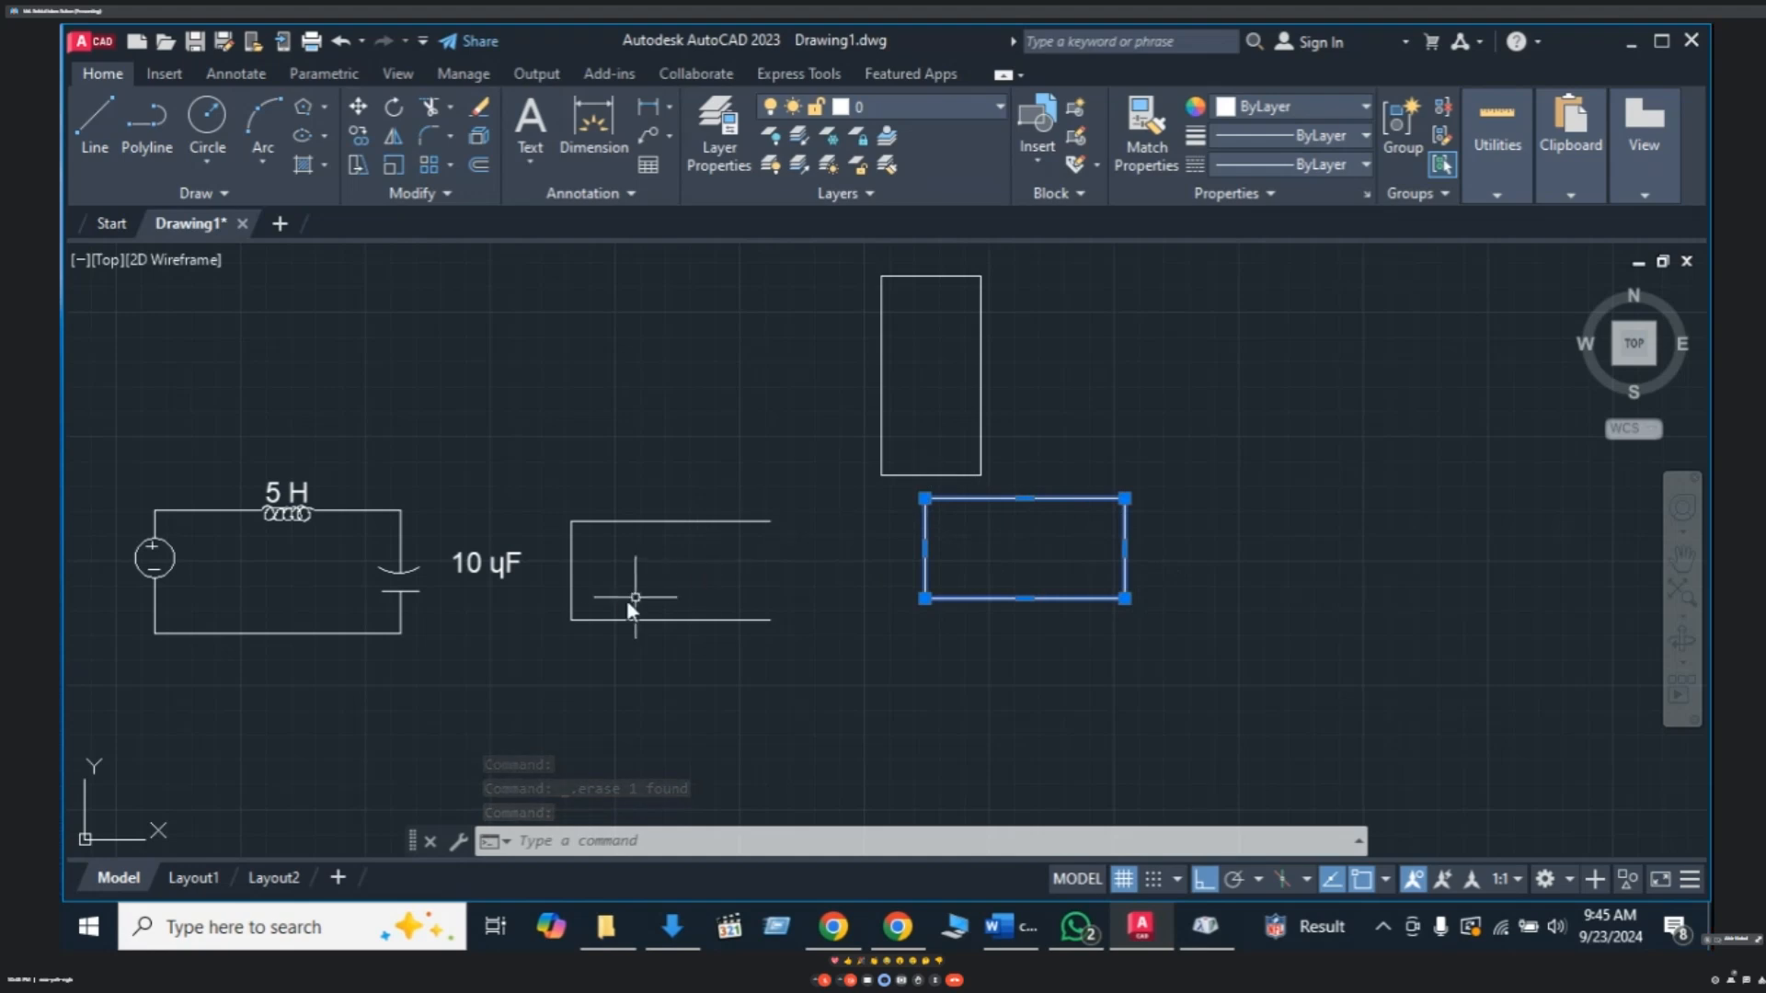
key(Escape)
key(Escape)
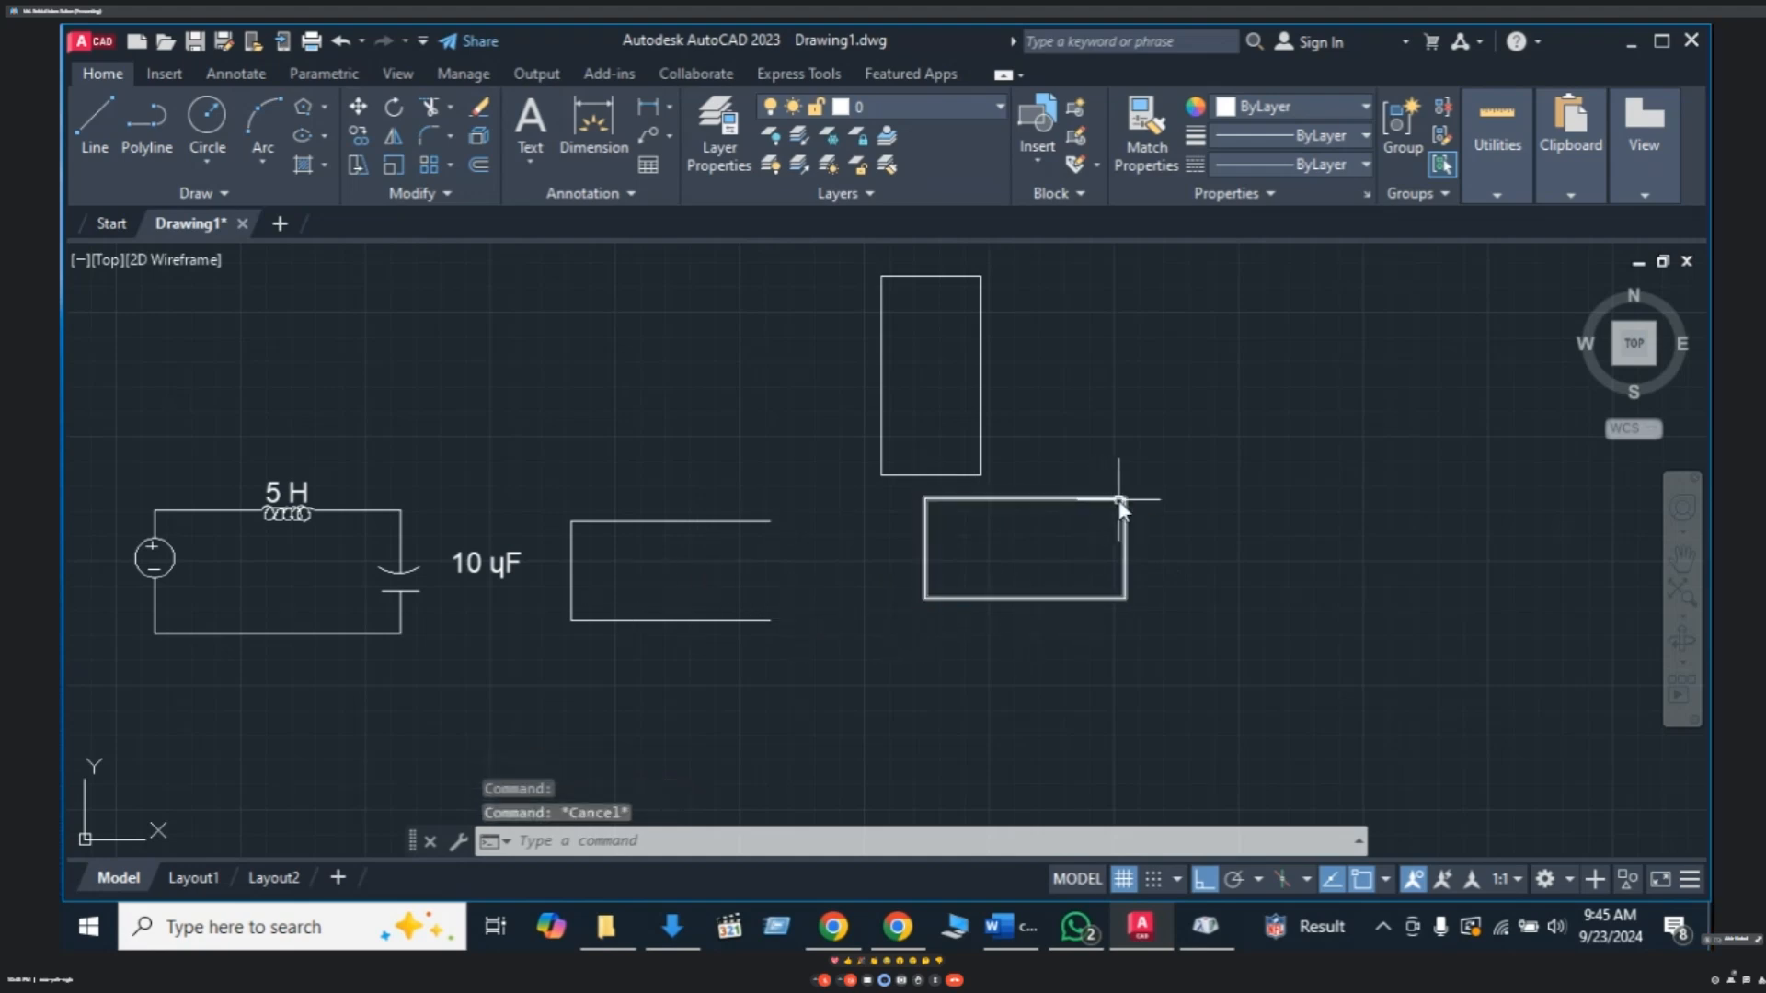
mouse_move(1126, 518)
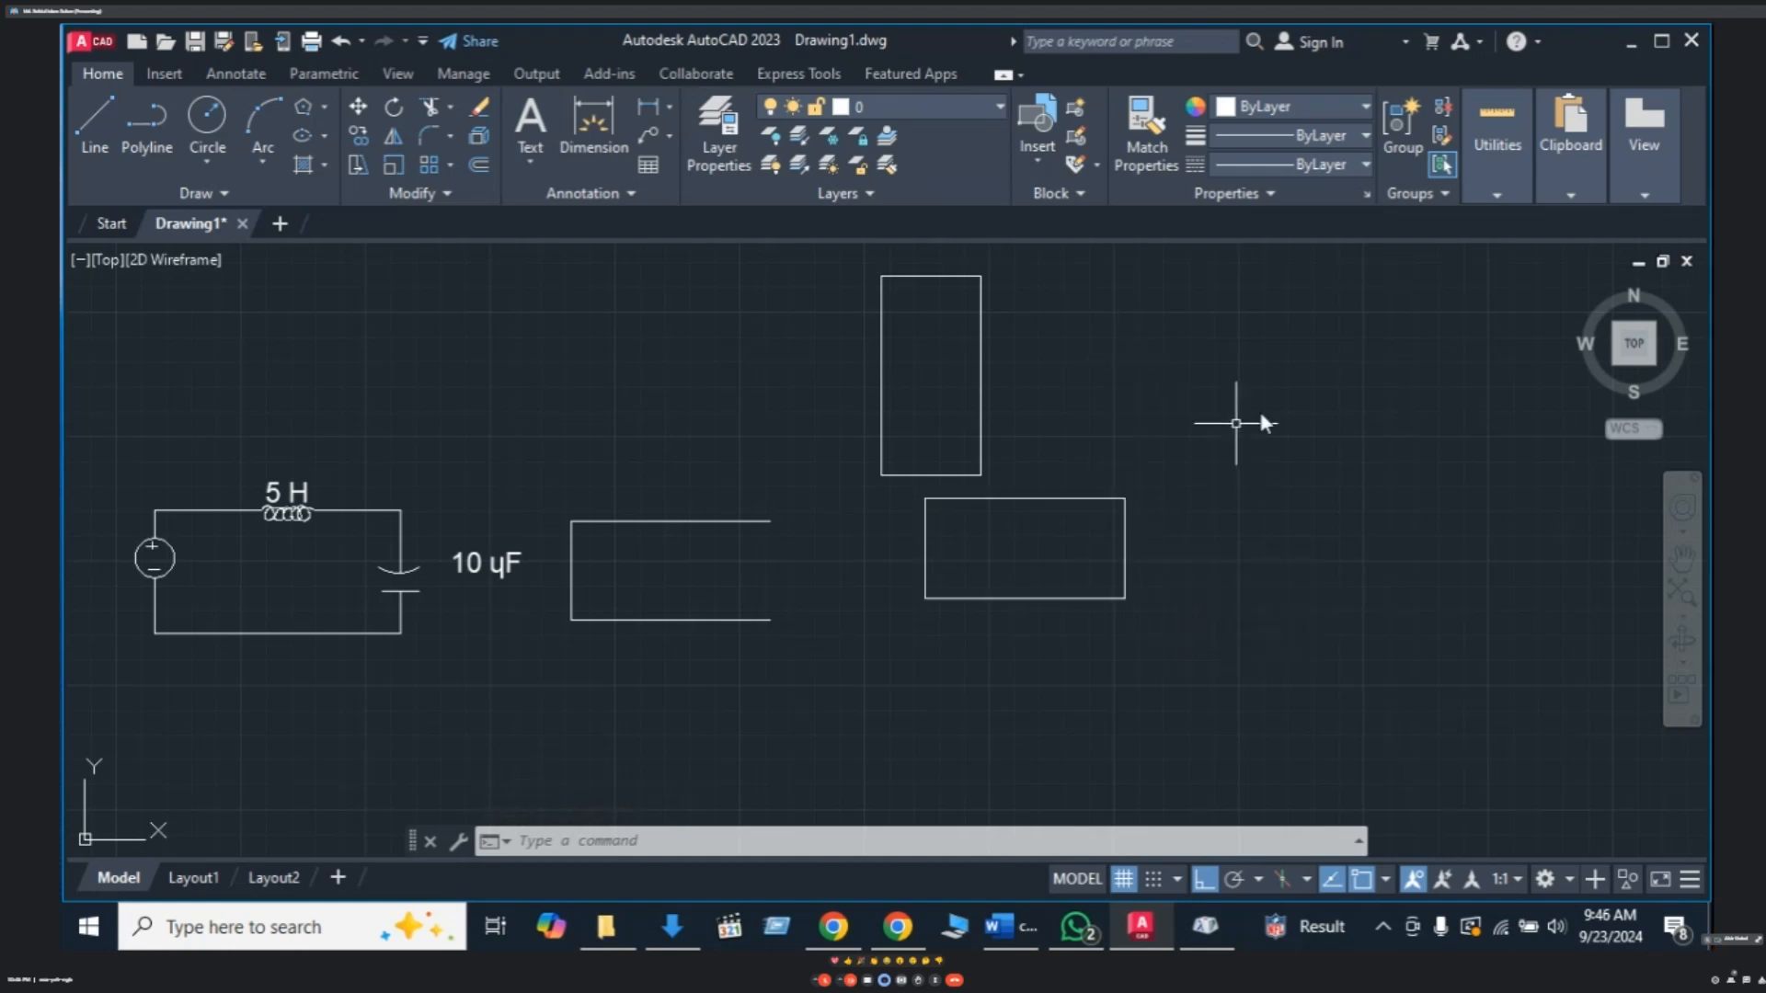
key(Escape)
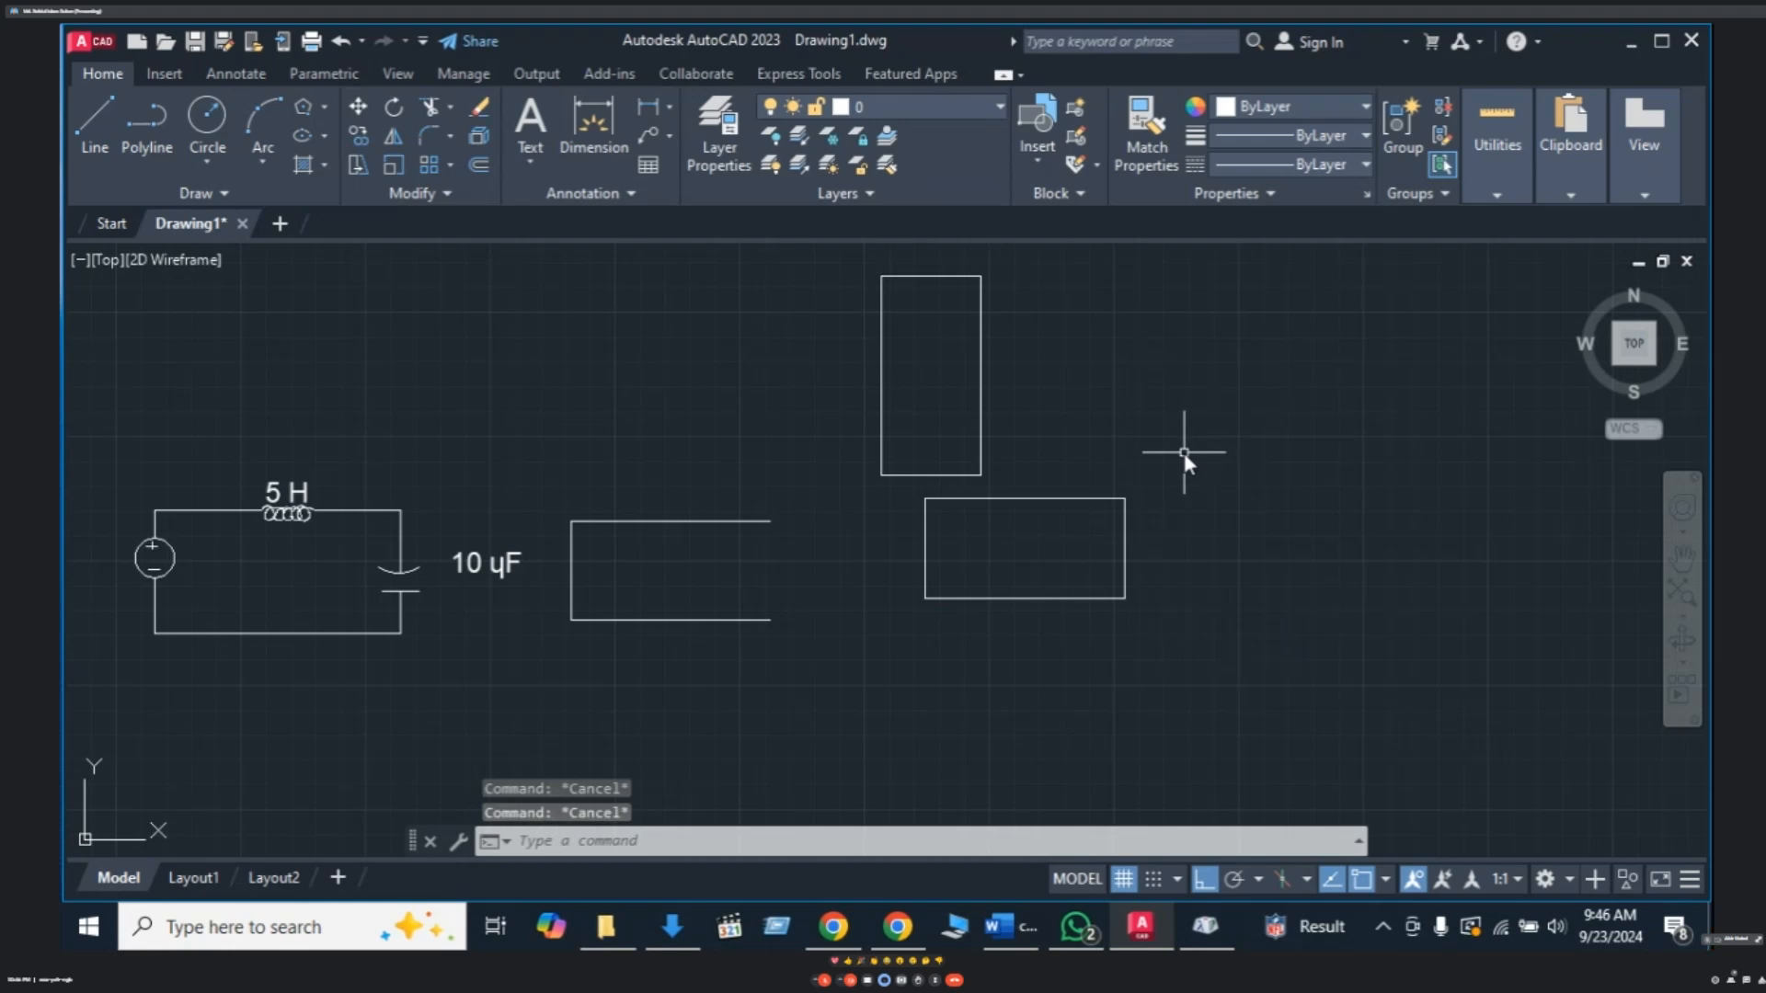
- Explode the lower right rectangle into separate lines with X
click(1072, 499)
text(x)
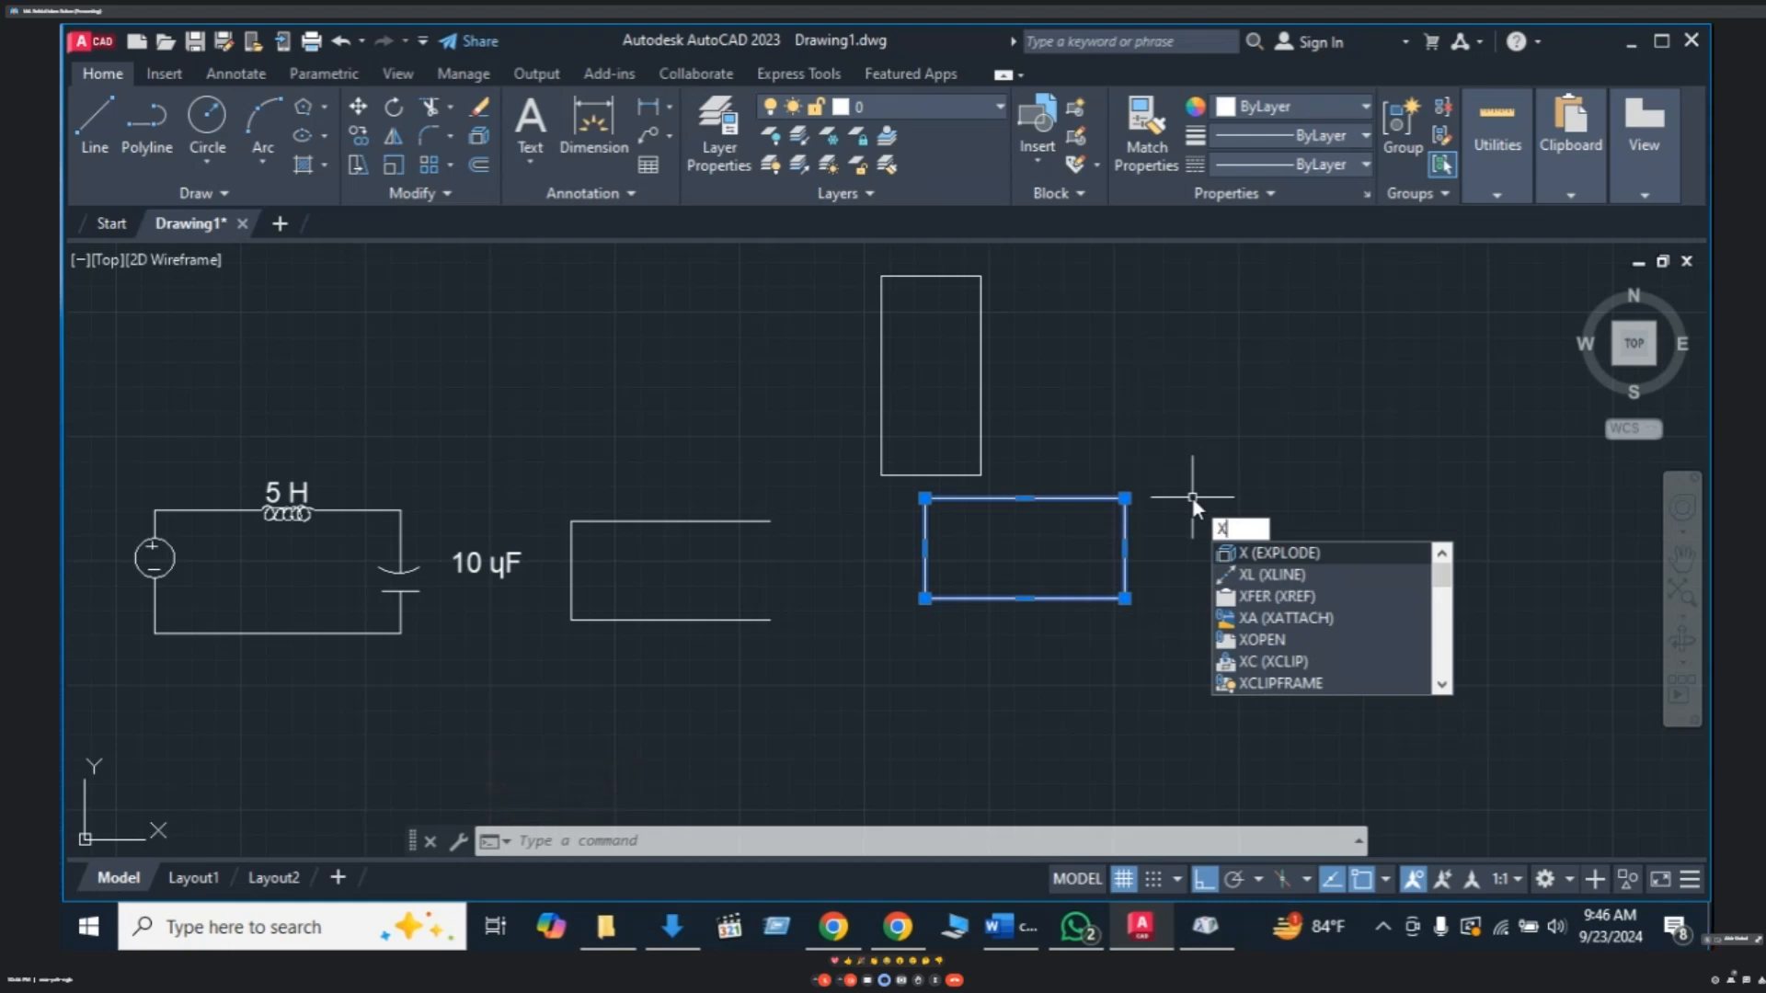
key(Return)
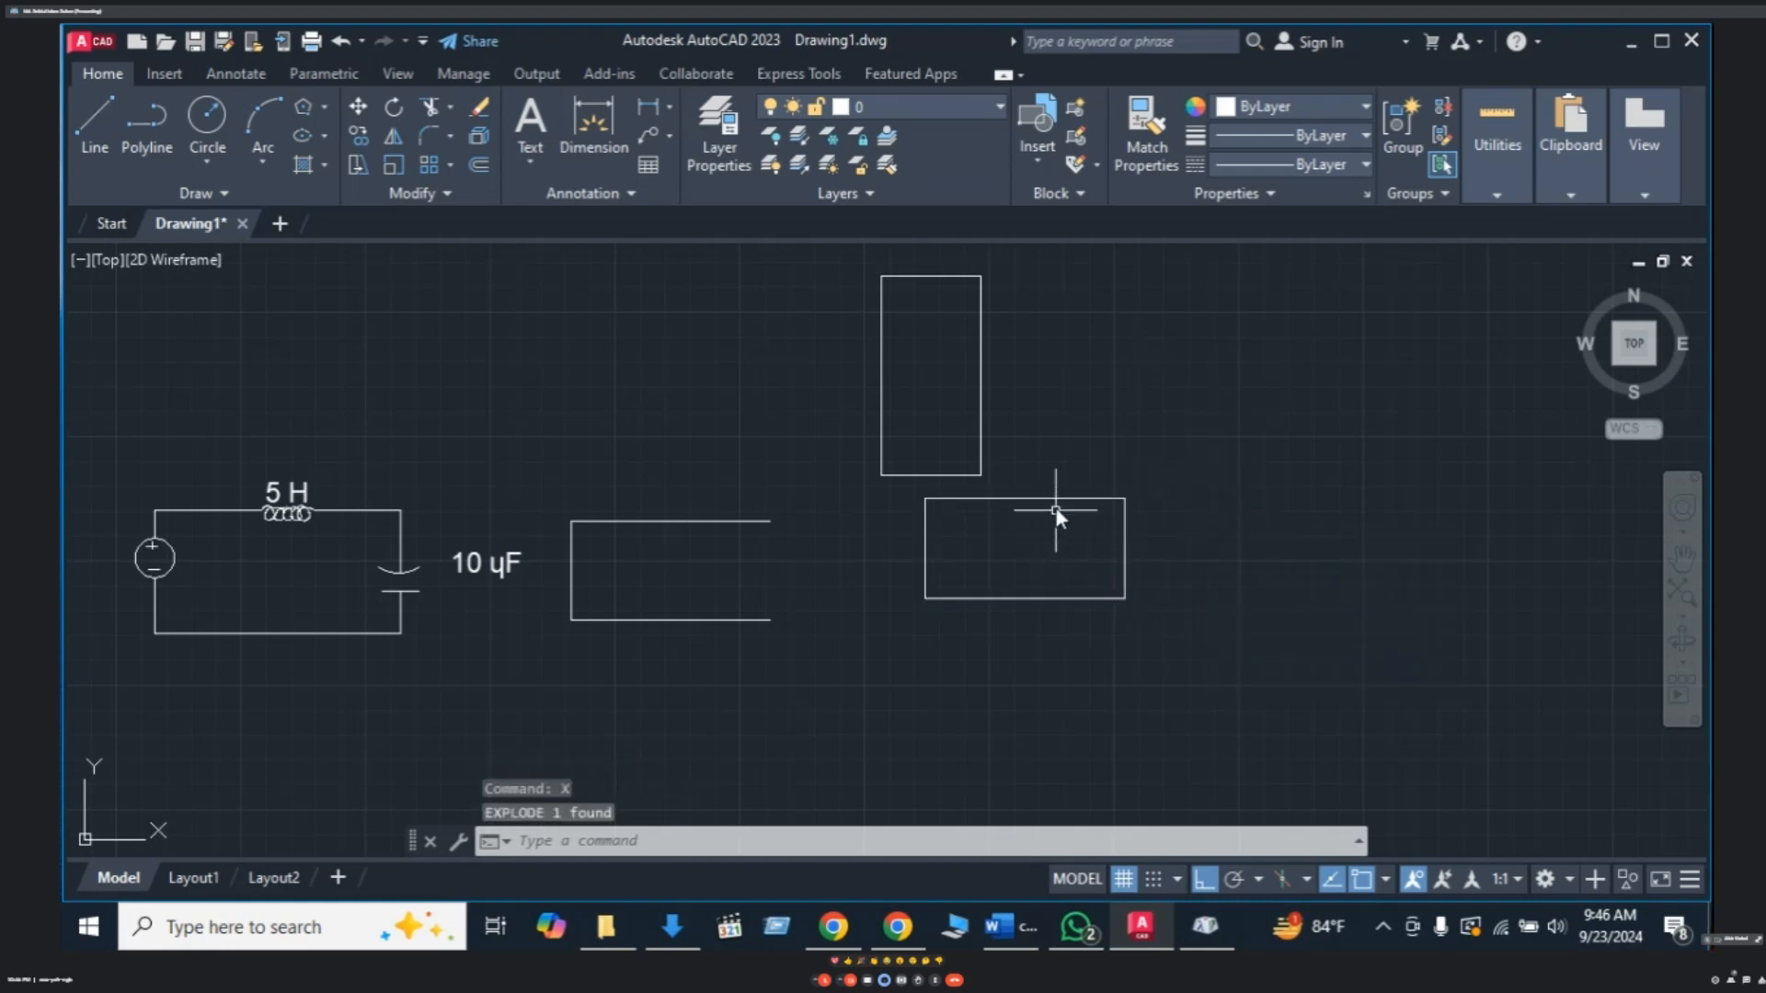
- Delete the exploded rectangle's left line so it opens leftward
click(1049, 500)
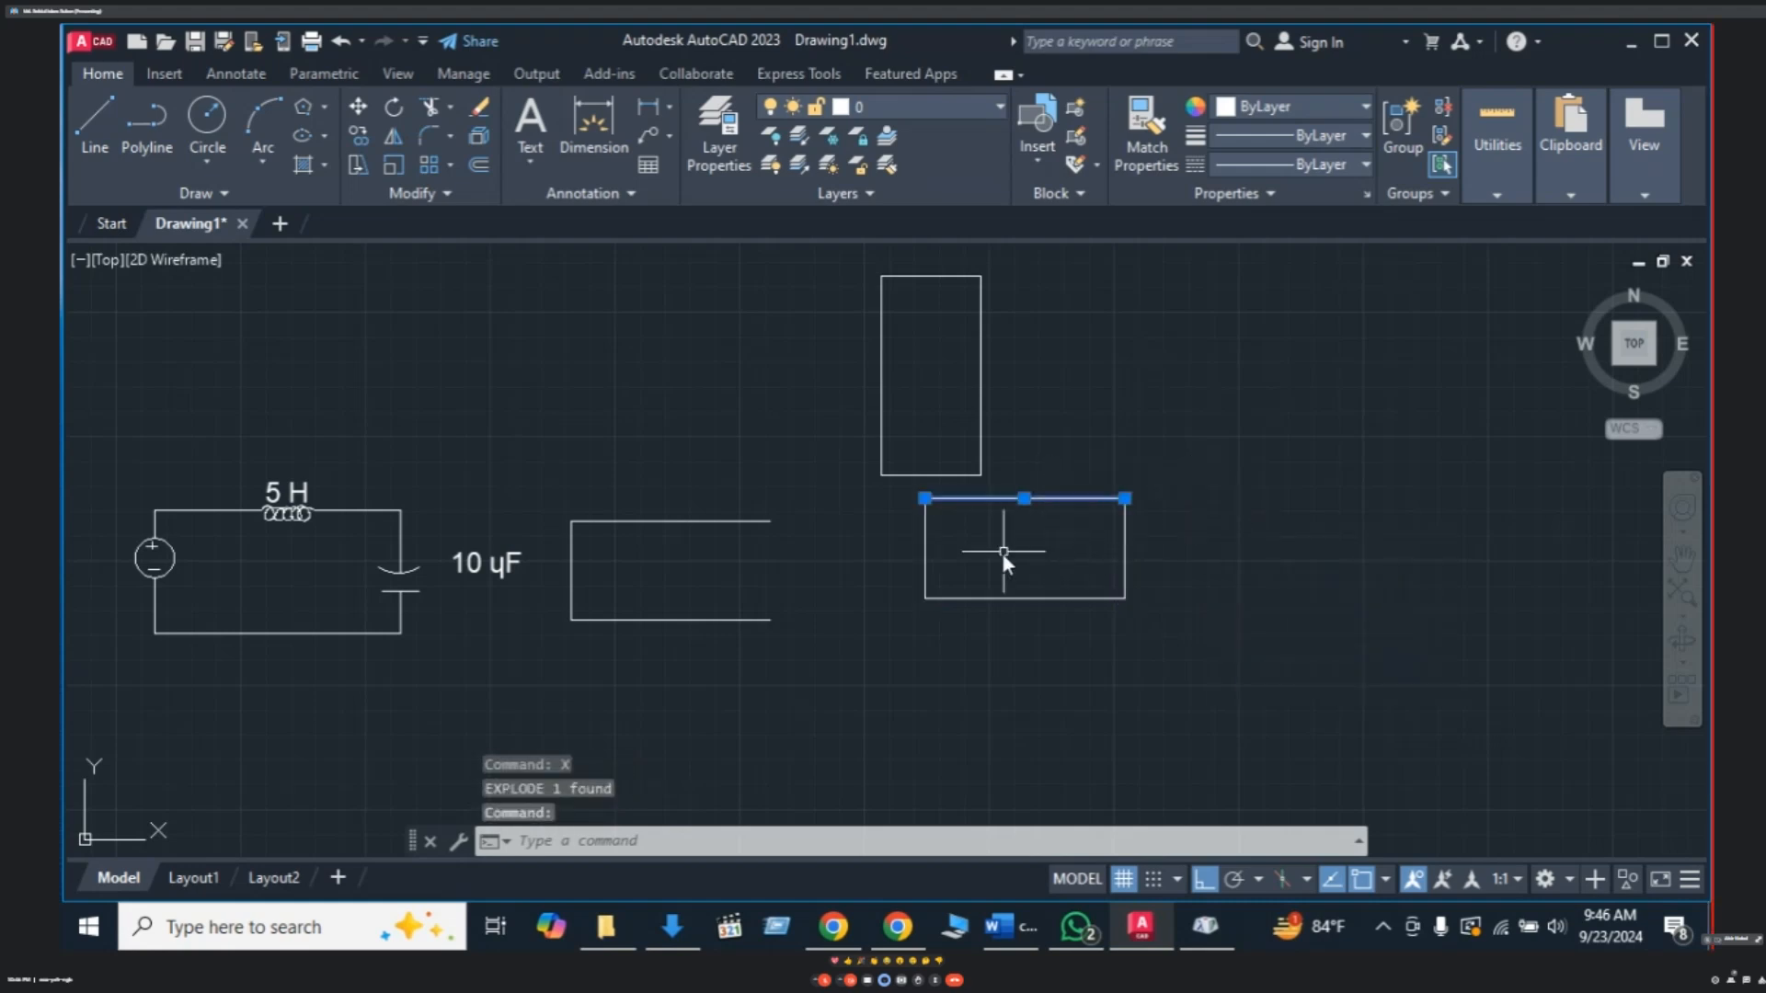
click(925, 549)
key(Escape)
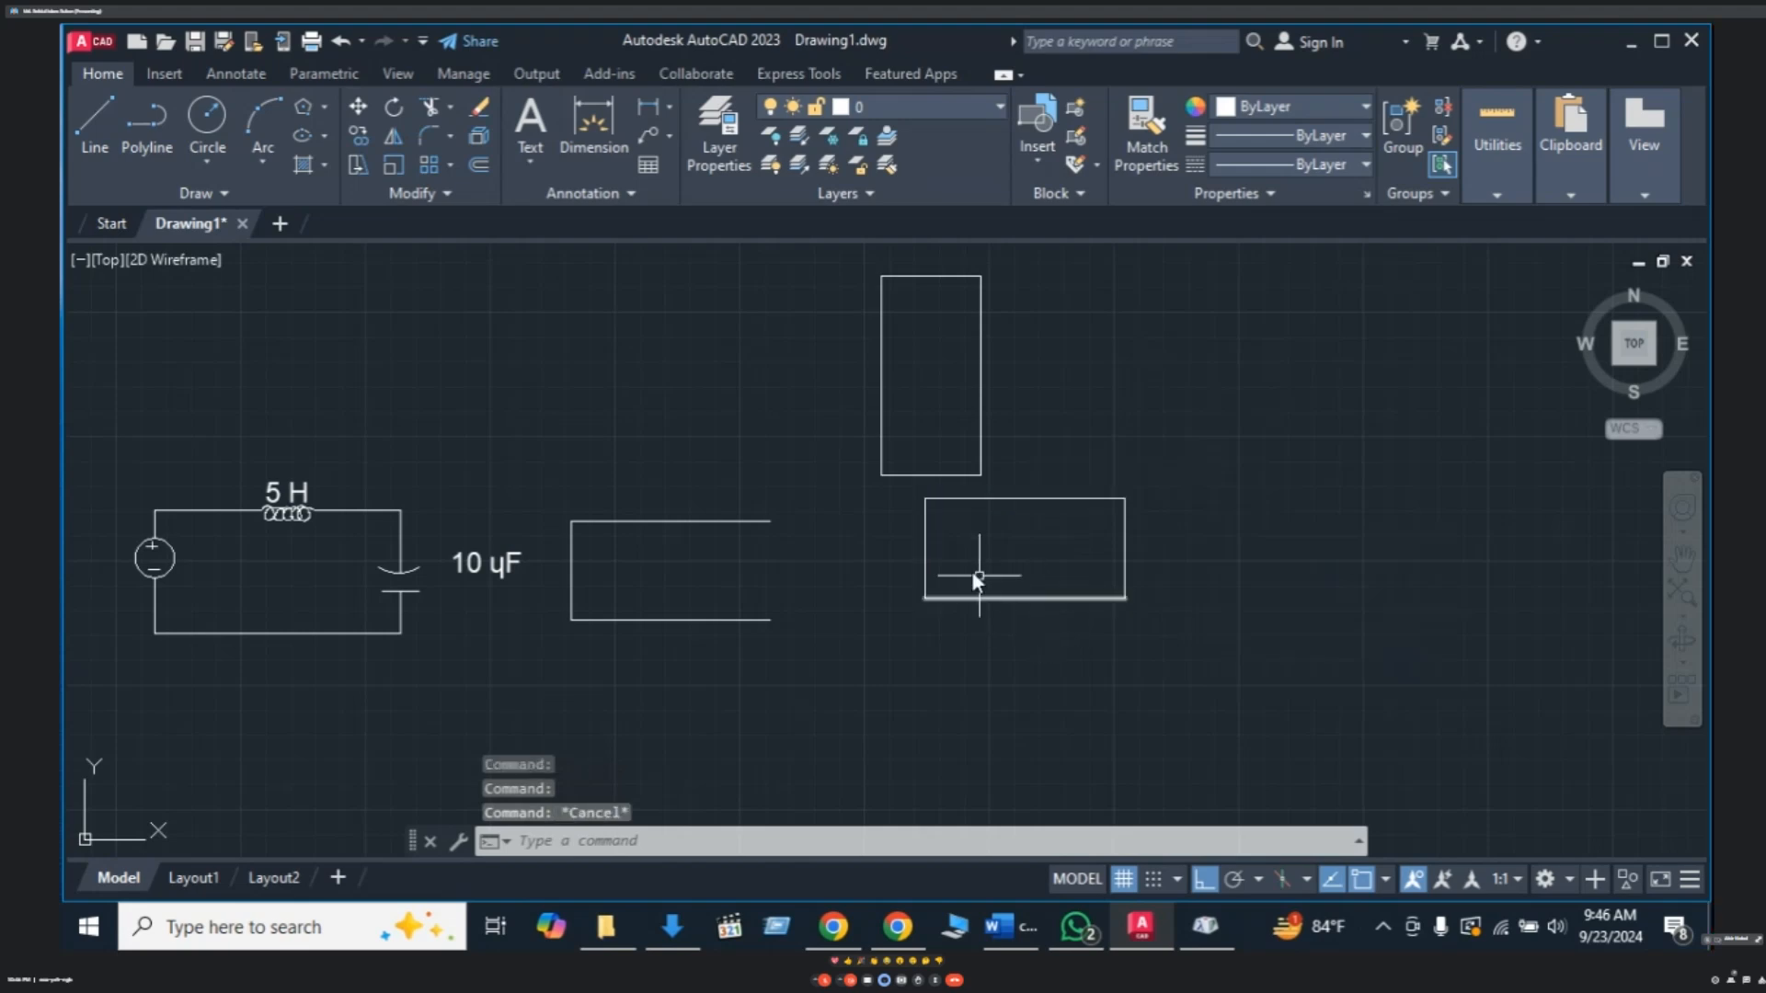
click(926, 549)
key(Delete)
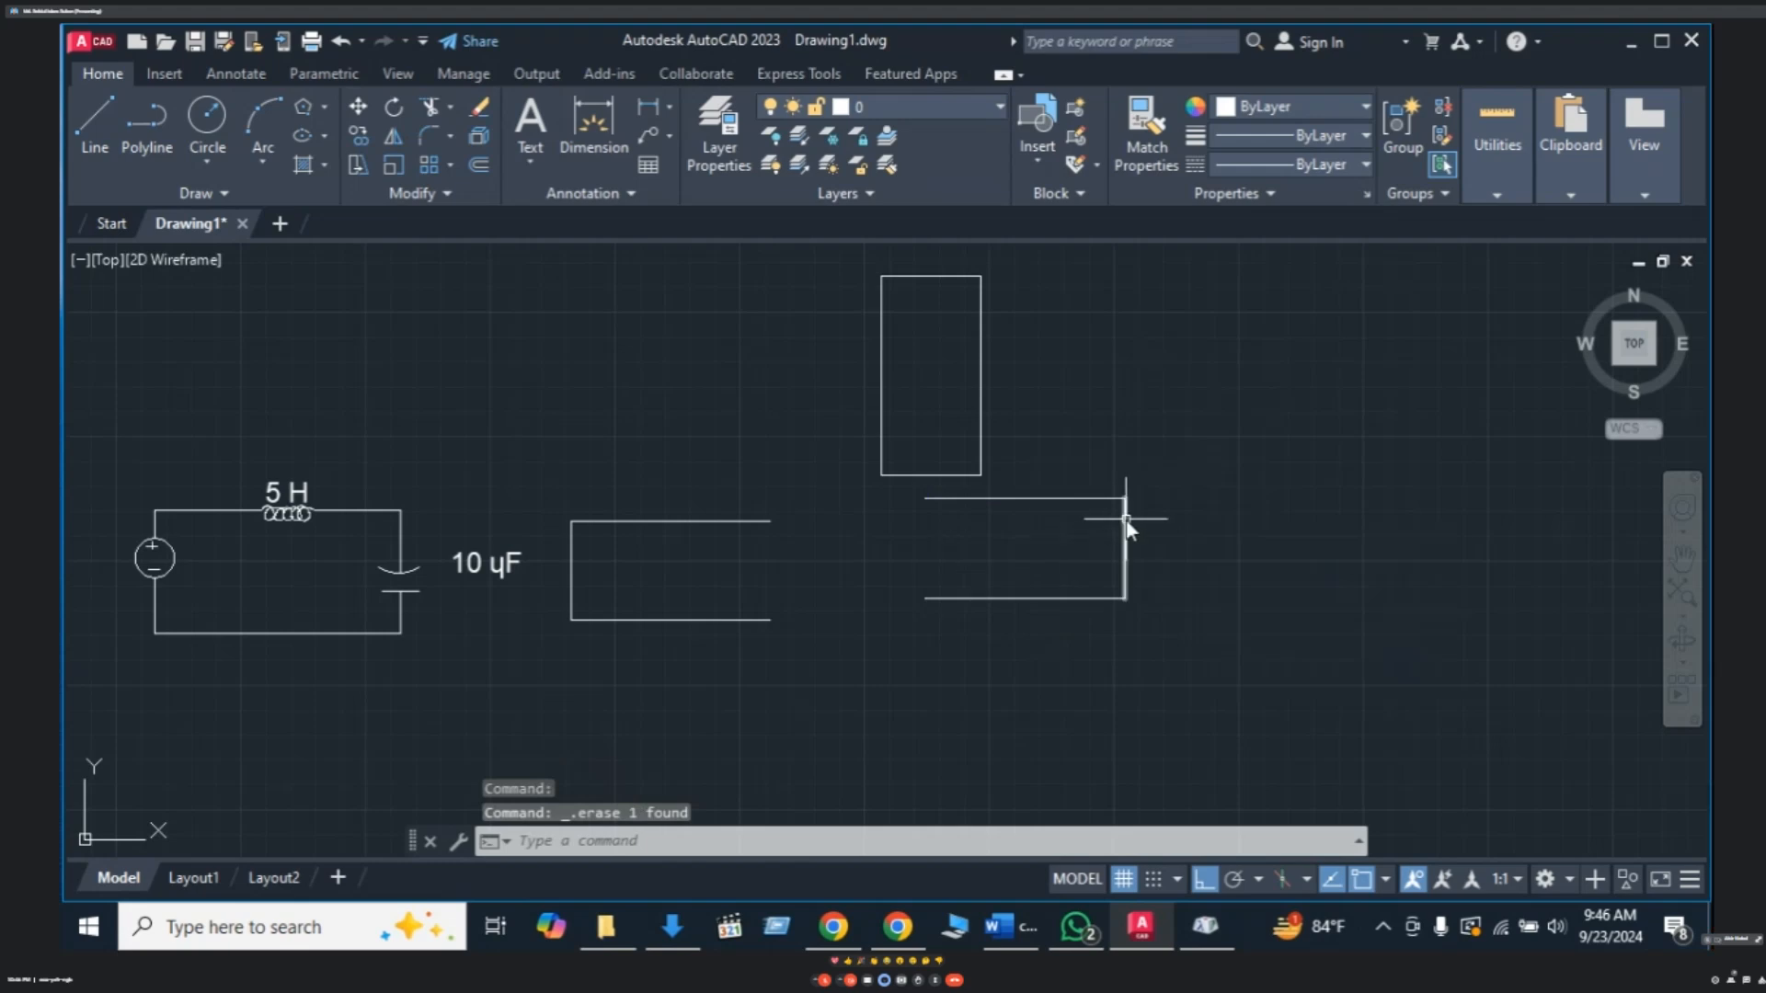
middle_drag(1107, 539, 1082, 565)
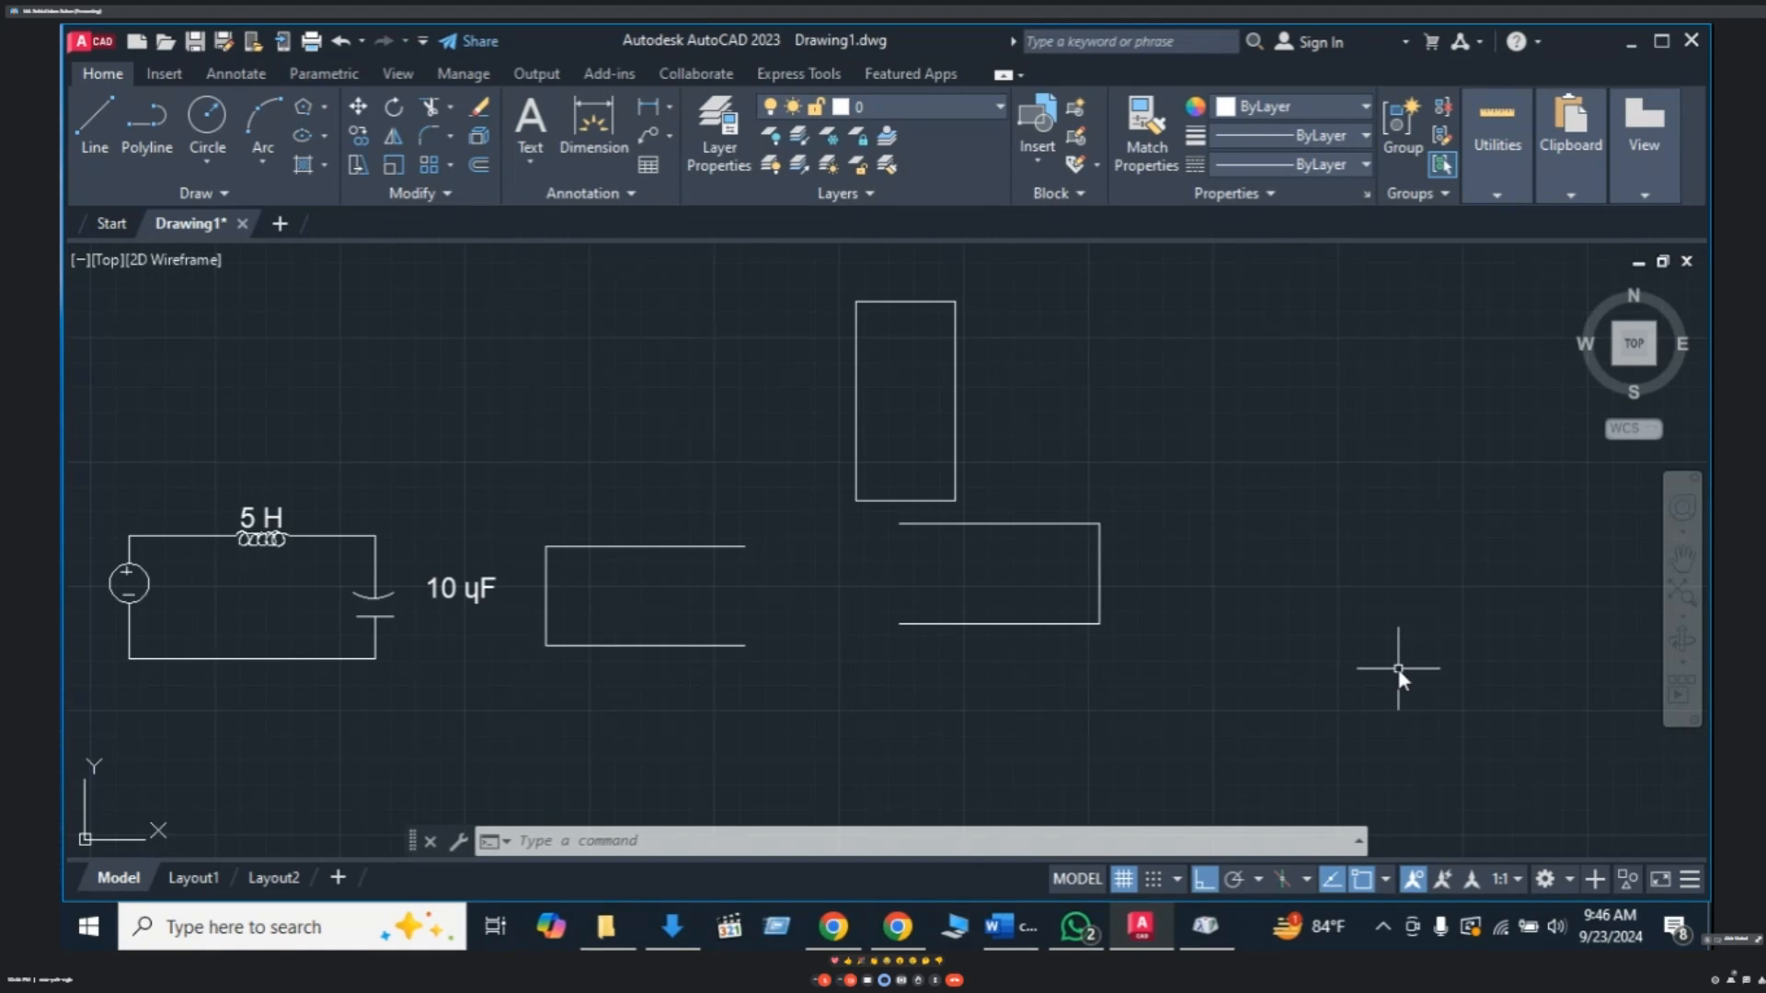
key(Escape)
- Window-select the tall rectangle and the three-sided shape and delete them
click(1160, 550)
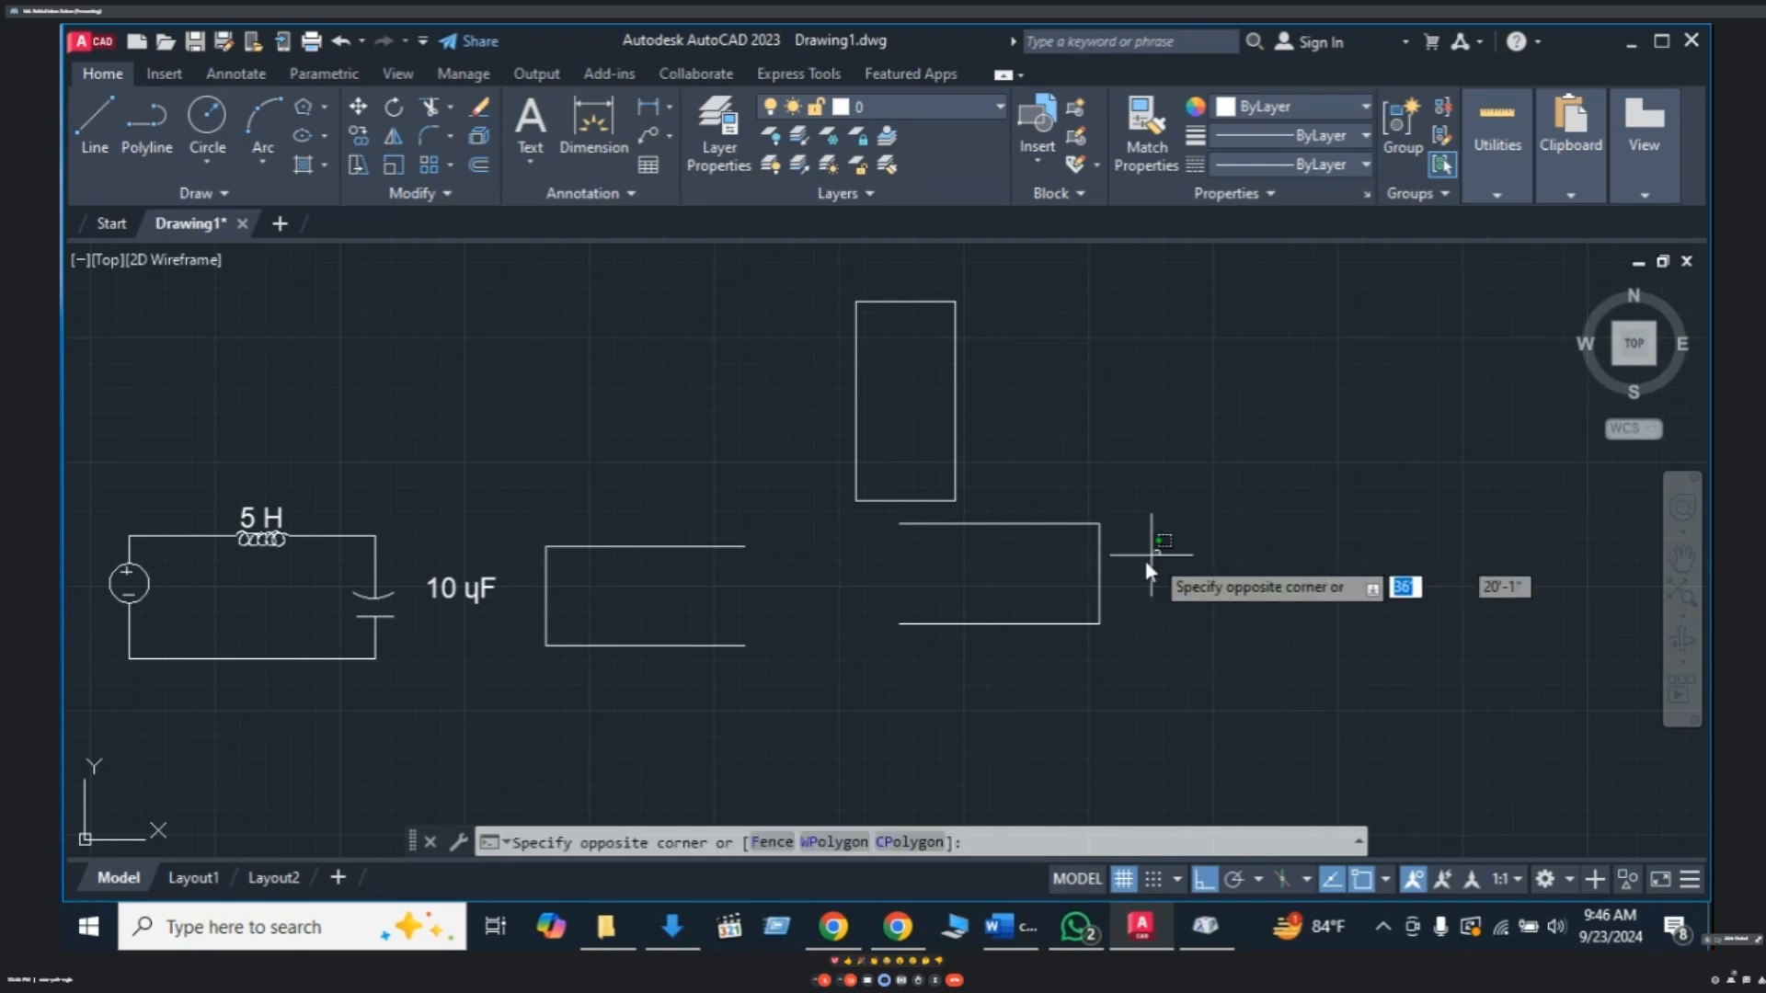
click(1016, 594)
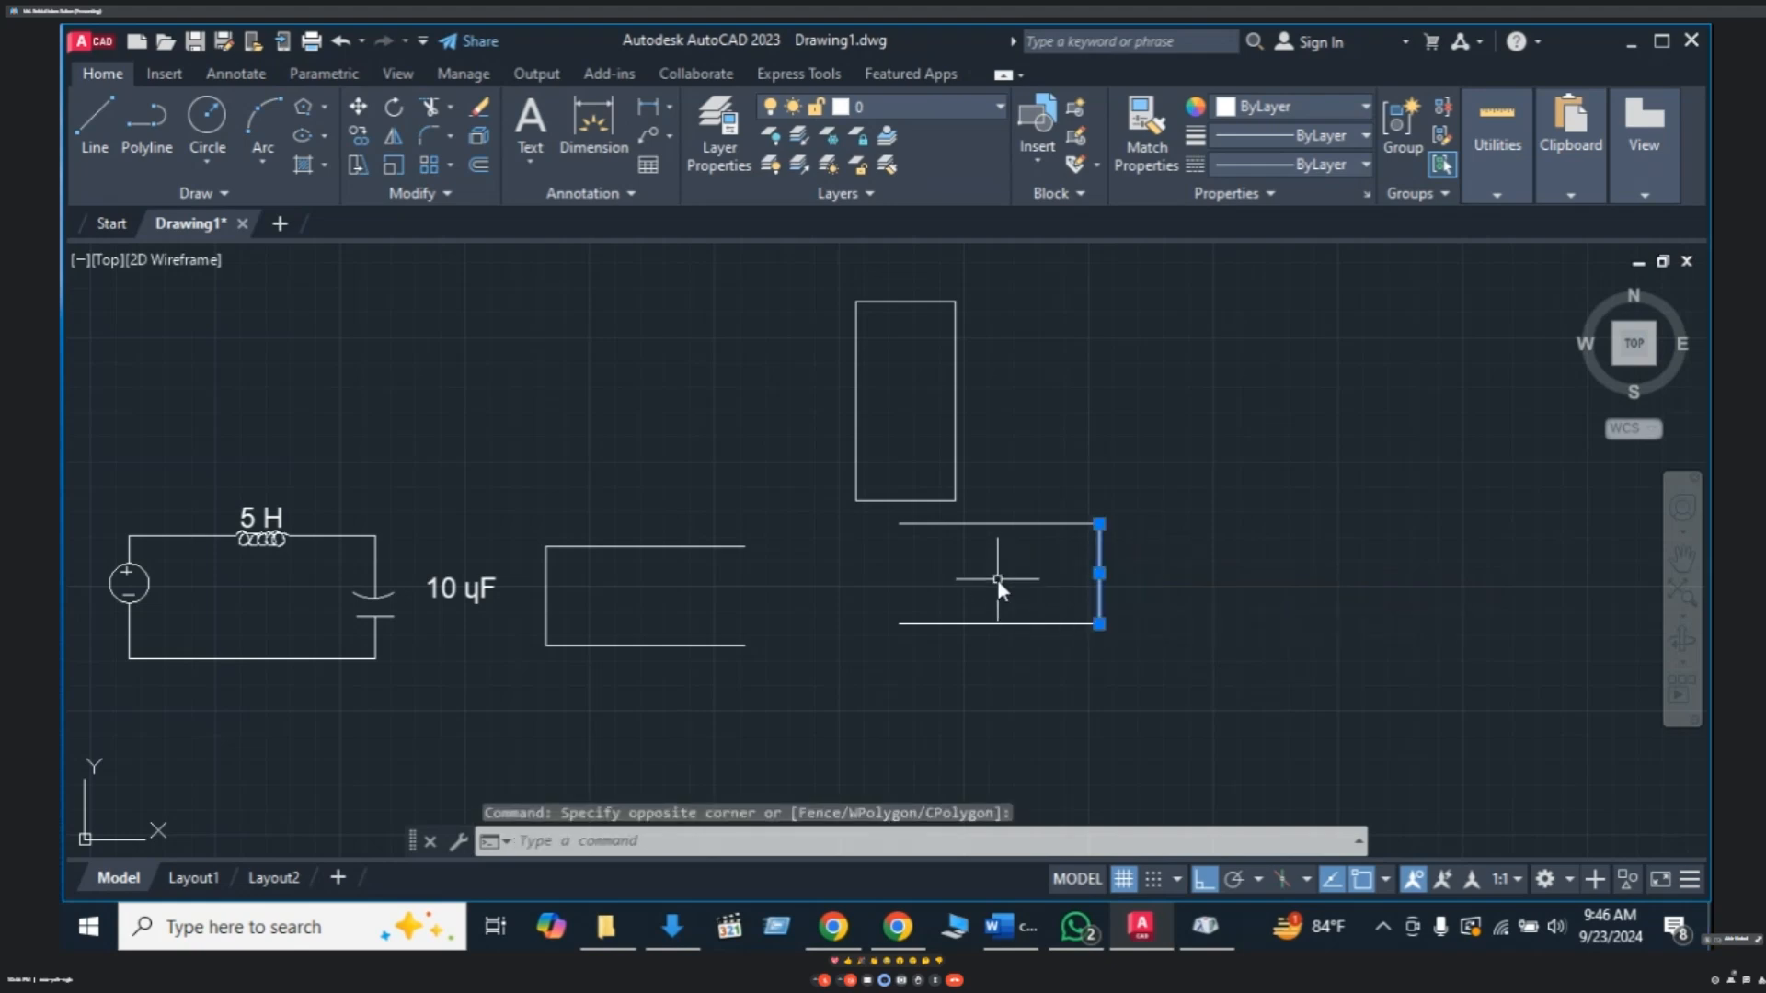
key(Escape)
click(1010, 524)
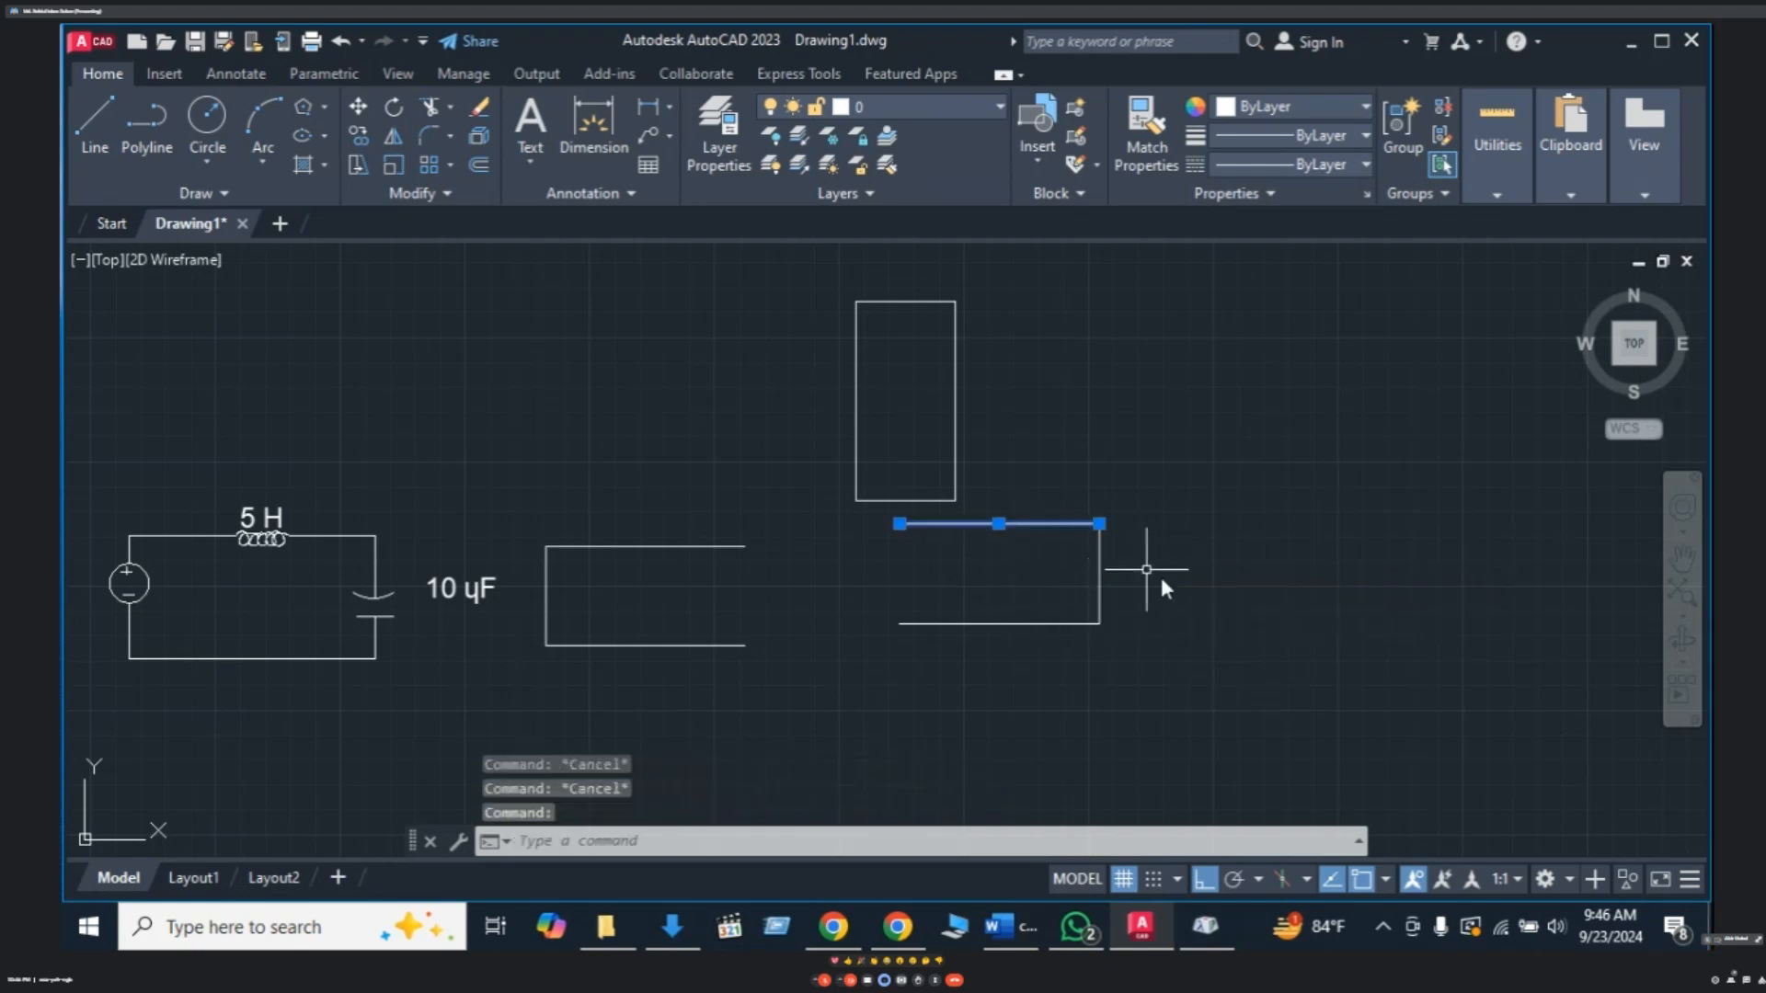
key(Escape)
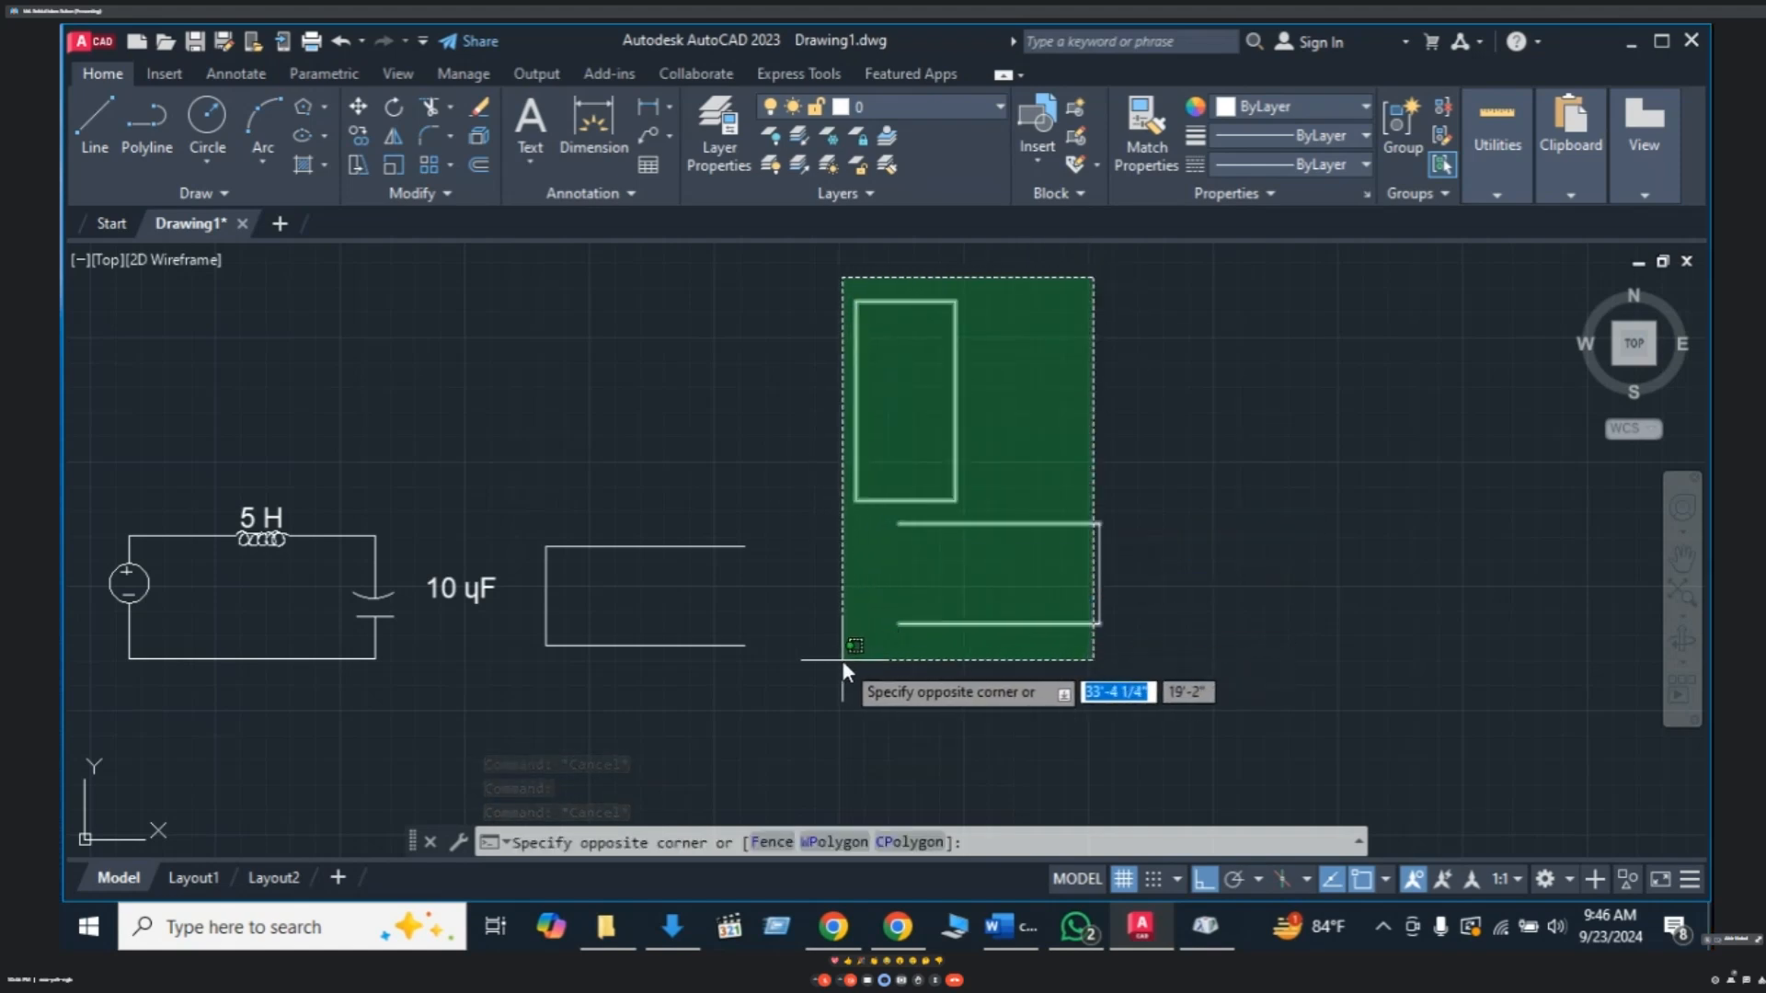
key(Escape)
click(959, 465)
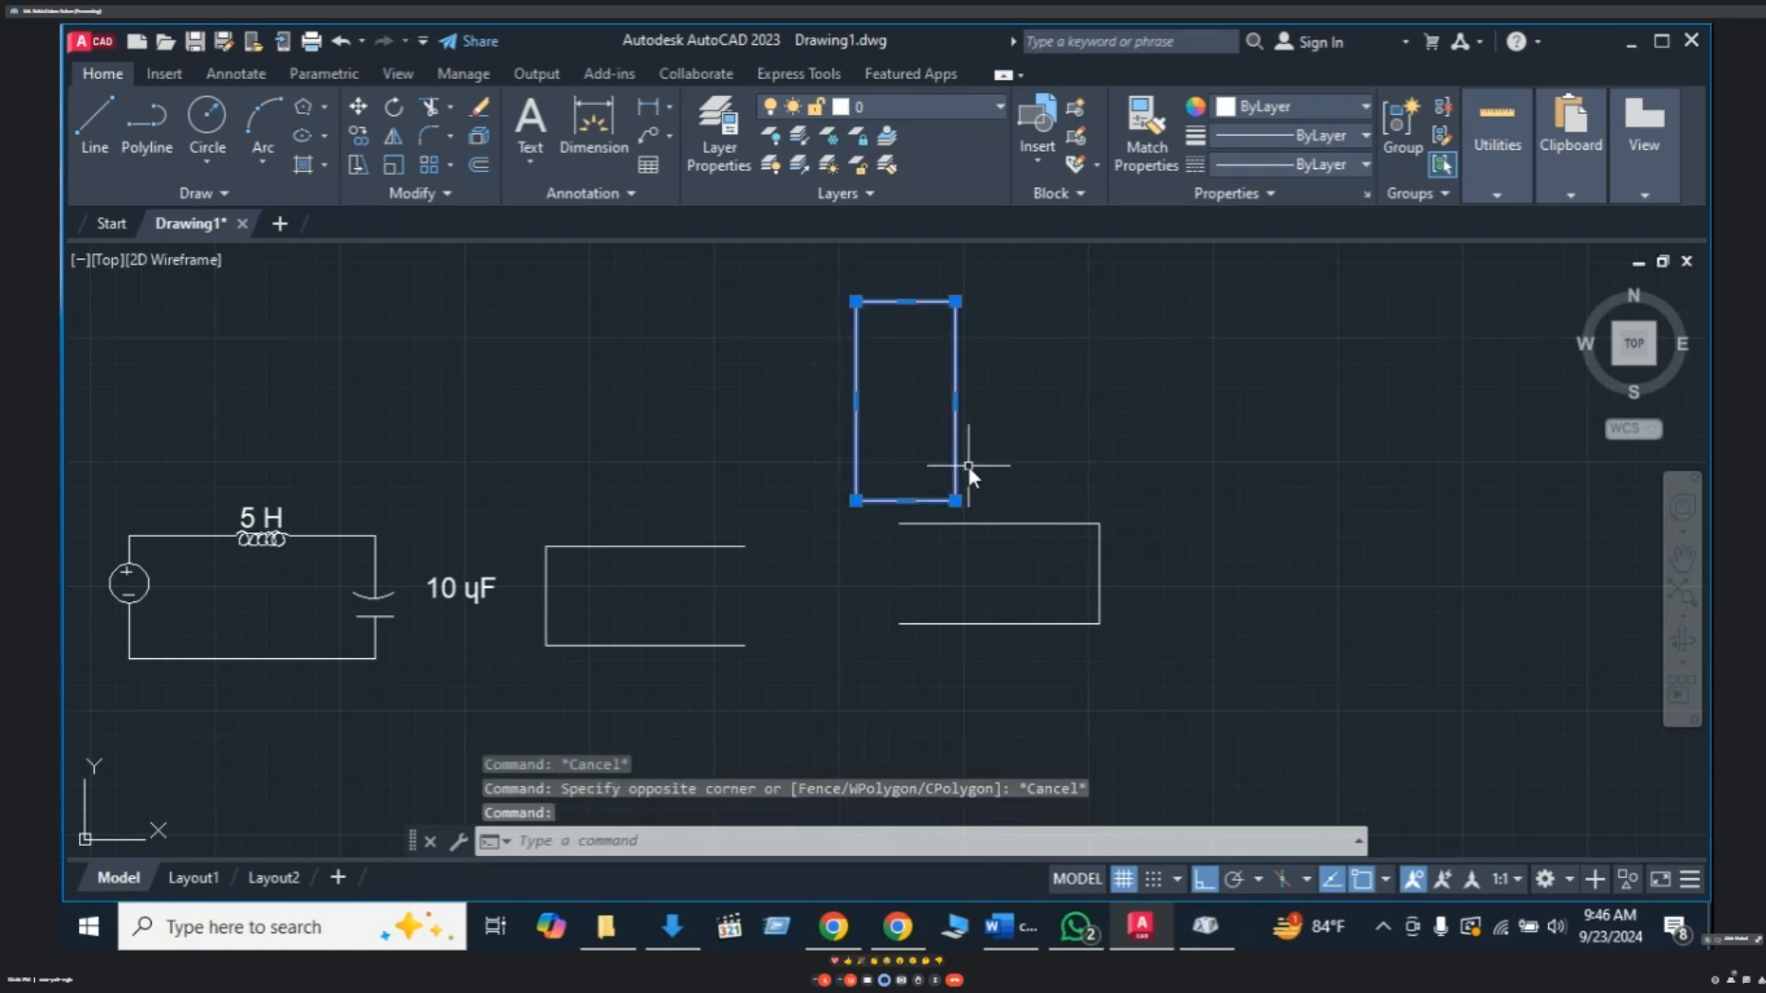
click(1017, 524)
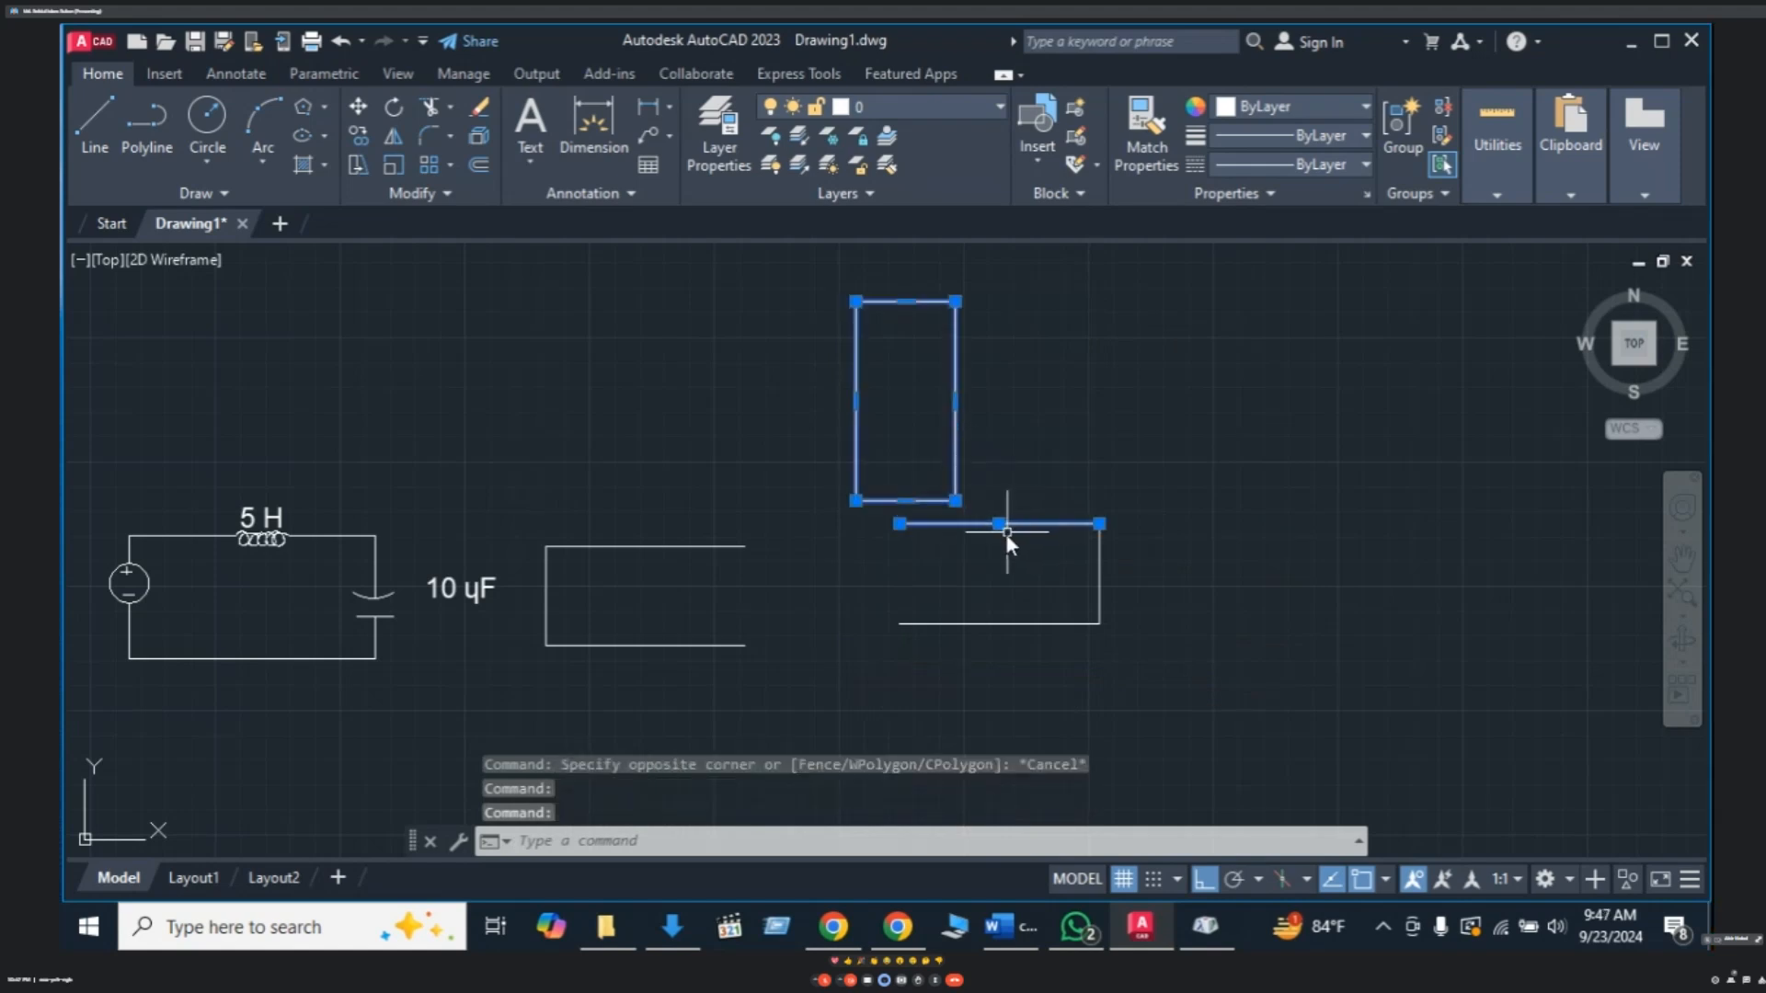
key(Escape)
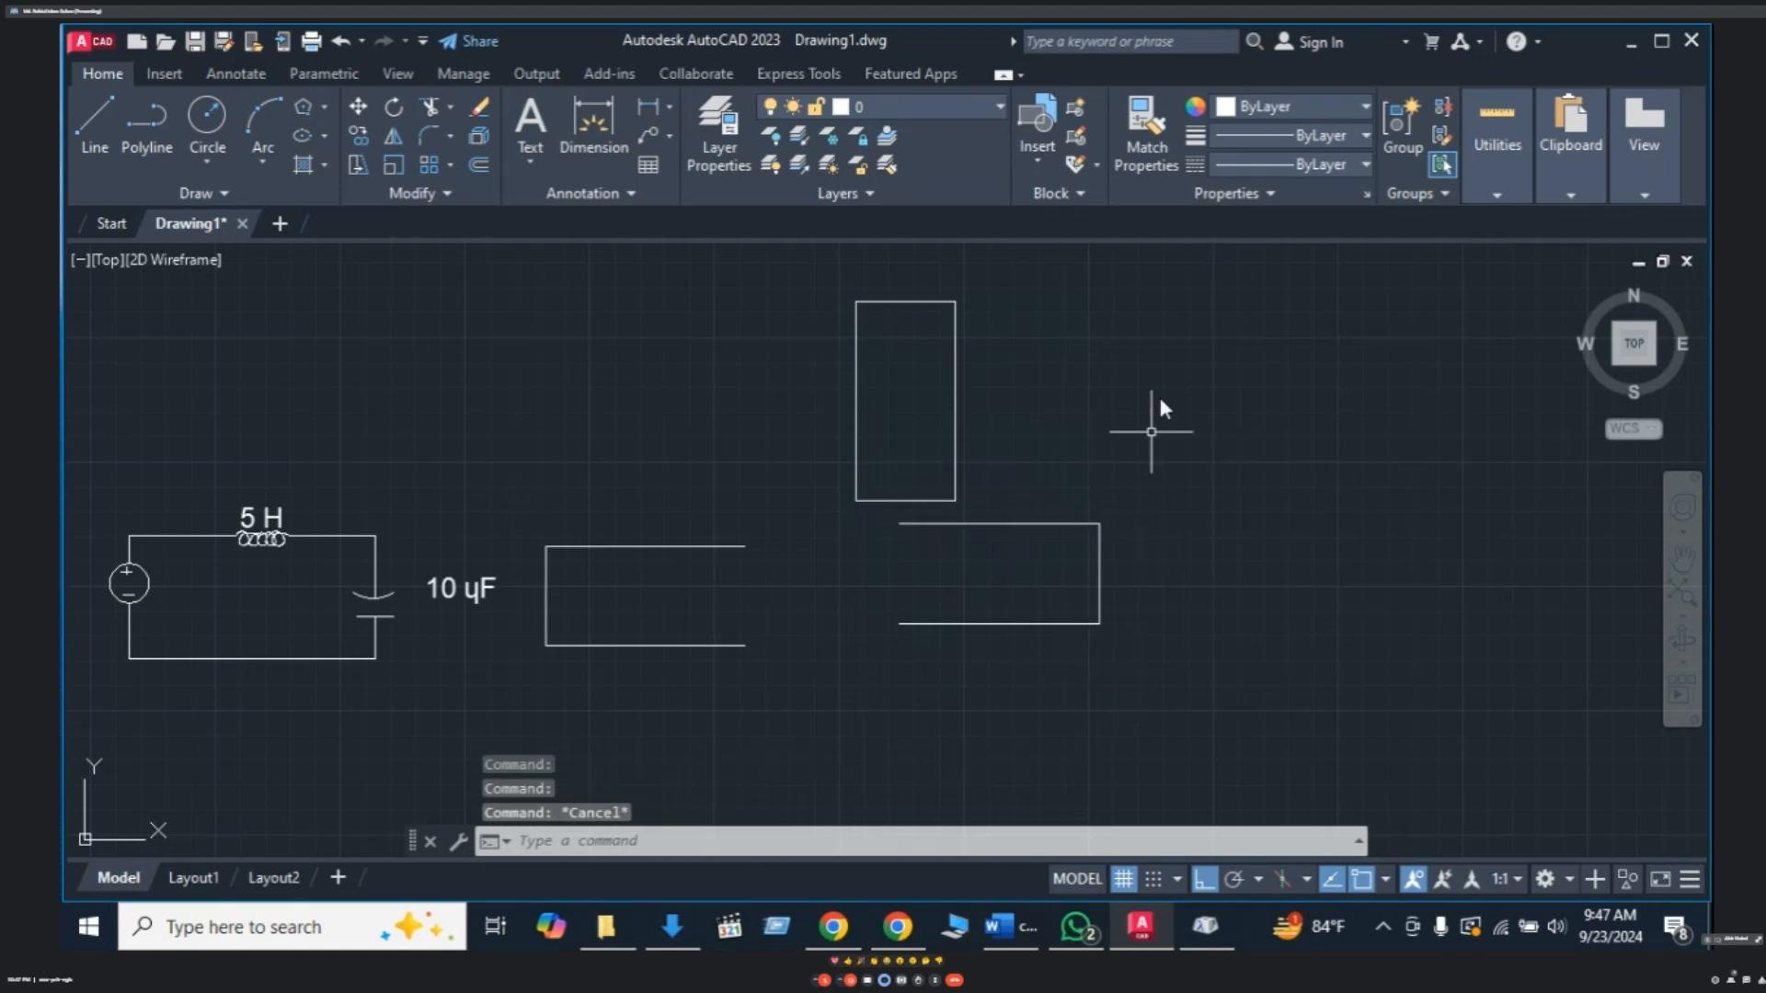
click(1160, 268)
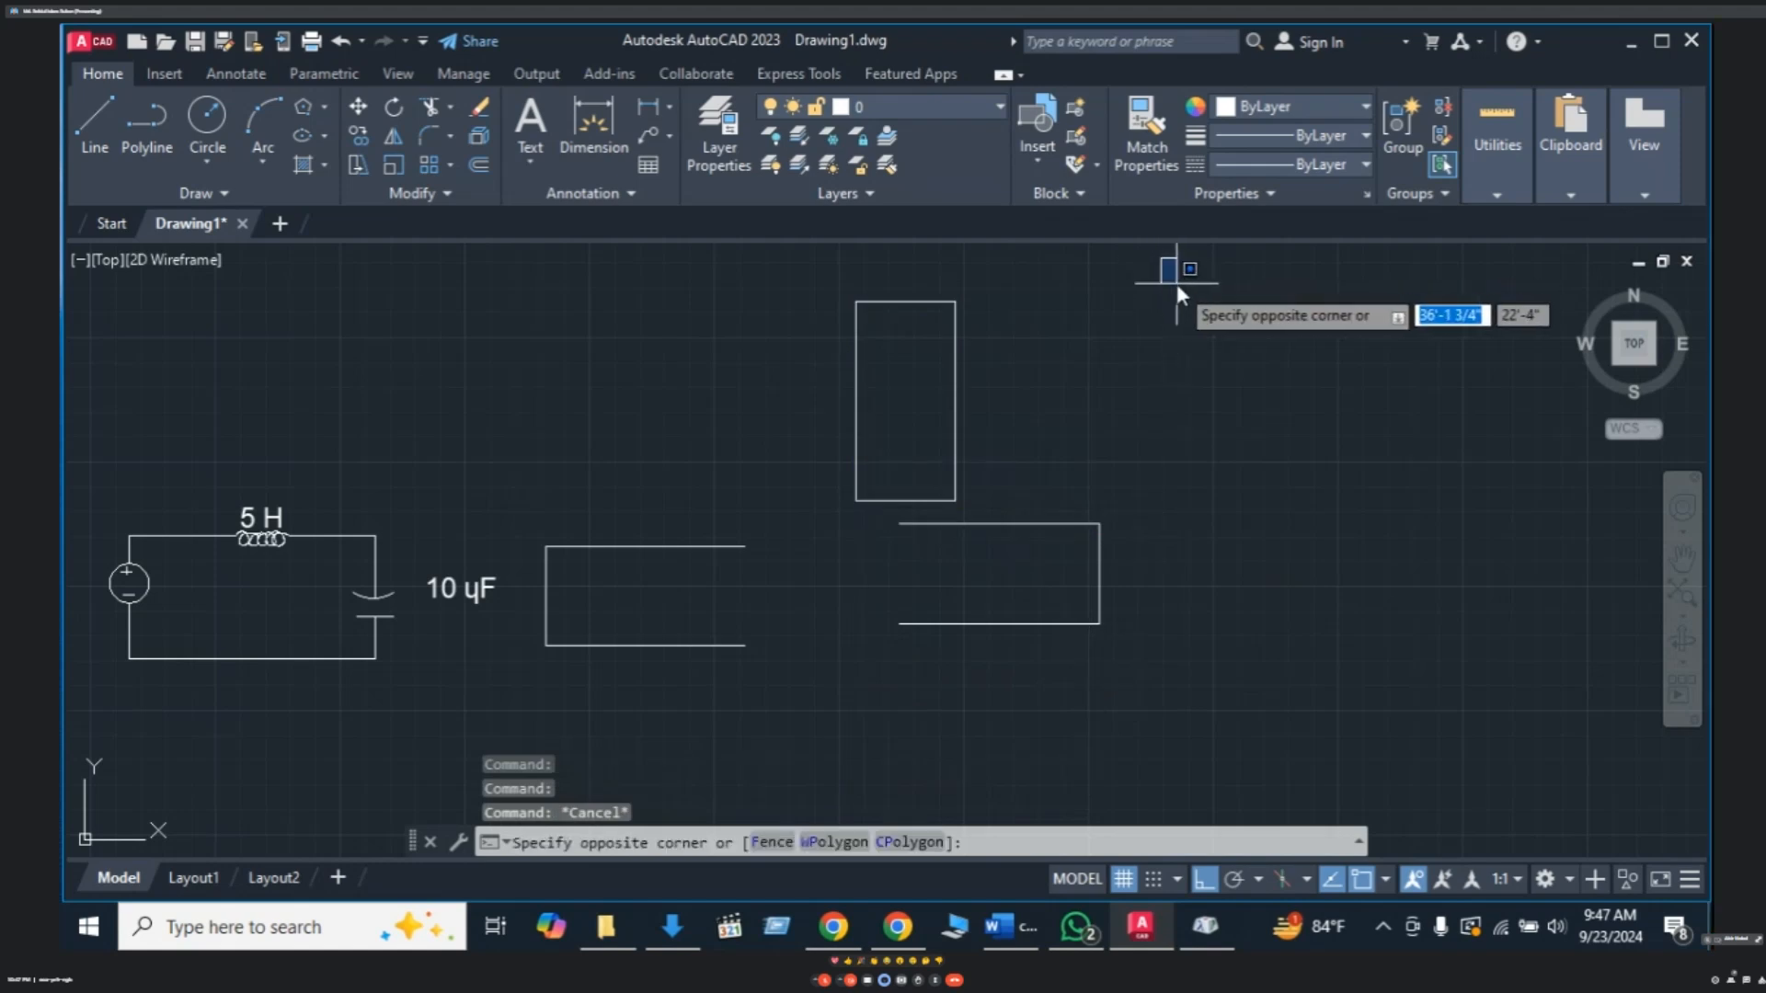
click(809, 720)
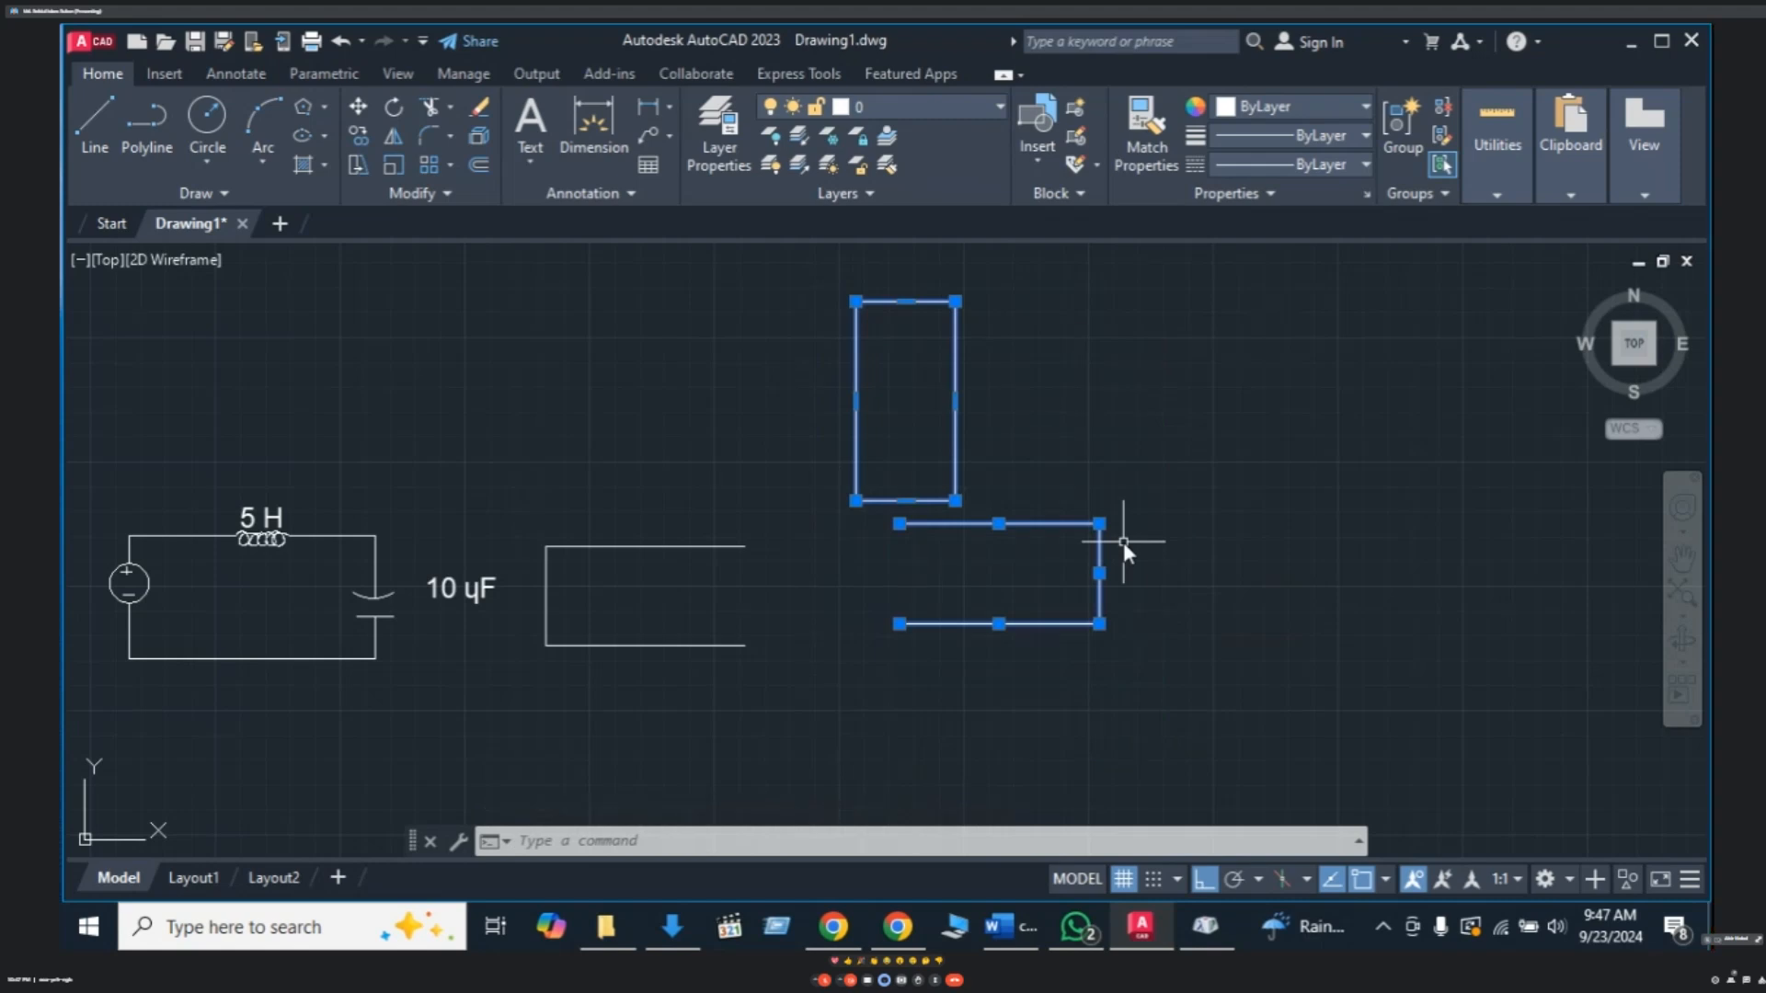
key(Delete)
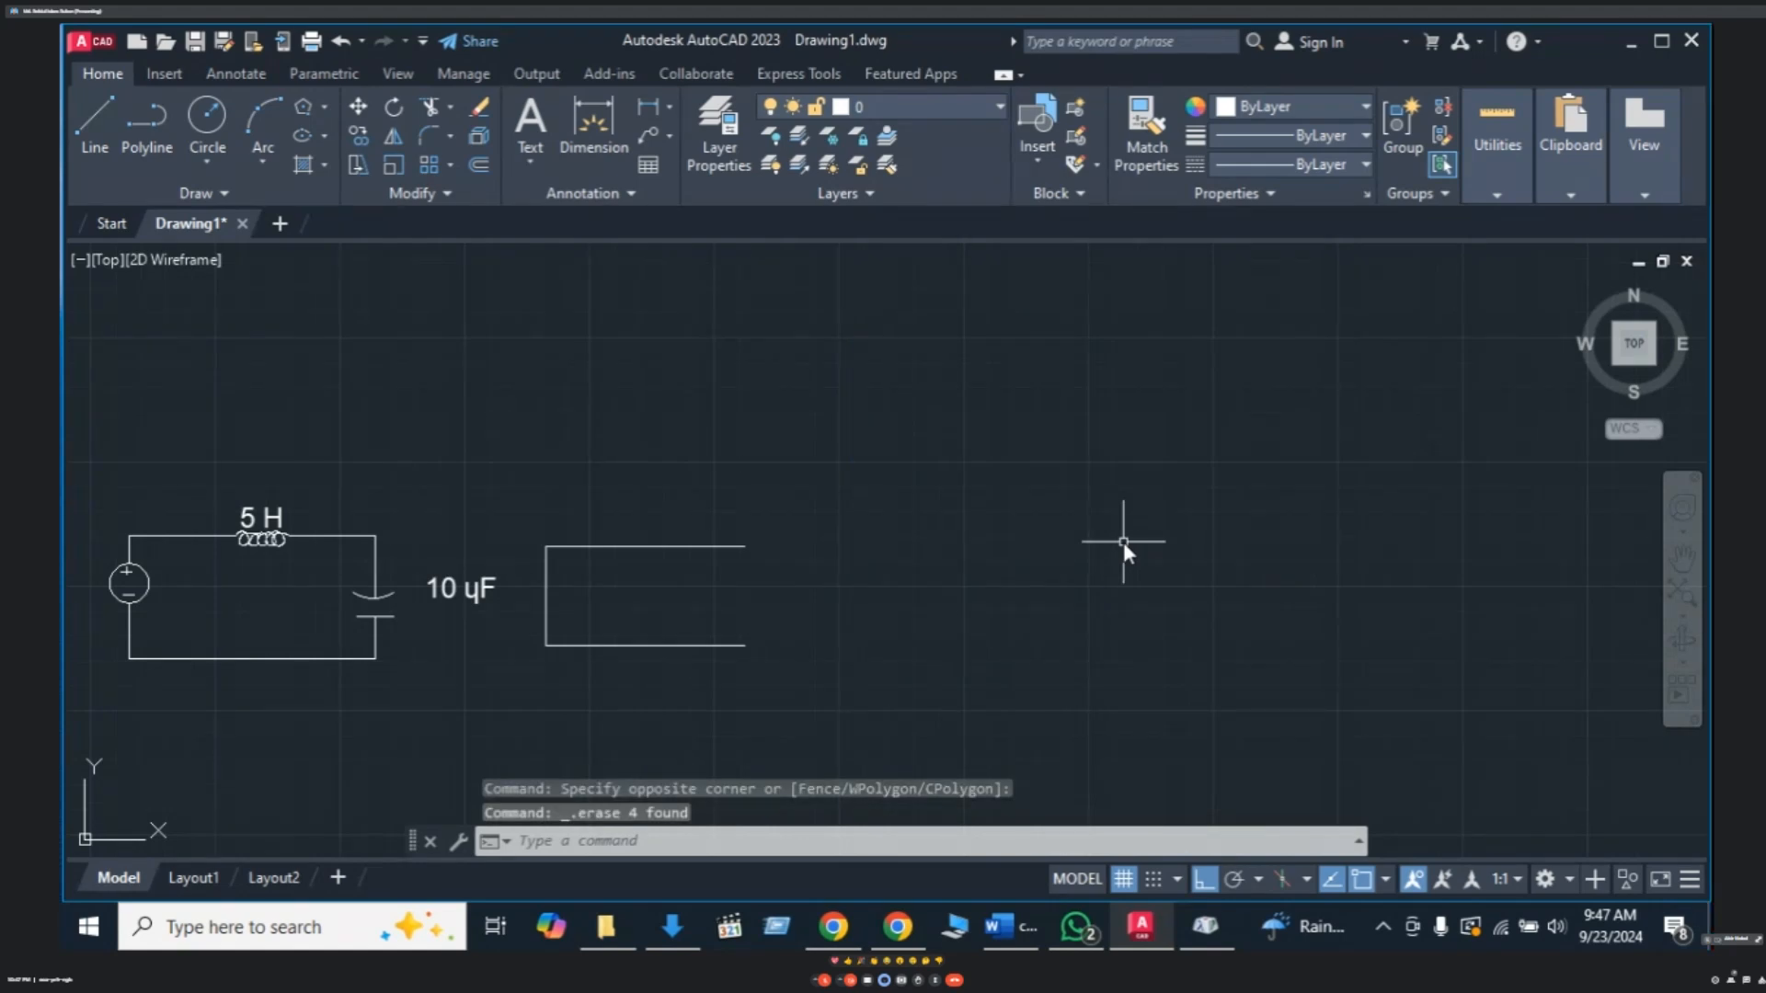
- Pan the view to bring the remaining open rectangle into focus
text(``)
key(Escape)
key(Escape)
key(Escape)
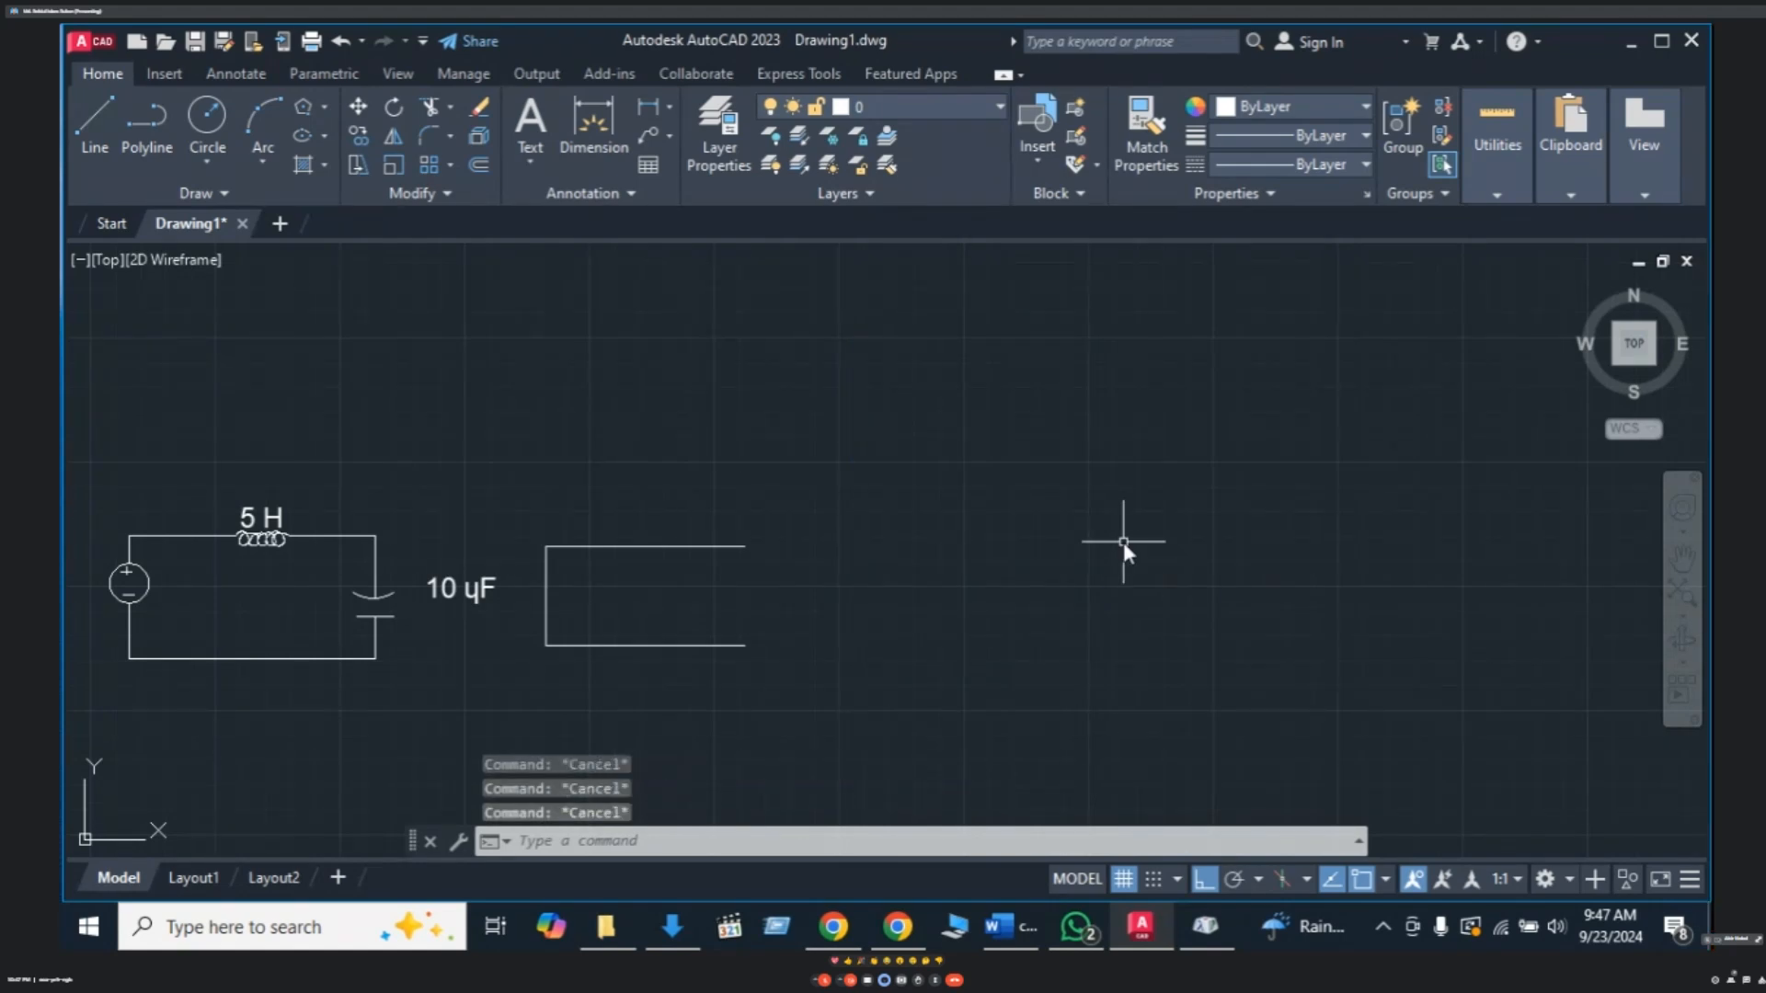
mouse_move(635, 643)
middle_down()
mouse_move(737, 626)
mouse_move(837, 650)
middle_up()
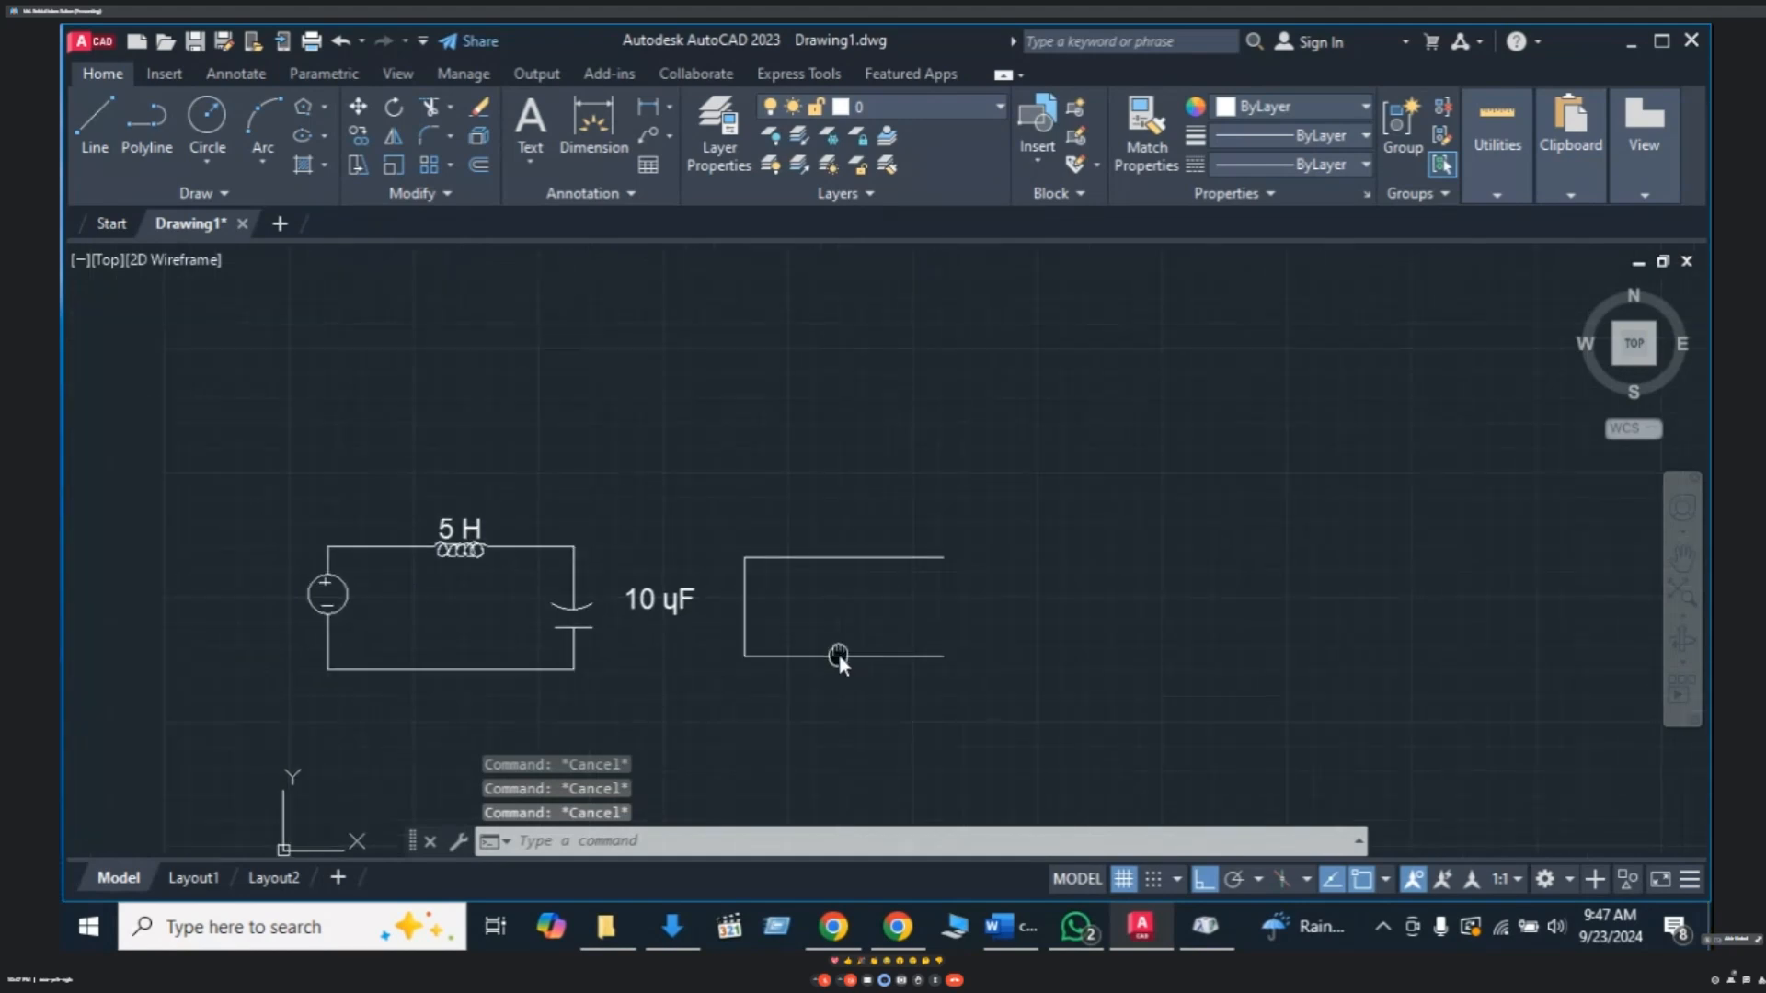
click(737, 605)
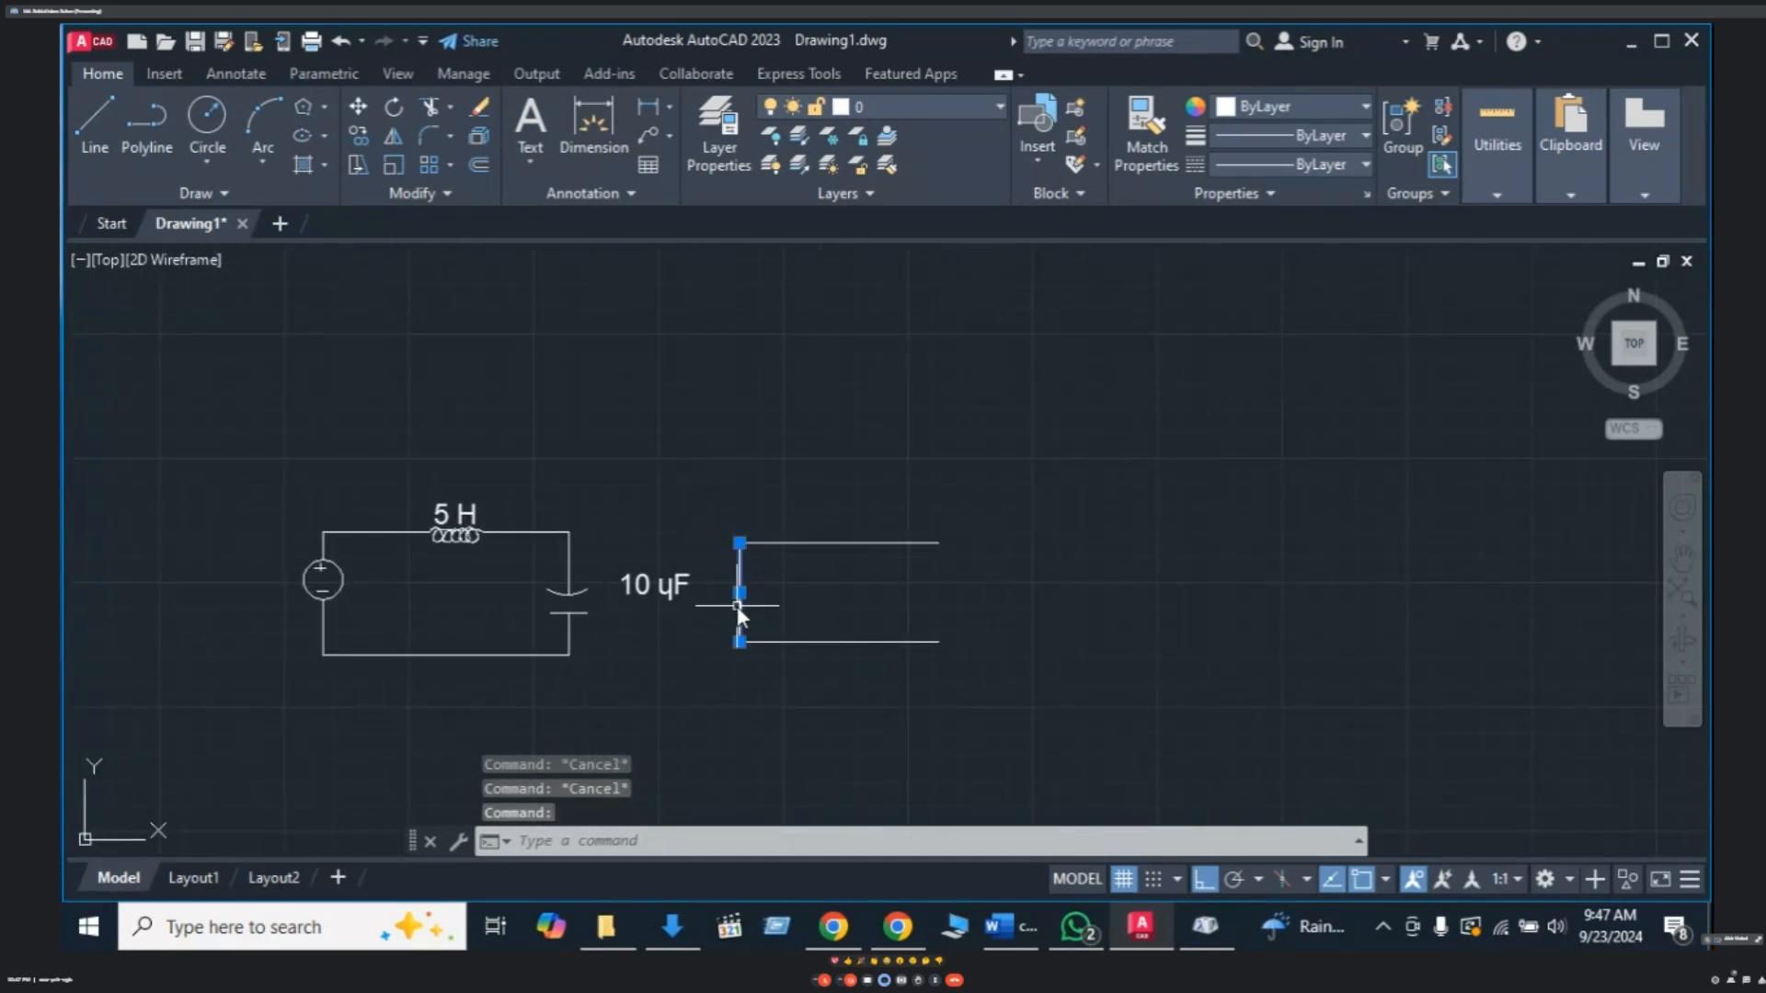
middle_drag(974, 718, 964, 684)
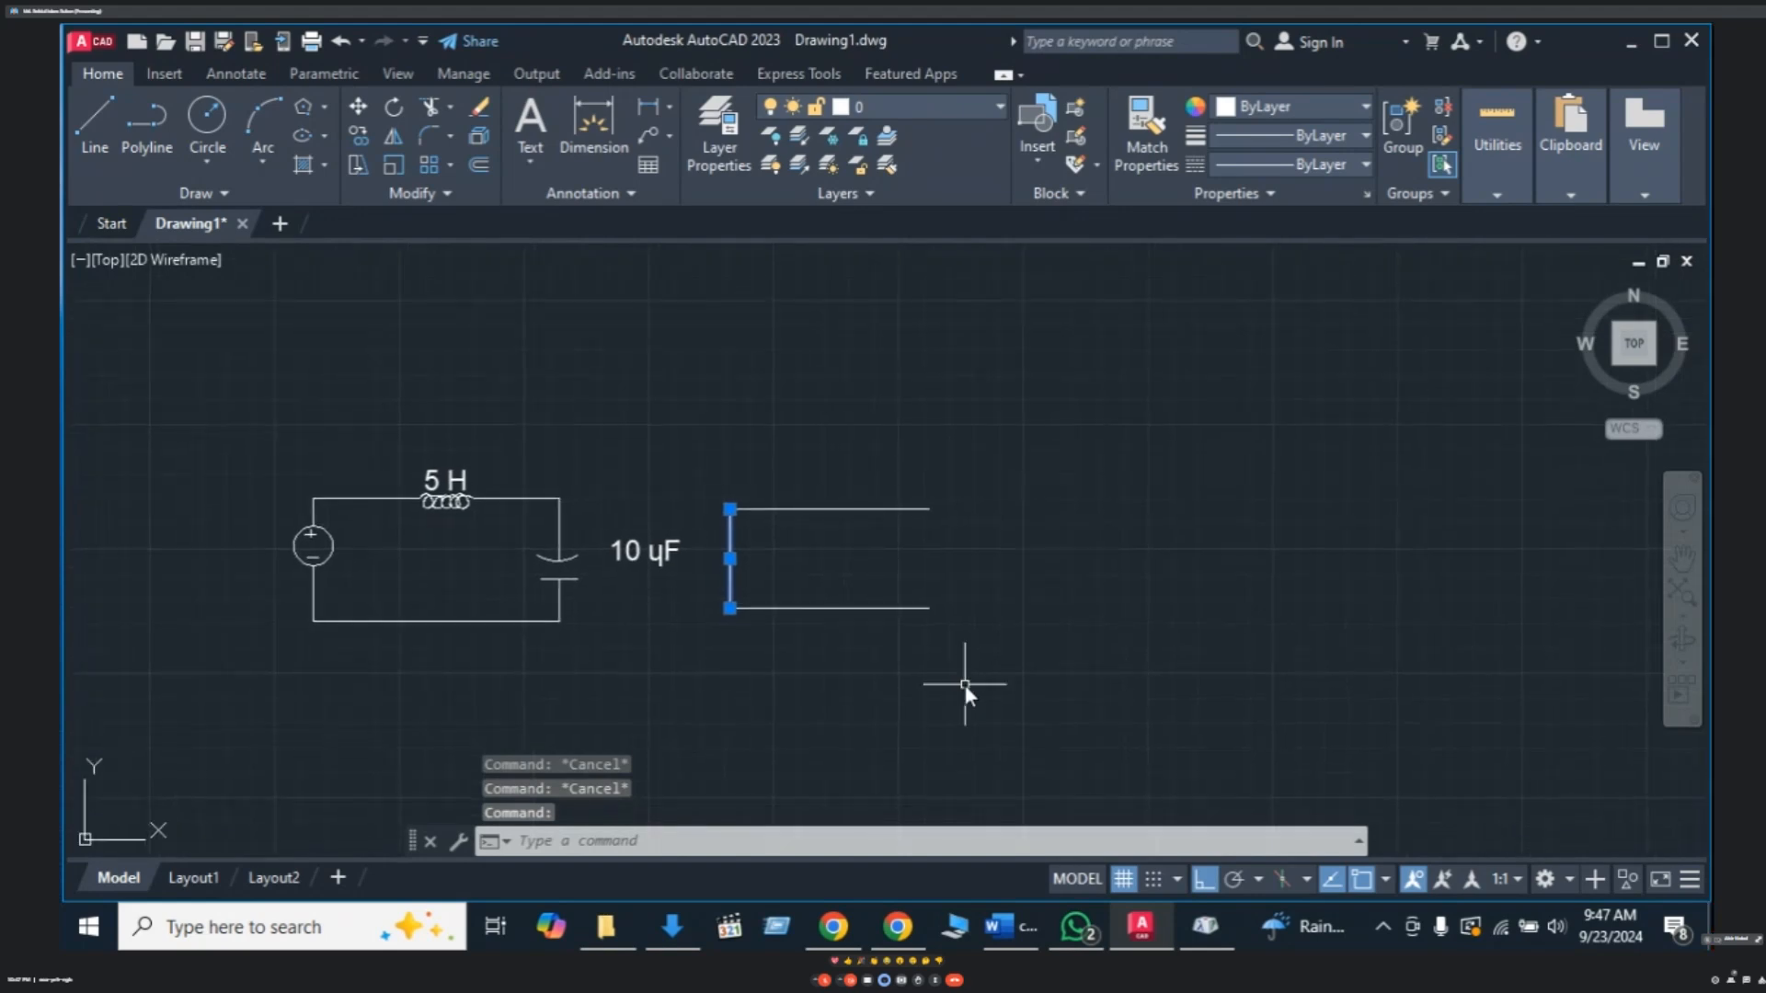
key(Escape)
key(Escape)
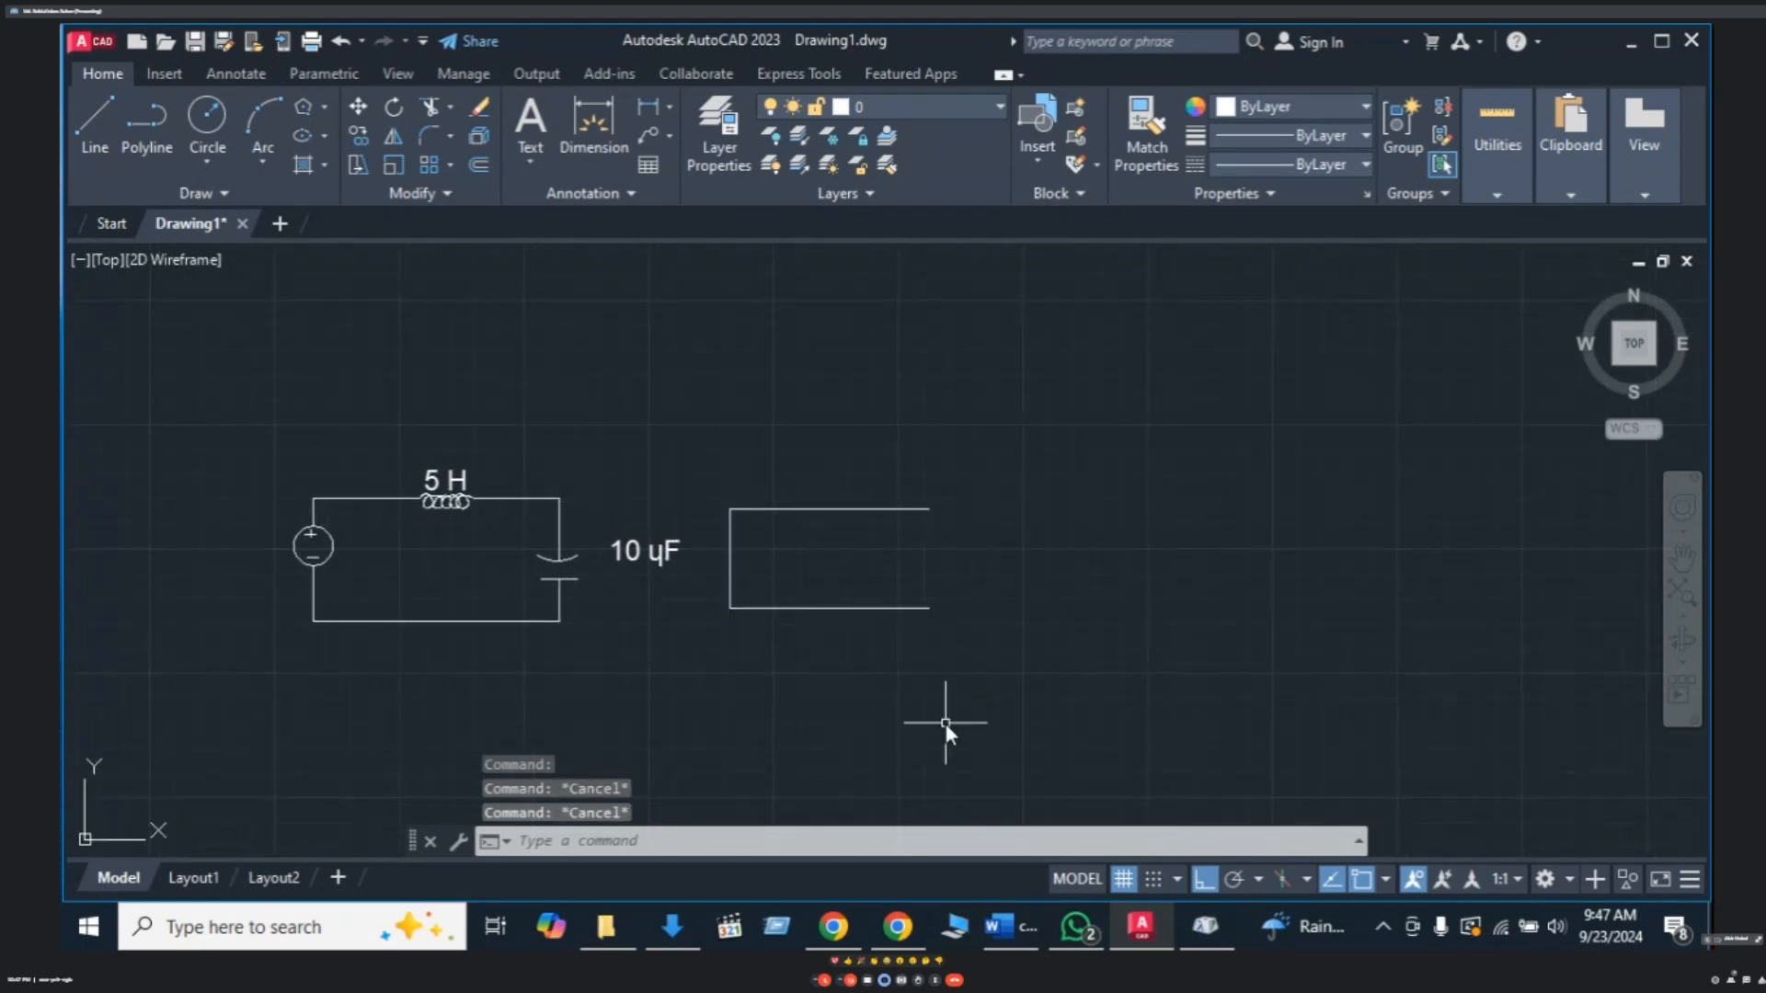
- Draw a line from the rectangle's top-right to bottom-right corner to close it
text(l)
key(Return)
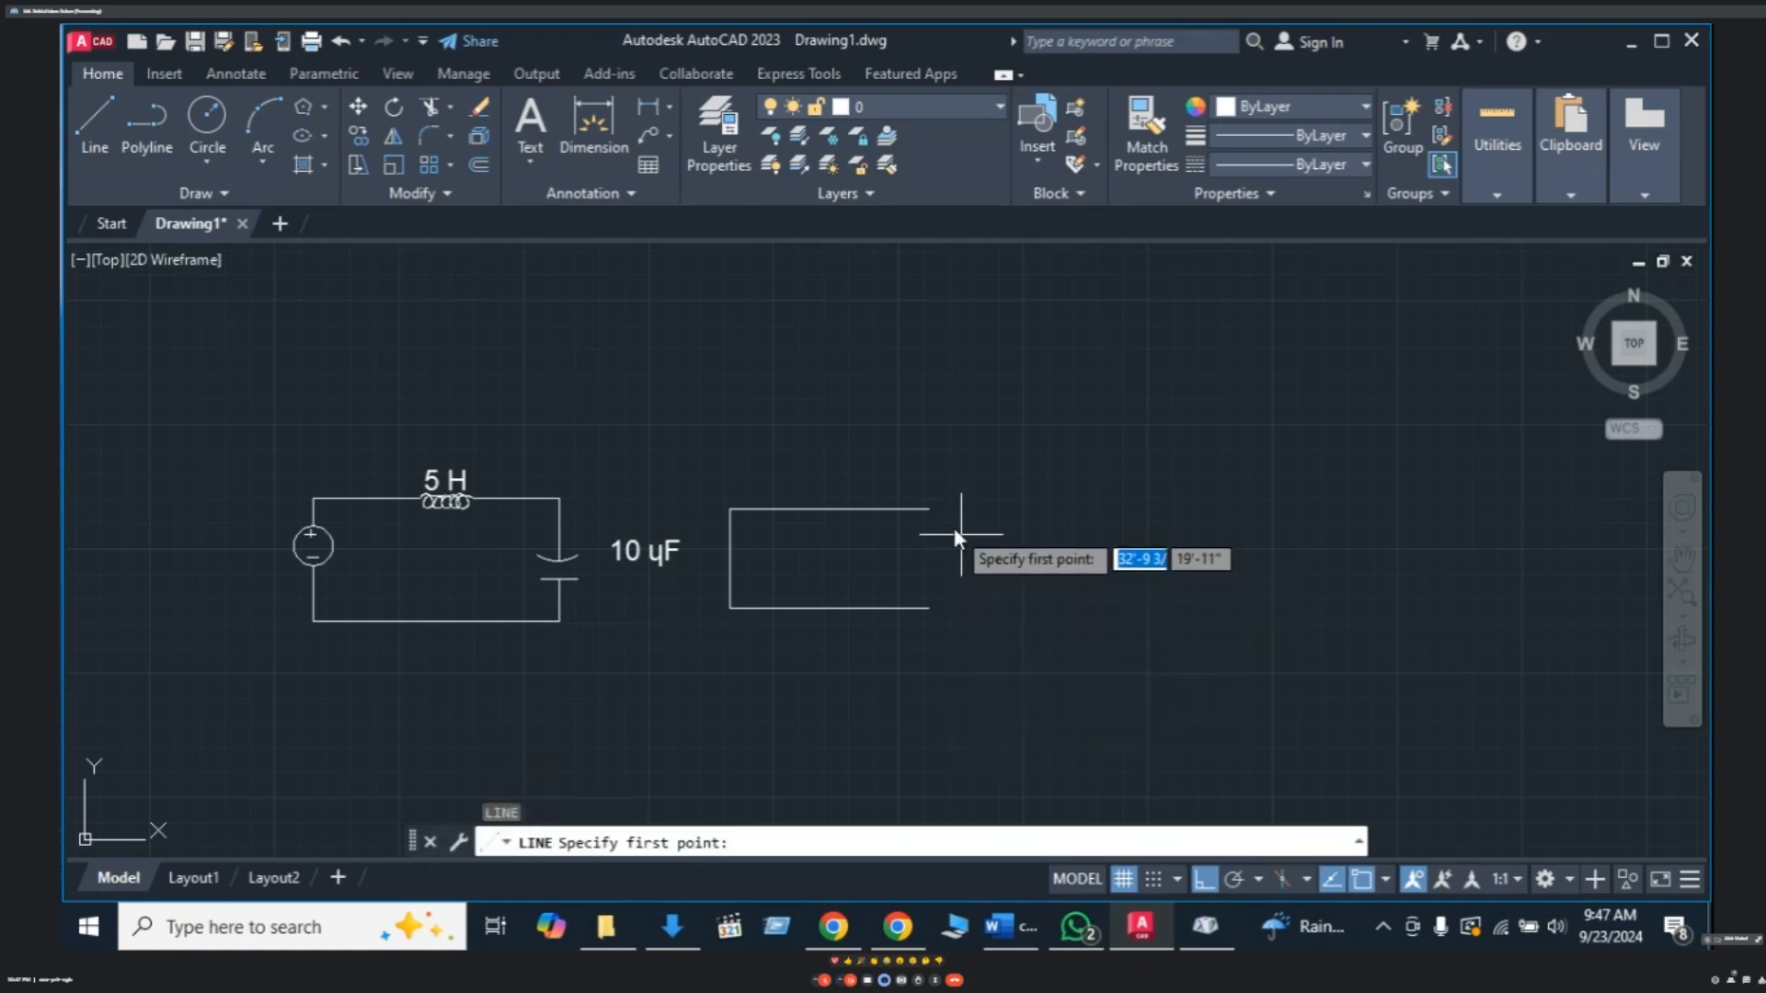
click(929, 508)
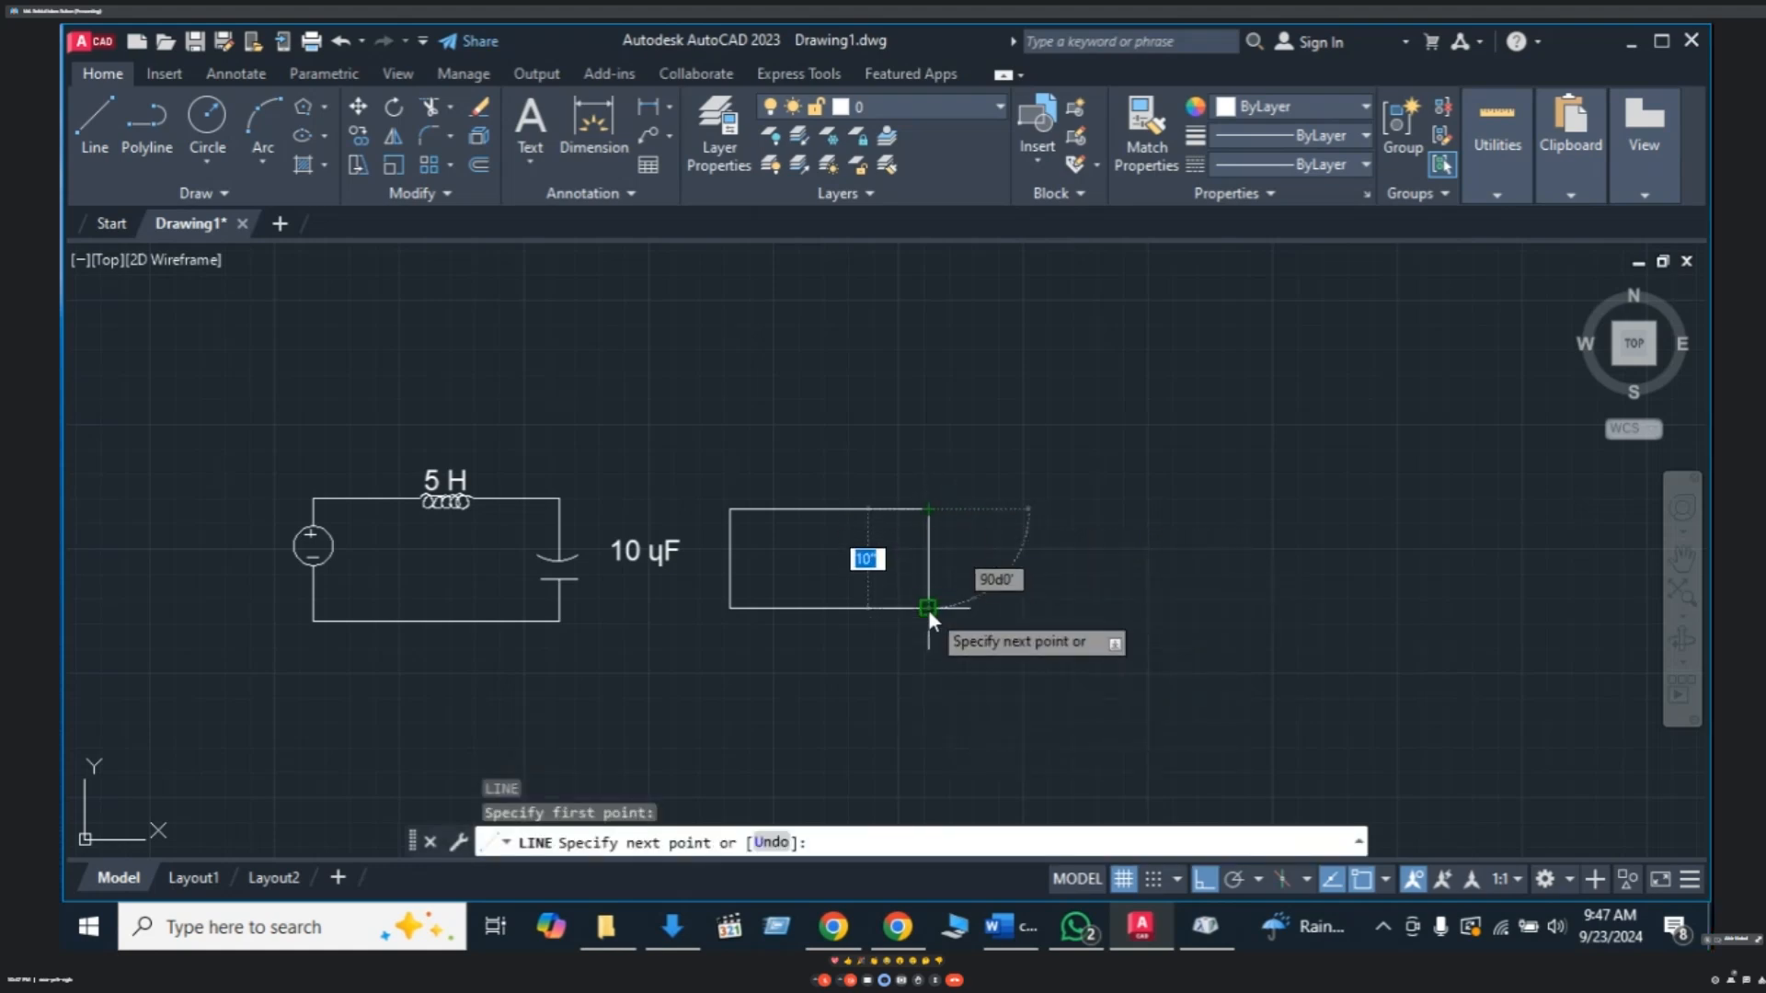
click(929, 609)
key(Escape)
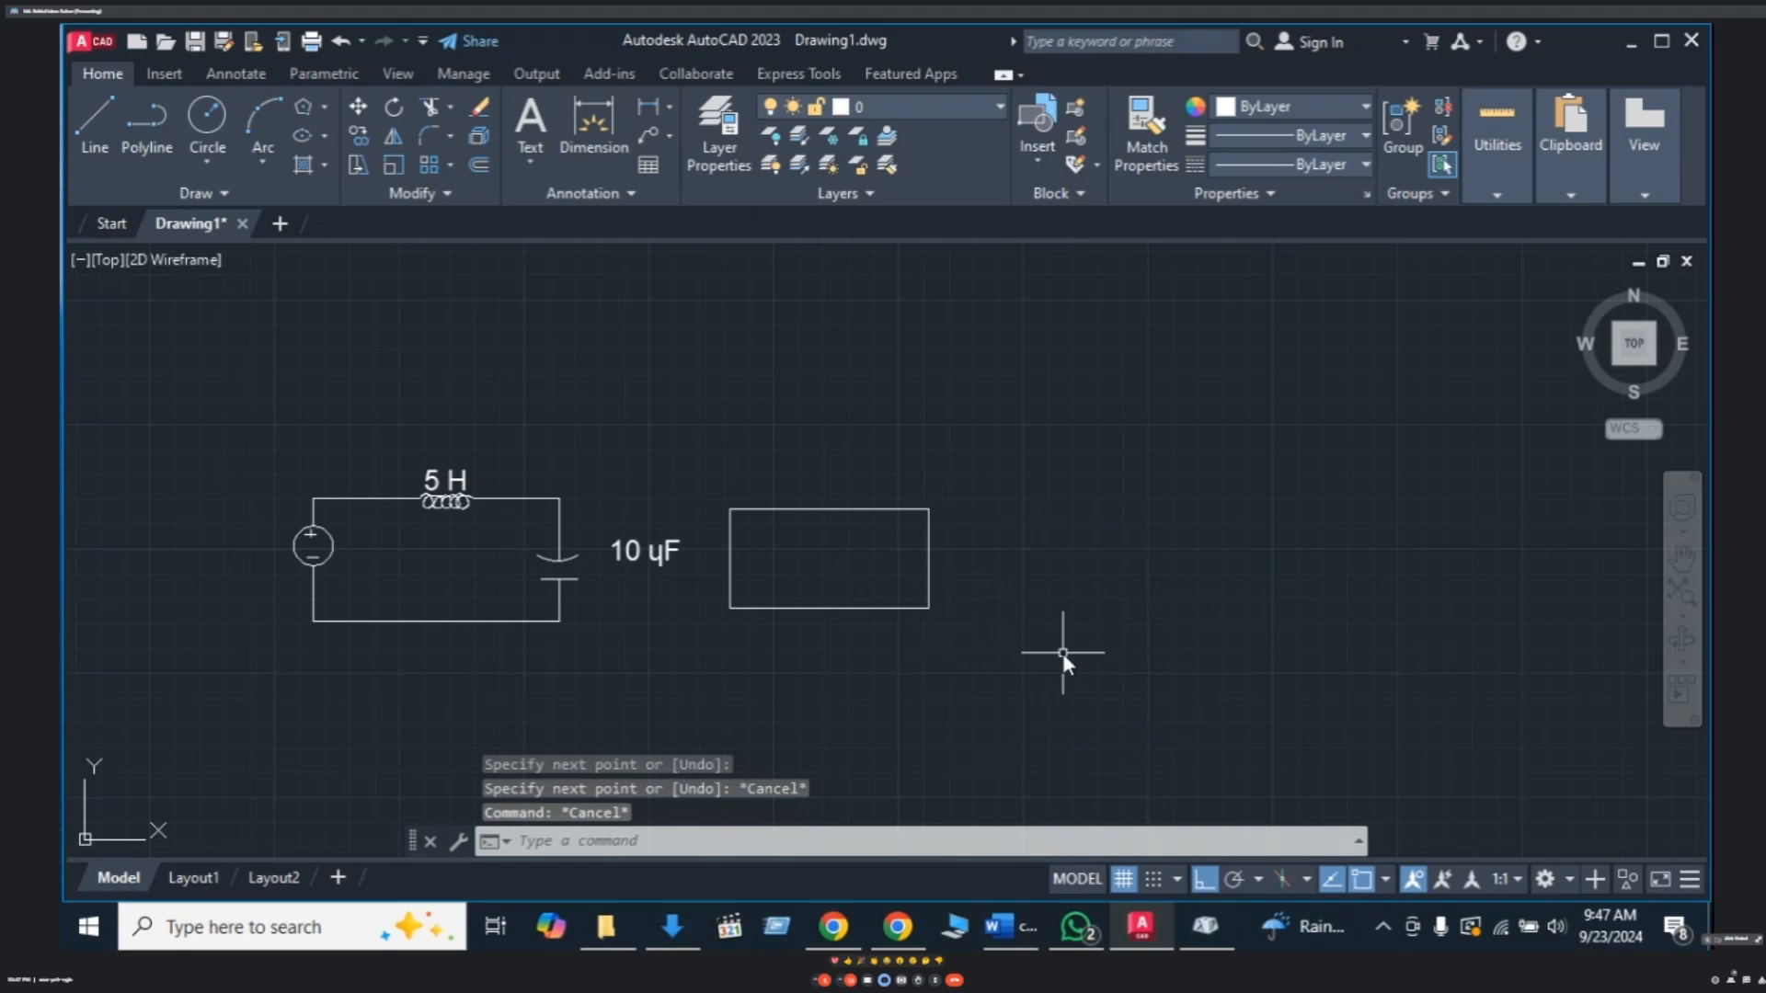
- Join the right, top, left and bottom edges into one polyline
text(J)
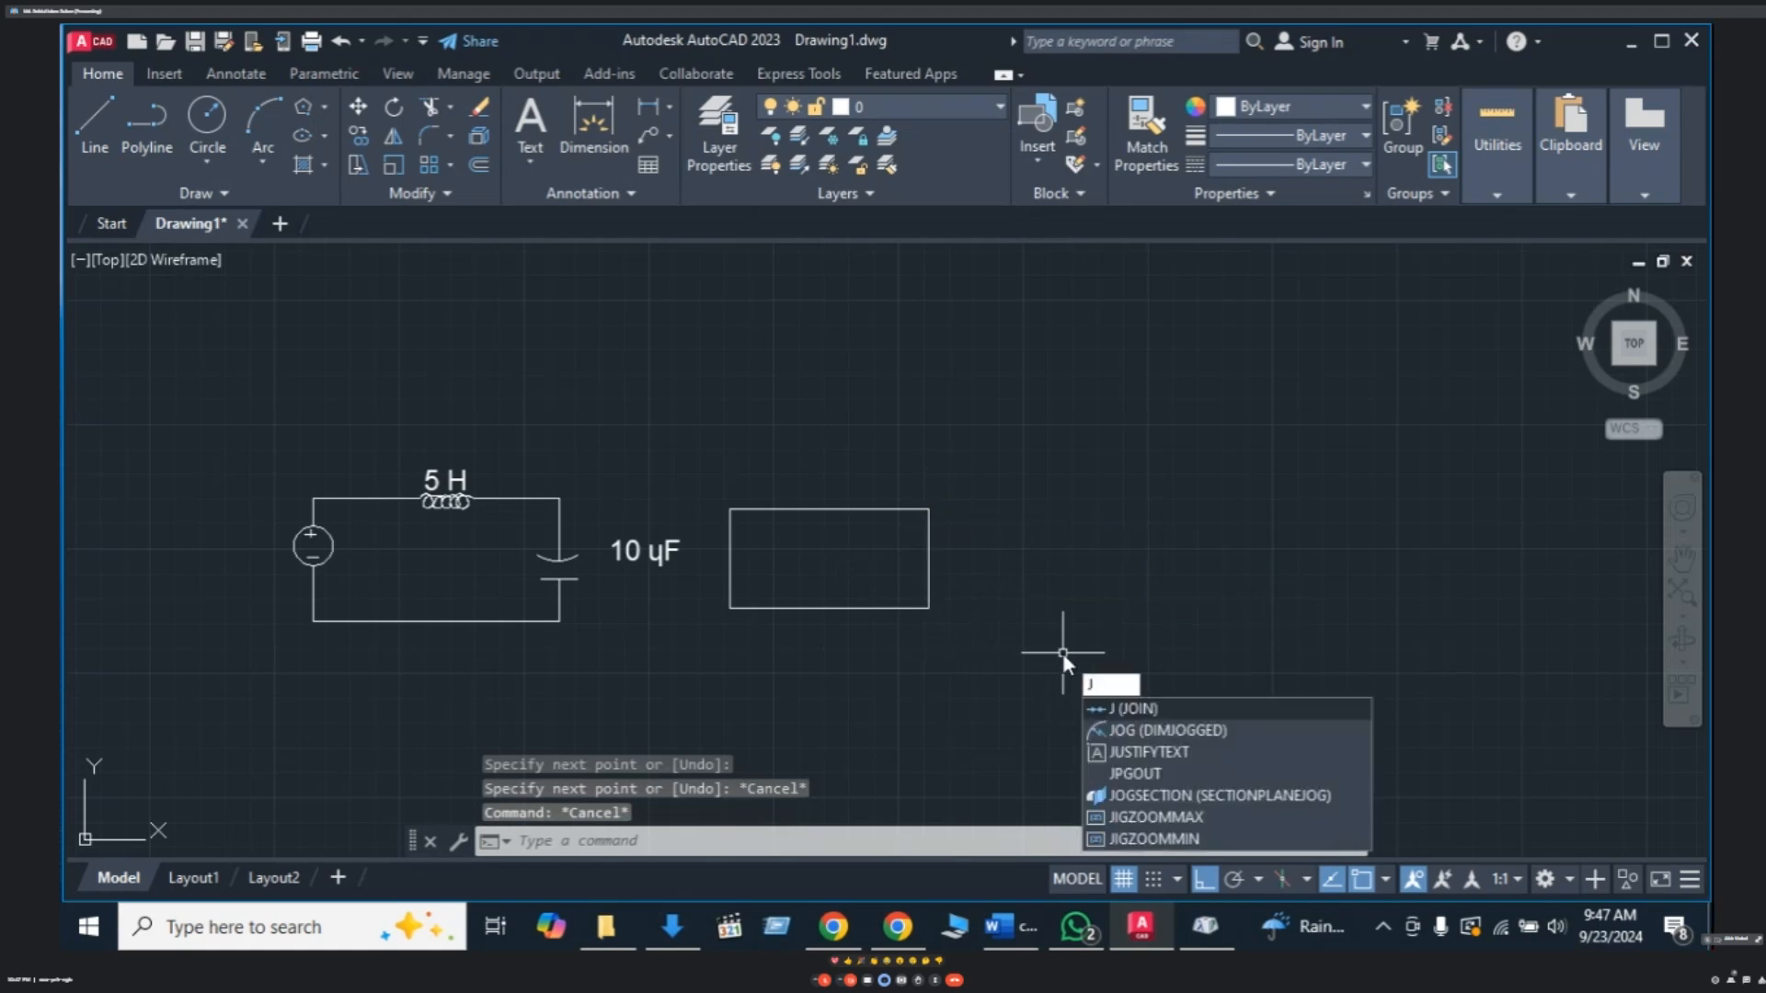
click(1134, 707)
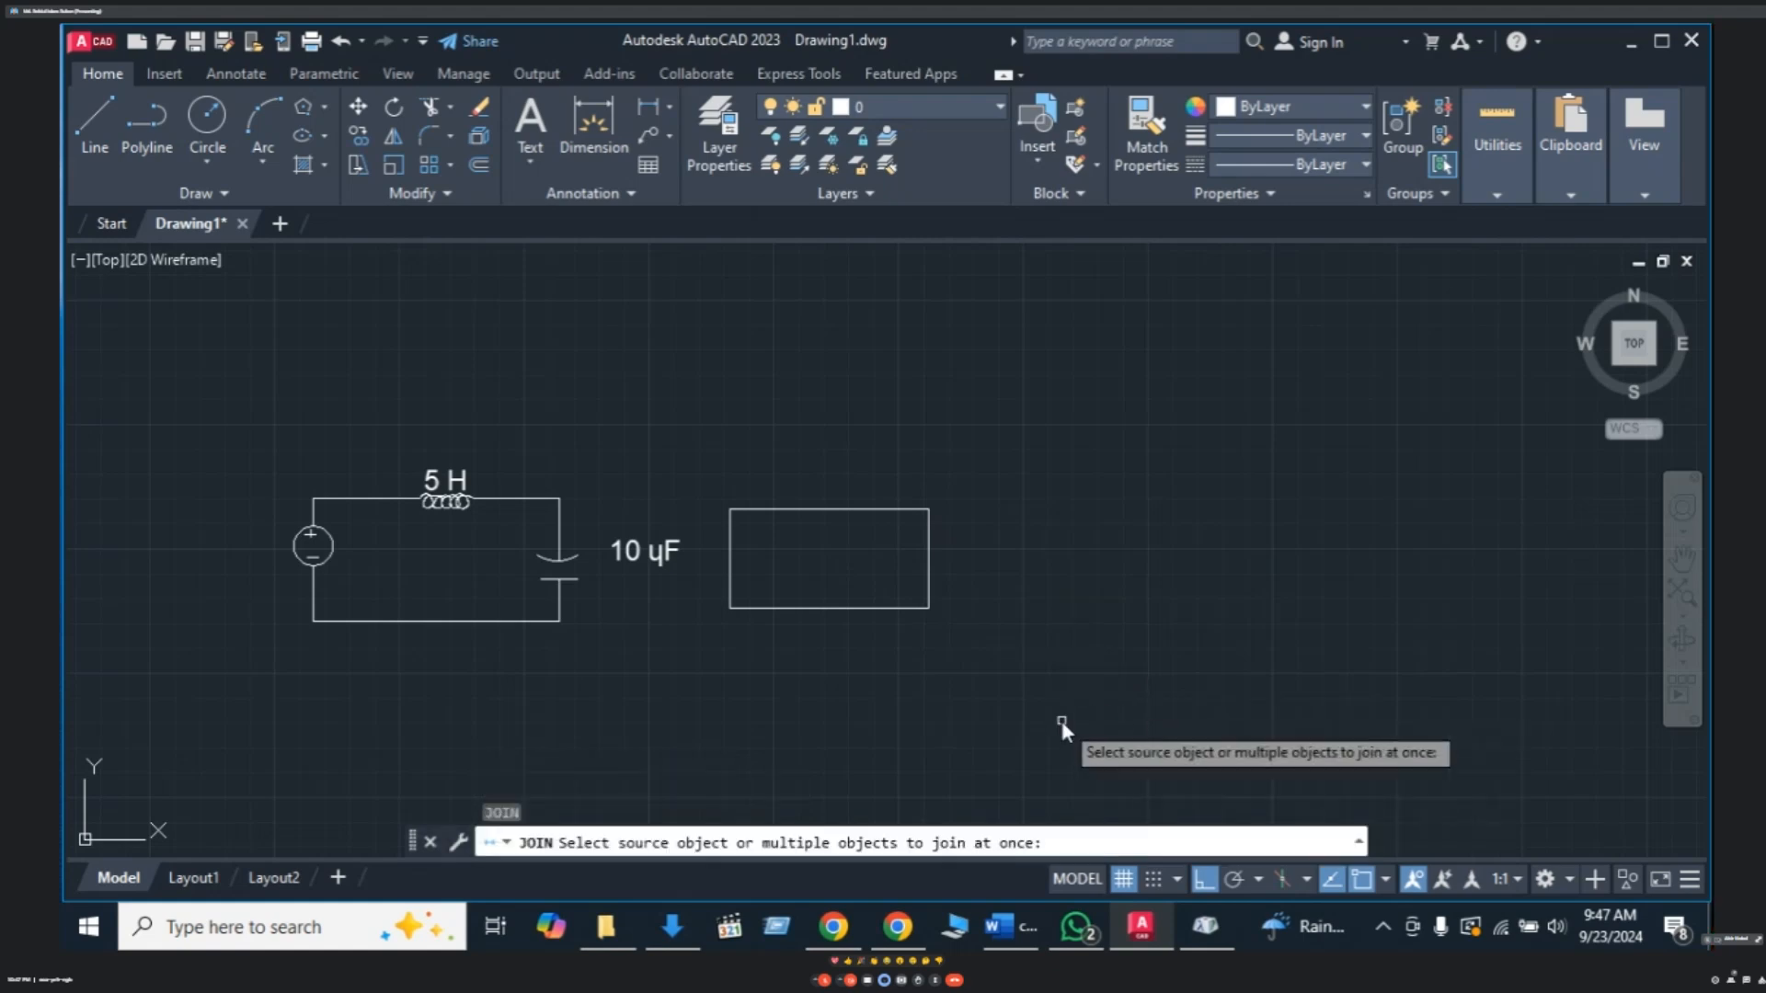
click(929, 538)
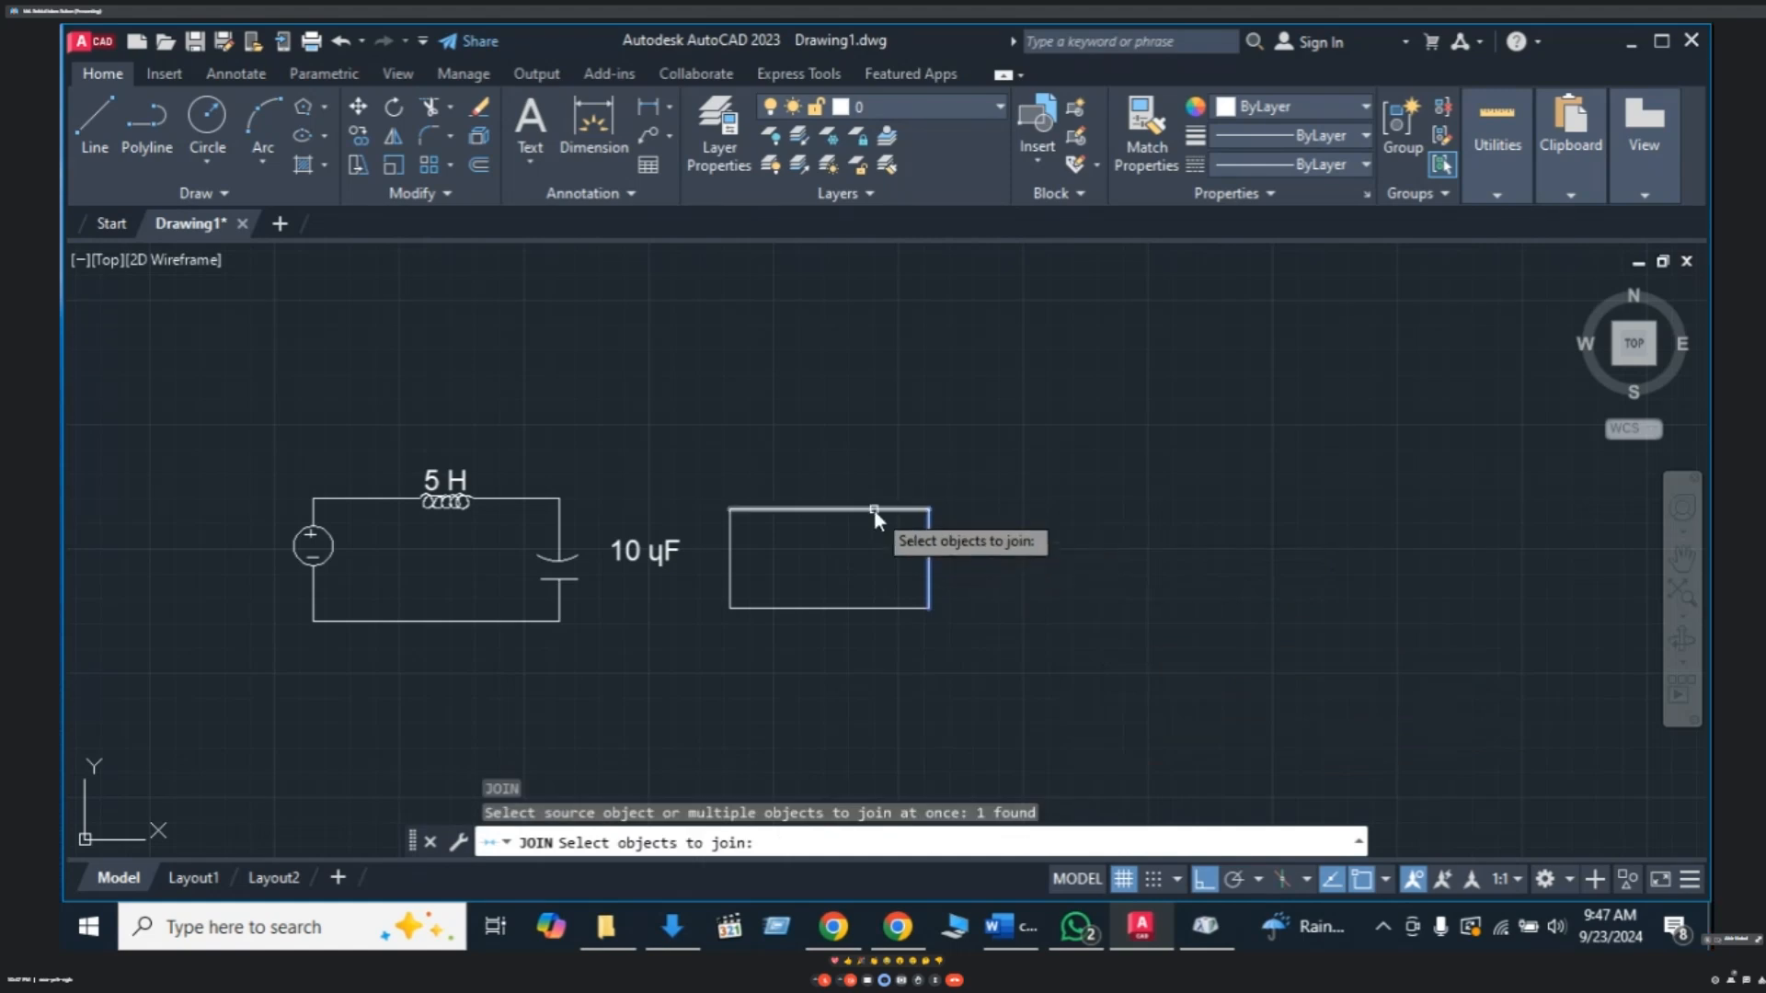
click(874, 510)
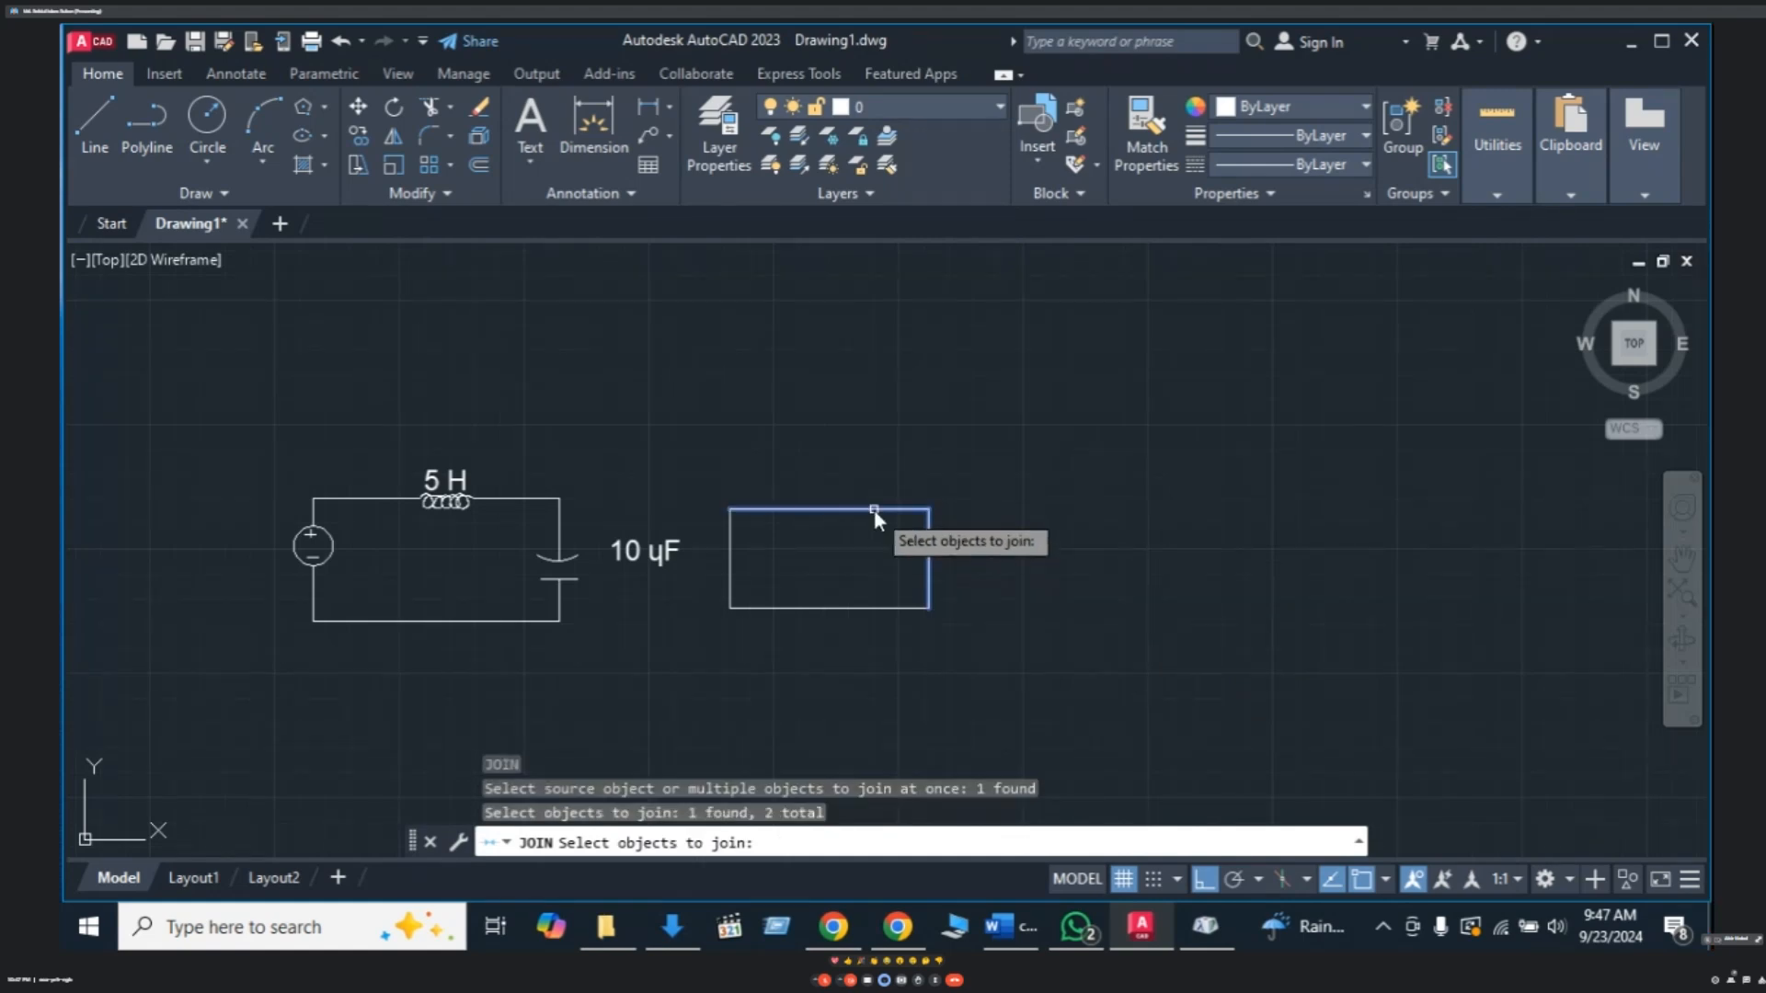
click(727, 565)
click(833, 608)
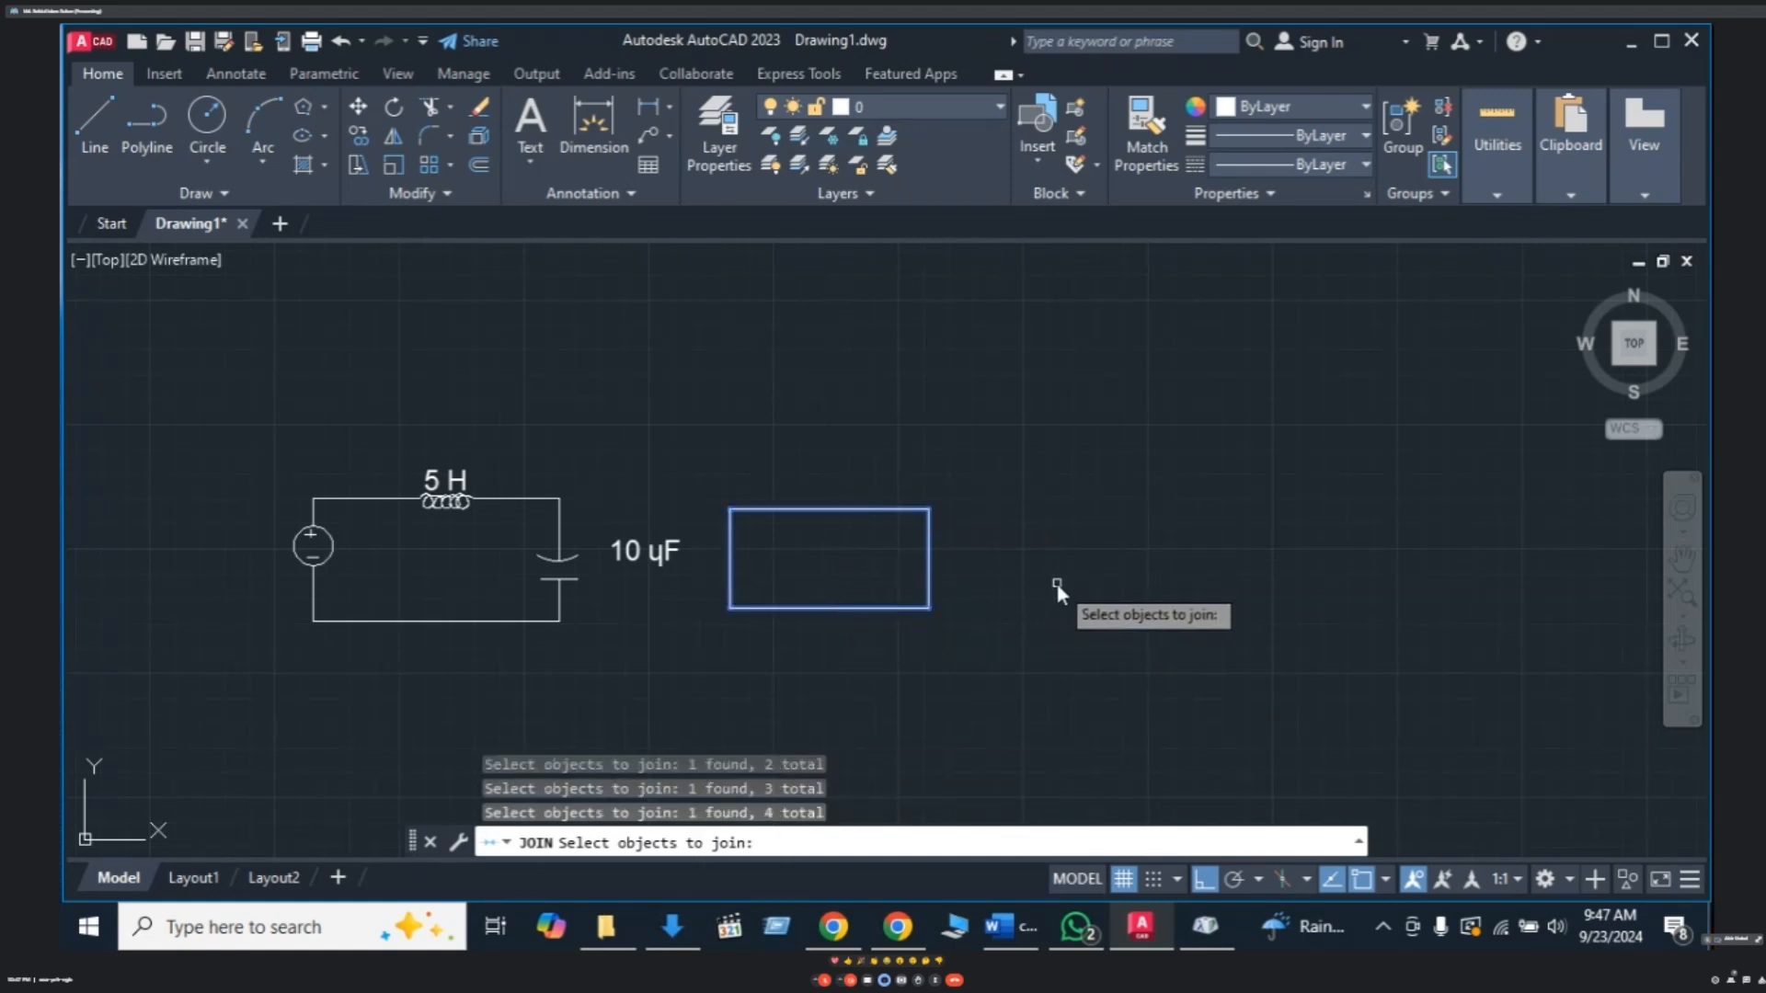
key(Return)
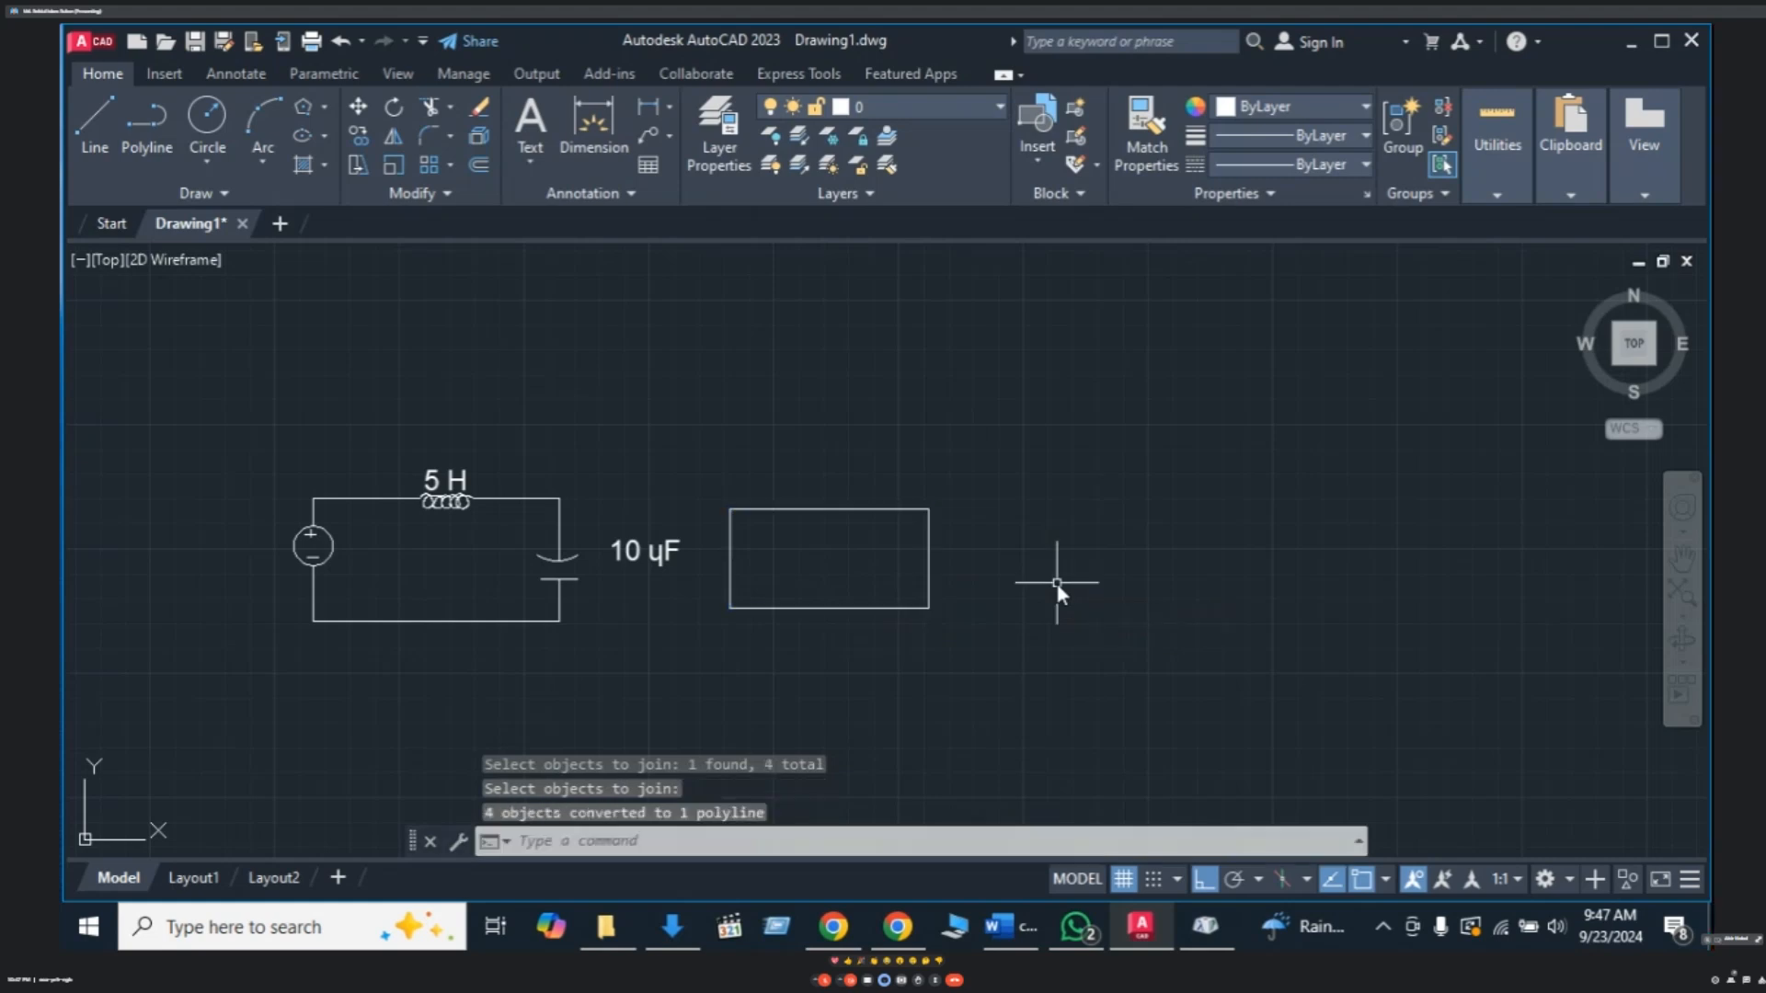
click(929, 555)
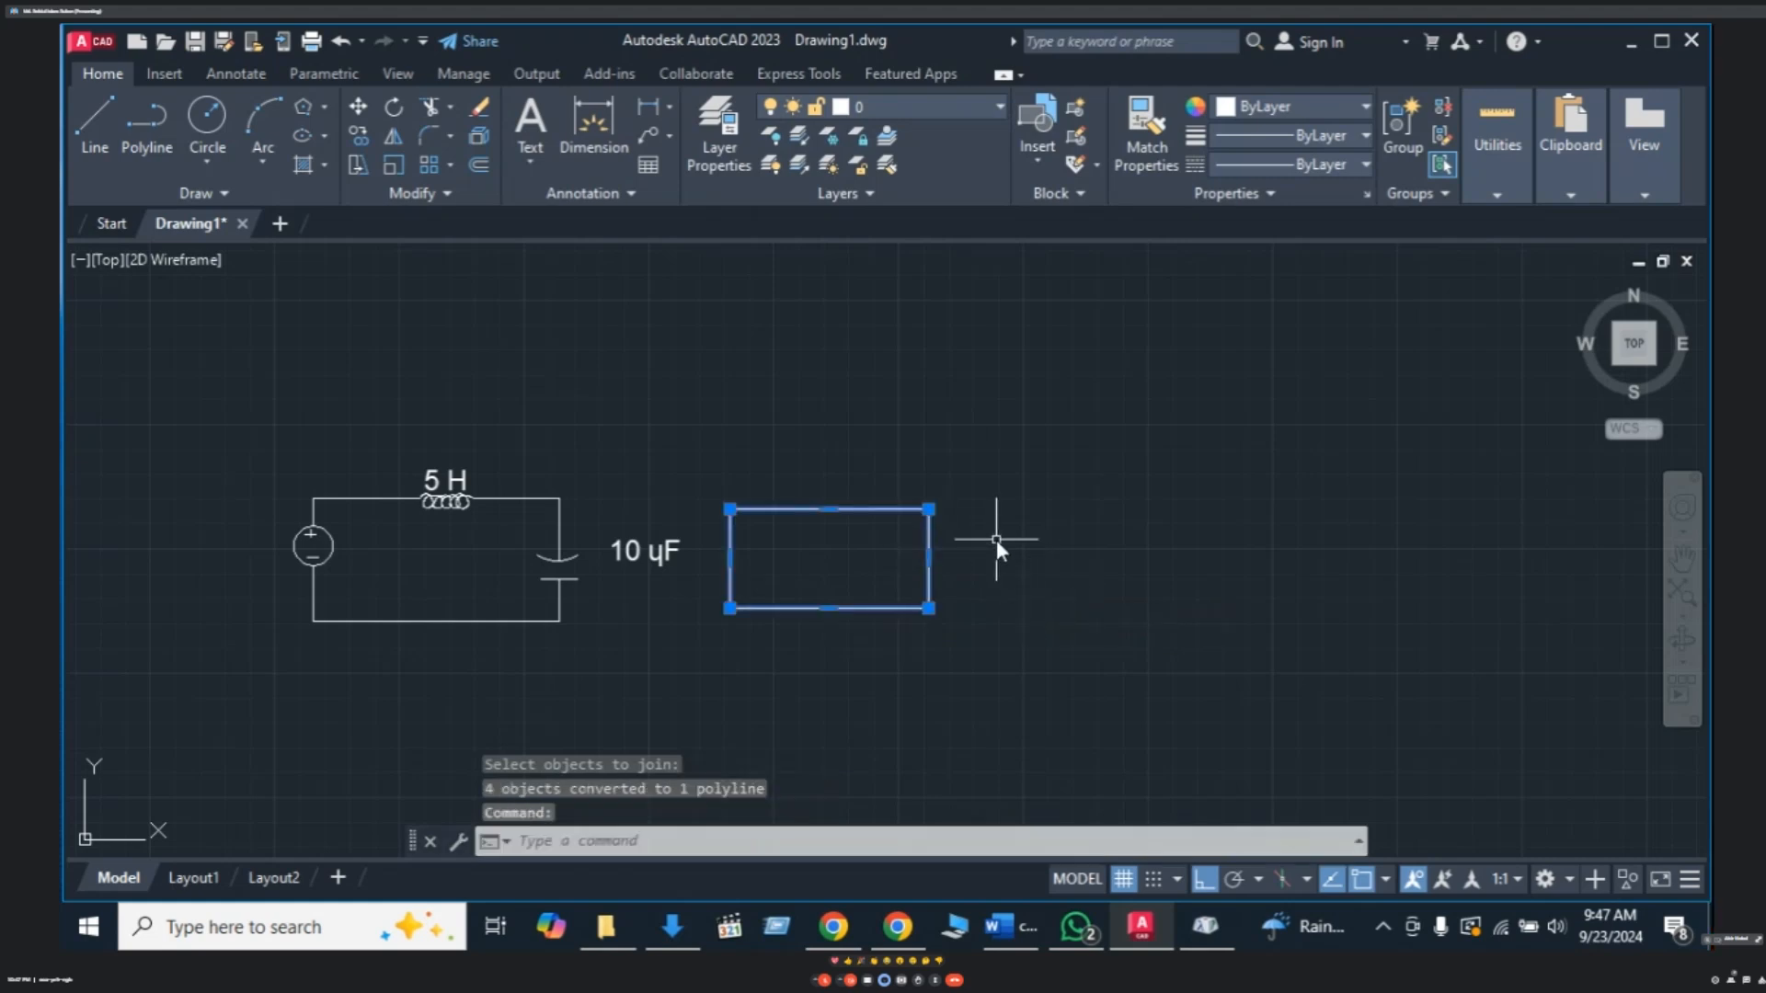
- Window-select the rectangle and explode it into separate lines with X
key(Escape)
key(Escape)
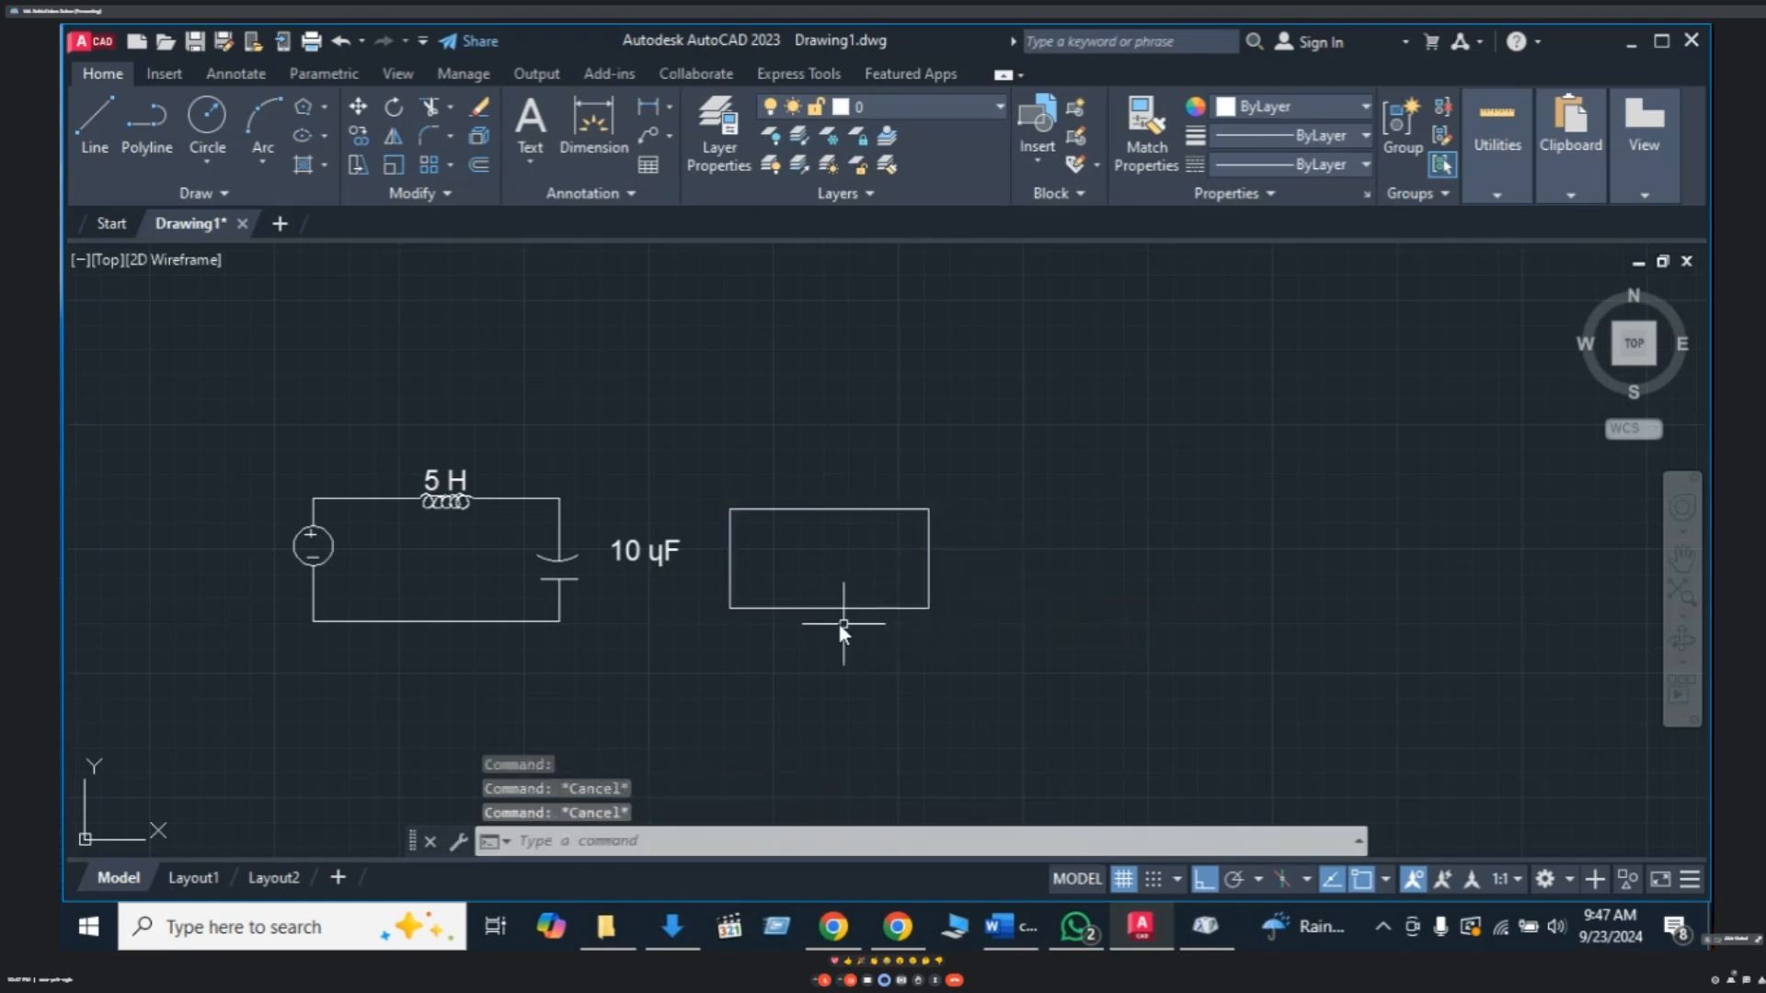
click(814, 609)
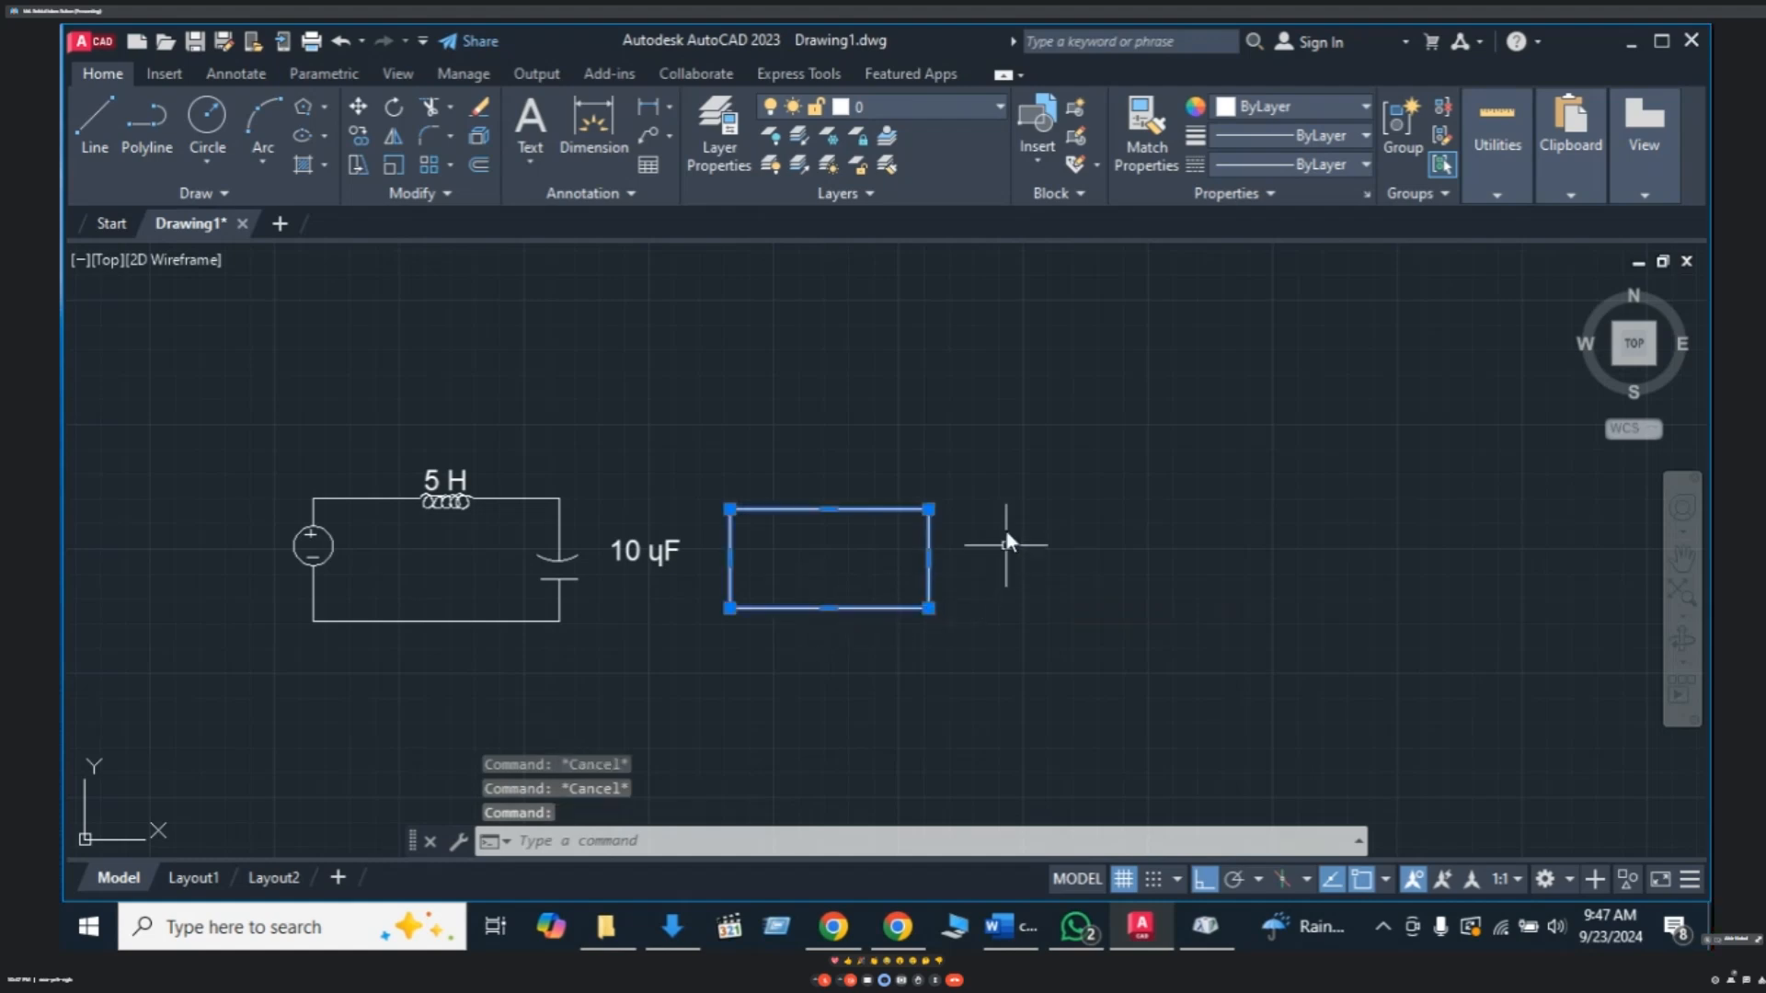
key(Escape)
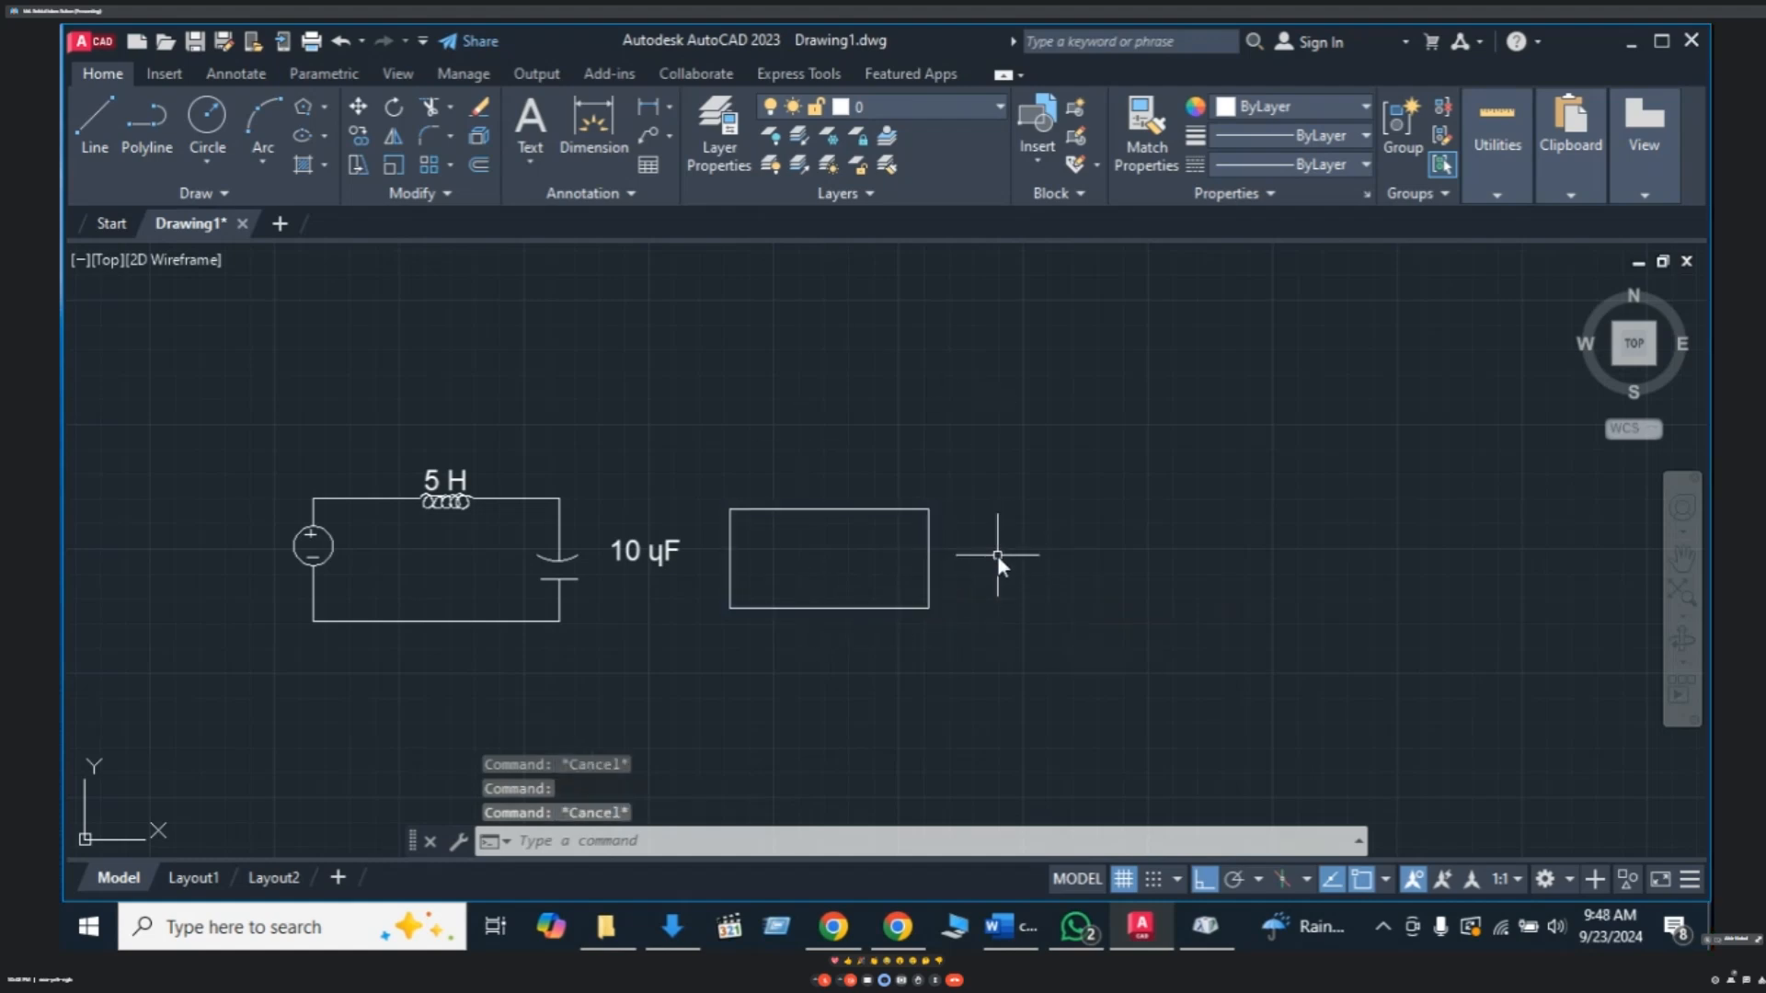
click(933, 572)
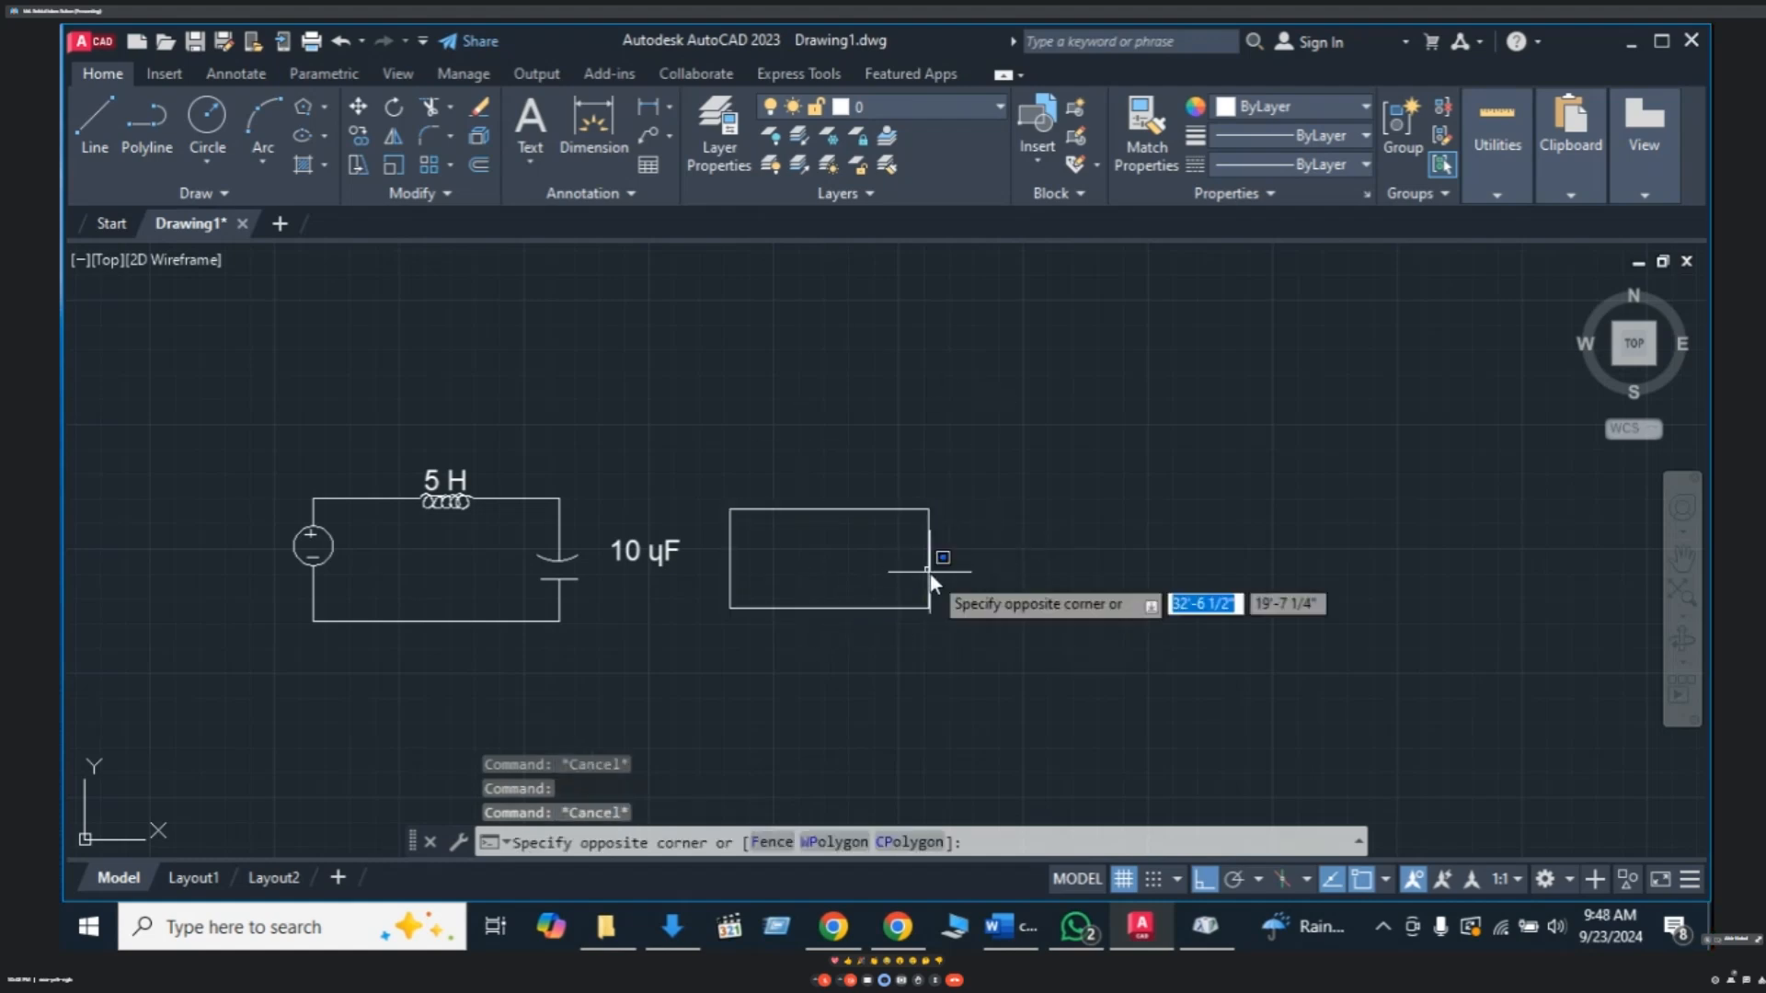
key(Escape)
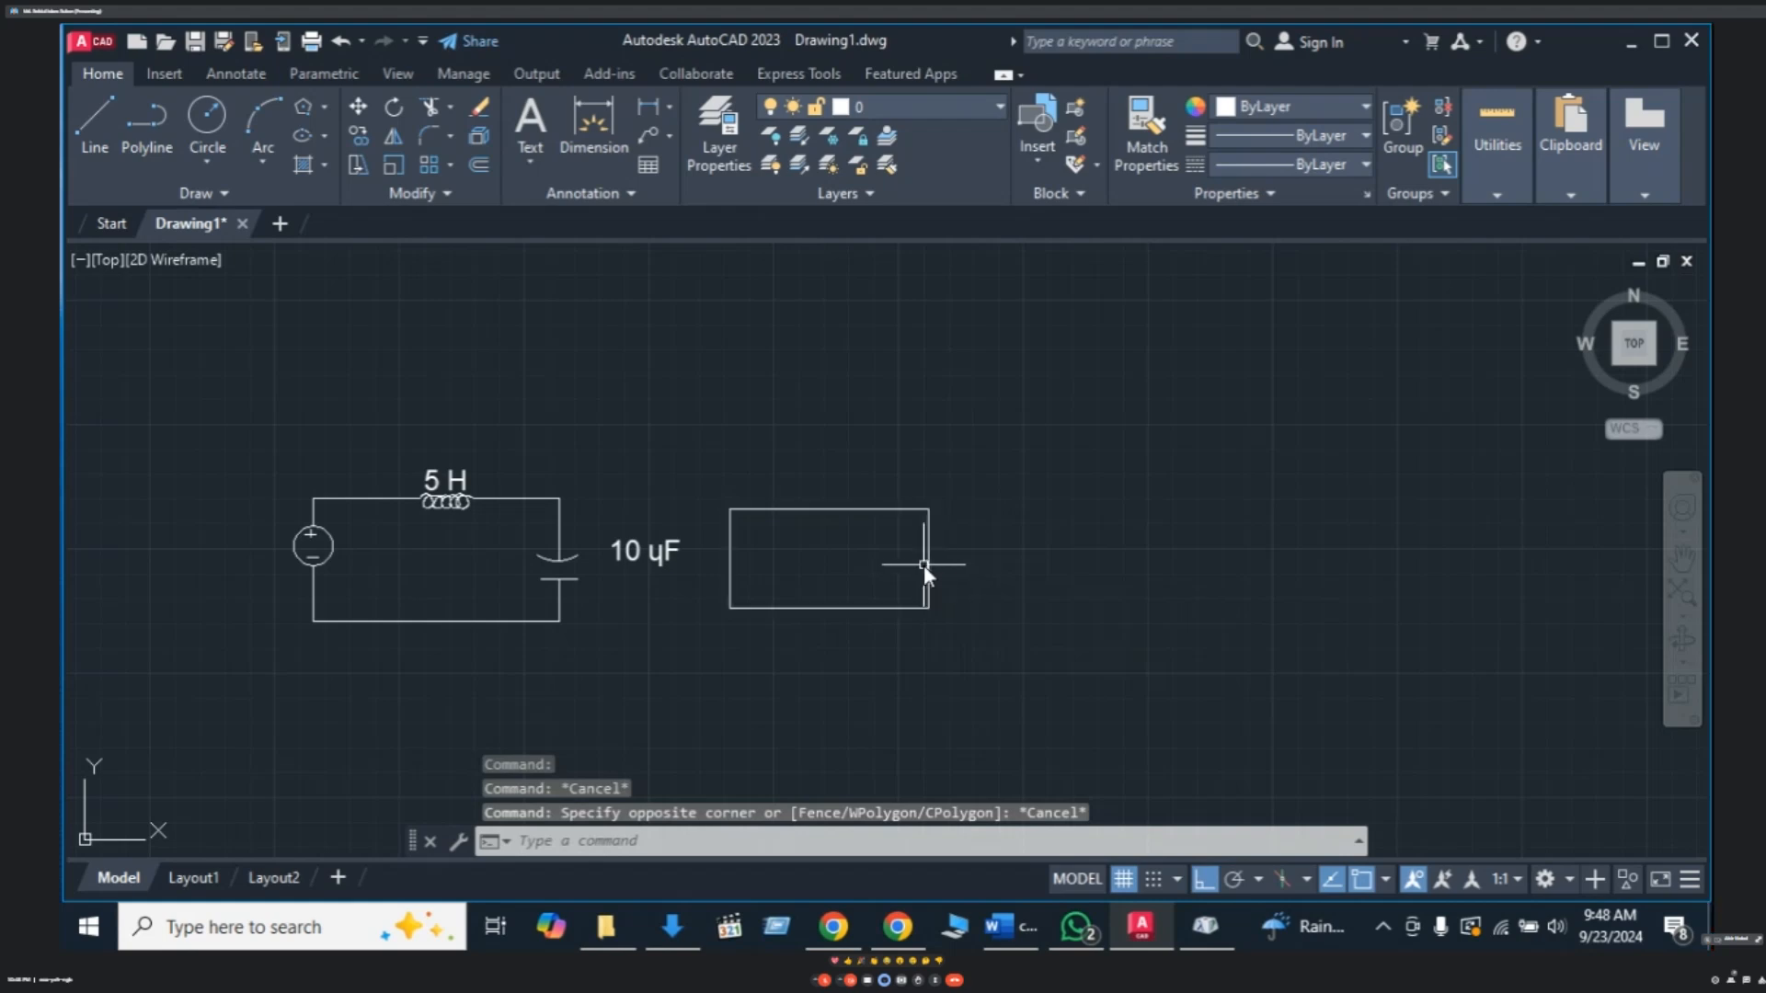
click(930, 565)
key(Escape)
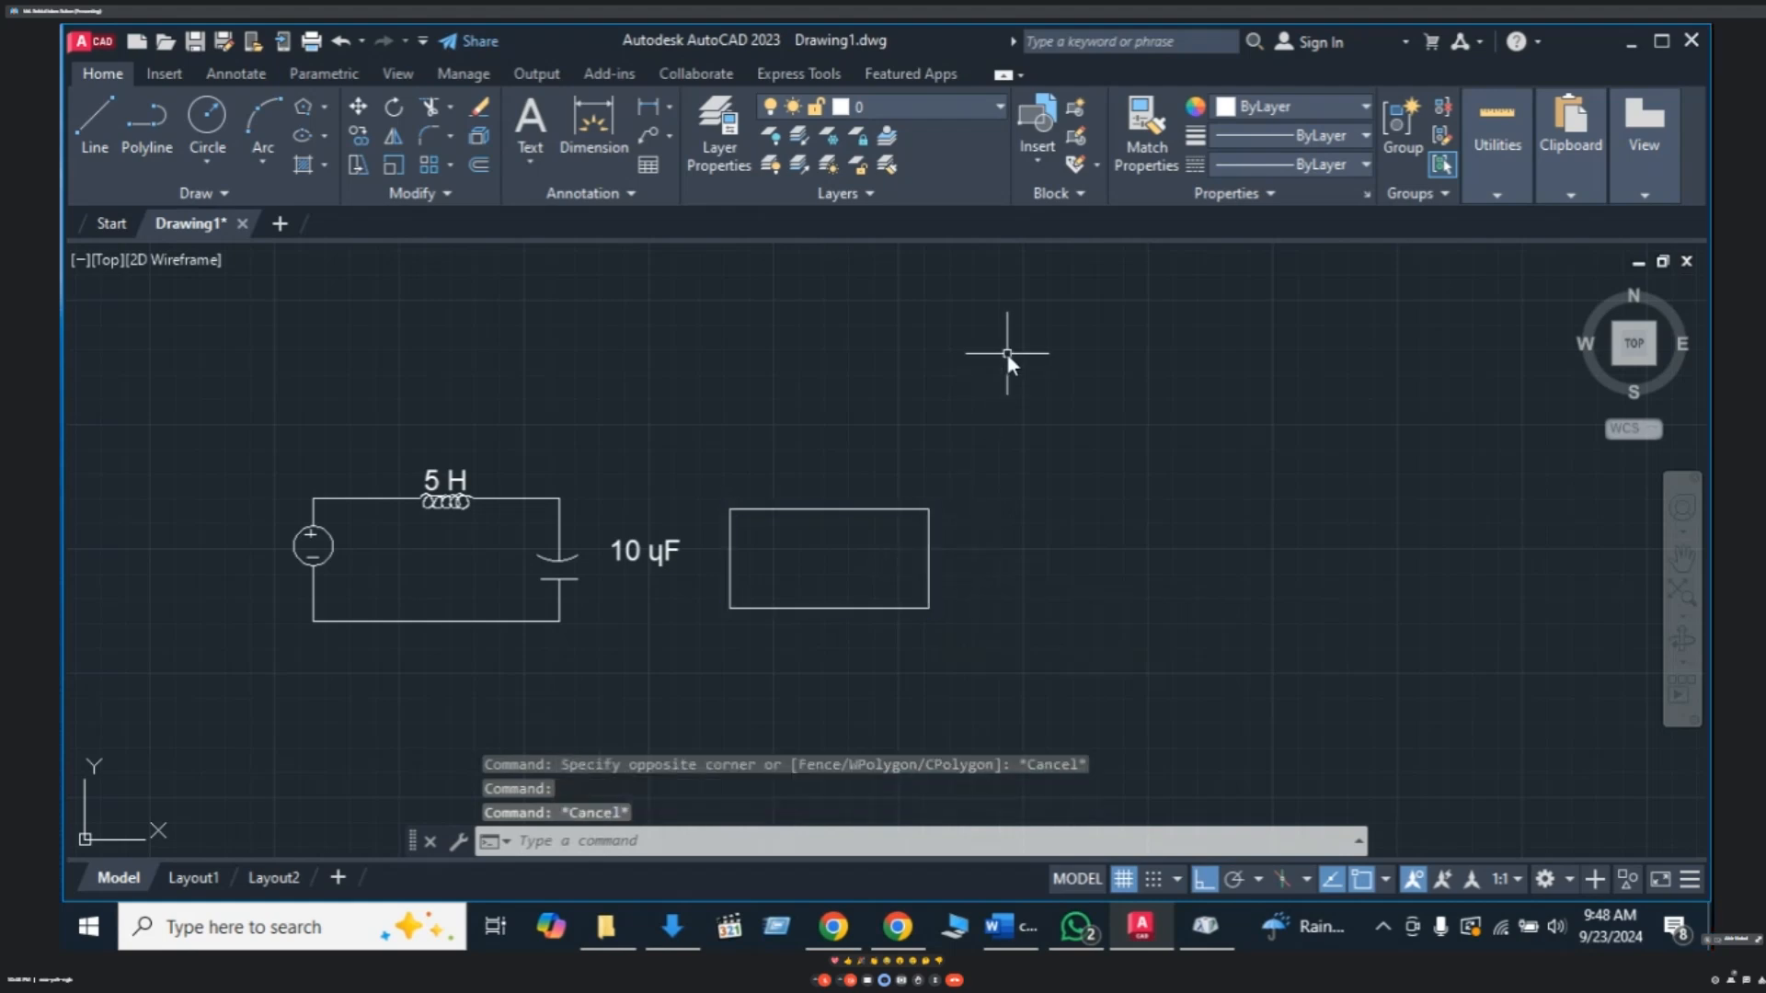
click(1013, 353)
click(710, 670)
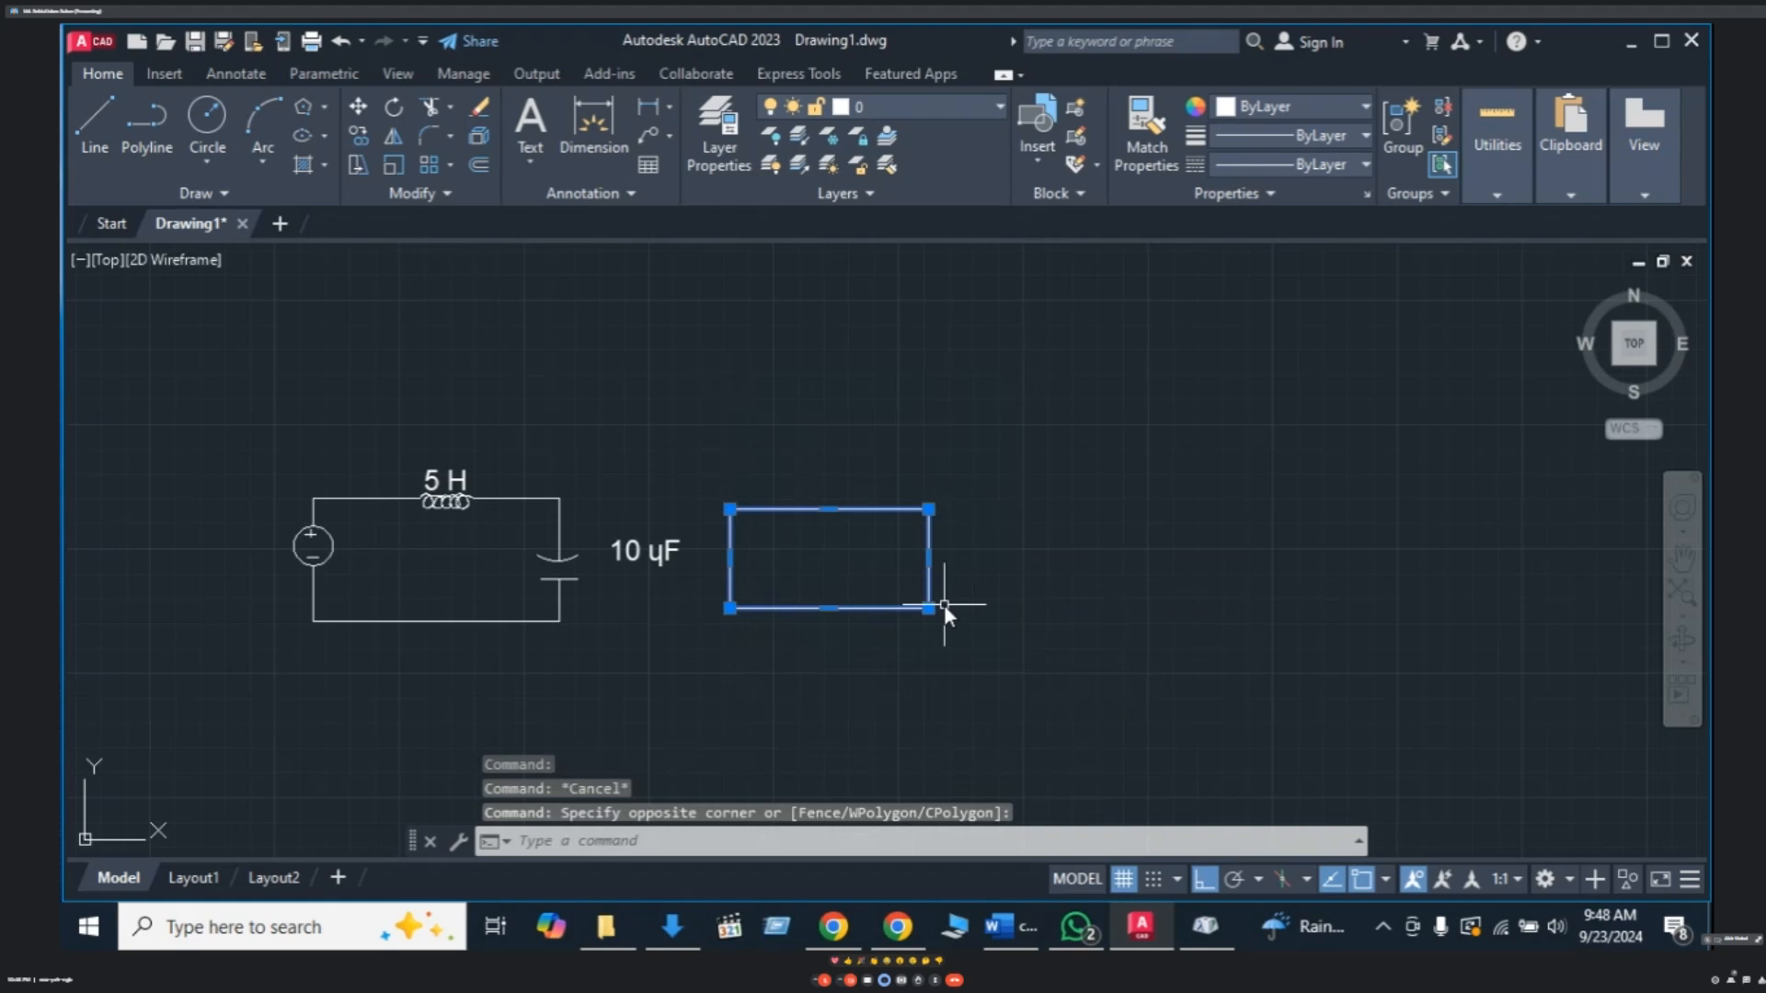
text(x)
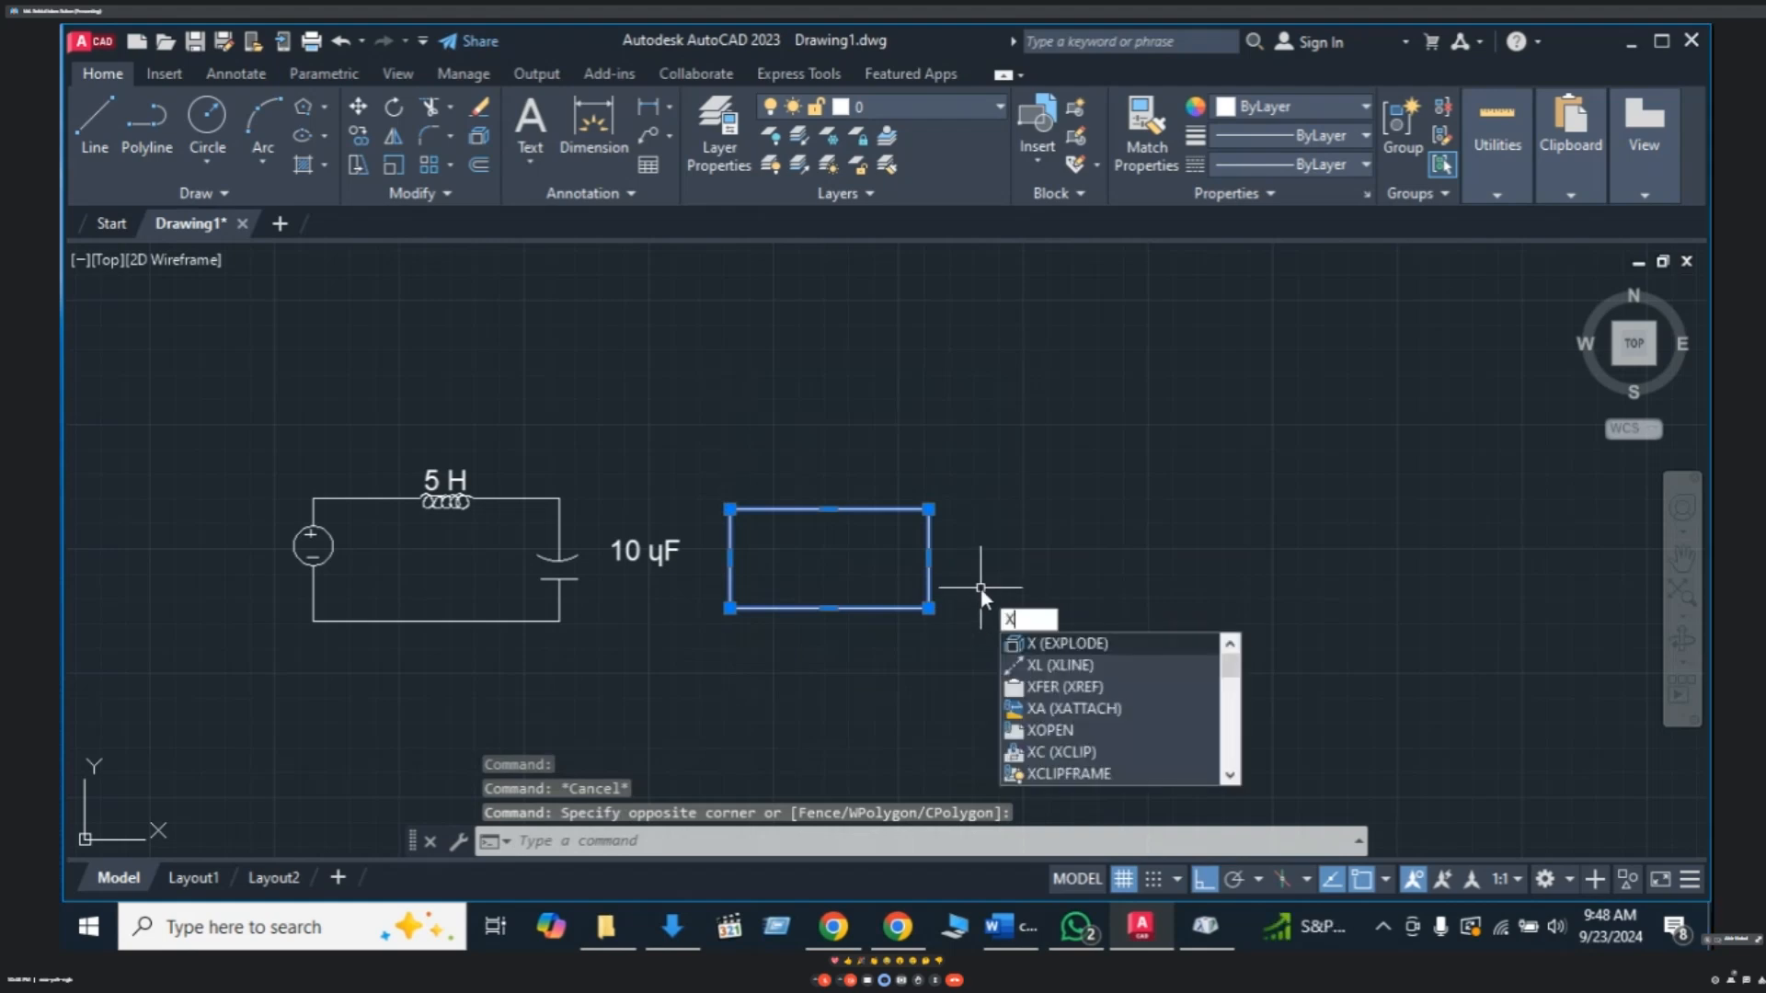
key(Return)
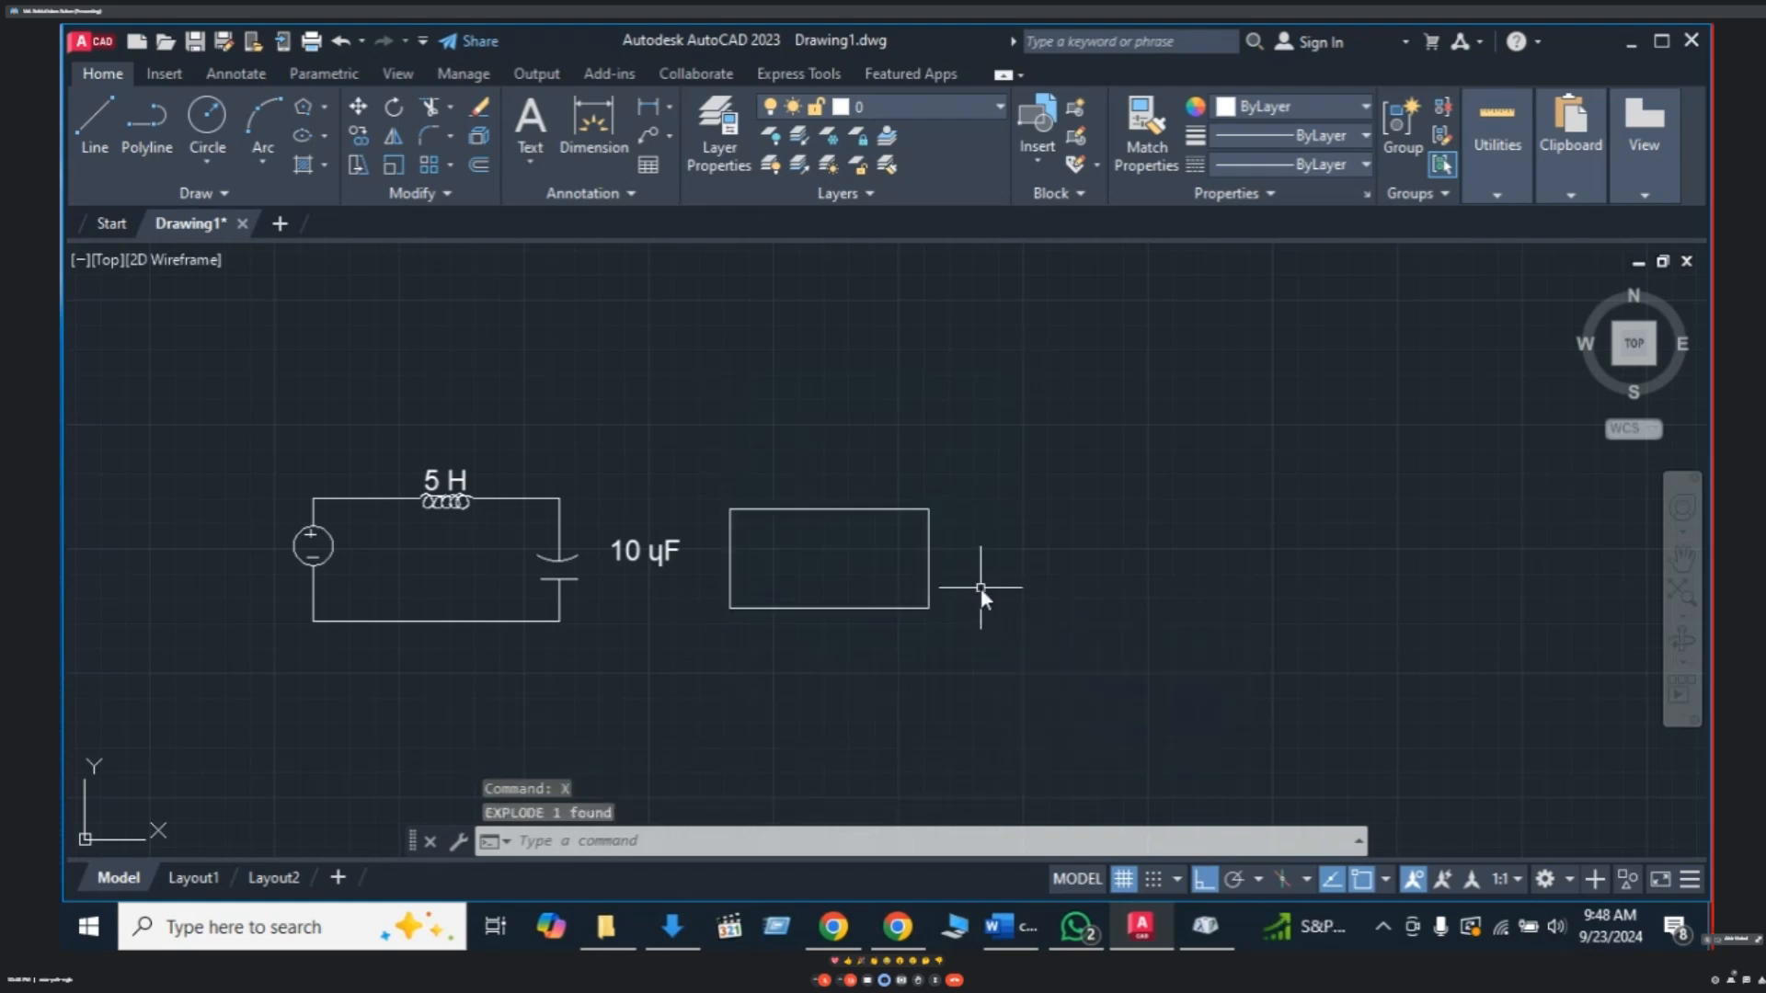
- Delete the right edge and redraw it from top-right to bottom-right corner
click(931, 579)
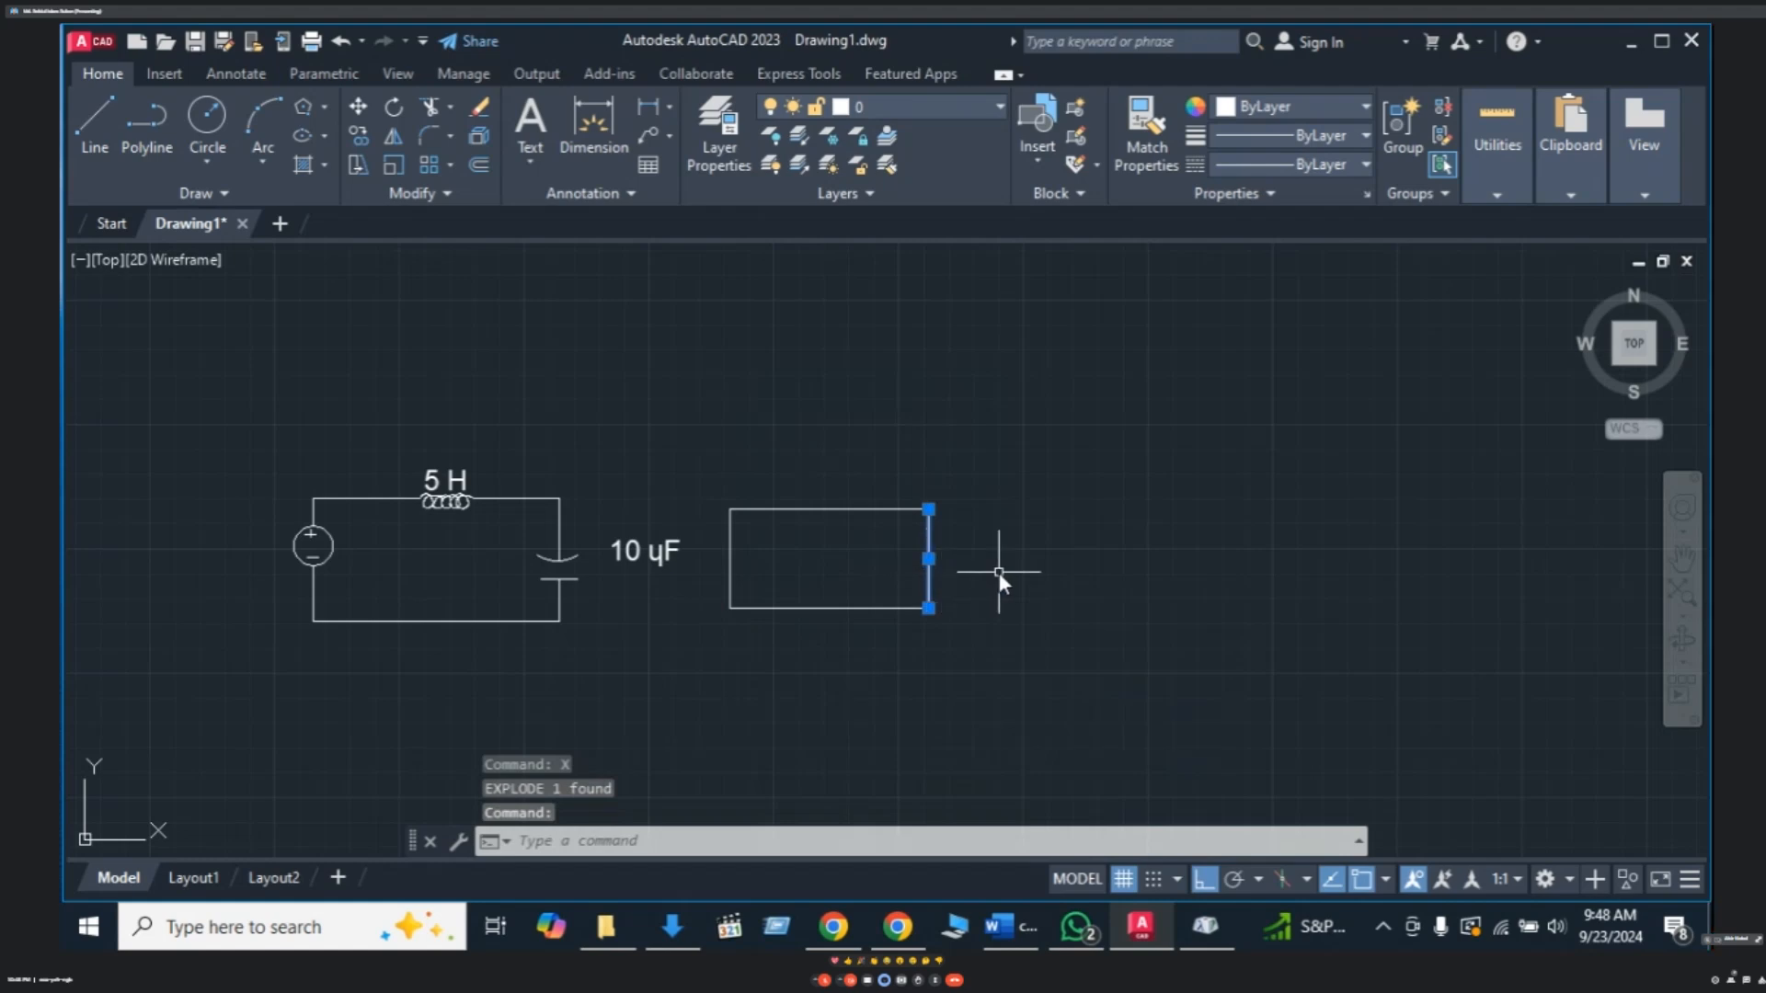
key(Delete)
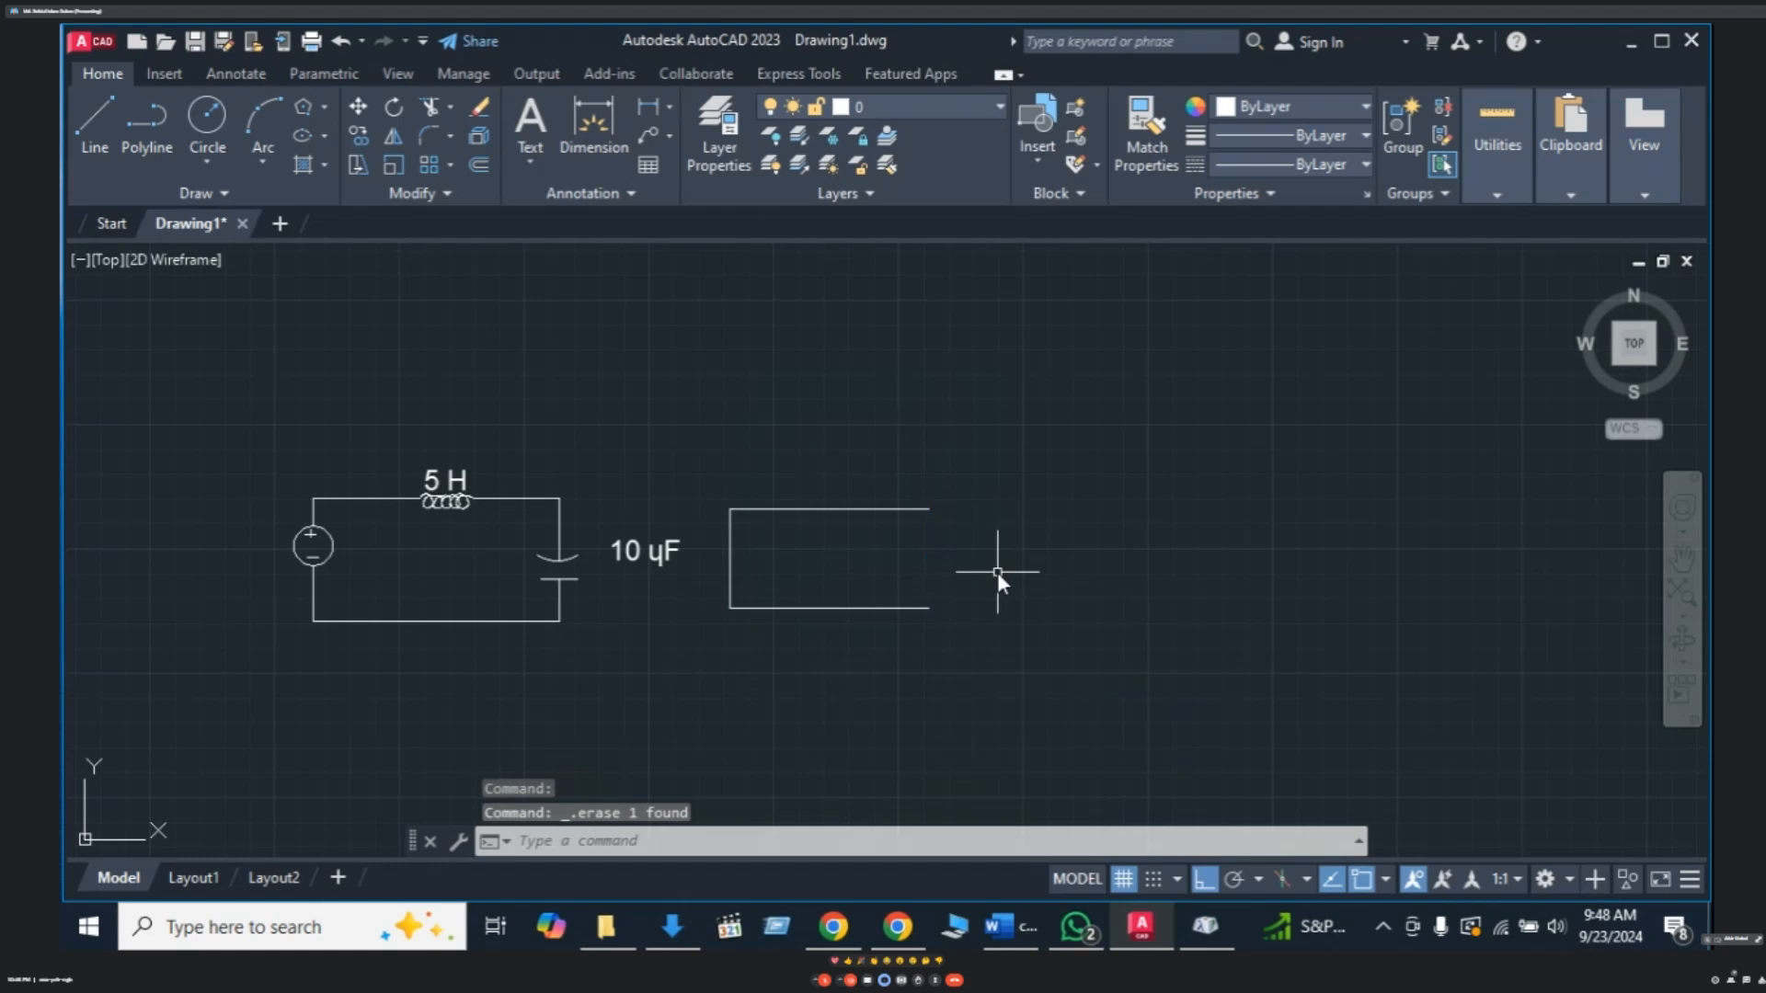
key(Escape)
key(Escape)
key(Escape)
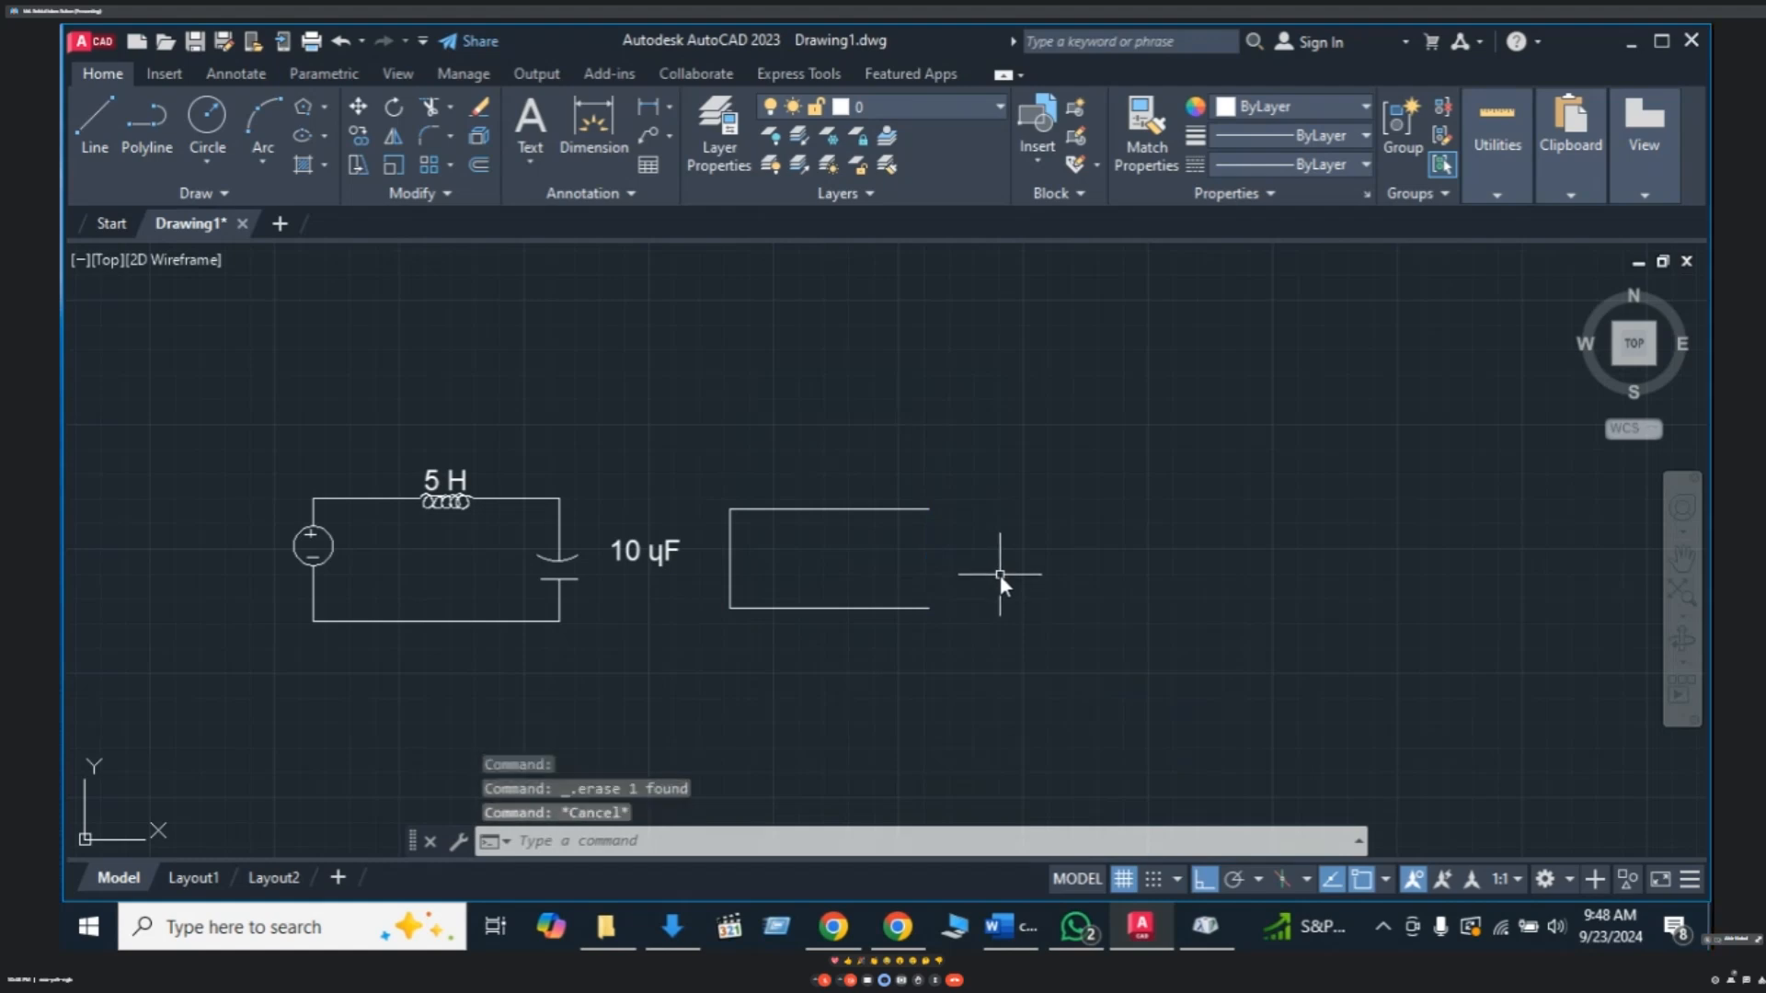
text(l)
key(Return)
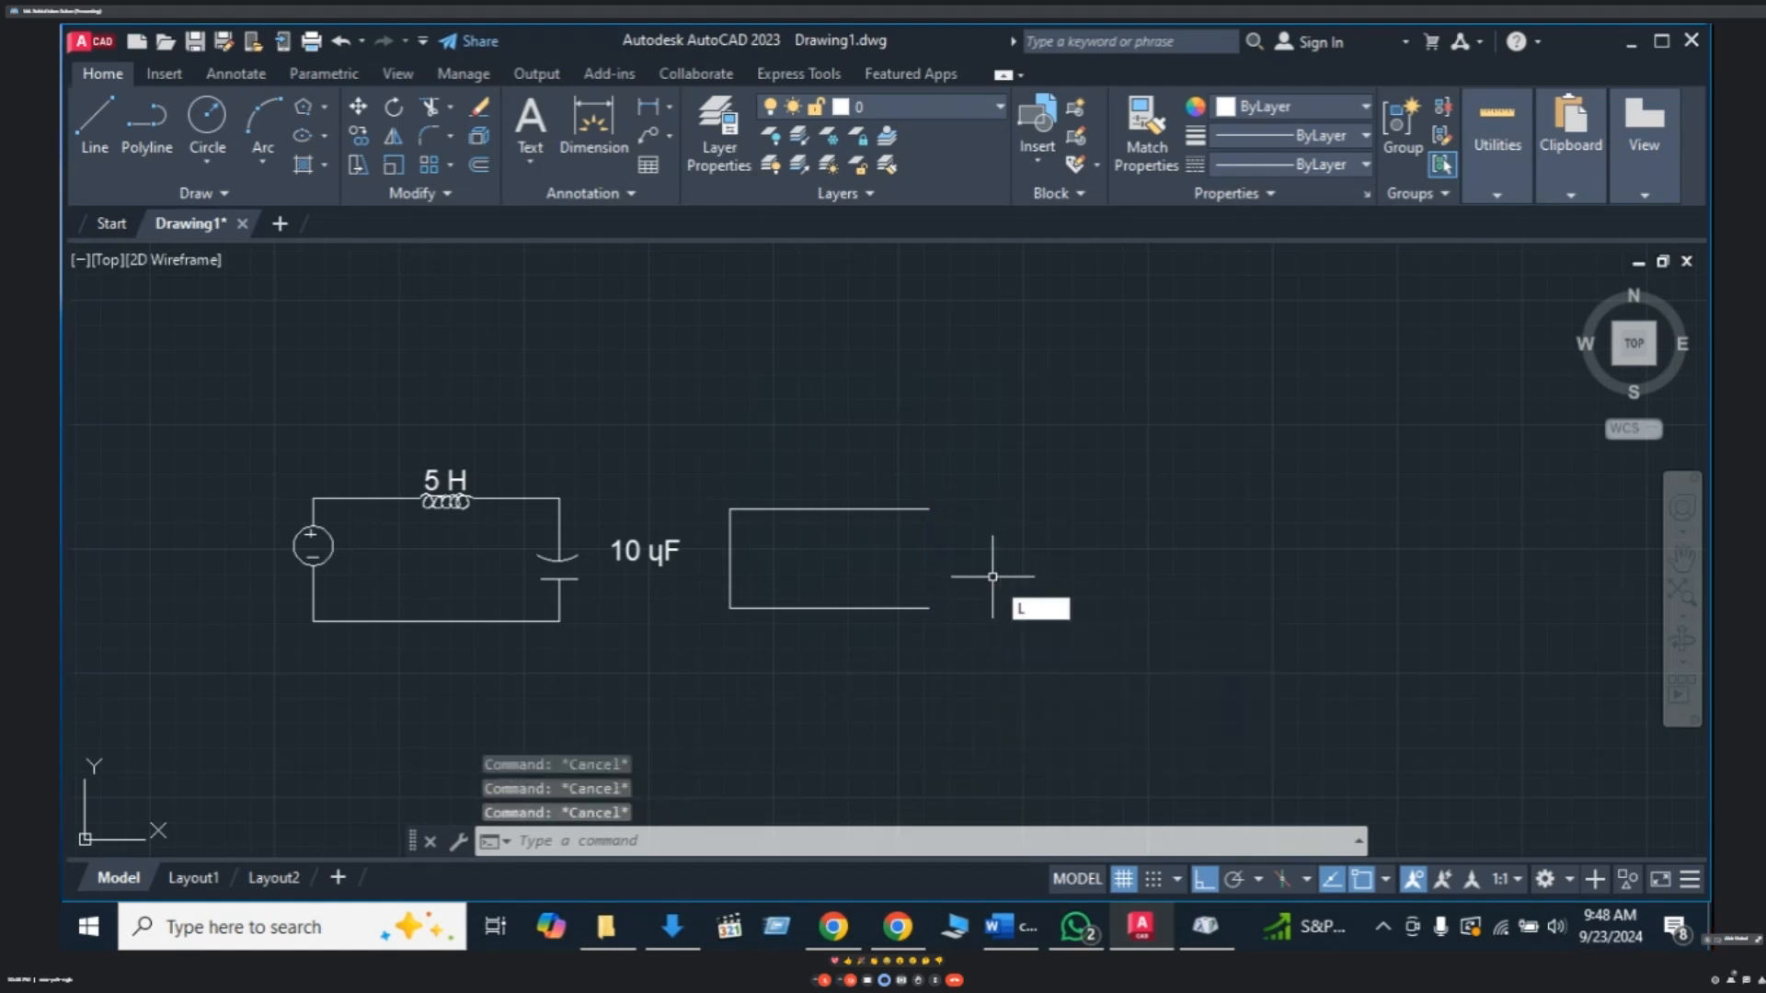
click(923, 513)
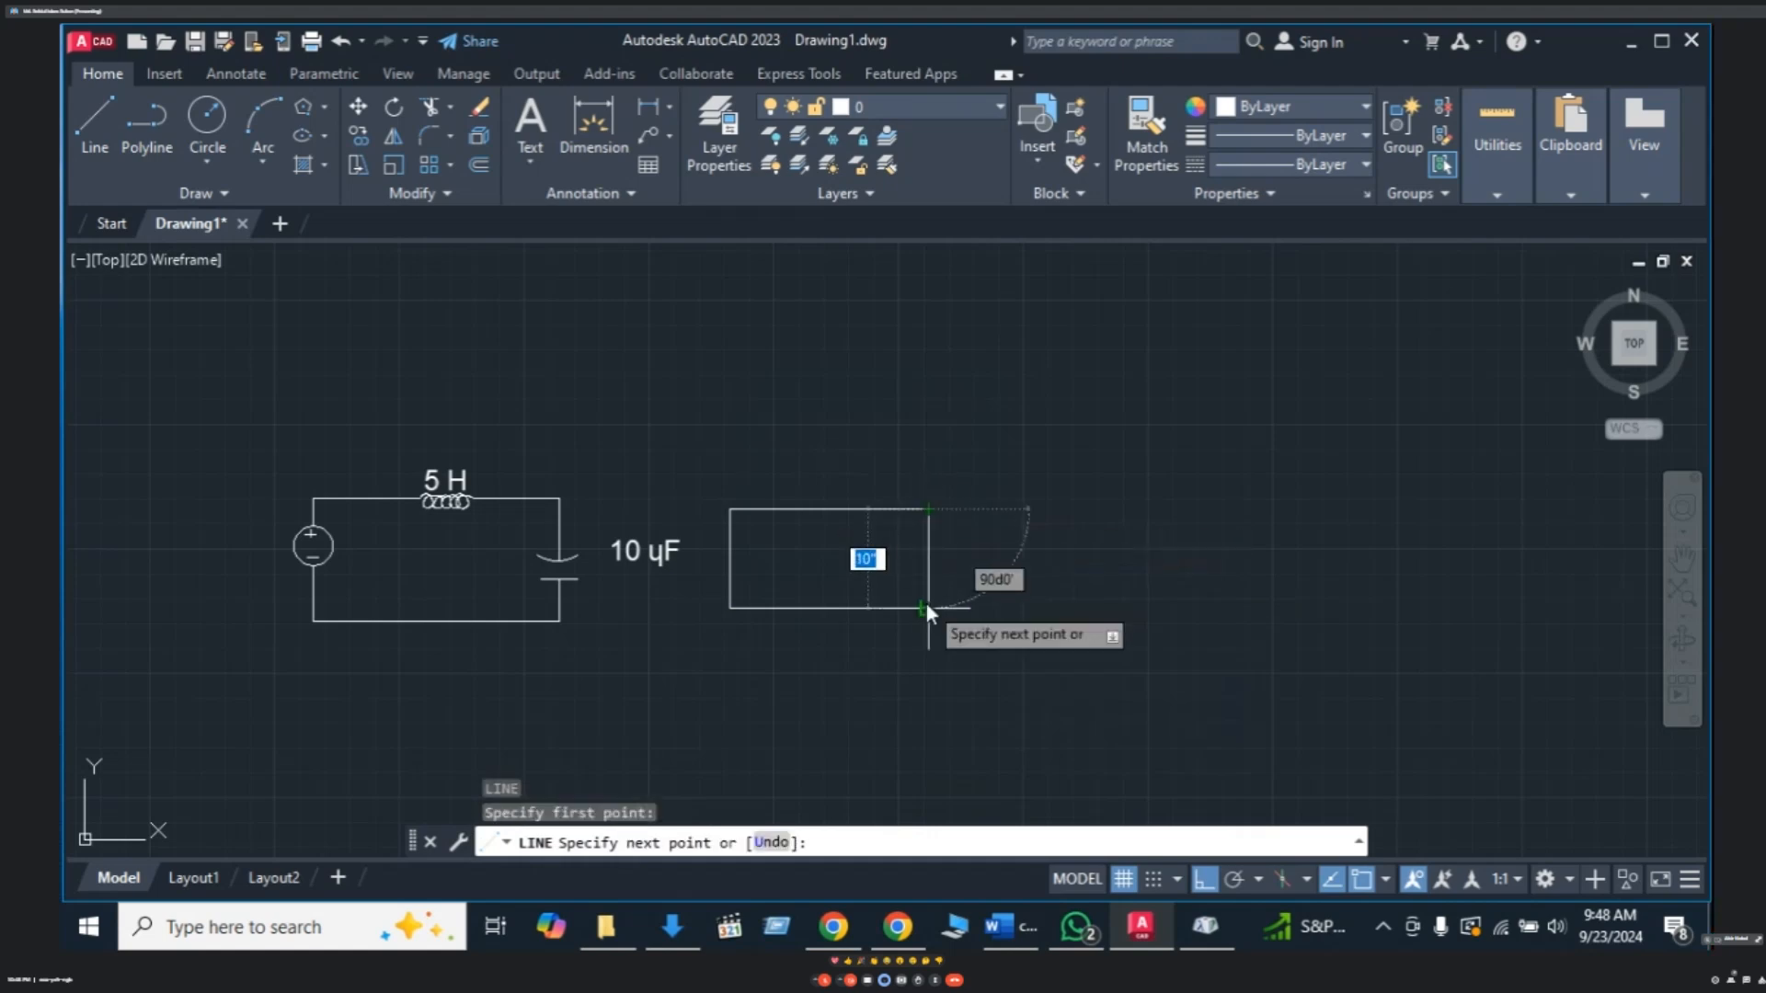
click(927, 606)
key(Escape)
key(Escape)
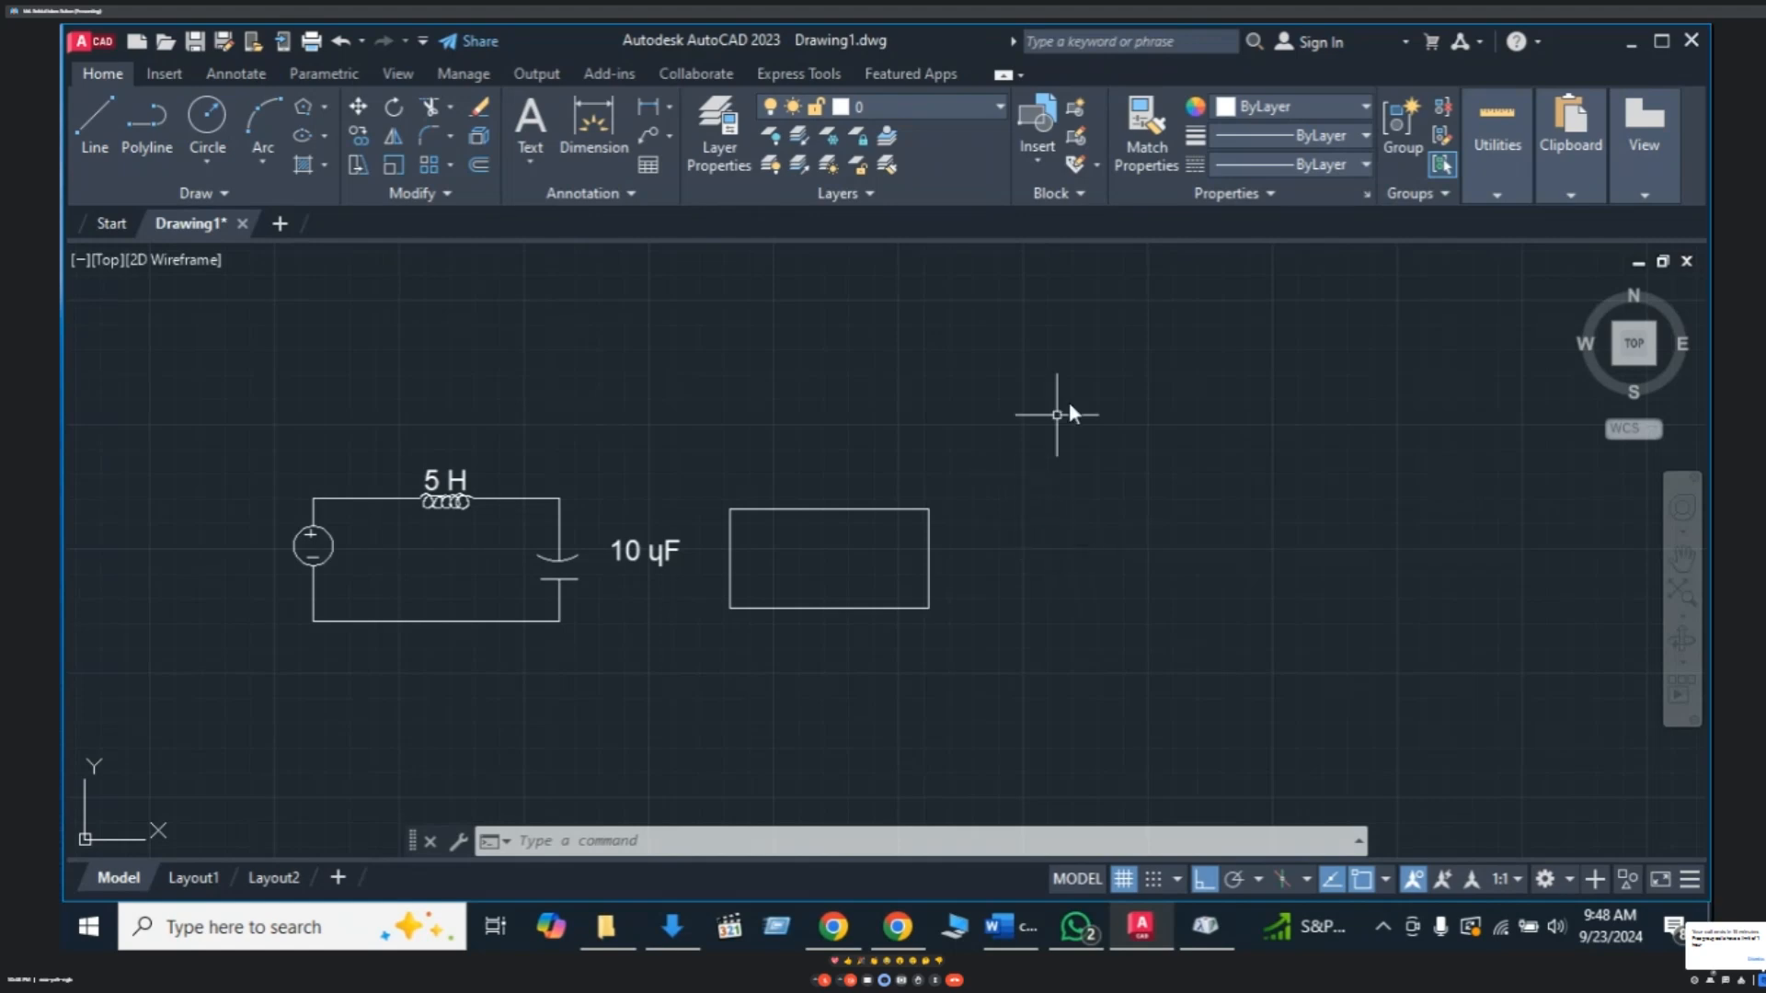
- Draw a 6-sided polygon, inscribed in a circle, centred above-right of the rectangle
key(Escape)
key(Escape)
key(Escape)
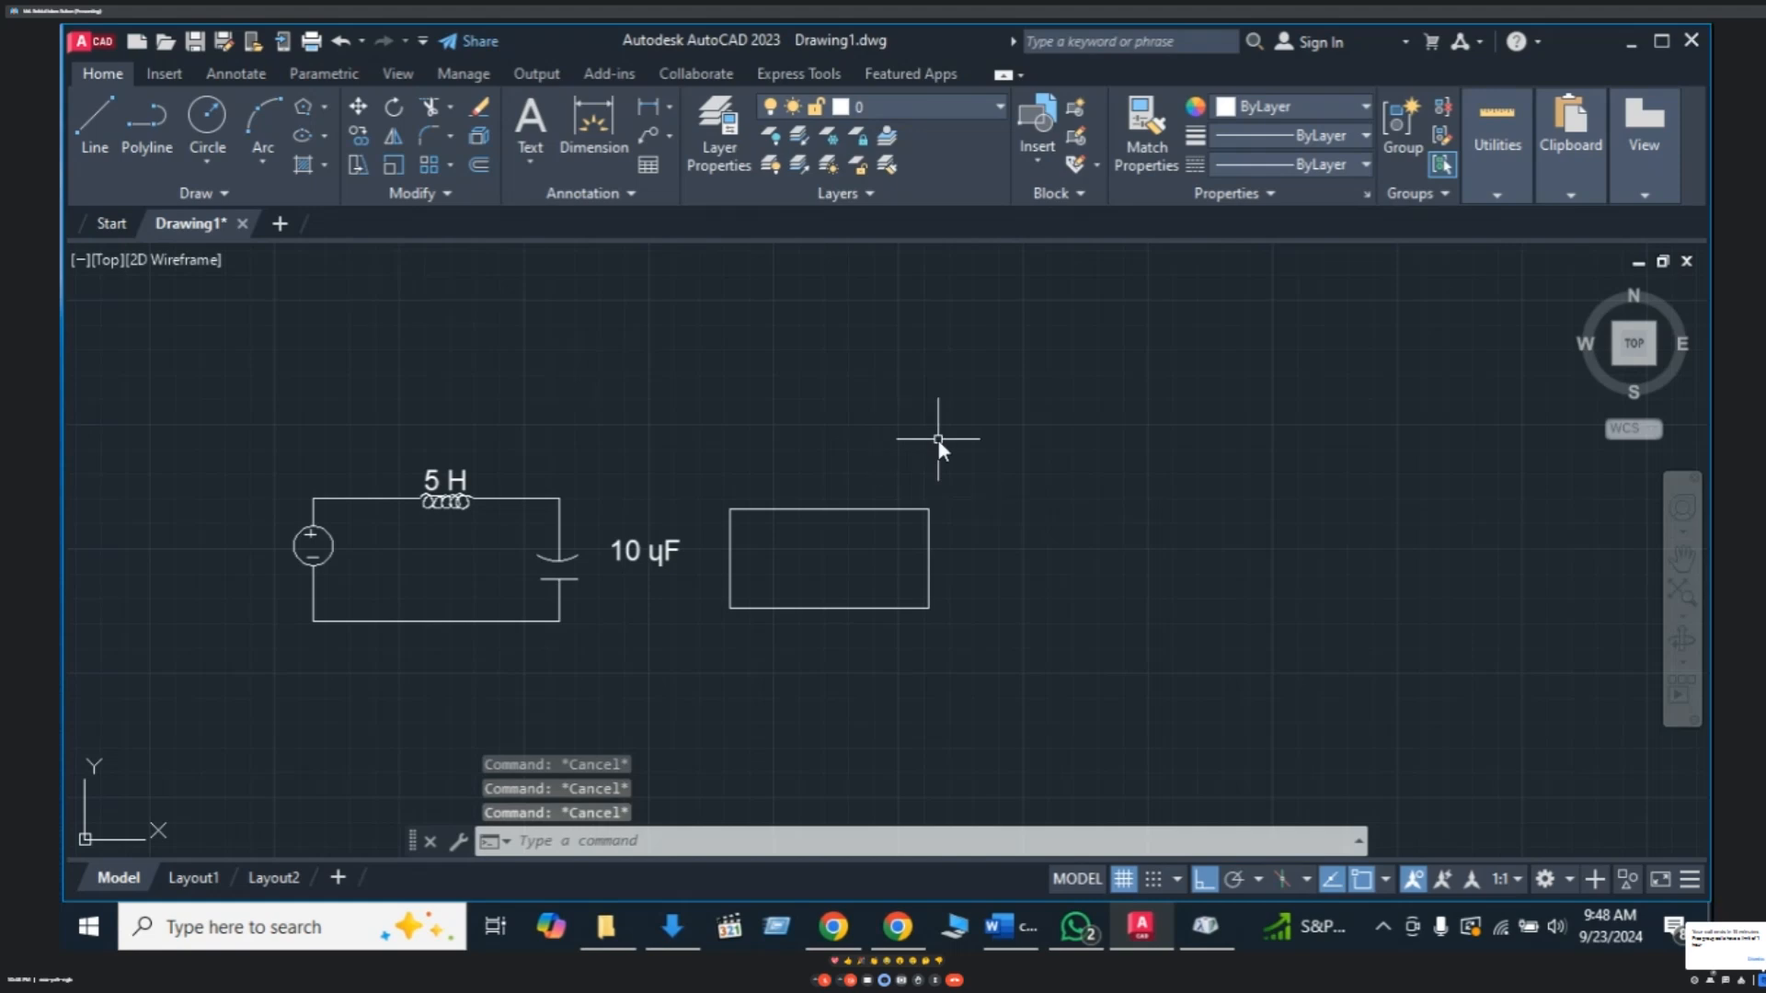
text(PL)
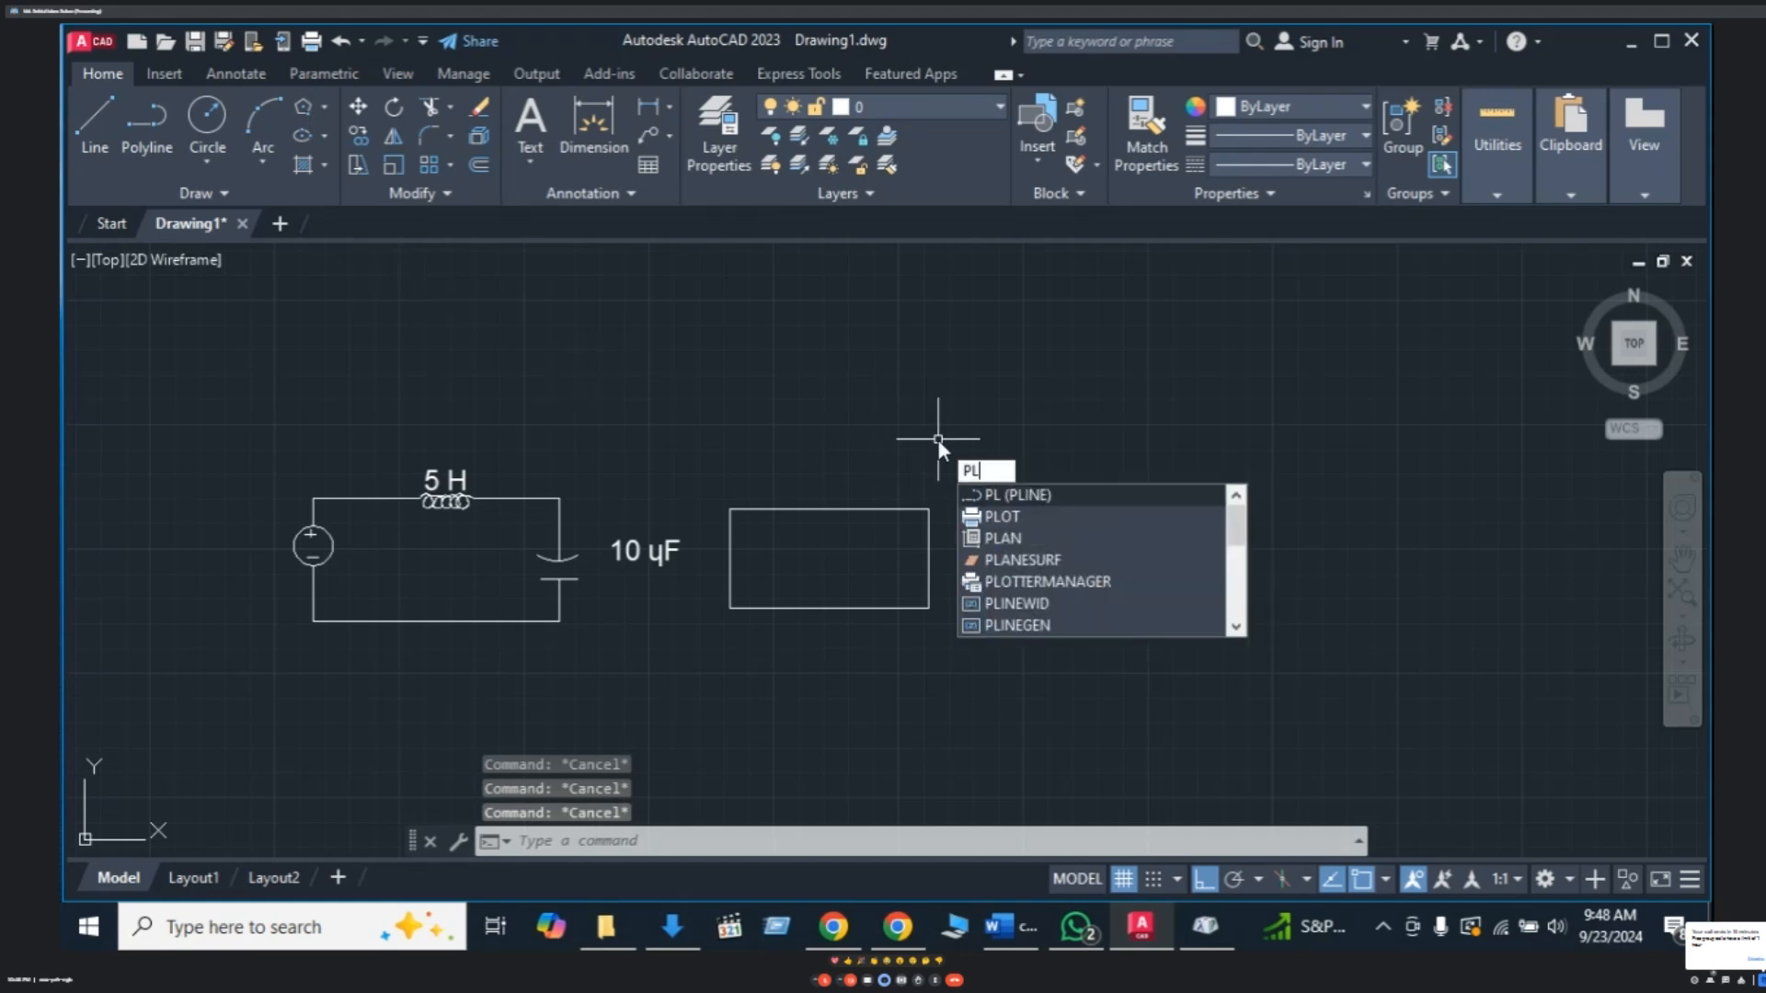
key(BackSpace)
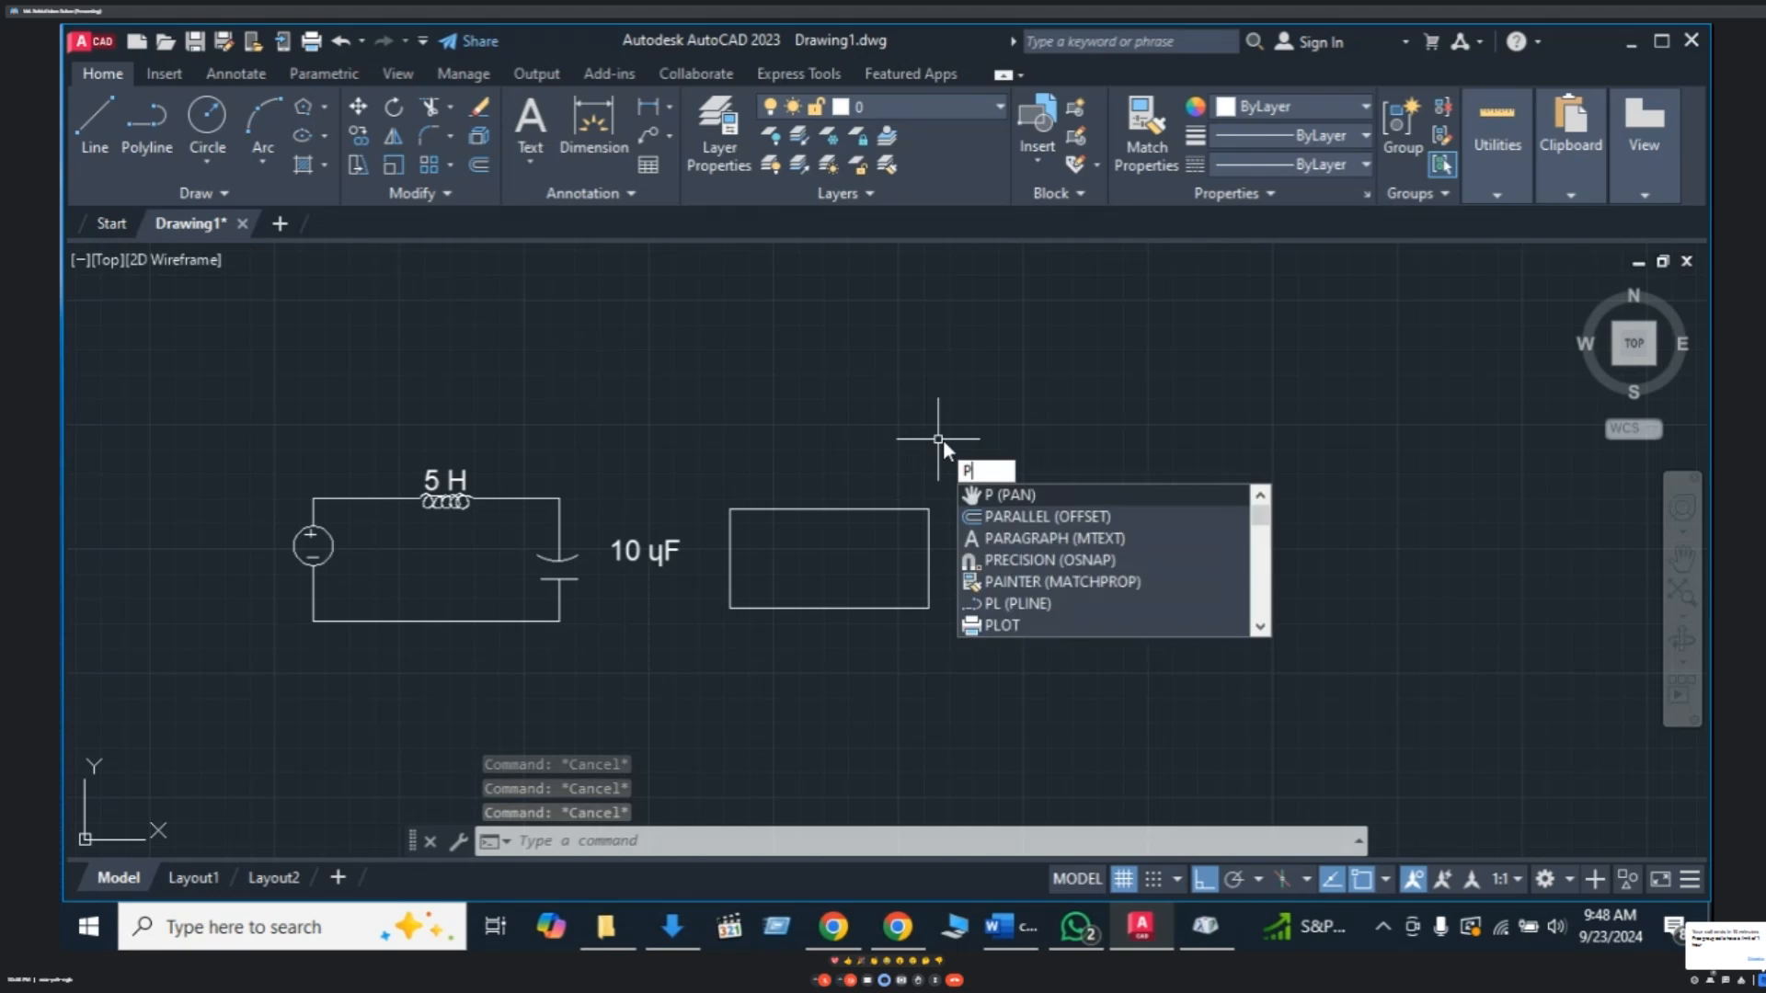
text(OL)
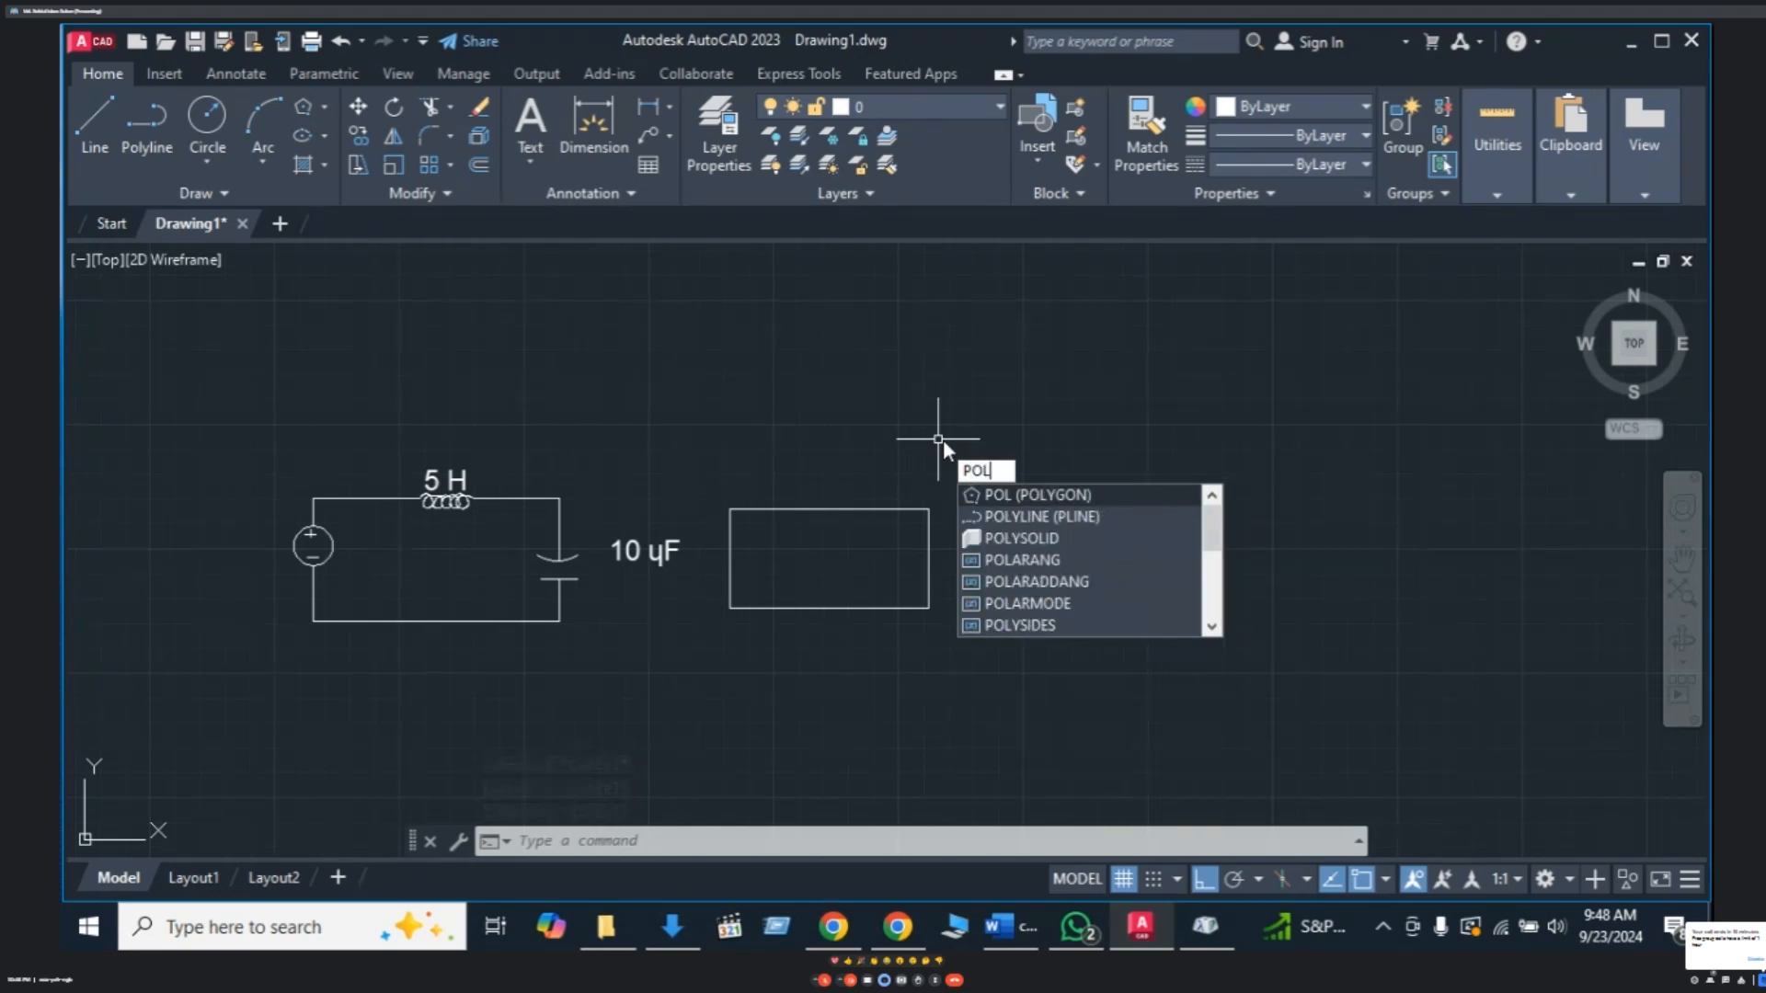
click(1029, 499)
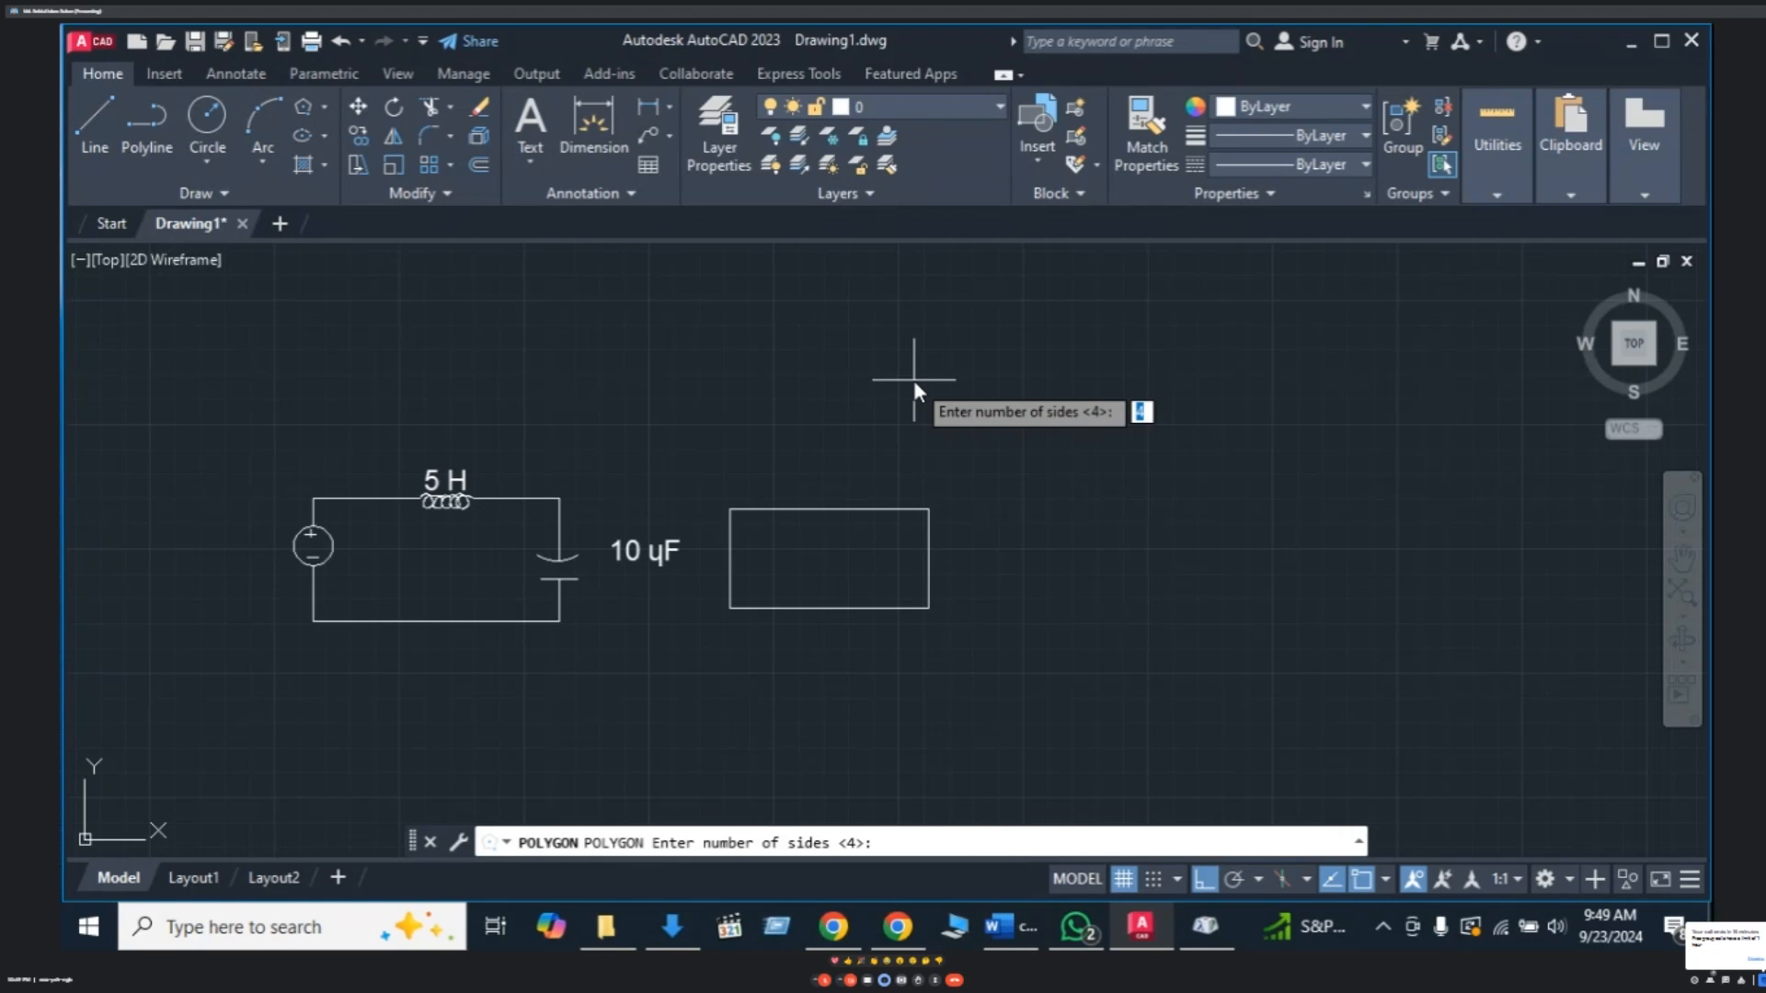
text(6)
key(Return)
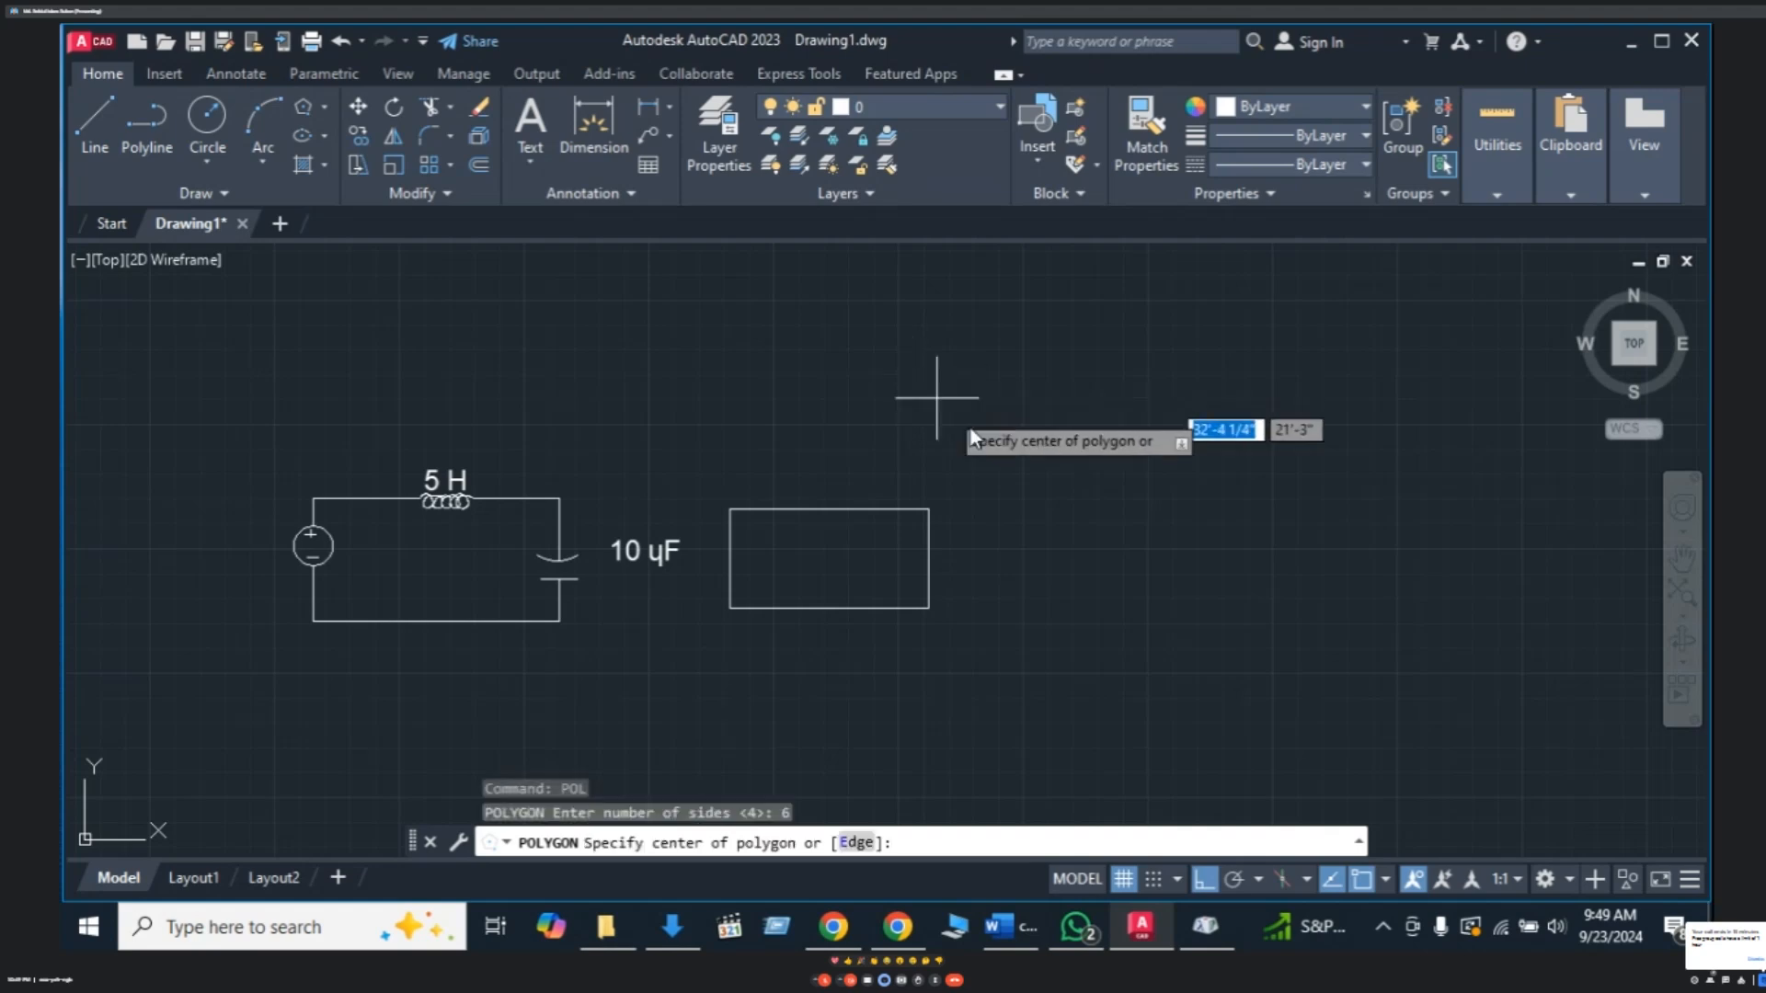
click(1032, 391)
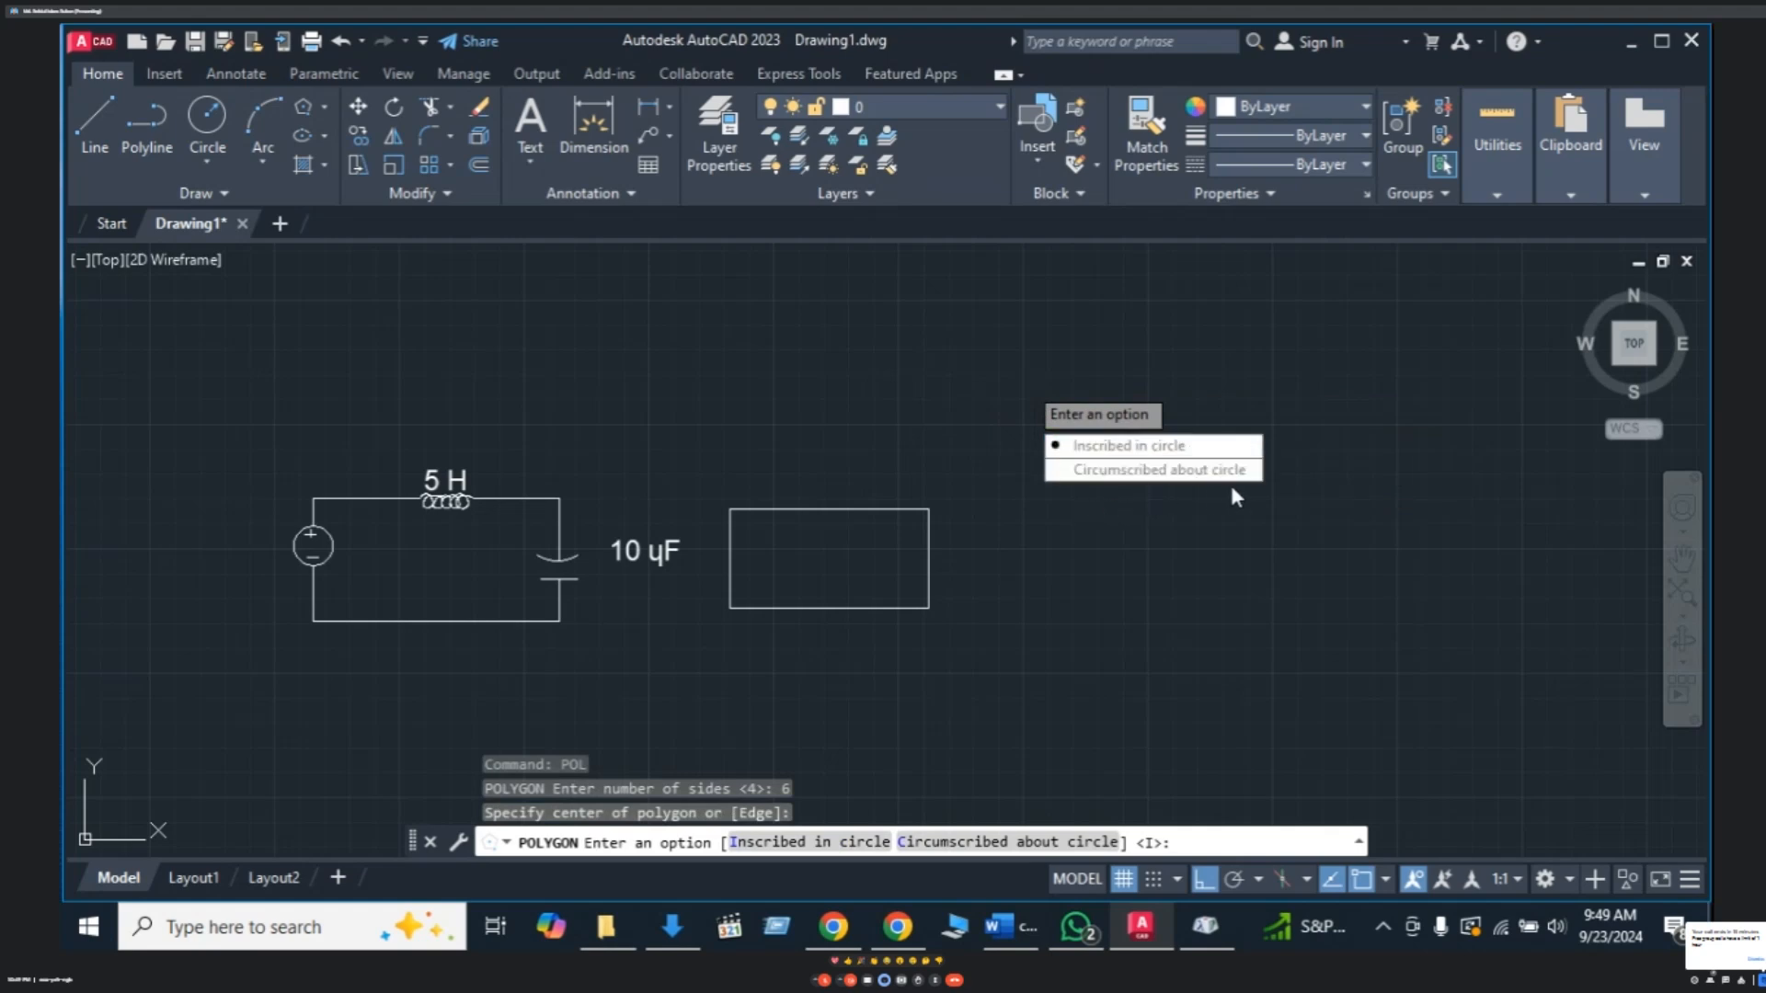
click(1146, 446)
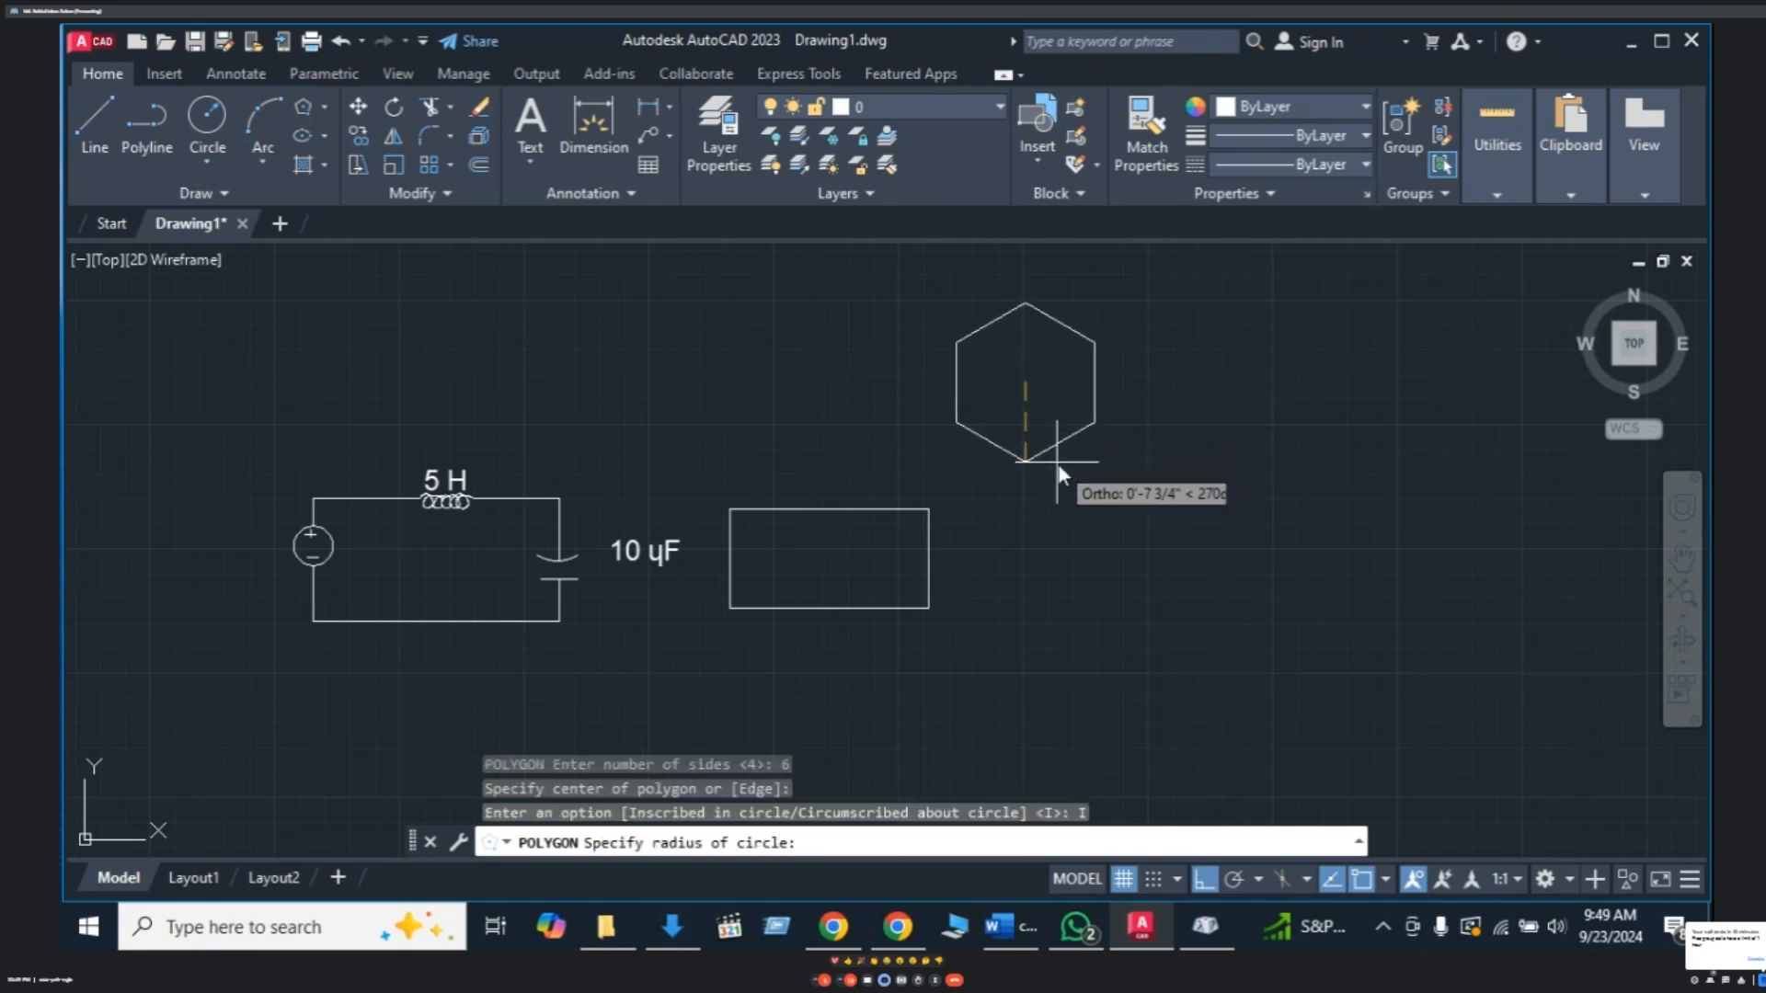
click(1083, 471)
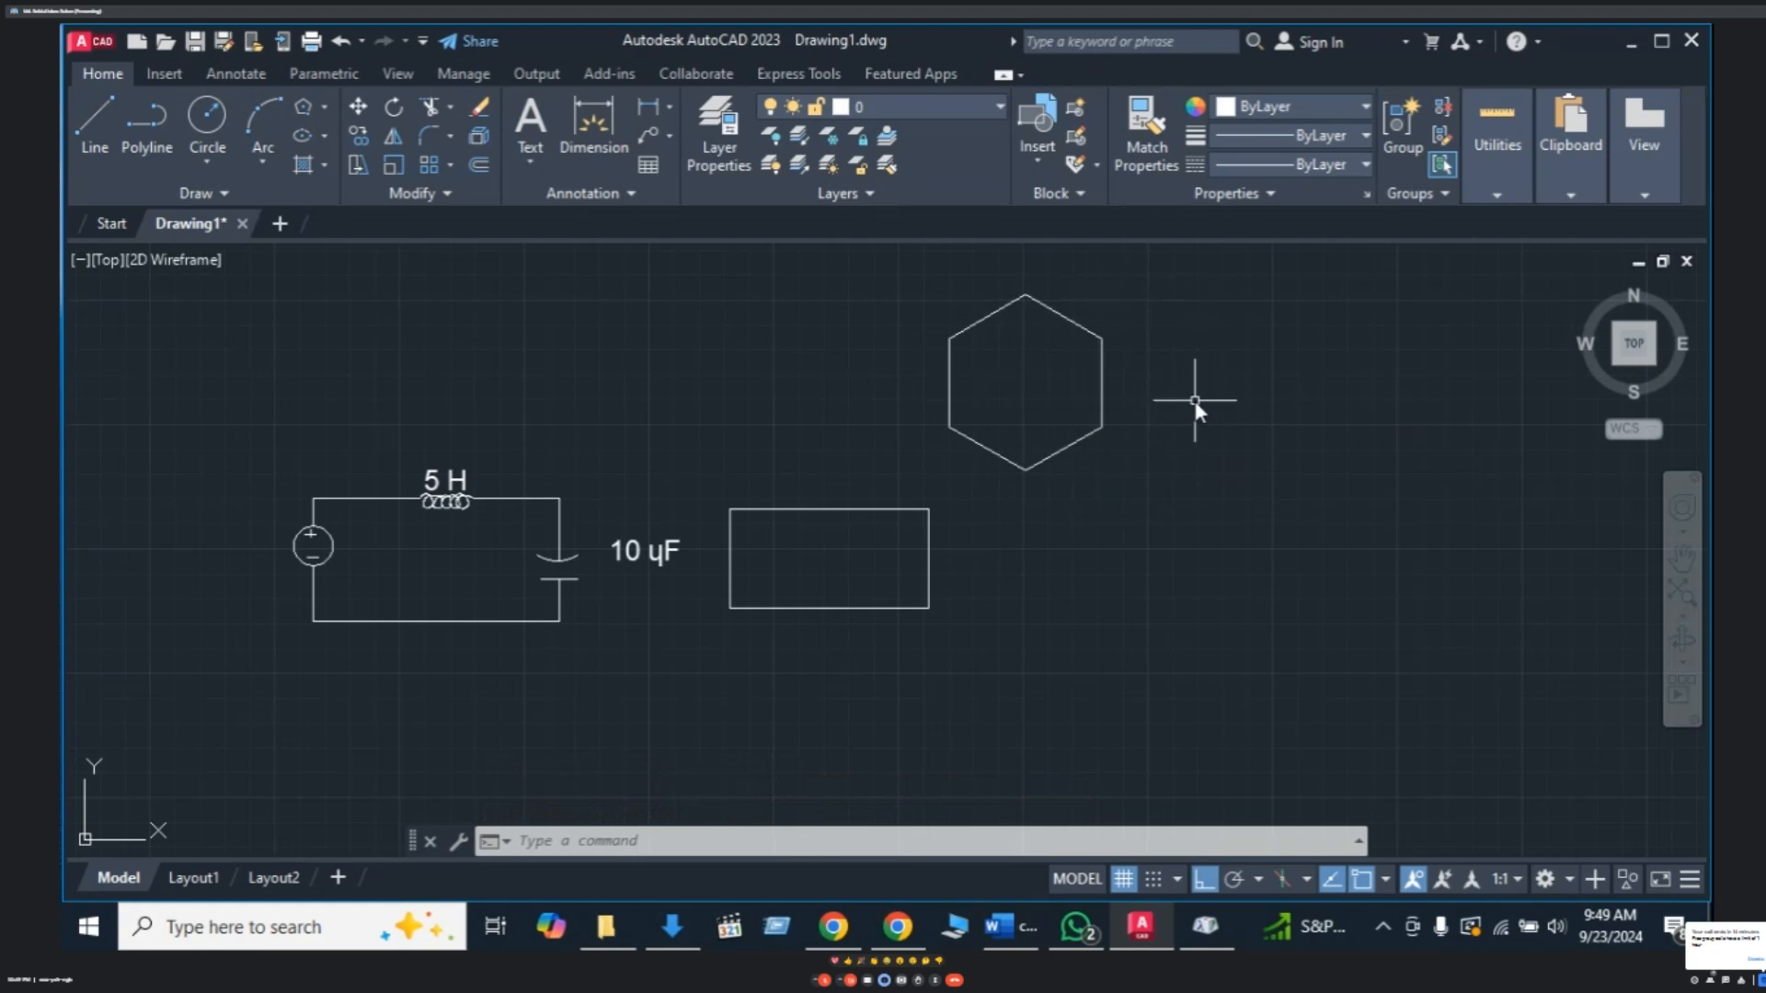
- Draw an 8-sided polygon, circumscribed about a circle, centred right of the hexagon
key(Escape)
text(p)
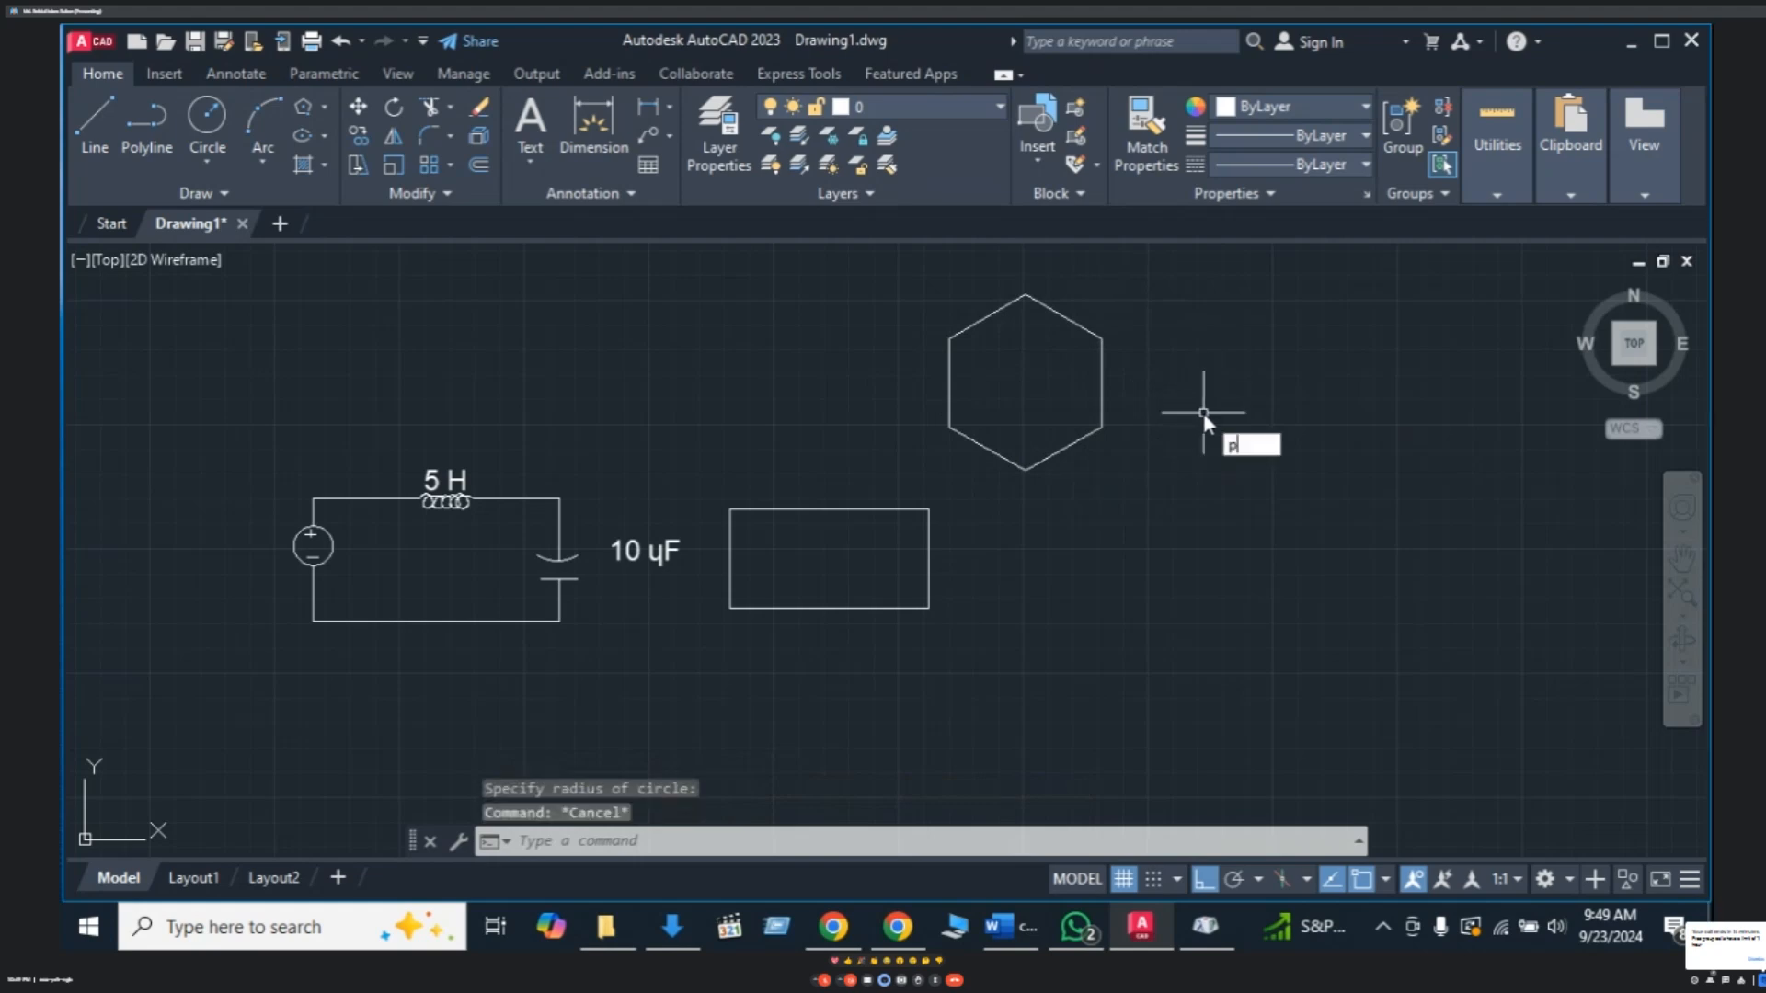
text(ol)
key(Return)
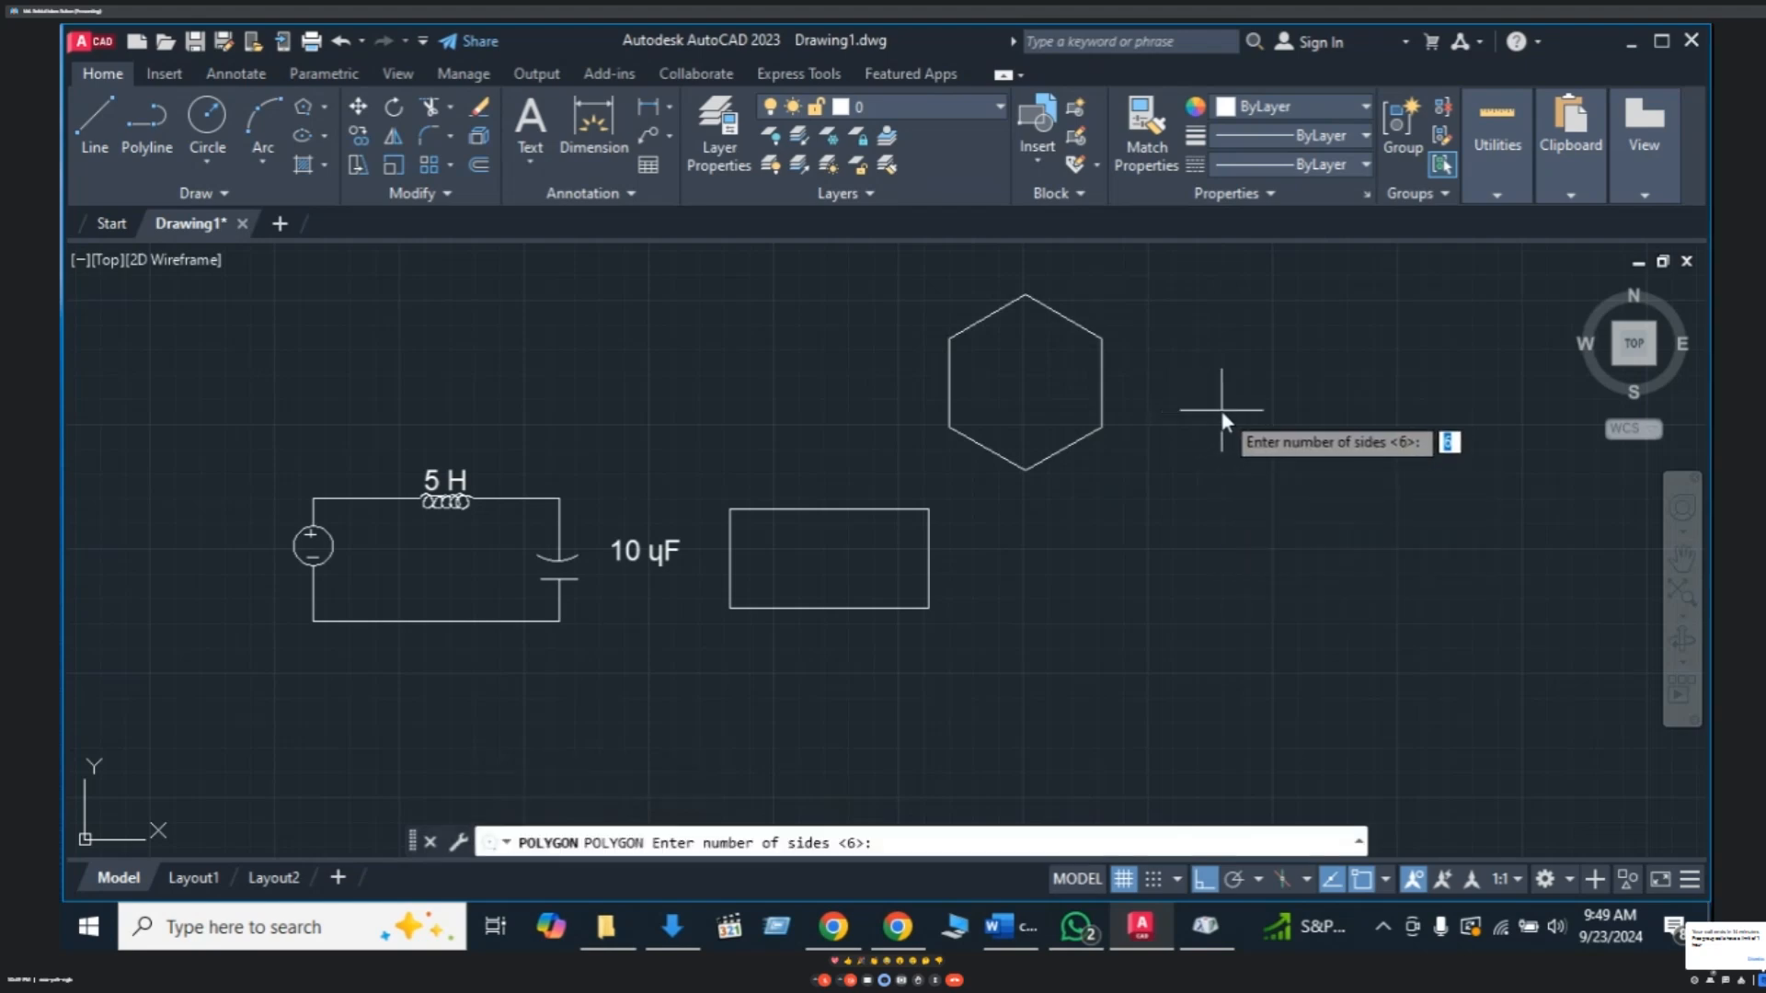
text(8)
key(Return)
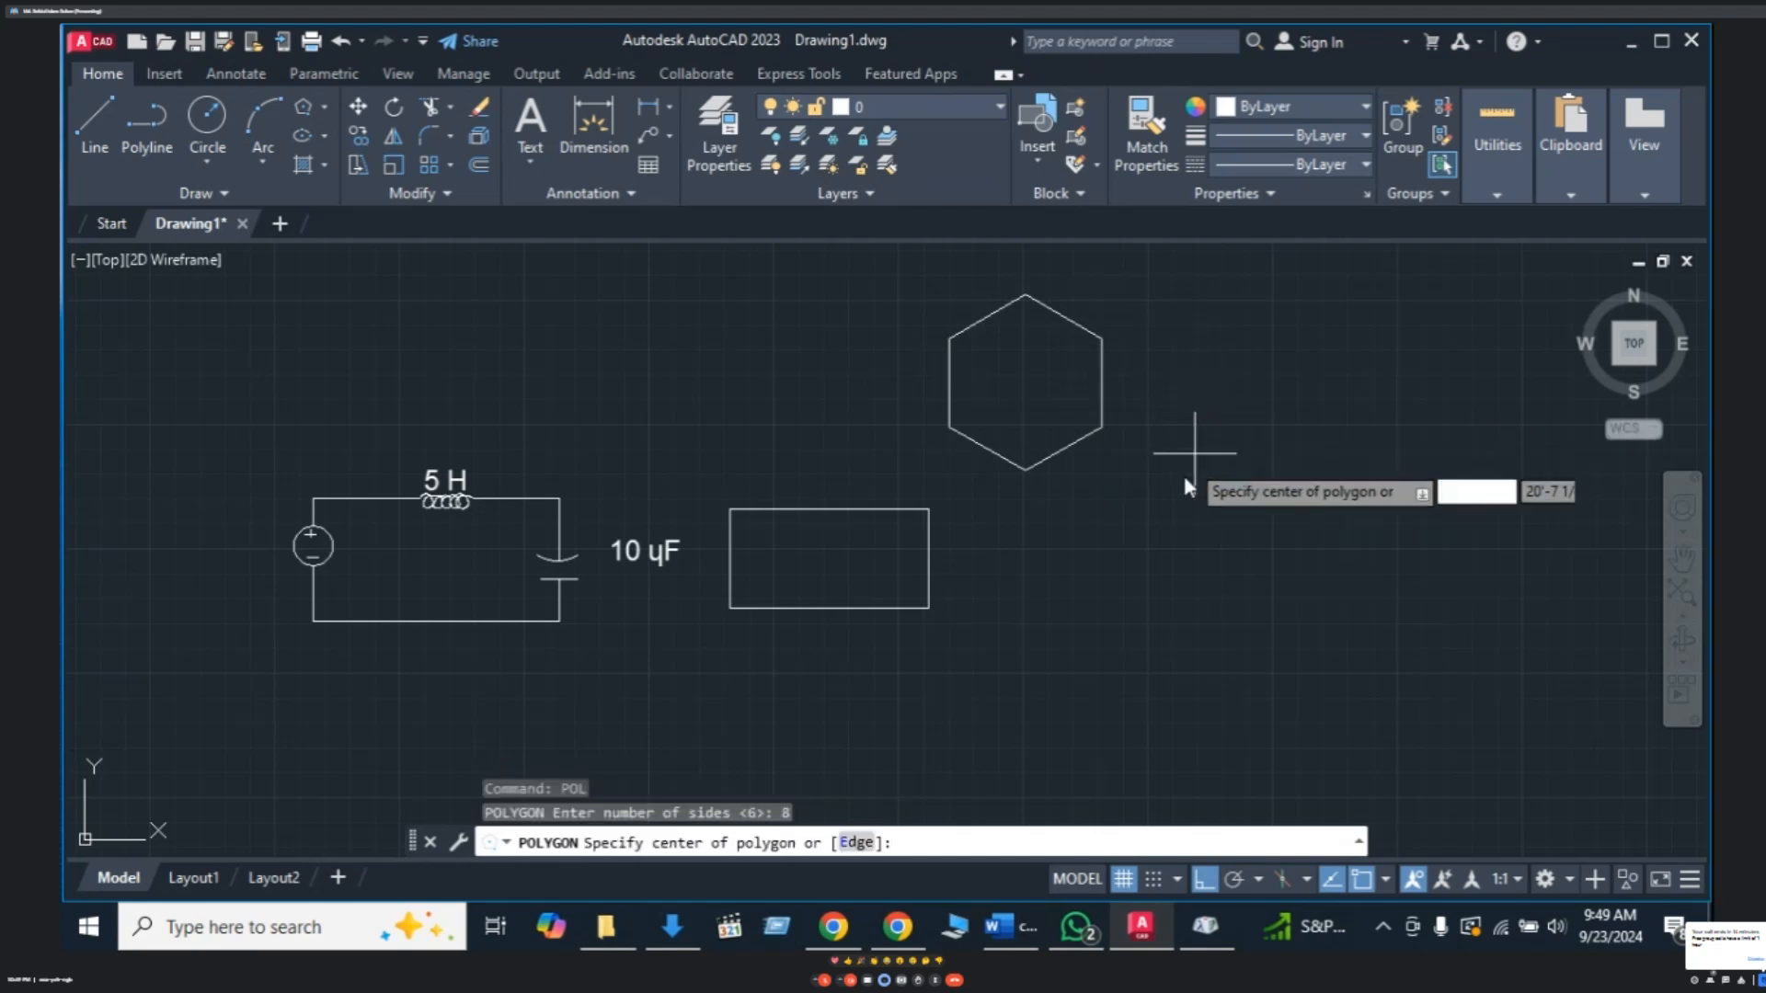
click(1157, 466)
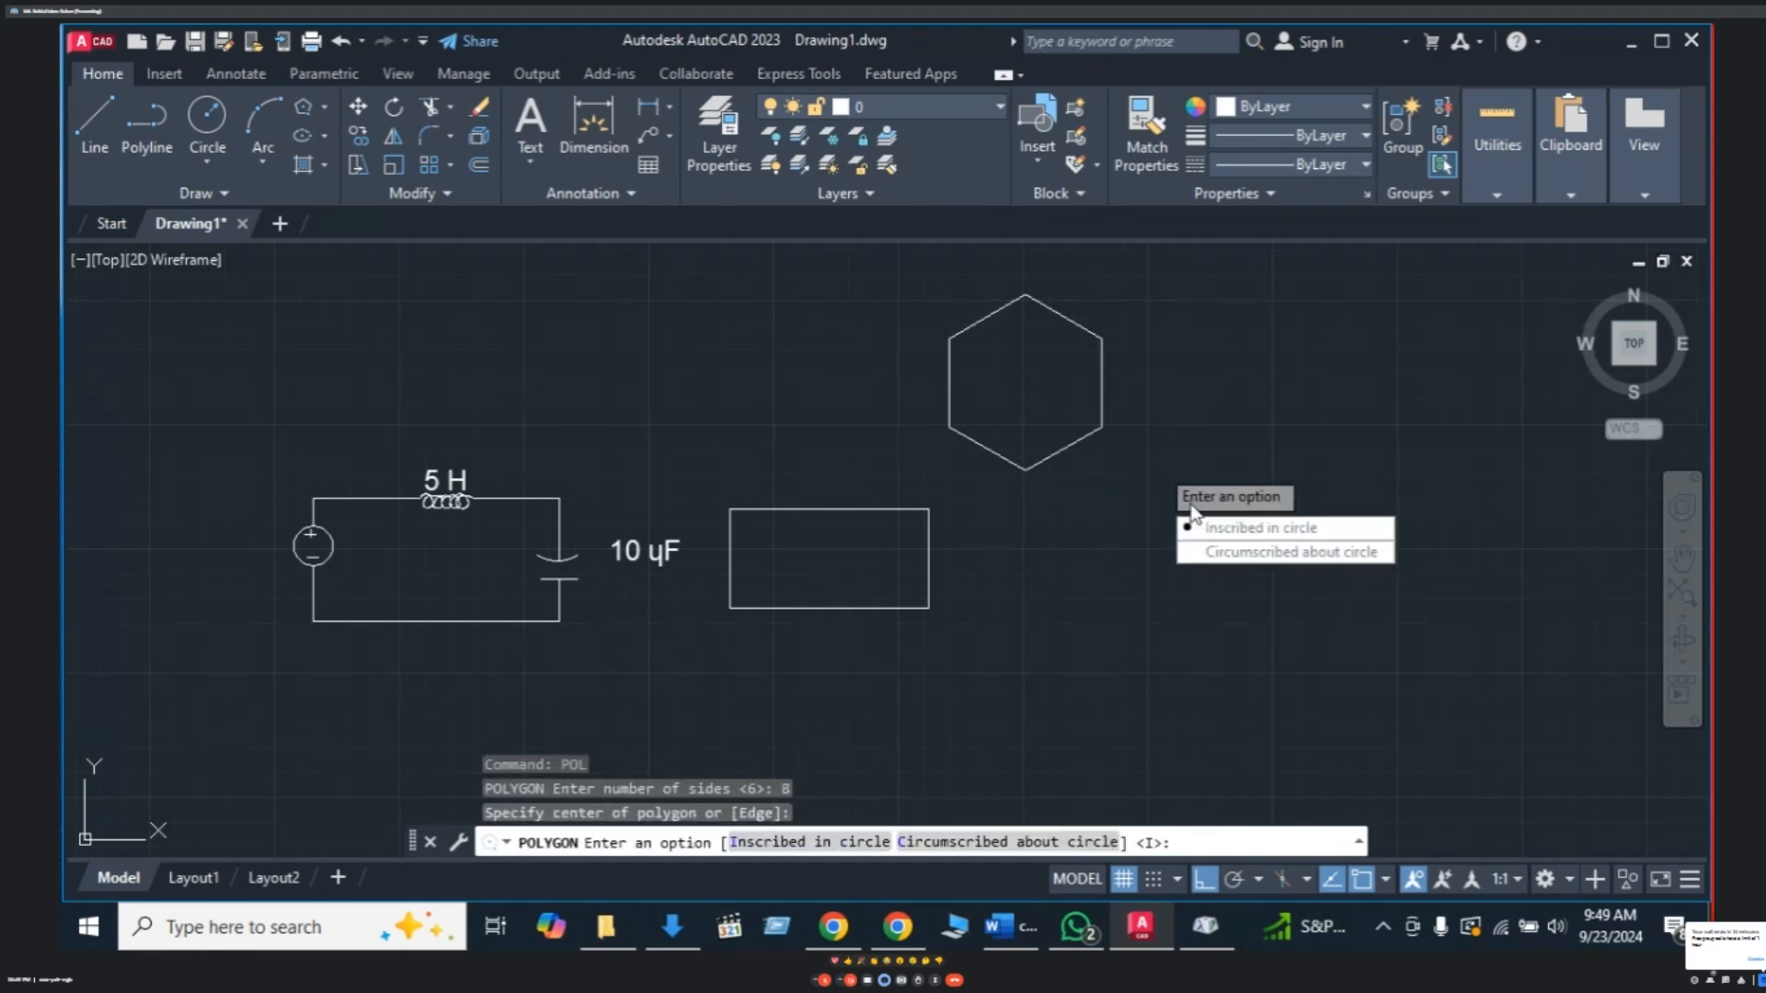
click(1233, 549)
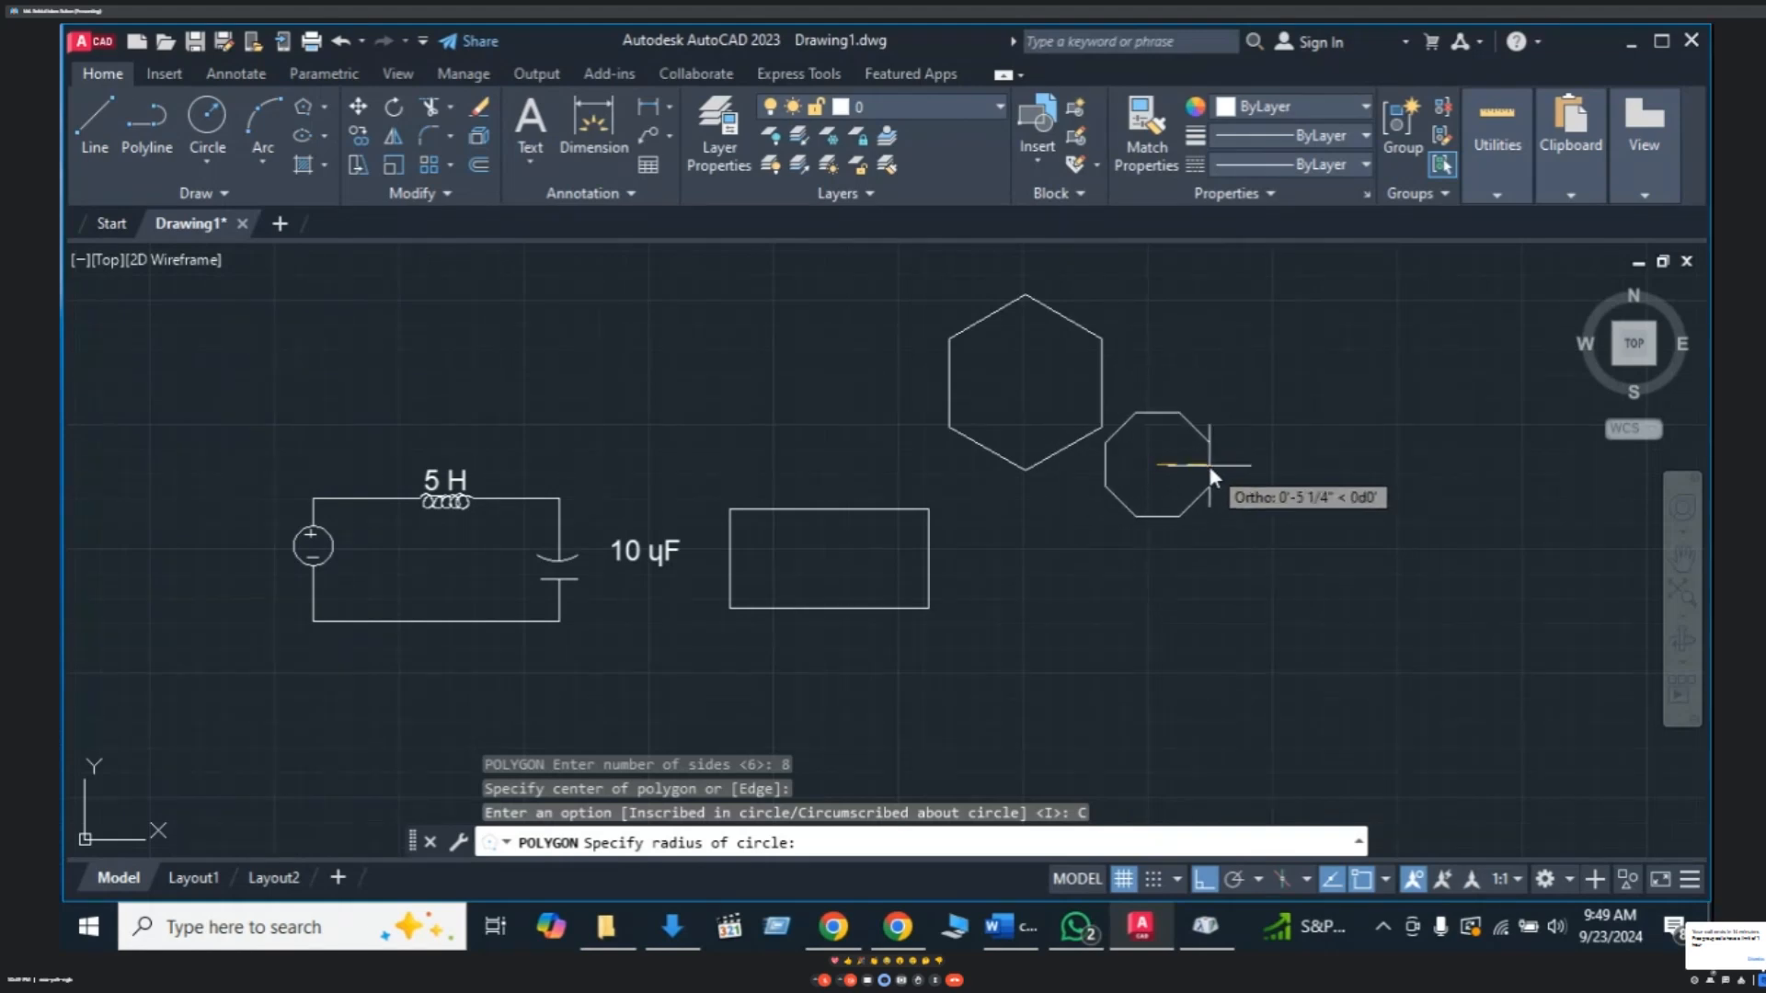
click(1209, 464)
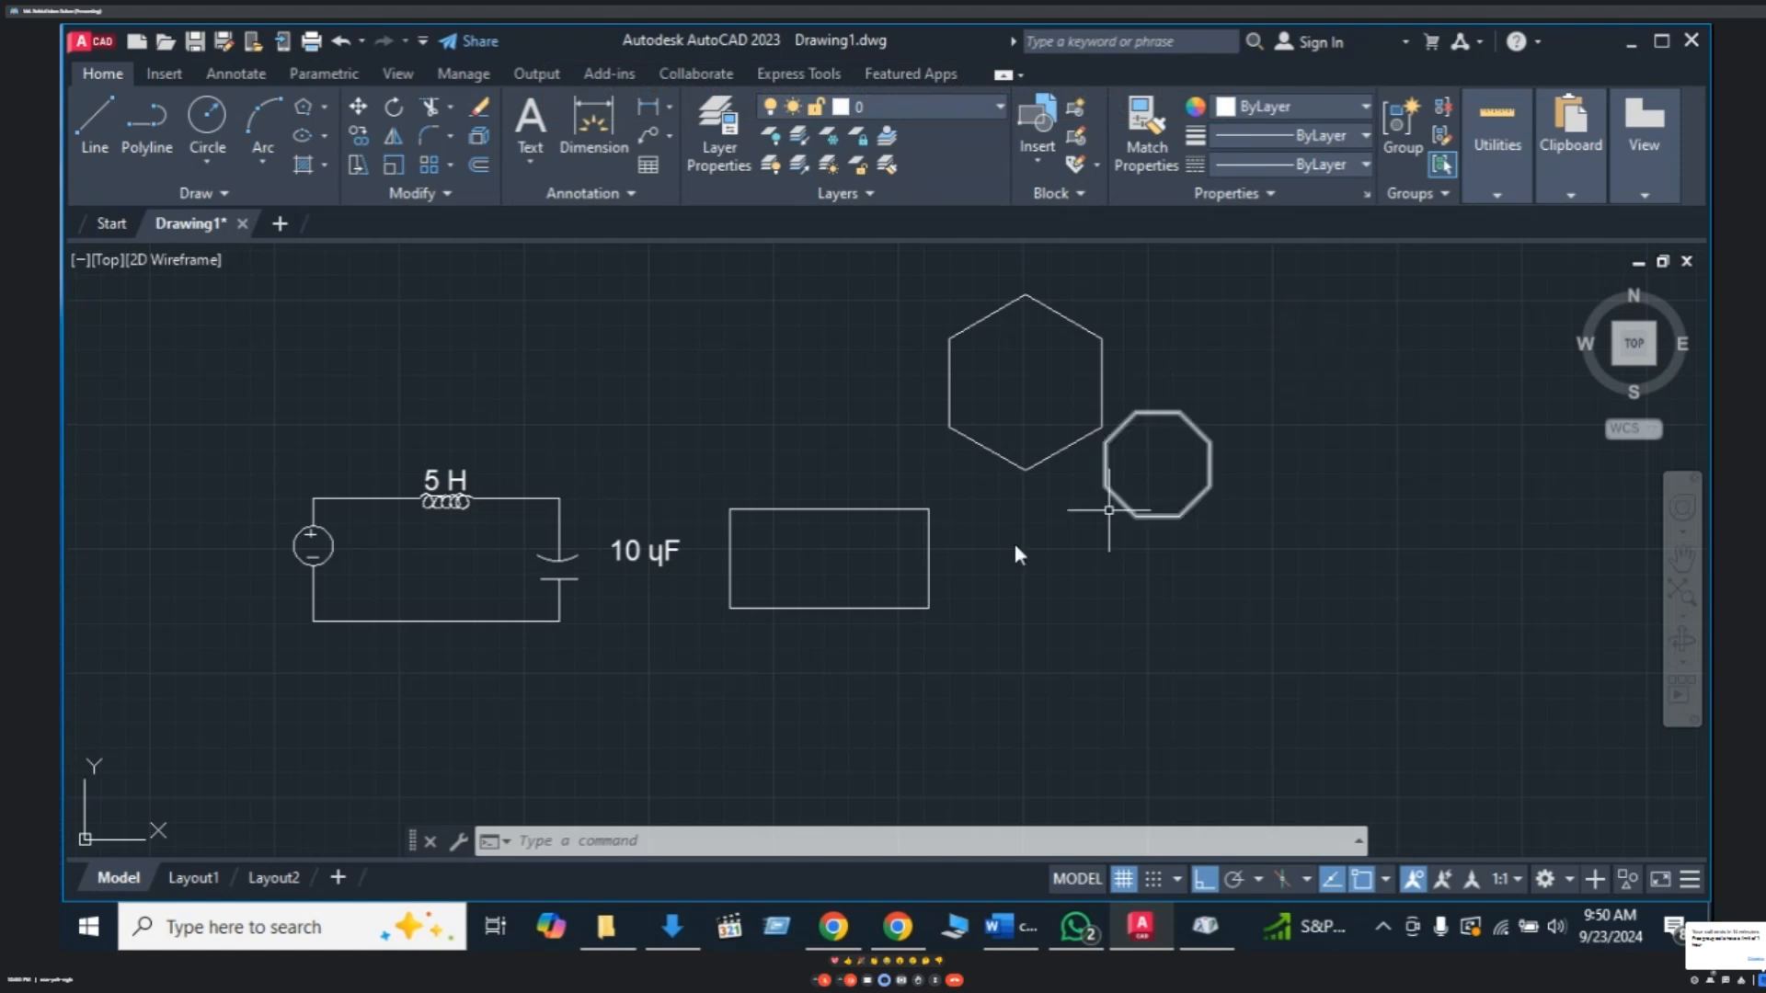
key(Escape)
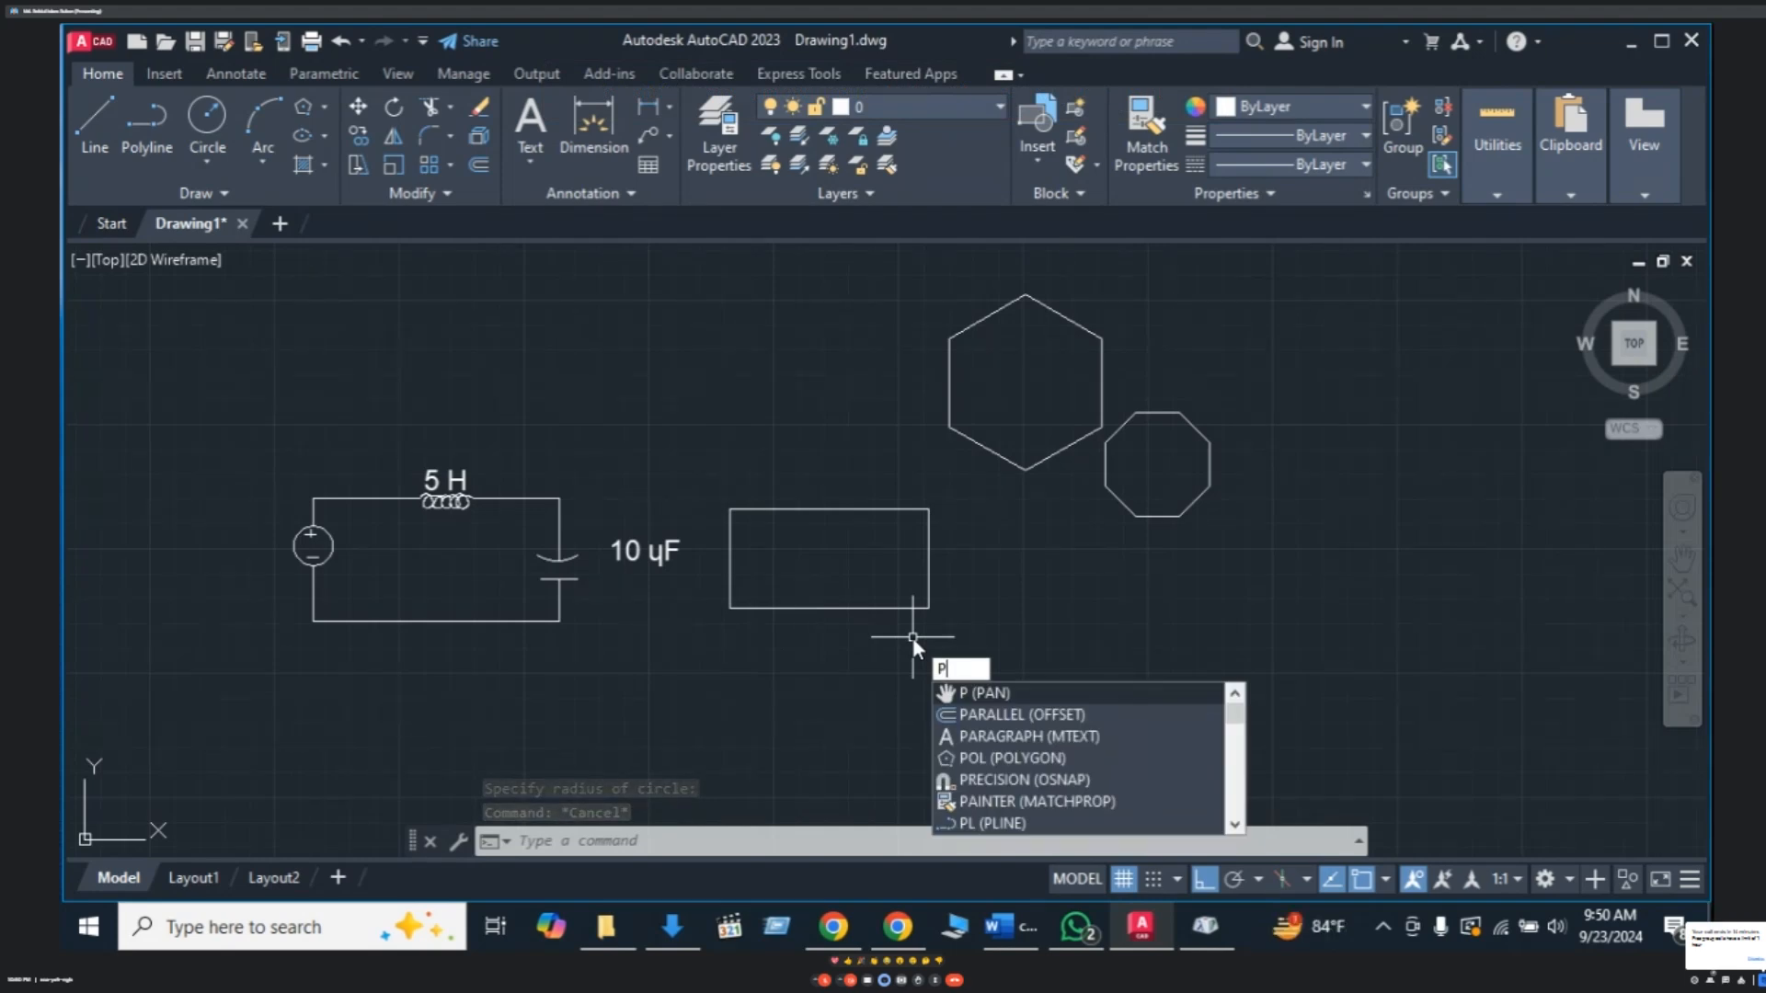
- Draw a 4-sided circumscribed polygon as a square above the circuit
text(O)
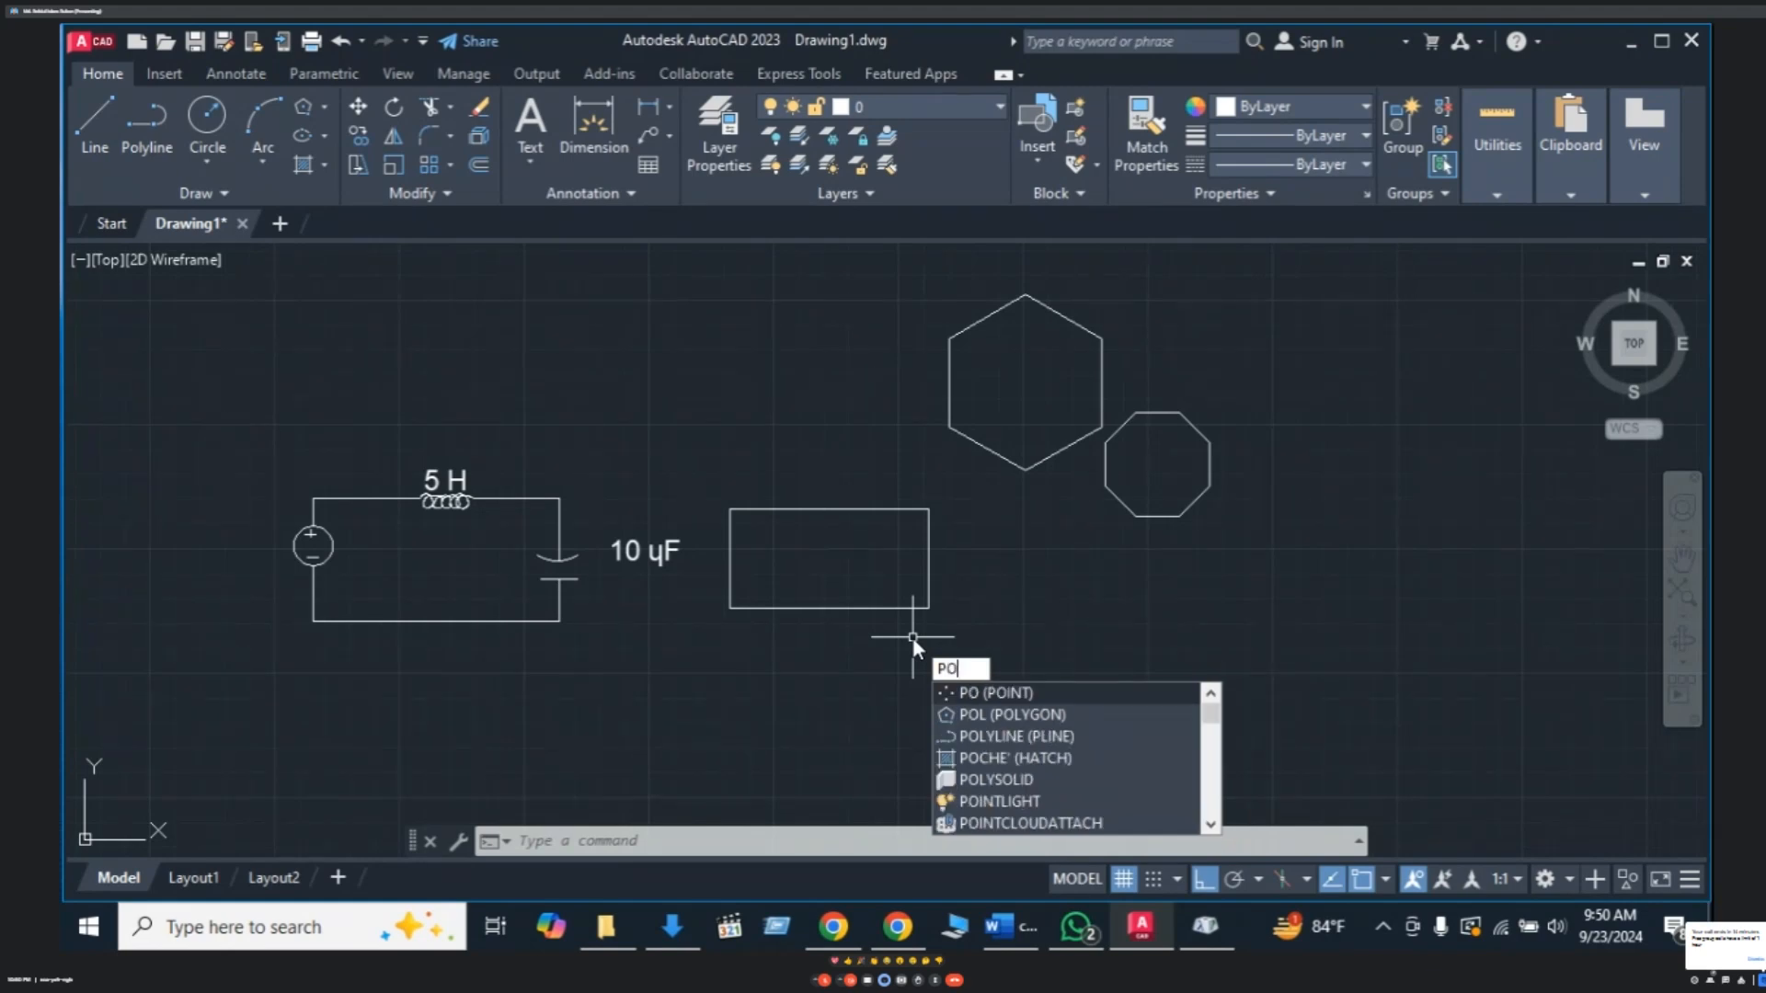
text(L)
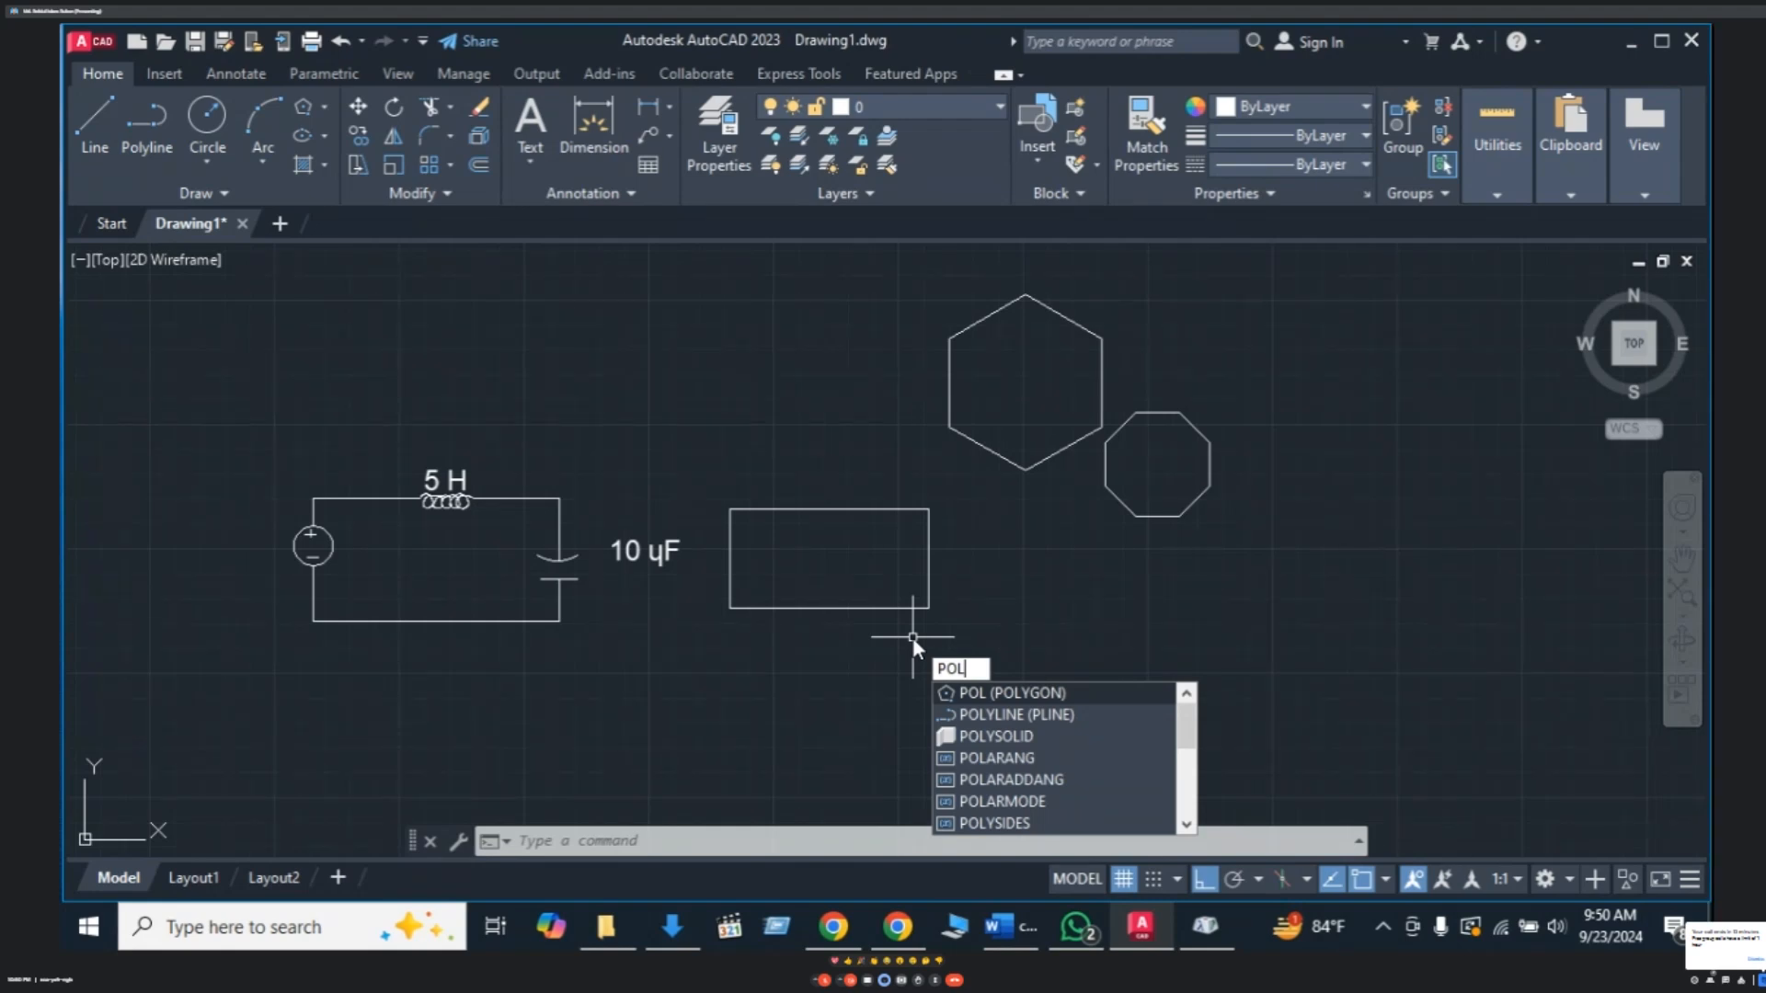
key(Return)
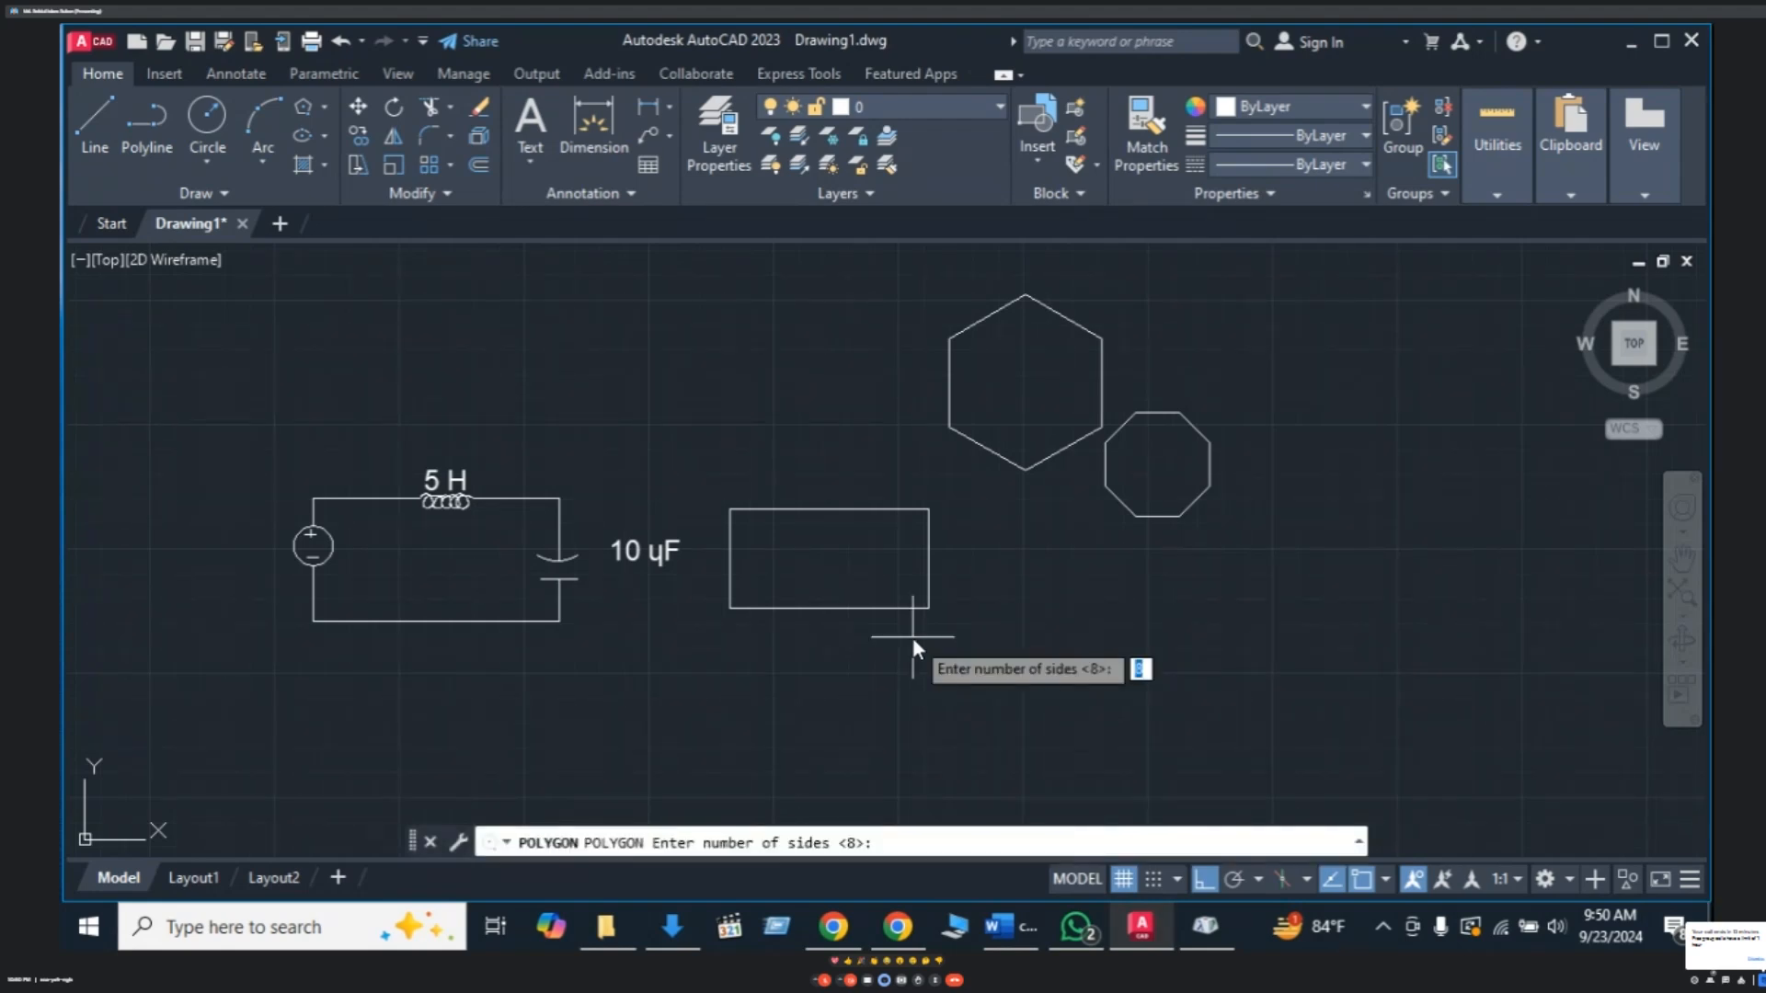
text(4)
key(Return)
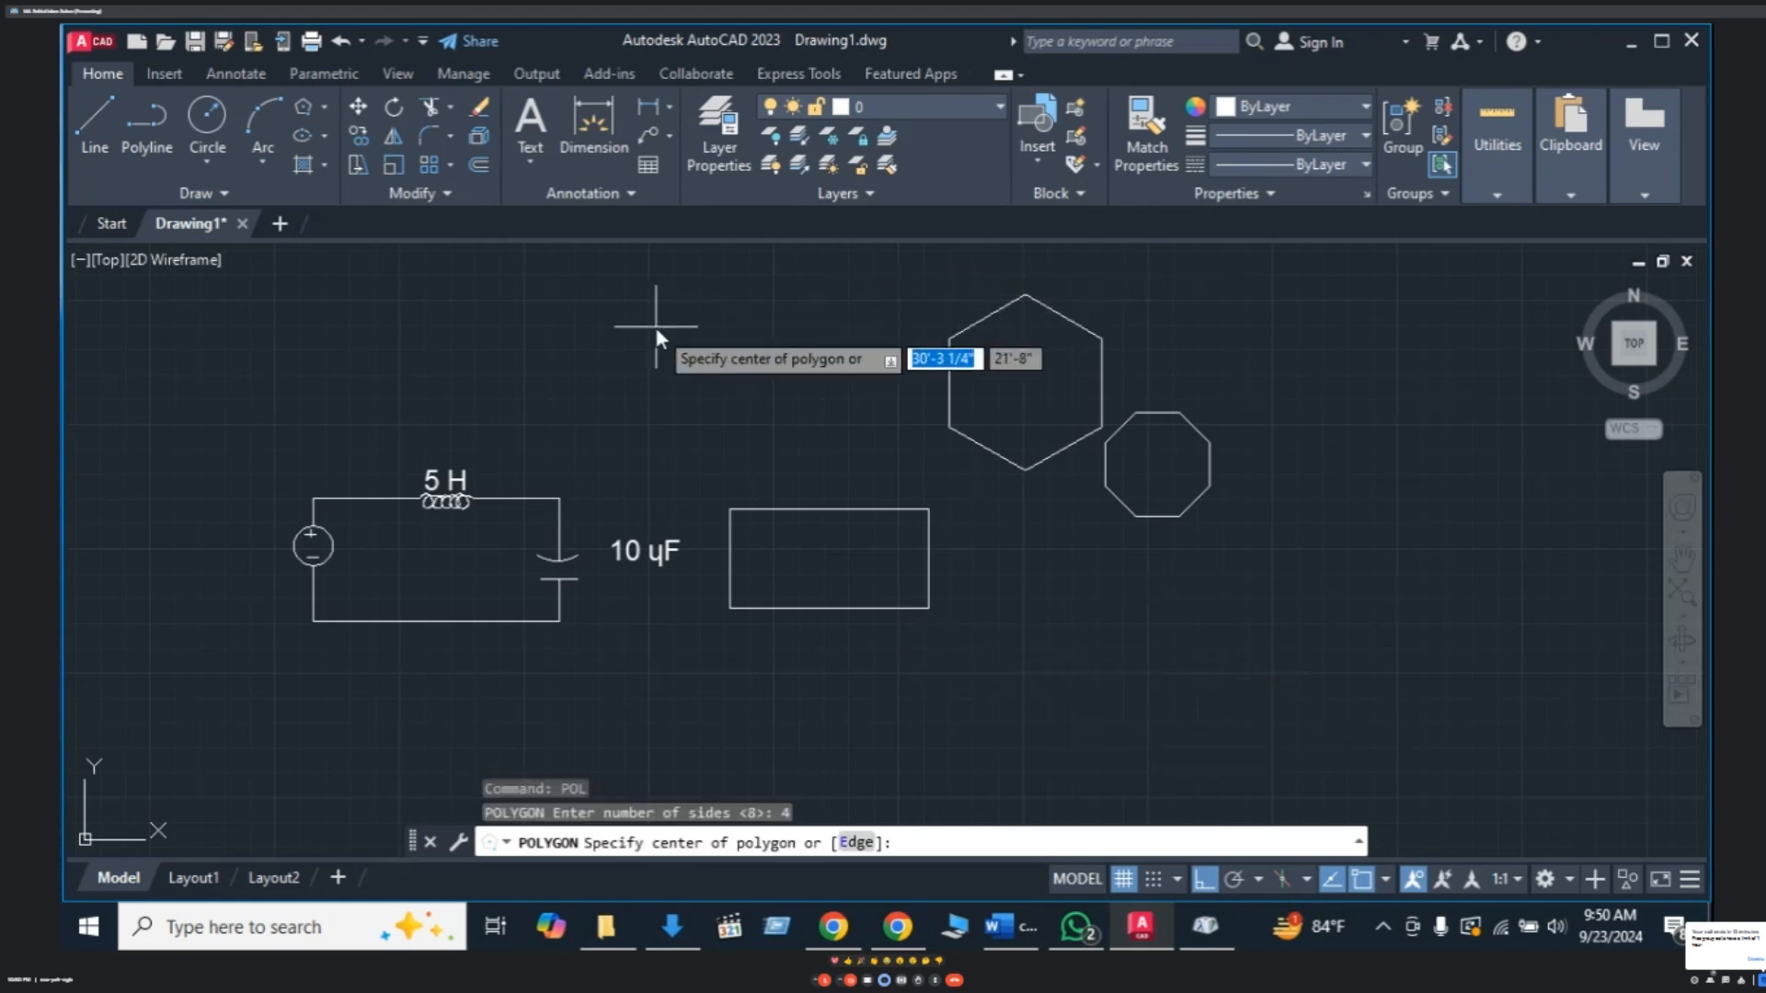
click(673, 352)
click(747, 416)
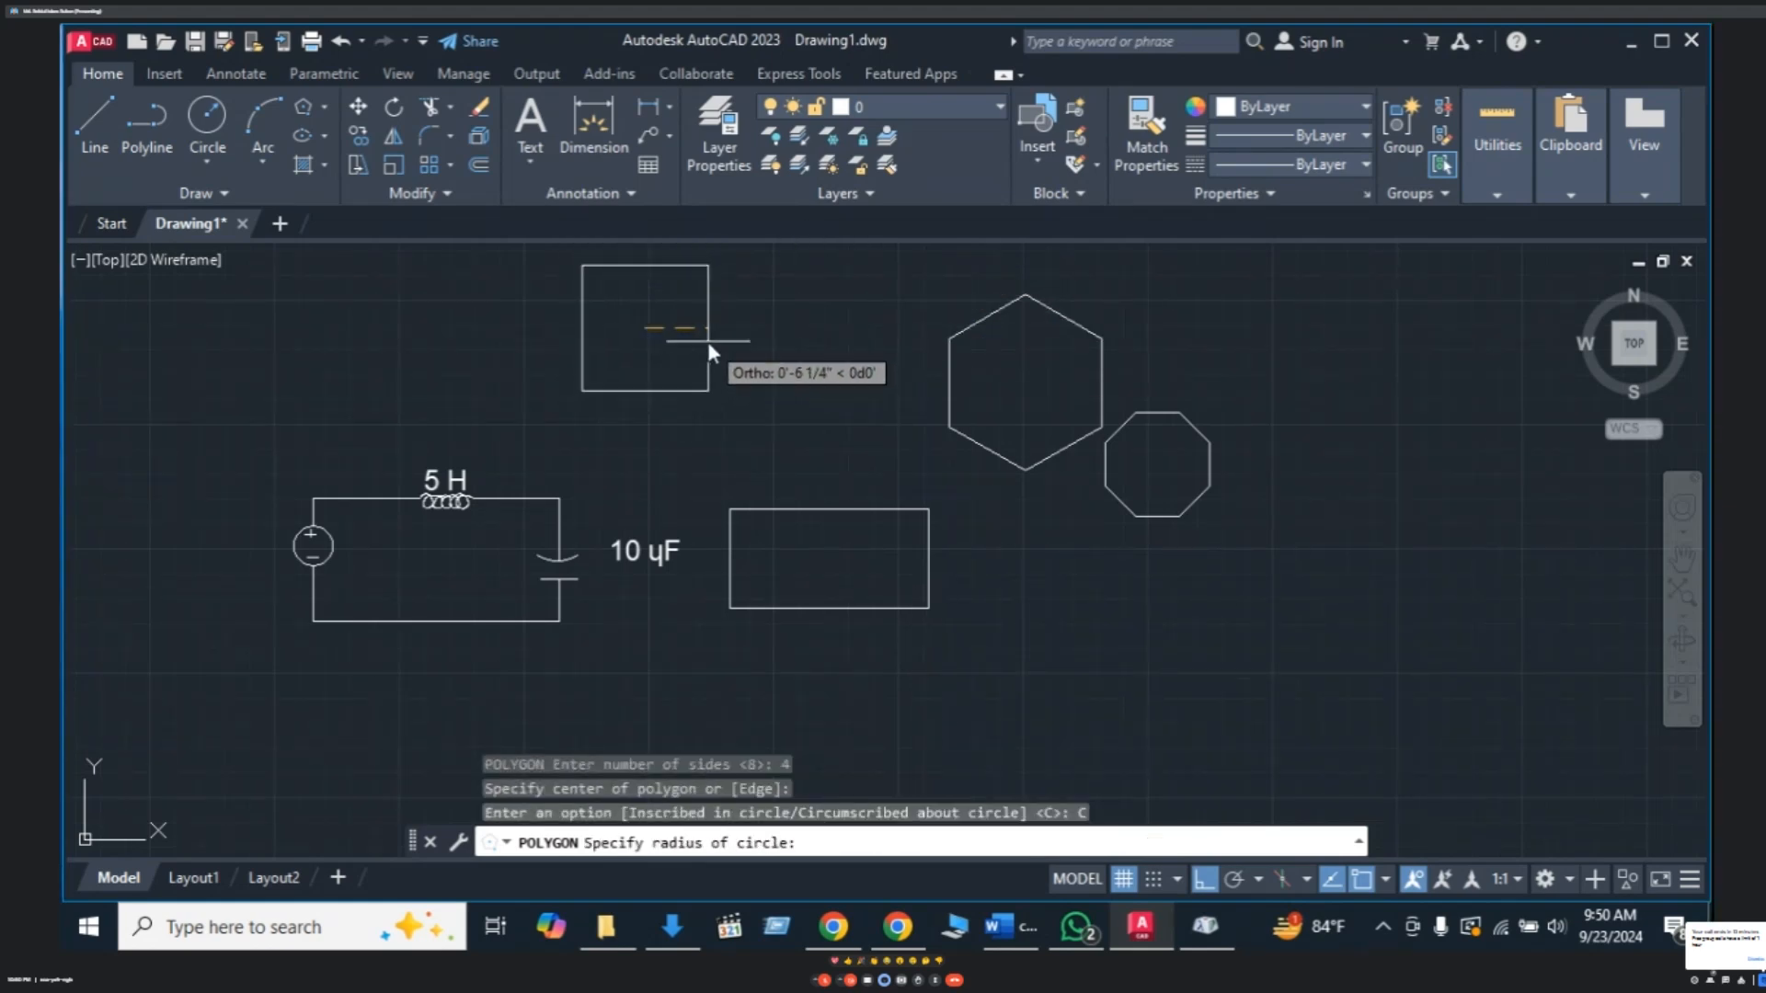
click(718, 334)
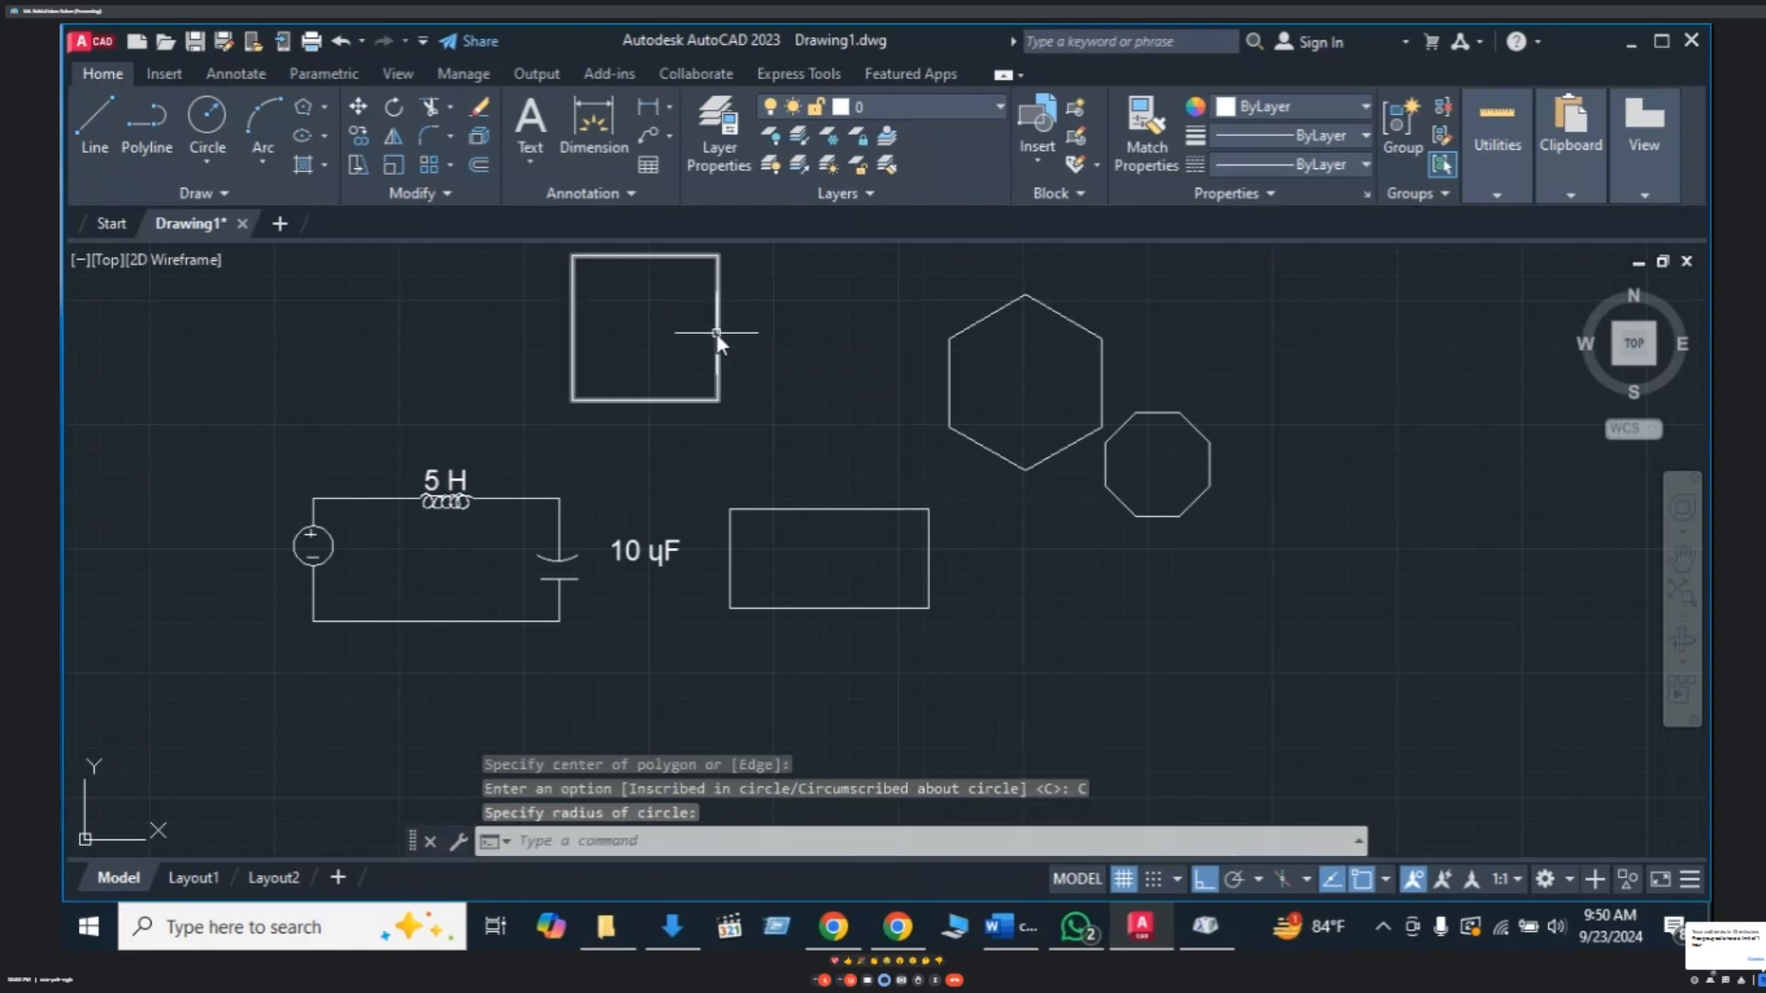
middle_drag(771, 345, 767, 377)
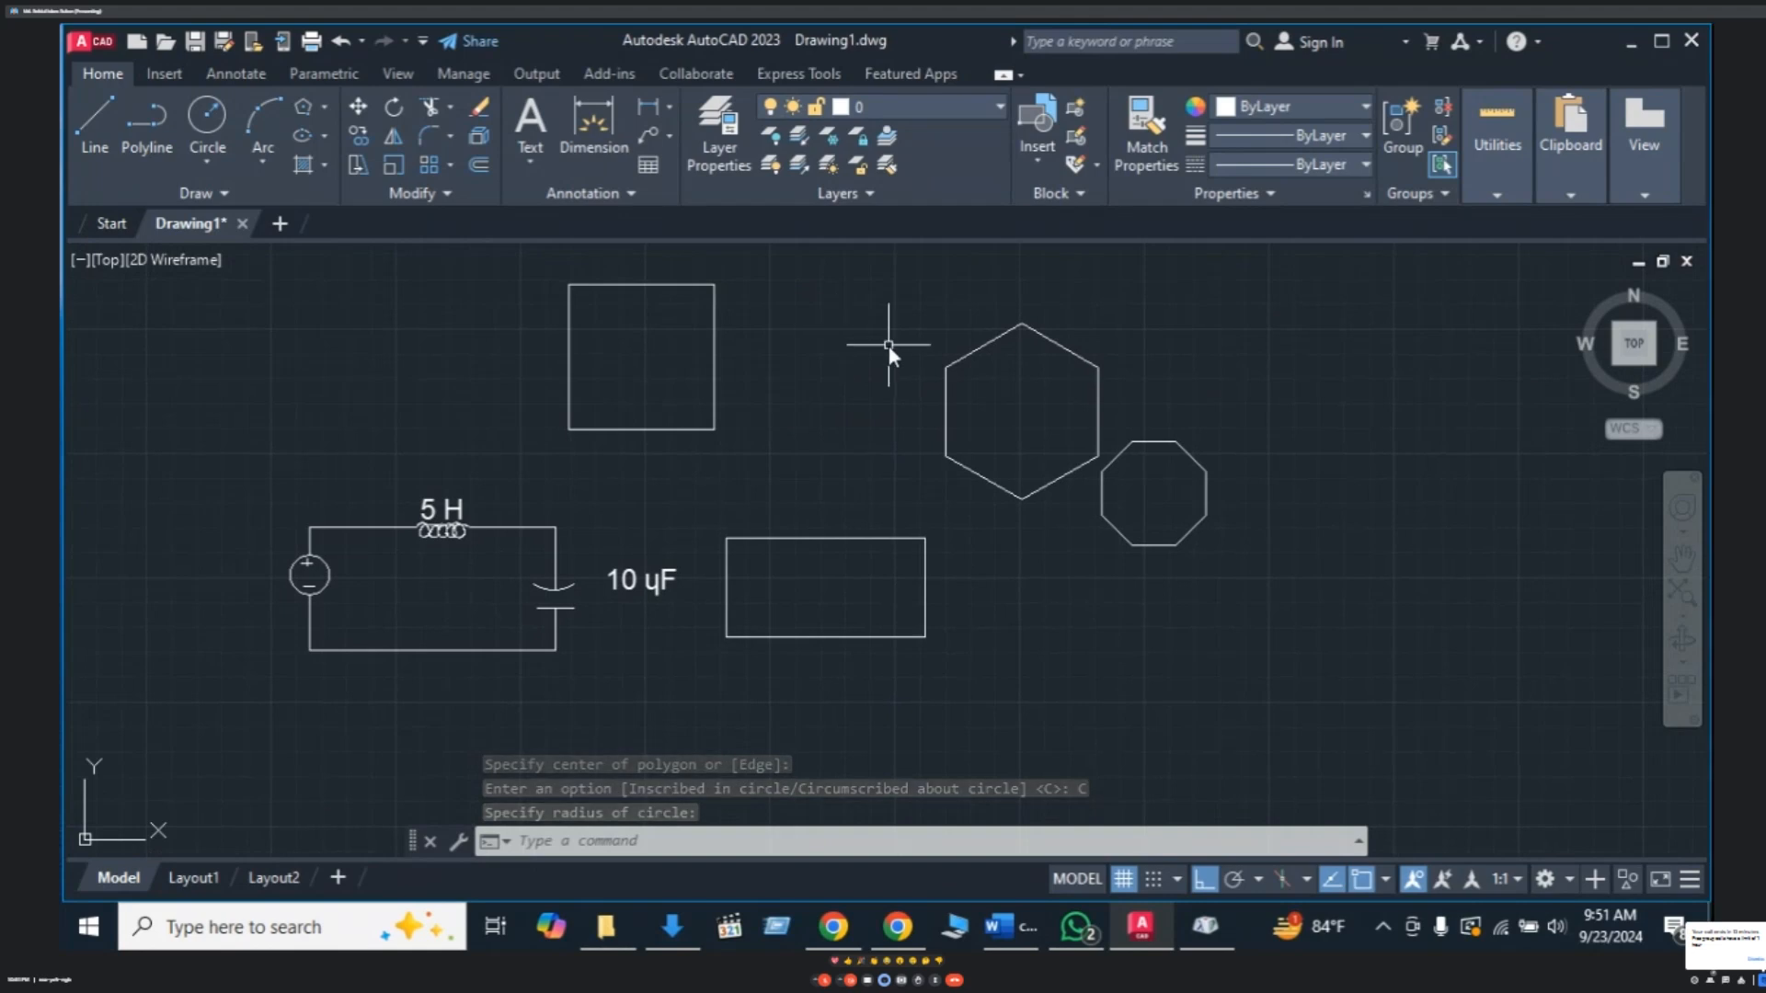
- Draw horizontal lines joining the hexagon's lower and upper side vertices
key(Escape)
text(l)
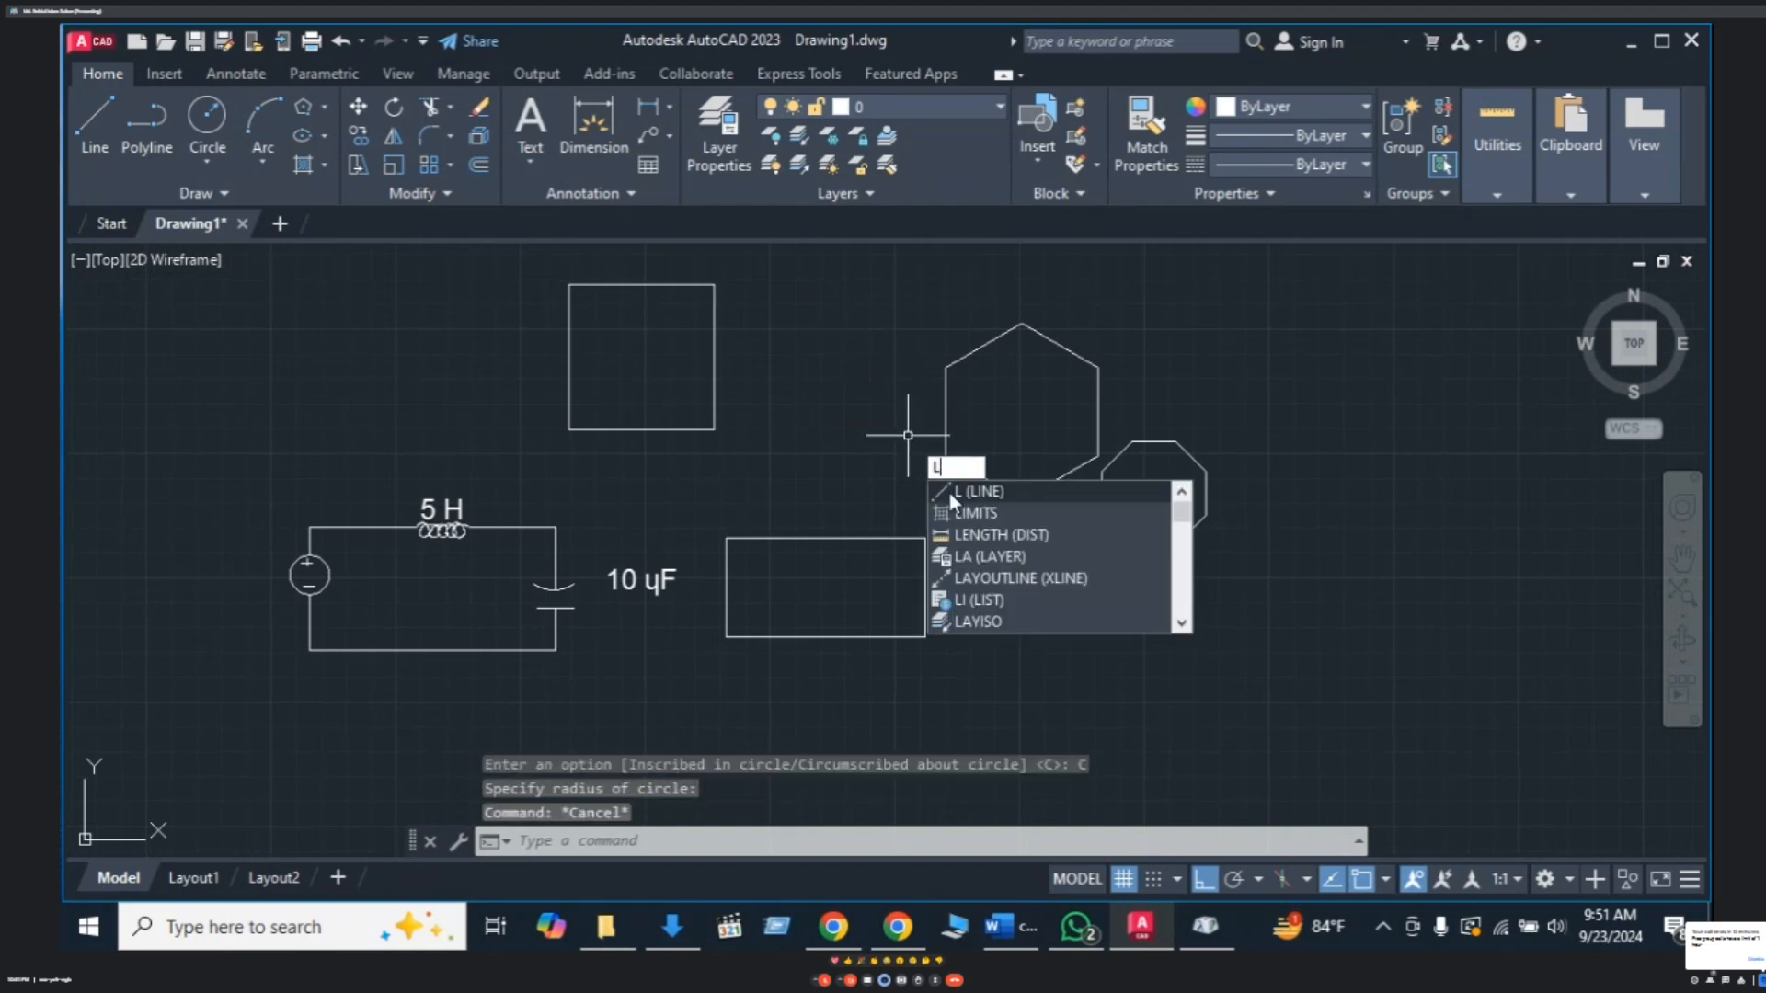
key(Return)
click(945, 456)
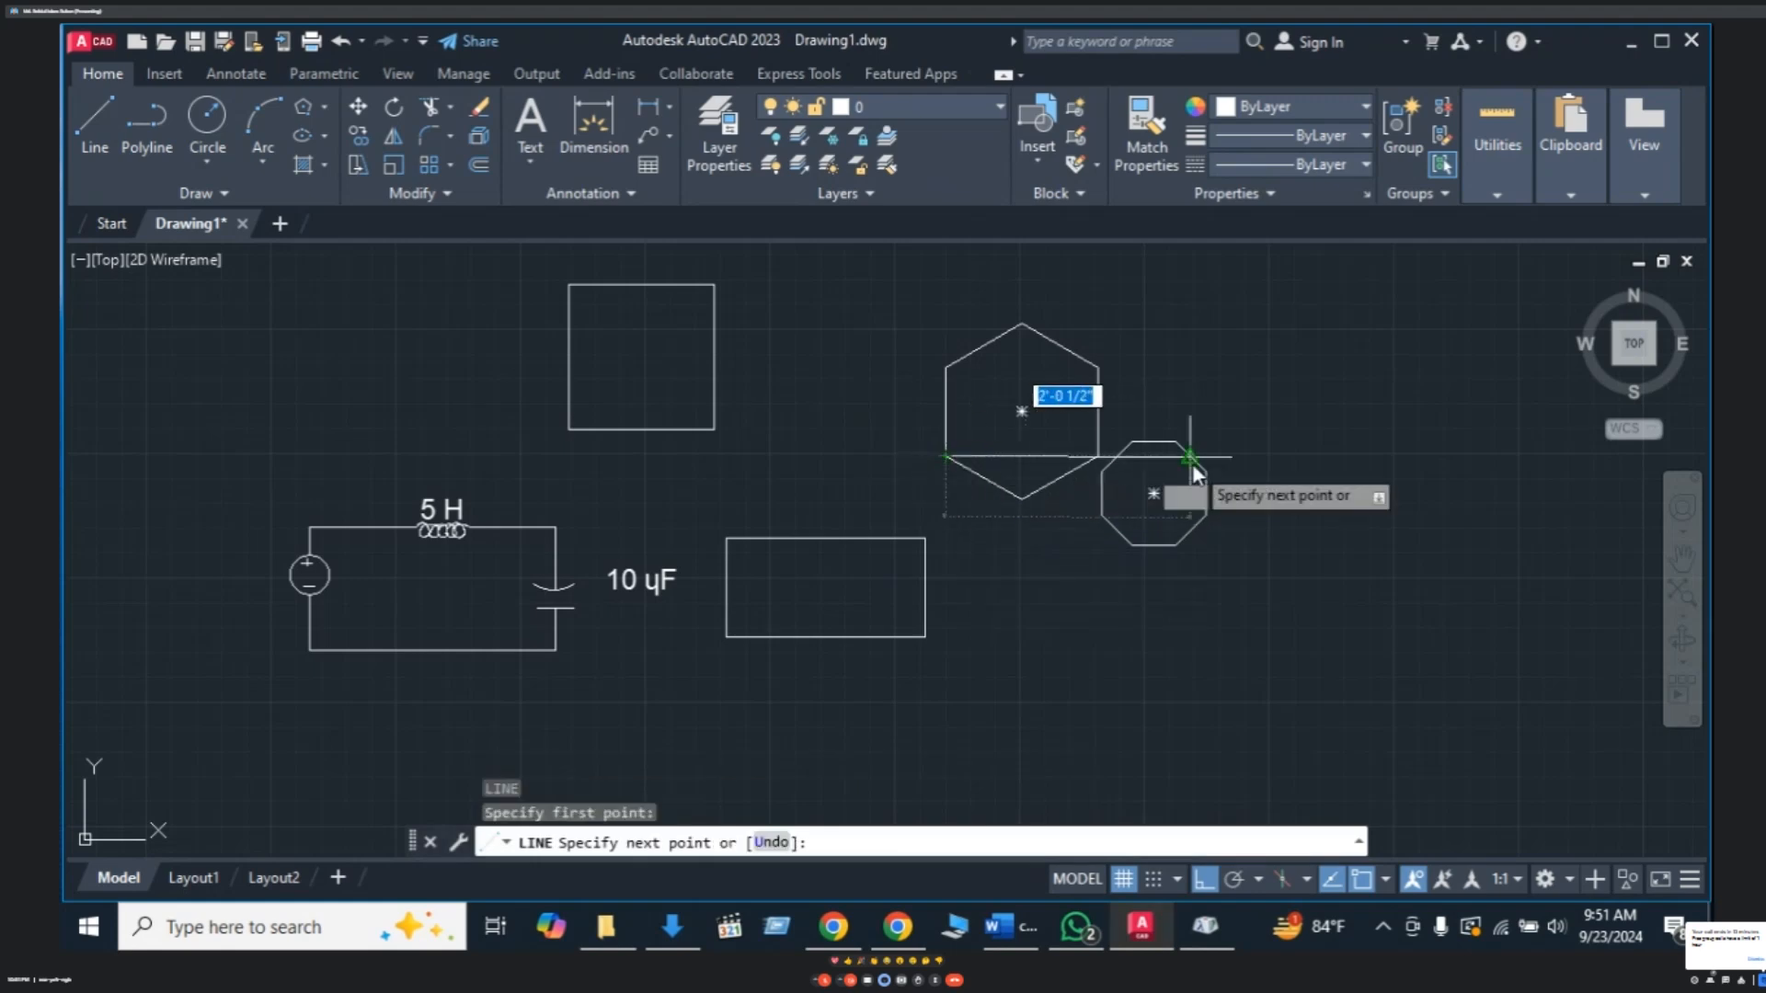
click(1098, 455)
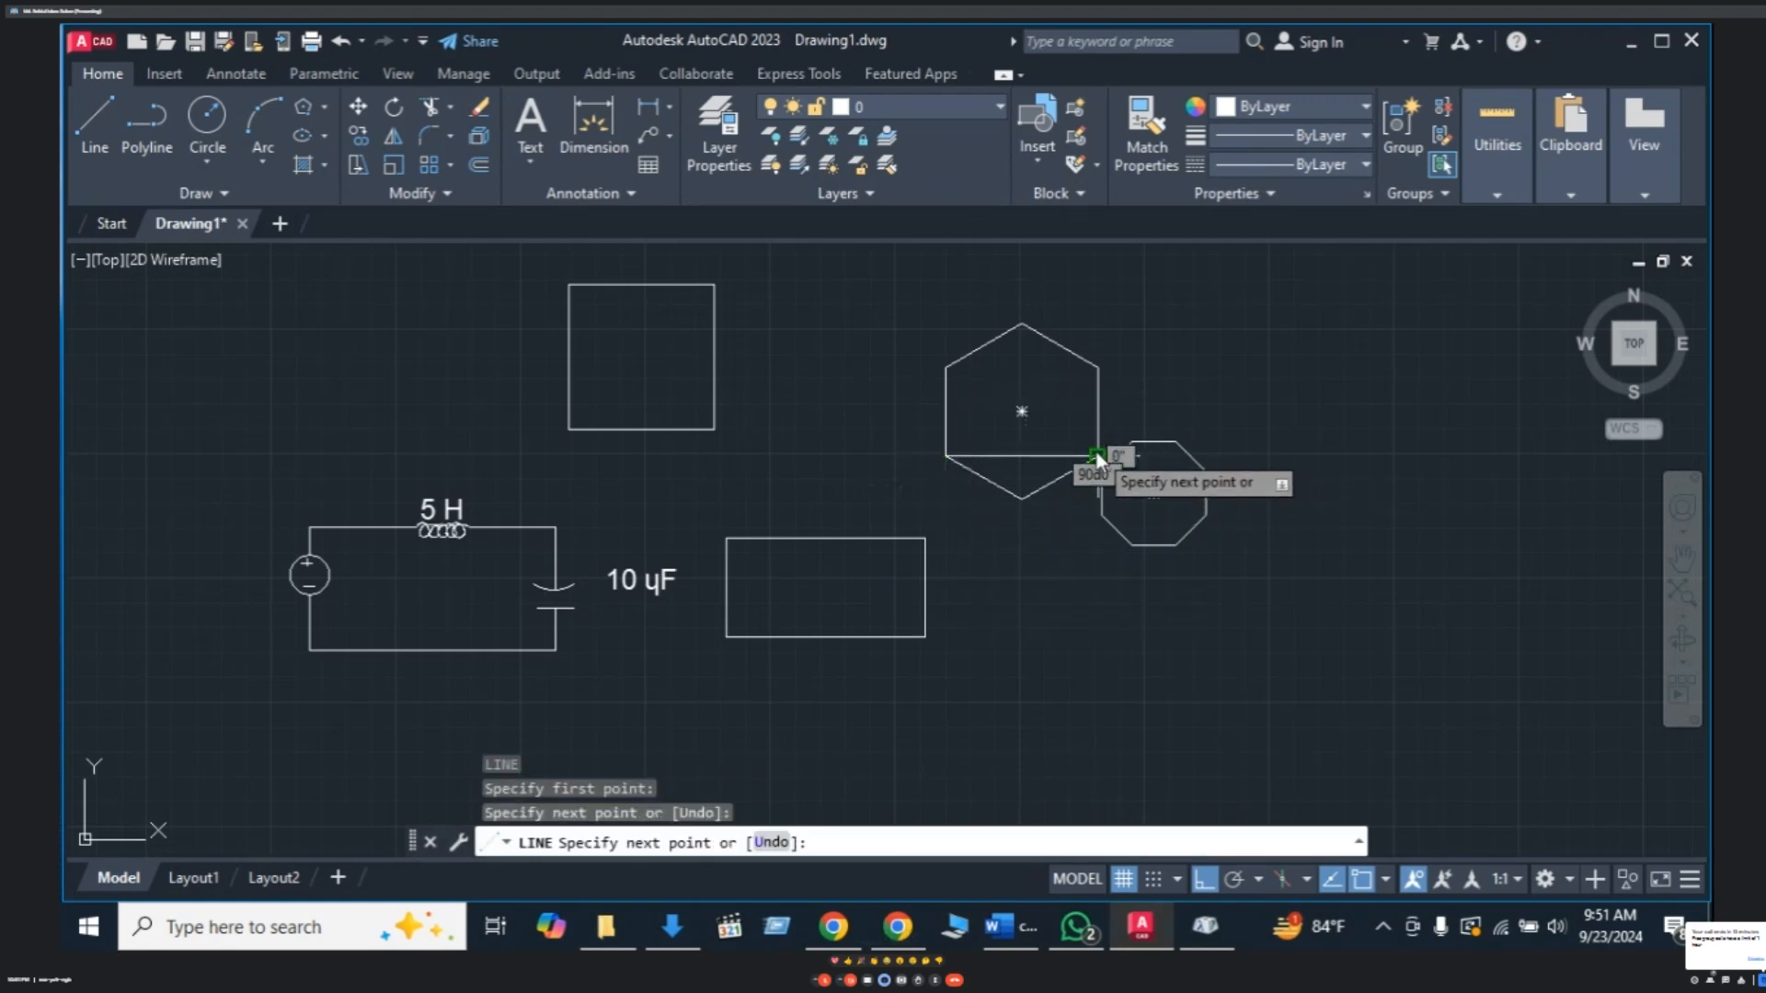
key(Escape)
text(l)
key(Return)
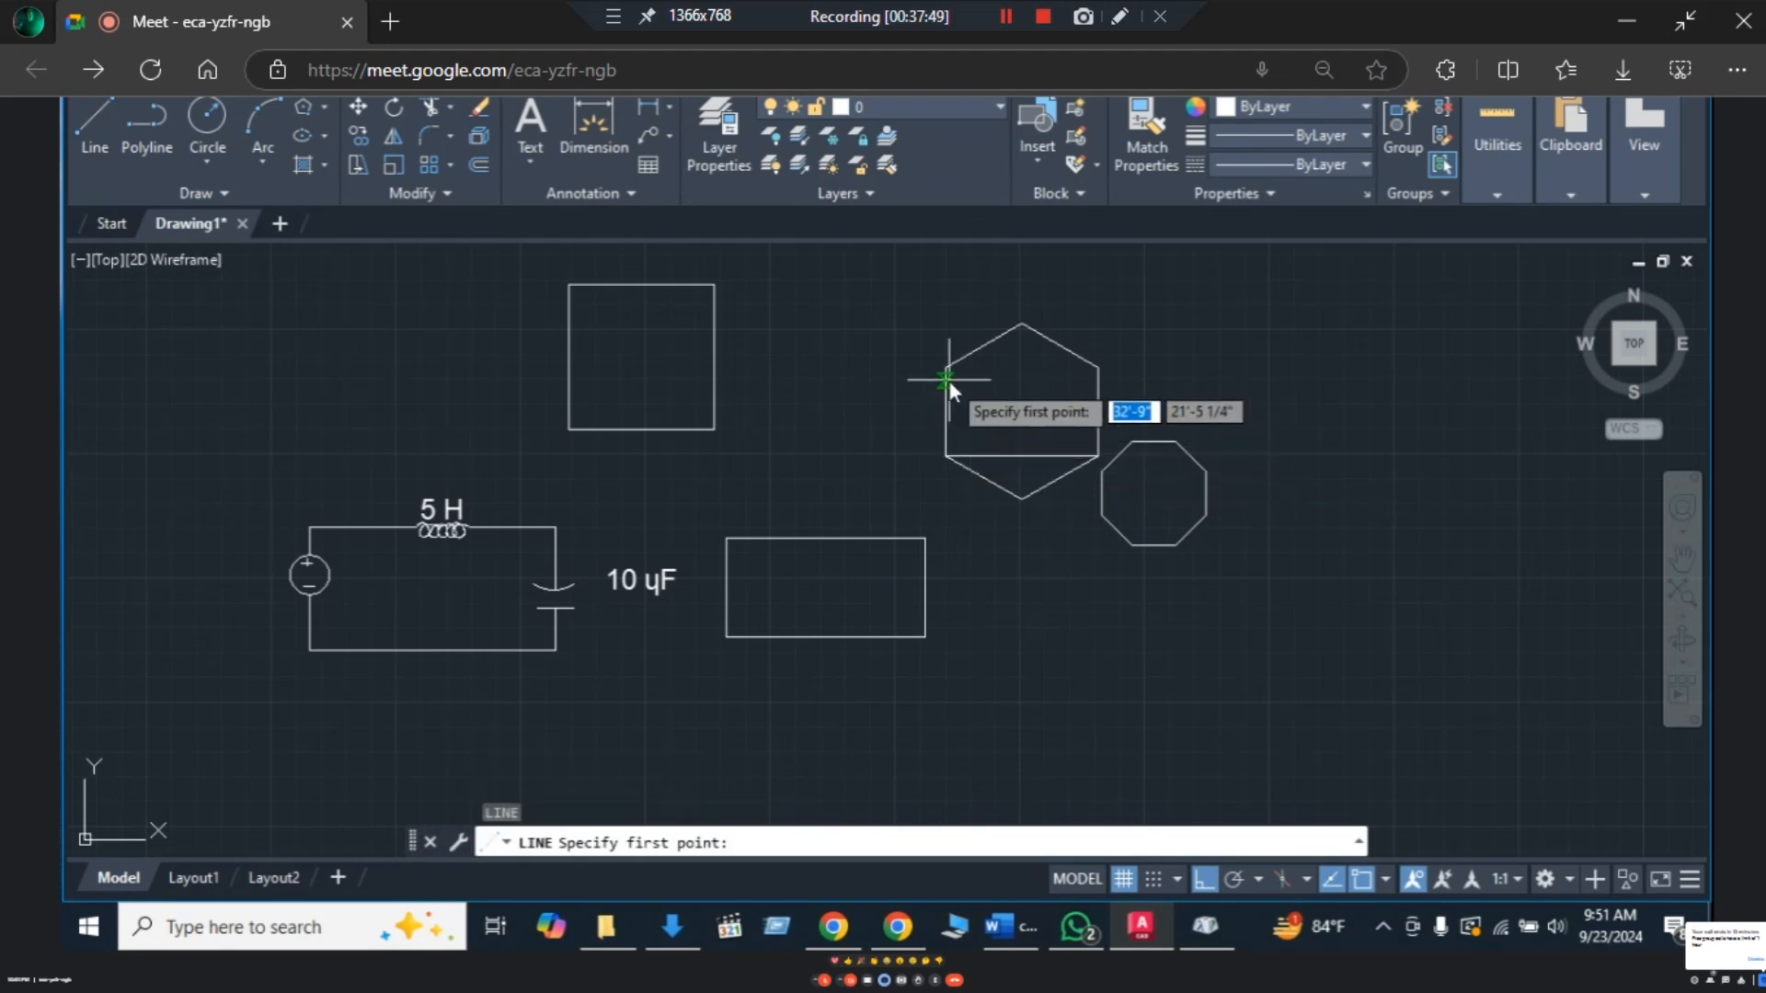
click(945, 369)
click(1100, 369)
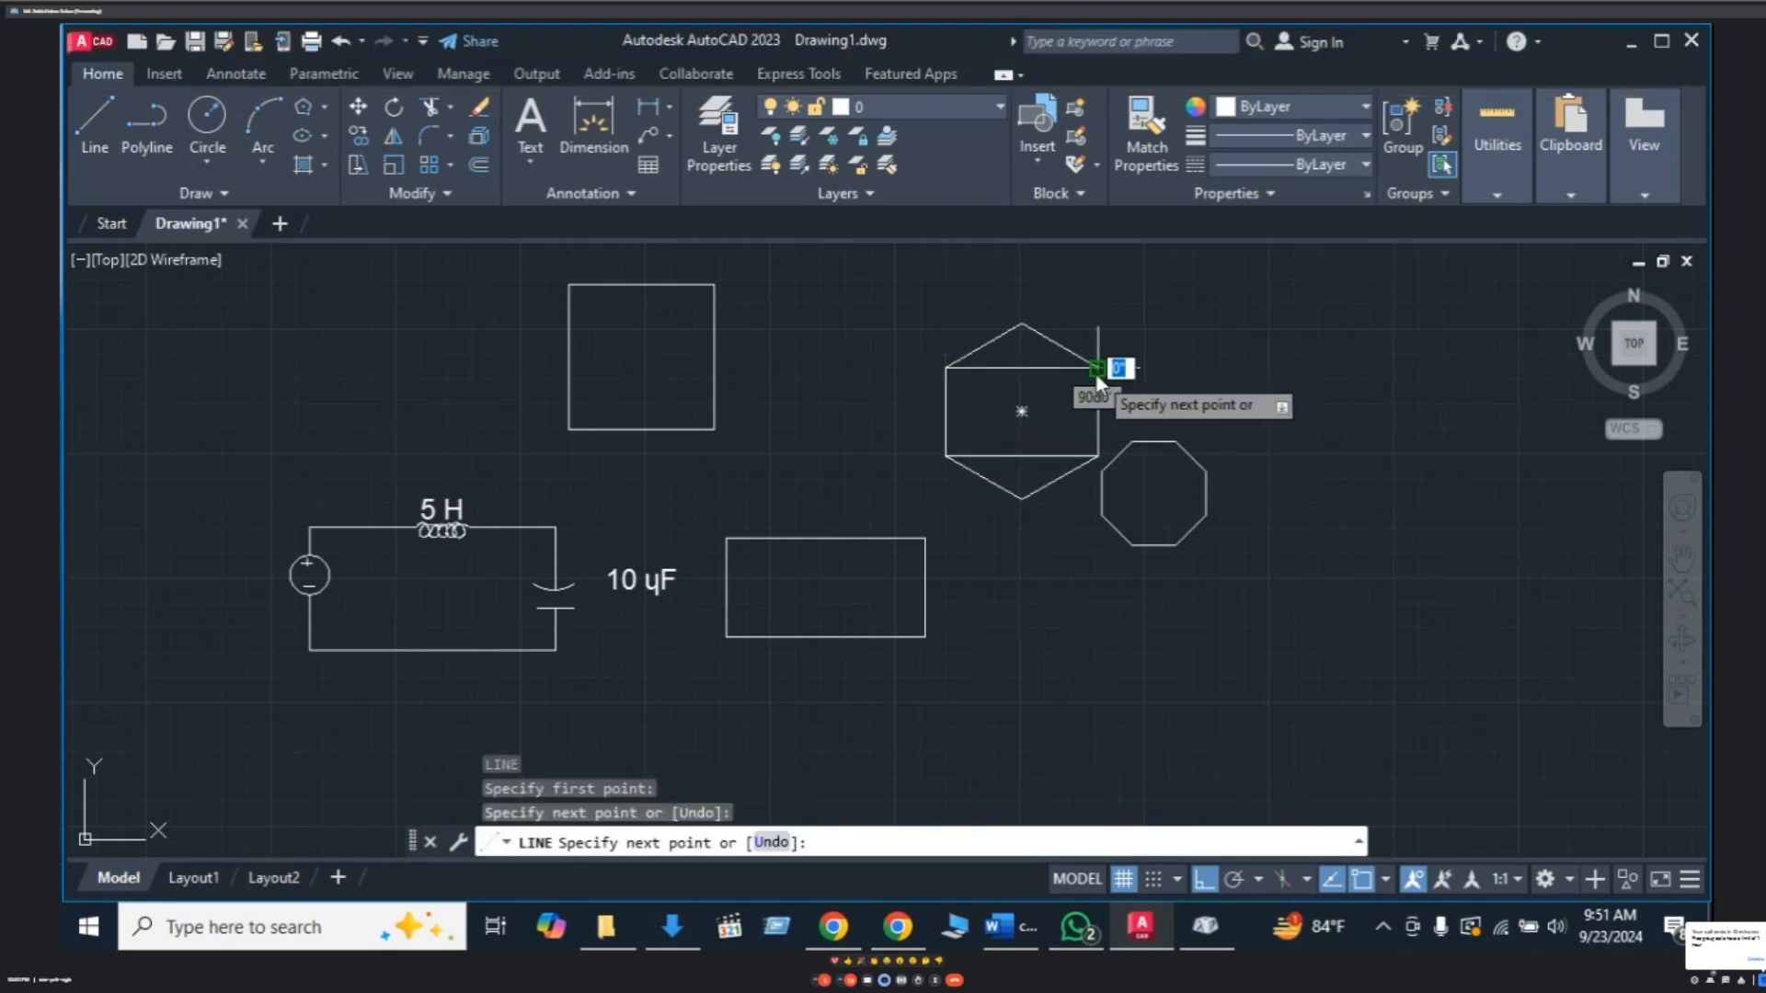
key(Escape)
- Explode the hexagon and delete its two top and two bottom slanted edges
click(1051, 348)
key(Escape)
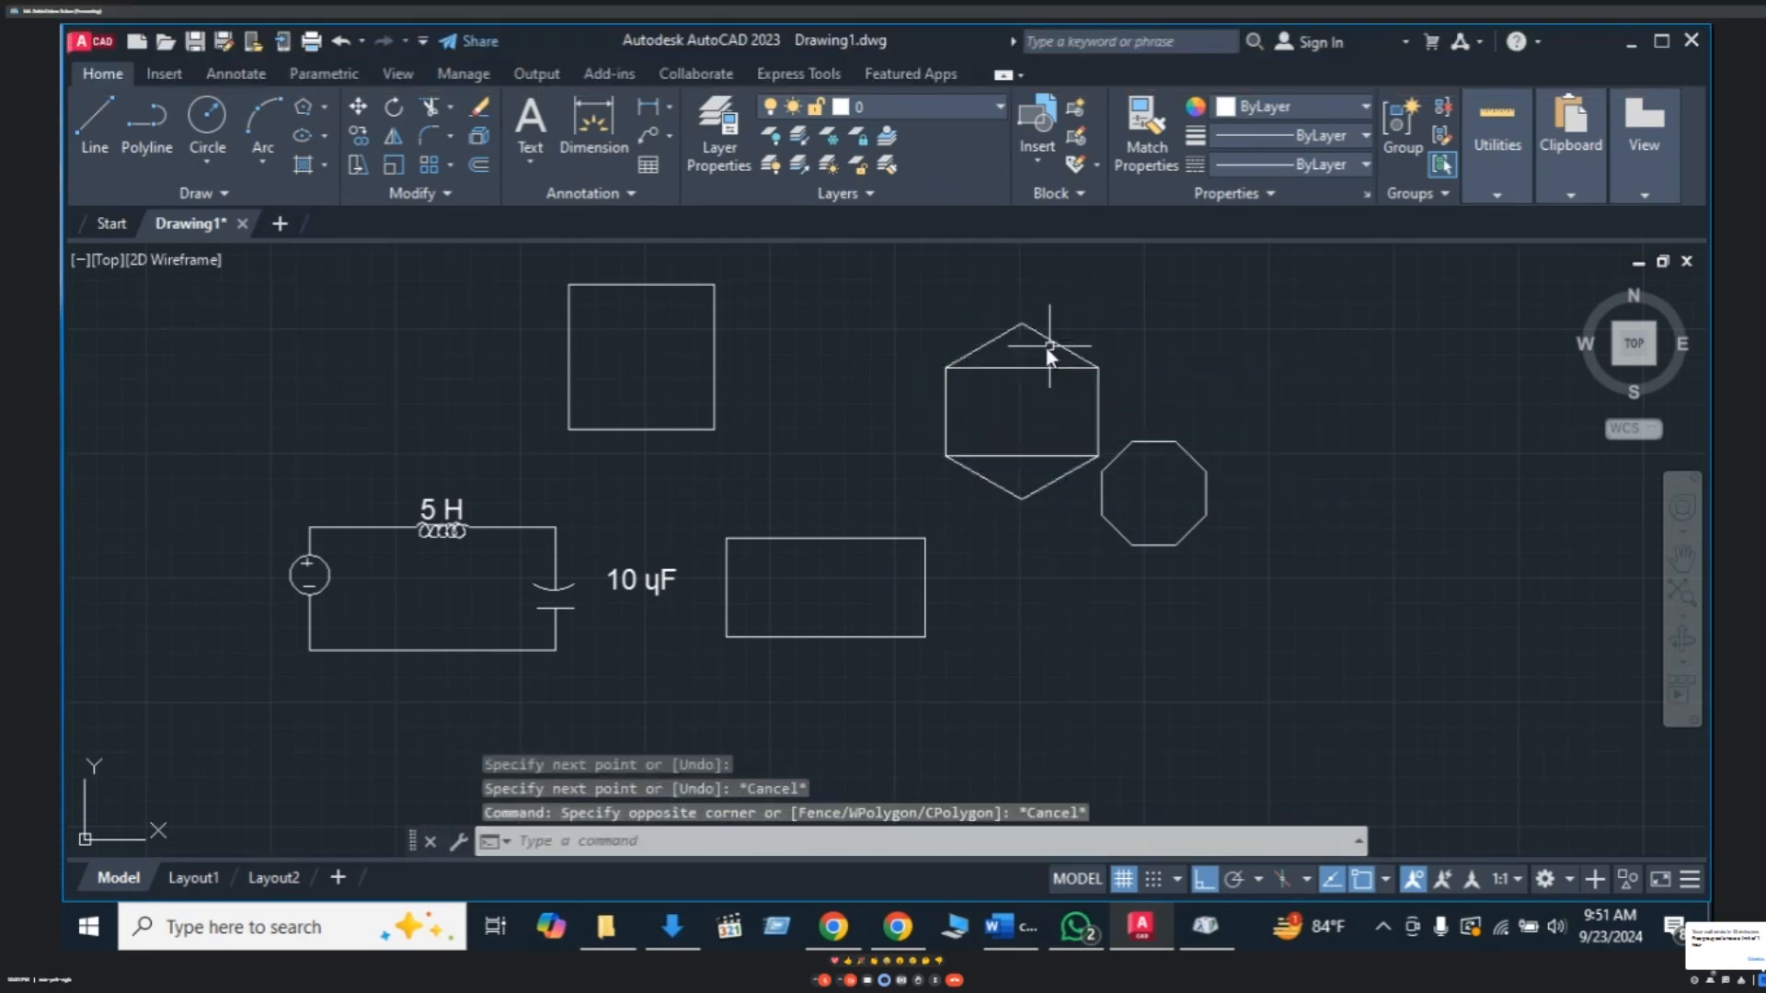
click(1041, 336)
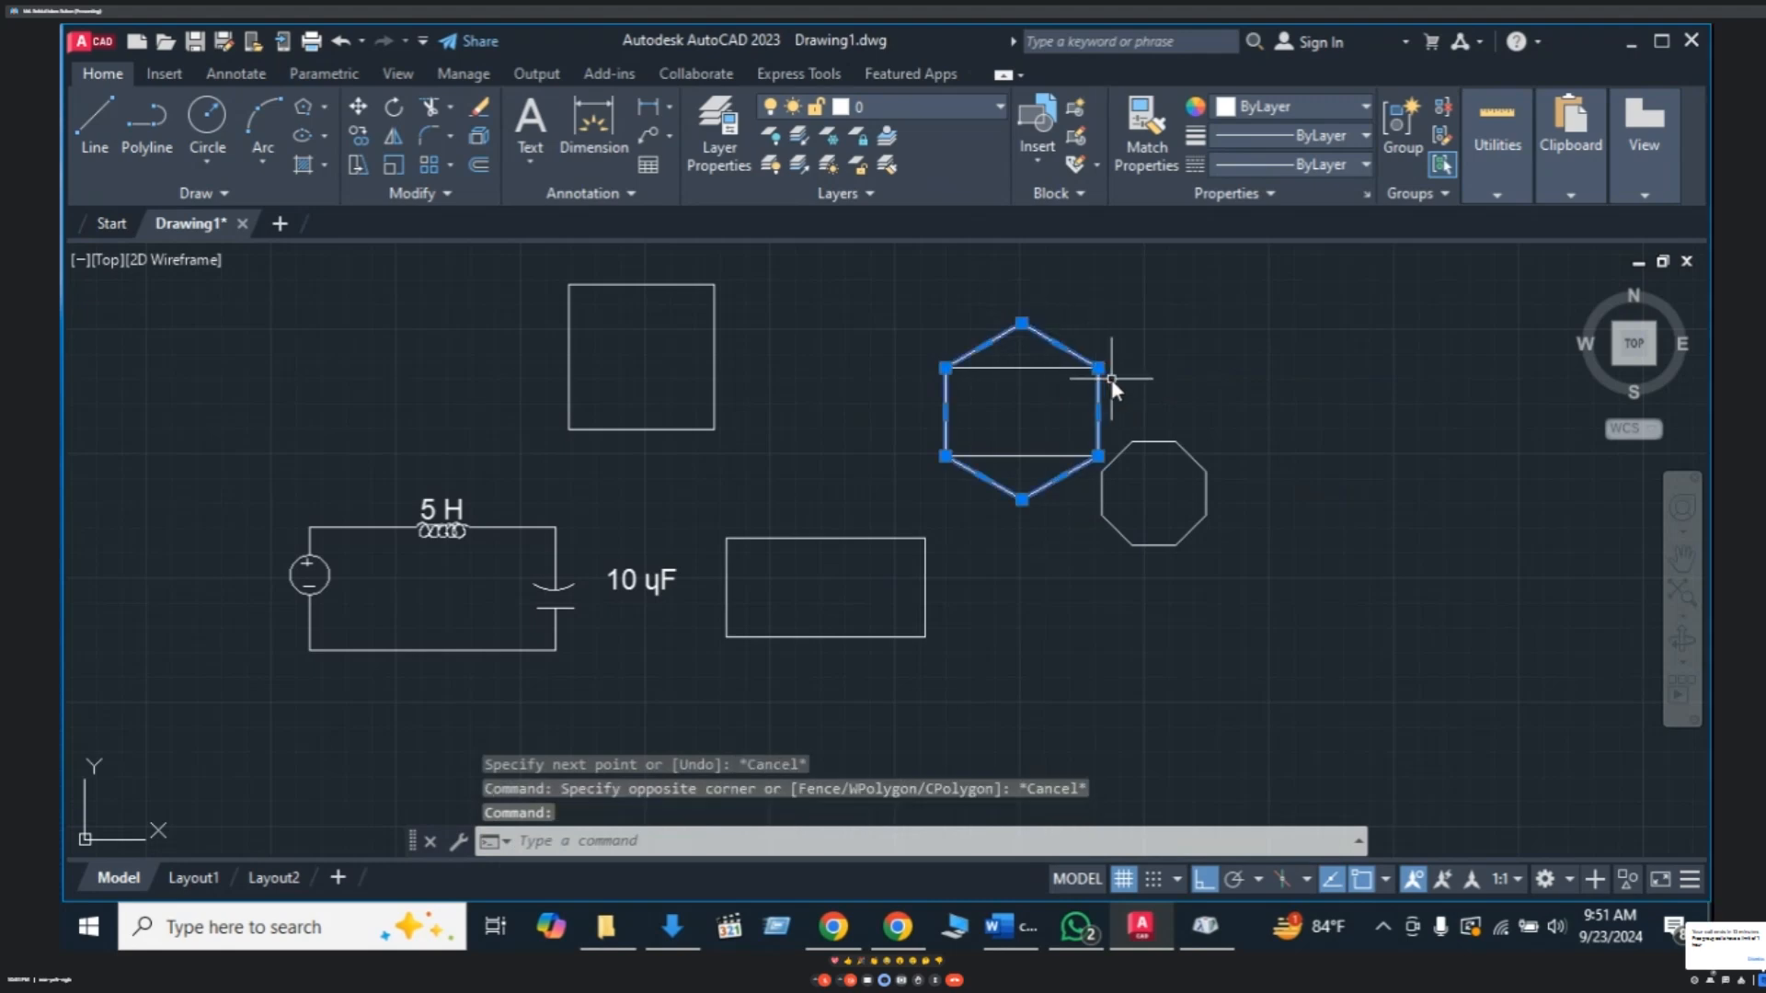
text(X)
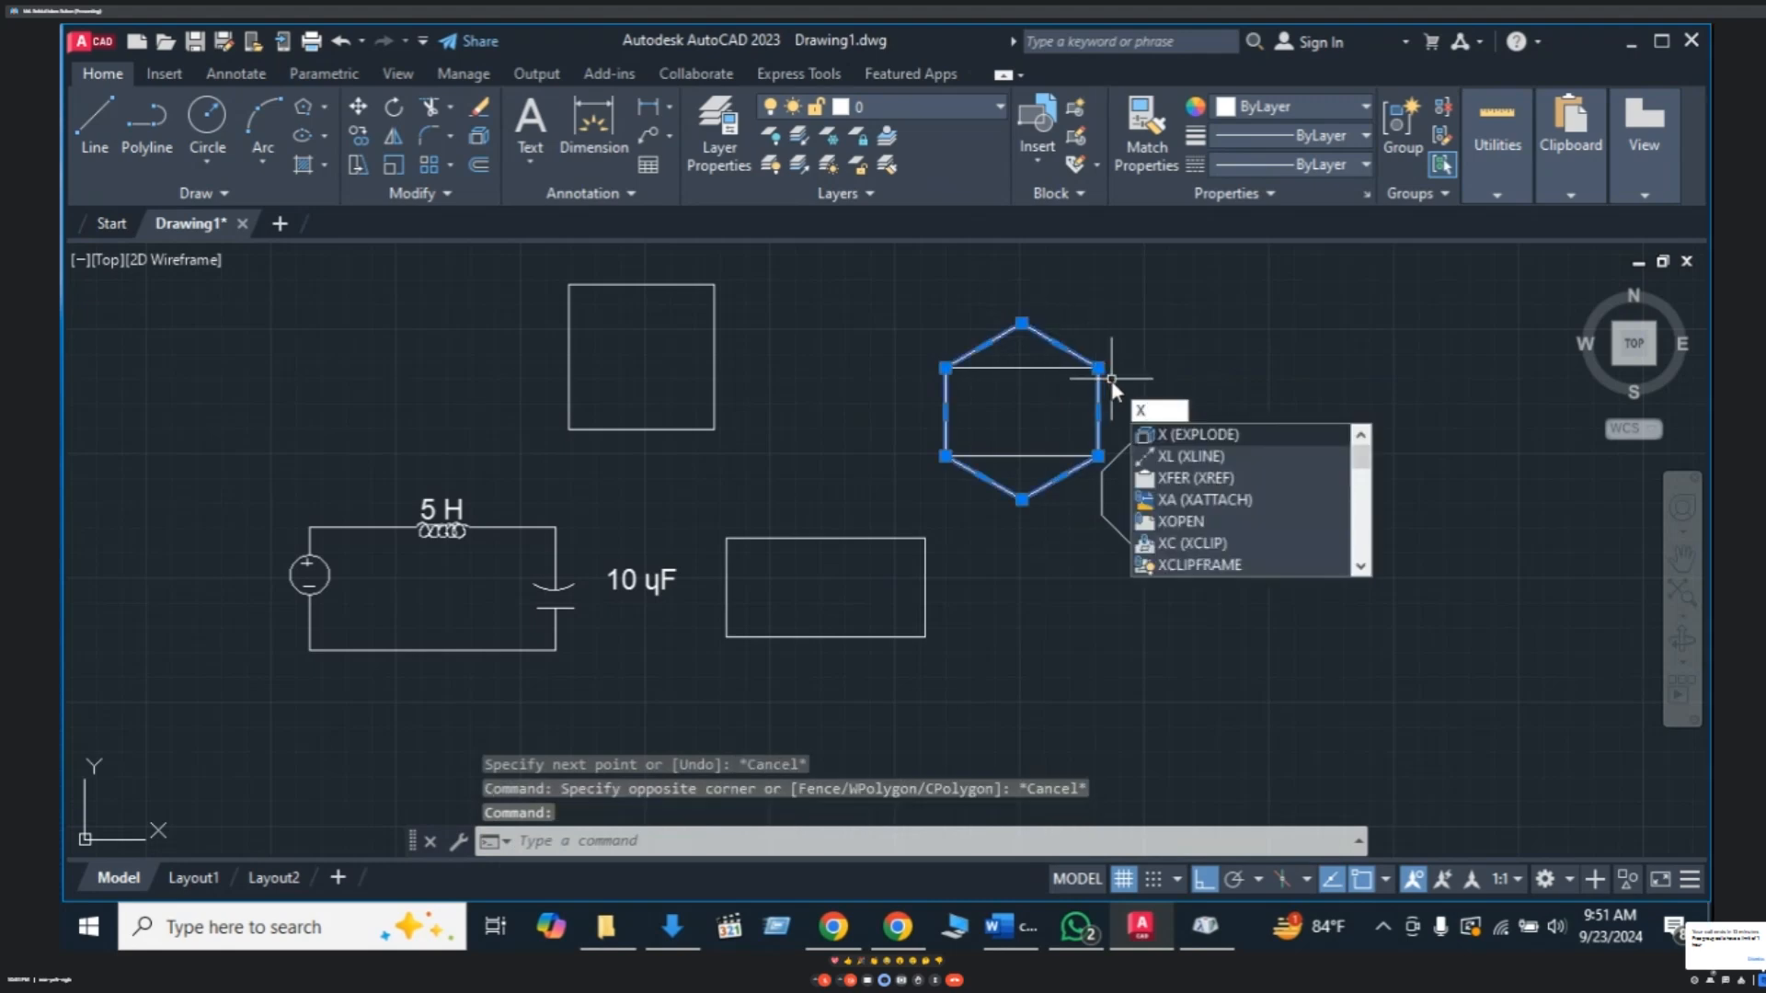
key(Return)
click(1035, 330)
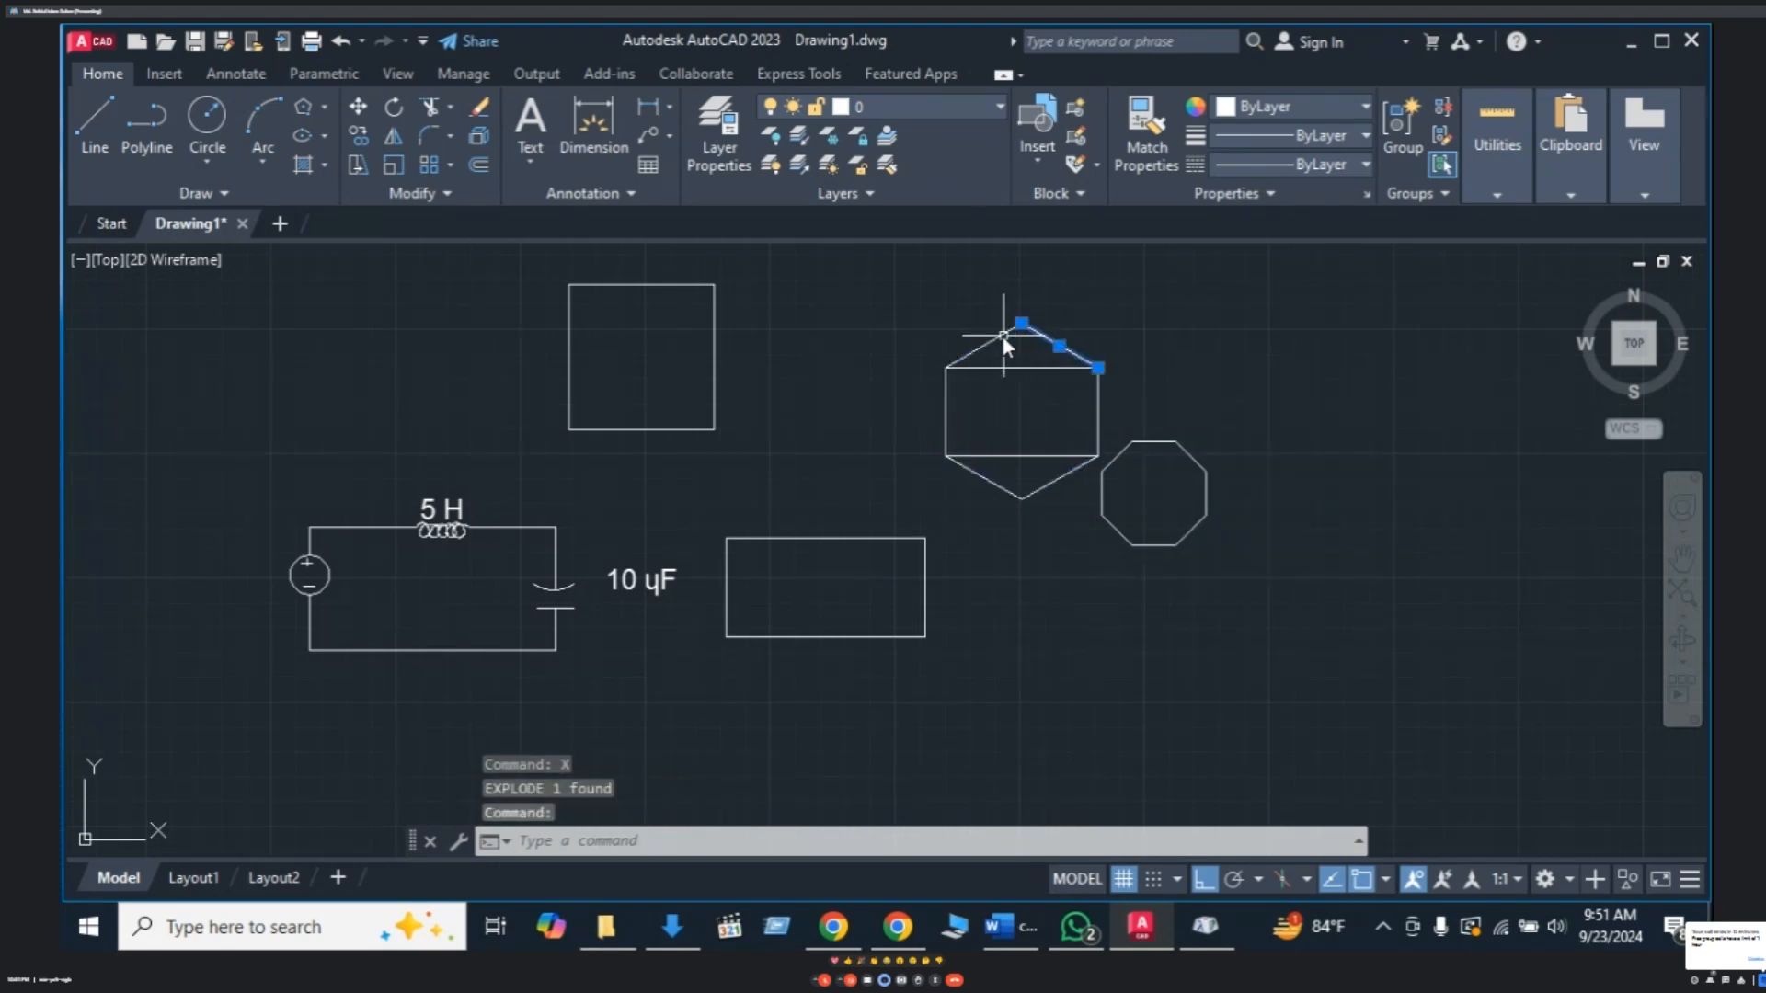
click(1003, 338)
key(Delete)
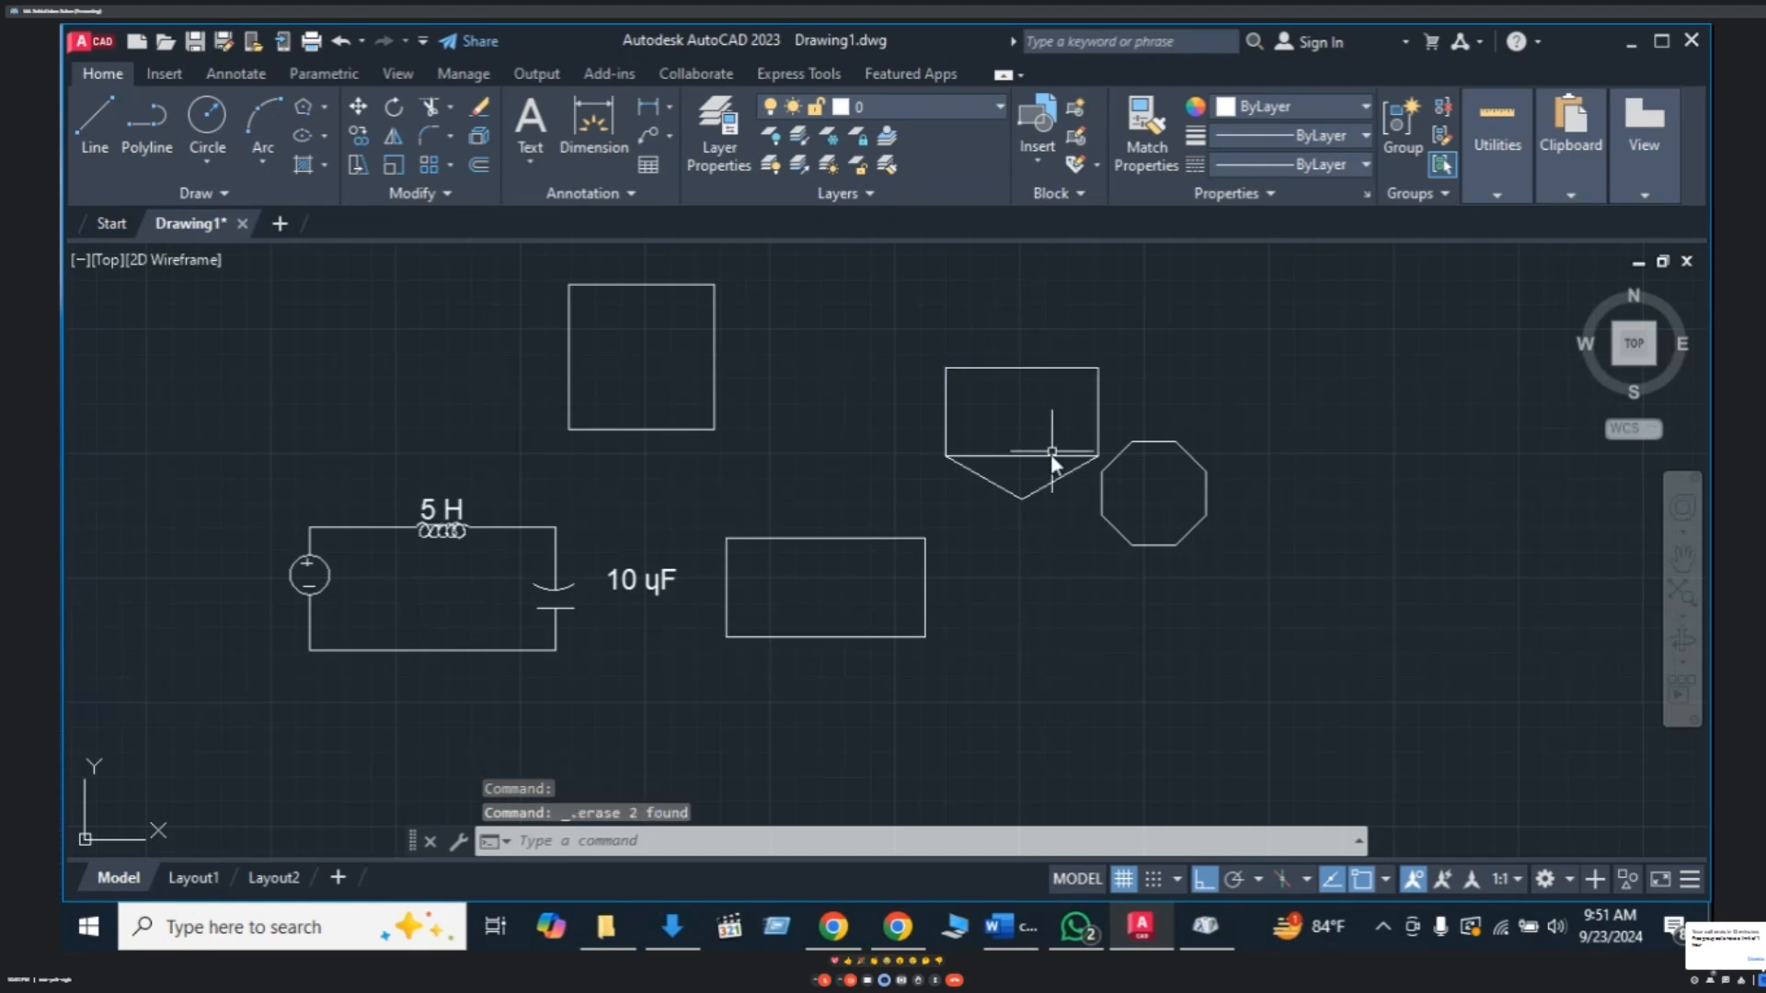
click(1047, 476)
click(1040, 490)
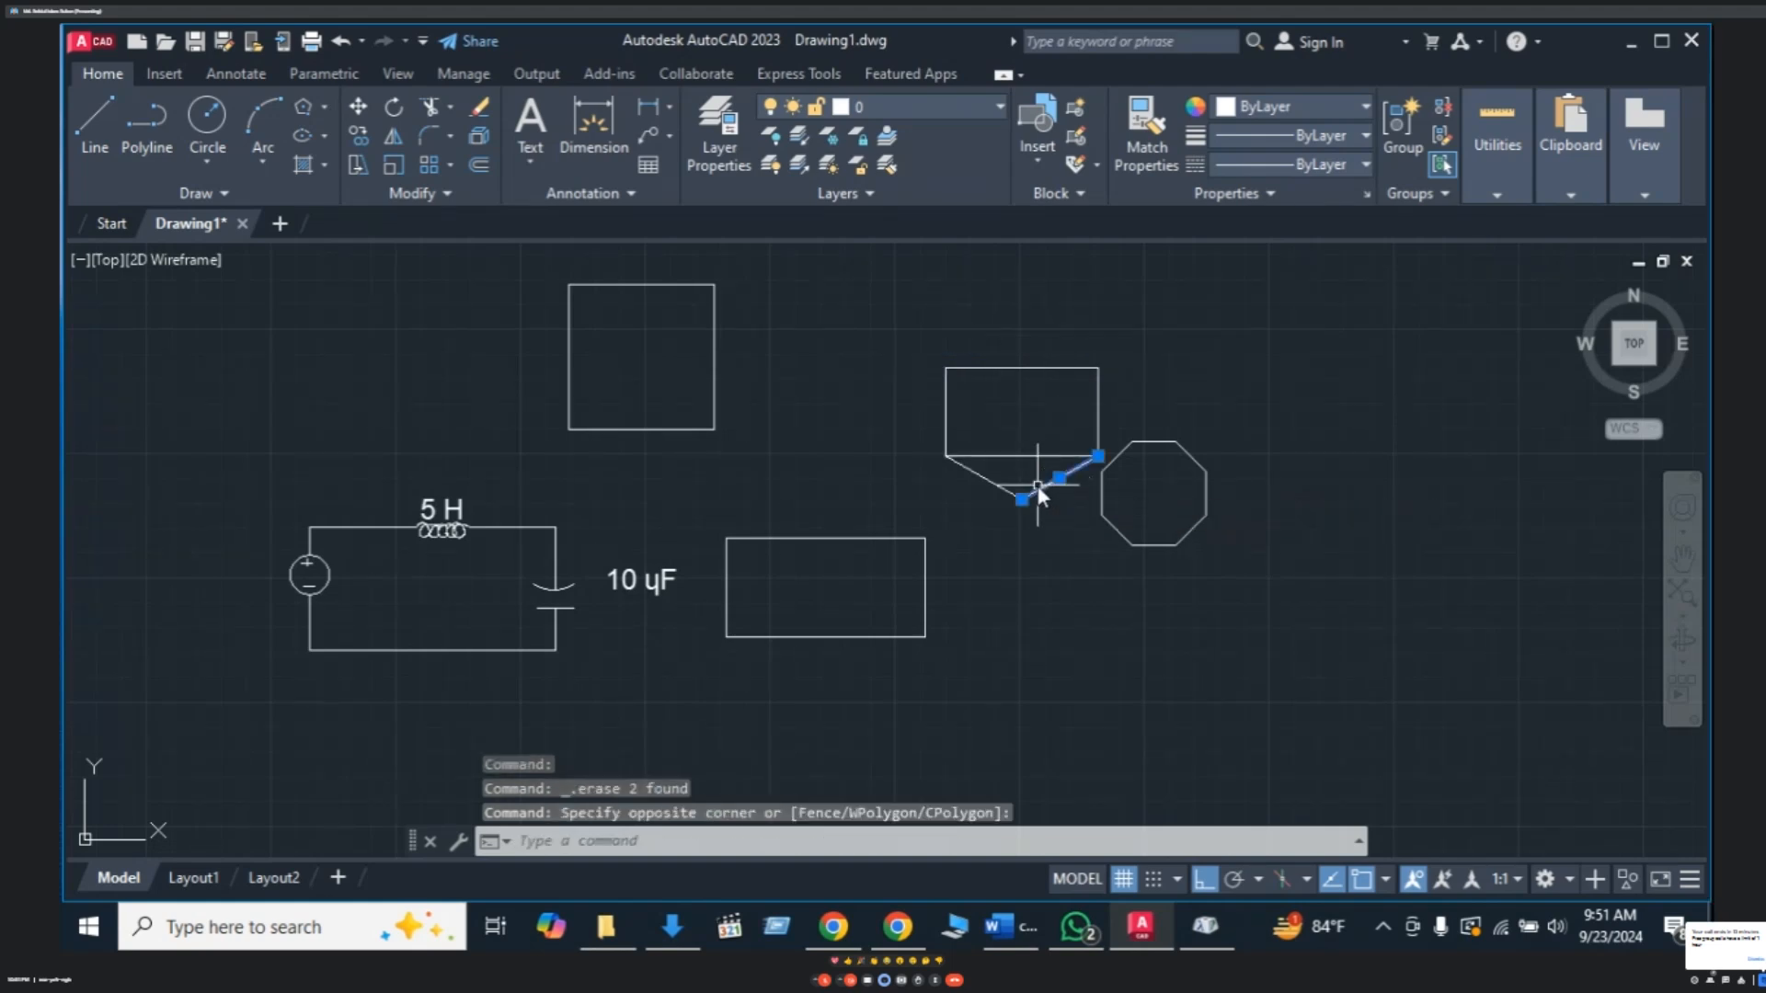
click(989, 478)
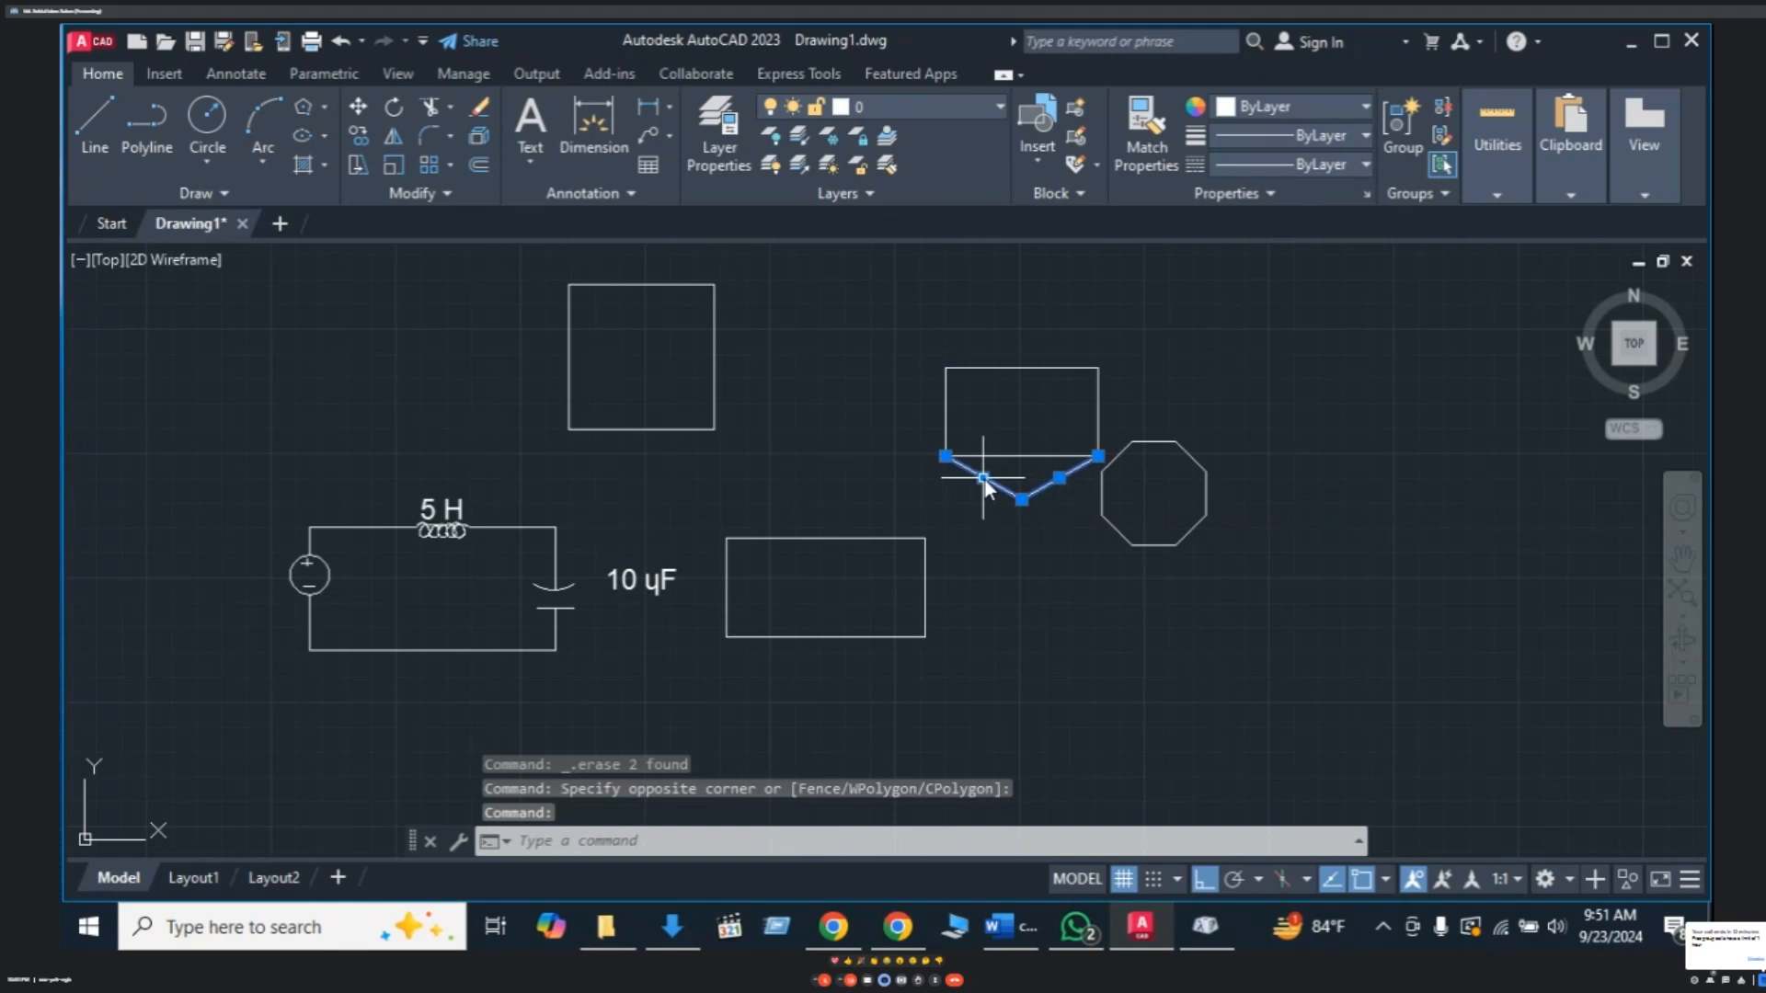
key(Delete)
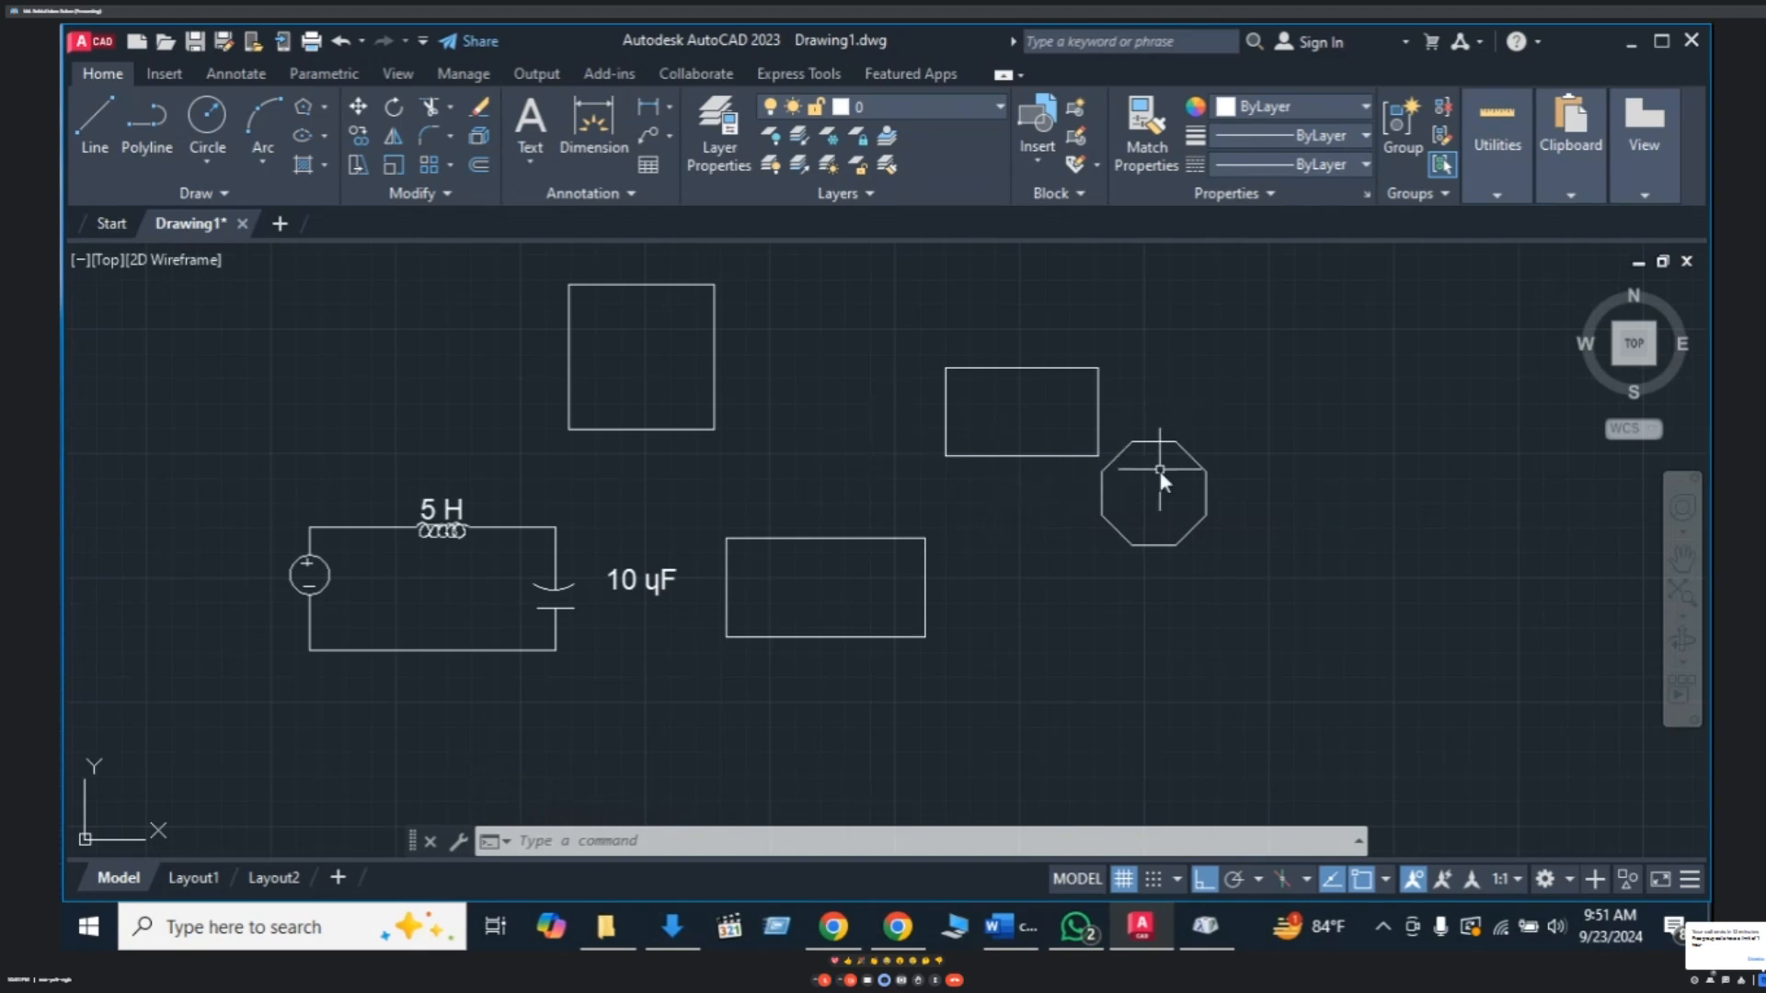
scroll(1154, 473, up, 4)
middle_drag(1158, 473, 1110, 515)
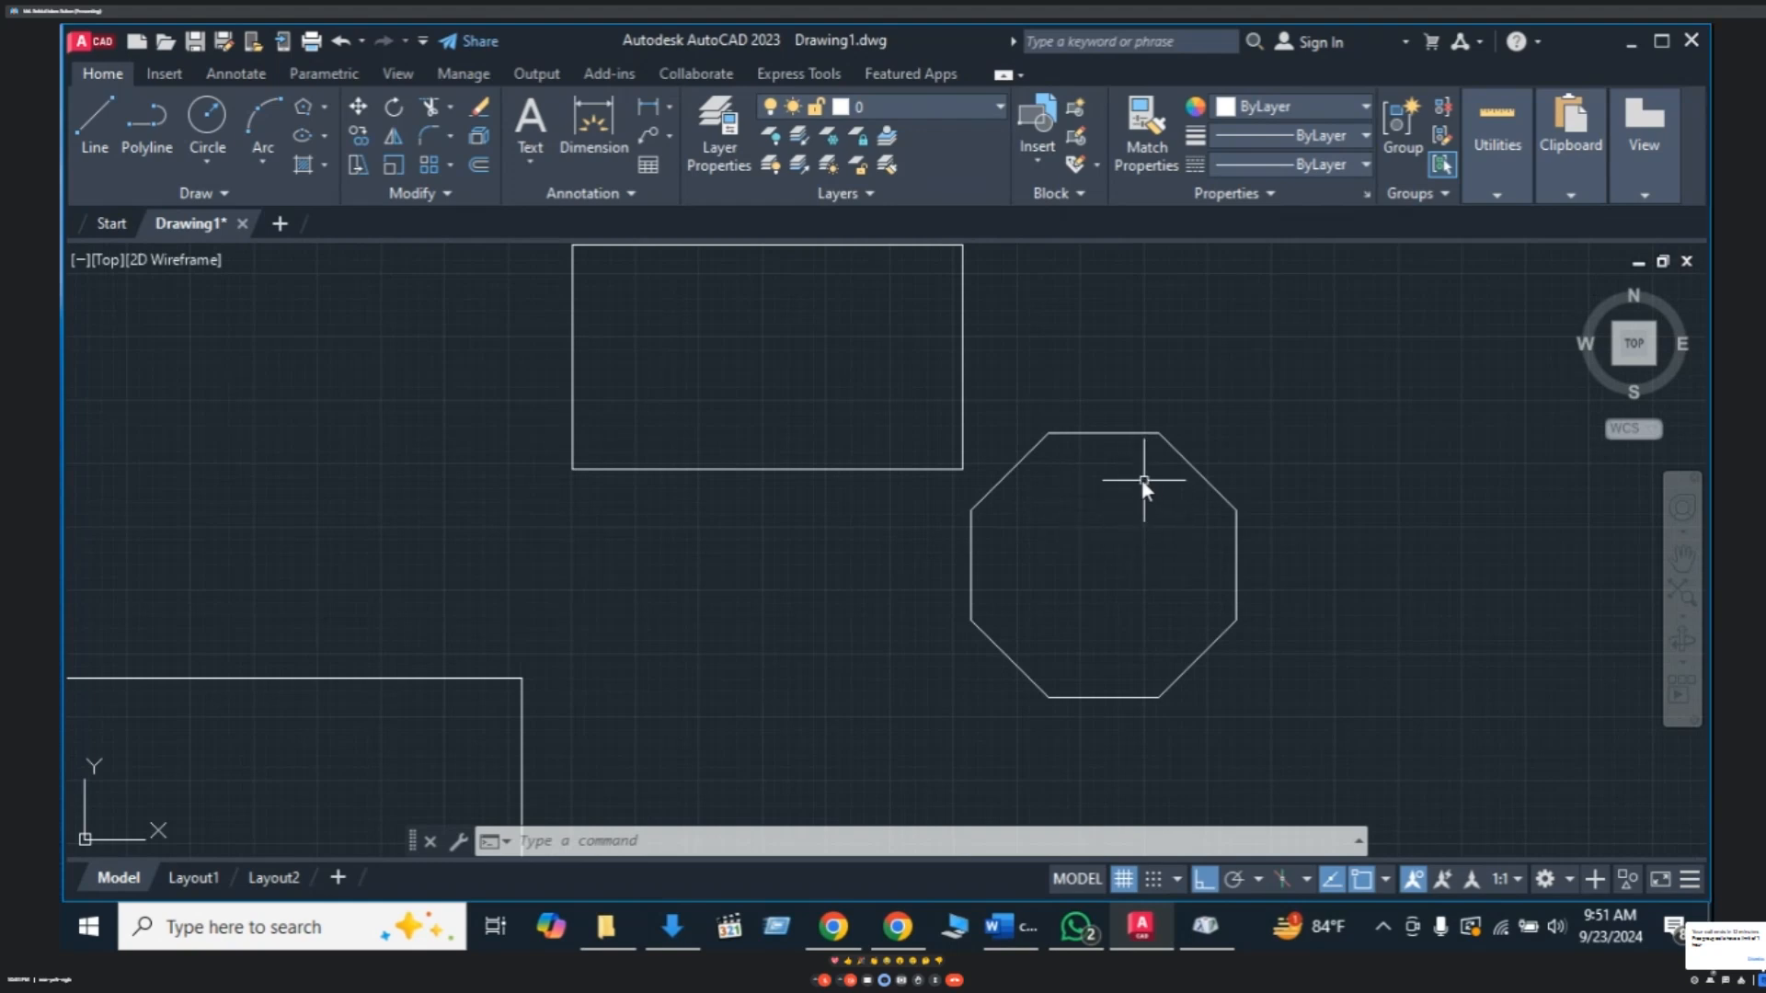
click(1097, 434)
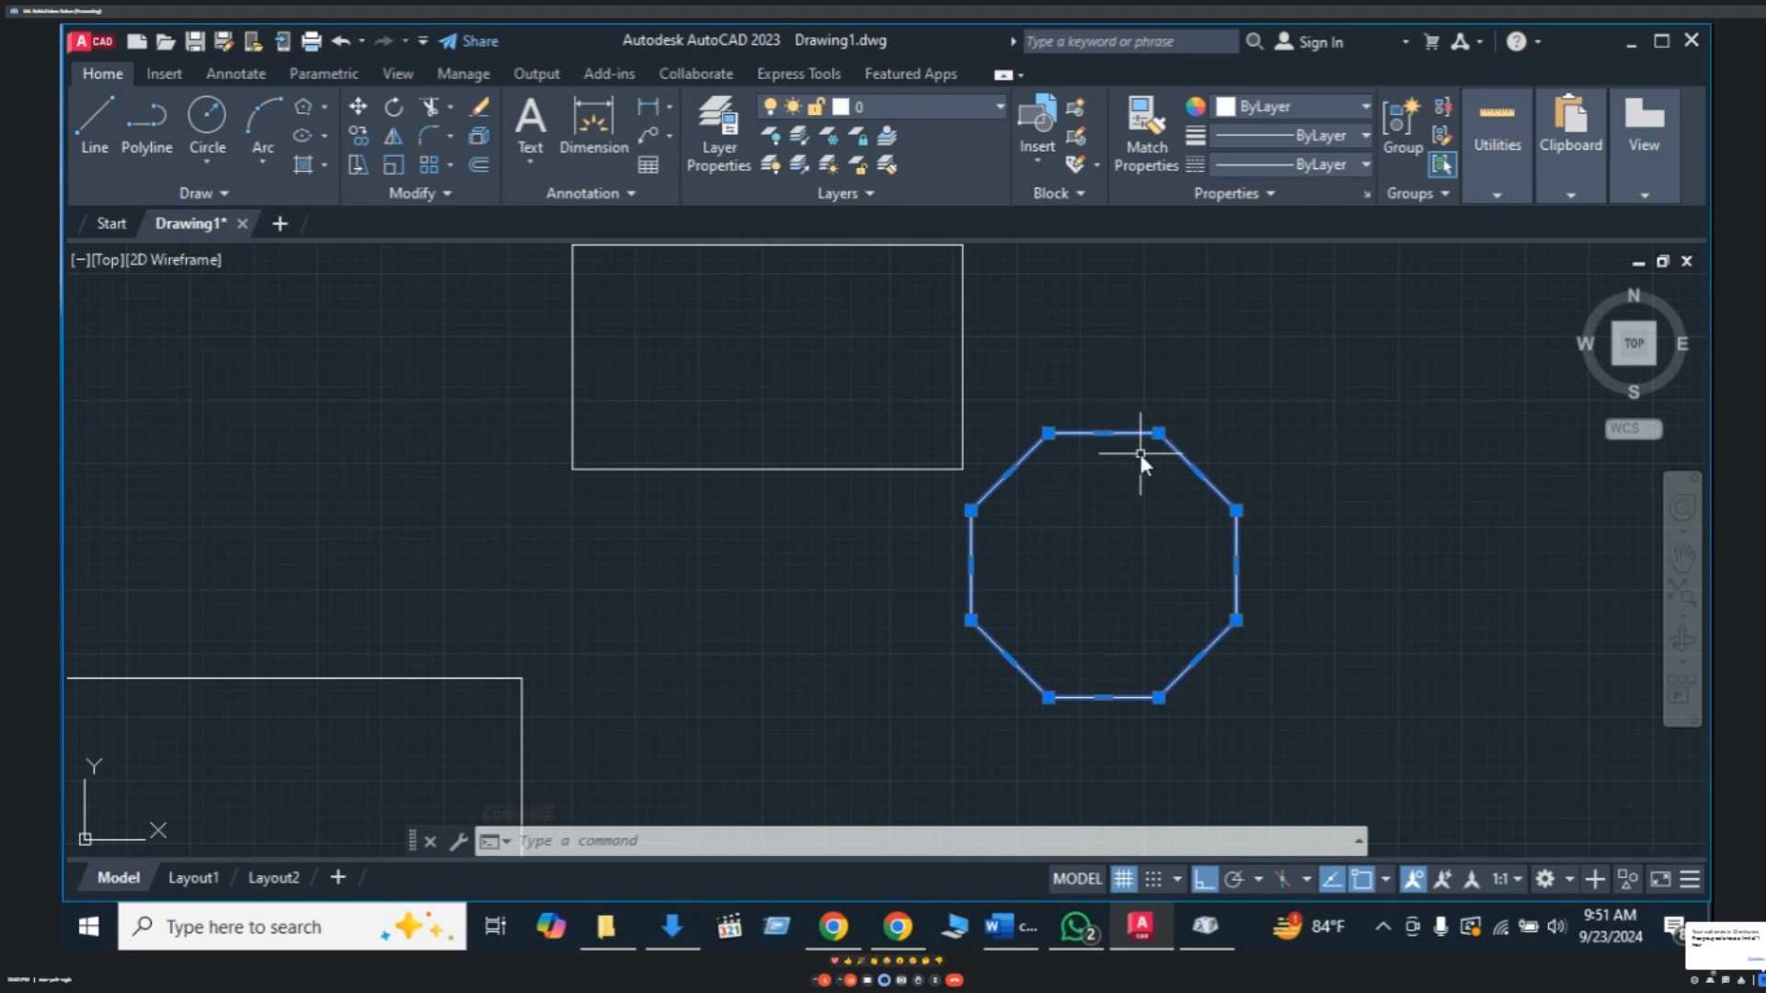
key(Escape)
key(Escape)
key(Escape)
scroll(957, 442, down, 2)
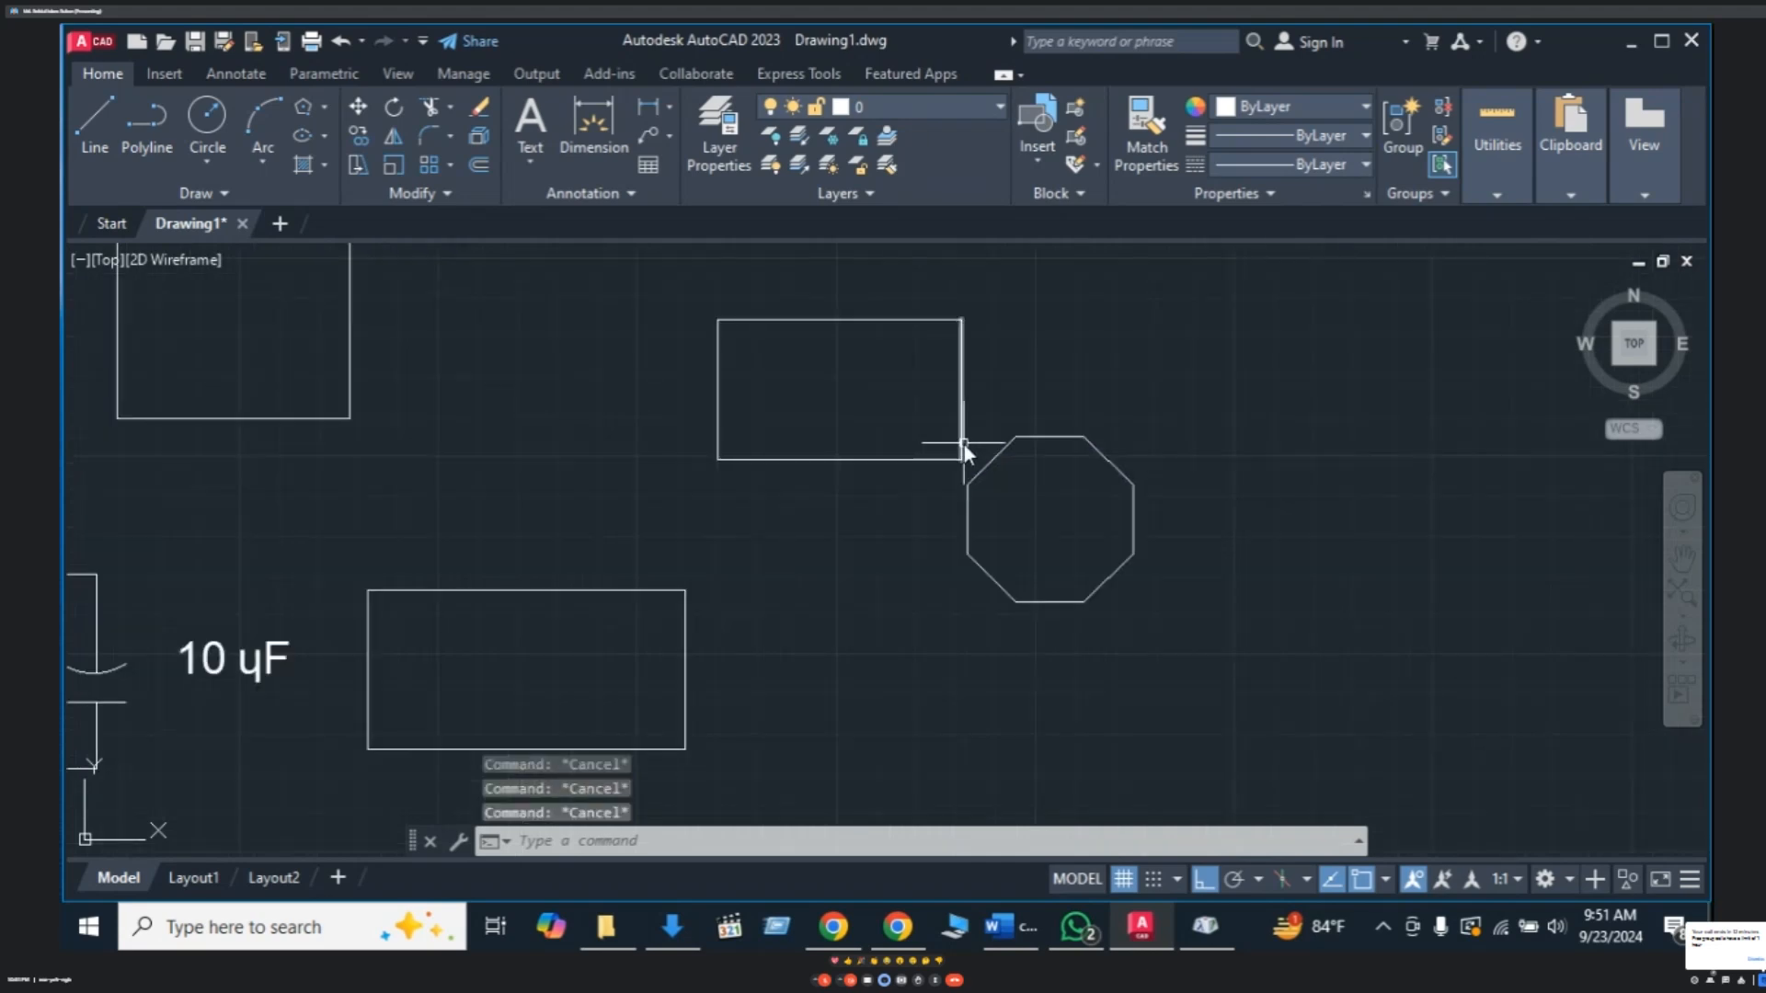
scroll(1044, 460, up, 4)
scroll(1037, 453, down, 6)
mouse_move(1037, 454)
middle_down()
mouse_move(970, 506)
mouse_move(905, 517)
mouse_move(929, 526)
middle_up()
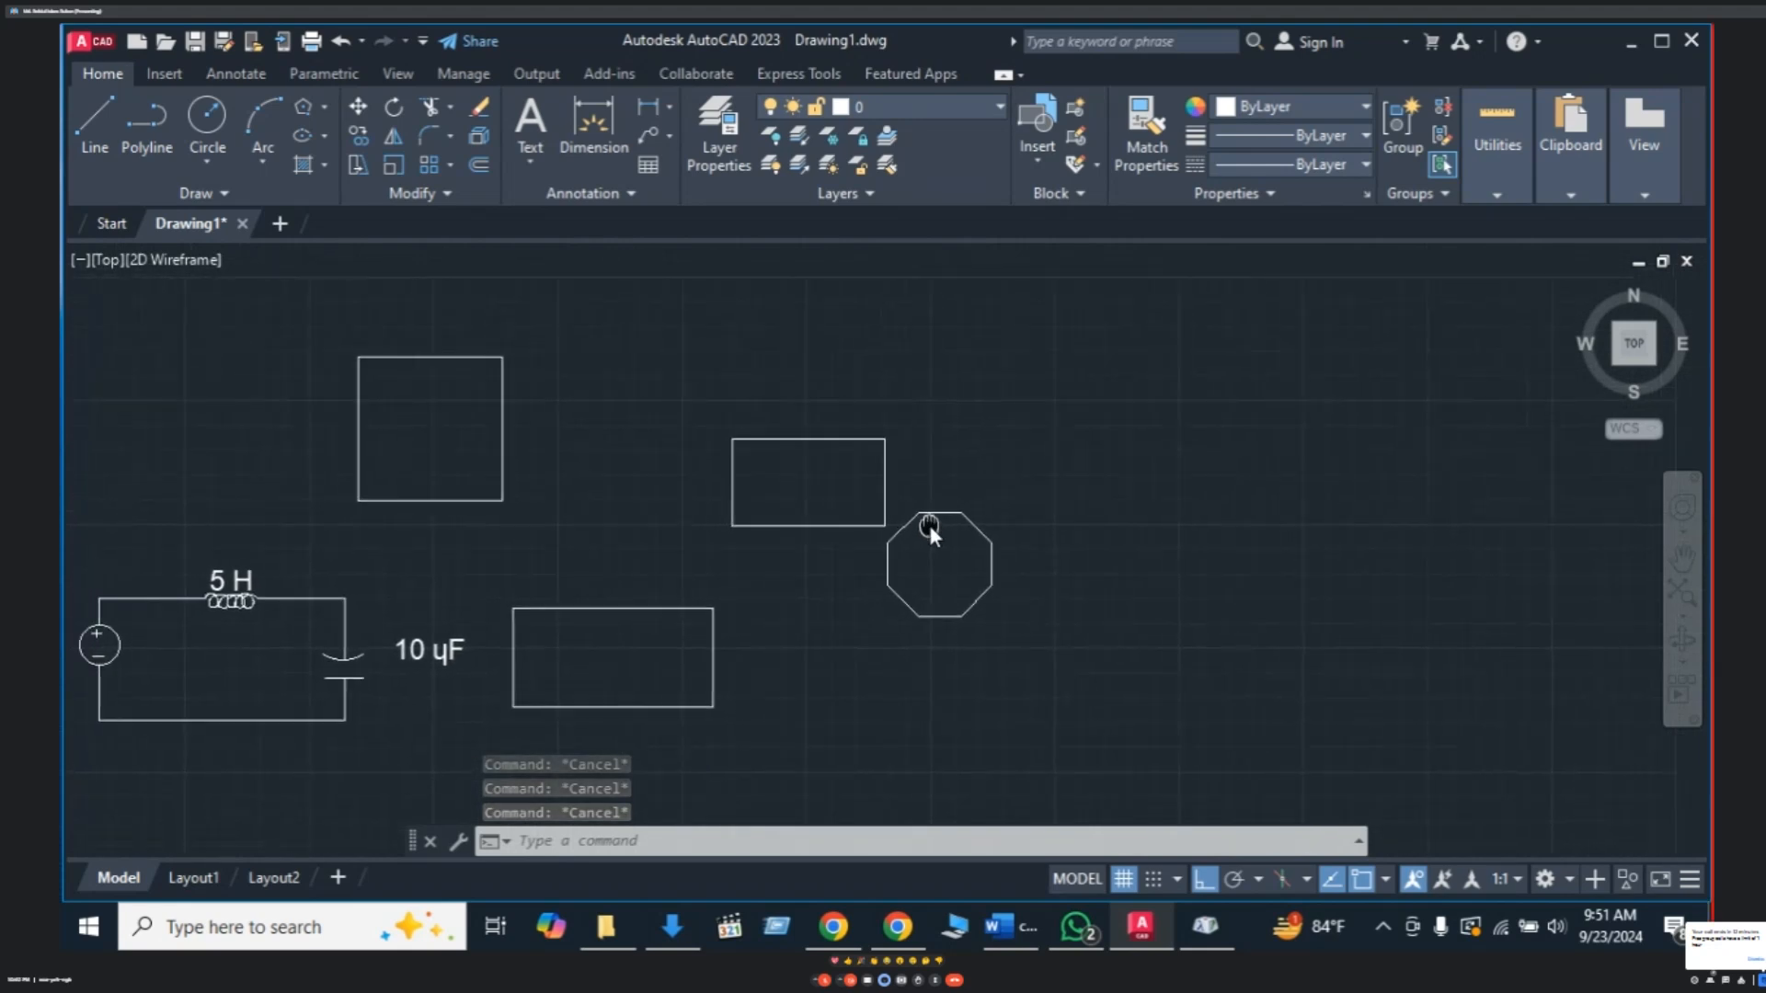
- Browse the Draw panel's rectangle, arc and hatch dropdown options
click(322, 107)
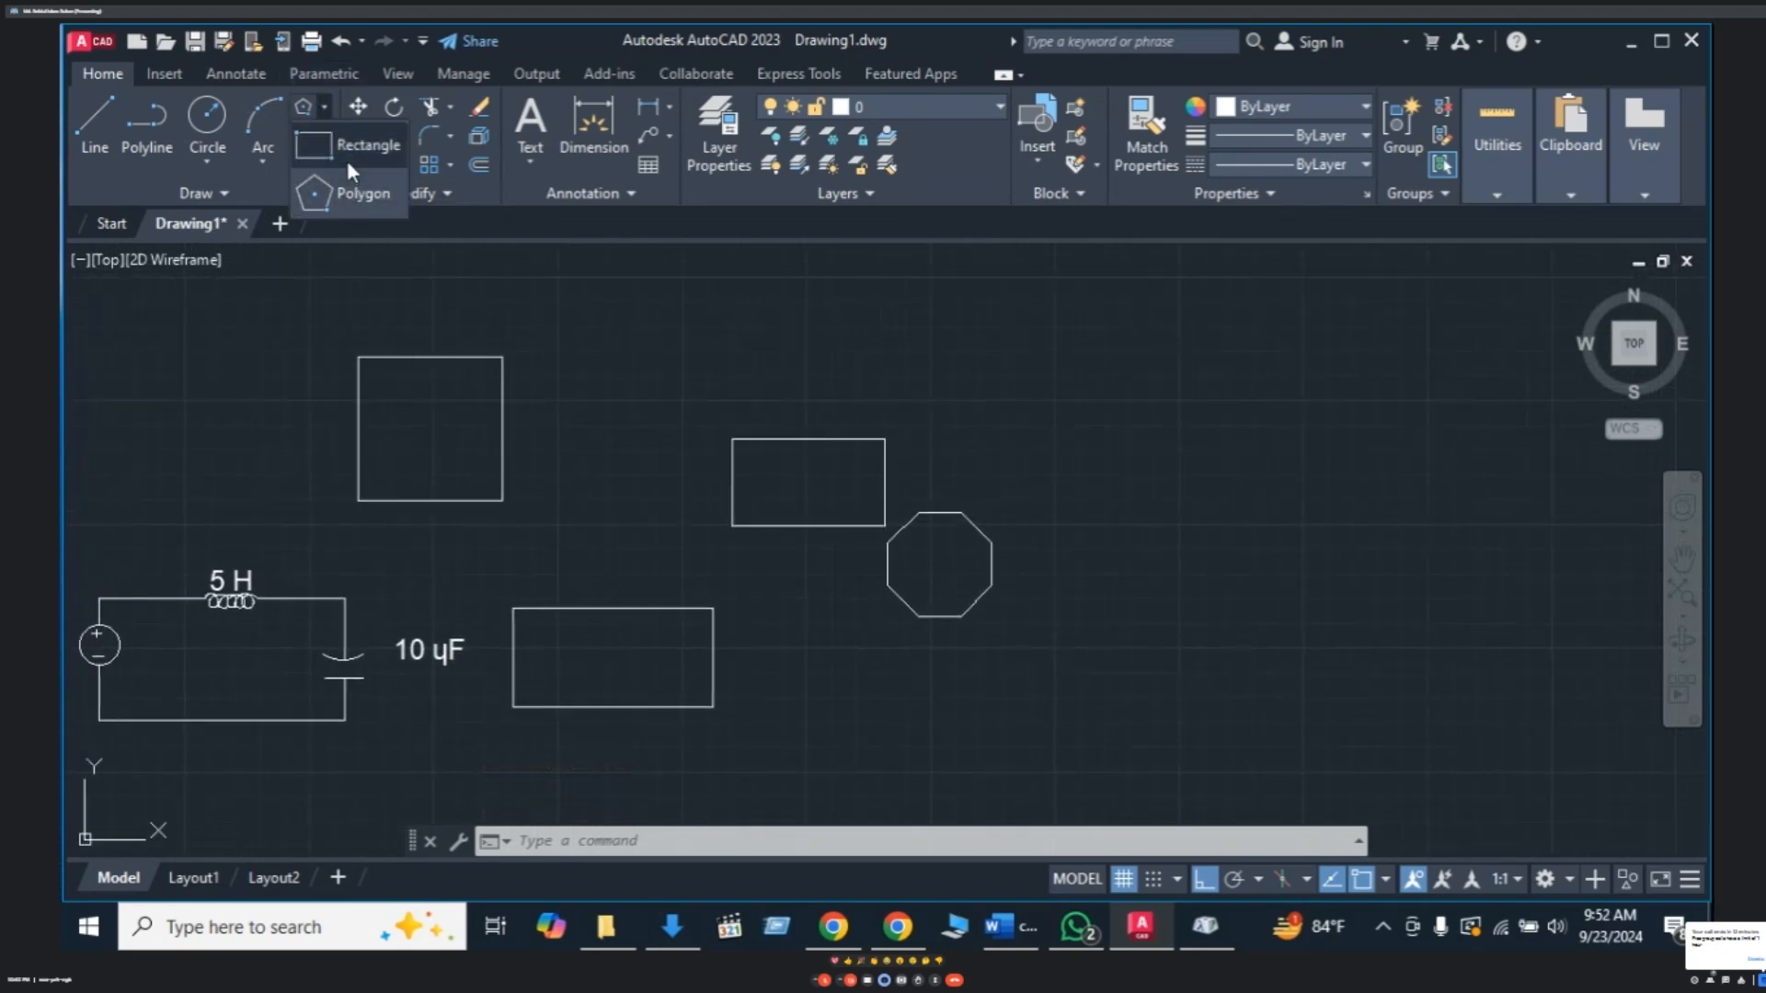
click(266, 166)
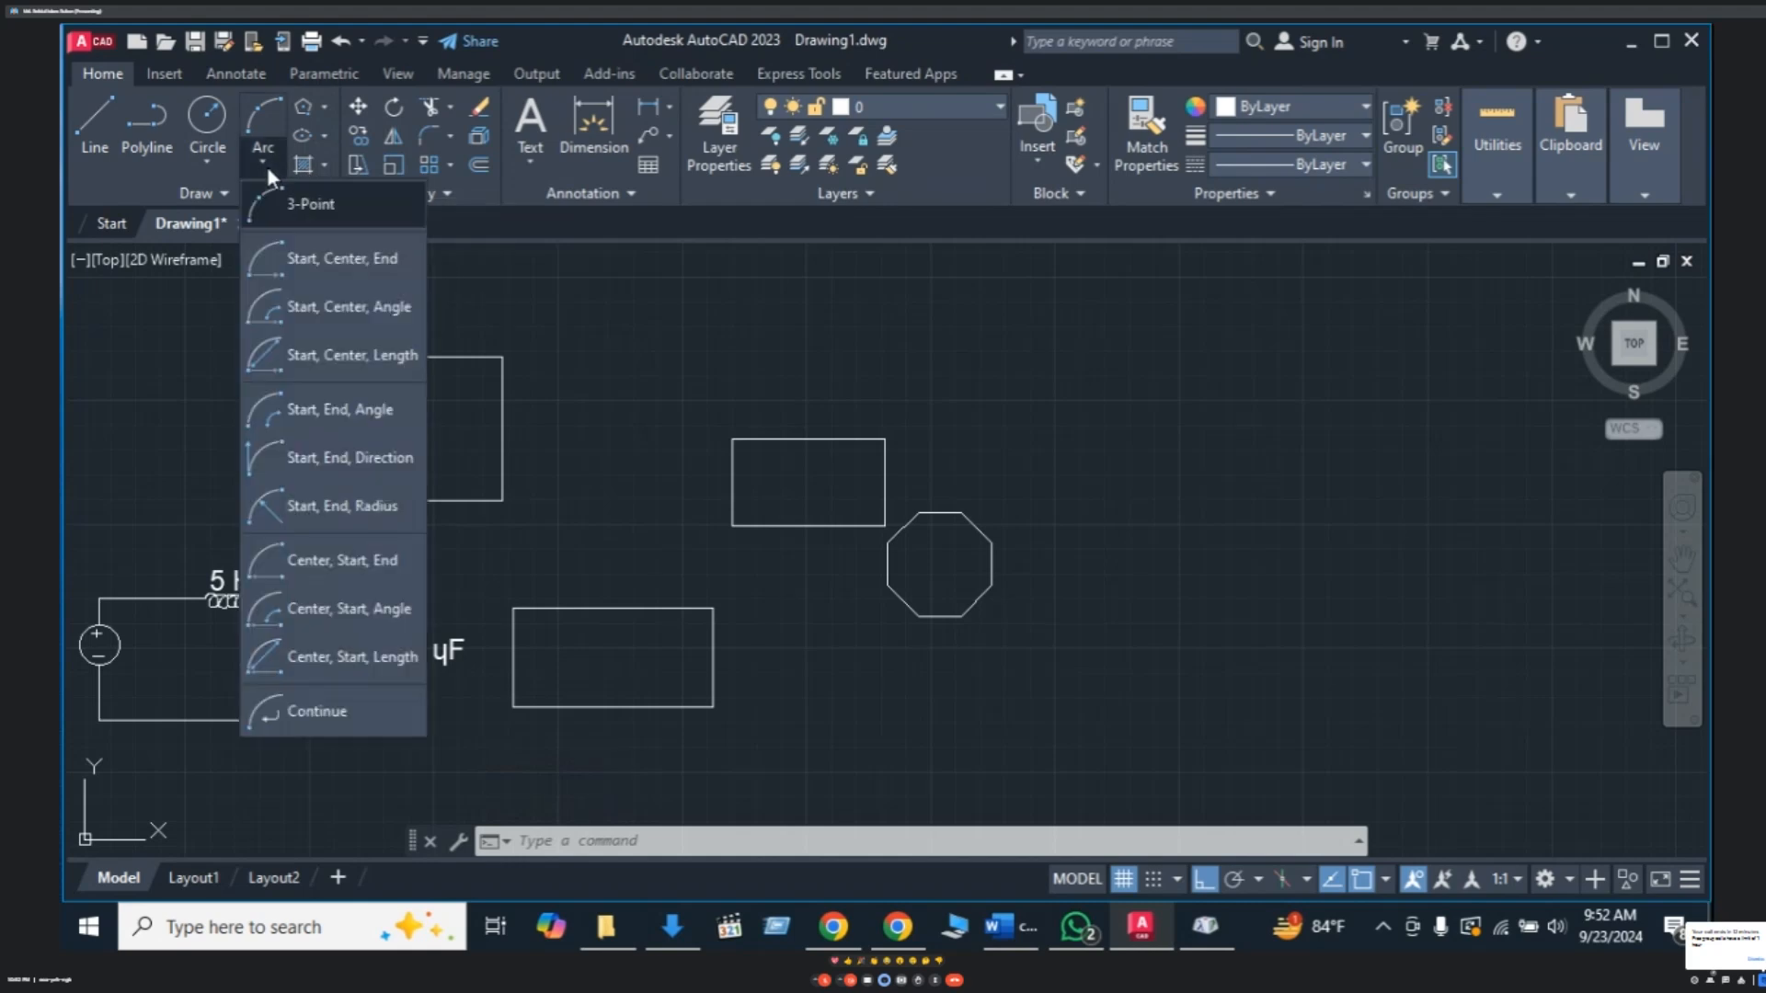
click(324, 168)
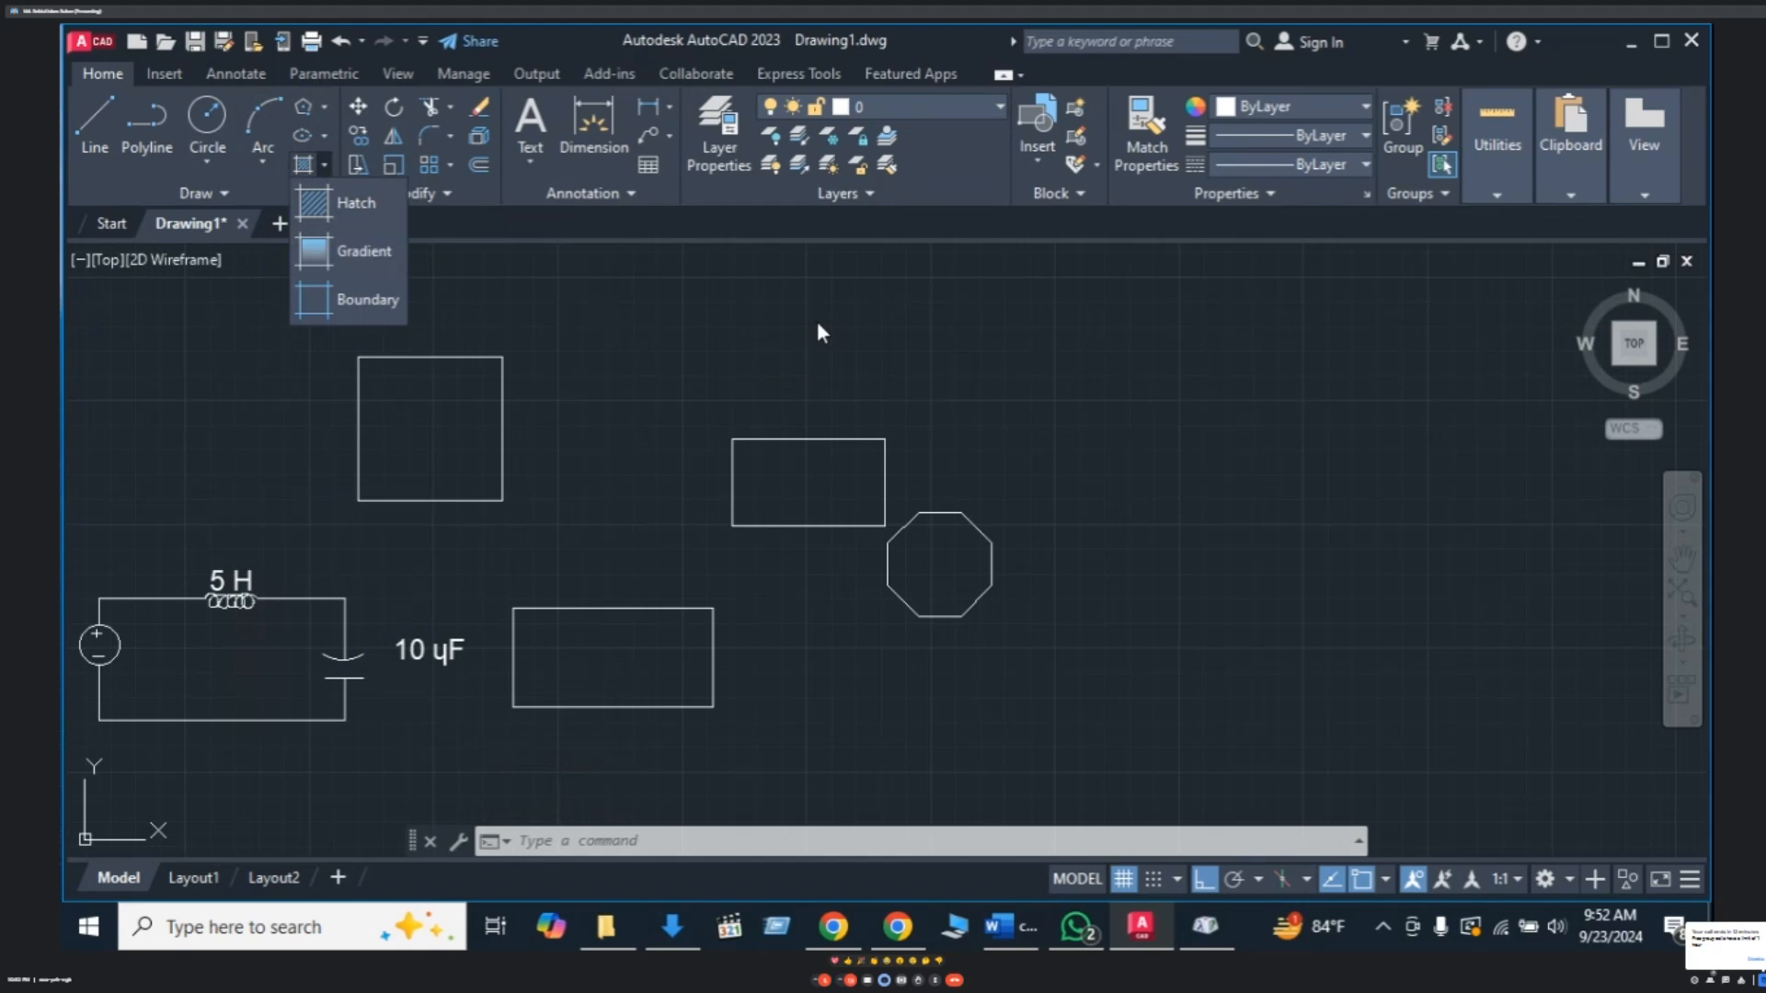
key(Escape)
key(Escape)
key(Escape)
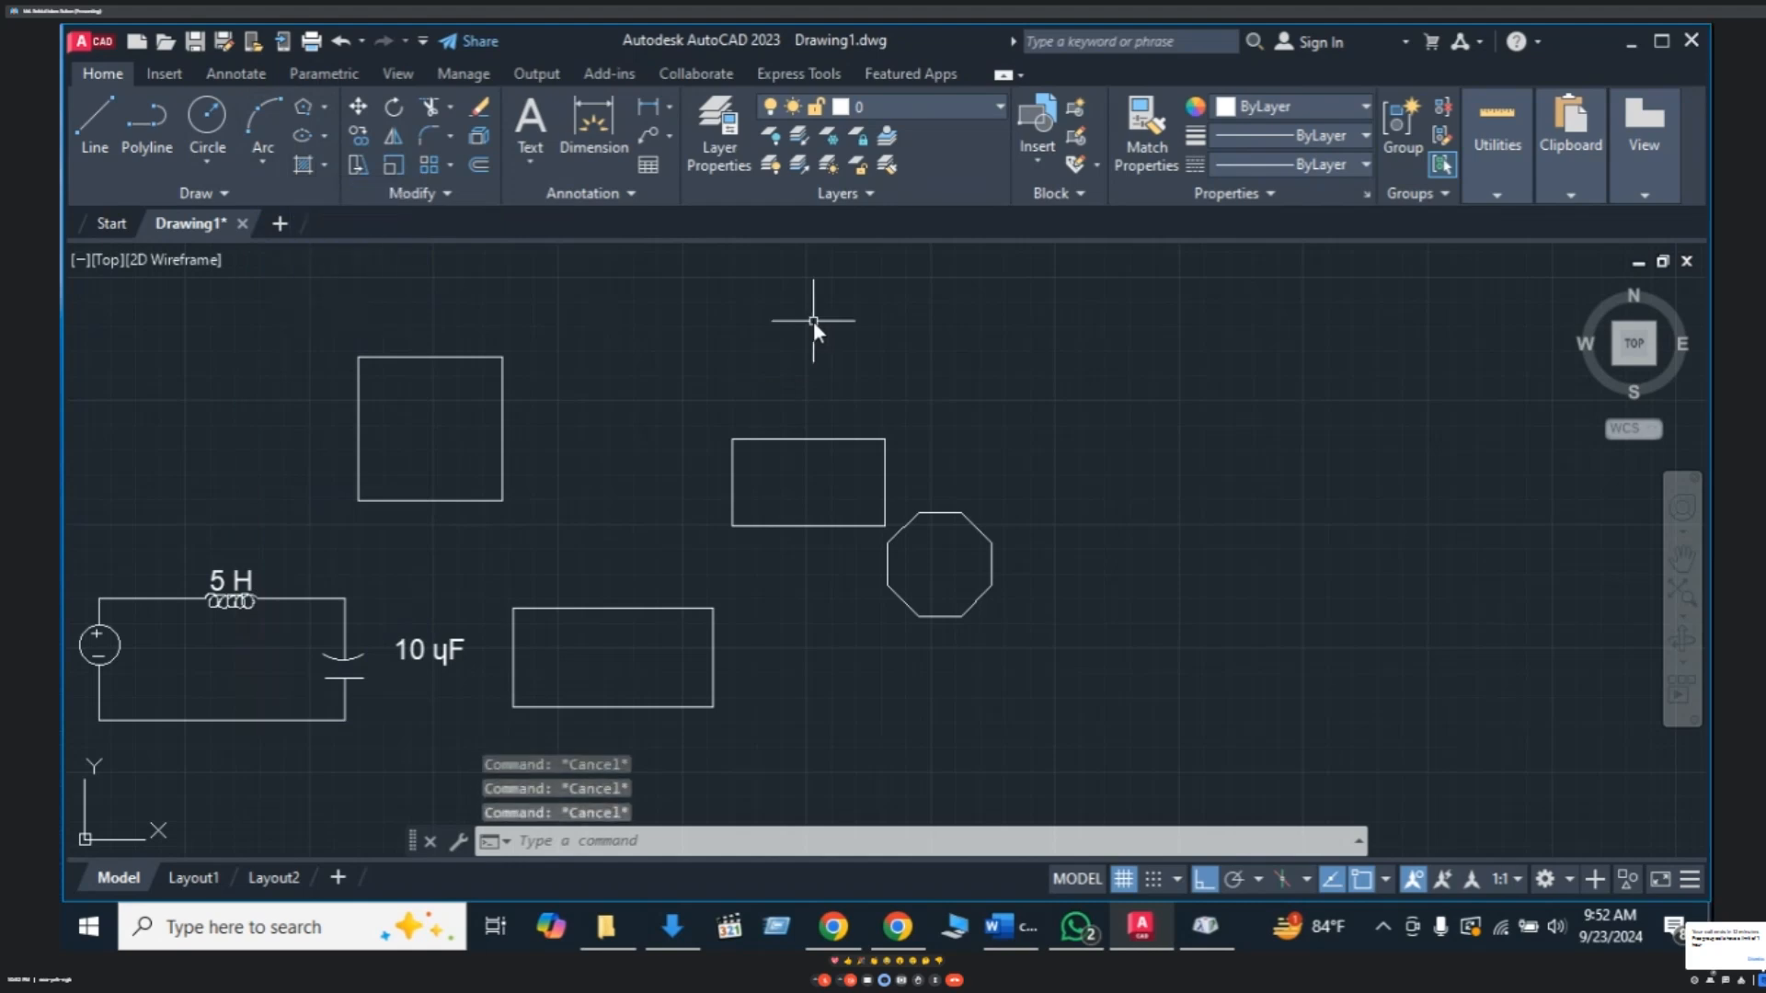
- Hatch the rectangle beside the octagon with the ANSI32 pattern
text(H)
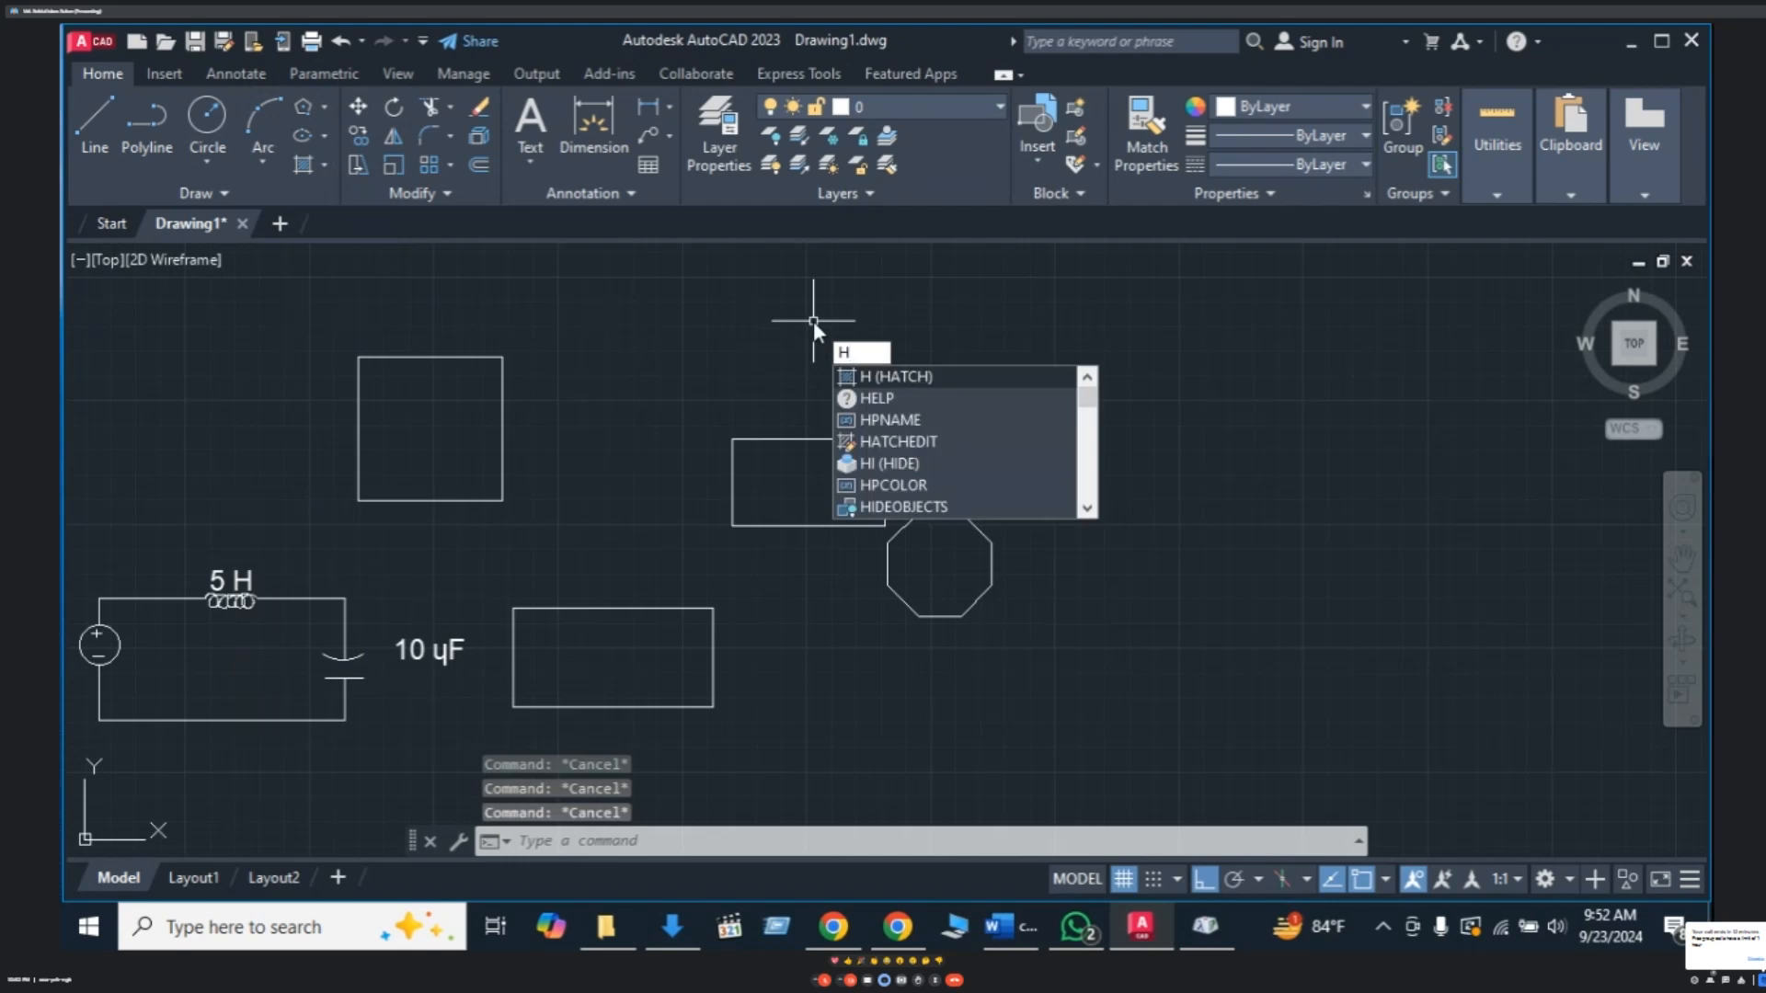
key(Return)
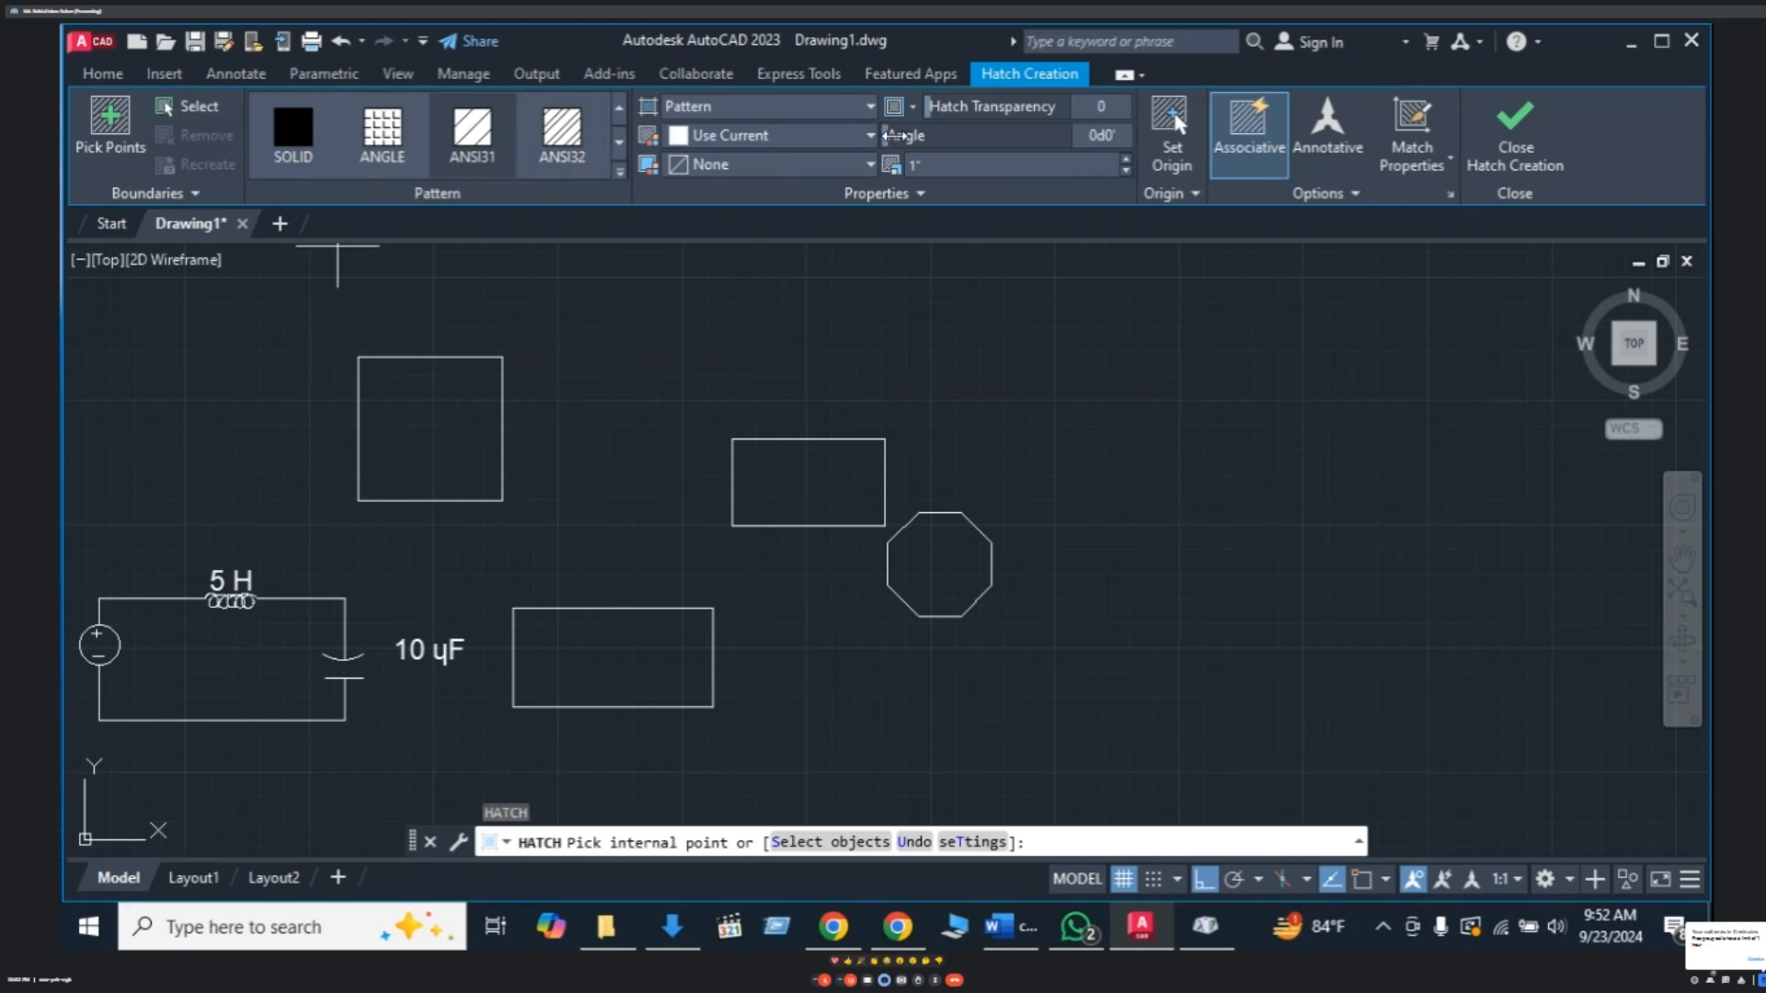
click(870, 108)
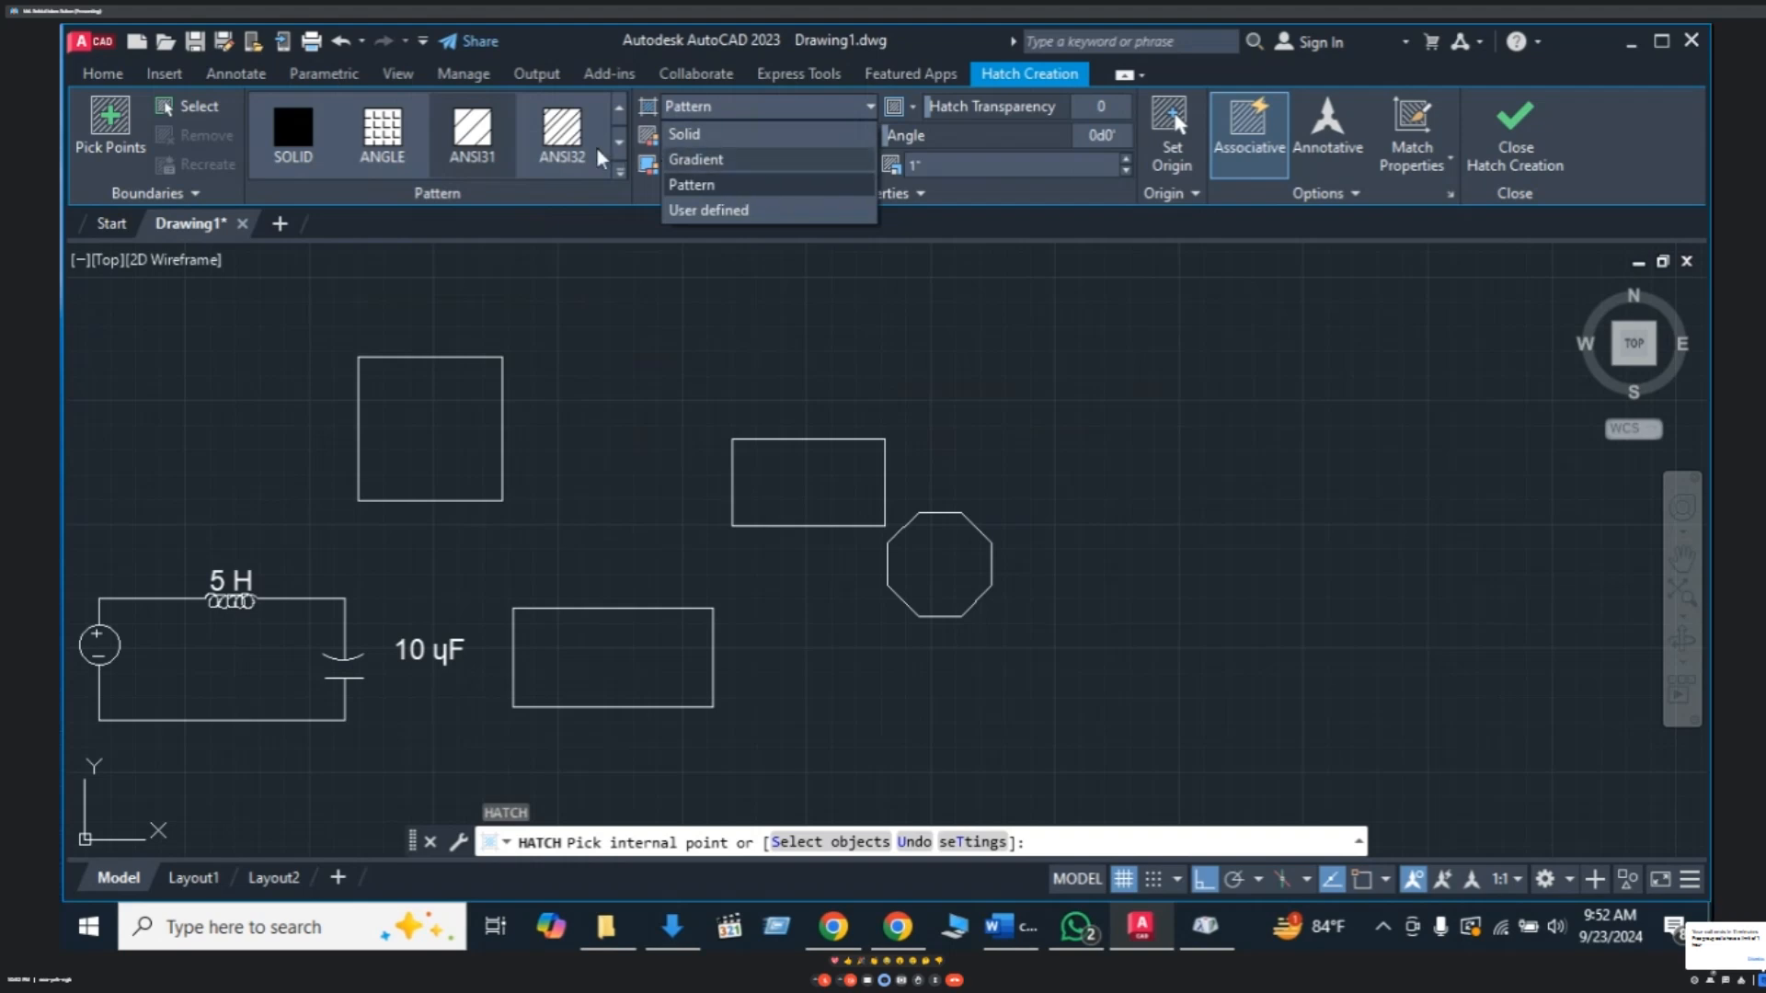
click(559, 127)
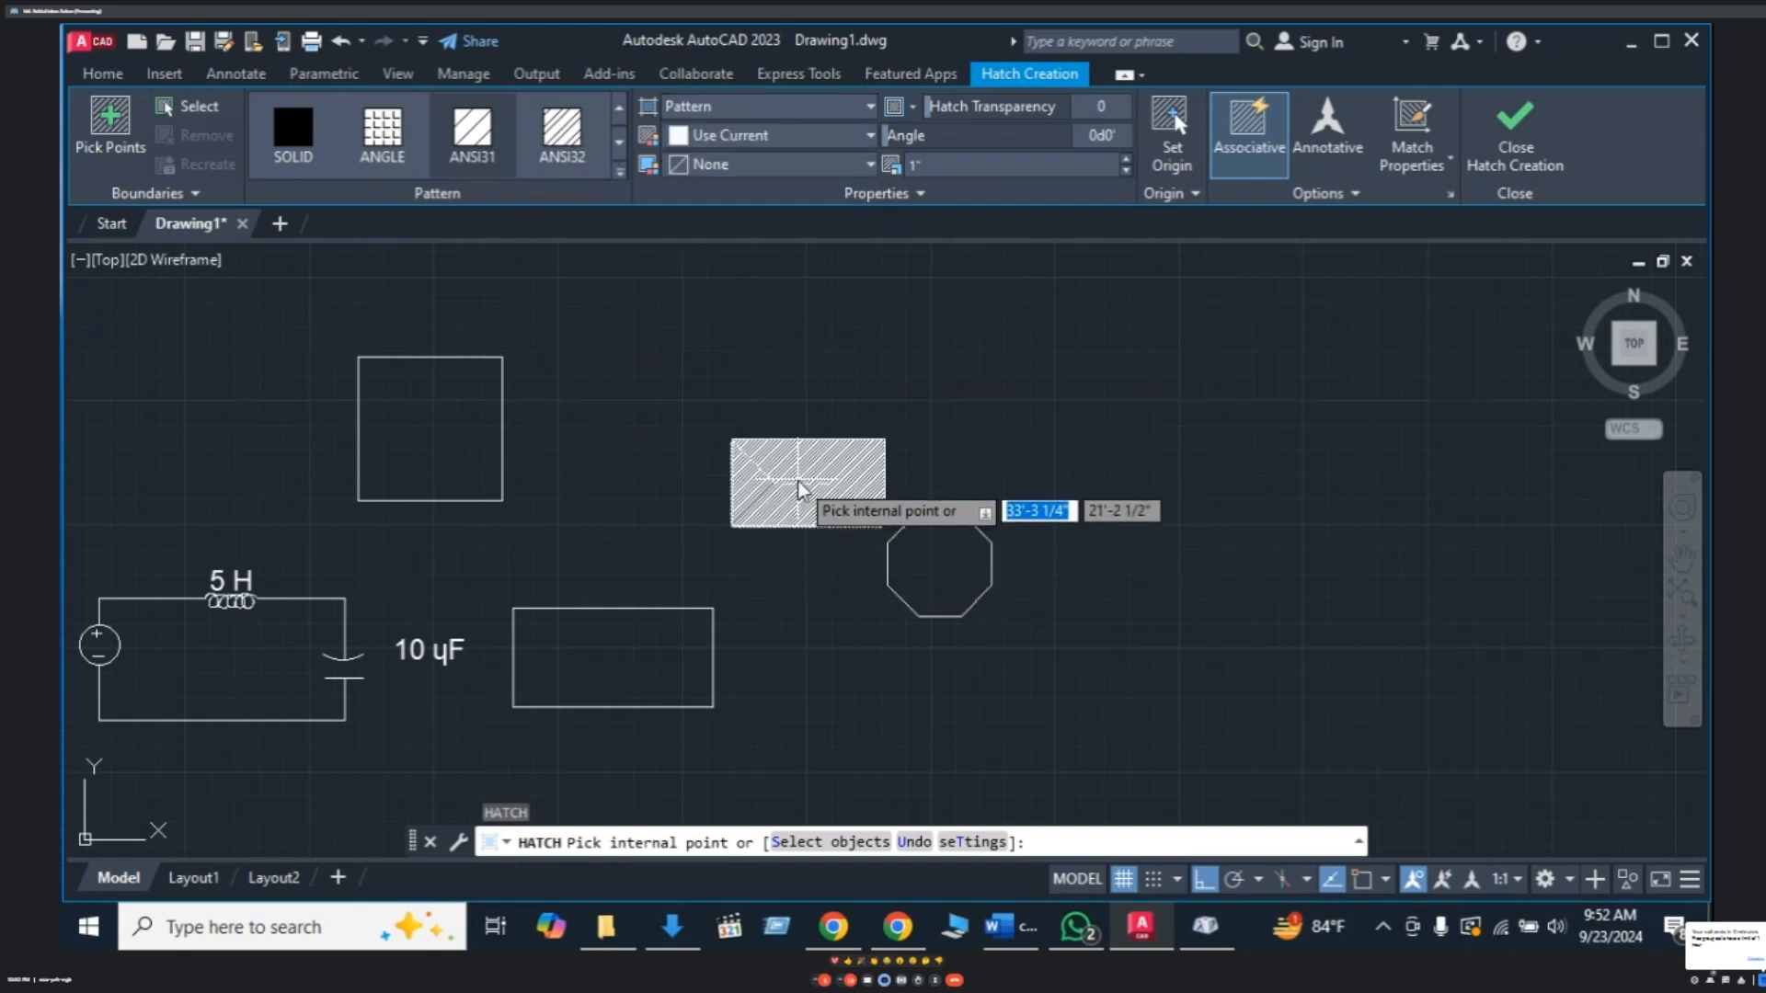
click(421, 432)
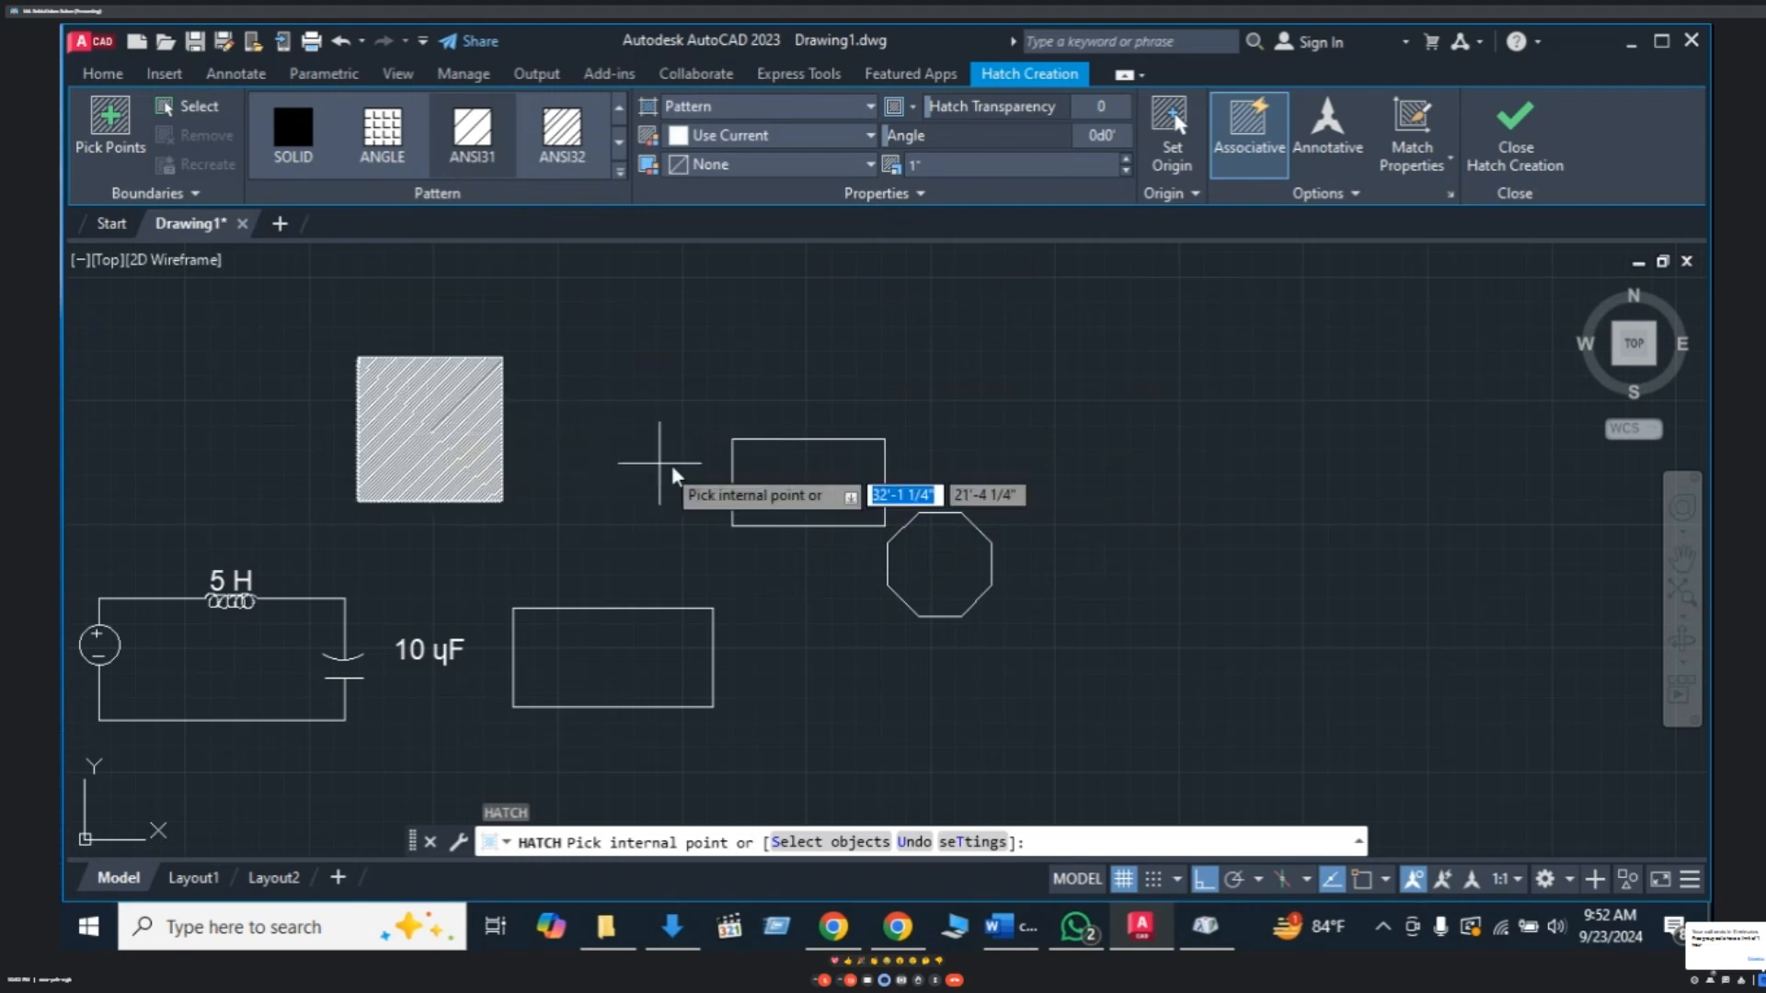
click(830, 504)
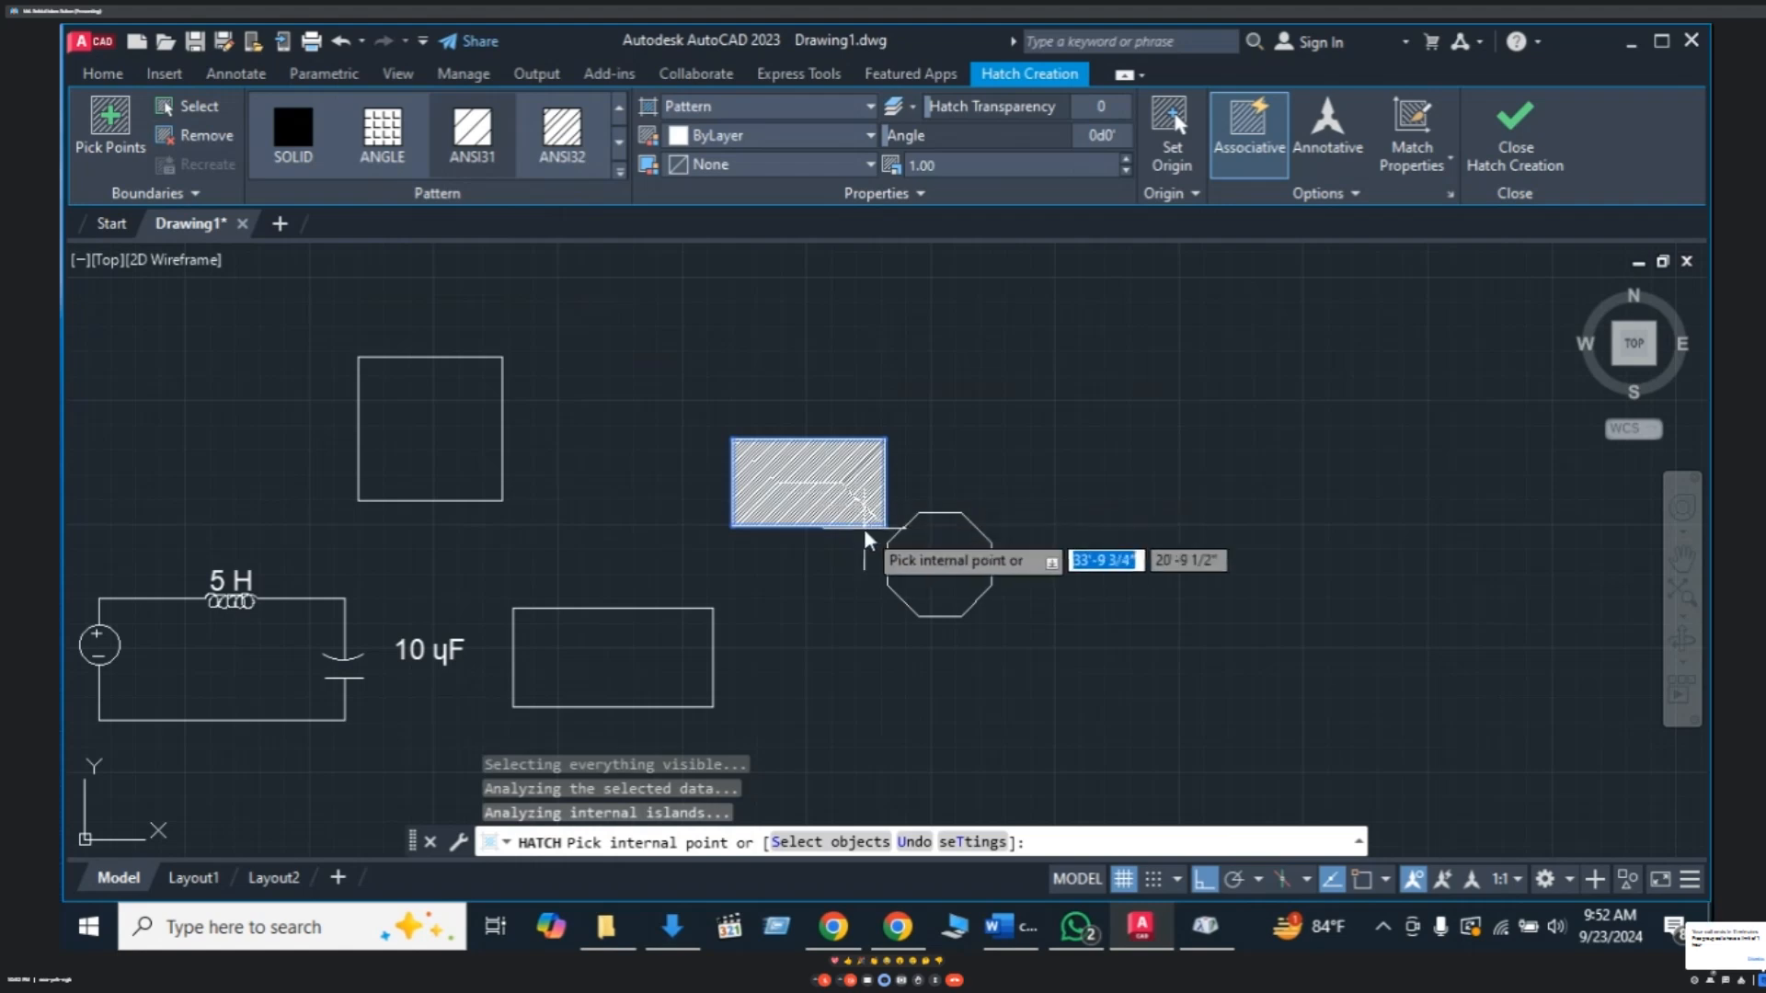
key(Escape)
key(Escape)
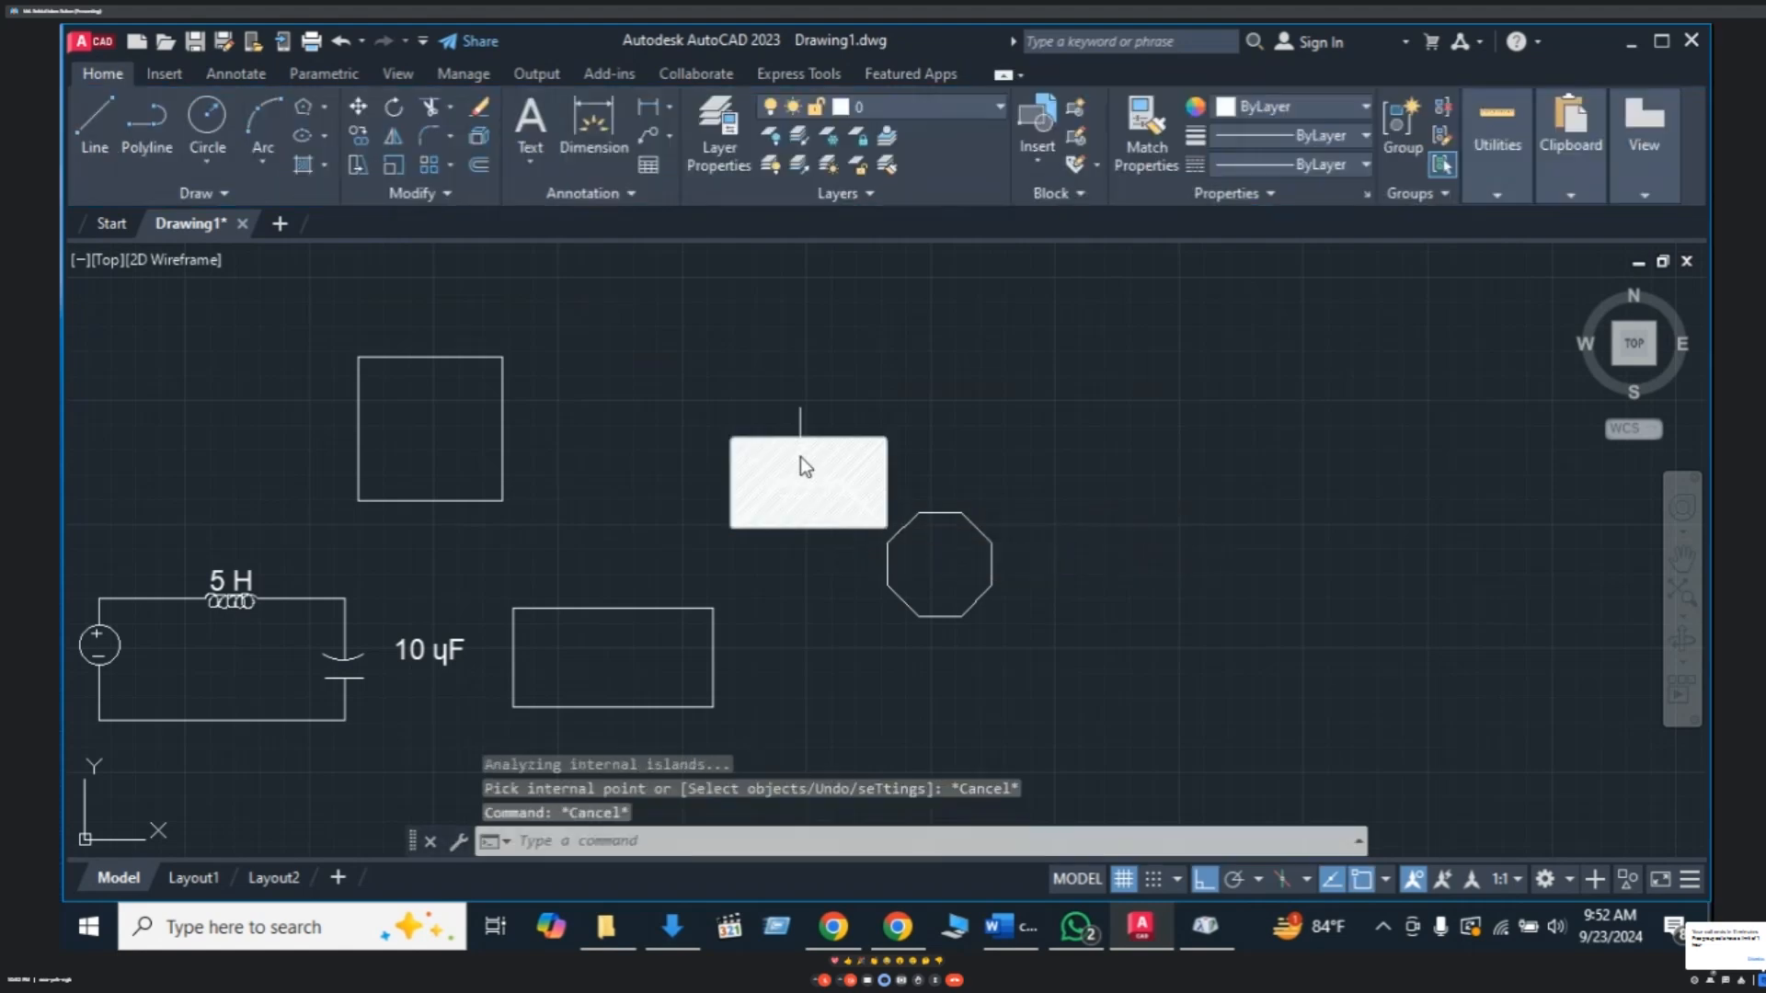
- Select the rectangle's hatch, leaving its colour as ByLayer
scroll(826, 490, up, 4)
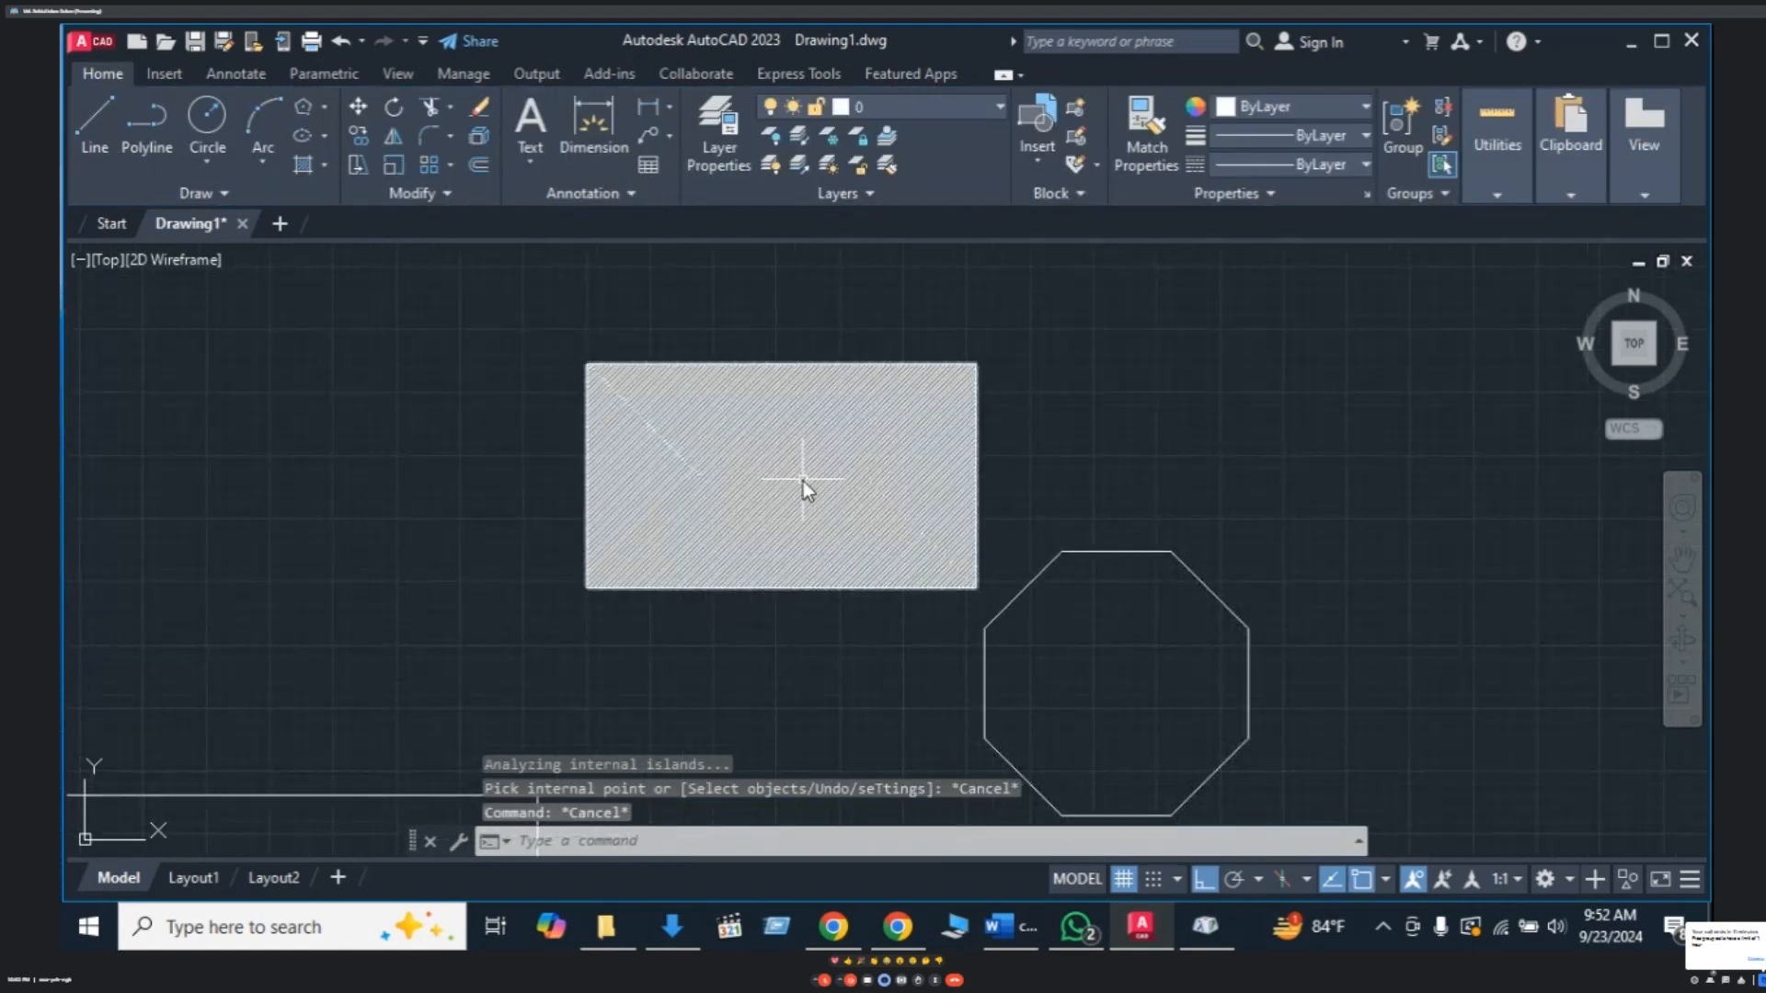
click(803, 488)
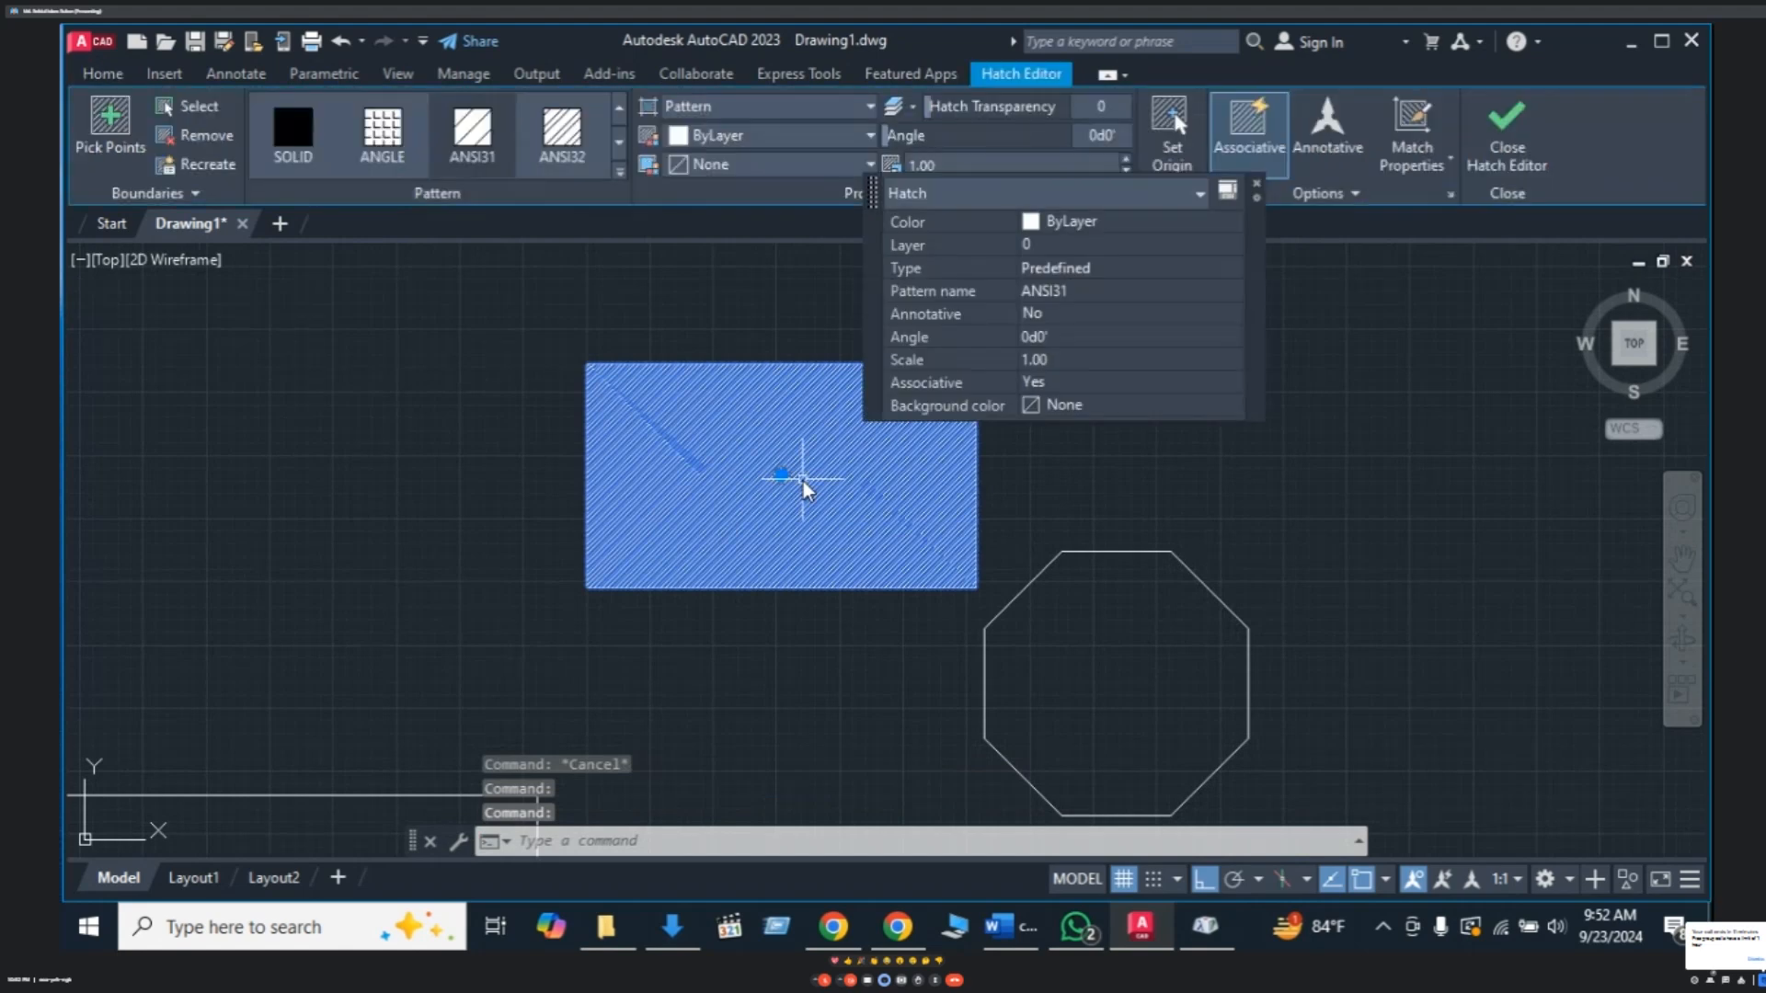
click(1157, 227)
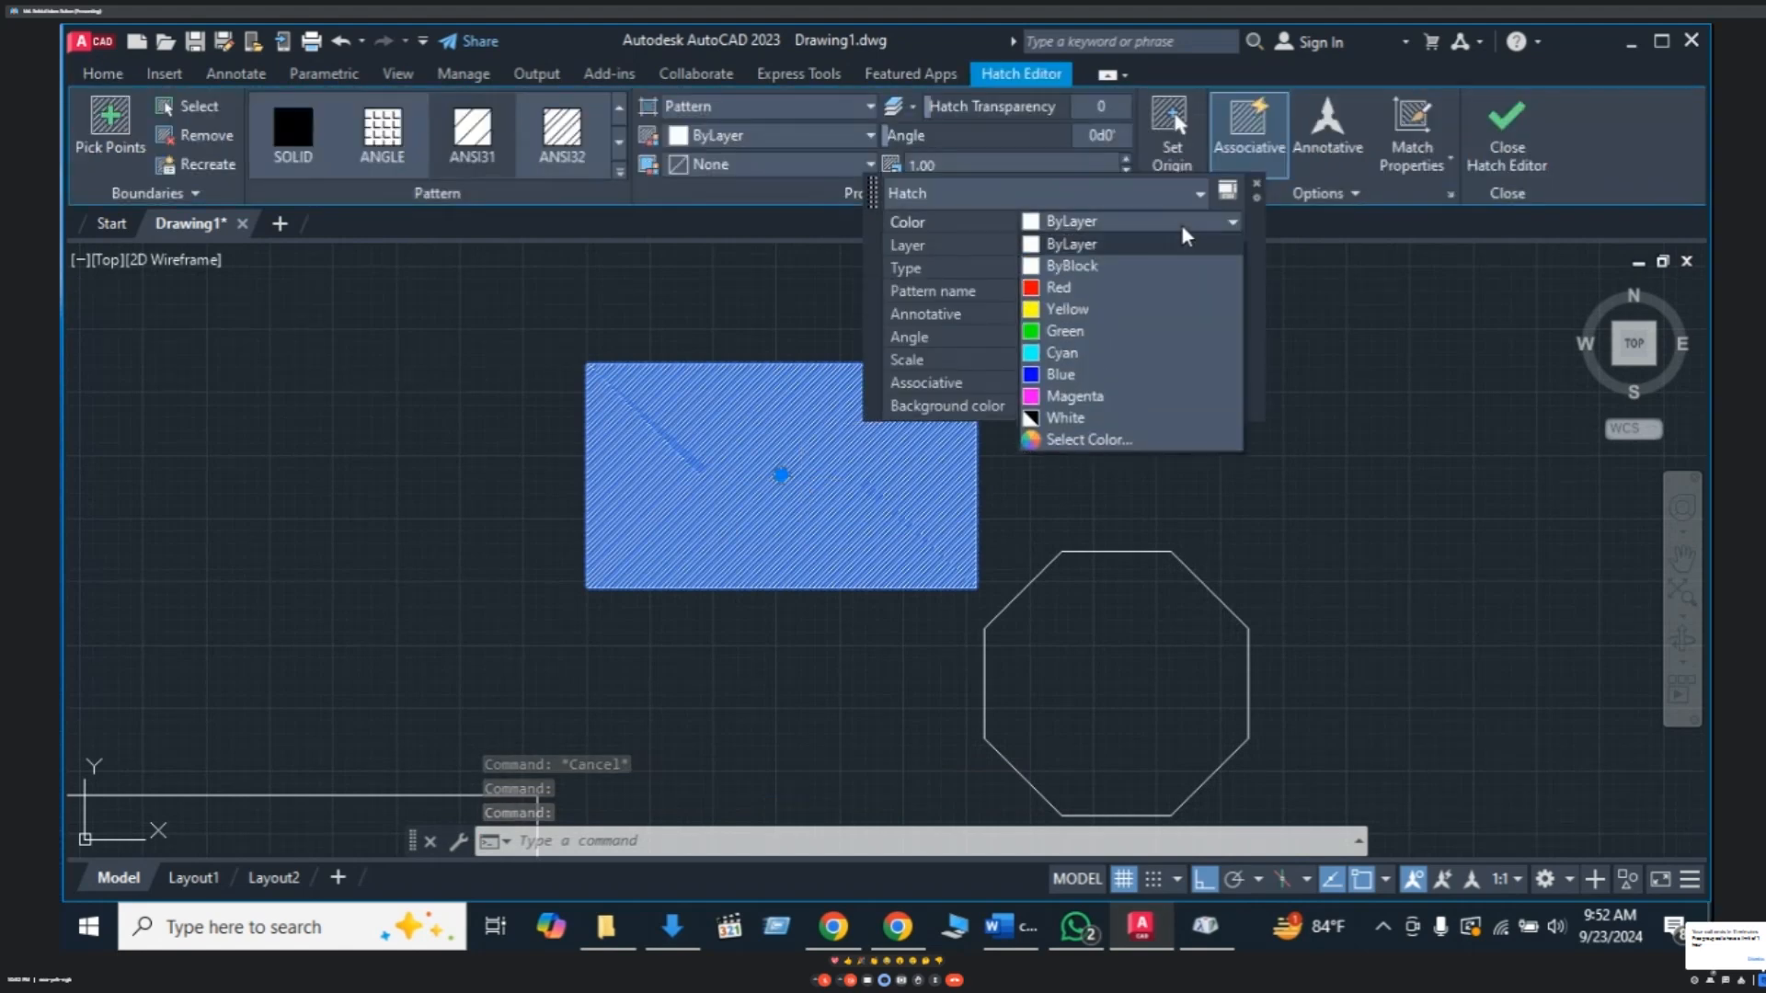
click(1041, 362)
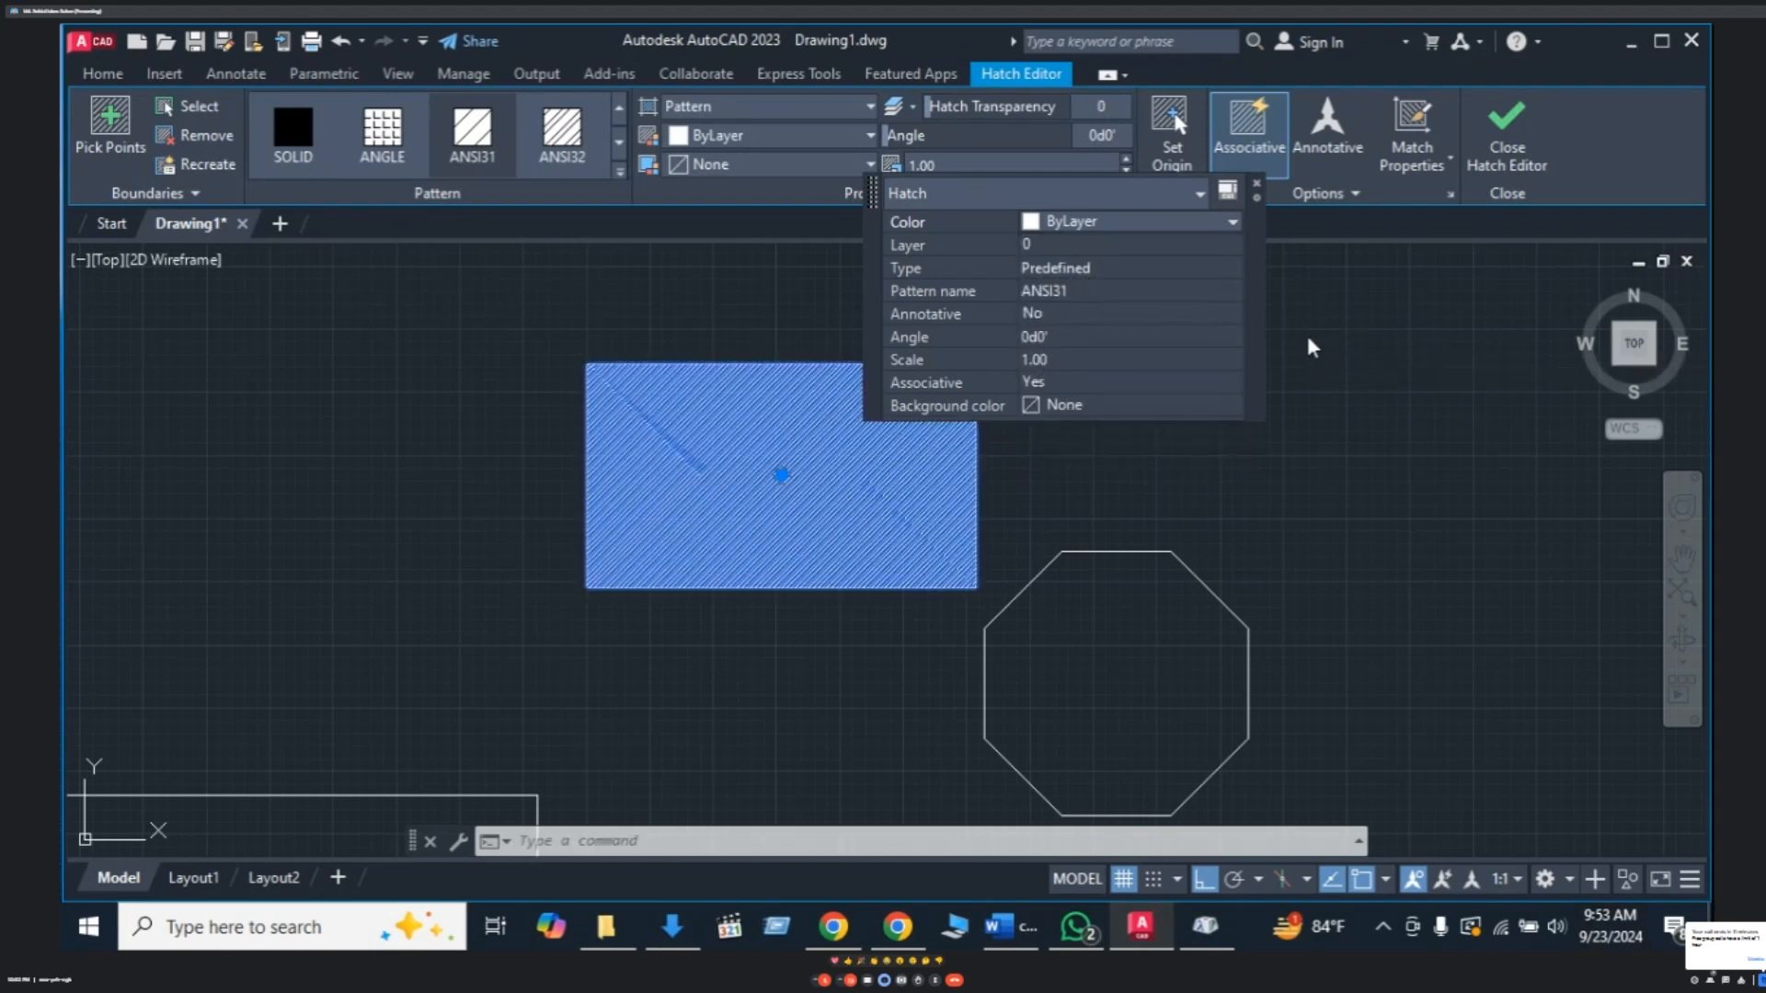
key(Escape)
click(781, 454)
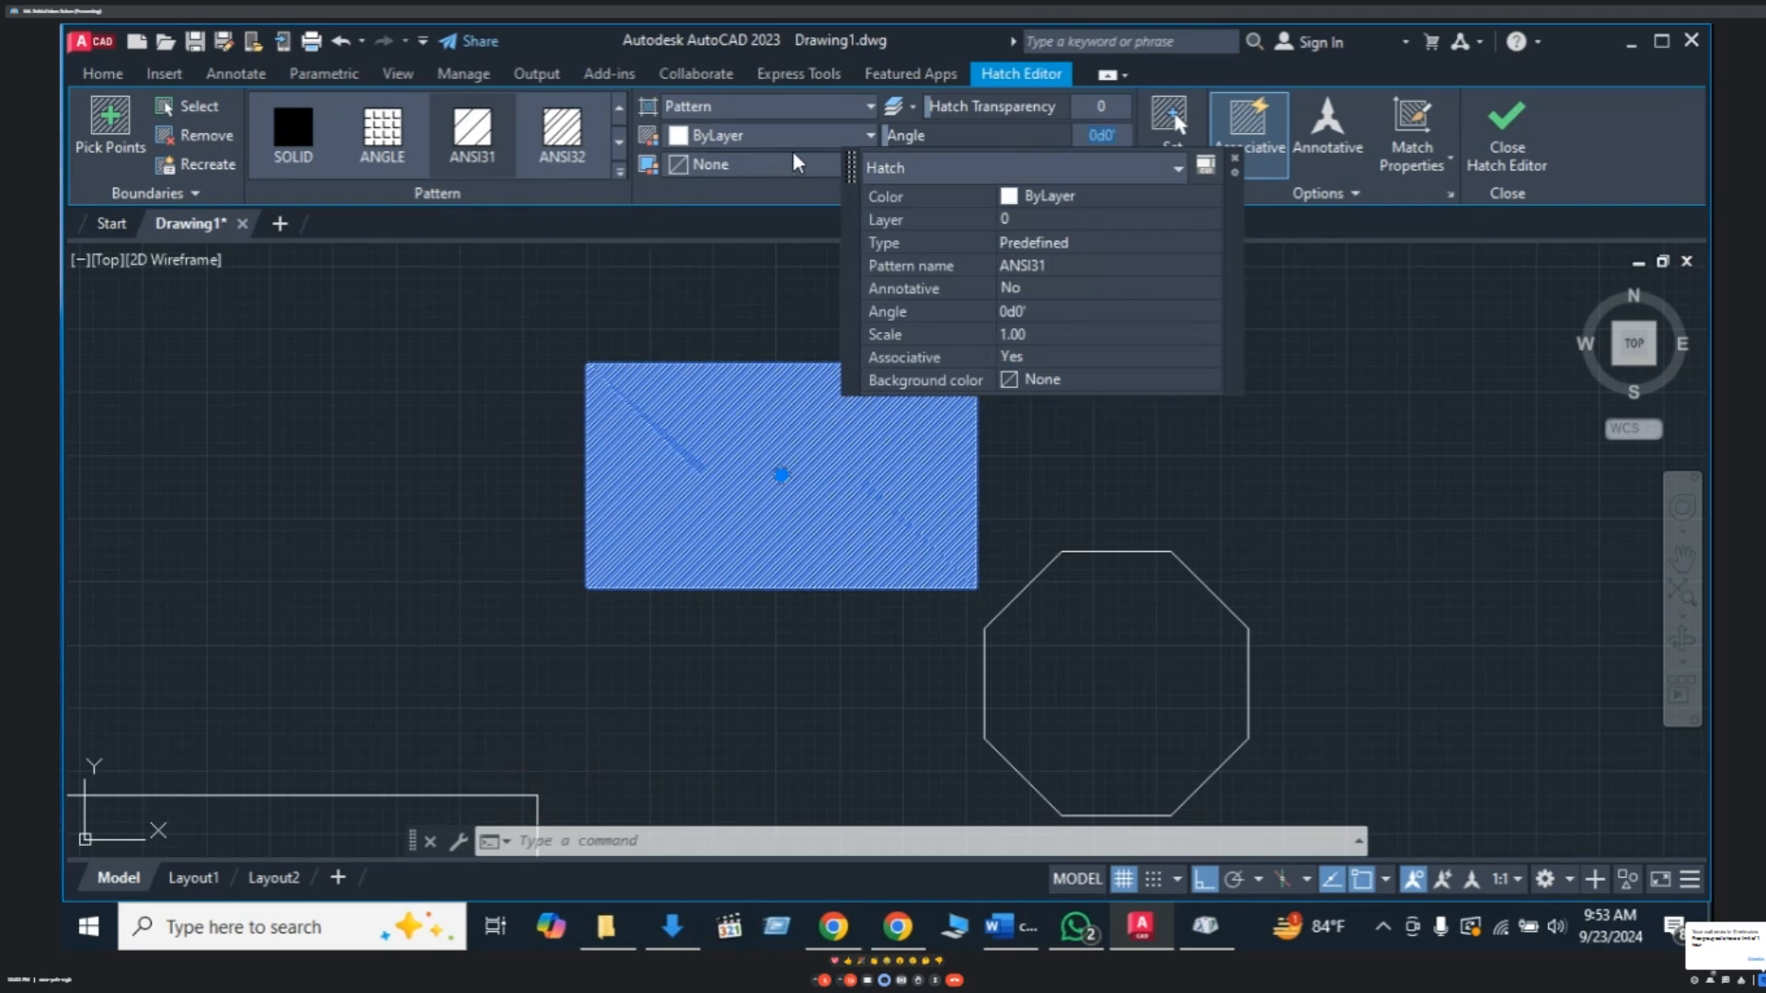
- Try ANGLE, then switch the rectangle's hatch pattern to ANSI34
click(381, 129)
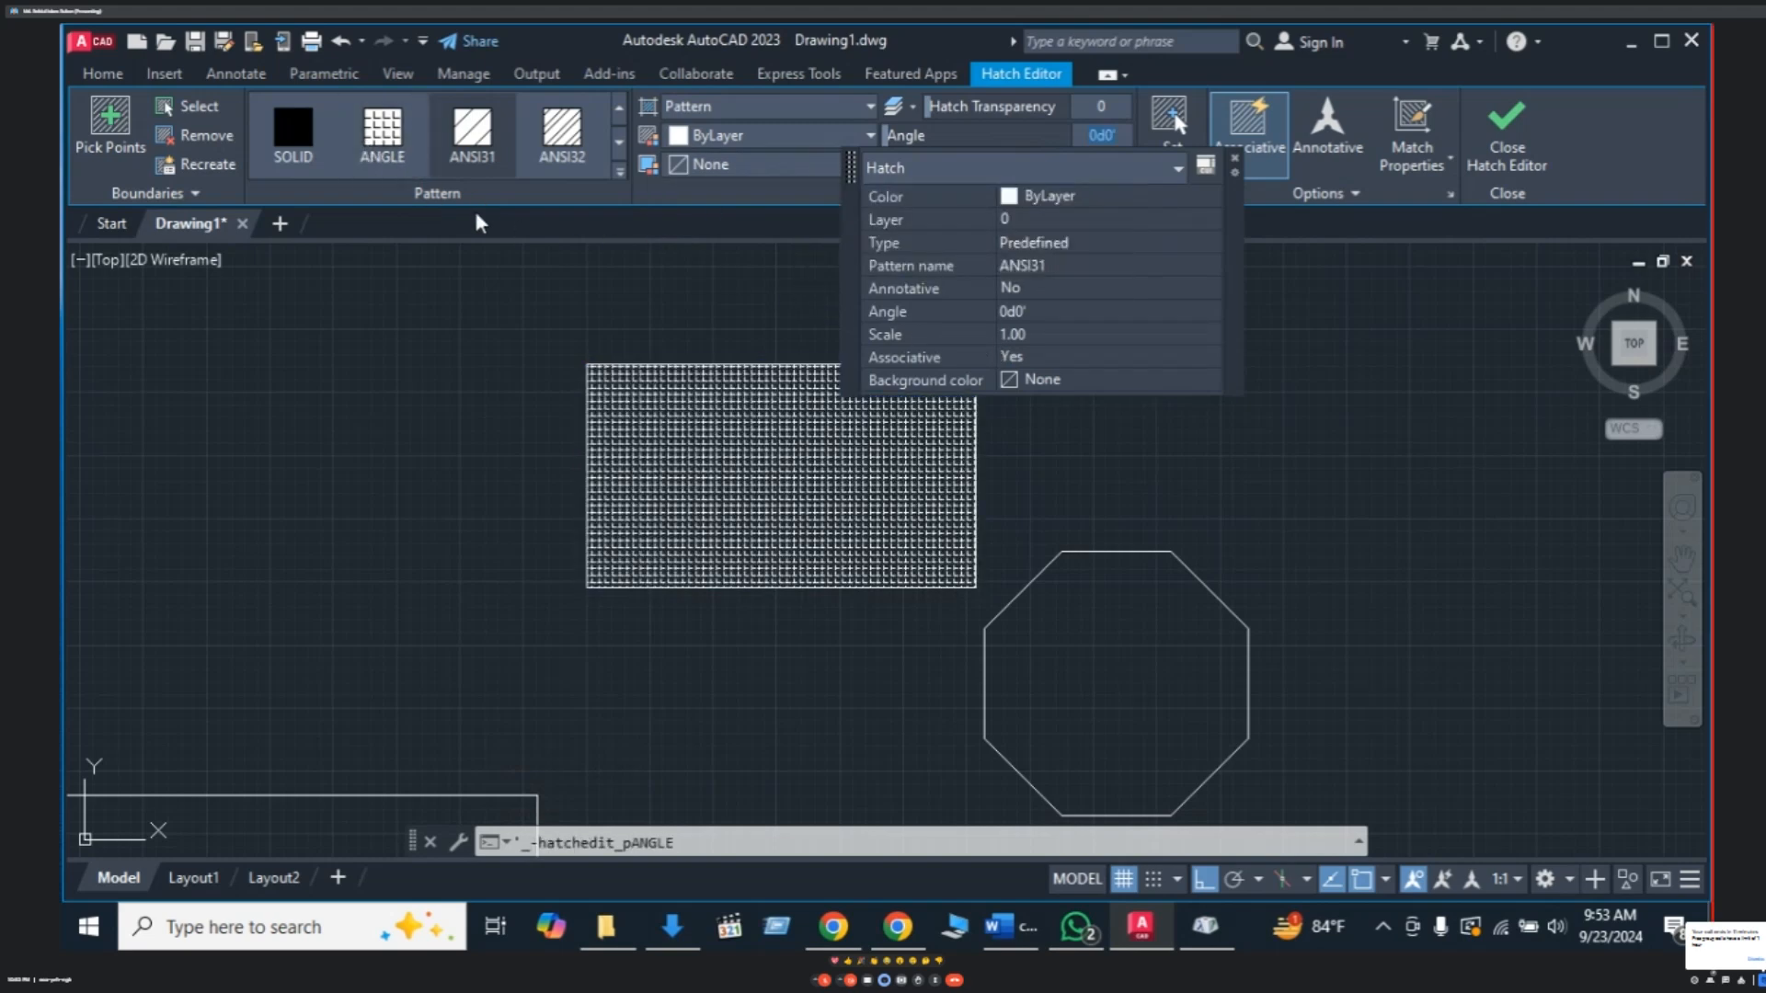
click(395, 146)
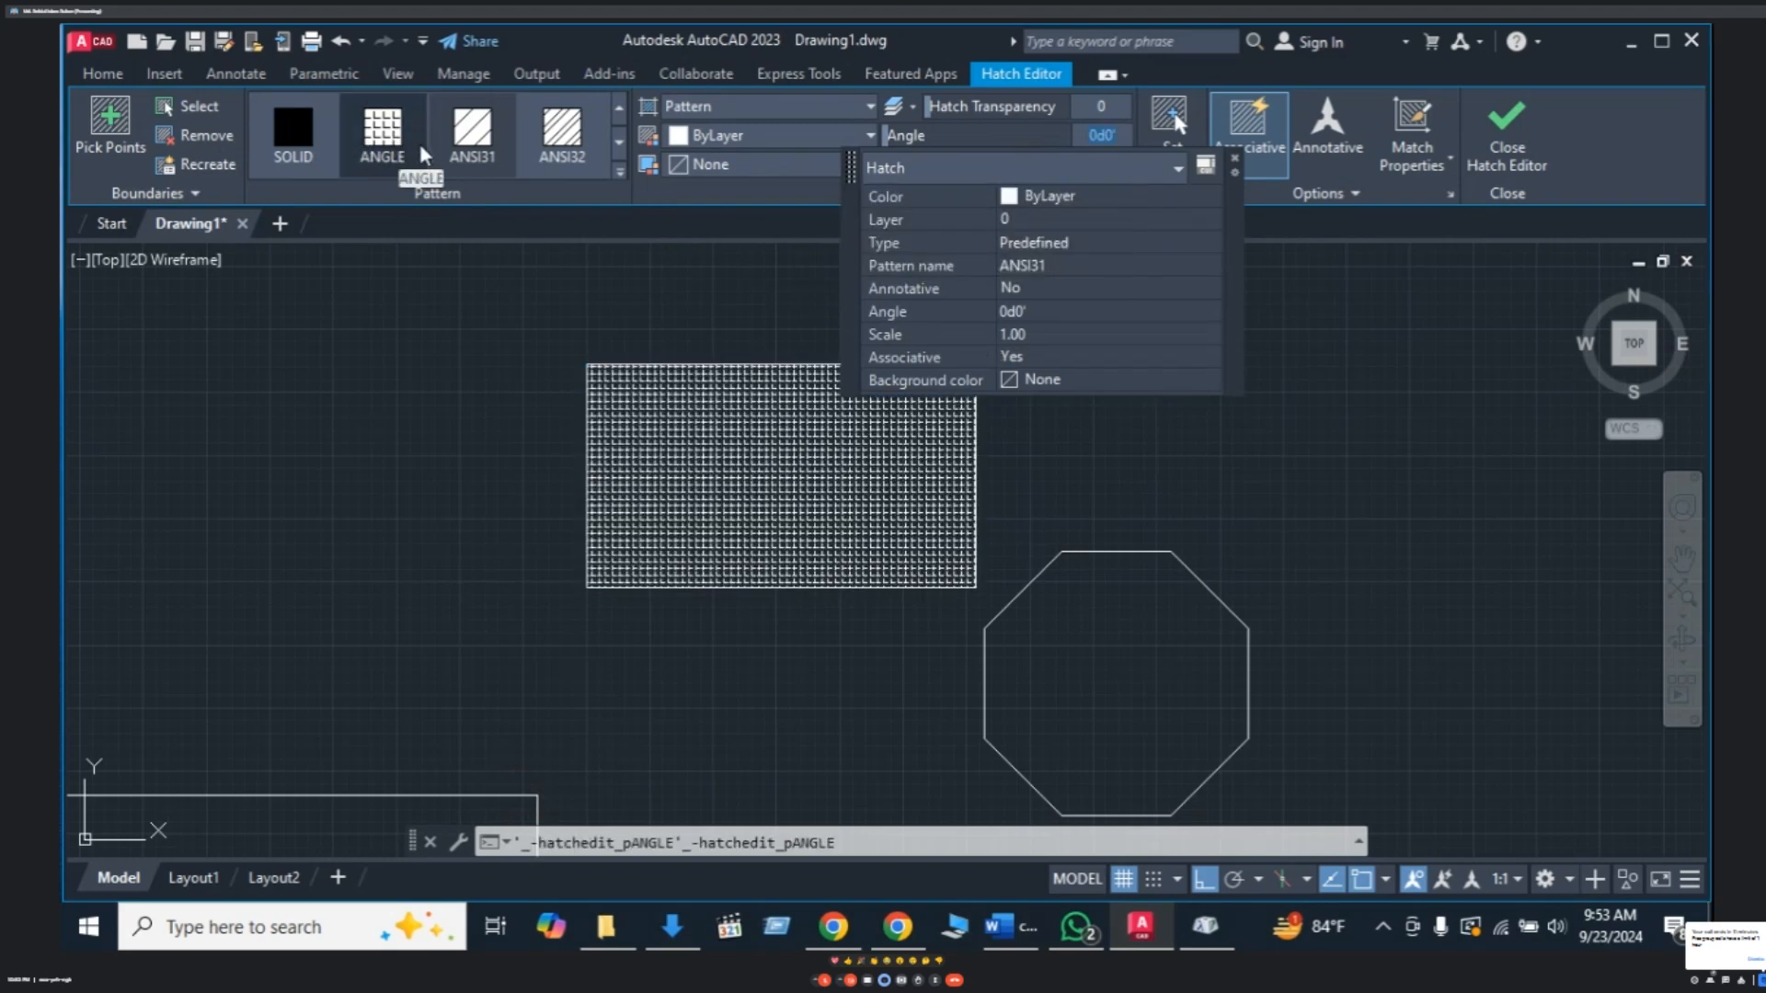
click(619, 143)
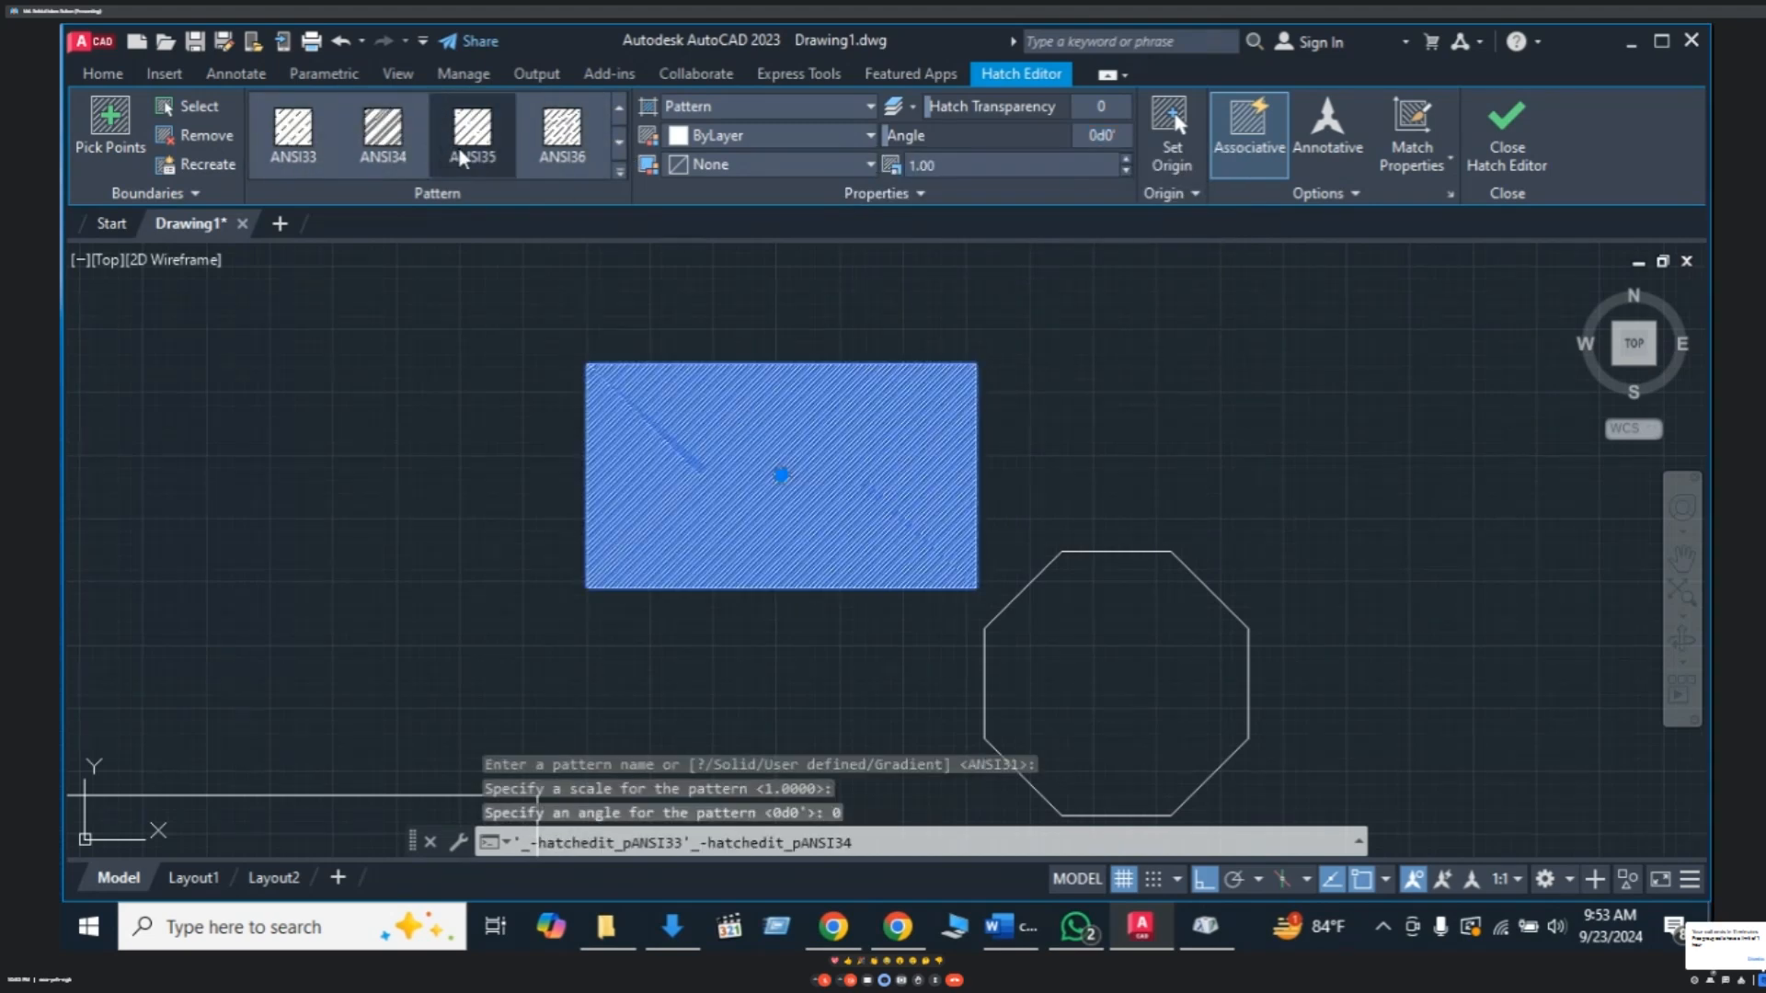
click(384, 150)
- Select the octagon
click(1128, 693)
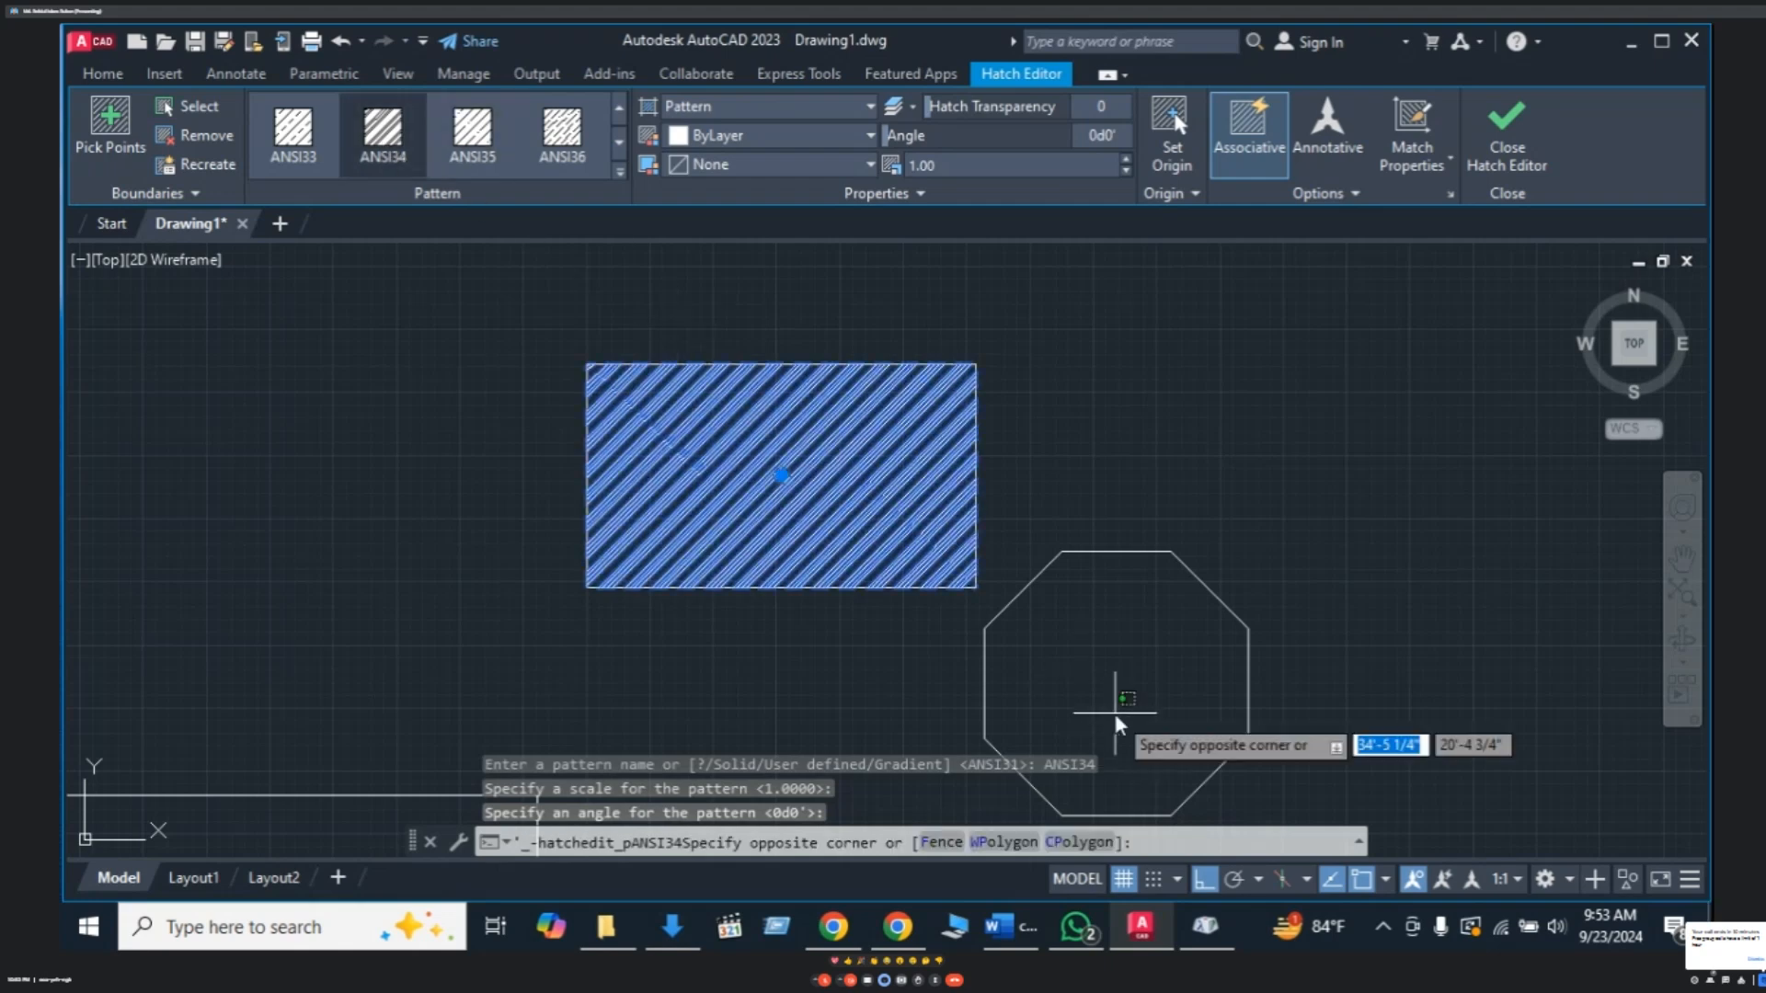
key(Escape)
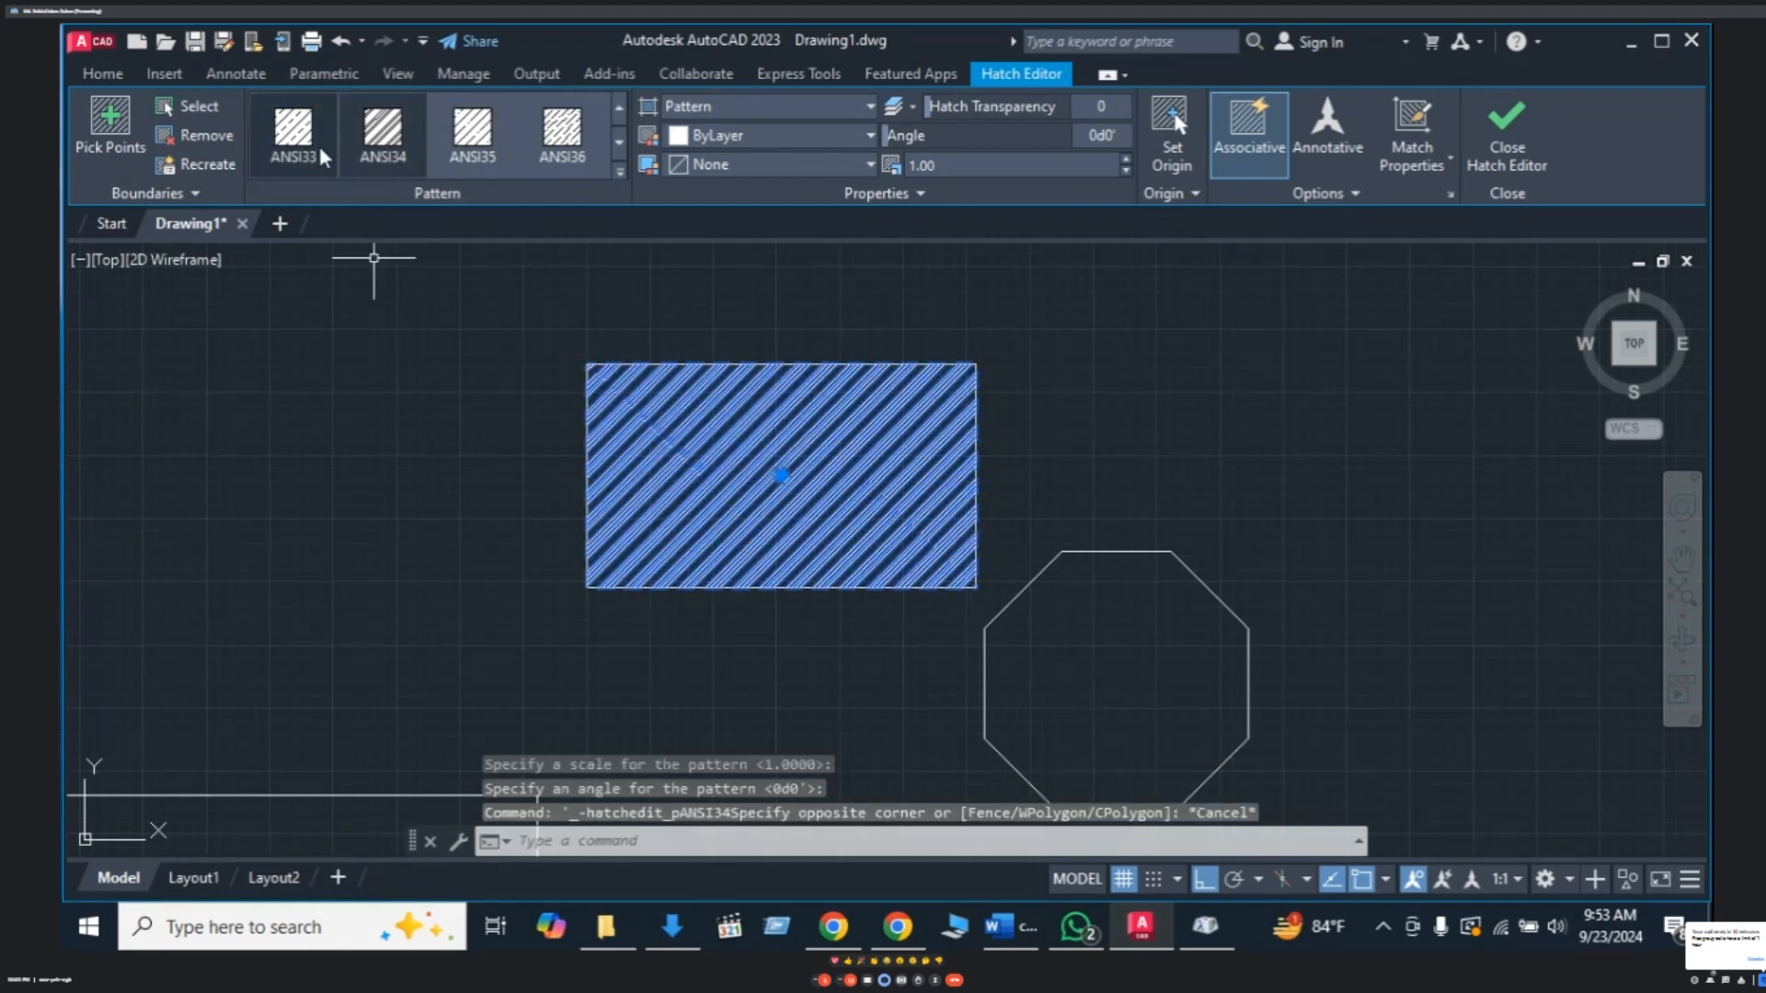
click(1177, 558)
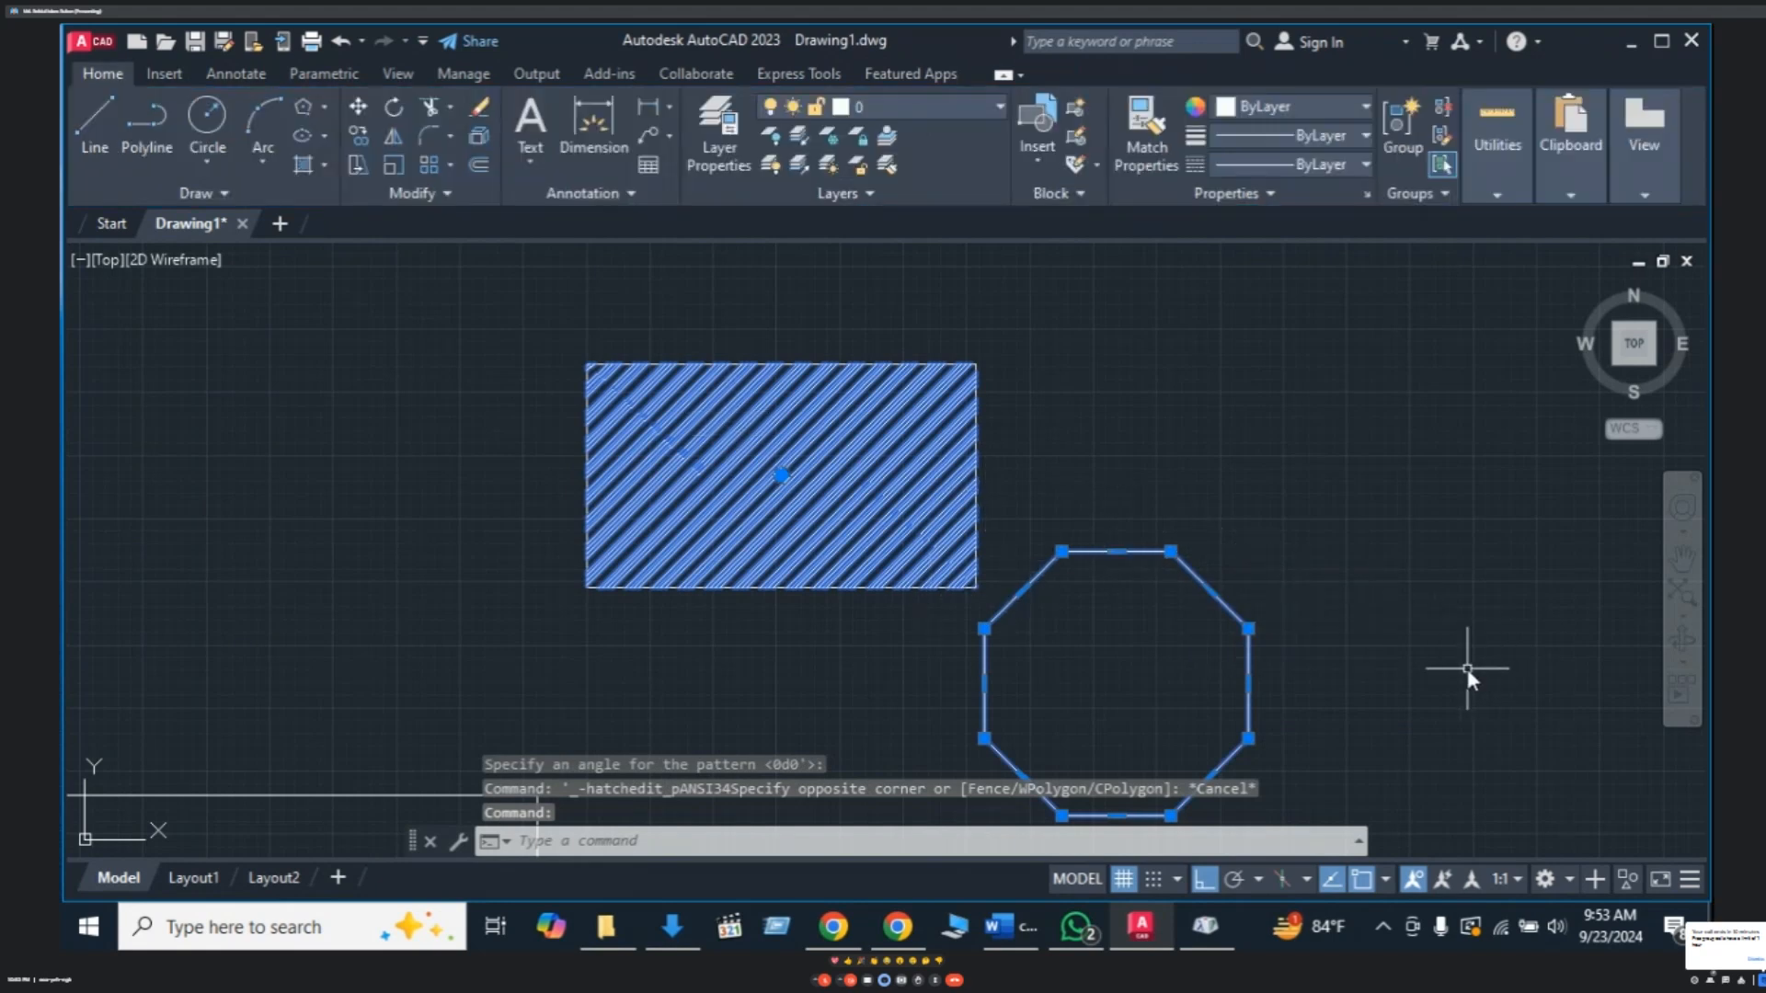
- Start a hatch with orange colour, cancel it, and select the octagon
text(h)
key(Return)
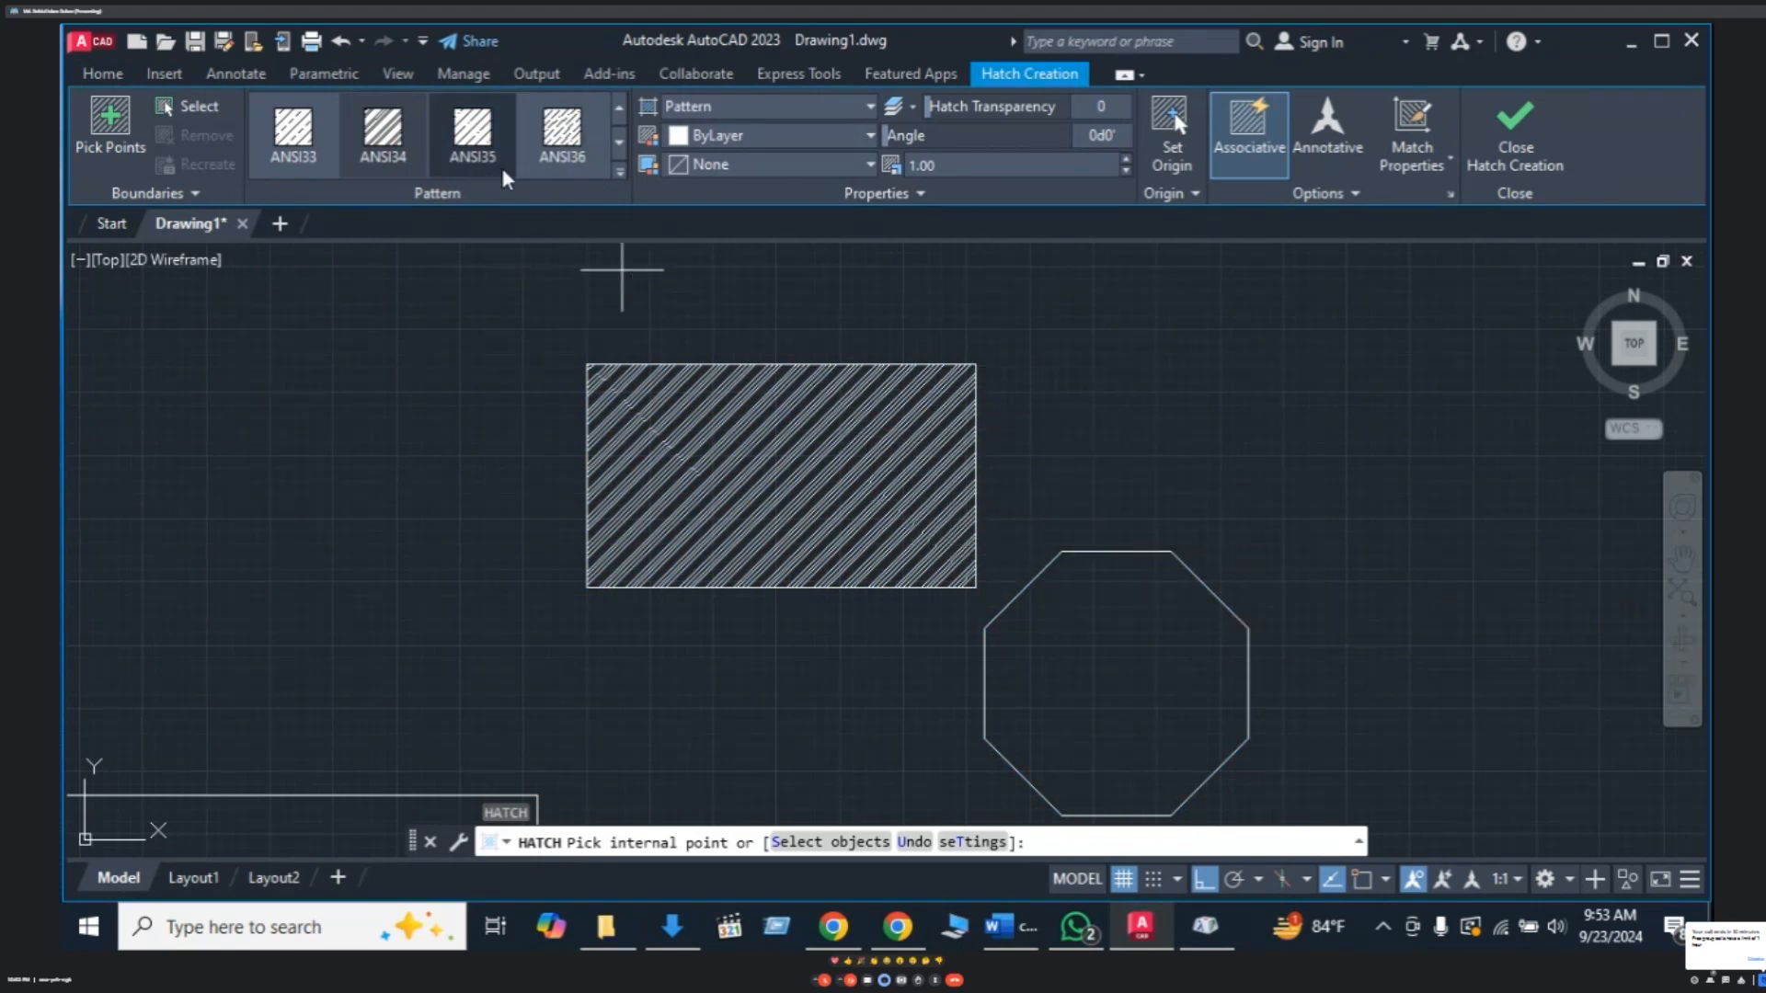
click(869, 136)
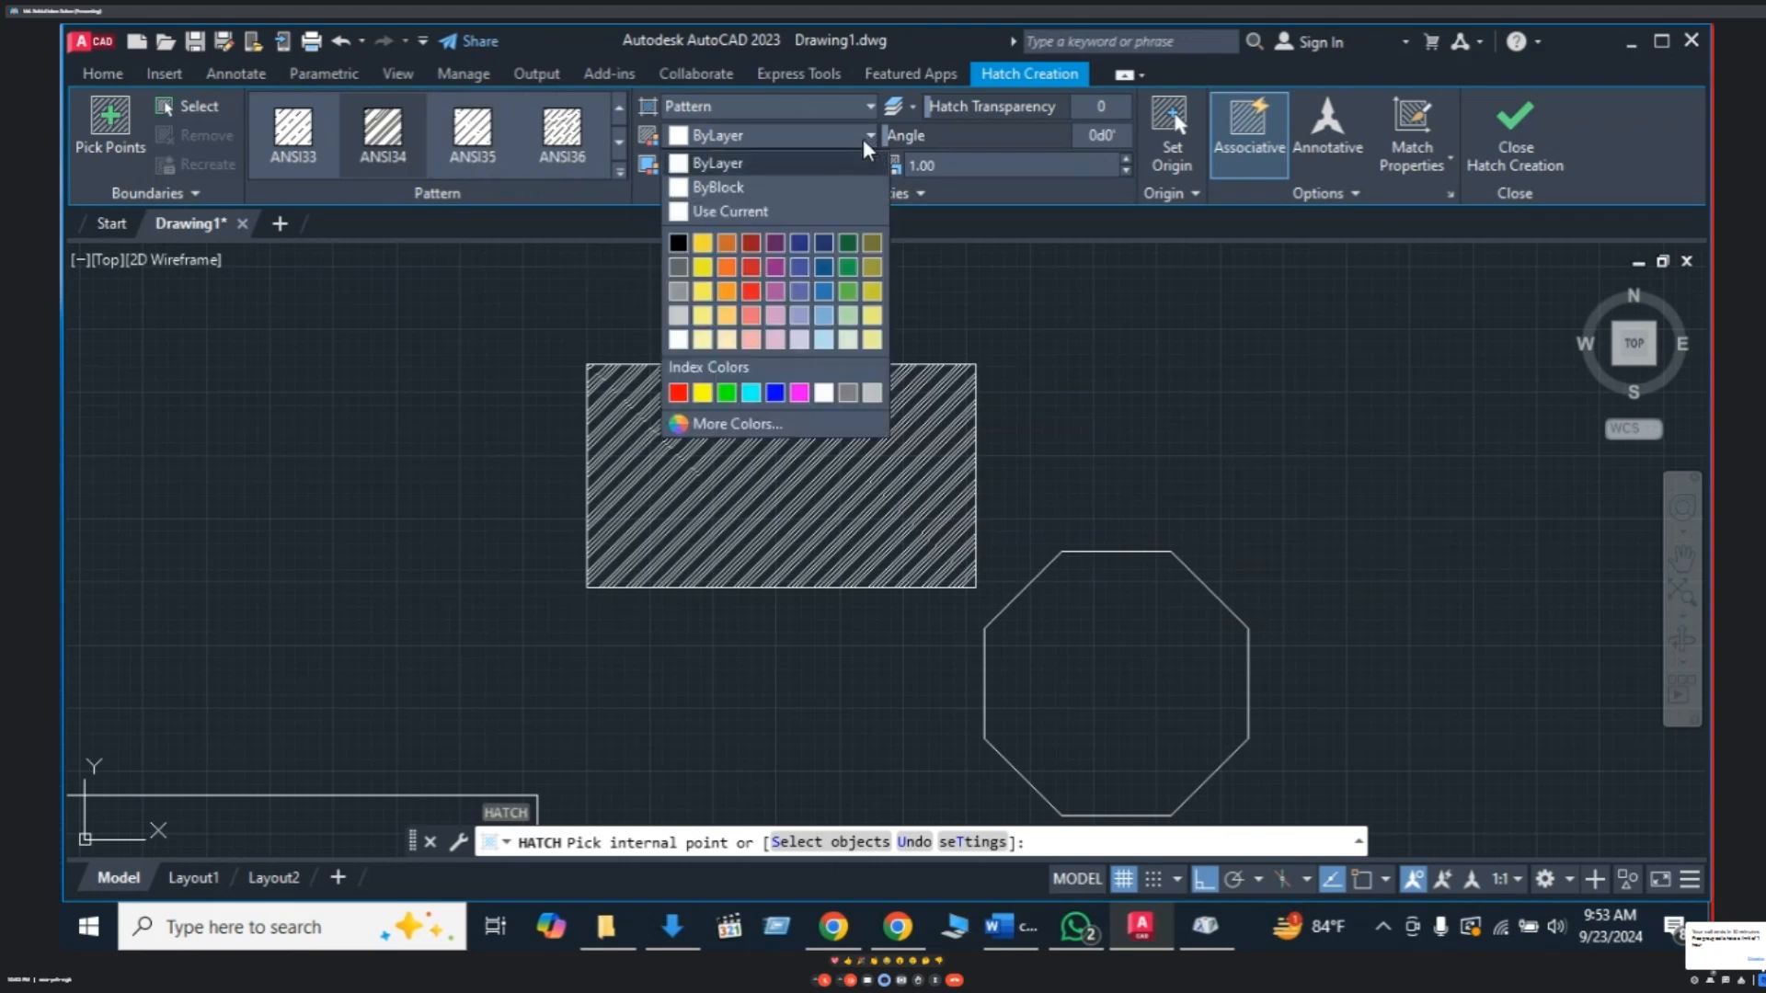
click(727, 265)
key(Escape)
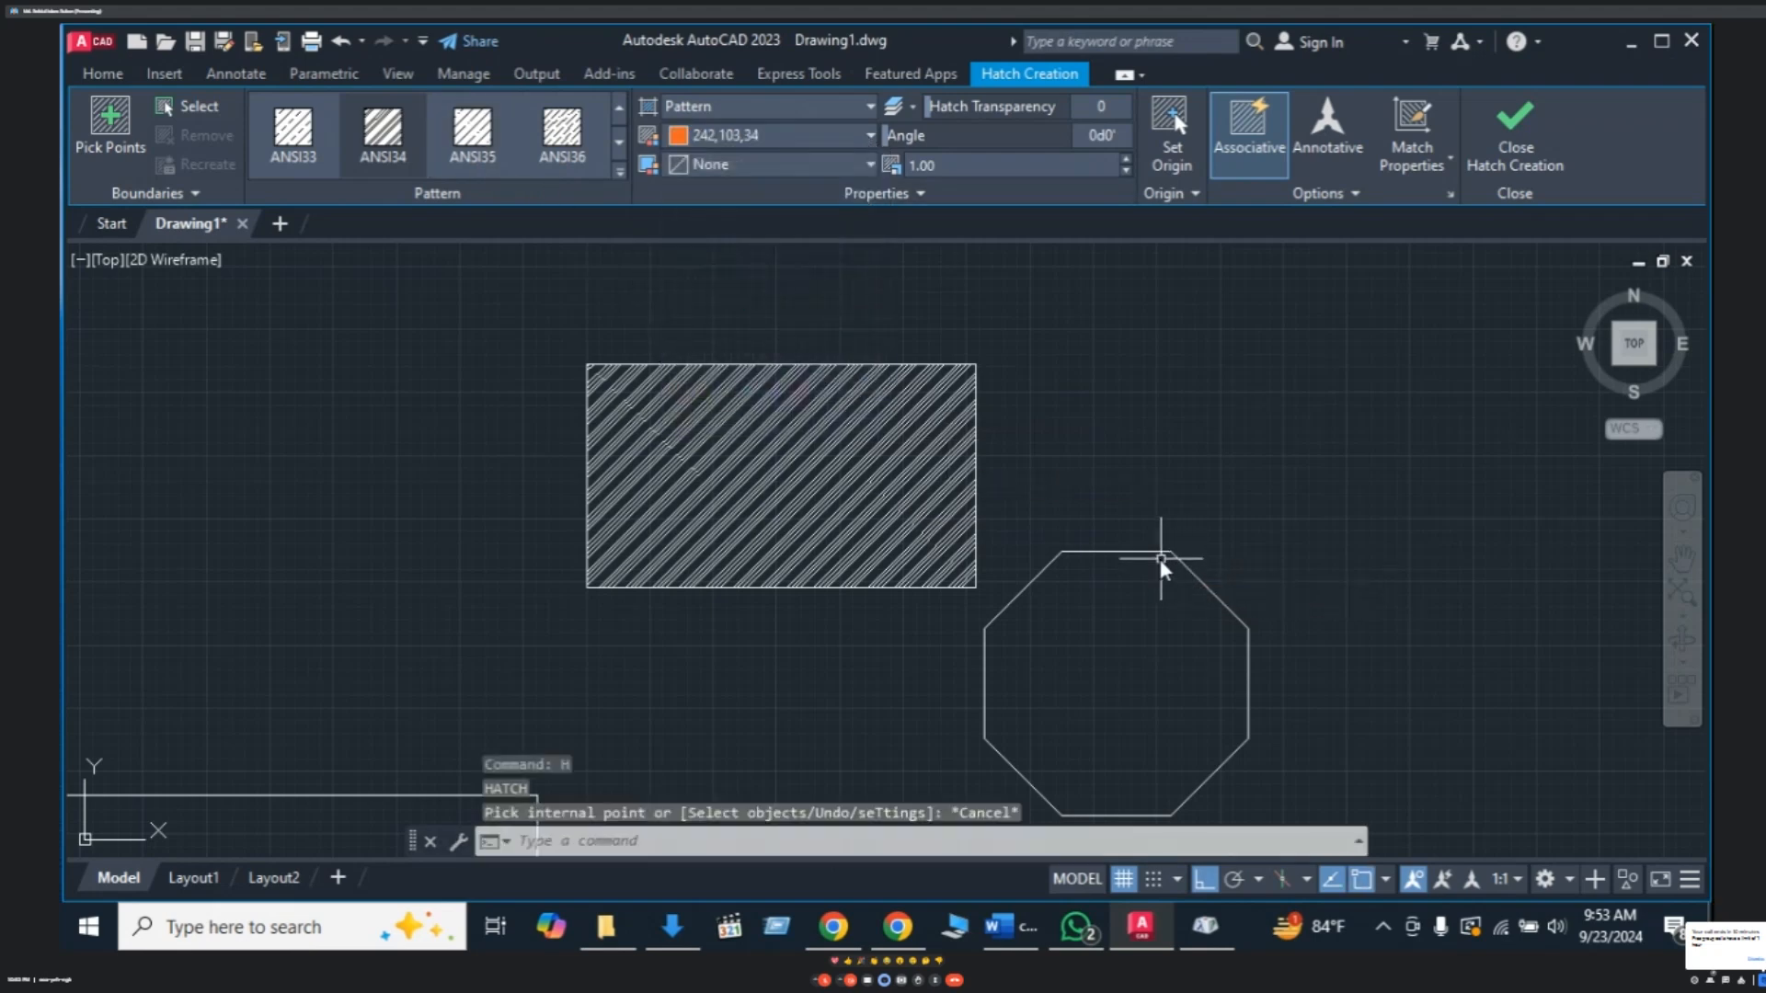
click(1155, 552)
- Hatch the interior of the octagon with a White-coloured hatch
text(h)
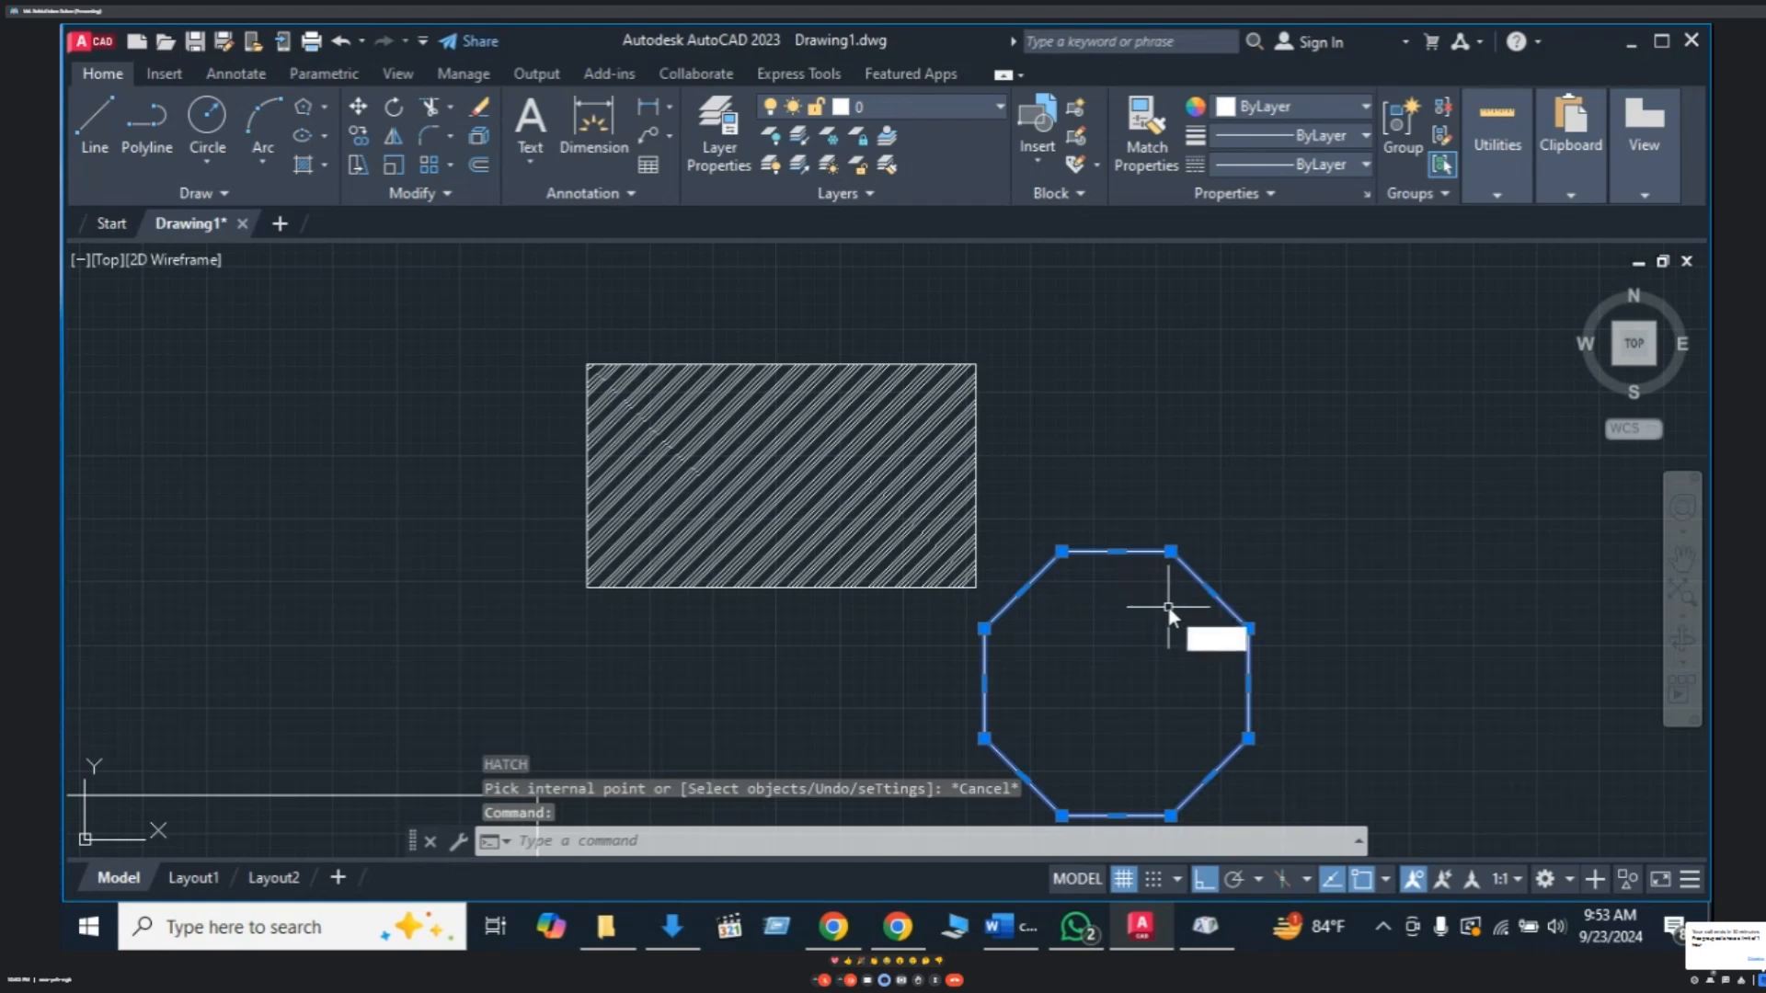
key(Return)
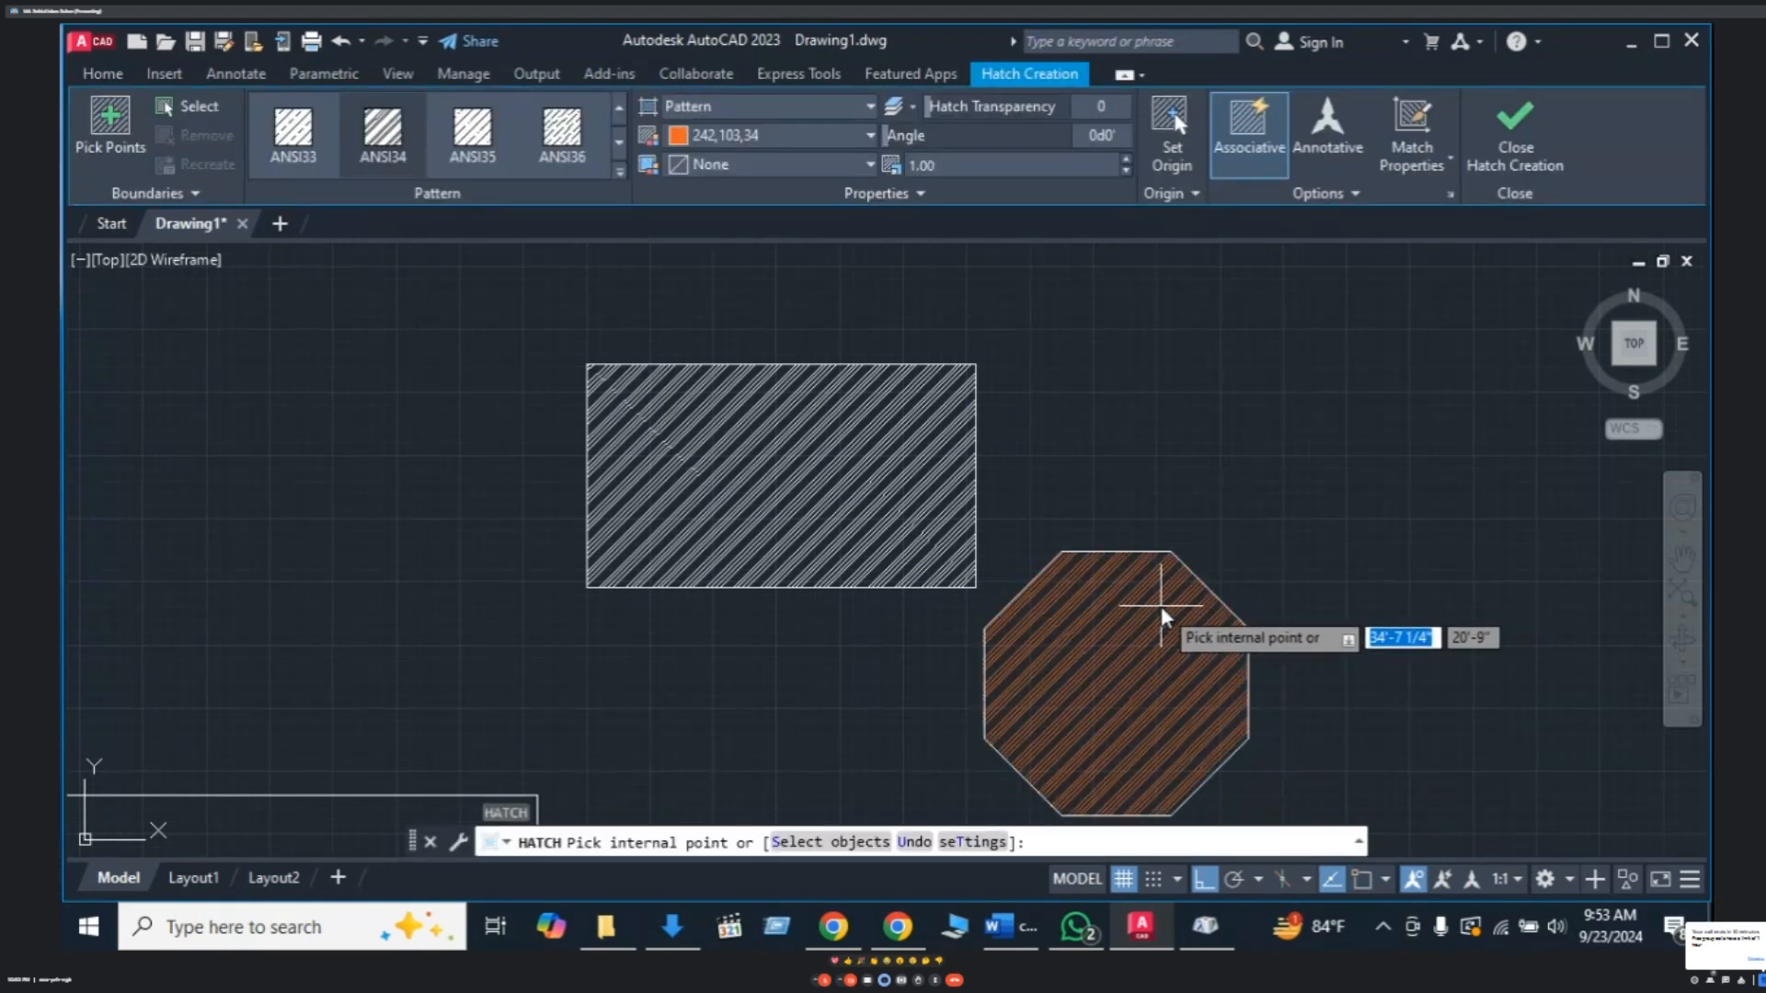
click(870, 136)
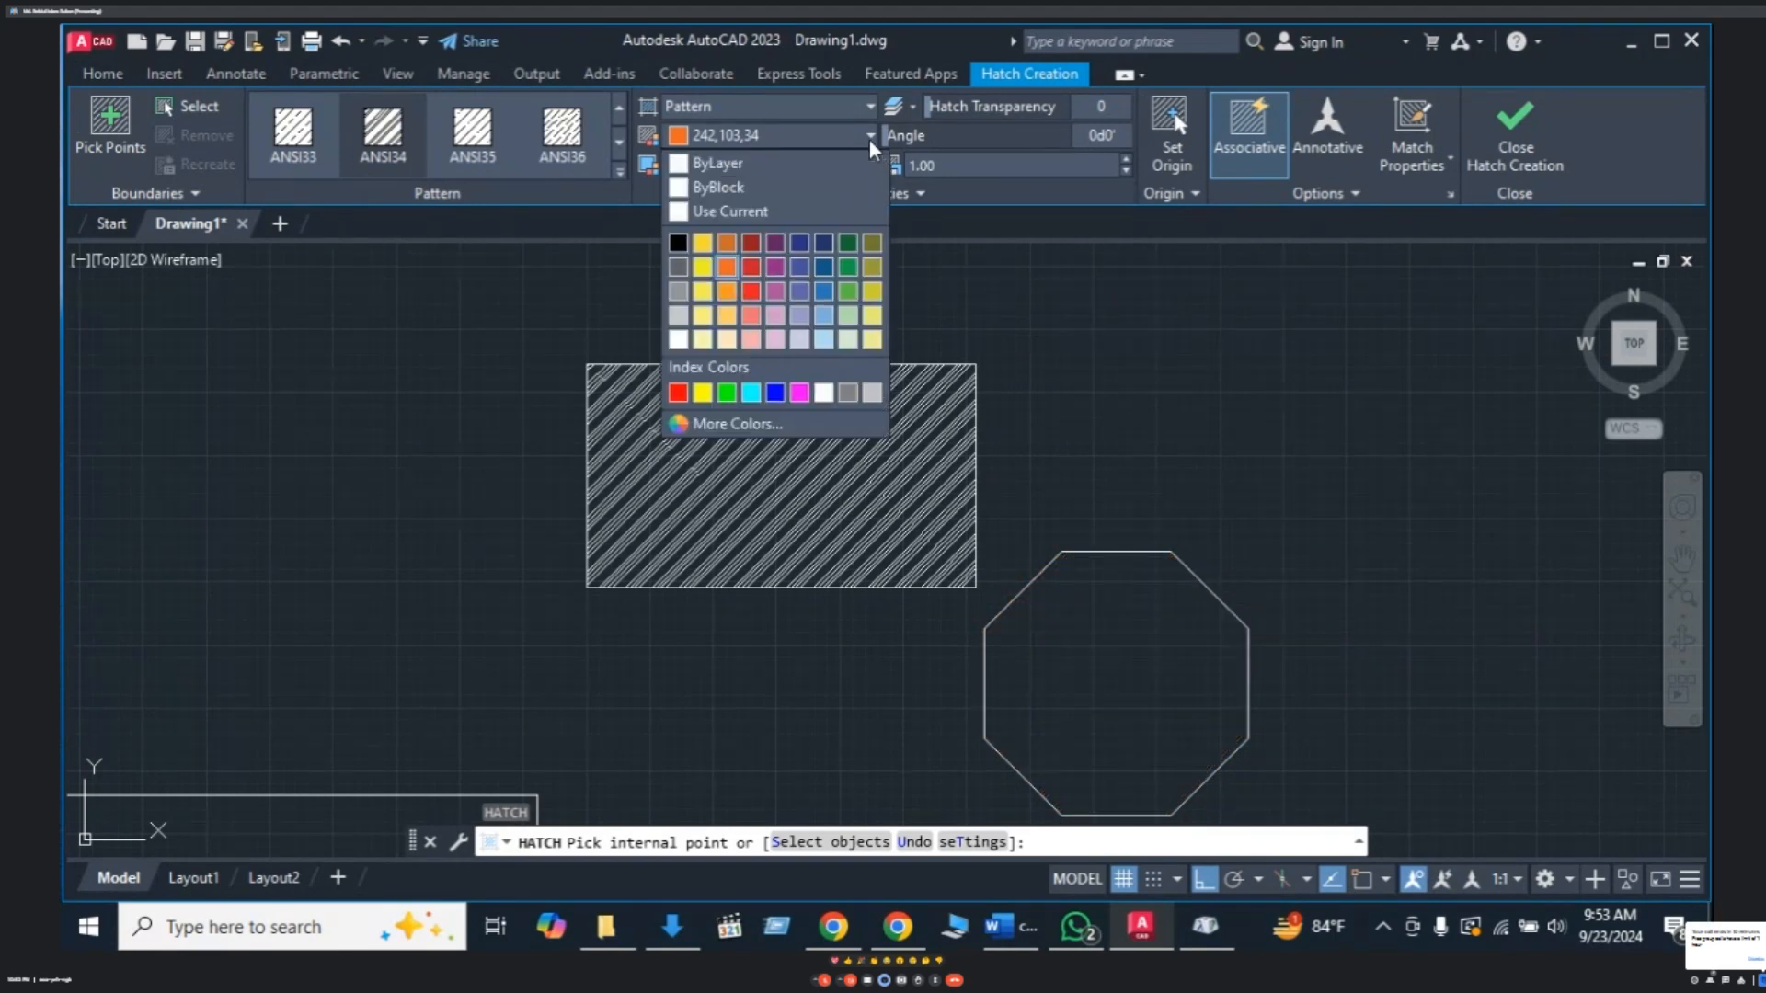
click(824, 397)
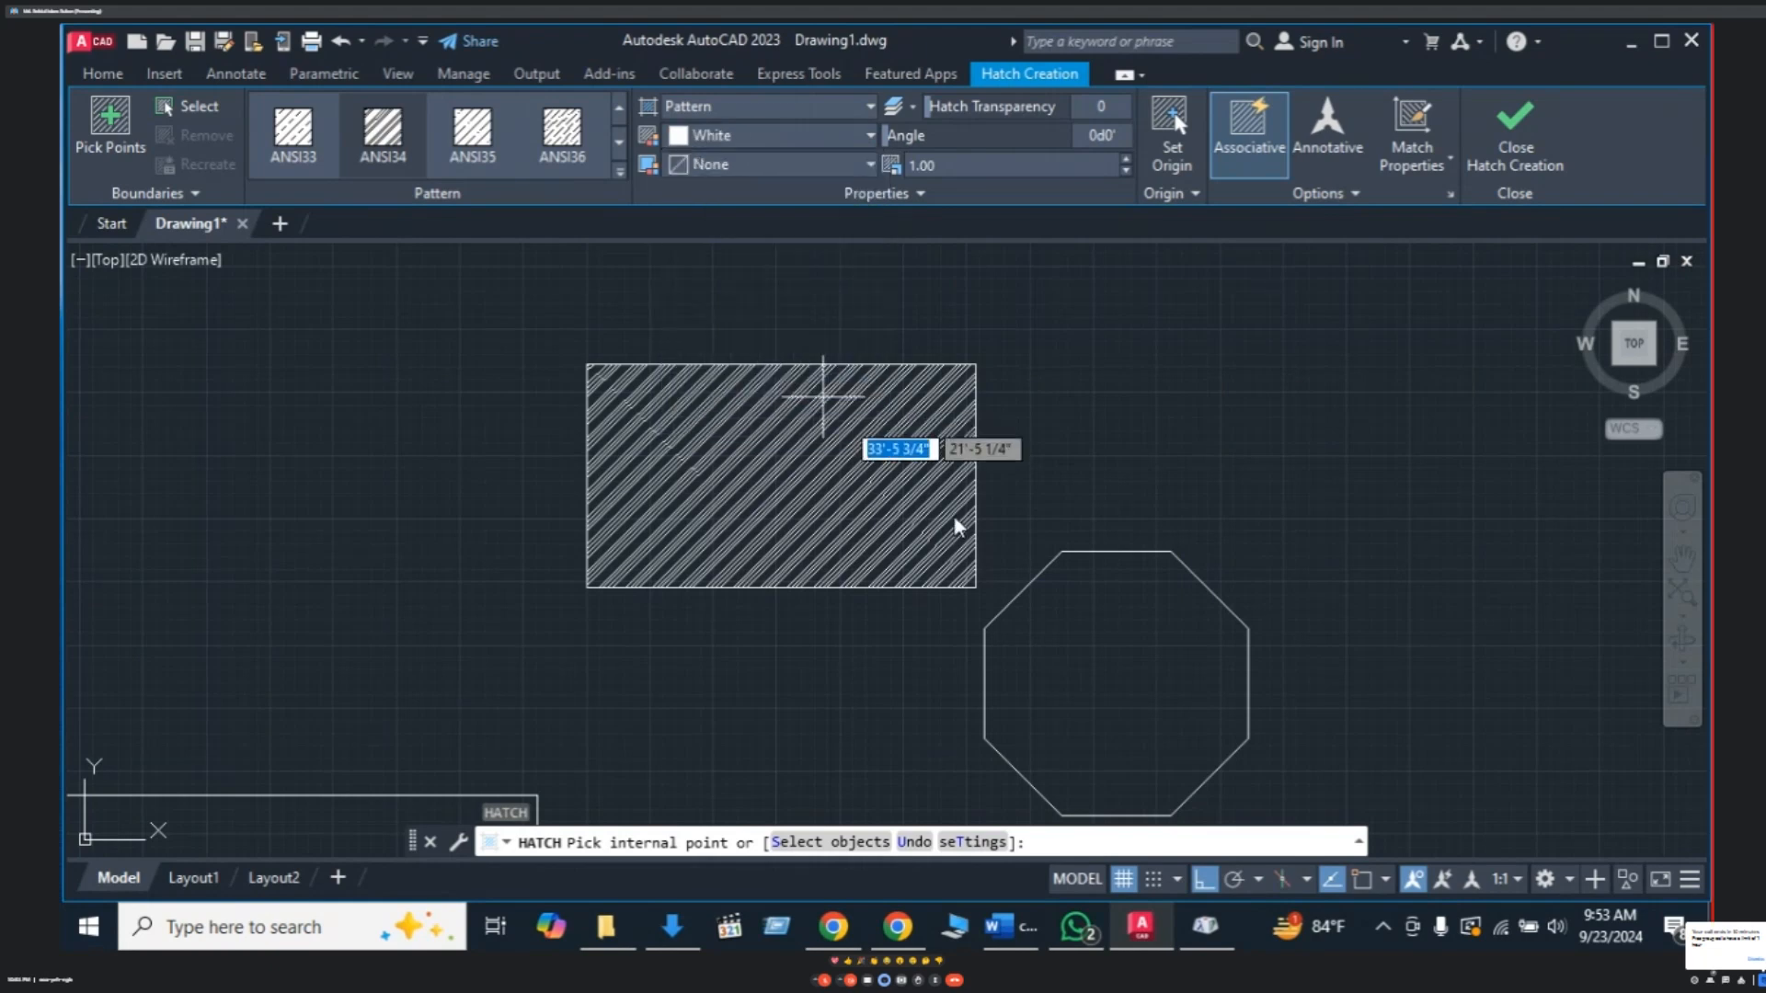
click(1134, 699)
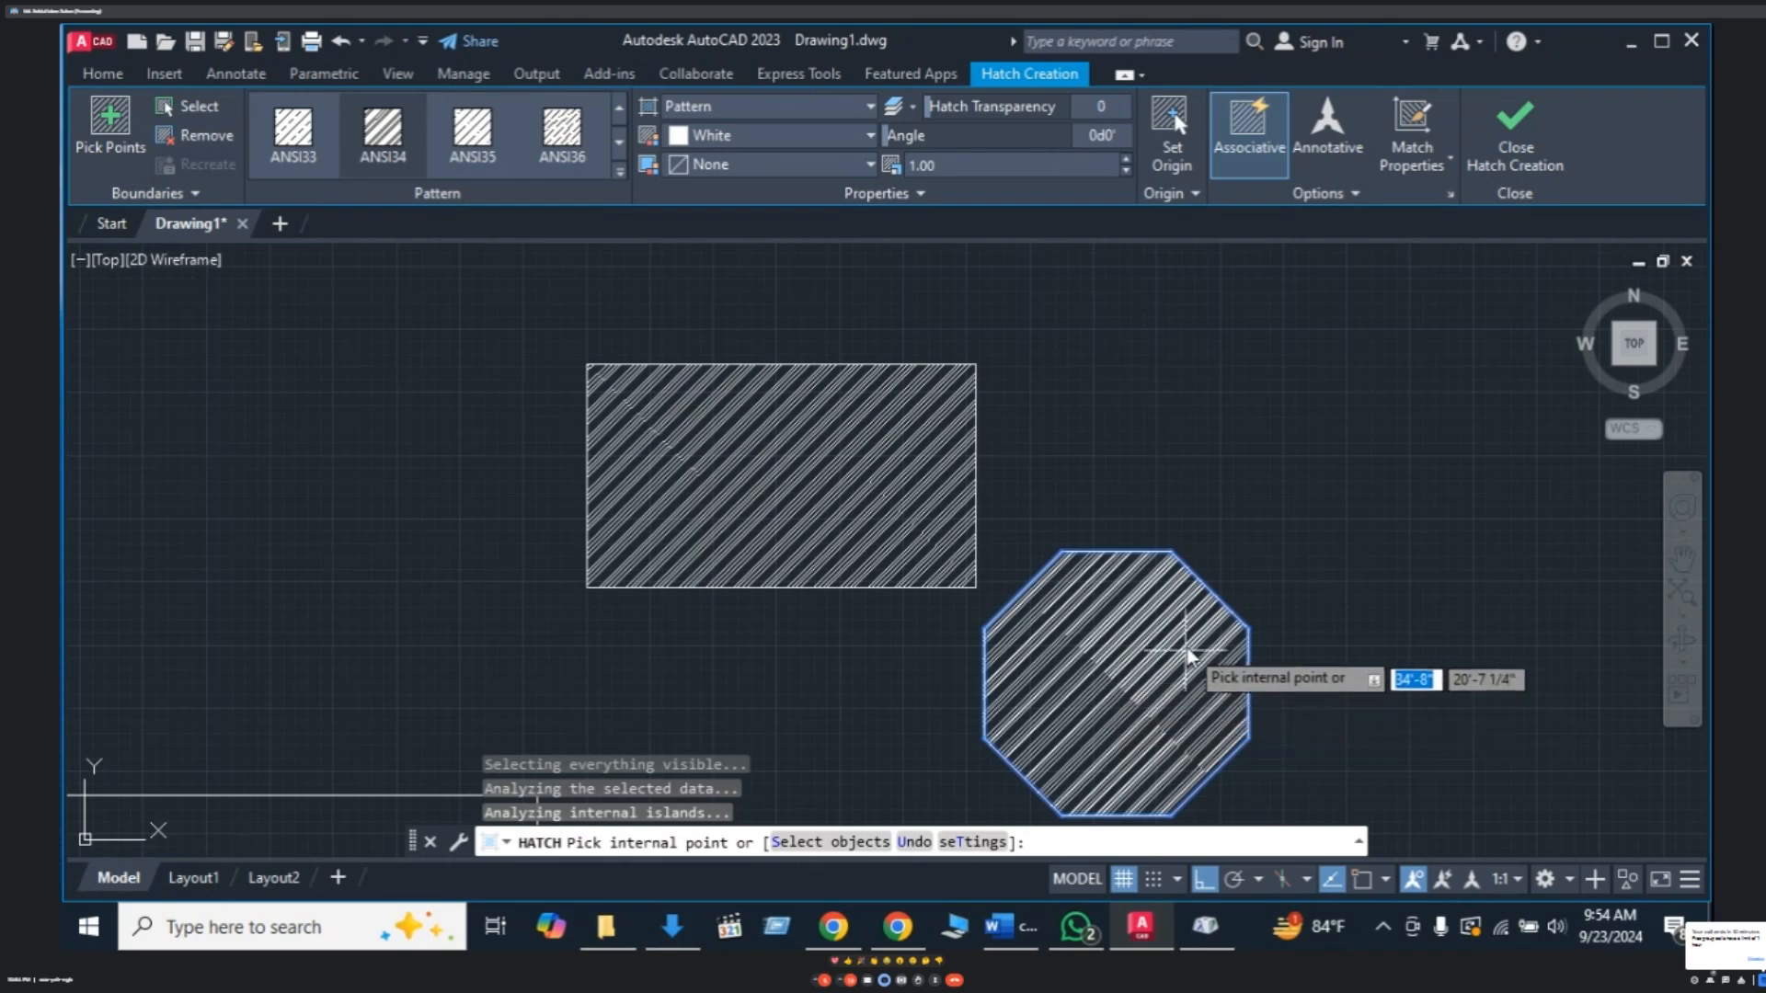
key(Escape)
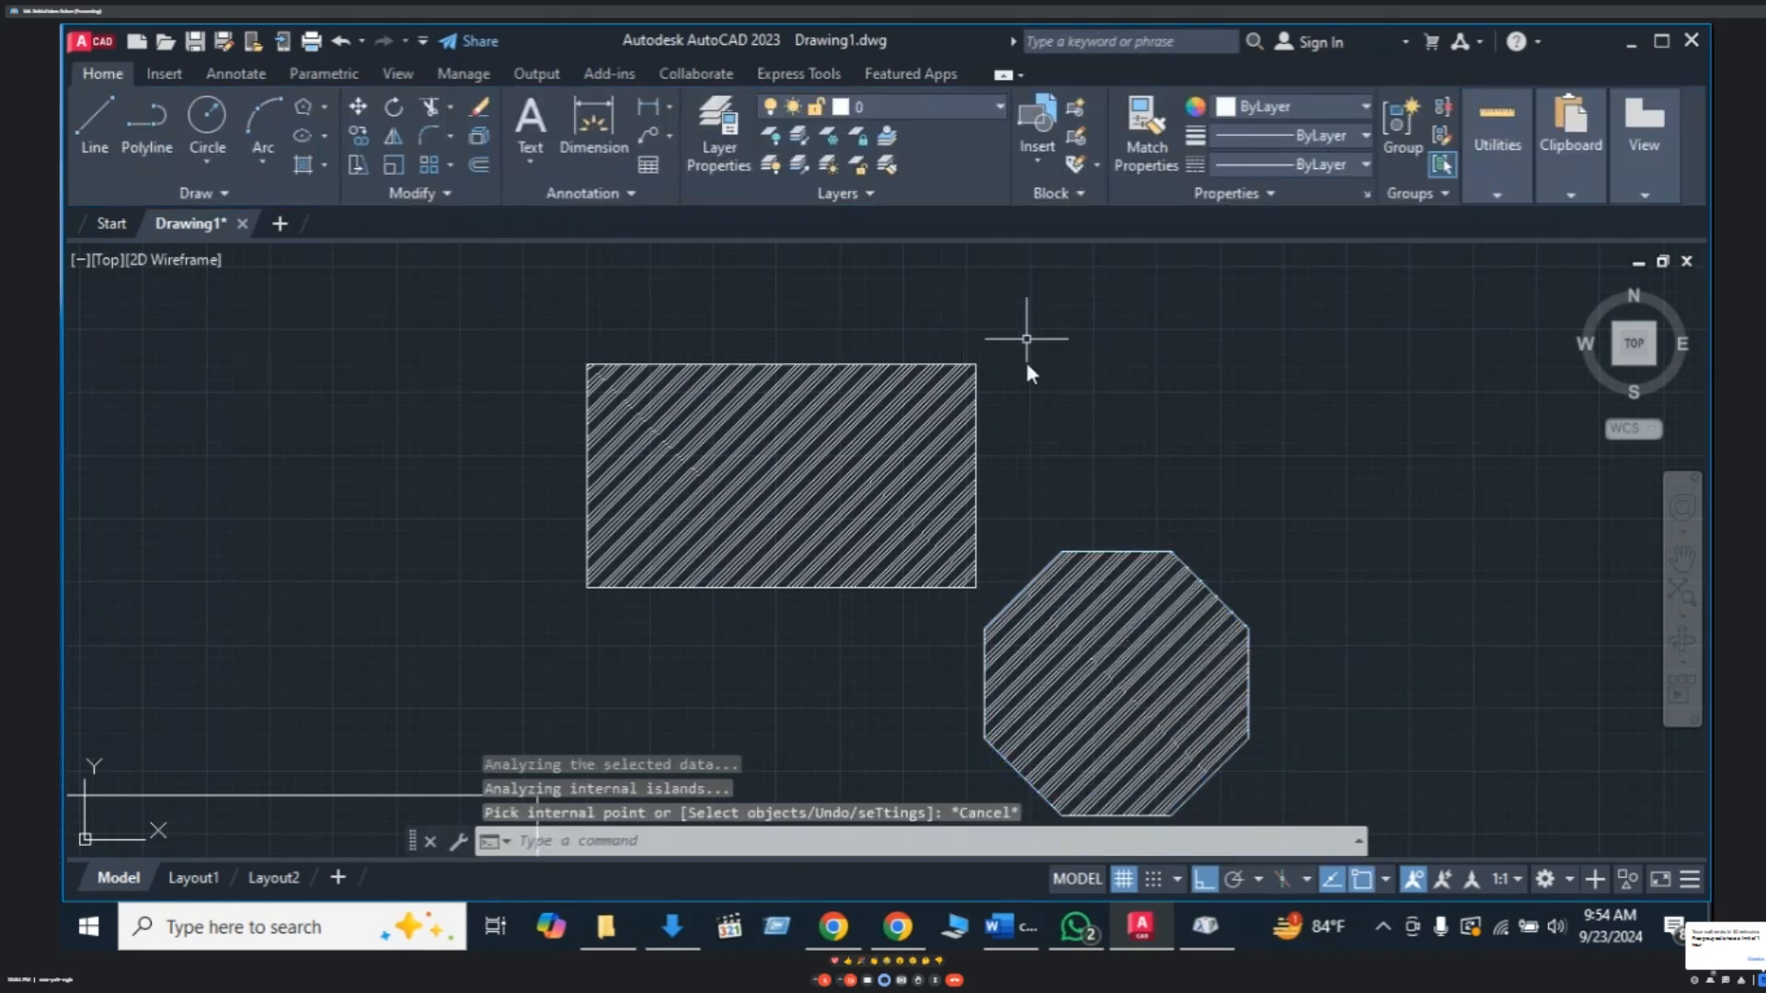
- Adjust the octagon hatch's scale up, then down to 0.66 for denser stripes
click(1104, 670)
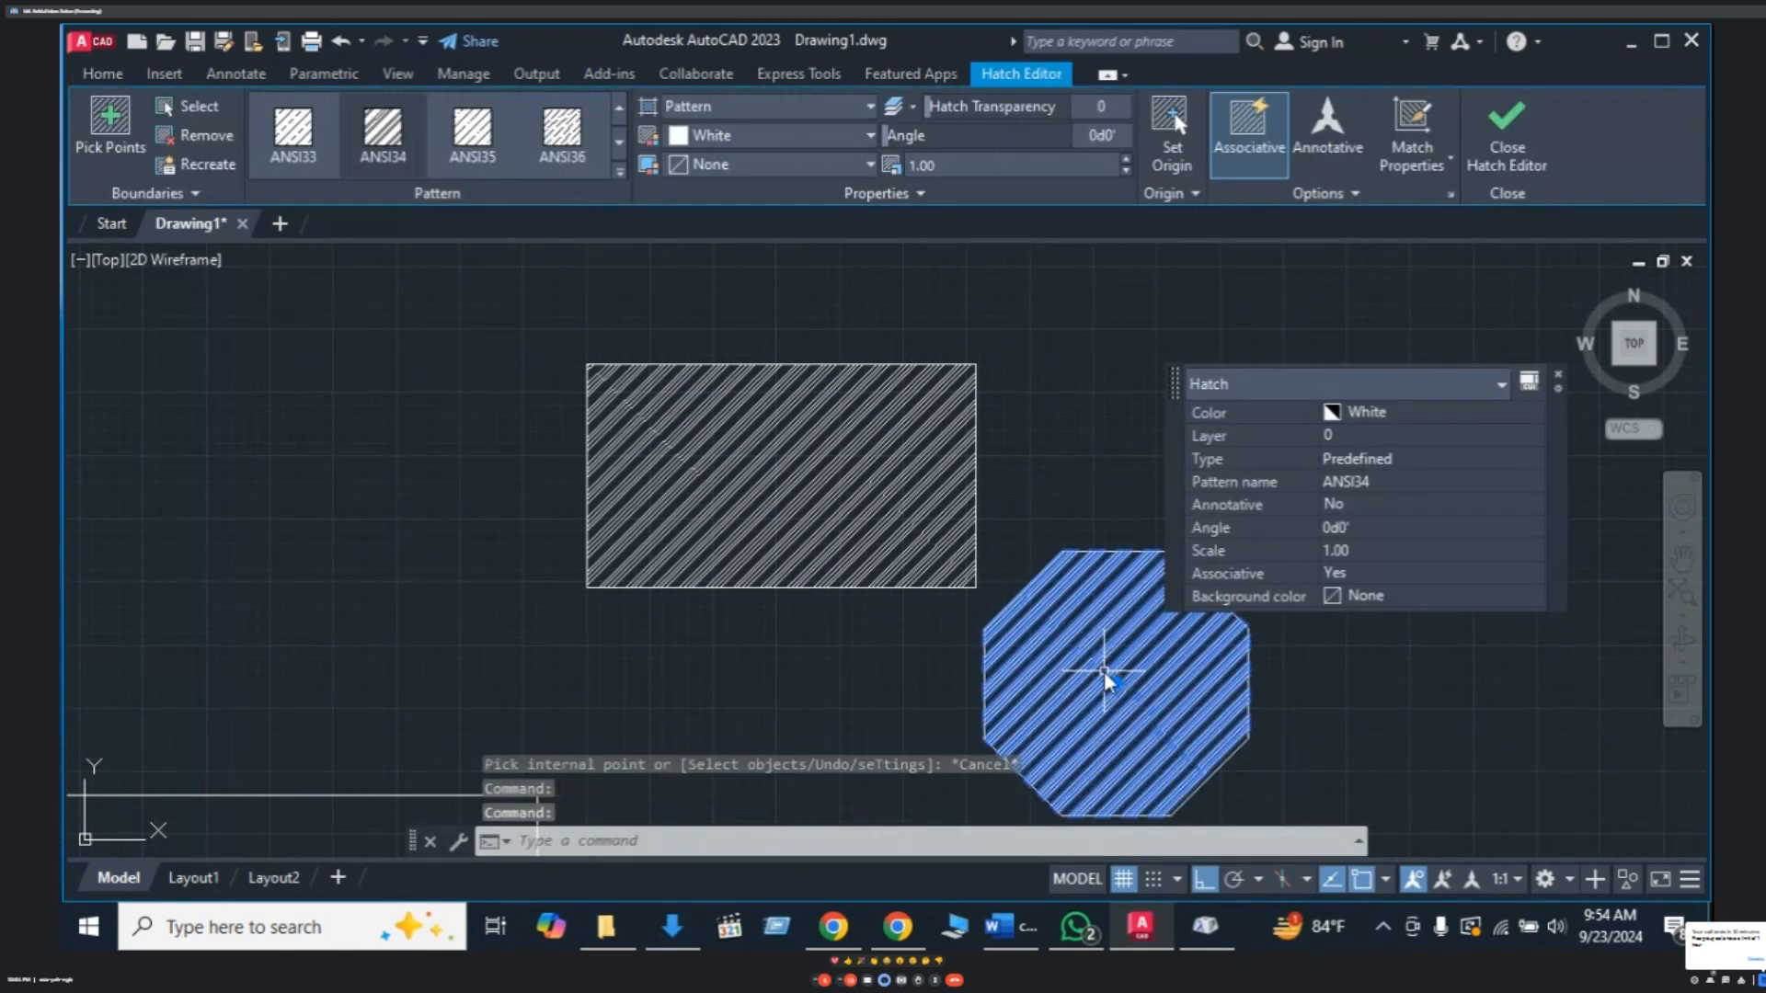
click(1124, 158)
click(1124, 159)
click(1124, 158)
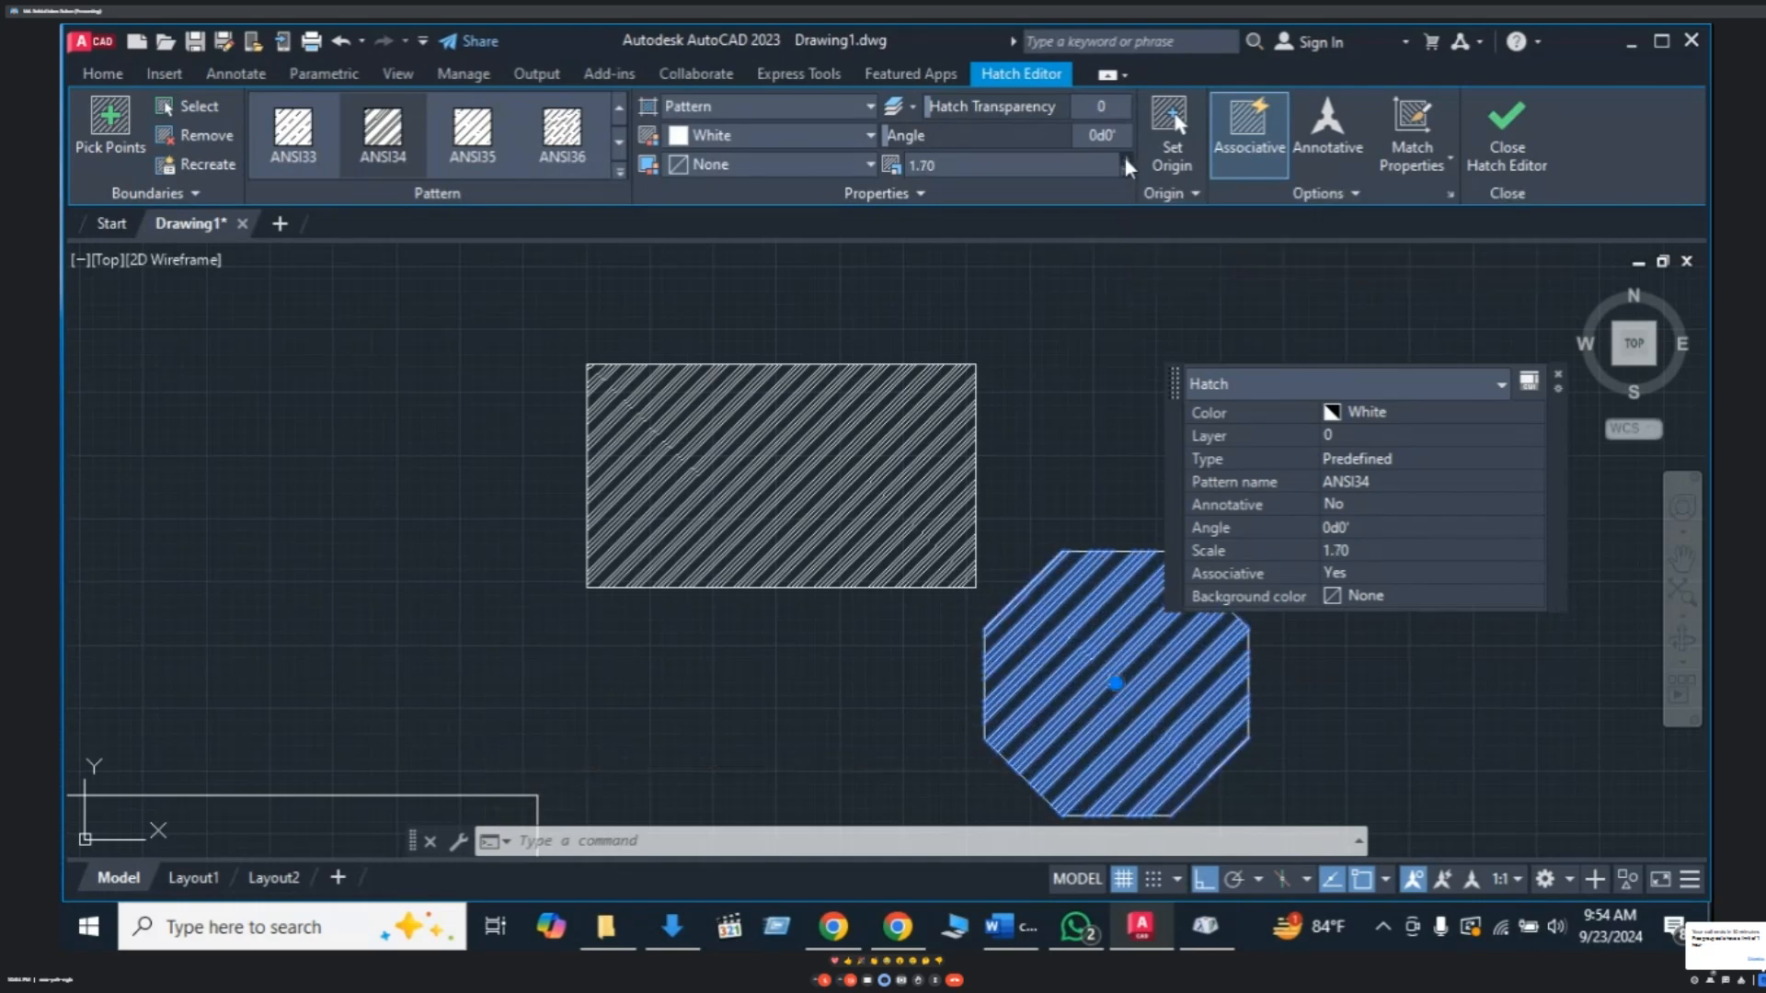
click(1124, 158)
click(1124, 158)
click(1124, 158)
click(1124, 158)
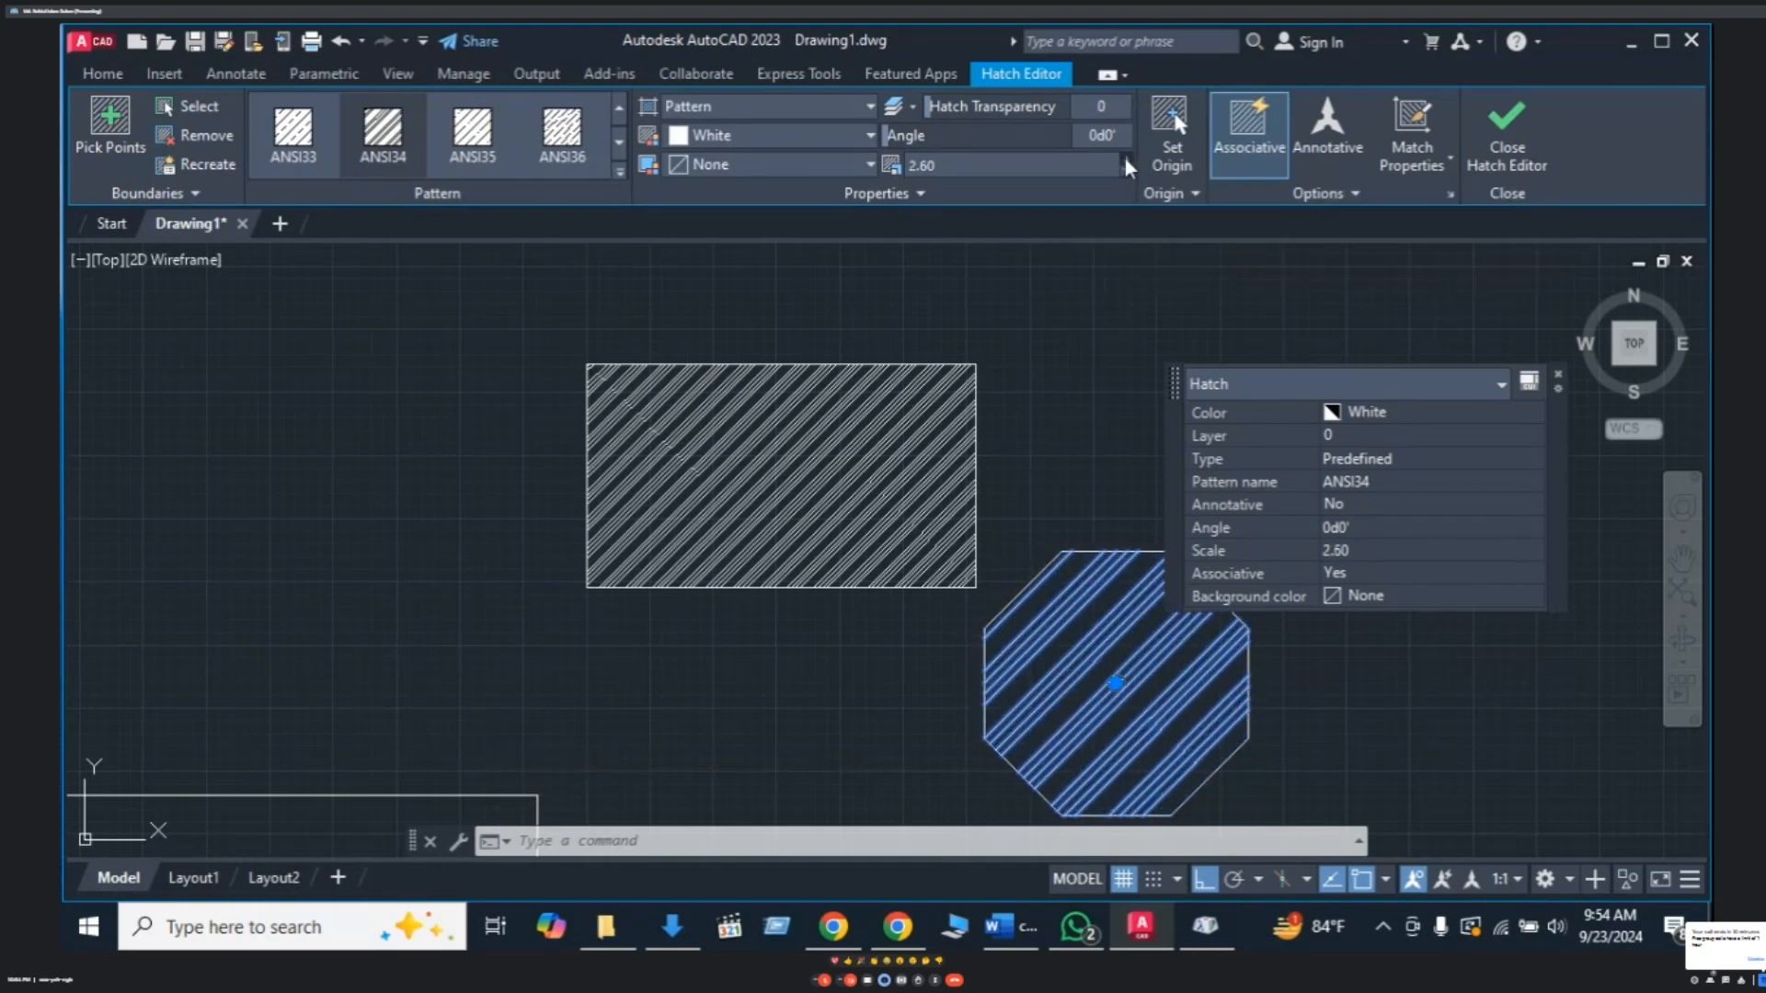
click(1124, 159)
click(1124, 158)
click(1124, 158)
click(1124, 158)
click(1124, 158)
click(1124, 159)
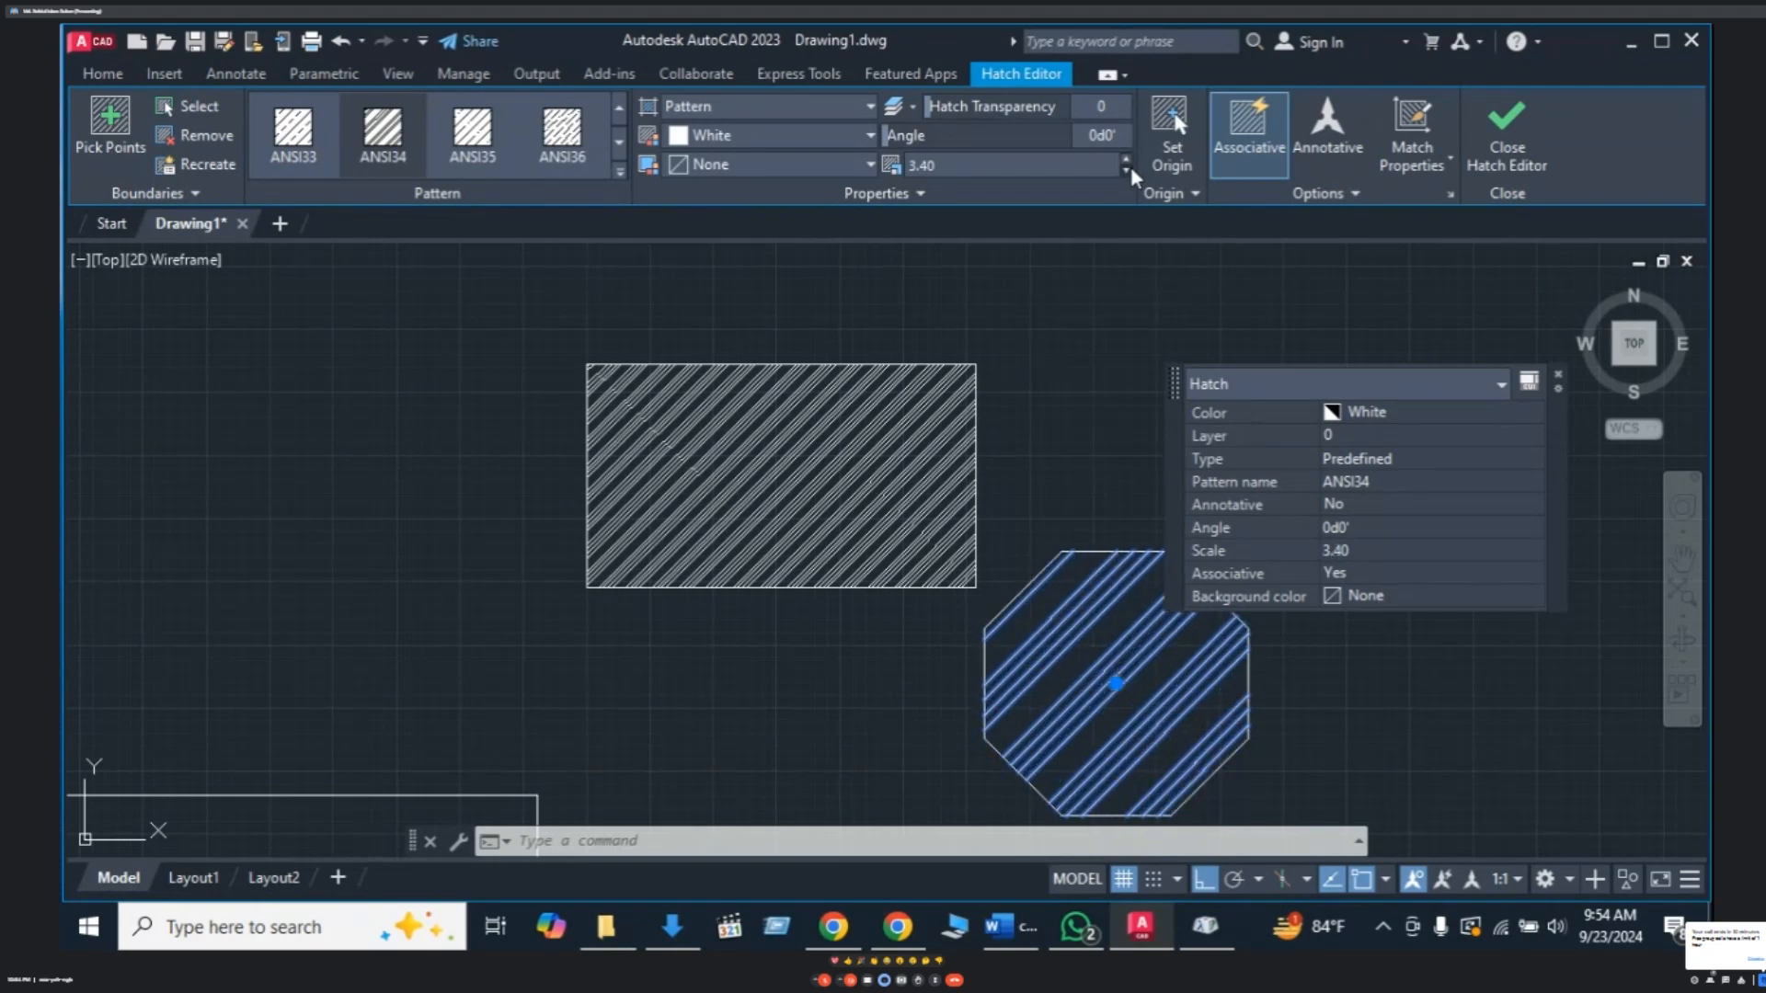
click(1126, 171)
click(1126, 171)
click(1126, 171)
click(1126, 171)
click(1126, 171)
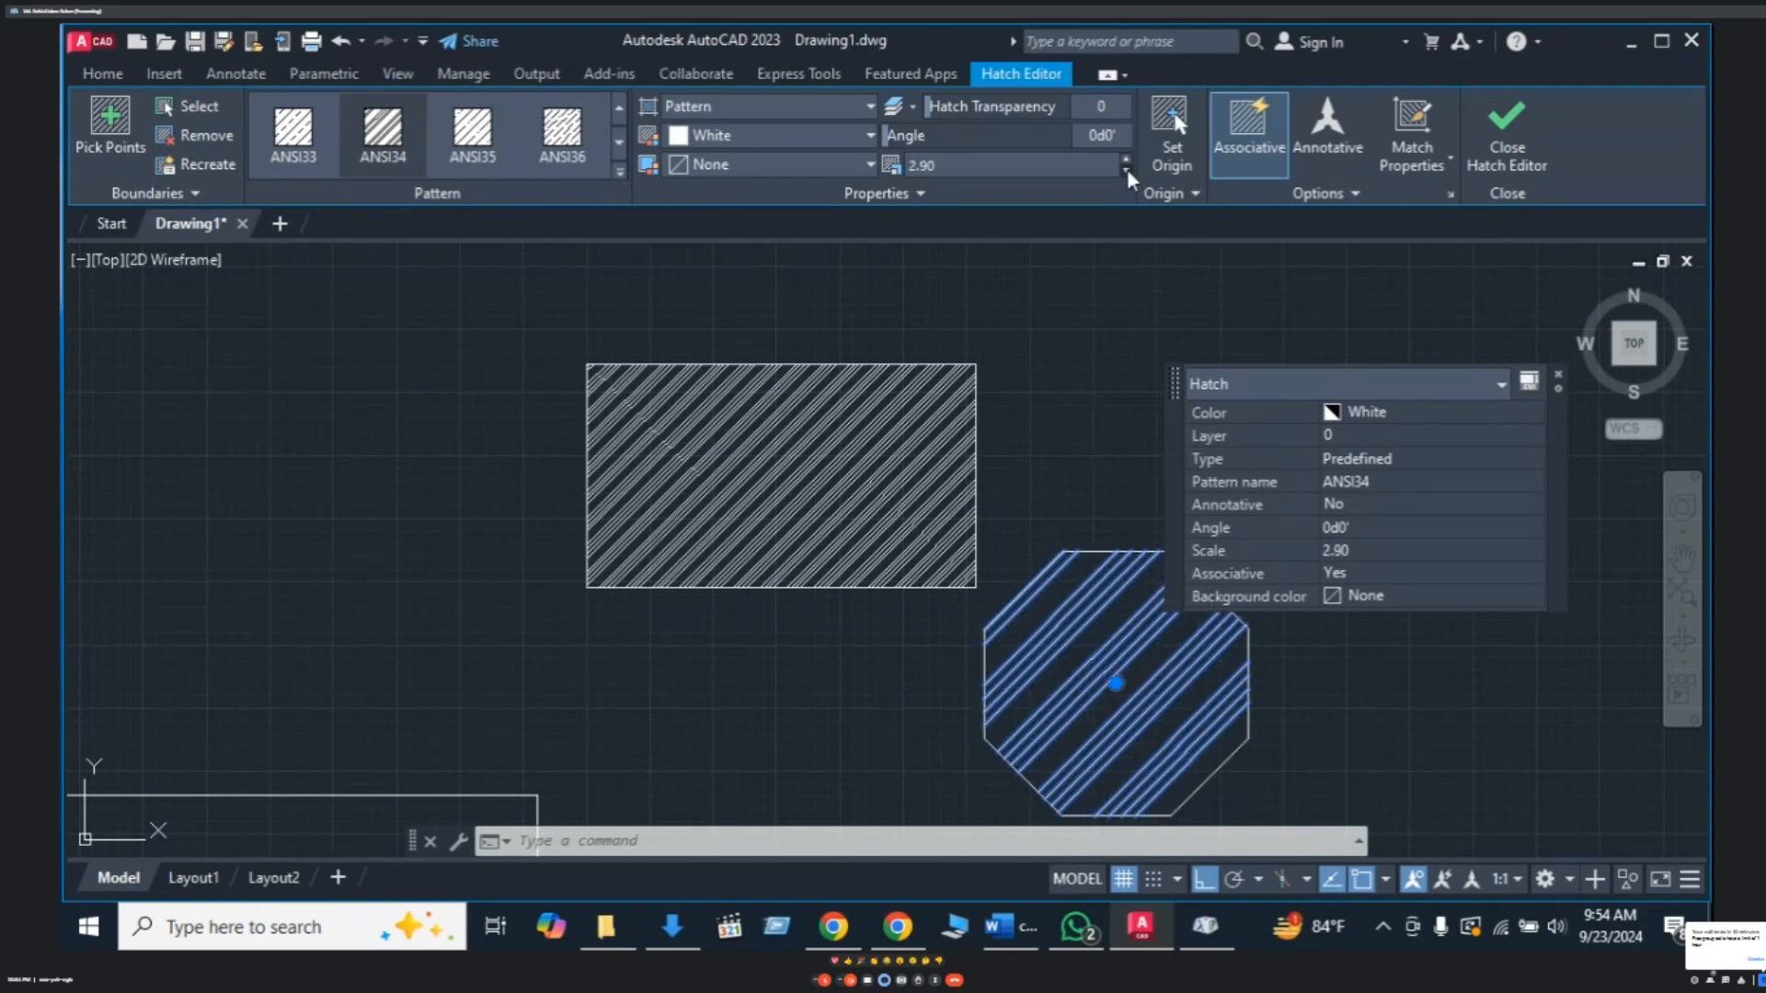
click(1126, 171)
click(1125, 171)
click(1126, 171)
click(1126, 171)
click(1126, 172)
click(1125, 171)
click(1126, 171)
click(1126, 172)
click(1126, 171)
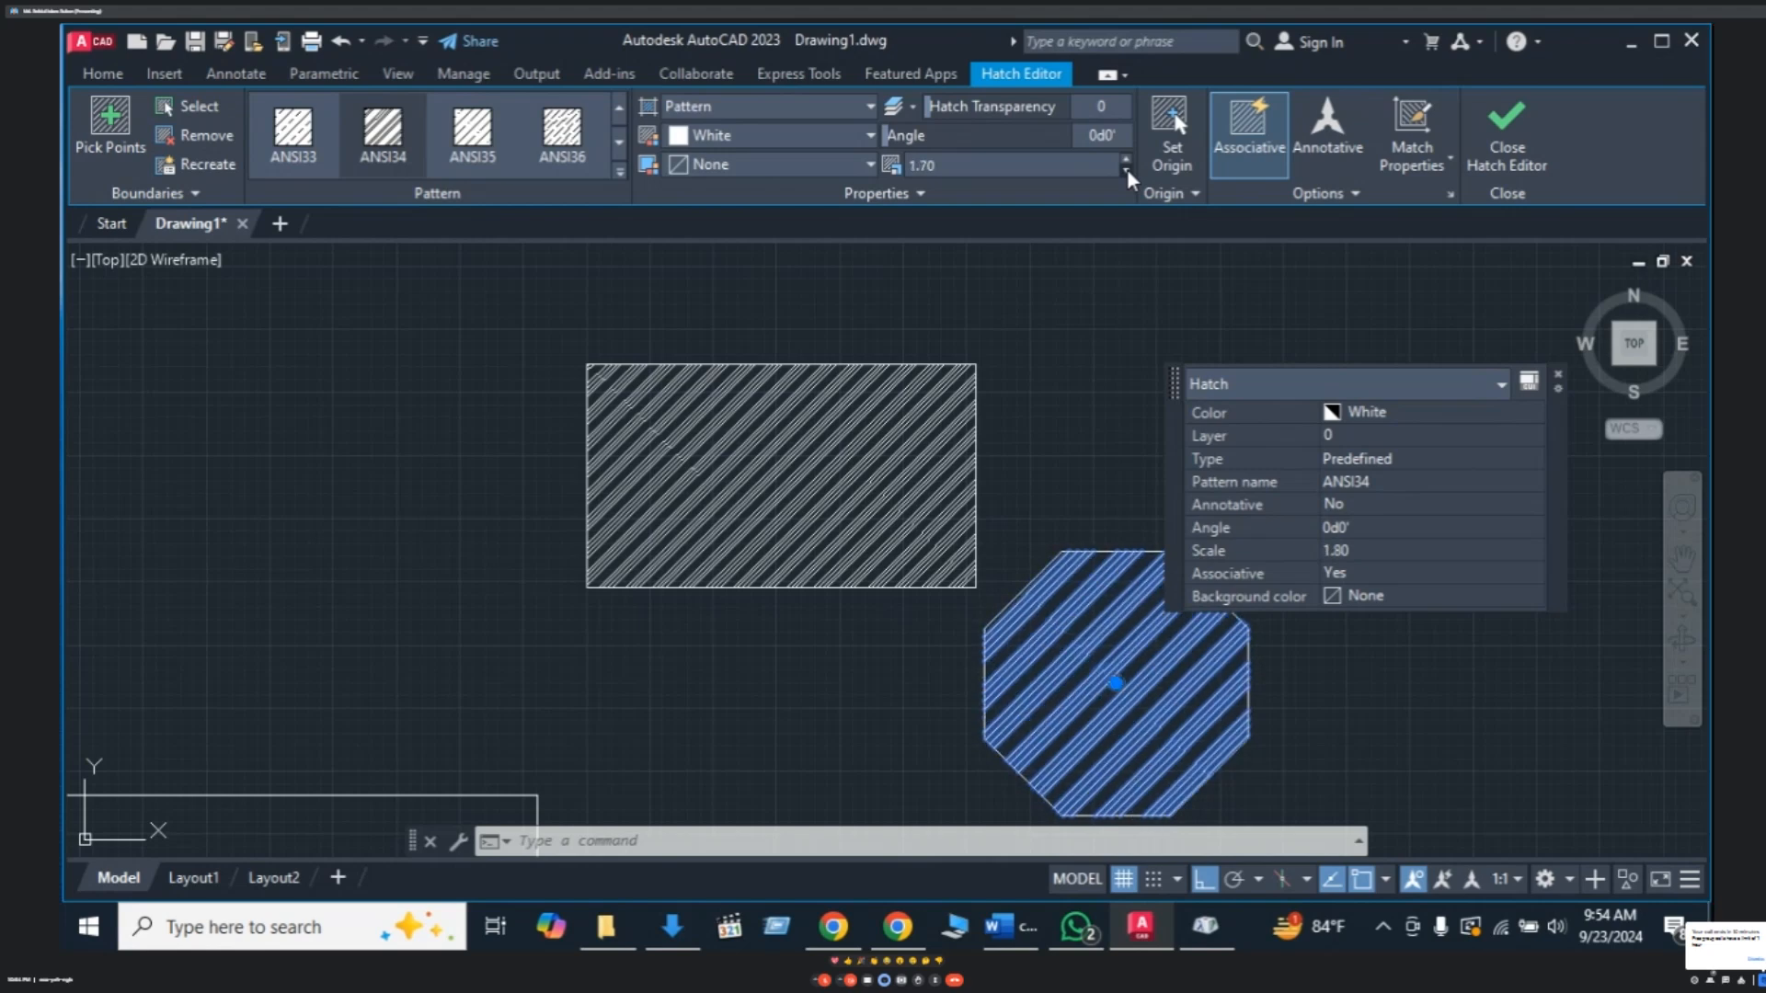
click(1125, 171)
click(1126, 171)
click(1126, 171)
click(1126, 171)
click(1126, 171)
click(1126, 172)
click(1126, 171)
click(1126, 171)
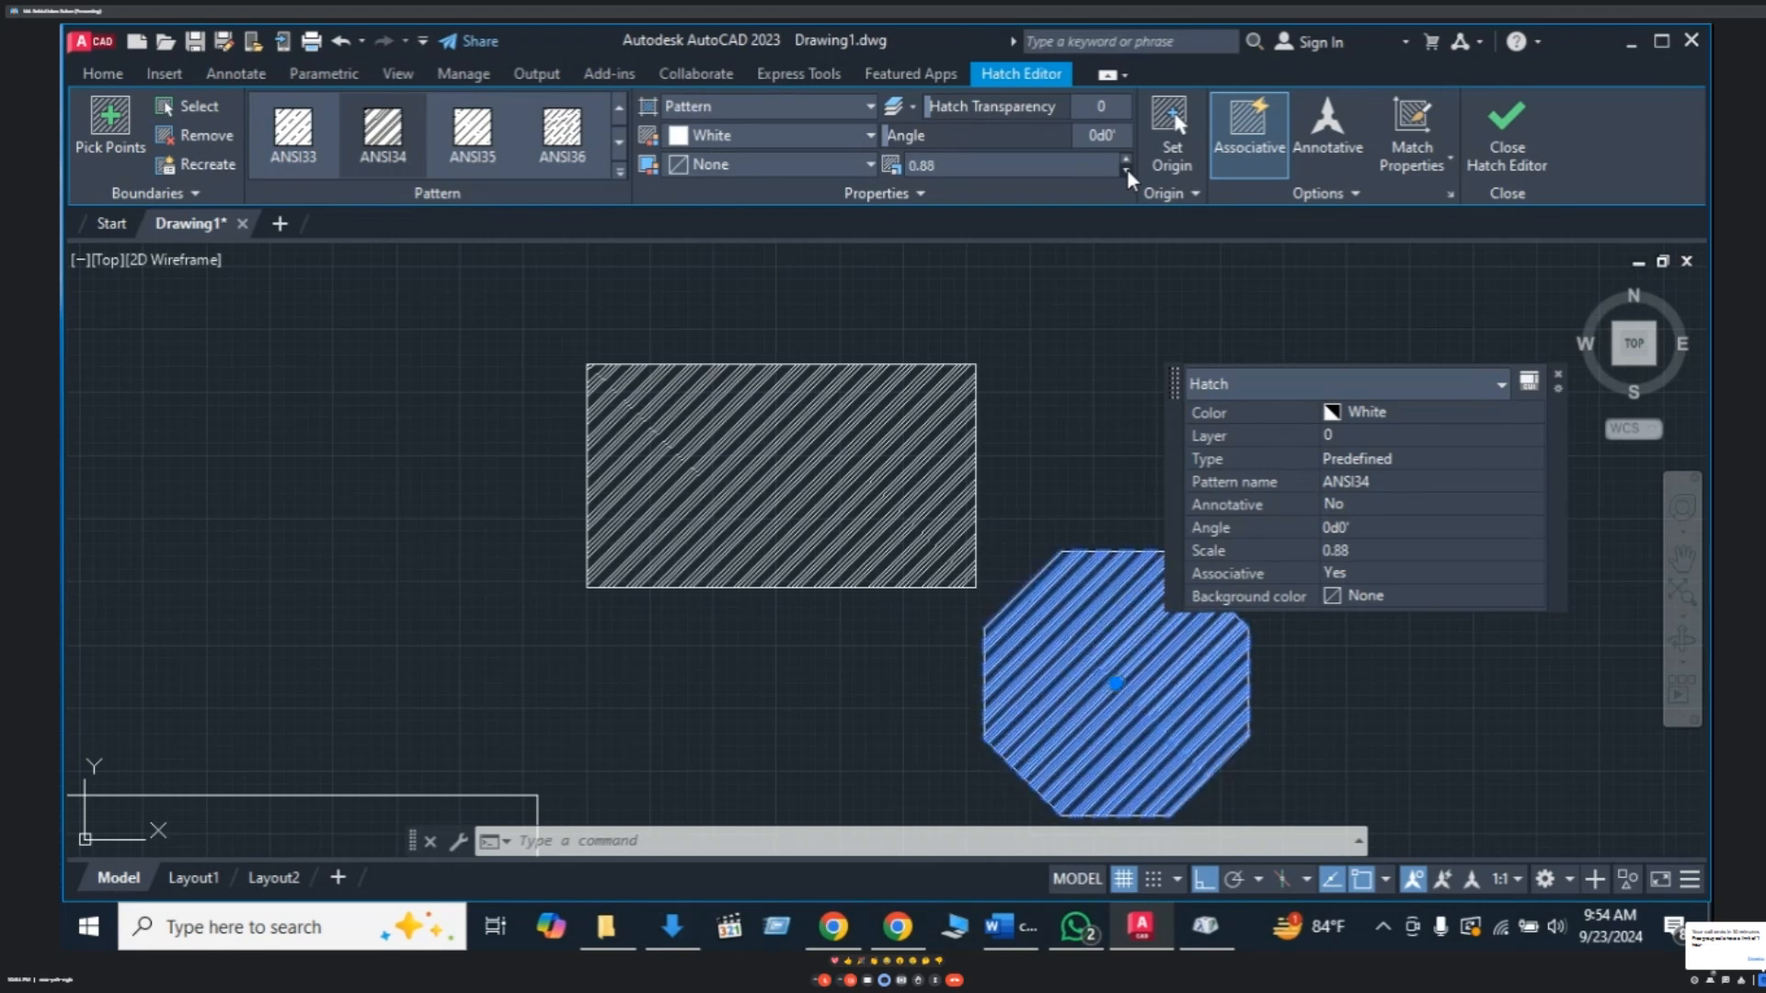
click(1125, 171)
click(1126, 172)
click(1127, 172)
click(1127, 171)
click(1127, 170)
click(1128, 169)
click(1128, 169)
click(1128, 169)
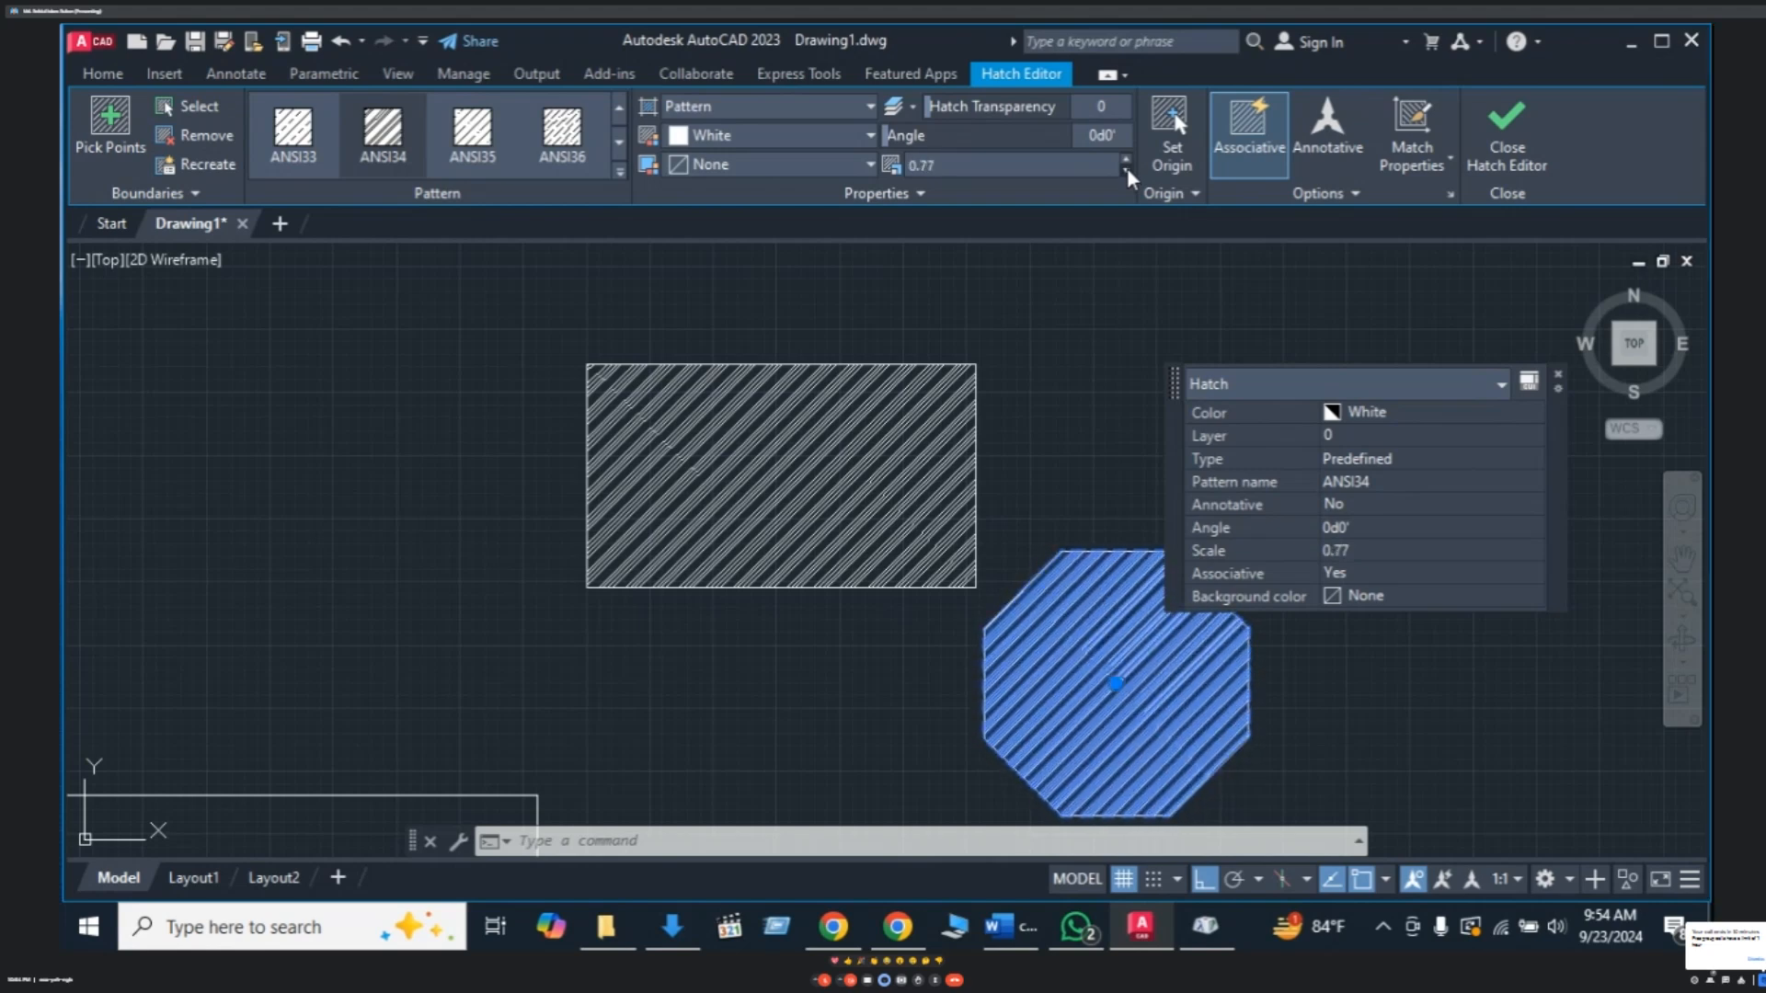
click(1127, 169)
click(1128, 169)
click(1128, 169)
click(1127, 169)
click(1128, 169)
click(1127, 170)
click(1128, 169)
click(1128, 169)
click(1128, 169)
click(1128, 169)
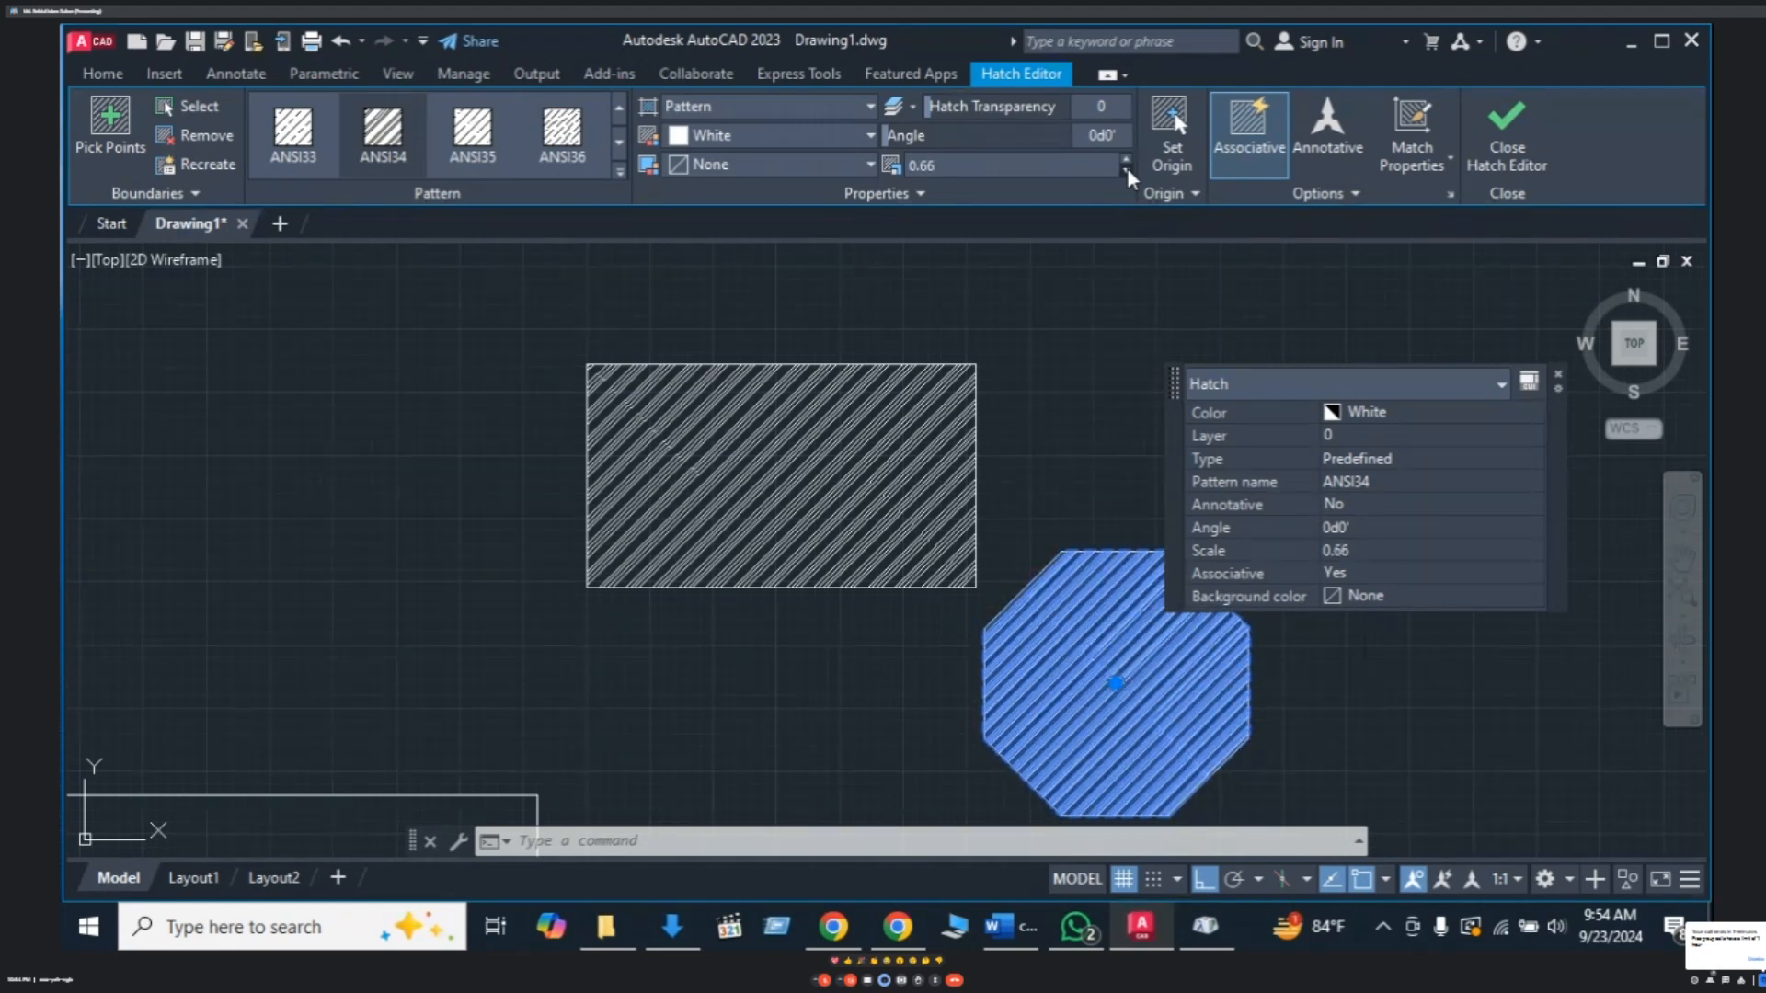
click(1128, 169)
click(1128, 170)
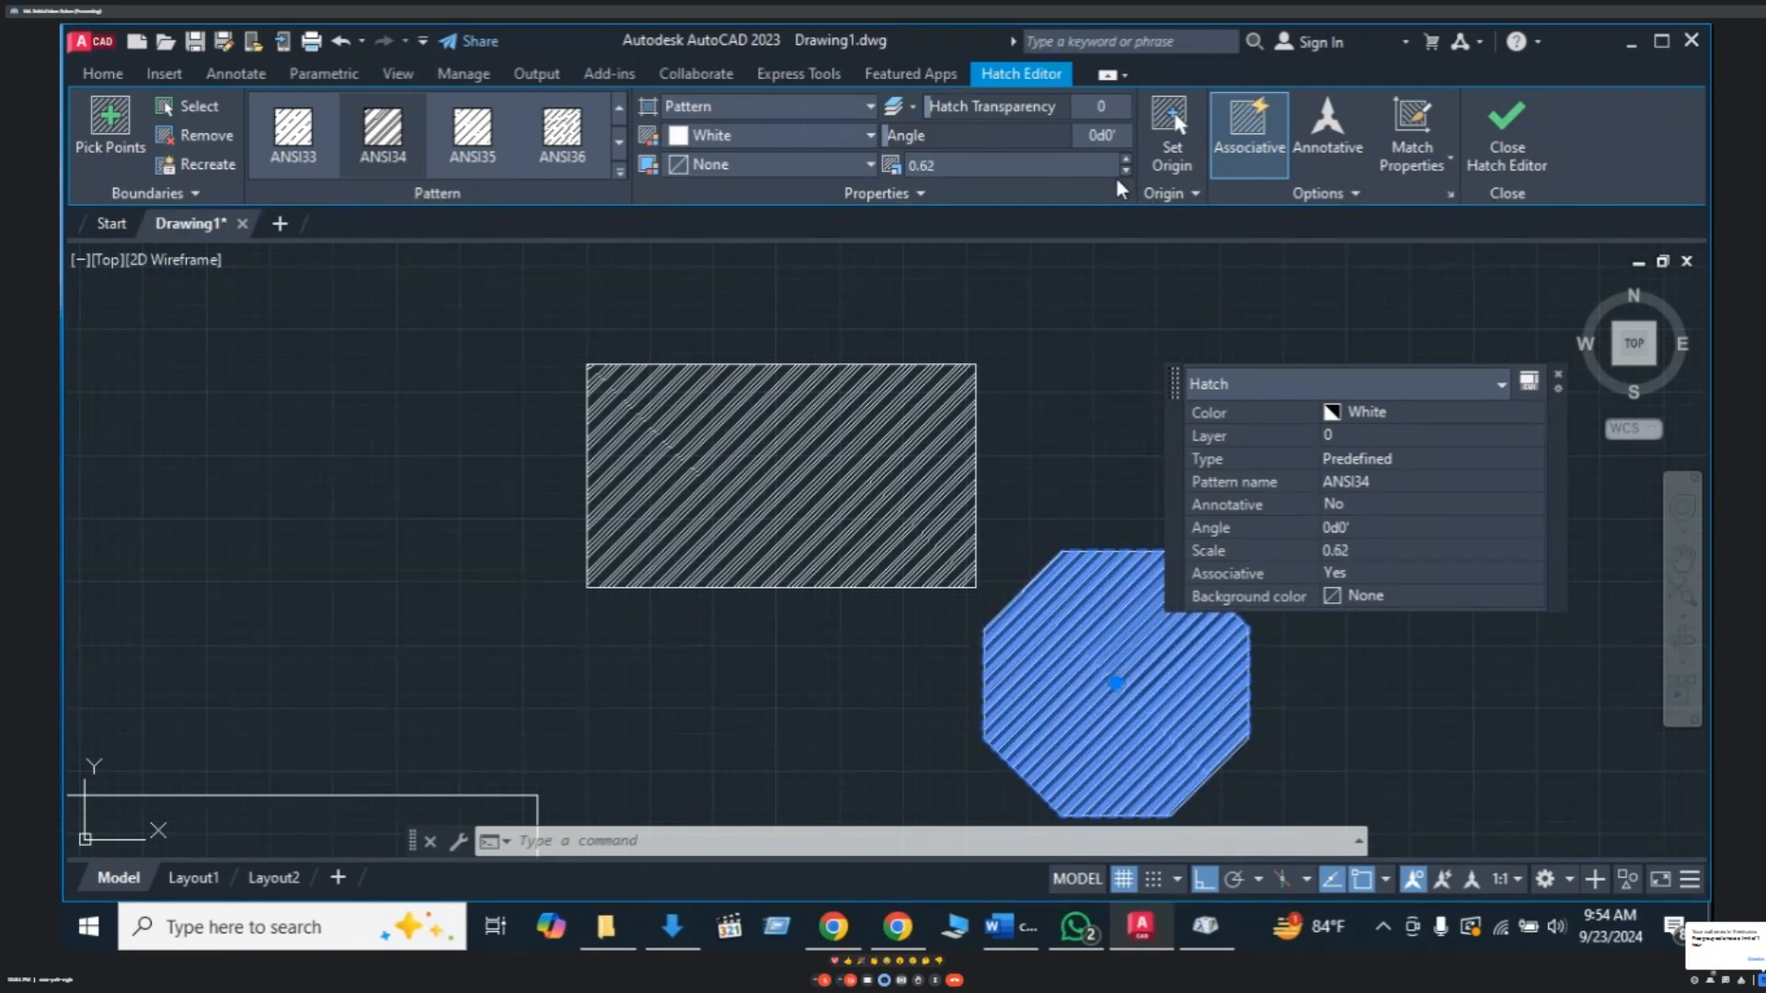
- Try ANSI37 and ANSI38, then switch the octagon's hatch to AR-B816 brick
click(619, 143)
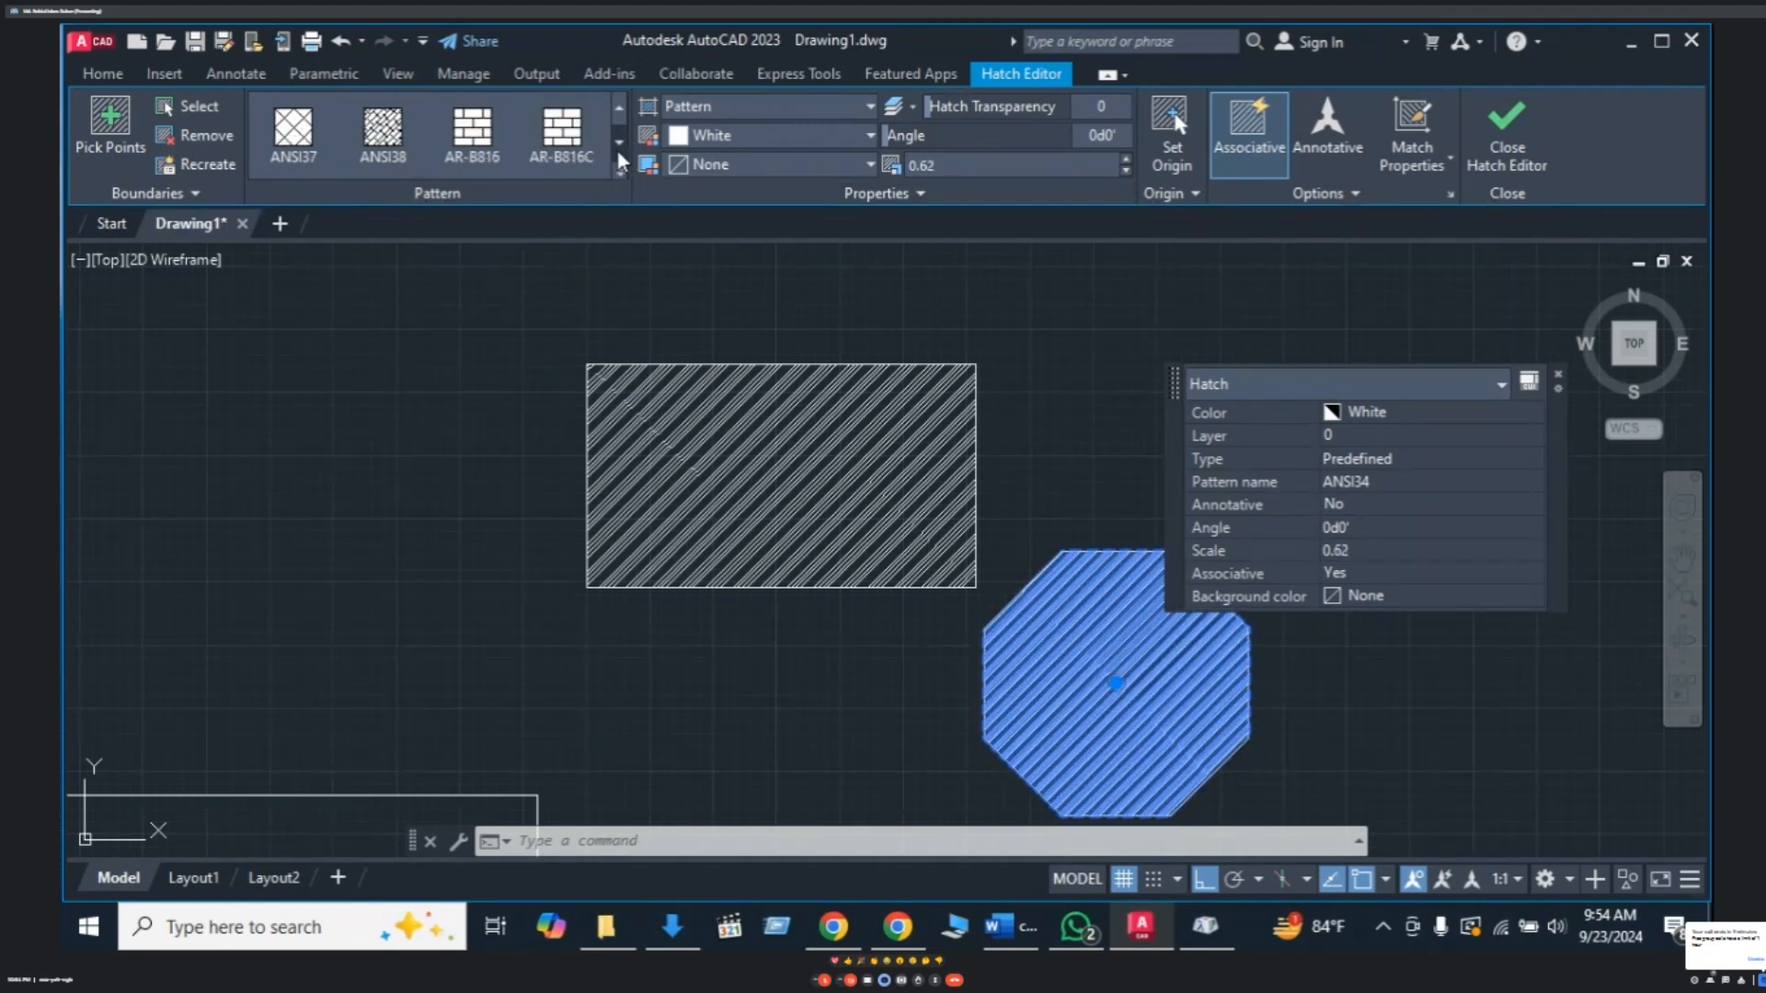
click(294, 128)
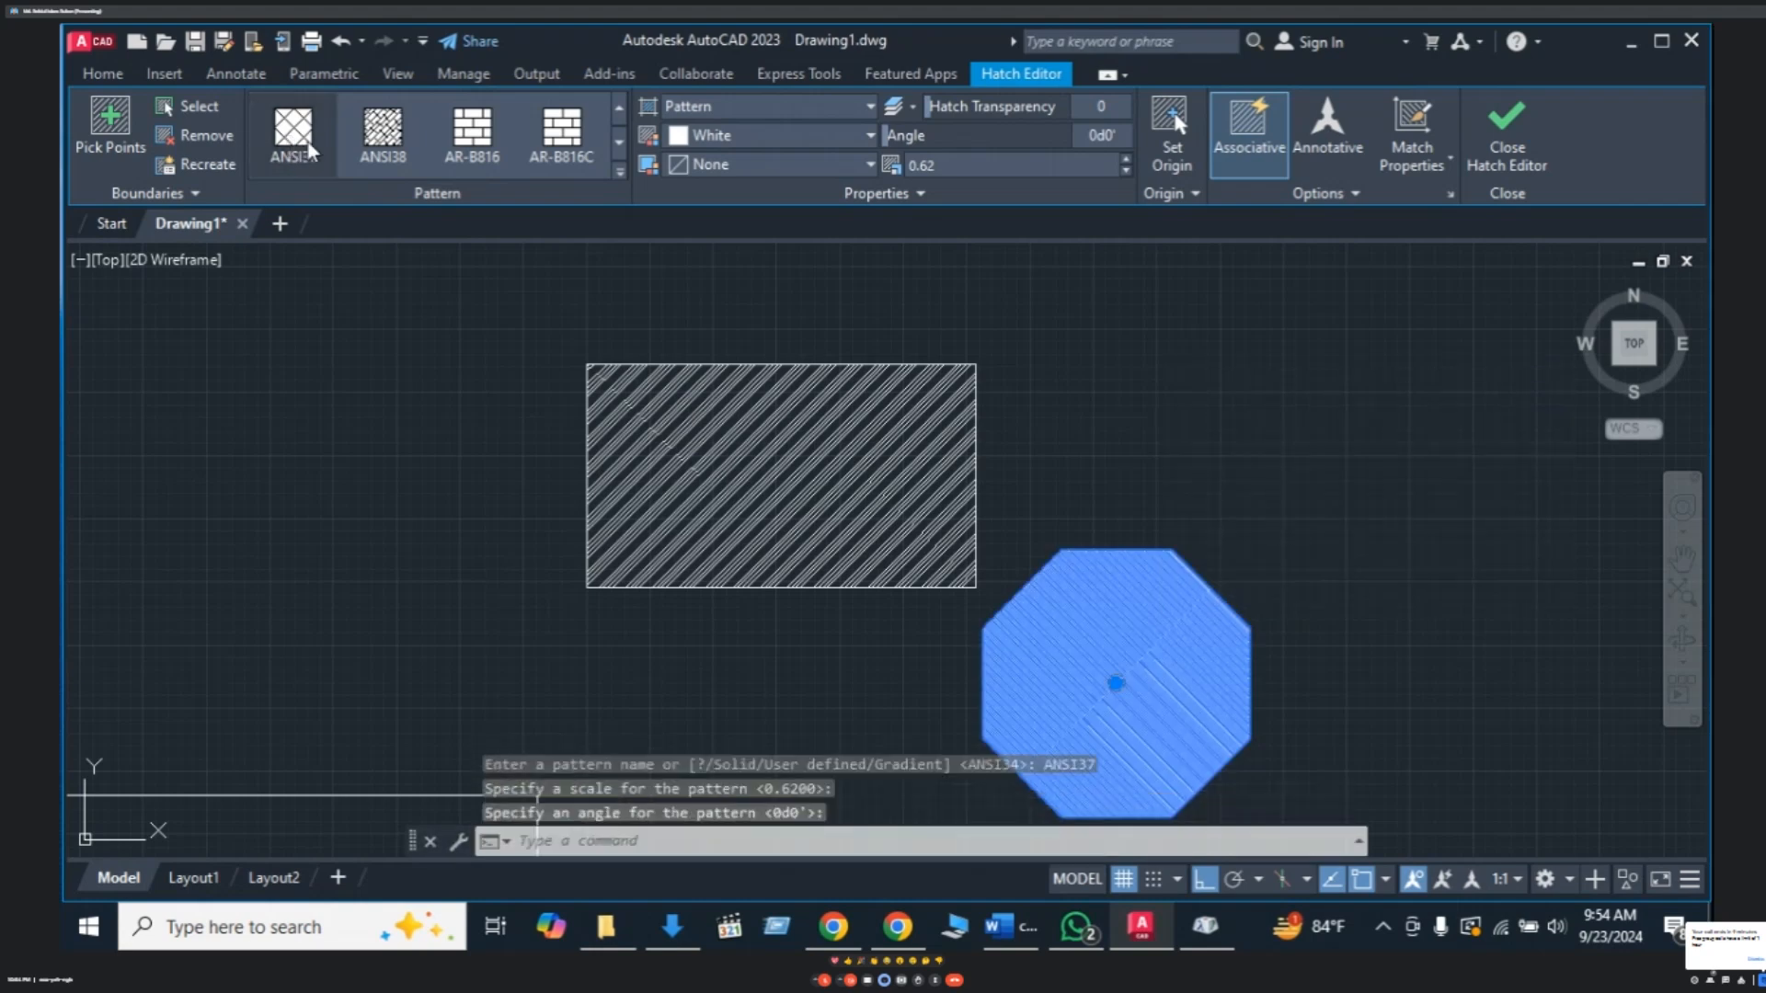
click(384, 138)
click(467, 136)
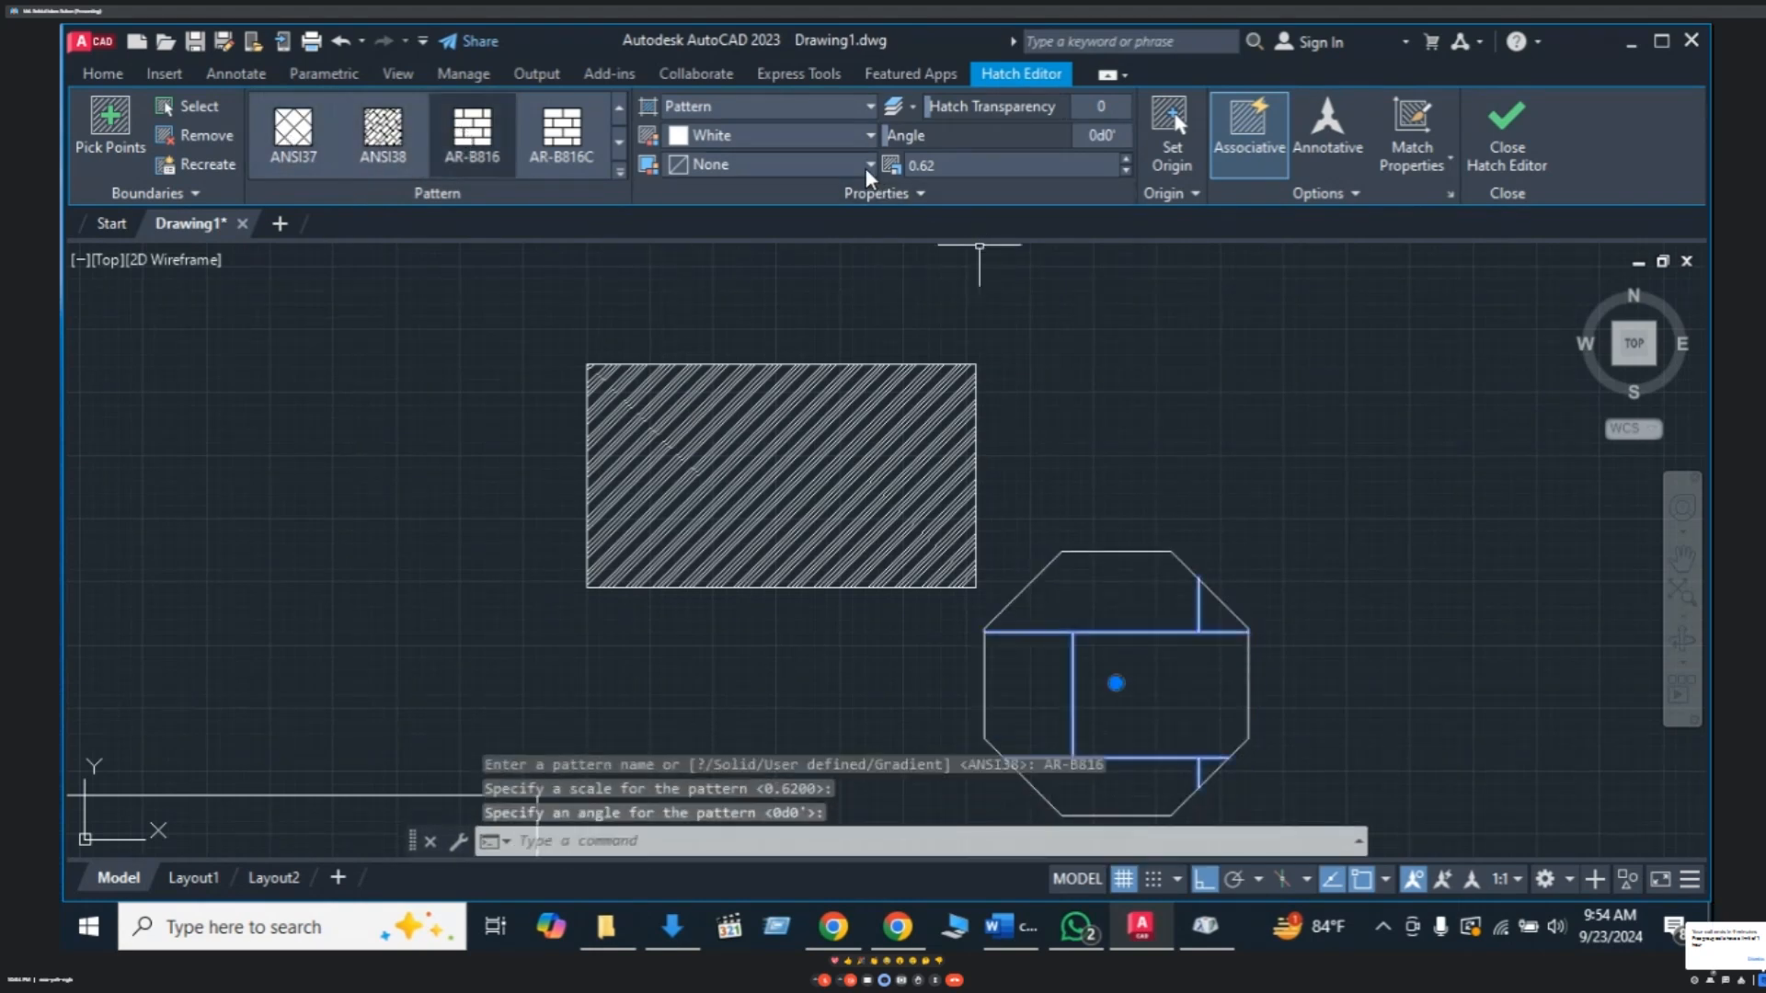
- Lower the brick hatch pattern scale to 0.09
click(1126, 171)
click(1126, 171)
click(1126, 171)
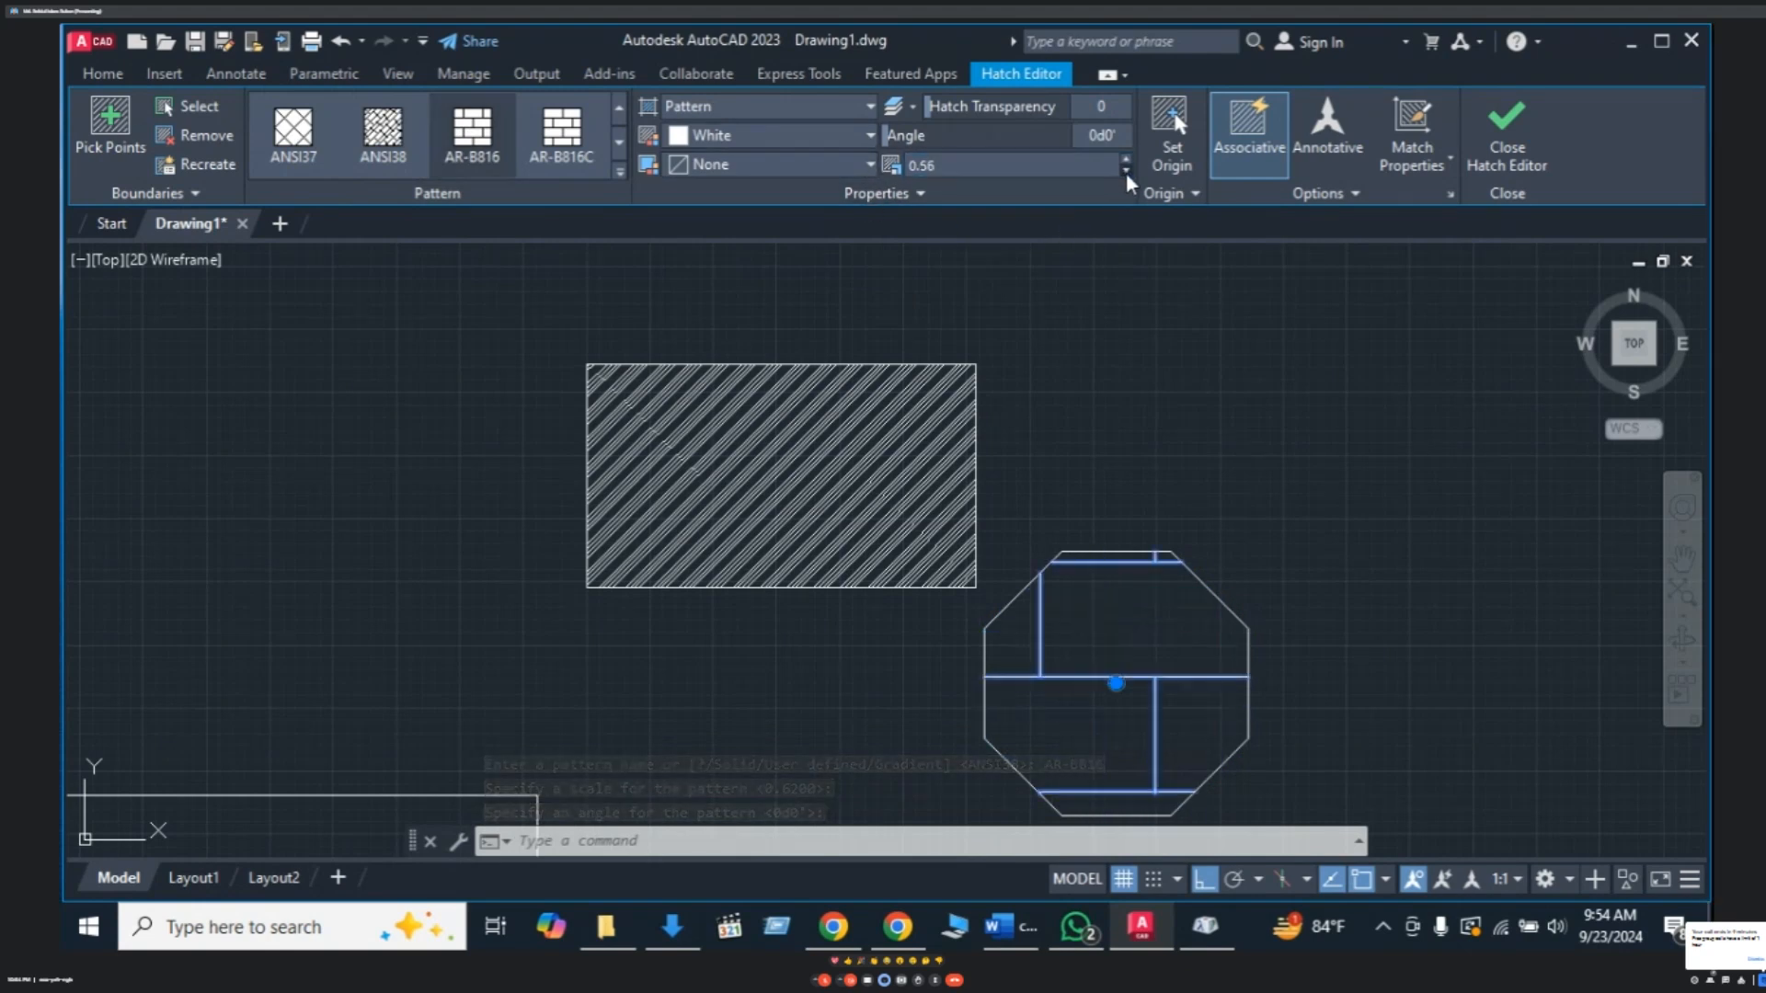
click(1126, 171)
click(1126, 172)
click(1126, 172)
click(1126, 172)
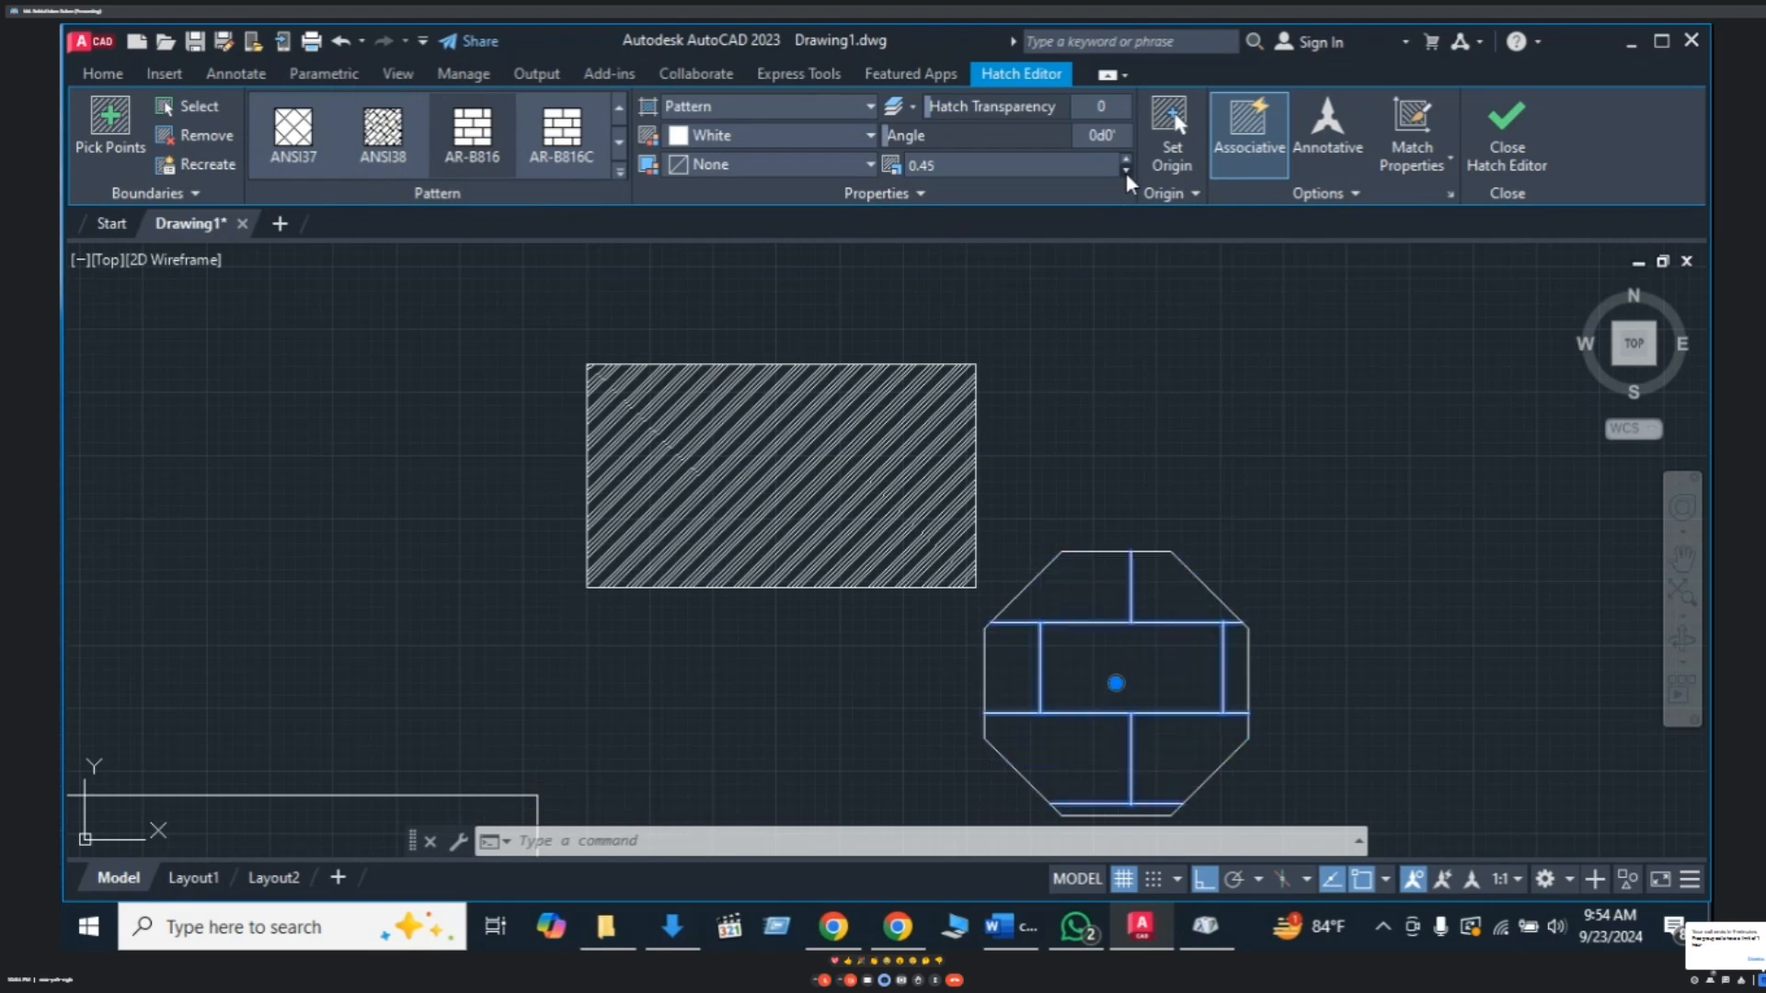
click(1126, 172)
click(1124, 172)
click(1123, 172)
click(1123, 172)
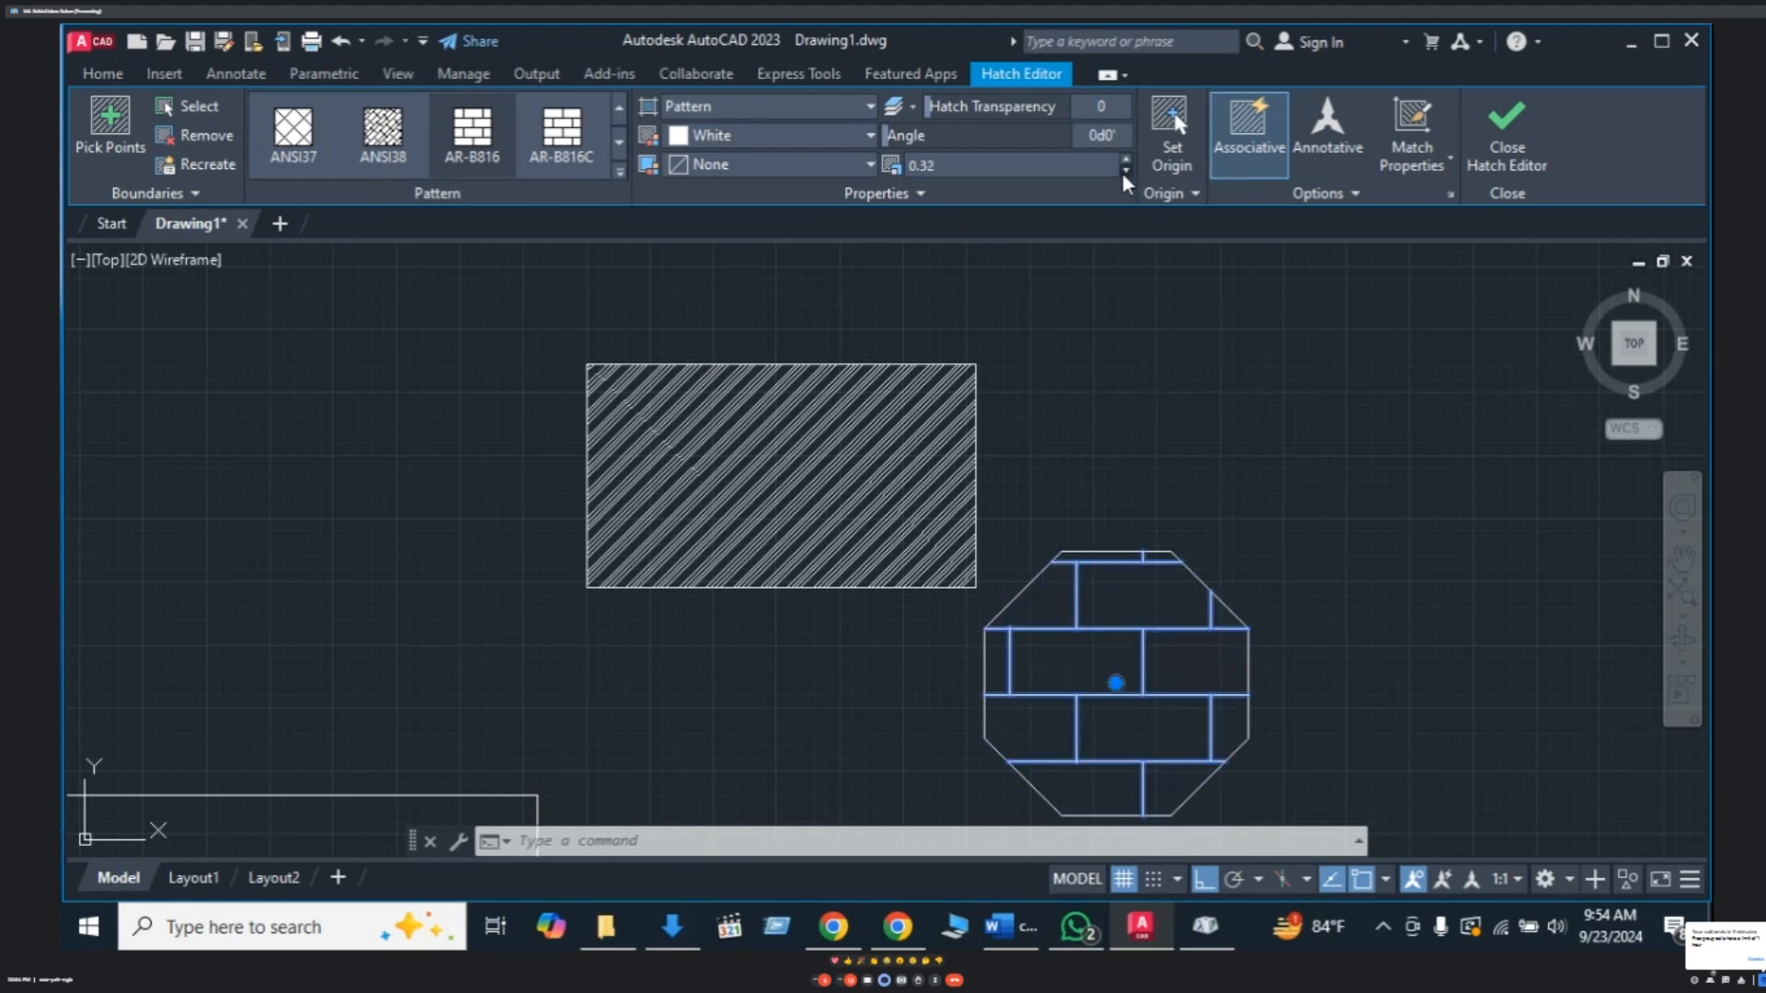
click(1123, 172)
click(1122, 172)
click(1122, 173)
click(1122, 173)
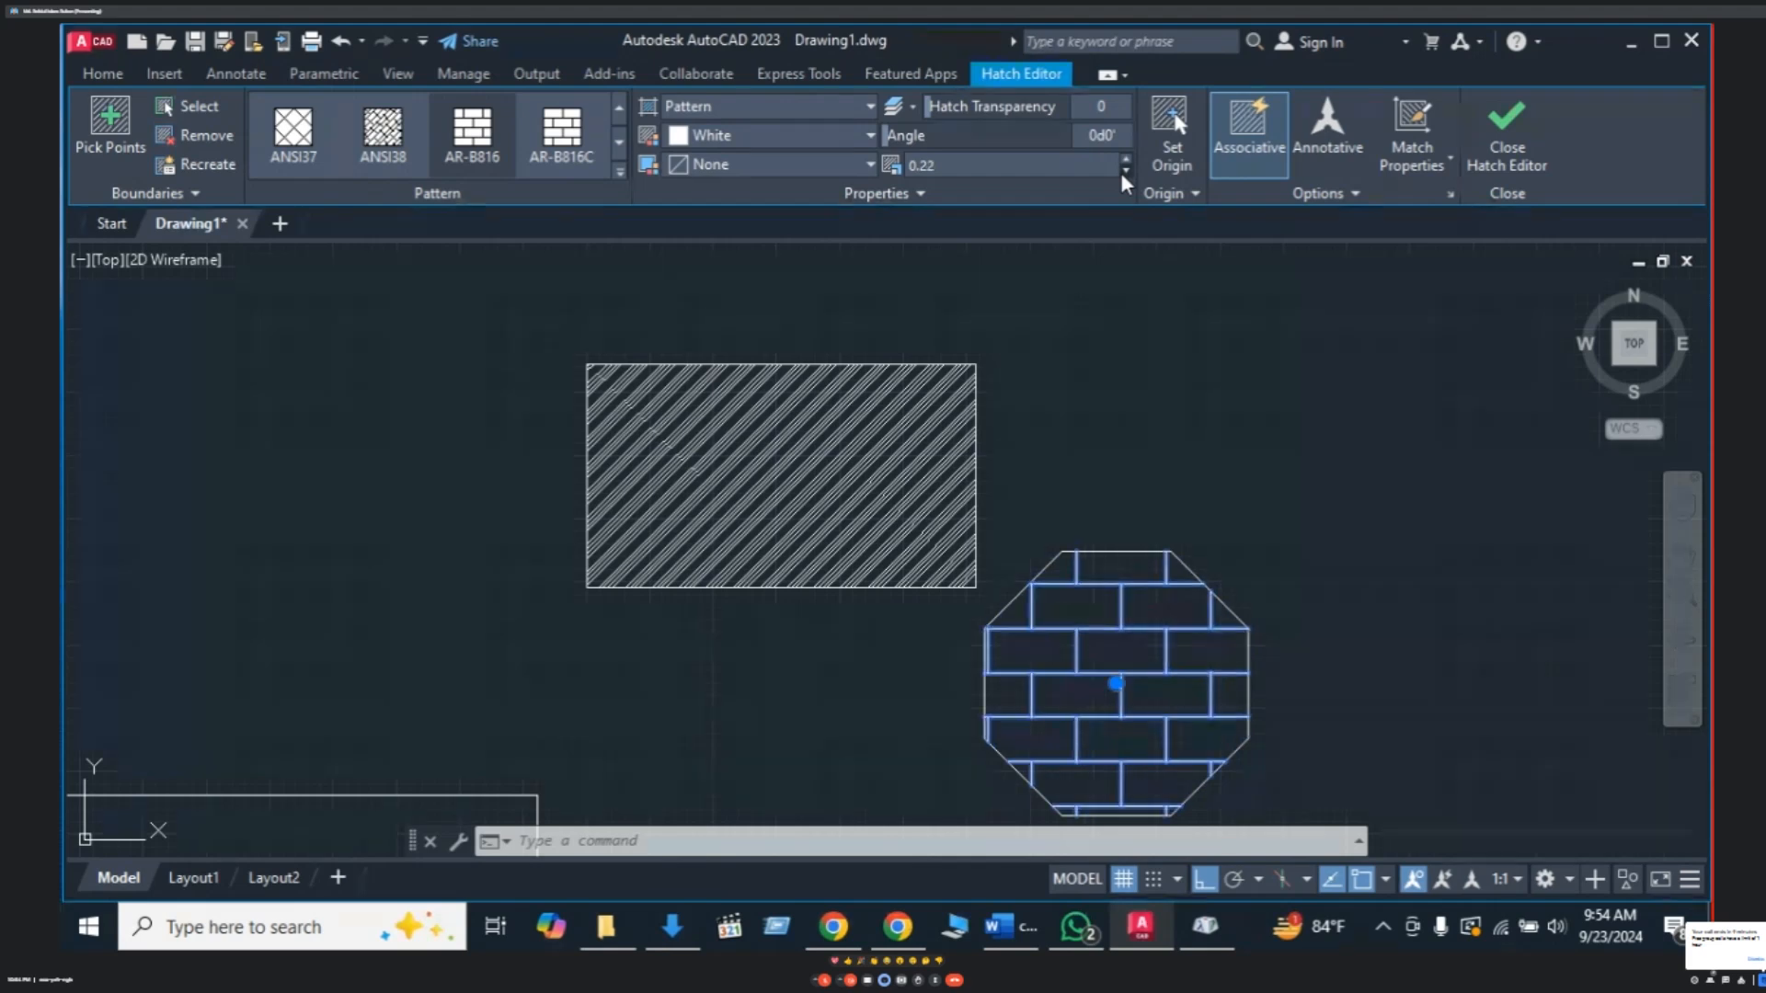
click(1121, 173)
click(1122, 173)
click(1122, 173)
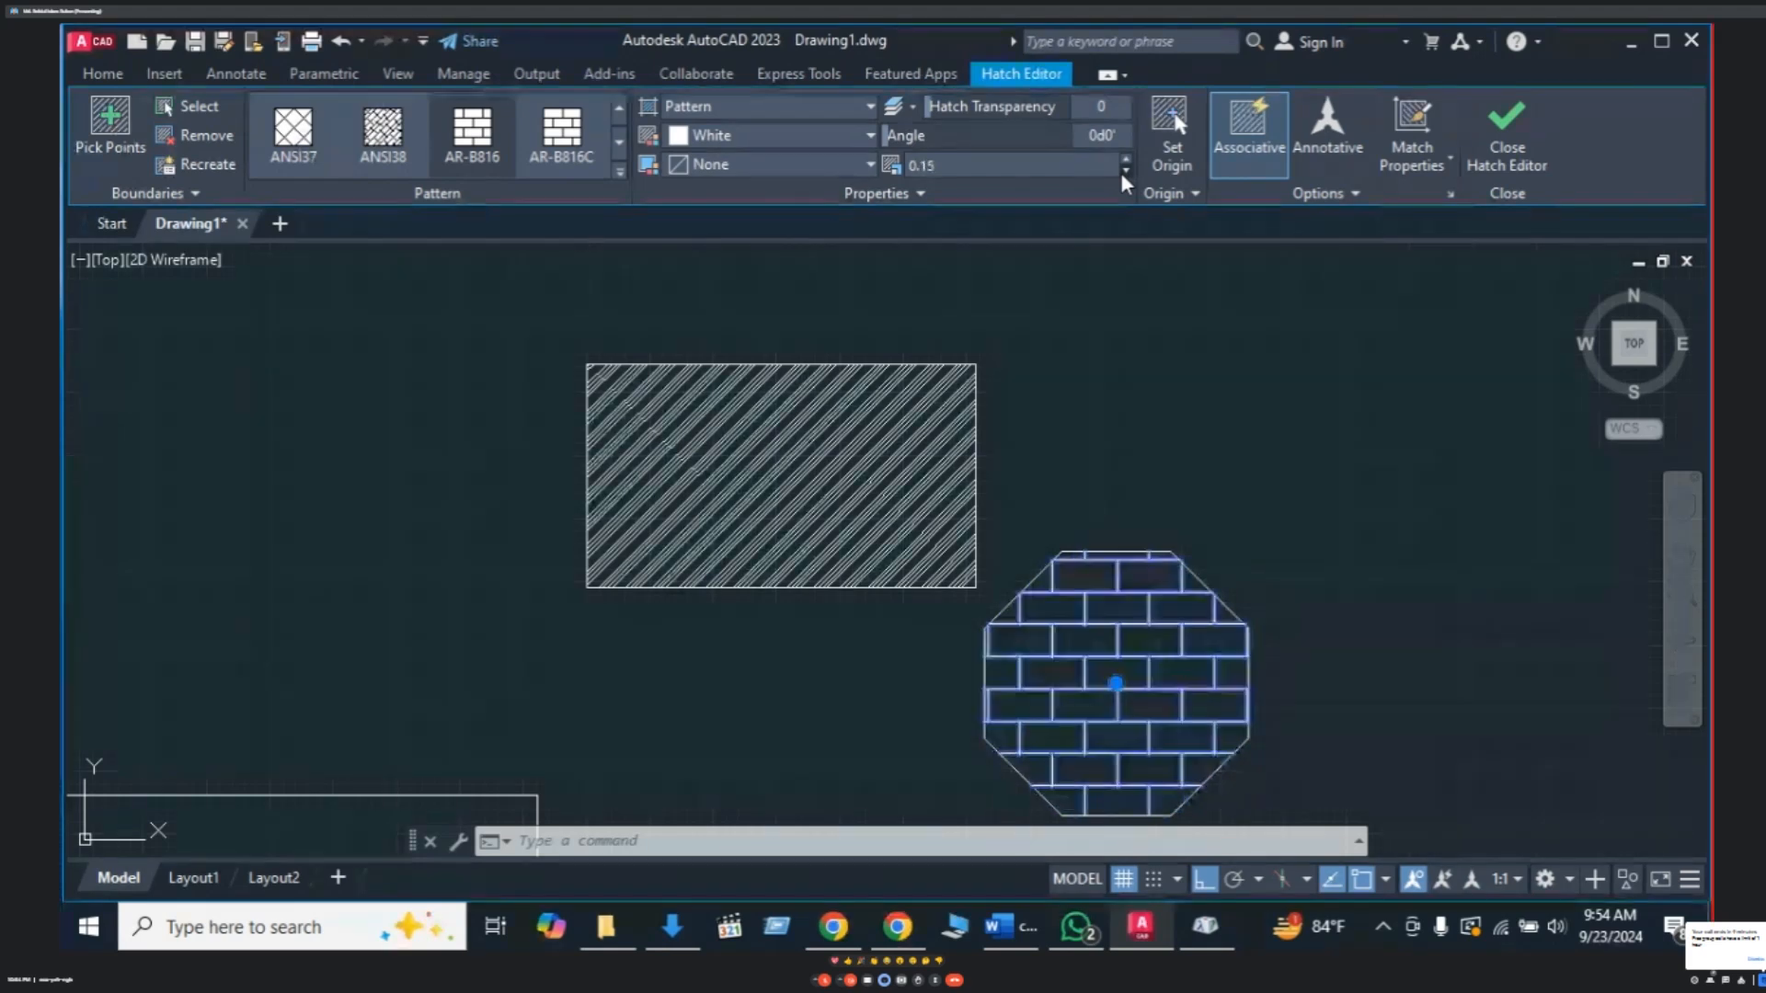
click(1122, 172)
click(1122, 172)
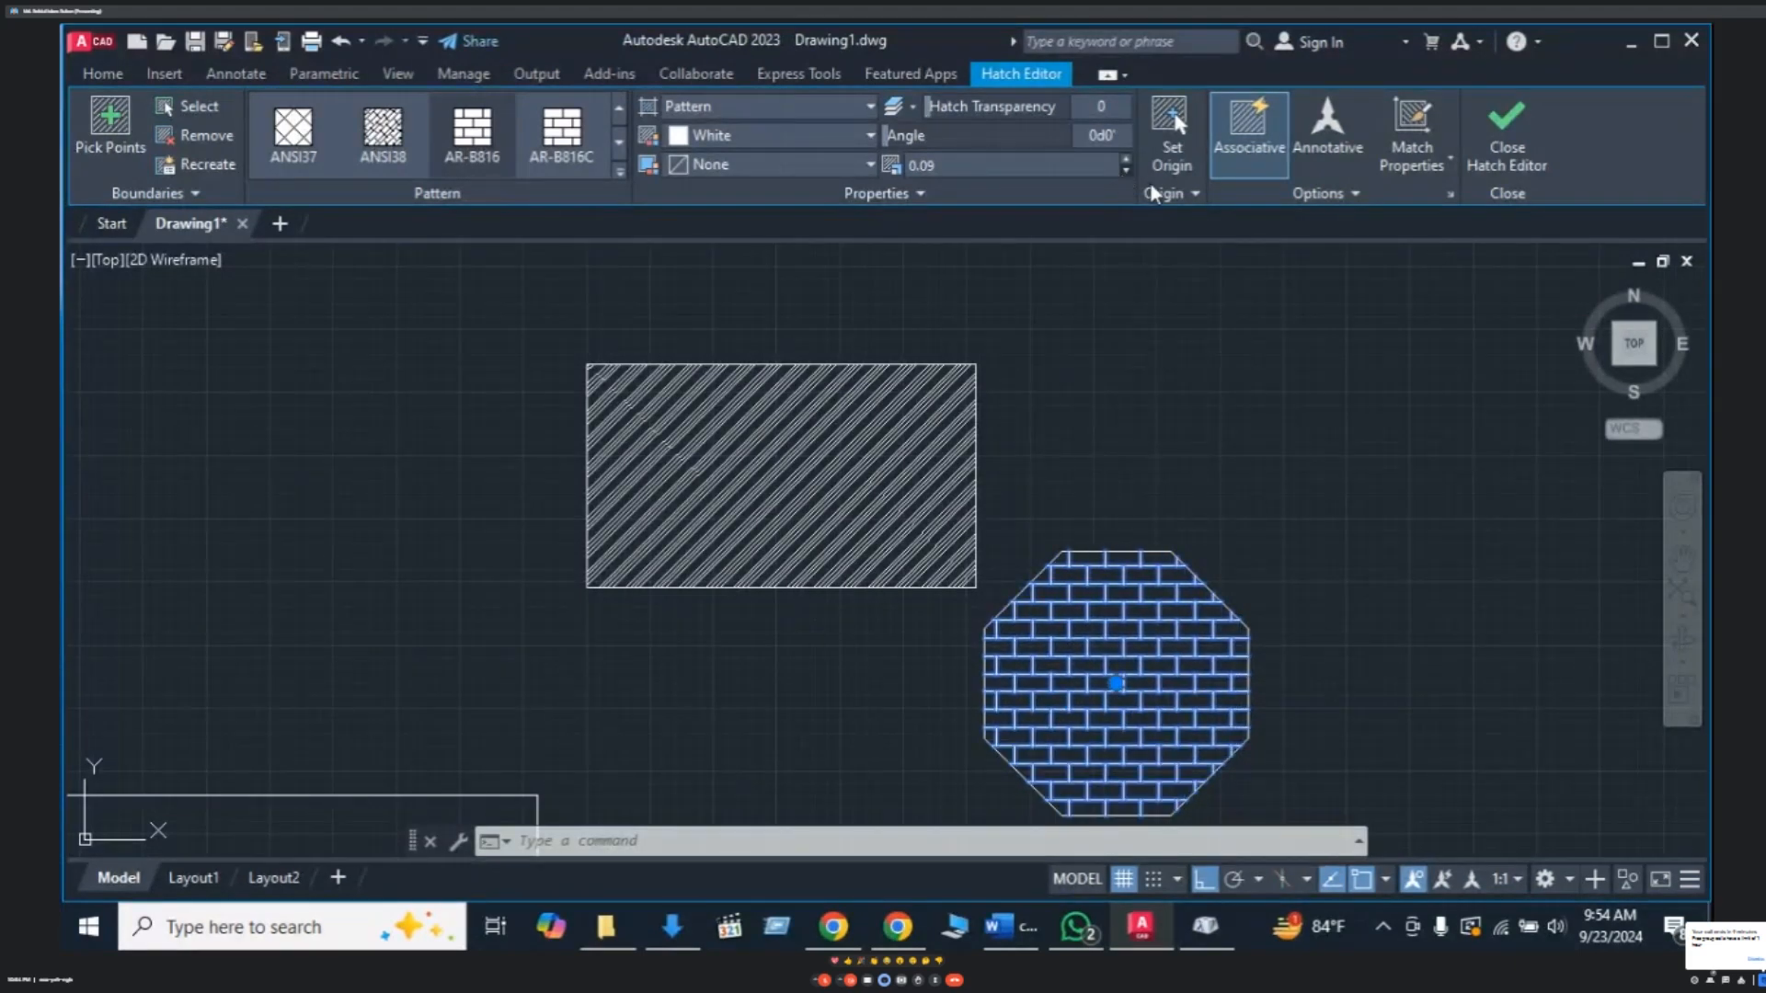
click(1266, 551)
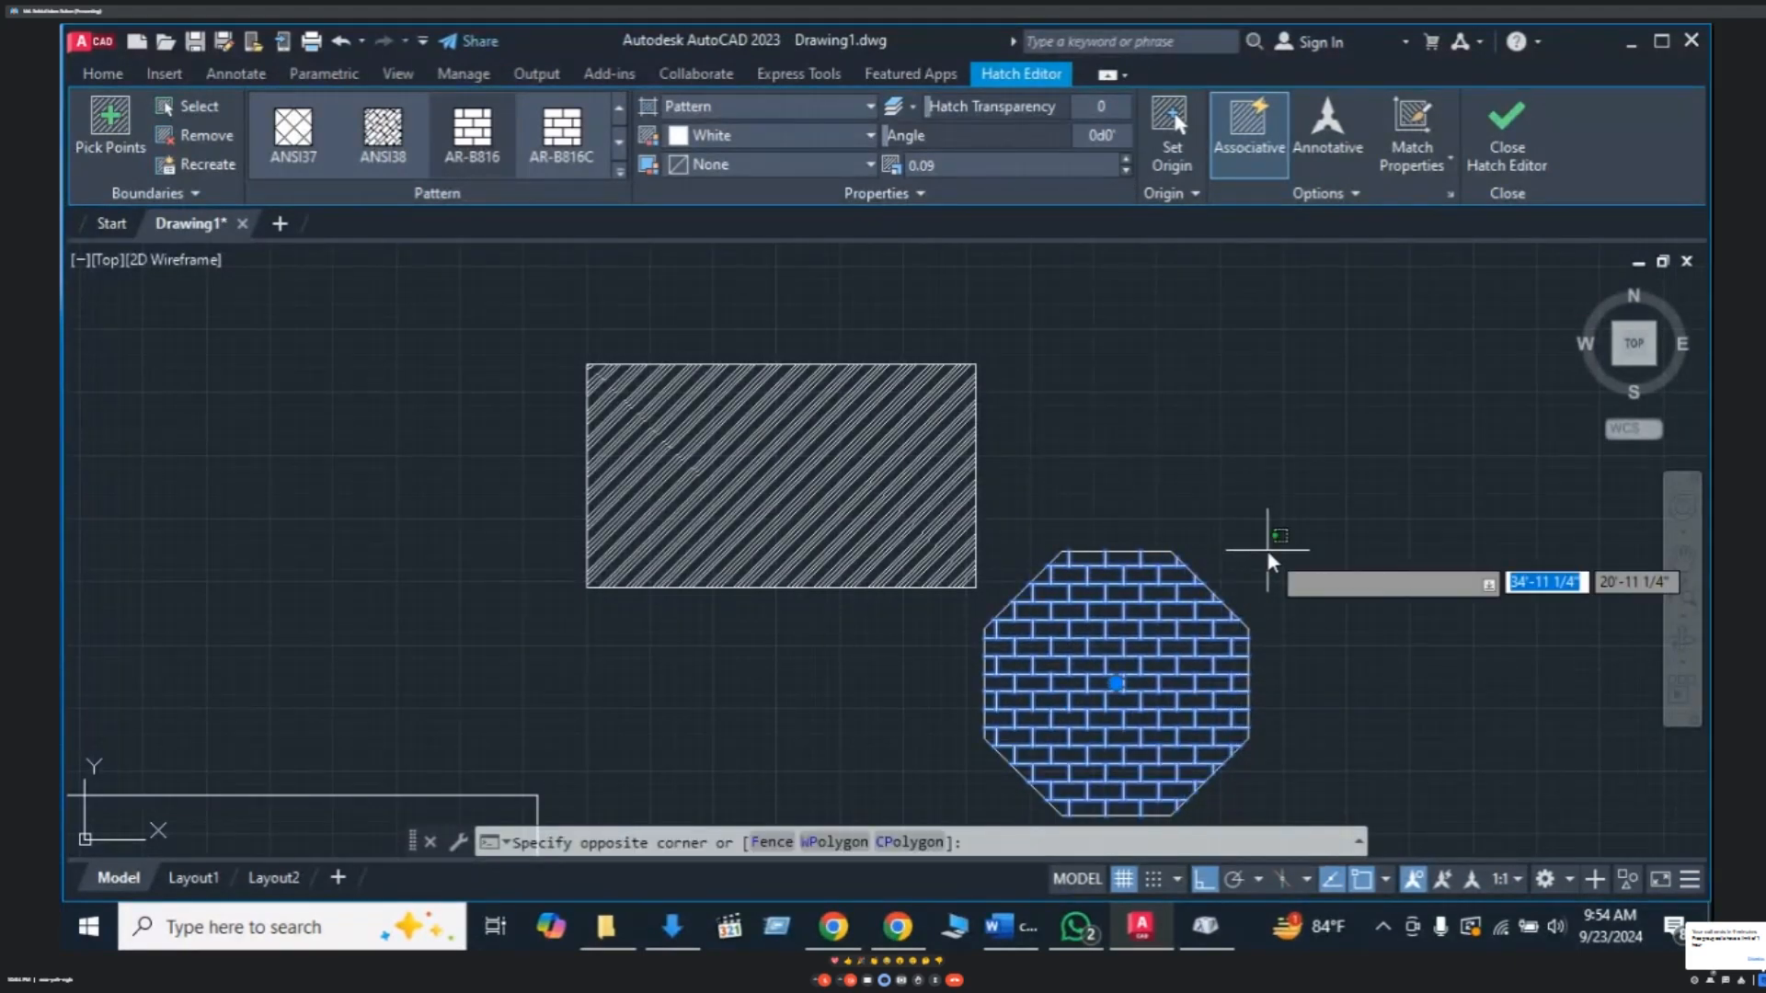
key(Escape)
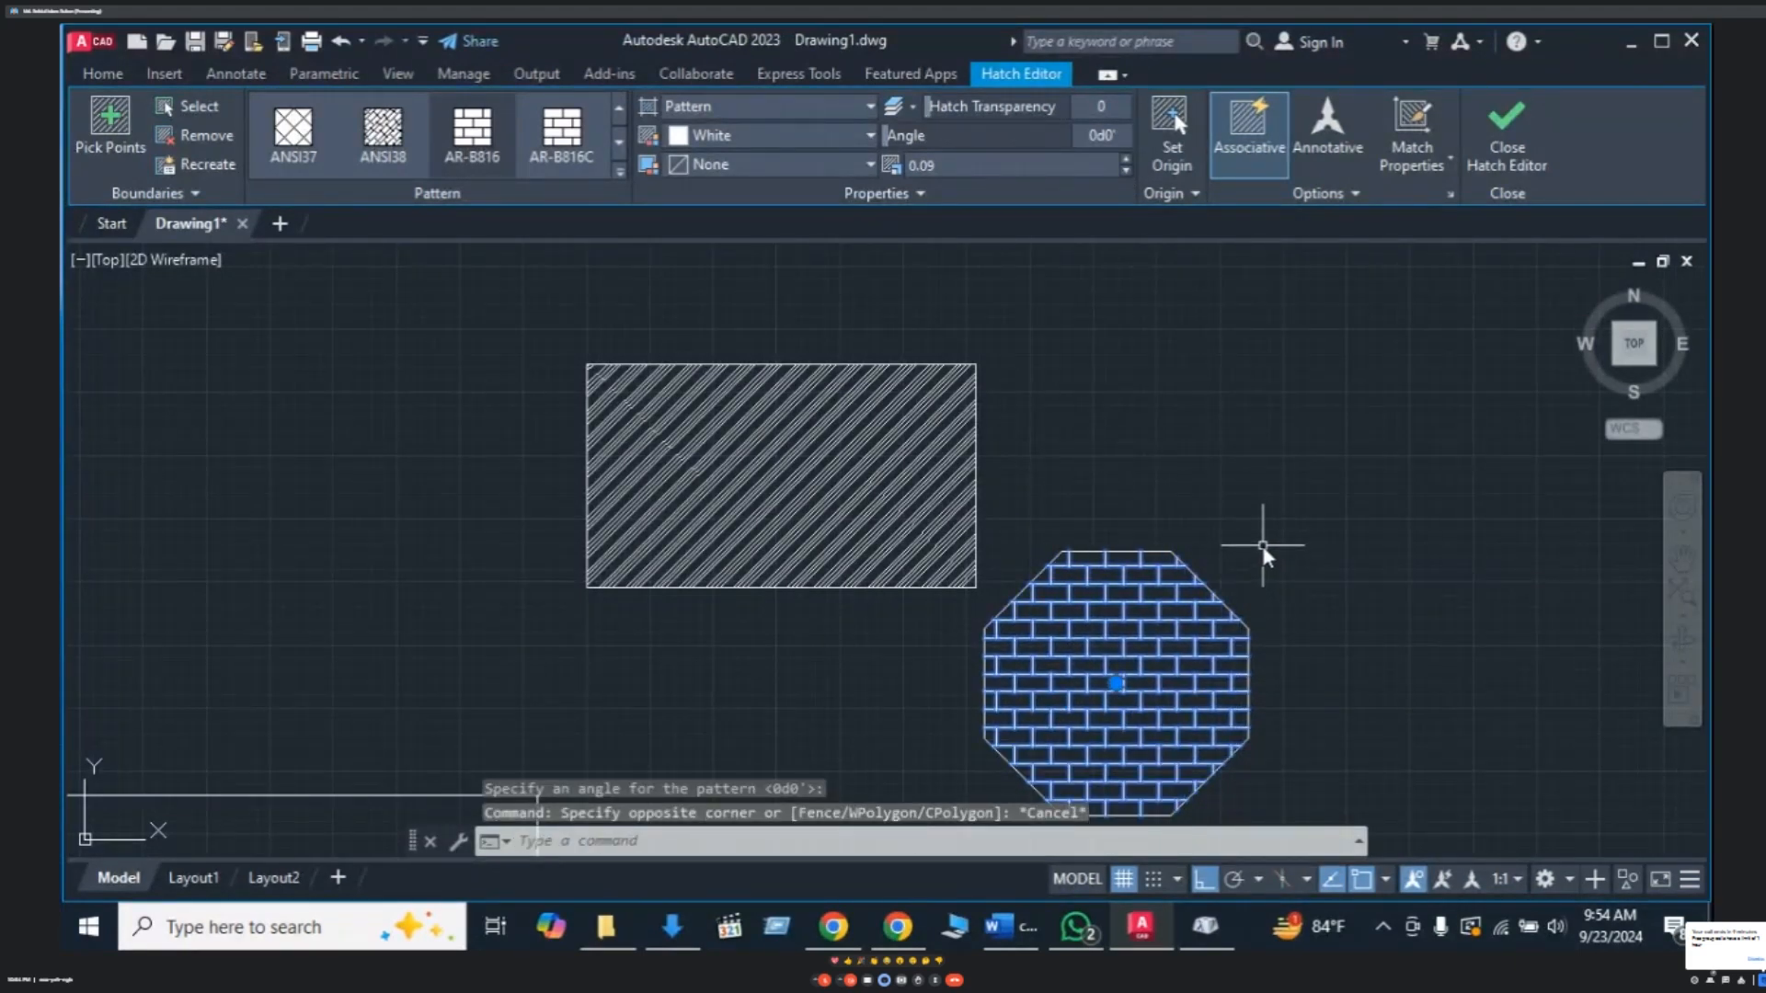
key(Return)
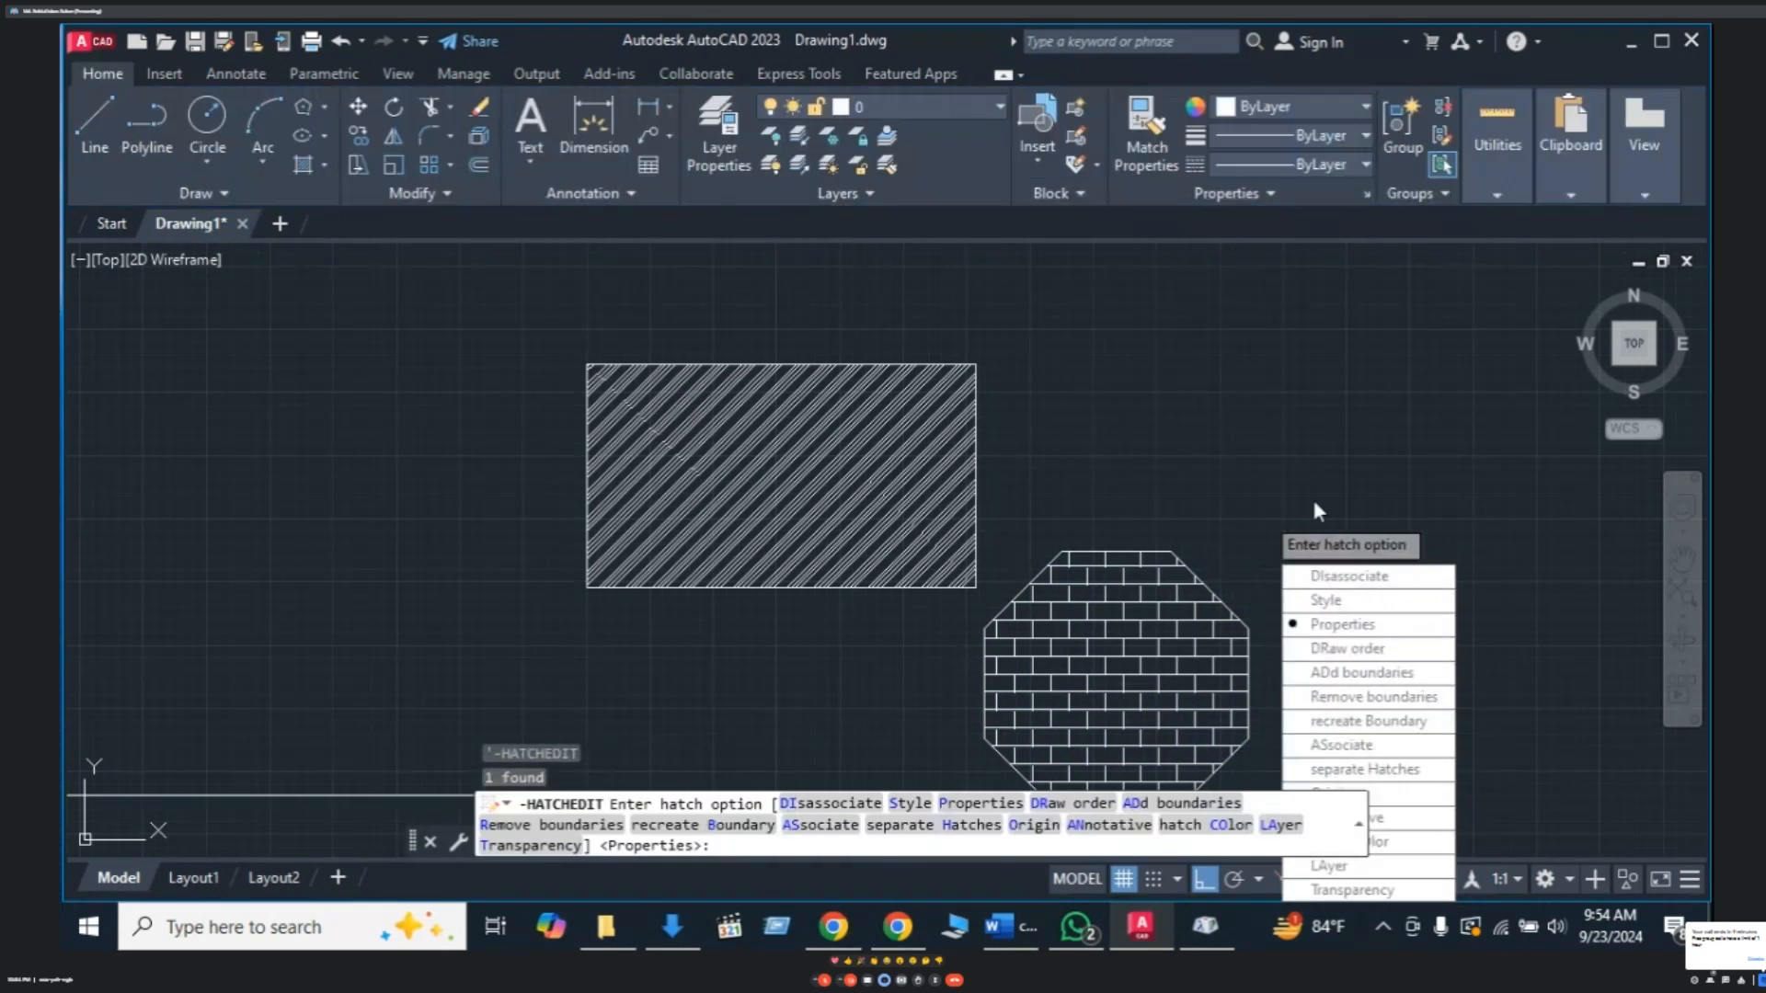
- Set the octagon's brick hatch colour to red, index 10, from More Colors
key(Escape)
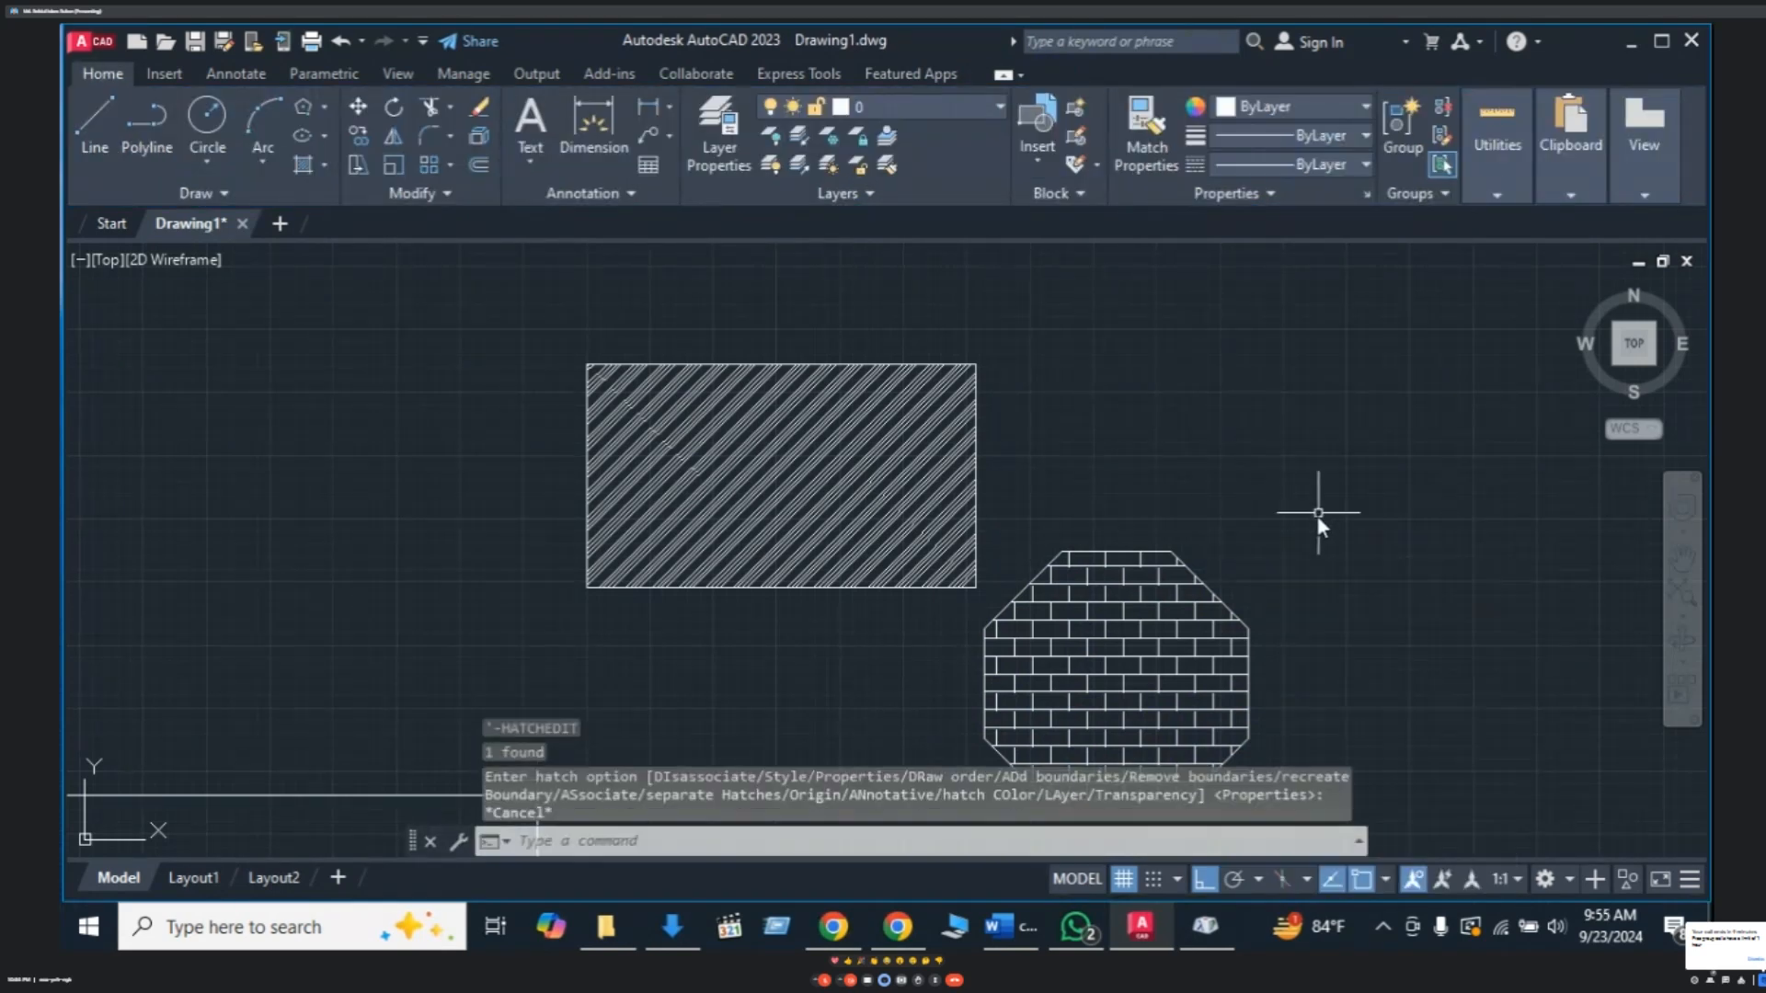
click(1137, 666)
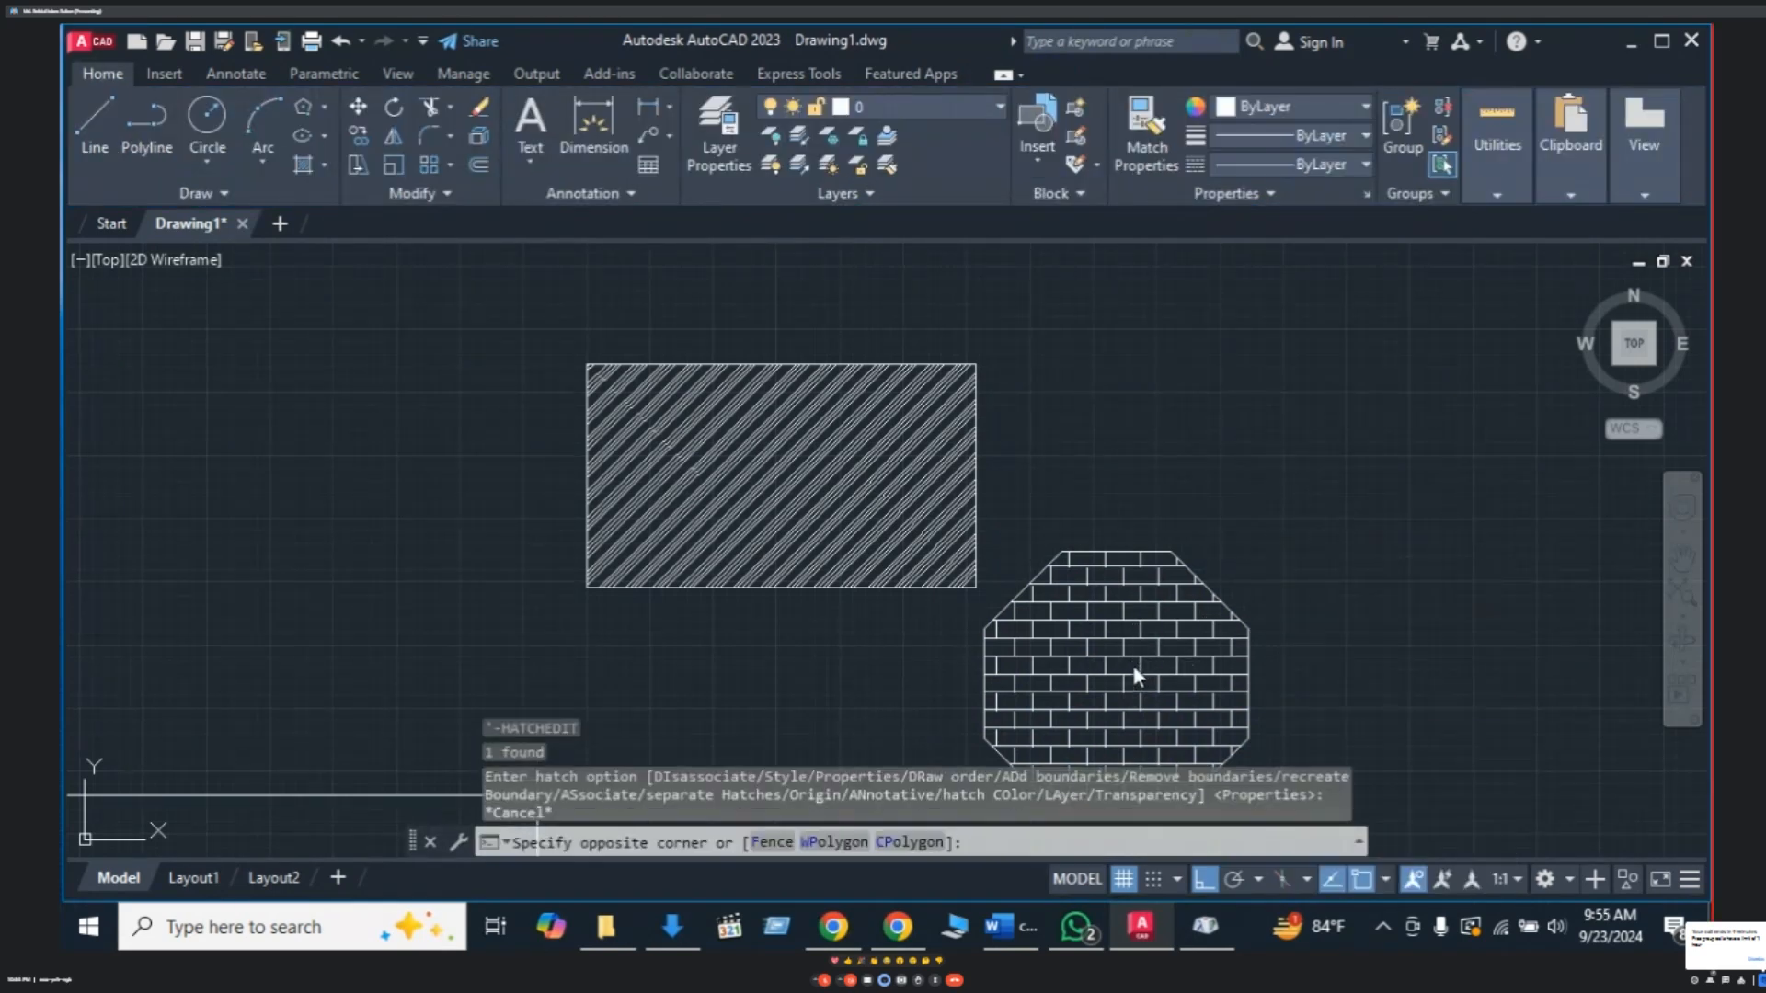
click(1074, 644)
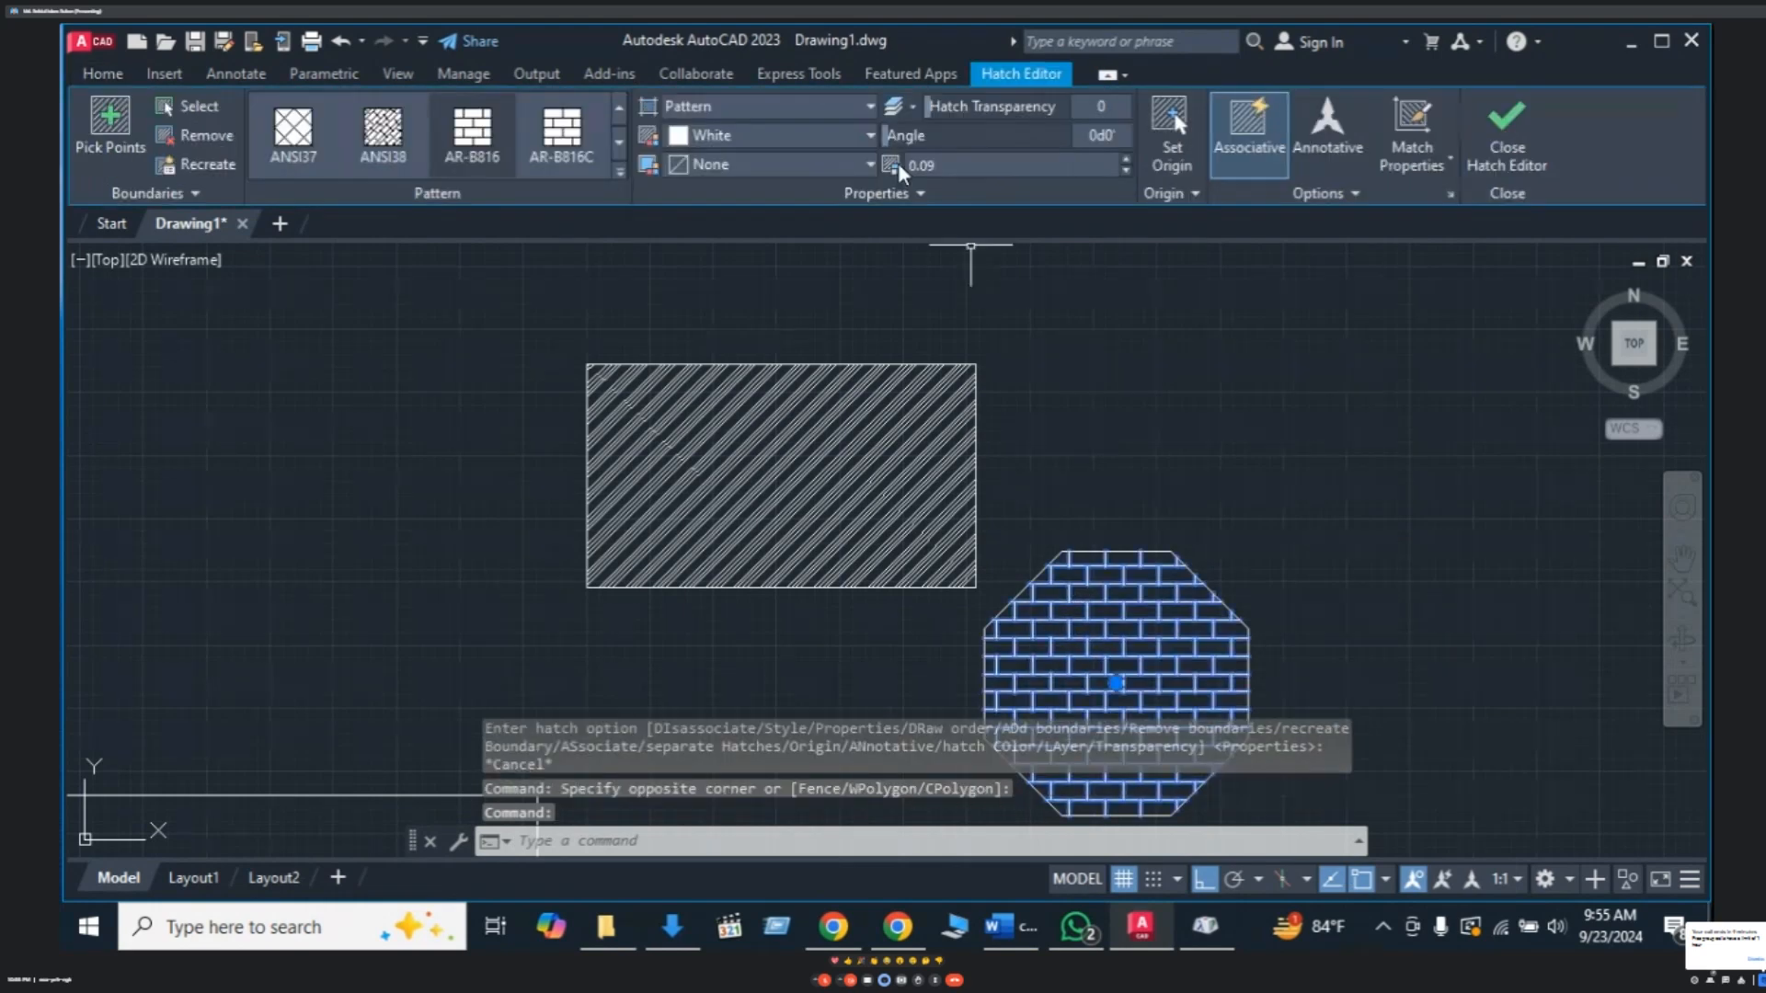
click(872, 141)
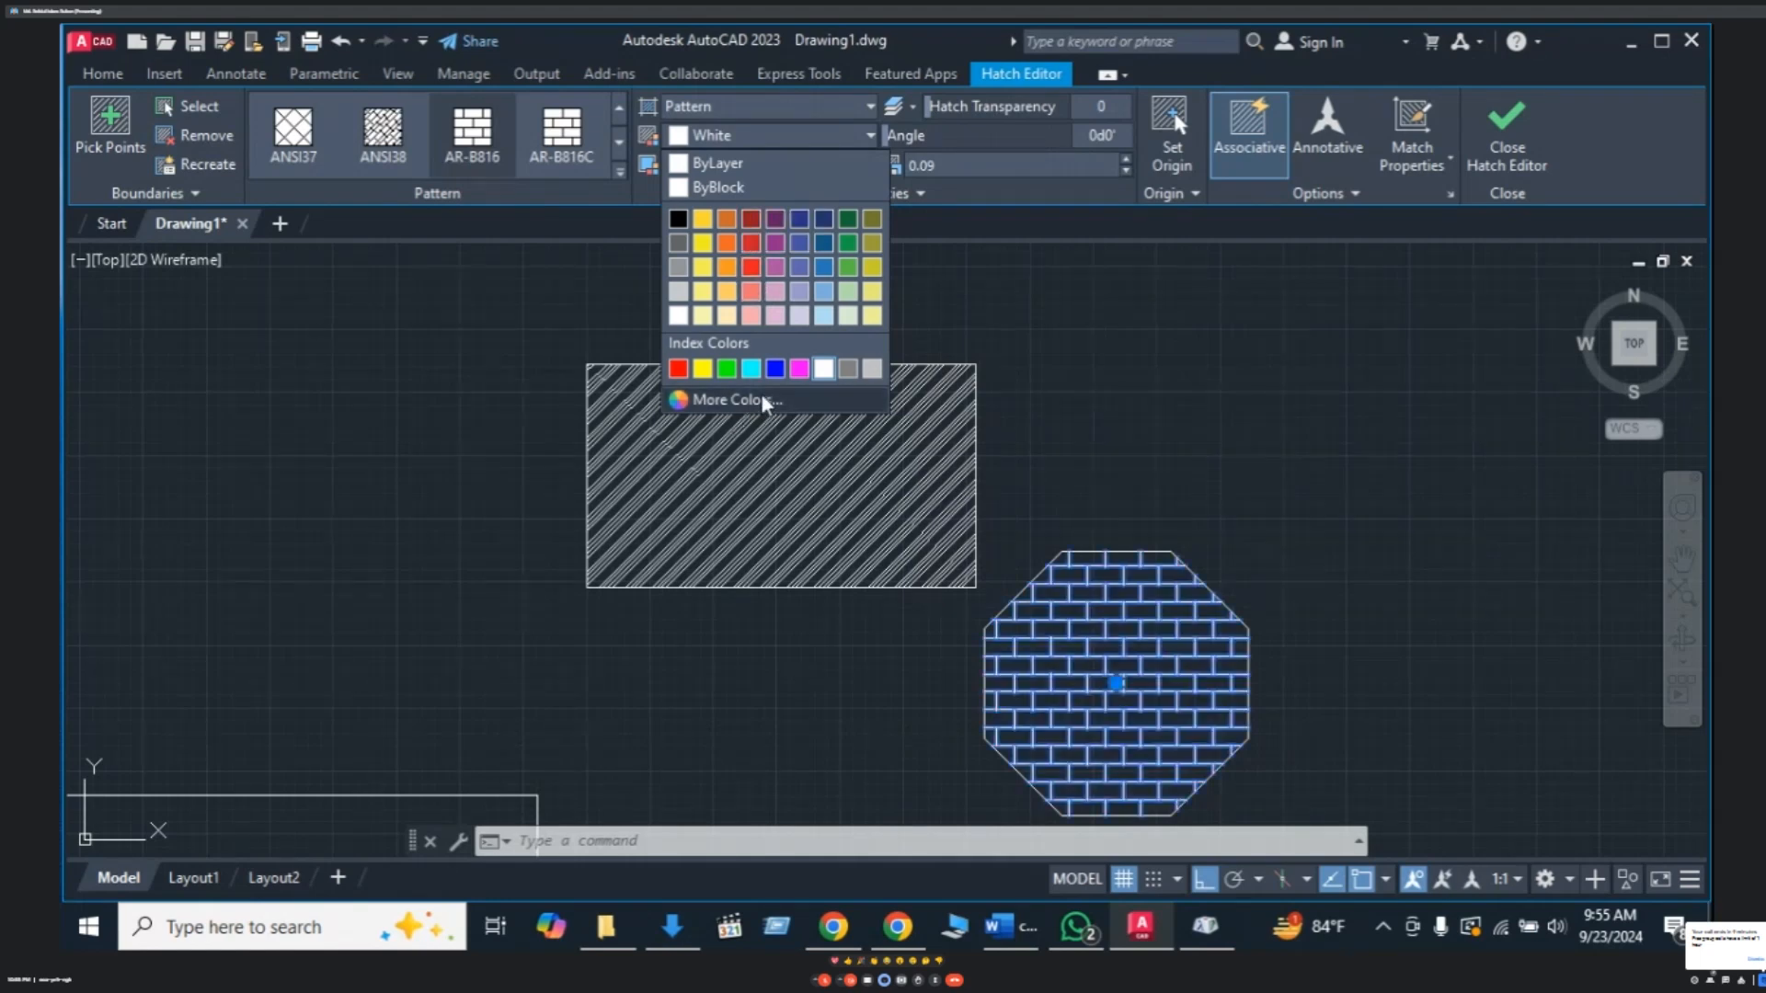
click(736, 399)
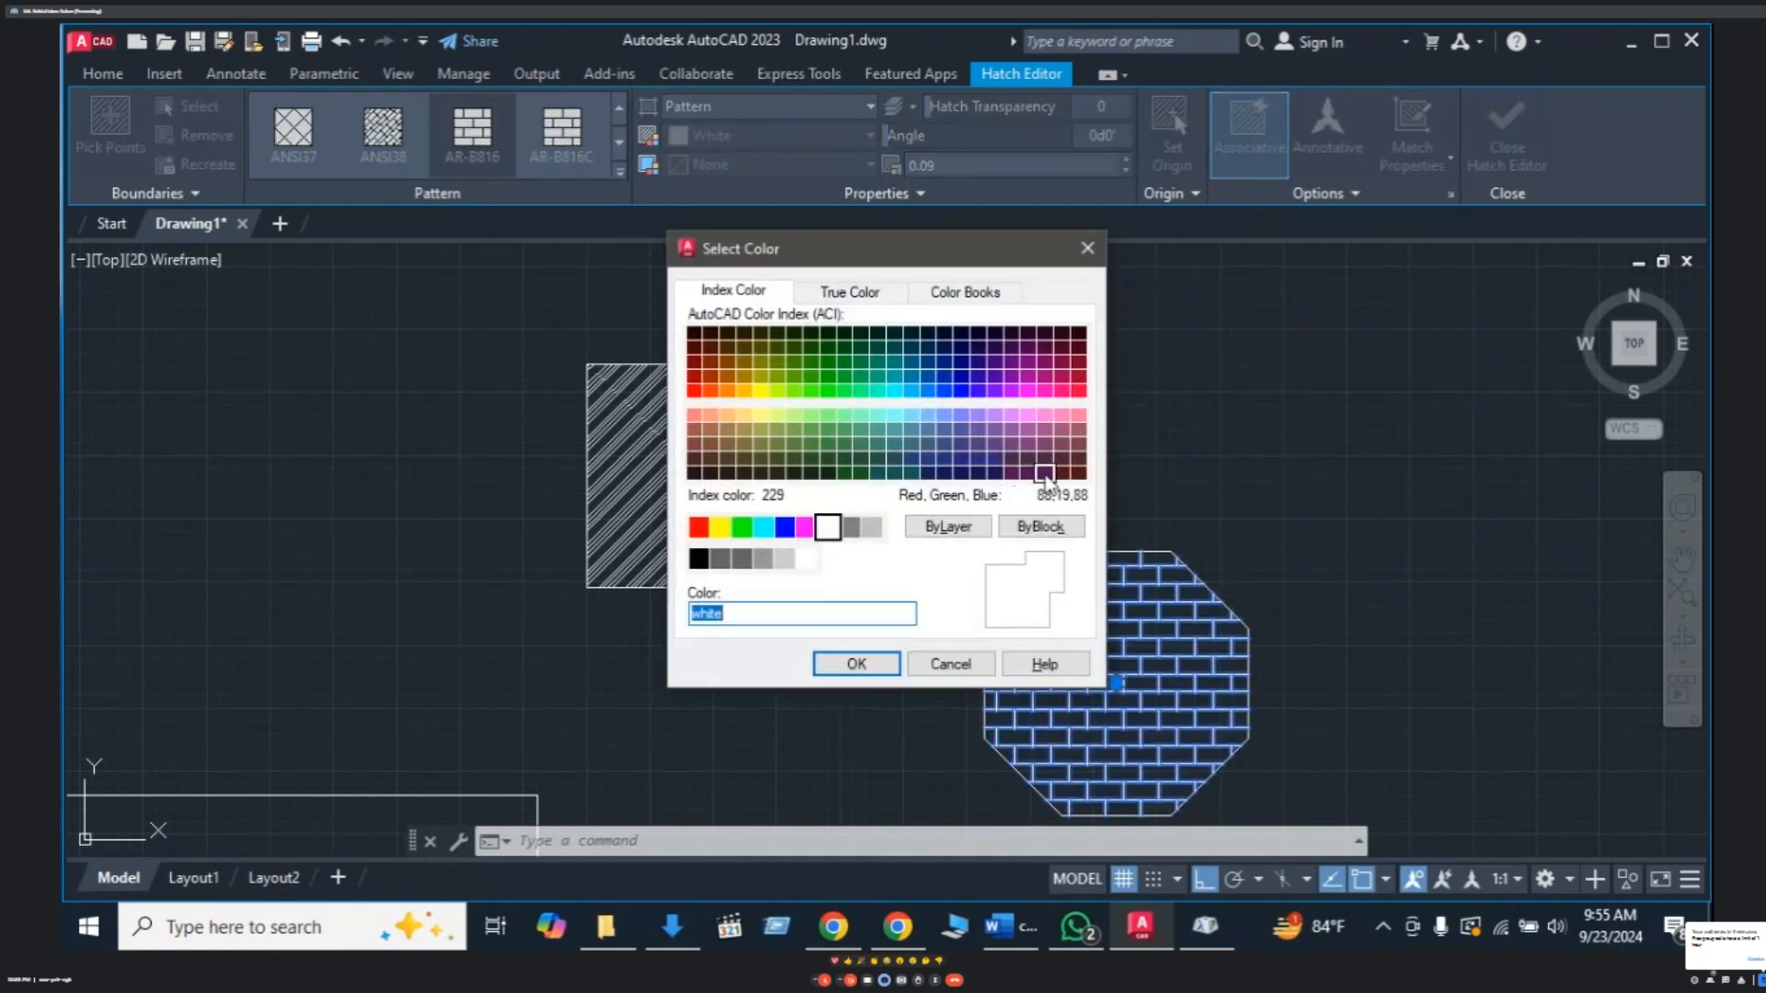
click(1062, 392)
click(1078, 390)
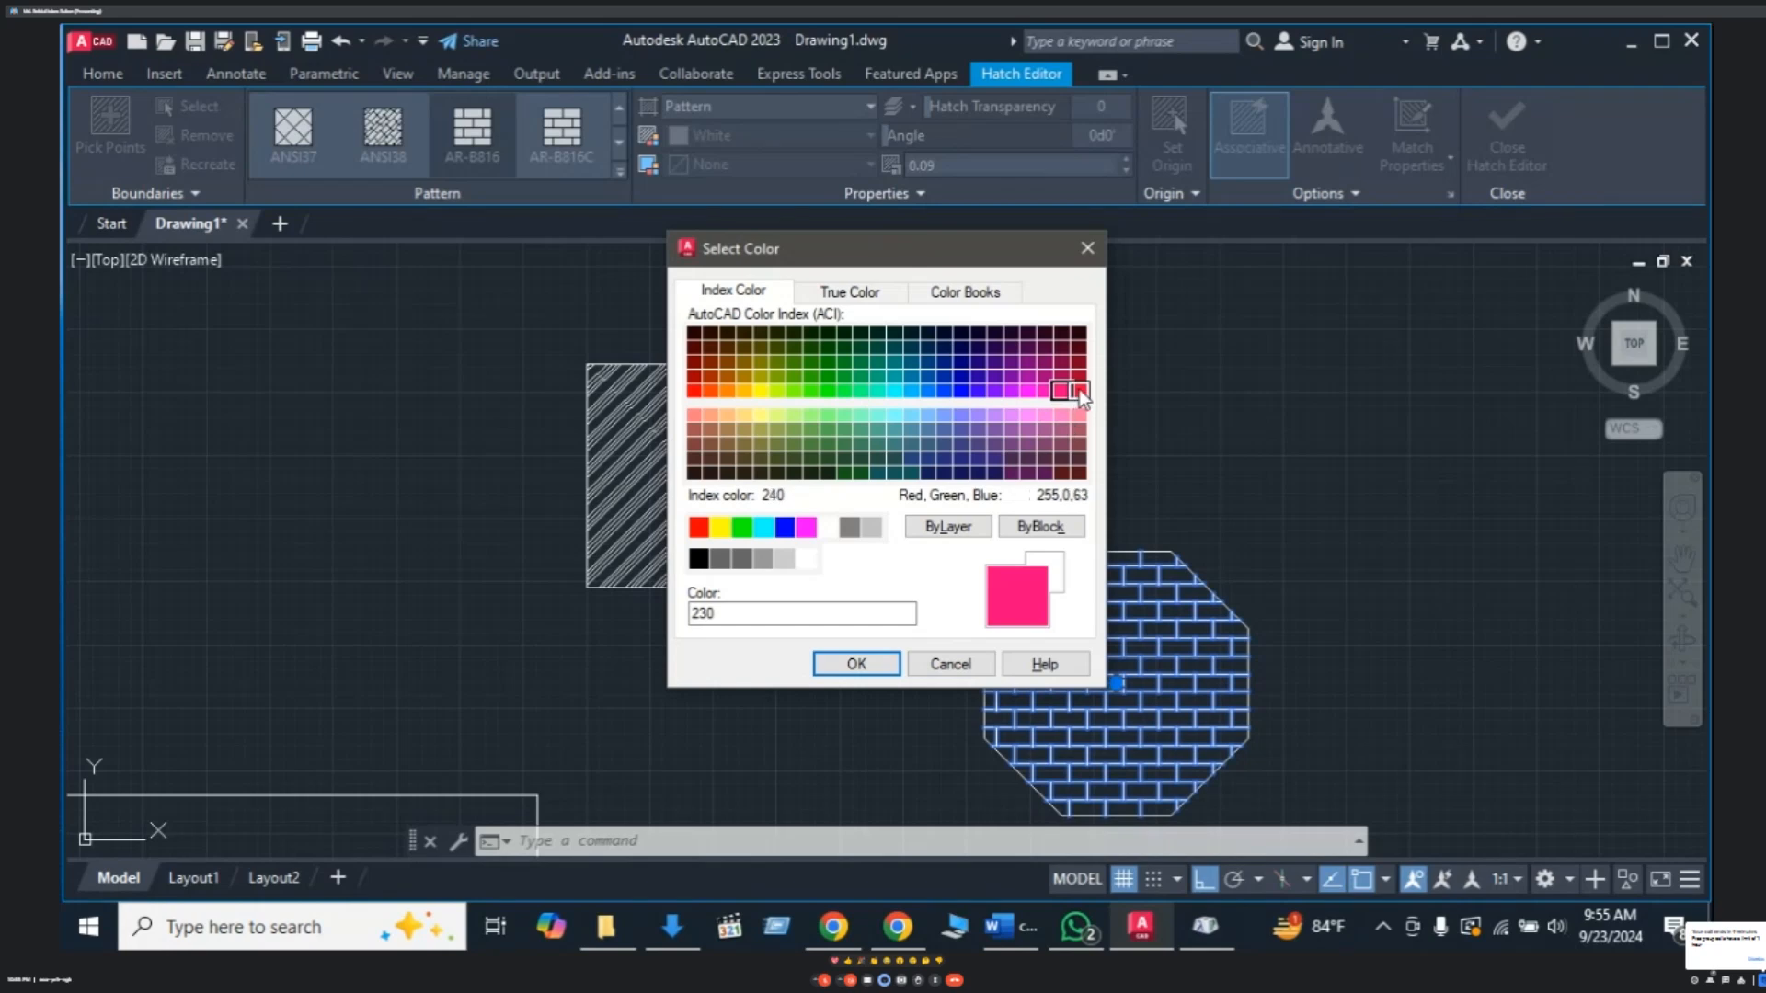
click(694, 390)
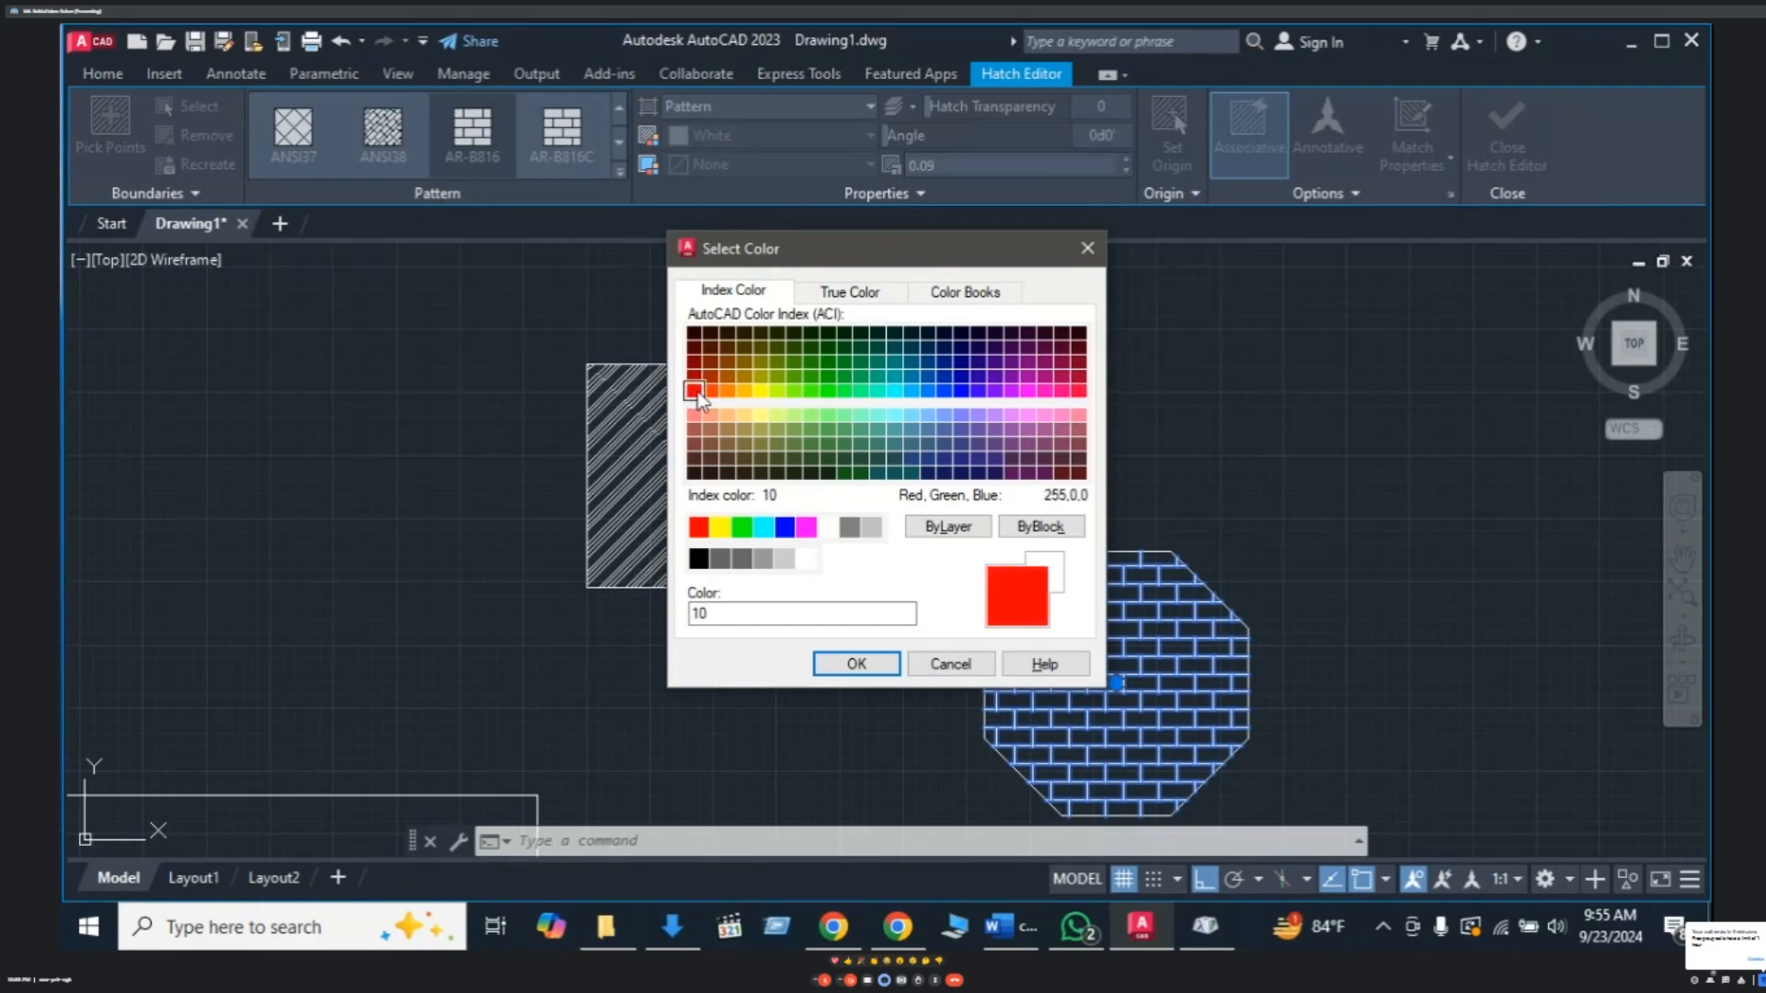
click(843, 664)
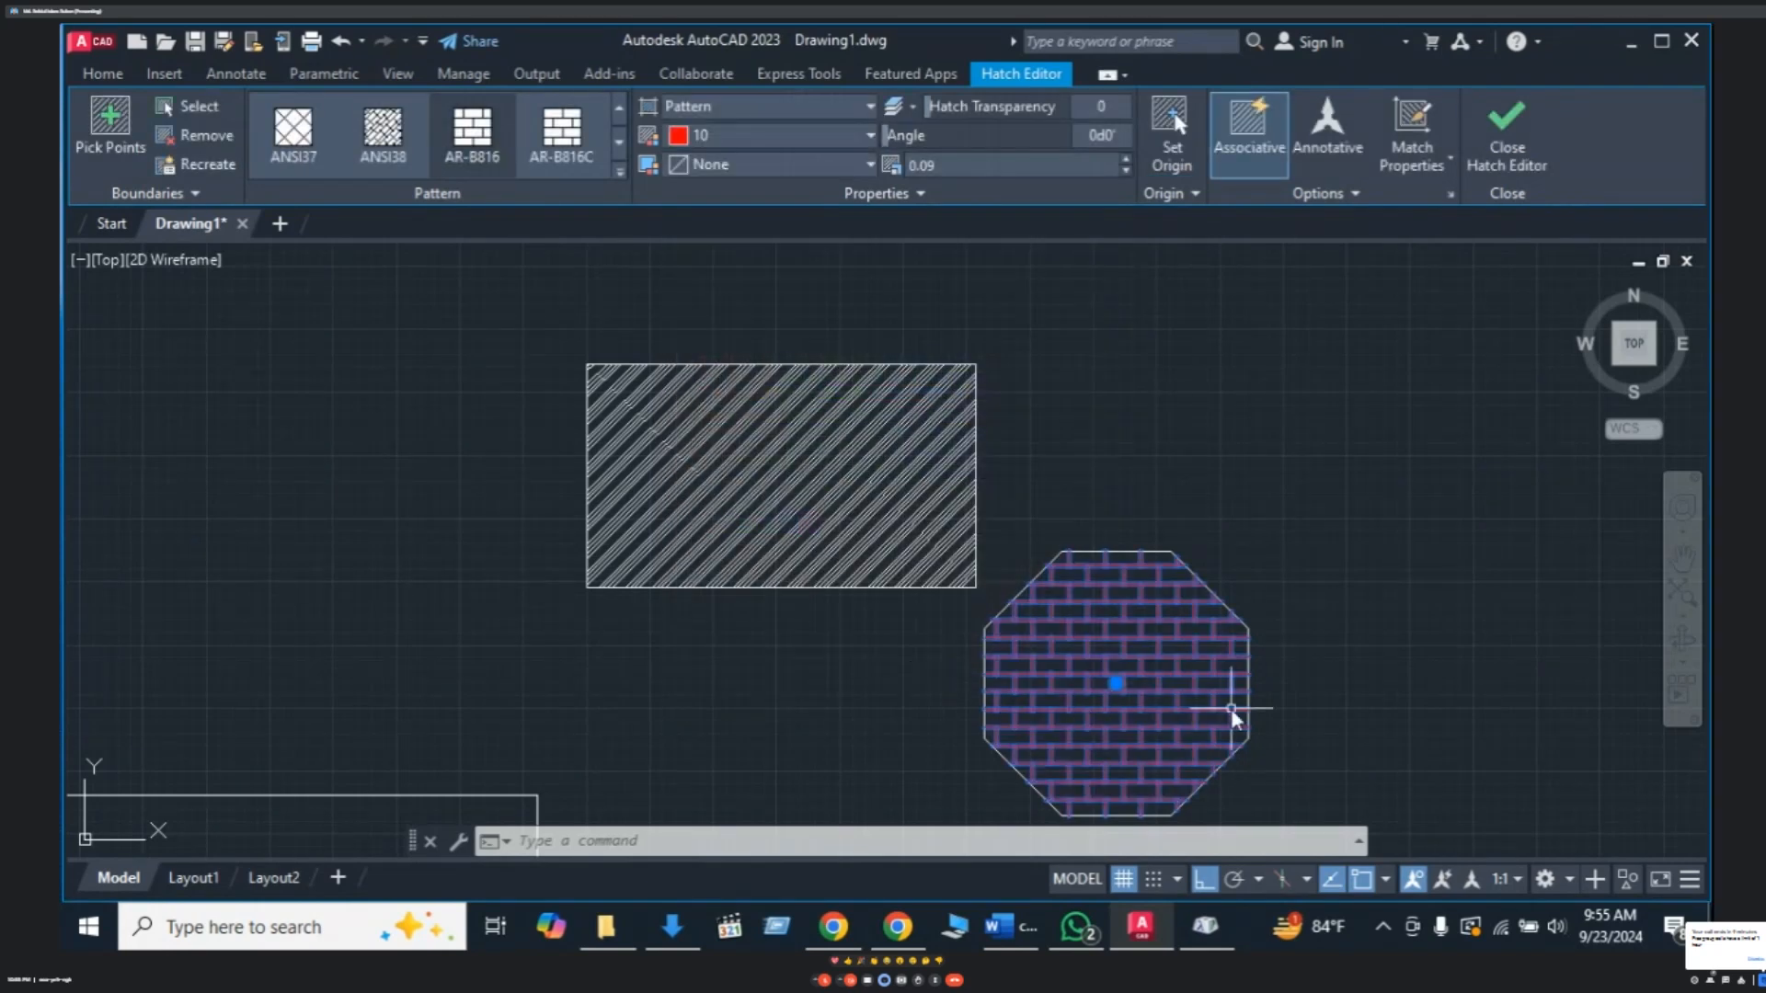
key(Escape)
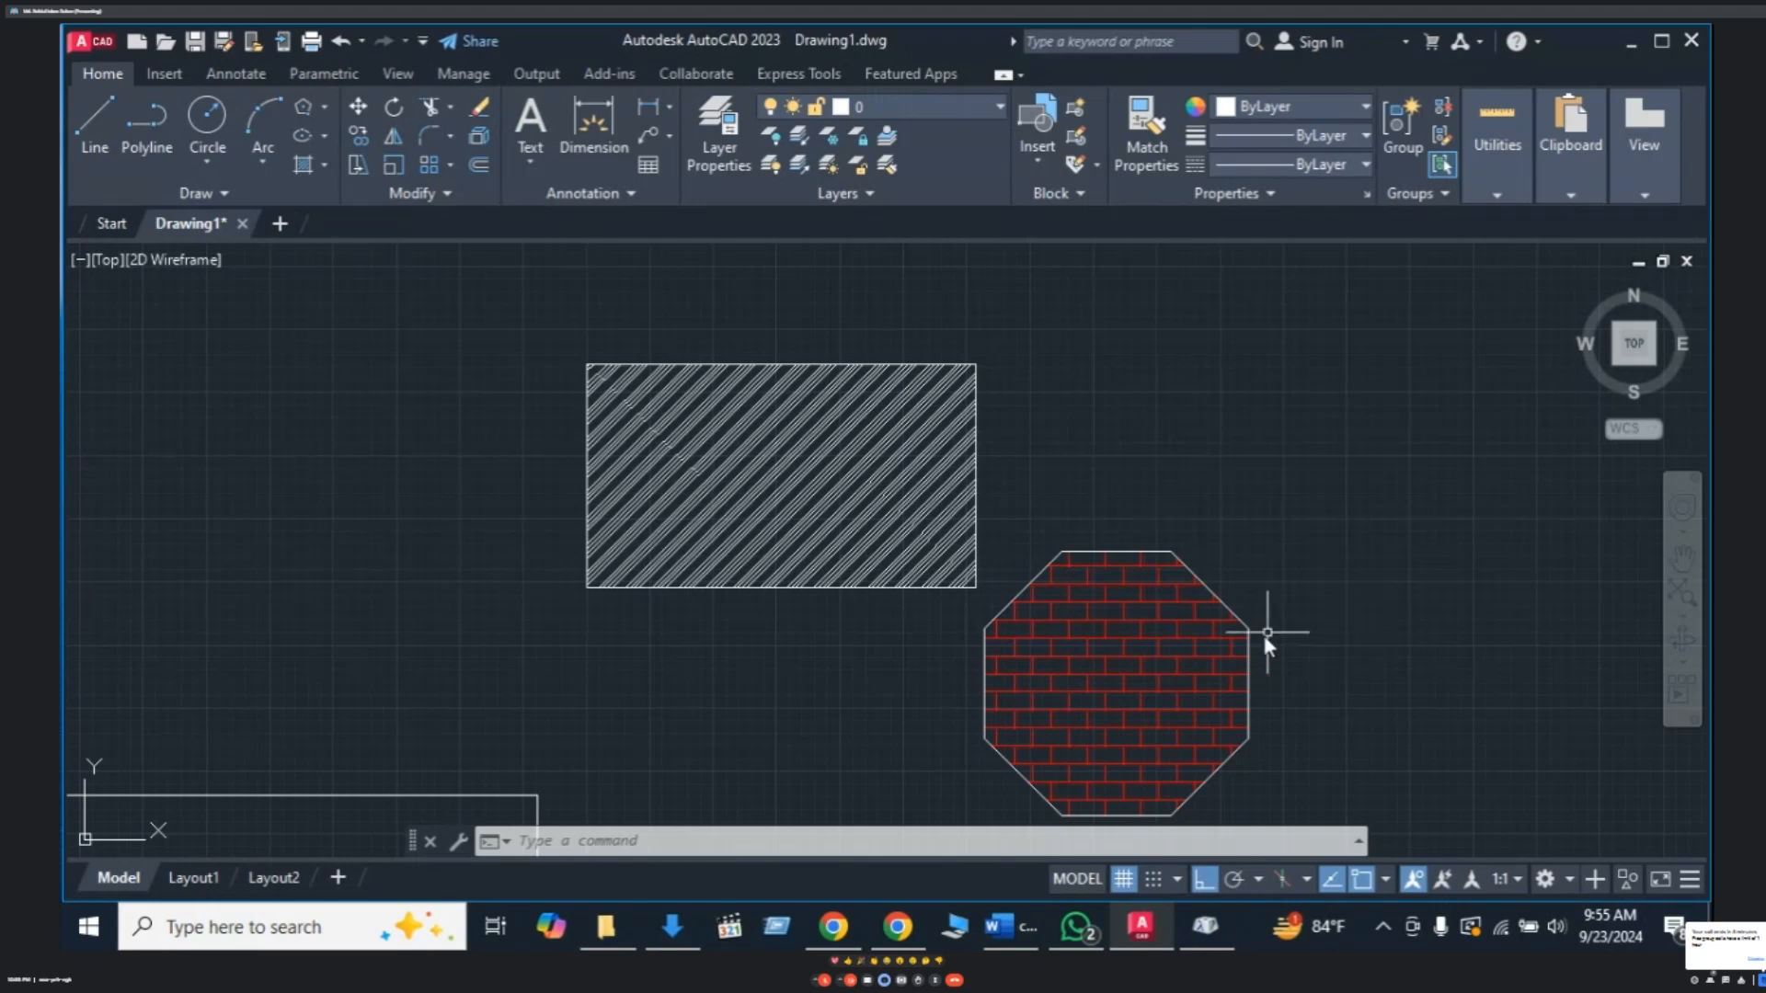
click(324, 165)
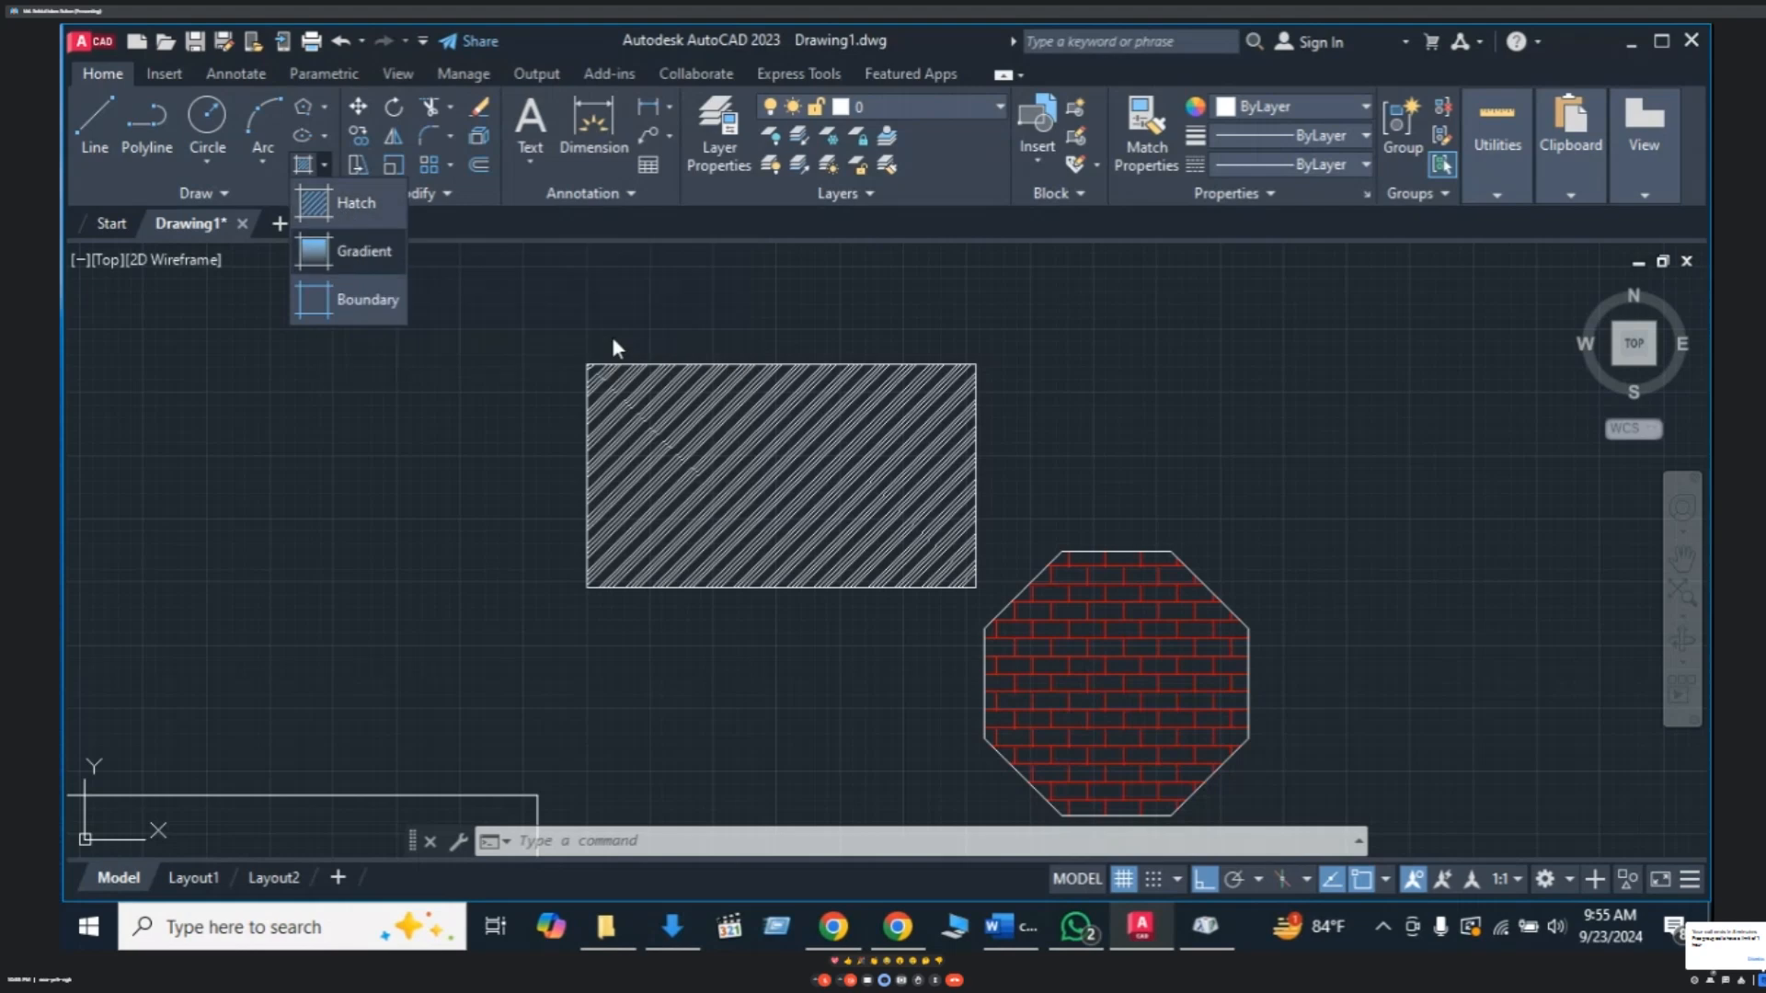
key(Escape)
key(Escape)
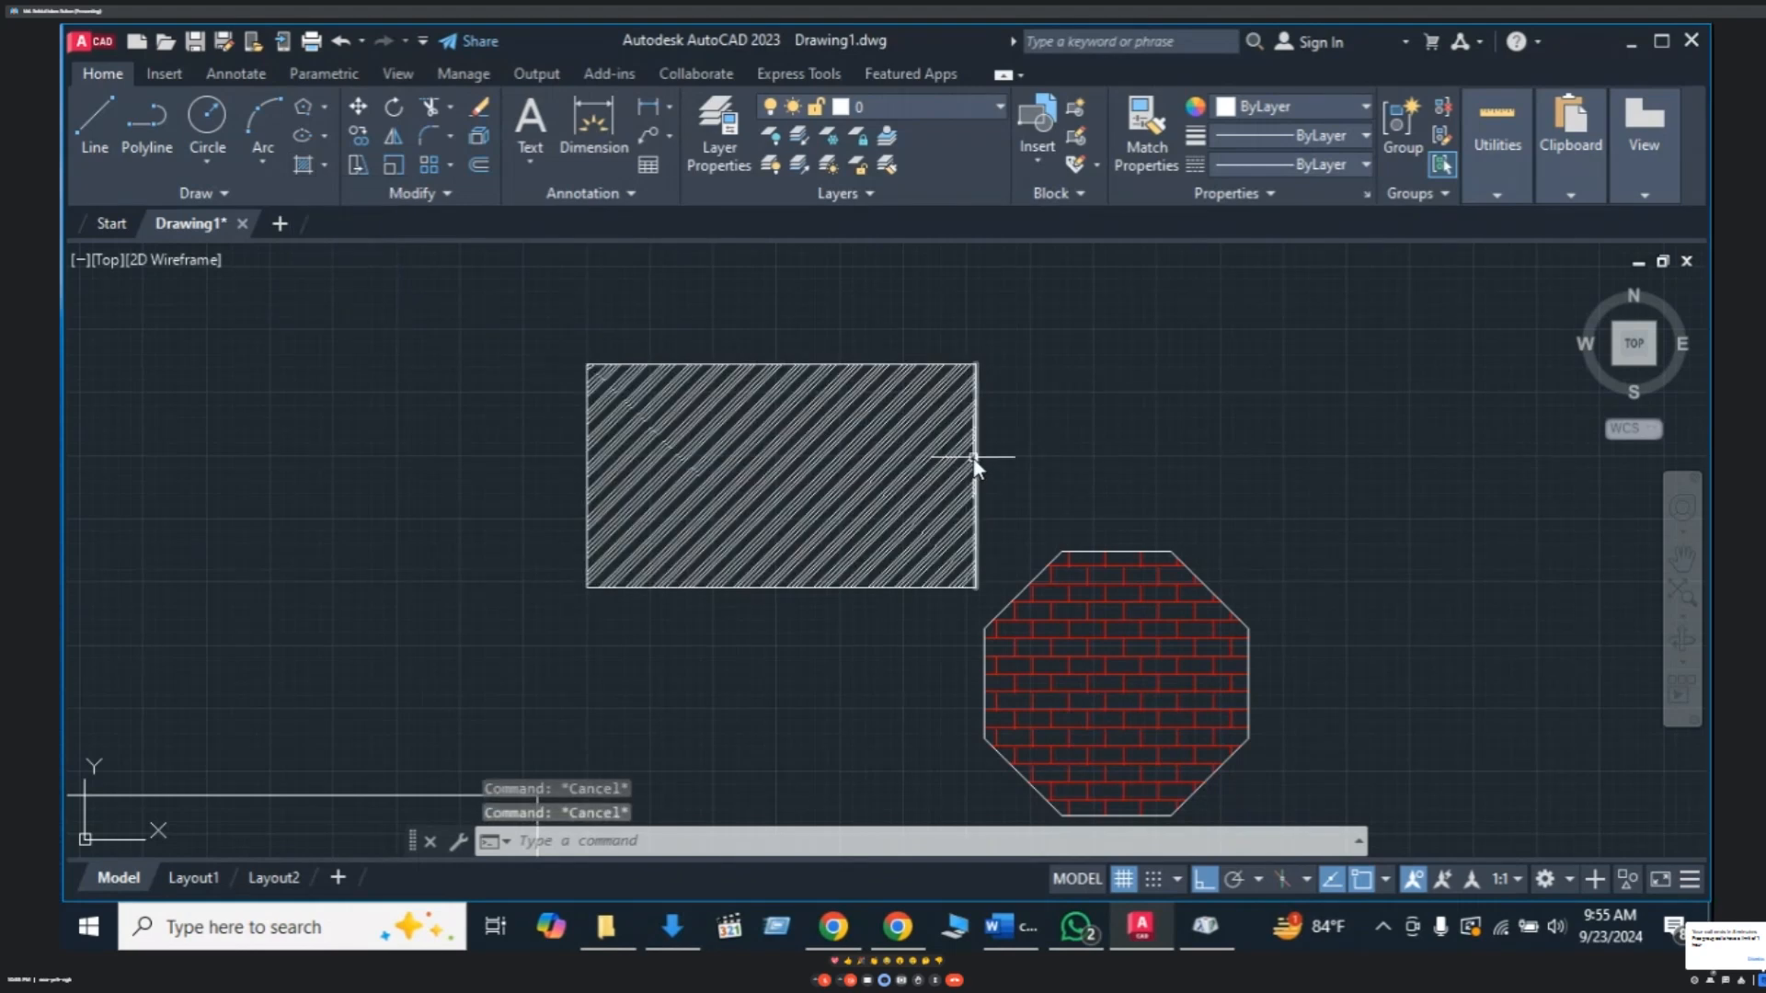
text(H)
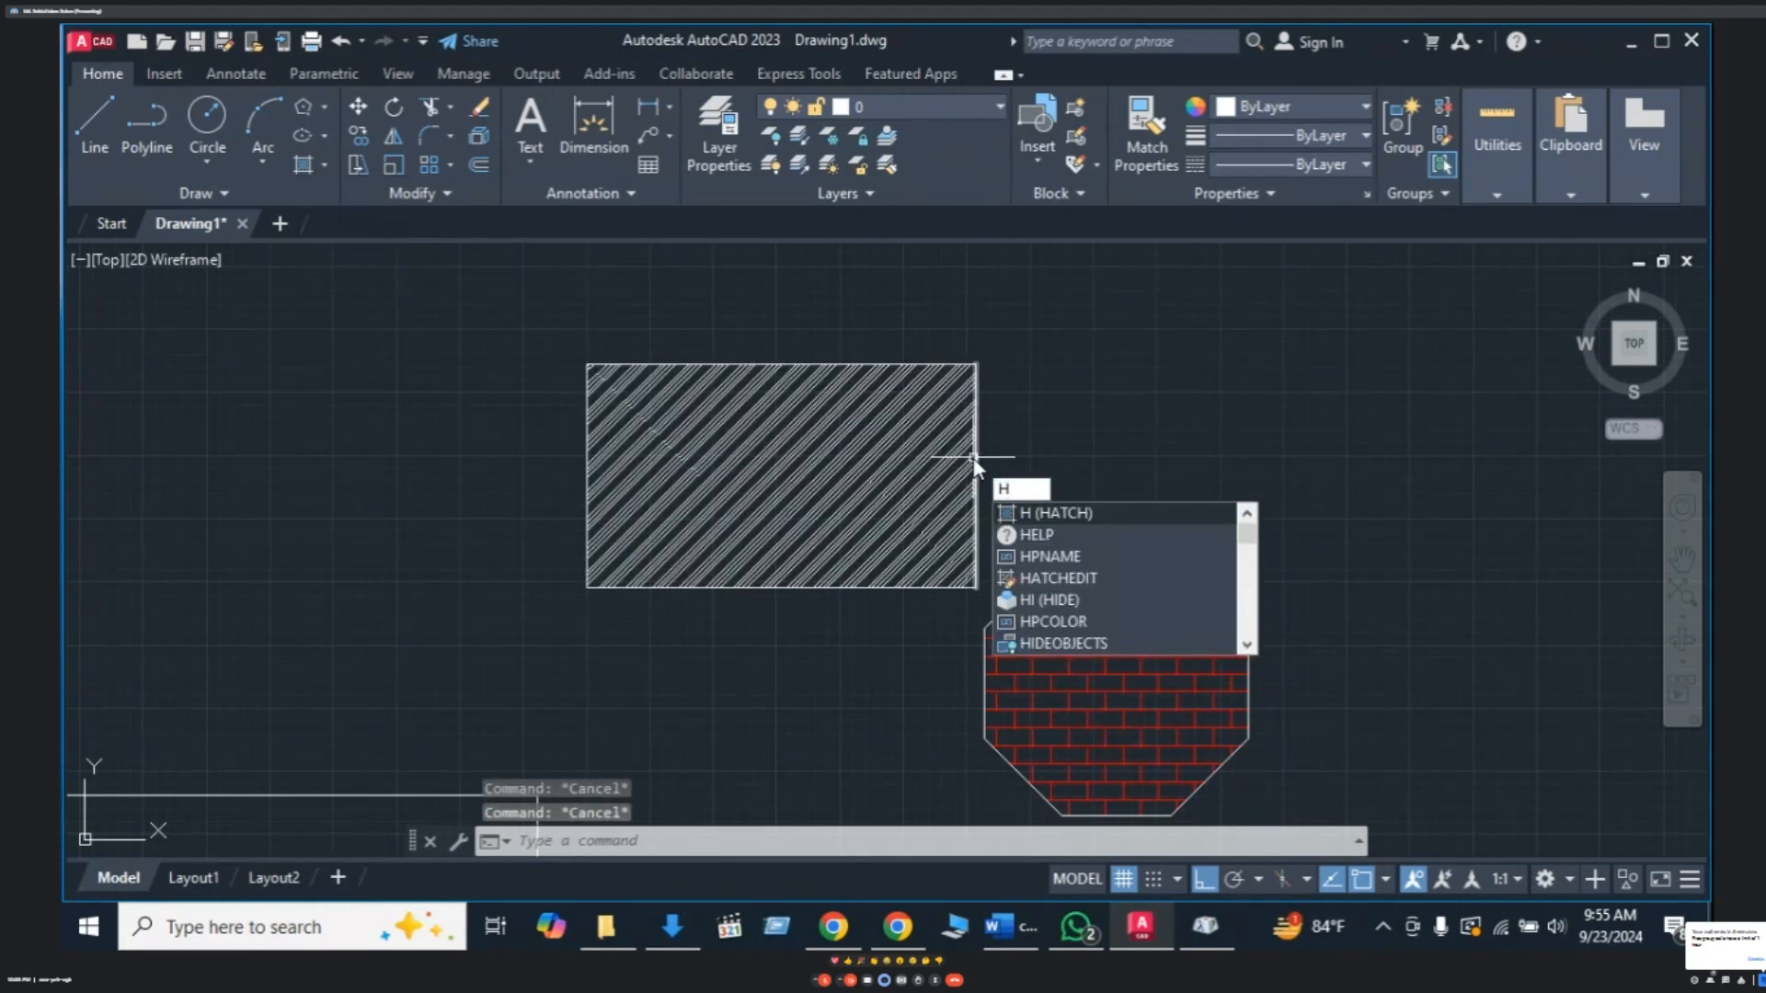
click(1074, 514)
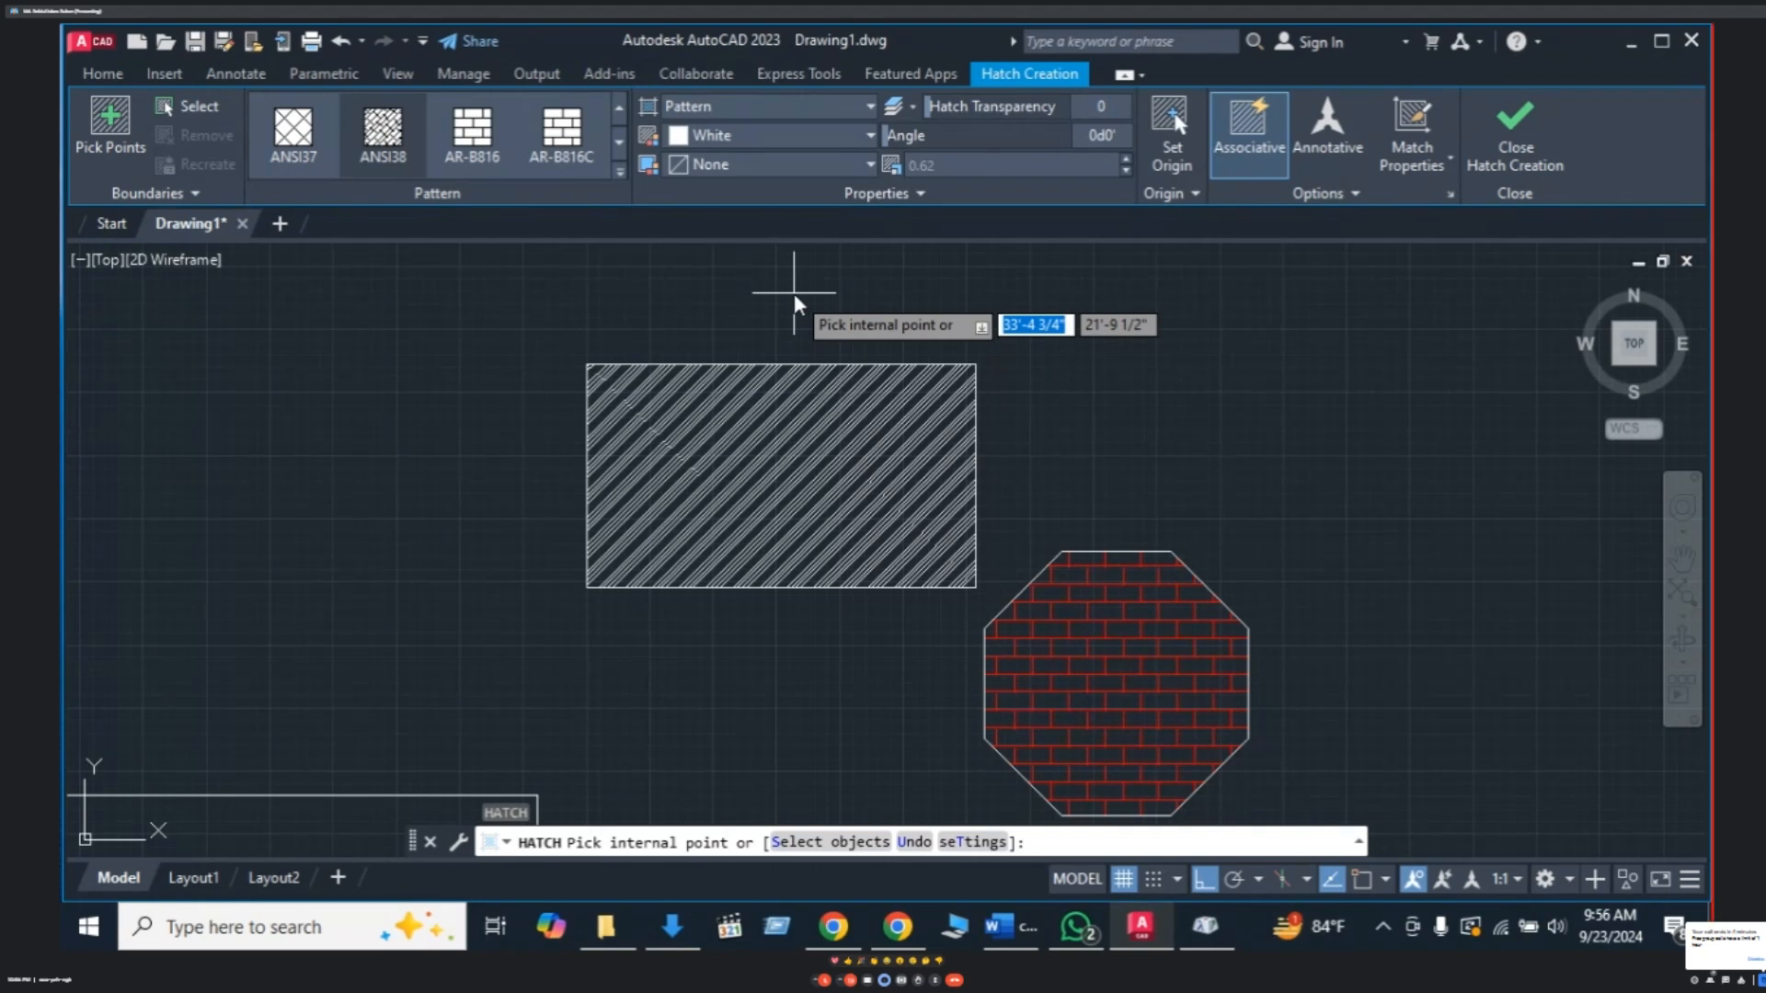
key(Escape)
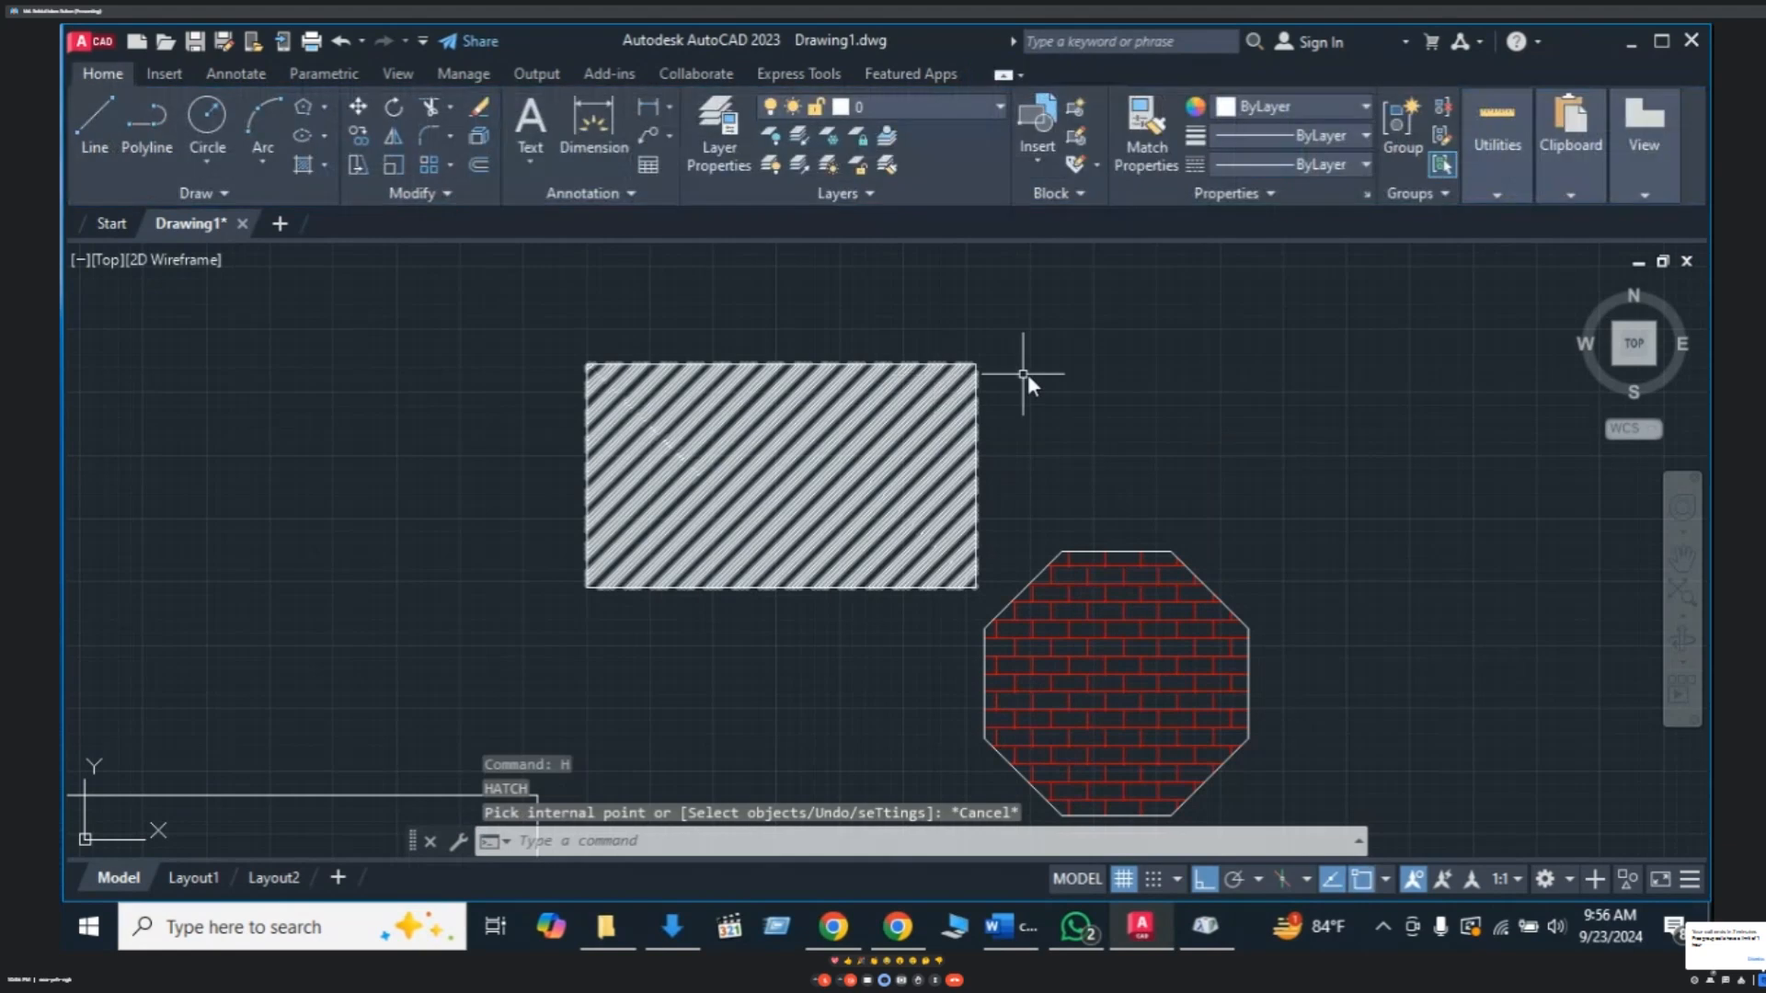
- Explode the octagon's brick hatch into separate lines with X
click(1092, 657)
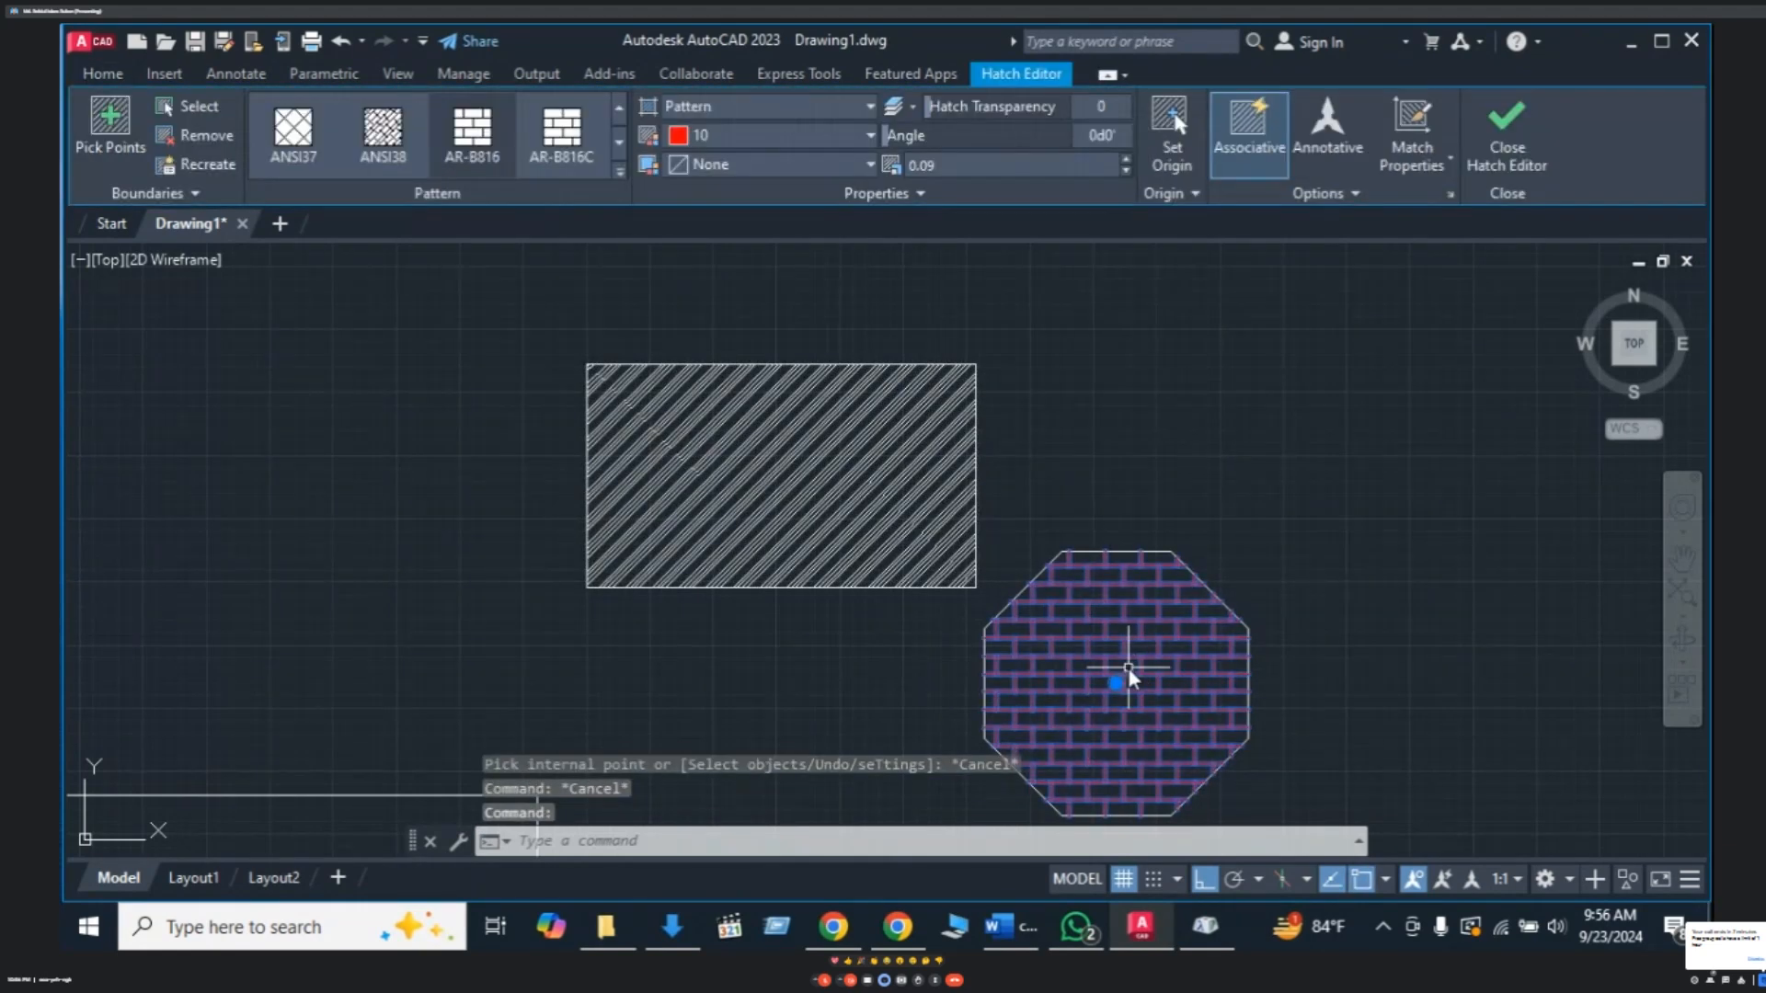
text(x)
key(Return)
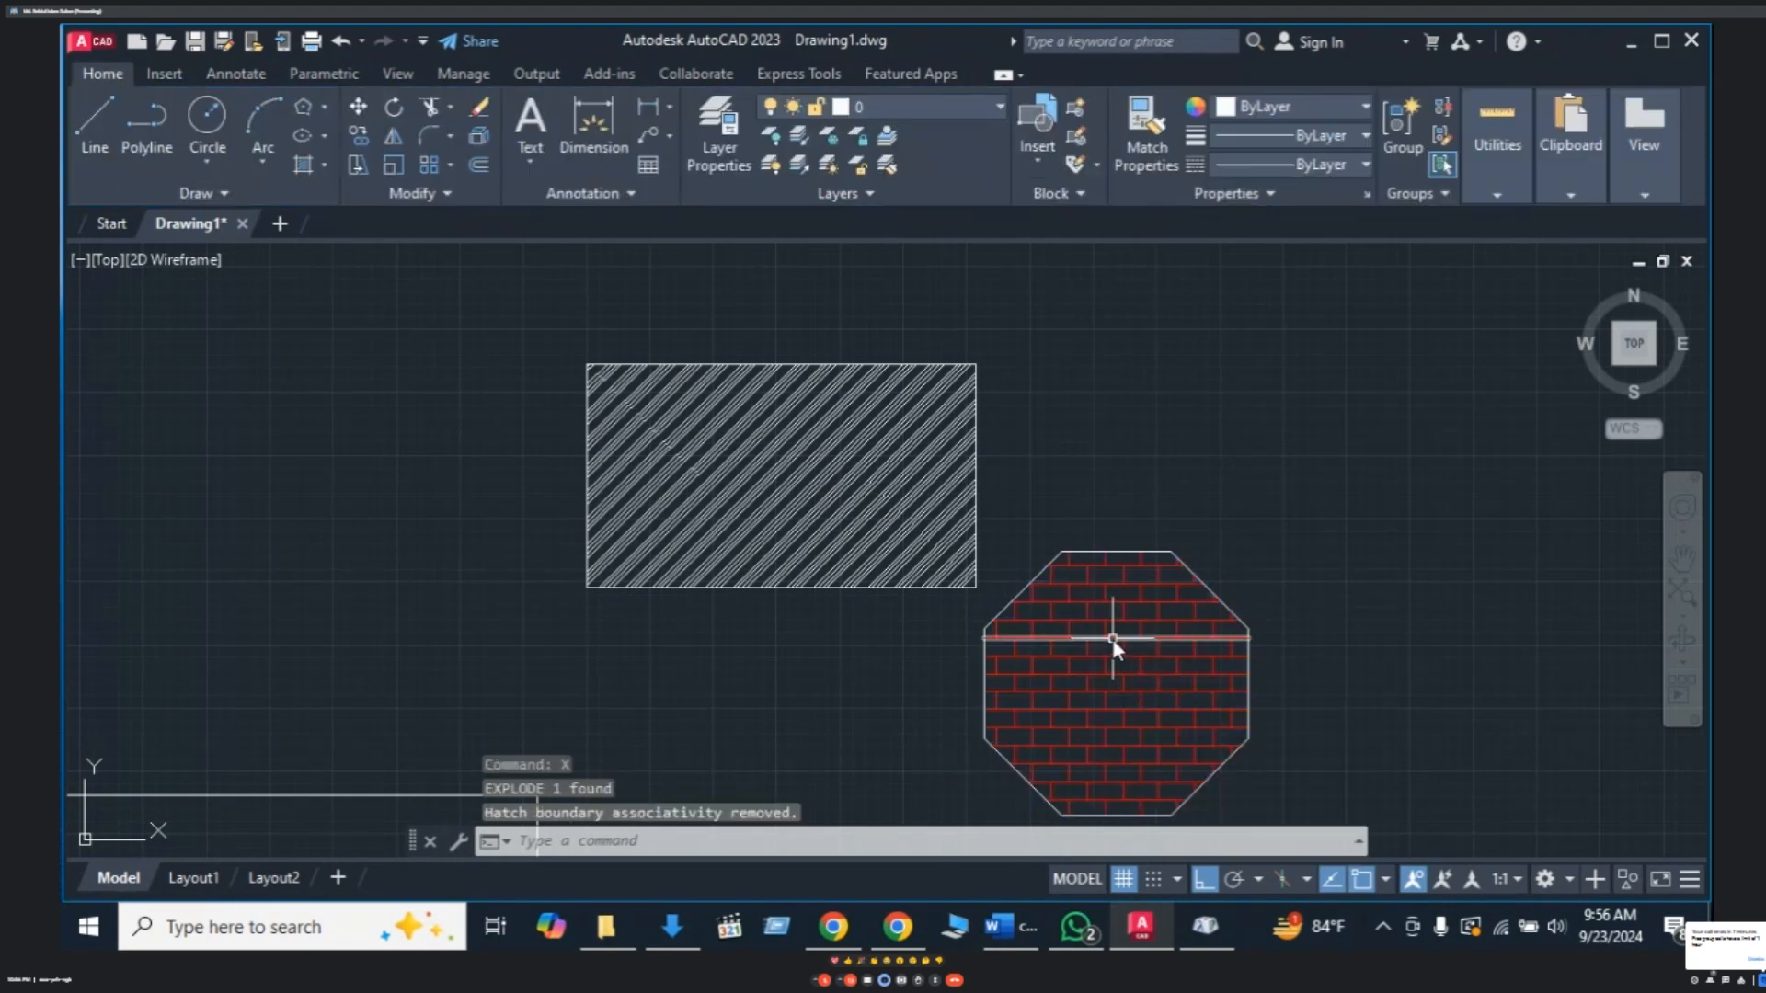
click(1113, 638)
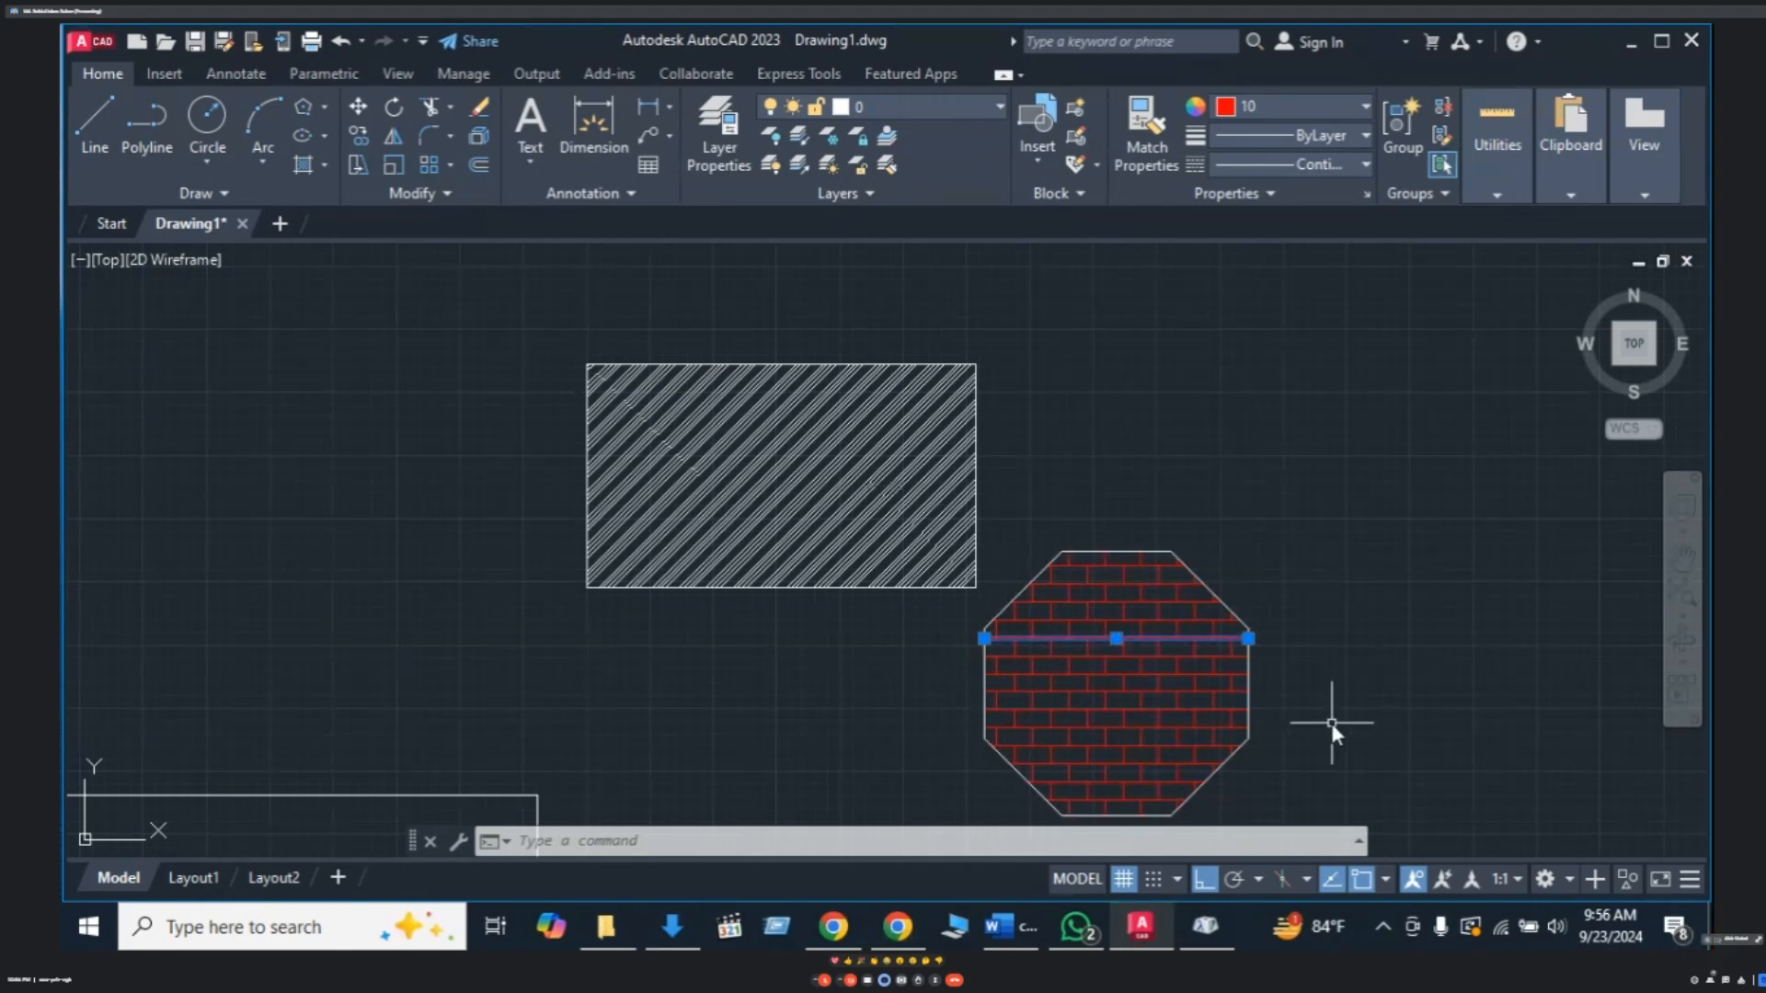
key(Escape)
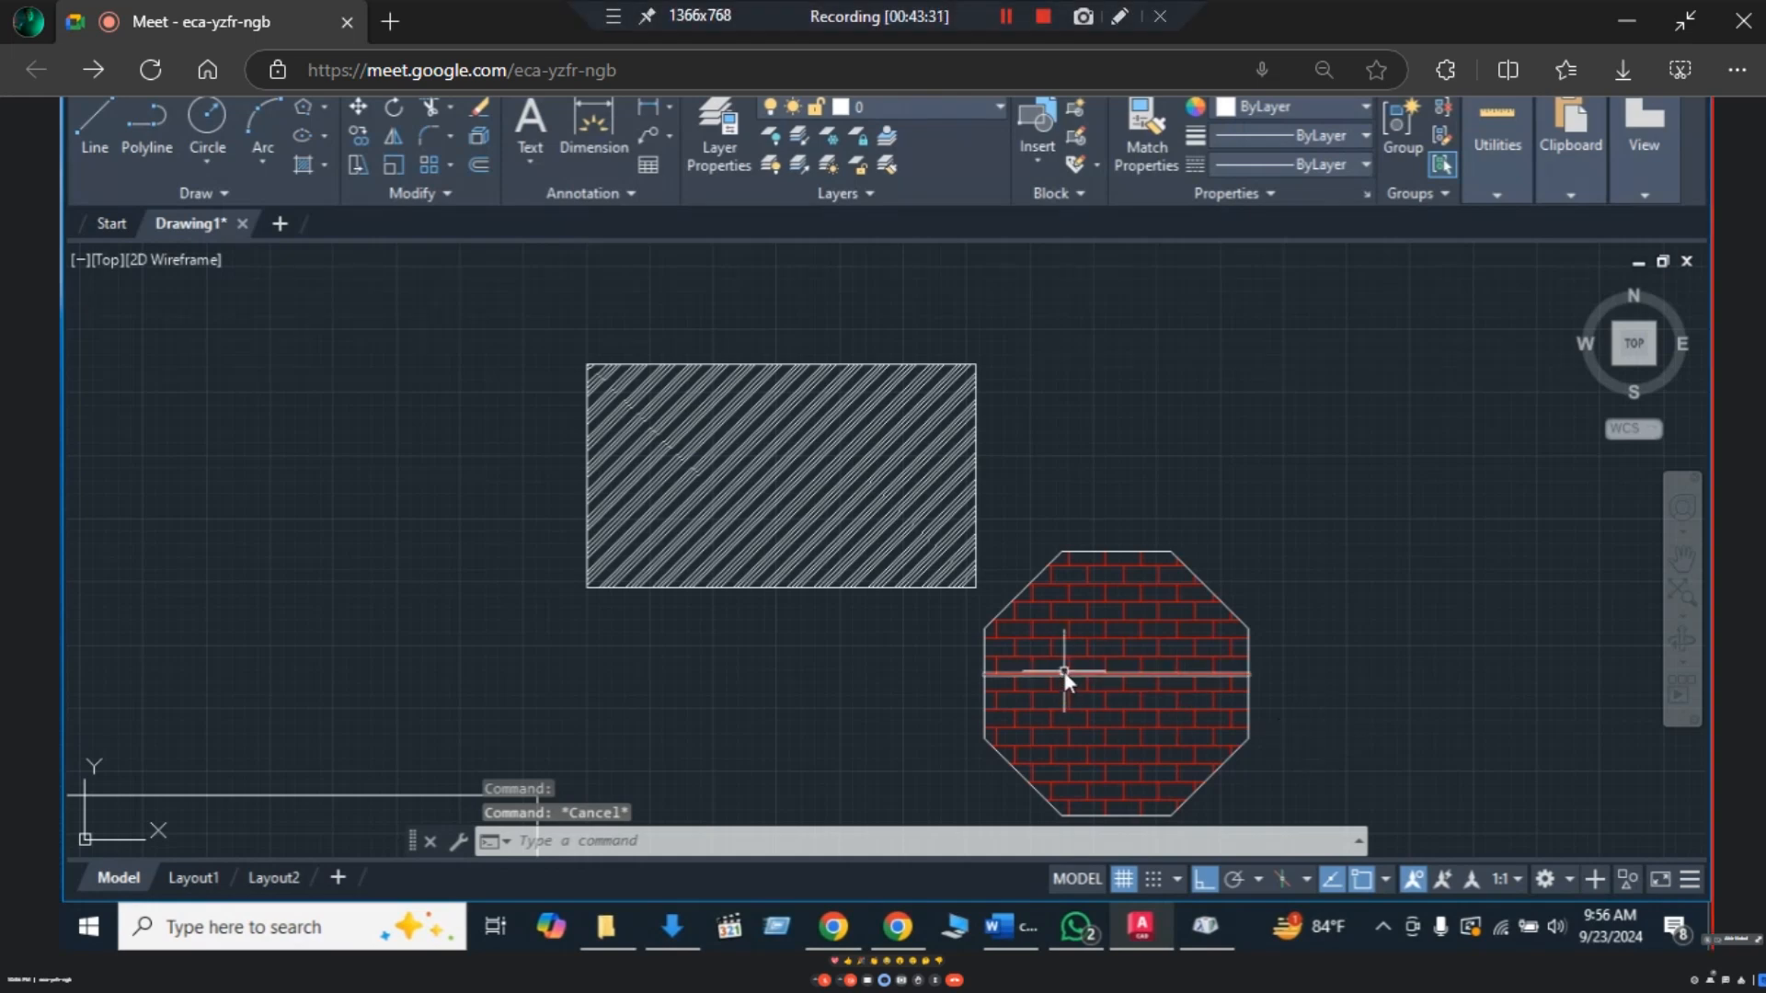
- Erase the upper brick pieces using successive crossing windows
click(1149, 558)
click(1078, 609)
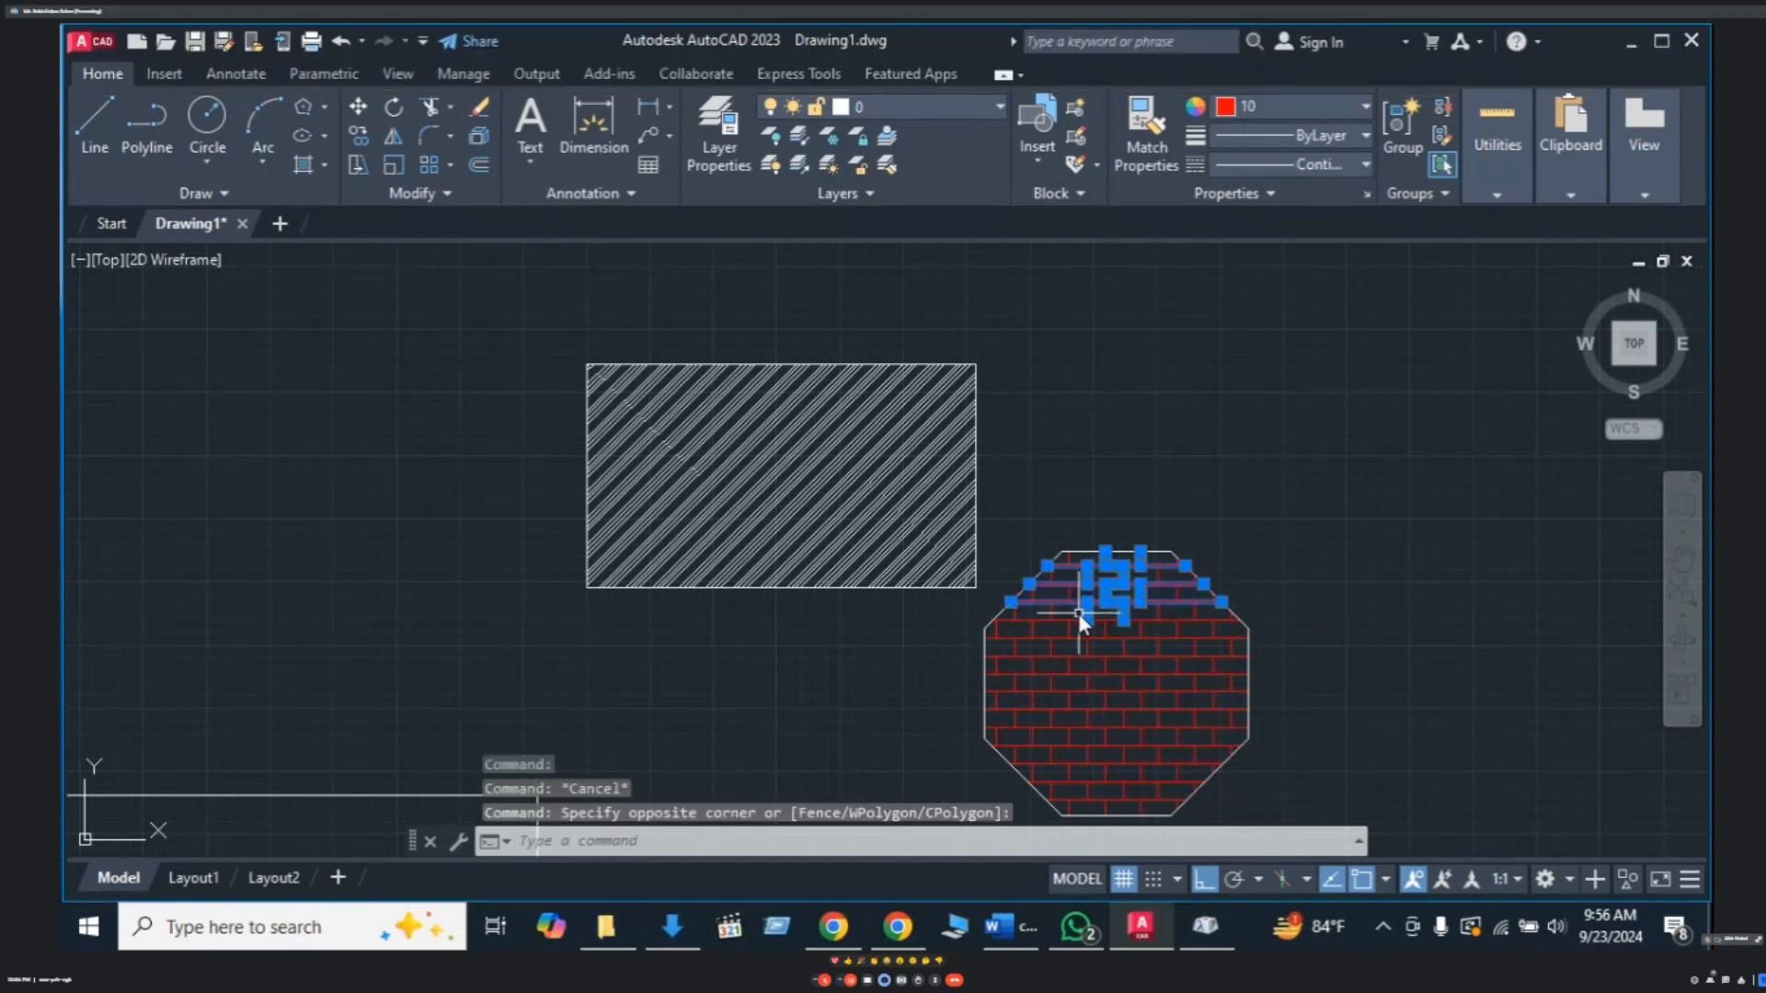
key(Delete)
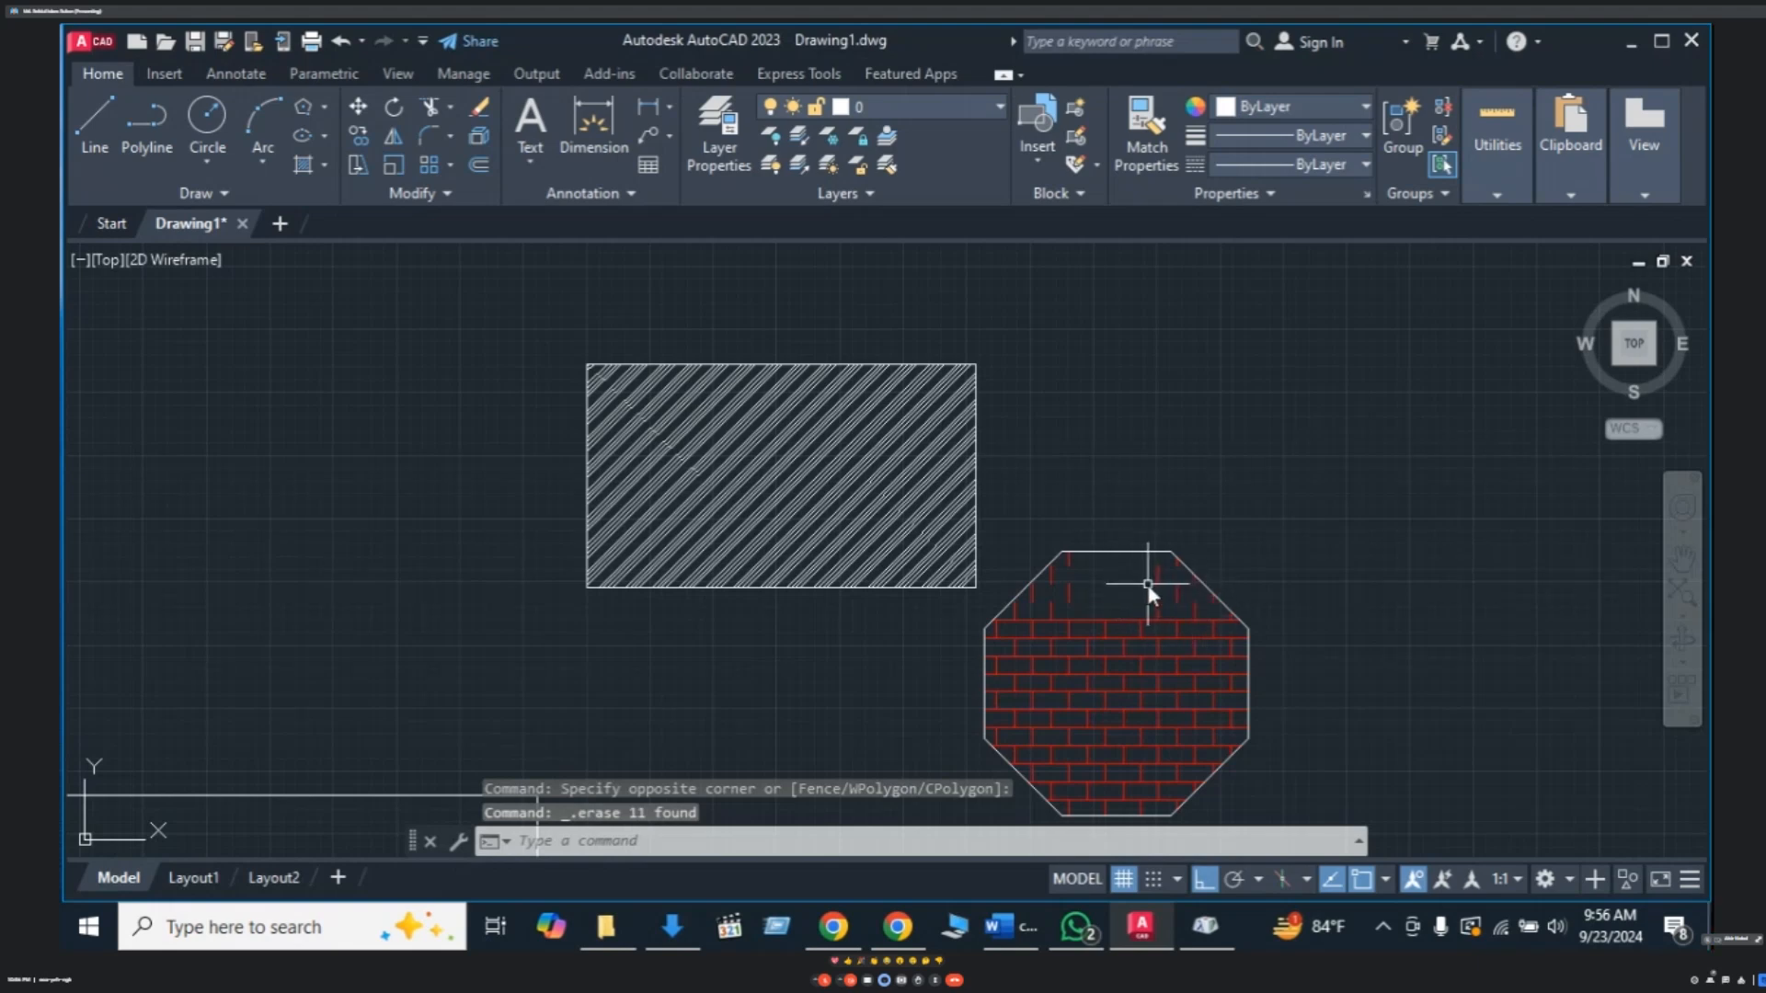
click(1148, 584)
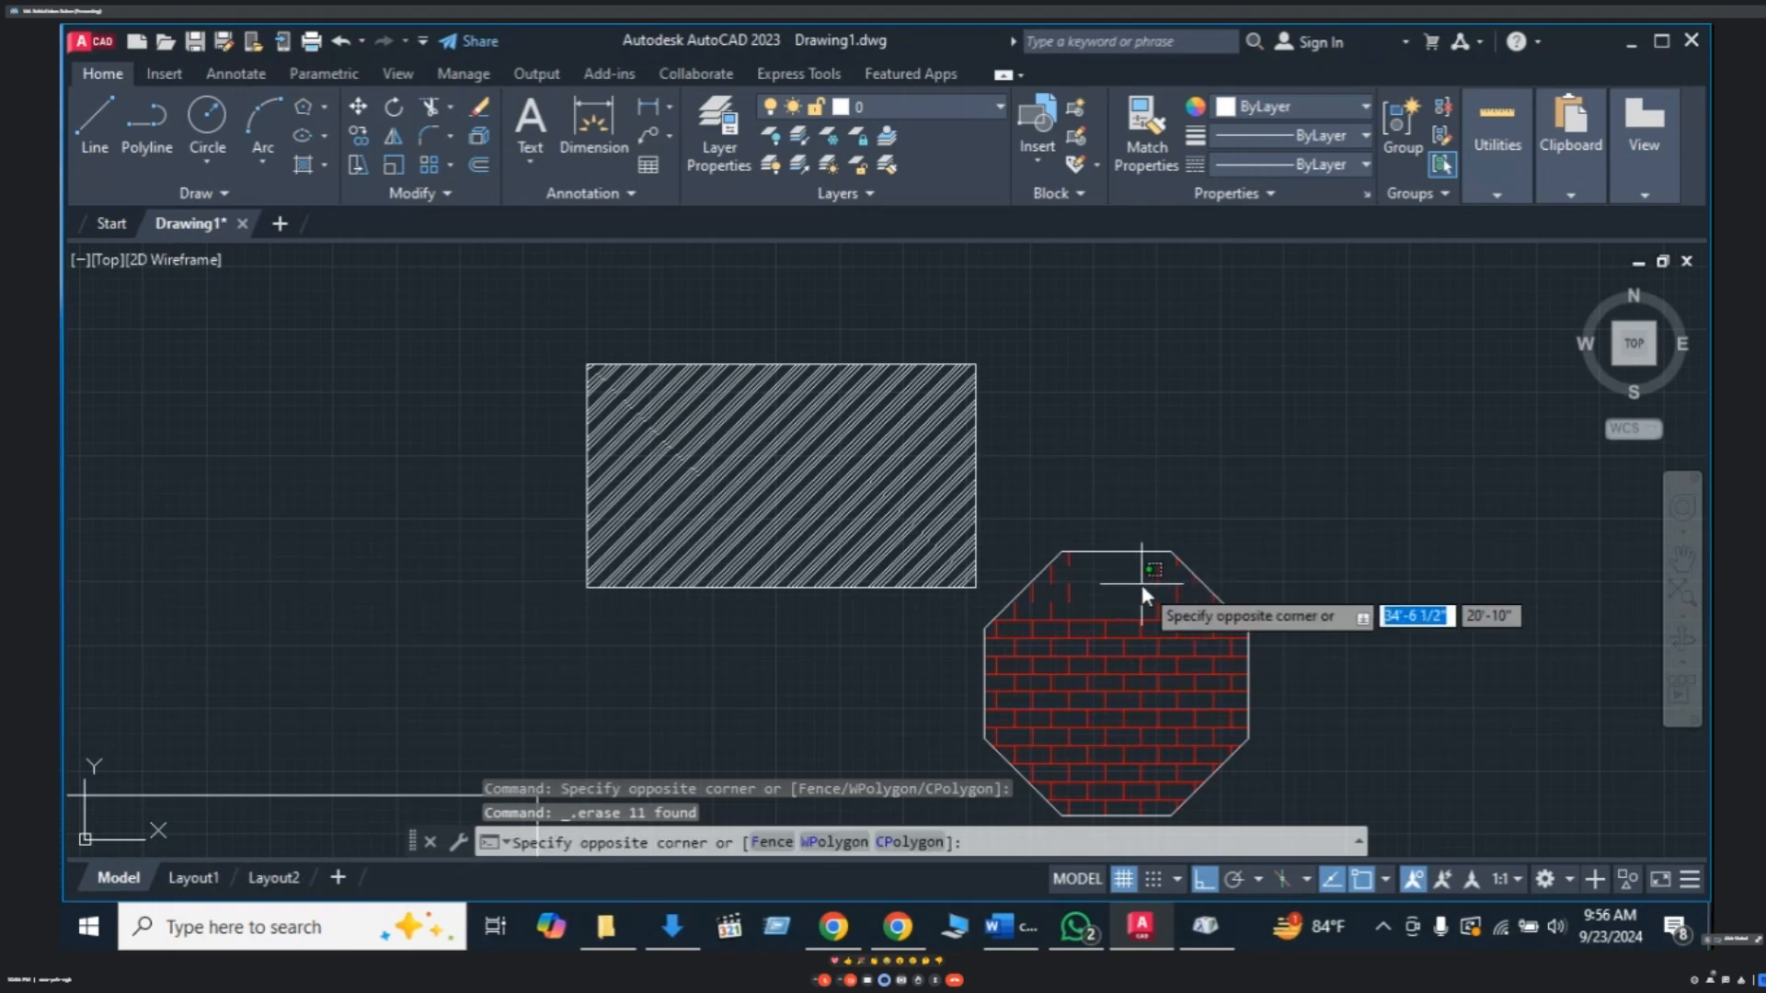
click(1040, 666)
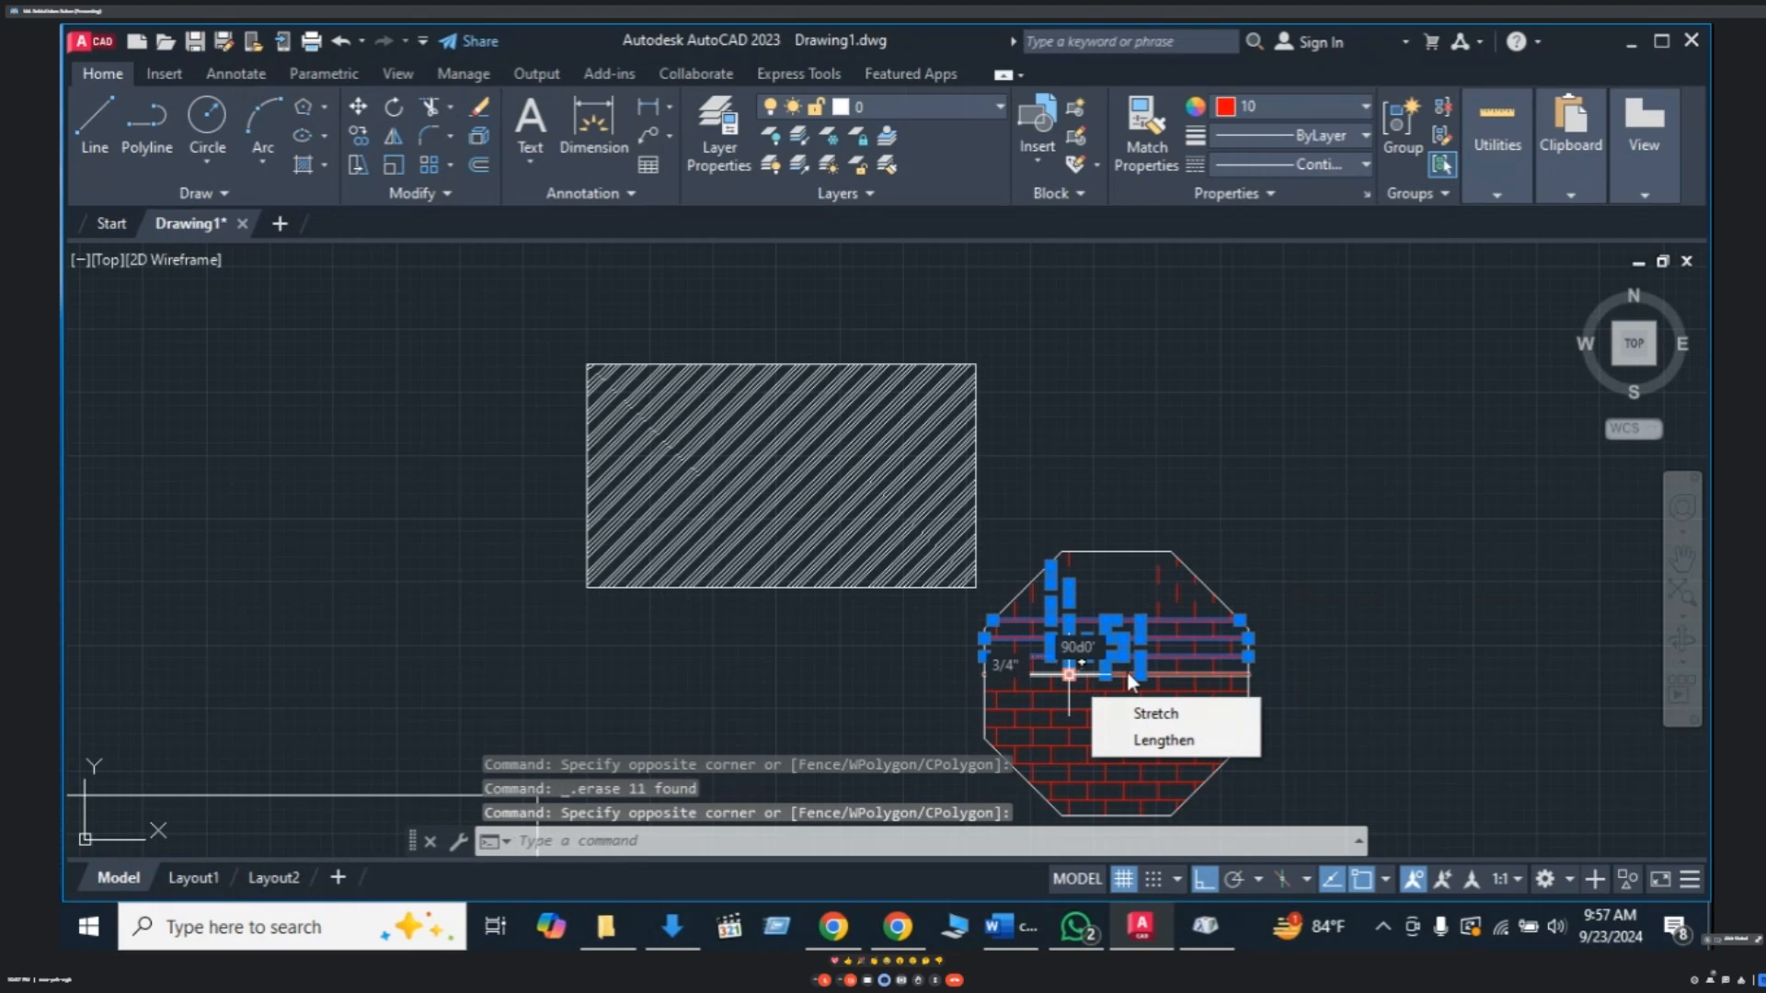
key(Delete)
click(1146, 572)
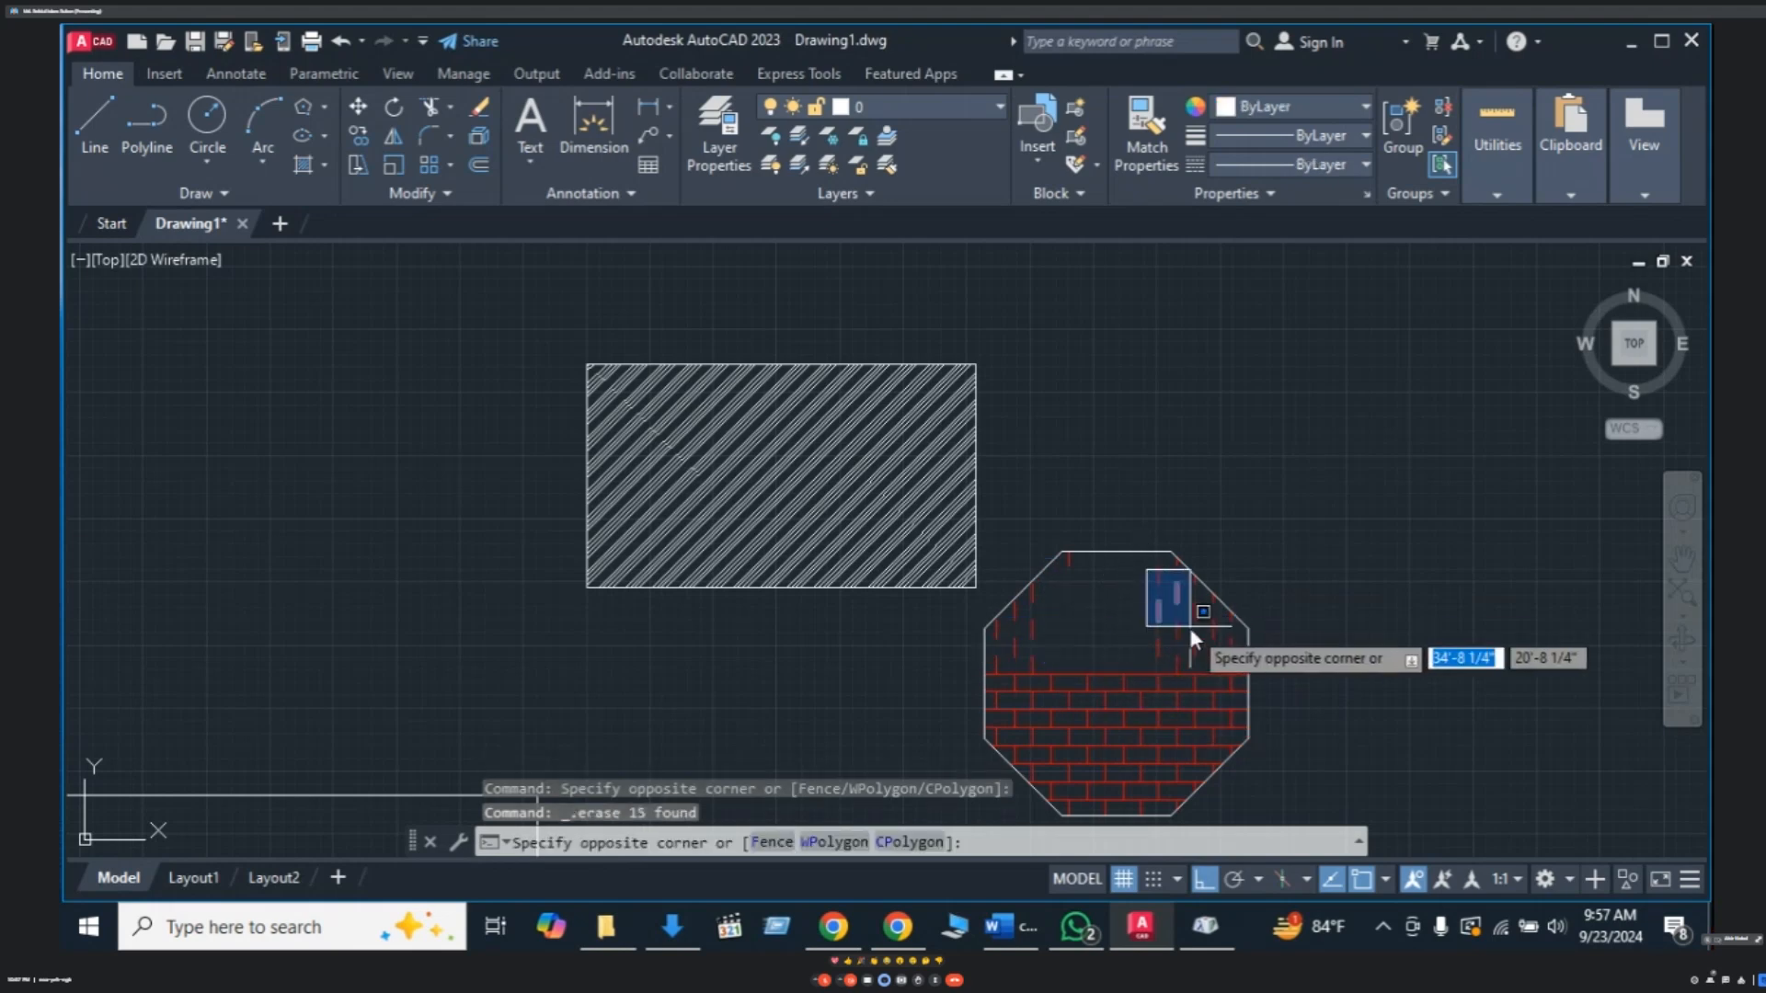
click(1185, 649)
key(Delete)
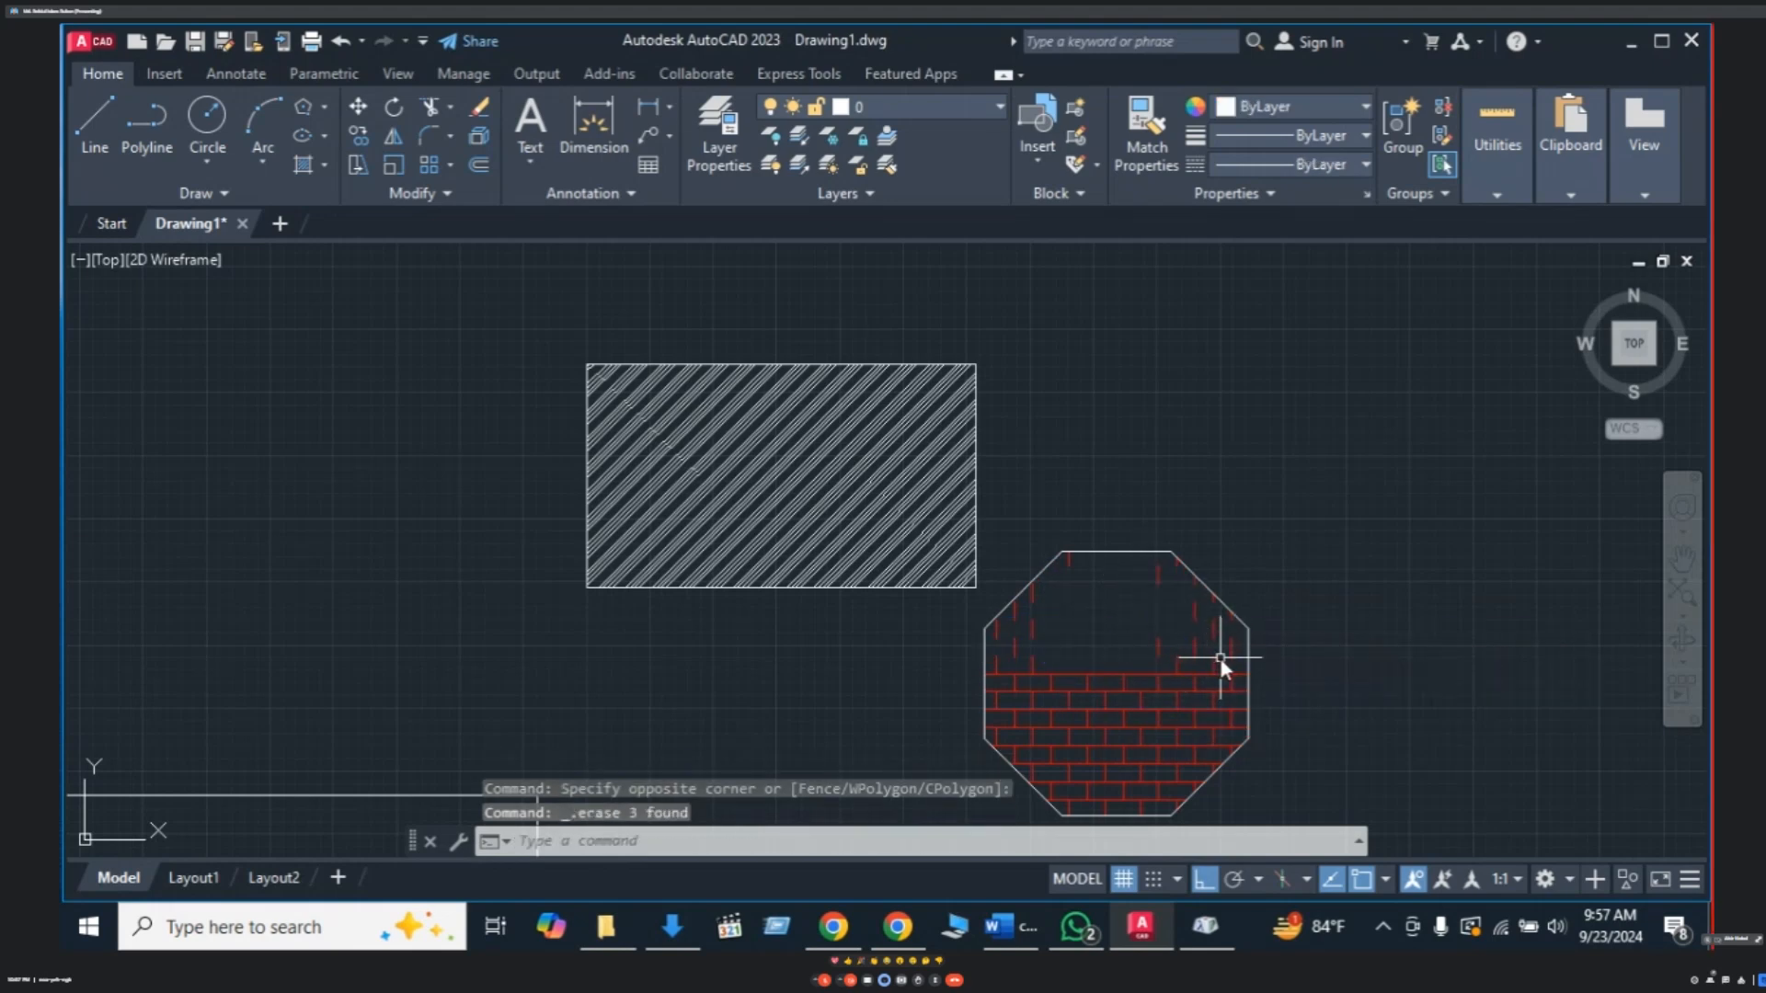
click(1237, 637)
click(1143, 664)
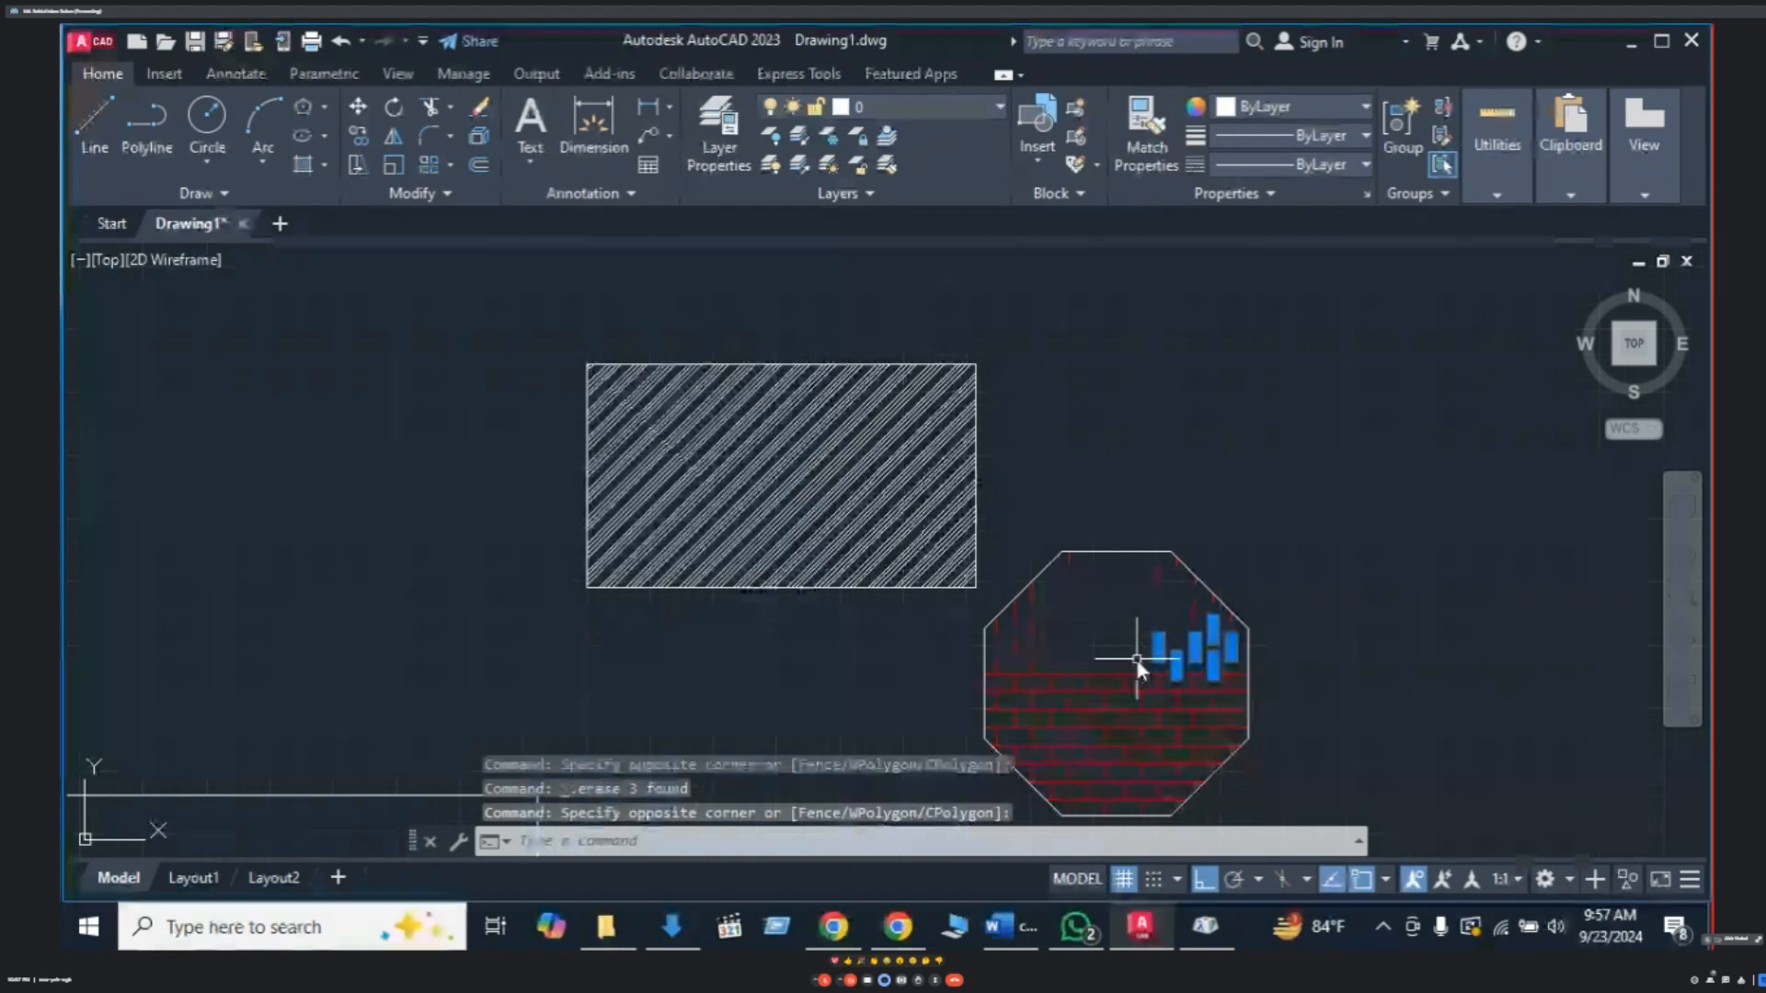
key(Delete)
- Delete the remaining stray red brick lines in the octagon's upper part
click(1227, 624)
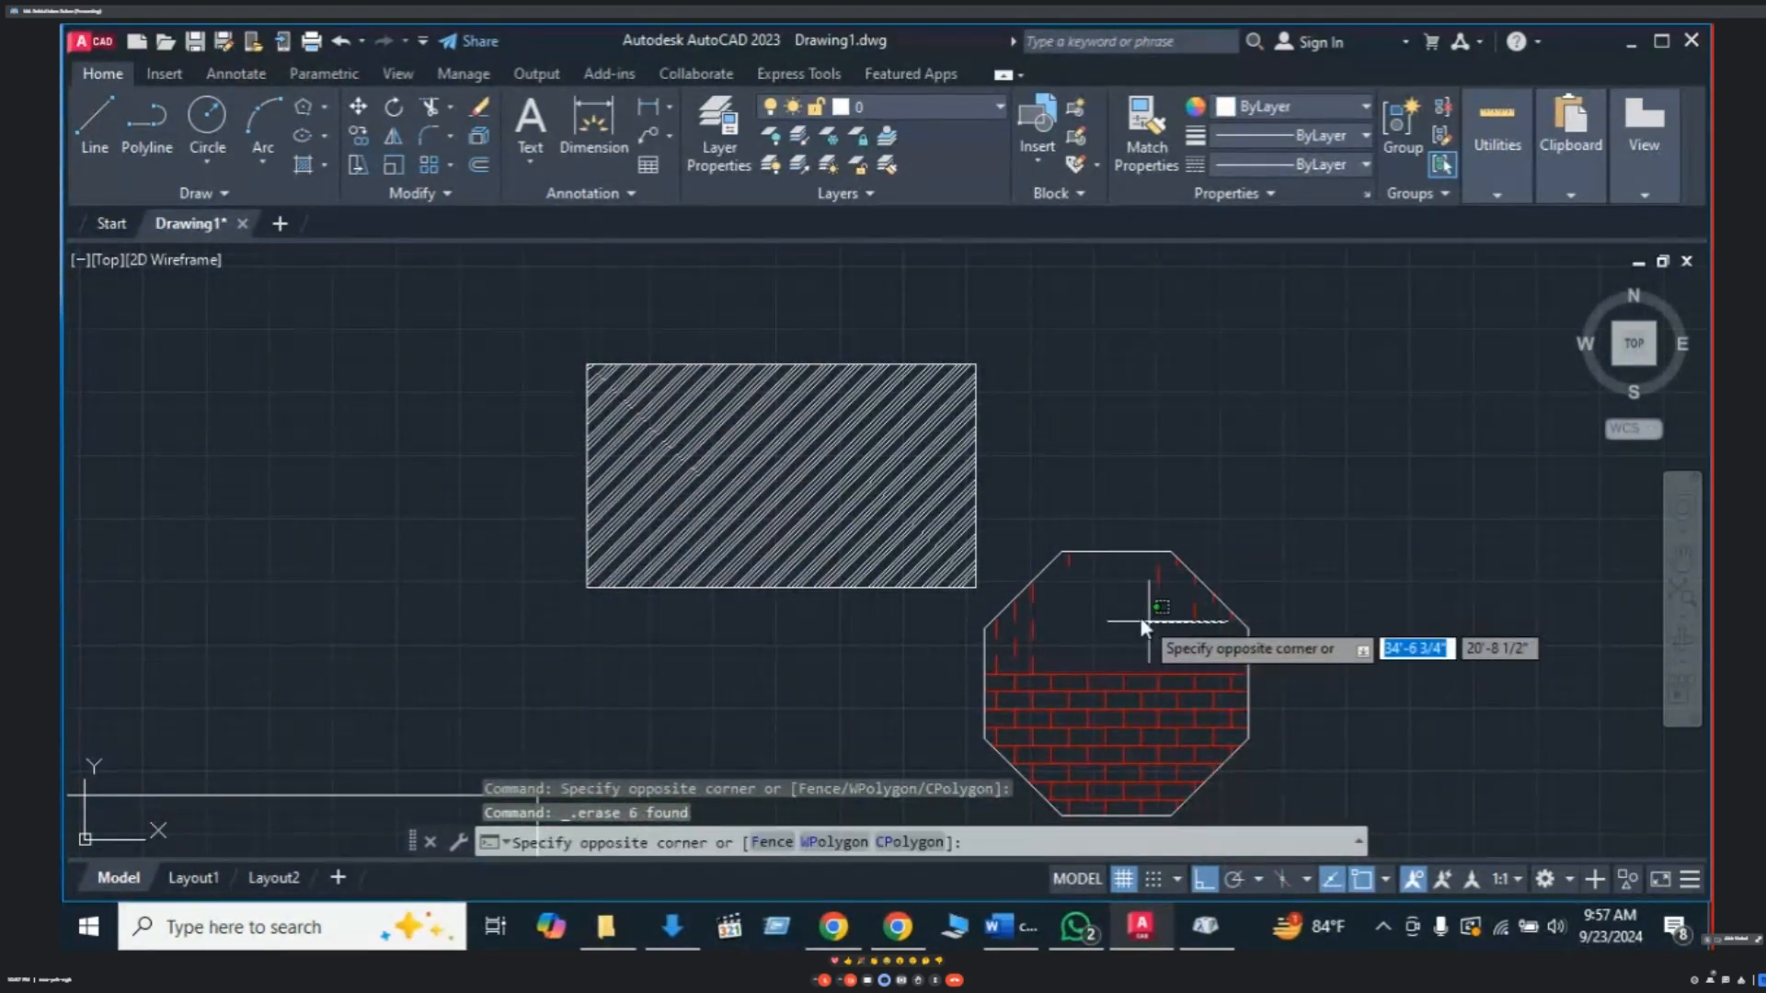
click(1111, 644)
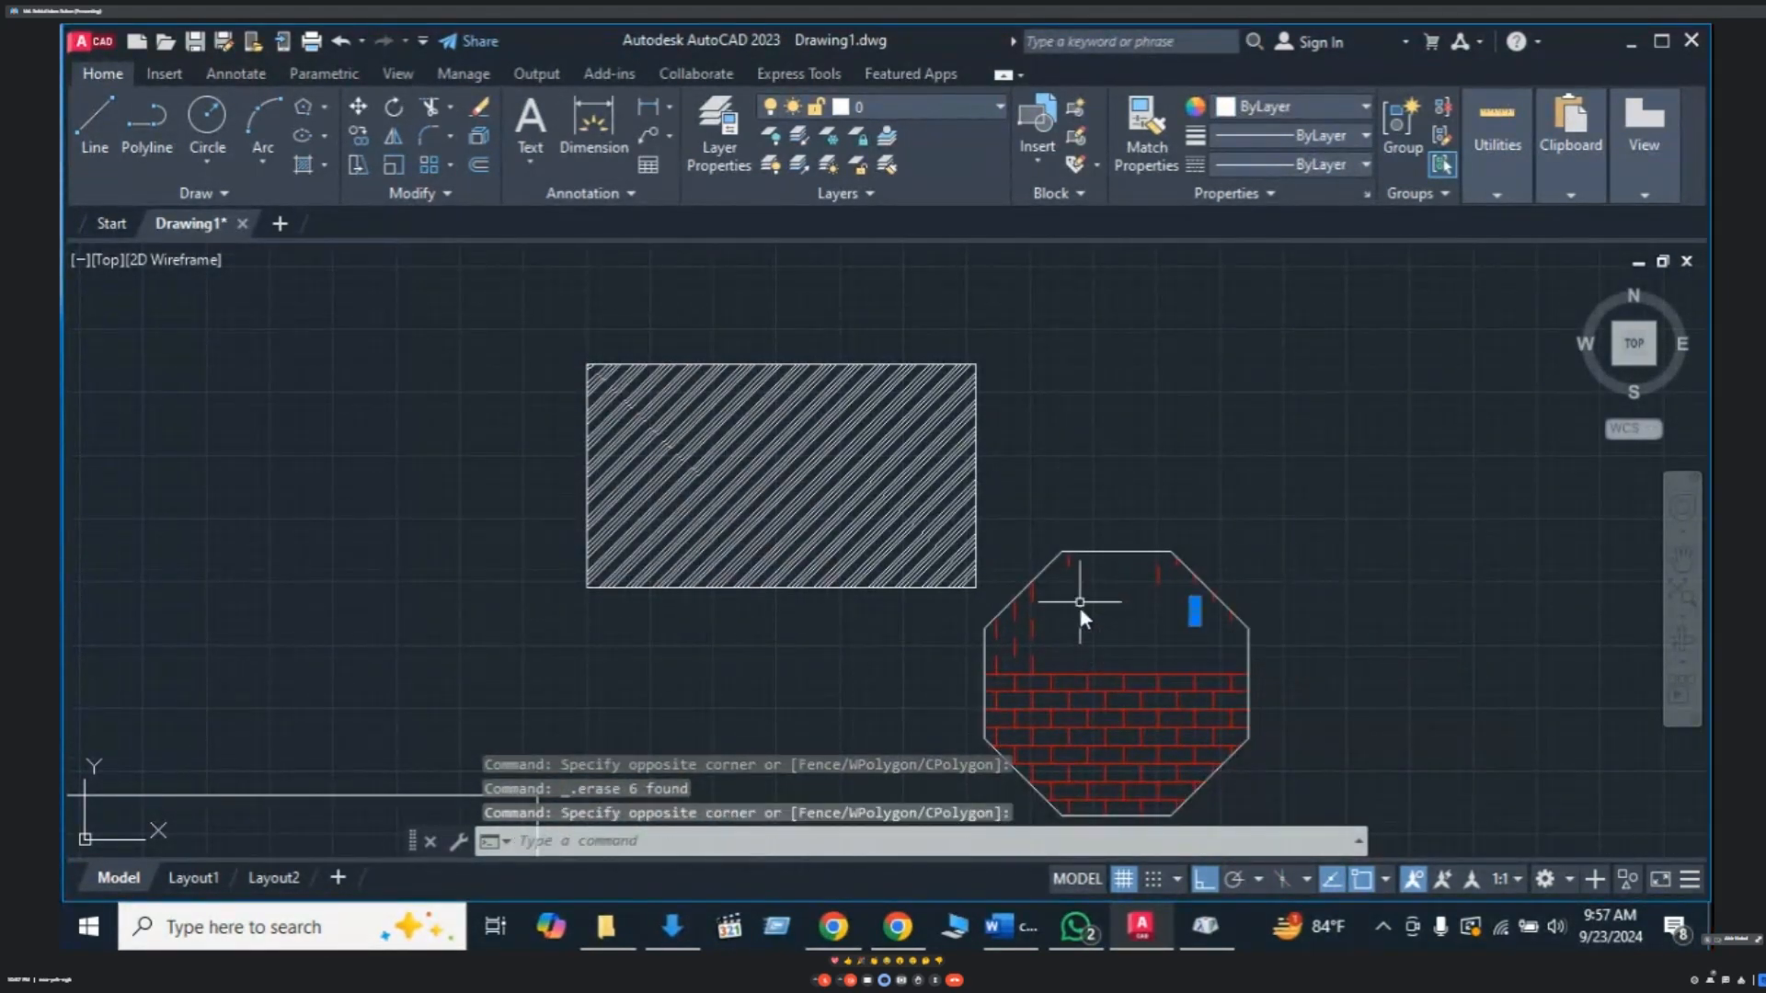
key(Delete)
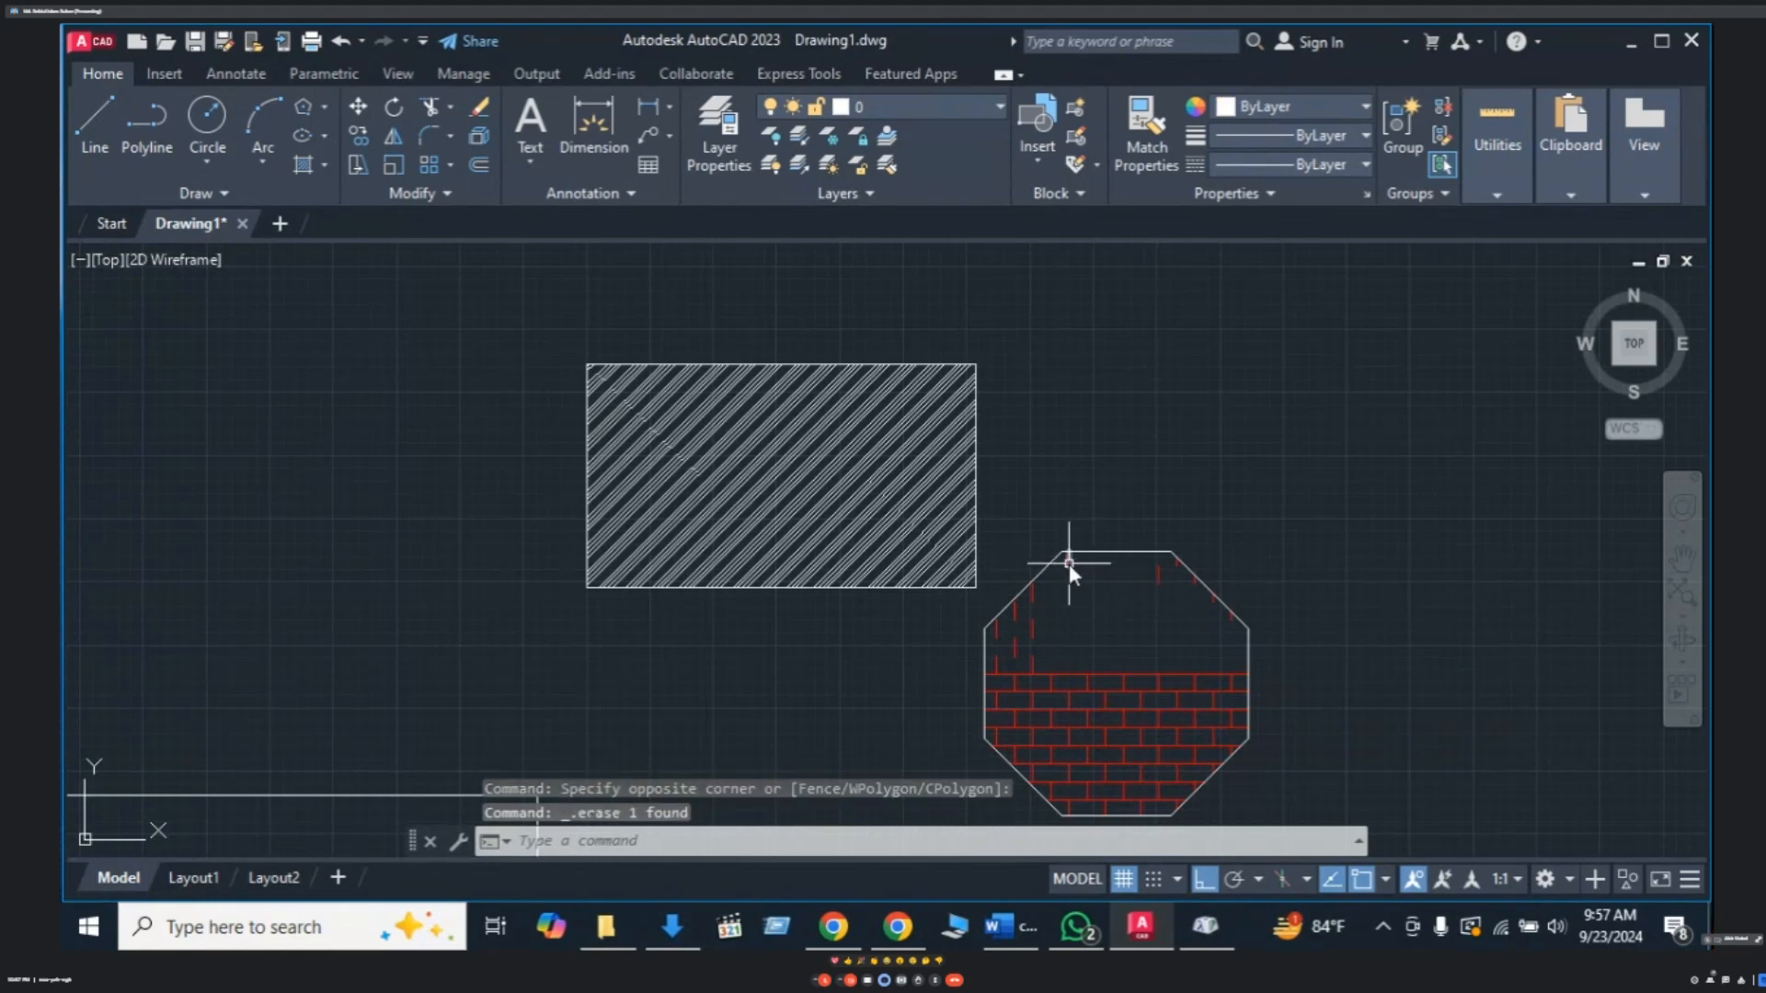
click(1069, 564)
key(Delete)
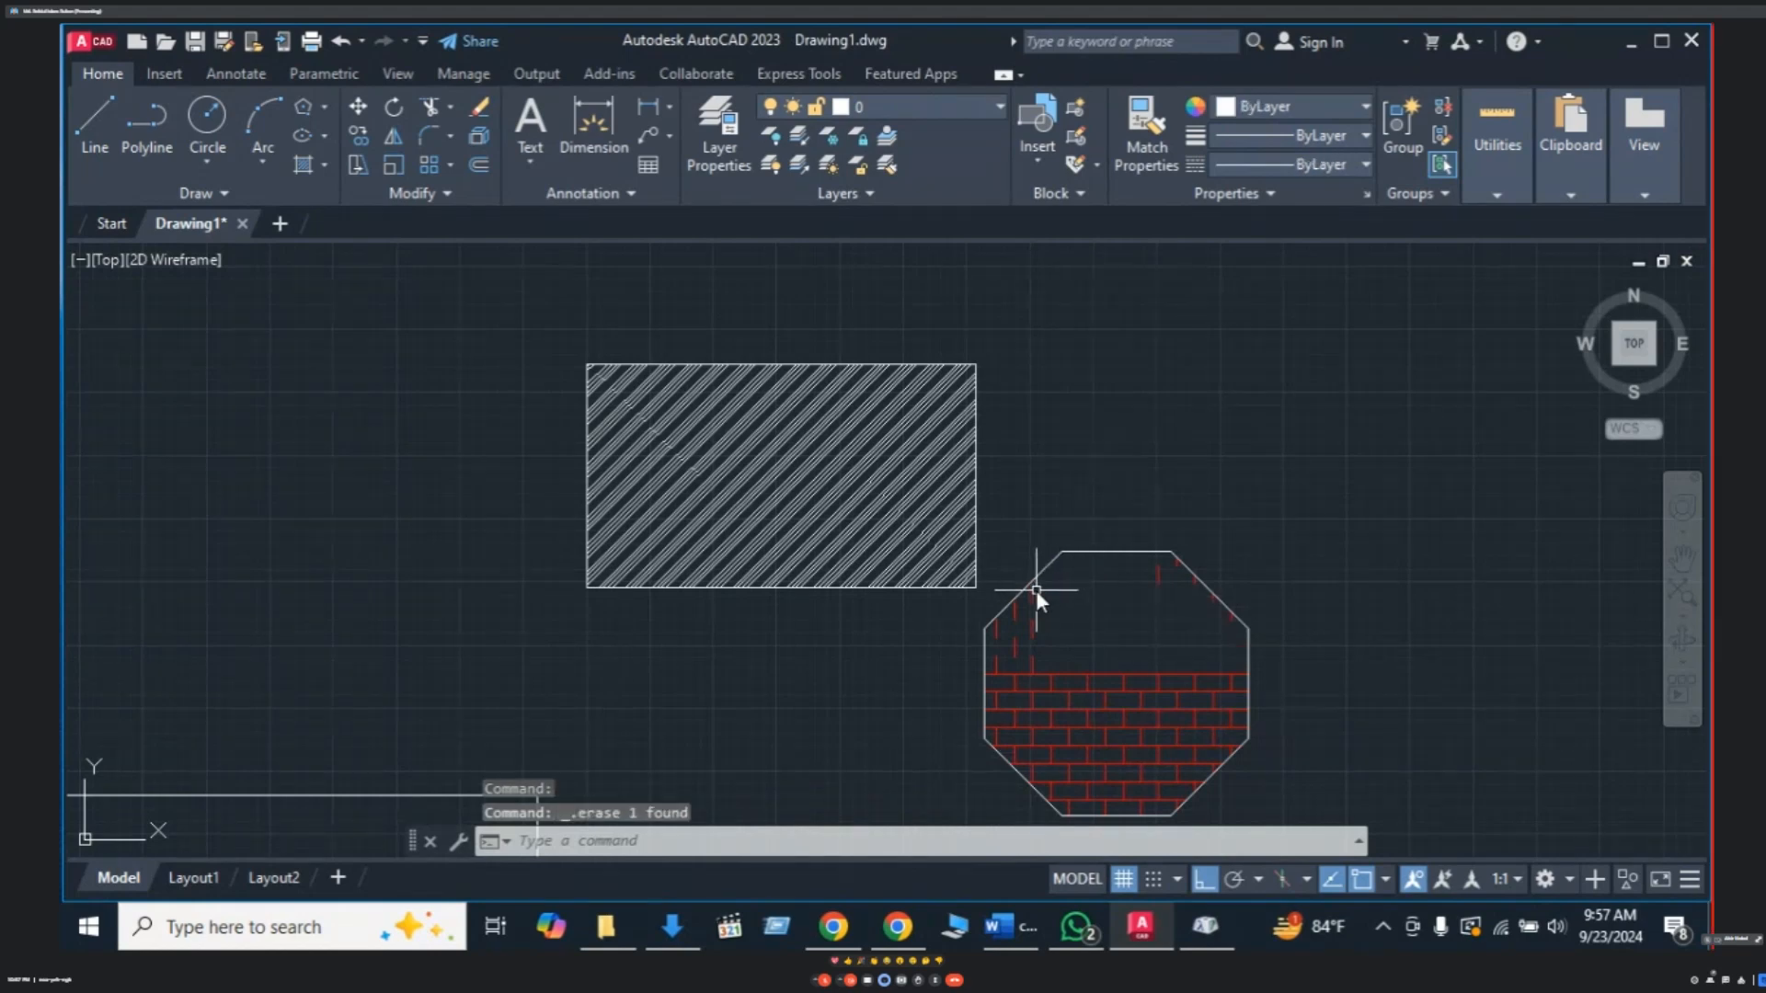
click(1033, 662)
key(Delete)
click(1014, 645)
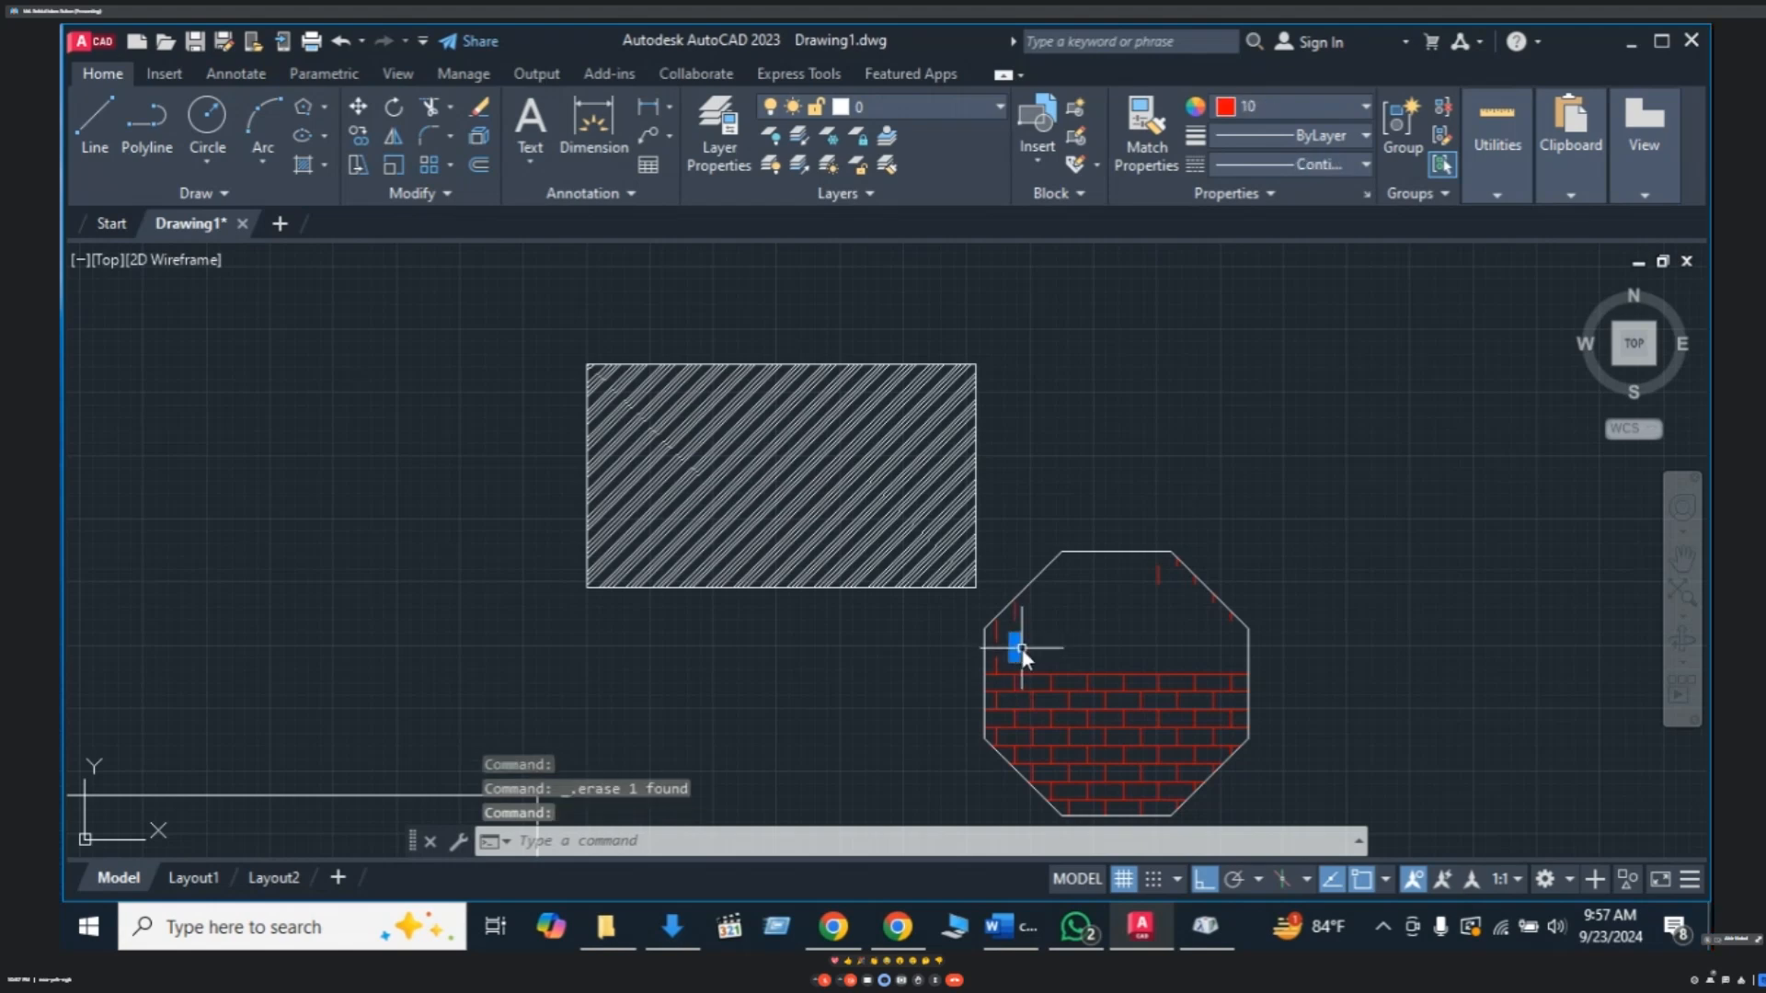
key(Delete)
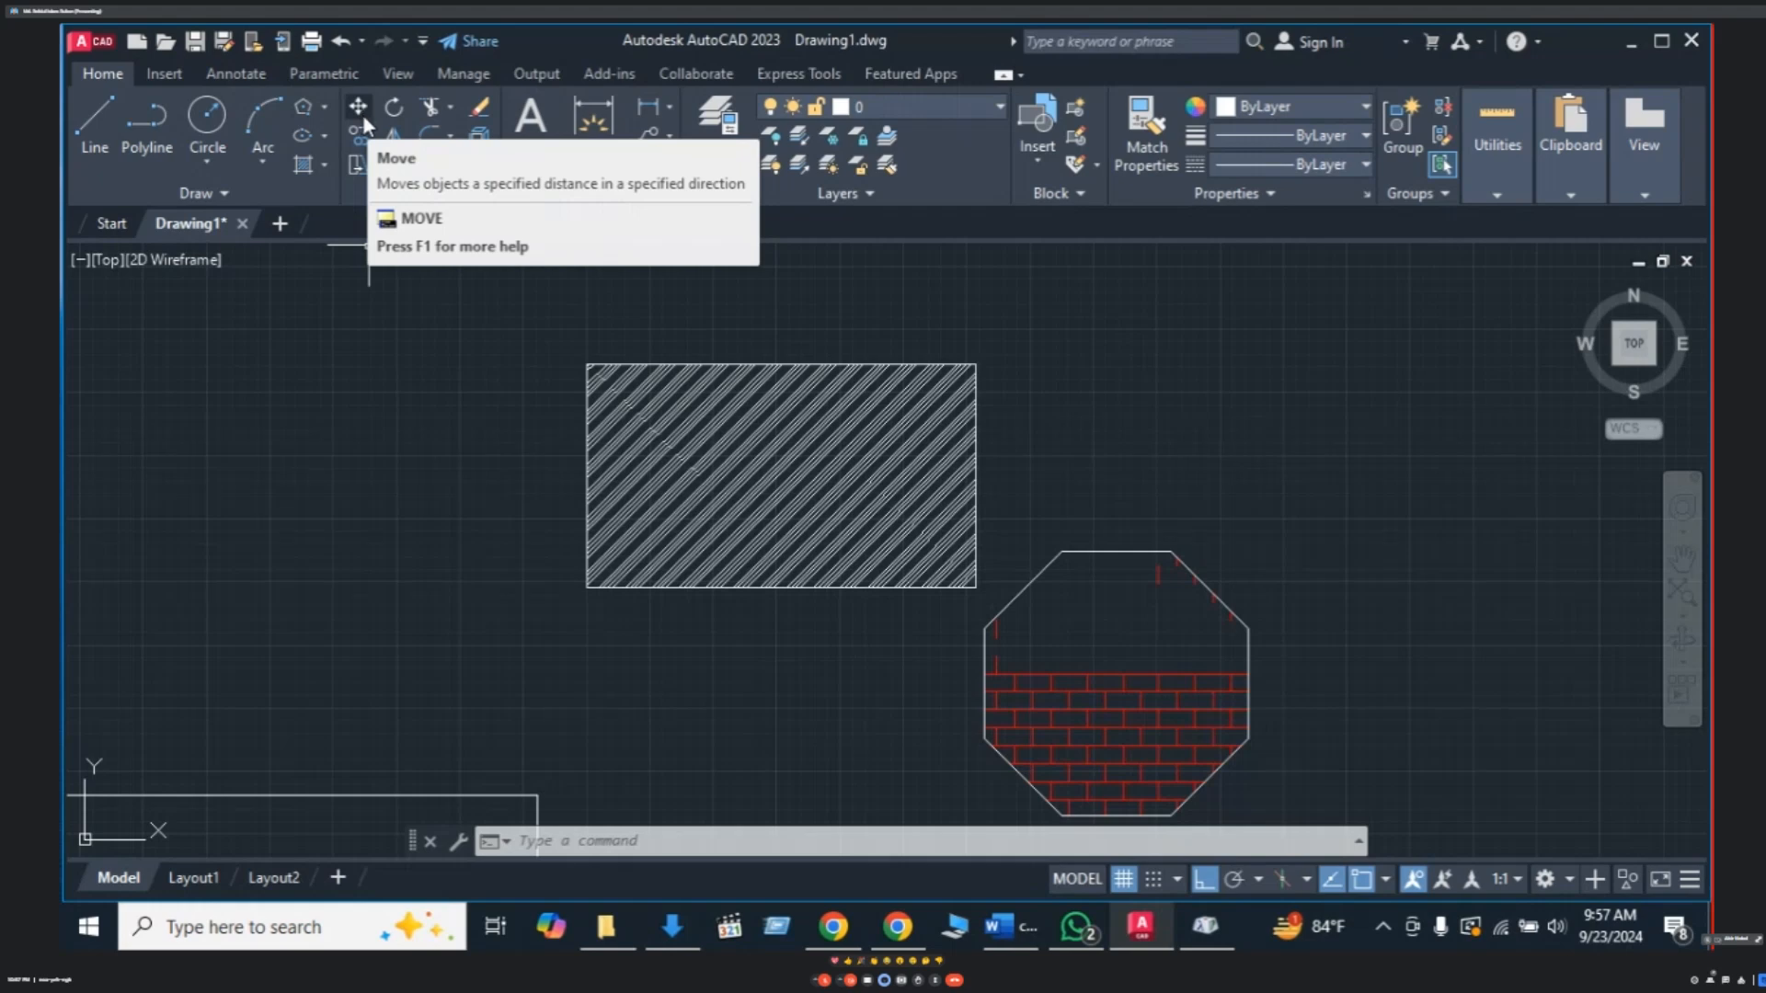
mouse_move(458, 243)
middle_down()
mouse_move(460, 267)
mouse_move(423, 277)
middle_up()
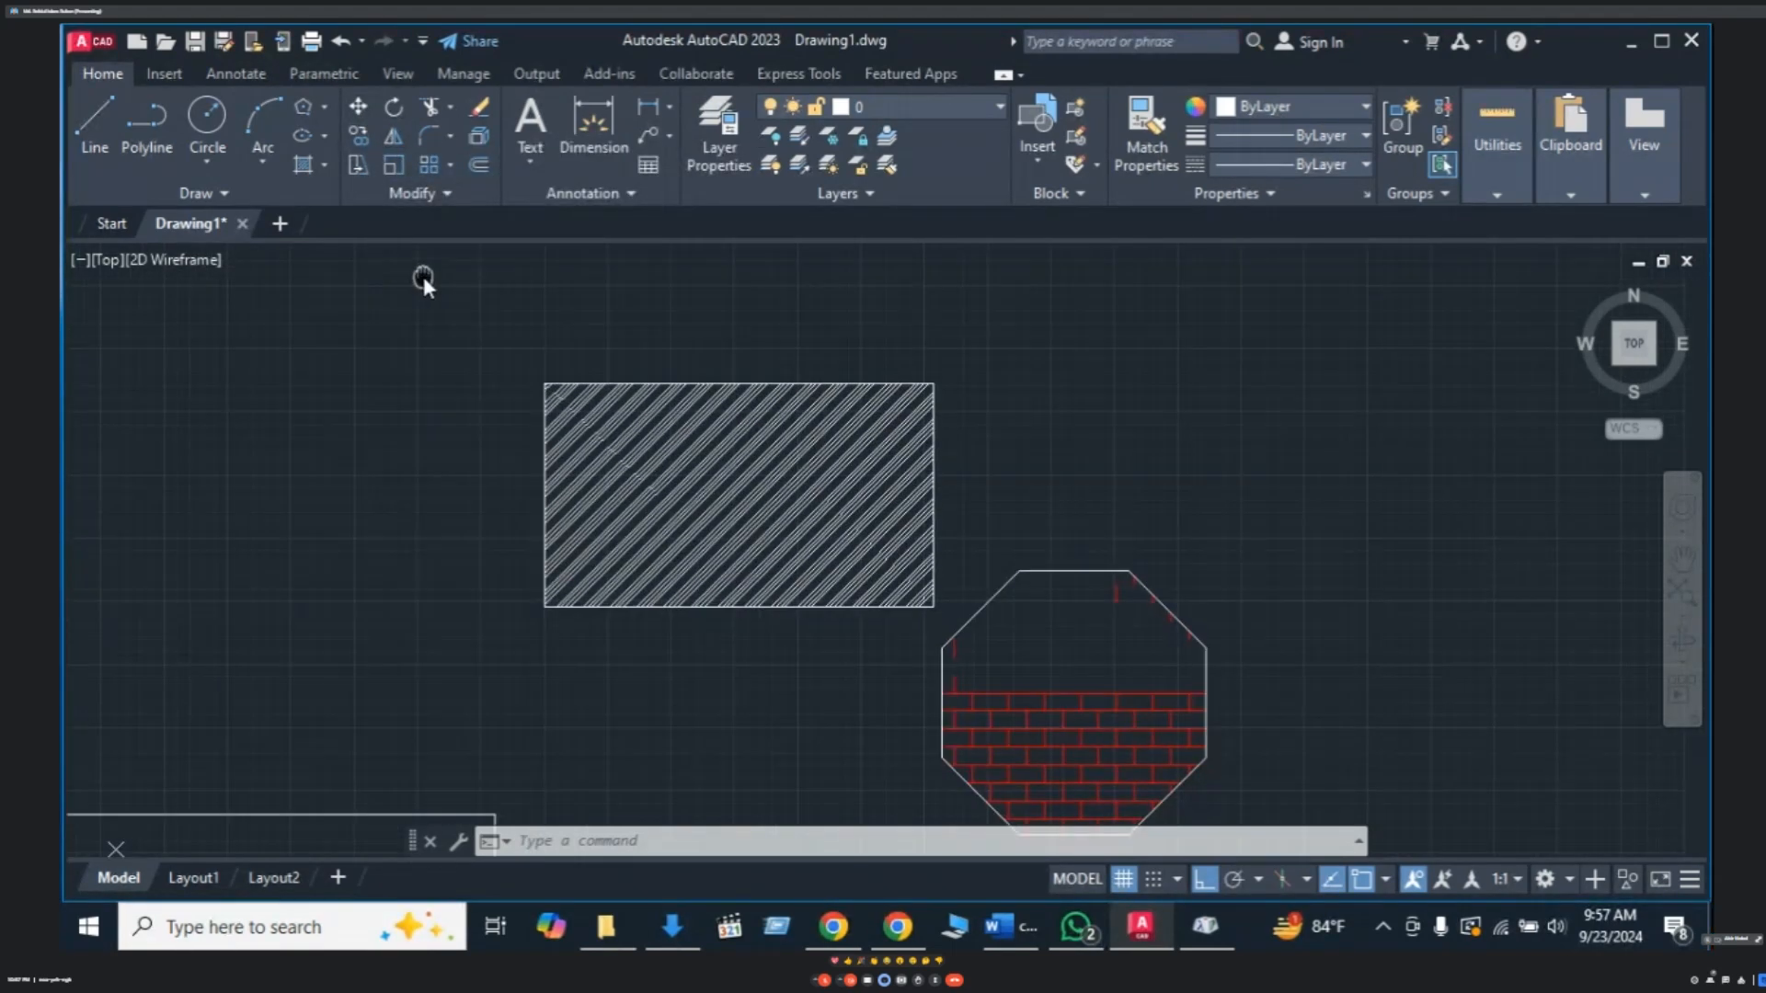
scroll(704, 427, down, 2)
scroll(704, 426, up, 2)
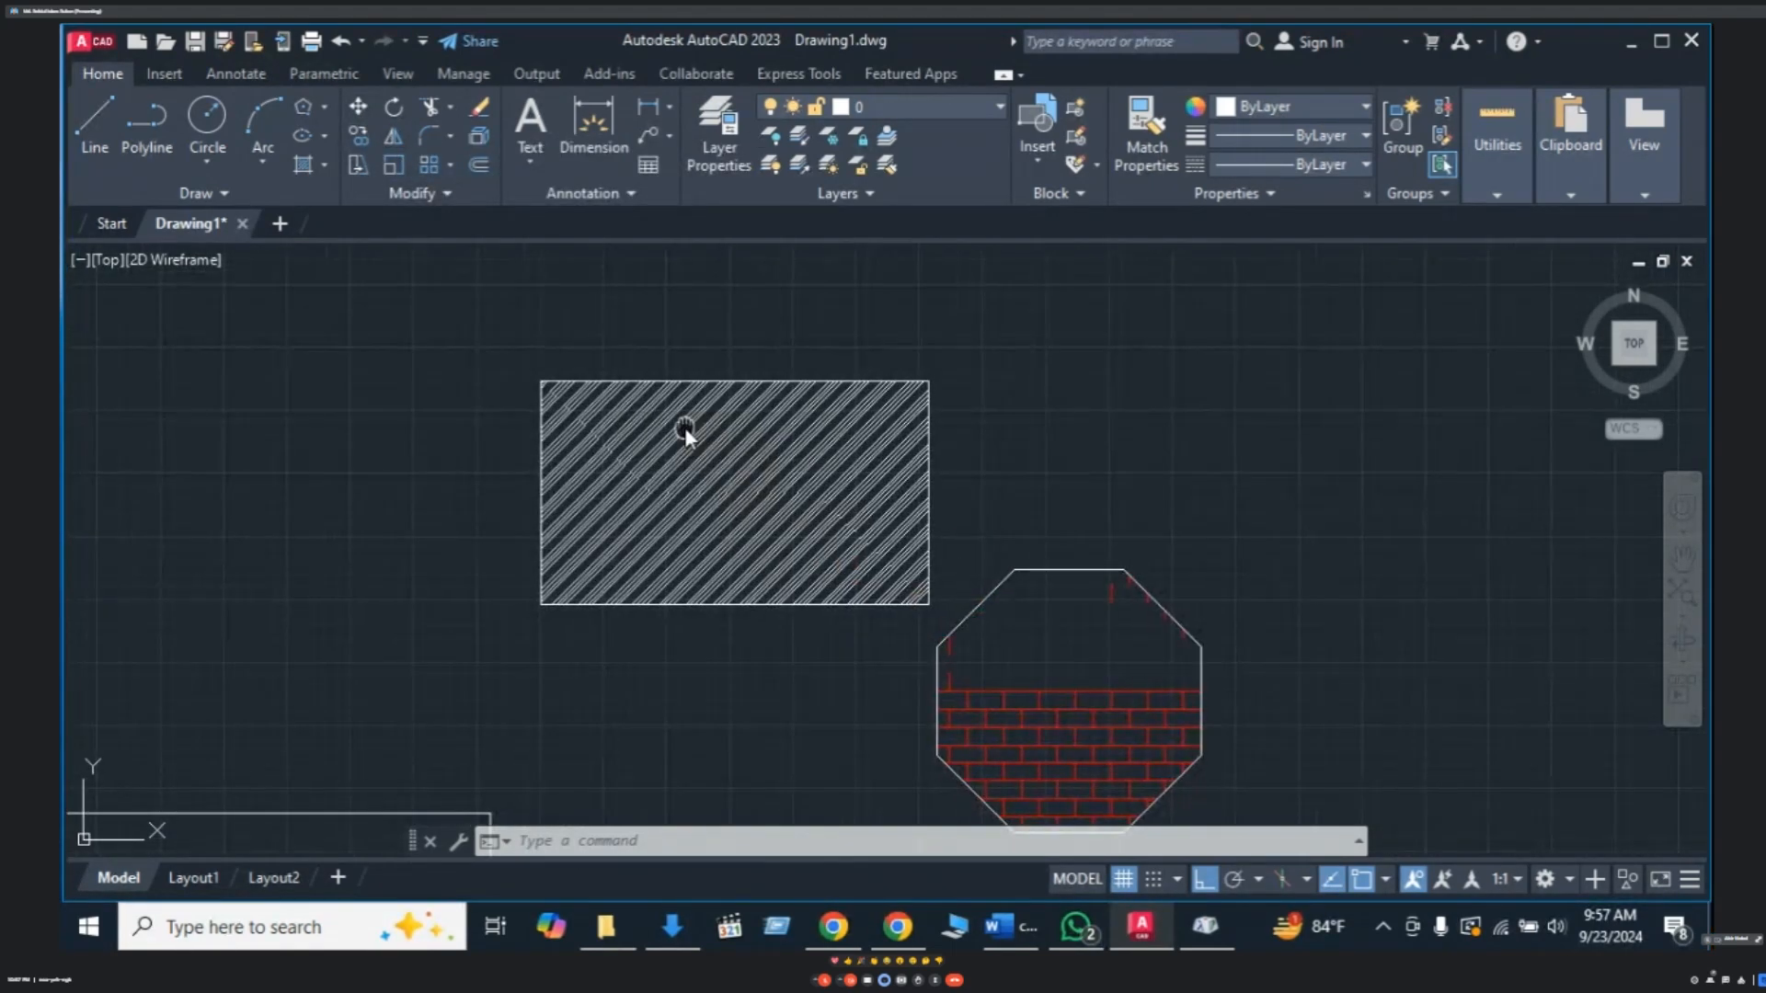
mouse_move(684, 427)
middle_down()
mouse_move(485, 405)
mouse_move(459, 460)
middle_up()
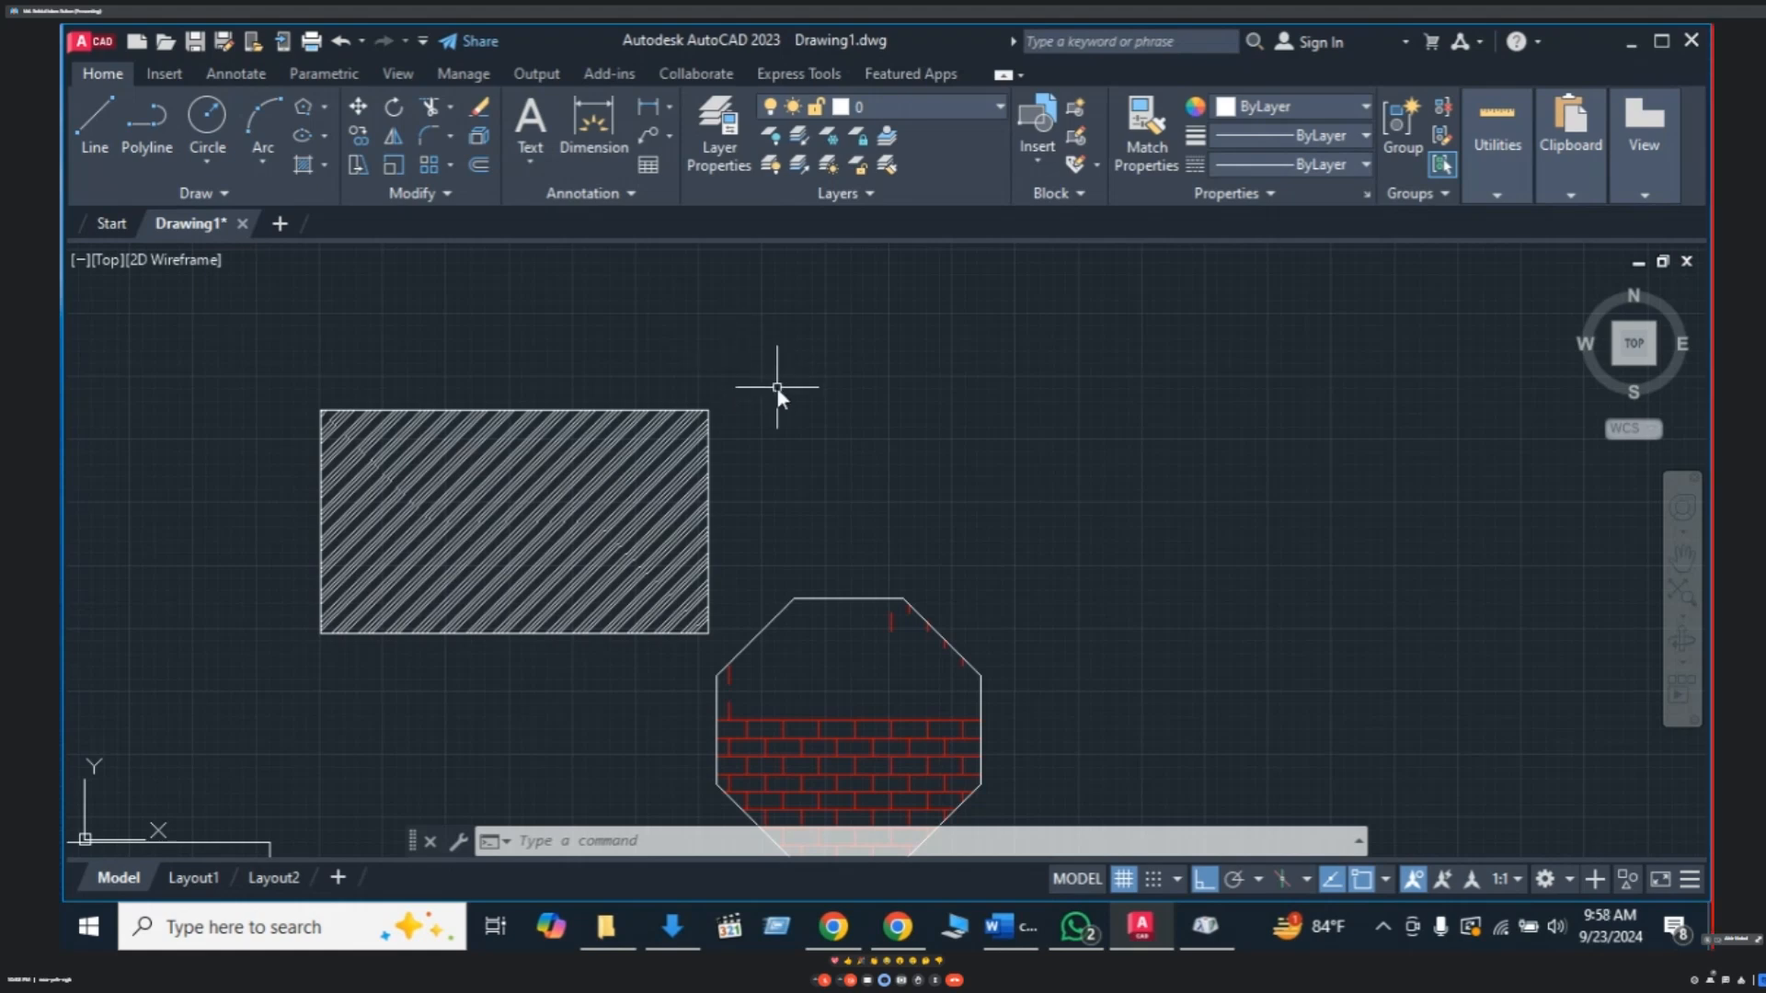
mouse_move(776, 386)
middle_down()
mouse_move(726, 406)
mouse_move(769, 401)
middle_up()
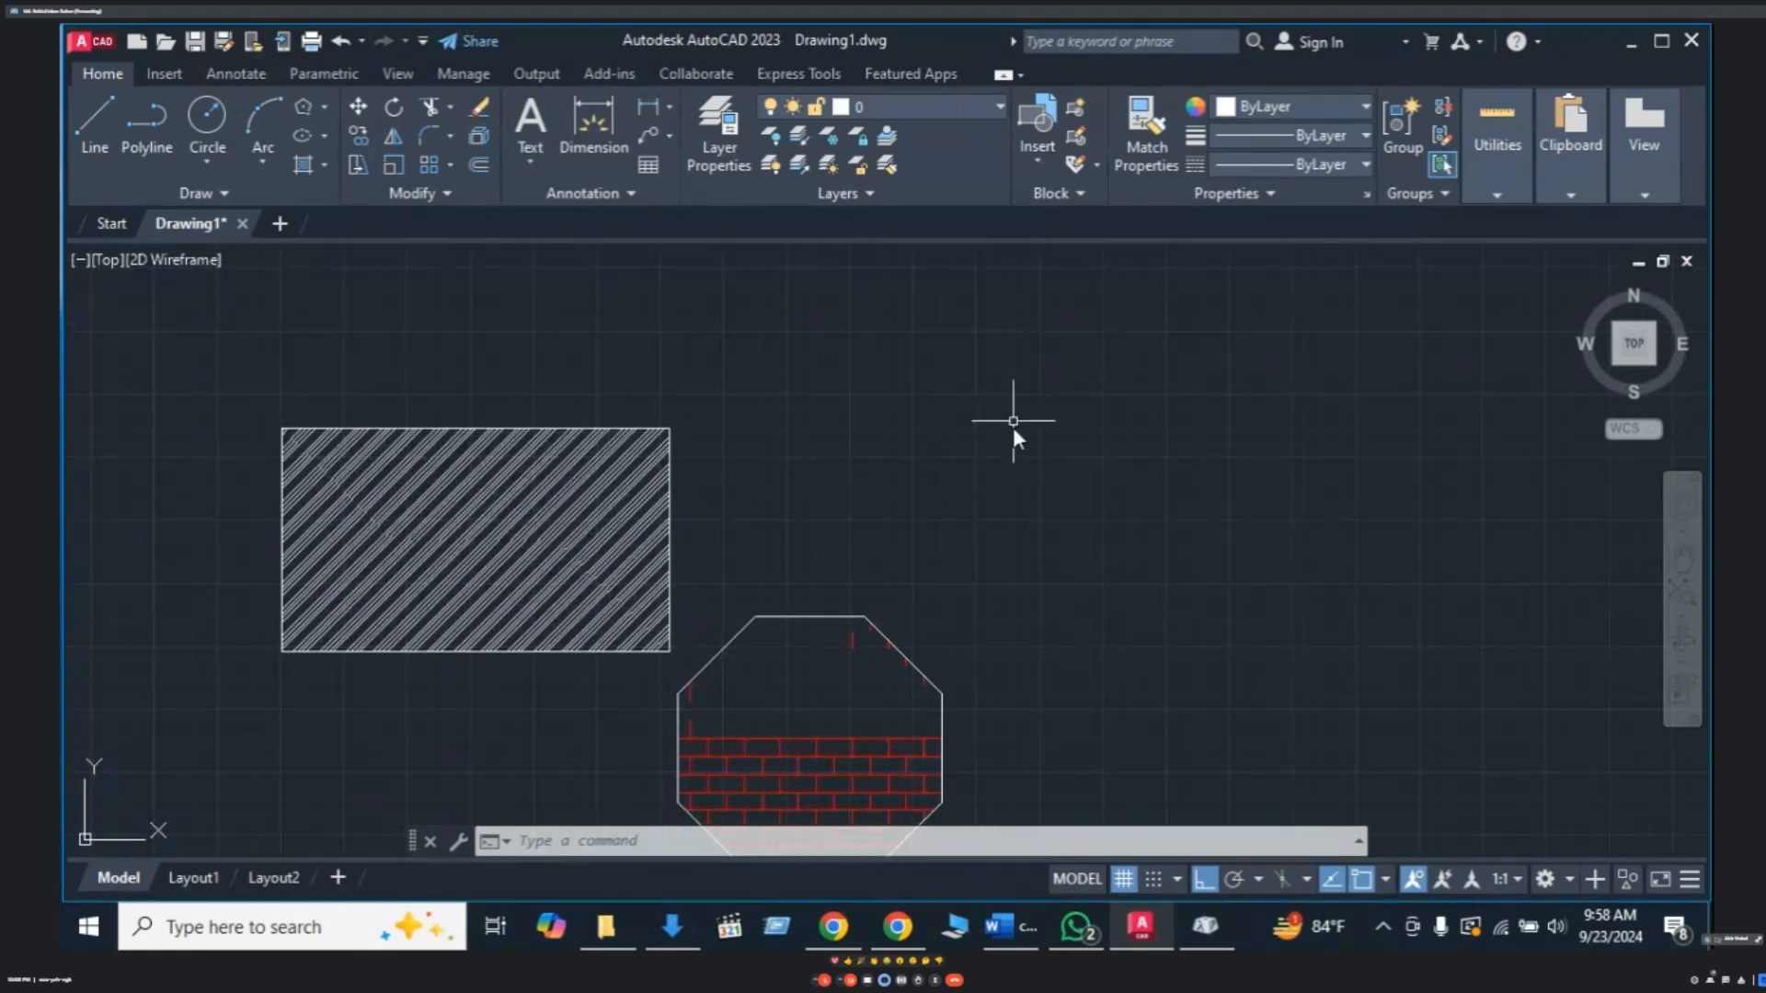
- Draw a small REC rectangle above the octagon, right of the striped rectangle
key(Escape)
key(Escape)
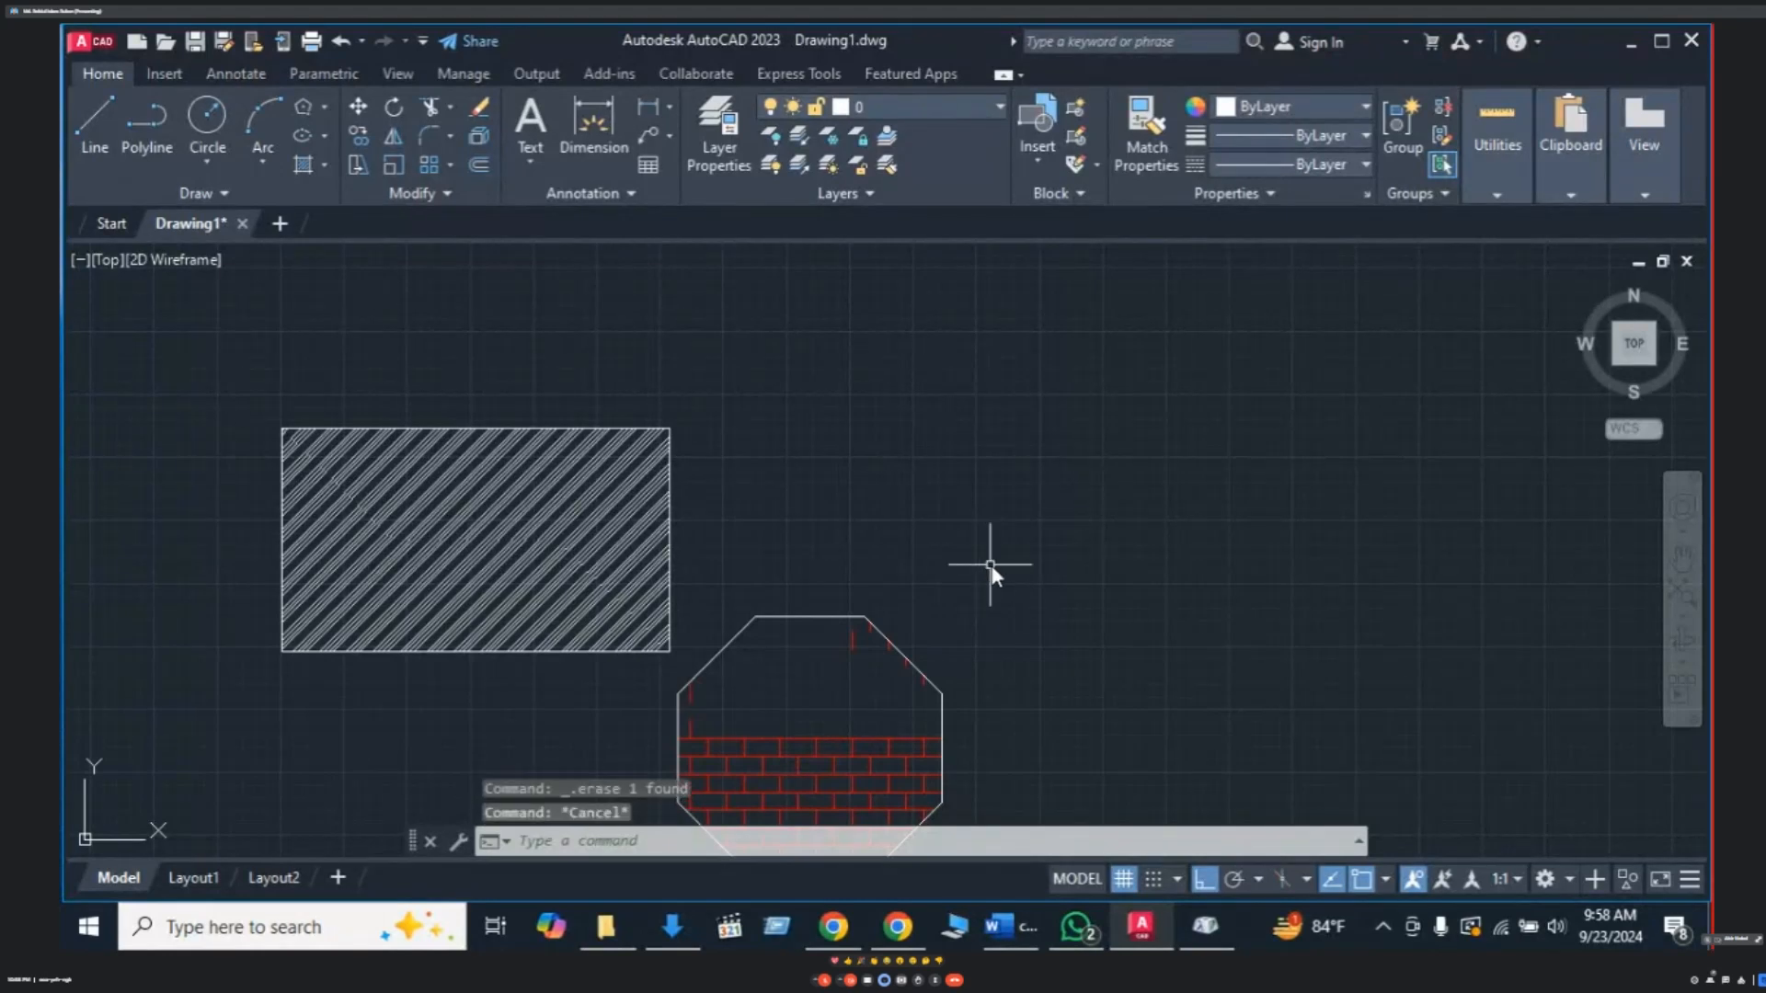
text(REC)
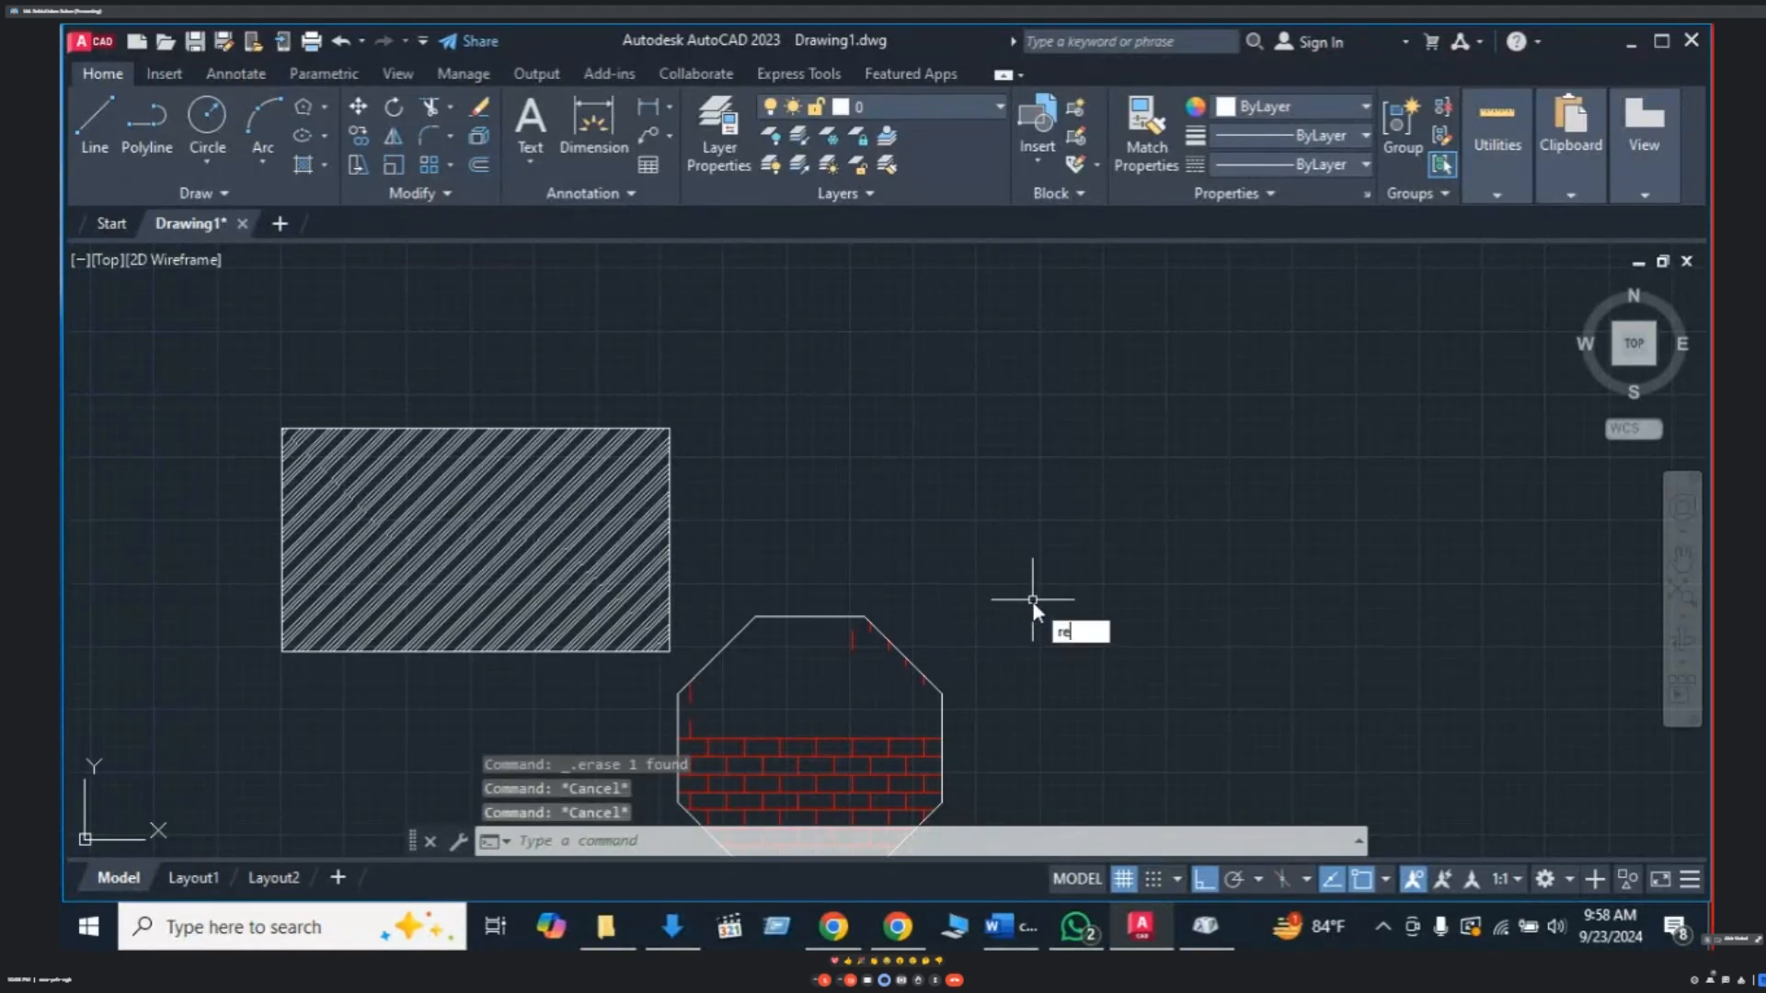
key(Return)
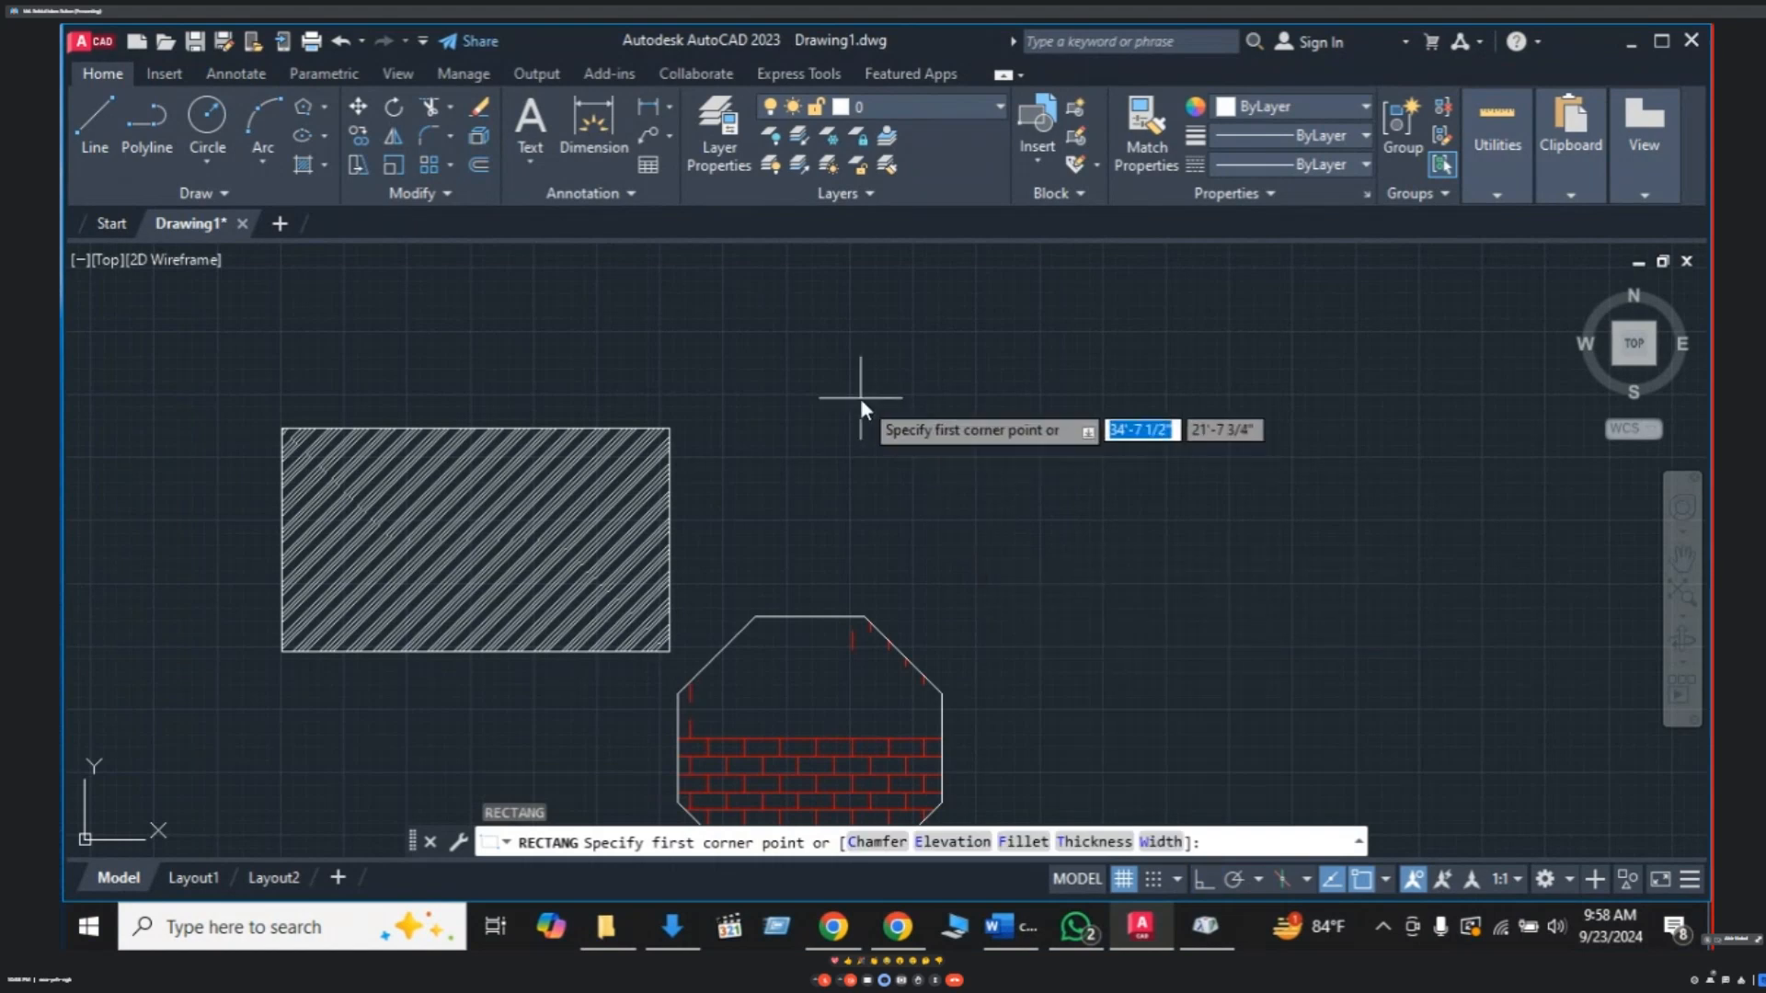
click(886, 438)
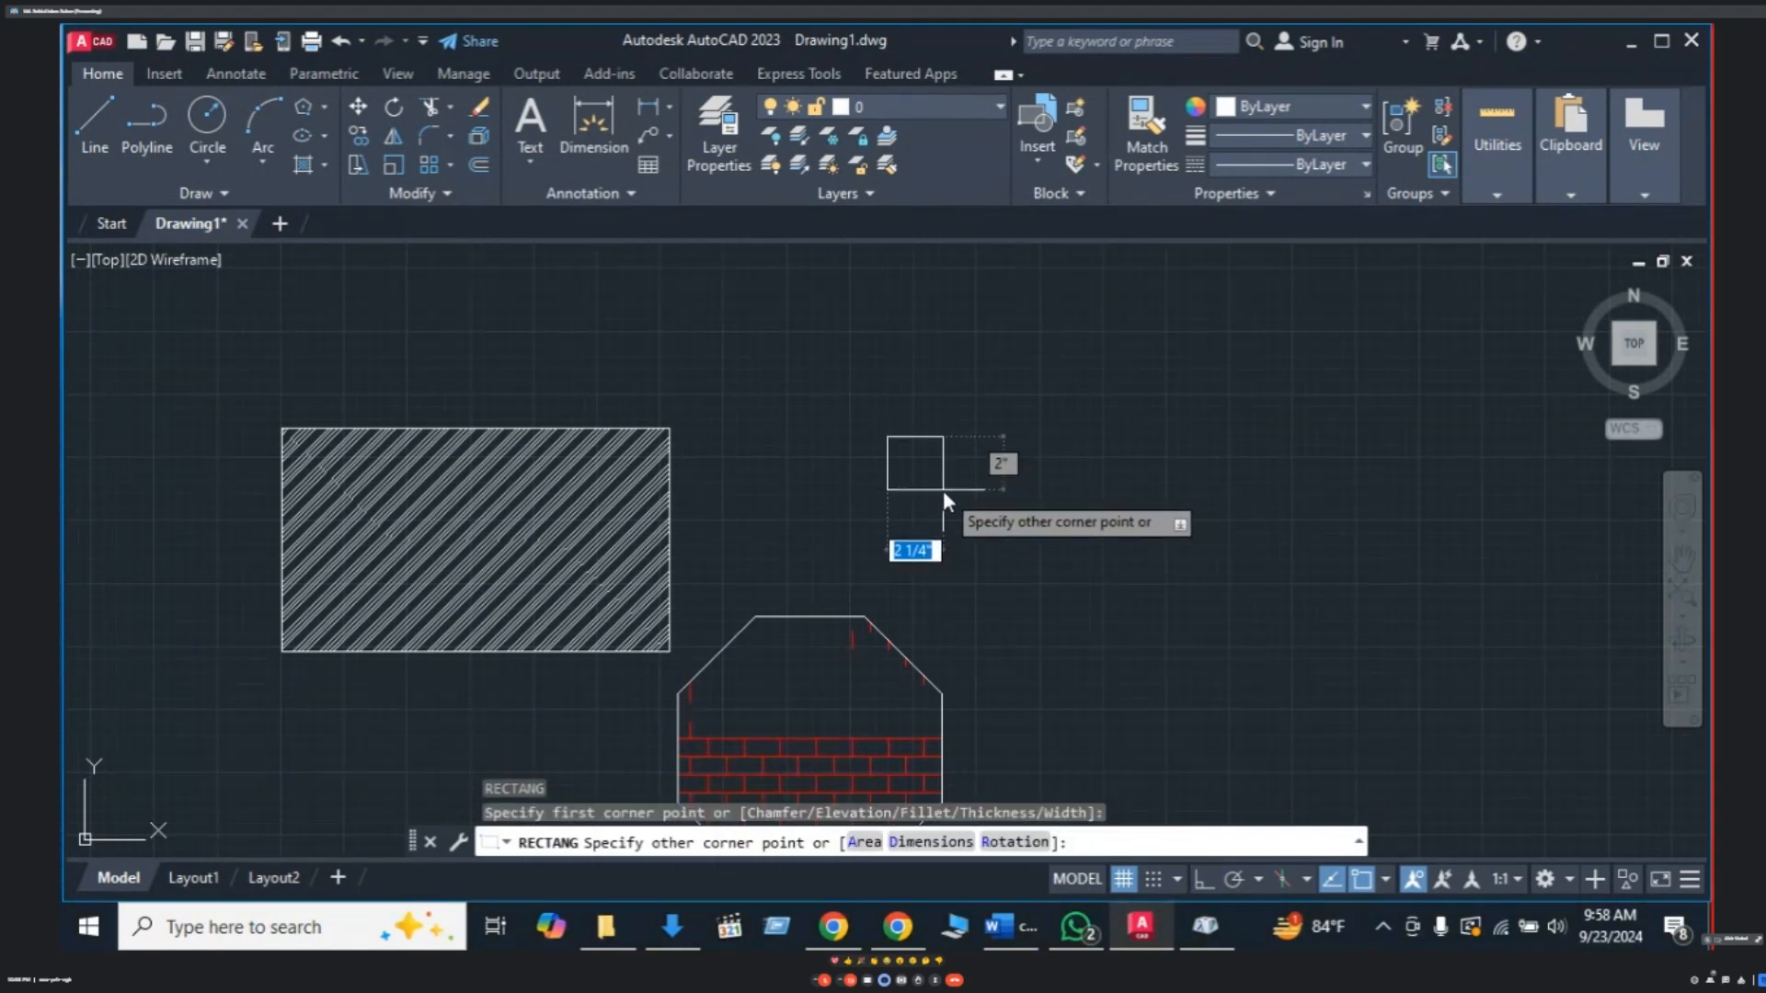
scroll(942, 490, up, 2)
key(Escape)
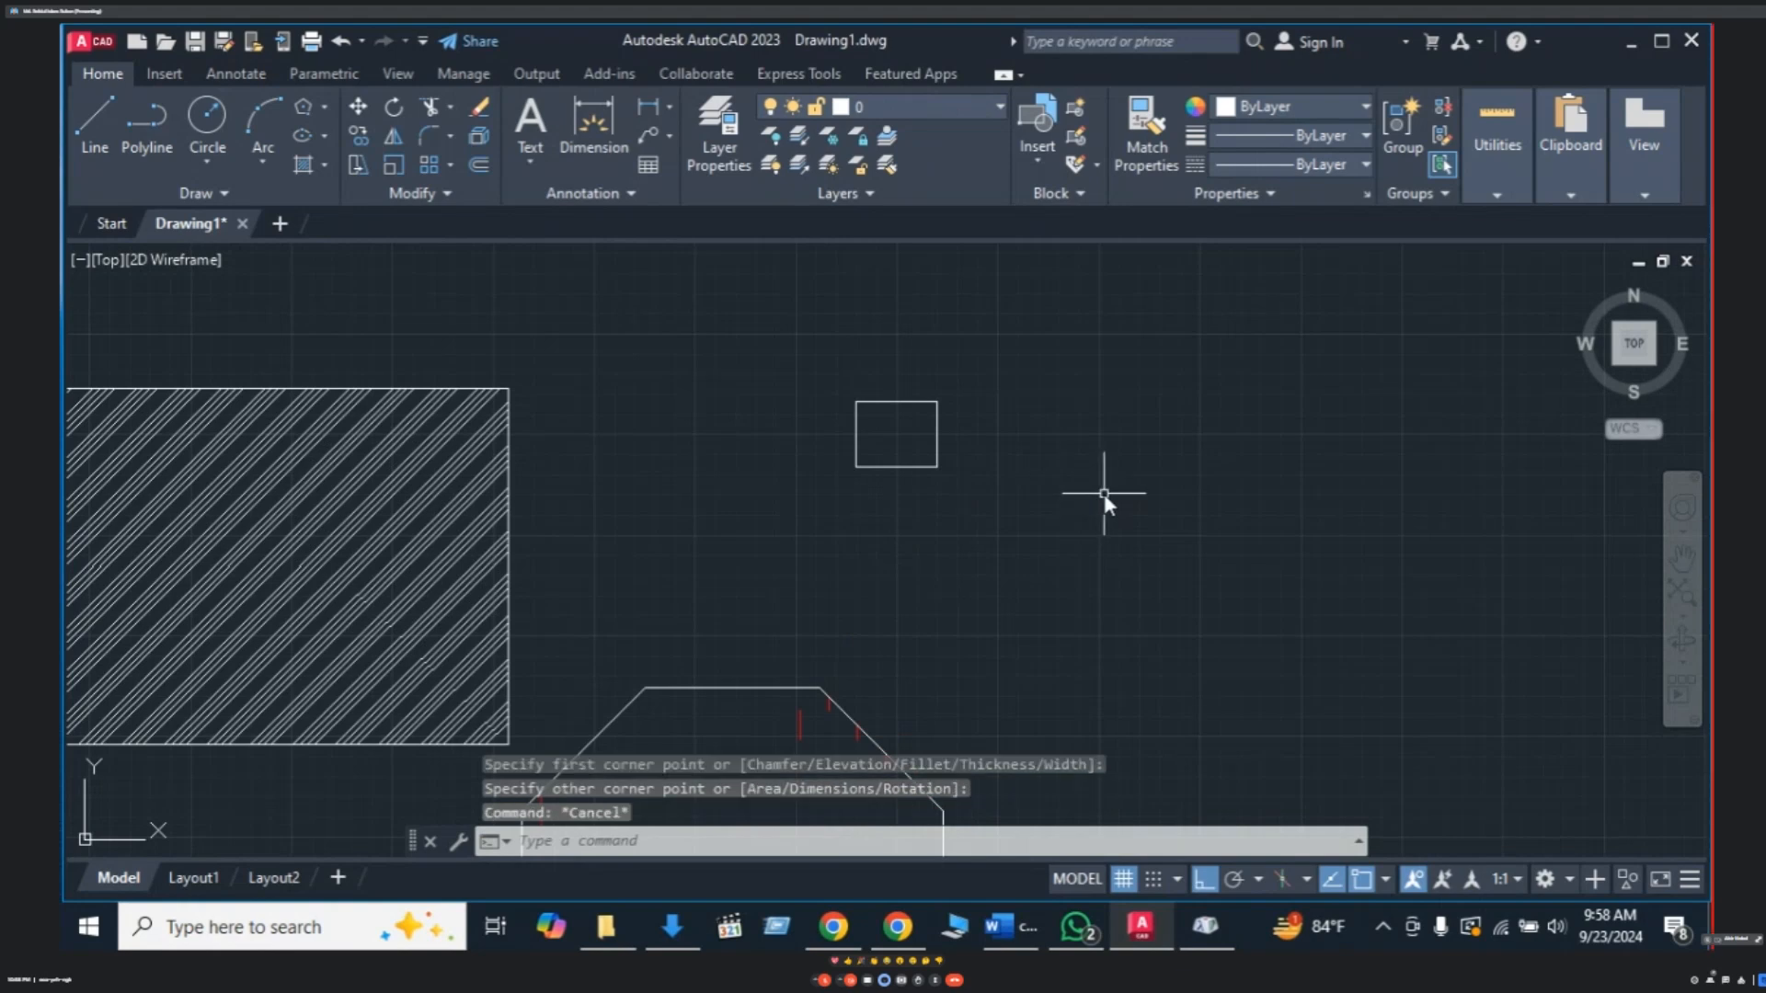
- Start an arc at the small rectangle's corner, then cancel the unfinished attempt
text(A)
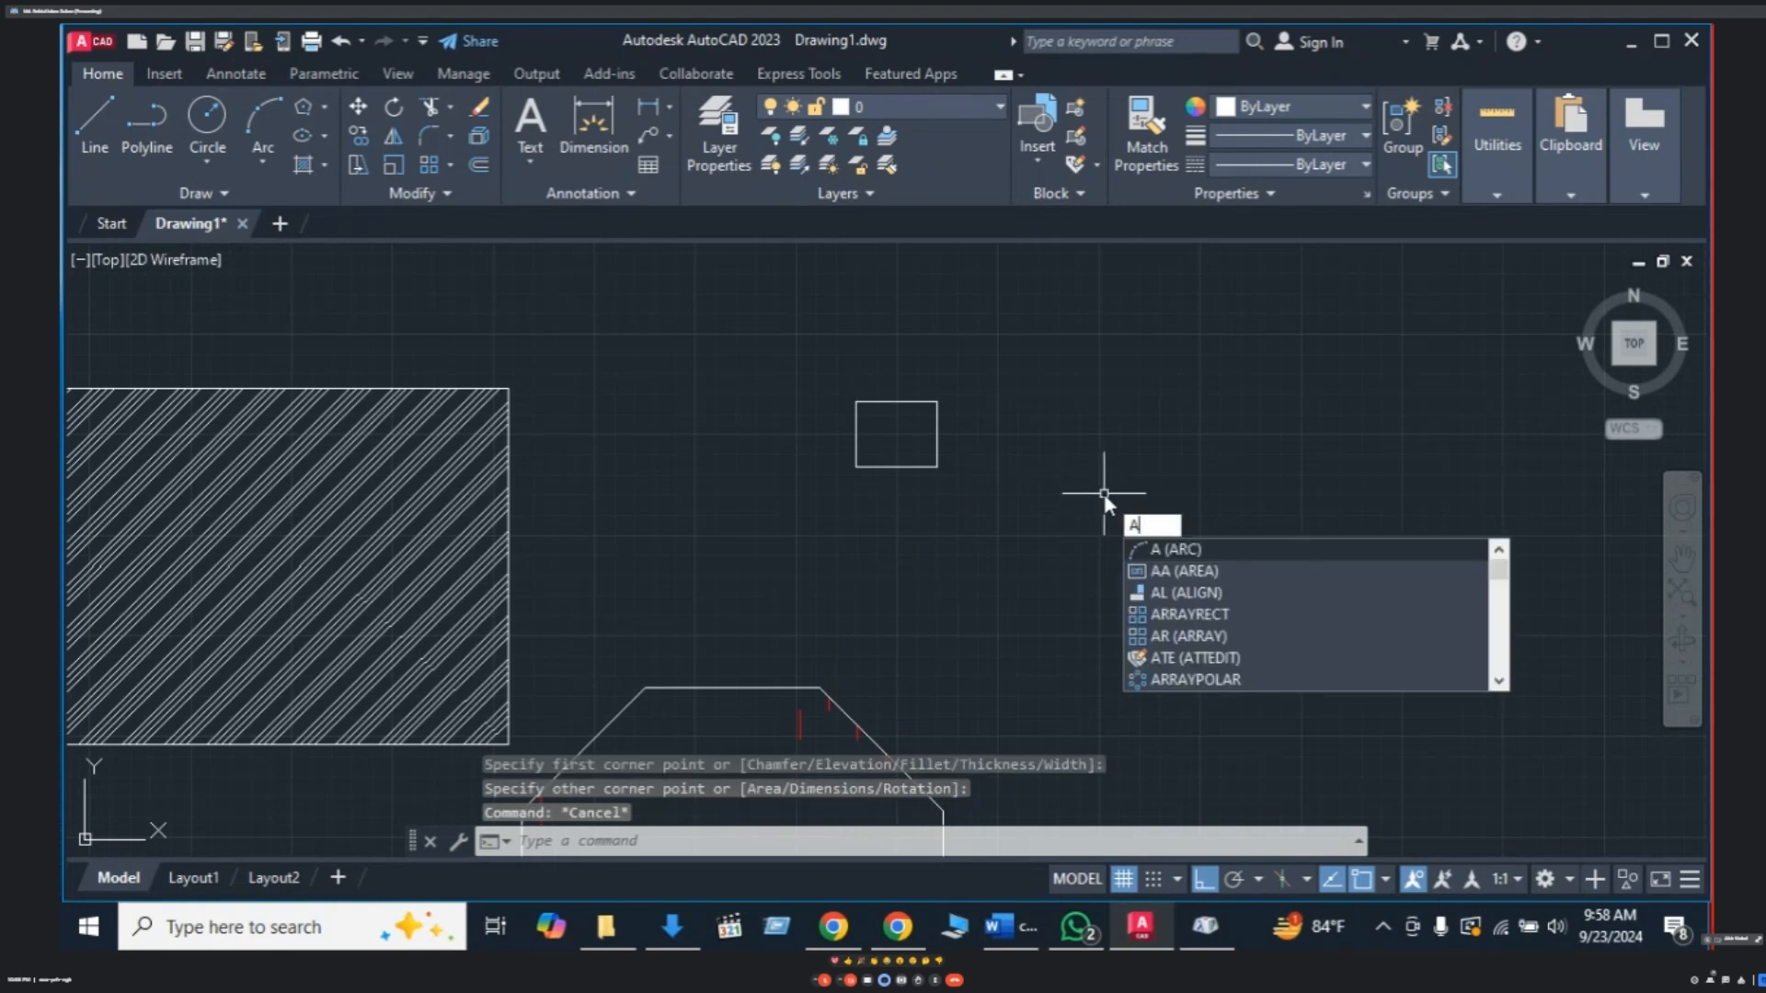
key(Return)
click(856, 402)
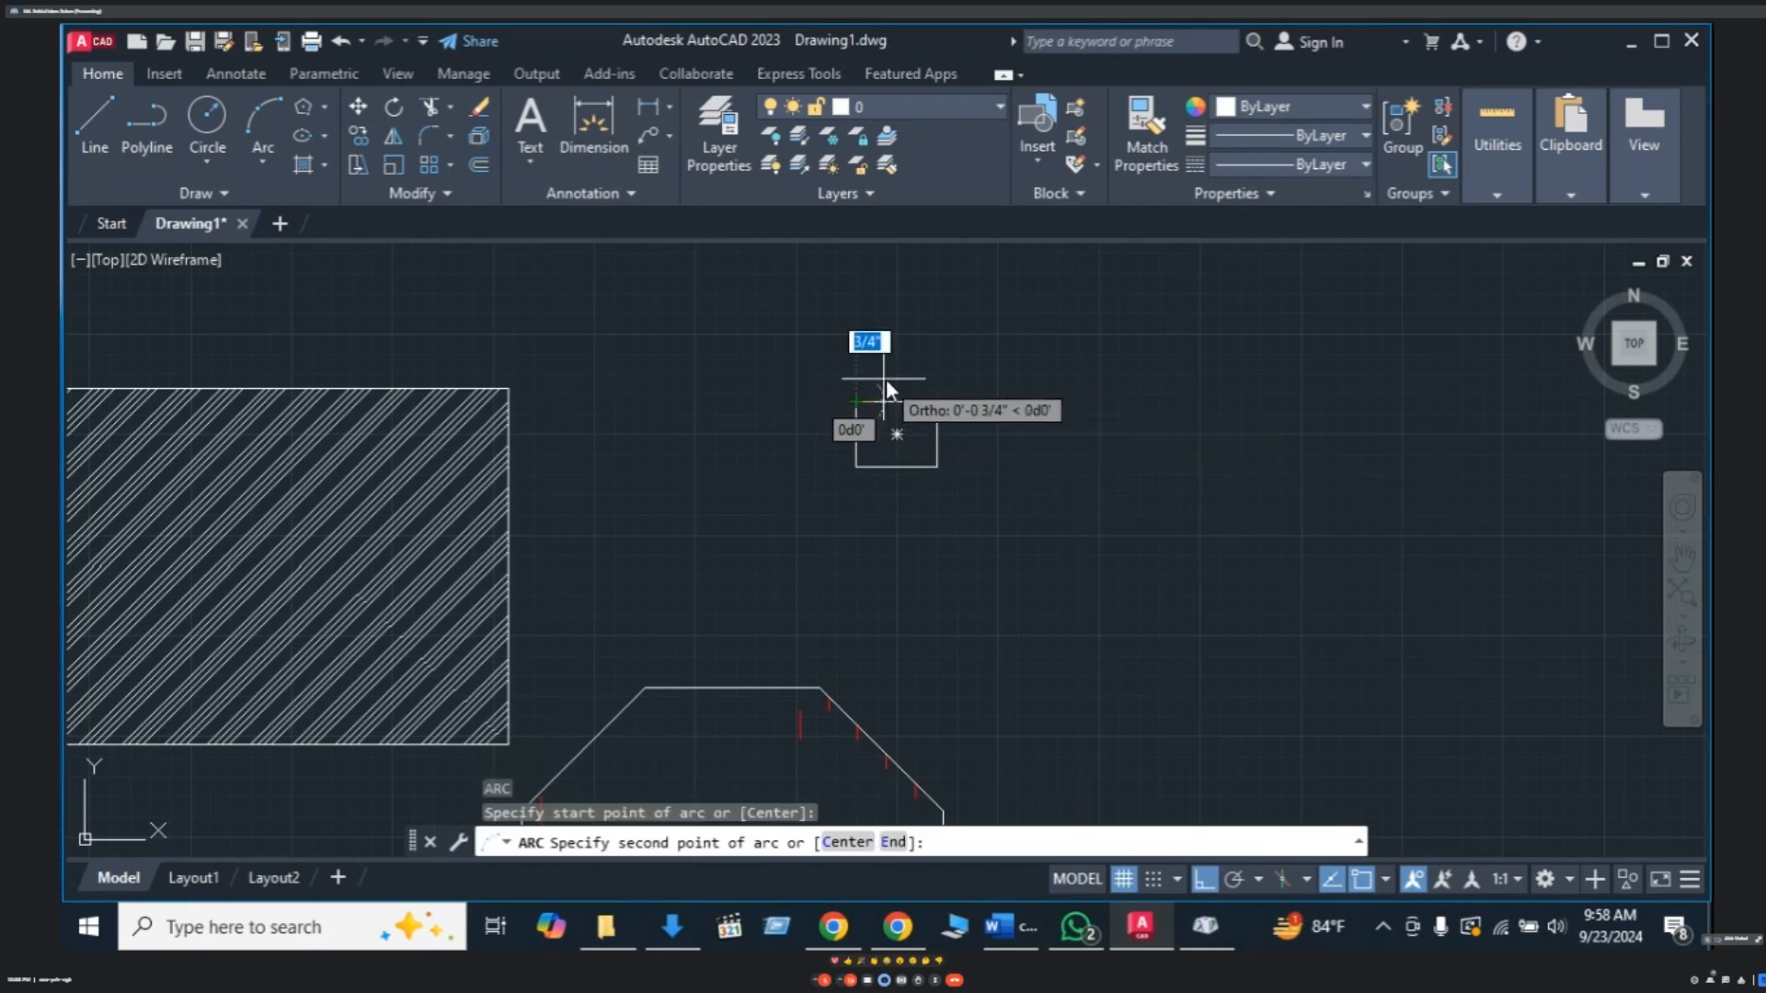
click(894, 378)
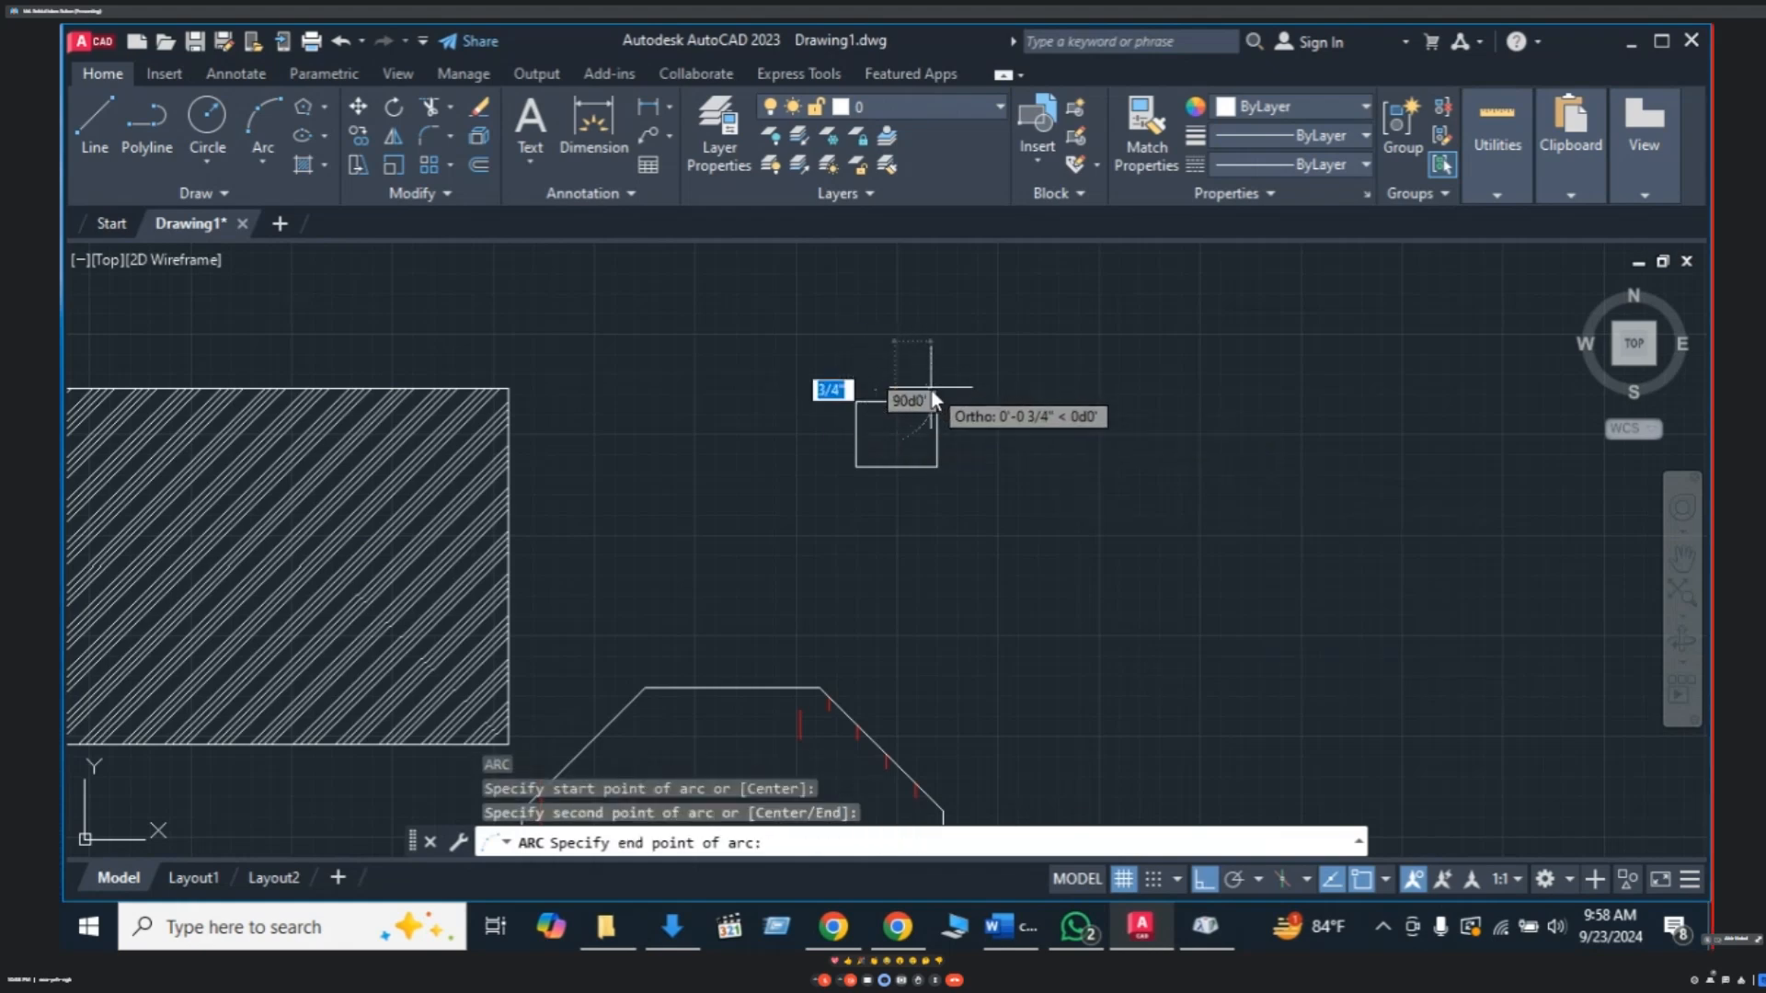
key(Escape)
key(Escape)
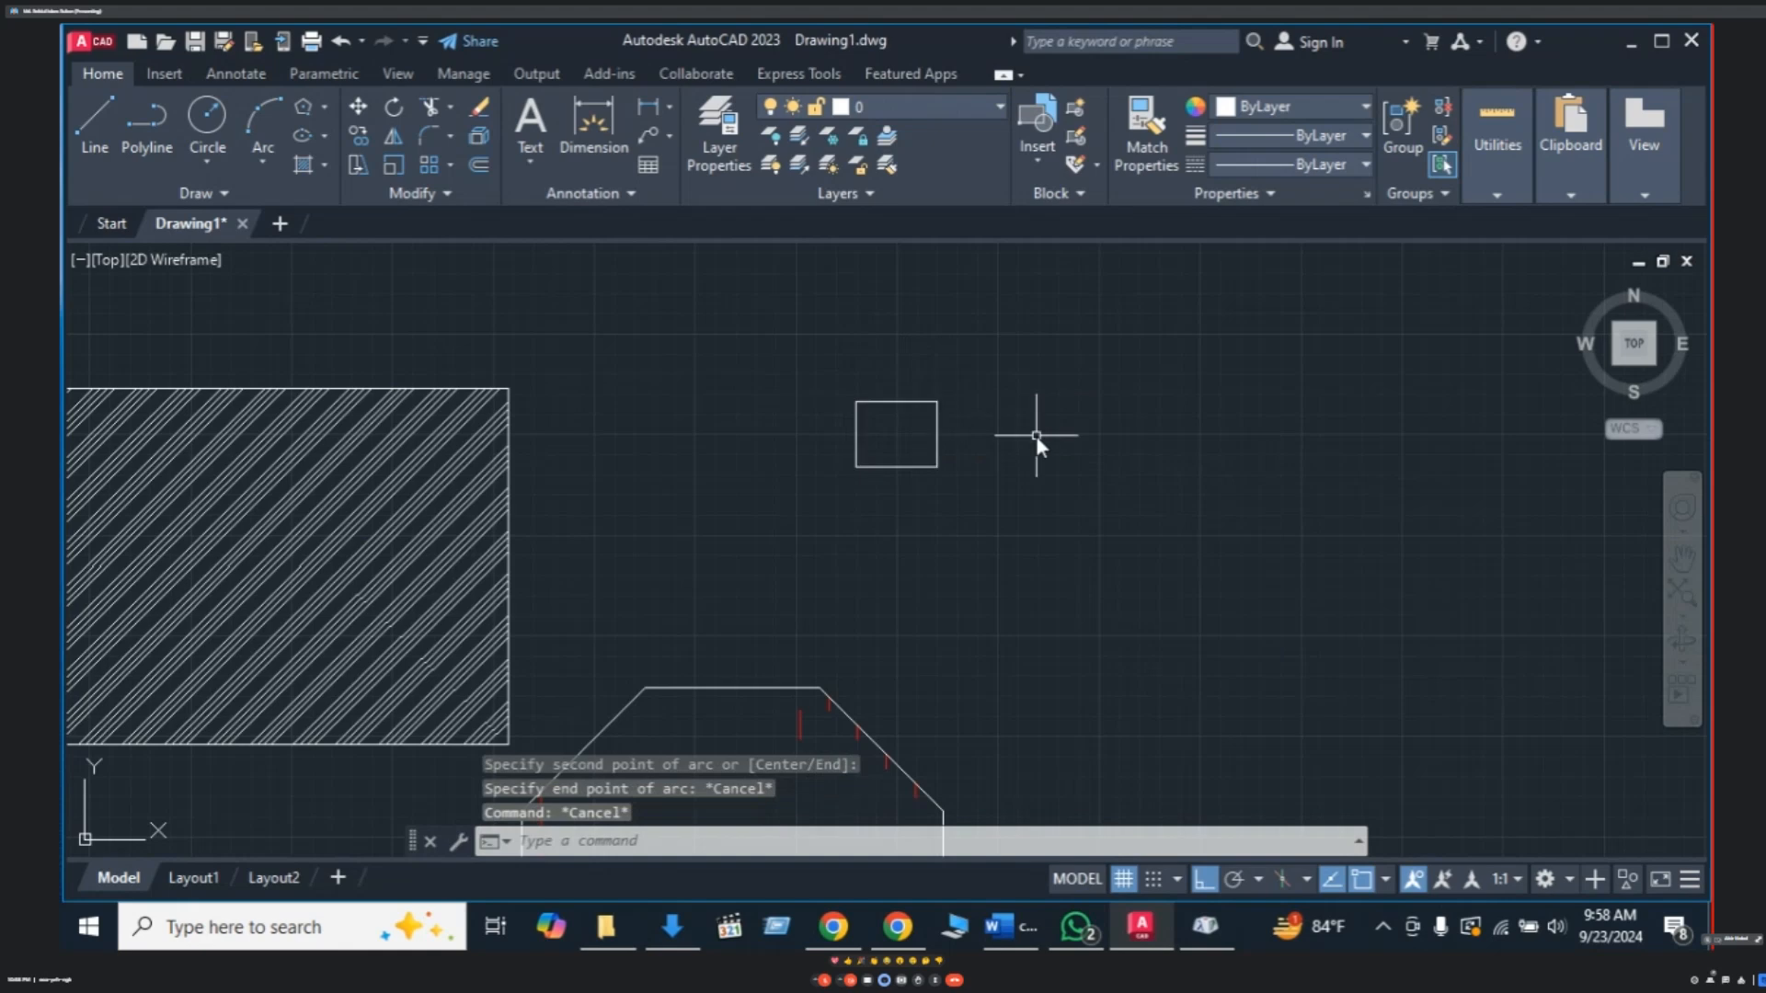
- Draw a three-point arc from the rectangle's top-left to top-right corner, with Ortho briefly off
text(a)
key(Return)
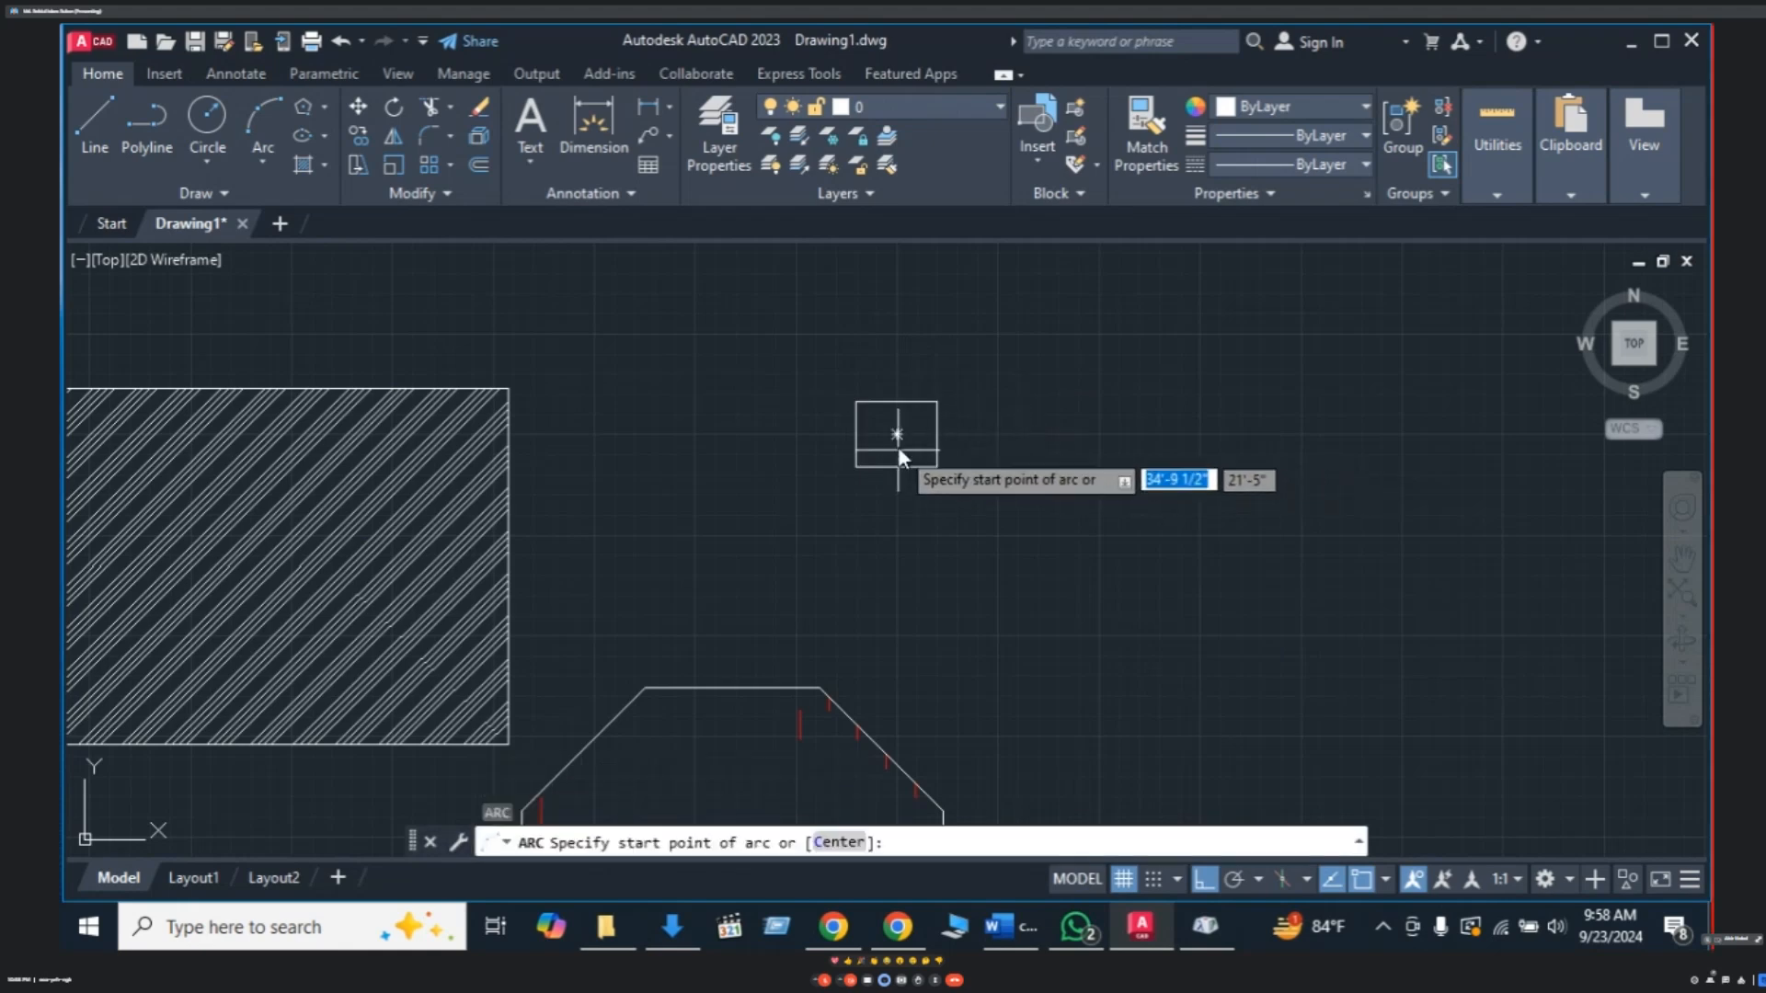
click(857, 402)
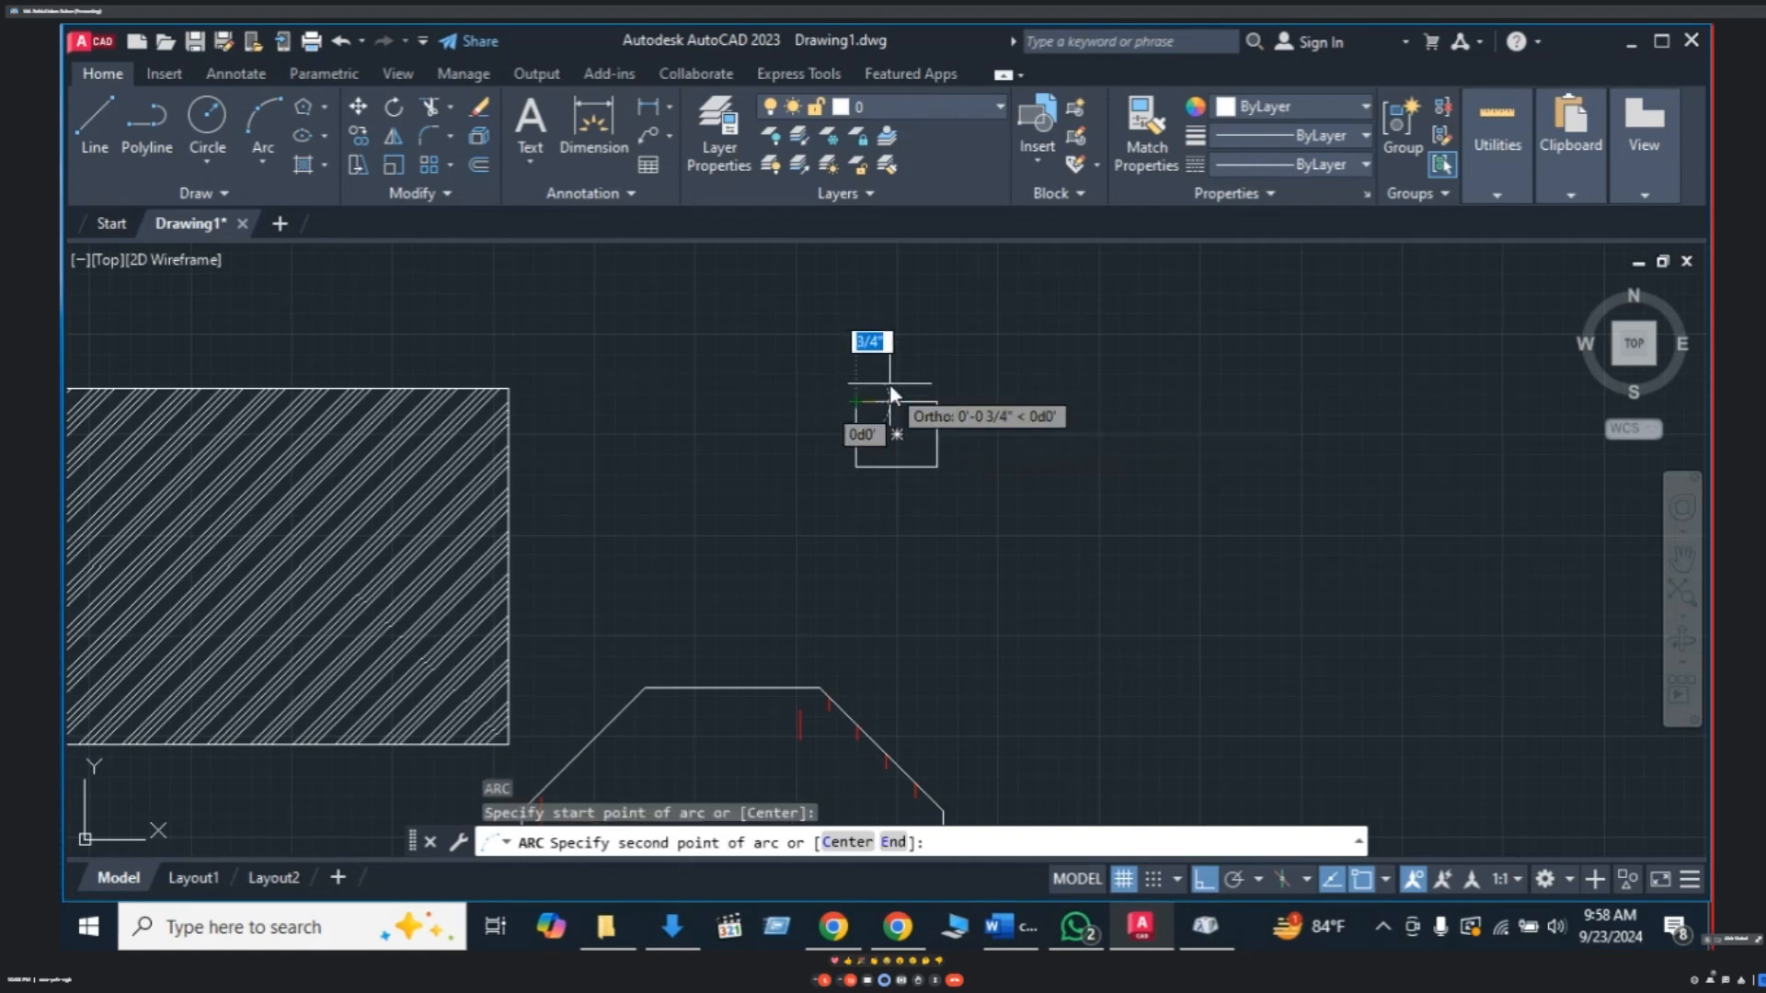
key(F8)
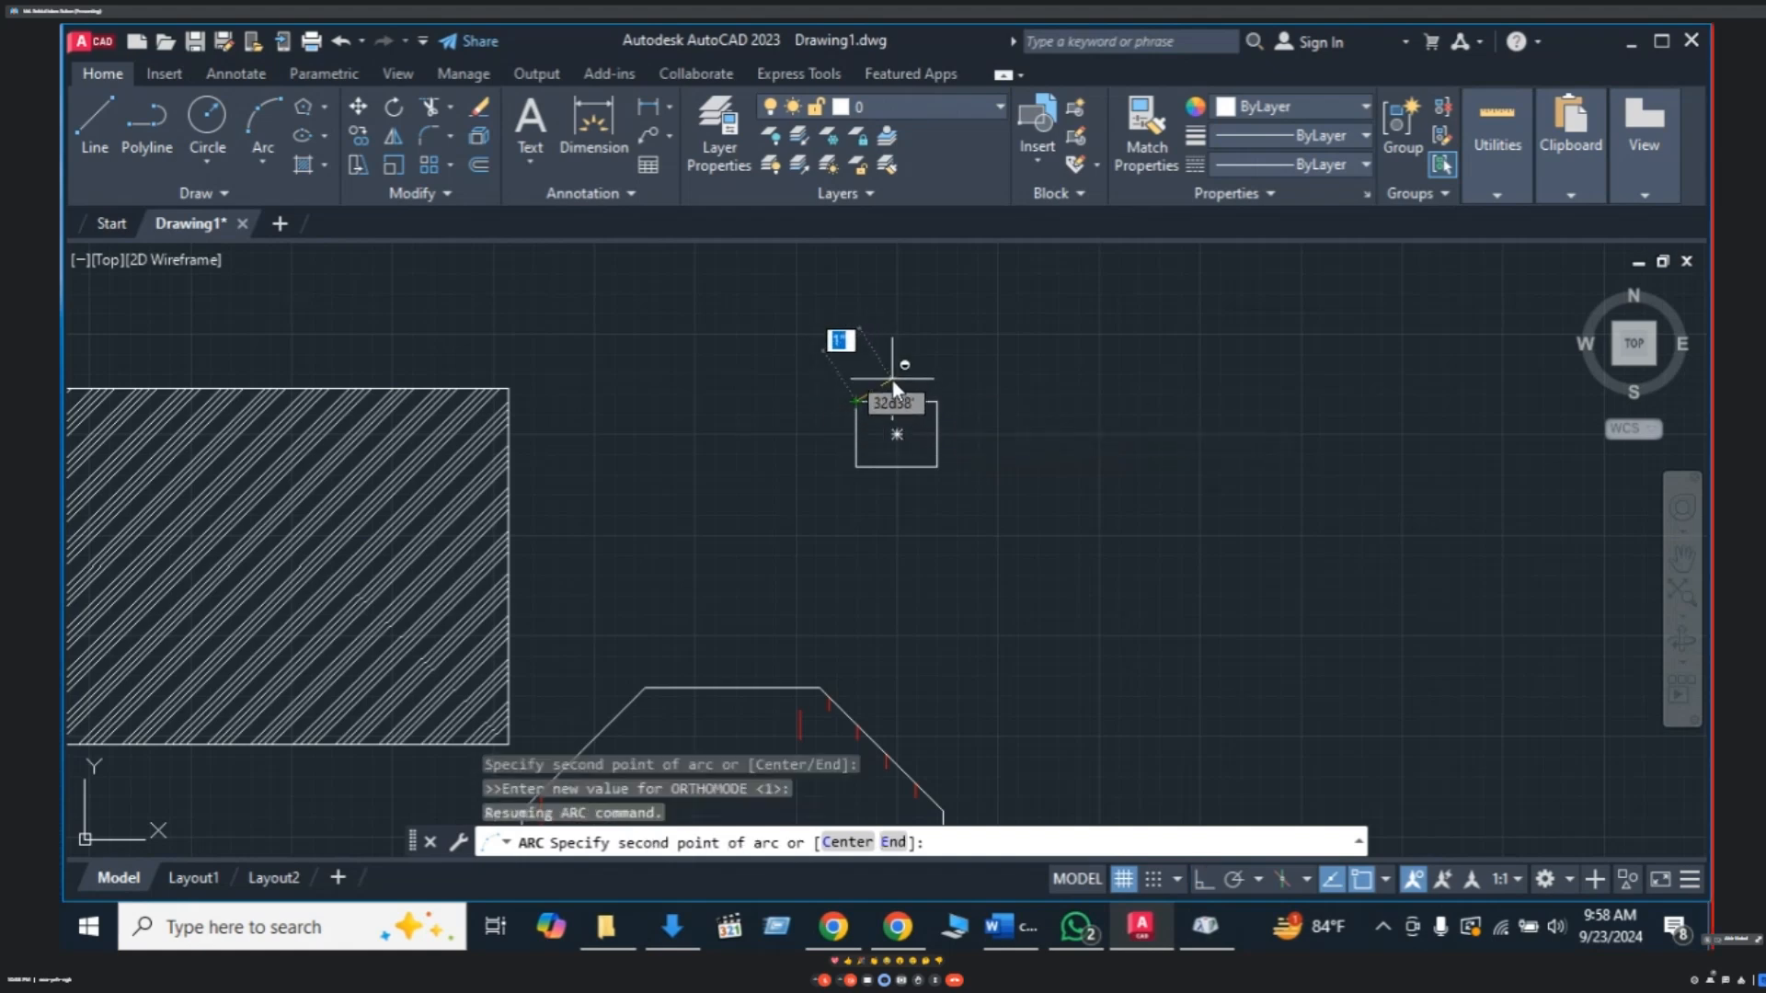
click(892, 379)
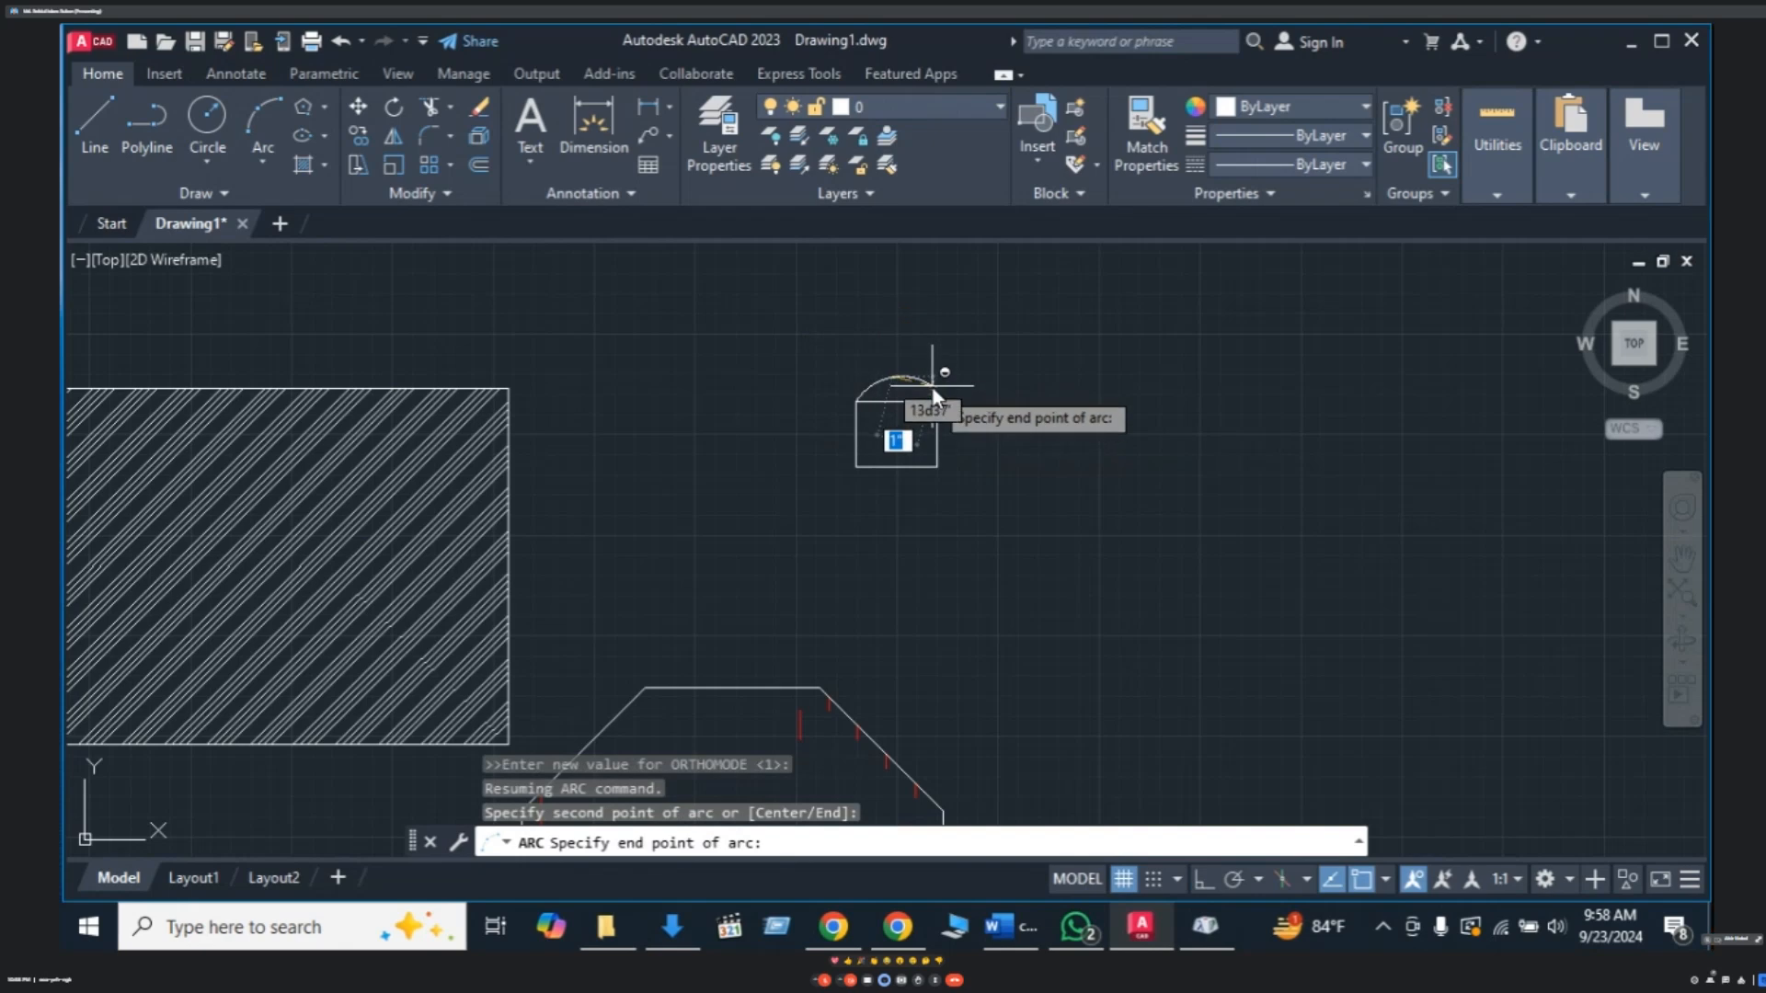
click(936, 402)
key(F8)
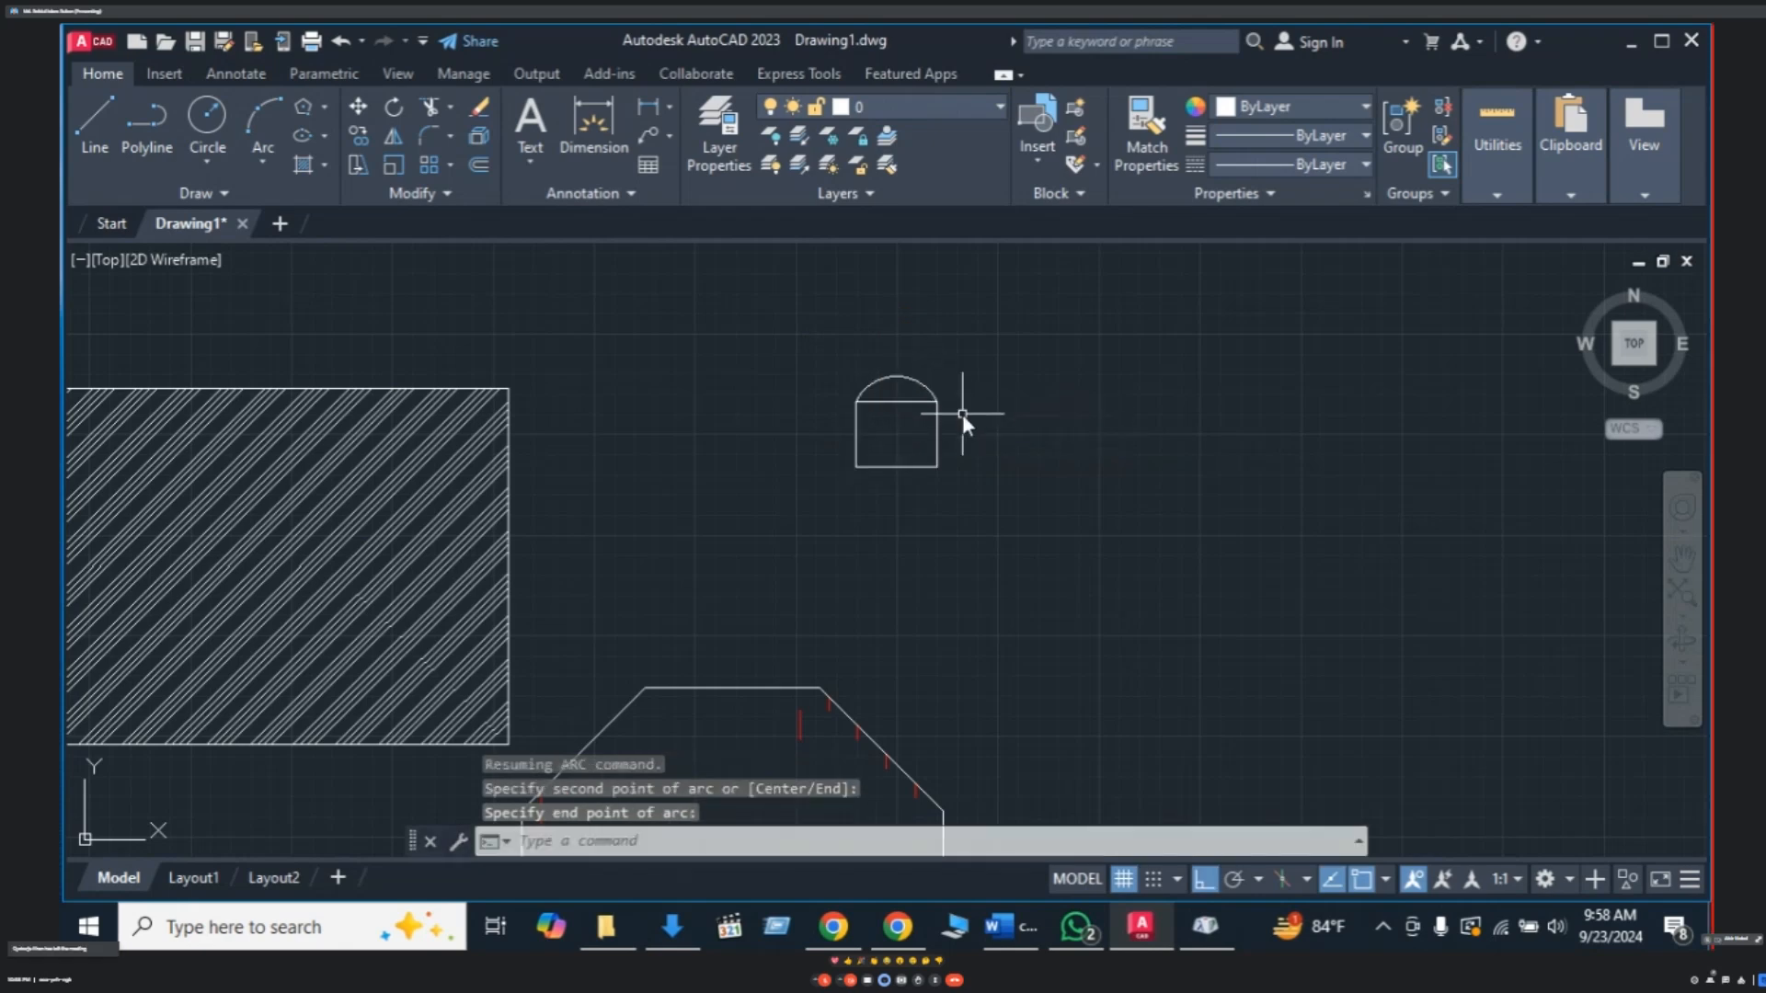
- Pan and zoom to bring the hatched rectangle and brick octagon into view
mouse_move(962, 414)
middle_down()
mouse_move(951, 439)
mouse_move(974, 406)
mouse_move(916, 399)
mouse_move(908, 461)
mouse_move(881, 445)
middle_up()
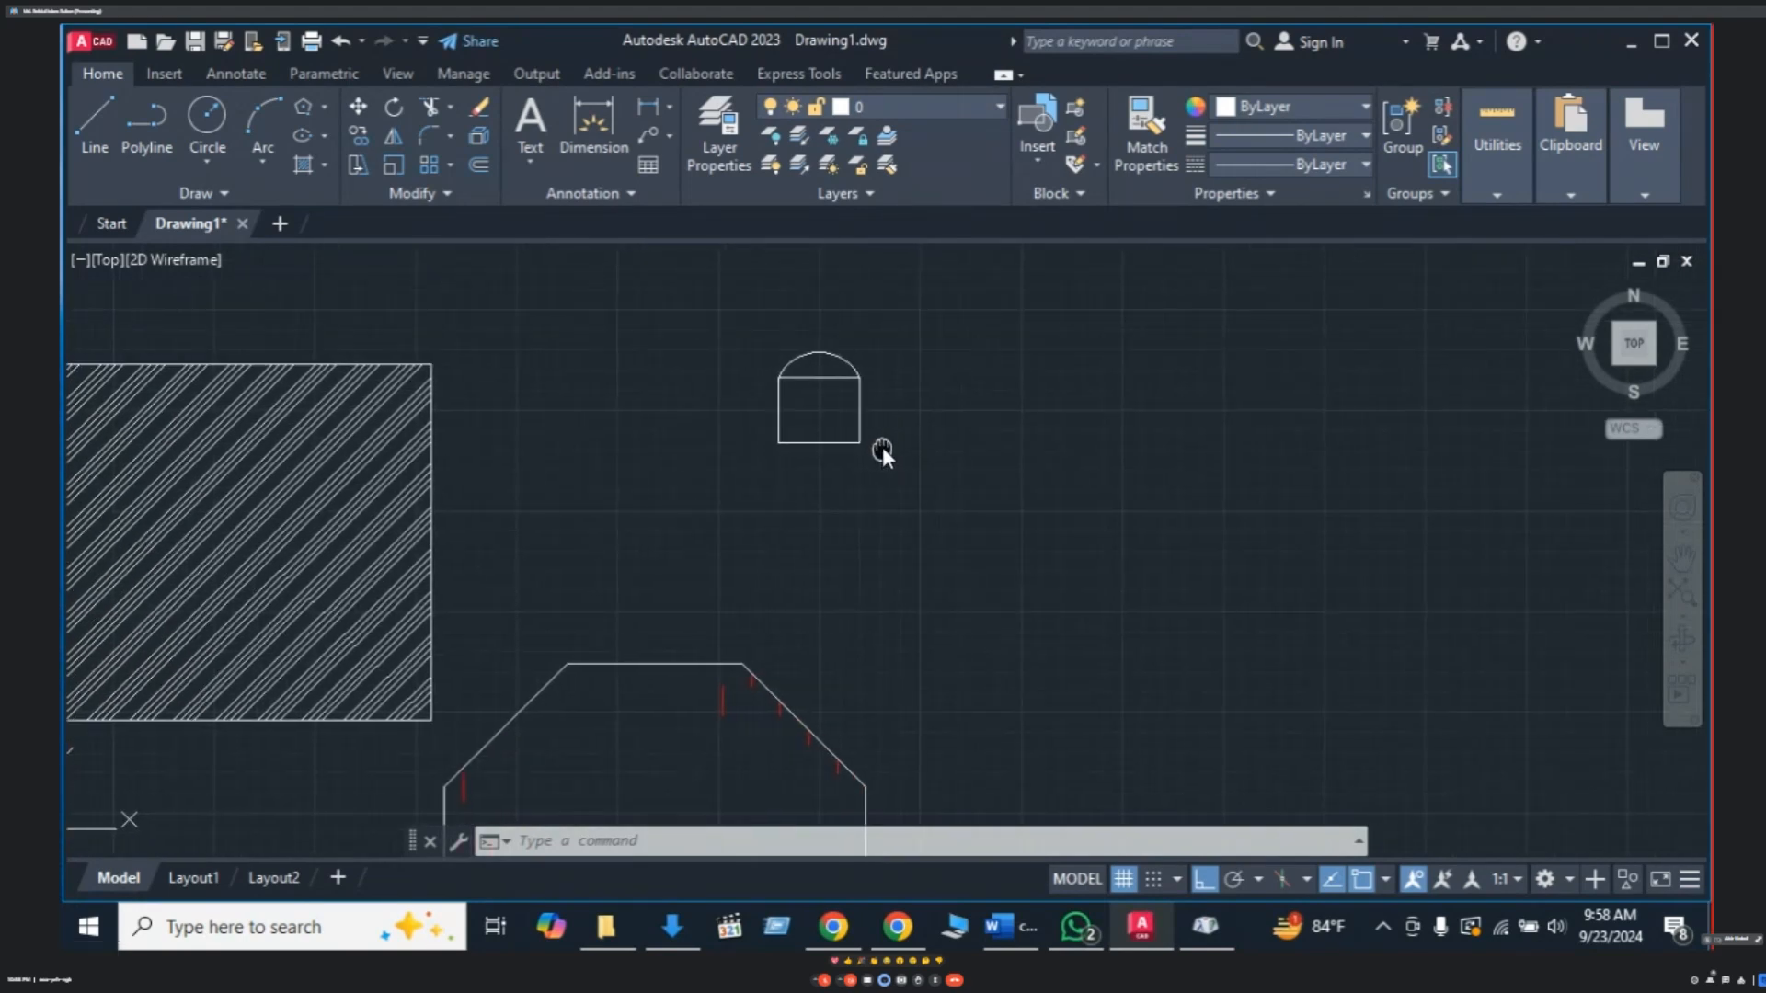
scroll(806, 367, up, 4)
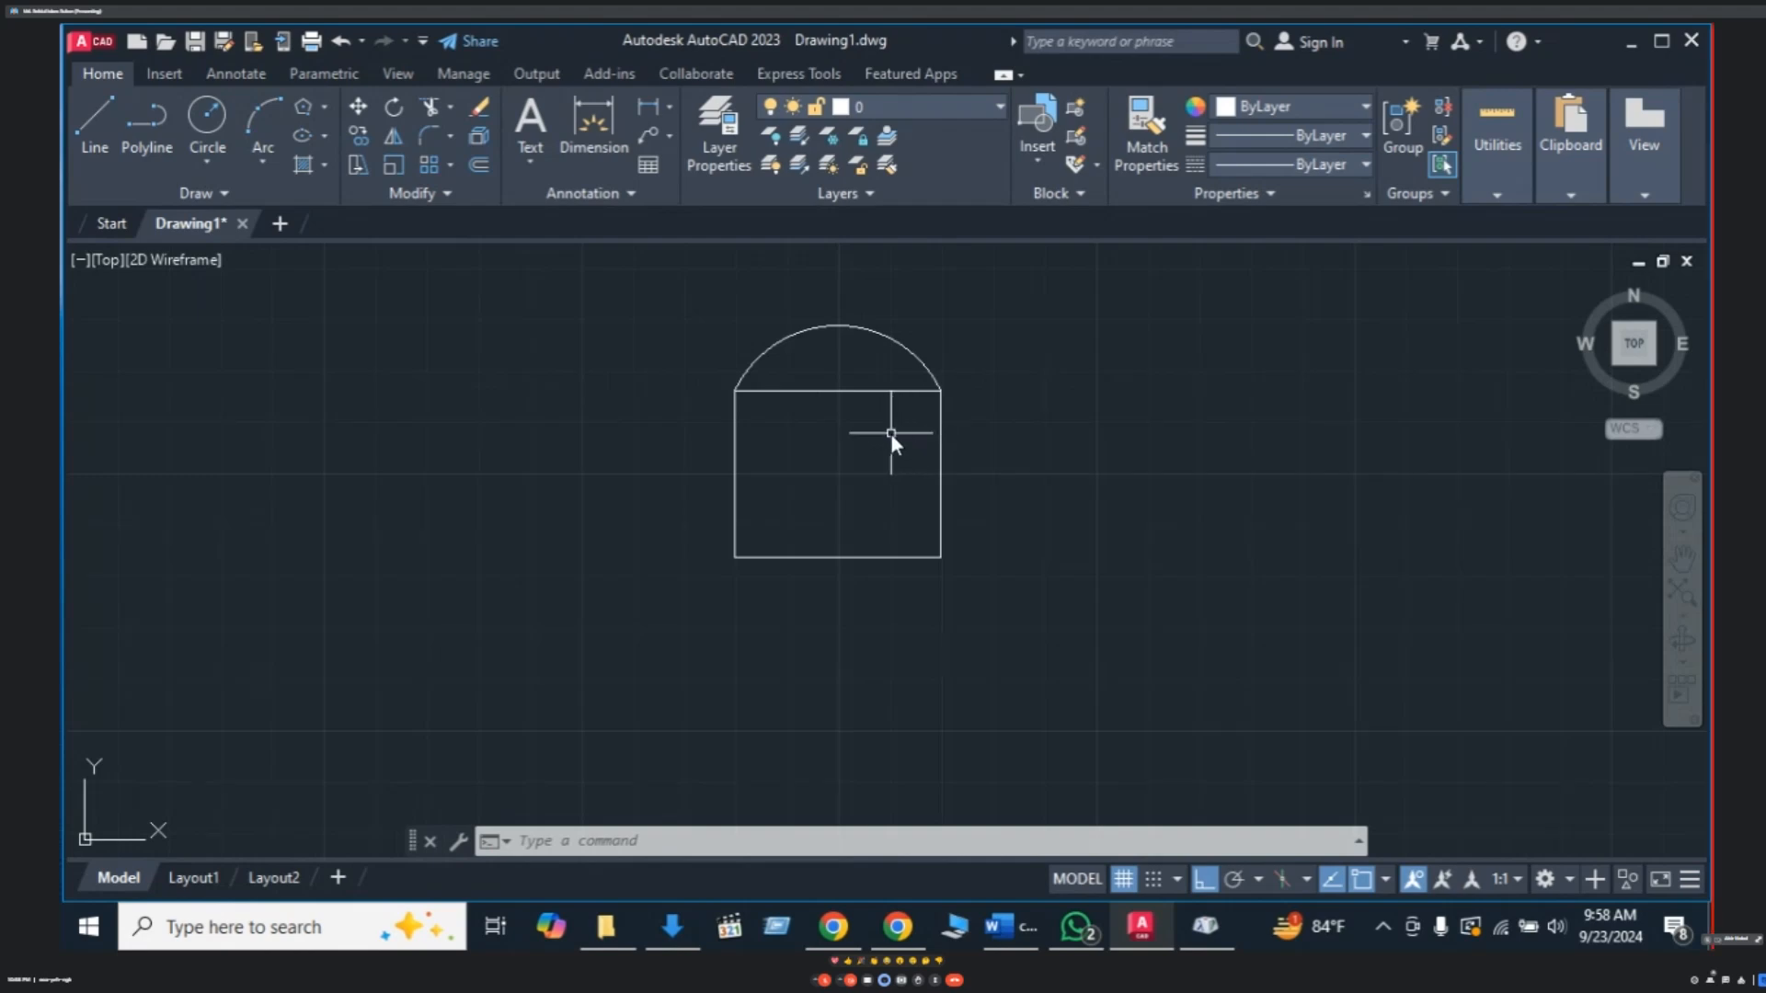
scroll(1012, 493, down, 2)
scroll(1012, 494, down, 3)
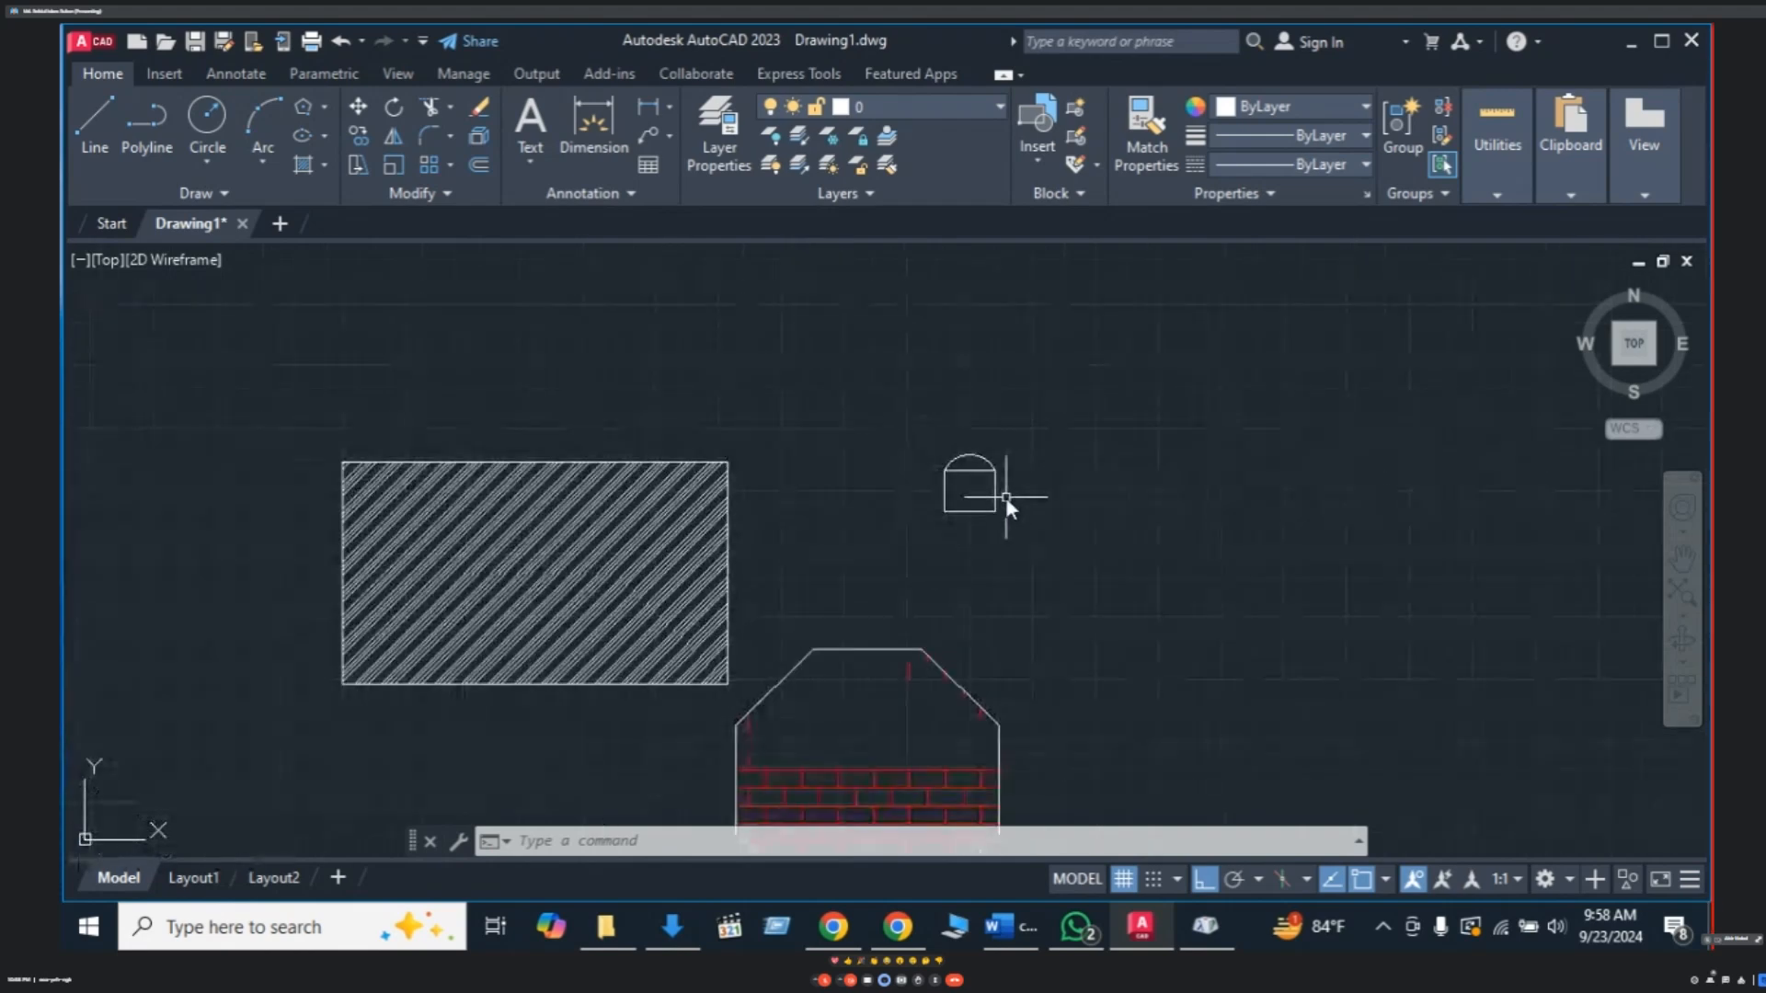
middle_drag(1007, 497, 786, 473)
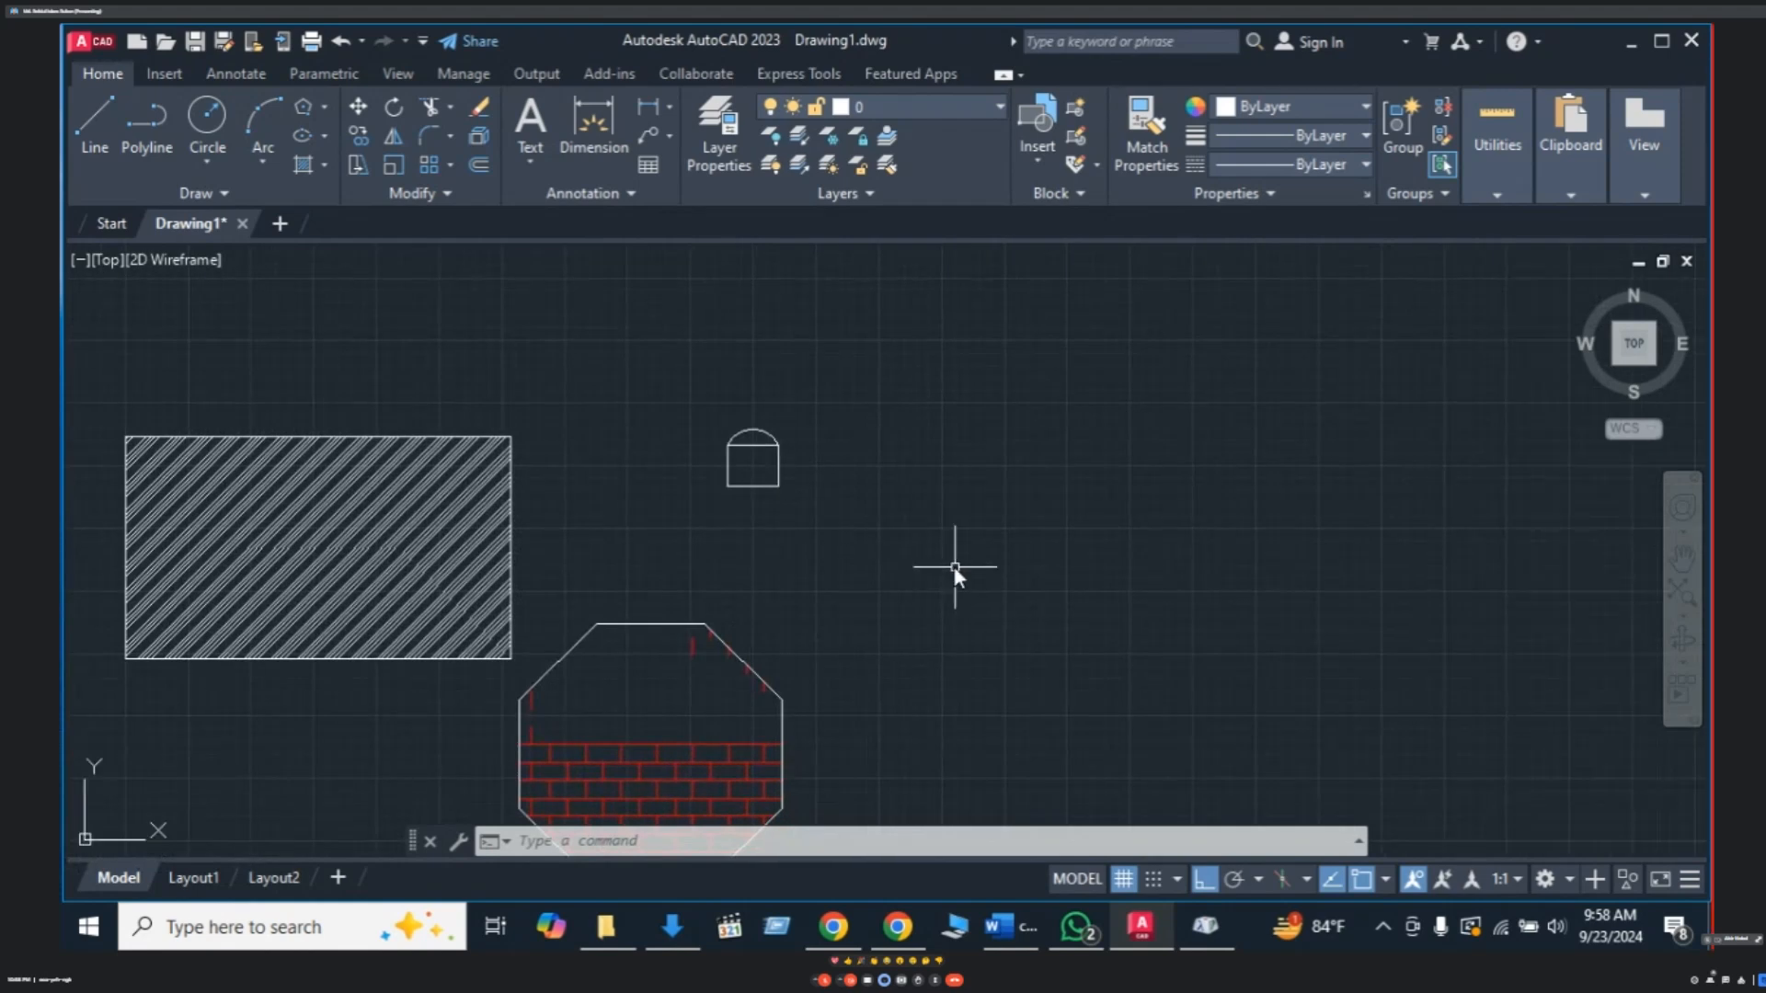
- Draw a wide rectangle with REC to the right of the arched chair
text(rec)
key(Return)
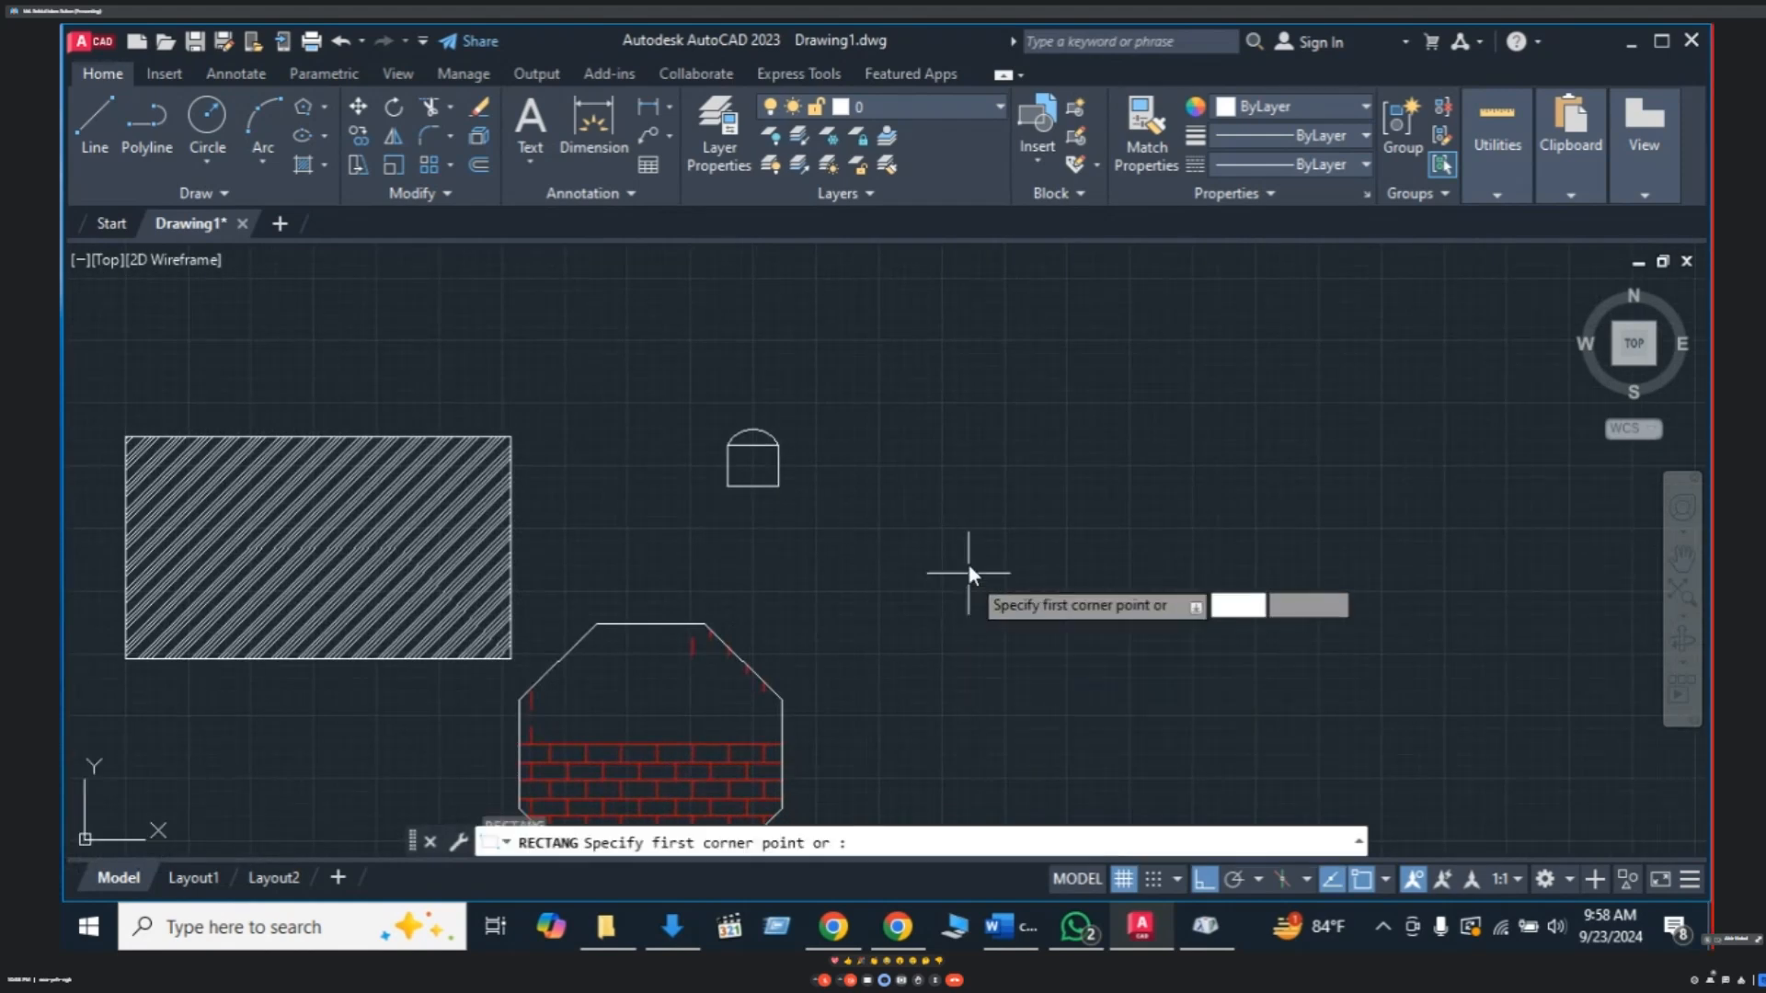
click(894, 499)
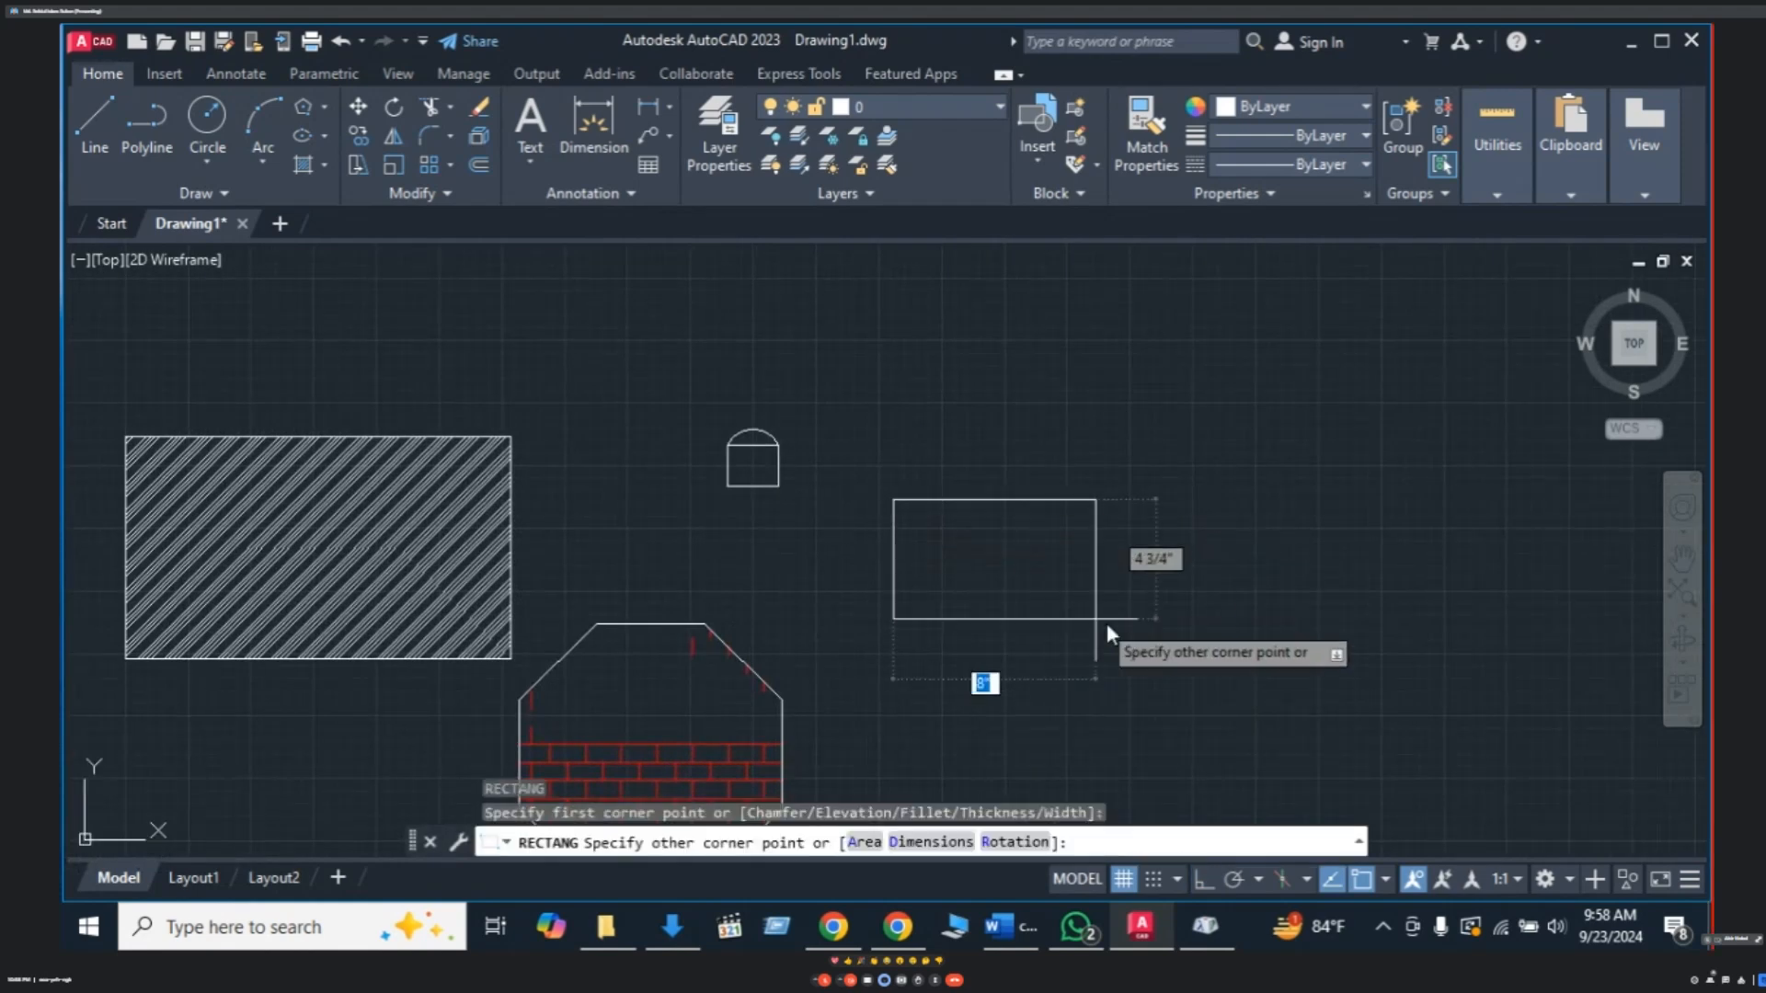
click(1273, 627)
scroll(722, 431, down, 3)
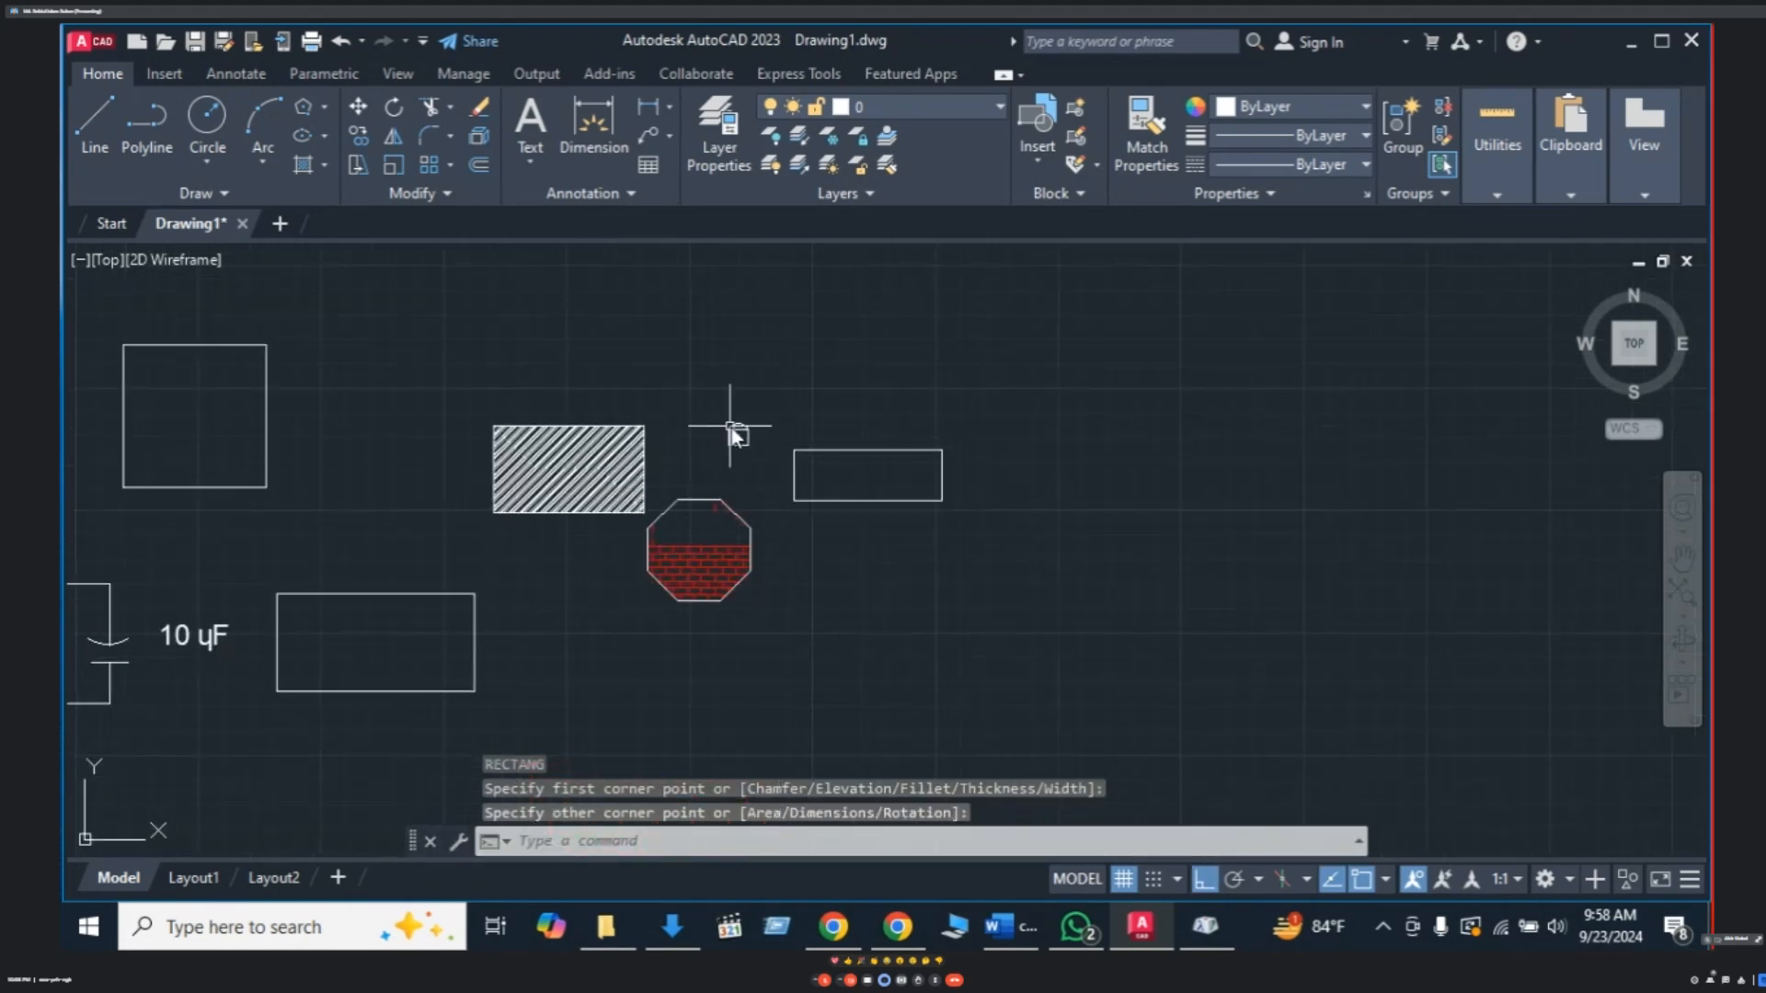
scroll(769, 449, up, 5)
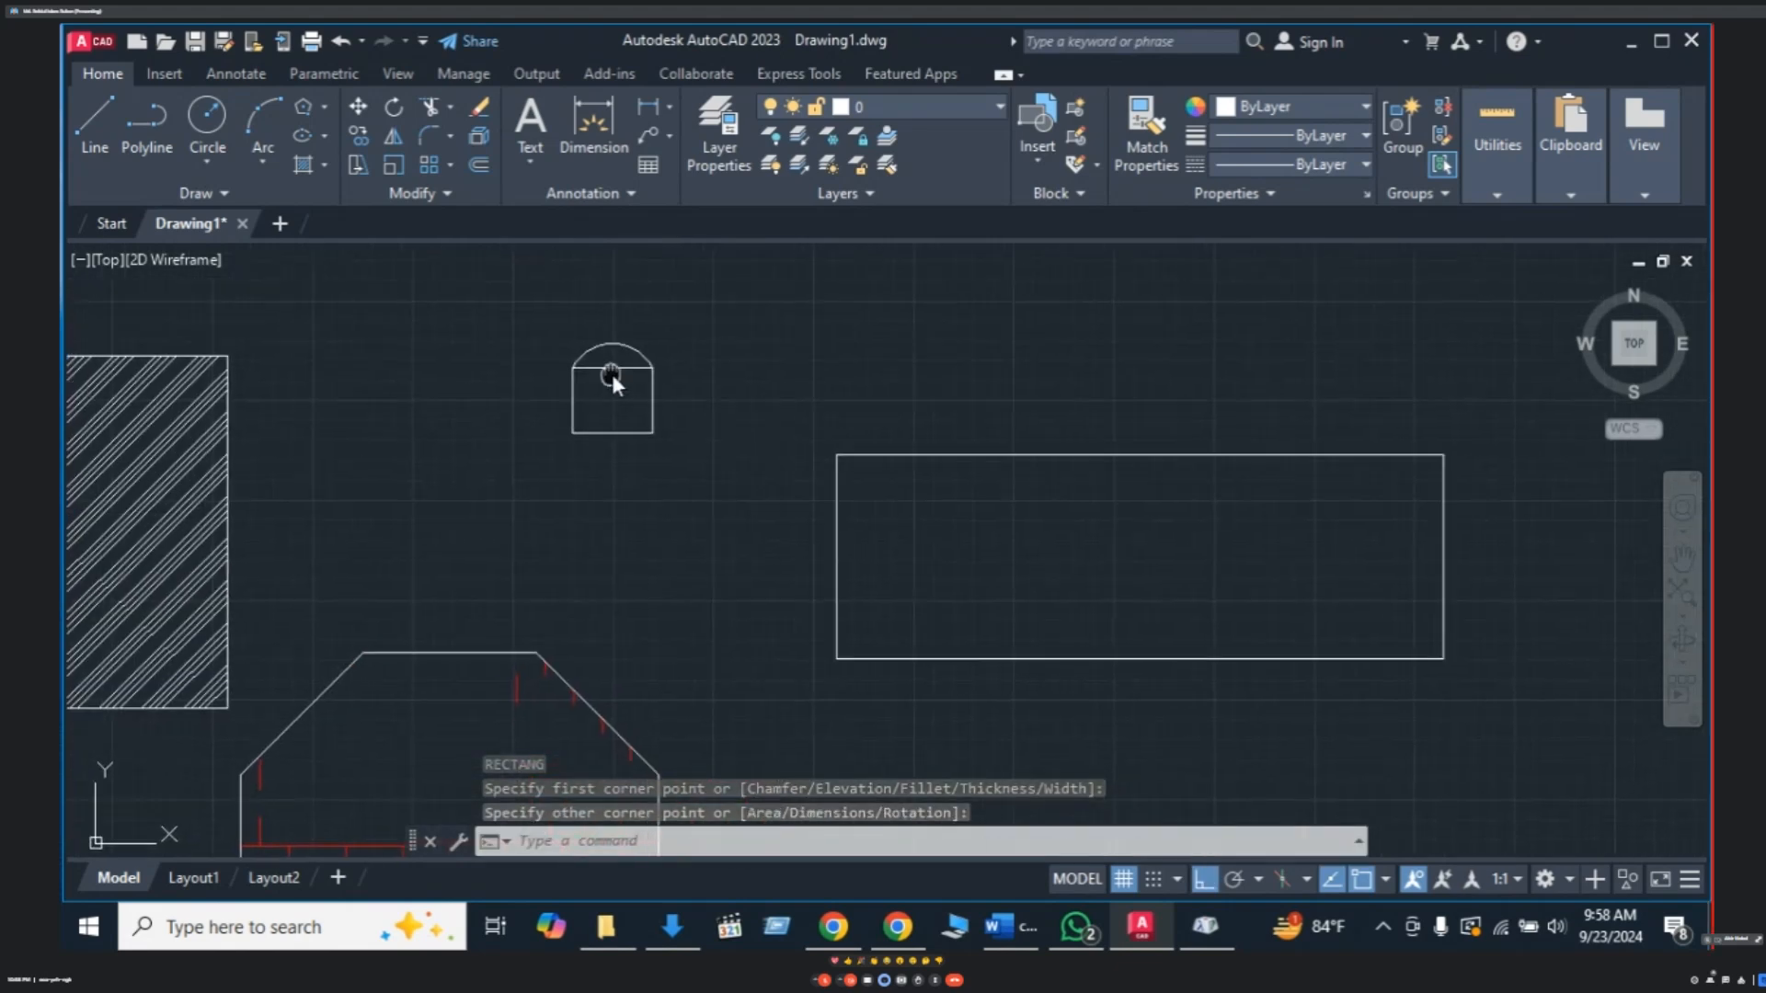
- Window-select the arched chair, then select its rectangle on its own
click(658, 322)
click(550, 455)
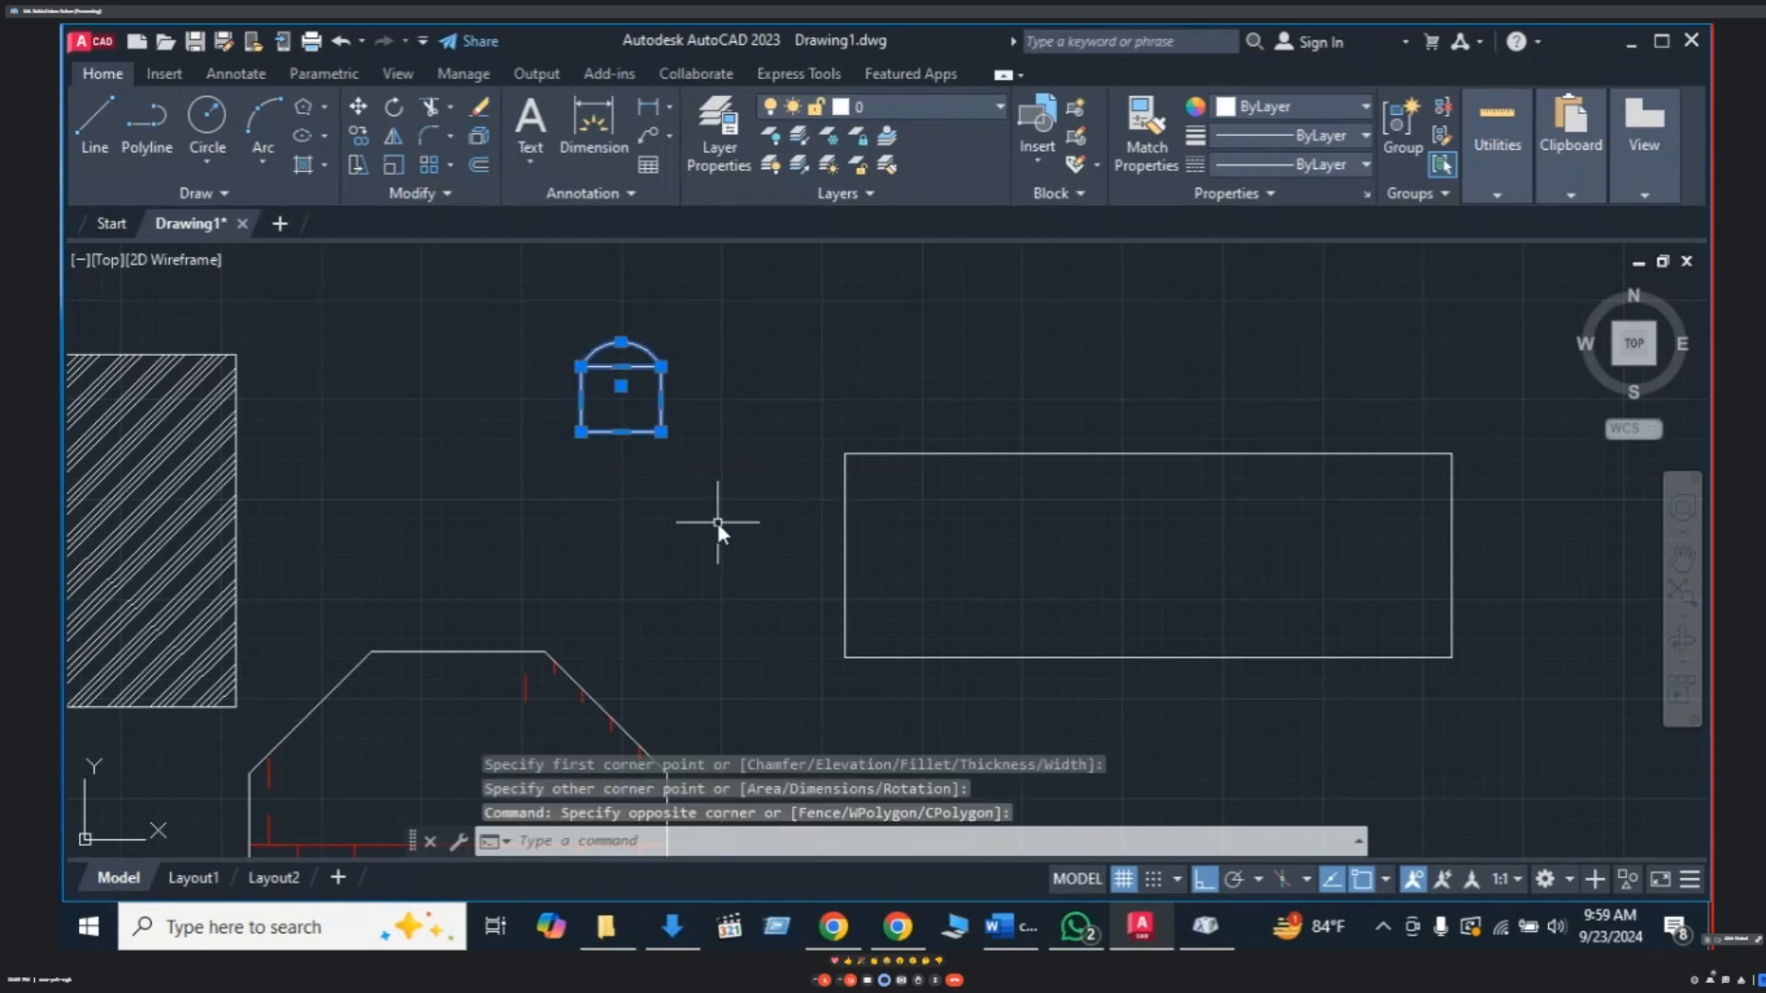
key(Escape)
key(Escape)
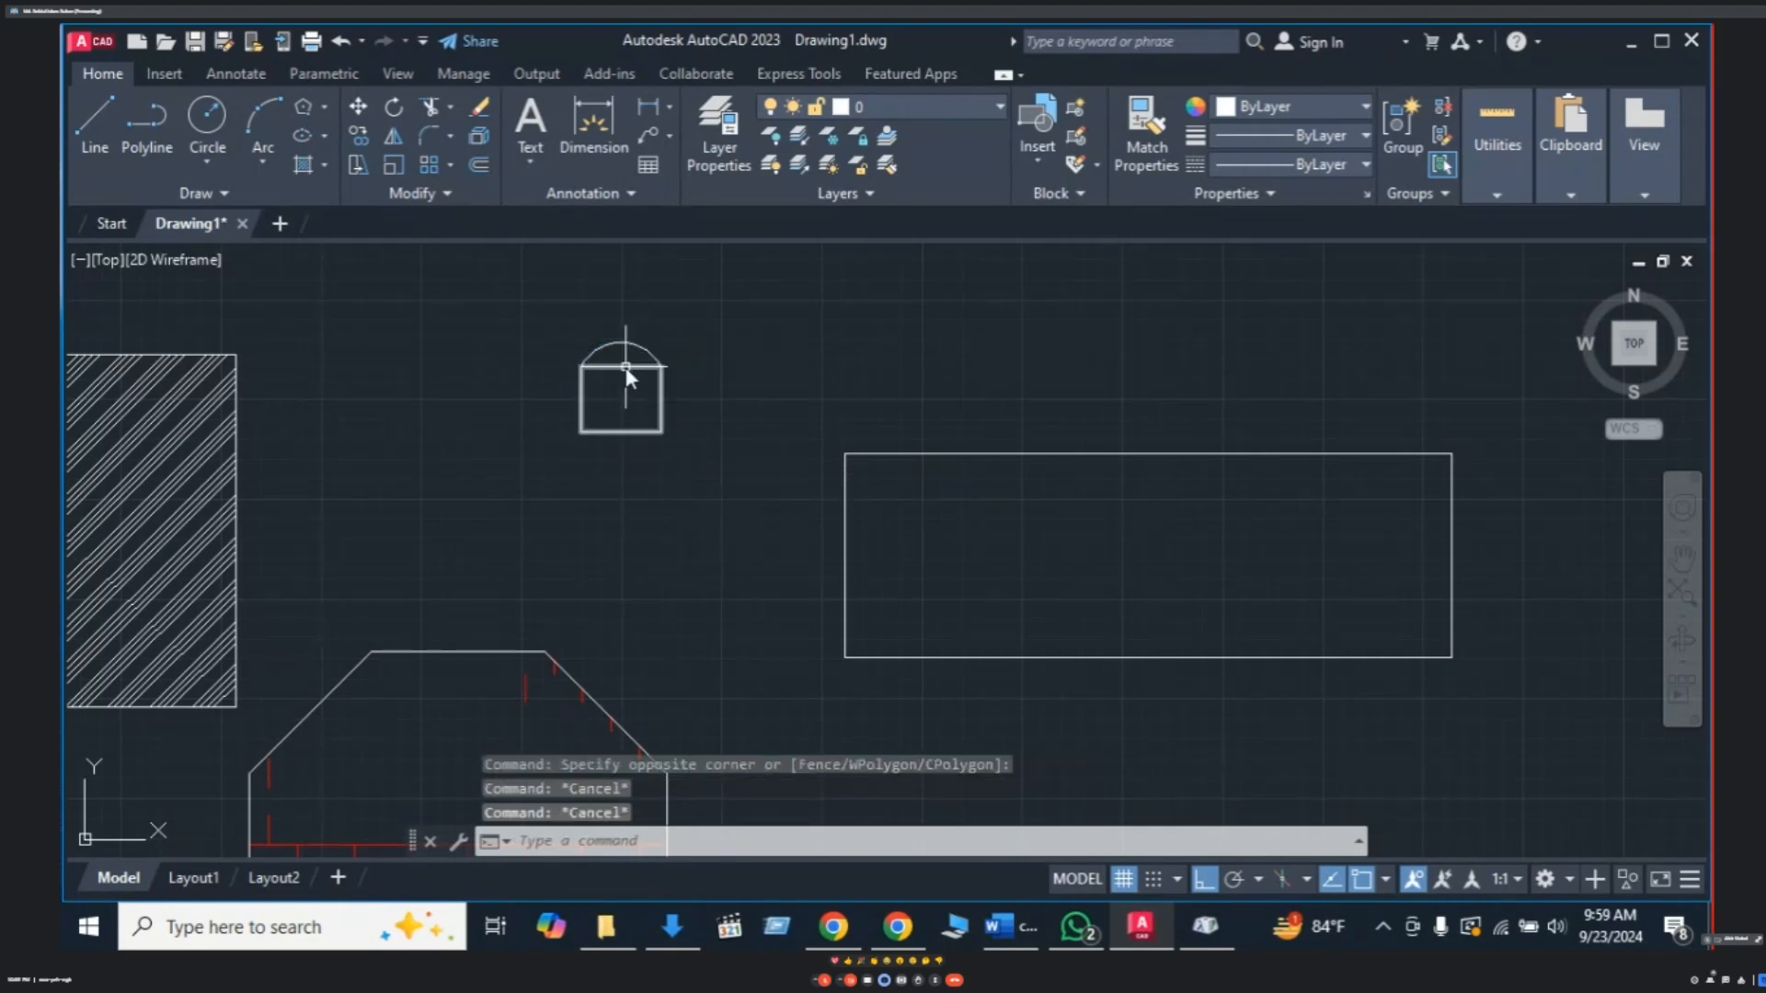
click(624, 367)
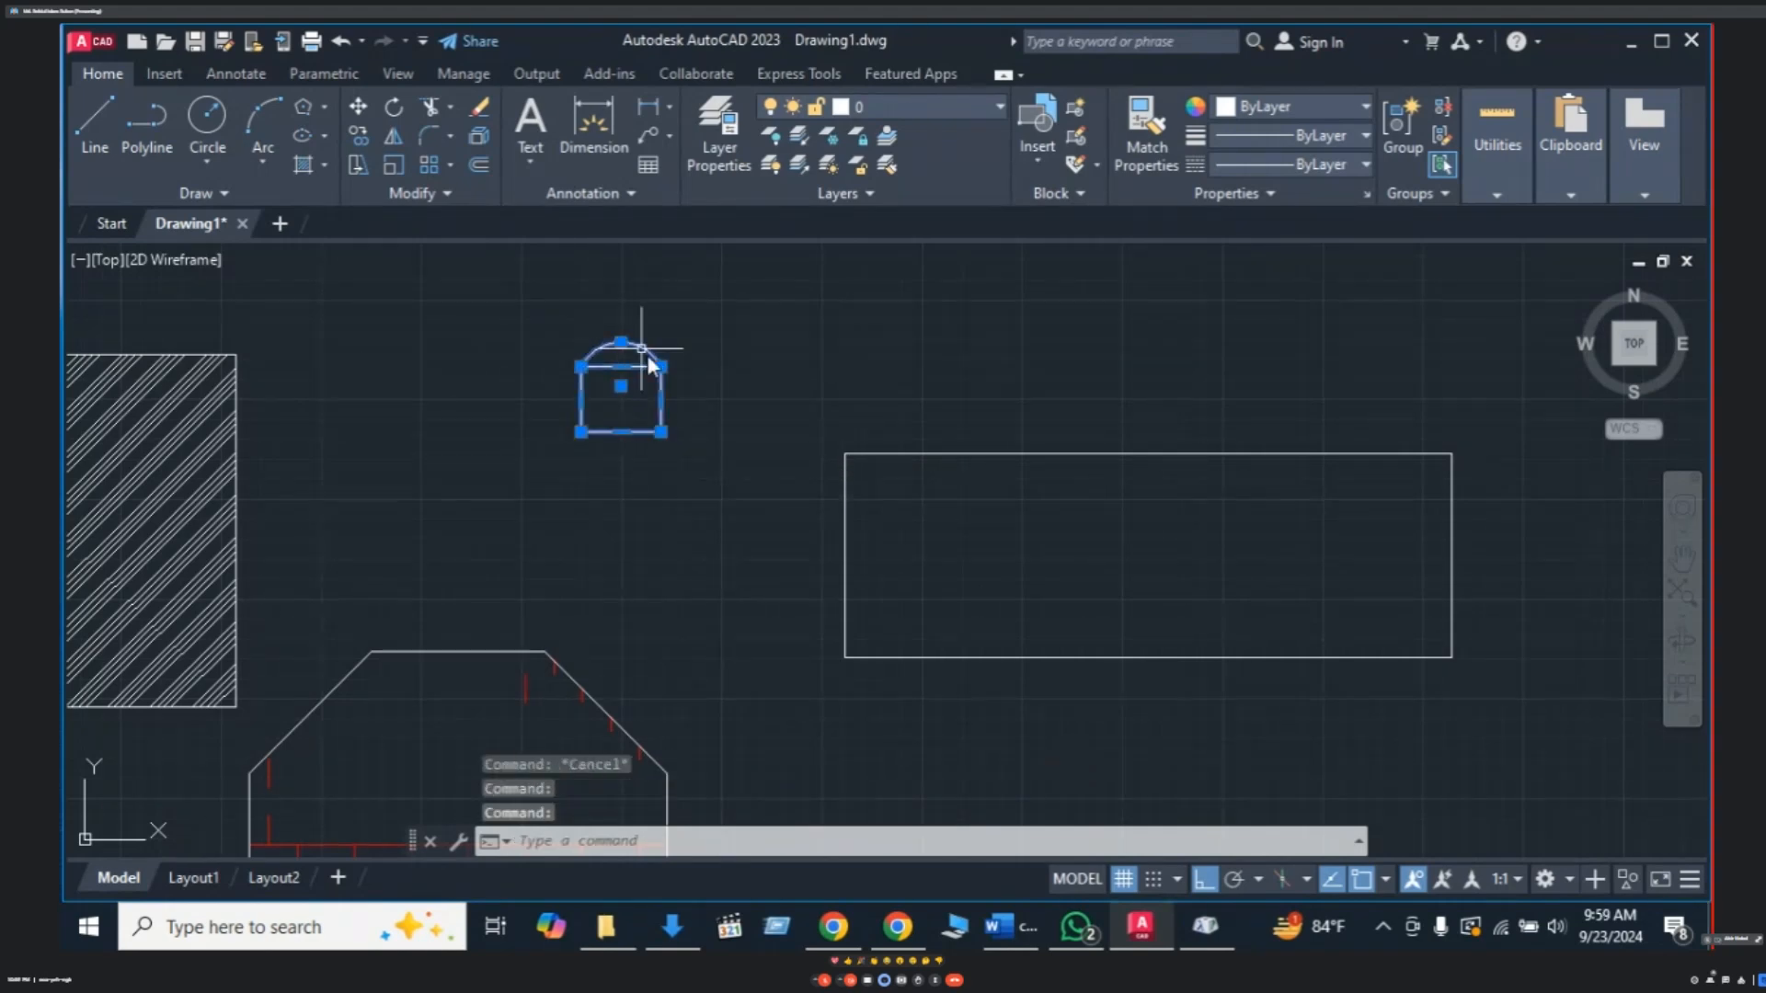
key(Escape)
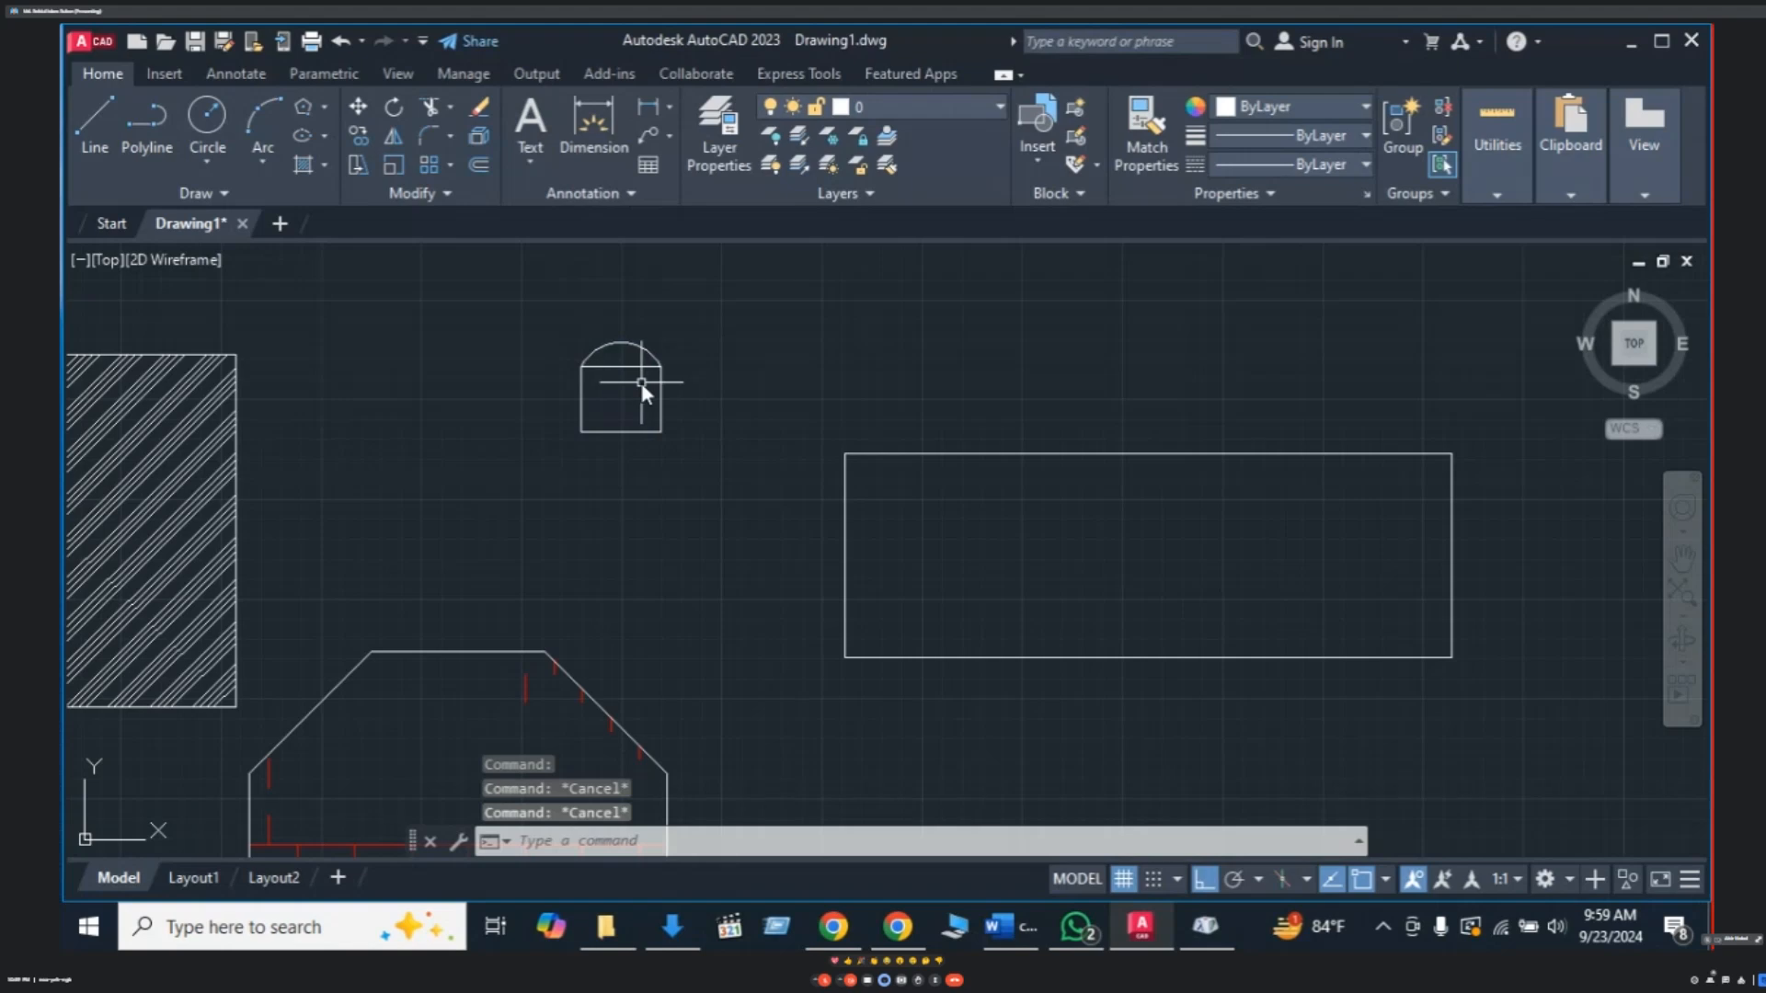
click(639, 368)
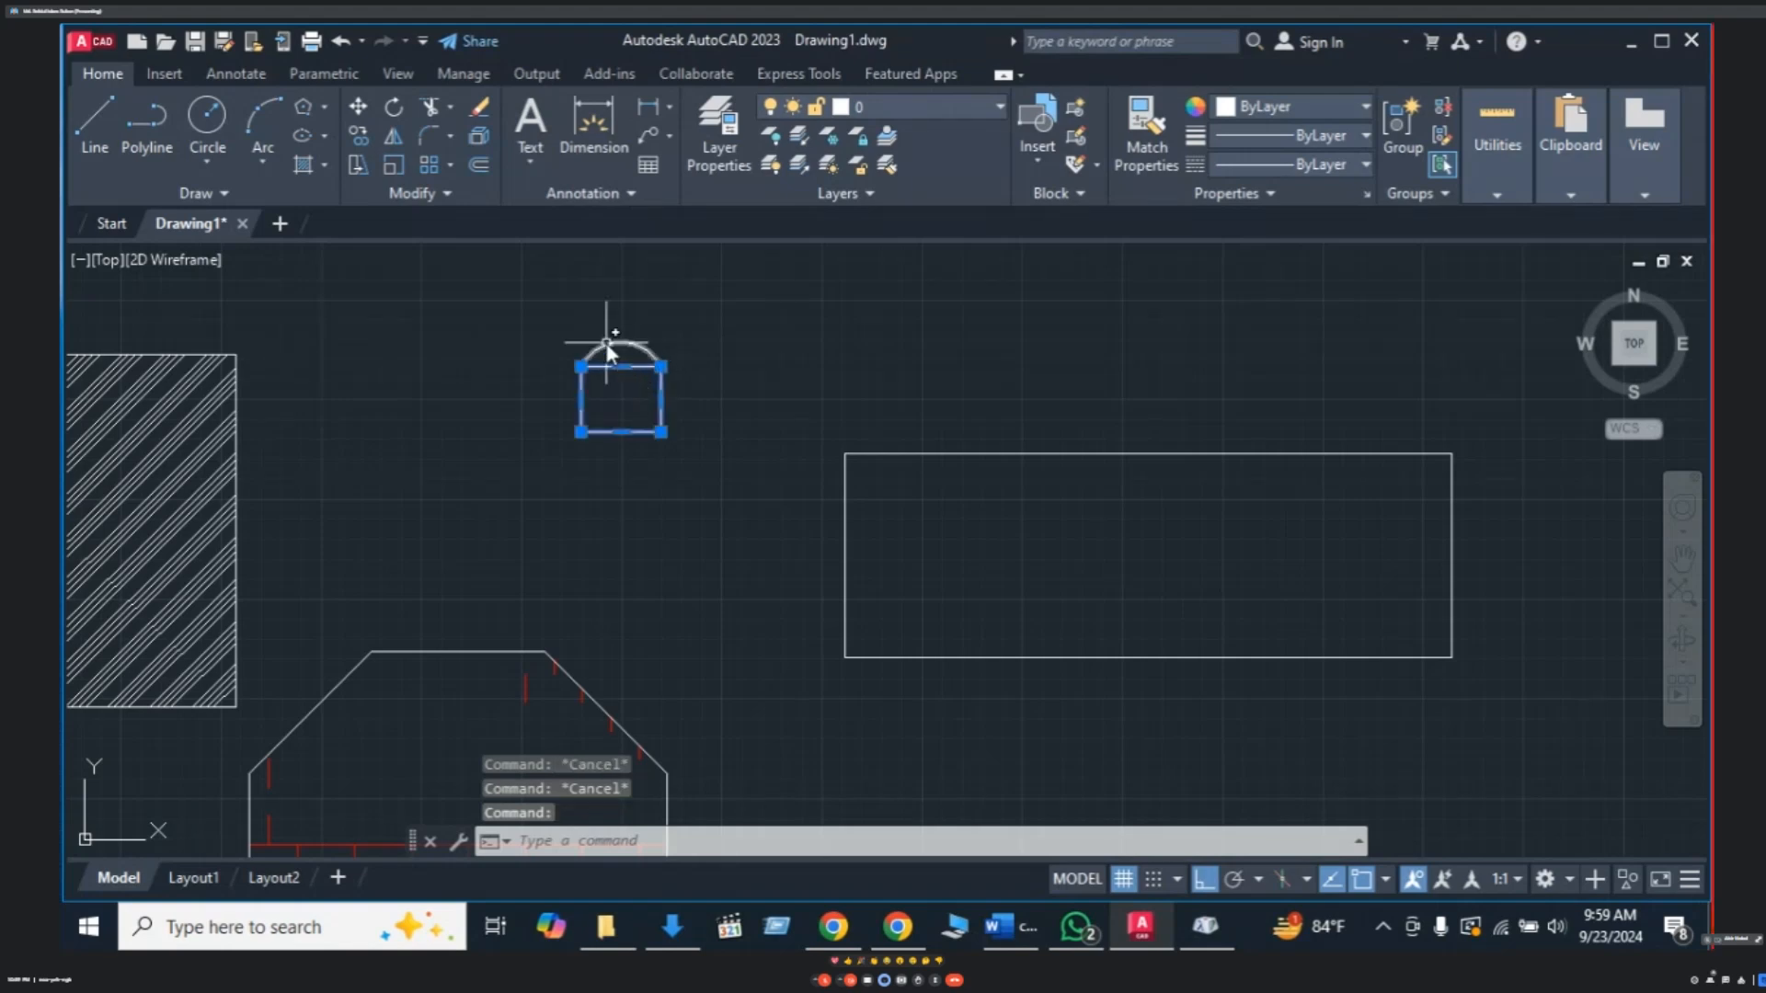
- Group the arc and rectangle into a single chair object
key(Escape)
click(709, 301)
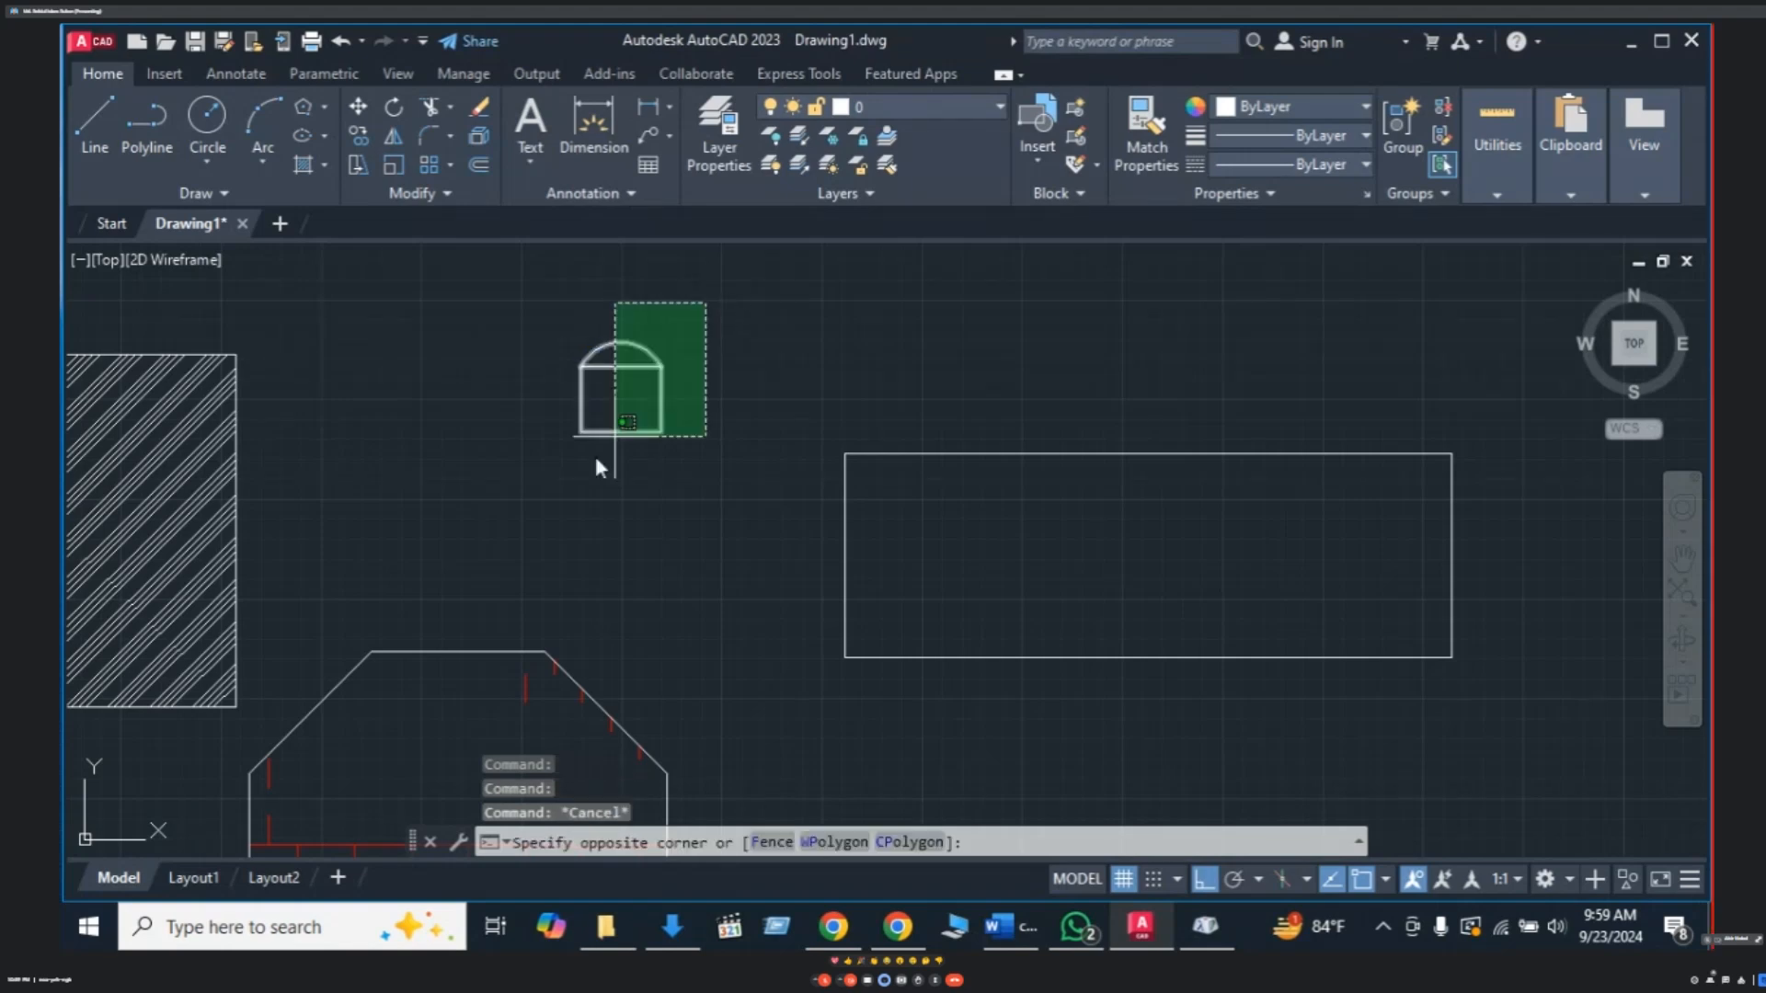
click(546, 477)
text(G)
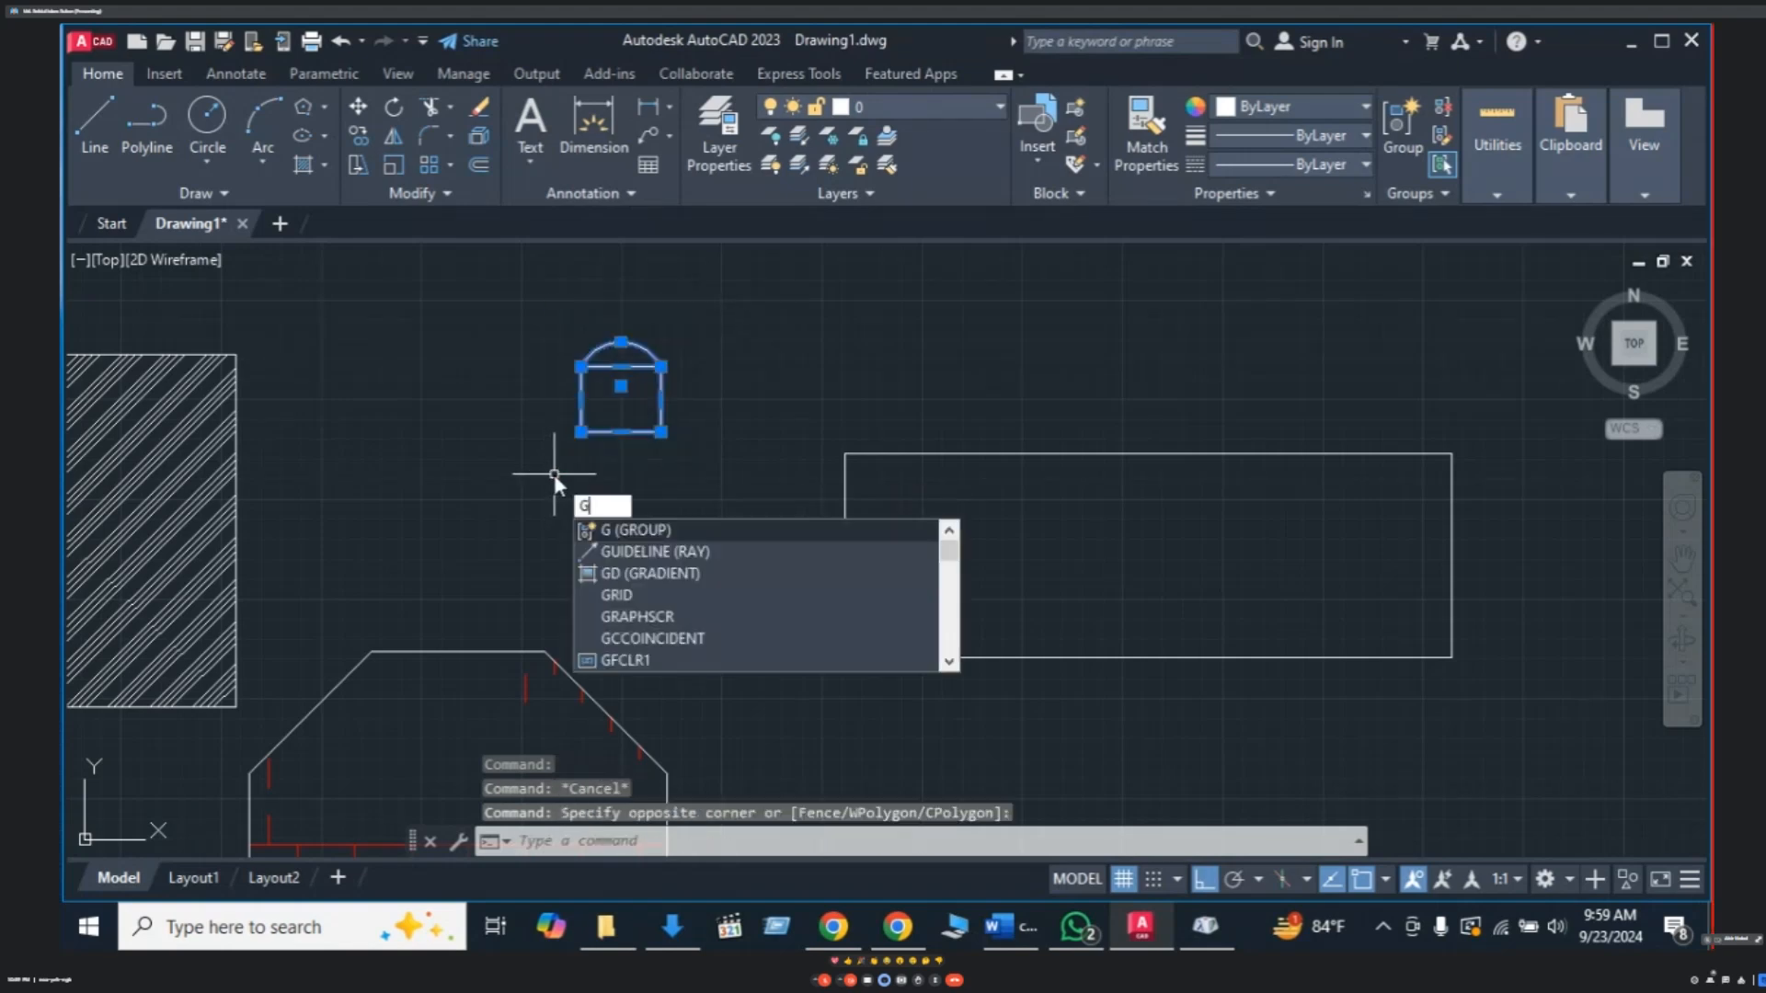
key(Return)
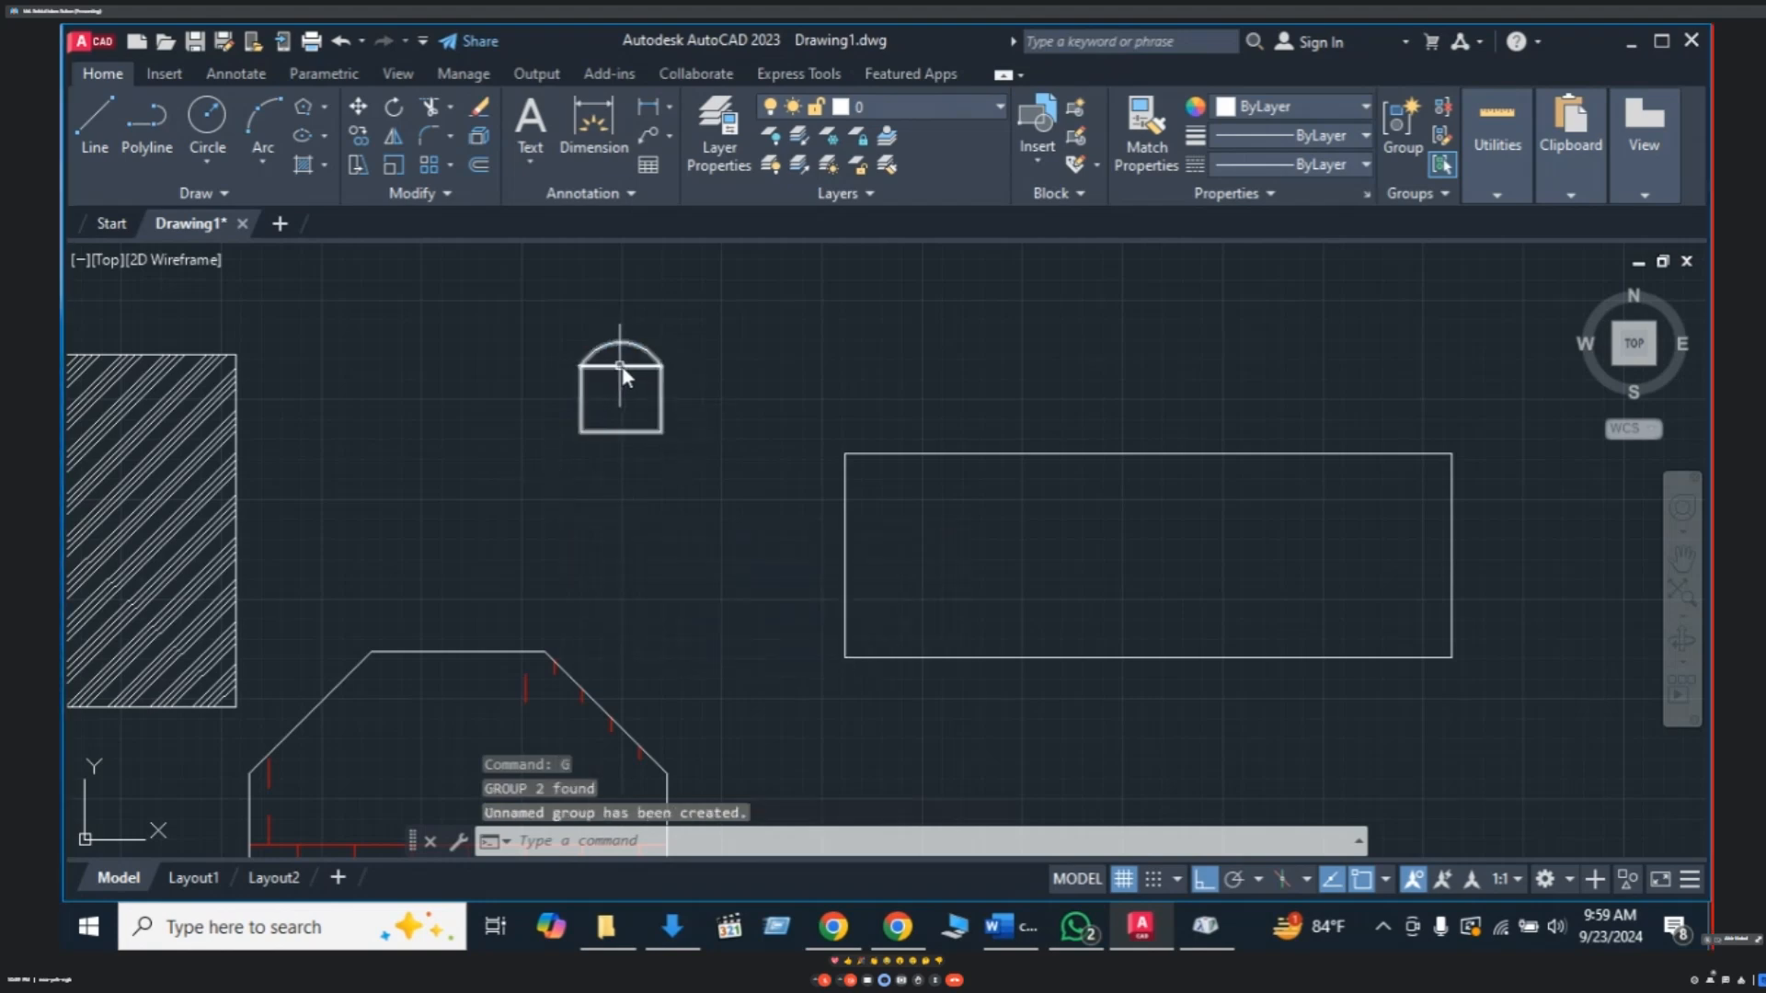
- Reselect the chair group and start a move, then cancel it
click(621, 374)
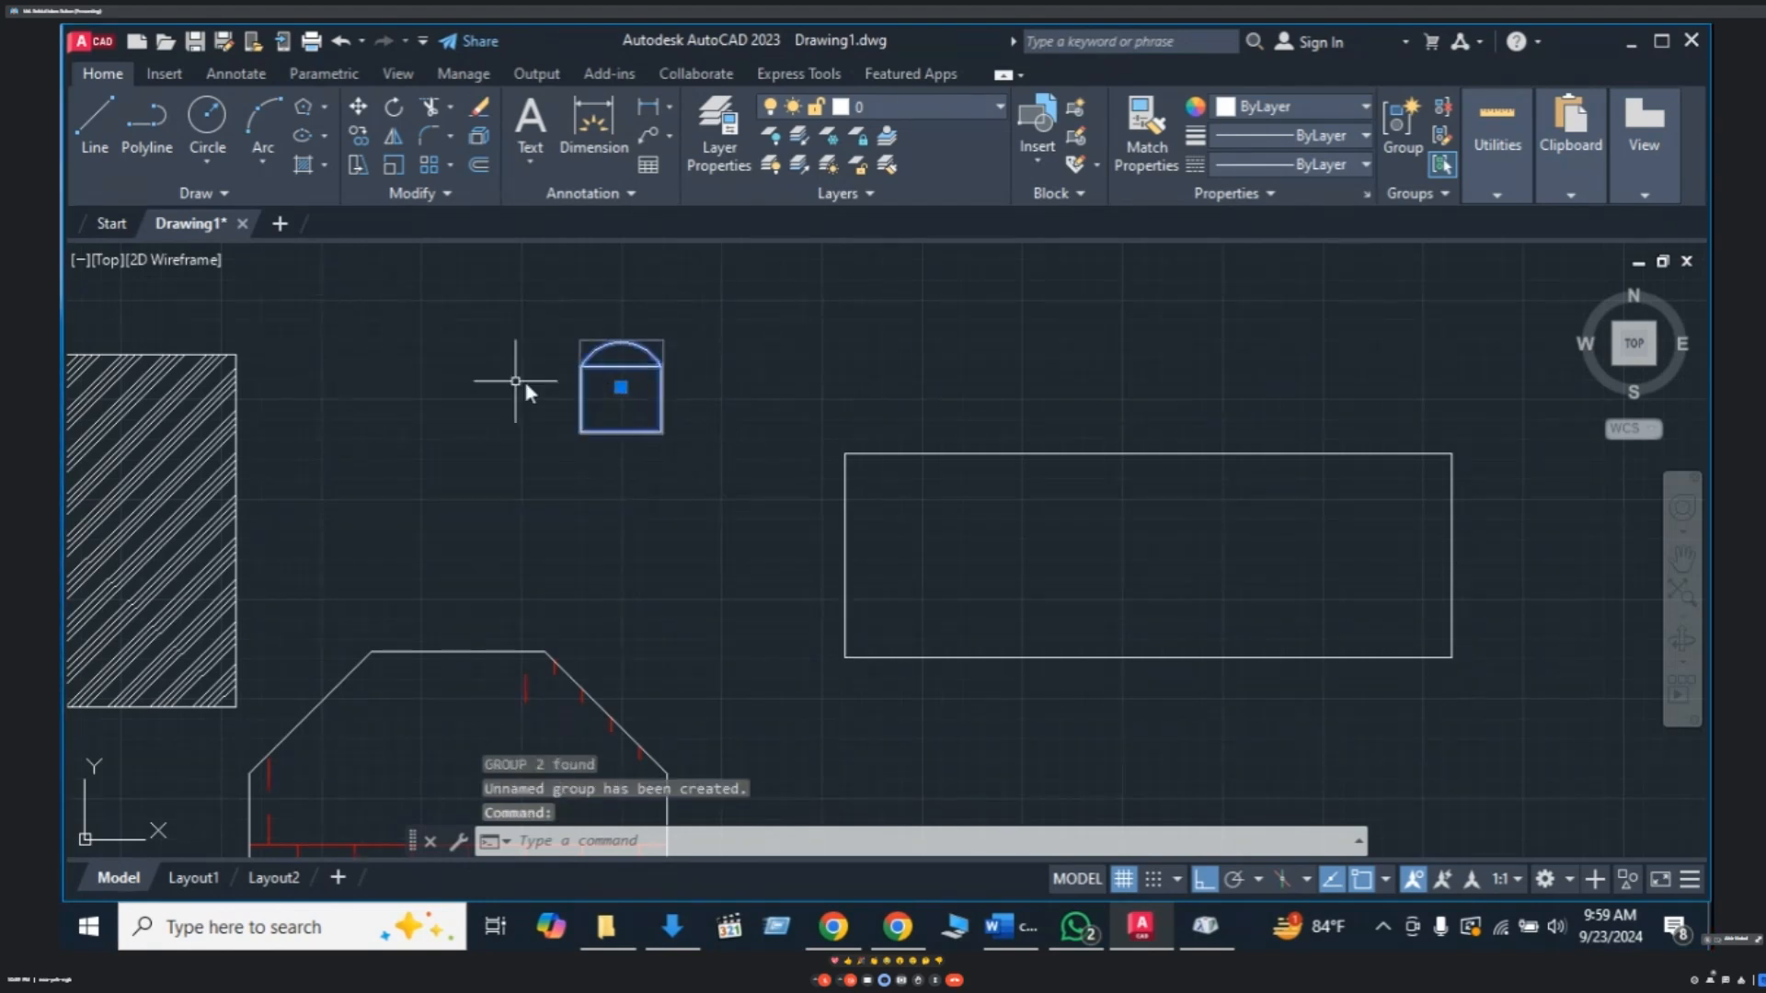
key(Escape)
click(687, 315)
click(576, 470)
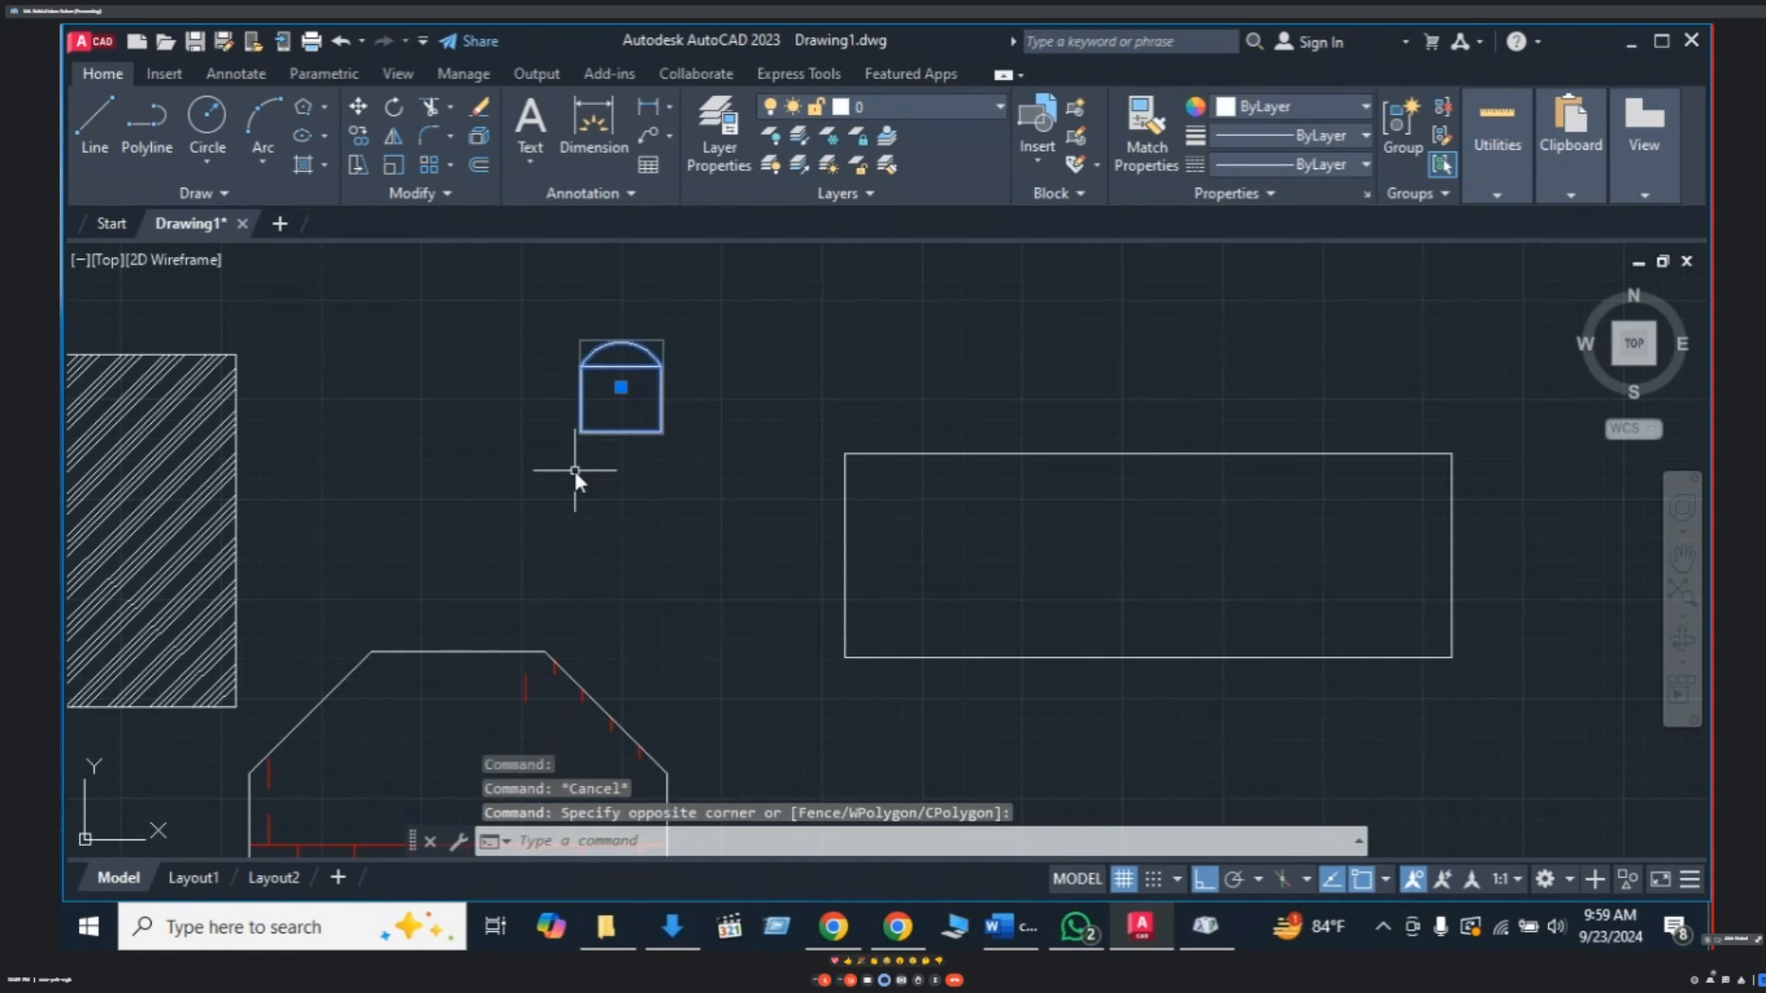
text(m)
key(Return)
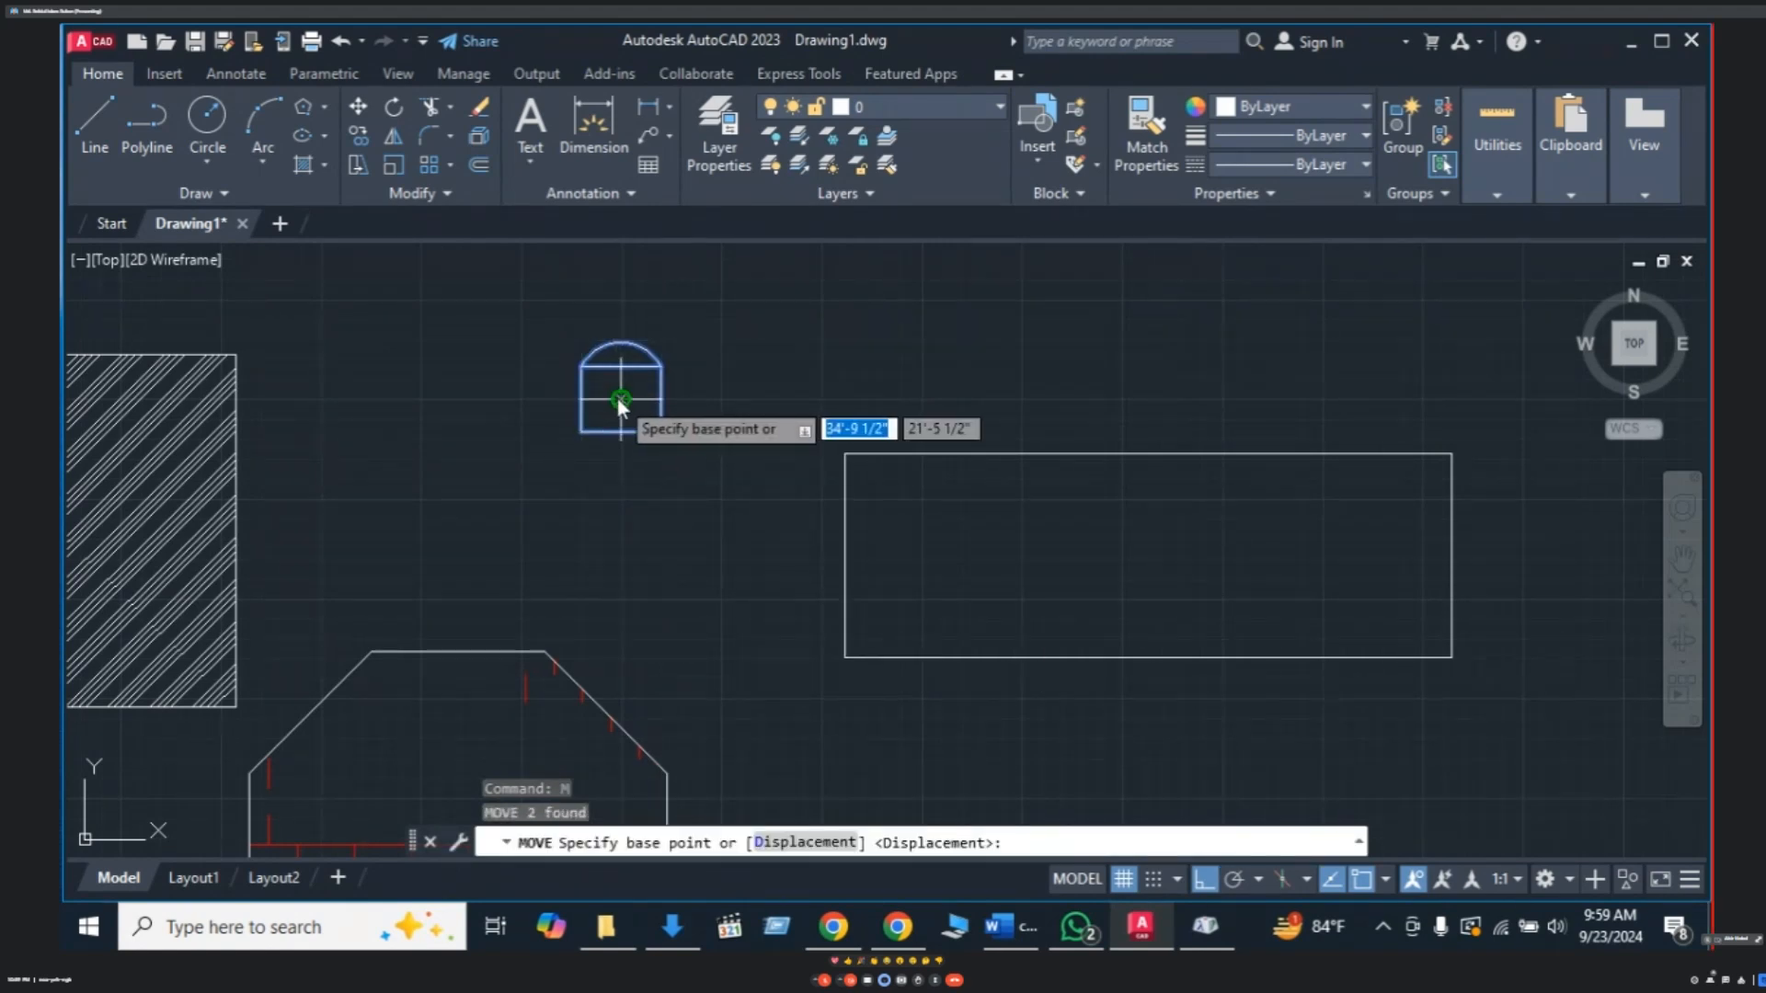
key(Escape)
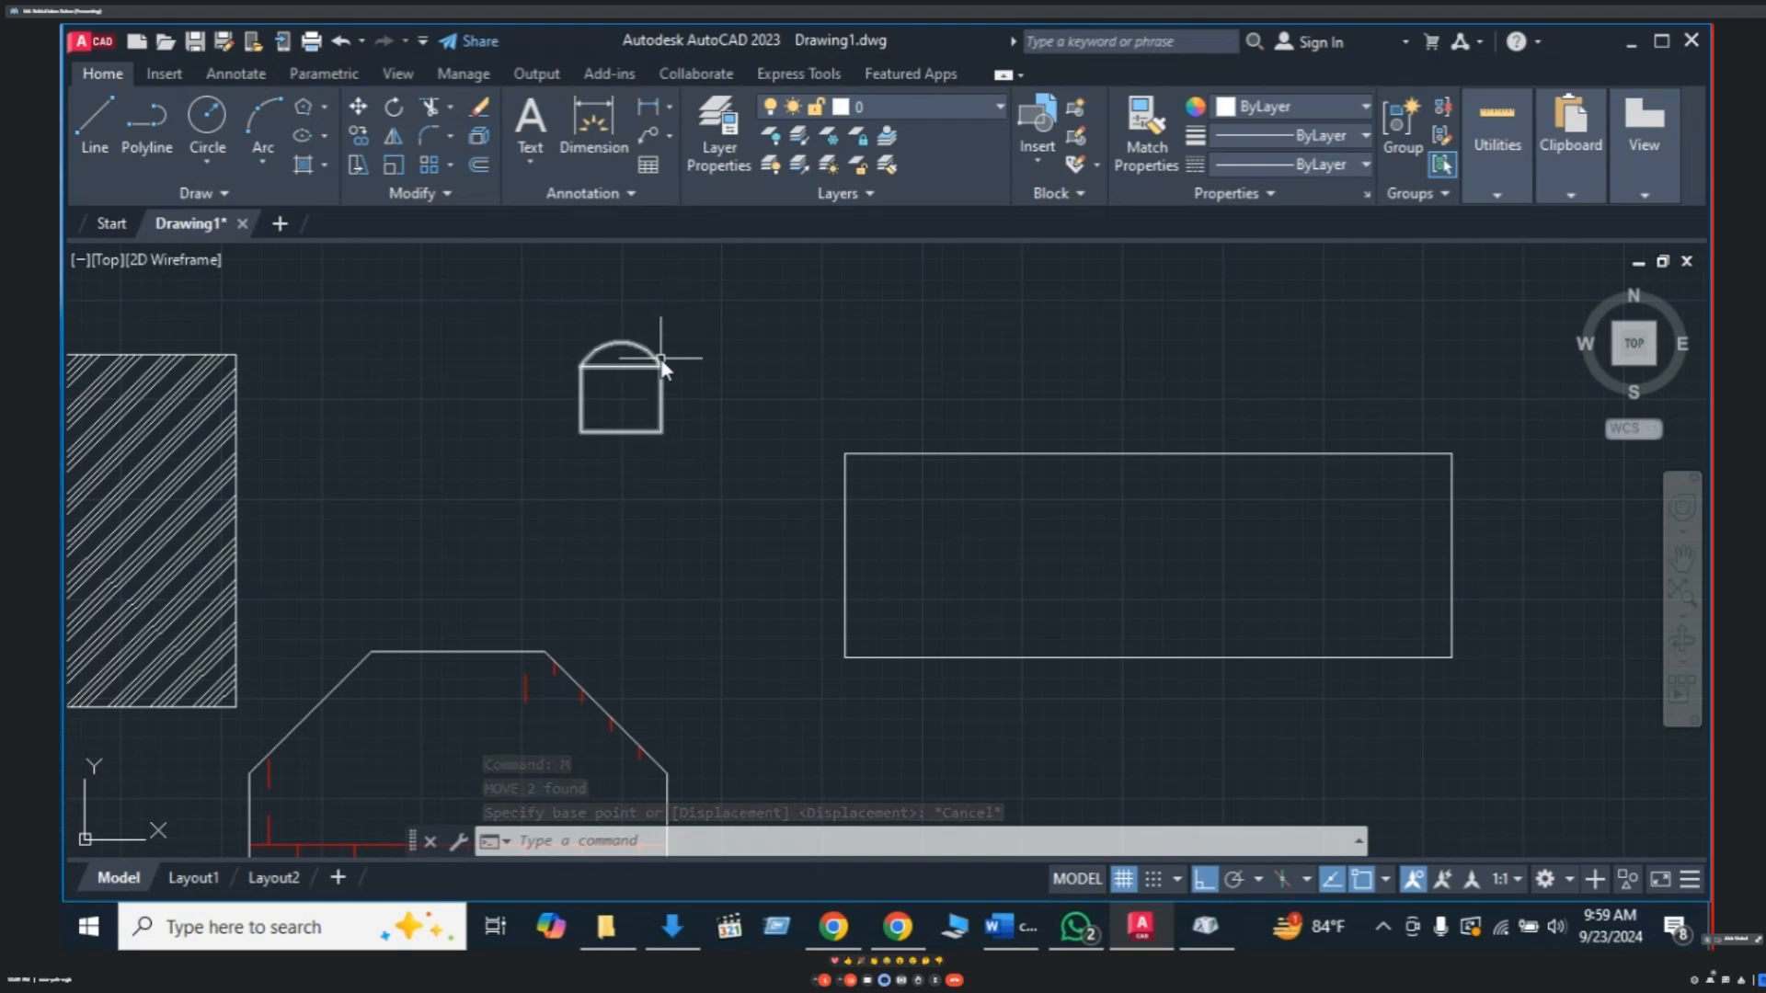
- Pan the view to frame the chair, briefly selecting the table rectangle
mouse_move(654, 378)
middle_down()
mouse_move(643, 392)
mouse_move(579, 338)
middle_up()
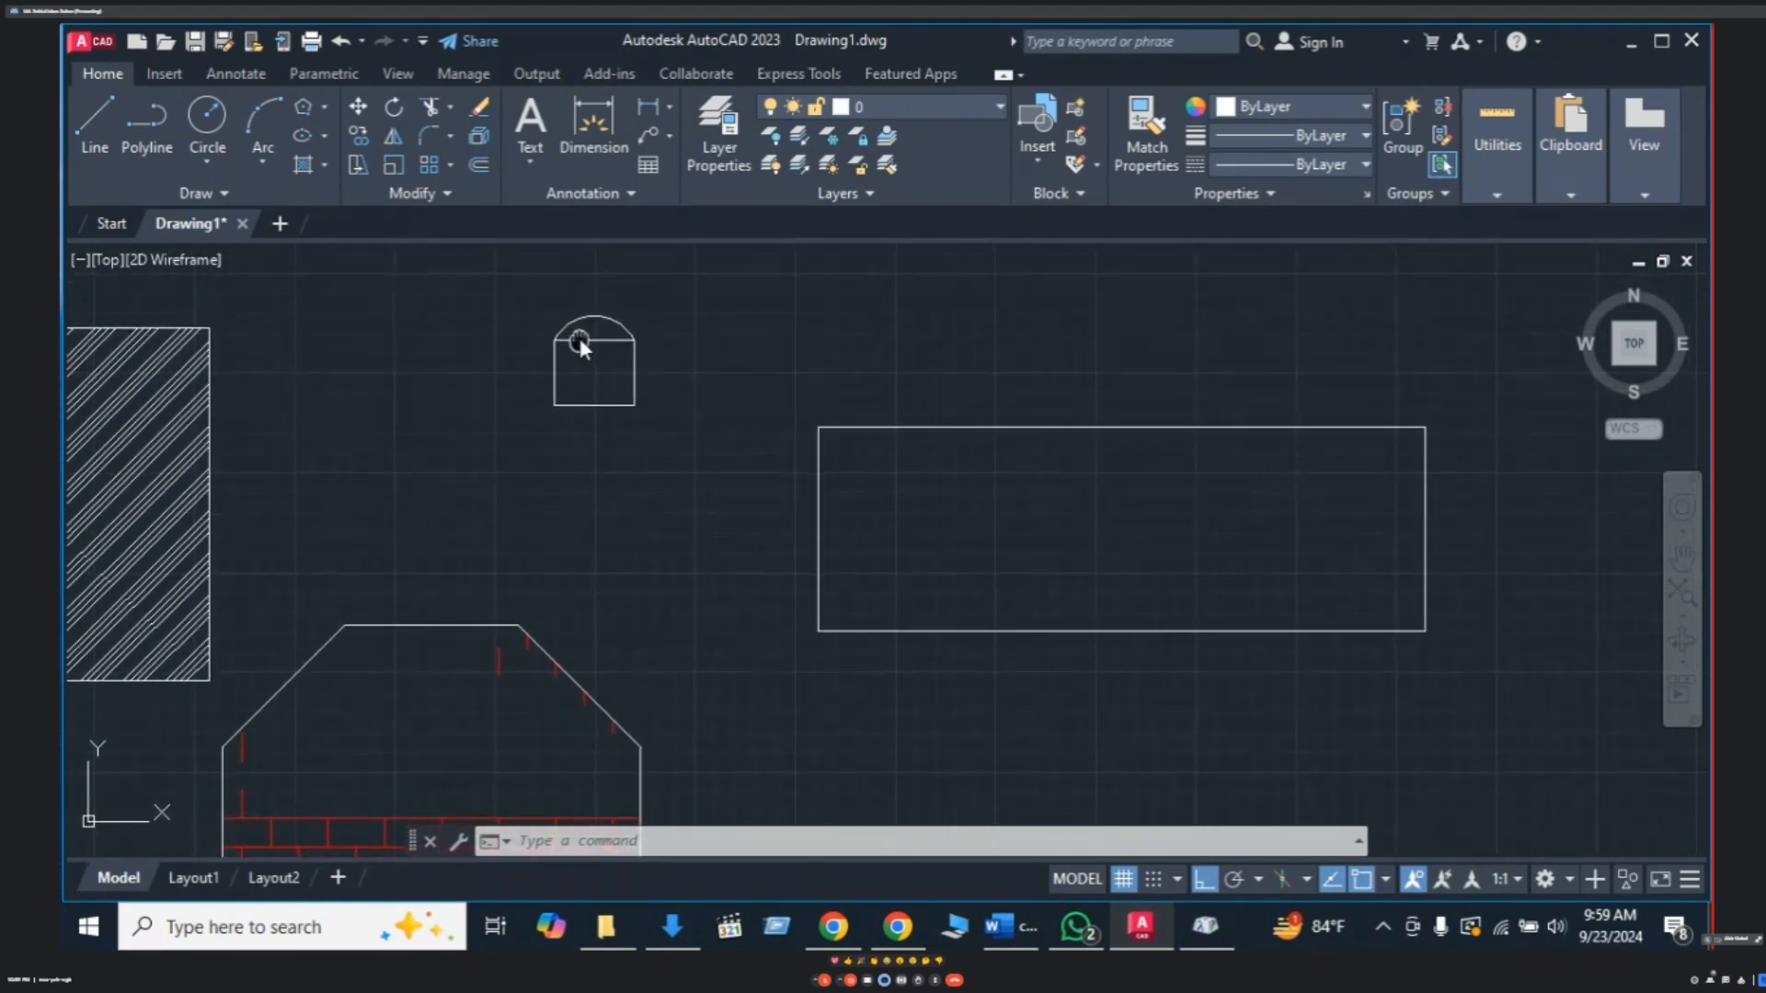
click(818, 517)
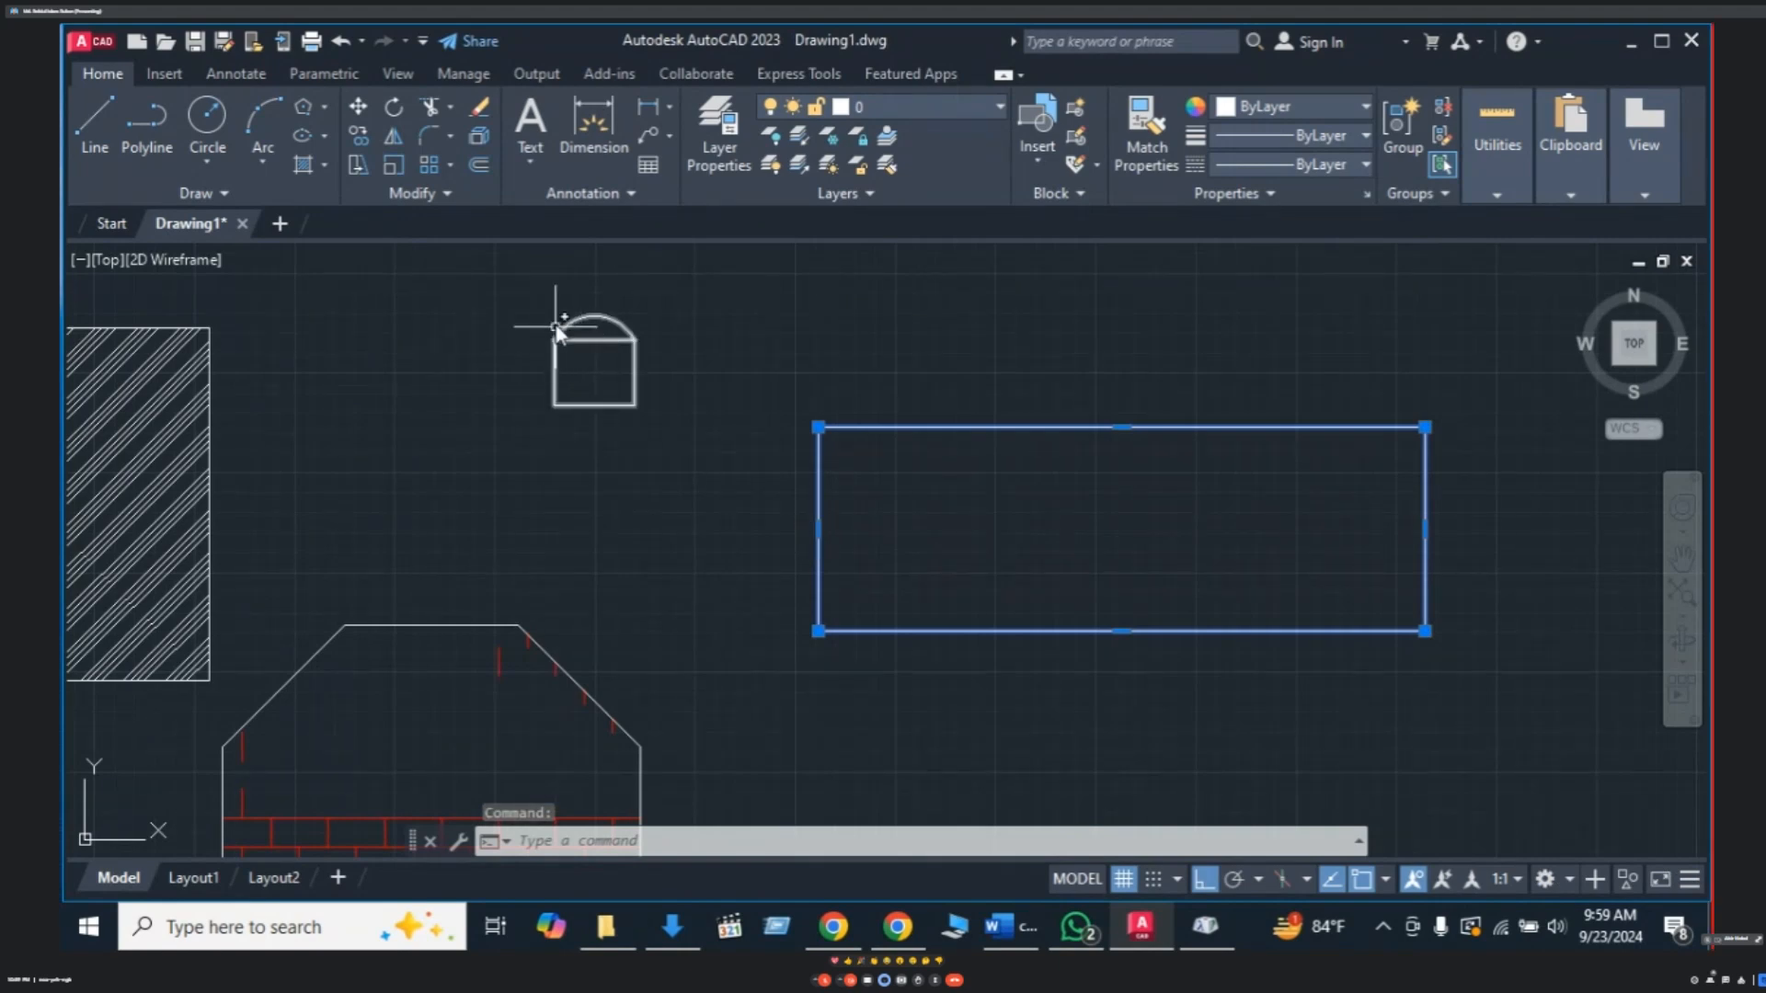
middle_drag(612, 352, 611, 358)
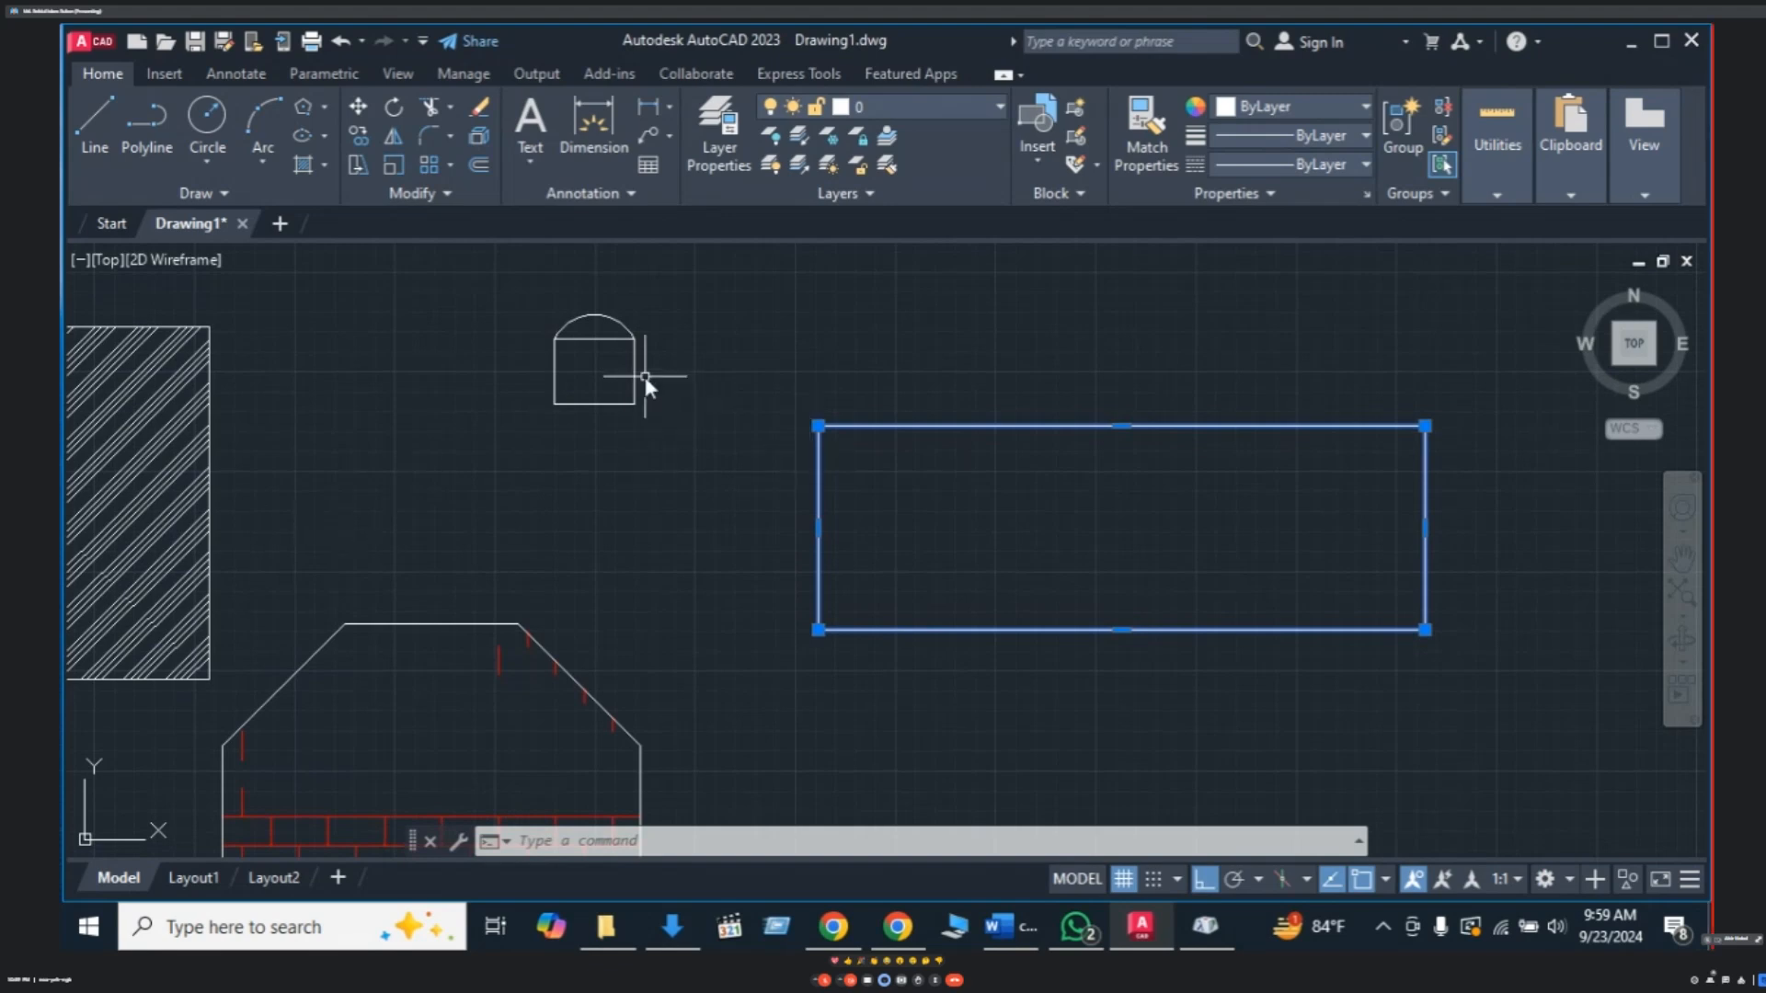
middle_drag(643, 378, 583, 382)
key(Escape)
- Move the chair group toward the table's top edge
click(617, 327)
click(488, 421)
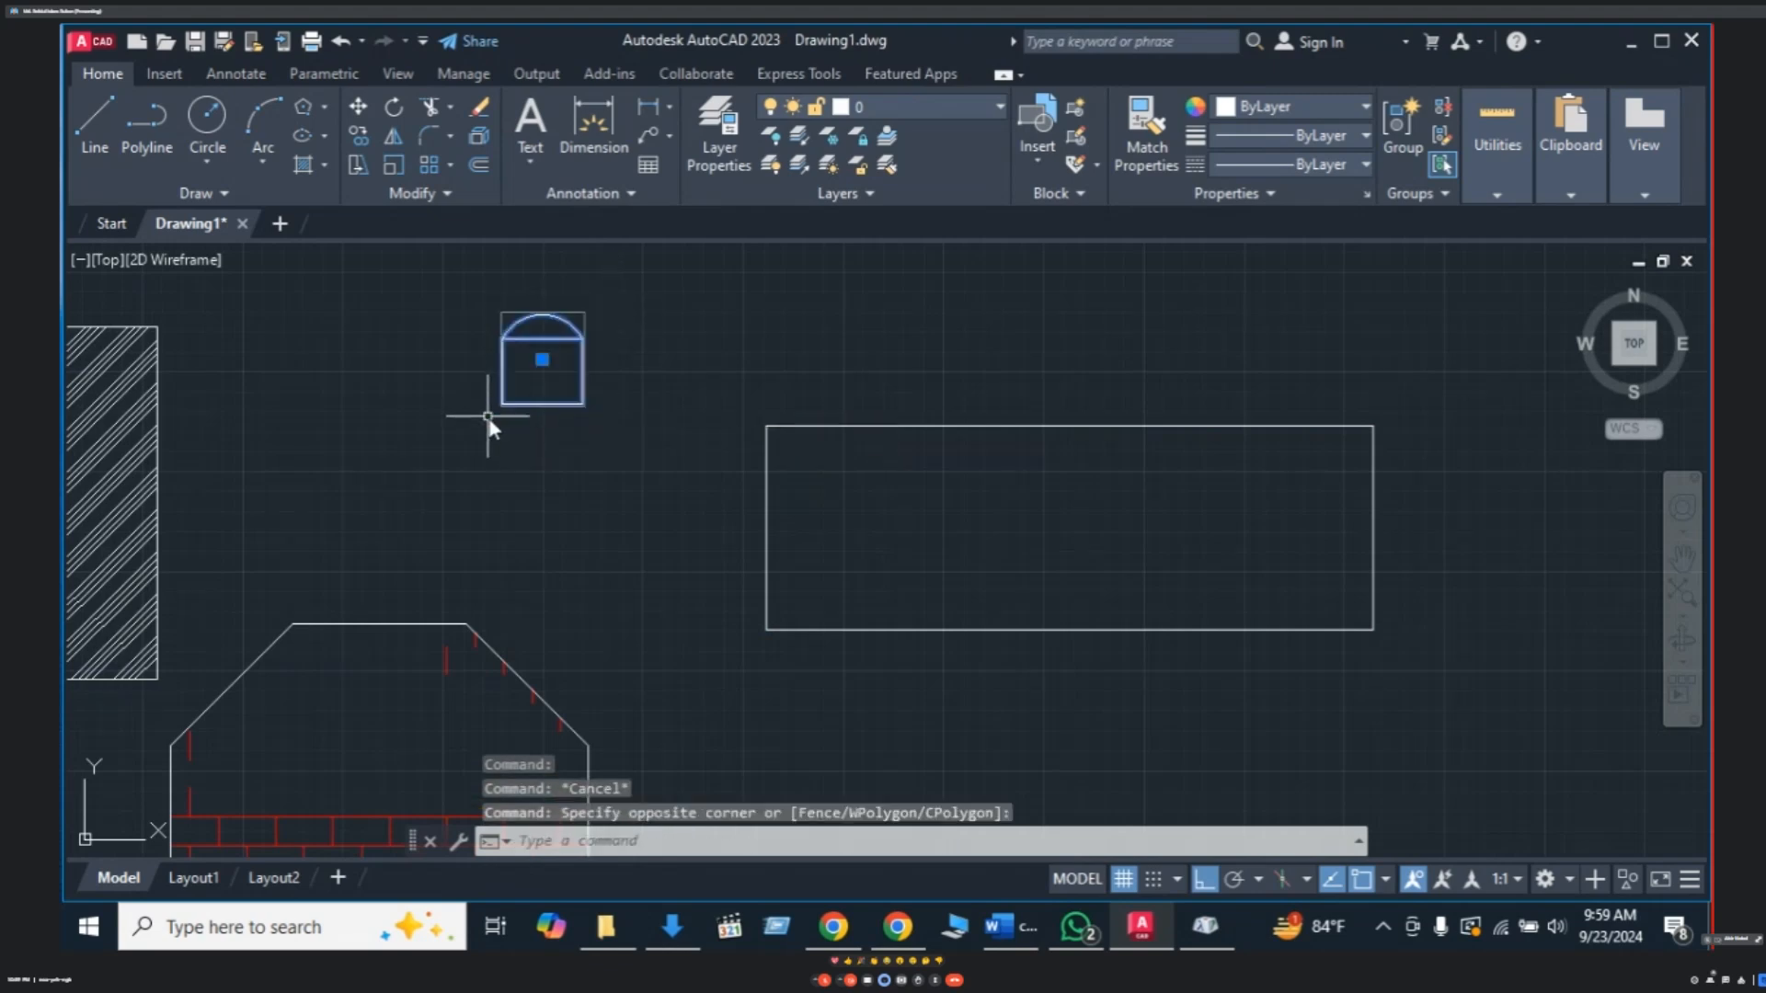
key(Return)
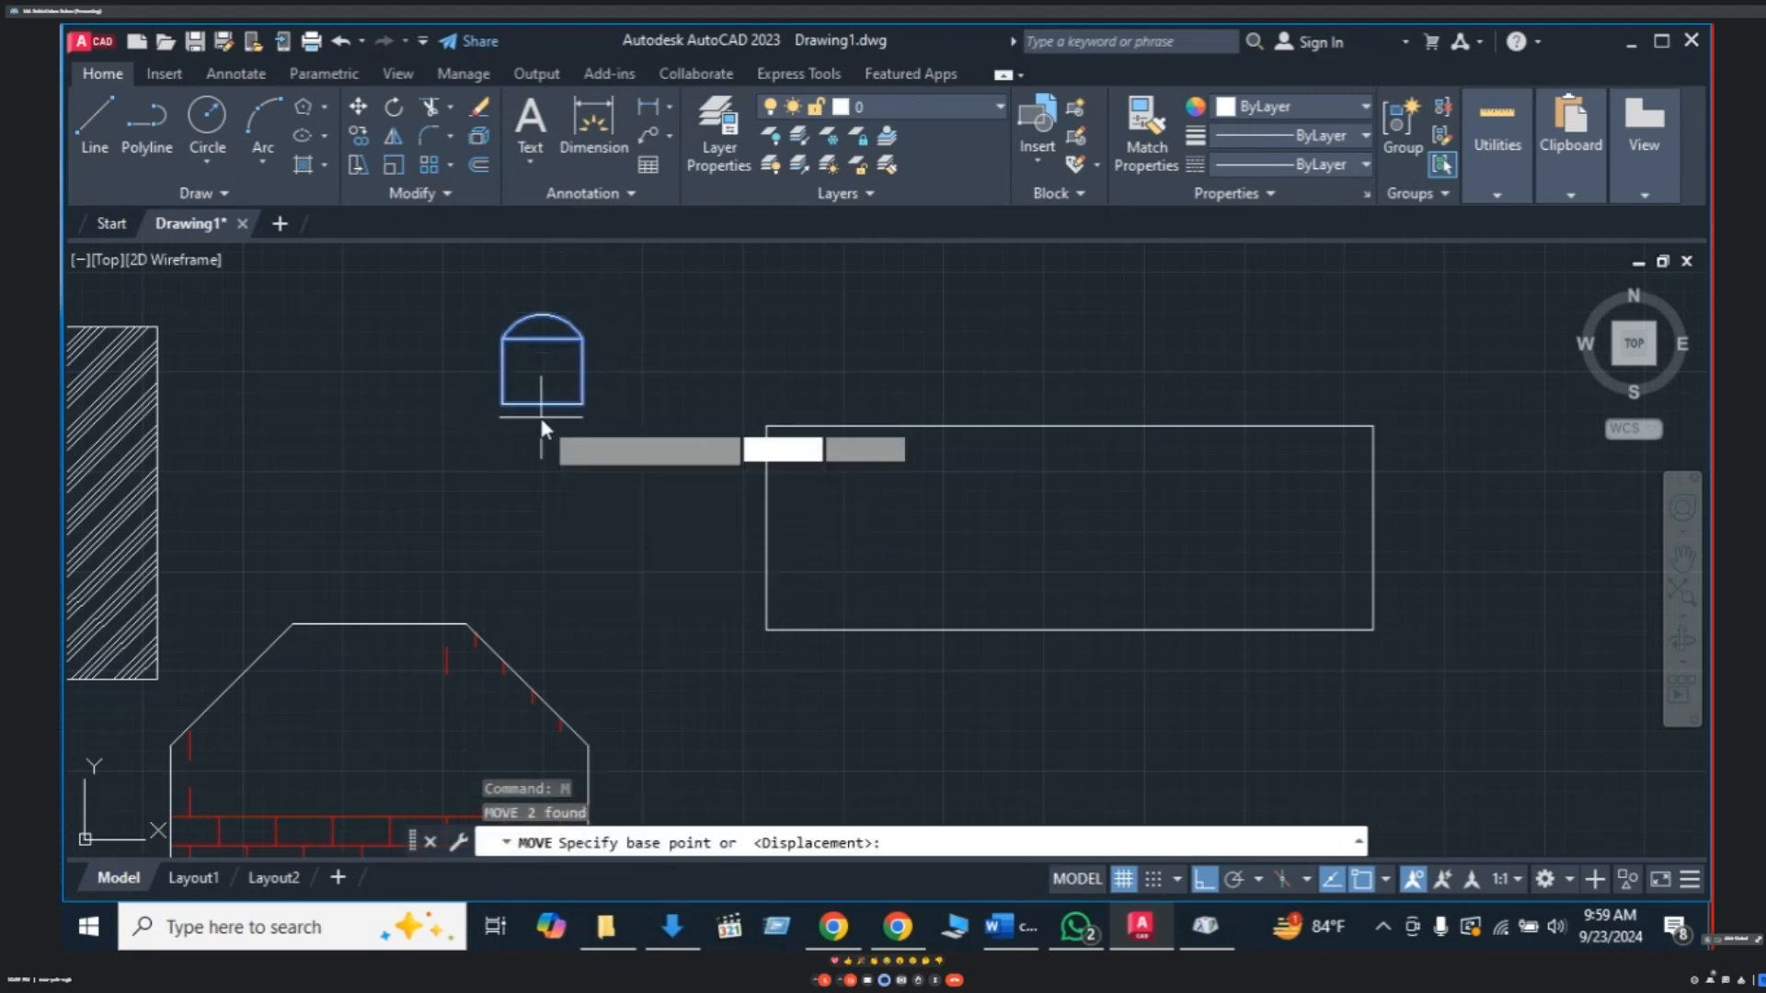
click(543, 371)
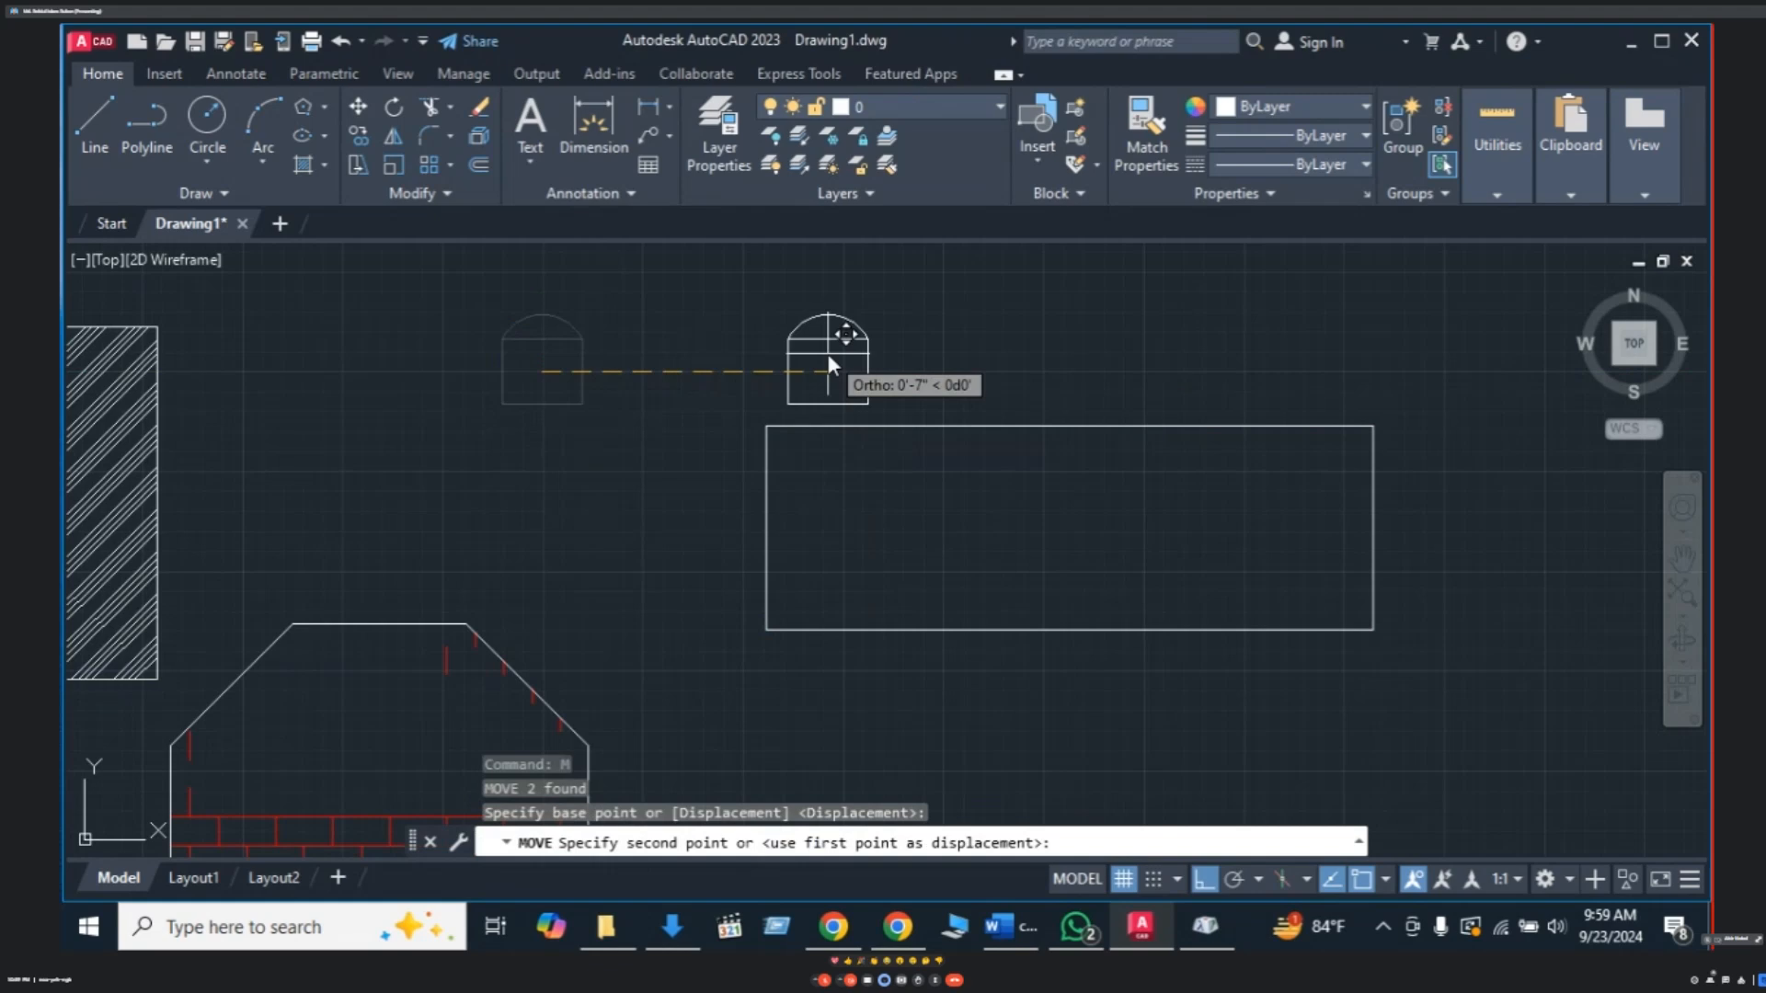
click(814, 372)
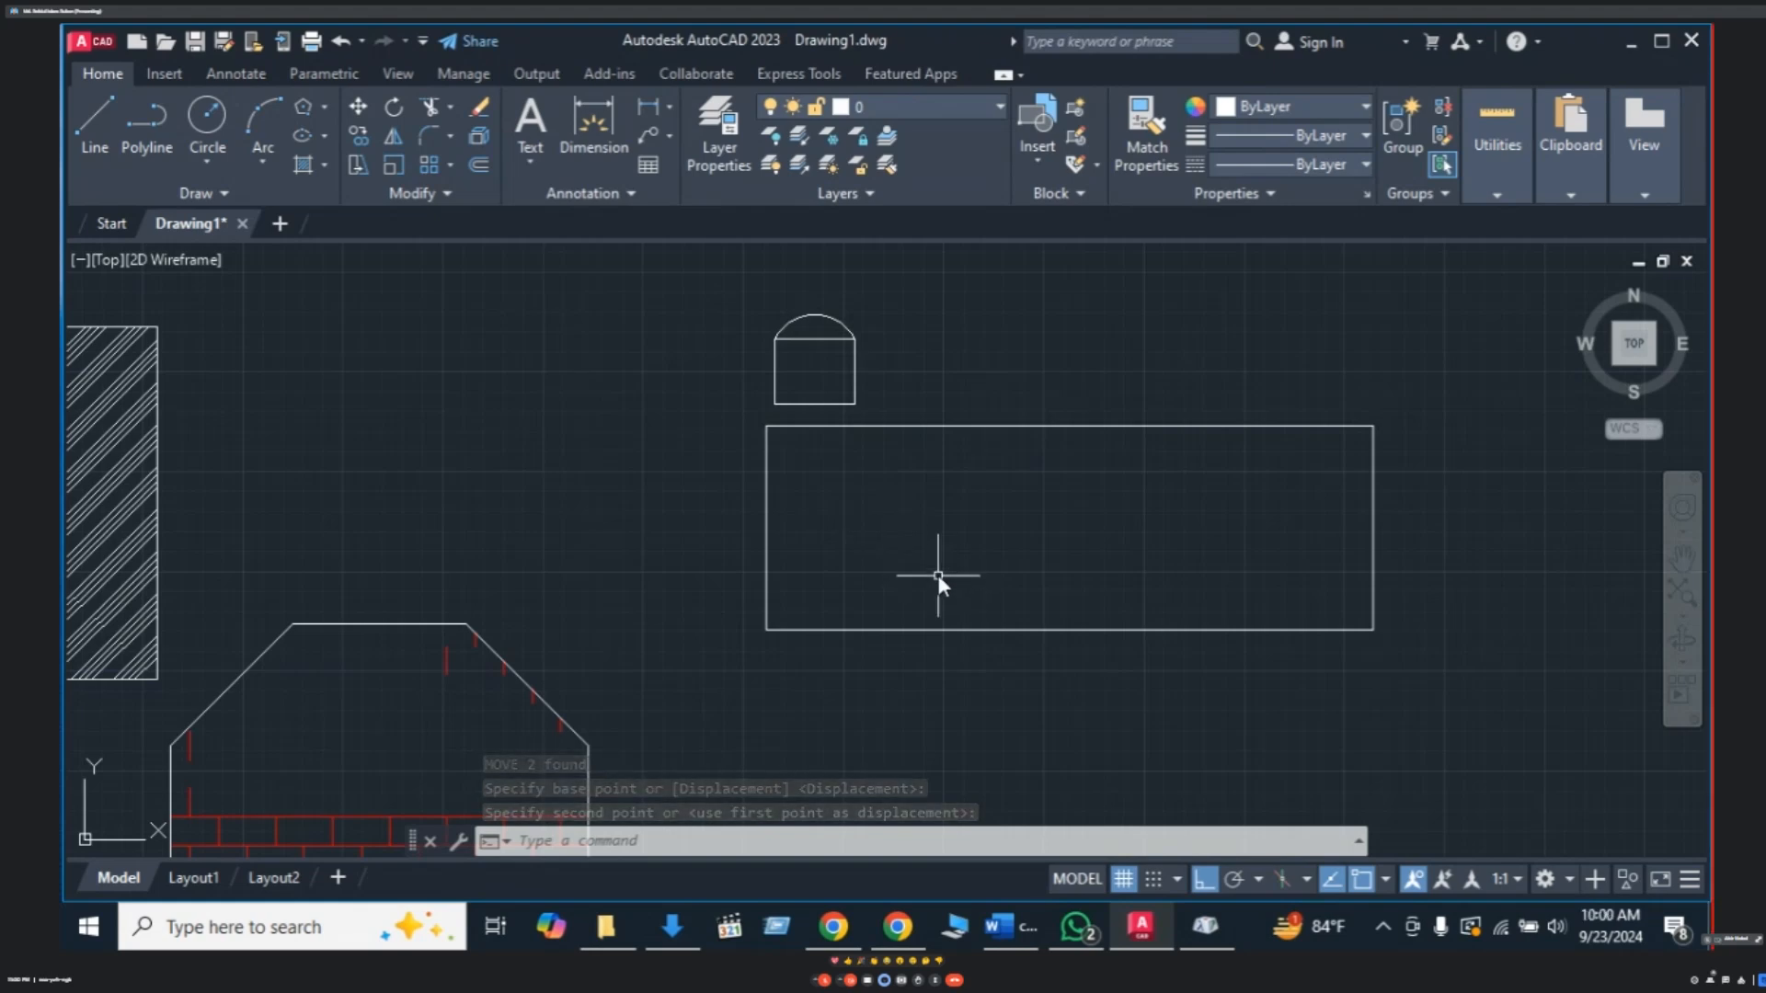
key(Escape)
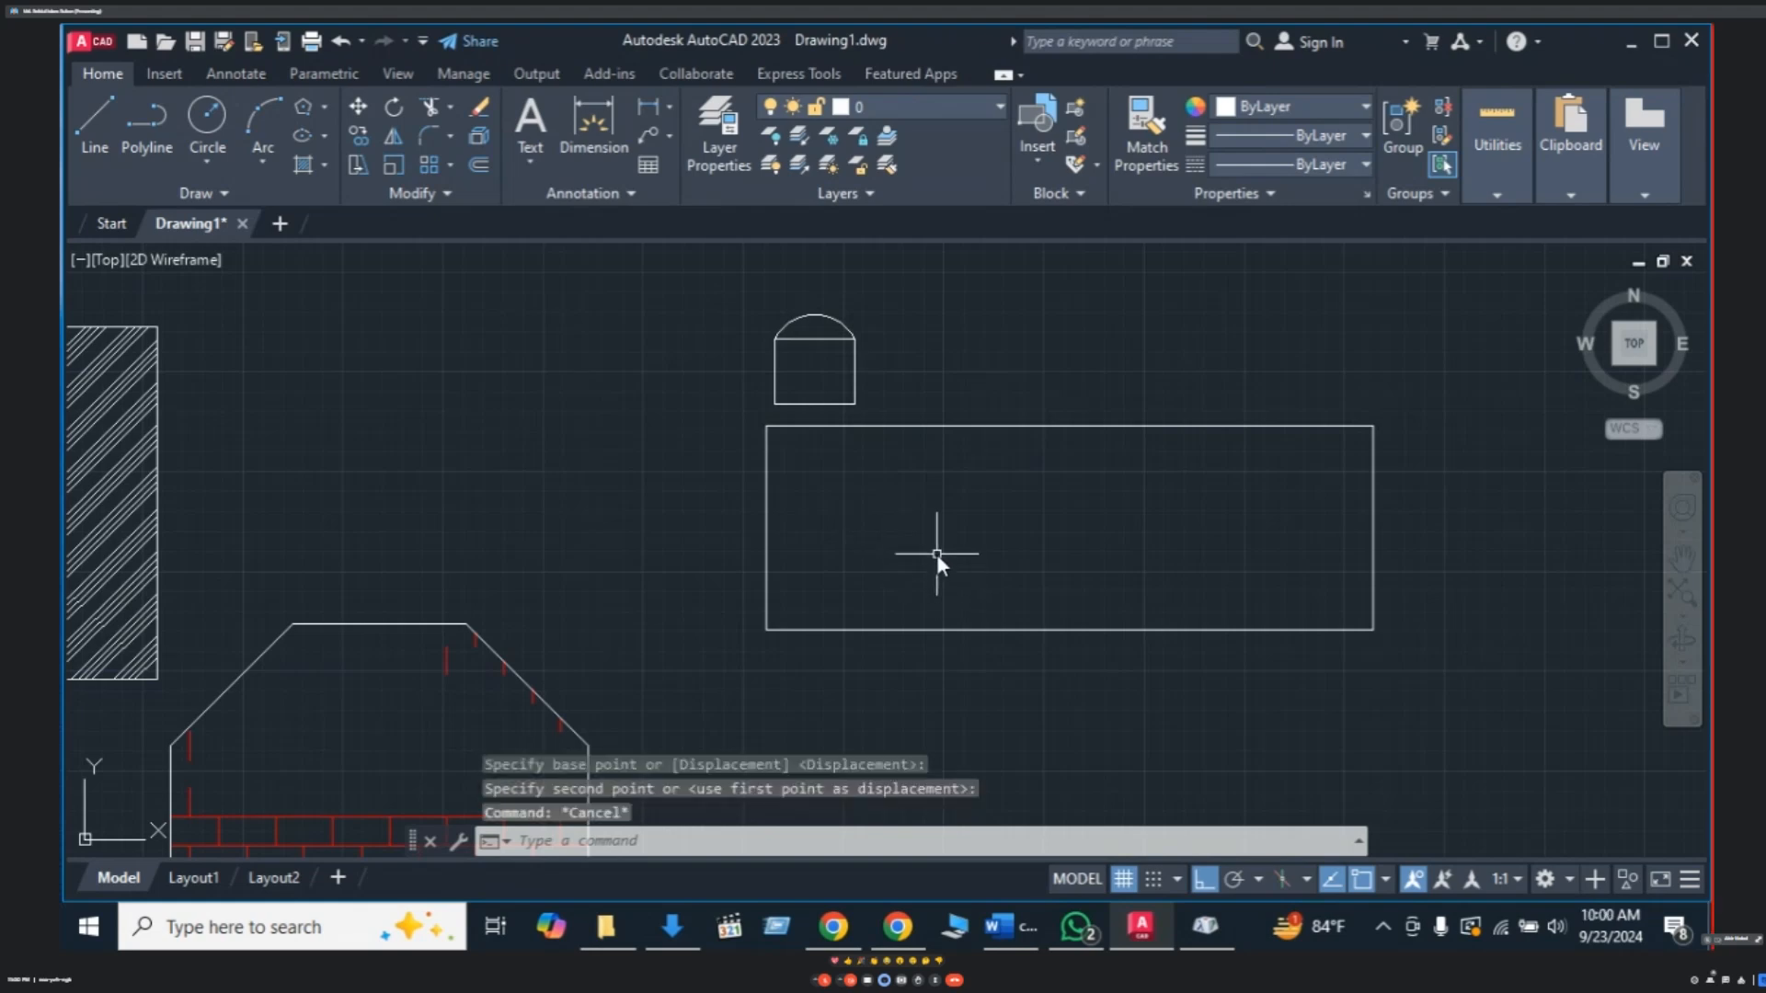
- Move the chair further right so it sits just above the table's top edge
text(m)
key(Escape)
click(872, 323)
click(771, 401)
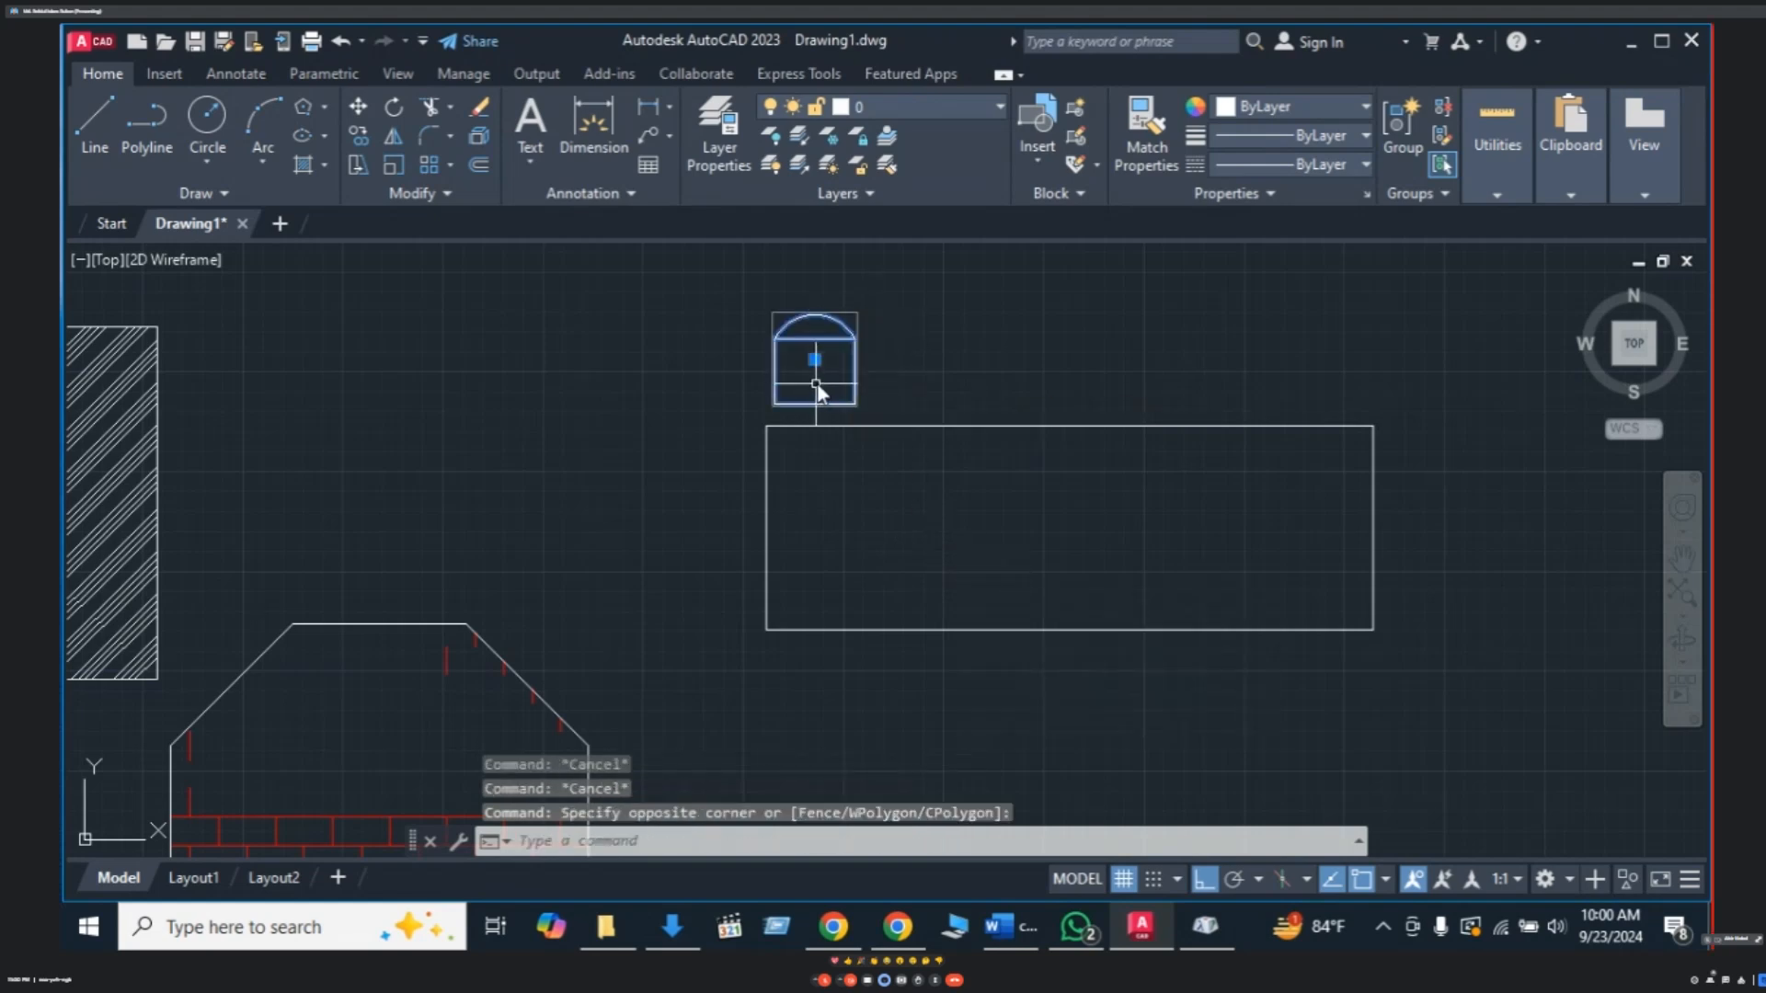
text(m)
key(Return)
click(811, 370)
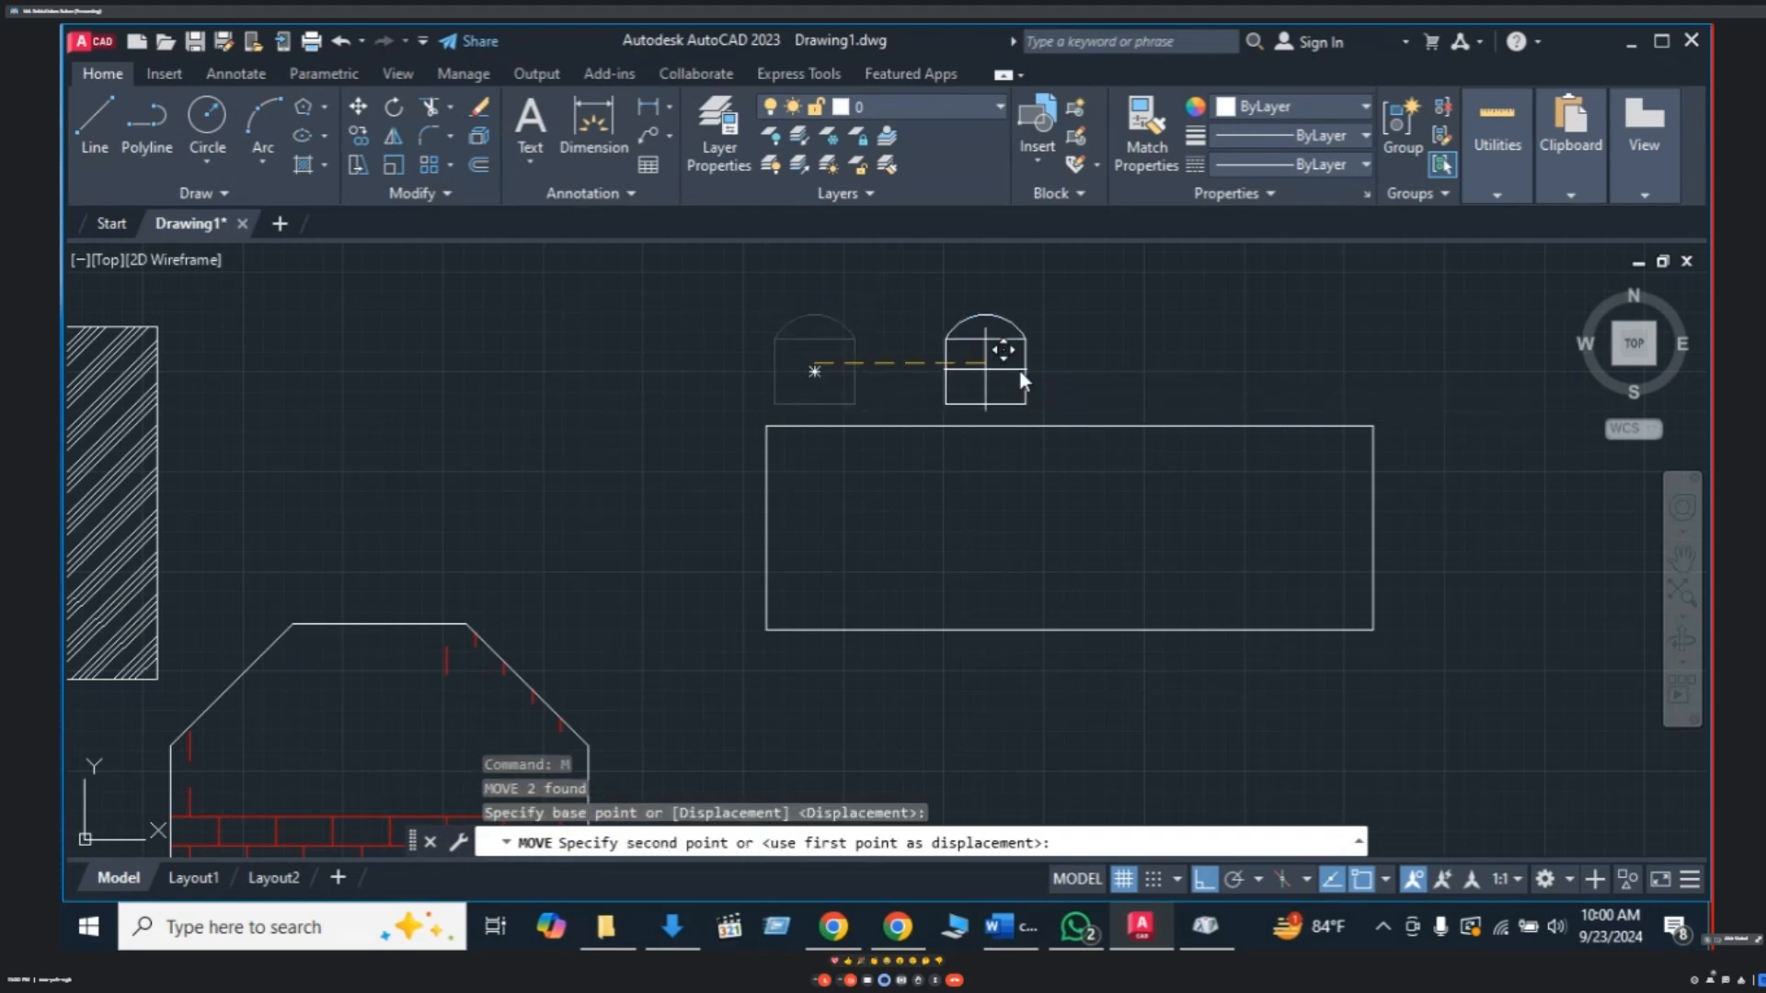
click(1008, 379)
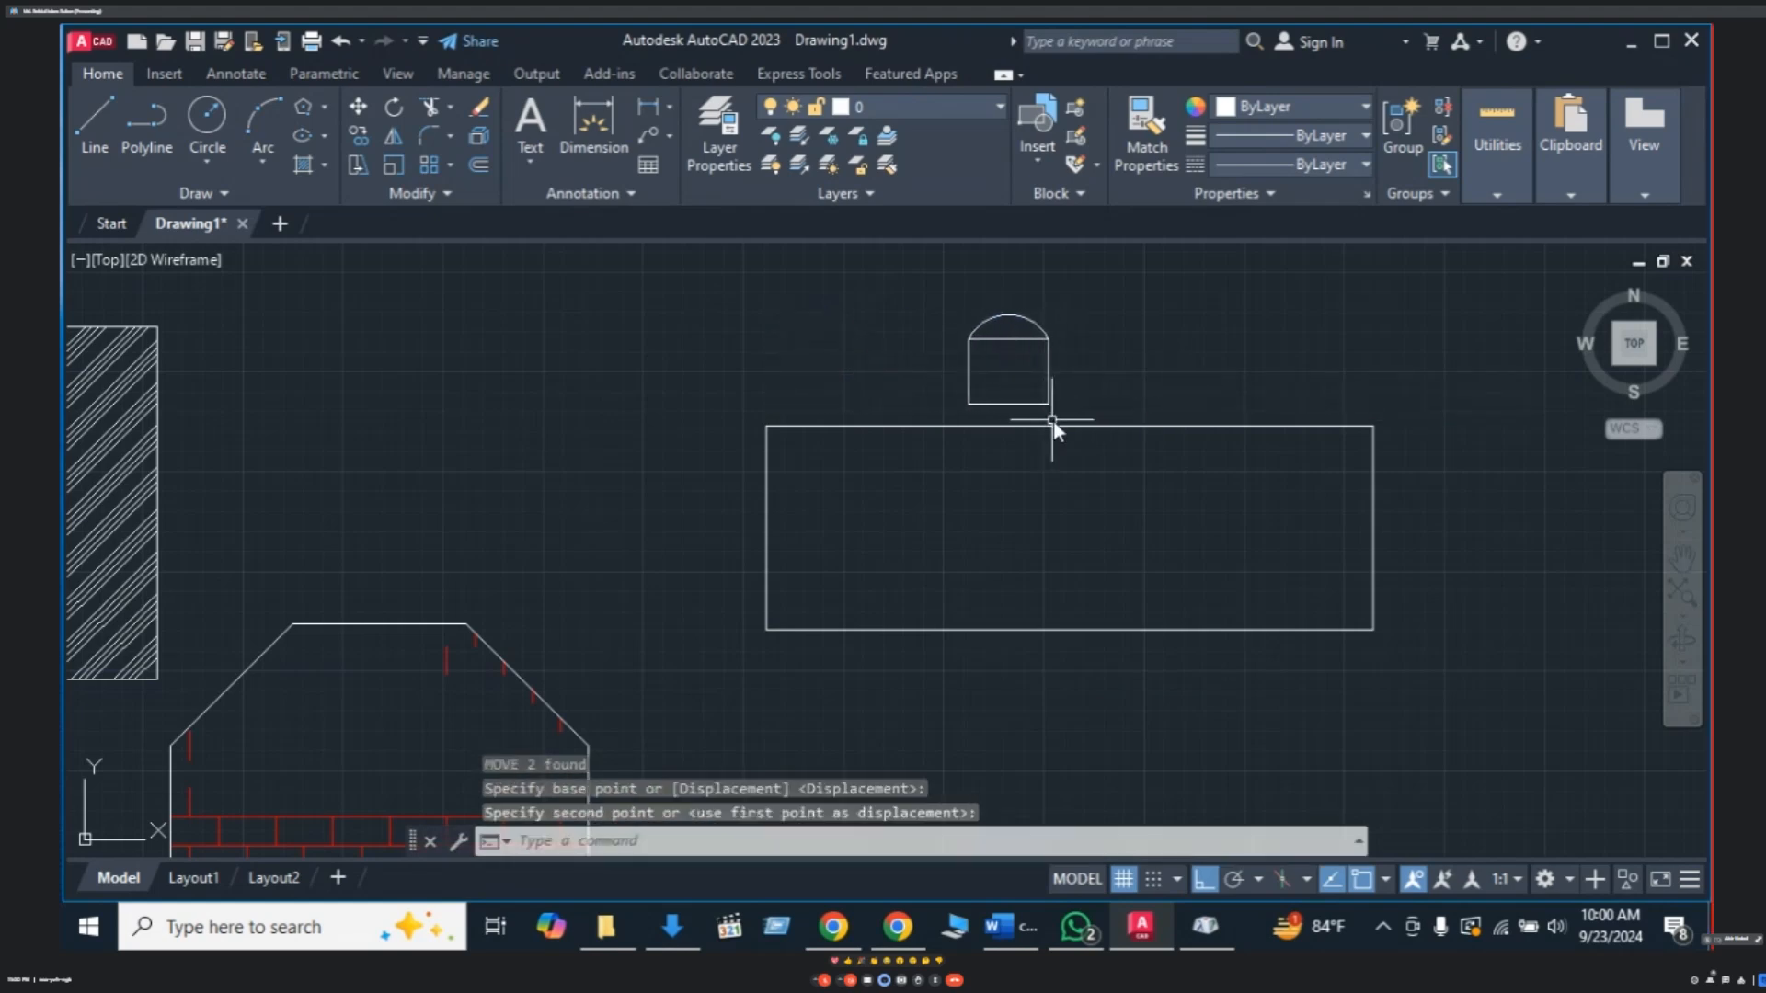
key(Escape)
click(1090, 348)
- Copy the chair further along the table's top edge
text(CO)
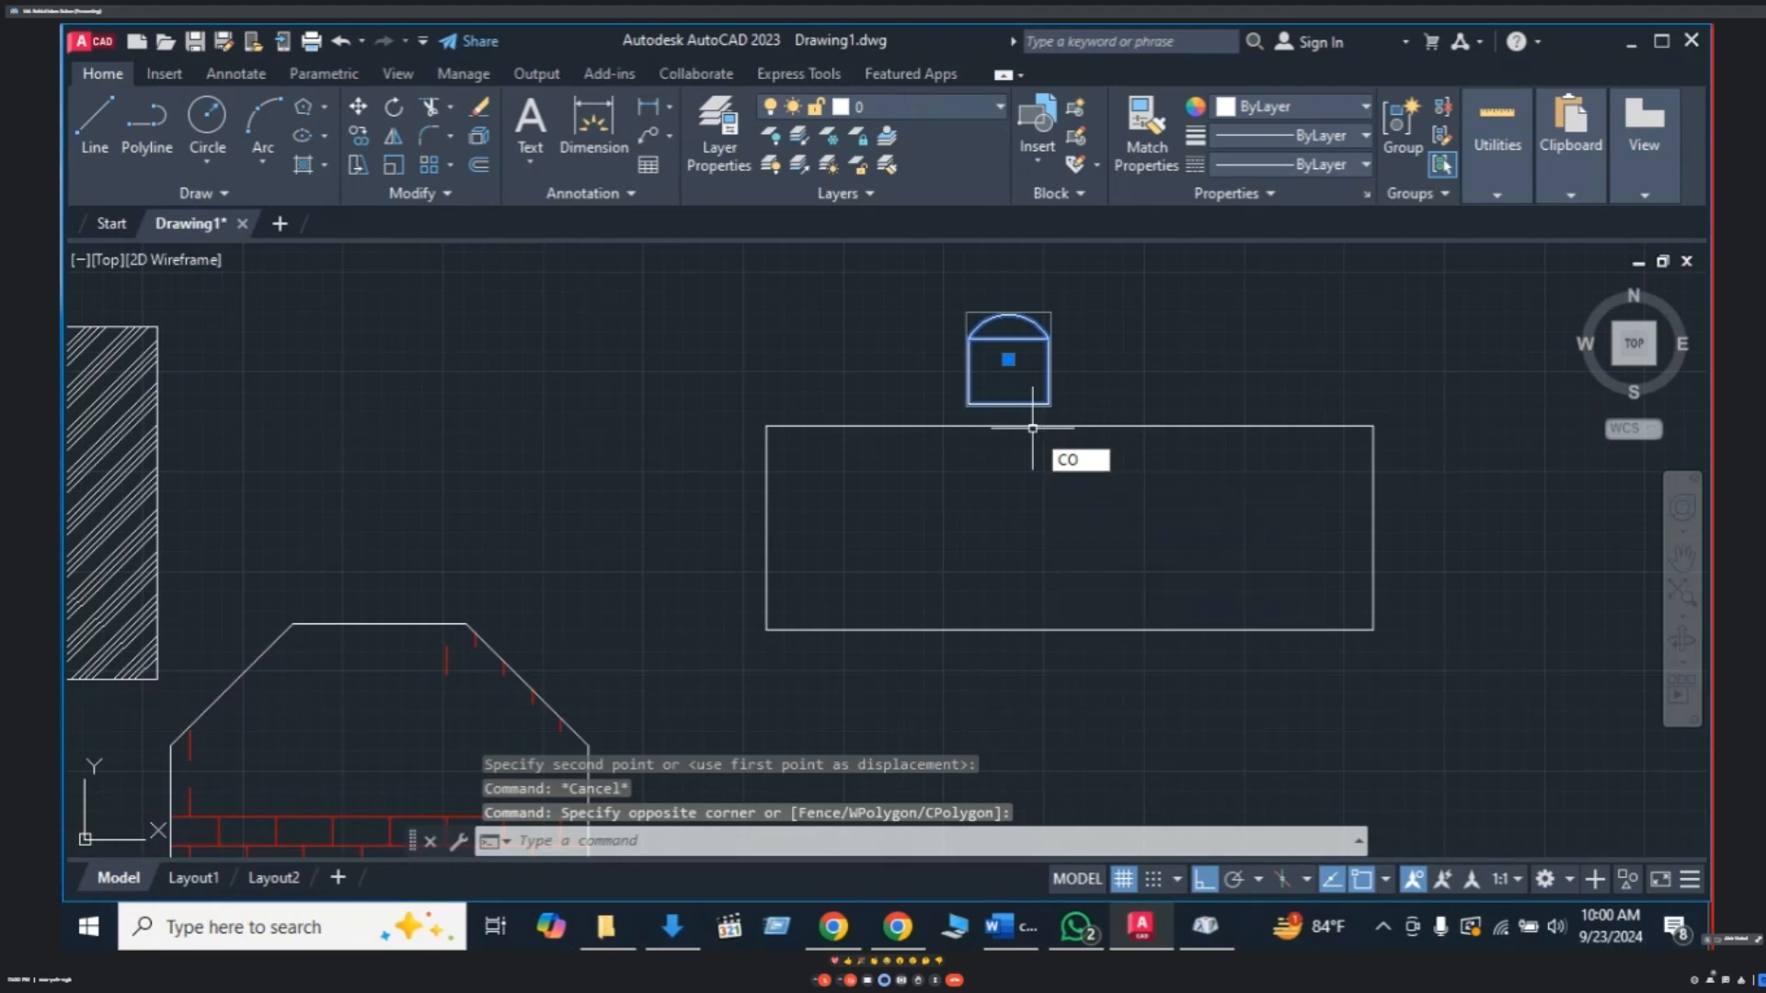
key(Return)
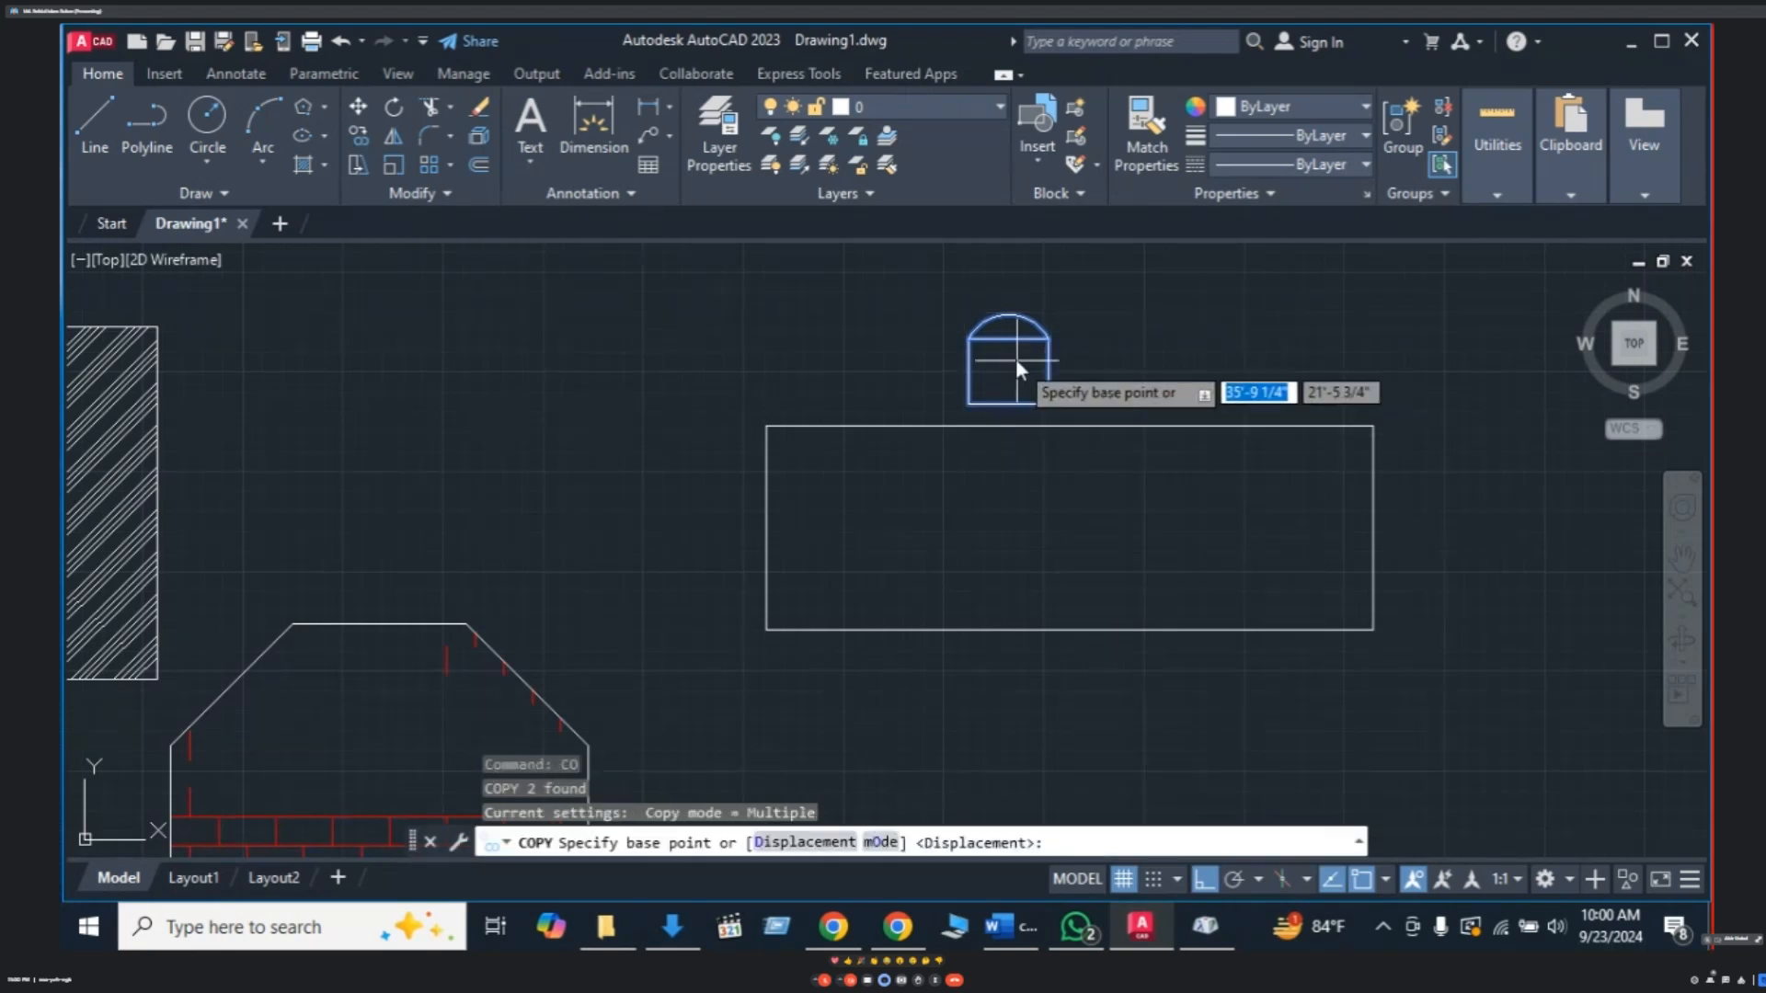
click(1009, 359)
click(1266, 361)
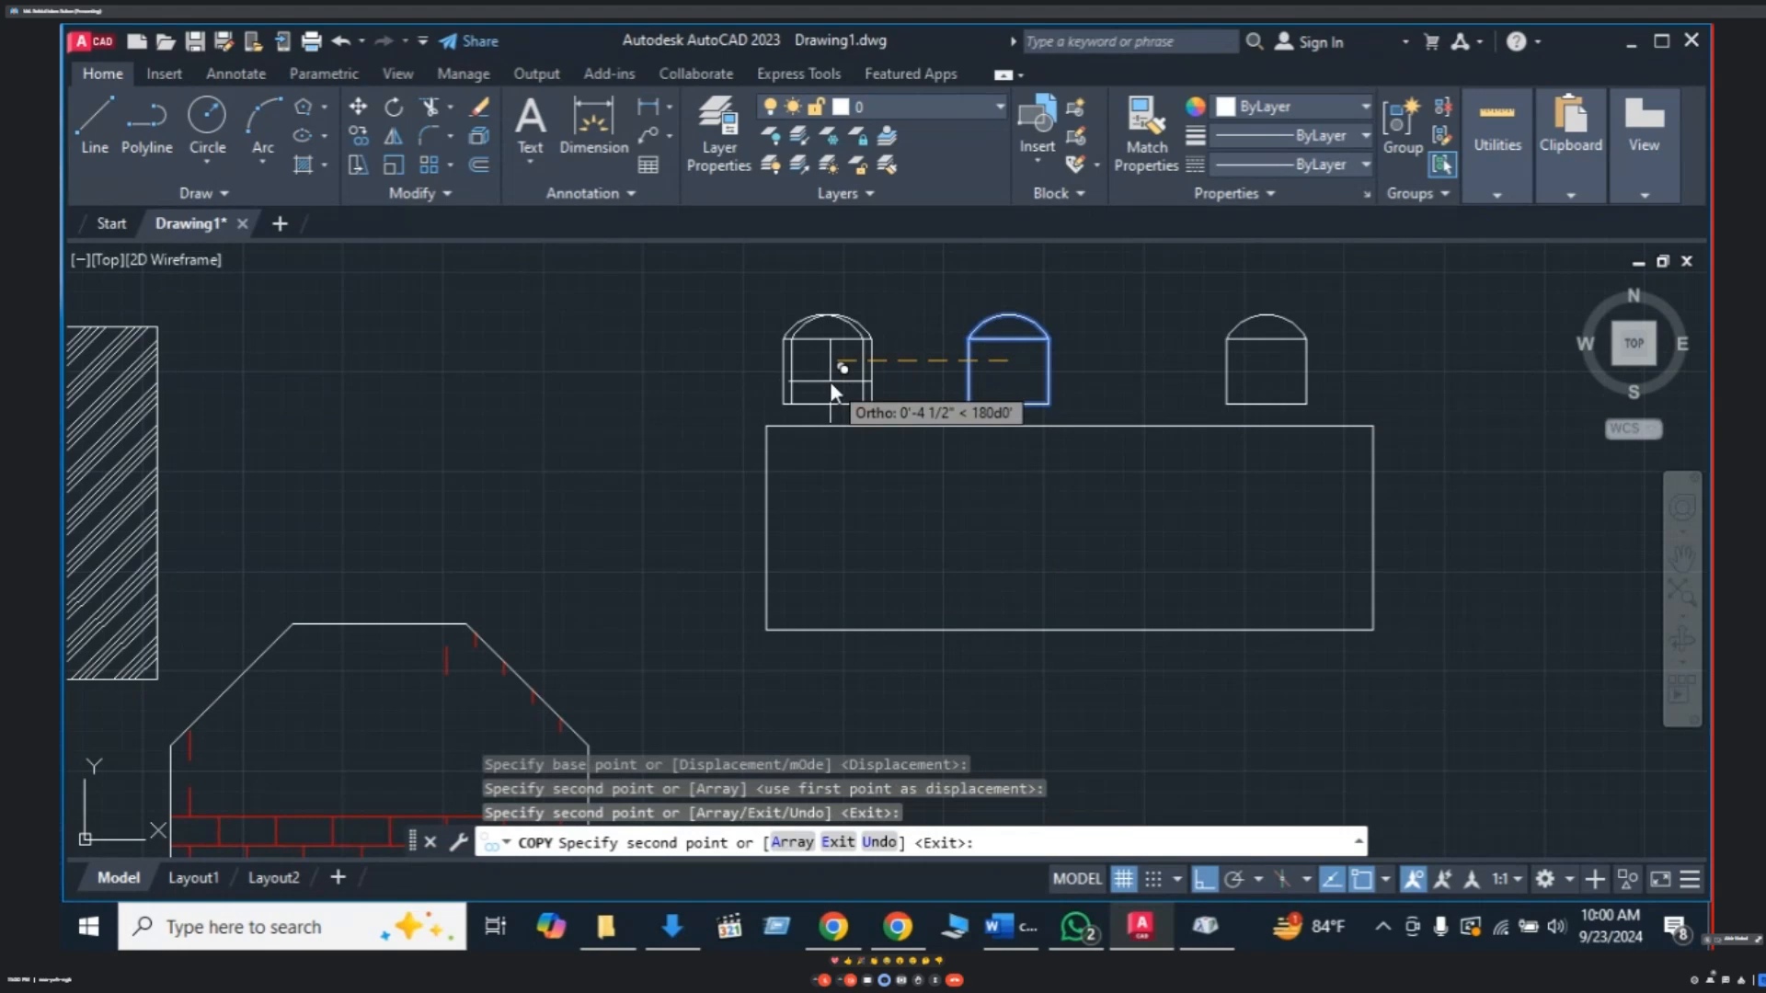
key(Escape)
scroll(1093, 456, down, 3)
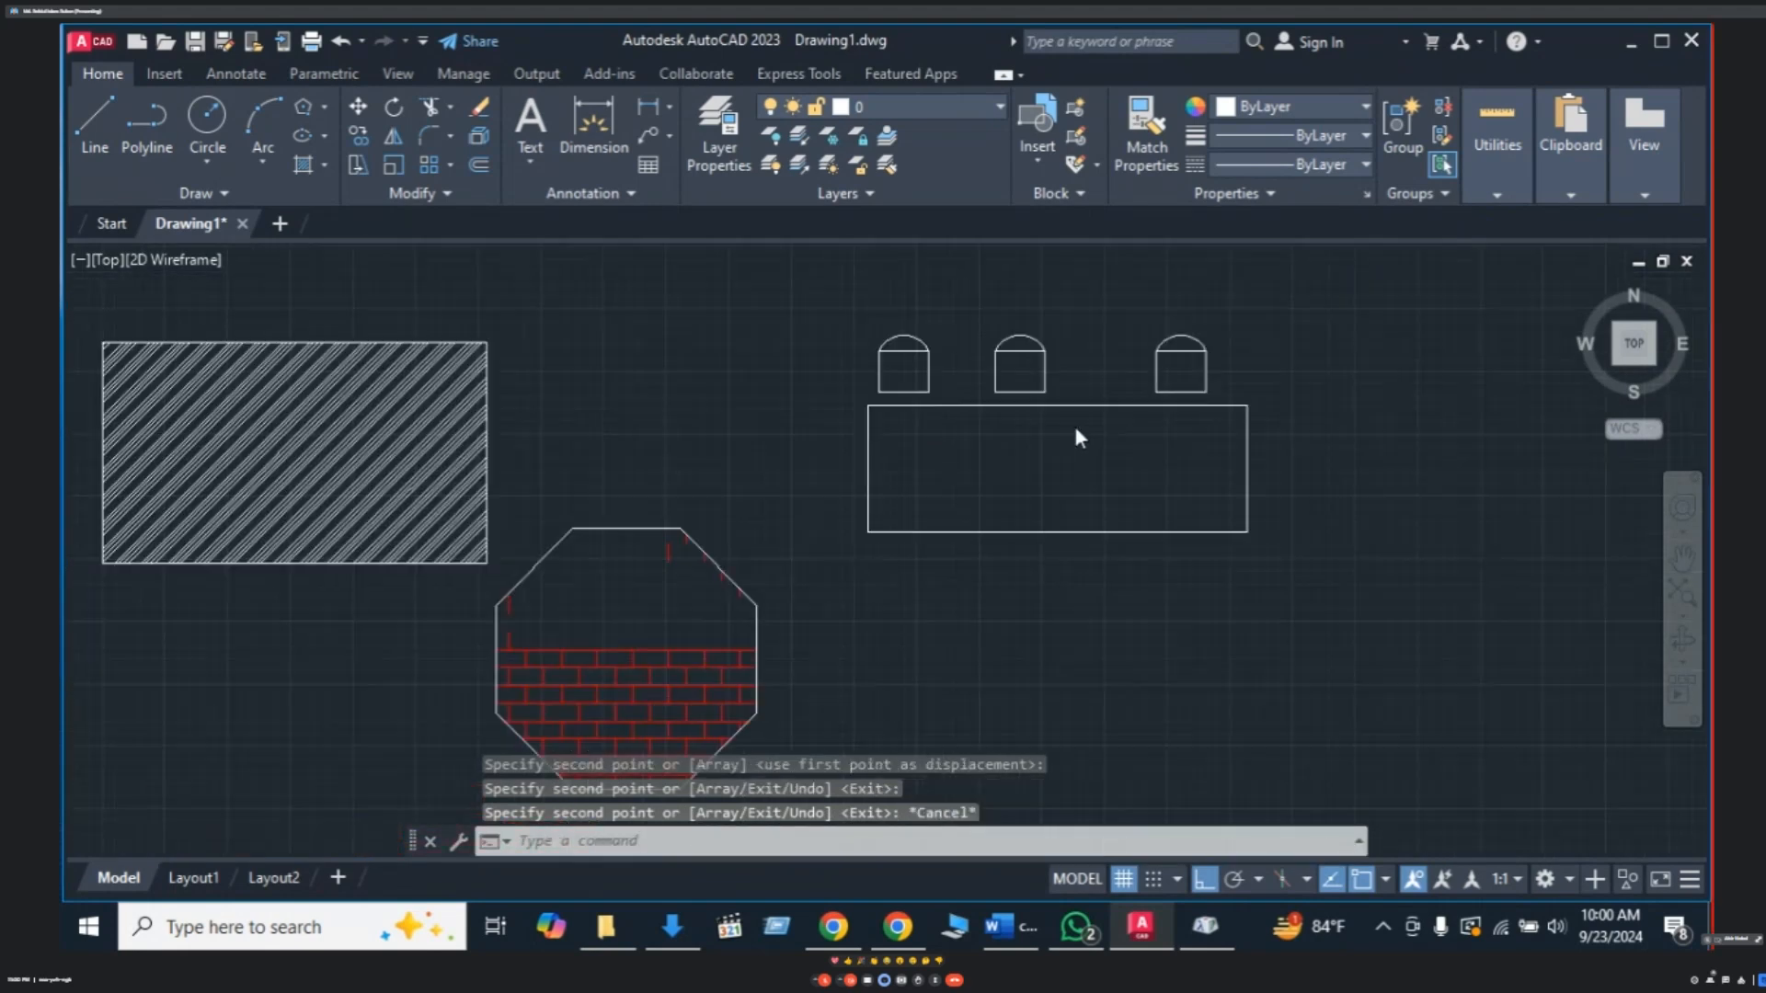
scroll(1075, 426, up, 3)
scroll(1072, 438, down, 5)
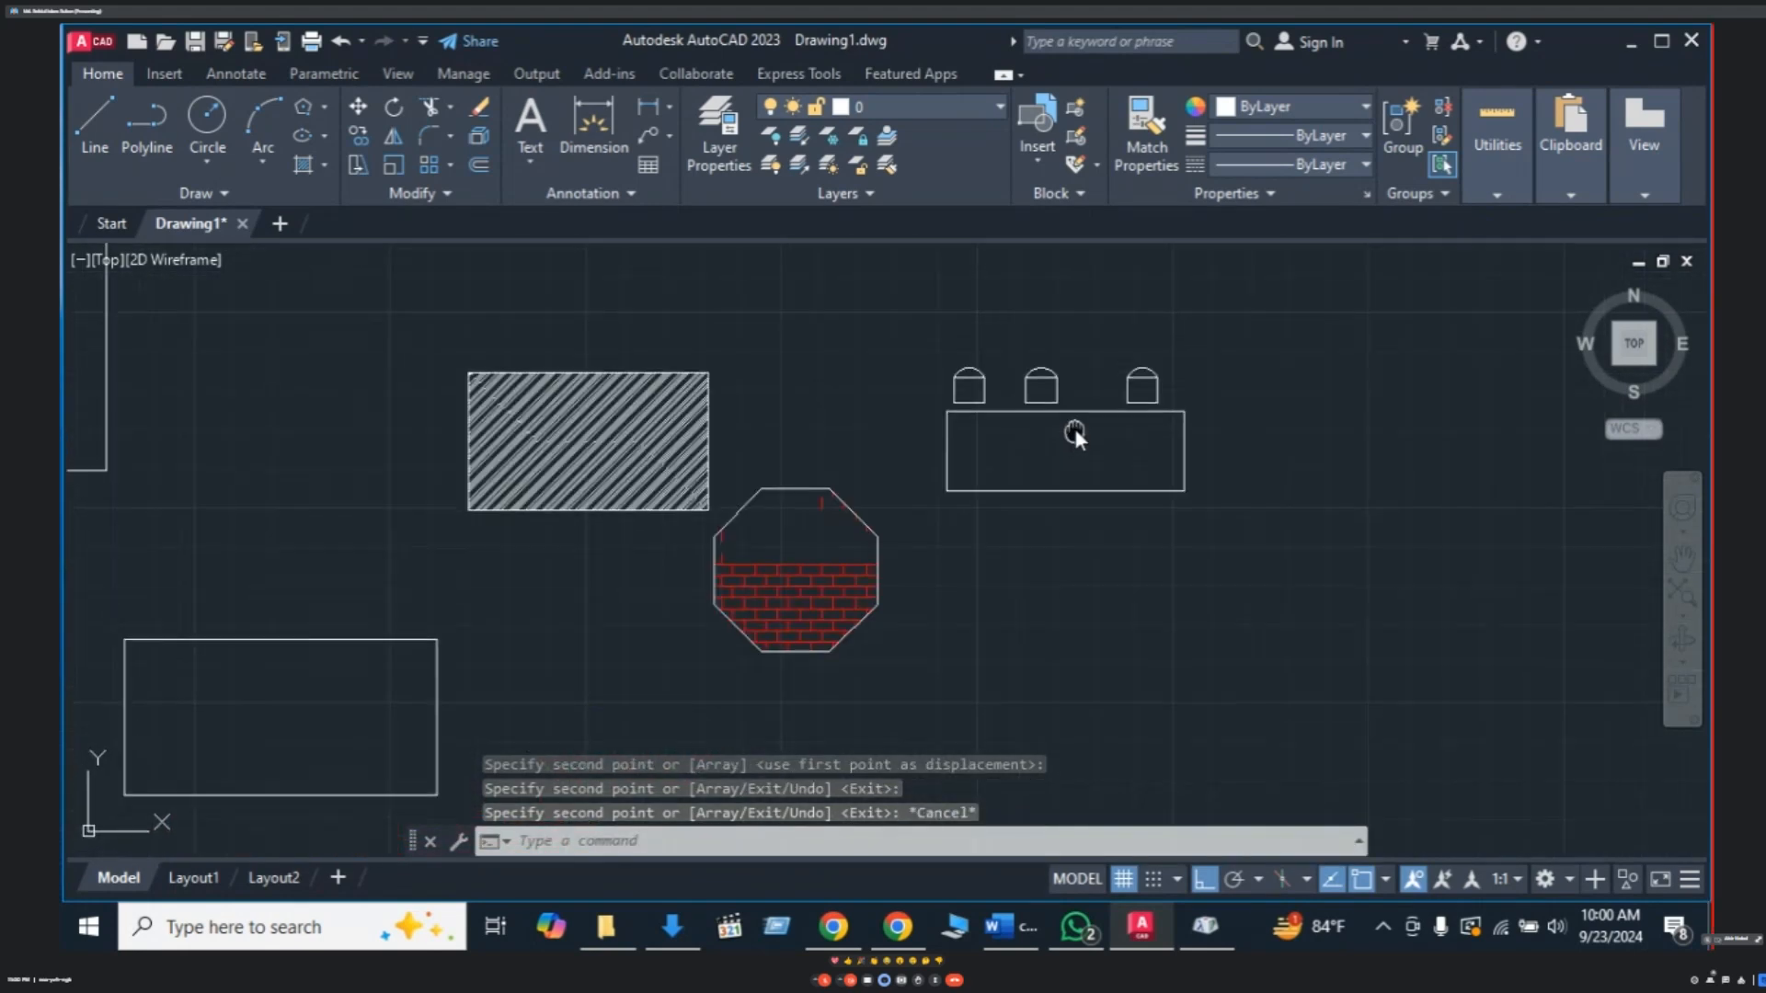
- Copy the middle chair to a spot below the table
click(1027, 364)
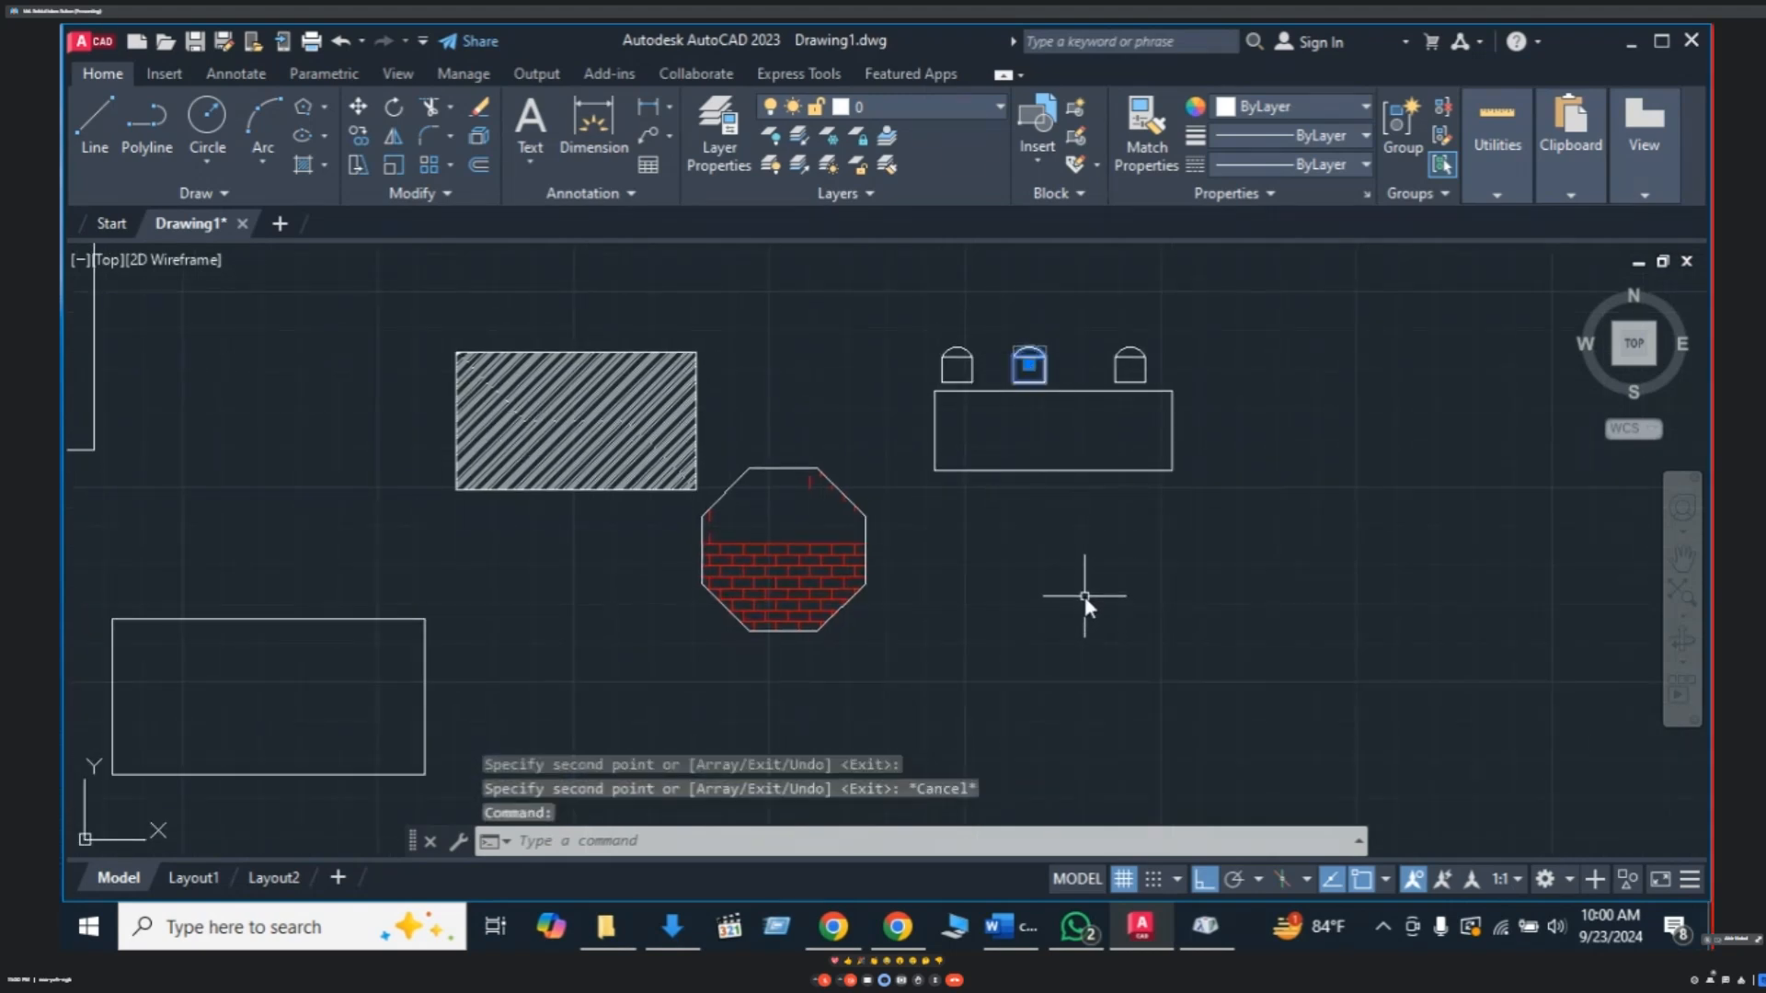
text(Co)
key(Return)
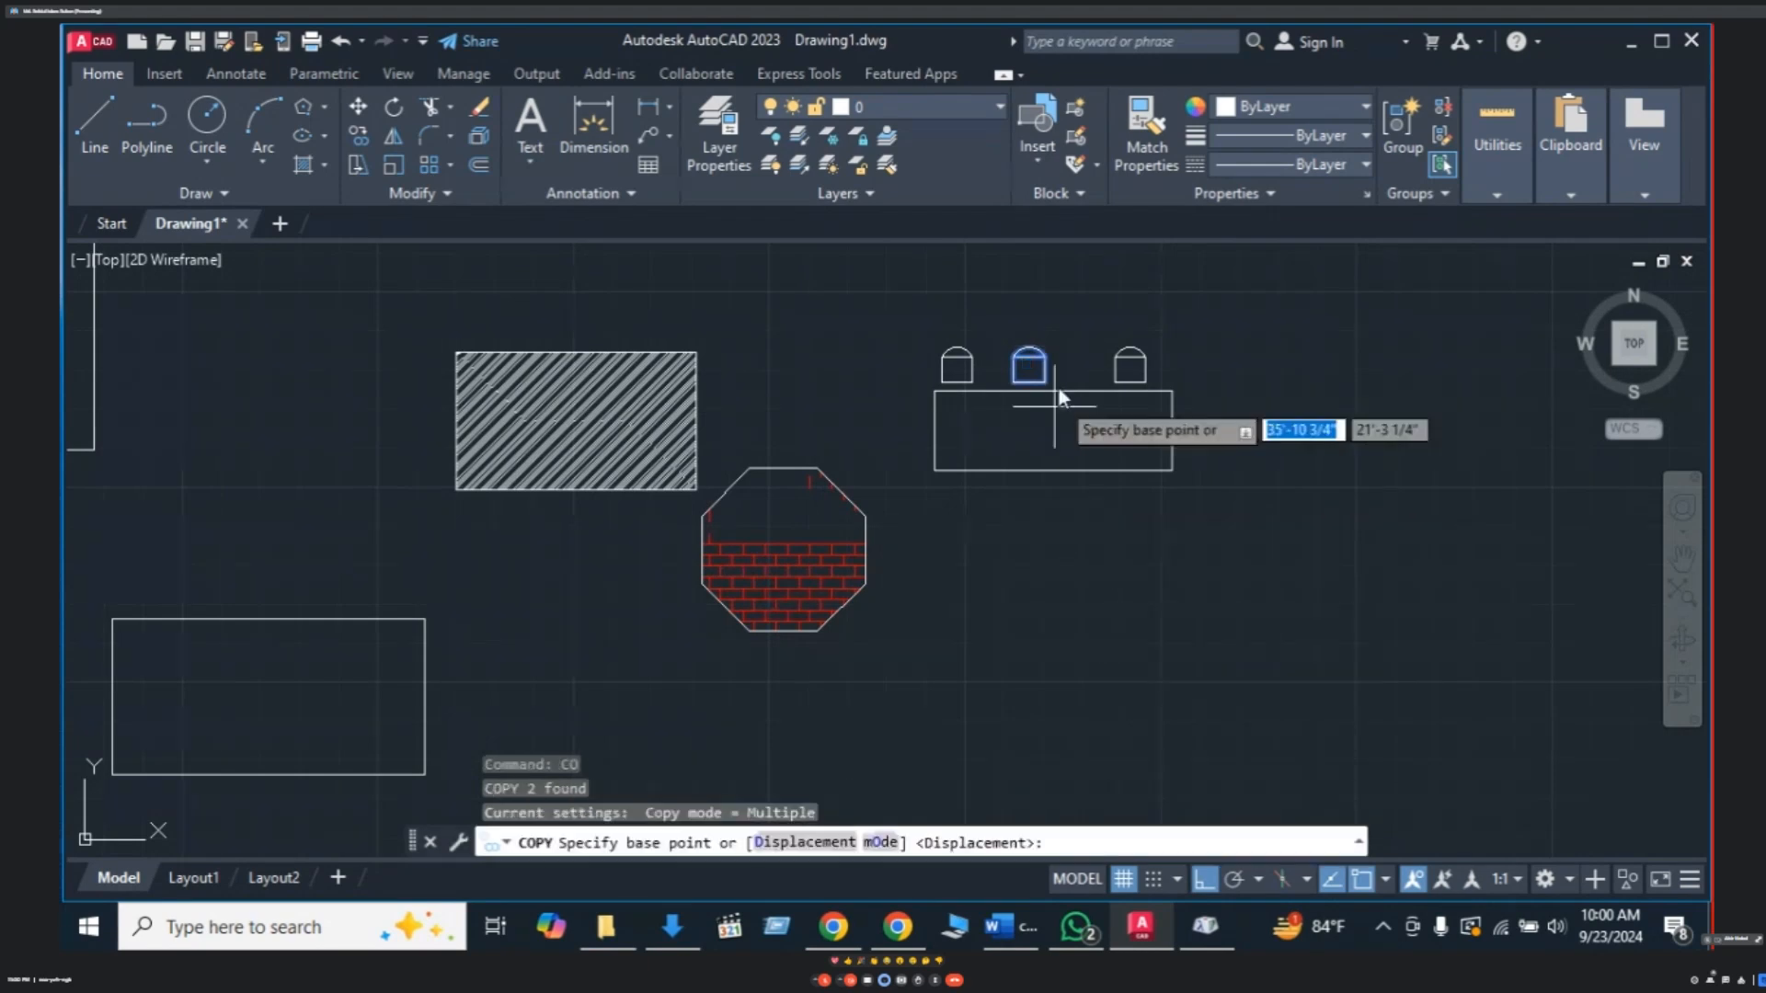
click(1030, 367)
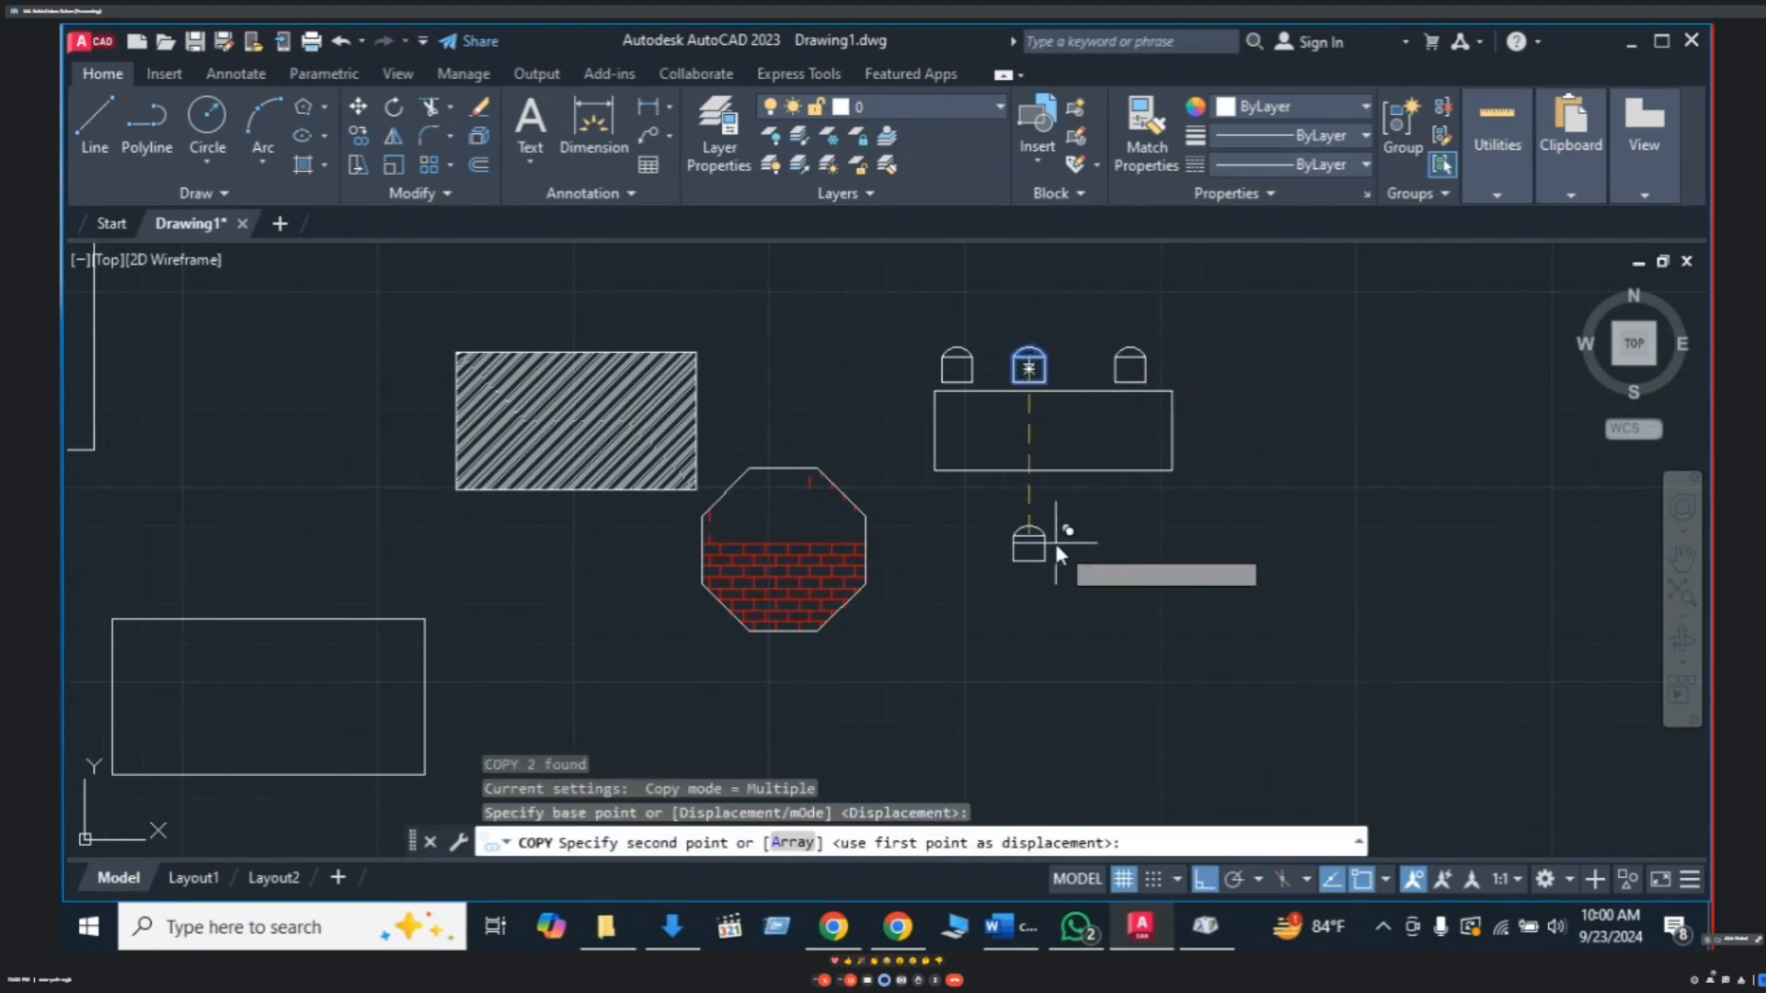
click(1035, 515)
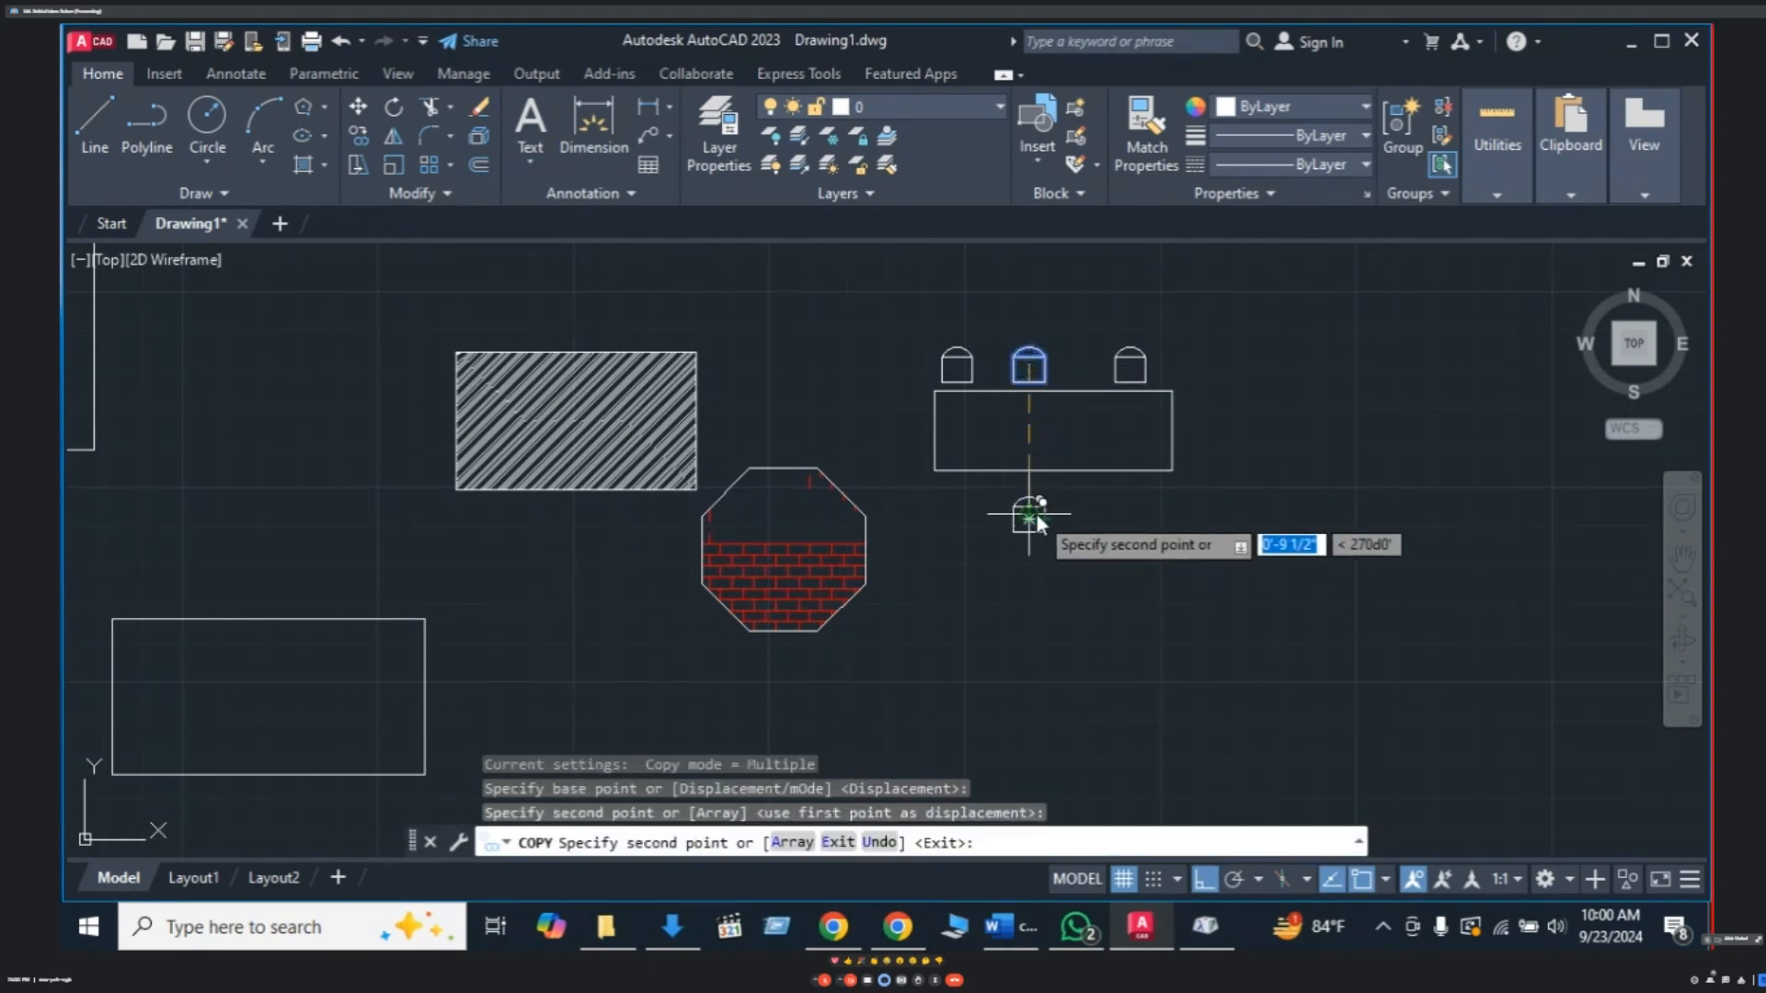
key(Escape)
scroll(1058, 498, up, 2)
scroll(1058, 495, down, 3)
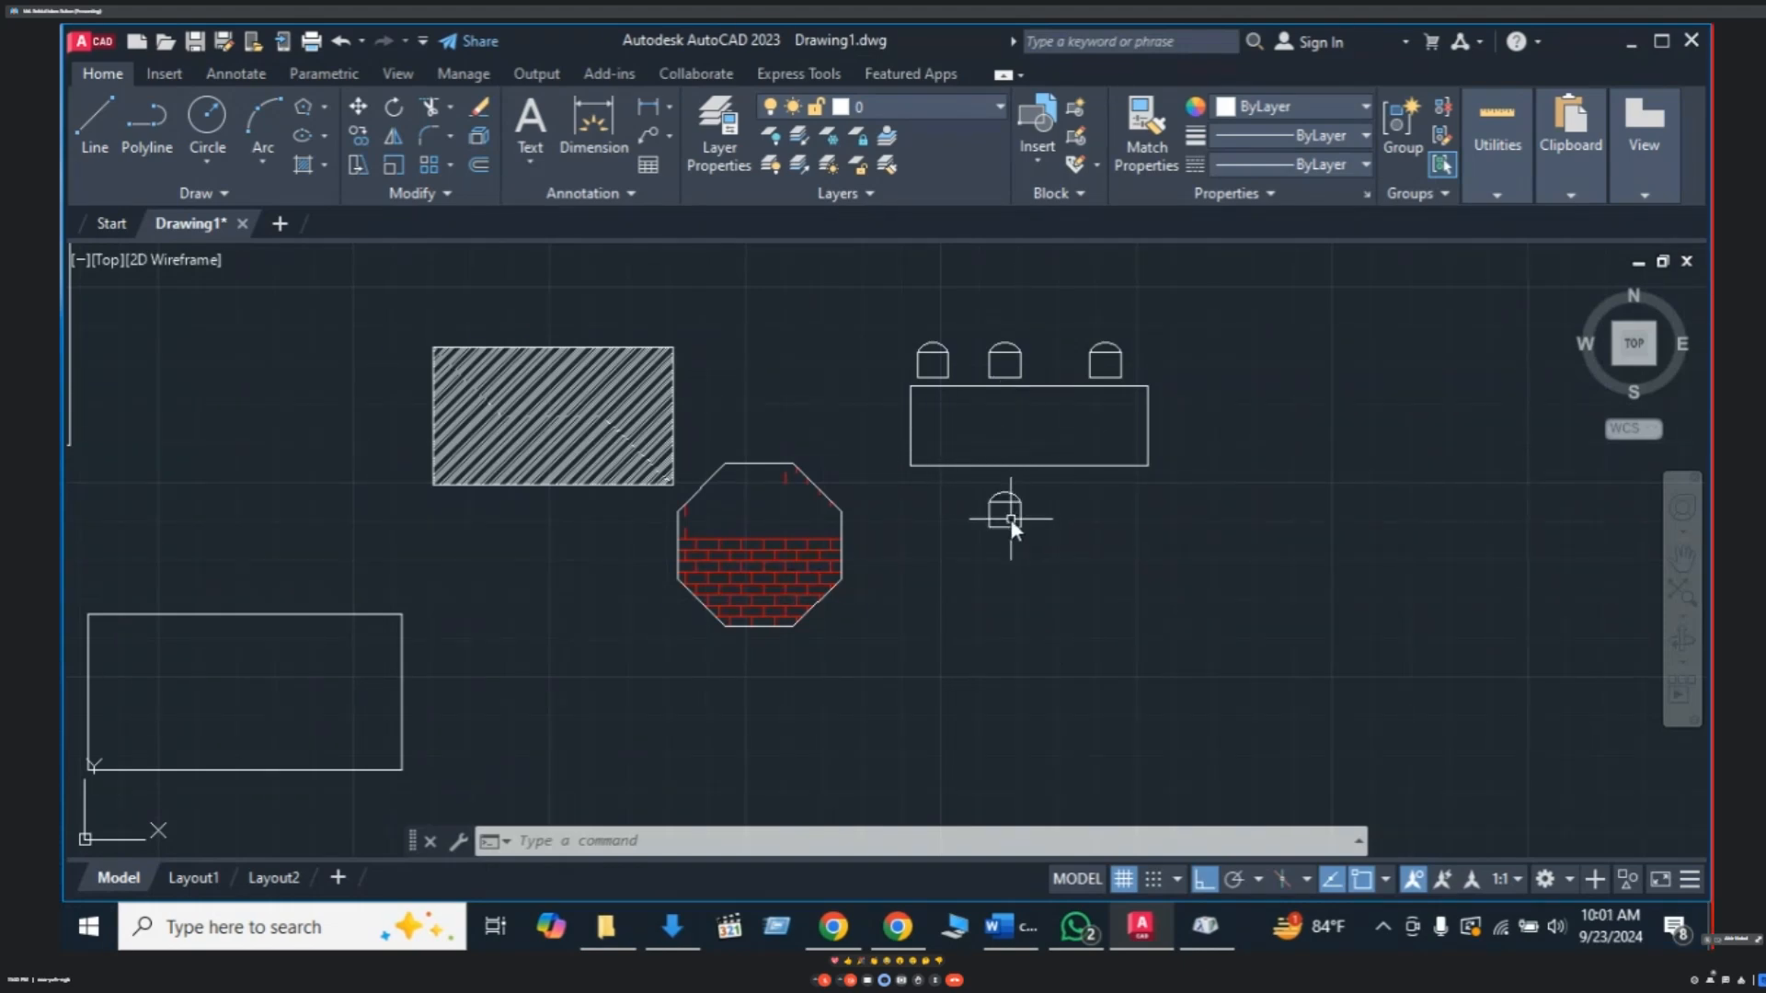
- Rotate the chair below the table 180° so it faces the table
text(RO)
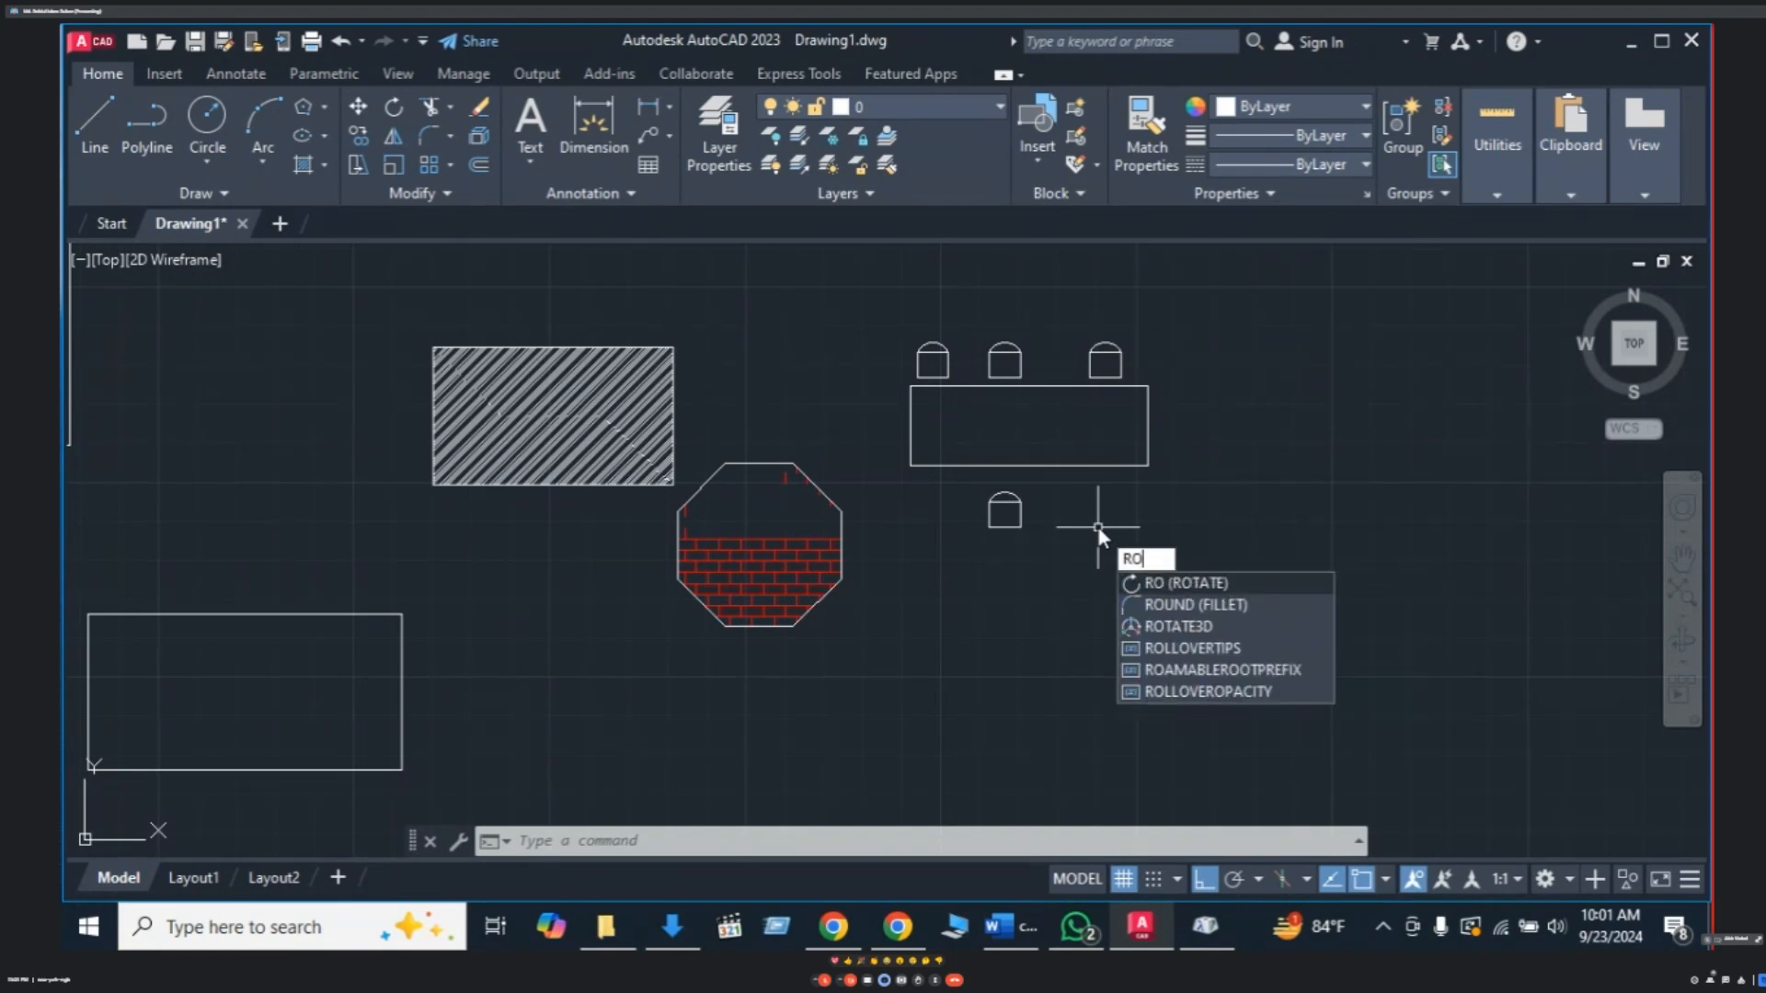
key(Return)
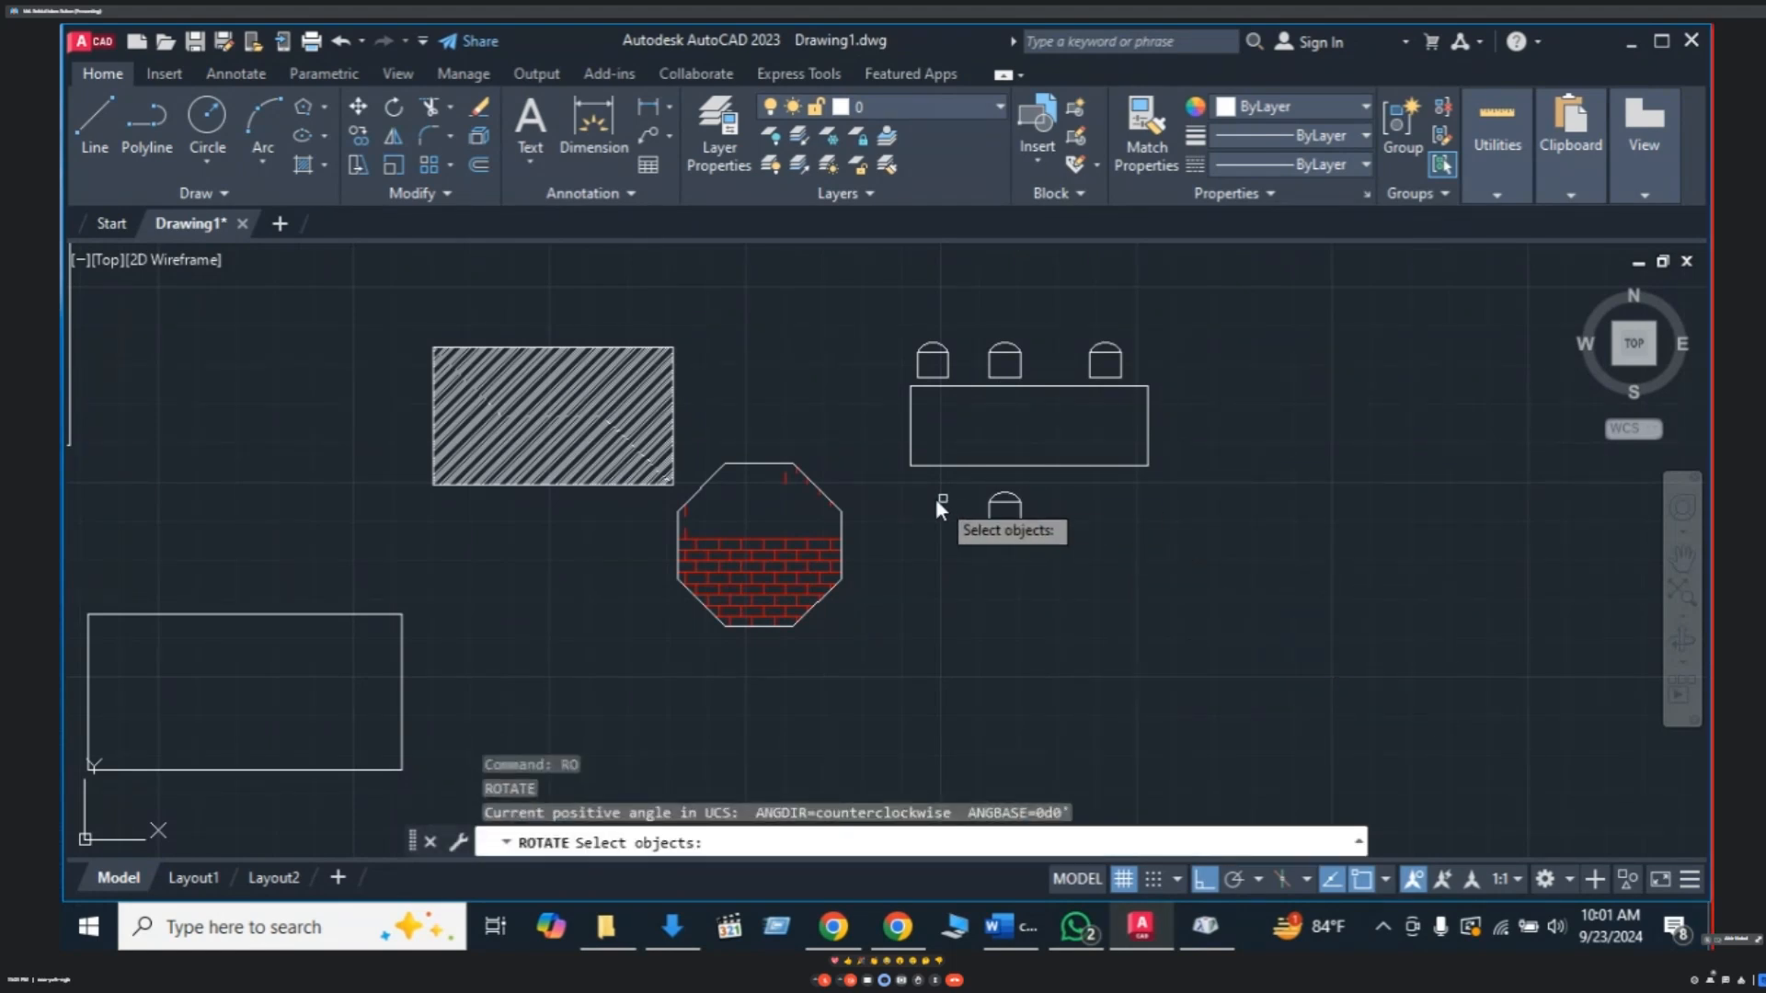
click(1004, 504)
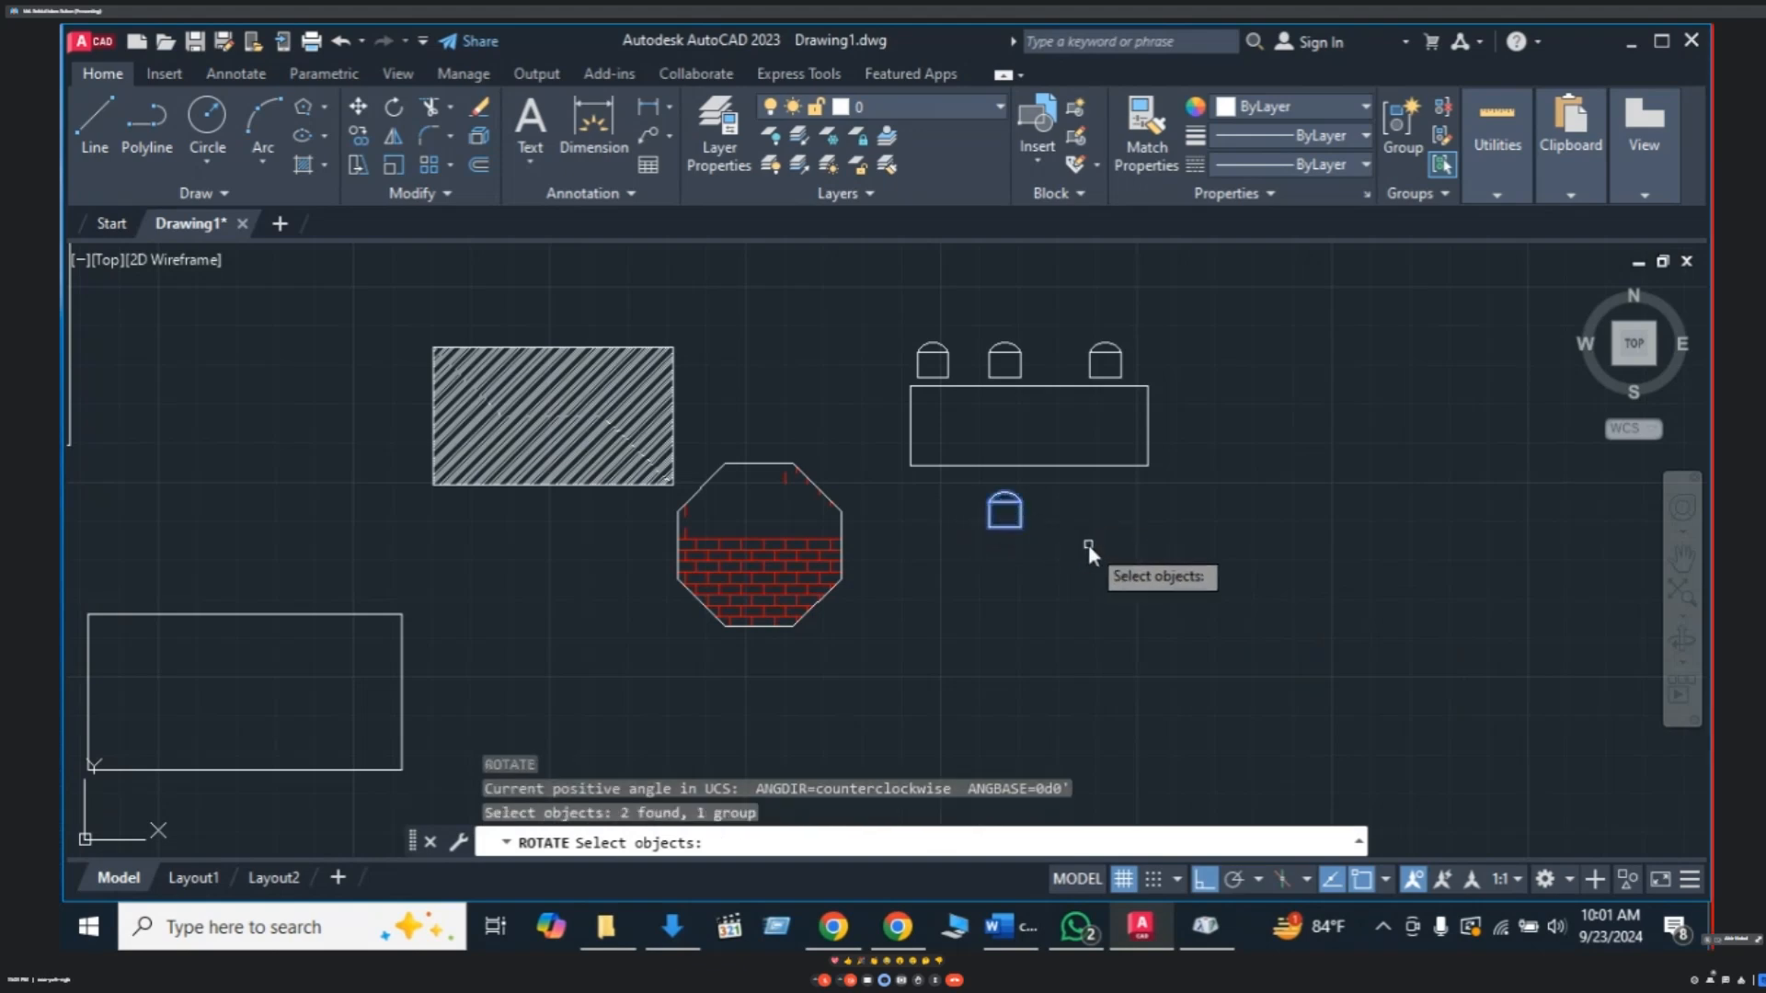
key(Return)
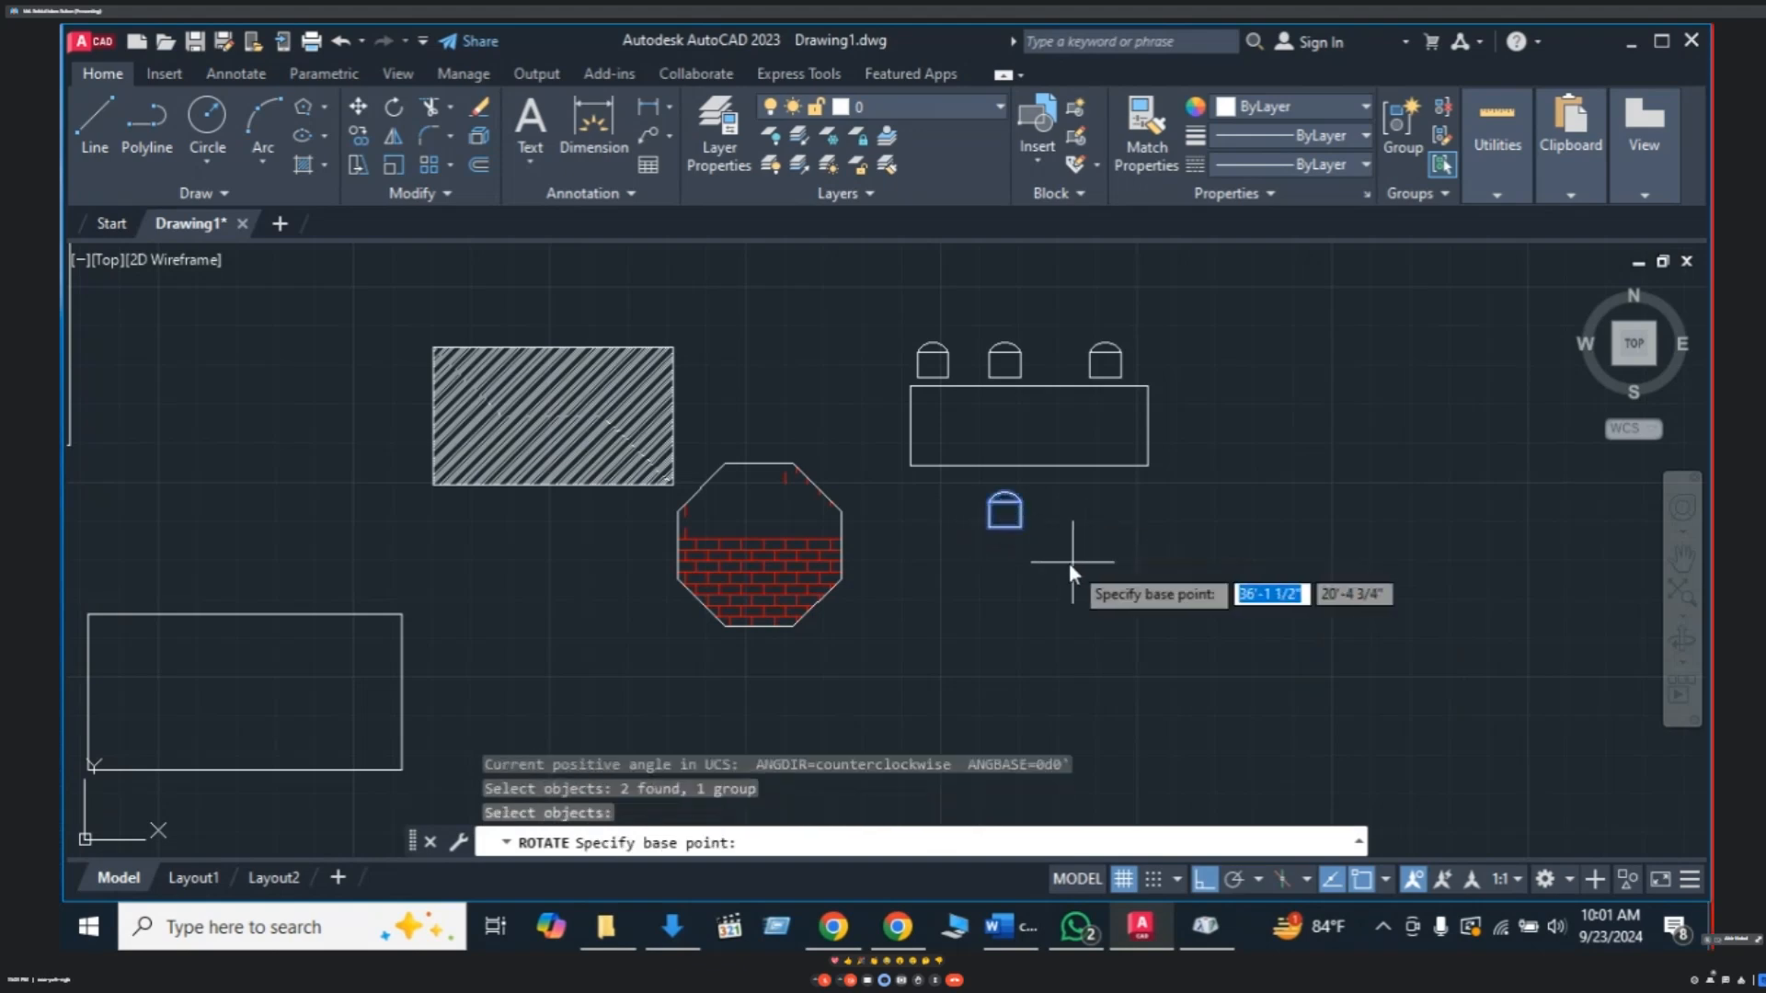
click(1021, 529)
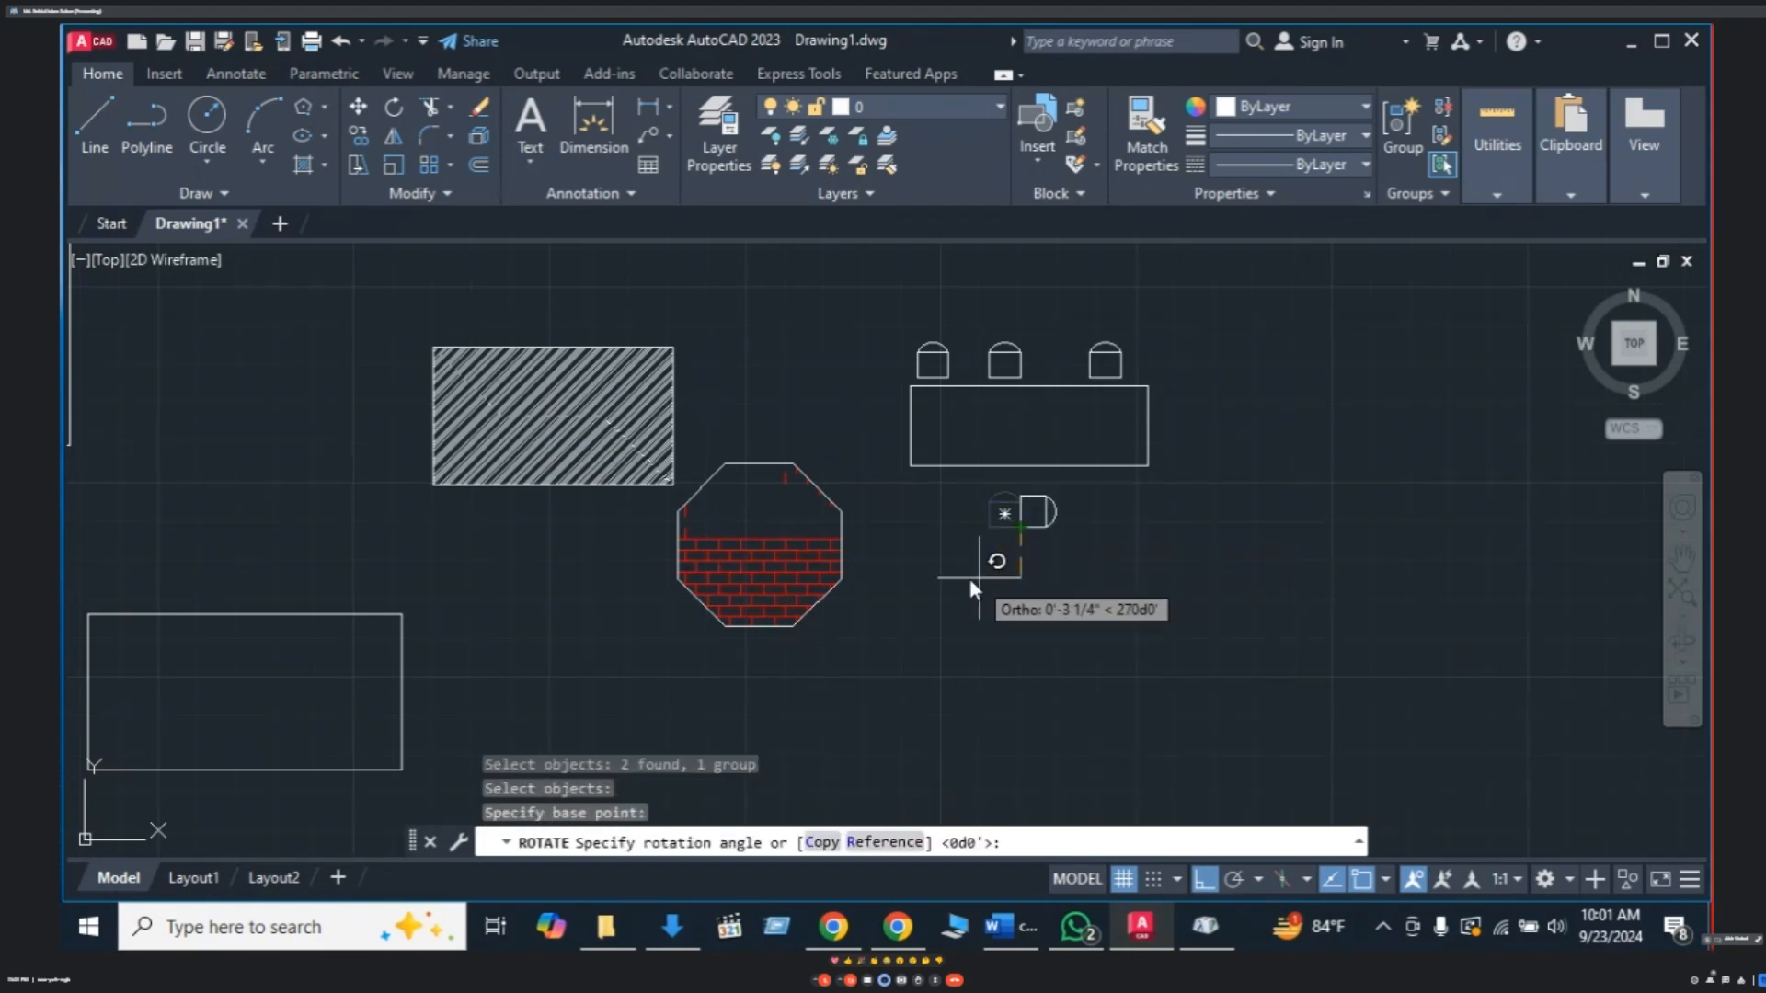
key(Escape)
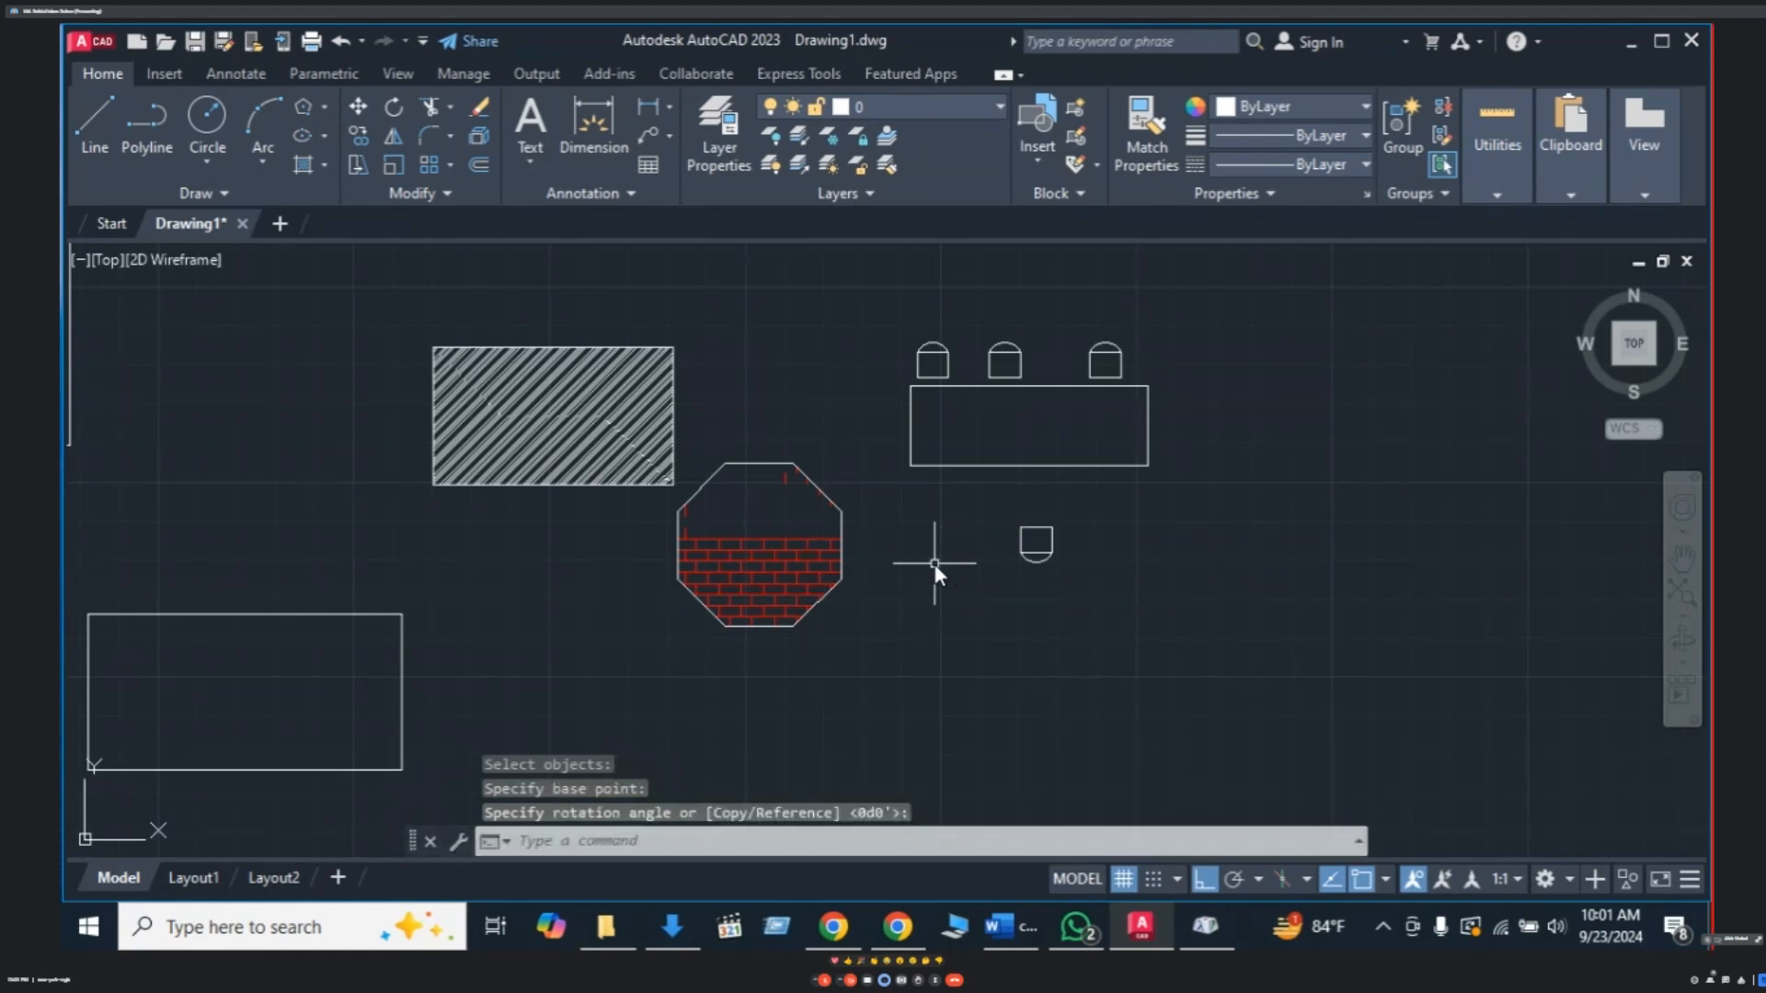
- Move the turned chair below the table's left side, with Ortho off
click(1054, 553)
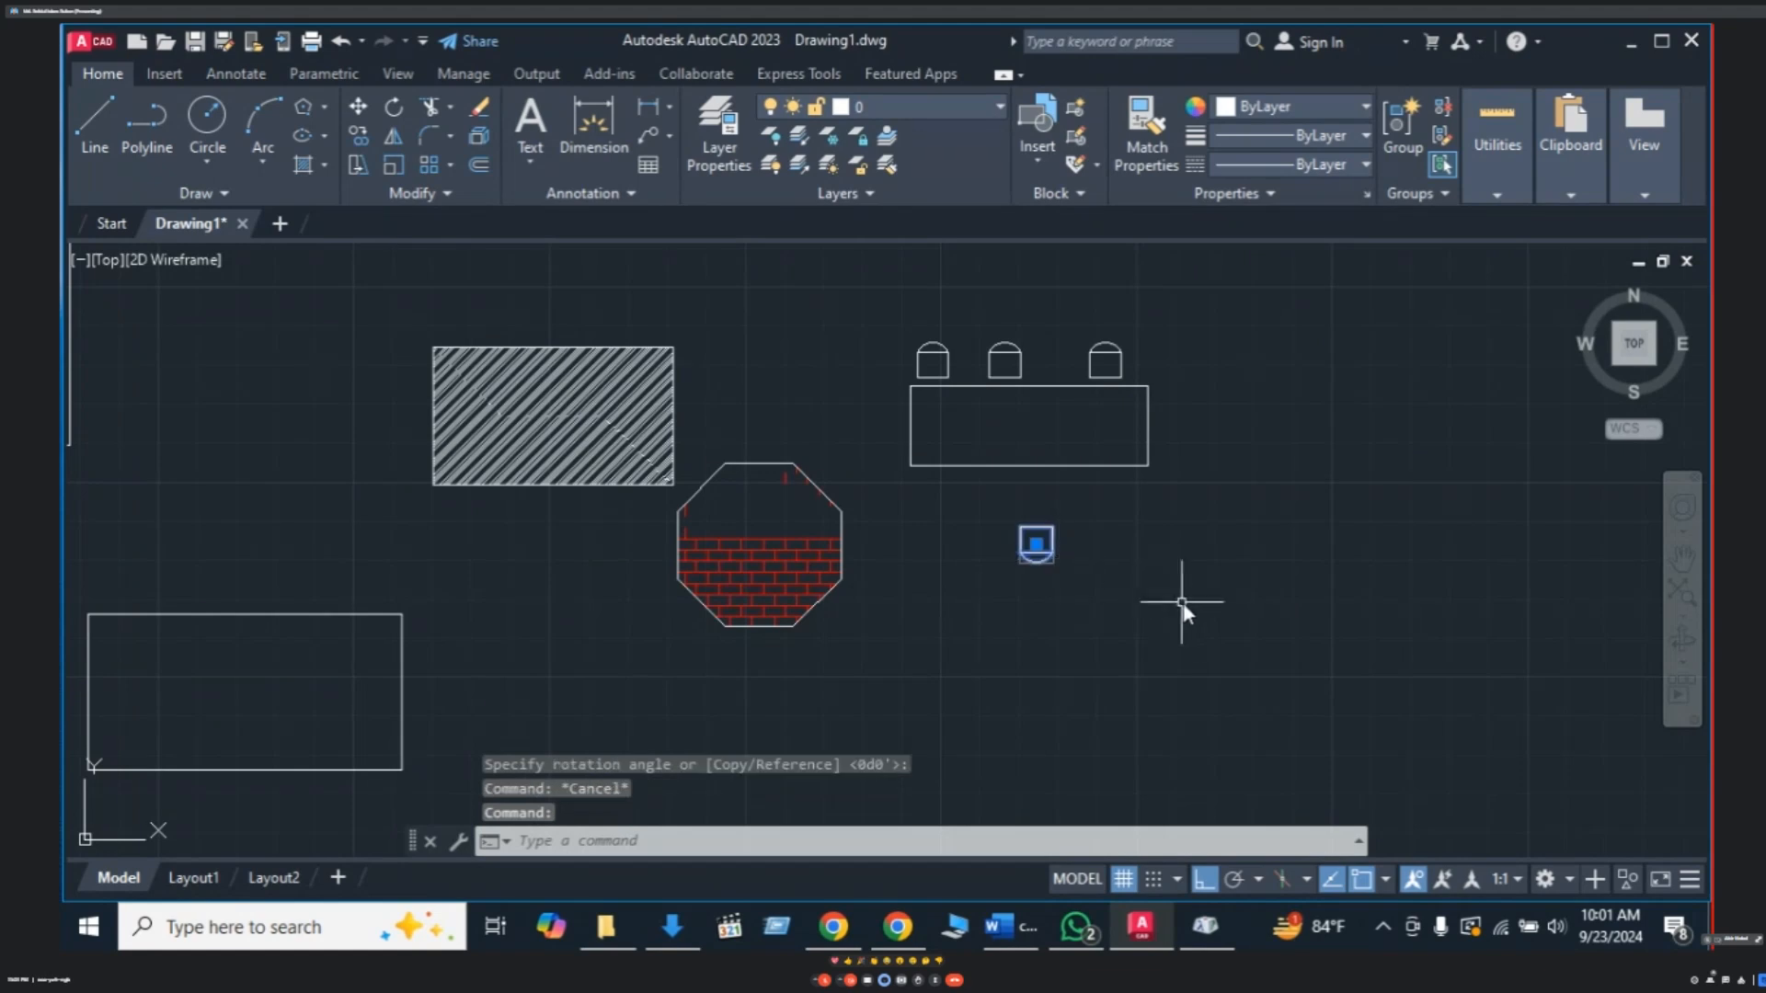
text(M)
key(Return)
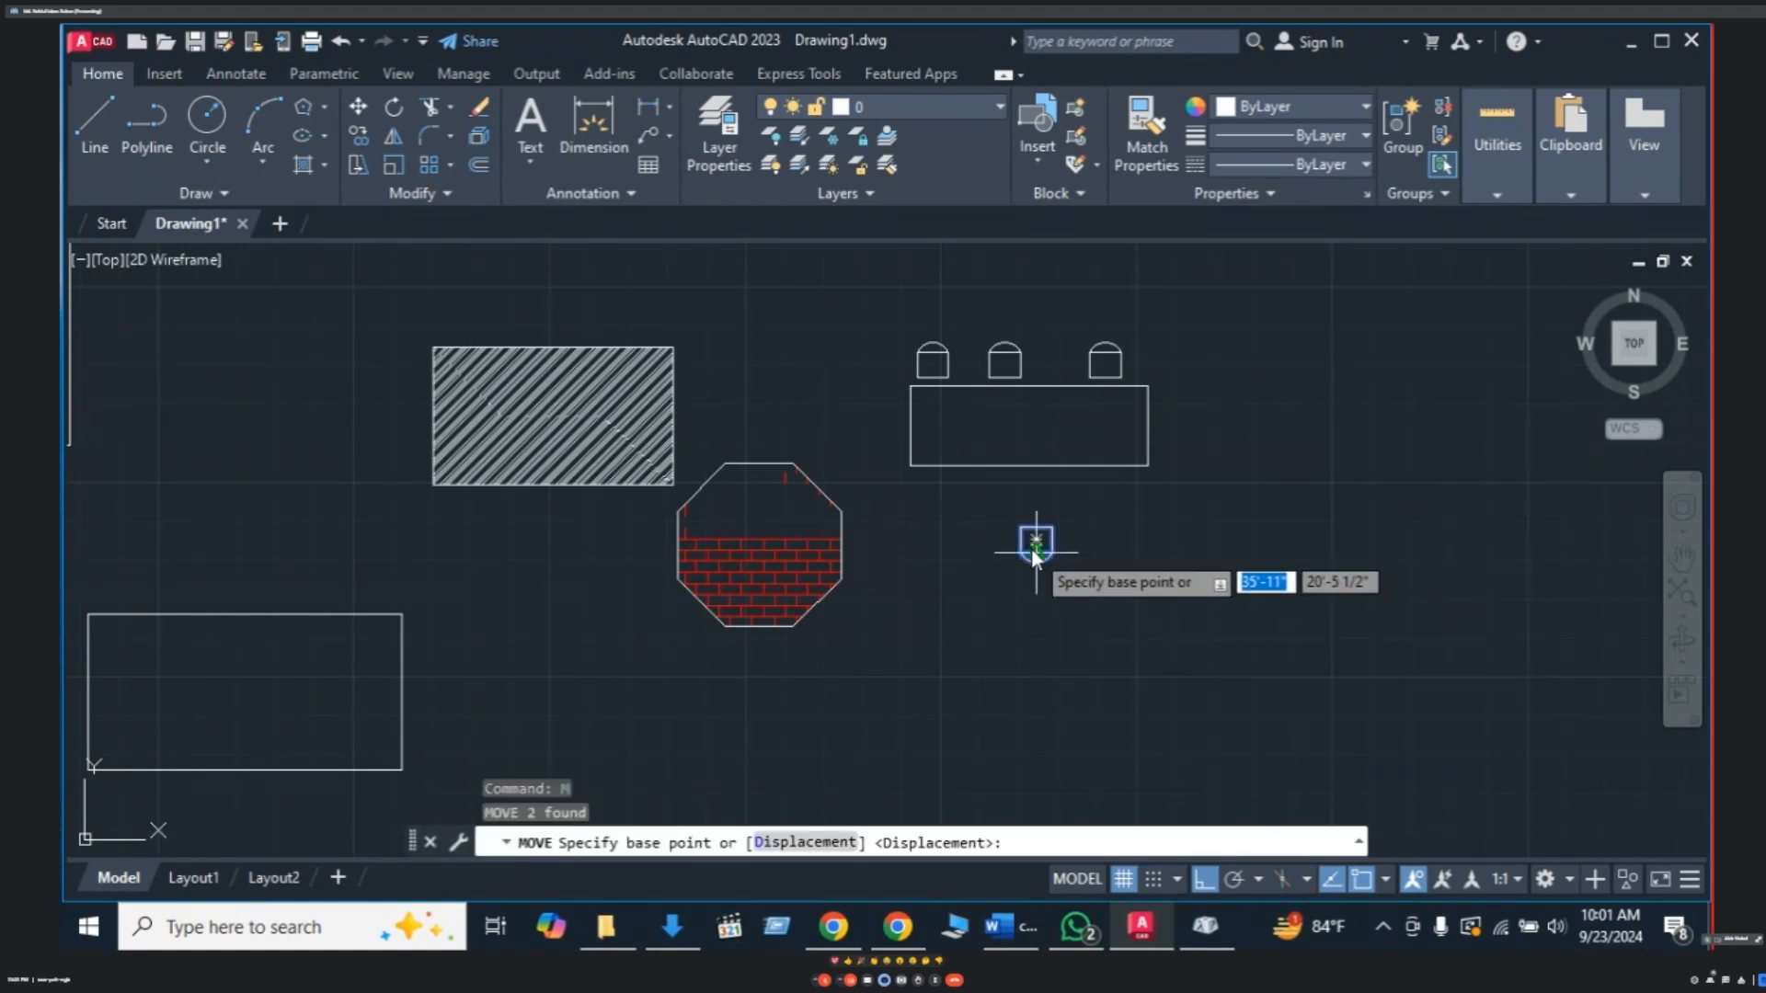
click(1036, 543)
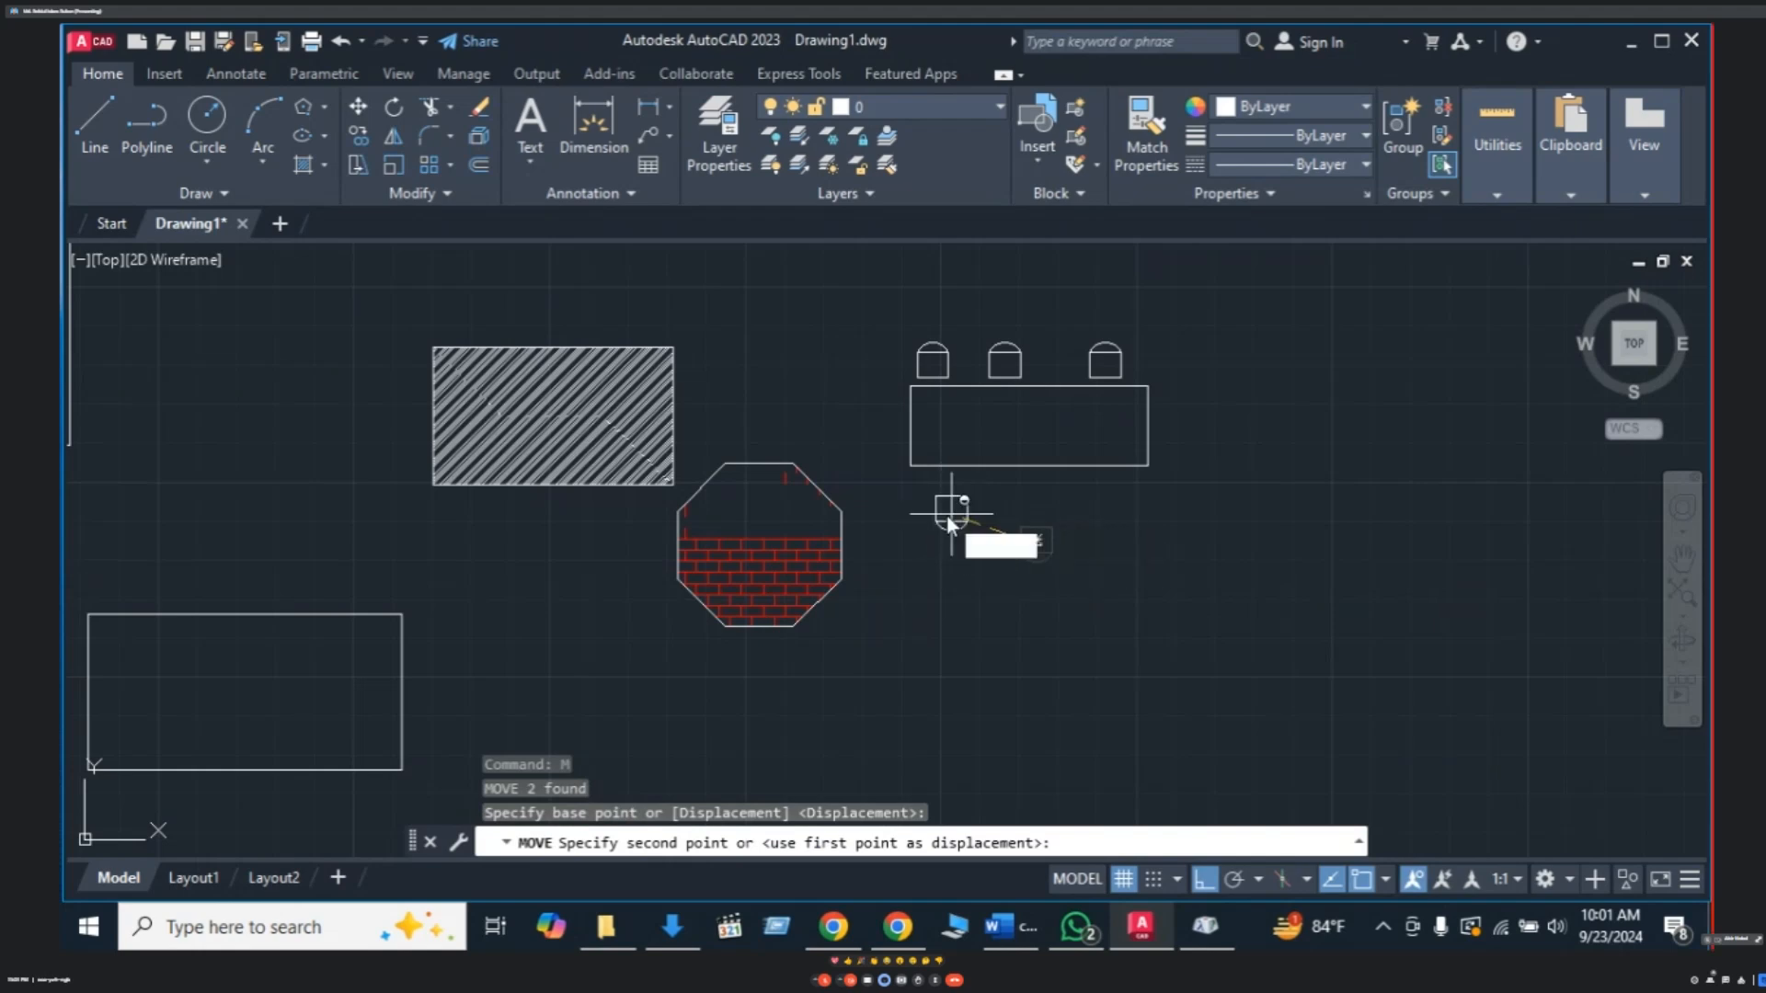
key(F8)
click(948, 515)
- Copy the turned chair below the table's middle and right side, then switch to Google Meet in Chrome
click(989, 489)
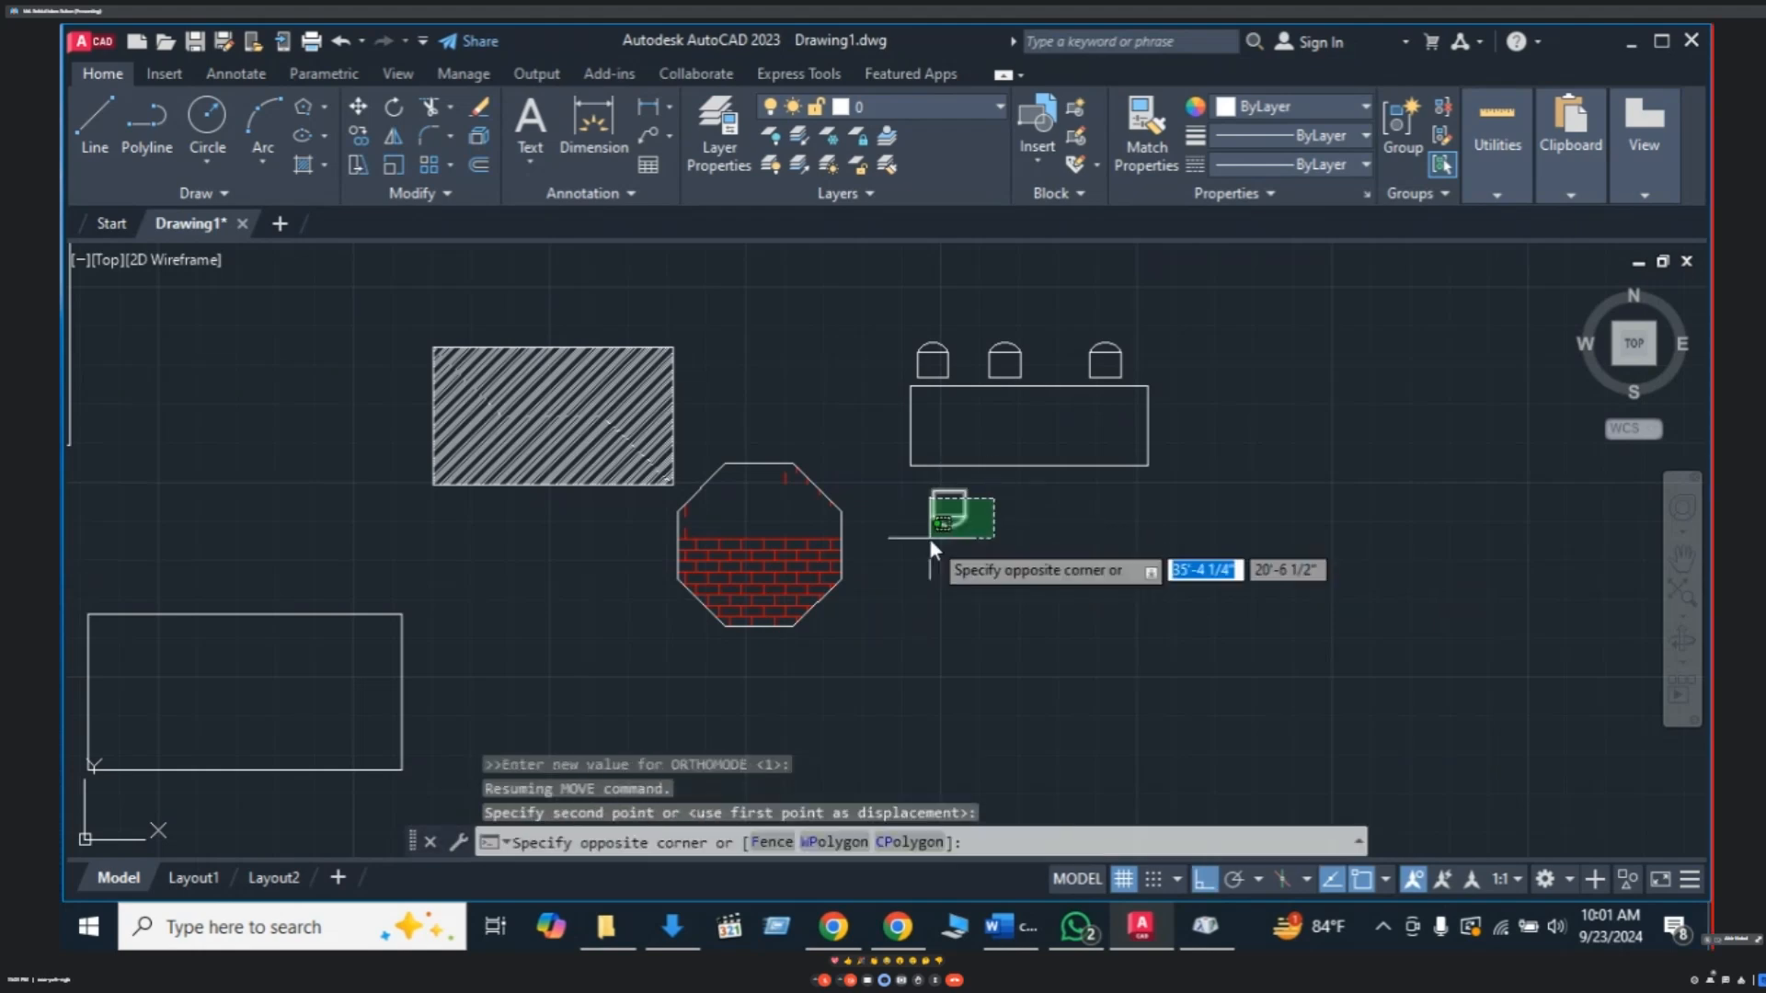
click(930, 538)
text(CO)
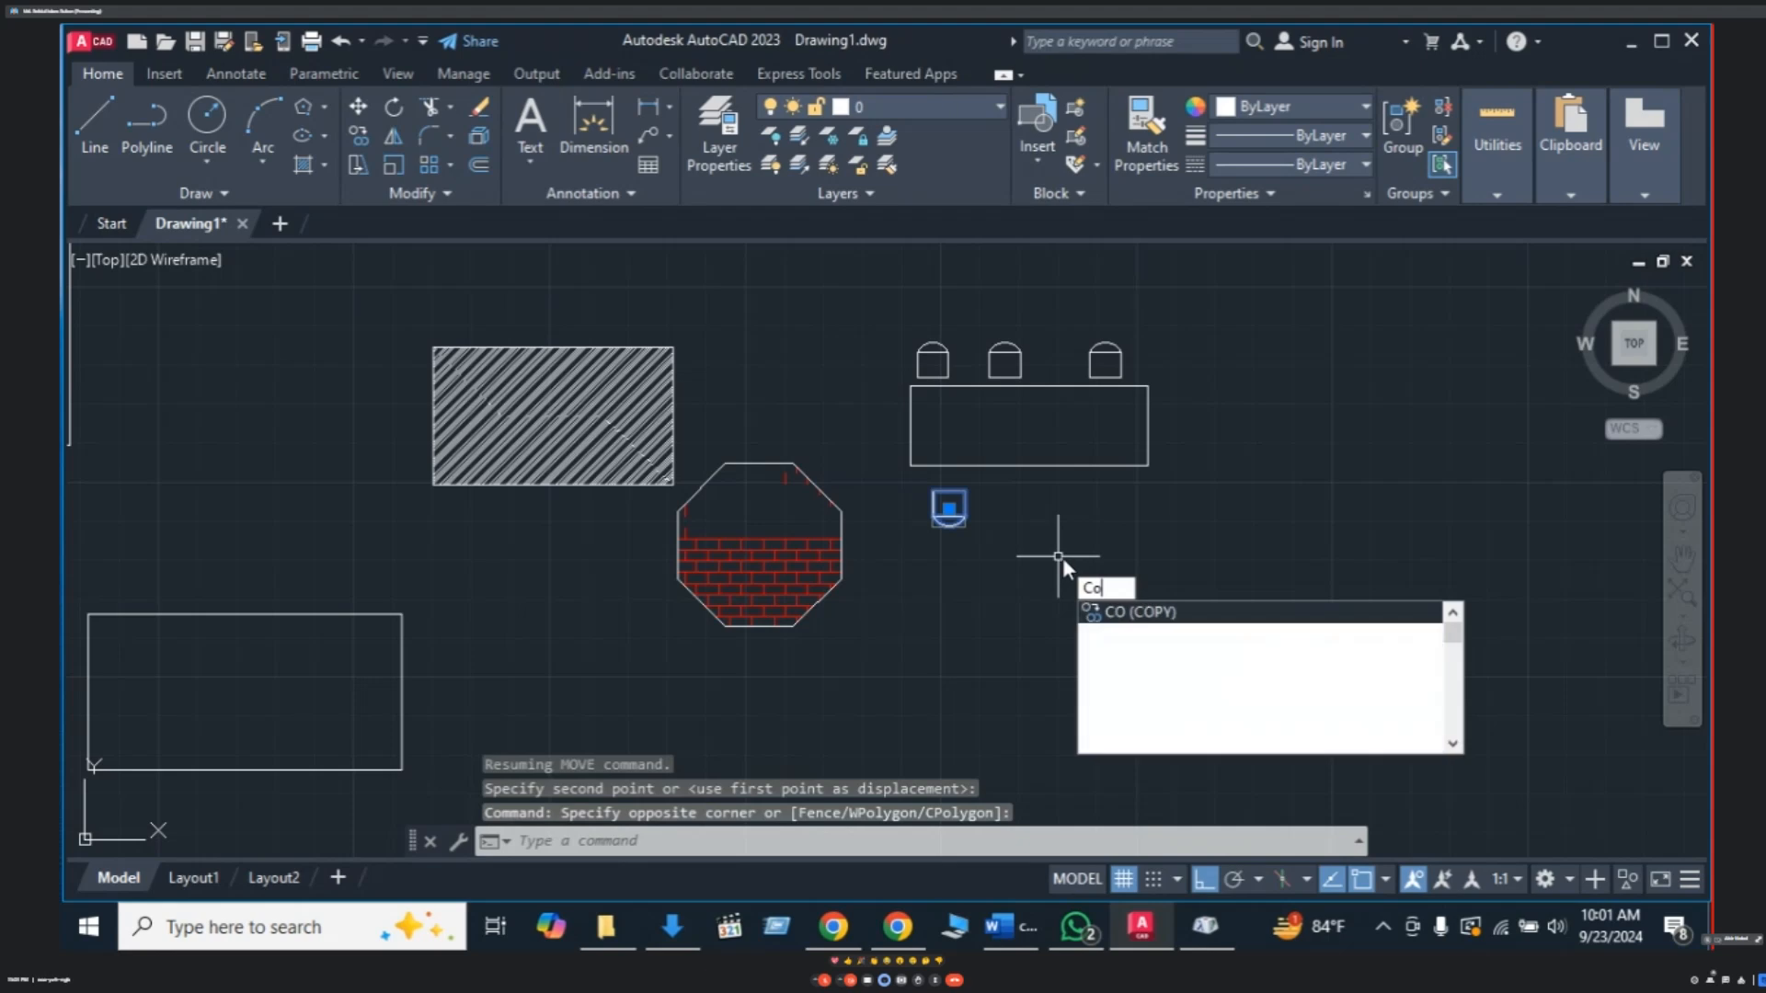
key(Return)
click(948, 506)
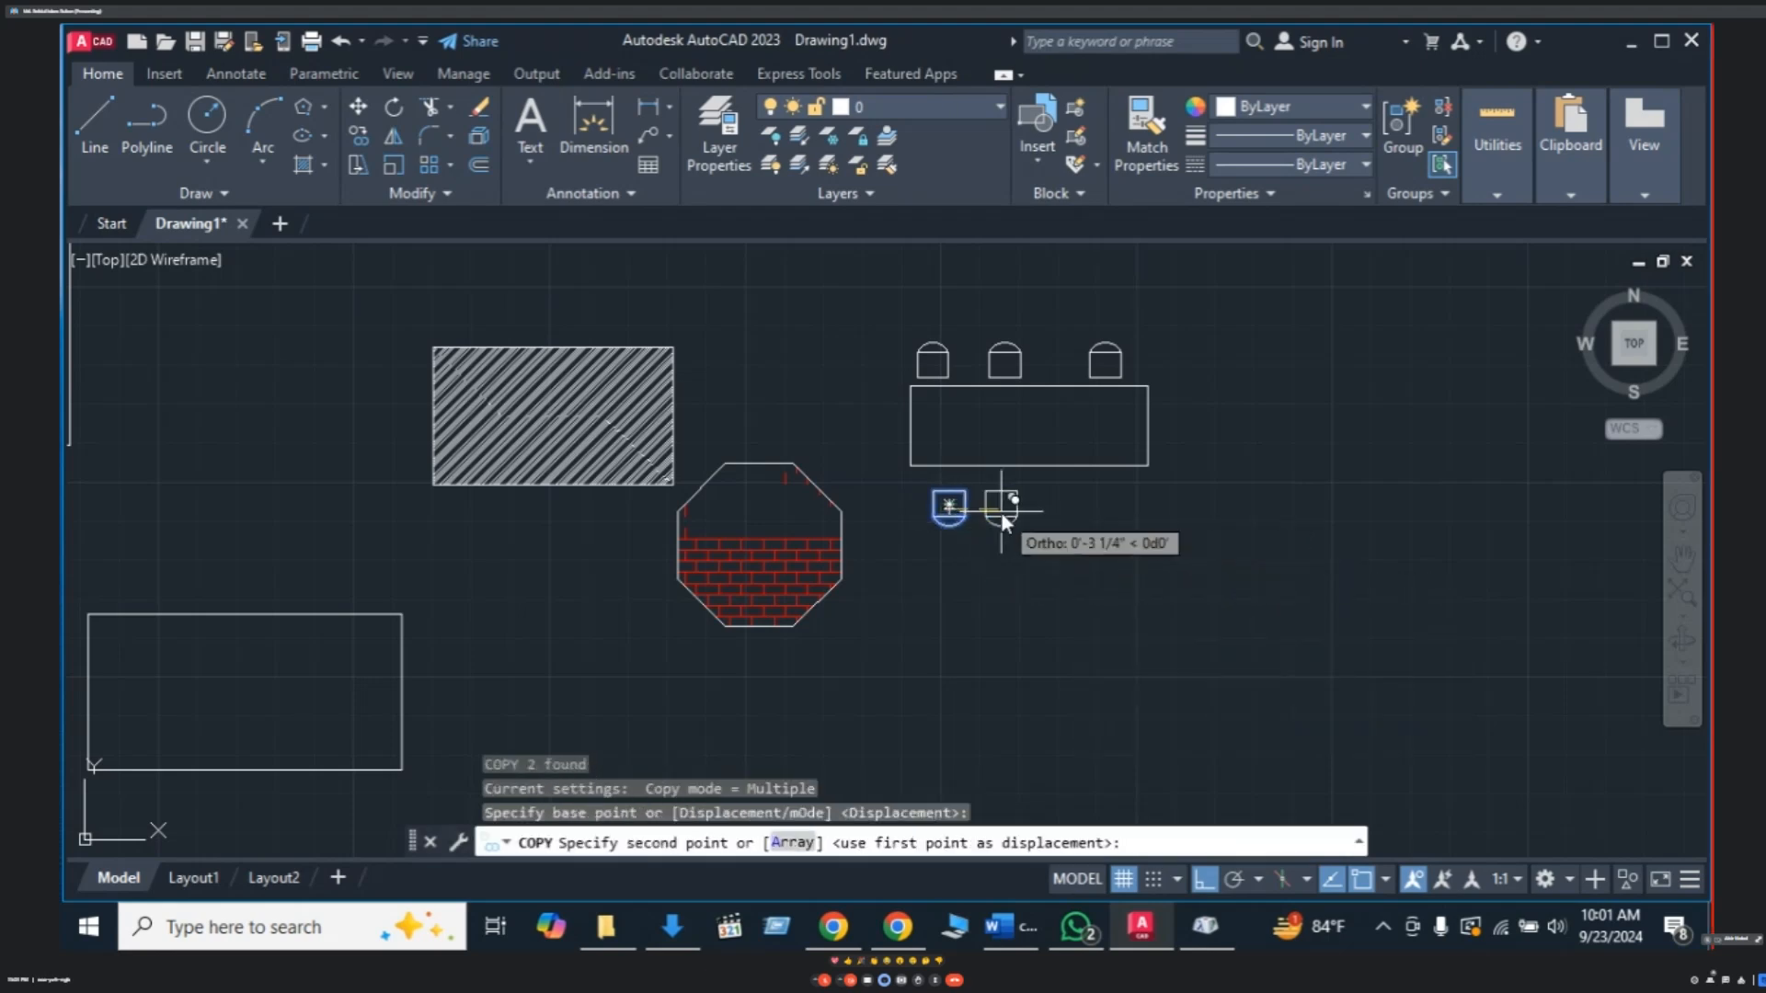
click(1025, 505)
click(1100, 507)
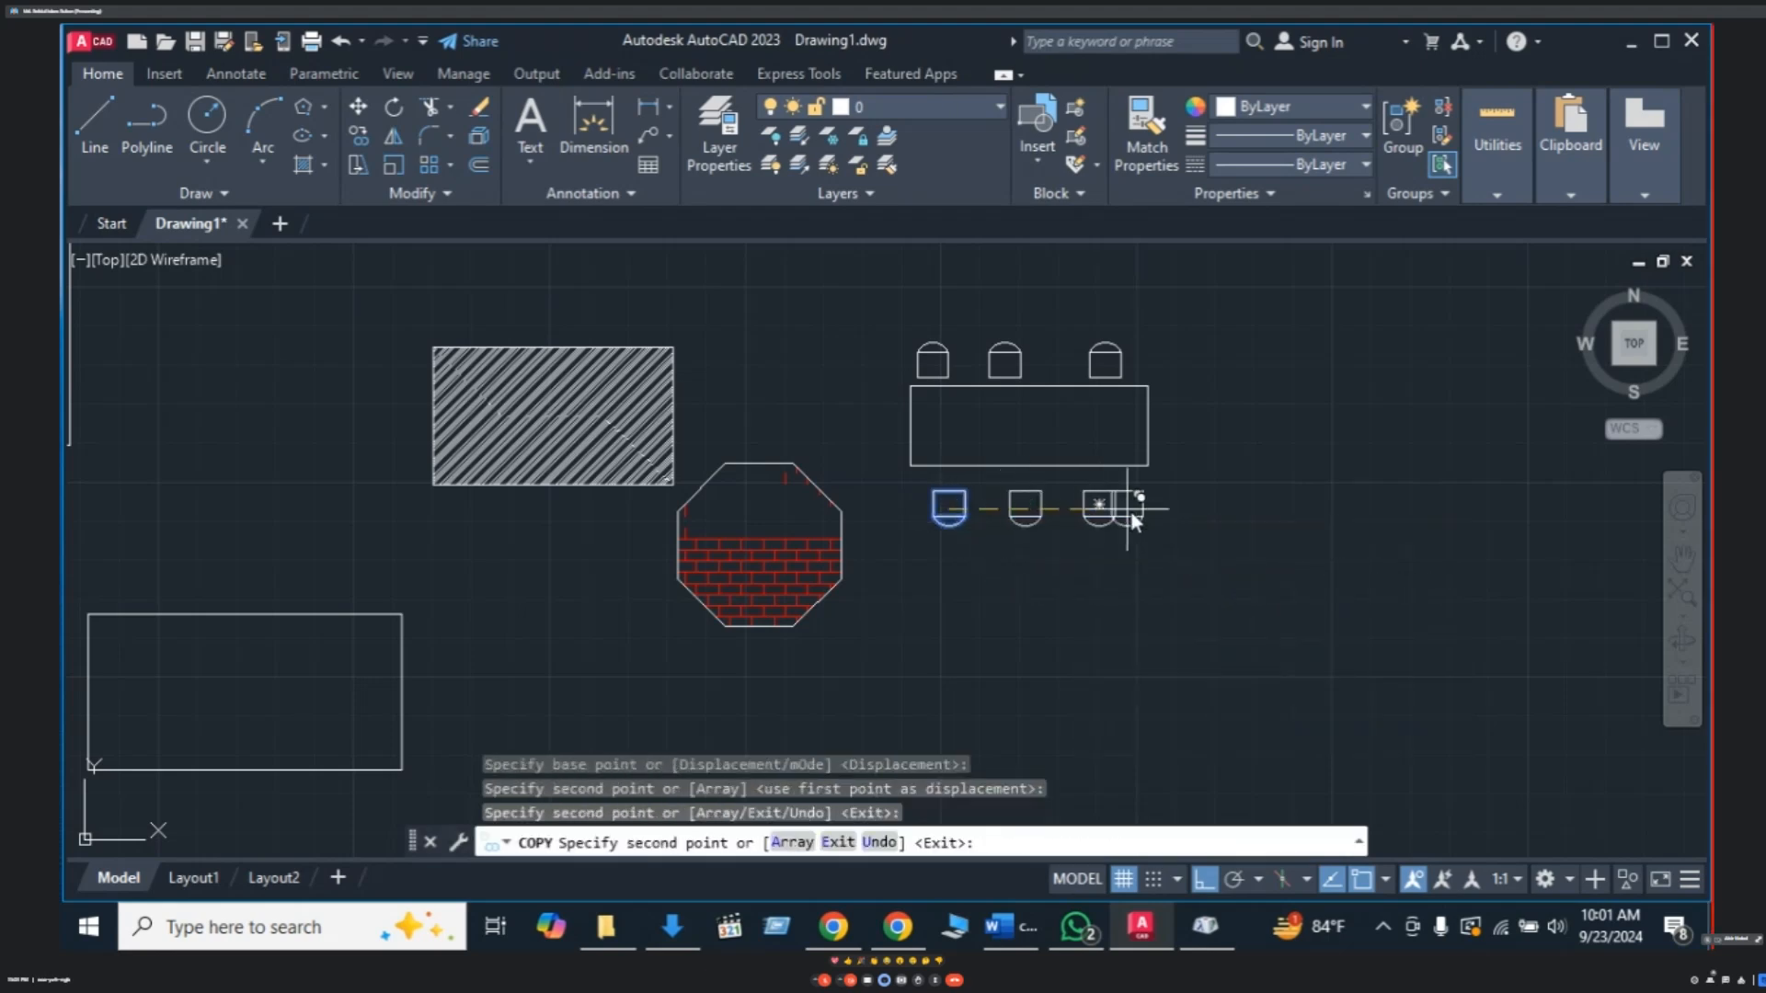
key(Escape)
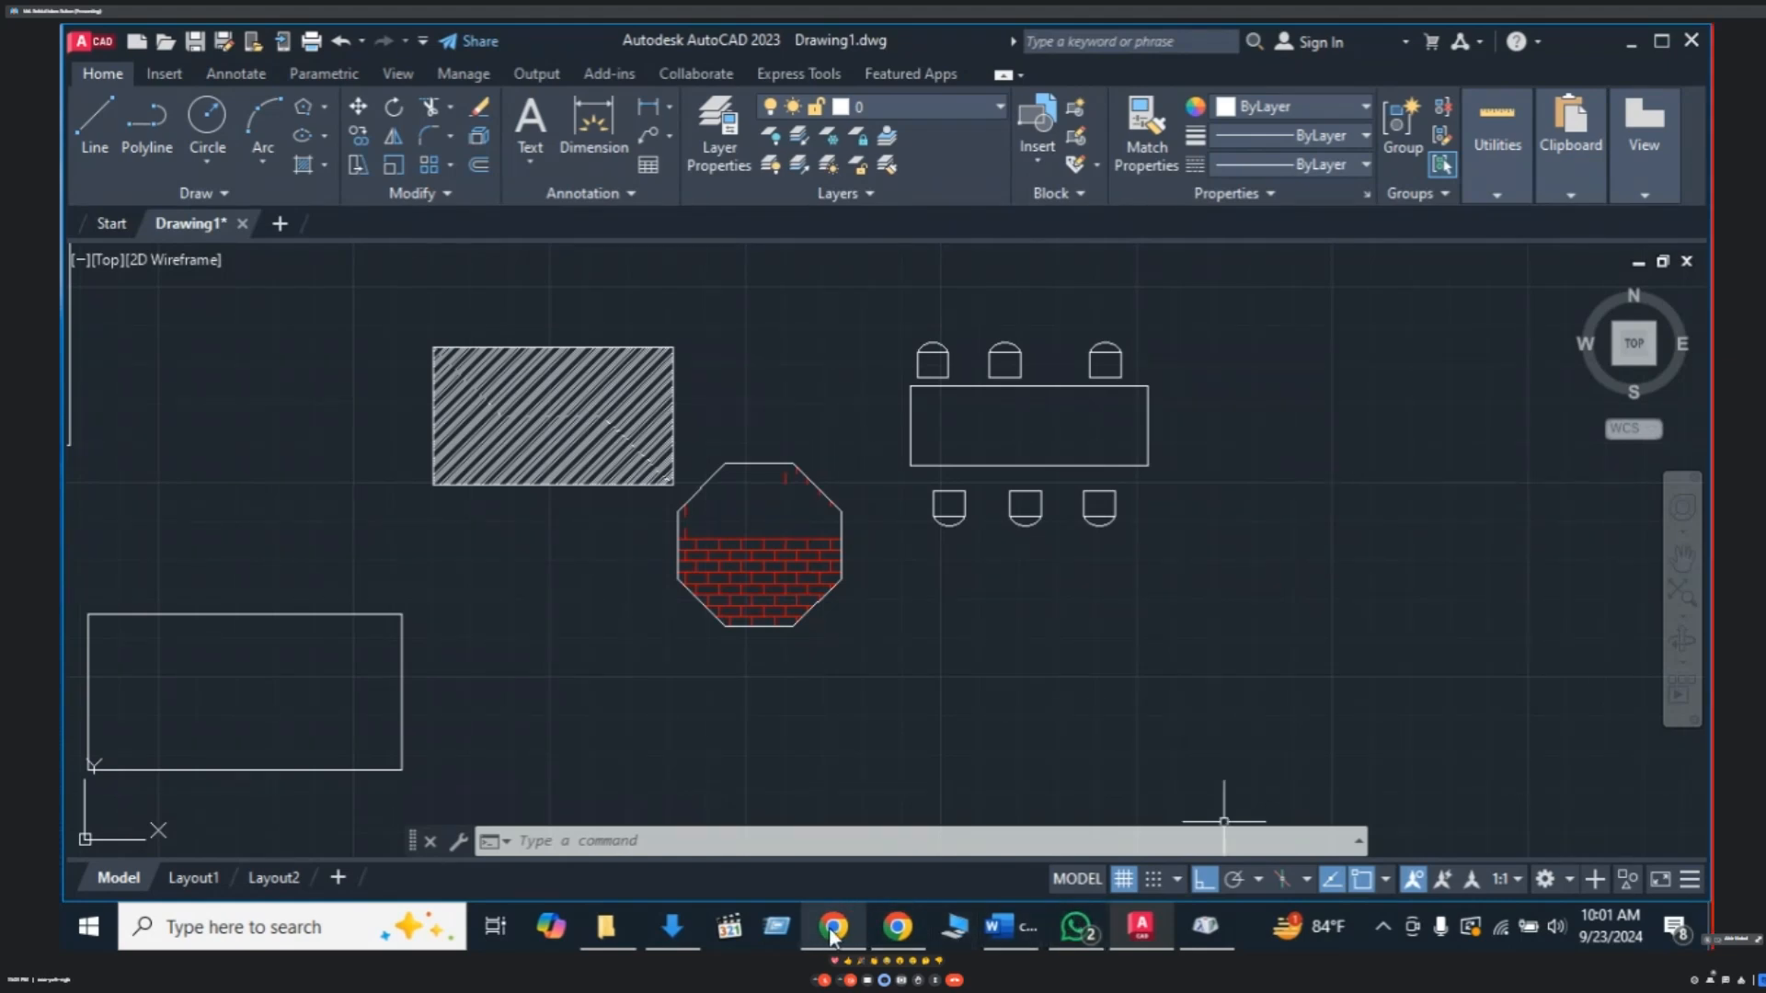
mouse_move(832, 935)
click(802, 865)
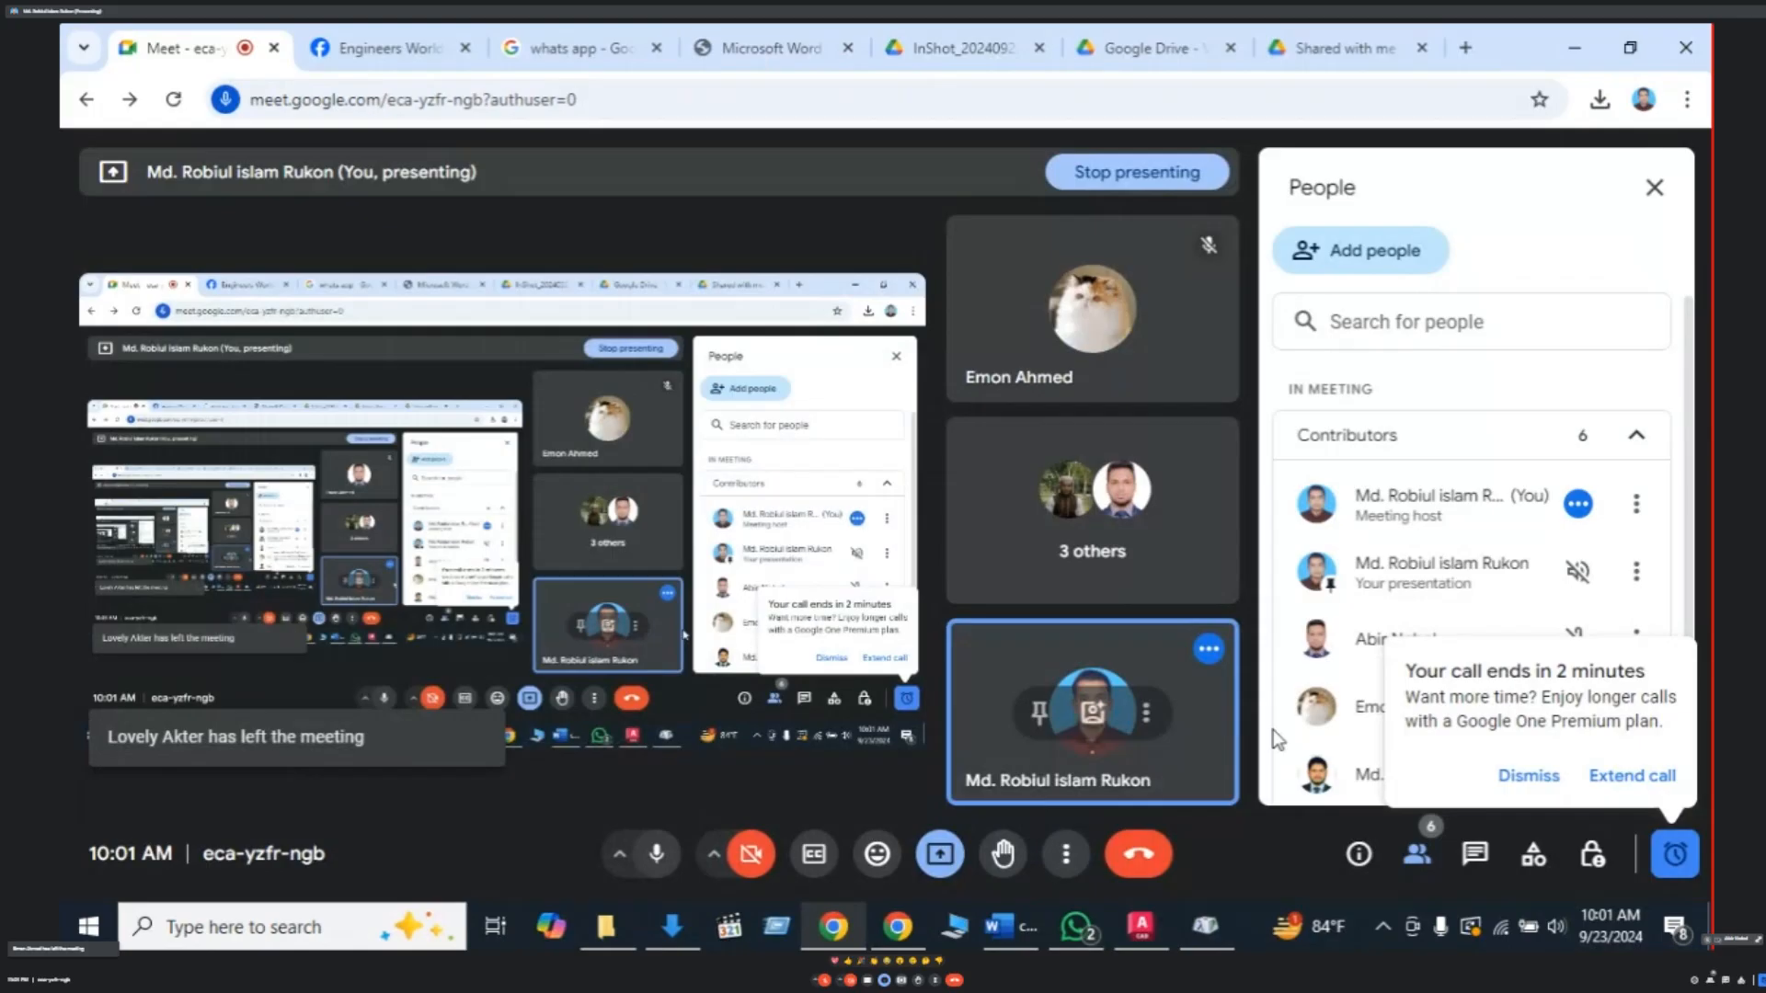